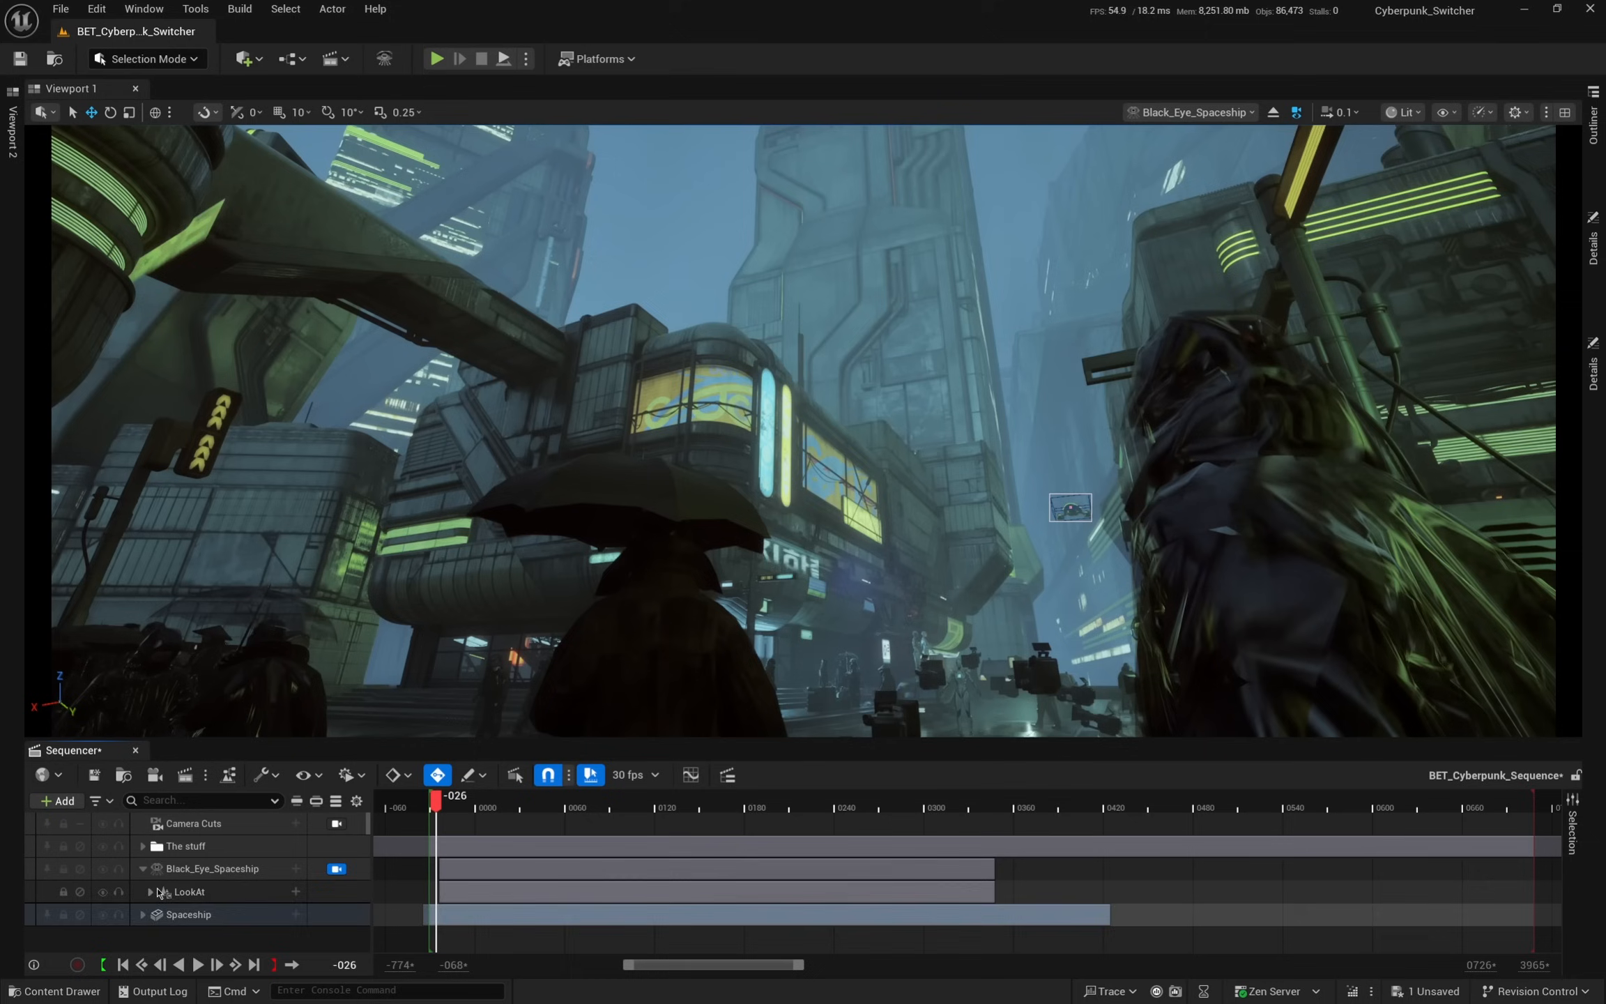
- Shorten Black_Eye_Spaceship's LookAt section to end at about frame 170 and play the shot from frame -31
{"action": "left_click", "coordinate": [150, 892]}
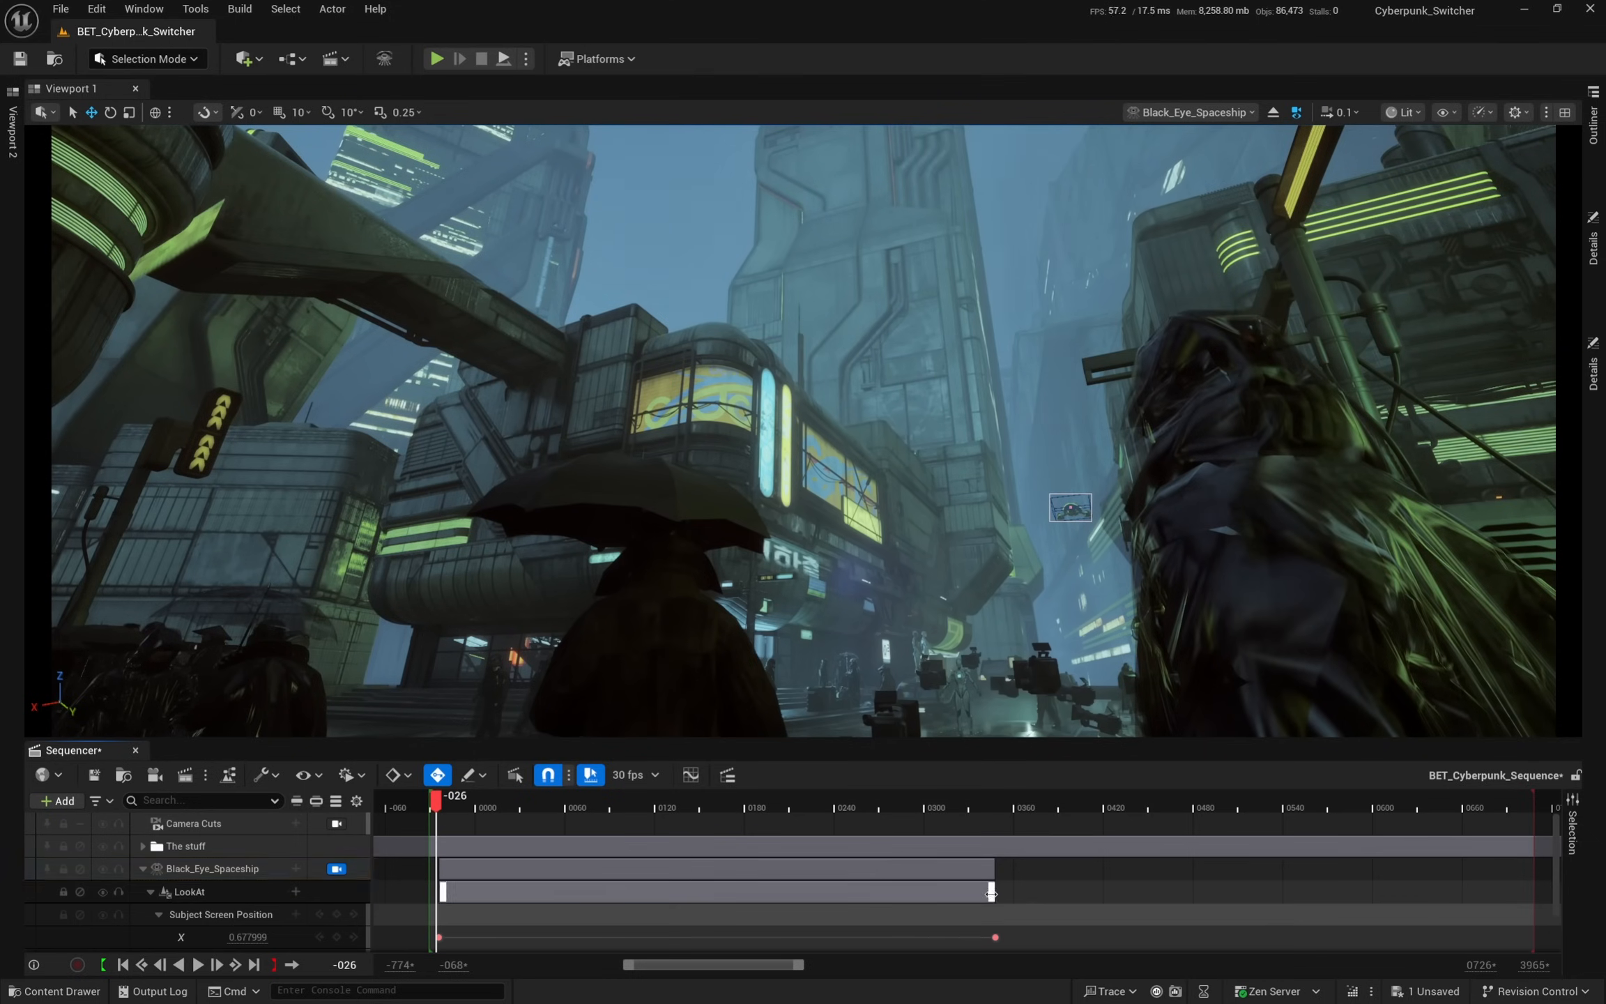
{"action": "left_click_drag", "start_coordinate": [993, 895], "coordinate": [779, 912]}
{"action": "left_click_drag", "start_coordinate": [437, 802], "coordinate": [598, 802]}
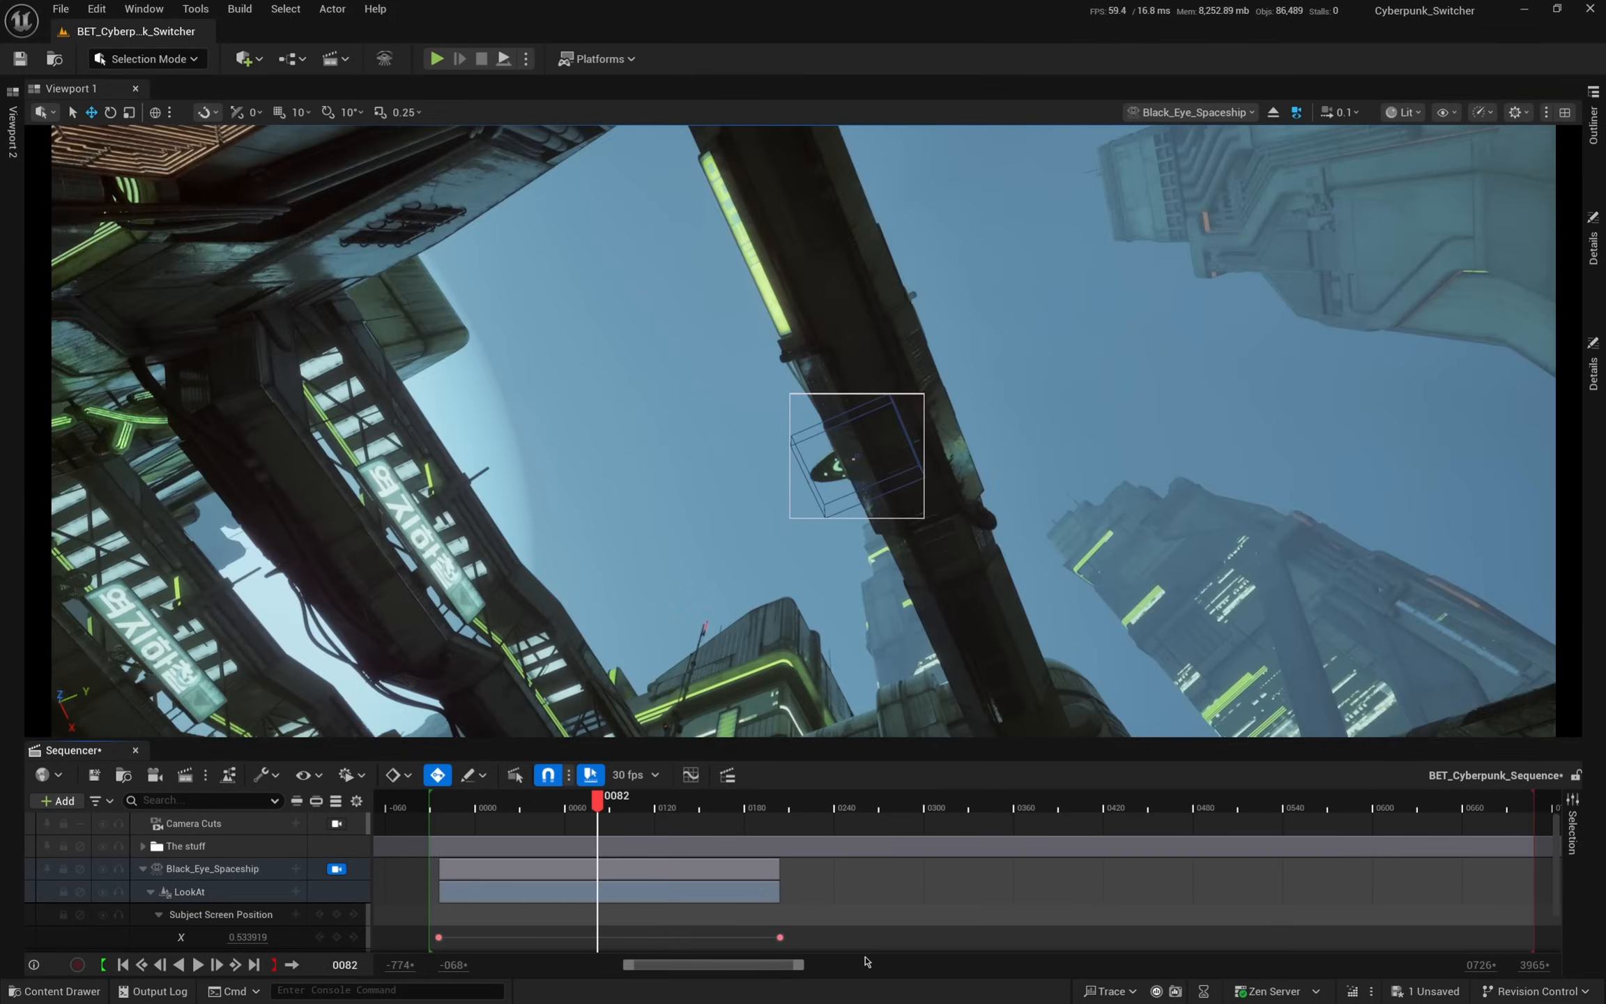
{"action": "left_click_drag", "start_coordinate": [741, 890], "coordinate": [730, 890]}
{"action": "left_click", "coordinate": [430, 803]}
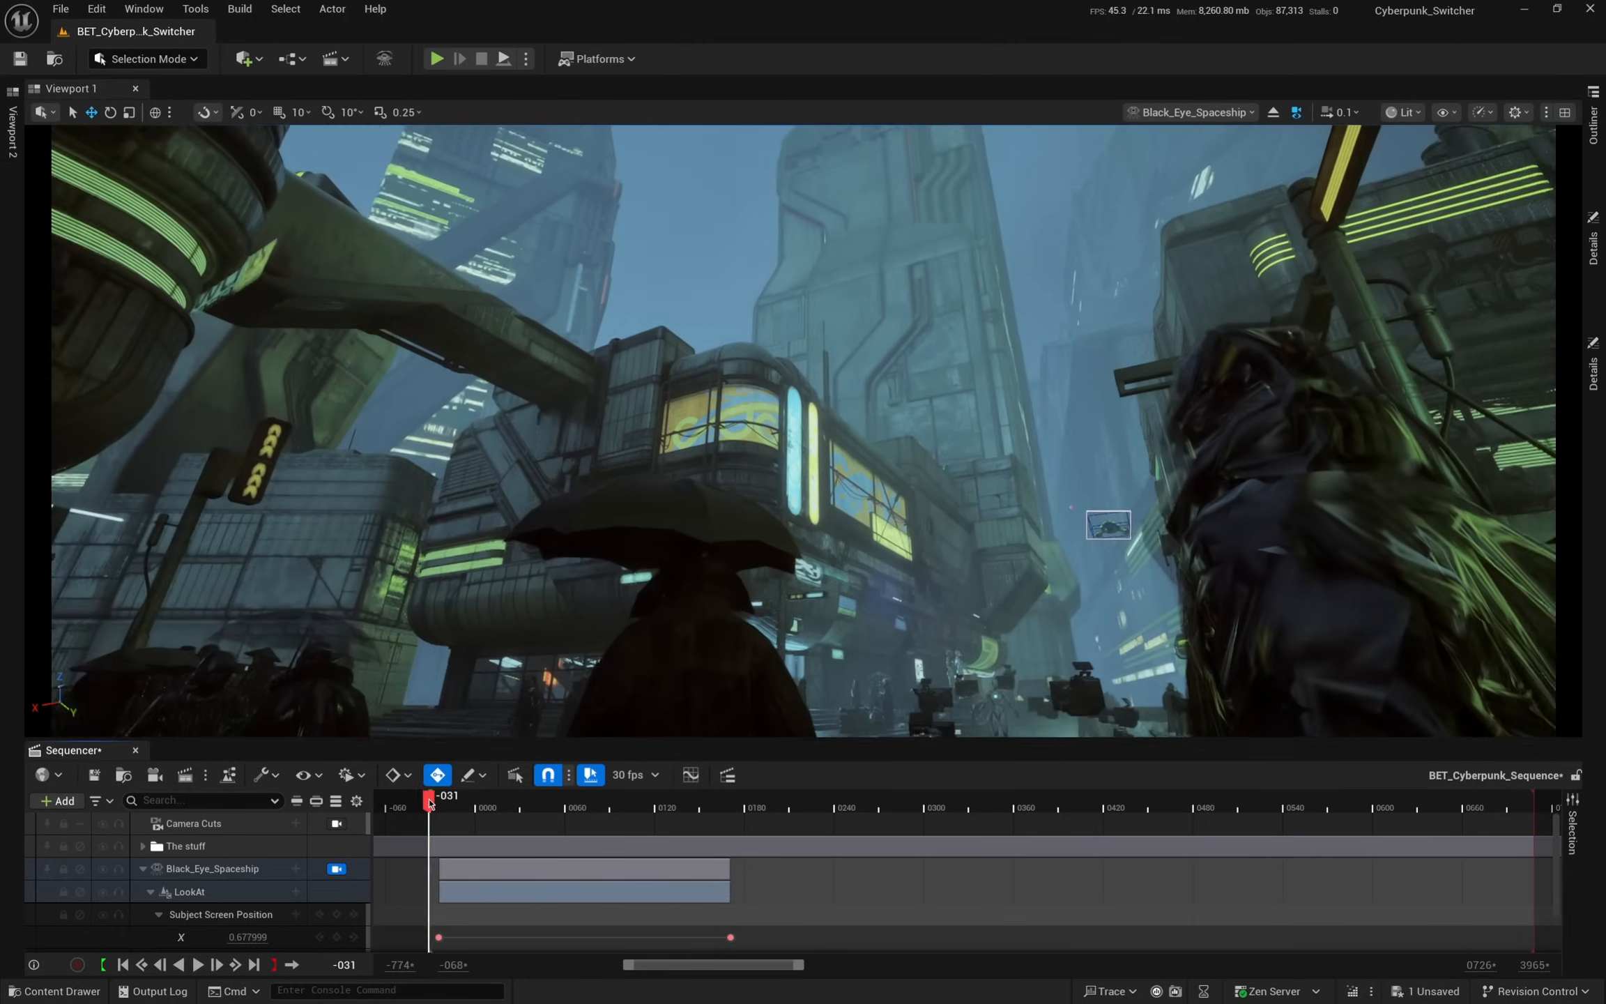
{"action": "key", "text": "space"}
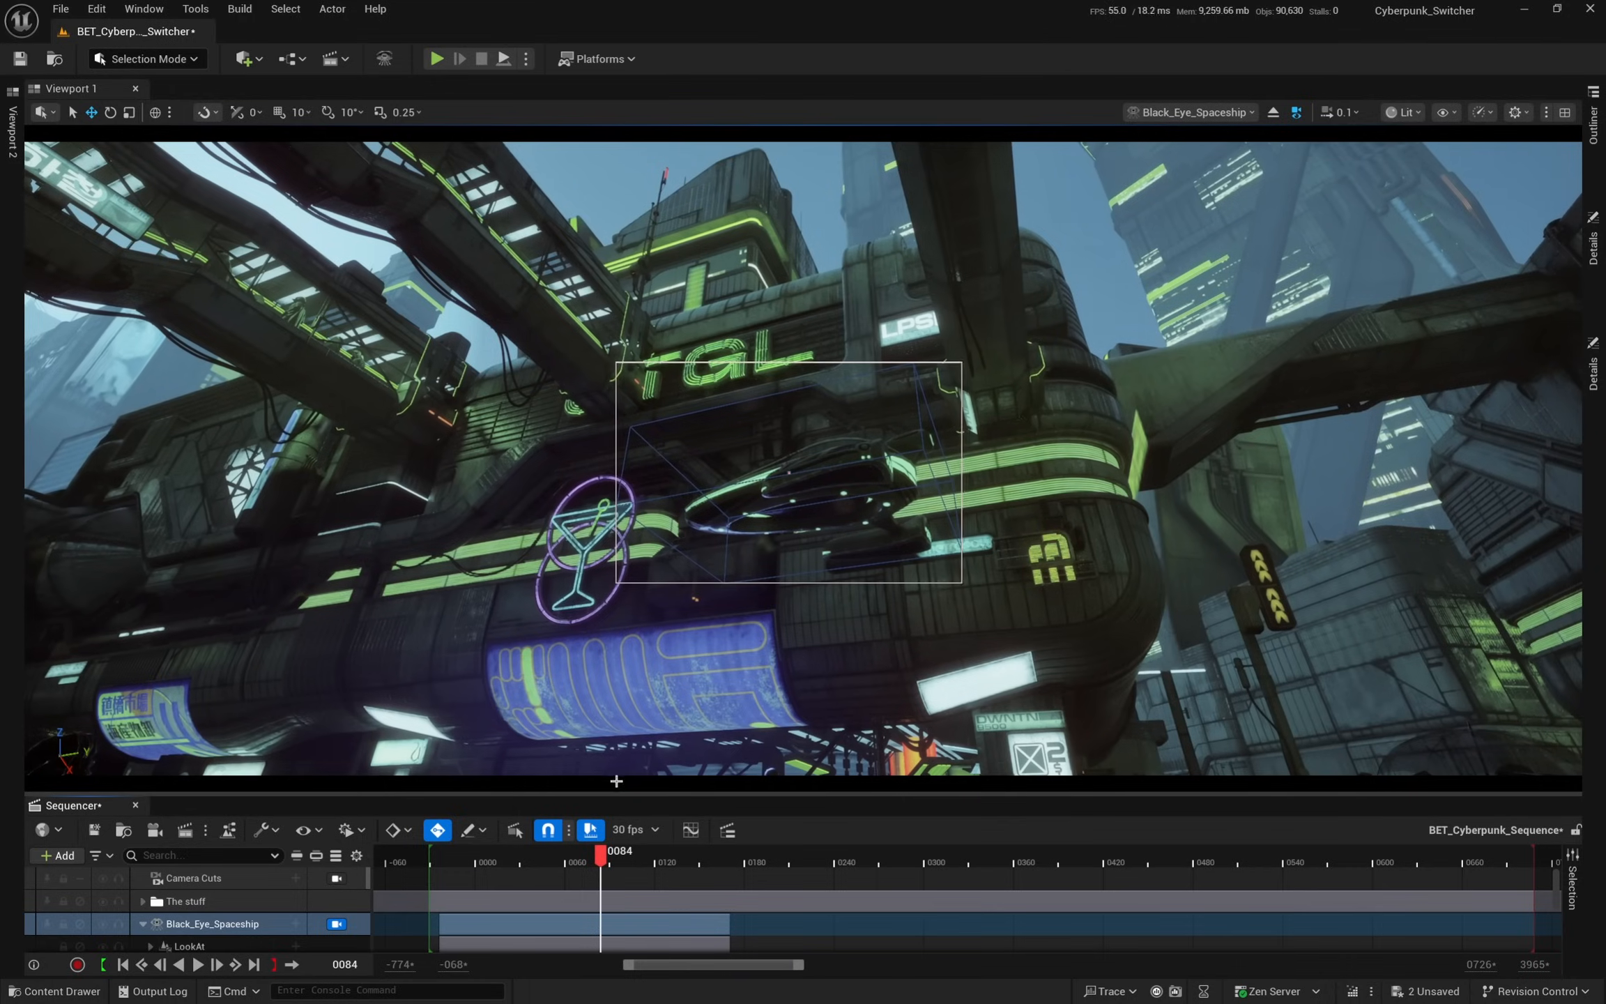
- Enlarge the Sequencer area and set the Spaceship's location value to 187 in its Transform track
{"action": "left_click_drag", "start_coordinate": [619, 796], "coordinate": [610, 587]}
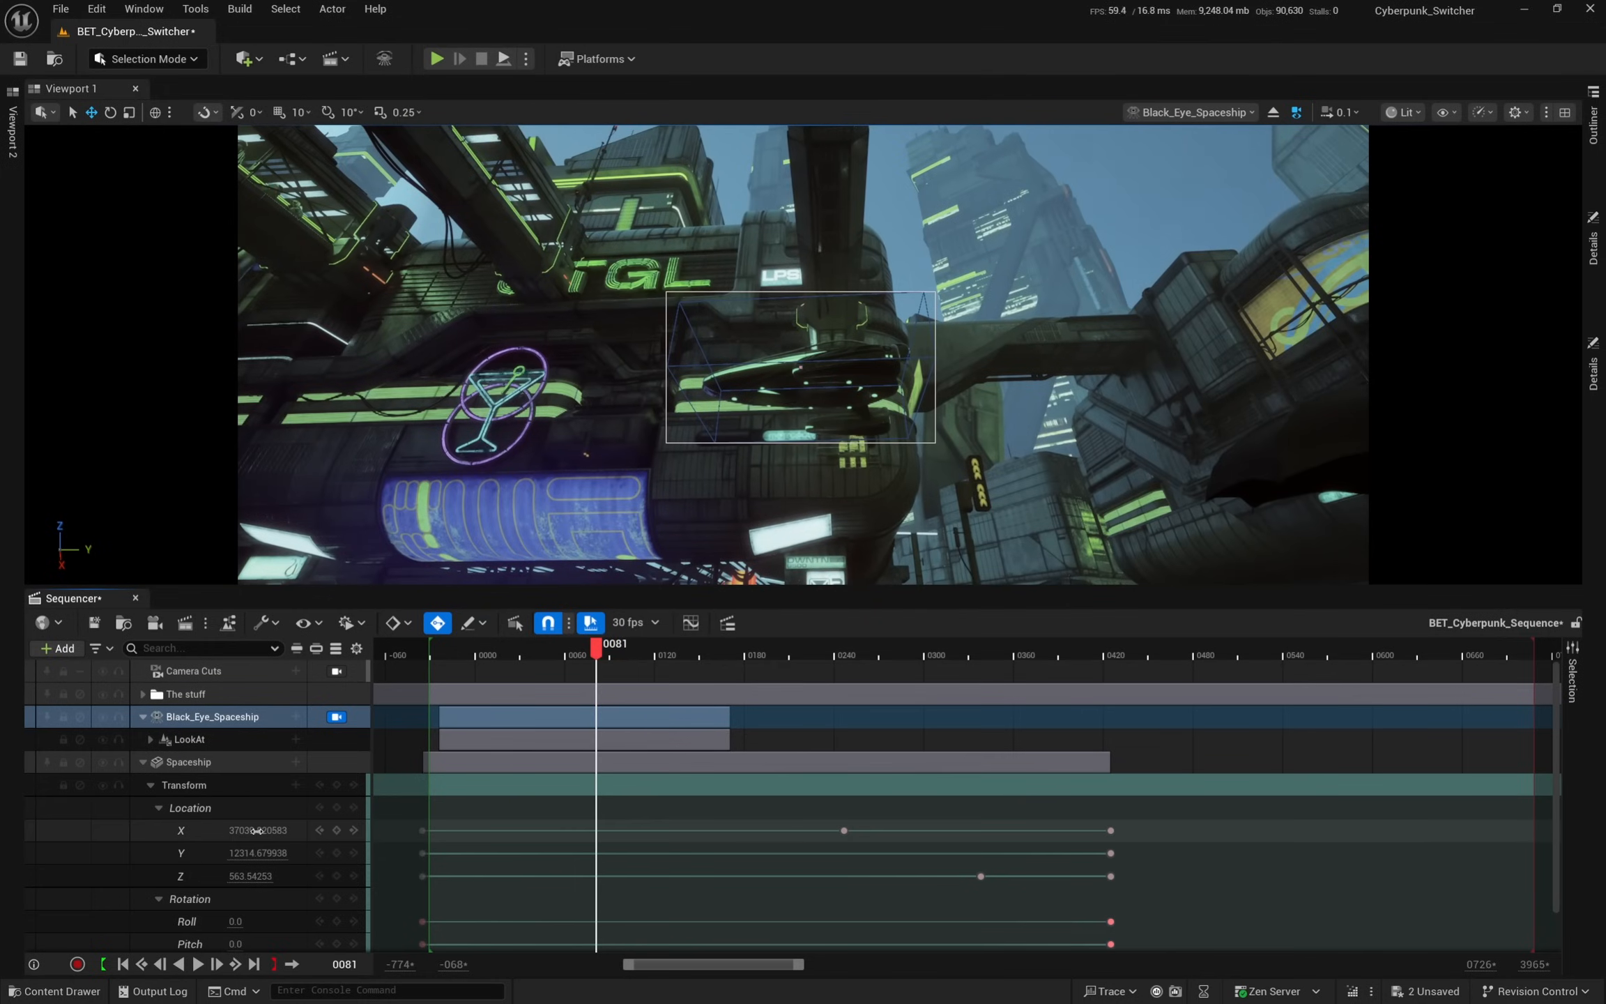
{"action": "left_click_drag", "start_coordinate": [245, 830], "coordinate": [237, 876]}
{"action": "type", "text": "187"}
{"action": "key", "text": "Return"}
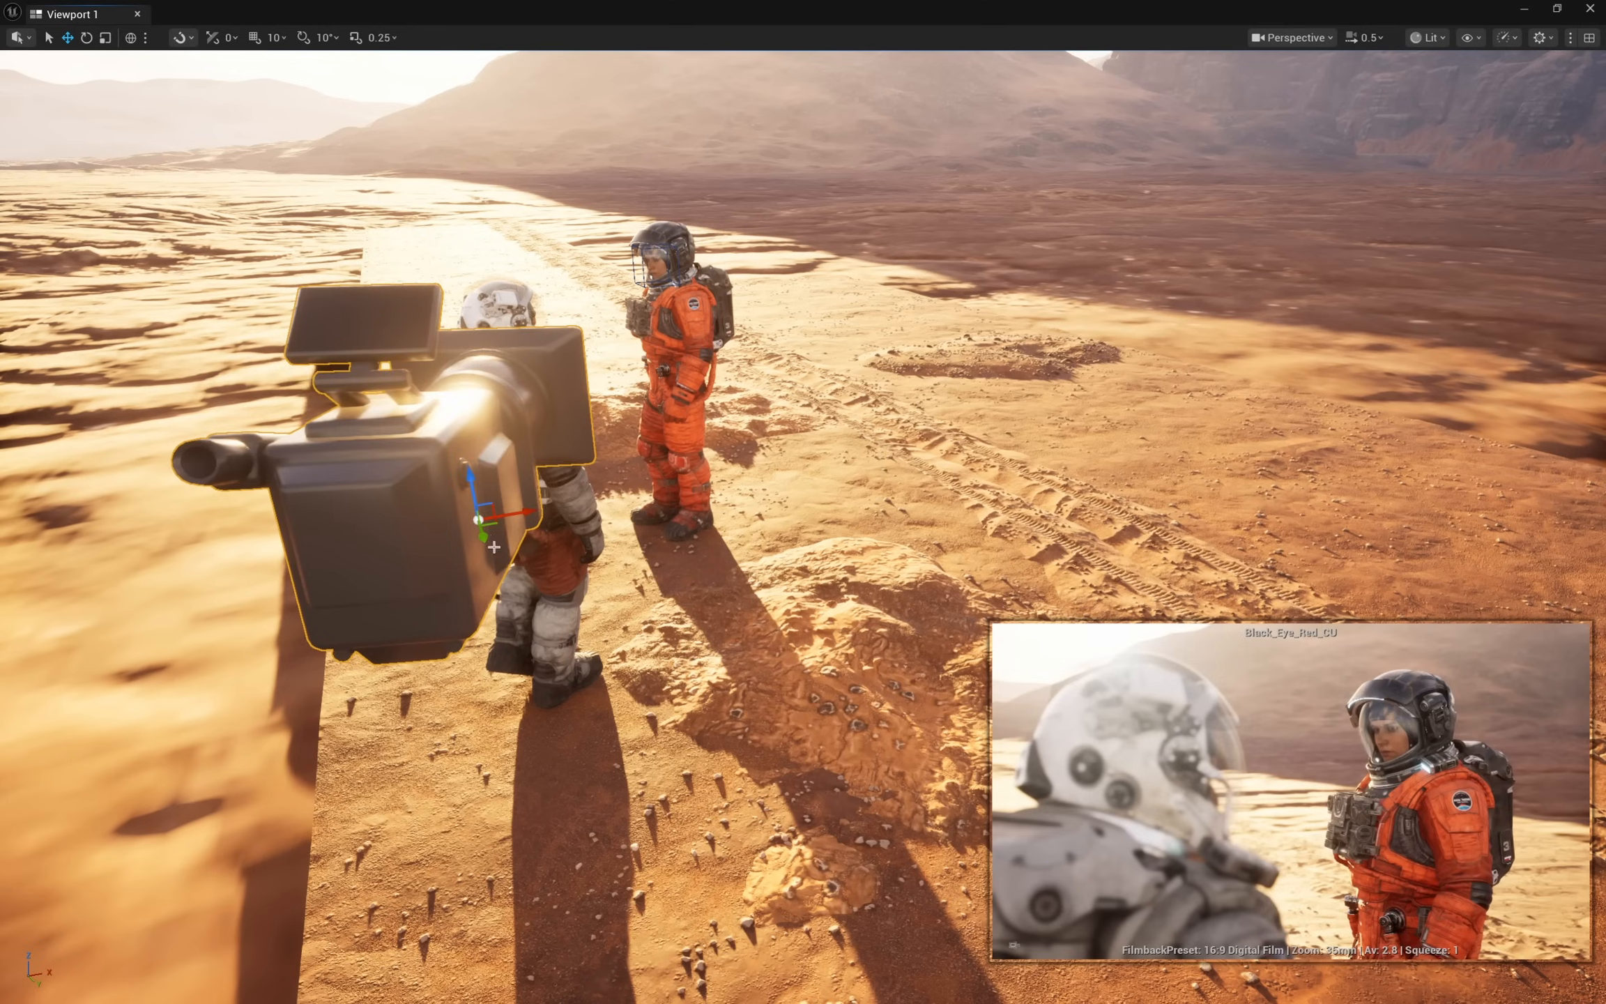
- Reposition the Black_Eye_Red_CU camera behind the white-suited astronaut
{"action": "left_click_drag", "start_coordinate": [538, 513], "coordinate": [588, 445]}
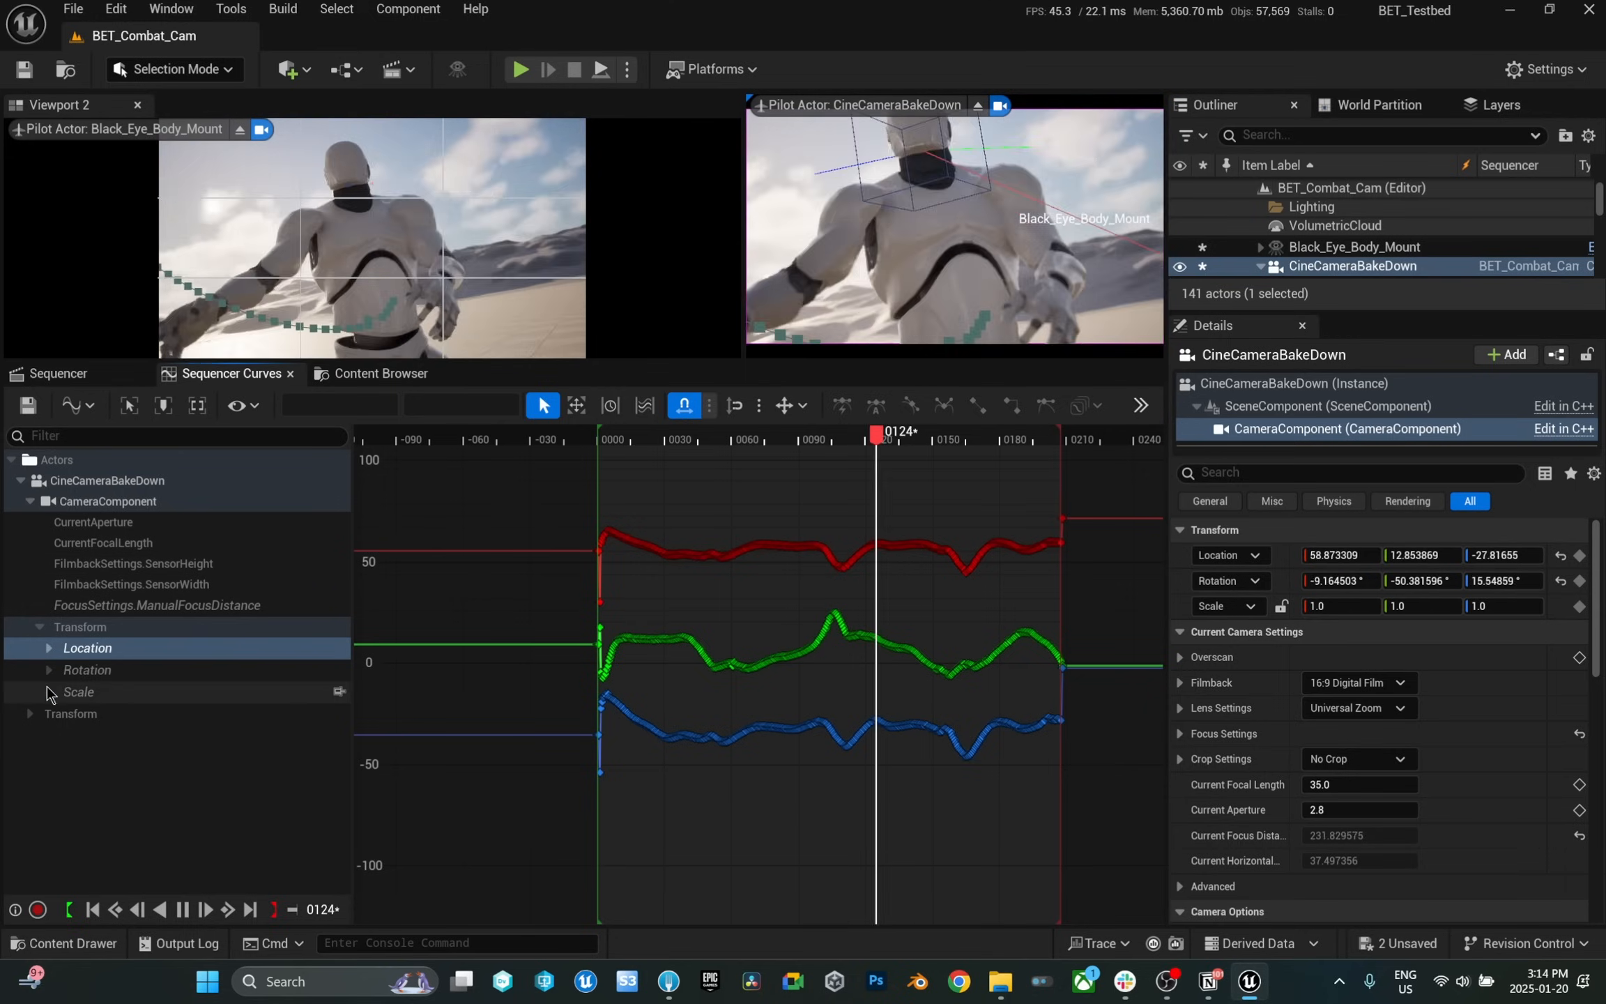
- Display the Rotation curves of the CineCameraBakeDown camera component
{"action": "left_click", "coordinate": [55, 670]}
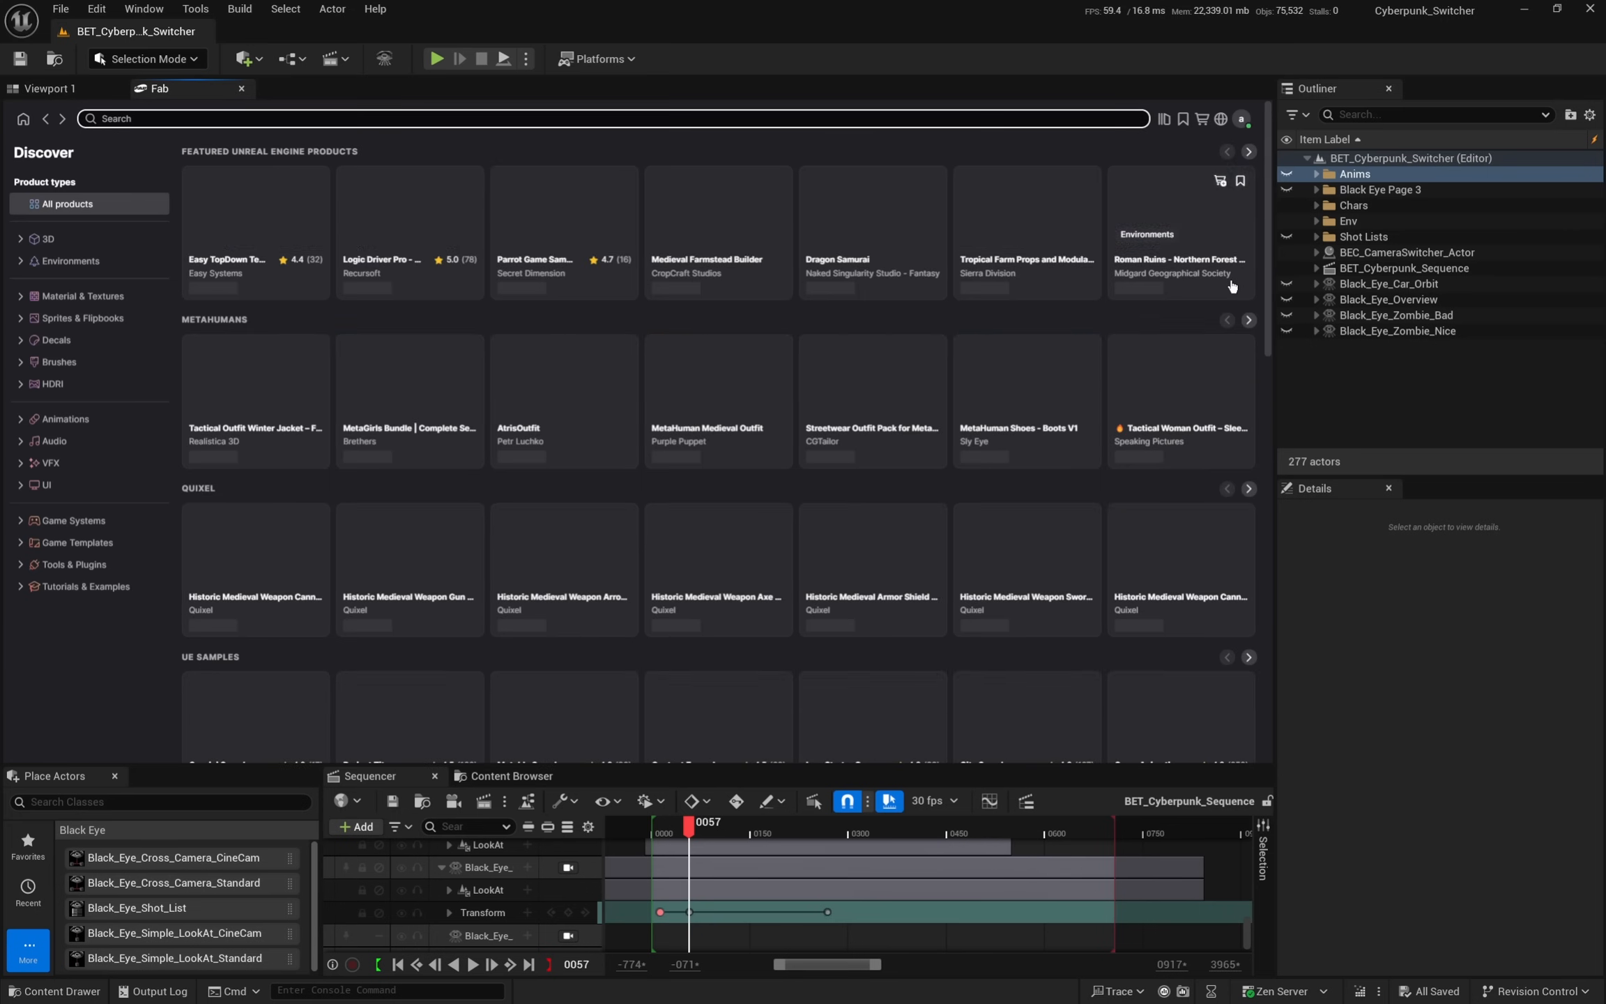
- Search the Fab store for "Black Eye" and open the first product found
{"action": "scroll", "coordinate": [453, 416], "scroll_direction": "down", "scroll_amount": 5}
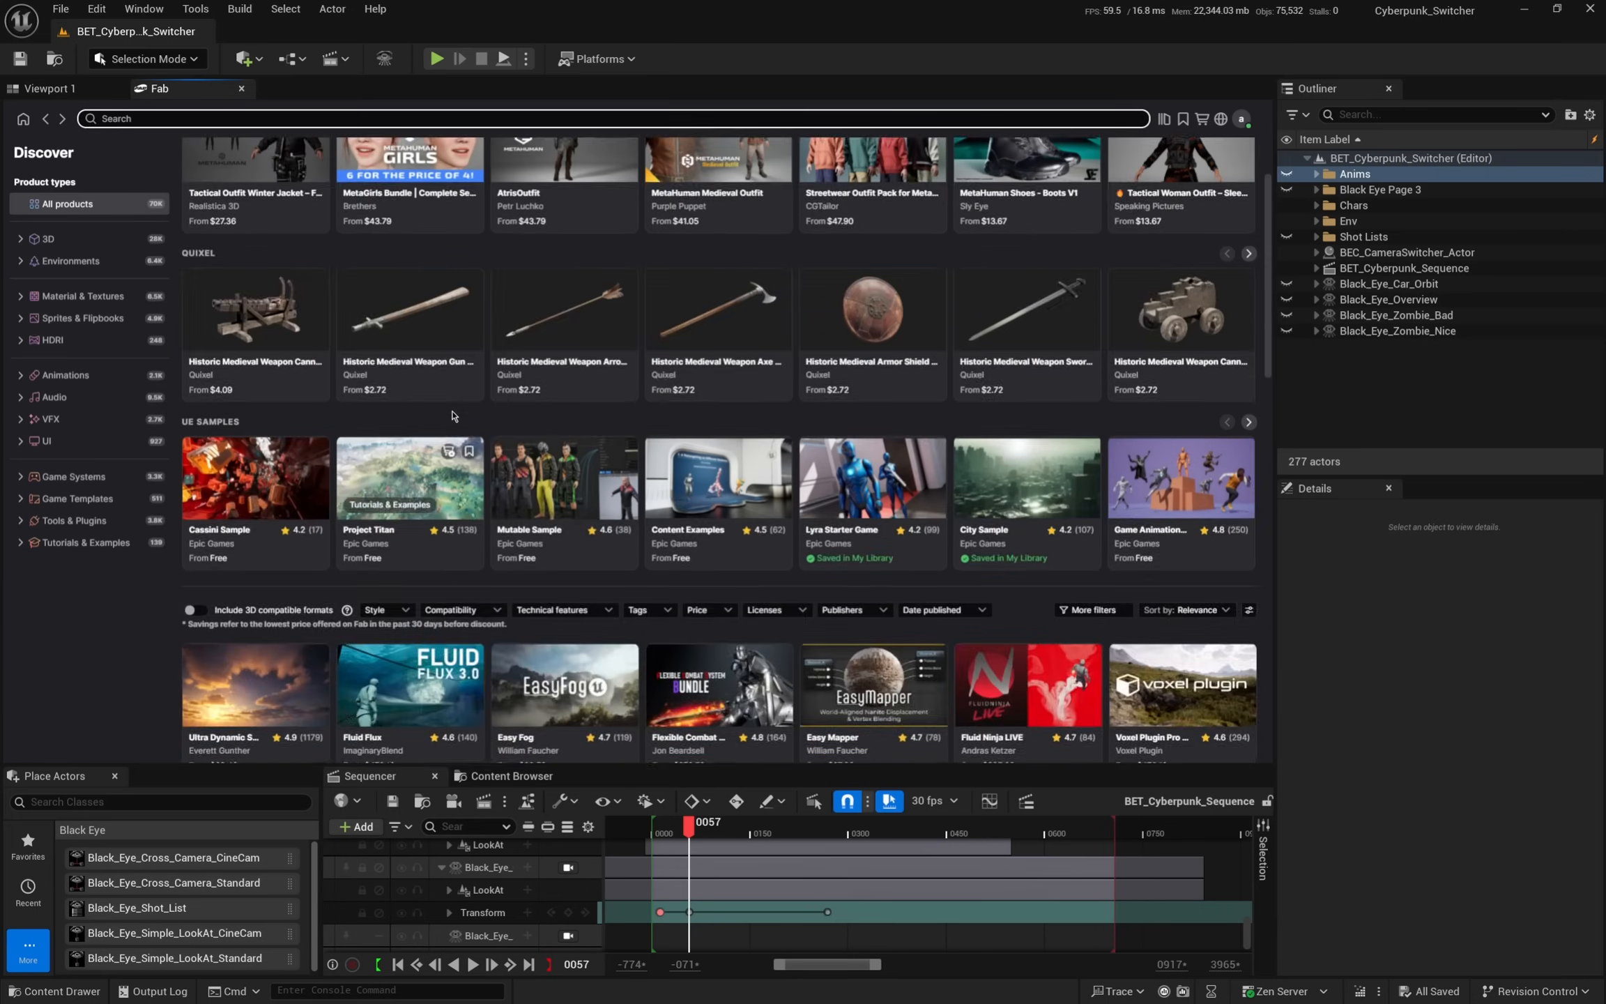
{"action": "scroll", "coordinate": [365, 341], "scroll_direction": "up", "scroll_amount": 5}
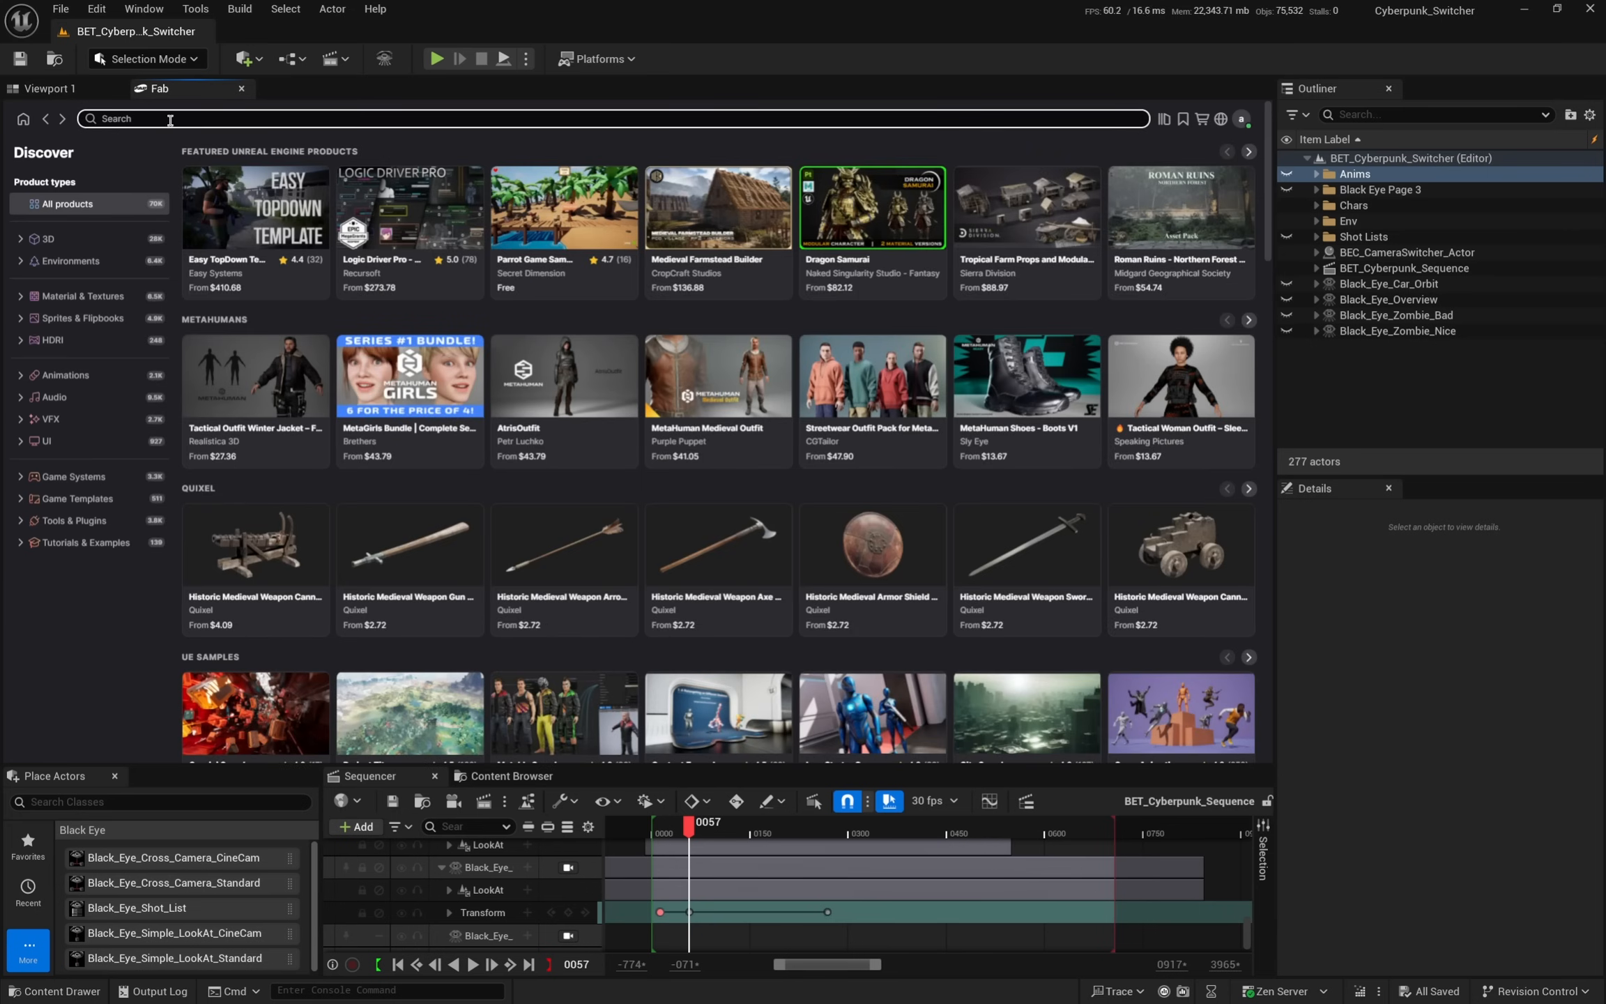
{"action": "type", "text": "Bla"}
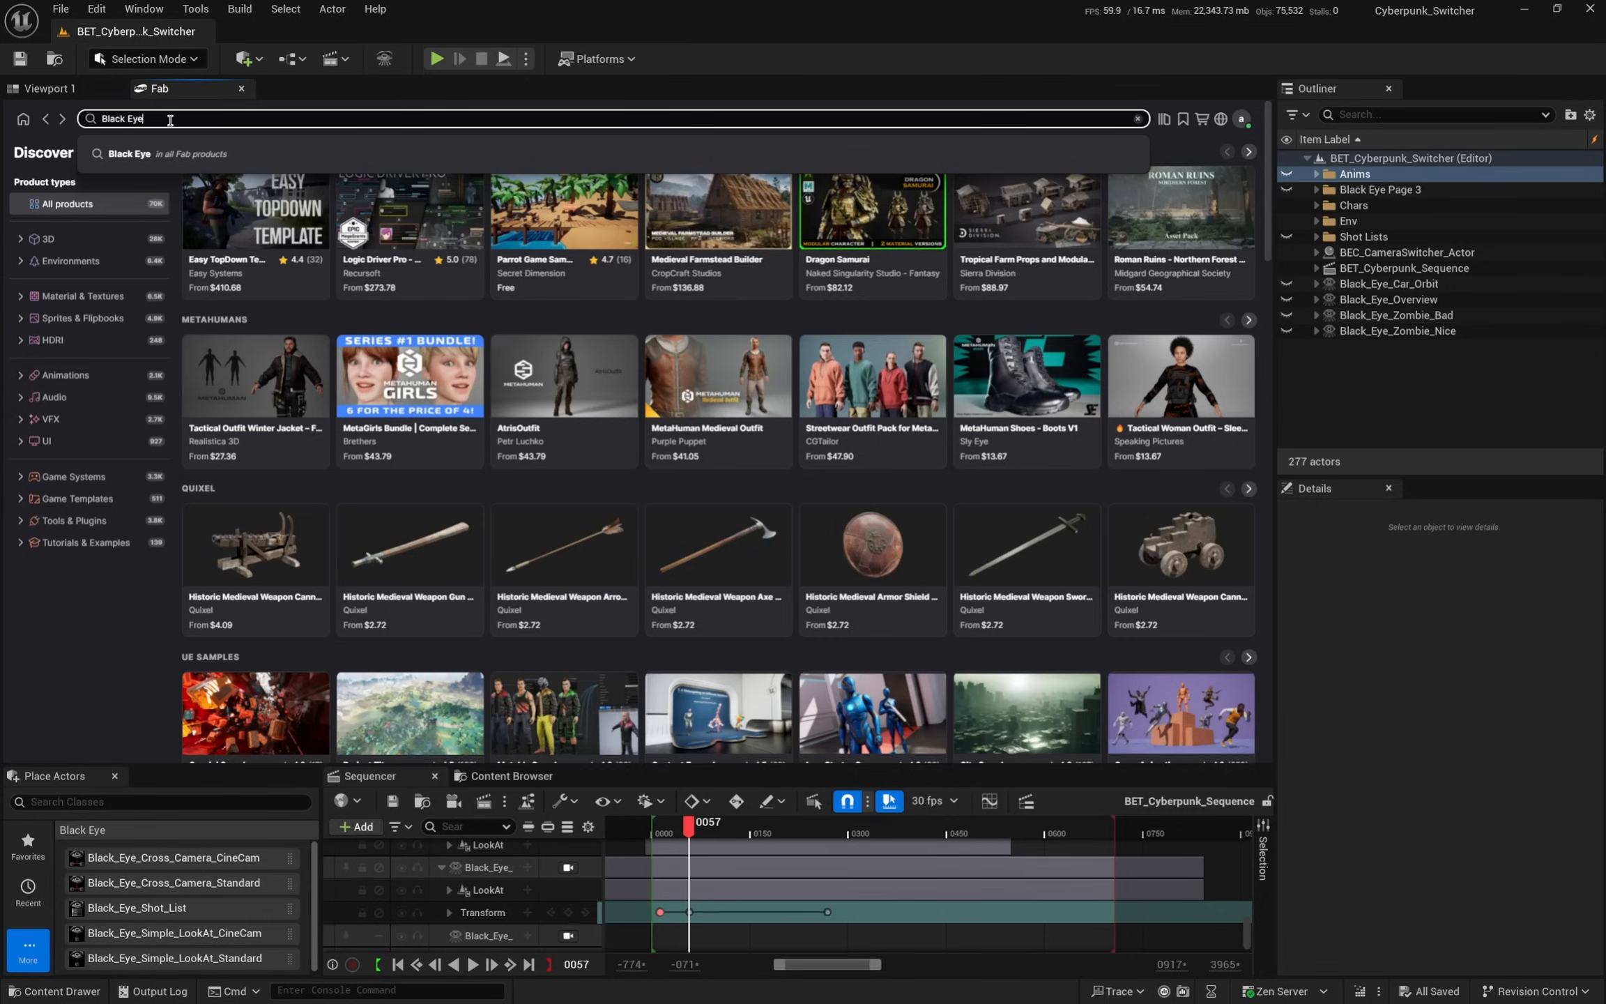
{"action": "type", "text": "ck Eye"}
{"action": "key", "text": "Return"}
{"action": "left_click", "coordinate": [289, 277]}
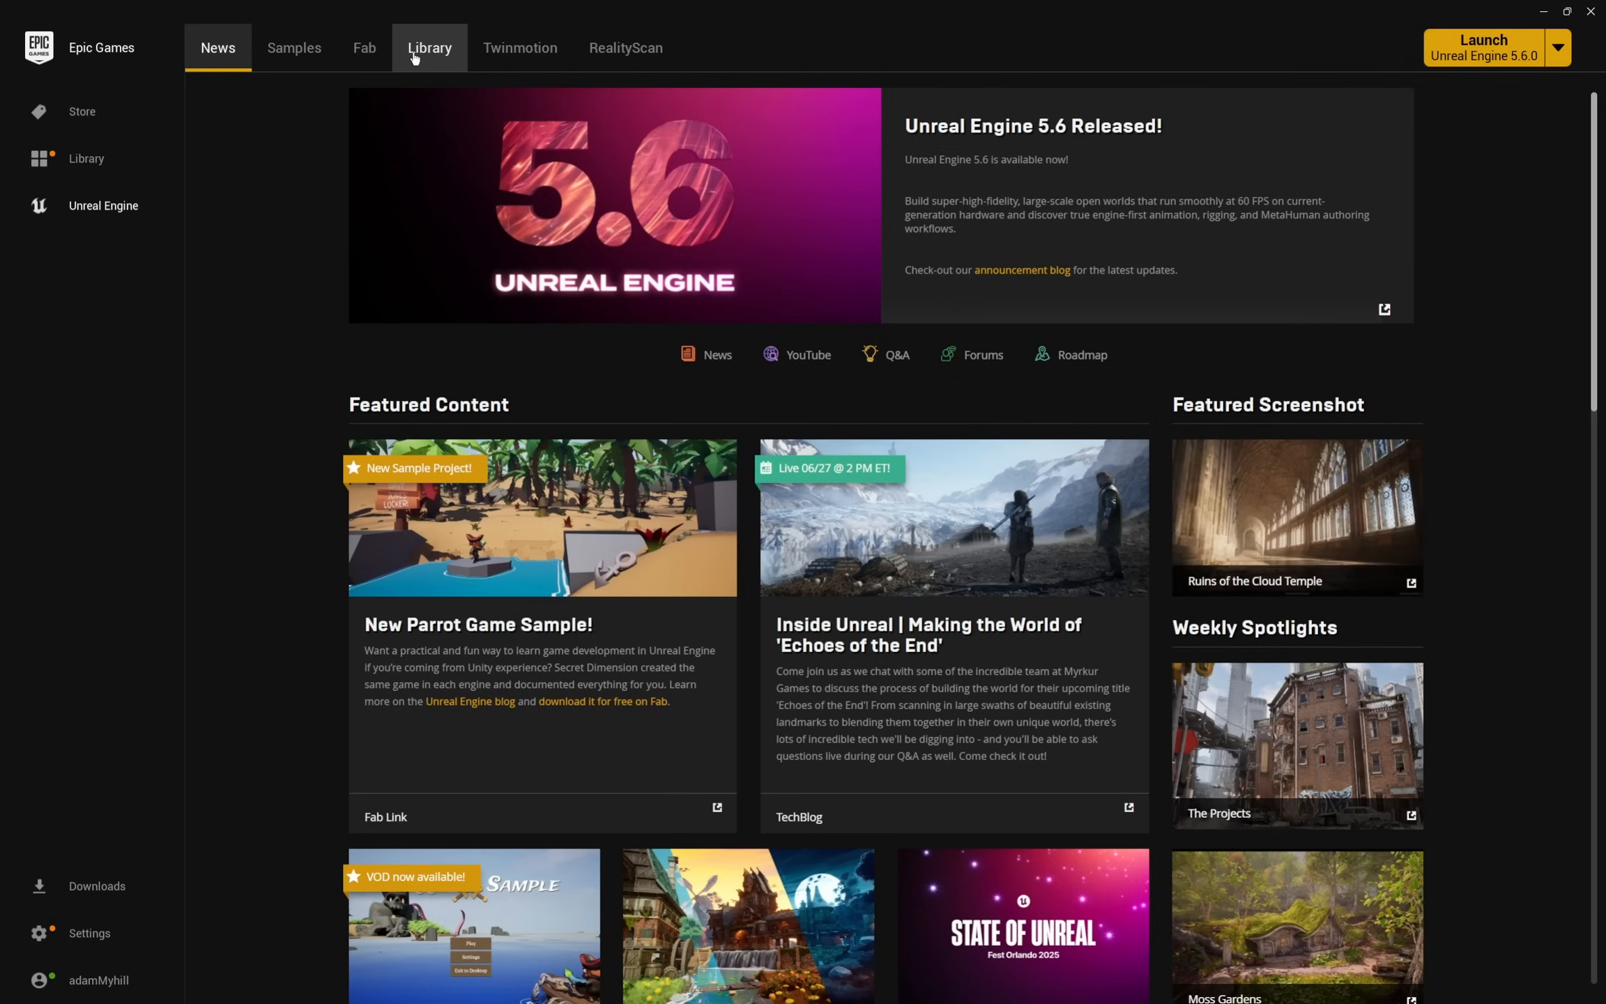
- Switch to the Epic Games Launcher and find Black Eye Camera in the Unreal Engine Fab Library
{"action": "left_click", "coordinate": [415, 58]}
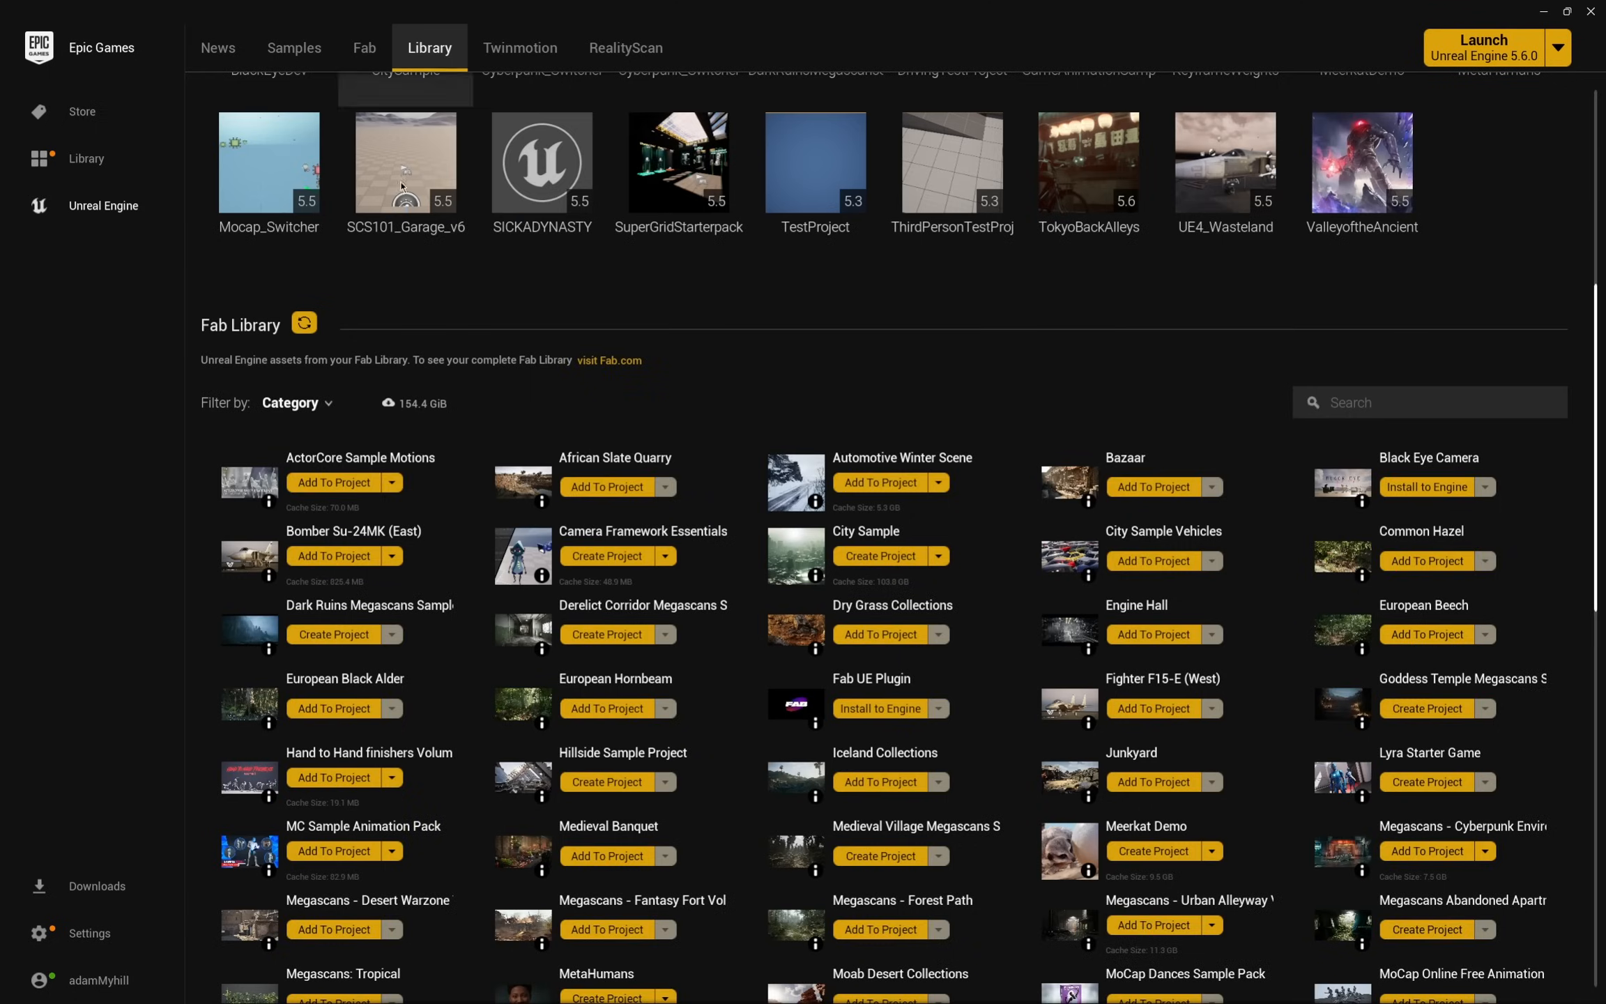
{"action": "scroll", "coordinate": [337, 348], "scroll_direction": "down", "scroll_amount": 1}
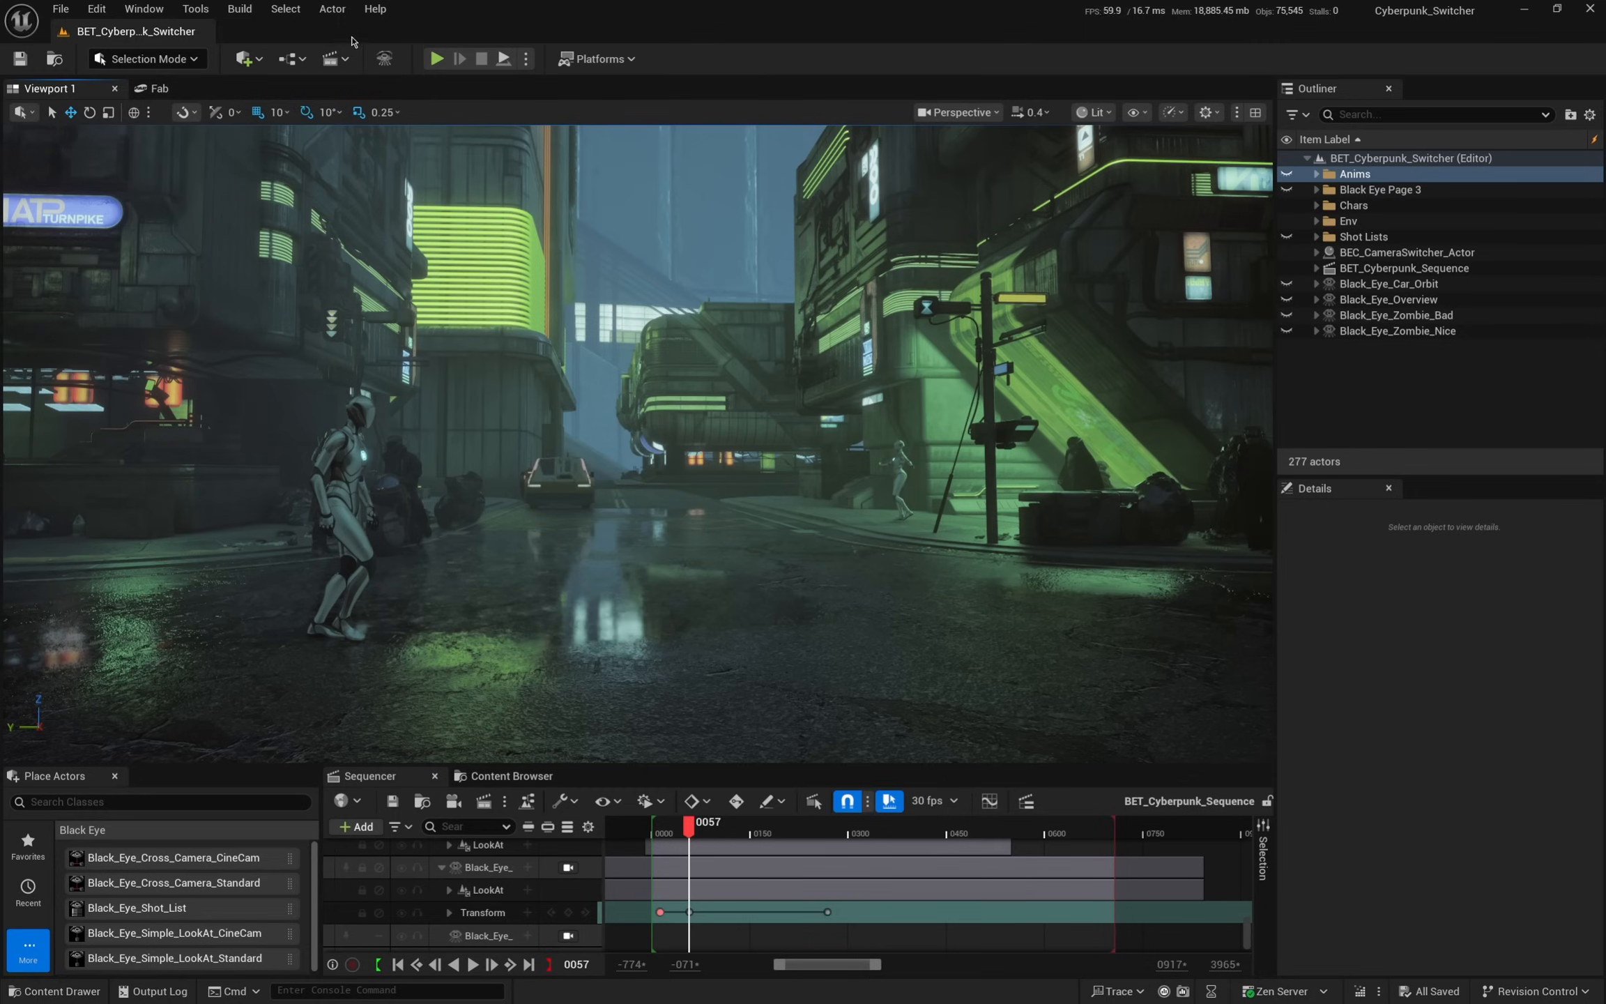
- Open the editor's plugin manager and show the installed Black Eye Cameras category
{"action": "left_click", "coordinate": [96, 10]}
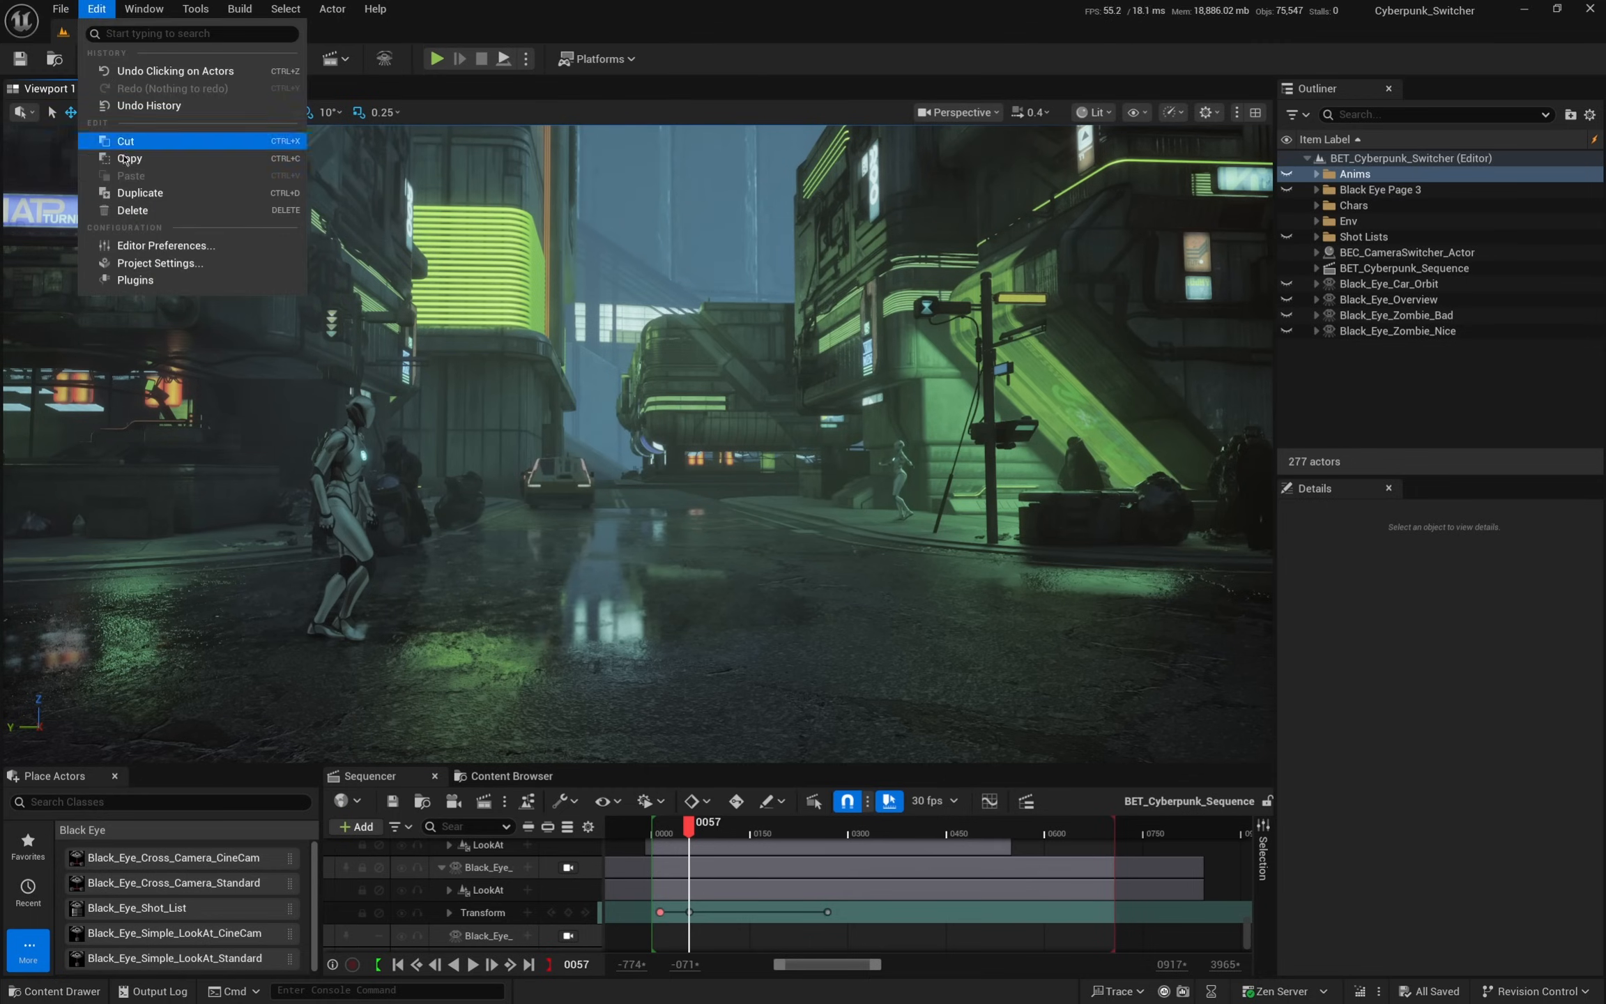
{"action": "left_click", "coordinate": [135, 281]}
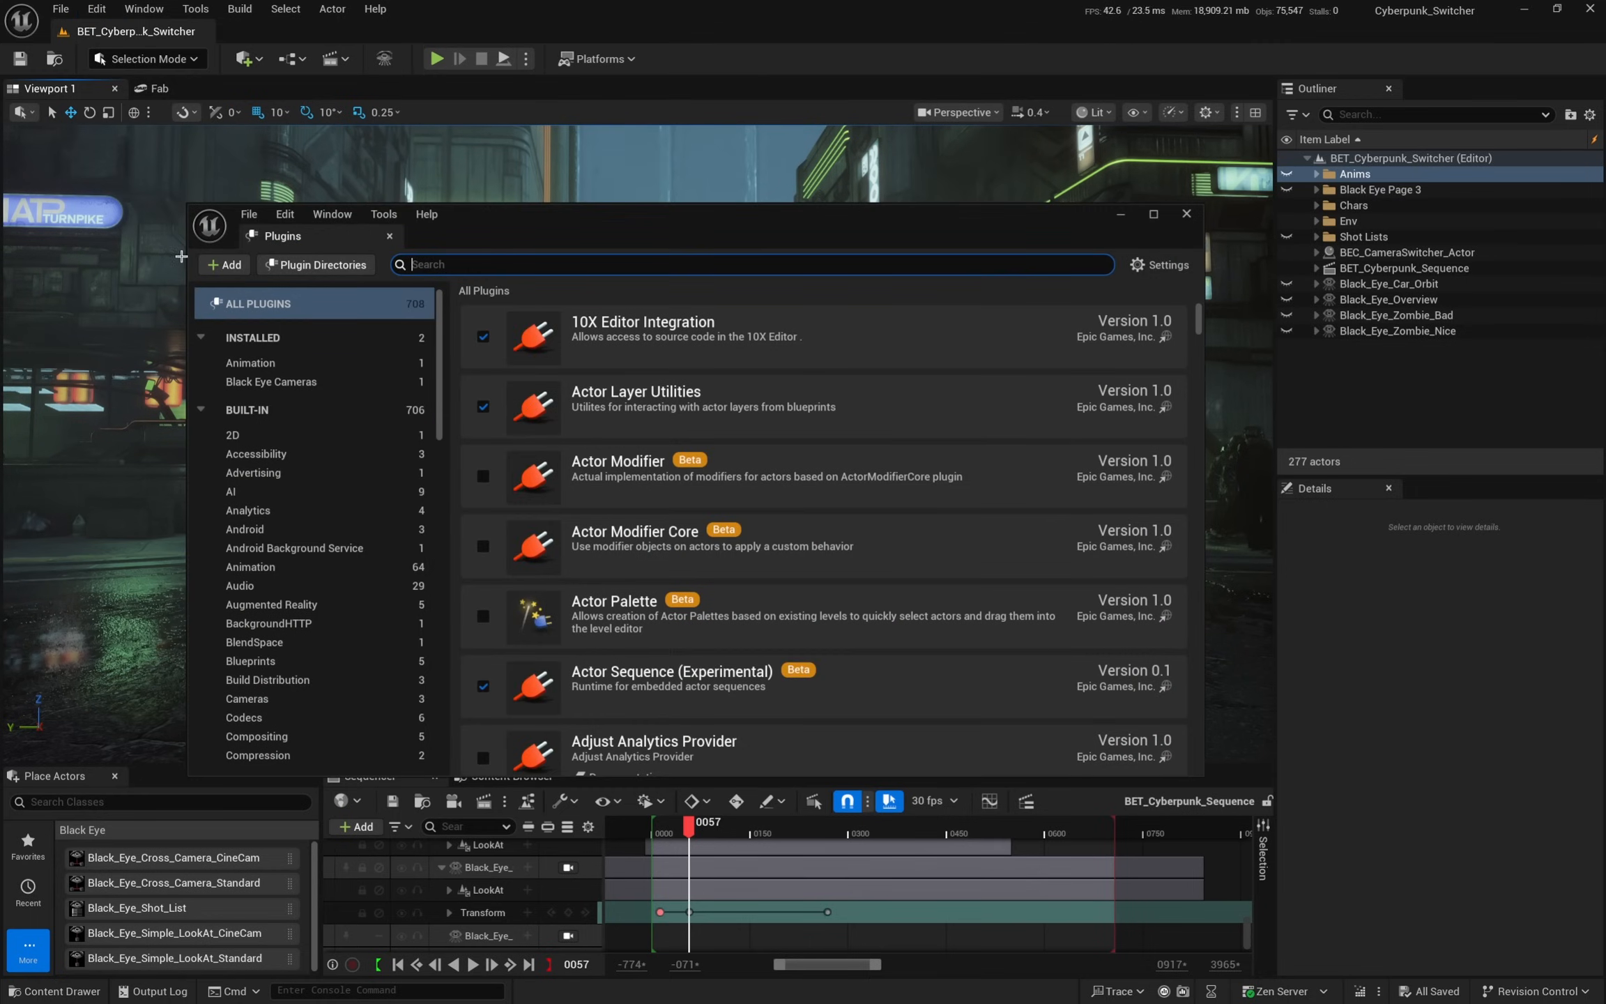
{"action": "left_click", "coordinate": [279, 384]}
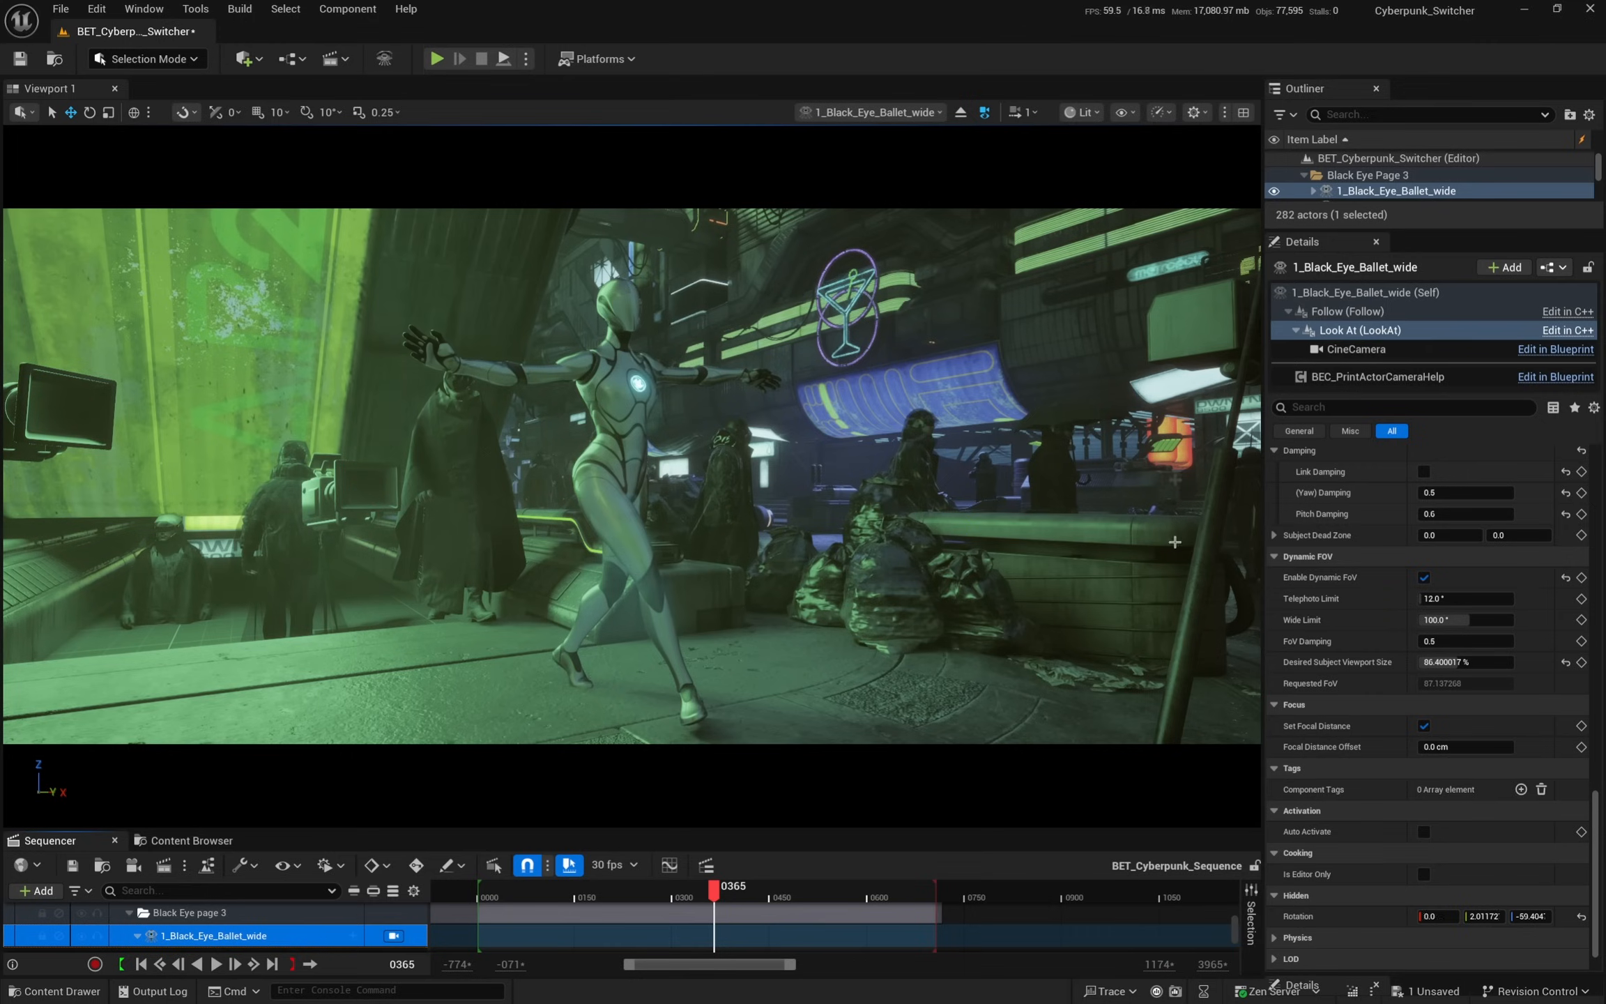
- Toggle the viewport's Black Eye Cameras show flag on, off and on again
{"action": "left_click", "coordinate": [1123, 112]}
{"action": "left_click", "coordinate": [1179, 566]}
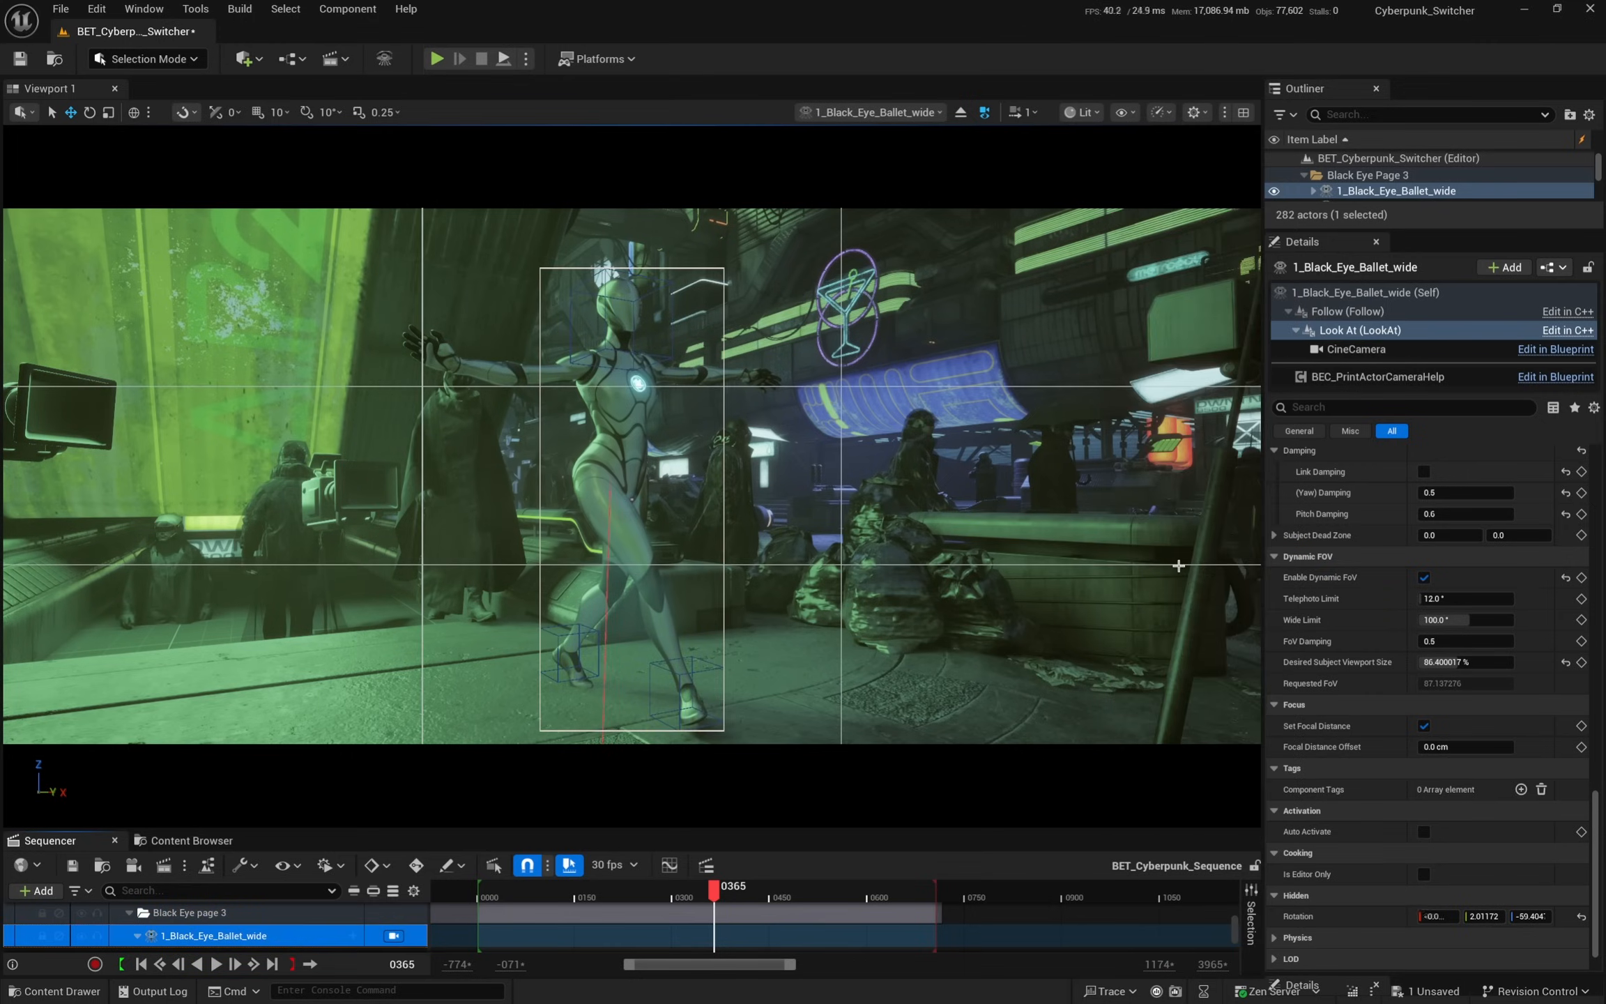
{"action": "left_click", "coordinate": [1124, 111]}
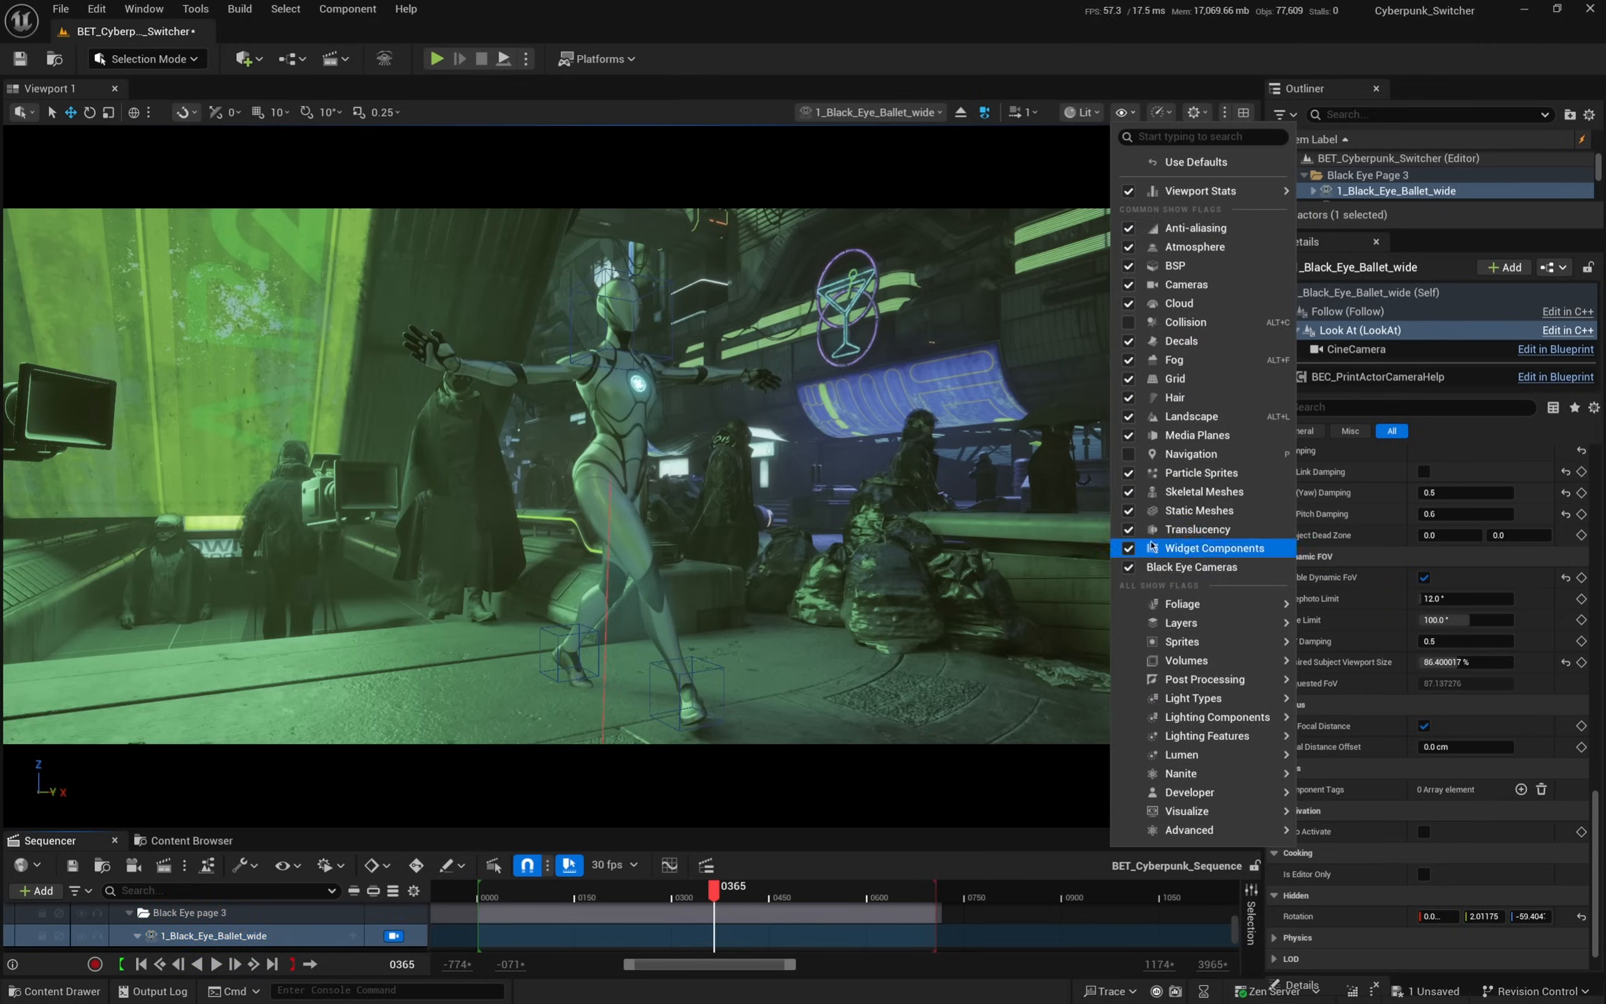
{"action": "left_click", "coordinate": [1158, 565]}
{"action": "left_click", "coordinate": [1124, 112]}
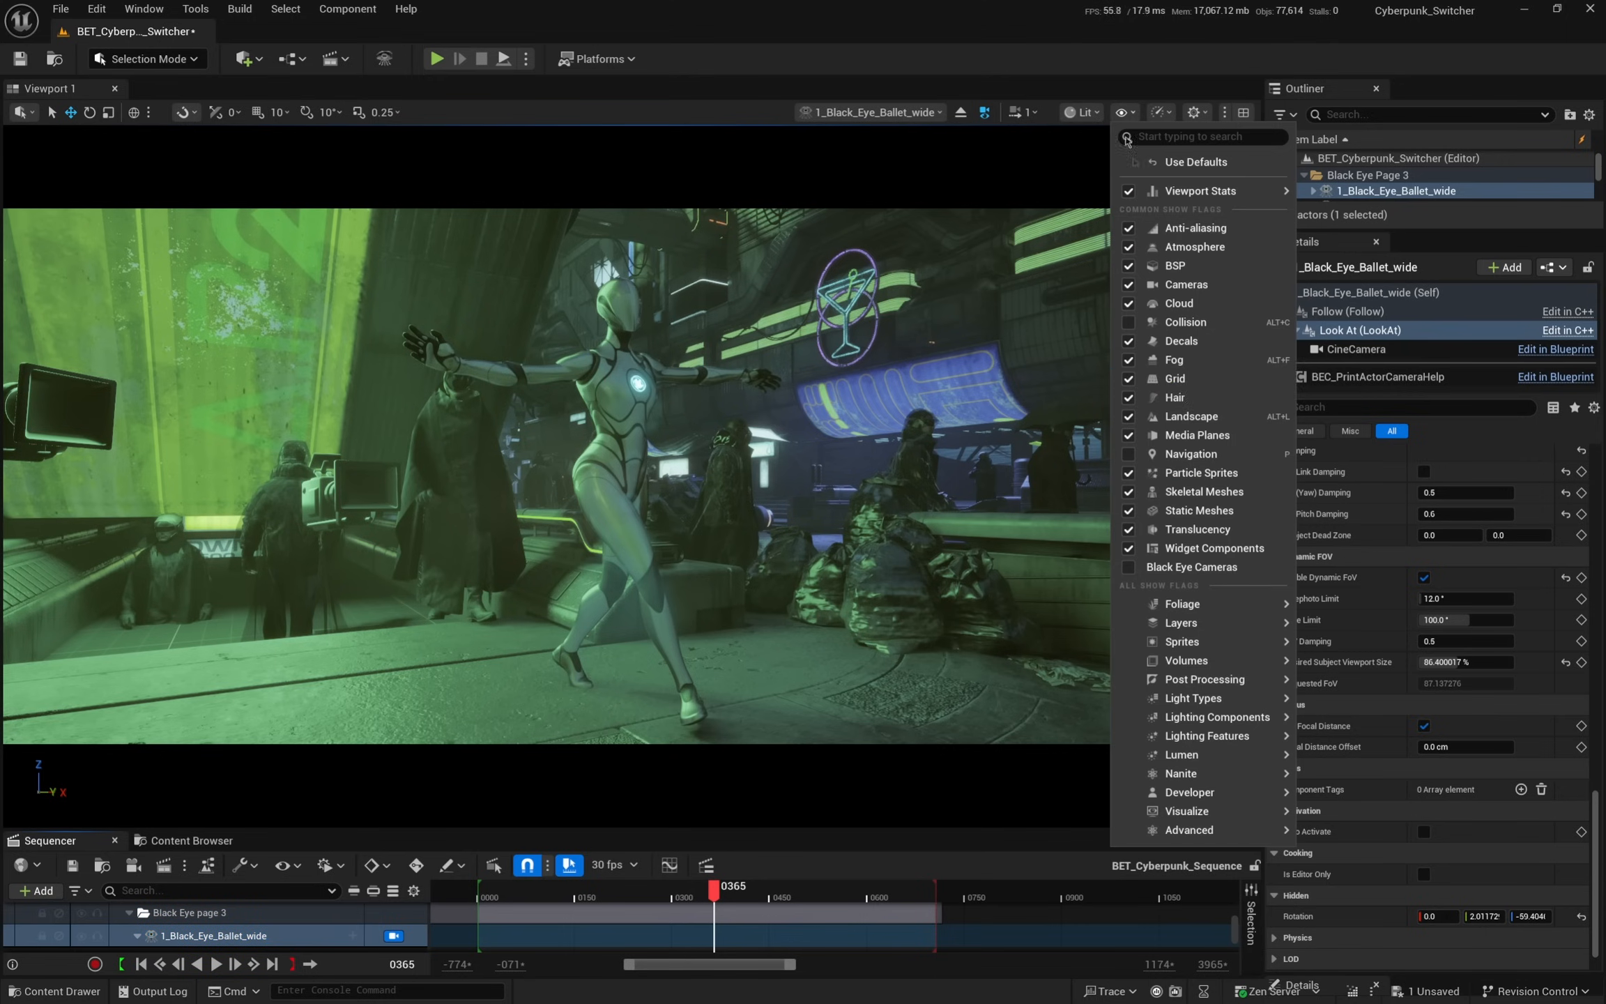
{"action": "left_click", "coordinate": [1193, 570]}
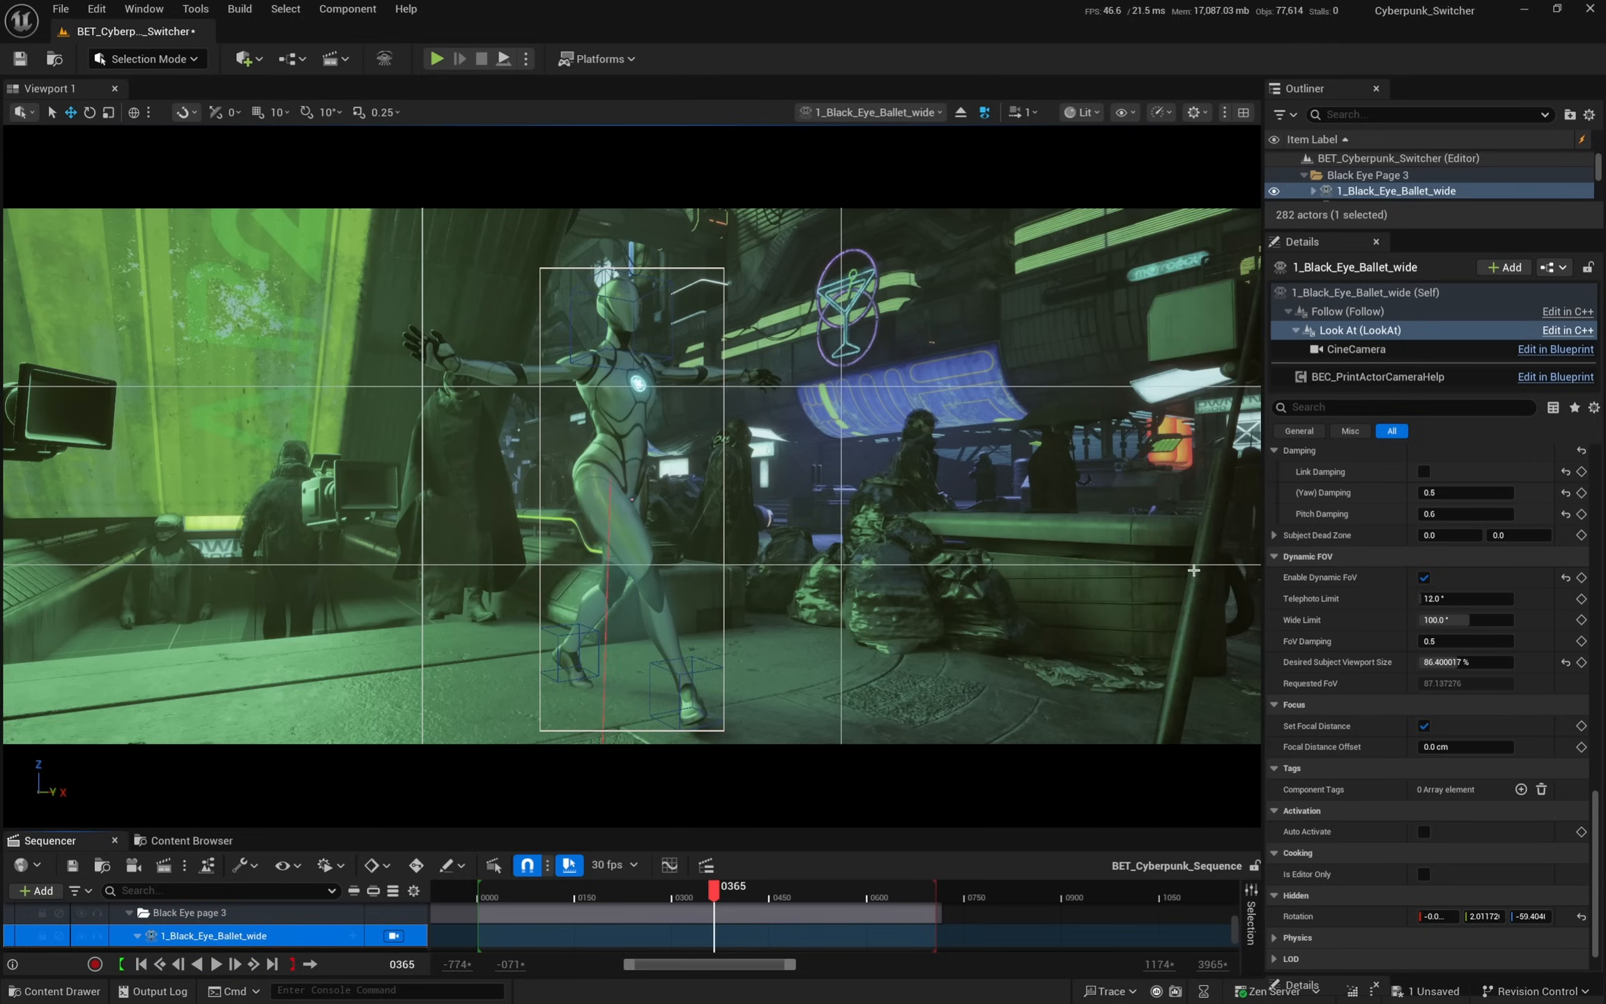
- Turn off the rule-of-thirds guides with the console command BlackEye.ShowCameraGuides 0
{"action": "left_click", "coordinate": [325, 985]}
{"action": "type", "text": "black"}
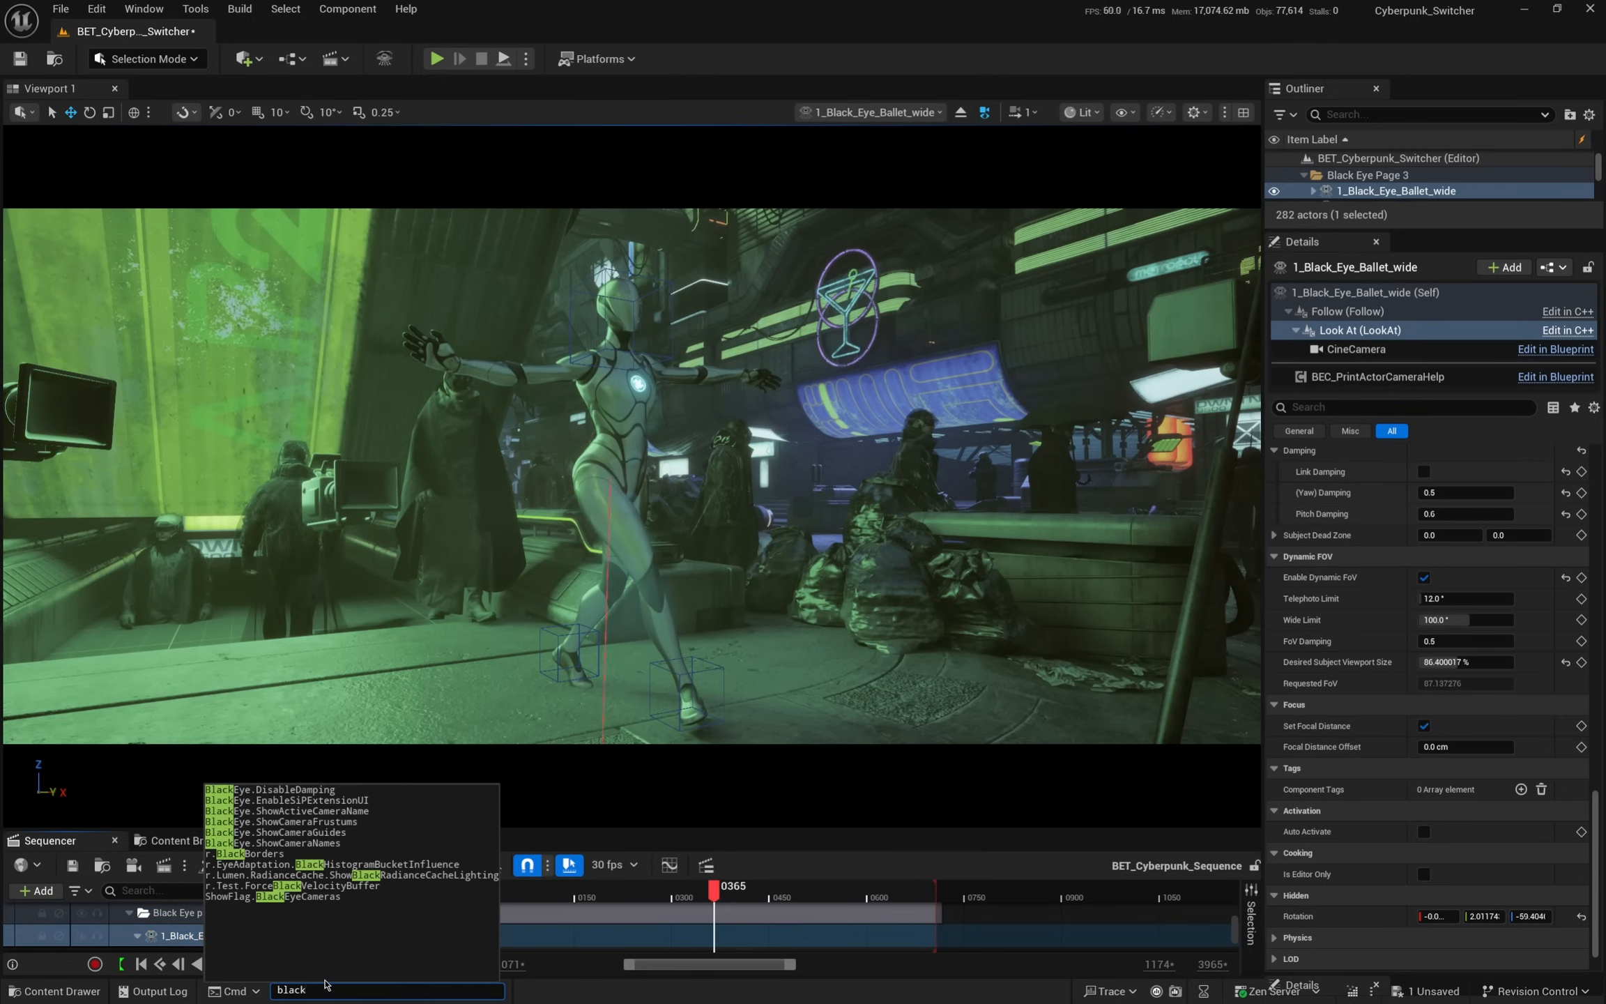
{"action": "key", "text": "Down"}
{"action": "key", "text": "Down"}
{"action": "key", "text": "Down"}
{"action": "key", "text": "Down"}
{"action": "key", "text": "Down"}
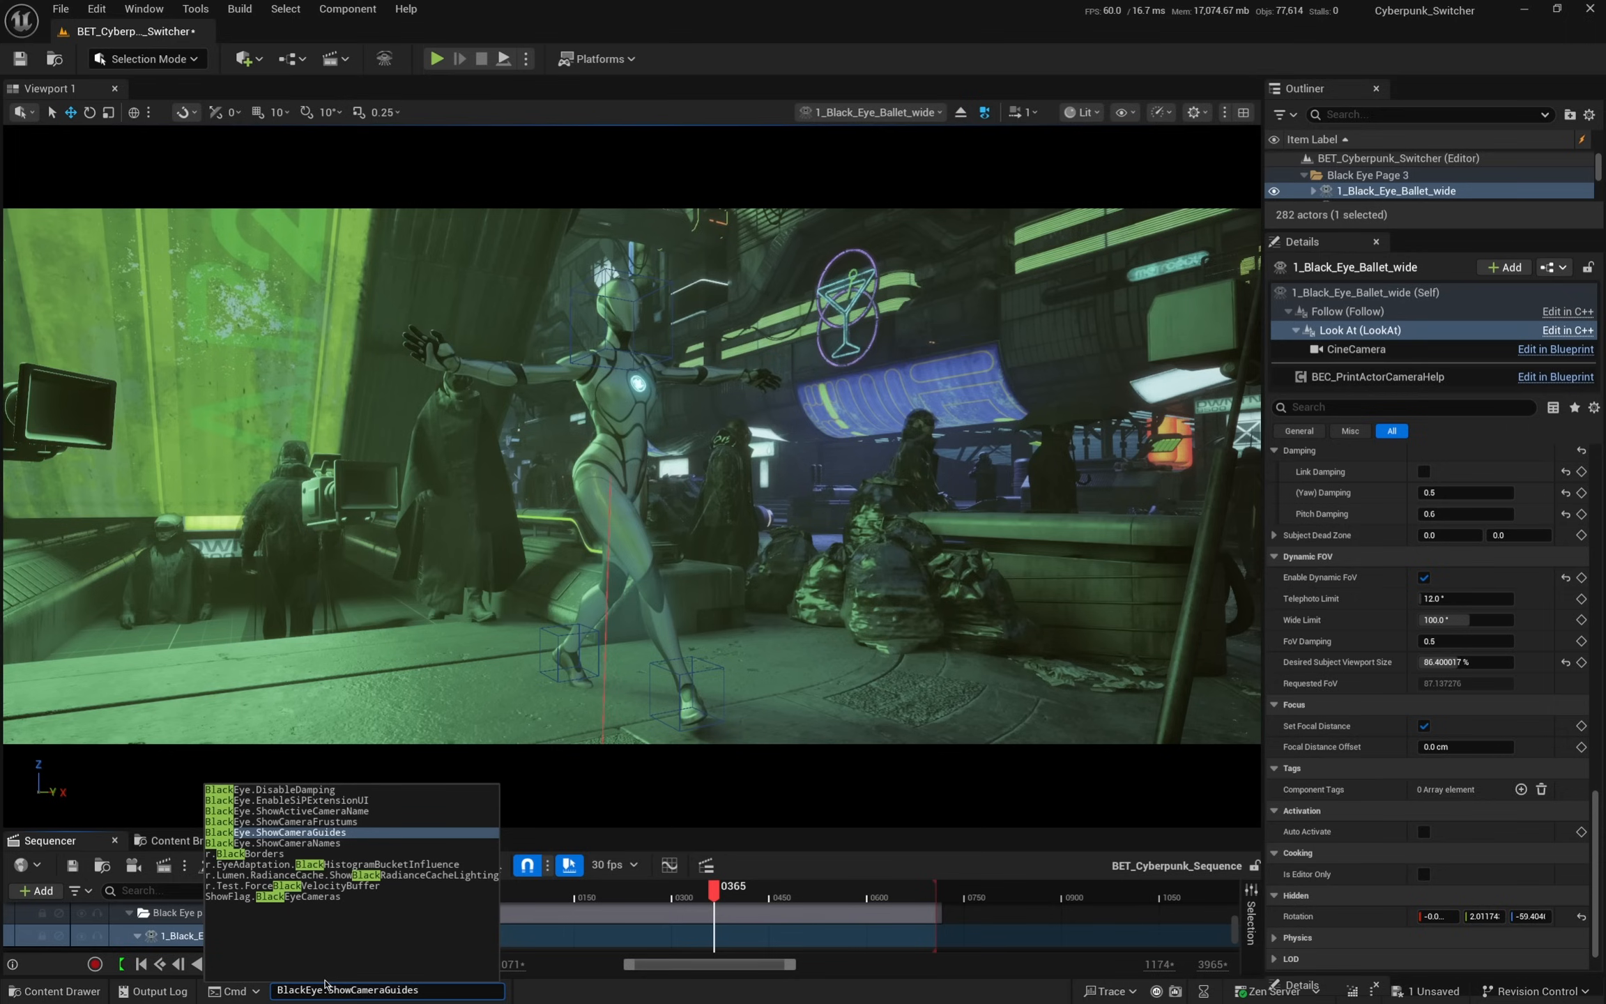
{"action": "type", "text": "0"}
{"action": "key", "text": "Return"}
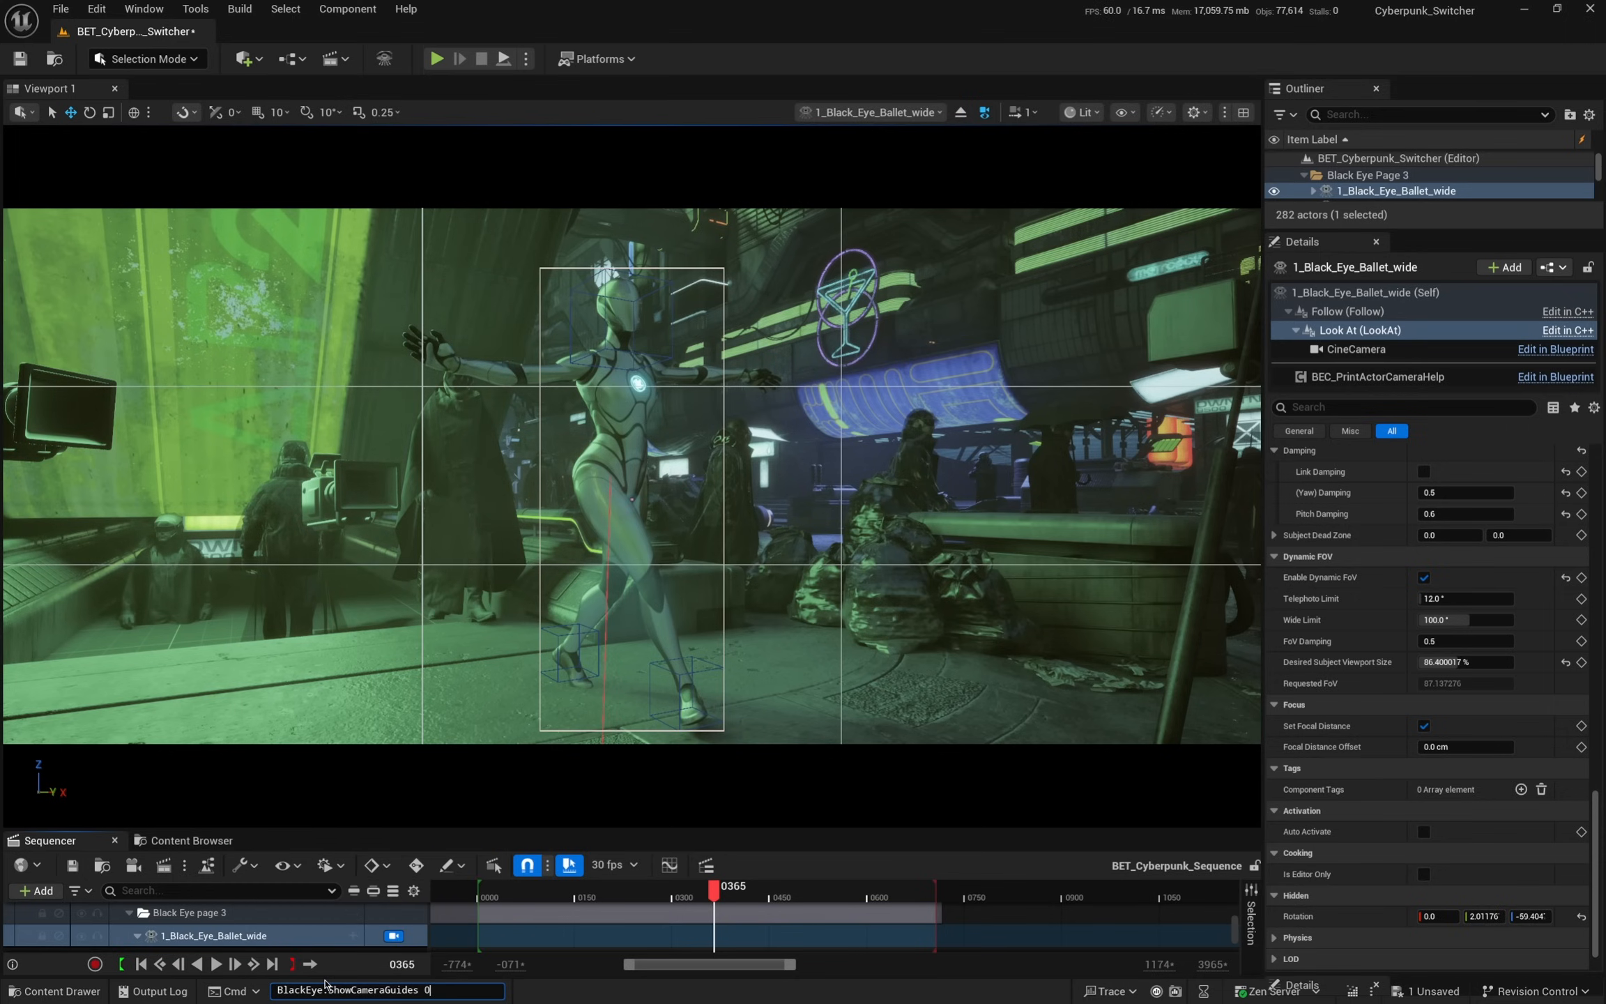
{"action": "key", "text": "Return"}
- Switch the Black Eye Cameras show flag off and back on with the guides disabled
{"action": "left_click", "coordinate": [1124, 113]}
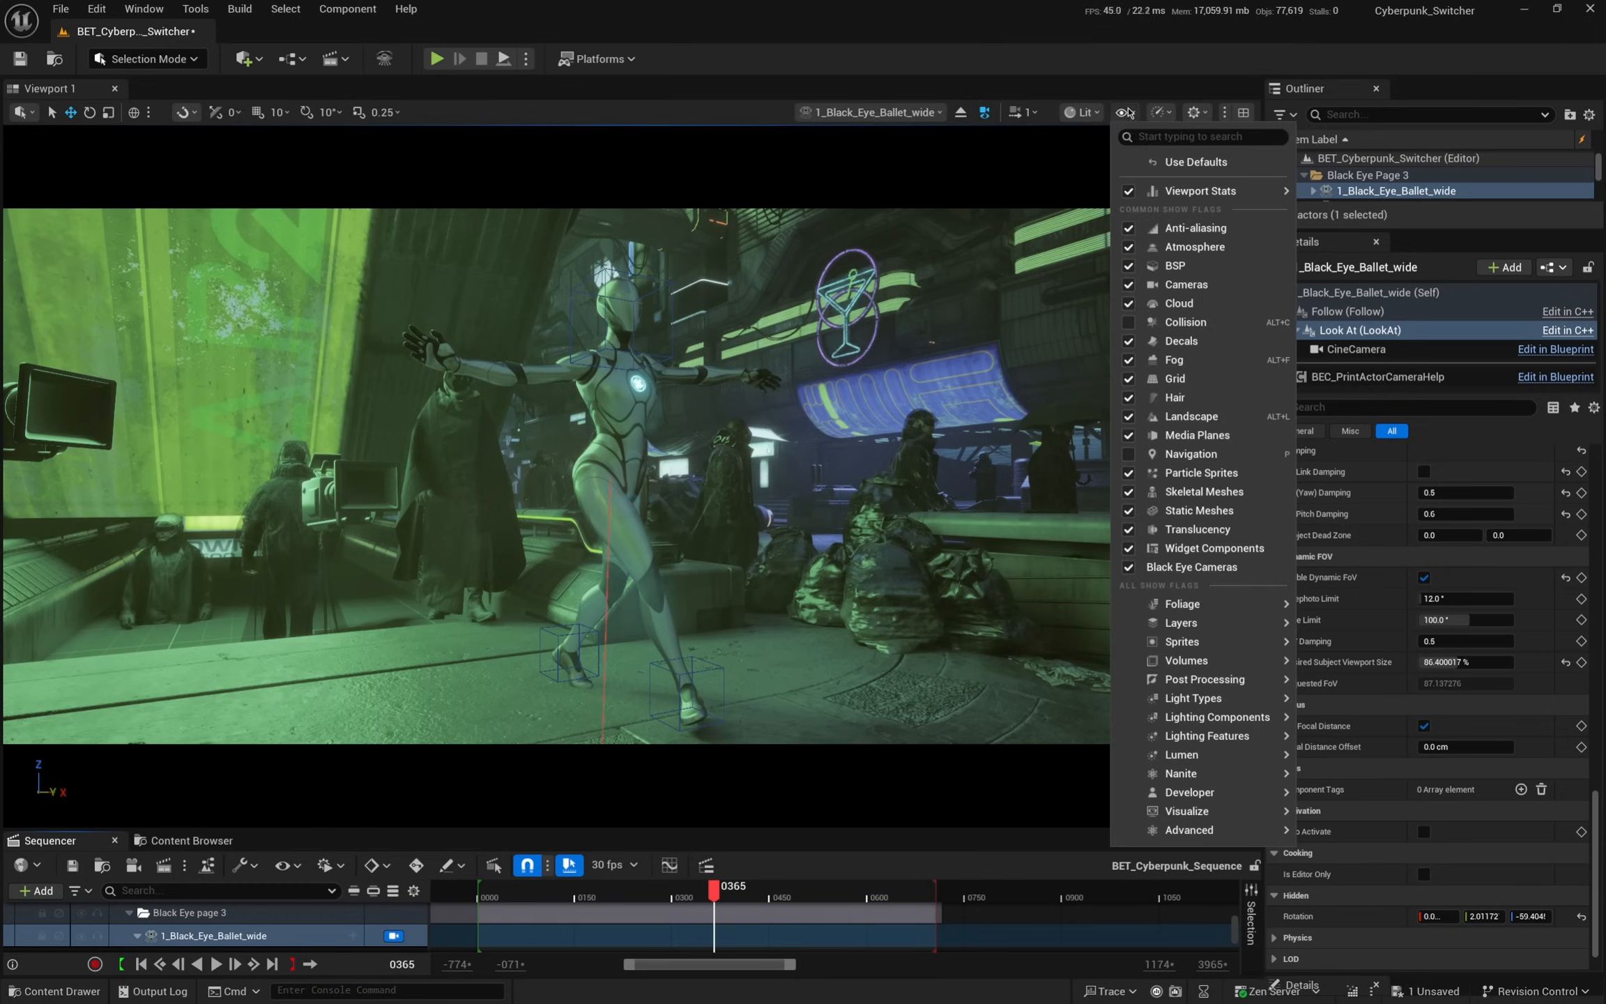
{"action": "left_click", "coordinate": [1191, 567]}
{"action": "left_click", "coordinate": [1123, 112]}
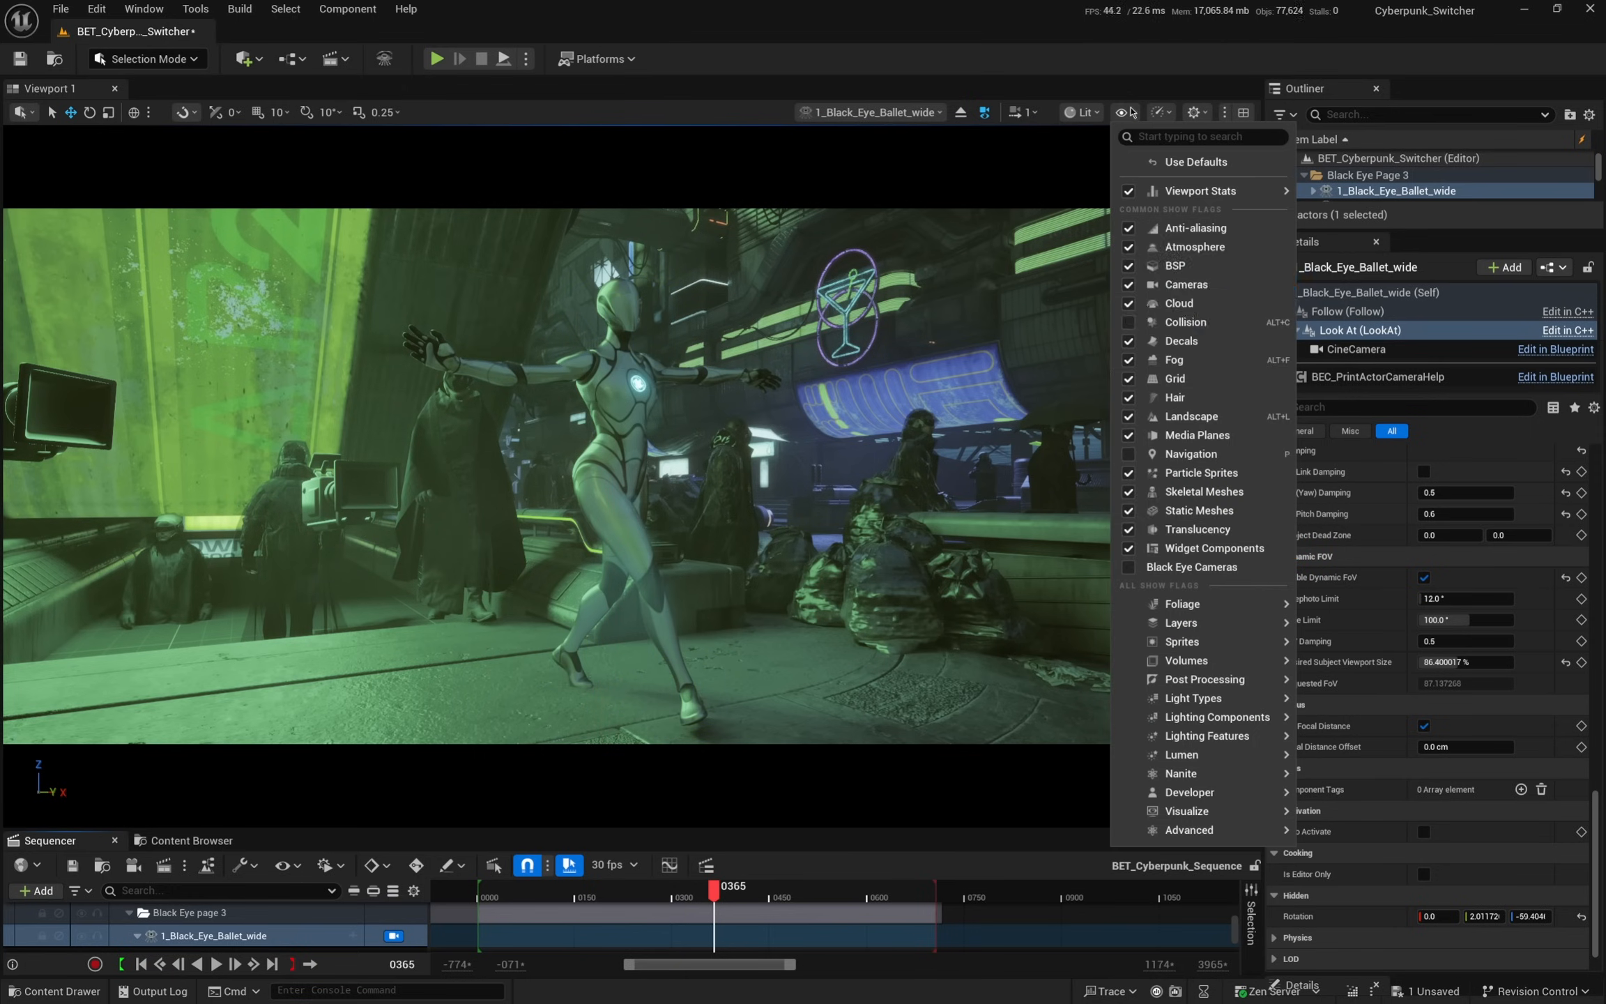
{"action": "left_click", "coordinate": [1192, 566]}
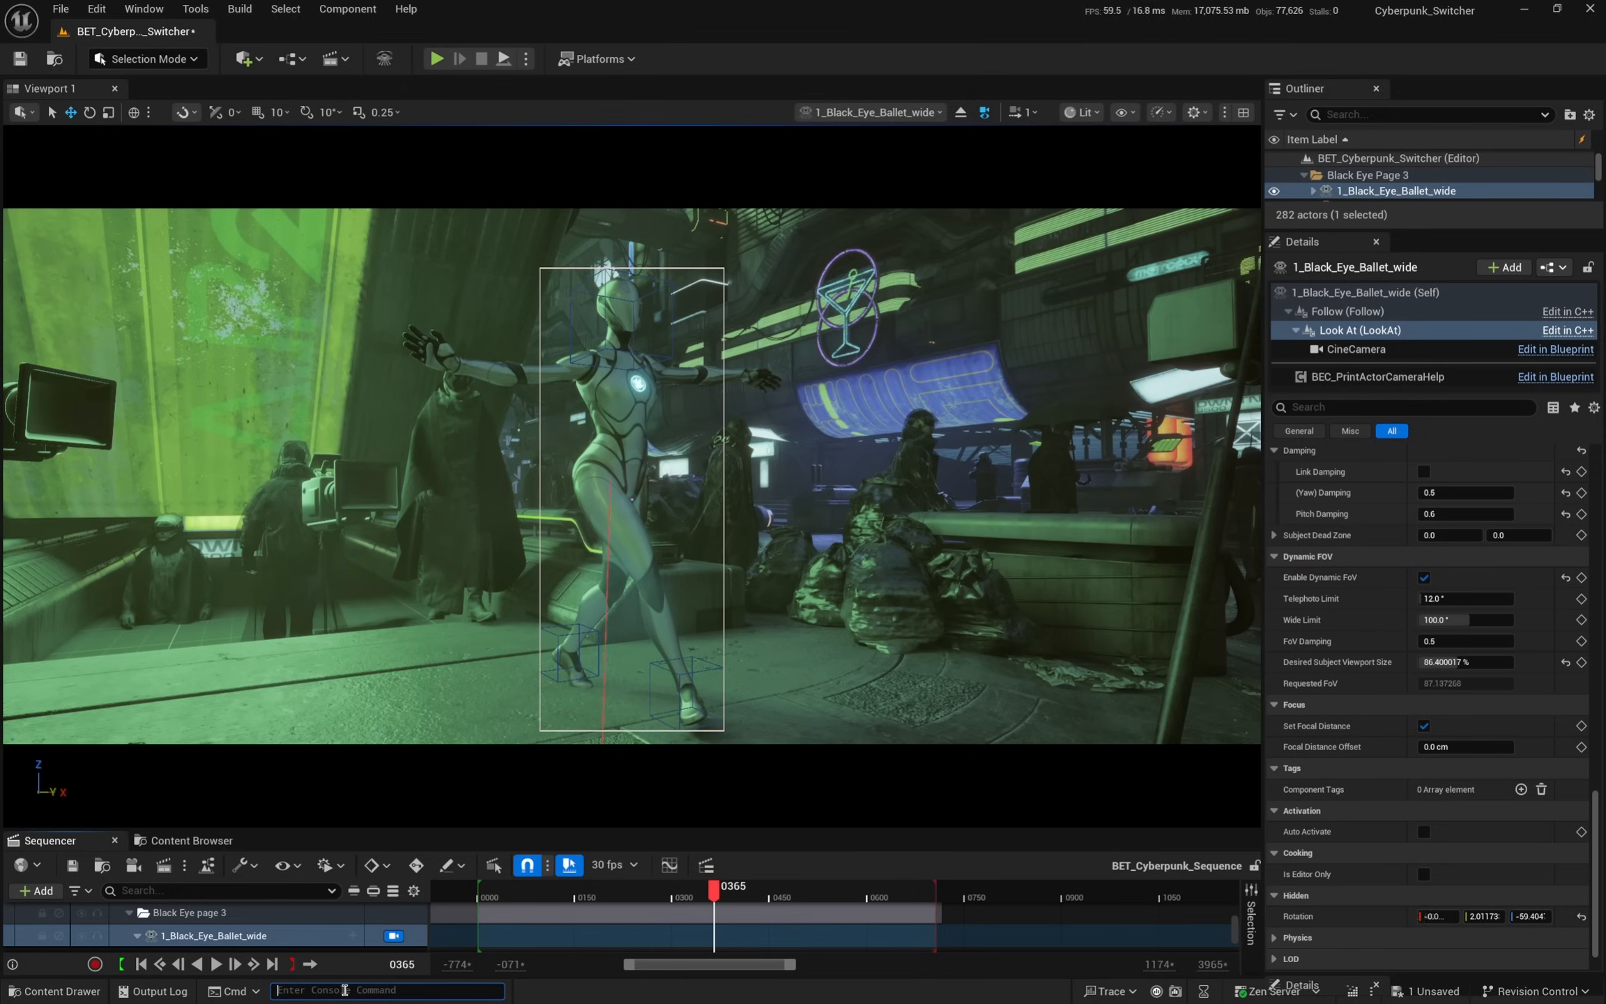
- Turn on camera name labels with the BlackEye.ShowCameraNames console command and scrub the sequence back towards its start
{"action": "type", "text": "black"}
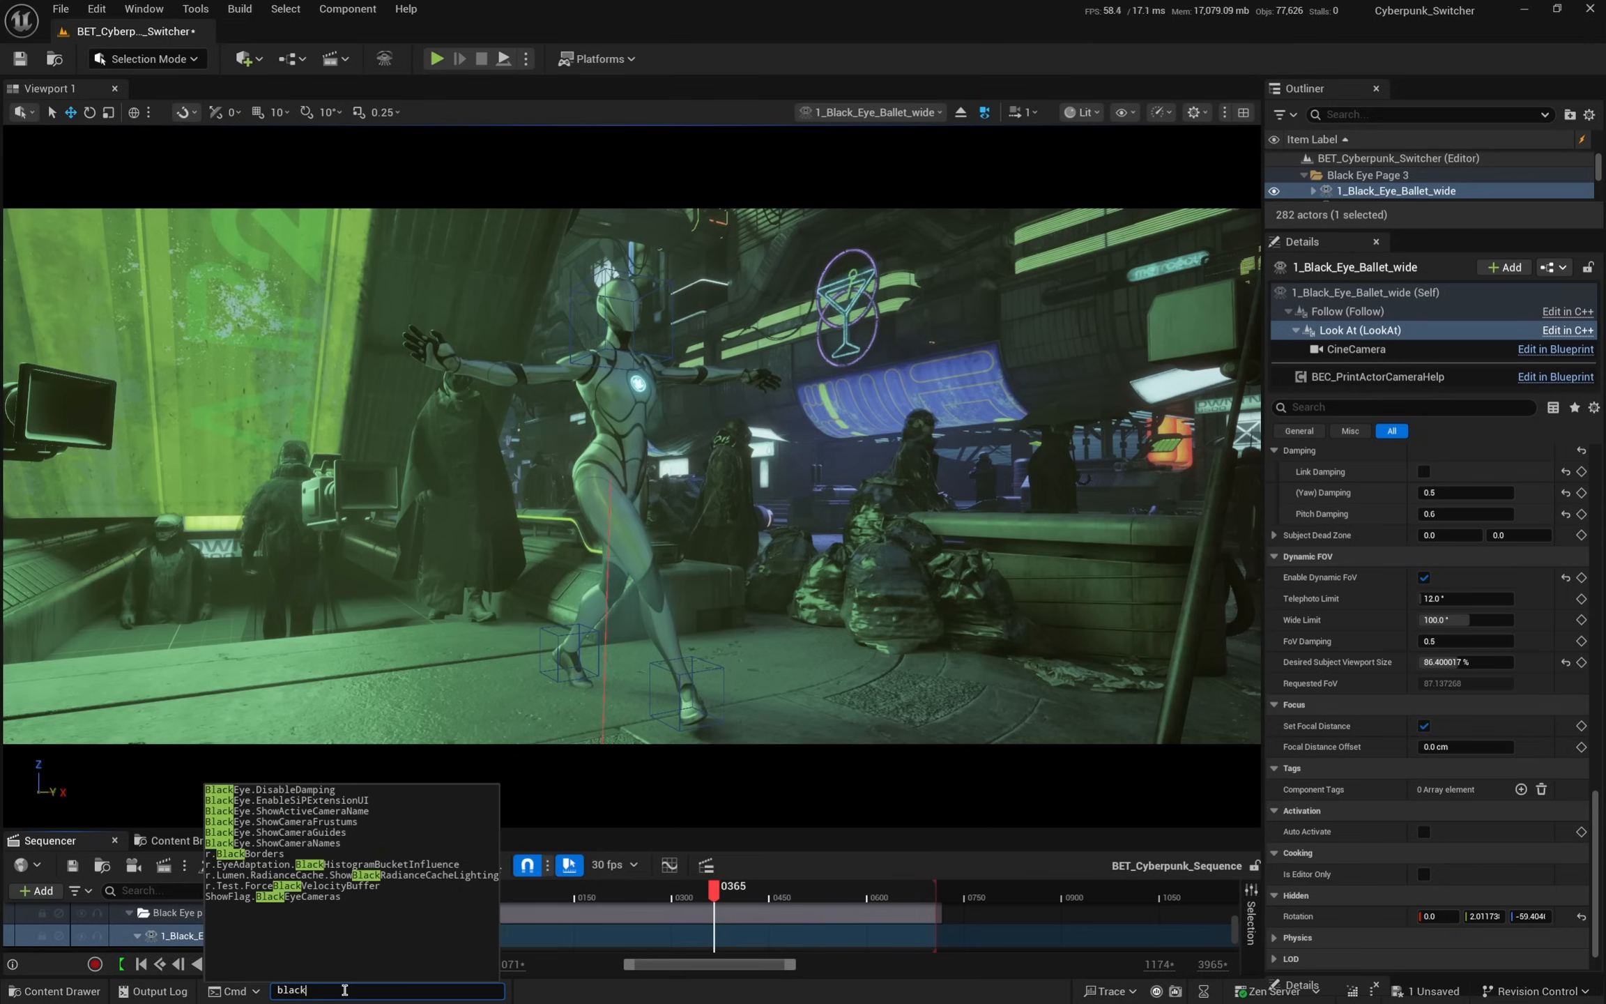
{"action": "key", "text": "Down"}
{"action": "key", "text": "Down"}
{"action": "key", "text": "Down"}
{"action": "key", "text": "Down"}
{"action": "key", "text": "Down"}
{"action": "key", "text": "Down"}
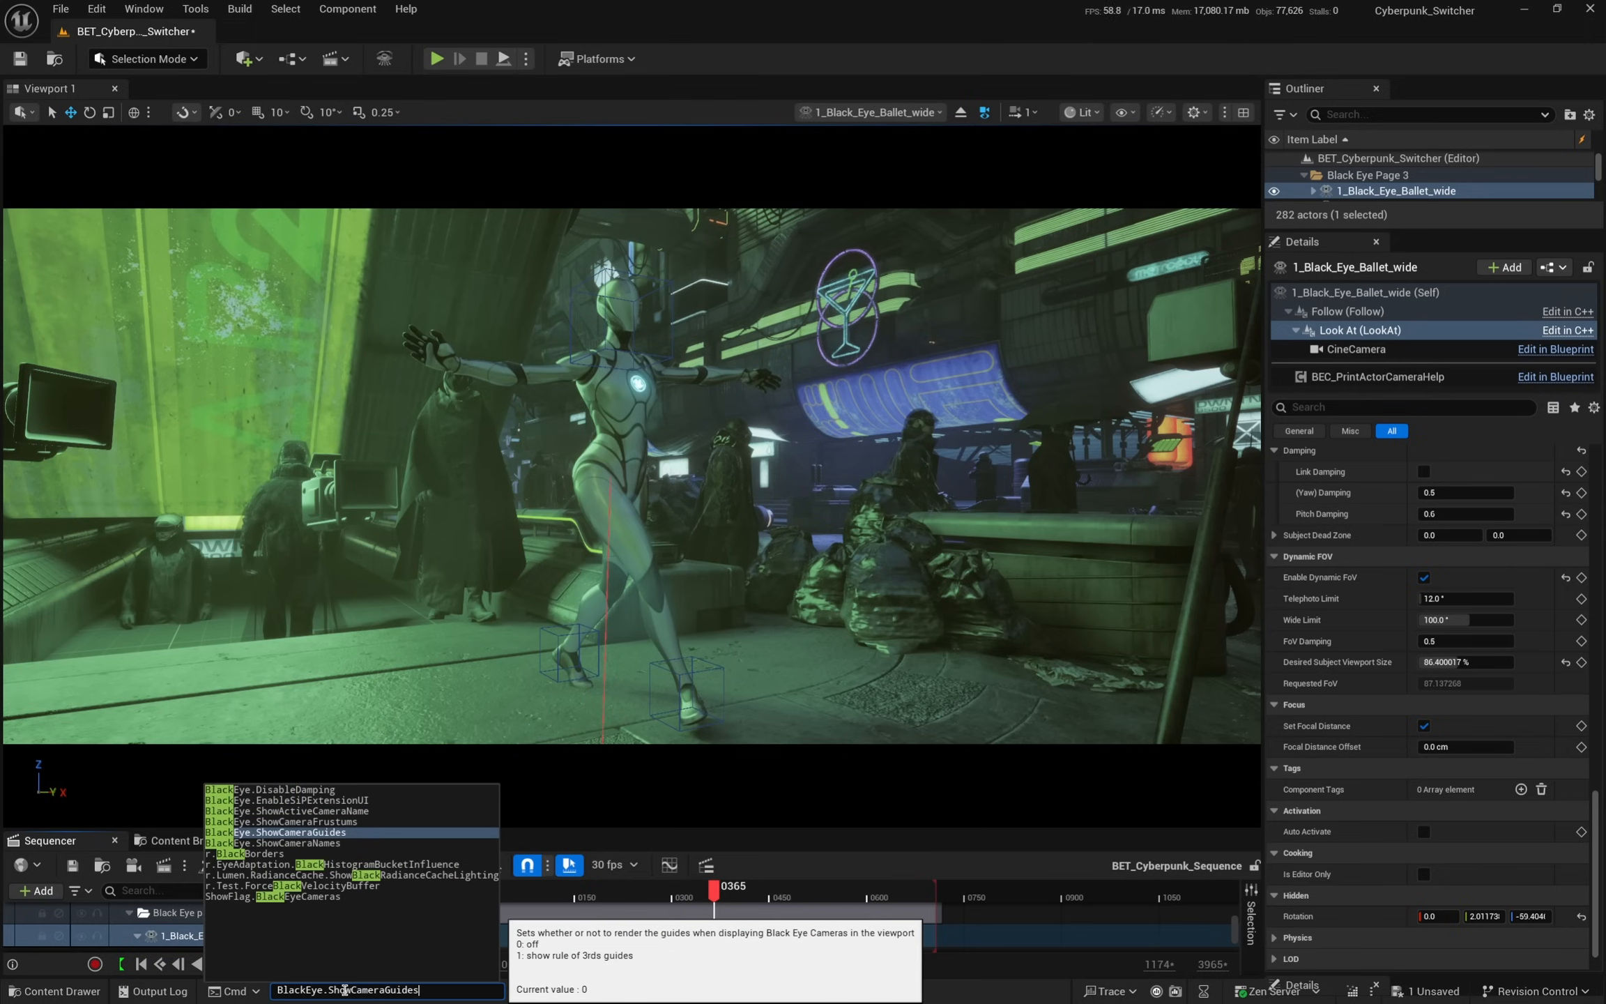
{"action": "key", "text": "Return"}
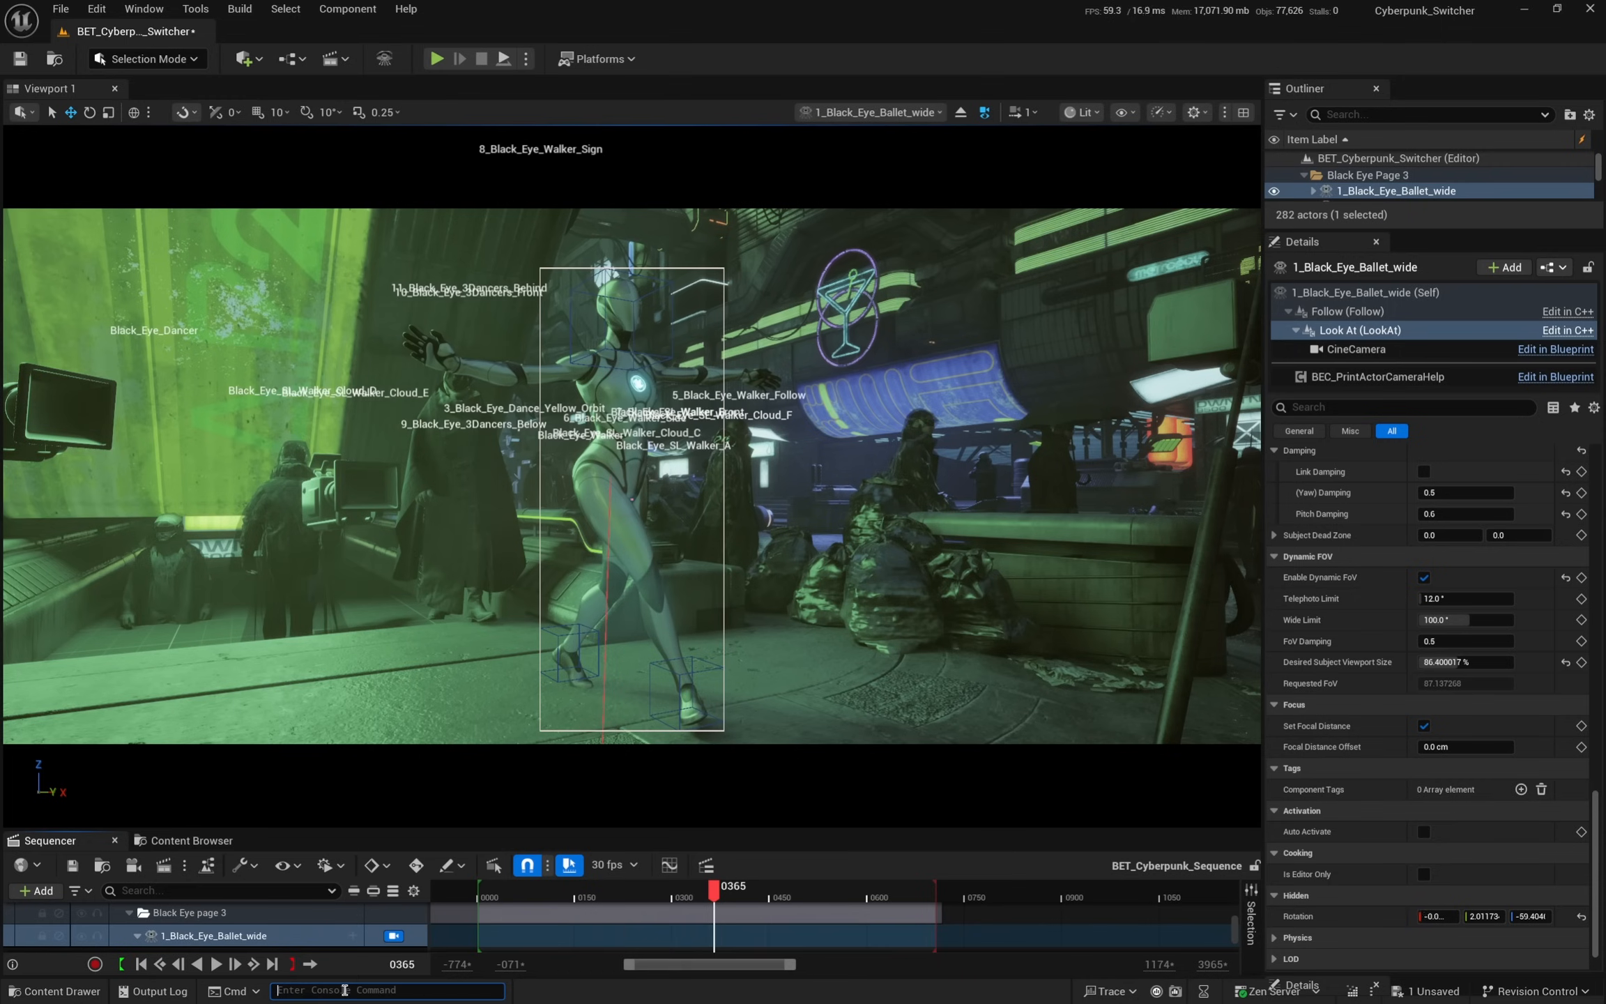
{"action": "left_click_drag", "start_coordinate": [714, 892], "coordinate": [491, 910]}
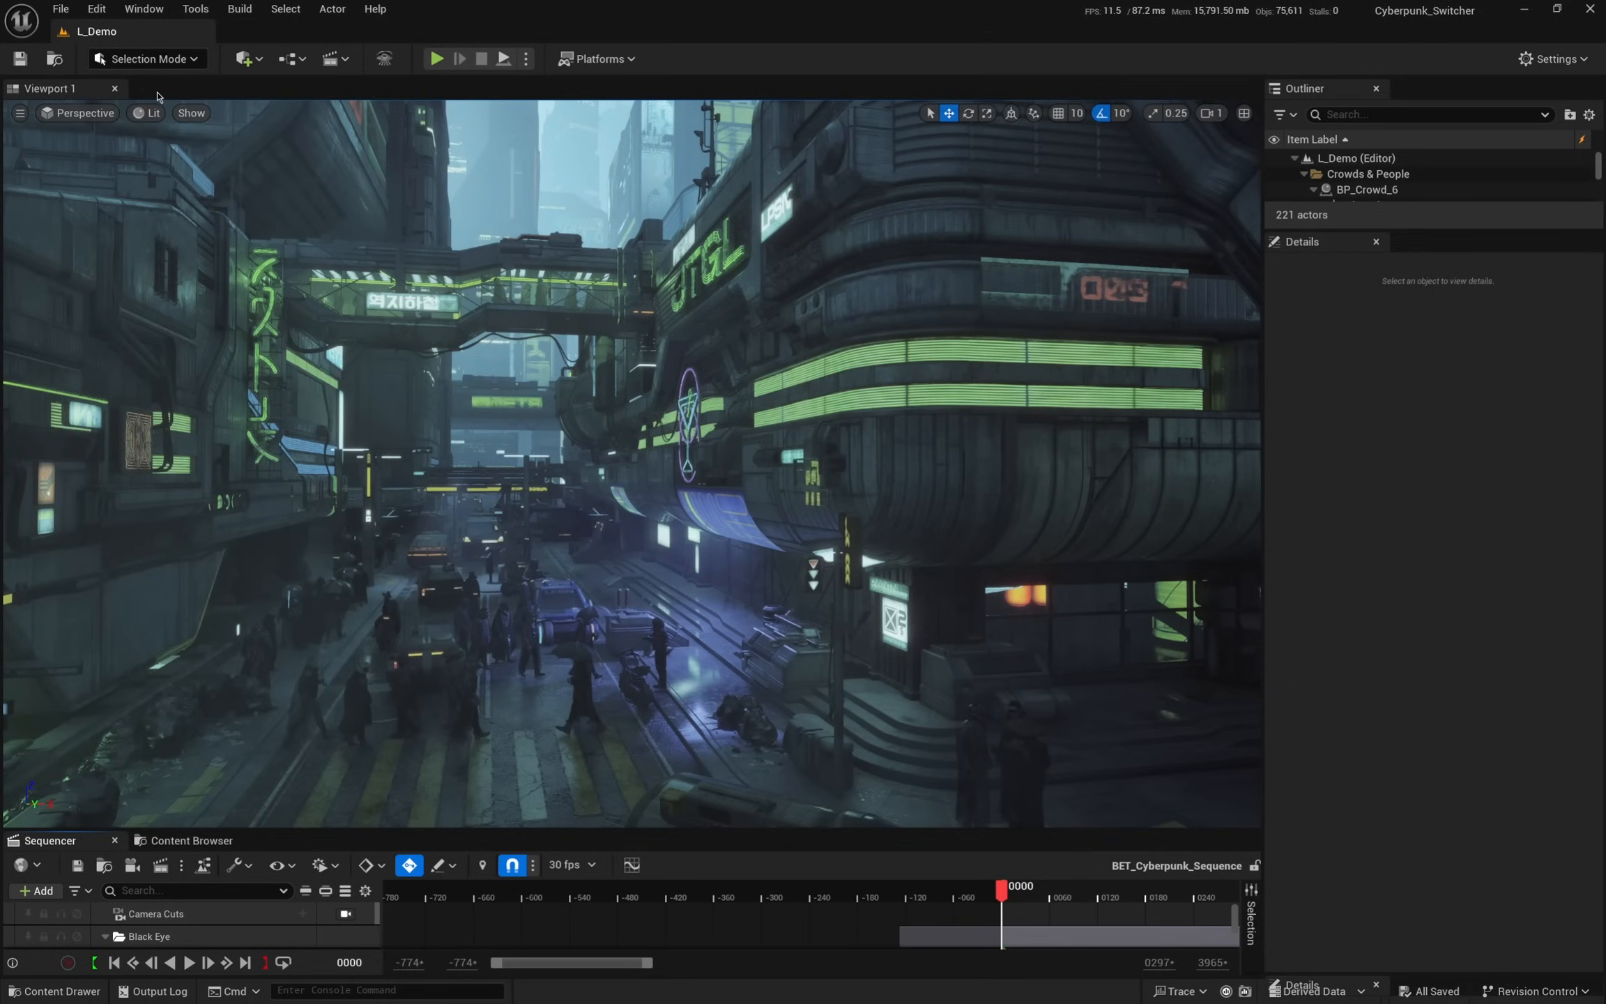
- Open the viewport's show flag options in the L_Demo level
{"action": "left_click", "coordinate": [192, 113]}
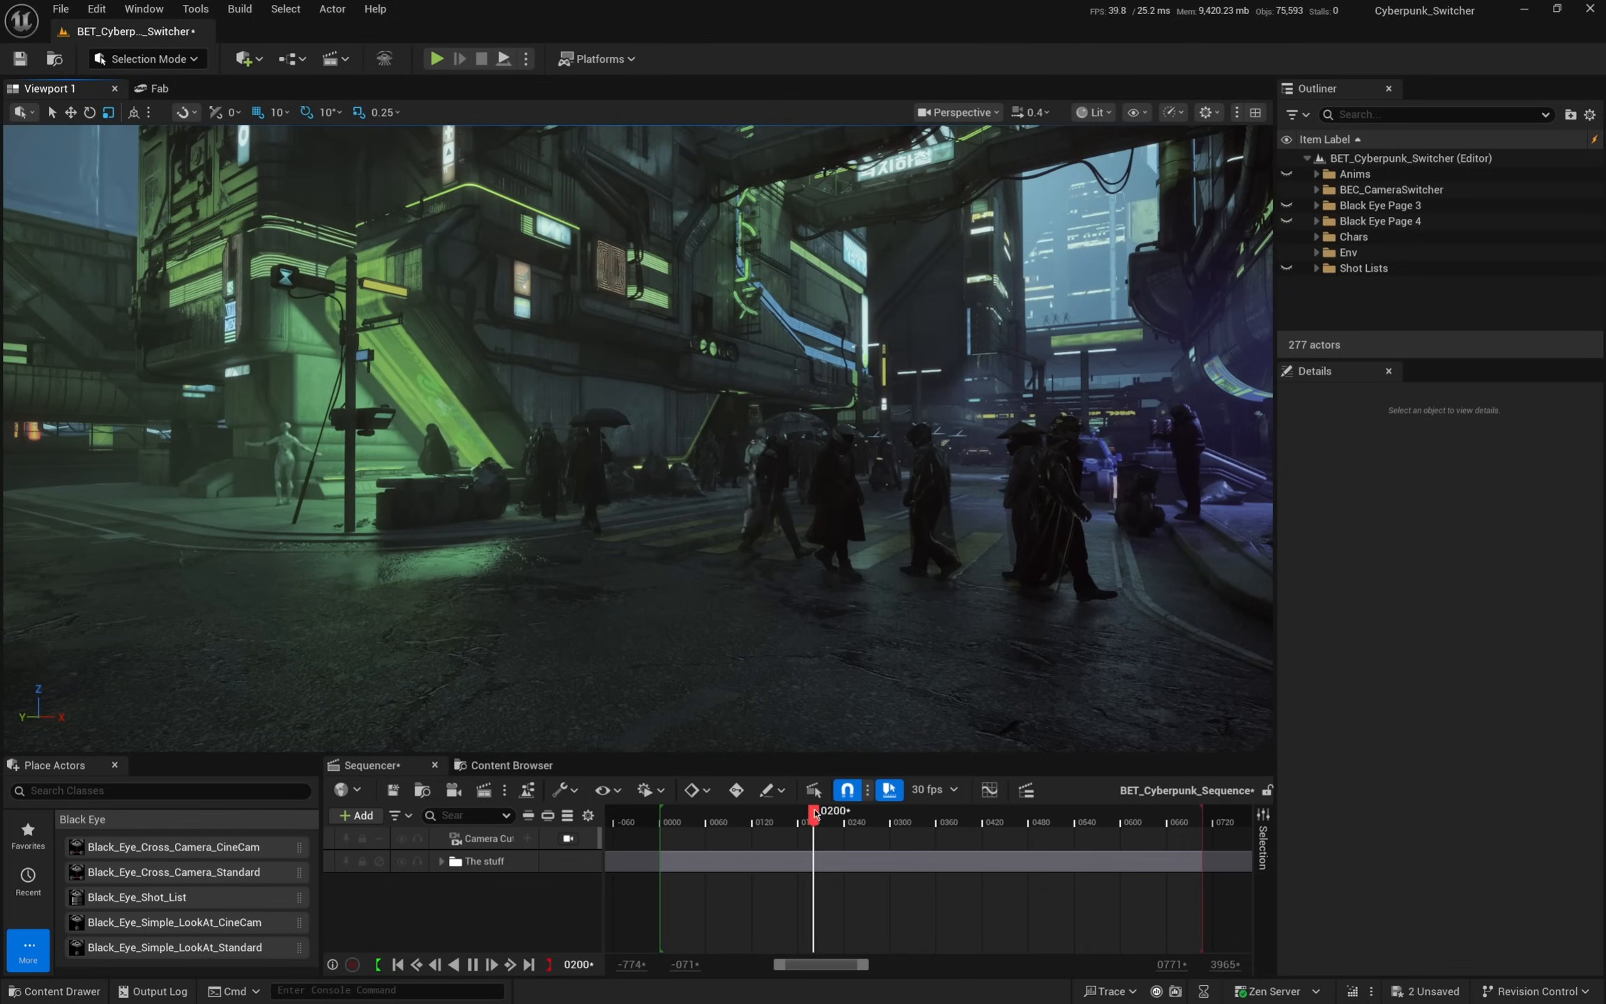
- Scrub the sequence to frame 62 and frame the walking robot on the street in the perspective view
{"action": "left_click_drag", "start_coordinate": [814, 814], "coordinate": [691, 813]}
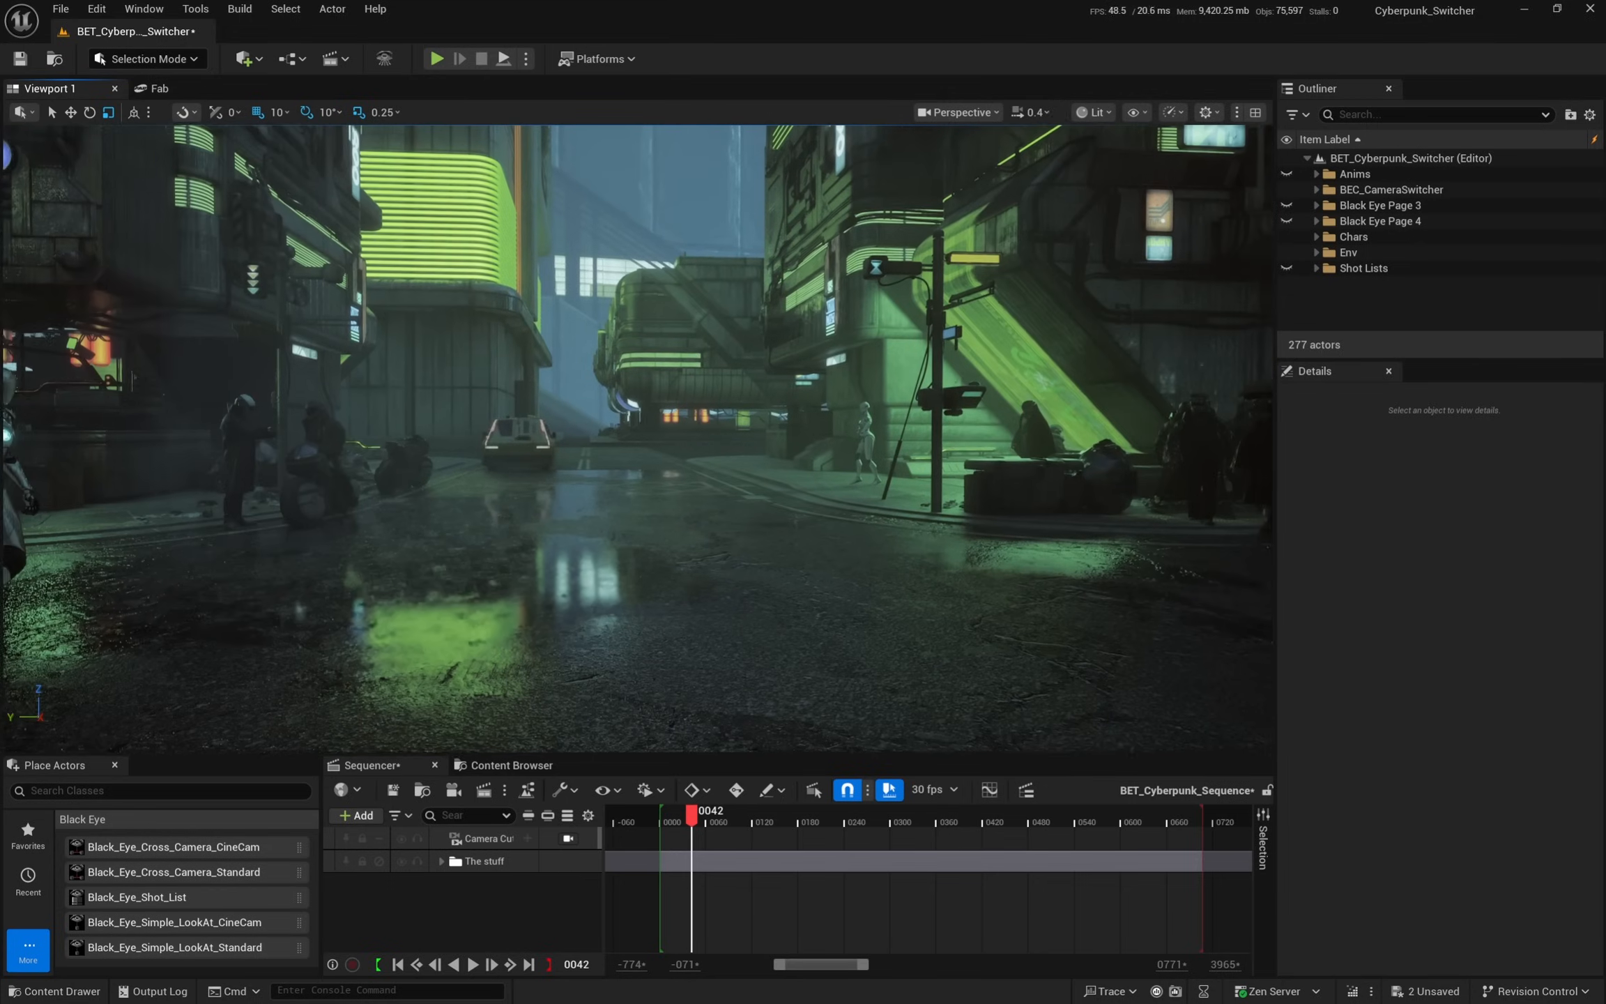
{"action": "right_click_drag", "start_coordinate": [638, 439], "coordinate": [632, 439]}
{"action": "left_click_drag", "start_coordinate": [694, 814], "coordinate": [710, 755]}
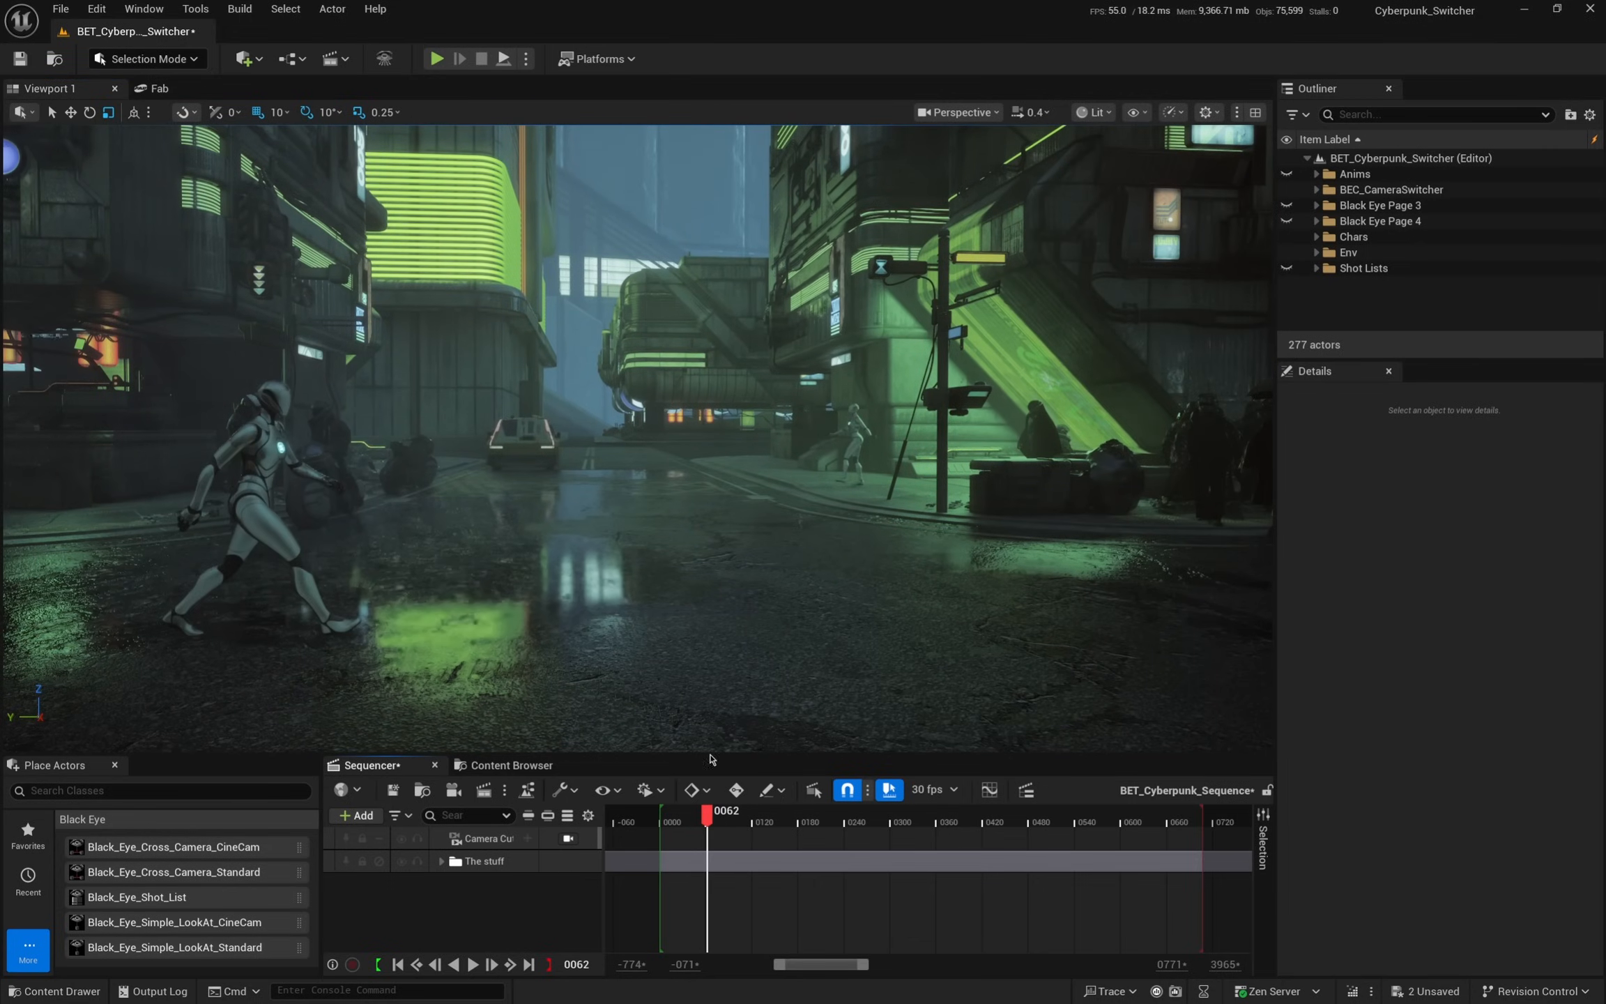
{"action": "right_click_drag", "start_coordinate": [662, 530], "coordinate": [667, 524]}
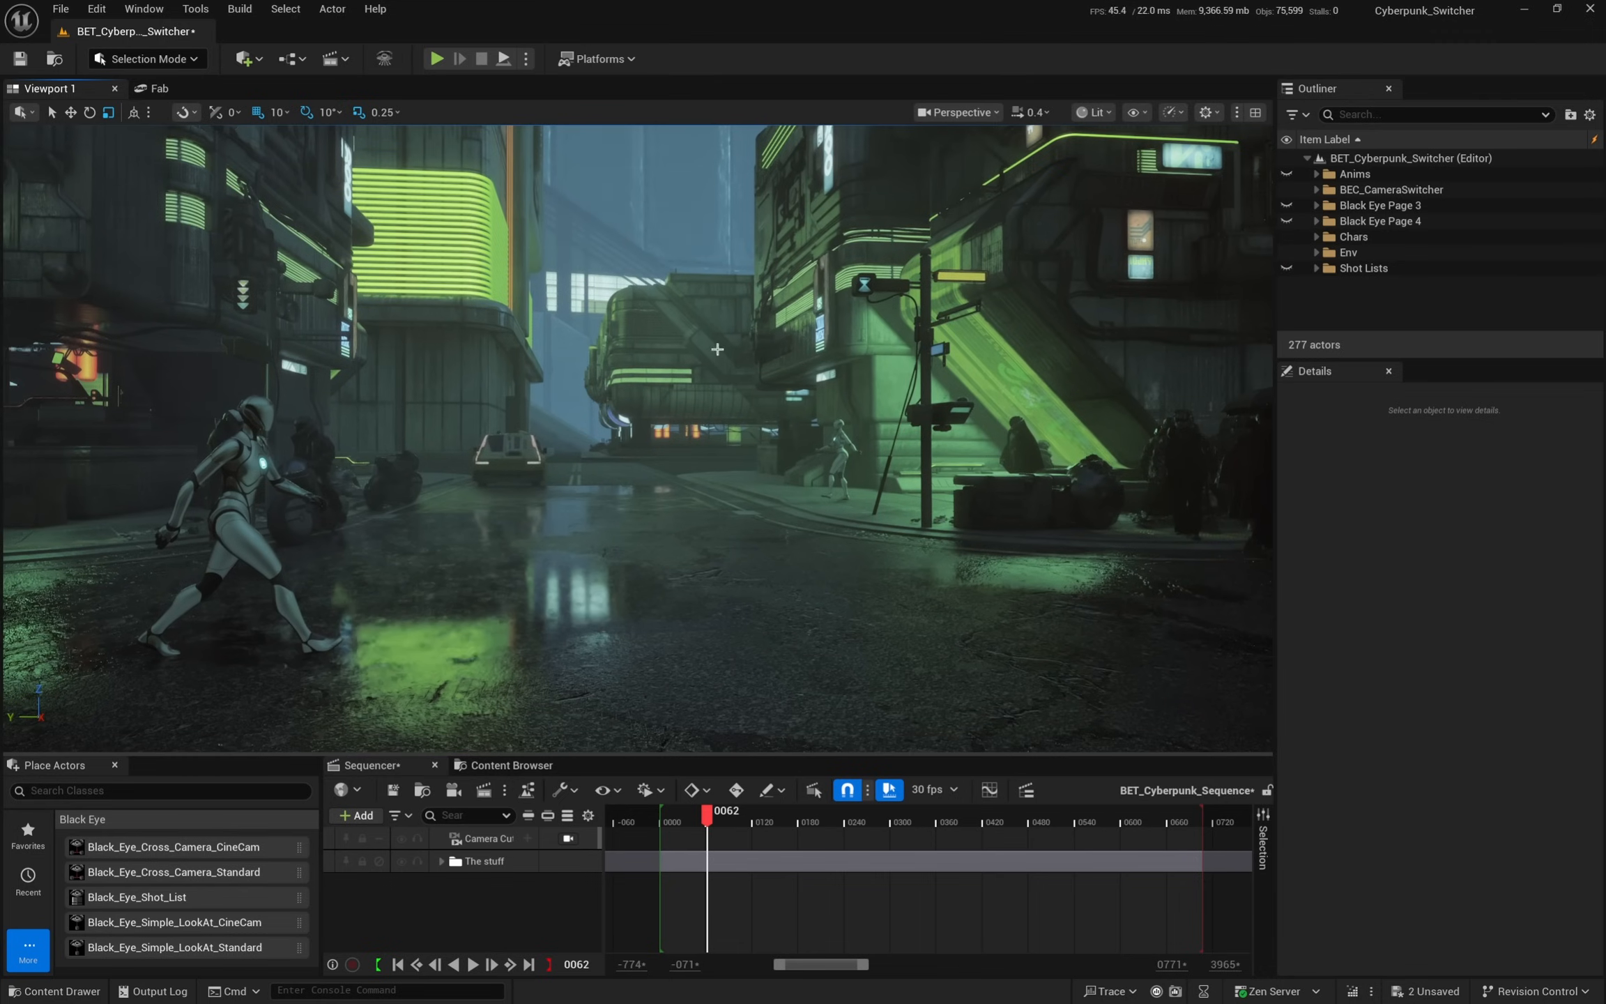
- Place a Black_Eye_Simple_LookAt_CineCam actor in the level and move it out onto the street to about 36440, 13100, 130
{"action": "left_click", "coordinate": [252, 60]}
{"action": "mouse_move", "coordinate": [301, 229]}
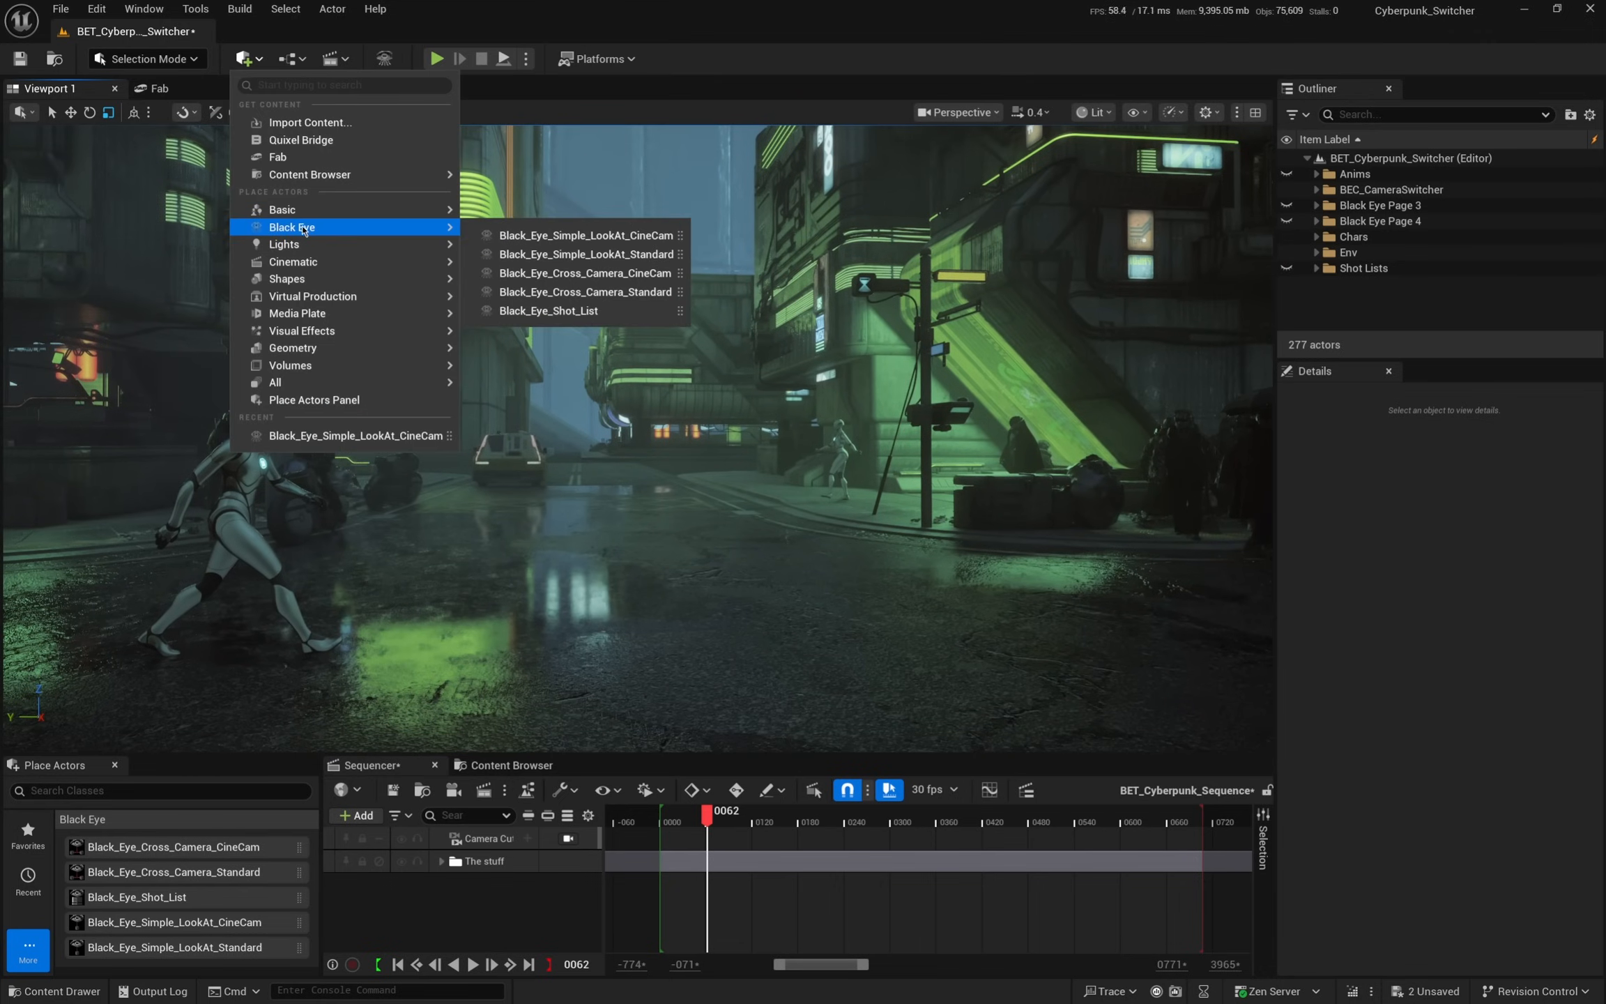
{"action": "left_click", "coordinate": [513, 235]}
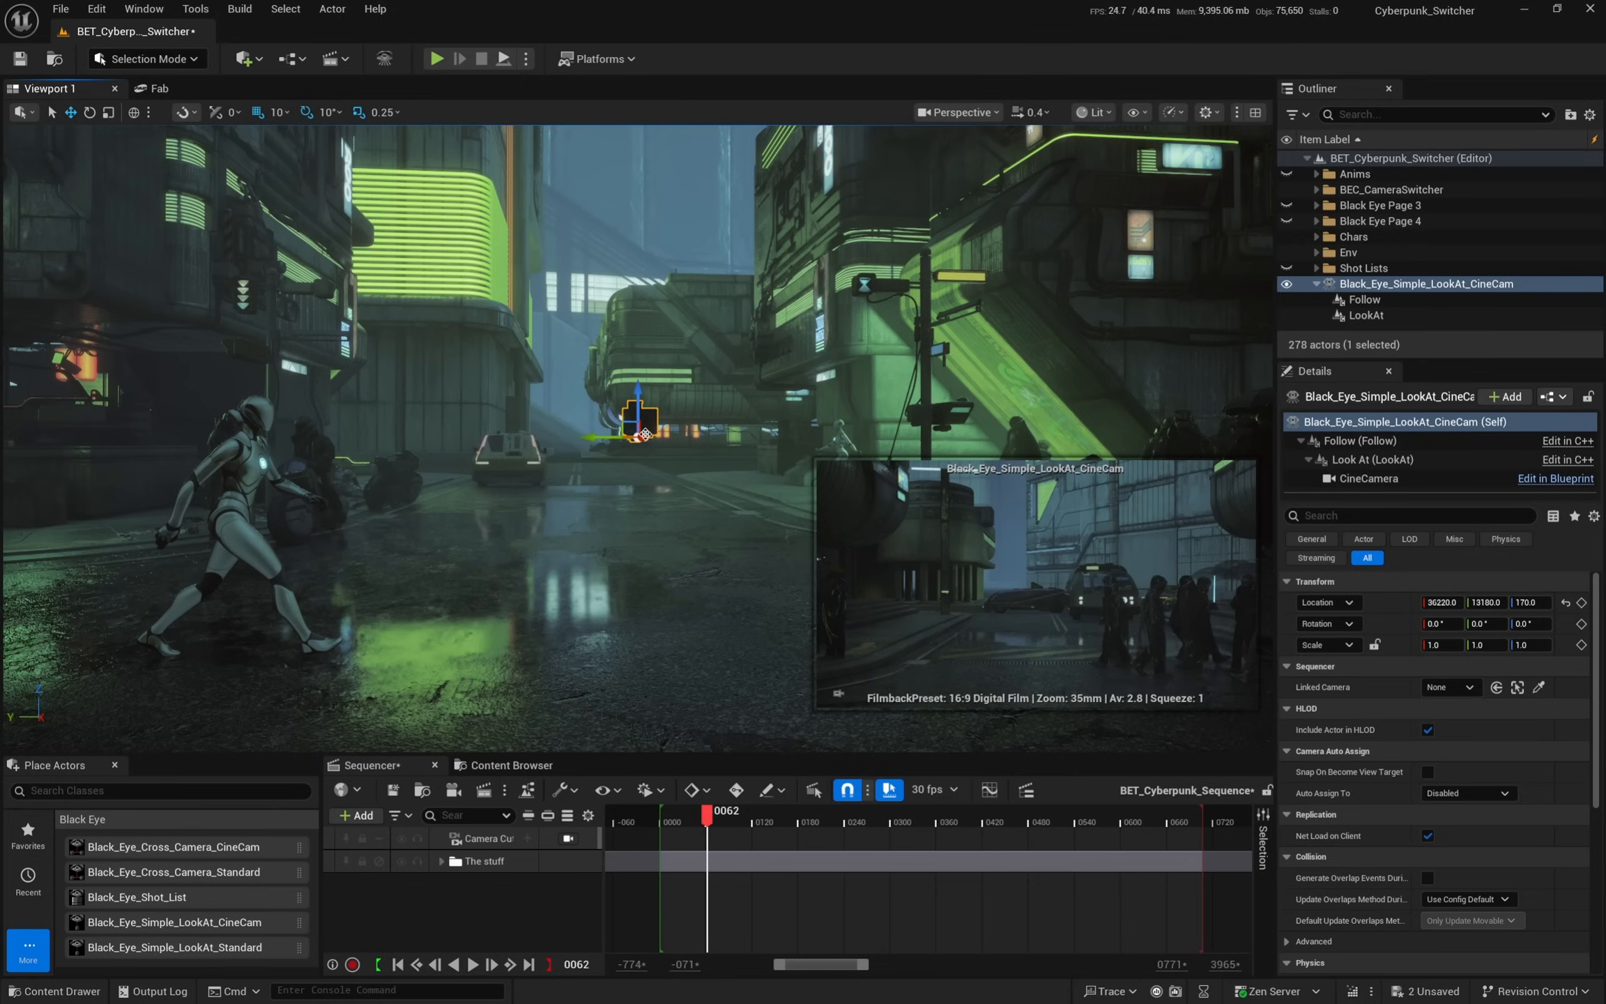
{"action": "left_click_drag", "start_coordinate": [641, 437], "coordinate": [757, 480]}
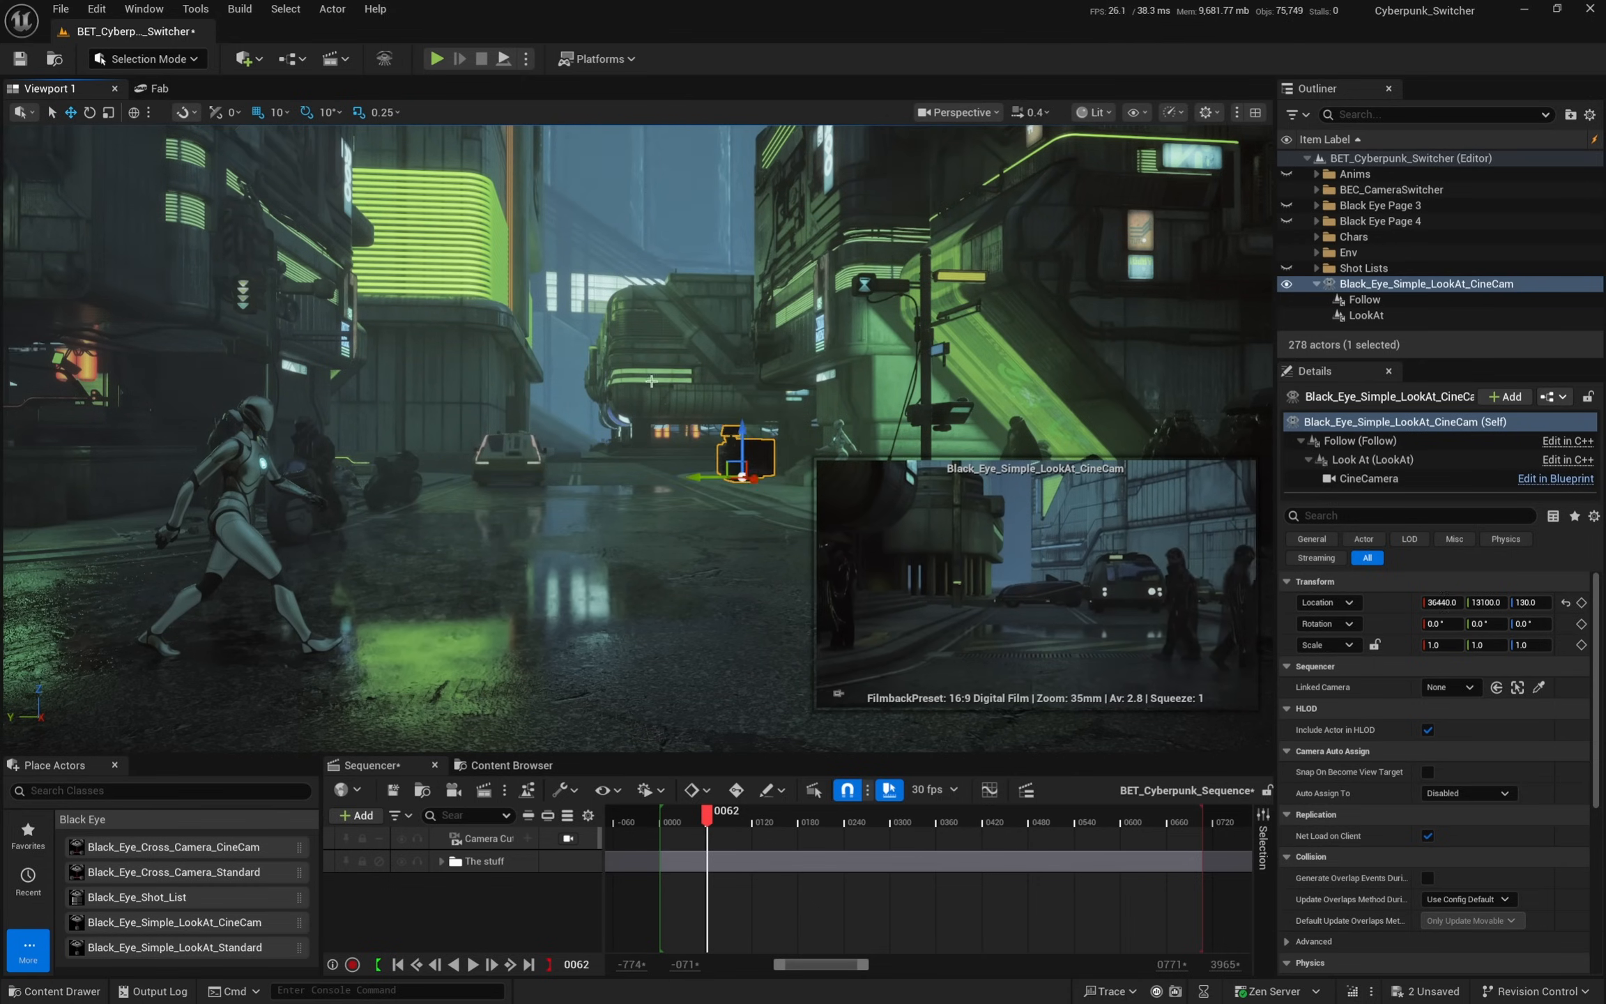
- At frame 51, pick the walking robot SKM_Quinn_Walk as the Subject 01 actor of the camera's Look At component
{"action": "mouse_move", "coordinate": [649, 390]}
{"action": "right_mouse_down"}
{"action": "mouse_move", "coordinate": [645, 474]}
{"action": "mouse_move", "coordinate": [644, 355]}
{"action": "right_mouse_up"}
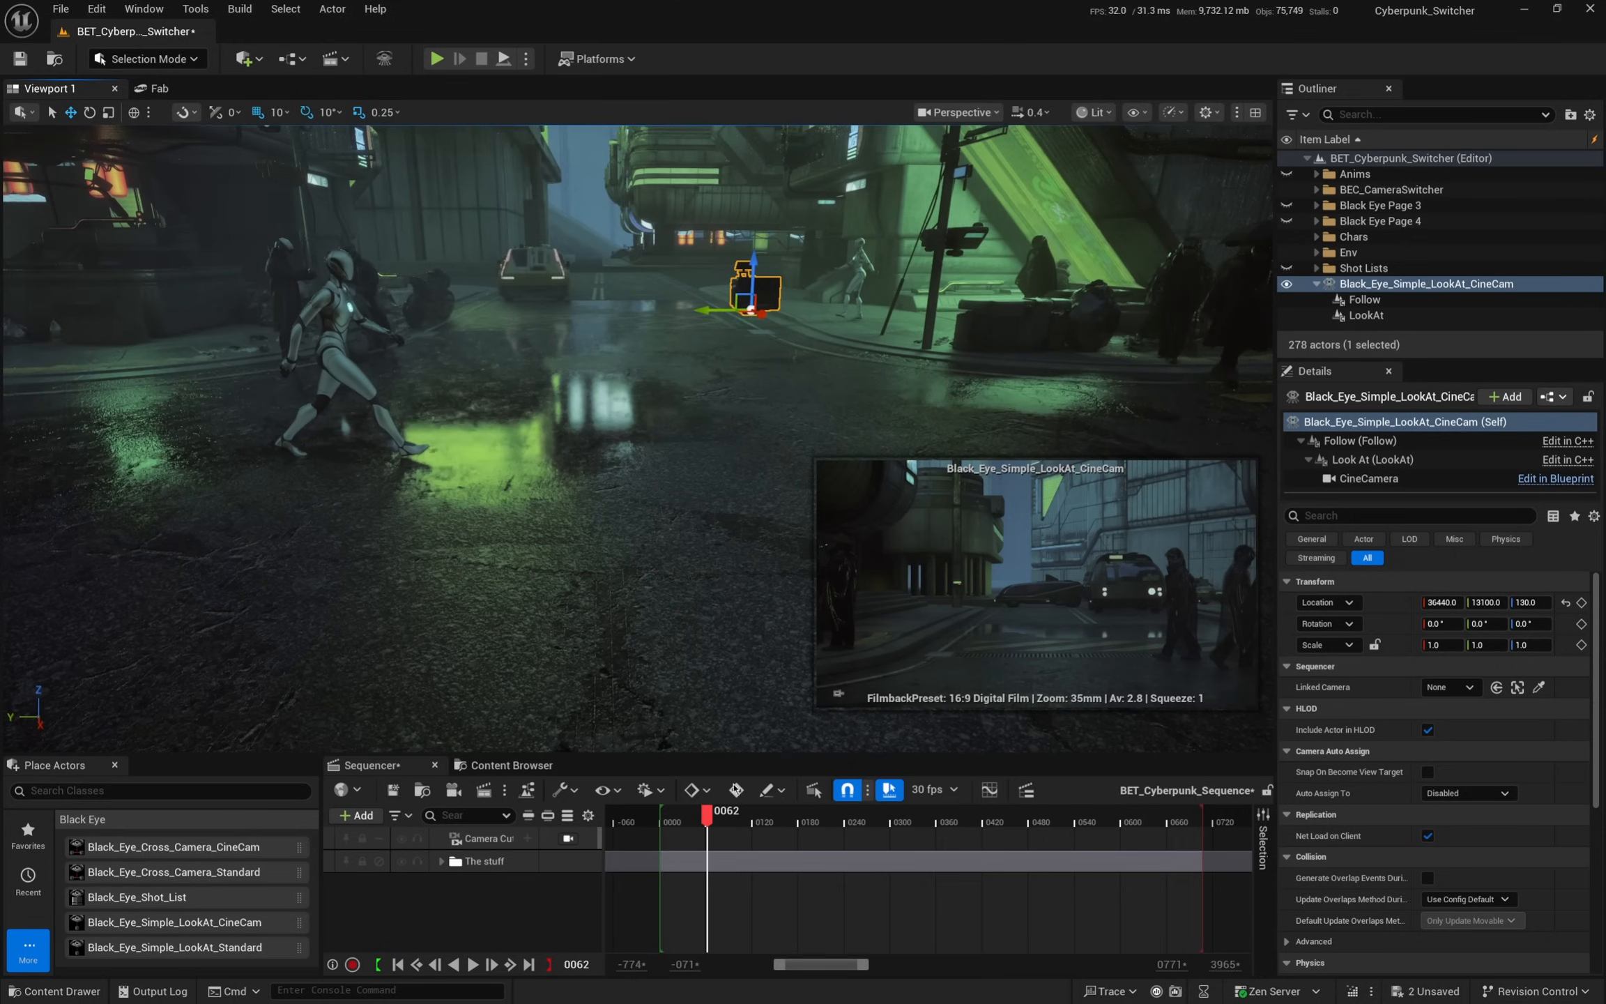
{"action": "mouse_move", "coordinate": [709, 816]}
{"action": "left_mouse_down"}
{"action": "mouse_move", "coordinate": [745, 810]}
{"action": "mouse_move", "coordinate": [699, 810]}
{"action": "left_mouse_up"}
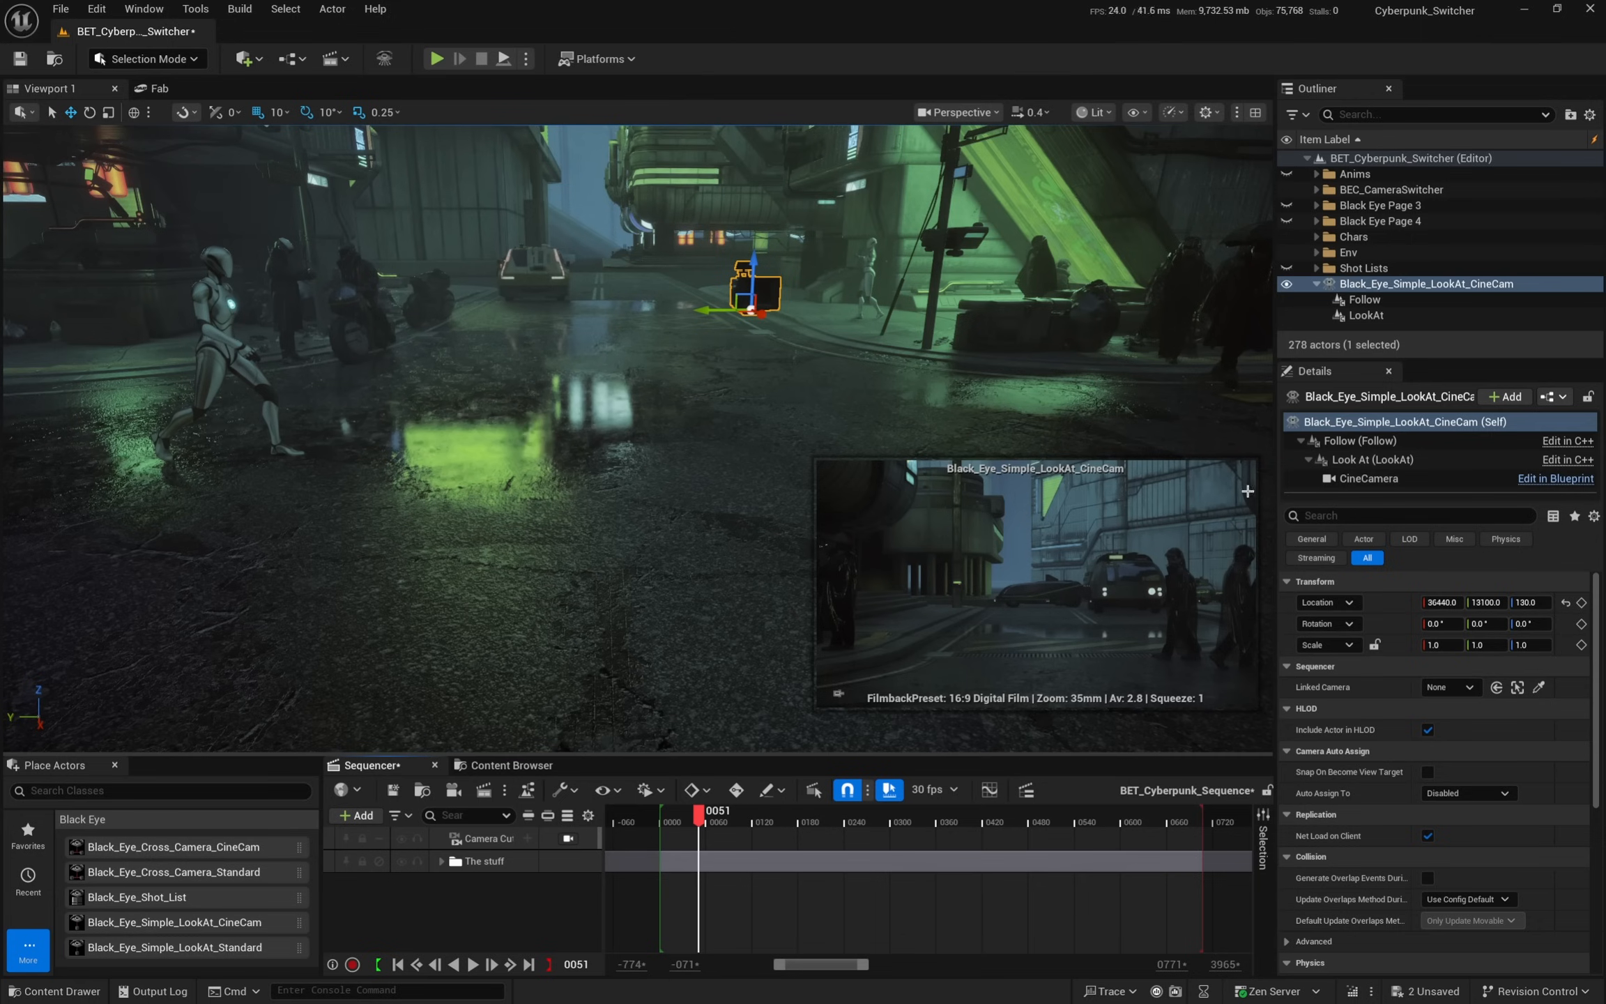
{"action": "left_click", "coordinate": [1362, 461]}
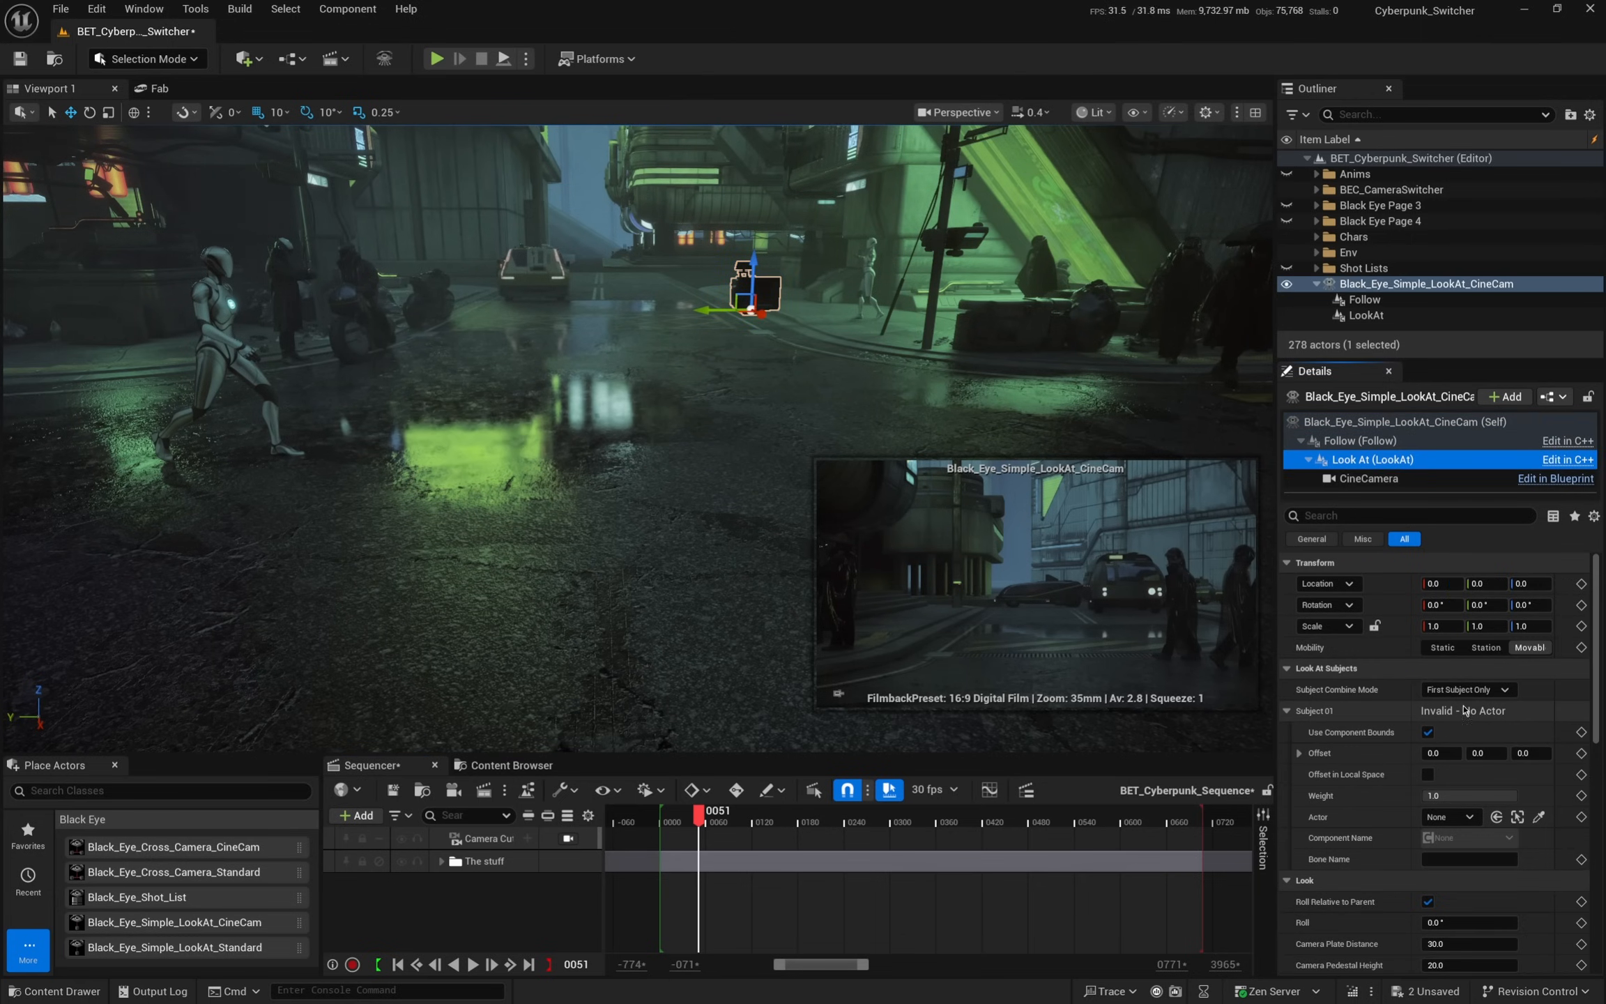
{"action": "left_click", "coordinate": [1538, 814]}
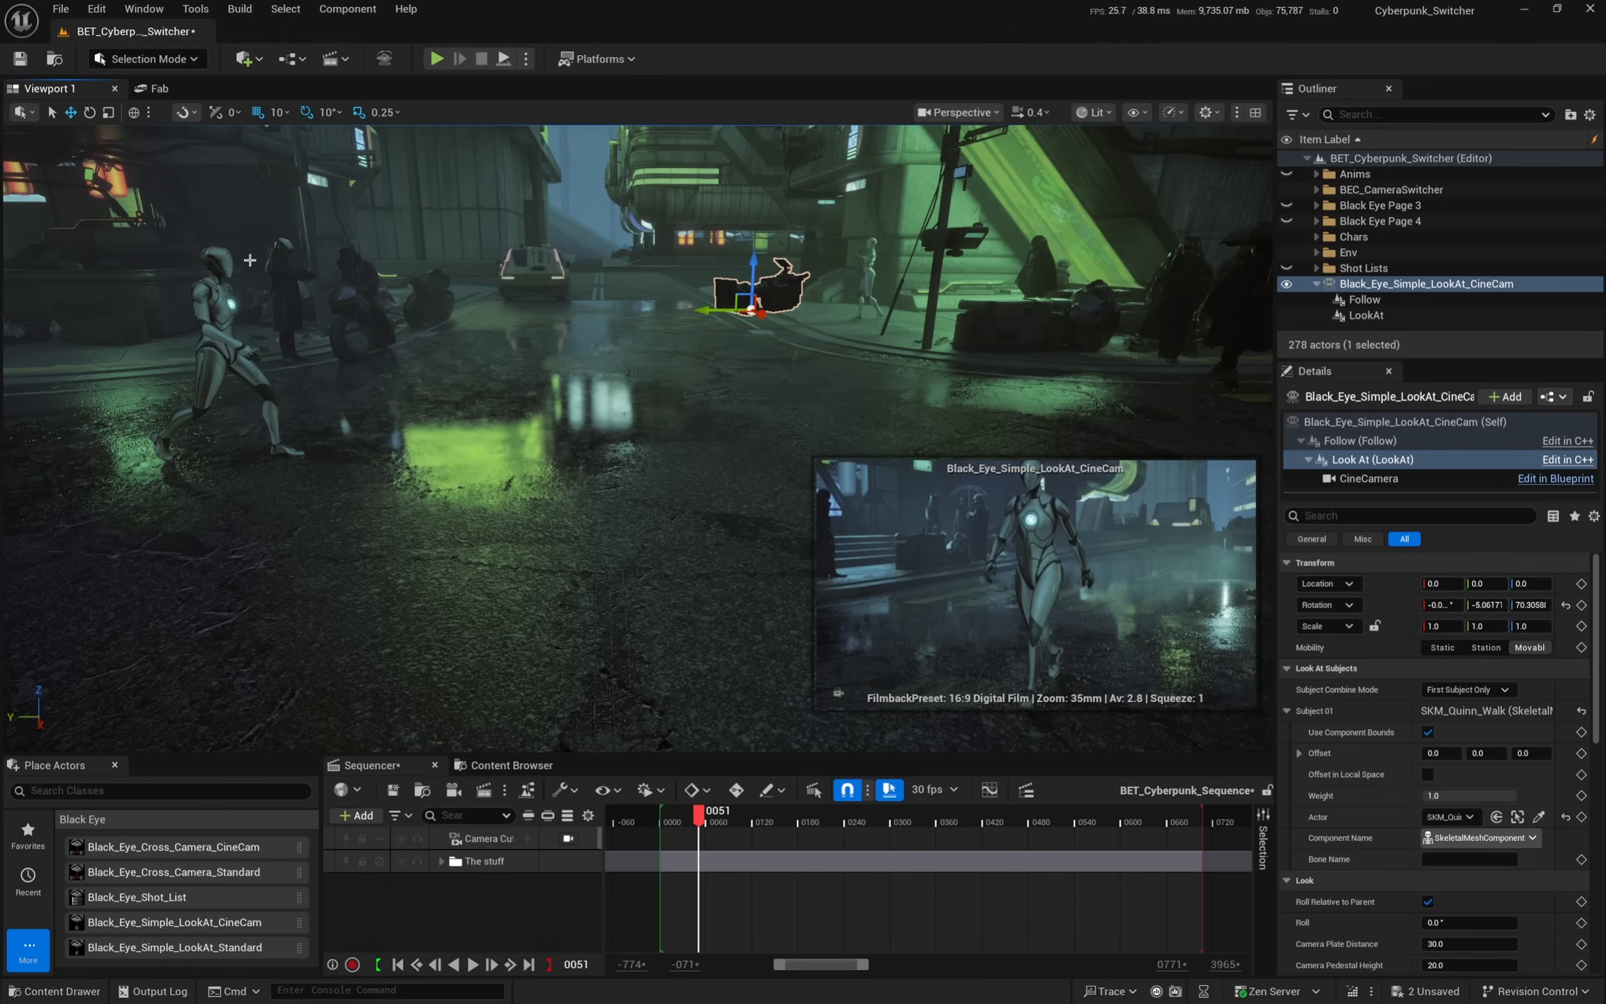
- Play the sequence from about frame 32 to check the camera's tracking of the robot, and scrub back to frame 33
{"action": "left_click_drag", "start_coordinate": [697, 820], "coordinate": [685, 821]}
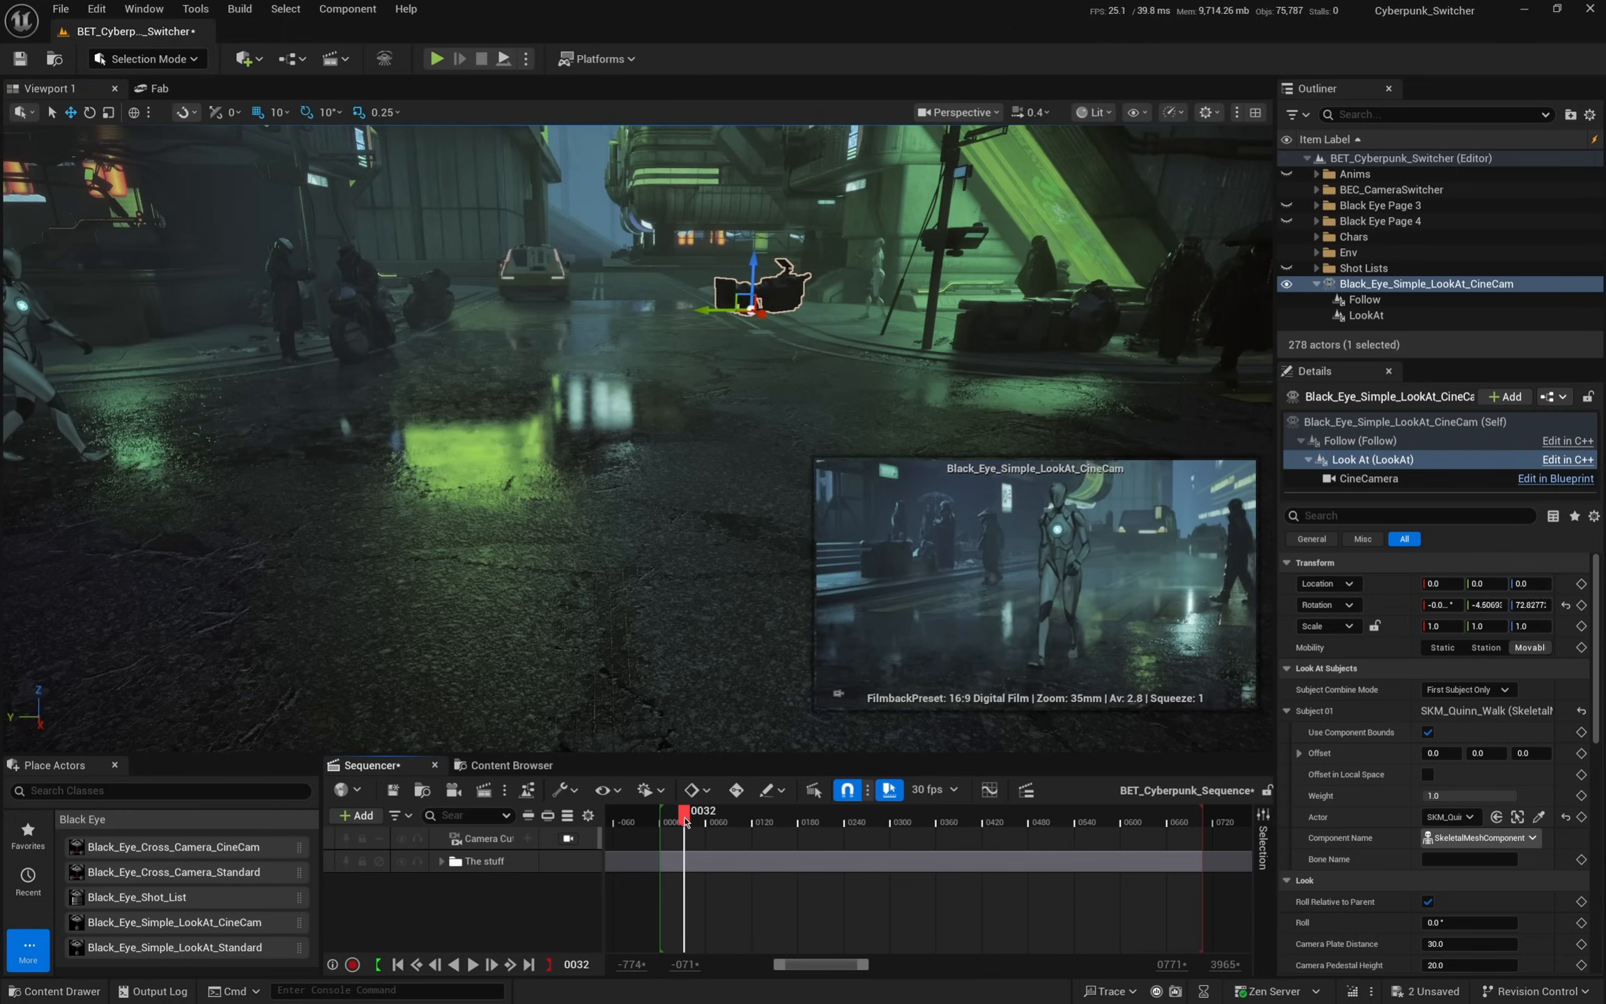
{"action": "key", "text": "space"}
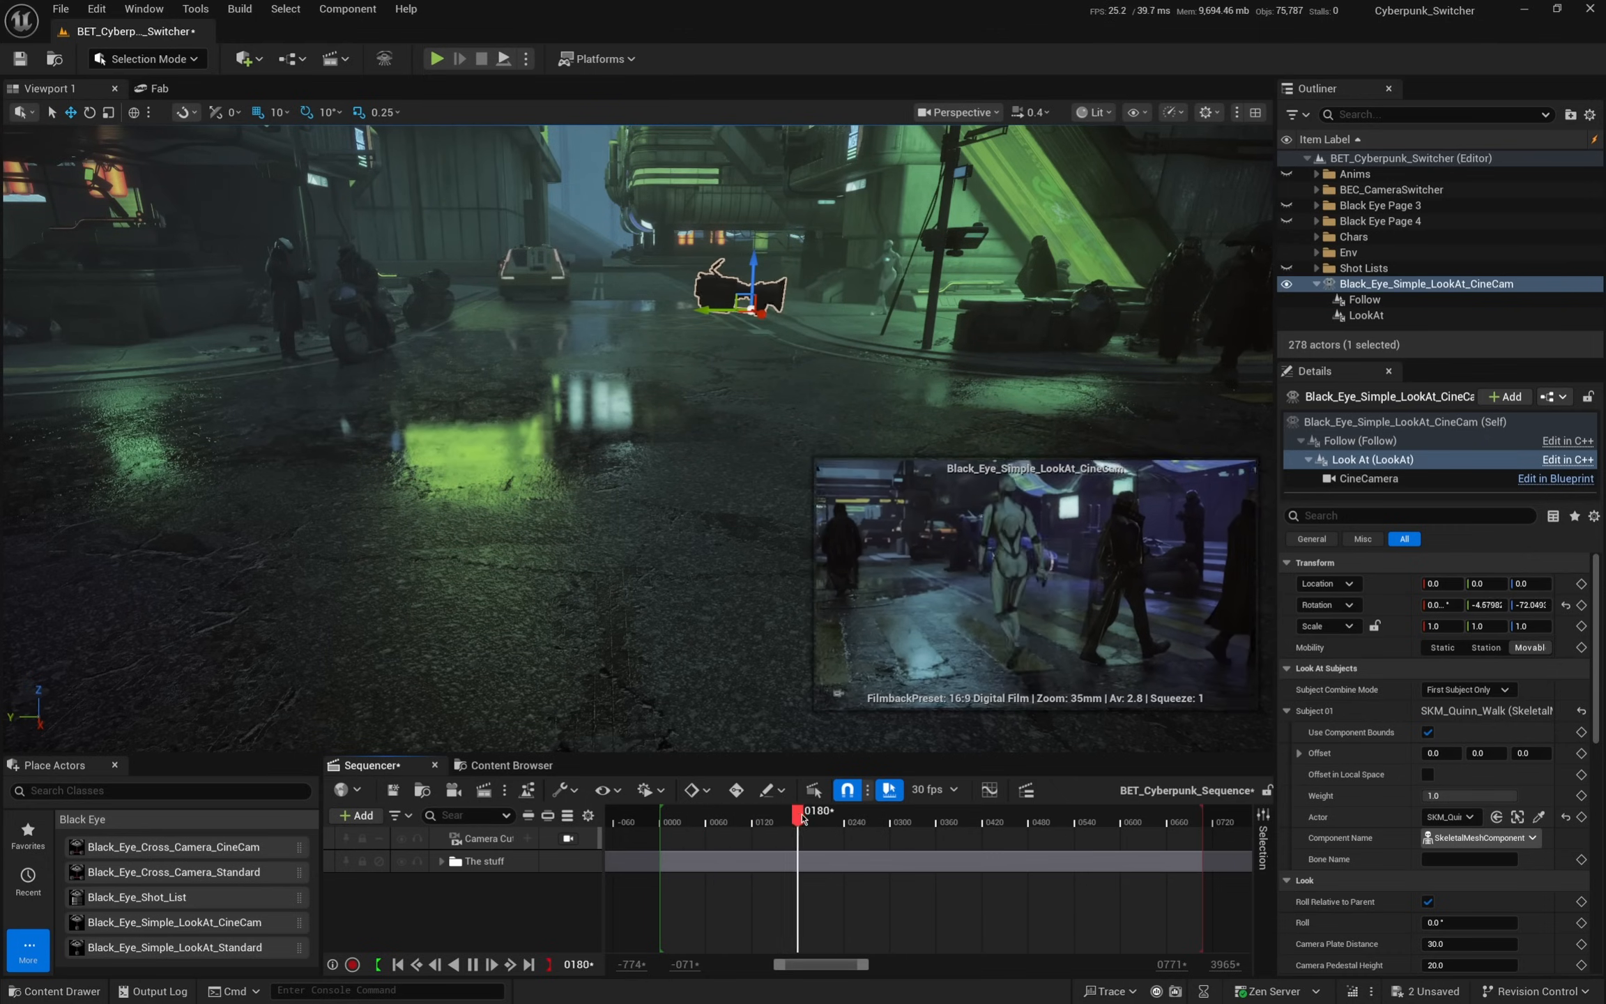
{"action": "left_click_drag", "start_coordinate": [805, 822], "coordinate": [687, 819]}
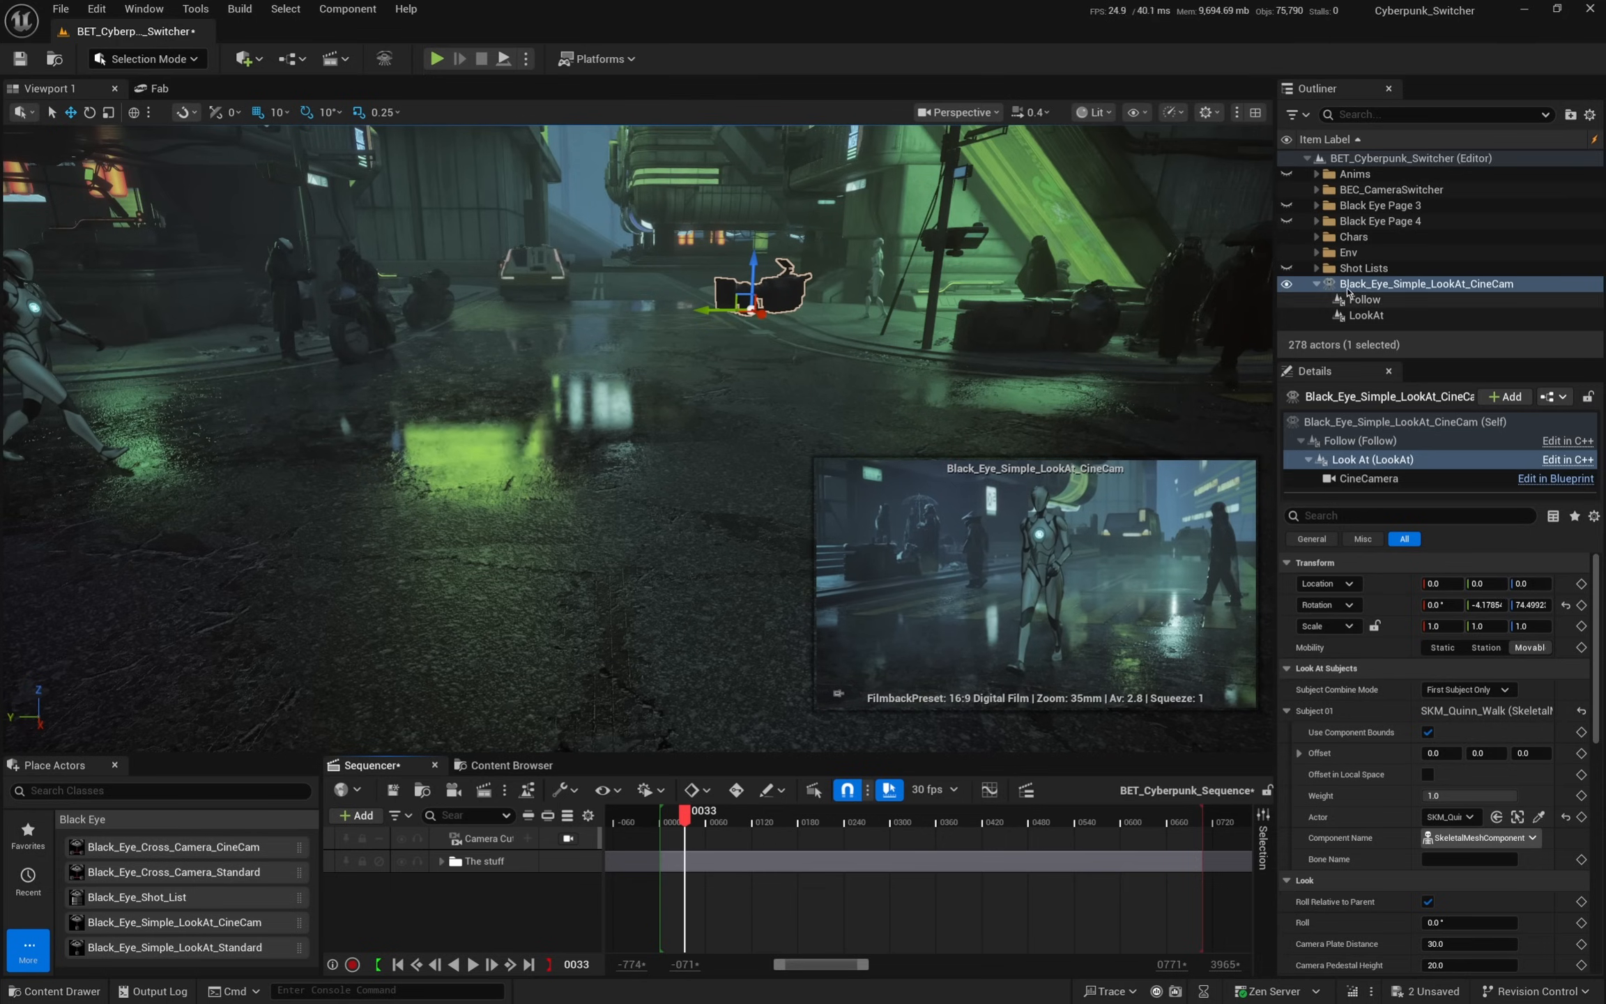
- Add the Black_Eye_Simple_LookAt_CineCam to the sequence and view the scene through that camera
{"action": "left_click_drag", "start_coordinate": [1347, 291], "coordinate": [822, 488]}
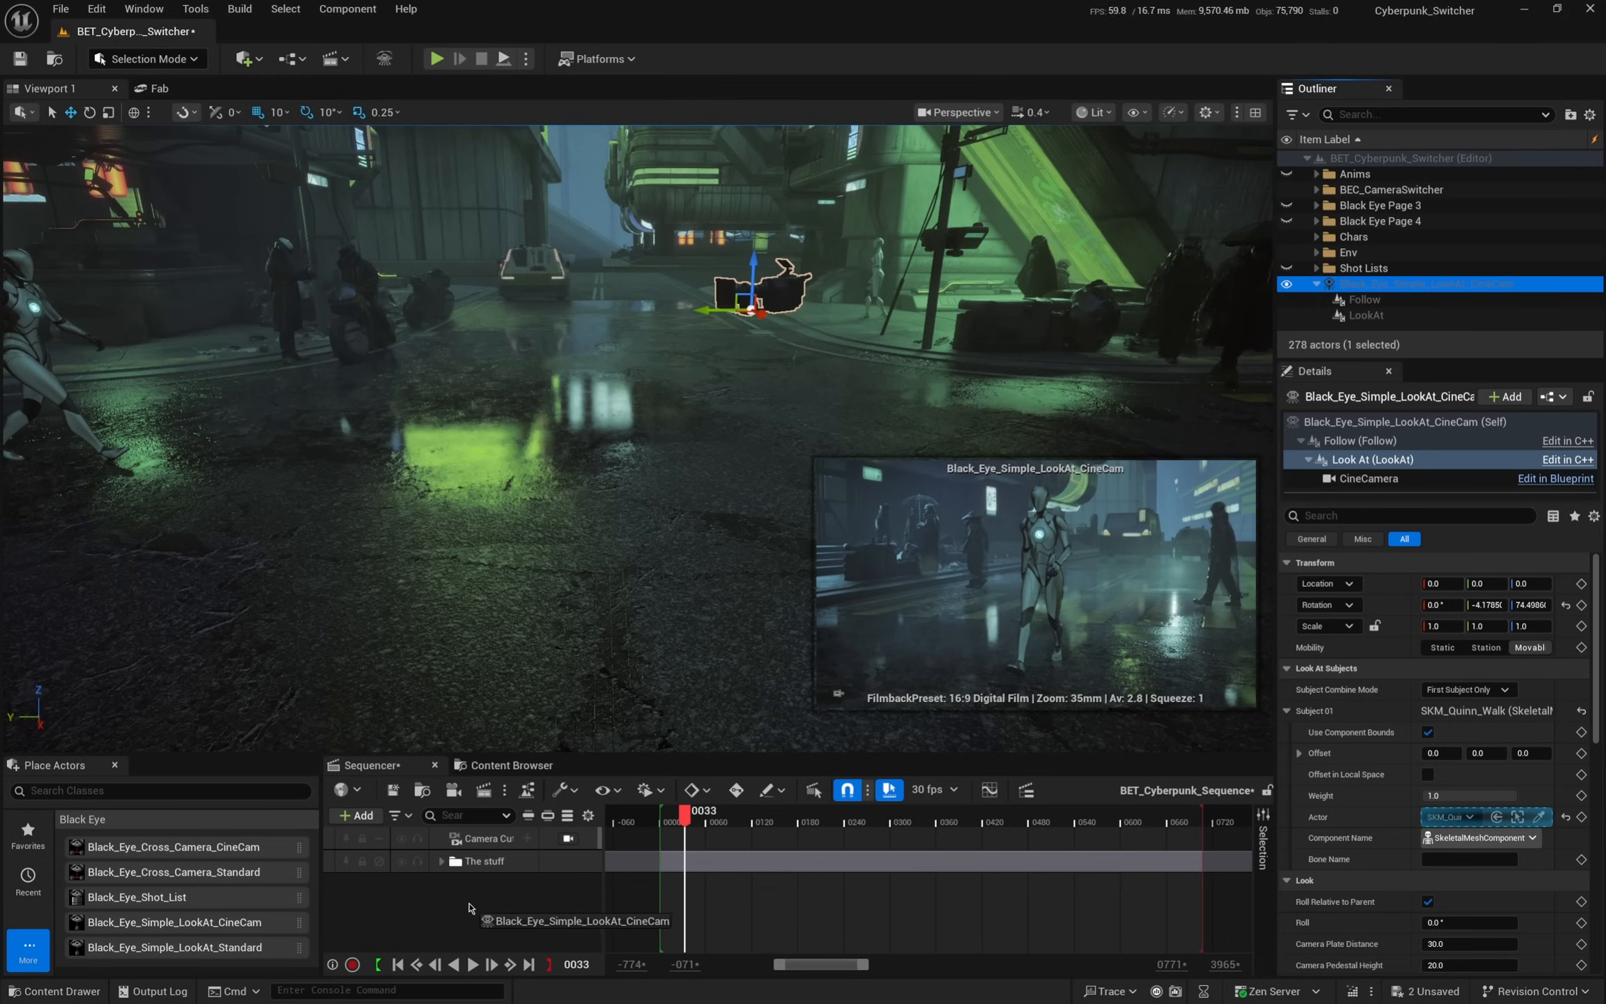
{"action": "left_click_drag", "start_coordinate": [468, 908], "coordinate": [467, 906]}
{"action": "left_click", "coordinate": [567, 889]}
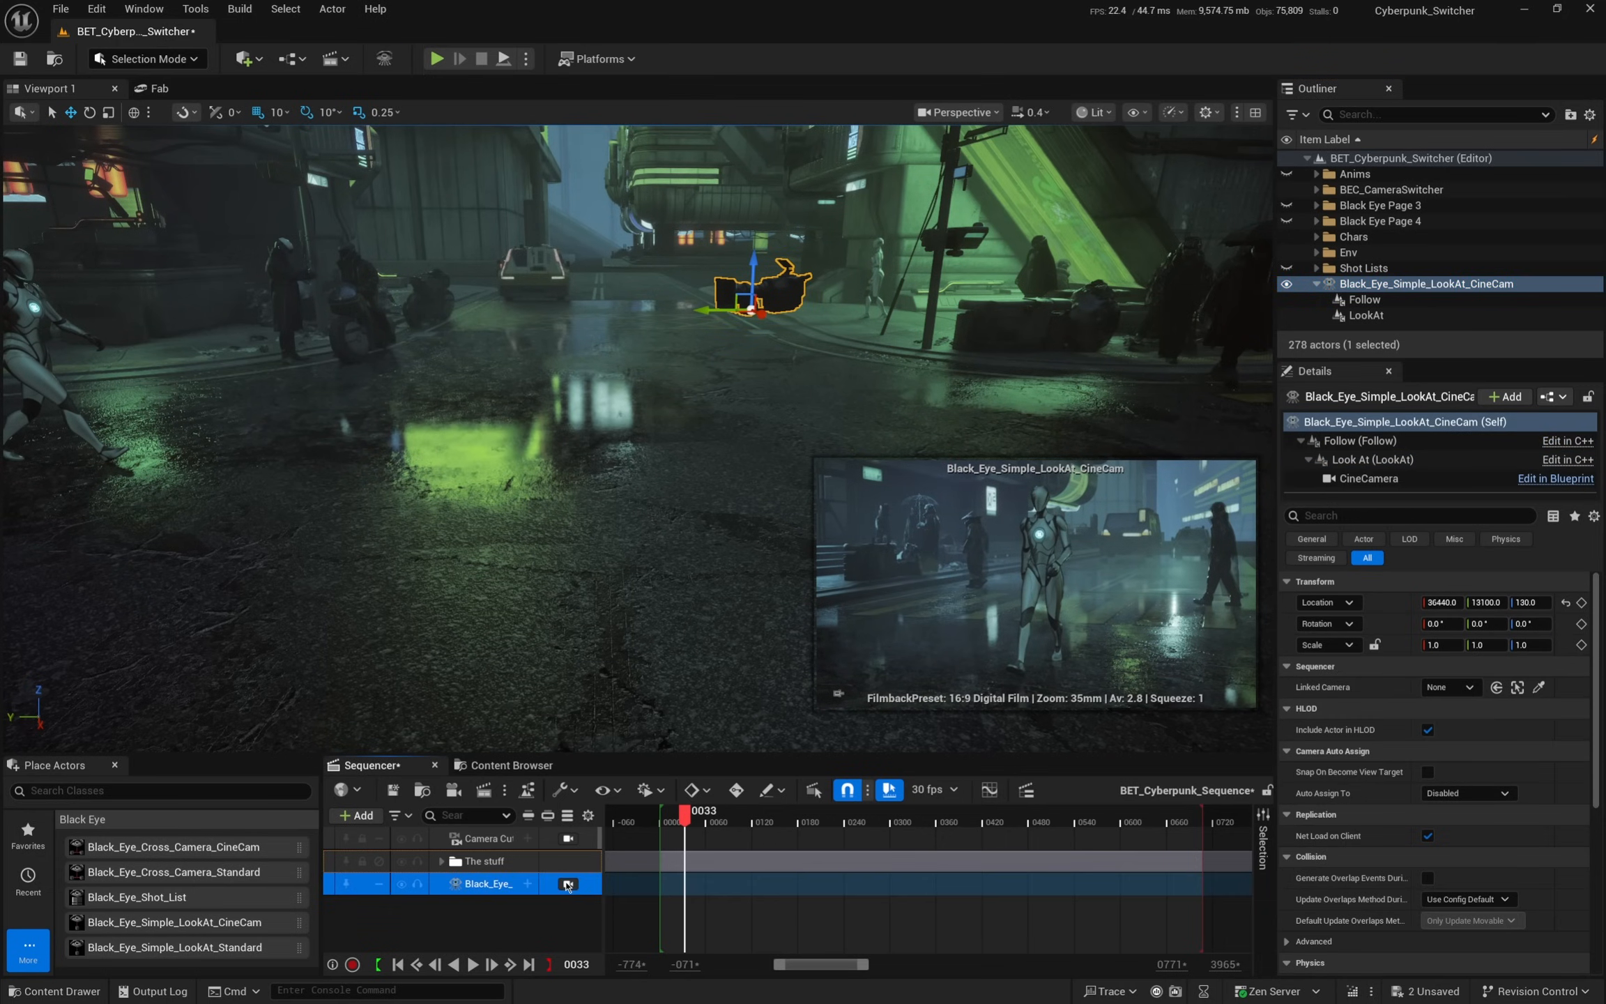
{"action": "left_click", "coordinate": [569, 887]}
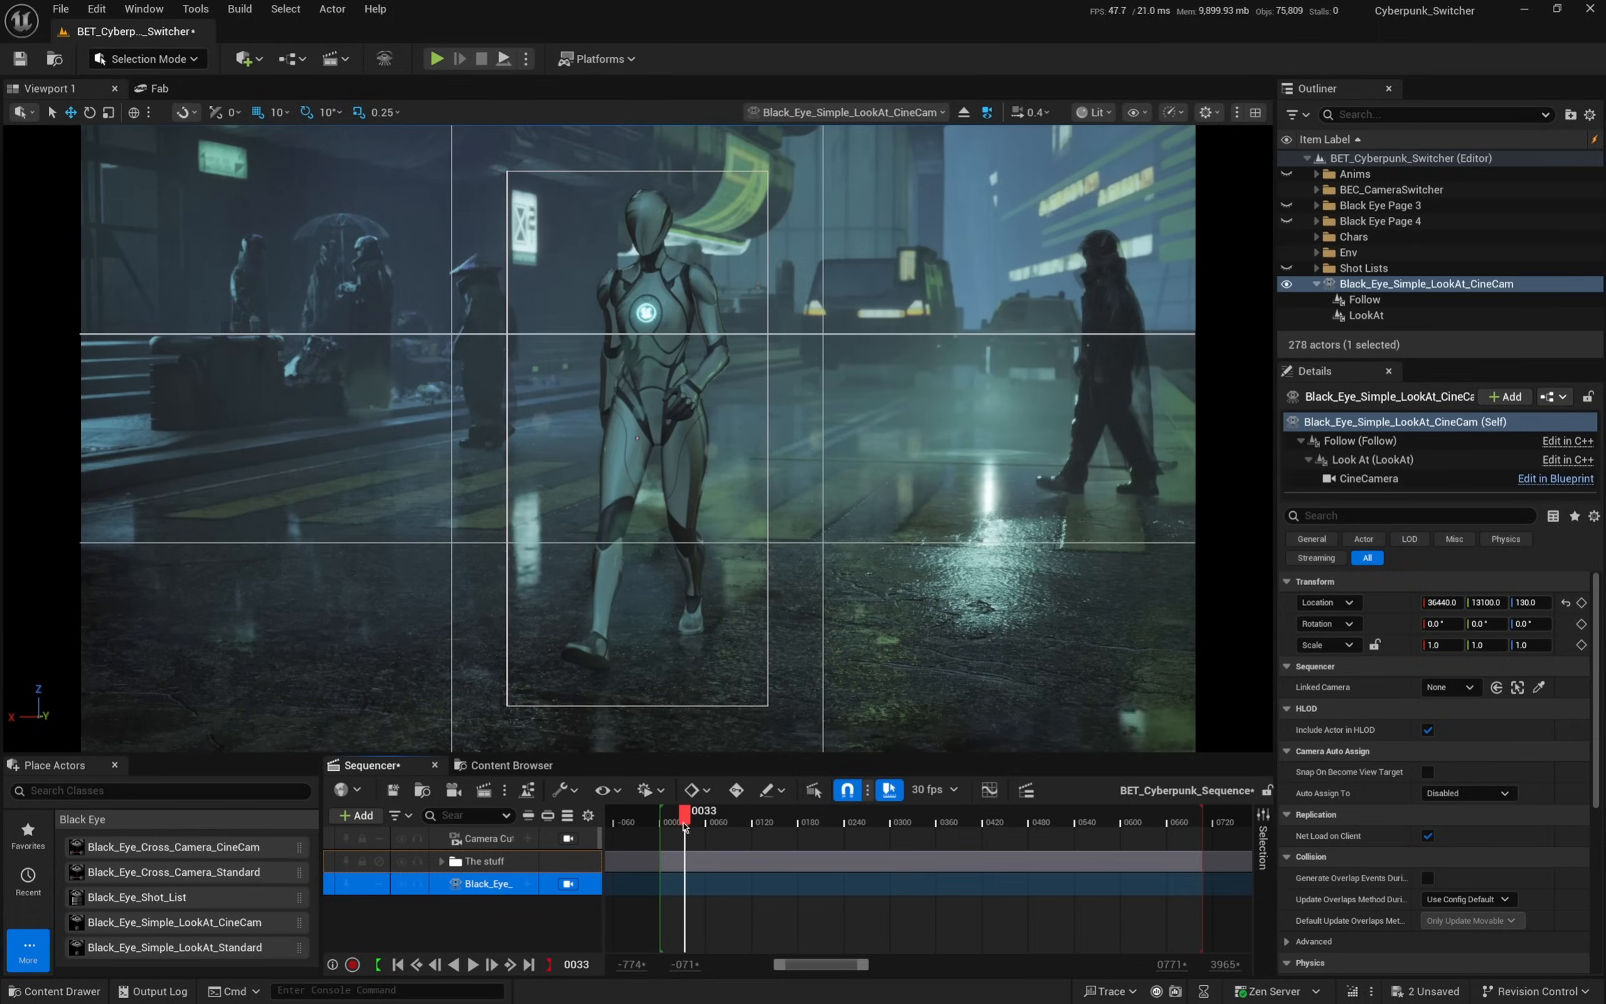
- Play the shot through the camera from near the start of the sequence and scrub back to frame 18
{"action": "left_click_drag", "start_coordinate": [684, 812], "coordinate": [674, 816]}
{"action": "key", "text": "space"}
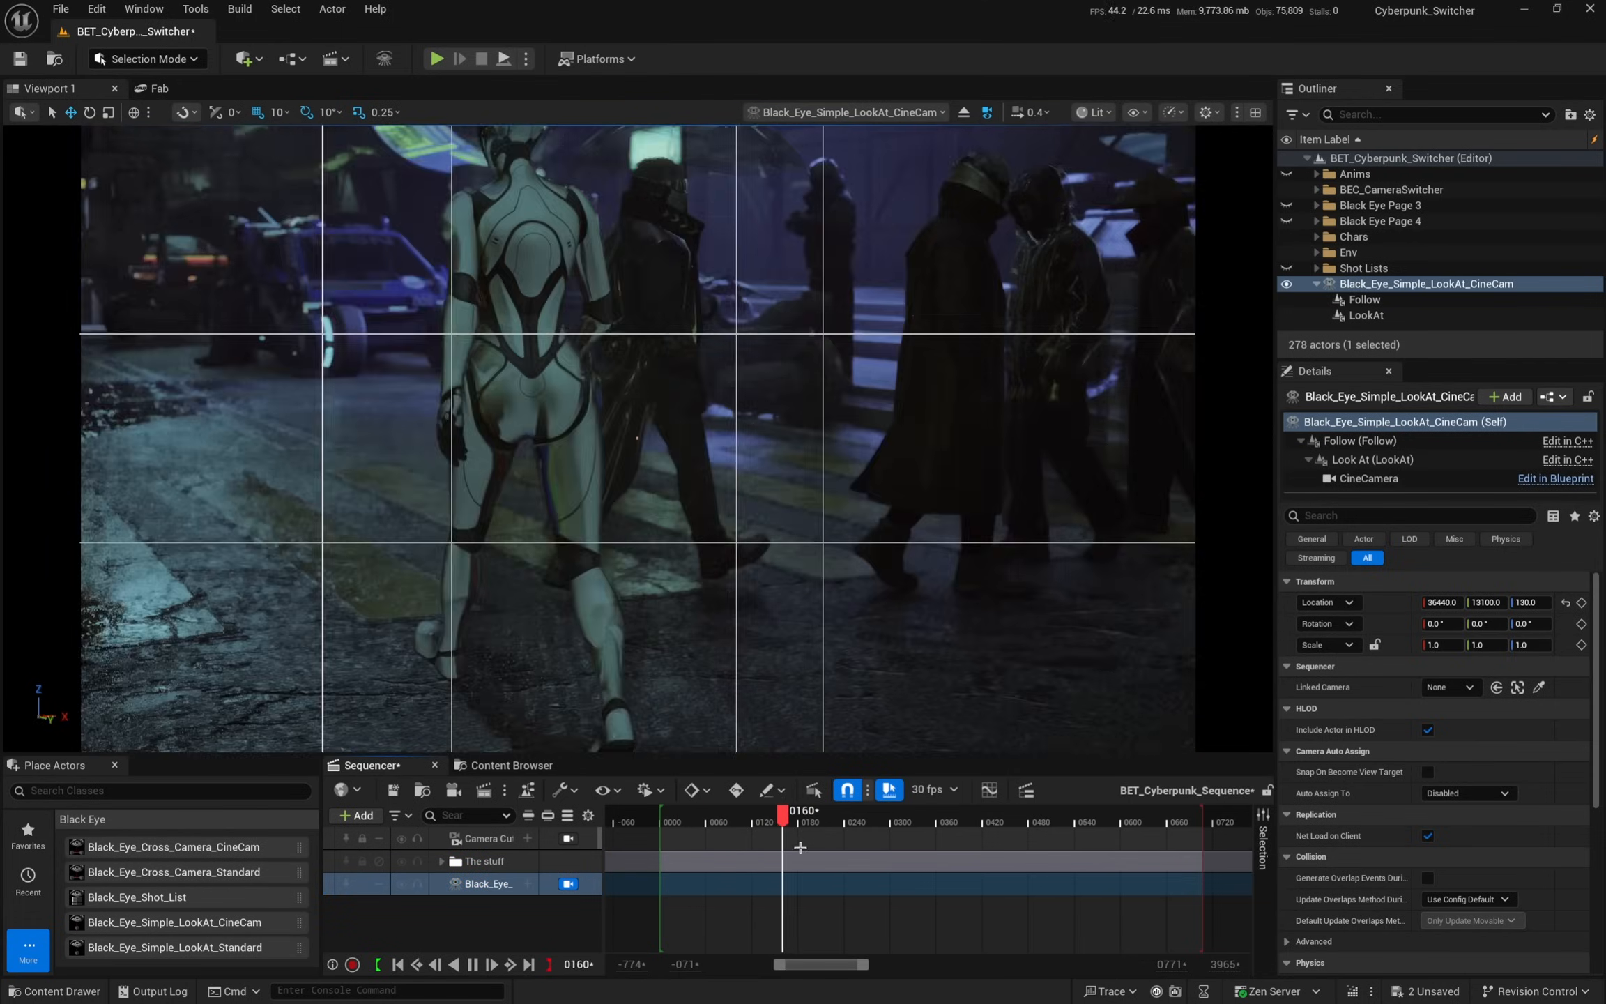
{"action": "left_click_drag", "start_coordinate": [819, 817], "coordinate": [676, 816]}
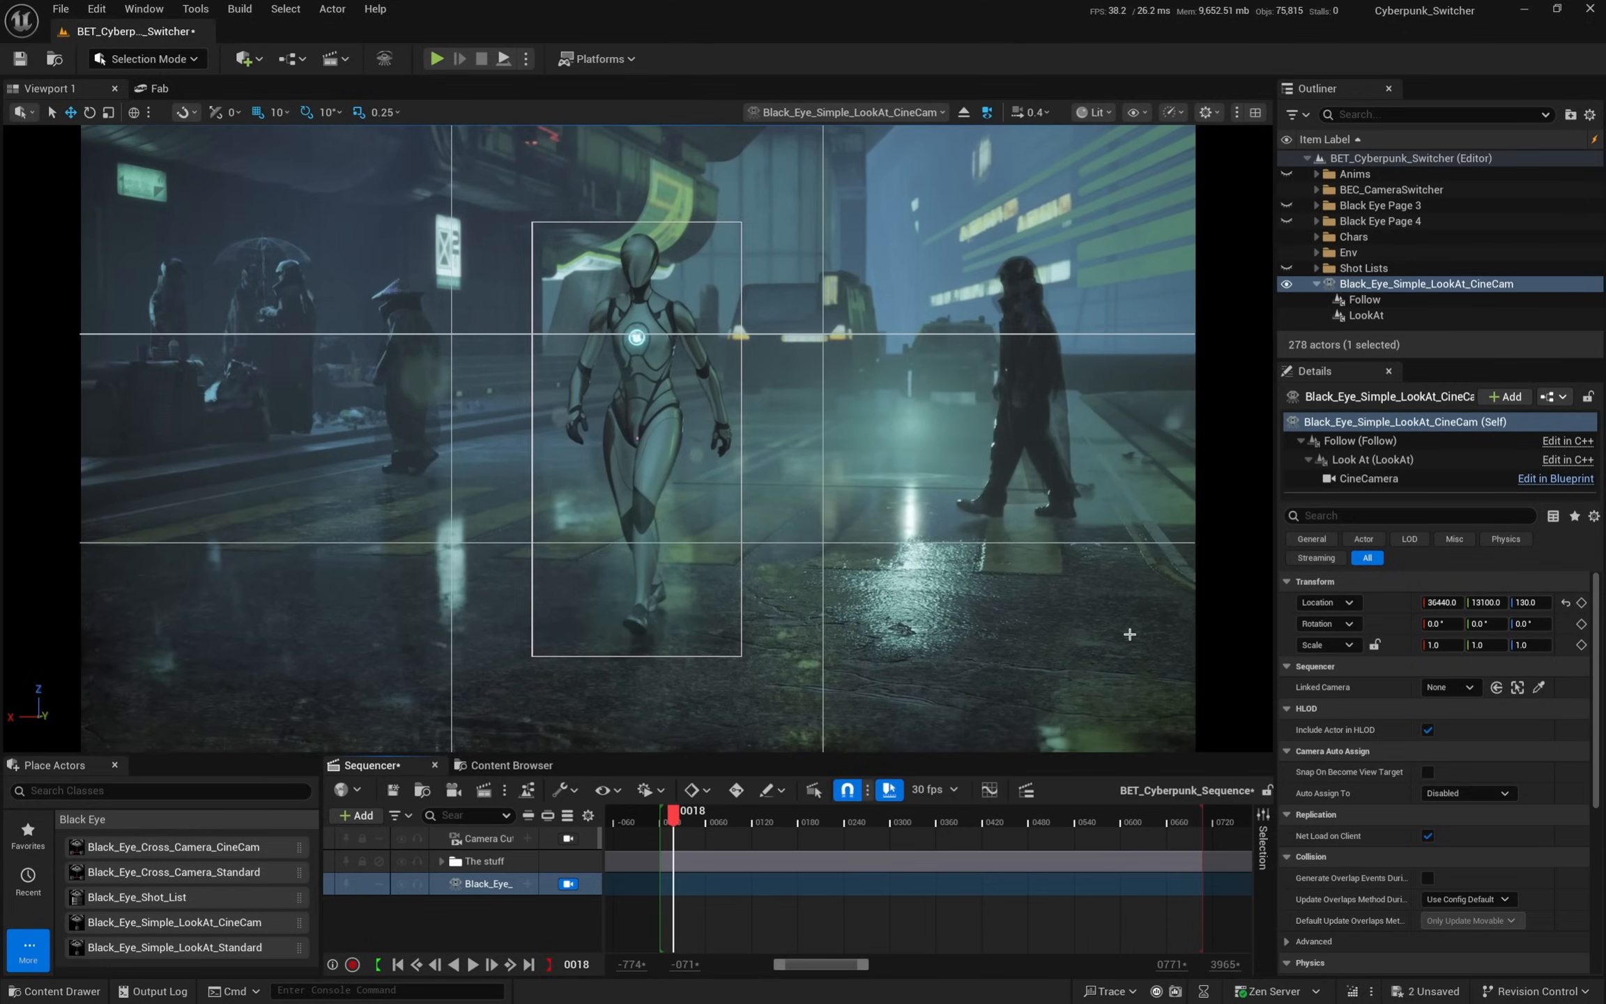
- Enable Dynamic FOV on the Look At component with a desired subject viewport size of about 79.44%, and play the sequence
{"action": "left_click", "coordinate": [1364, 466]}
{"action": "scroll", "coordinate": [1392, 862], "scroll_direction": "down", "scroll_amount": 3}
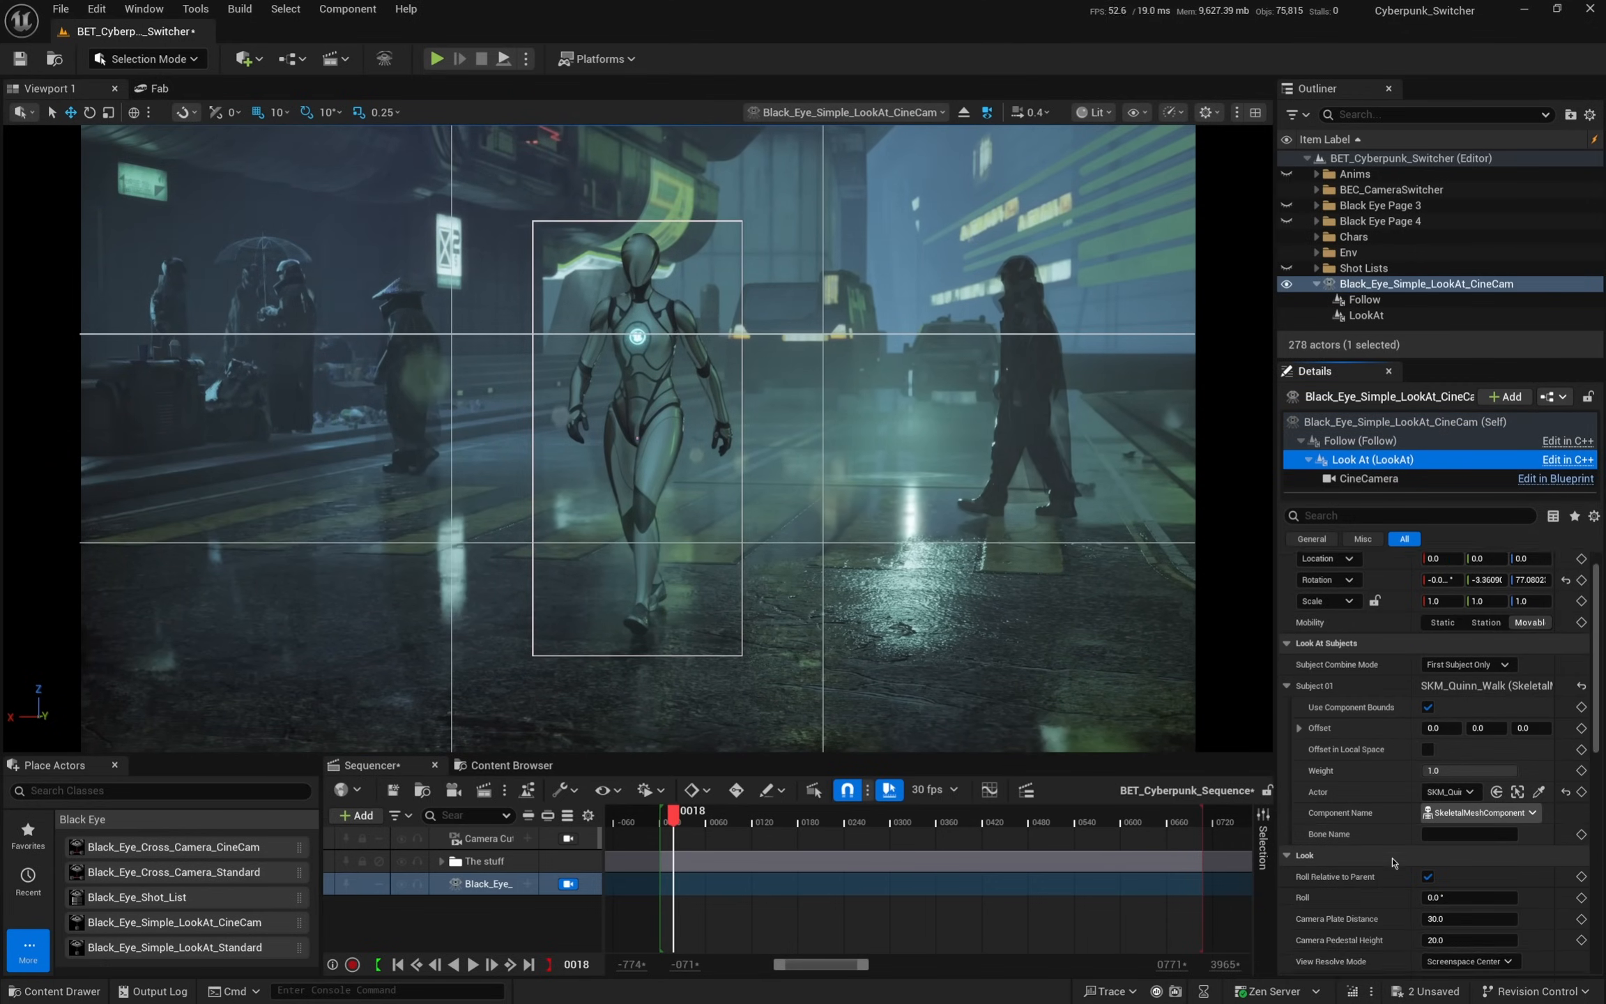
{"action": "scroll", "coordinate": [1392, 862], "scroll_direction": "down", "scroll_amount": 5}
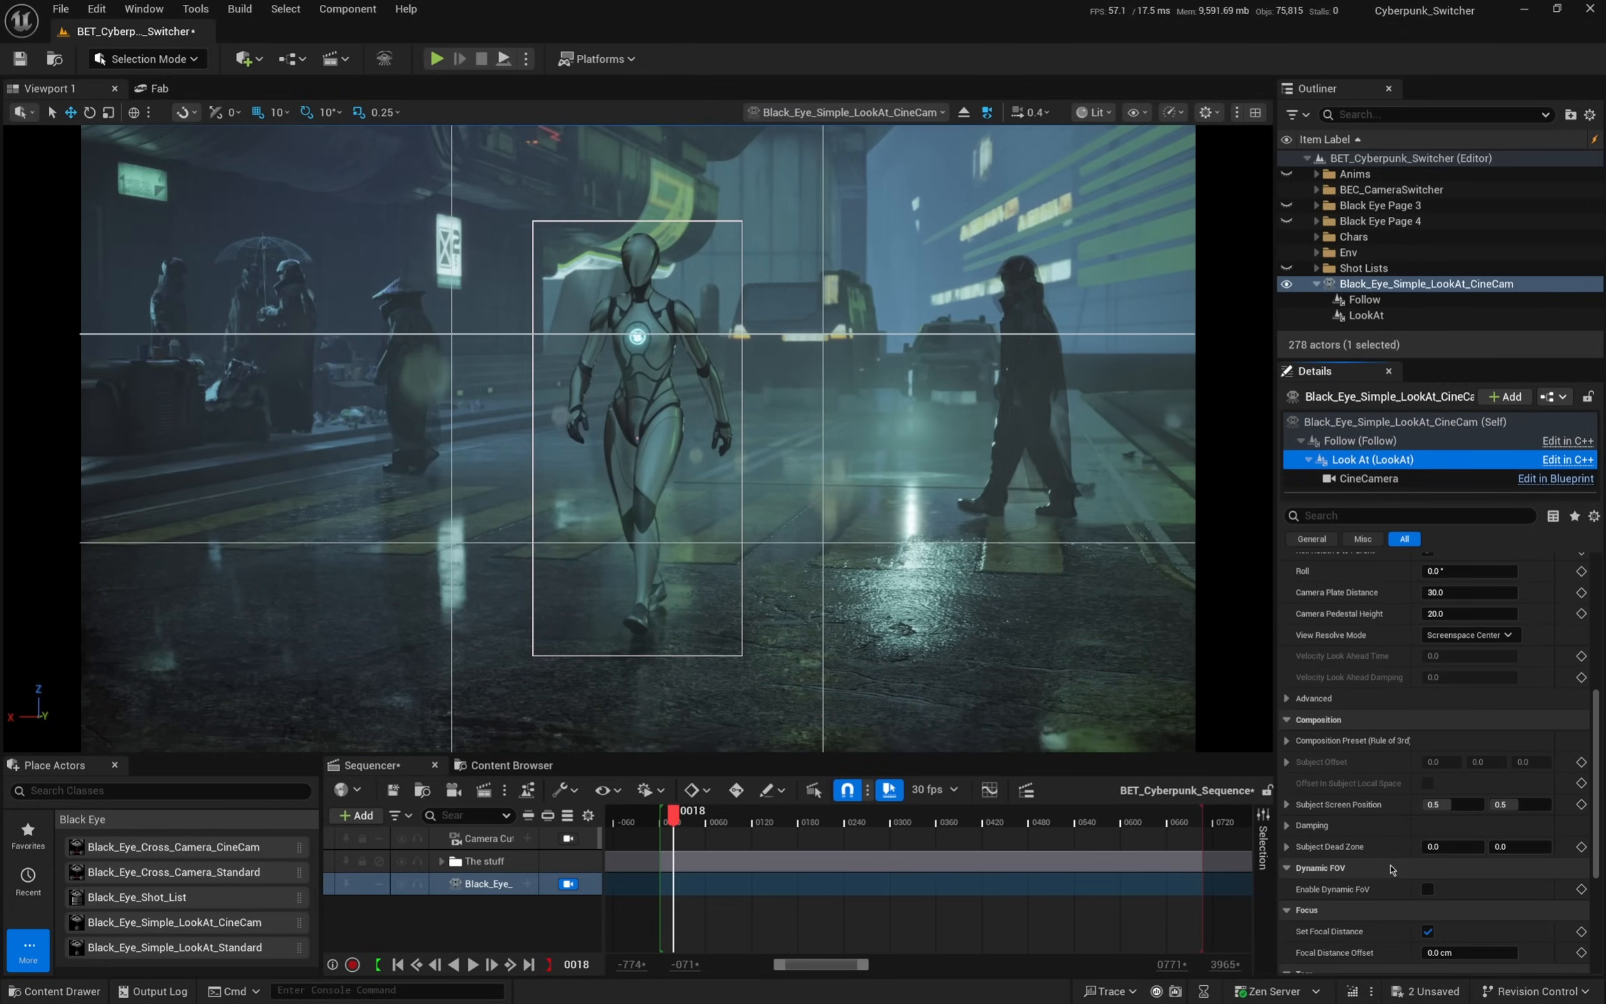
{"action": "left_click", "coordinate": [1427, 889]}
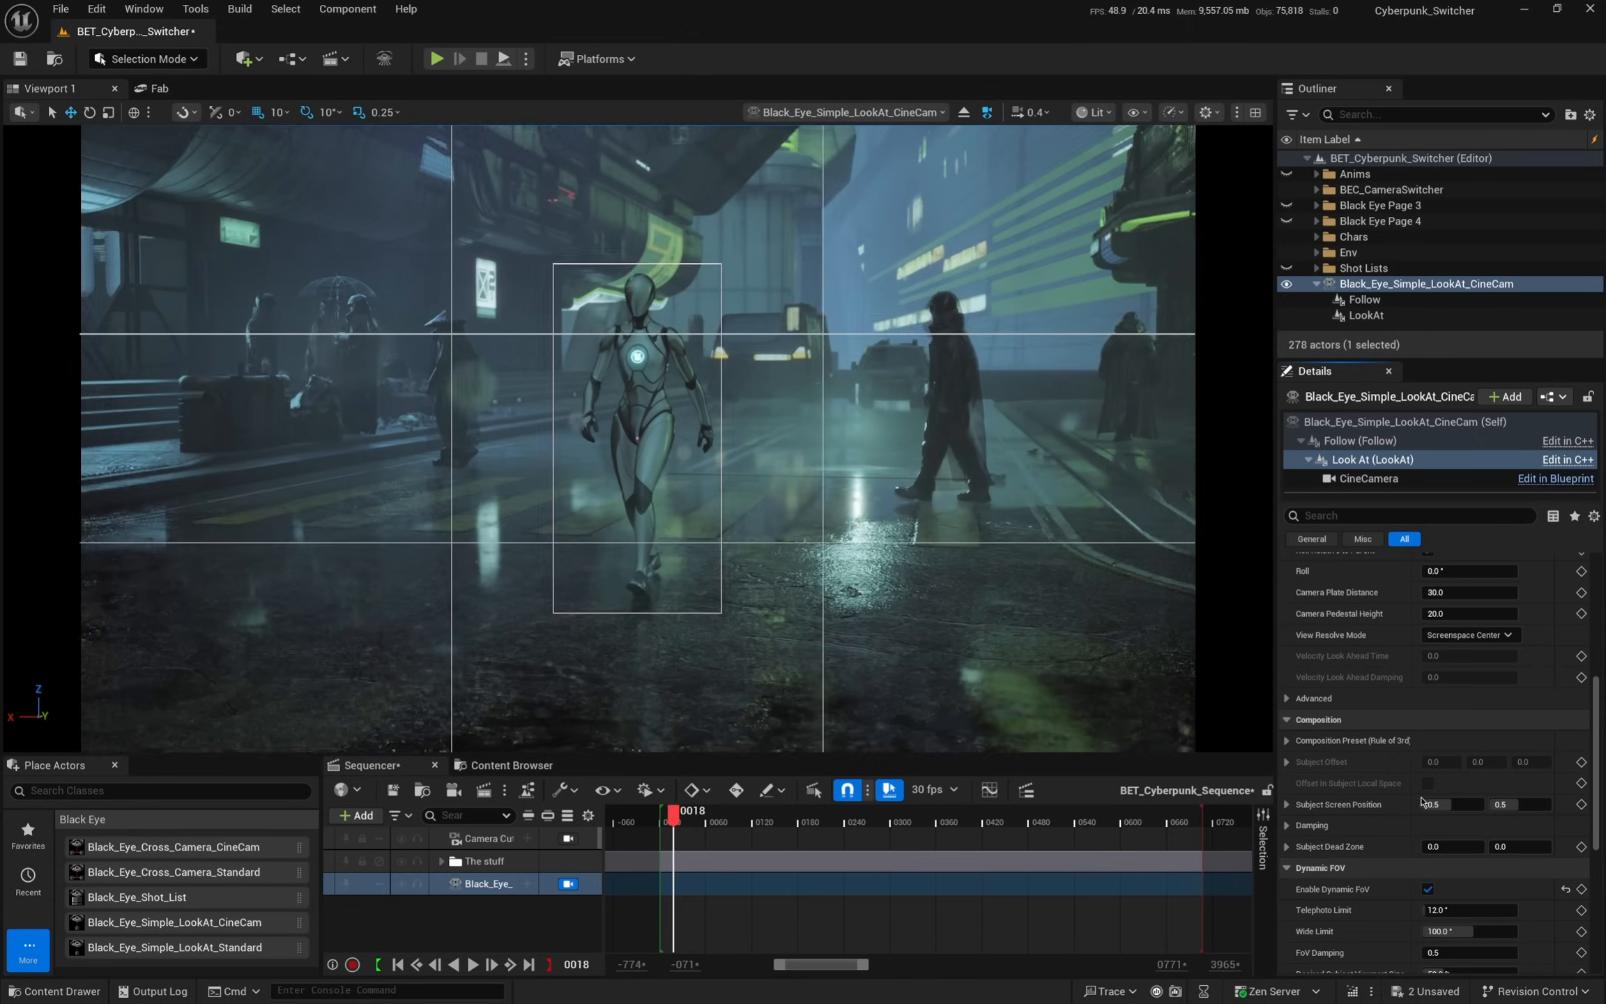
{"action": "scroll", "coordinate": [1498, 892], "scroll_direction": "down", "scroll_amount": 2}
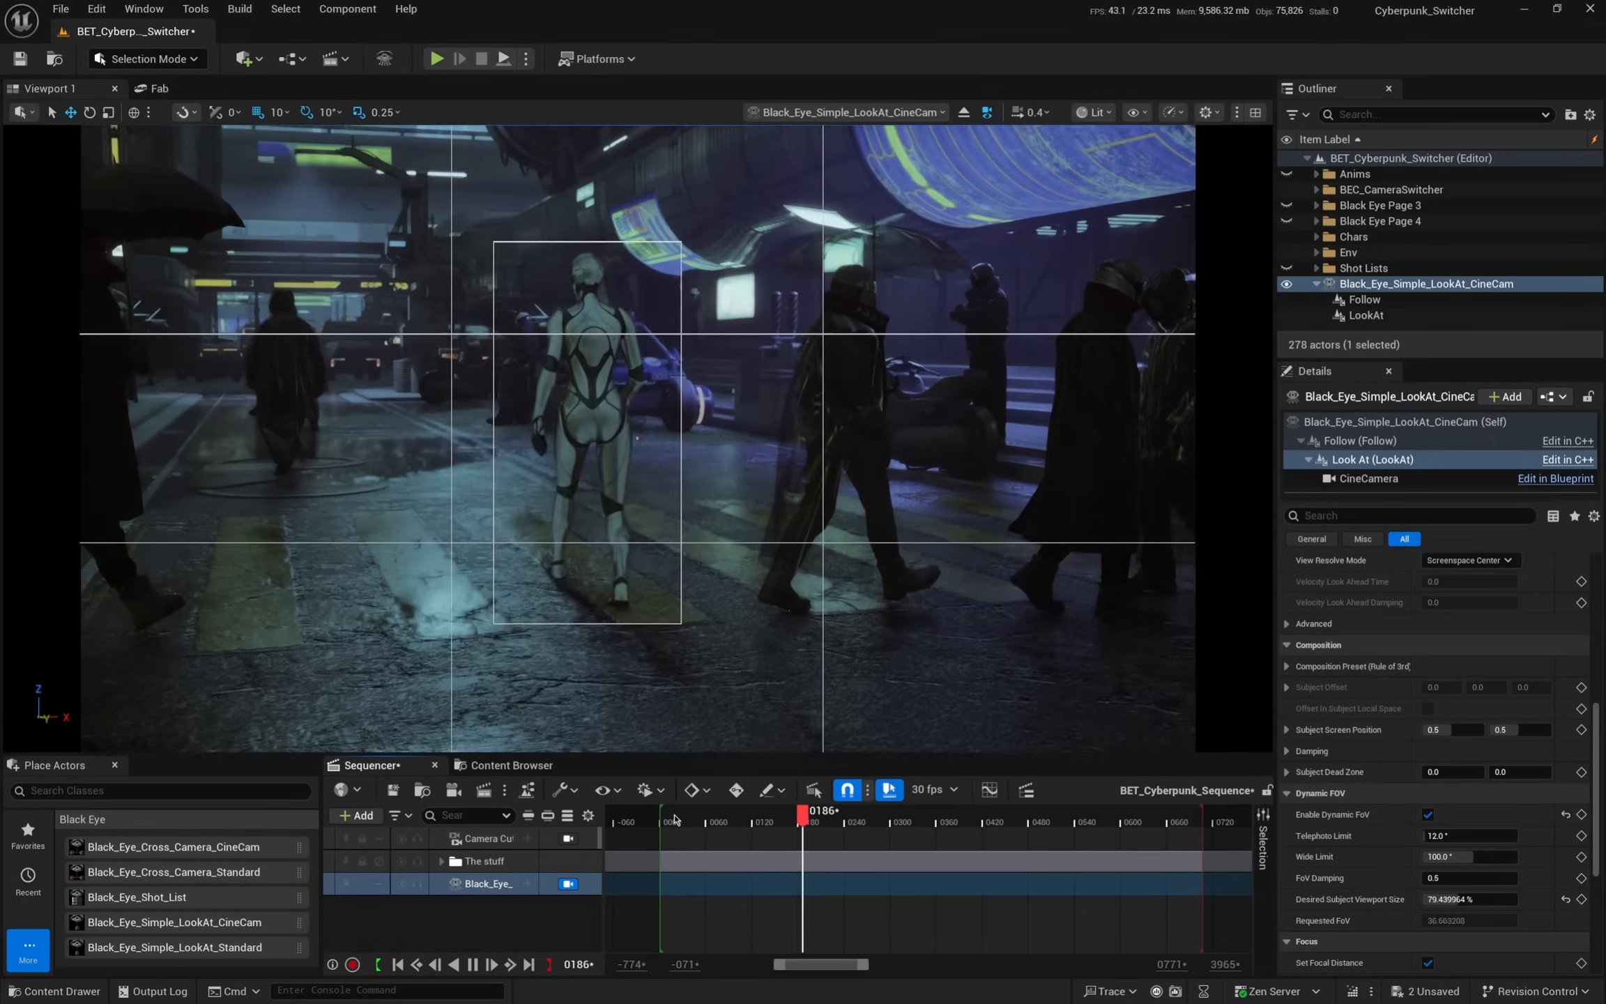
{"action": "key", "text": "space"}
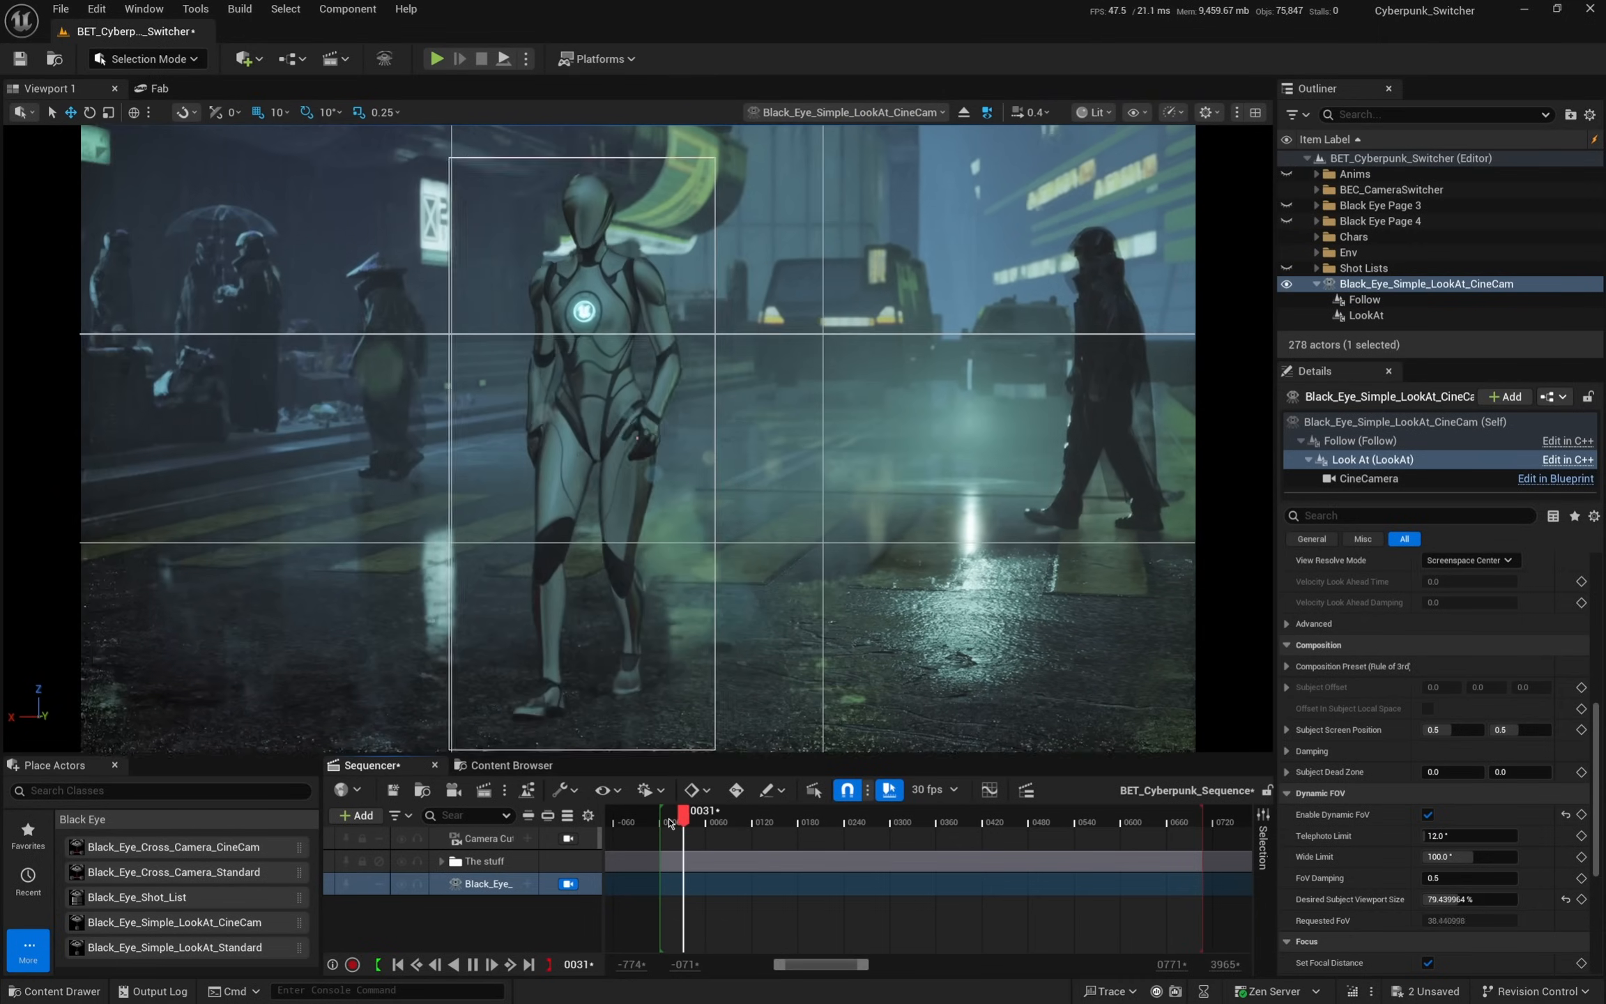
- Set the FoV Damping to 1.0 and scrub through the sequence to test the zoom, ending at frame 3
{"action": "left_click", "coordinate": [1460, 877]}
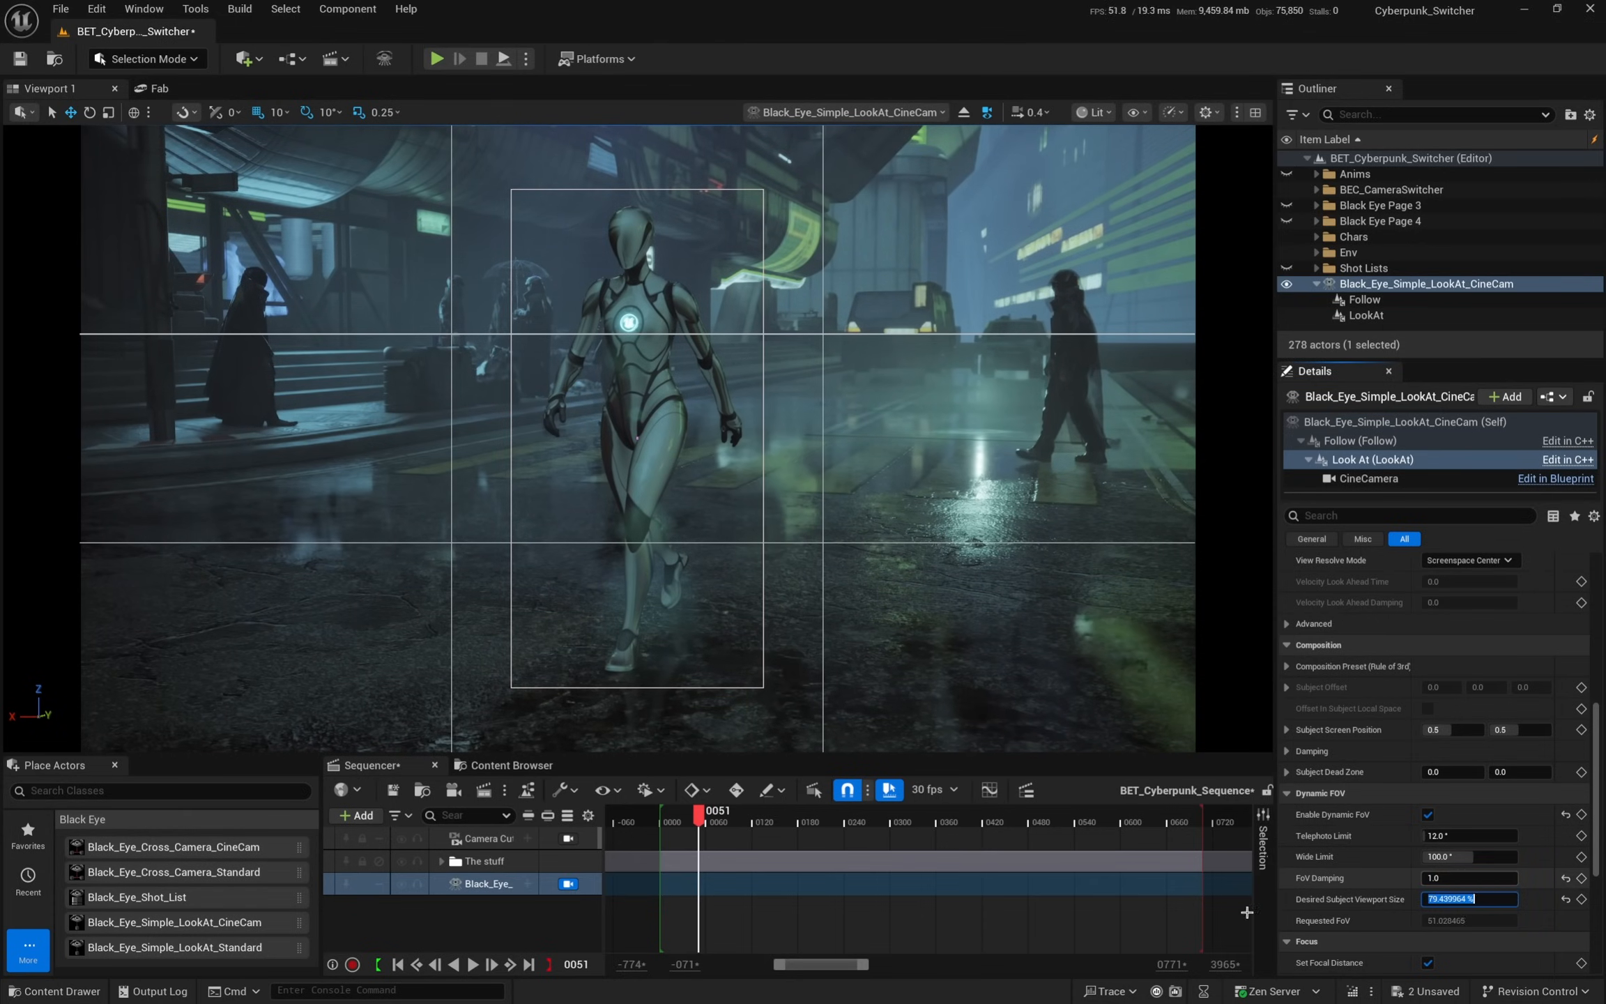
{"action": "key", "text": "Return"}
{"action": "left_click_drag", "start_coordinate": [697, 828], "coordinate": [678, 827]}
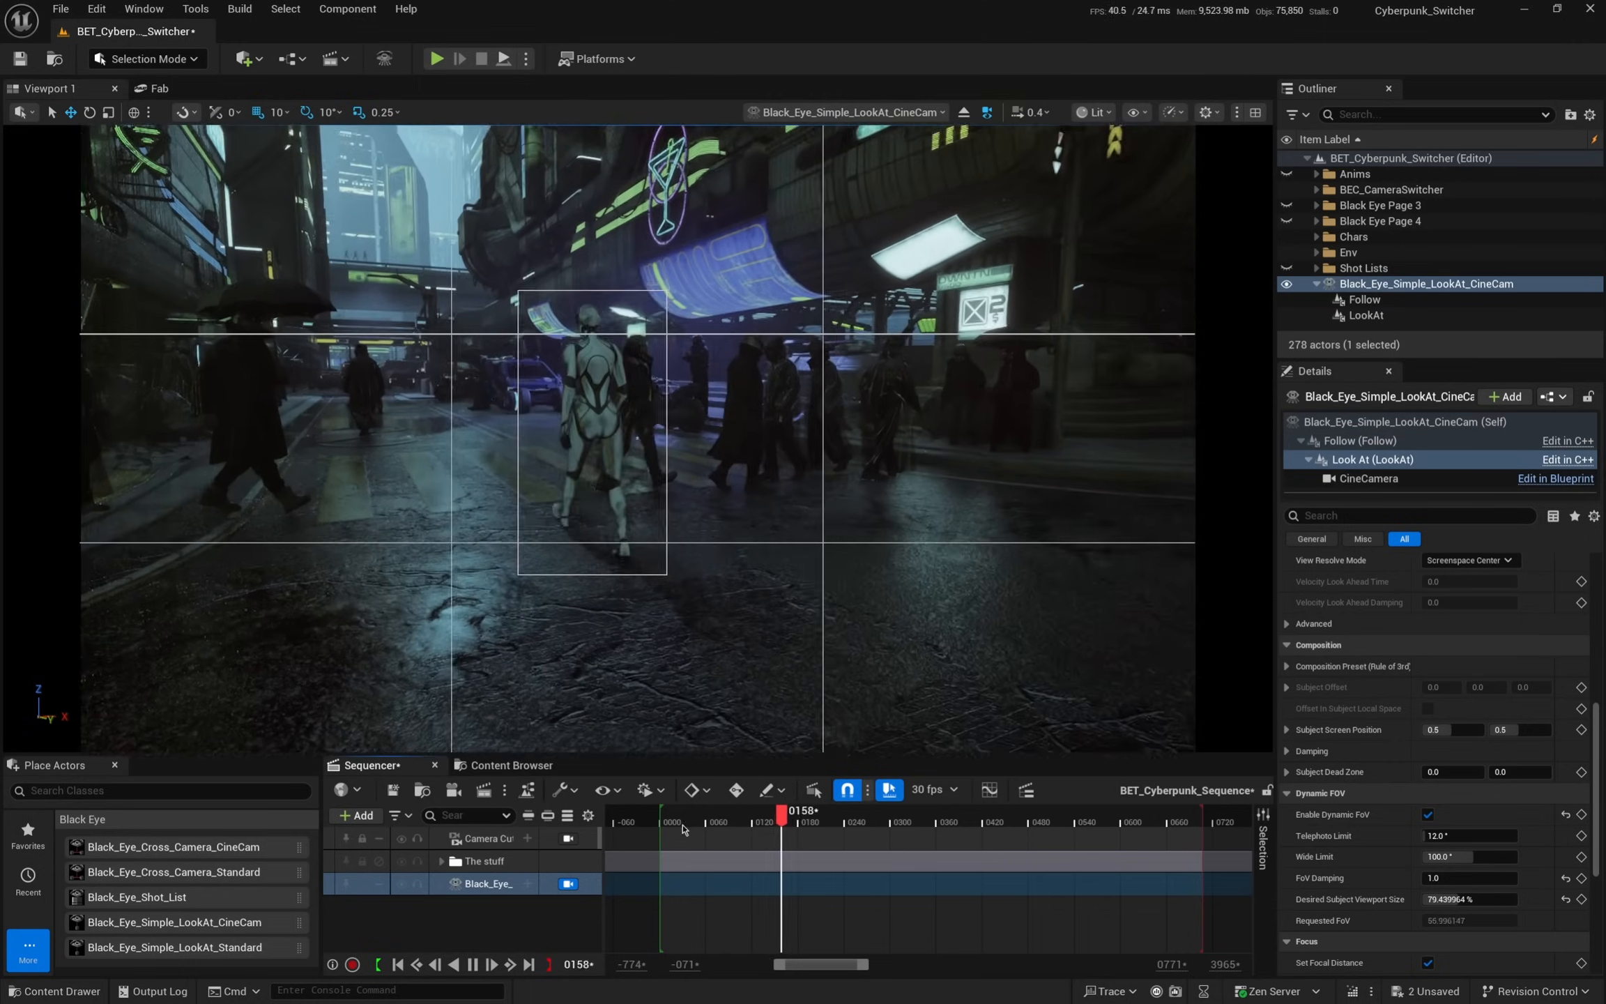
{"action": "left_click", "coordinate": [820, 824]}
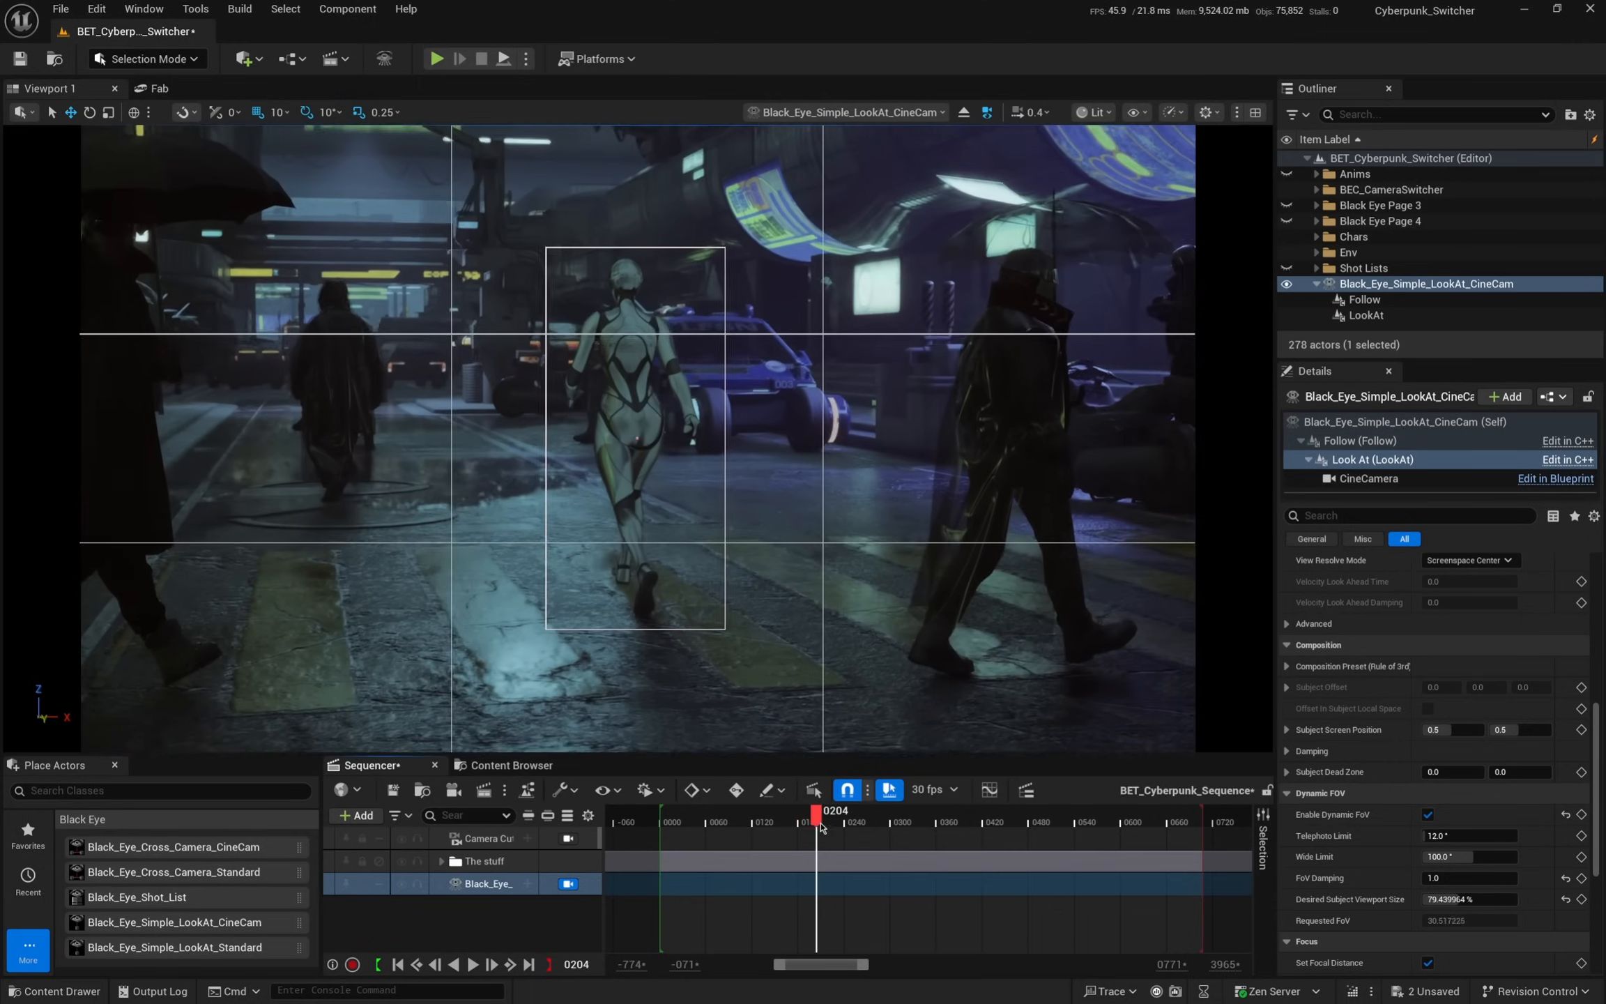
{"action": "left_click_drag", "start_coordinate": [819, 825], "coordinate": [680, 831]}
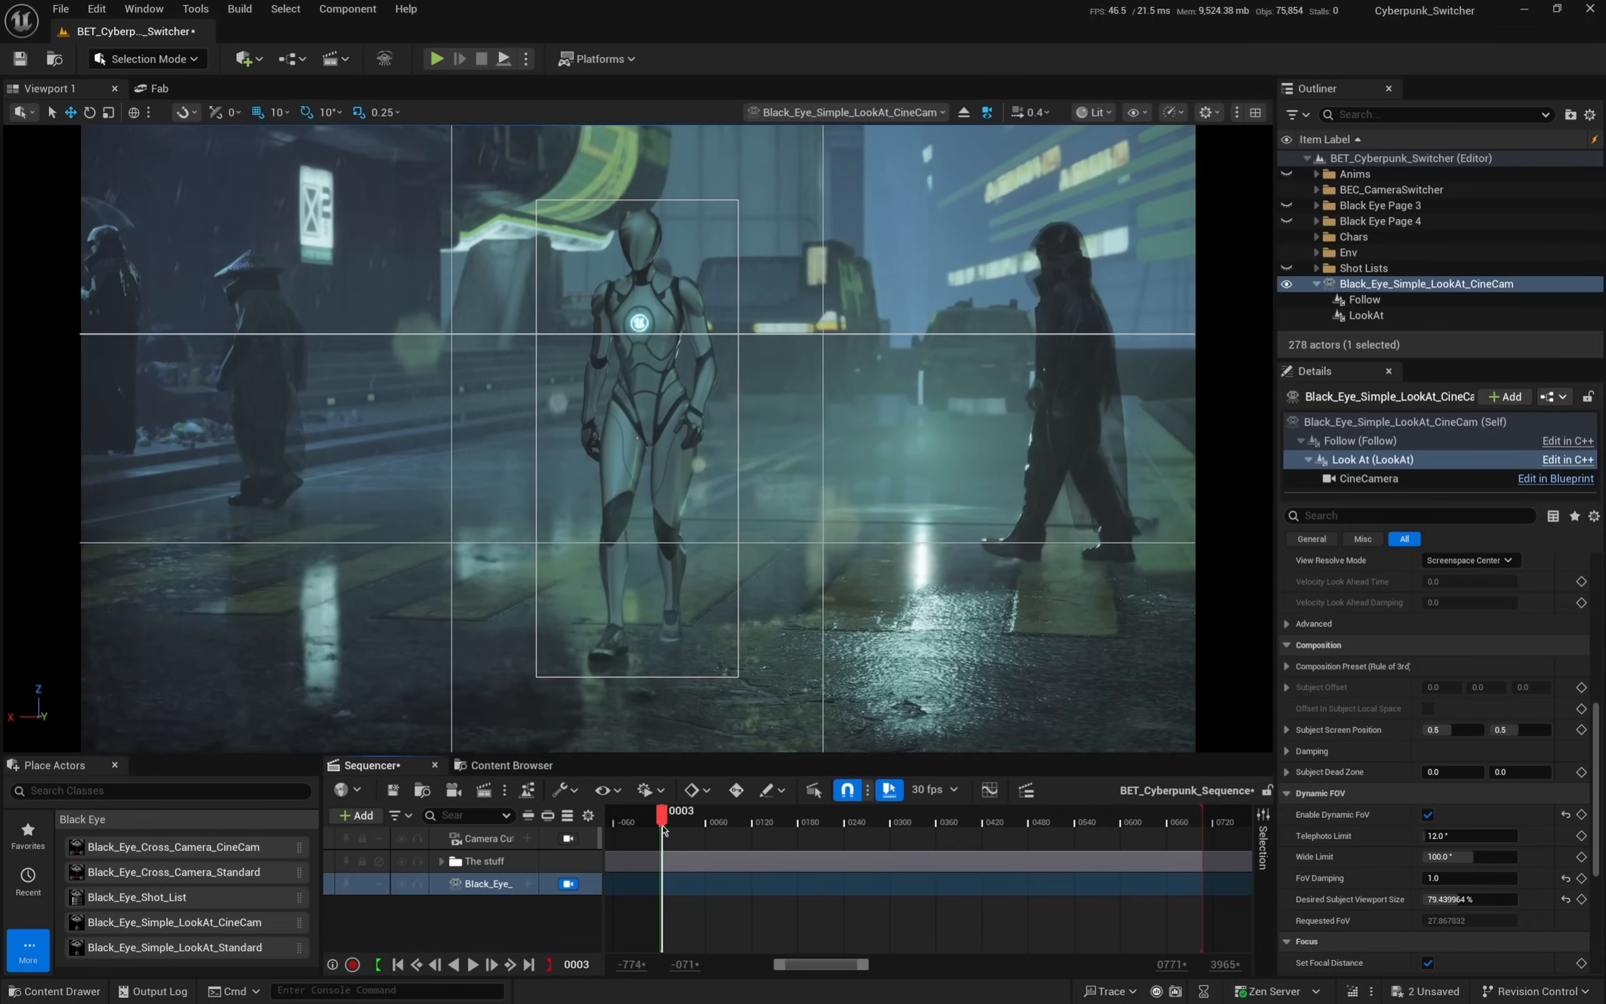
- Set the Subject Combine Mode to Multiple Subjects and pick the walking robot as the actor for Subject 02
{"action": "scroll", "coordinate": [1394, 662], "scroll_direction": "up", "scroll_amount": 10}
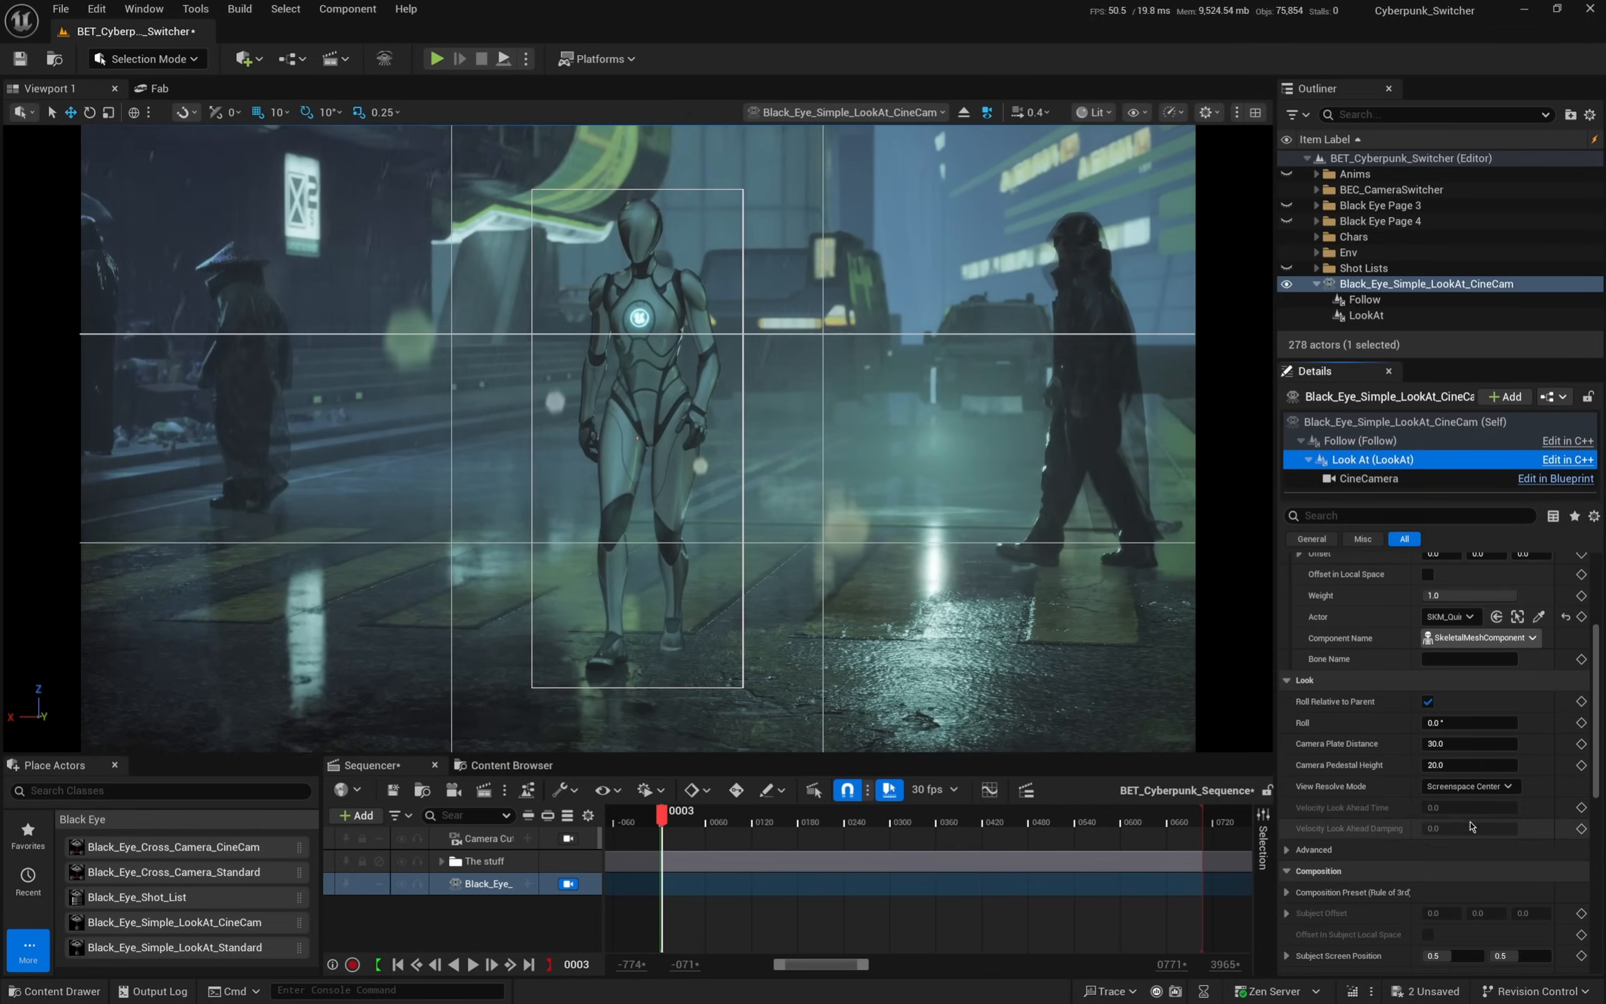
{"action": "left_click", "coordinate": [1463, 689]}
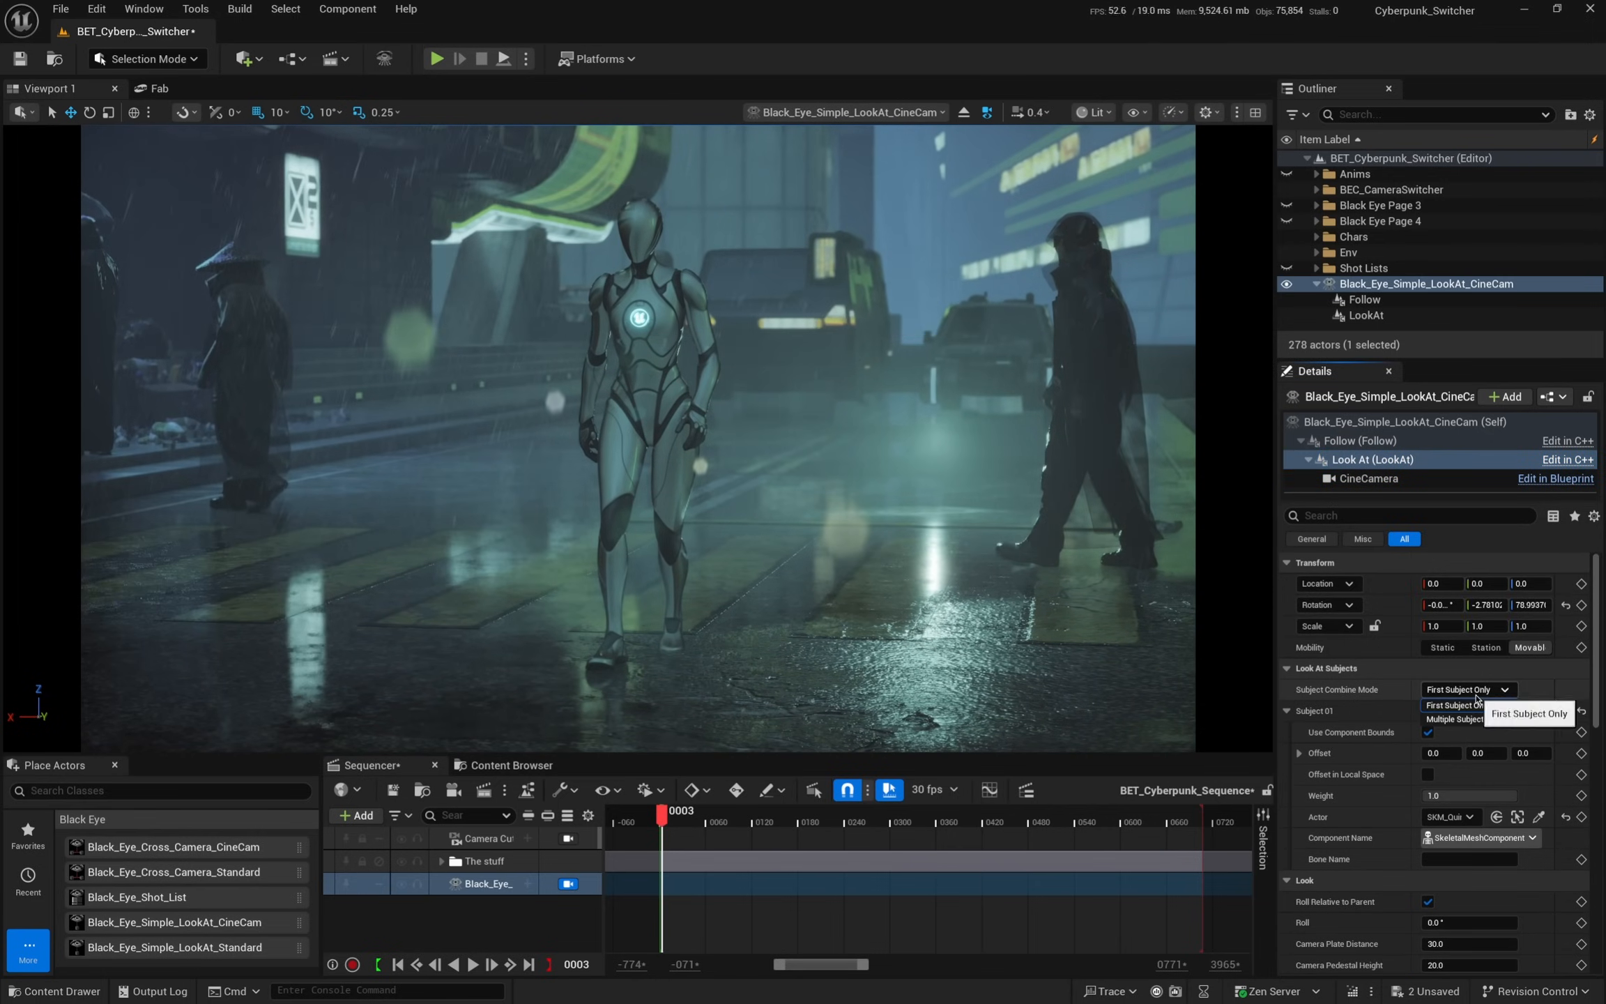
{"action": "left_click", "coordinate": [1468, 721]}
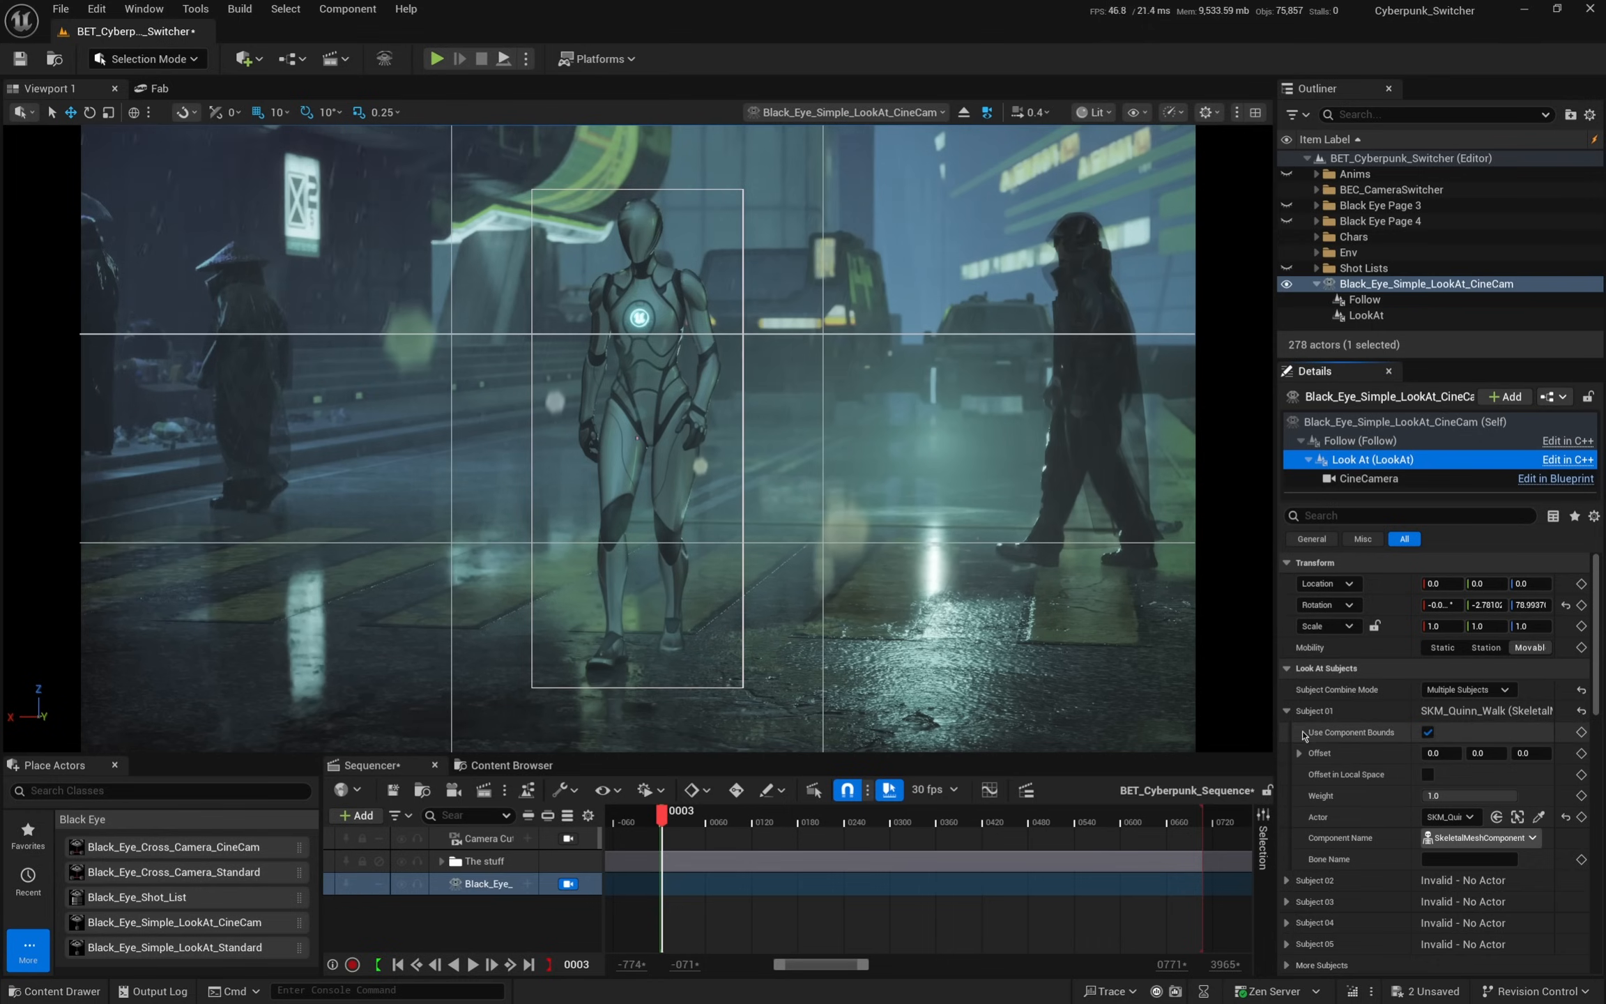
{"action": "left_click", "coordinate": [1287, 880]}
{"action": "scroll", "coordinate": [1394, 837], "scroll_direction": "down", "scroll_amount": 3}
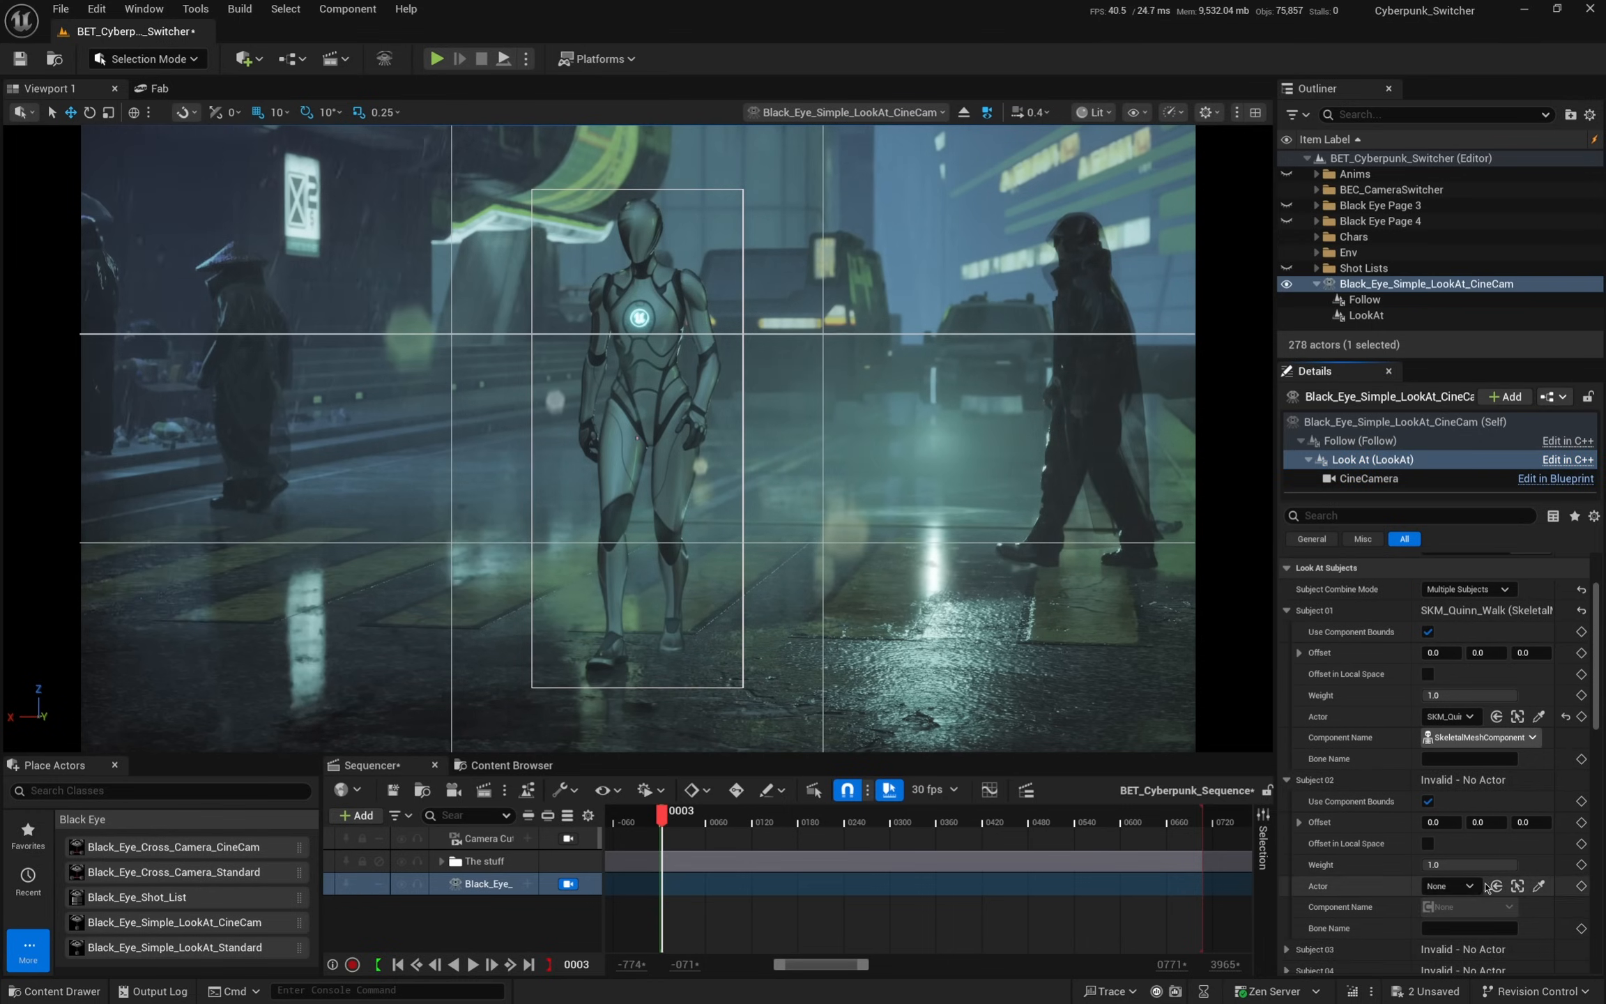
{"action": "left_click", "coordinate": [1539, 886]}
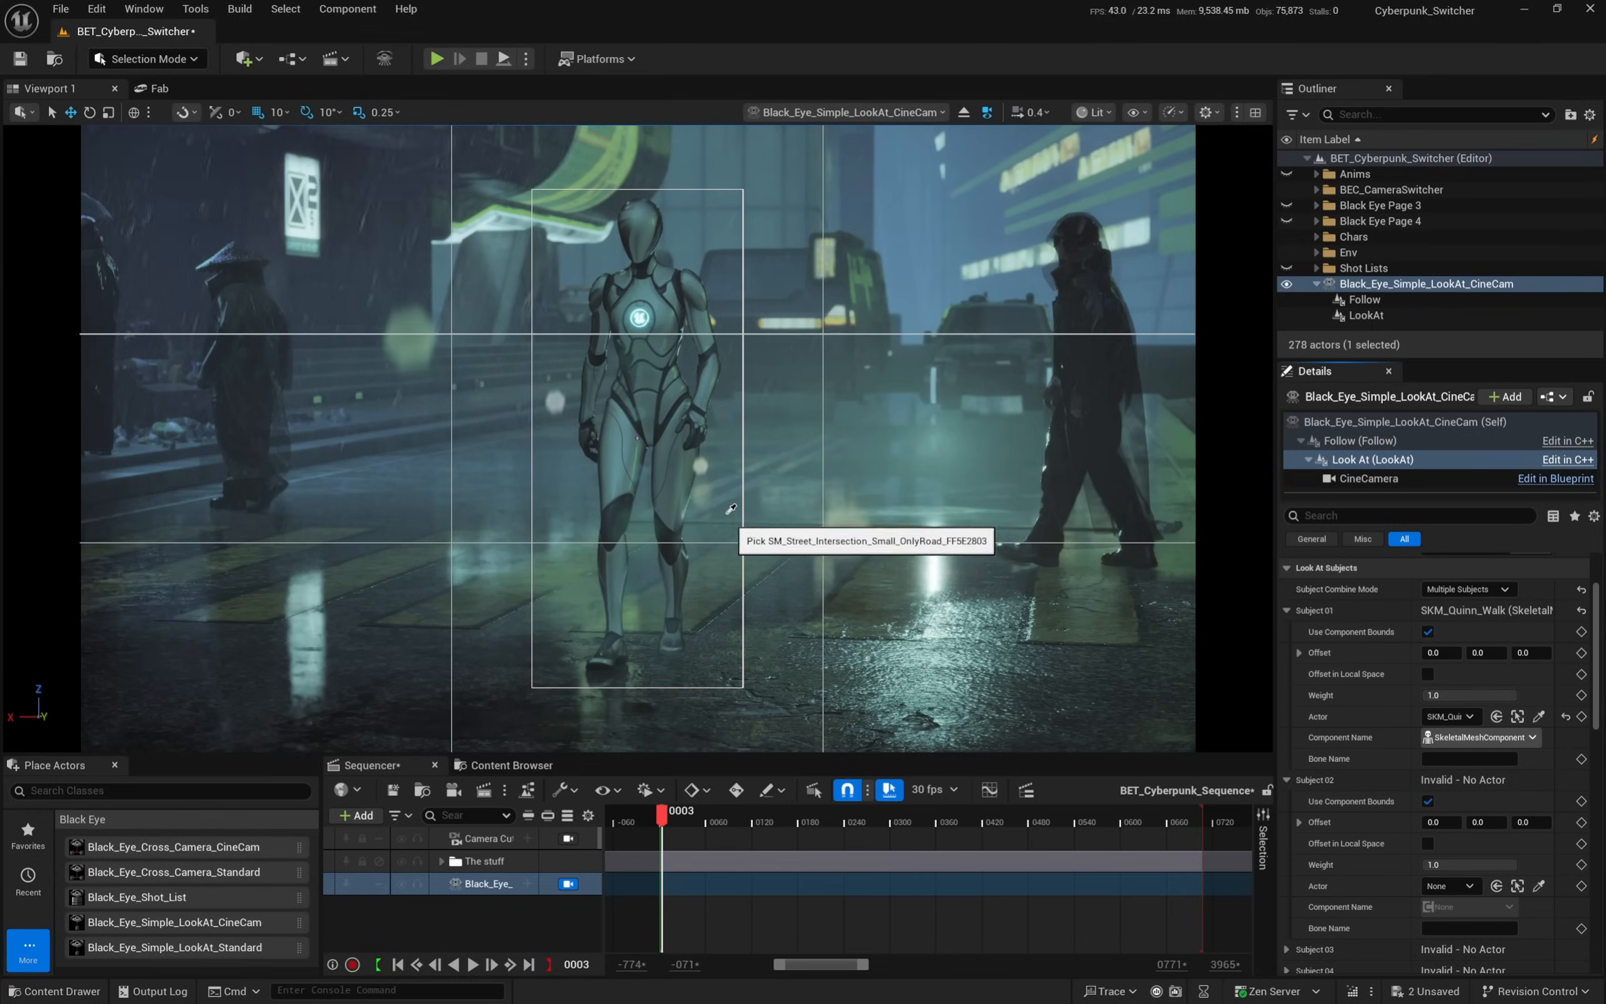
{"action": "left_click", "coordinate": [680, 469]}
- Target the head bone for Subject 01 and the pelvis bone for Subject 02, with Use Component Bounds disabled on both
{"action": "left_click", "coordinate": [1453, 758]}
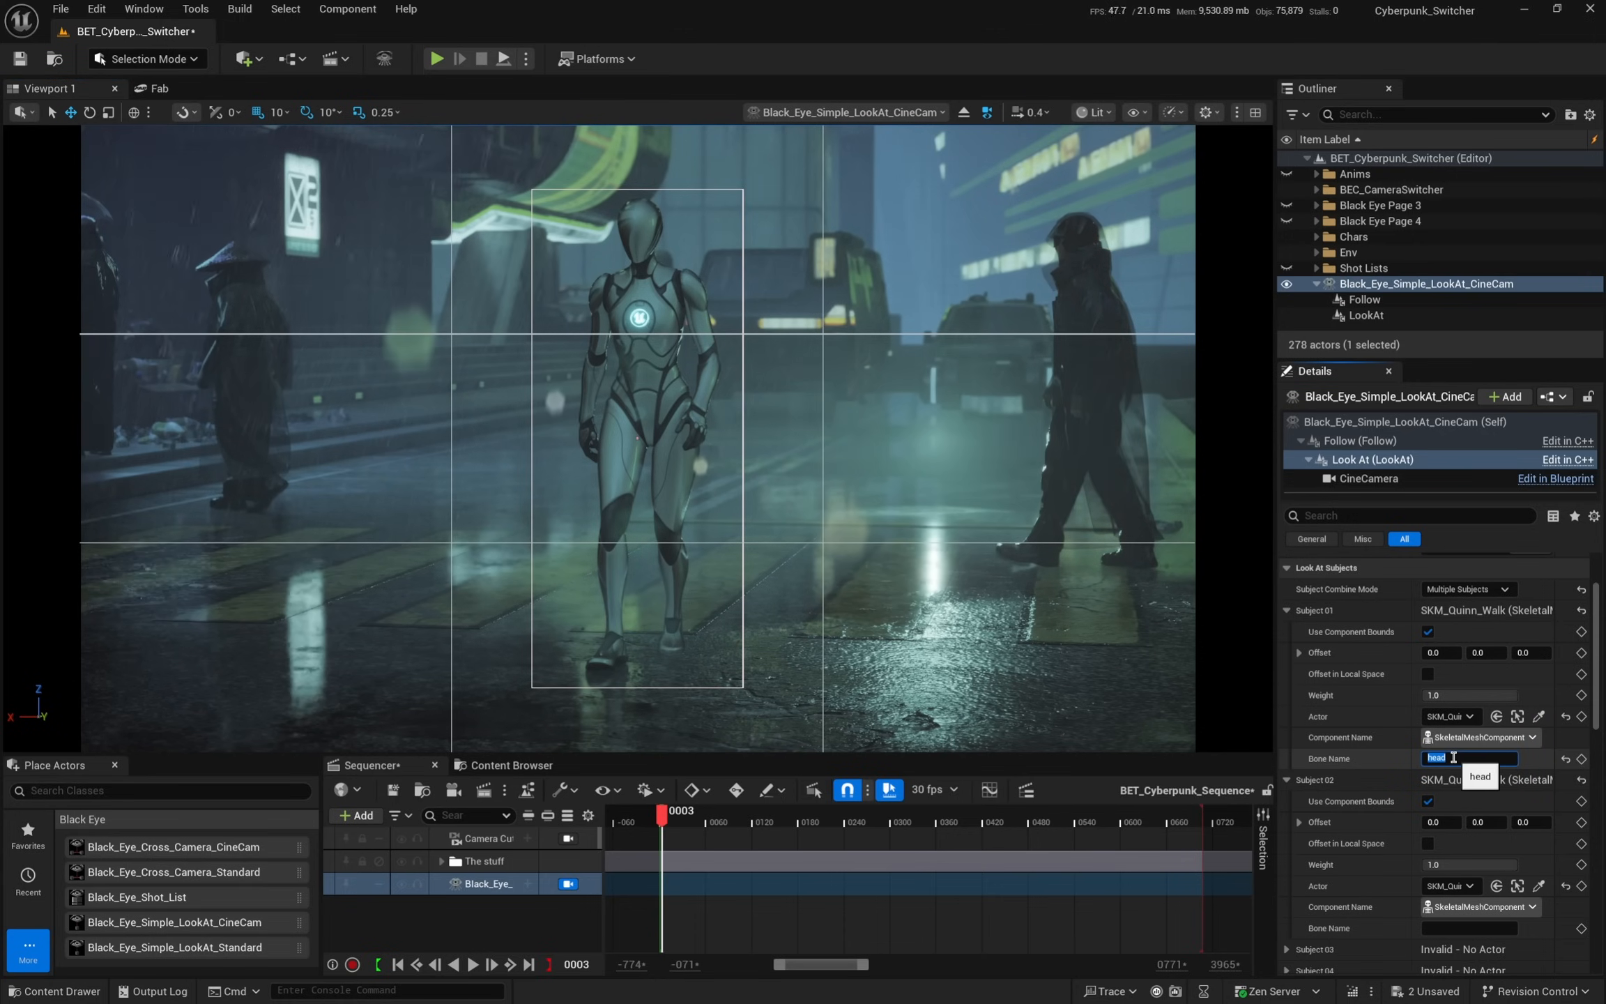
{"action": "left_click", "coordinate": [1428, 632]}
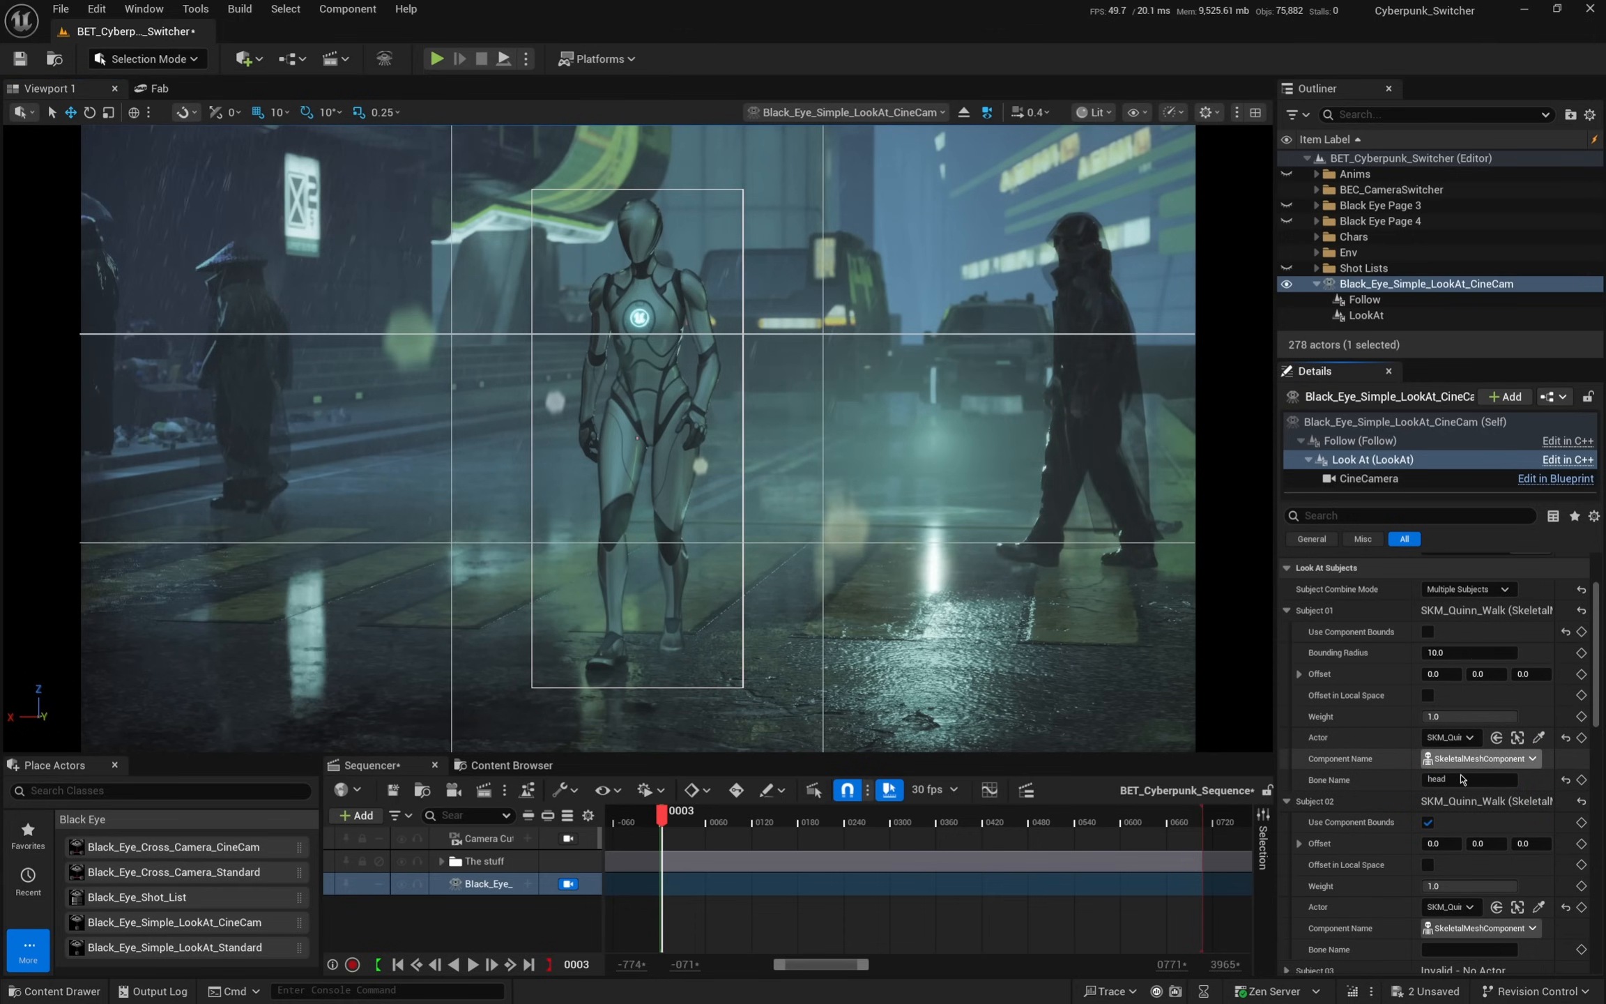
{"action": "left_click", "coordinate": [1455, 950]}
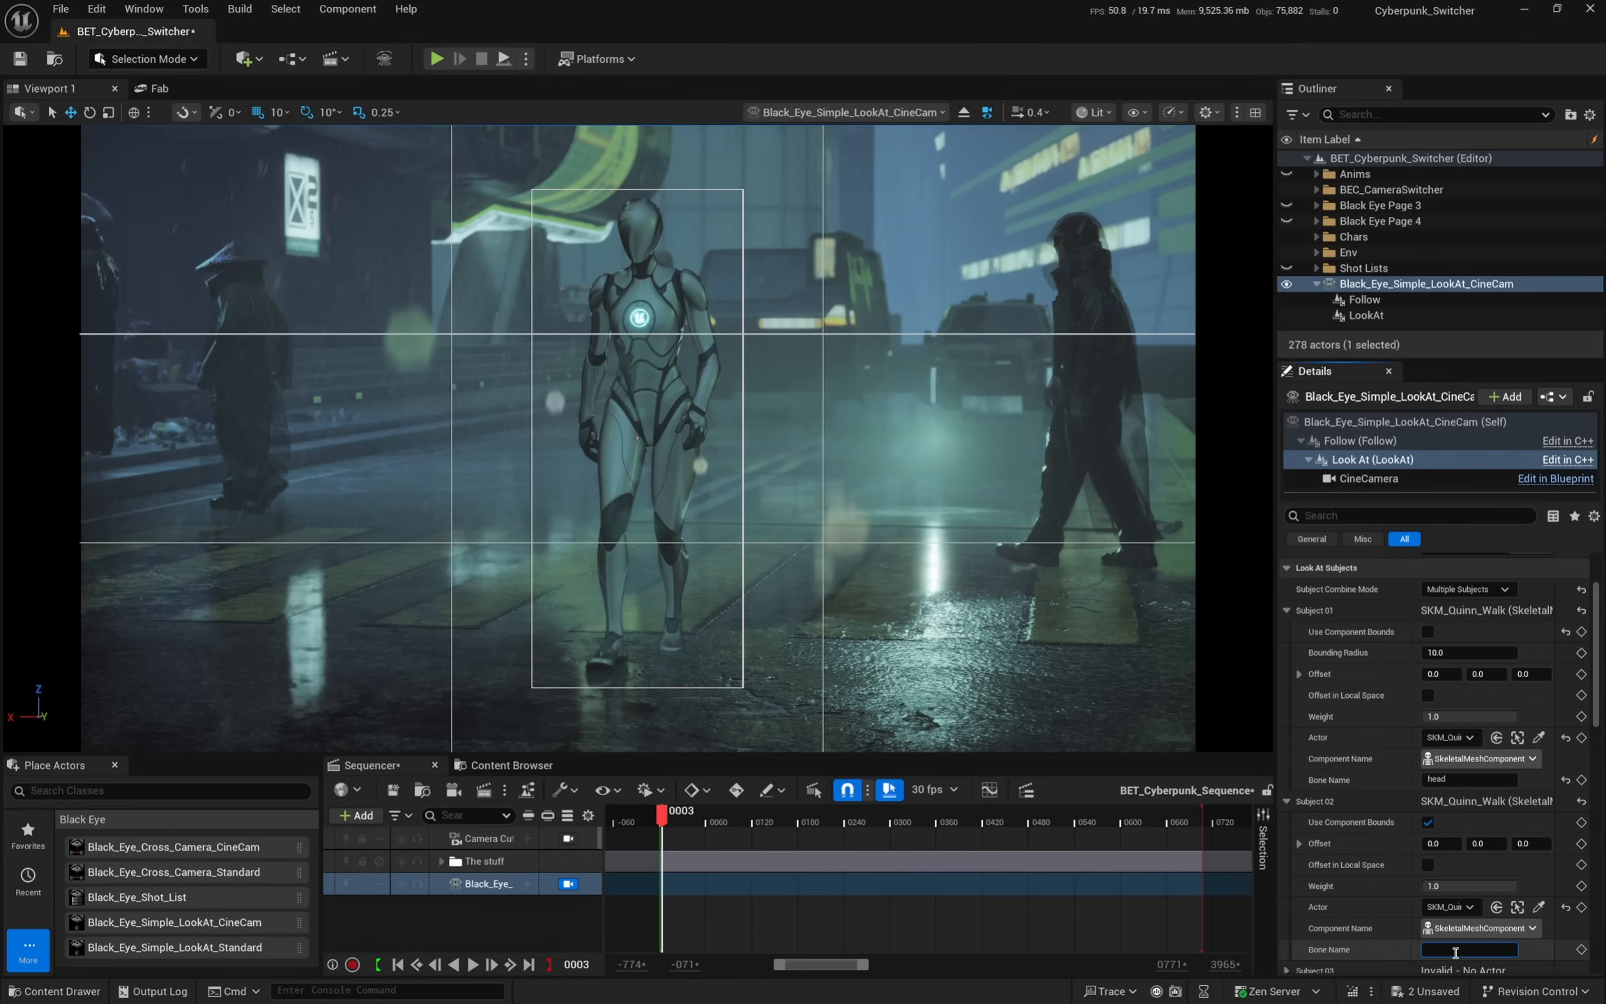
{"action": "type", "text": "pelvis"}
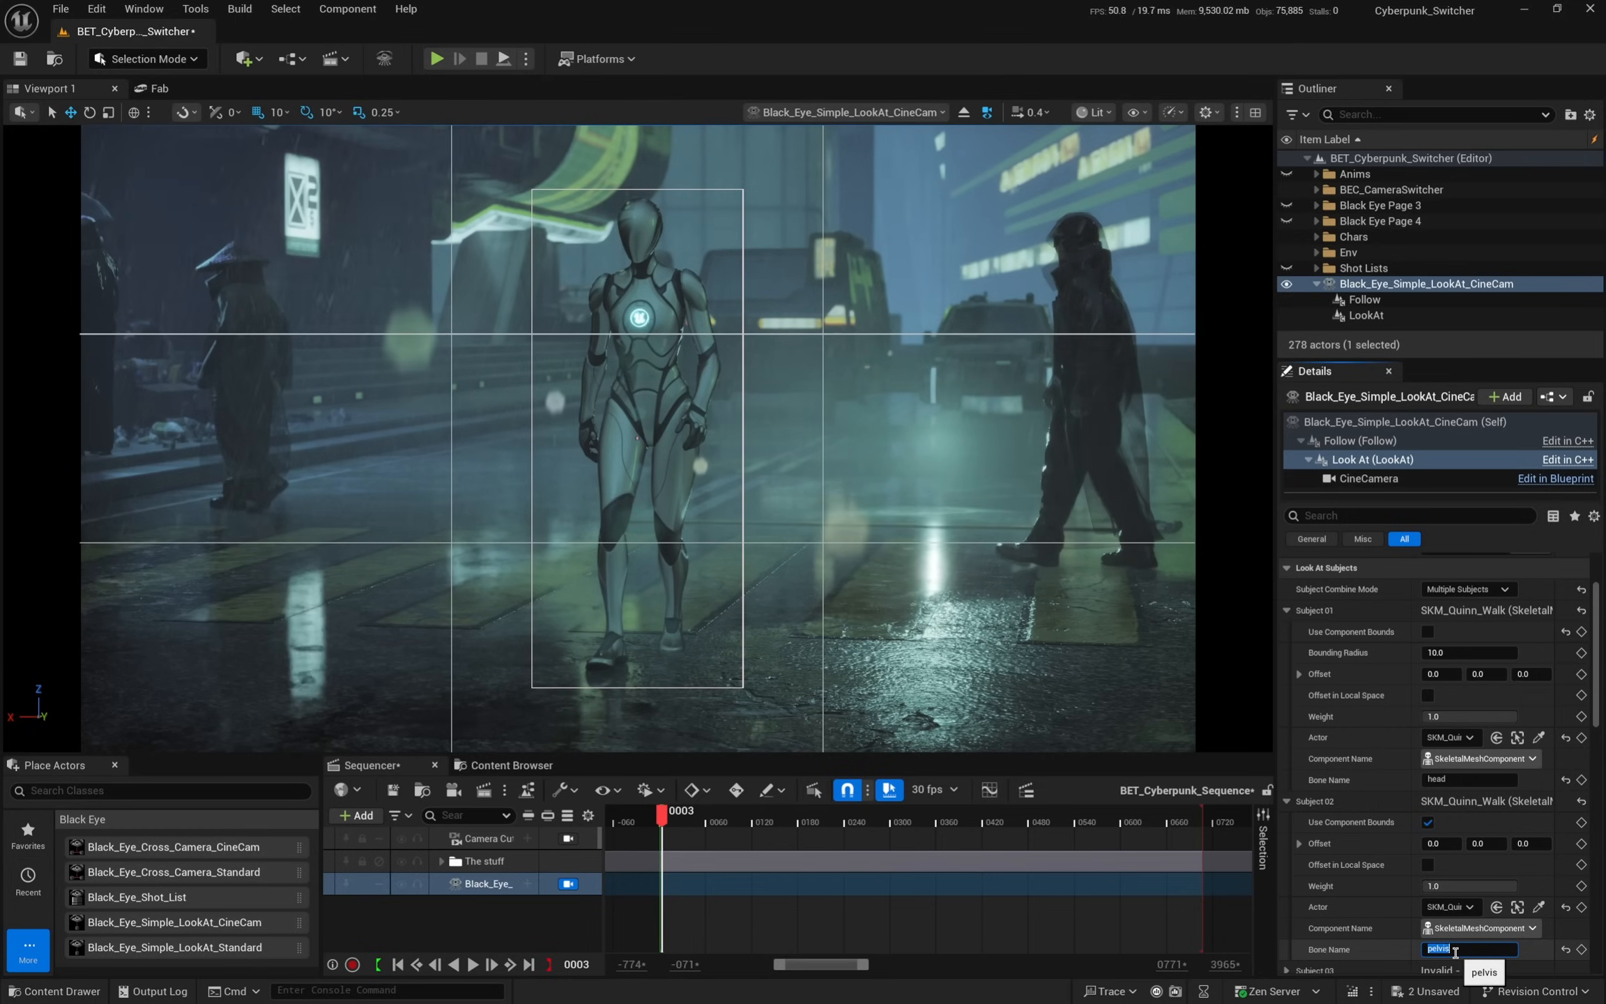
{"action": "left_click", "coordinate": [1428, 822]}
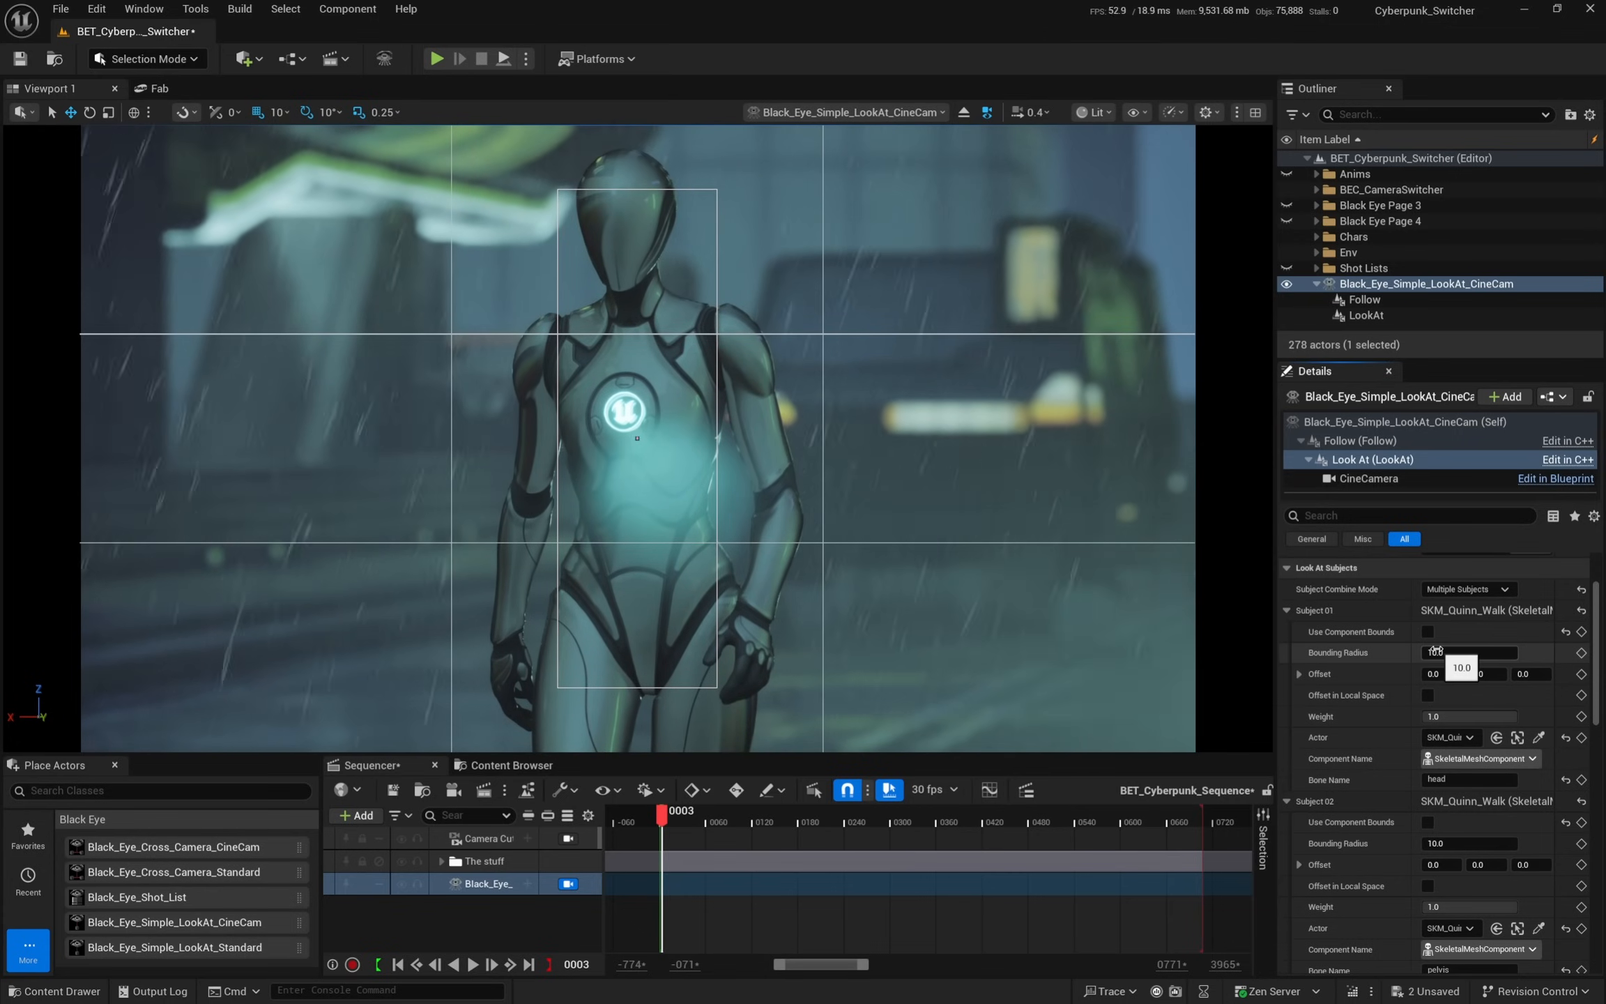
- Set Subject 01's bounding radius to about 13.49 and lower Subject 02's weight to about 0.0026
{"action": "left_click_drag", "start_coordinate": [1435, 651], "coordinate": [1441, 651]}
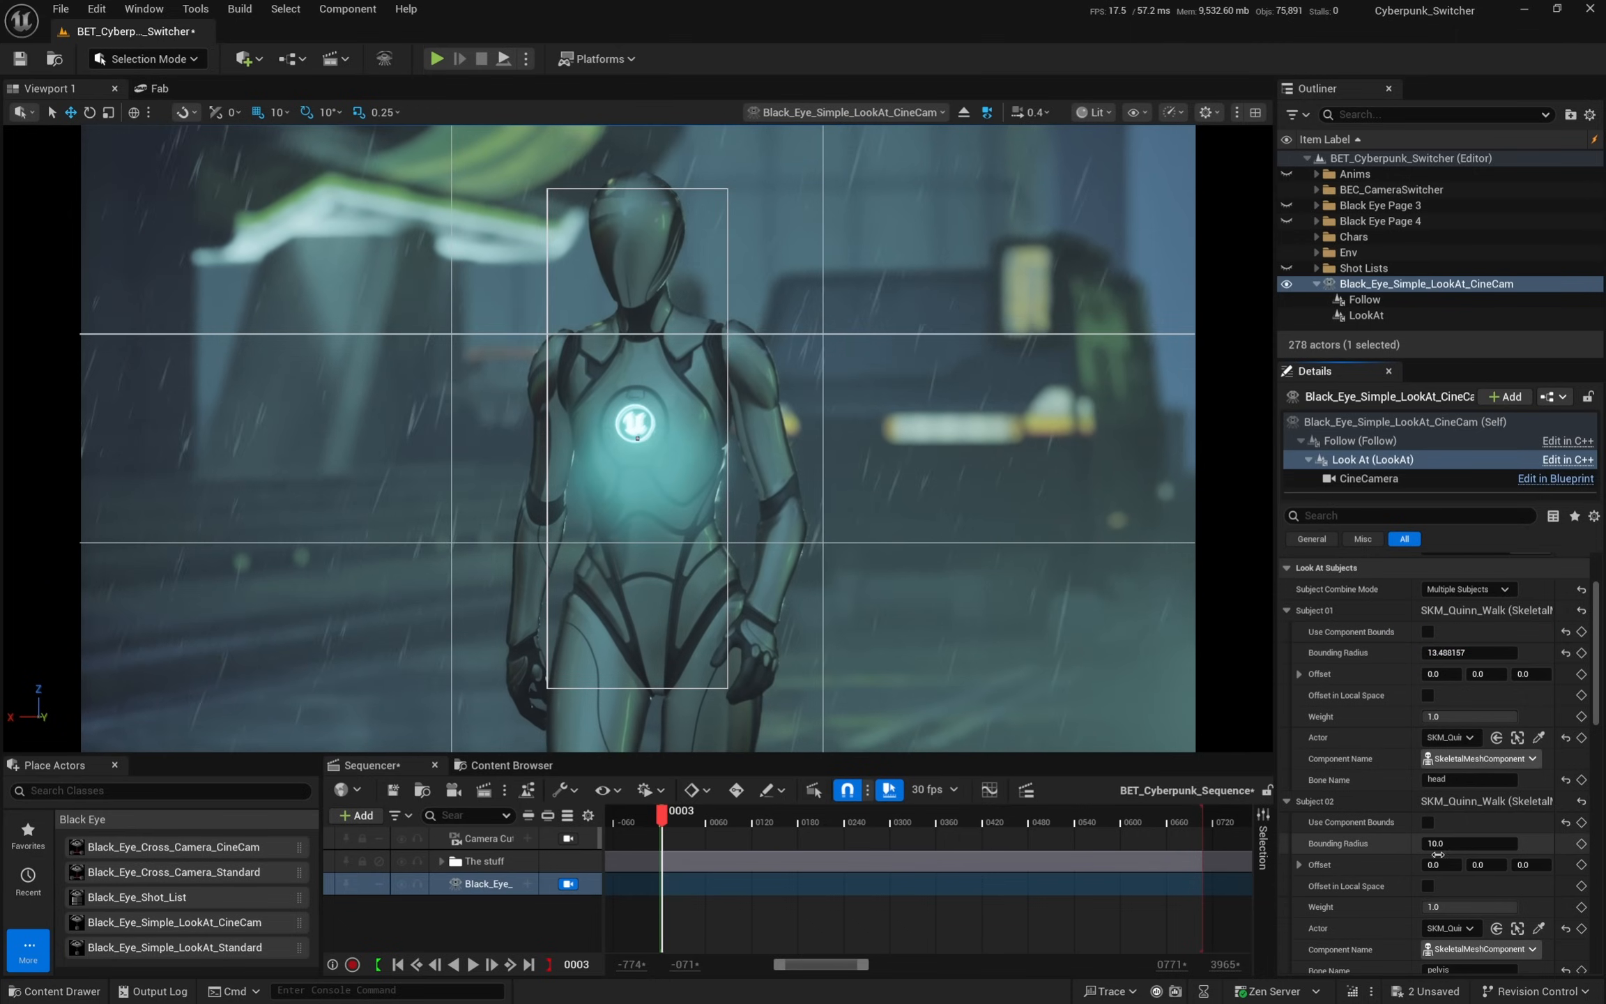
{"action": "left_click_drag", "start_coordinate": [1498, 906], "coordinate": [1430, 906]}
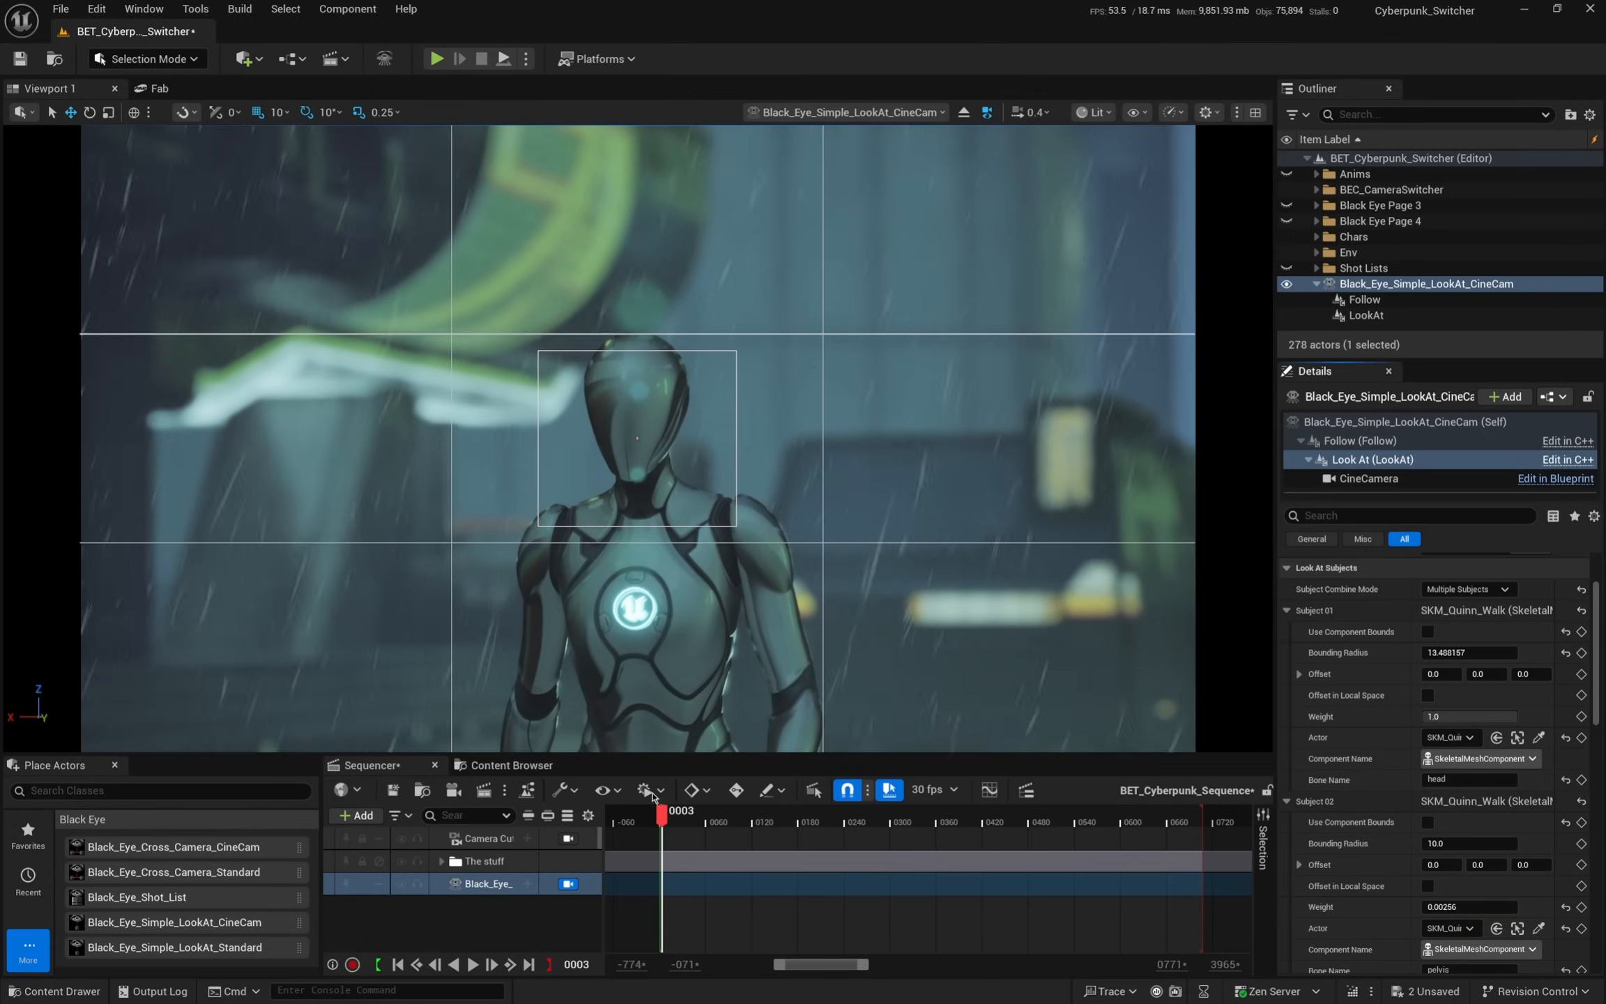
- Play the sequence to check the head-weighted framing, and scrub back to frame 21
{"action": "key", "text": "space"}
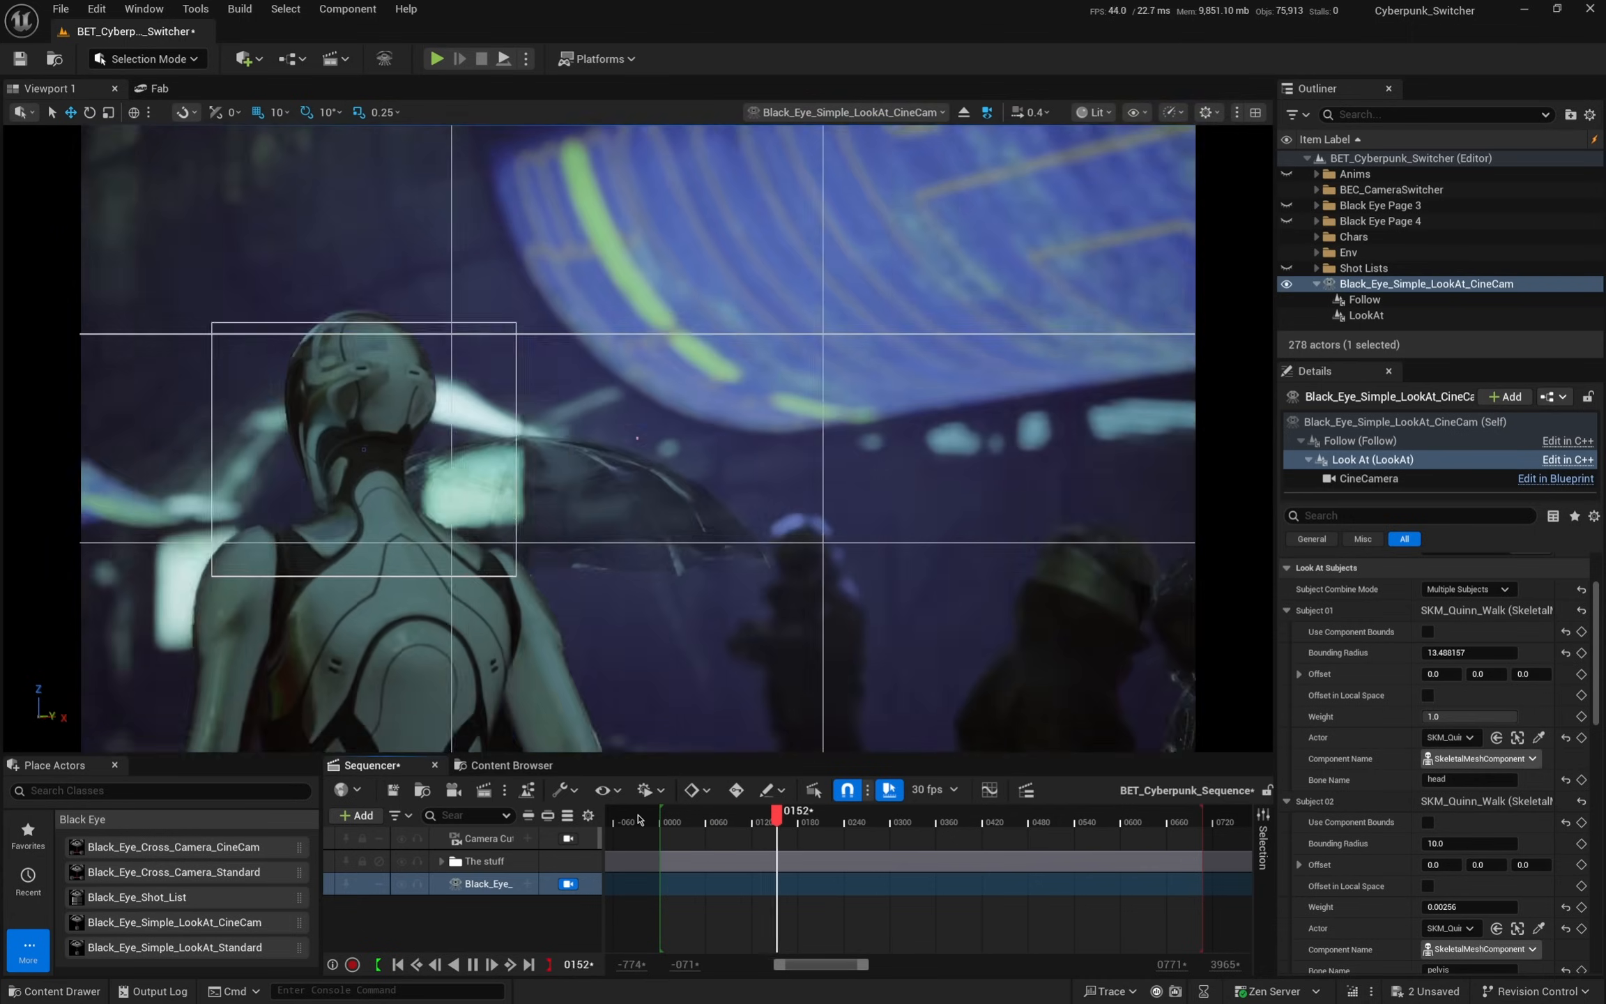
{"action": "left_click", "coordinate": [784, 824]}
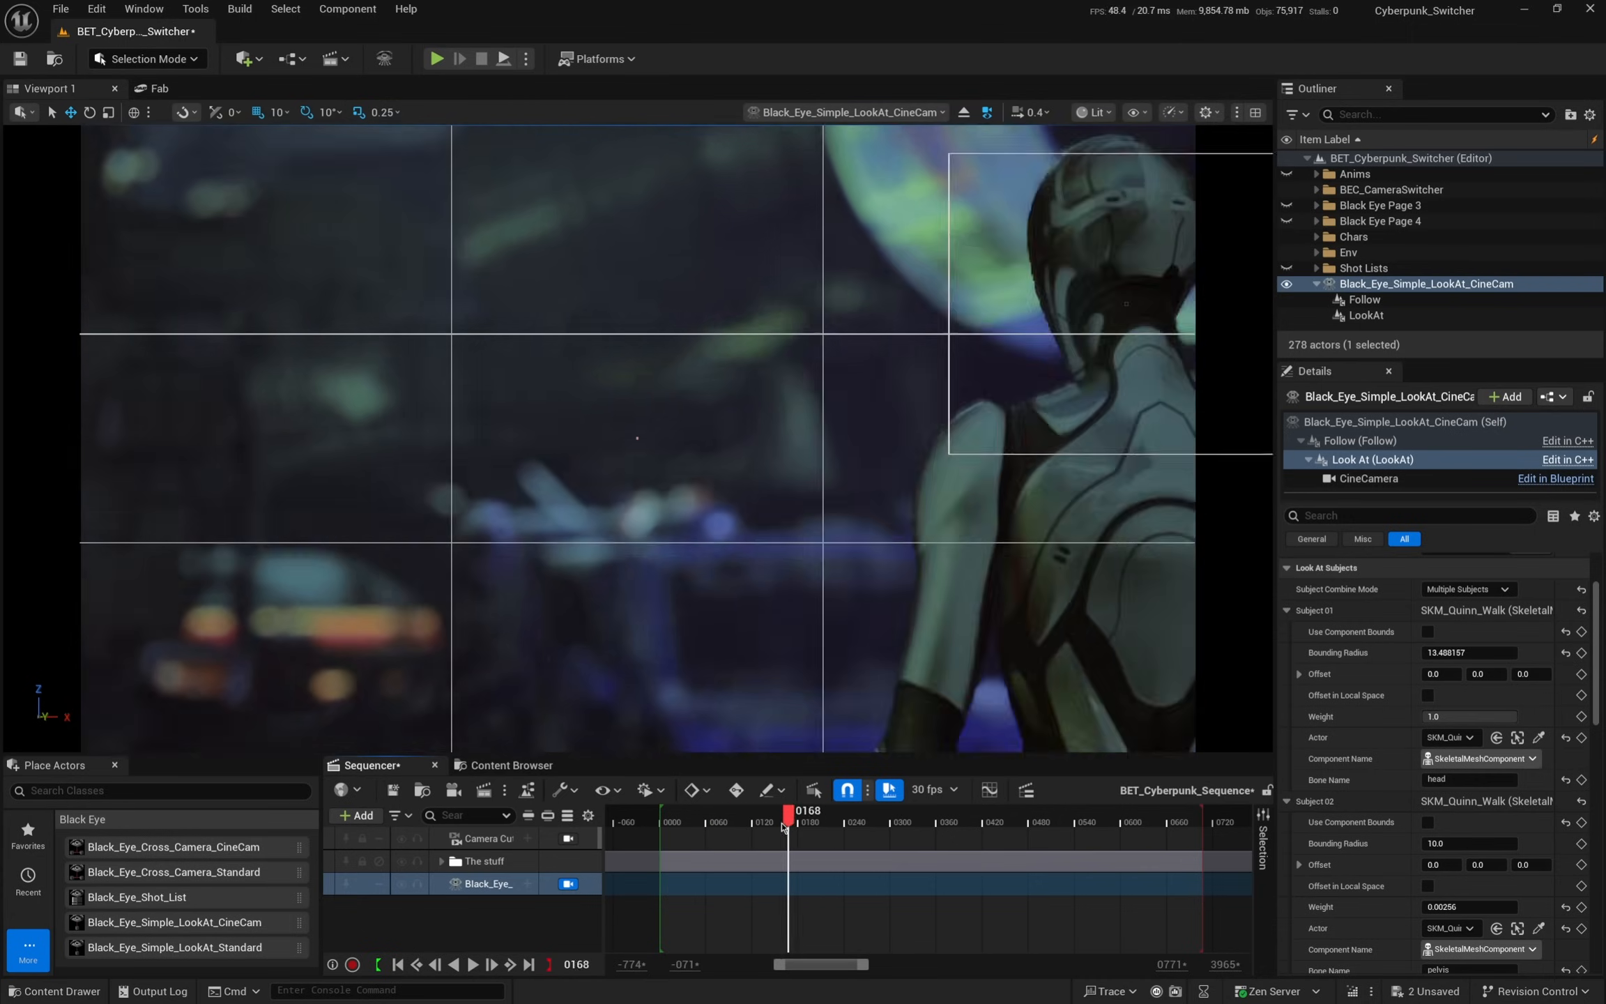
{"action": "left_click_drag", "start_coordinate": [784, 825], "coordinate": [675, 829]}
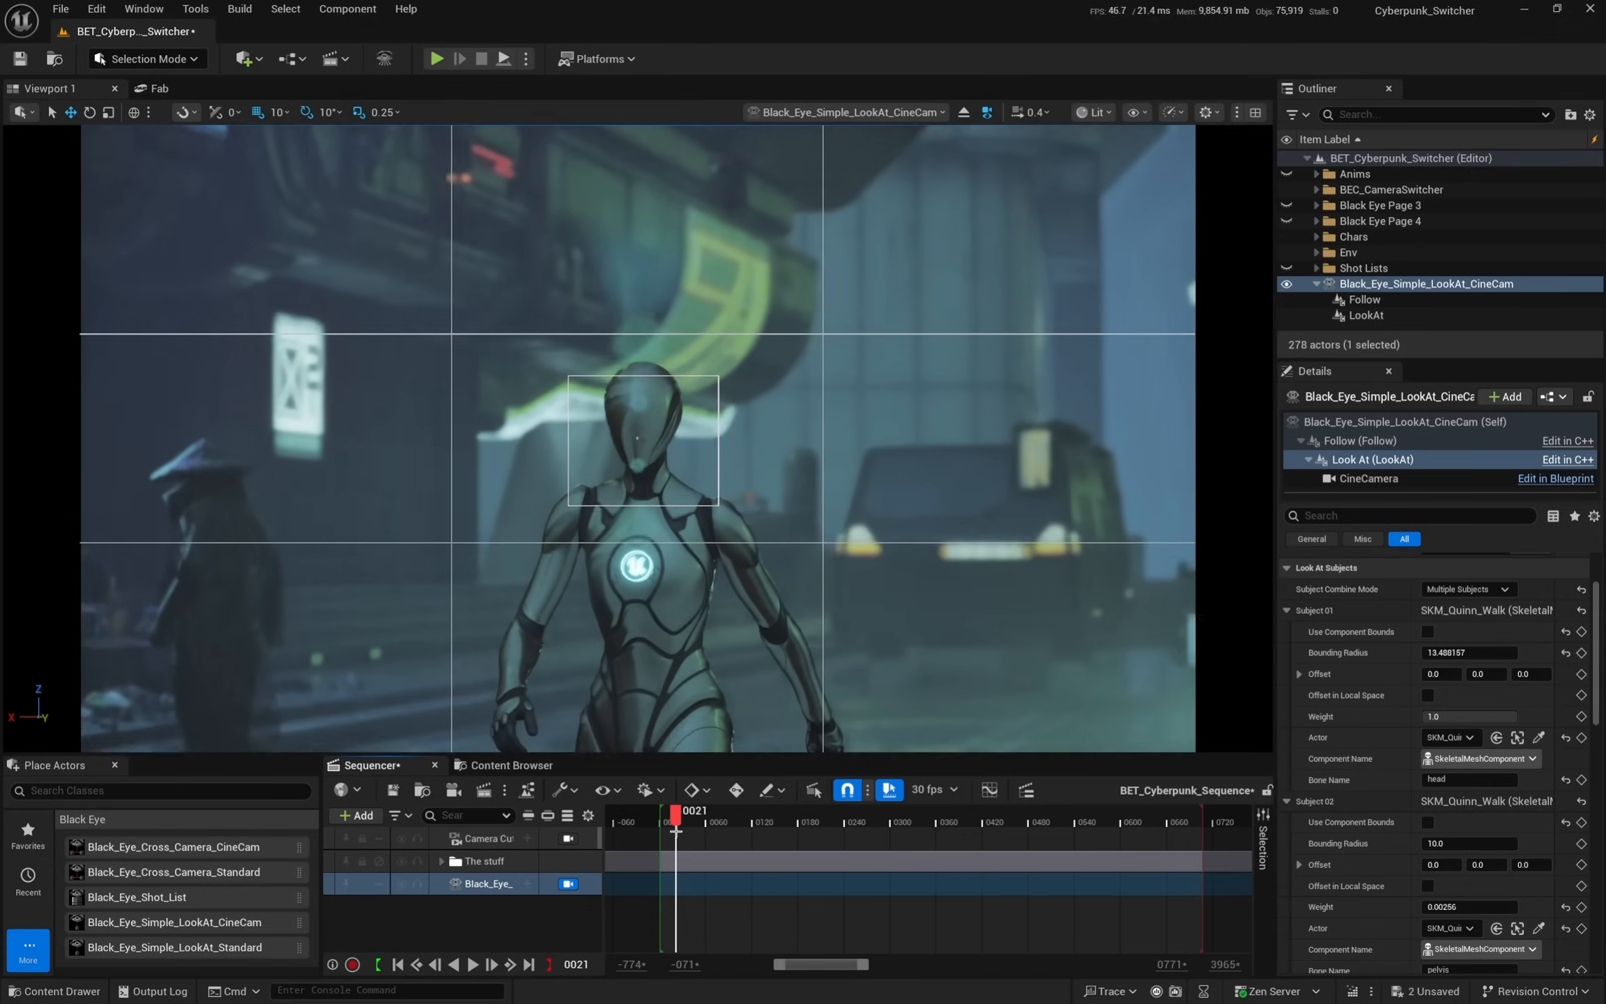
- Set the Yaw Damping to 0.1 in the Look At component's composition damping settings
{"action": "scroll", "coordinate": [1396, 723], "scroll_direction": "down", "scroll_amount": 3}
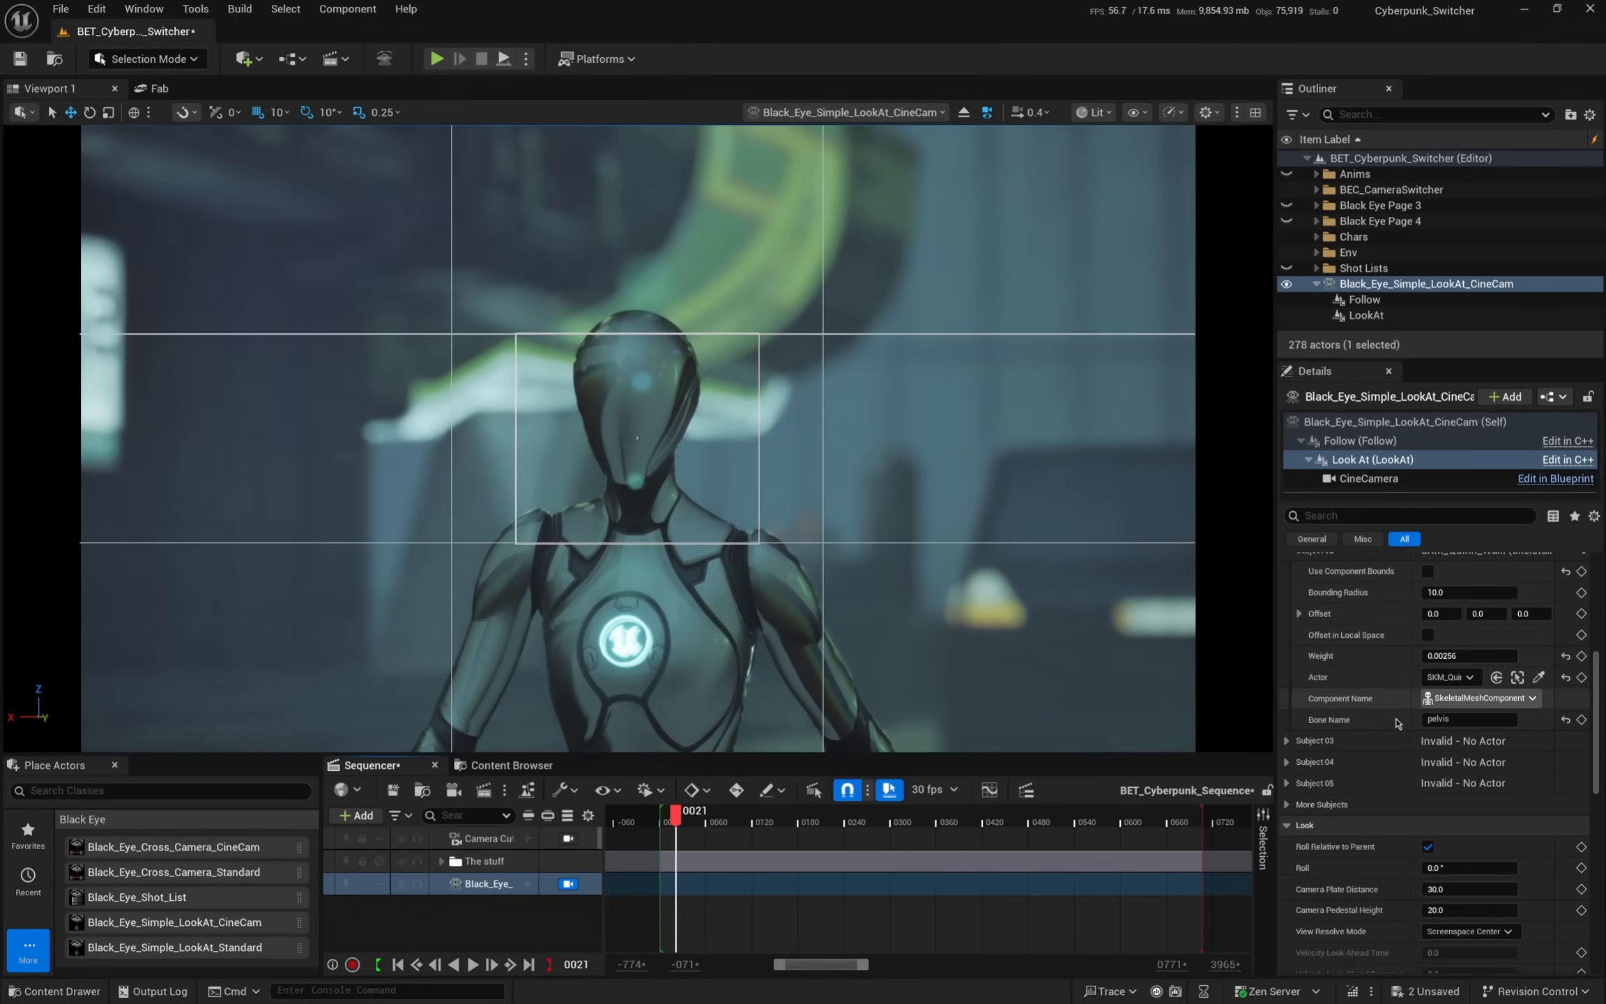
{"action": "scroll", "coordinate": [1396, 724], "scroll_direction": "down", "scroll_amount": 6}
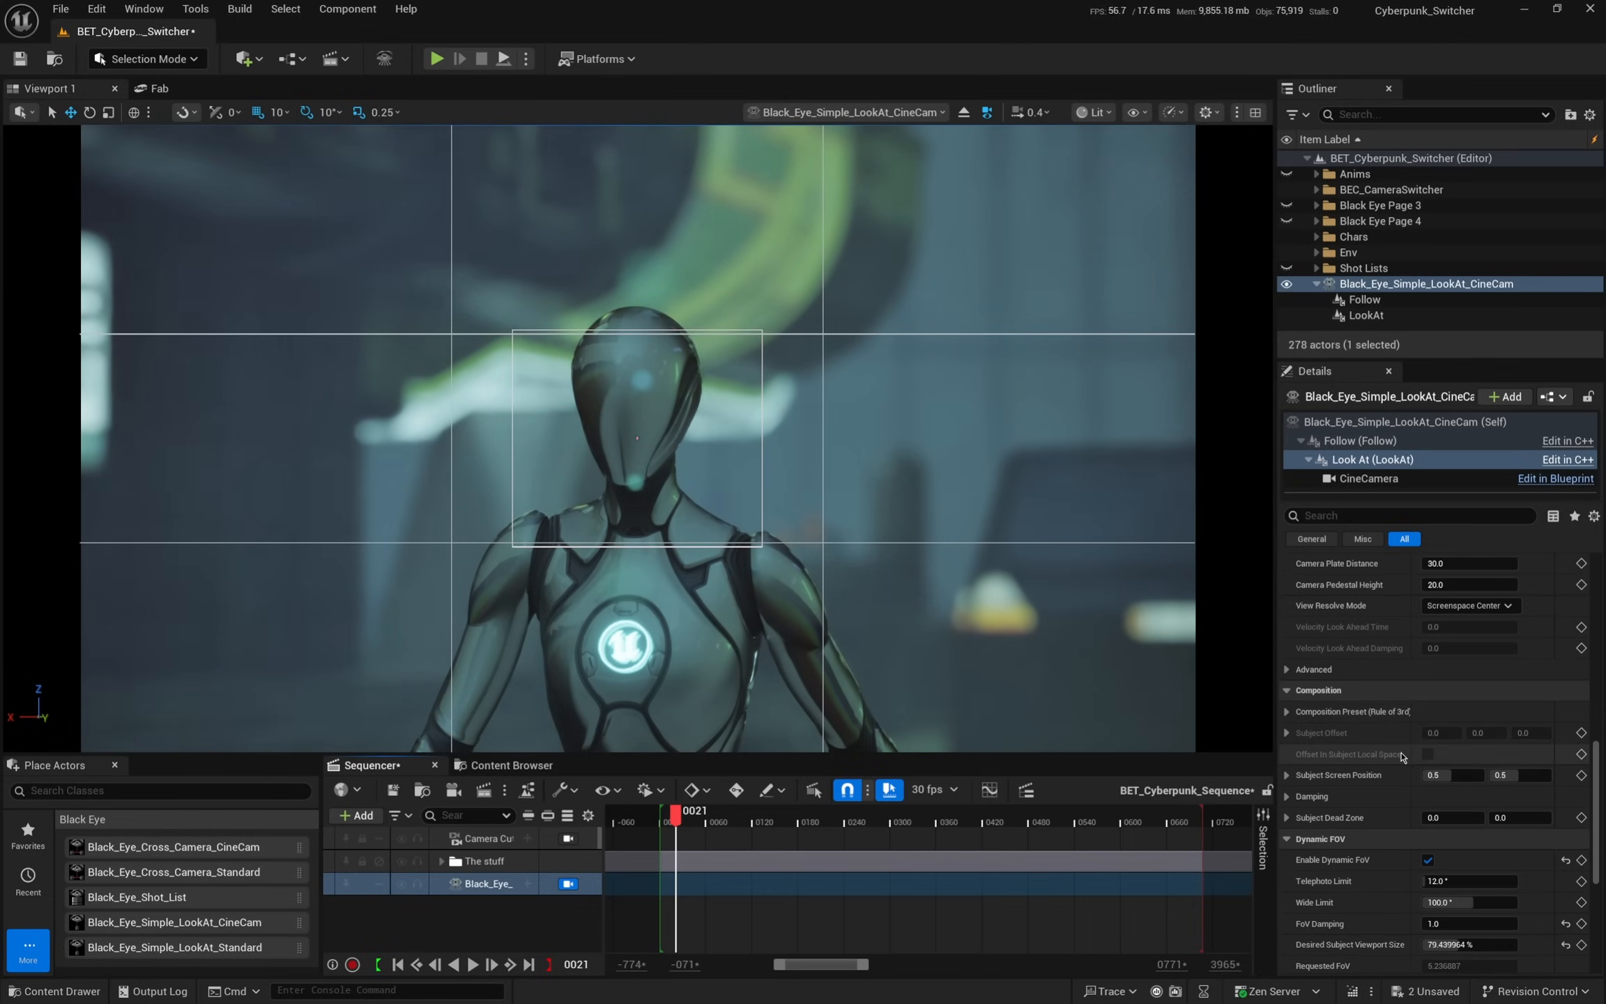
{"action": "scroll", "coordinate": [1402, 756], "scroll_direction": "down", "scroll_amount": 2}
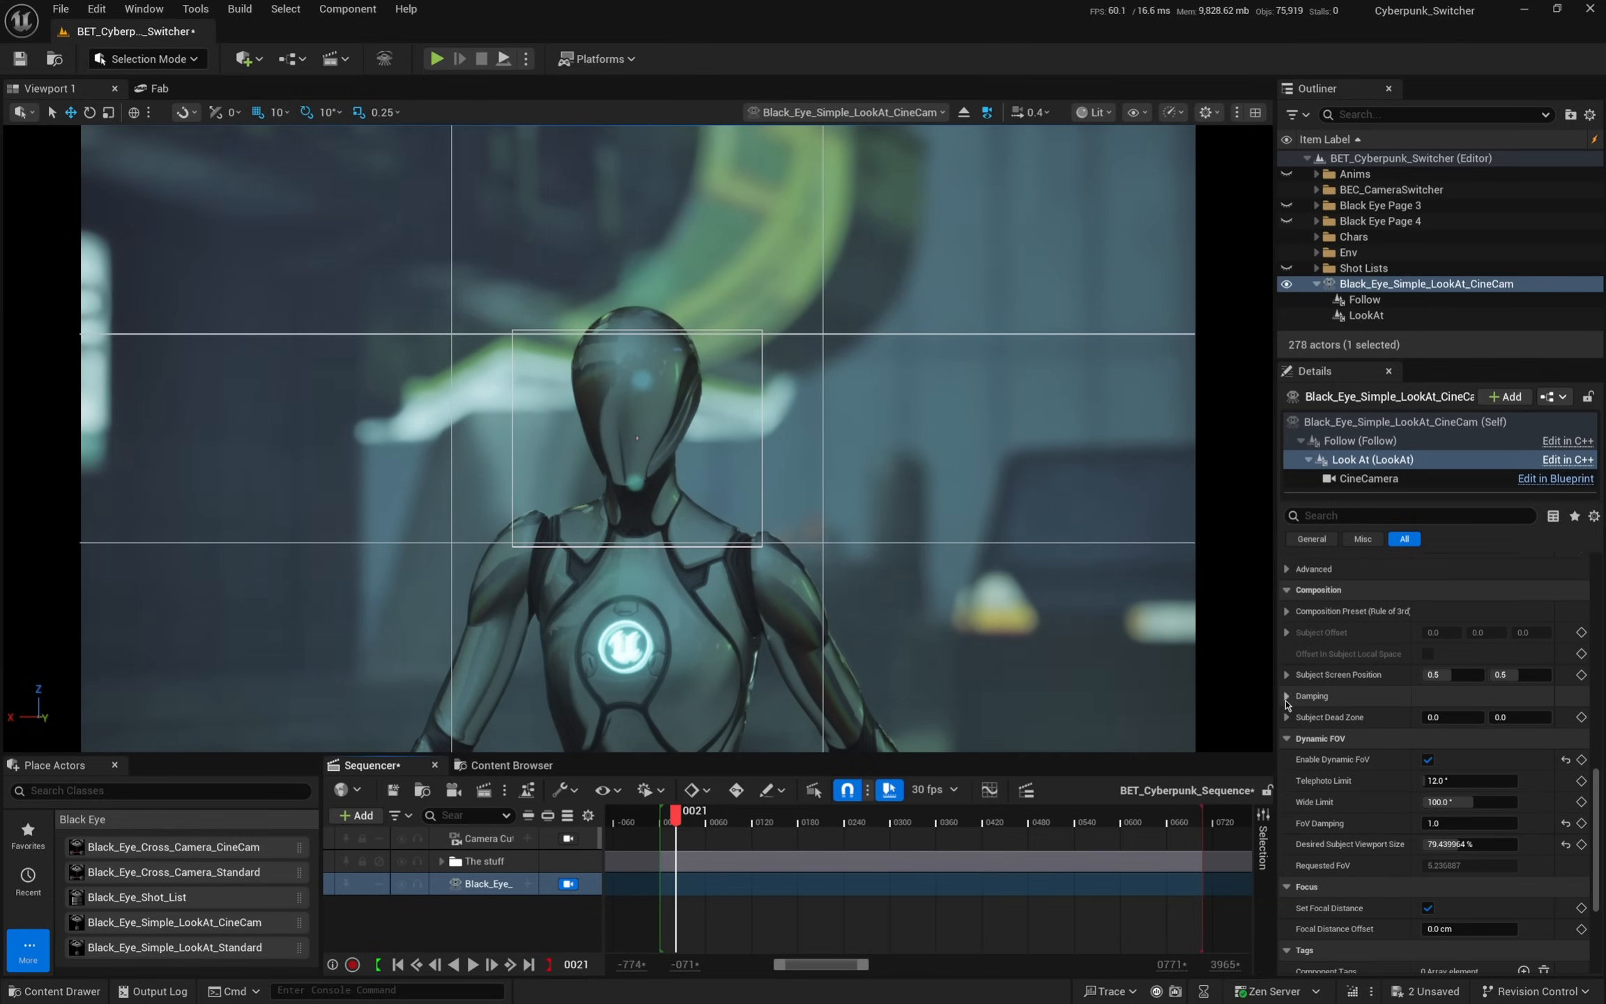
{"action": "left_click", "coordinate": [1285, 696]}
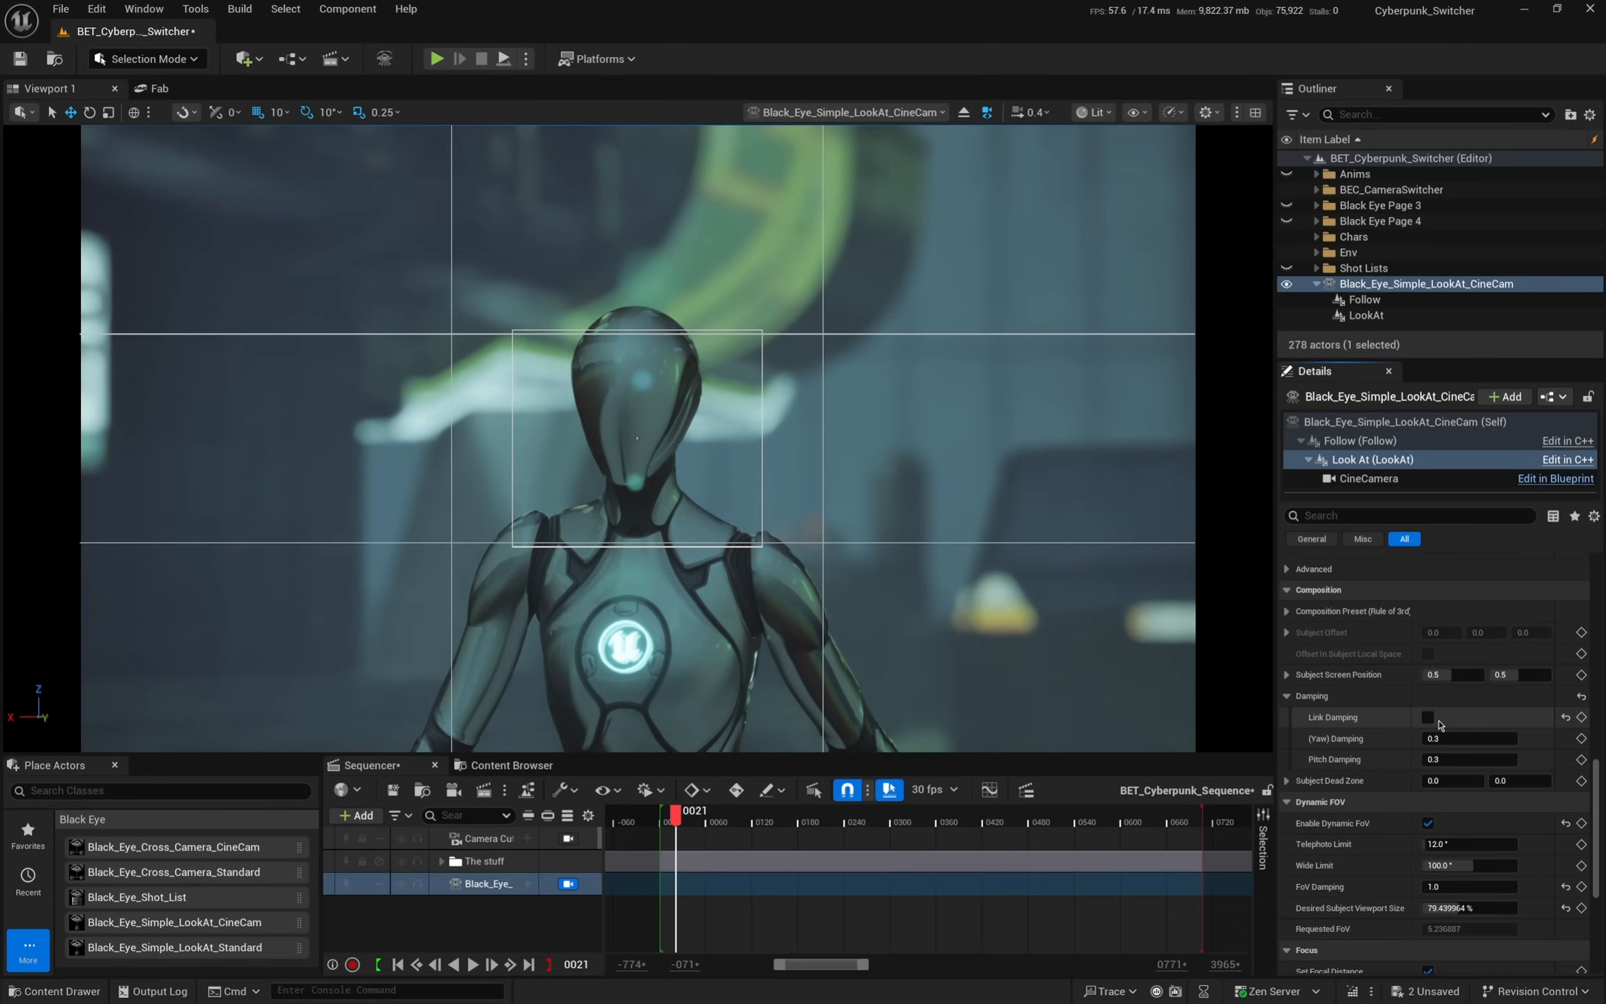
{"action": "left_click", "coordinate": [1450, 737]}
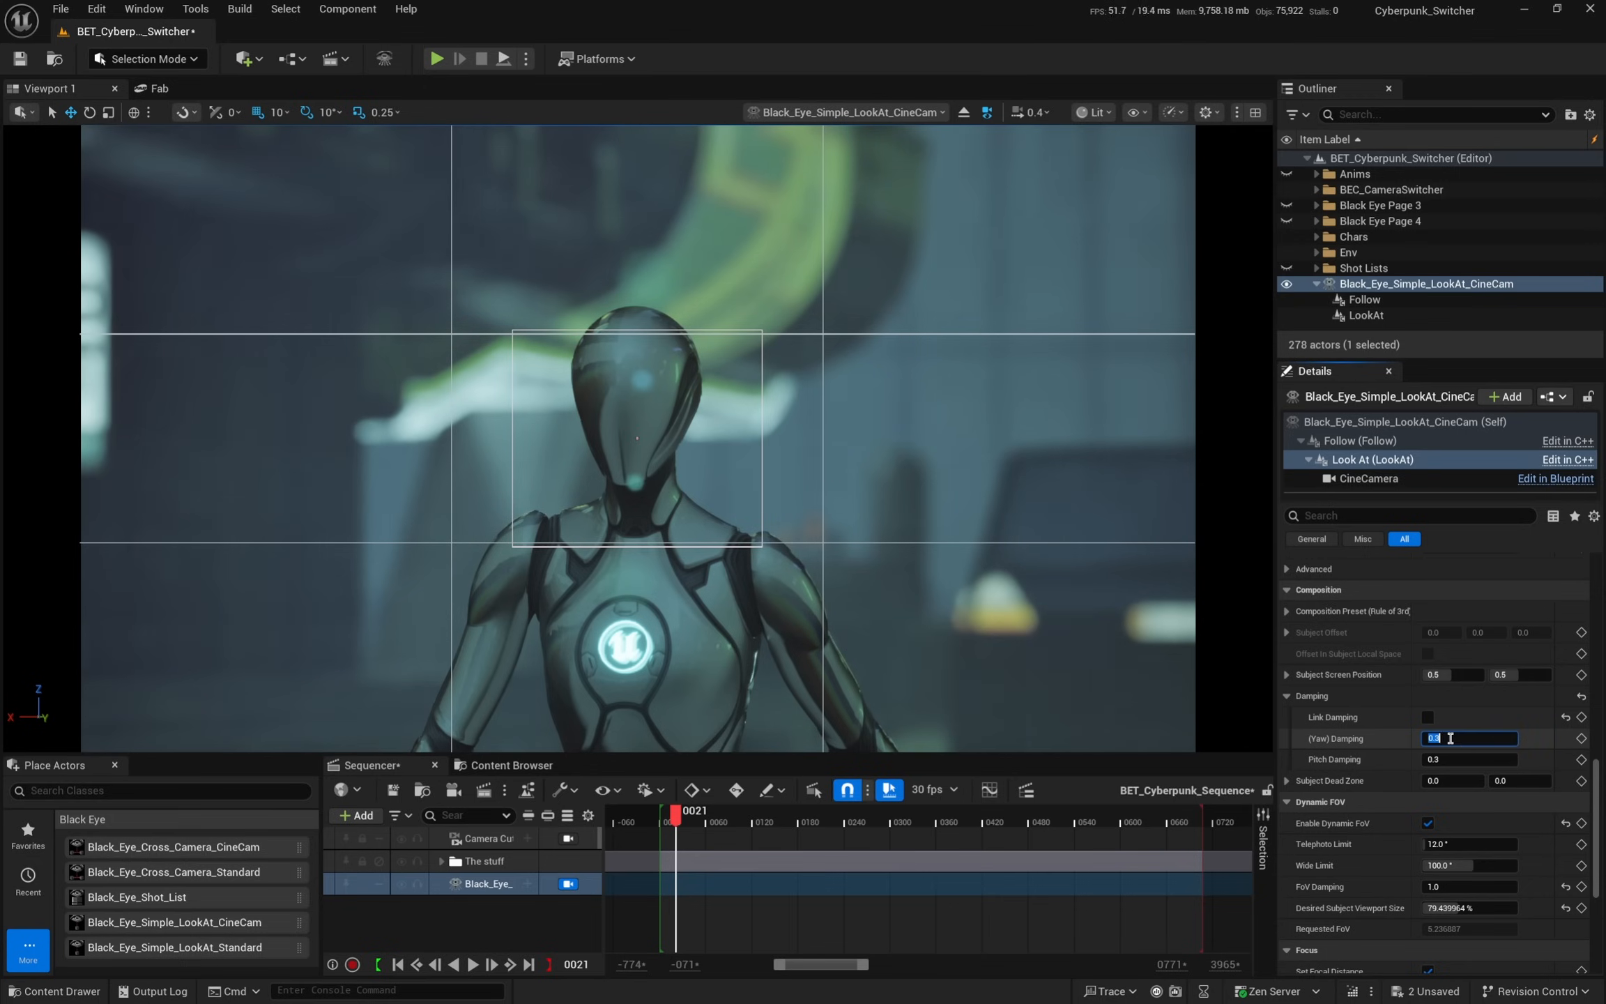
{"action": "type", "text": "0.1"}
{"action": "key", "text": "Tab"}
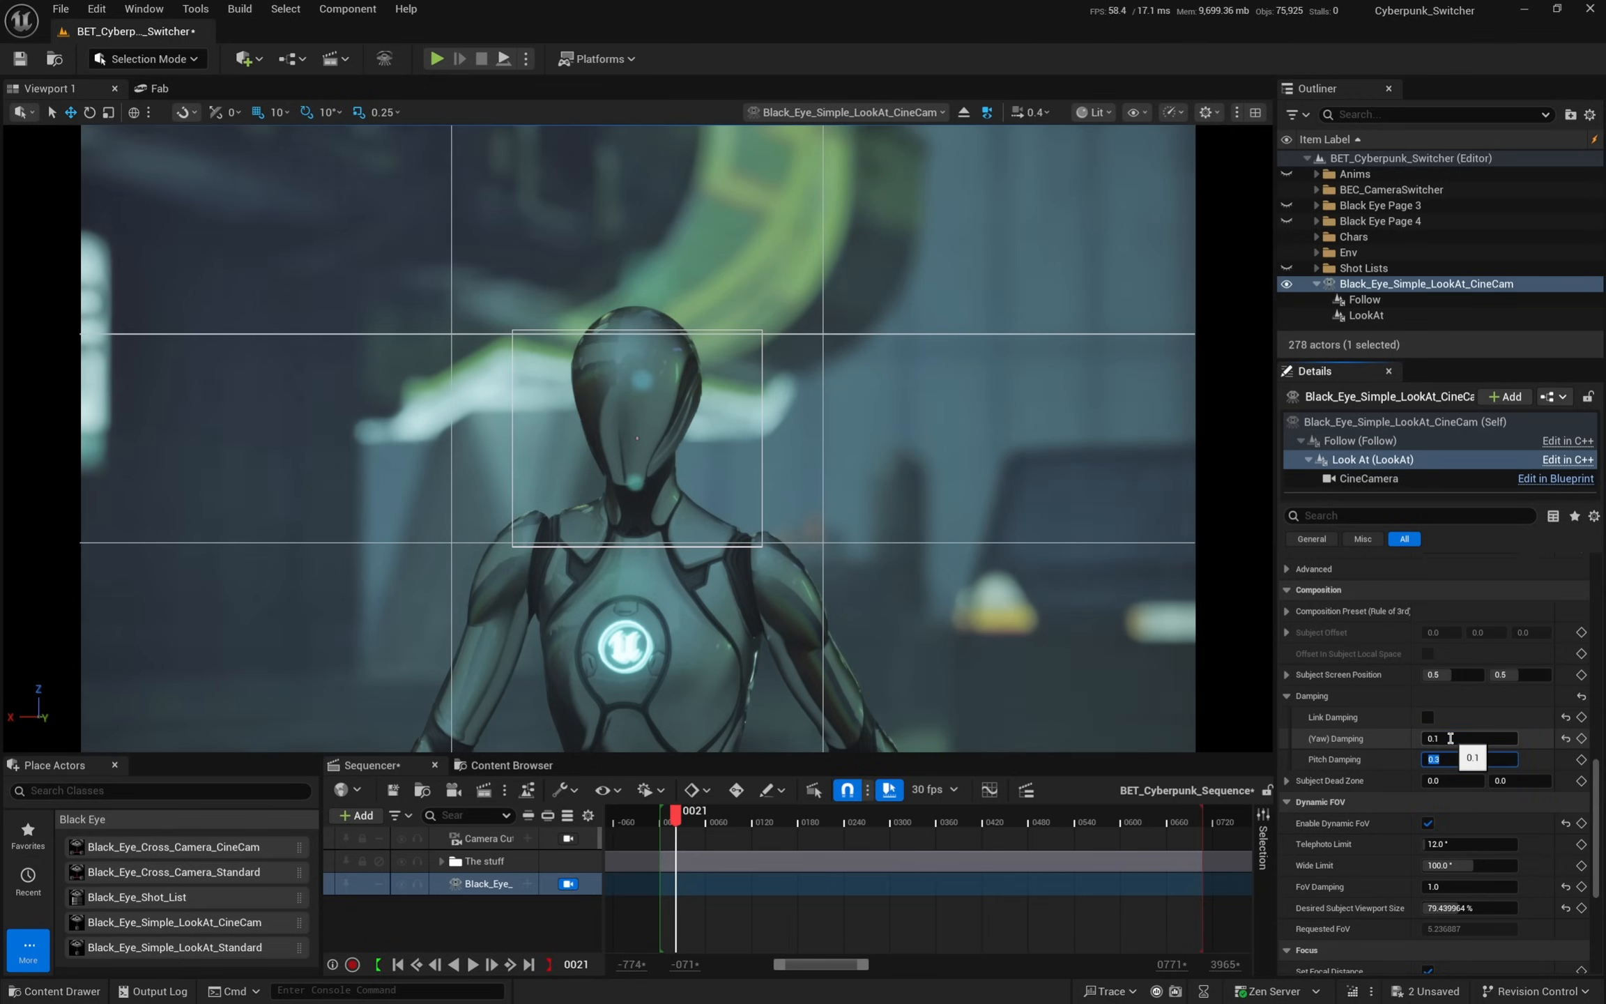
- Play the sequence from frame 16 to test the reduced yaw damping, and scrub back to frame 23
{"action": "left_click", "coordinate": [672, 817]}
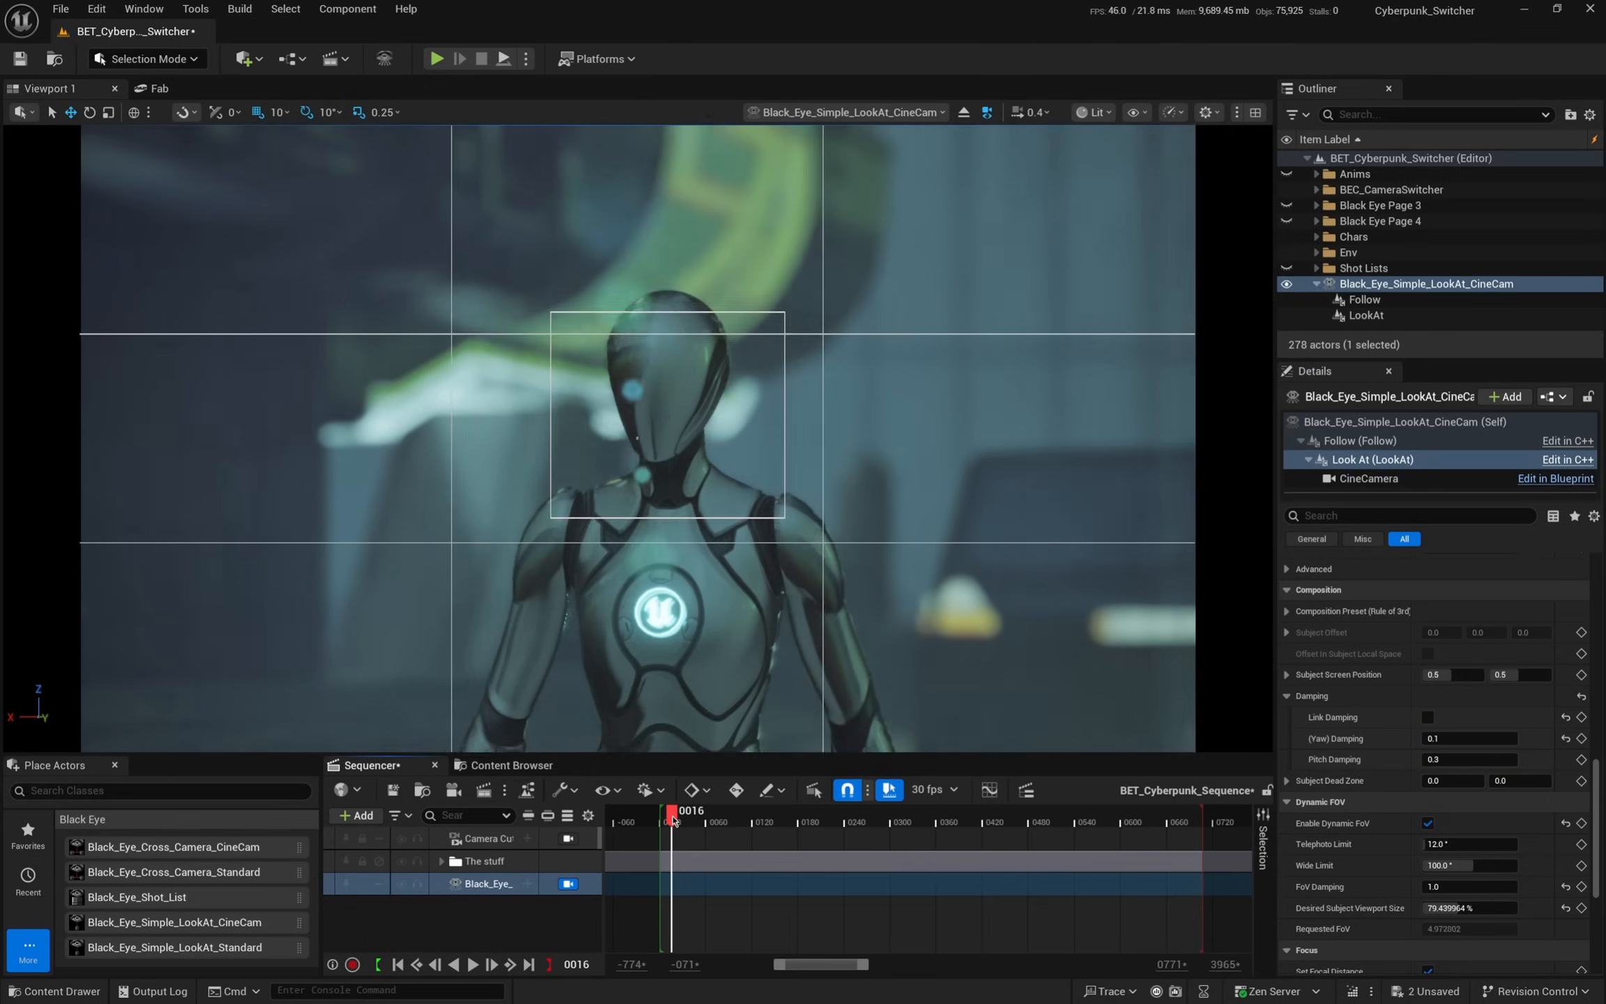
{"action": "key", "text": "space"}
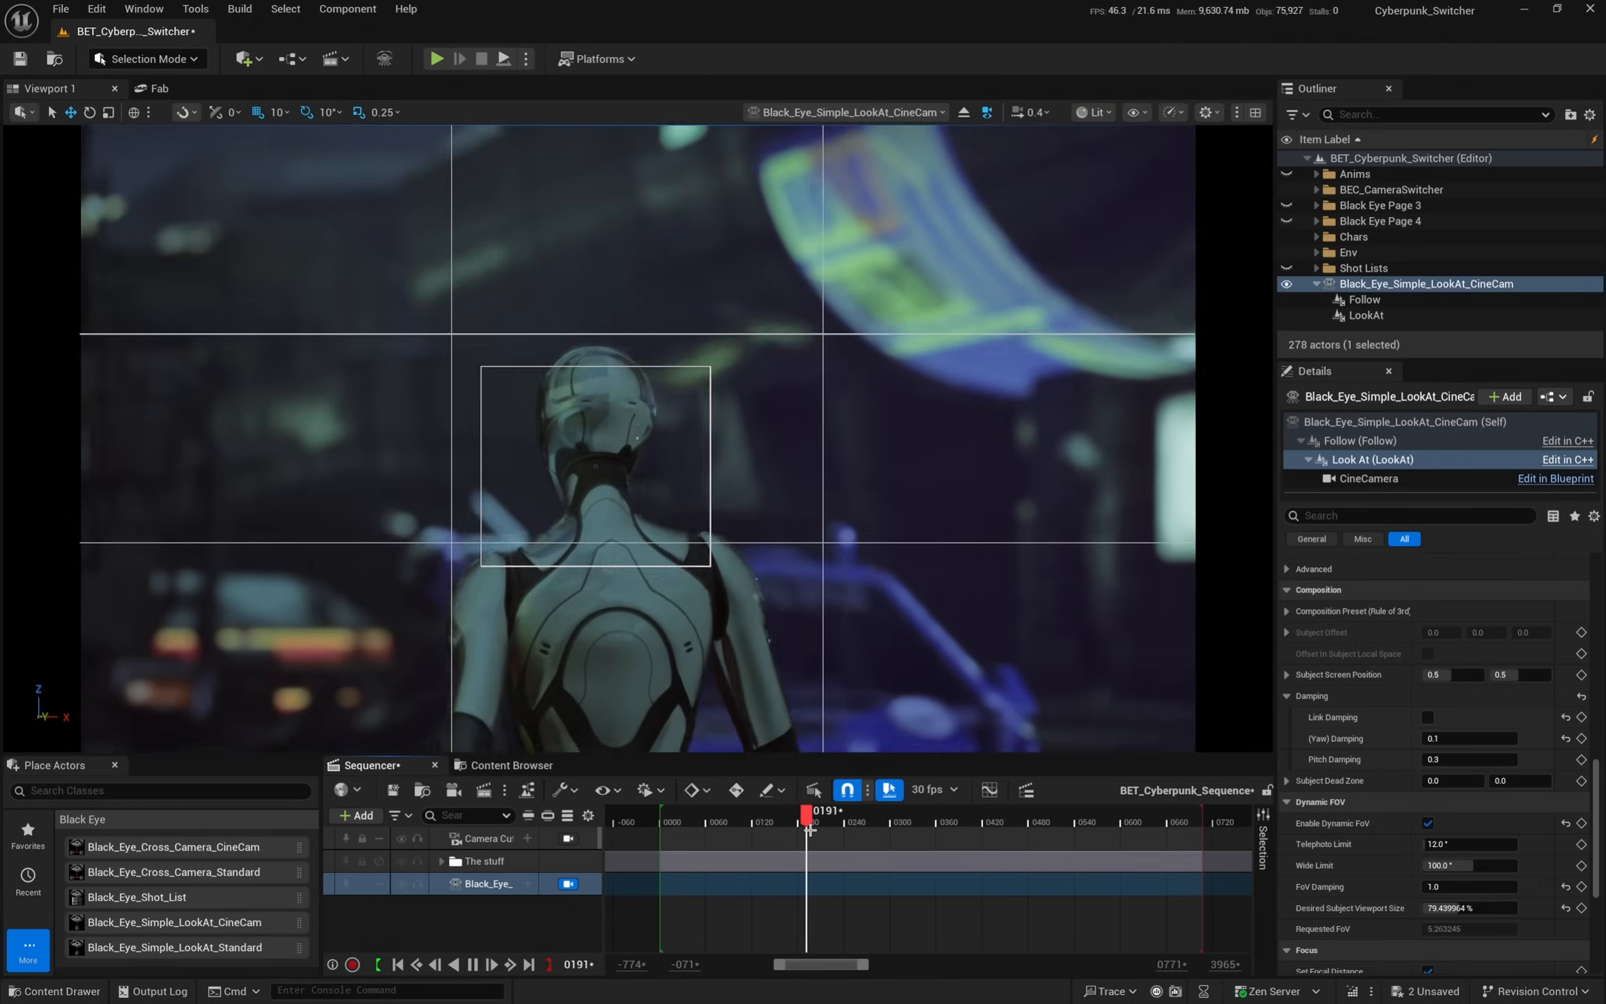
{"action": "left_click_drag", "start_coordinate": [817, 824], "coordinate": [680, 828]}
- Set the weight of Subject 02, the pelvis bone, to 1.0
{"action": "scroll", "coordinate": [1444, 734], "scroll_direction": "down", "scroll_amount": 5}
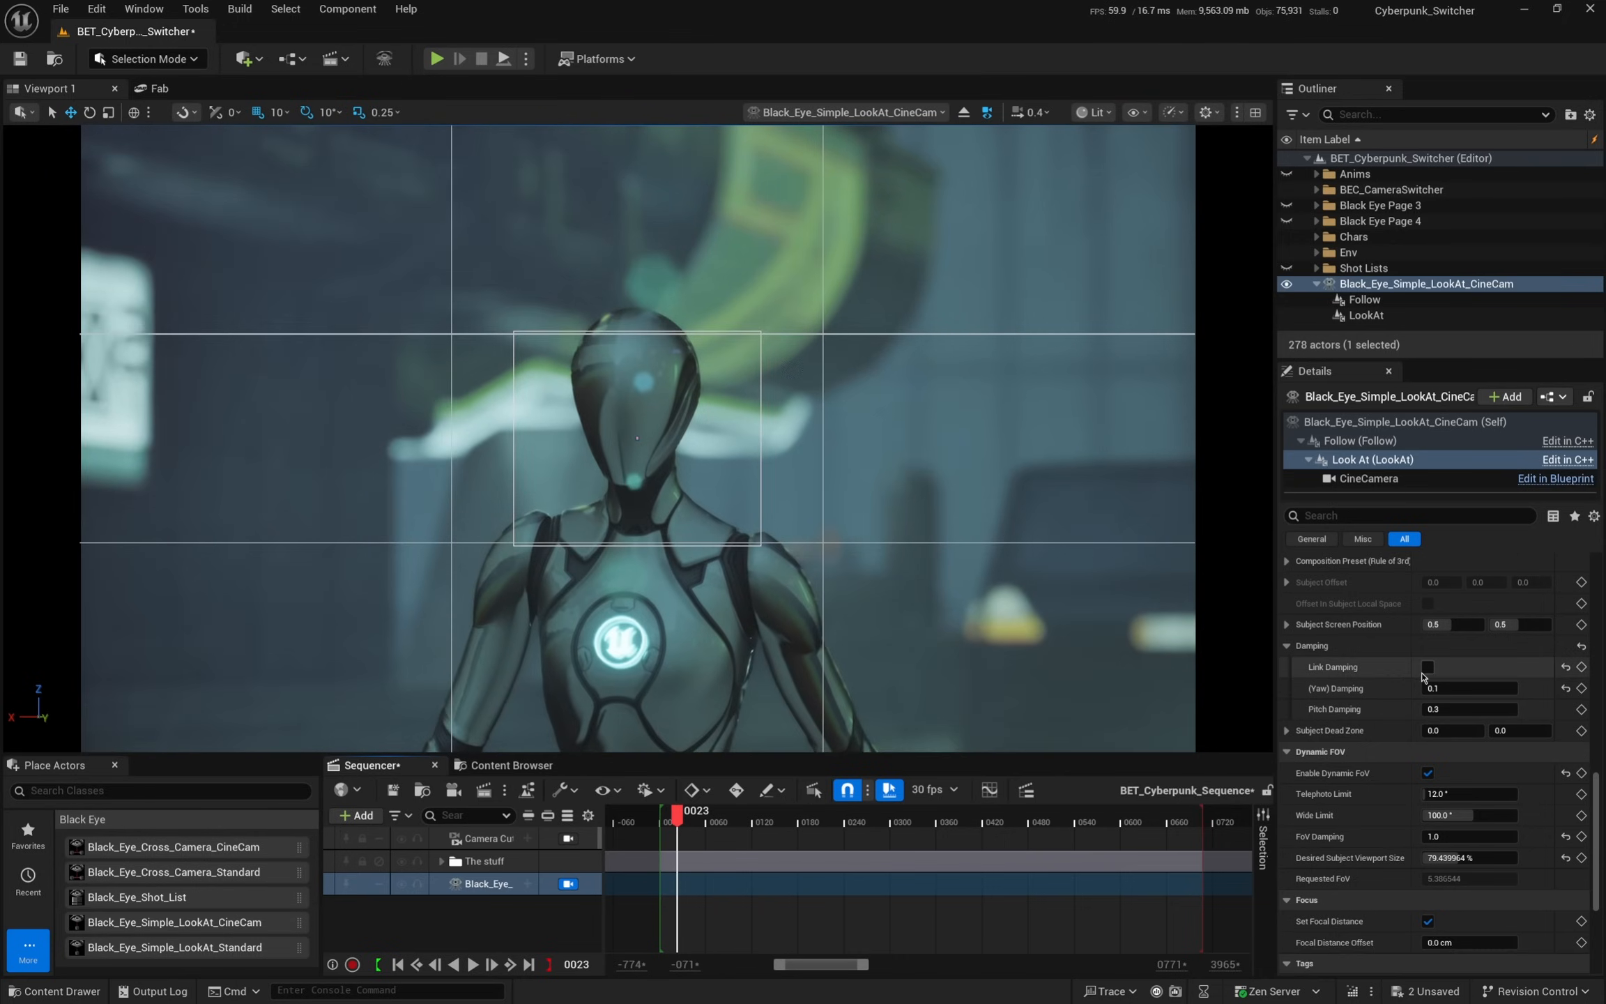
{"action": "scroll", "coordinate": [1445, 767], "scroll_direction": "up", "scroll_amount": 10}
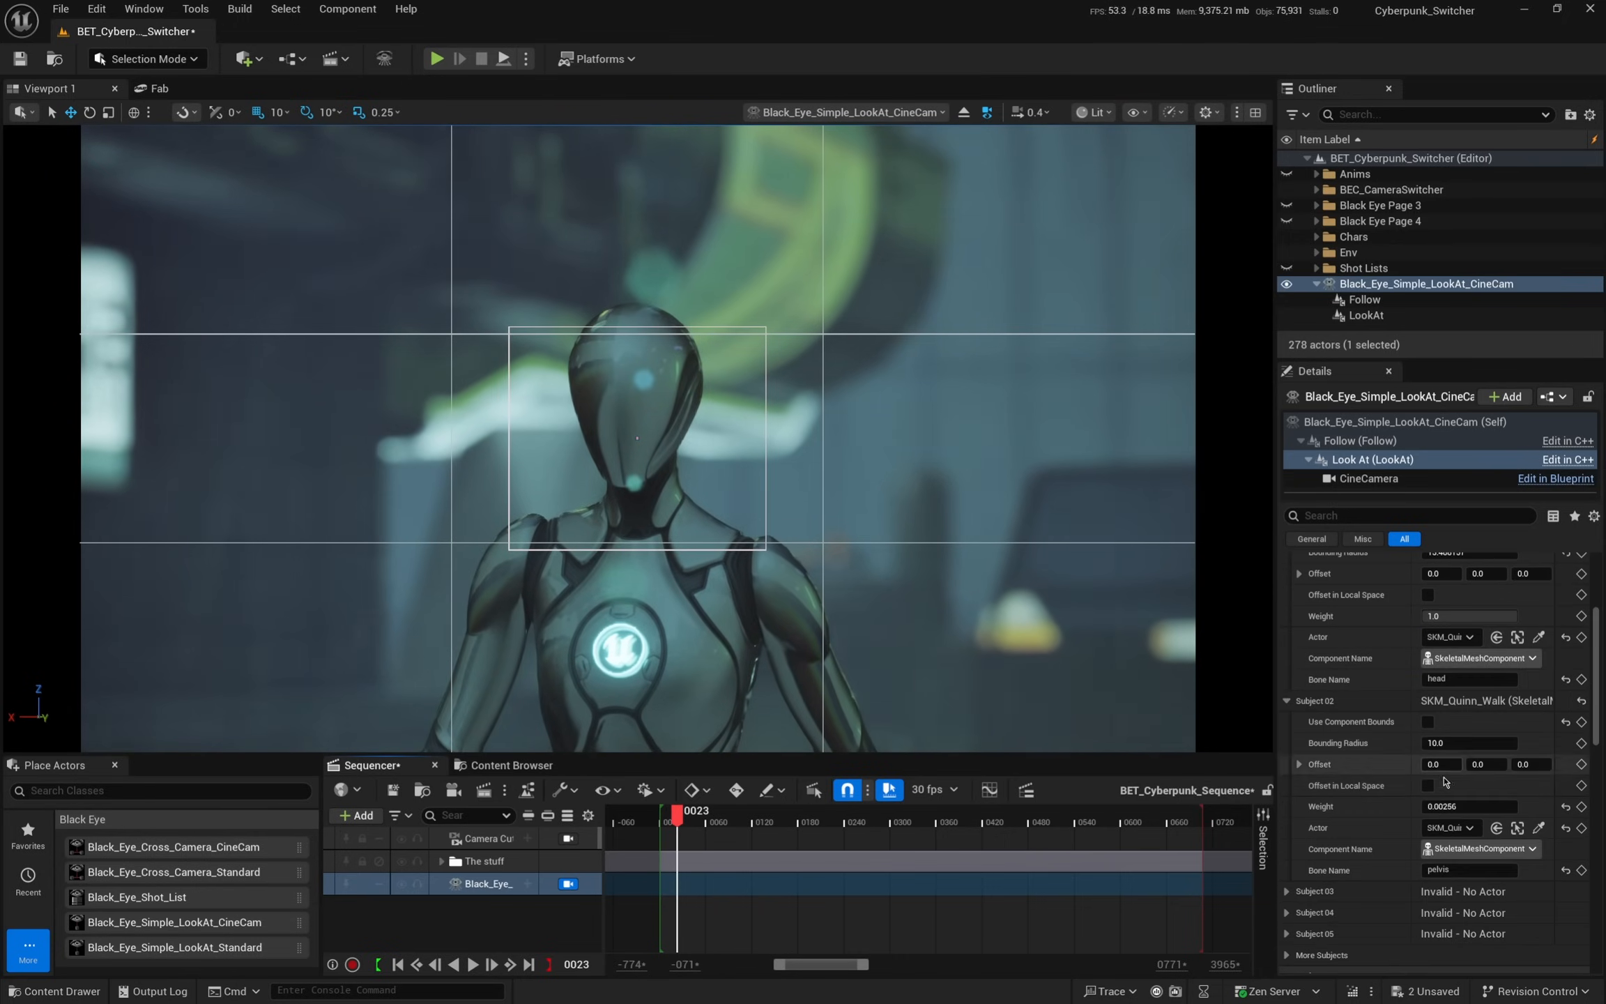
{"action": "left_click_drag", "start_coordinate": [1441, 806], "coordinate": [1444, 806]}
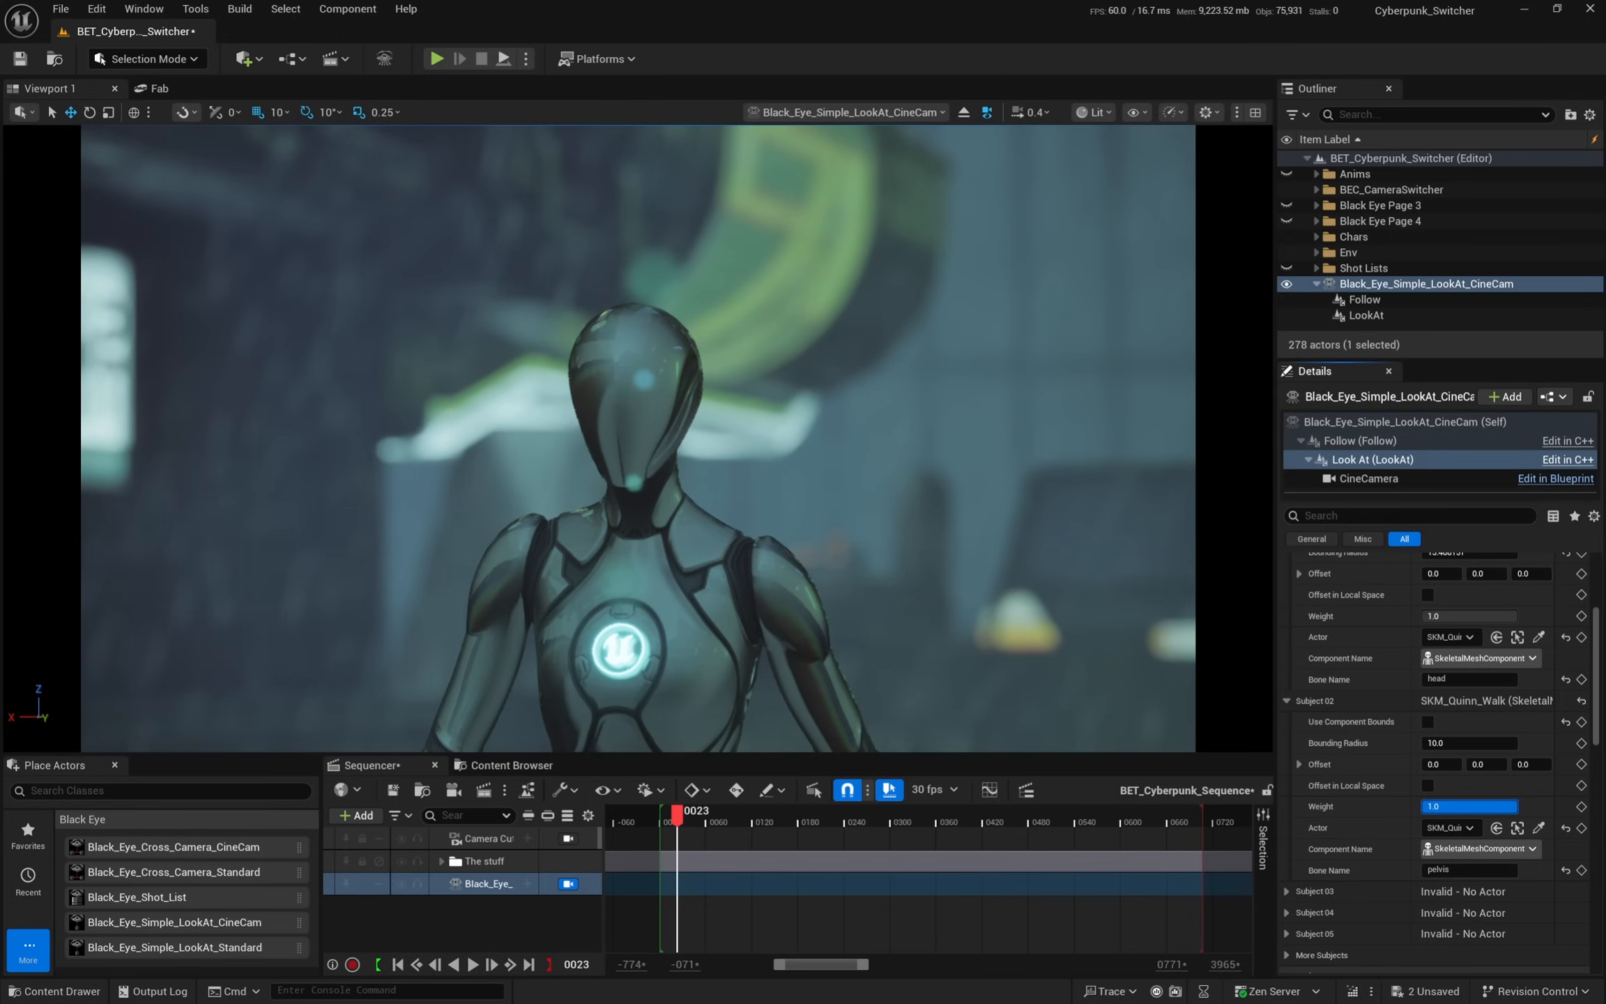
{"action": "left_click_drag", "start_coordinate": [1514, 805], "coordinate": [1516, 806]}
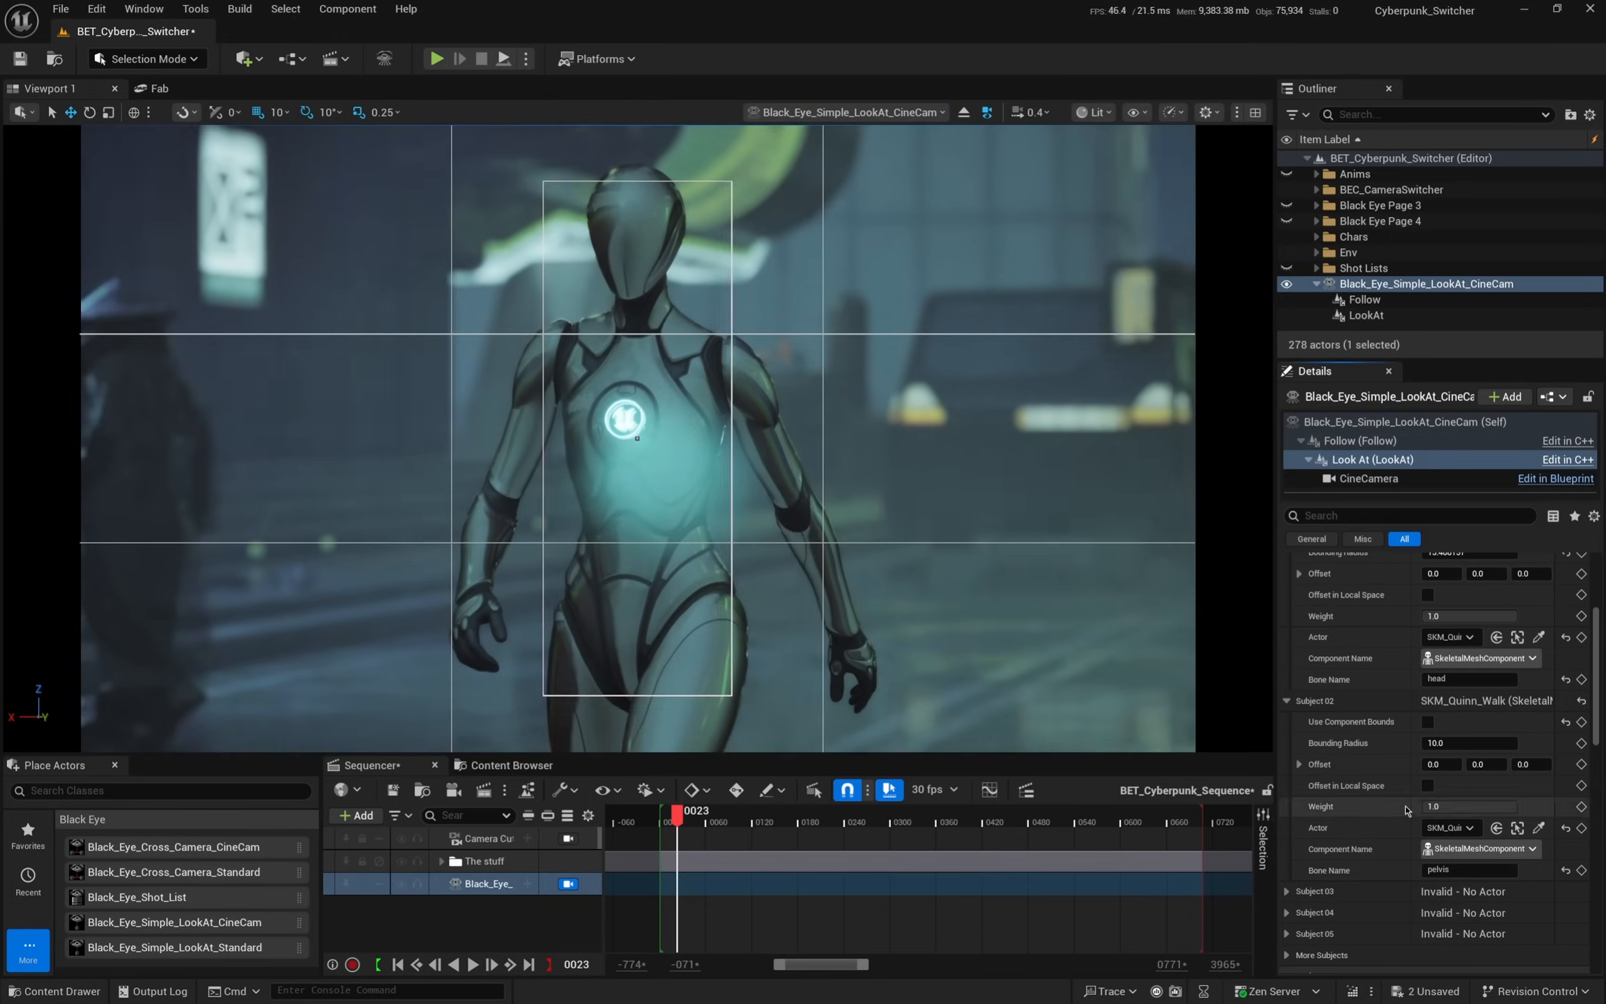
- Lower the Dynamic FOV's desired subject viewport size to about 65.36%
{"action": "scroll", "coordinate": [1405, 809], "scroll_direction": "down", "scroll_amount": 8}
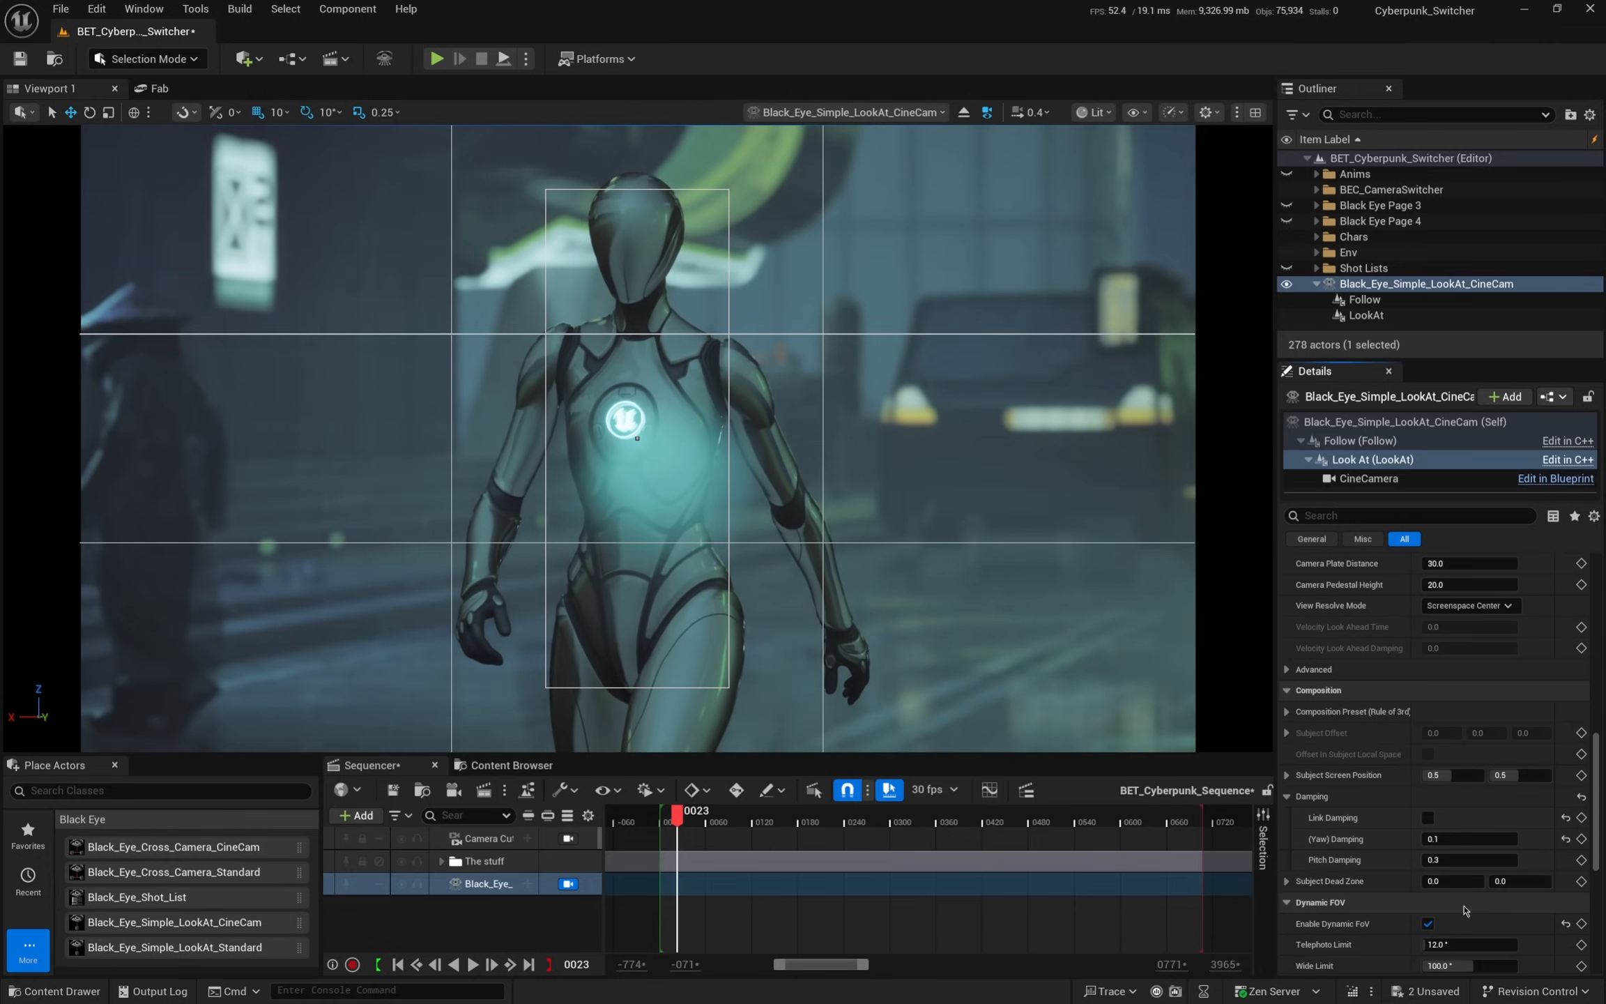
{"action": "scroll", "coordinate": [1465, 910], "scroll_direction": "down", "scroll_amount": 3}
{"action": "left_click_drag", "start_coordinate": [1467, 908], "coordinate": [1461, 908]}
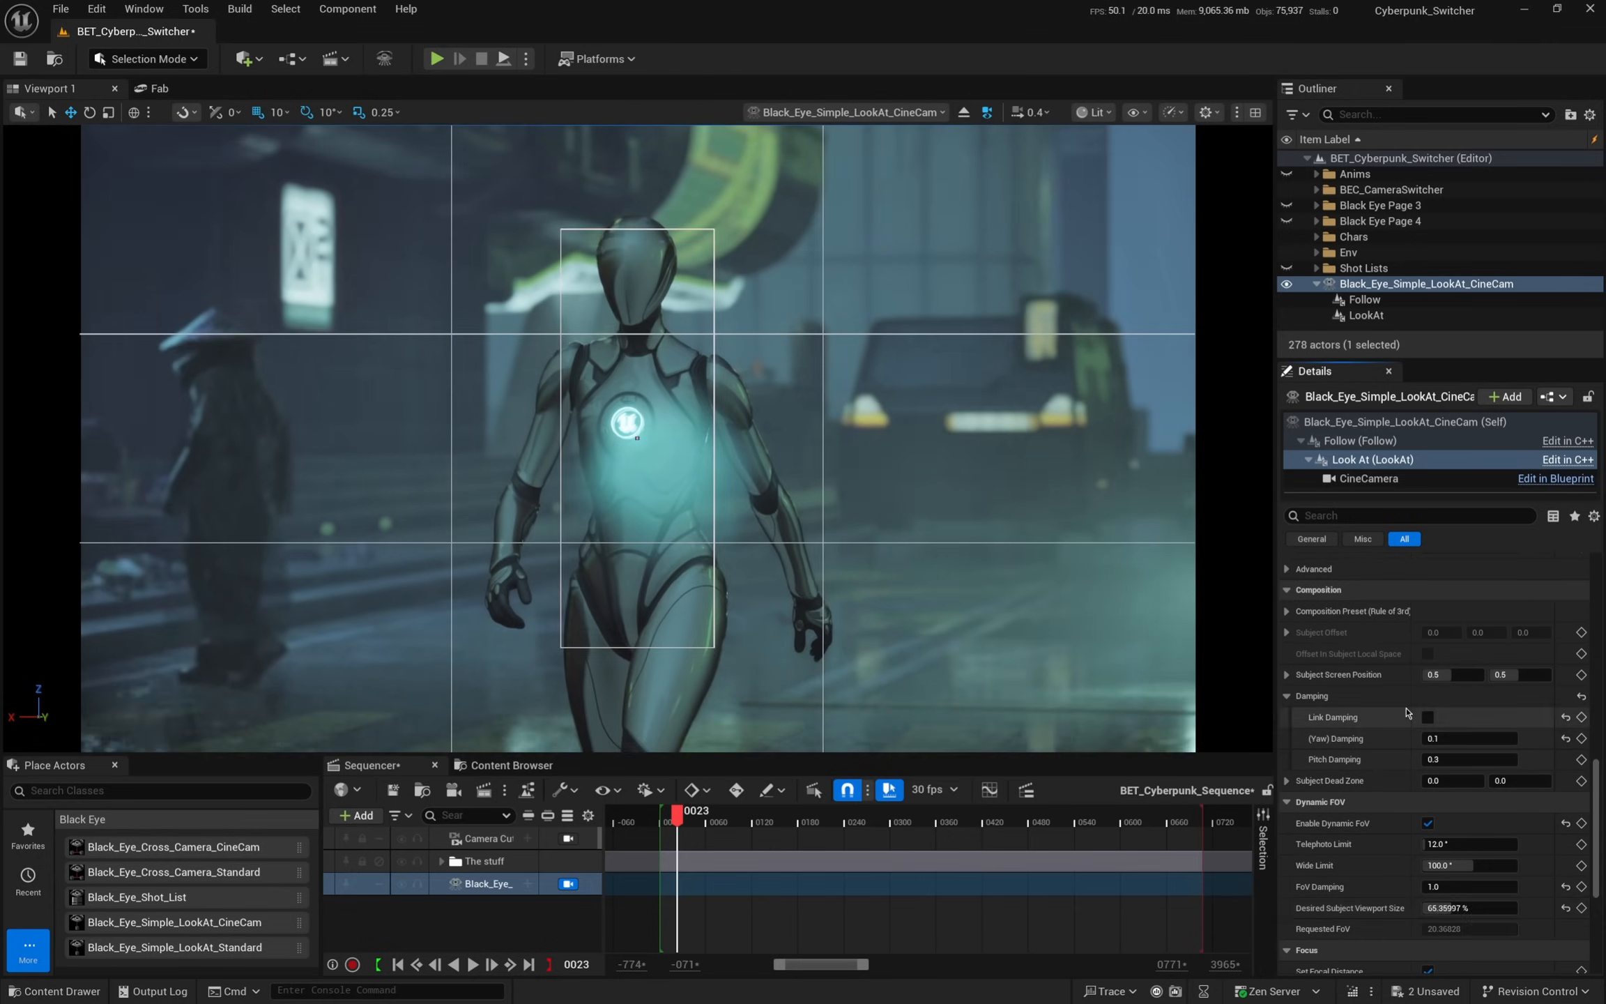
- Set the Subject Screen Position to about 0.648 in X and 0.514 in Y
{"action": "scroll", "coordinate": [1463, 899], "scroll_direction": "down", "scroll_amount": 2}
{"action": "left_click", "coordinate": [1286, 616]}
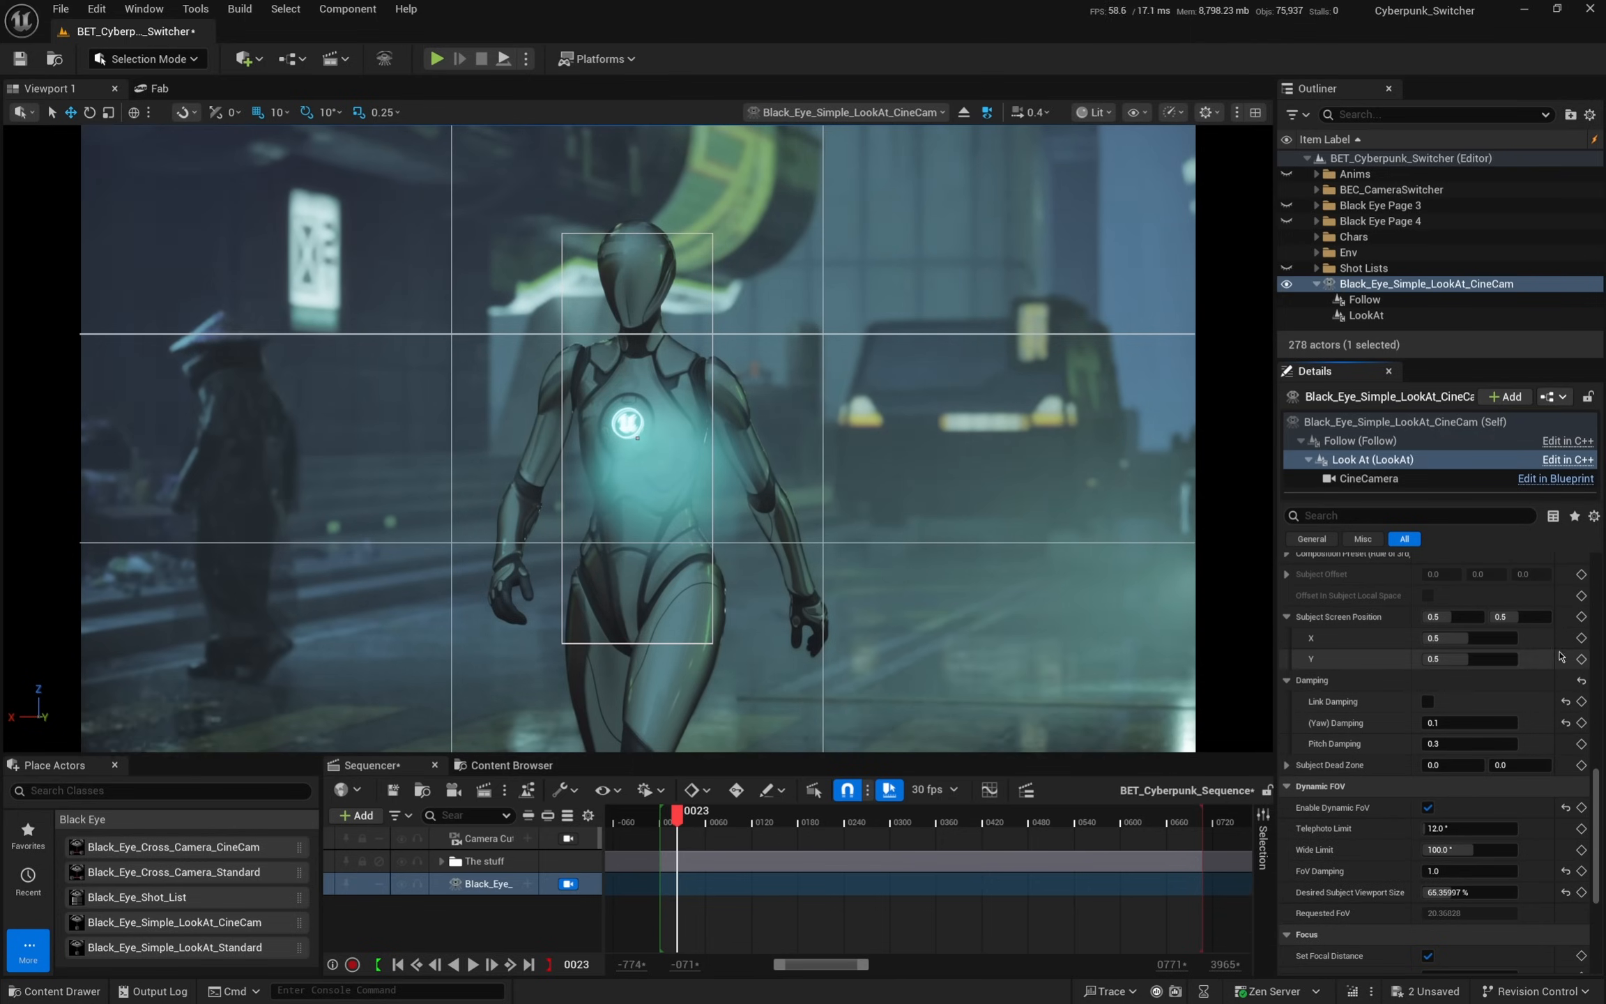
{"action": "left_click_drag", "start_coordinate": [1469, 642], "coordinate": [1474, 659]}
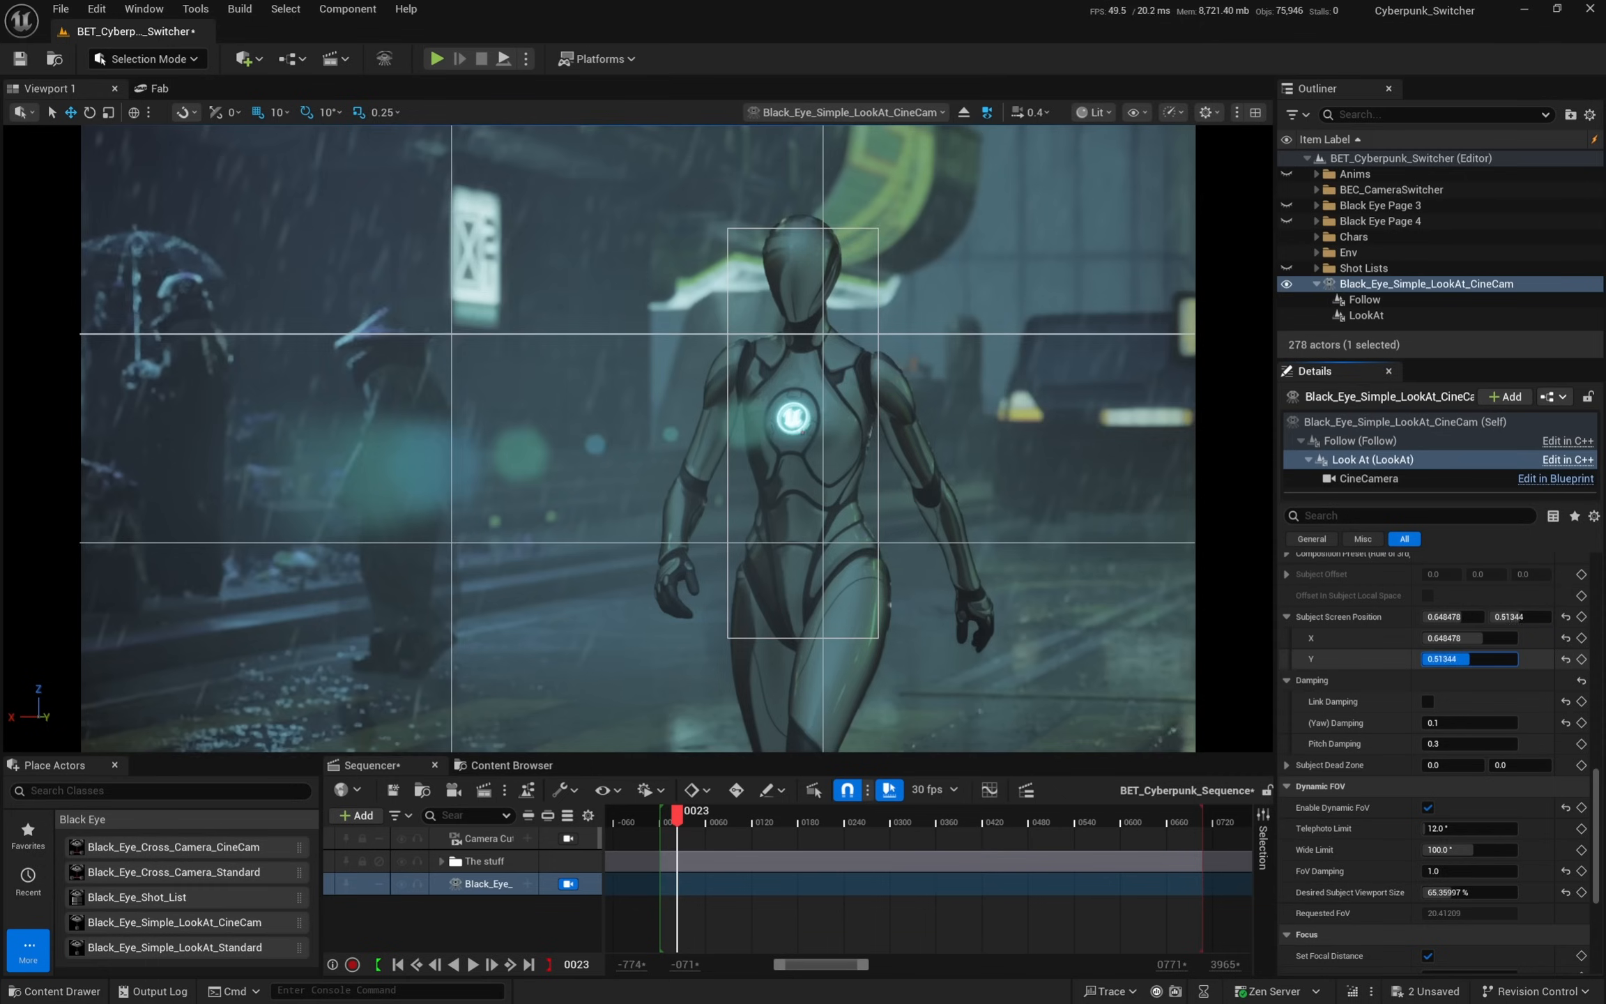
- Play the sequence from near its start to check the off-centre framing, and scrub back to frame 23
{"action": "left_click_drag", "start_coordinate": [676, 820], "coordinate": [667, 820]}
{"action": "key", "text": "space"}
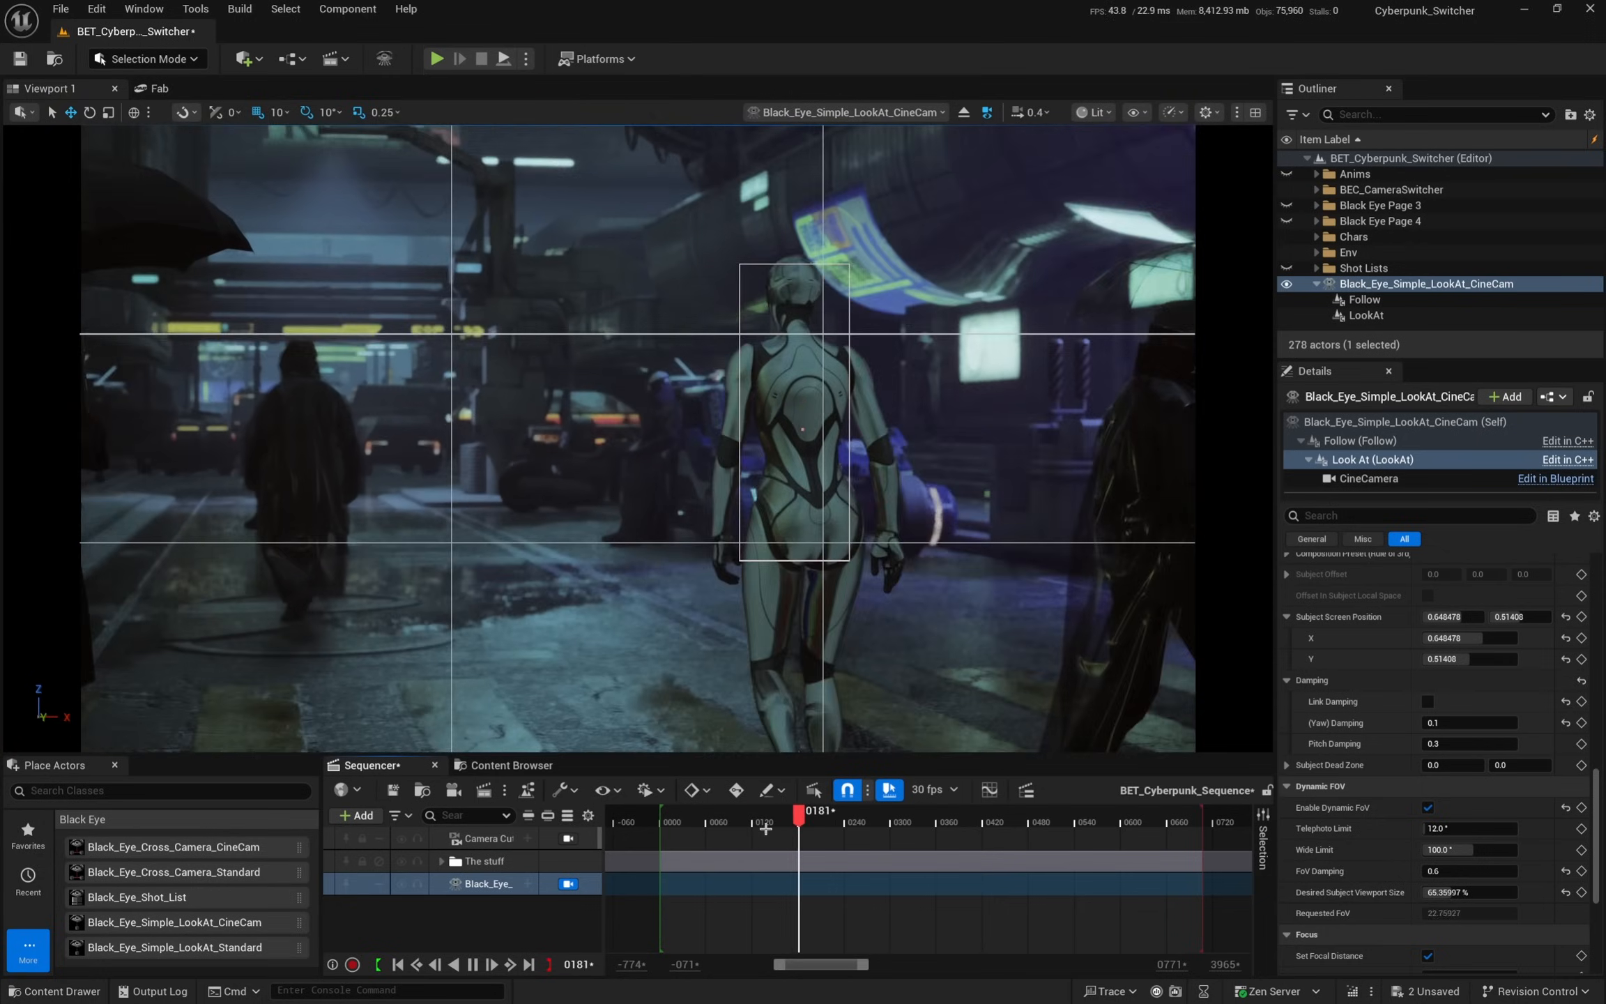
{"action": "left_click_drag", "start_coordinate": [835, 826], "coordinate": [679, 822]}
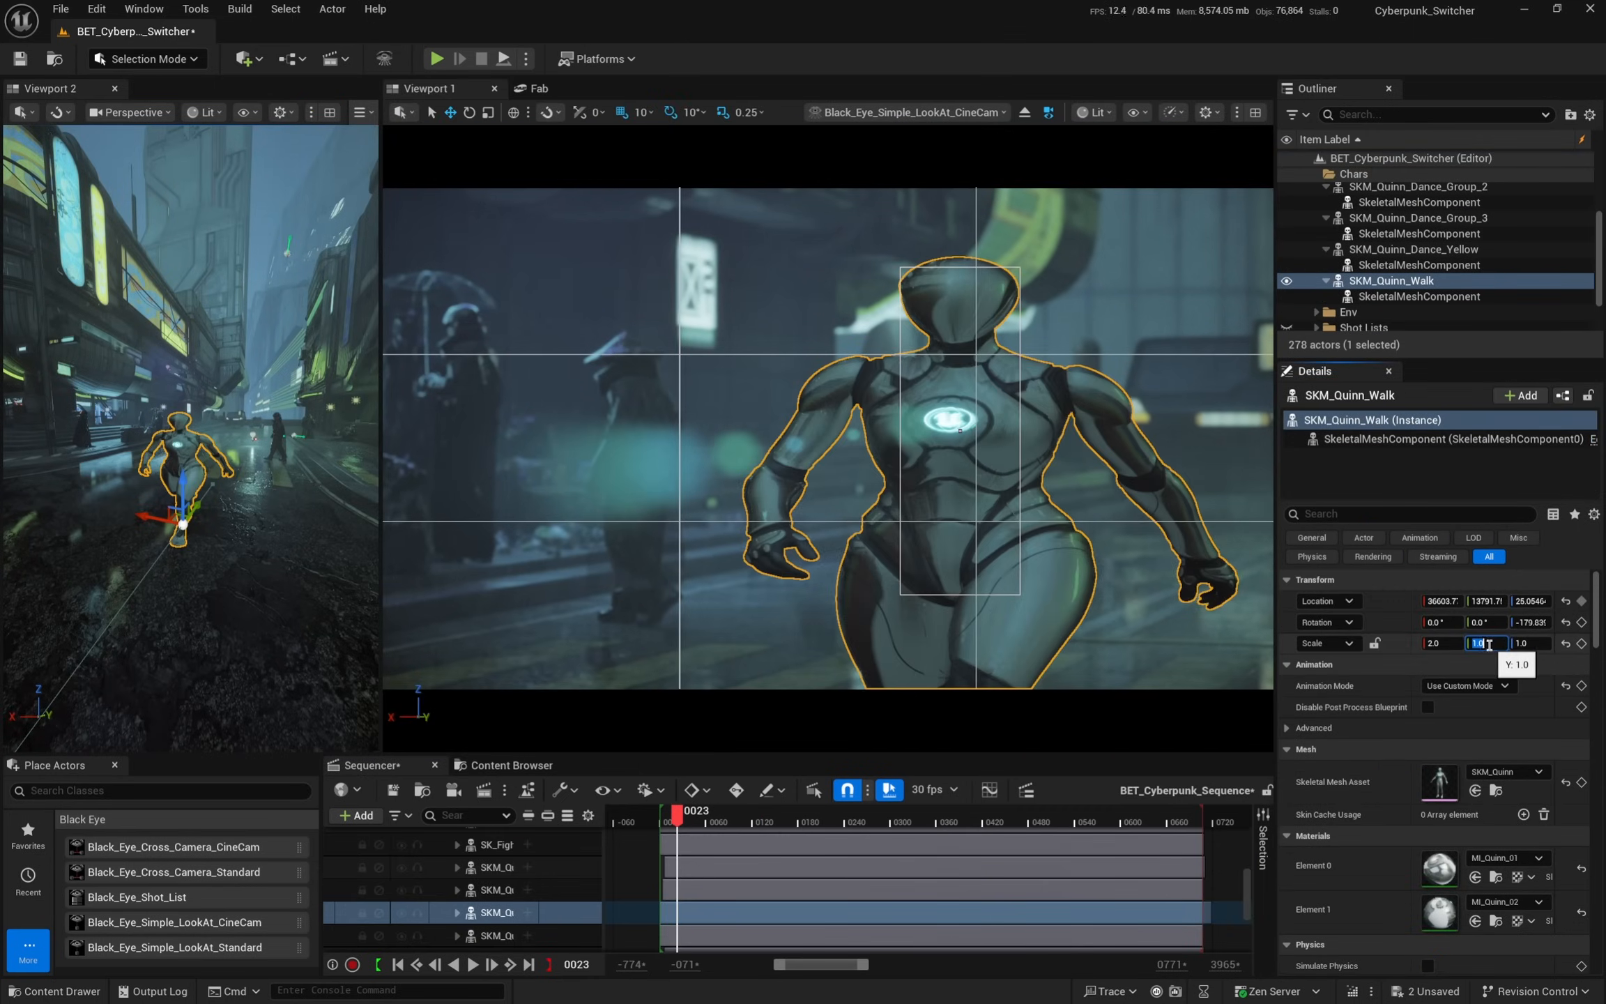
- Scale the walking robot SKM_Quinn_Walk to 2.0 on all axes, and close the second viewport
{"action": "key", "text": "Tab"}
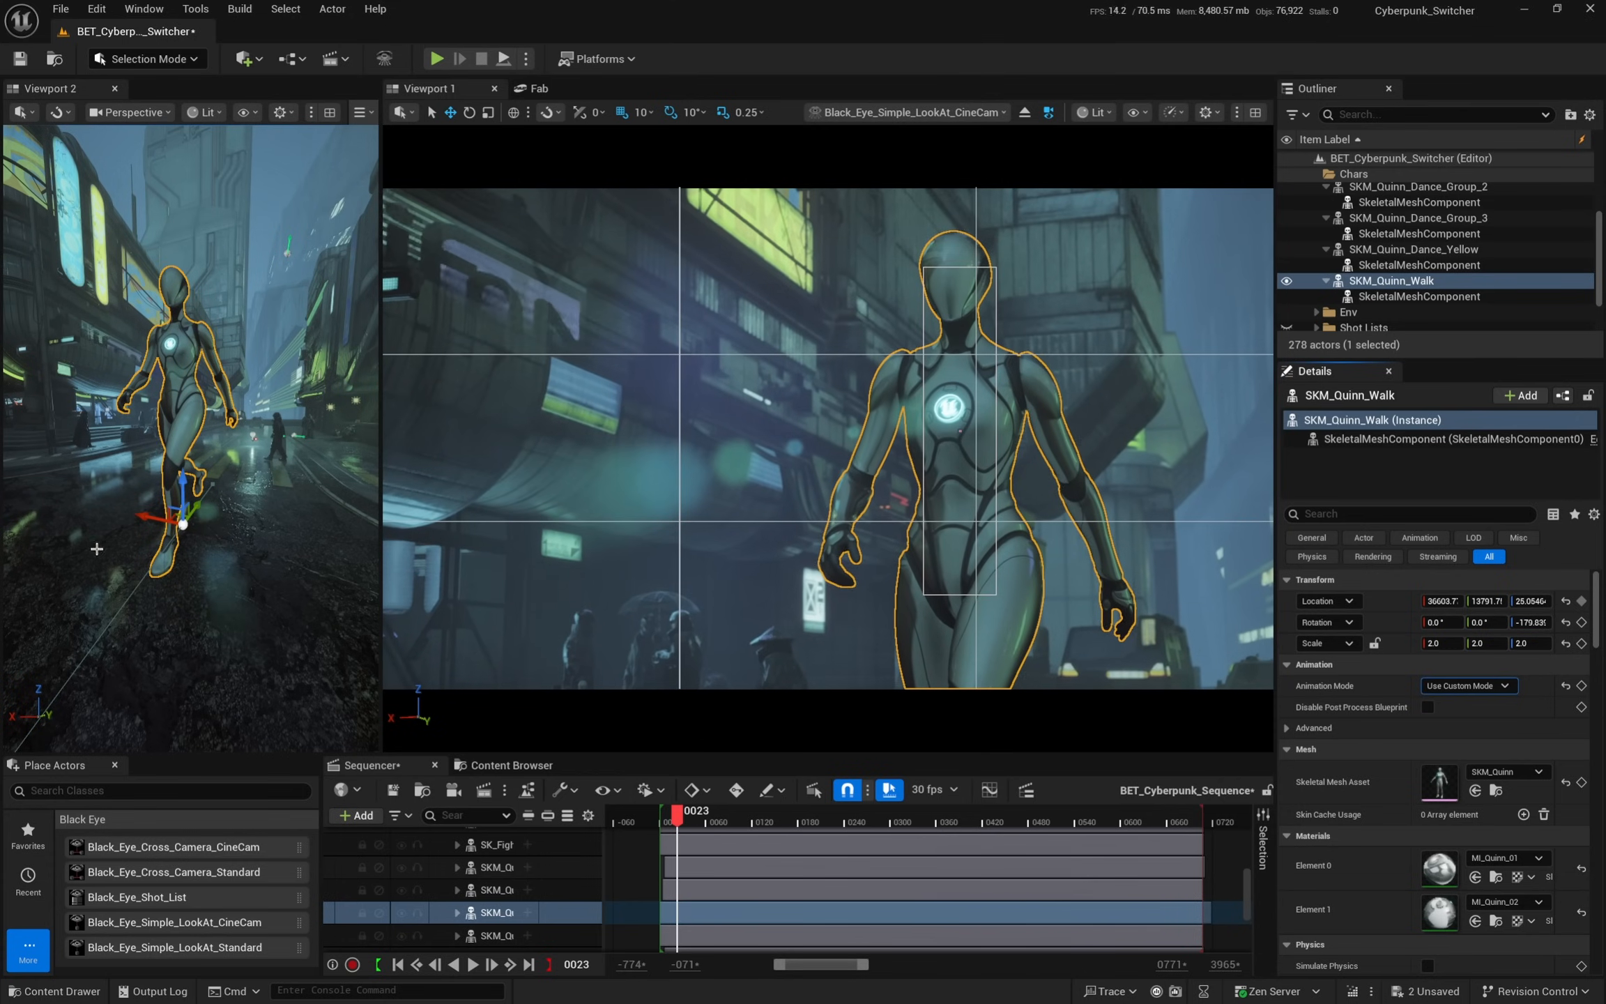
{"action": "right_click_drag", "start_coordinate": [203, 569], "coordinate": [185, 581]}
{"action": "scroll", "coordinate": [203, 569], "scroll_direction": "down", "scroll_amount": 5}
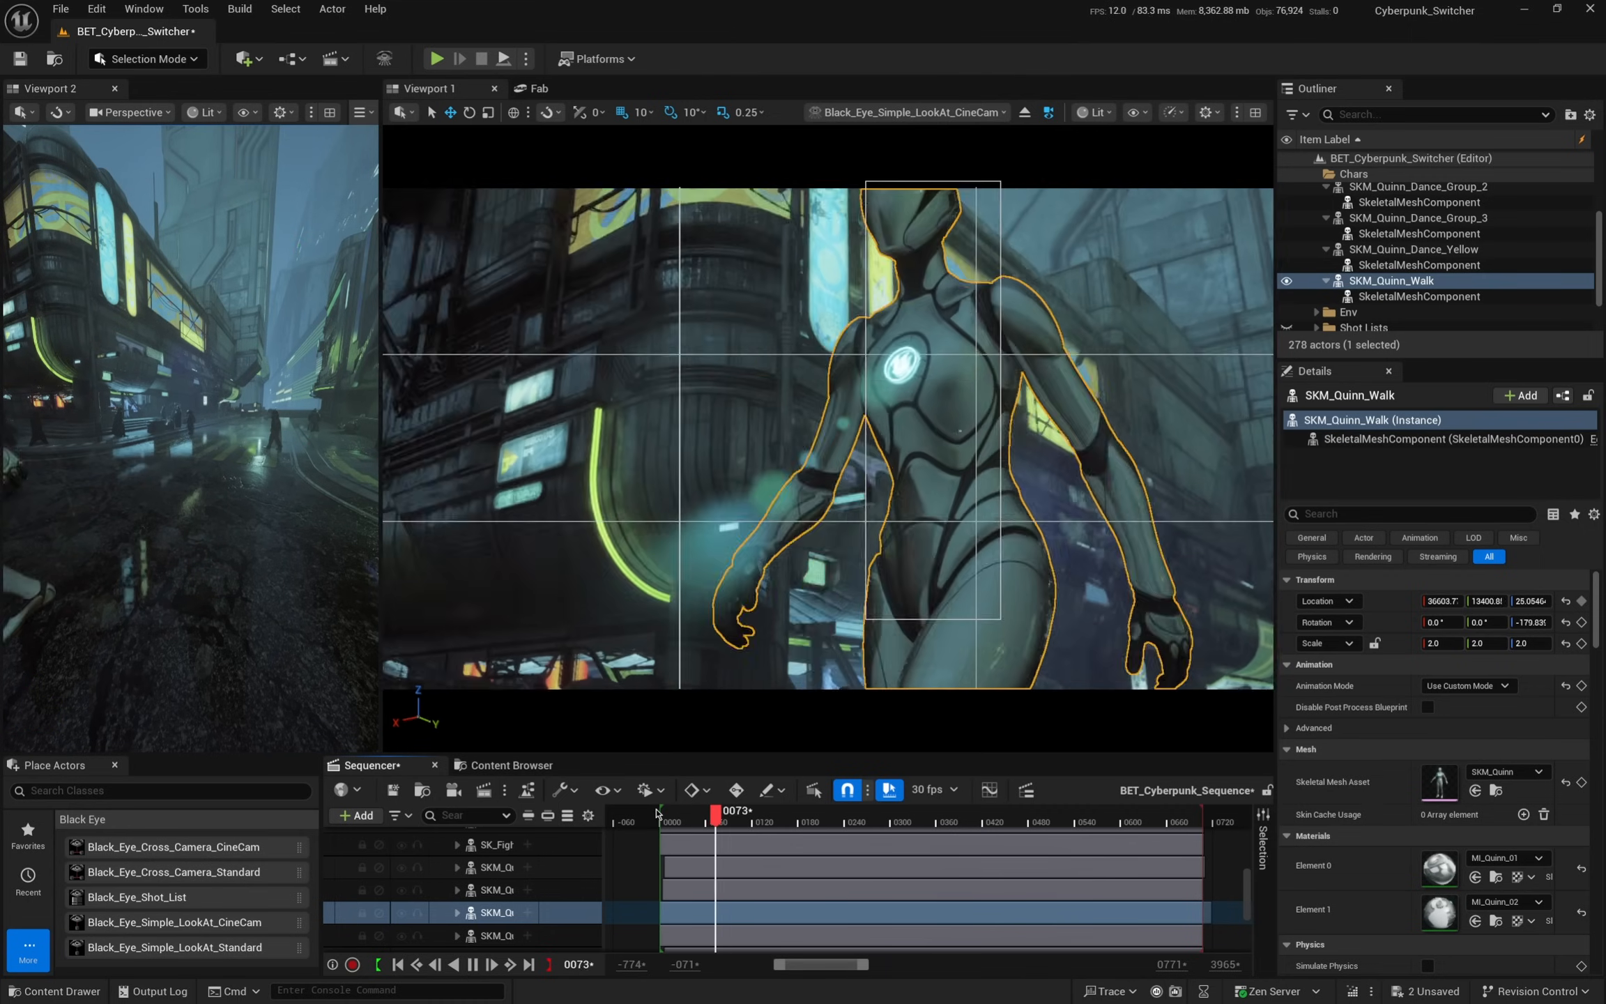
{"action": "left_click", "coordinate": [115, 88]}
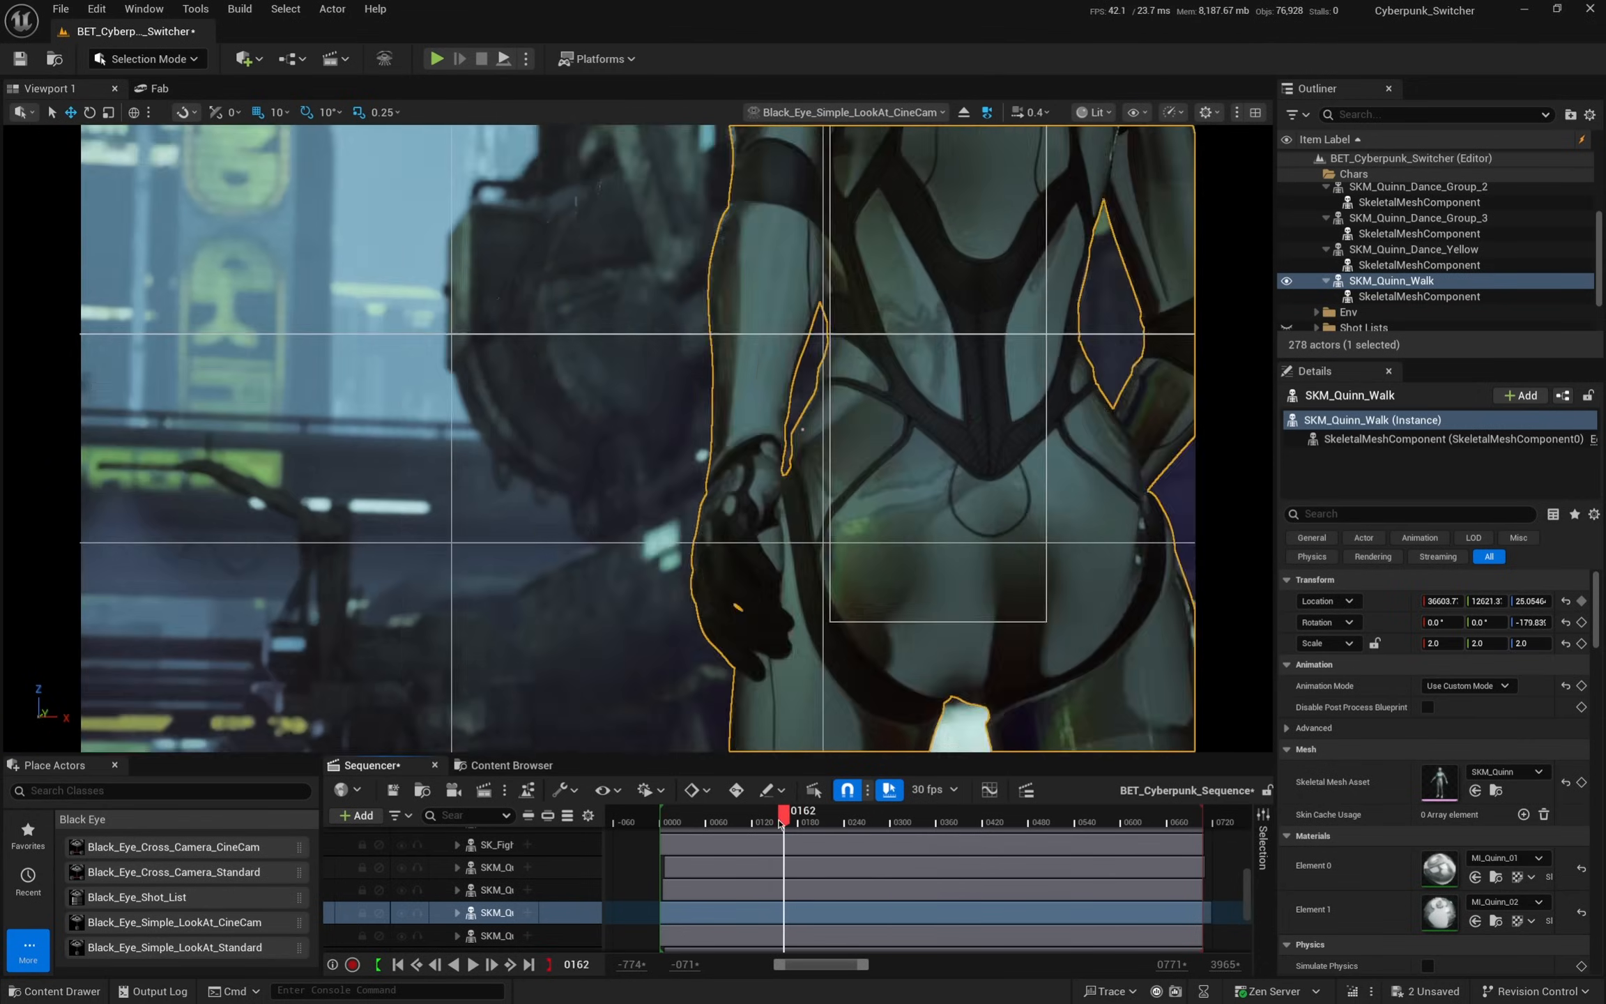
- Play the sequence from near its start to test tracking on the enlarged robot, and scrub back to frame 107
{"action": "left_click_drag", "start_coordinate": [779, 823], "coordinate": [674, 824]}
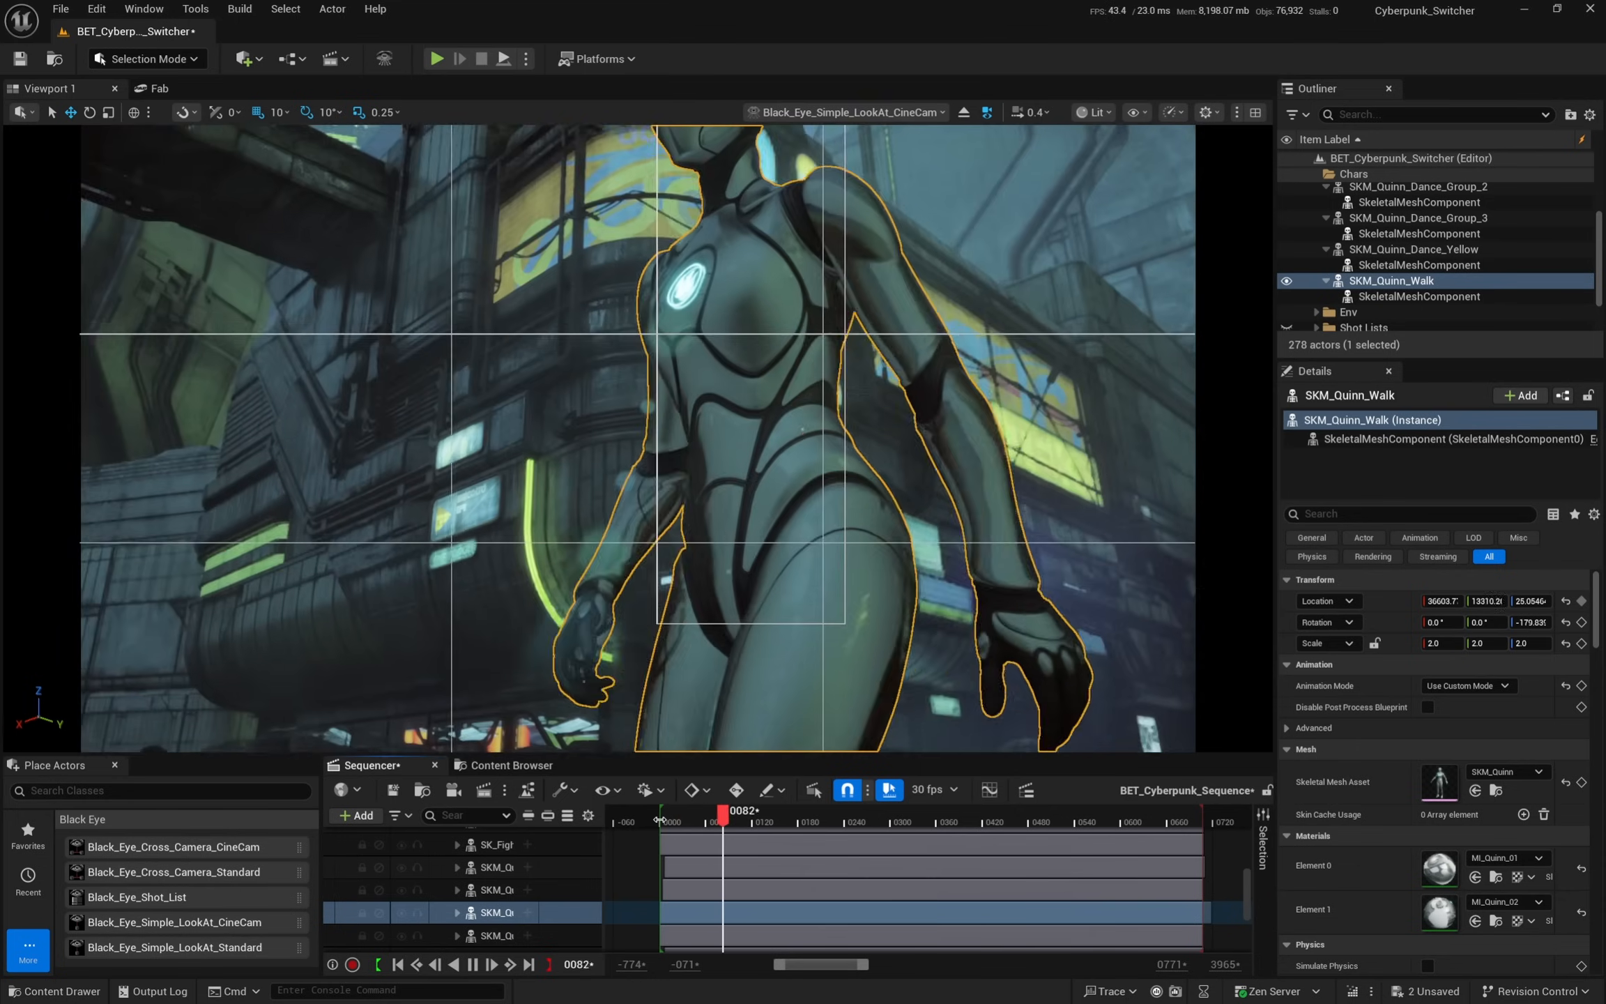
{"action": "key", "text": "space"}
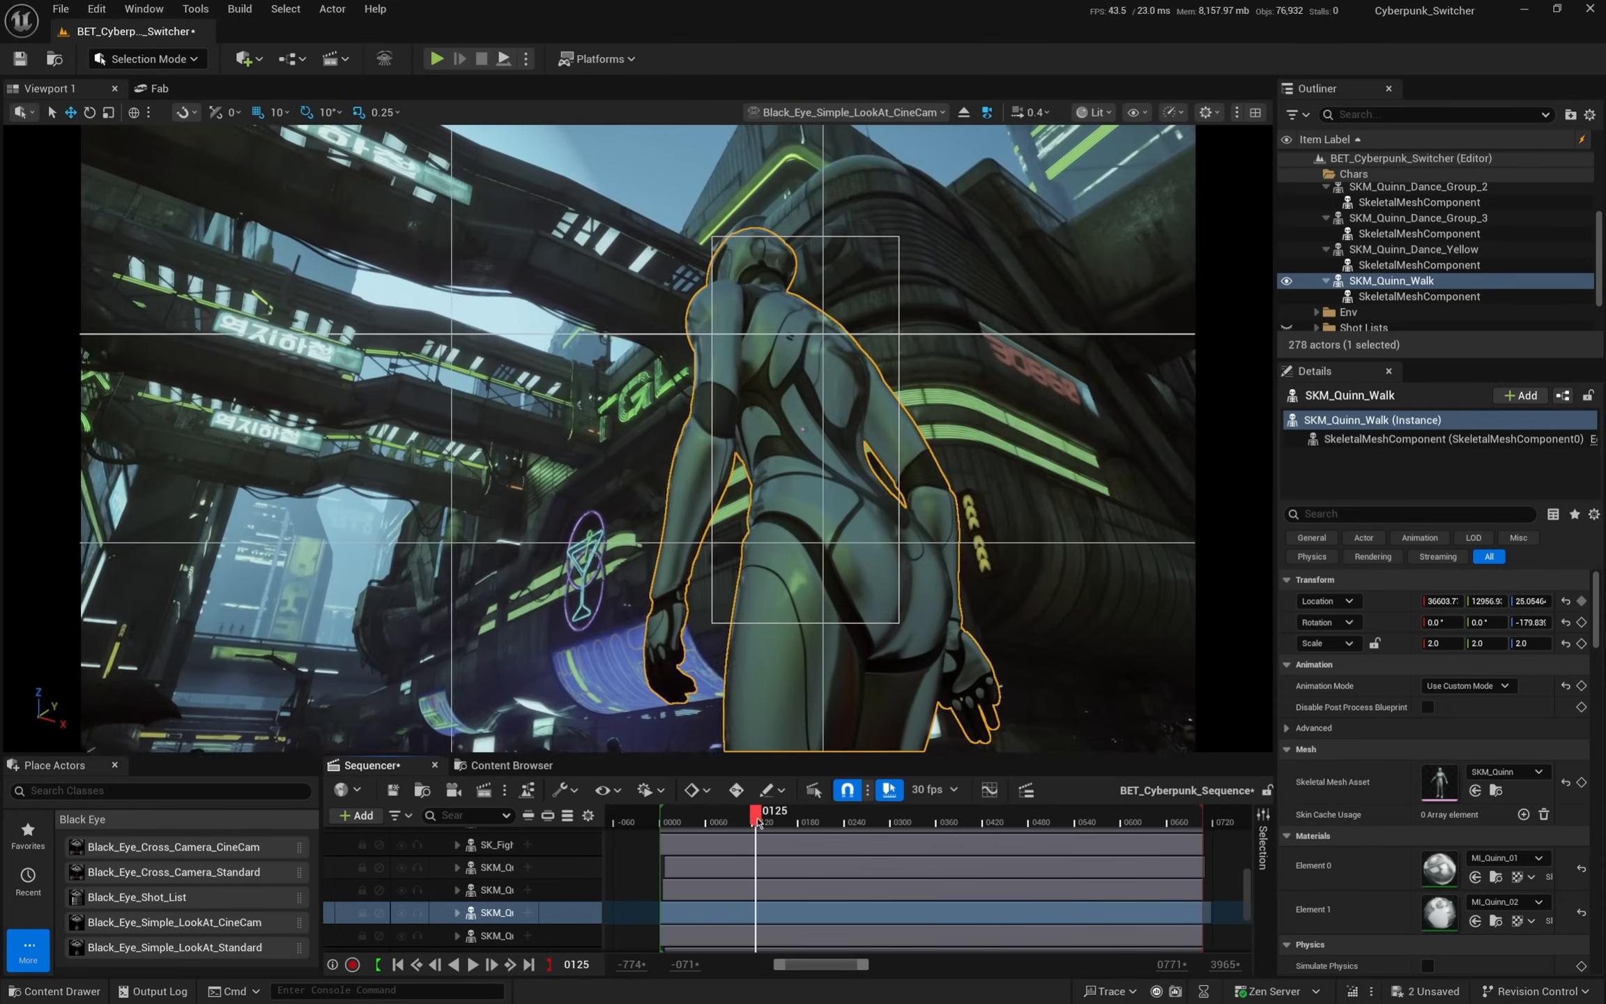
{"action": "left_click_drag", "start_coordinate": [757, 822], "coordinate": [744, 822]}
- Leave the camera view for the perspective view and move the Simple LookAt CineCam to about X 36169.5, keeping its height of 220
{"action": "scroll", "coordinate": [517, 849], "scroll_direction": "down", "scroll_amount": 4}
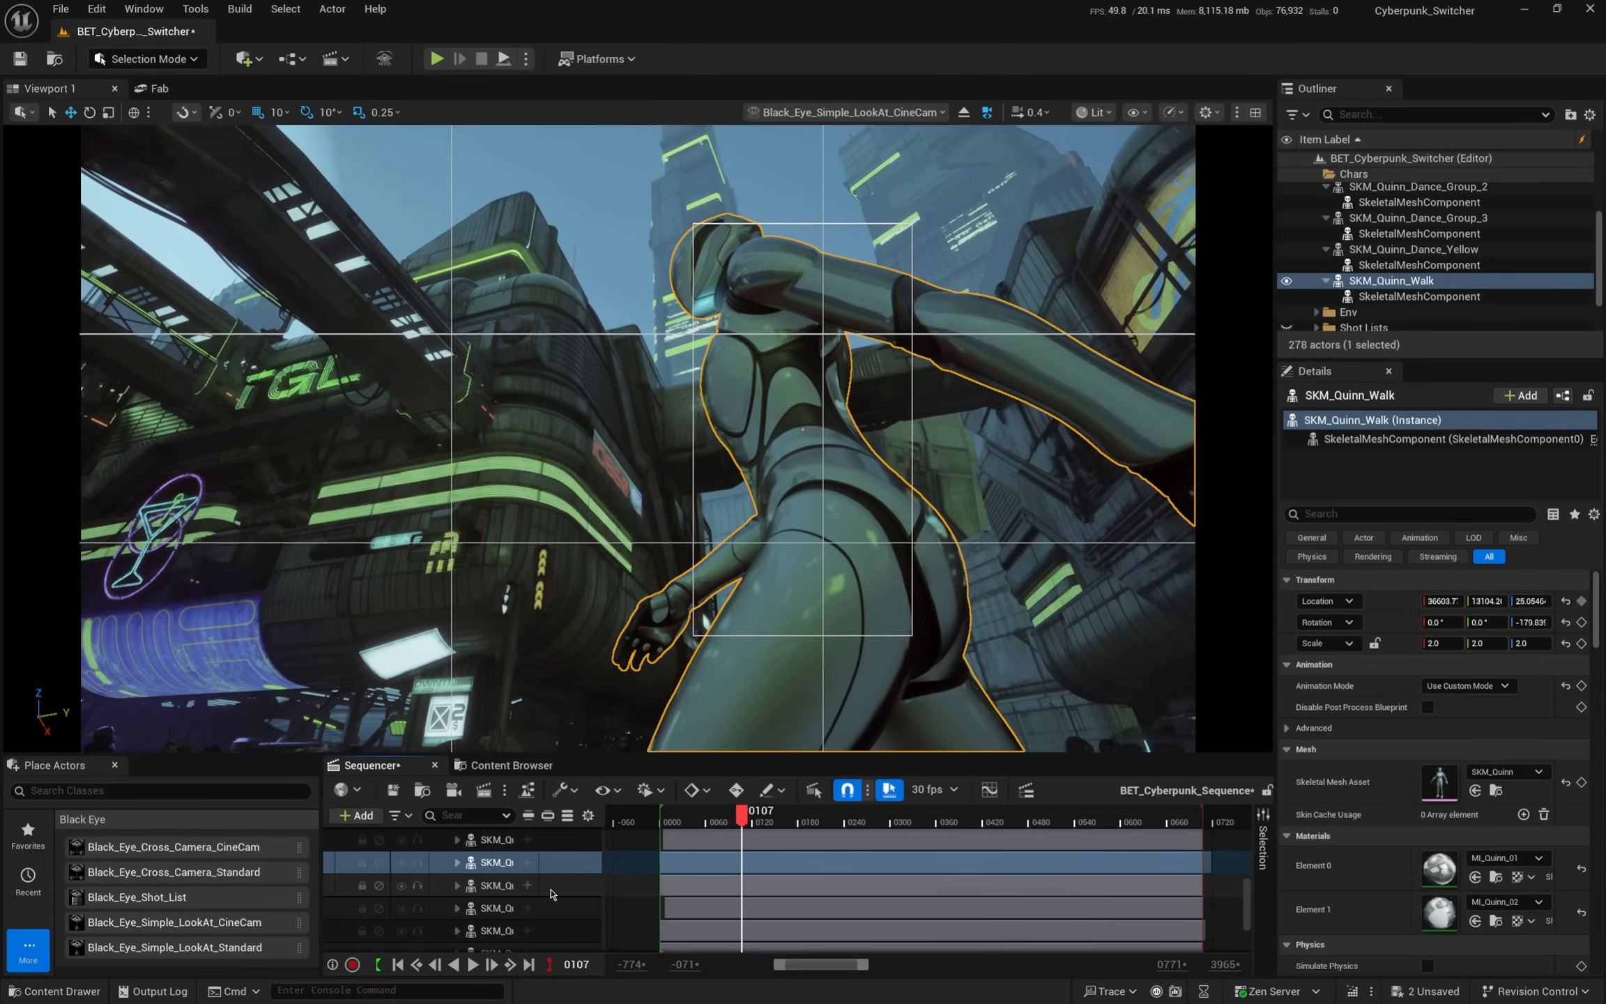
{"action": "left_click", "coordinate": [568, 941]}
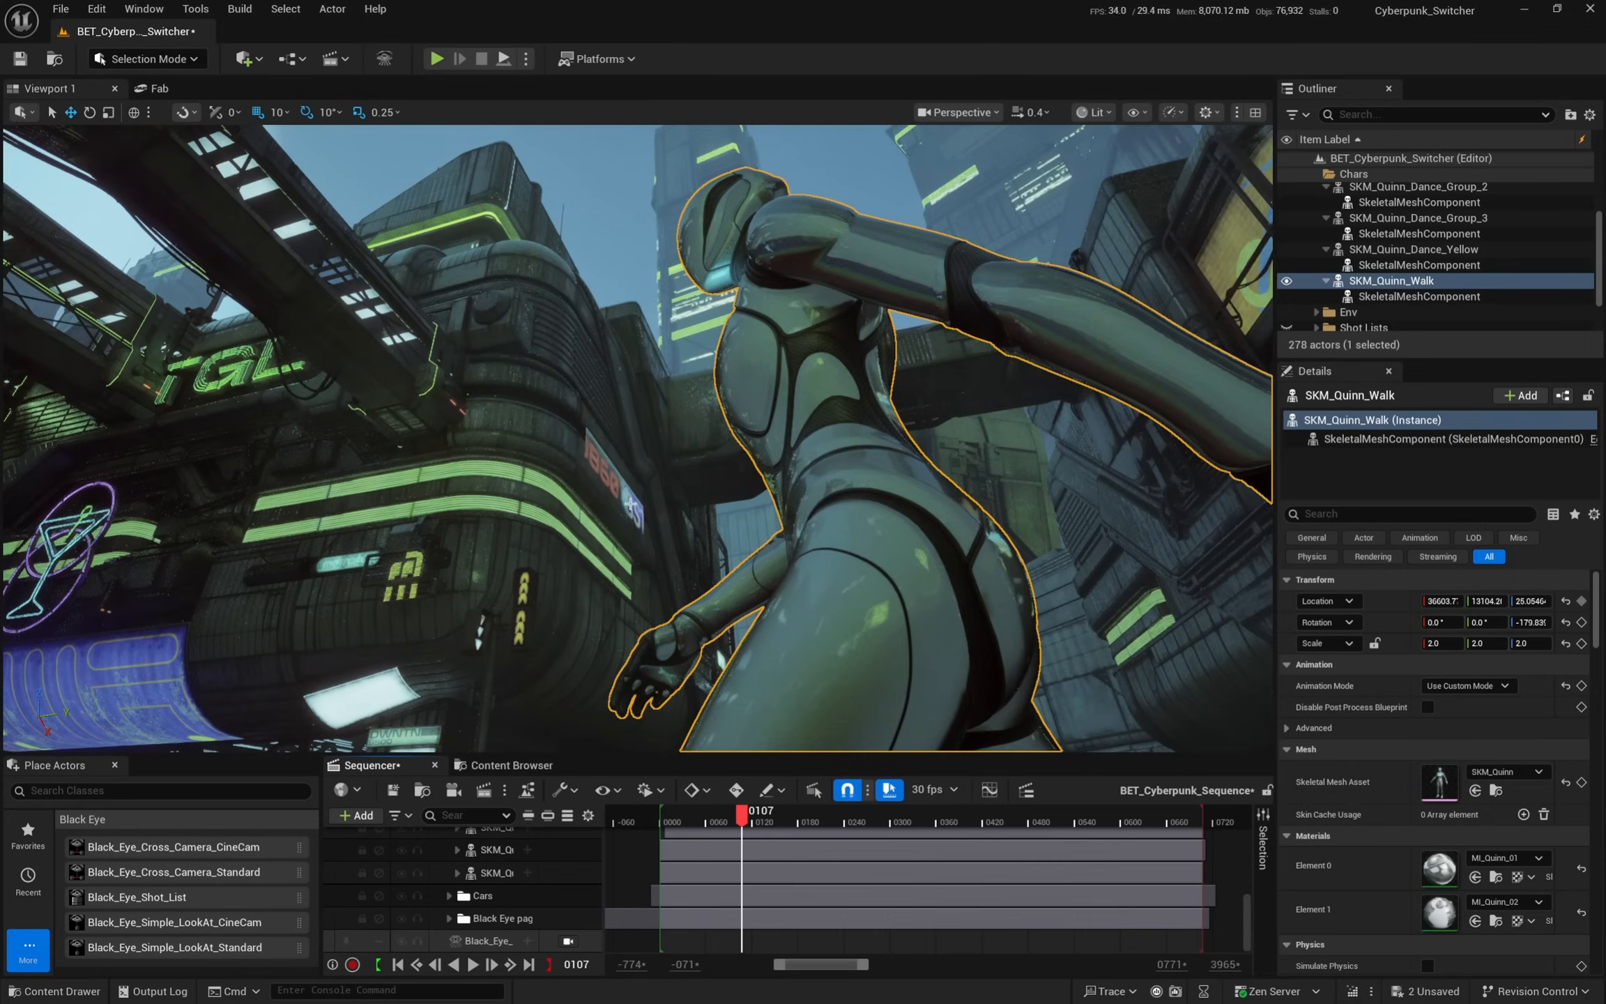
{"action": "scroll", "coordinate": [609, 462], "scroll_direction": "down", "scroll_amount": 5}
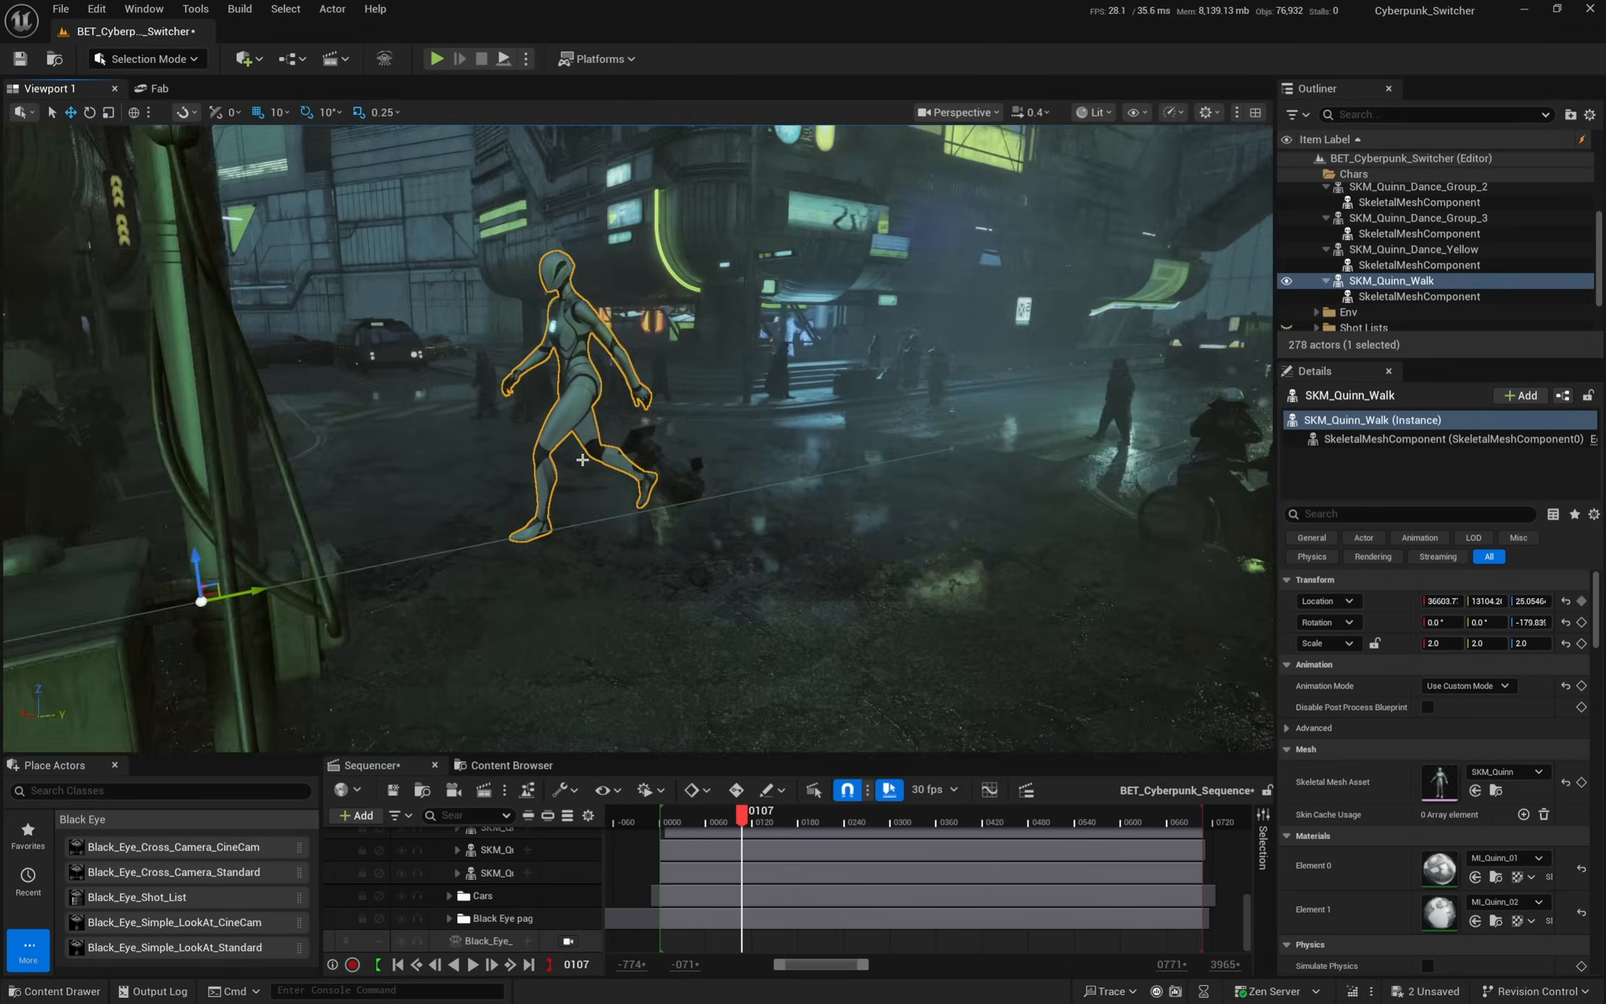
{"action": "left_click", "coordinate": [670, 466]}
{"action": "right_click_drag", "start_coordinate": [670, 466], "coordinate": [704, 404]}
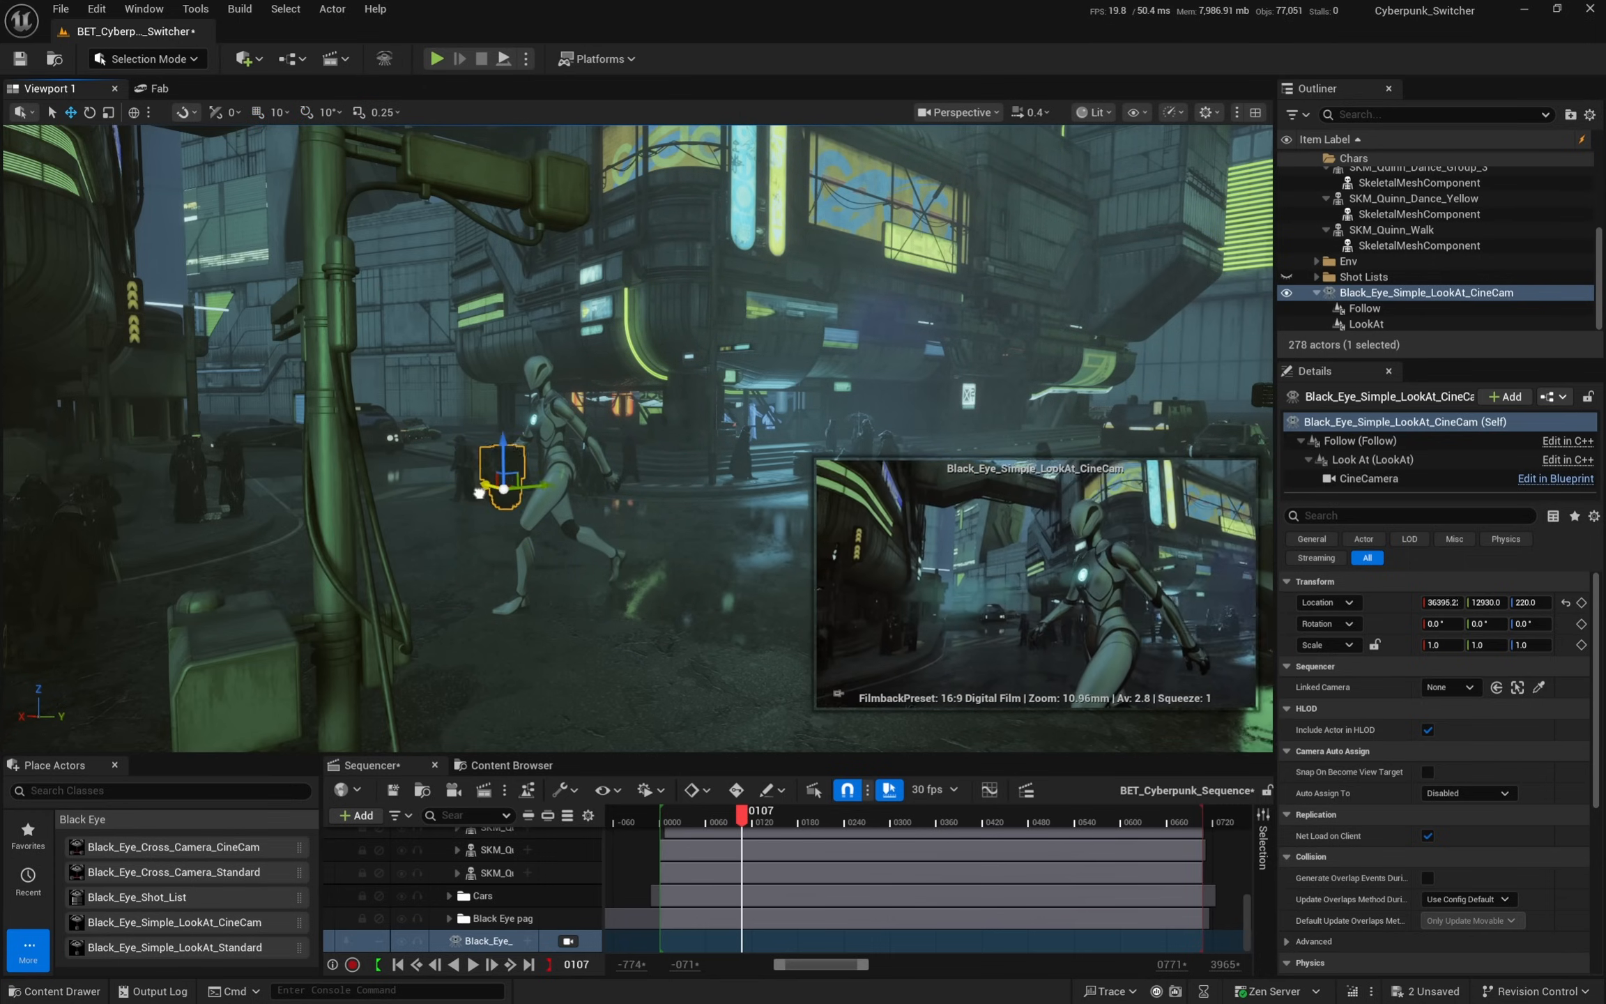
{"action": "left_click_drag", "start_coordinate": [499, 510], "coordinate": [604, 574]}
- Play the sequence to check the framing from the new camera location, and scrub back to frame 118
{"action": "left_click_drag", "start_coordinate": [746, 821], "coordinate": [694, 821]}
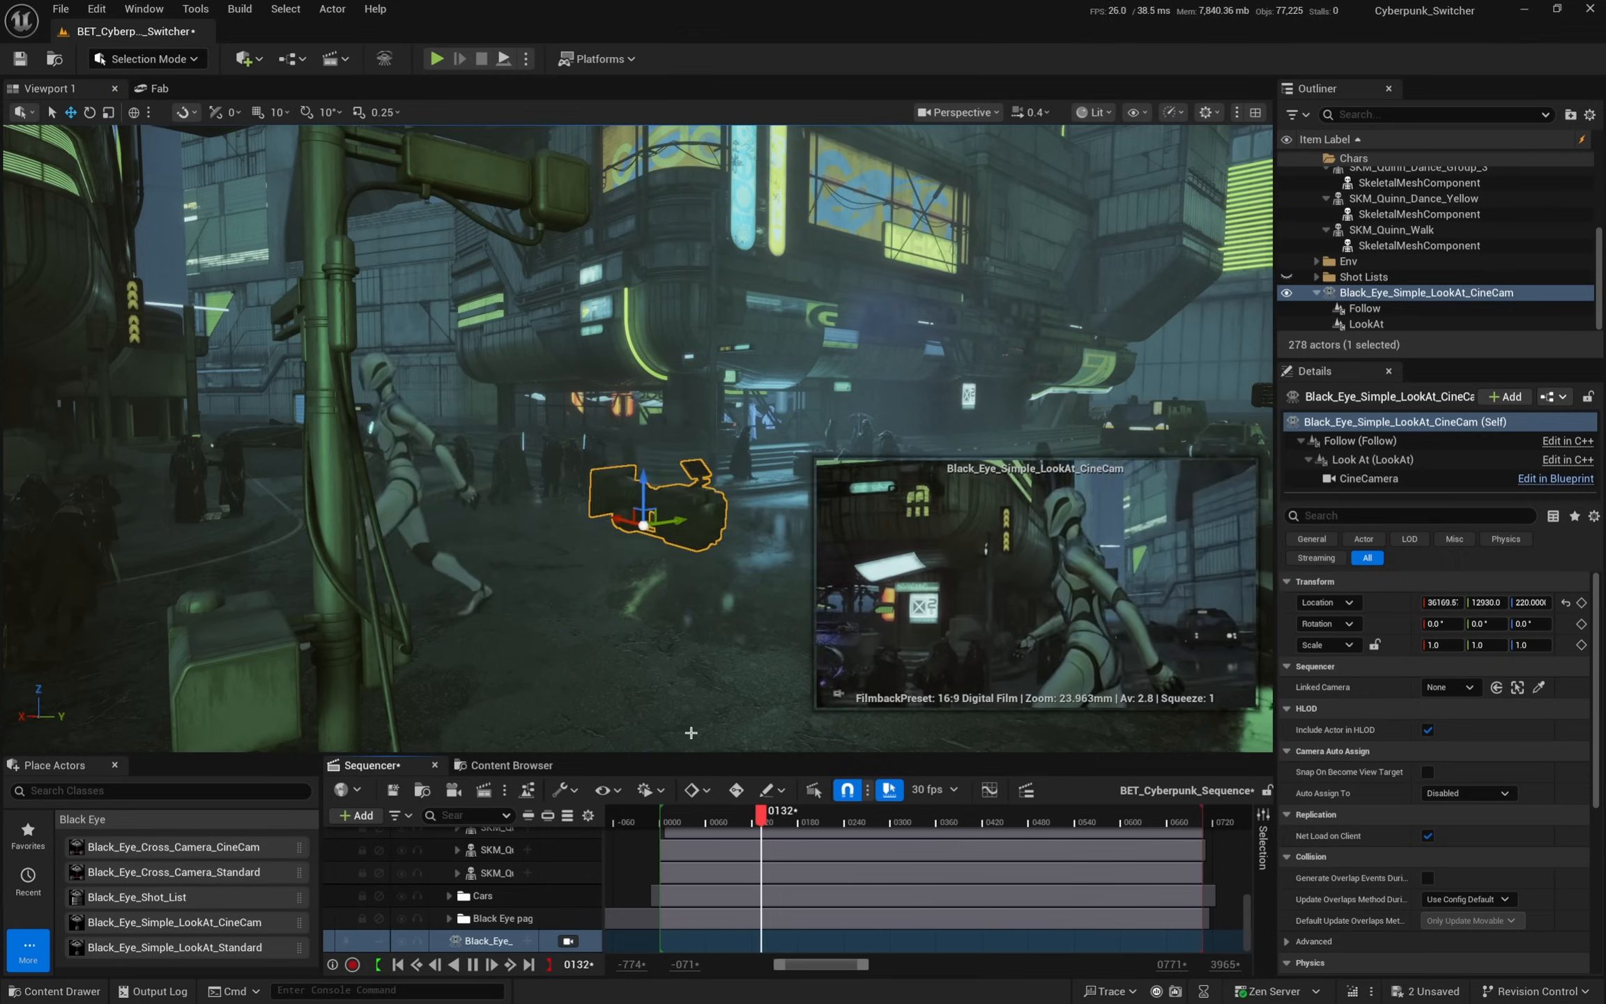
{"action": "key", "text": "space"}
{"action": "left_click_drag", "start_coordinate": [761, 821], "coordinate": [750, 821]}
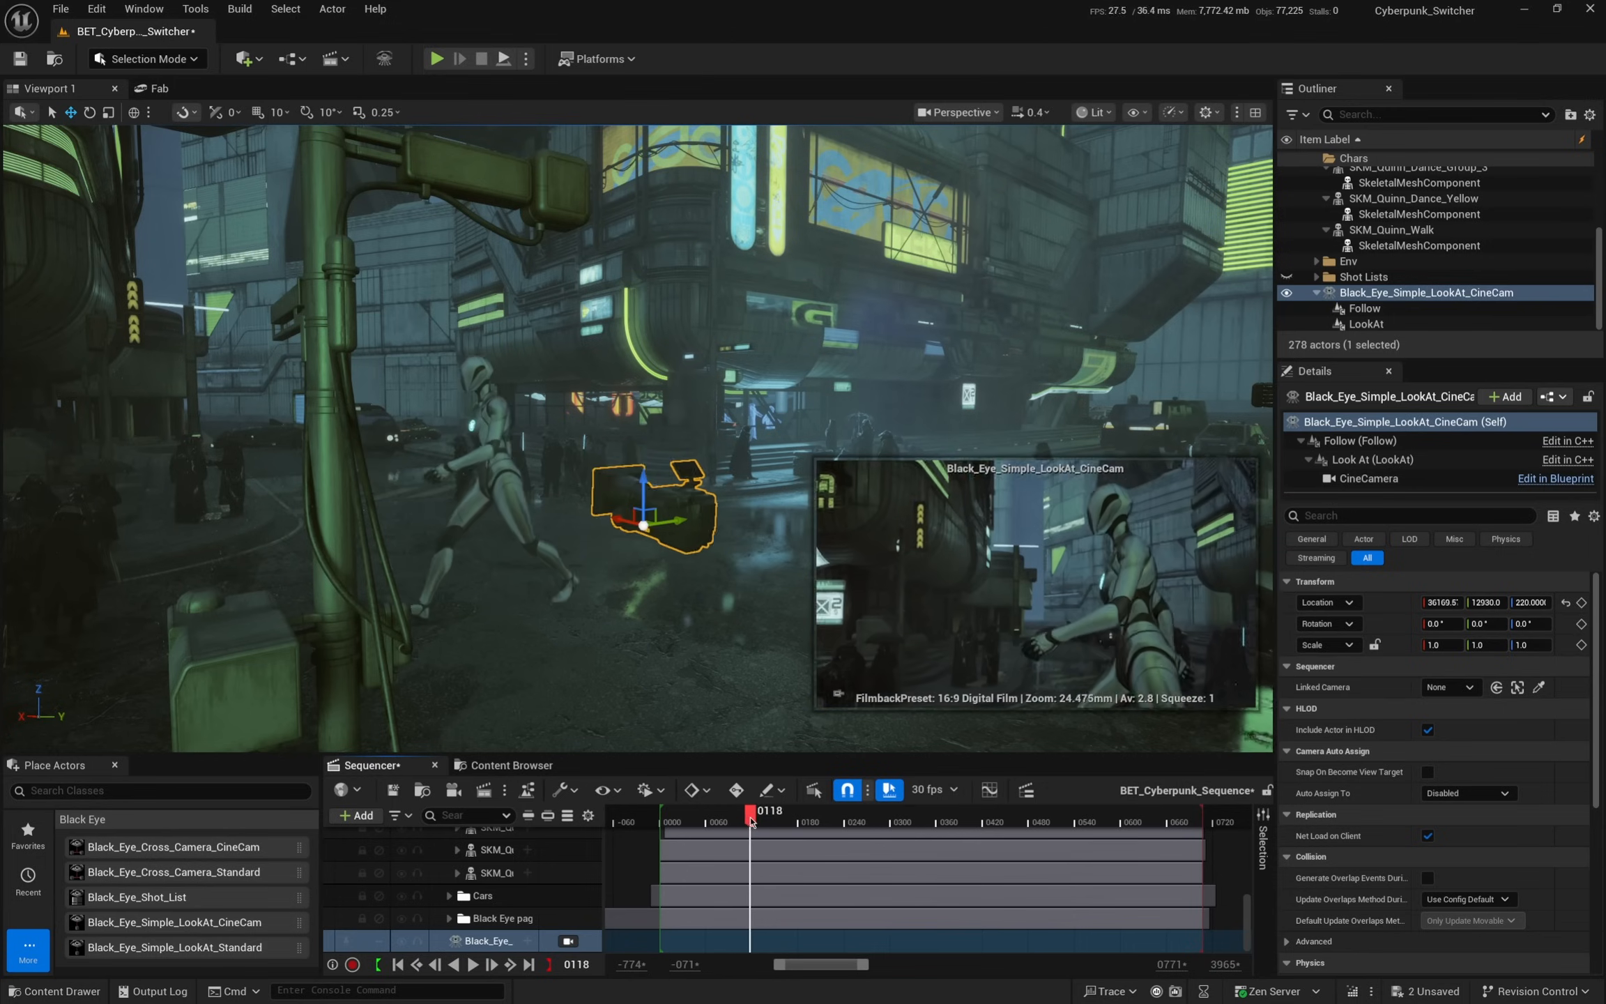
- Scale the walking robot SKM_Quinn_Walk back to 1.0 on all axes
{"action": "left_click", "coordinate": [488, 446]}
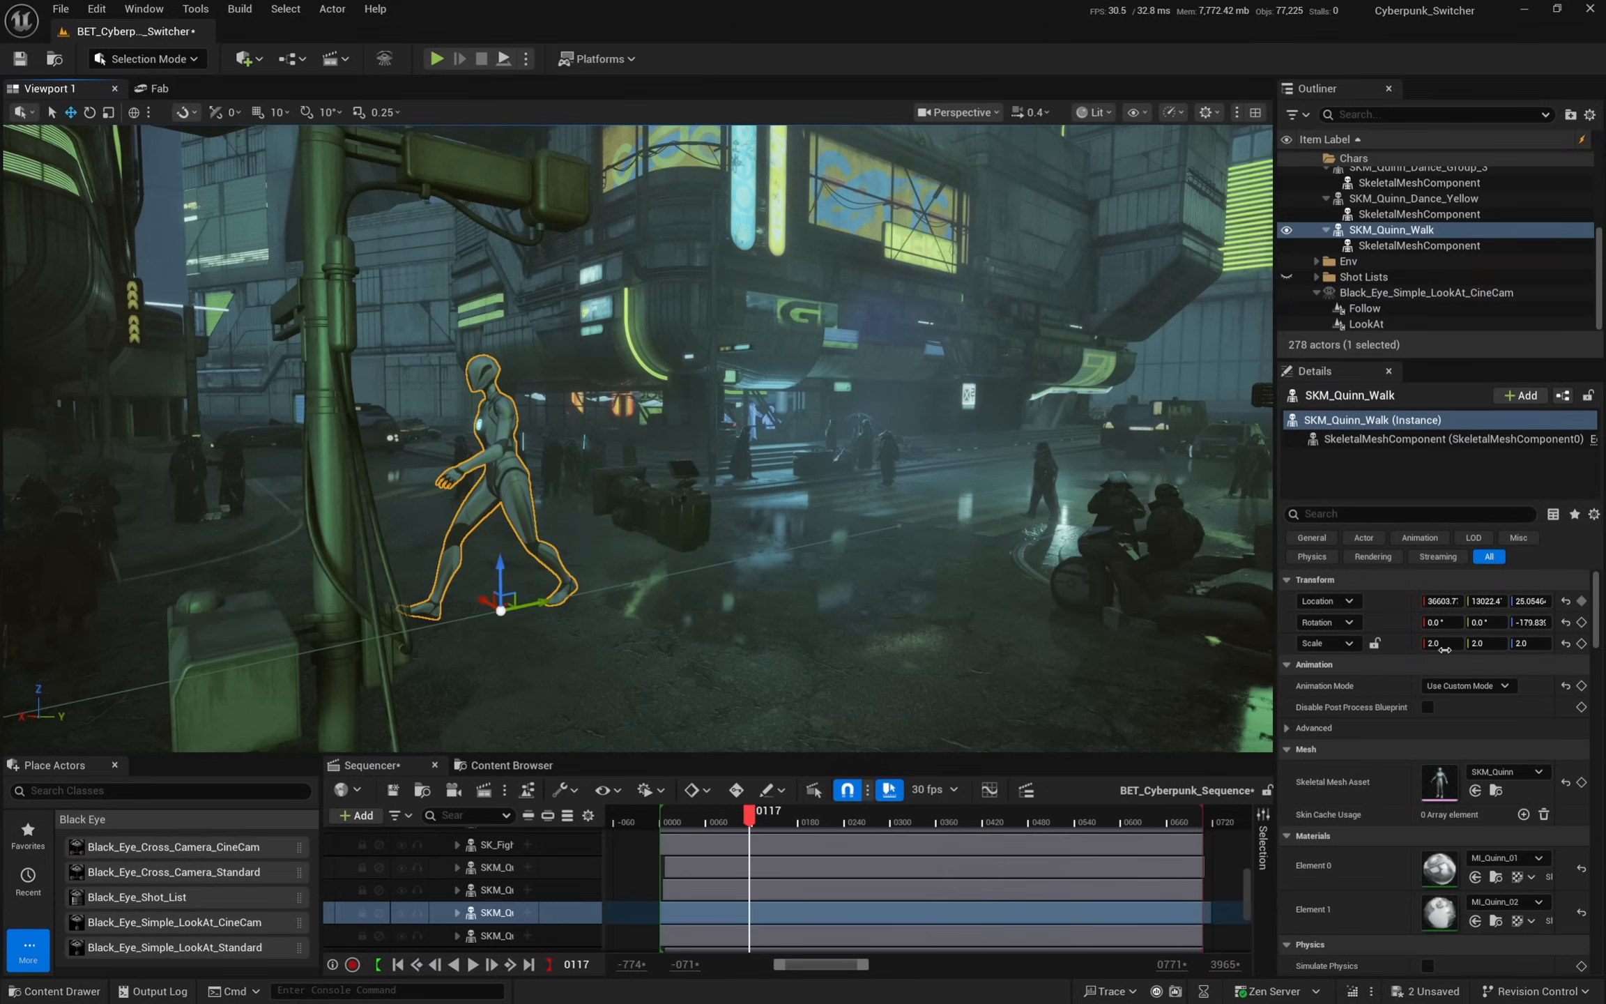
{"action": "type", "text": "1"}
{"action": "left_click", "coordinate": [1507, 649]}
{"action": "type", "text": "1"}
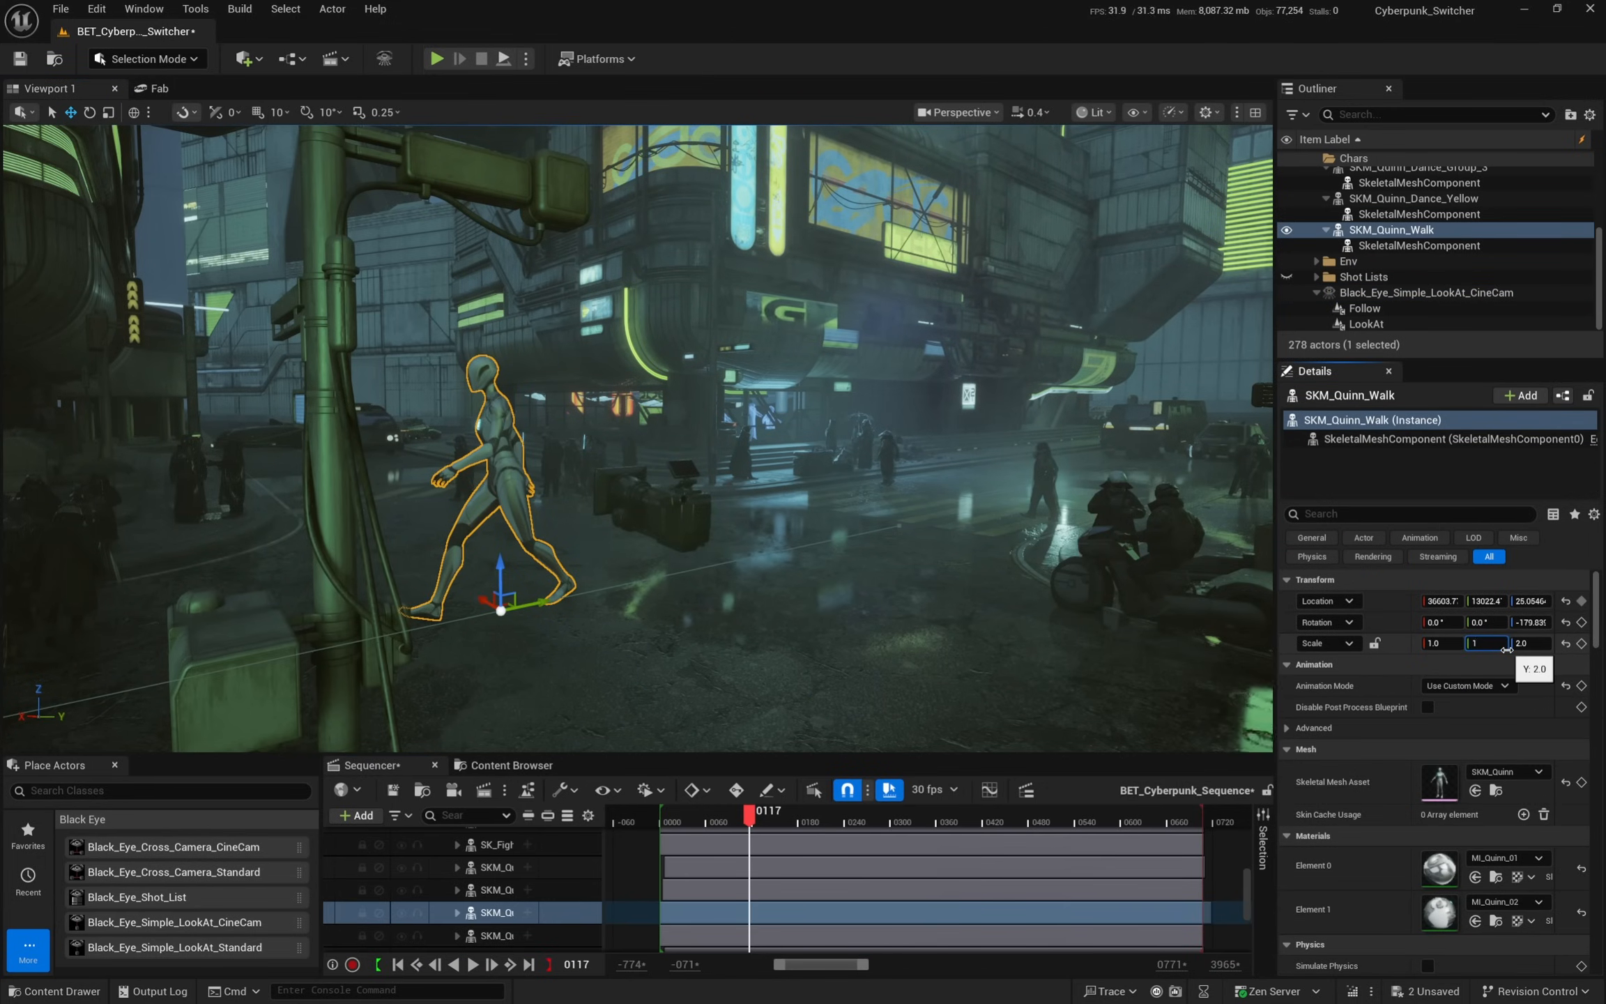
{"action": "key", "text": "Tab"}
{"action": "type", "text": "1"}
{"action": "key", "text": "Tab"}
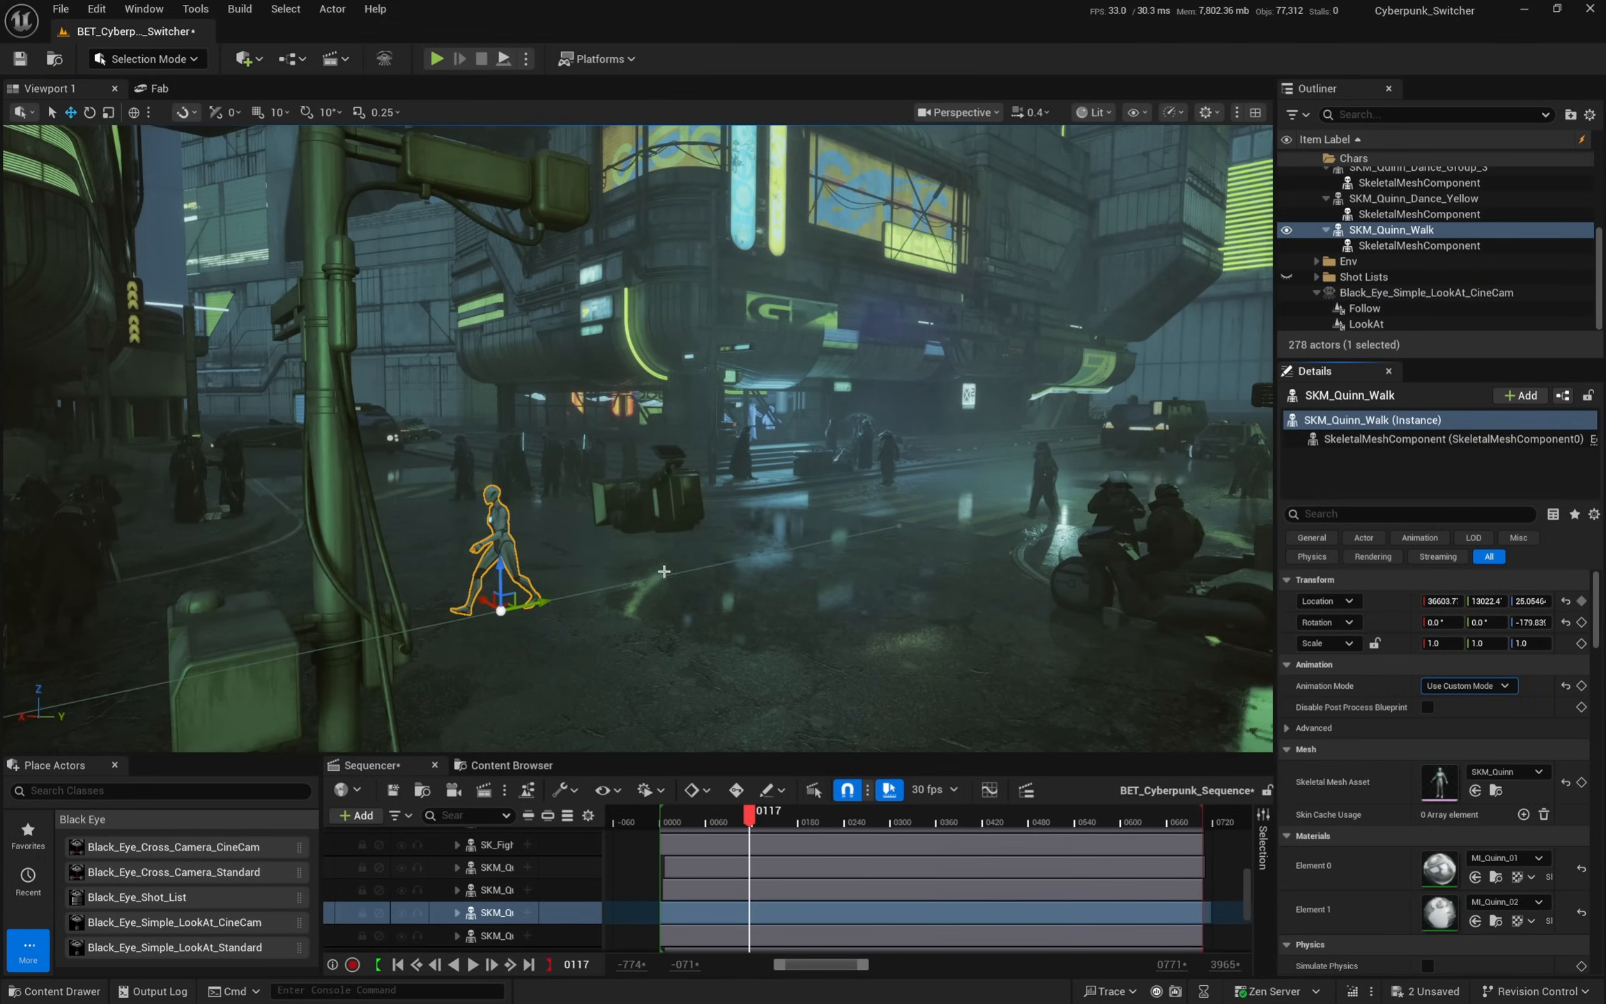
- Lower the Simple LookAt CineCam to a height of about 138 and scrub the robot's walk to check the framing, ending at frame 118
{"action": "left_click", "coordinate": [668, 446]}
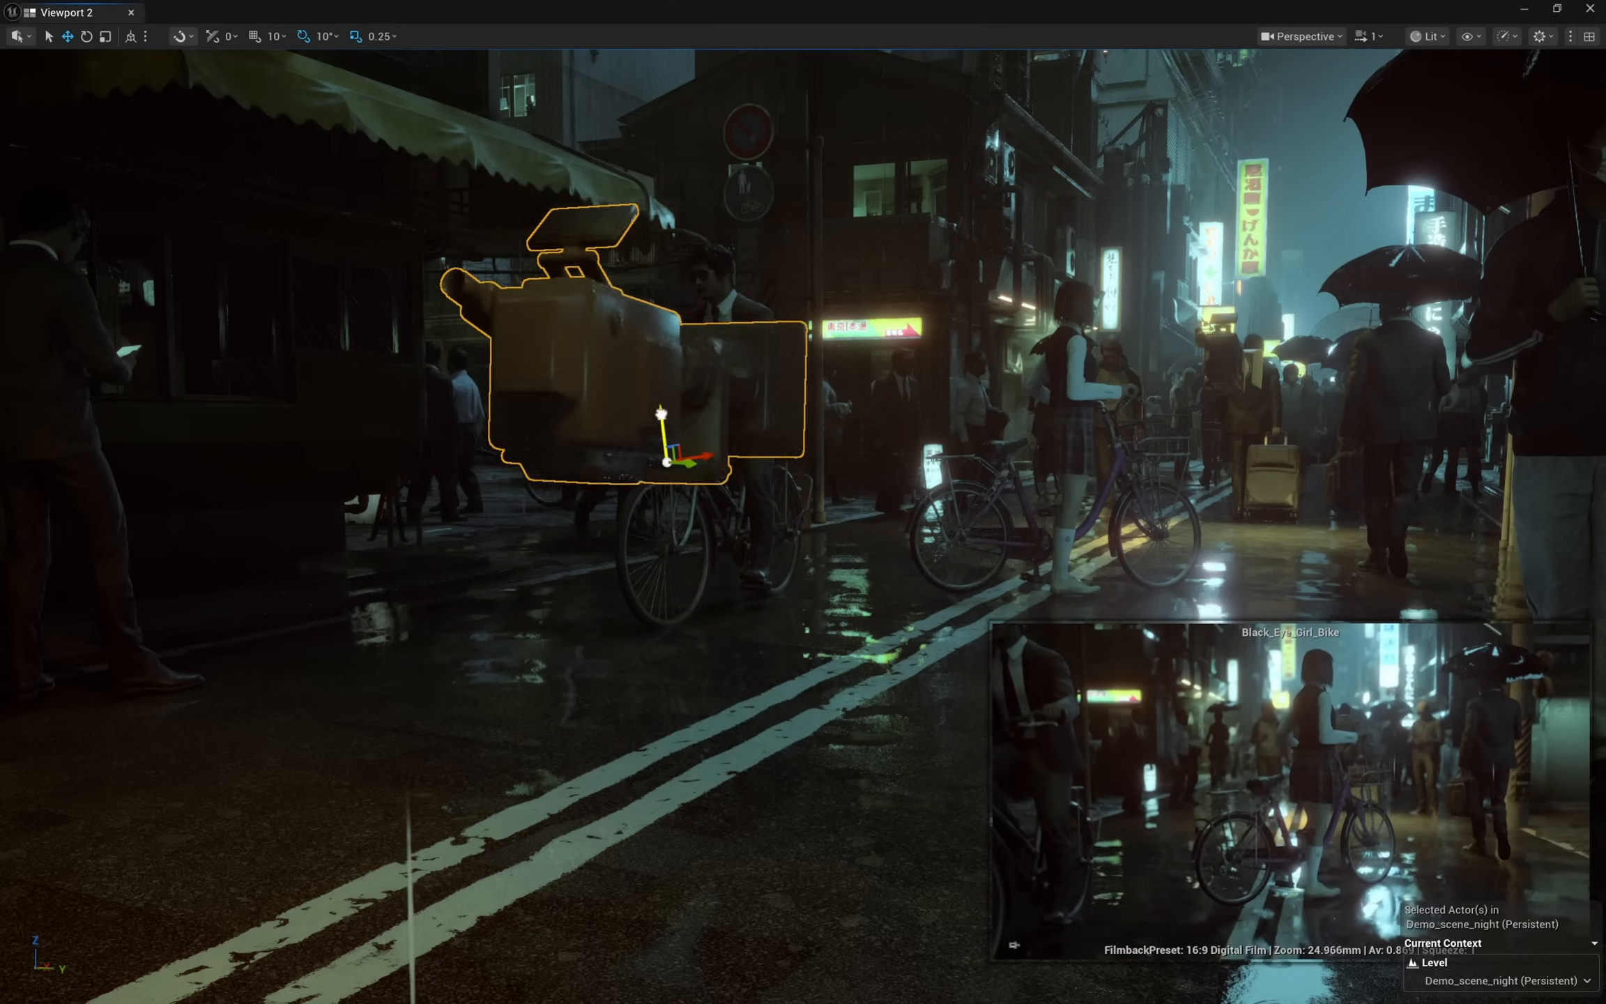
{"action": "left_click_drag", "start_coordinate": [661, 414], "coordinate": [687, 718]}
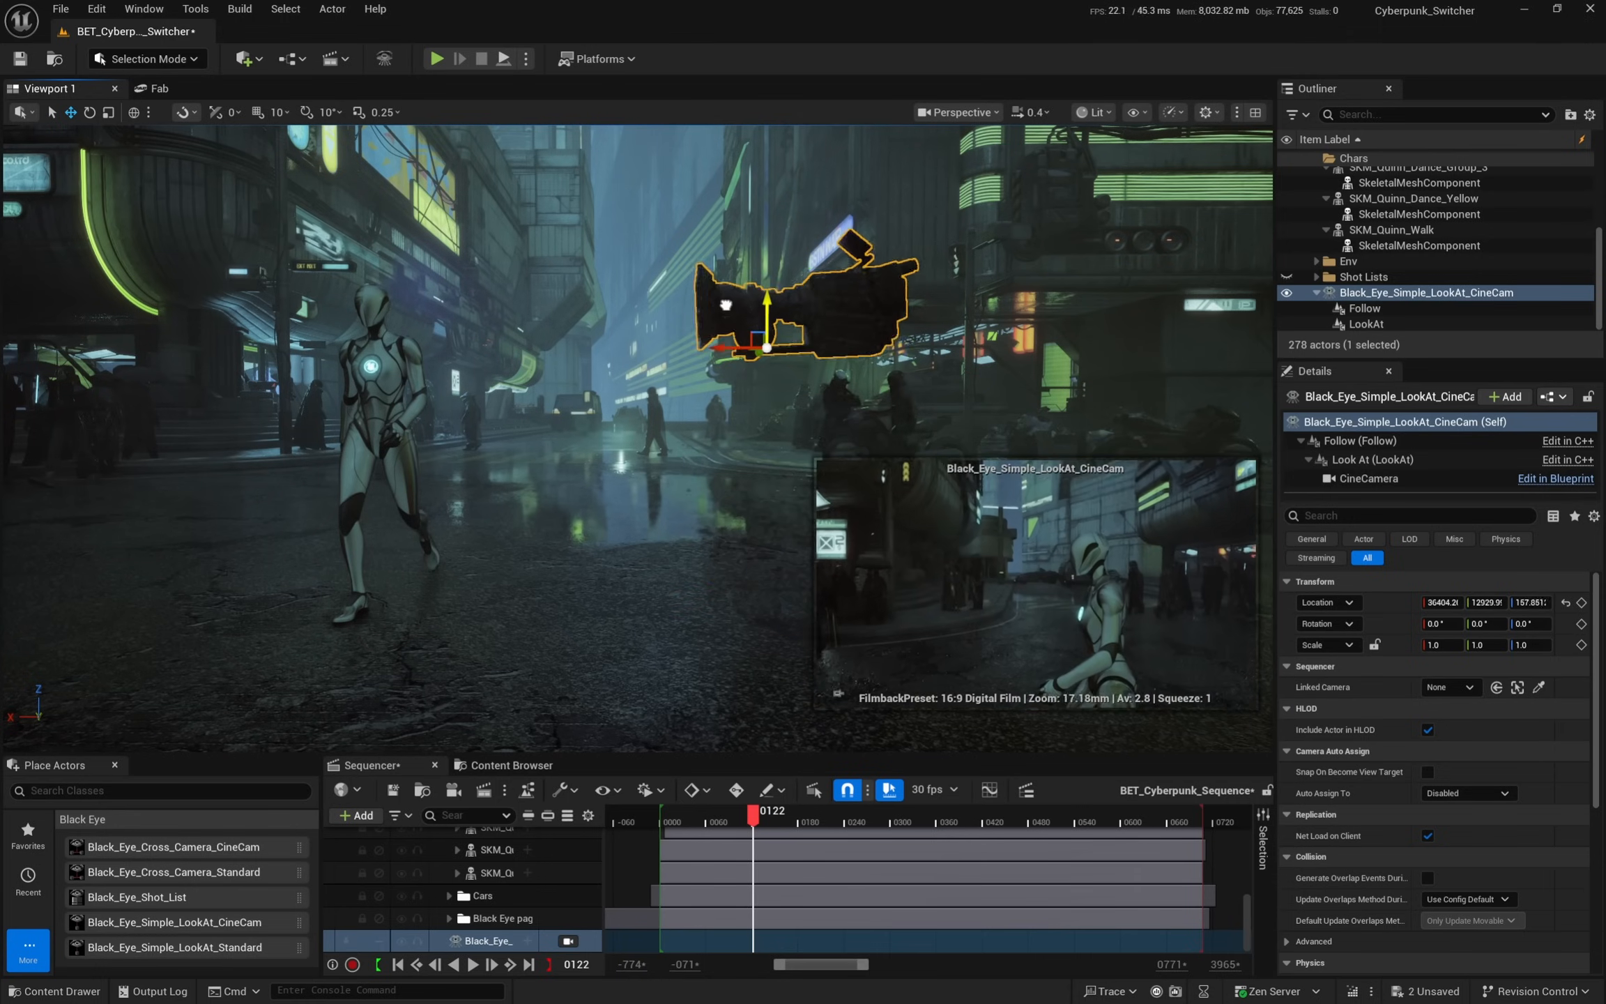
{"action": "left_click_drag", "start_coordinate": [747, 823], "coordinate": [701, 823]}
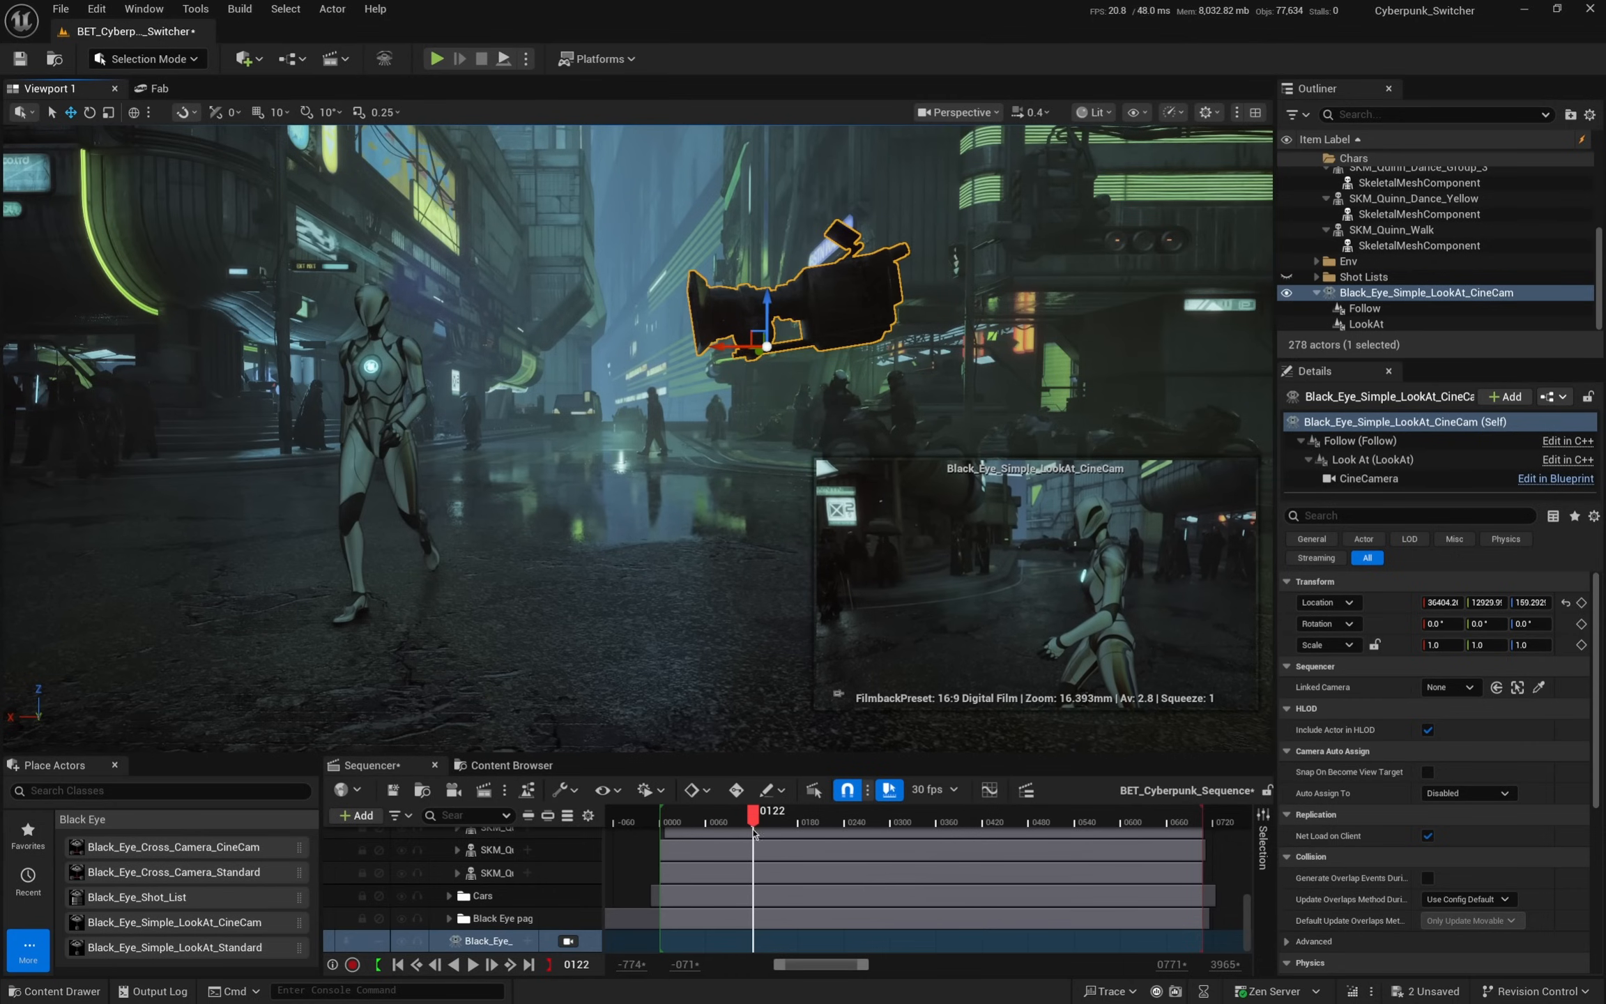
{"action": "left_click_drag", "start_coordinate": [748, 822], "coordinate": [686, 824]}
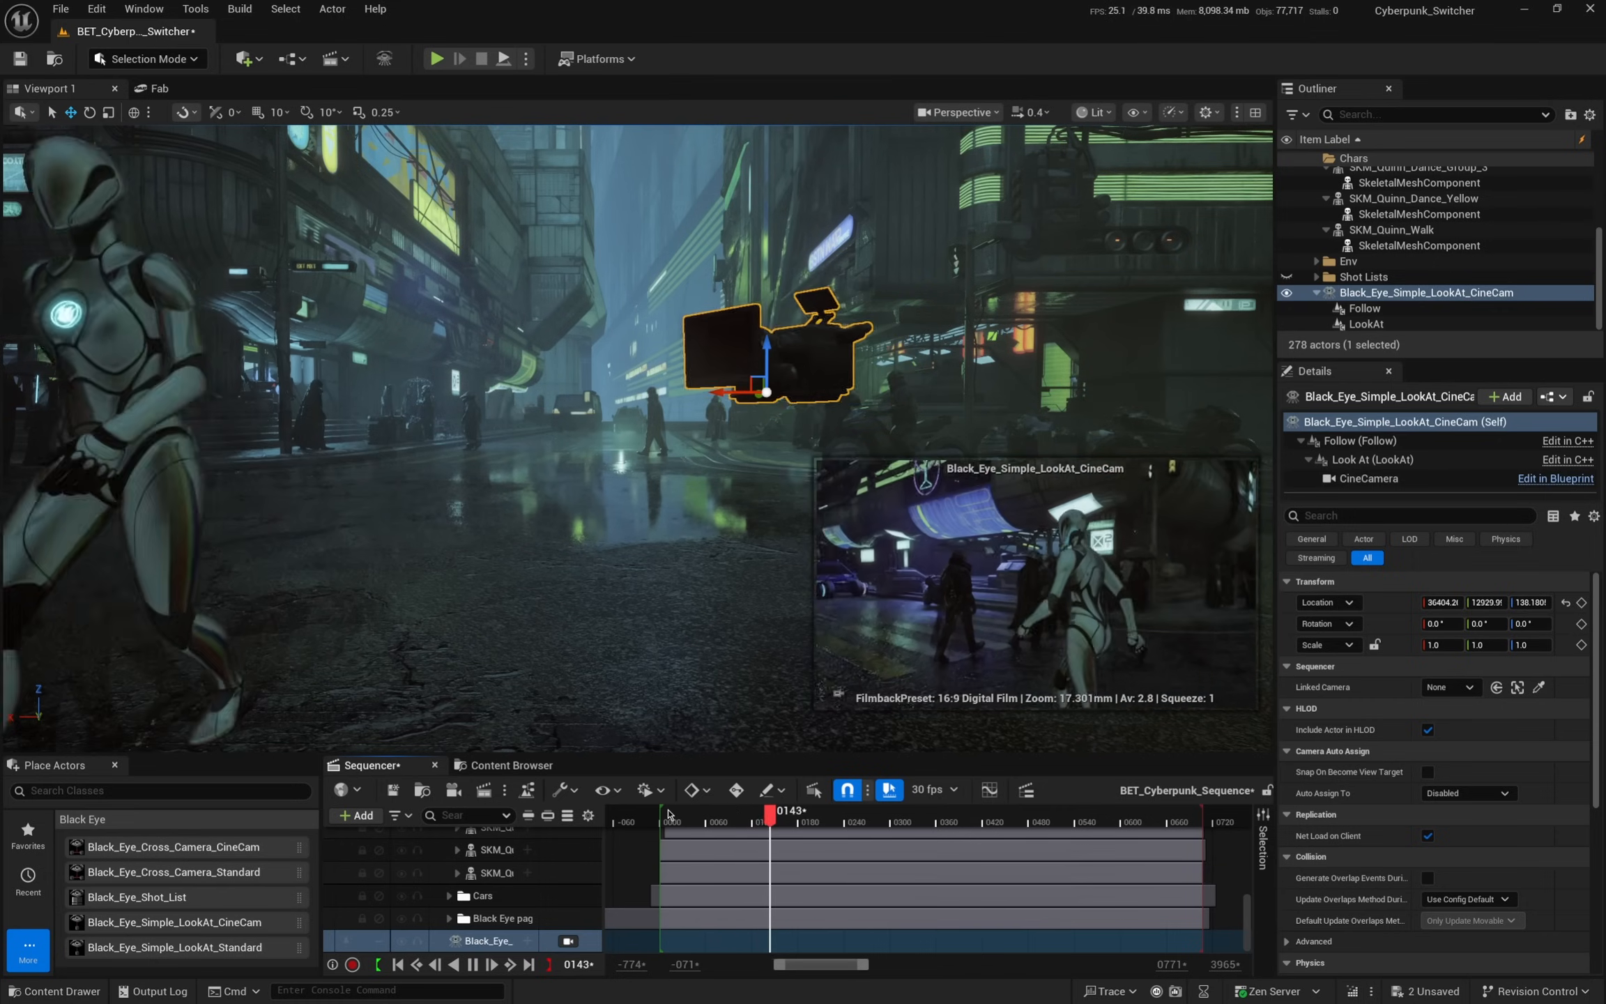
{"action": "left_click_drag", "start_coordinate": [790, 826], "coordinate": [749, 817]}
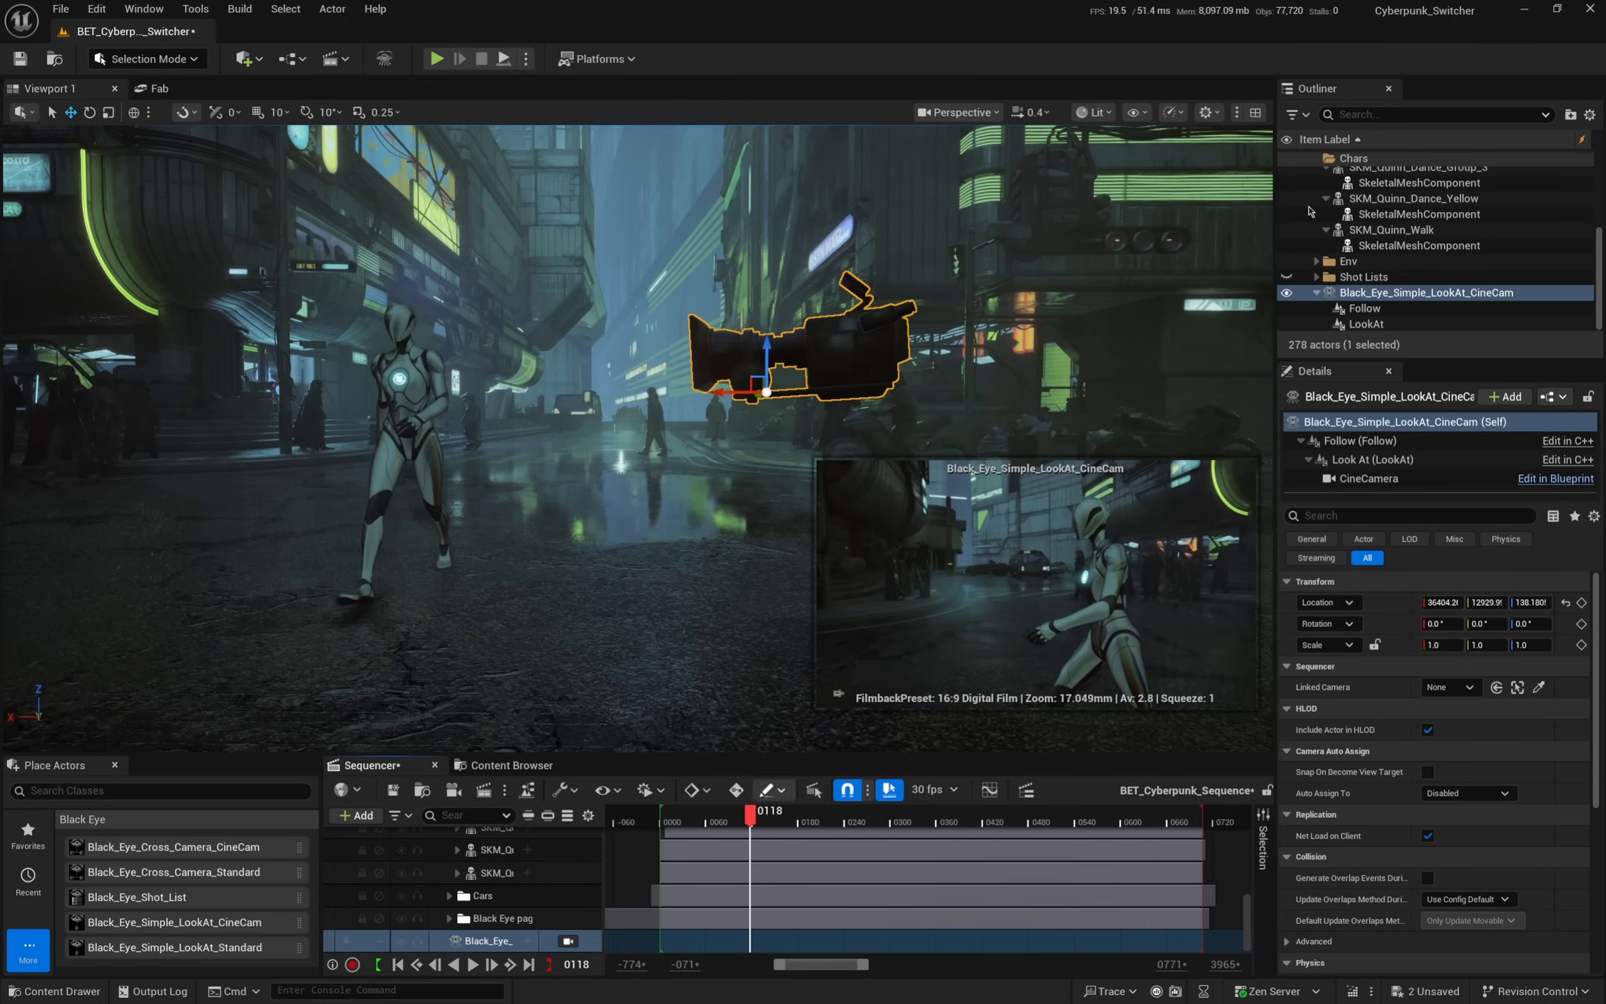
- Set the LookAt component's Camera Plate Distance and Camera Pedestal Height to 0, and scrub to frame 126 to inspect how the camera pivots
{"action": "left_click", "coordinate": [1355, 465]}
{"action": "scroll", "coordinate": [1337, 803], "scroll_direction": "down", "scroll_amount": 6}
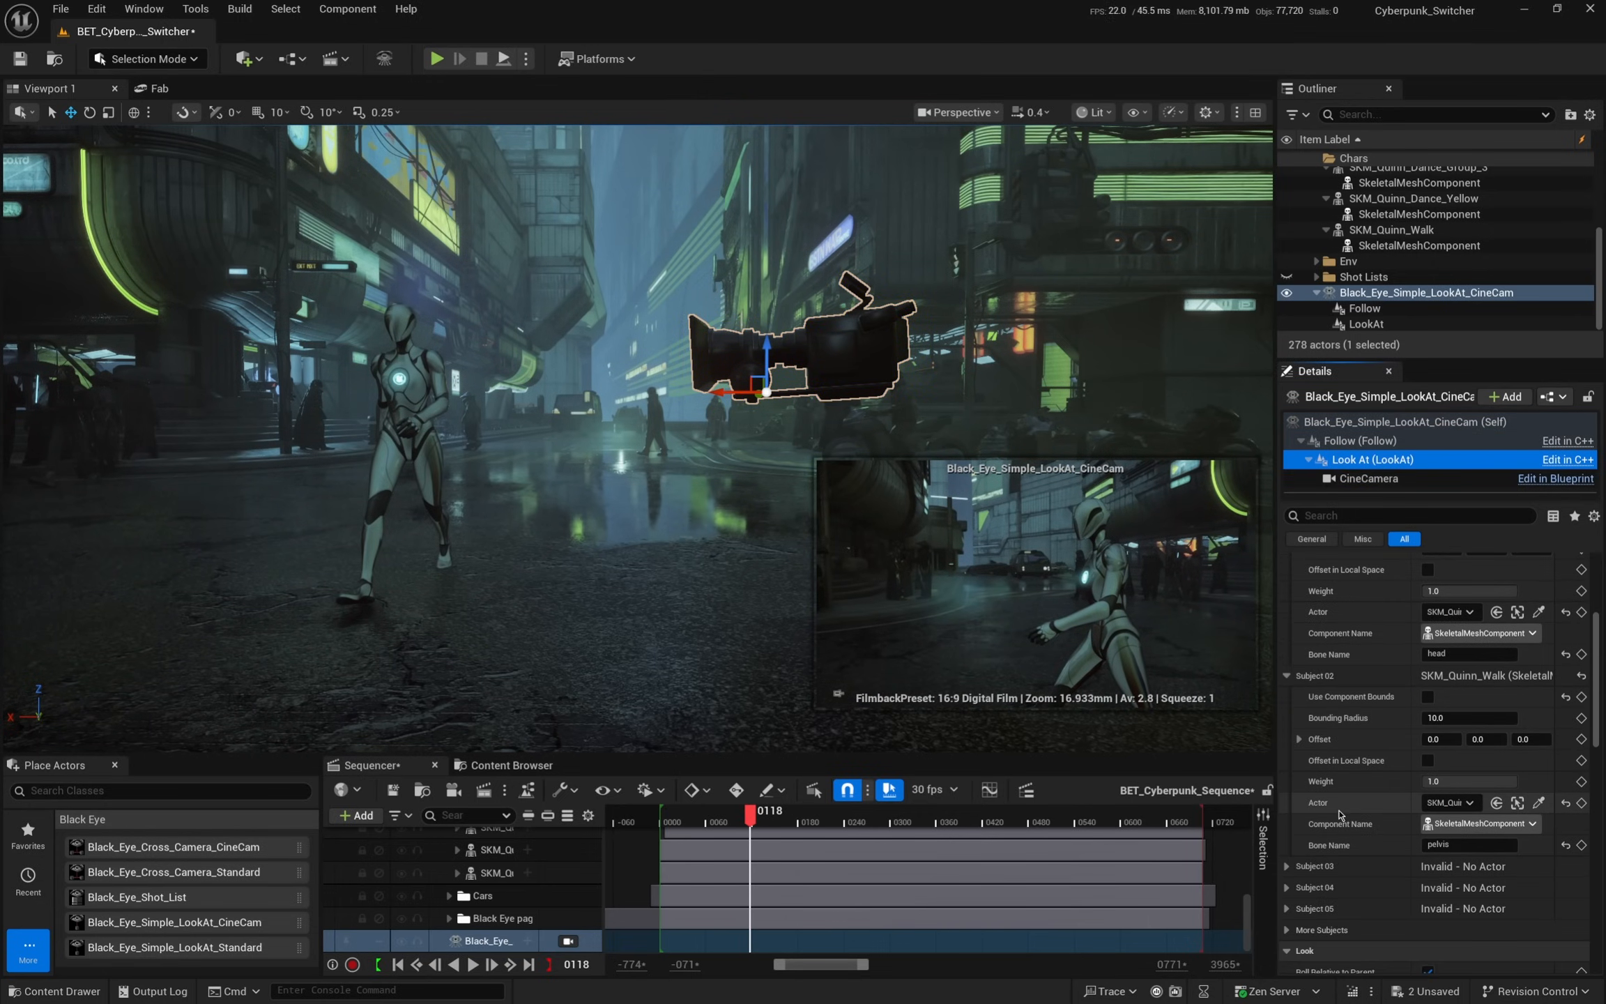
{"action": "scroll", "coordinate": [1334, 850], "scroll_direction": "down", "scroll_amount": 2}
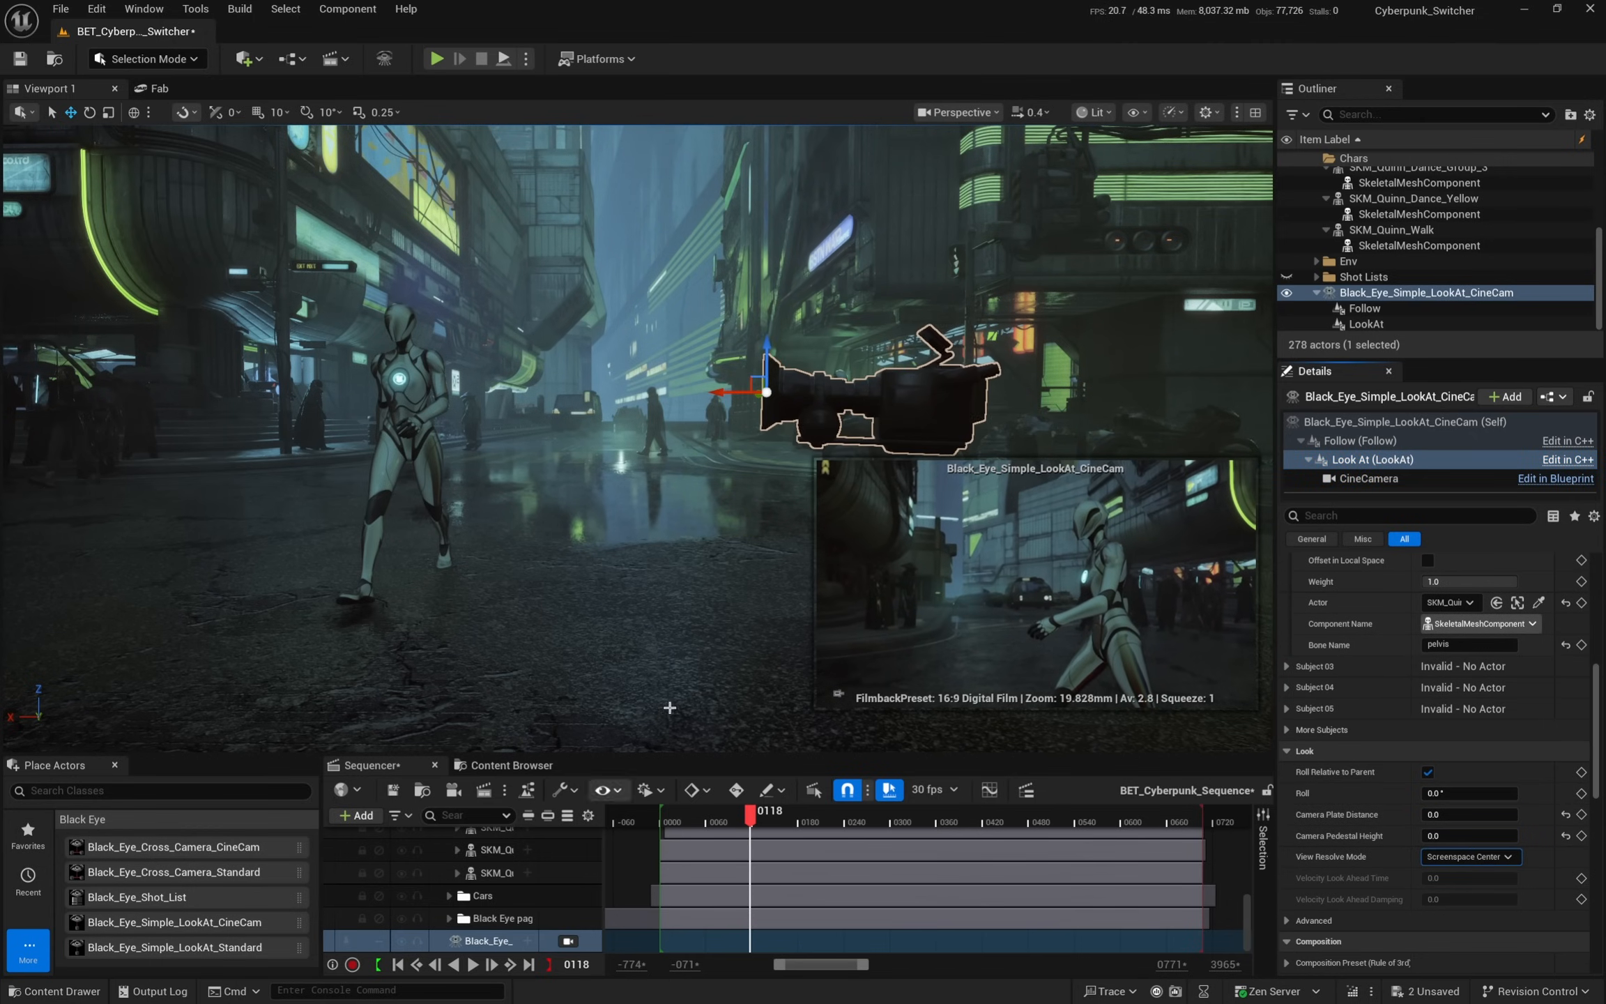
{"action": "mouse_move", "coordinate": [742, 824]}
{"action": "left_mouse_down"}
{"action": "mouse_move", "coordinate": [725, 824]}
{"action": "mouse_move", "coordinate": [762, 817]}
{"action": "left_mouse_up"}
{"action": "middle_click_drag", "start_coordinate": [732, 645], "coordinate": [690, 666]}
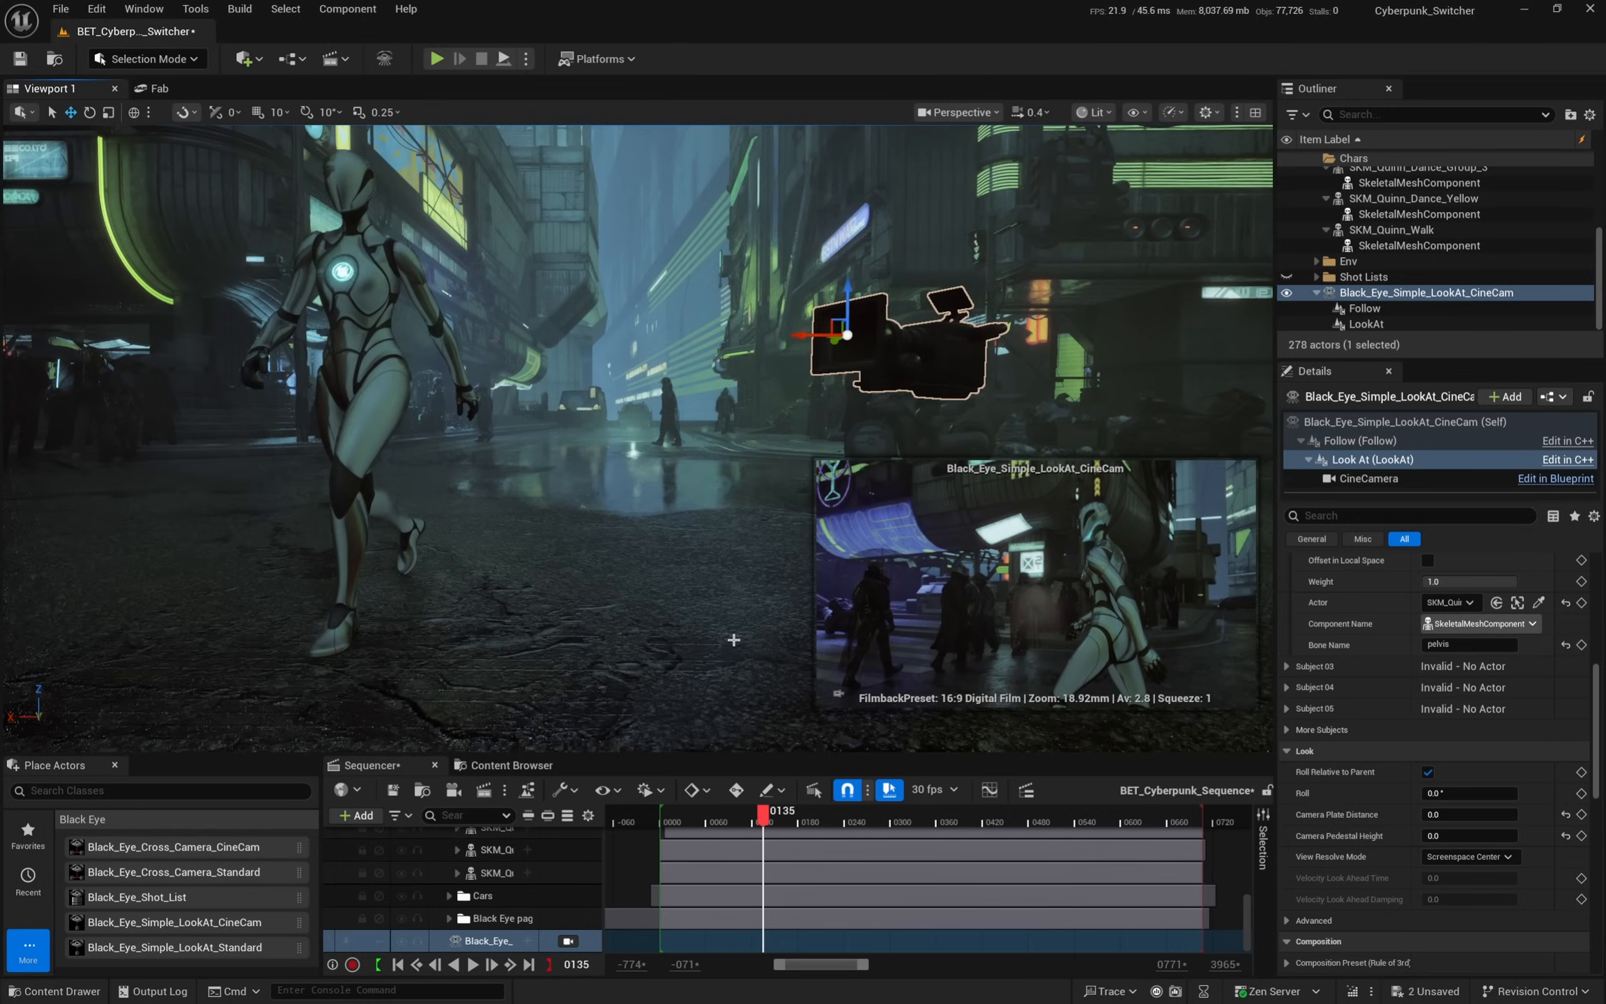
{"action": "right_click_drag", "start_coordinate": [732, 645], "coordinate": [565, 644]}
{"action": "key", "text": "d"}
{"action": "middle_click_drag", "start_coordinate": [801, 614], "coordinate": [840, 568]}
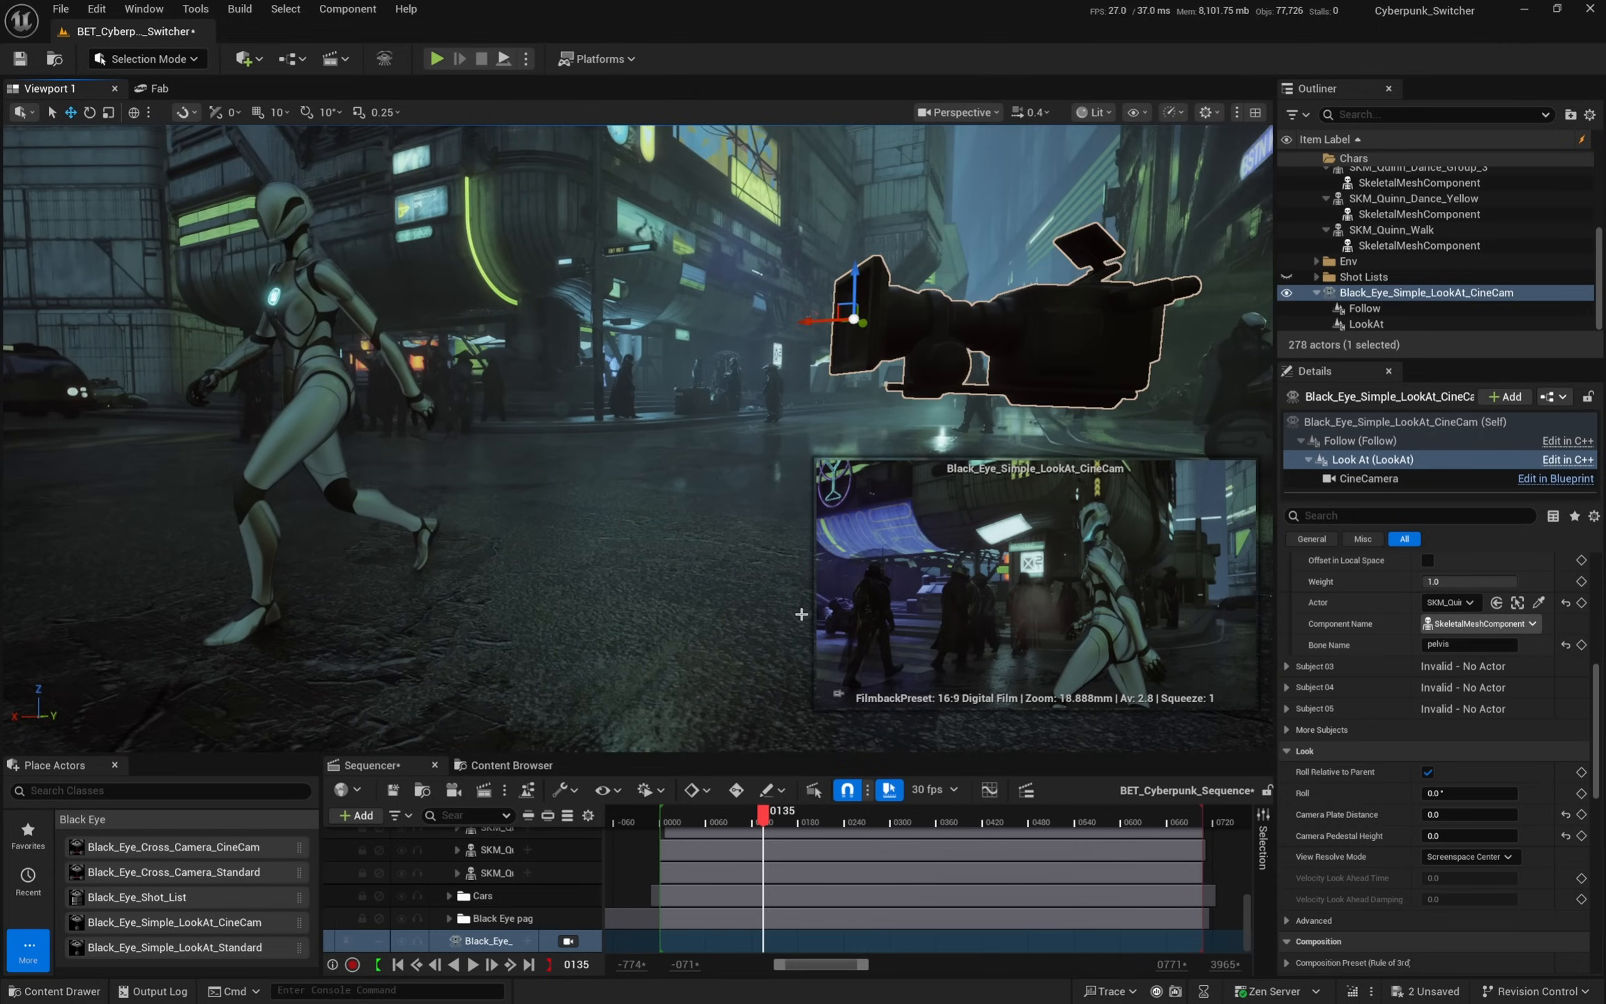
{"action": "mouse_move", "coordinate": [764, 821]}
{"action": "left_mouse_down"}
{"action": "mouse_move", "coordinate": [785, 821]}
{"action": "mouse_move", "coordinate": [725, 821]}
{"action": "mouse_move", "coordinate": [773, 821]}
{"action": "mouse_move", "coordinate": [758, 821]}
{"action": "left_mouse_up"}
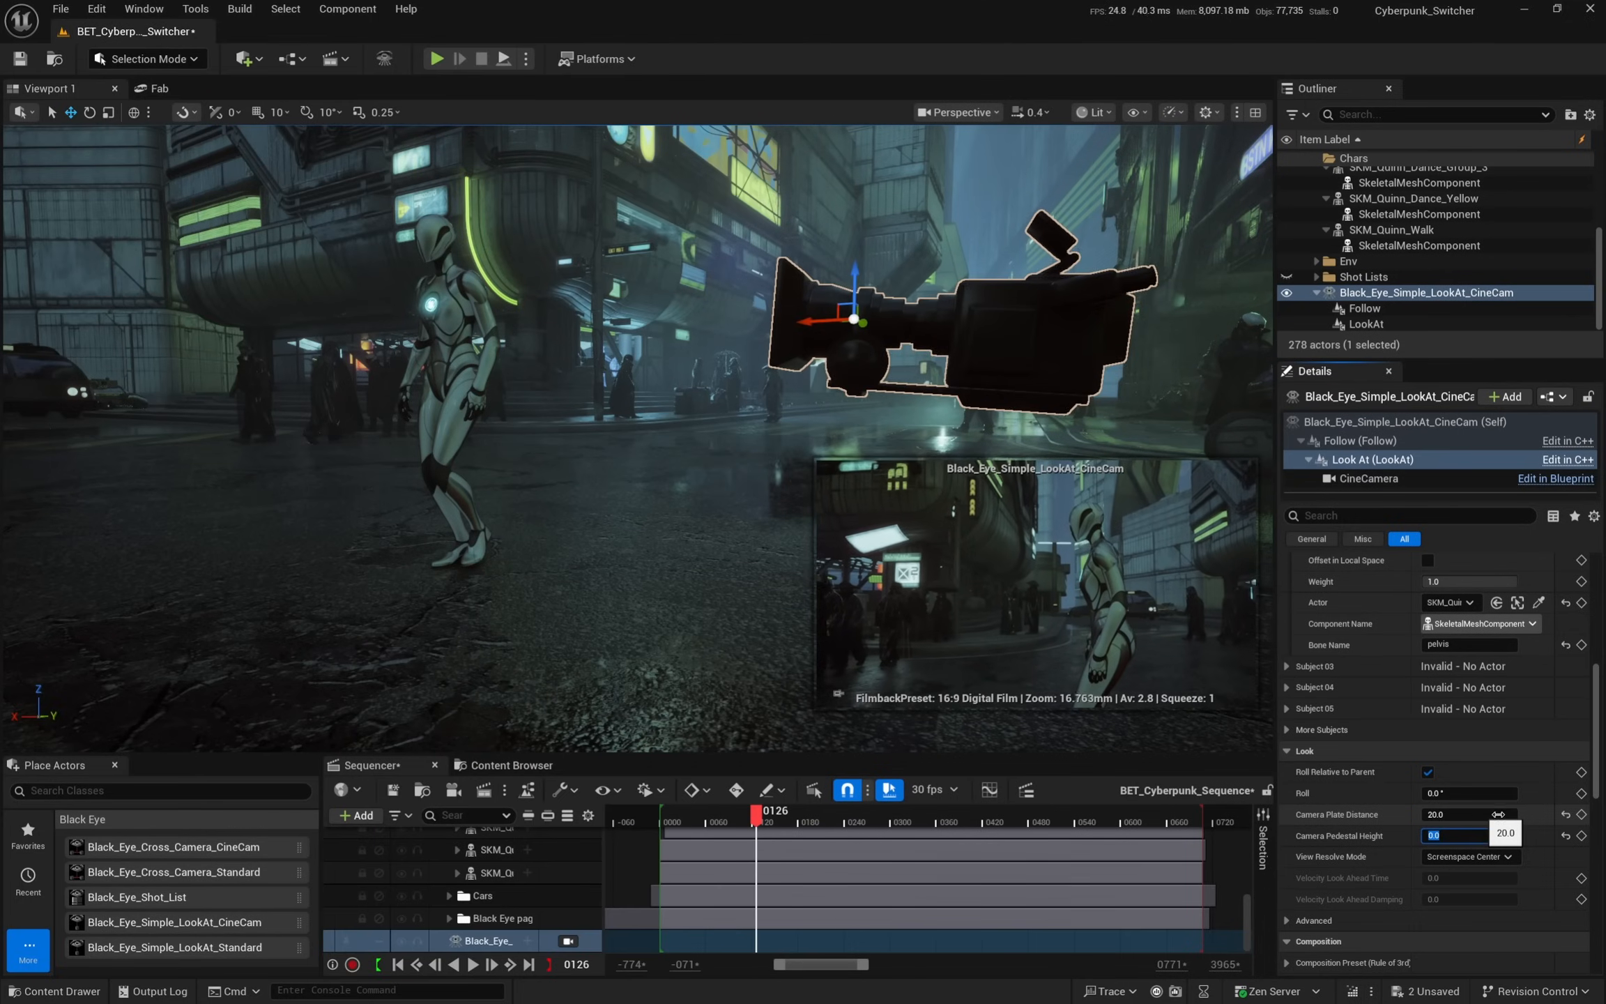
- Set the Camera Plate Distance to 40 and the Camera Pedestal Height to 40 and then 50, and scrub to frame 123
{"action": "type", "text": "40"}
{"action": "key", "text": "Tab"}
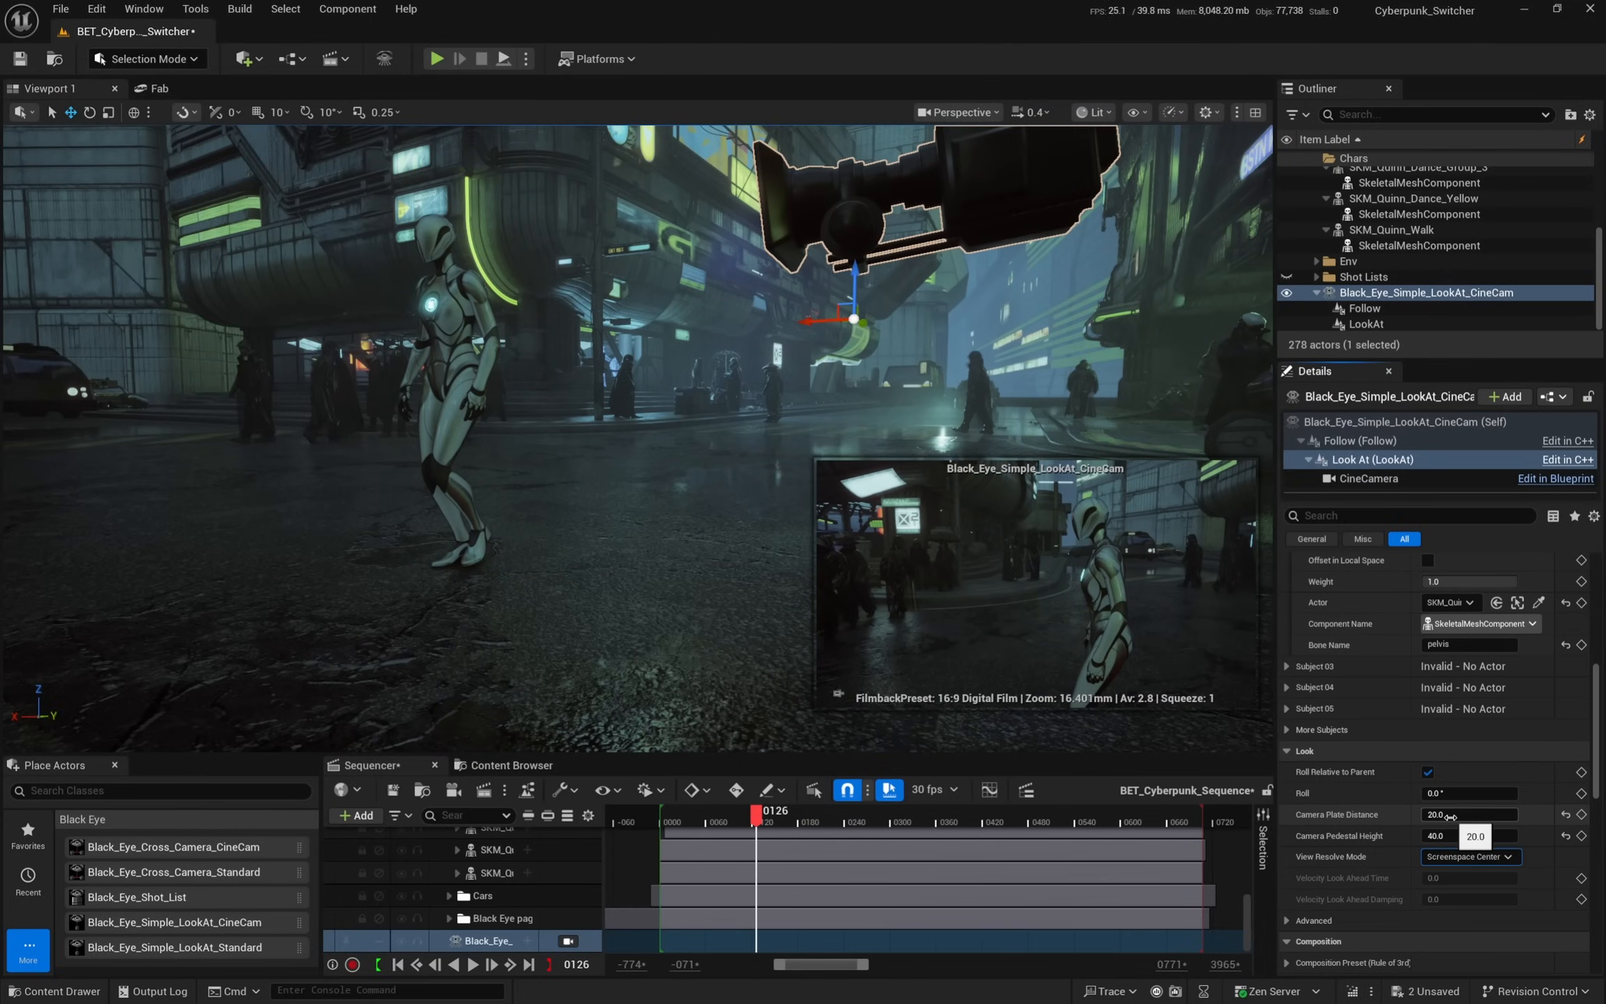
{"action": "key", "text": "Return"}
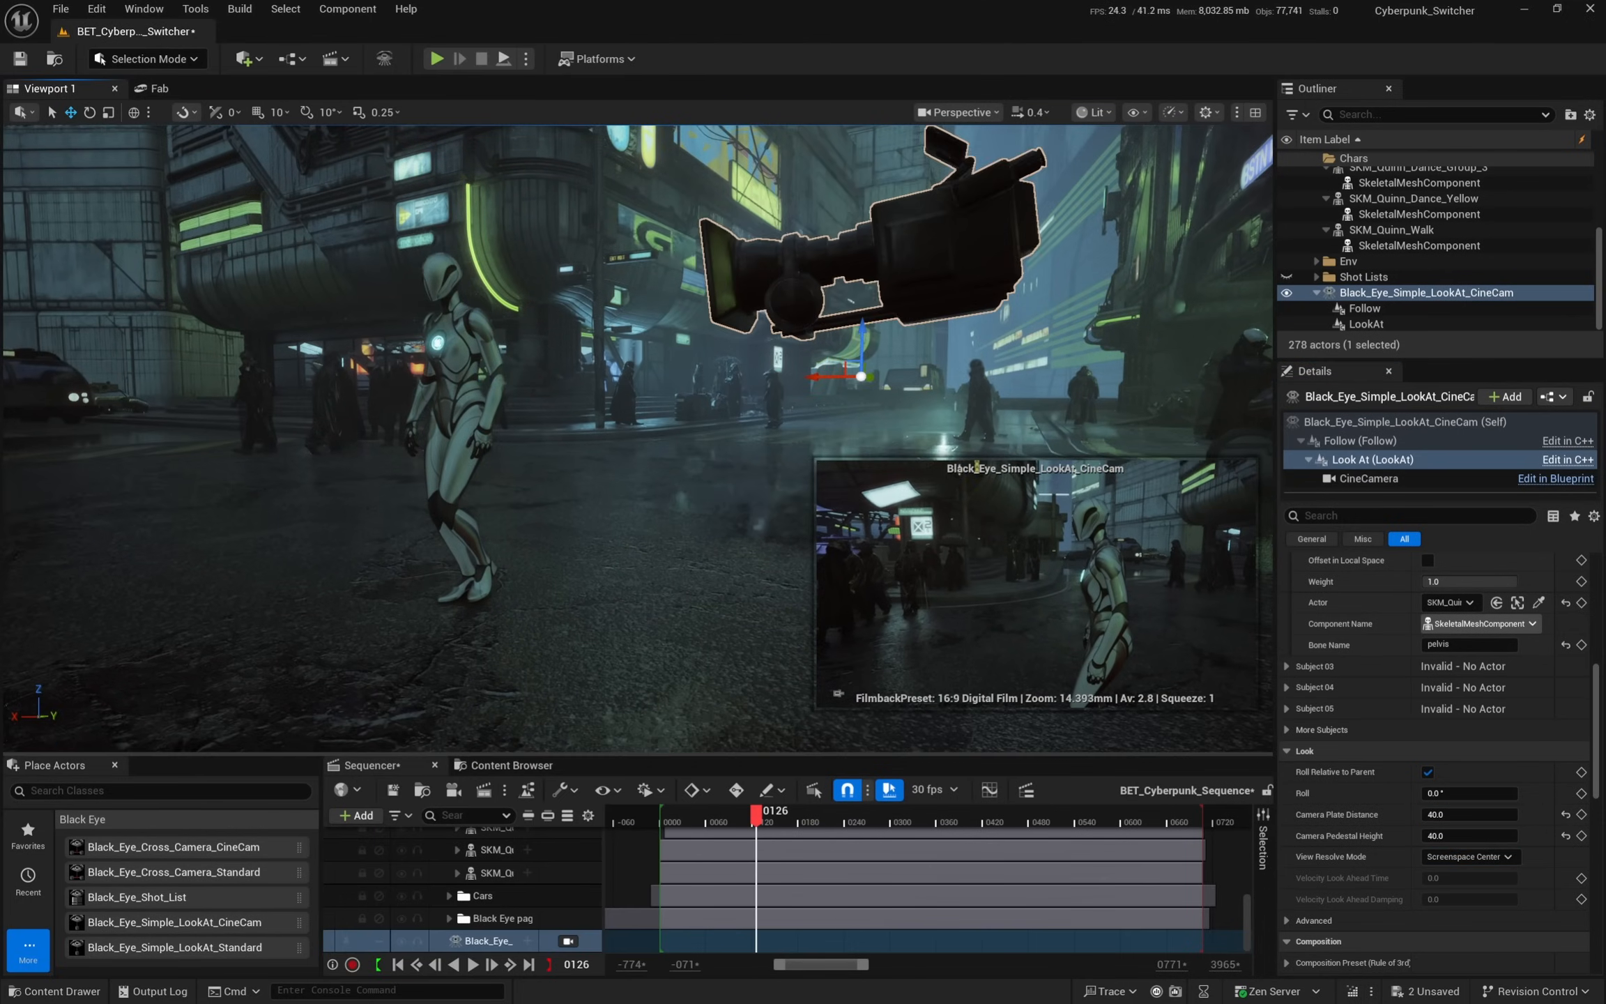
{"action": "left_click", "coordinate": [1452, 837]}
{"action": "type", "text": "50"}
{"action": "key", "text": "Return"}
{"action": "mouse_move", "coordinate": [757, 819]}
{"action": "left_mouse_down"}
{"action": "mouse_move", "coordinate": [738, 819]}
{"action": "mouse_move", "coordinate": [779, 818]}
{"action": "mouse_move", "coordinate": [754, 822]}
{"action": "left_mouse_up"}
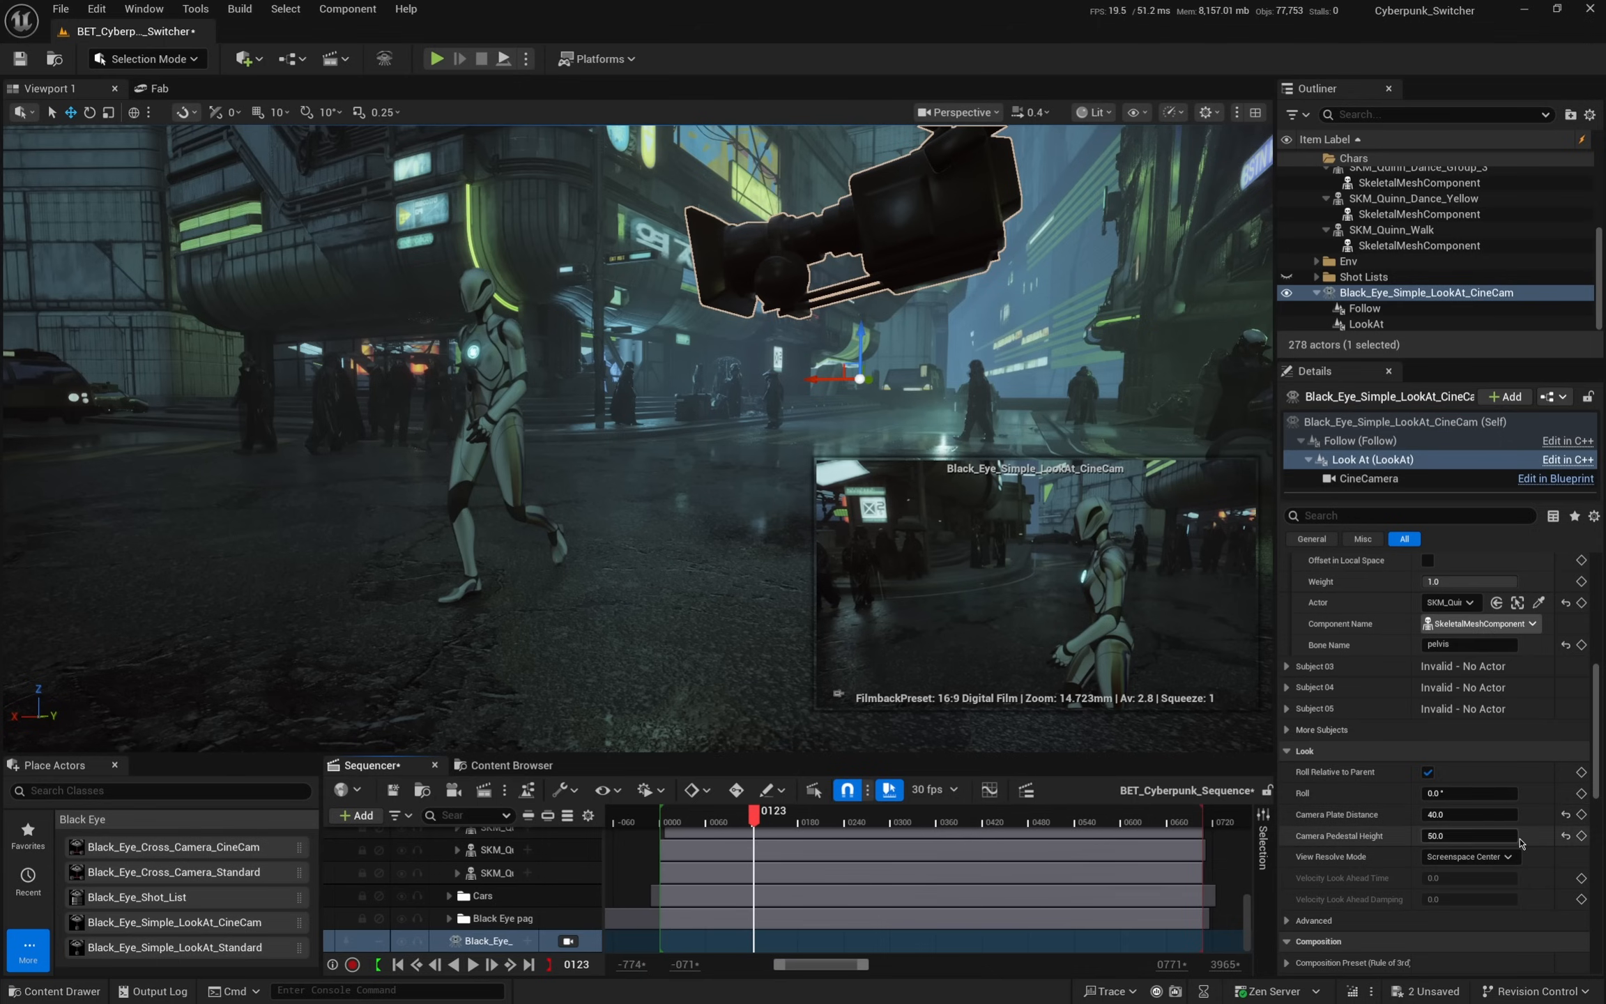
- Set both the Camera Plate Distance and the Camera Pedestal Height to 60, and scrub back to frame 81
{"action": "left_click", "coordinate": [1470, 814]}
{"action": "type", "text": "60"}
{"action": "key", "text": "Return"}
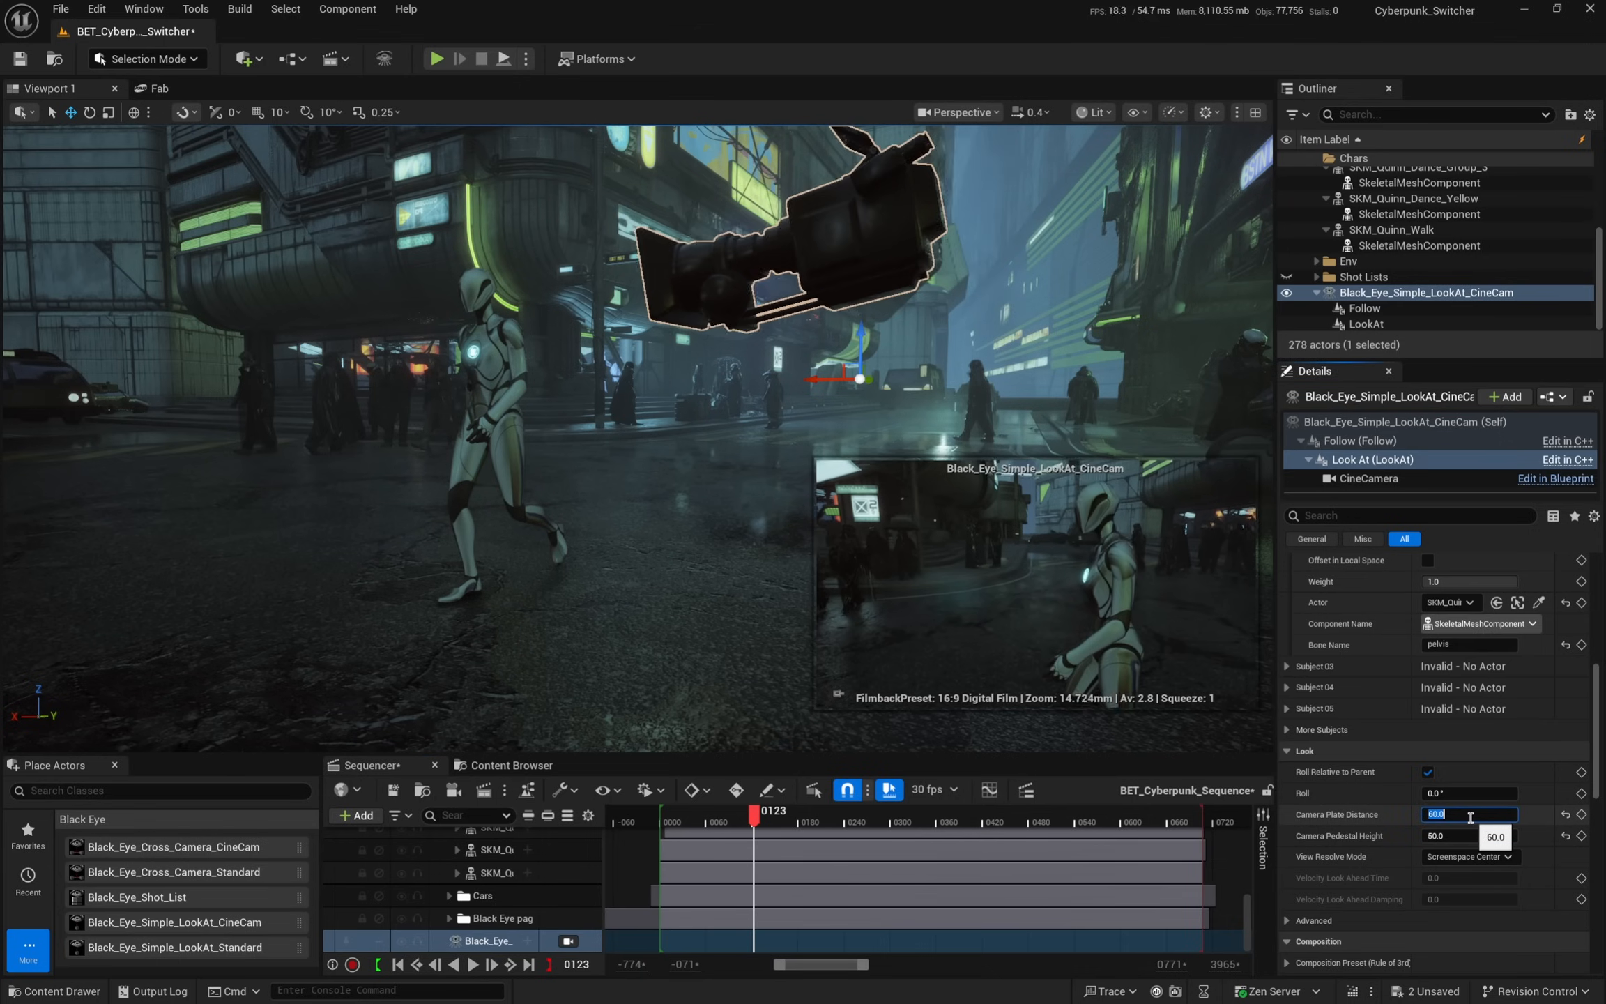
{"action": "left_click", "coordinate": [1466, 836]}
{"action": "type", "text": "60"}
{"action": "key", "text": "Return"}
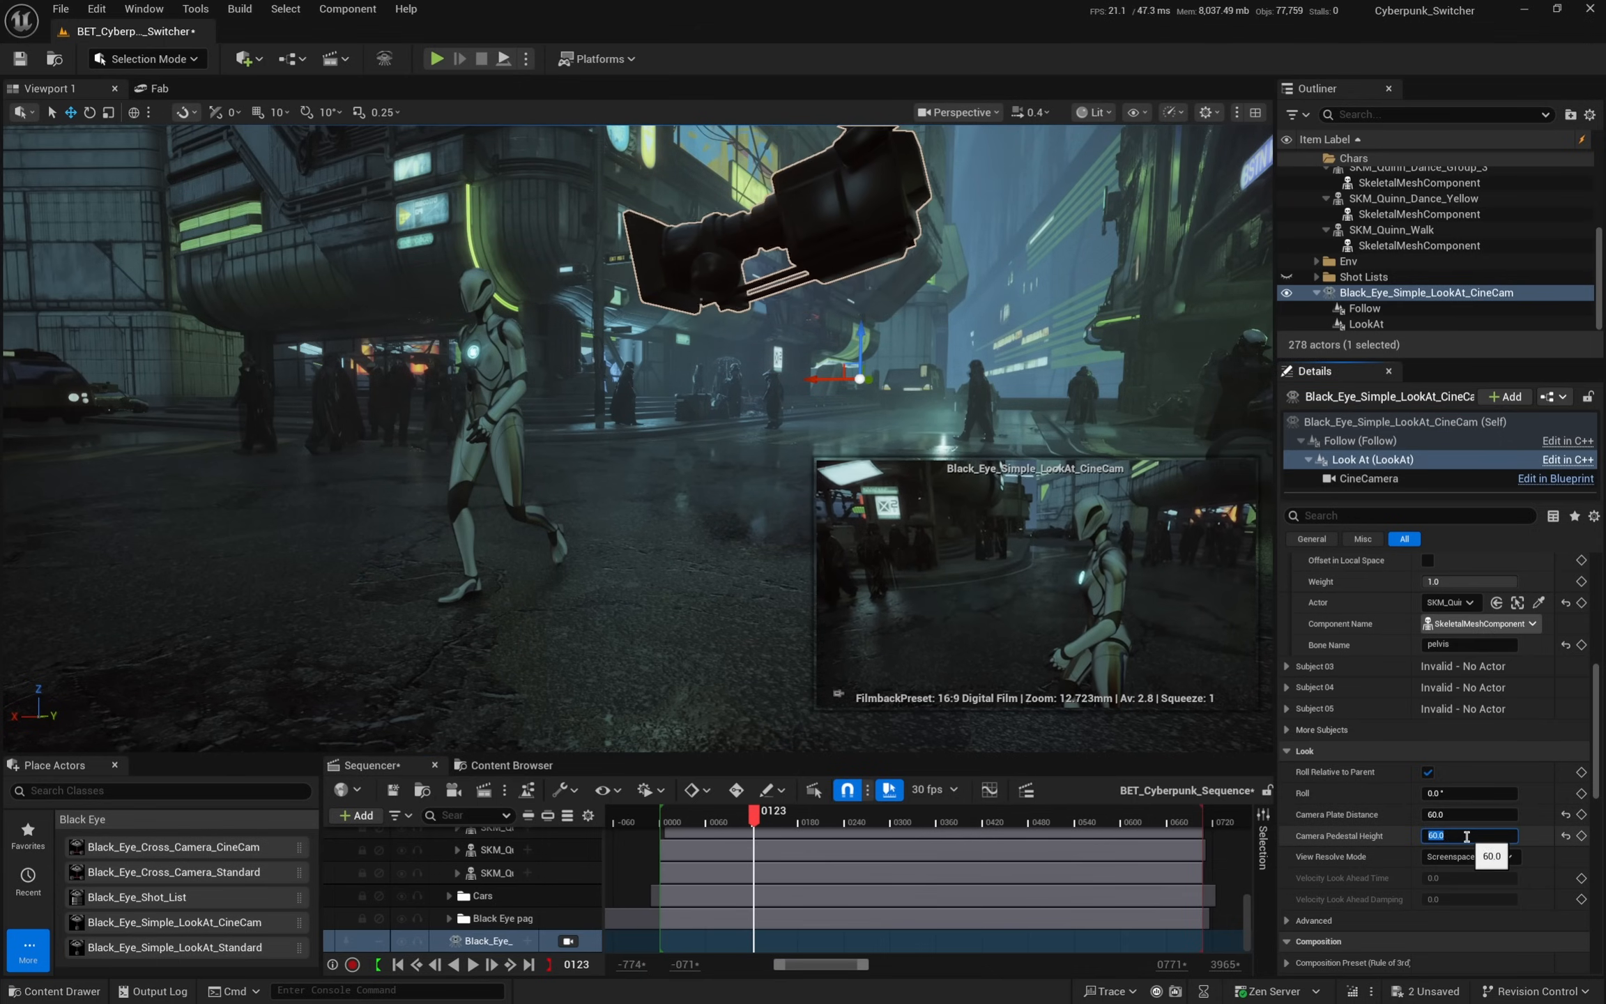
{"action": "left_click_drag", "start_coordinate": [758, 819], "coordinate": [725, 817]}
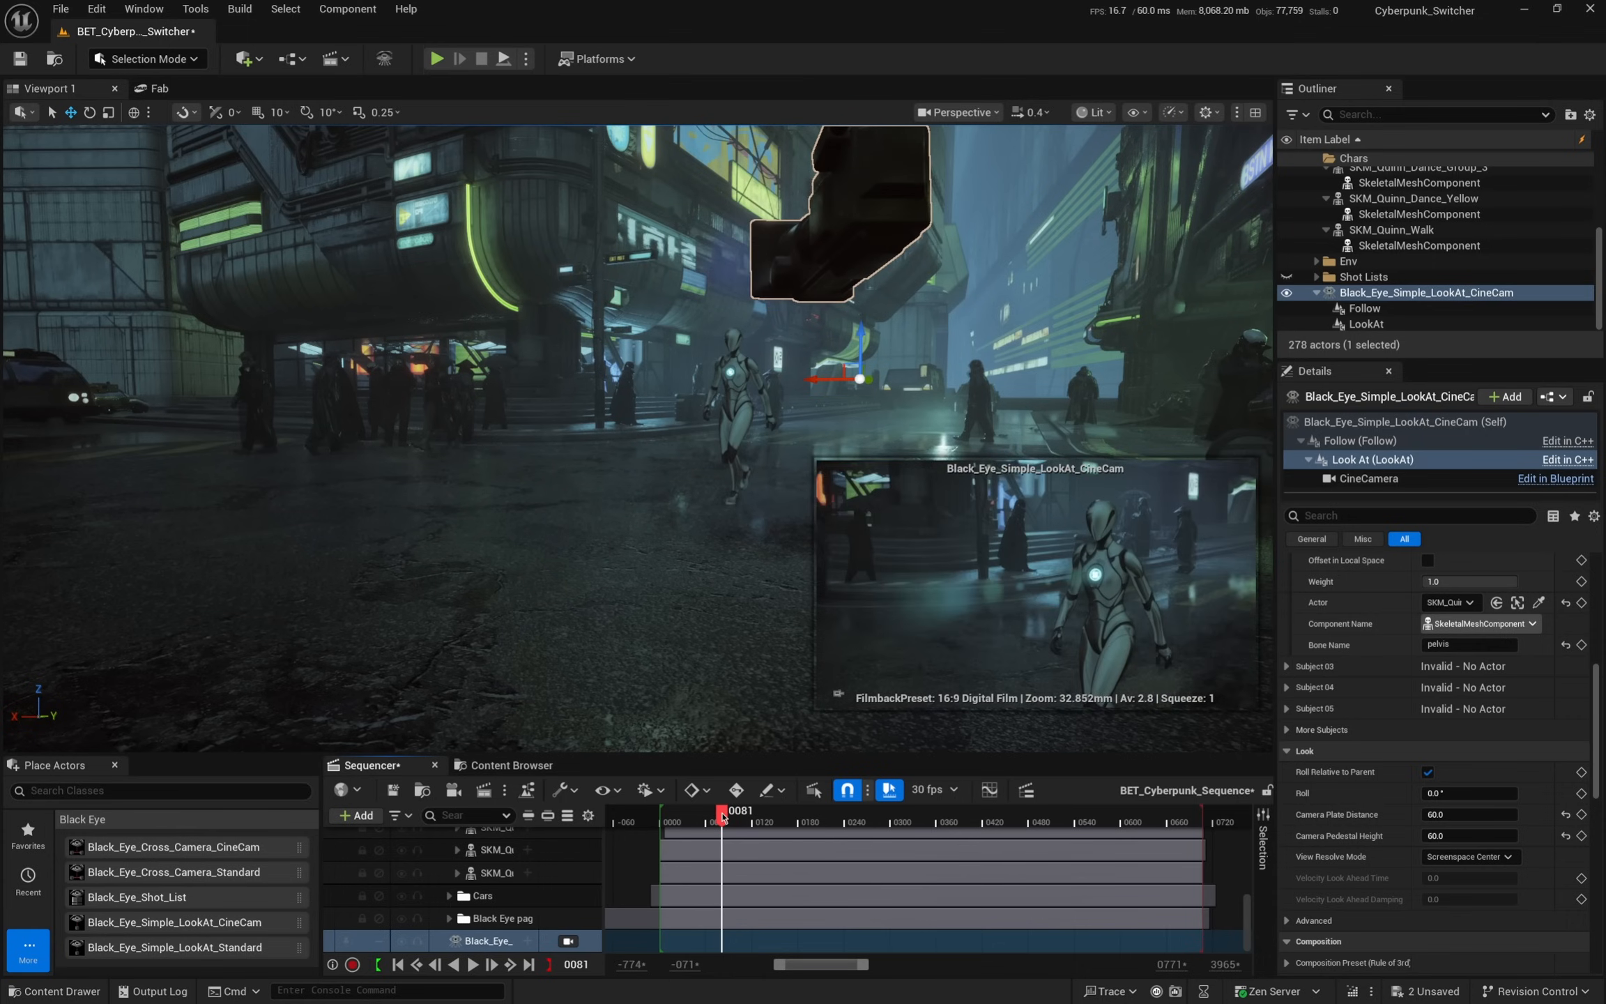
- Select the Follow component, try the camera at several heights down to about 61, and leave it at a height of about 126.7 at frame 125
{"action": "left_click", "coordinate": [1360, 441]}
{"action": "right_click_drag", "start_coordinate": [767, 446], "coordinate": [850, 407]}
{"action": "mouse_move", "coordinate": [725, 826]}
{"action": "left_mouse_down"}
{"action": "mouse_move", "coordinate": [782, 823]}
{"action": "mouse_move", "coordinate": [750, 818]}
{"action": "left_mouse_up"}
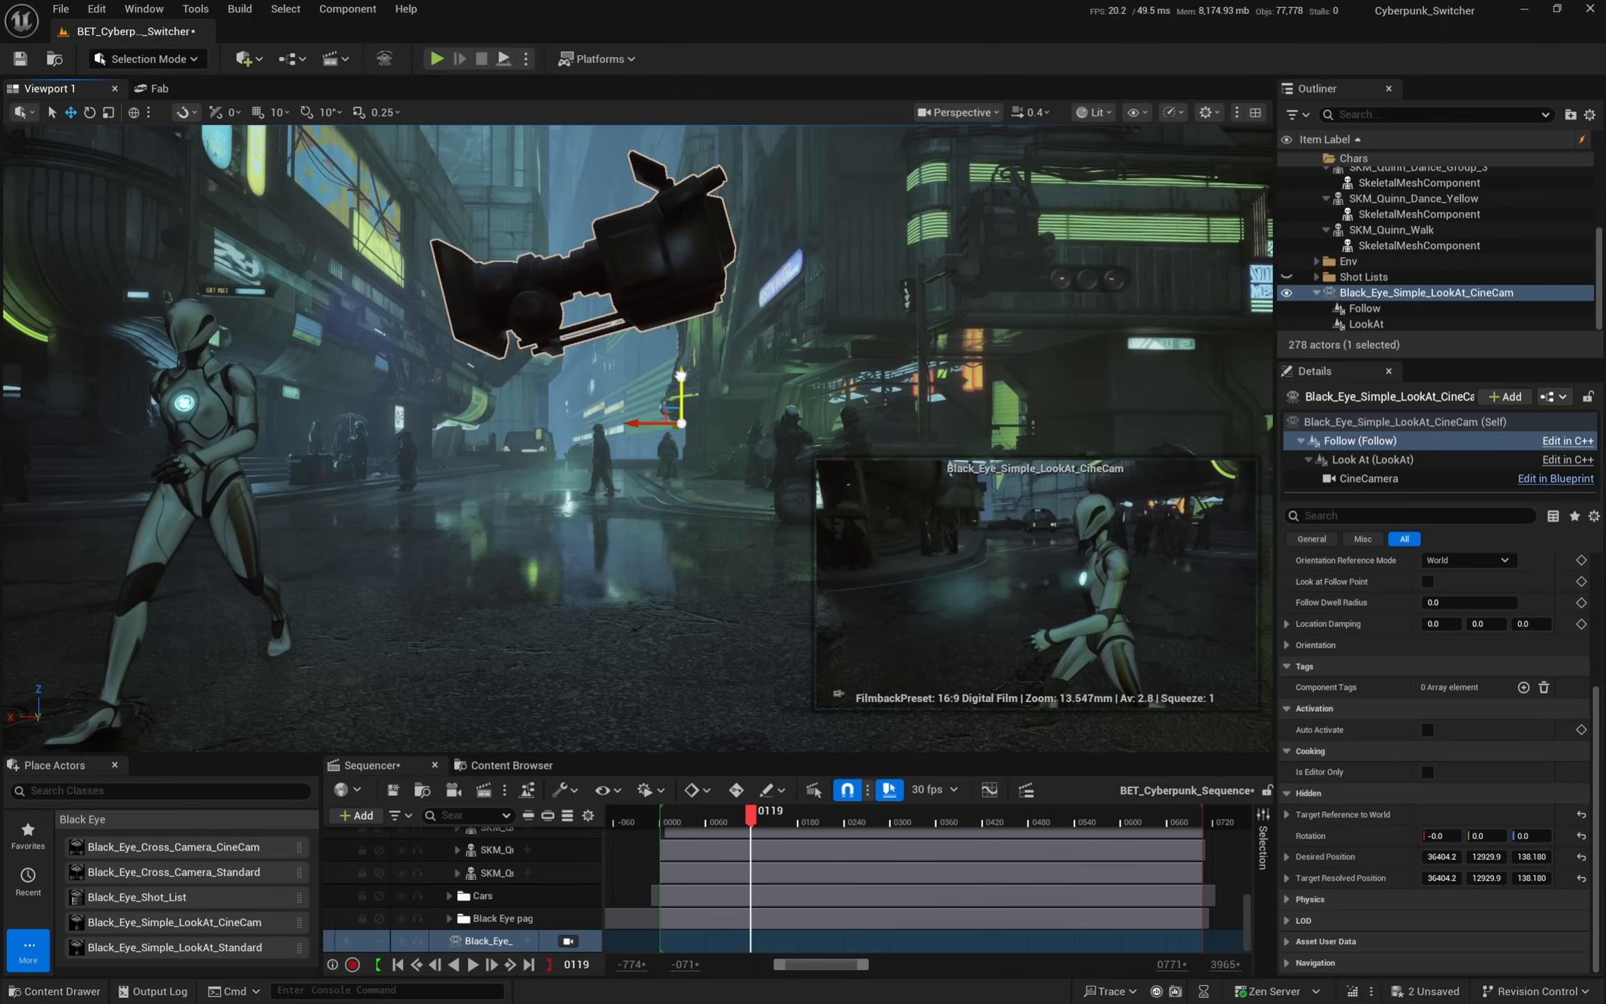
{"action": "left_click_drag", "start_coordinate": [681, 375], "coordinate": [583, 437]}
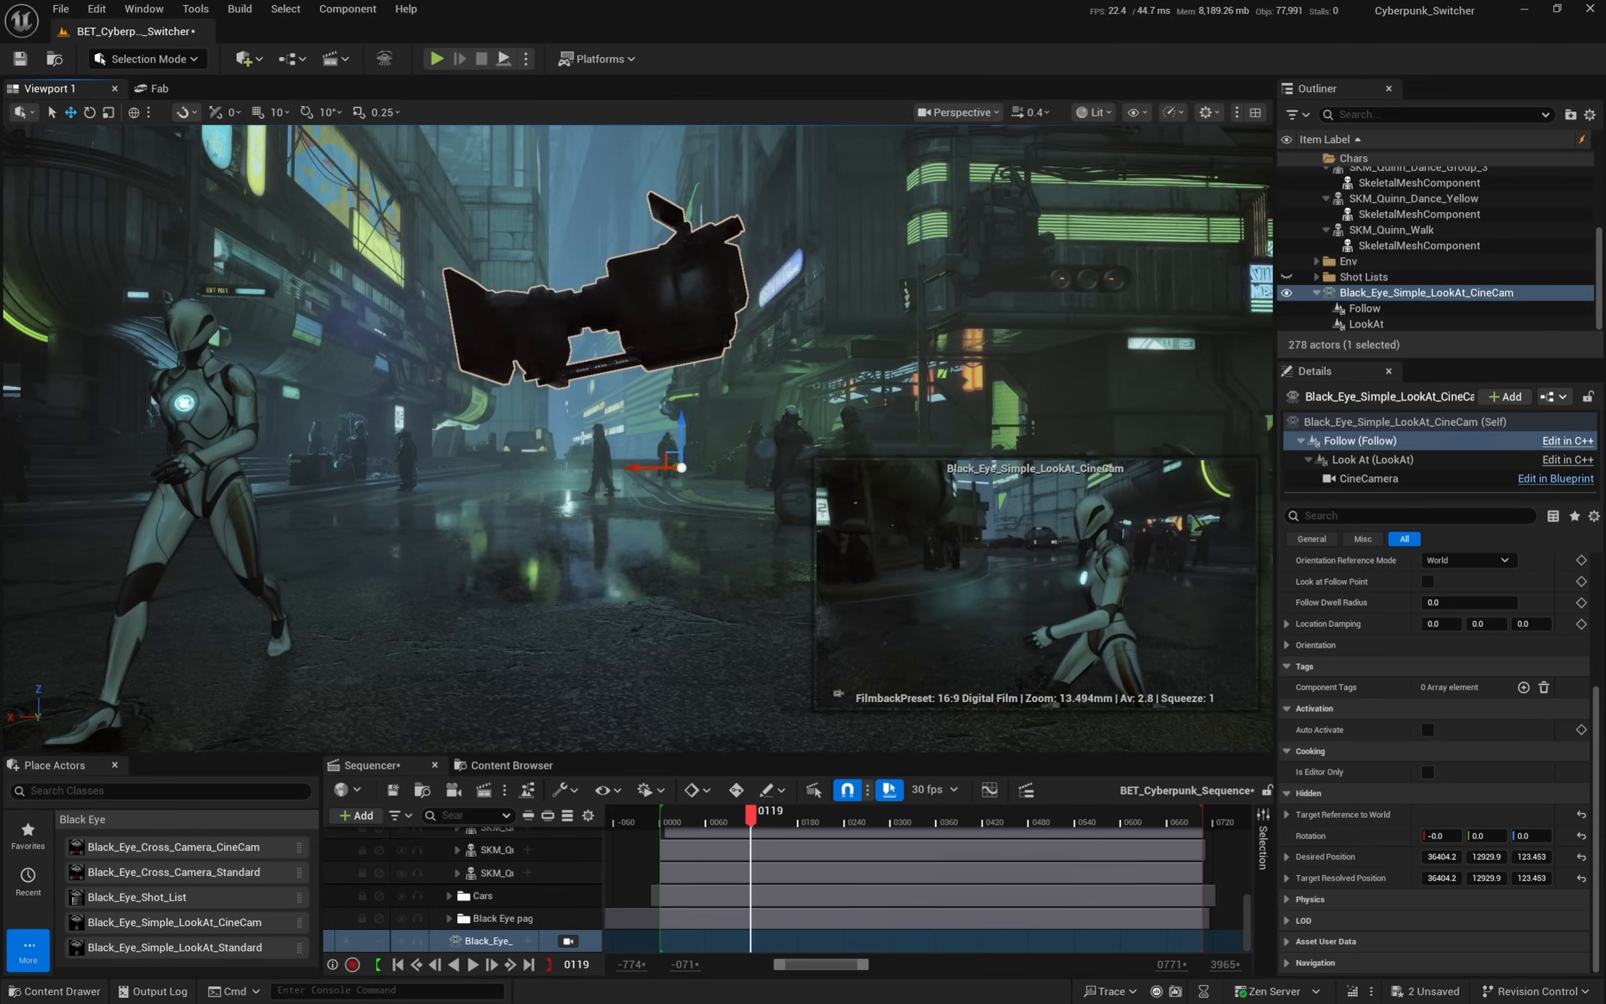
{"action": "middle_click_drag", "start_coordinate": [583, 437], "coordinate": [761, 275]}
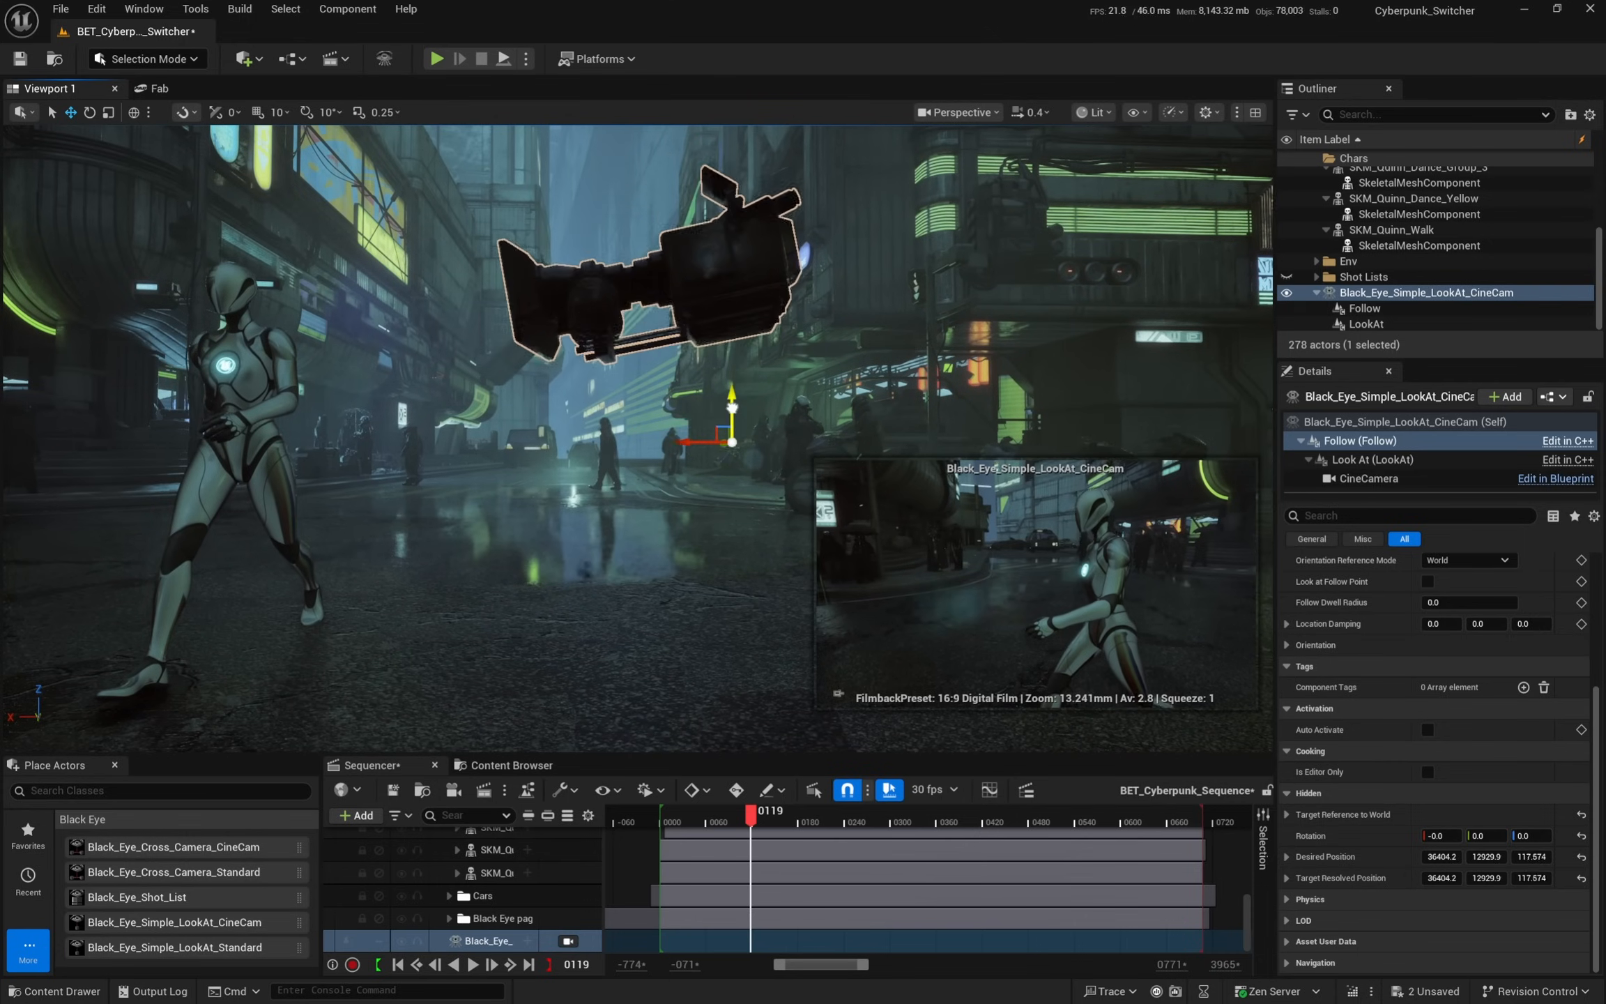
{"action": "left_click_drag", "start_coordinate": [716, 530], "coordinate": [701, 565]}
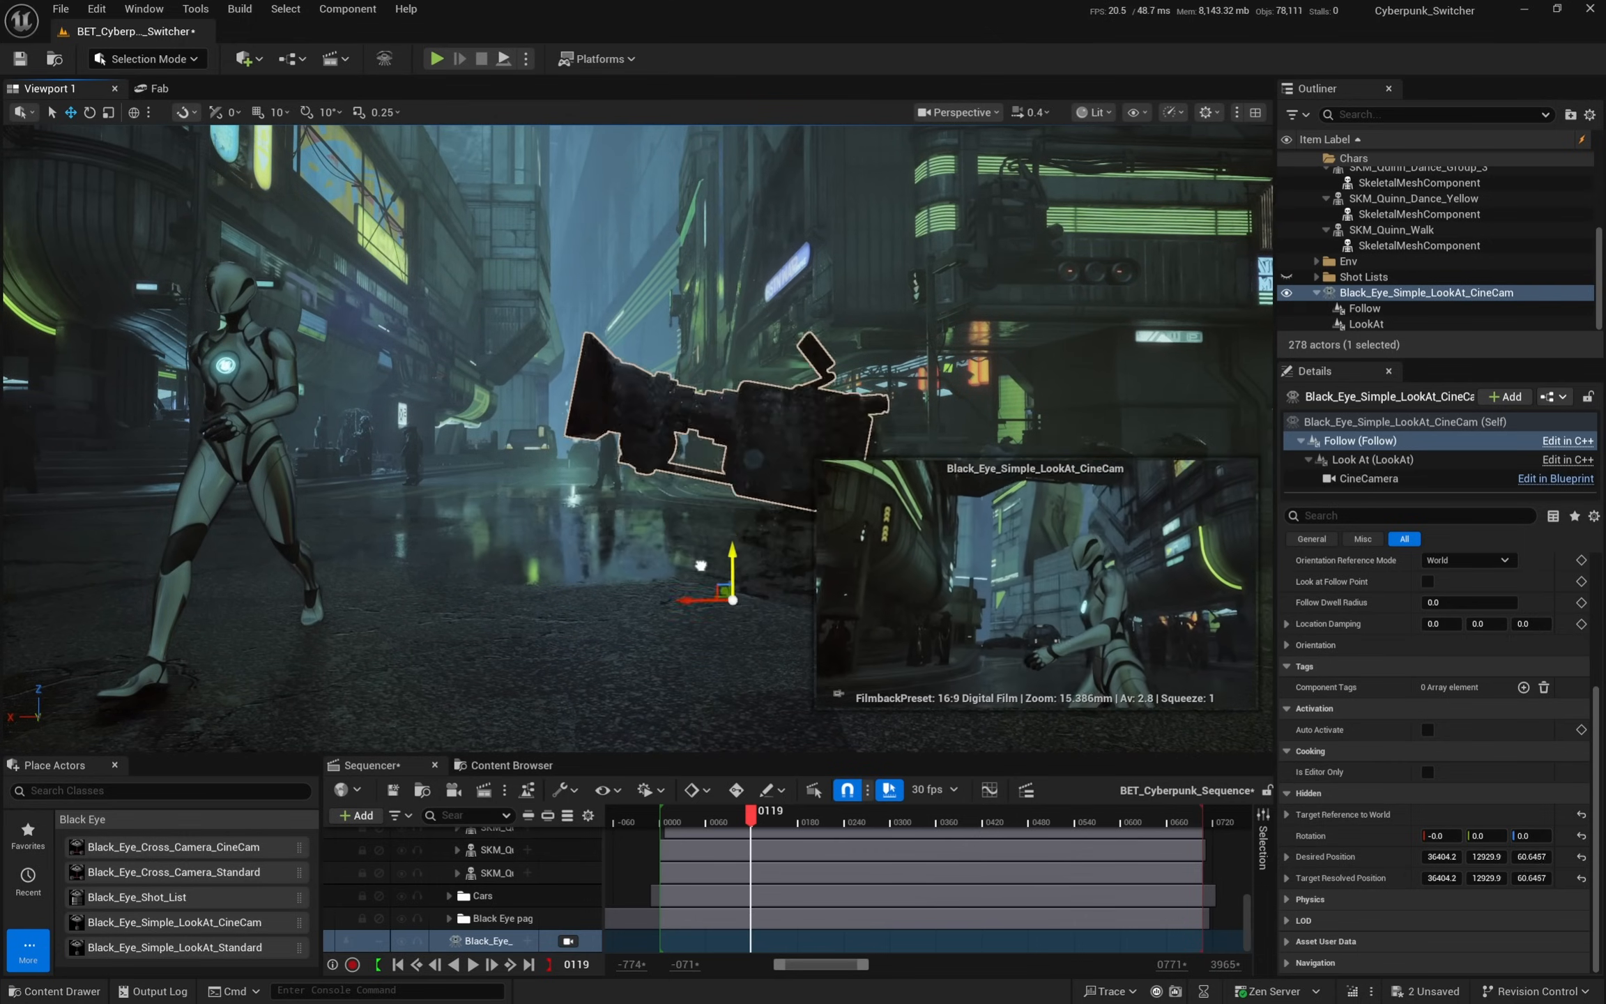
{"action": "left_click_drag", "start_coordinate": [686, 437], "coordinate": [580, 622]}
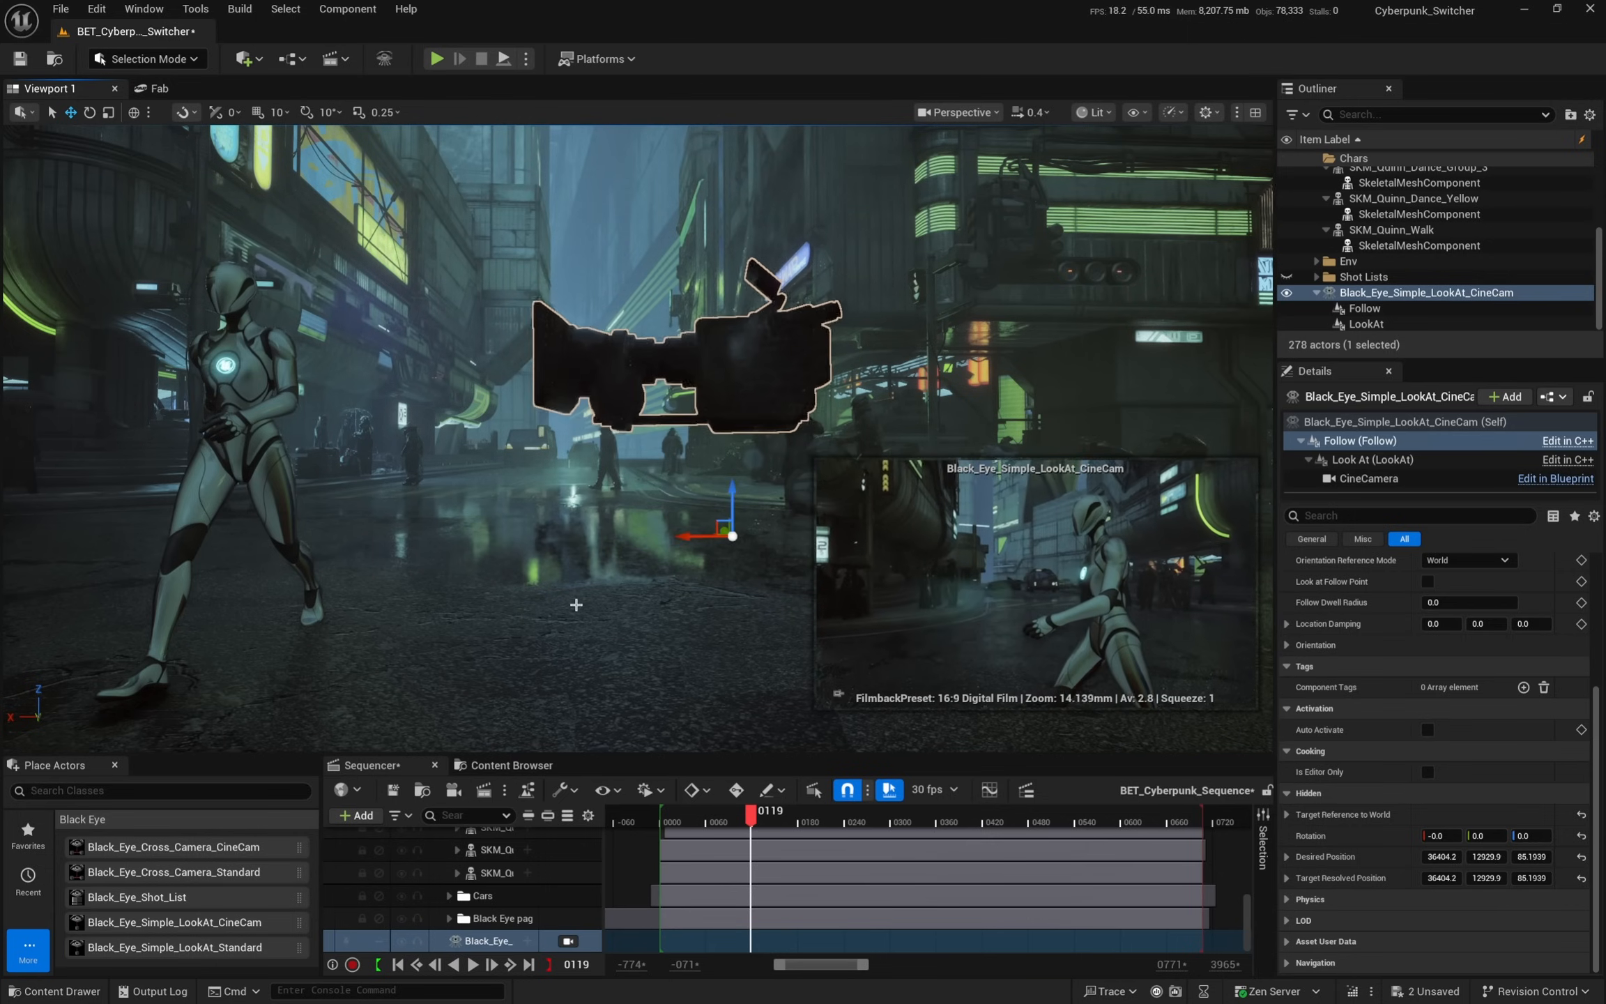
{"action": "mouse_move", "coordinate": [767, 817]}
{"action": "left_mouse_down"}
{"action": "mouse_move", "coordinate": [793, 813]}
{"action": "mouse_move", "coordinate": [722, 810]}
{"action": "mouse_move", "coordinate": [773, 810]}
{"action": "left_mouse_up"}
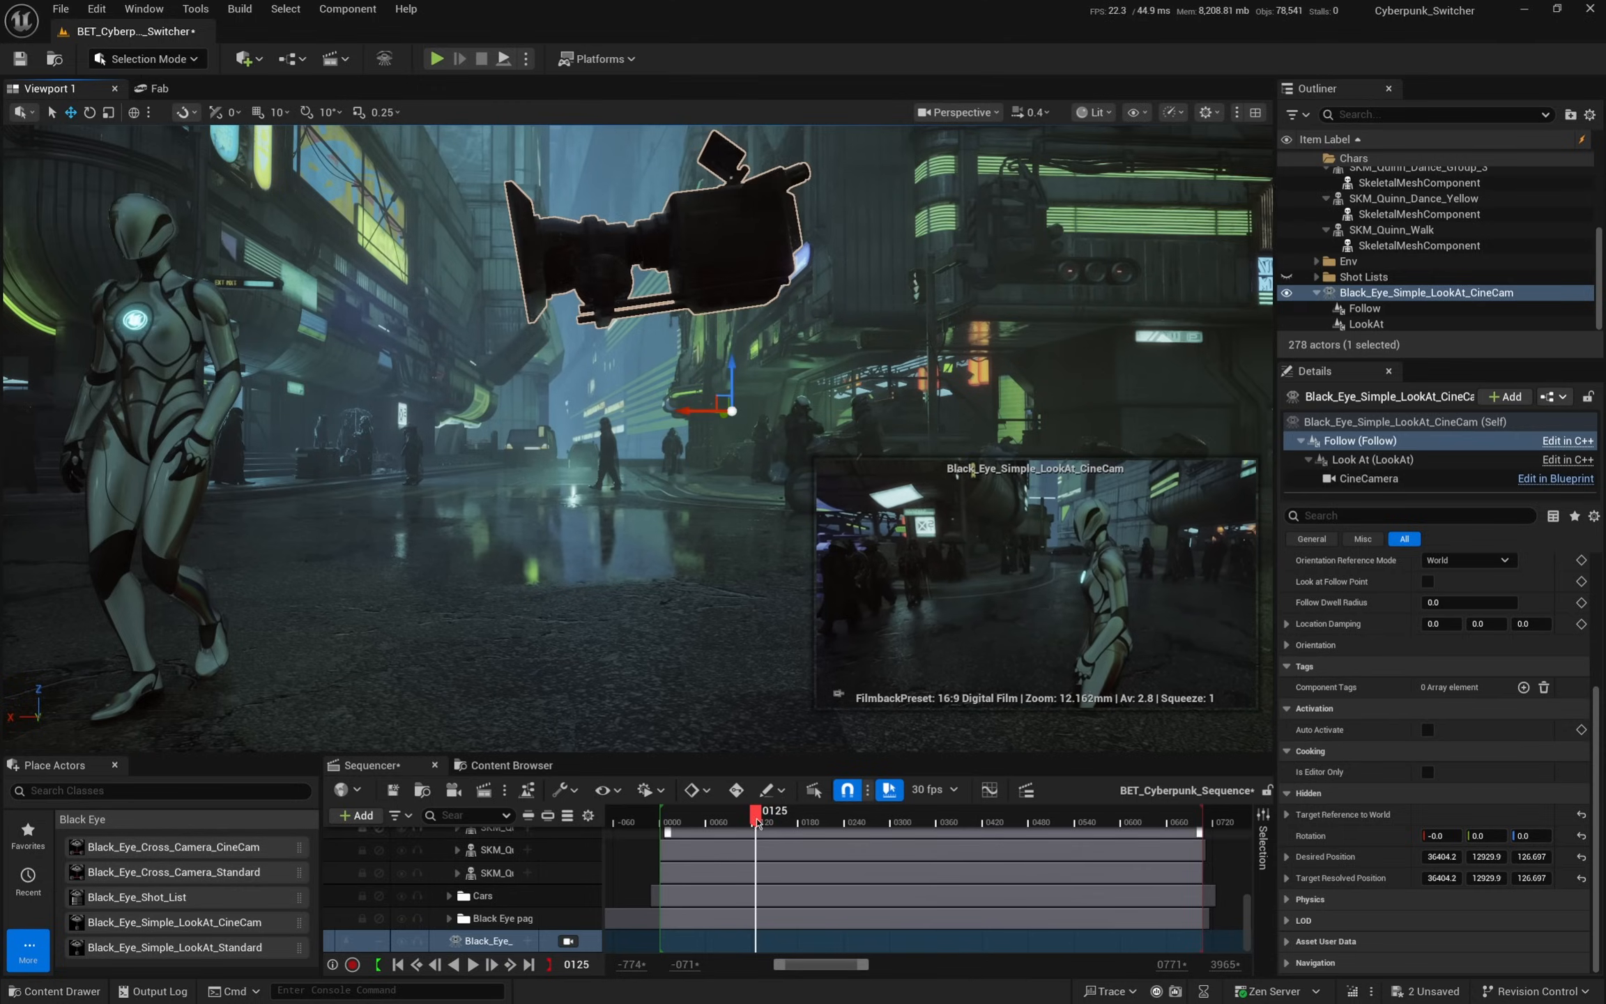
- Play the sequence from an earlier frame to check the framing at the new camera height, and scrub back to frame 74
{"action": "left_click_drag", "start_coordinate": [757, 822], "coordinate": [708, 819]}
{"action": "key", "text": "space"}
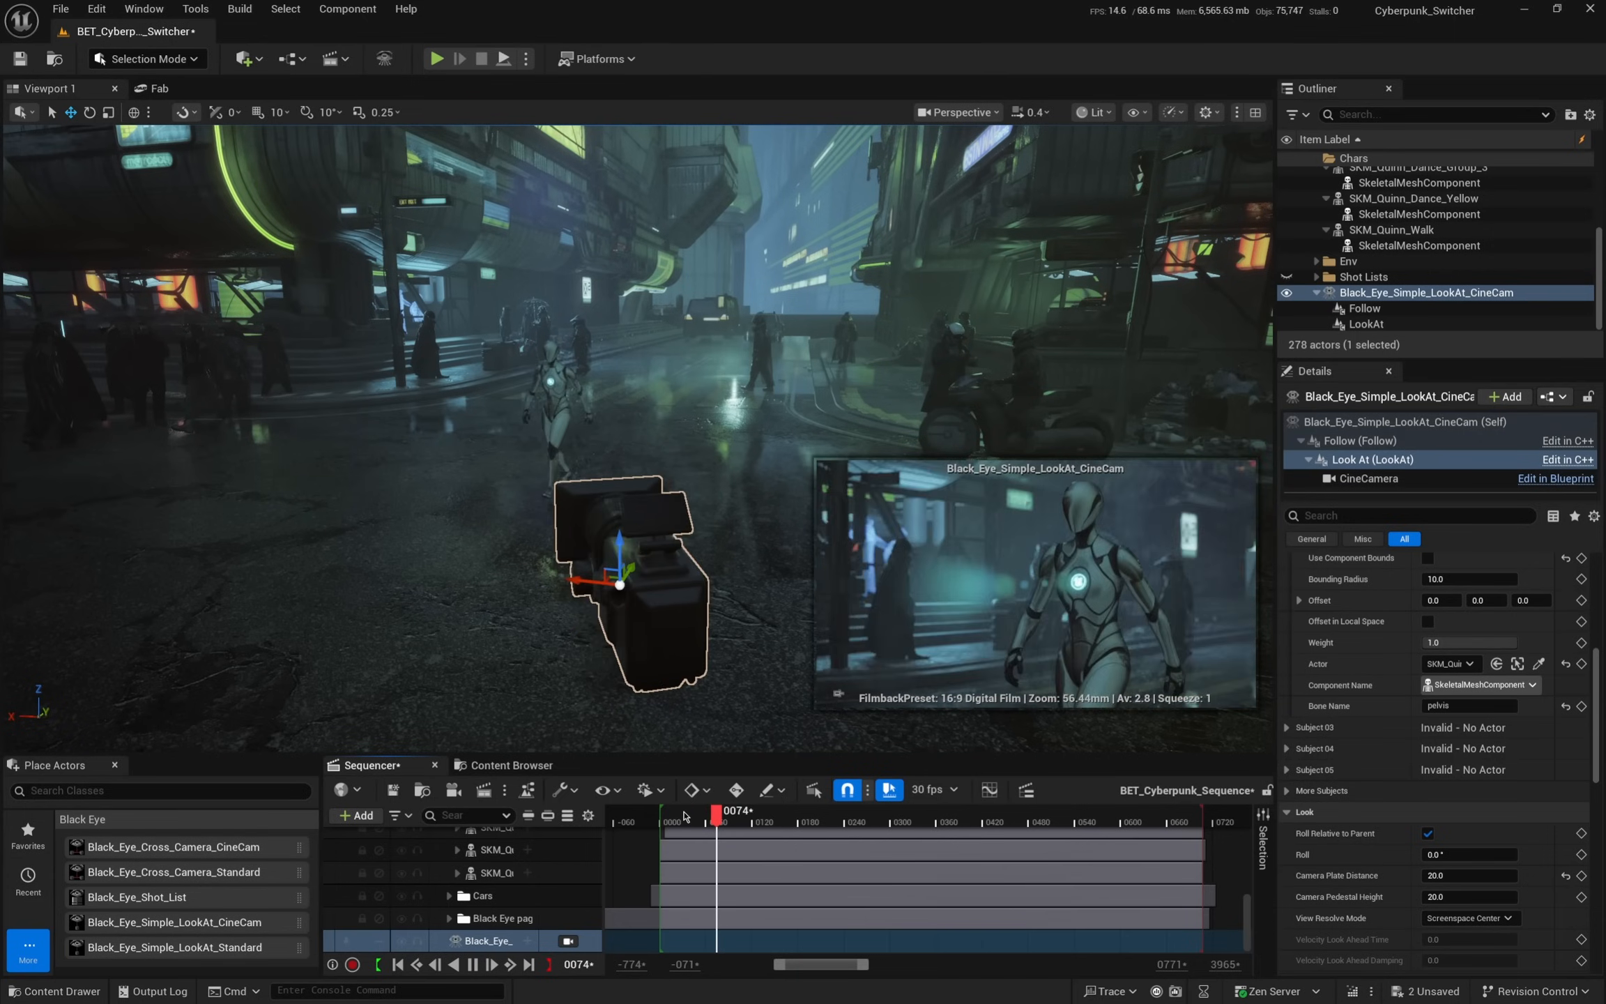
{"action": "left_click", "coordinate": [712, 821]}
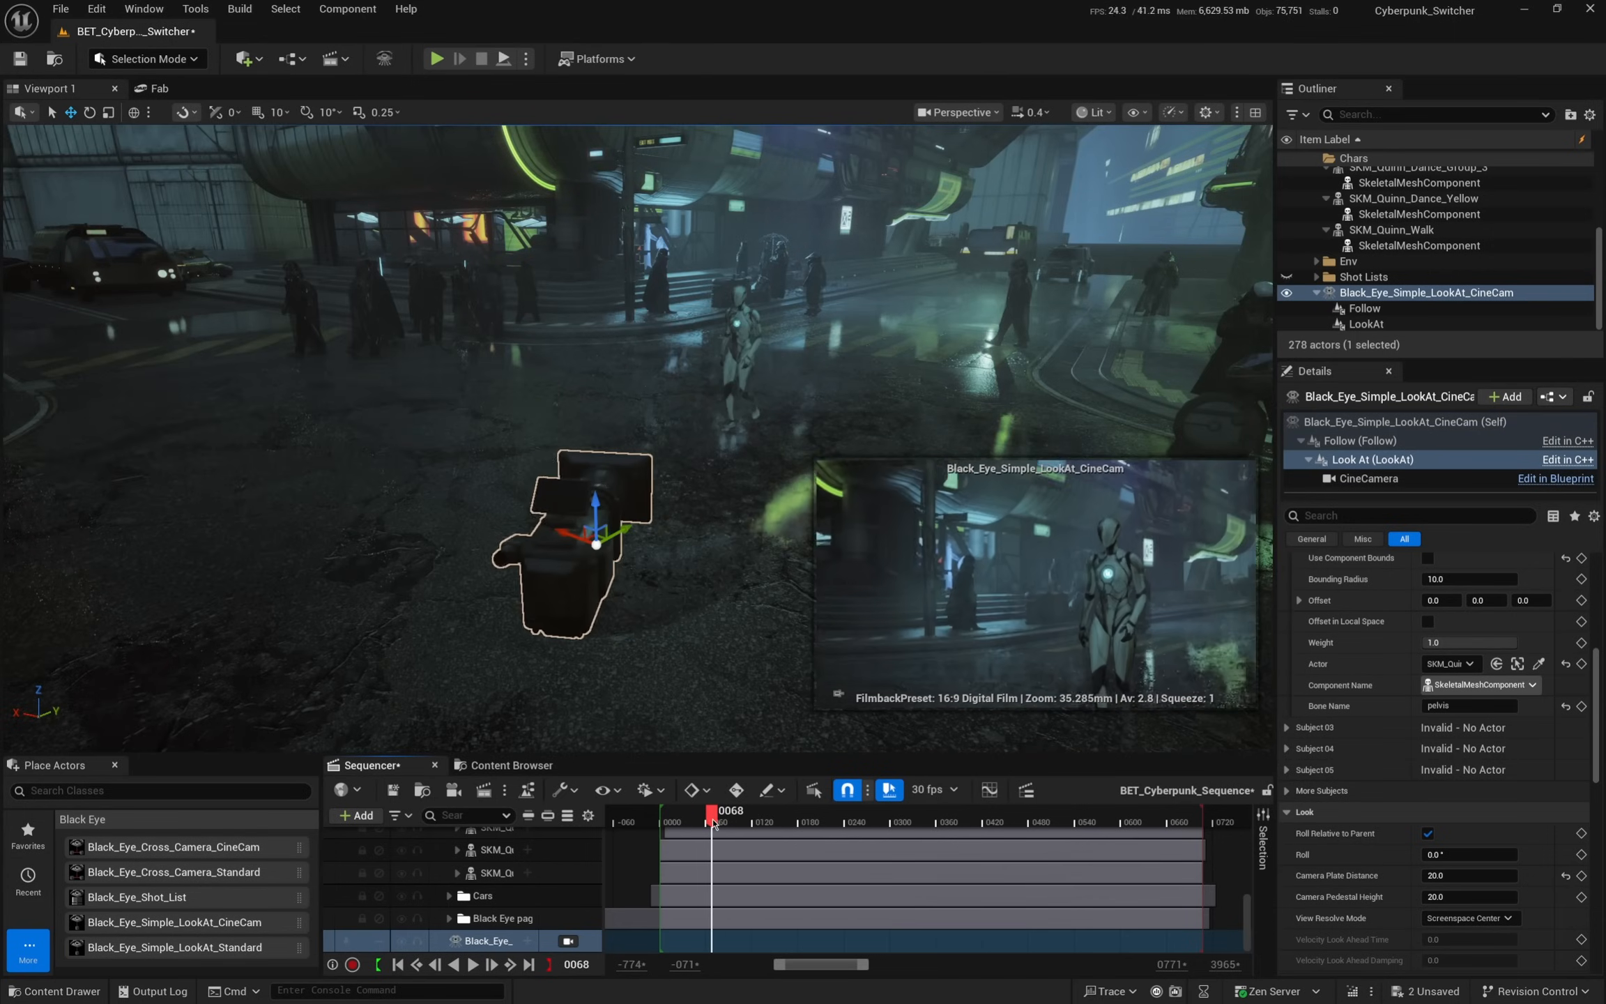
- Assign the walking robot SKM_Quinn_Walk as the Subject 1 actor of the camera's Follow component
{"action": "left_click", "coordinate": [1395, 444]}
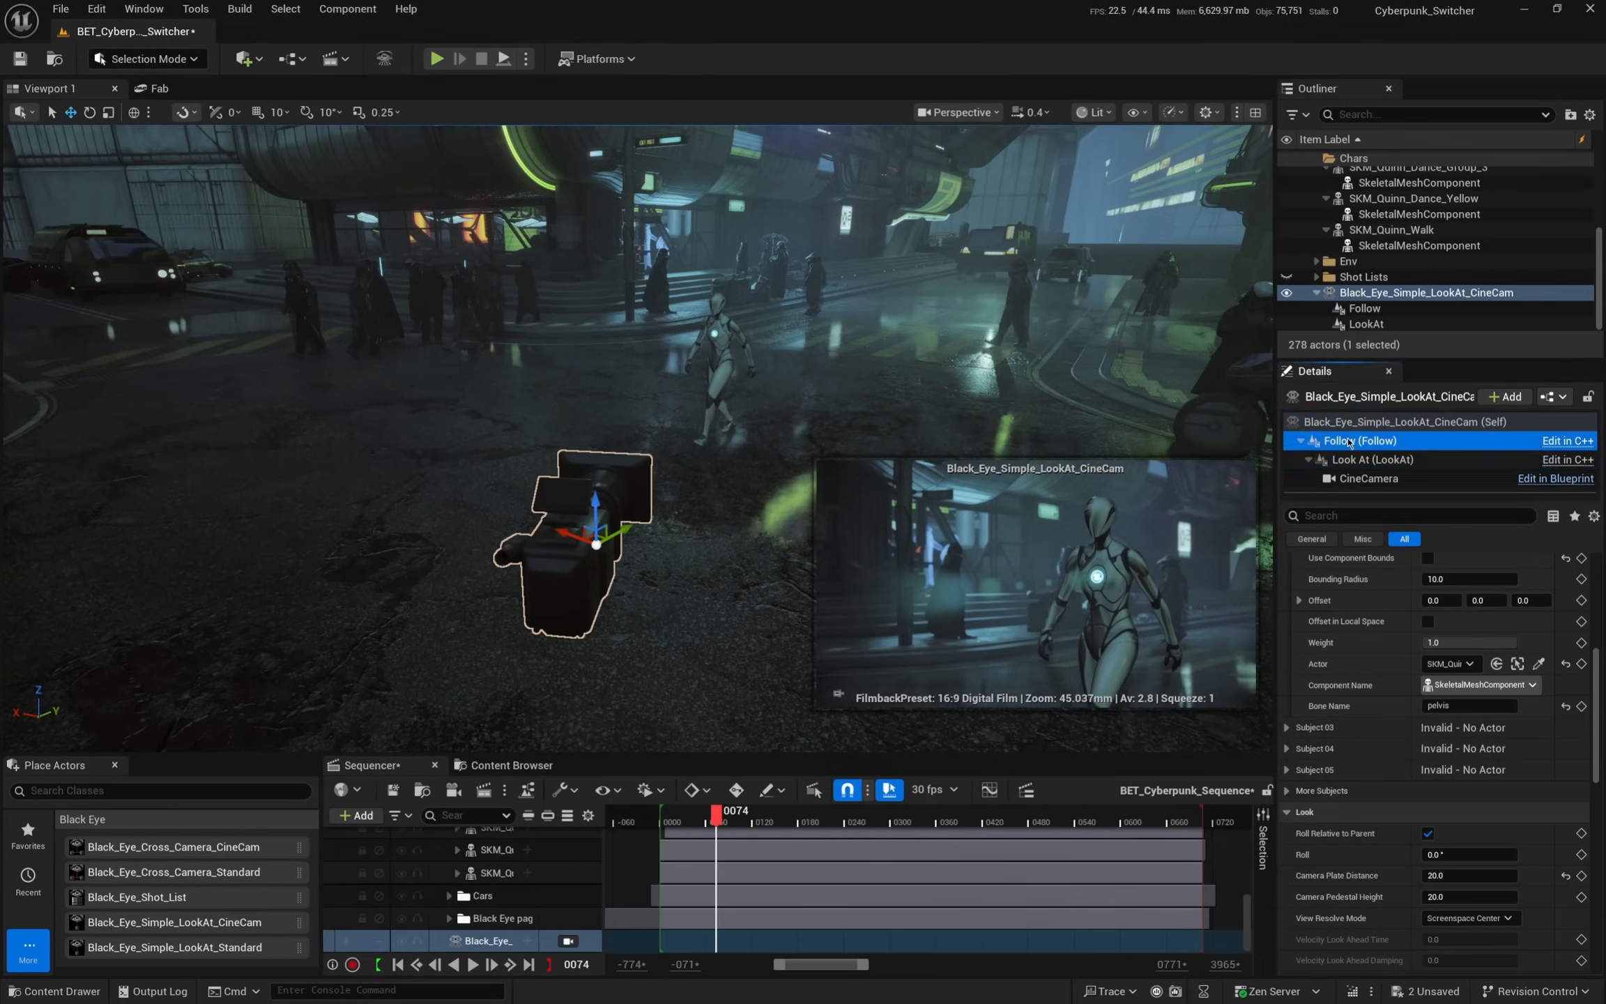
{"action": "scroll", "coordinate": [1366, 631], "scroll_direction": "up", "scroll_amount": 5}
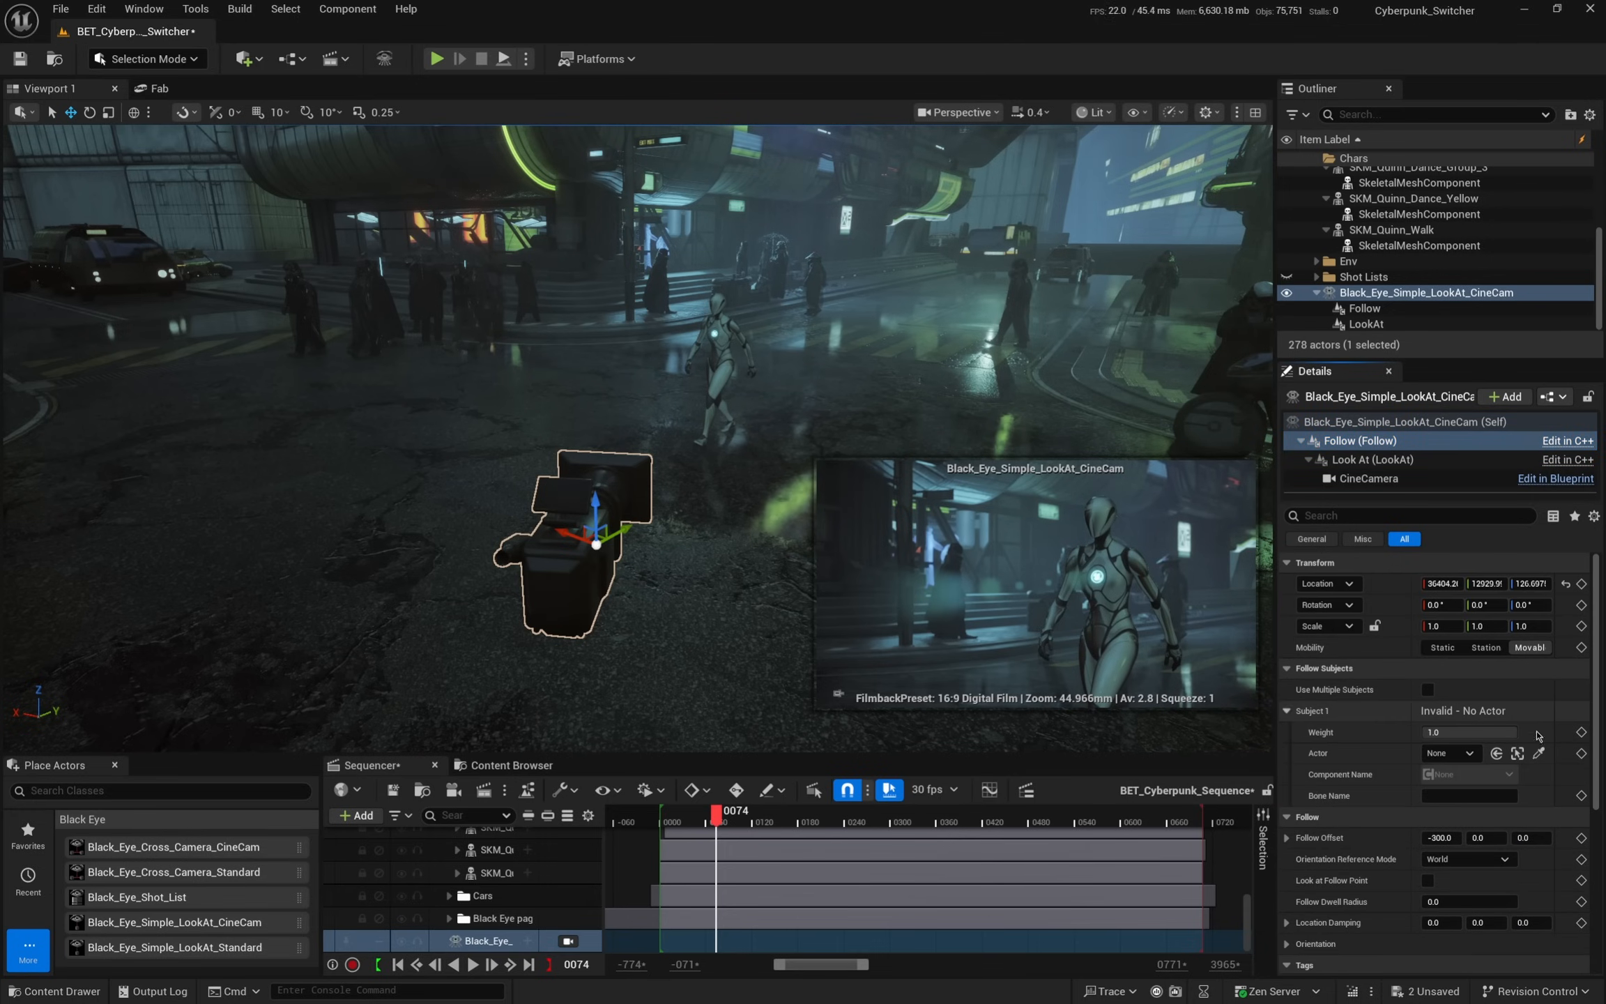
{"action": "left_click", "coordinate": [1287, 712]}
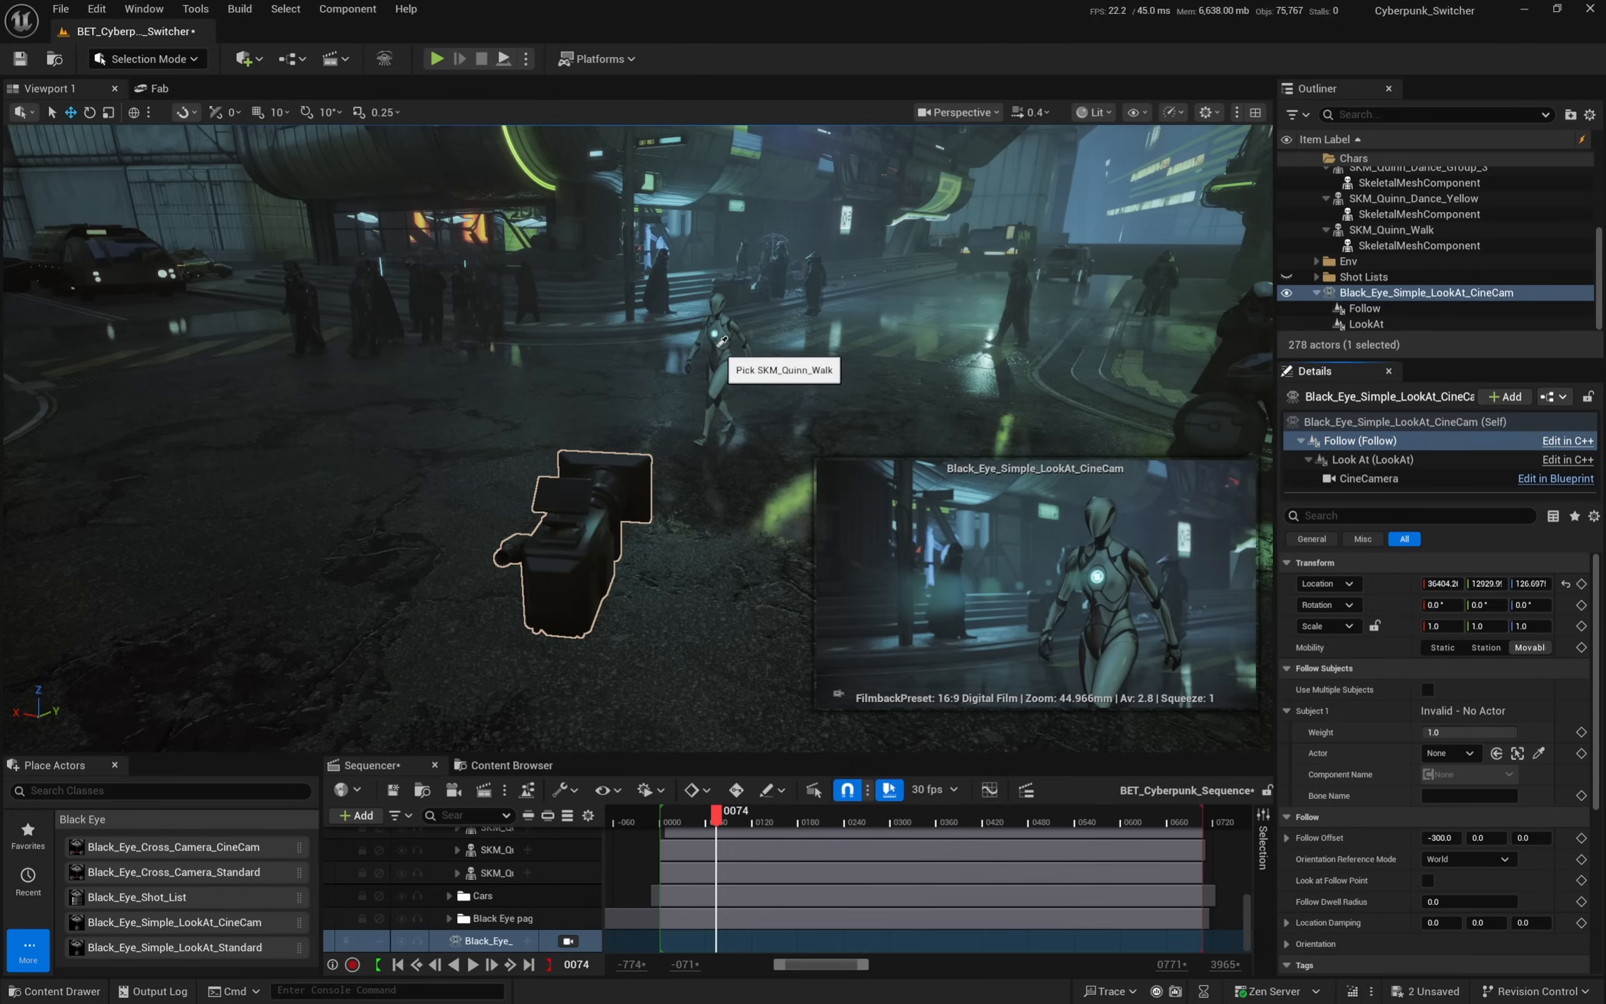
{"action": "left_click", "coordinate": [726, 345]}
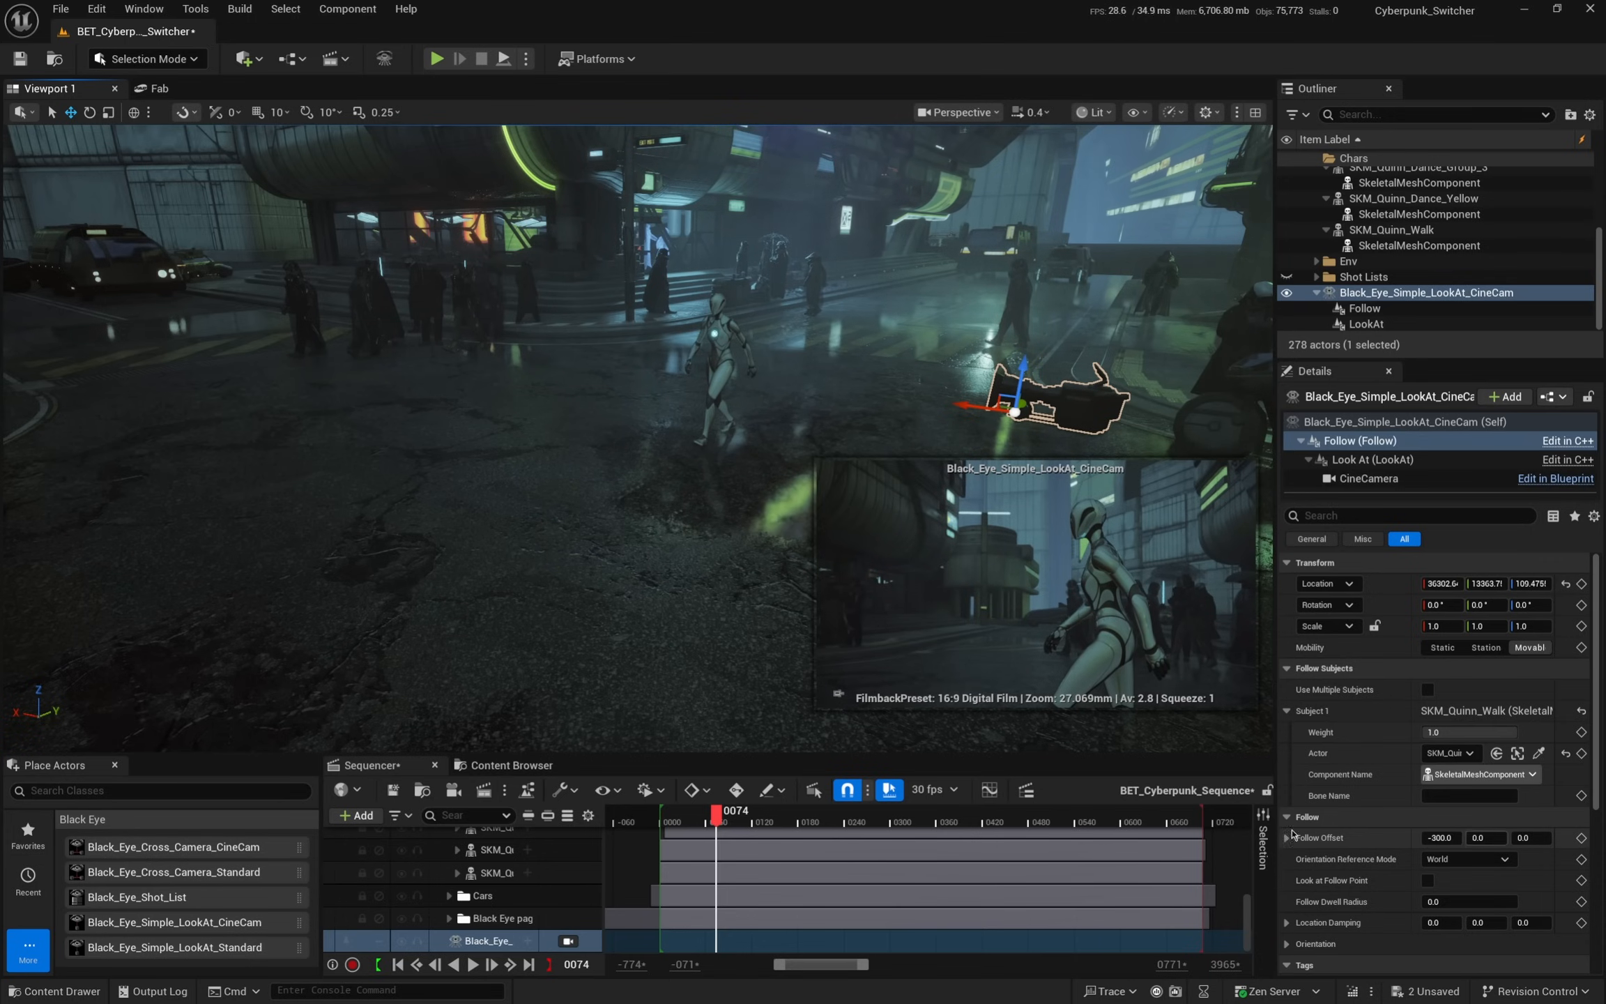
- Play the sequence twice from near its start to check how the camera follows the walking robot, viewing the moving camera from above
{"action": "left_click_drag", "start_coordinate": [701, 824], "coordinate": [683, 825]}
{"action": "key", "text": "space"}
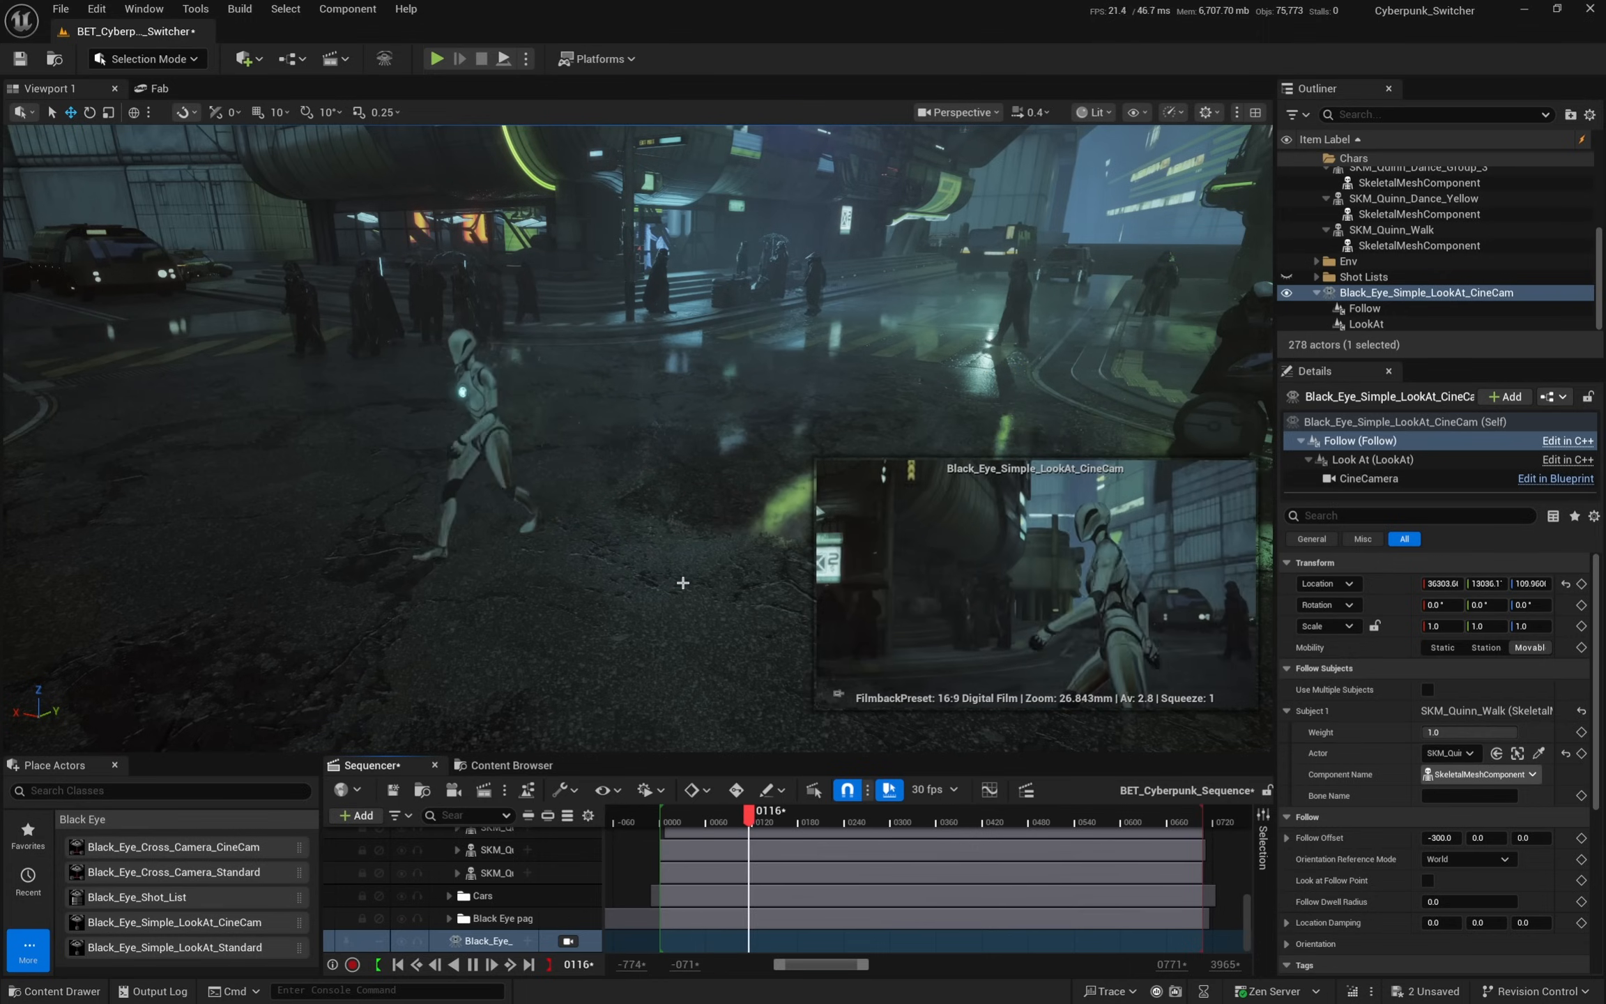
{"action": "key", "text": "space"}
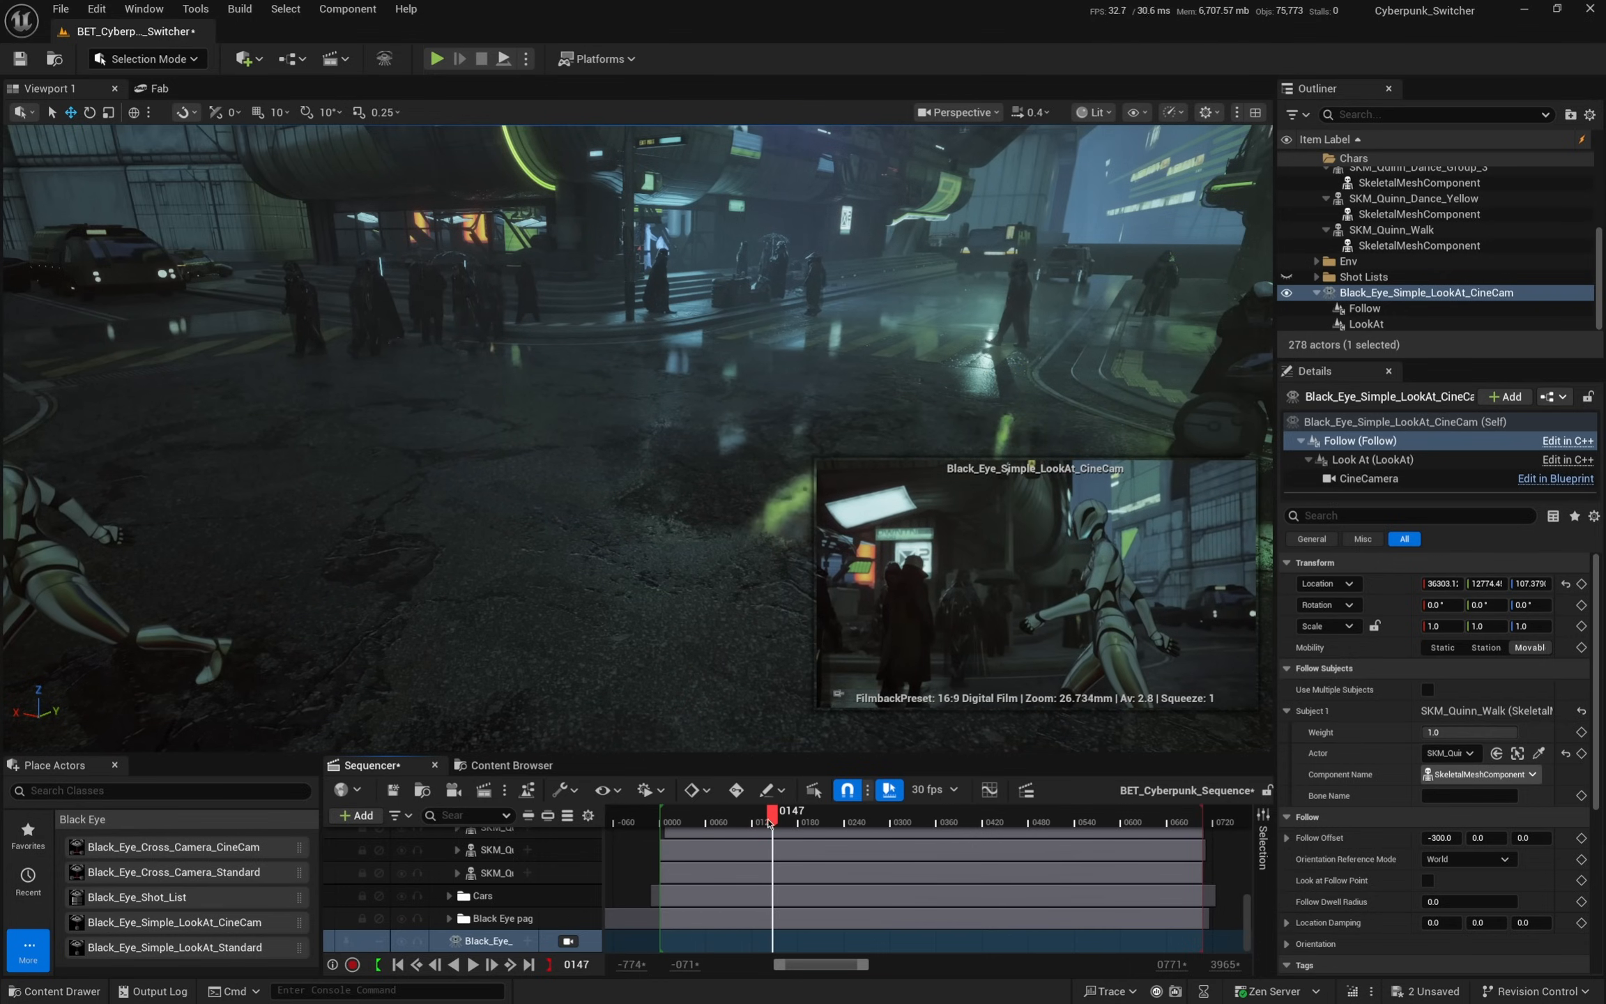
{"action": "left_click_drag", "start_coordinate": [769, 822], "coordinate": [702, 822]}
{"action": "key", "text": "space"}
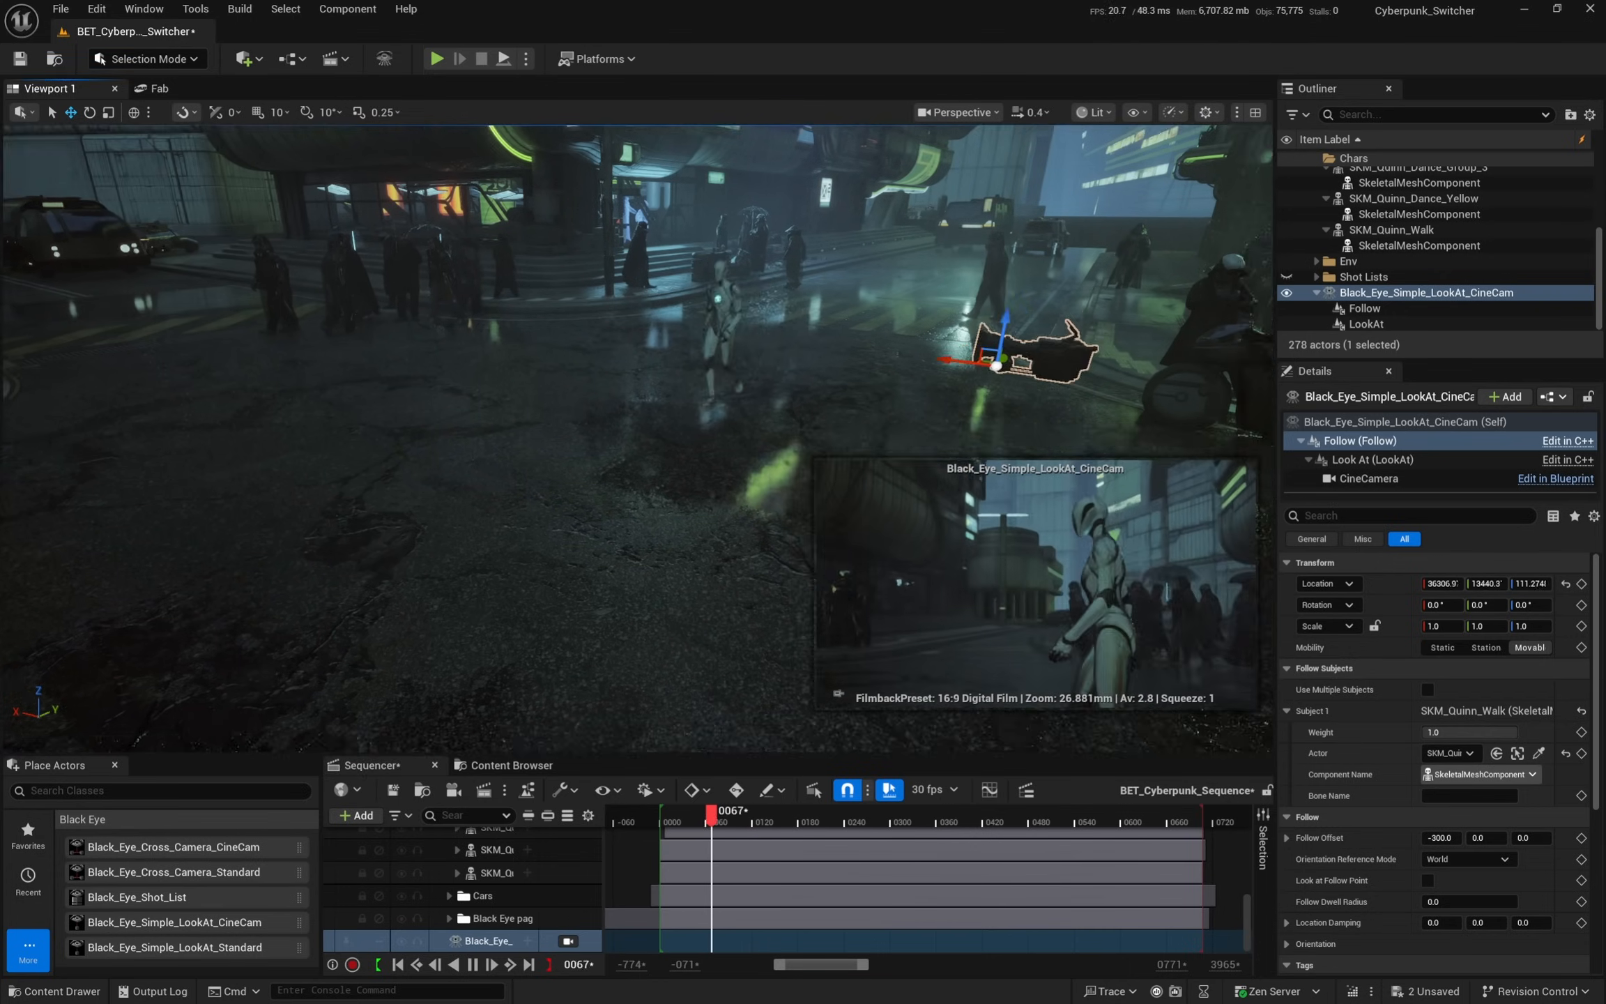
{"action": "right_click_drag", "start_coordinate": [565, 490], "coordinate": [614, 556]}
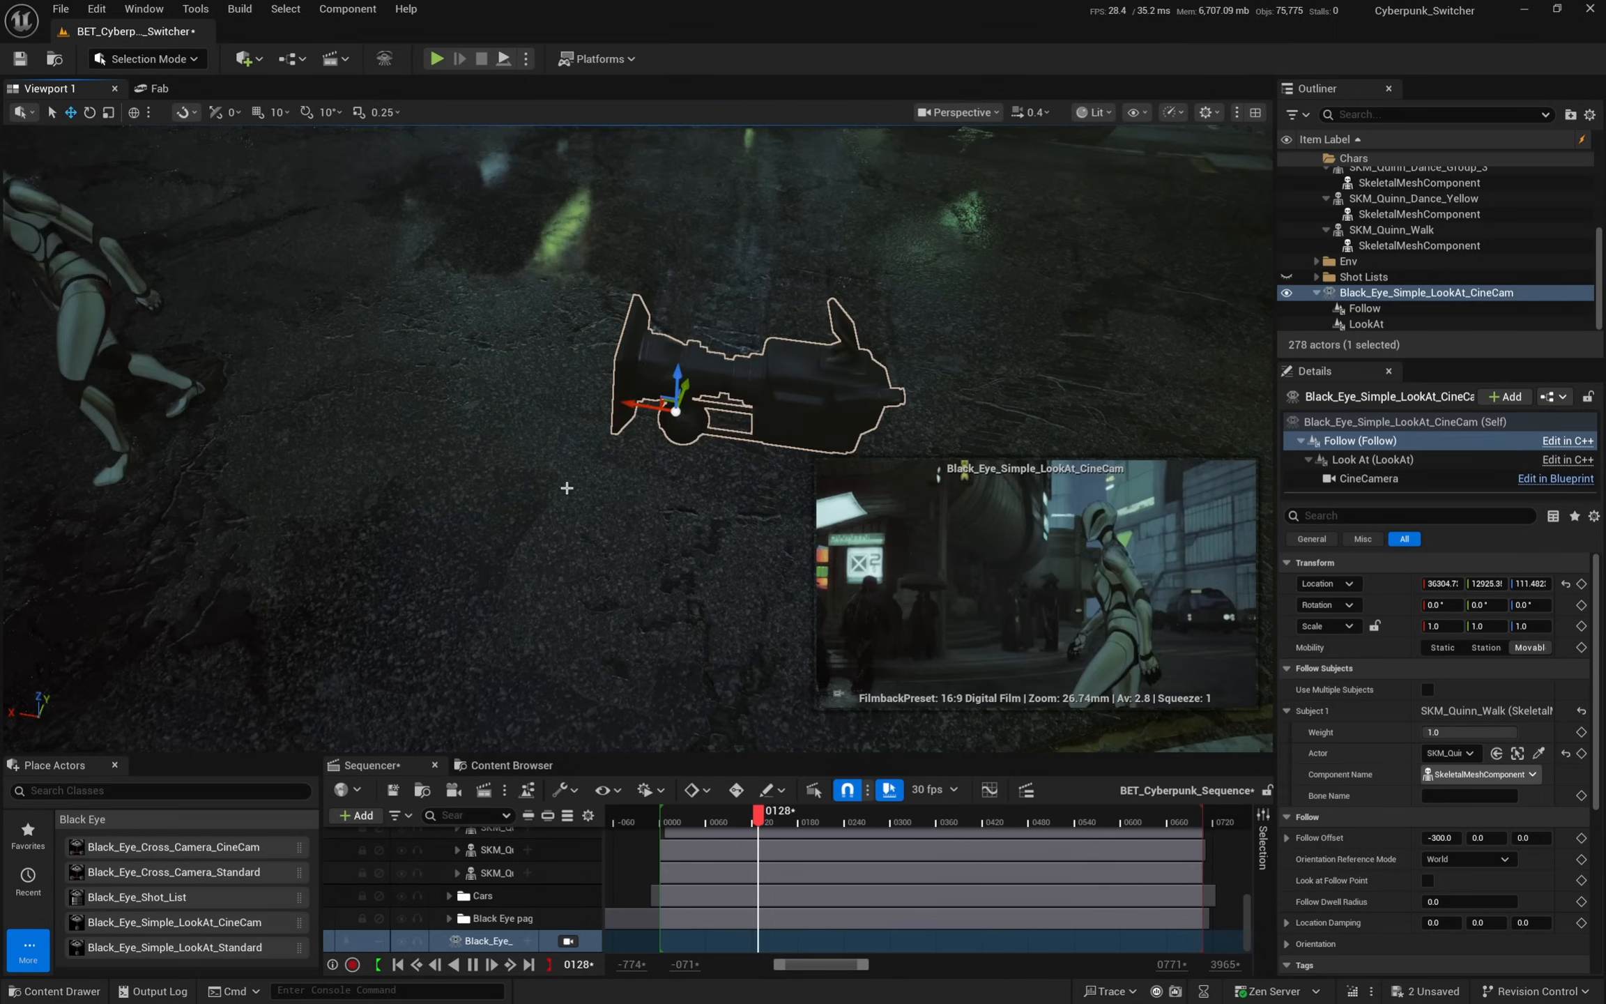
- Review the camera following the robot in the sequence, return to frame 50, and reorient the view toward the street
{"action": "key", "text": "e"}
{"action": "mouse_move", "coordinate": [599, 664]}
{"action": "right_mouse_down"}
{"action": "mouse_move", "coordinate": [577, 676]}
{"action": "mouse_move", "coordinate": [598, 687]}
{"action": "right_mouse_up"}
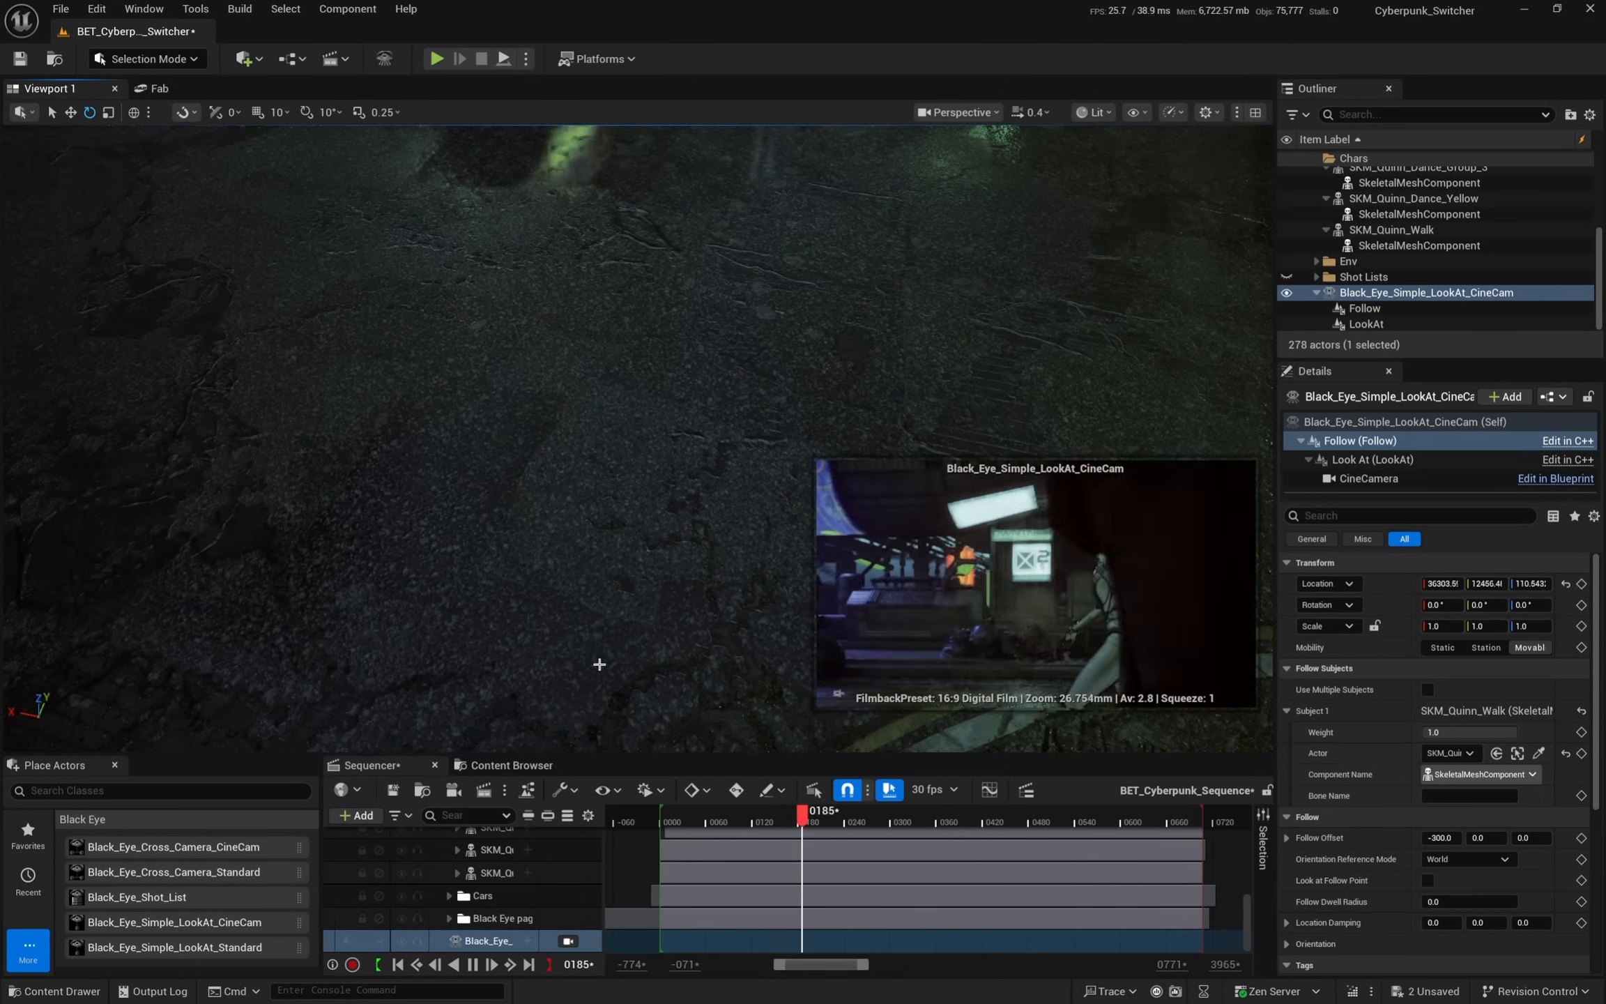
{"action": "left_click_drag", "start_coordinate": [798, 822], "coordinate": [698, 822]}
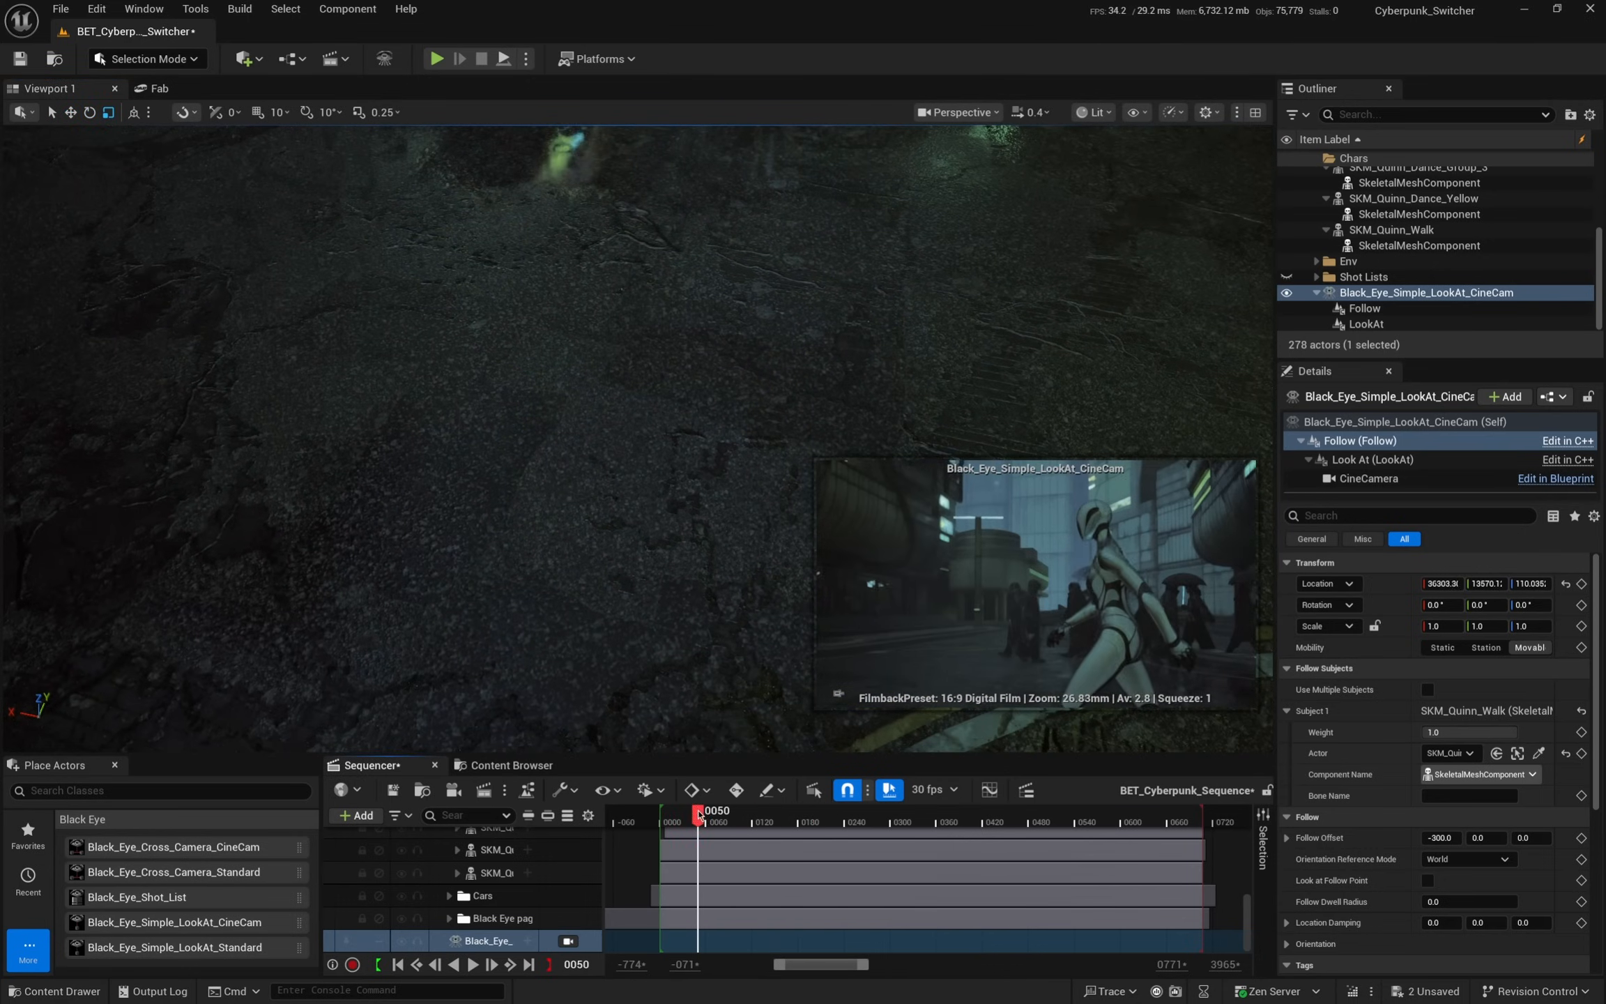
{"action": "right_click_drag", "start_coordinate": [673, 655], "coordinate": [686, 509]}
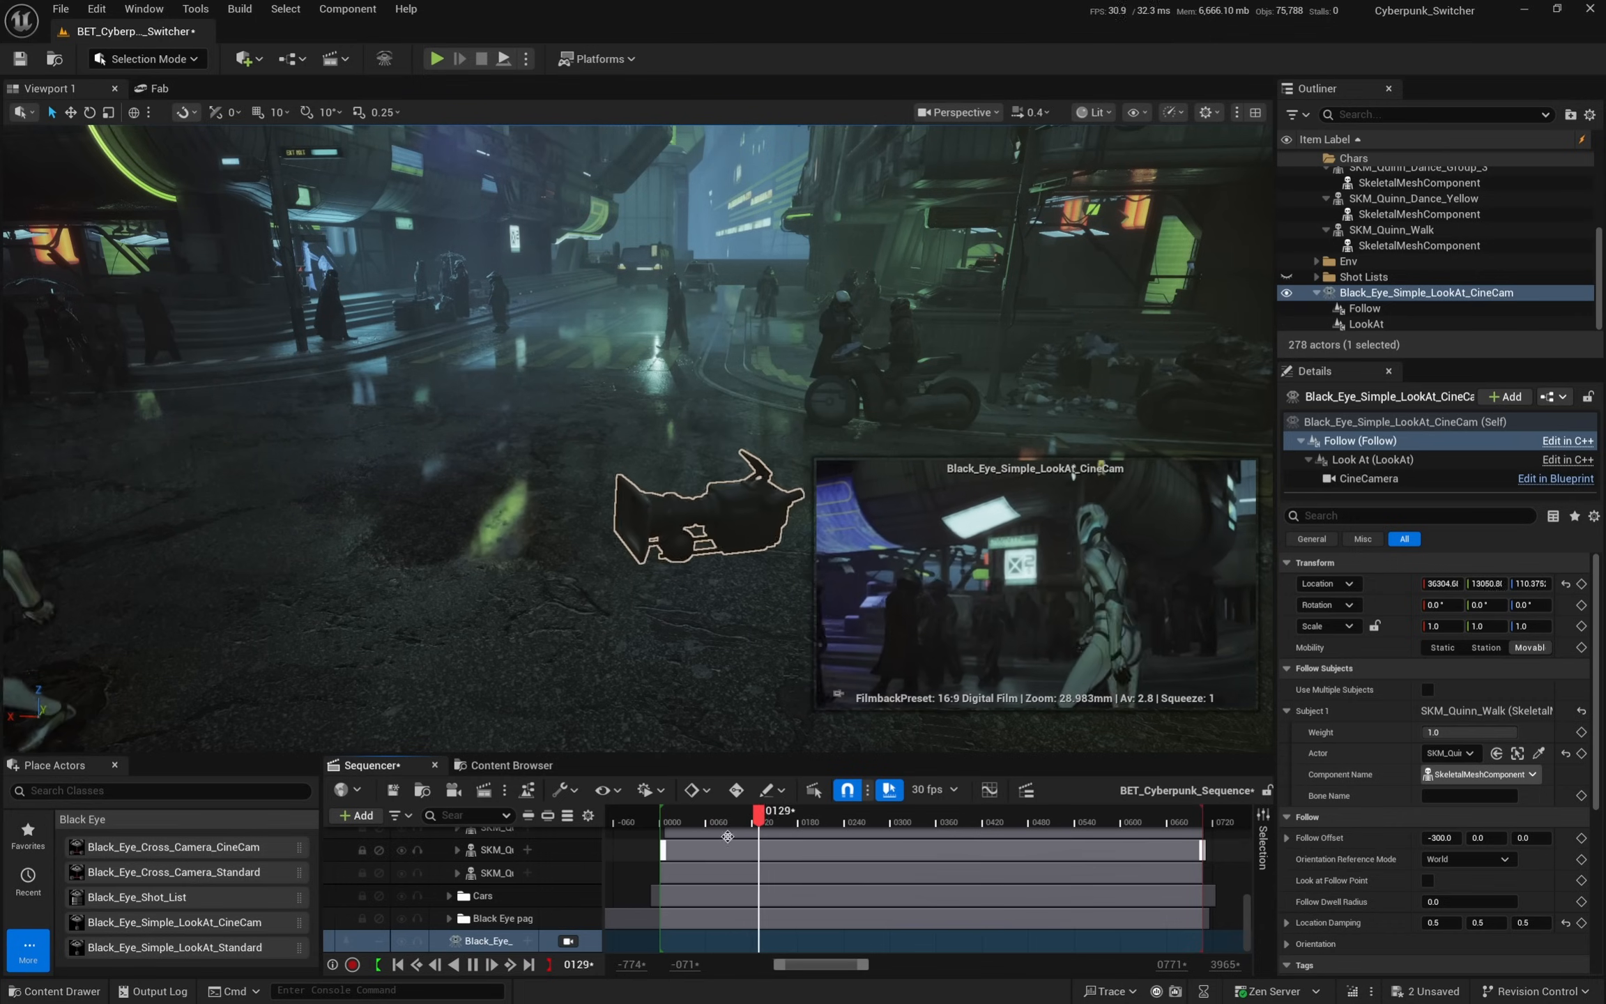
- Replay the sequence from about frame 27 and from near its start to check the follow motion with 0.5 location damping
{"action": "left_click_drag", "start_coordinate": [775, 821], "coordinate": [678, 834]}
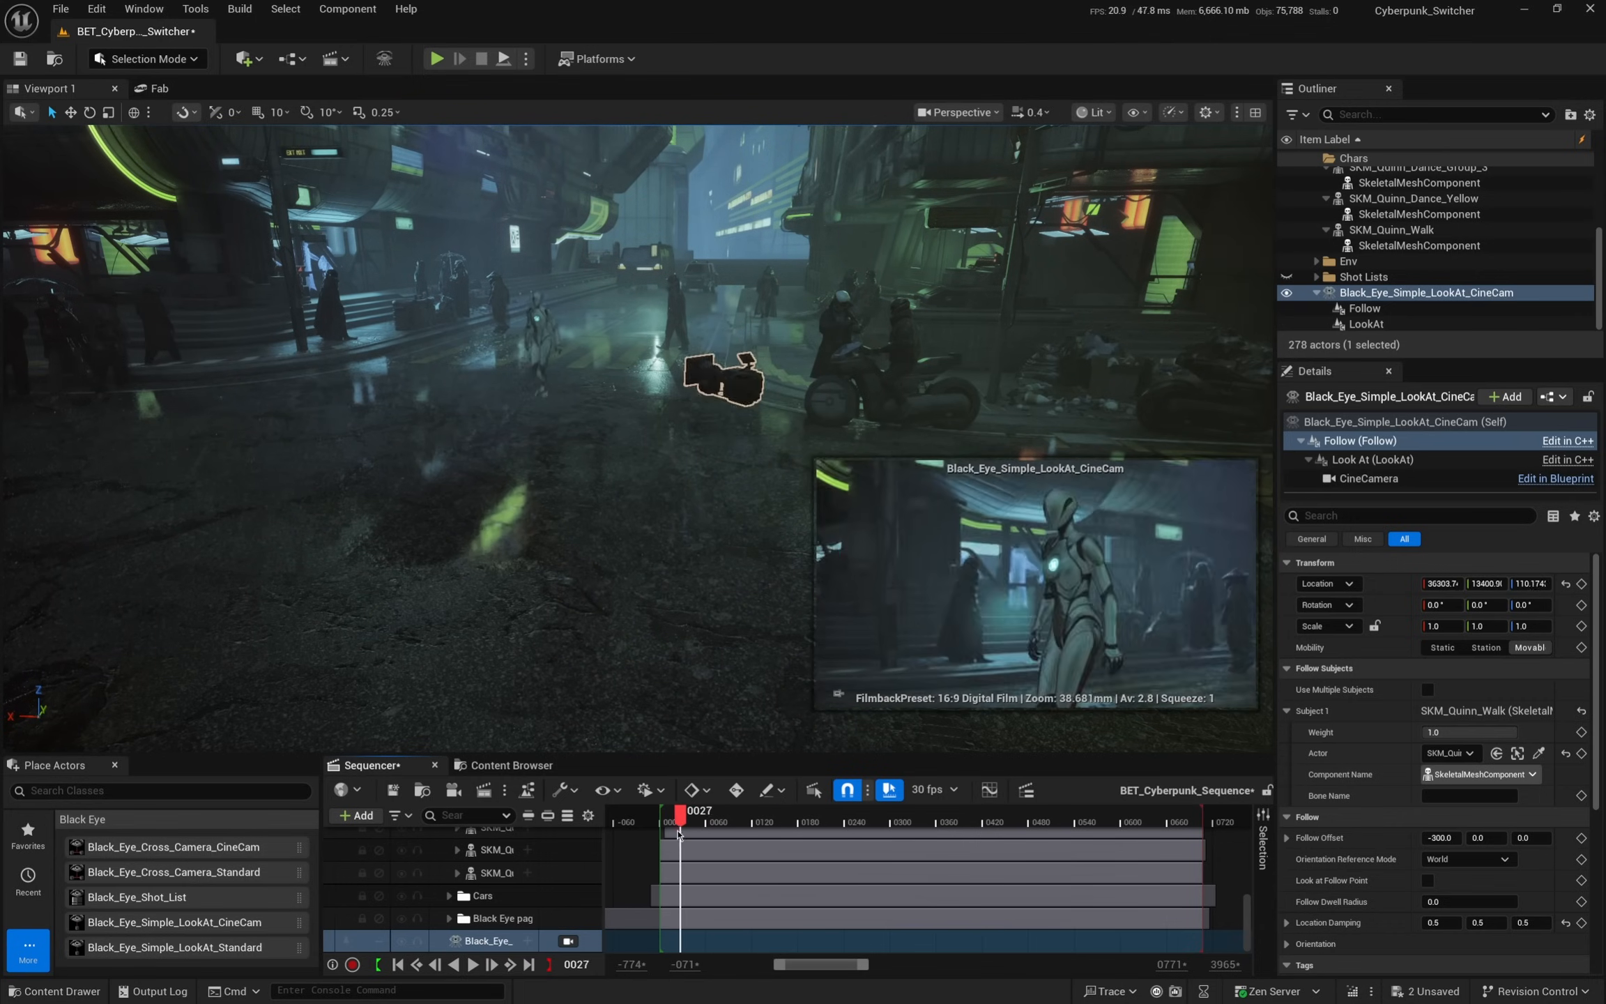
{"action": "left_click_drag", "start_coordinate": [520, 355], "coordinate": [293, 432], "text": "alt"}
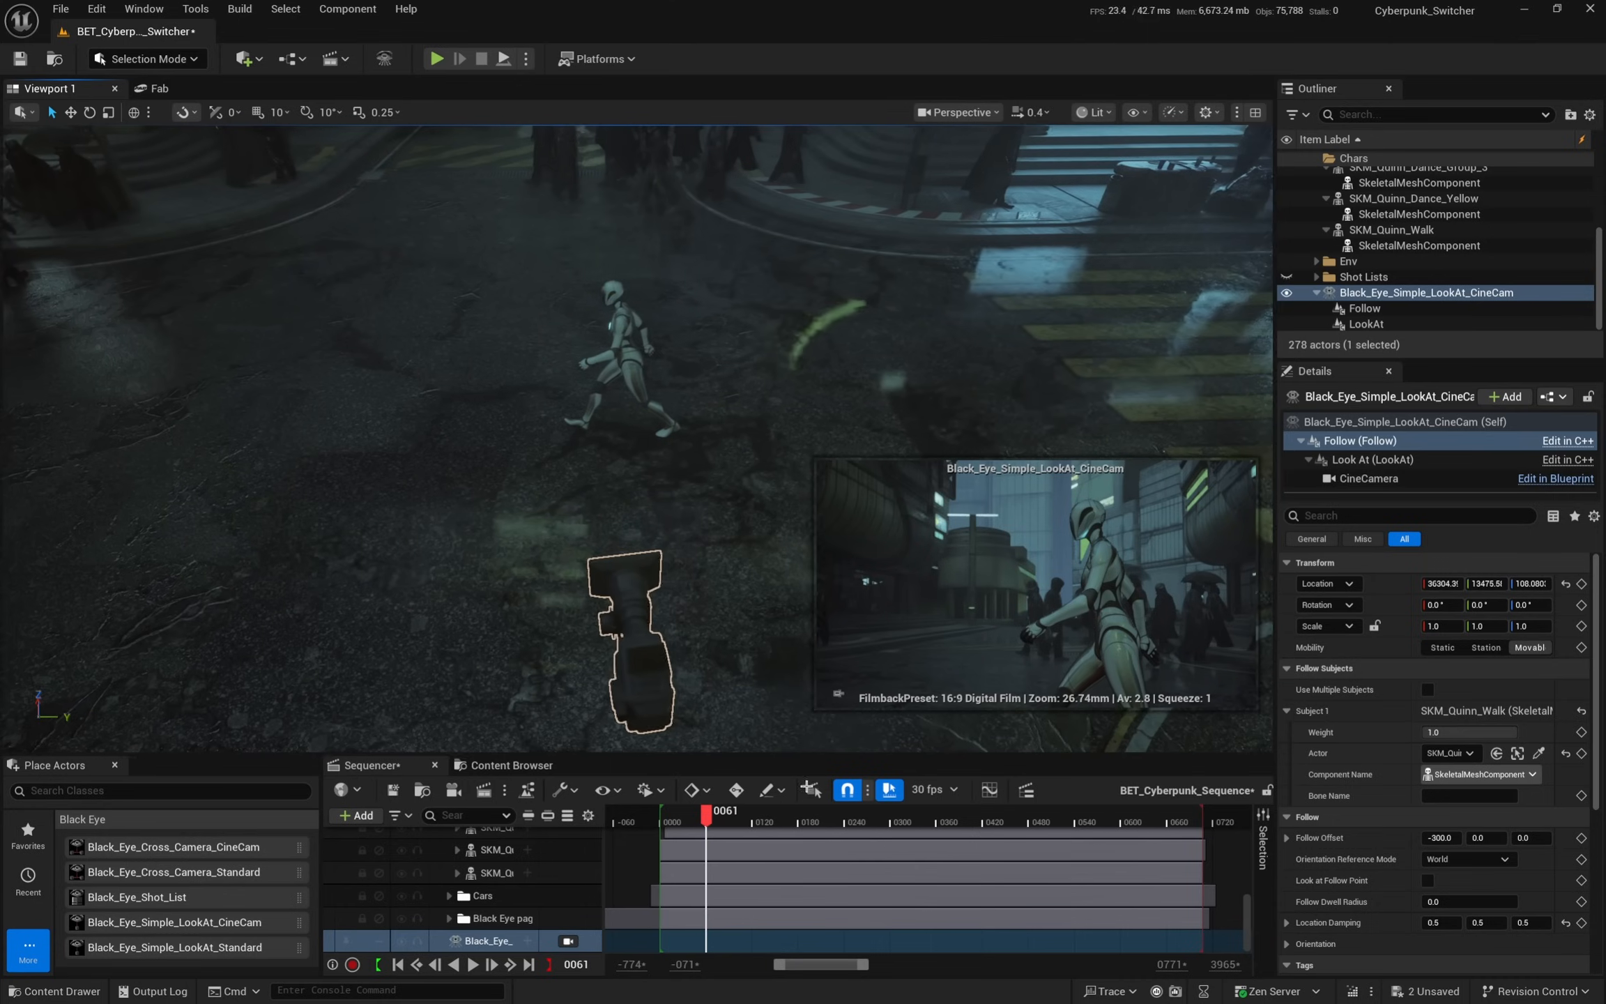
{"action": "left_click_drag", "start_coordinate": [721, 822], "coordinate": [676, 830]}
{"action": "key", "text": "space"}
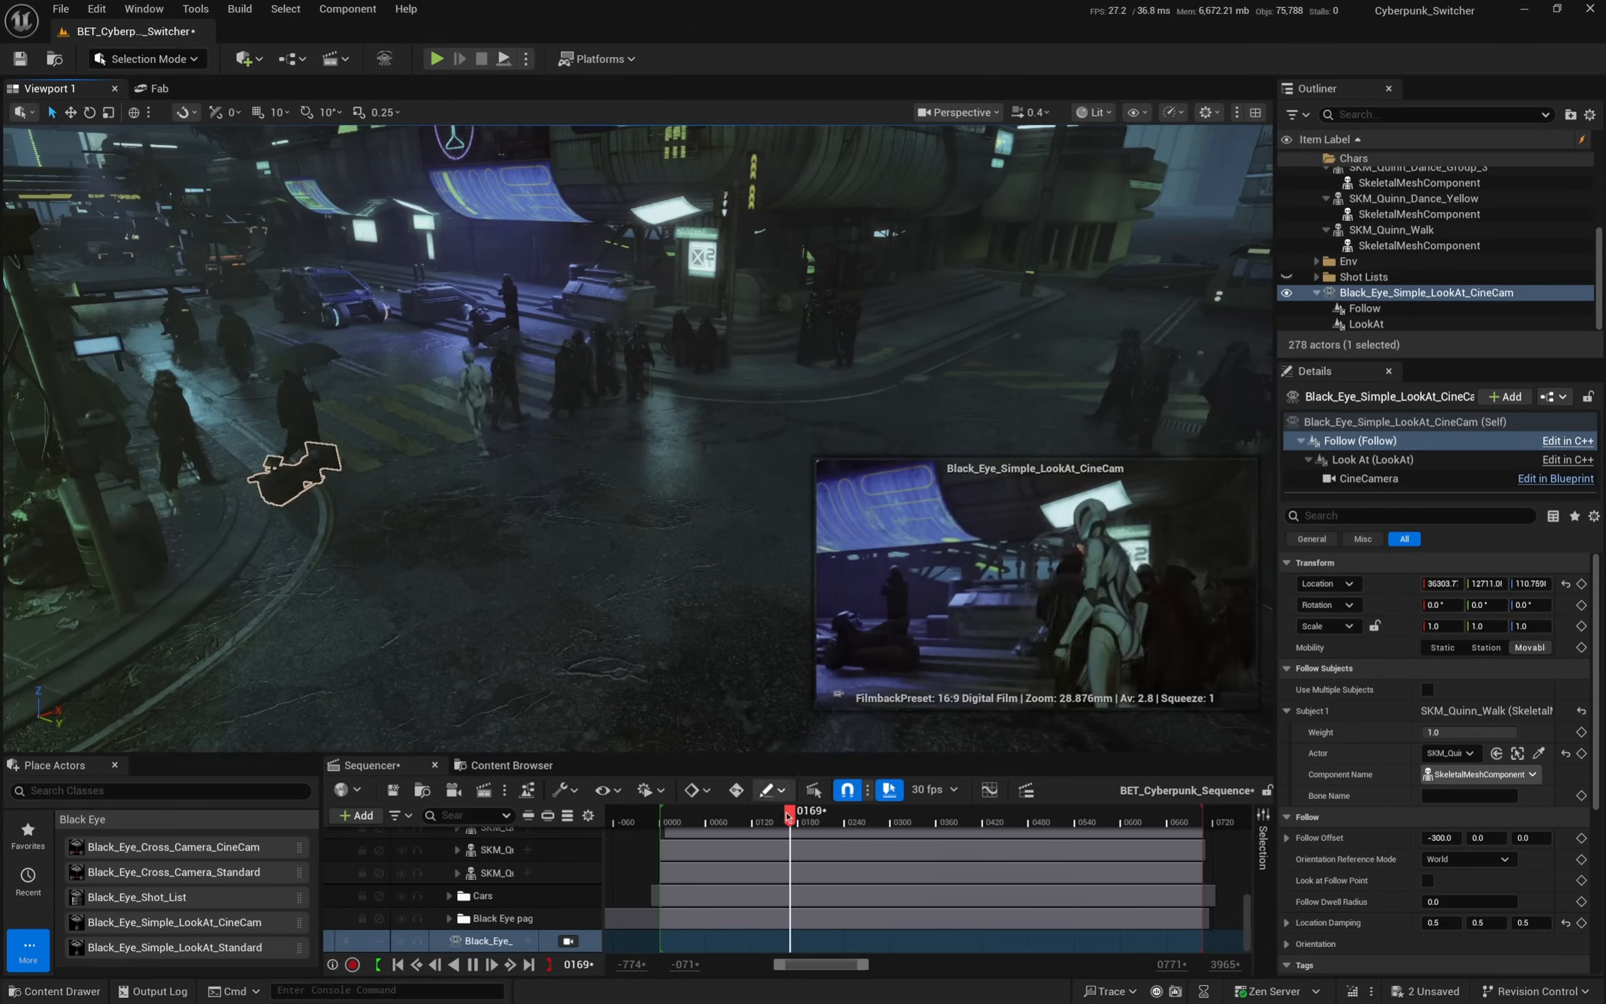
- At frame 83, select the Follow component and raise the camera beside the robot to a follow offset of about -200, -161, 40
{"action": "left_click_drag", "start_coordinate": [810, 819], "coordinate": [723, 821]}
{"action": "left_click", "coordinate": [1387, 421]}
{"action": "left_click", "coordinate": [1355, 446]}
{"action": "right_click_drag", "start_coordinate": [687, 569], "coordinate": [712, 673]}
{"action": "key", "text": "w"}
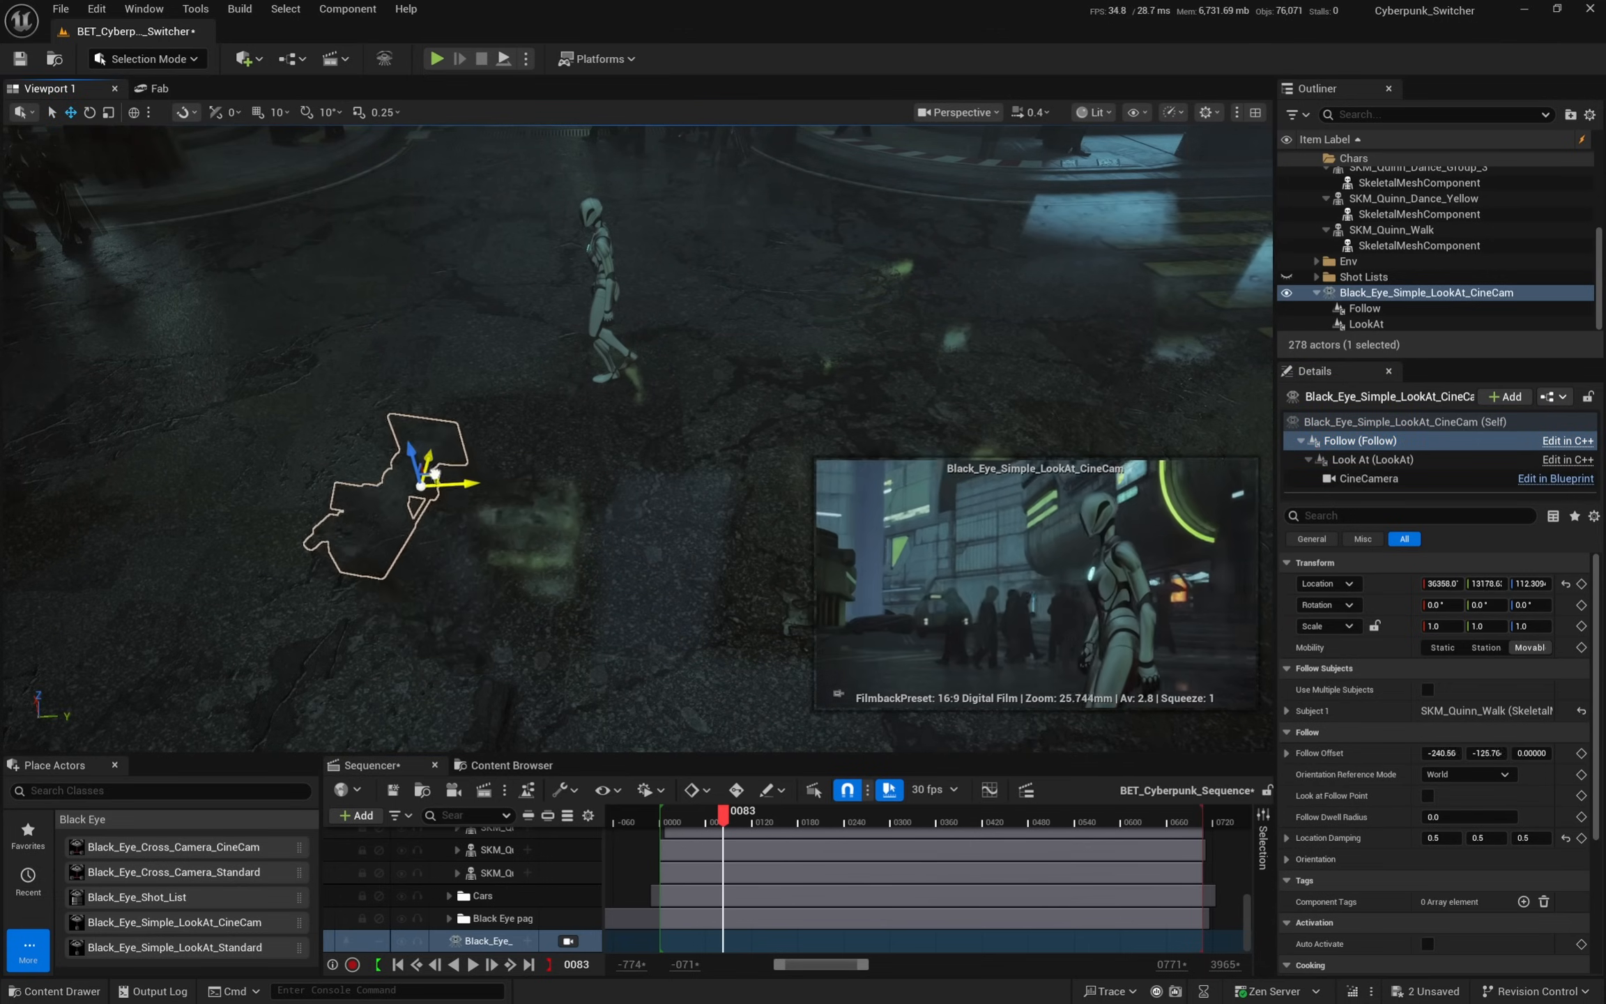
{"action": "left_click_drag", "start_coordinate": [434, 474], "coordinate": [311, 353]}
- Play the sequence from about frame 50 to check the new camera offset, and scrub back to frame 103
{"action": "left_click", "coordinate": [700, 819]}
{"action": "key", "text": "space"}
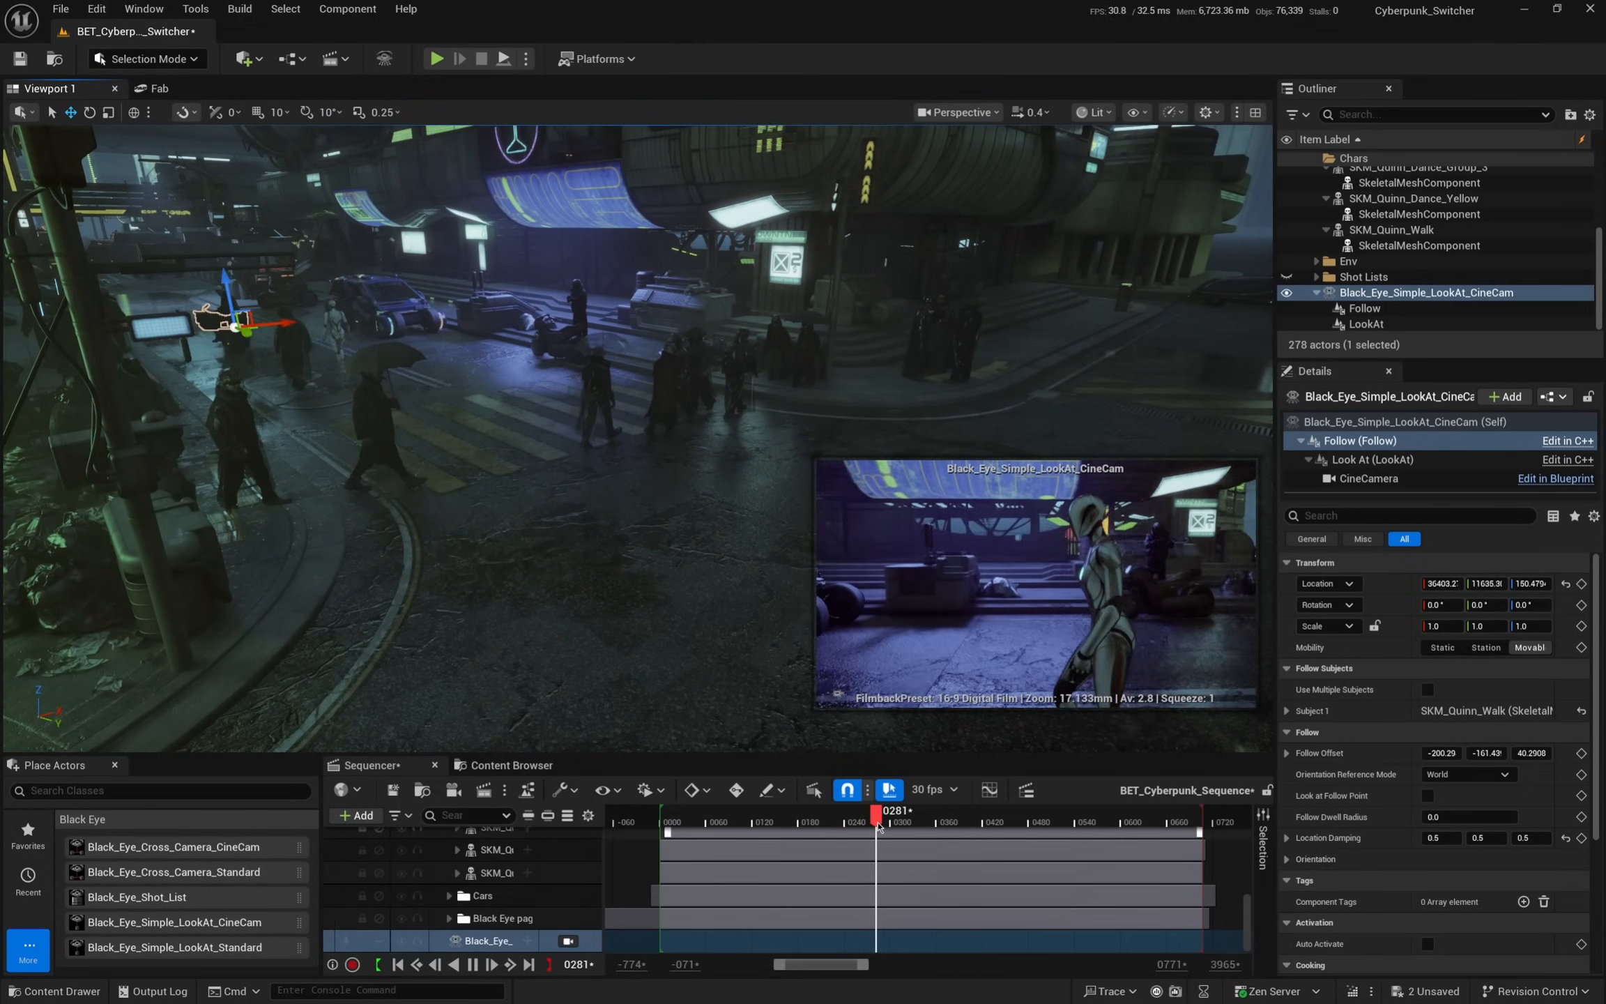
{"action": "left_click_drag", "start_coordinate": [830, 826], "coordinate": [740, 836]}
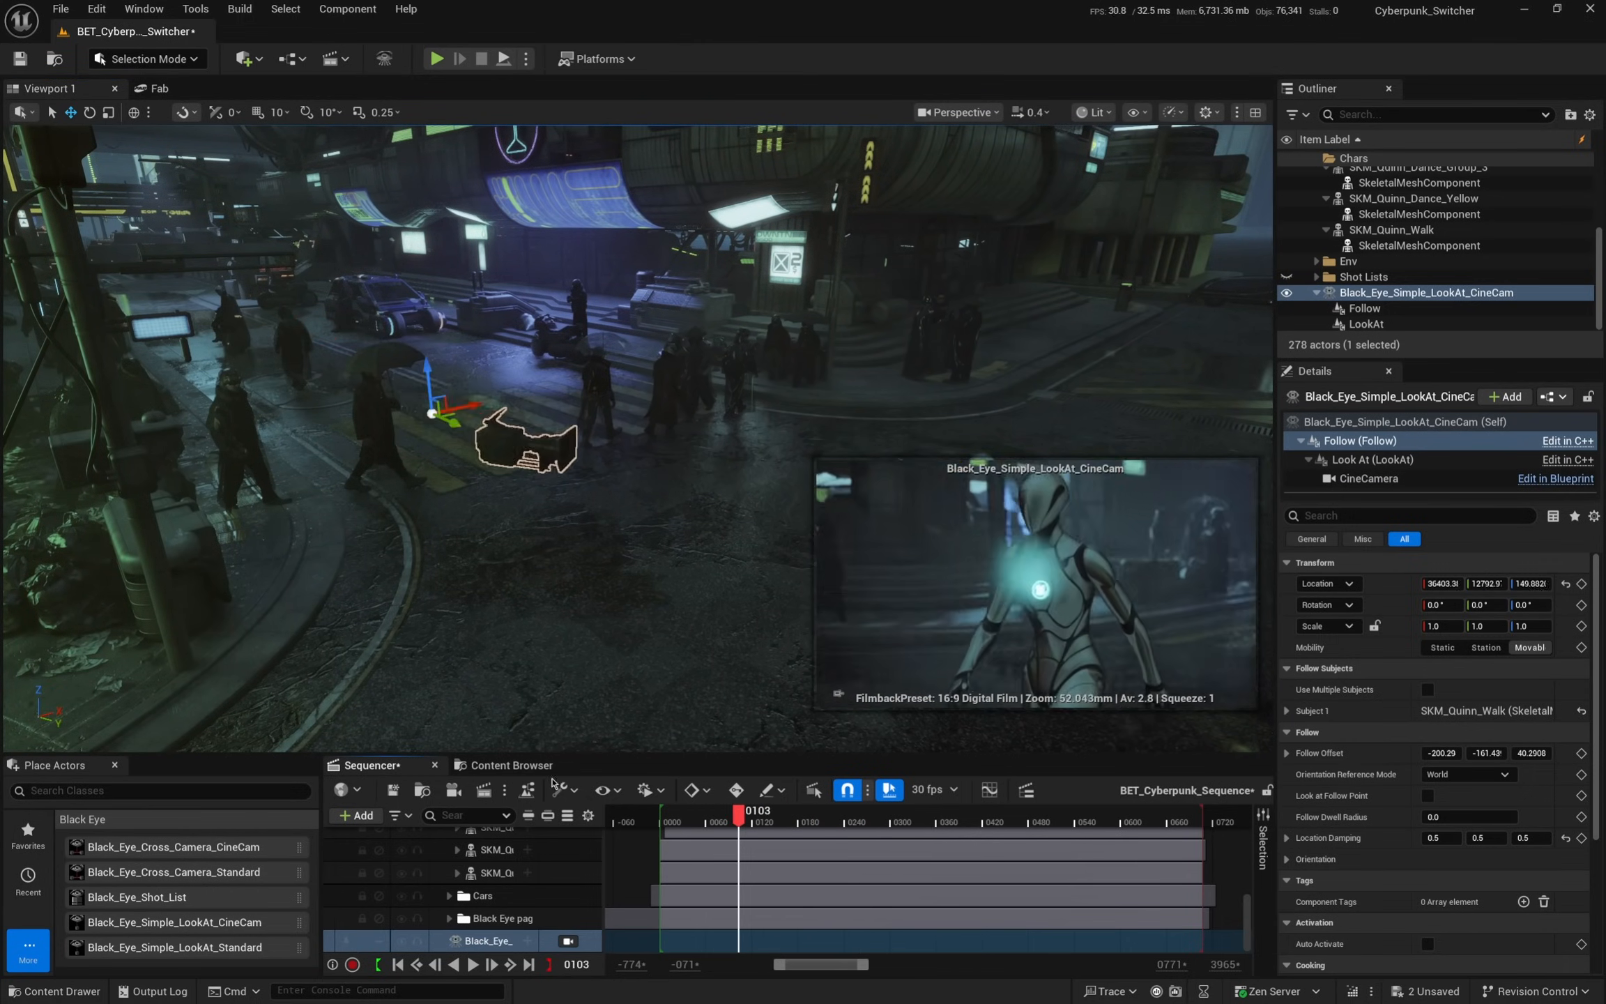
{"action": "right_click_drag", "start_coordinate": [482, 639], "coordinate": [662, 697]}
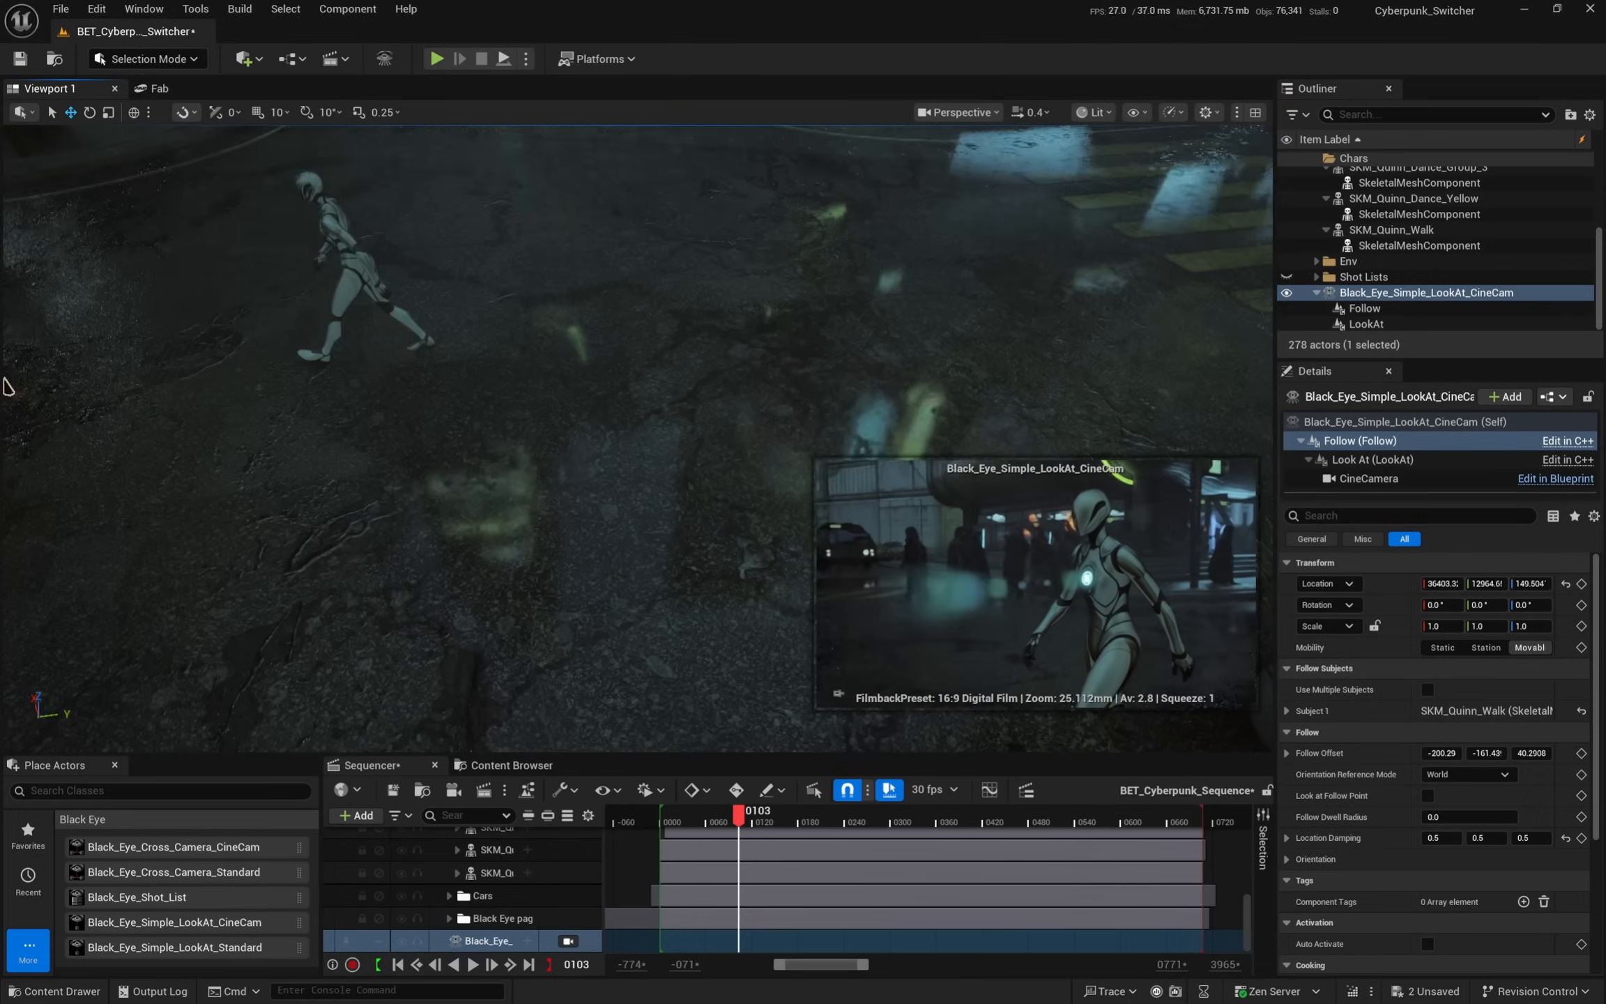
- At frame 76, move the camera in front of the walking robot and lower it, to a follow offset of about -0.6, -161, 15
{"action": "left_click", "coordinate": [721, 821]}
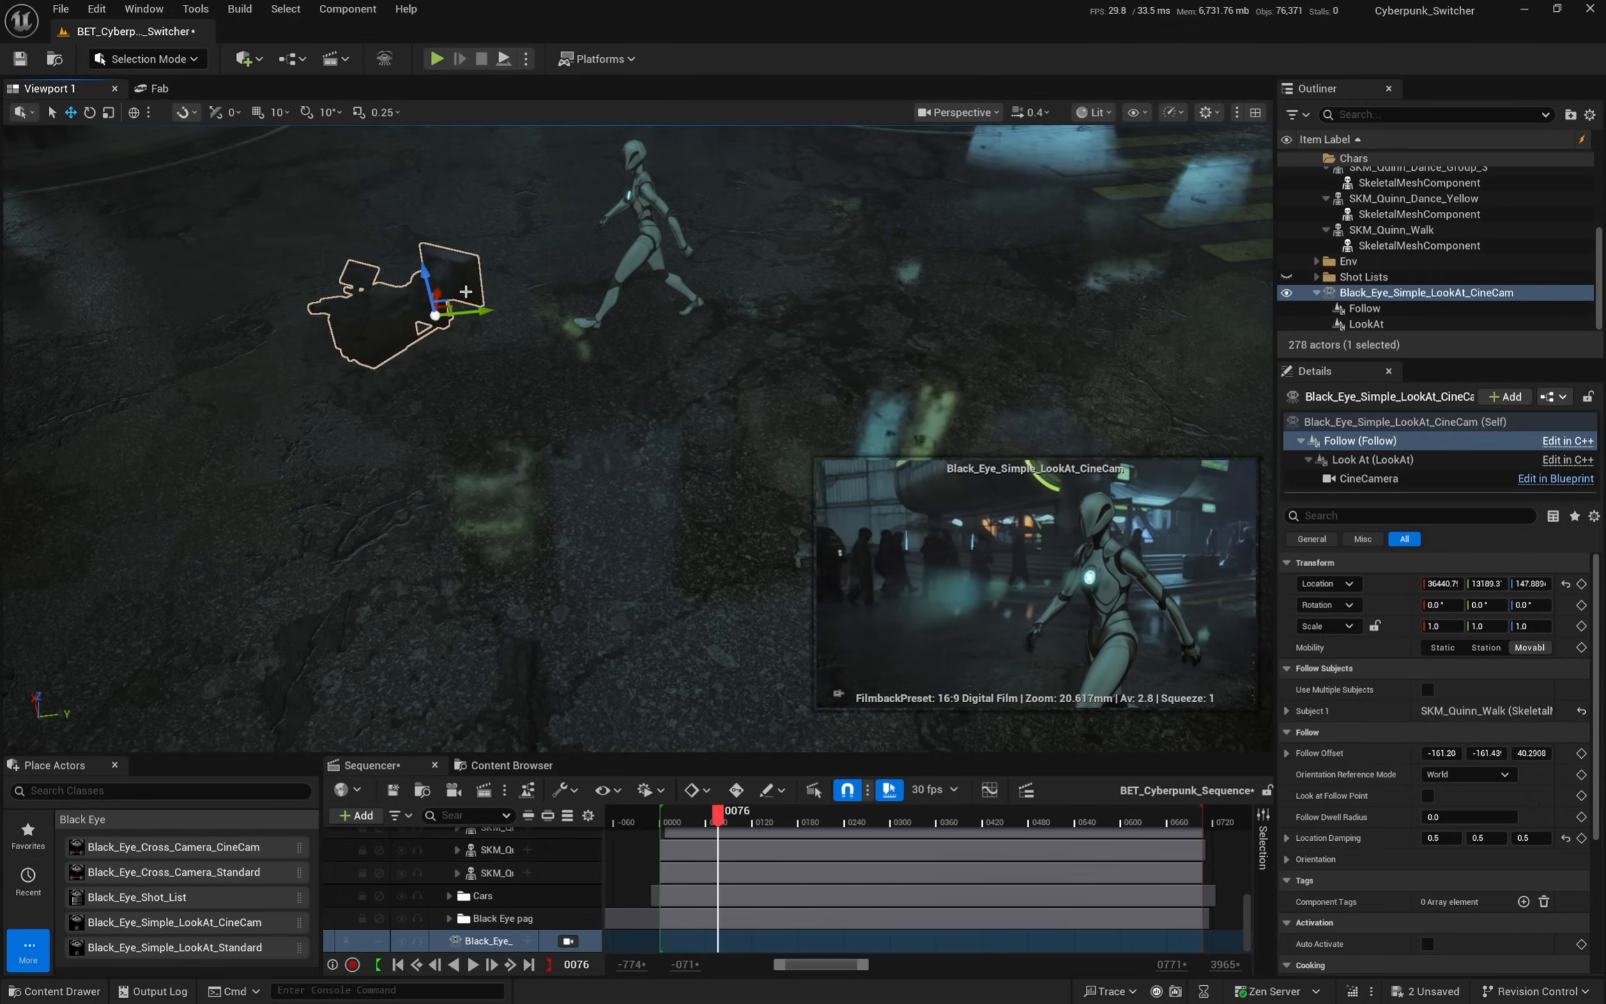
{"action": "mouse_move", "coordinate": [432, 296]}
{"action": "left_mouse_down"}
{"action": "mouse_move", "coordinate": [418, 244]}
{"action": "mouse_move", "coordinate": [419, 274]}
{"action": "left_mouse_up"}
{"action": "right_click_drag", "start_coordinate": [541, 430], "coordinate": [662, 393]}
{"action": "right_click_drag", "start_coordinate": [670, 466], "coordinate": [670, 467]}
{"action": "scroll", "coordinate": [670, 467], "scroll_direction": "down", "scroll_amount": 1}
{"action": "key", "text": "a"}
{"action": "left_click_drag", "start_coordinate": [631, 464], "coordinate": [467, 431]}
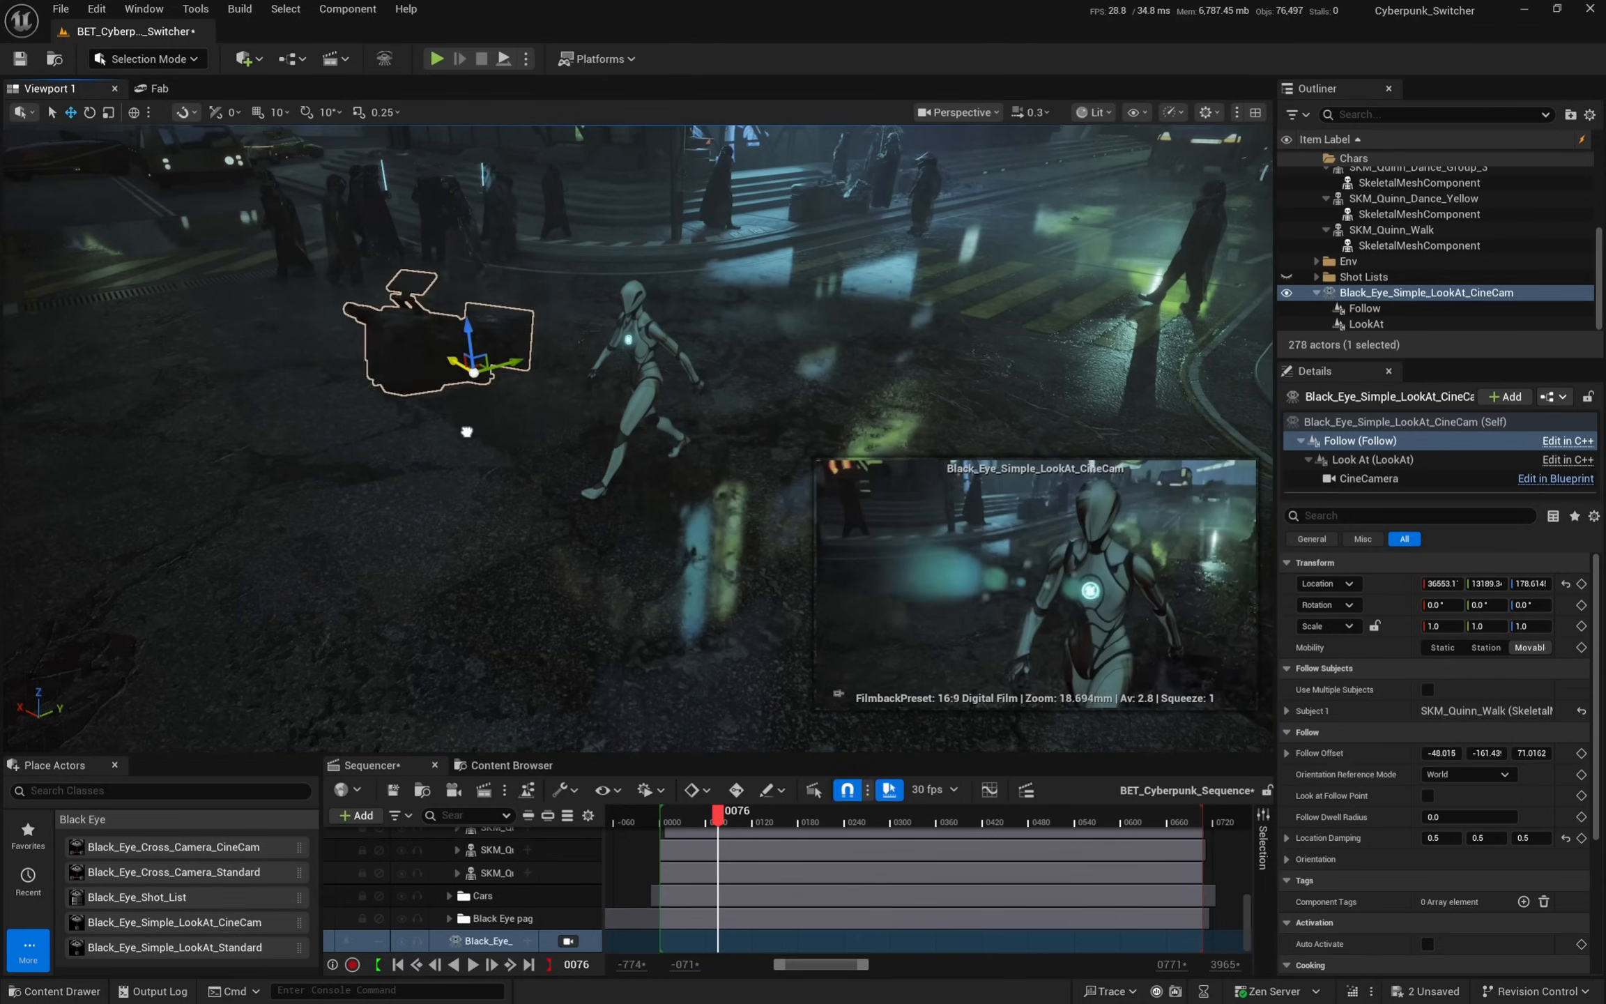
{"action": "left_click_drag", "start_coordinate": [465, 326], "coordinate": [420, 427]}
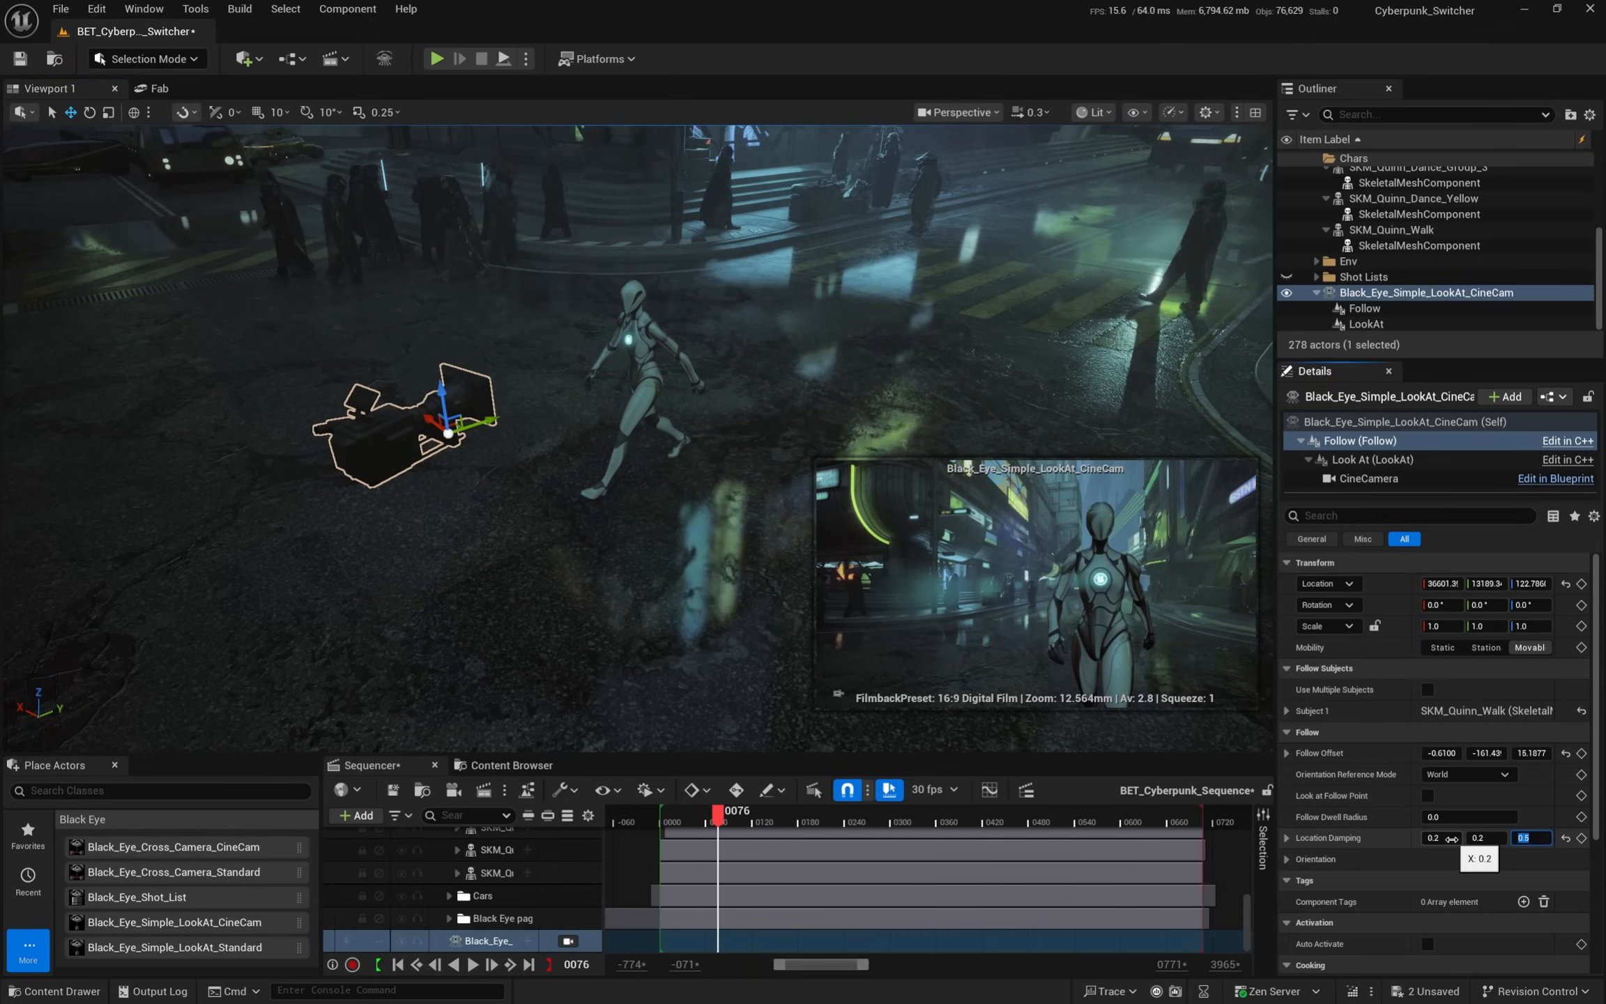
- Play a short stretch of the sequence to check the front follow with 0.2 X and Y location damping, stopping at frame 72
{"action": "mouse_move", "coordinate": [697, 823]}
{"action": "left_mouse_down"}
{"action": "mouse_move", "coordinate": [734, 820]}
{"action": "mouse_move", "coordinate": [716, 819]}
{"action": "left_mouse_up"}
{"action": "key", "text": "space"}
{"action": "key", "text": "space"}
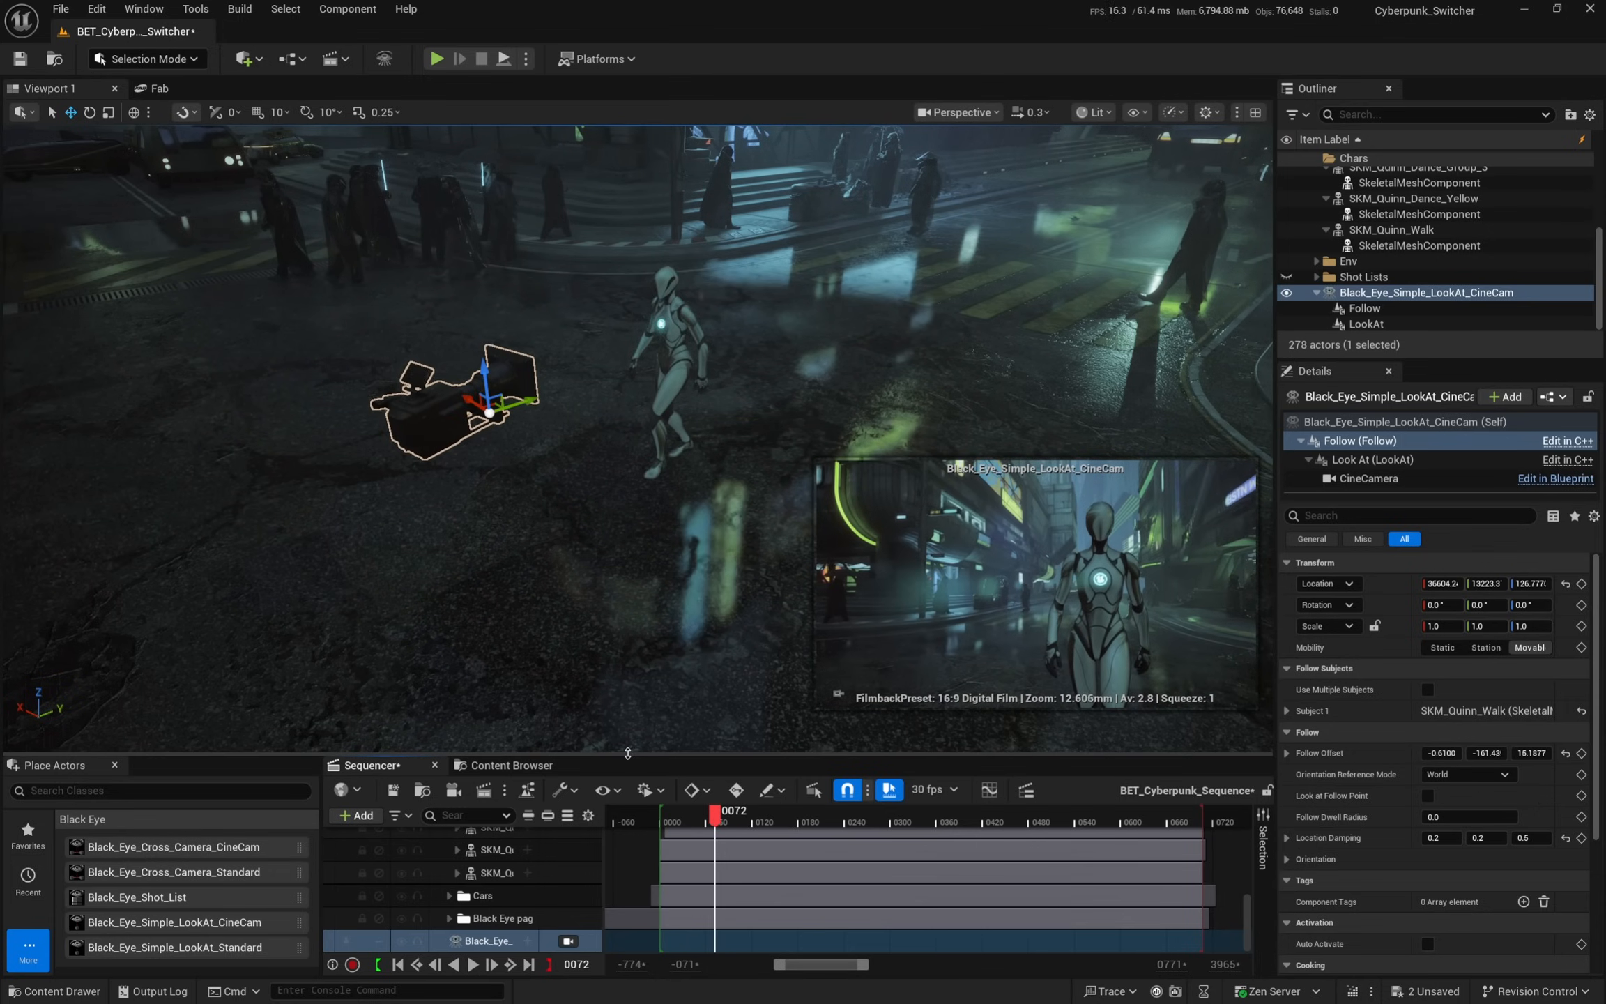
- Look through the Simple LookAt CineCam in the viewport and set the Look At component's Subject Screen Position X to 0.5
{"action": "left_click_drag", "start_coordinate": [627, 753], "coordinate": [627, 690]}
{"action": "left_click", "coordinate": [568, 940]}
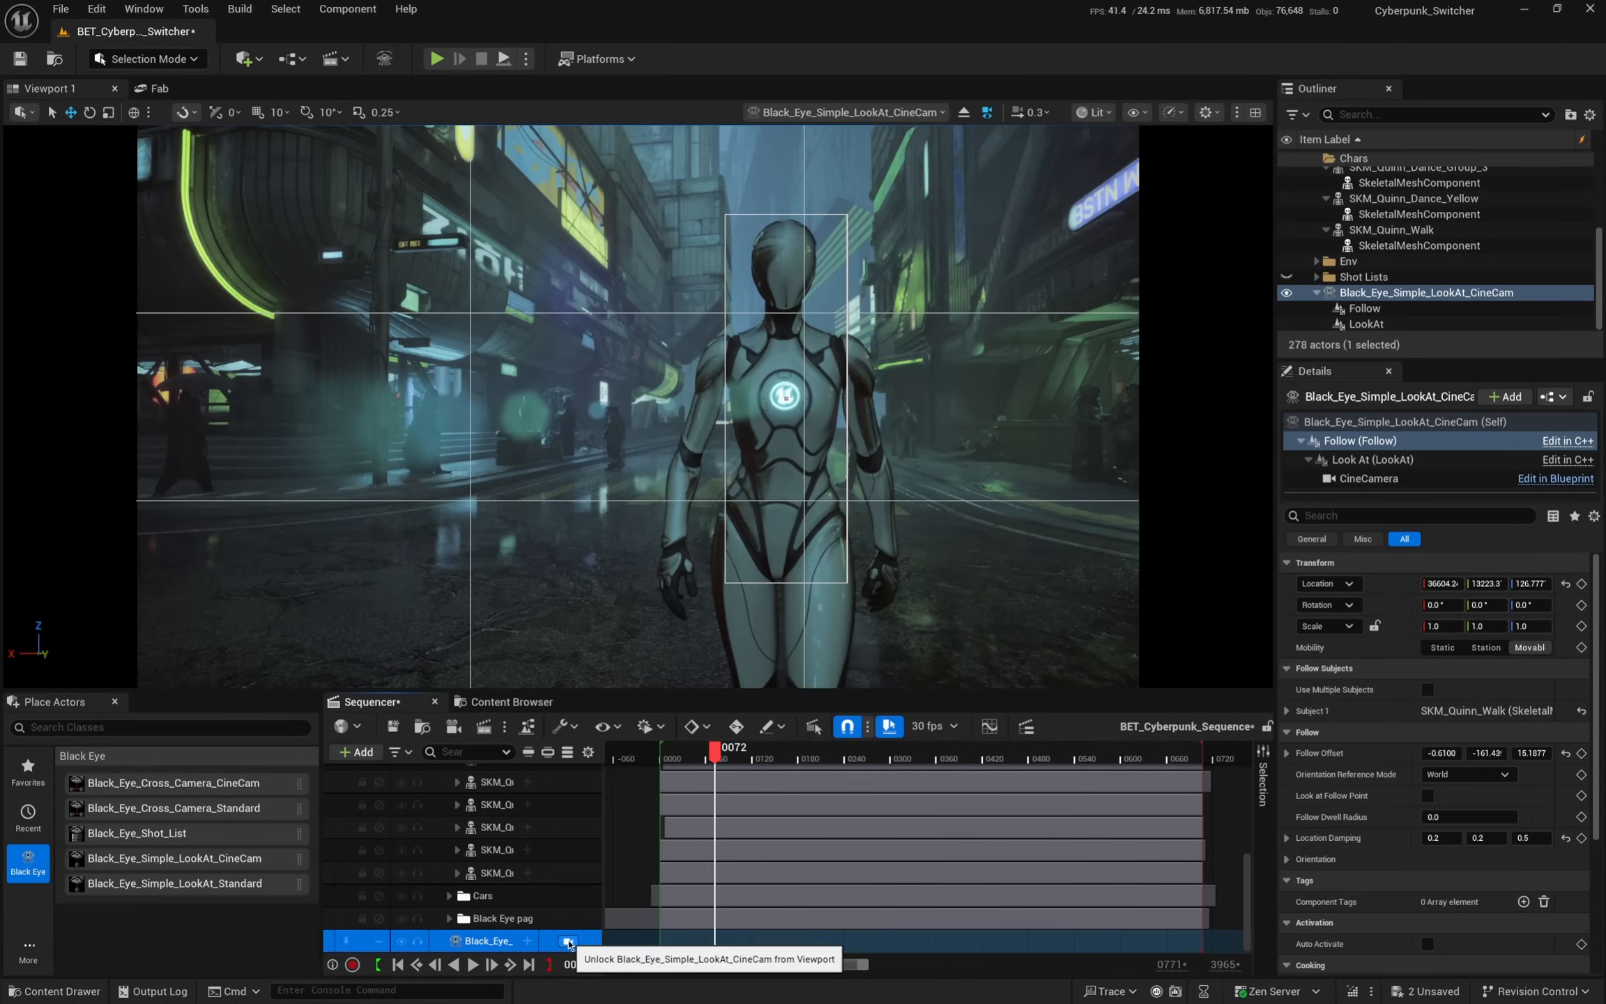
{"action": "left_click", "coordinate": [1373, 460]}
{"action": "scroll", "coordinate": [1495, 892], "scroll_direction": "down", "scroll_amount": 5}
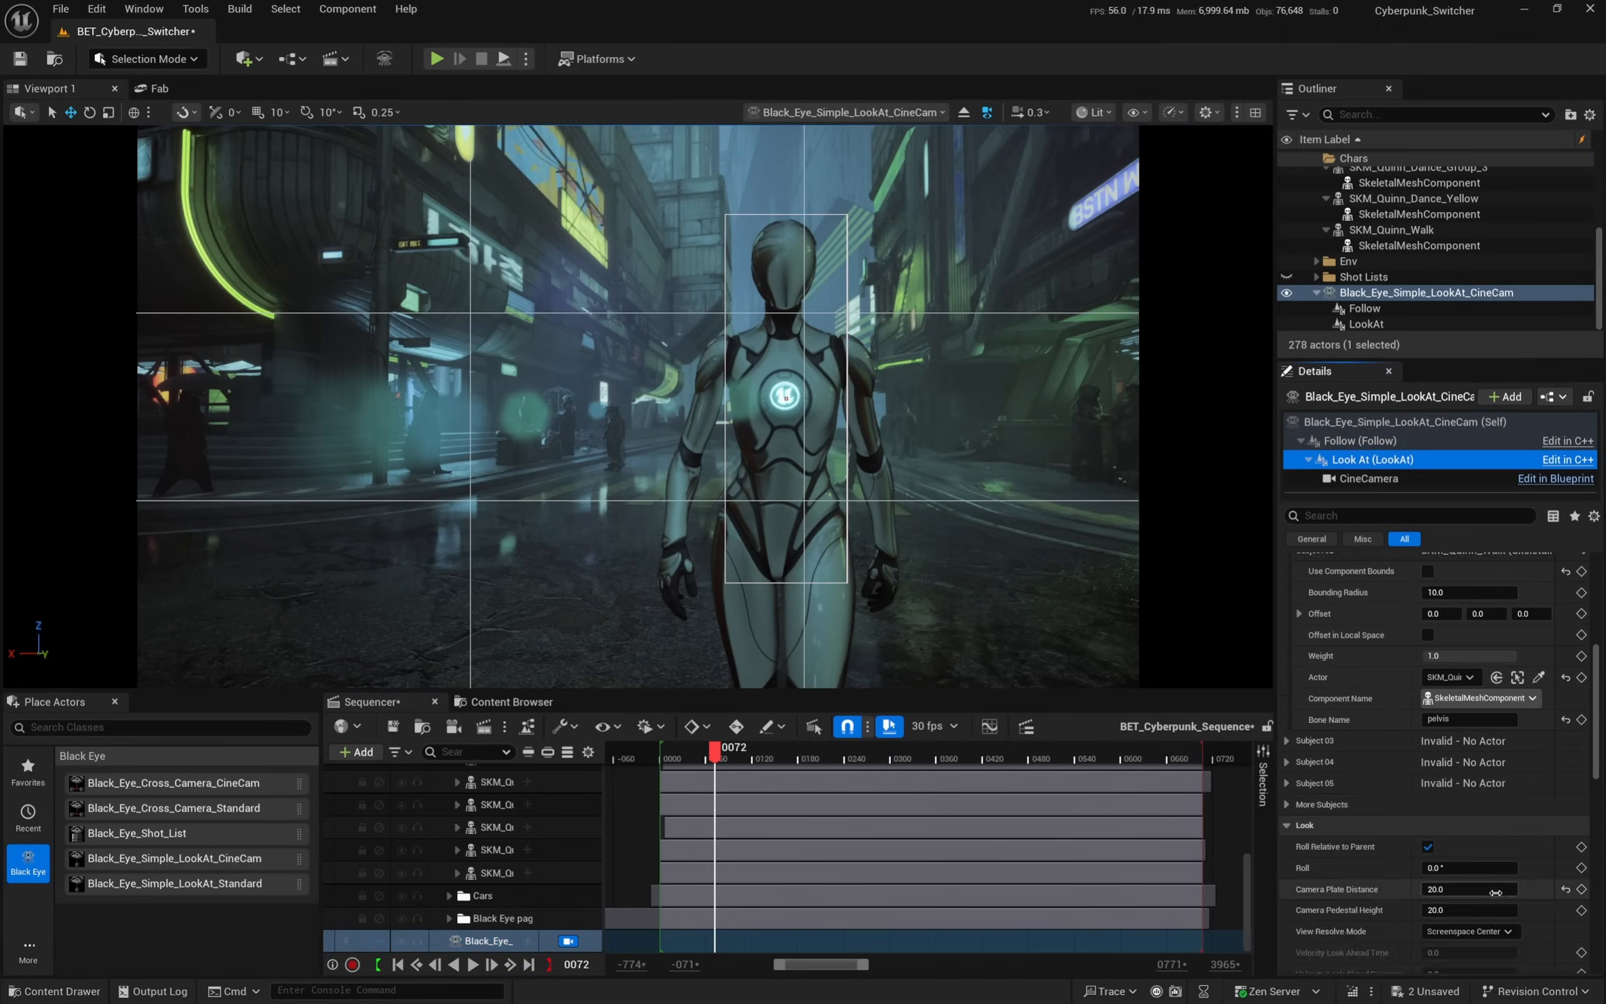
{"action": "scroll", "coordinate": [1495, 892], "scroll_direction": "down", "scroll_amount": 5}
{"action": "left_click", "coordinate": [1467, 771]}
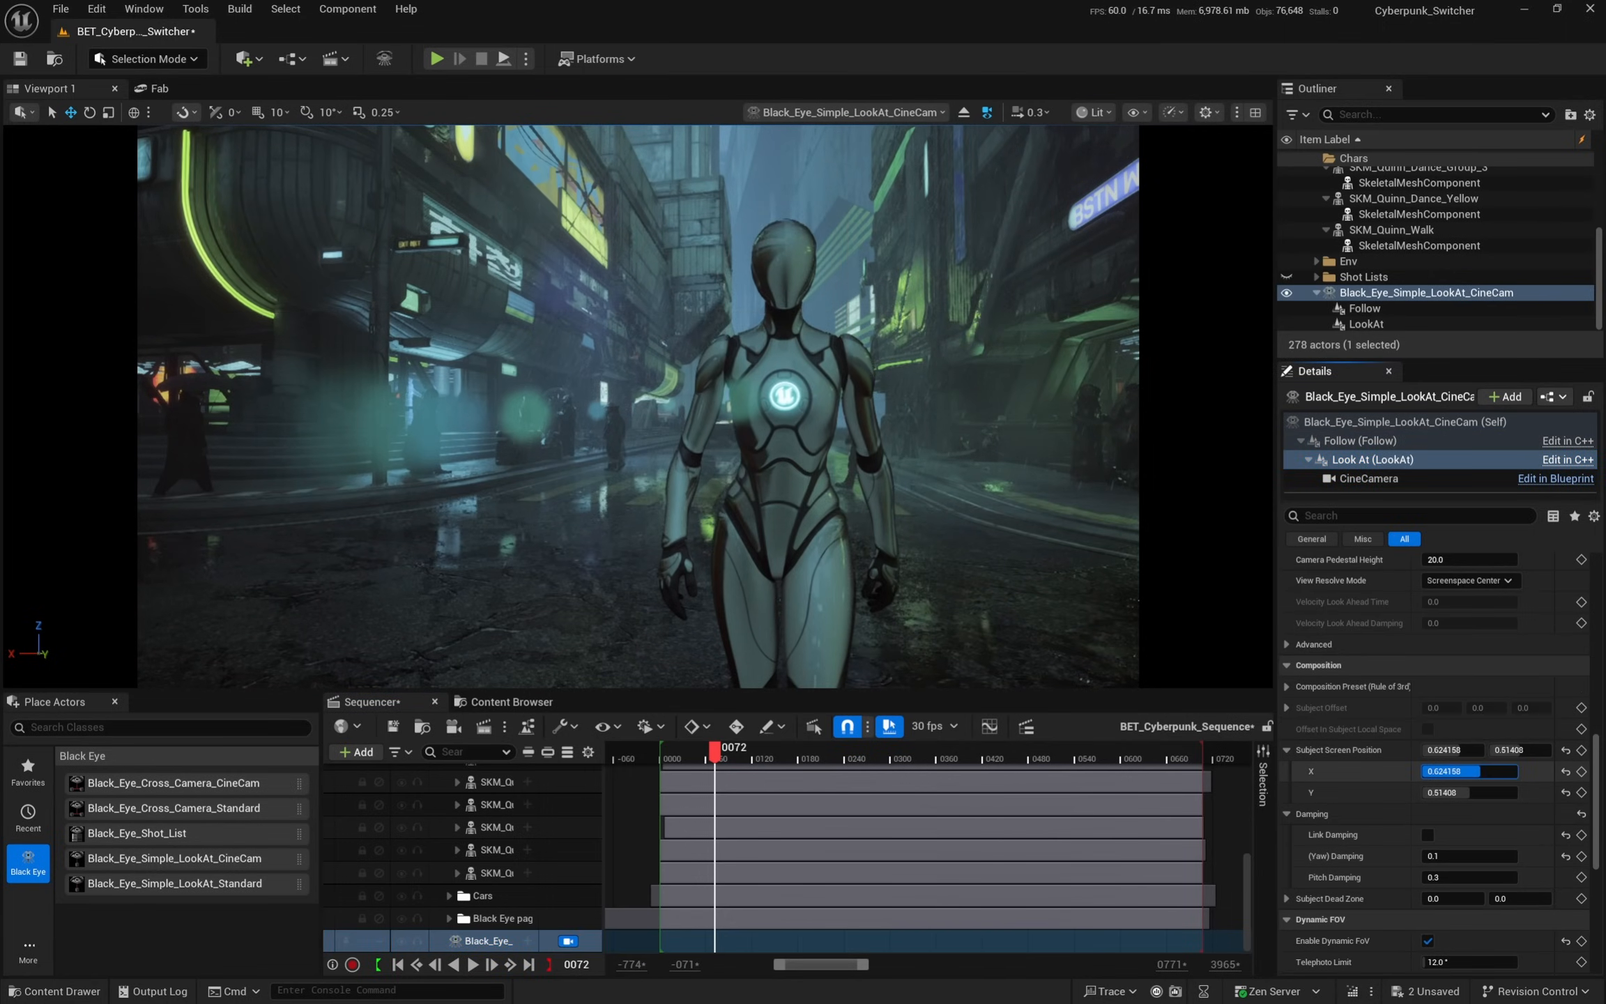
{"action": "left_click", "coordinate": [1490, 772]}
{"action": "type", "text": ".5"}
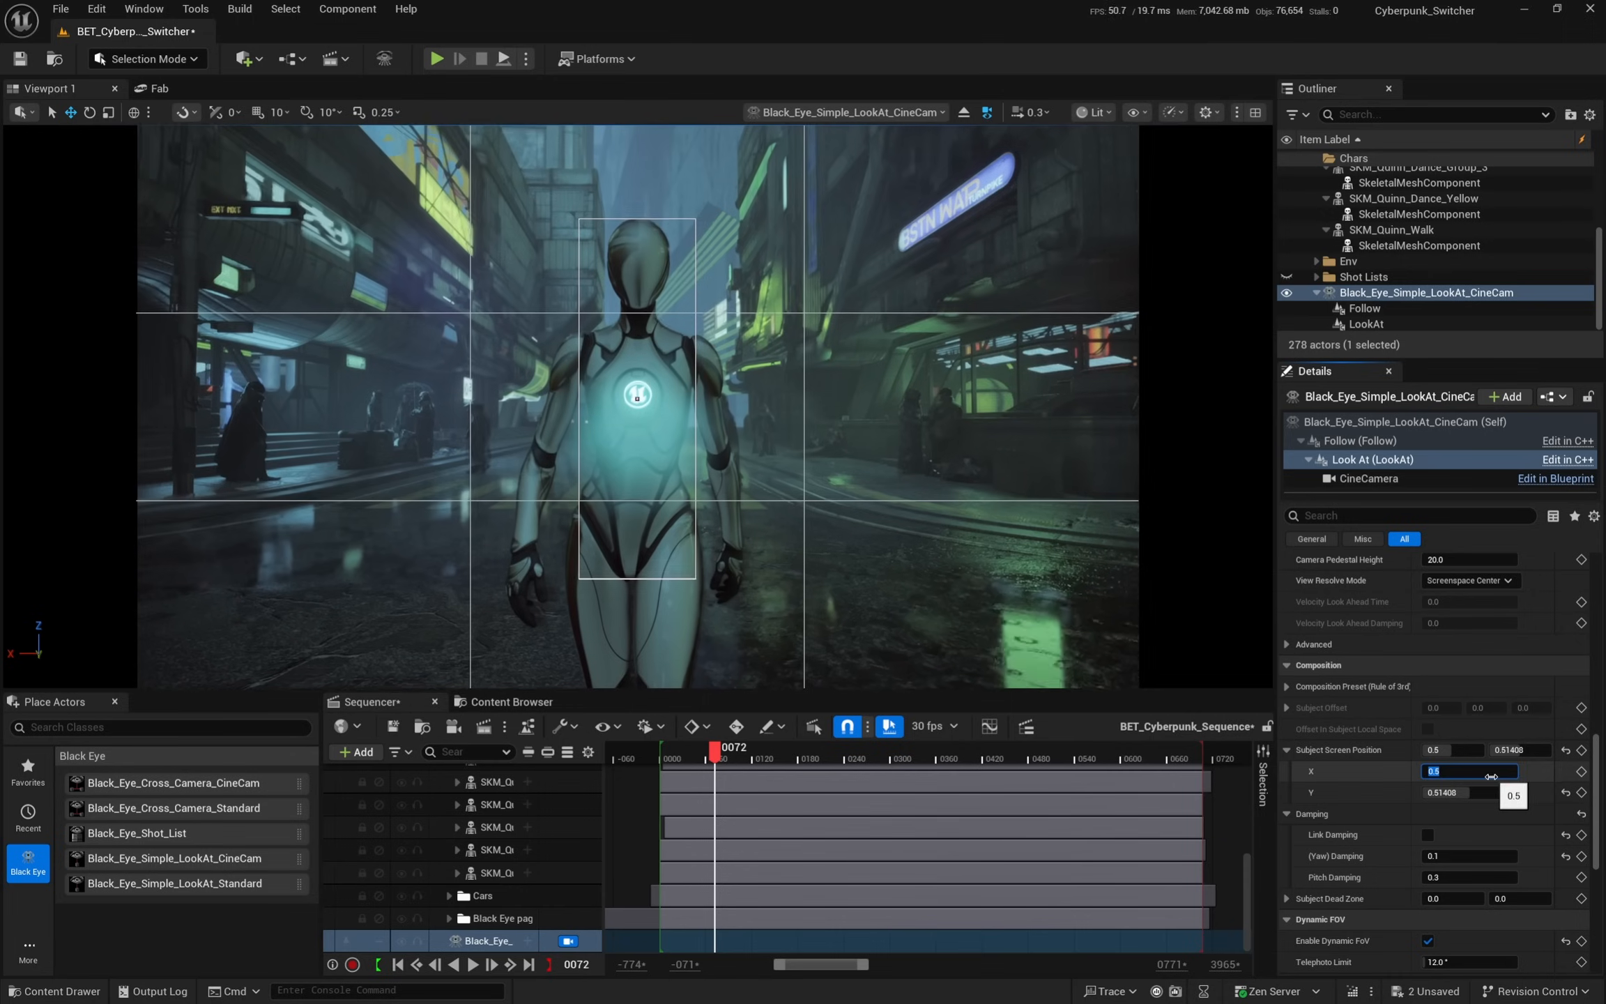
{"action": "key", "text": "Return"}
- Play the sequence from near its start through the camera to check the centred framing, and scrub back to frame 52
{"action": "left_click", "coordinate": [674, 767]}
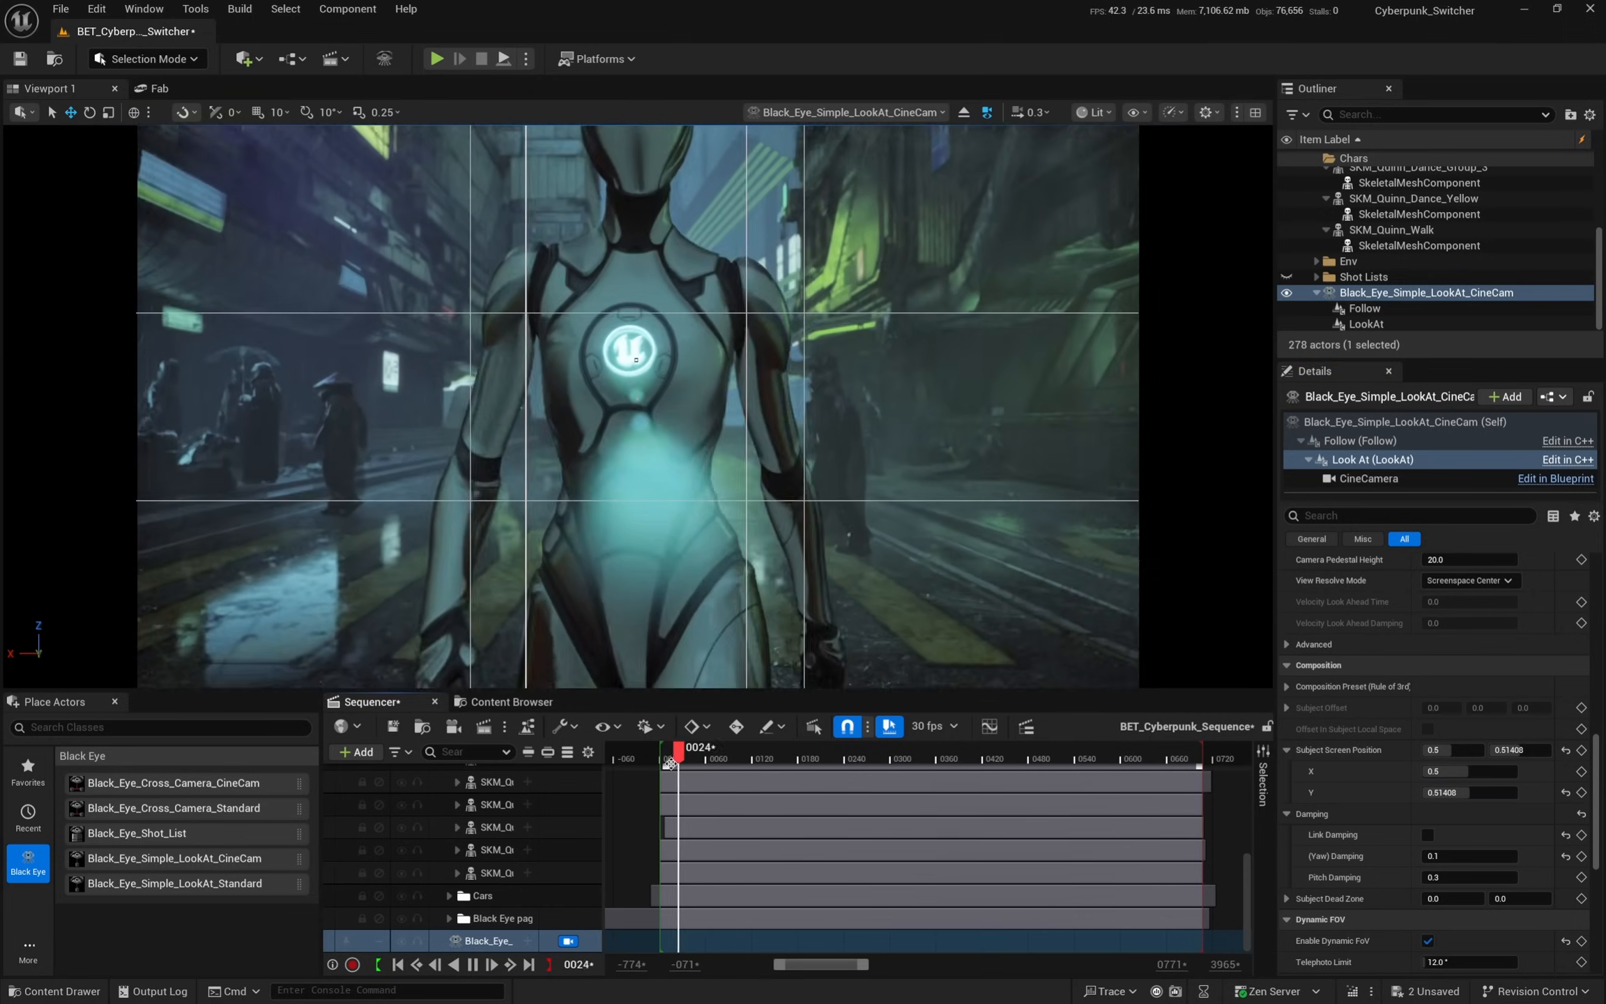
{"action": "key", "text": "space"}
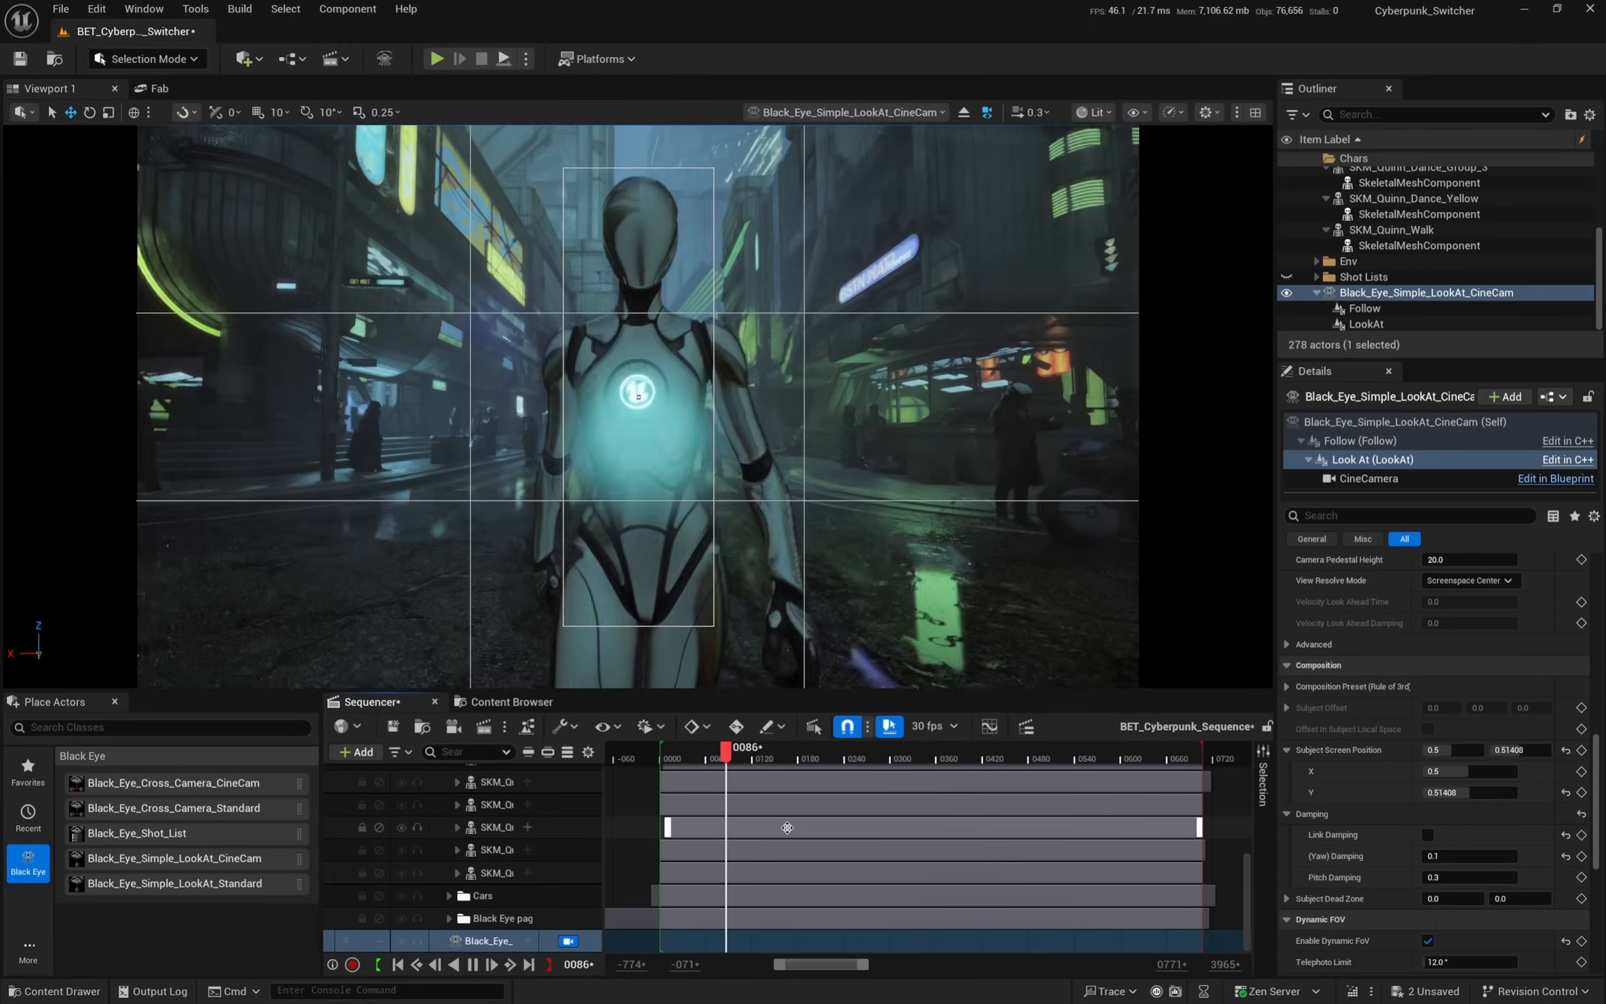
{"action": "key", "text": "space"}
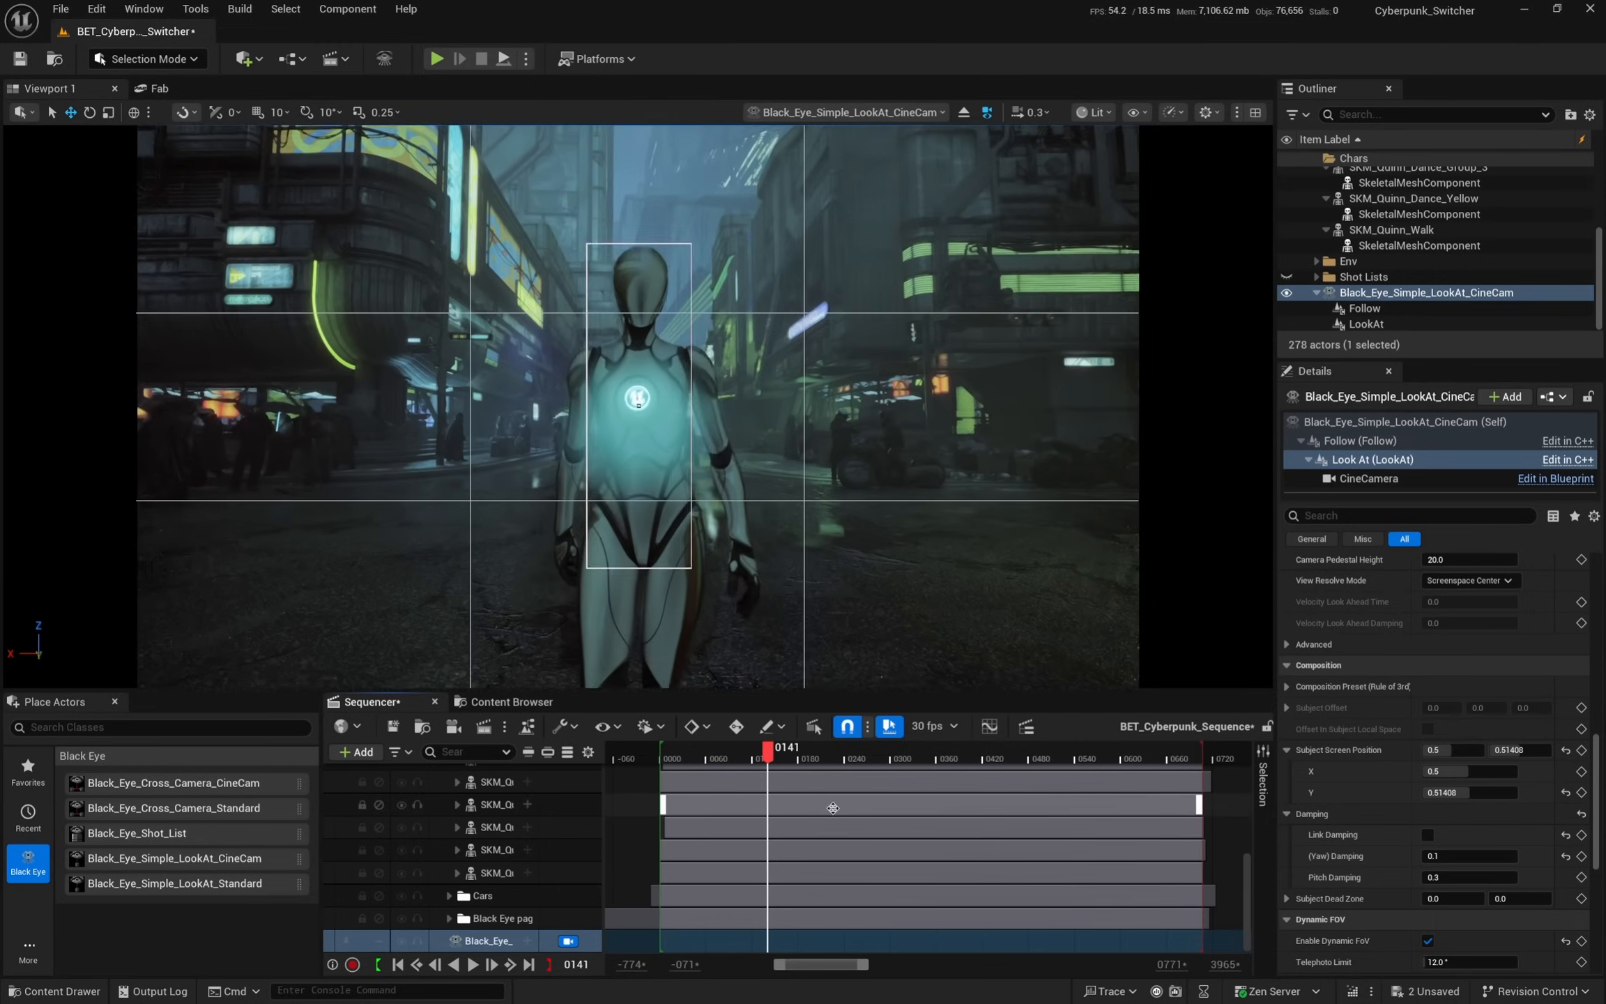
{"action": "left_click_drag", "start_coordinate": [764, 765], "coordinate": [699, 768]}
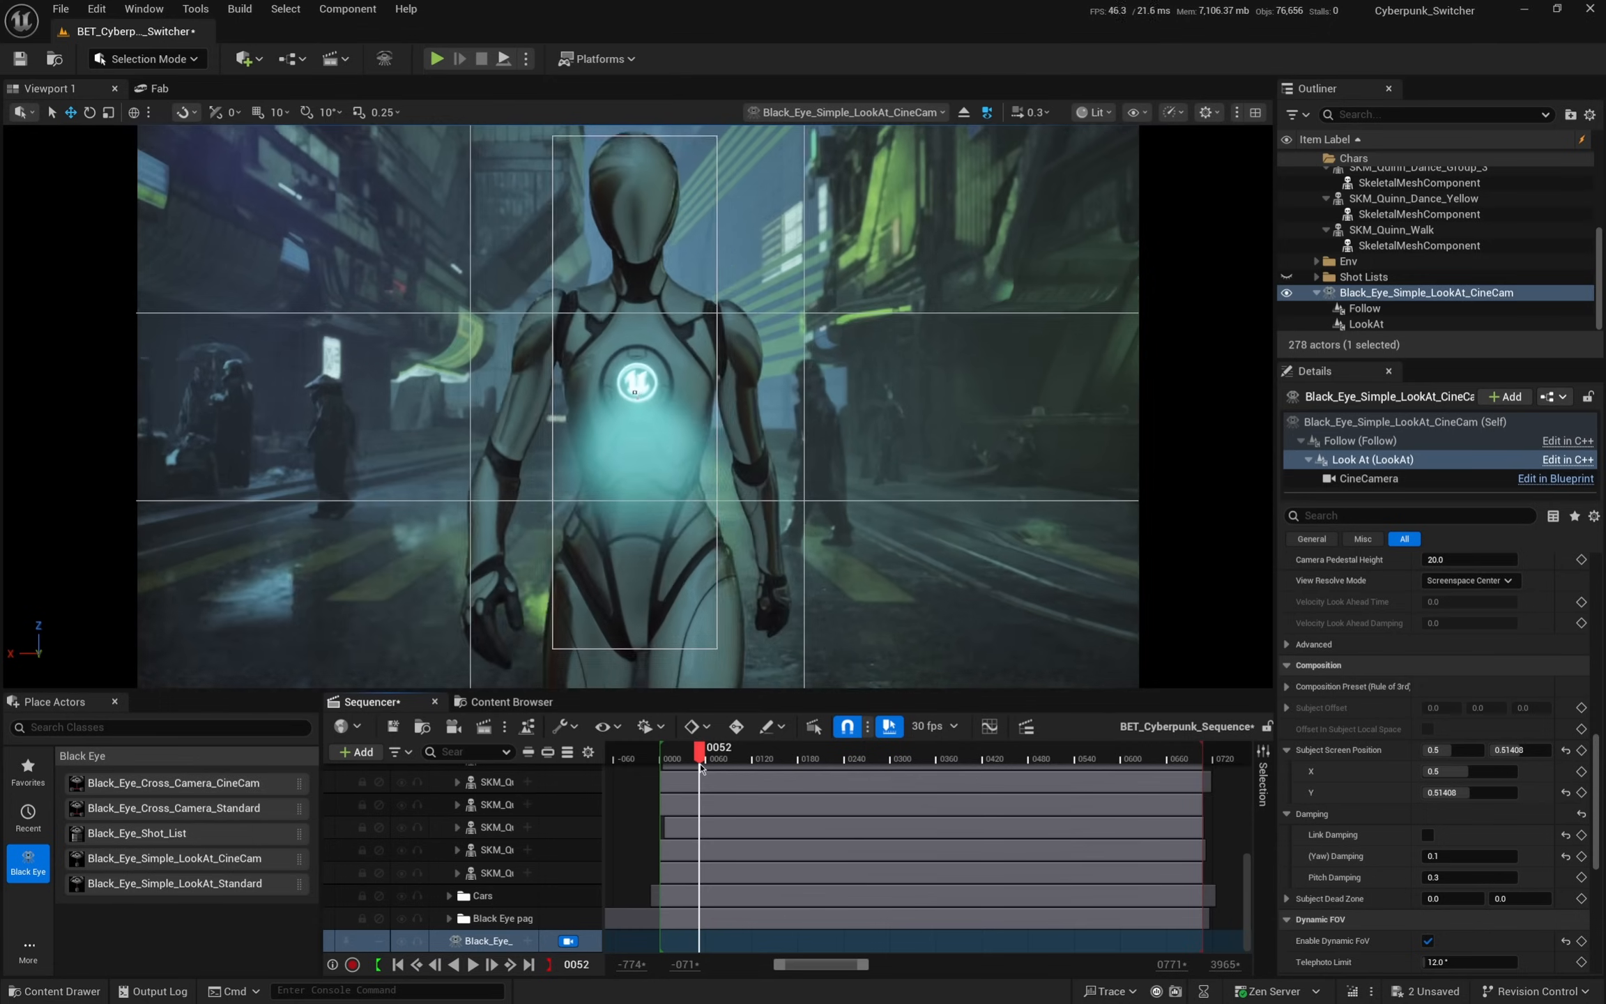
- Set the Look At component's yaw damping to 0.2
{"action": "scroll", "coordinate": [1460, 865], "scroll_direction": "down", "scroll_amount": 1}
{"action": "scroll", "coordinate": [1460, 865], "scroll_direction": "down", "scroll_amount": 3}
{"action": "left_click", "coordinate": [1459, 653]}
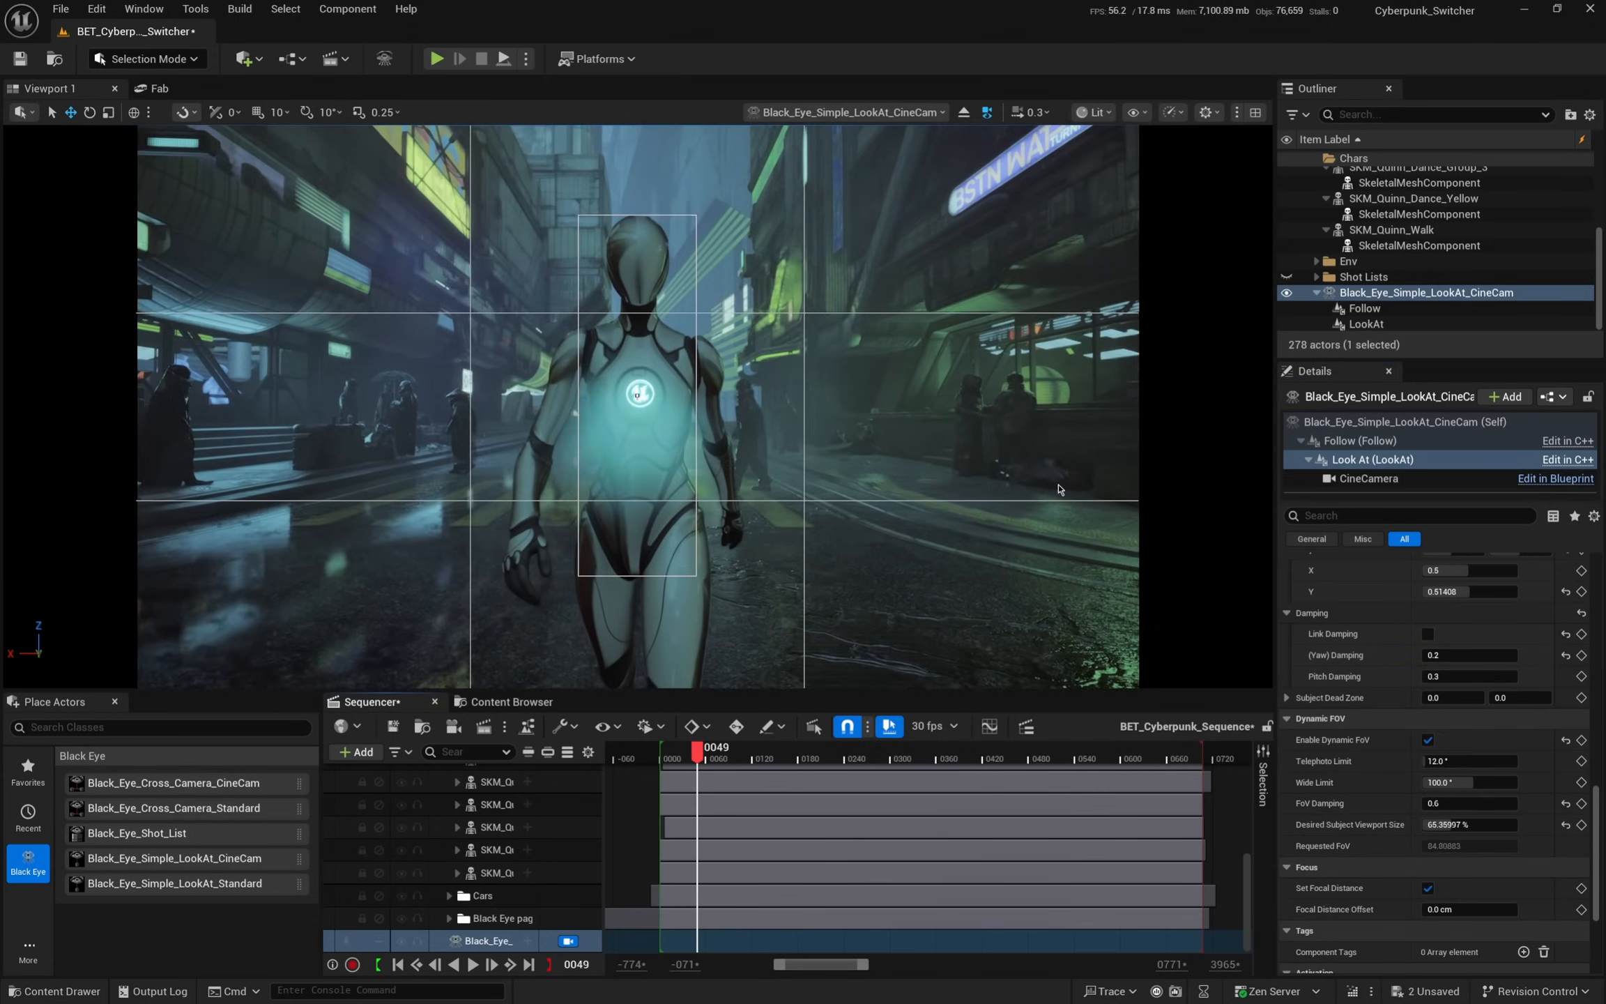
- Set the Follow component's Location Damping X to 1.0 and play the sequence from near its start to check it
{"action": "left_click", "coordinate": [1373, 439]}
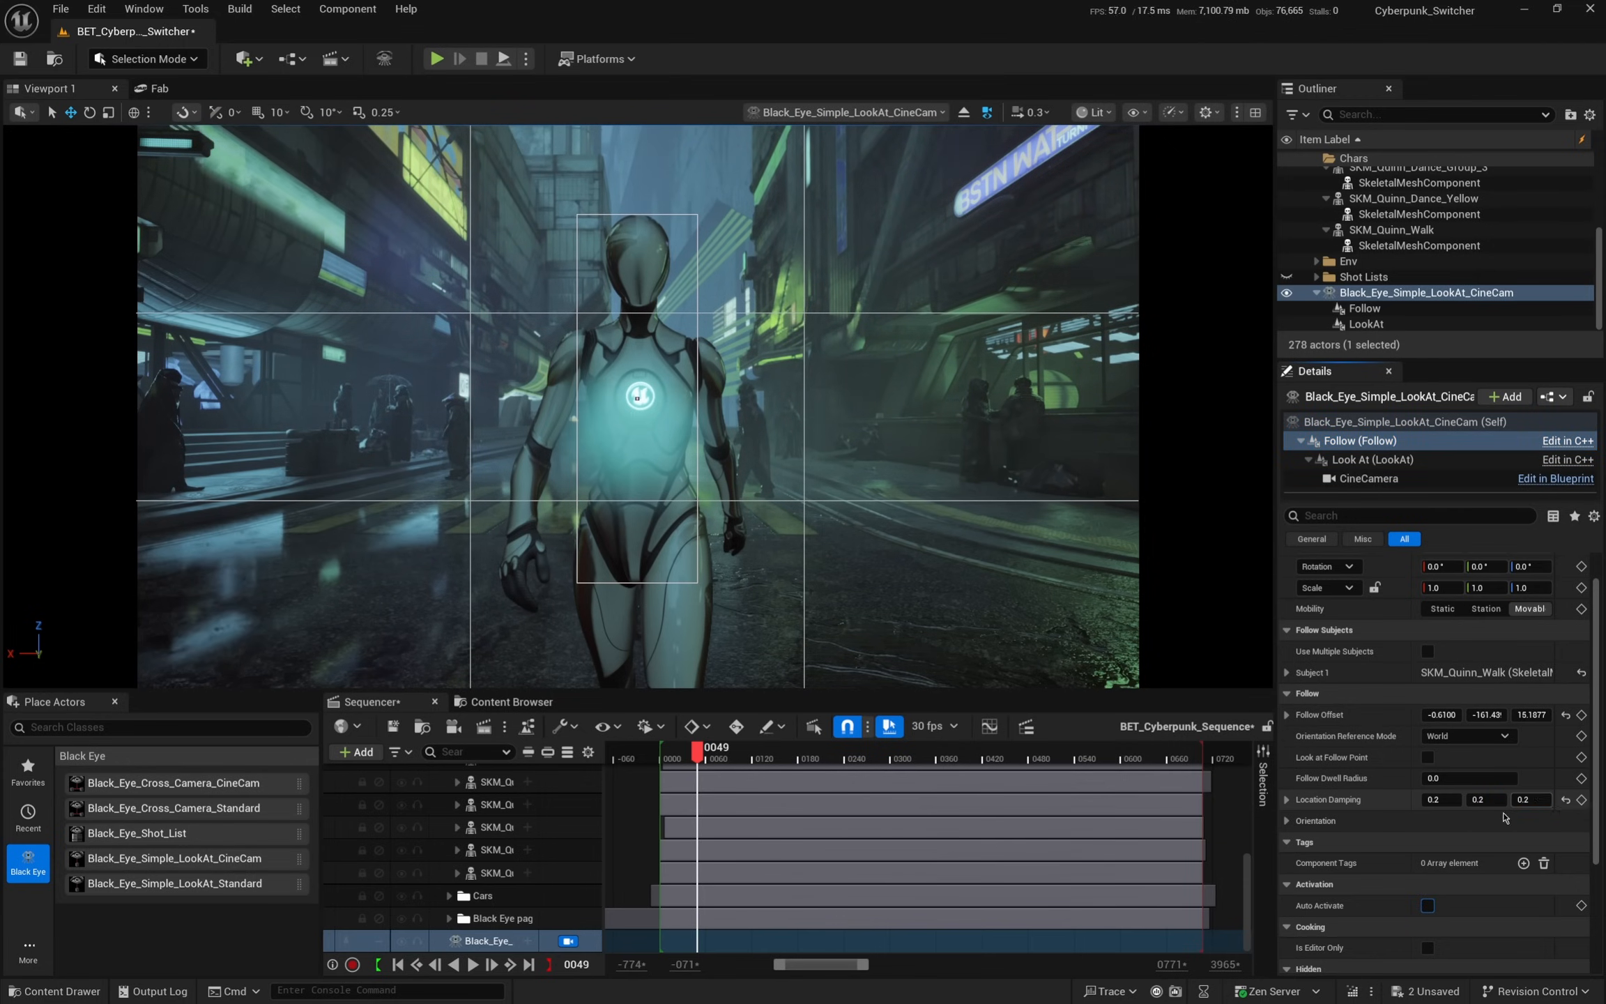
{"action": "type", "text": "1"}
{"action": "key", "text": "Return"}
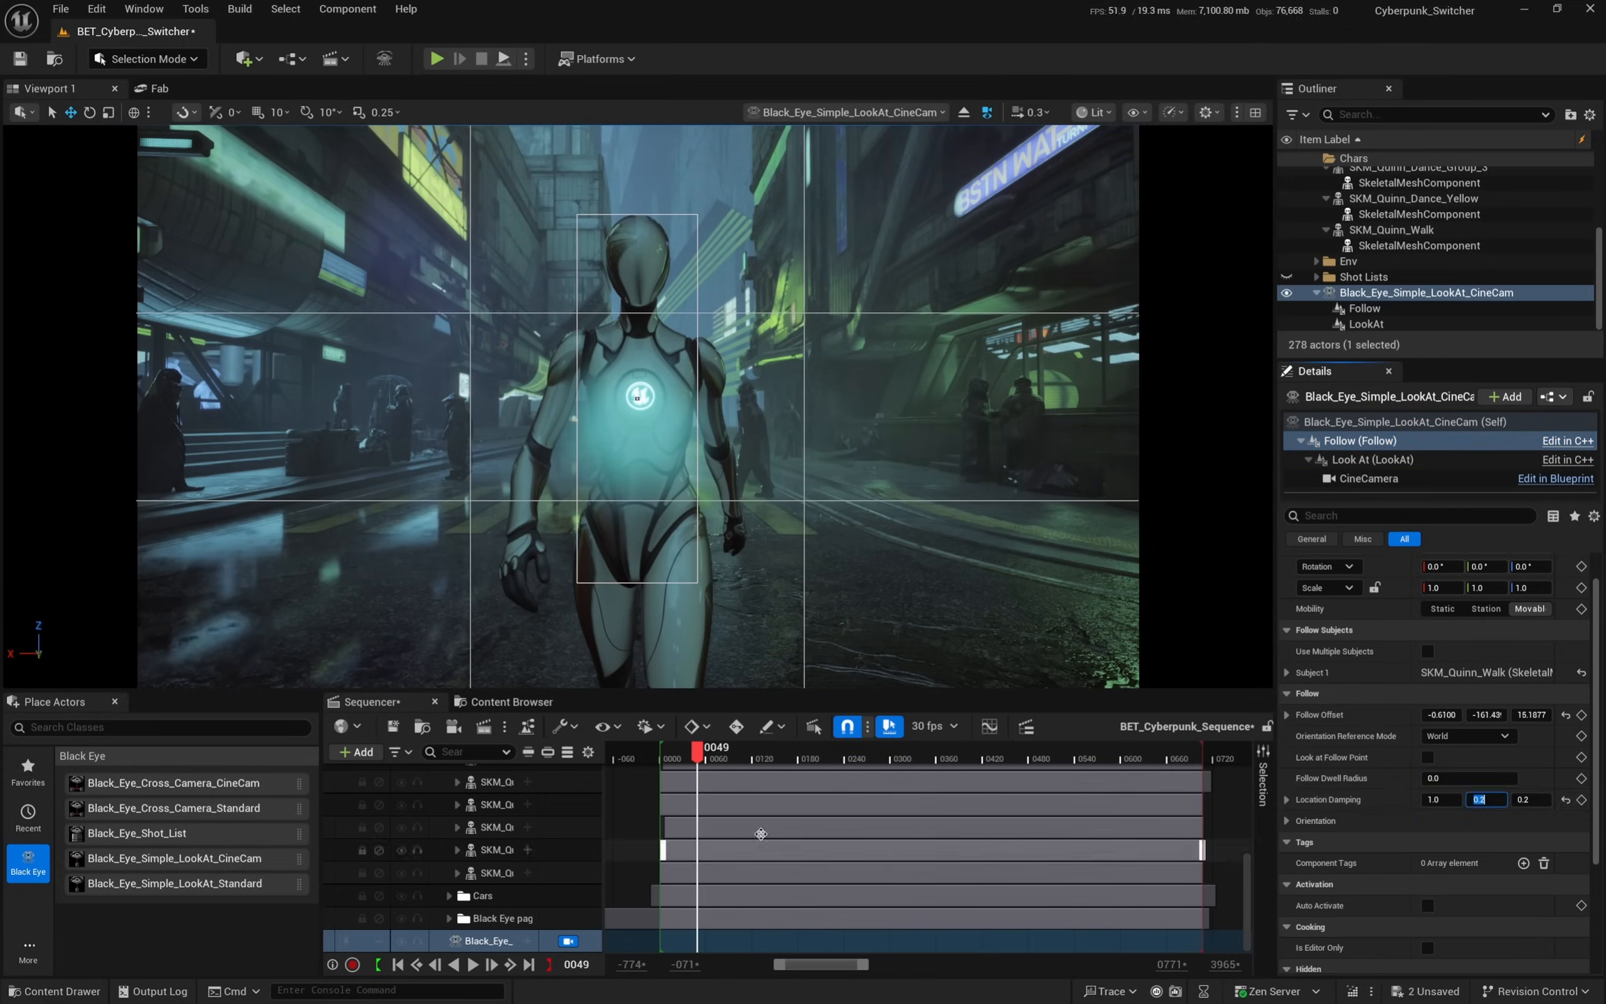
{"action": "left_click", "coordinate": [671, 759]}
{"action": "key", "text": "space"}
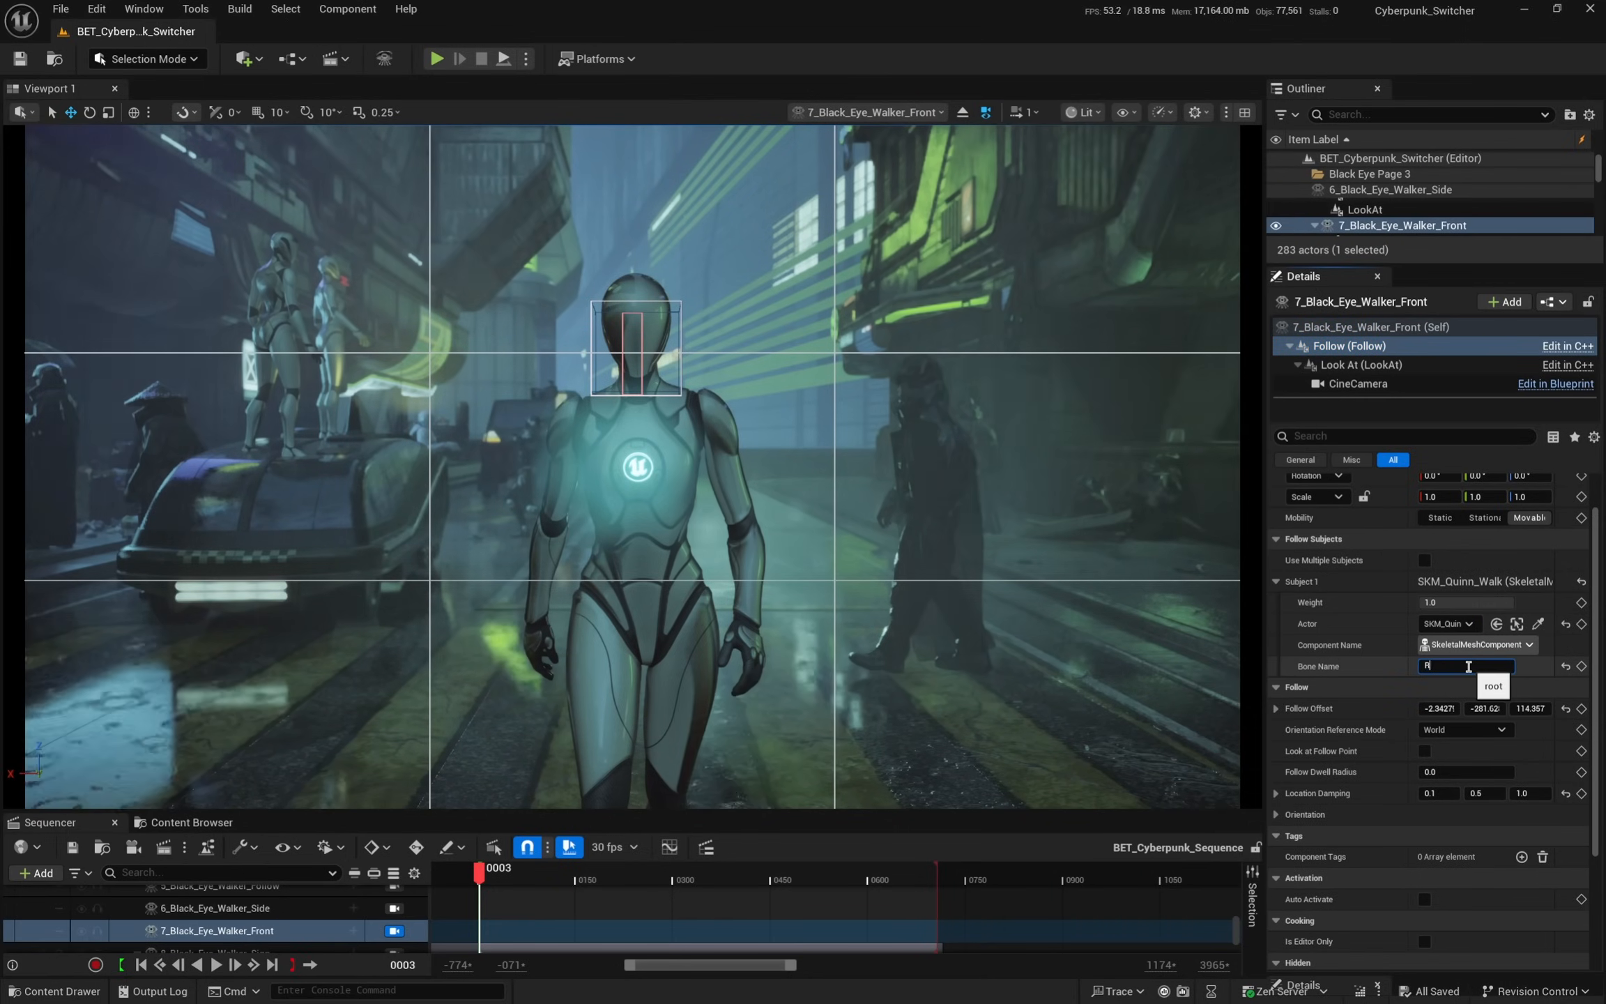
- Set the Follow component's Subject 1 bone name to Root on the 7_Black_Eye_Walker_Front camera
{"action": "left_click", "coordinate": [1464, 666]}
{"action": "type", "text": "Root"}
{"action": "key", "text": "Return"}
- Set the Look At component's Subject Dead Zone Y to about 0.139 and scrub near the start of the sequence to check it
{"action": "left_click", "coordinate": [1365, 364]}
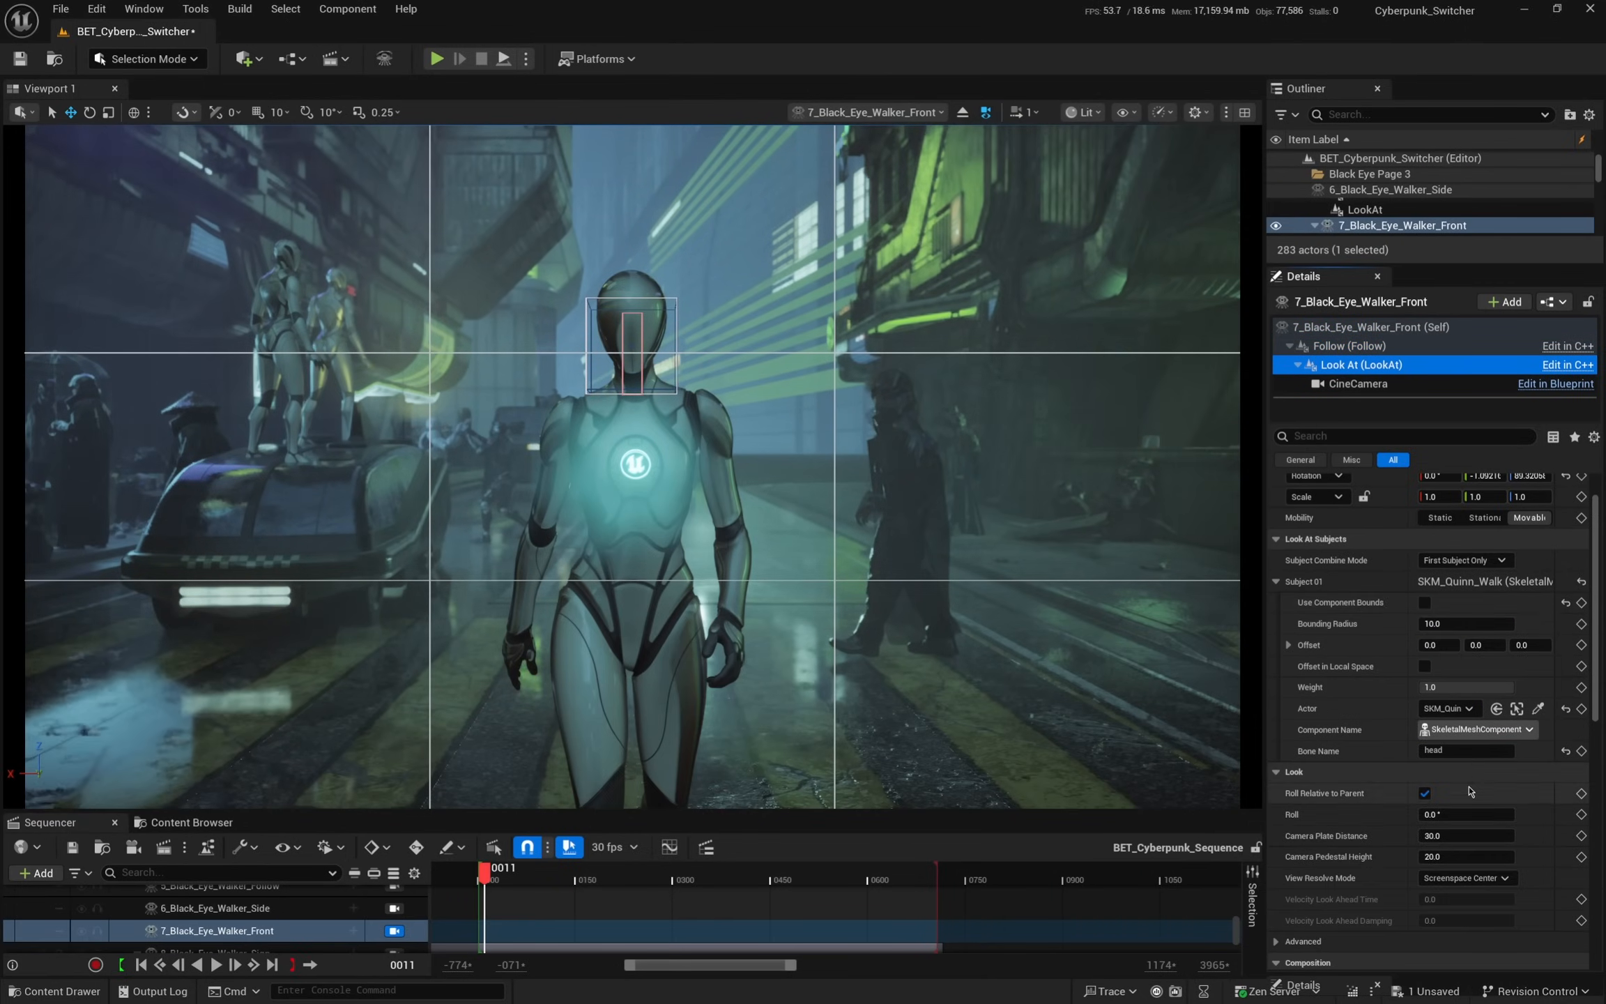
{"action": "scroll", "coordinate": [1469, 789], "scroll_direction": "down", "scroll_amount": 5}
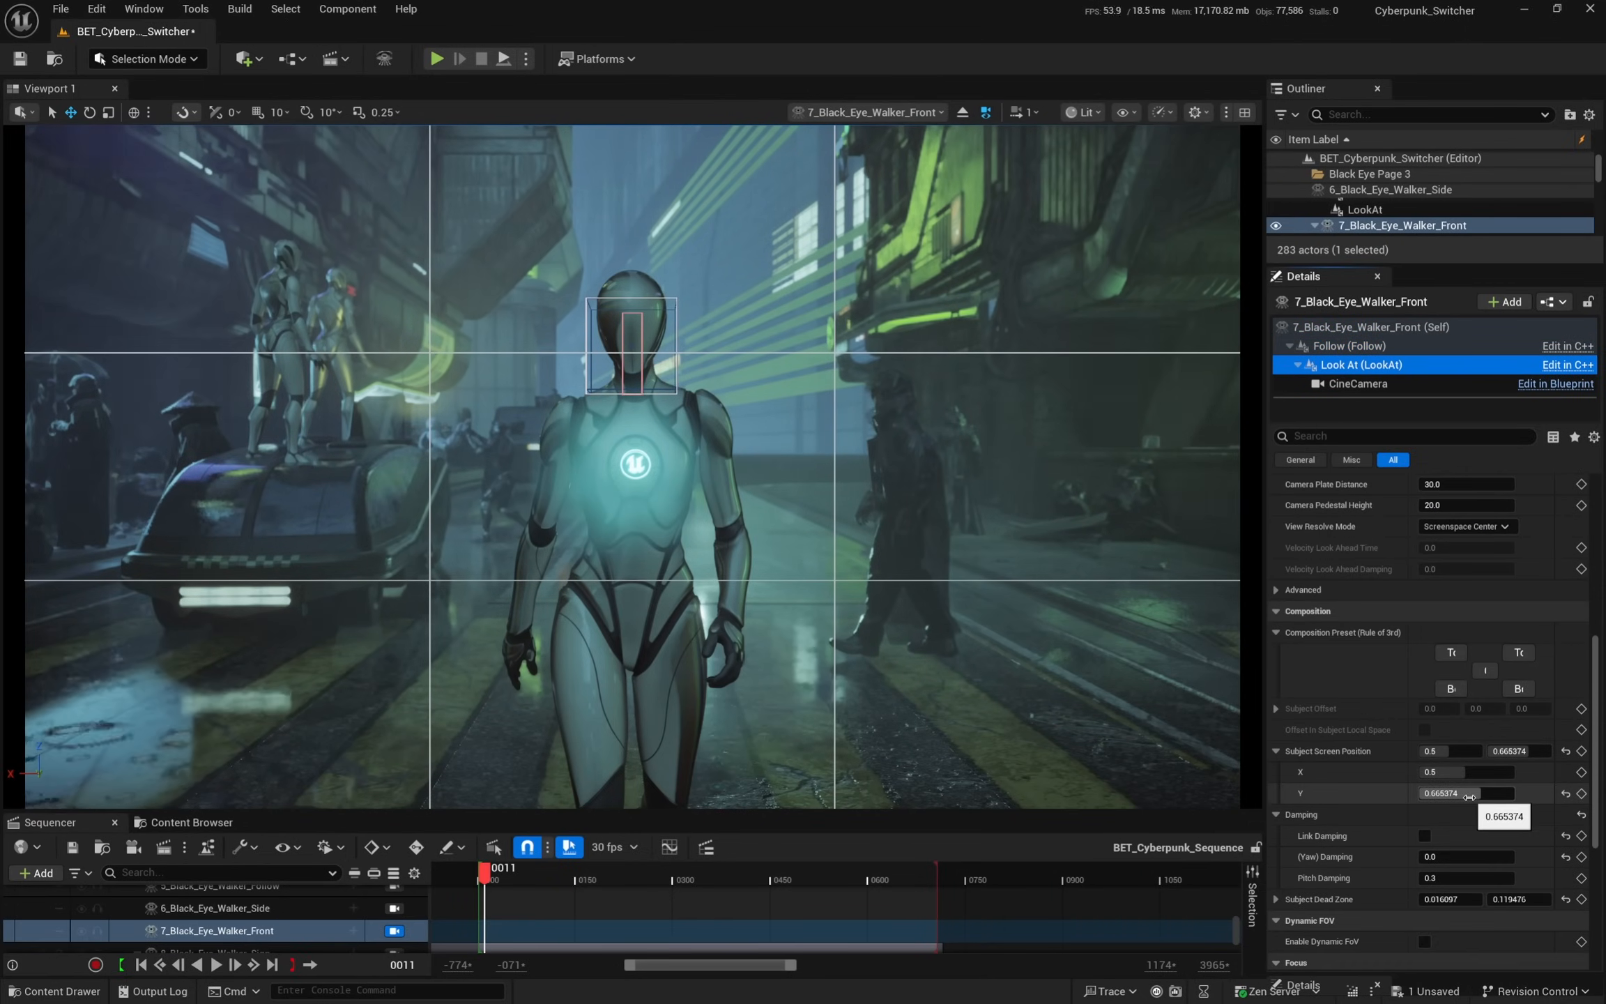
{"action": "scroll", "coordinate": [1463, 784], "scroll_direction": "down", "scroll_amount": 2}
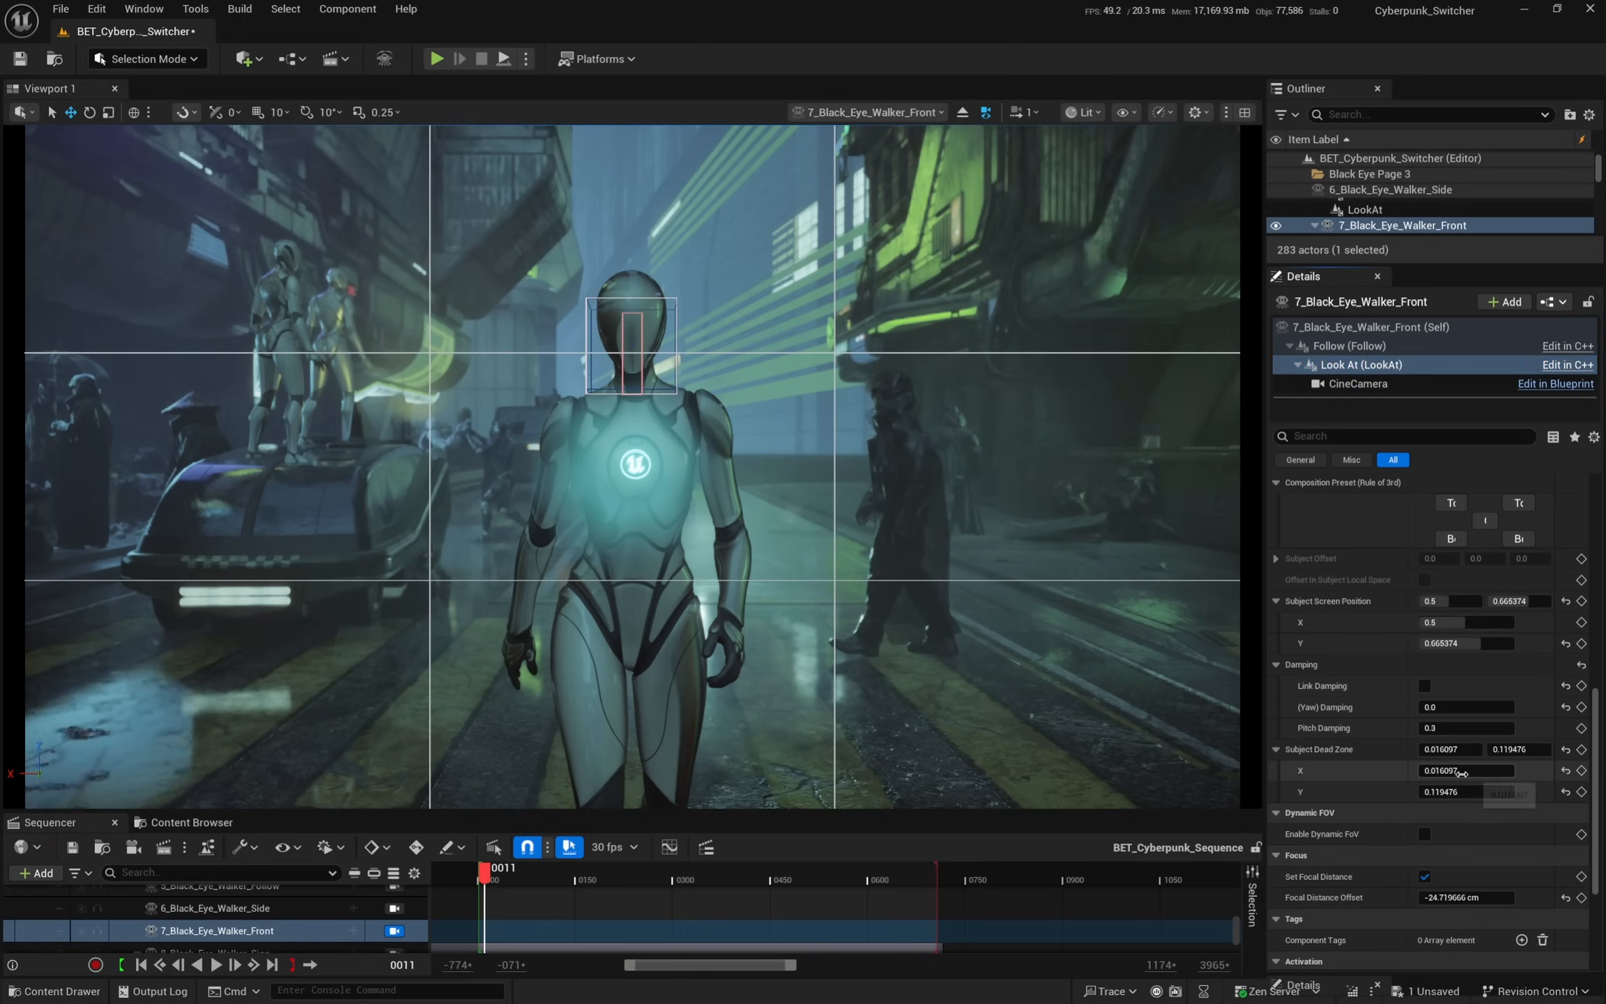
{"action": "mouse_move", "coordinate": [1451, 792]}
{"action": "left_mouse_down"}
{"action": "mouse_move", "coordinate": [1429, 792]}
{"action": "mouse_move", "coordinate": [1449, 792]}
{"action": "left_mouse_up"}
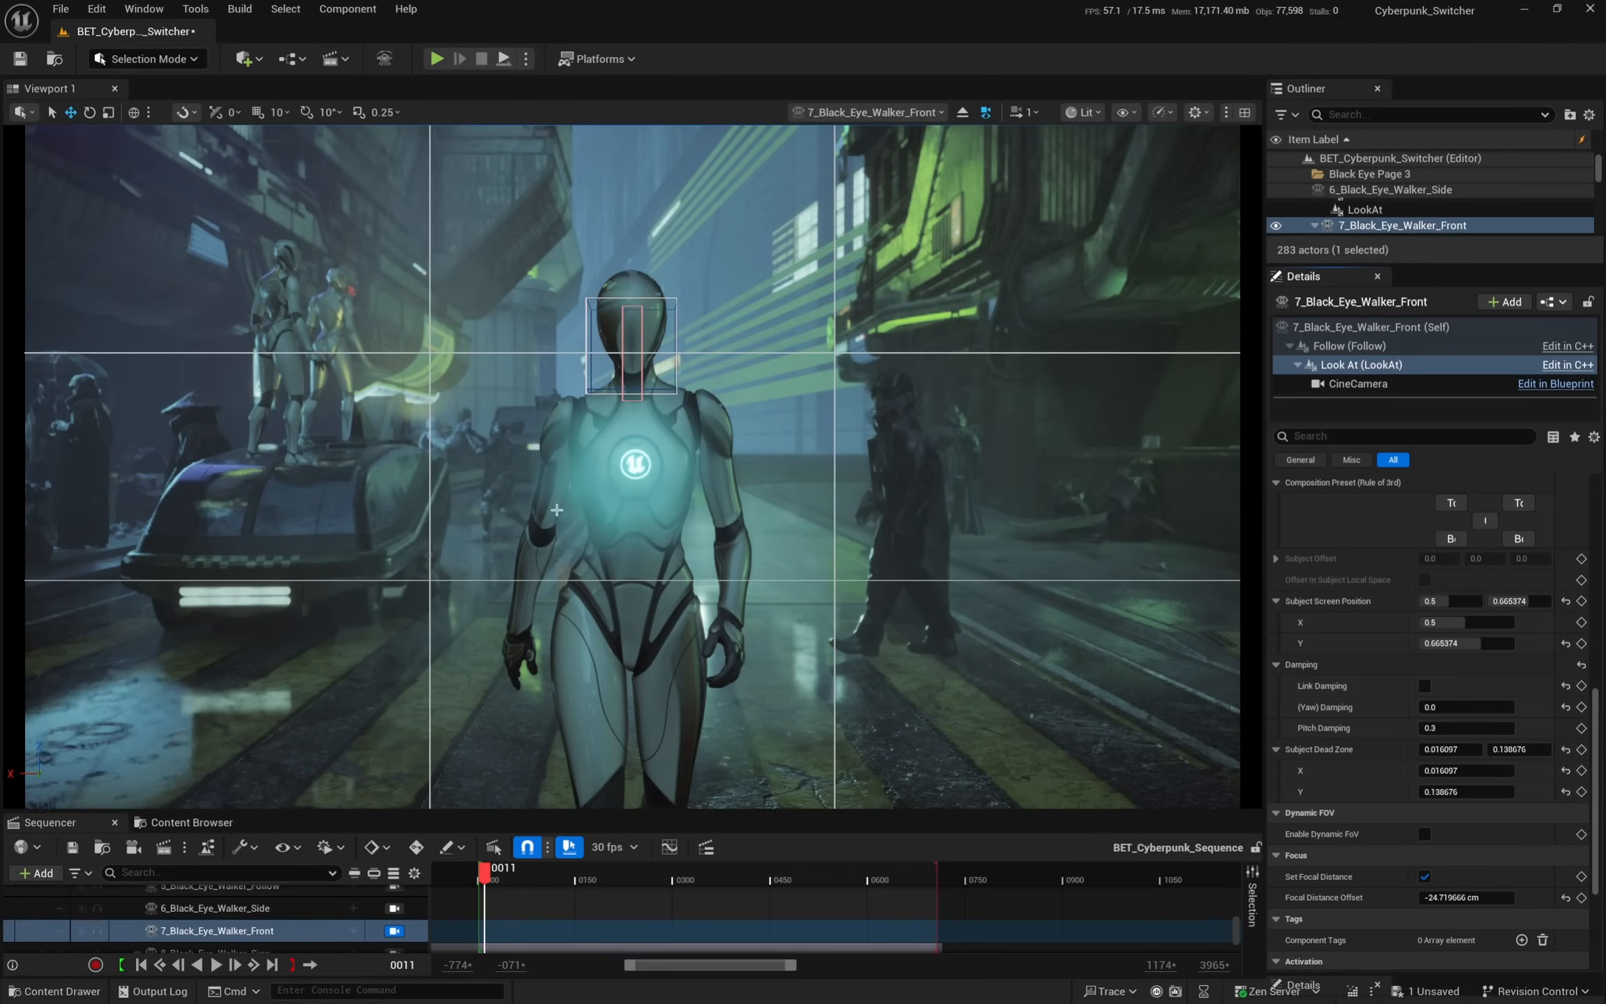
{"action": "left_click_drag", "start_coordinate": [490, 882], "coordinate": [483, 884]}
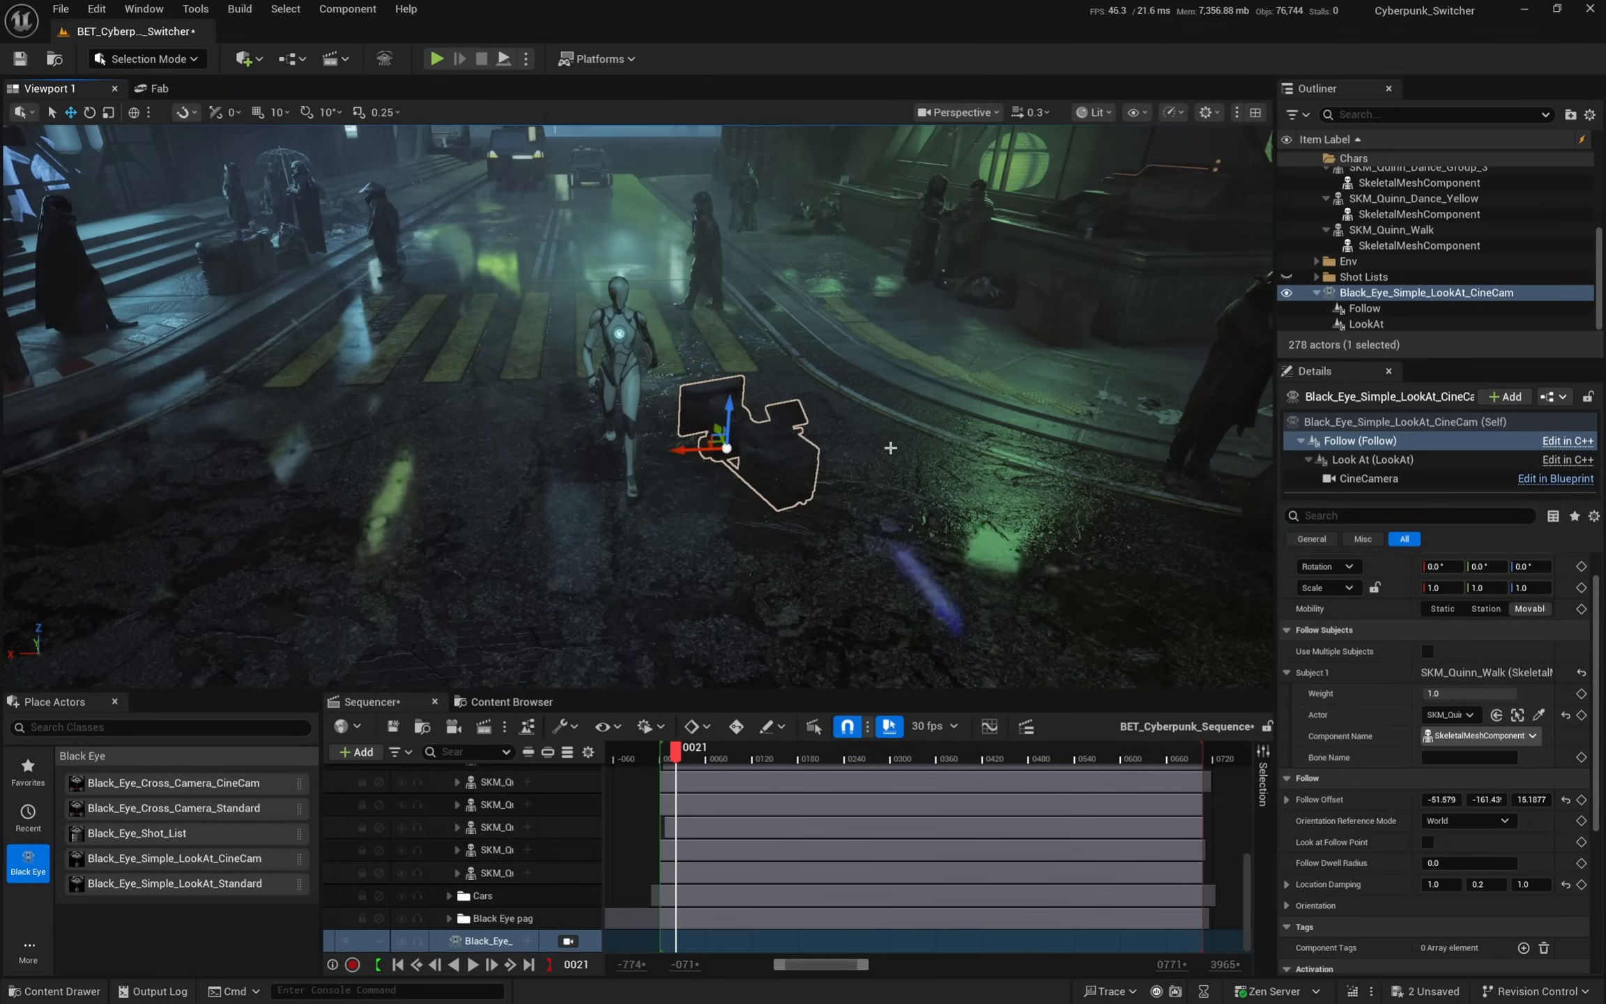
- Select the Black_Eye_Simple_LookAt_CineCam actor, move it farther out to the walking robot's side, and advance the sequence to check the framing
{"action": "left_click", "coordinate": [623, 377]}
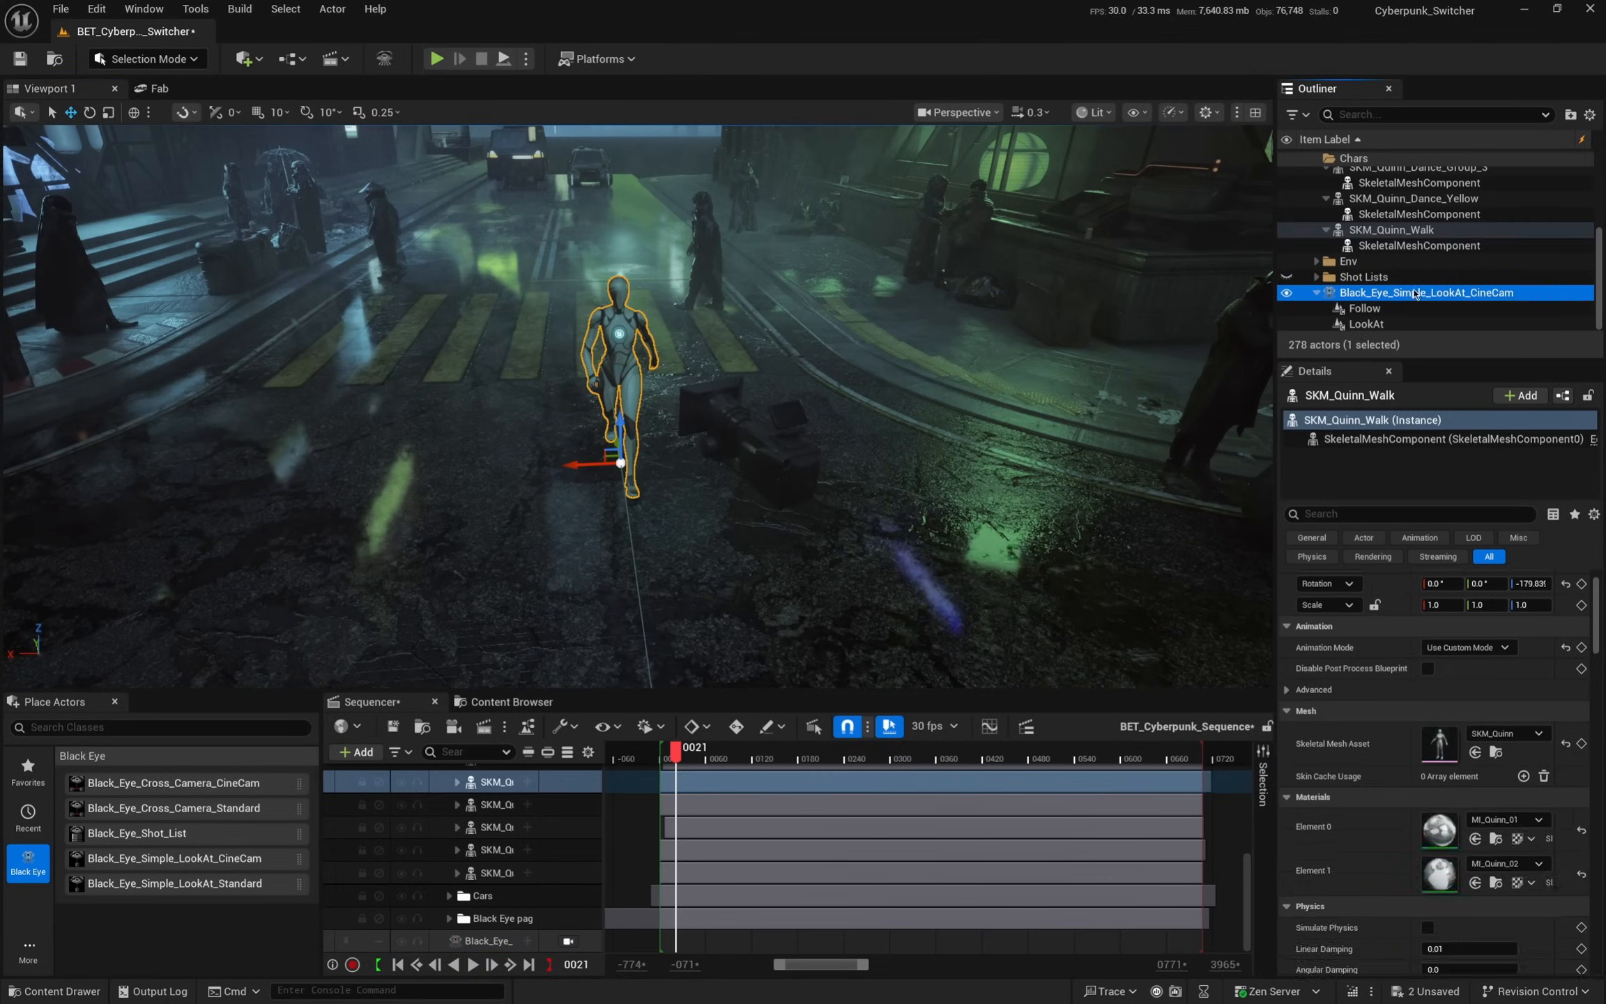
{"action": "left_click", "coordinate": [764, 446]}
{"action": "left_click_drag", "start_coordinate": [695, 450], "coordinate": [1122, 400]}
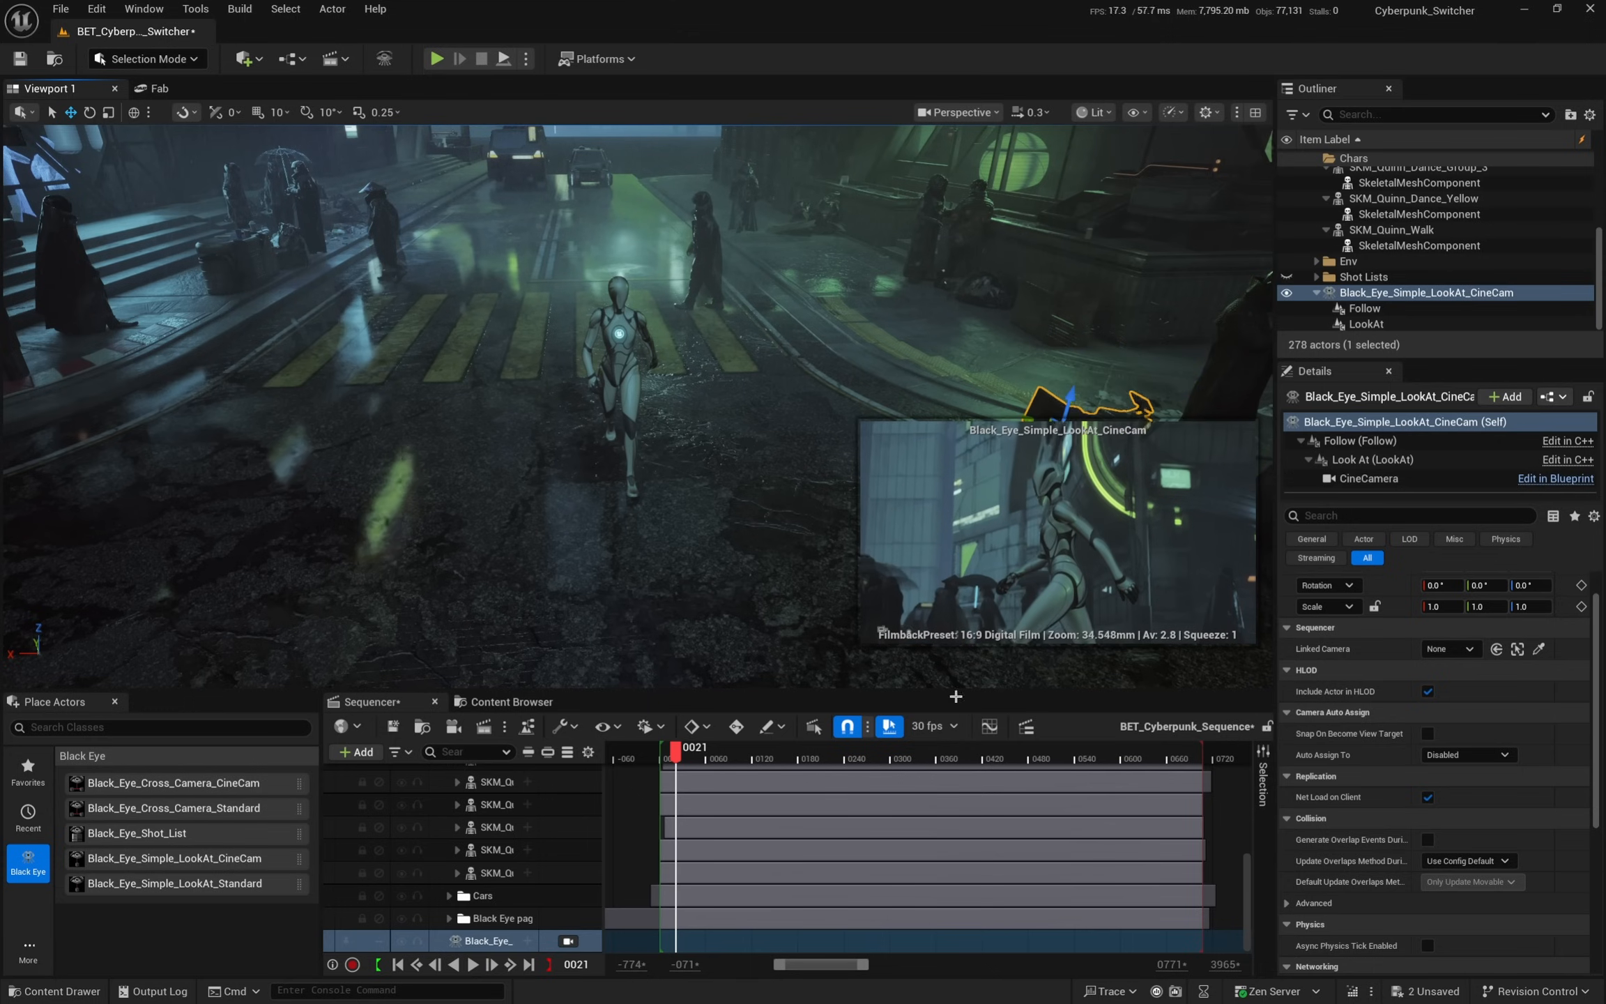
{"action": "left_click_drag", "start_coordinate": [674, 750], "coordinate": [702, 751]}
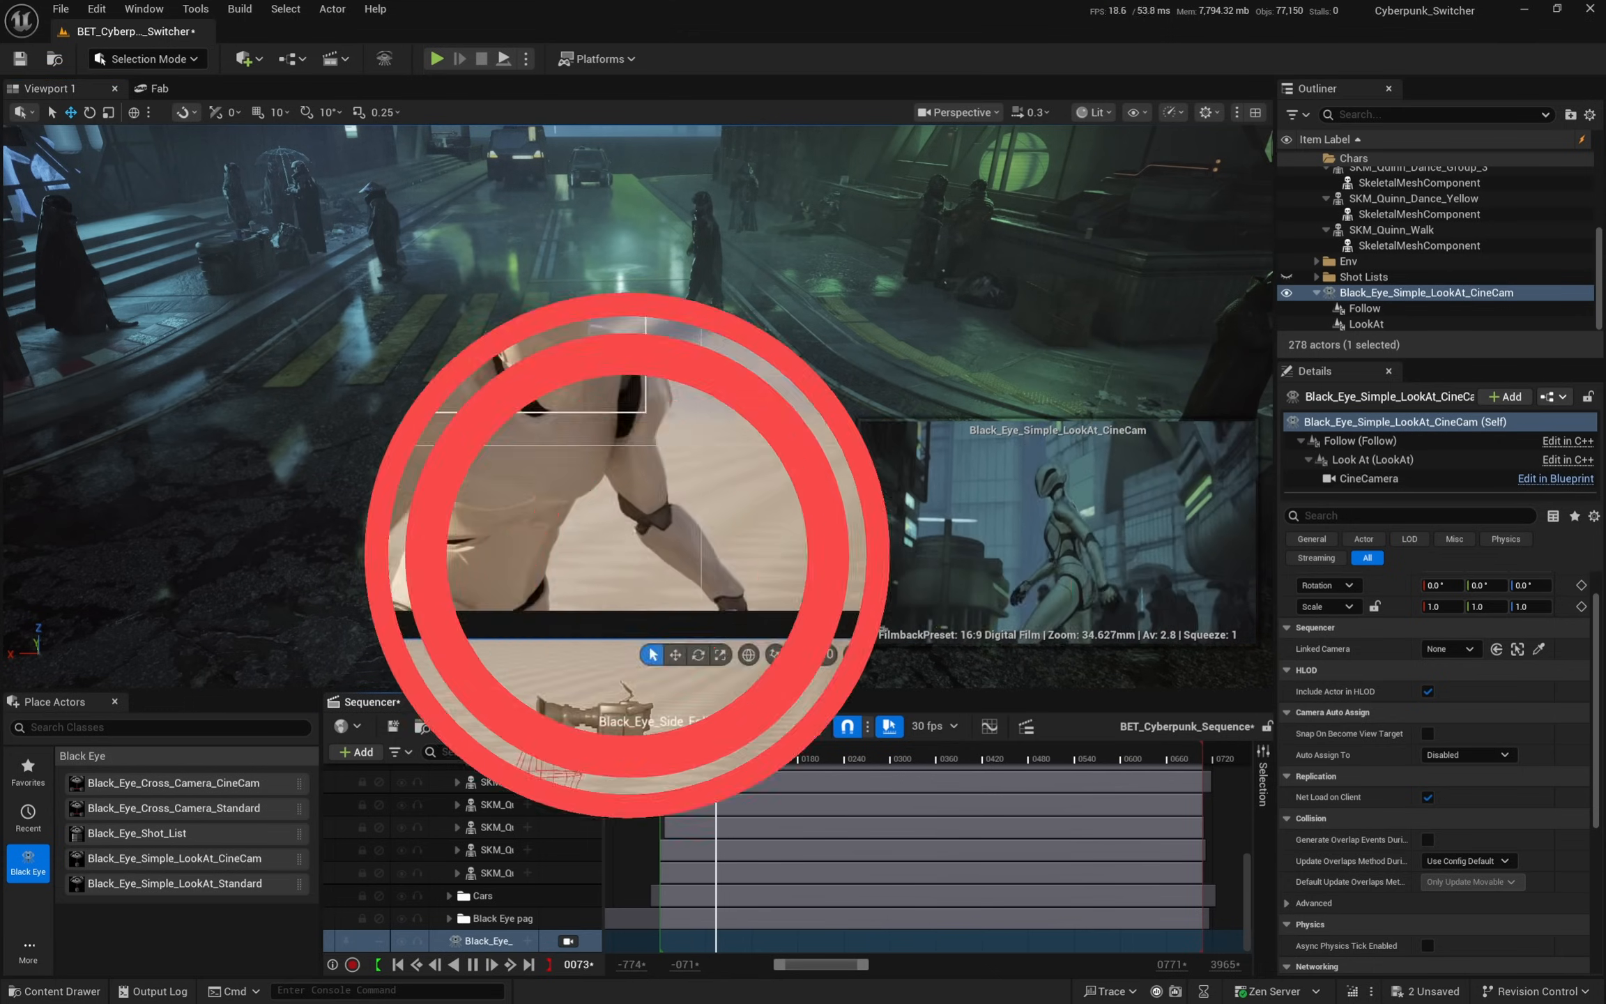
- Raise the Follow Dwell Radius of Black_Eye_Side_Follow to about 67.37 and scrub the sequence to test it
{"action": "left_click_drag", "start_coordinate": [456, 912], "coordinate": [459, 913]}
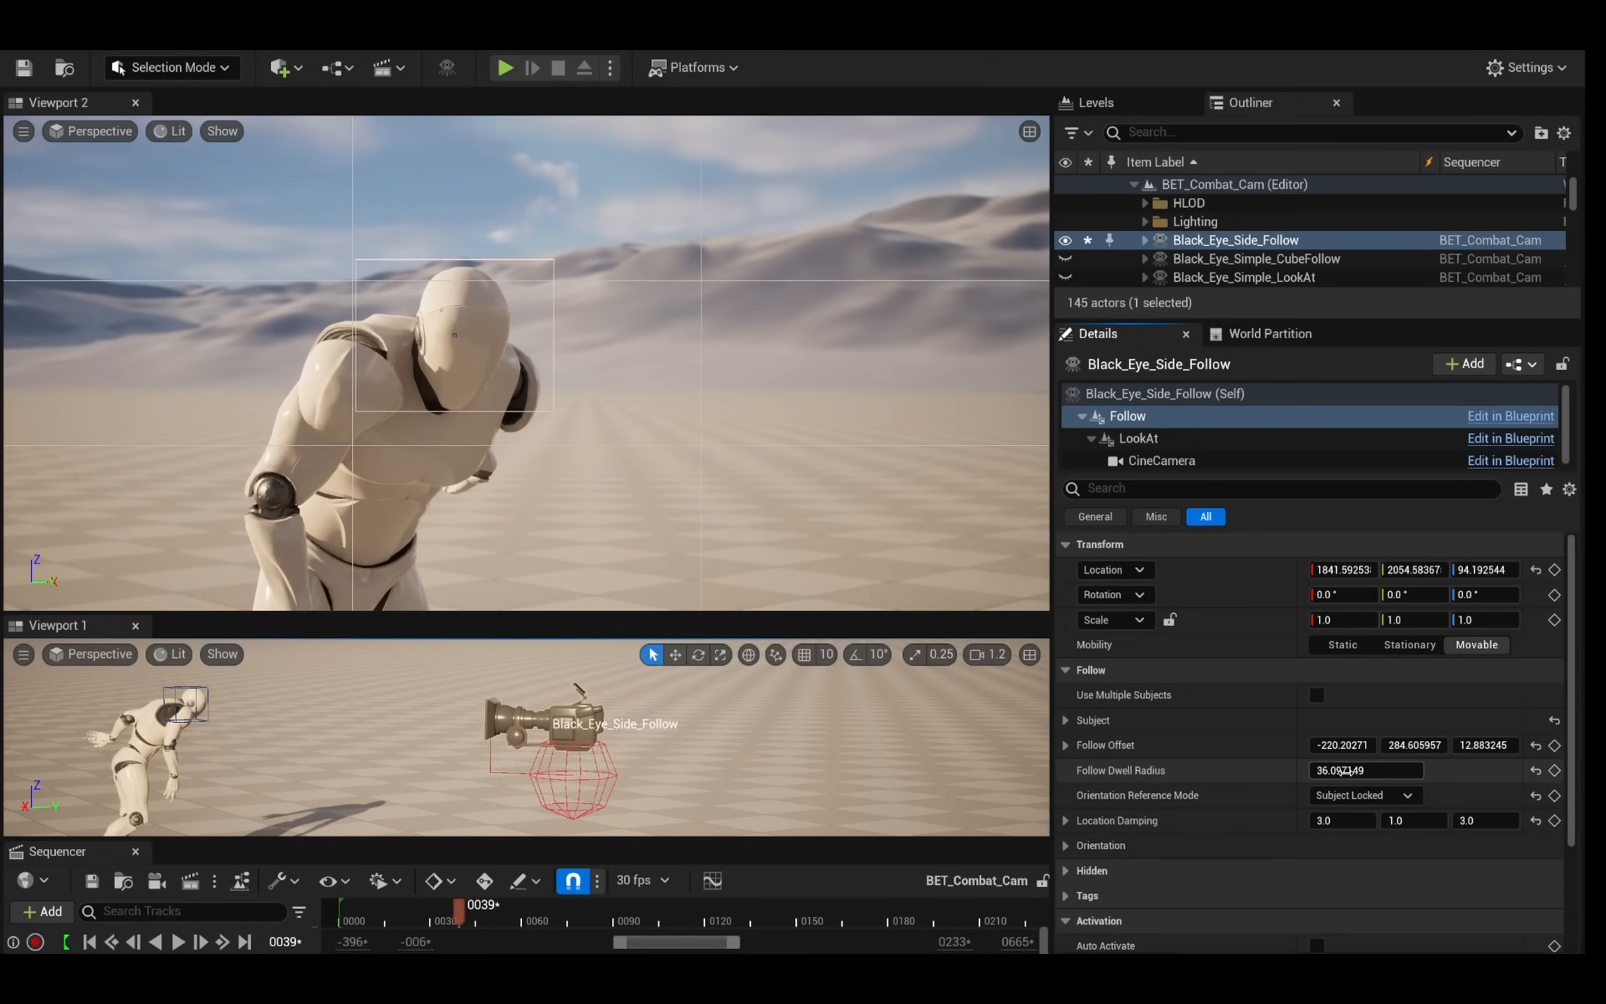
{"action": "left_click_drag", "start_coordinate": [1342, 771], "coordinate": [1386, 771]}
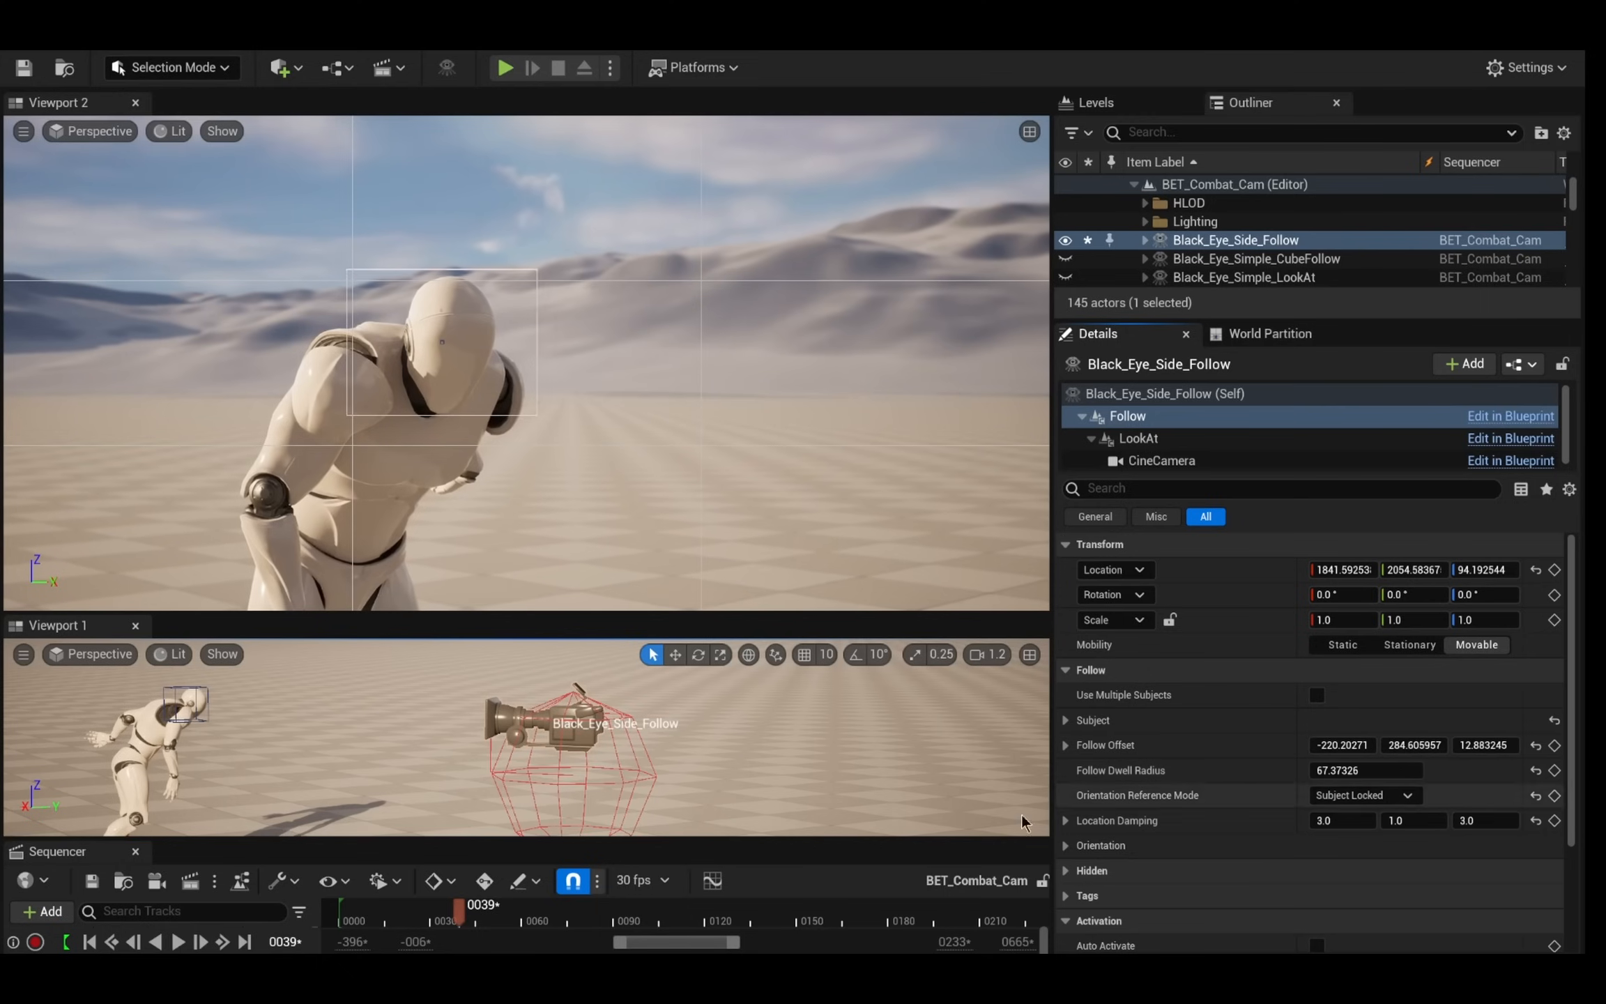
{"action": "mouse_move", "coordinate": [454, 918]}
{"action": "left_mouse_down"}
{"action": "mouse_move", "coordinate": [436, 919]}
{"action": "mouse_move", "coordinate": [478, 916]}
{"action": "left_mouse_up"}
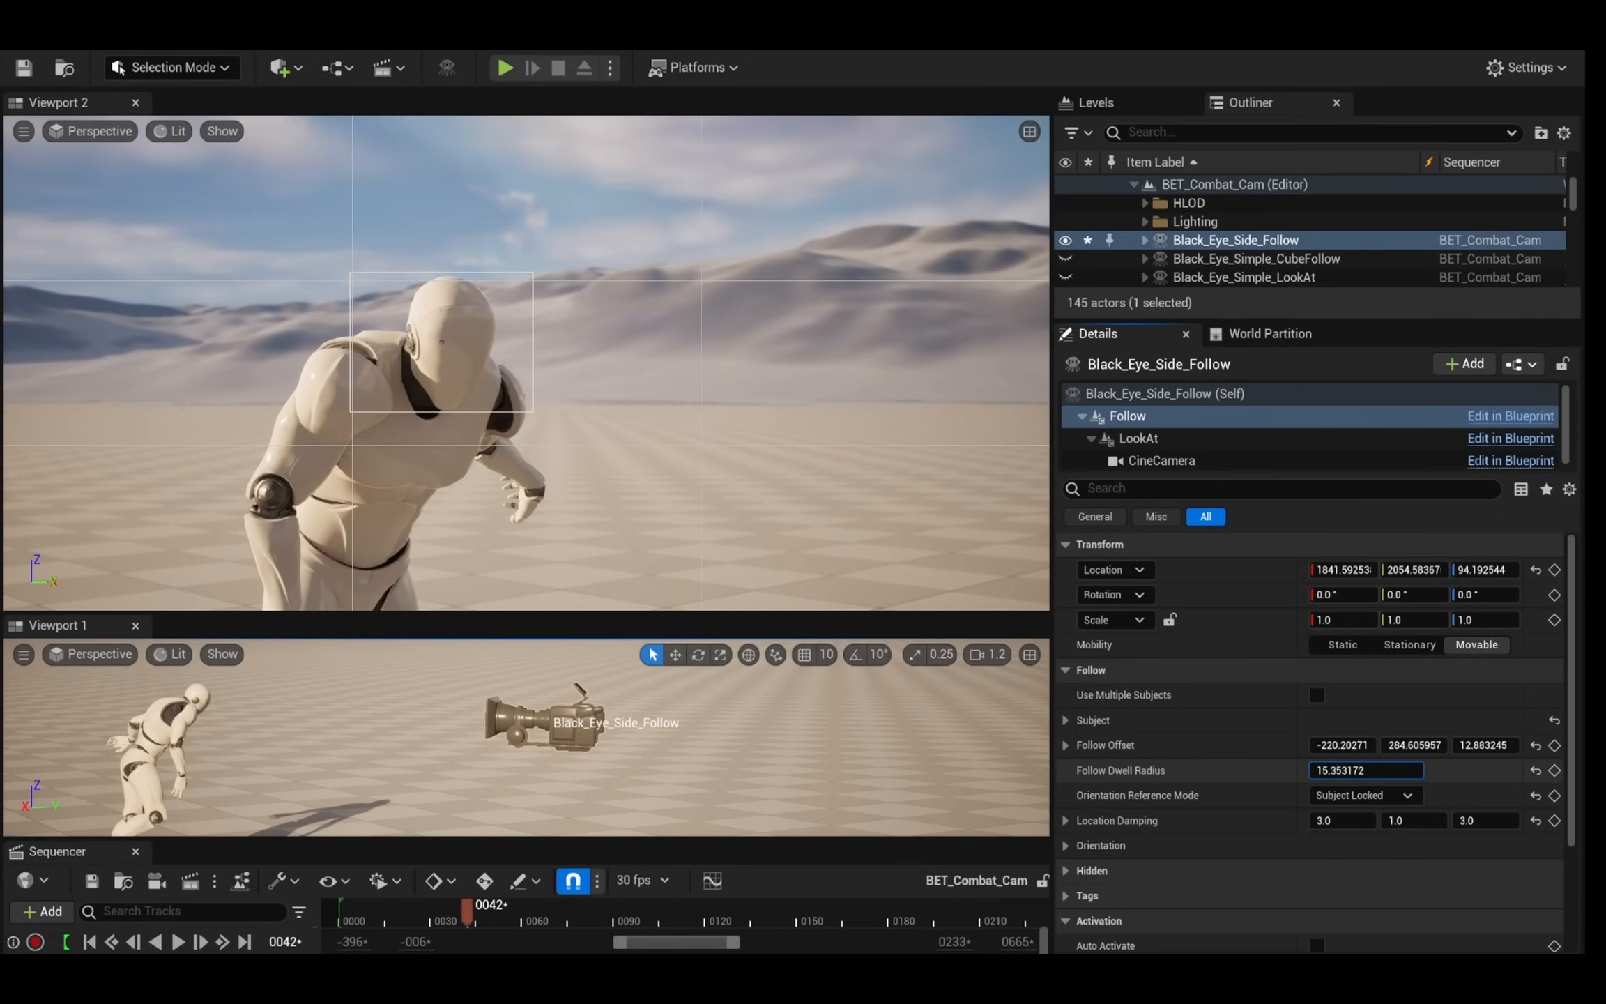
- Try a Follow Dwell Radius of about 11.68, set it to about 25.76, and play the sequence from near its start
{"action": "left_click_drag", "start_coordinate": [1366, 770], "coordinate": [1345, 770]}
{"action": "mouse_move", "coordinate": [468, 918]}
{"action": "left_mouse_down"}
{"action": "mouse_move", "coordinate": [448, 919]}
{"action": "mouse_move", "coordinate": [502, 918]}
{"action": "mouse_move", "coordinate": [428, 920]}
{"action": "mouse_move", "coordinate": [483, 920]}
{"action": "left_mouse_up"}
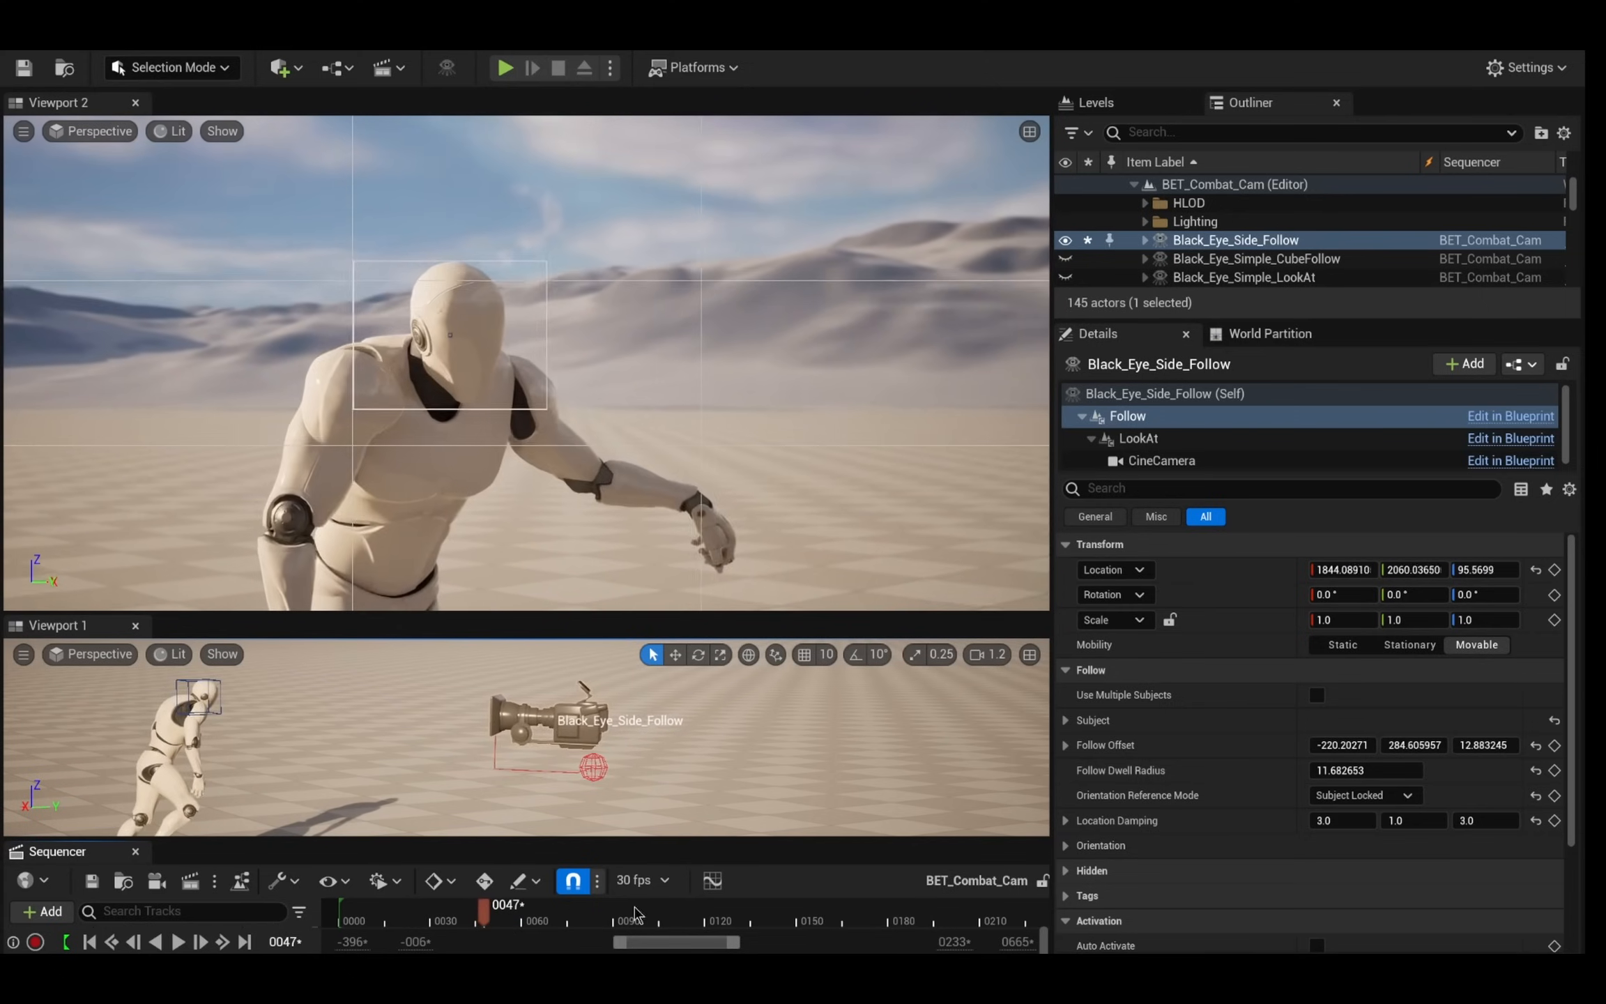
{"action": "left_click_drag", "start_coordinate": [1362, 770], "coordinate": [1387, 770]}
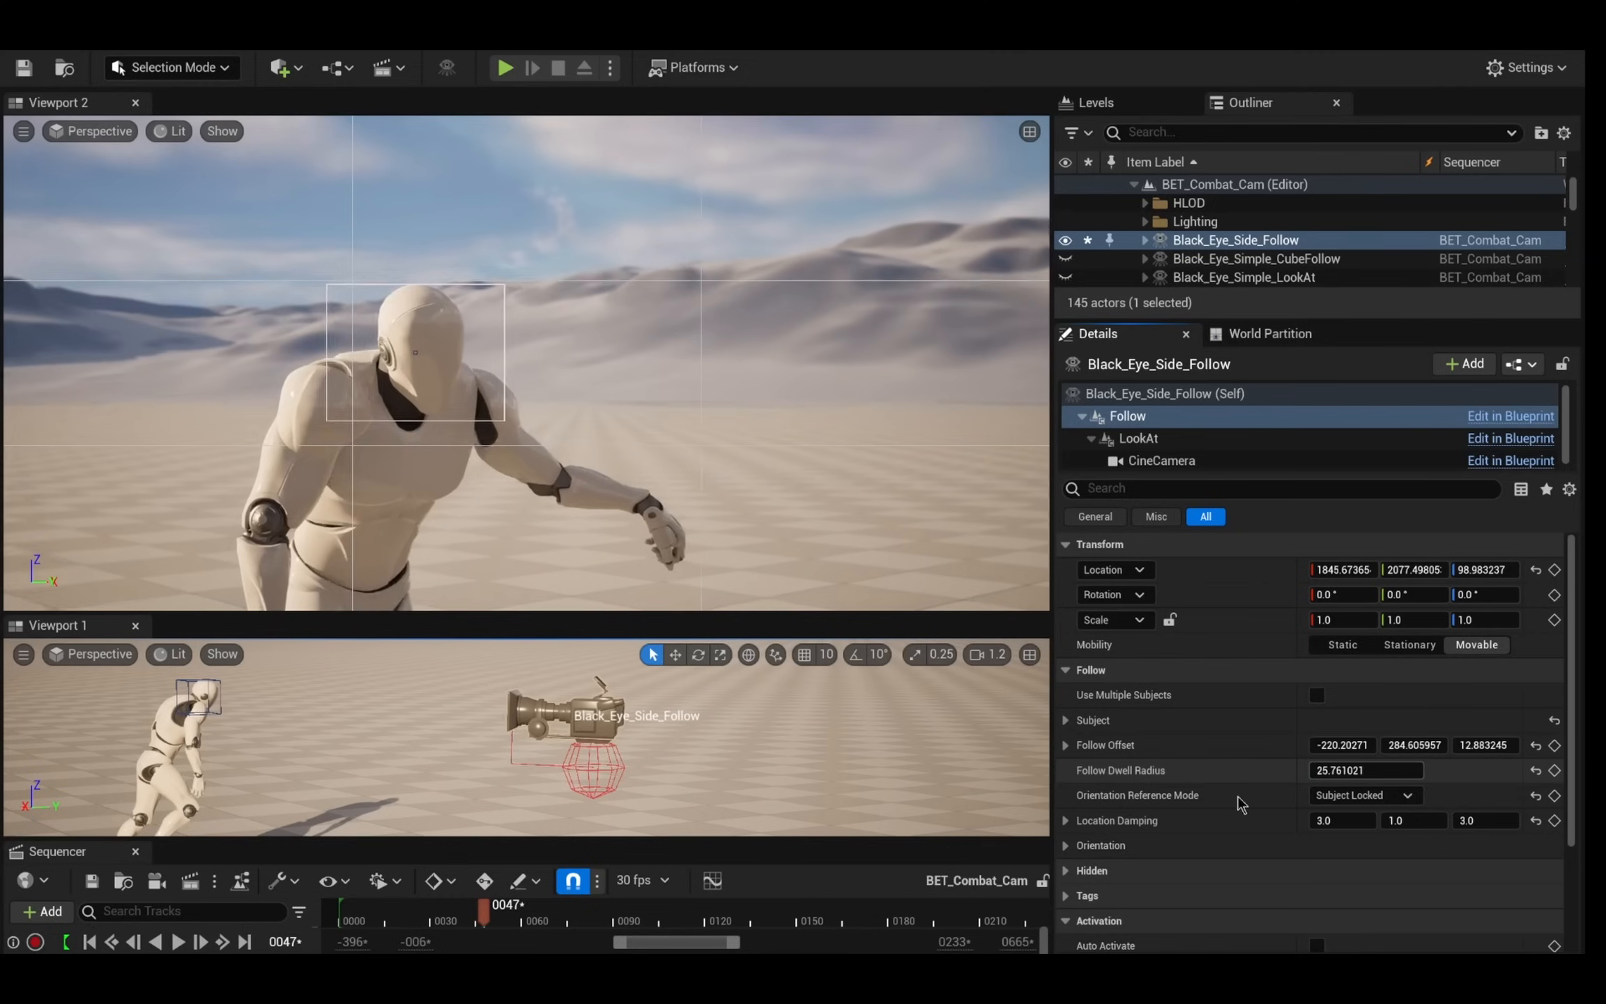
{"action": "left_click_drag", "start_coordinate": [490, 914], "coordinate": [377, 924]}
{"action": "key", "text": "space"}
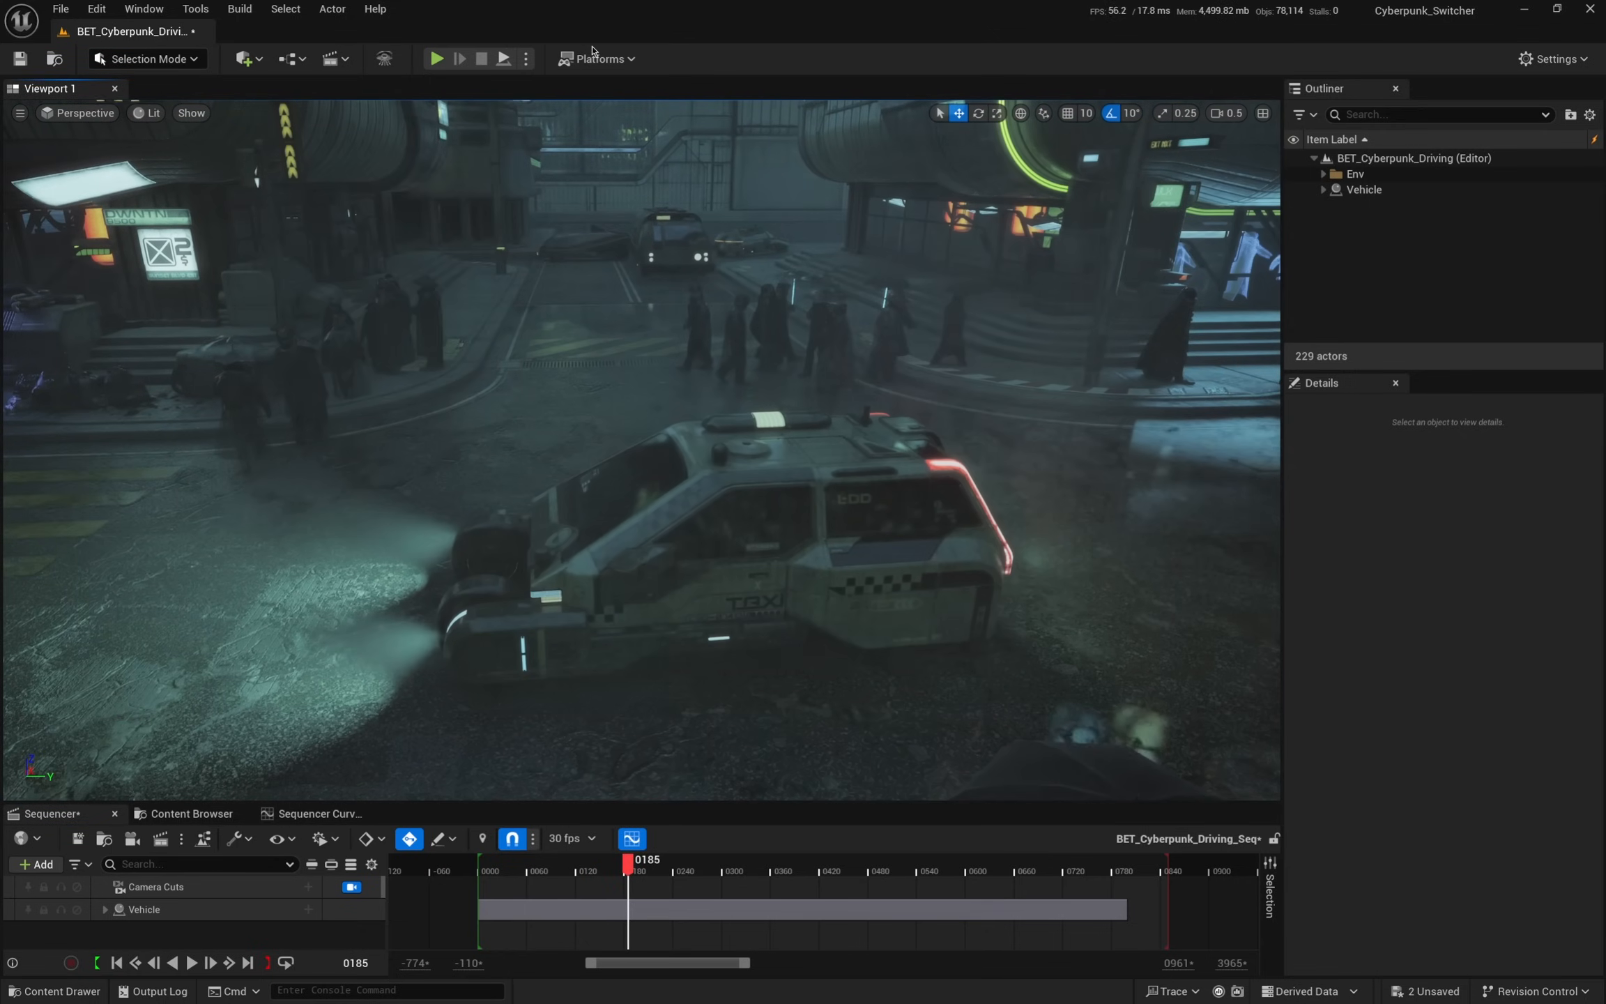
- Add a Black_Eye_Simple_LookAt_CineCam to the BET_Cyberpunk_Driving level, placed on the street in front of the taxi
{"action": "left_click", "coordinate": [243, 59]}
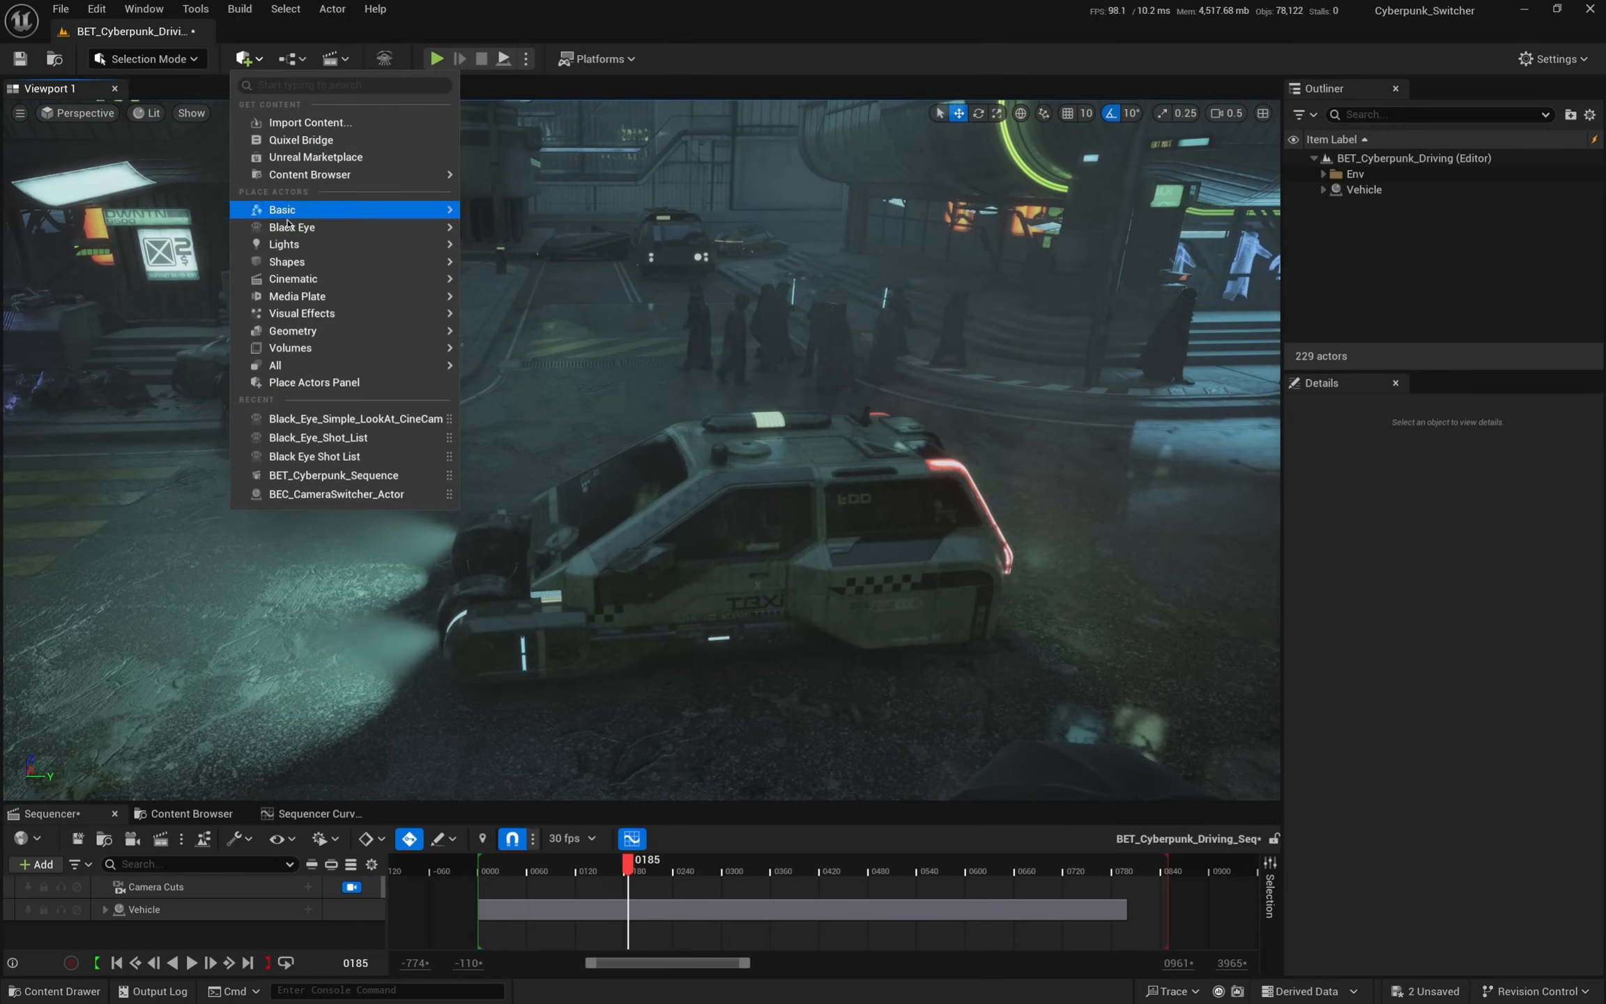
{"action": "mouse_move", "coordinate": [320, 218]}
{"action": "left_click", "coordinate": [566, 239]}
{"action": "left_click_drag", "start_coordinate": [693, 453], "coordinate": [205, 466]}
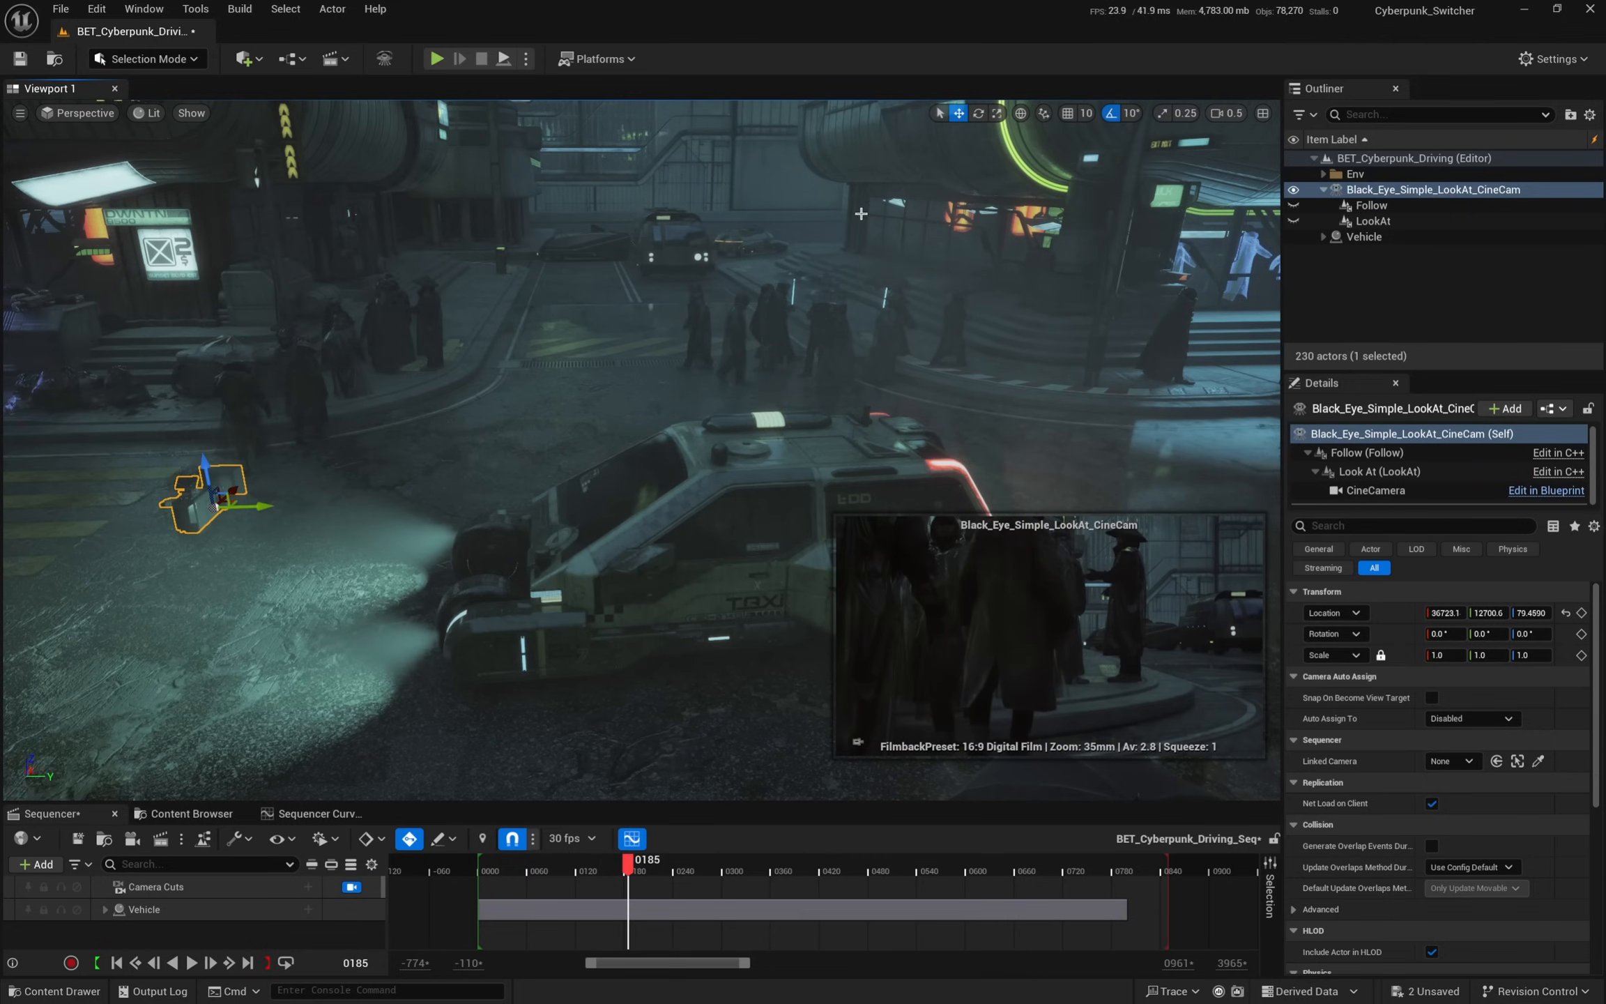
- Set the Follow component's Subject 1 actor to the taxi SM_Taxi3 and scrub back to frame 179 to check it
{"action": "left_click", "coordinate": [1422, 205]}
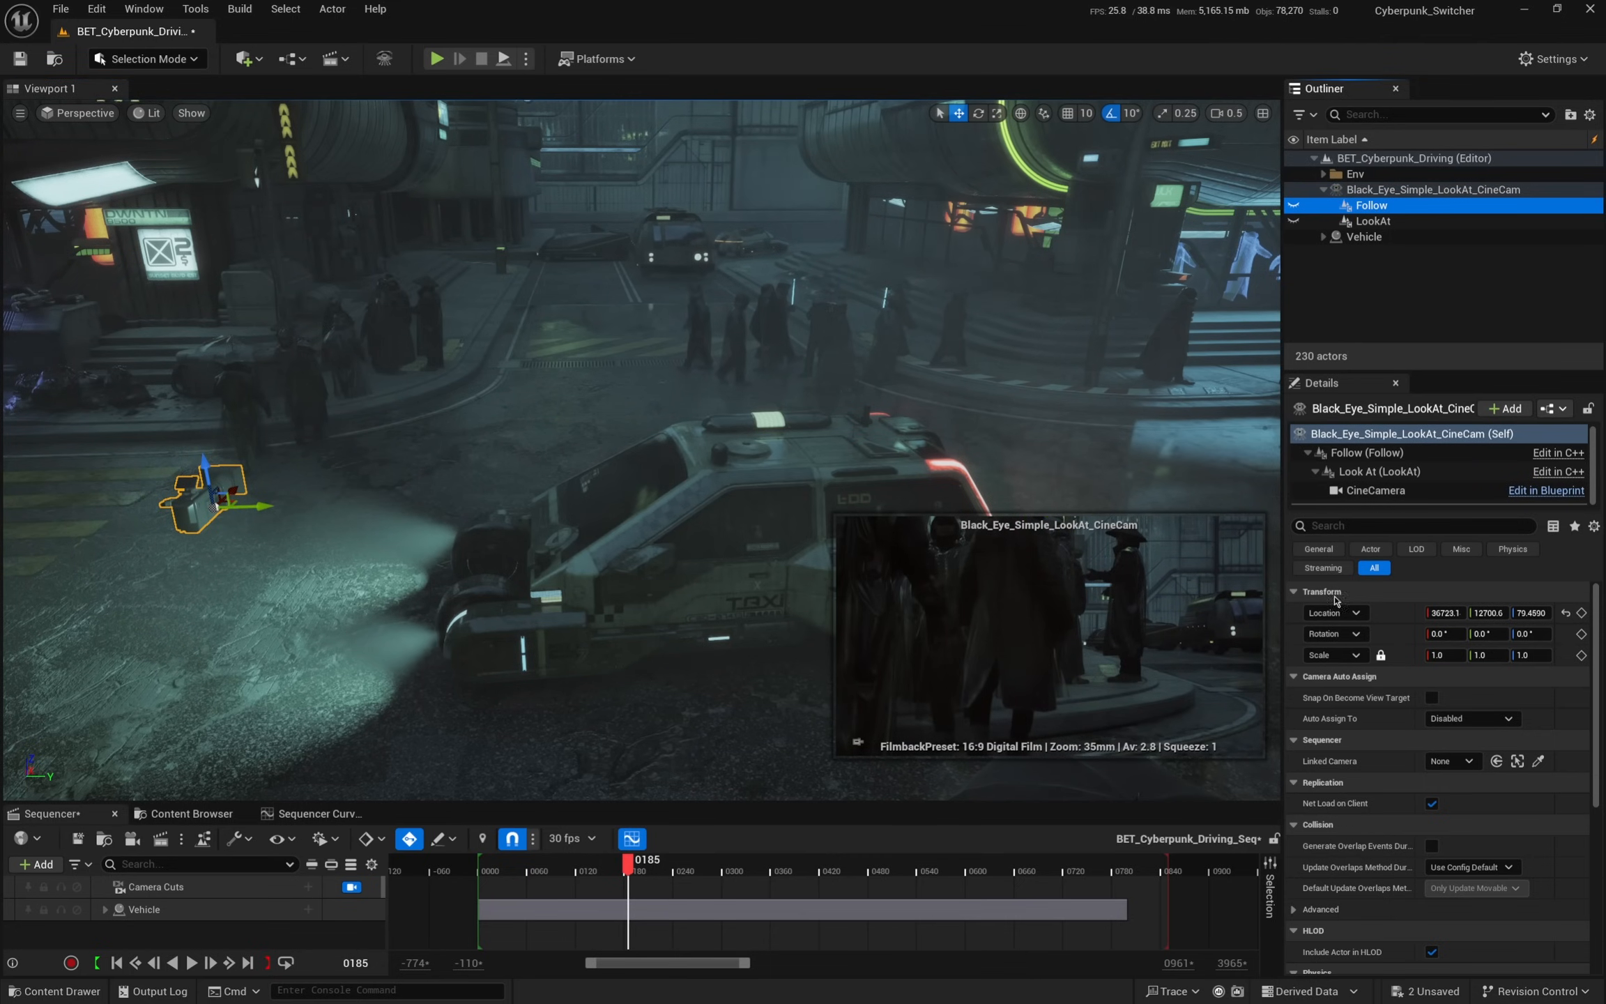
{"action": "left_click", "coordinate": [1366, 453]}
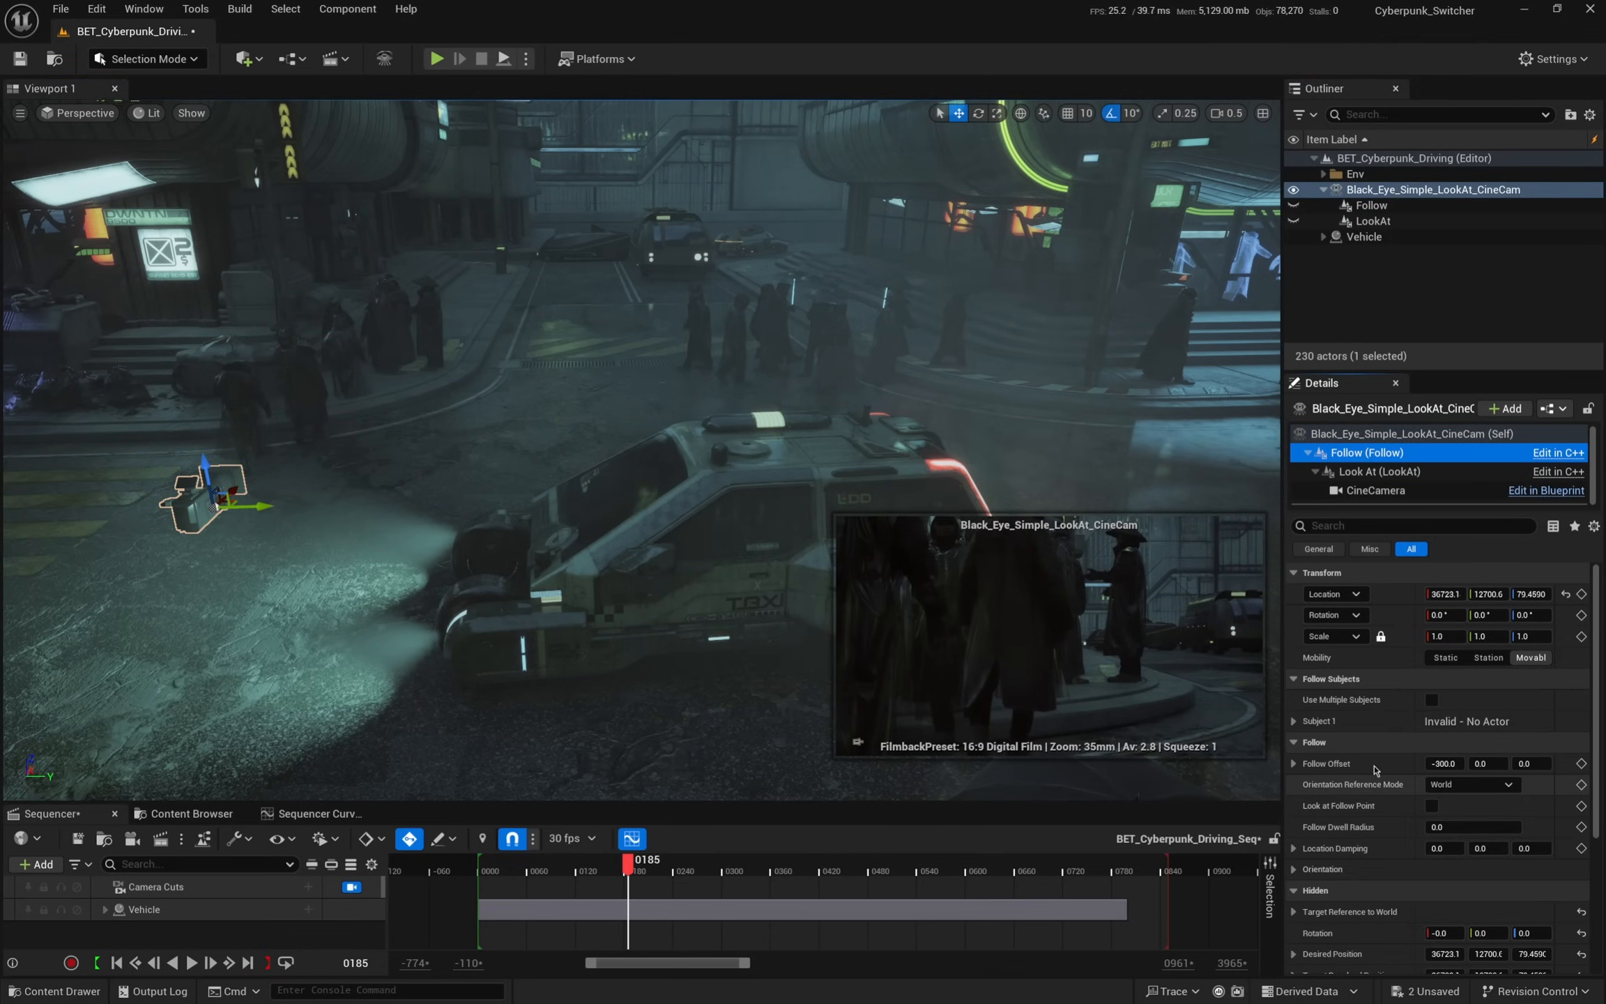
{"action": "left_click", "coordinate": [1293, 721]}
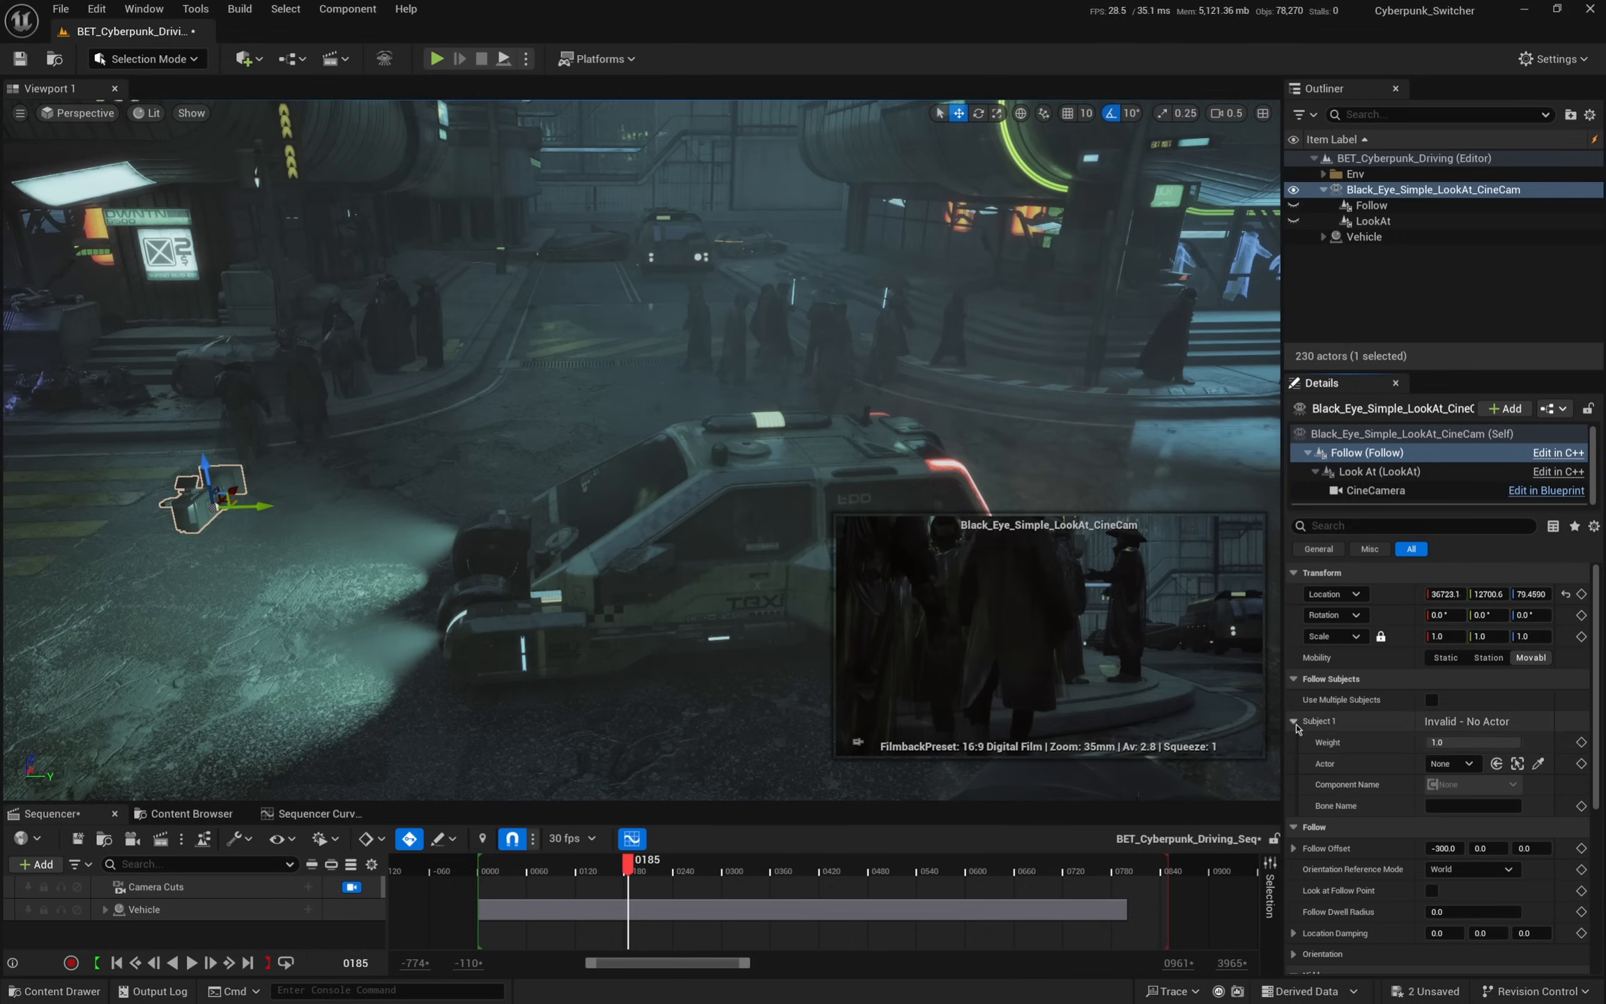
{"action": "left_click", "coordinate": [1536, 765]}
{"action": "left_click", "coordinate": [694, 535]}
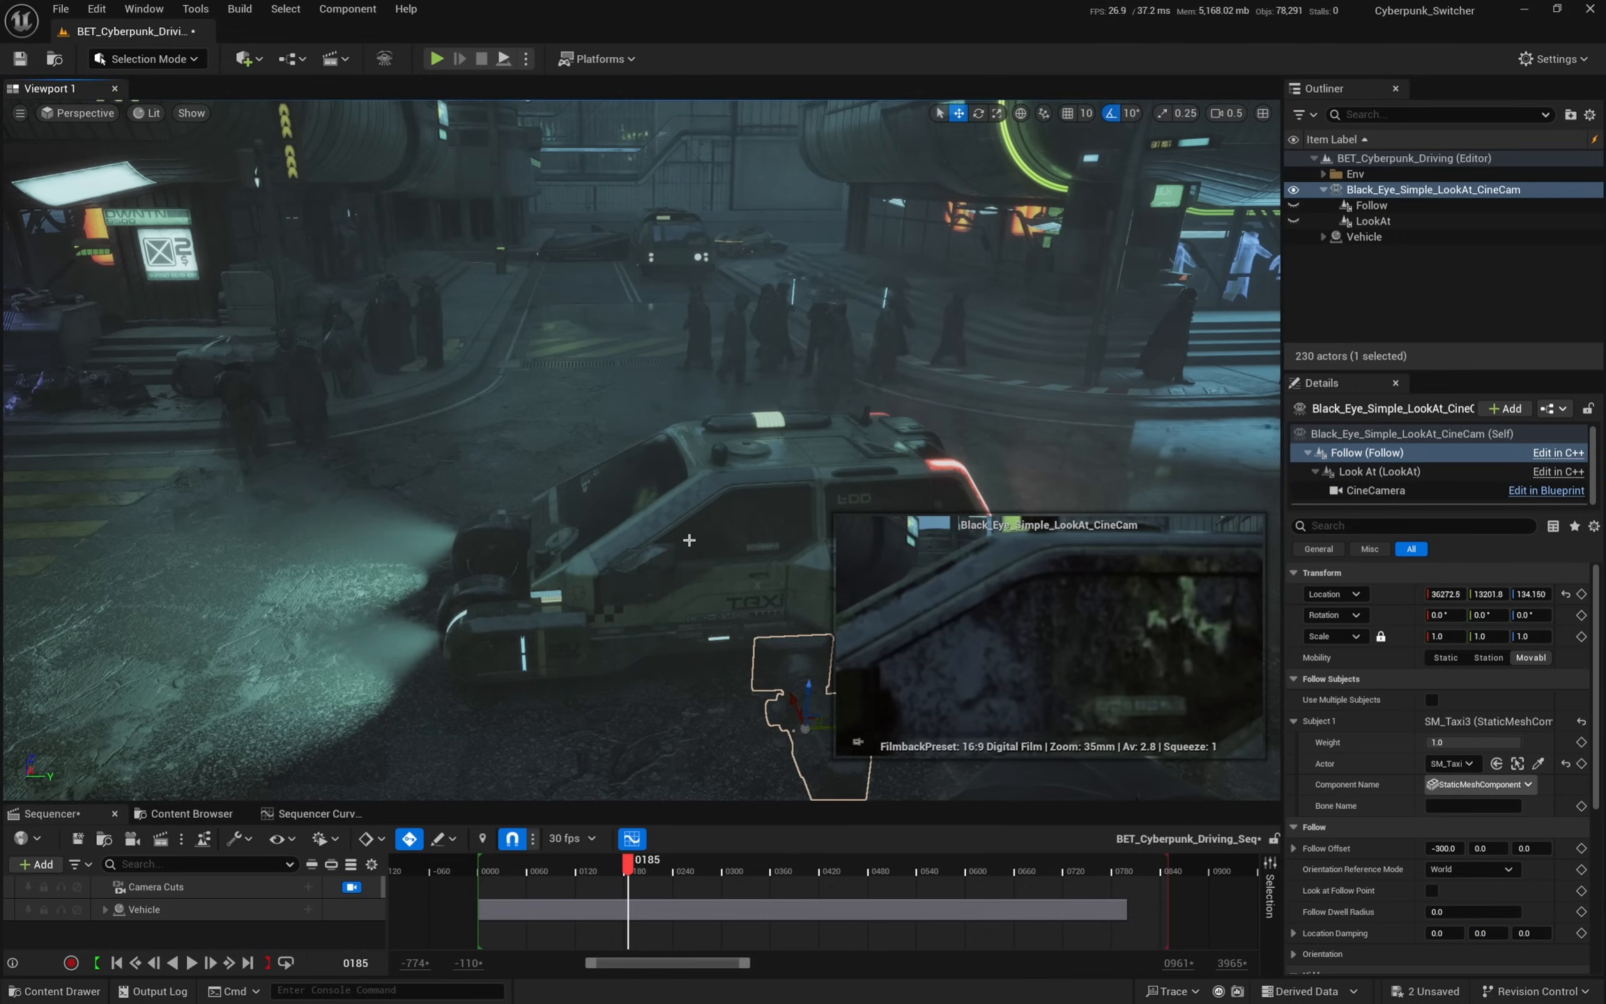
{"action": "mouse_move", "coordinate": [630, 868]}
{"action": "left_mouse_down"}
{"action": "mouse_move", "coordinate": [597, 868]}
{"action": "mouse_move", "coordinate": [637, 871]}
{"action": "mouse_move", "coordinate": [602, 871]}
{"action": "mouse_move", "coordinate": [622, 871]}
{"action": "left_mouse_up"}
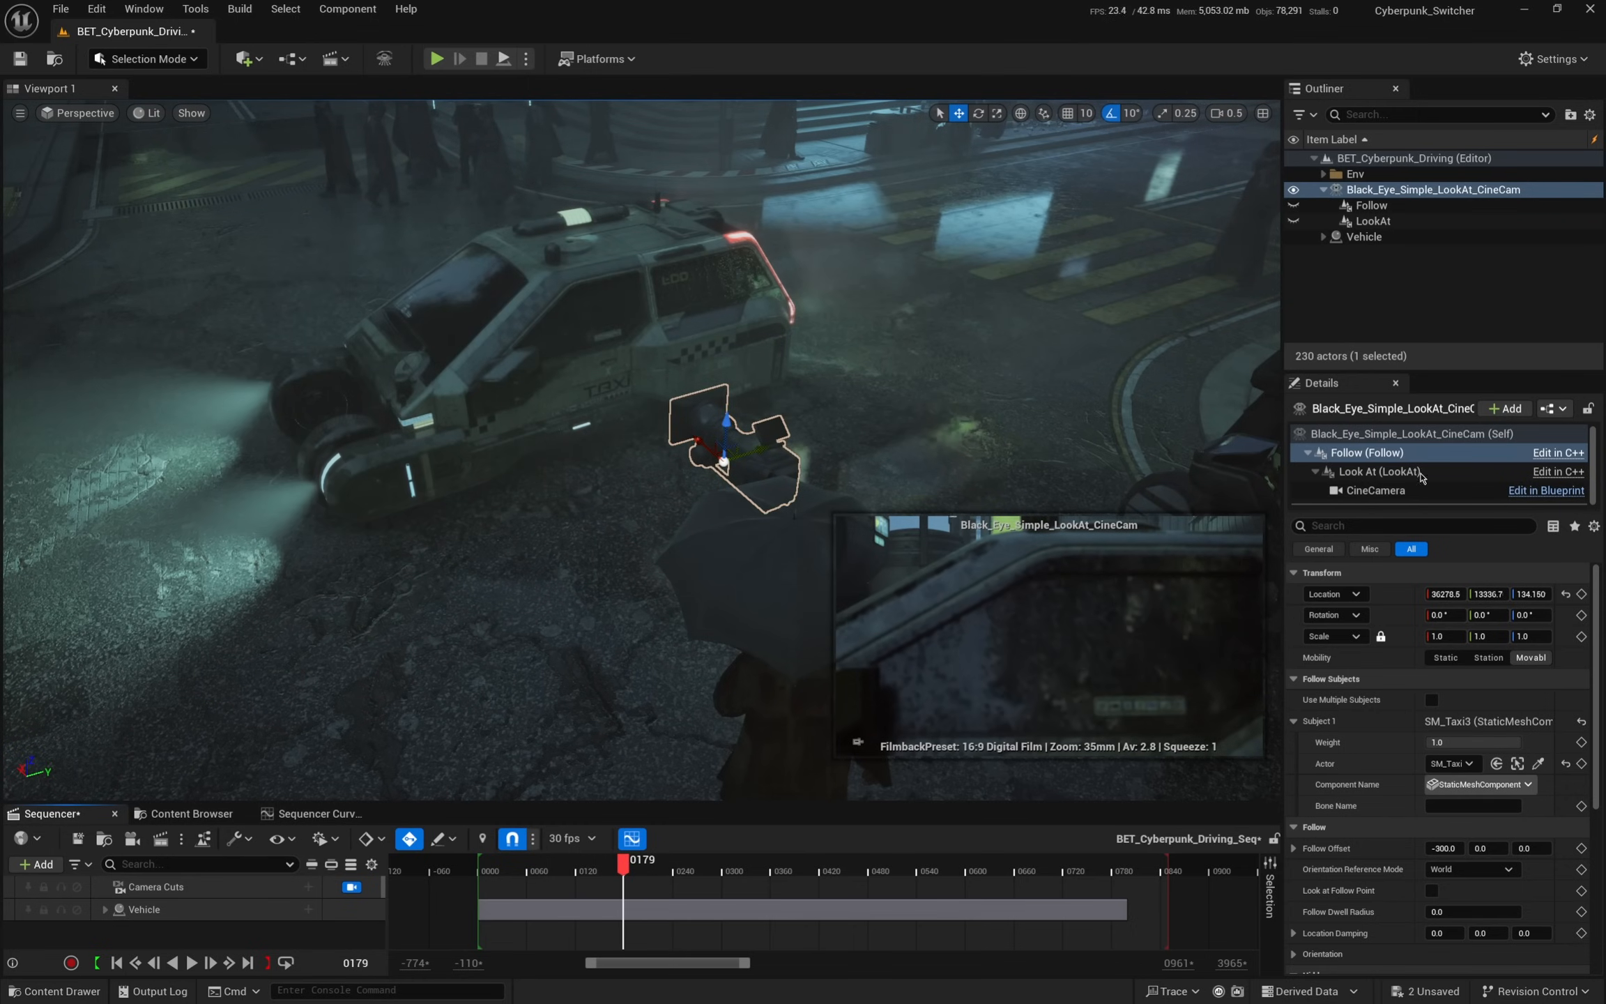
- Shift the Follow component down and away from the taxi, to a Follow Offset of about -400.9 in X and -32.5 in Z
{"action": "left_click", "coordinate": [1386, 490]}
{"action": "left_click", "coordinate": [1358, 455]}
{"action": "left_click_drag", "start_coordinate": [726, 430], "coordinate": [727, 479]}
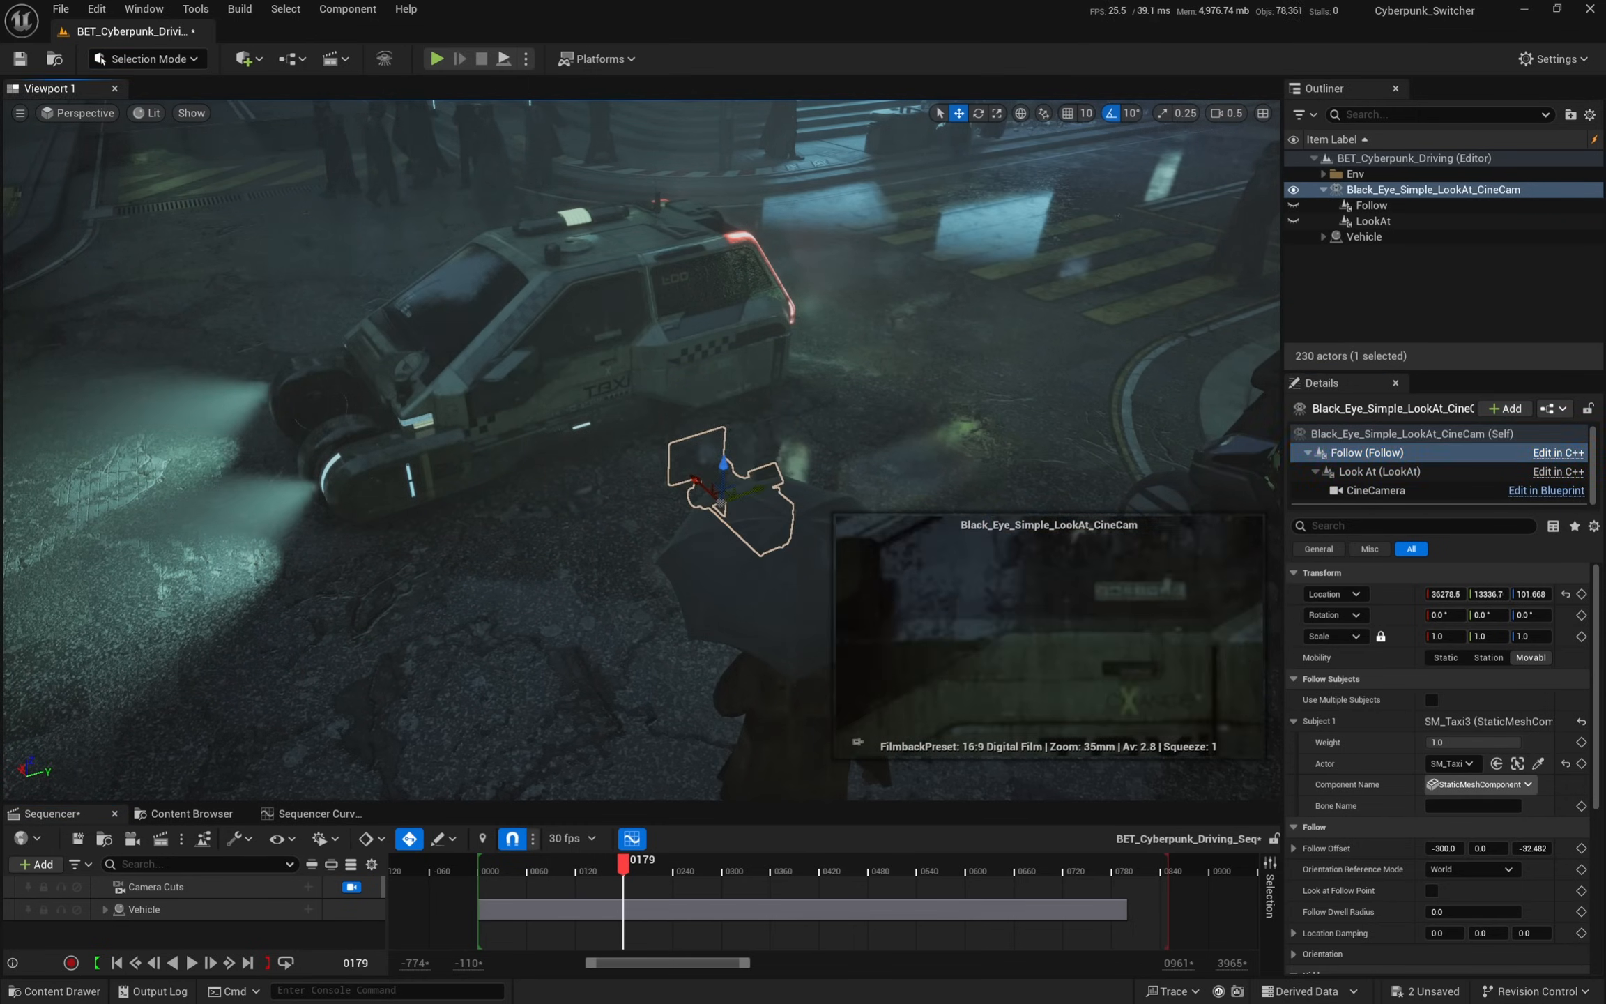
{"action": "right_click_drag", "start_coordinate": [711, 463], "coordinate": [766, 457]}
{"action": "left_click_drag", "start_coordinate": [695, 452], "coordinate": [832, 508]}
{"action": "right_click_drag", "start_coordinate": [833, 508], "coordinate": [885, 508]}
{"action": "left_click", "coordinate": [1293, 721]}
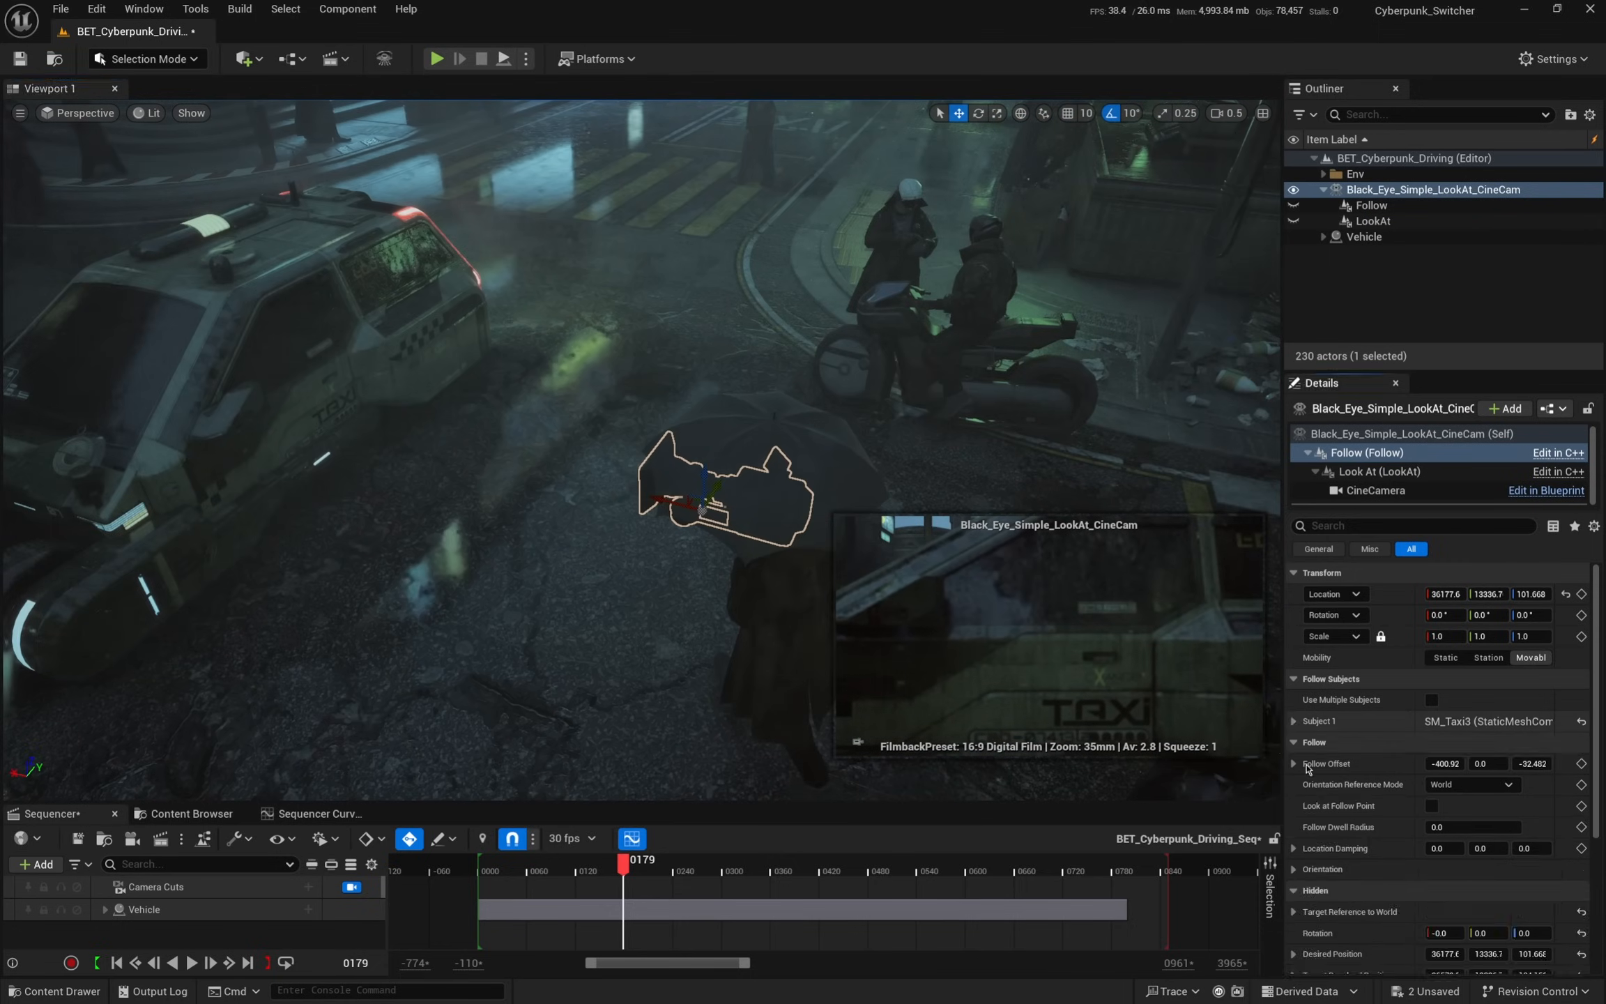
- Try a Follow Offset X of about -966, widen the details area, and bring the camera back closer to the taxi
{"action": "mouse_move", "coordinate": [663, 500]}
{"action": "left_mouse_down"}
{"action": "mouse_move", "coordinate": [627, 491]}
{"action": "mouse_move", "coordinate": [669, 502]}
{"action": "left_mouse_up"}
{"action": "left_click_drag", "start_coordinate": [1445, 763], "coordinate": [1342, 770]}
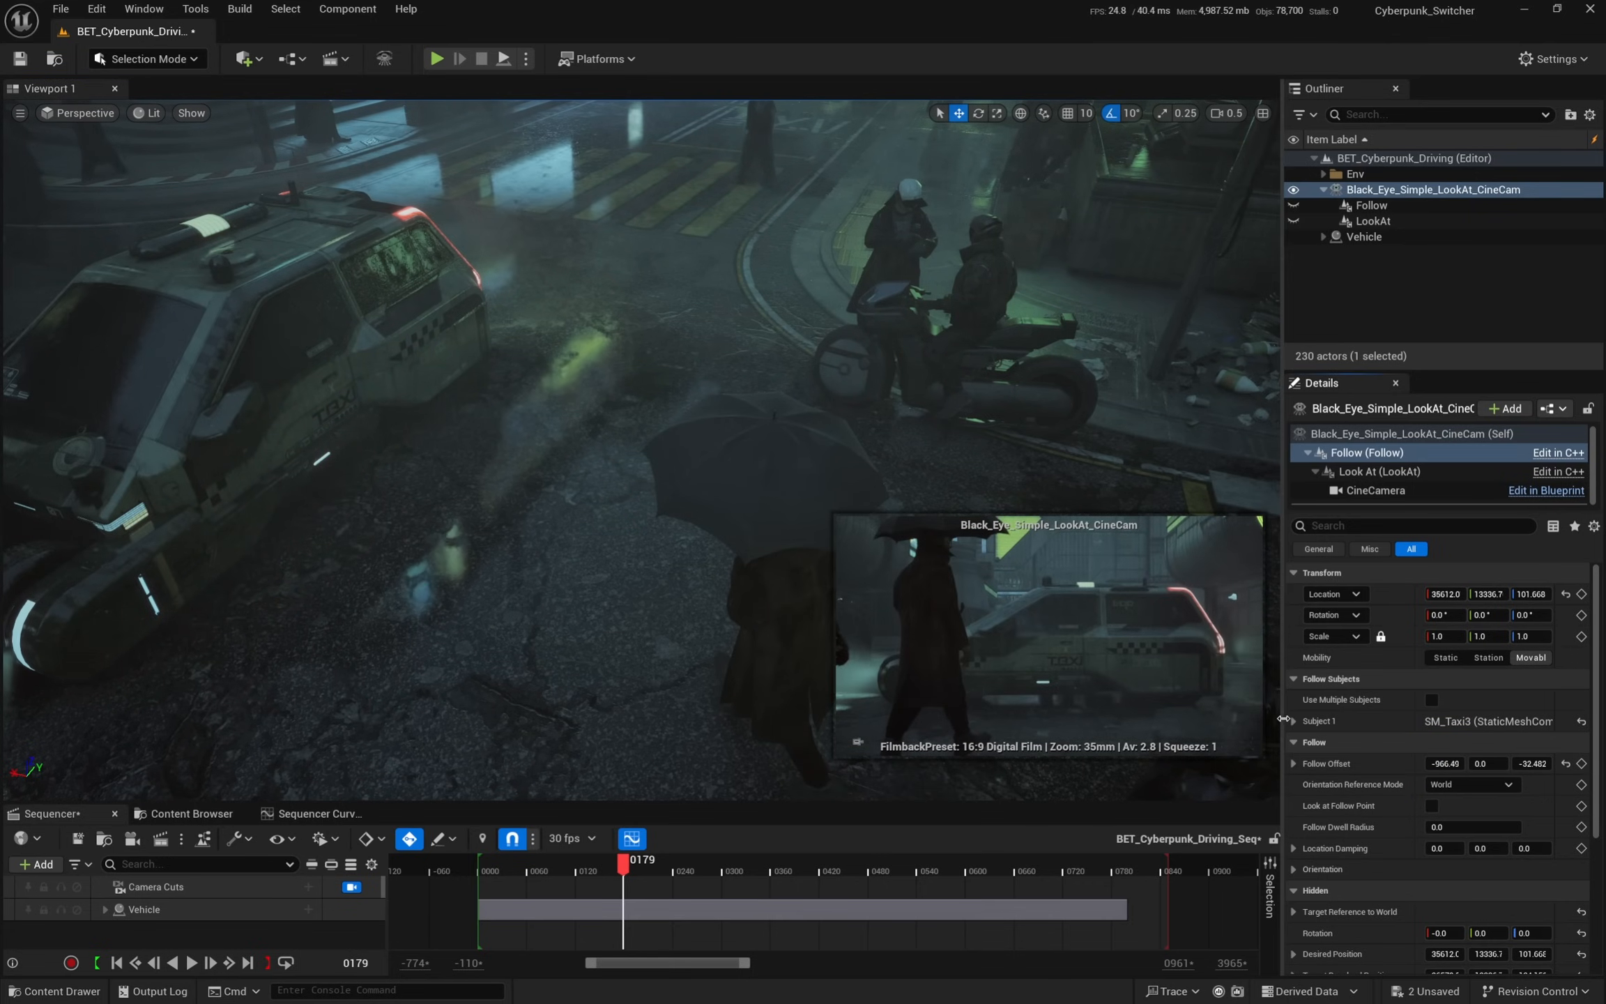
{"action": "left_click_drag", "start_coordinate": [1282, 719], "coordinate": [1194, 719]}
{"action": "left_click_drag", "start_coordinate": [1397, 763], "coordinate": [1453, 763]}
- Set the Look At component's Subject 01 actor to the taxi SM_Taxi3 and scrub to frame 160 to check the aim
{"action": "left_click", "coordinate": [1291, 471]}
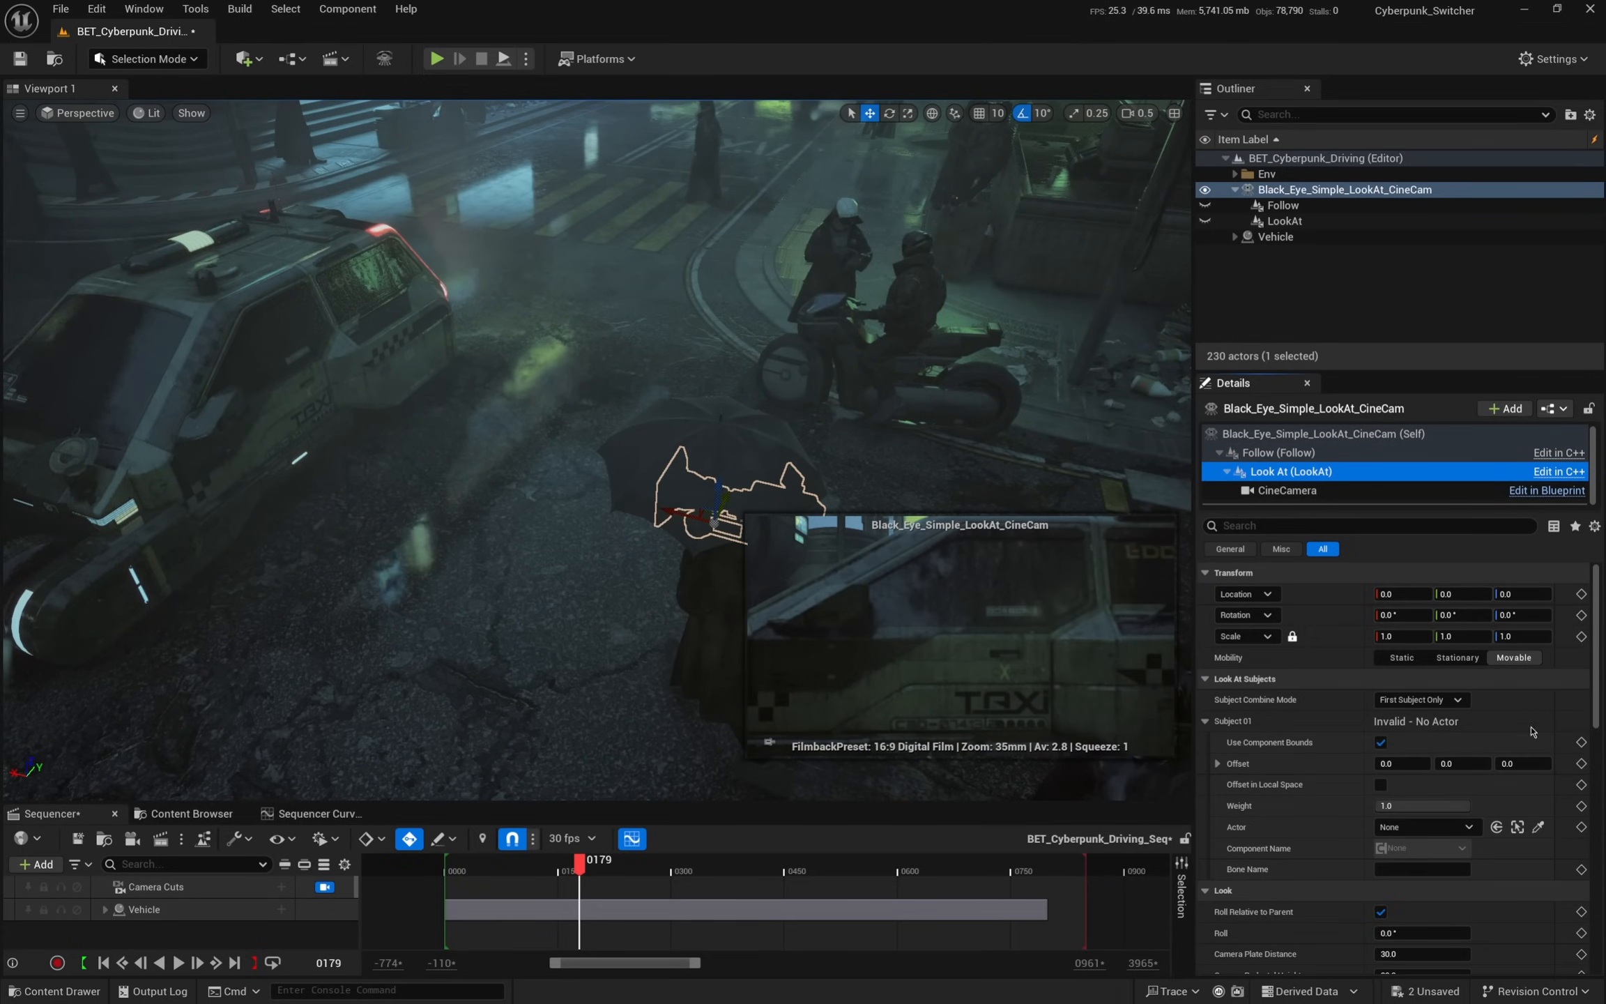
{"action": "left_click", "coordinate": [1538, 826]}
{"action": "left_click", "coordinate": [315, 374]}
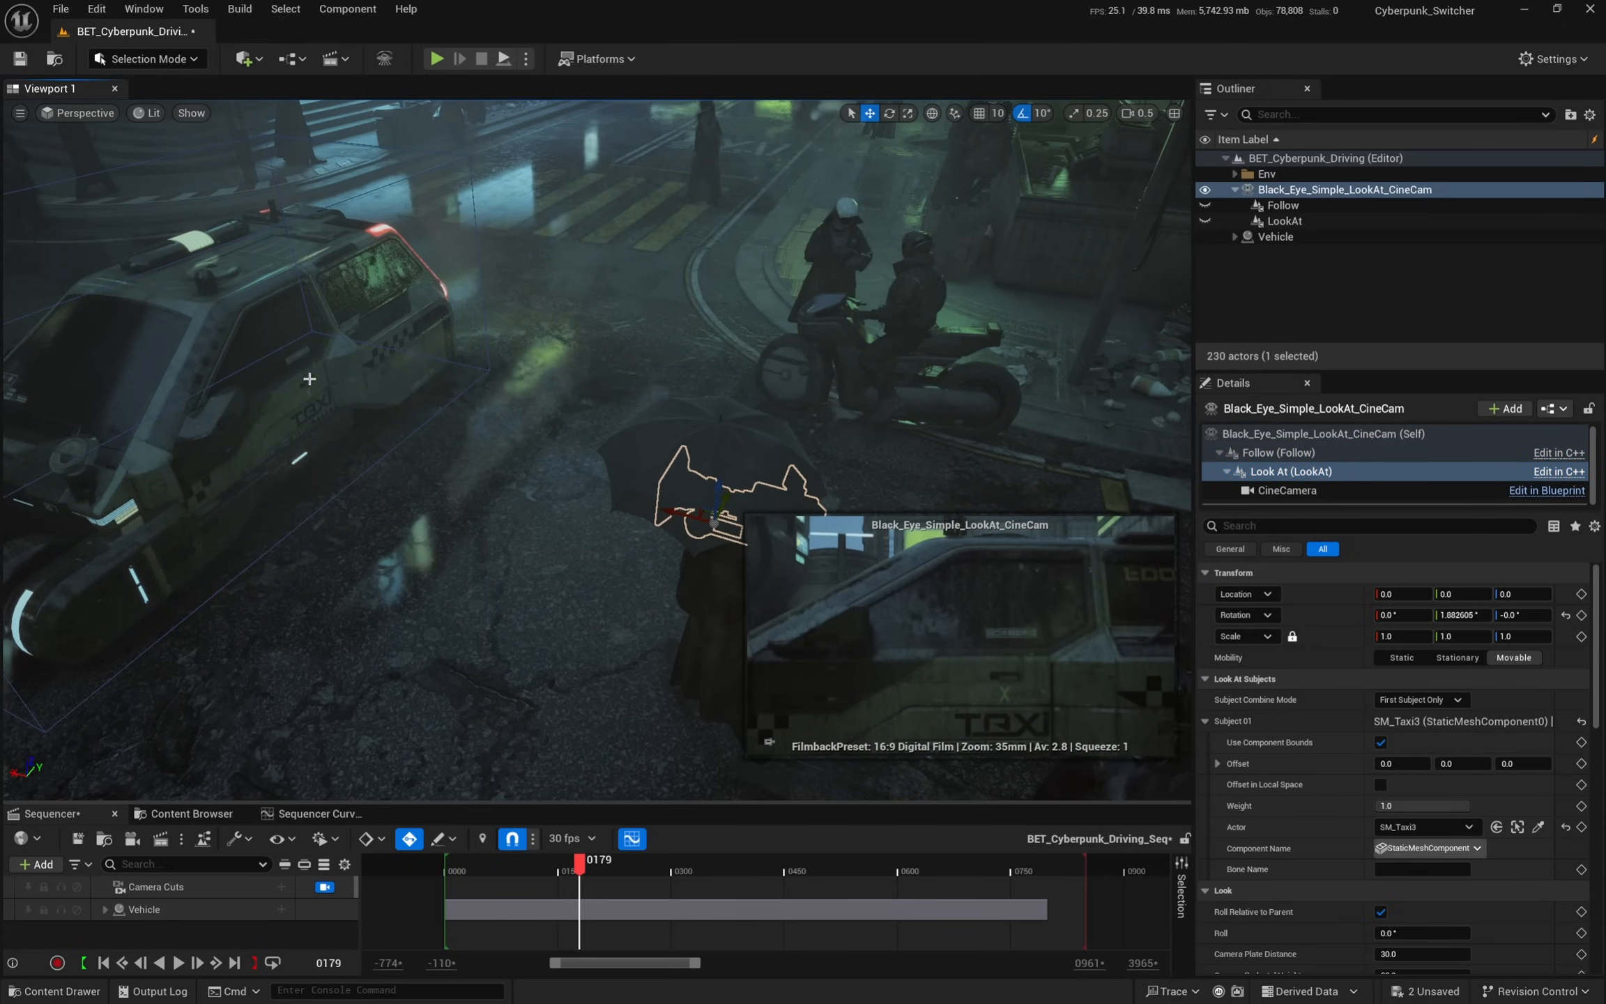
{"action": "right_click_drag", "start_coordinate": [315, 374], "coordinate": [209, 348]}
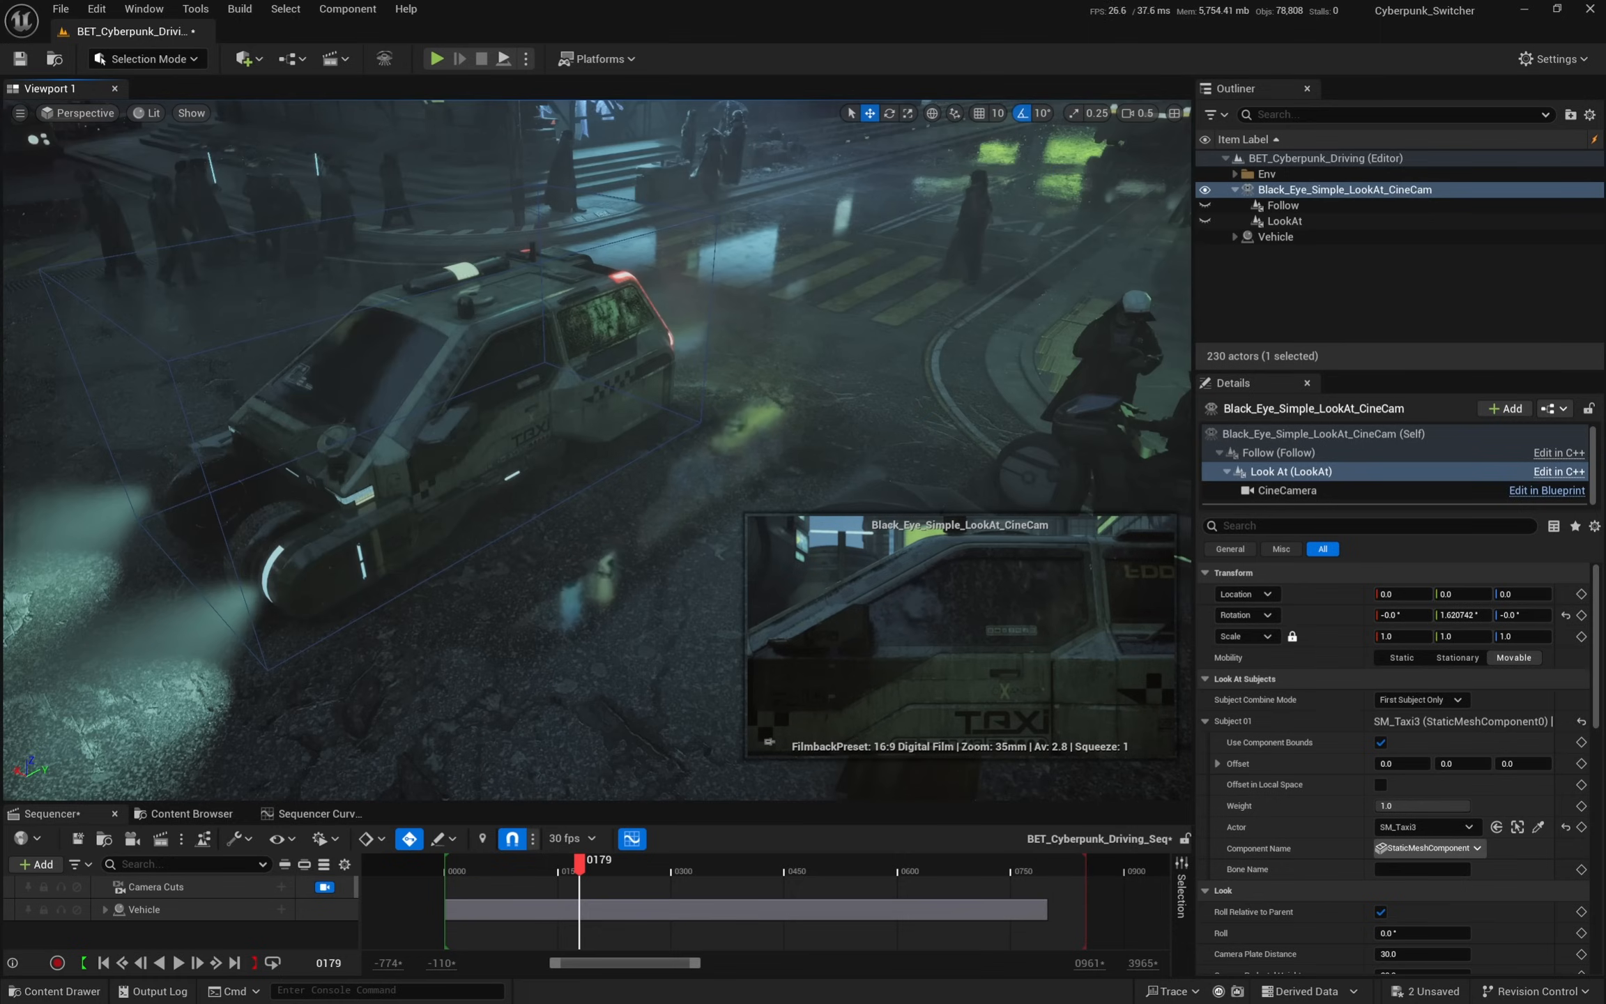
{"action": "left_click_drag", "start_coordinate": [584, 876], "coordinate": [572, 873]}
{"action": "right_click_drag", "start_coordinate": [781, 445], "coordinate": [752, 420]}
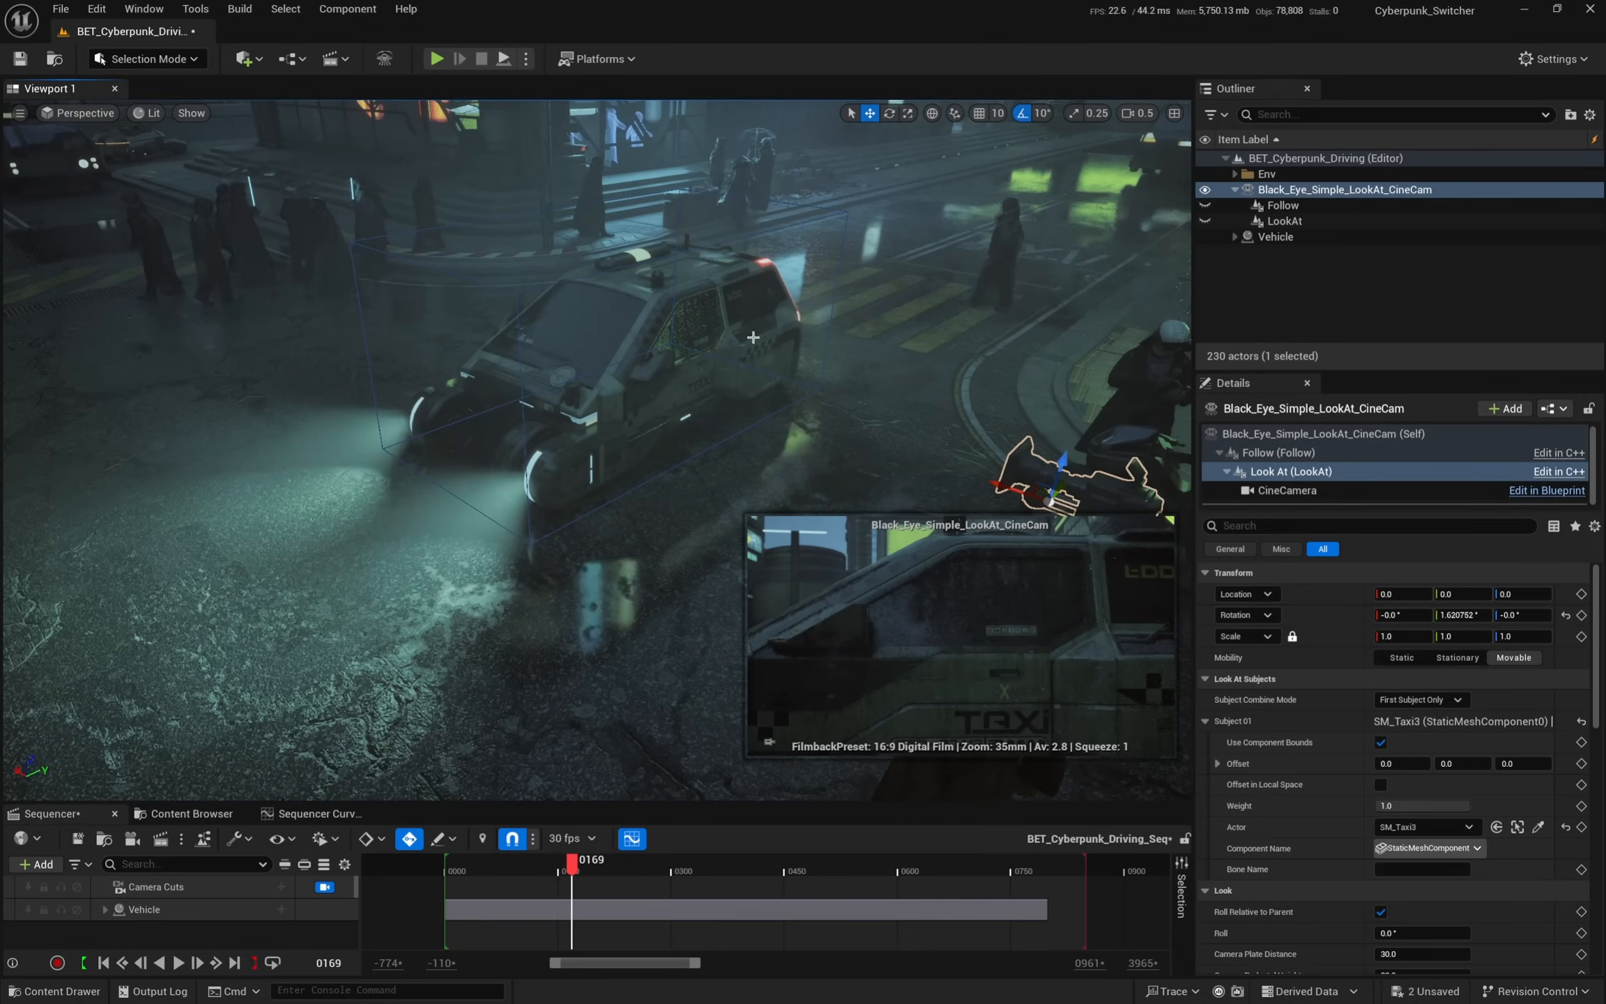
{"action": "mouse_move", "coordinate": [551, 868]}
{"action": "left_mouse_down"}
{"action": "mouse_move", "coordinate": [537, 868]}
{"action": "mouse_move", "coordinate": [565, 868]}
{"action": "left_mouse_up"}
- Enable Dynamic FoV on the Look At component and set the Desired Subject Viewport Size to 90%
{"action": "scroll", "coordinate": [1551, 733], "scroll_direction": "down", "scroll_amount": 10}
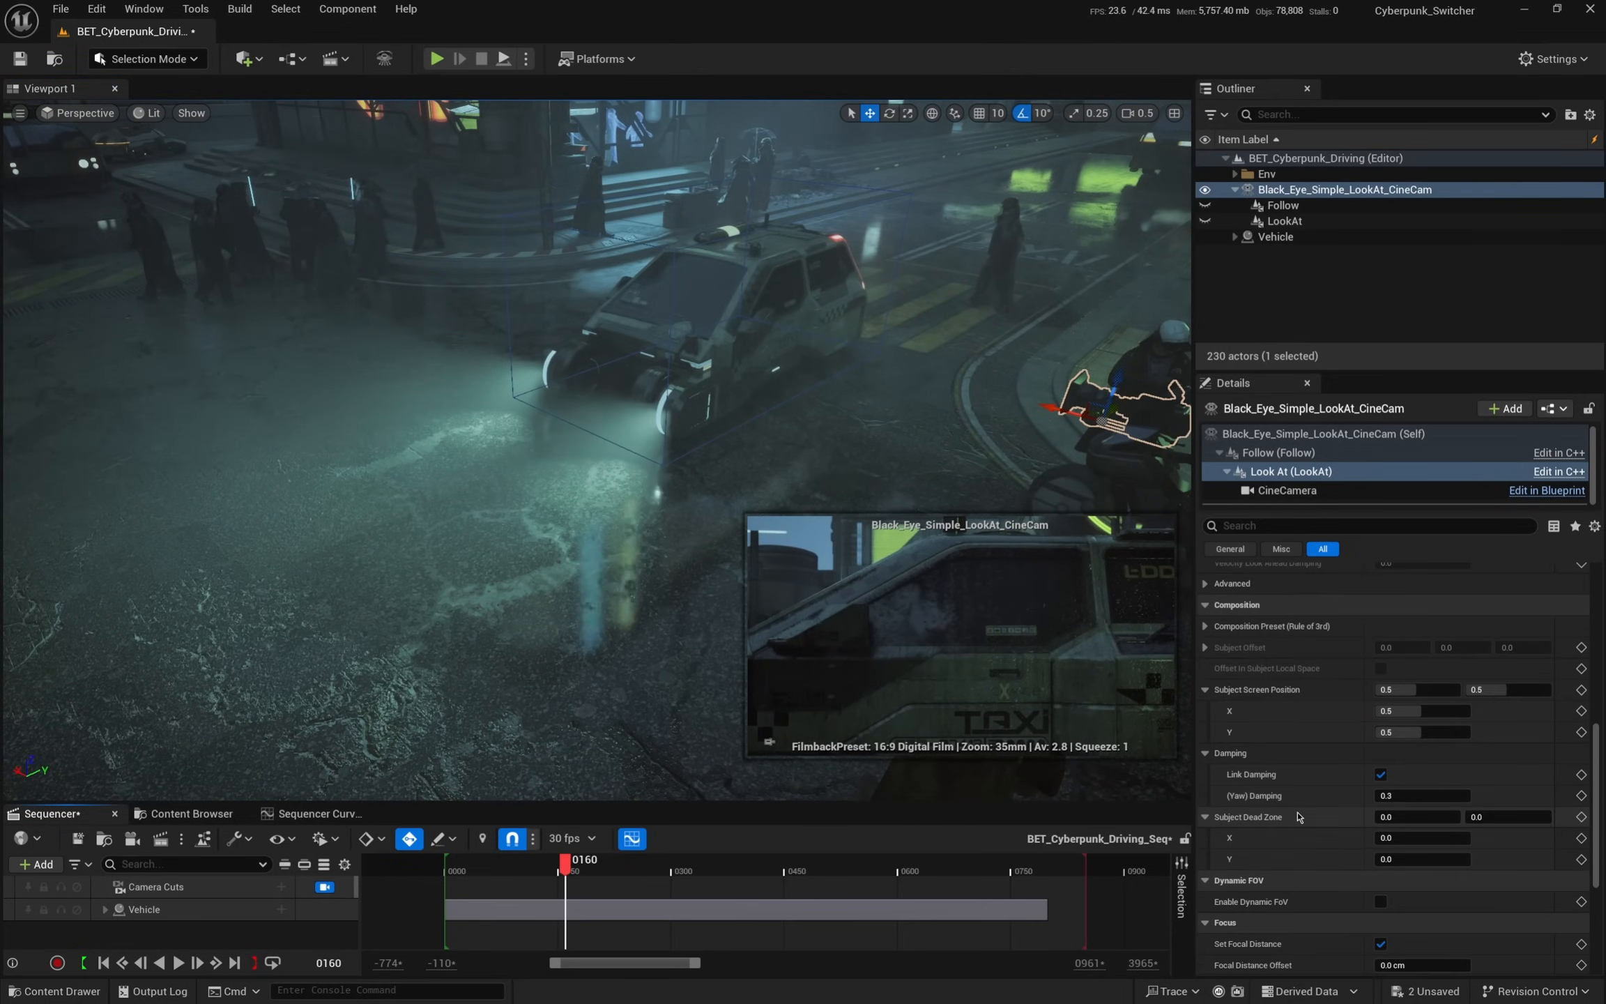
{"action": "left_click", "coordinate": [1380, 901]}
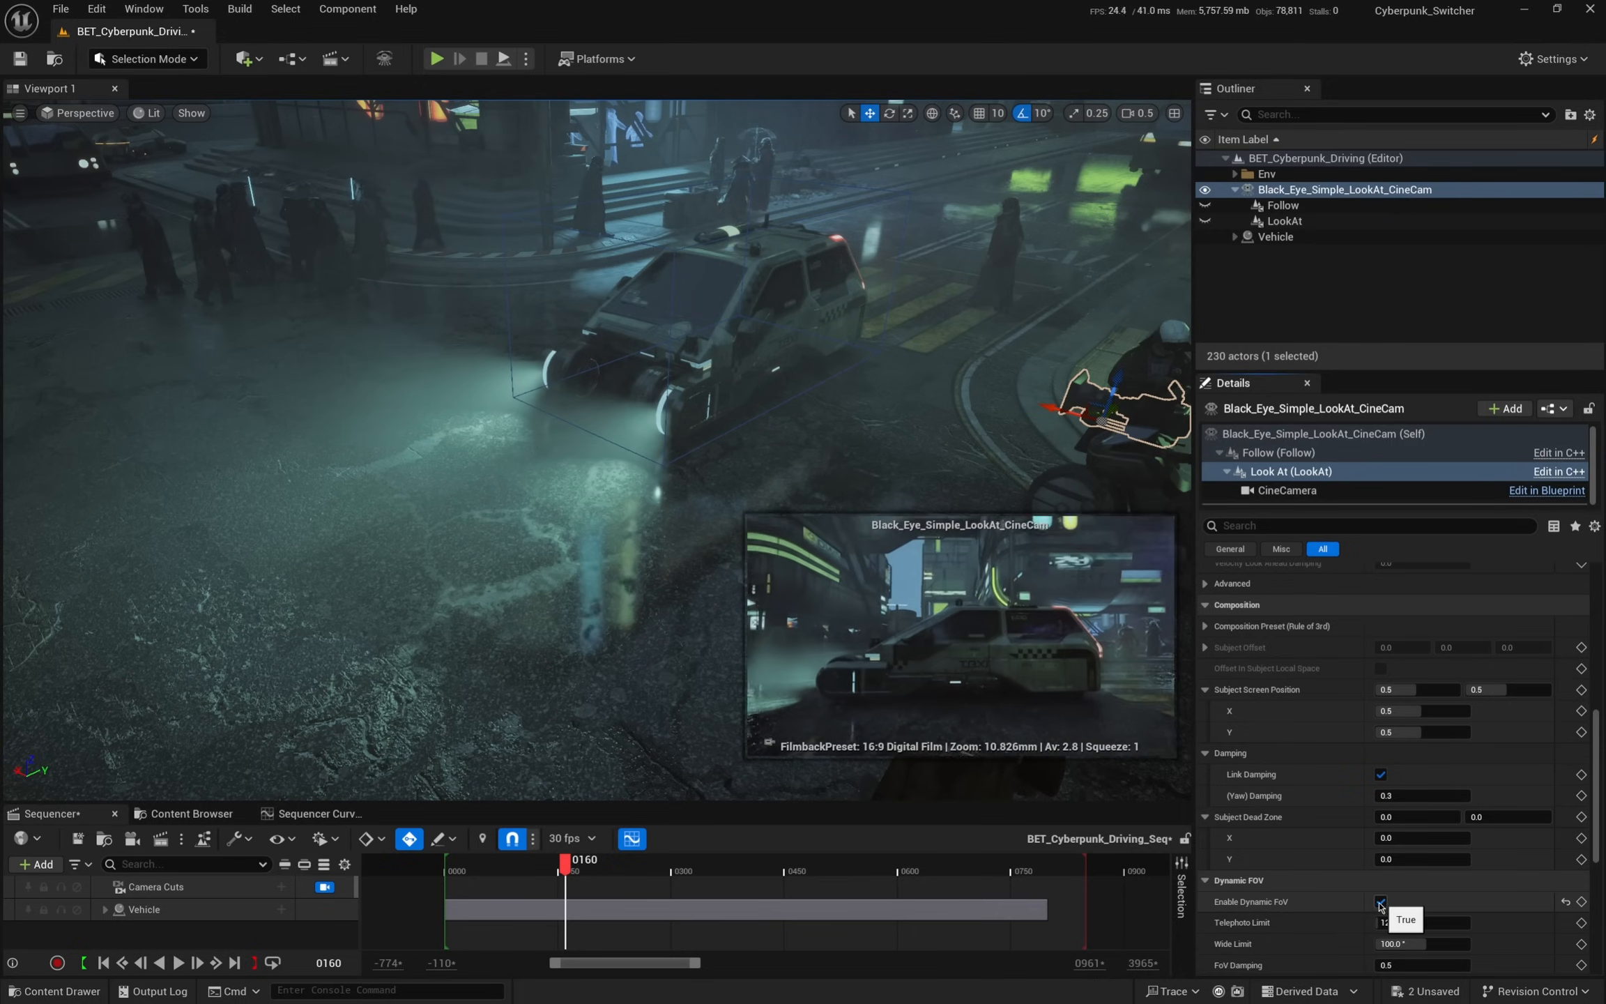
{"action": "scroll", "coordinate": [1352, 927], "scroll_direction": "down", "scroll_amount": 3}
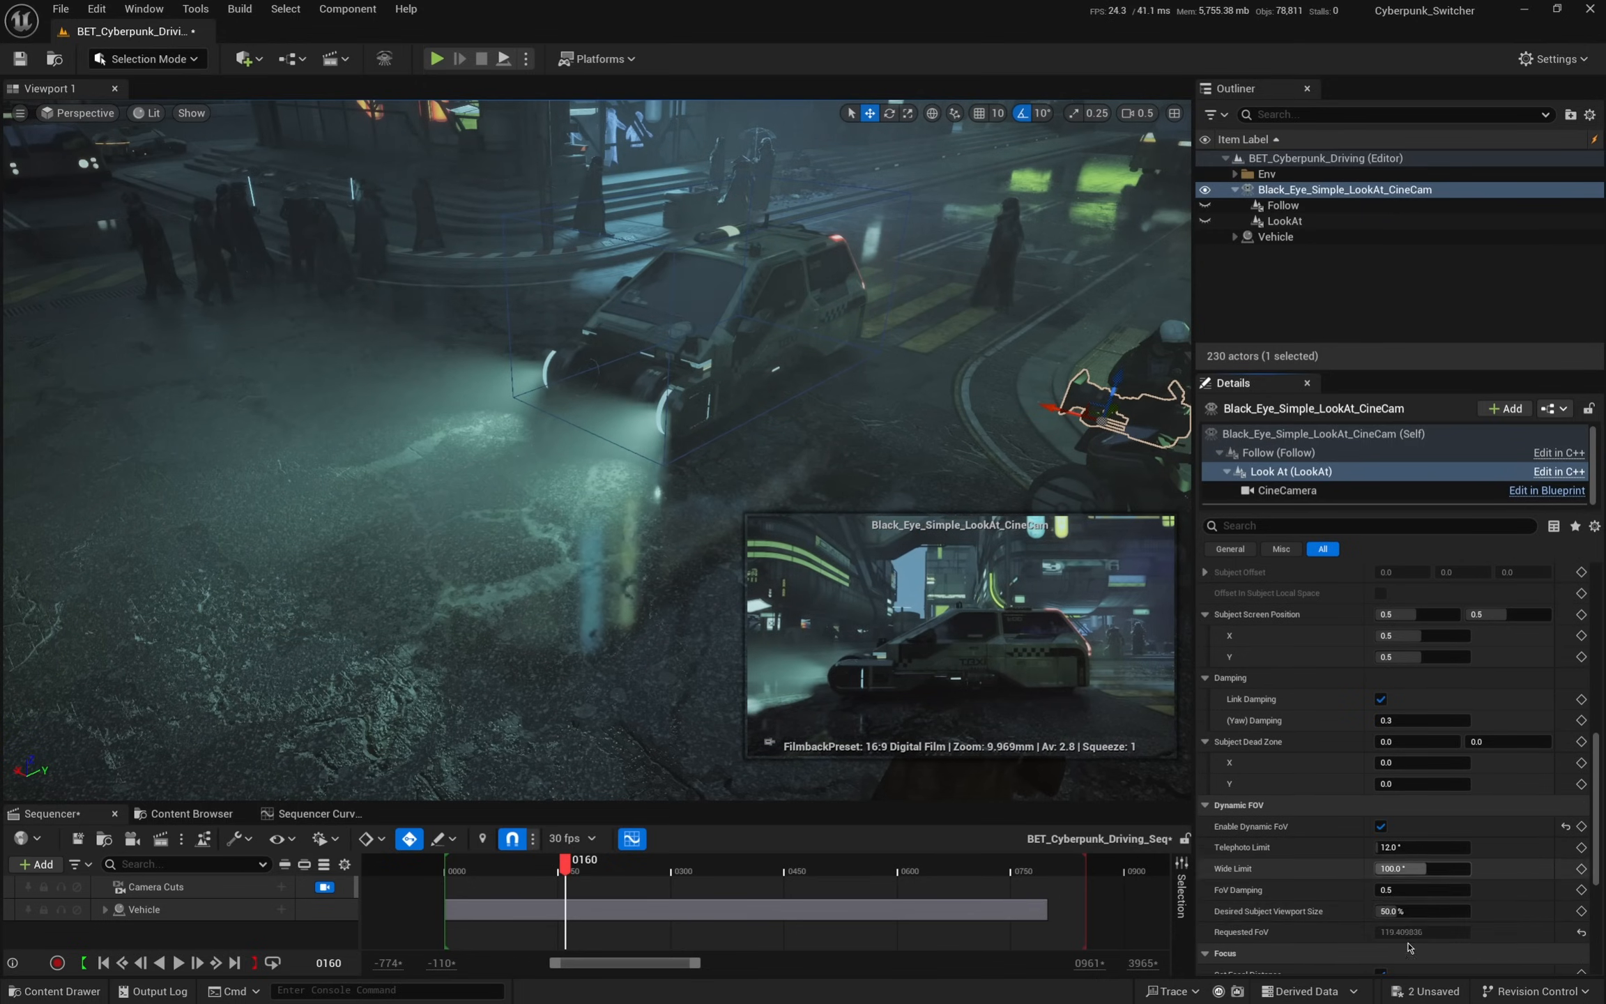
{"action": "left_click_drag", "start_coordinate": [1391, 910], "coordinate": [1408, 912]}
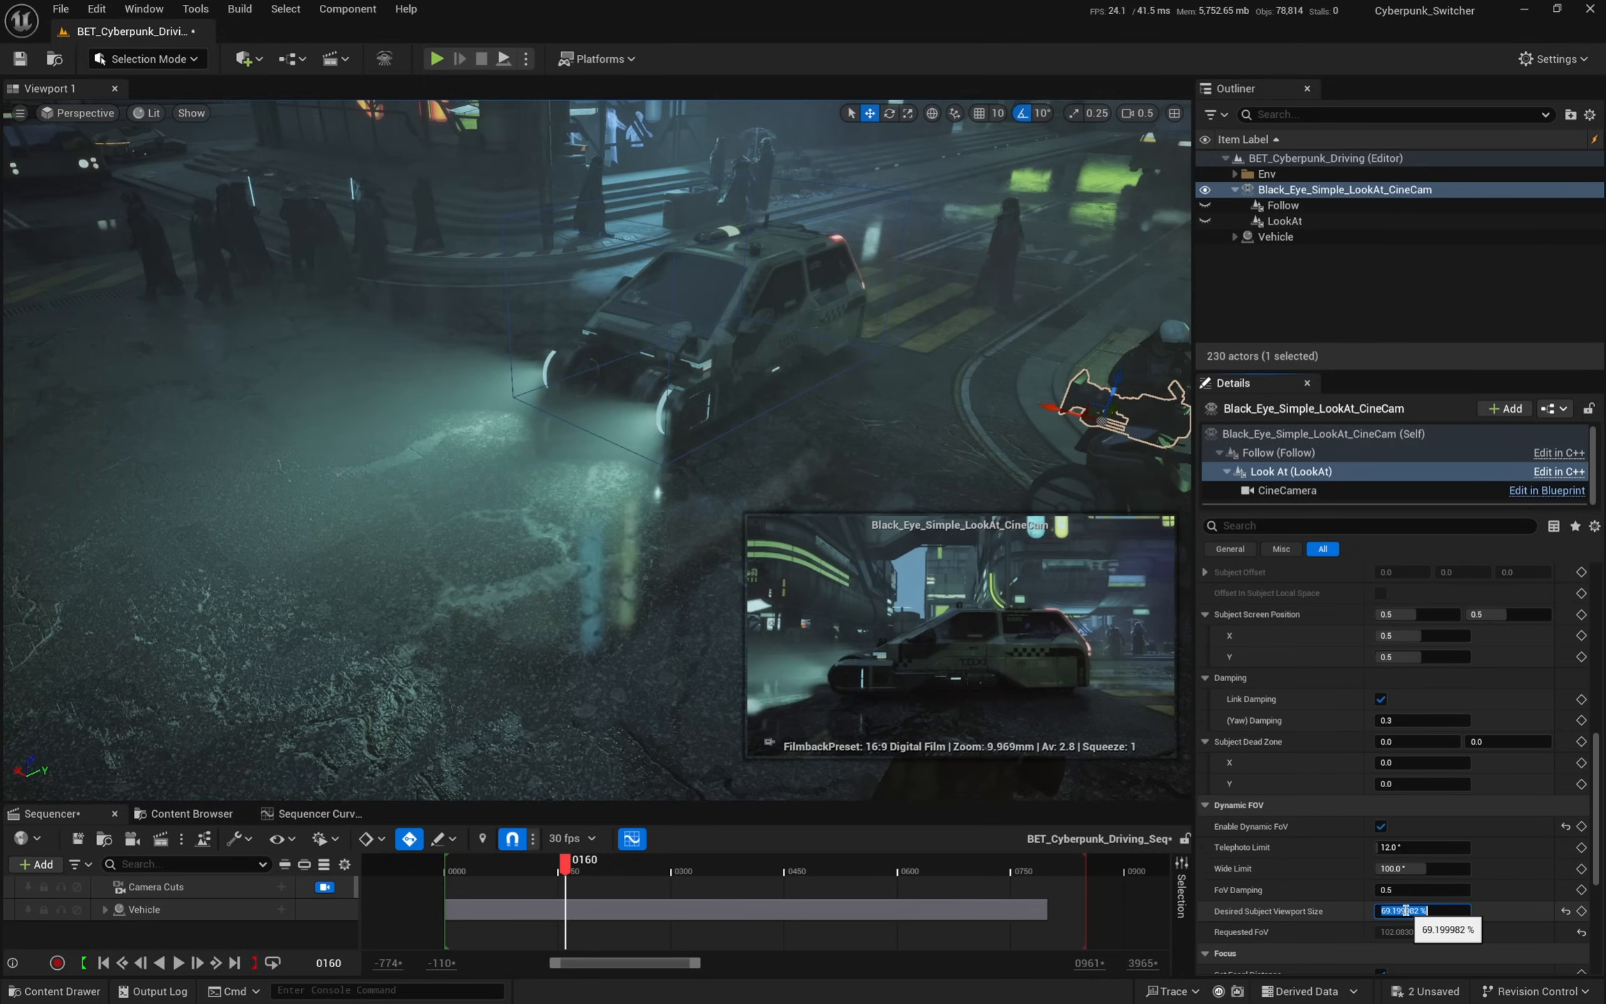
{"action": "key", "text": "Return"}
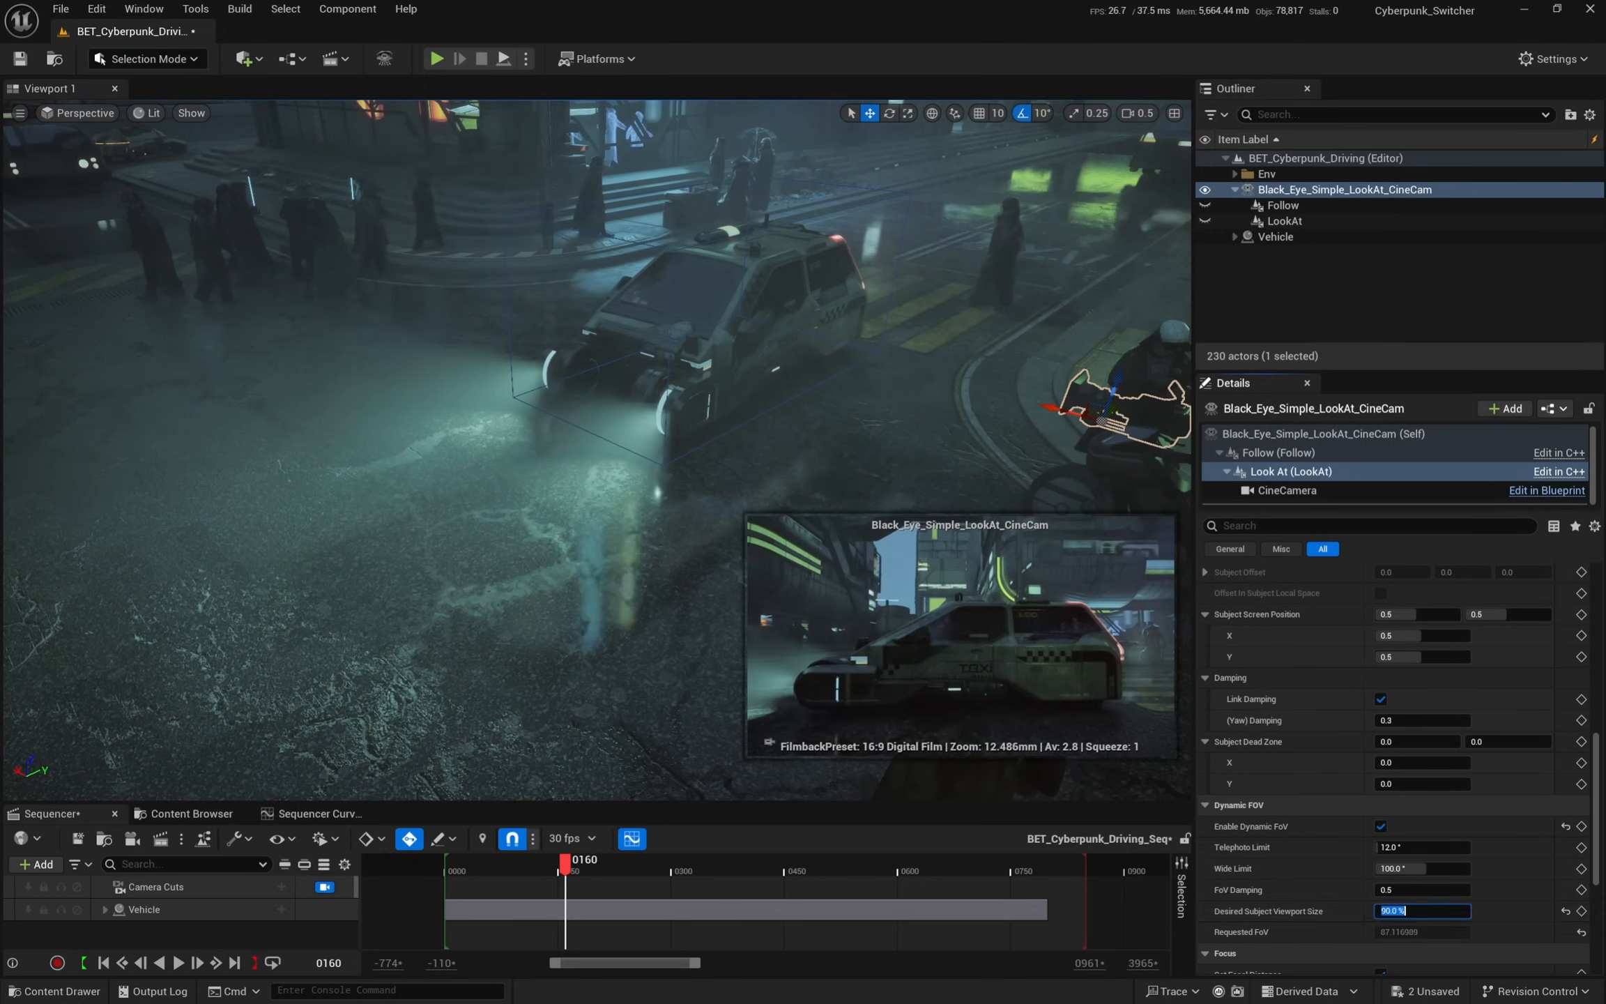
- Move the Follow component farther from the taxi to a Follow Offset X of about -531.6 and play the sequence
{"action": "right_click_drag", "start_coordinate": [962, 237], "coordinate": [1032, 254]}
{"action": "left_click", "coordinate": [1290, 453]}
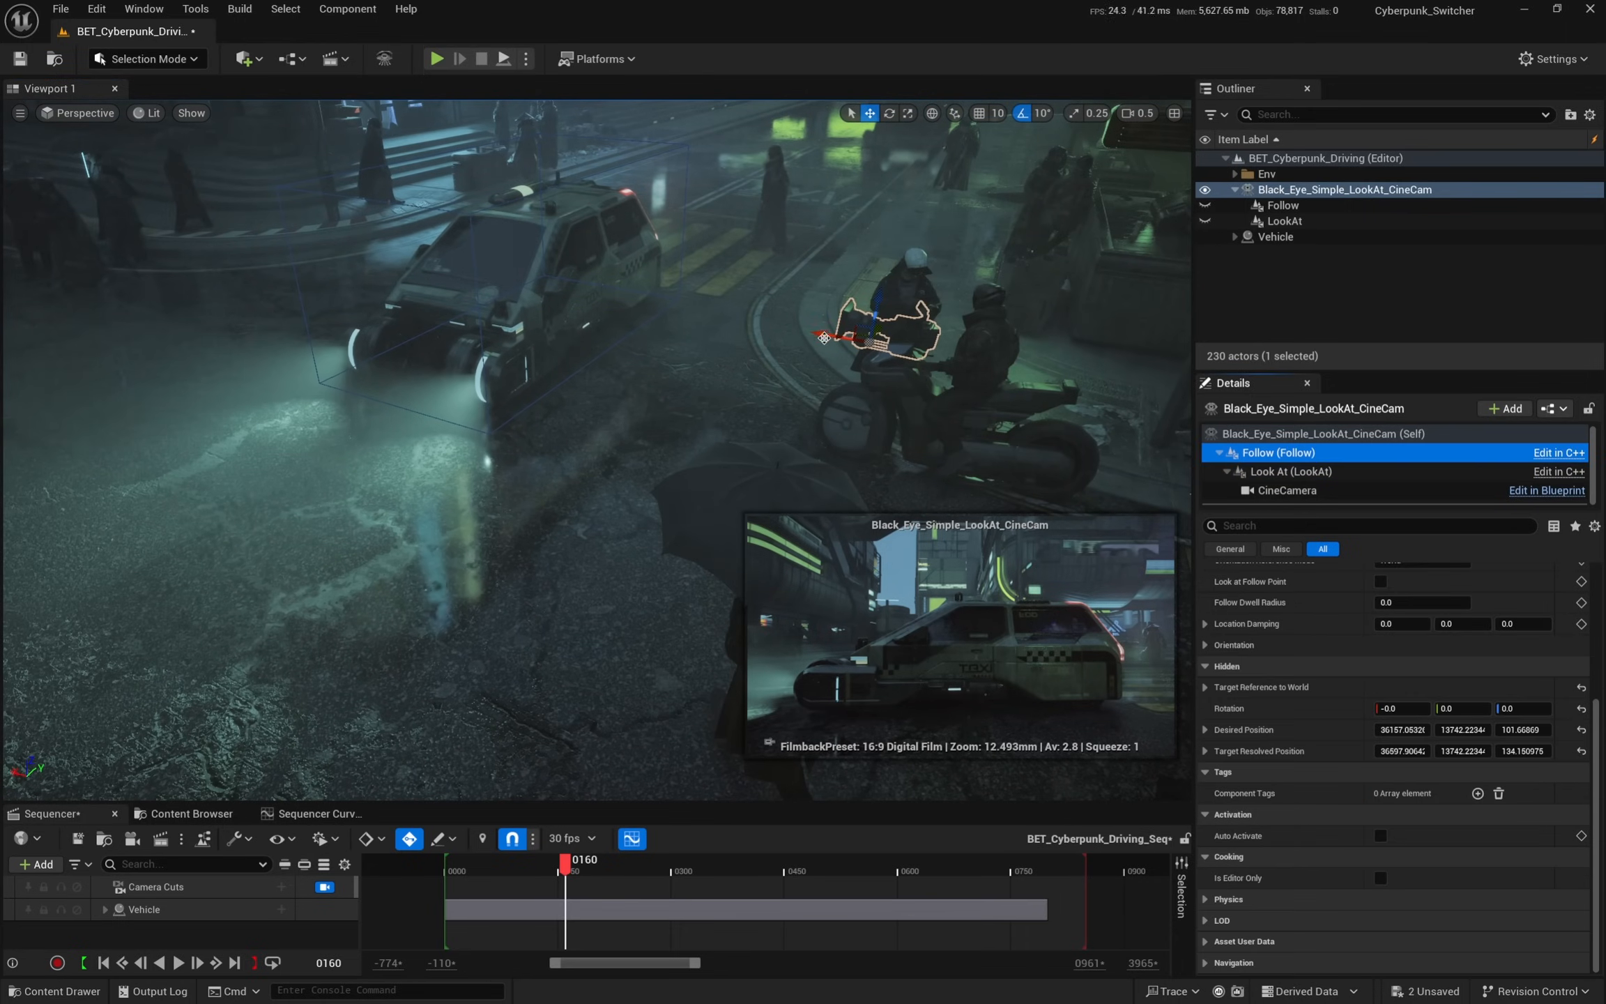
{"action": "left_click_drag", "start_coordinate": [824, 337], "coordinate": [915, 356]}
{"action": "right_click_drag", "start_coordinate": [570, 416], "coordinate": [614, 422]}
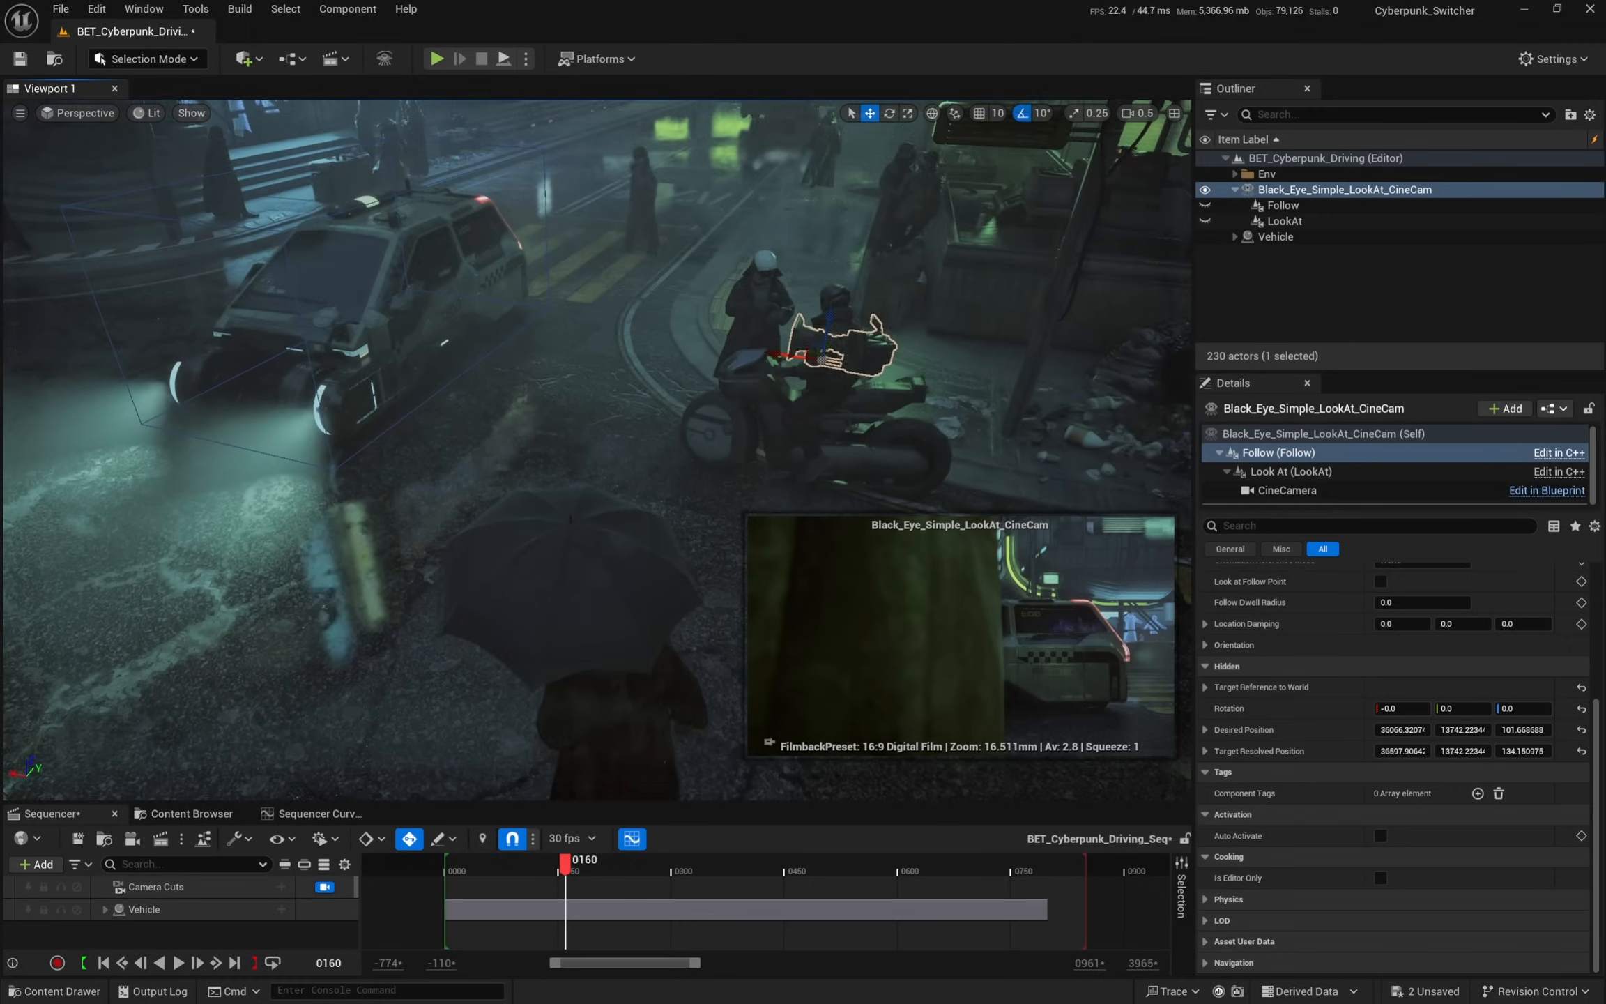
{"action": "key", "text": "s"}
{"action": "left_click_drag", "start_coordinate": [565, 864], "coordinate": [540, 864]}
{"action": "key", "text": "space"}
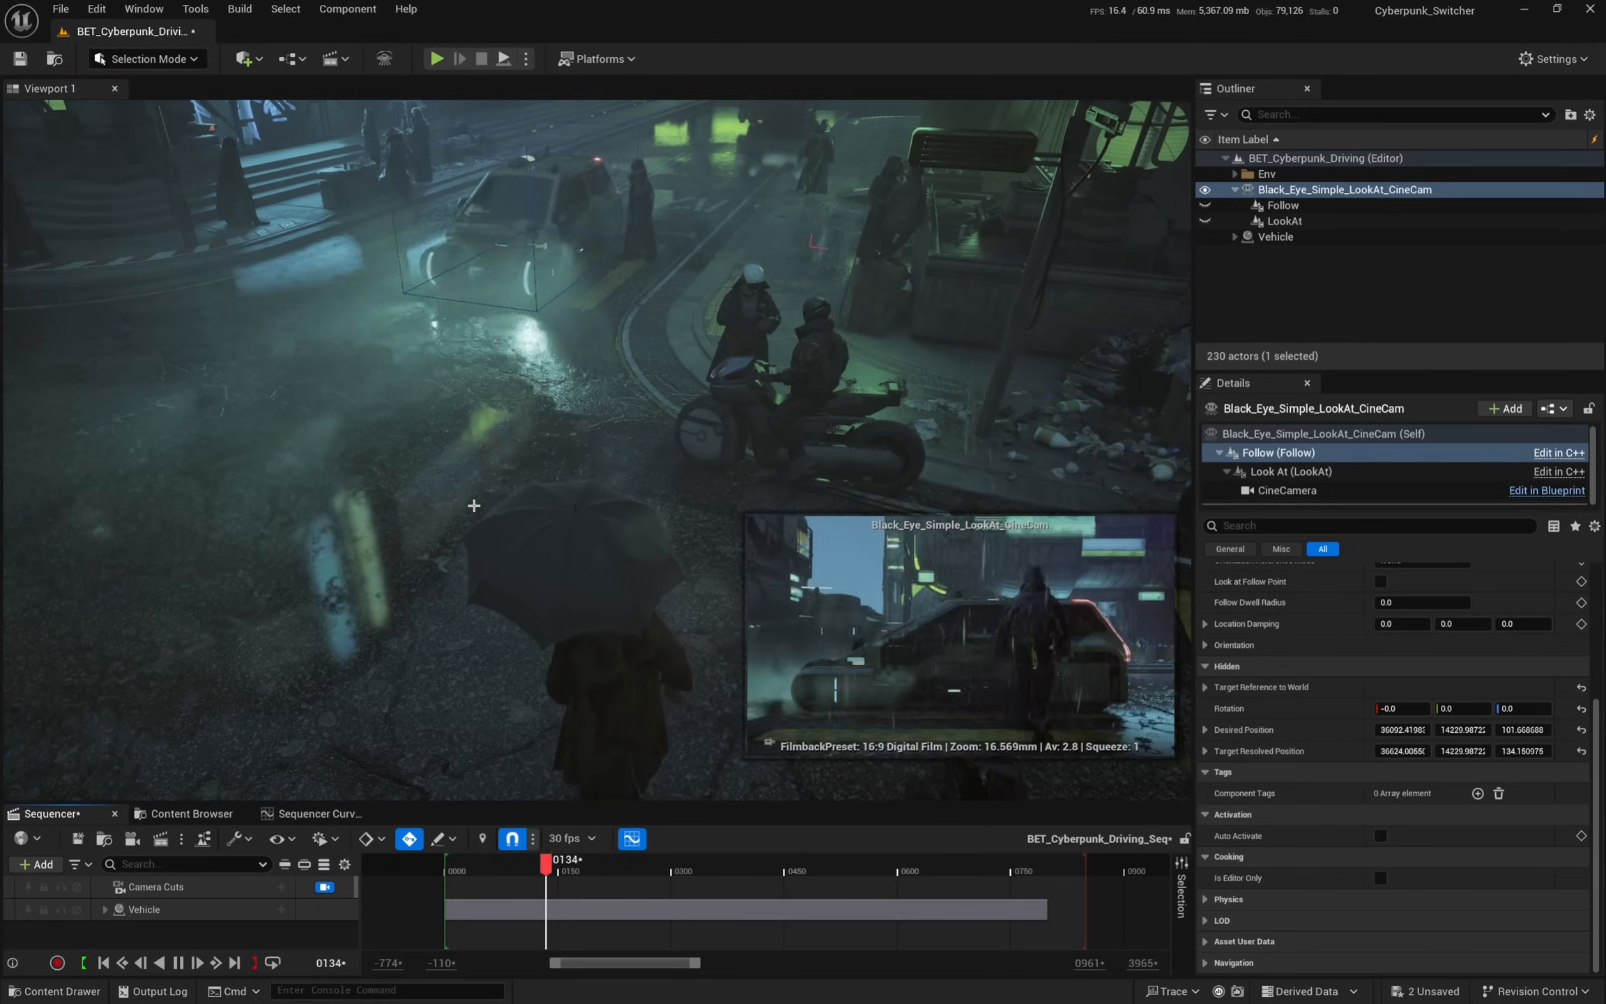
{"action": "key", "text": "space"}
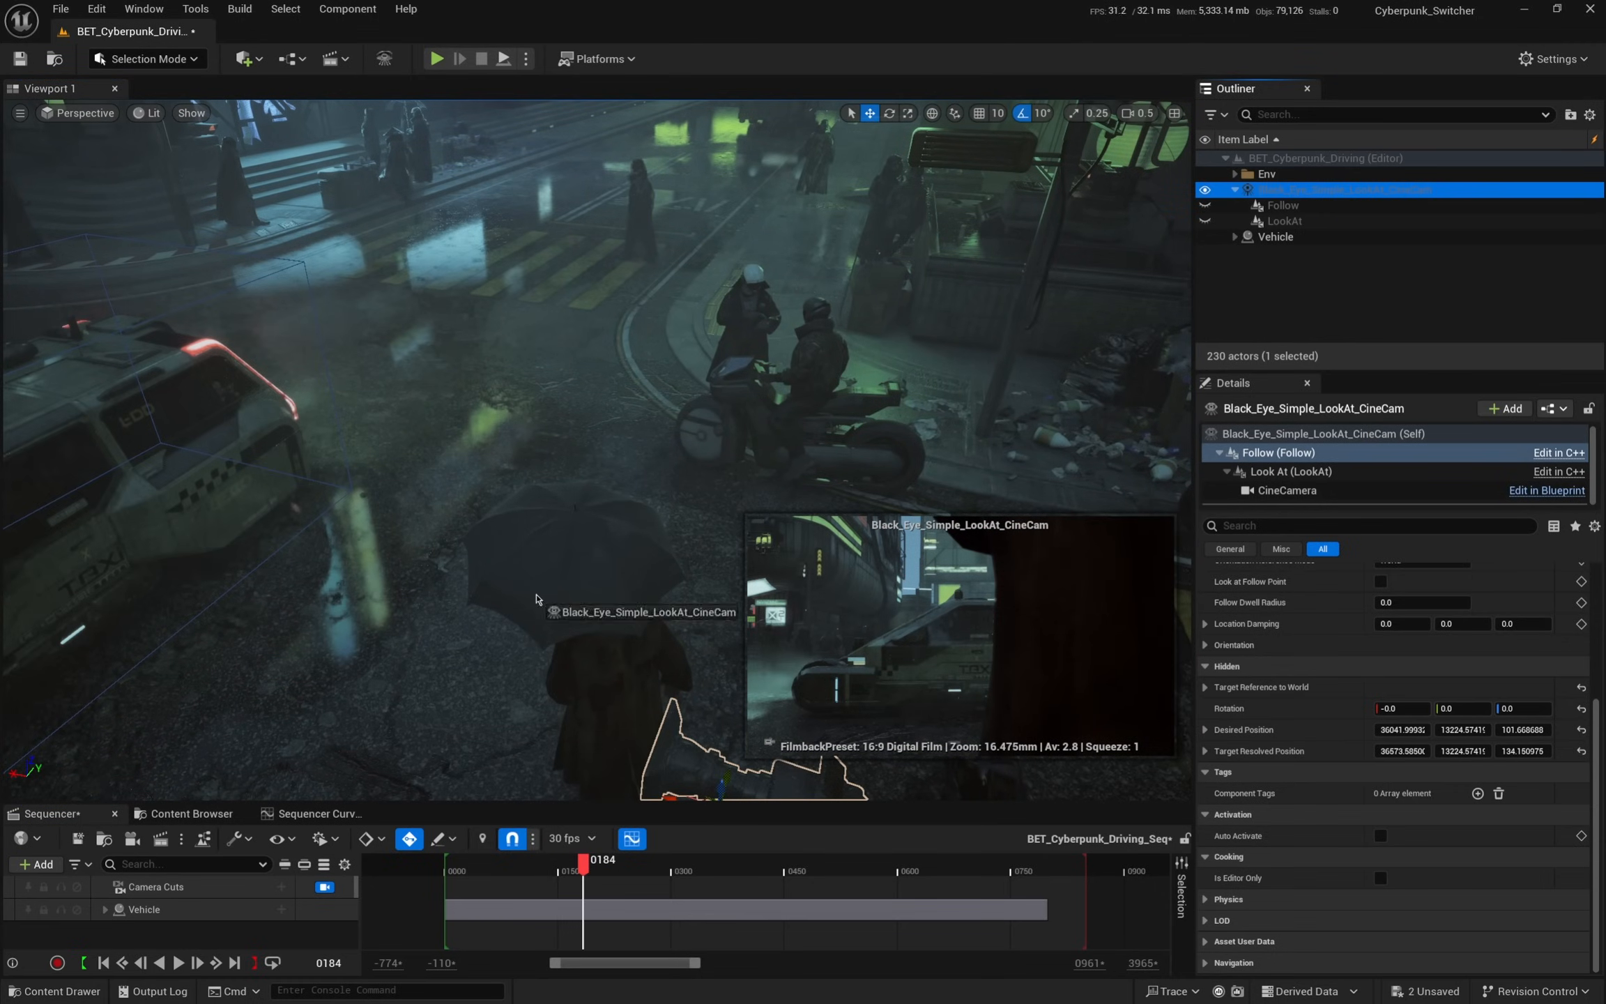
- Assign Black_Eye_Simple_LookAt_CineCam to the Camera Cuts track and play the taxi shot through it, stopping at frame 108
{"action": "left_click_drag", "start_coordinate": [438, 890], "coordinate": [460, 888]}
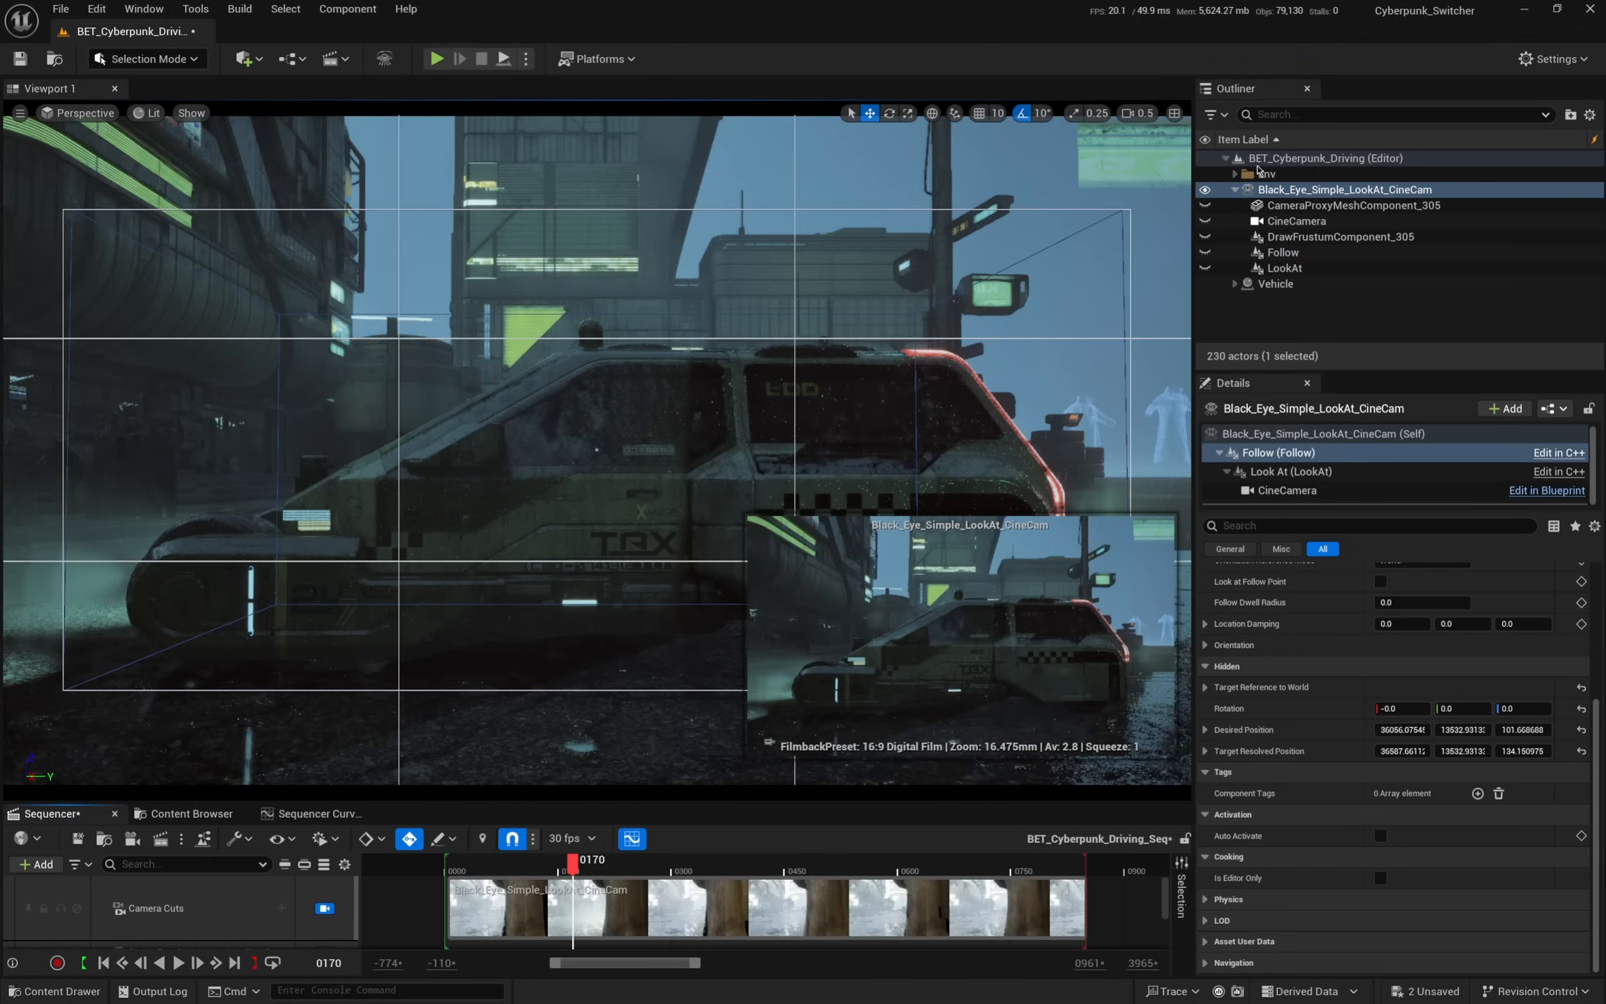
{"action": "left_click_drag", "start_coordinate": [535, 872], "coordinate": [519, 872]}
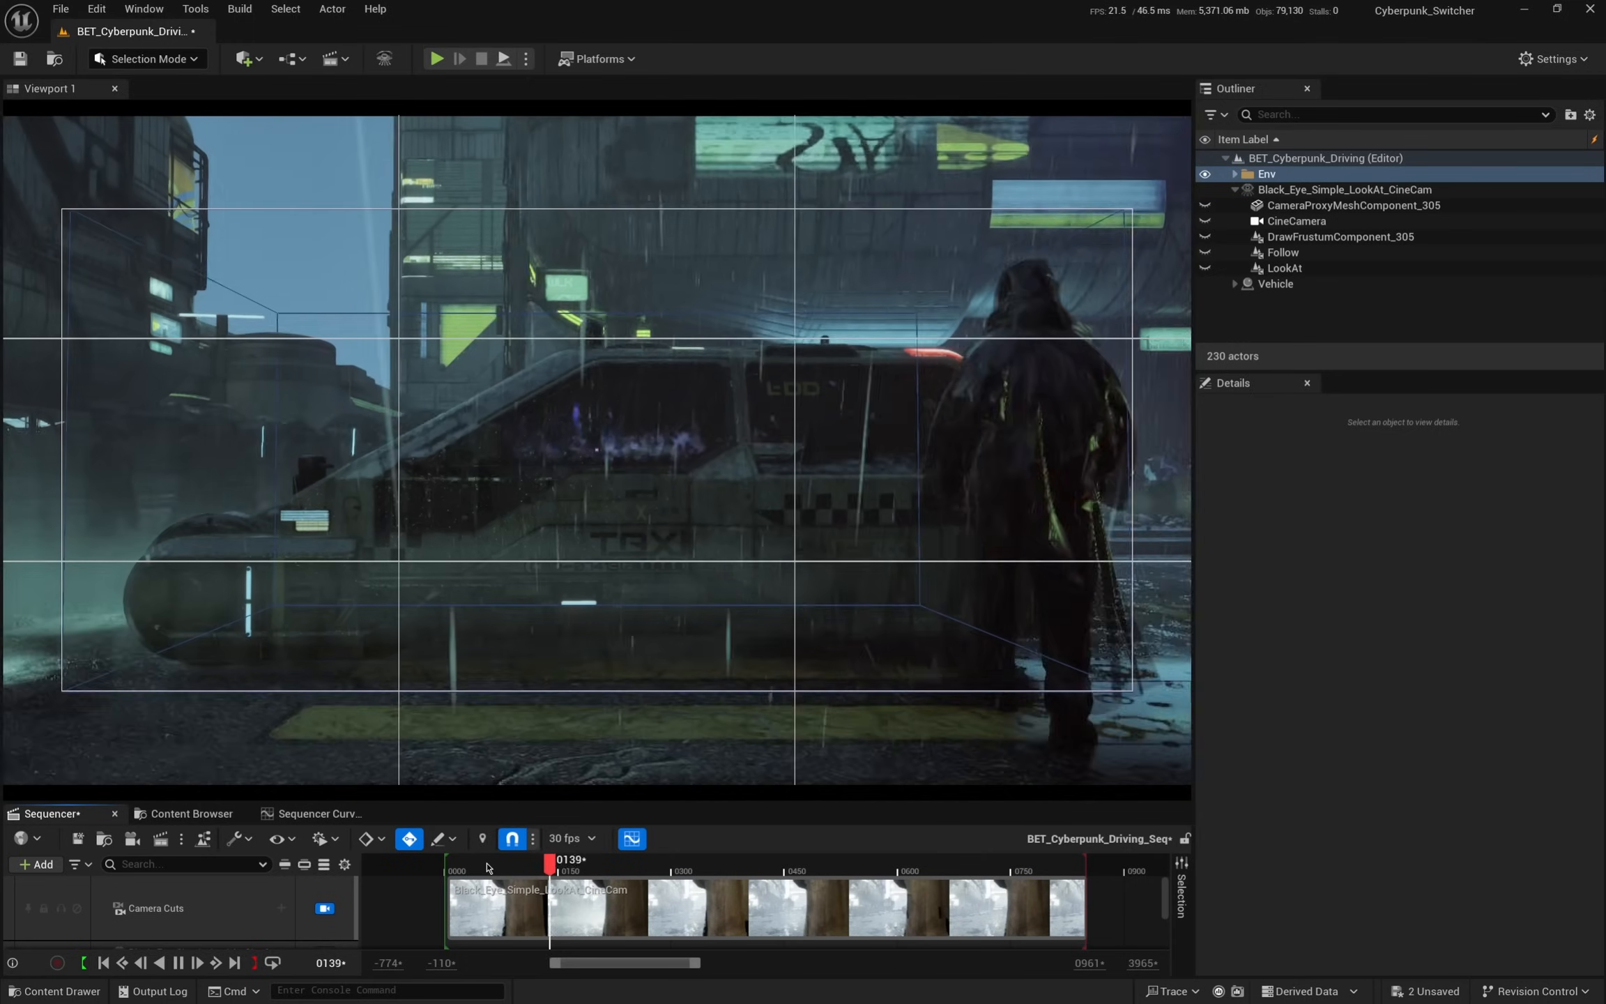
{"action": "left_click_drag", "start_coordinate": [562, 867], "coordinate": [514, 871]}
{"action": "key", "text": "space"}
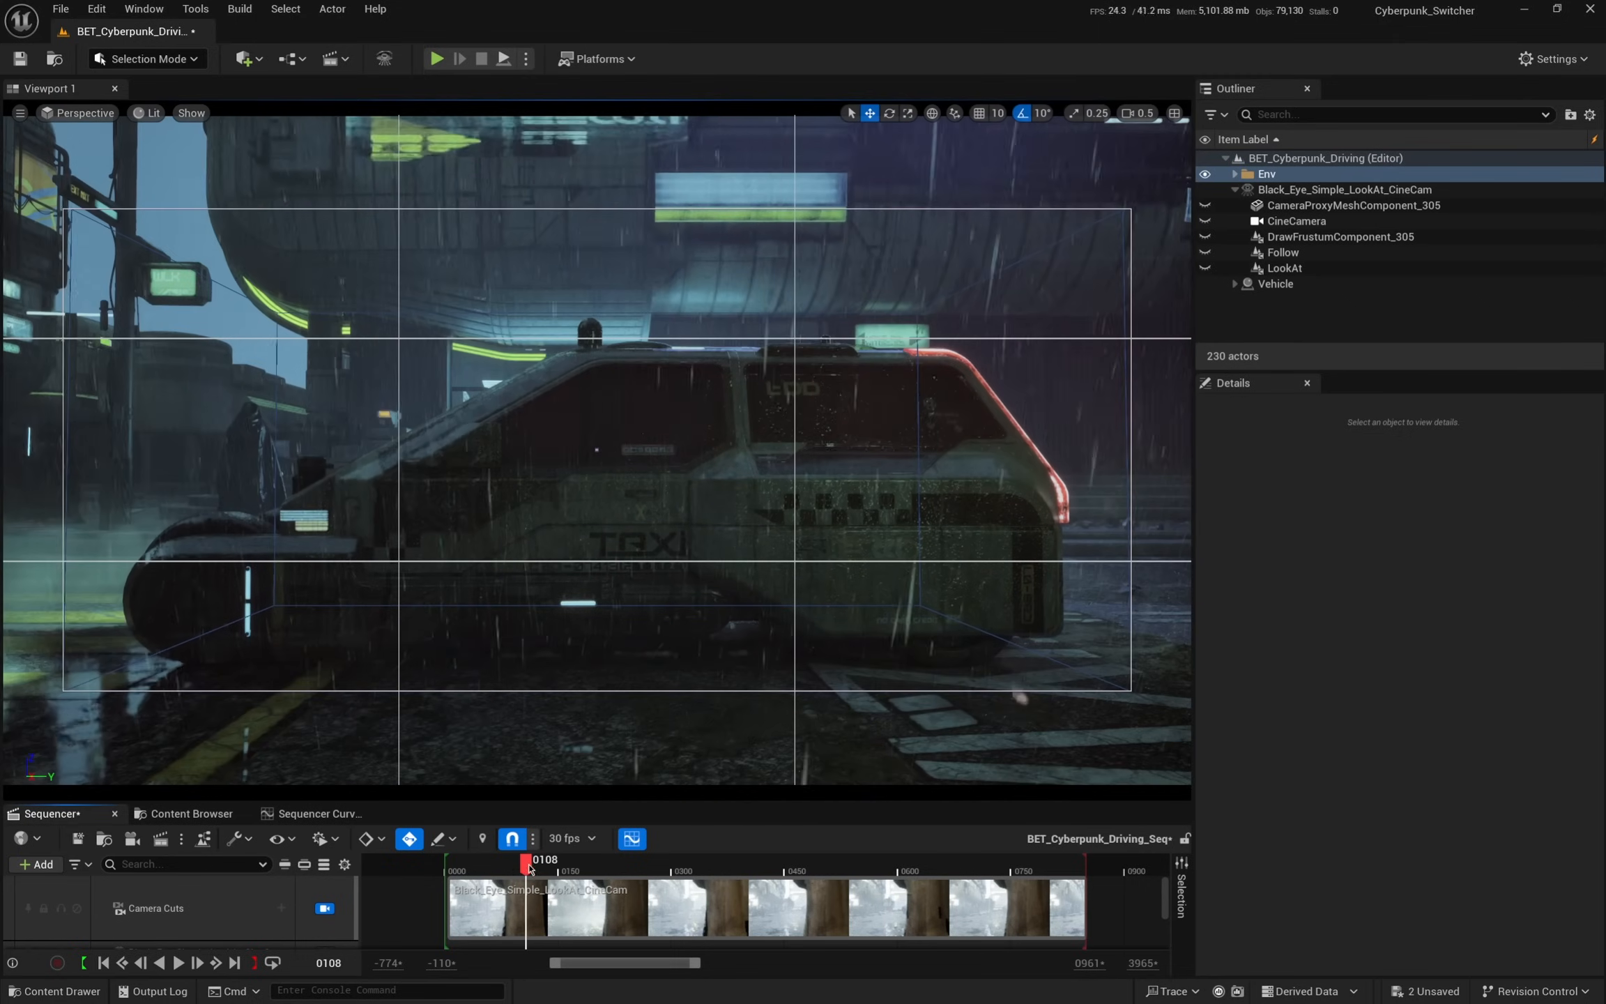
- Rename the Black_Eye_Simple_LookAt_CineCam actor to Black_Eye_Simple_Follow_Side
{"action": "left_click", "coordinate": [1360, 193]}
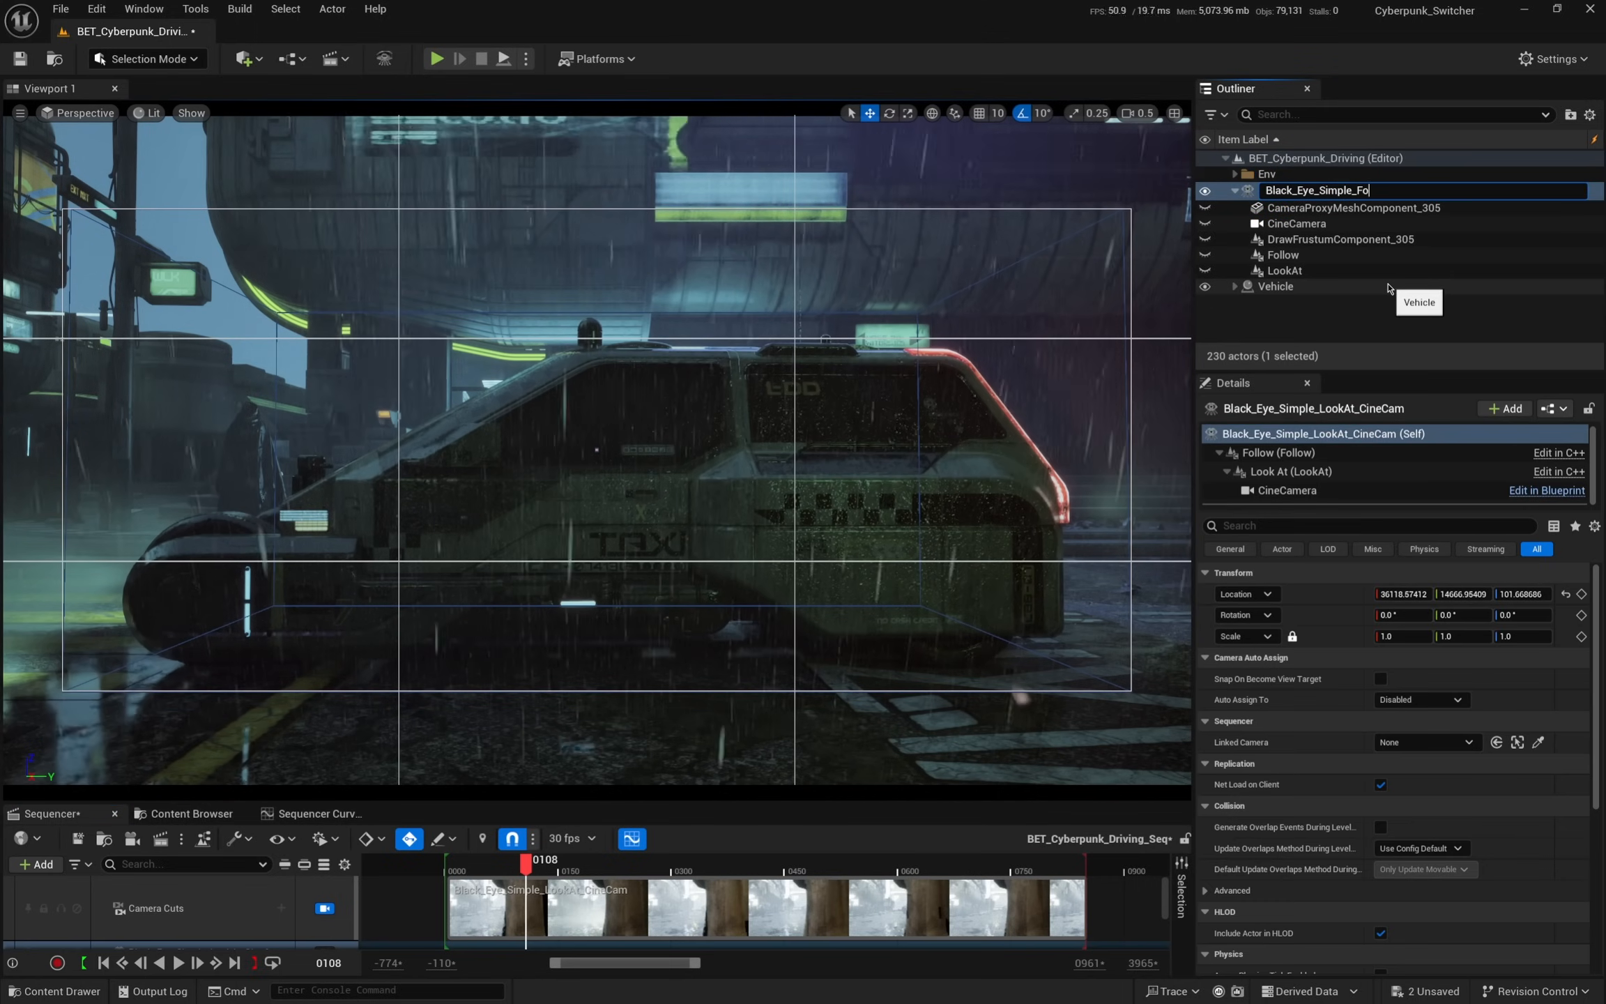
{"action": "type", "text": "ide"}
{"action": "key", "text": "Return"}
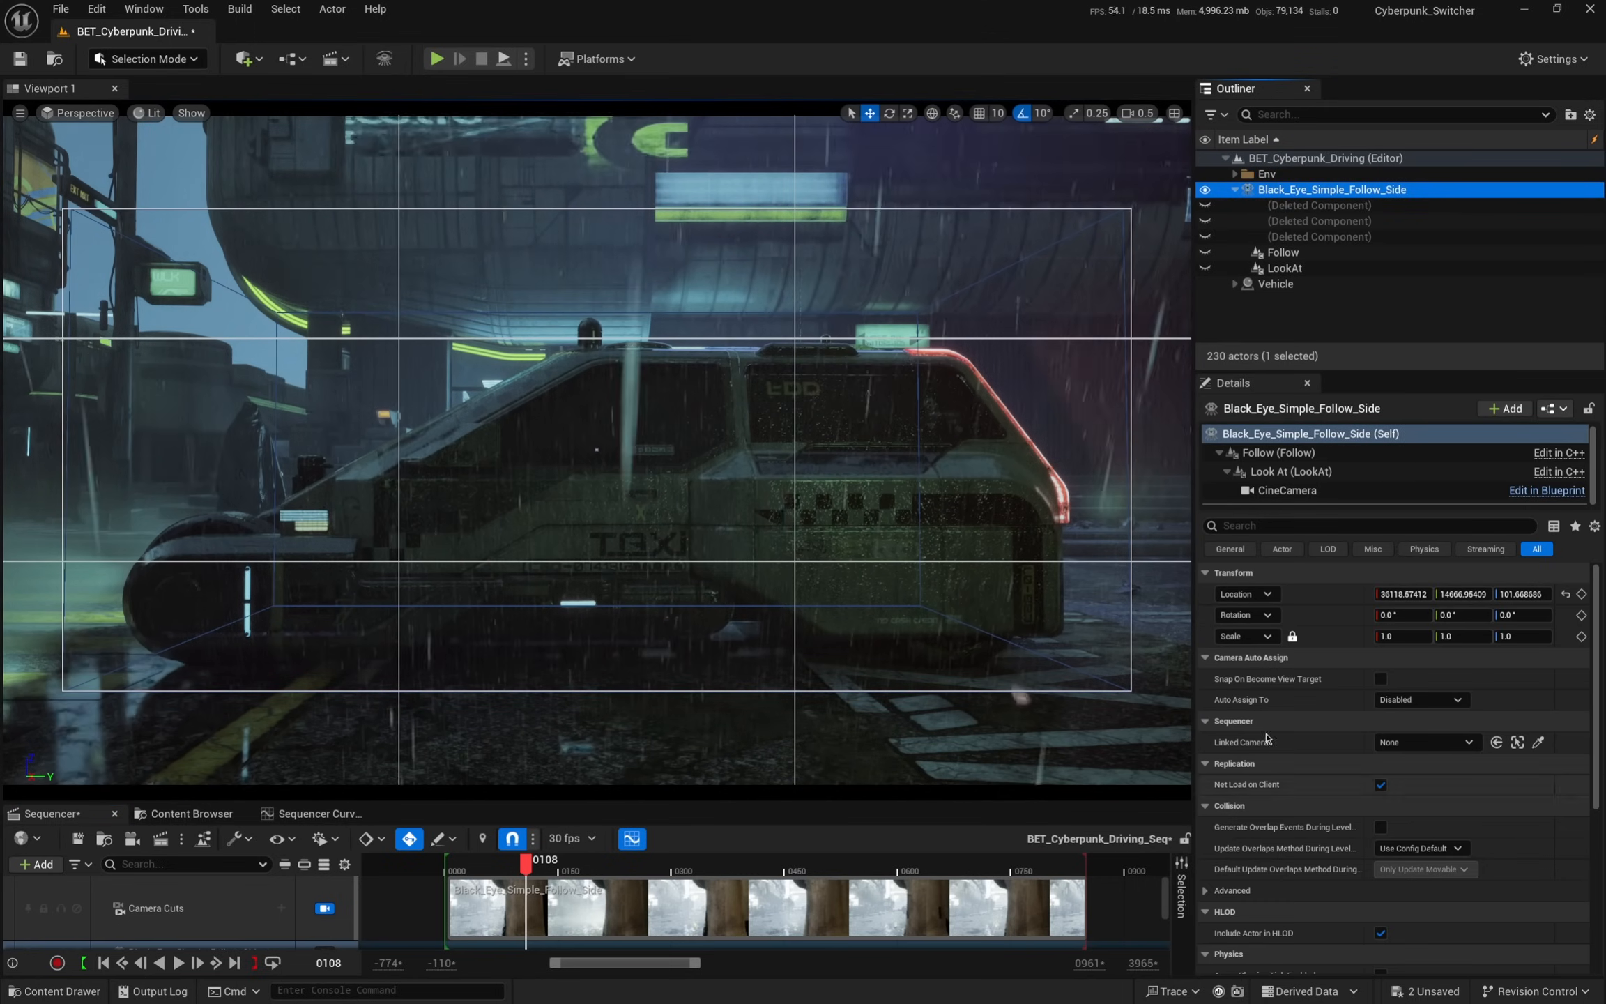
- Set the Follow component's Location Damping to 1.0 on all axes and preview the taxi shot, scrubbing around frame 160
{"action": "left_click", "coordinate": [1276, 453]}
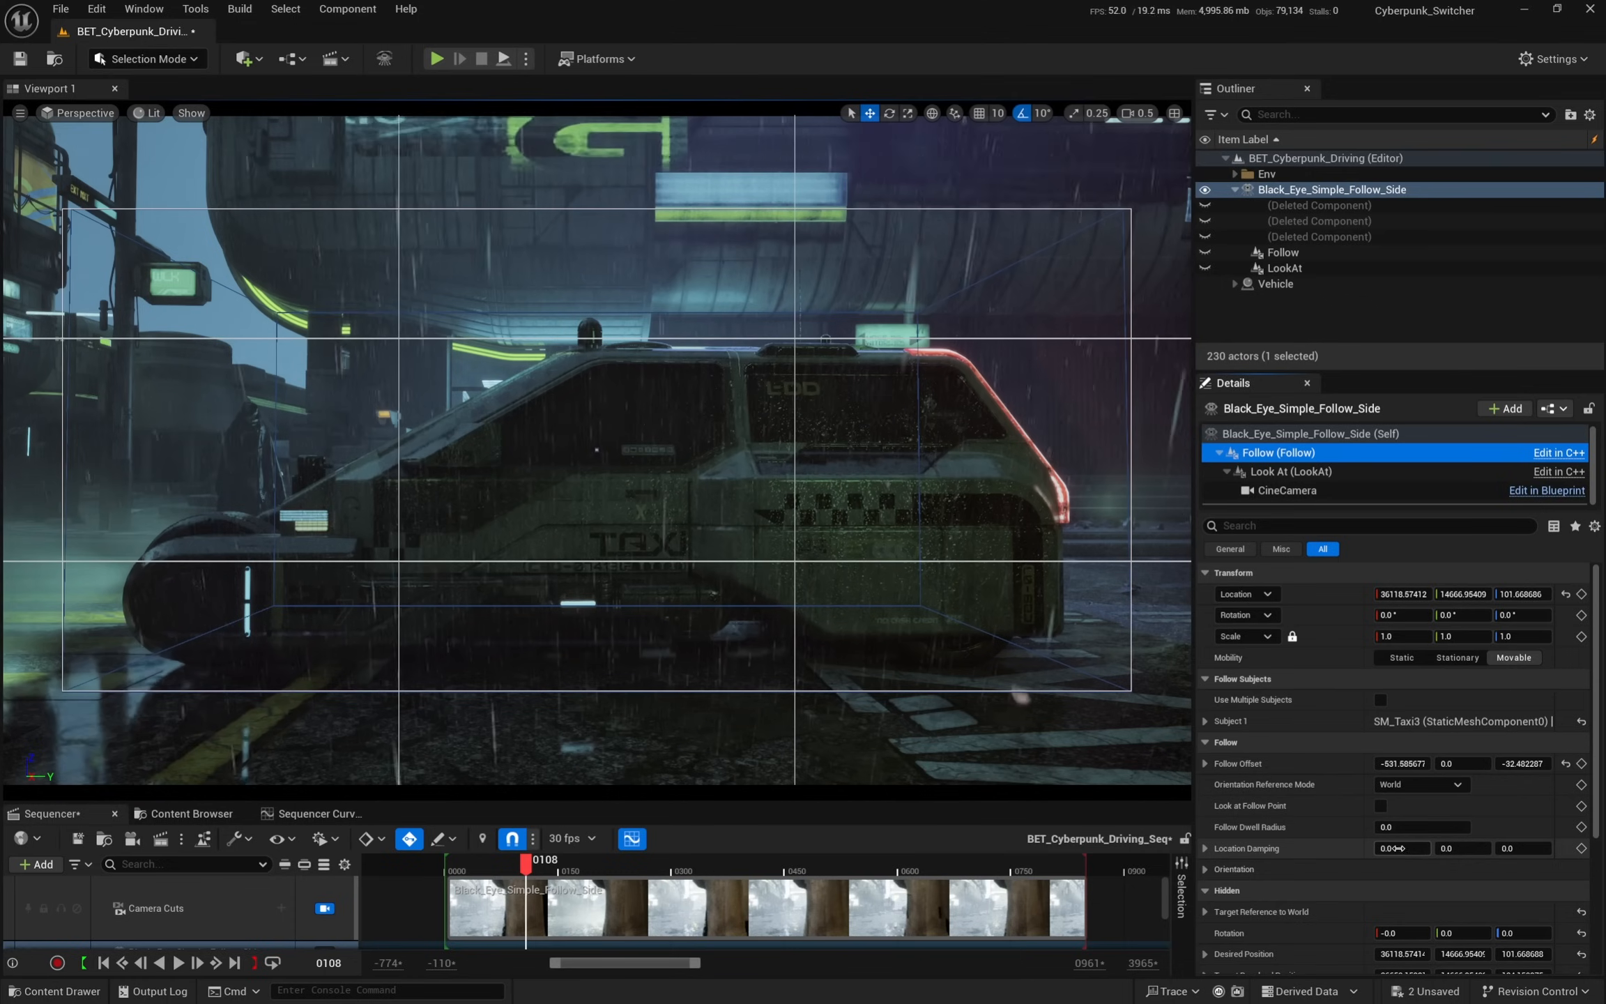
{"action": "type", "text": "1"}
{"action": "key", "text": "Tab"}
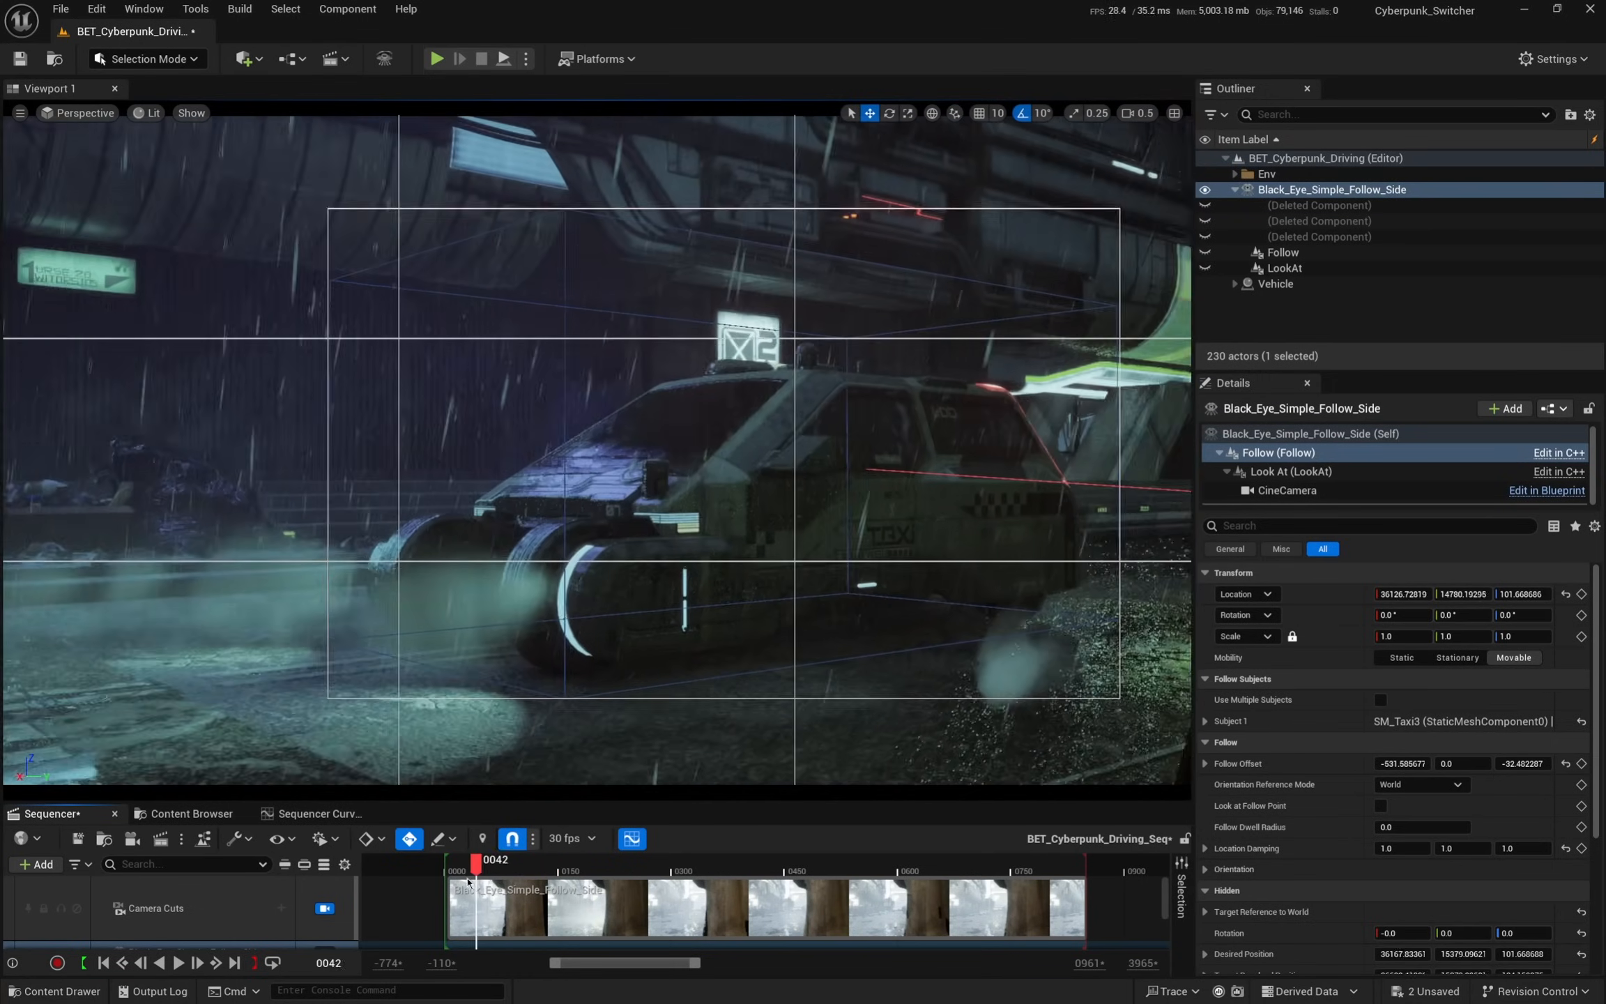
{"action": "left_click", "coordinate": [466, 873]}
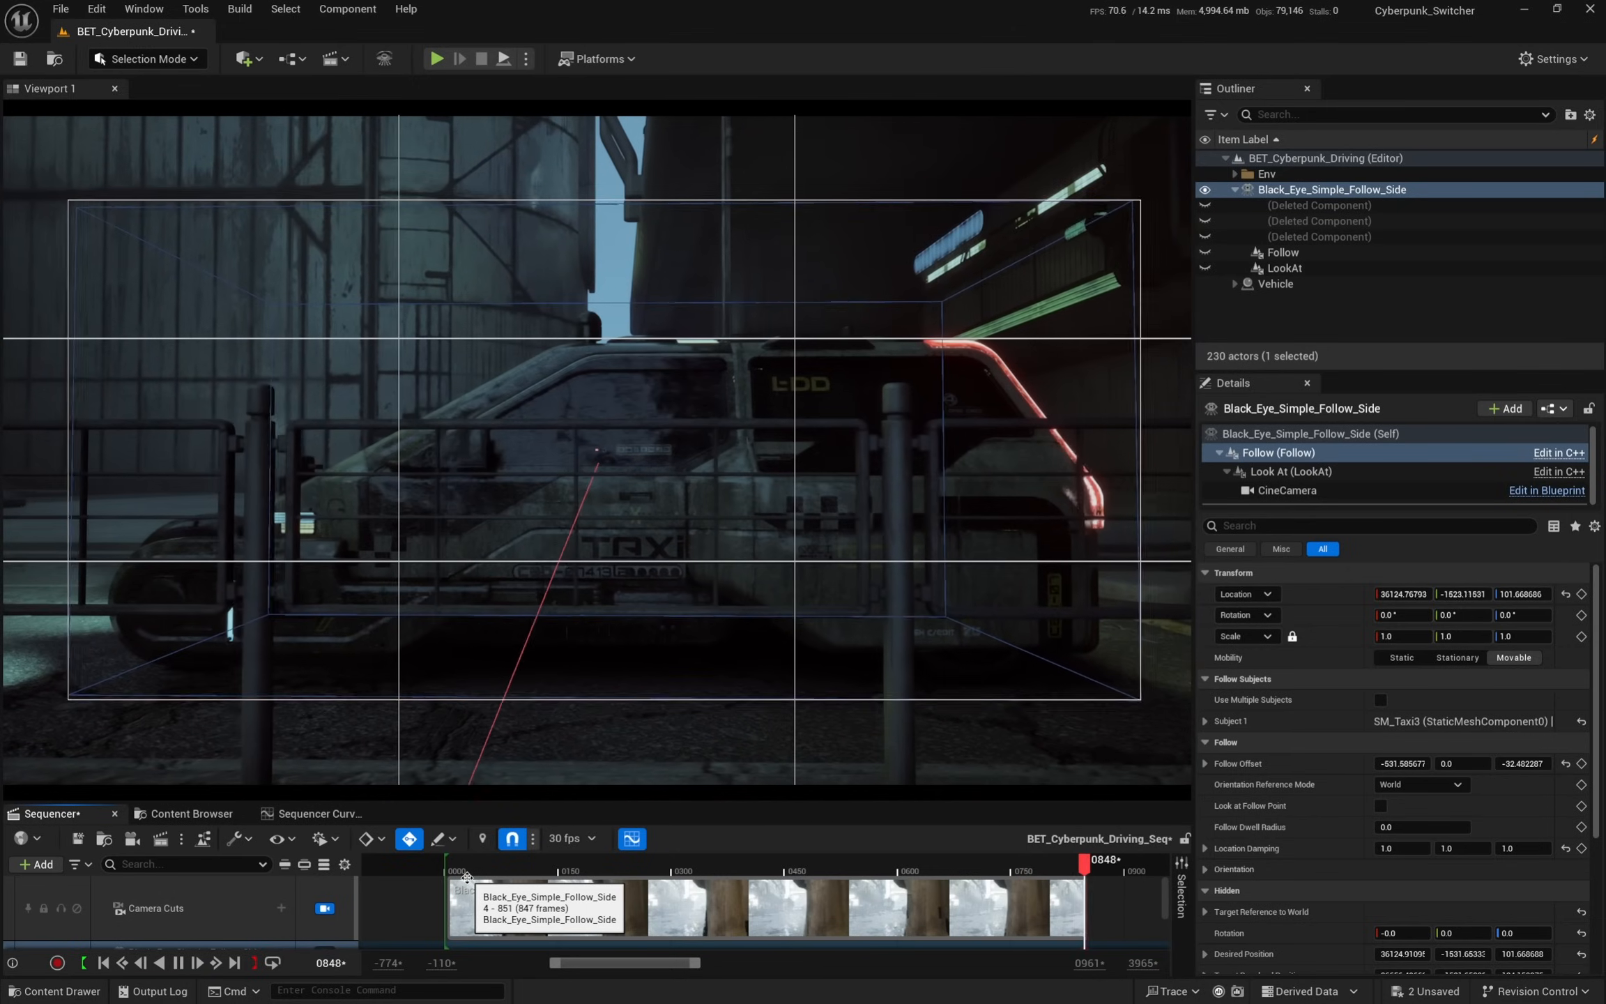
{"action": "left_click", "coordinate": [582, 869]}
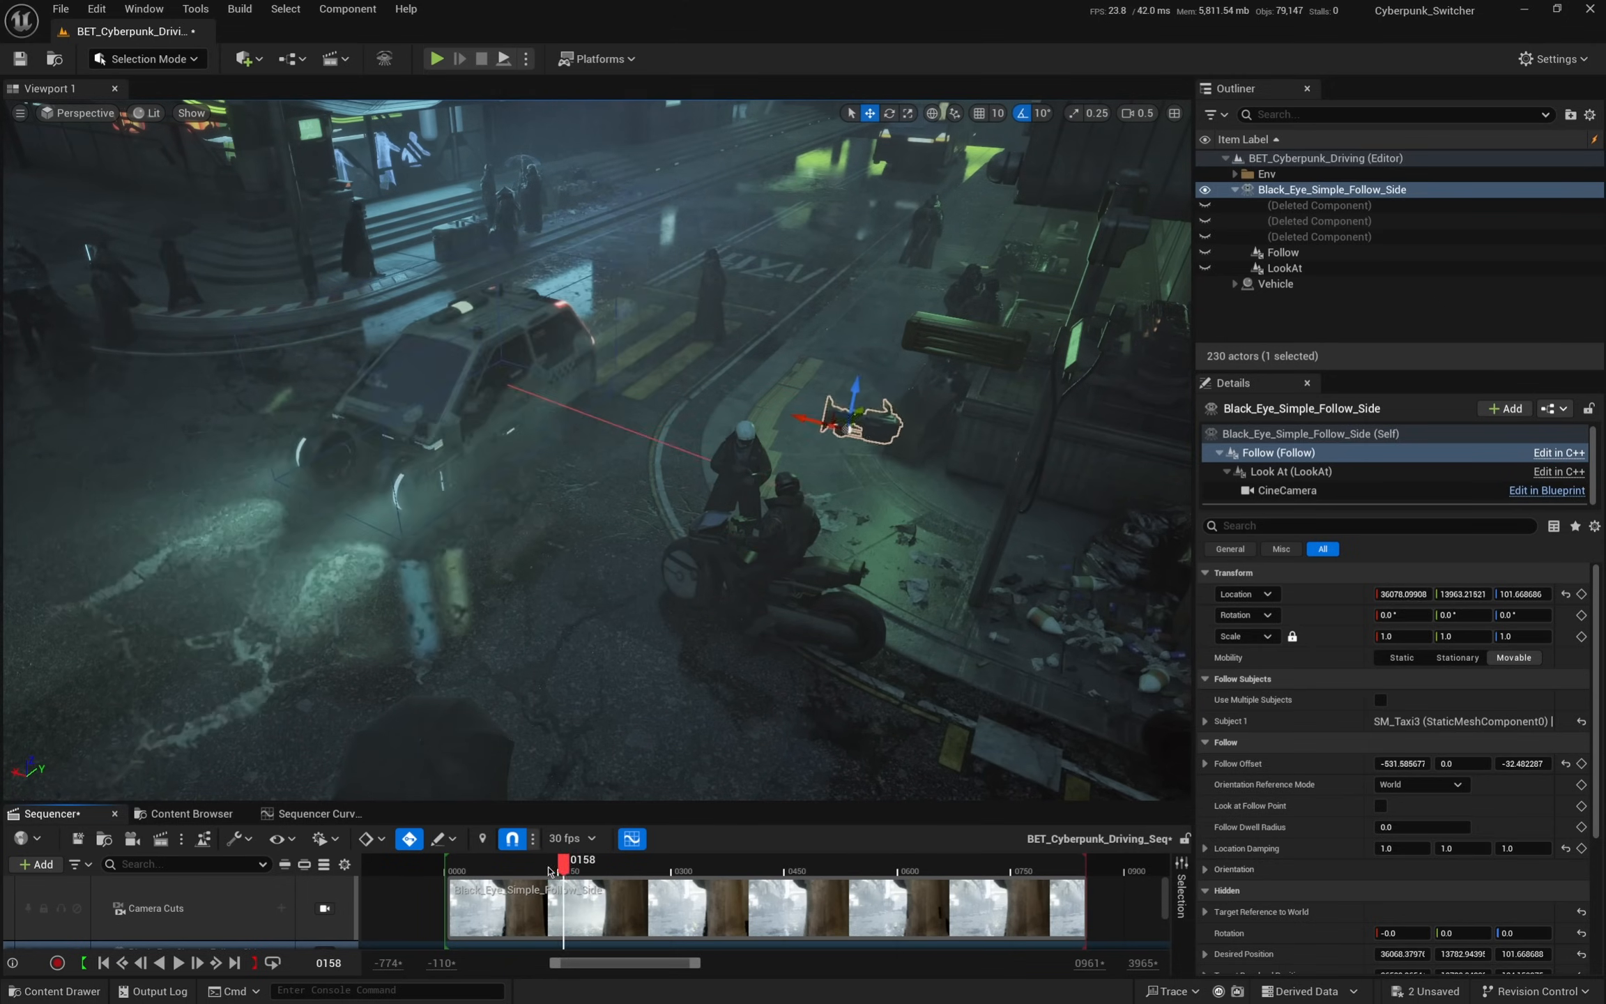
{"action": "left_click_drag", "start_coordinate": [549, 870], "coordinate": [568, 869]}
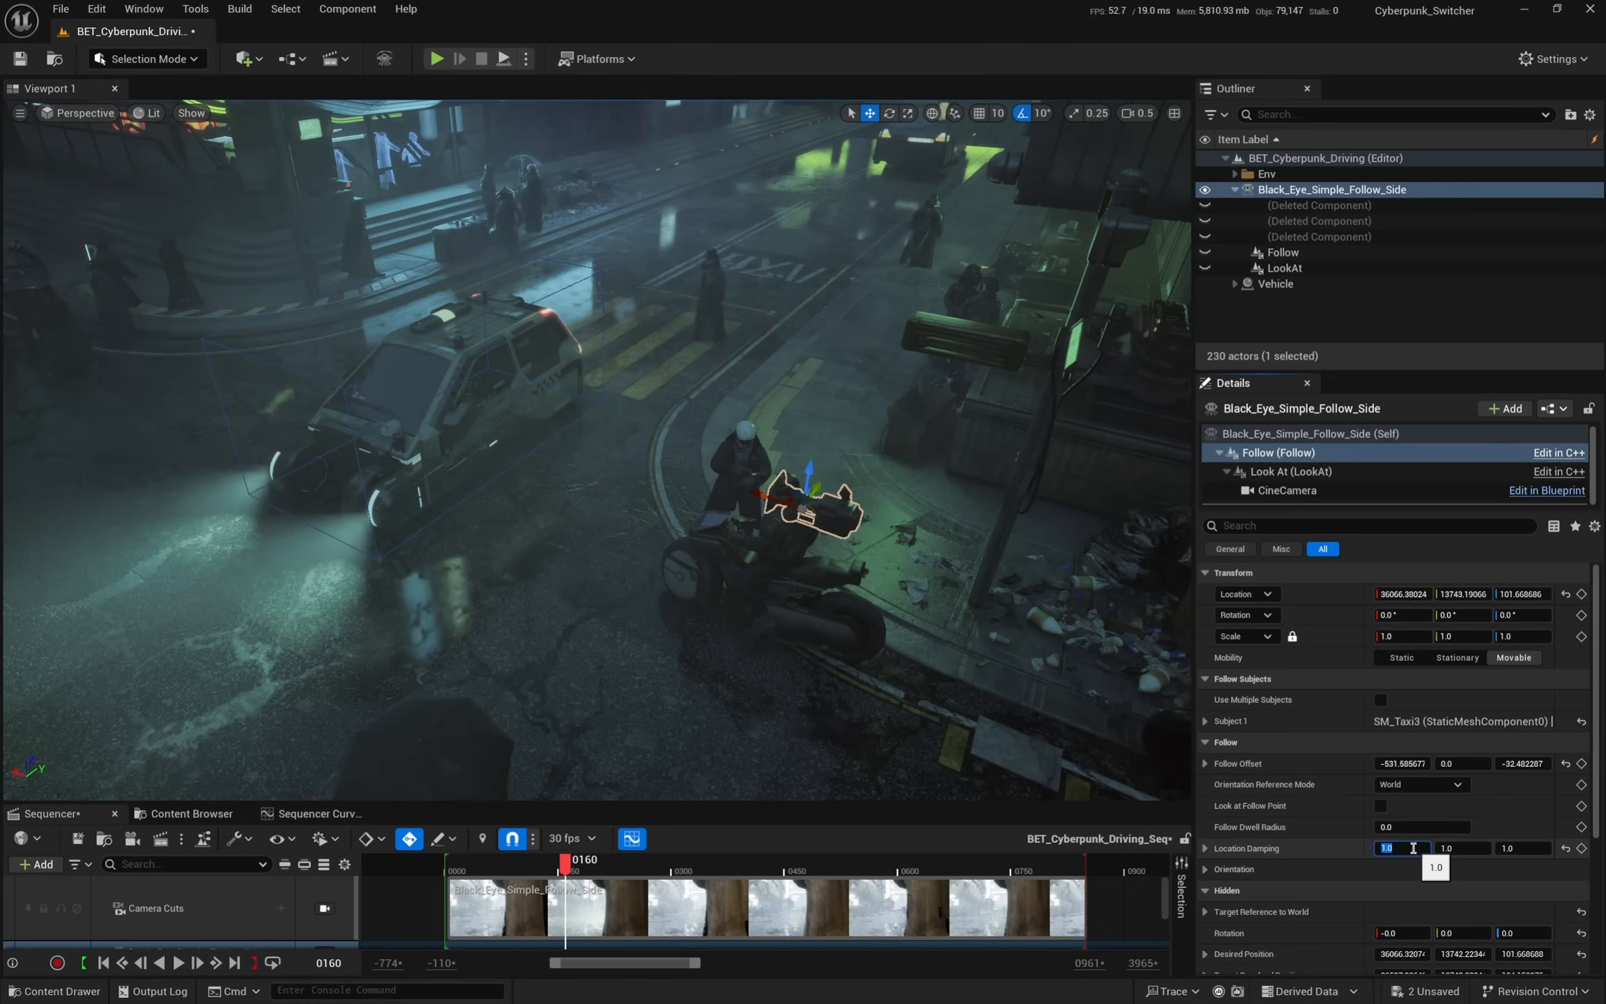
- Try a Location Damping of 0.2 on all axes and scrub the sequence back to about frame 153
{"action": "type", "text": "0.2"}
{"action": "key", "text": "Tab"}
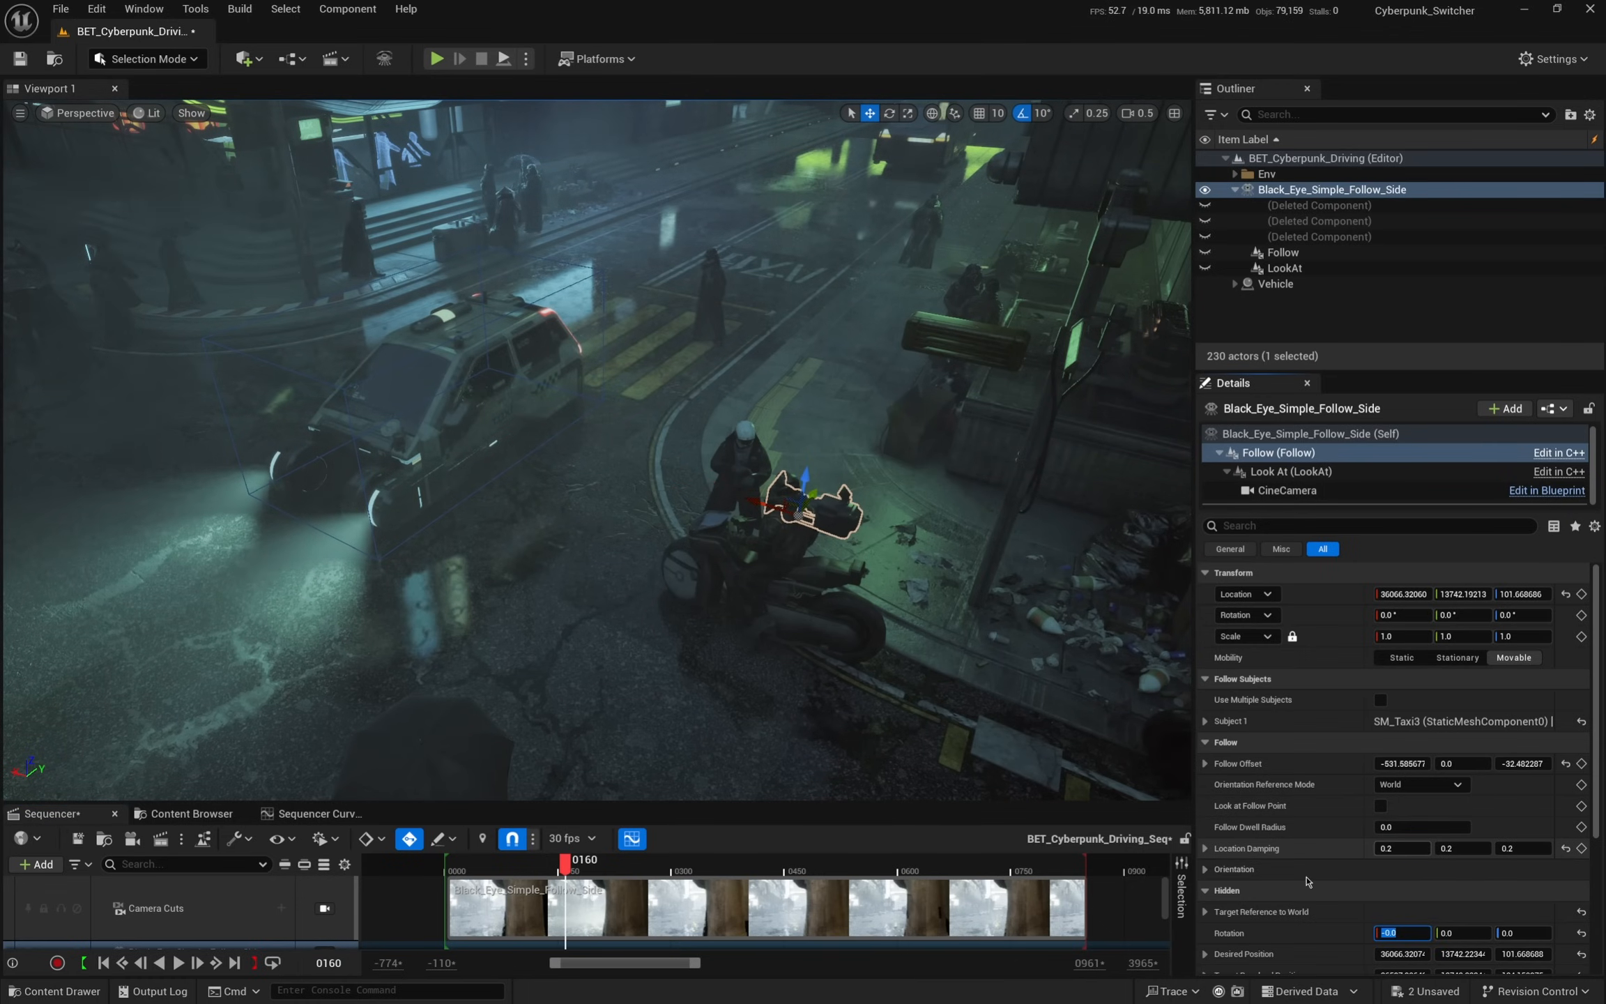
{"action": "mouse_move", "coordinate": [567, 866]}
{"action": "left_mouse_down"}
{"action": "mouse_move", "coordinate": [519, 866]}
{"action": "mouse_move", "coordinate": [600, 866]}
{"action": "mouse_move", "coordinate": [560, 876]}
{"action": "left_mouse_up"}
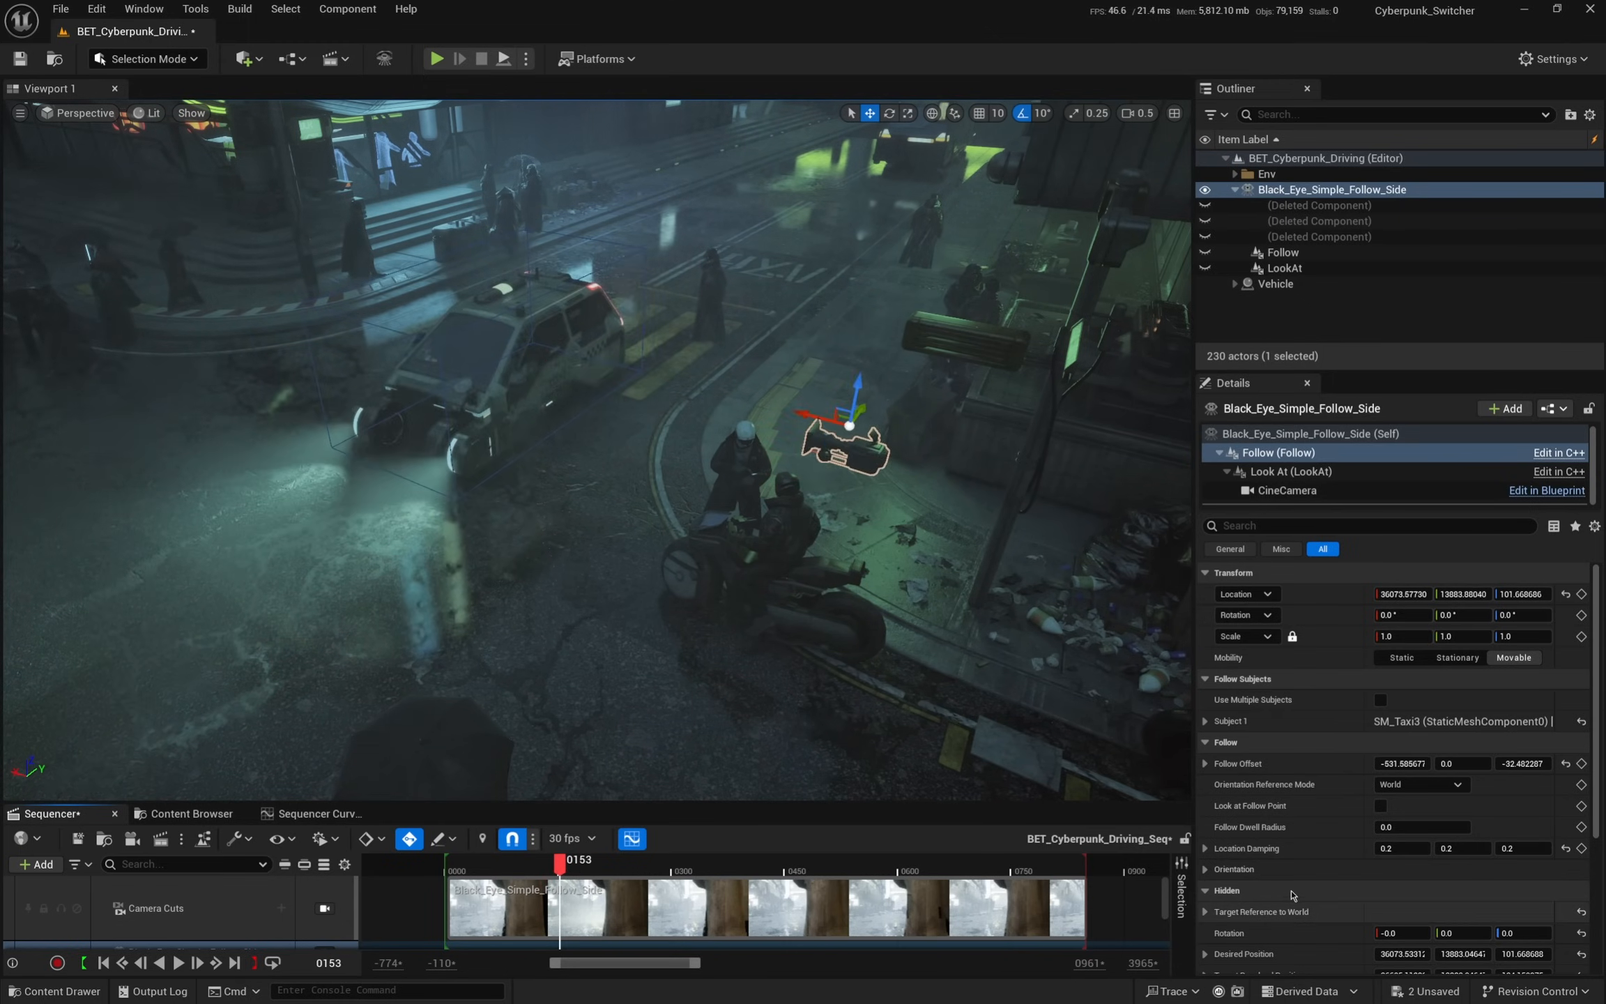
- Set the Follow component's Location Damping to 0.5 on all axes and scrub around frame 152 to check the camera's lag
{"action": "left_click", "coordinate": [1398, 847]}
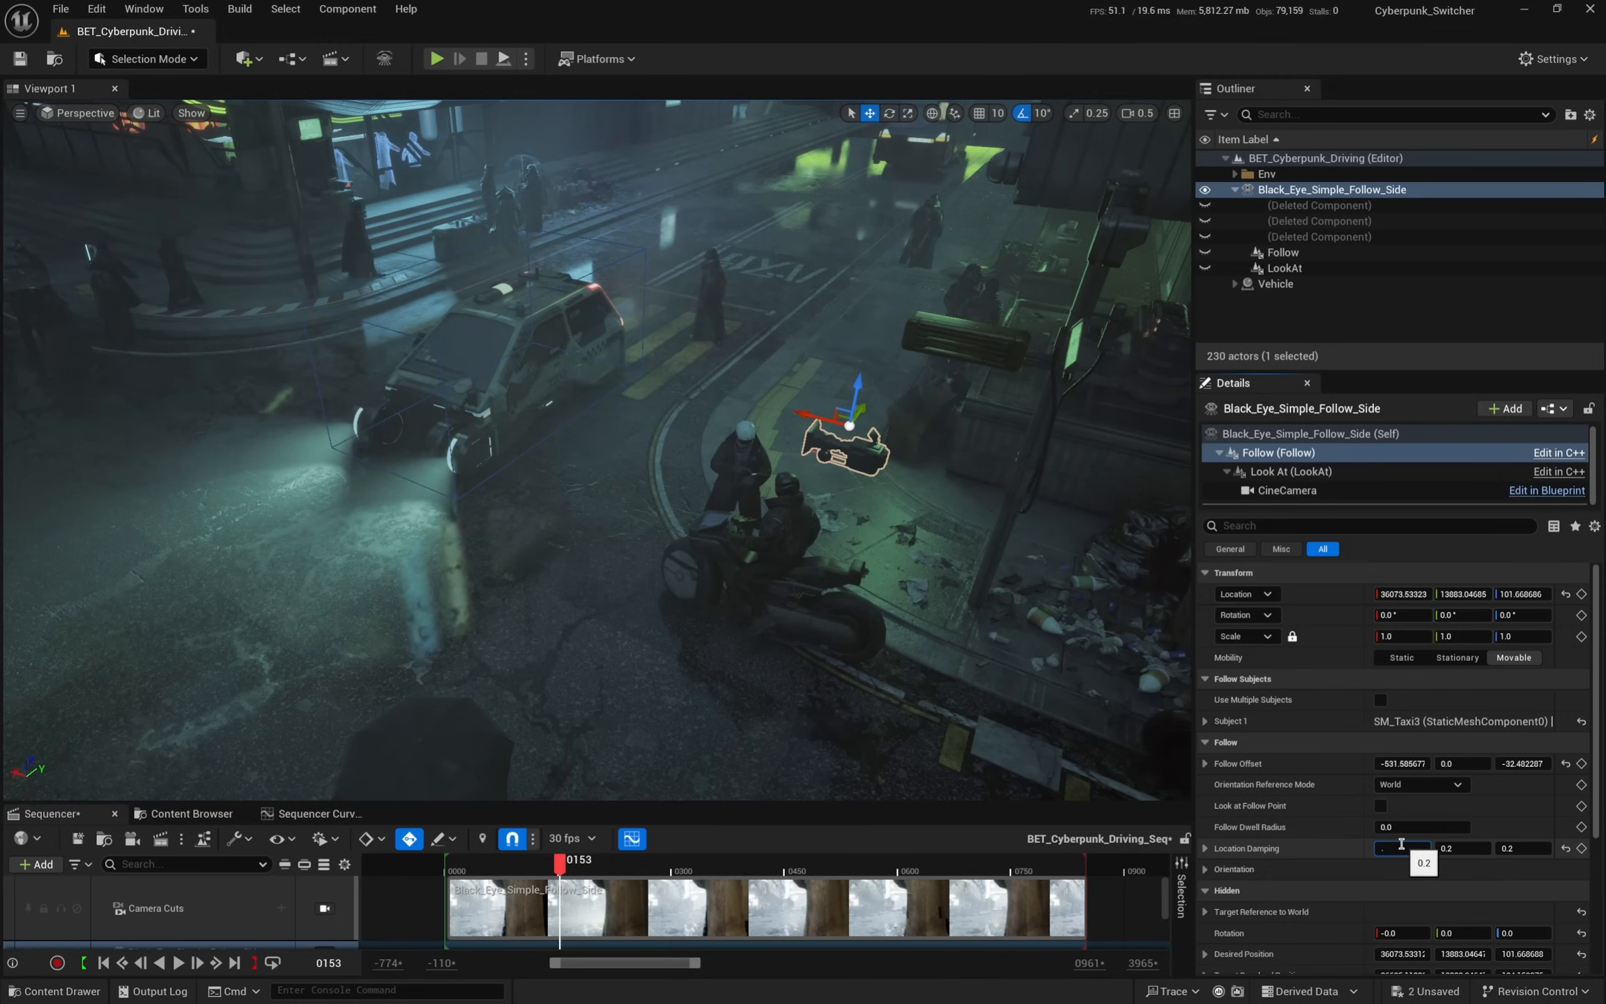
{"action": "key", "text": "Tab"}
{"action": "type", "text": ".5"}
{"action": "key", "text": "Tab"}
{"action": "type", "text": "."}
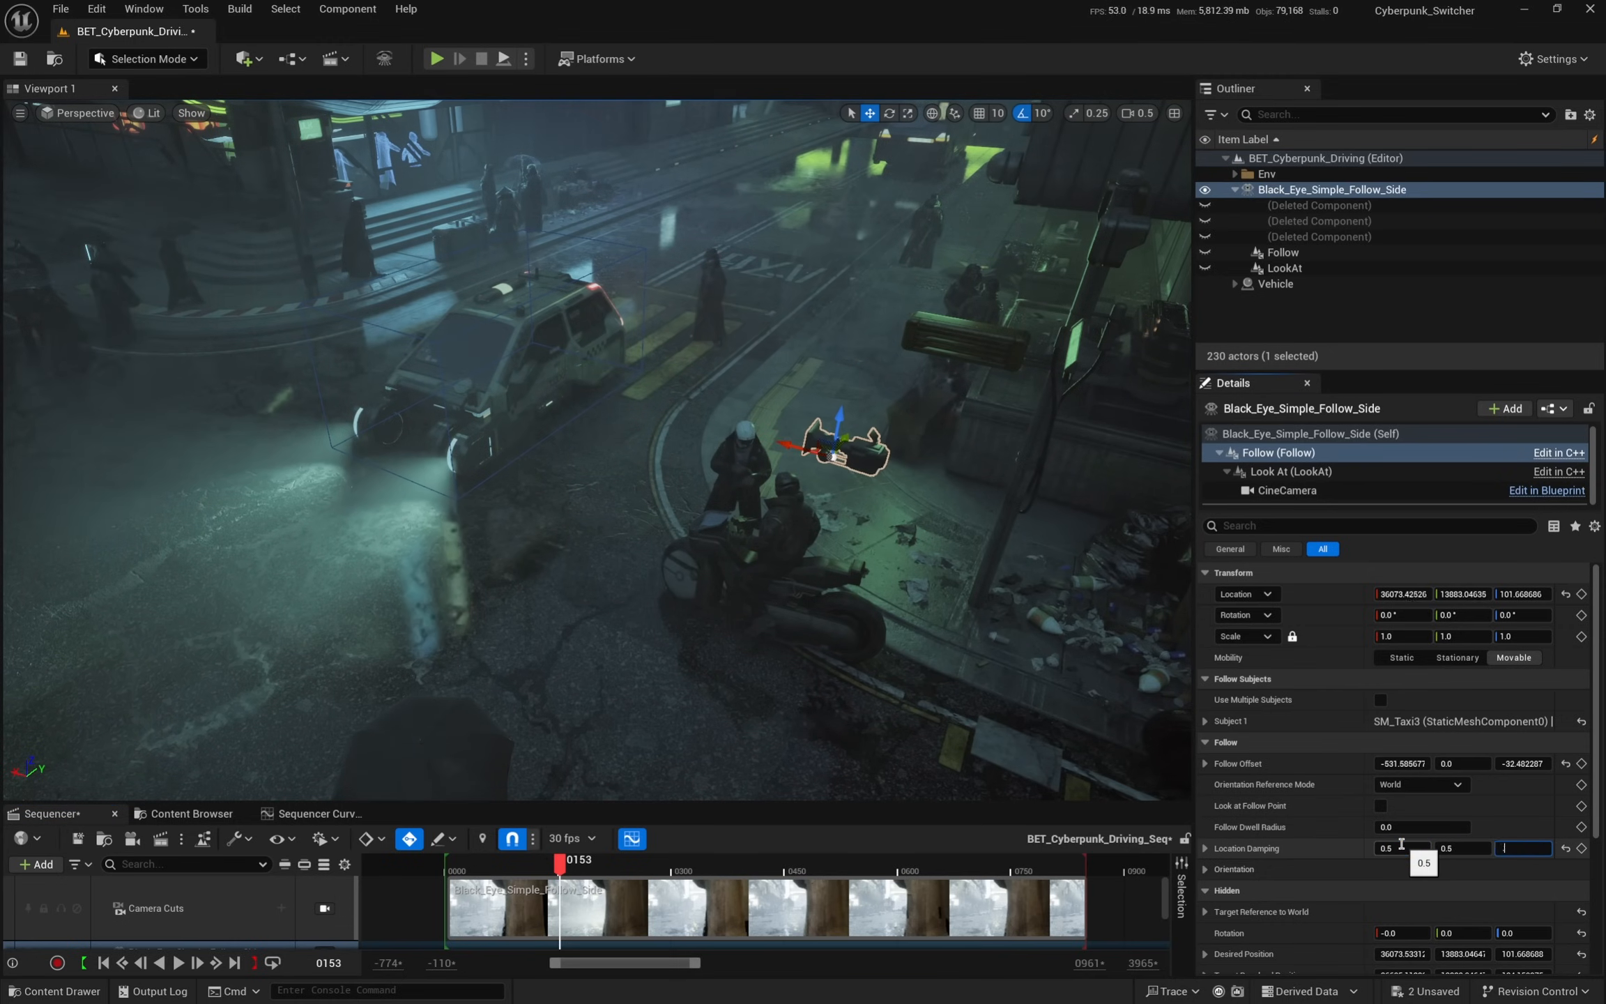
{"action": "mouse_move", "coordinate": [557, 876]}
{"action": "left_mouse_down"}
{"action": "mouse_move", "coordinate": [499, 878]}
{"action": "mouse_move", "coordinate": [561, 877]}
{"action": "left_mouse_up"}
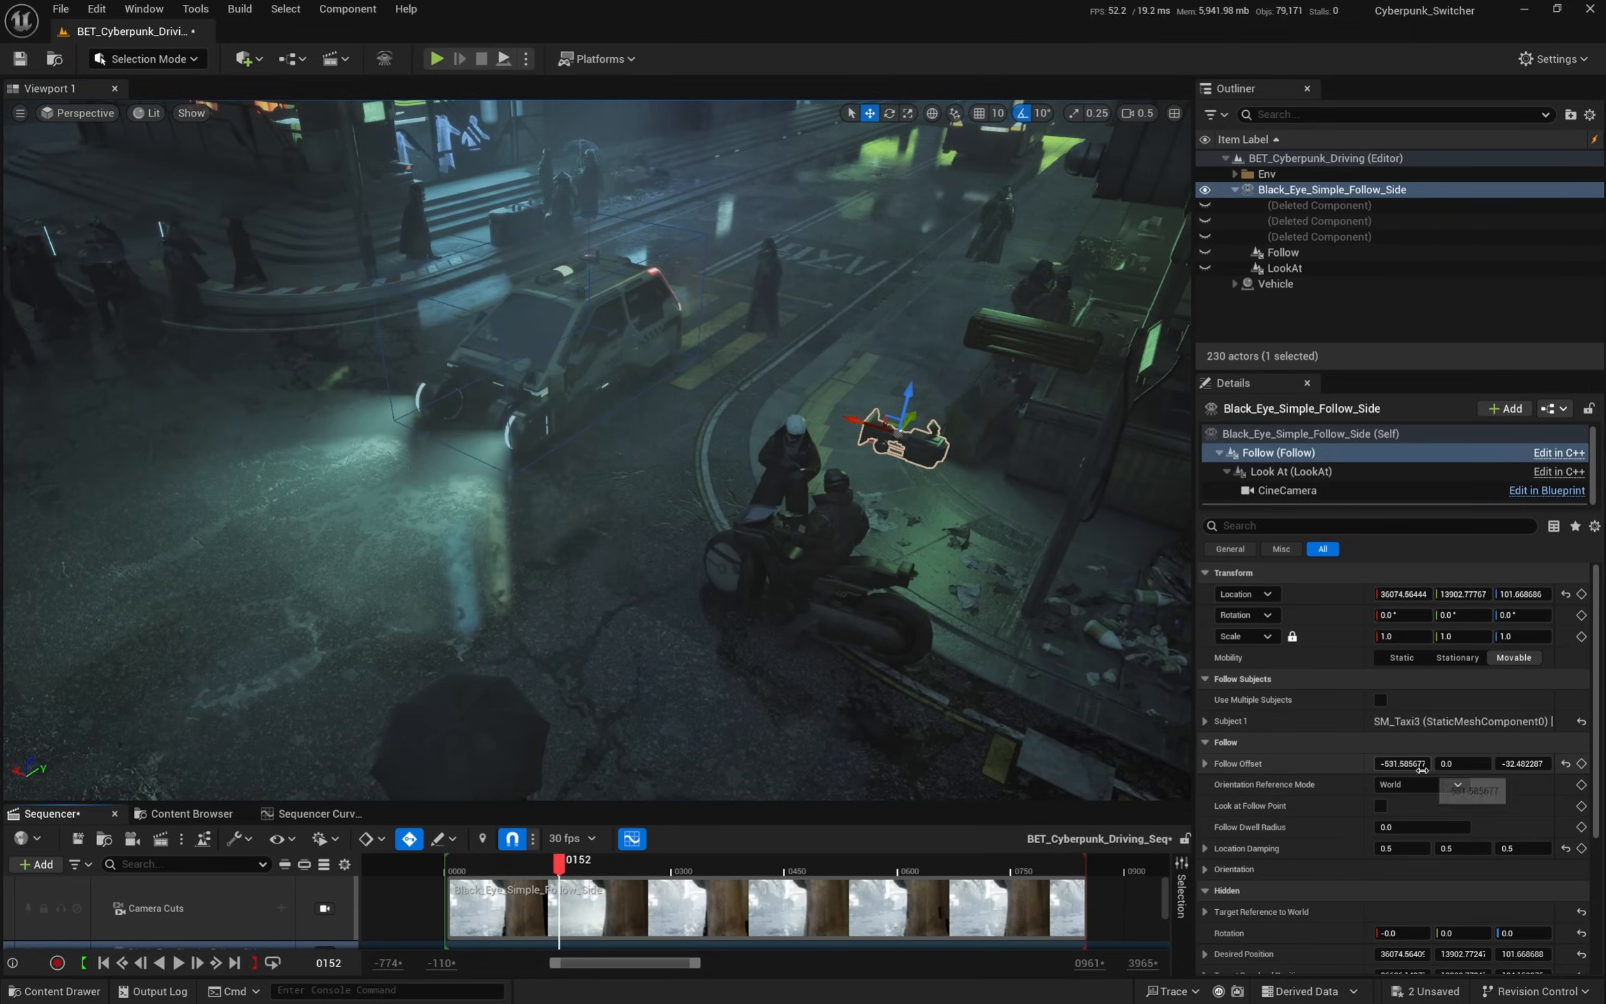
- Bring the camera closer to the taxi, to a Follow Offset X of about -284.8, while viewing through the Camera Cuts track
{"action": "mouse_move", "coordinate": [1401, 763]}
{"action": "left_mouse_down"}
{"action": "mouse_move", "coordinate": [1370, 763]}
{"action": "mouse_move", "coordinate": [1410, 763]}
{"action": "left_mouse_up"}
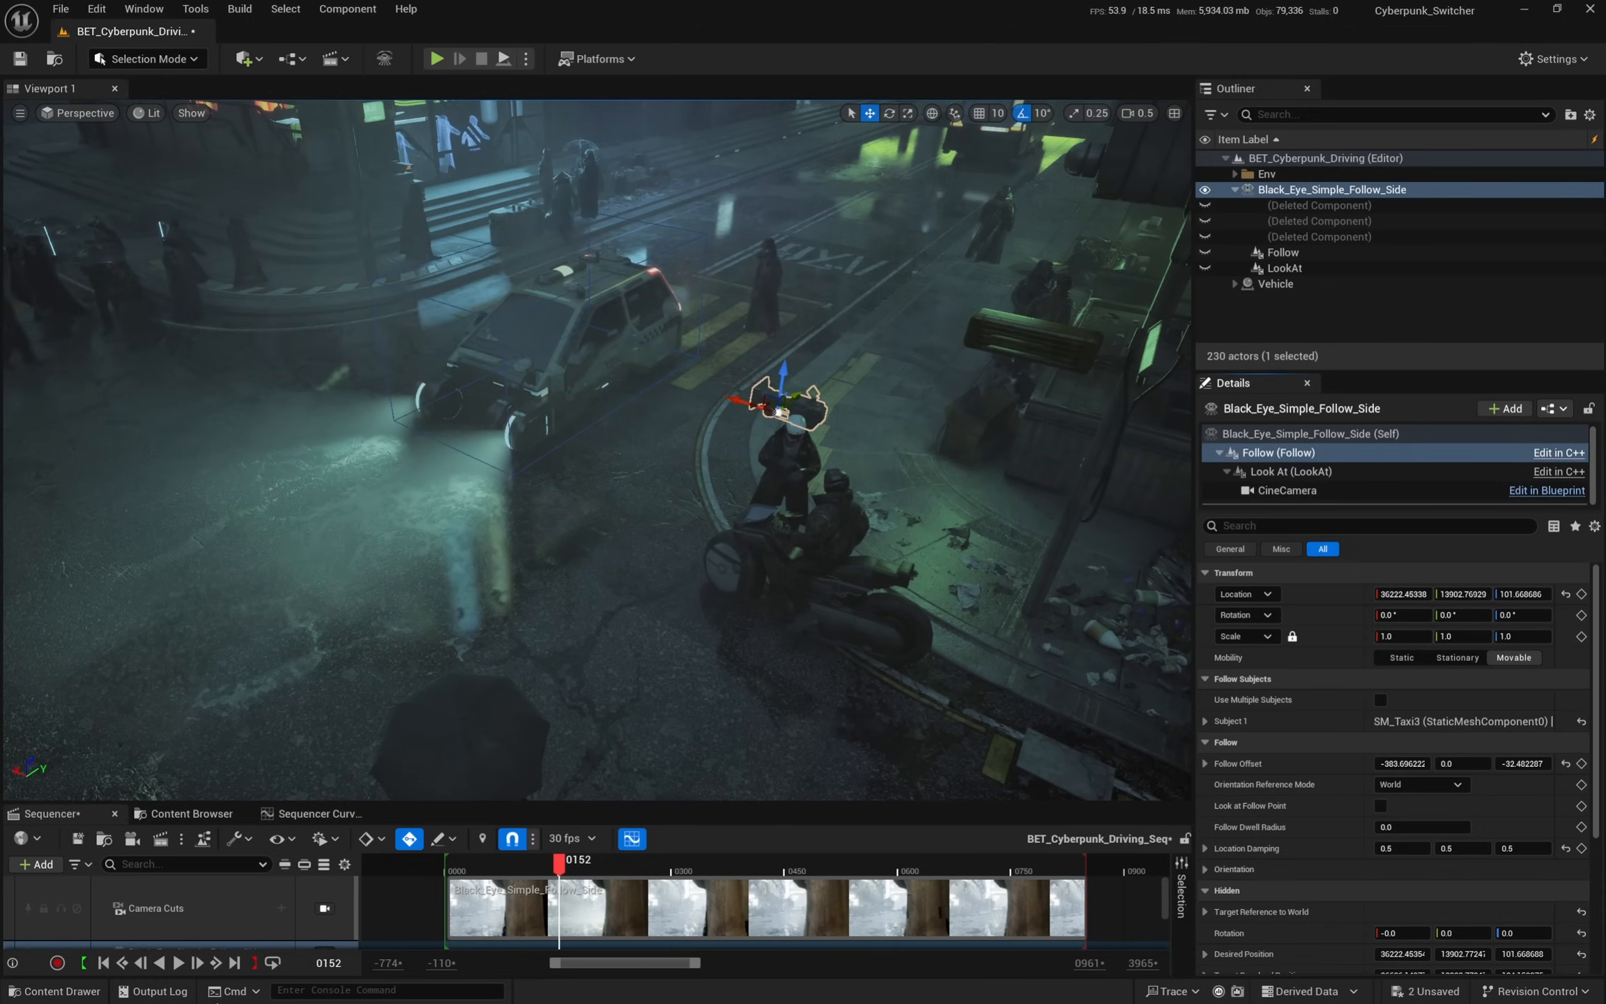
{"action": "left_click", "coordinate": [325, 907]}
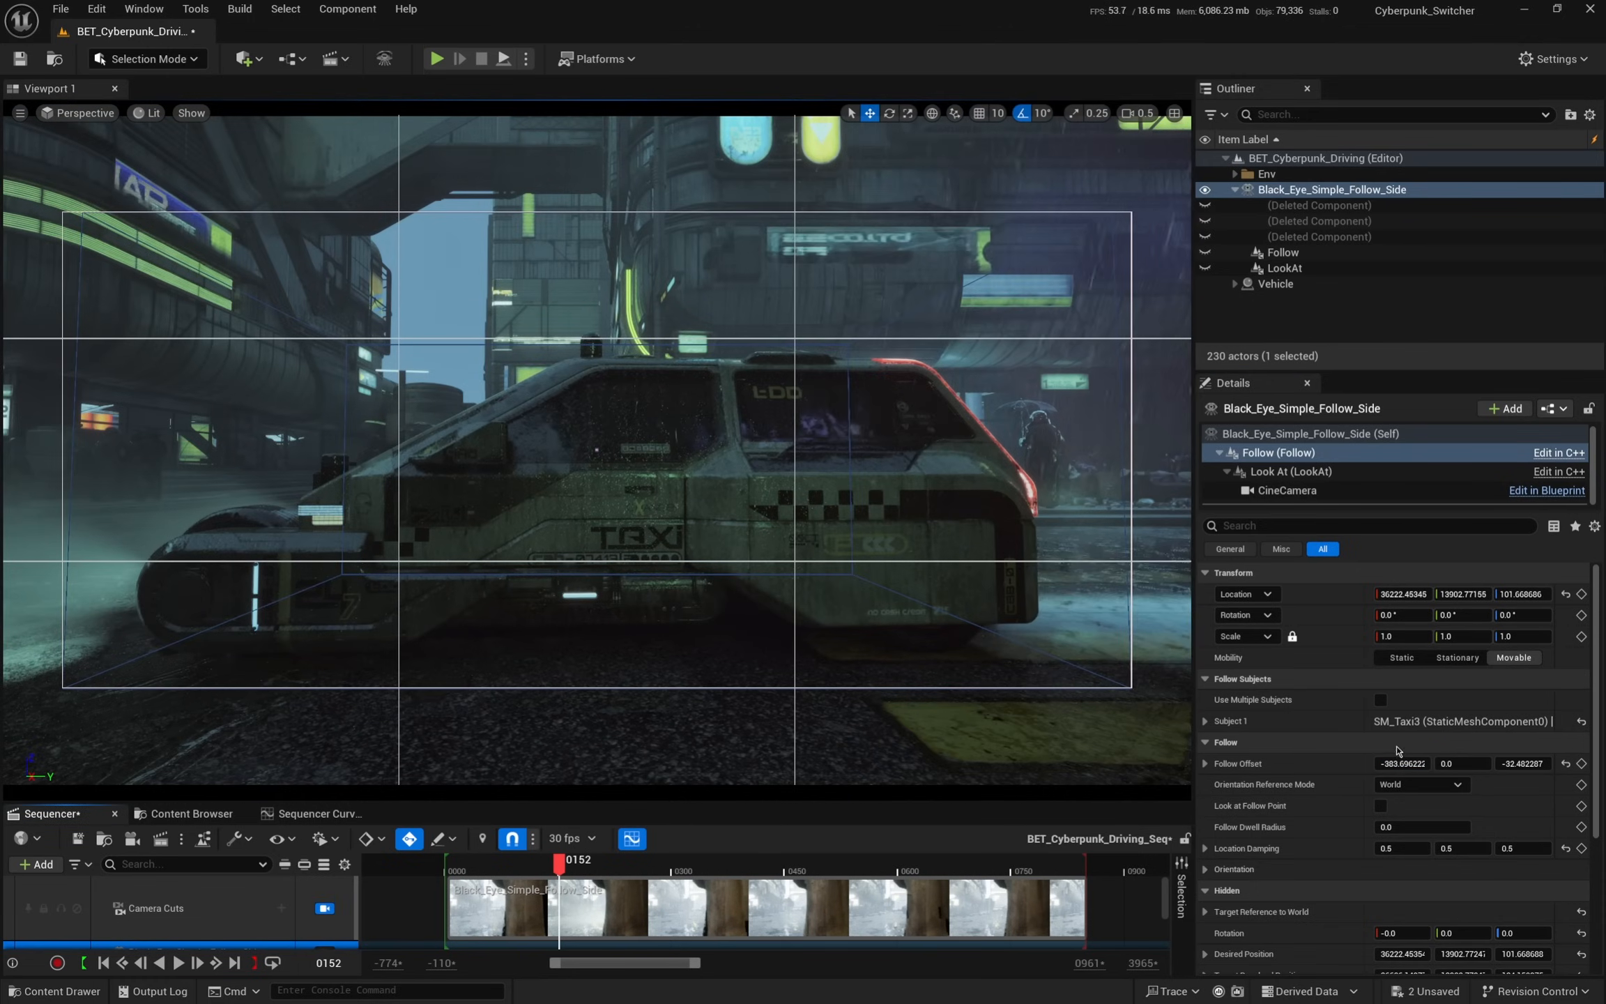
{"action": "mouse_move", "coordinate": [1402, 764]}
{"action": "left_mouse_down"}
{"action": "mouse_move", "coordinate": [1275, 764]}
{"action": "mouse_move", "coordinate": [1404, 765]}
{"action": "left_mouse_up"}
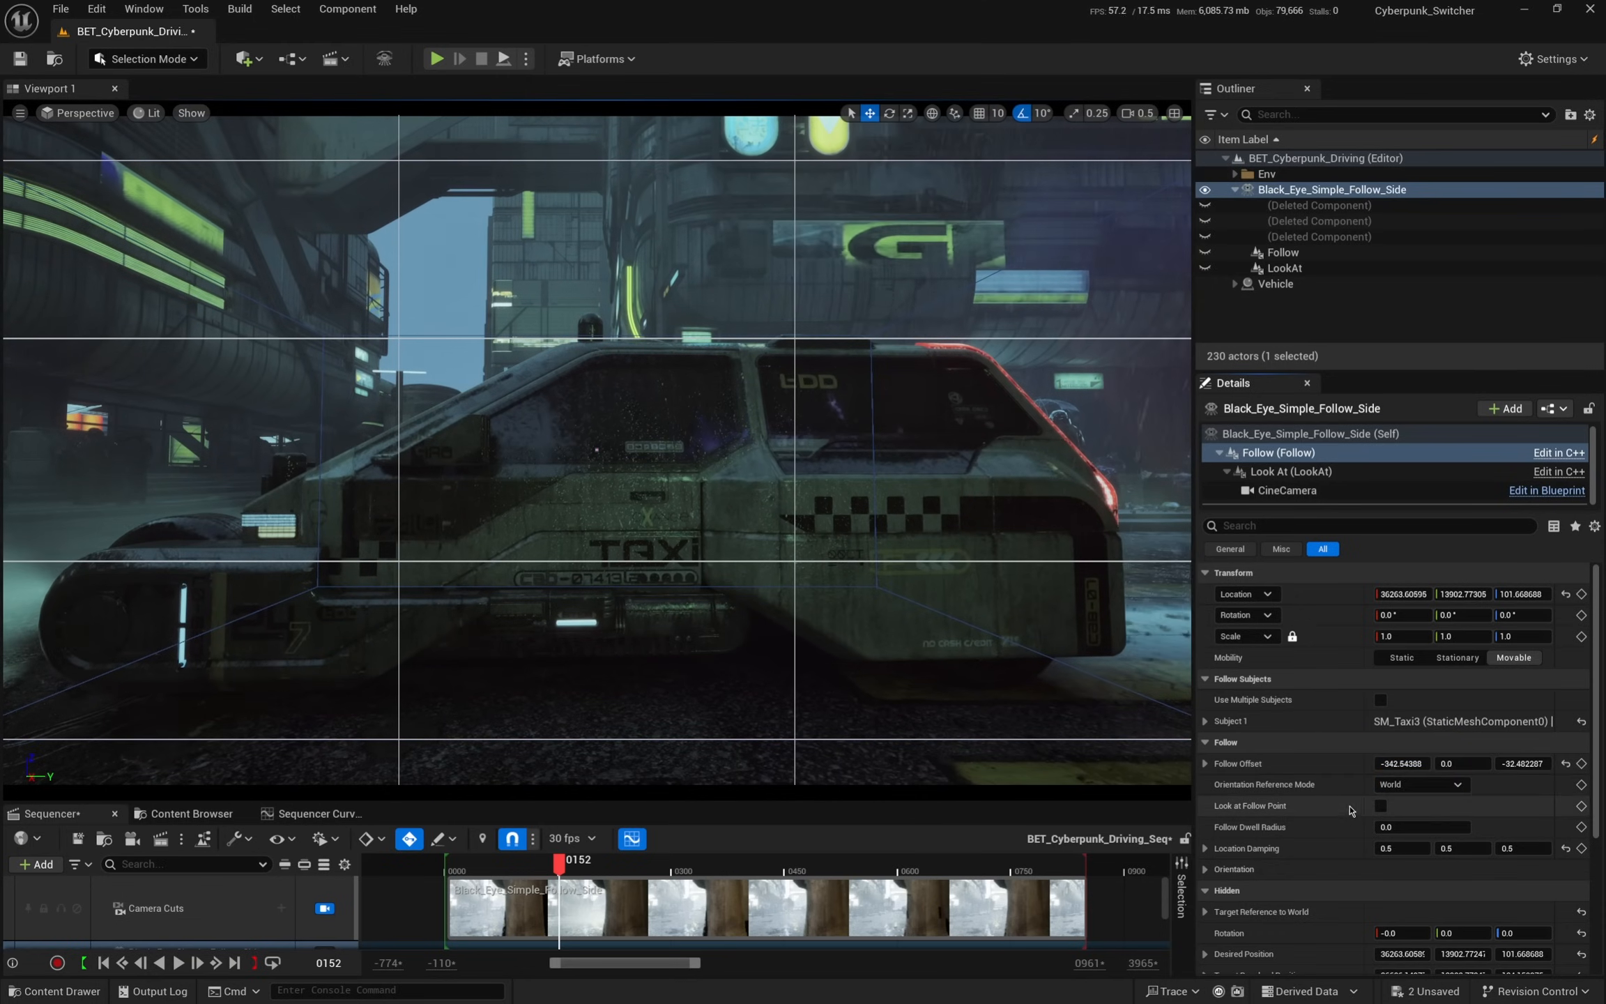
{"action": "mouse_move", "coordinate": [1401, 764]}
{"action": "left_mouse_down"}
{"action": "mouse_move", "coordinate": [1355, 764]}
{"action": "mouse_move", "coordinate": [1415, 764]}
{"action": "left_mouse_up"}
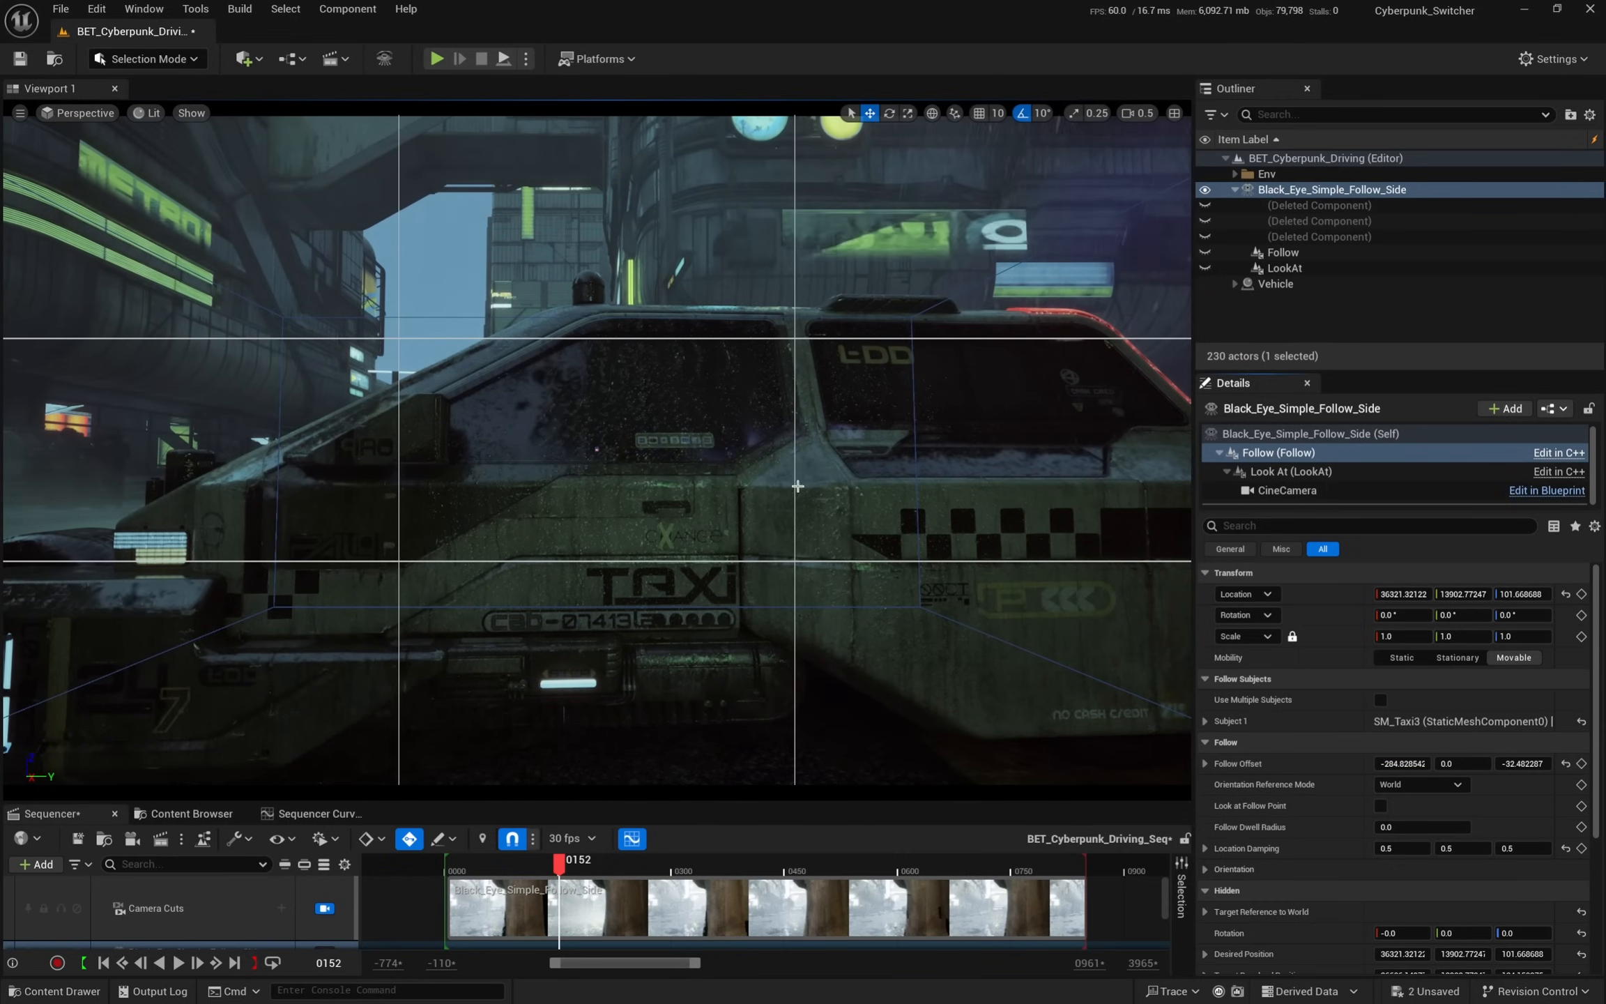
- Set the Dynamic FoV Wide Limit of the Look At component to 112°
{"action": "left_click", "coordinate": [1289, 471]}
{"action": "scroll", "coordinate": [1387, 773], "scroll_direction": "down", "scroll_amount": 10}
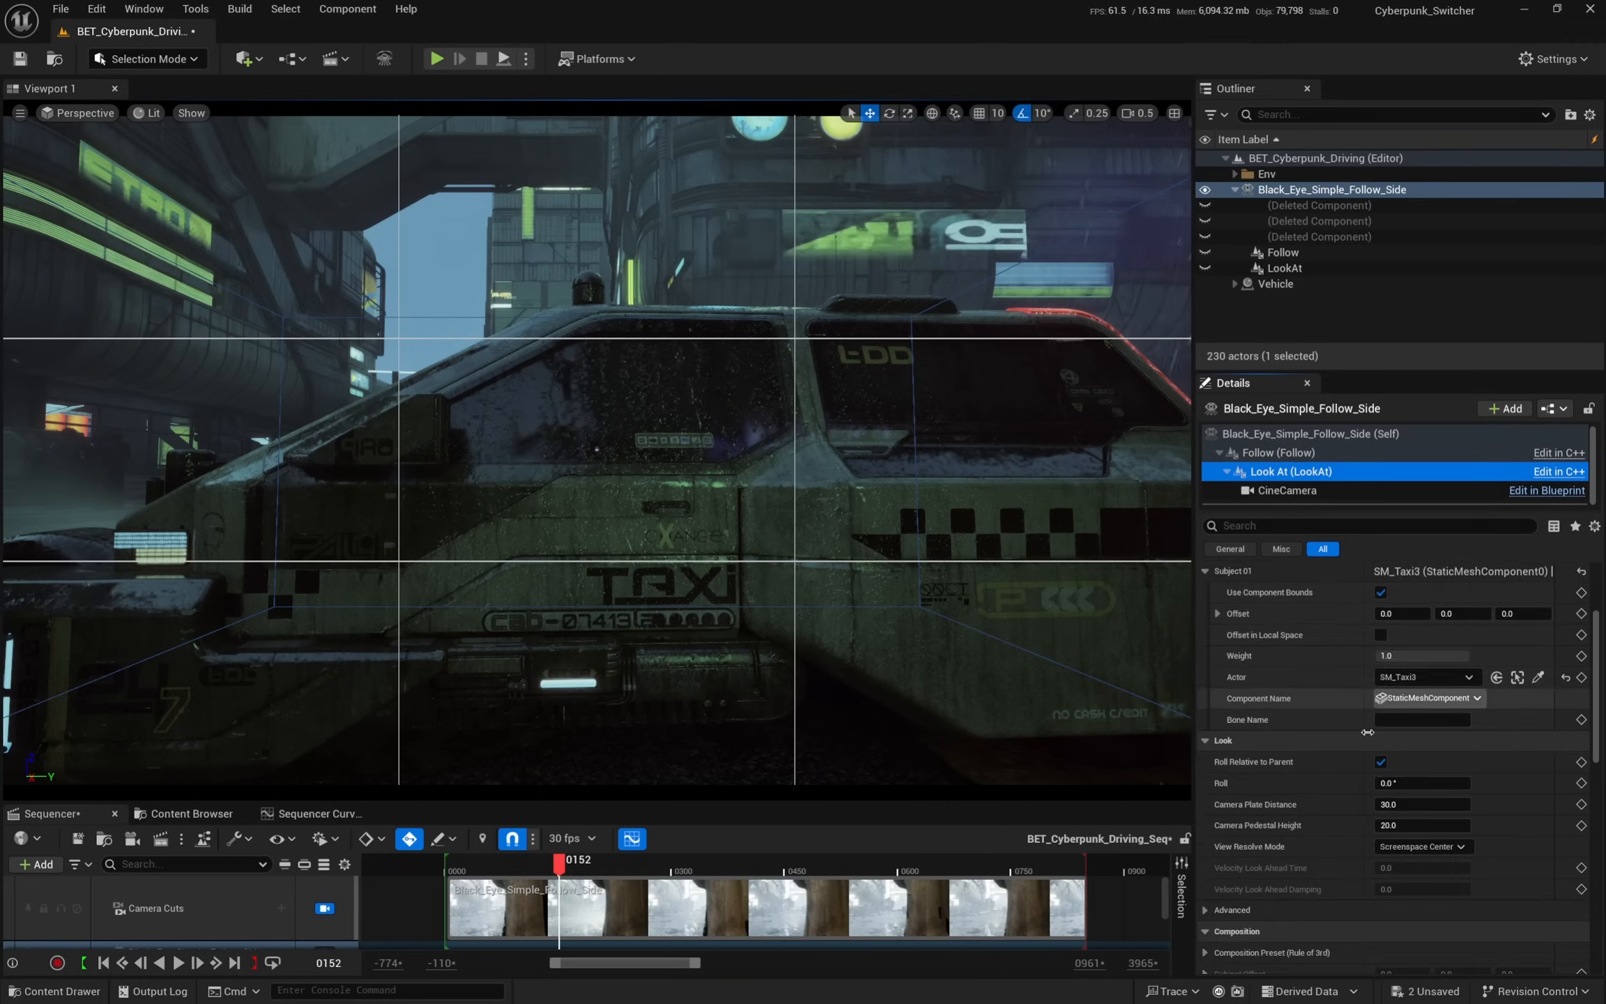
{"action": "scroll", "coordinate": [1386, 822], "scroll_direction": "down", "scroll_amount": 5}
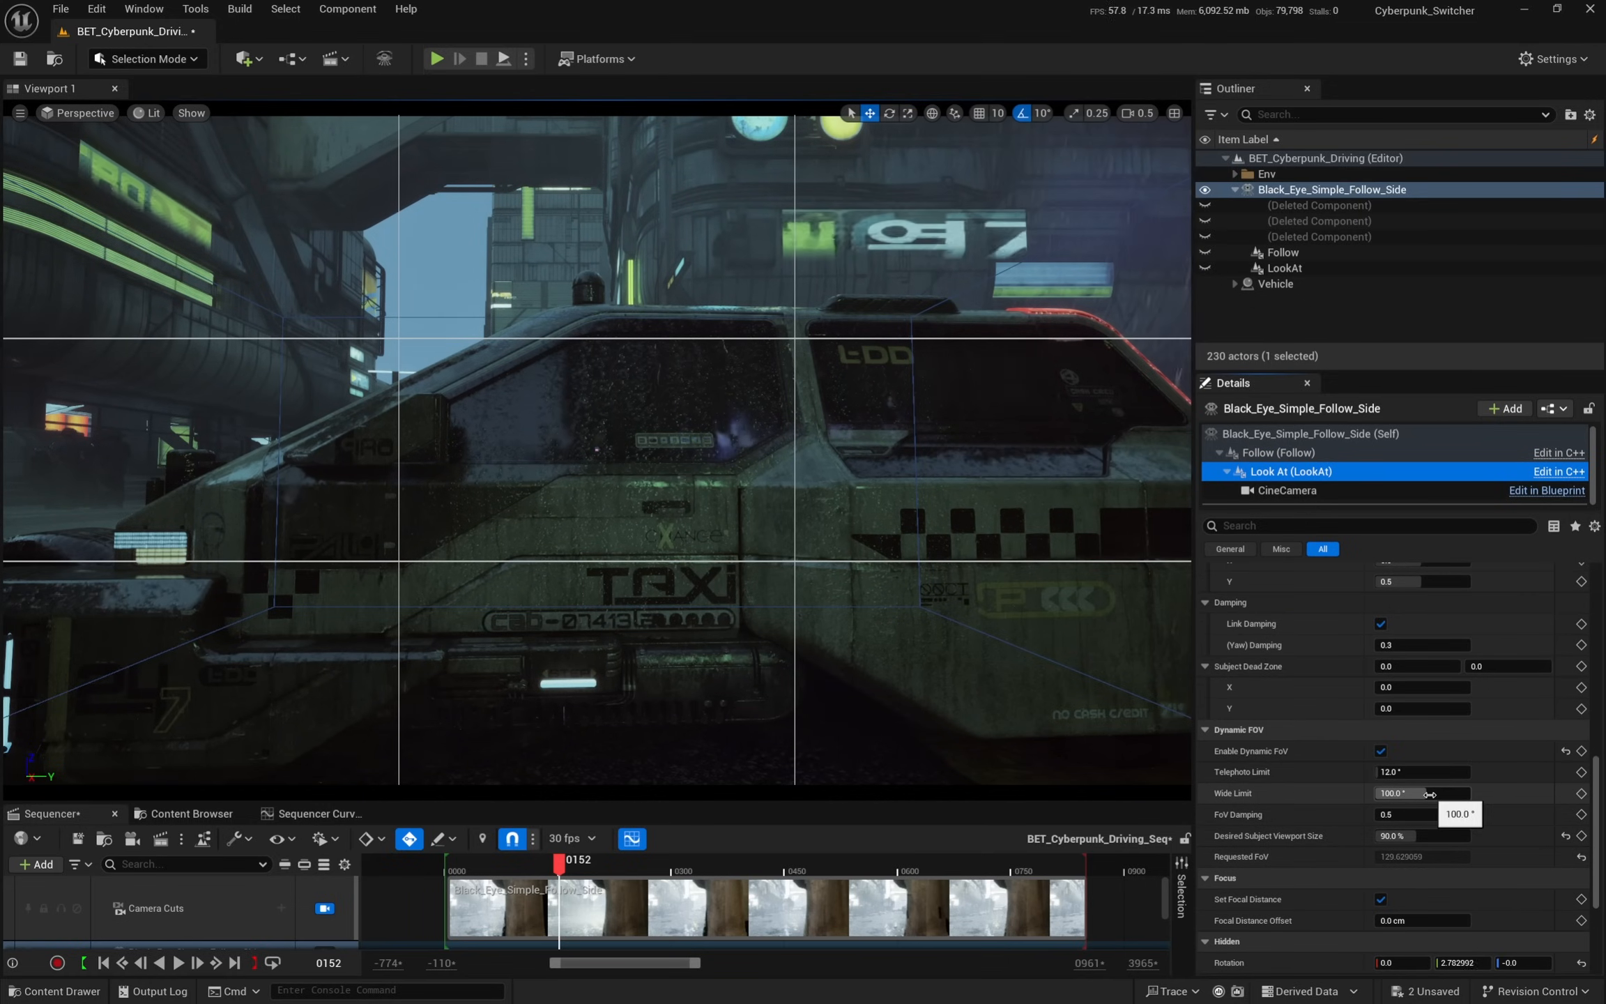
{"action": "left_click_drag", "start_coordinate": [1421, 793], "coordinate": [1433, 793]}
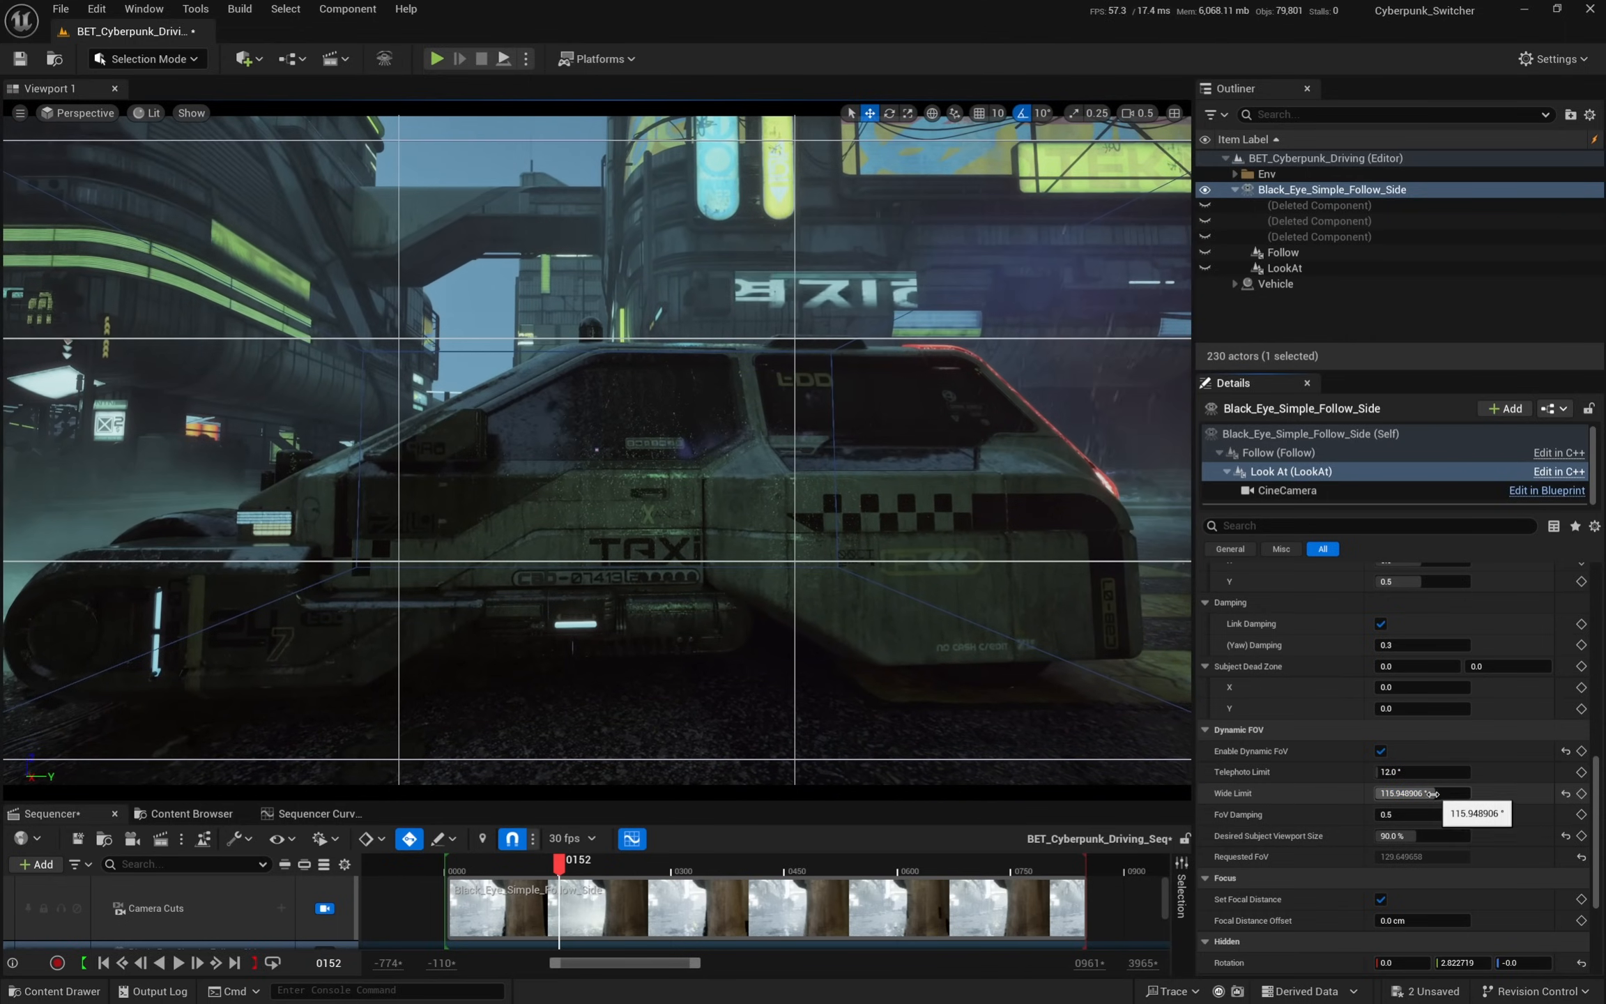
{"action": "type", "text": "1"}
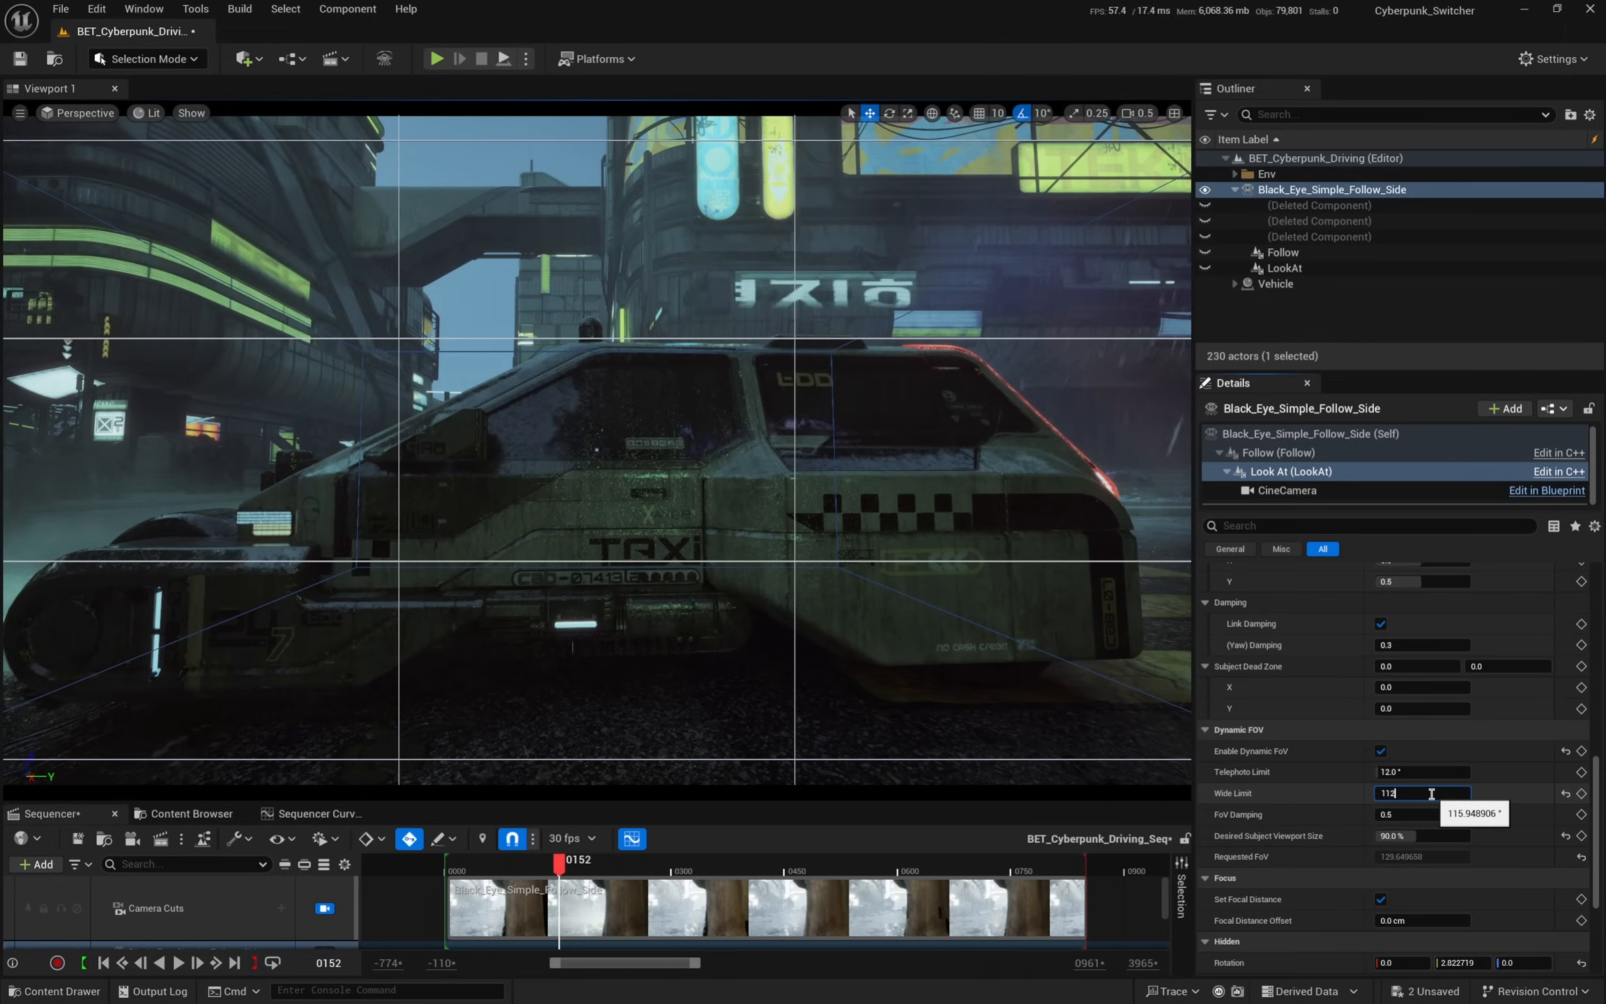
{"action": "type", "text": "12"}
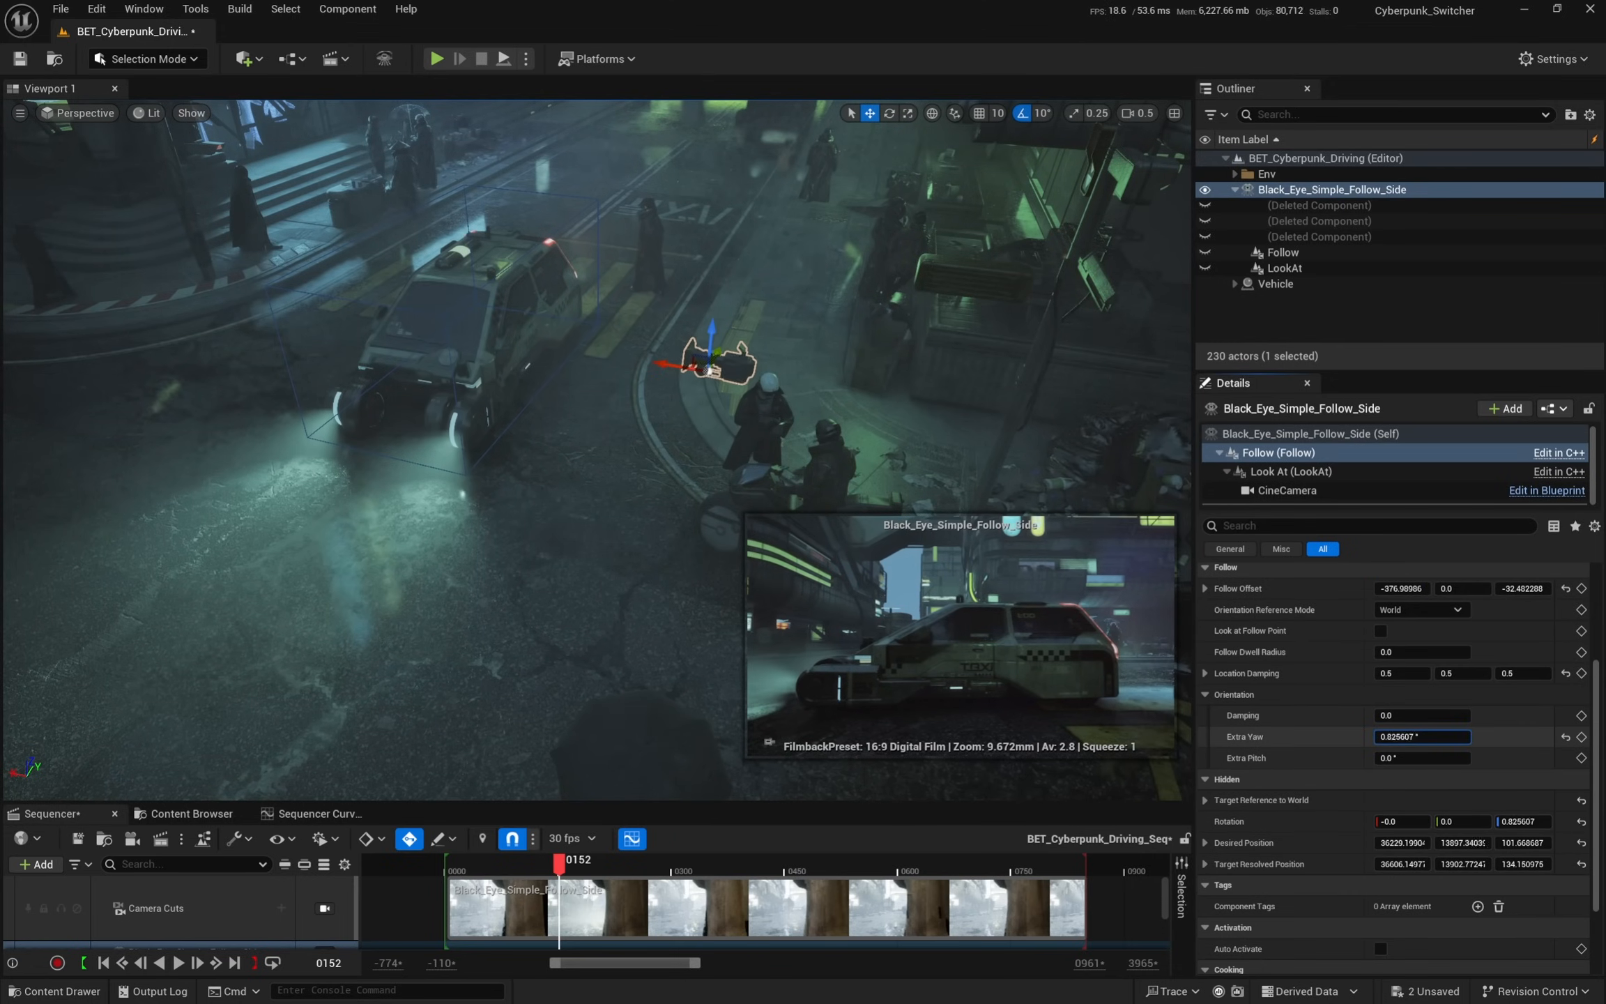
- Orbit the camera around the taxi to a Follow Extra Yaw of about 126.7°
{"action": "left_click_drag", "start_coordinate": [1423, 737], "coordinate": [1378, 737]}
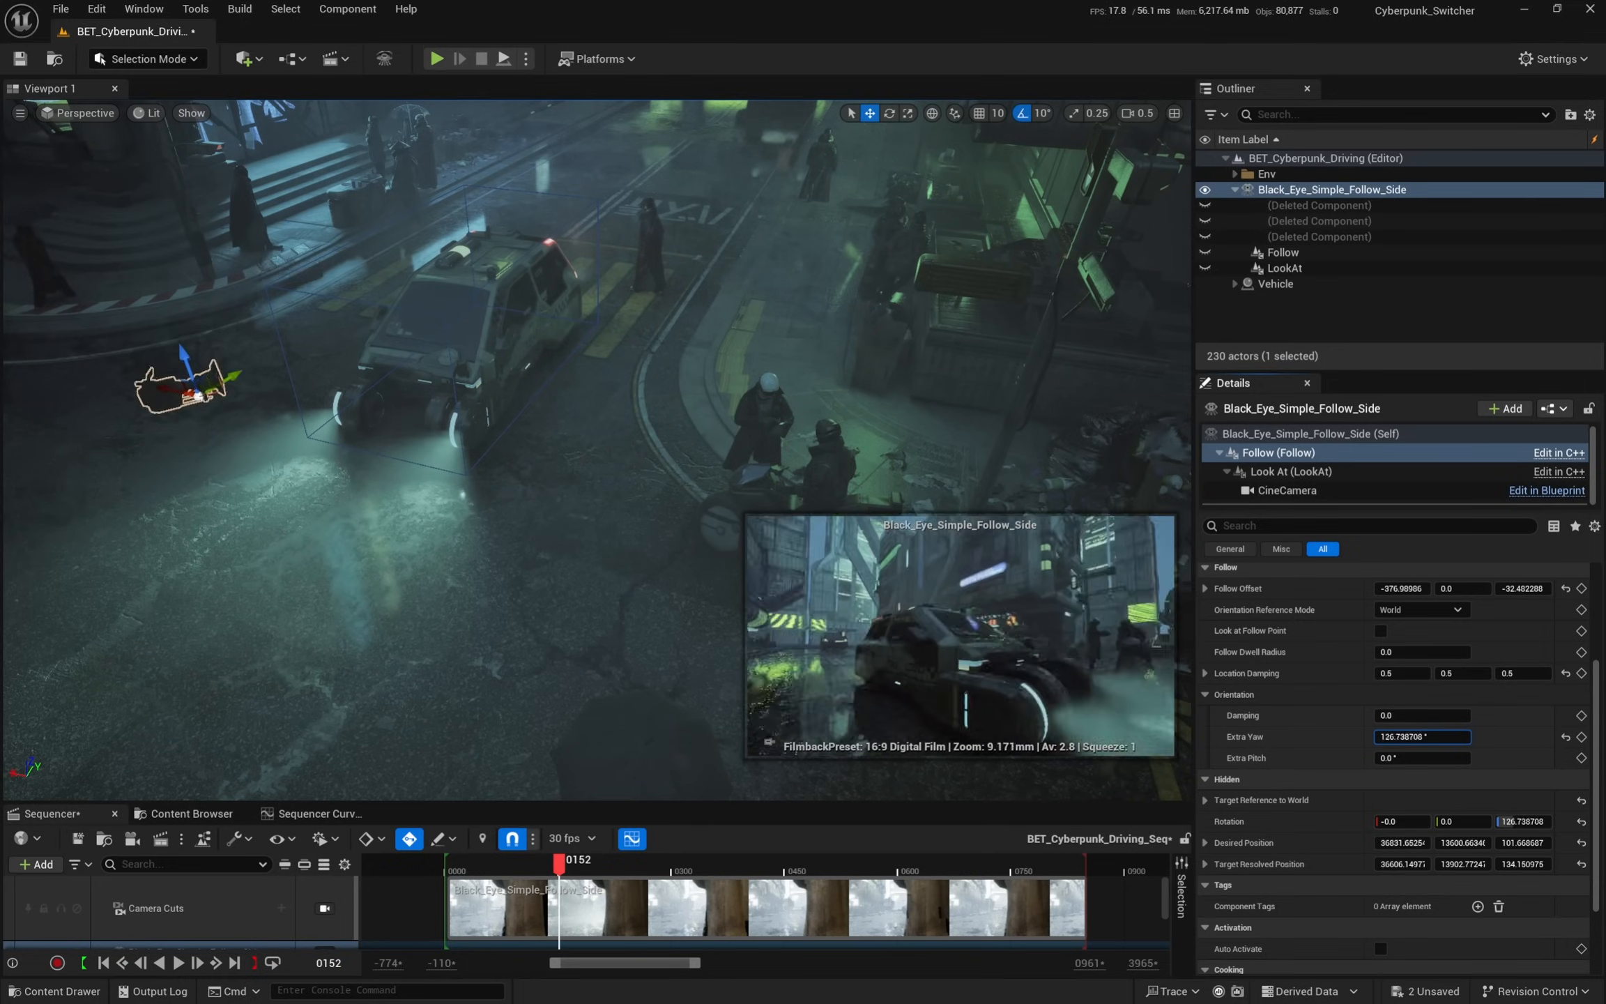
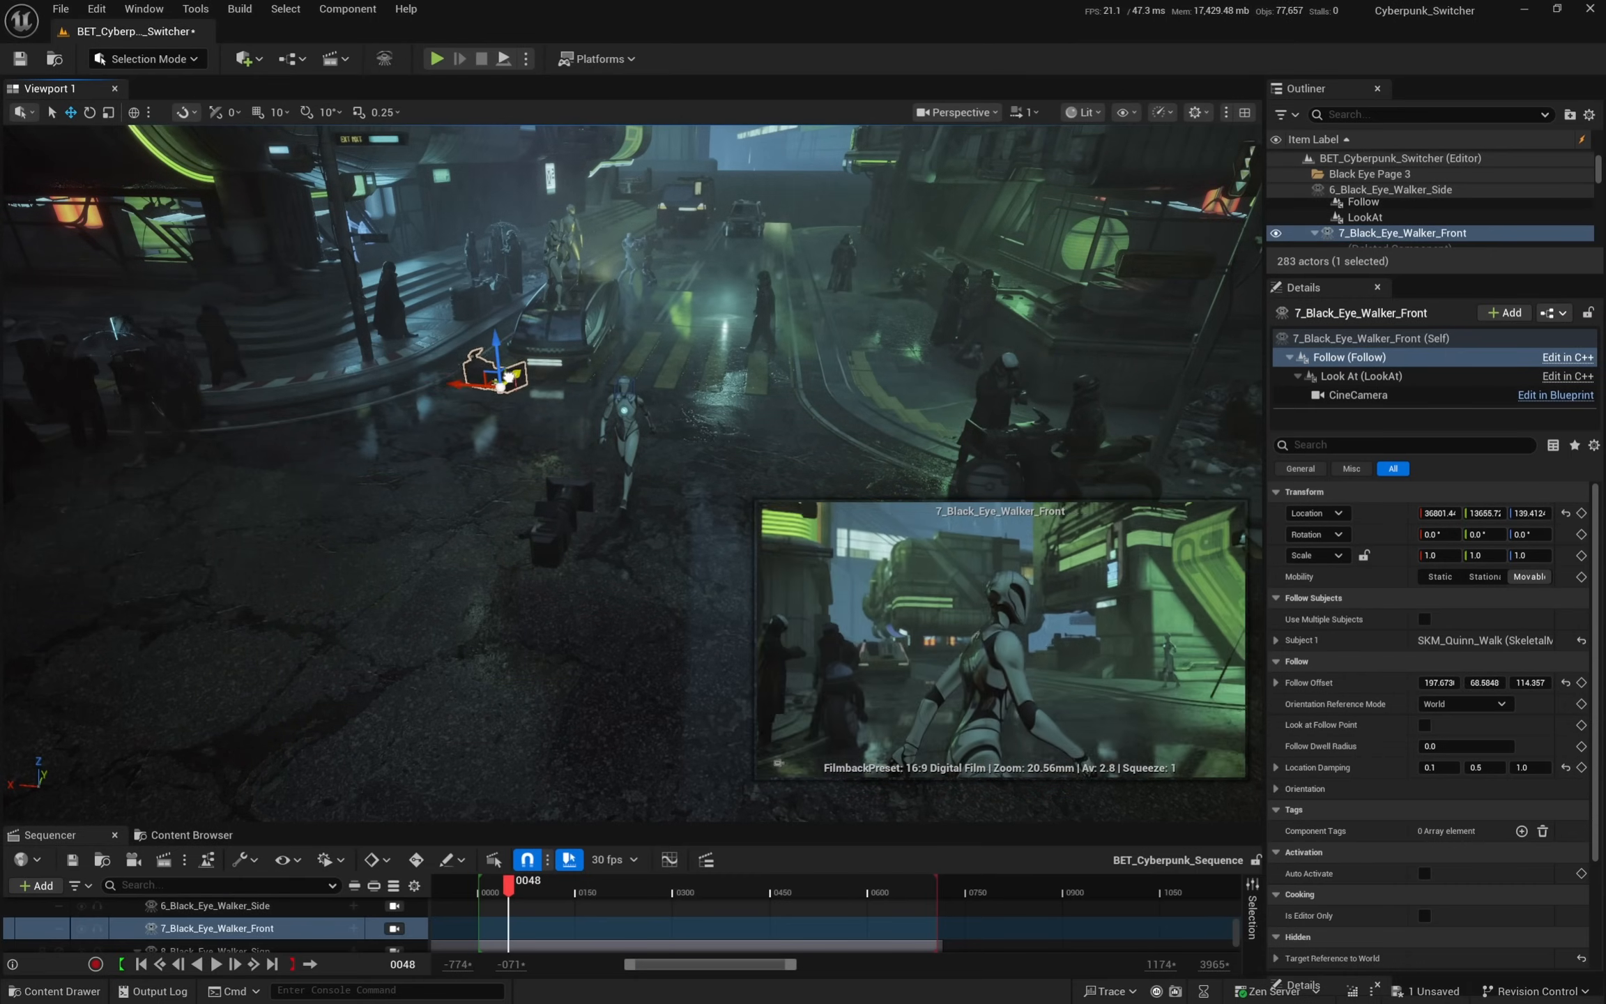
- Preview the walker sequence to frame 57 and pick SKM_Quinn_Dance_Yellow as the Look At Subject 01 of 7_Black_Eye_Walker_Front
{"action": "left_click_drag", "start_coordinate": [507, 884], "coordinate": [495, 885]}
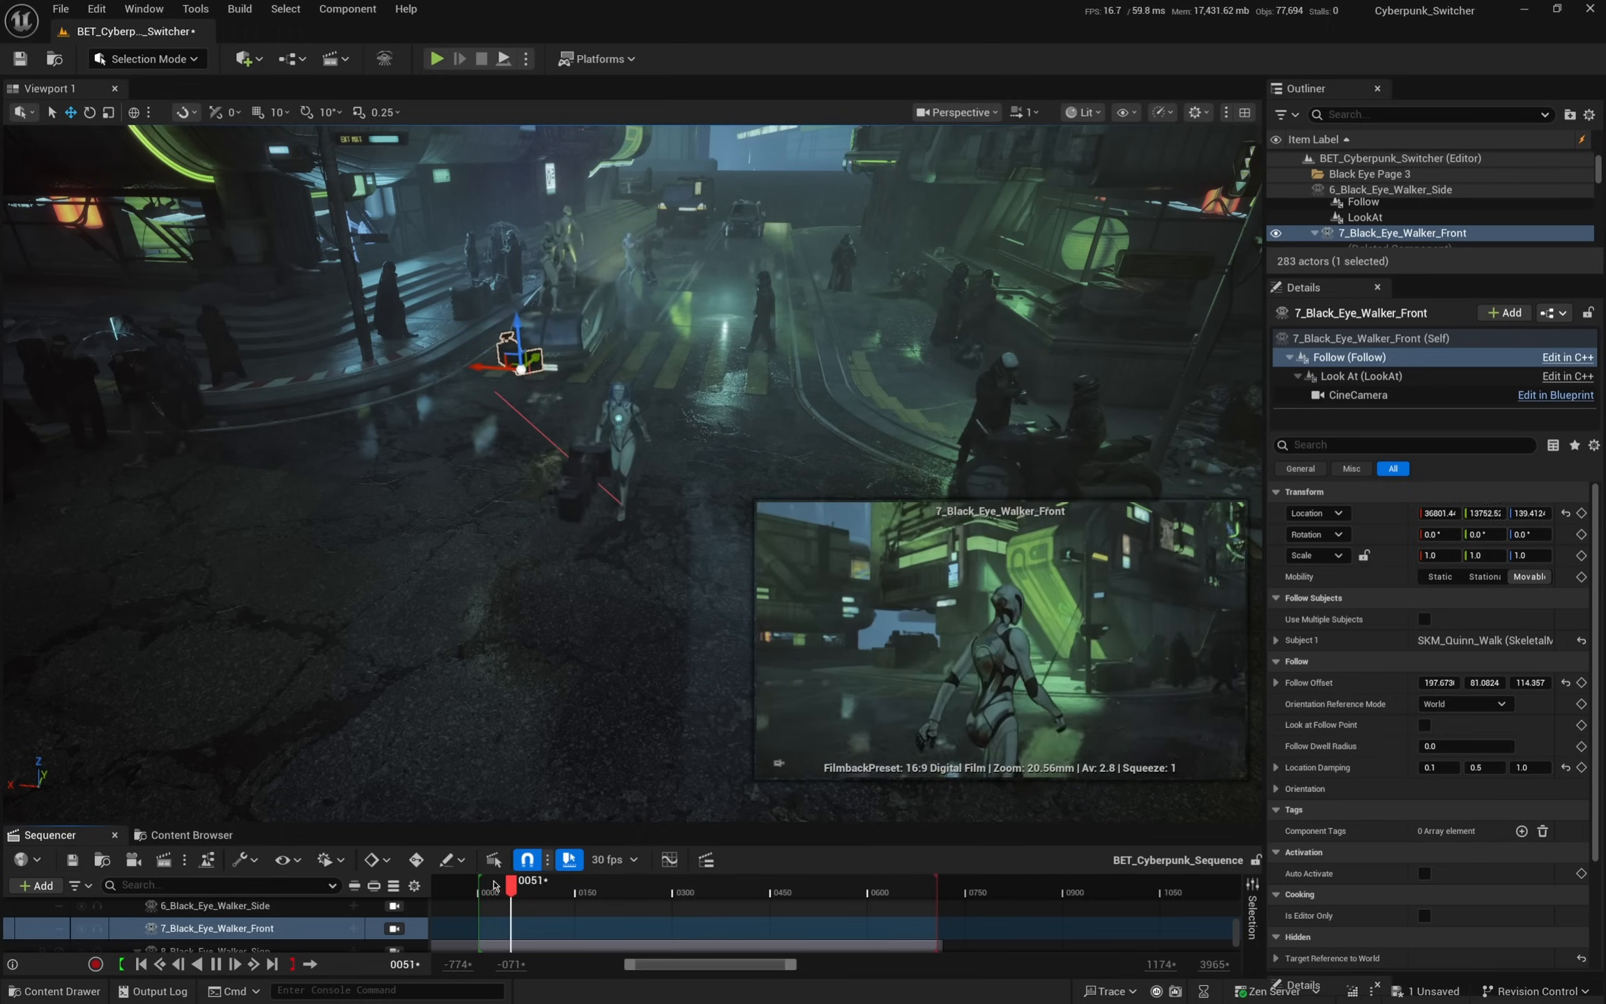
{"action": "key", "text": "space"}
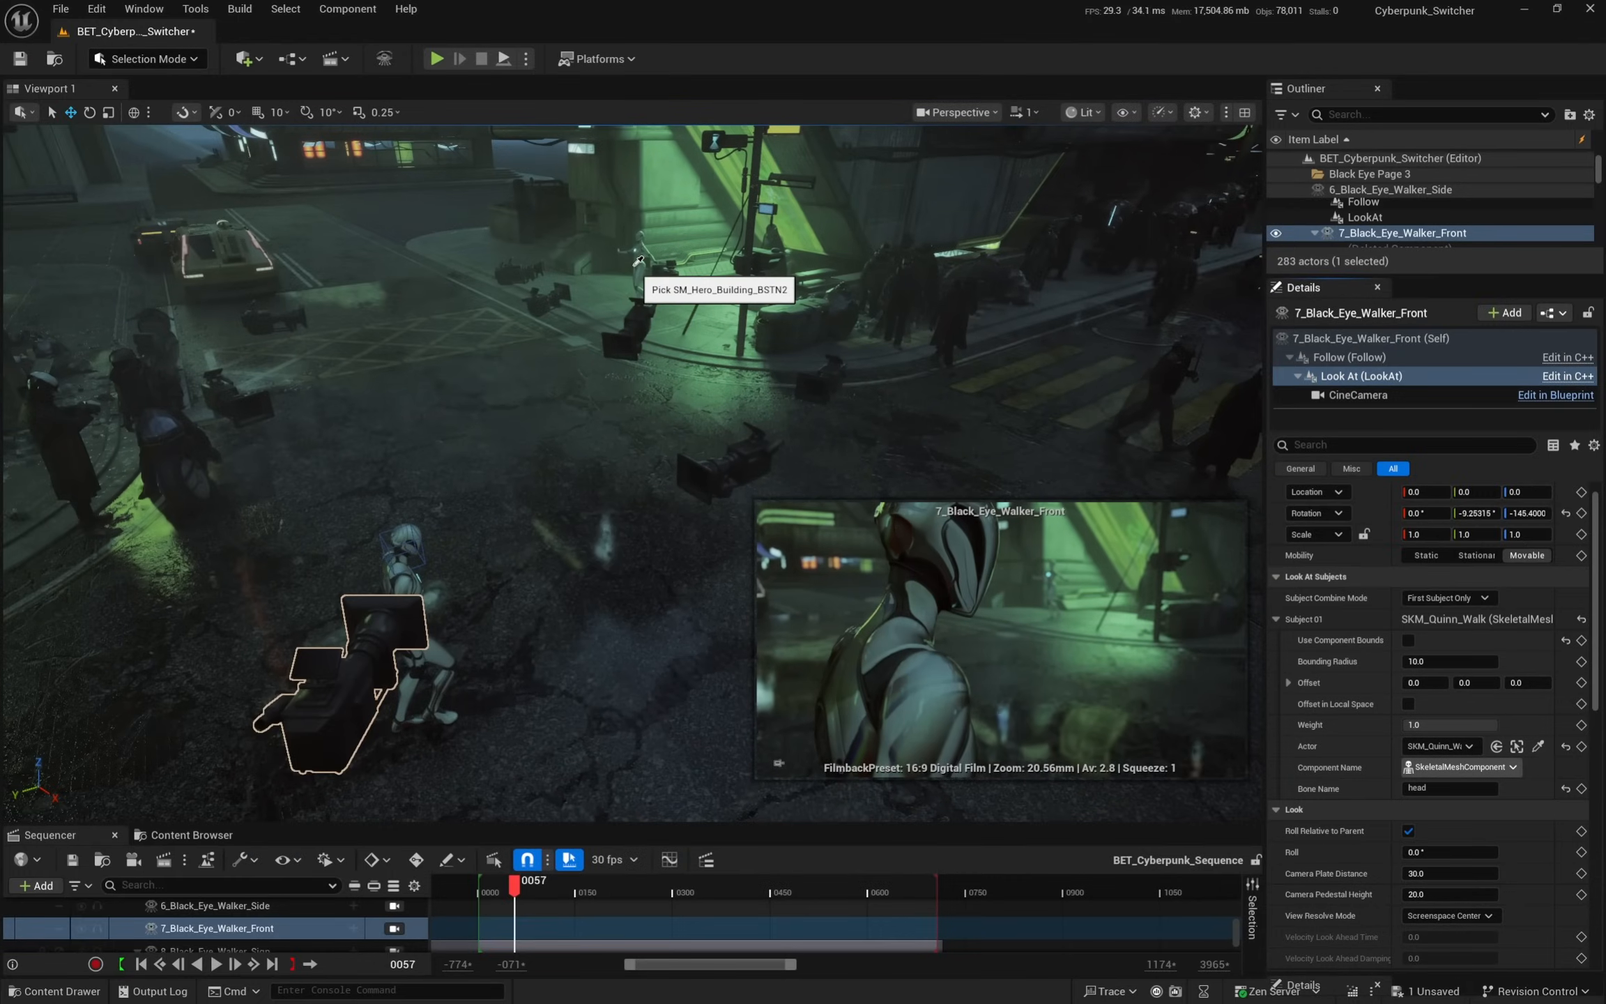
{"action": "left_click", "coordinate": [642, 259]}
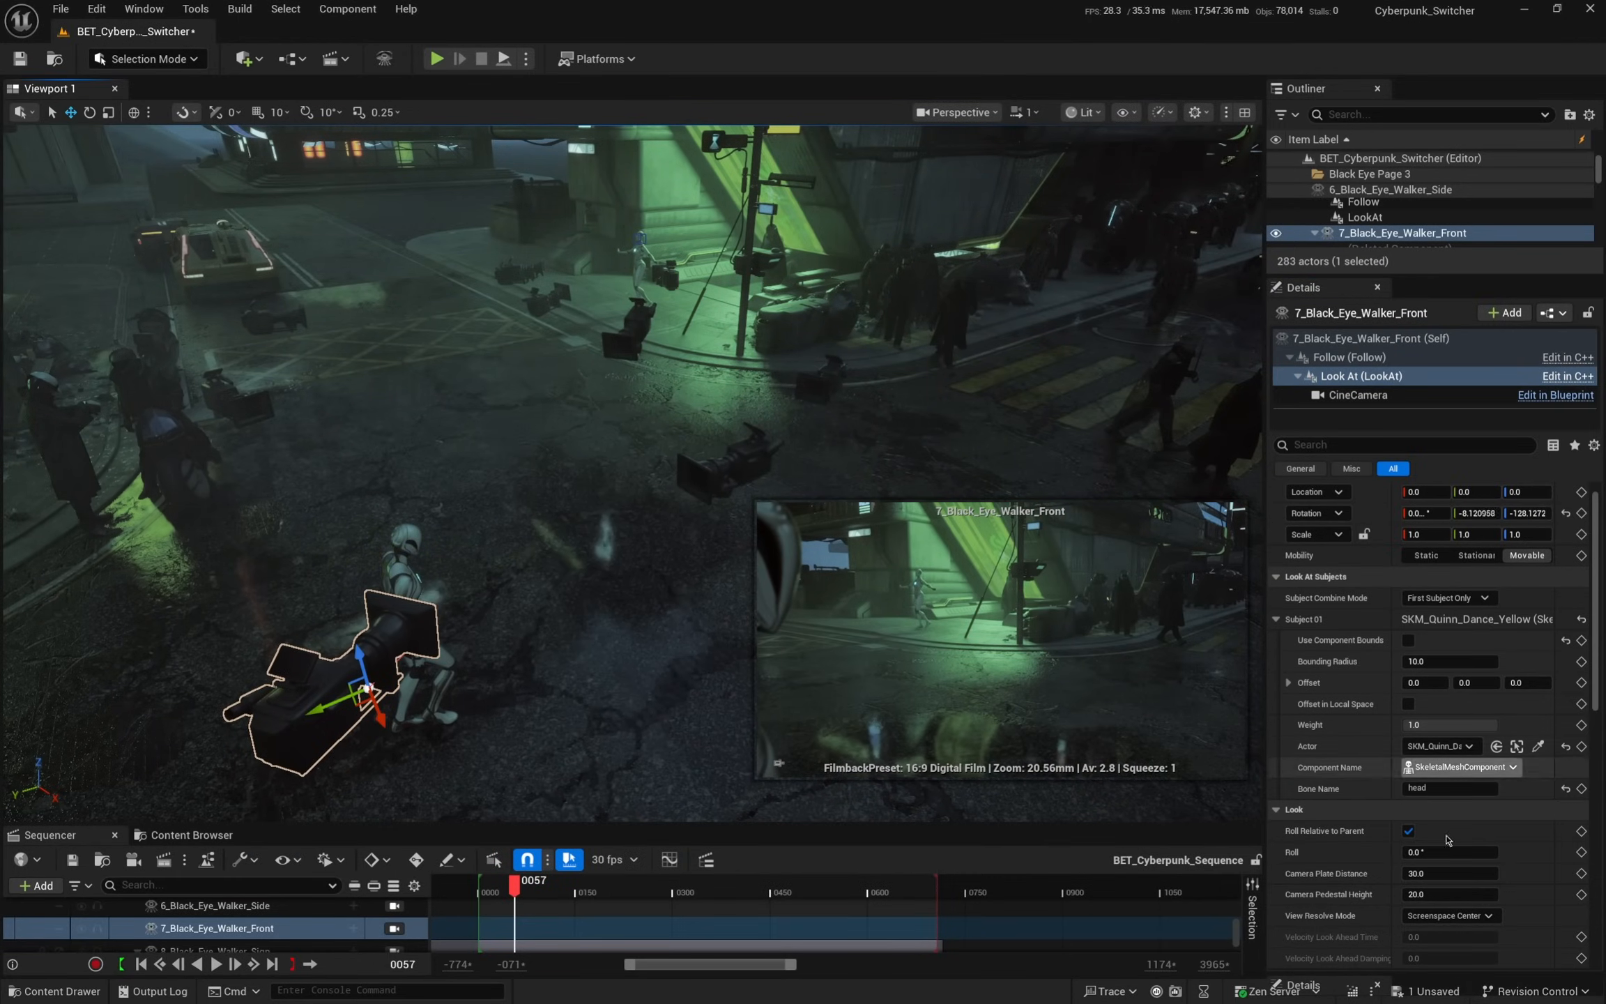
{"action": "scroll", "coordinate": [1446, 840], "scroll_direction": "down", "scroll_amount": 5}
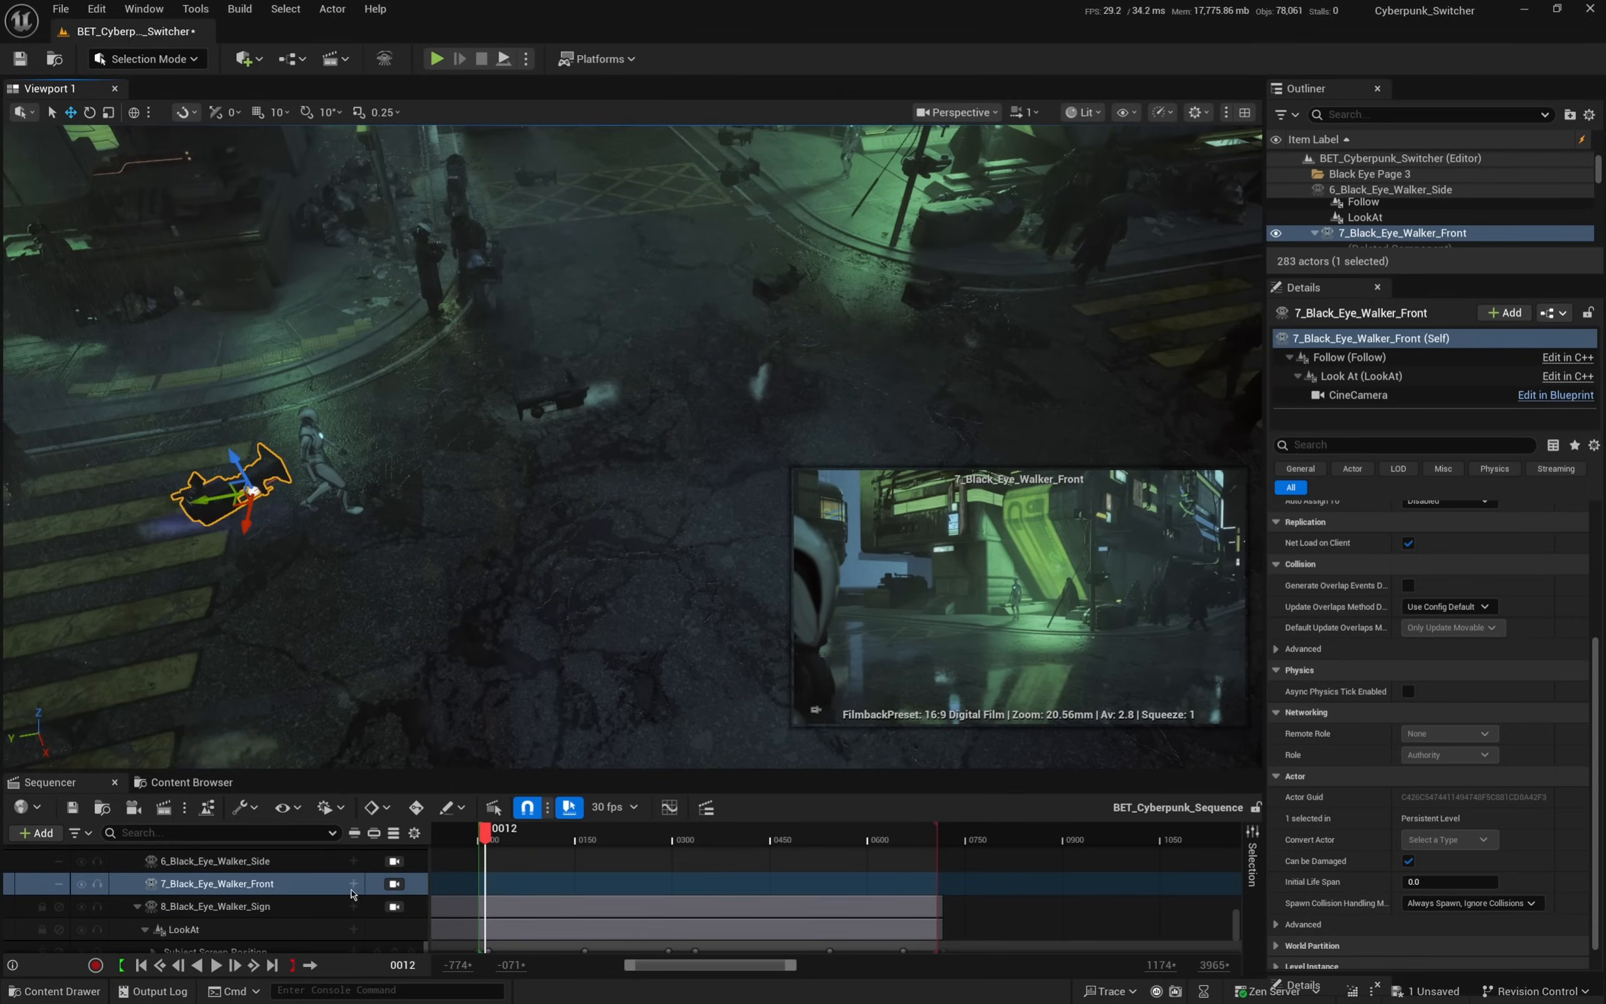
- Add a Follow component track with a Follow Offset track to 7_Black_Eye_Walker_Front in the sequence, and enlarge the Sequencer area
{"action": "left_click", "coordinate": [354, 883]}
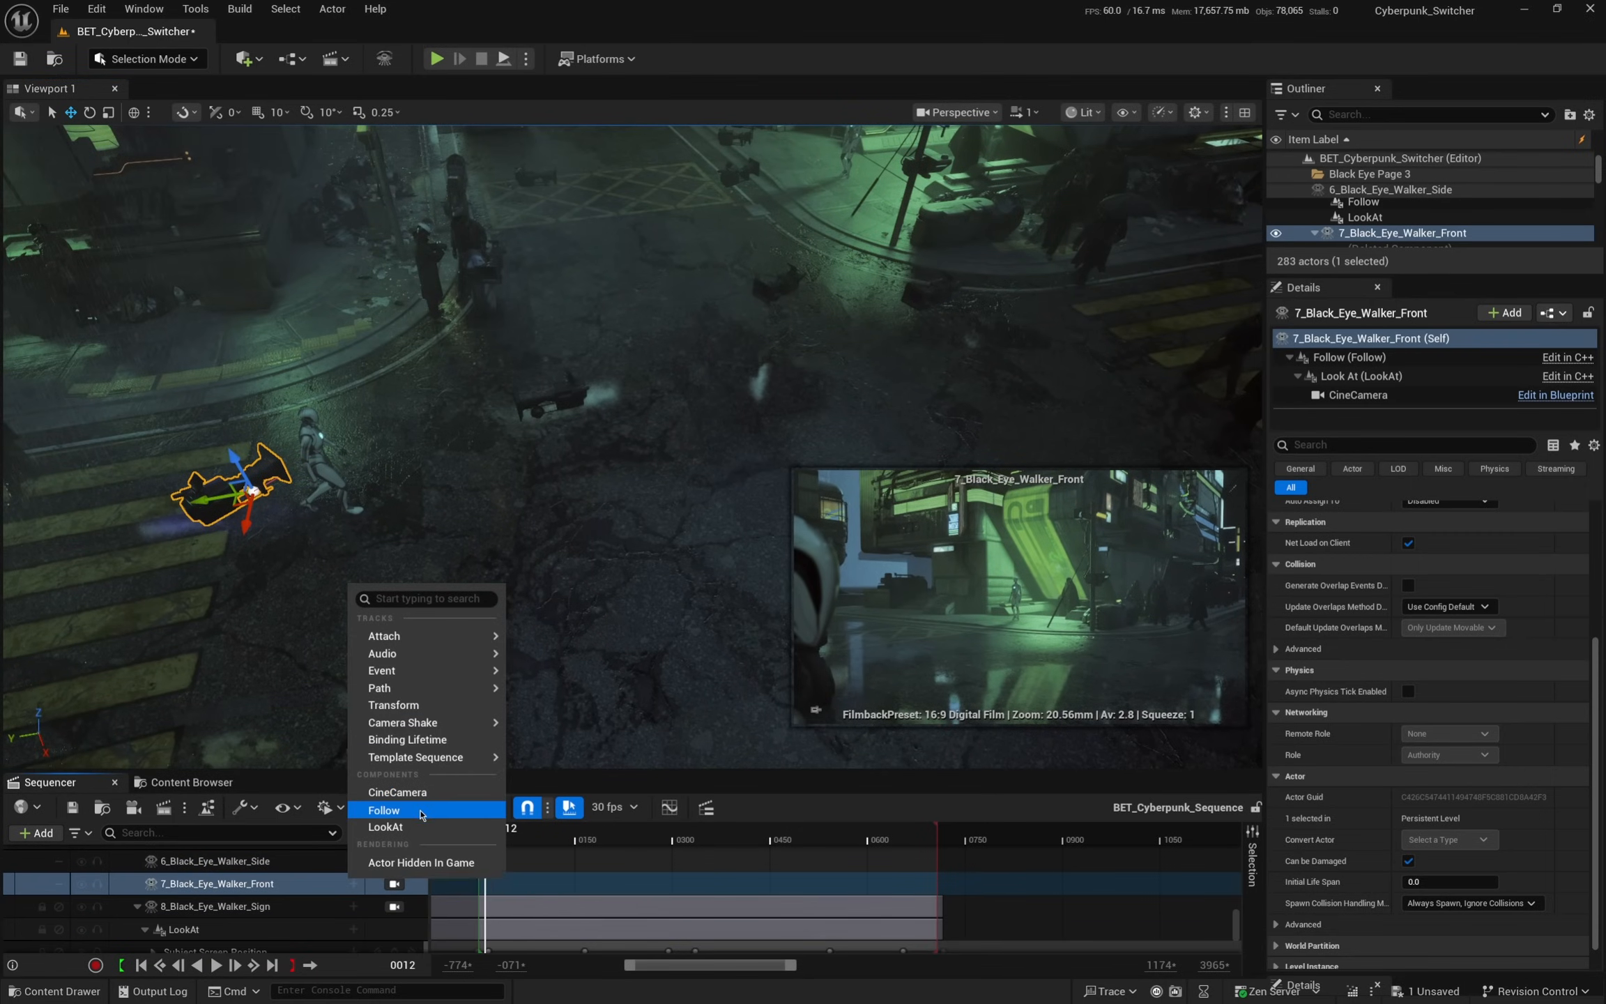
{"action": "left_click", "coordinate": [383, 810]}
{"action": "left_click", "coordinate": [354, 906]}
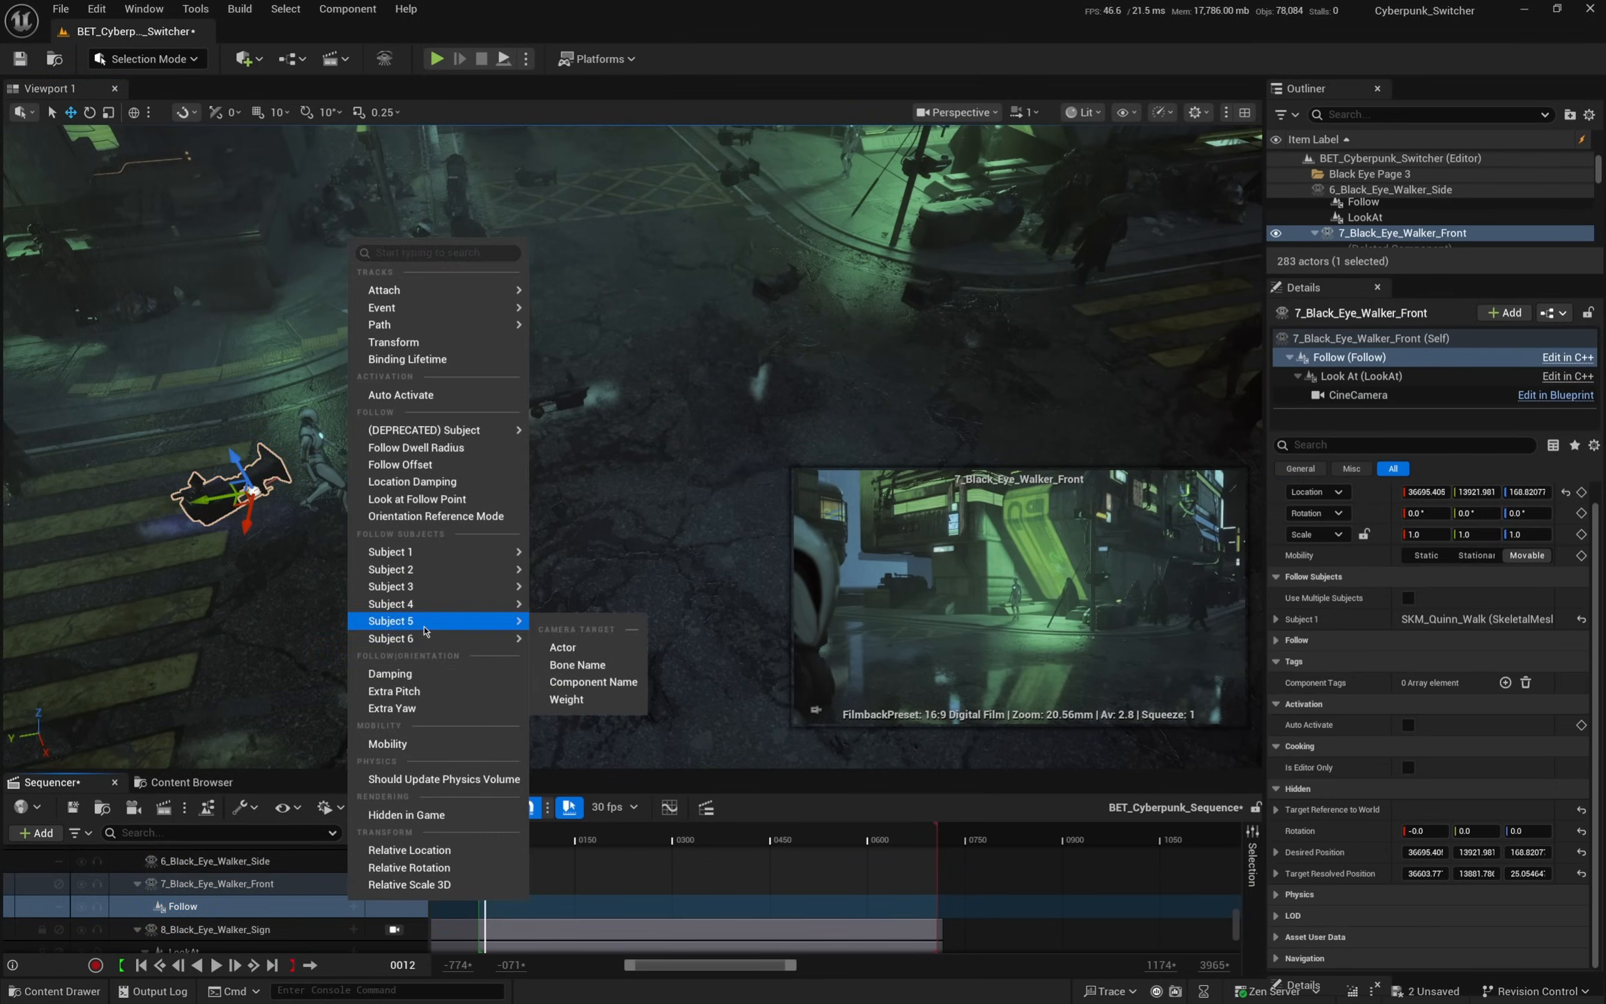
{"action": "left_click", "coordinate": [449, 471]}
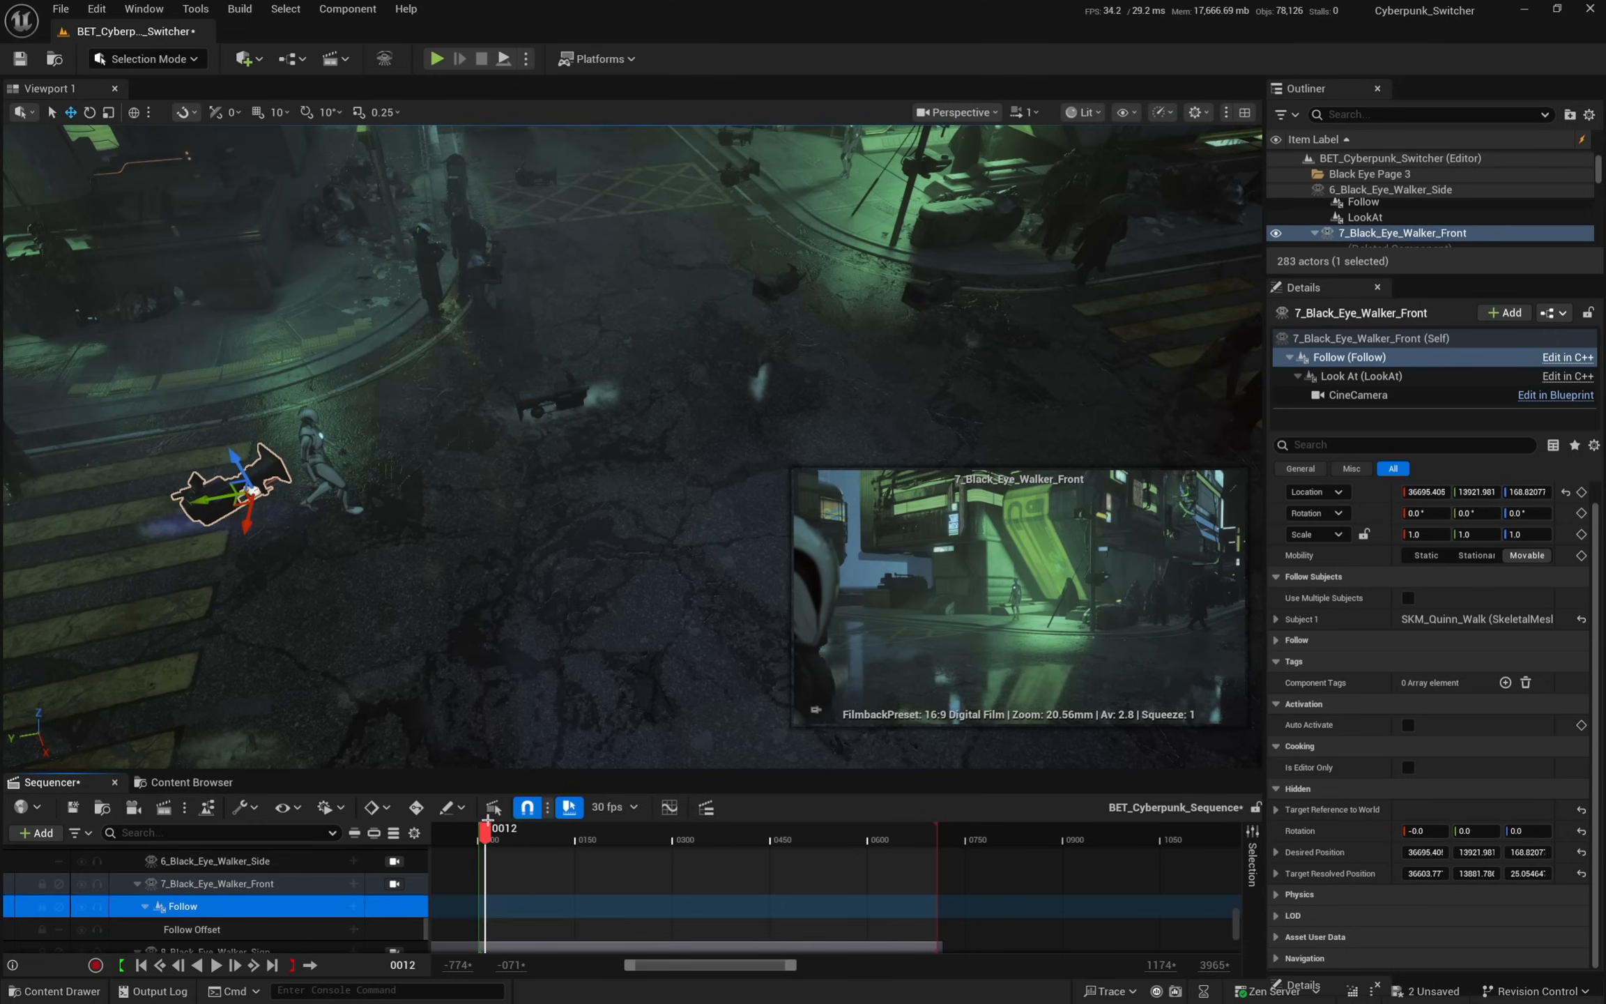
{"action": "left_click_drag", "start_coordinate": [467, 772], "coordinate": [467, 700]}
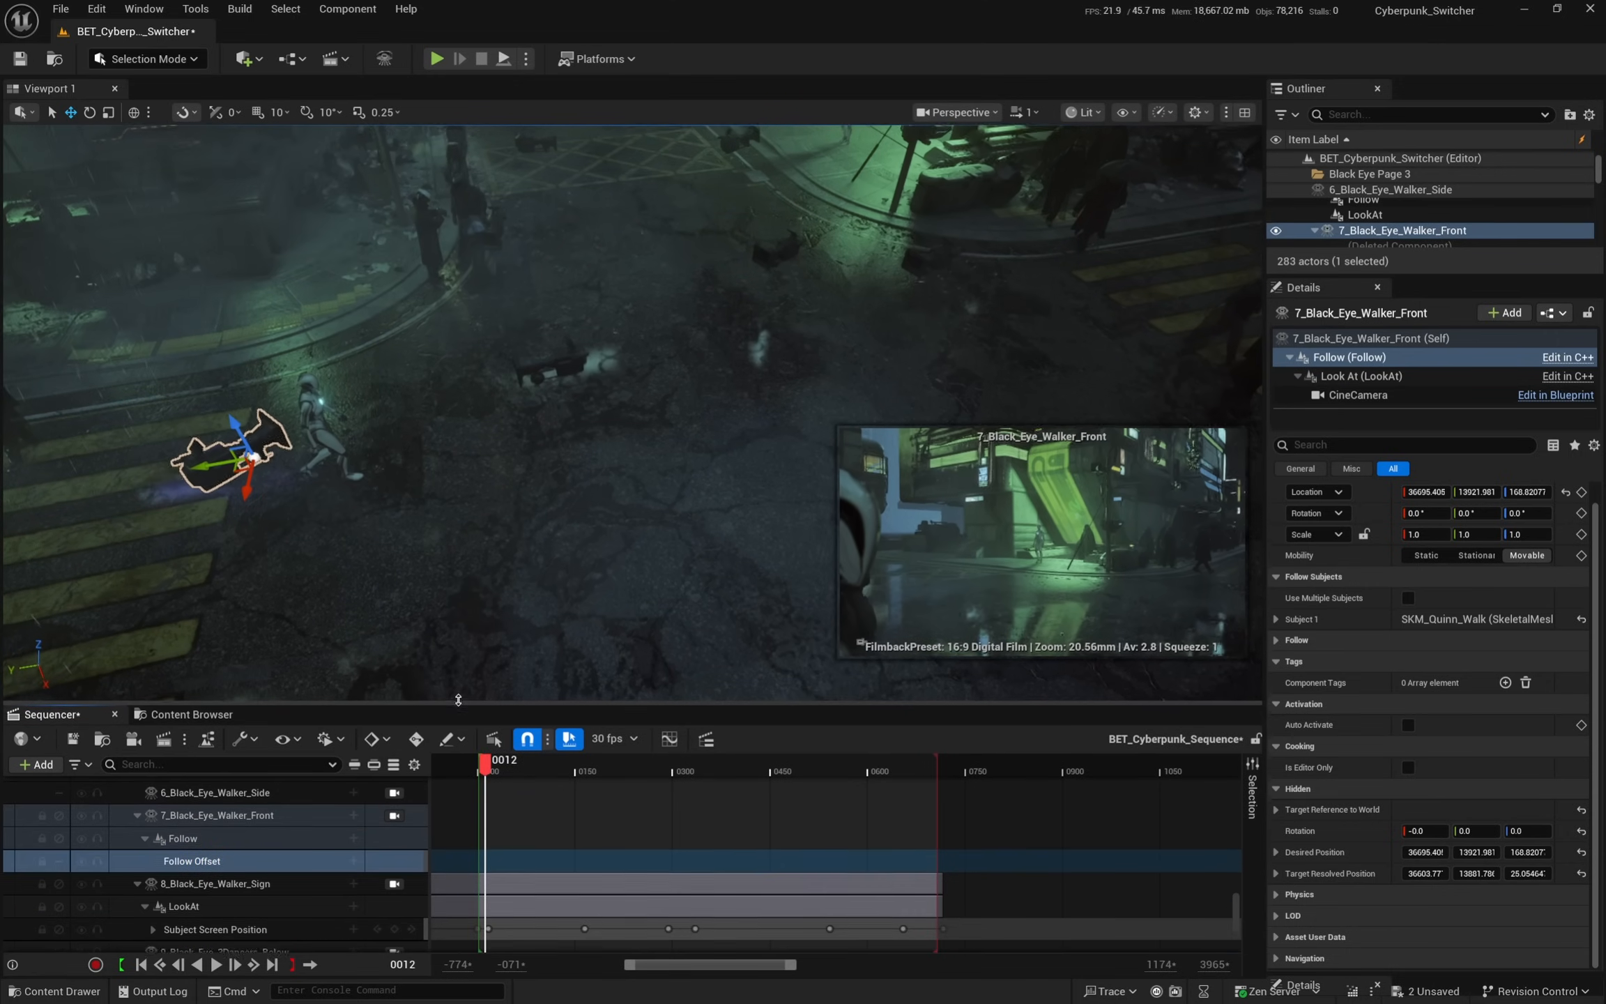
- Move the camera behind the walker to a Follow Offset Y of about 68.7 and key Follow Offset at frame 12
{"action": "left_click_drag", "start_coordinate": [201, 470], "coordinate": [201, 465]}
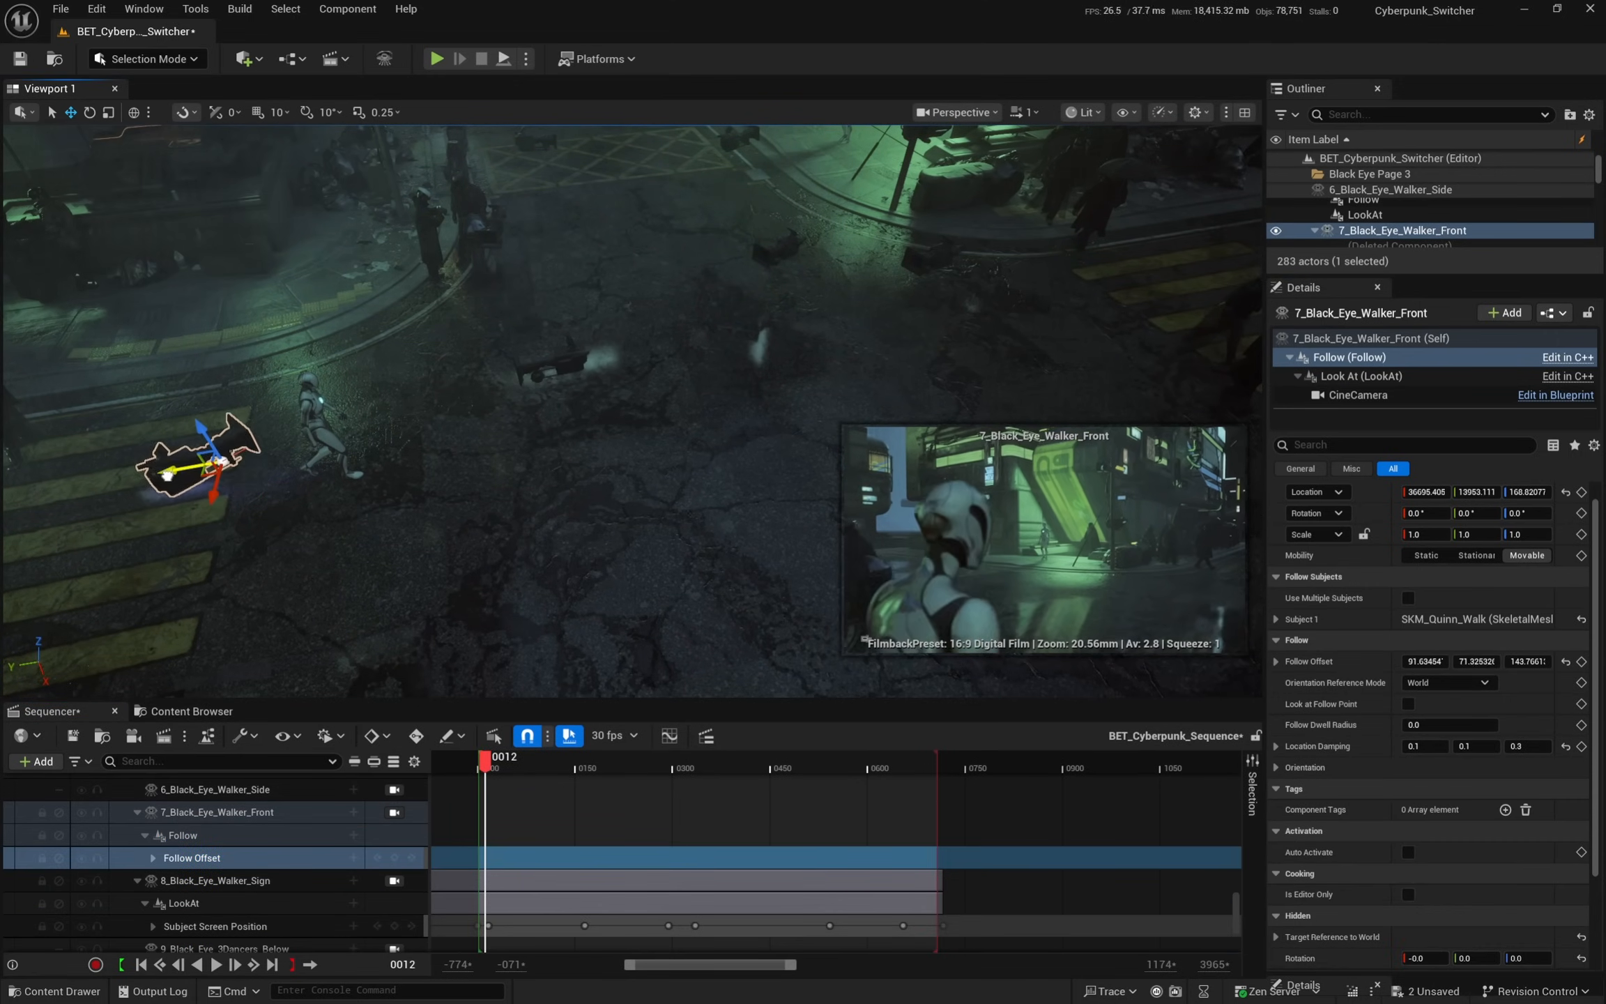
{"action": "left_click", "coordinate": [395, 858]}
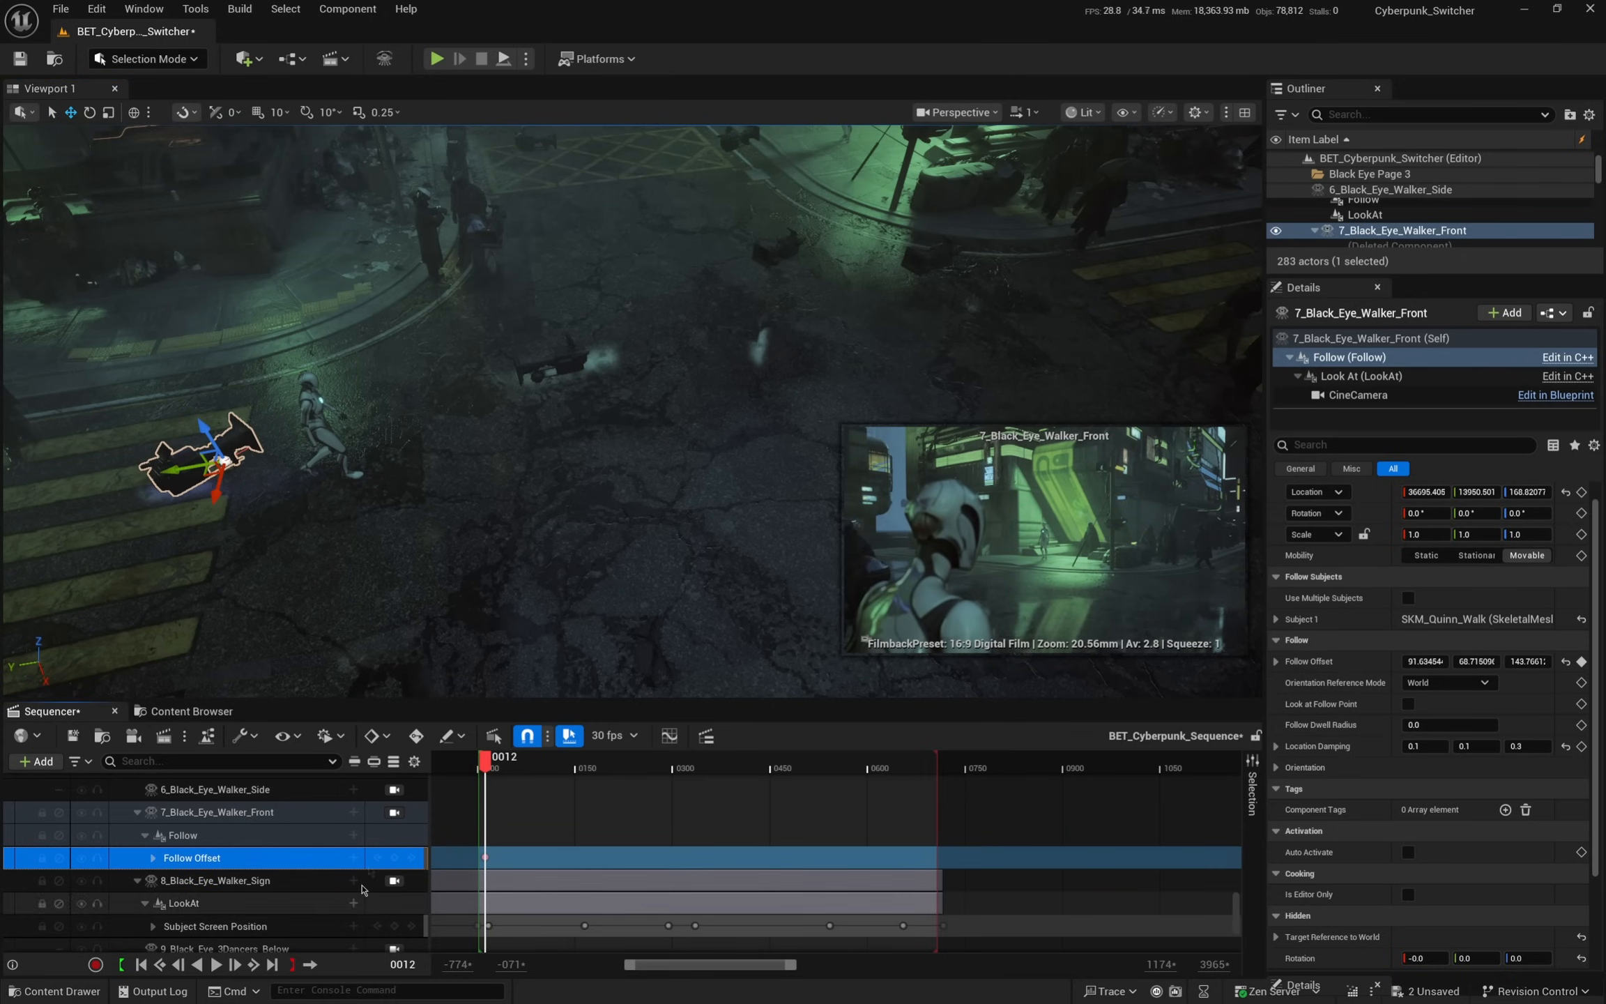
- At frame 186, key Follow Offset with the camera ahead of the walker at Y about -46.1 and Z about 132.2, then scrub back
{"action": "left_click_drag", "start_coordinate": [500, 759], "coordinate": [596, 766]}
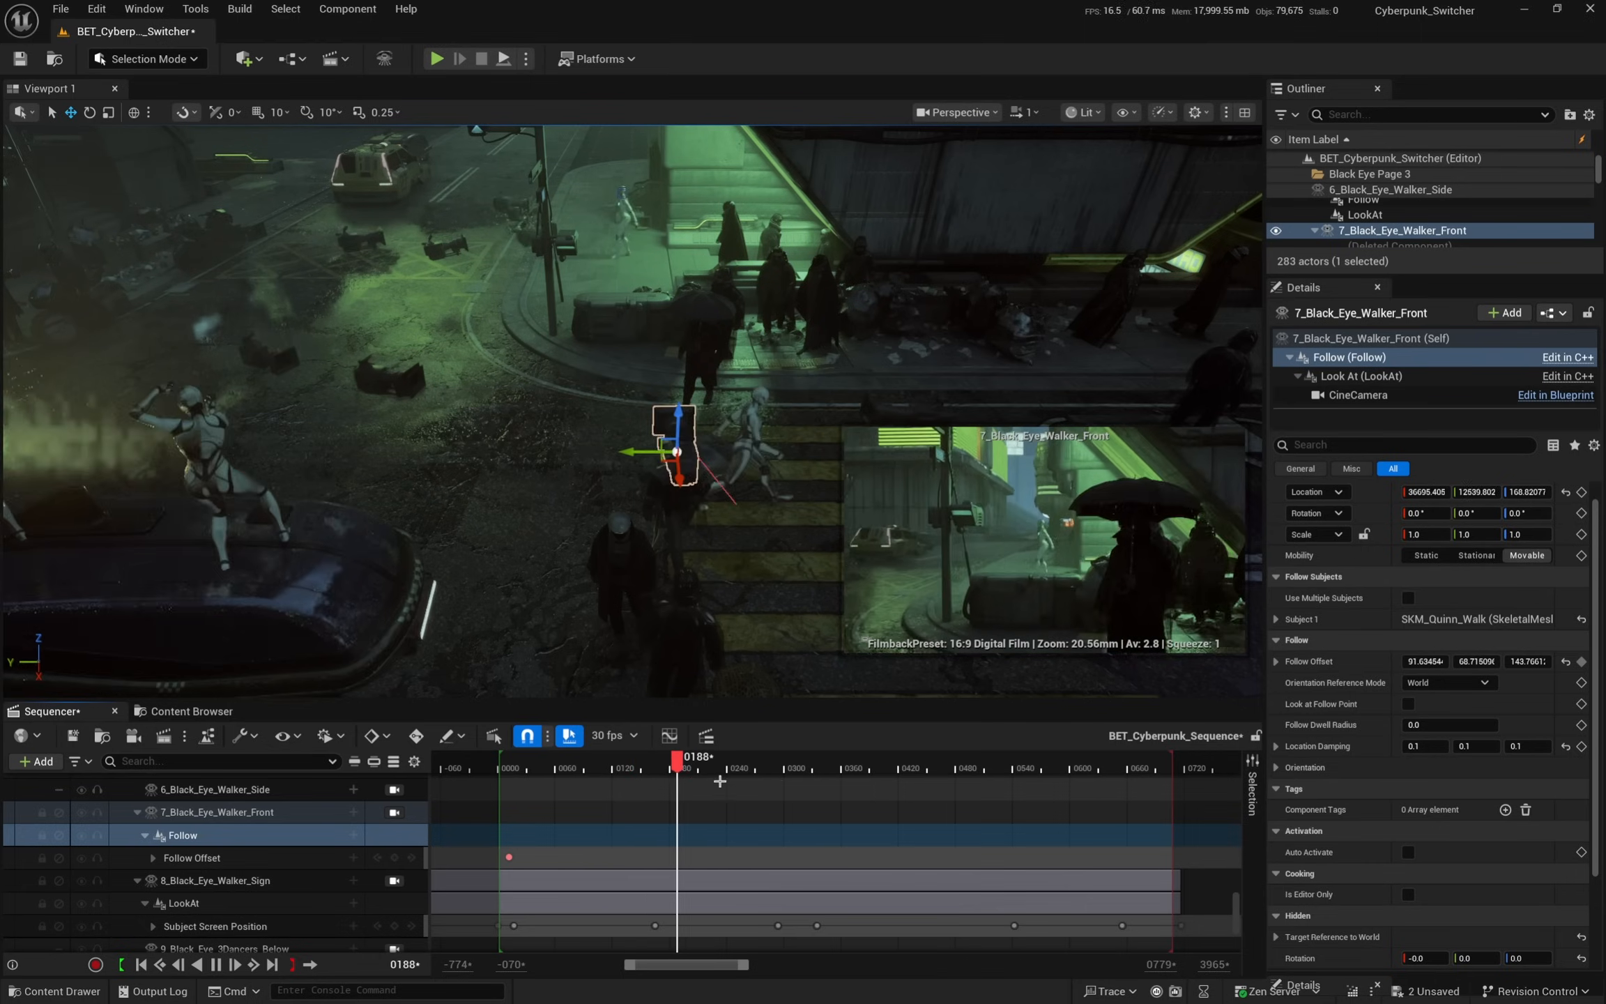
{"action": "mouse_move", "coordinate": [690, 772]}
{"action": "left_mouse_down"}
{"action": "mouse_move", "coordinate": [724, 770]}
{"action": "mouse_move", "coordinate": [649, 773]}
{"action": "mouse_move", "coordinate": [675, 769]}
{"action": "left_mouse_up"}
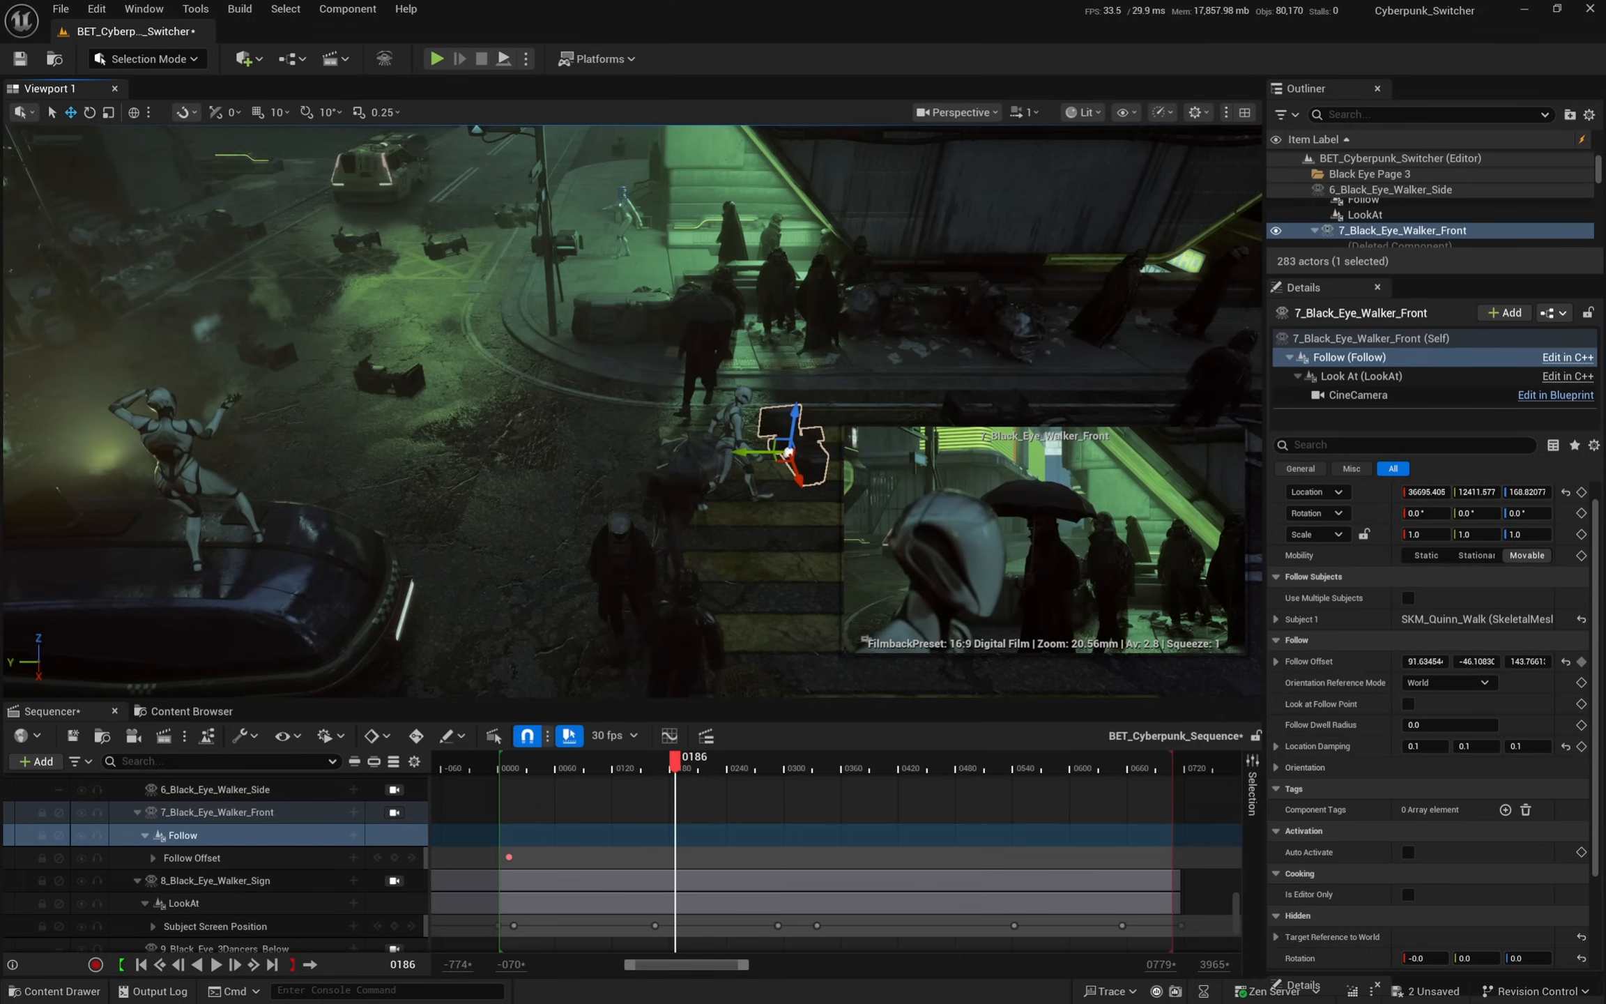
{"action": "right_click_drag", "start_coordinate": [799, 402], "coordinate": [792, 402]}
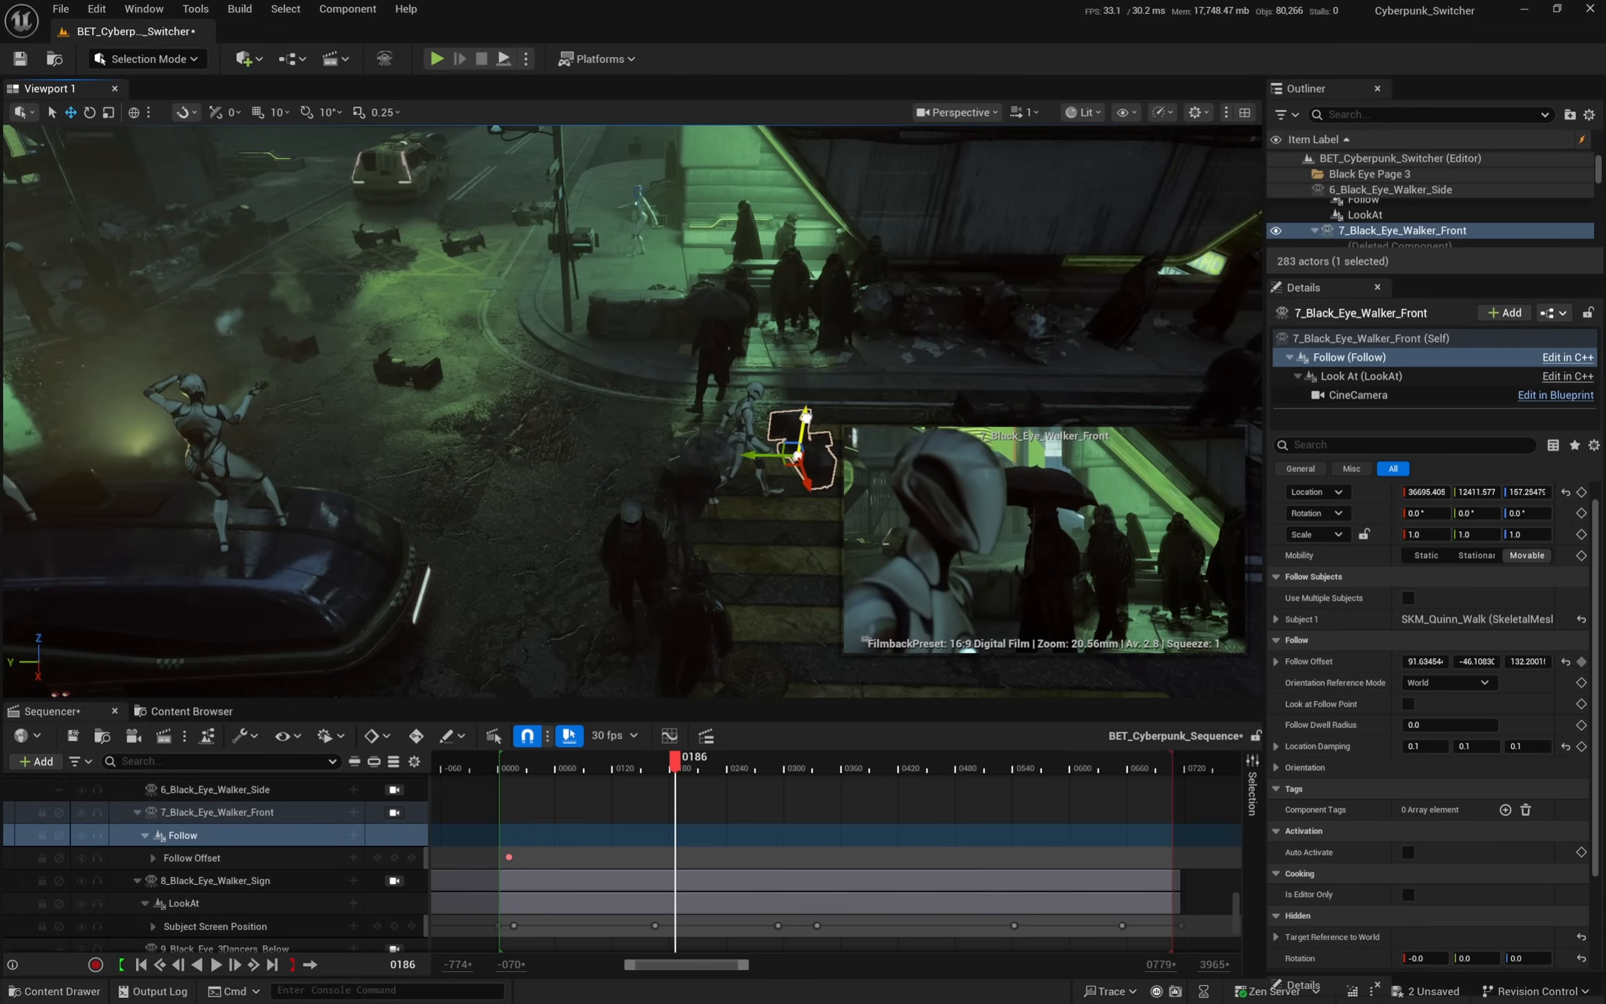
{"action": "left_click", "coordinate": [396, 857]}
{"action": "left_click_drag", "start_coordinate": [669, 760], "coordinate": [507, 772]}
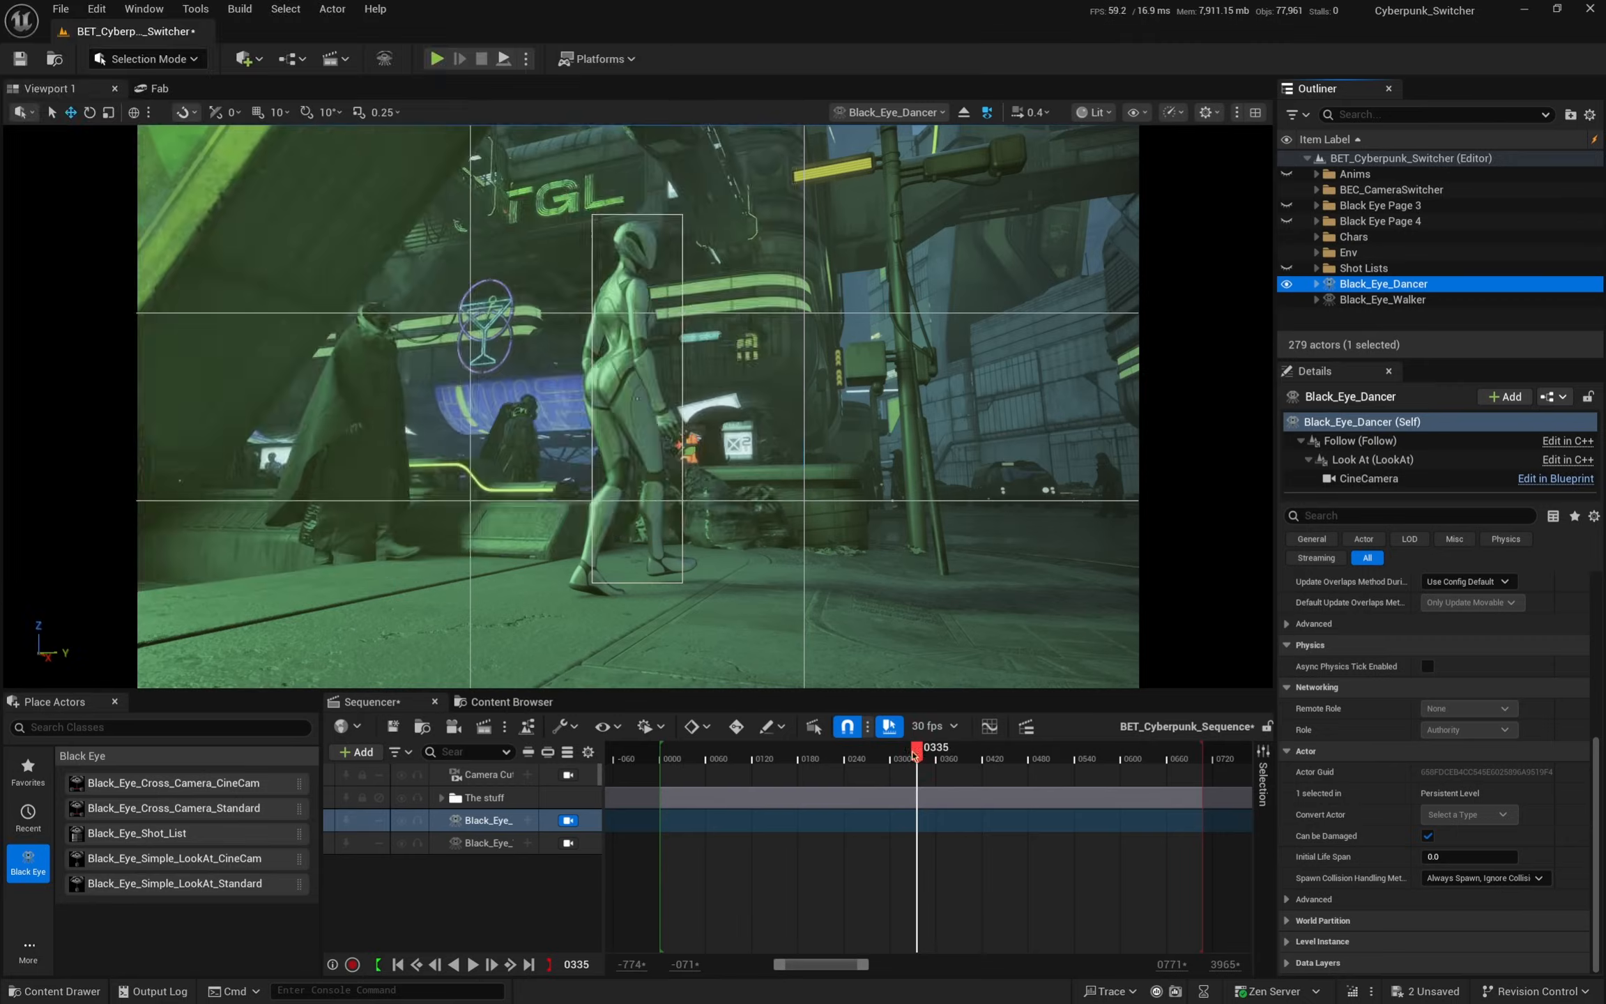
- Play the Black_Eye_Dancer shot from frame 214 to 420 and review the Look At damping and Dynamic FOV settings
{"action": "left_click_drag", "start_coordinate": [913, 747], "coordinate": [821, 761]}
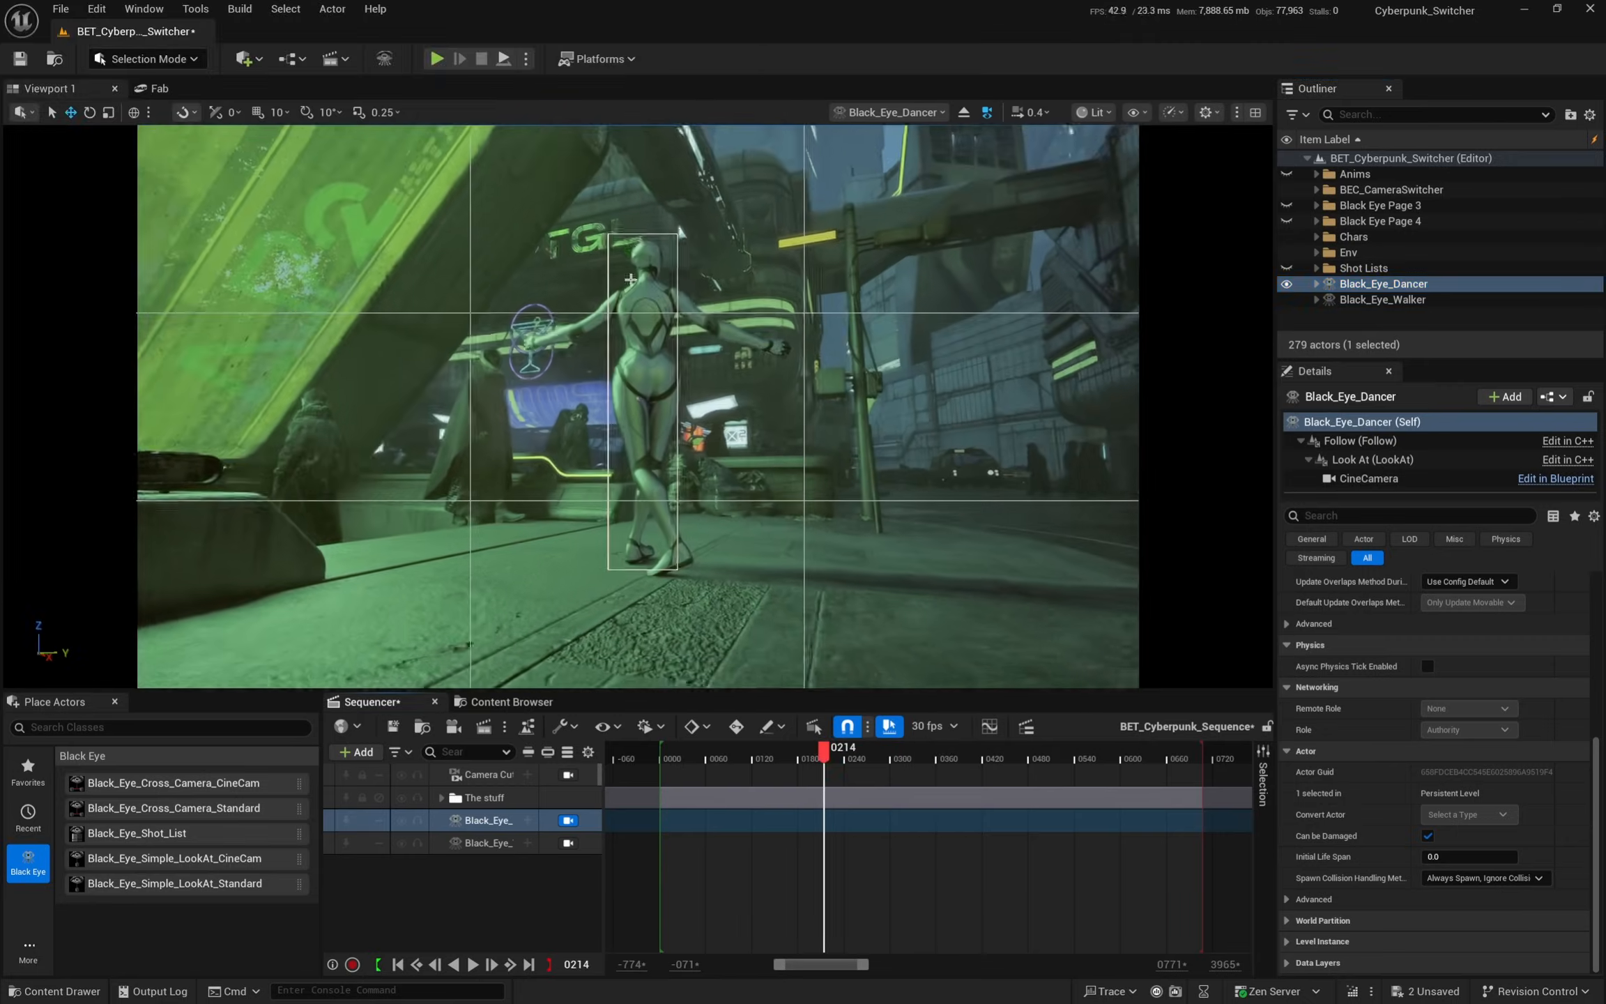
{"action": "key", "text": "space"}
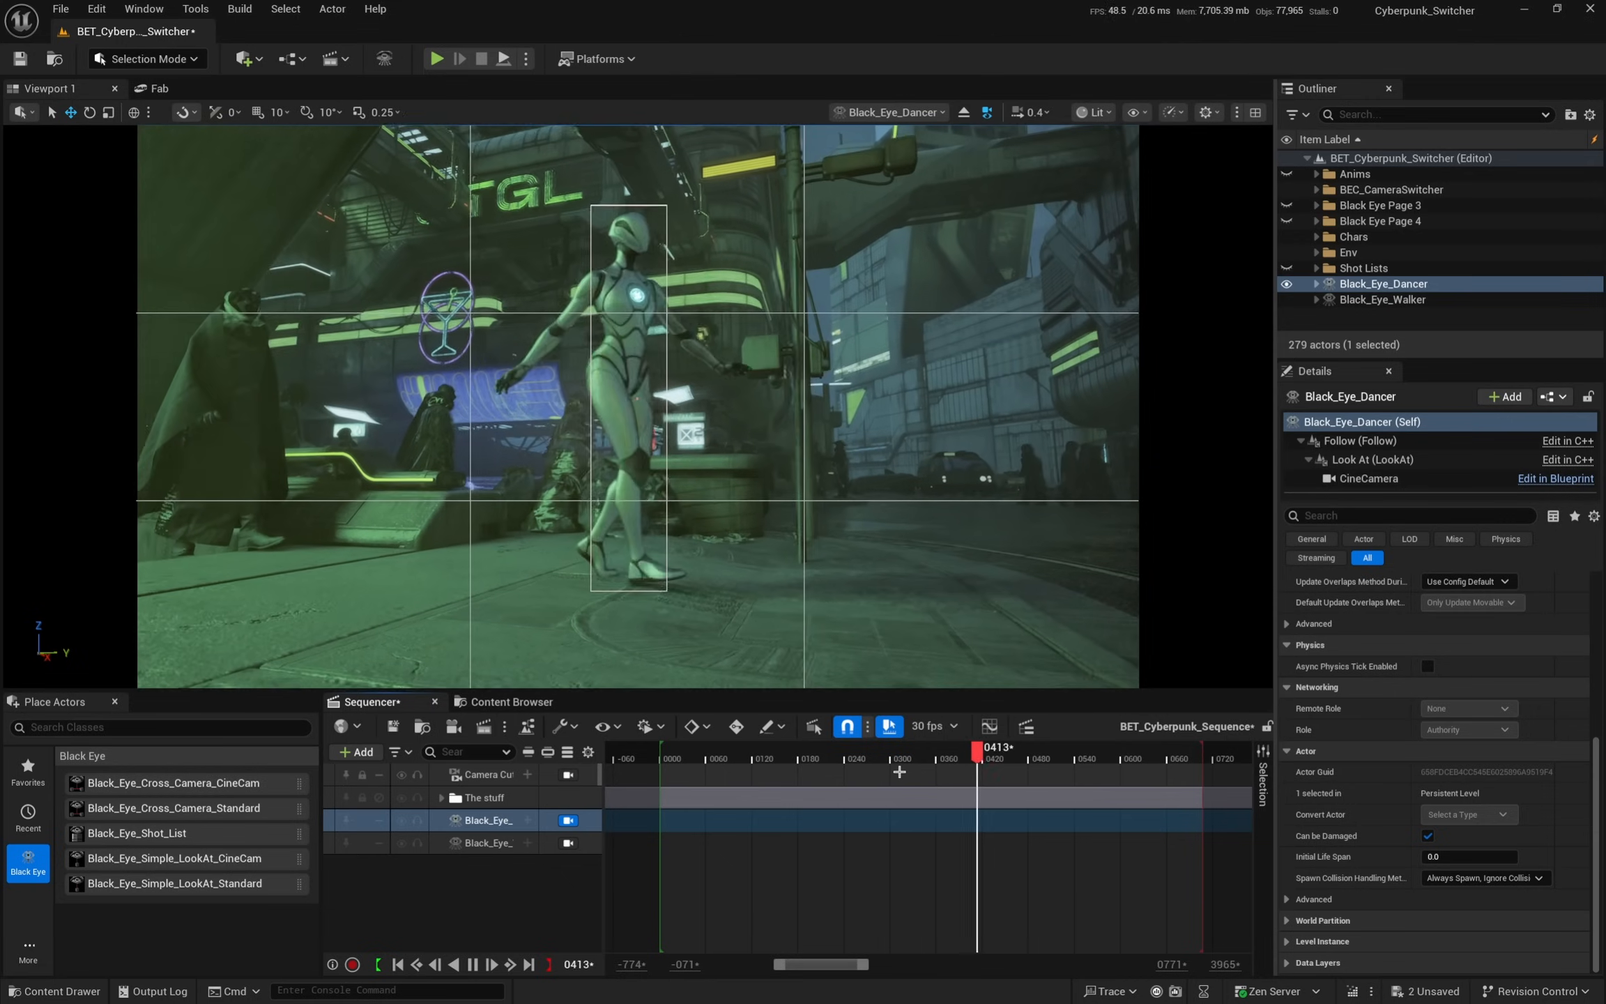
{"action": "key", "text": "space"}
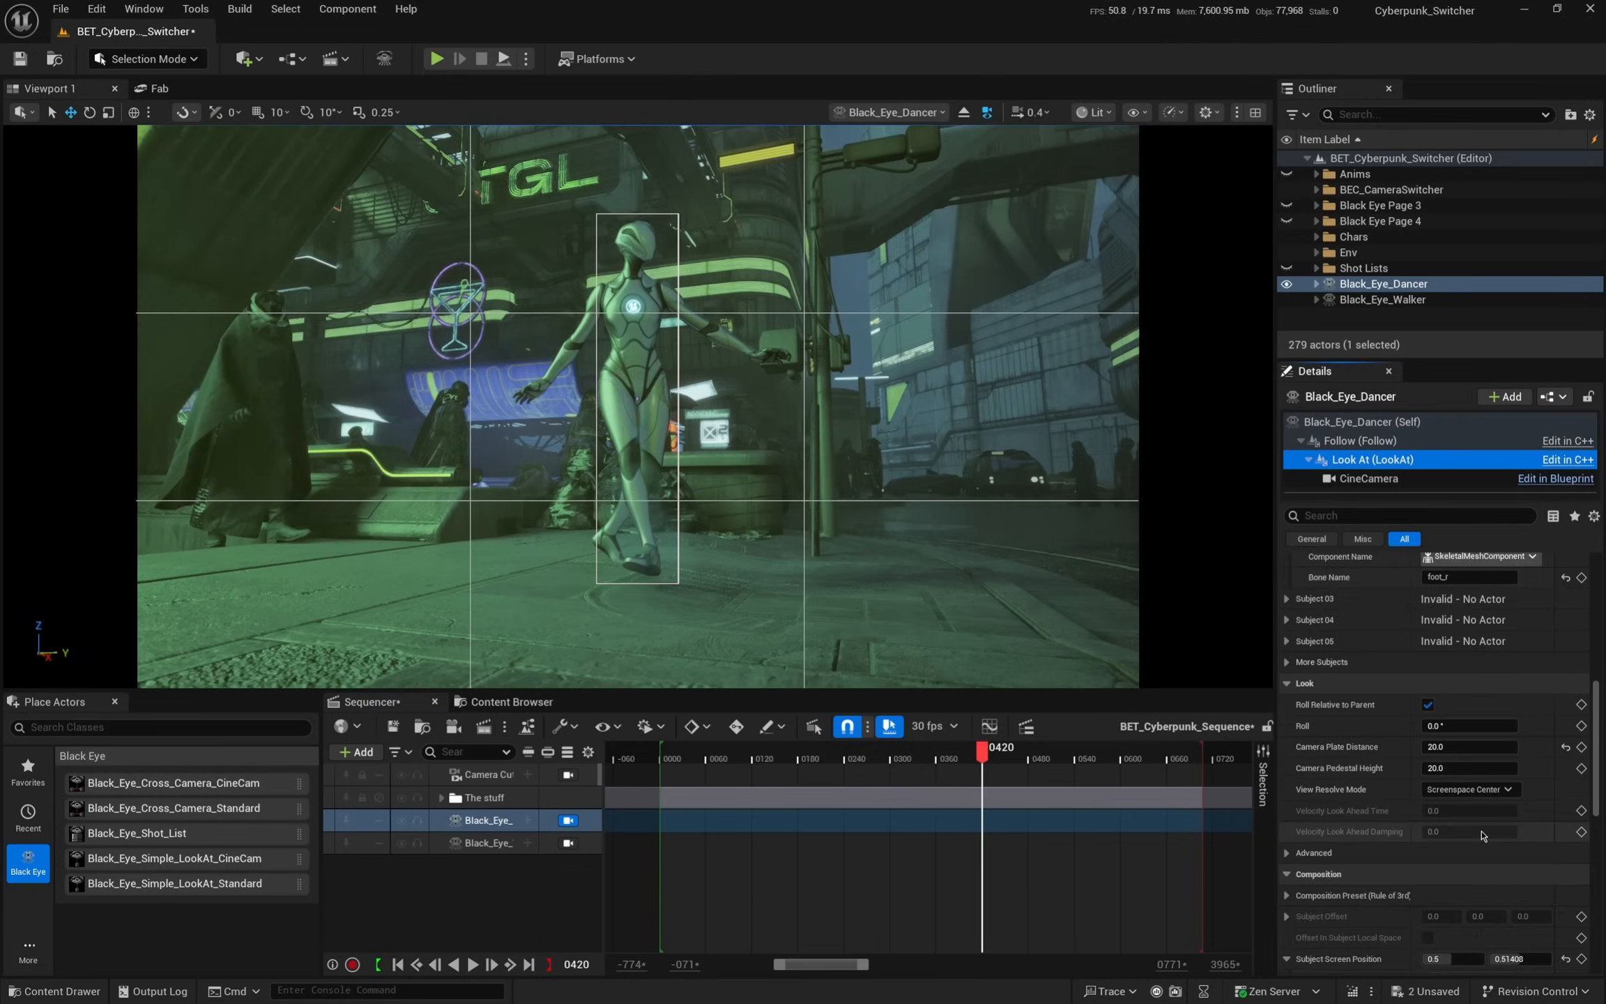
{"action": "scroll", "coordinate": [1480, 865], "scroll_direction": "down", "scroll_amount": 14}
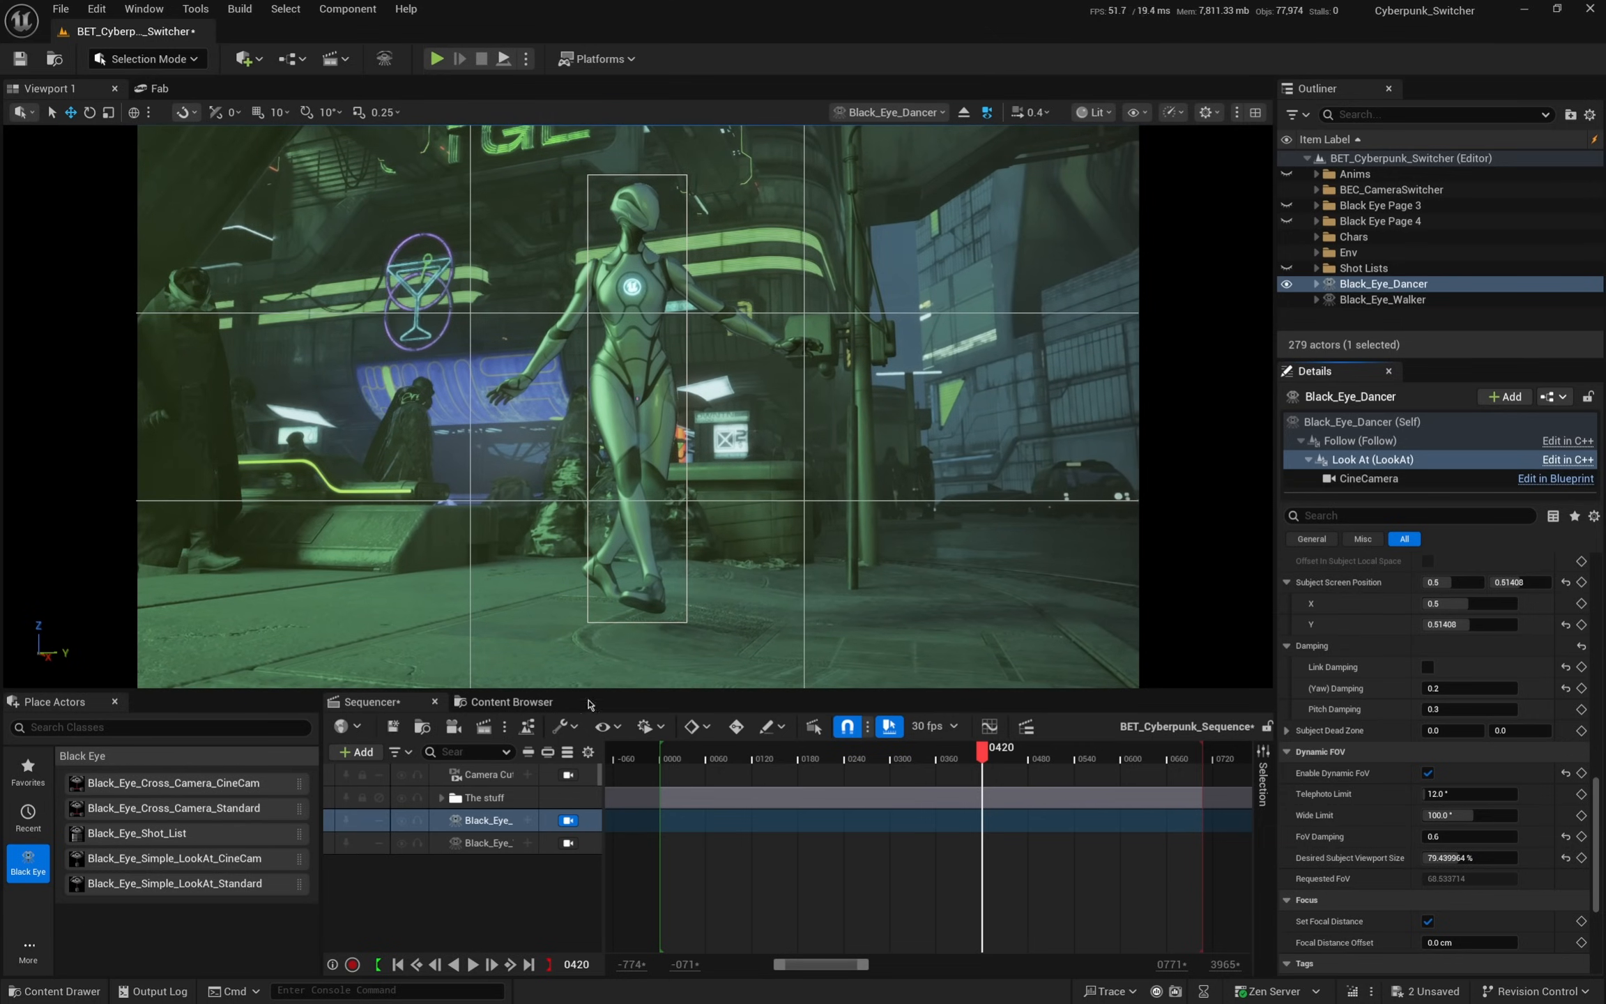
- Leave the camera view, set Black_Eye_Dancer's Follow Location Damping to 1.0 on all axes and replay the sequence from the start
{"action": "left_click", "coordinate": [566, 820]}
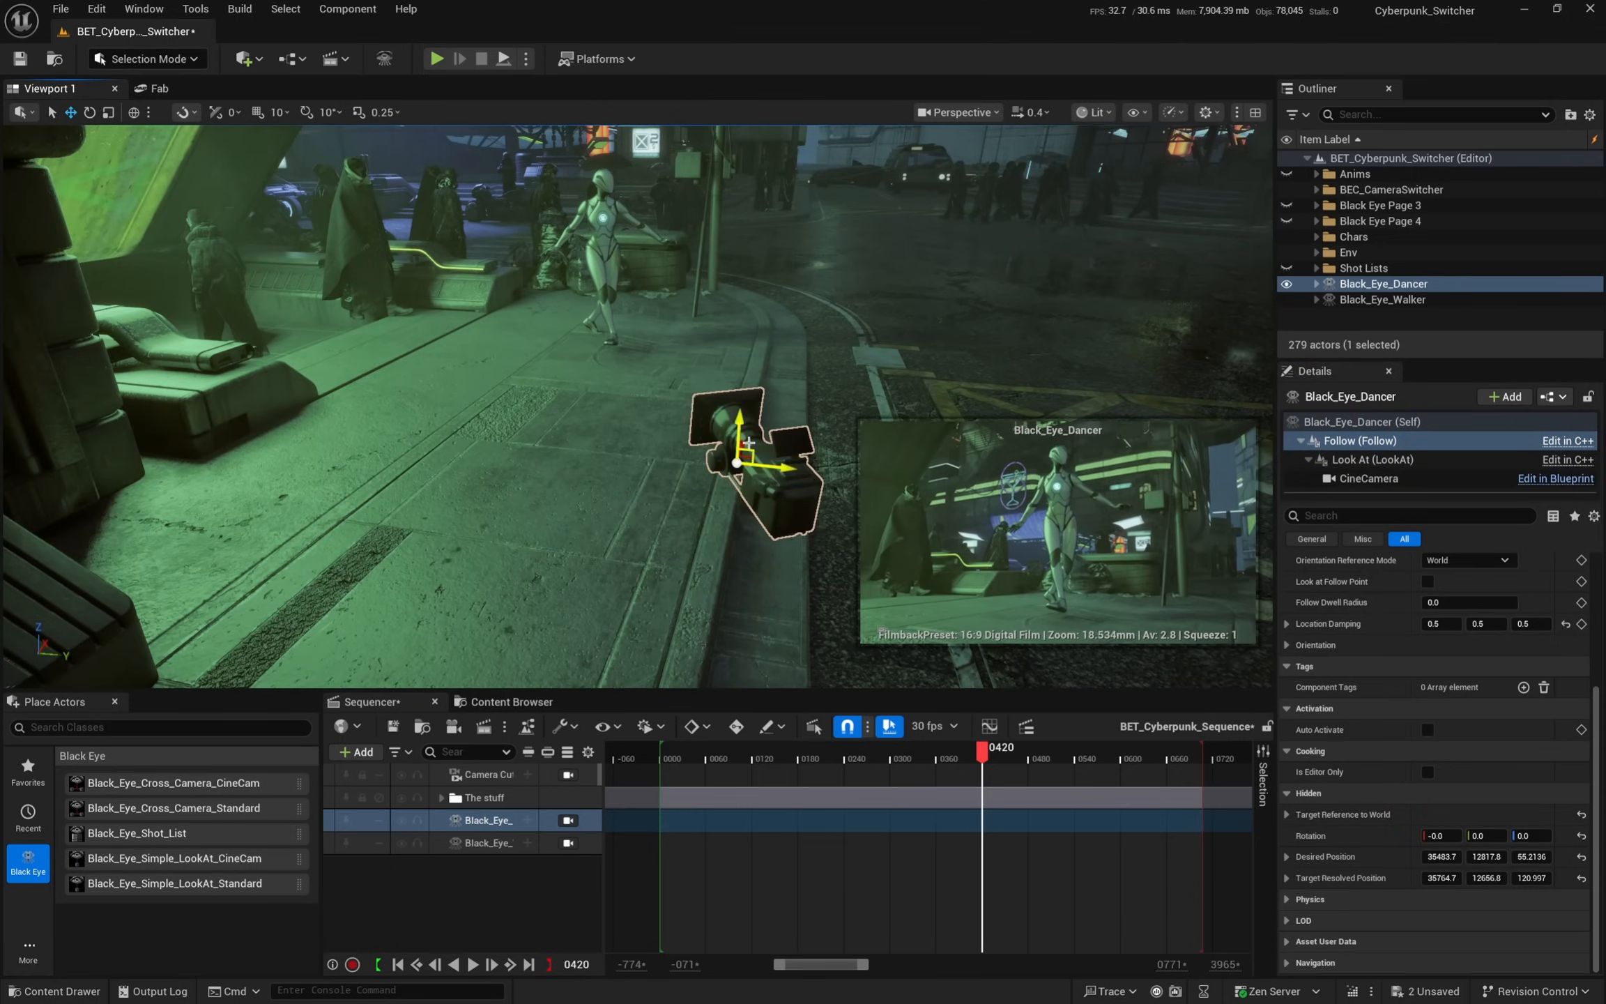
{"action": "right_click_drag", "start_coordinate": [852, 361], "coordinate": [737, 349]}
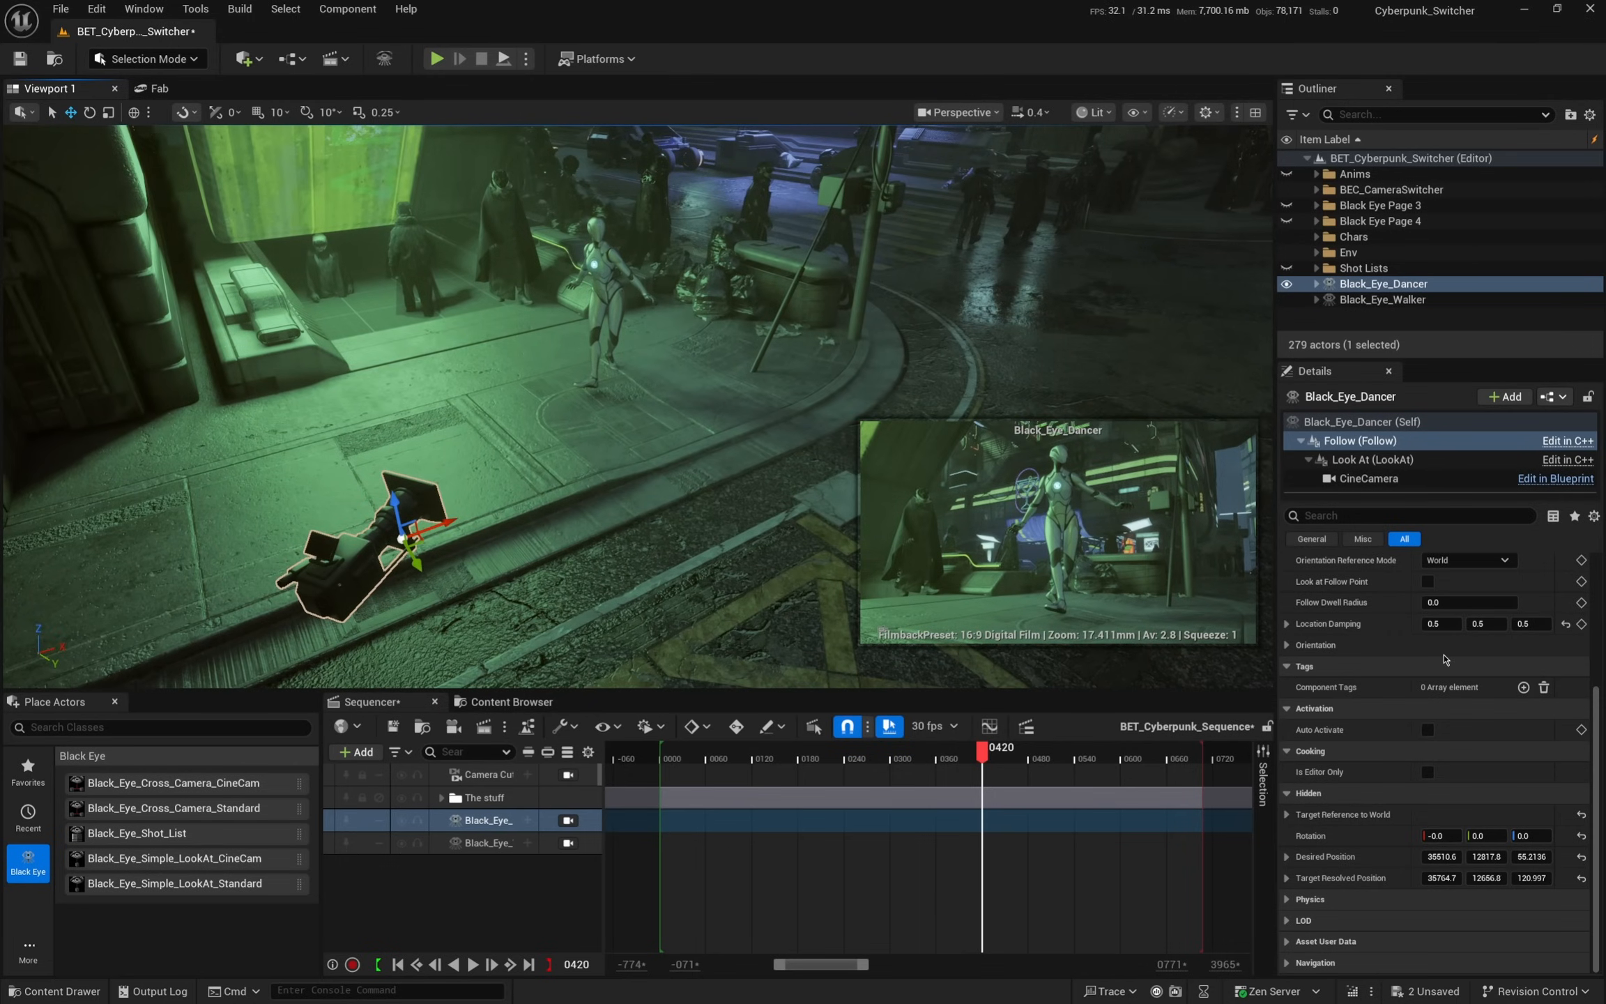
{"action": "key", "text": "Tab"}
{"action": "type", "text": "1"}
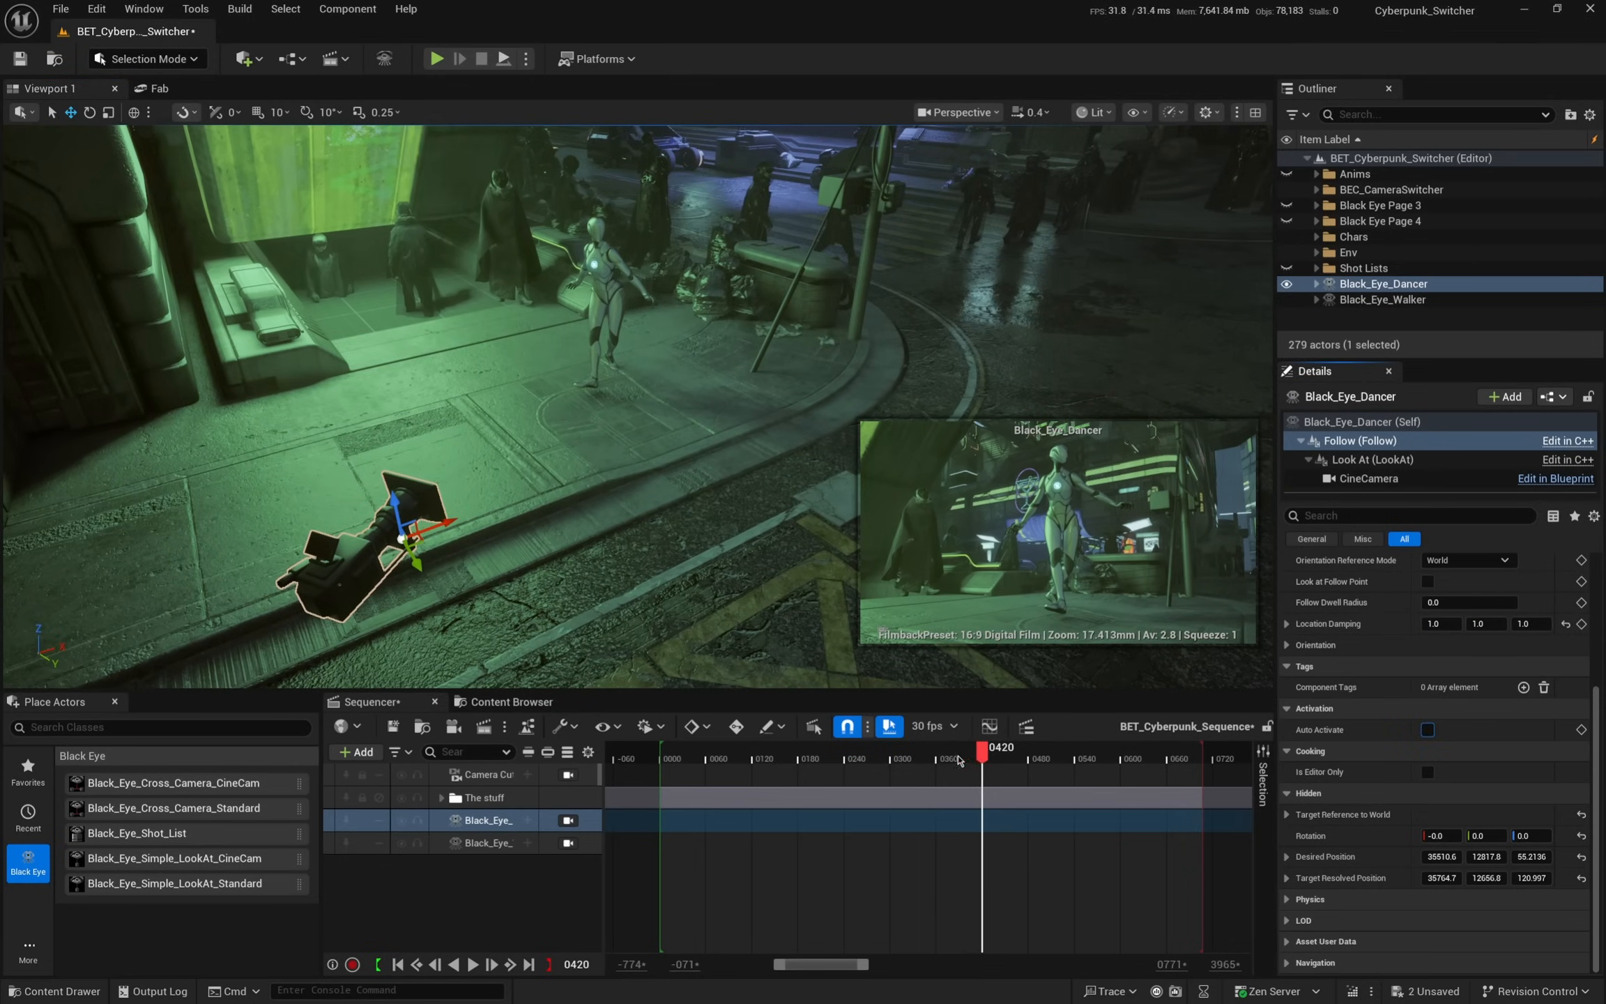
{"action": "left_click", "coordinate": [660, 760]}
{"action": "key", "text": "space"}
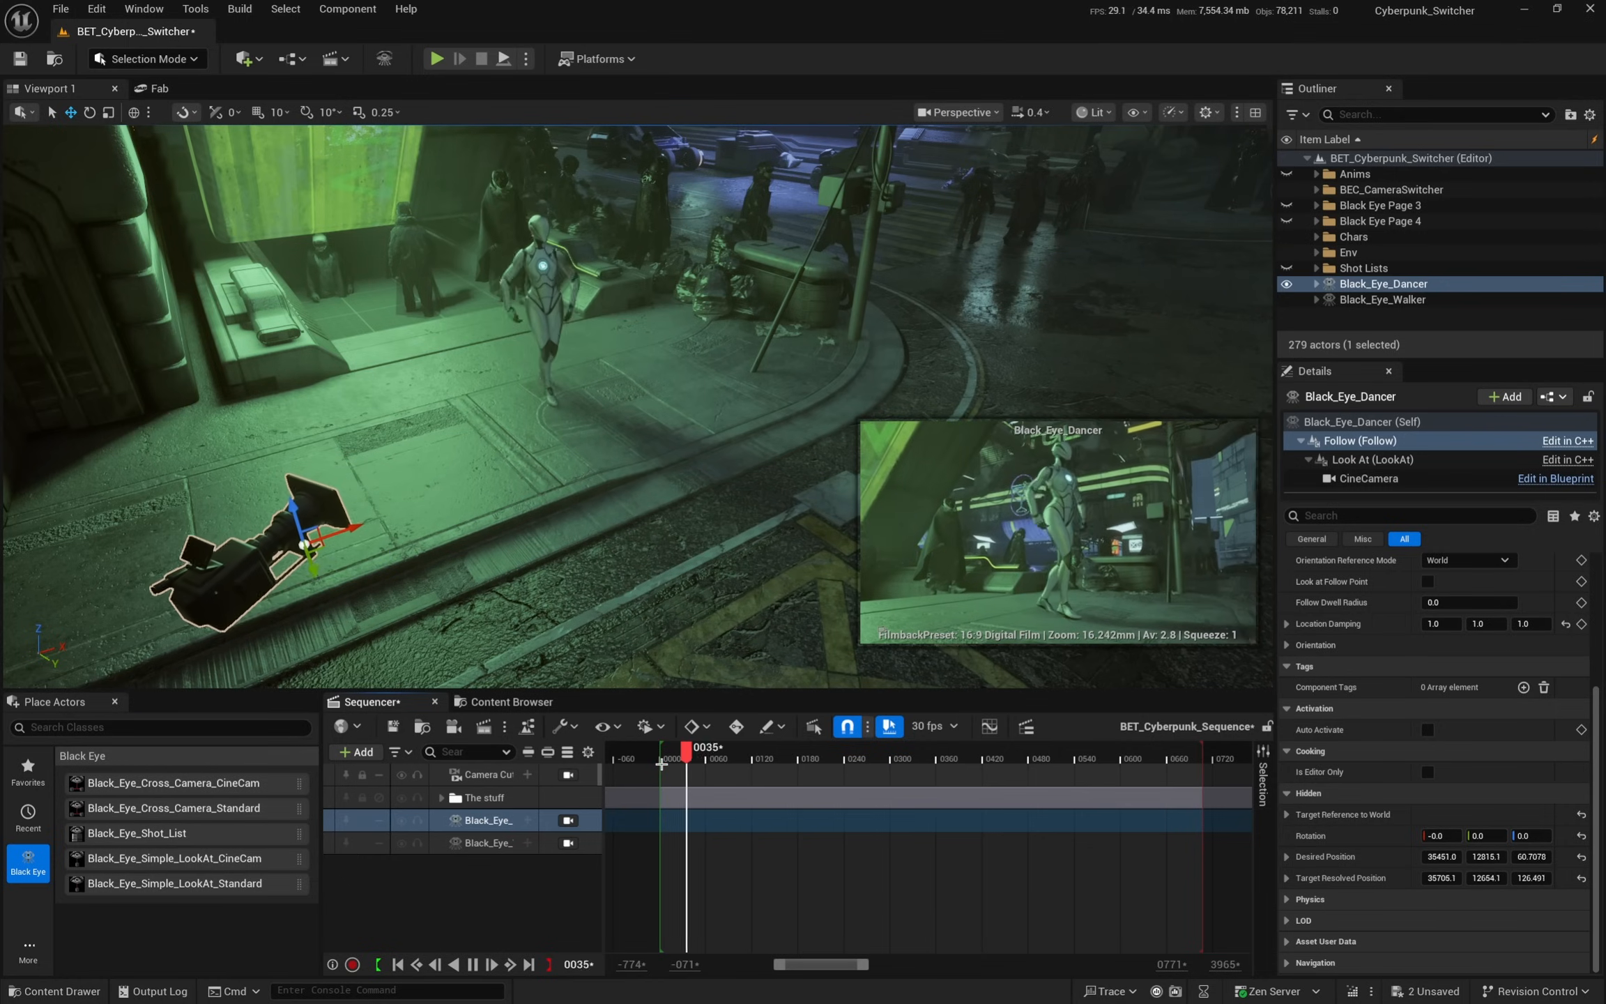
{"action": "right_click_drag", "start_coordinate": [678, 517], "coordinate": [596, 510]}
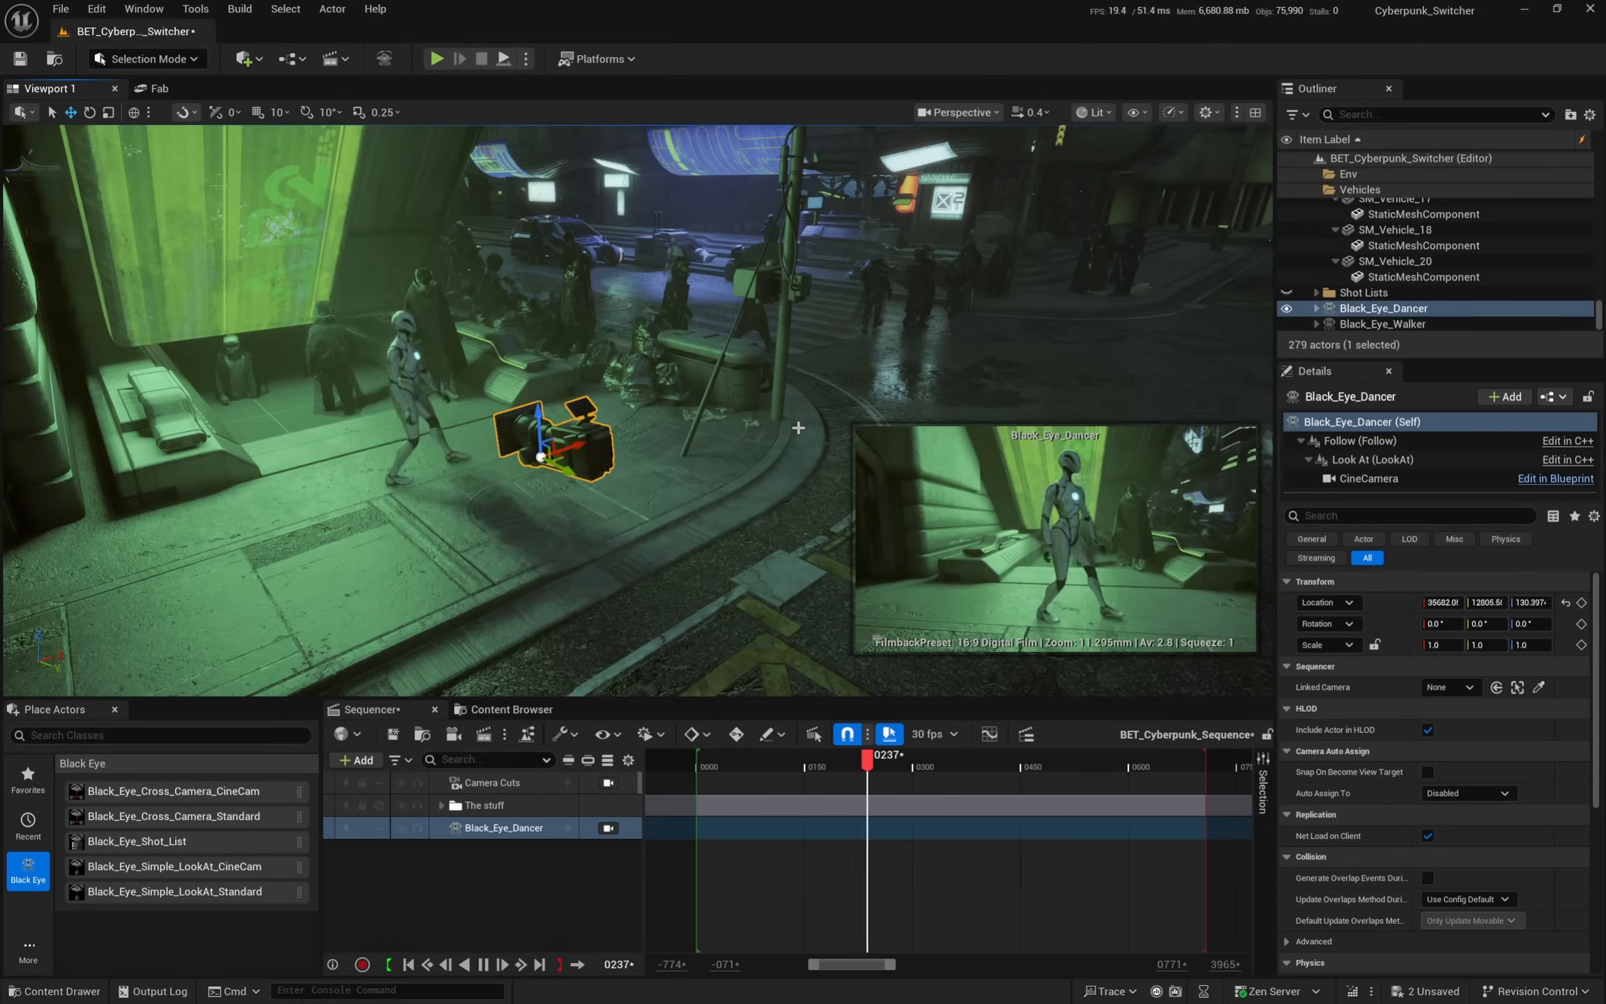
- Add a Follow component track with an Extra Yaw track to Black_Eye_Dancer in the sequence
{"action": "left_click_drag", "start_coordinate": [895, 766], "coordinate": [777, 774]}
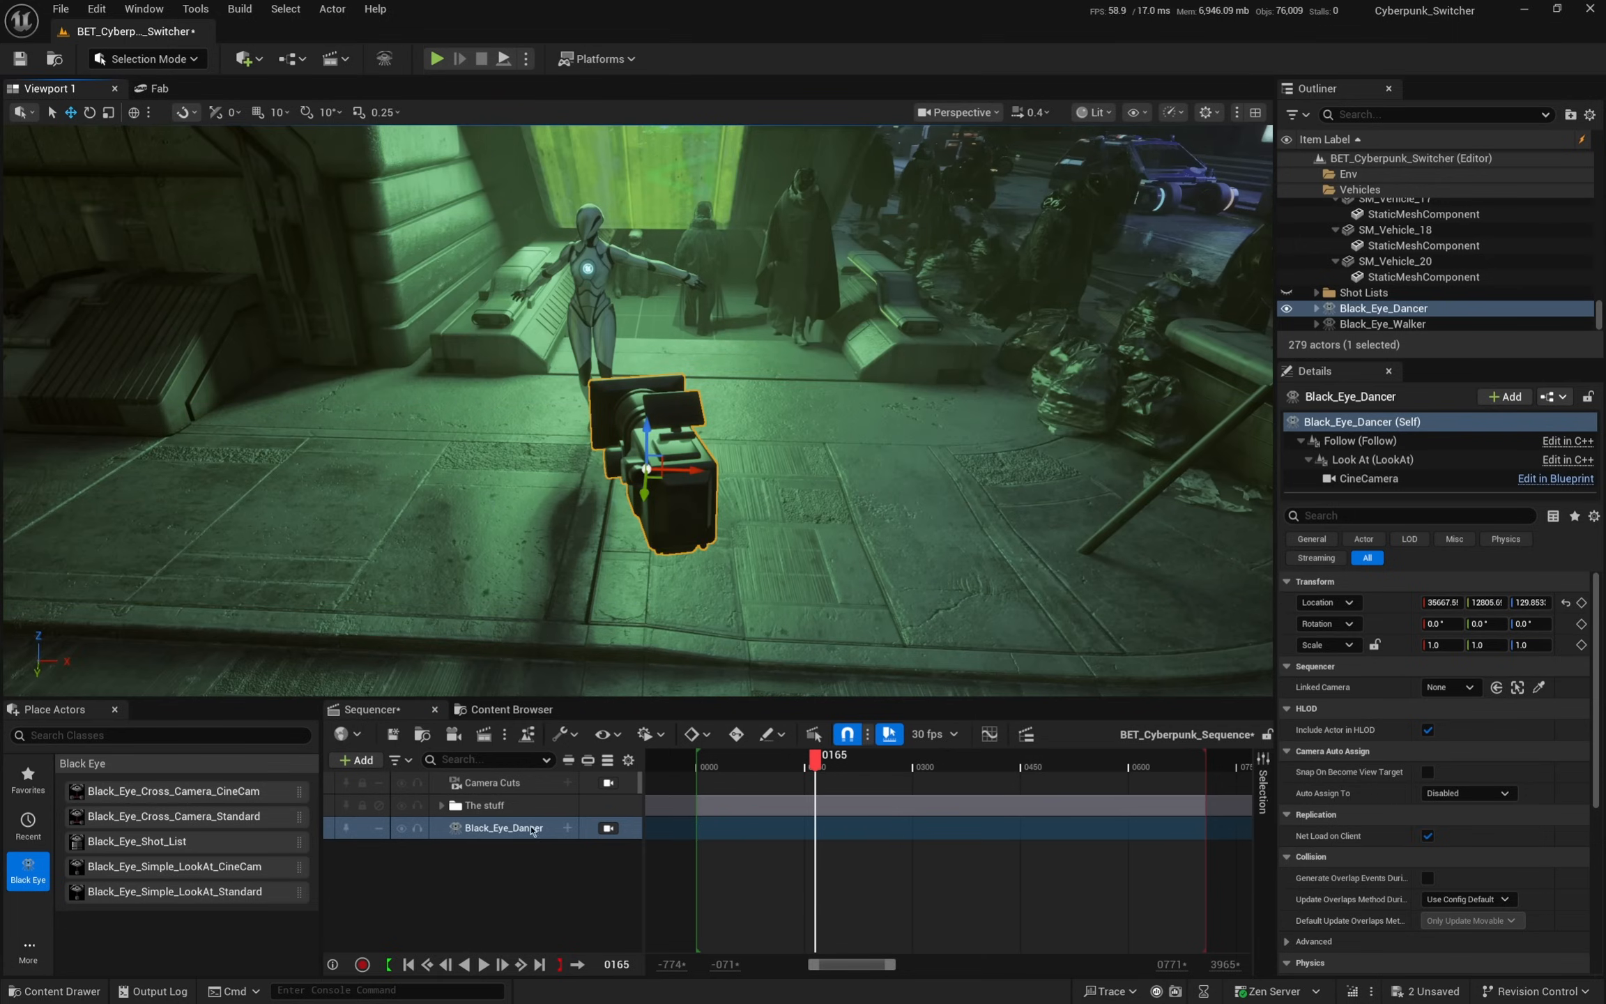
{"action": "left_click", "coordinate": [568, 829]}
{"action": "left_click", "coordinate": [591, 756]}
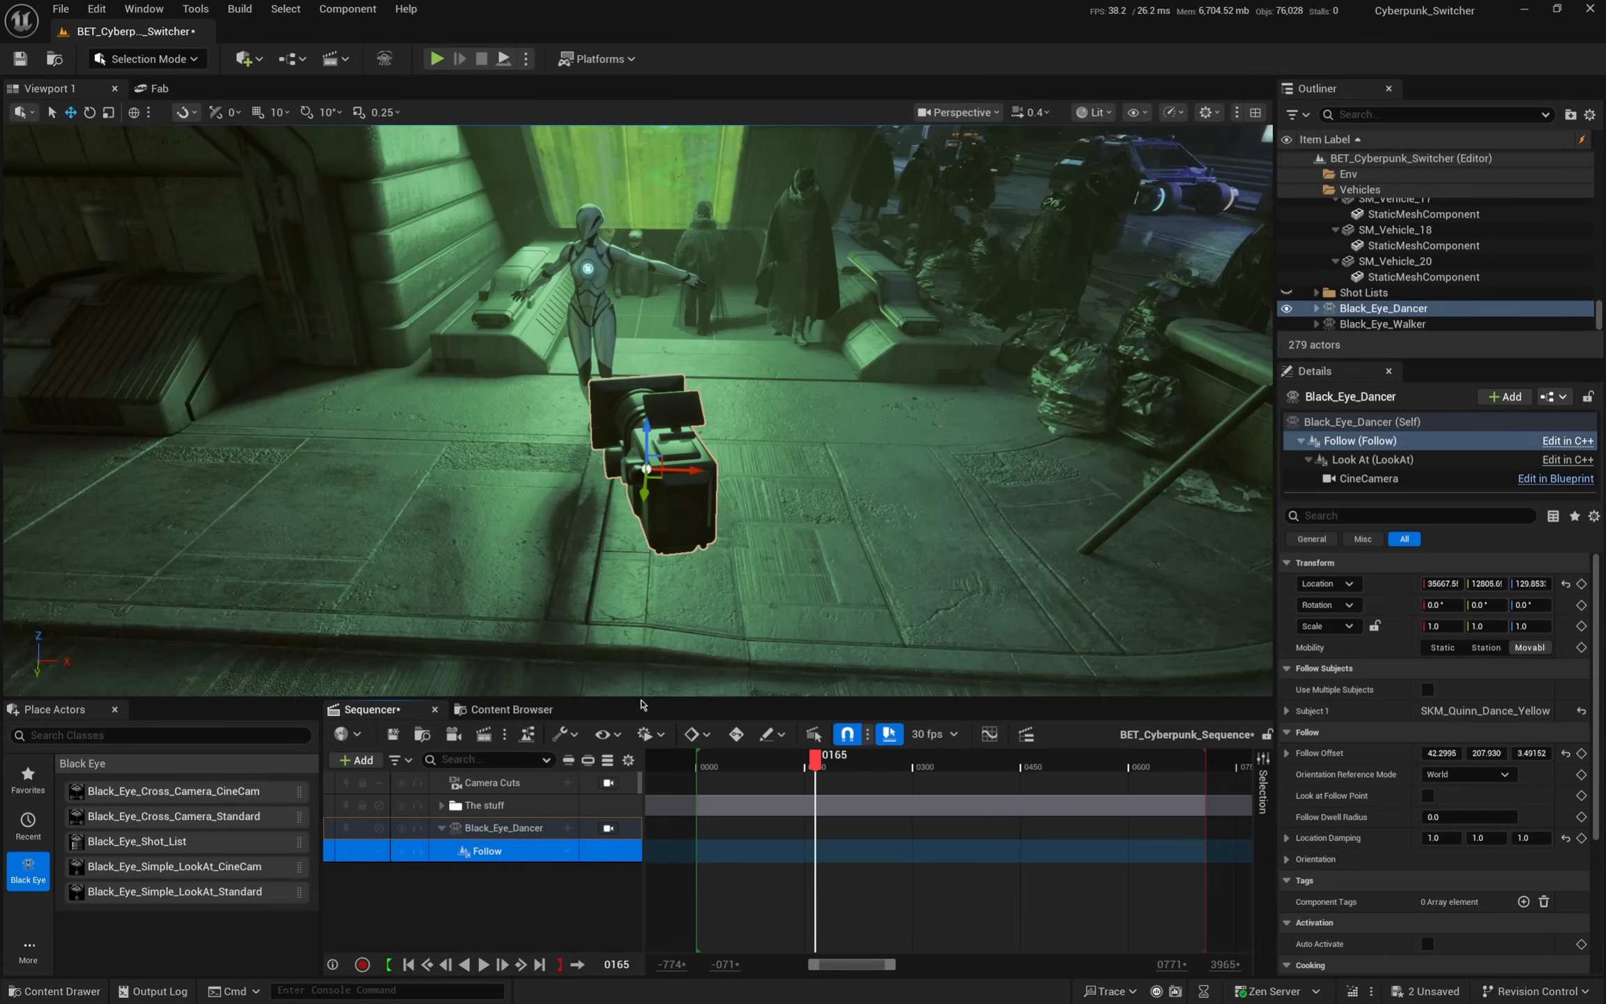
{"action": "left_click", "coordinate": [568, 851]}
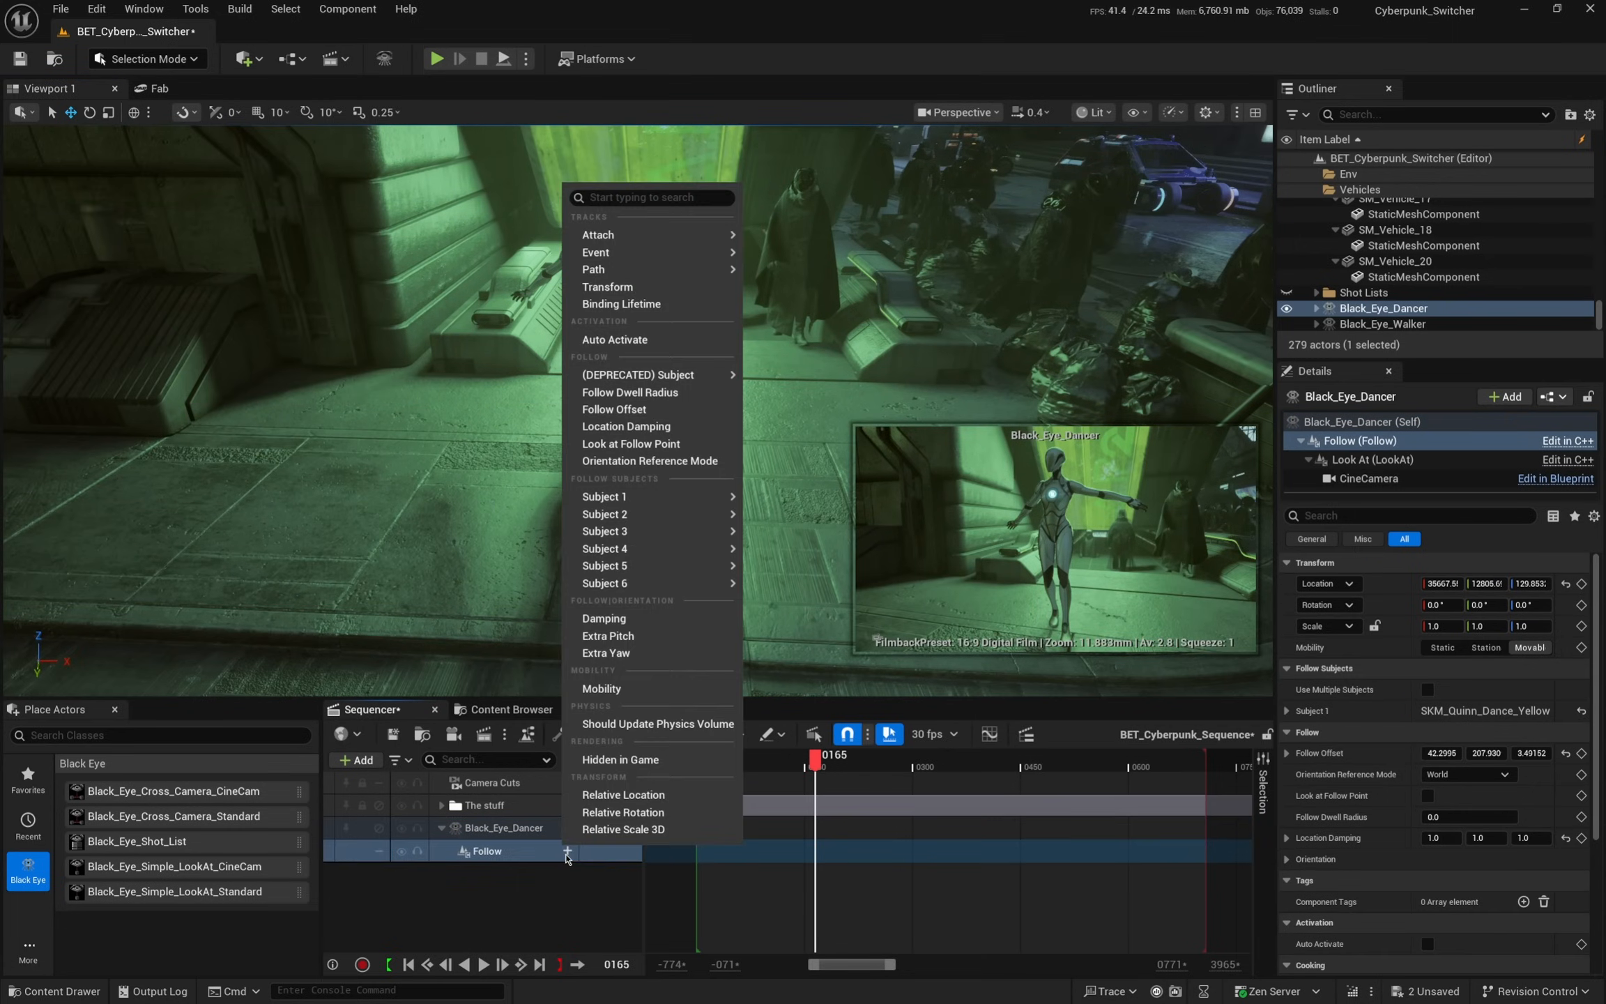
{"action": "left_click", "coordinate": [671, 653]}
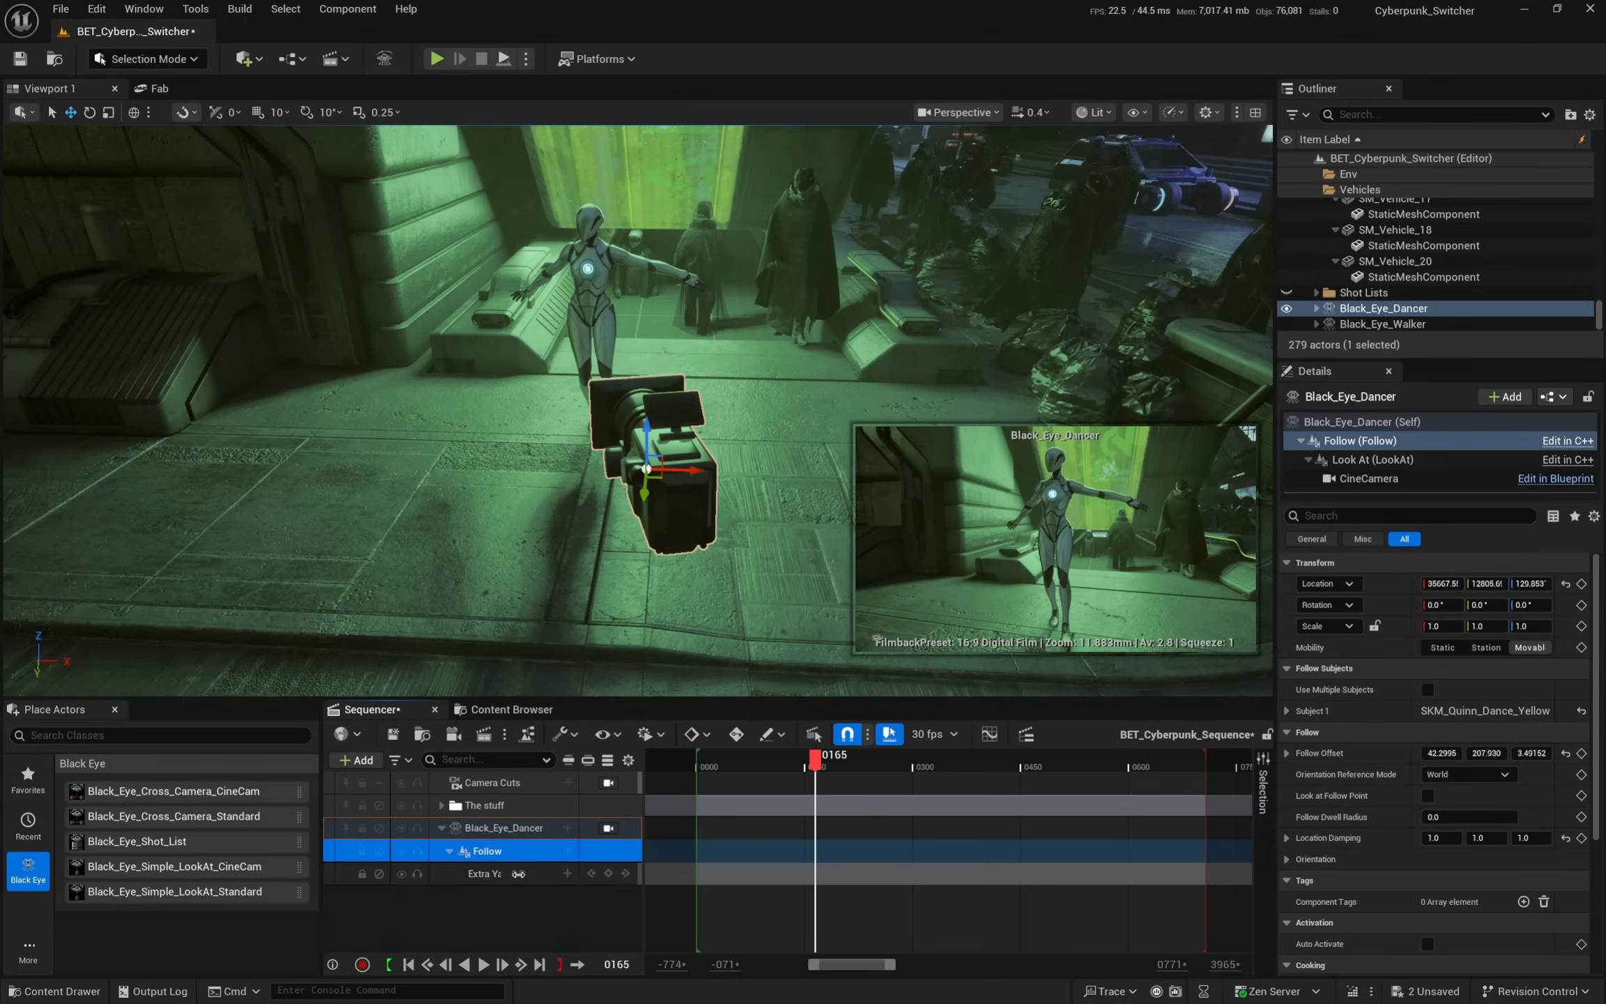
- Adjust the Follow Extra Yaw to about -13.5 and key it at frame 9
{"action": "left_click_drag", "start_coordinate": [520, 873], "coordinate": [613, 873]}
{"action": "left_click_drag", "start_coordinate": [533, 873], "coordinate": [498, 874]}
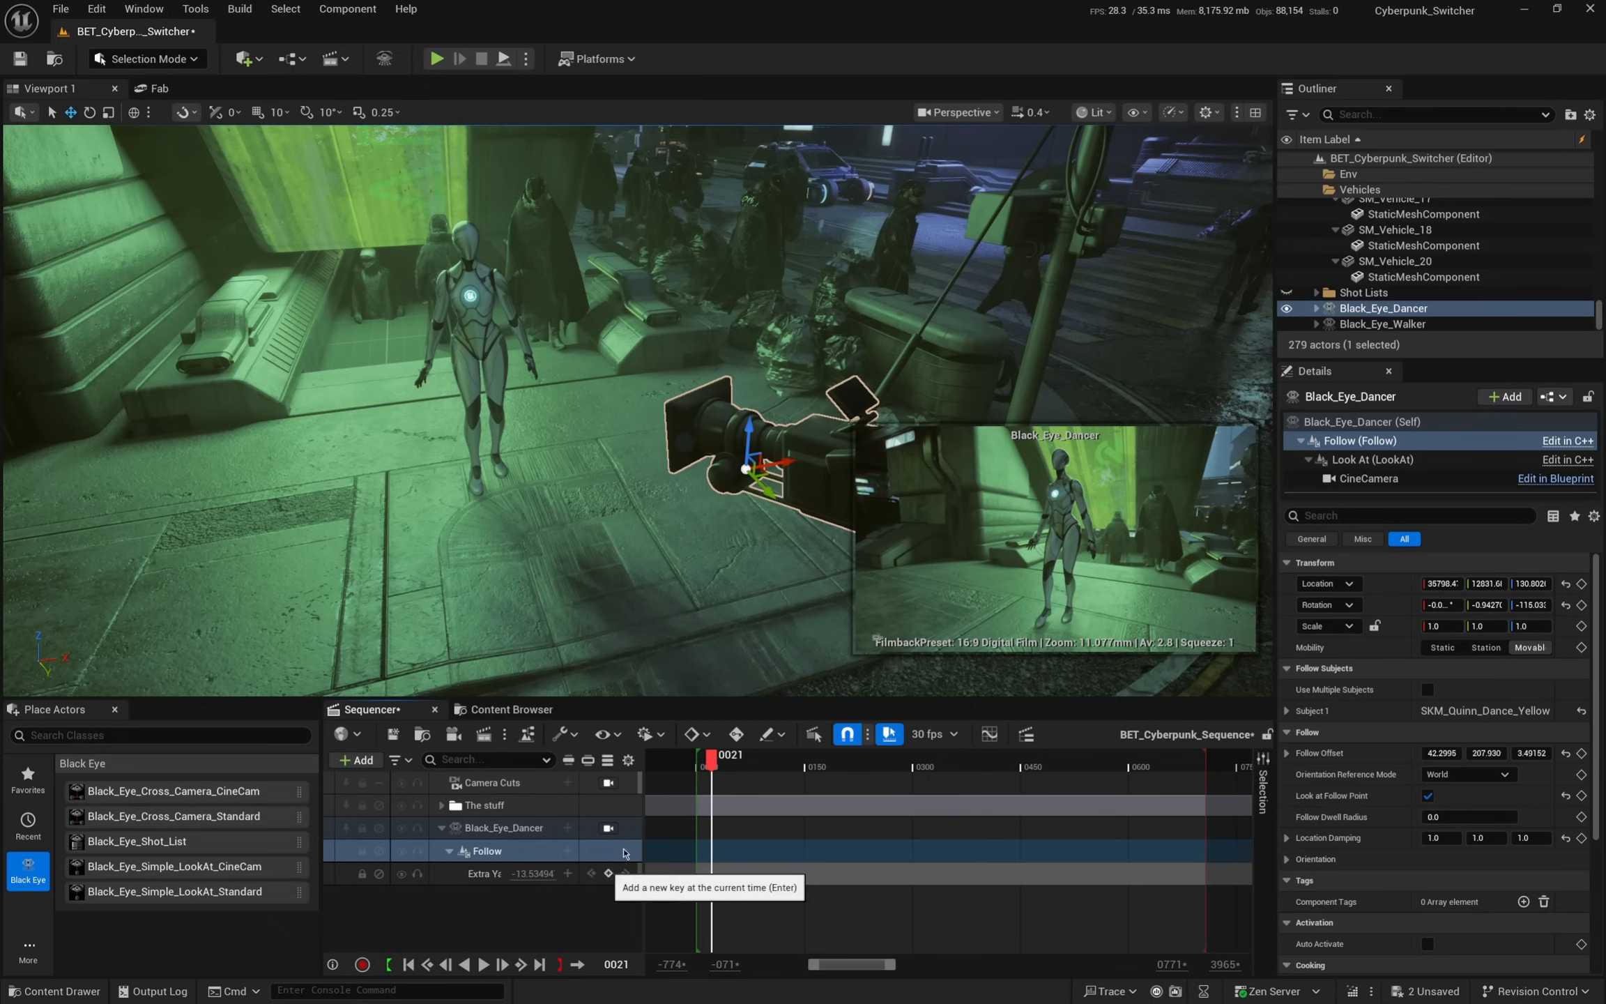
{"action": "left_click_drag", "start_coordinate": [711, 760], "coordinate": [702, 766]}
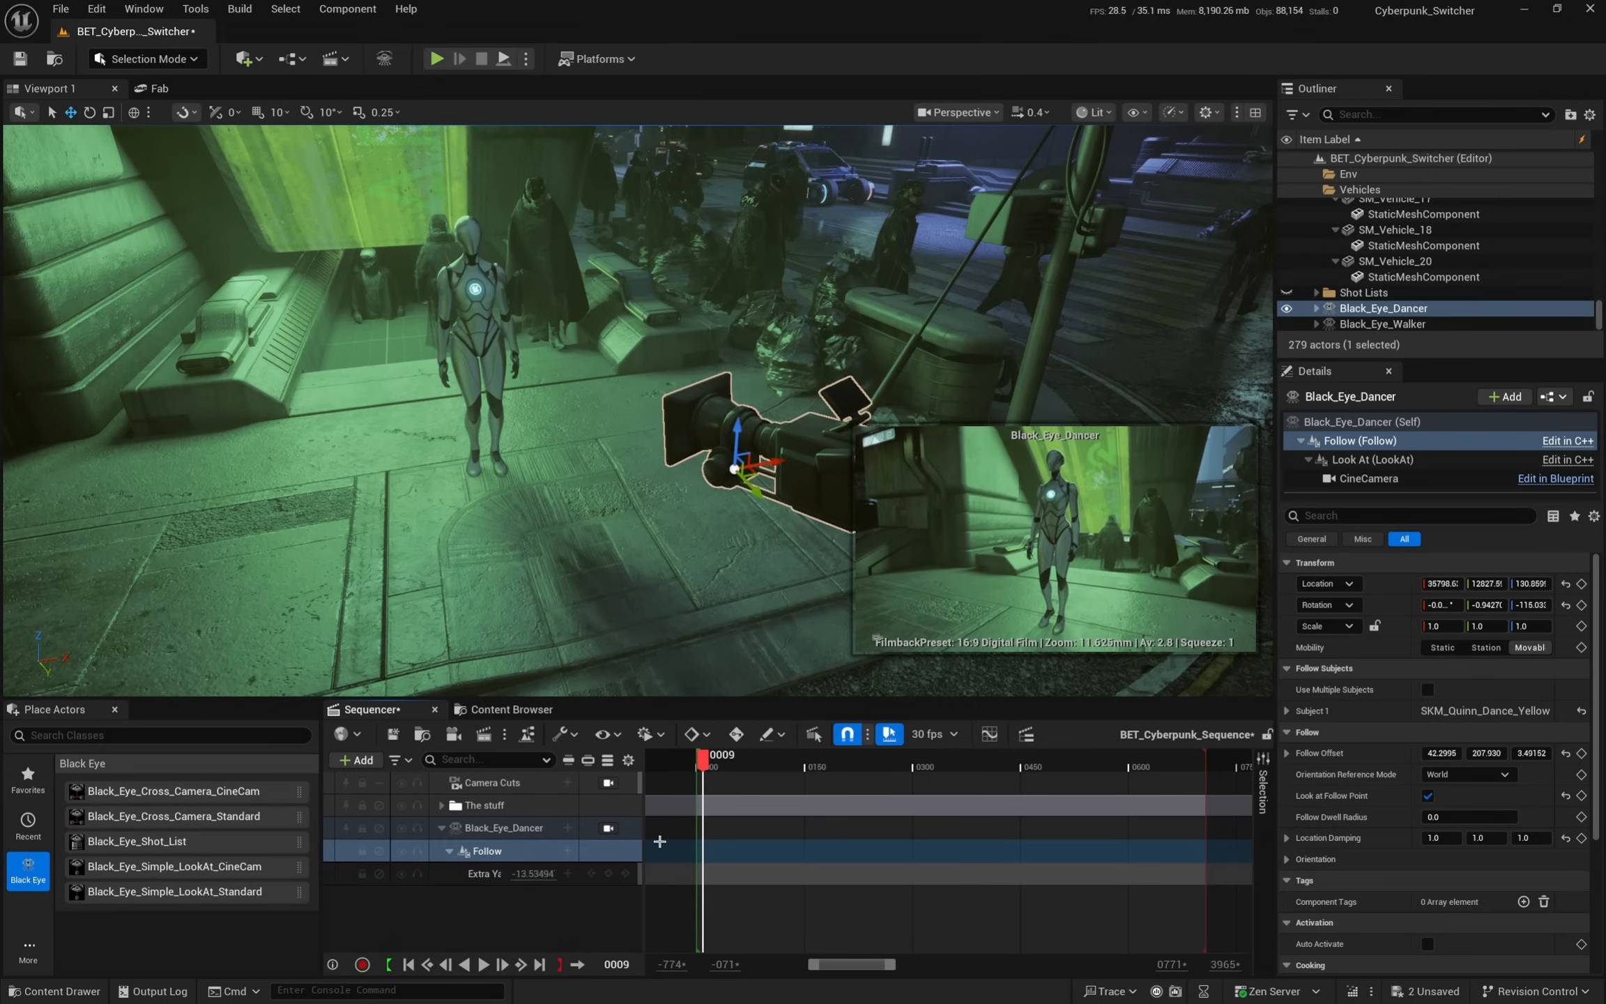
{"action": "left_click", "coordinate": [607, 873]}
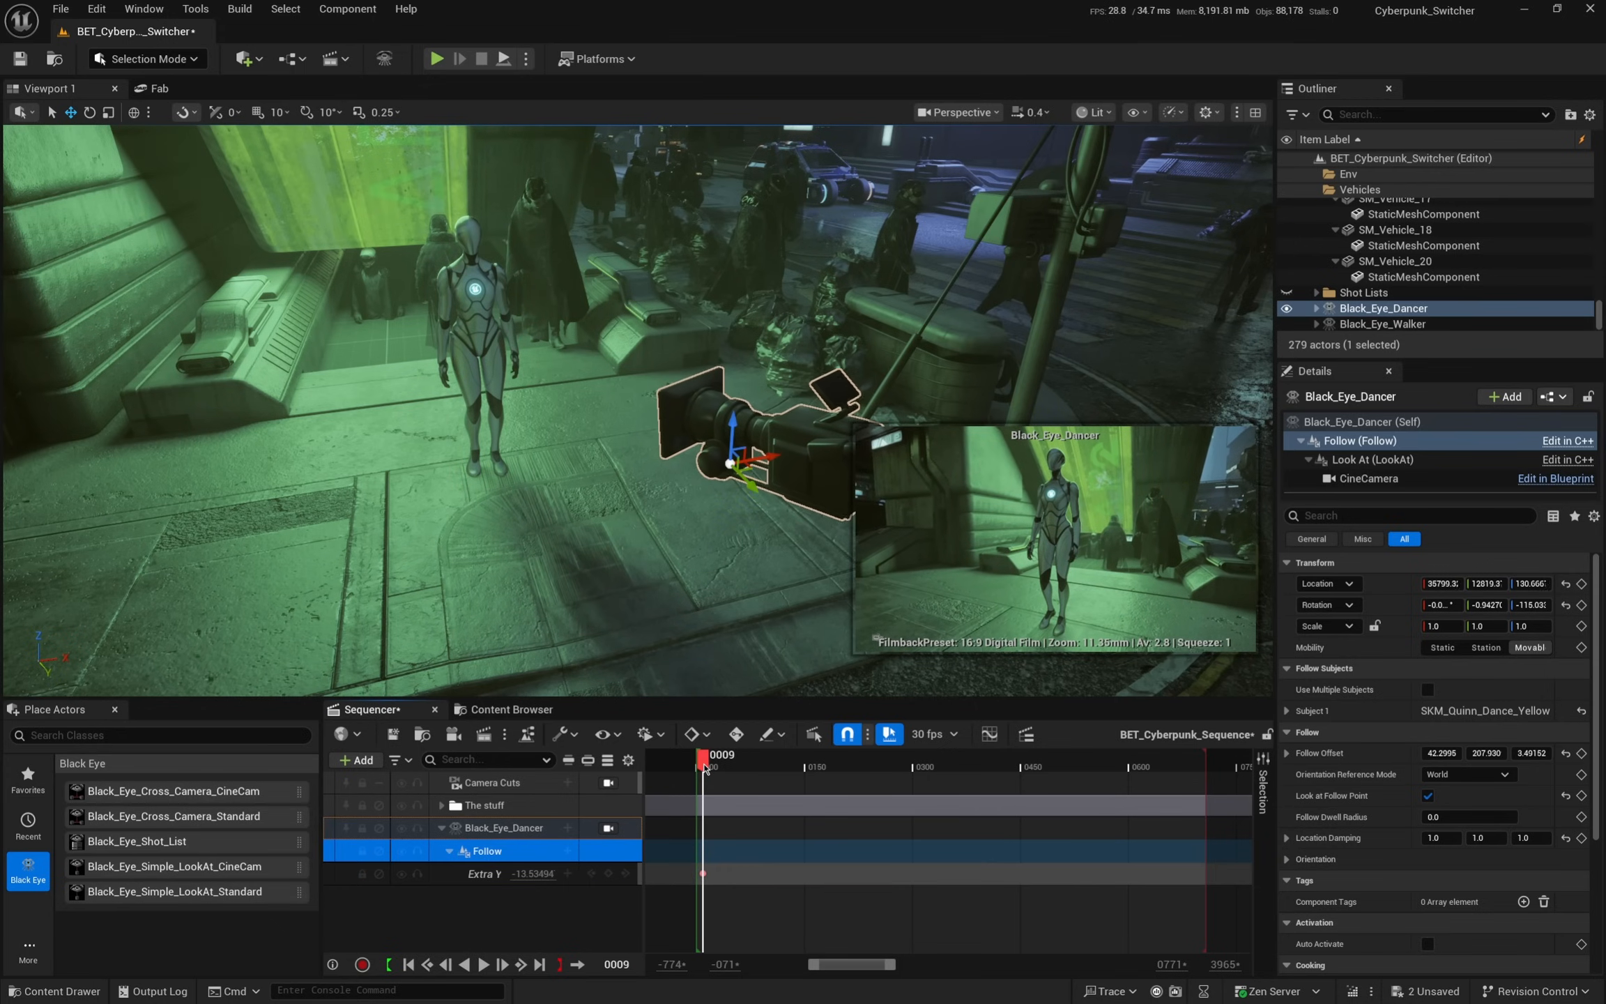
- Key Extra Yaw at about -361.7 on frame 618 and play the orbit around the dancer from near the start
{"action": "left_click_drag", "start_coordinate": [703, 765], "coordinate": [1141, 758]}
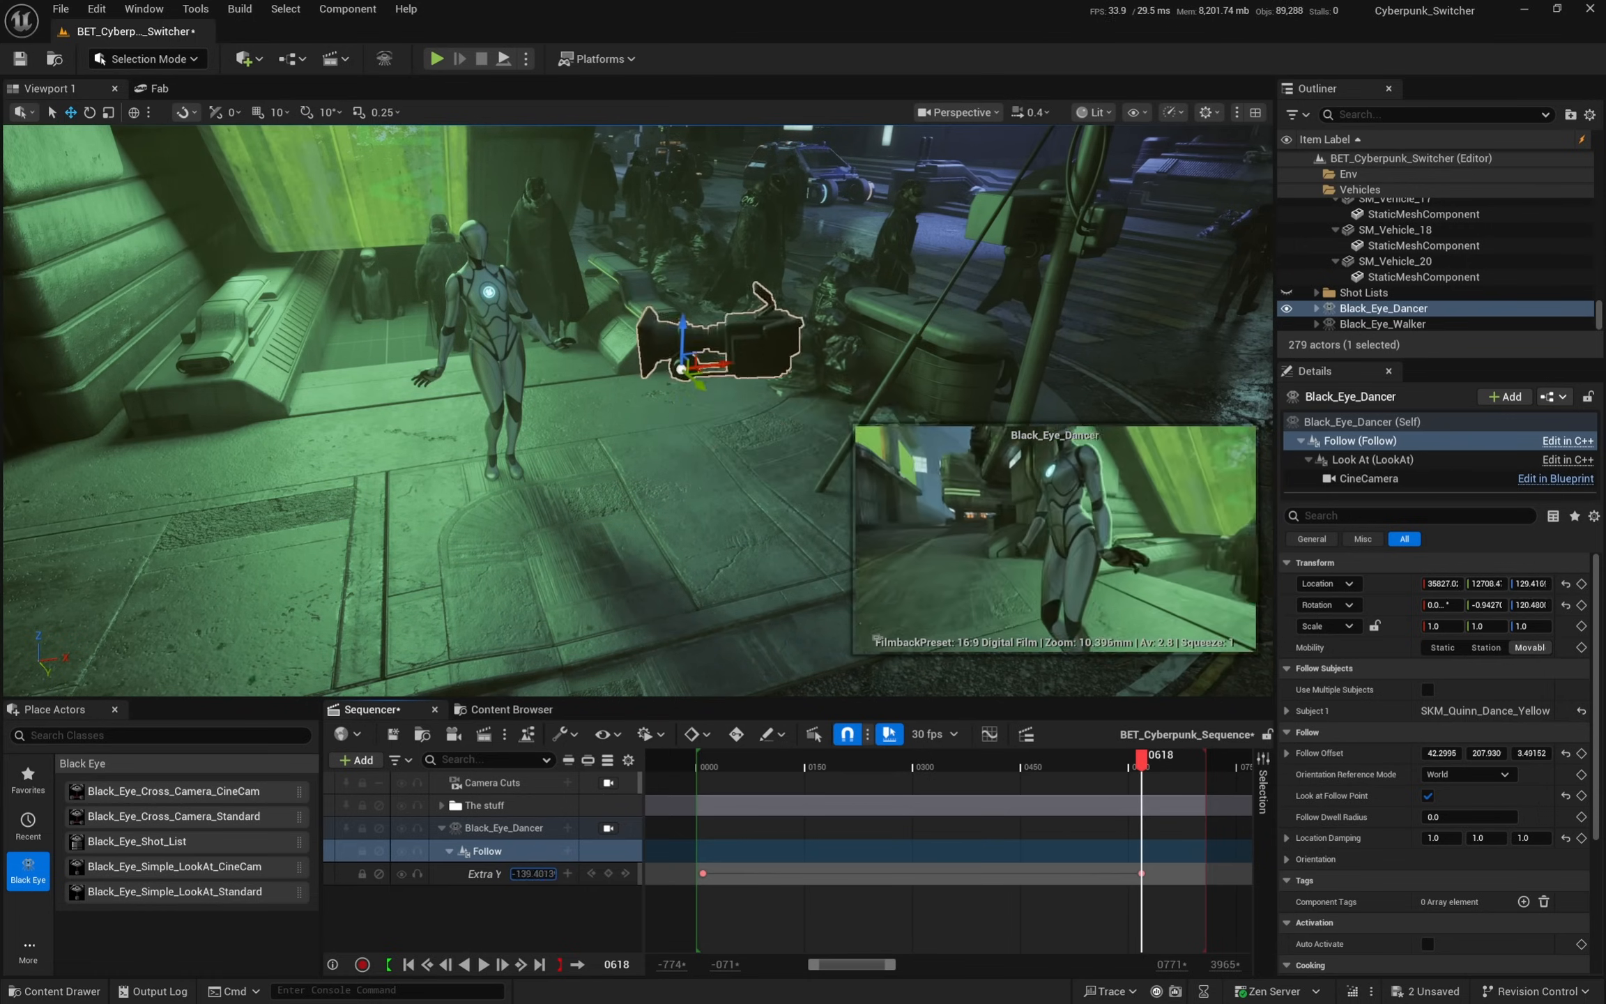
{"action": "mouse_move", "coordinate": [533, 873]}
{"action": "left_mouse_down"}
{"action": "mouse_move", "coordinate": [449, 874]}
{"action": "mouse_move", "coordinate": [522, 873]}
{"action": "left_mouse_up"}
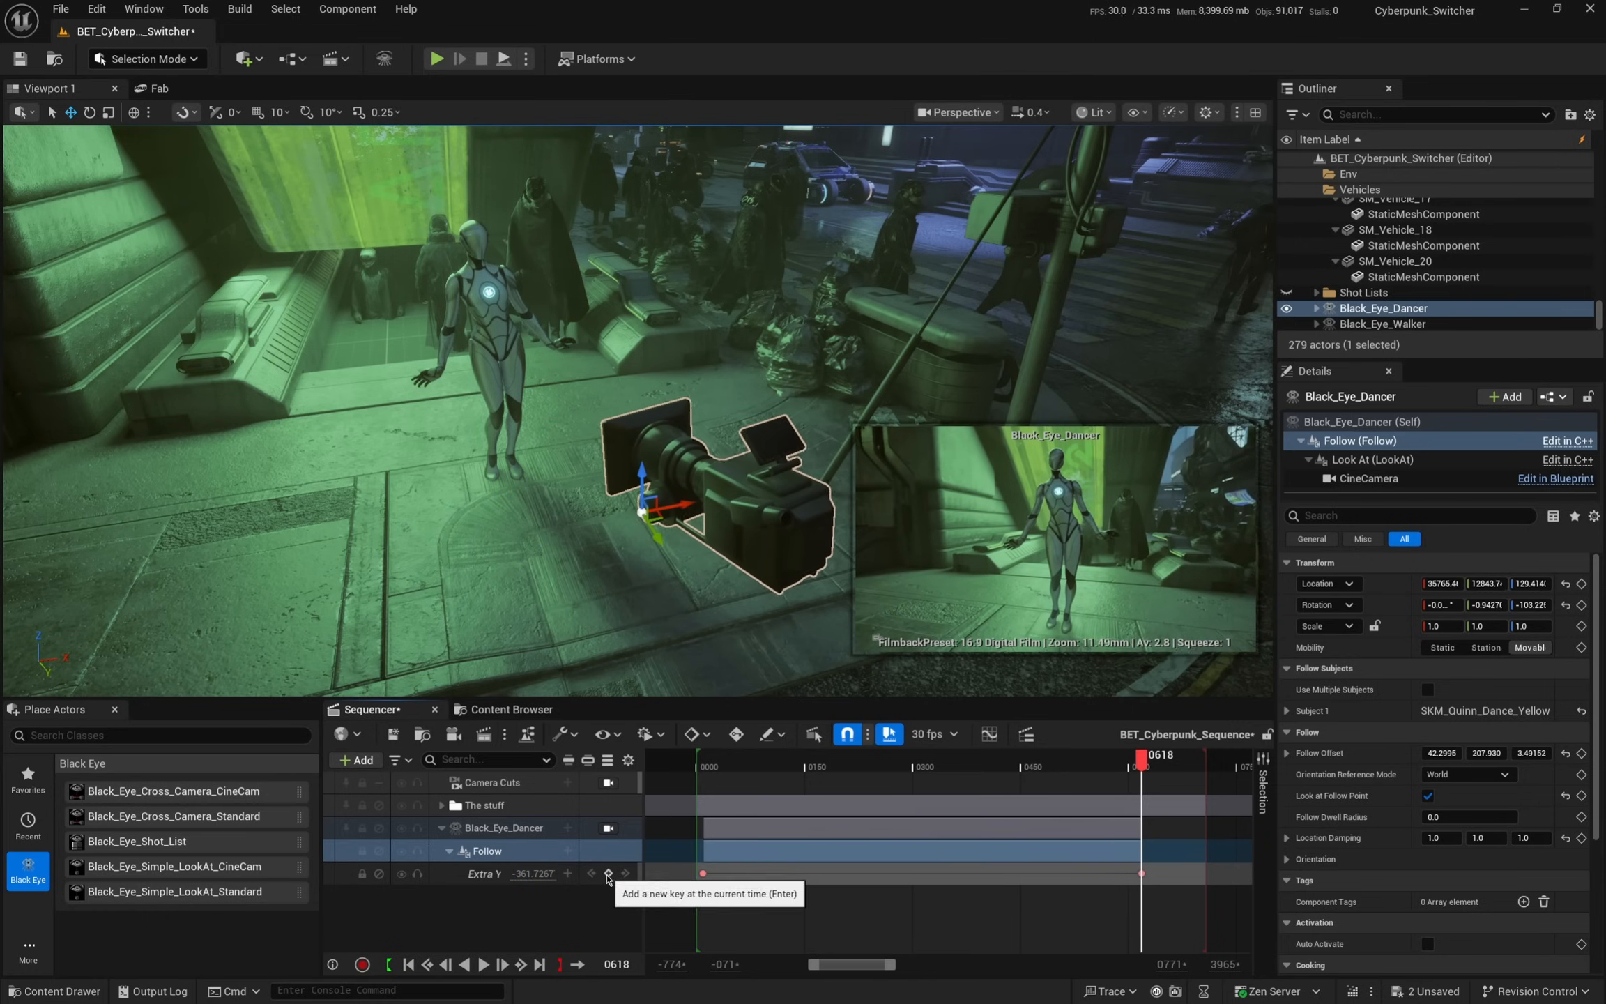
{"action": "left_click", "coordinate": [708, 767]}
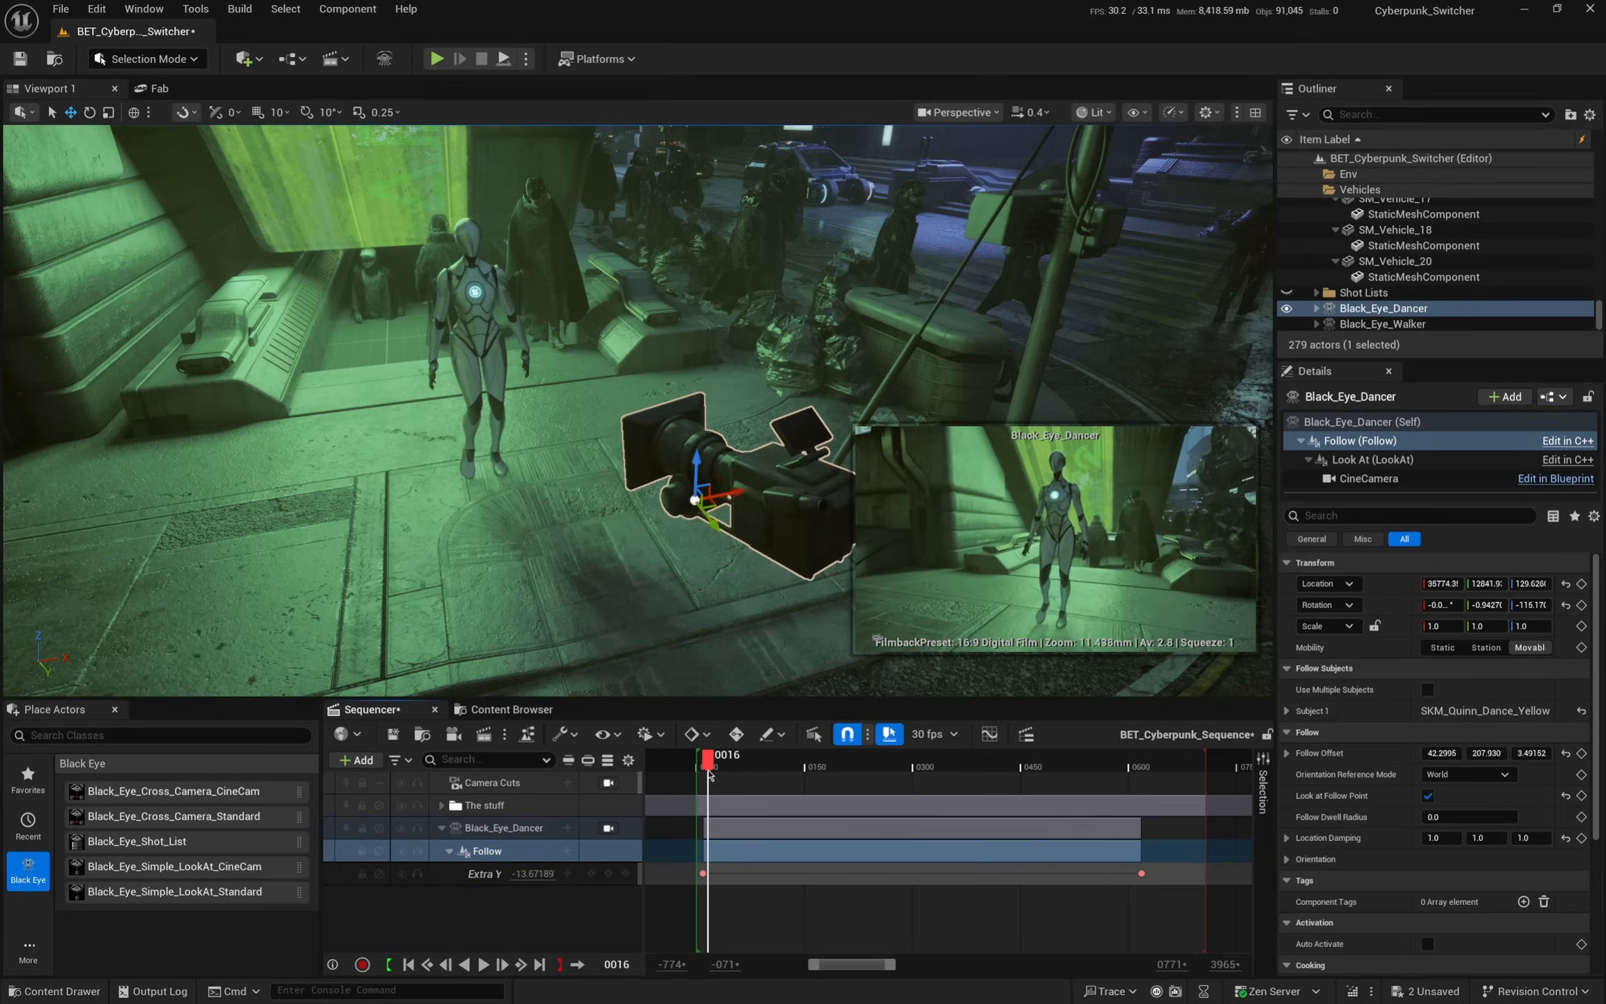
{"action": "key", "text": "space"}
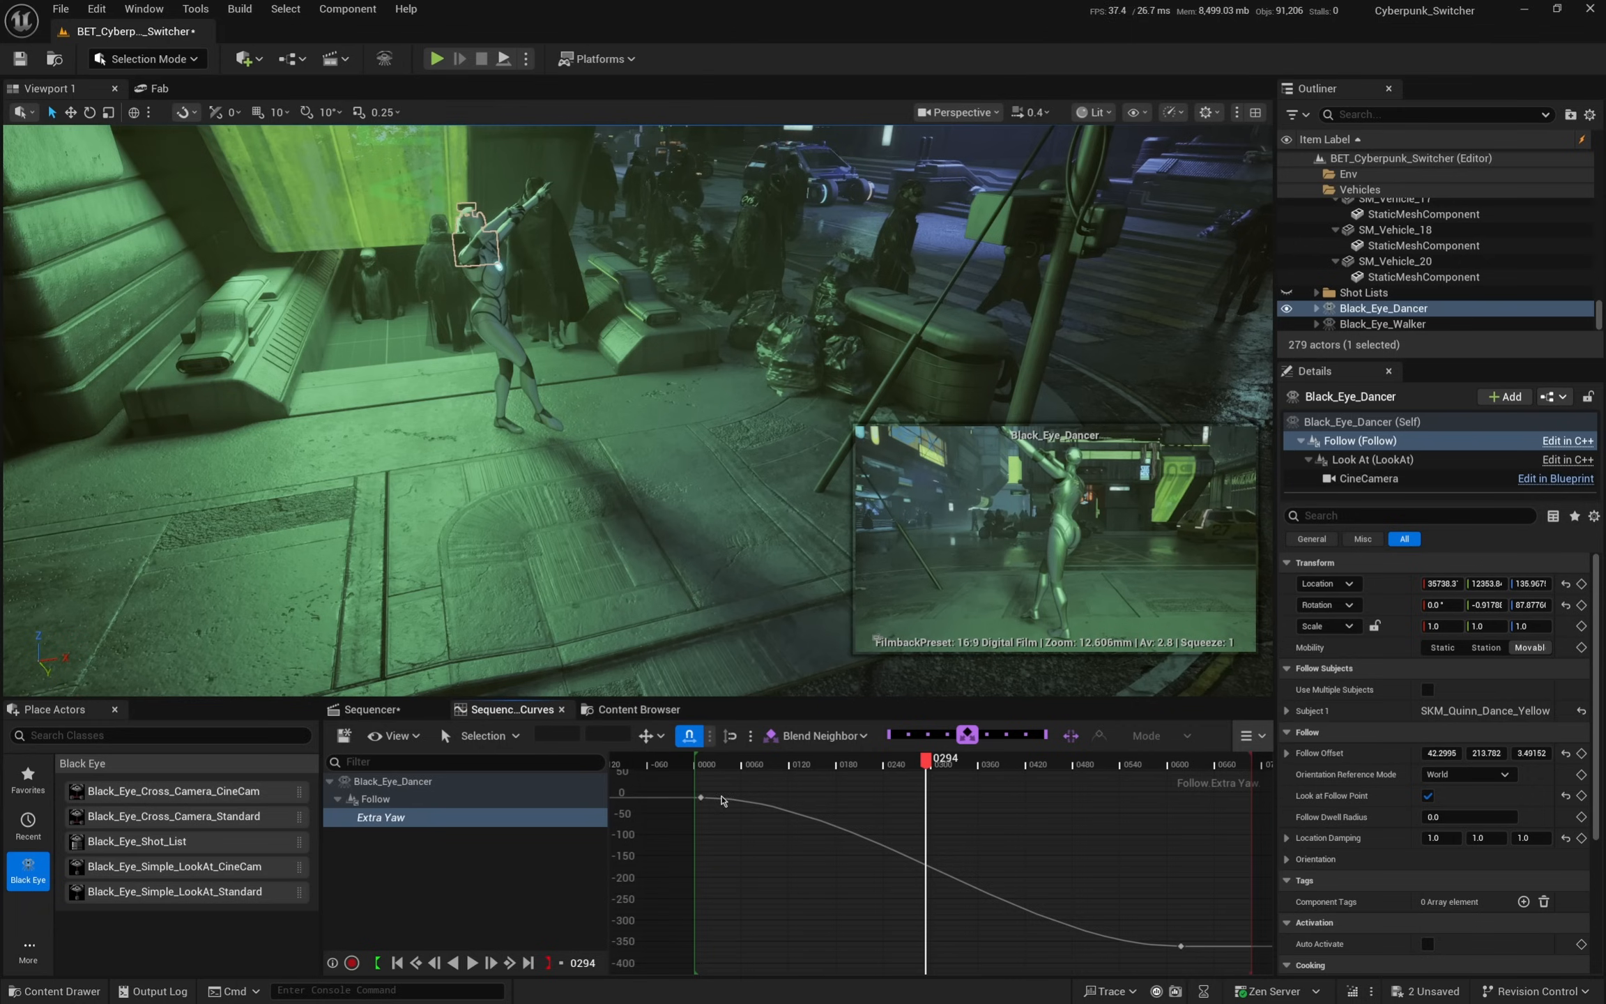
- Straighten the Extra Yaw curve between the keys at frames 9 and 618 for a constant-speed orbit, and return to the sequence start
{"action": "left_click", "coordinate": [700, 796]}
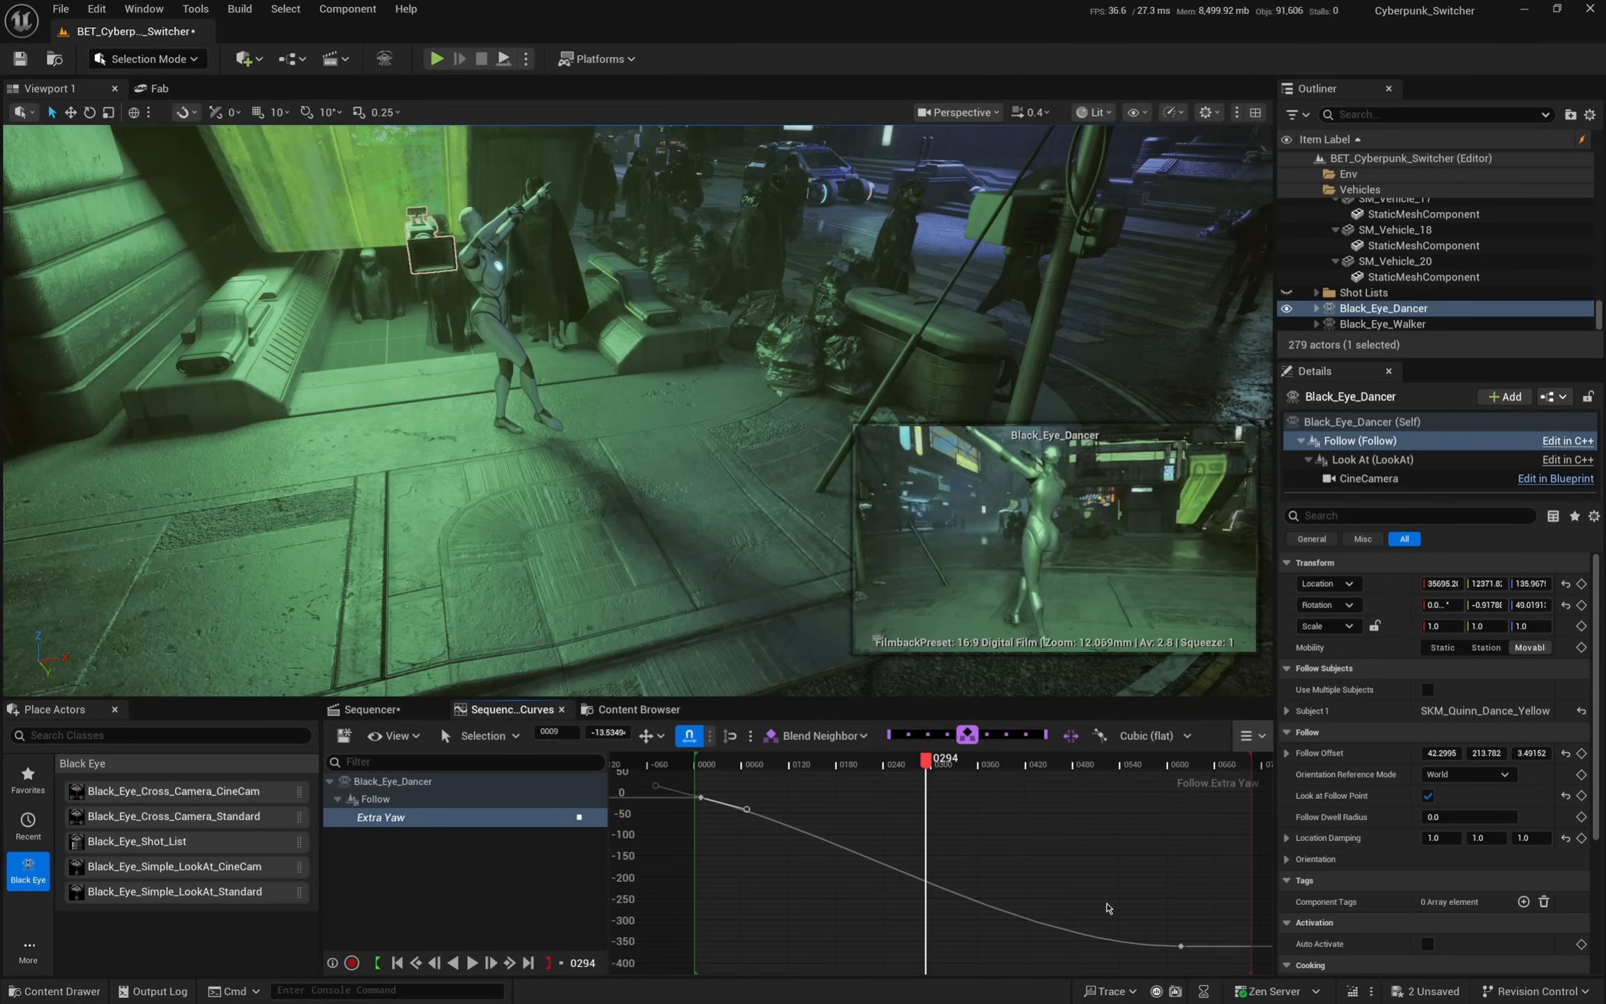
{"action": "left_click", "coordinate": [1182, 945]}
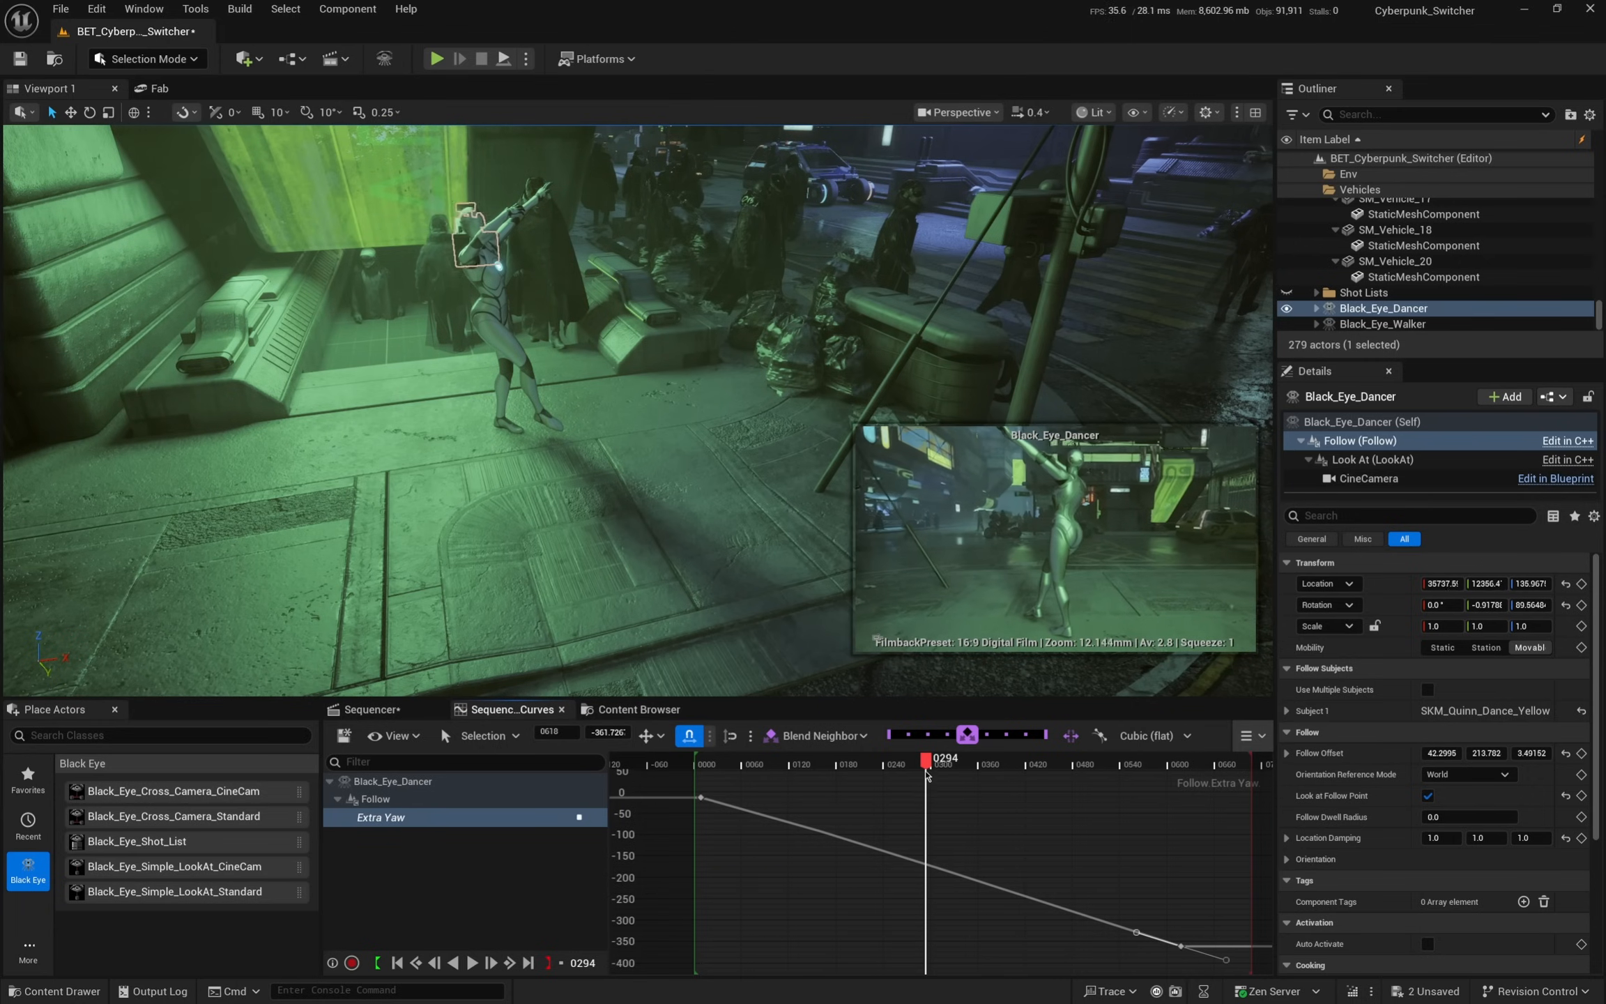
{"action": "left_click_drag", "start_coordinate": [927, 773], "coordinate": [702, 767]}
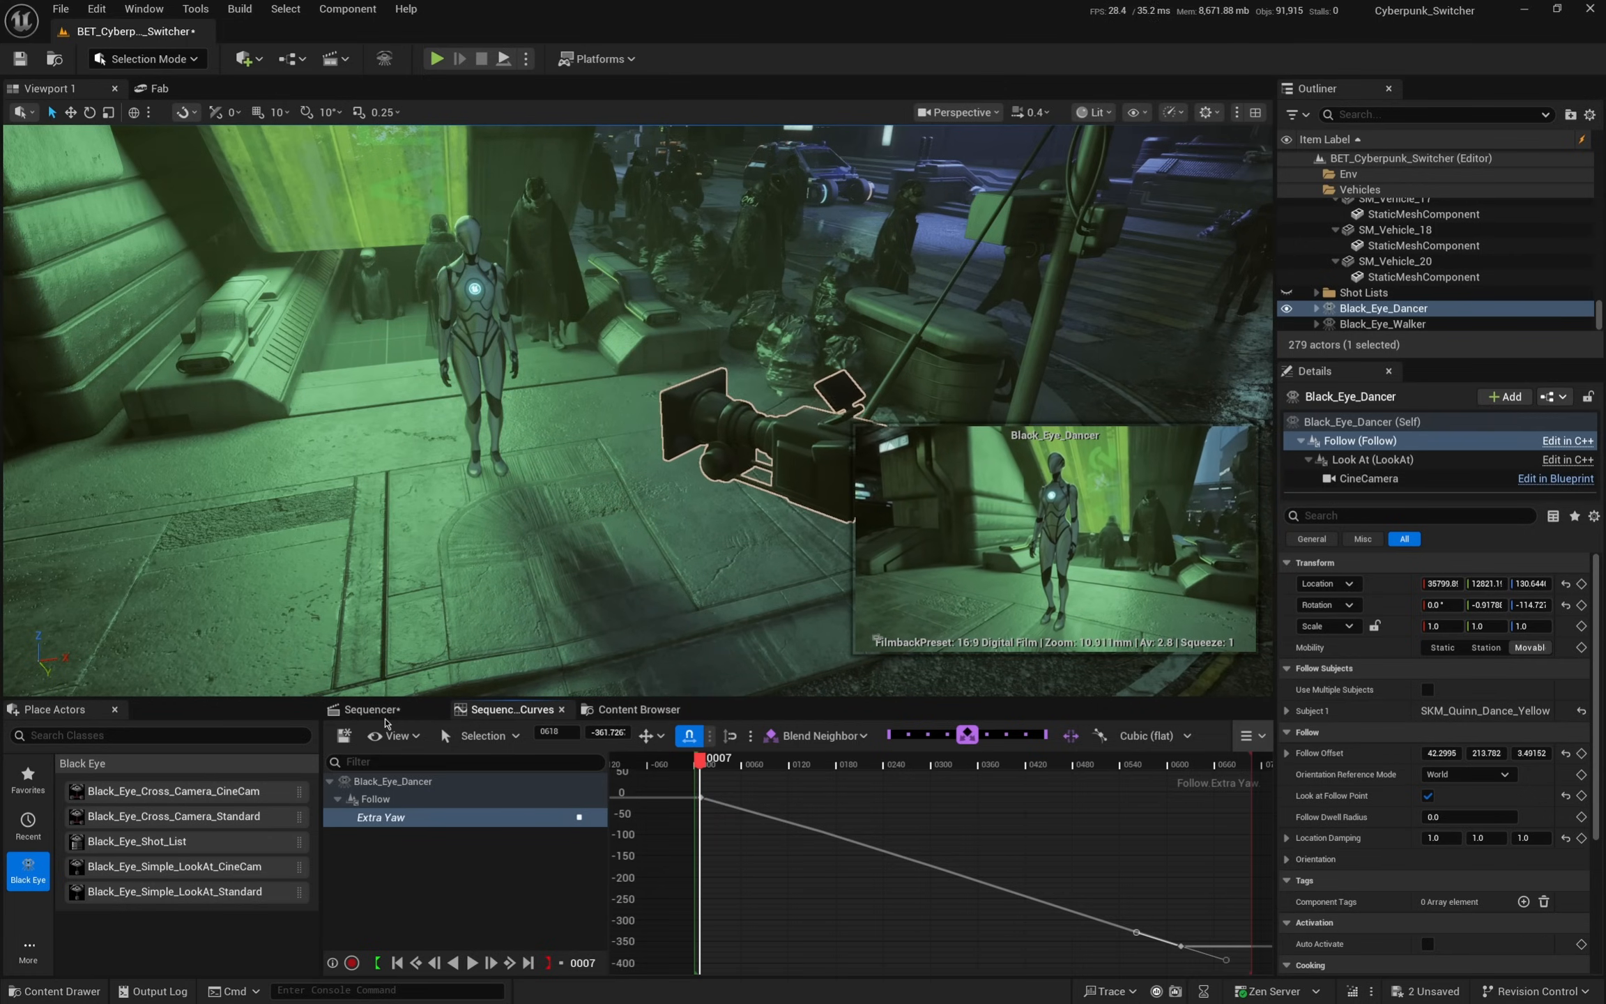
{"action": "left_click", "coordinate": [371, 708]}
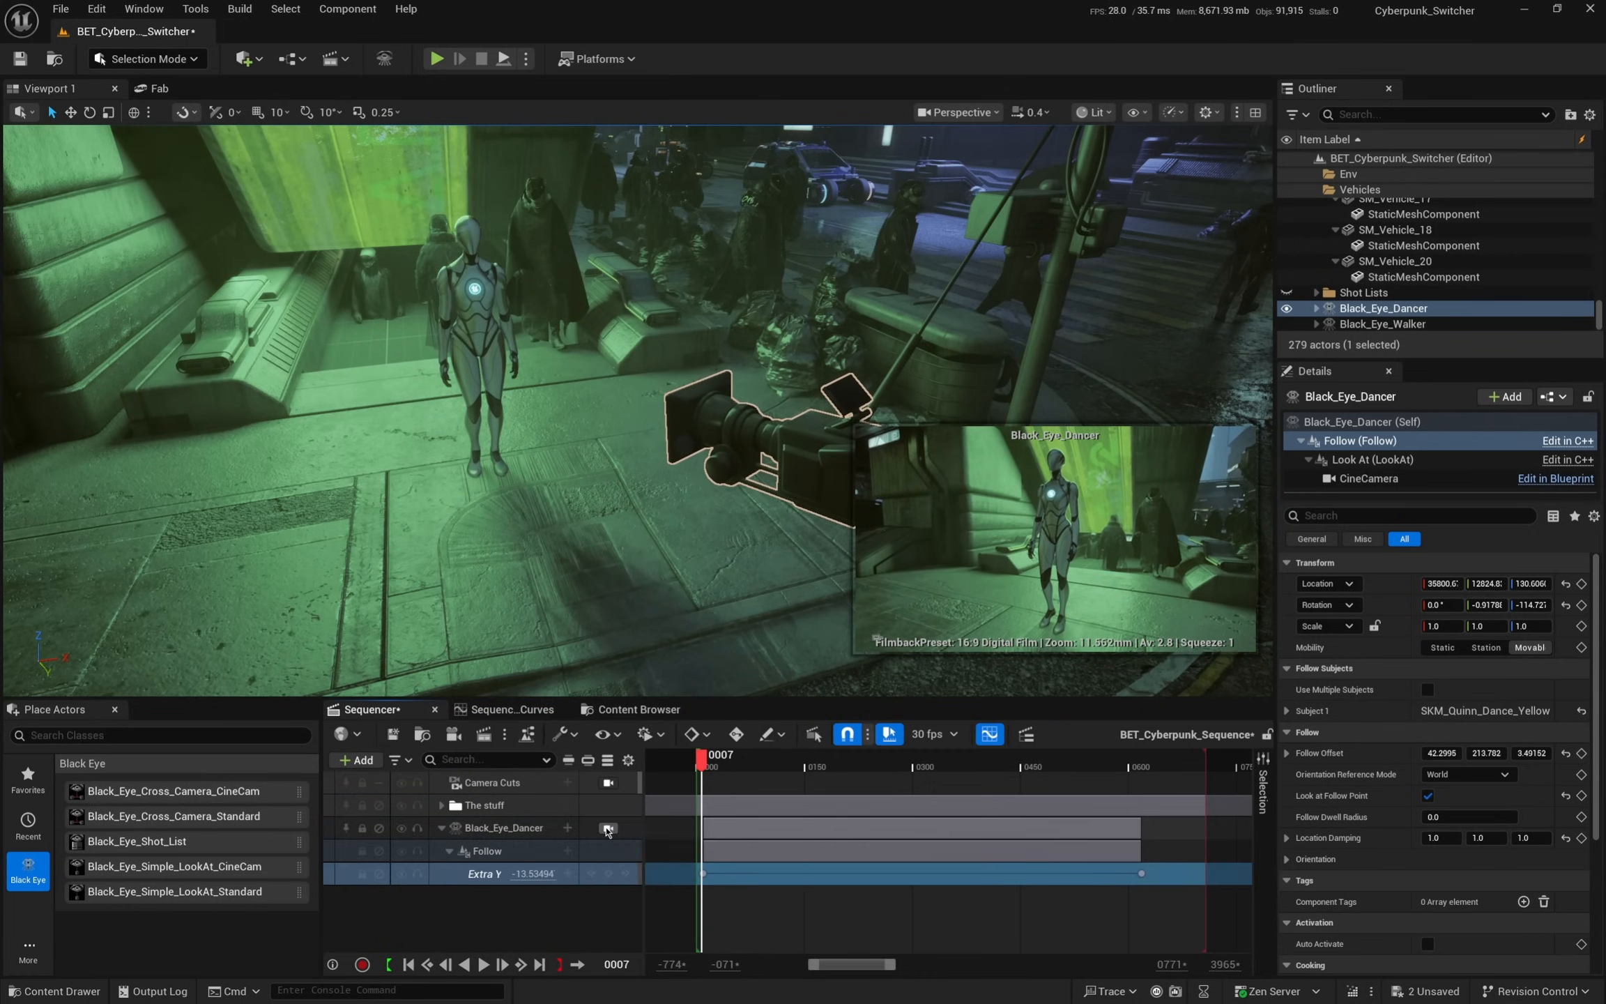
- Play the orbit through Black_Eye_Dancer and reduce the Look At component's Desired Subject Viewport Size
{"action": "left_click", "coordinate": [607, 828]}
{"action": "key", "text": "space"}
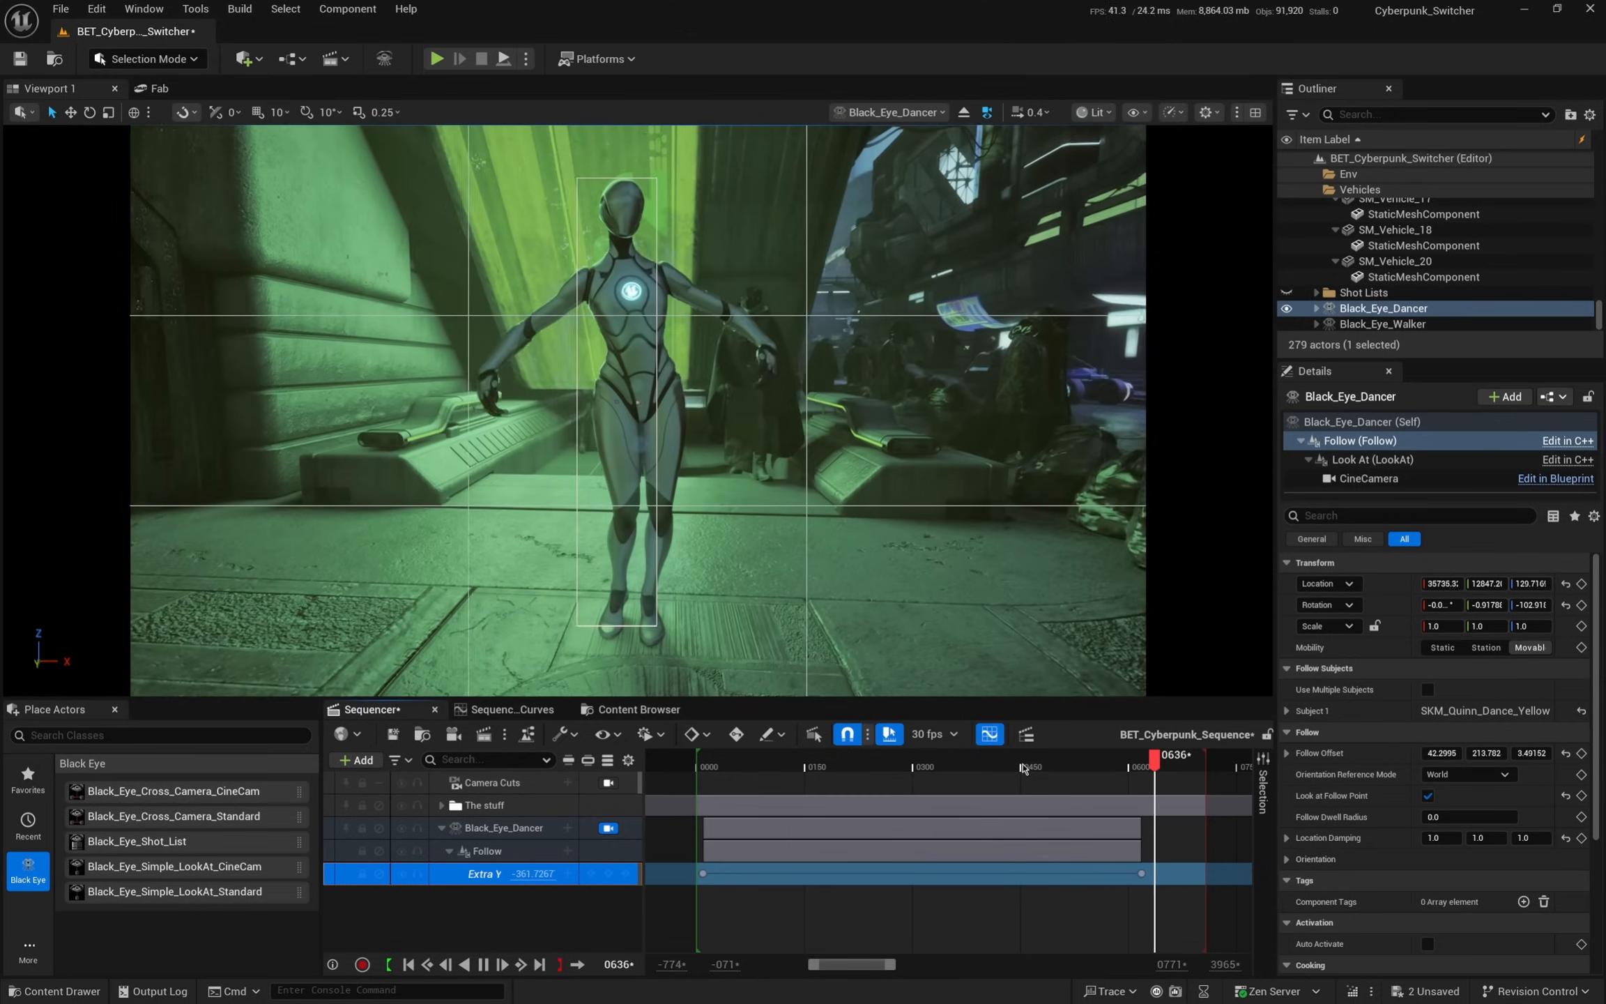
{"action": "left_click", "coordinate": [1184, 762]}
{"action": "left_click", "coordinate": [1371, 460]}
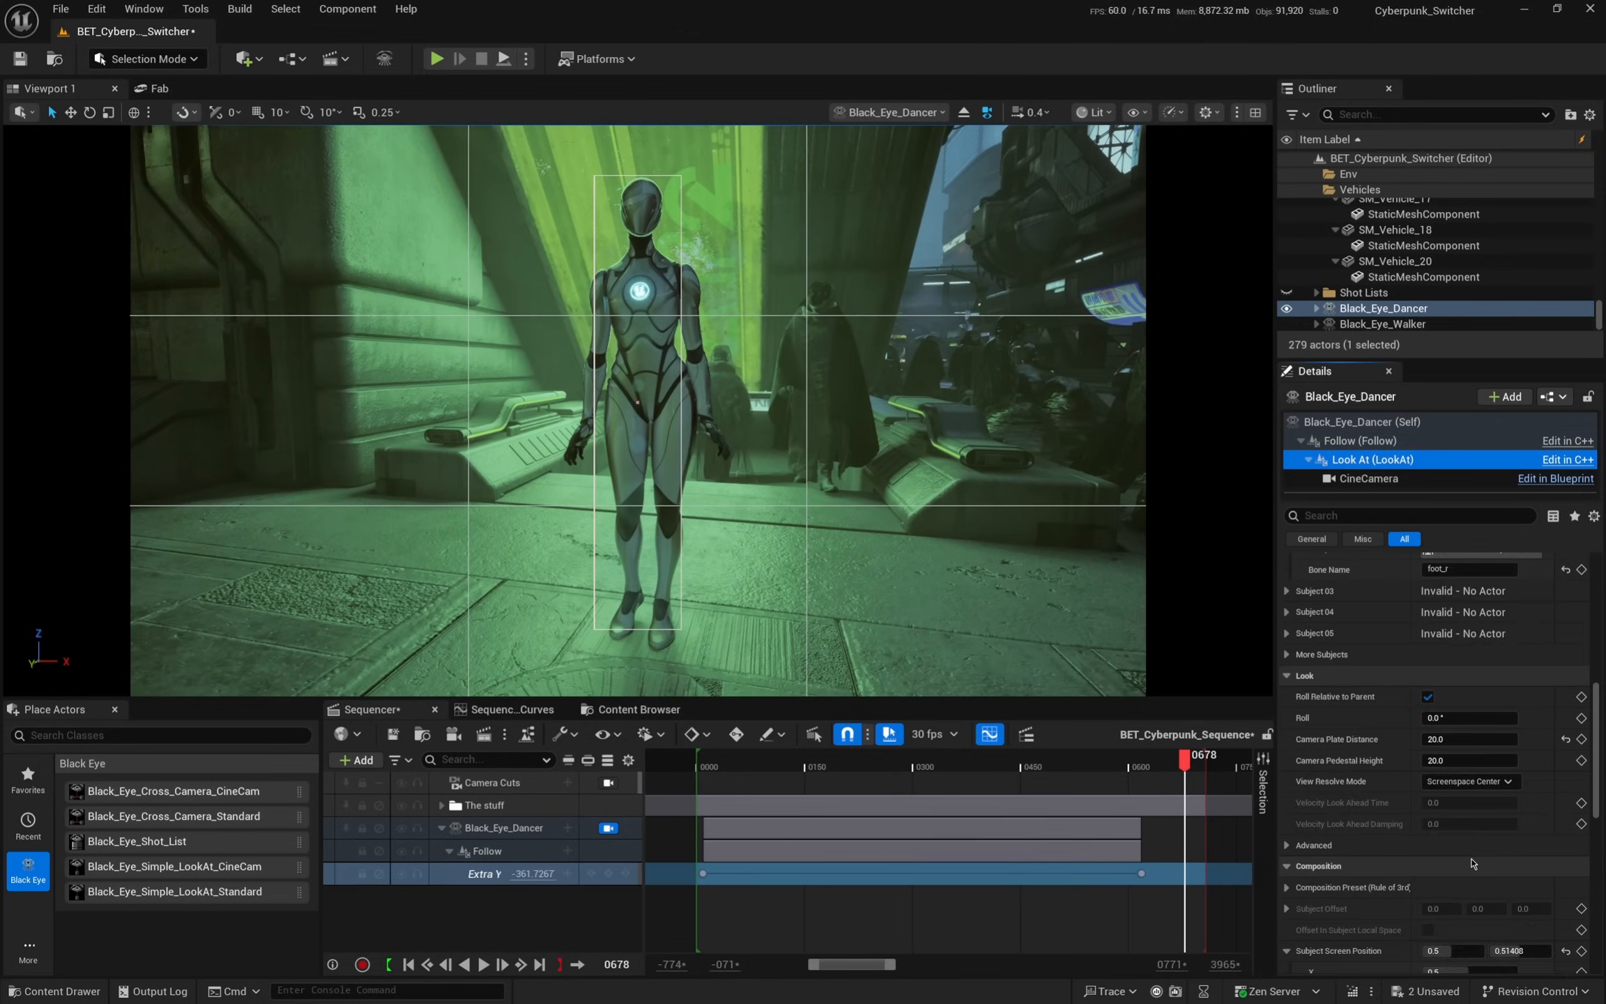
{"action": "scroll", "coordinate": [1436, 731], "scroll_direction": "down", "scroll_amount": 10}
{"action": "left_click", "coordinate": [1479, 849]}
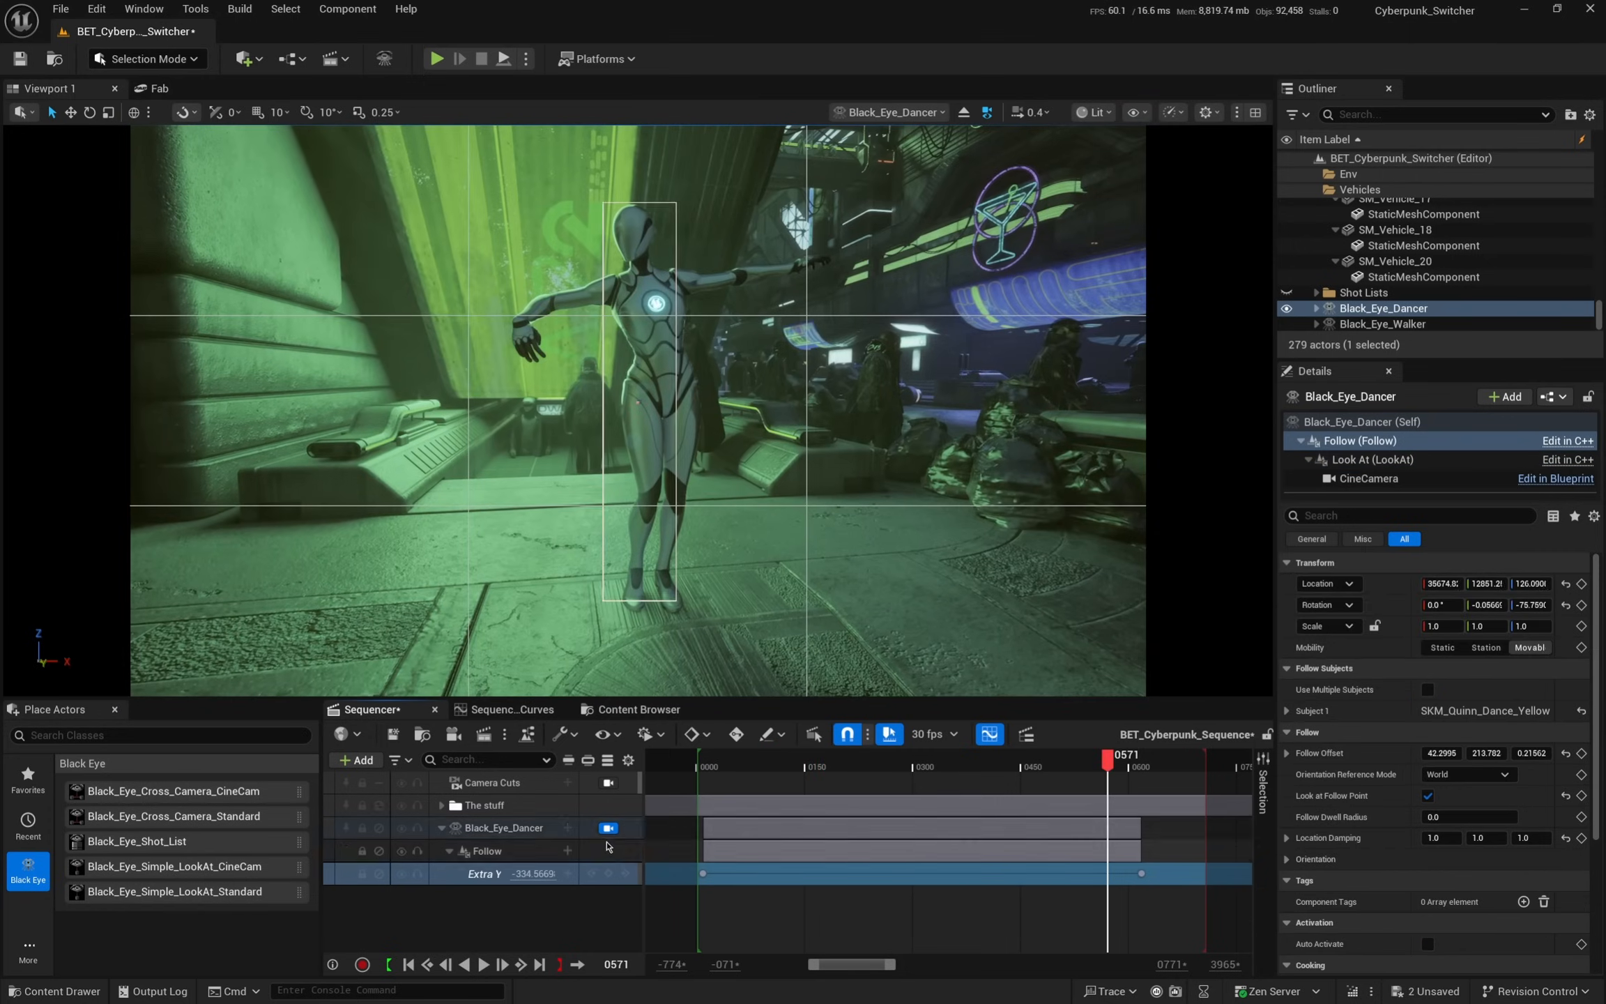
- Lower Black_Eye_Dancer's Follow component to a Follow Offset Z of about -72.8 and play the low-angle orbit from the start
{"action": "left_click", "coordinate": [609, 828]}
{"action": "right_click_drag", "start_coordinate": [627, 558], "coordinate": [711, 617]}
{"action": "key", "text": "s"}
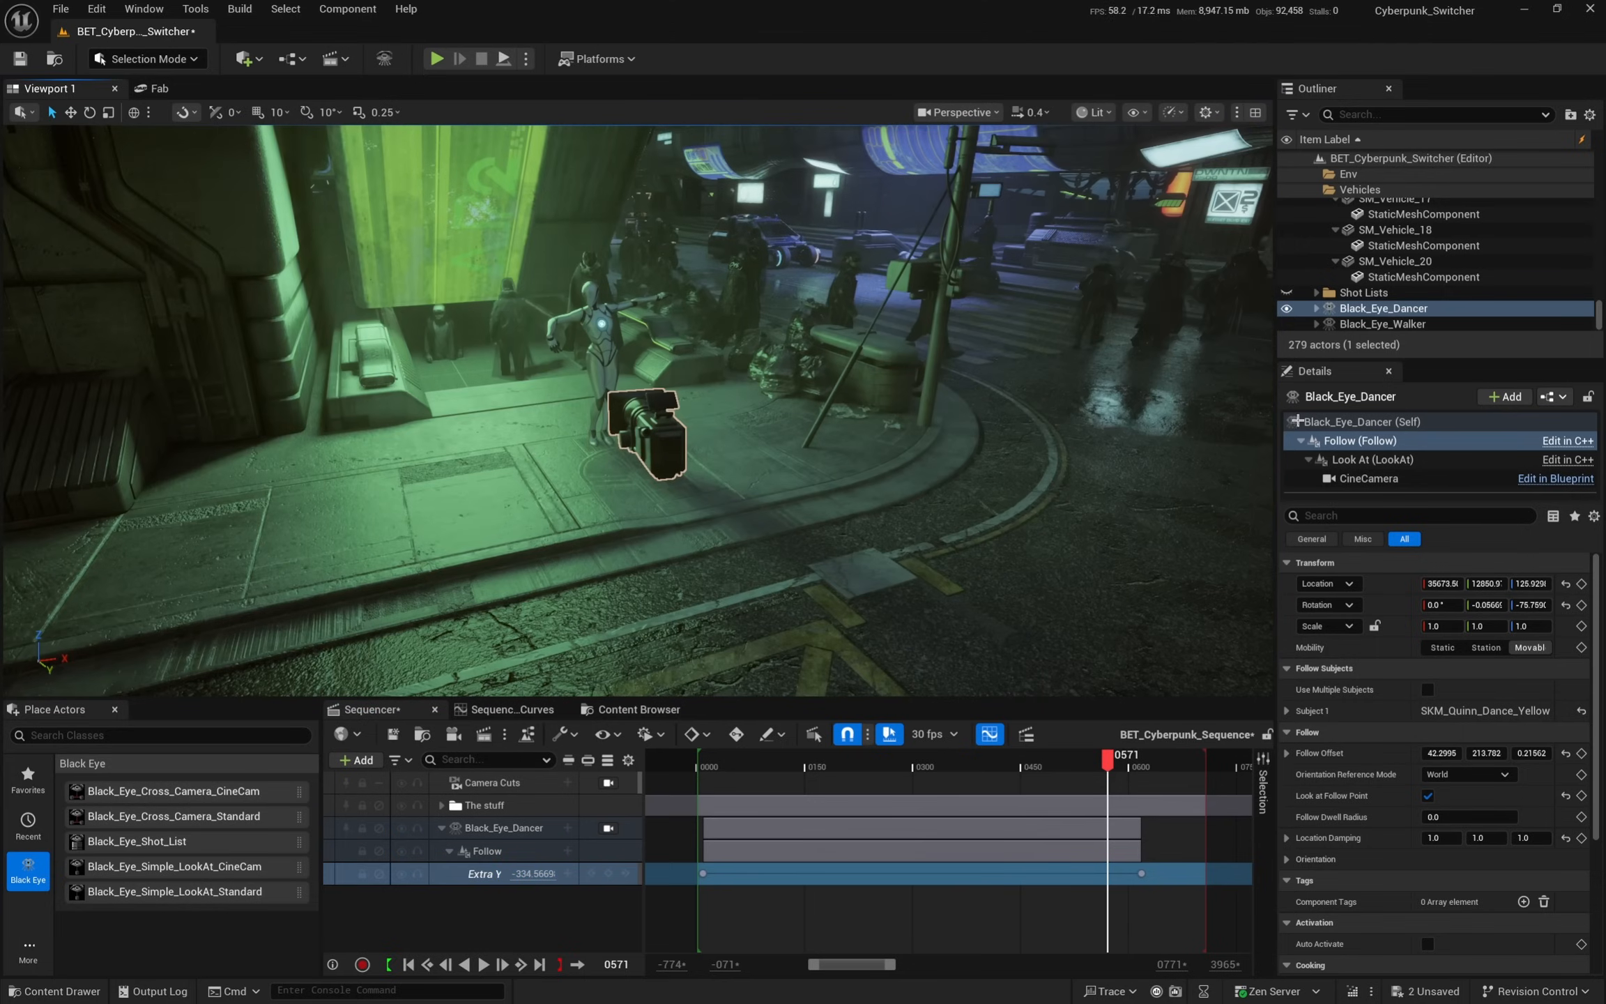
{"action": "left_click", "coordinate": [1350, 439]}
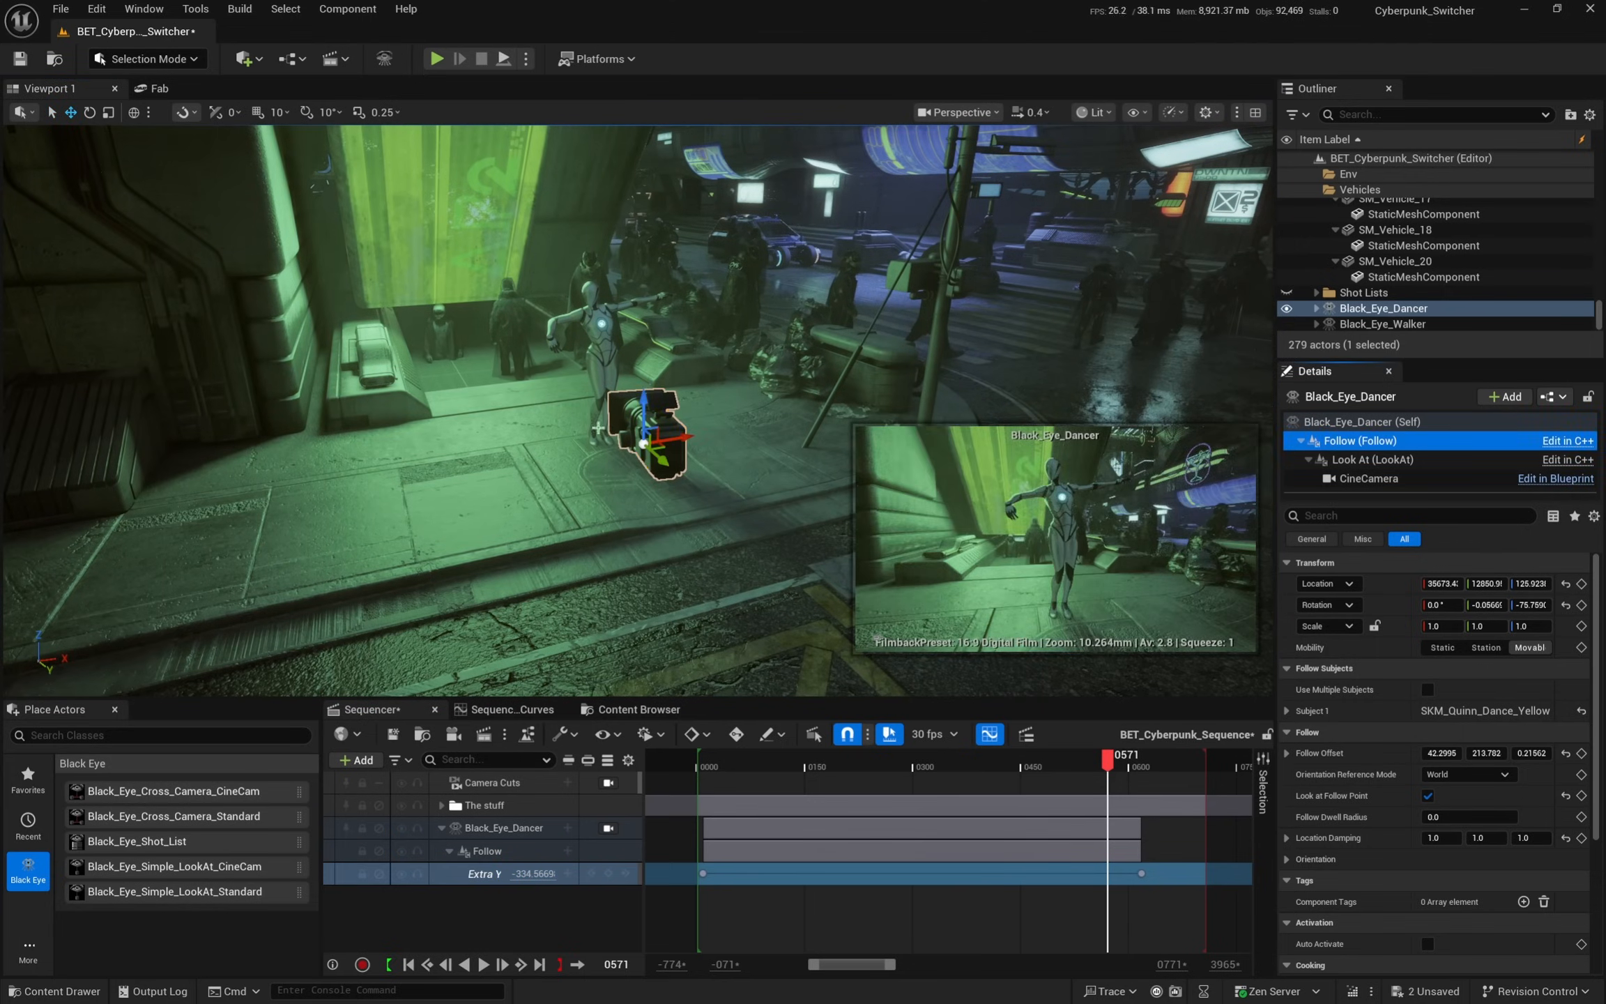
{"action": "left_click_drag", "start_coordinate": [649, 401], "coordinate": [647, 413]}
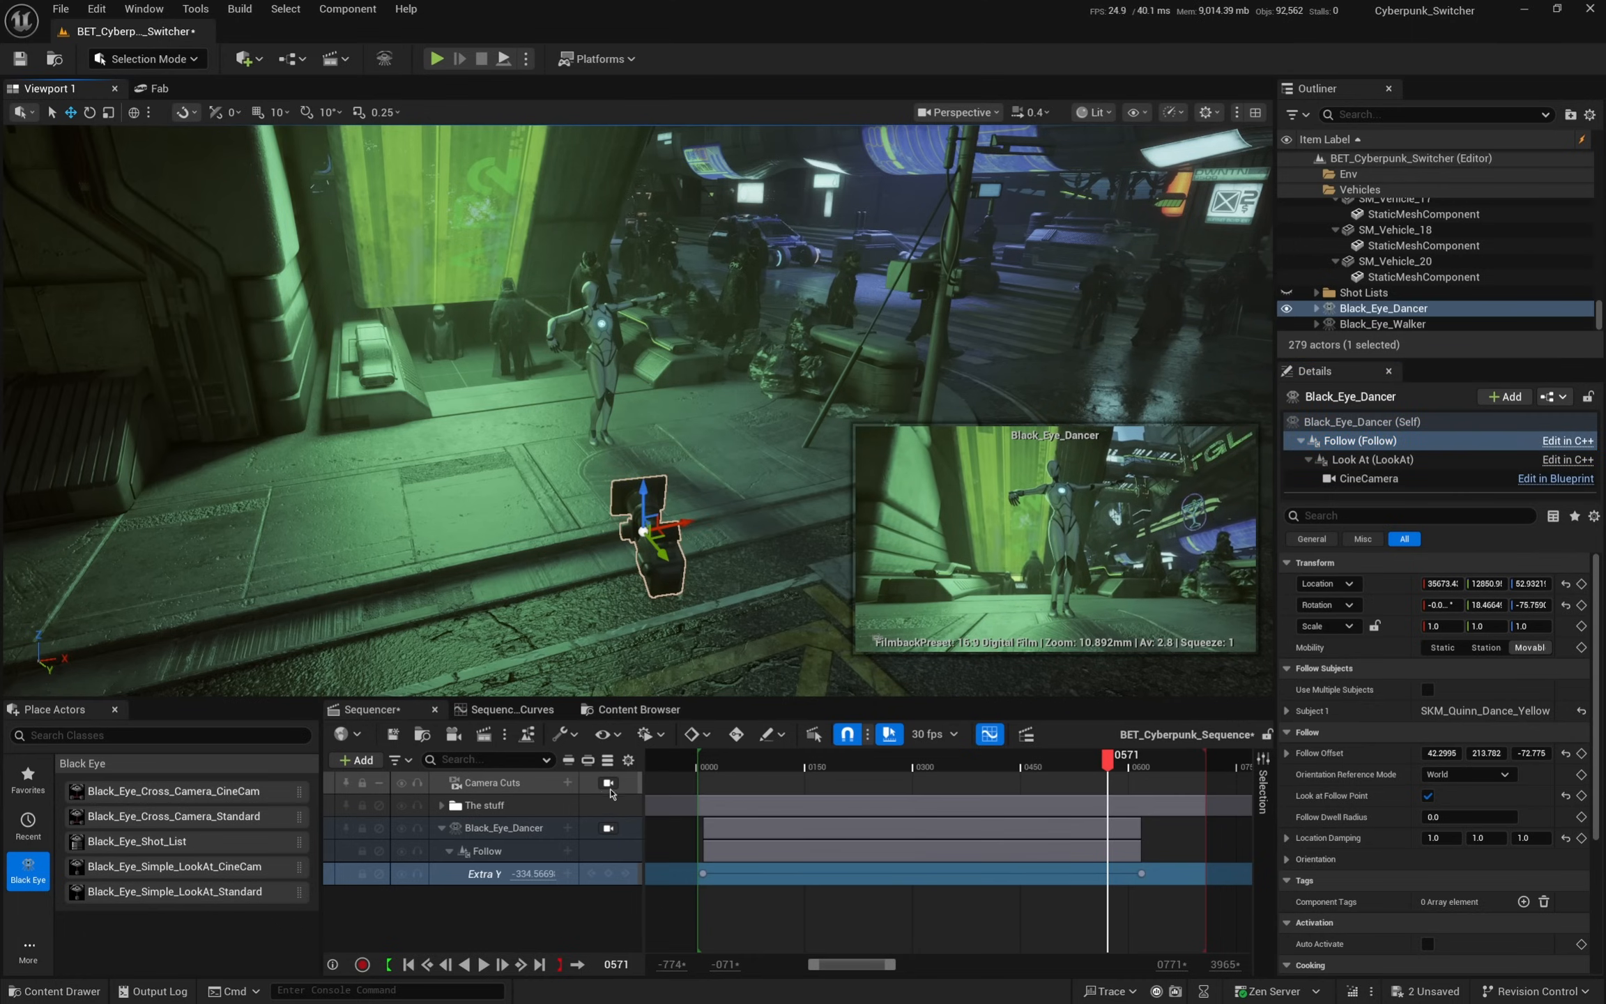
{"action": "left_click", "coordinate": [607, 827]}
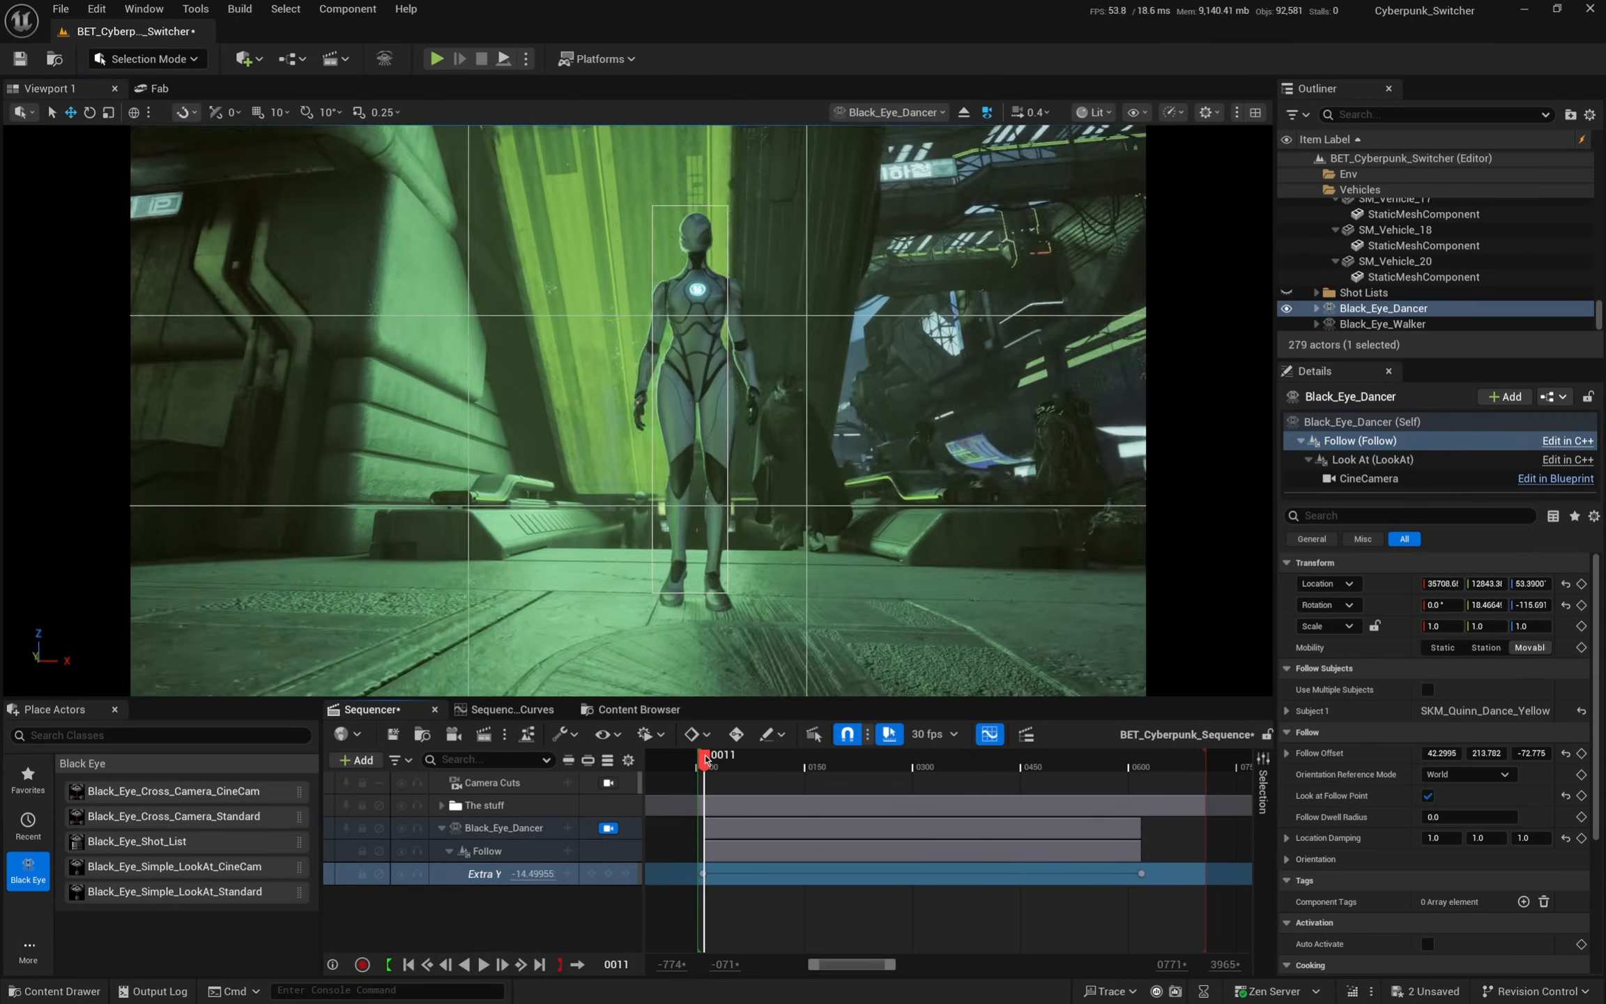
{"action": "left_click_drag", "start_coordinate": [705, 760], "coordinate": [699, 762]}
{"action": "key", "text": "space"}
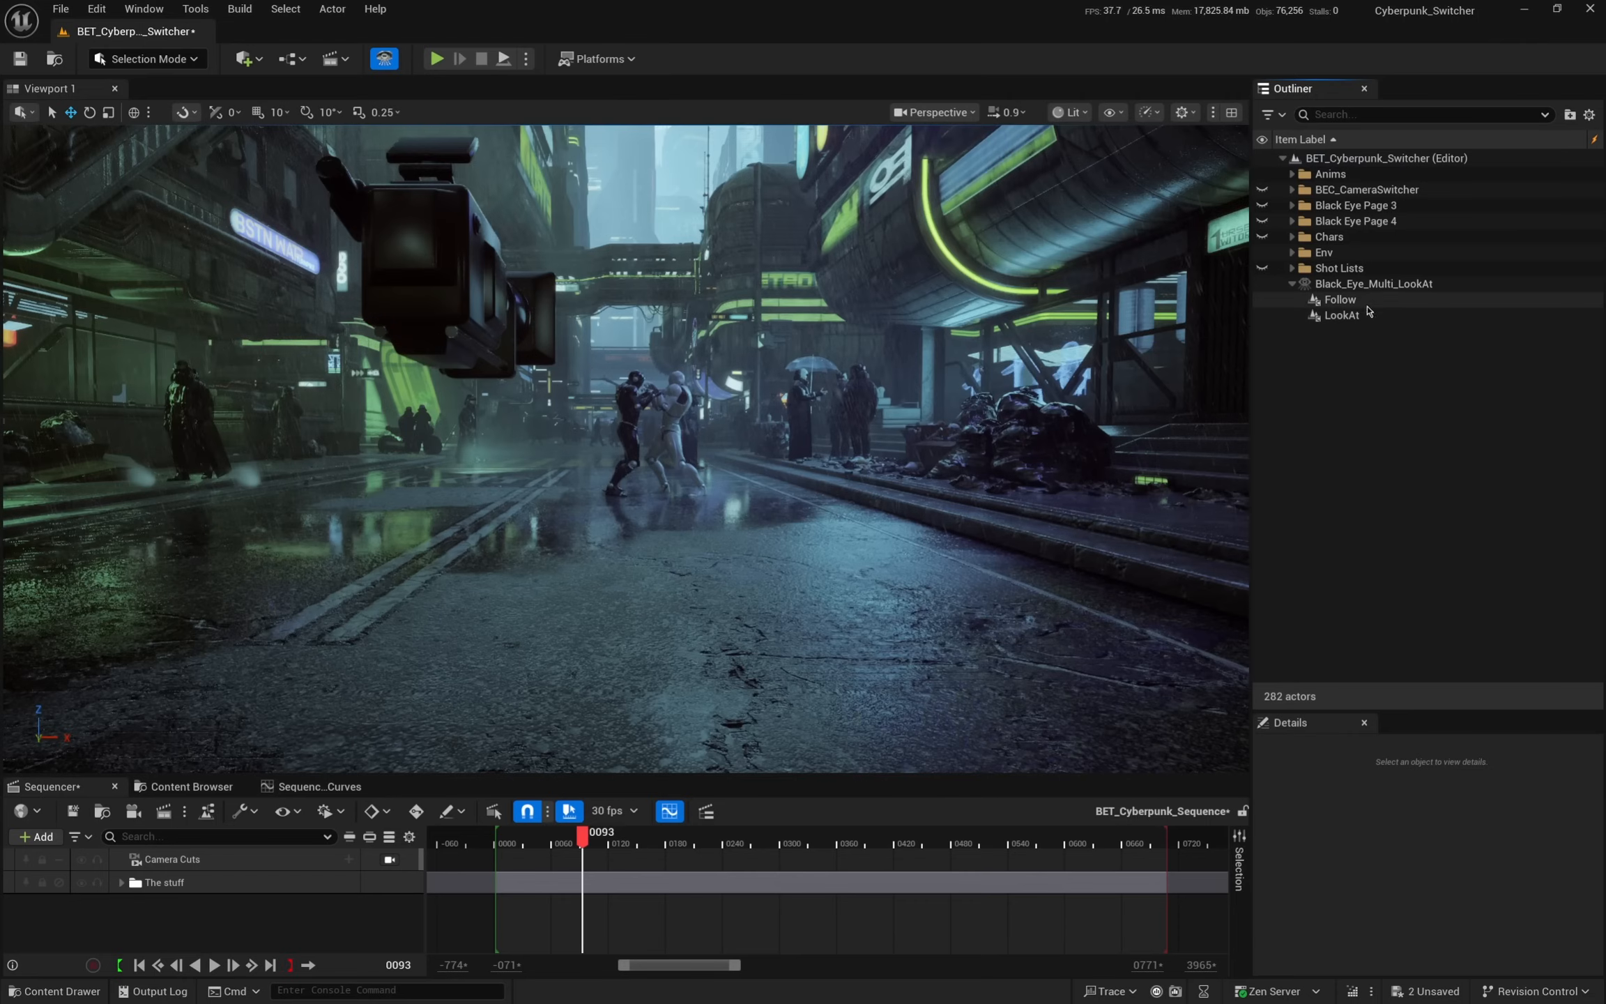
- Set the Look At component of Black_Eye_Multi_LookAt to Multiple Subjects and pick SK_Fighter_A as Subject 01
{"action": "left_click", "coordinate": [1369, 283]}
{"action": "left_click_drag", "start_coordinate": [1352, 700], "coordinate": [1352, 355]}
{"action": "left_click", "coordinate": [1359, 456]}
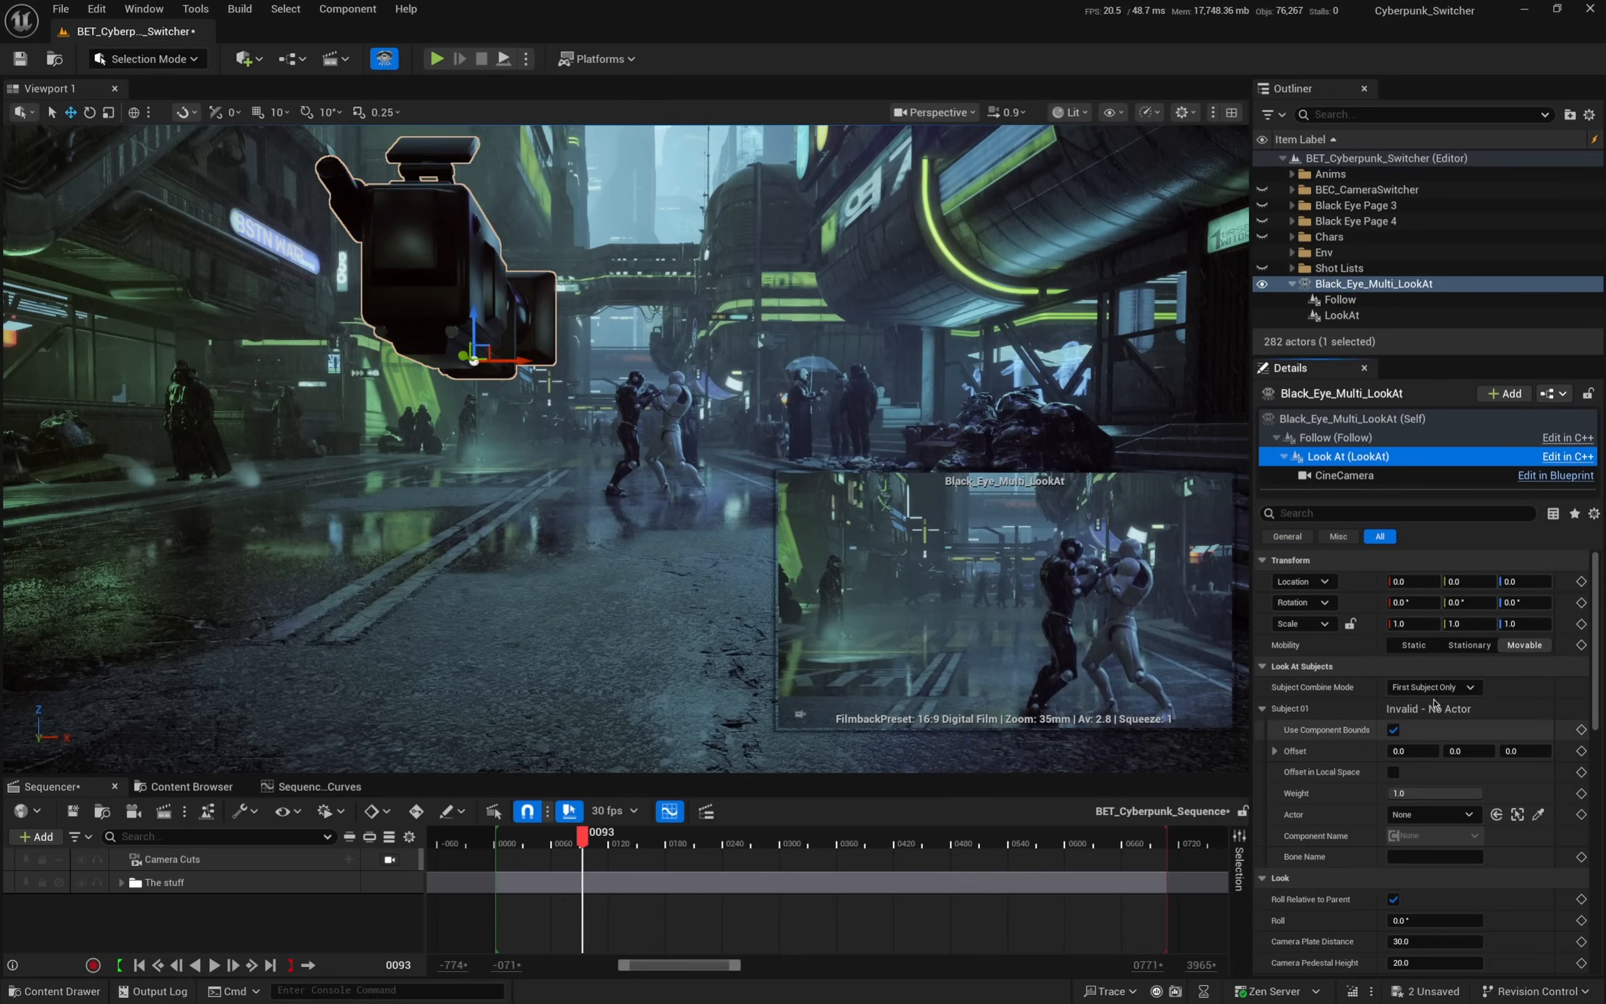
{"action": "left_click", "coordinate": [1432, 686]}
{"action": "left_click", "coordinate": [1428, 716]}
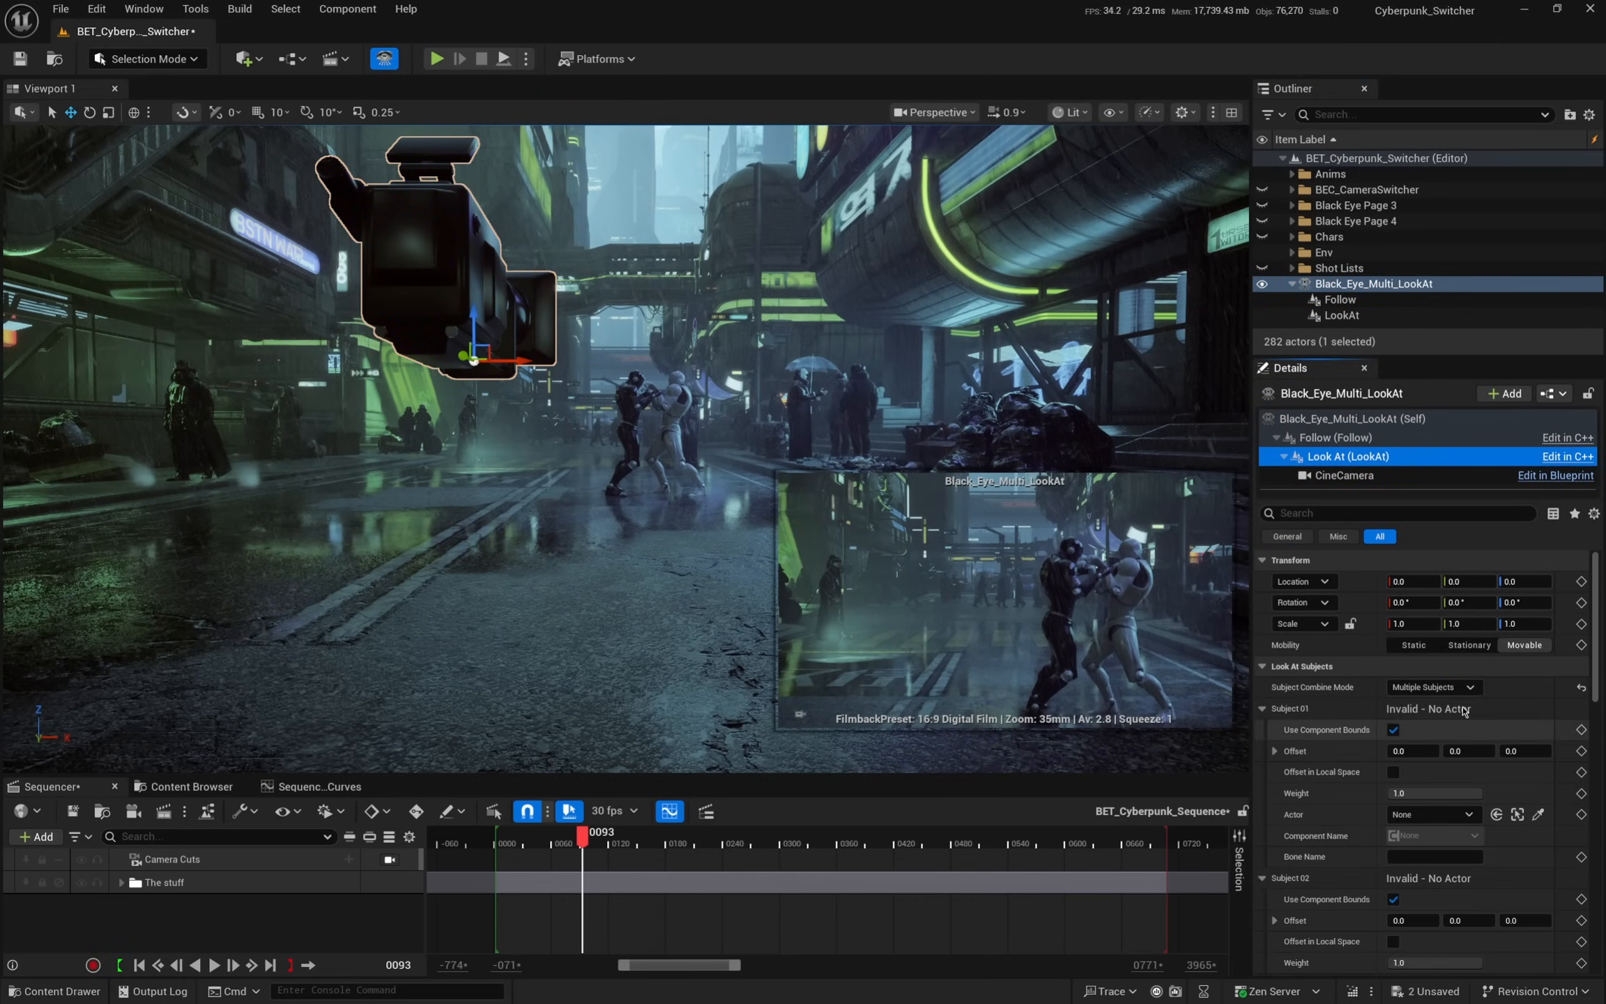
{"action": "left_click", "coordinate": [632, 422]}
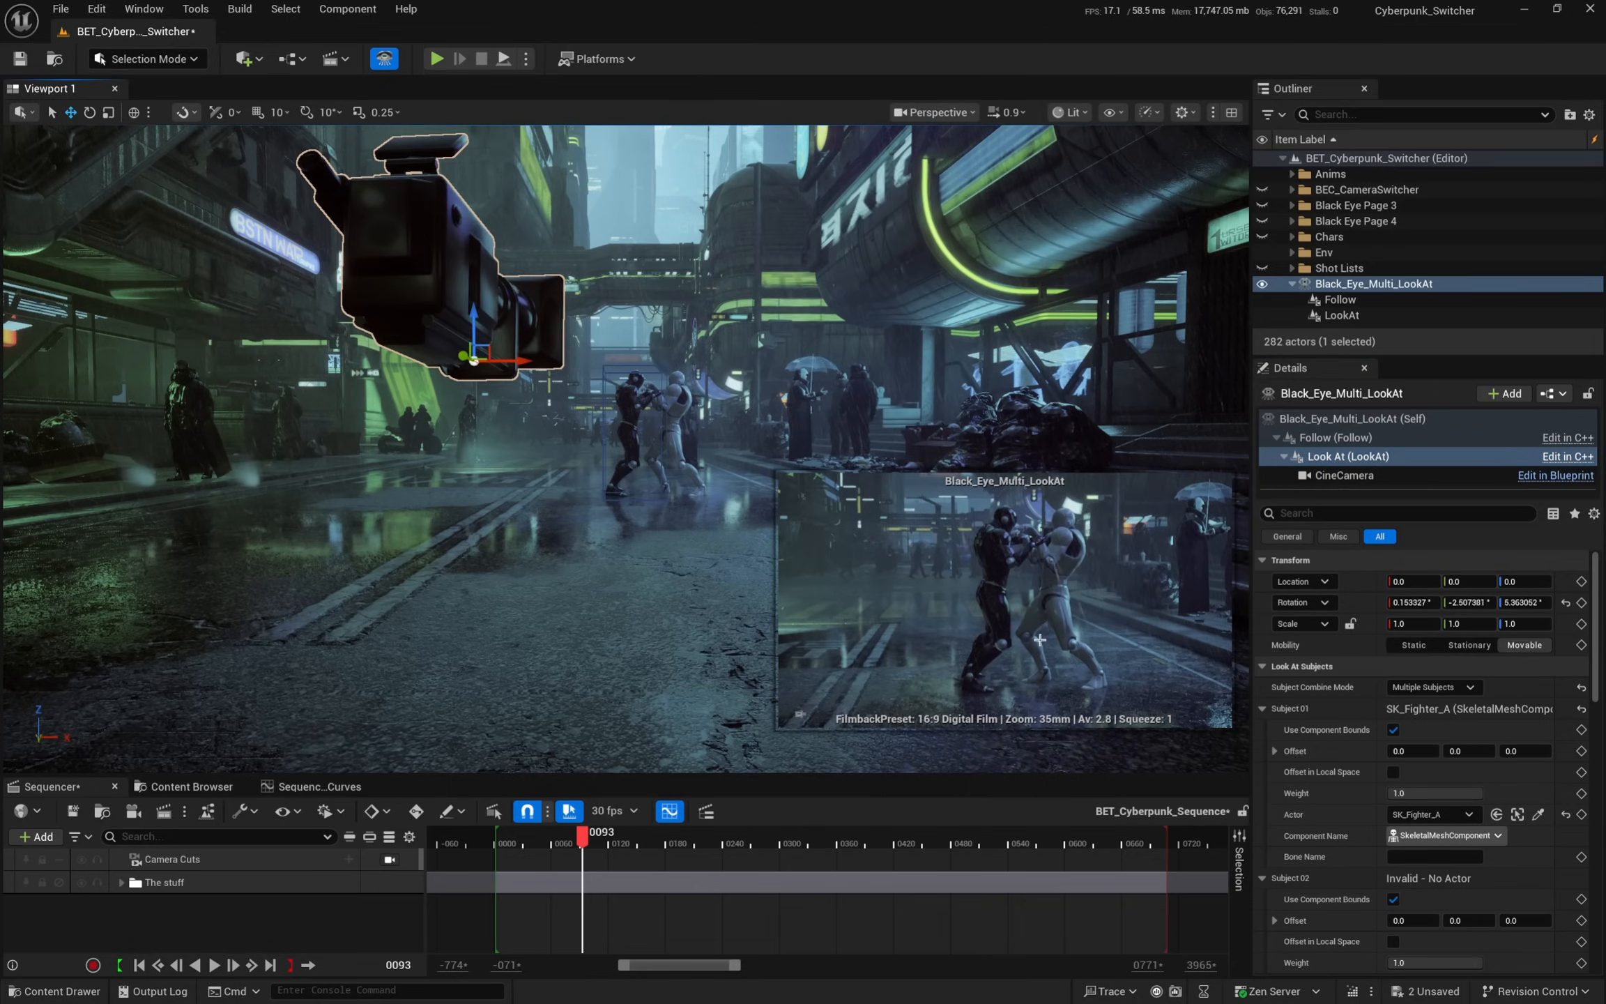
- Pick SK_Fighter_B in the scene as the Look At component's Subject 02 actor
{"action": "scroll", "coordinate": [1498, 802], "scroll_direction": "down", "scroll_amount": 3}
{"action": "left_click", "coordinate": [1538, 883]}
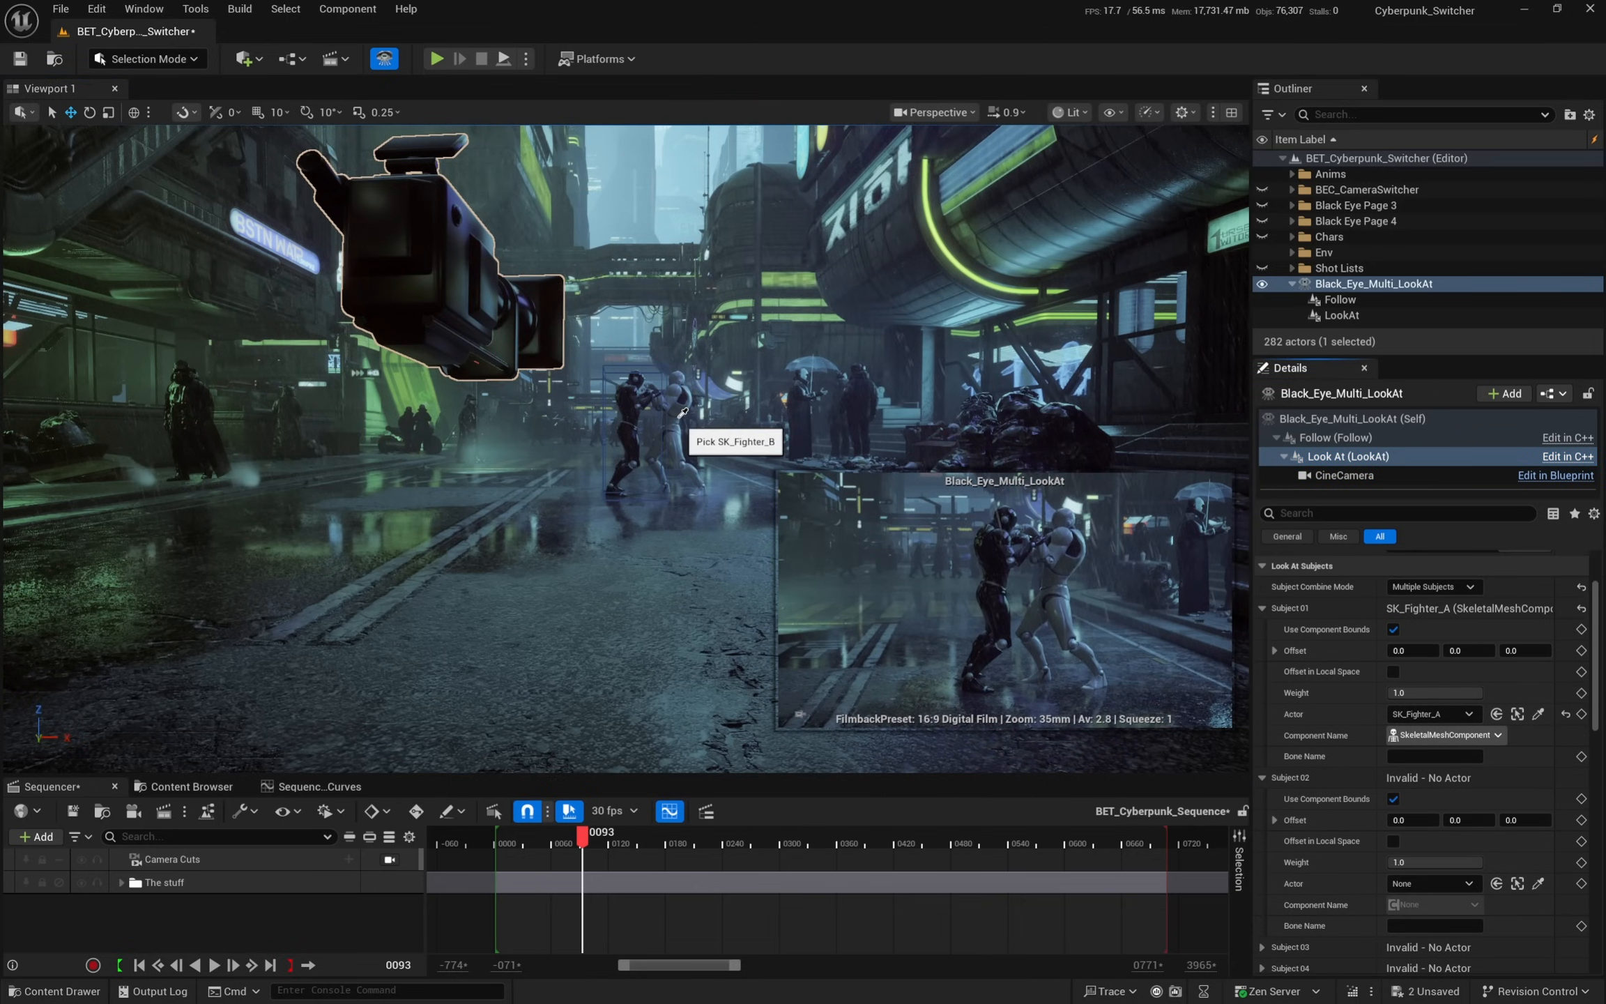
{"action": "left_click", "coordinate": [677, 417]}
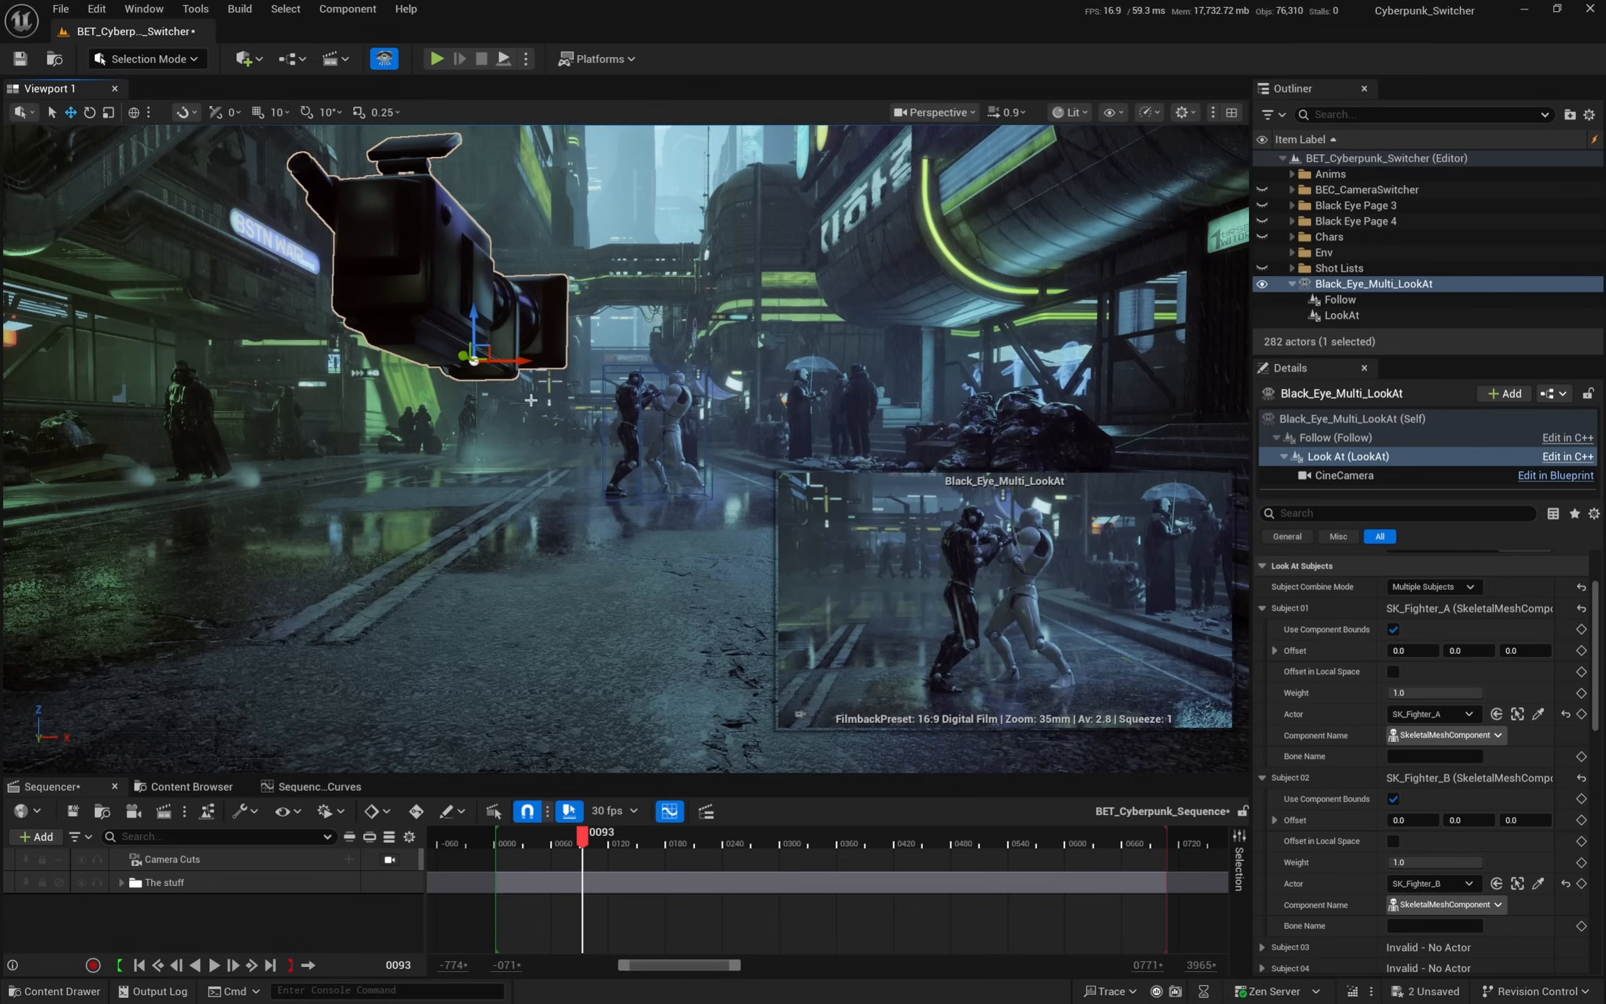
- Move Black_Eye_Multi_LookAt low above the street in front of the fighters, at a height of about 50, checking its framing at frame 10
{"action": "mouse_move", "coordinate": [520, 361]}
{"action": "left_mouse_down"}
{"action": "mouse_move", "coordinate": [1089, 313]}
{"action": "mouse_move", "coordinate": [683, 331]}
{"action": "mouse_move", "coordinate": [488, 373]}
{"action": "mouse_move", "coordinate": [504, 382]}
{"action": "left_mouse_up"}
{"action": "right_click_drag", "start_coordinate": [568, 723], "coordinate": [567, 723]}
{"action": "key", "text": "w"}
{"action": "left_click_drag", "start_coordinate": [583, 840], "coordinate": [506, 831]}
{"action": "mouse_move", "coordinate": [543, 530]}
{"action": "right_mouse_down"}
{"action": "mouse_move", "coordinate": [558, 613]}
{"action": "mouse_move", "coordinate": [561, 523]}
{"action": "right_mouse_up"}
{"action": "key", "text": "s"}
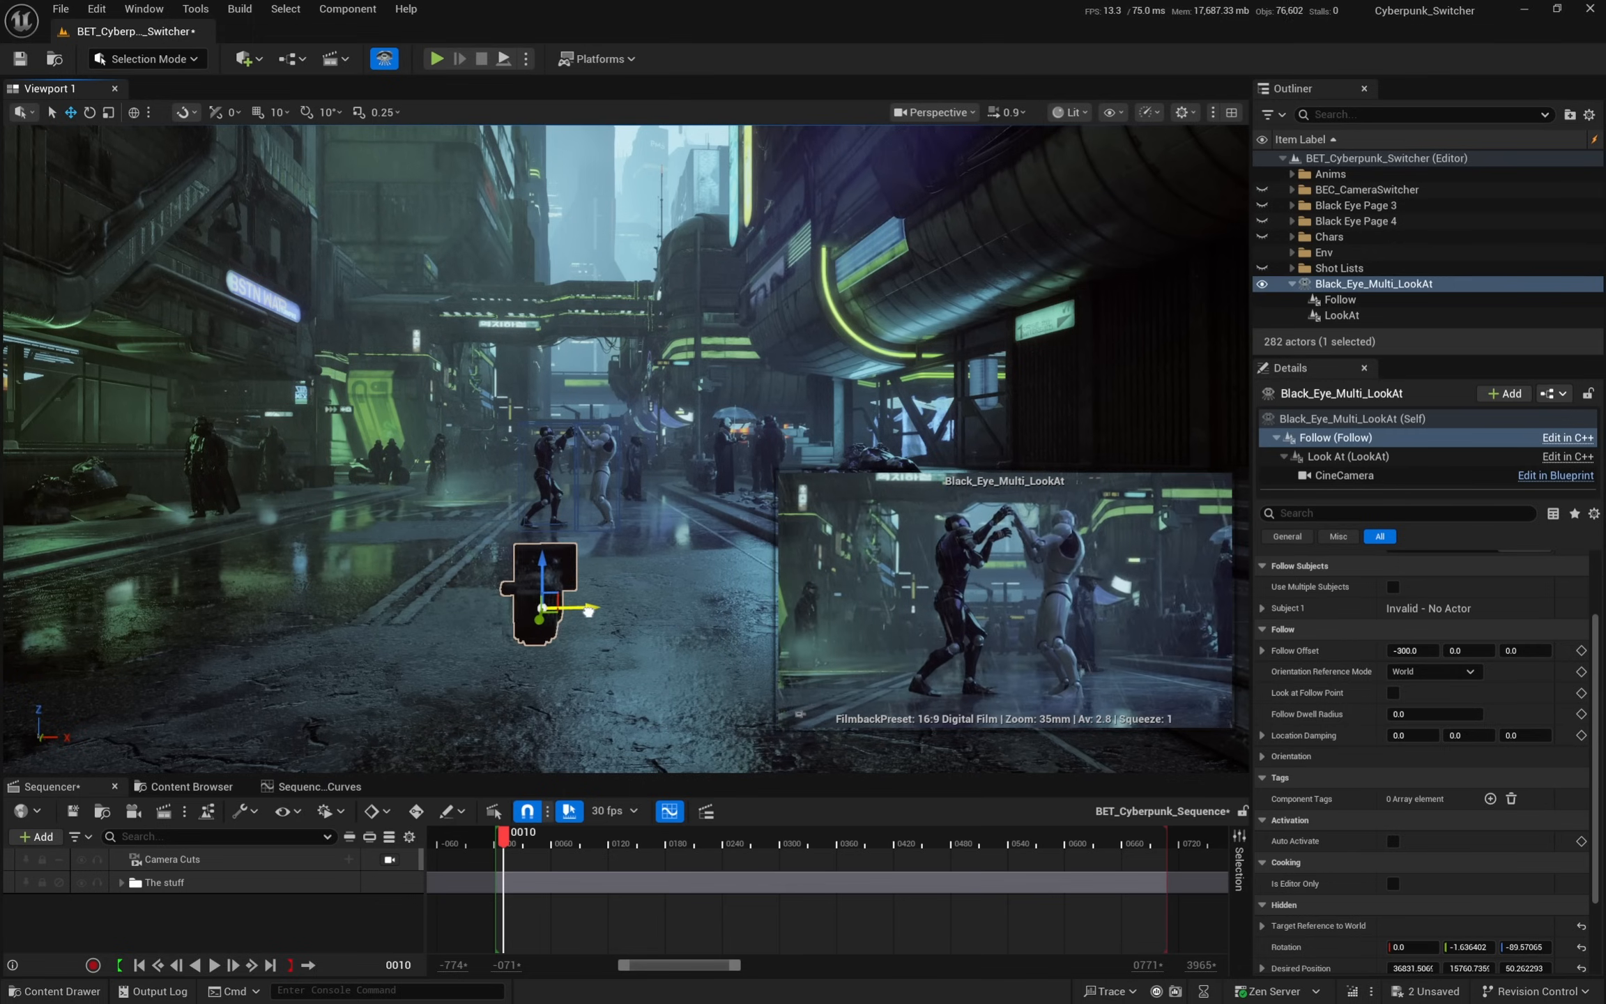
- Enable Dynamic FoV on the Look At component and set Desired Subject Viewport Size to about 91%
{"action": "left_click", "coordinate": [1348, 456]}
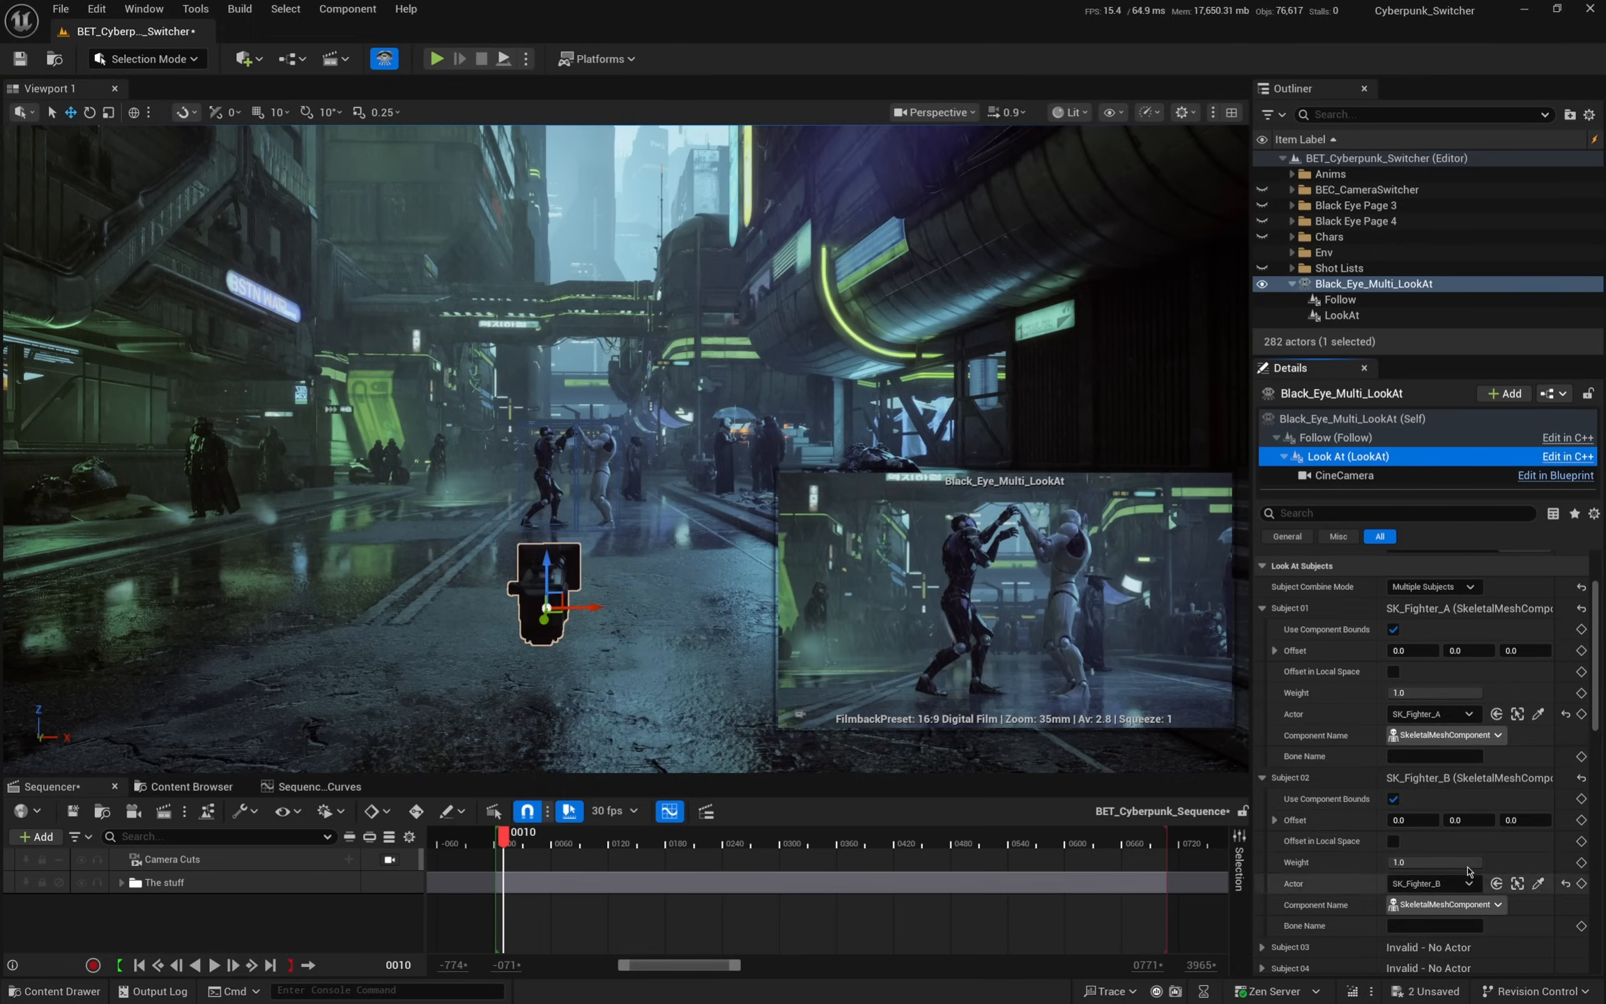
{"action": "scroll", "coordinate": [1415, 872], "scroll_direction": "down", "scroll_amount": 5}
{"action": "scroll", "coordinate": [1415, 896], "scroll_direction": "down", "scroll_amount": 3}
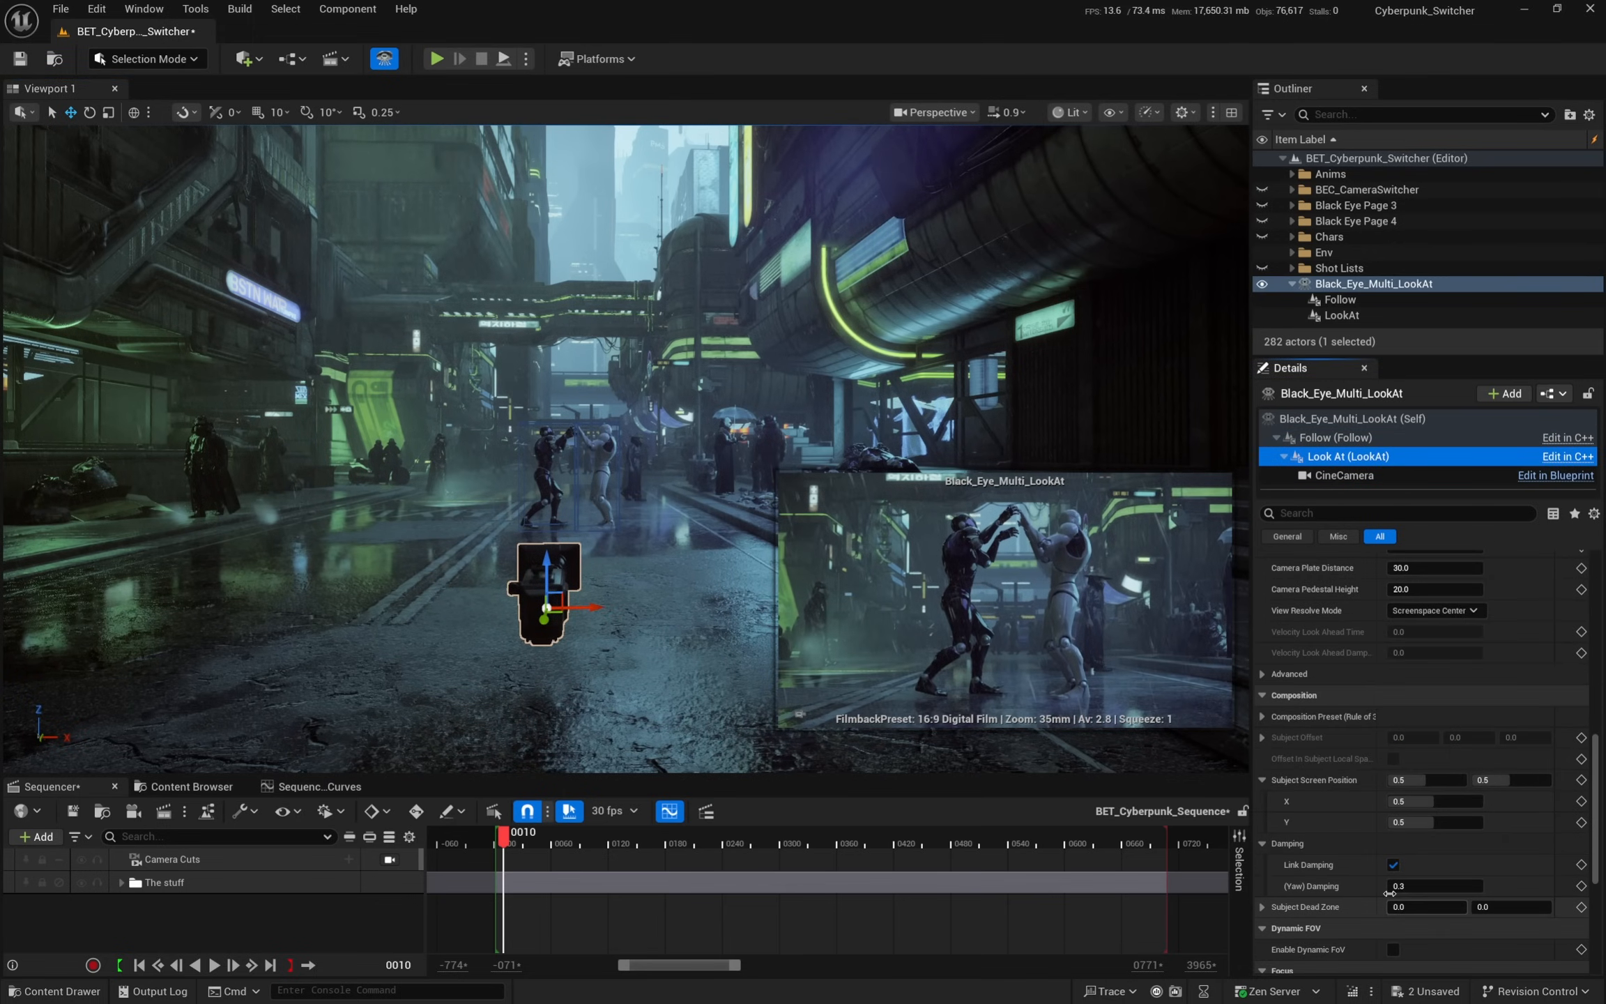
{"action": "left_click", "coordinate": [1393, 949]}
{"action": "scroll", "coordinate": [1392, 949], "scroll_direction": "down", "scroll_amount": 3}
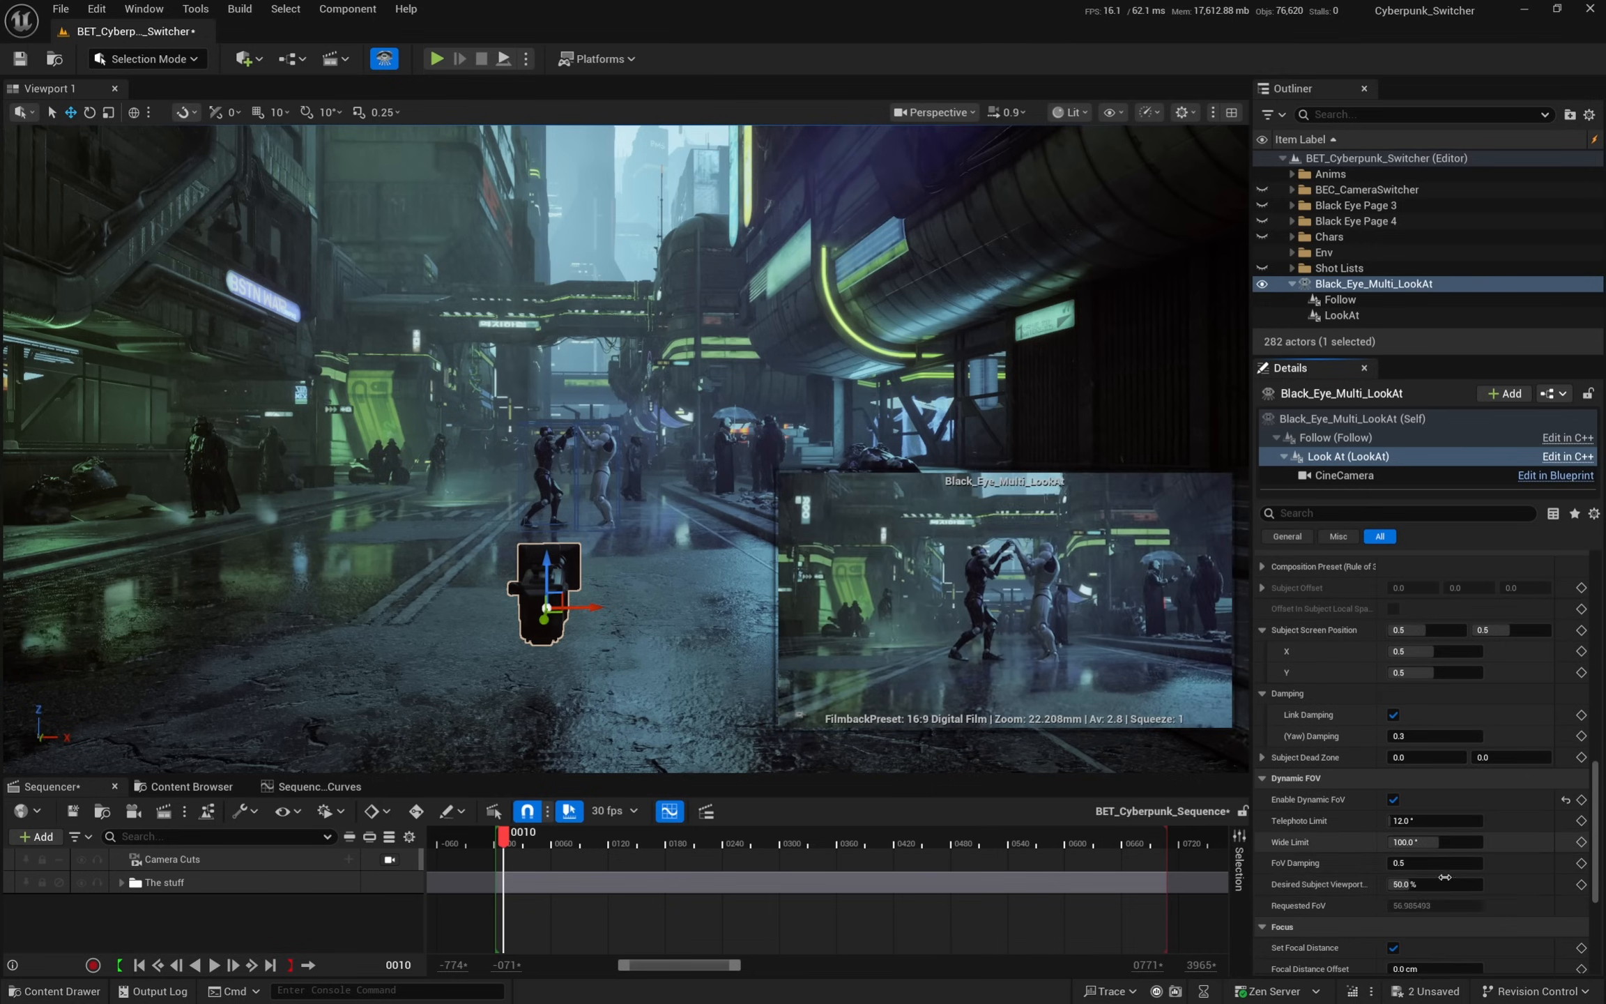
{"action": "left_click", "coordinate": [1434, 884]}
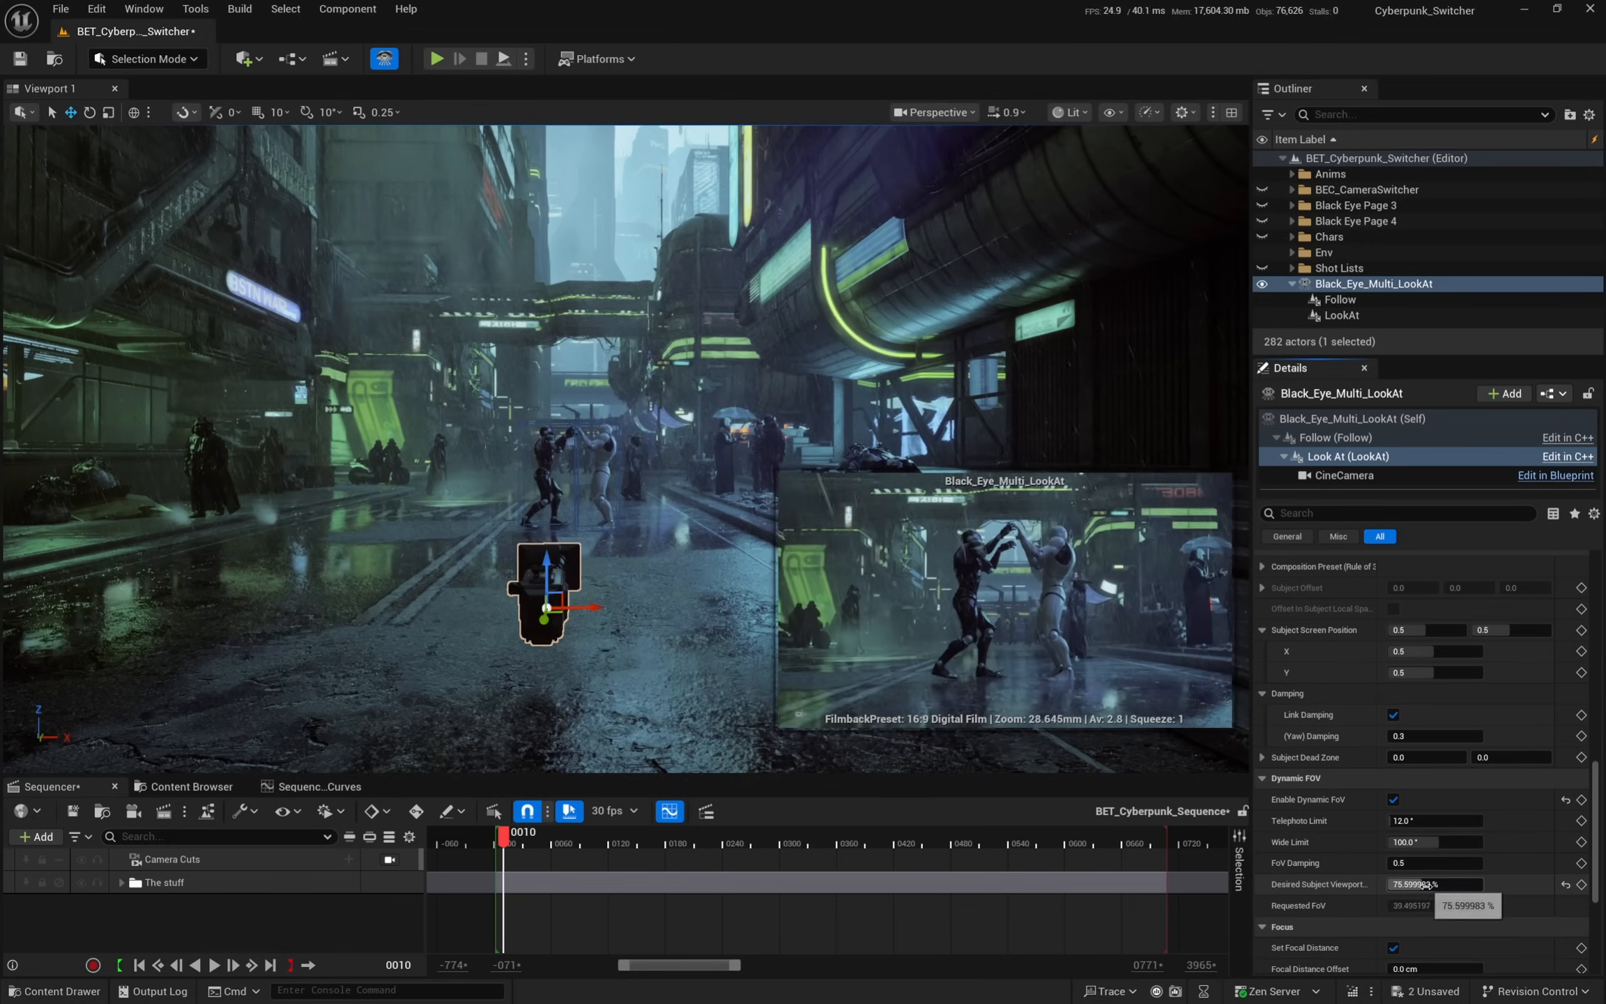
{"action": "left_click_drag", "start_coordinate": [1435, 883], "coordinate": [1471, 884]}
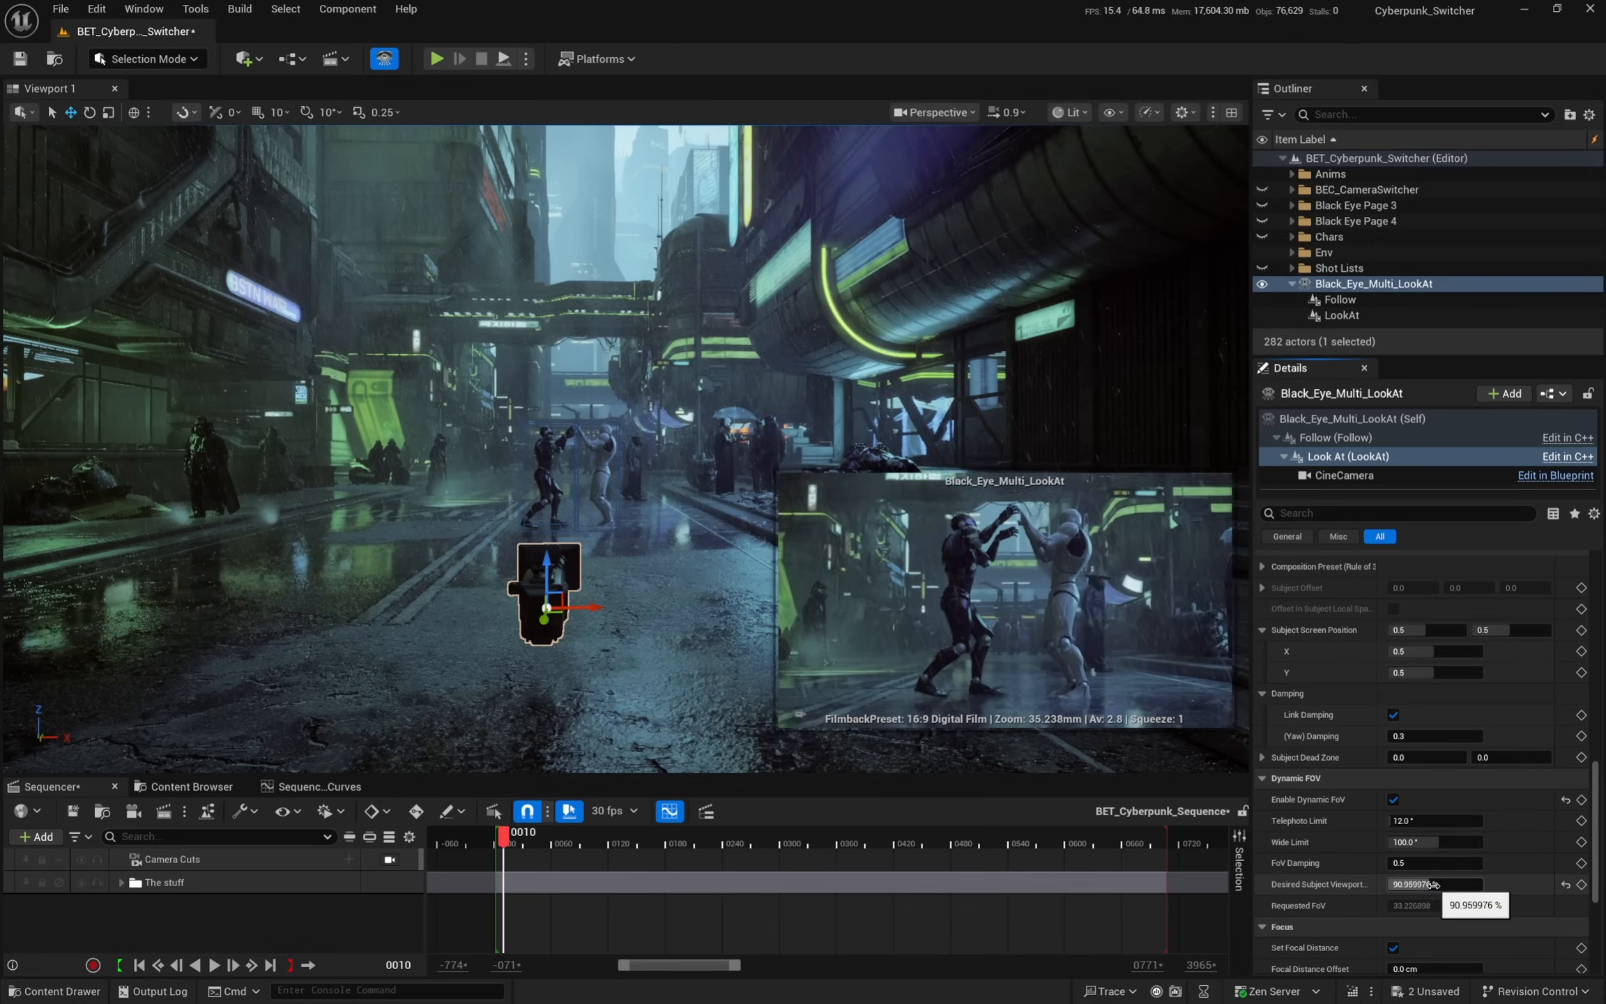
- Add Black_Eye_Multi_LookAt to the sequence and view the scene through it
{"action": "left_click", "coordinate": [1317, 279]}
{"action": "left_click_drag", "start_coordinate": [317, 920], "coordinate": [322, 921]}
{"action": "left_click", "coordinate": [390, 906]}
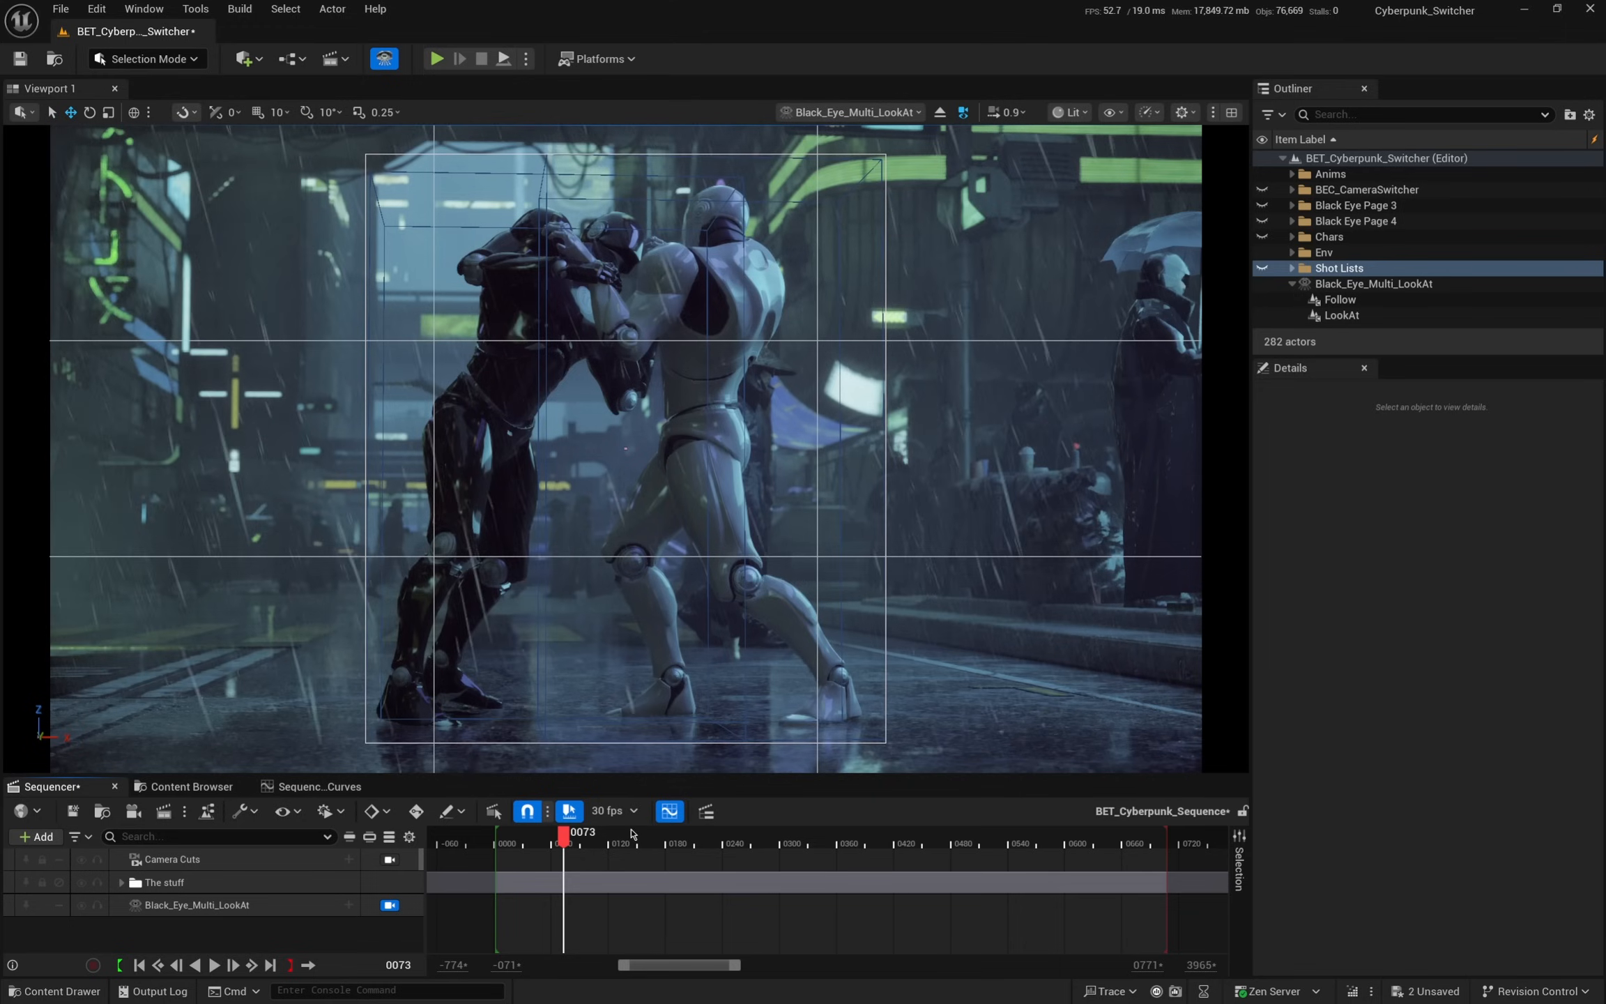
- Play the fight through Black_Eye_Multi_LookAt and scrub back from the end to examine the two-subject framing
{"action": "key", "text": "space"}
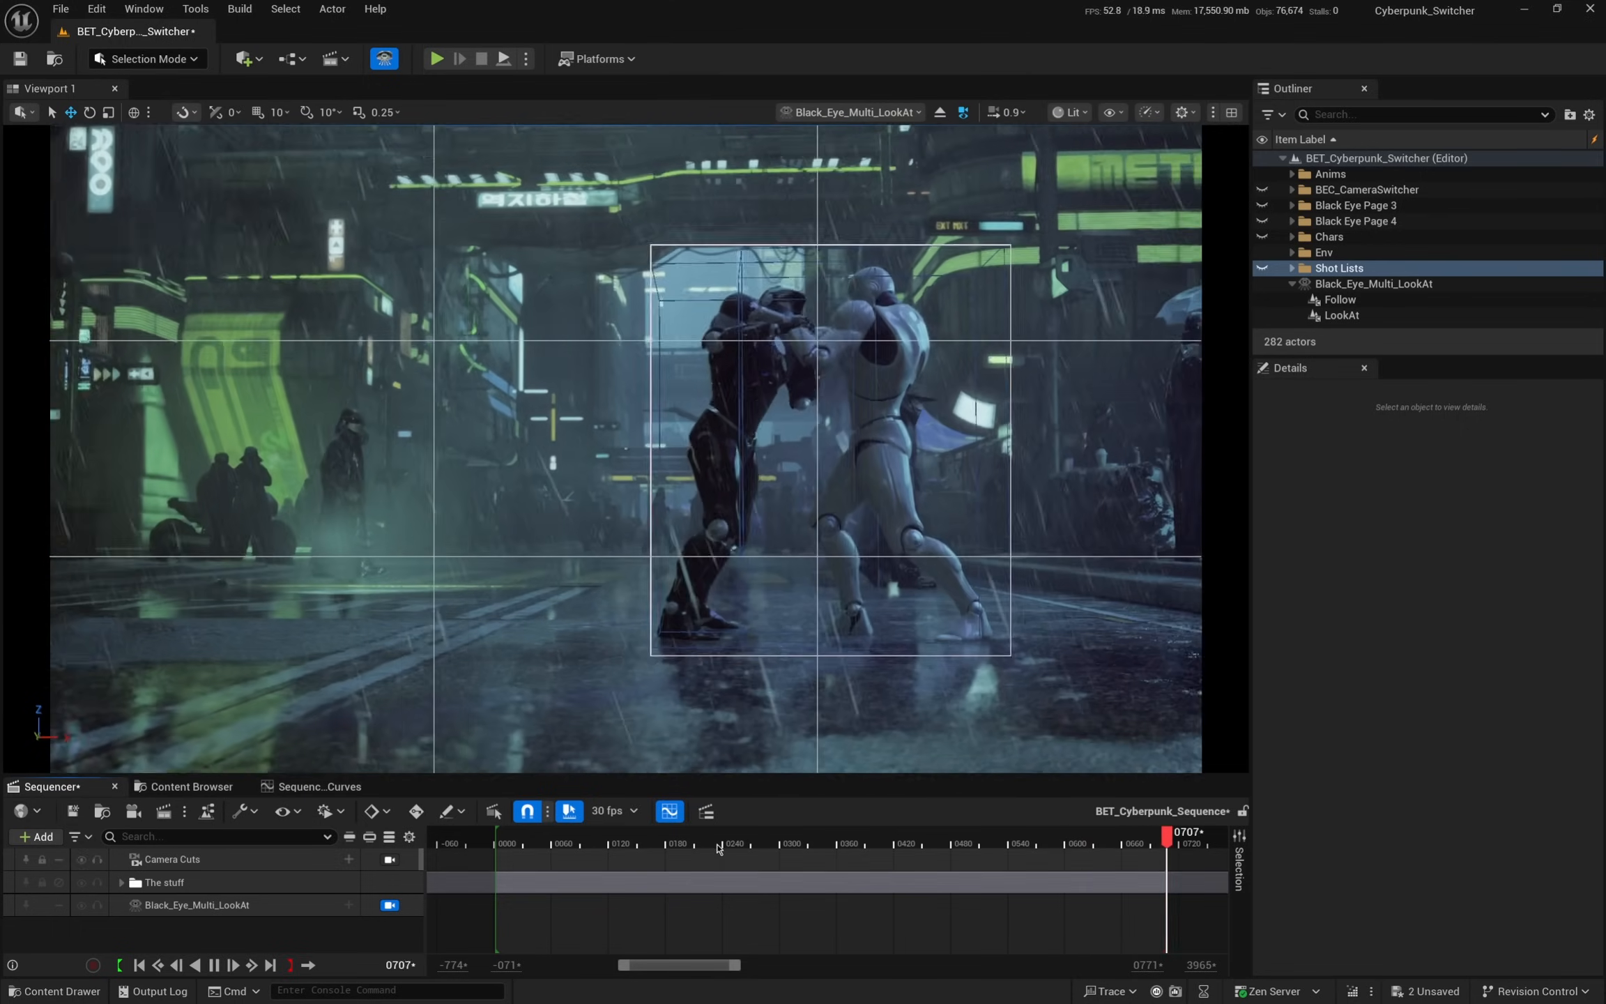
{"action": "left_click", "coordinate": [1166, 844]}
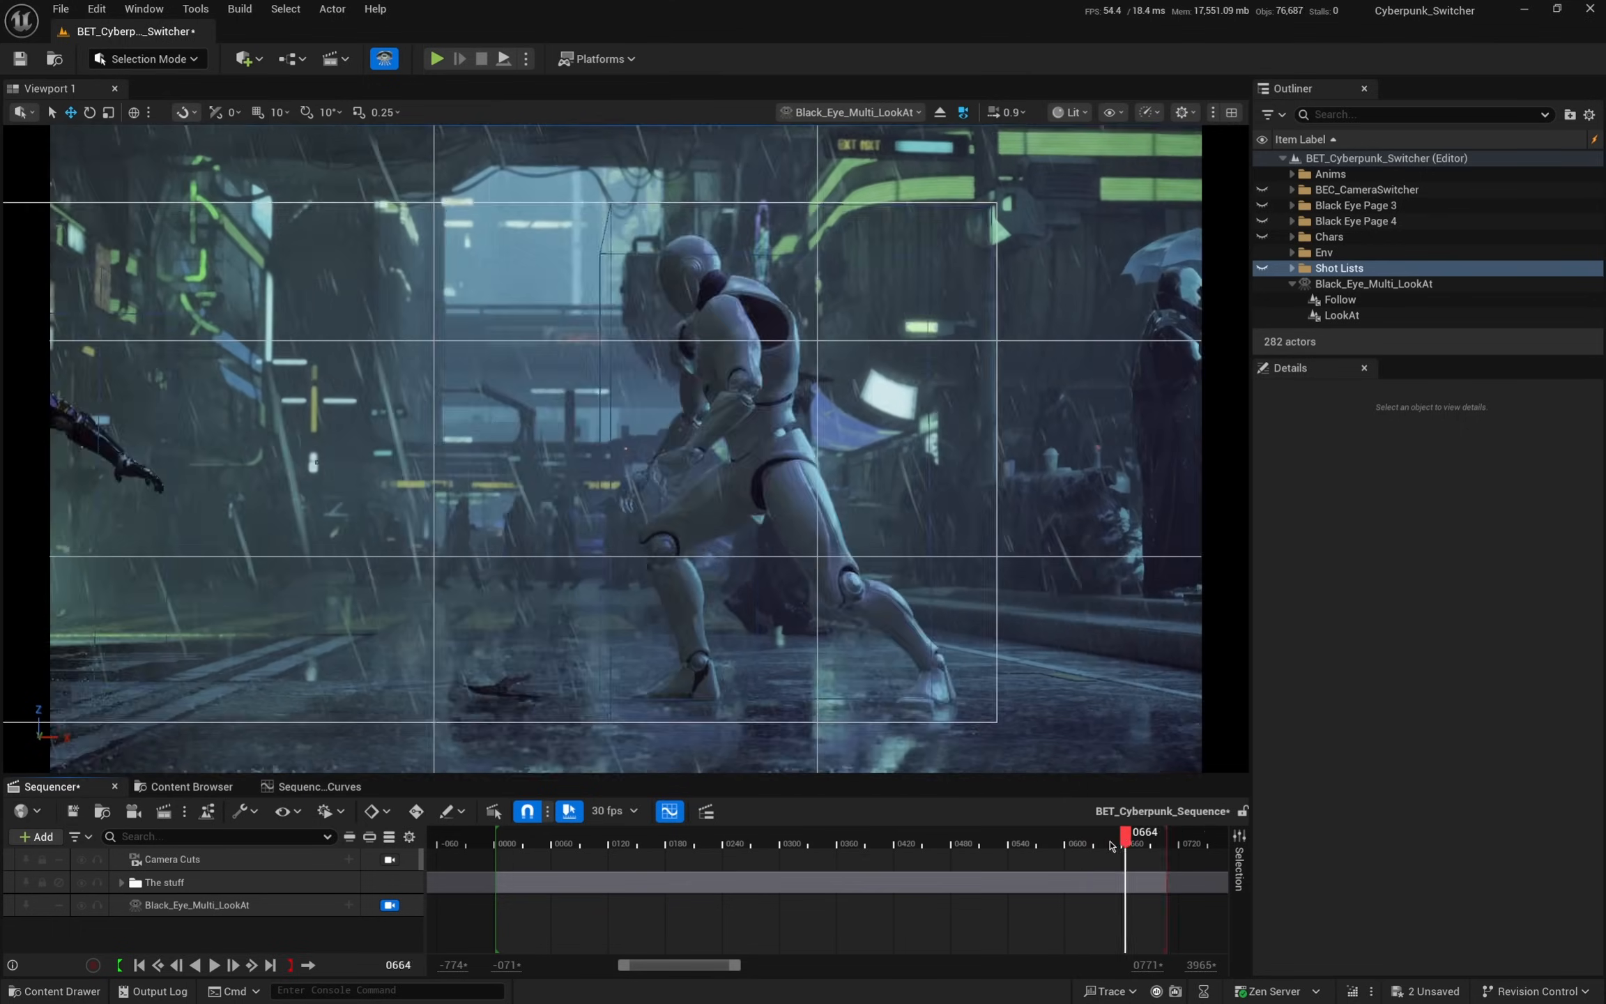
{"action": "key", "text": "space"}
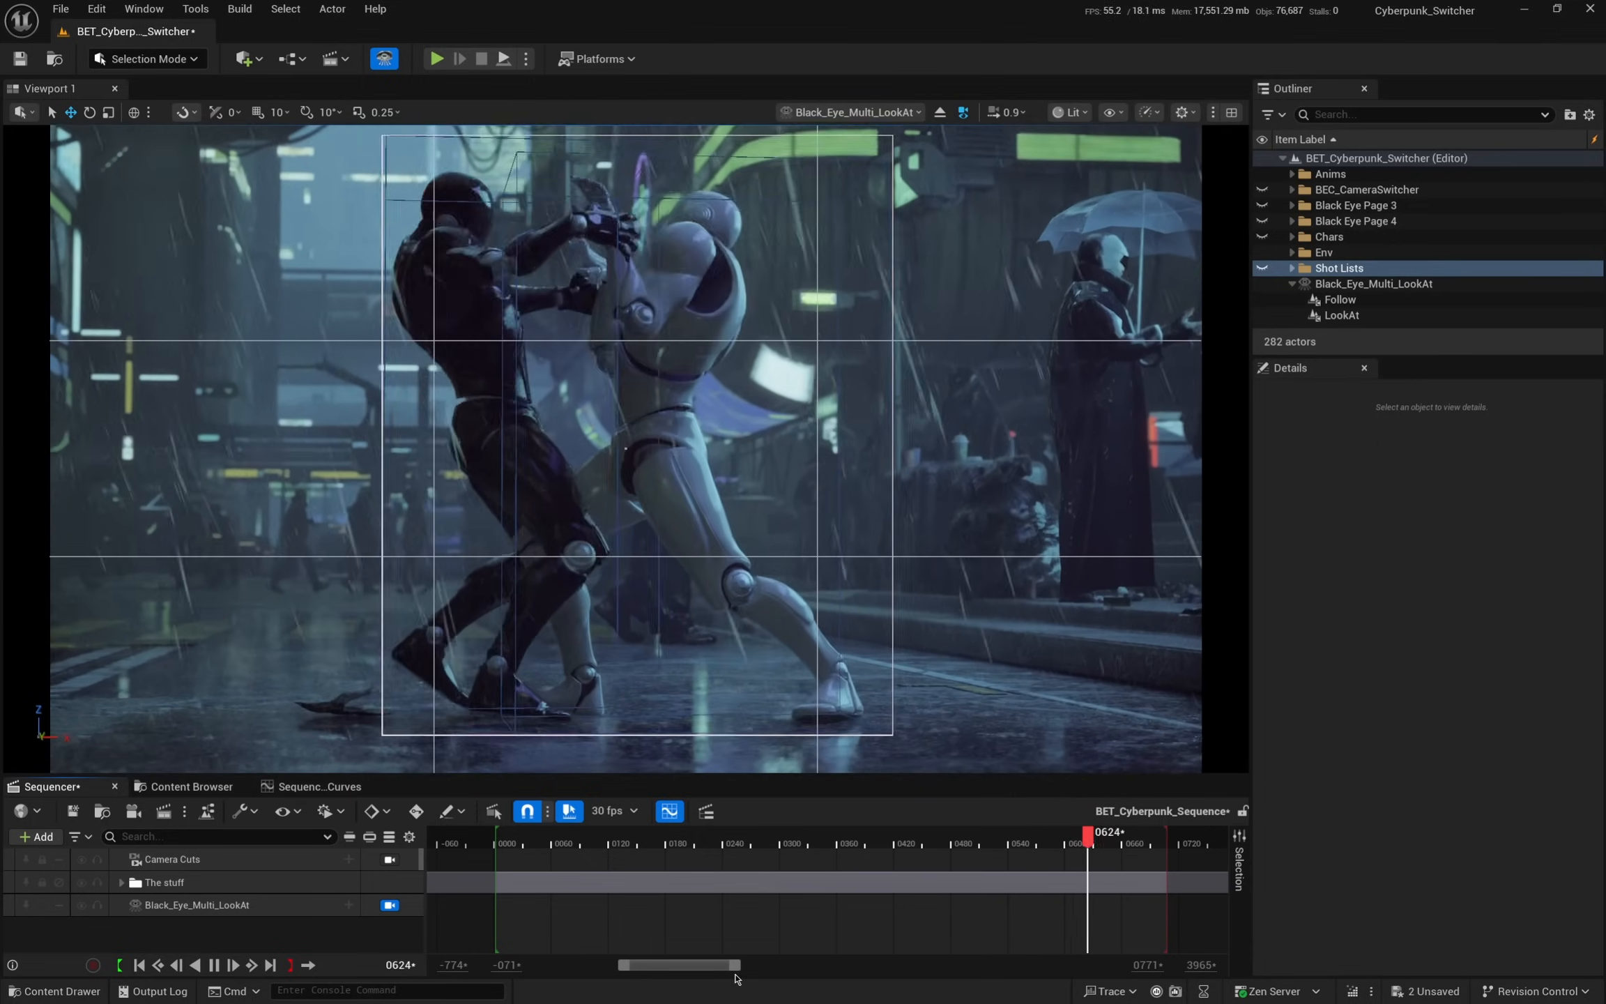
- Widen the visible timeline range and reposition the camera at frame 21 to about X 36921, Y 15840
{"action": "left_click_drag", "start_coordinate": [739, 965], "coordinate": [776, 967]}
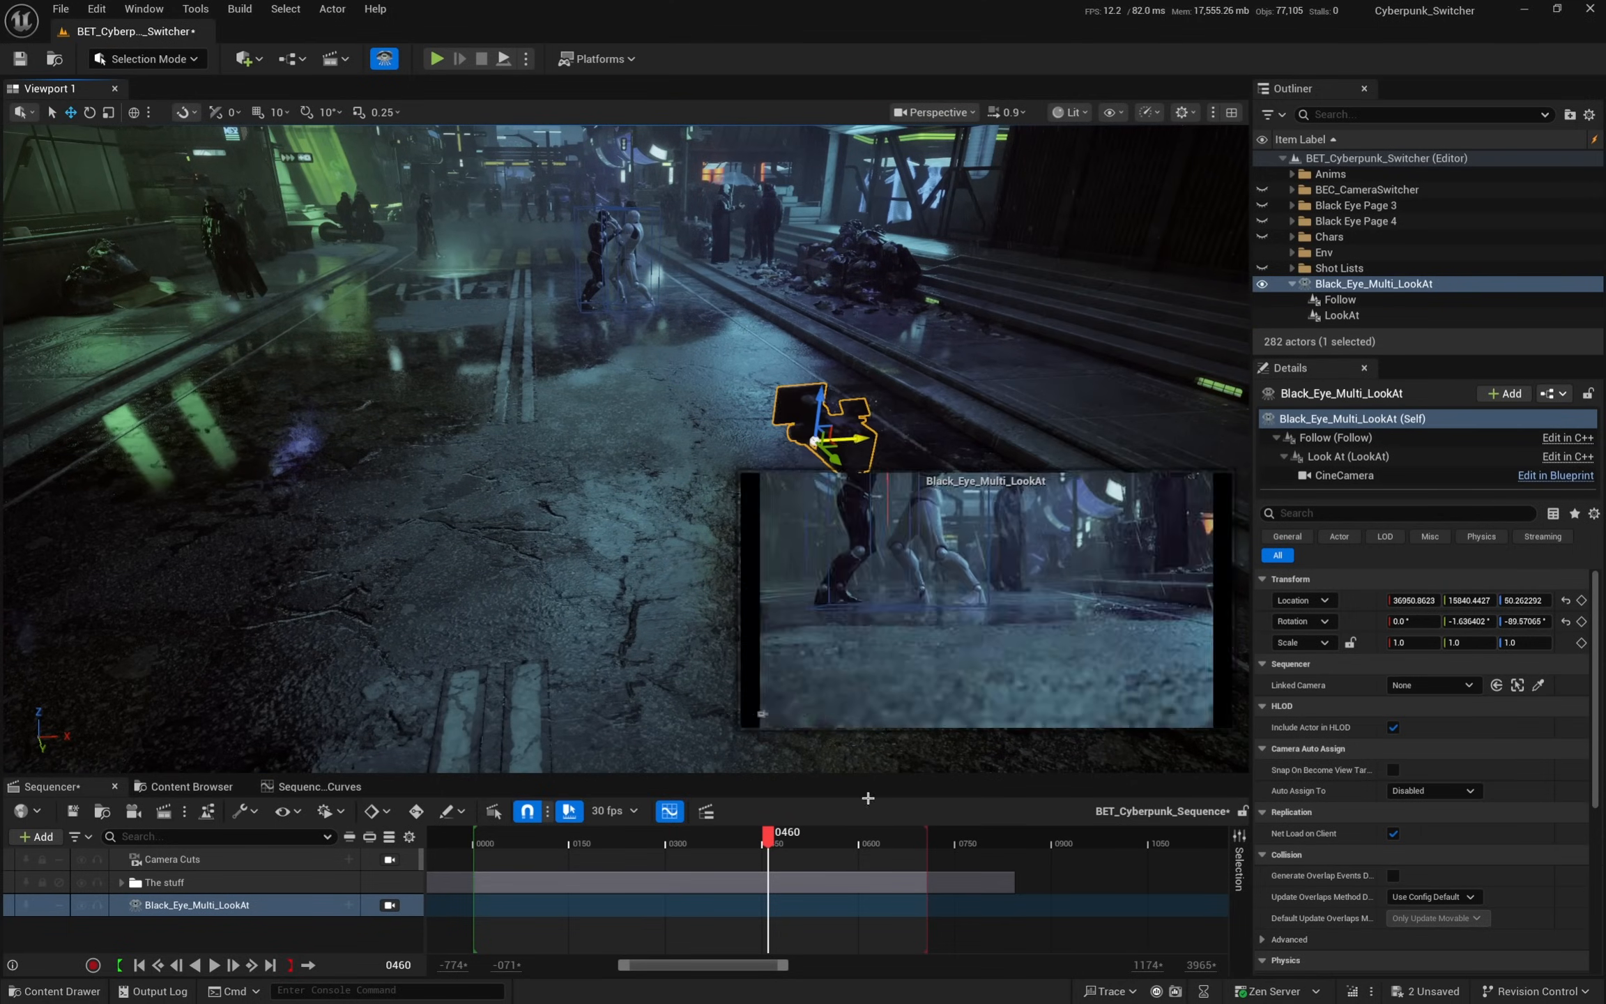
{"action": "left_click_drag", "start_coordinate": [776, 843], "coordinate": [907, 845]}
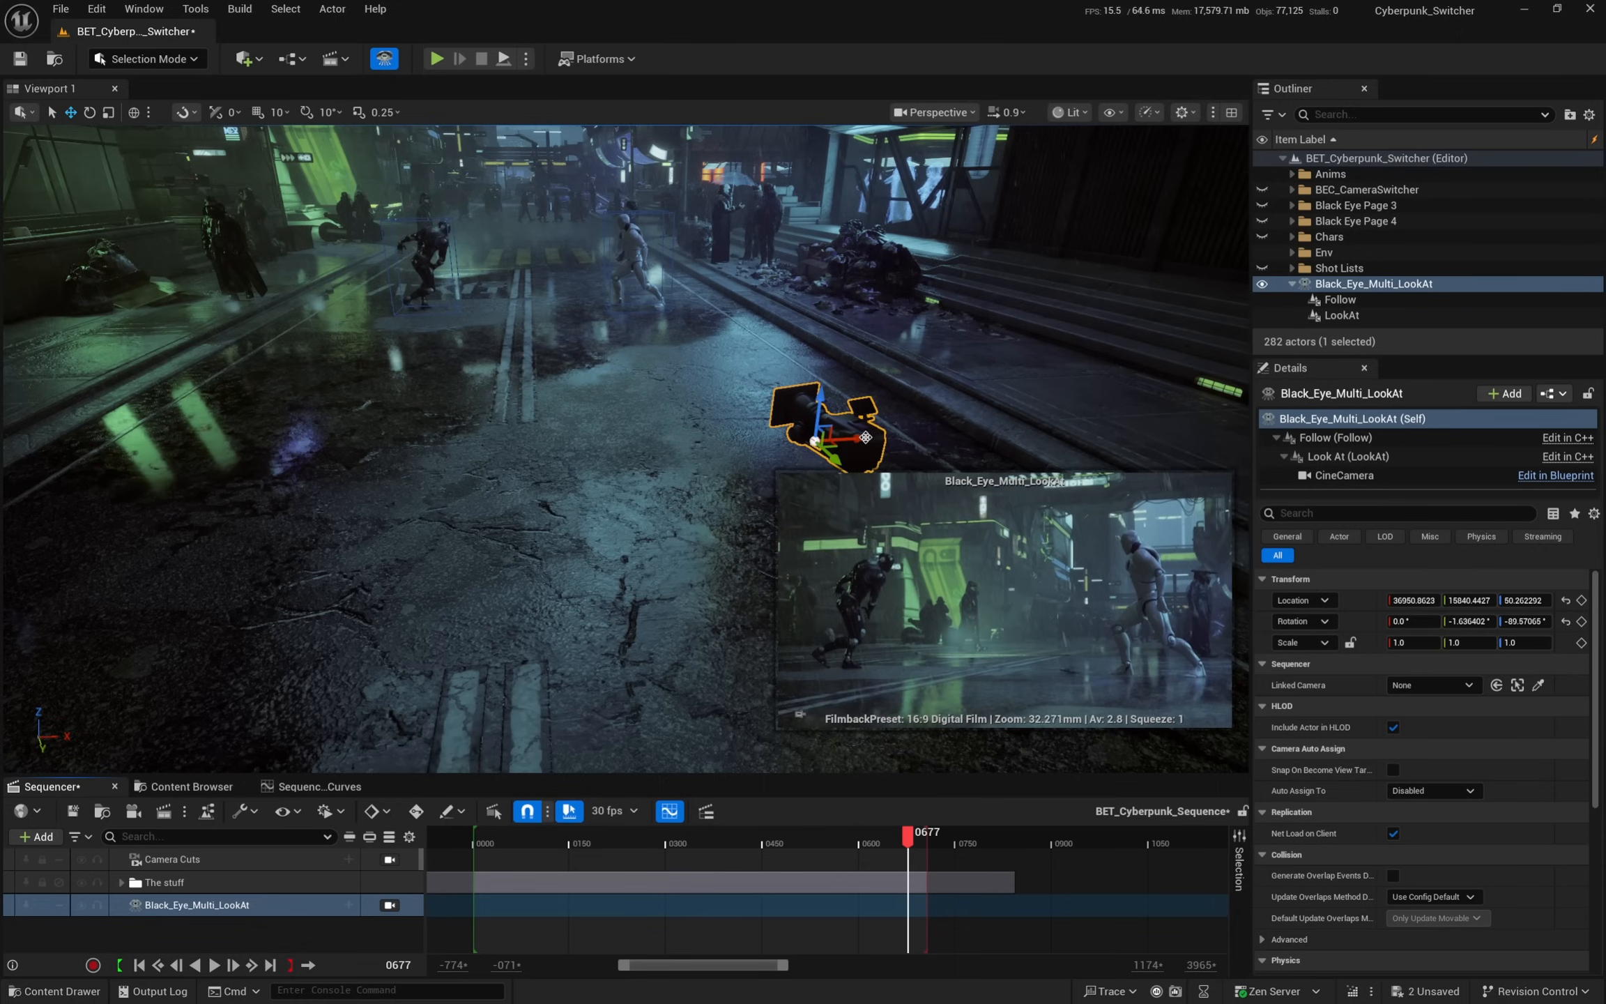
{"action": "left_click_drag", "start_coordinate": [815, 449], "coordinate": [921, 653]}
{"action": "left_click_drag", "start_coordinate": [904, 839], "coordinate": [485, 839]}
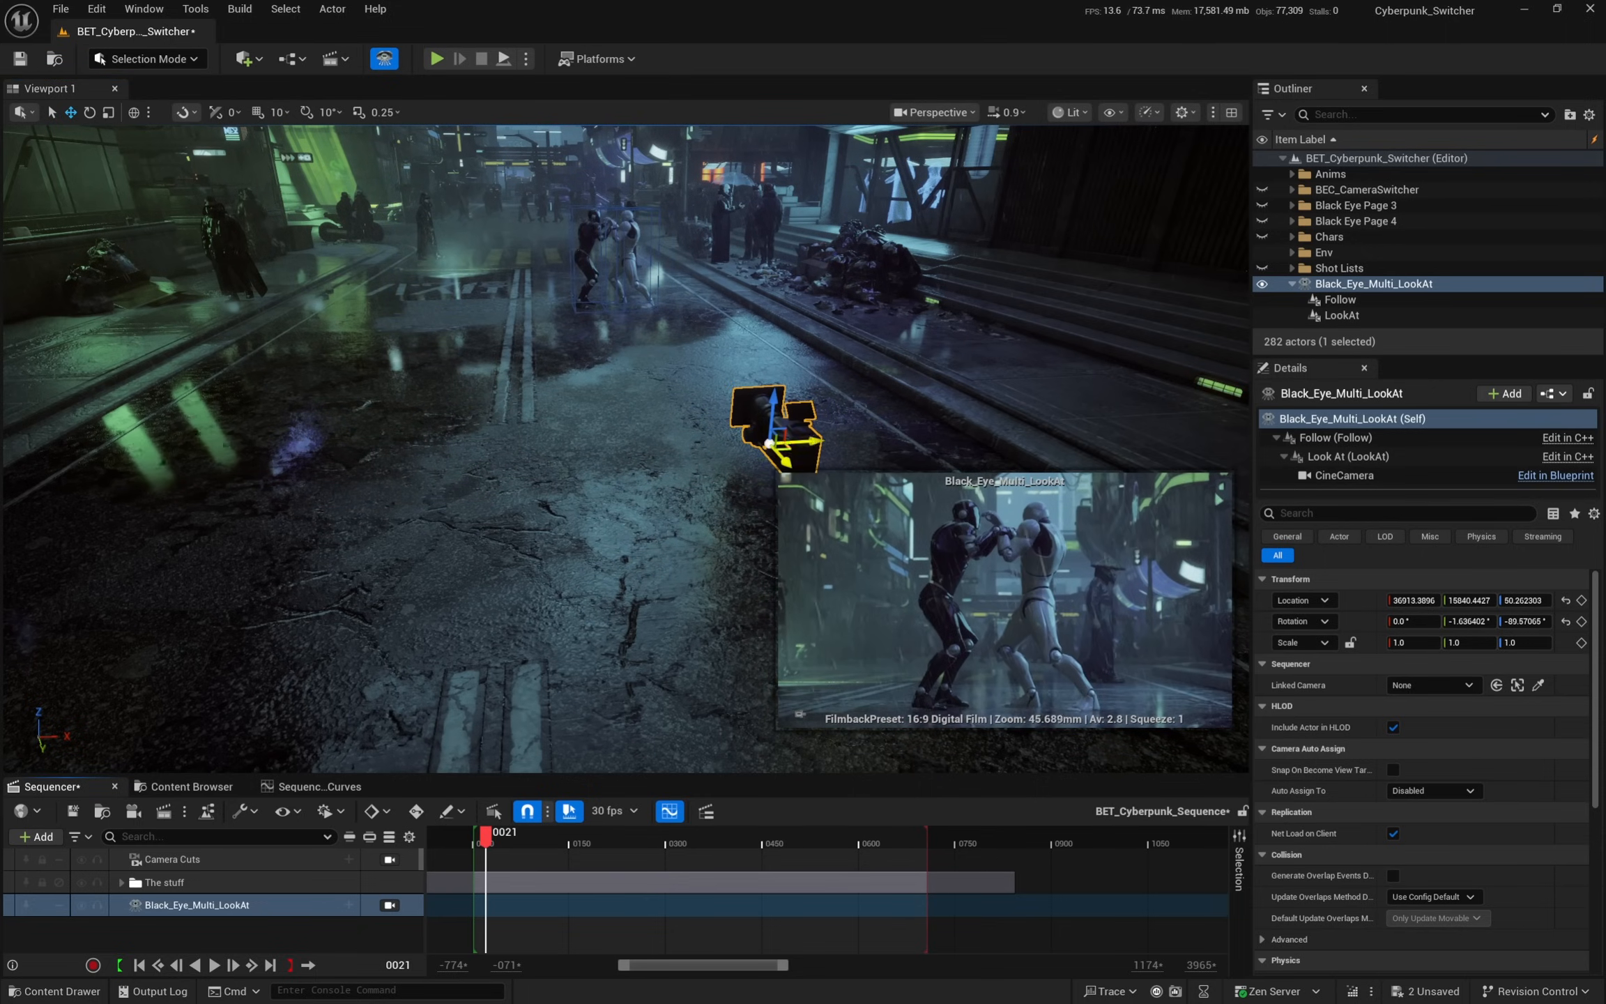
{"action": "left_click_drag", "start_coordinate": [818, 441], "coordinate": [834, 426]}
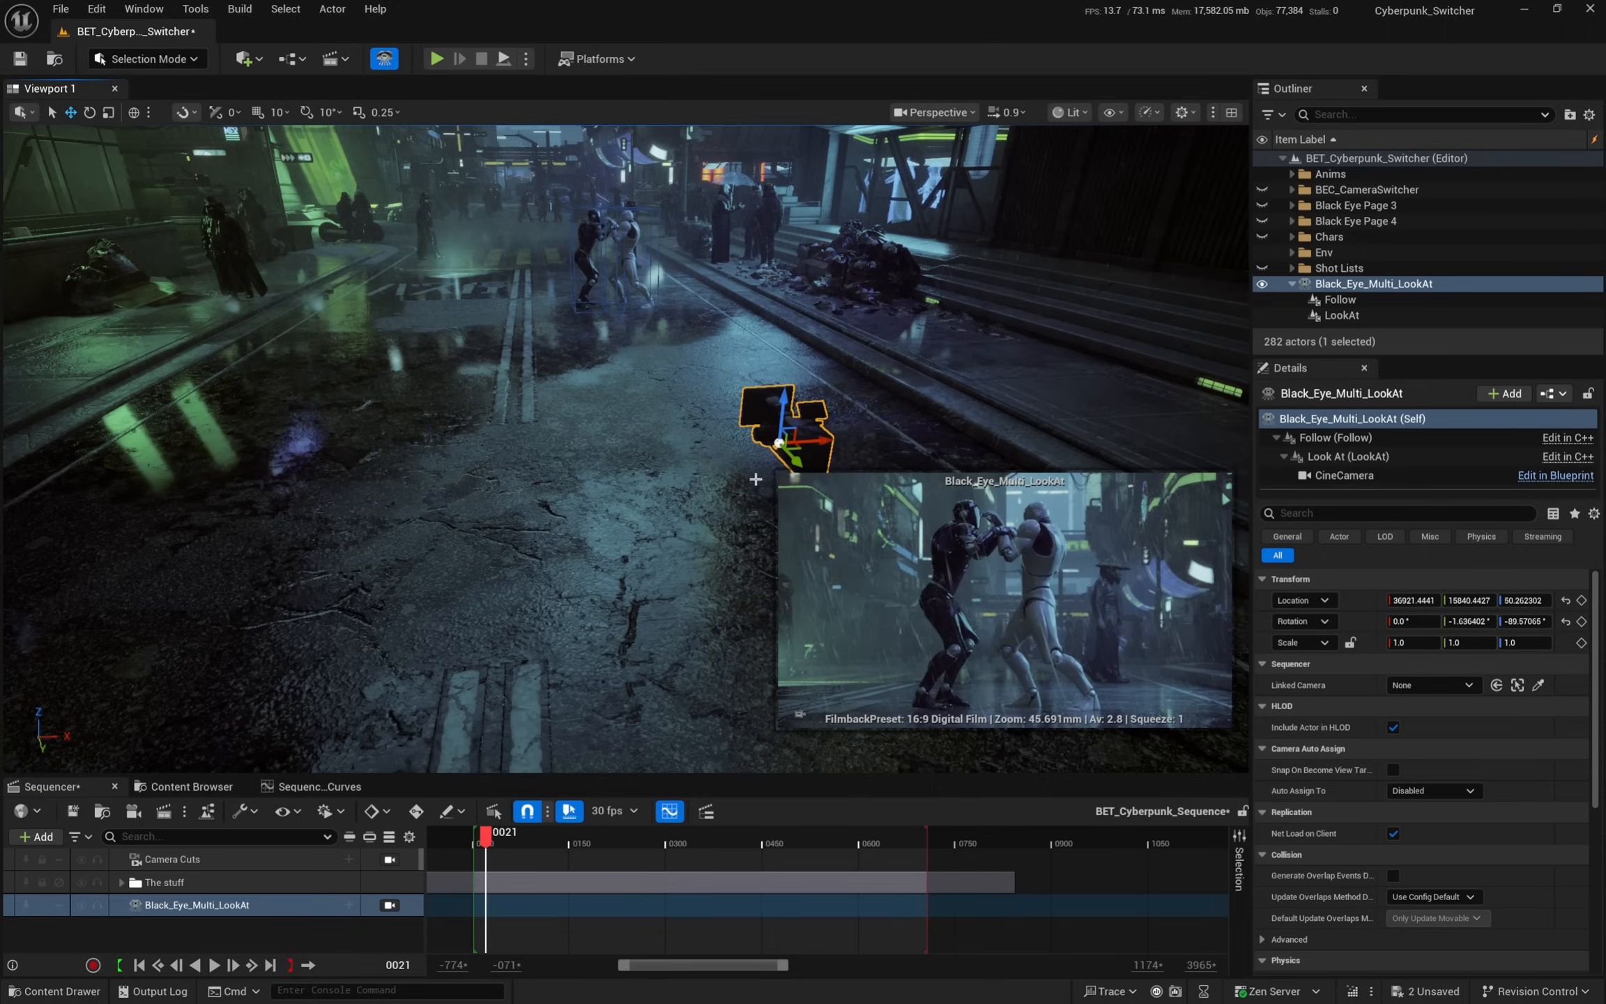
- Add a Transform track to Black_Eye_Multi_LookAt and key the camera's starting position at frame 21
{"action": "left_click", "coordinate": [349, 905]}
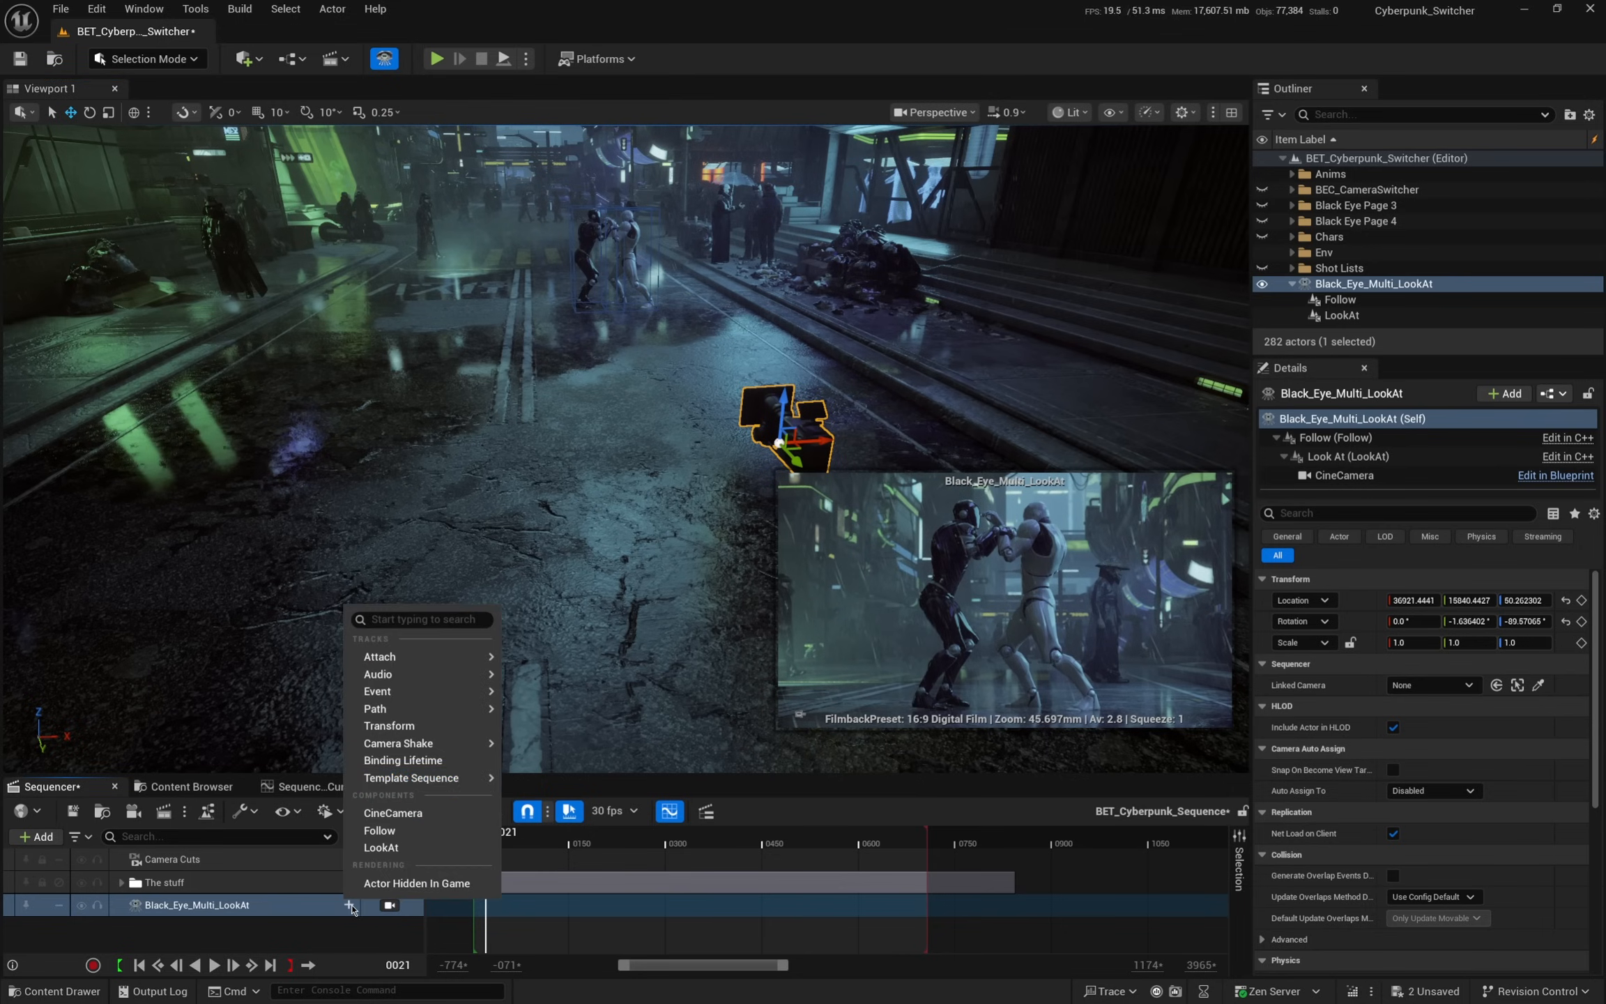
{"action": "left_click", "coordinate": [460, 726]}
{"action": "left_click_drag", "start_coordinate": [416, 770], "coordinate": [416, 687]}
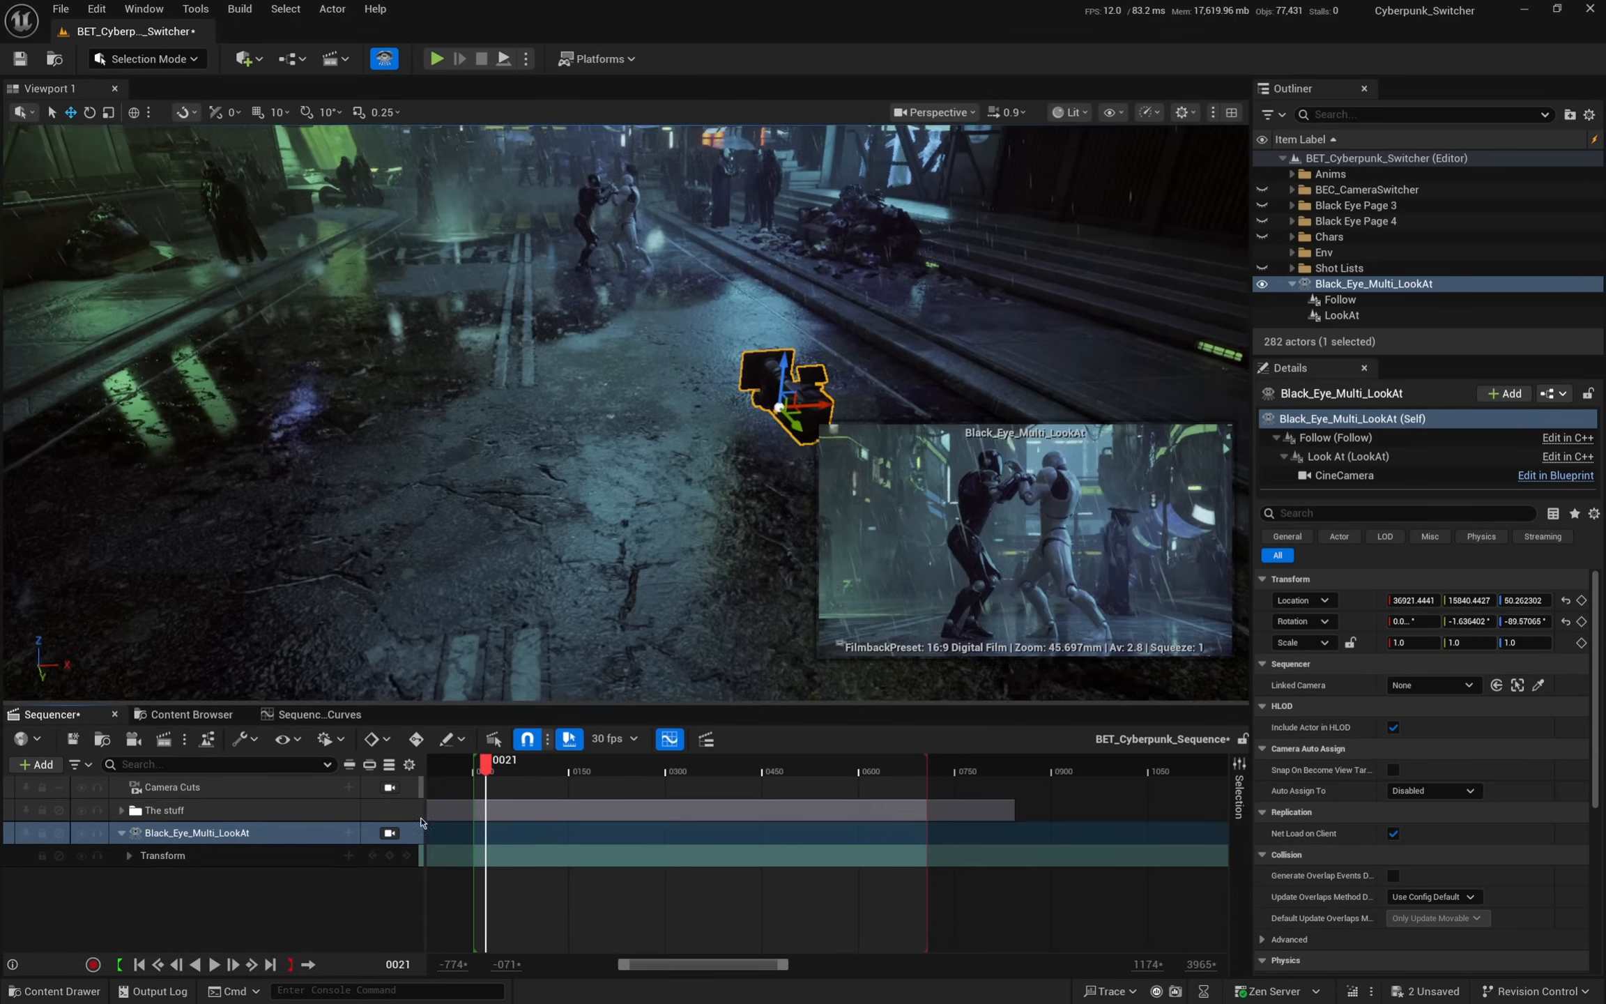
{"action": "left_click", "coordinate": [389, 853]}
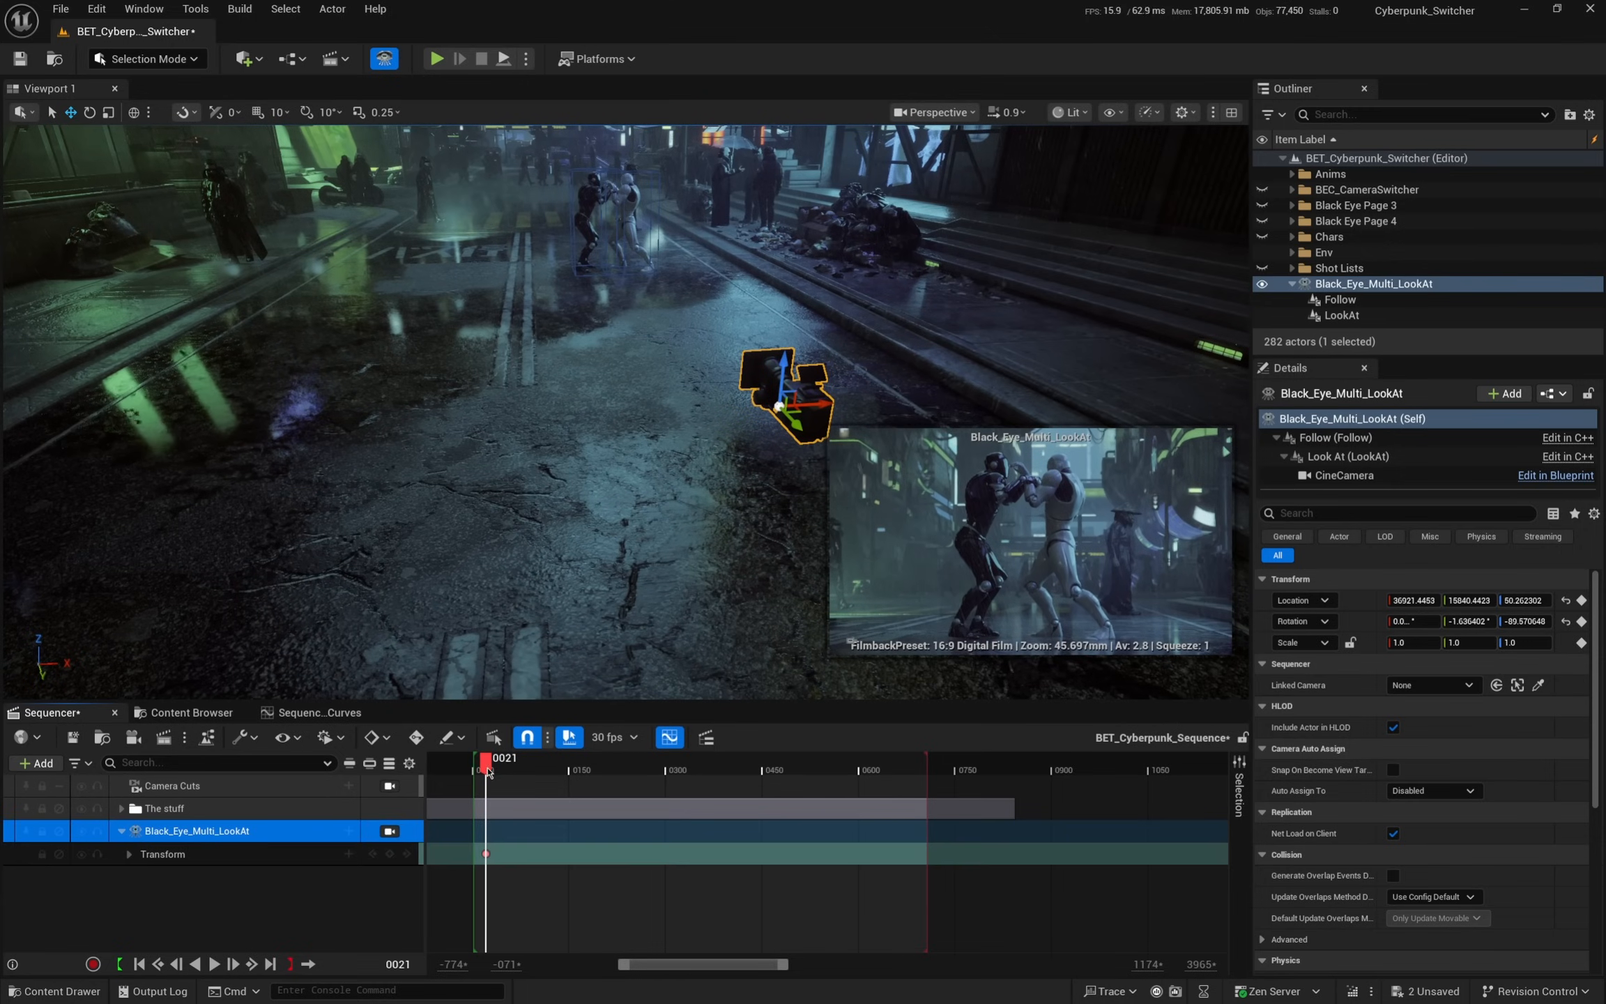
- At frame 684, move the camera across the street to about X 36492, Y 15577 and key its transform
{"action": "left_click_drag", "start_coordinate": [486, 761], "coordinate": [912, 765]}
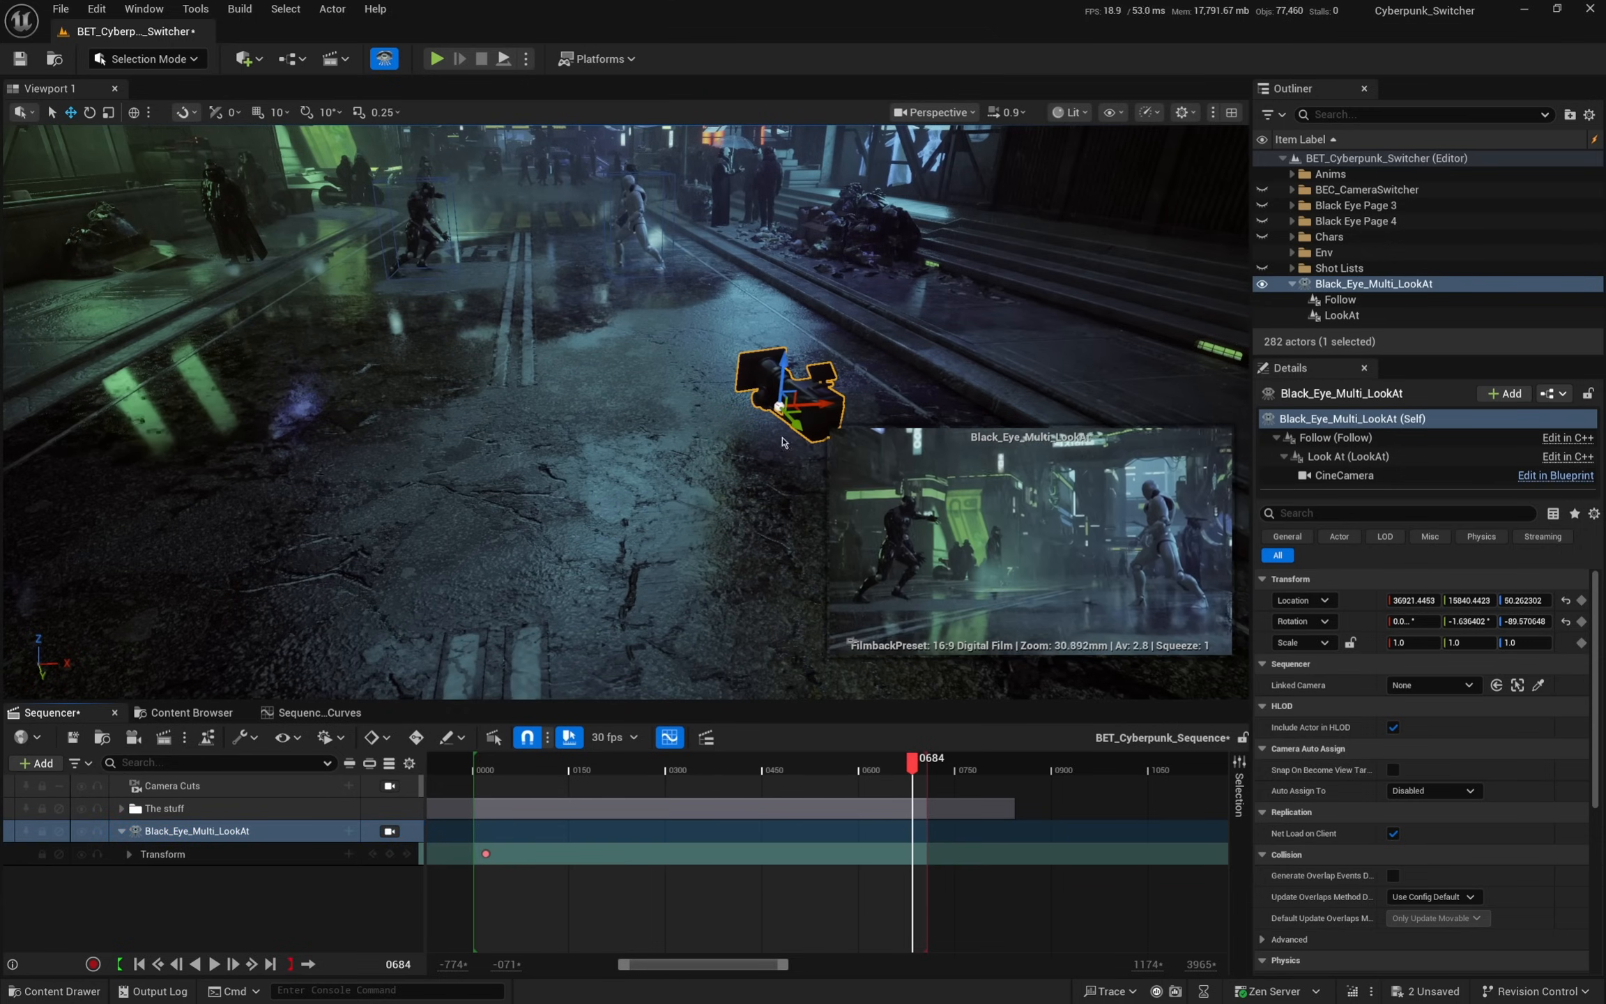
{"action": "left_click_drag", "start_coordinate": [825, 404], "coordinate": [351, 333]}
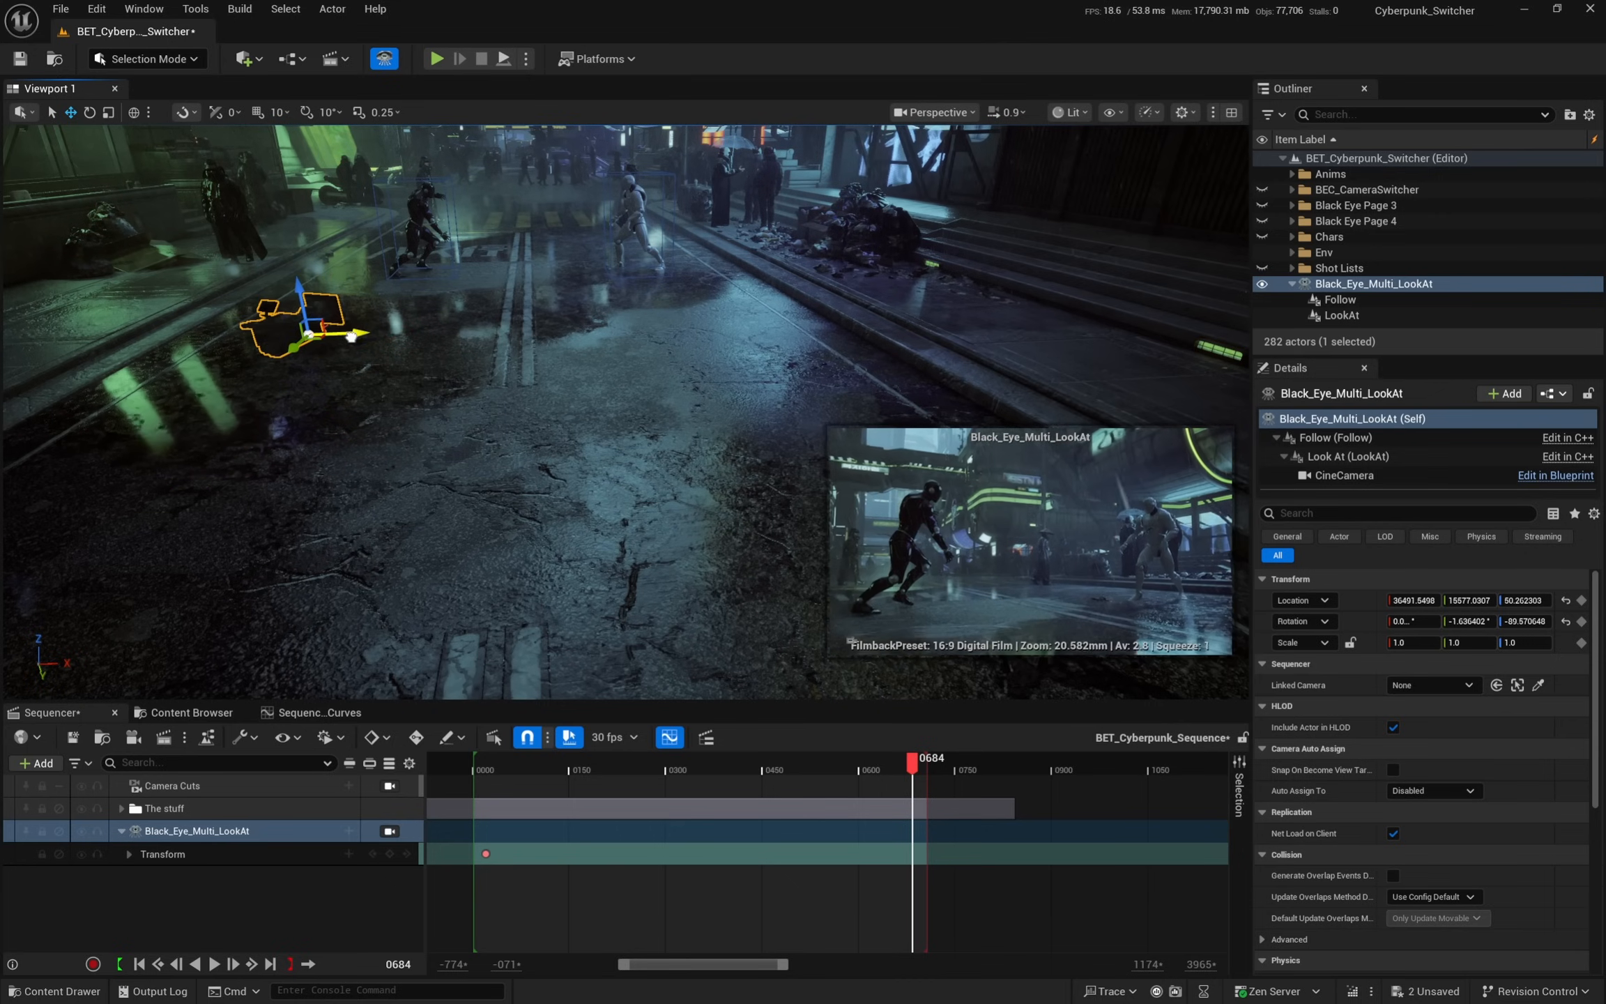
{"action": "left_click", "coordinate": [390, 854]}
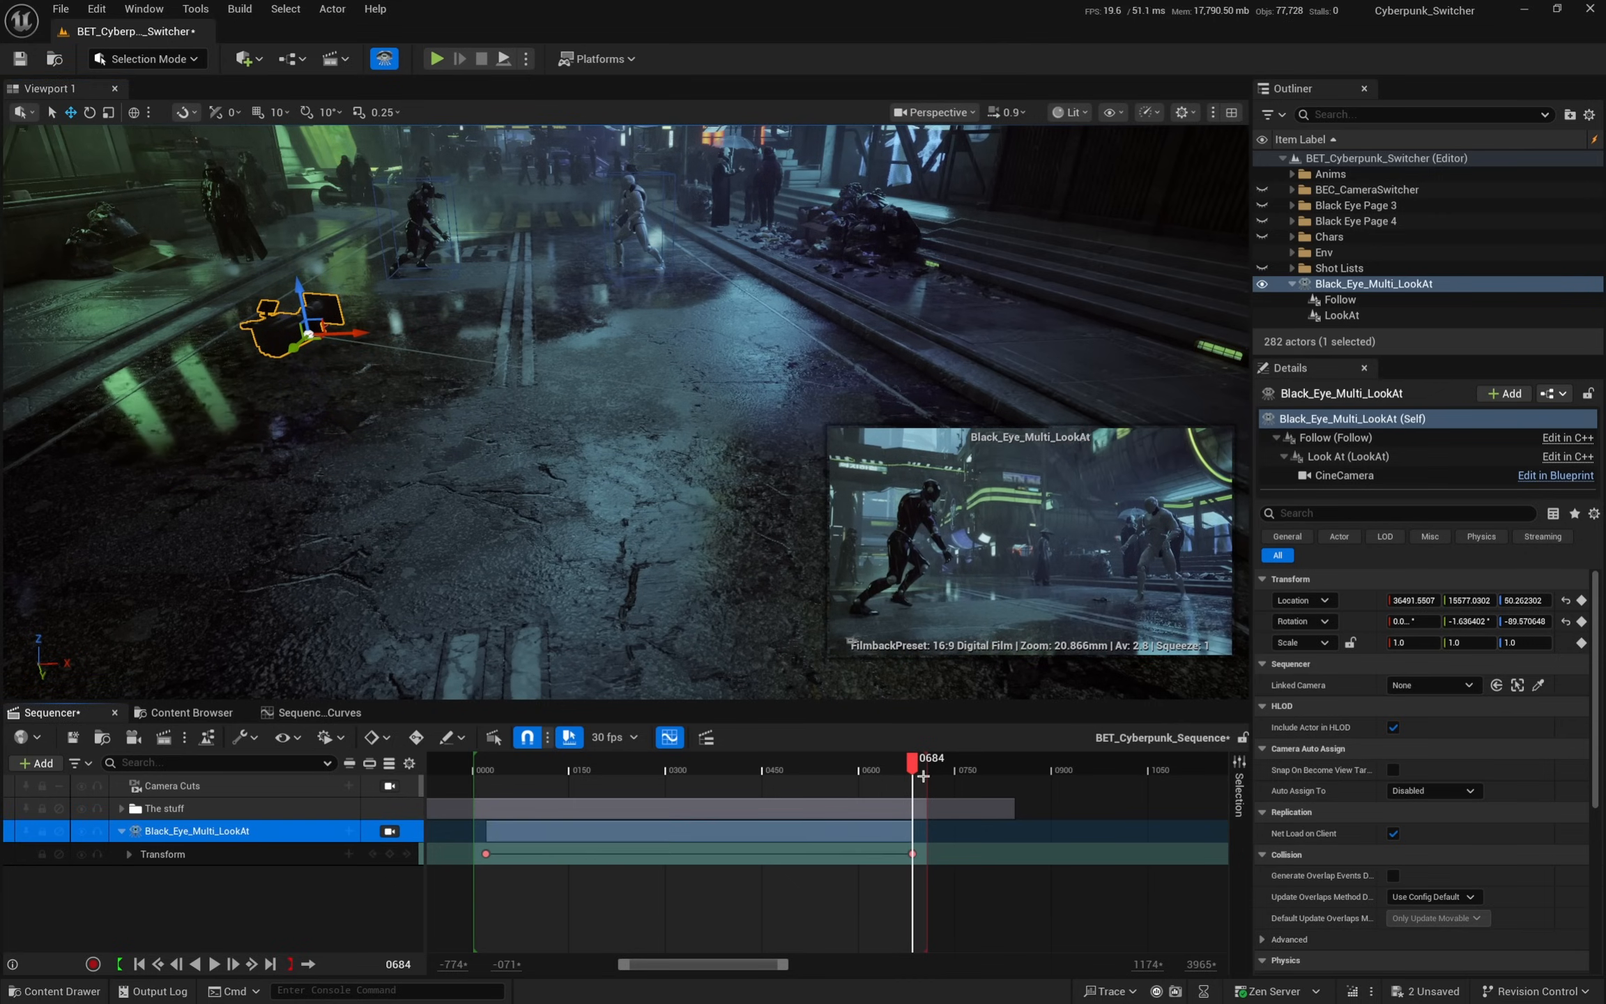
- Play the keyed camera move through Black_Eye_Multi_LookAt from the sequence start and return to frame 54
{"action": "left_click_drag", "start_coordinate": [915, 769], "coordinate": [476, 773]}
{"action": "left_click", "coordinate": [389, 831]}
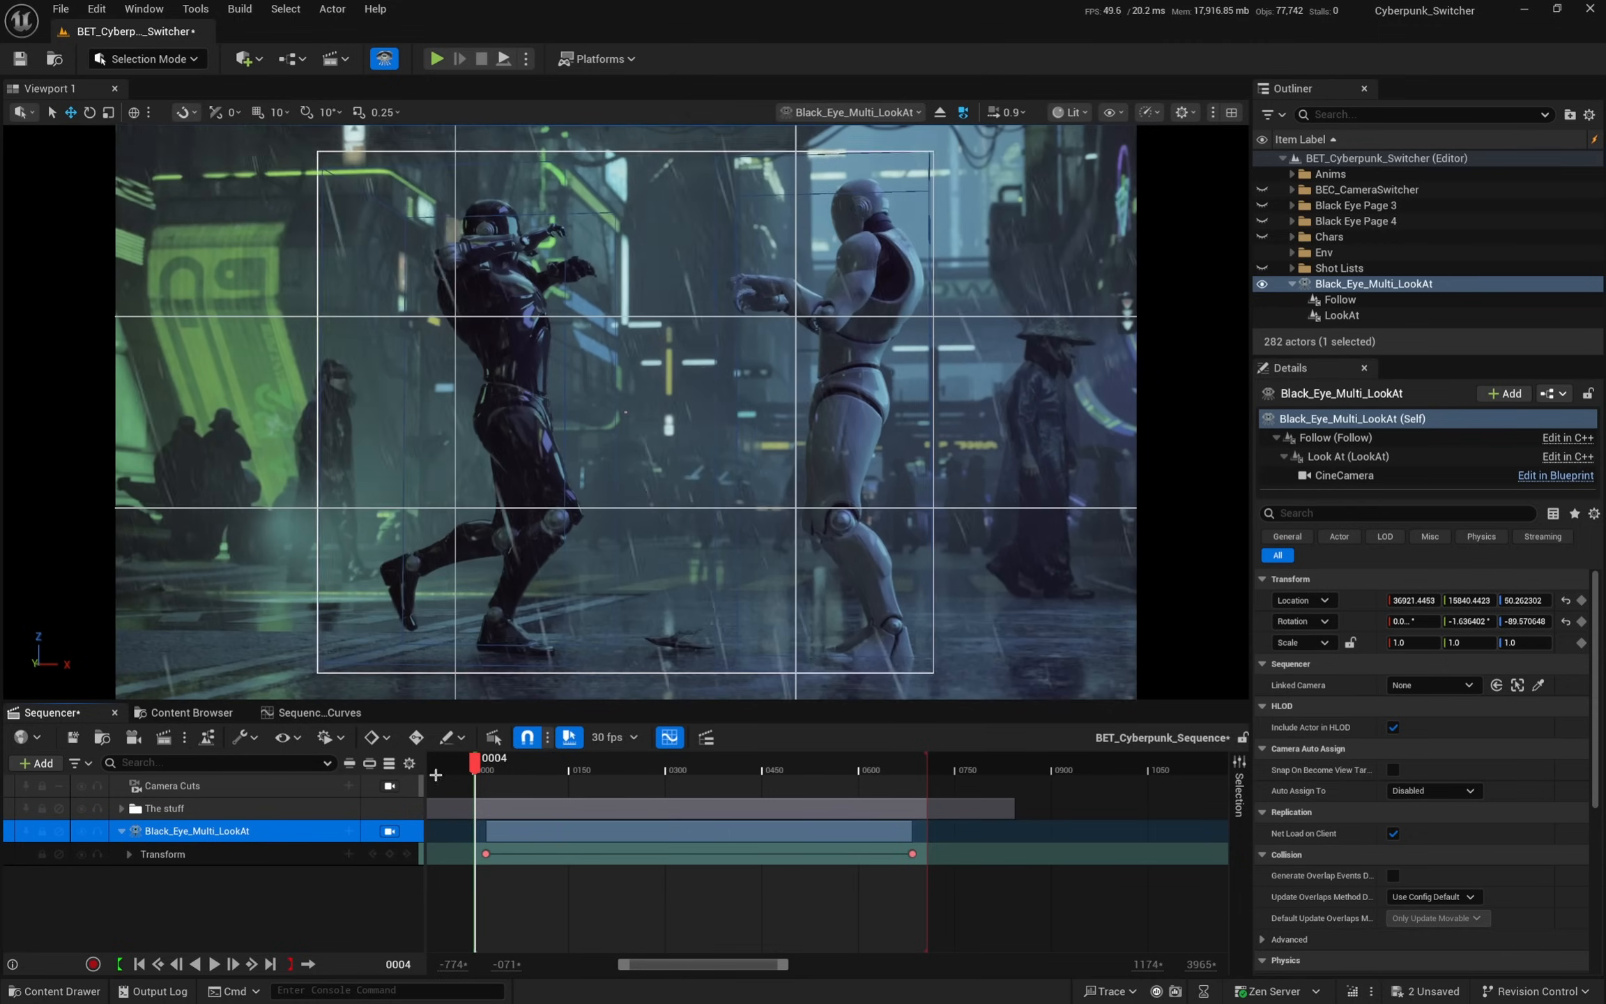
{"action": "key", "text": "space"}
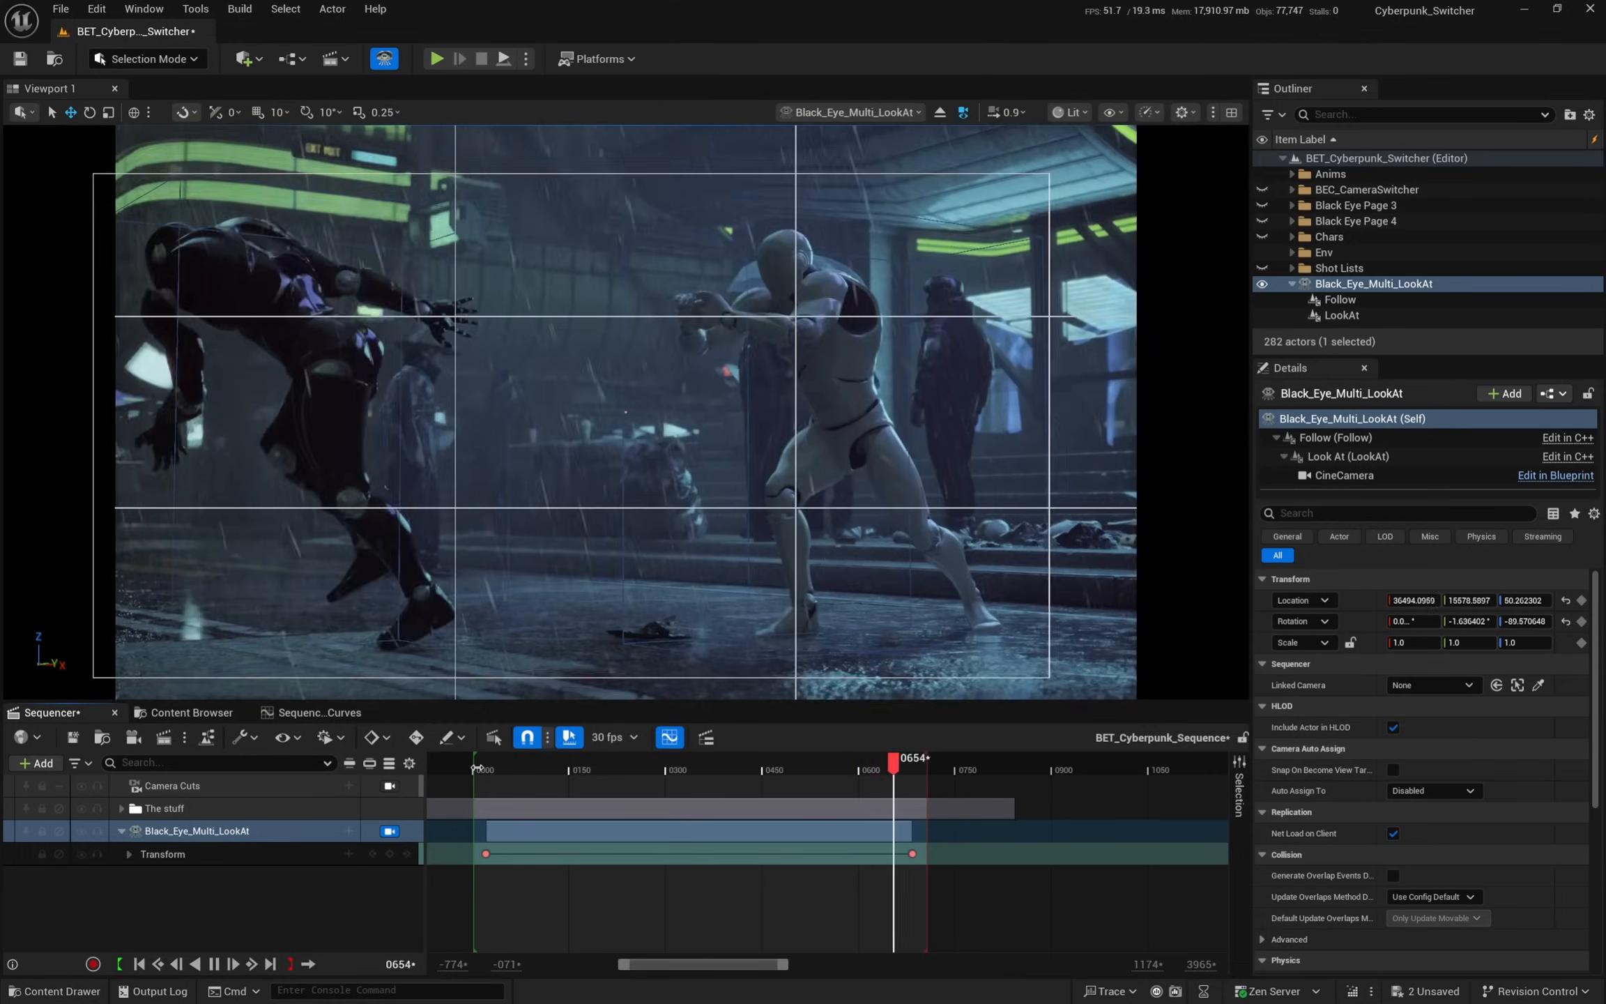
{"action": "key", "text": "space"}
{"action": "left_click_drag", "start_coordinate": [697, 769], "coordinate": [506, 775]}
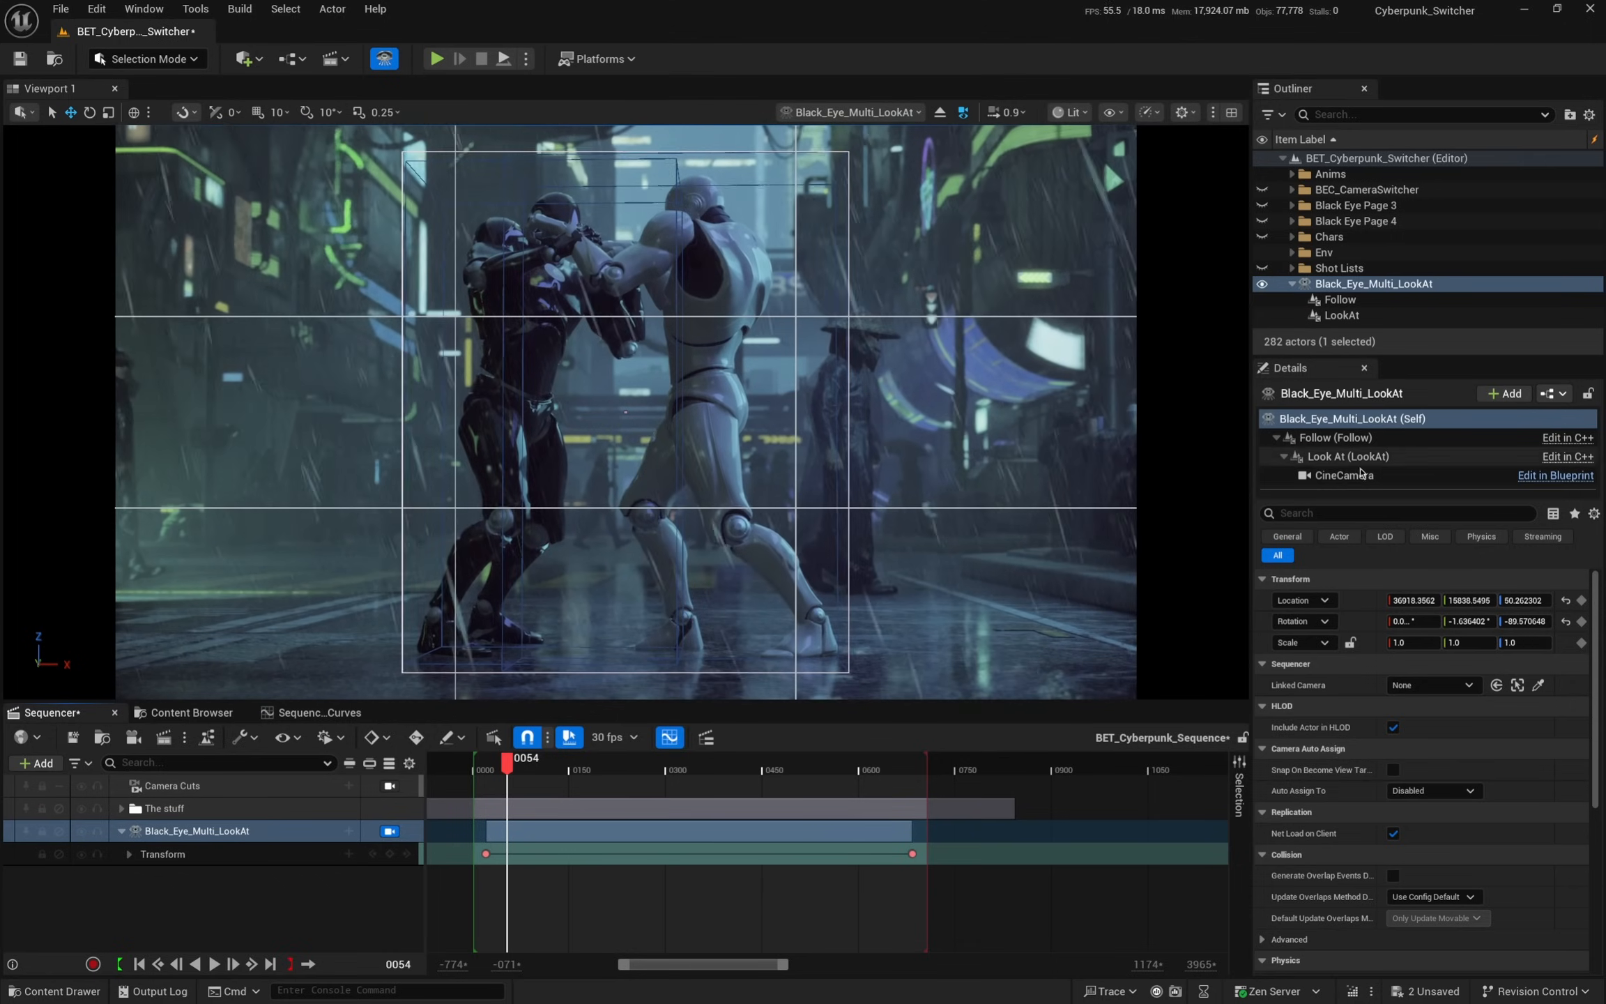
- In the Look At component, assign SK_Fighter_A as Subject 03 and SK_Fighter_B as Subject 04
{"action": "left_click", "coordinate": [1331, 458]}
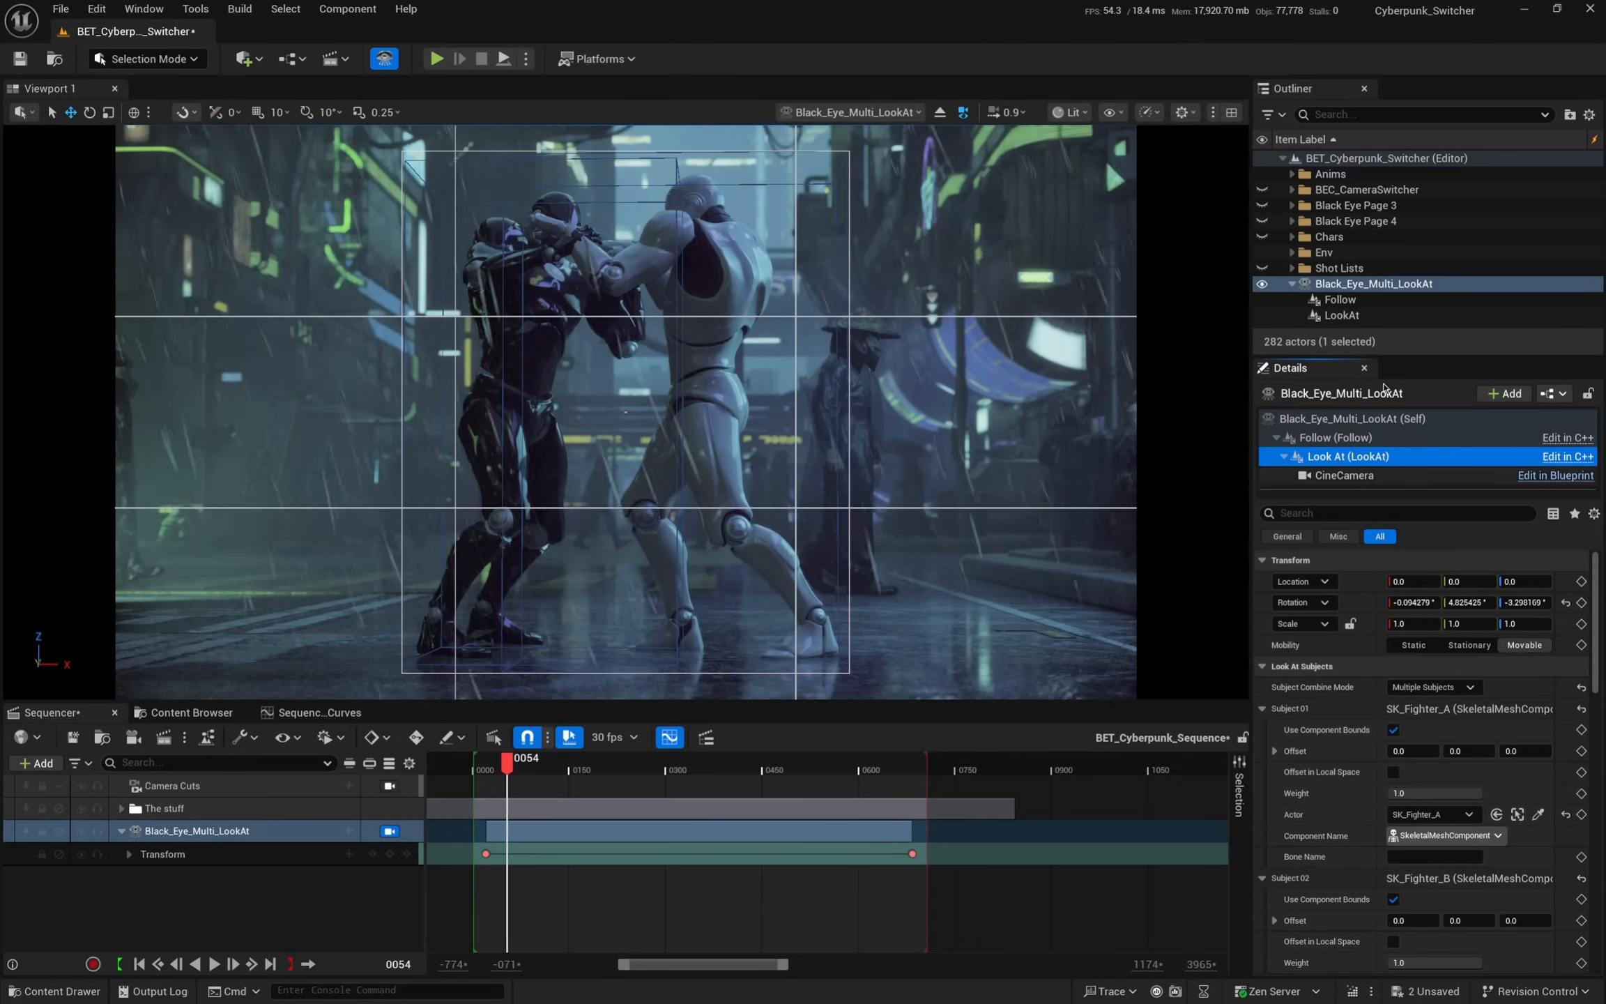
{"action": "left_click_drag", "start_coordinate": [1389, 356], "coordinate": [1389, 324]}
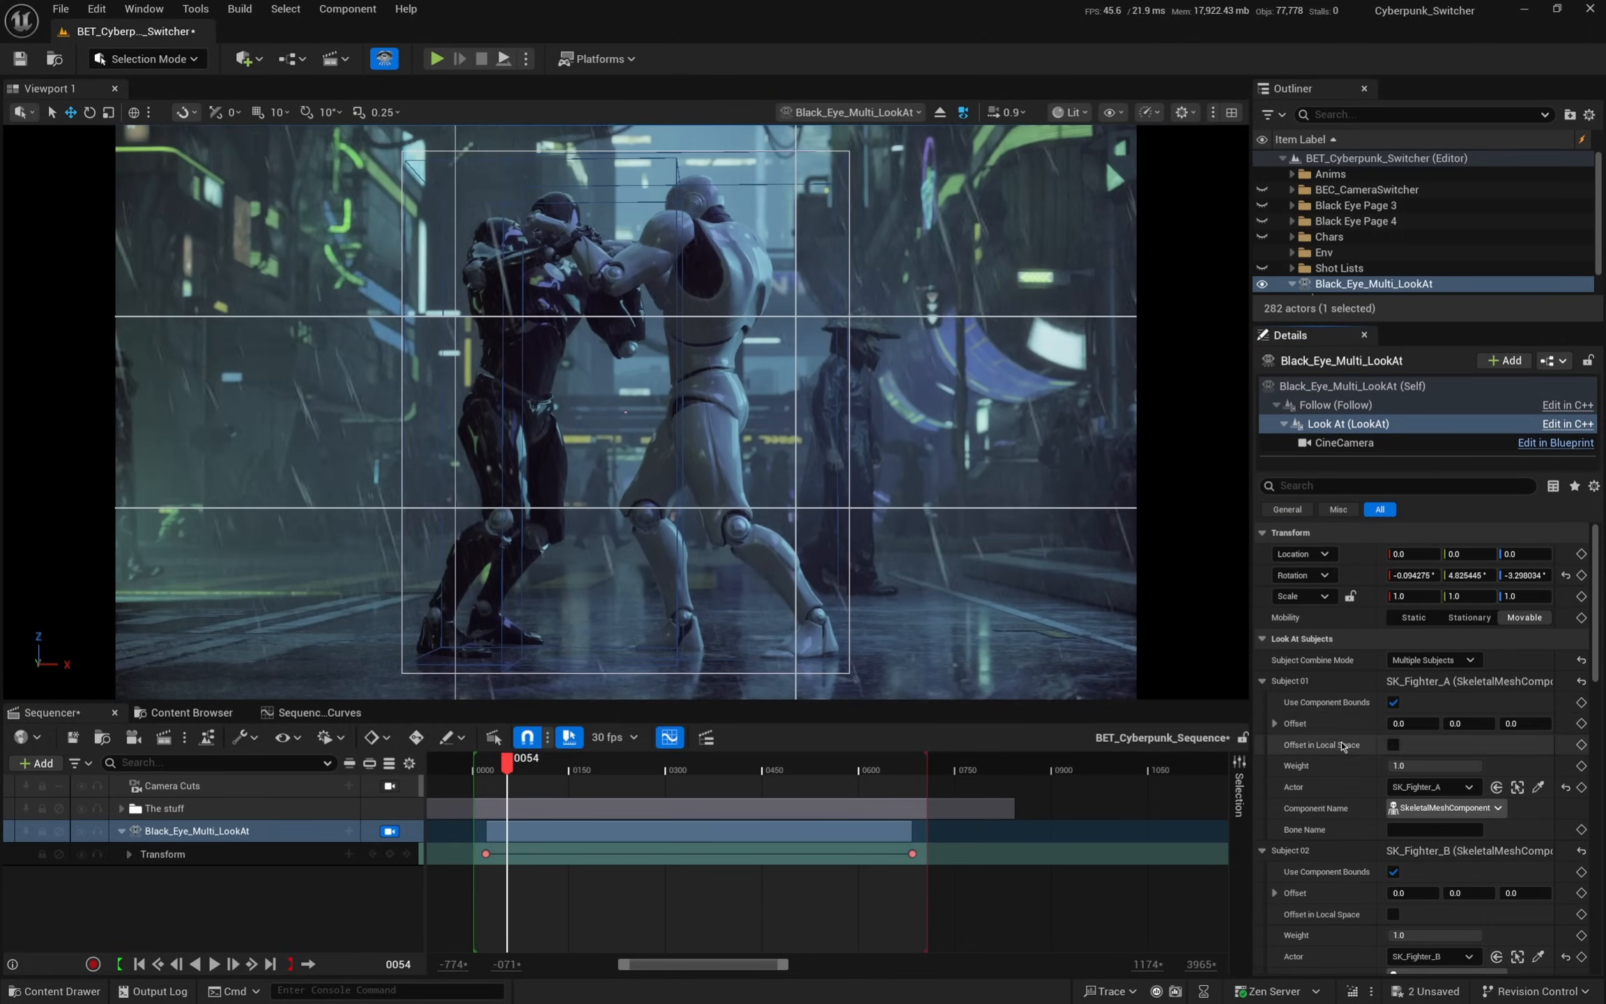
{"action": "scroll", "coordinate": [1414, 697], "scroll_direction": "down", "scroll_amount": 3}
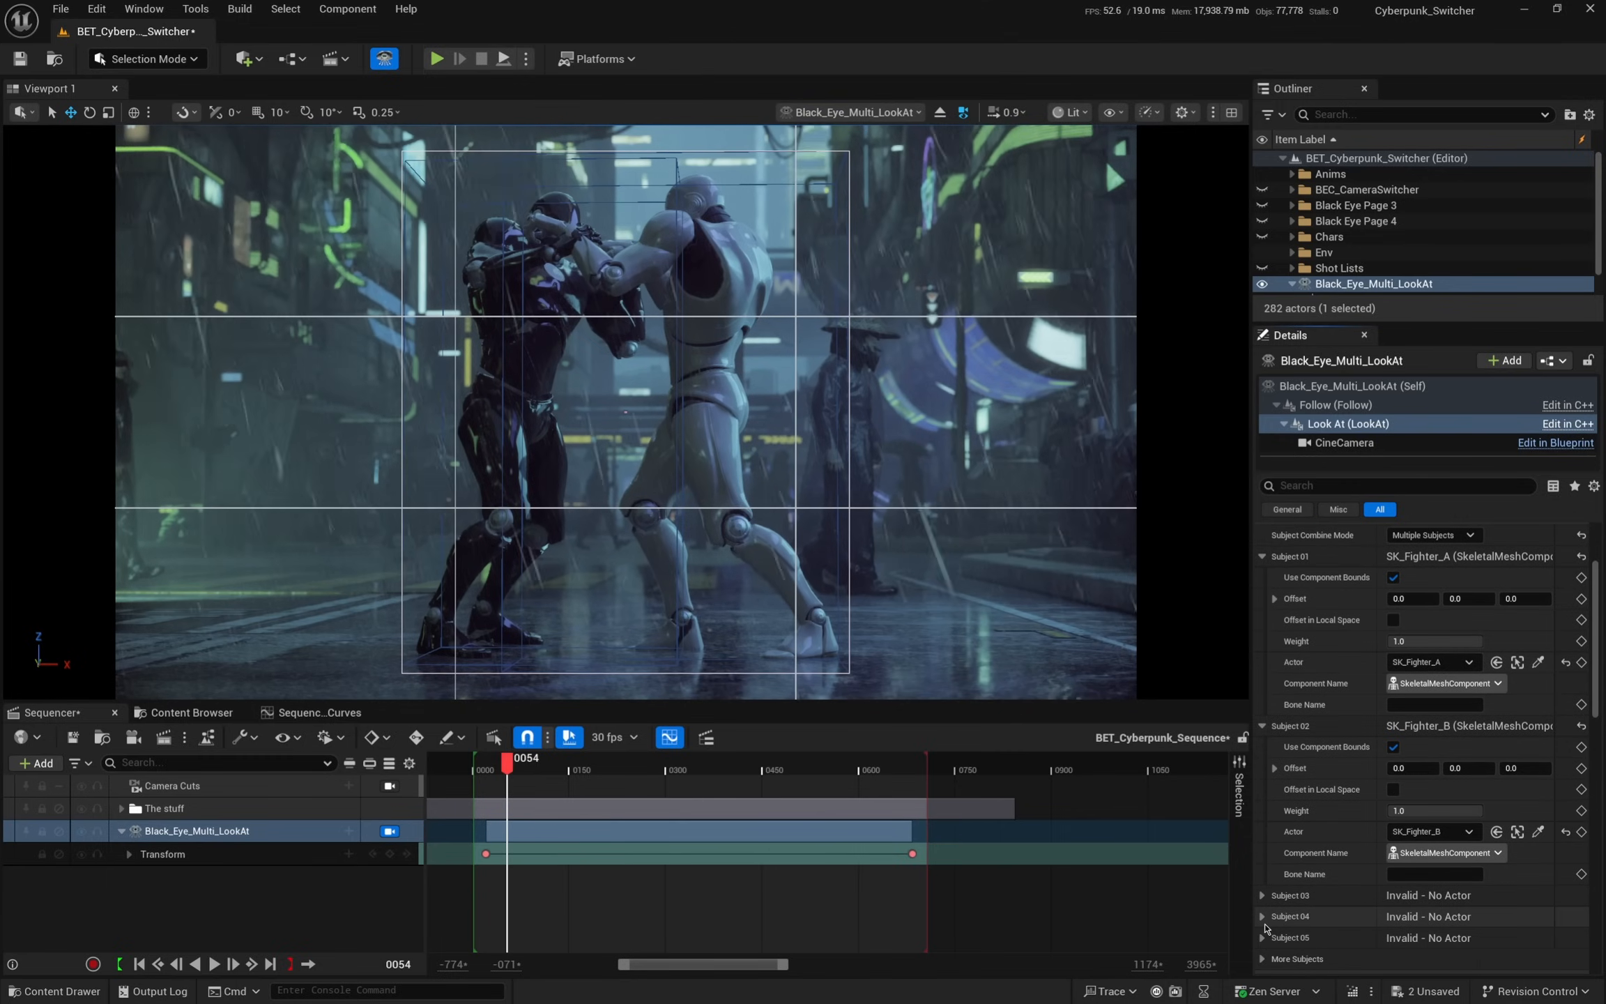
{"action": "left_click", "coordinate": [1262, 916]}
{"action": "left_click", "coordinate": [1262, 896]}
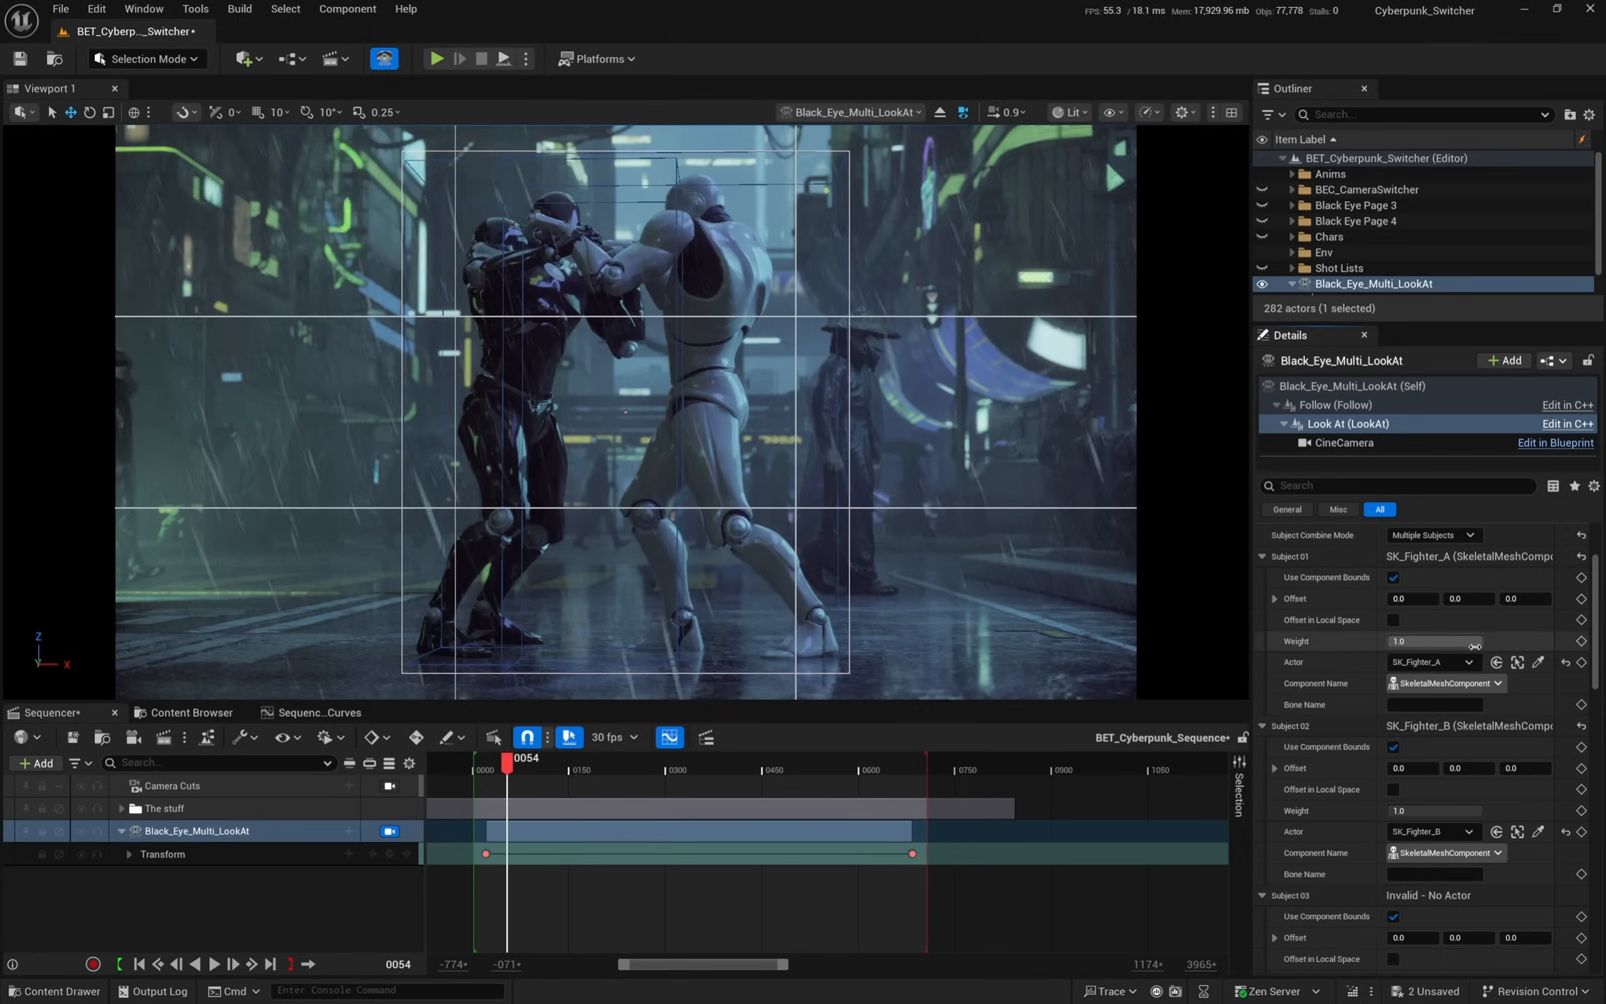
{"action": "scroll", "coordinate": [1438, 695], "scroll_direction": "down", "scroll_amount": 4}
{"action": "left_click", "coordinate": [1539, 824]}
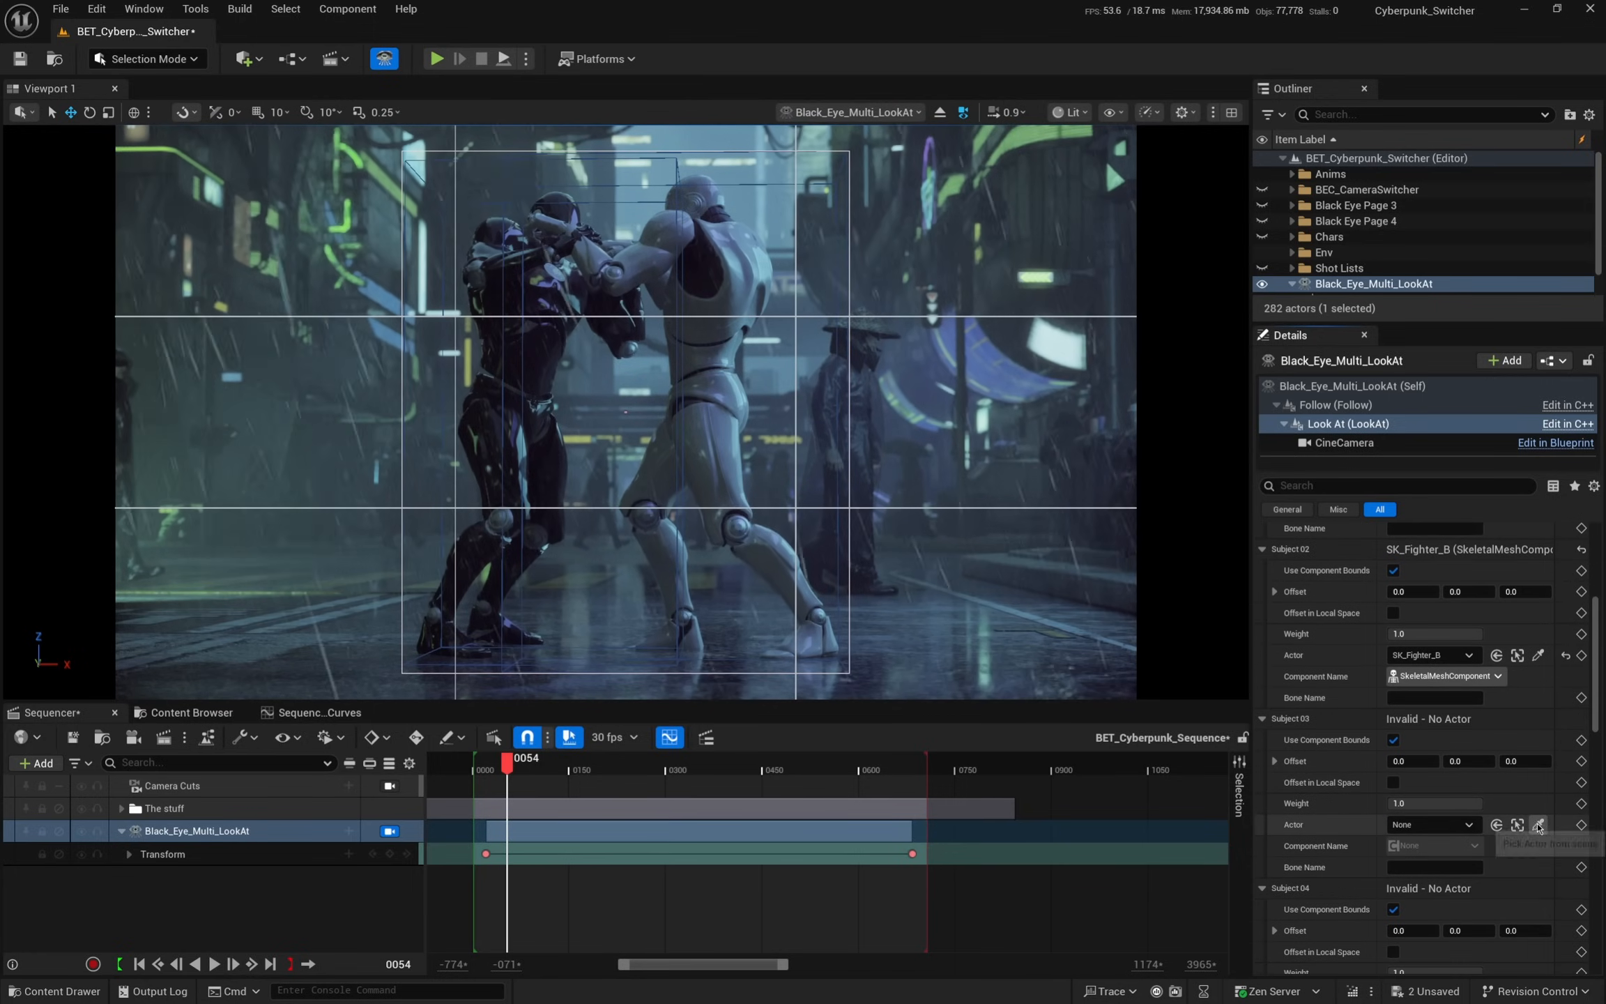
{"action": "left_click", "coordinate": [550, 356]}
{"action": "scroll", "coordinate": [1498, 802], "scroll_direction": "down", "scroll_amount": 3}
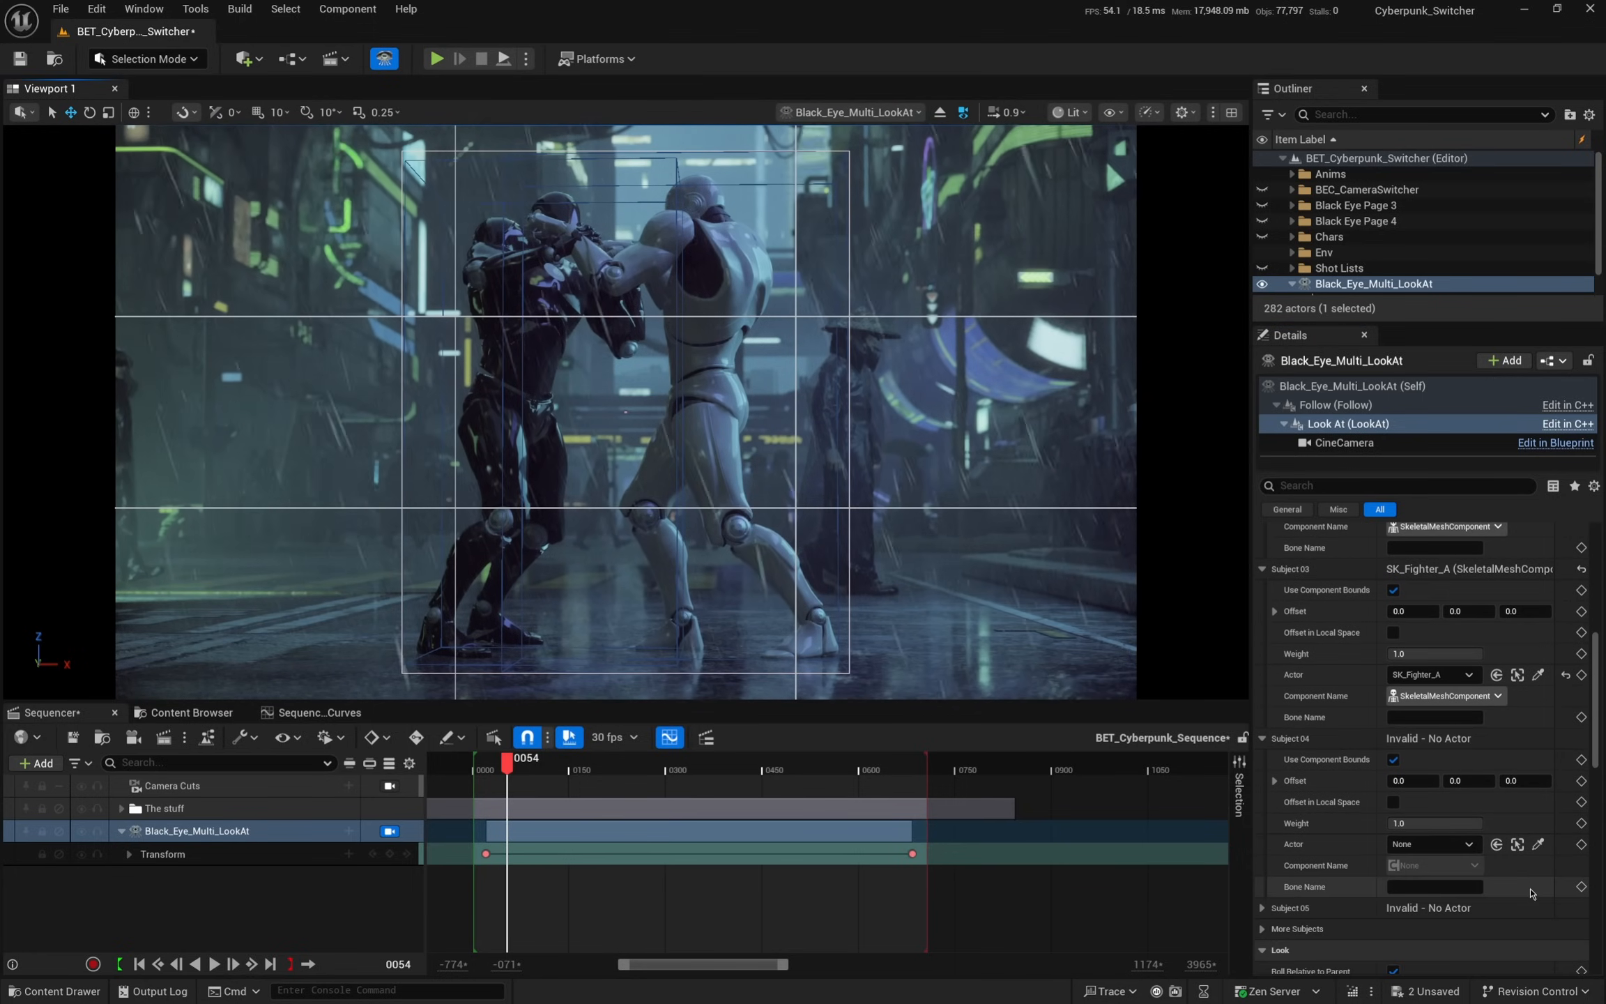
{"action": "left_click", "coordinate": [1539, 846]}
{"action": "left_click", "coordinate": [733, 387]}
- Set the Bone Name of both Subject 01 and Subject 02 to head
{"action": "scroll", "coordinate": [1468, 681], "scroll_direction": "up", "scroll_amount": 1}
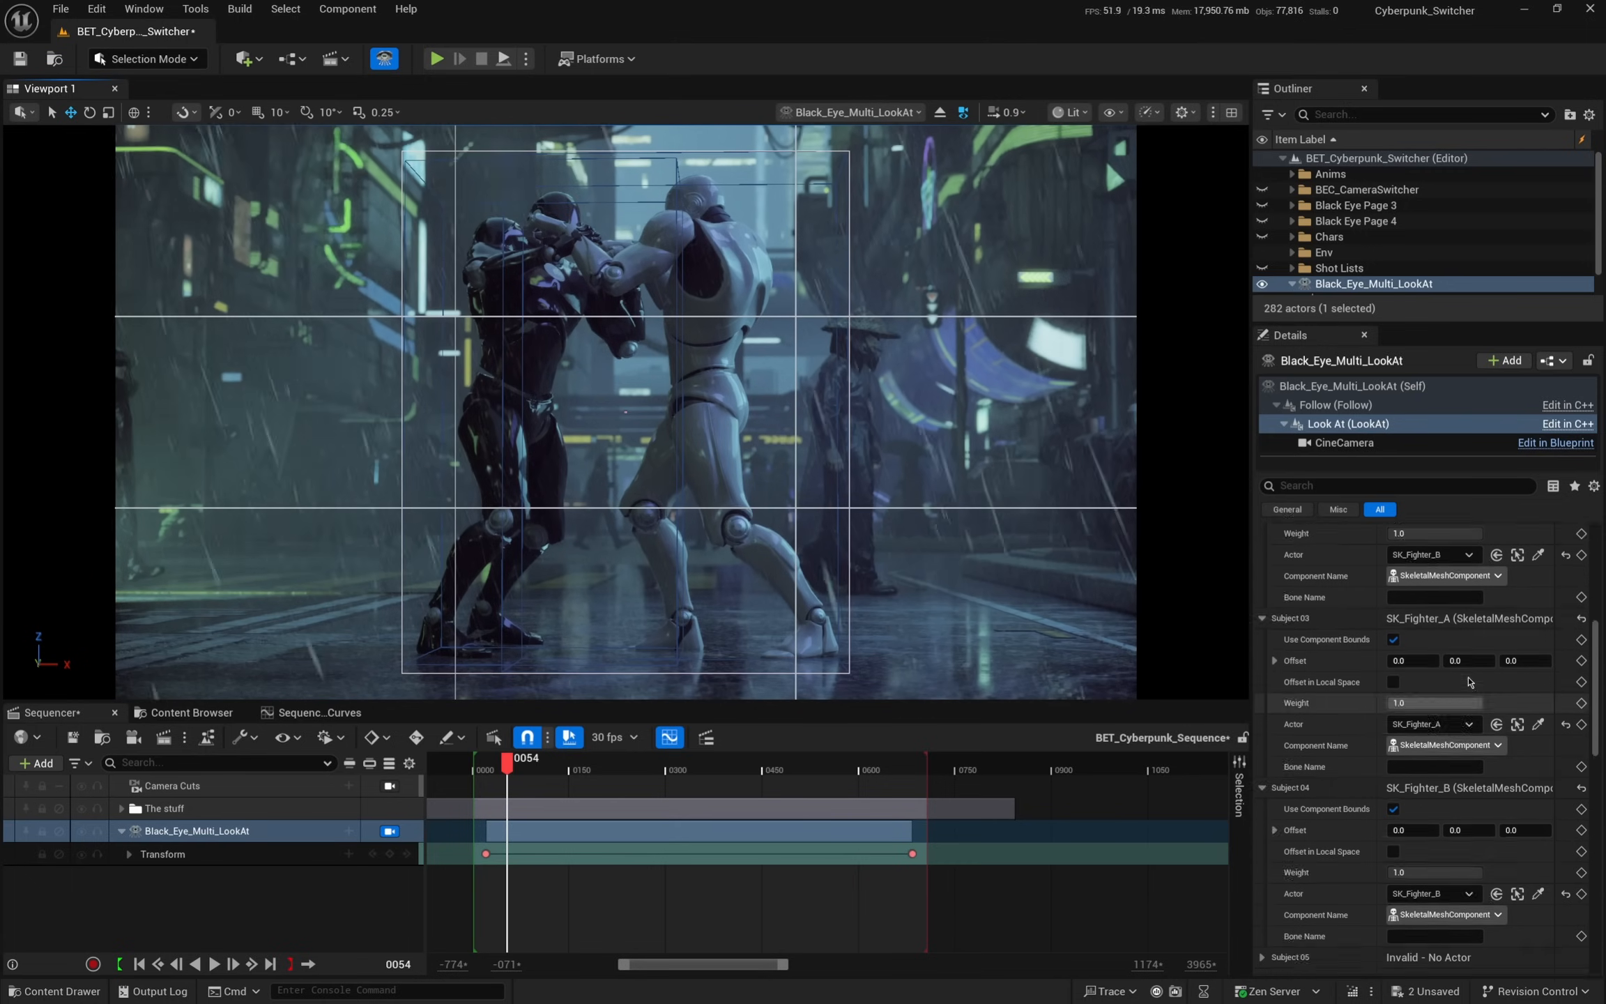
{"action": "scroll", "coordinate": [1464, 680], "scroll_direction": "up", "scroll_amount": 5}
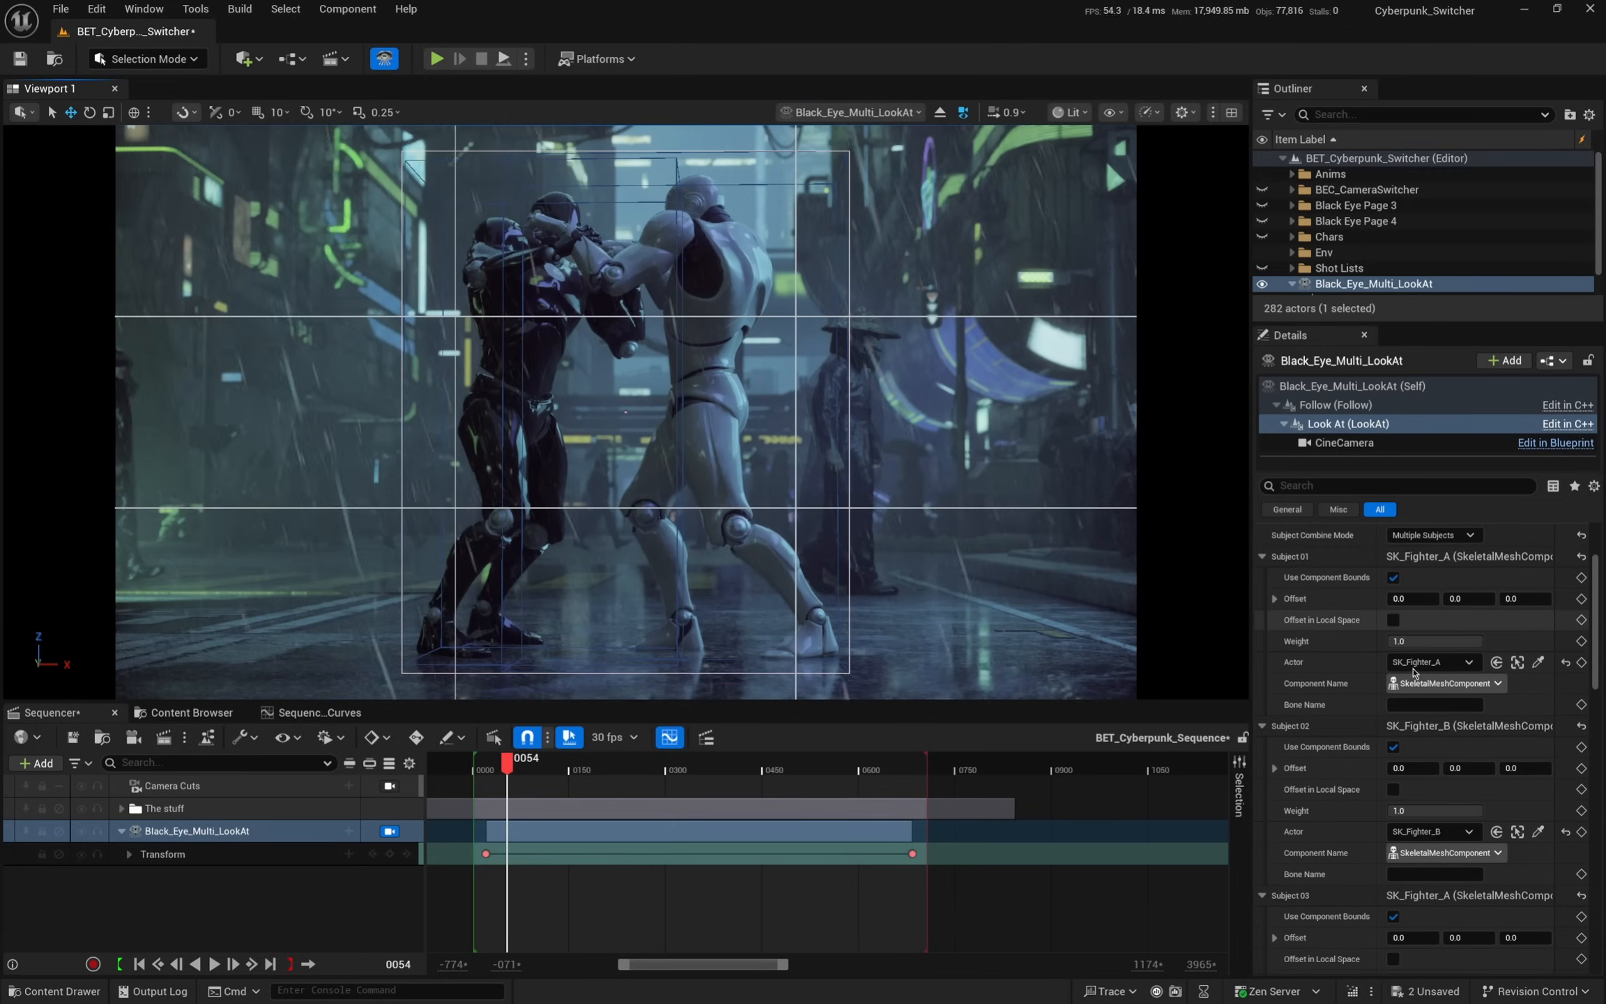
{"action": "left_click", "coordinate": [1418, 705]}
{"action": "type", "text": "head"}
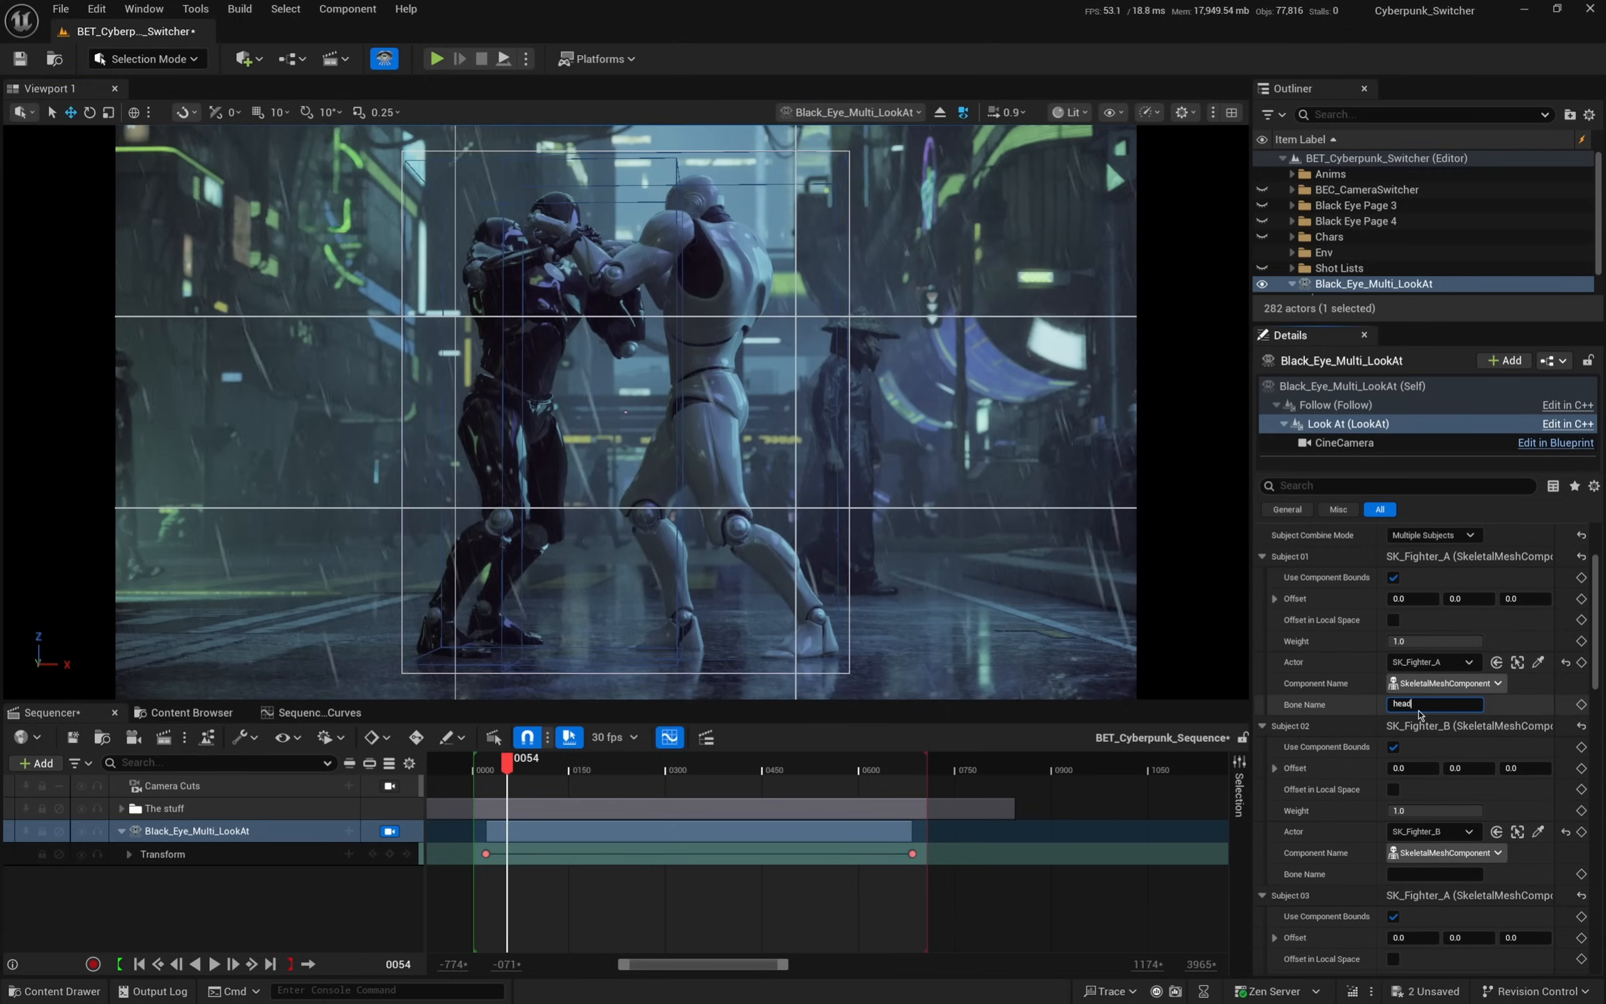
{"action": "left_click", "coordinate": [1418, 873]}
{"action": "type", "text": "head"}
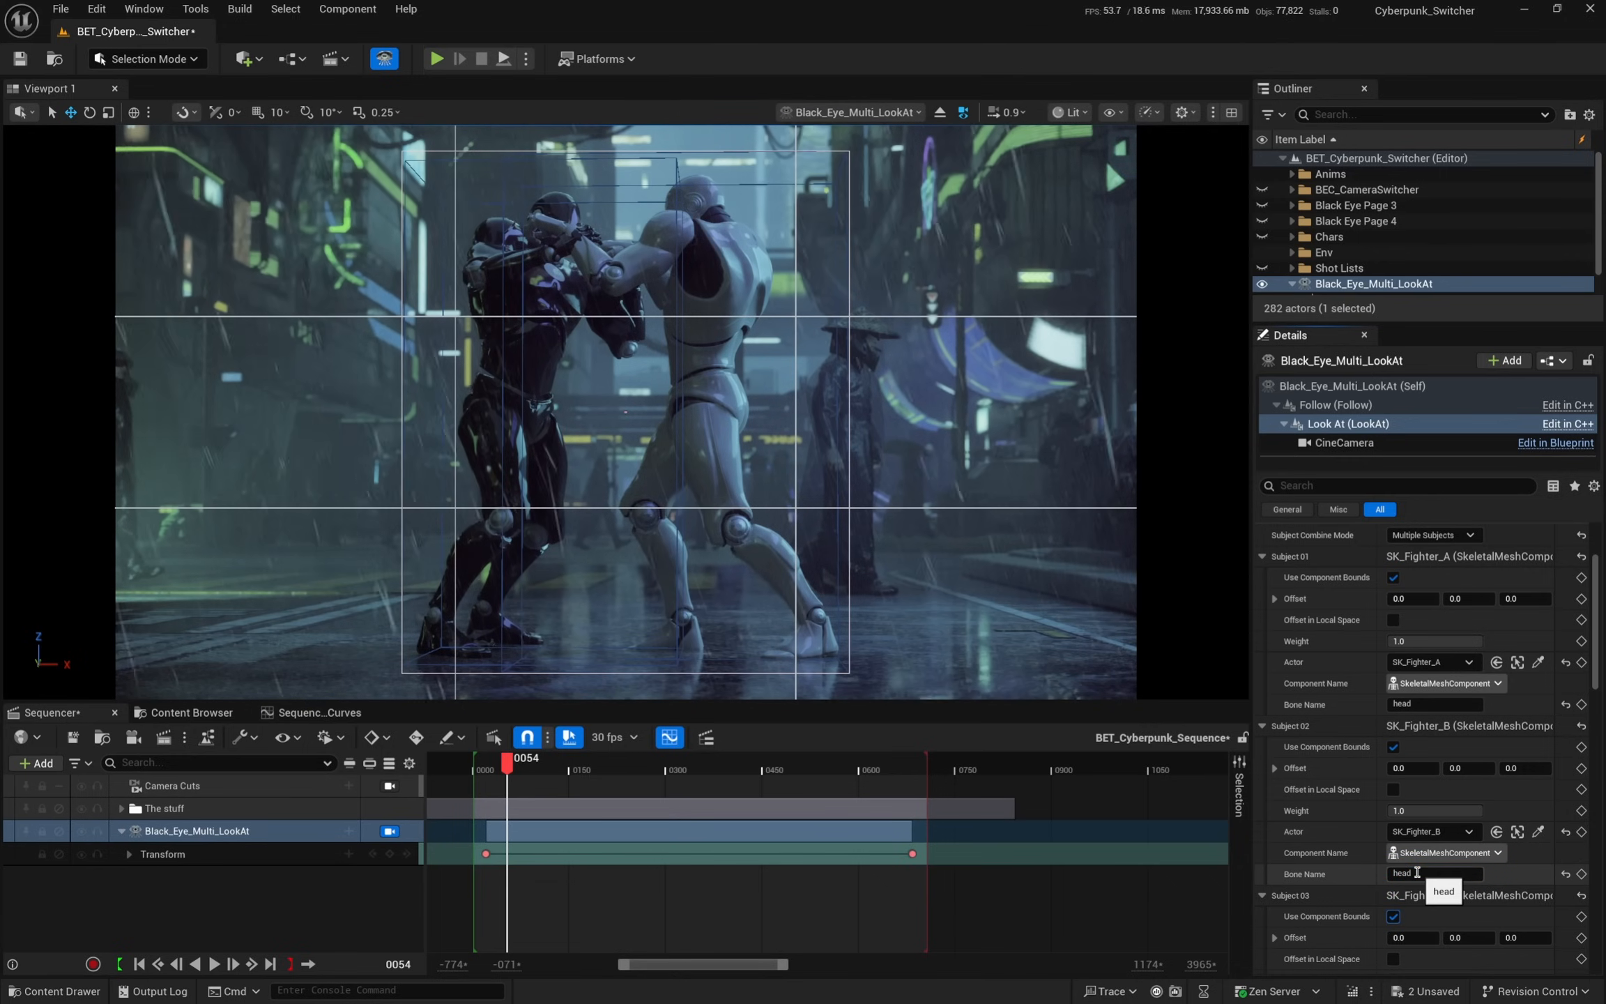
- Set the Bone Name of both Subject 03 and Subject 04 to pelvis
{"action": "scroll", "coordinate": [1417, 872], "scroll_direction": "down", "scroll_amount": 3}
{"action": "left_click", "coordinate": [1414, 942]}
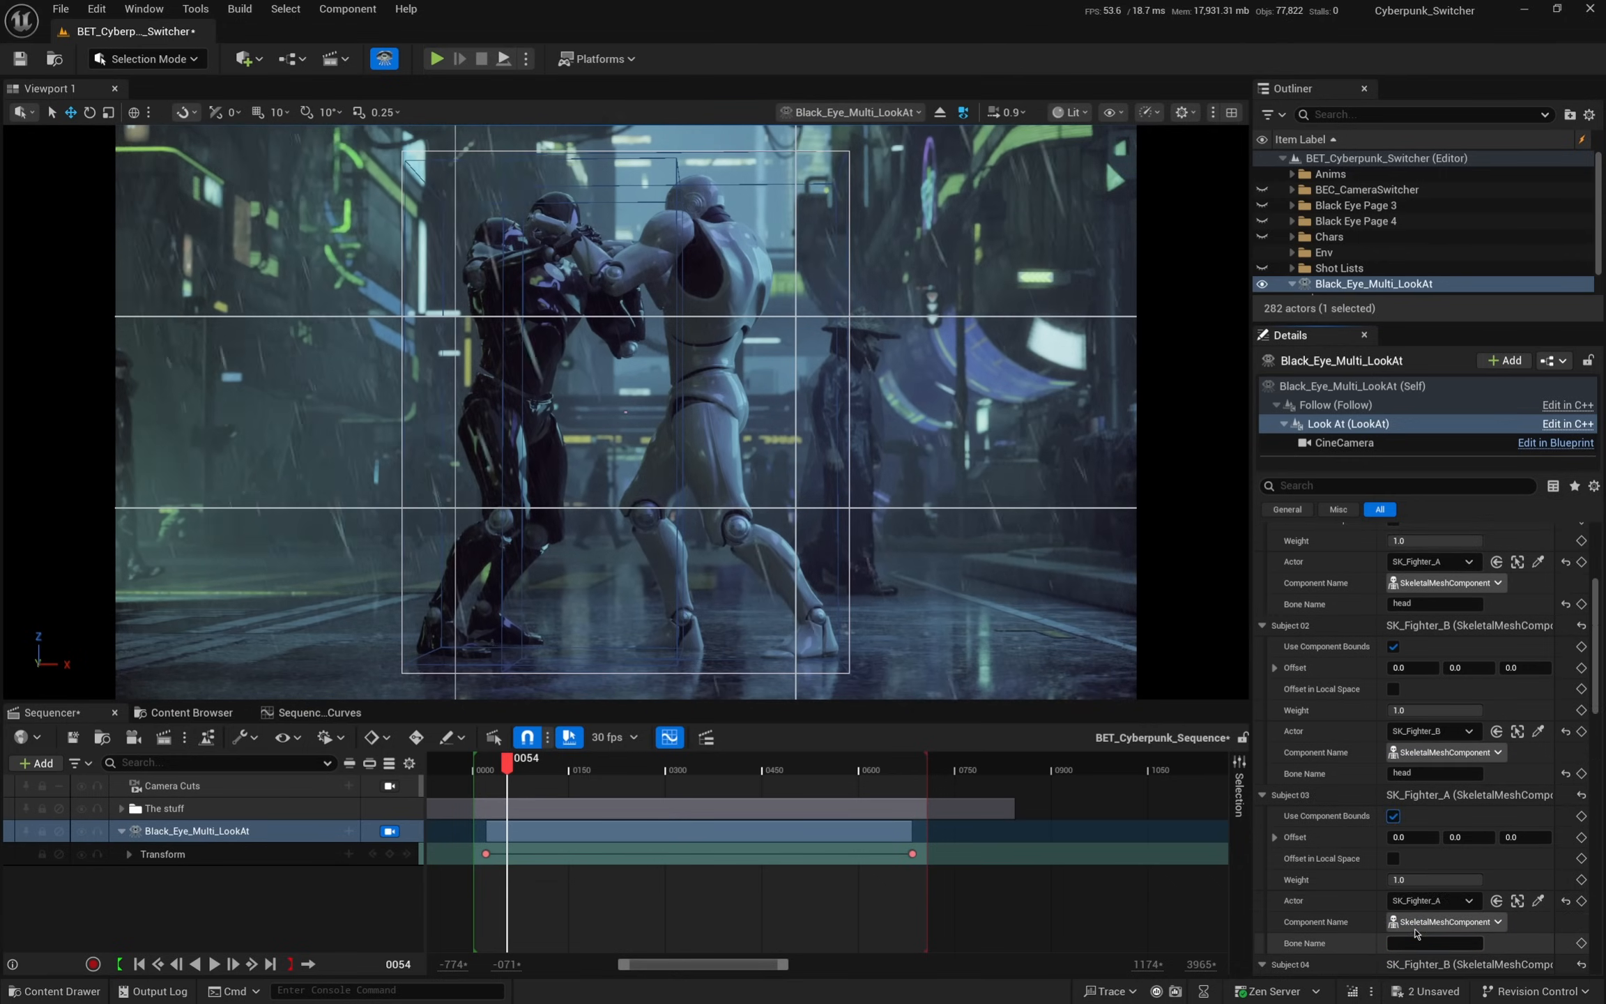
{"action": "type", "text": "pelvis"}
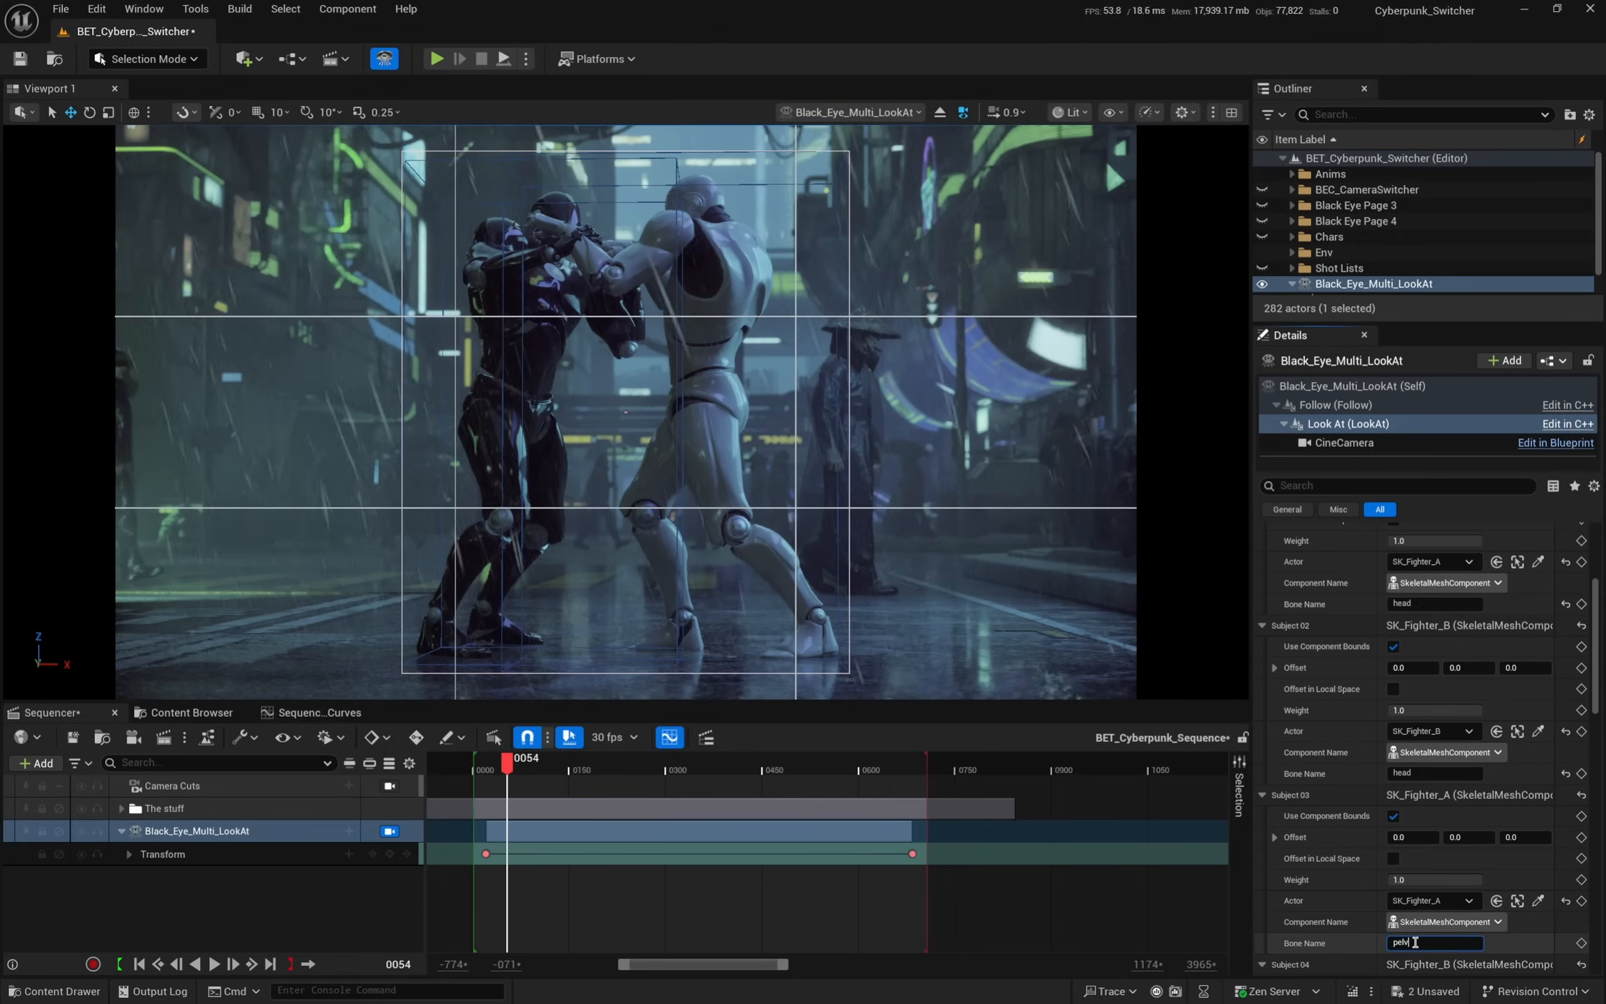
{"action": "key", "text": "Return"}
{"action": "scroll", "coordinate": [1416, 948], "scroll_direction": "down", "scroll_amount": 4}
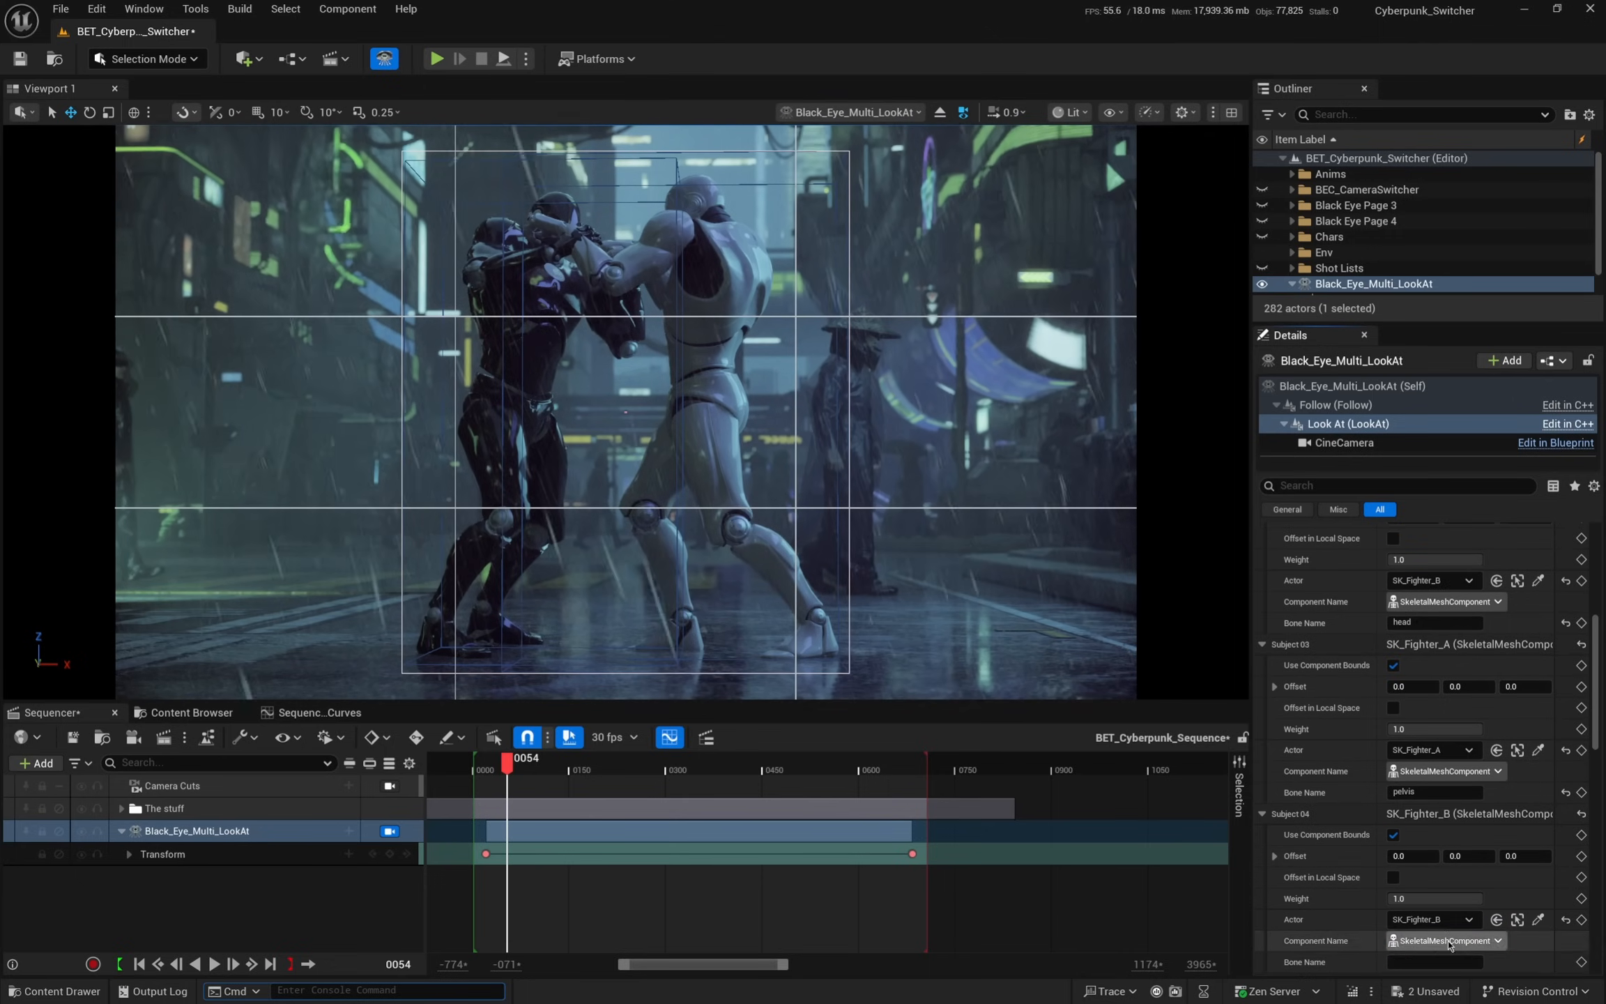
{"action": "left_click", "coordinate": [1416, 963]}
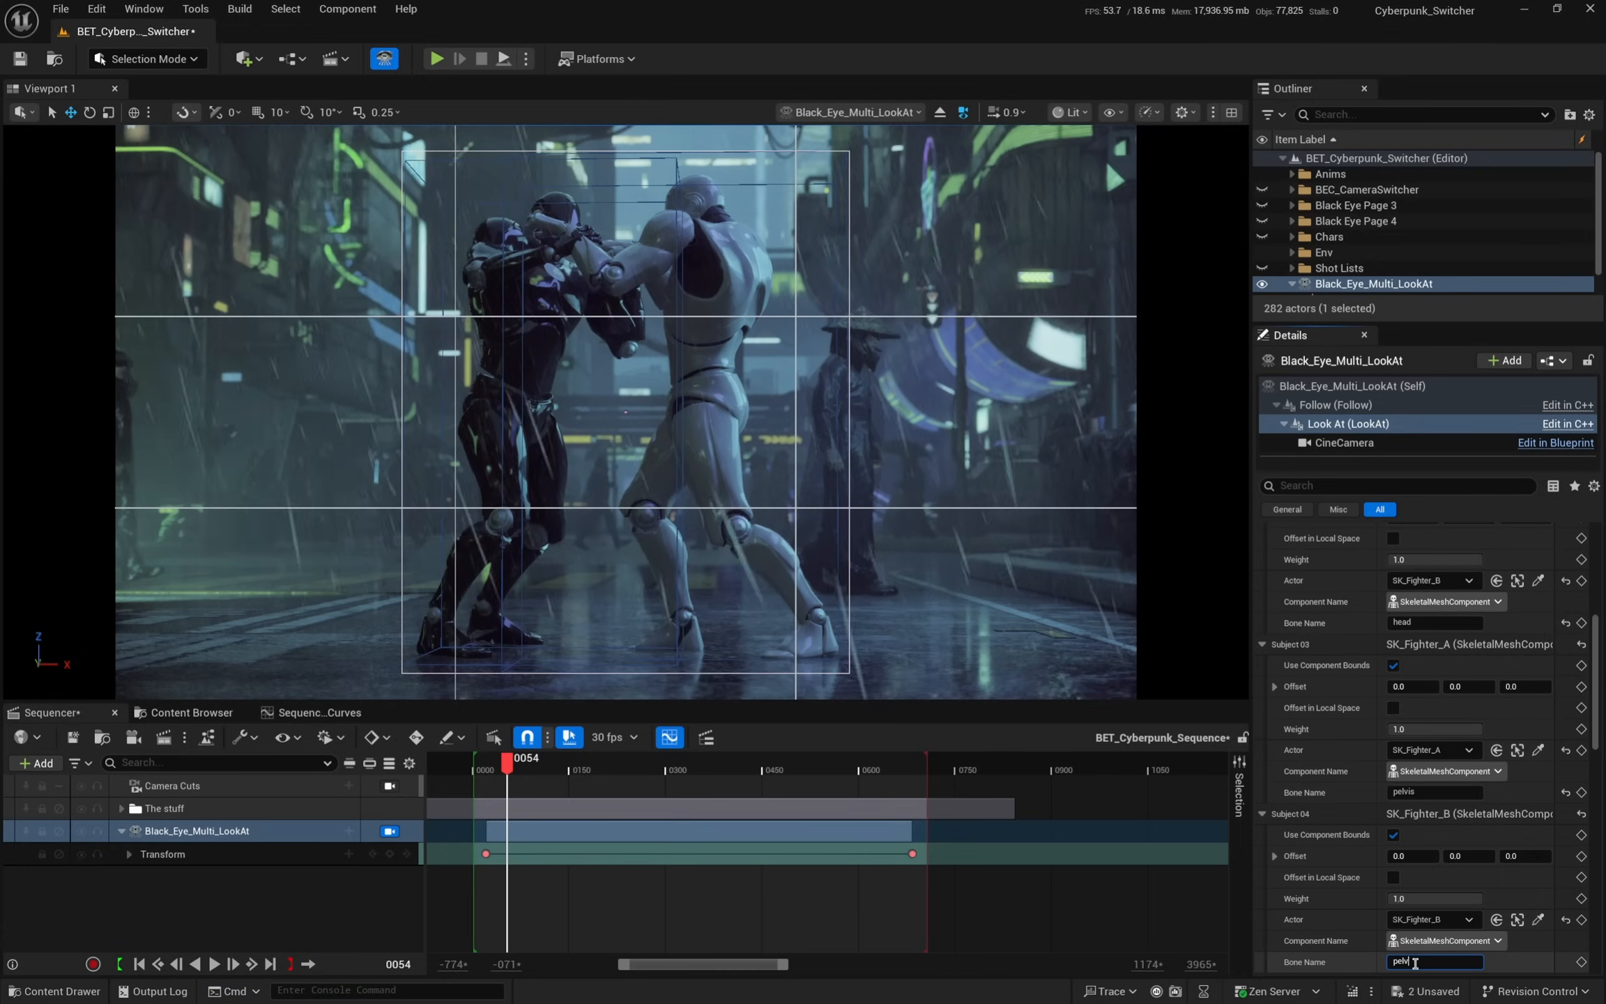
- Turn off Use Component Bounds for Subjects 01, 02, 03 and 04
{"action": "scroll", "coordinate": [1419, 720], "scroll_direction": "up", "scroll_amount": 9}
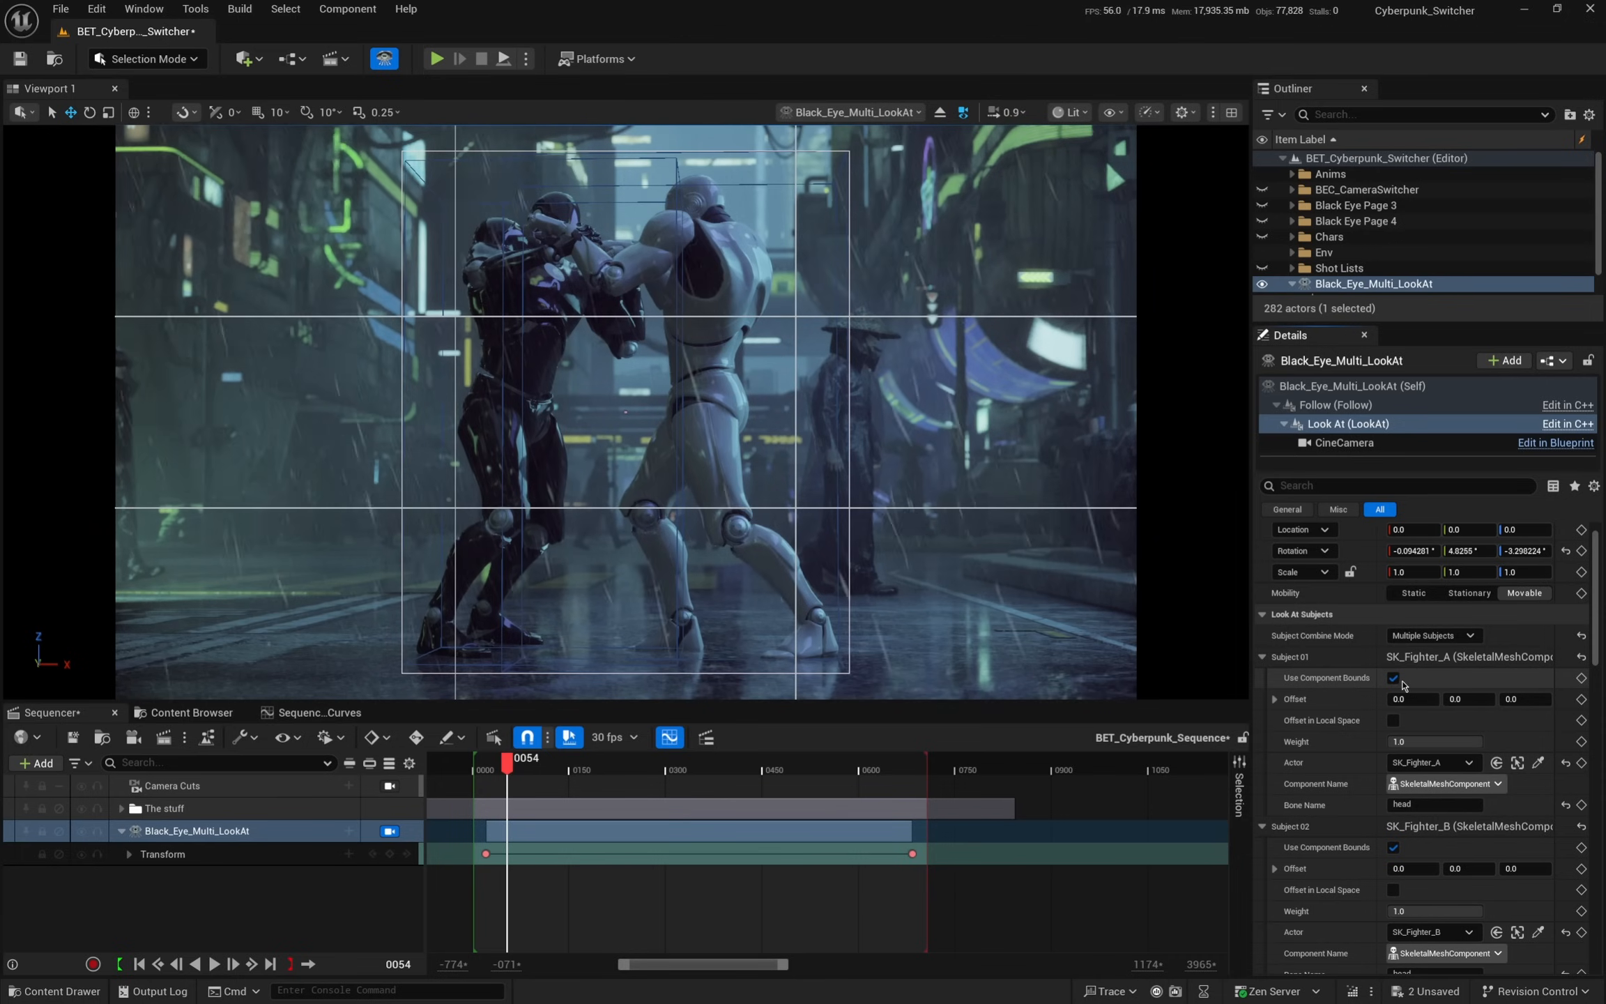
{"action": "left_click", "coordinate": [1393, 679]}
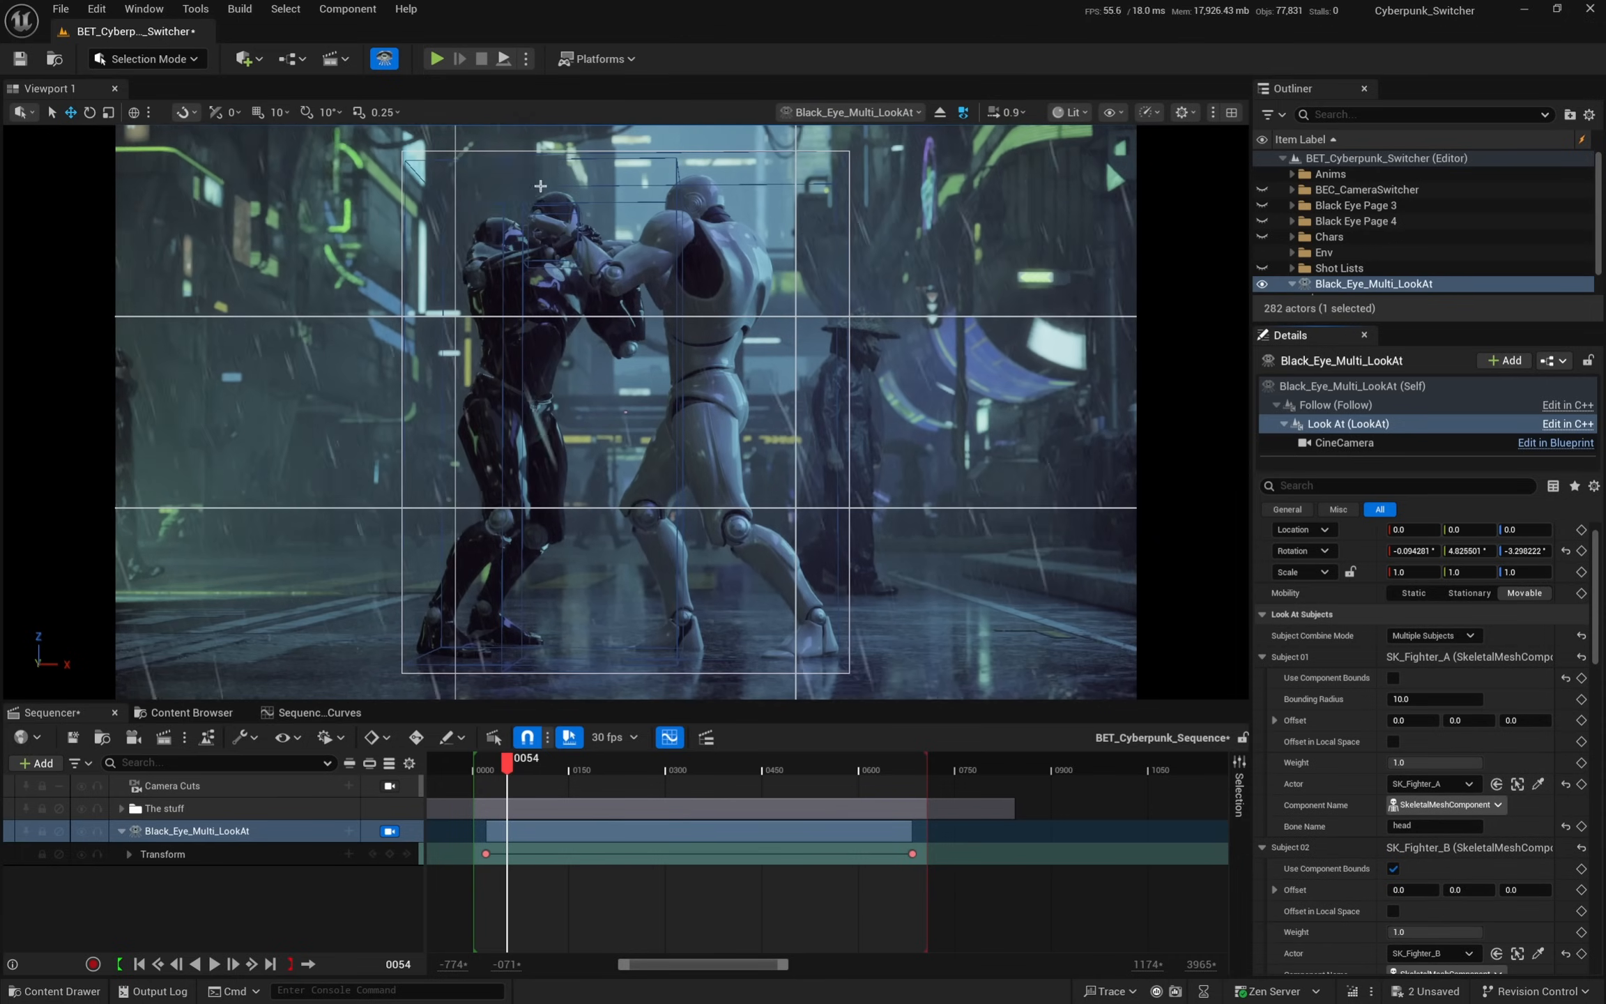
{"action": "left_click", "coordinate": [1393, 869]}
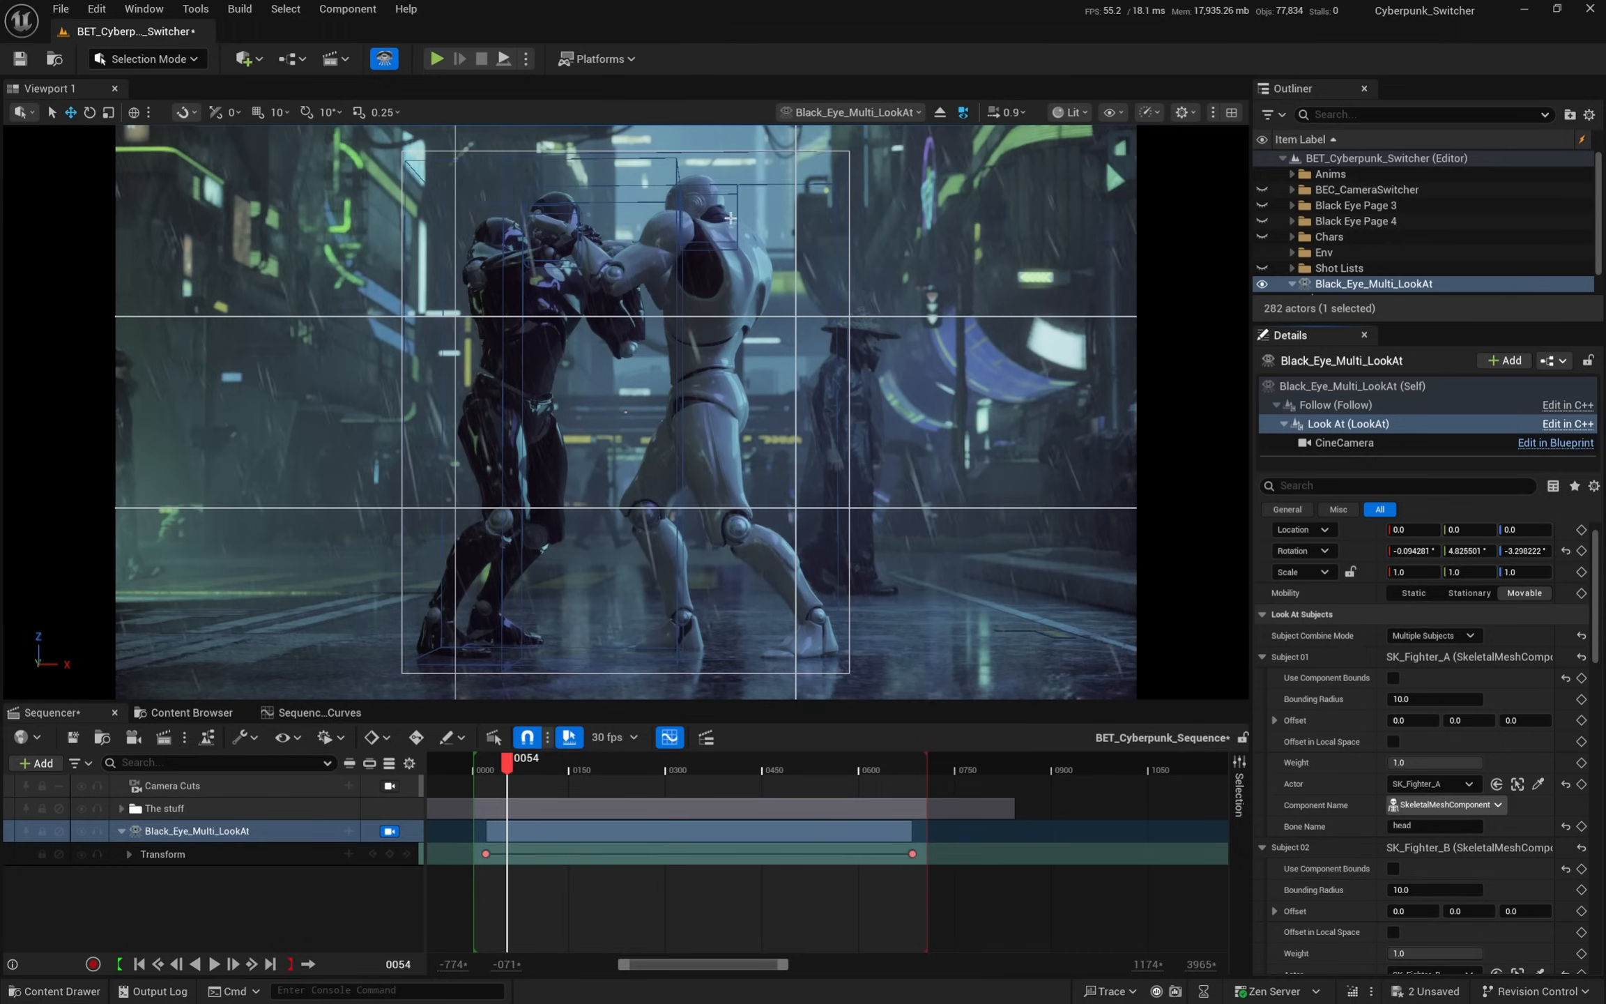
{"action": "scroll", "coordinate": [1397, 877], "scroll_direction": "down", "scroll_amount": 5}
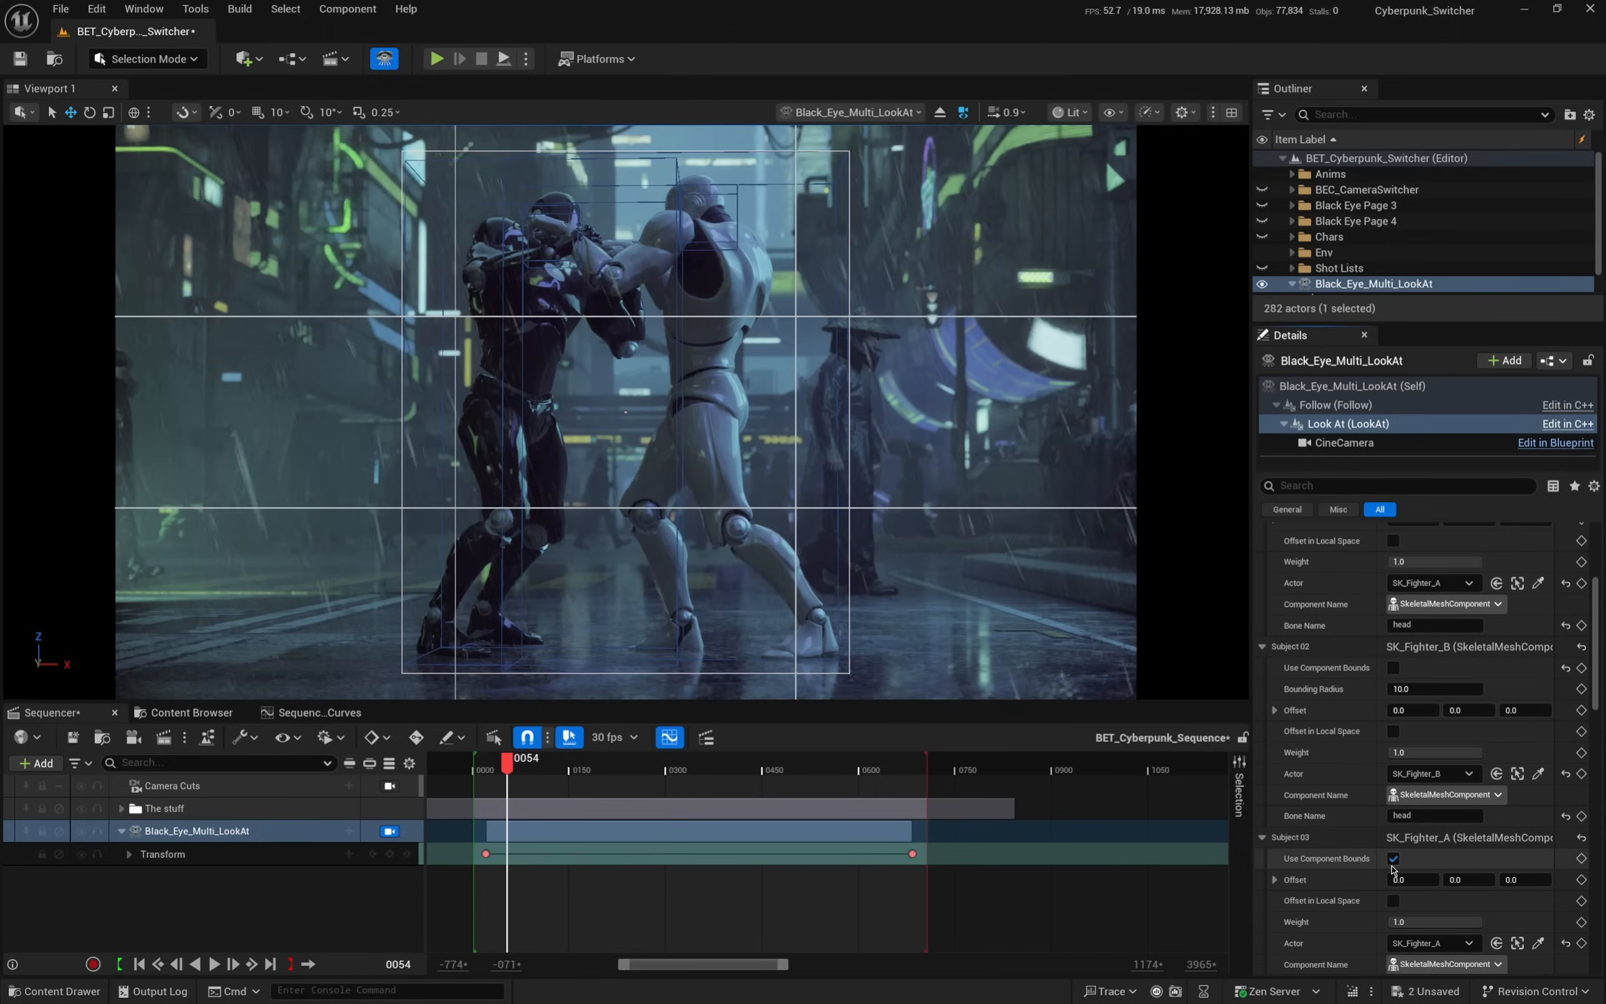
{"action": "left_click", "coordinate": [1391, 861]}
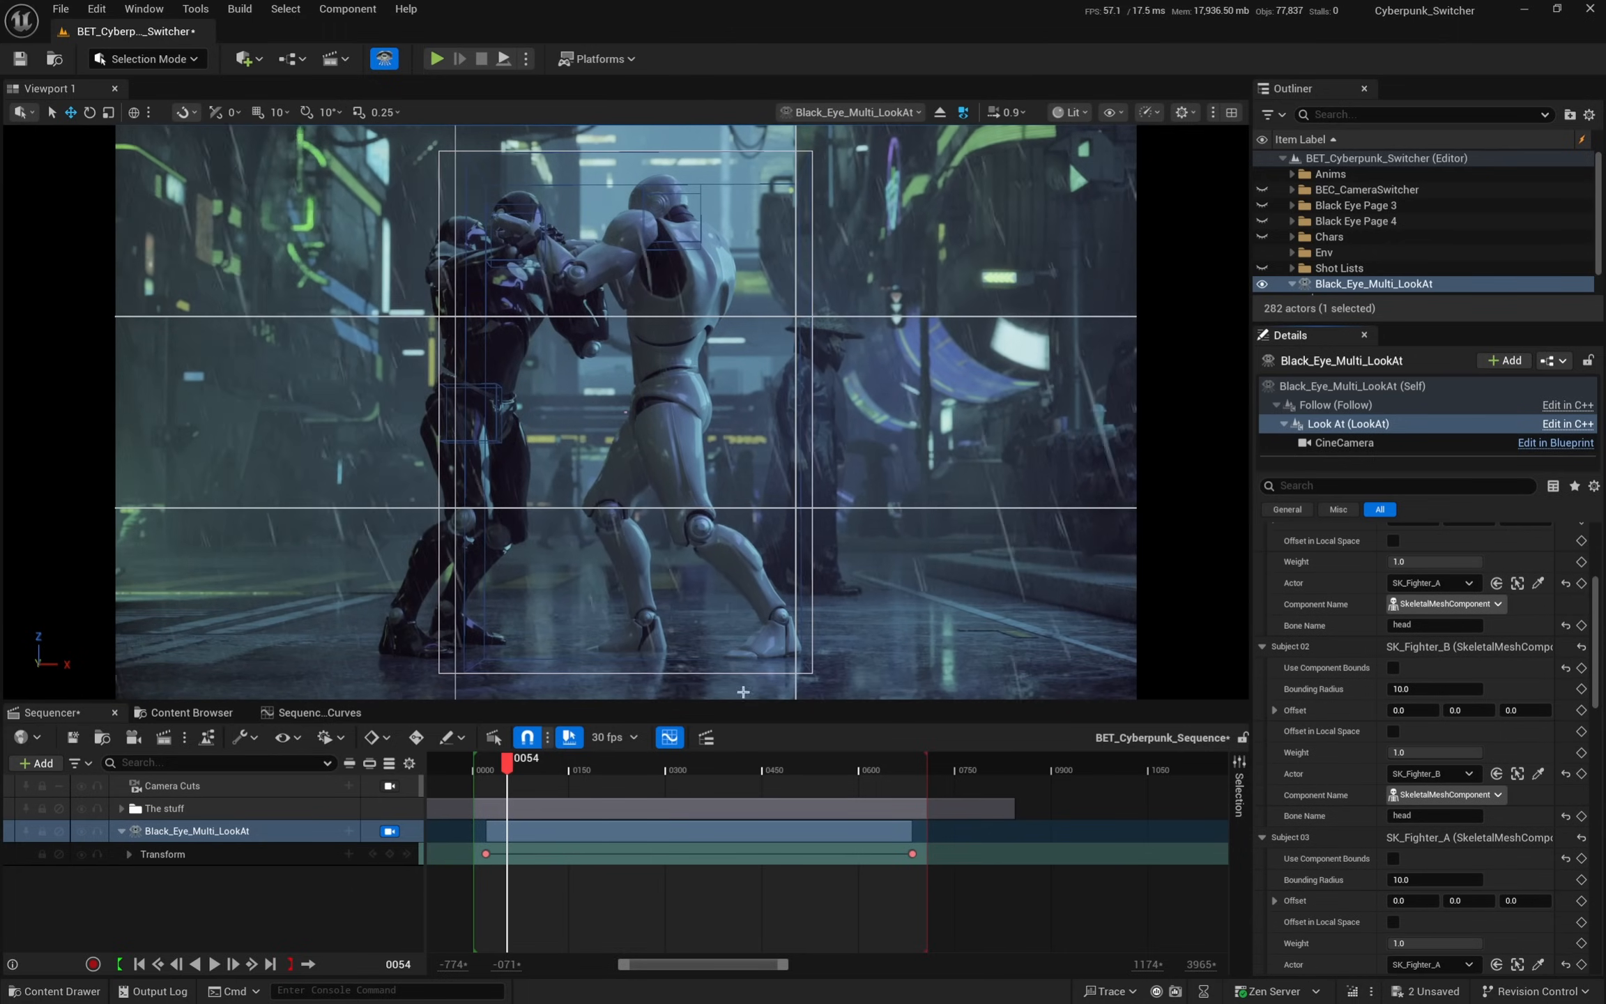
{"action": "scroll", "coordinate": [1392, 920], "scroll_direction": "down", "scroll_amount": 3}
{"action": "left_click", "coordinate": [1393, 924]}
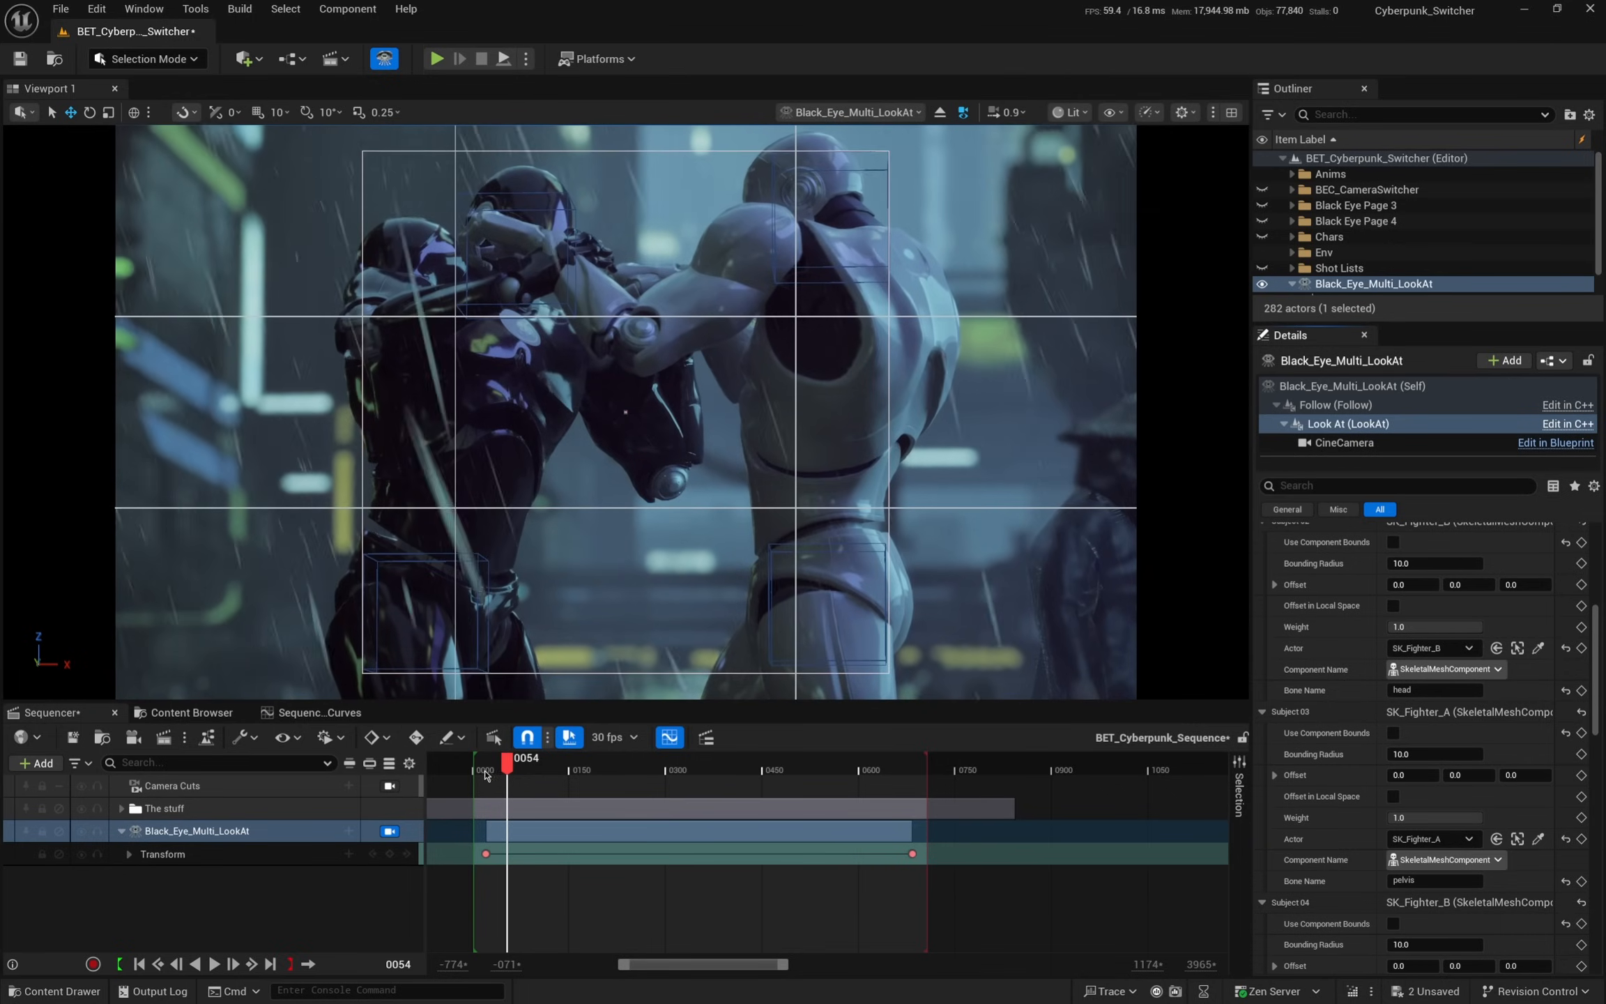
- At frame 114, set the Desired Subject Viewport size to about 83.28 % and the Subject Screen Position Y to 0.4712
{"action": "left_click_drag", "start_coordinate": [496, 768], "coordinate": [491, 769]}
{"action": "key", "text": "space"}
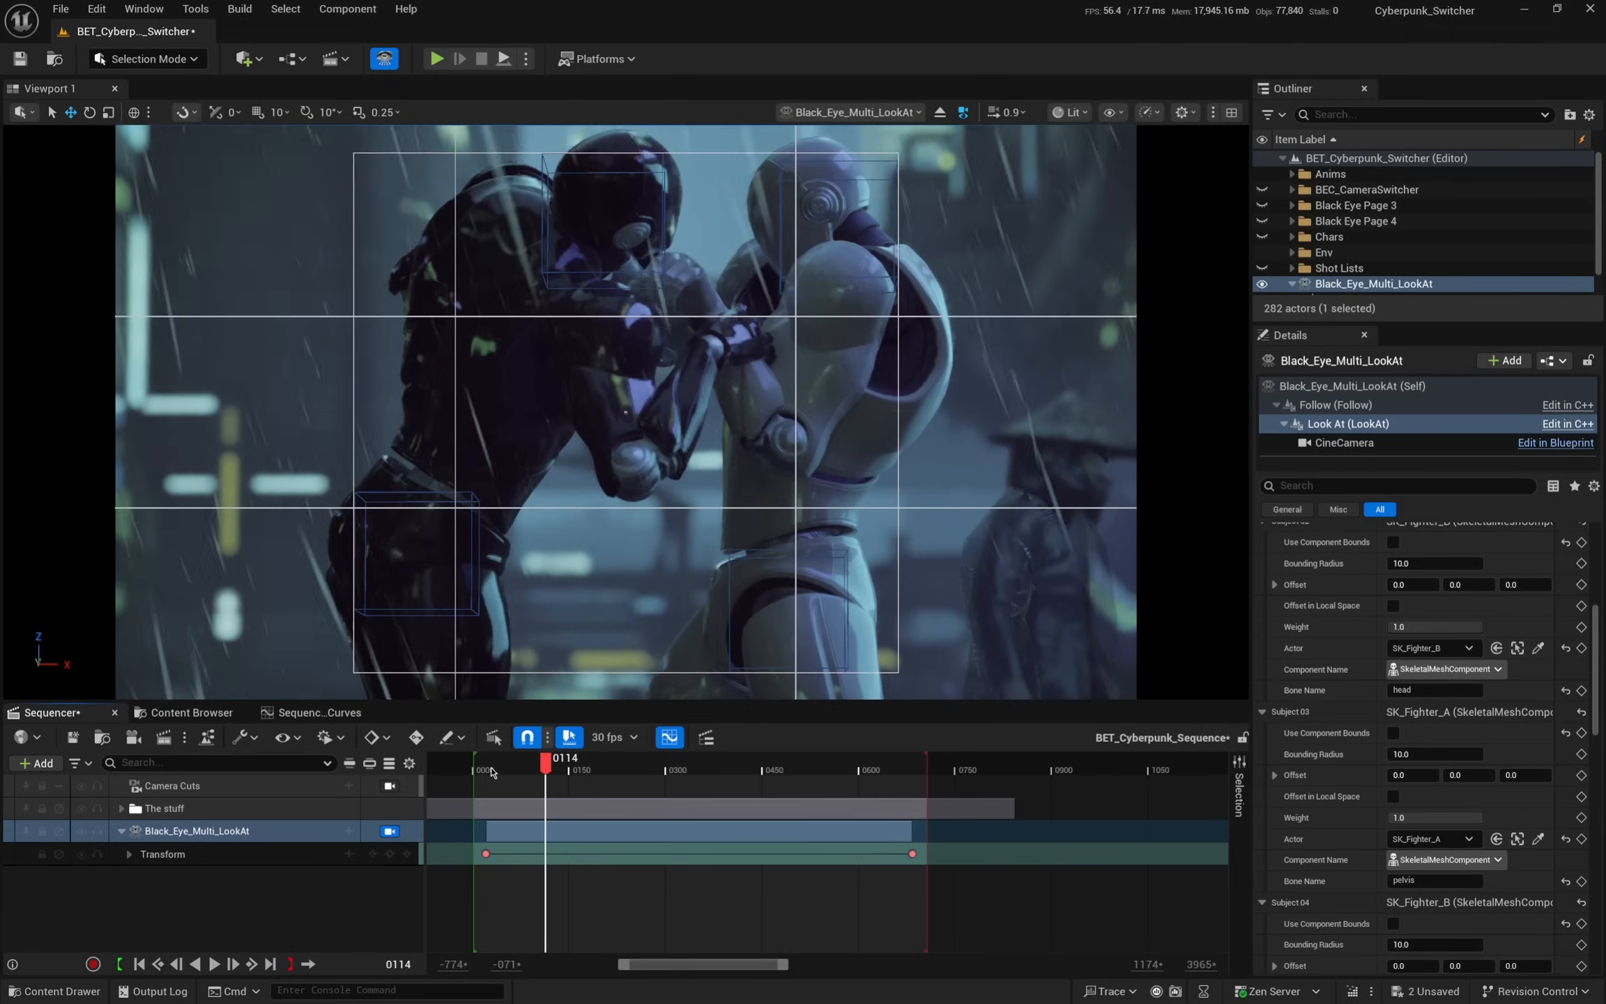
{"action": "scroll", "coordinate": [1403, 870], "scroll_direction": "down", "scroll_amount": 10}
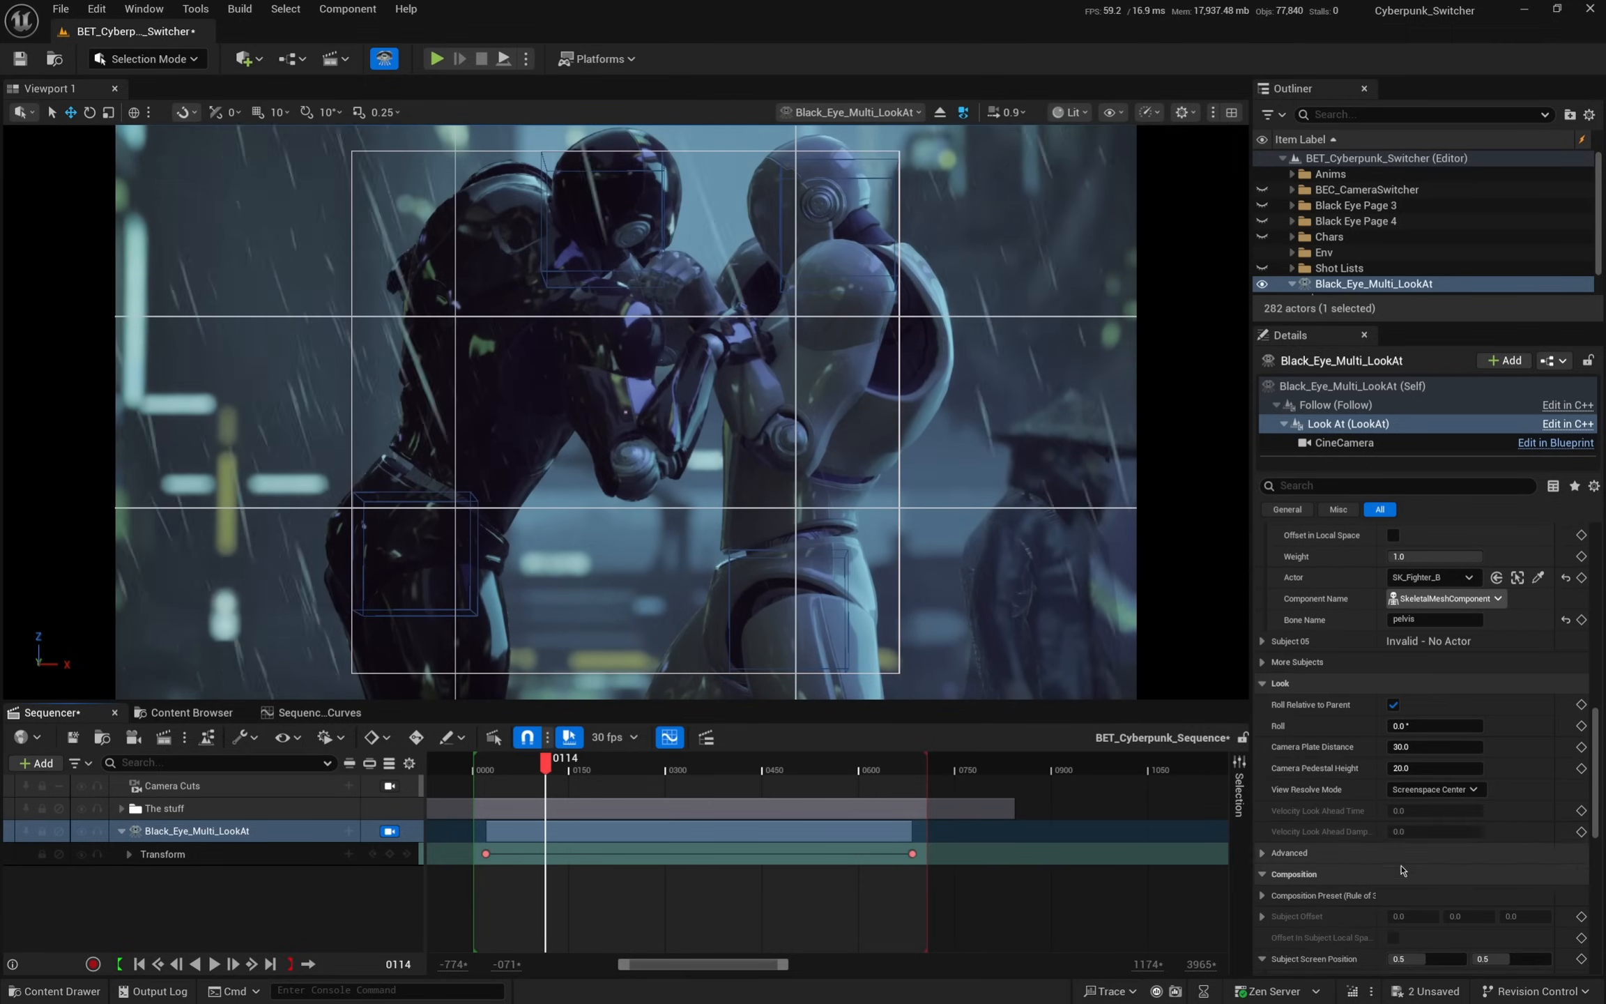
{"action": "scroll", "coordinate": [1402, 870], "scroll_direction": "down", "scroll_amount": 5}
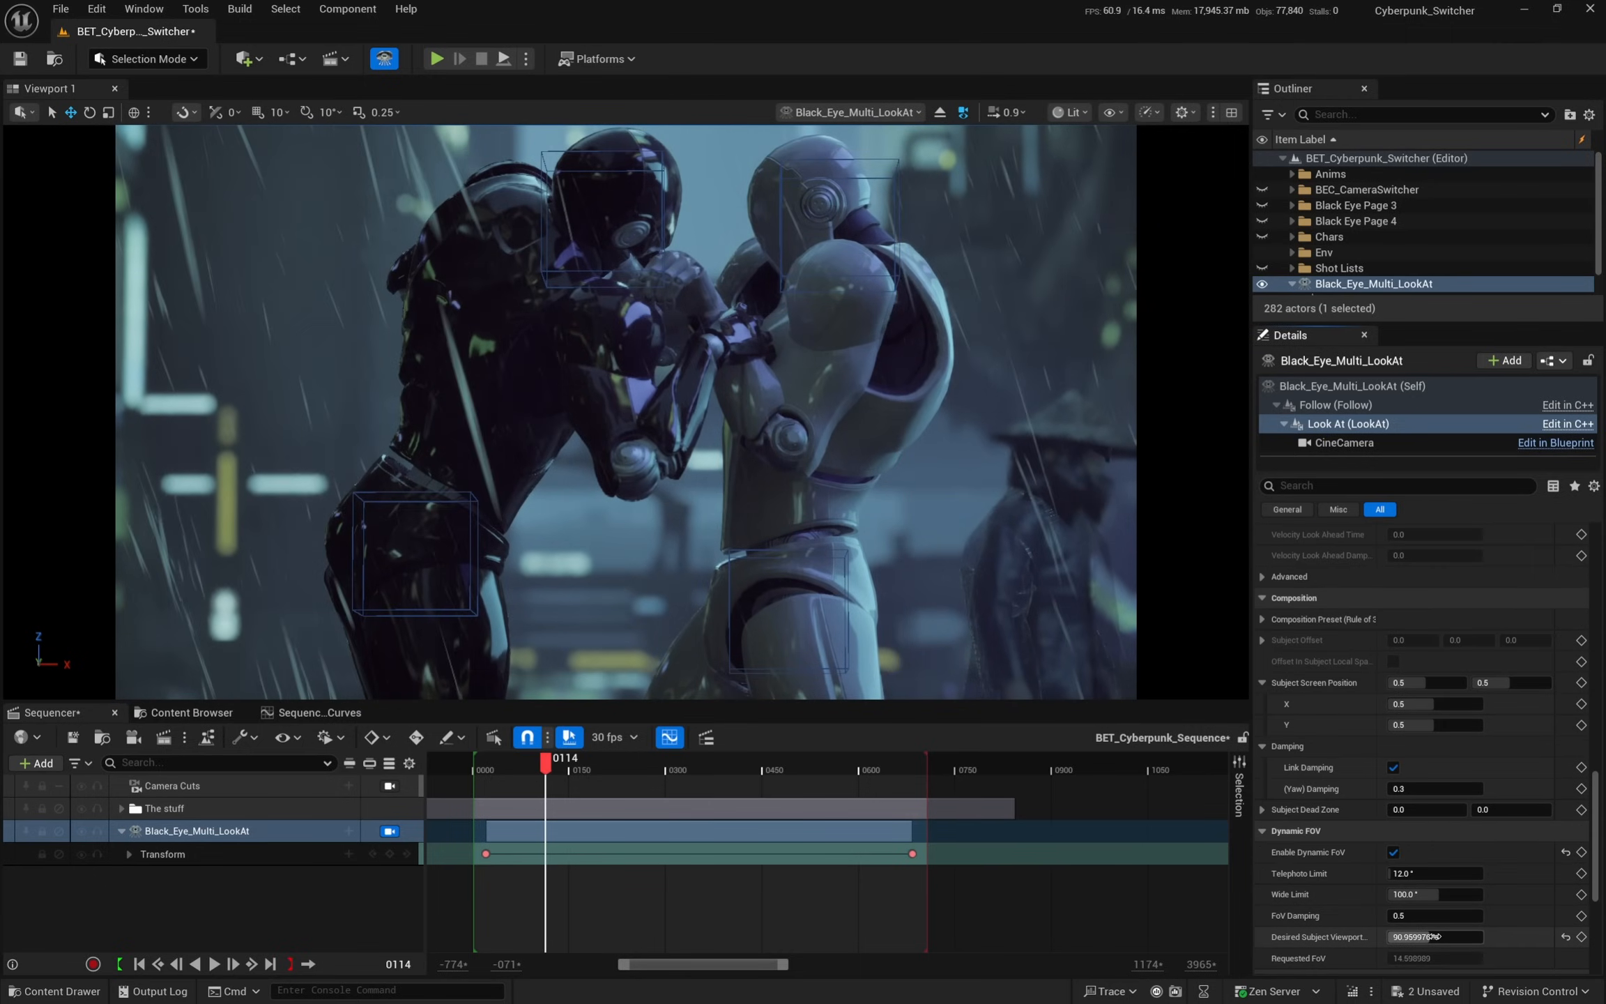
{"action": "left_click", "coordinate": [1434, 935]}
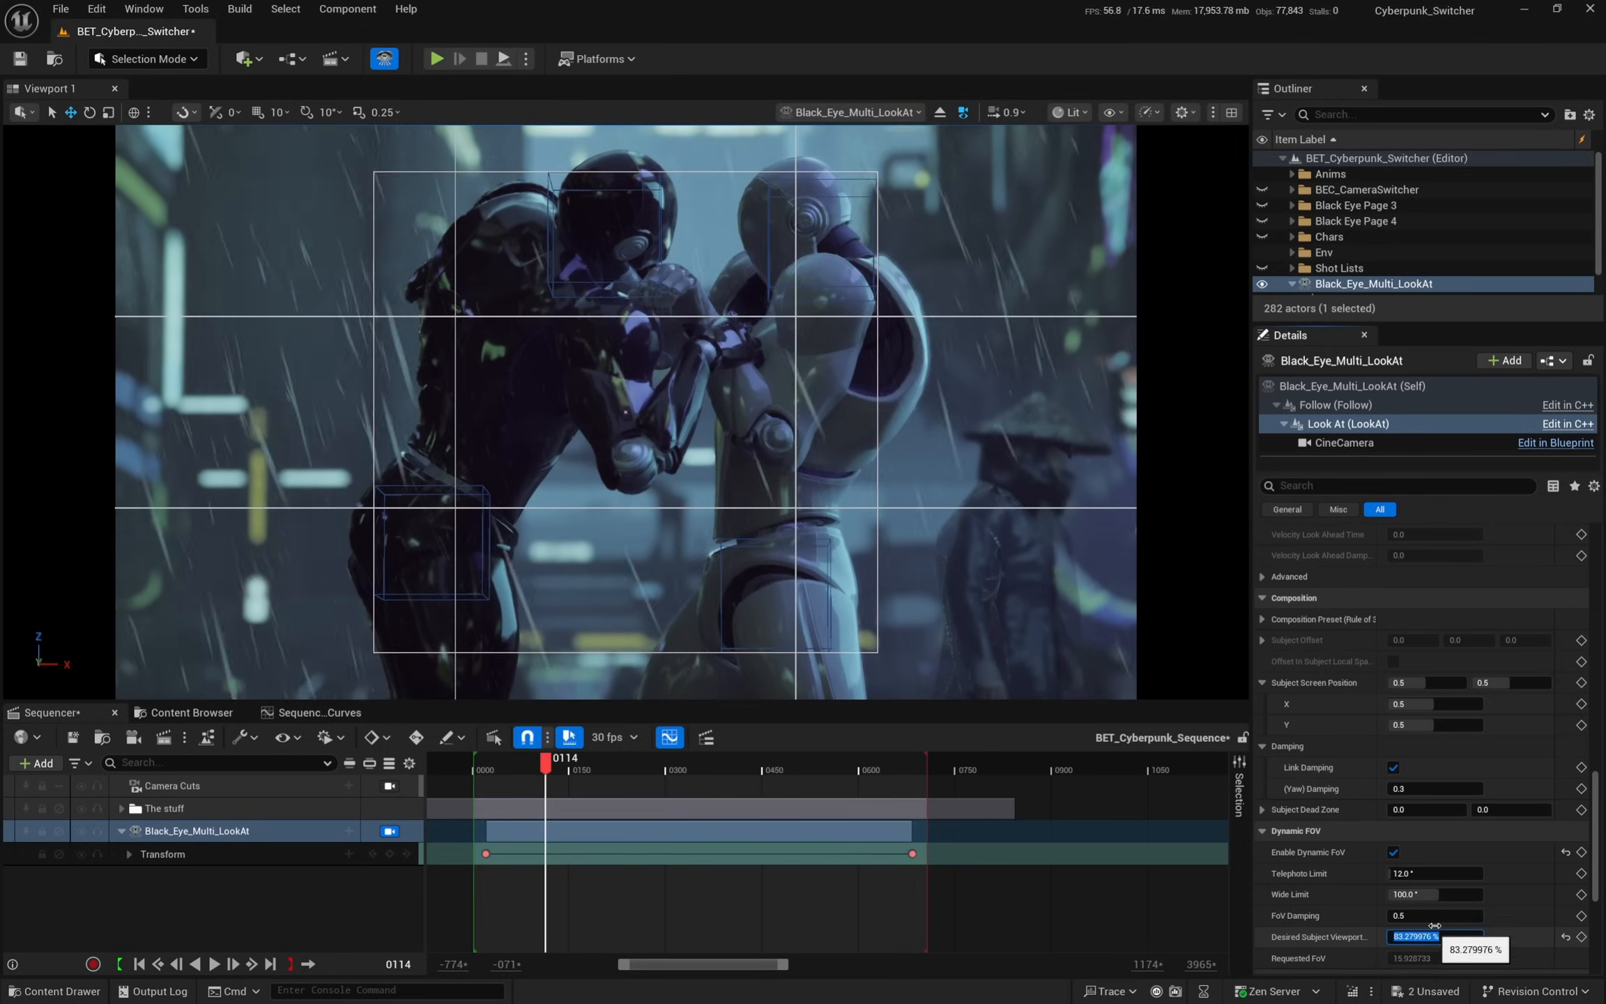
{"action": "key", "text": "Return"}
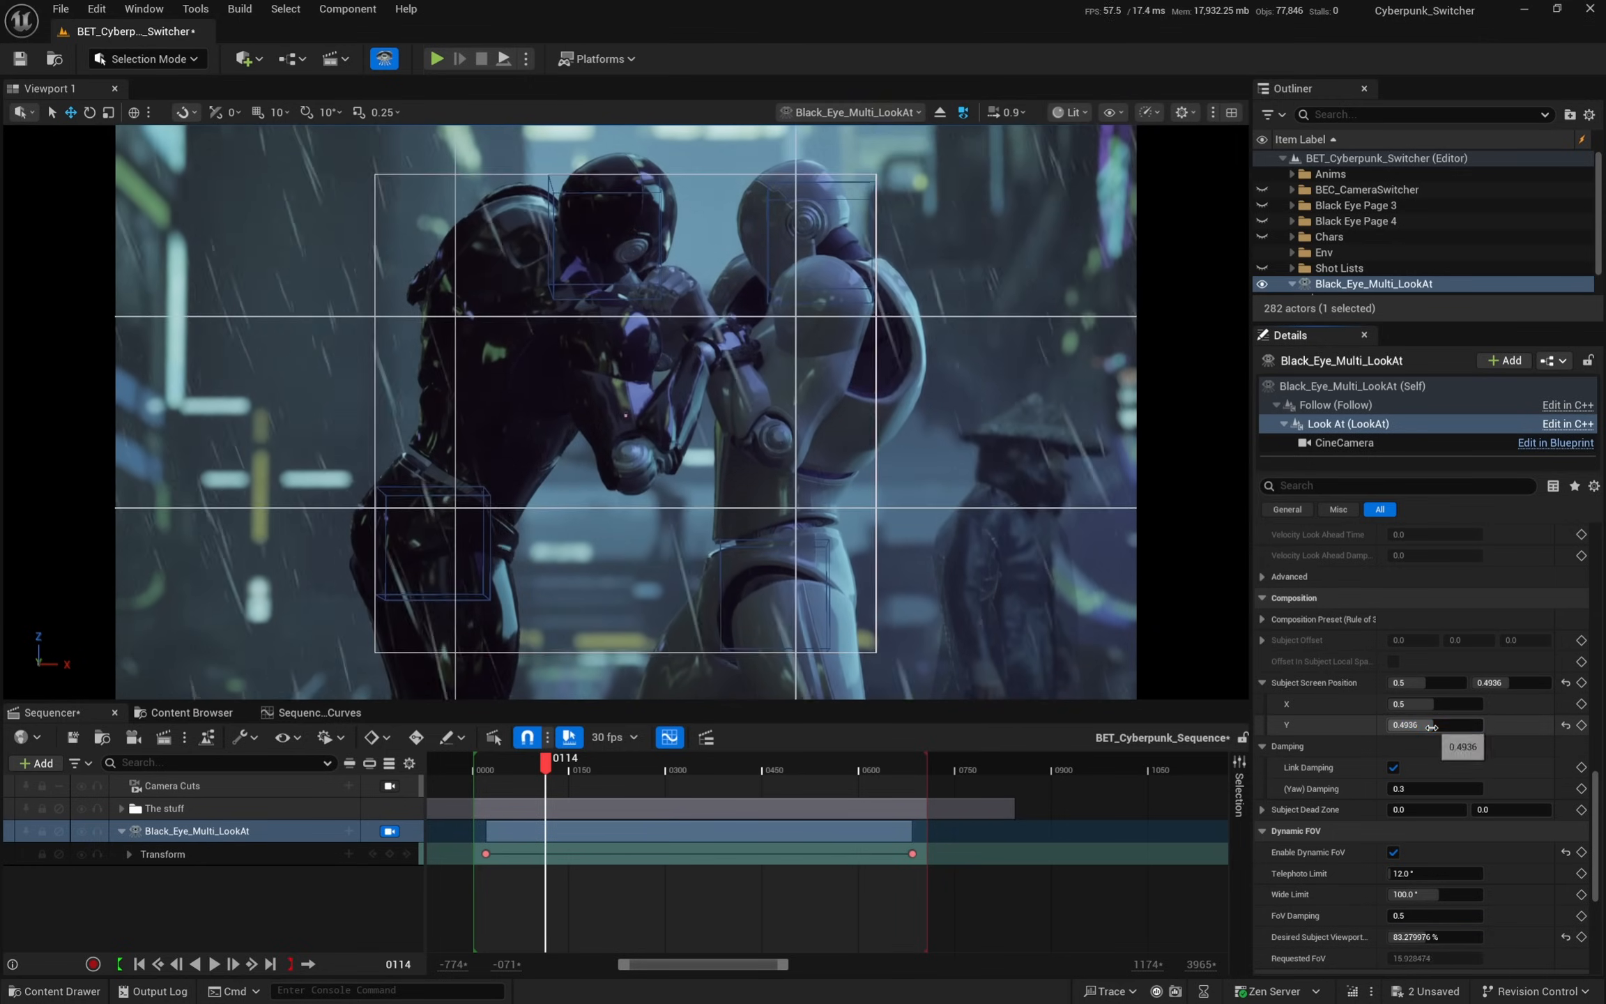
{"action": "left_click_drag", "start_coordinate": [1430, 727], "coordinate": [1428, 727]}
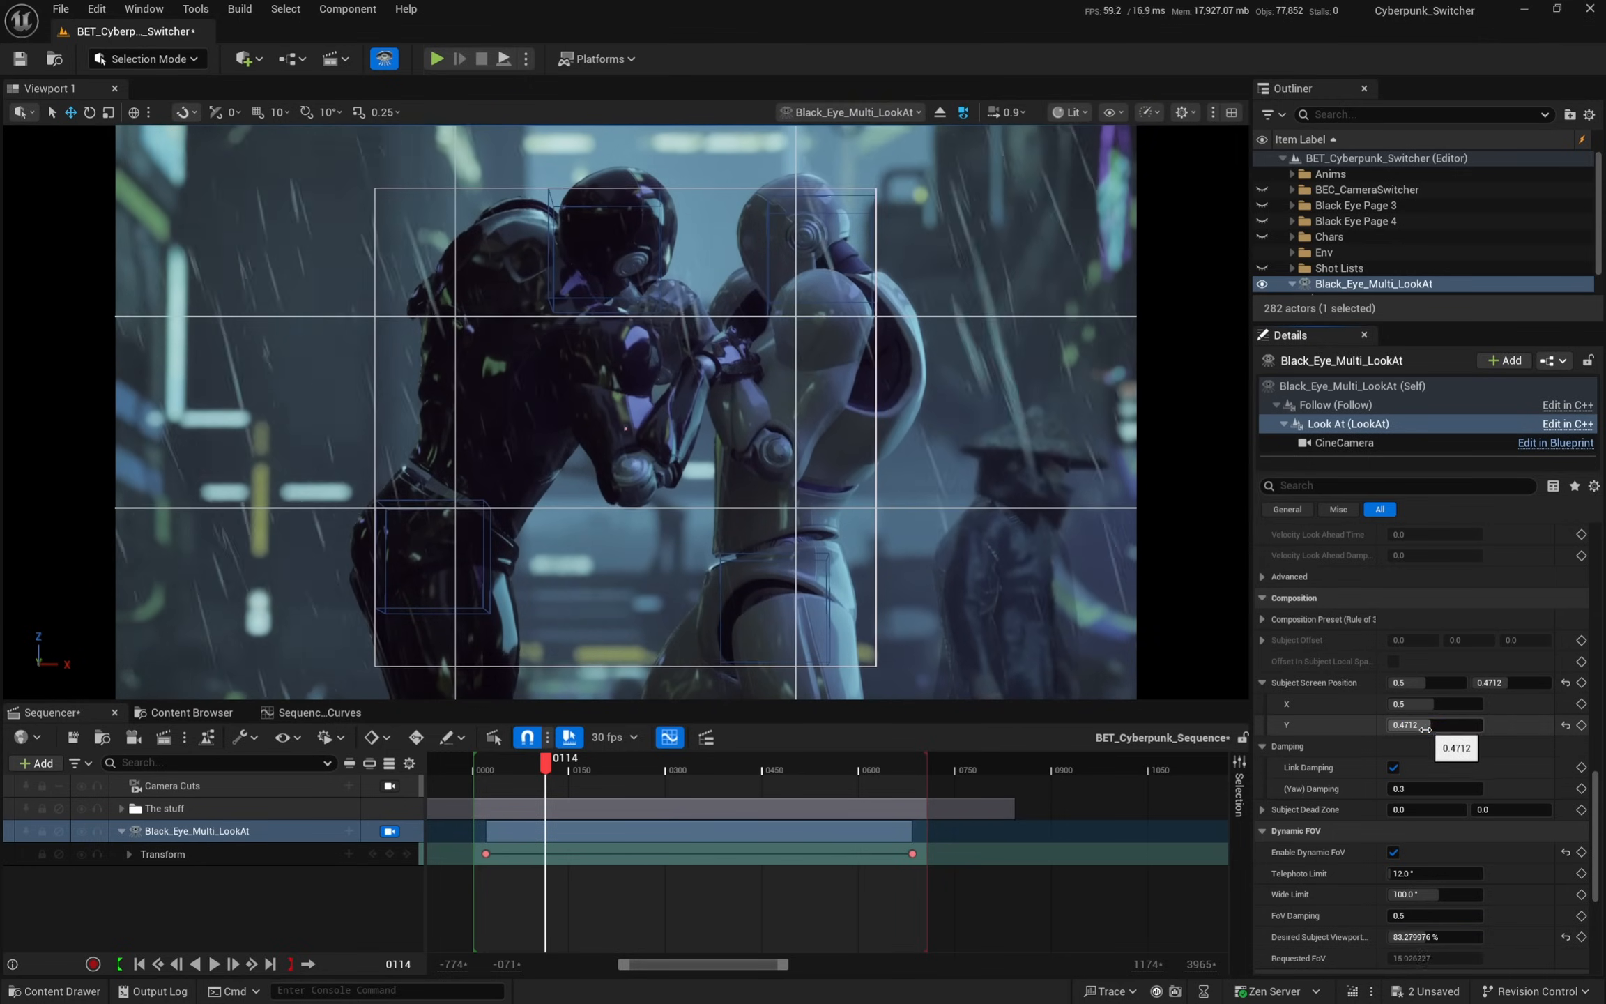
- Play the shot from frame 20 to its end and scrub back to frame 124
{"action": "left_click_drag", "start_coordinate": [530, 768], "coordinate": [493, 772]}
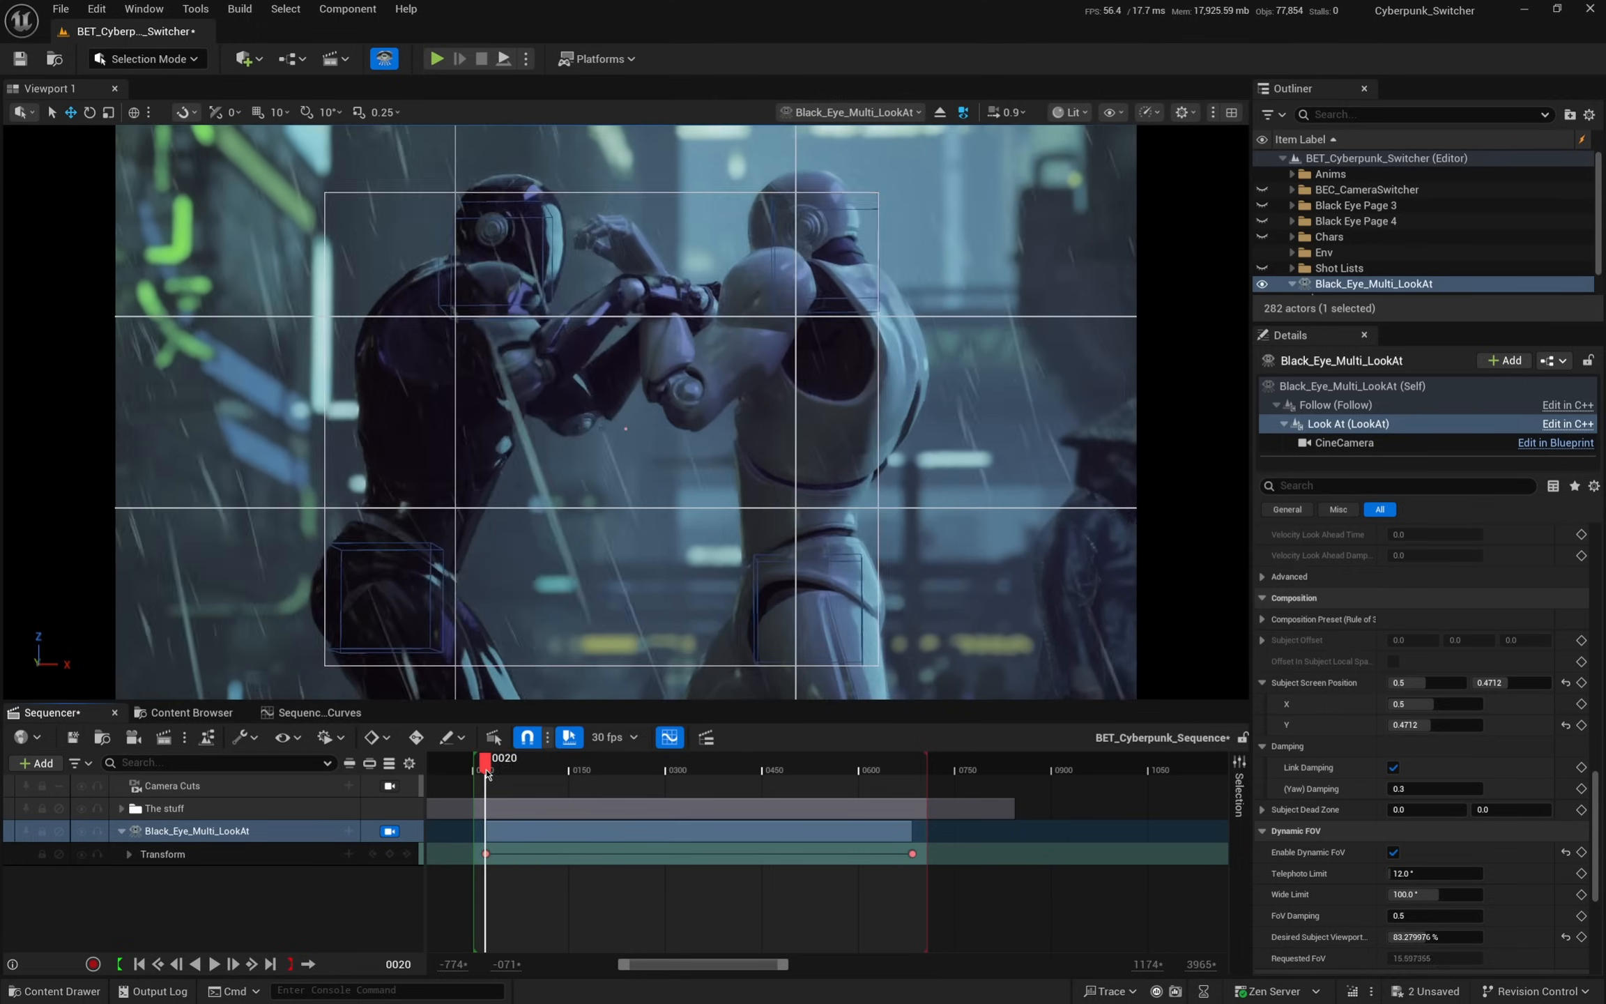
{"action": "key", "text": "space"}
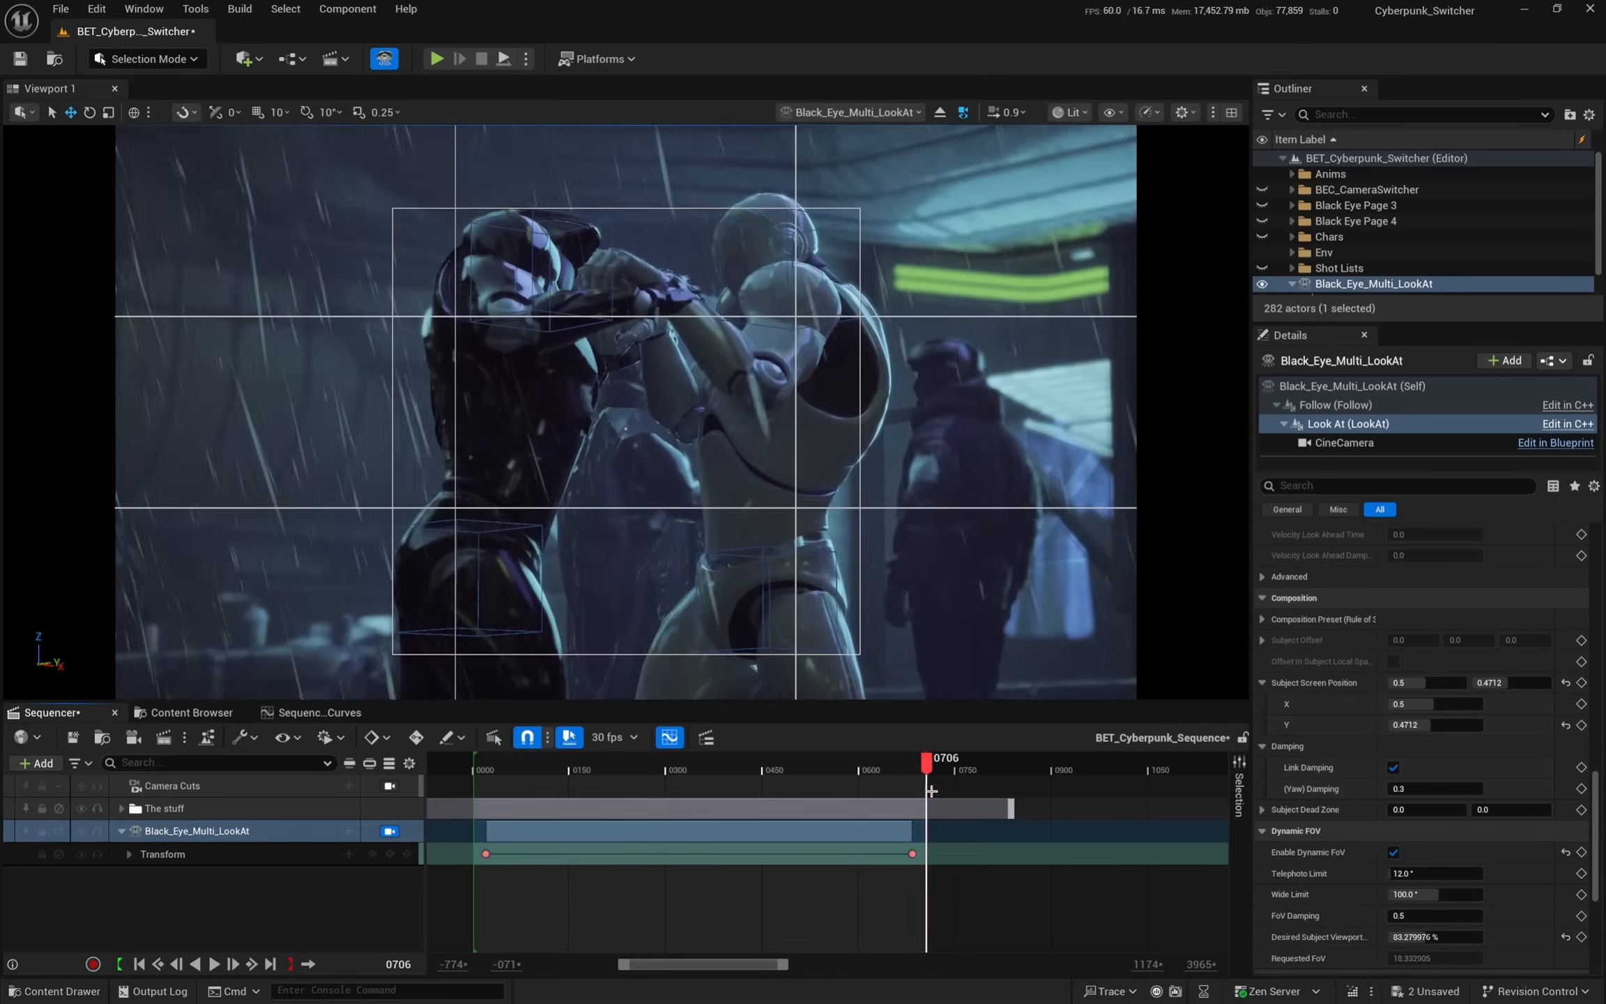
{"action": "left_click_drag", "start_coordinate": [925, 763], "coordinate": [893, 769]}
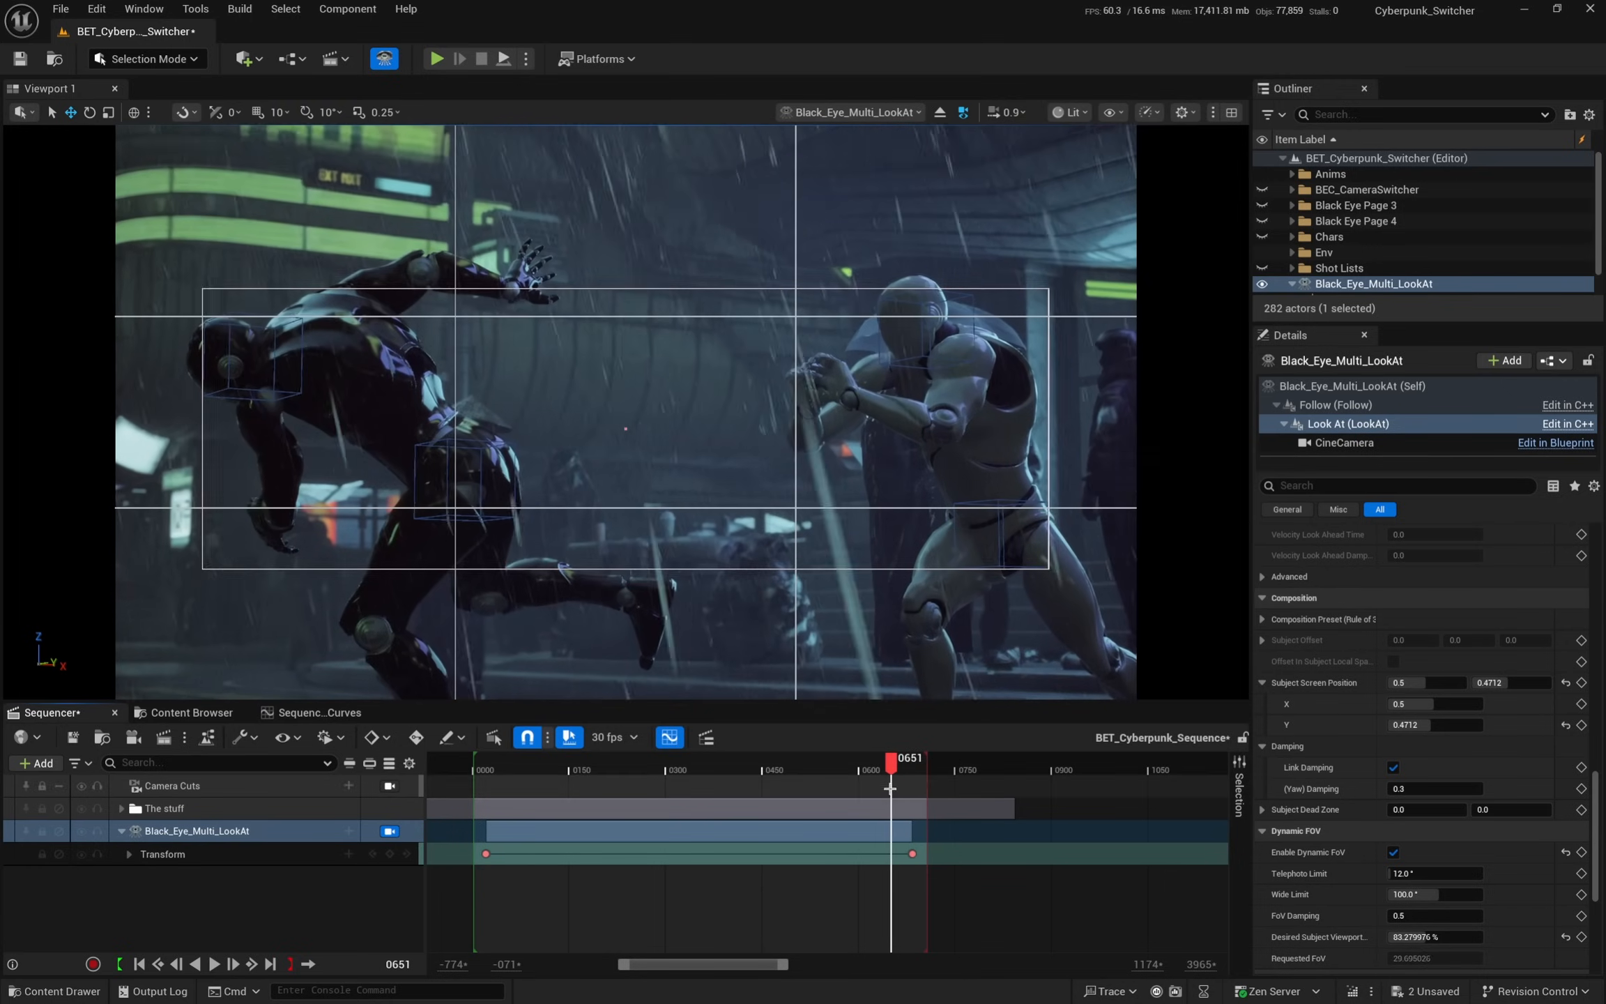
{"action": "left_click_drag", "start_coordinate": [893, 769], "coordinate": [553, 779]}
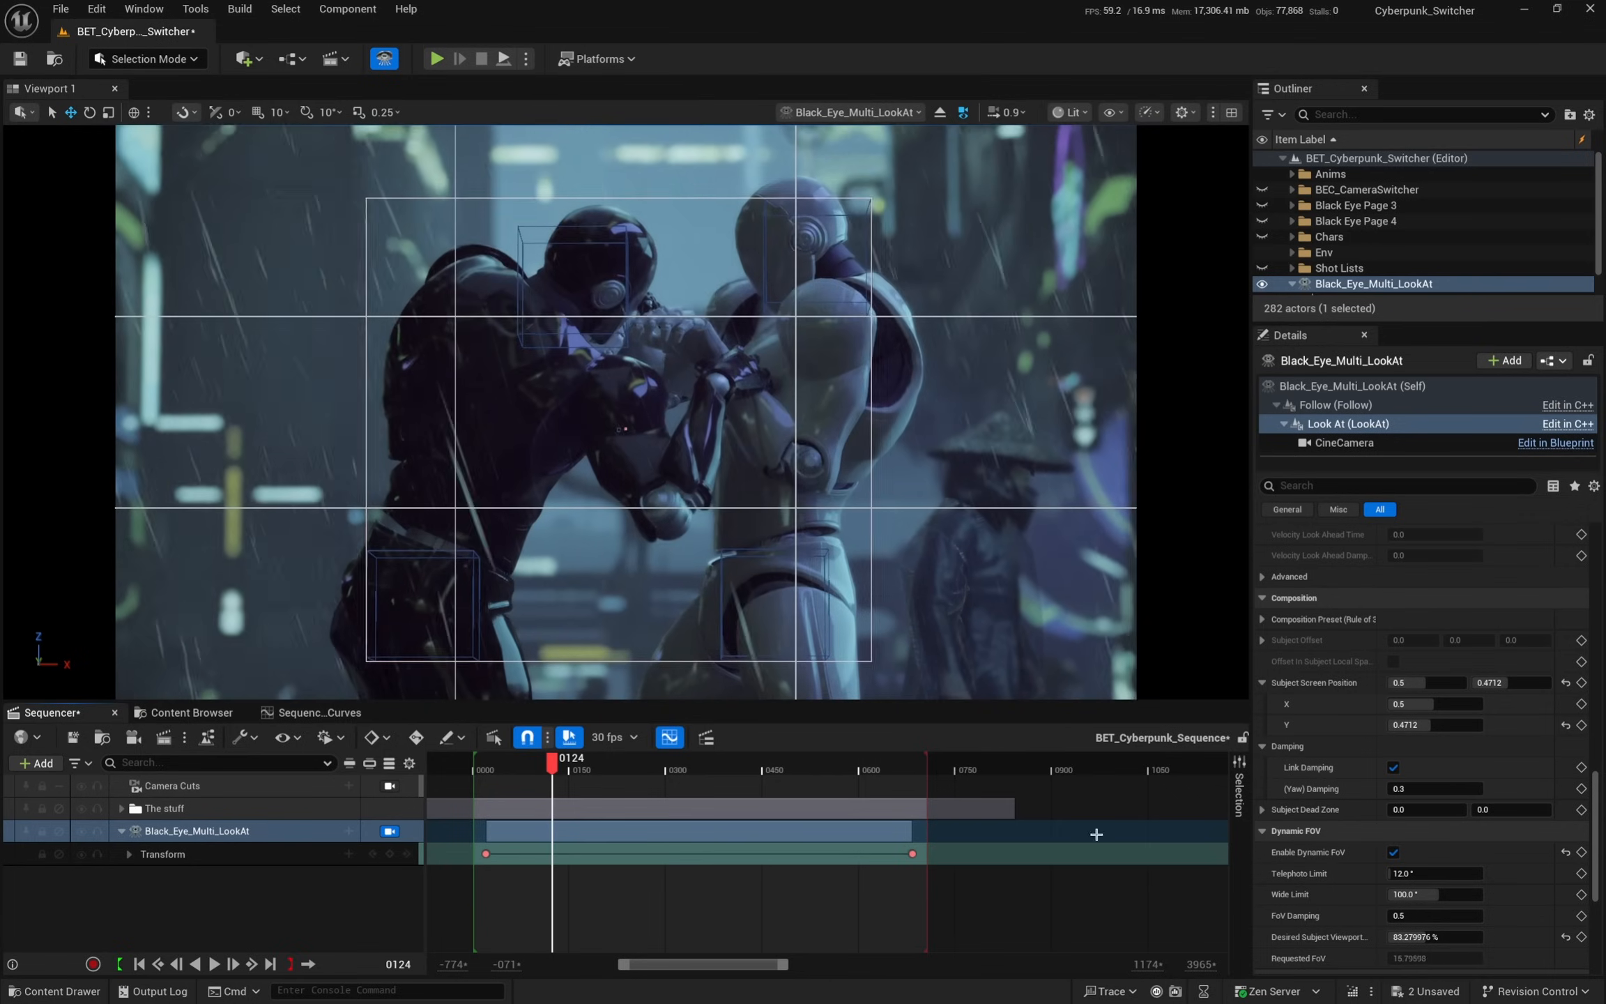
- Lower the Weight of Subject 03 to about 0.35 and of Subject 04 to about 0.34
{"action": "scroll", "coordinate": [1401, 744], "scroll_direction": "down", "scroll_amount": 3}
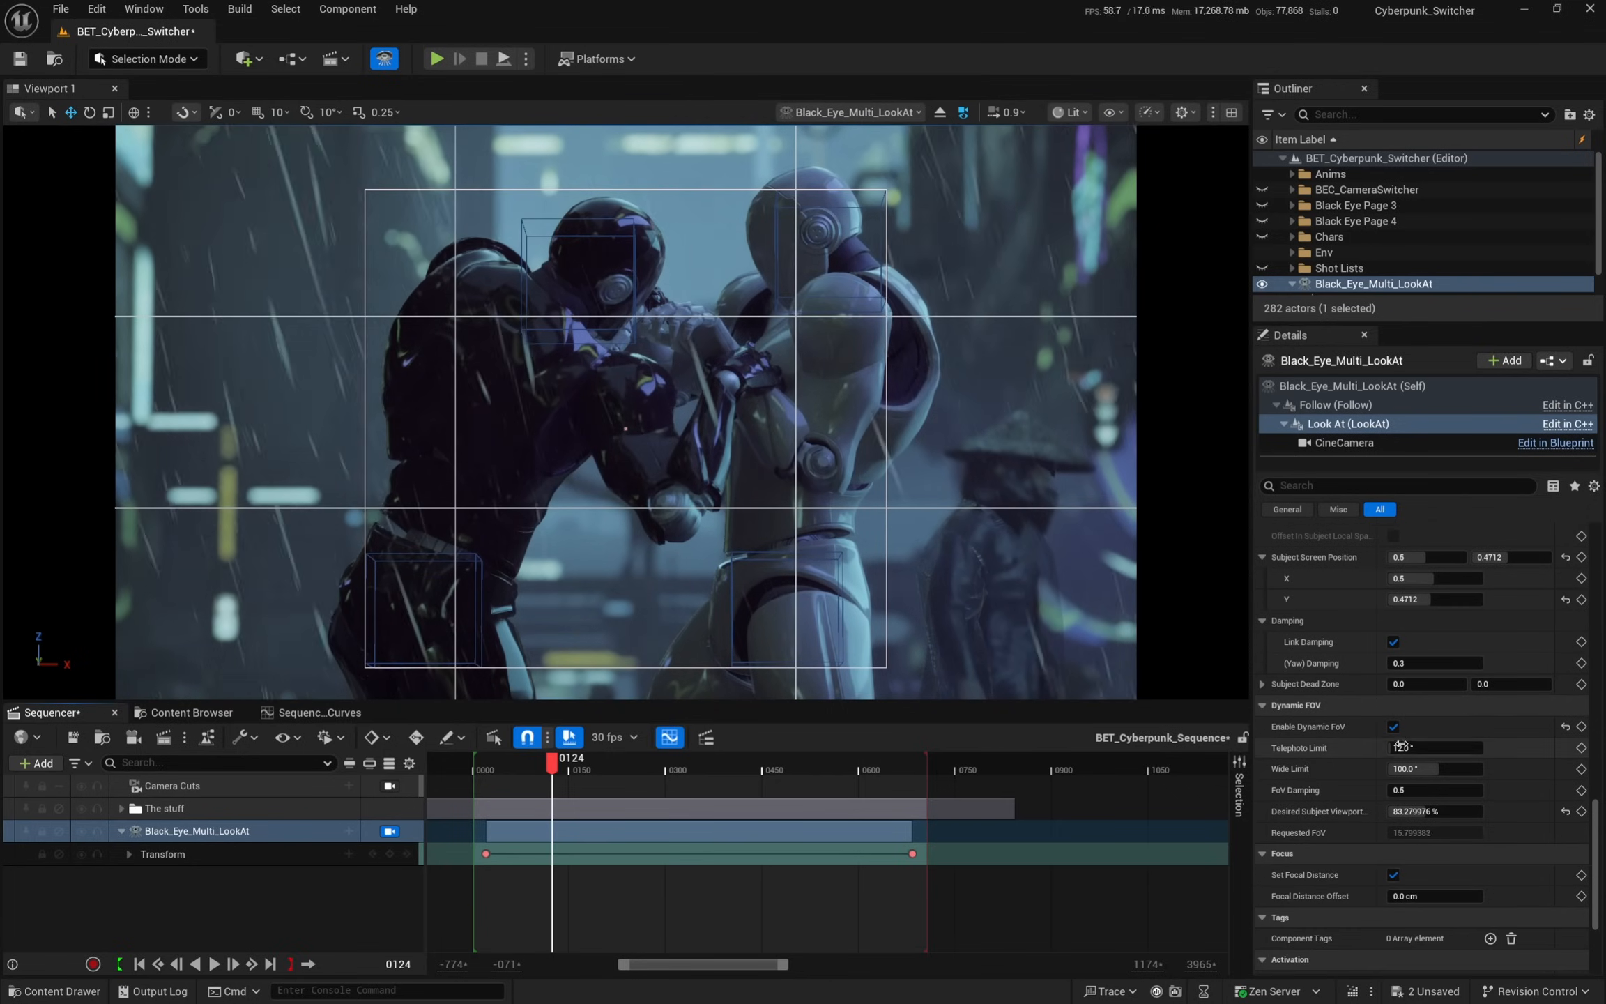
{"action": "scroll", "coordinate": [1366, 704], "scroll_direction": "up", "scroll_amount": 2}
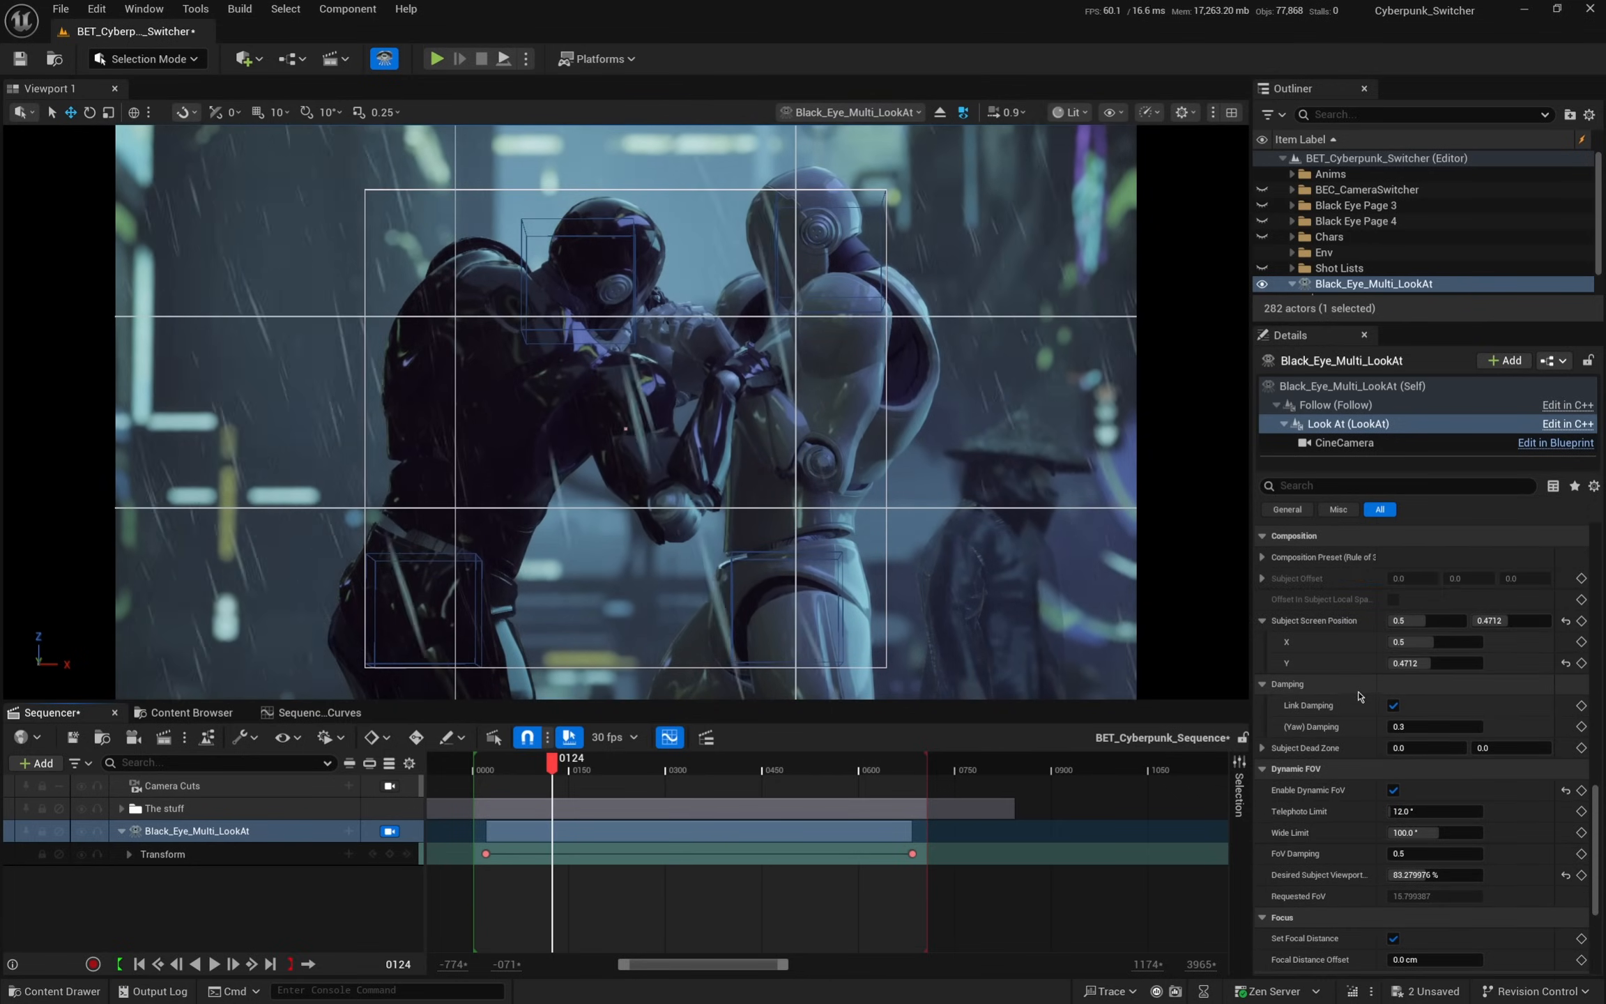
{"action": "scroll", "coordinate": [1359, 696], "scroll_direction": "up", "scroll_amount": 8}
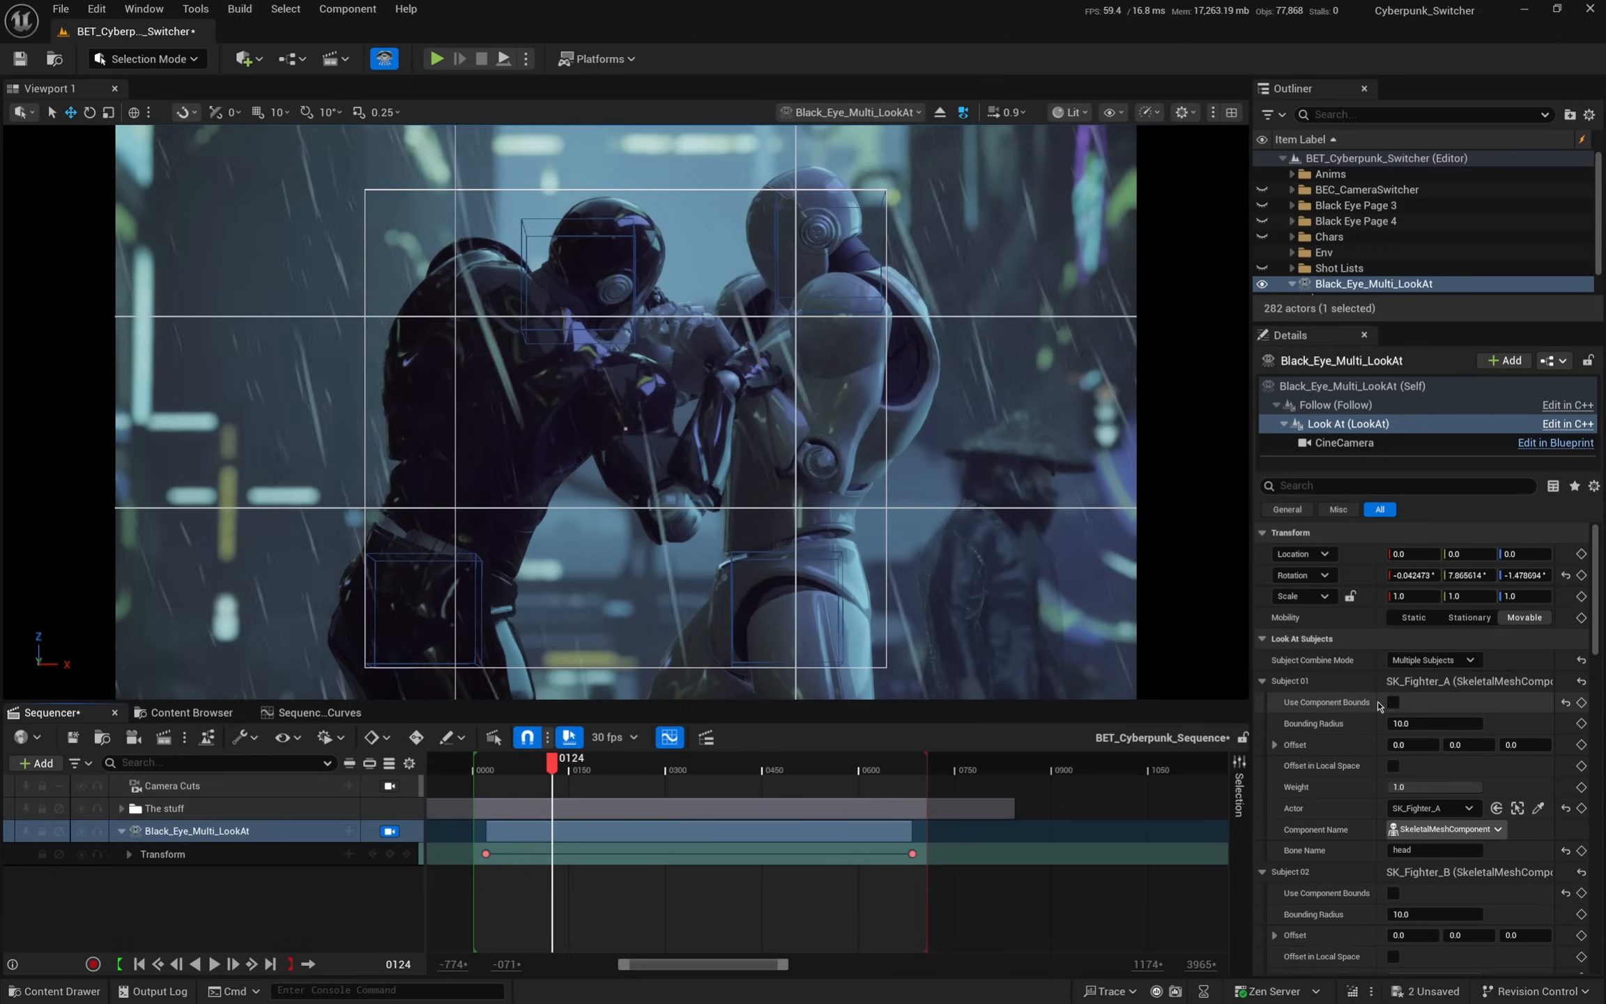
{"action": "scroll", "coordinate": [1417, 856], "scroll_direction": "down", "scroll_amount": 4}
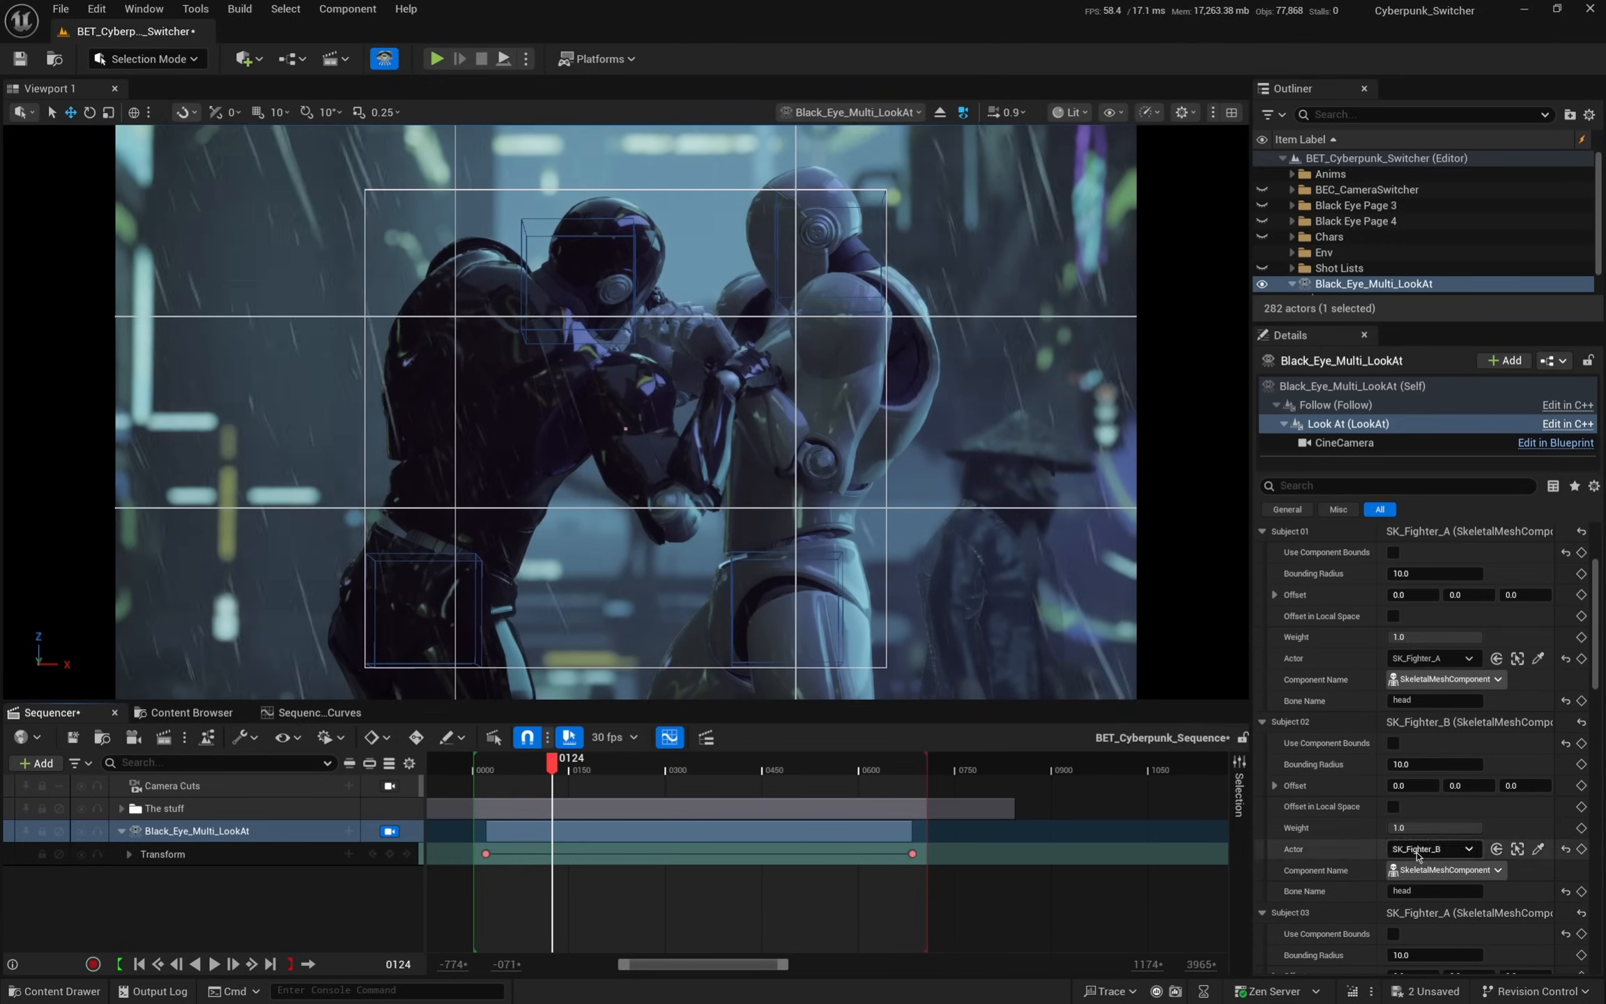
{"action": "scroll", "coordinate": [1416, 856], "scroll_direction": "down", "scroll_amount": 6}
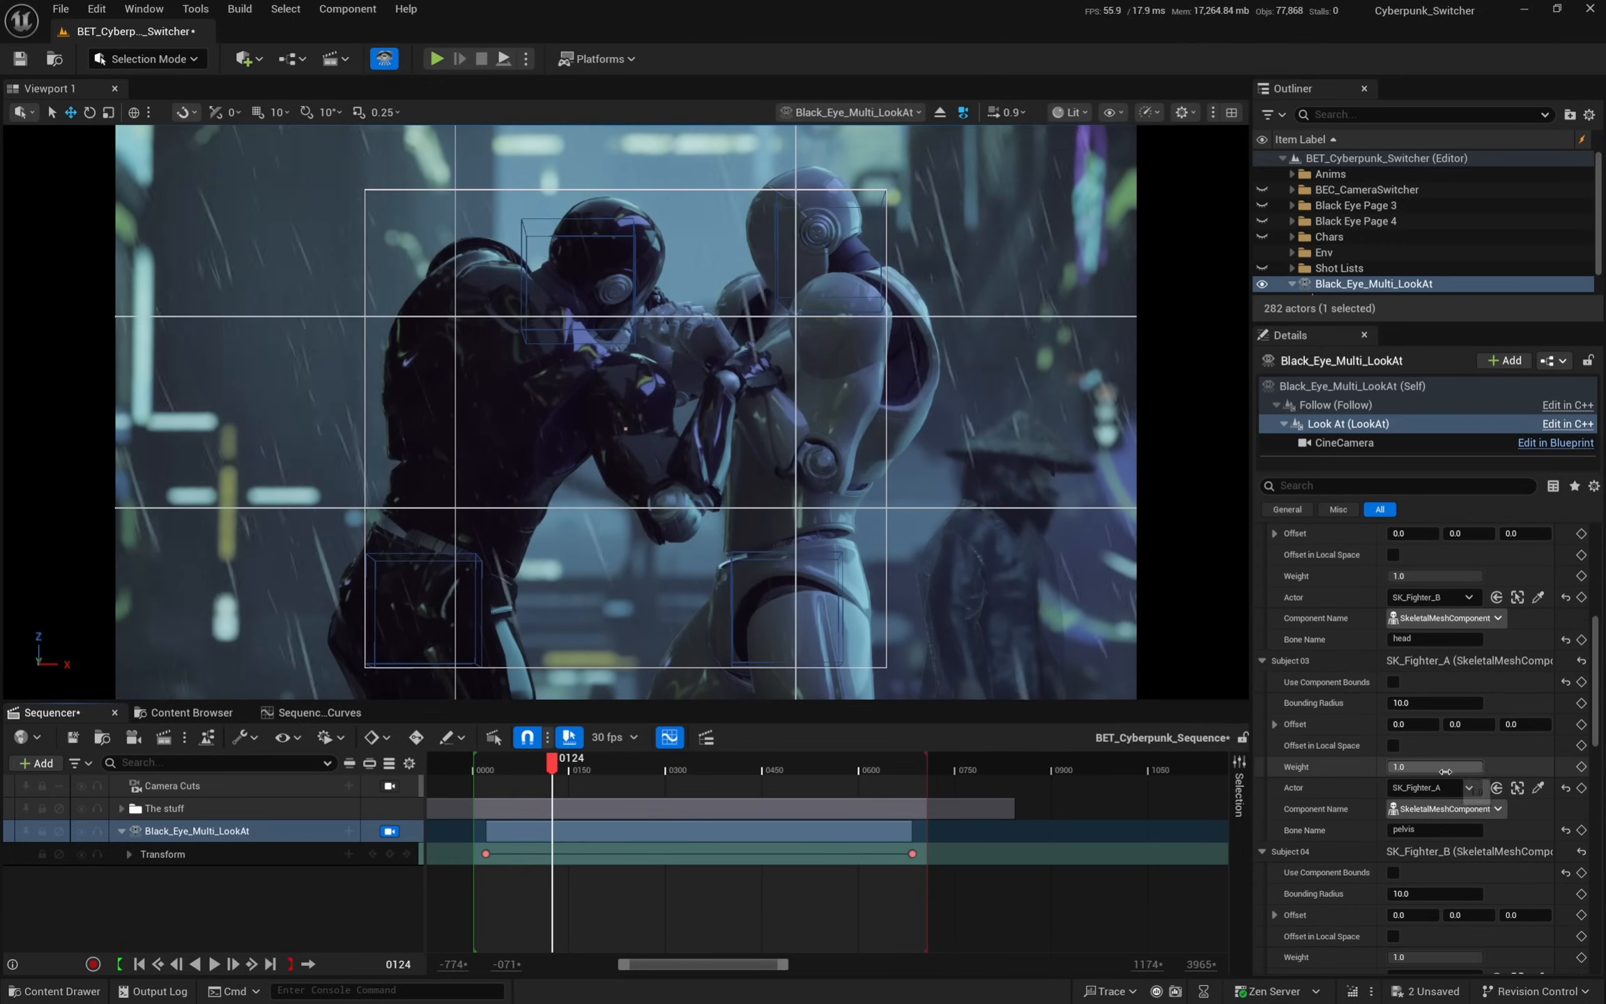
{"action": "left_click_drag", "start_coordinate": [1444, 771], "coordinate": [1435, 766]}
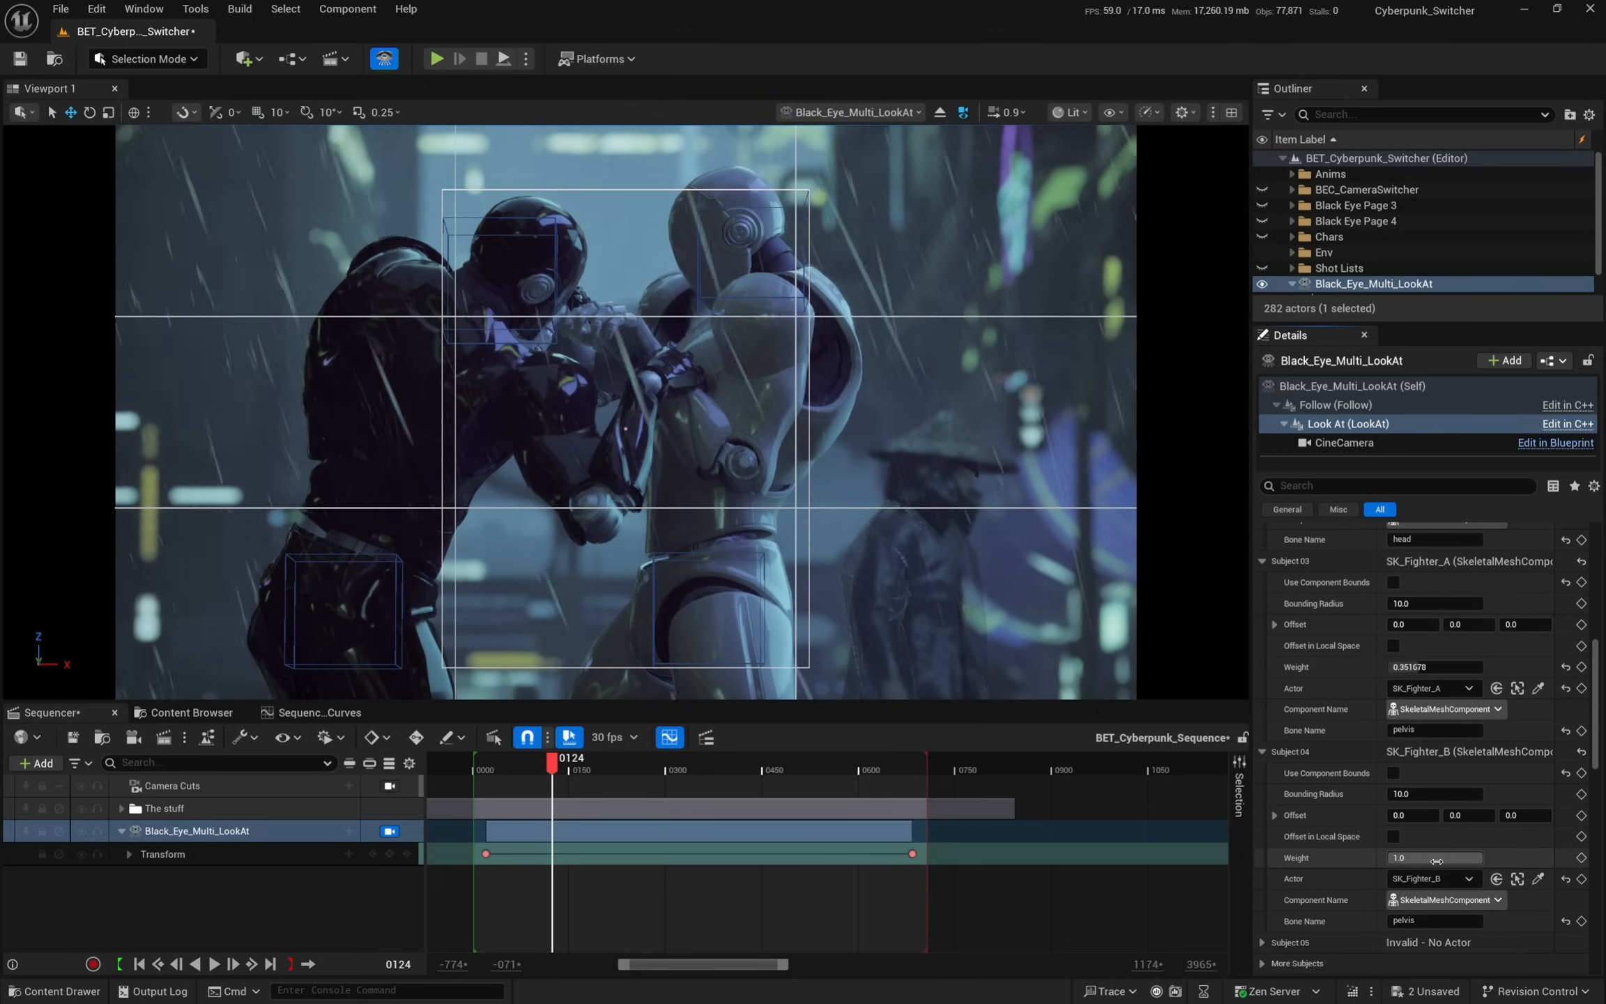
{"action": "left_click_drag", "start_coordinate": [1436, 857], "coordinate": [1418, 857]}
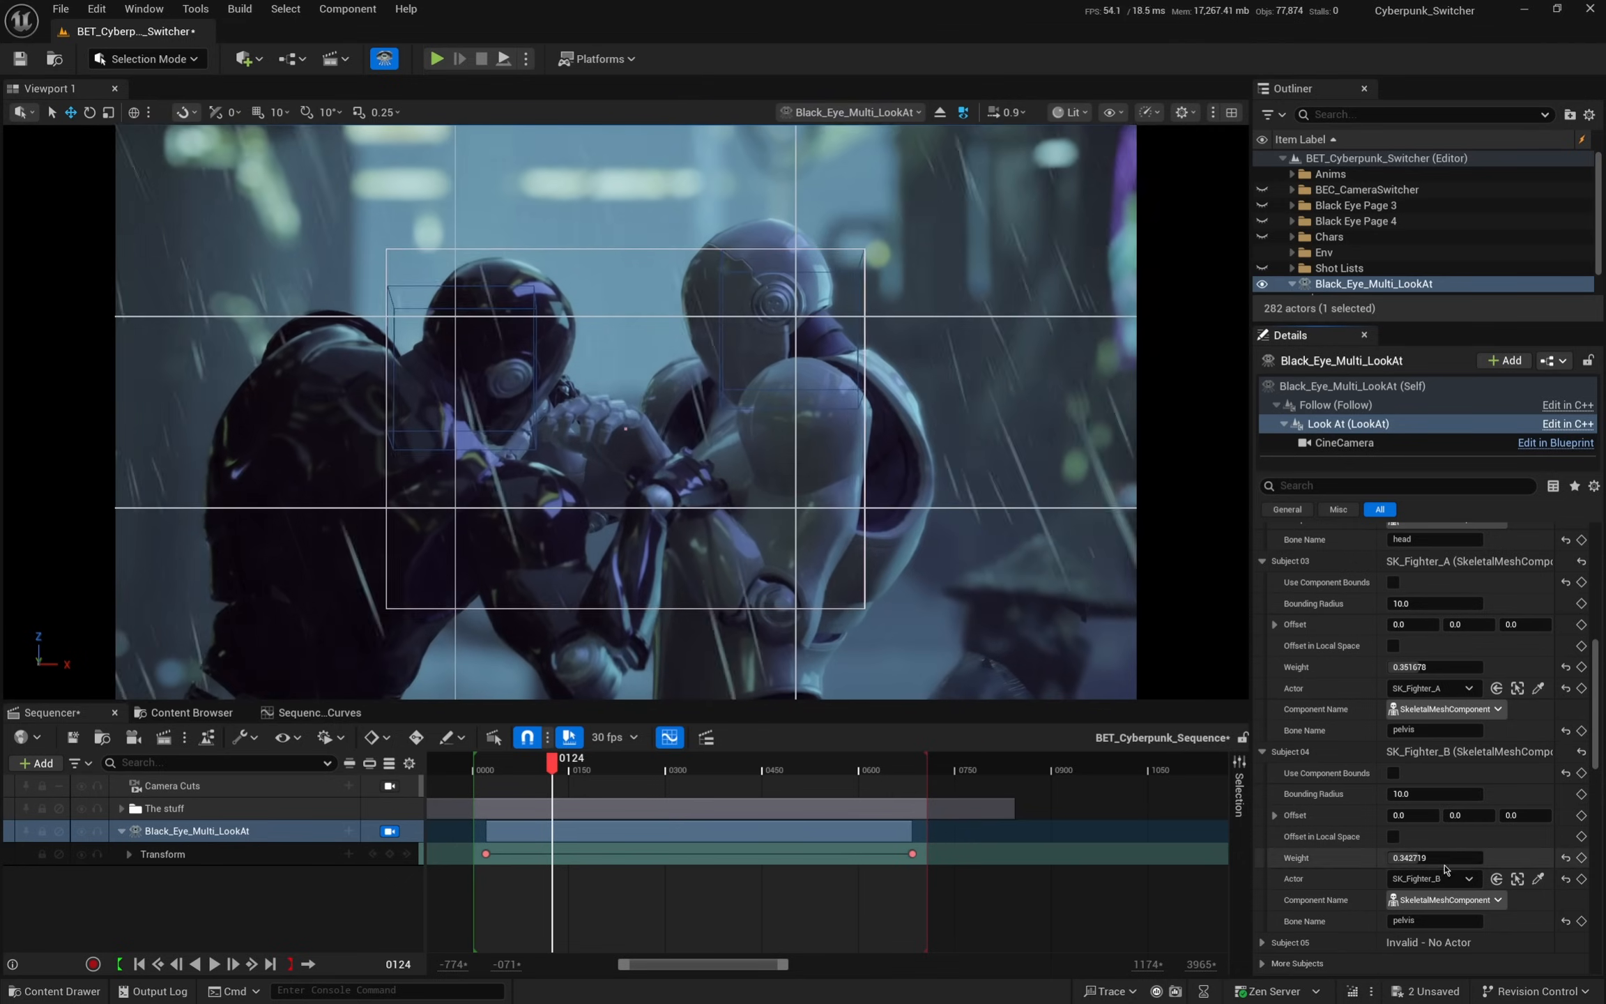
- At frame 66, key the camera's Location Z at 187 in its Transform track
{"action": "left_click_drag", "start_coordinate": [555, 773], "coordinate": [536, 773]}
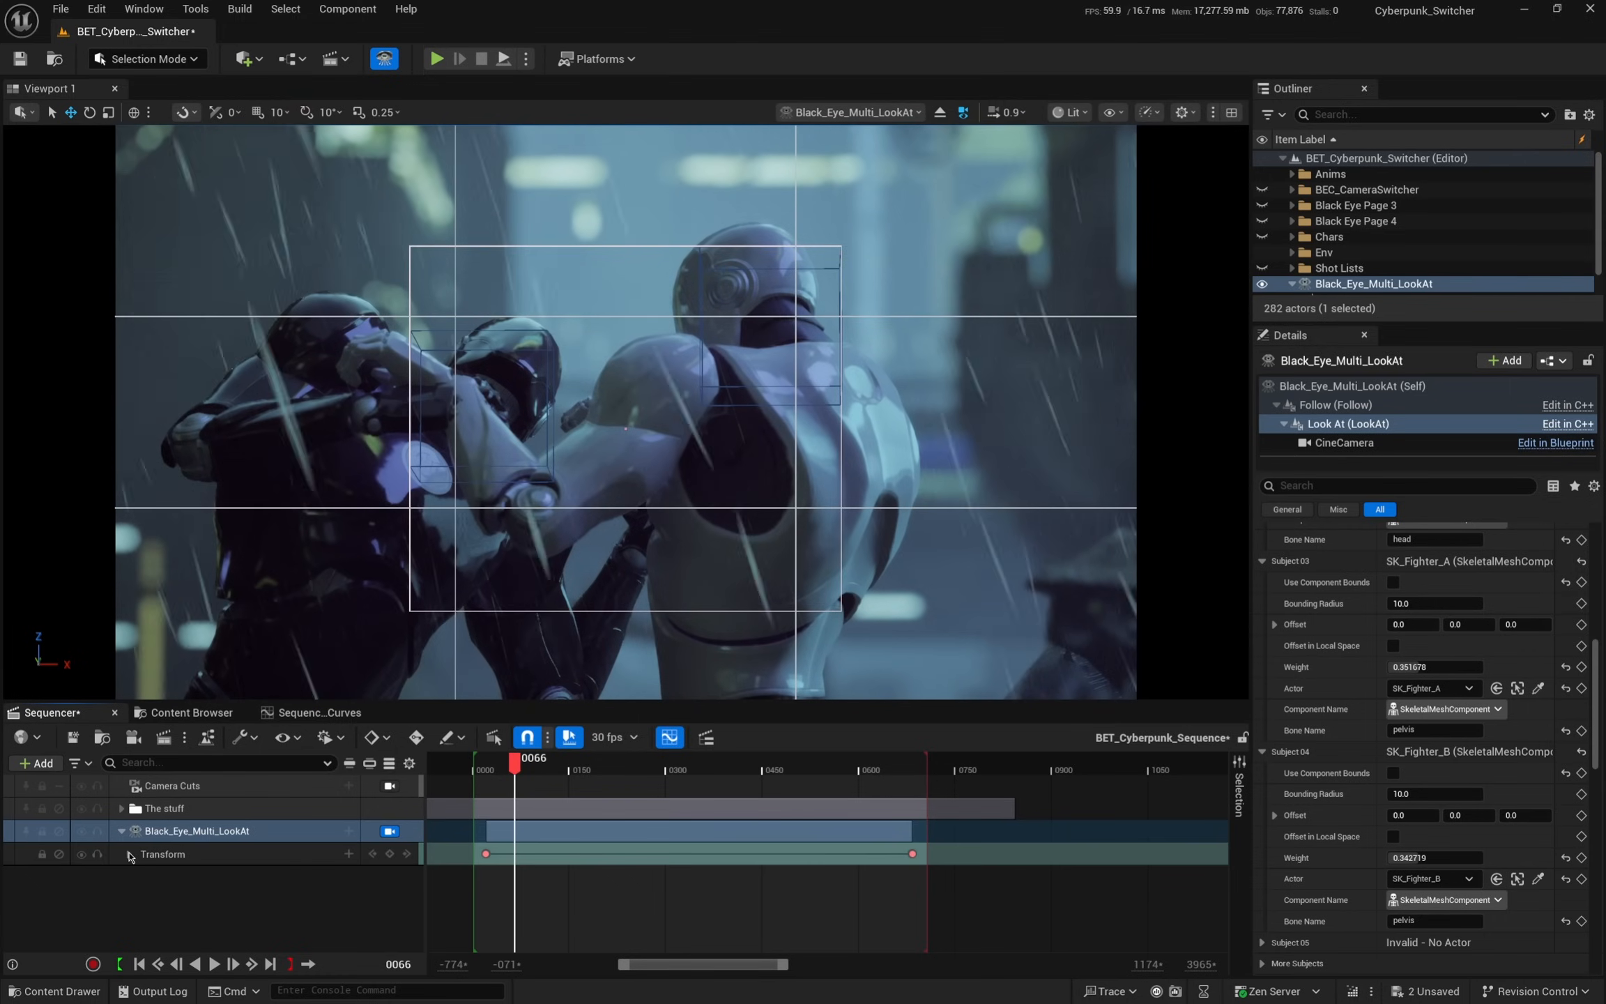
{"action": "left_click", "coordinate": [129, 854]}
{"action": "left_click", "coordinate": [137, 876]}
{"action": "scroll", "coordinate": [261, 899], "scroll_direction": "down", "scroll_amount": 2}
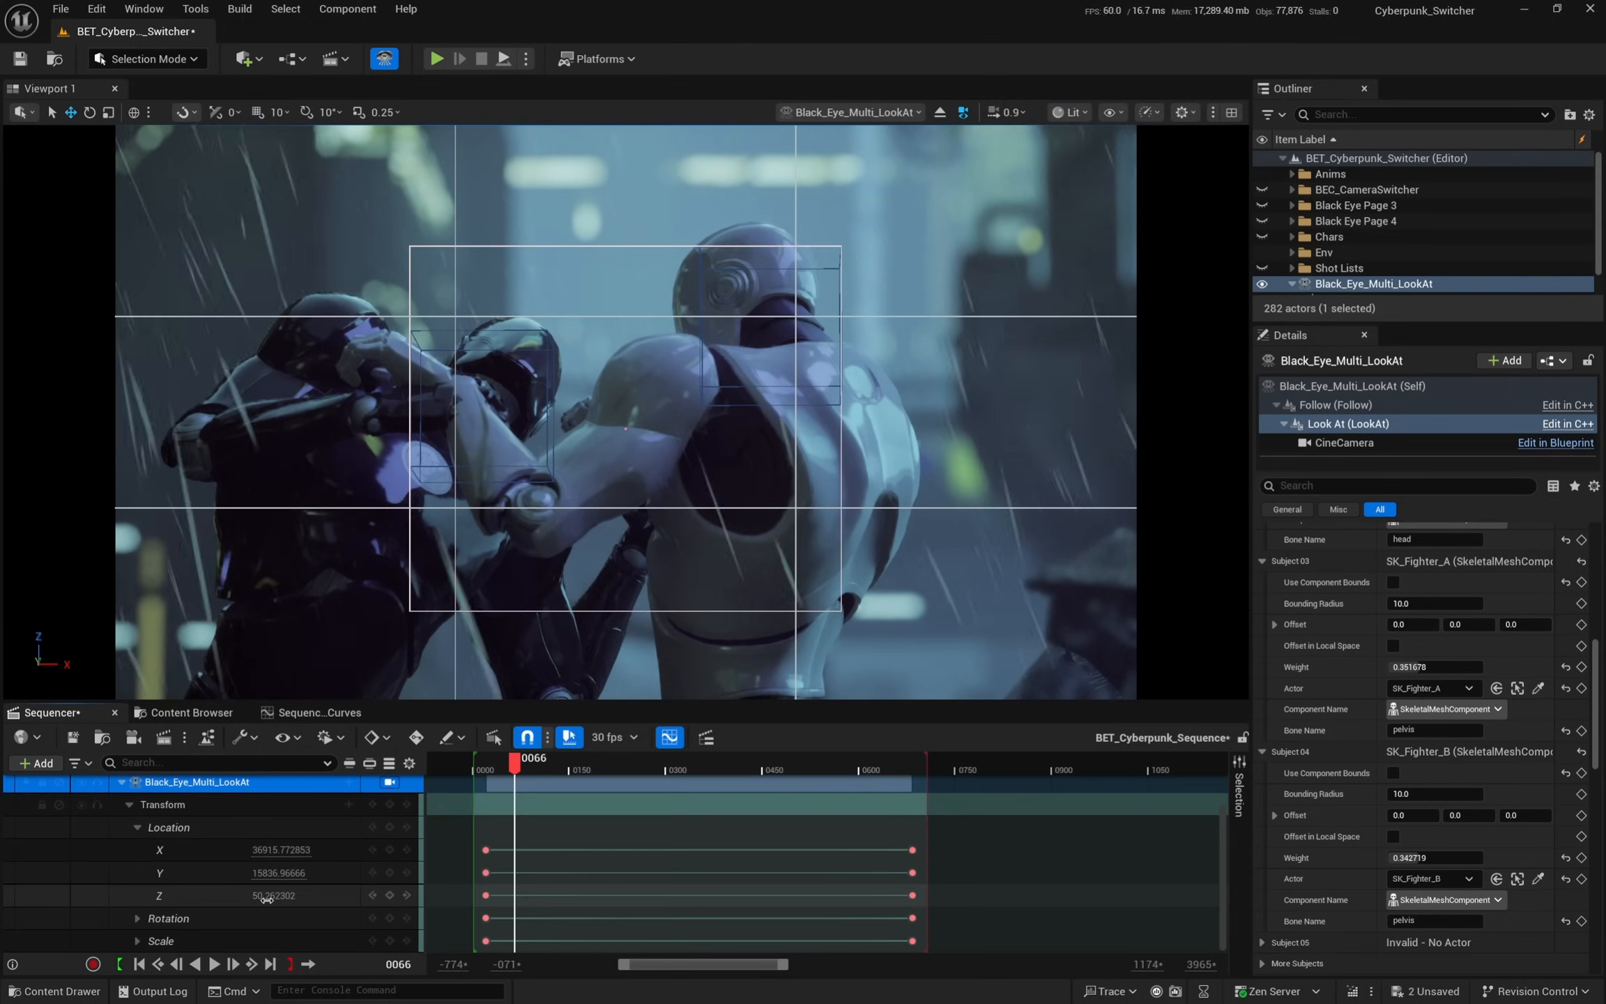
{"action": "left_click_drag", "start_coordinate": [264, 896], "coordinate": [293, 896]}
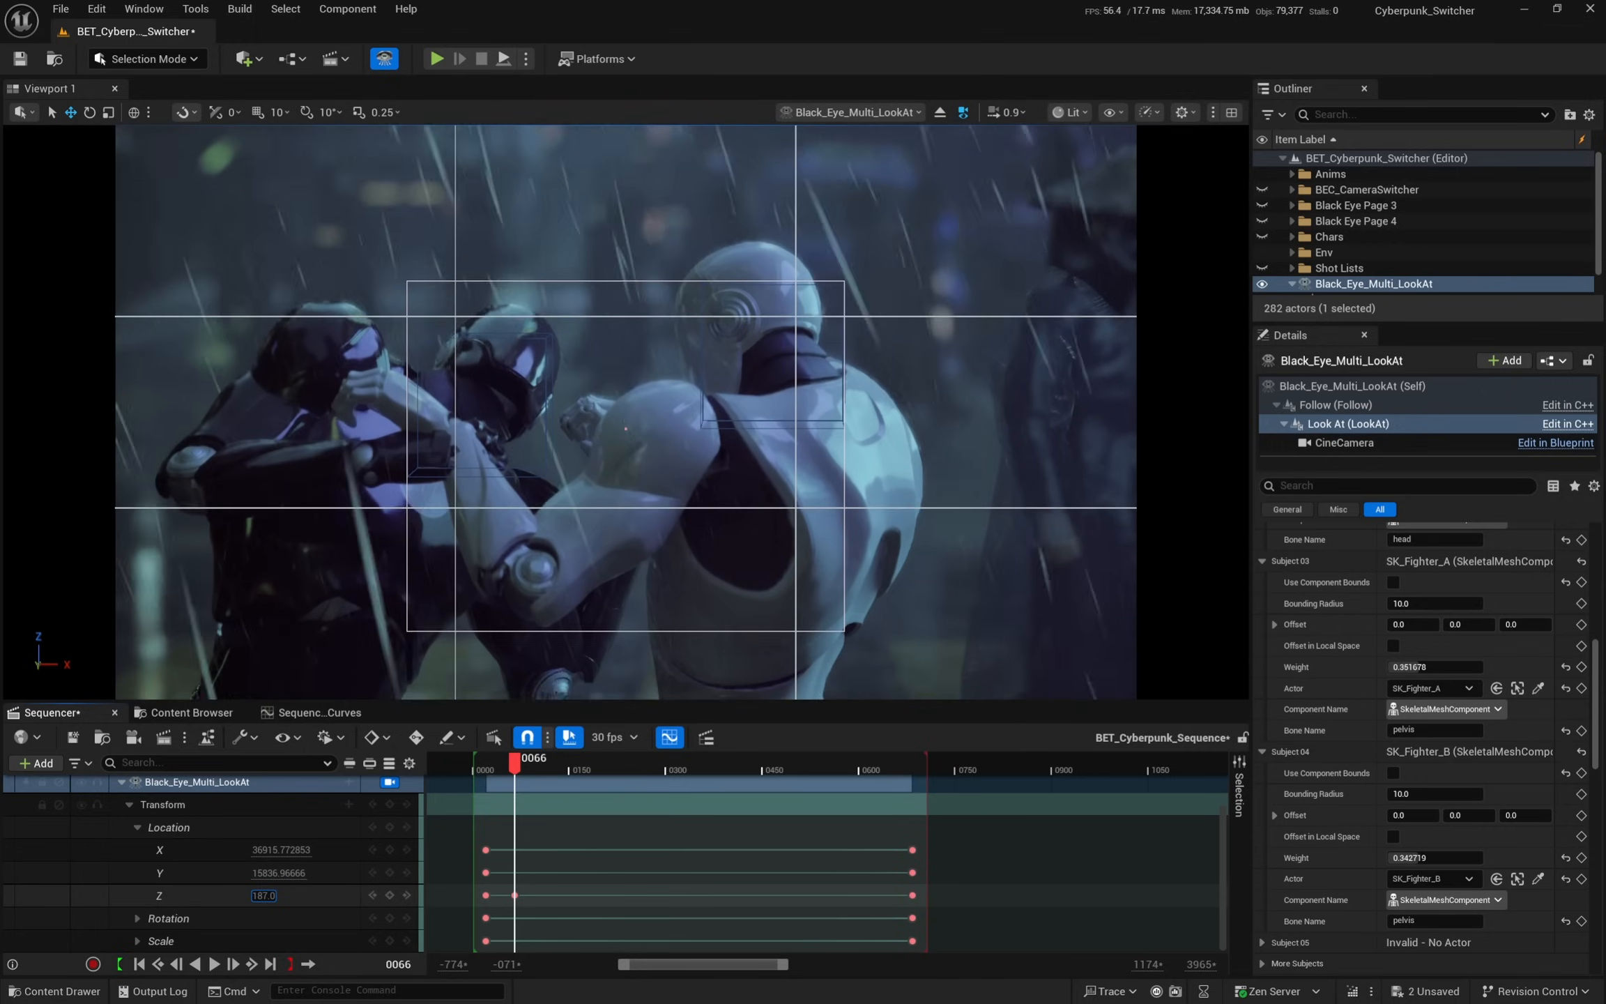
- Delete the camera's Location Z keys at the start and end of the move
{"action": "left_click", "coordinate": [487, 897]}
{"action": "left_click_drag", "start_coordinate": [487, 896], "coordinate": [920, 899]}
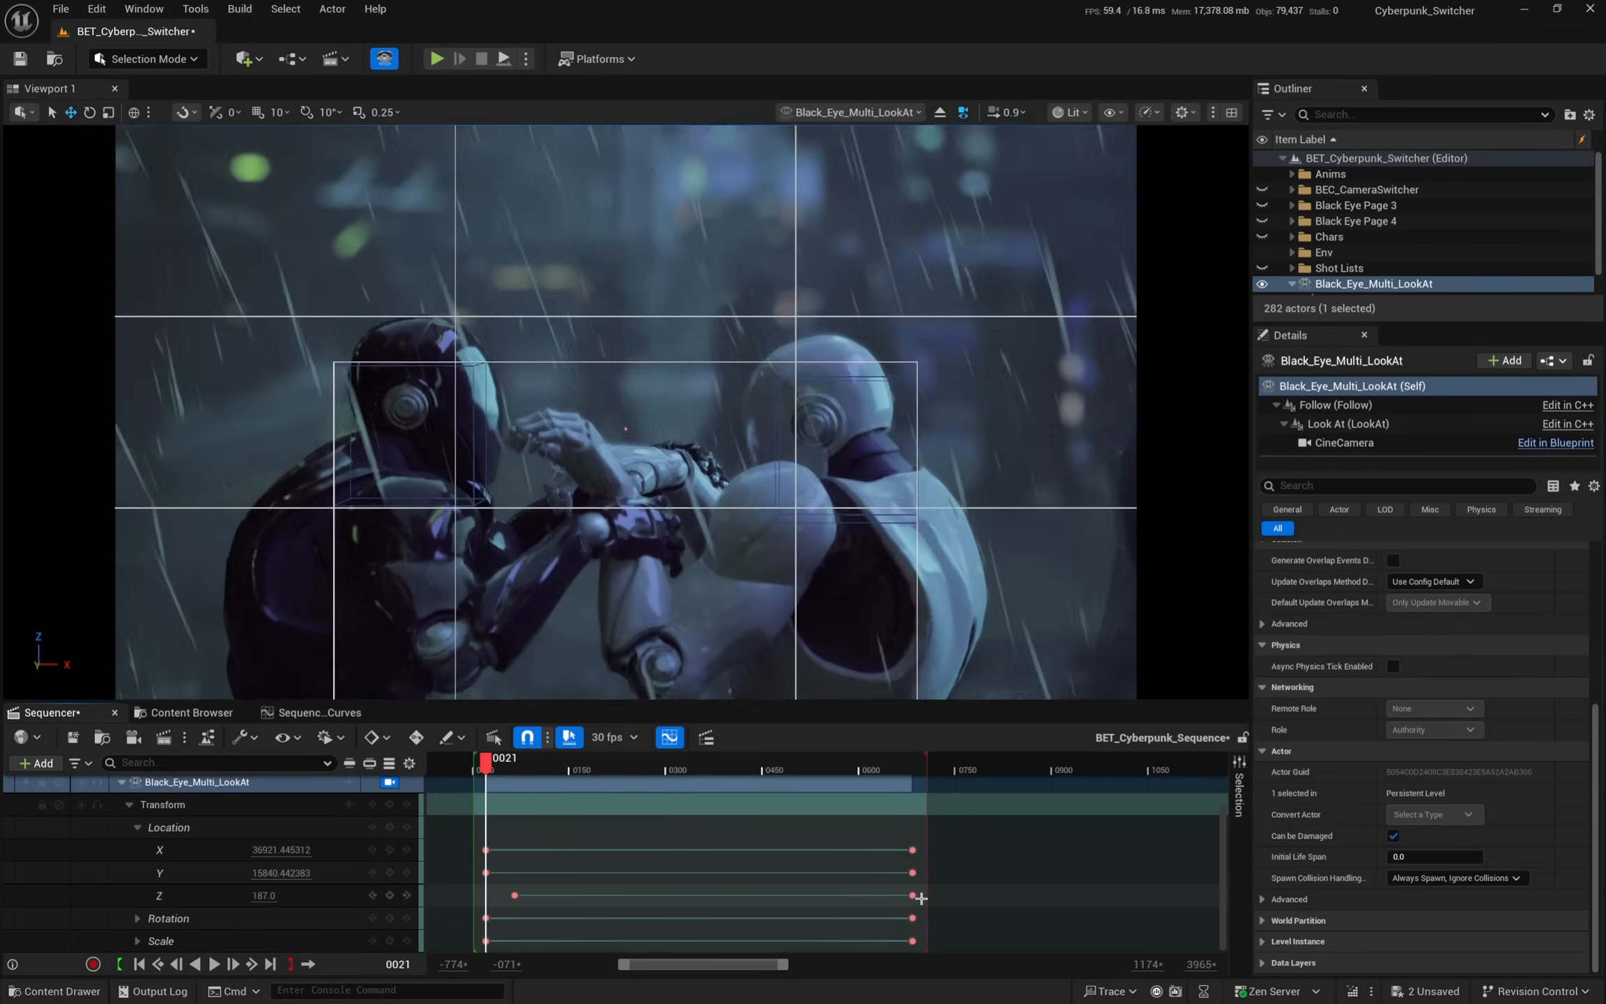
{"action": "left_click", "coordinate": [915, 897]}
{"action": "key", "text": "Delete"}
- Preview the camera move and lower the remaining Location Z key at frame 66 to 175
{"action": "left_click_drag", "start_coordinate": [492, 768], "coordinate": [480, 769]}
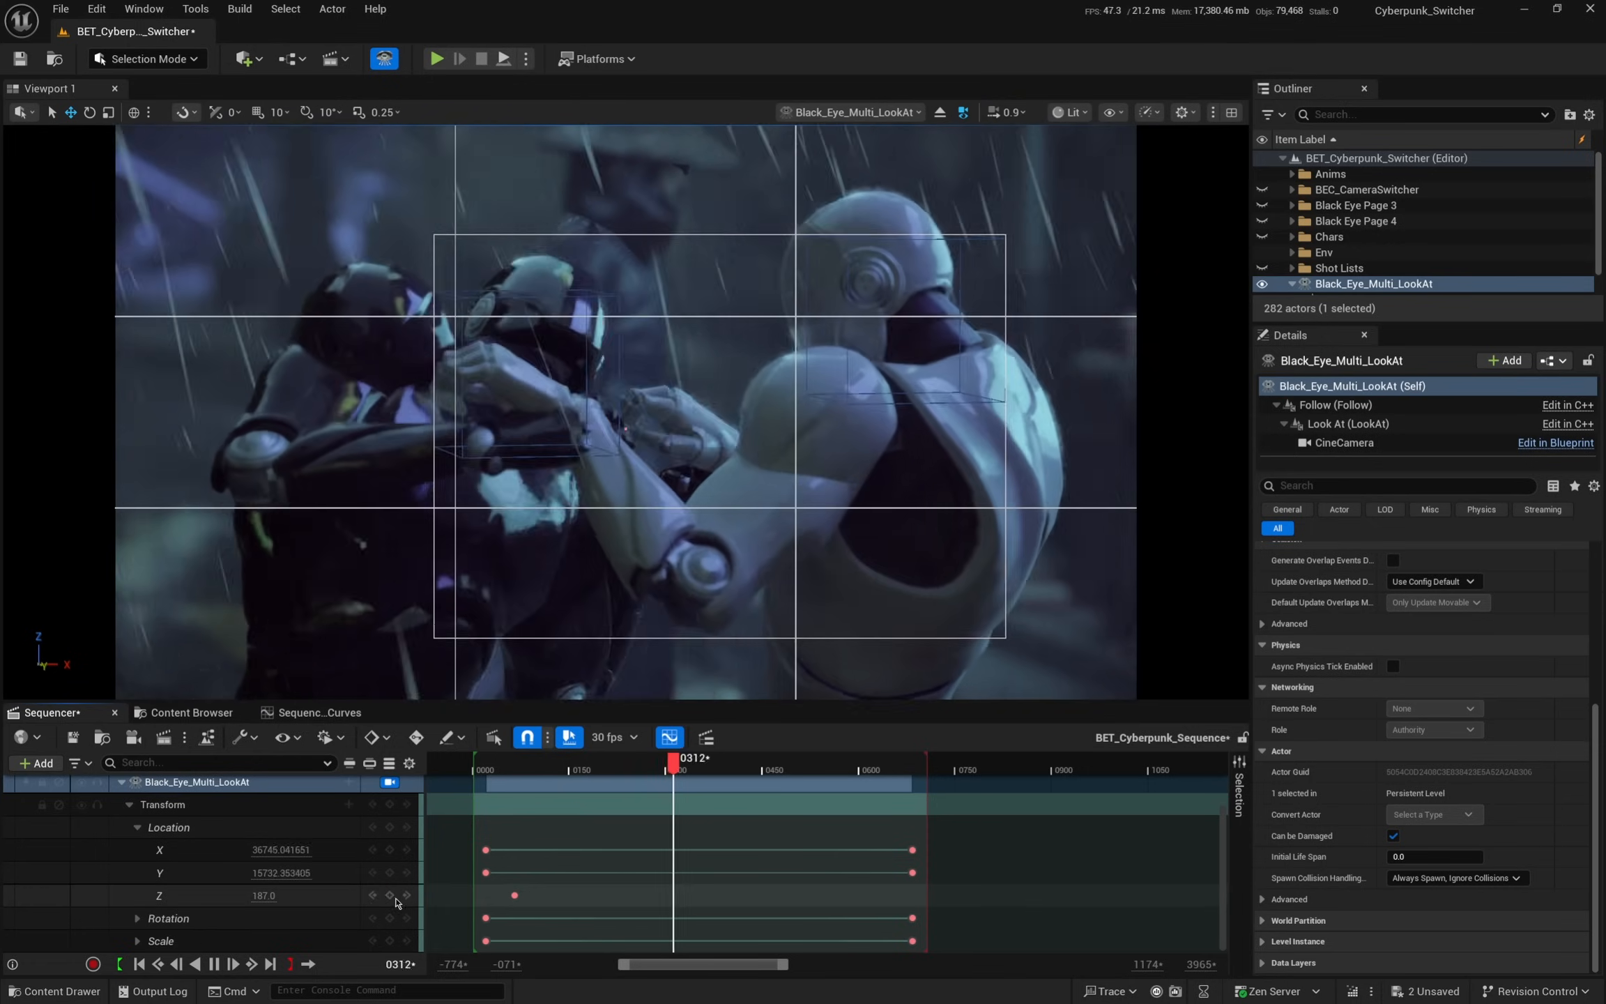
{"action": "left_click_drag", "start_coordinate": [704, 763], "coordinate": [515, 785]}
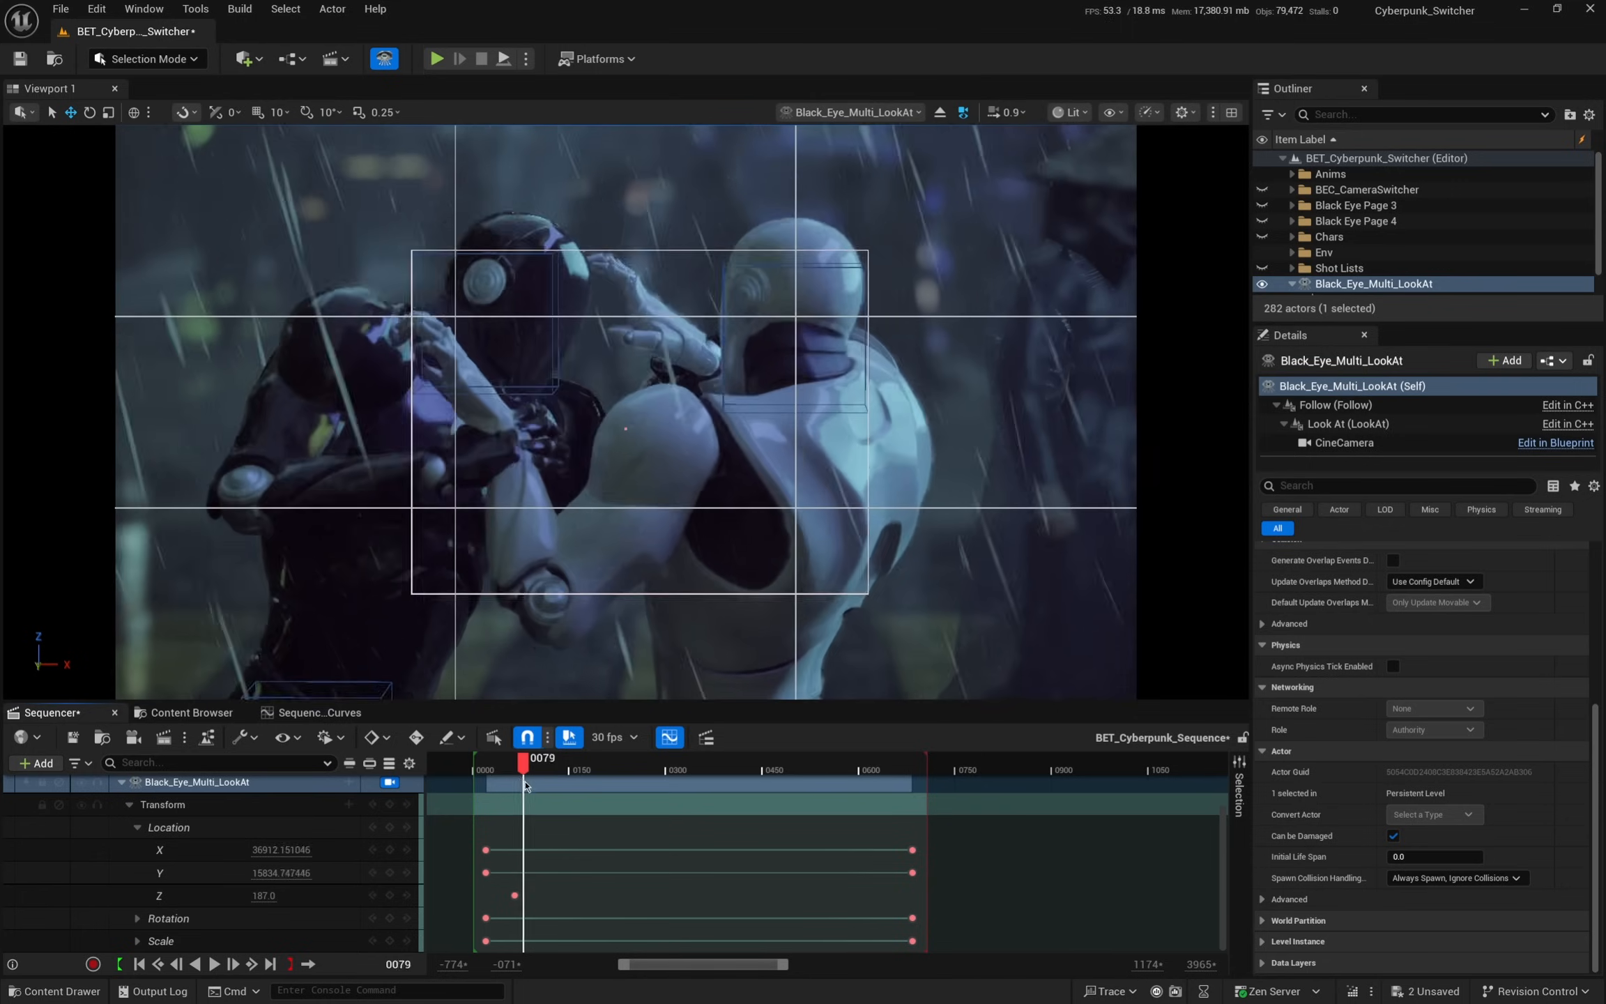
{"action": "left_click", "coordinate": [372, 895]}
{"action": "left_click_drag", "start_coordinate": [264, 896], "coordinate": [251, 896]}
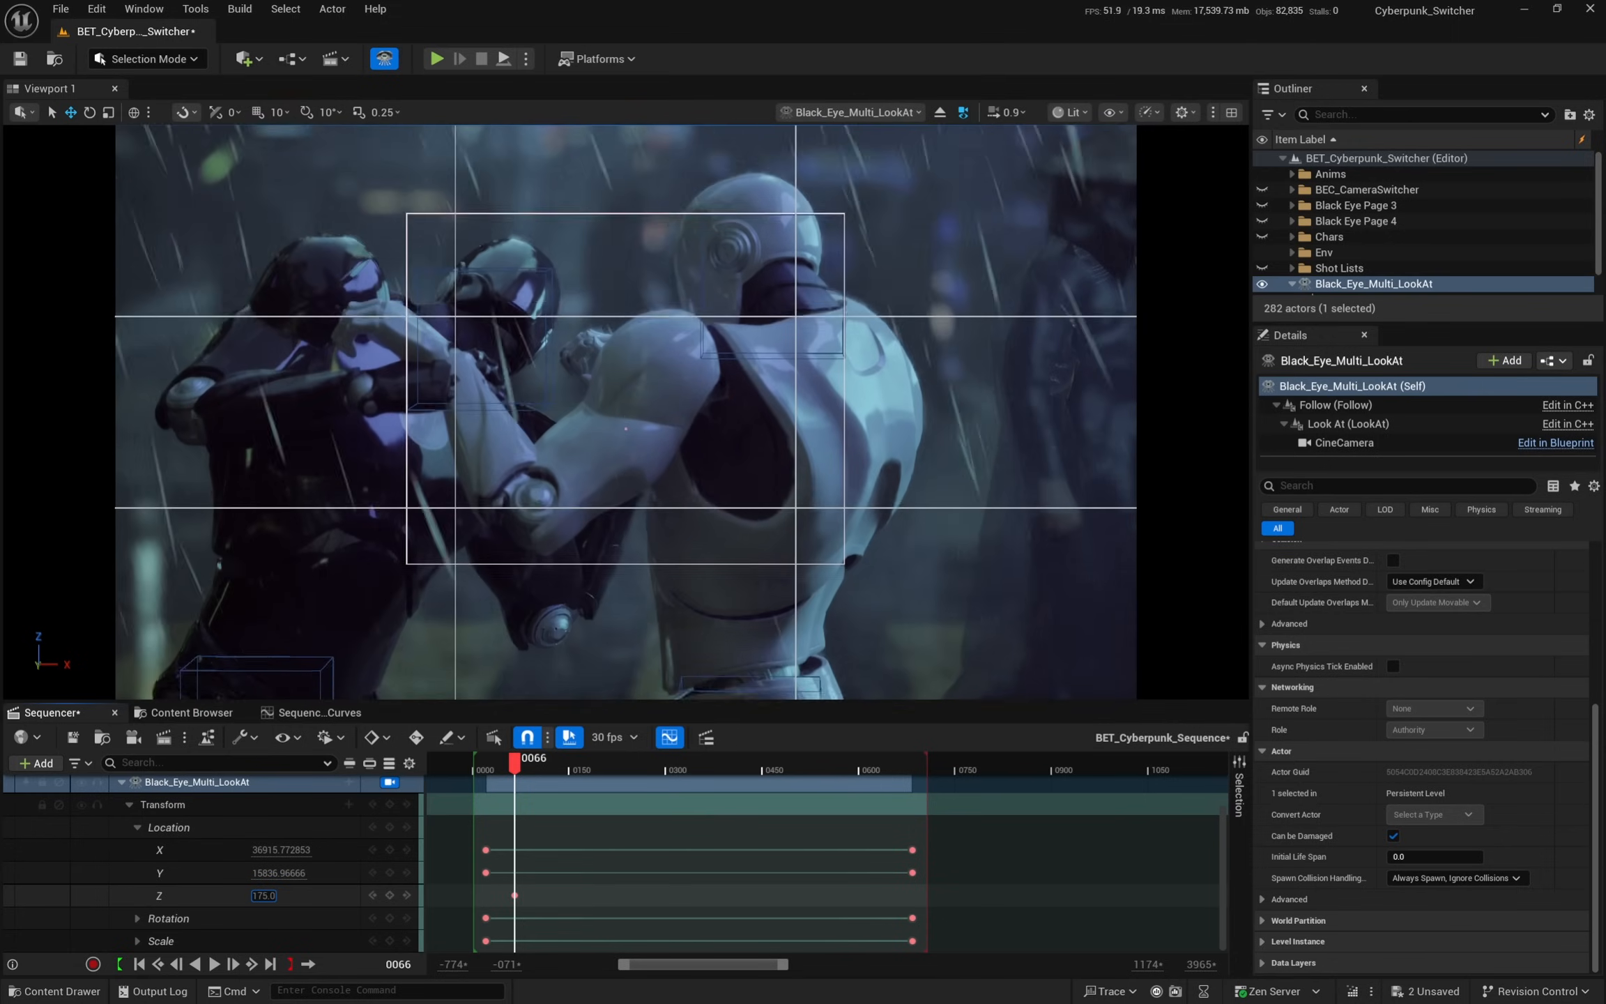
{"action": "left_click", "coordinate": [505, 767]}
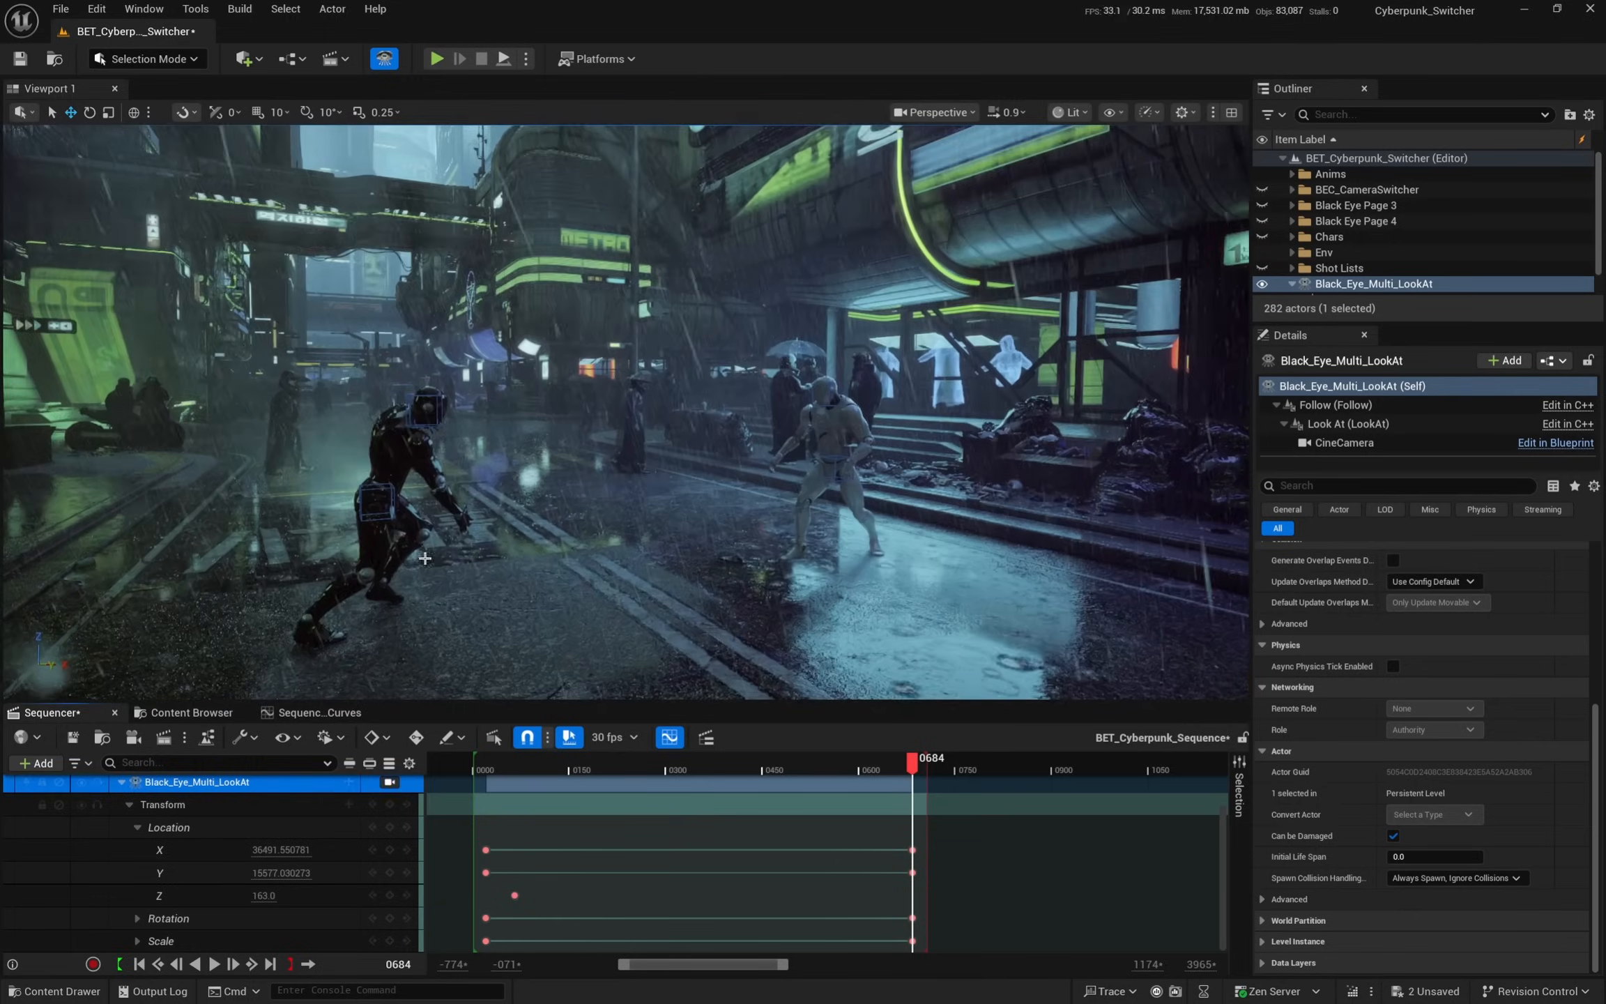
- At frame 684, move the Multi LookAt camera behind the dark armoured character and key its Location at about X 36352.89, Y 15165.54, Z 163
{"action": "right_click_drag", "start_coordinate": [680, 487], "coordinate": [680, 551]}
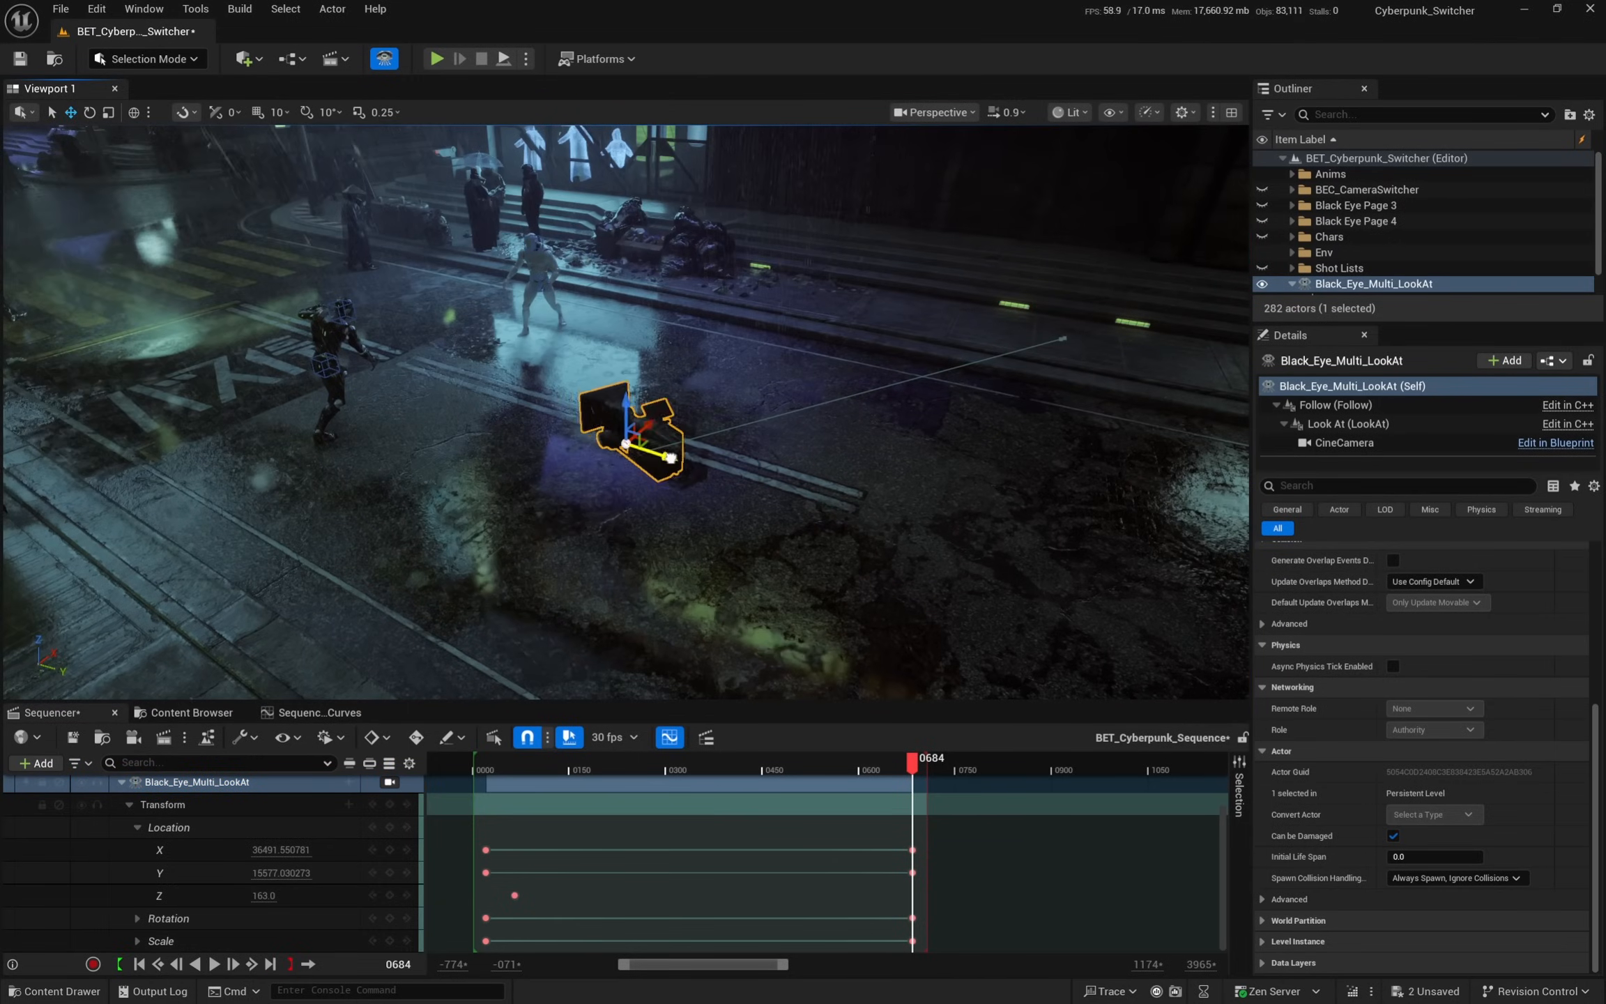
{"action": "left_click", "coordinate": [1403, 286]}
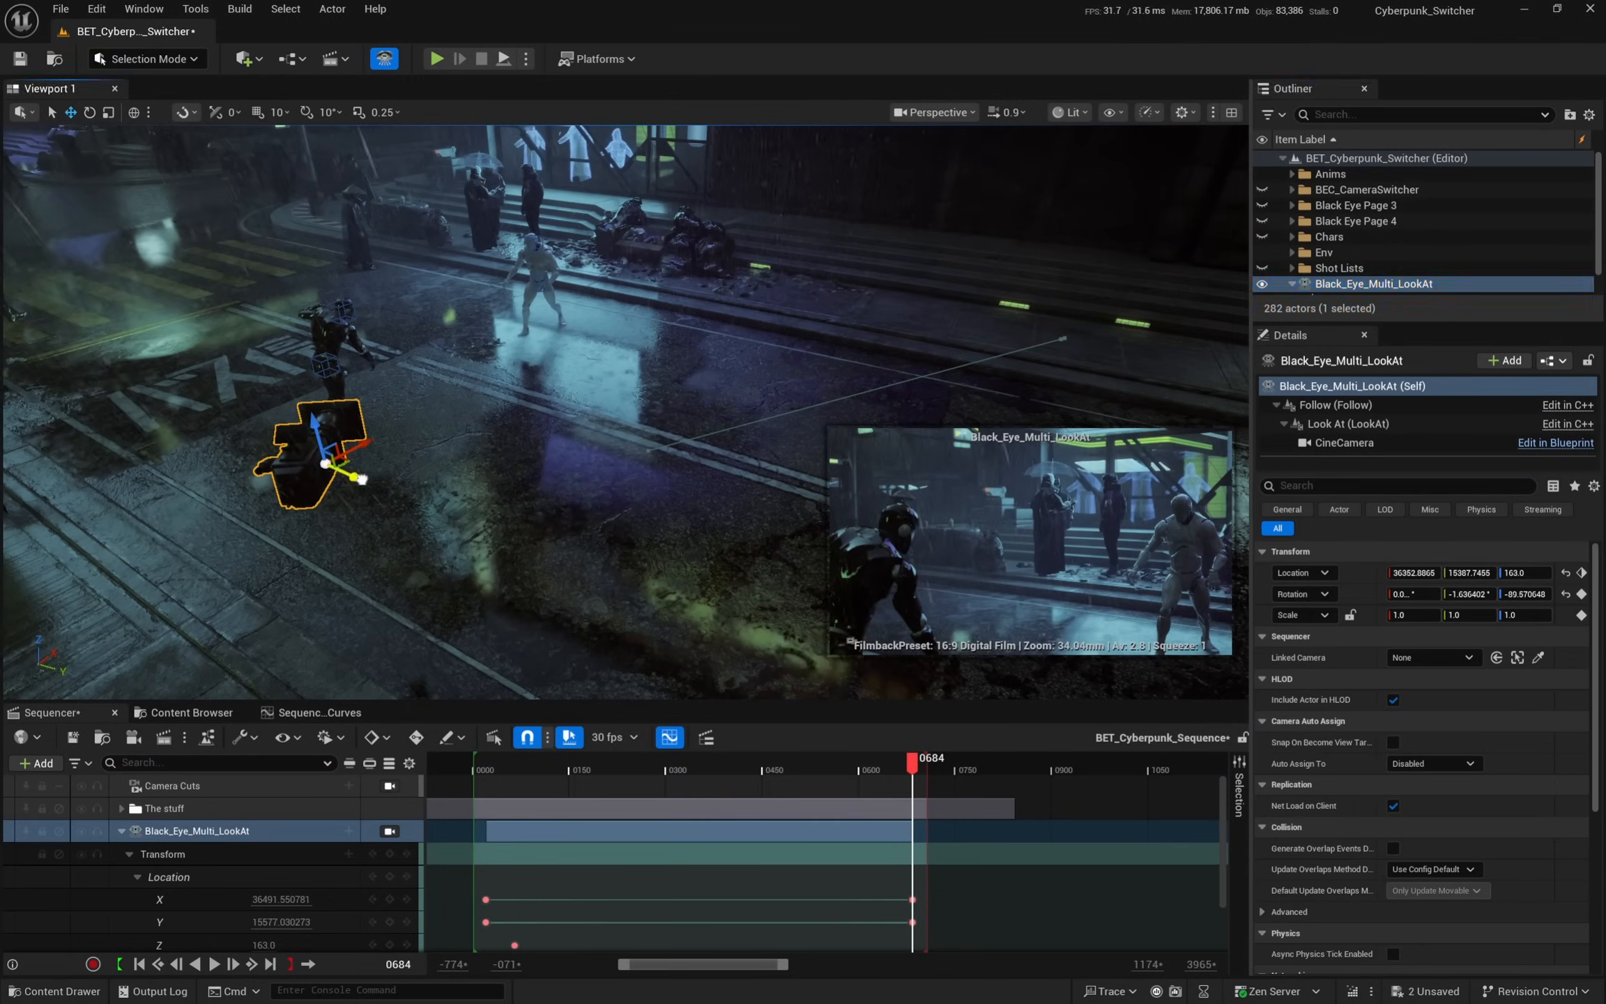
{"action": "left_click_drag", "start_coordinate": [362, 479], "coordinate": [210, 436]}
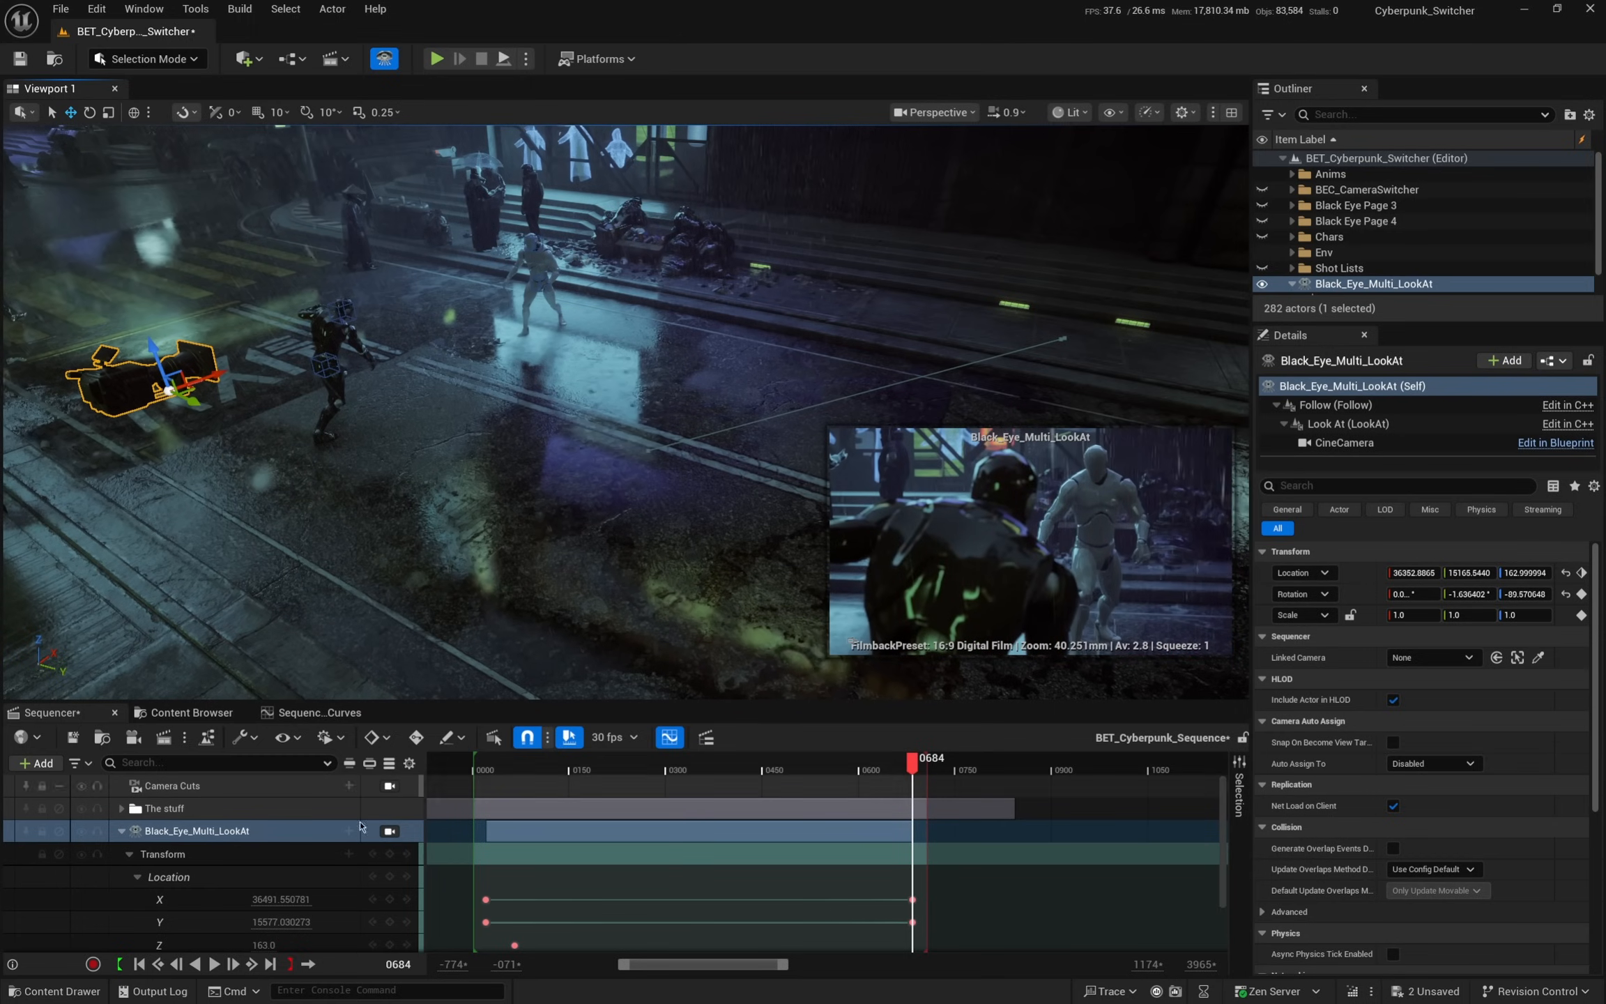
{"action": "left_click", "coordinate": [393, 872]}
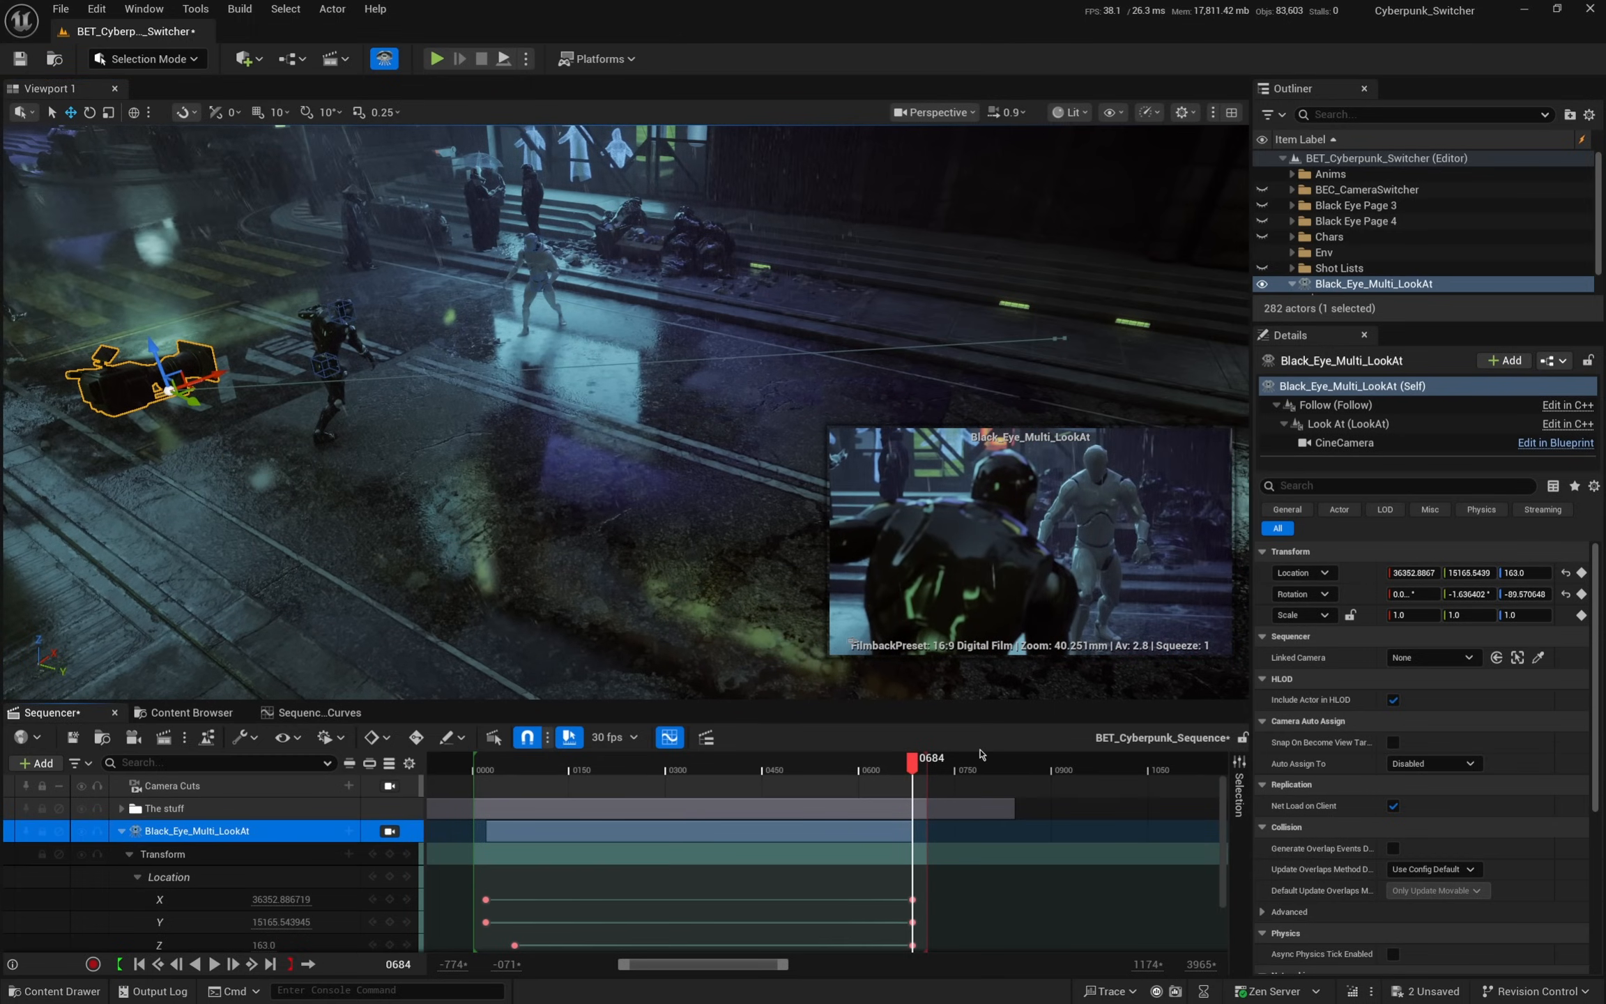
- Go back to frame 11 and play the revised move through the Multi LookAt camera
{"action": "left_click_drag", "start_coordinate": [912, 763], "coordinate": [480, 776]}
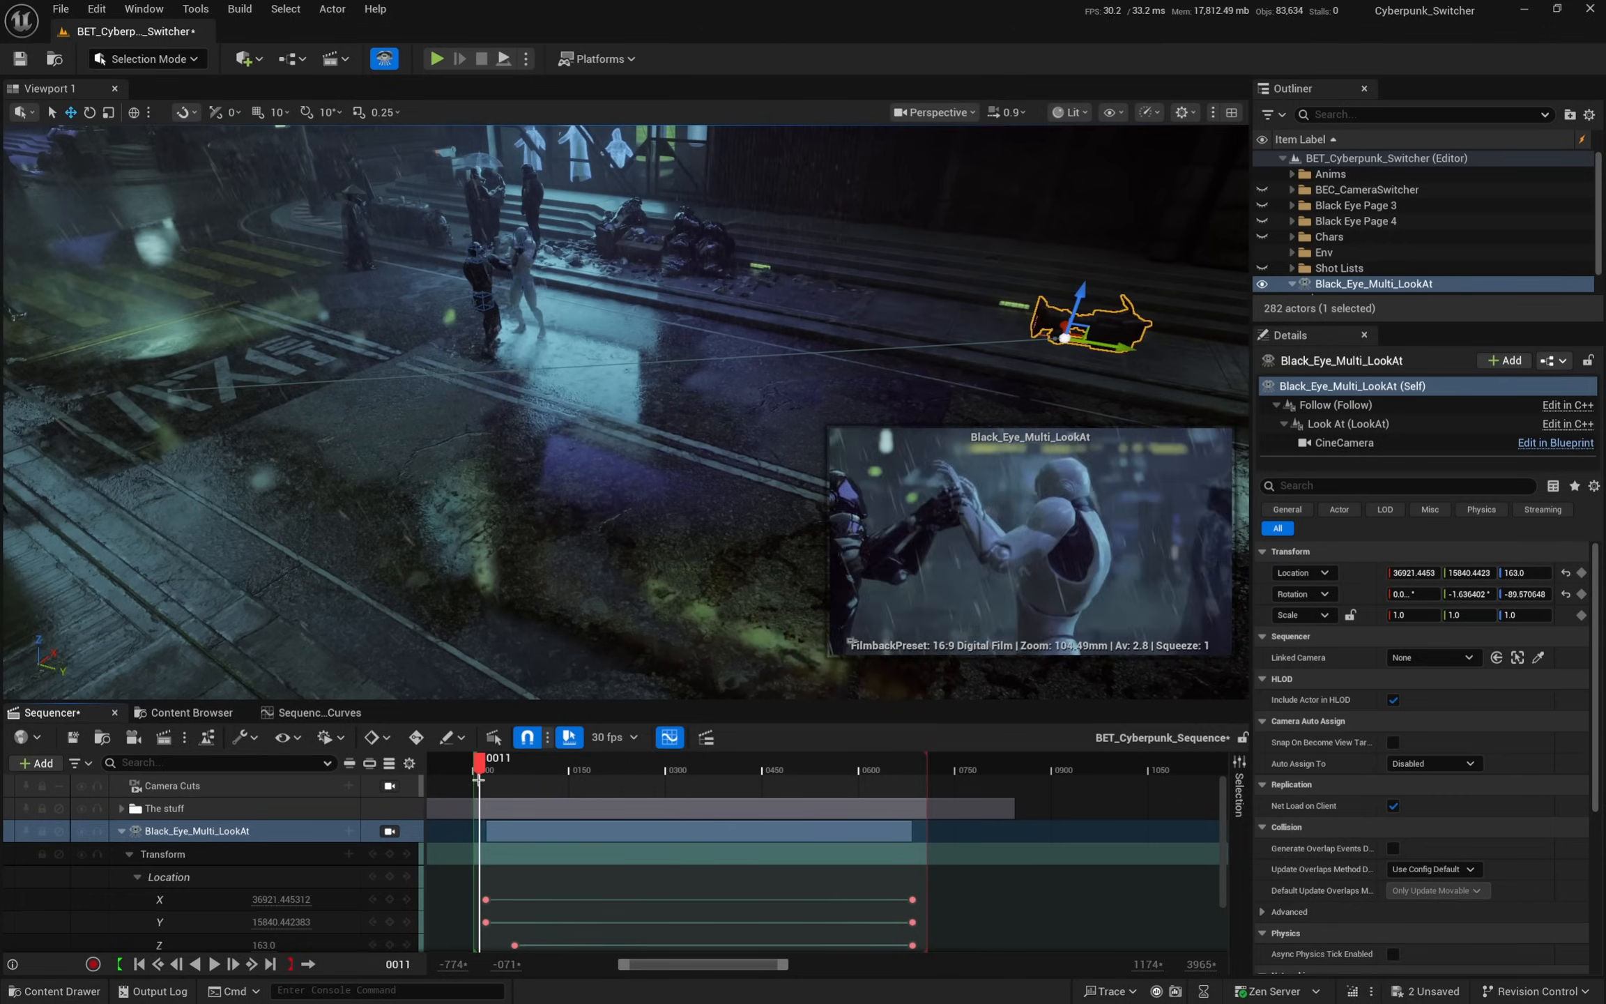
{"action": "left_click", "coordinate": [393, 834]}
{"action": "key", "text": "space"}
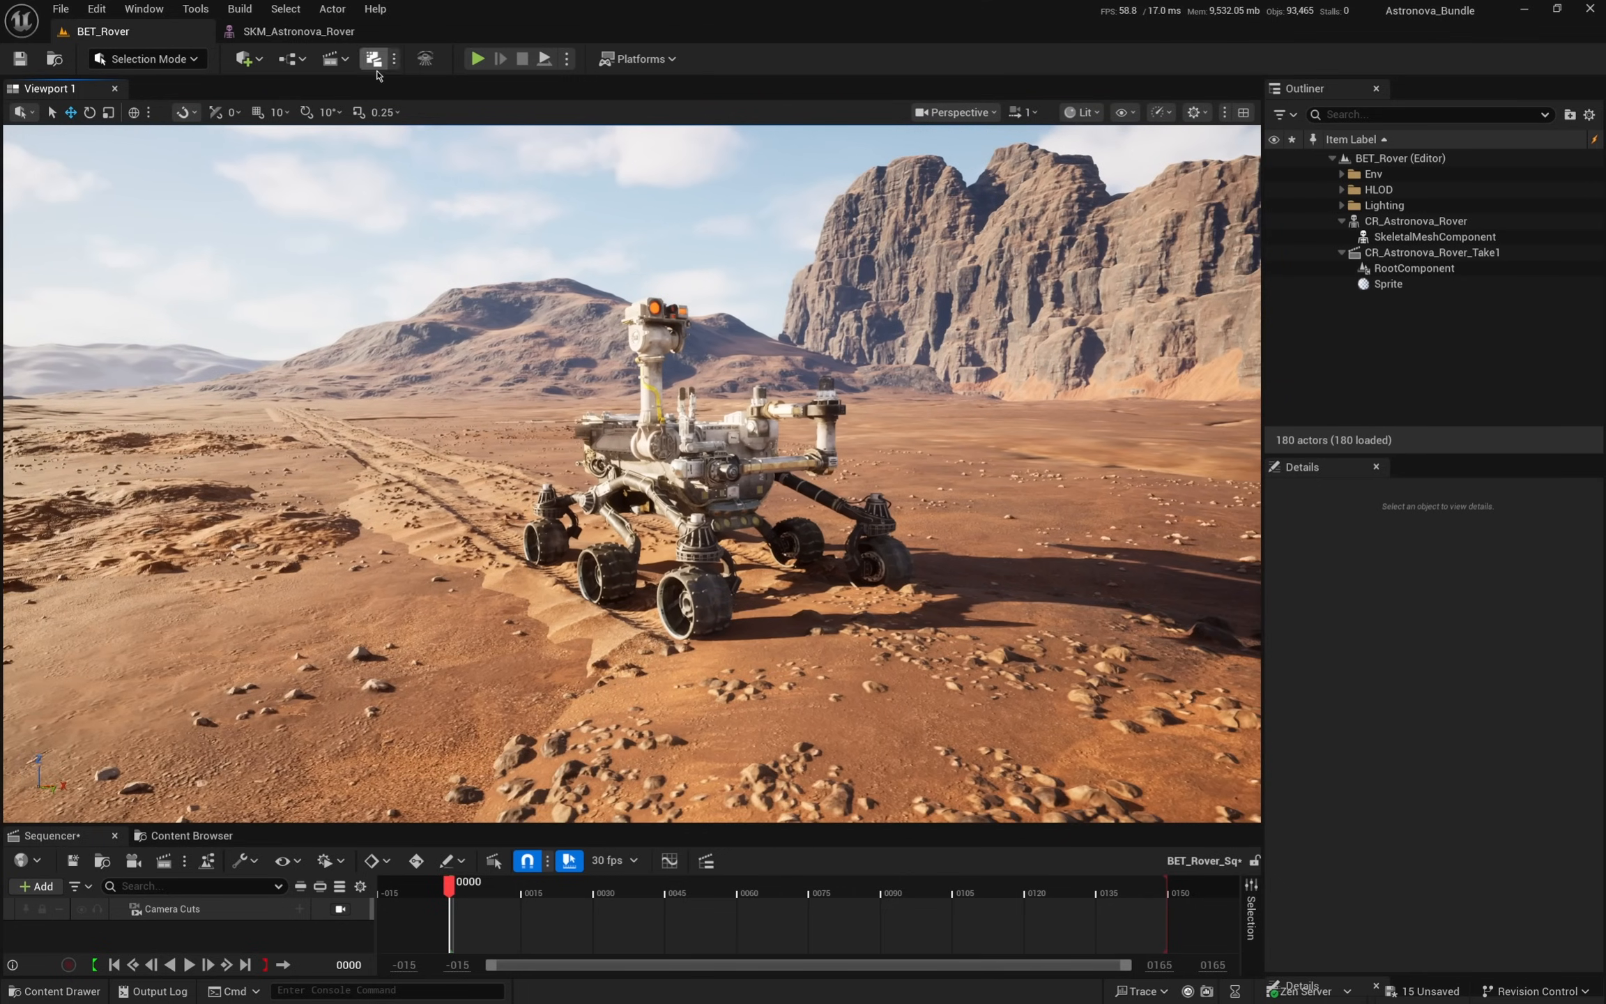
- In the Astronova rover level, add a Black Eye Simple LookAt CineCam and place it in the air beside the rover
{"action": "left_click", "coordinate": [248, 59]}
{"action": "mouse_move", "coordinate": [311, 226]}
{"action": "left_click", "coordinate": [558, 258]}
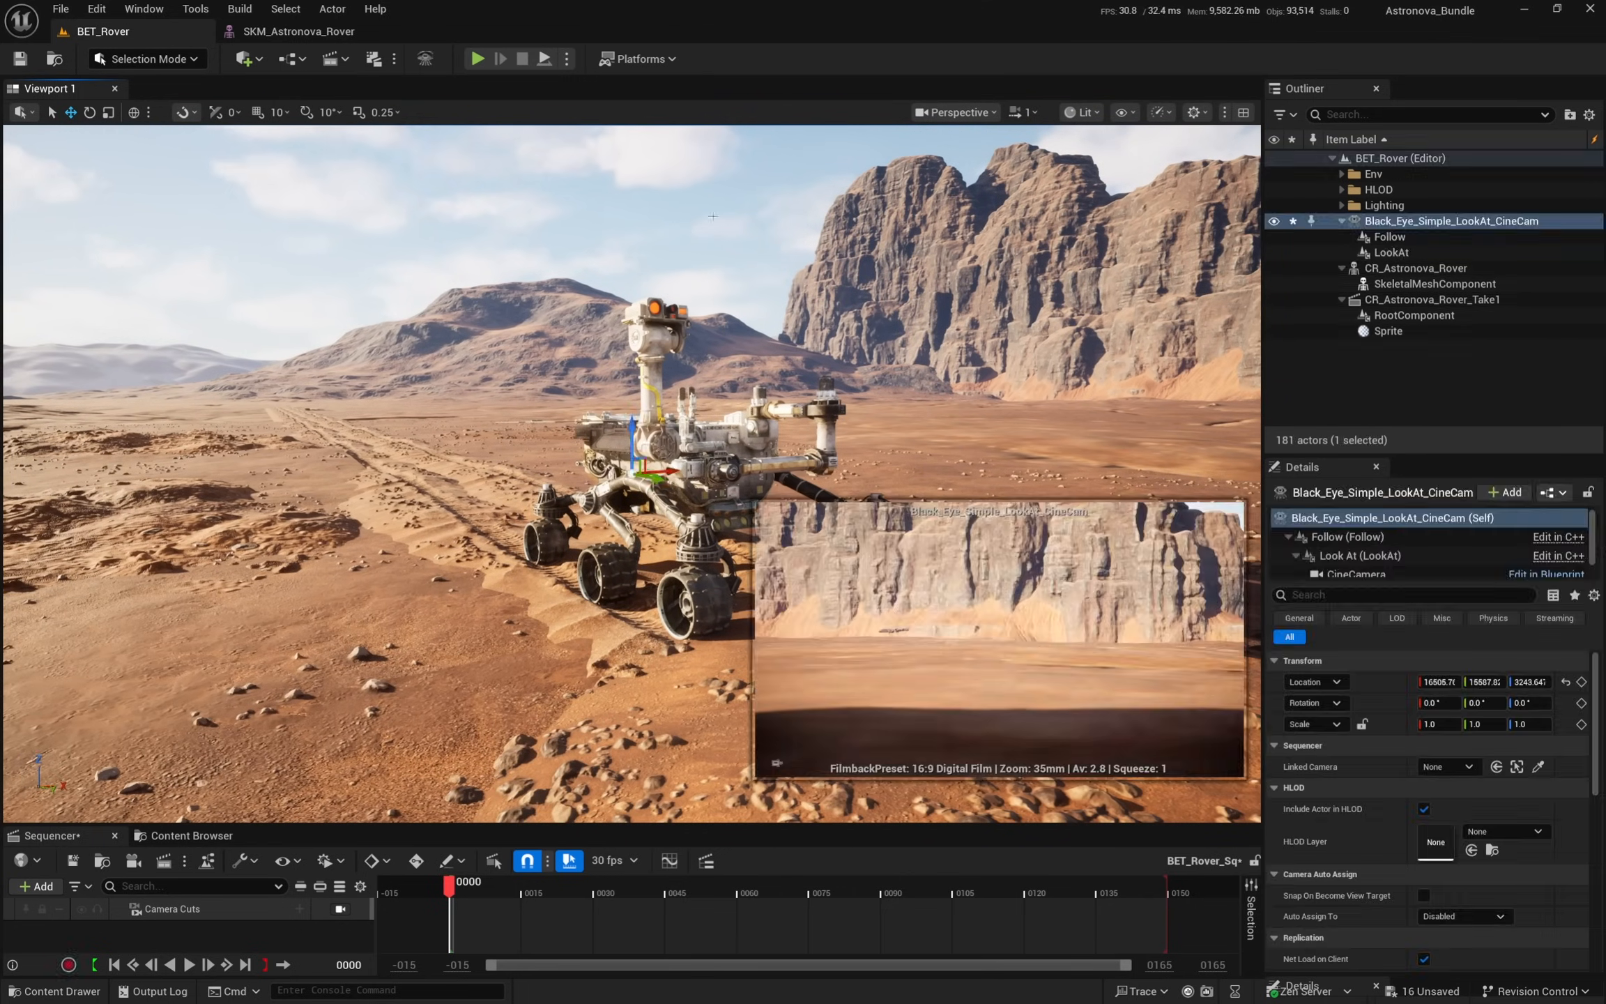
{"action": "left_click_drag", "start_coordinate": [676, 499], "coordinate": [278, 365]}
{"action": "left_click_drag", "start_coordinate": [289, 410], "coordinate": [326, 460]}
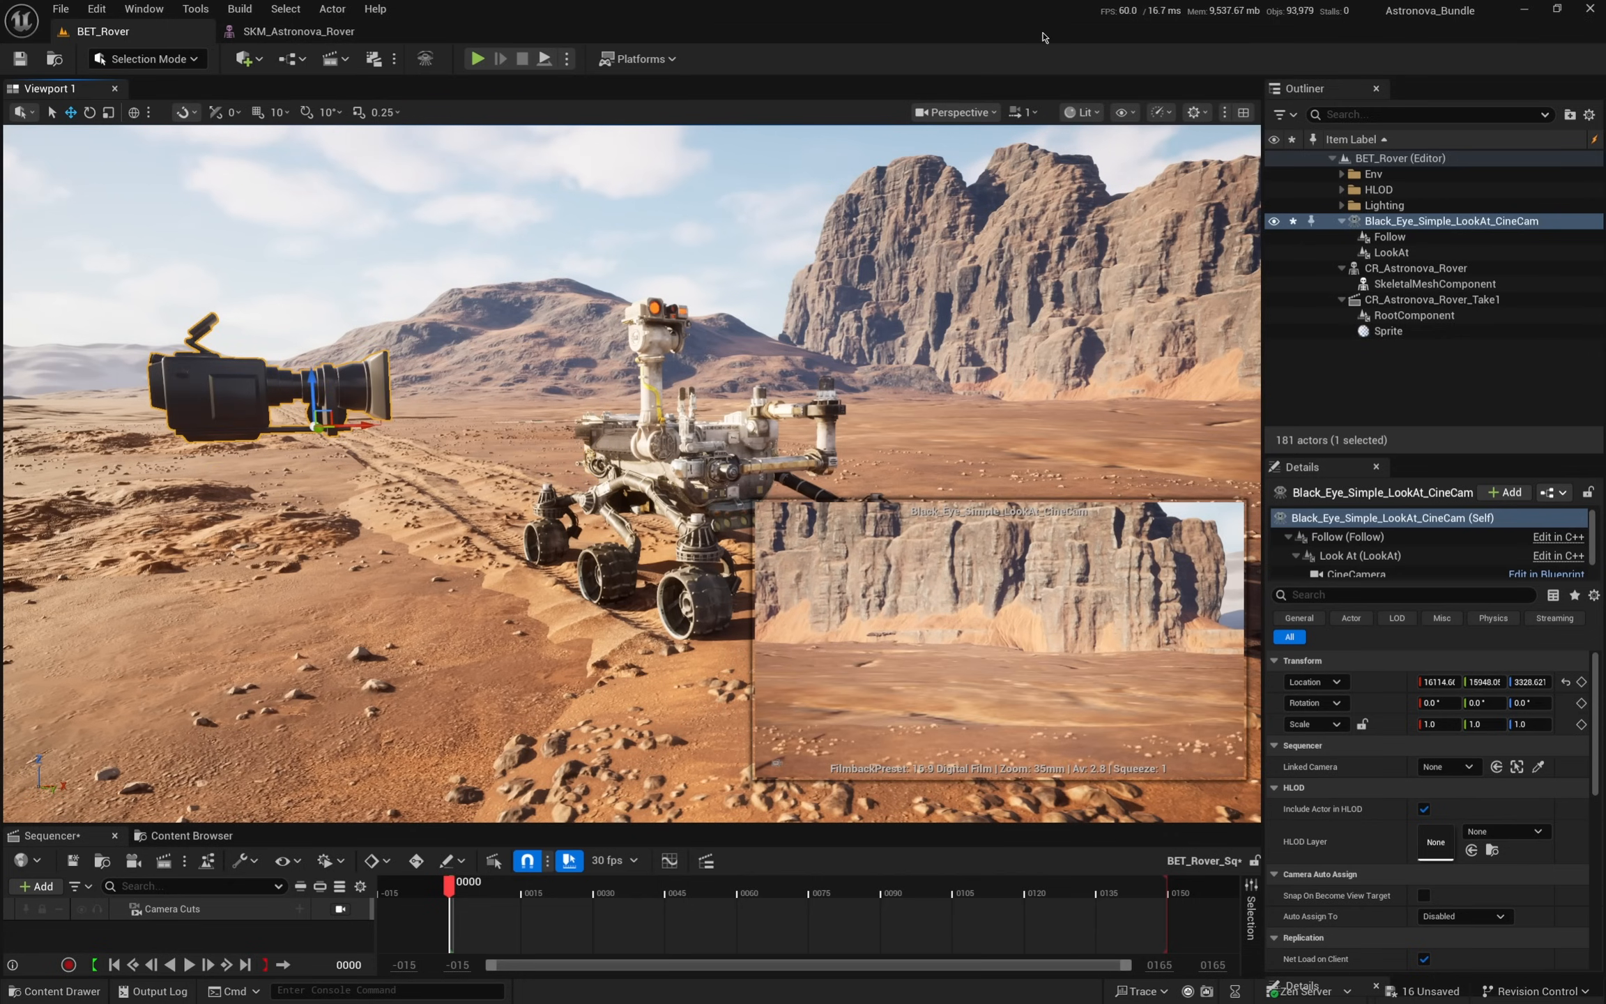
- Assign the rover in the scene as Subject 01 of the camera's Look At component
{"action": "left_click", "coordinate": [1387, 223]}
{"action": "left_click_drag", "start_coordinate": [1394, 455], "coordinate": [1393, 396]}
{"action": "left_click", "coordinate": [1359, 497]}
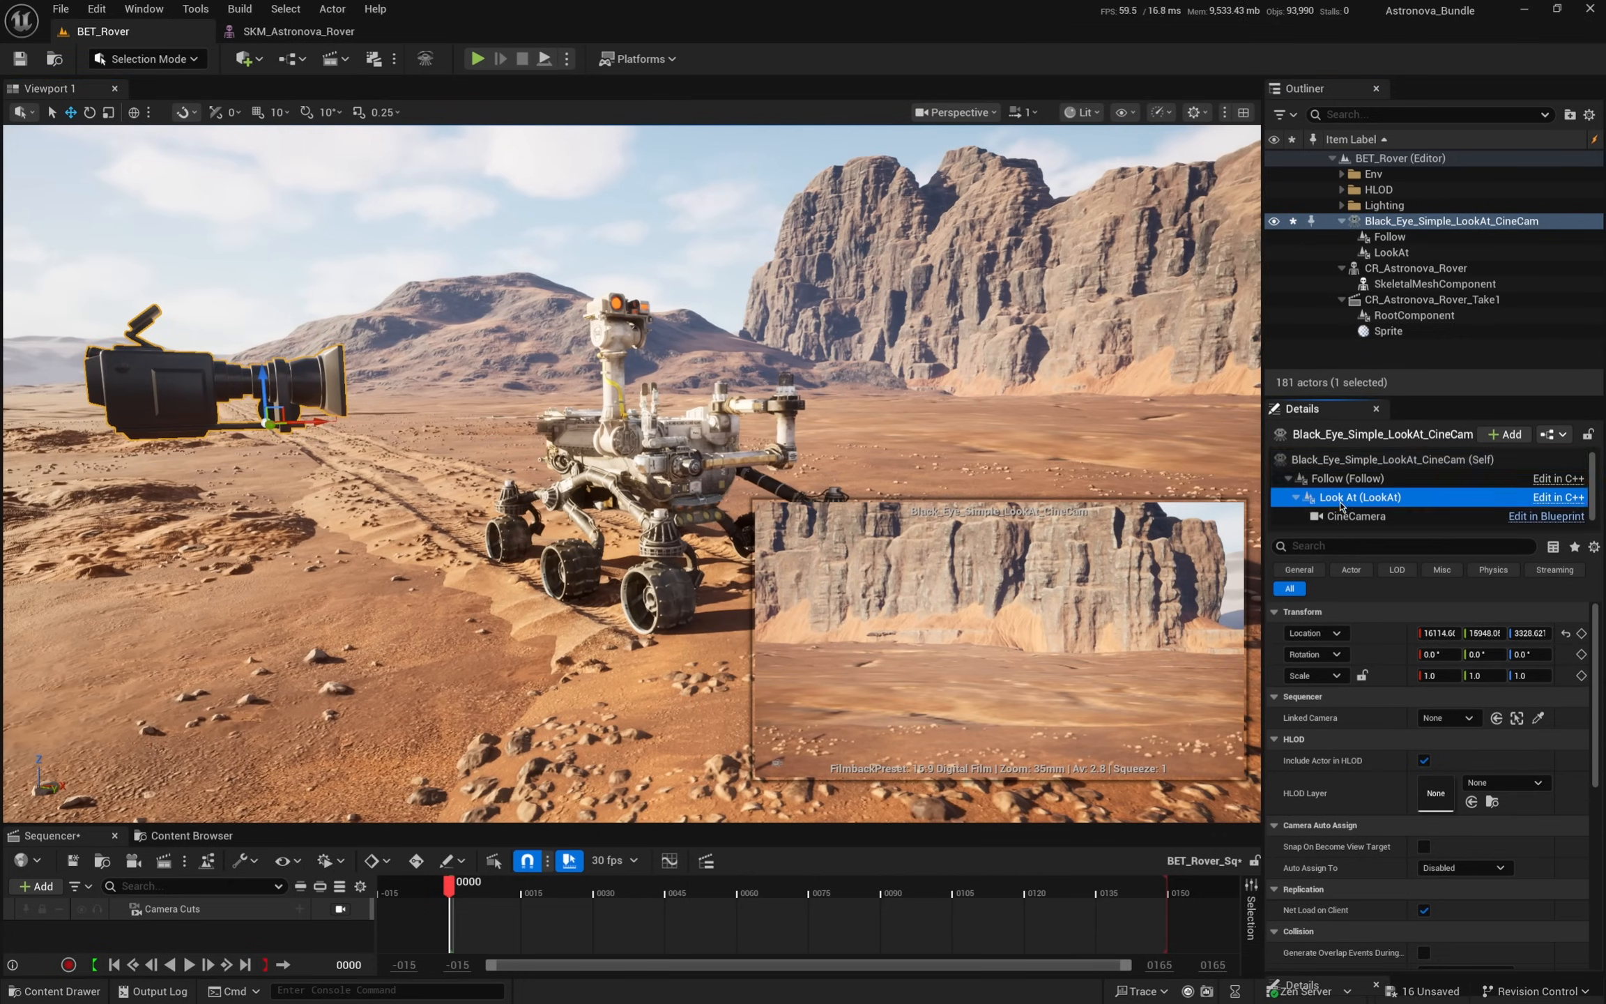
{"action": "left_click", "coordinate": [1537, 847]}
{"action": "left_click", "coordinate": [639, 446]}
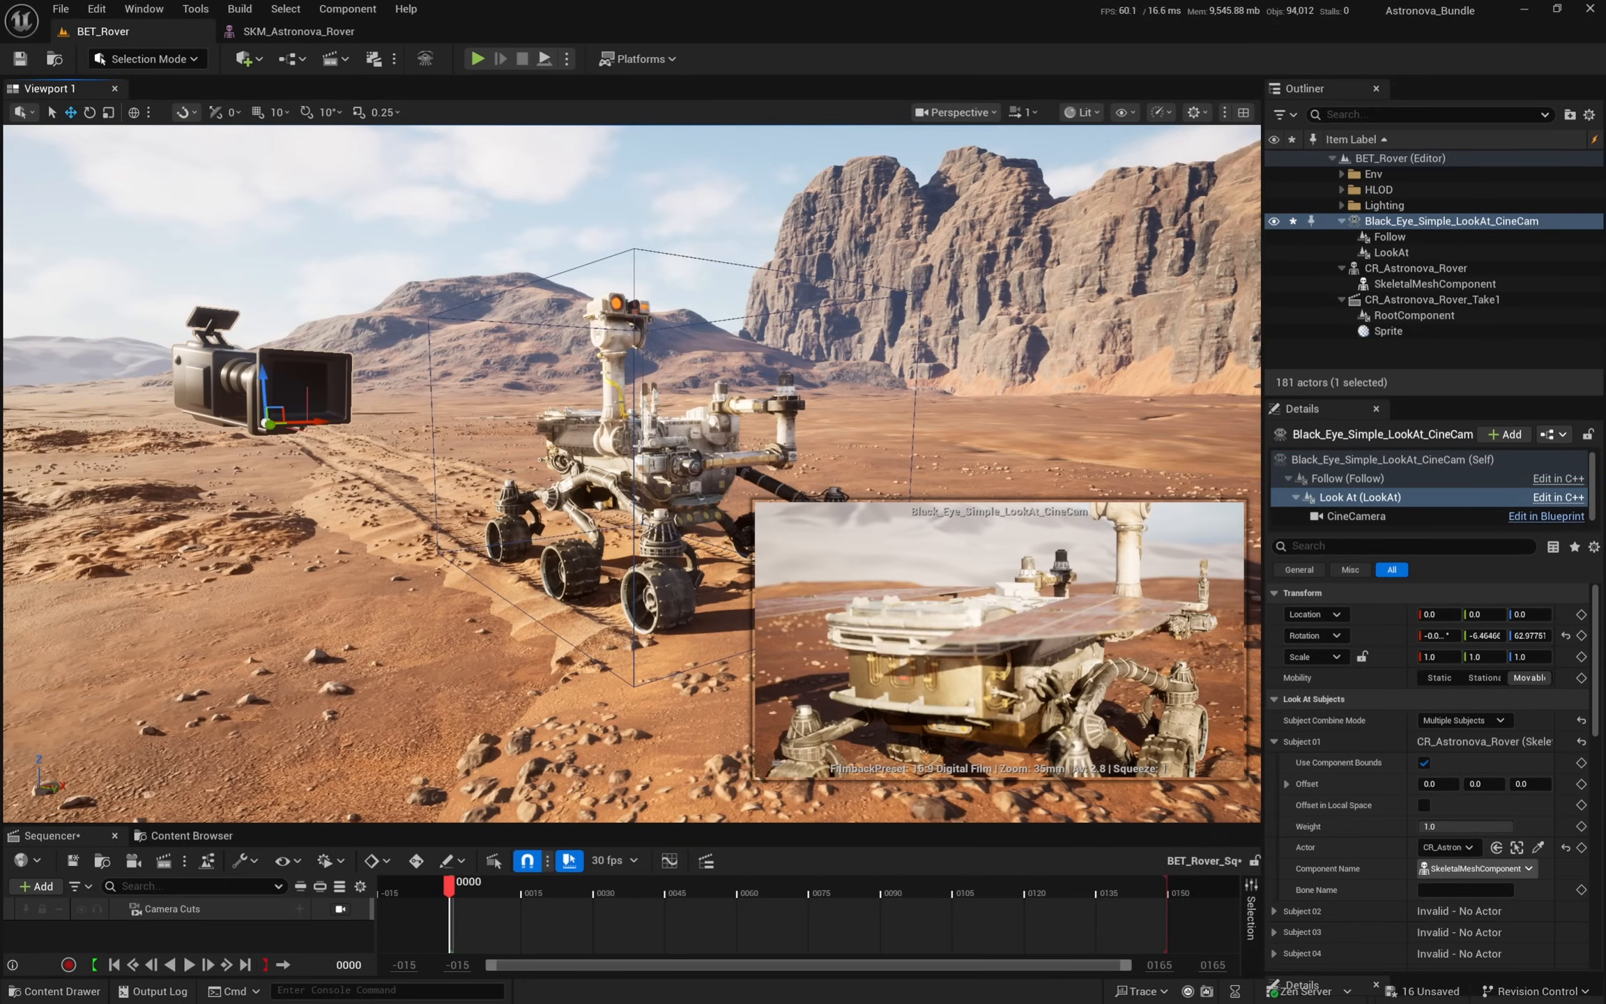
- Move the camera's Follow component around and away from the rover until the whole rover is framed from the side
{"action": "key", "text": "s"}
{"action": "right_click_drag", "start_coordinate": [550, 404], "coordinate": [621, 457]}
{"action": "left_click", "coordinate": [1353, 478]}
{"action": "left_click_drag", "start_coordinate": [273, 410], "coordinate": [260, 461]}
{"action": "right_click_drag", "start_coordinate": [261, 461], "coordinate": [209, 463]}
{"action": "left_click_drag", "start_coordinate": [624, 411], "coordinate": [328, 426]}
{"action": "key", "text": "s"}
{"action": "right_click_drag", "start_coordinate": [327, 427], "coordinate": [366, 481]}
{"action": "key", "text": "s"}
{"action": "left_click_drag", "start_coordinate": [410, 473], "coordinate": [442, 675]}
{"action": "right_click_drag", "start_coordinate": [443, 675], "coordinate": [467, 679]}
{"action": "left_click_drag", "start_coordinate": [387, 652], "coordinate": [379, 575]}
{"action": "right_click_drag", "start_coordinate": [380, 575], "coordinate": [389, 557]}
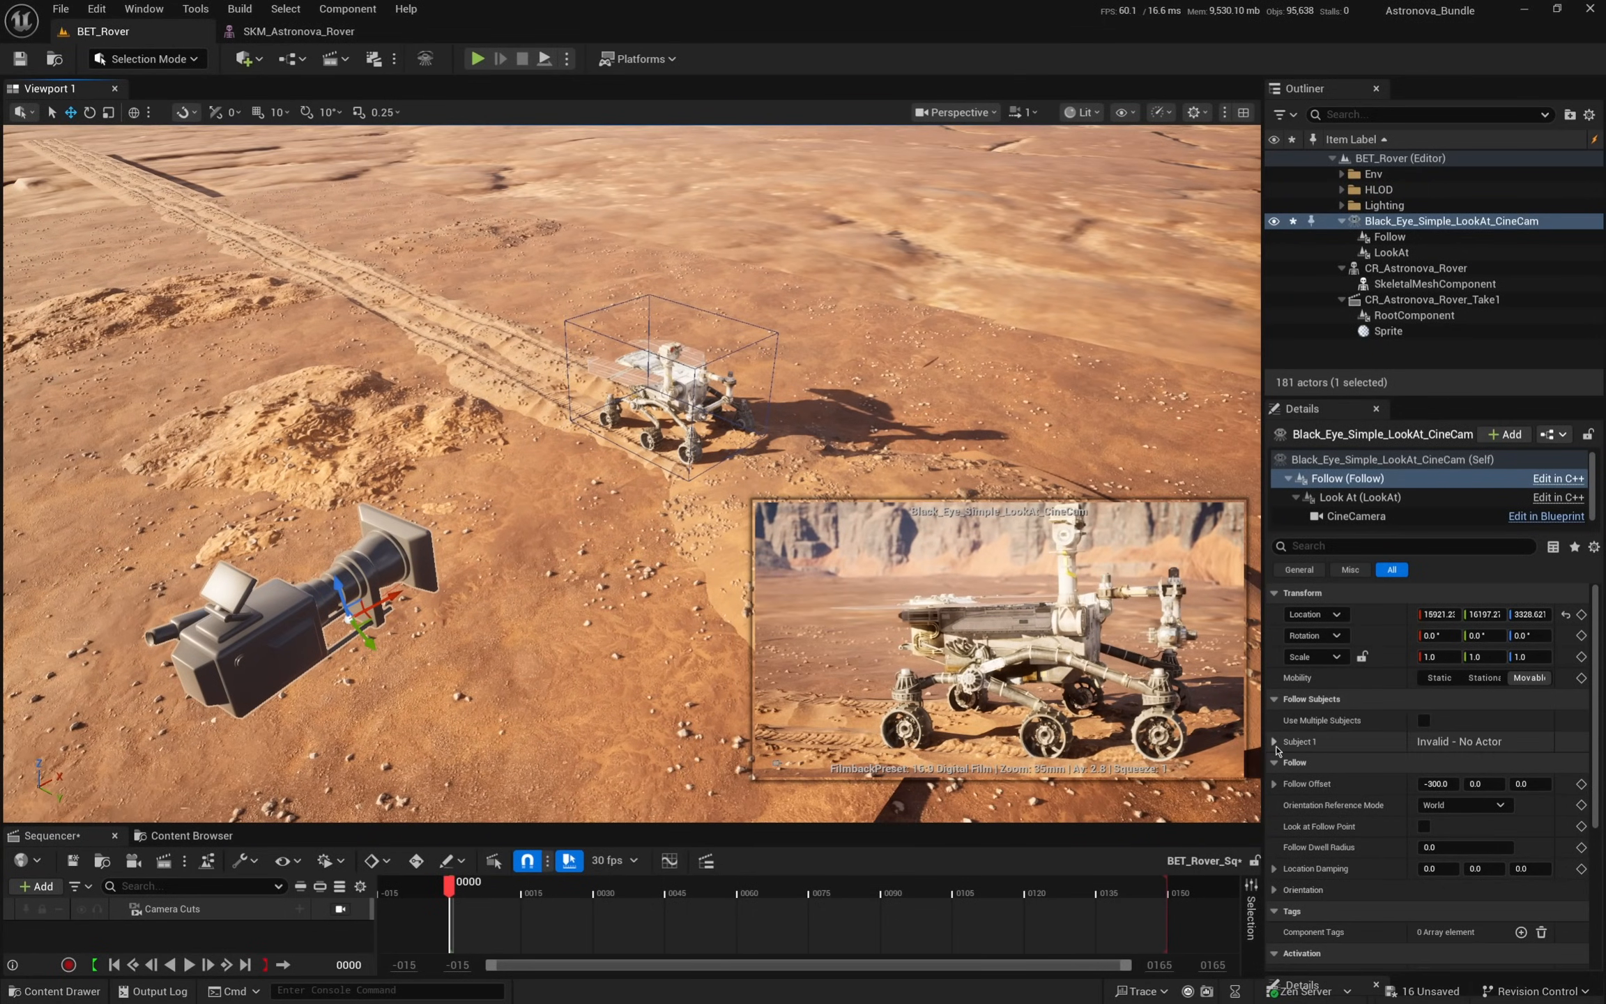
- Look up the rover head's bone in its skeleton, set Subject 01's Bone Name to Camera_03 and disable Use Component Bounds
{"action": "left_click", "coordinate": [1357, 497]}
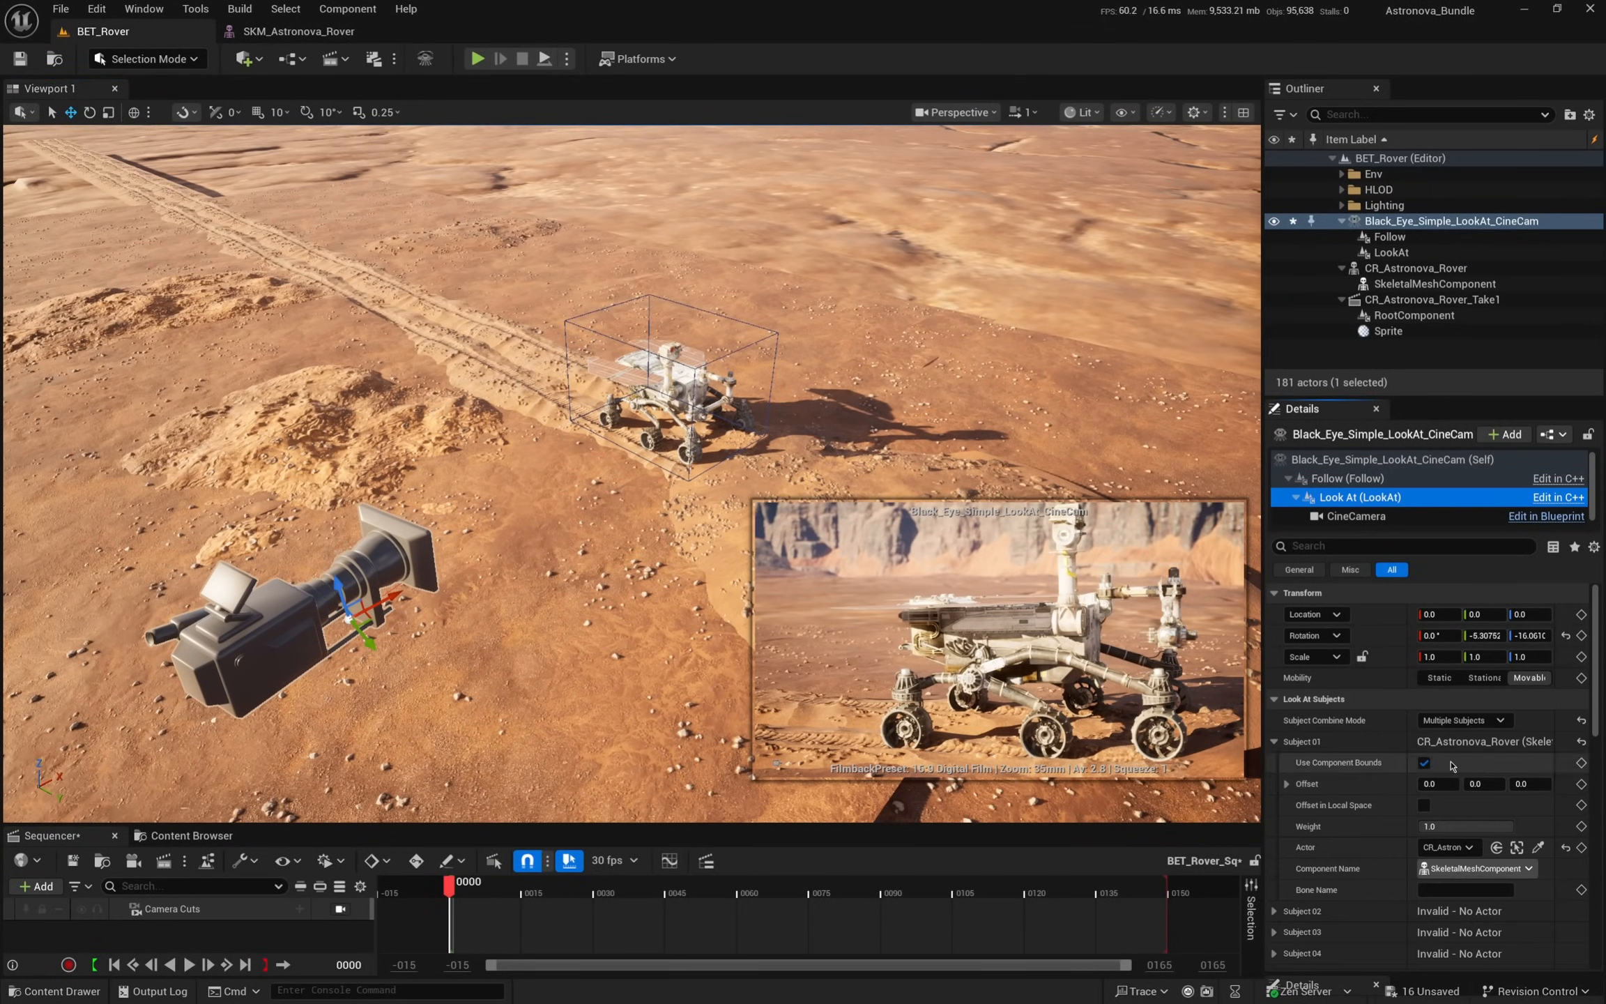
{"action": "scroll", "coordinate": [1387, 800], "scroll_direction": "down", "scroll_amount": 2}
{"action": "left_click", "coordinate": [1464, 839]}
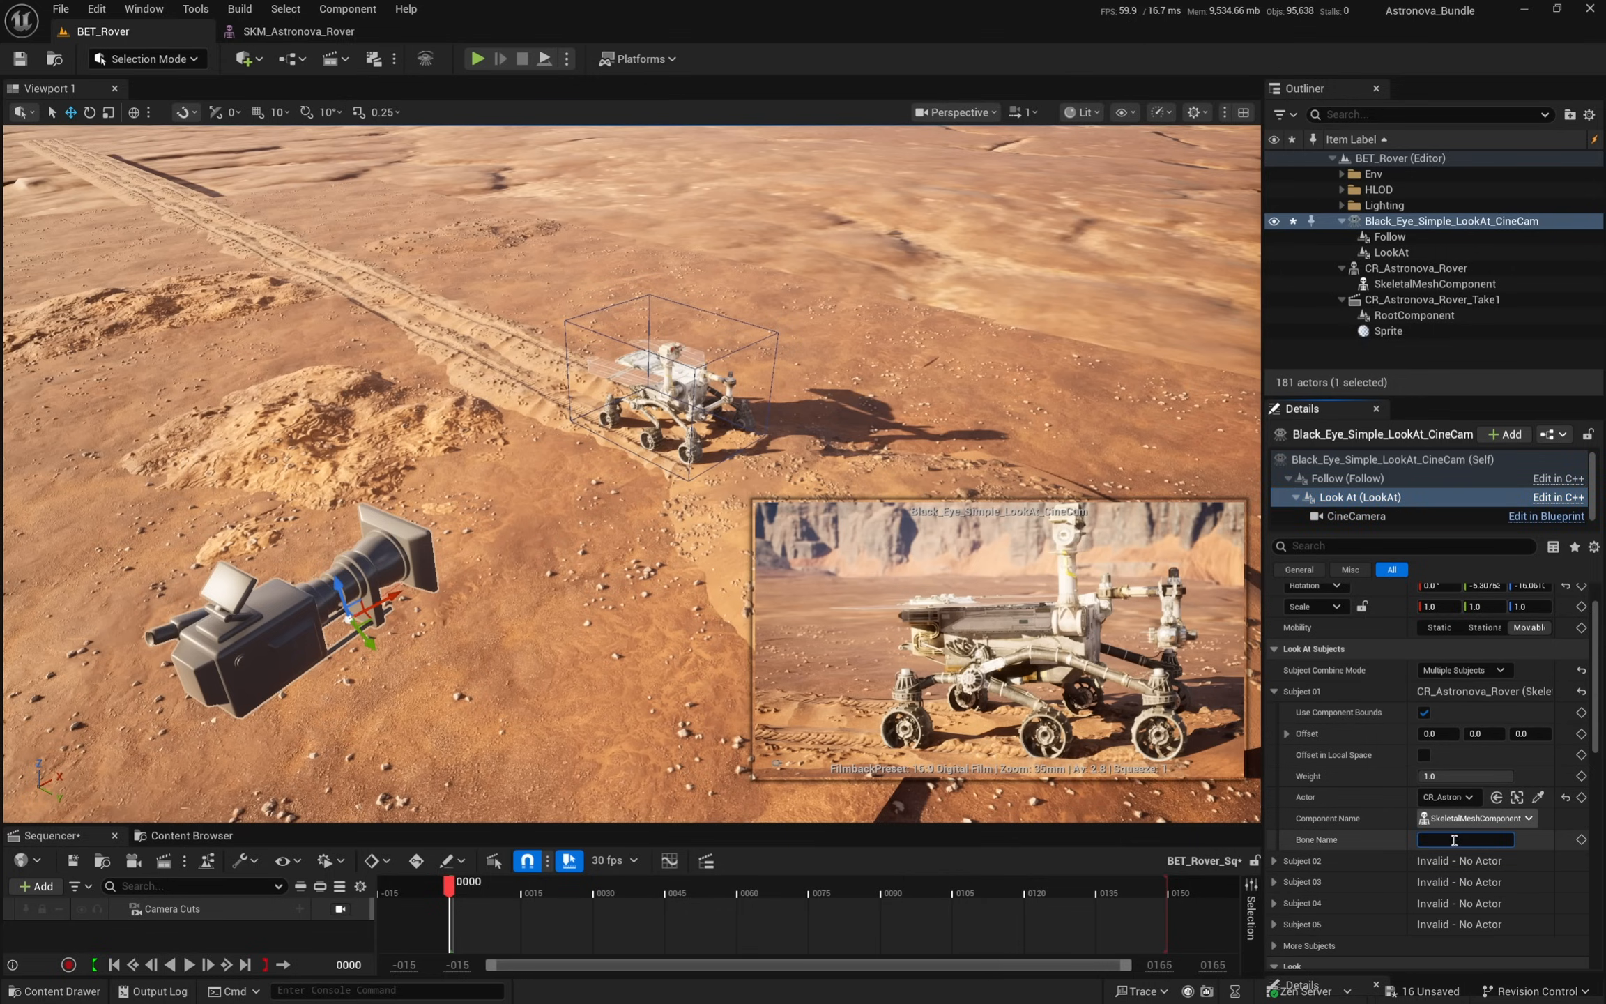
{"action": "left_click", "coordinate": [299, 31]}
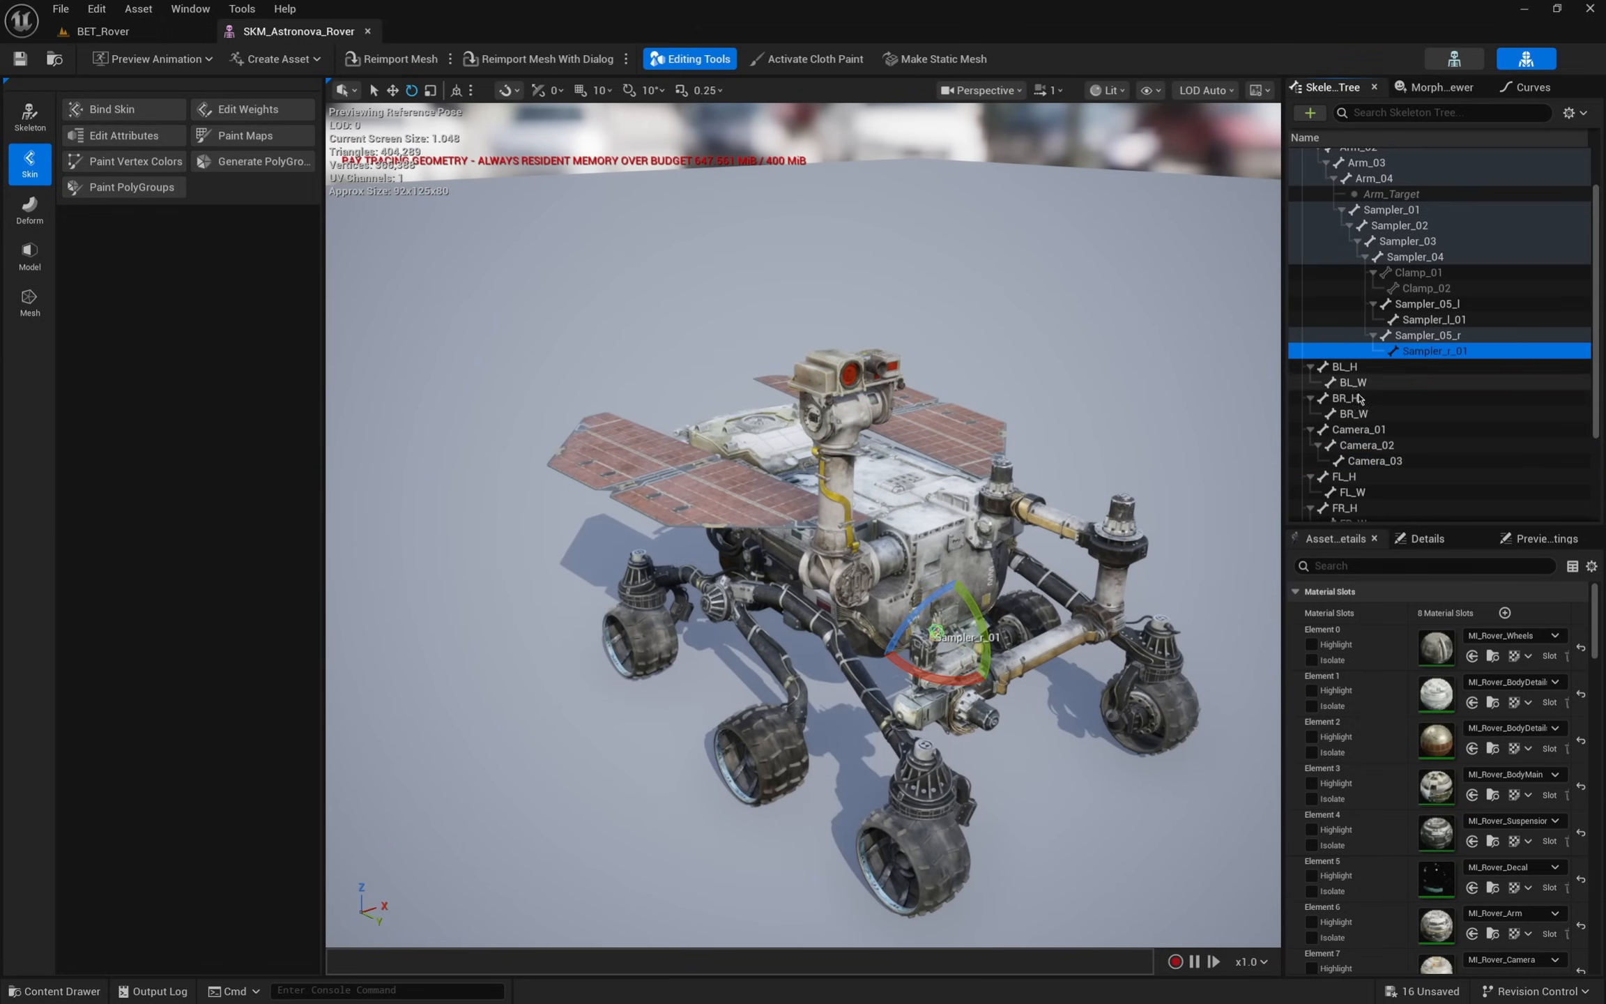
{"action": "left_click", "coordinate": [1399, 463]}
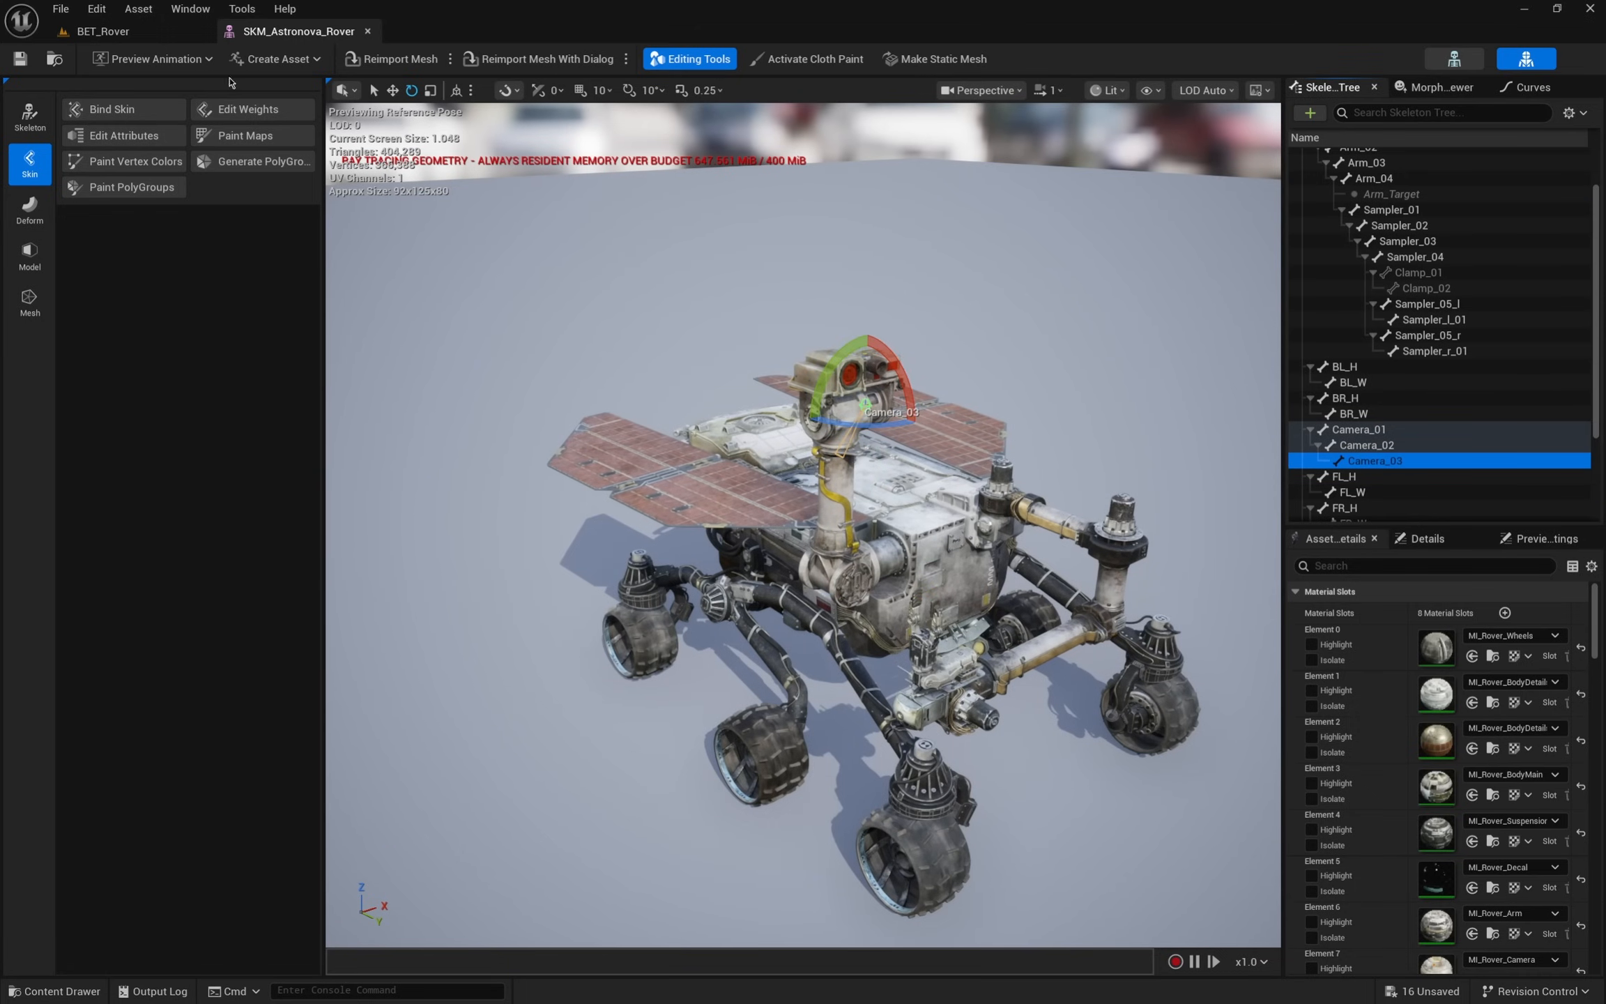
{"action": "left_click", "coordinate": [146, 36]}
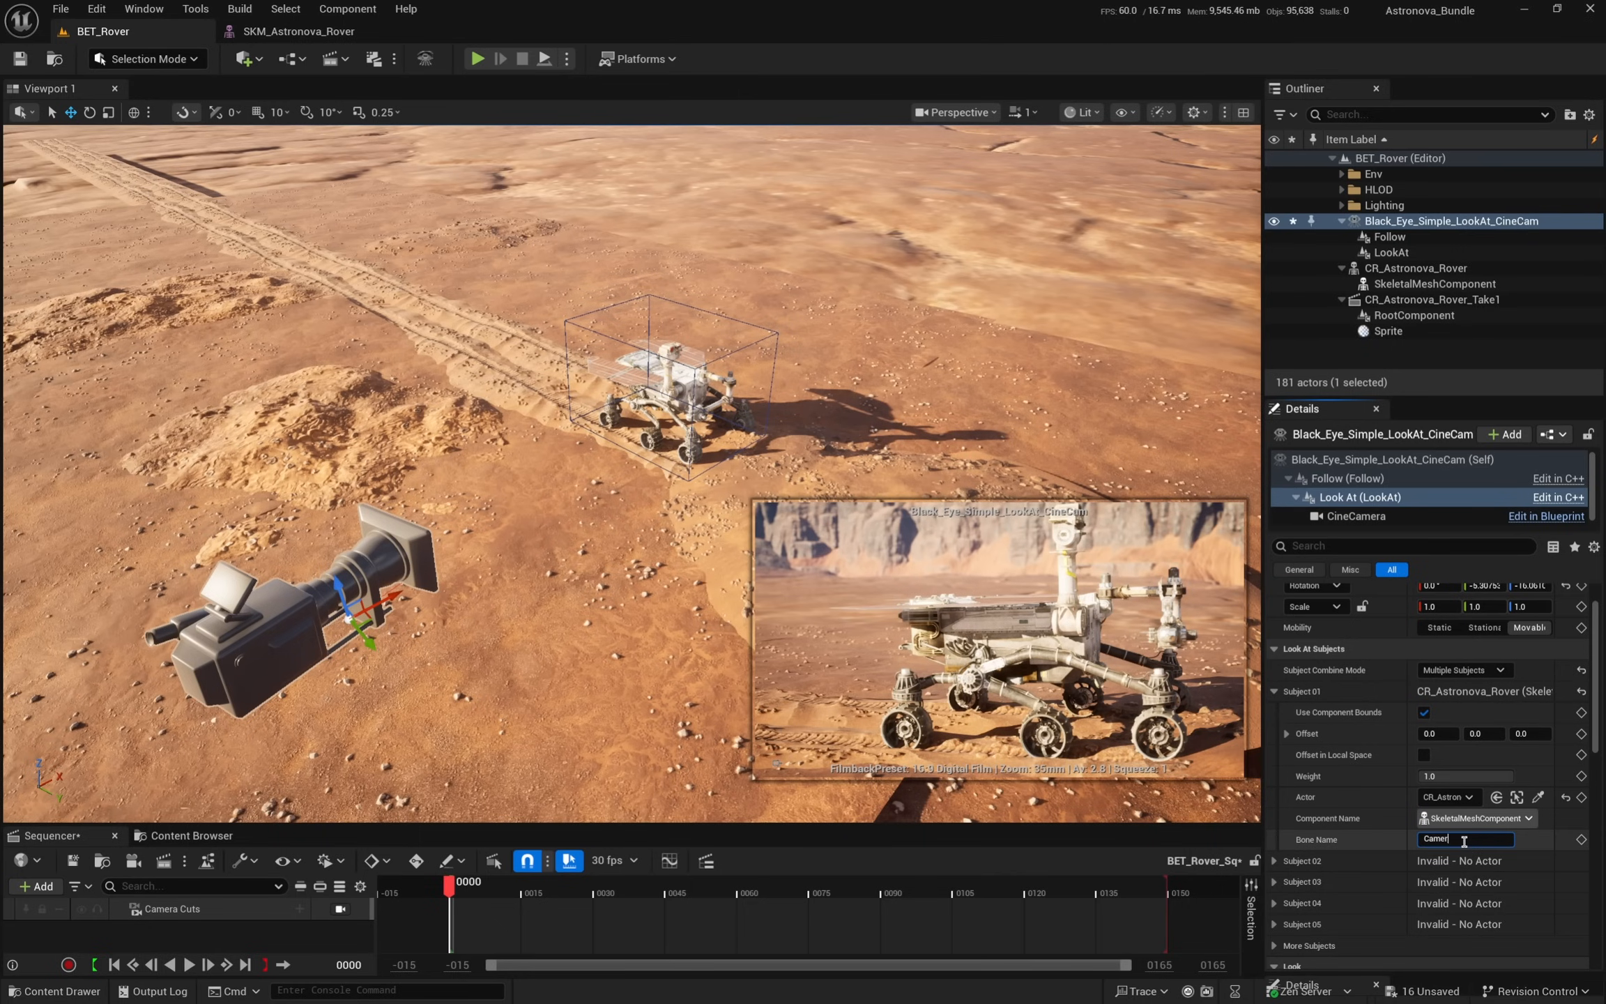
{"action": "key", "text": "Return"}
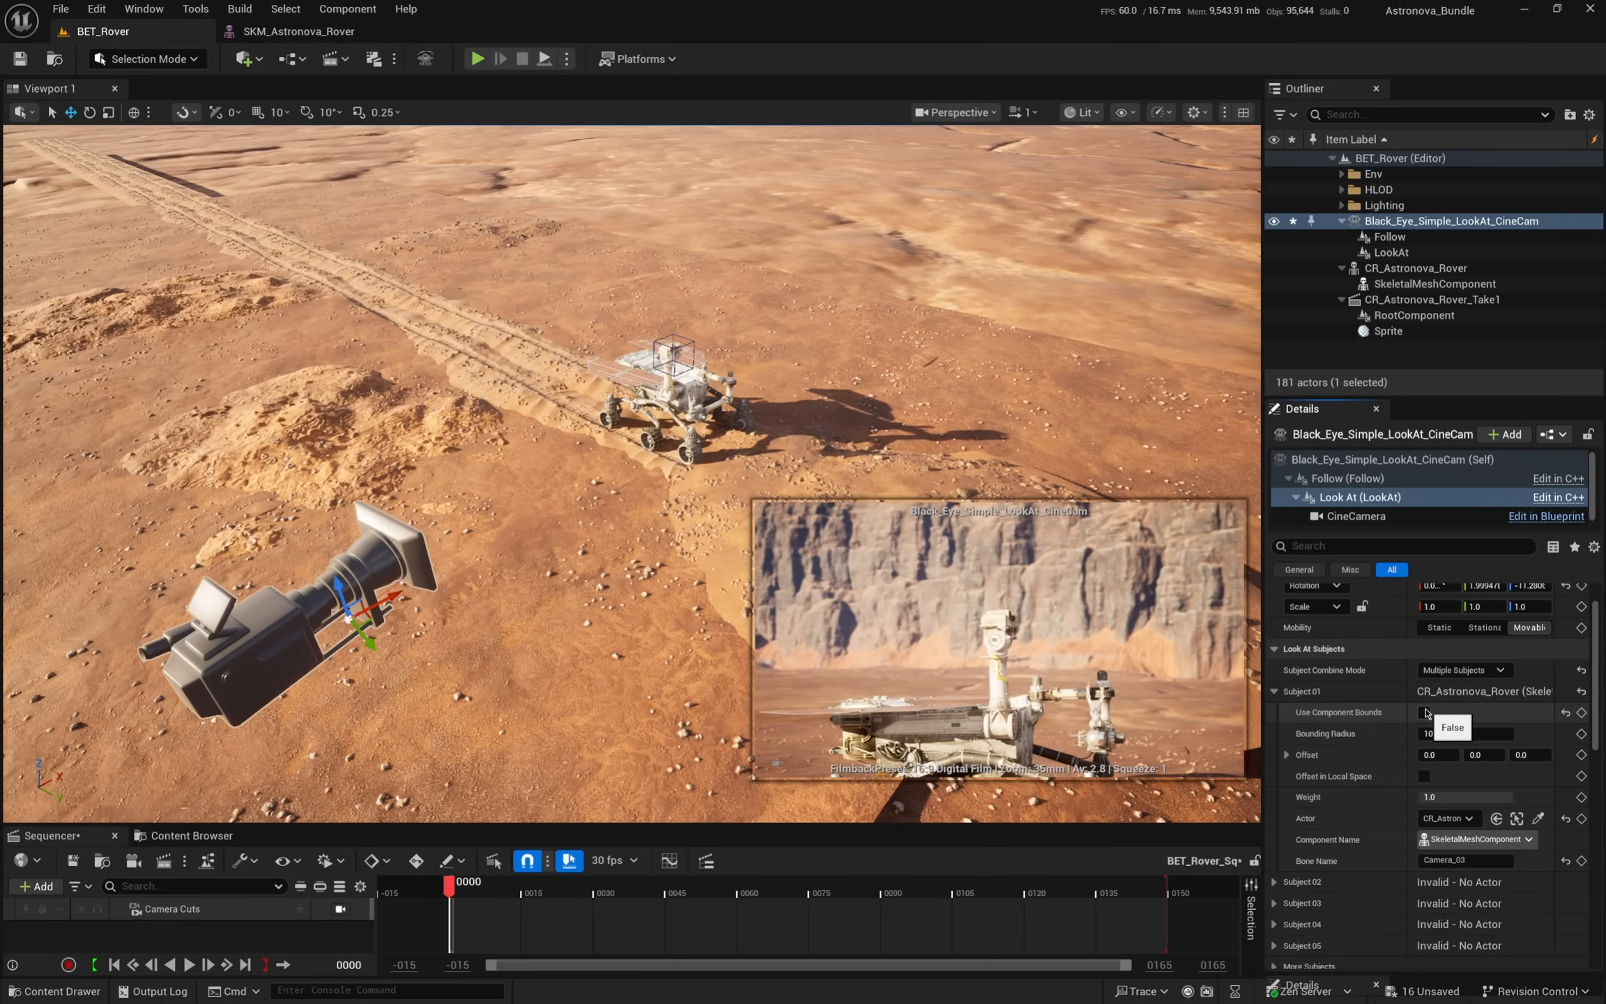
{"action": "left_click", "coordinate": [1424, 712]}
- Reduce Subject 01's Bounding Radius to 8 so its bounds fit the rover's camera head
{"action": "key", "text": "w"}
{"action": "right_click_drag", "start_coordinate": [628, 446], "coordinate": [370, 352]}
{"action": "key", "text": "d"}
{"action": "key", "text": "w"}
{"action": "key", "text": "s"}
{"action": "scroll", "coordinate": [396, 354], "scroll_direction": "down", "scroll_amount": 3}
{"action": "key", "text": "w"}
{"action": "key", "text": "s"}
{"action": "scroll", "coordinate": [370, 352], "scroll_direction": "down", "scroll_amount": 2}
{"action": "key", "text": "w"}
{"action": "key", "text": "e"}
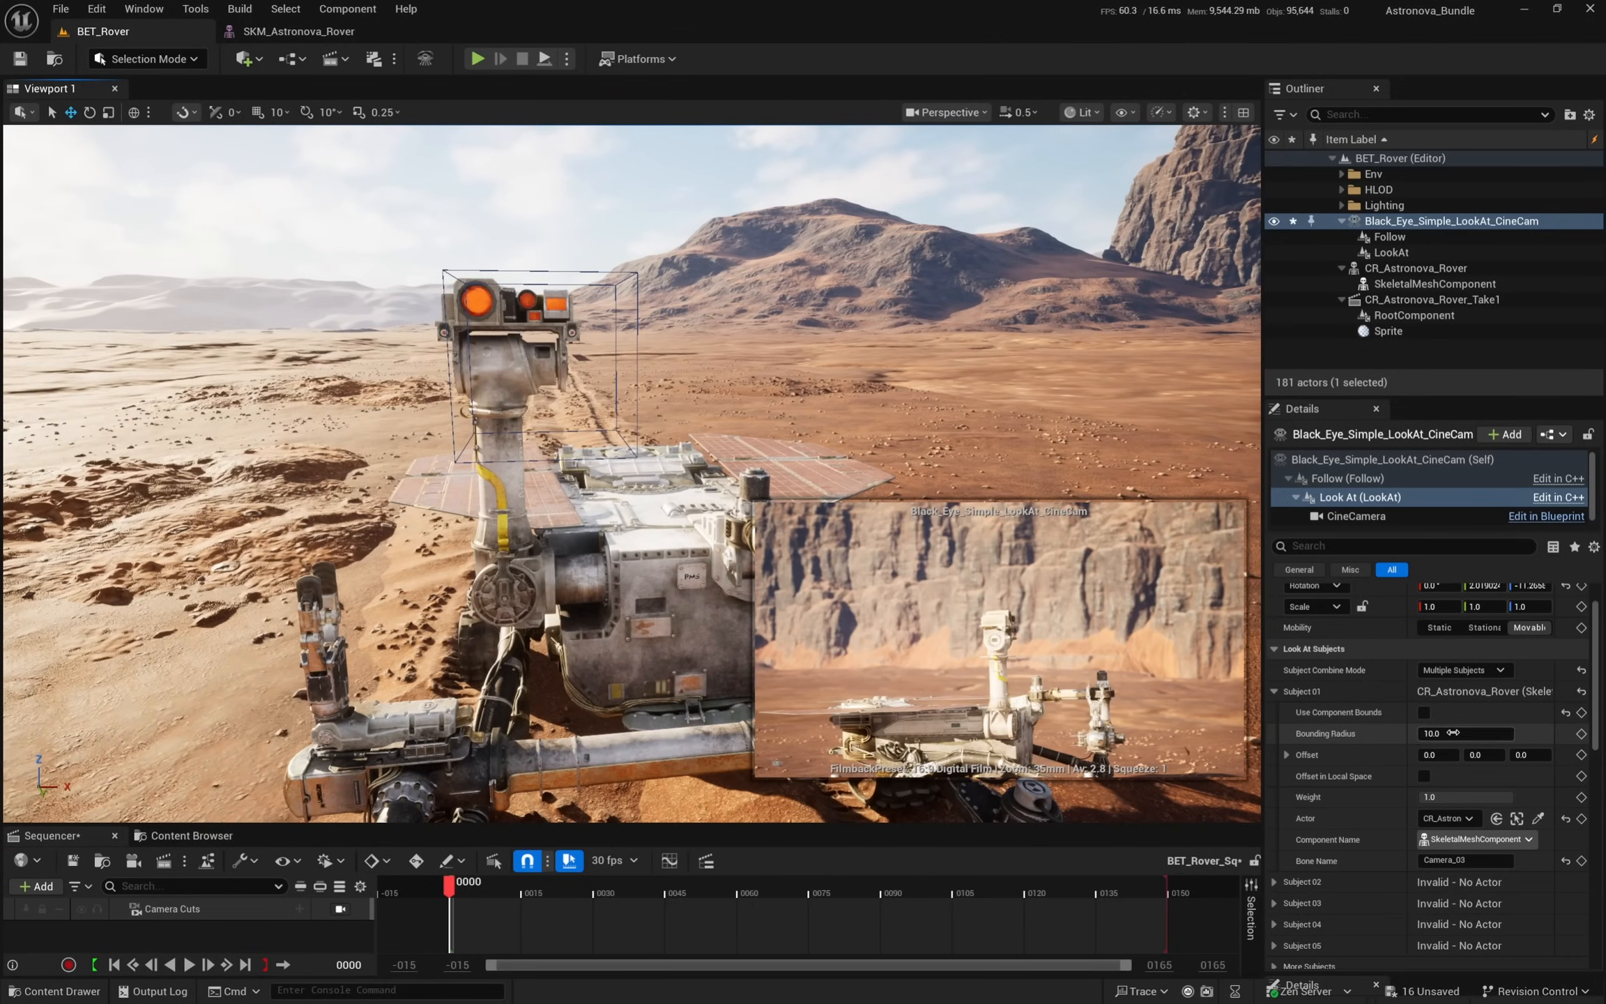
{"action": "left_click_drag", "start_coordinate": [1470, 733], "coordinate": [1459, 735]}
{"action": "left_click", "coordinate": [1460, 735]}
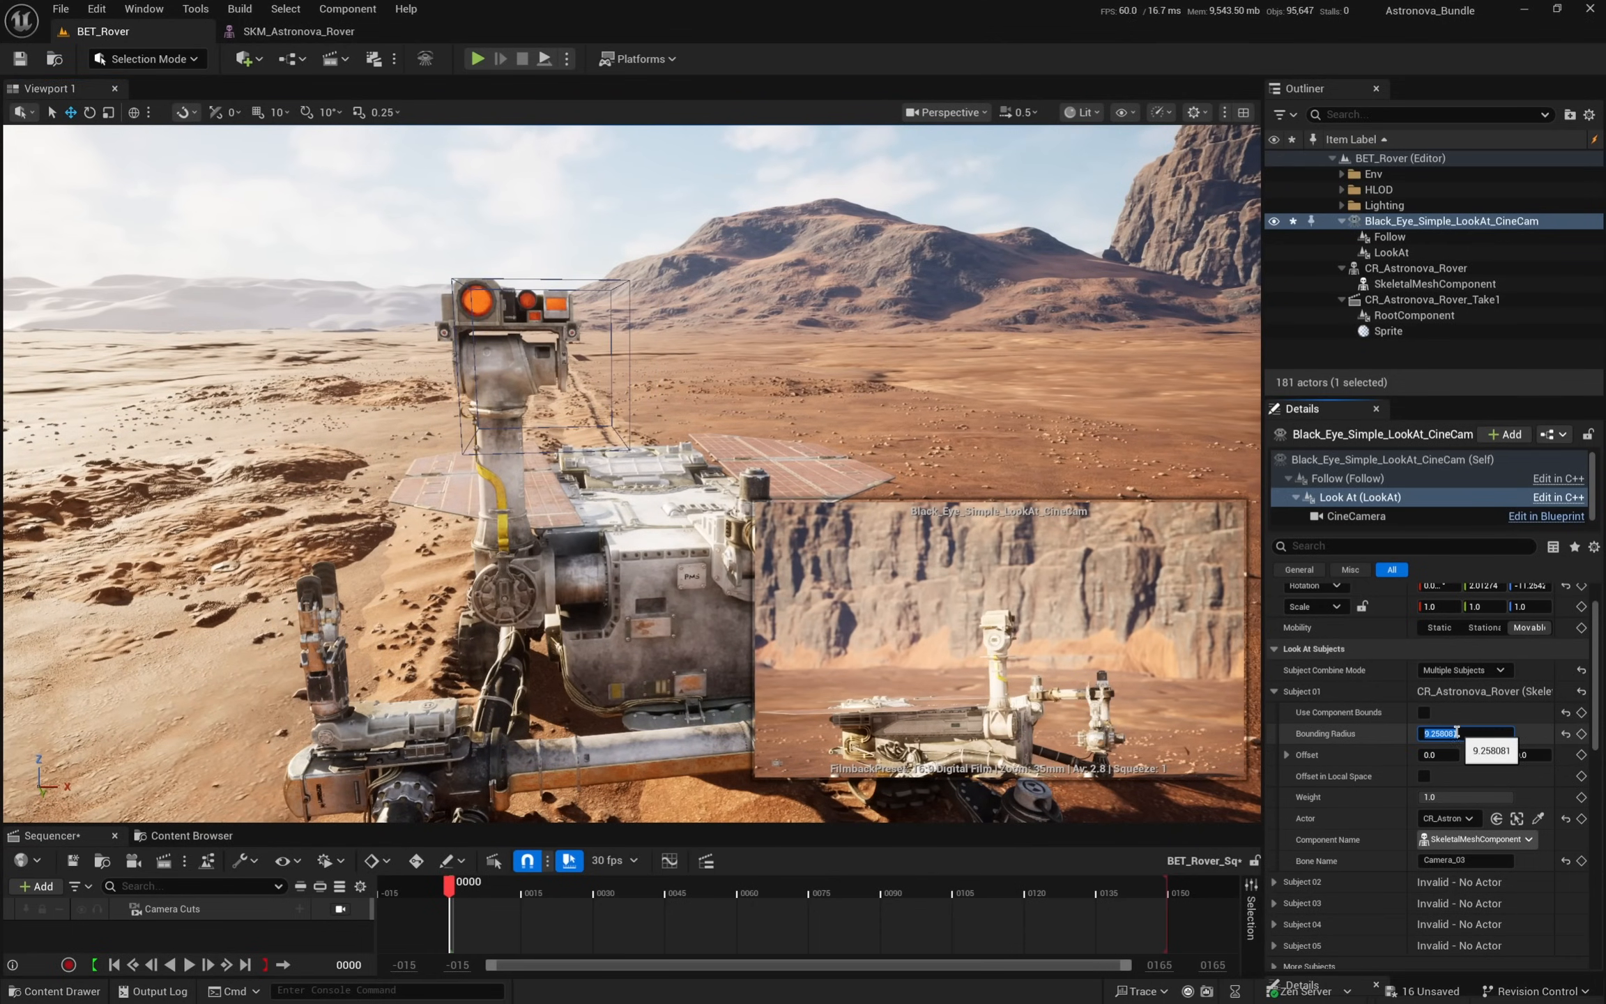
{"action": "type", "text": "6"}
{"action": "key", "text": "Return"}
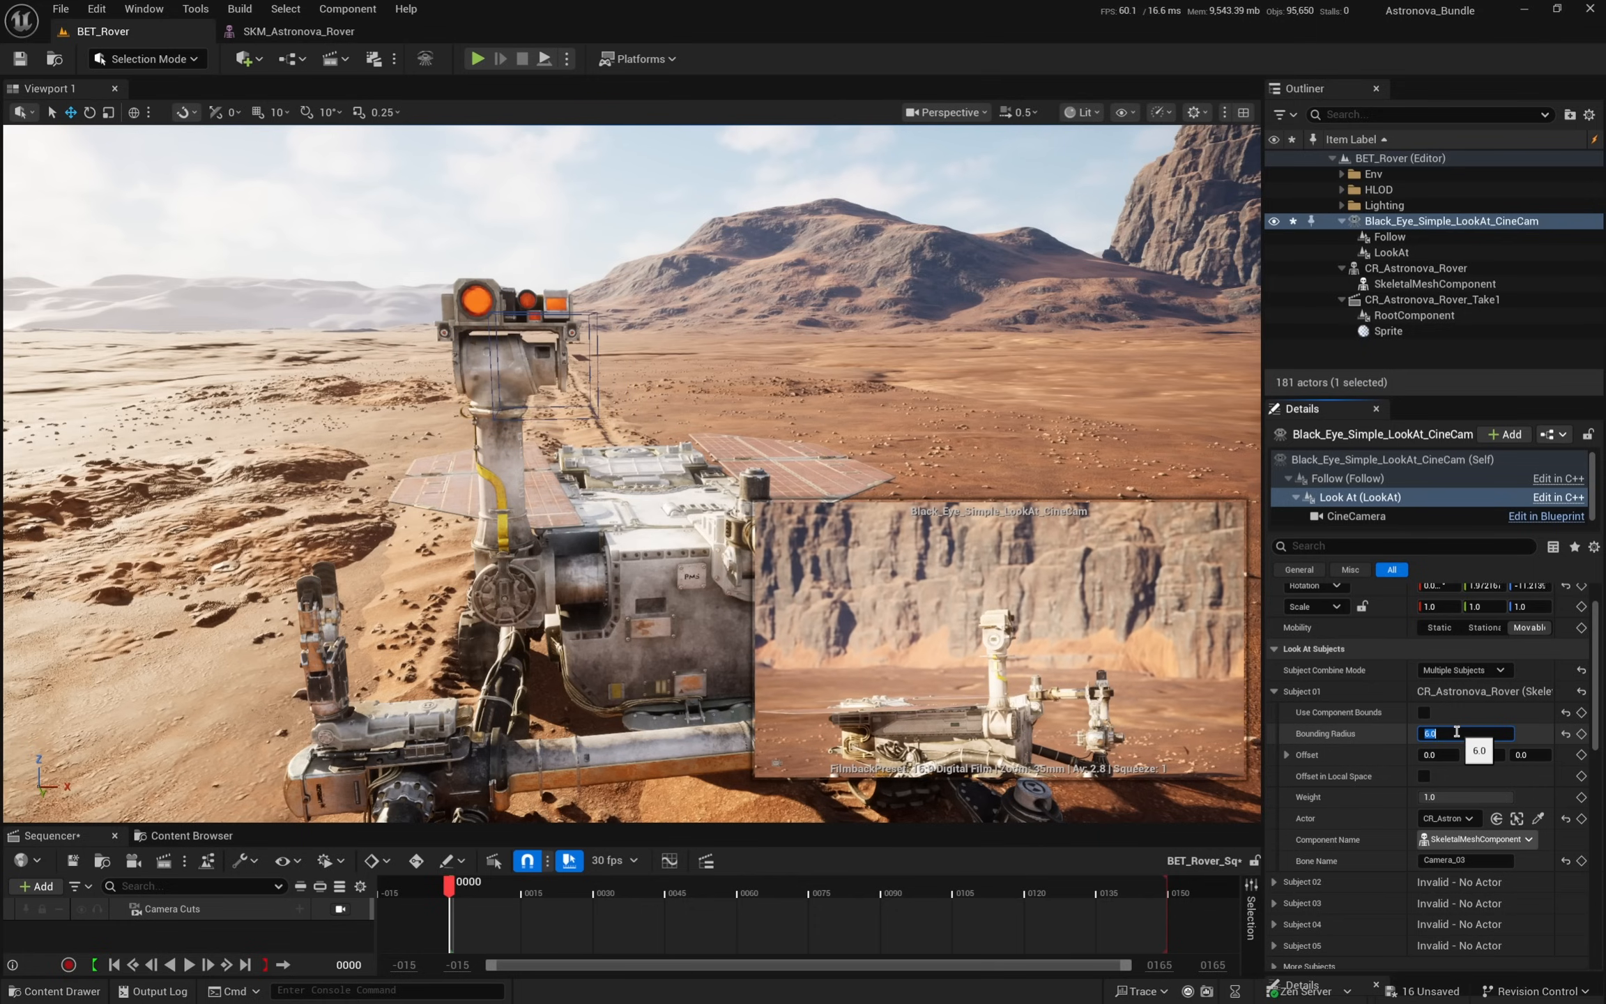
{"action": "type", "text": "8"}
{"action": "key", "text": "Return"}
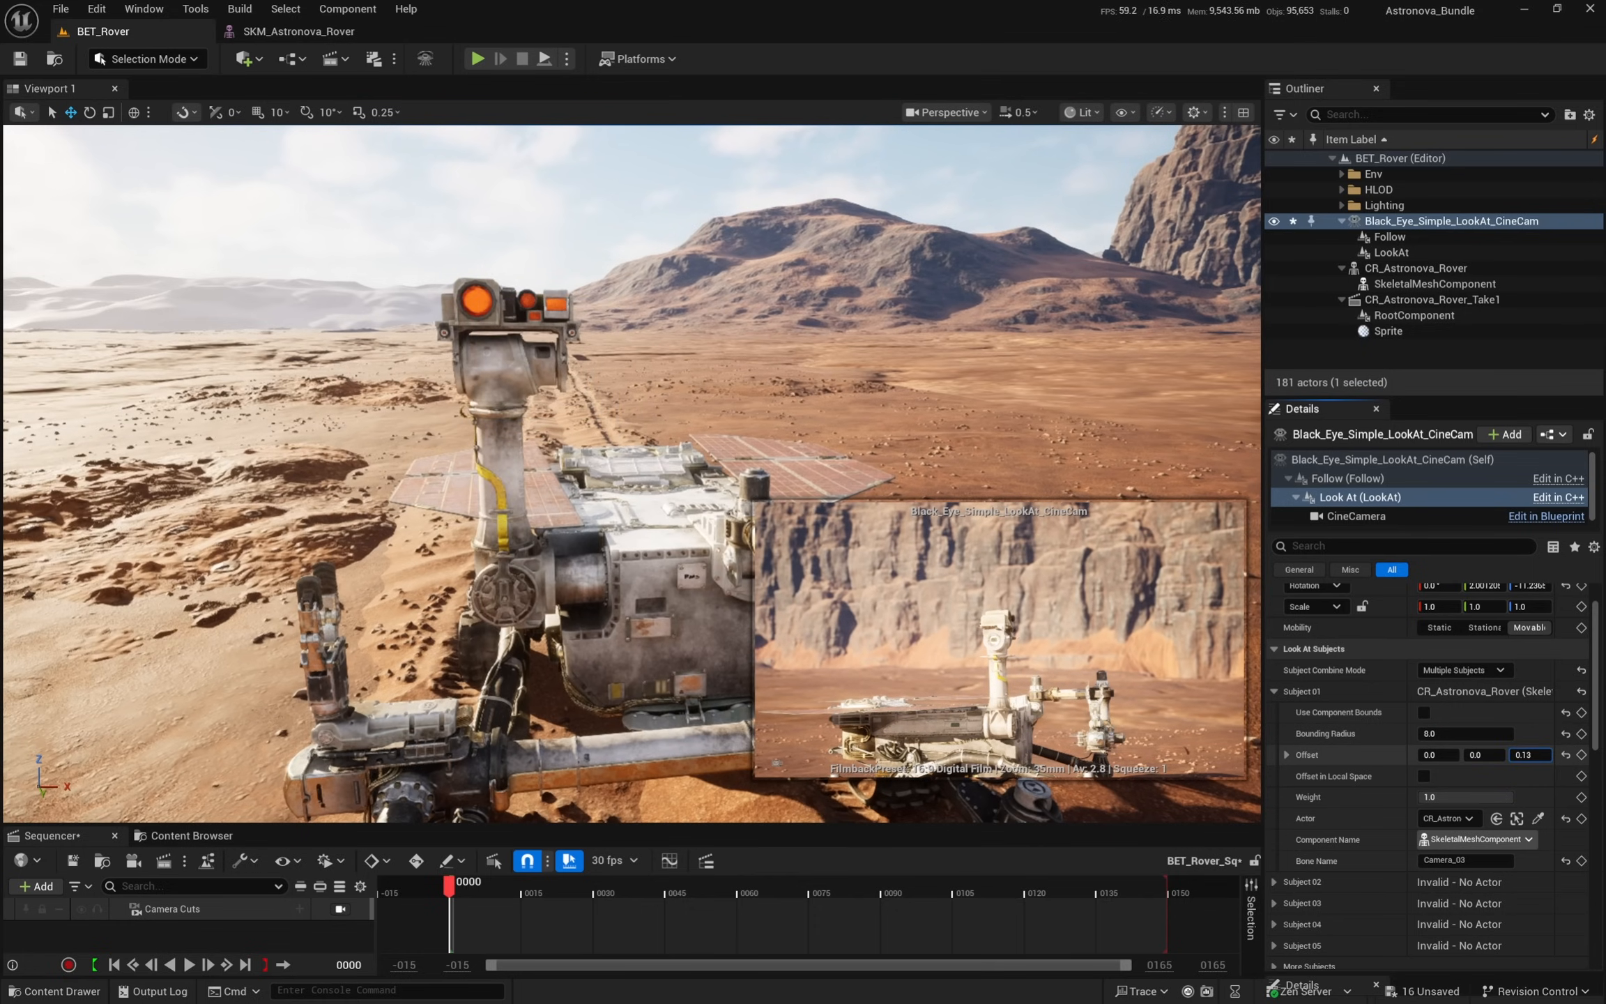
- Centre Subject 01's bounds on the rover's head with an Offset of about -3.22 in X and 2.82 in Z
{"action": "left_click_drag", "start_coordinate": [1512, 754], "coordinate": [1547, 754]}
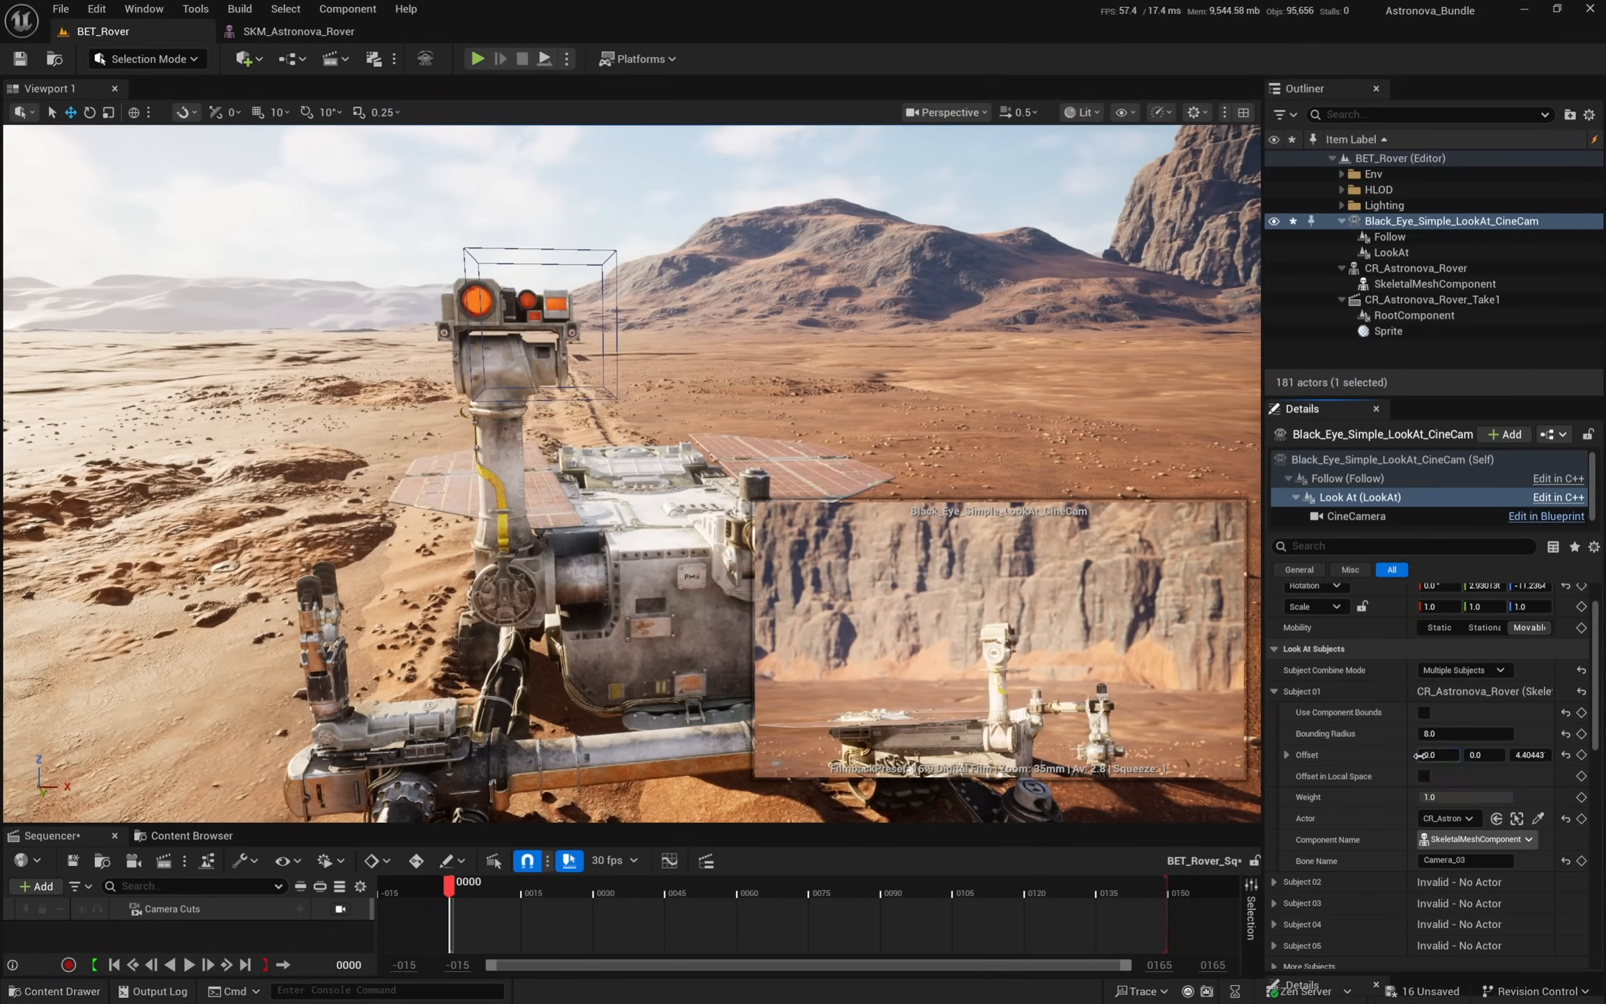
{"action": "left_click_drag", "start_coordinate": [1417, 754], "coordinate": [1413, 755]}
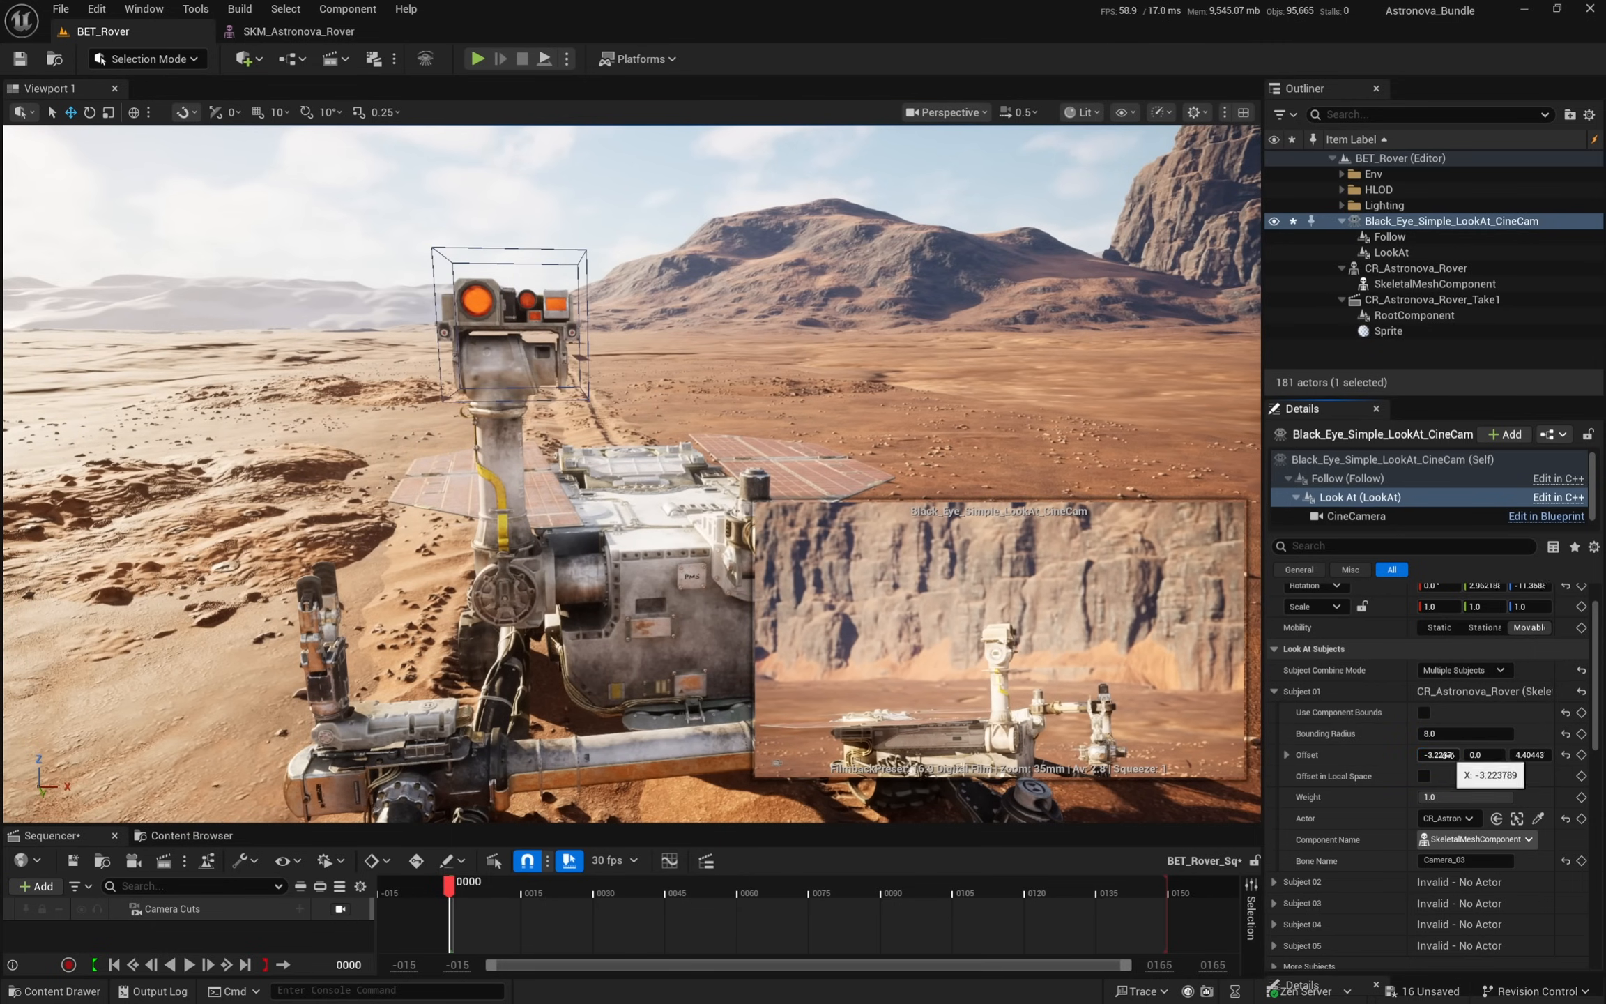
{"action": "left_click_drag", "start_coordinate": [1526, 756], "coordinate": [1515, 756]}
- Select the camera's Follow component and move it closer to the rover's head
{"action": "key", "text": "a"}
{"action": "key", "text": "d"}
{"action": "key", "text": "a"}
{"action": "right_click_drag", "start_coordinate": [627, 453], "coordinate": [690, 460]}
{"action": "key", "text": "s"}
{"action": "key", "text": "w"}
{"action": "key", "text": "d"}
{"action": "key", "text": "s"}
{"action": "right_click_drag", "start_coordinate": [258, 498], "coordinate": [67, 519]}
{"action": "left_click", "coordinate": [127, 514]}
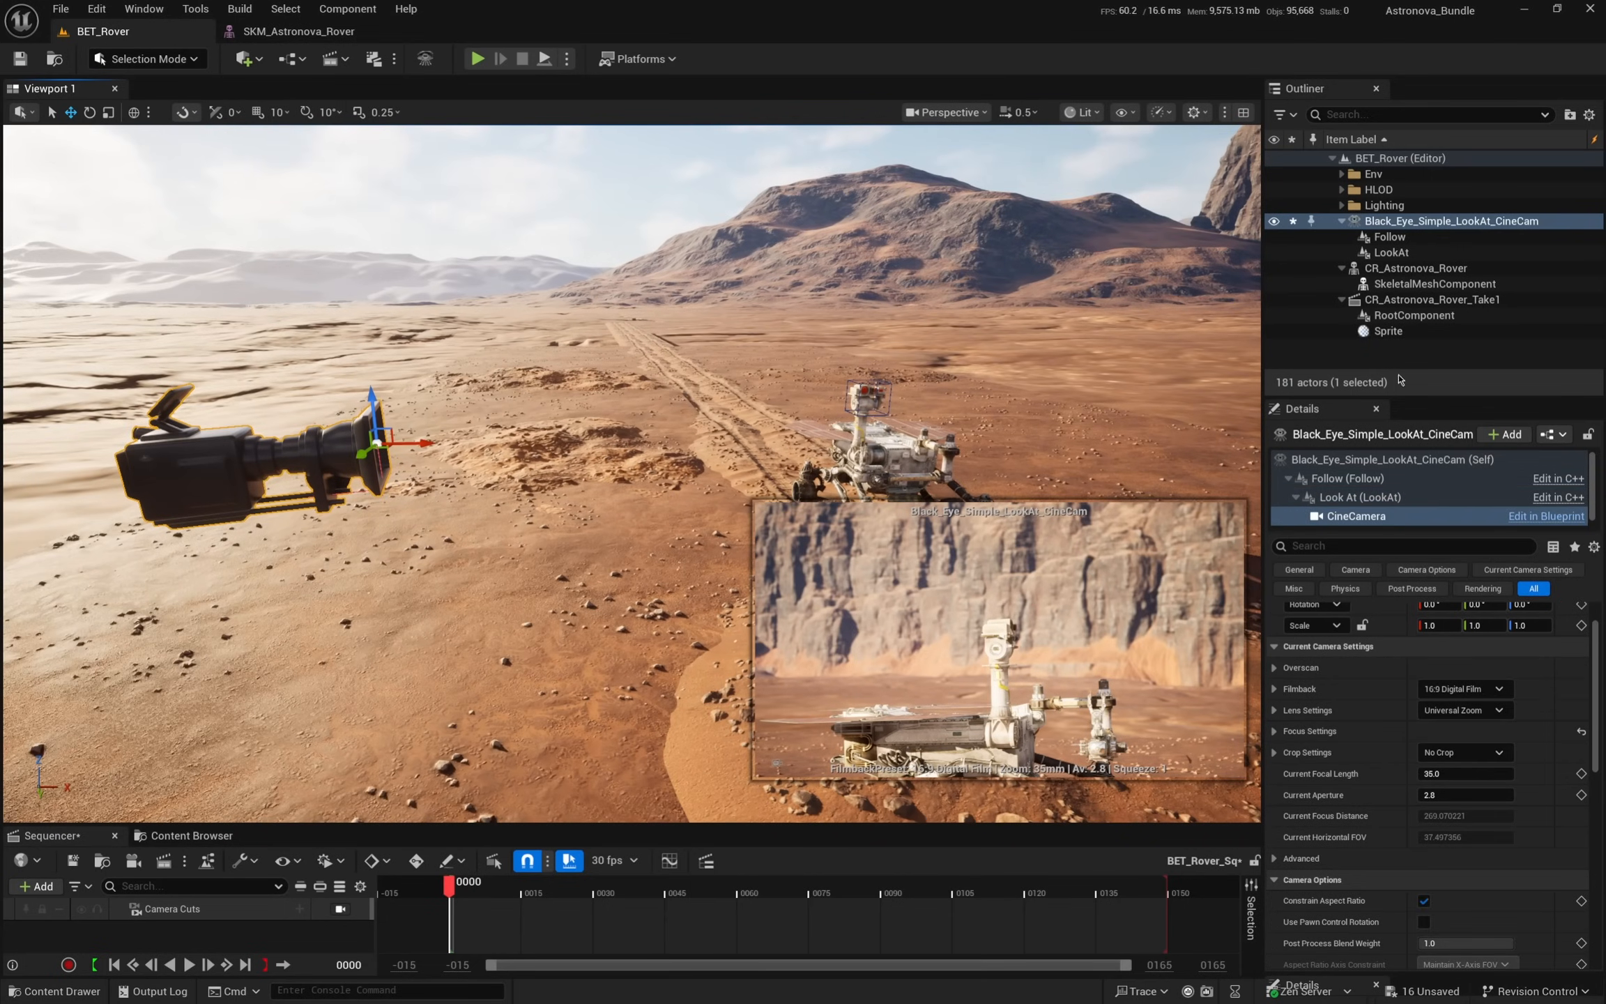
{"action": "left_click", "coordinate": [1348, 478]}
{"action": "left_click_drag", "start_coordinate": [410, 444], "coordinate": [598, 503]}
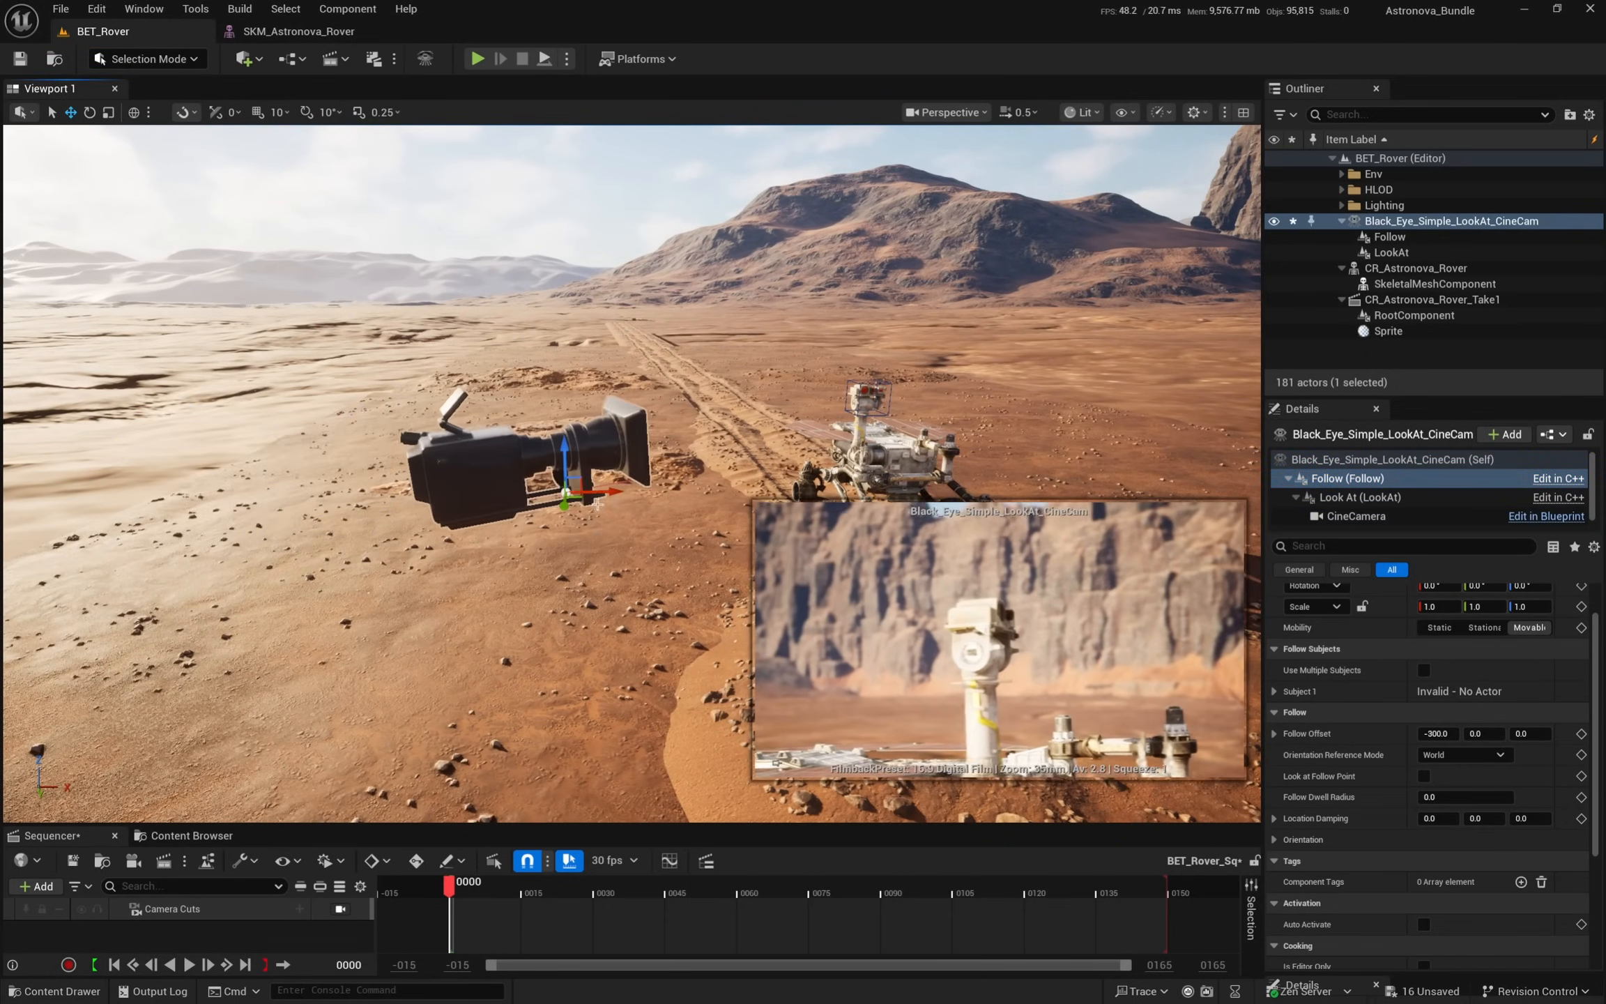
- Move the Follow component around toward the rover's front so the shot shows the head's orange lenses
{"action": "right_click_drag", "start_coordinate": [597, 503], "coordinate": [688, 551]}
{"action": "key", "text": "s"}
{"action": "left_click_drag", "start_coordinate": [183, 466], "coordinate": [239, 498]}
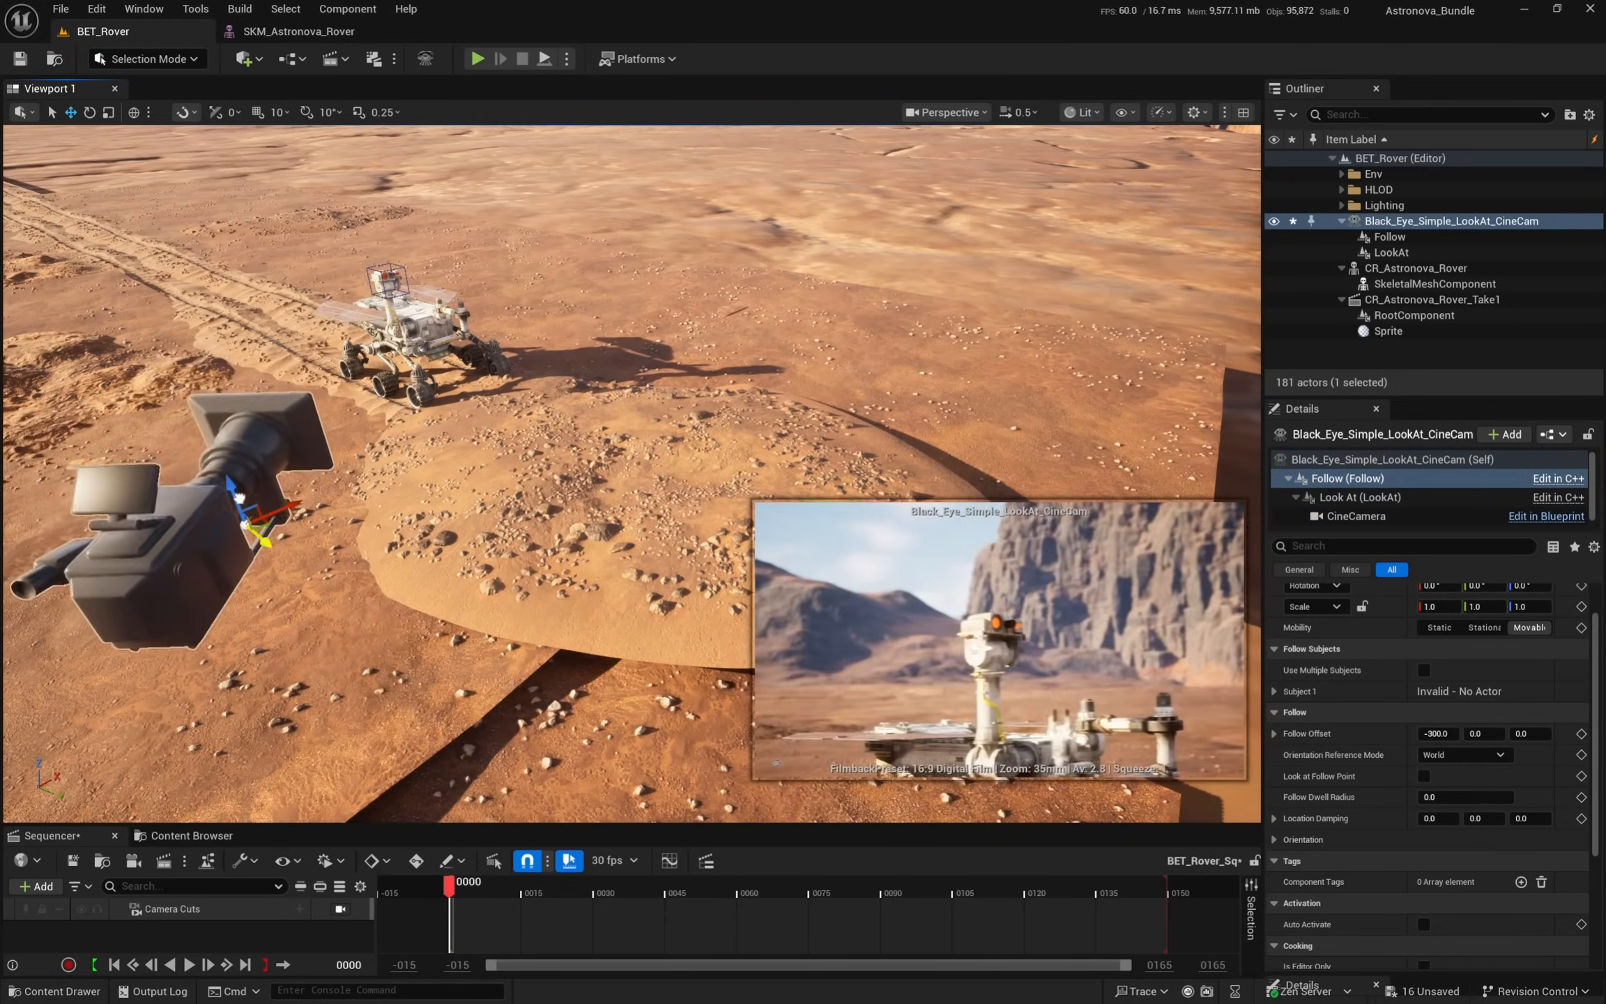
{"action": "right_click_drag", "start_coordinate": [239, 498], "coordinate": [218, 496]}
{"action": "left_click_drag", "start_coordinate": [383, 501], "coordinate": [417, 579]}
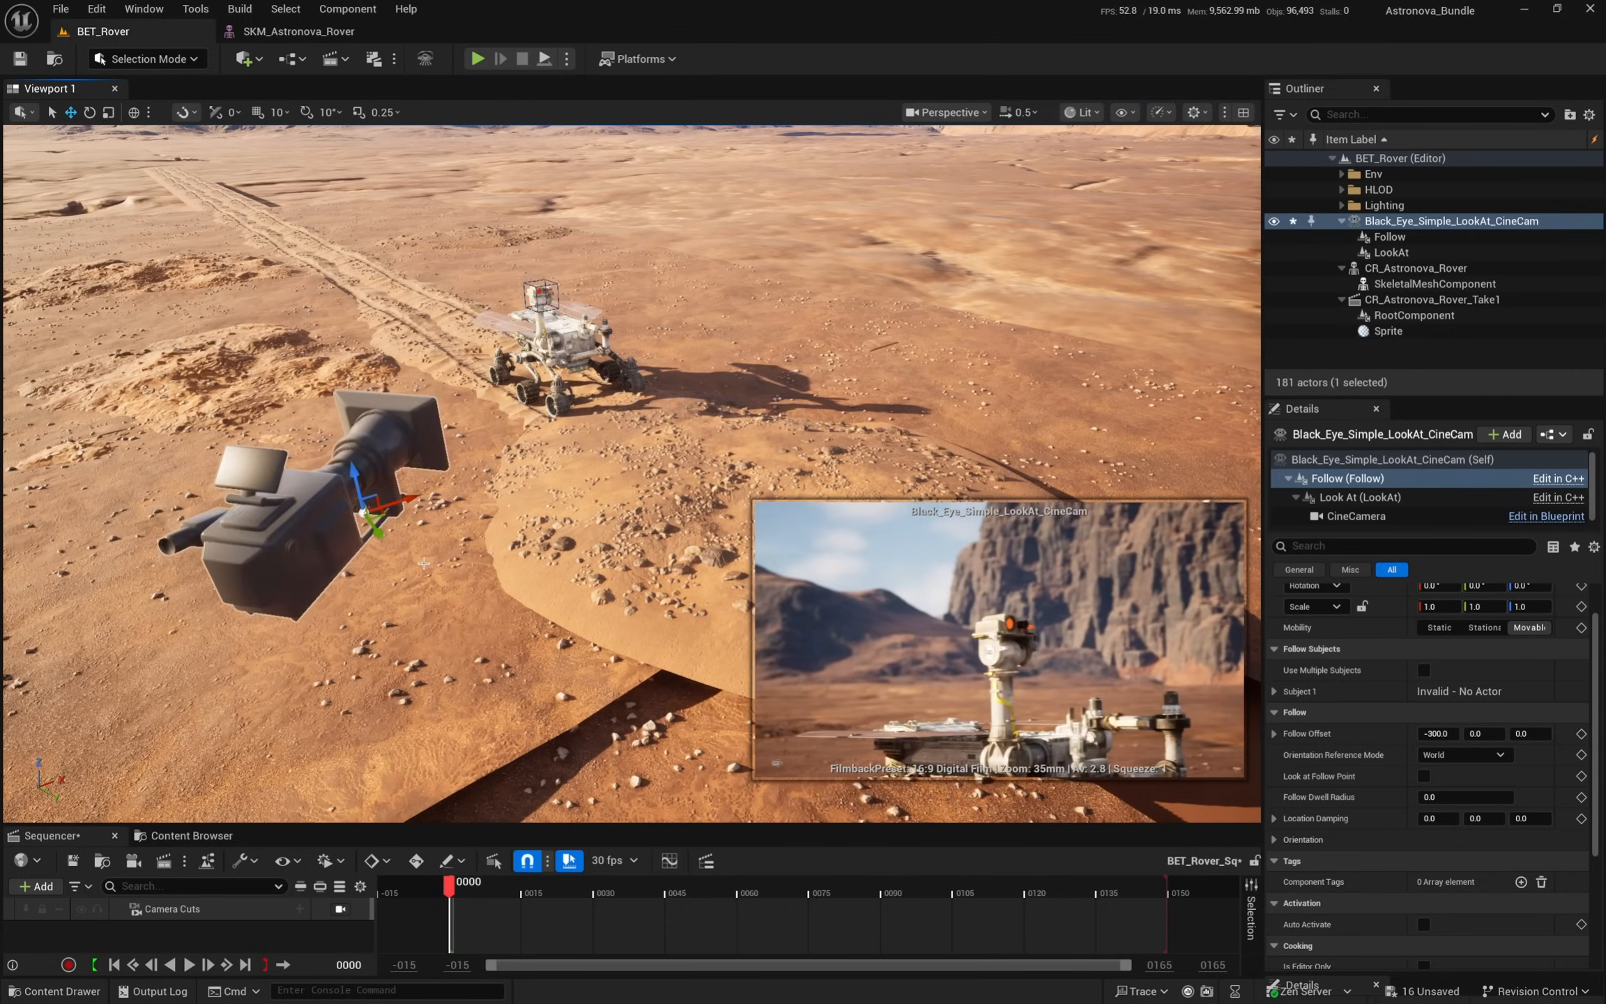
{"action": "mouse_move", "coordinate": [417, 580]}
{"action": "right_mouse_down"}
{"action": "mouse_move", "coordinate": [389, 645]}
{"action": "mouse_move", "coordinate": [417, 580]}
{"action": "mouse_move", "coordinate": [417, 704]}
{"action": "mouse_move", "coordinate": [417, 558]}
{"action": "right_mouse_up"}
{"action": "left_click", "coordinate": [417, 557]}
{"action": "left_click_drag", "start_coordinate": [417, 550], "coordinate": [994, 769]}
{"action": "right_click_drag", "start_coordinate": [994, 770], "coordinate": [899, 592]}
{"action": "left_click", "coordinate": [519, 544]}
- Assign the same rover as Subject 02 of the Simple LookAt camera's Look At component
{"action": "left_click", "coordinate": [1342, 315]}
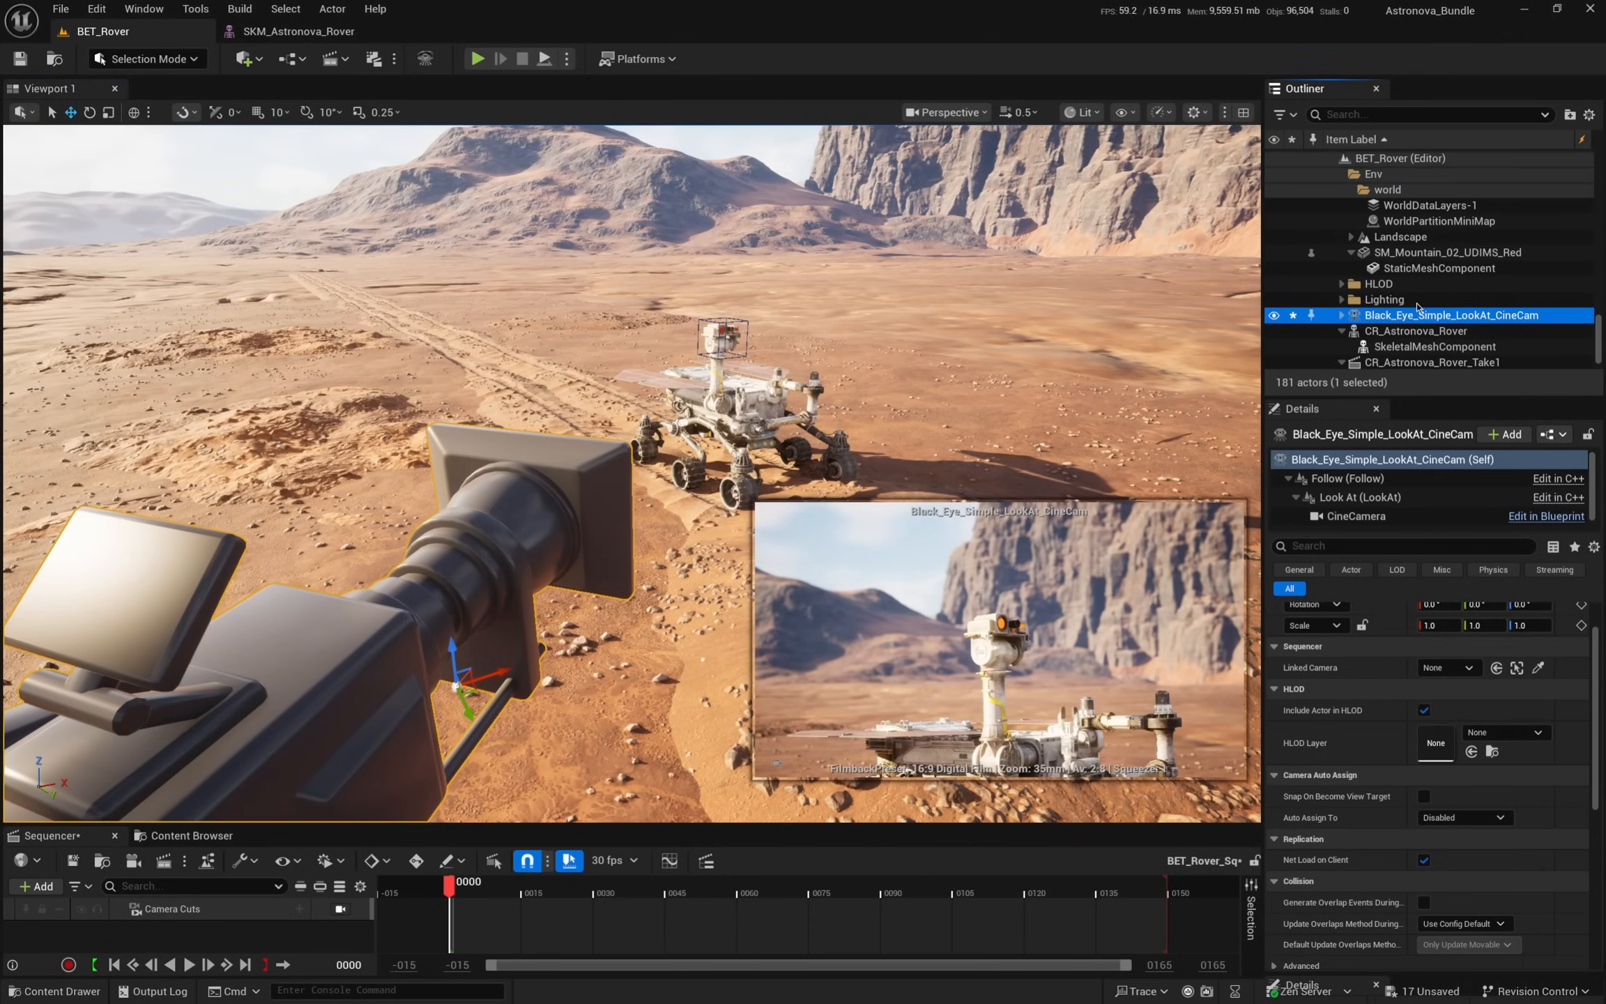
{"action": "left_click", "coordinate": [1359, 496]}
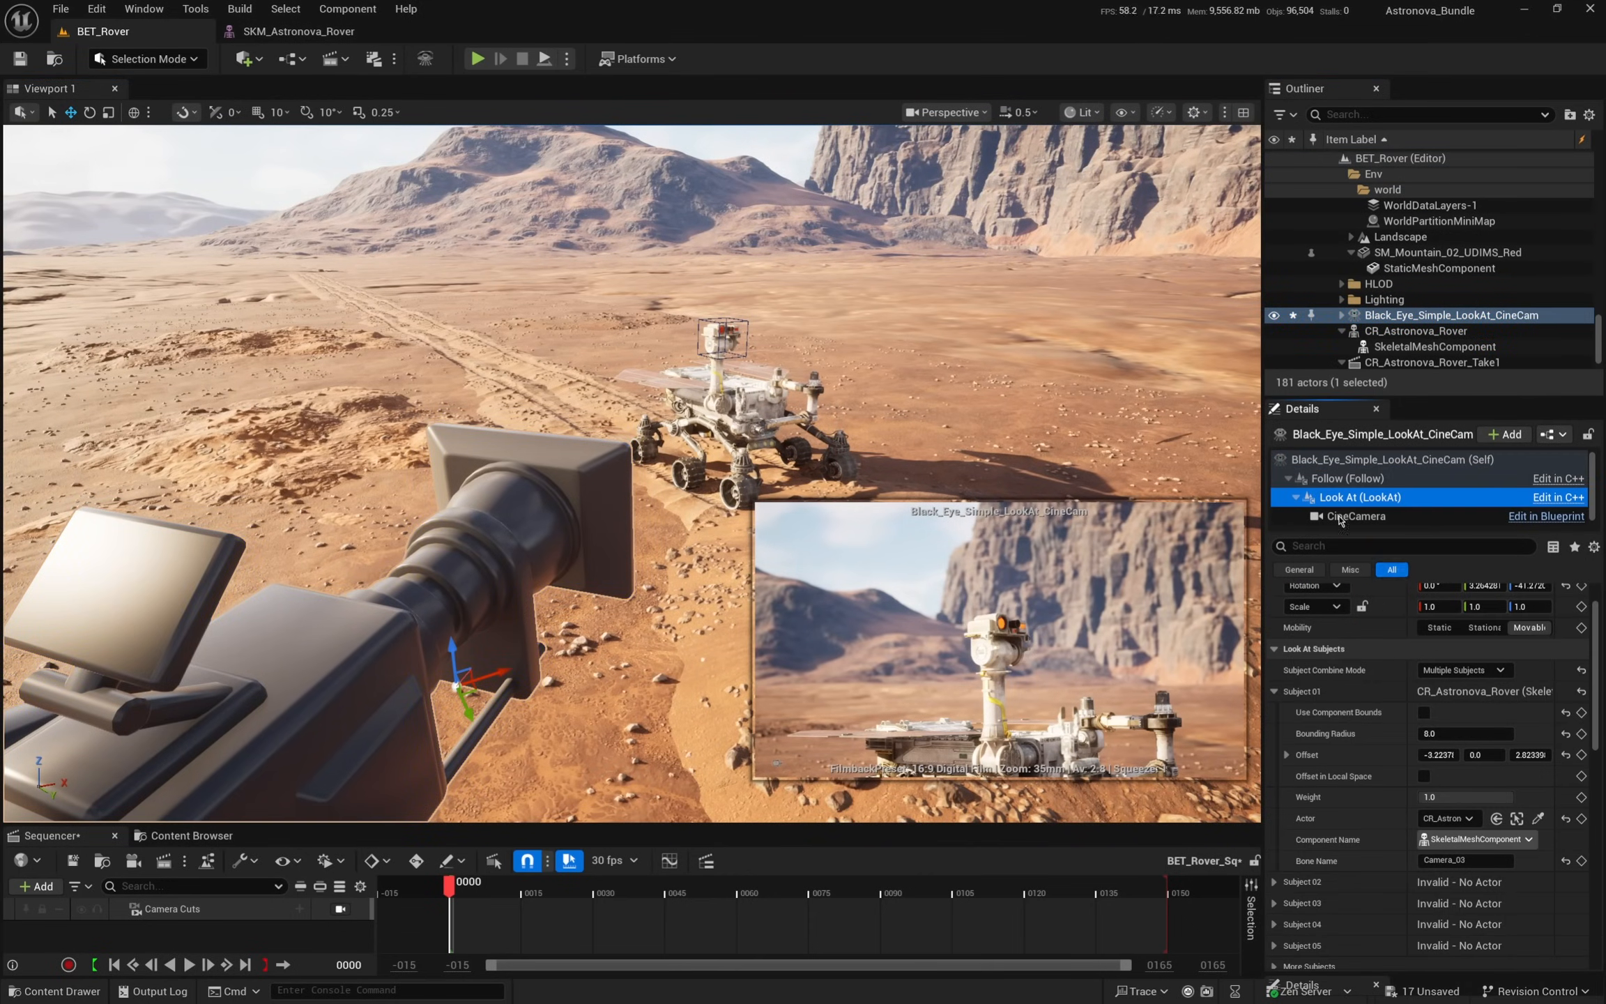
{"action": "right_click_drag", "start_coordinate": [767, 358], "coordinate": [864, 363]}
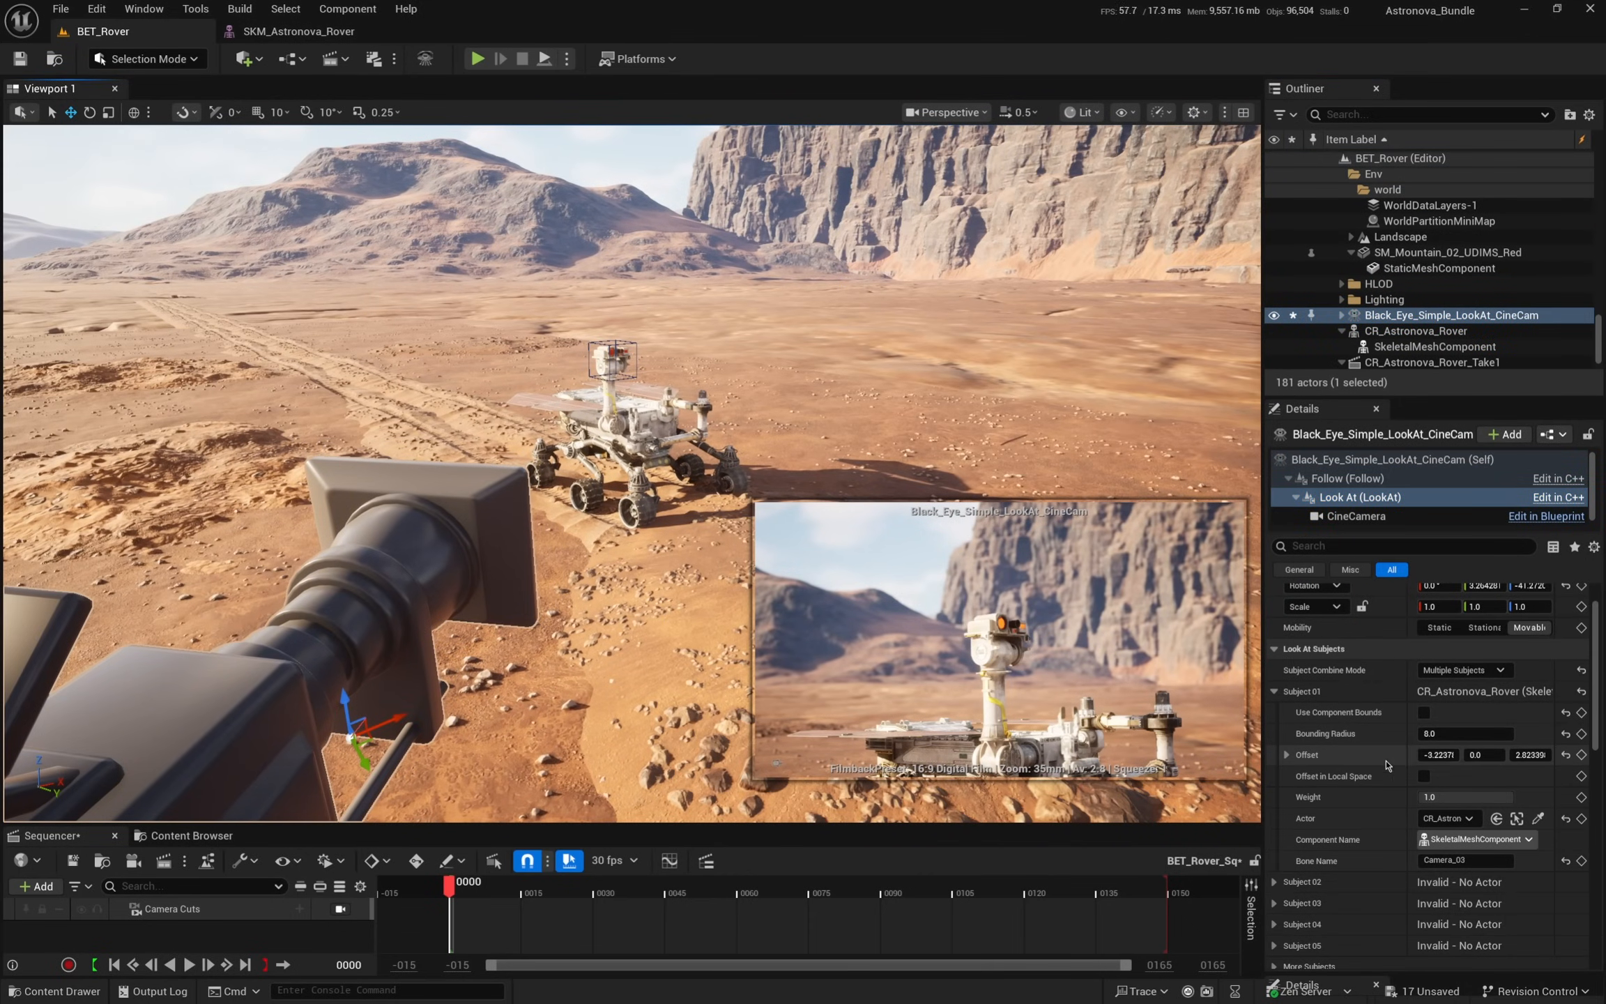
{"action": "left_click", "coordinate": [1274, 712]}
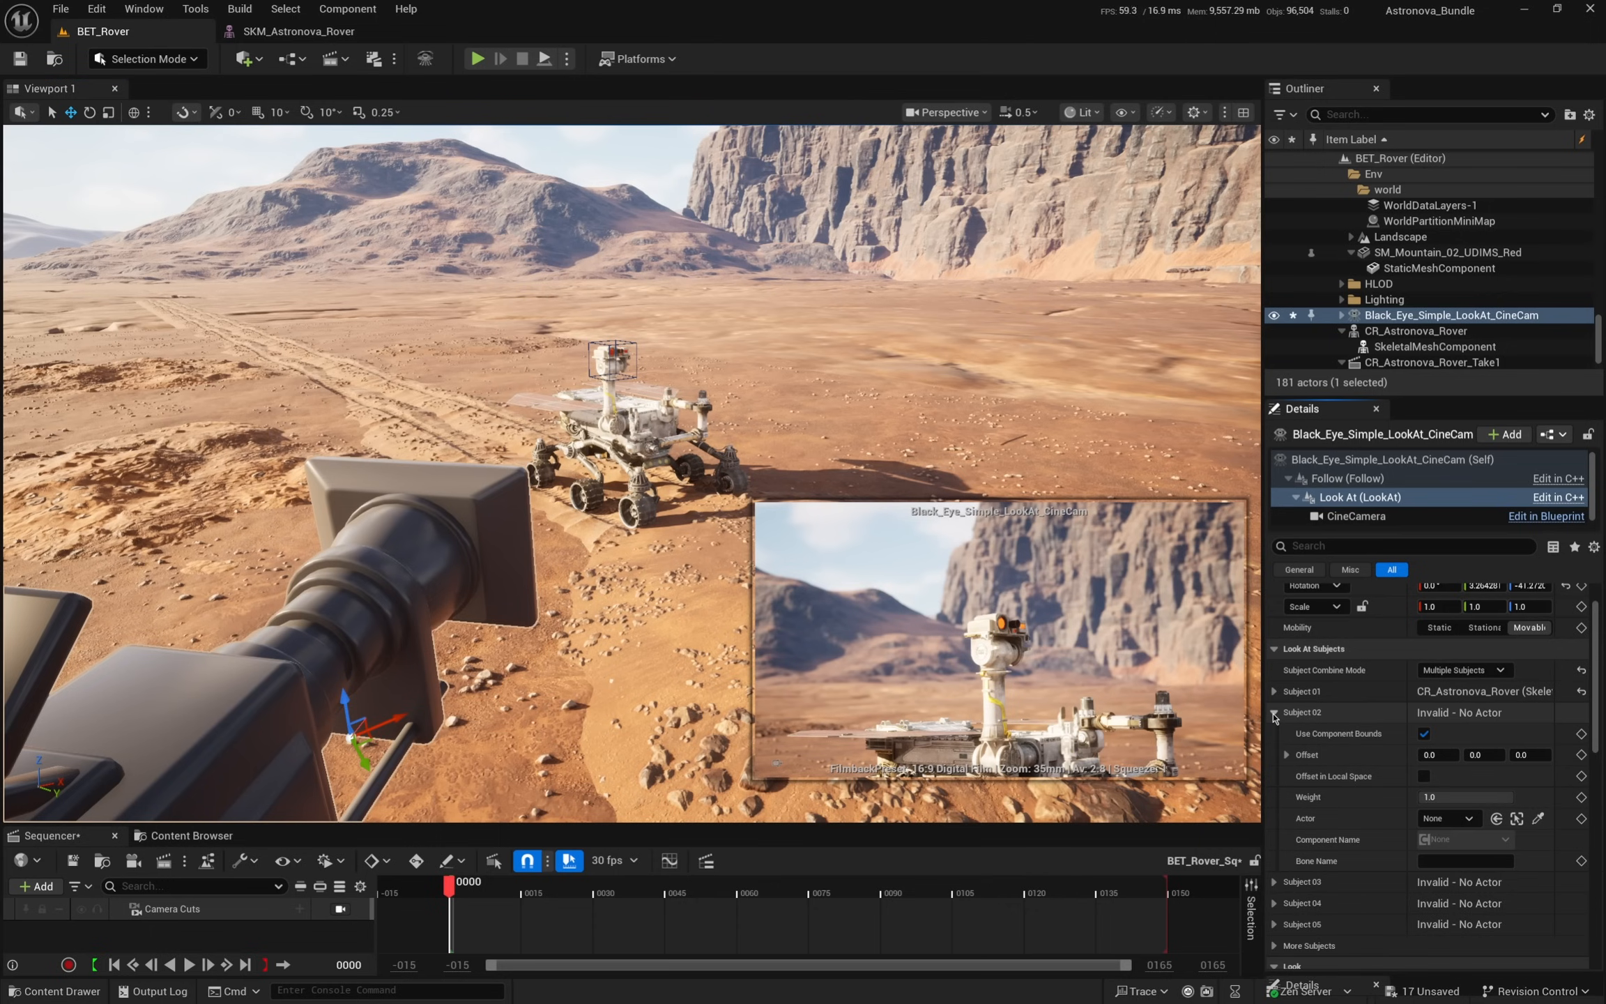
{"action": "left_click", "coordinate": [1537, 818]}
{"action": "left_click", "coordinate": [631, 422]}
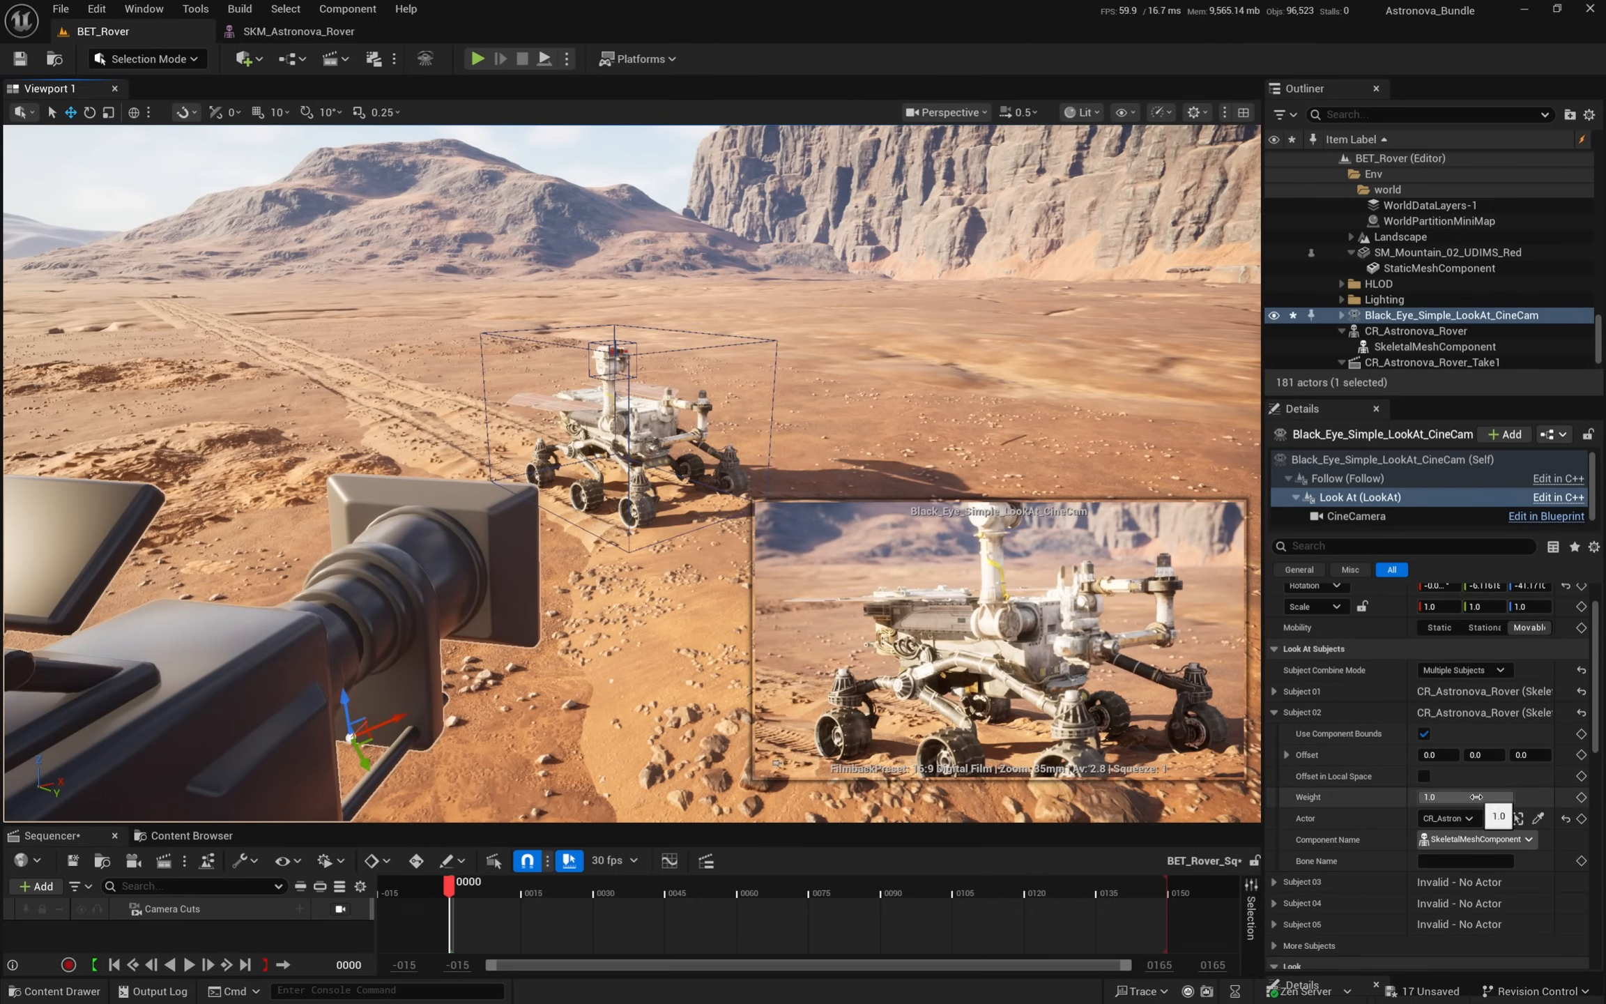
- Lower the Weight of Subject 01, the head bone subject, to 0
{"action": "left_click", "coordinate": [1274, 691]}
{"action": "left_click_drag", "start_coordinate": [1464, 795], "coordinate": [1442, 795]}
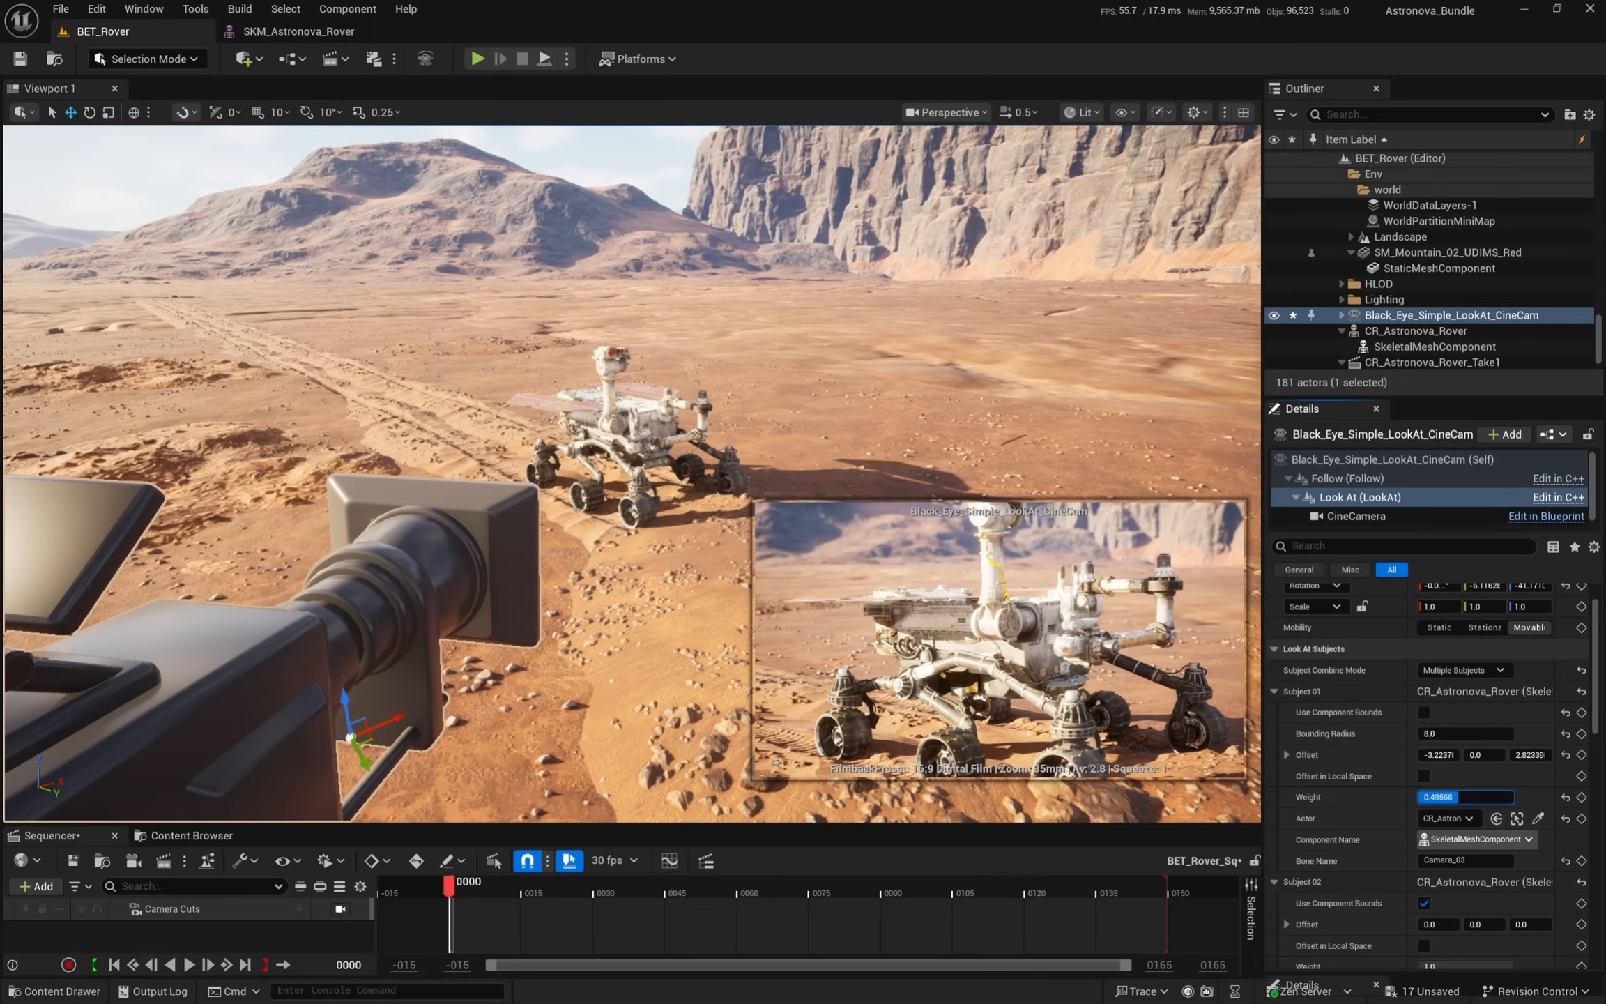
{"action": "scroll", "coordinate": [1450, 906], "scroll_direction": "down", "scroll_amount": 4}
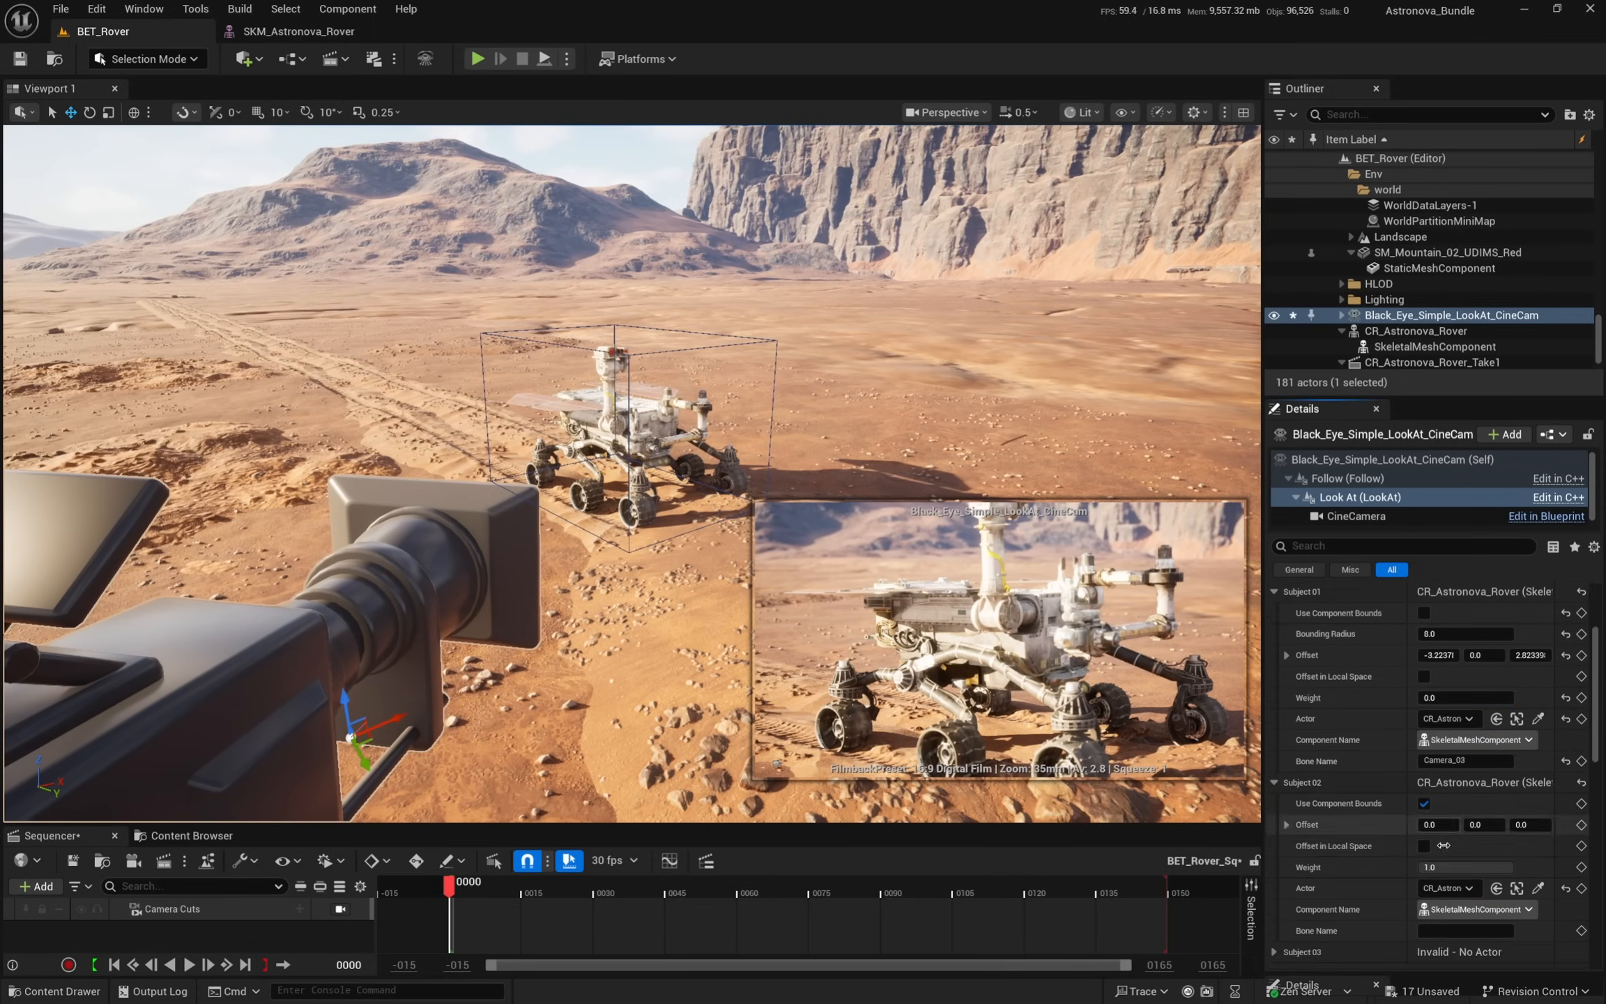
{"action": "scroll", "coordinate": [1421, 906], "scroll_direction": "down", "scroll_amount": 10}
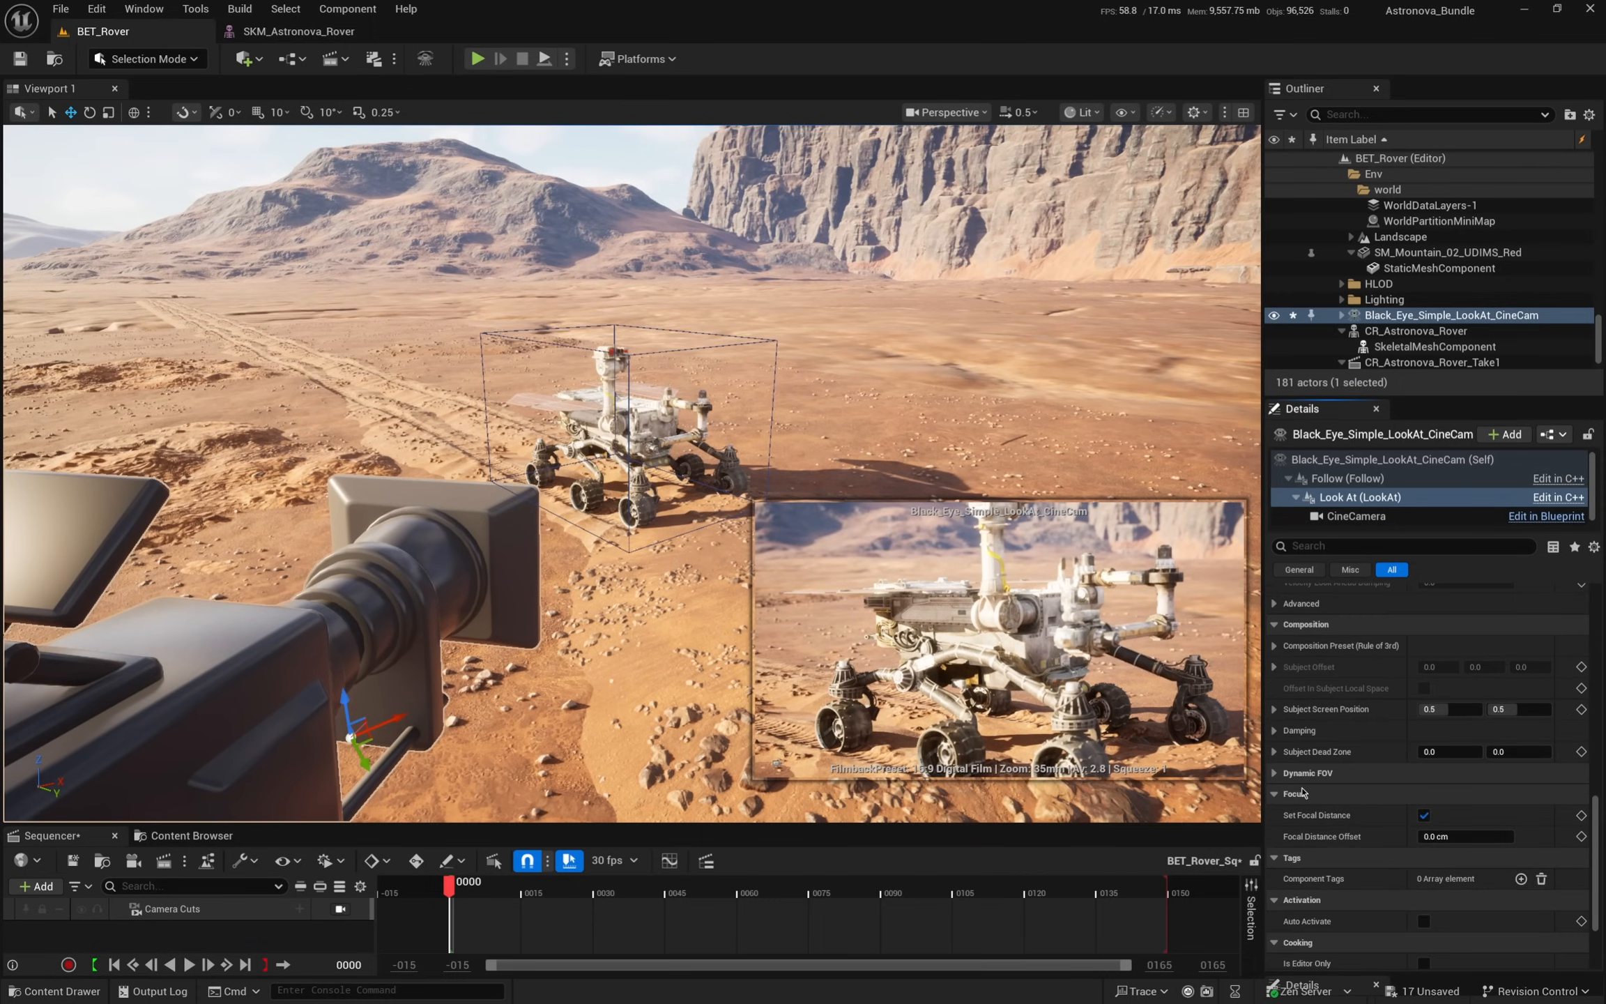
- Enable Dynamic FoV on the Look At component and set its Desired Subject Viewport Size to 94%
{"action": "left_click", "coordinate": [1303, 772]}
{"action": "left_click", "coordinate": [1424, 793]}
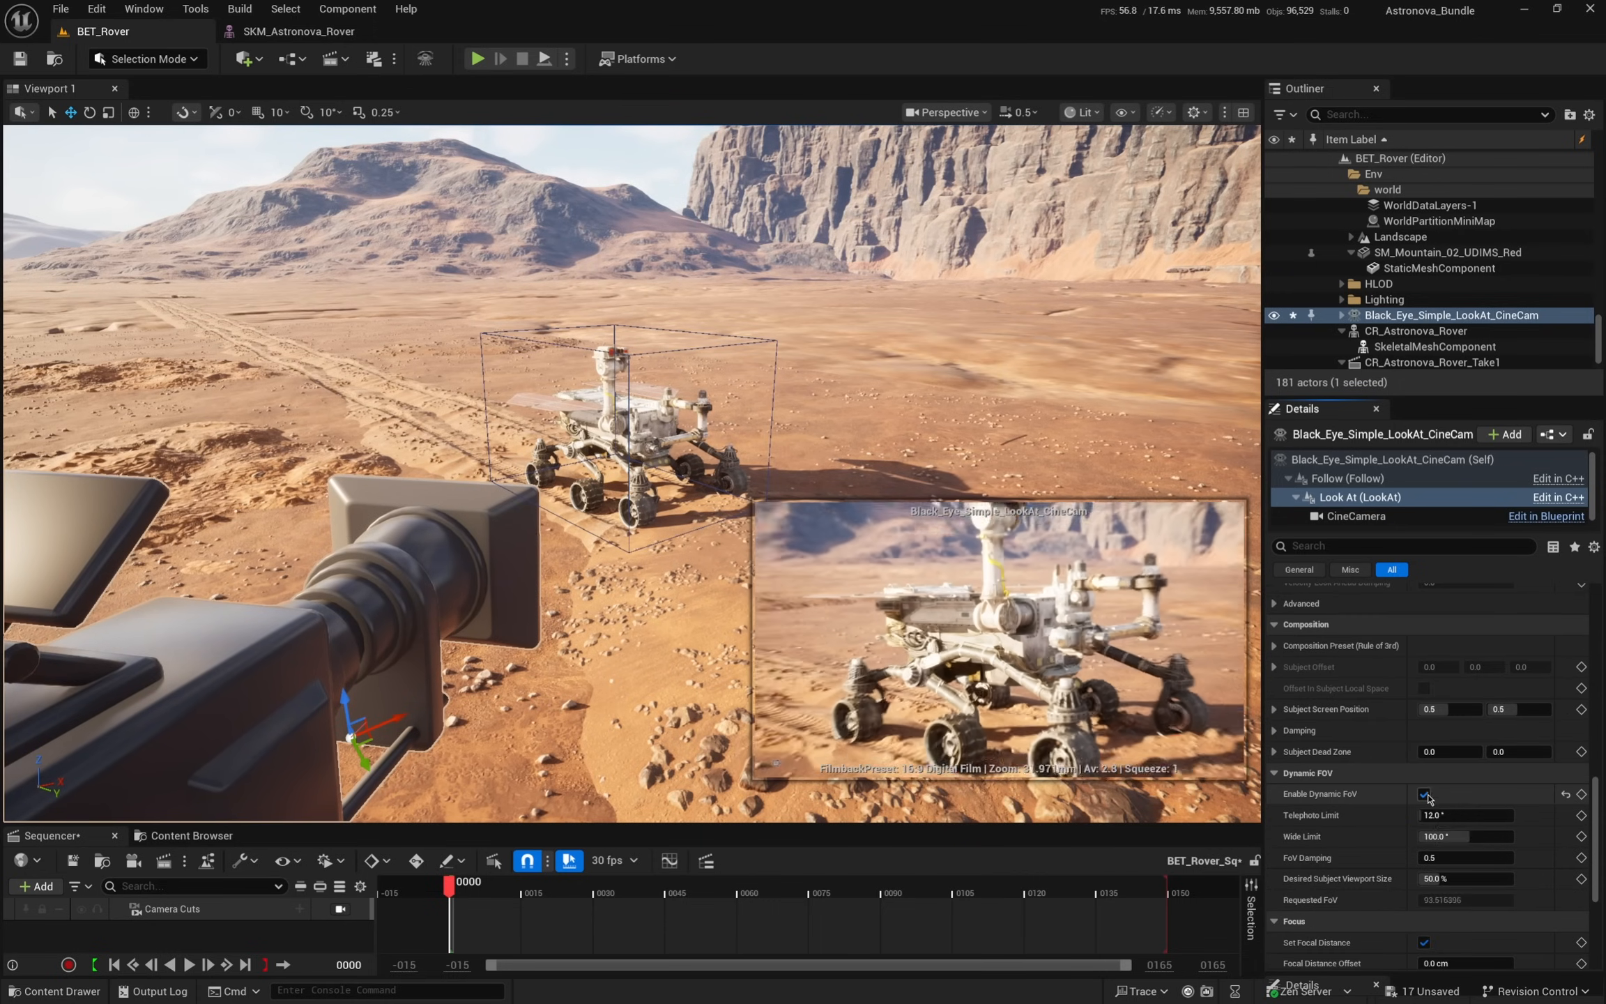
{"action": "left_click_drag", "start_coordinate": [1442, 878], "coordinate": [1450, 879]}
{"action": "left_click", "coordinate": [1448, 879]}
{"action": "type", "text": "80"}
{"action": "key", "text": "Return"}
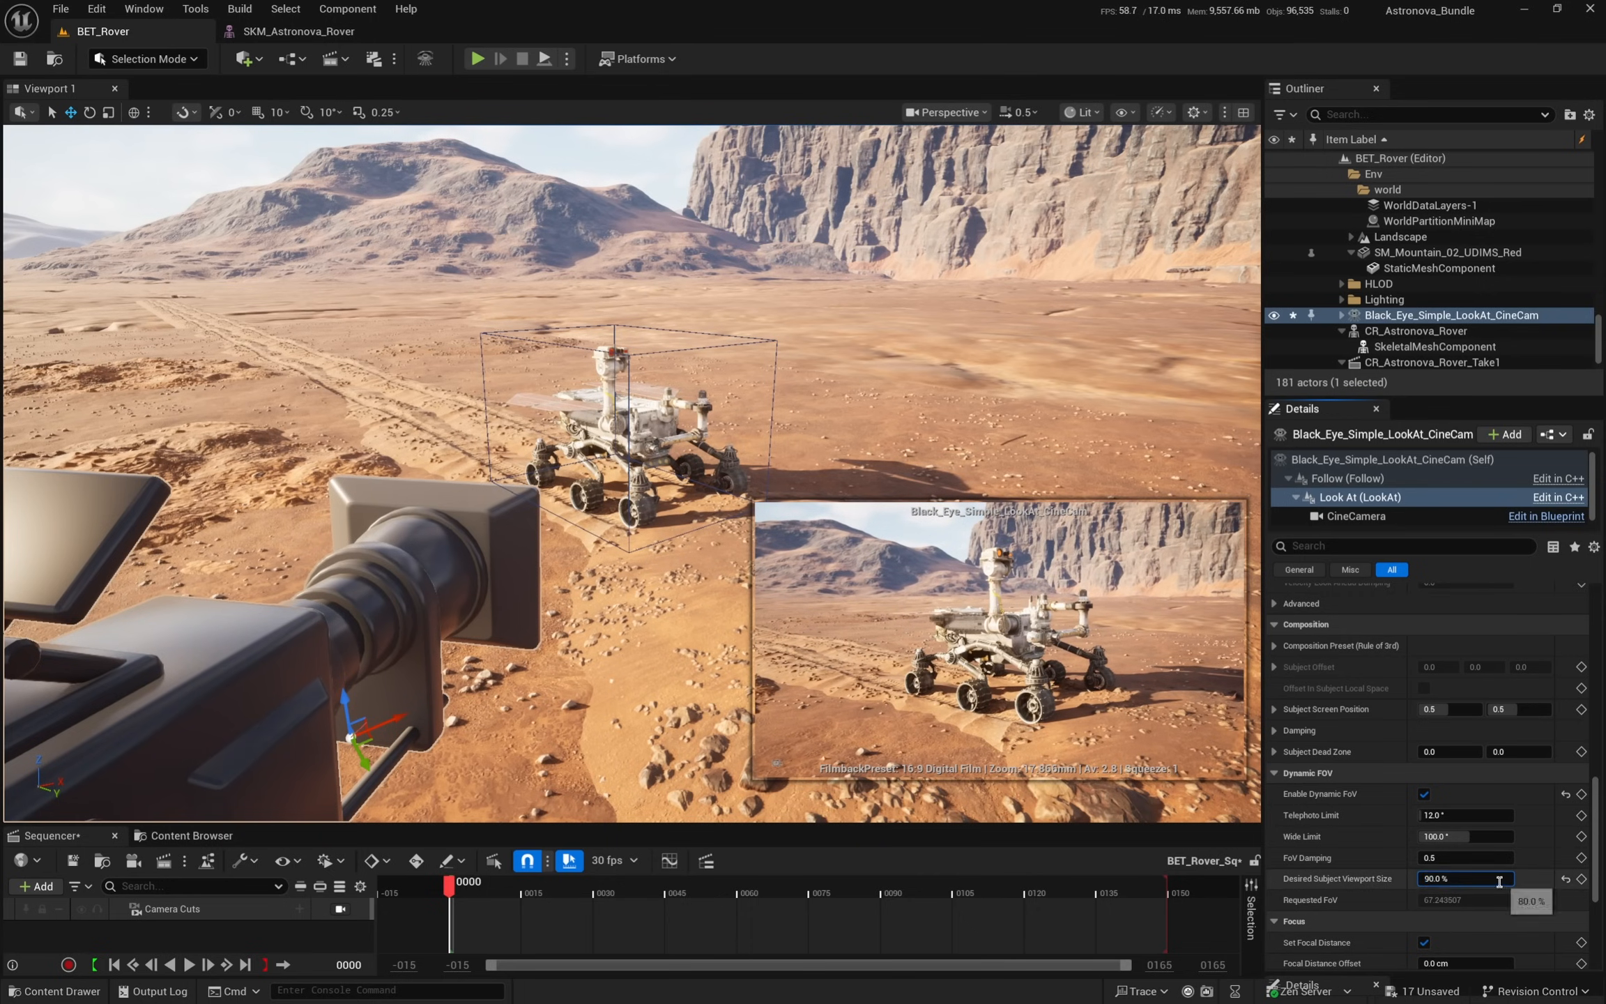
- Raise the Weight of Subject 01, the head bone subject, to 1.0 and lower the Weight of Subject 02 to 0
{"action": "scroll", "coordinate": [1499, 881], "scroll_direction": "up", "scroll_amount": 10}
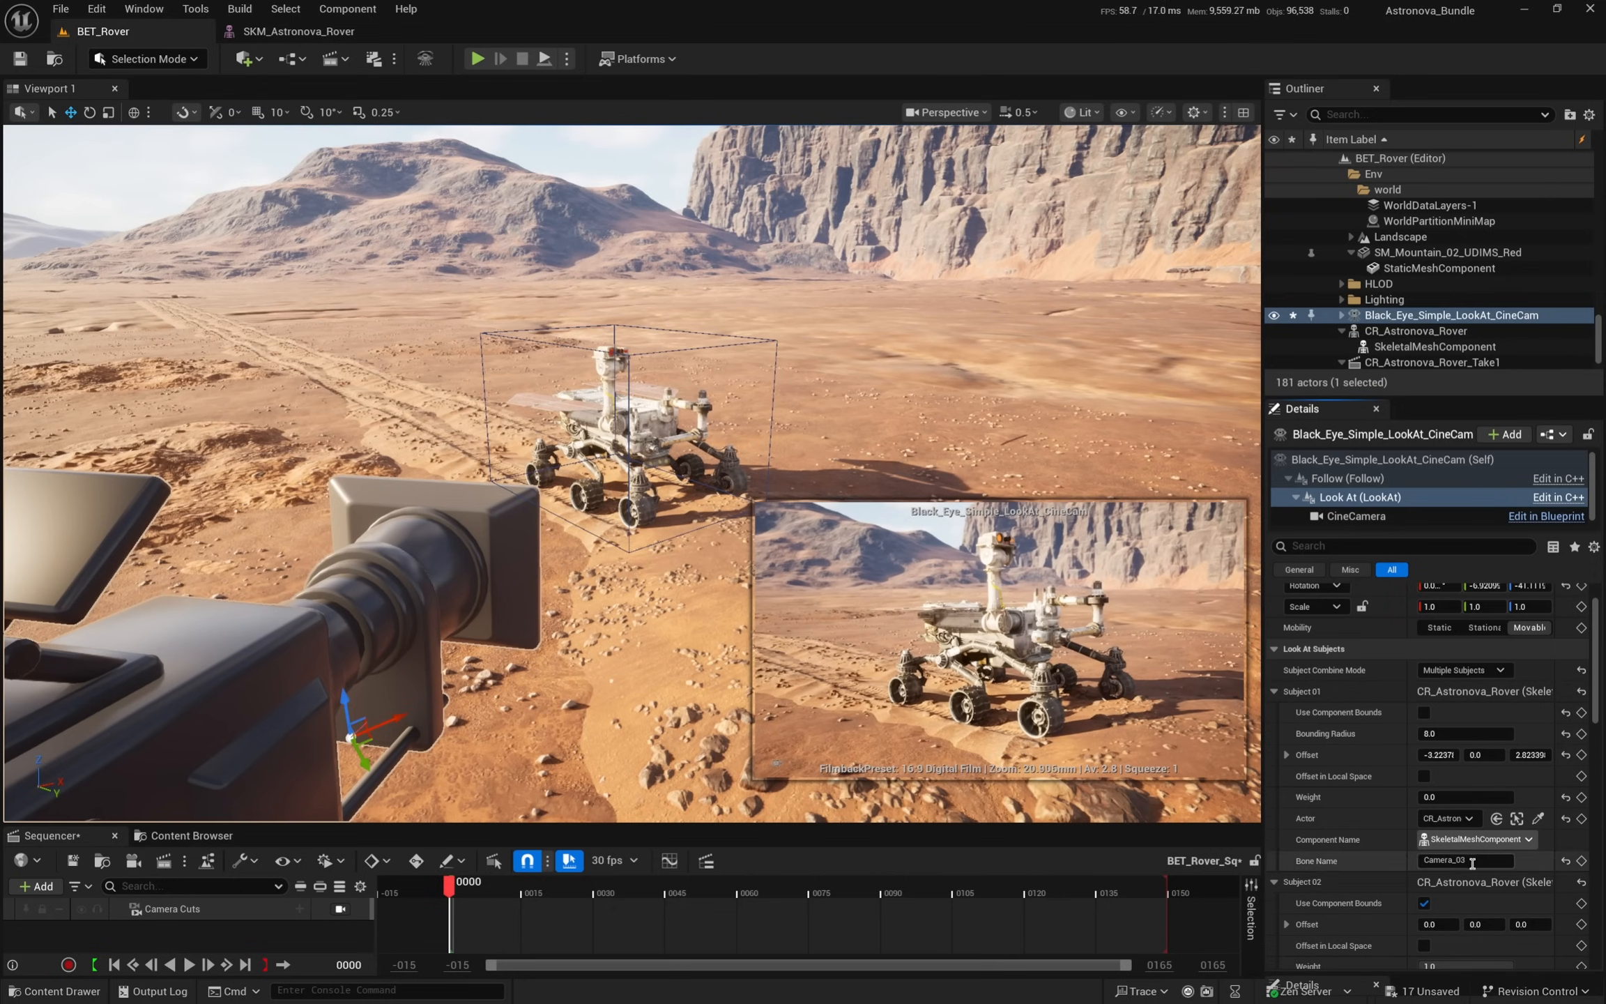
{"action": "scroll", "coordinate": [1466, 878], "scroll_direction": "down", "scroll_amount": 3}
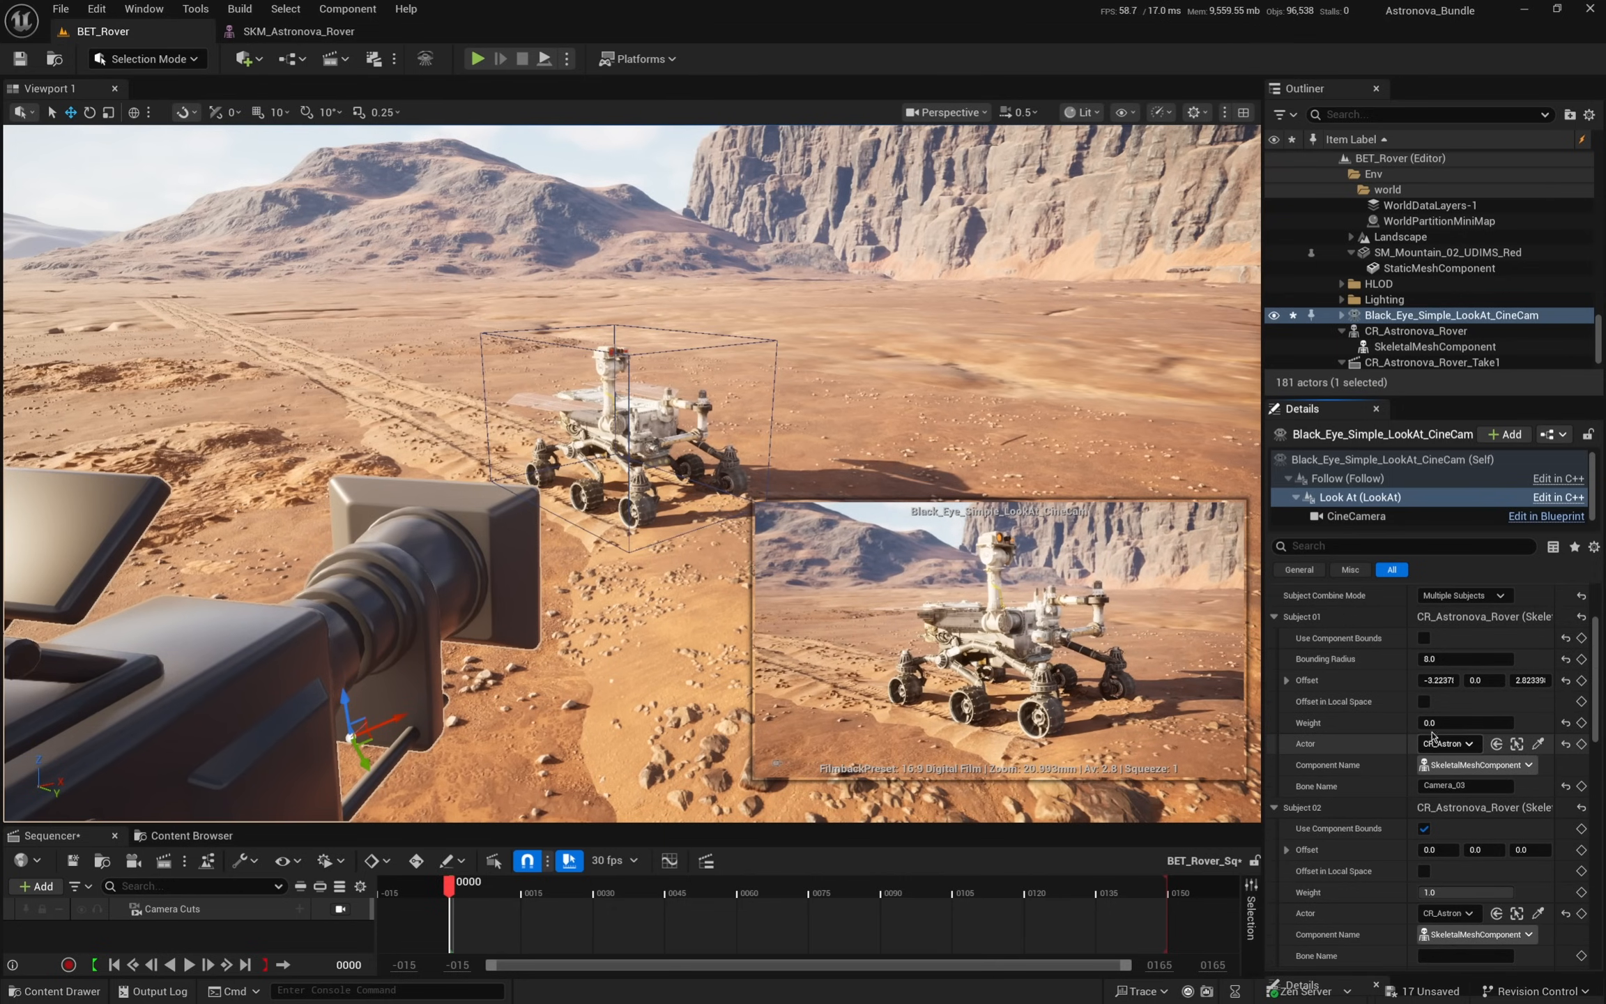
{"action": "left_click_drag", "start_coordinate": [1450, 722], "coordinate": [1505, 722]}
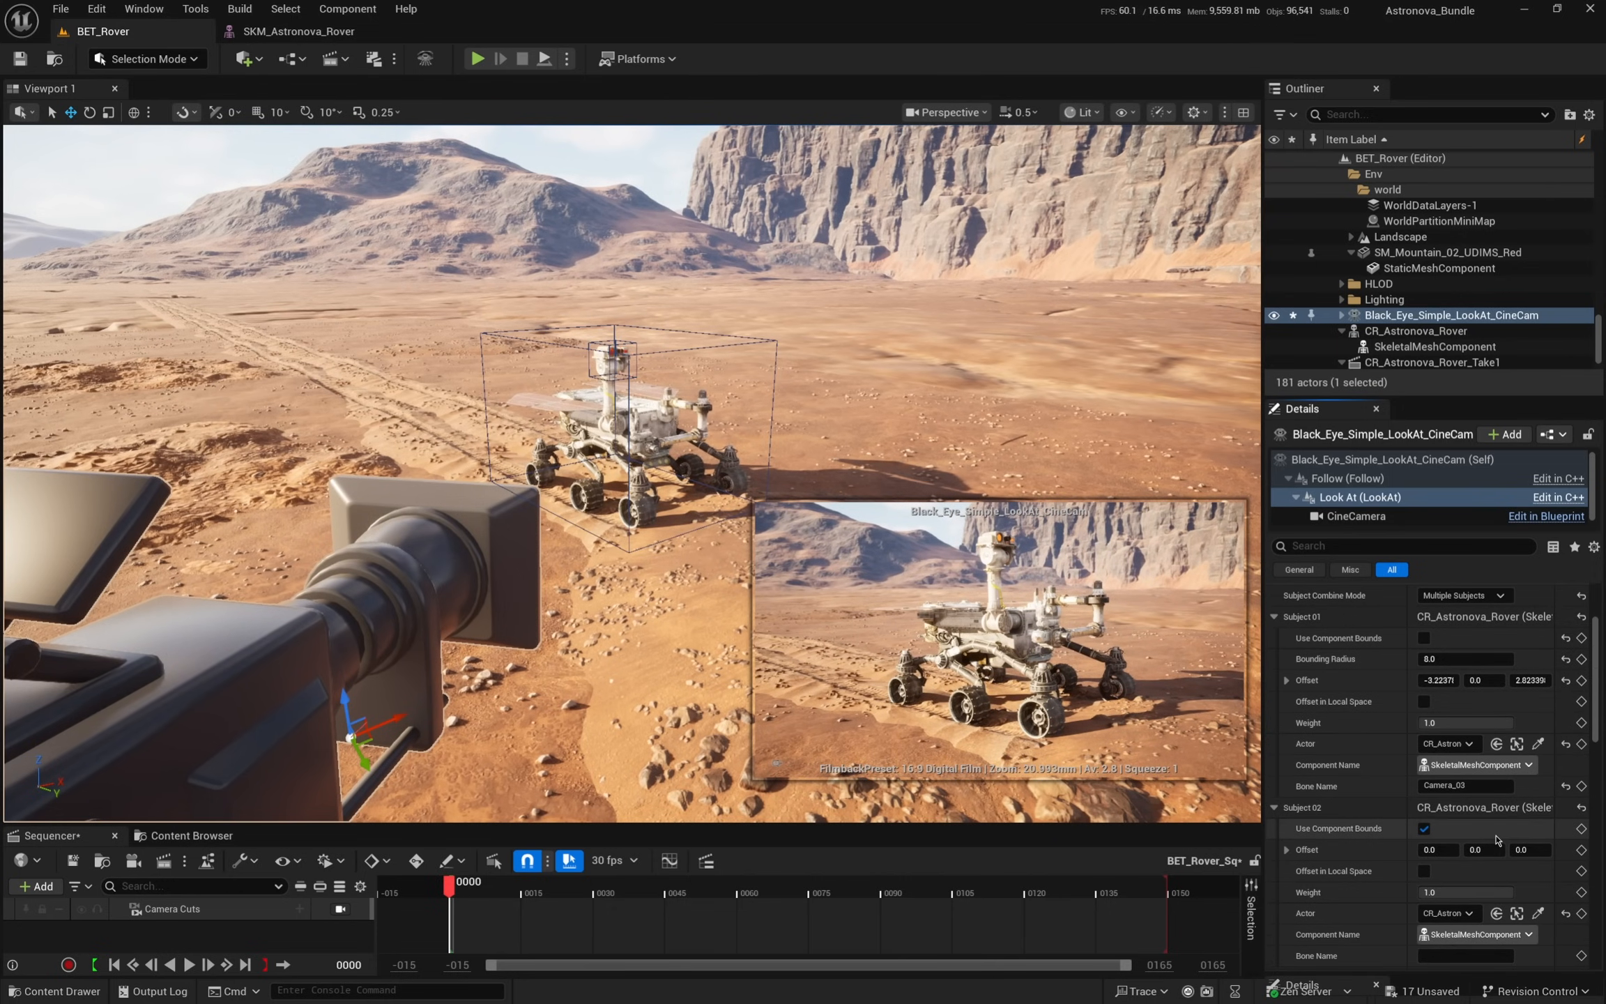
{"action": "left_click_drag", "start_coordinate": [1464, 892], "coordinate": [1422, 892]}
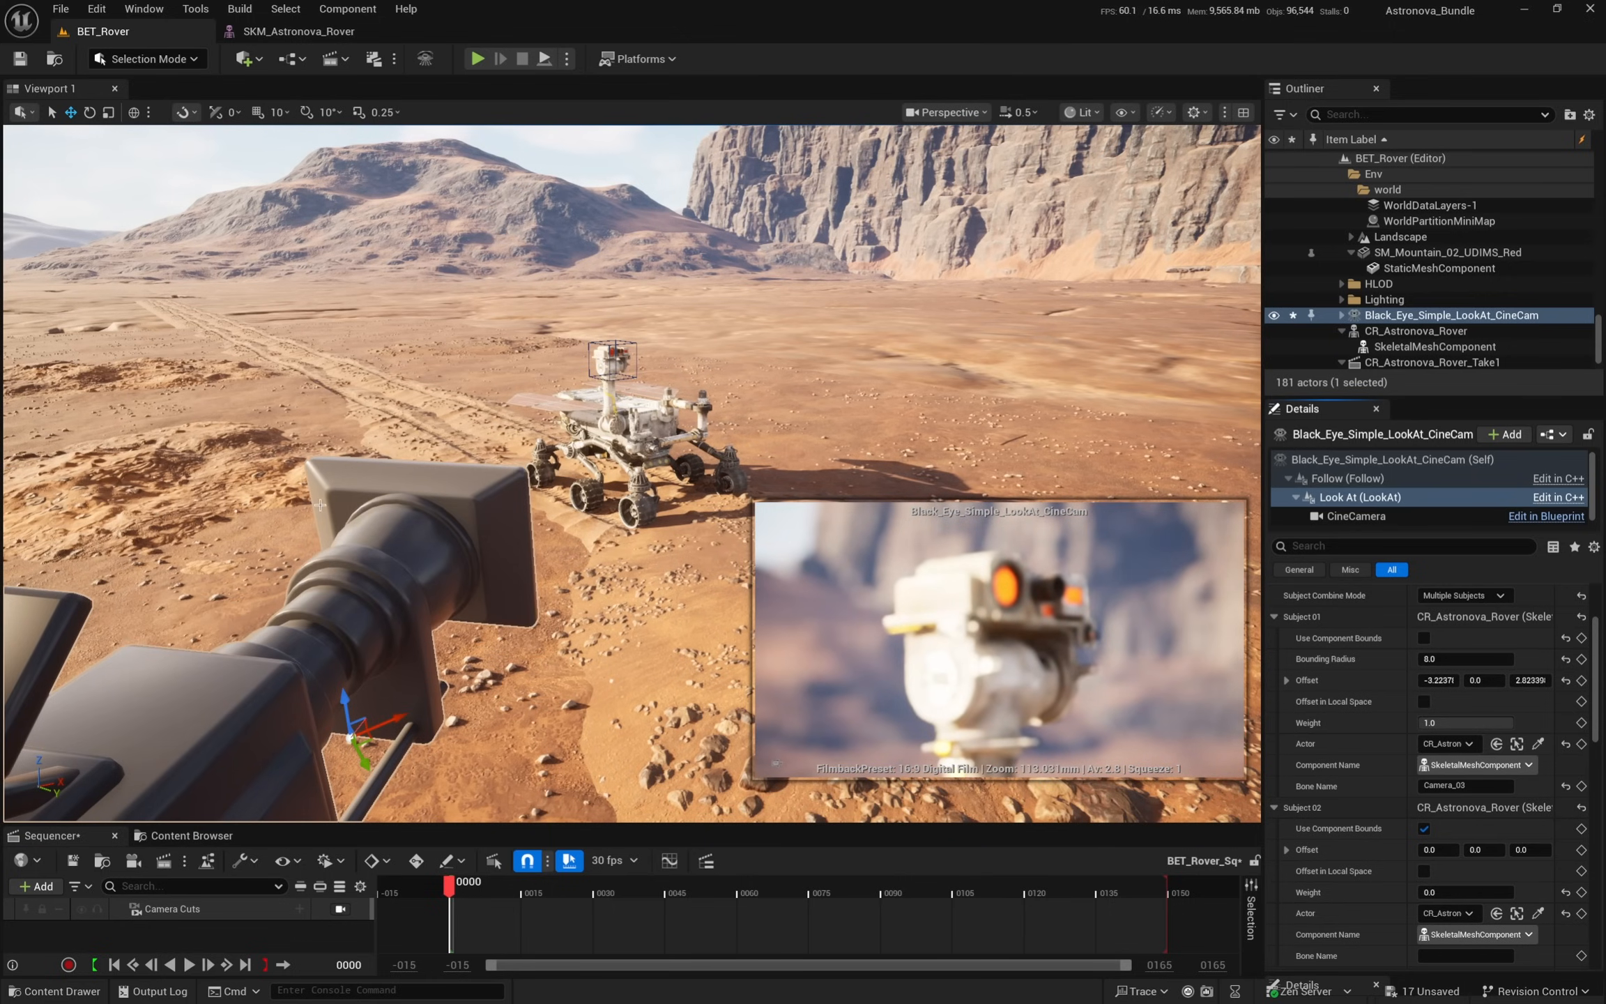
- Try shifting Subject 01's Offset along Y in both directions to move the framing around the rover's head
{"action": "right_click_drag", "start_coordinate": [320, 505], "coordinate": [342, 542]}
{"action": "key", "text": "w"}
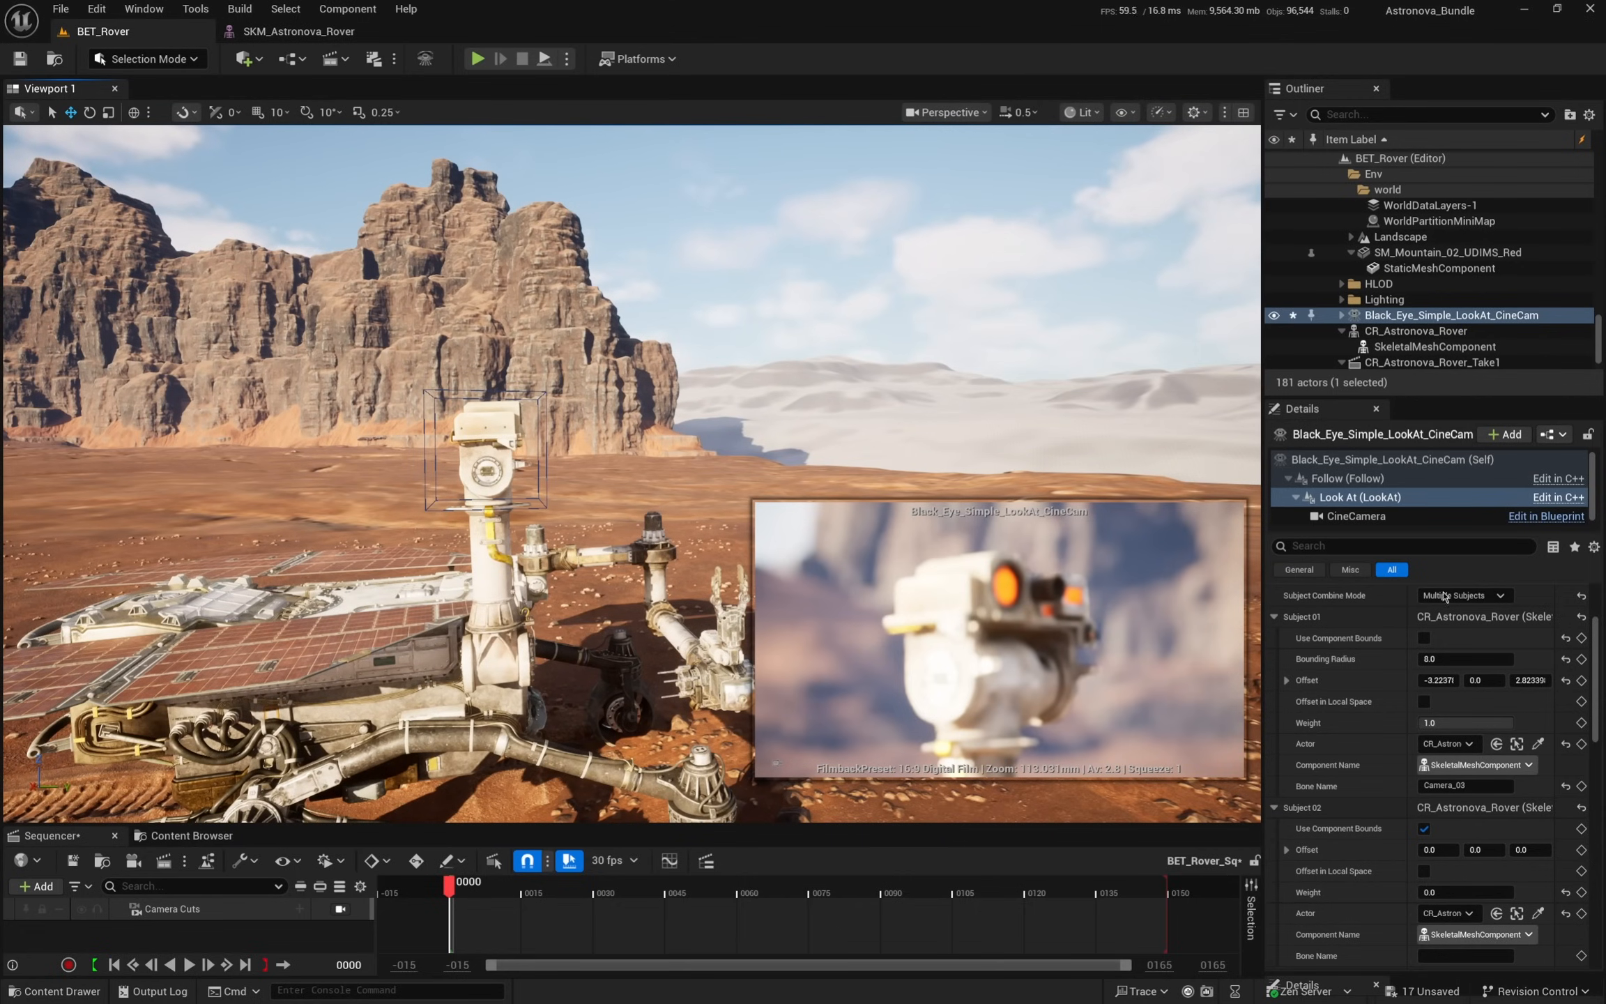
{"action": "mouse_move", "coordinate": [1492, 679]}
{"action": "left_mouse_down"}
{"action": "mouse_move", "coordinate": [1439, 679]}
{"action": "mouse_move", "coordinate": [1505, 678]}
{"action": "mouse_move", "coordinate": [1465, 677]}
{"action": "mouse_move", "coordinate": [1488, 678]}
{"action": "left_mouse_up"}
{"action": "right_click_drag", "start_coordinate": [627, 446], "coordinate": [593, 557]}
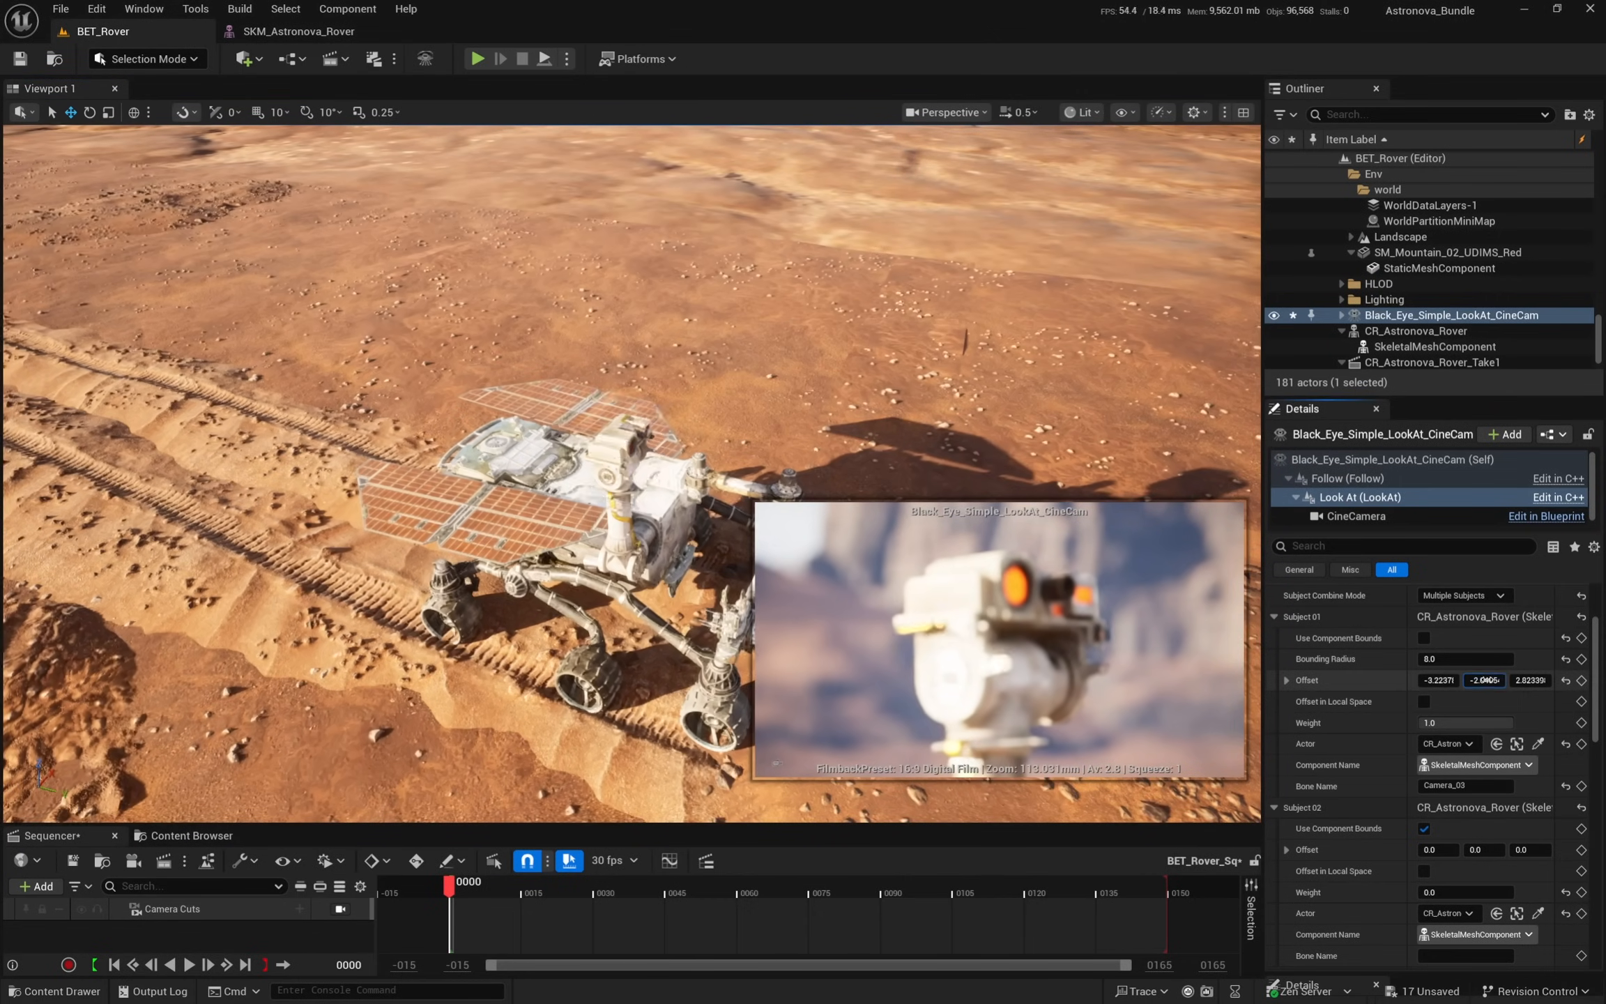
{"action": "mouse_move", "coordinate": [1484, 679]}
{"action": "left_mouse_down"}
{"action": "mouse_move", "coordinate": [1464, 682]}
{"action": "mouse_move", "coordinate": [1502, 681]}
{"action": "left_mouse_up"}
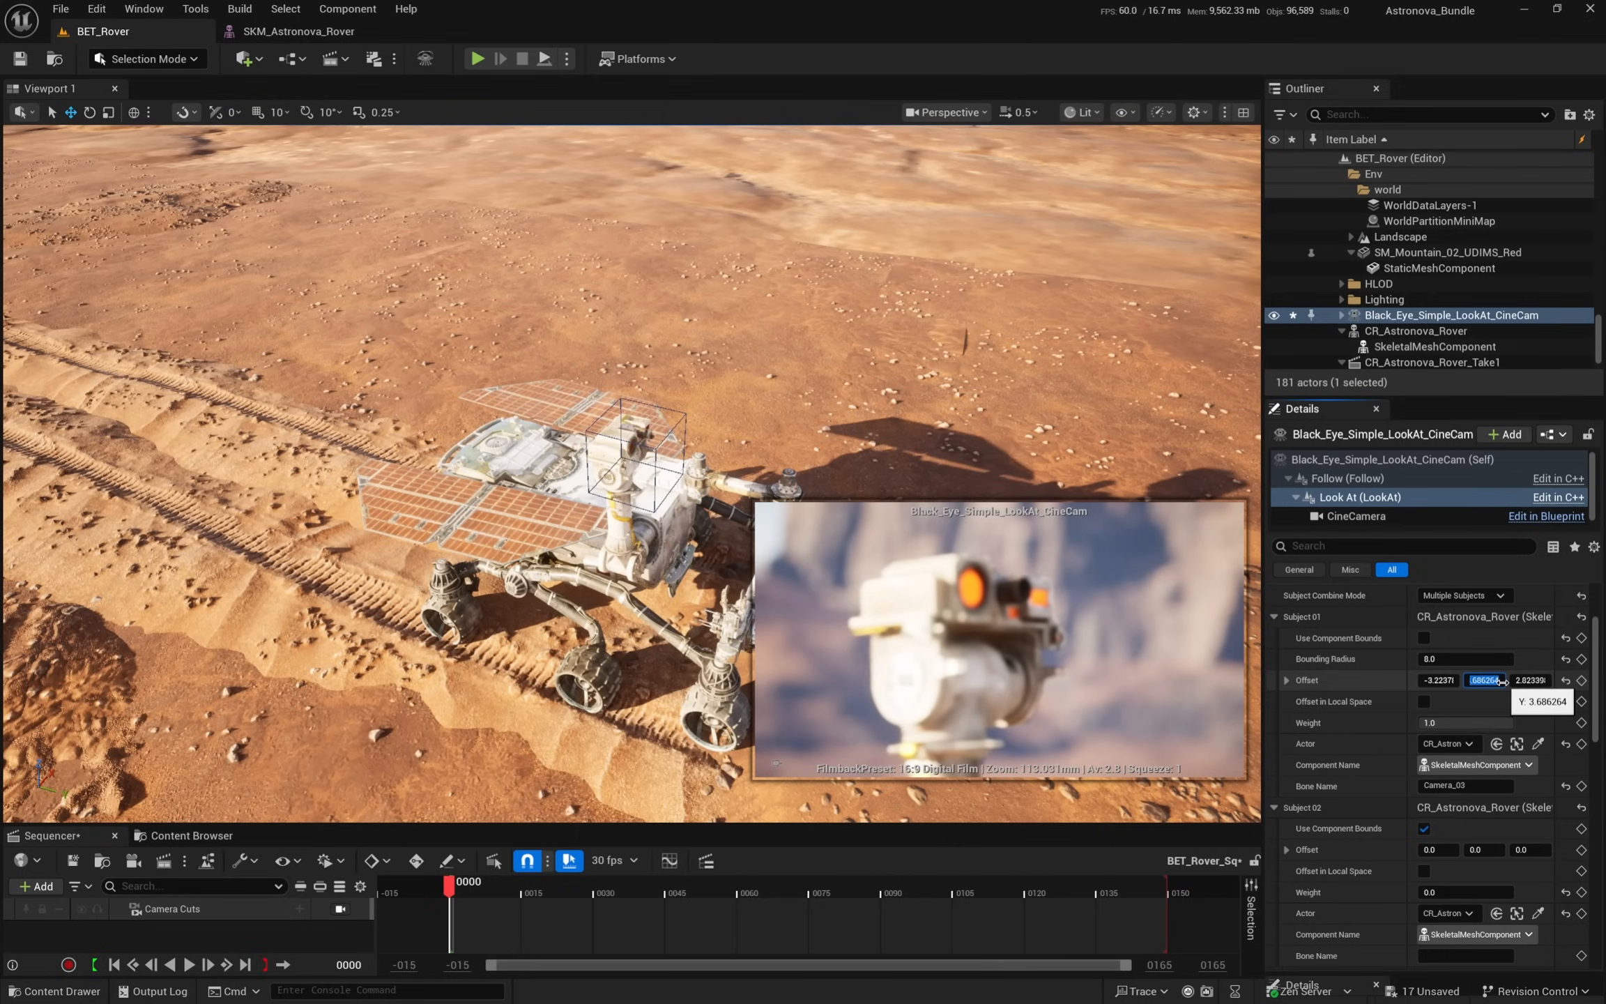
- Adjust the Look At component's Focal Distance Offset to bring the rover's head into sharp focus
{"action": "scroll", "coordinate": [1487, 859], "scroll_direction": "down", "scroll_amount": 10}
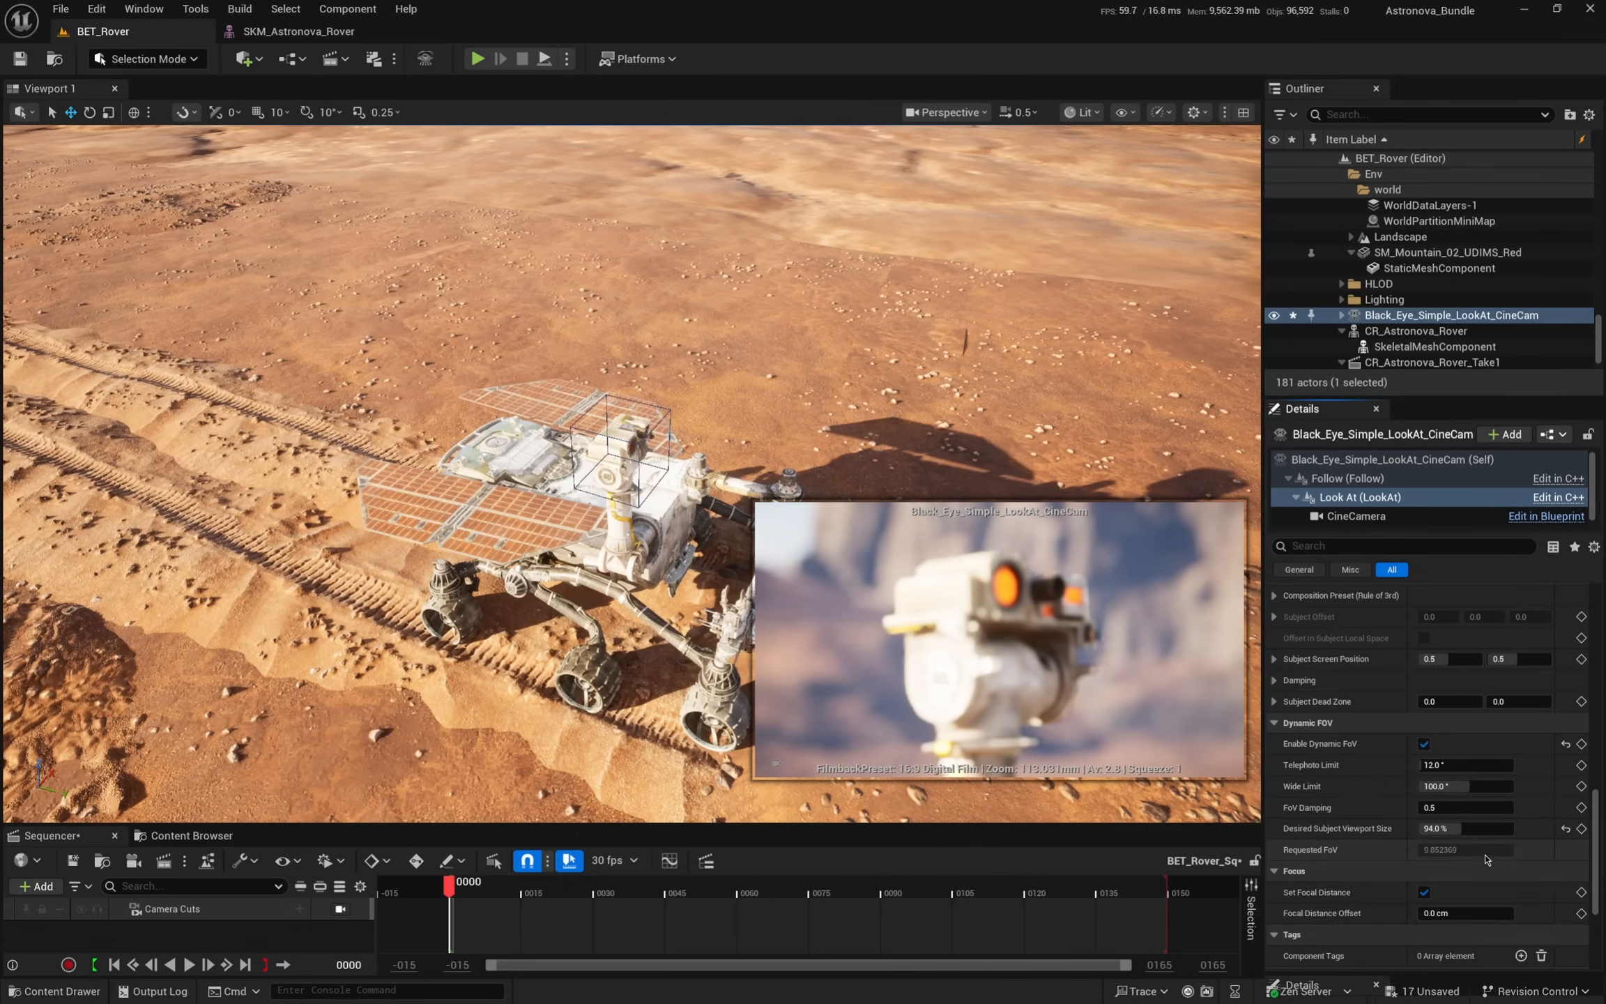
{"action": "scroll", "coordinate": [1336, 911], "scroll_direction": "down", "scroll_amount": 2}
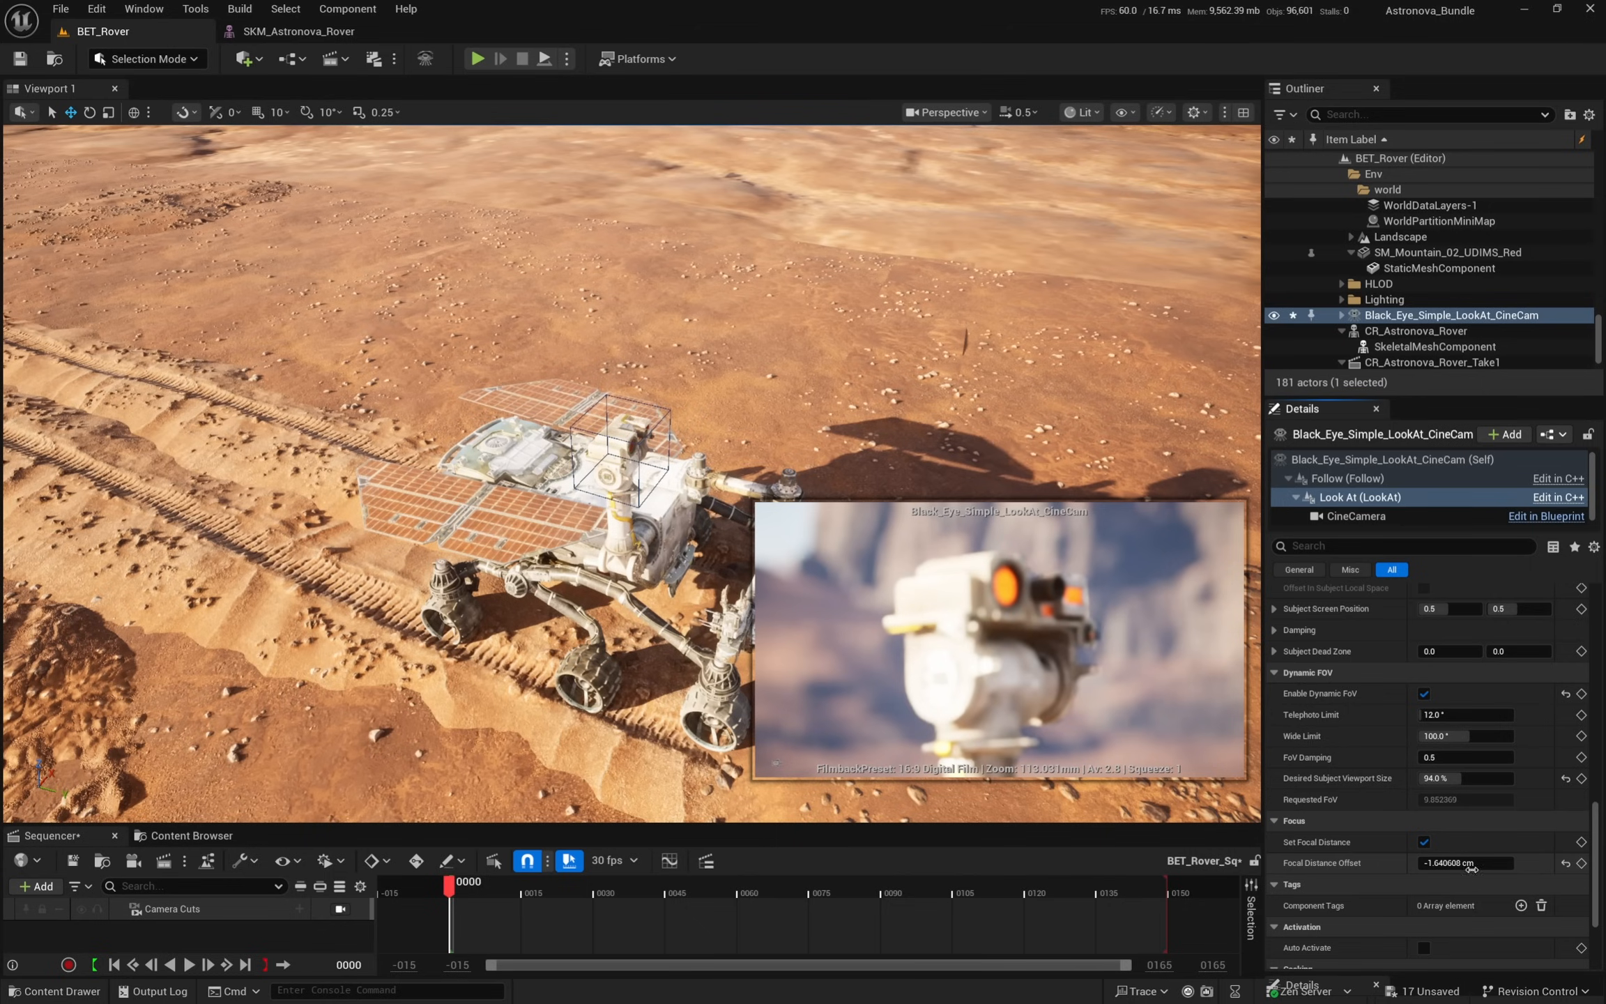
{"action": "left_click_drag", "start_coordinate": [1471, 862], "coordinate": [1507, 864]}
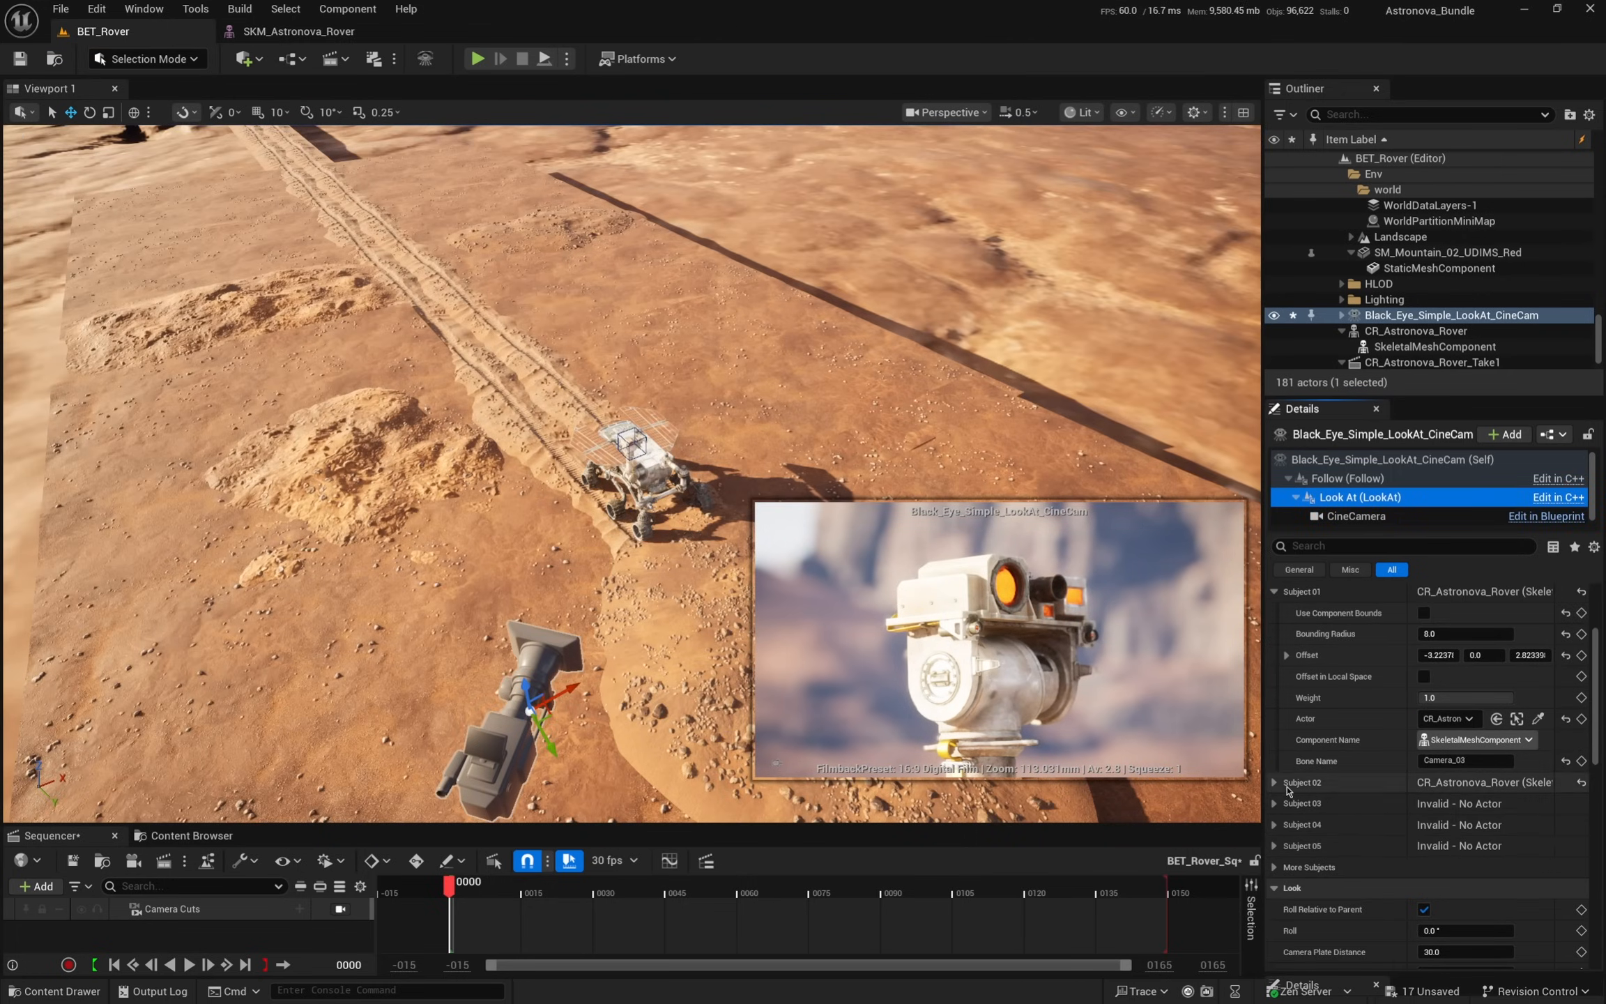
- Raise the Weight of Subject 02, the whole-rover subject, to 1.0
{"action": "left_click", "coordinate": [1273, 782]}
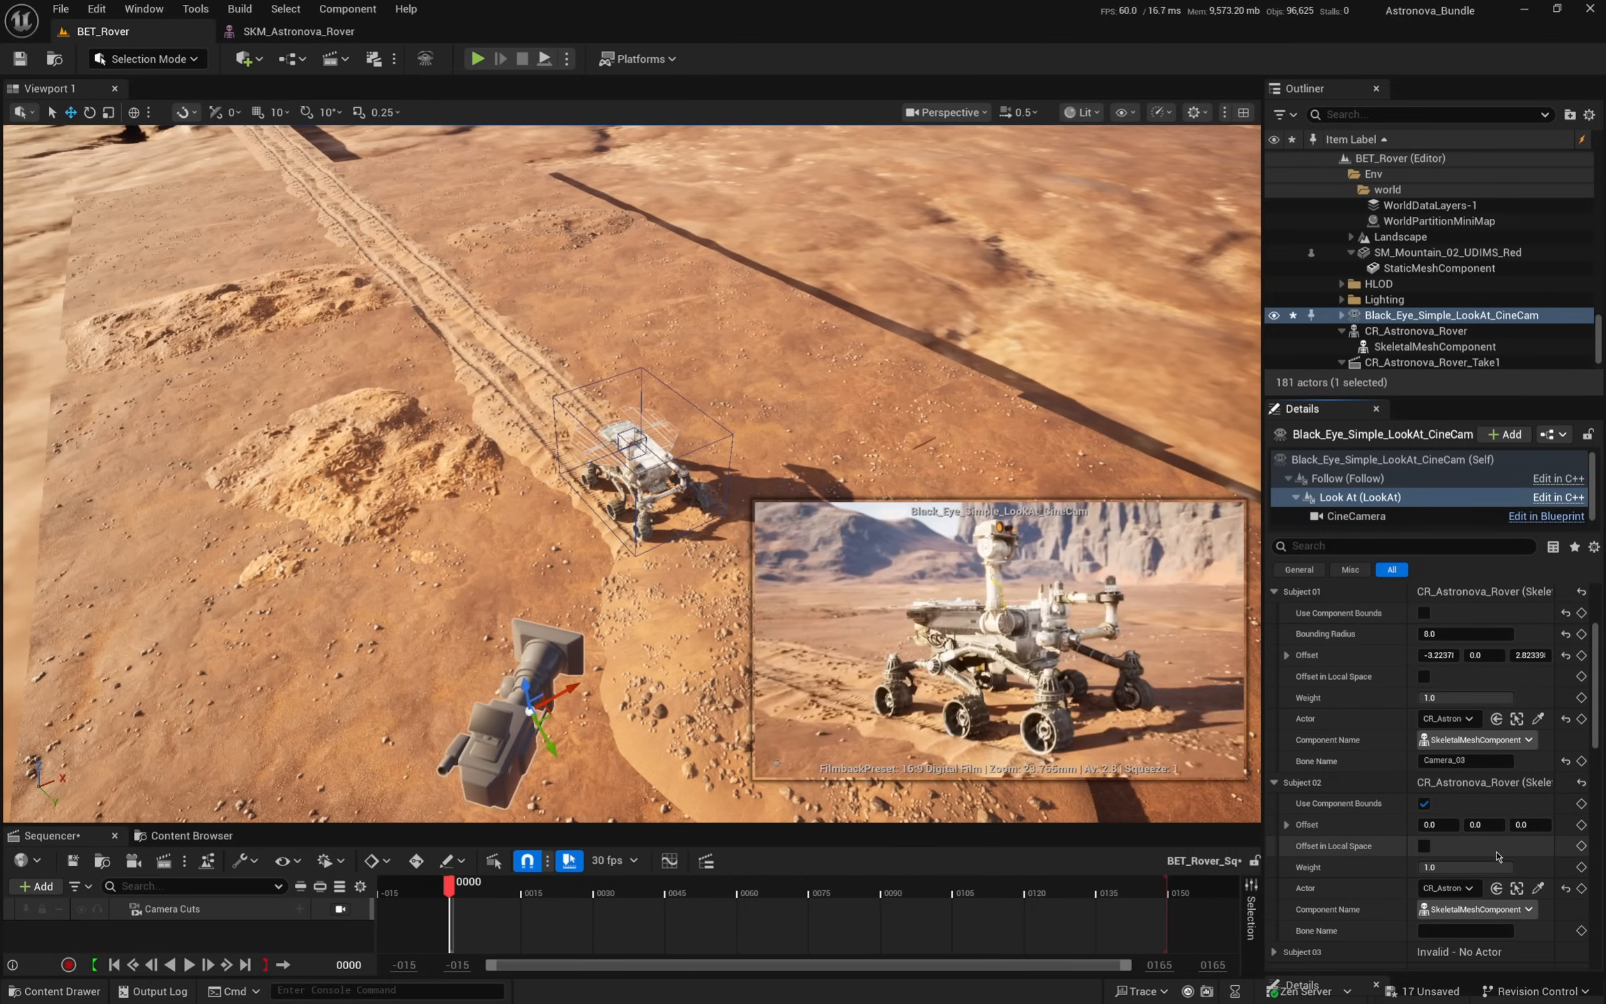
- Look up the front-right wheel bone in the SKM_Astronova_Rover skeleton, and target it in Subject 02 as FR_W with component bounds off
{"action": "left_click", "coordinate": [315, 32]}
{"action": "scroll", "coordinate": [1317, 418], "scroll_direction": "down", "scroll_amount": 5}
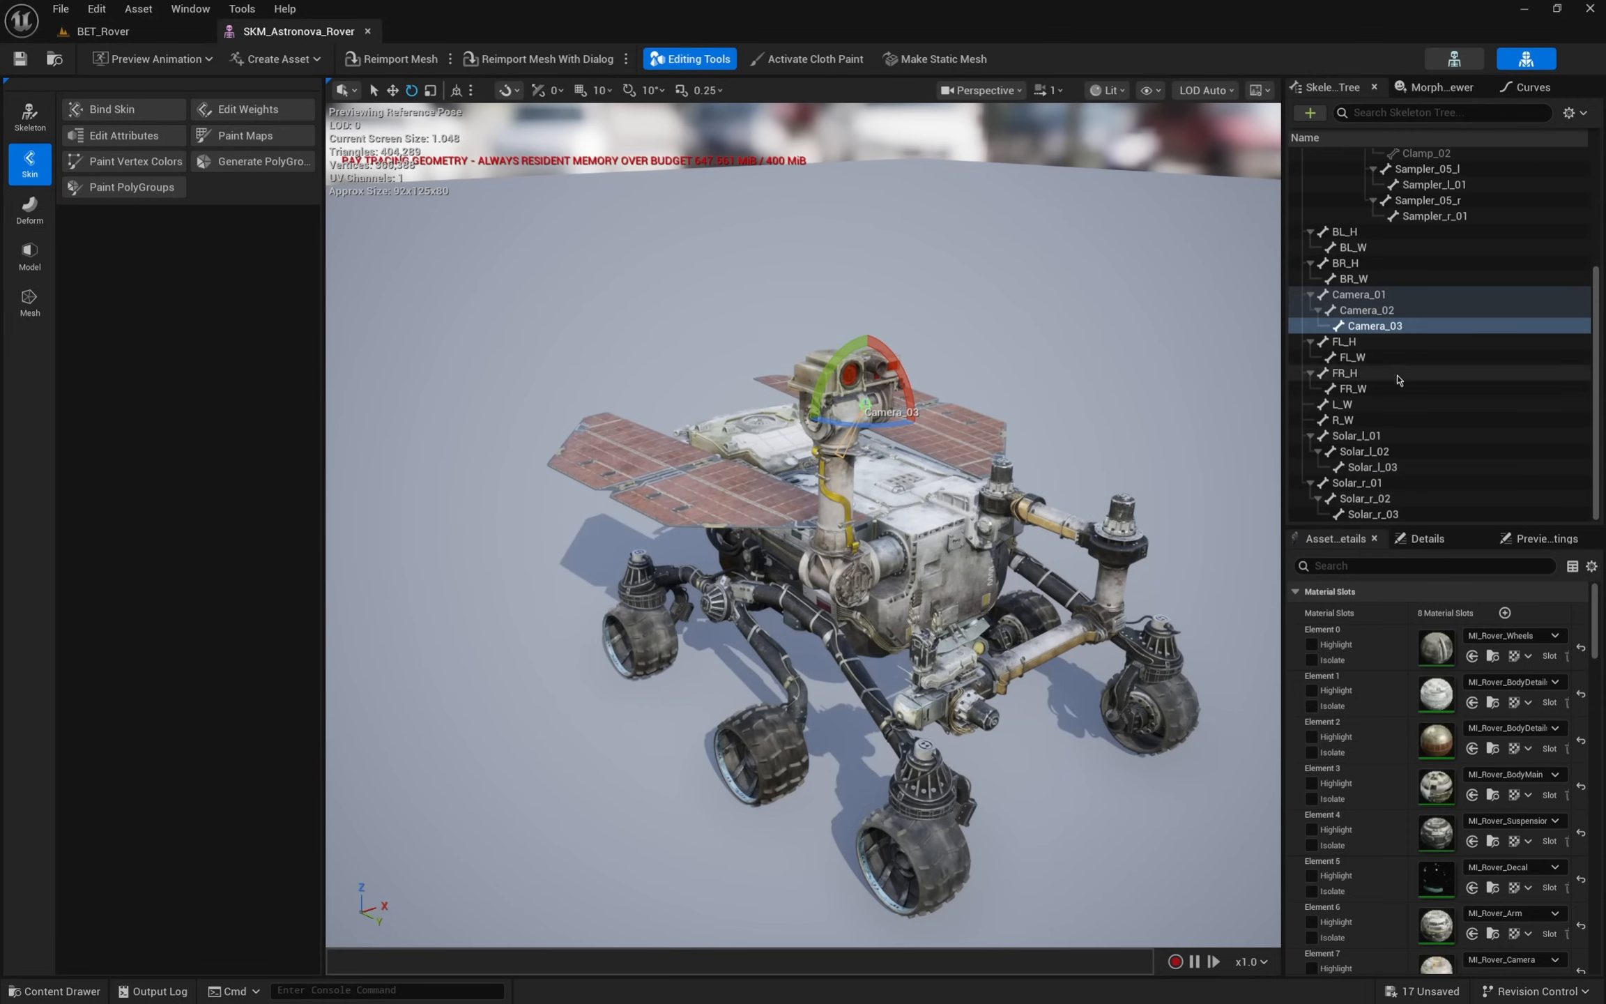
{"action": "left_click", "coordinate": [1354, 342]}
{"action": "left_click", "coordinate": [1354, 390]}
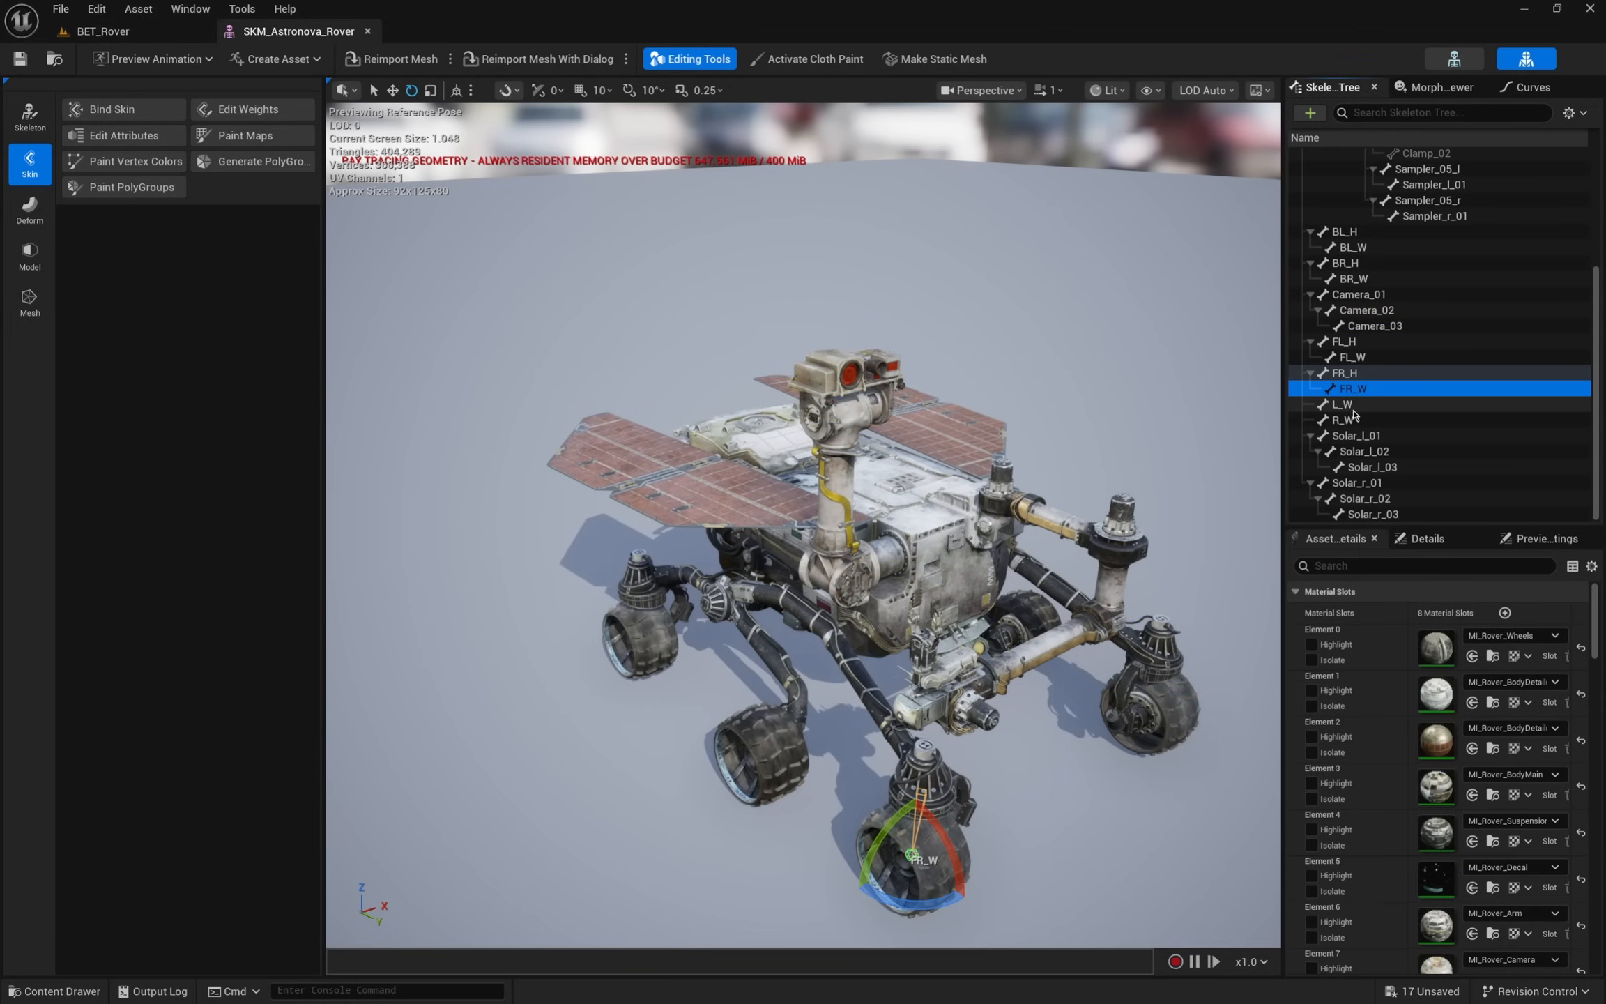
{"action": "left_click", "coordinate": [103, 32]}
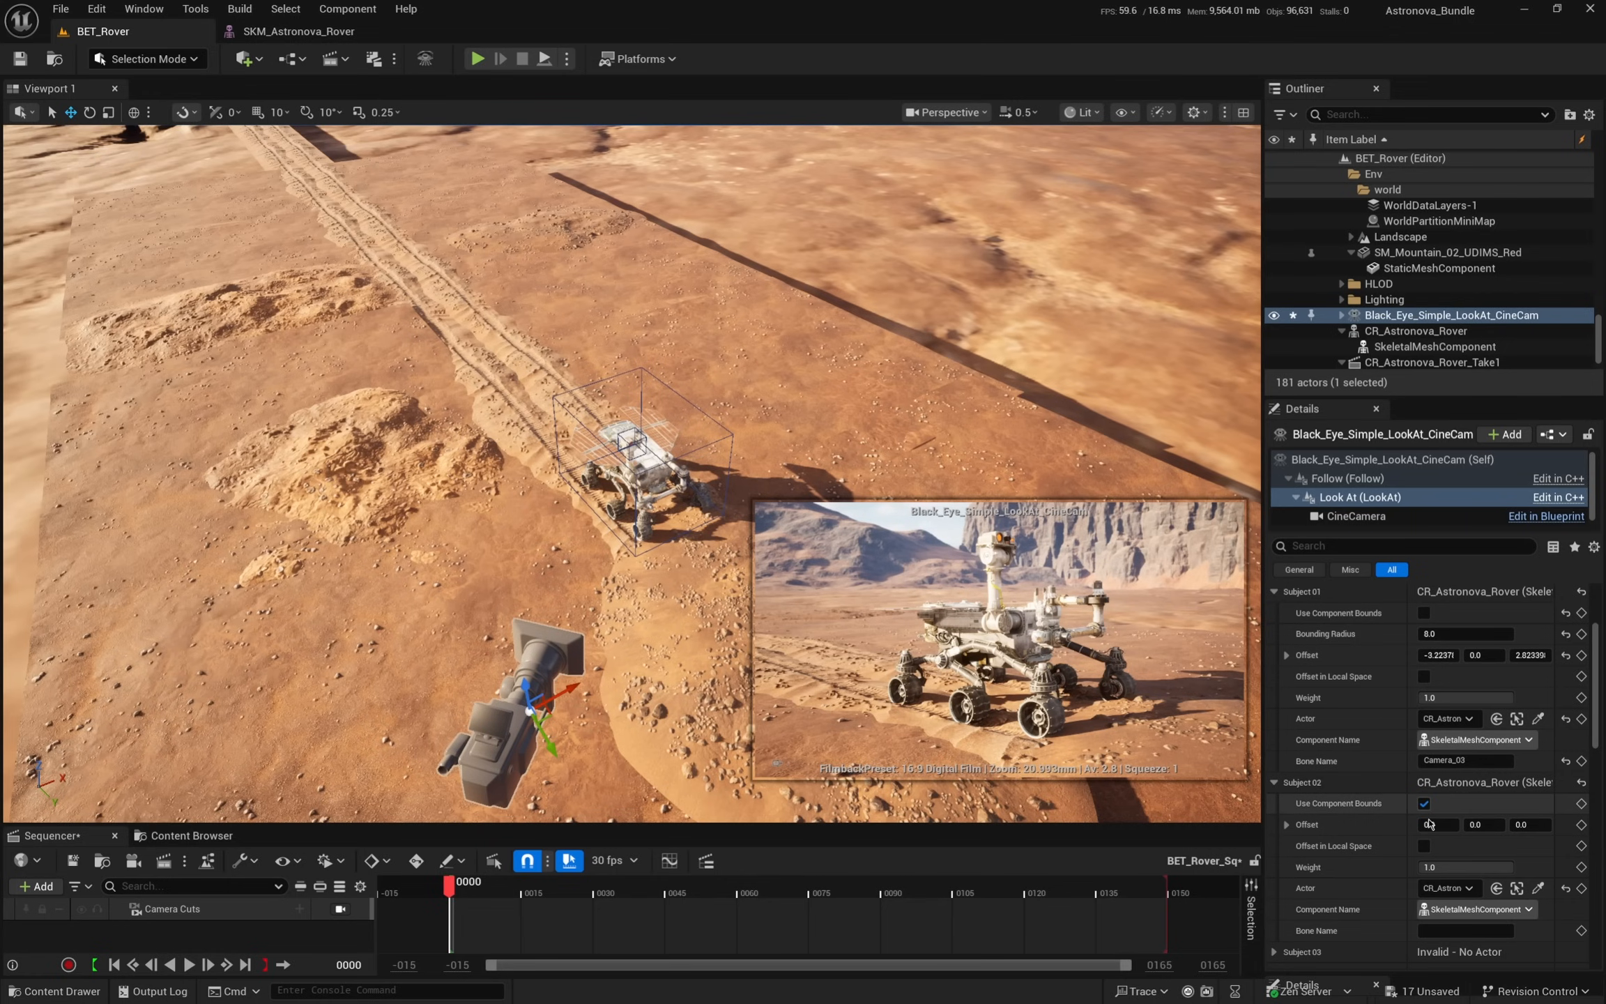
{"action": "left_click", "coordinate": [1466, 931]}
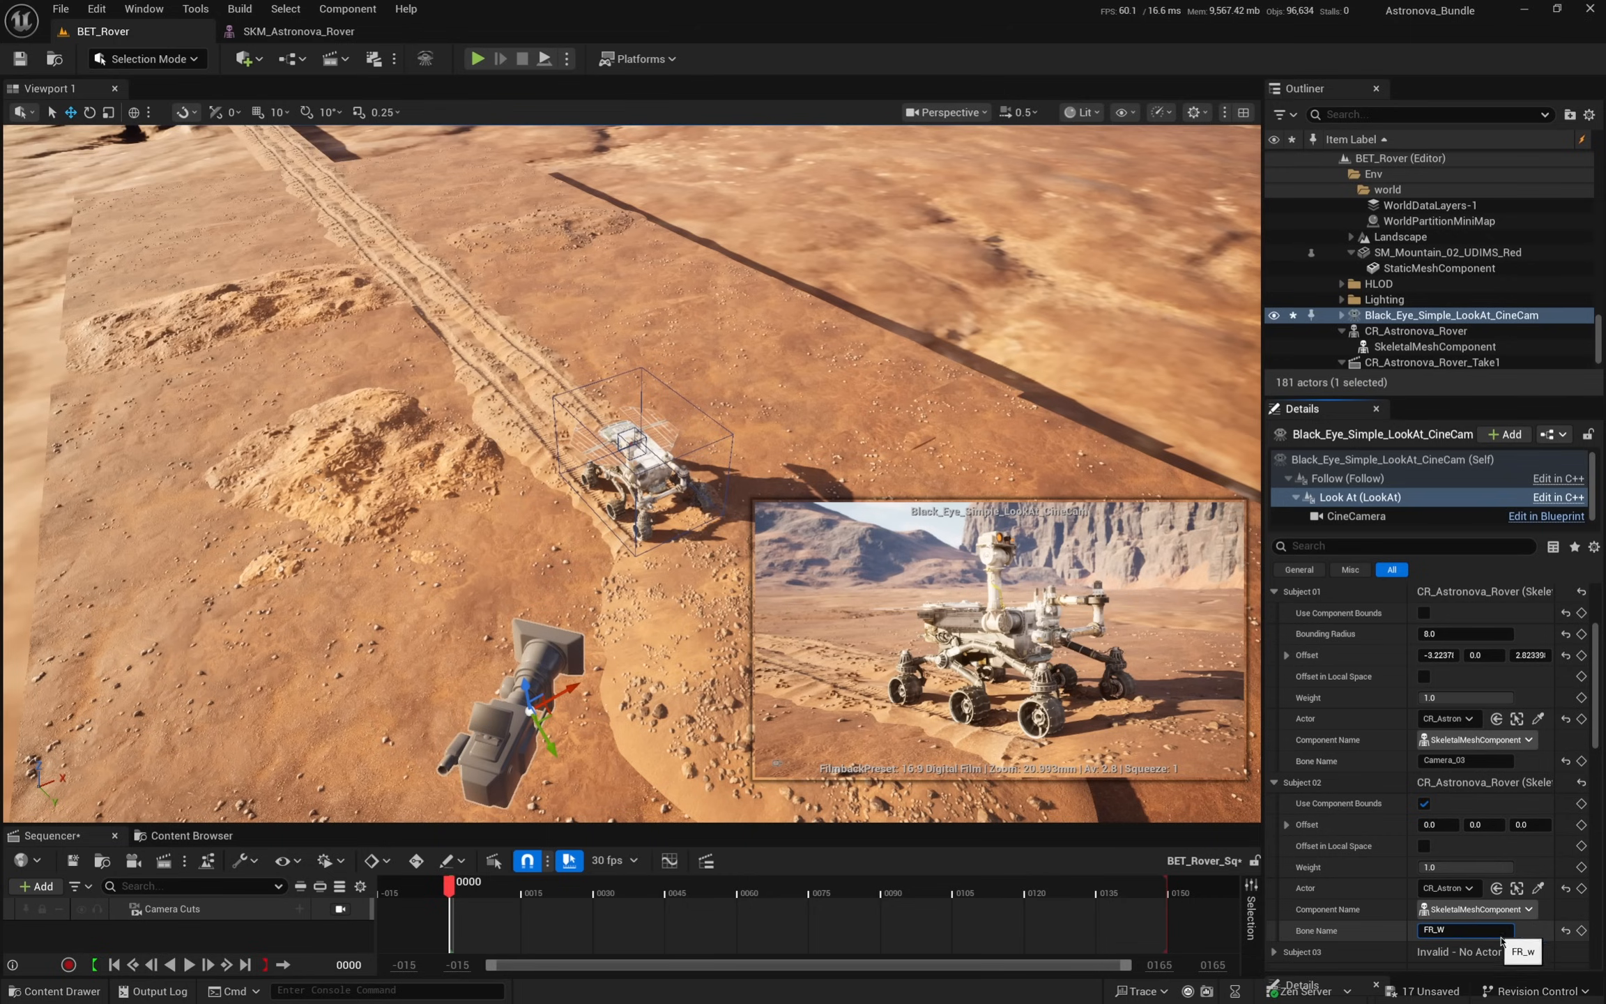
{"action": "left_click", "coordinate": [1424, 804]}
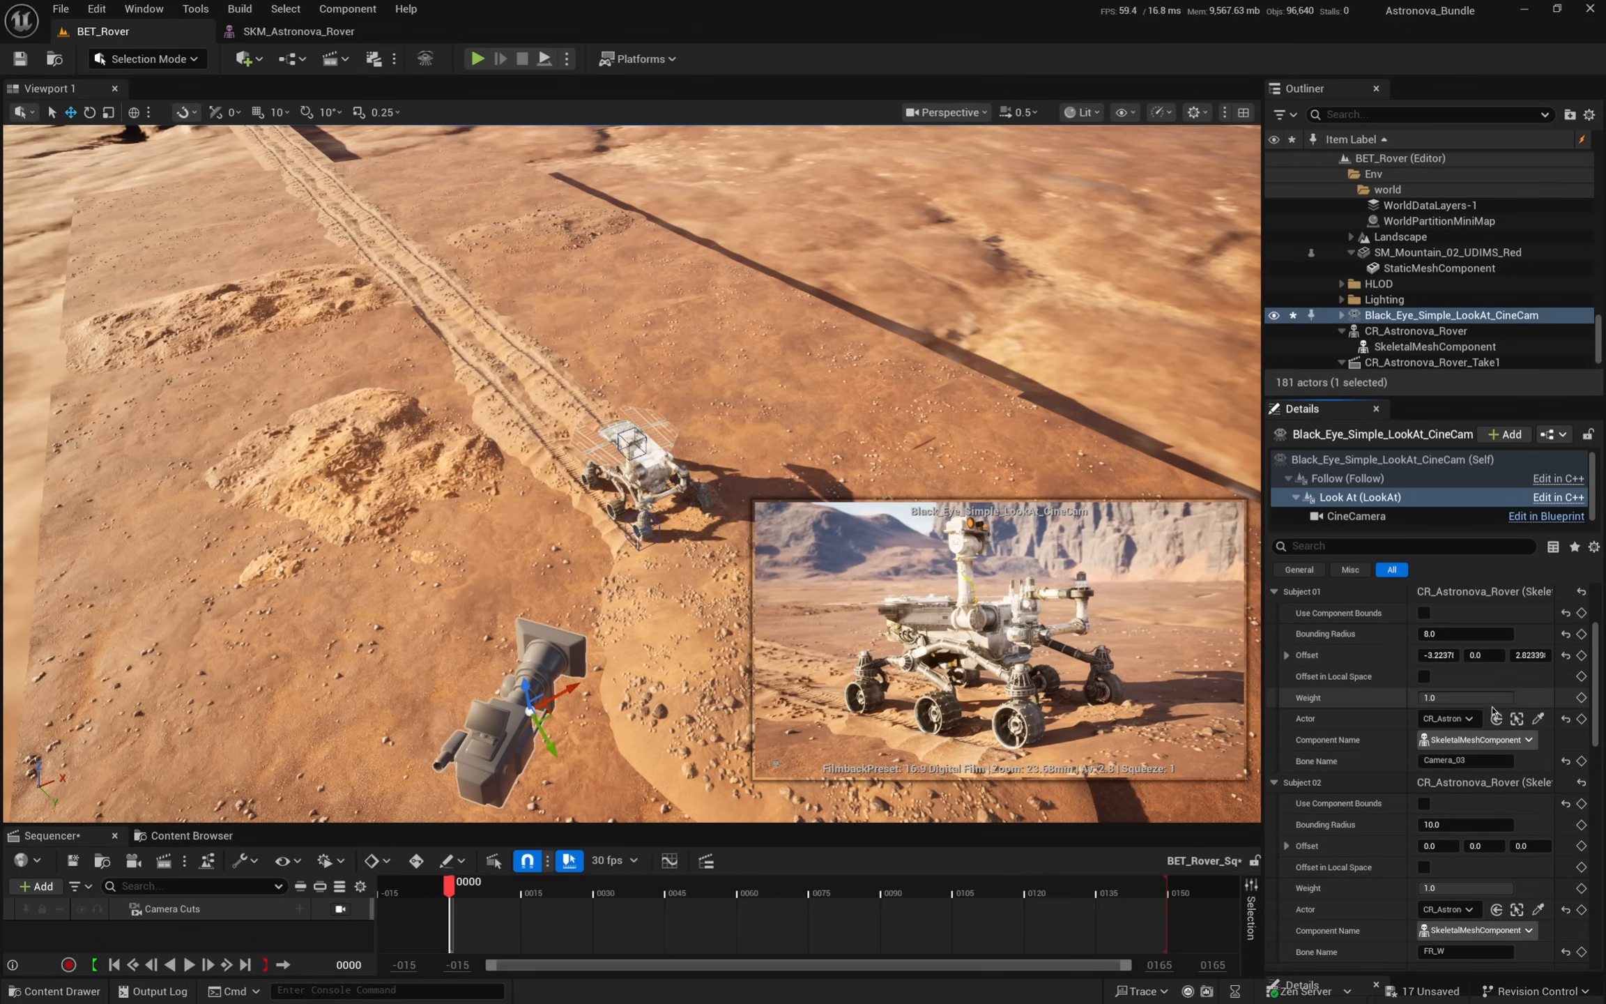
- Test the framing balance by varying the weights of Subject 01 and Subject 02, ending at 1.0
{"action": "left_click_drag", "start_coordinate": [1425, 697], "coordinate": [1418, 698]}
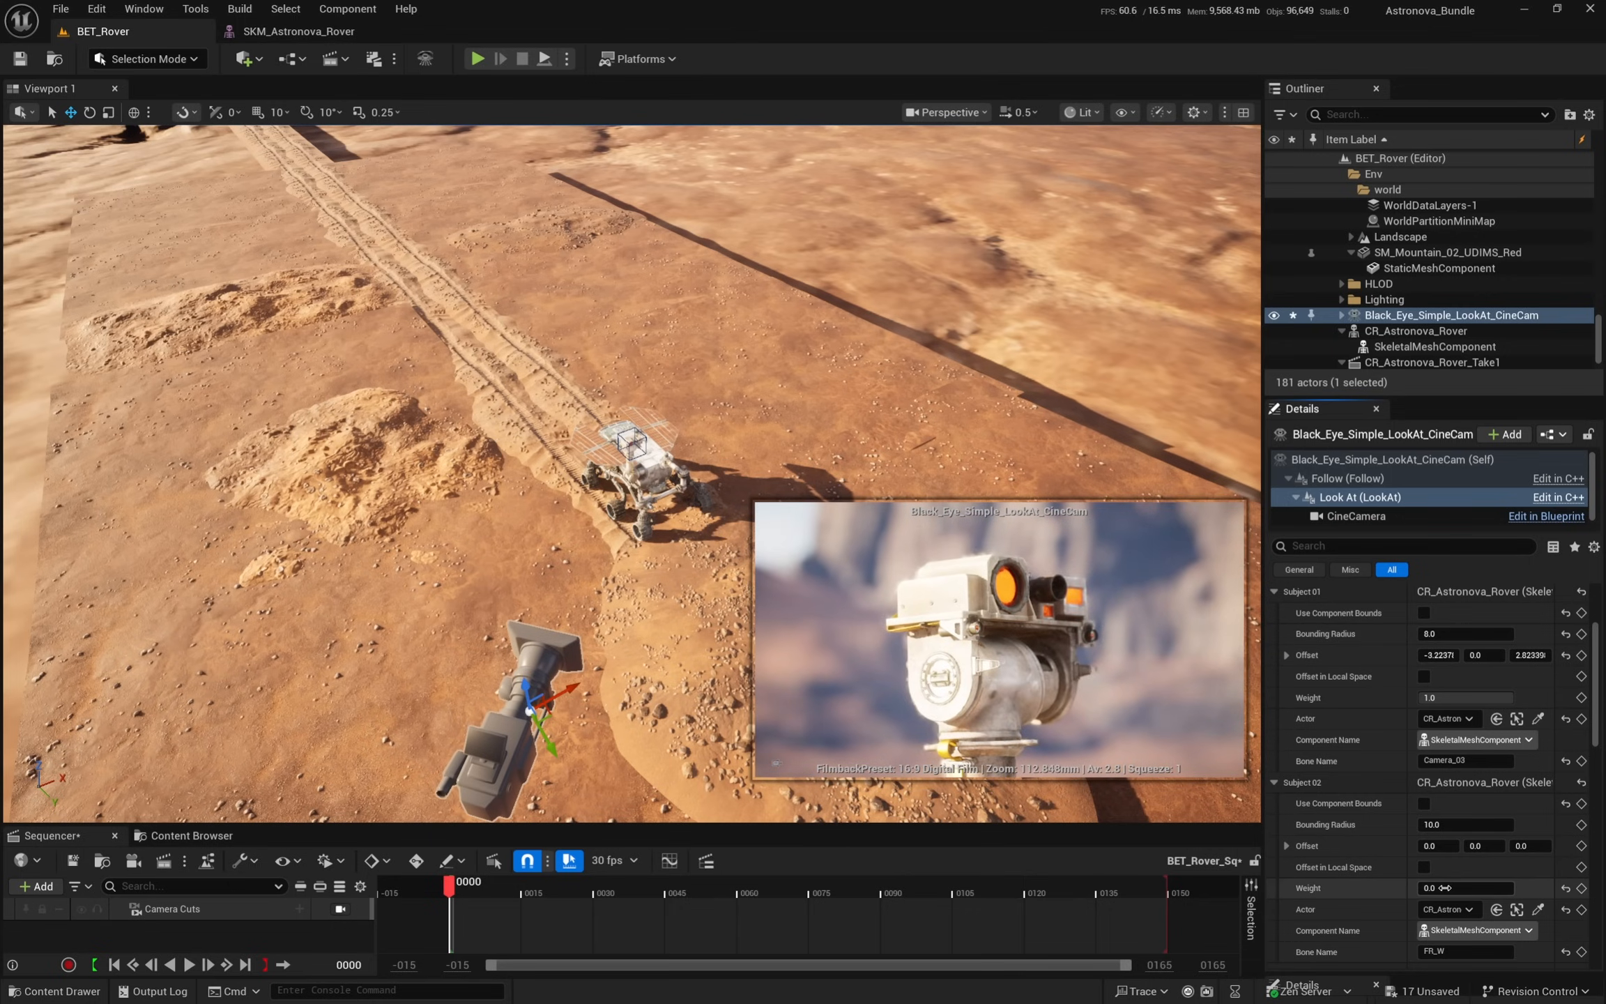
{"action": "left_click_drag", "start_coordinate": [1464, 888], "coordinate": [1491, 888]}
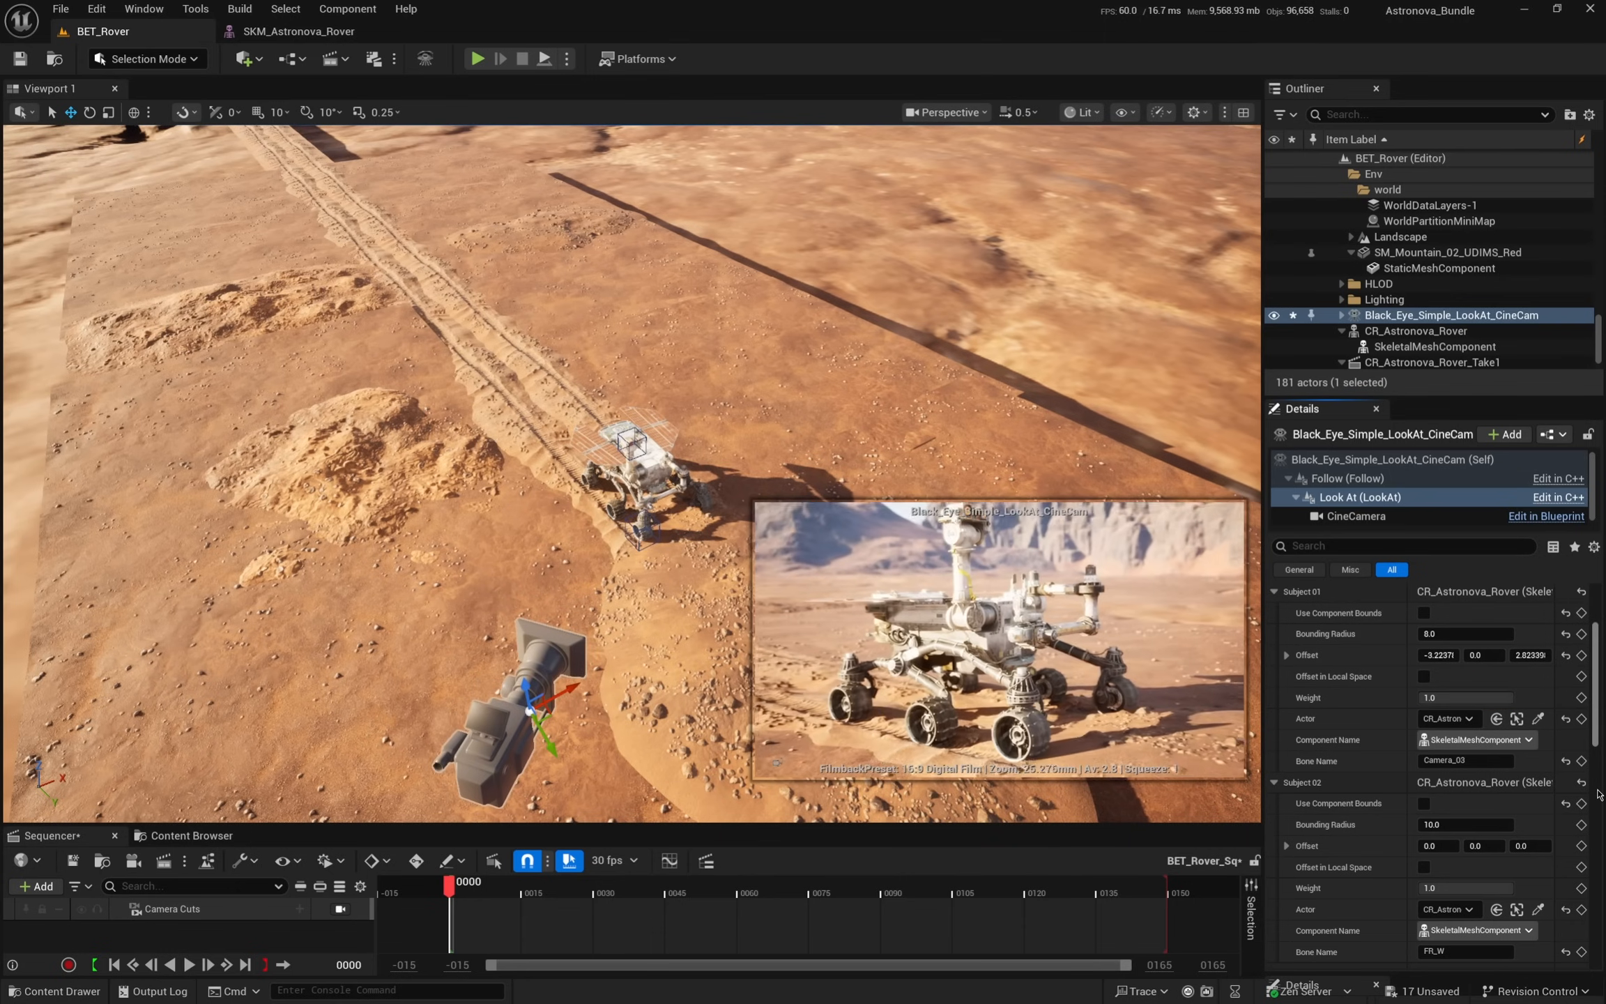
- Add the Black_Eye_Simple_LookAt_CineCam to the level sequence and look through it in the viewport
{"action": "right_click_drag", "start_coordinate": [472, 544], "coordinate": [433, 531]}
{"action": "left_click_drag", "start_coordinate": [1431, 317], "coordinate": [15, 718]}
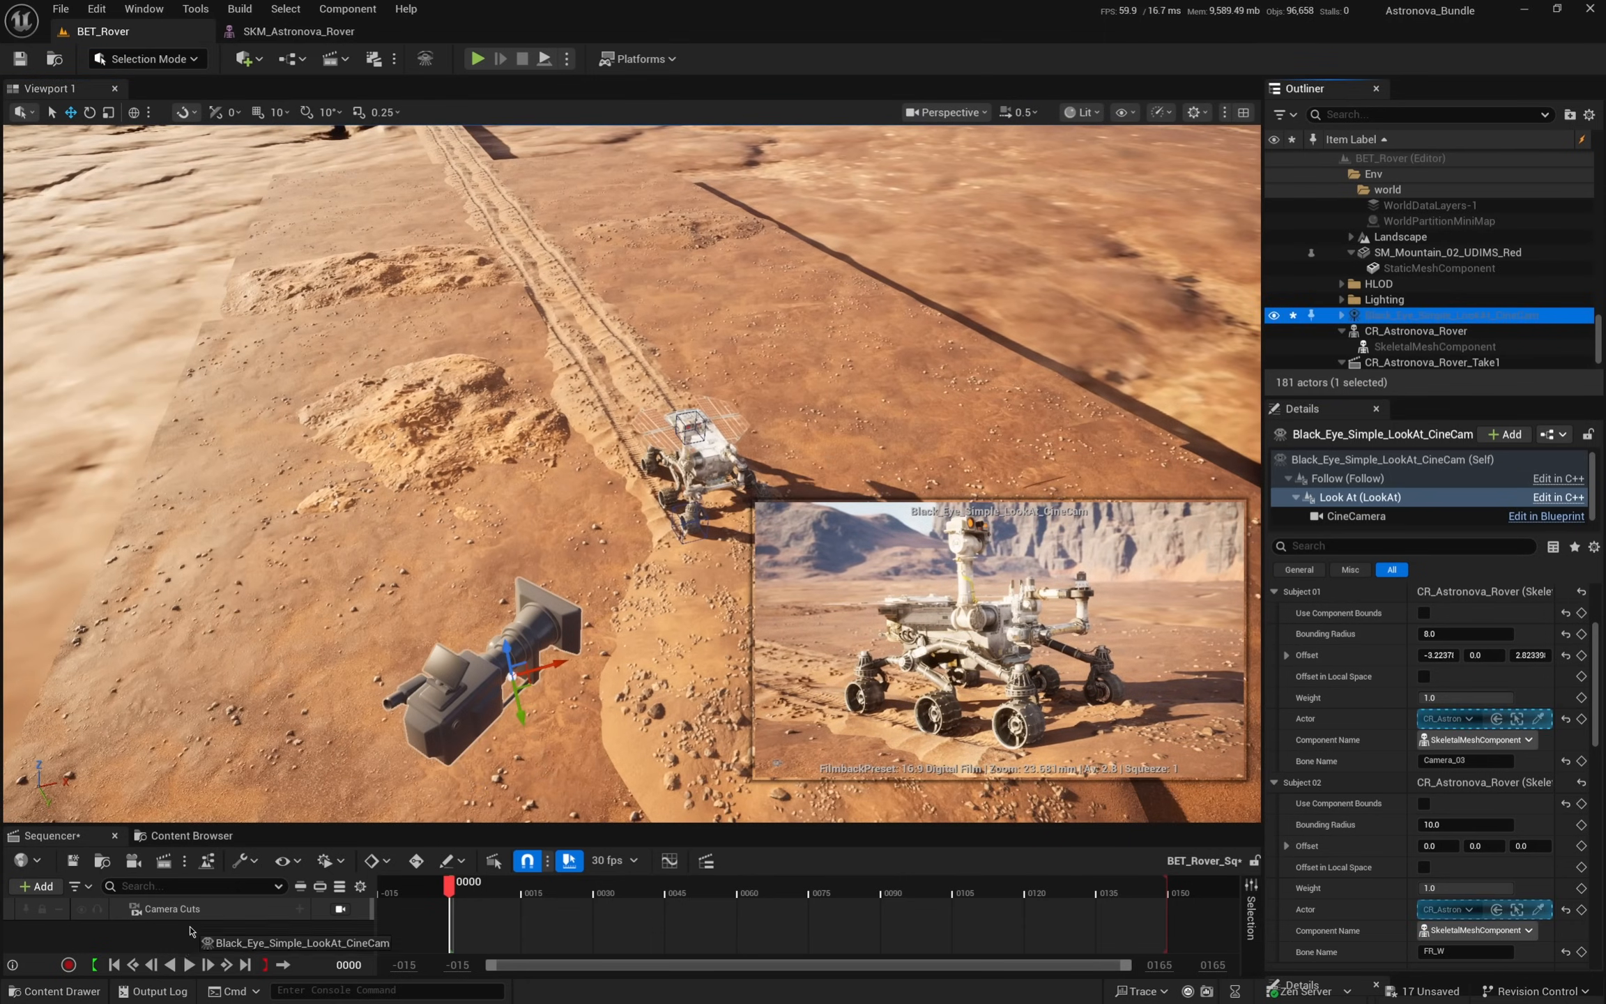
{"action": "left_click_drag", "start_coordinate": [190, 932], "coordinate": [195, 933]}
{"action": "left_click", "coordinate": [340, 931]}
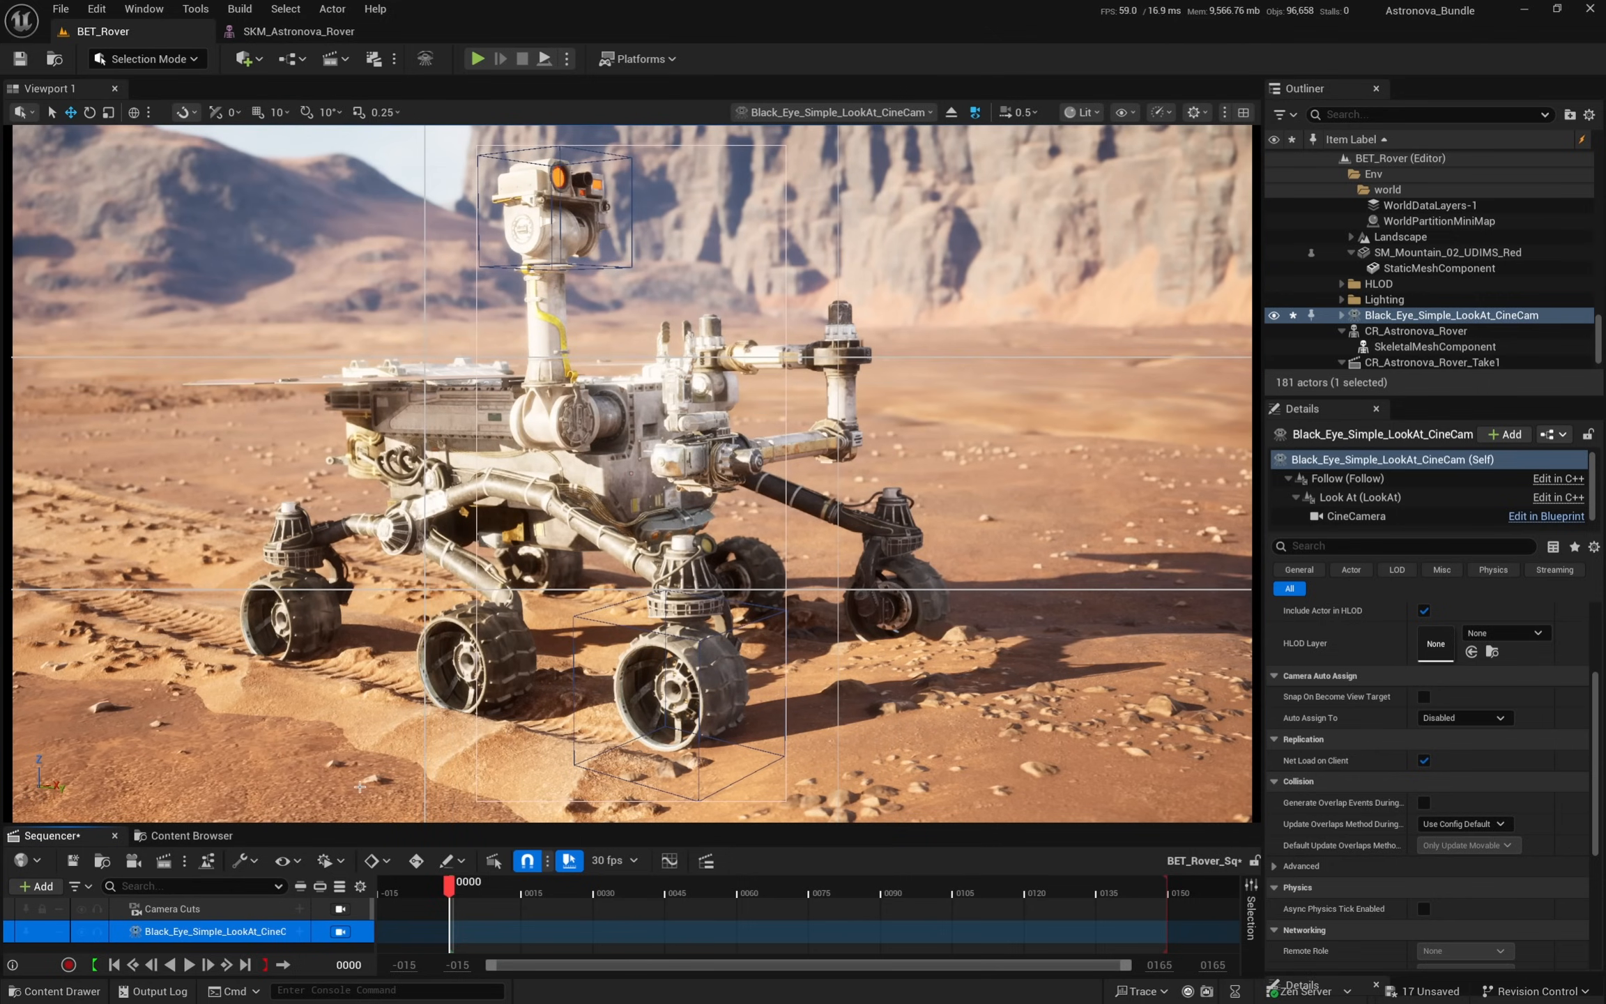
- Toggle the Black Eye Cameras show flag off and on to compare the overlays, leaving it enabled
{"action": "left_click", "coordinate": [1121, 112]}
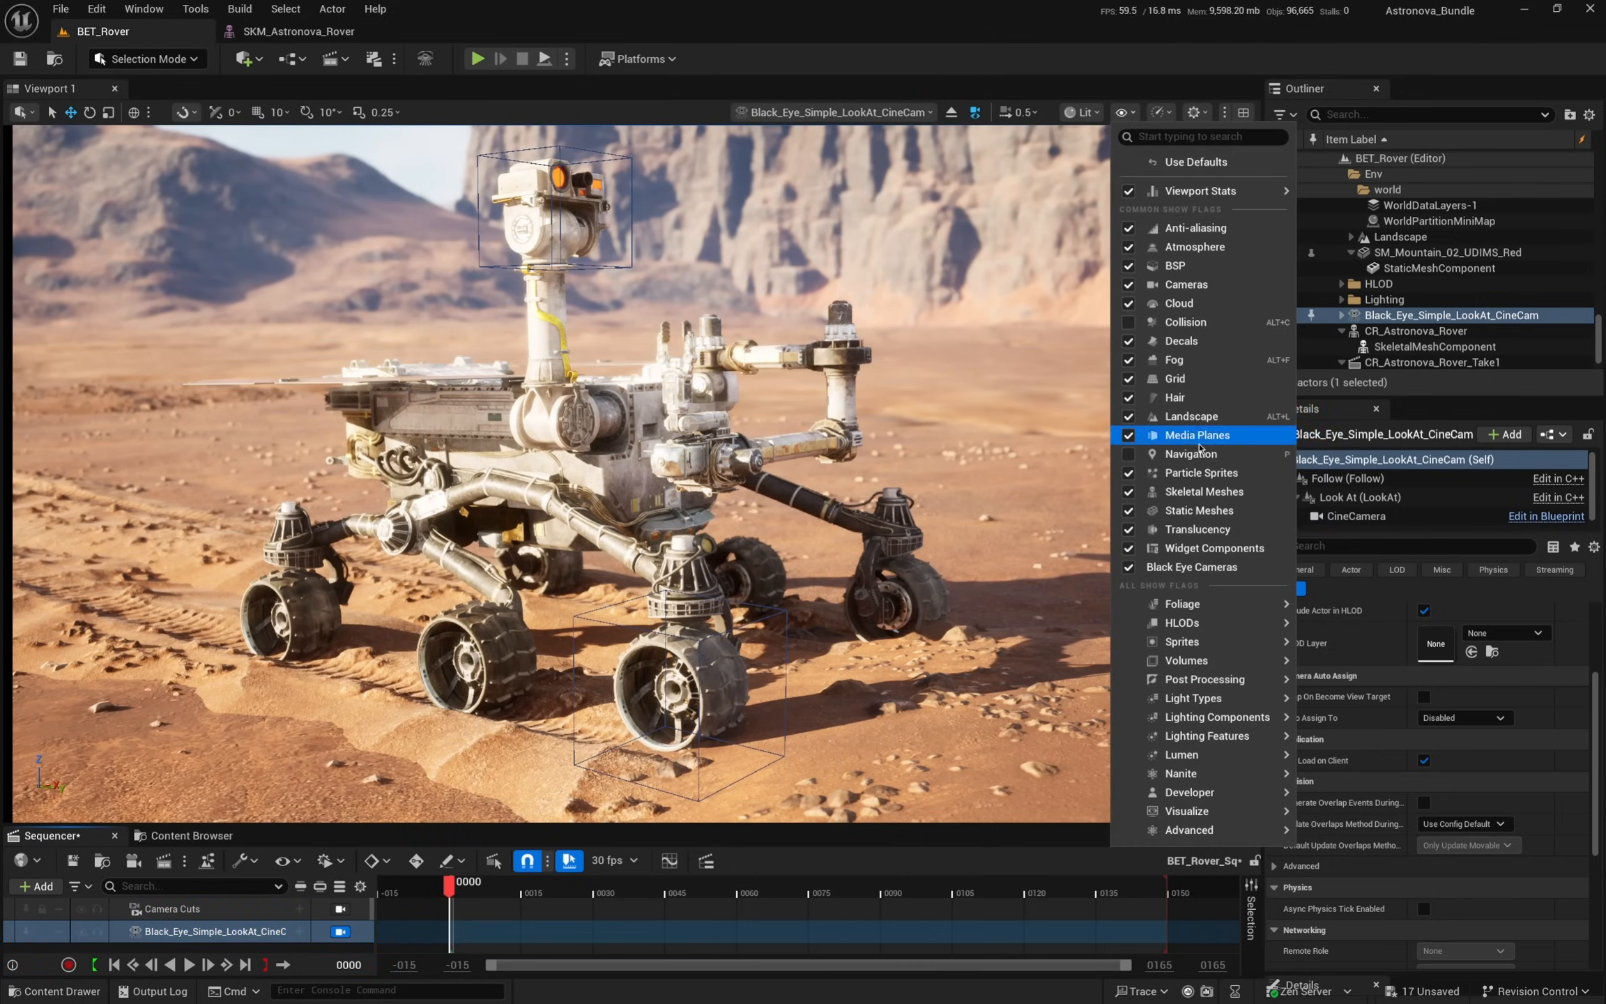
{"action": "left_click", "coordinate": [1216, 569]}
{"action": "left_click", "coordinate": [1122, 112]}
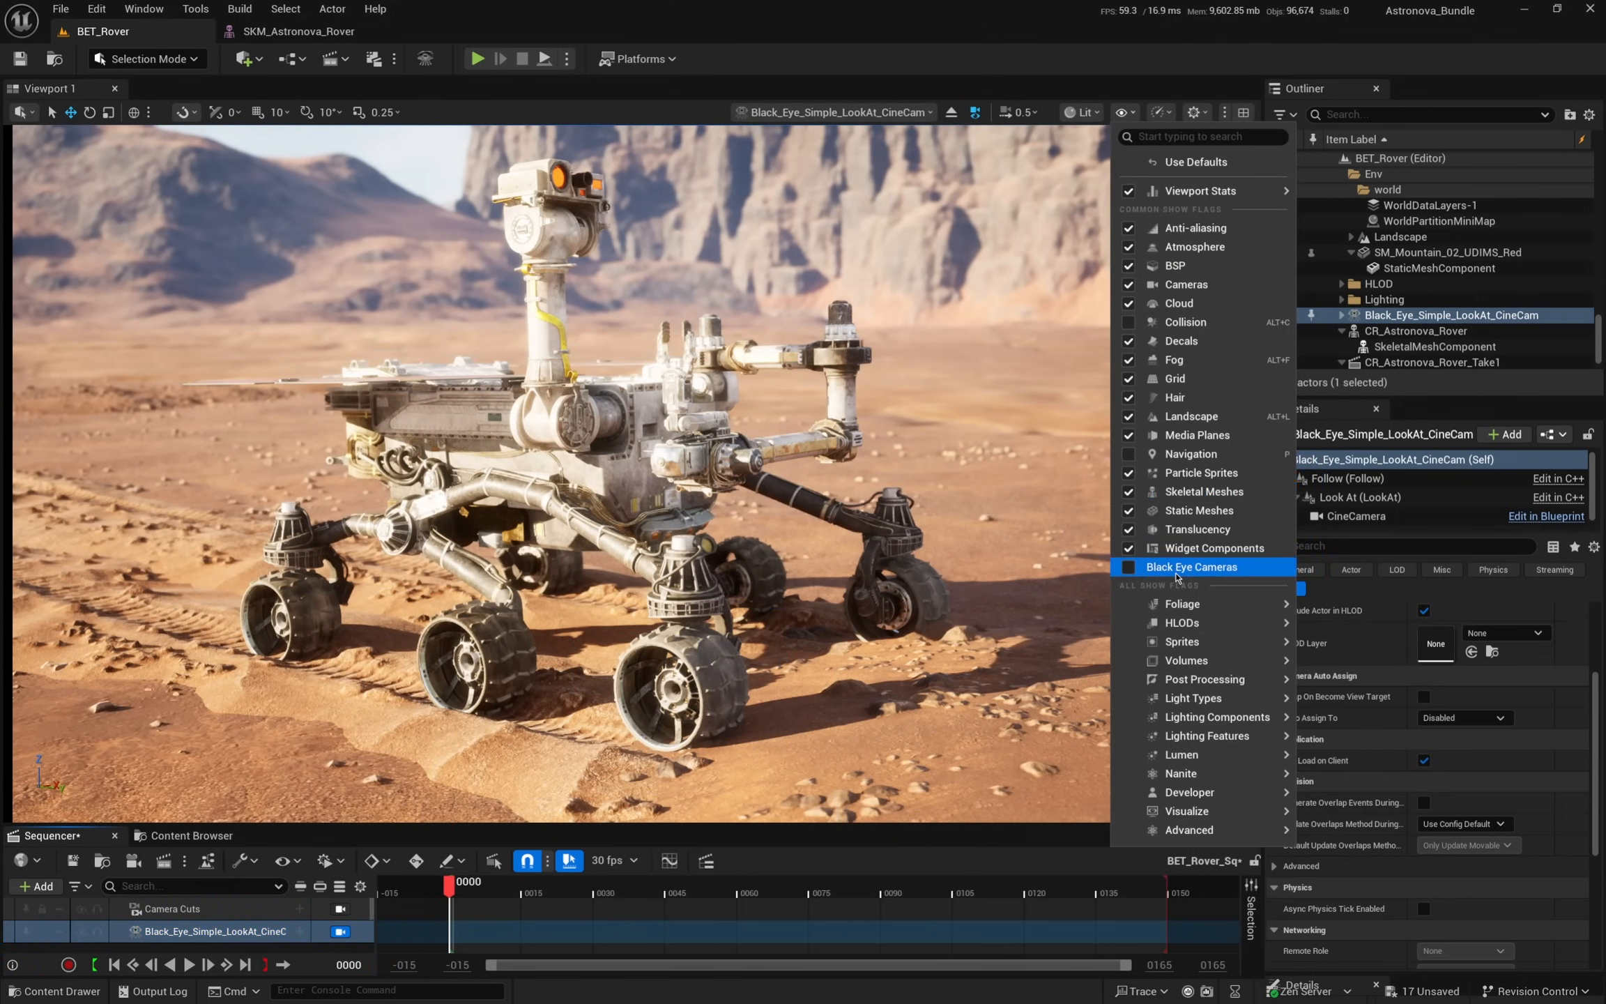
{"action": "left_click", "coordinate": [1213, 563]}
{"action": "left_click", "coordinate": [1121, 112]}
{"action": "left_click", "coordinate": [1213, 563]}
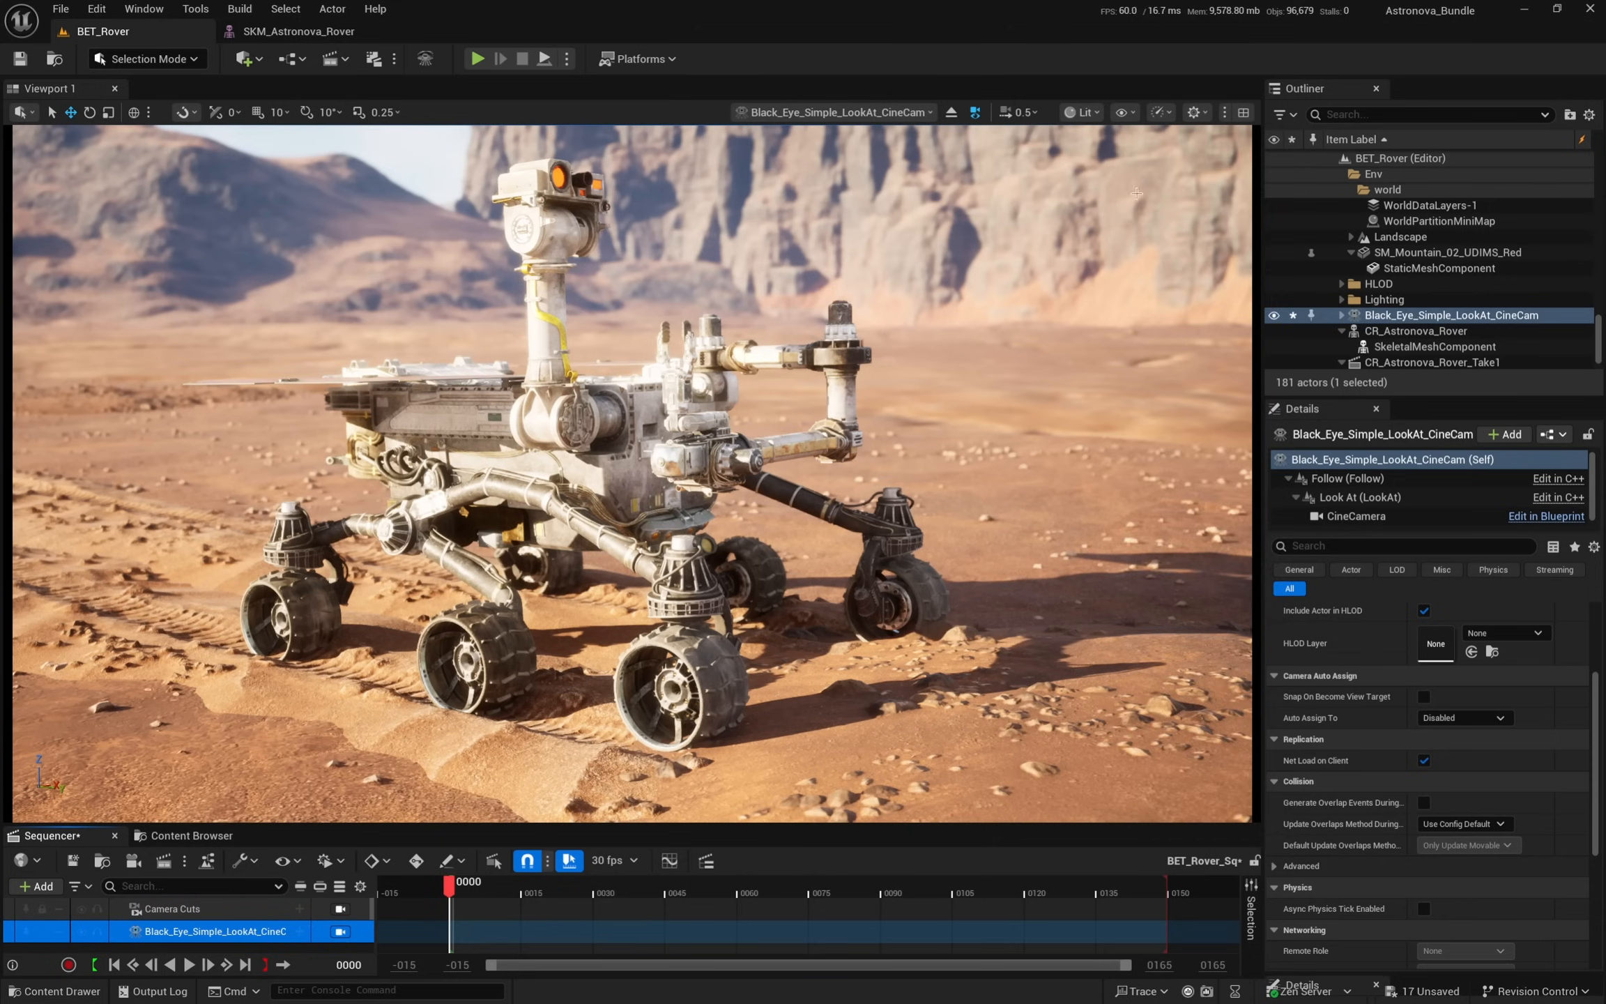
{"action": "left_click", "coordinate": [1121, 112]}
{"action": "left_click", "coordinate": [1214, 566]}
- Hide the camera guide lines with the BlackEye.ShowCameraGuides console command
{"action": "left_click", "coordinate": [299, 990]}
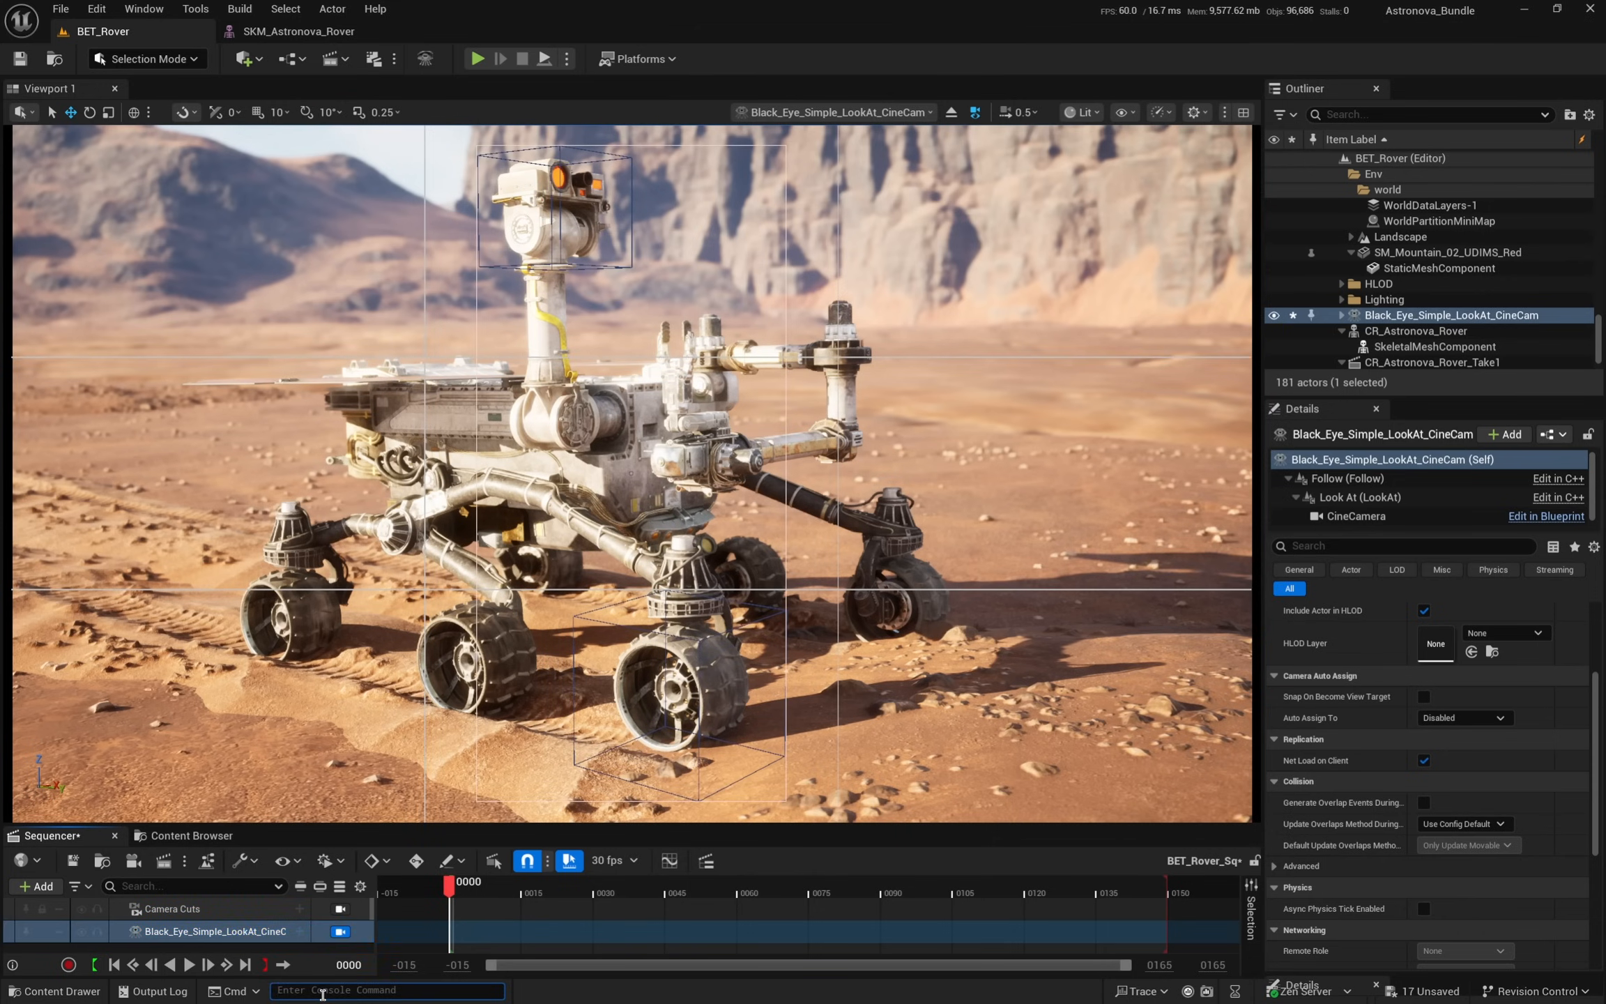
{"action": "type", "text": "bla"}
{"action": "key", "text": "Up"}
{"action": "key", "text": "Up"}
{"action": "key", "text": "Up"}
{"action": "key", "text": "Up"}
{"action": "key", "text": "Up"}
{"action": "key", "text": "Up"}
{"action": "key", "text": "Up"}
{"action": "key", "text": "Up"}
{"action": "key", "text": "Up"}
{"action": "key", "text": "Up"}
{"action": "key", "text": "Up"}
{"action": "key", "text": "Up"}
{"action": "key", "text": "Up"}
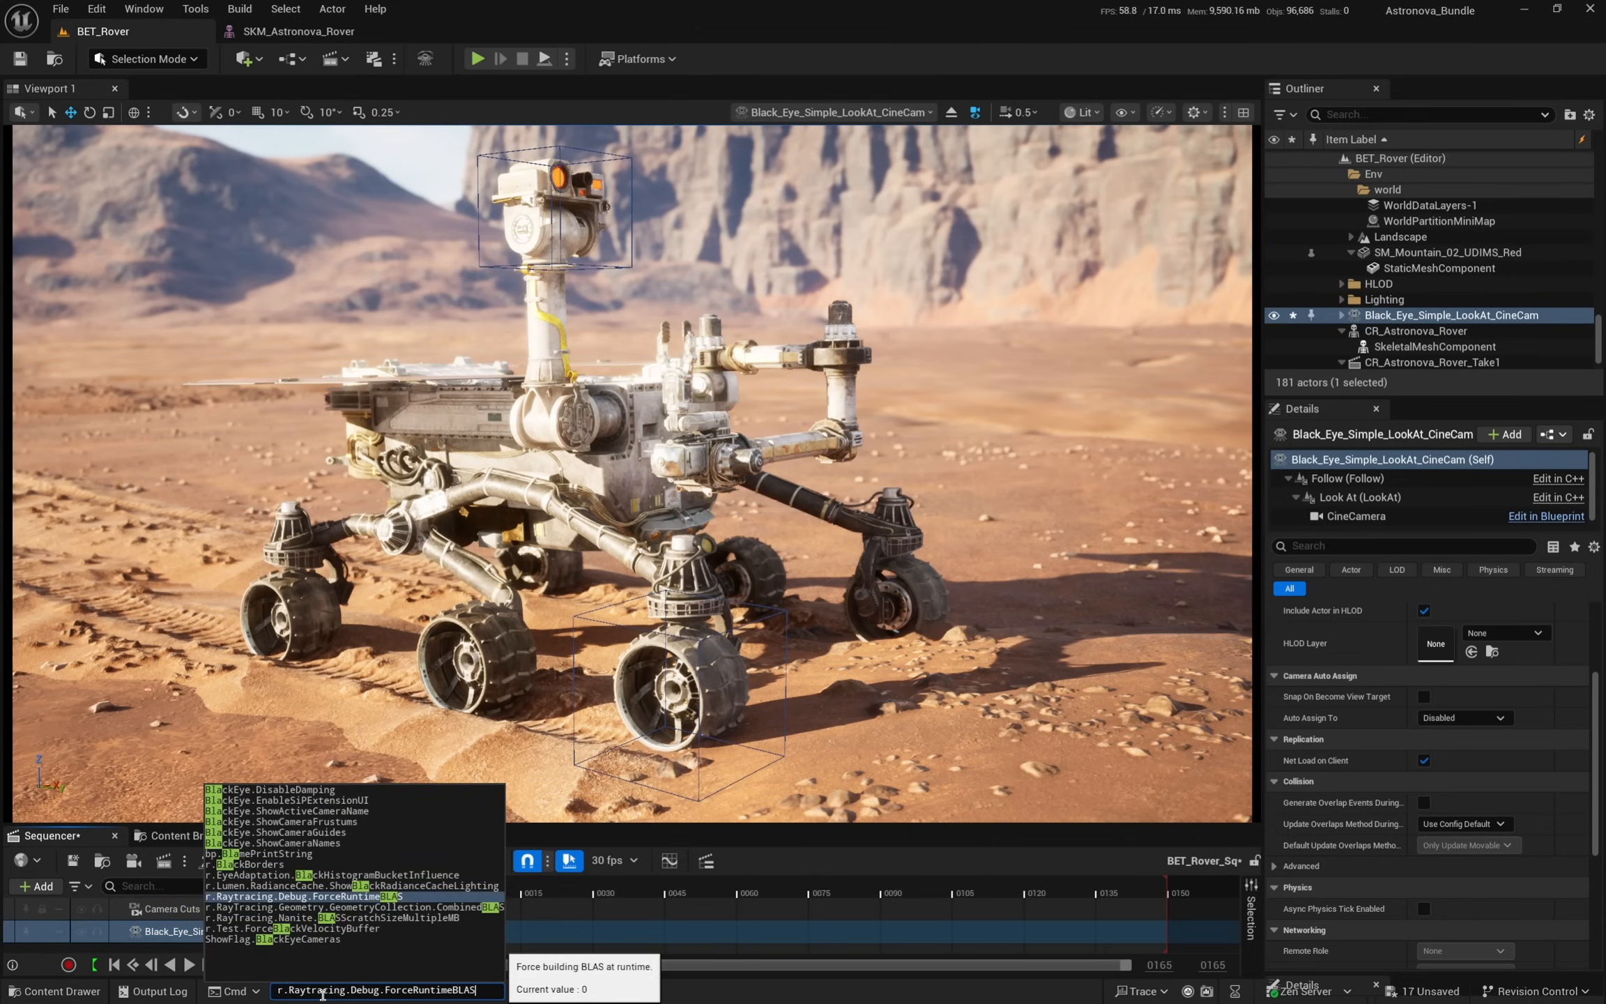
{"action": "key", "text": "Down"}
{"action": "key", "text": "Down"}
{"action": "key", "text": "Return"}
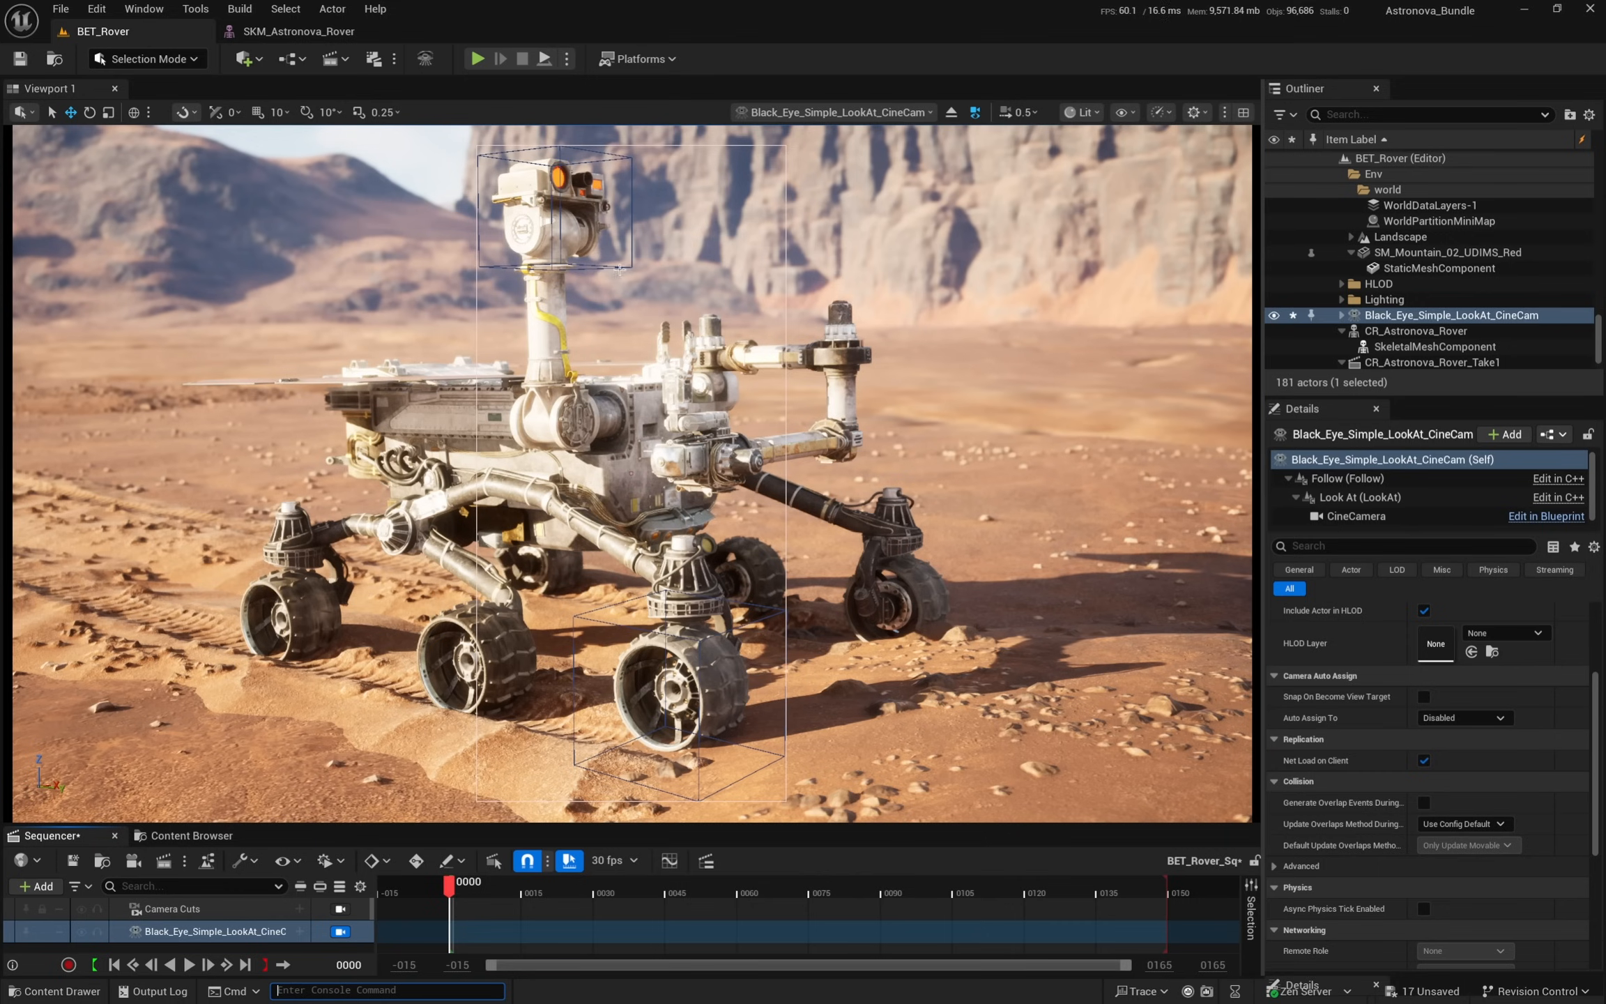
- Test Subject 02's weight on the Look At component by lowering it to 0.0 and restoring it to 1.0
{"action": "left_click", "coordinate": [1359, 497]}
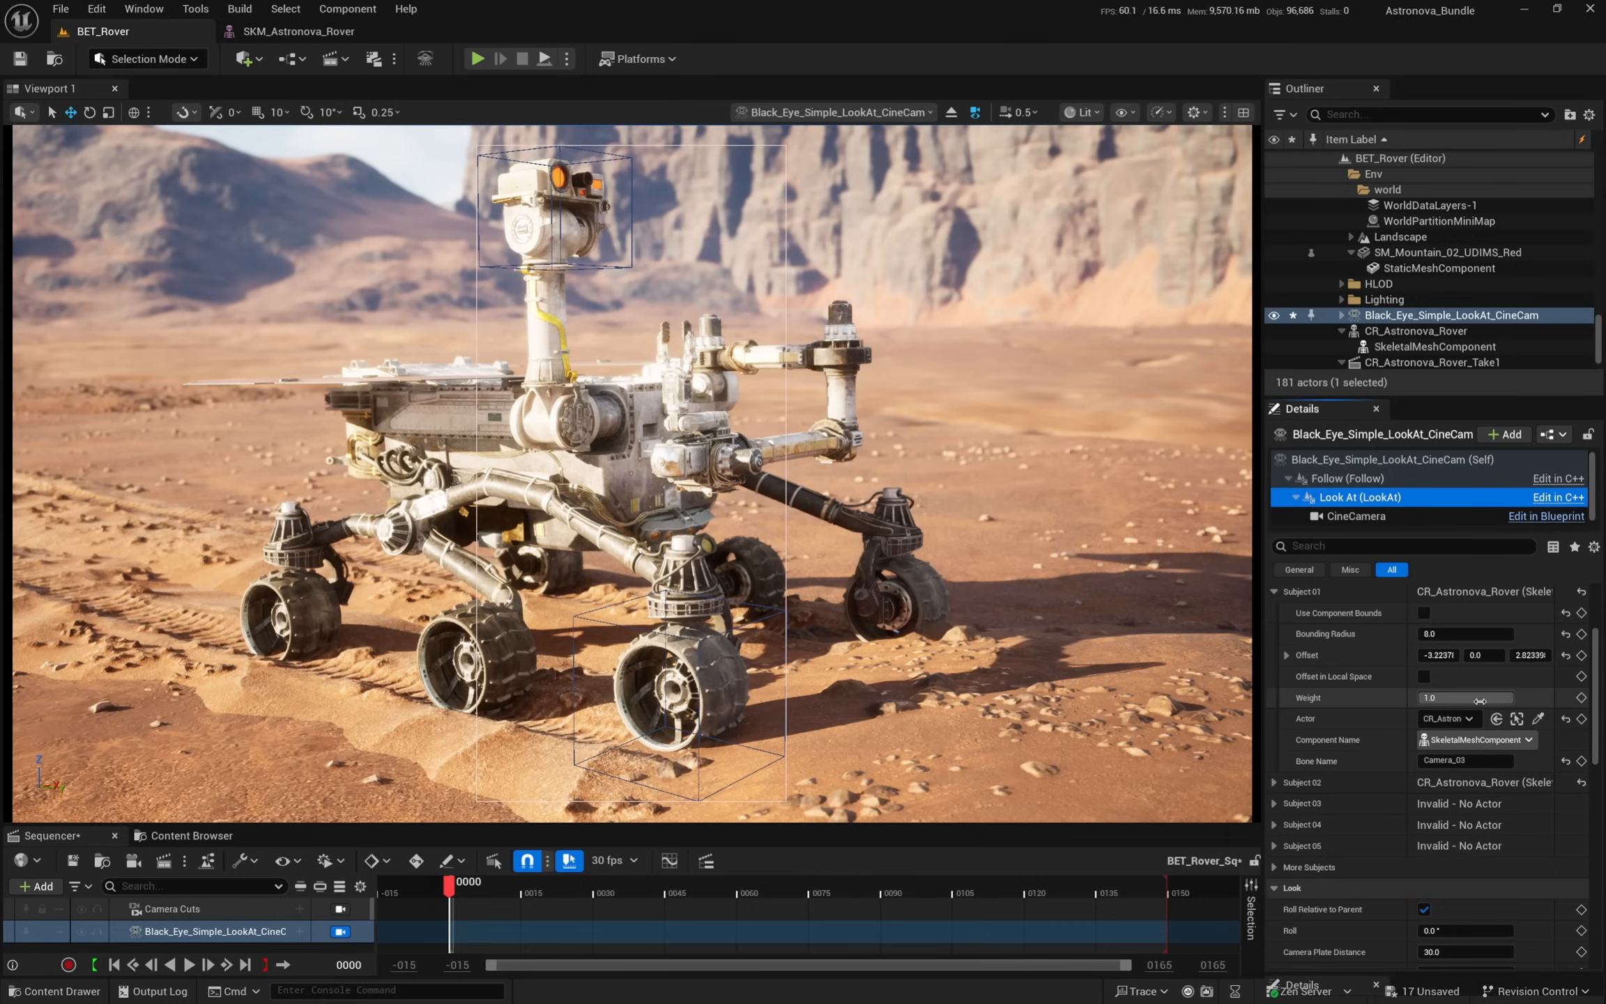
{"action": "left_click", "coordinate": [1274, 782]}
{"action": "left_click_drag", "start_coordinate": [1477, 889], "coordinate": [1449, 889]}
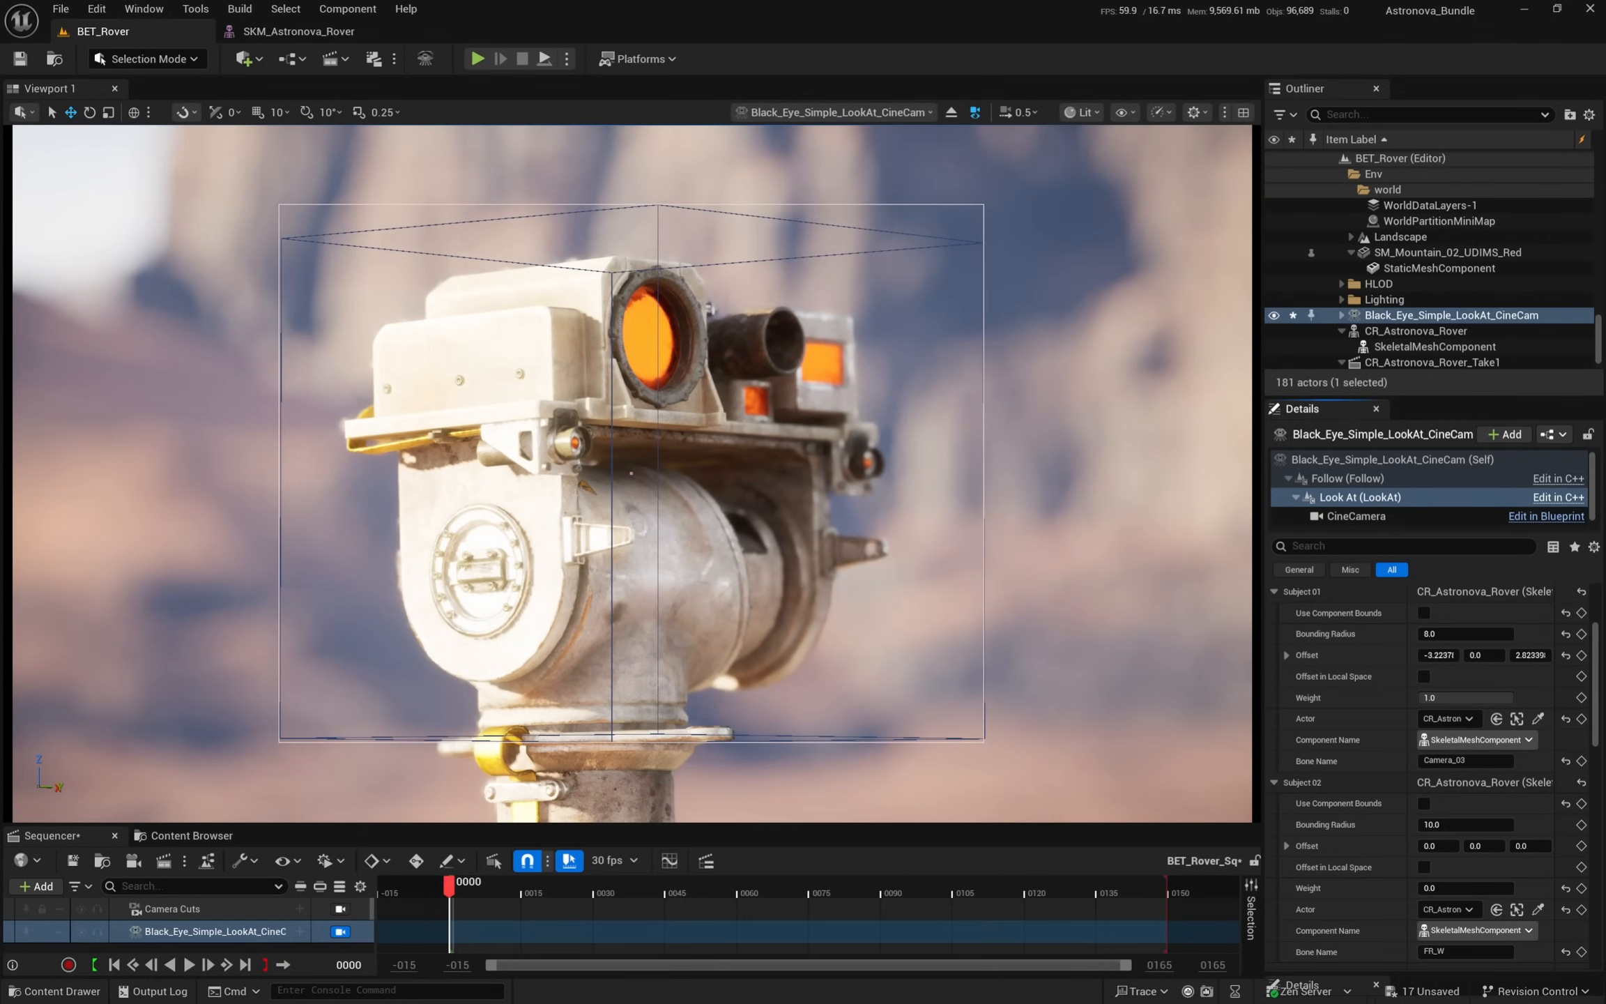
{"action": "left_click_drag", "start_coordinate": [1431, 887], "coordinate": [1448, 887]}
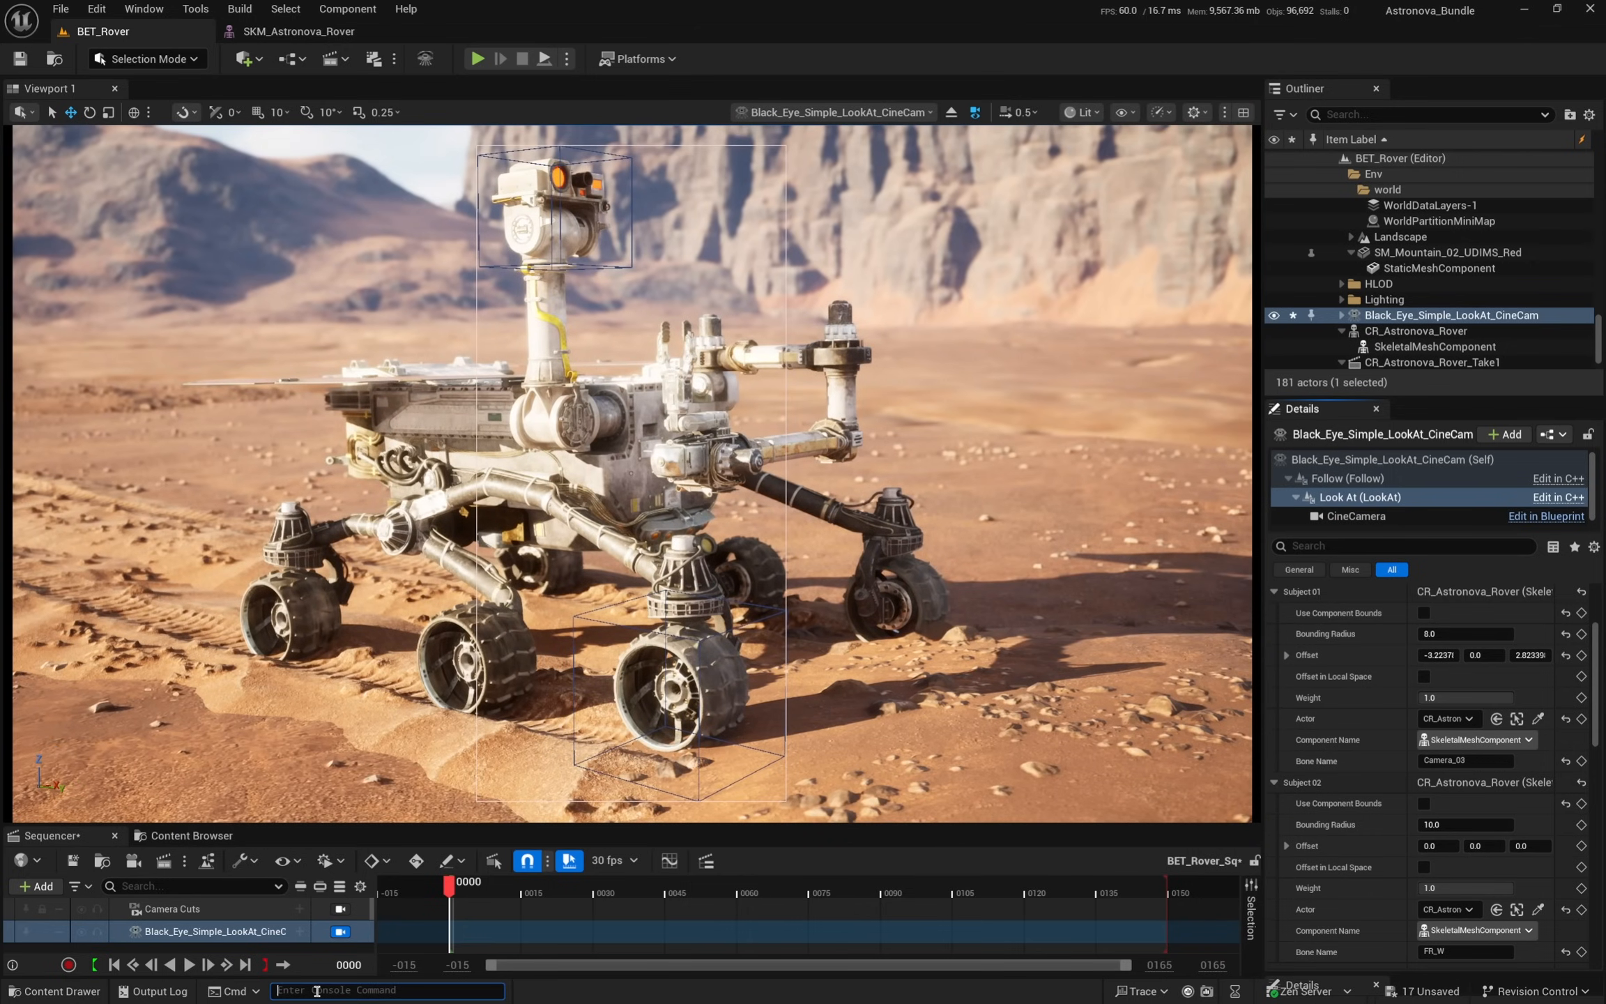
- Look through the console commands matching "black" and pick one of the suggestions
{"action": "type", "text": "black"}
{"action": "left_click", "coordinate": [327, 844]}
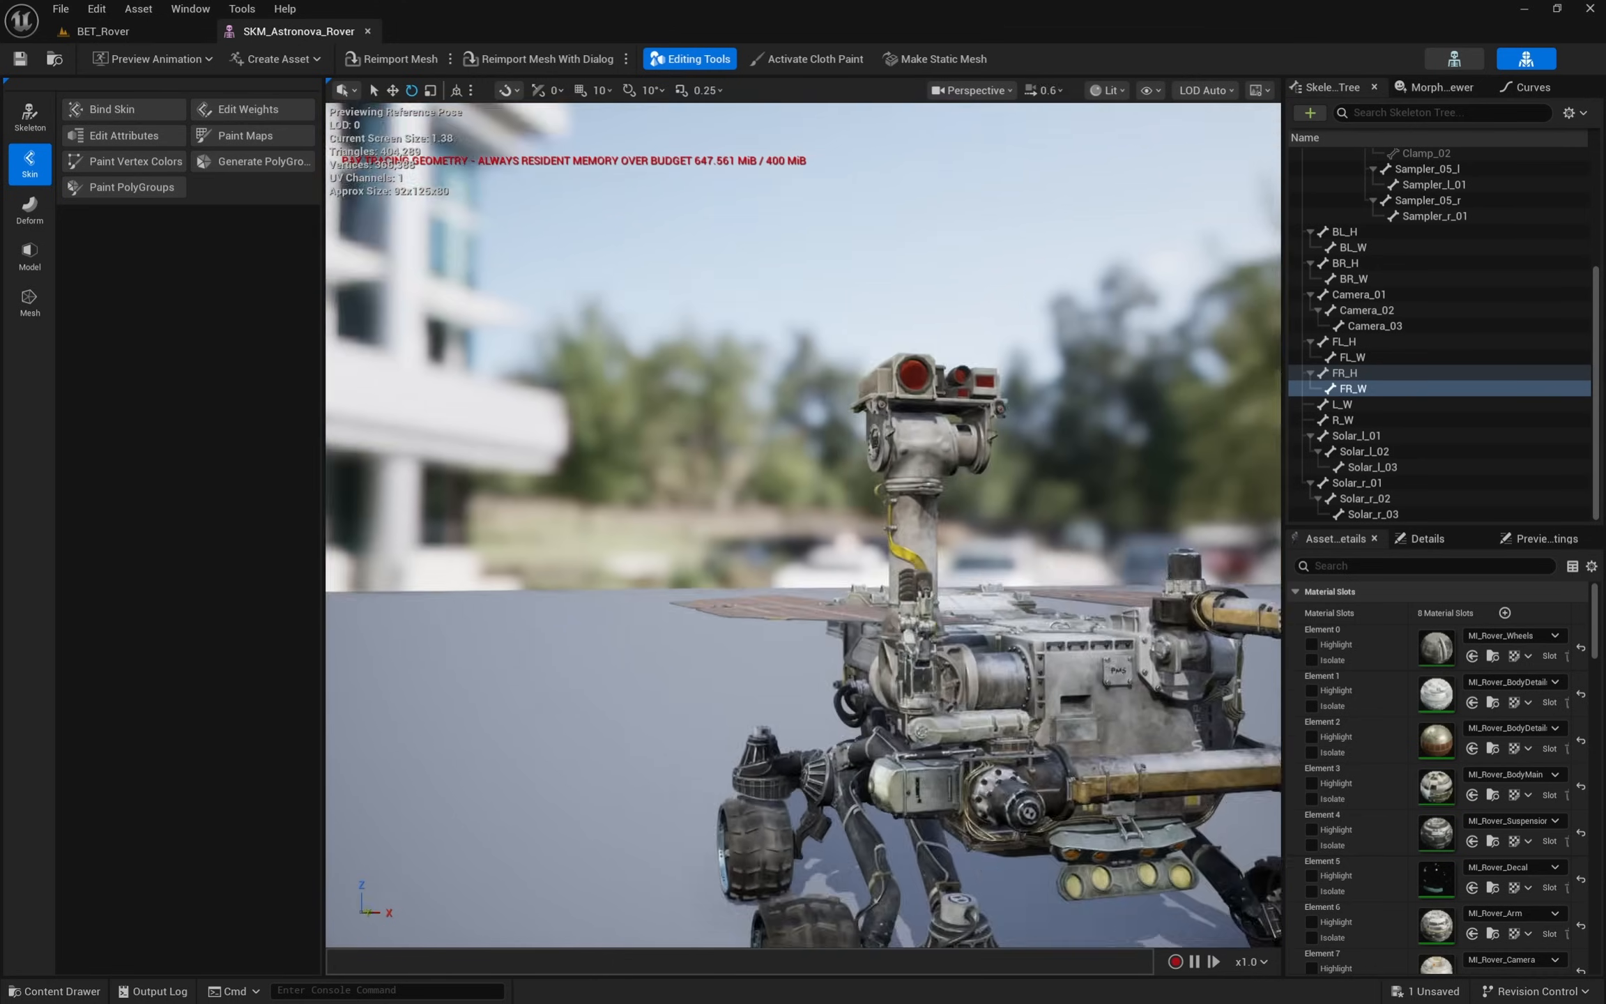
- Inspect the sampler bones in the rover's skeleton, and target Subject 03 at bone Sampler_r_01 with component bounds off
{"action": "right_click_drag", "start_coordinate": [836, 453], "coordinate": [1060, 505]}
{"action": "left_click", "coordinate": [941, 502]}
{"action": "scroll", "coordinate": [1301, 352], "scroll_direction": "up", "scroll_amount": 5}
{"action": "left_click", "coordinate": [1441, 271]}
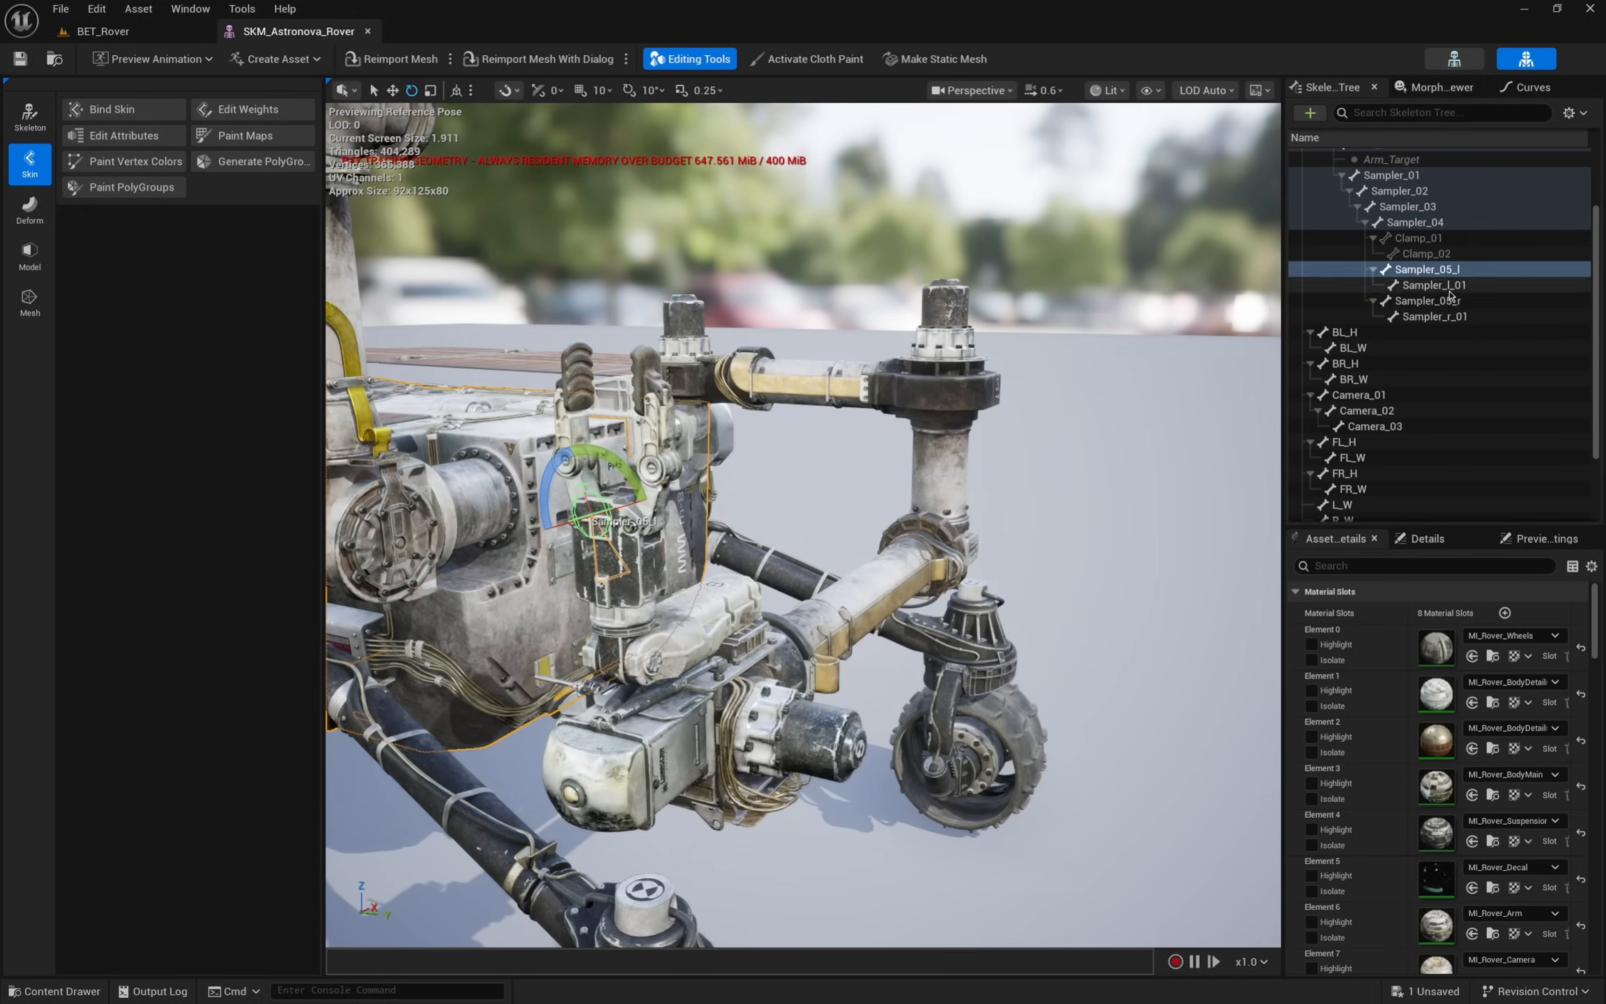
{"action": "left_click", "coordinate": [1446, 286]}
{"action": "left_click", "coordinate": [1446, 302]}
{"action": "left_click", "coordinate": [1445, 318]}
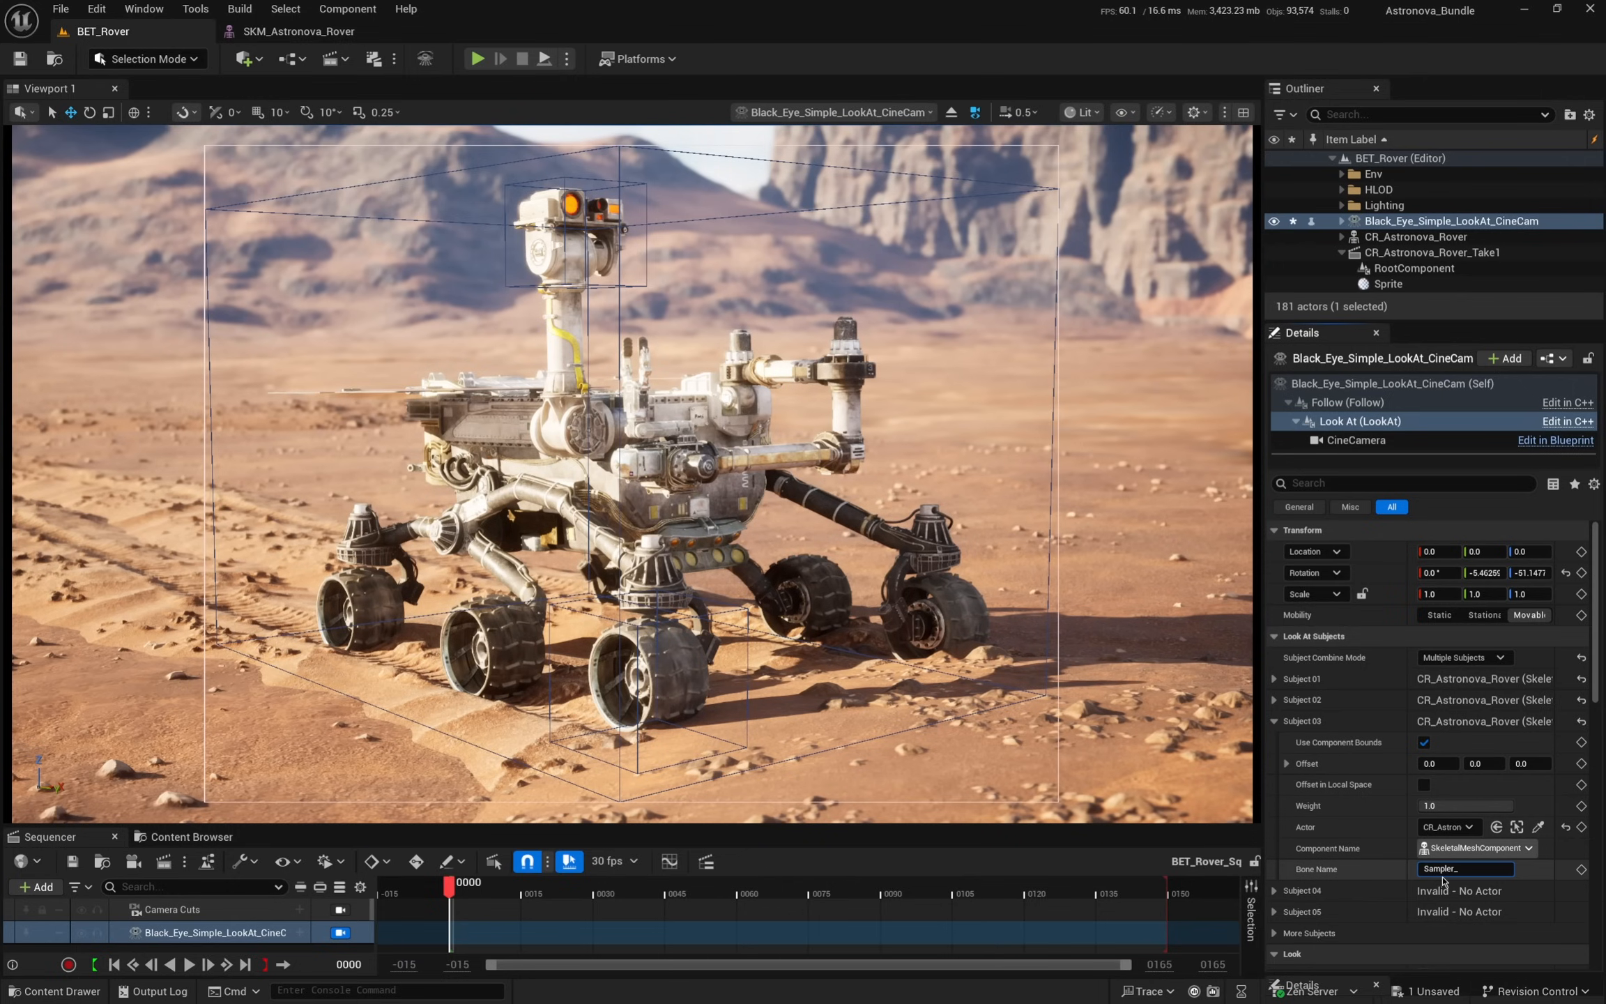
{"action": "left_click", "coordinate": [1423, 742]}
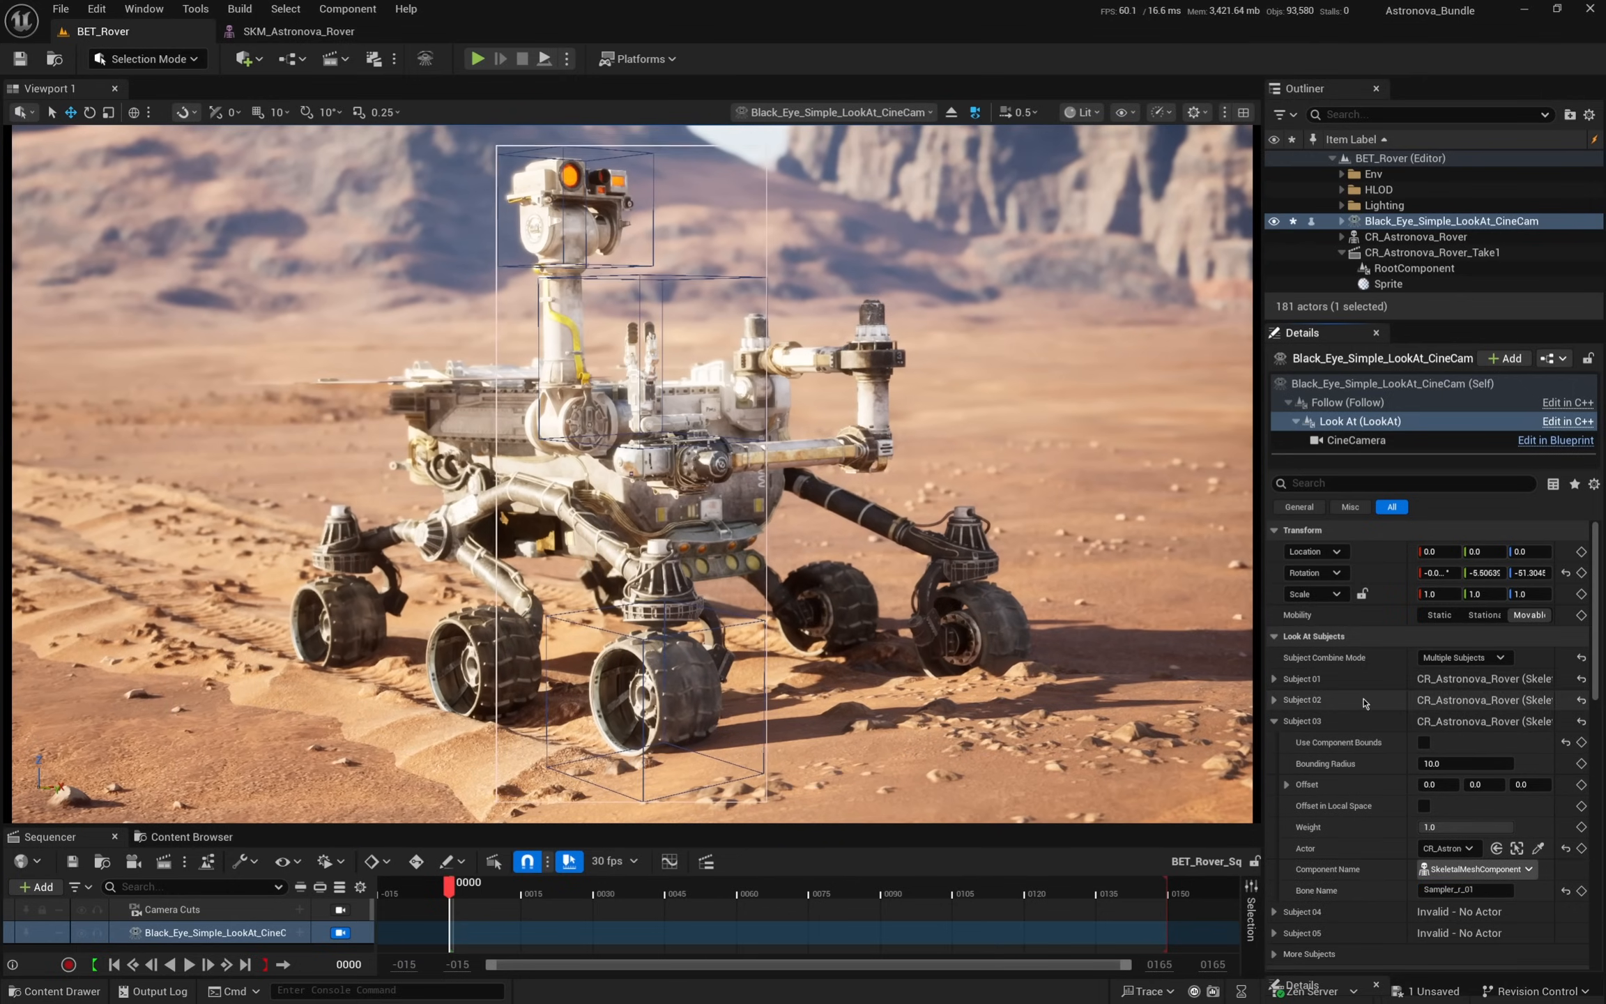
- Set the weights of Subject 01 and Subject 02 to 0.0 so that the camera frames only Subject 03
{"action": "left_click", "coordinate": [1275, 700]}
{"action": "left_click", "coordinate": [1275, 679]}
{"action": "left_click_drag", "start_coordinate": [1463, 785], "coordinate": [1370, 786]}
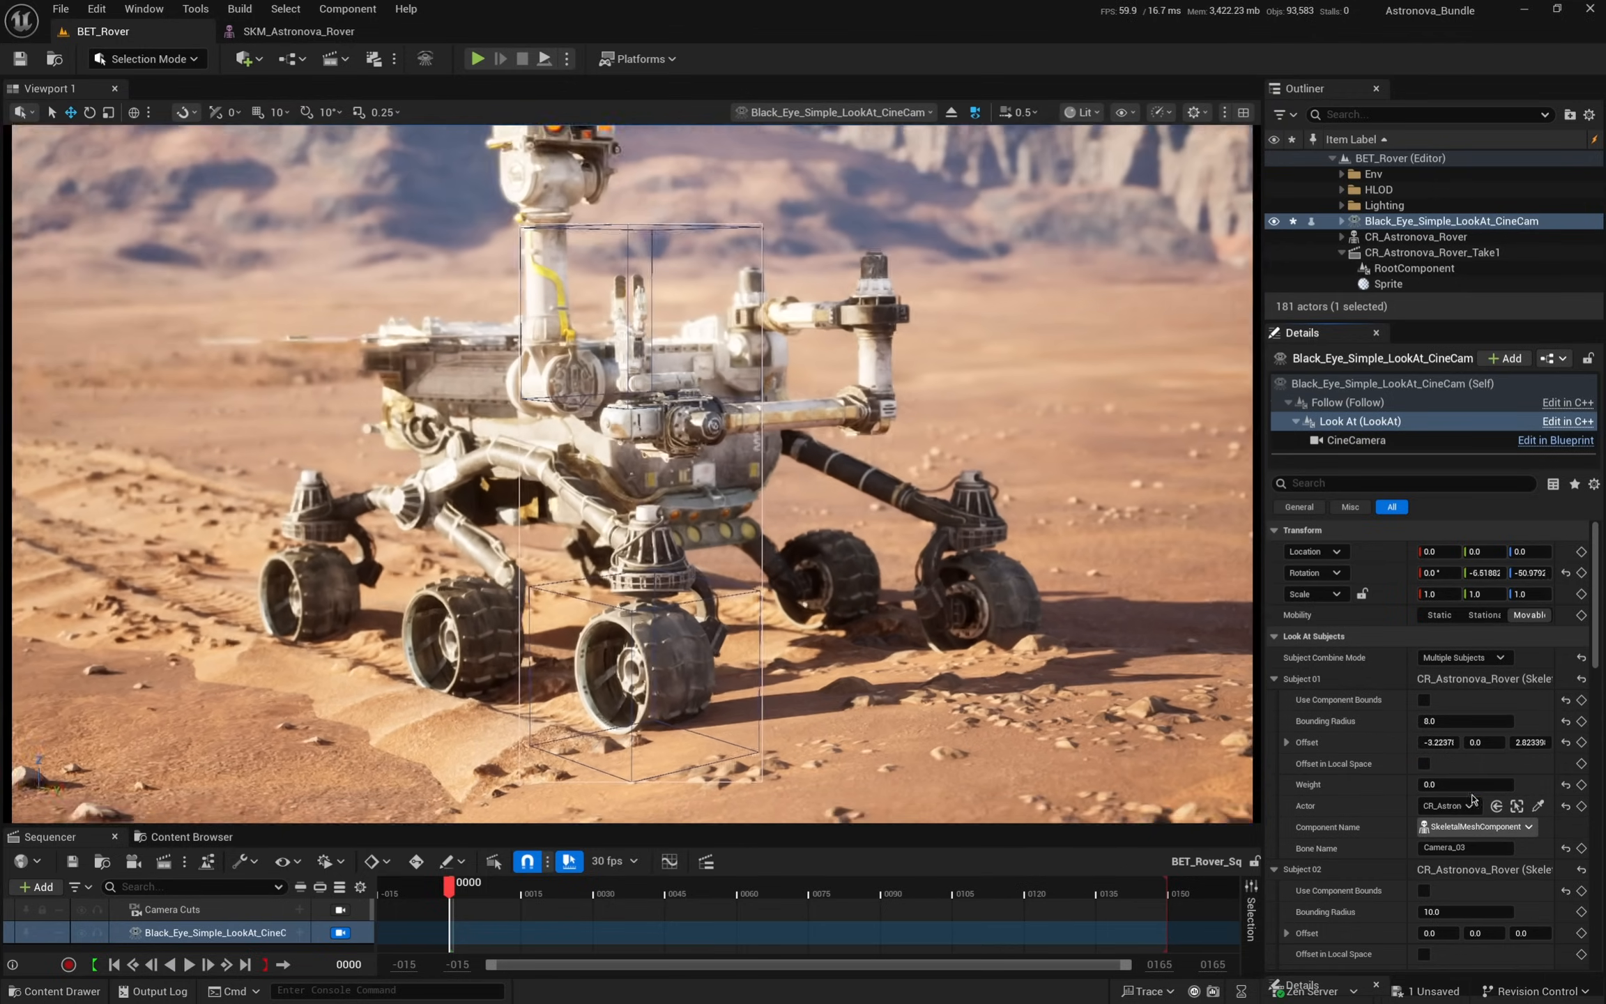
{"action": "scroll", "coordinate": [1465, 822], "scroll_direction": "down", "scroll_amount": 3}
{"action": "left_click_drag", "start_coordinate": [1466, 906], "coordinate": [1372, 905]}
{"action": "scroll", "coordinate": [1523, 794], "scroll_direction": "down", "scroll_amount": 2}
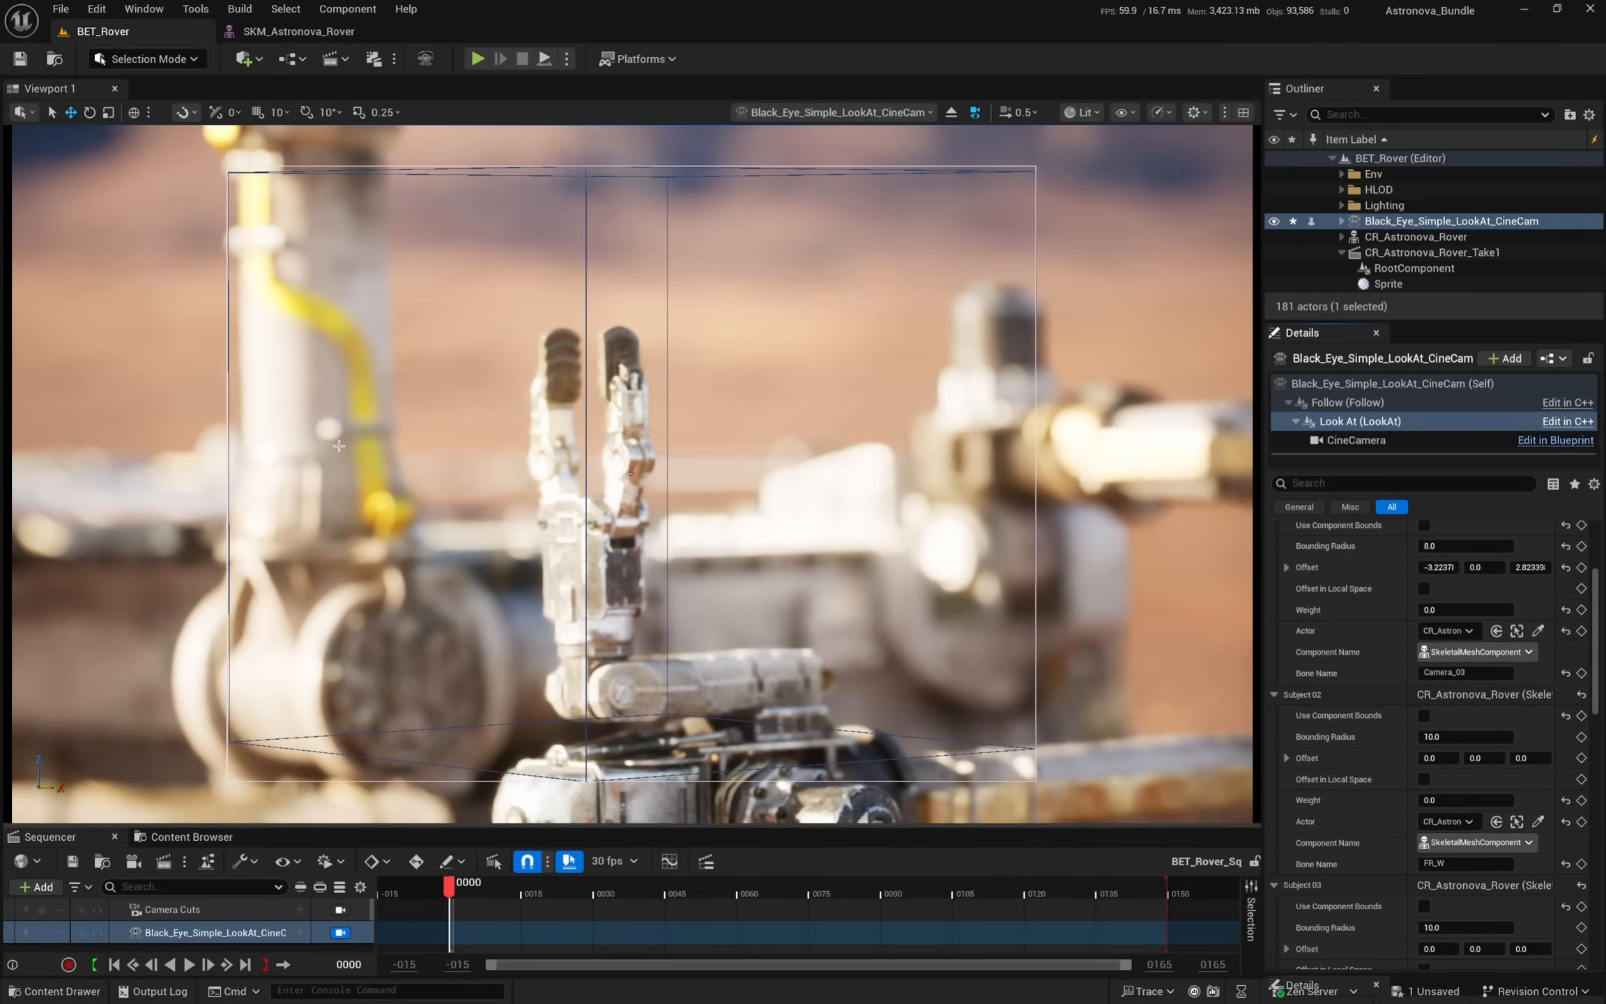
- Leave the camera view and set Subject 03's bounding radius to 5, trying 3 in between
{"action": "left_click", "coordinate": [340, 932]}
{"action": "scroll", "coordinate": [1442, 776], "scroll_direction": "down", "scroll_amount": 3}
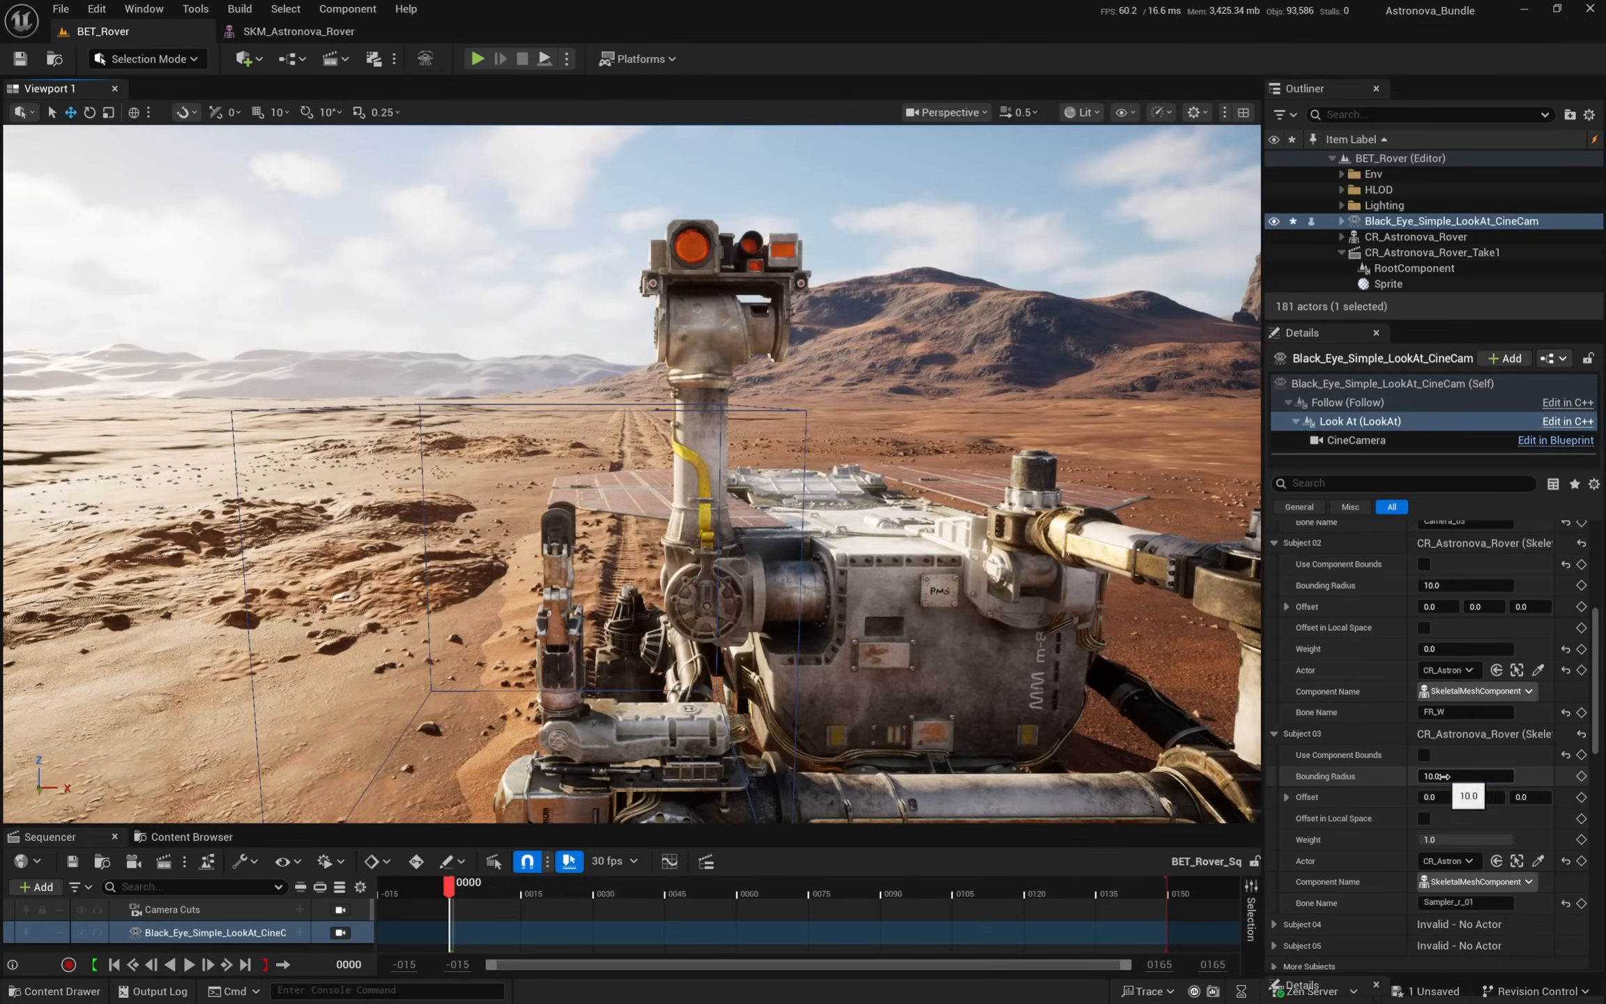
{"action": "left_click", "coordinate": [1441, 776]}
{"action": "type", "text": "5"}
{"action": "key", "text": "Tab"}
{"action": "left_click", "coordinate": [1451, 776]}
{"action": "type", "text": "3"}
{"action": "key", "text": "Tab"}
{"action": "left_click", "coordinate": [1449, 775]}
{"action": "type", "text": "5"}
{"action": "right_click_drag", "start_coordinate": [836, 487], "coordinate": [1031, 453]}
- Try offsetting Subject 03 in local space to centre its box on the gripper, and reset the offset to 0.0
{"action": "left_click", "coordinate": [1423, 818]}
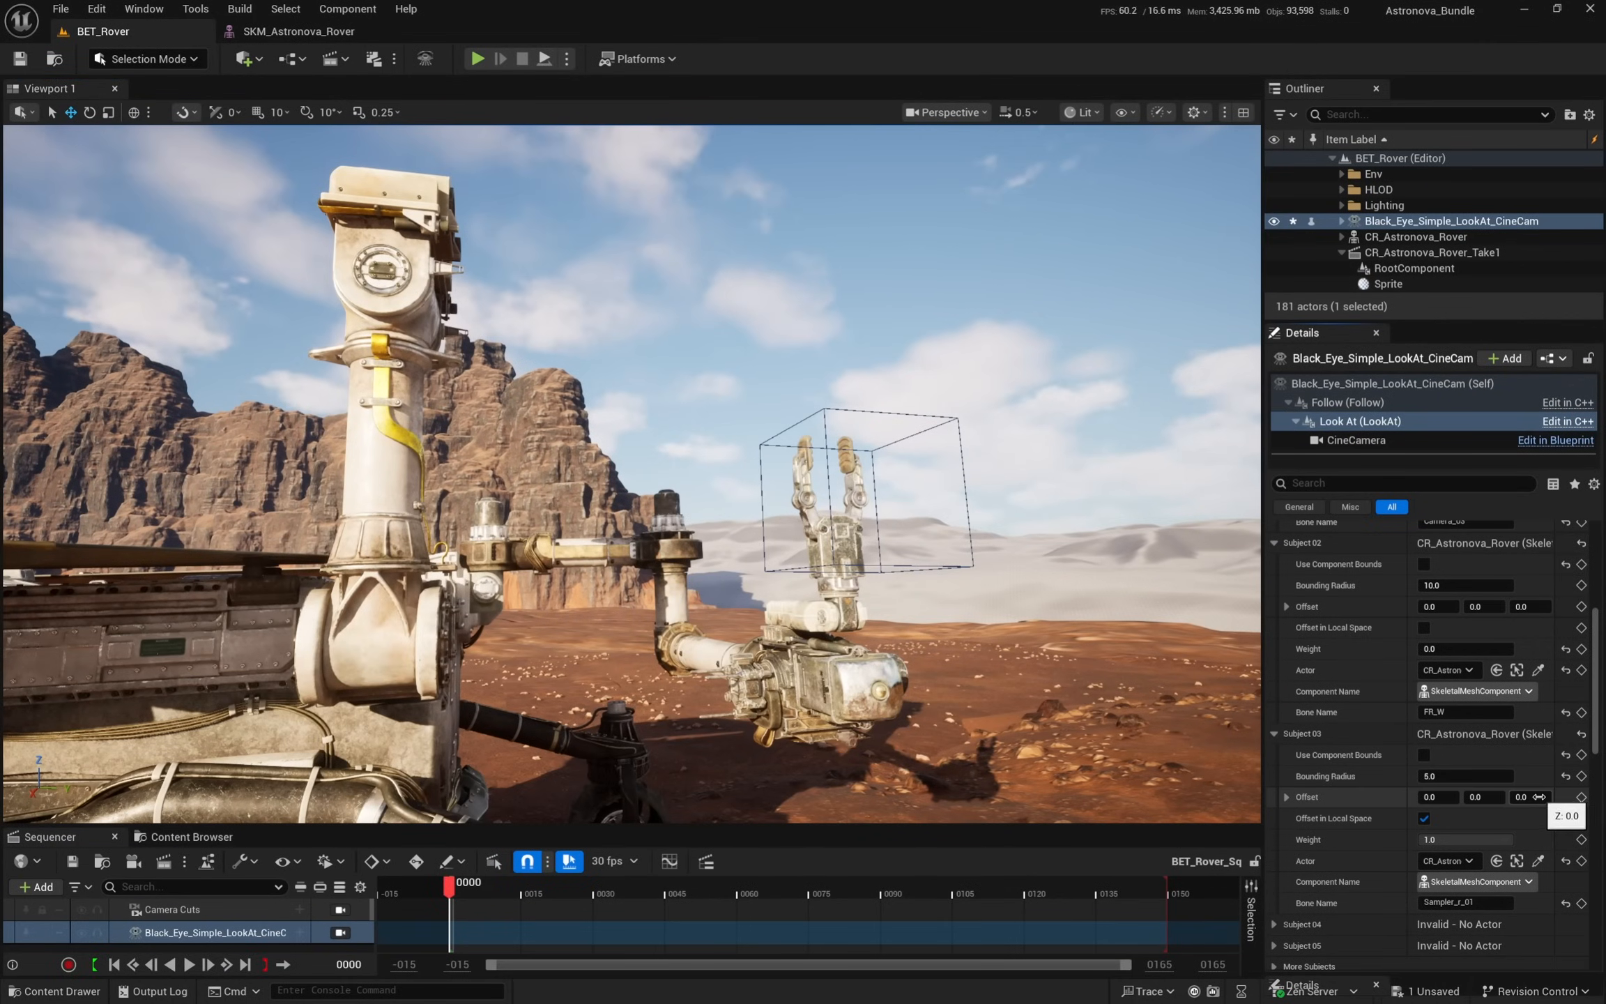
{"action": "left_click_drag", "start_coordinate": [1490, 796], "coordinate": [1500, 796]}
{"action": "right_click_drag", "start_coordinate": [836, 488], "coordinate": [766, 613]}
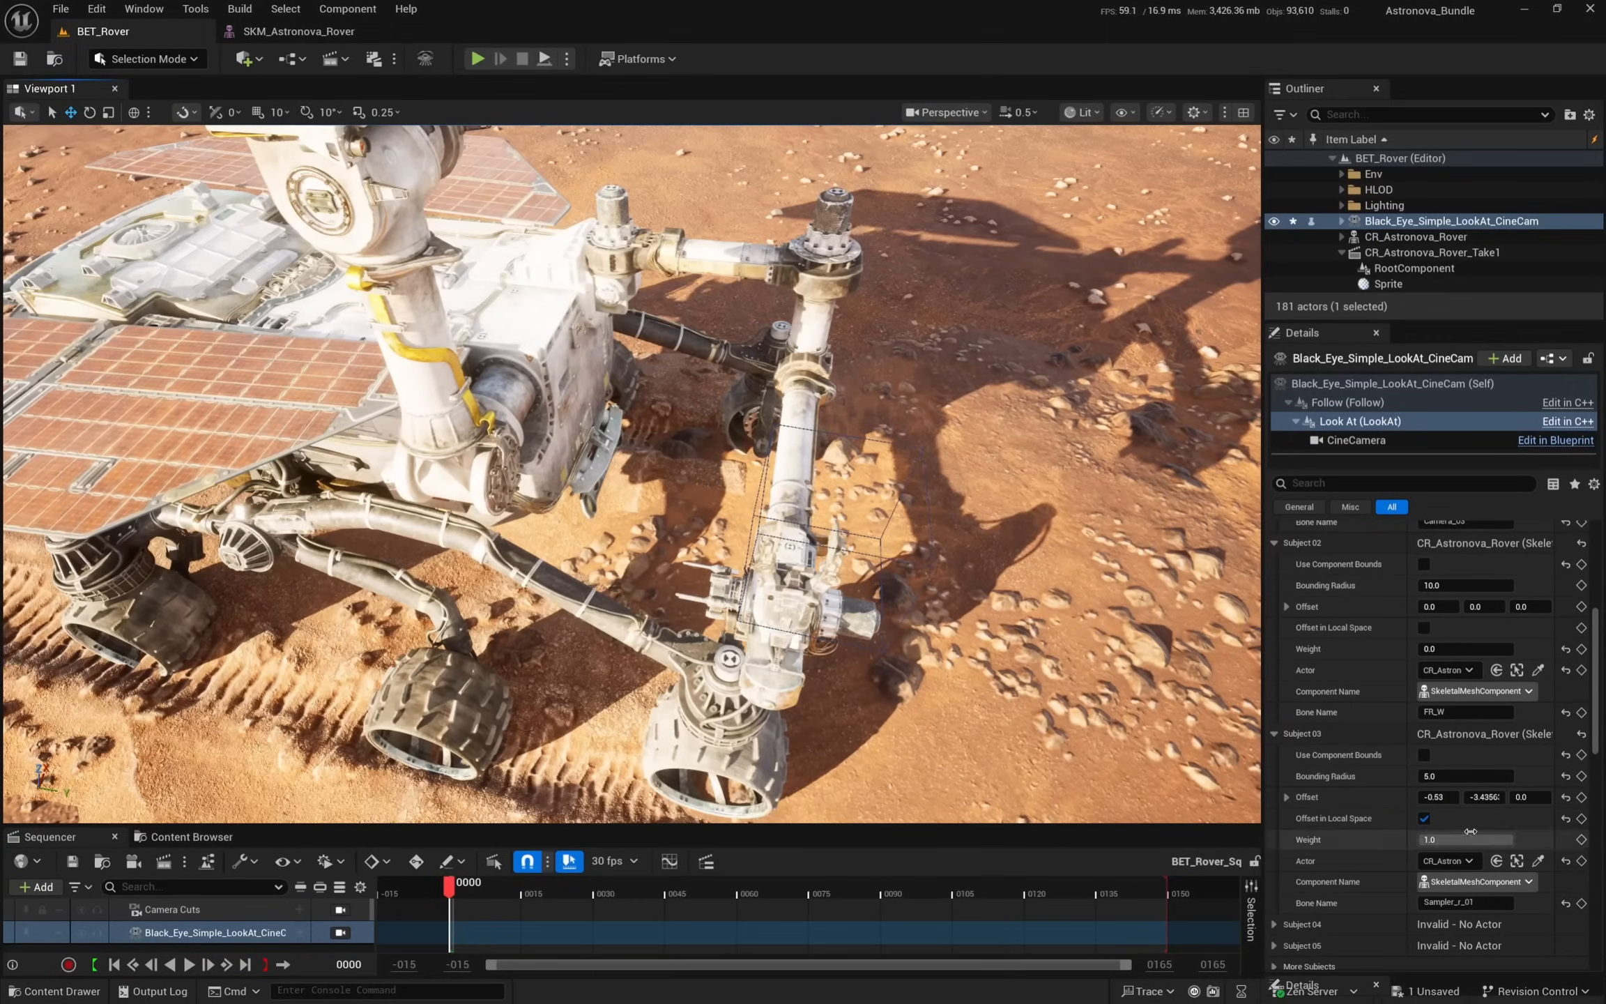
{"action": "left_click_drag", "start_coordinate": [1467, 797], "coordinate": [1411, 797]}
{"action": "right_click_drag", "start_coordinate": [837, 543], "coordinate": [794, 411]}
{"action": "left_click_drag", "start_coordinate": [1510, 797], "coordinate": [1540, 797]}
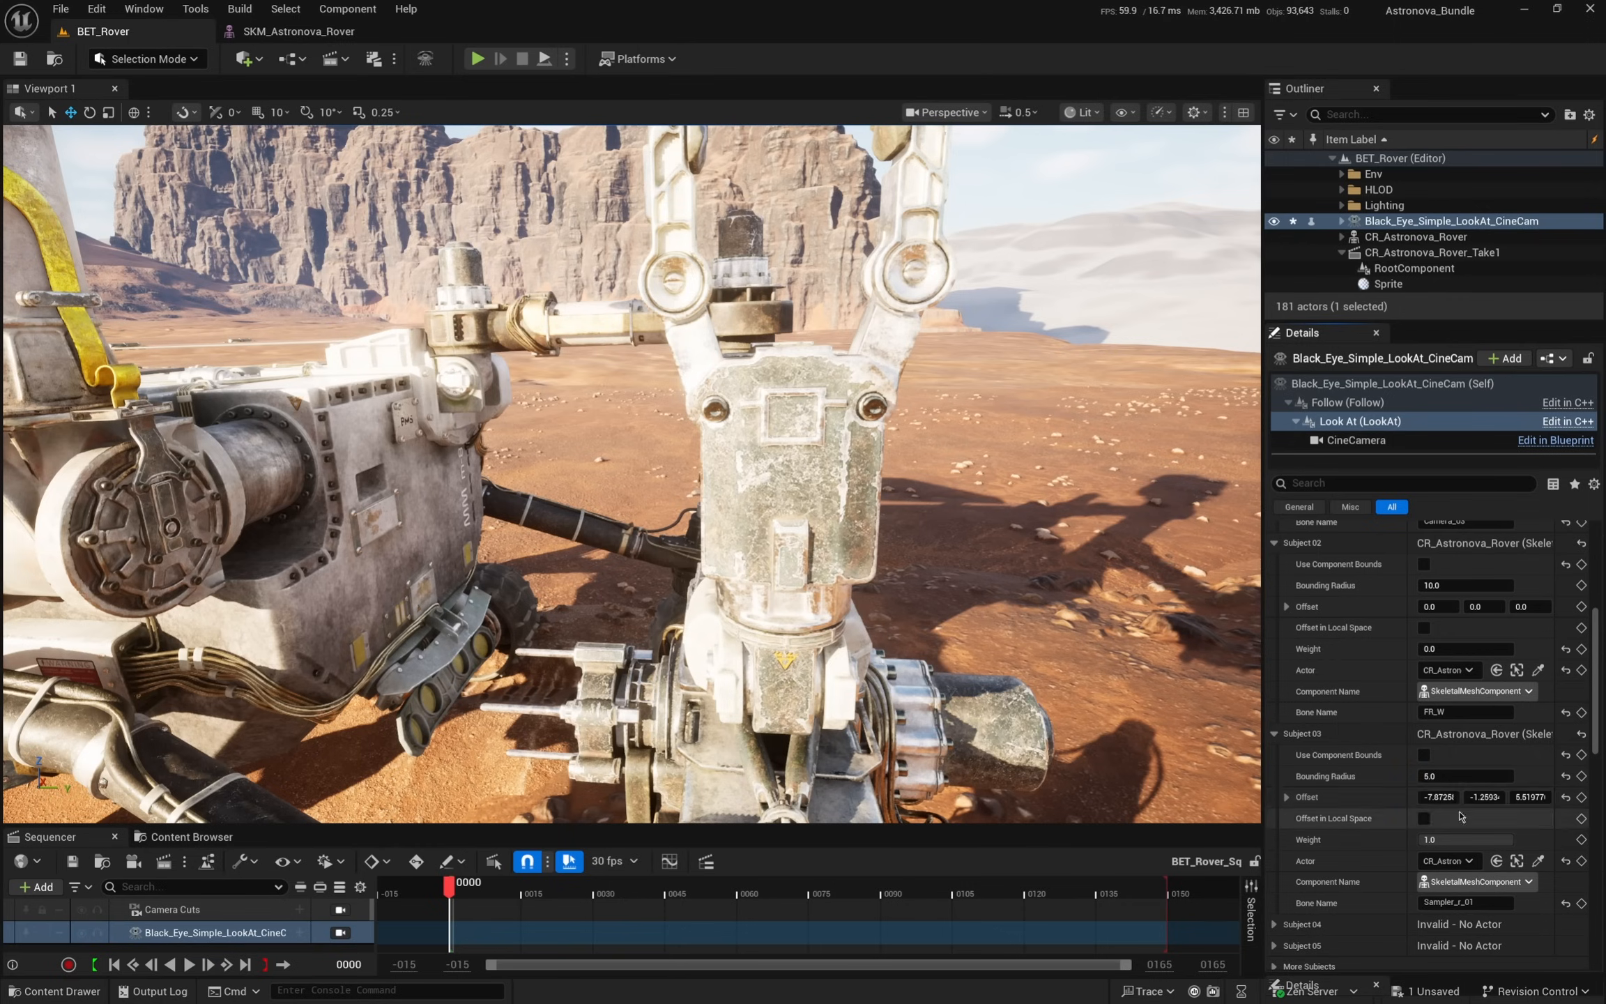
{"action": "key", "text": "Return"}
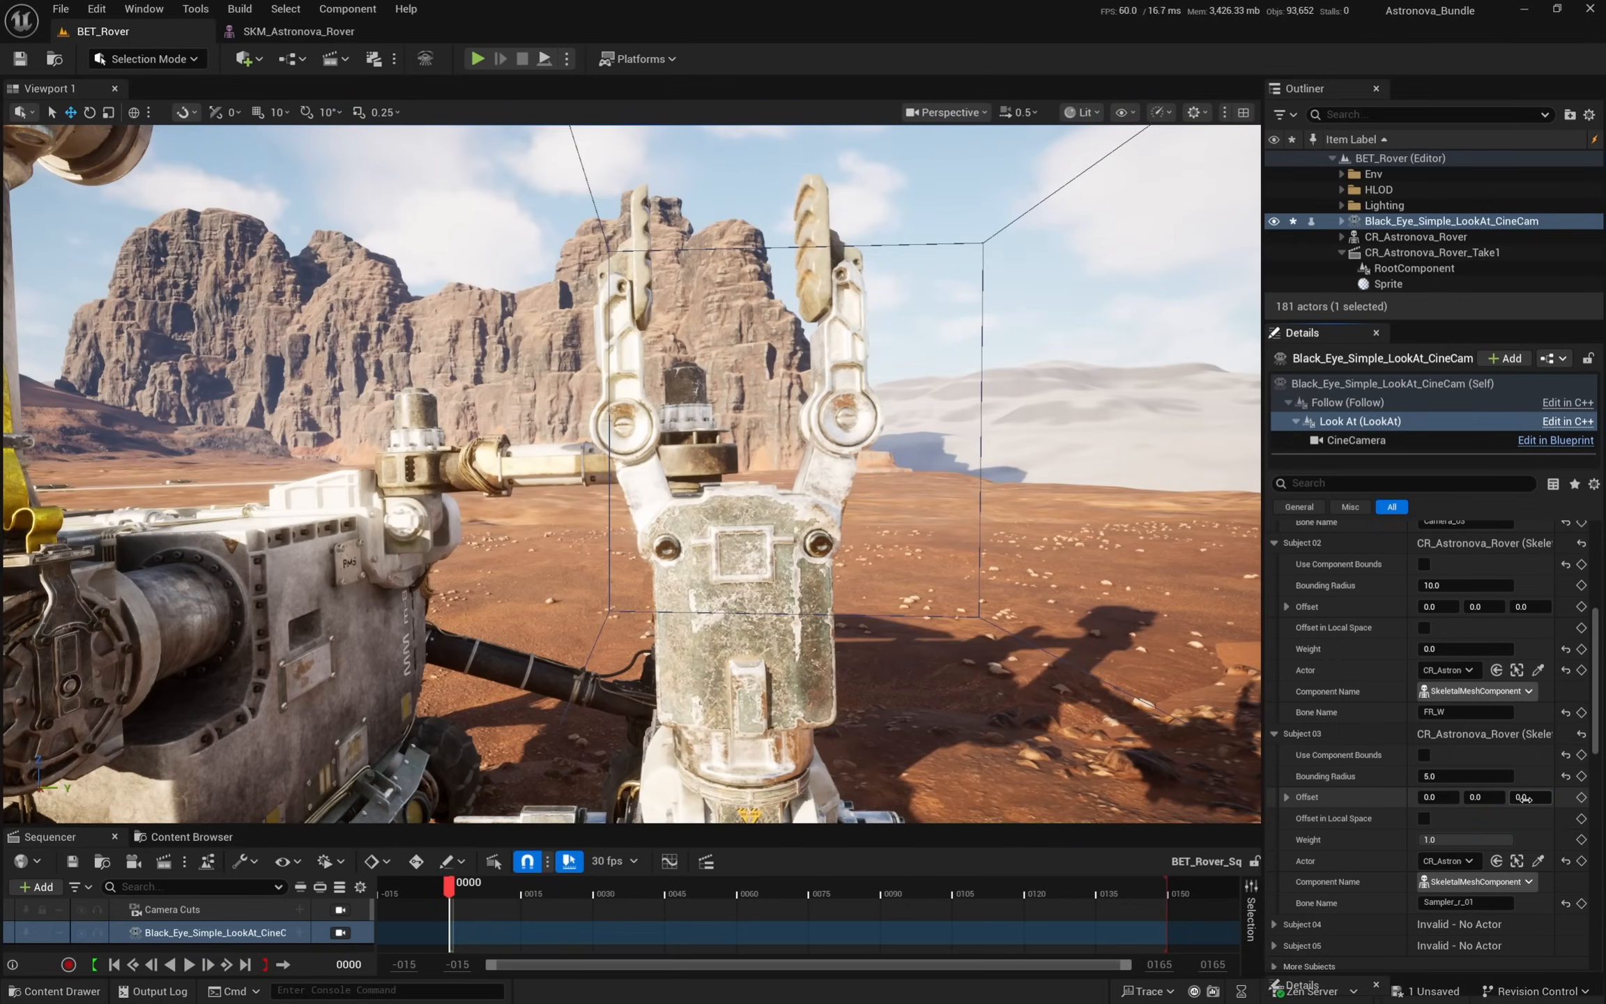
- Fit Subject 03's box around the gripper fingers with a bounding radius of 3.0 and an offset of about 0.46, -2.45, 2.01
{"action": "right_click_drag", "start_coordinate": [863, 662], "coordinate": [1124, 678]}
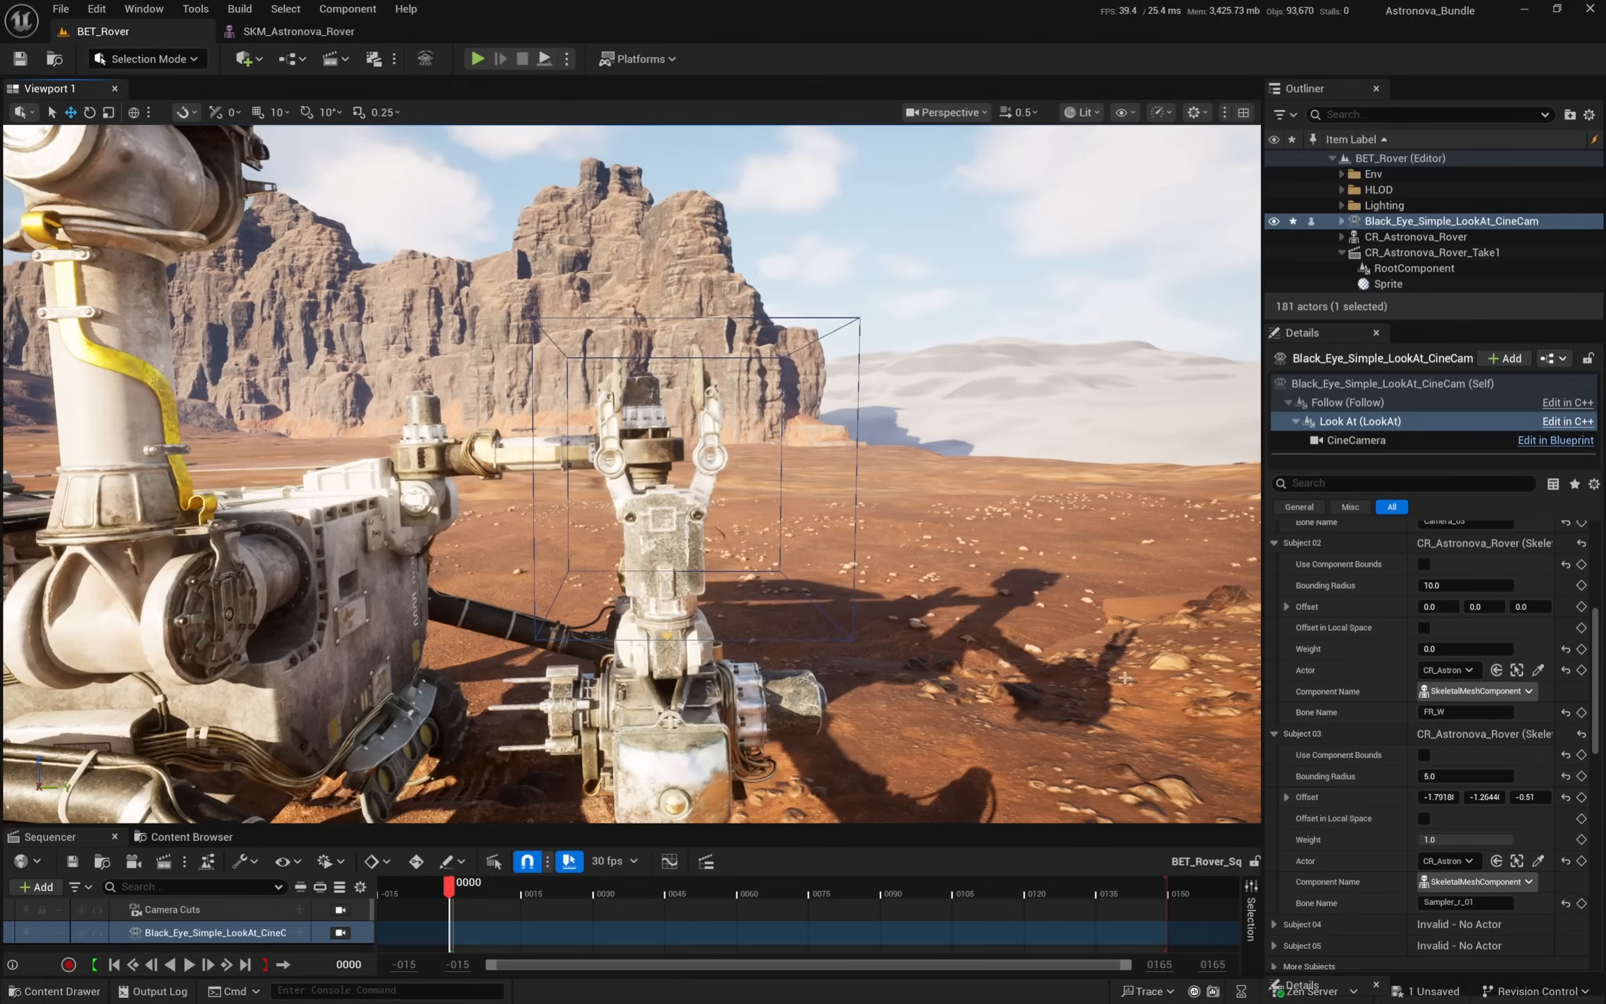
{"action": "mouse_move", "coordinate": [1443, 796]}
{"action": "left_mouse_down"}
{"action": "mouse_move", "coordinate": [1425, 796]}
{"action": "mouse_move", "coordinate": [1463, 797]}
{"action": "left_mouse_up"}
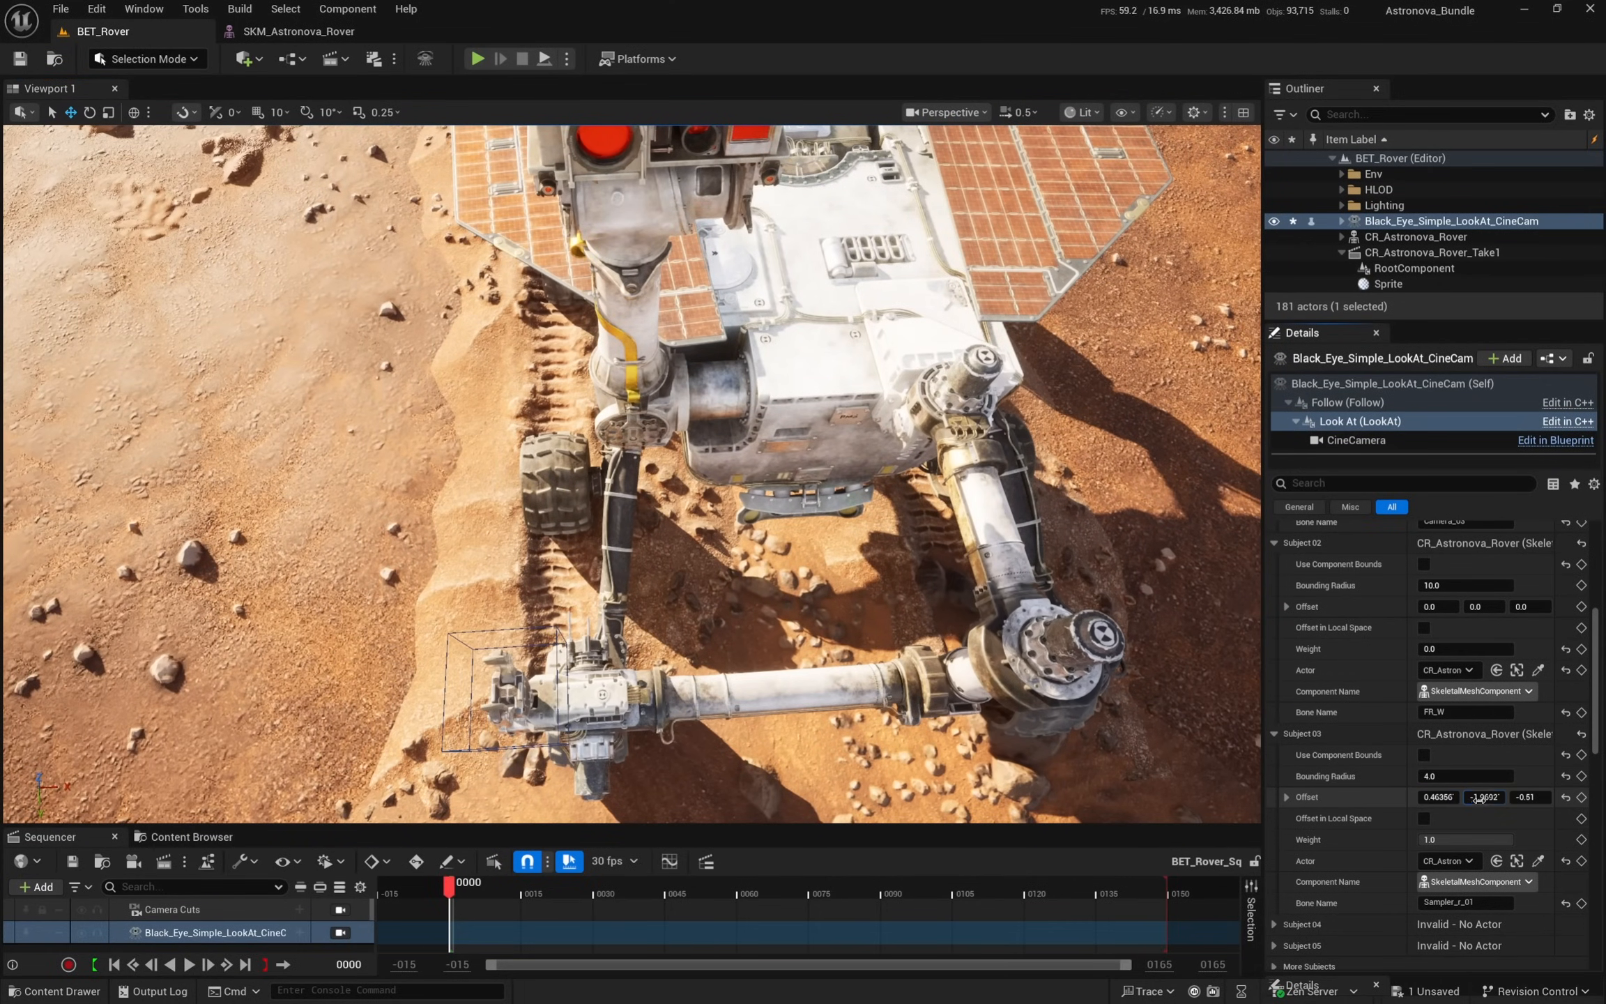
{"action": "key", "text": "Return"}
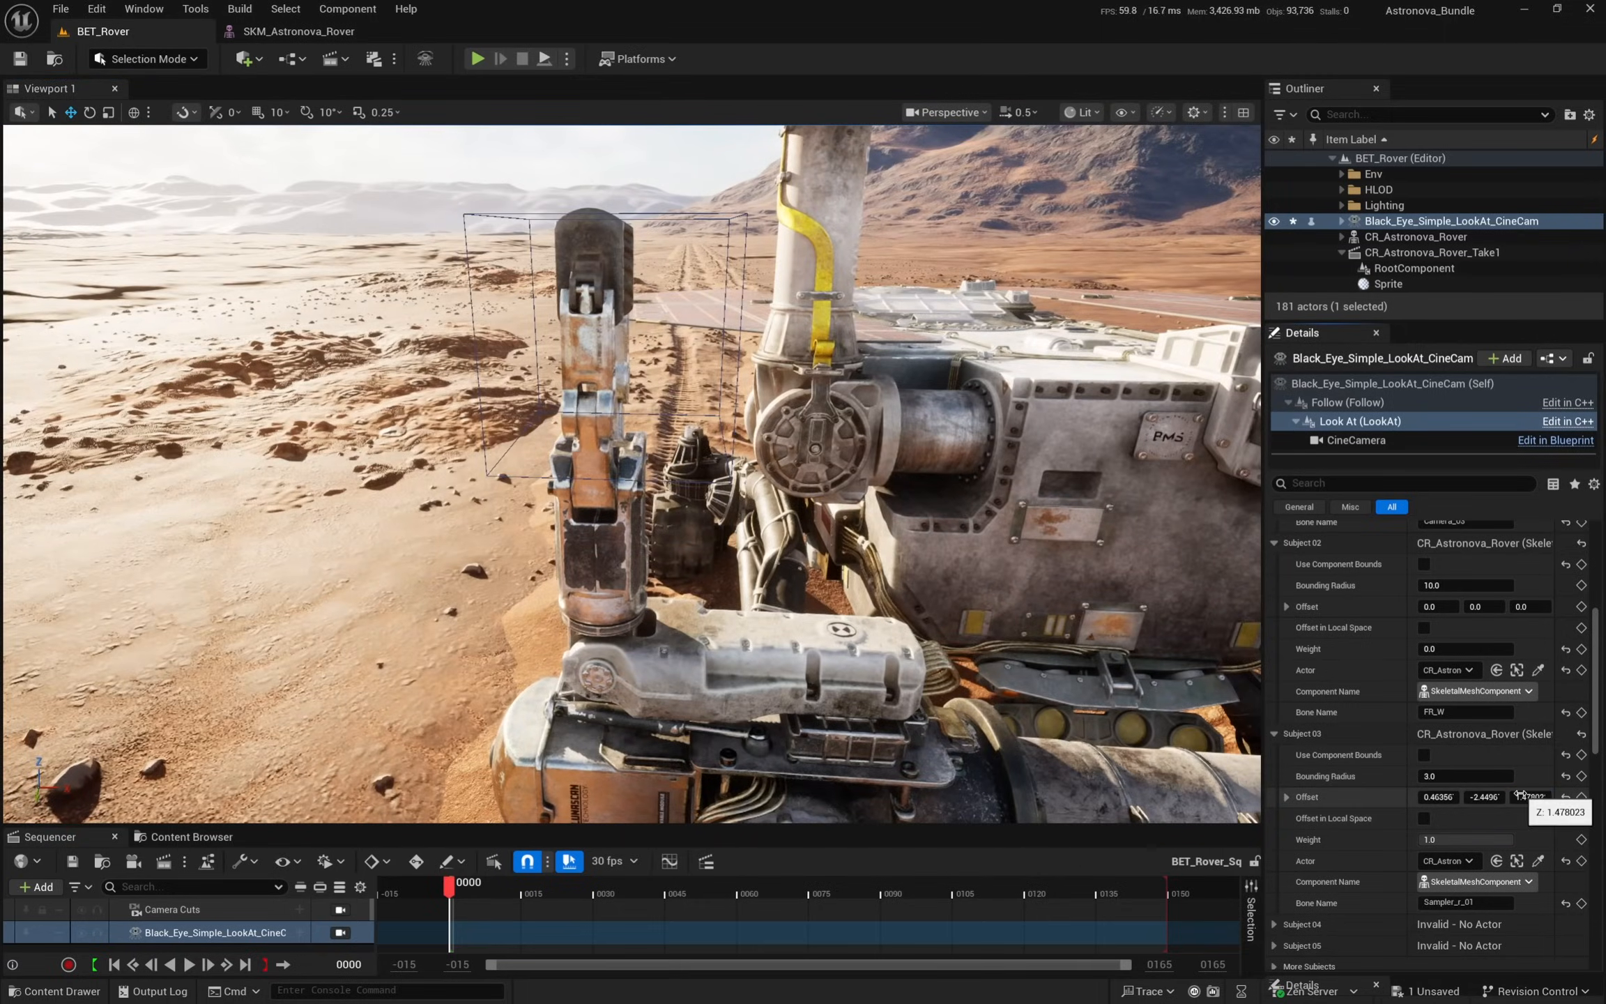
{"action": "left_click_drag", "start_coordinate": [1520, 794], "coordinate": [1528, 794]}
- Look through the LookAt camera again and set Subject 01's weight to 1.0
{"action": "left_click", "coordinate": [340, 932]}
{"action": "left_click_drag", "start_coordinate": [1441, 648], "coordinate": [1511, 608]}
{"action": "scroll", "coordinate": [1432, 607], "scroll_direction": "up", "scroll_amount": 3}
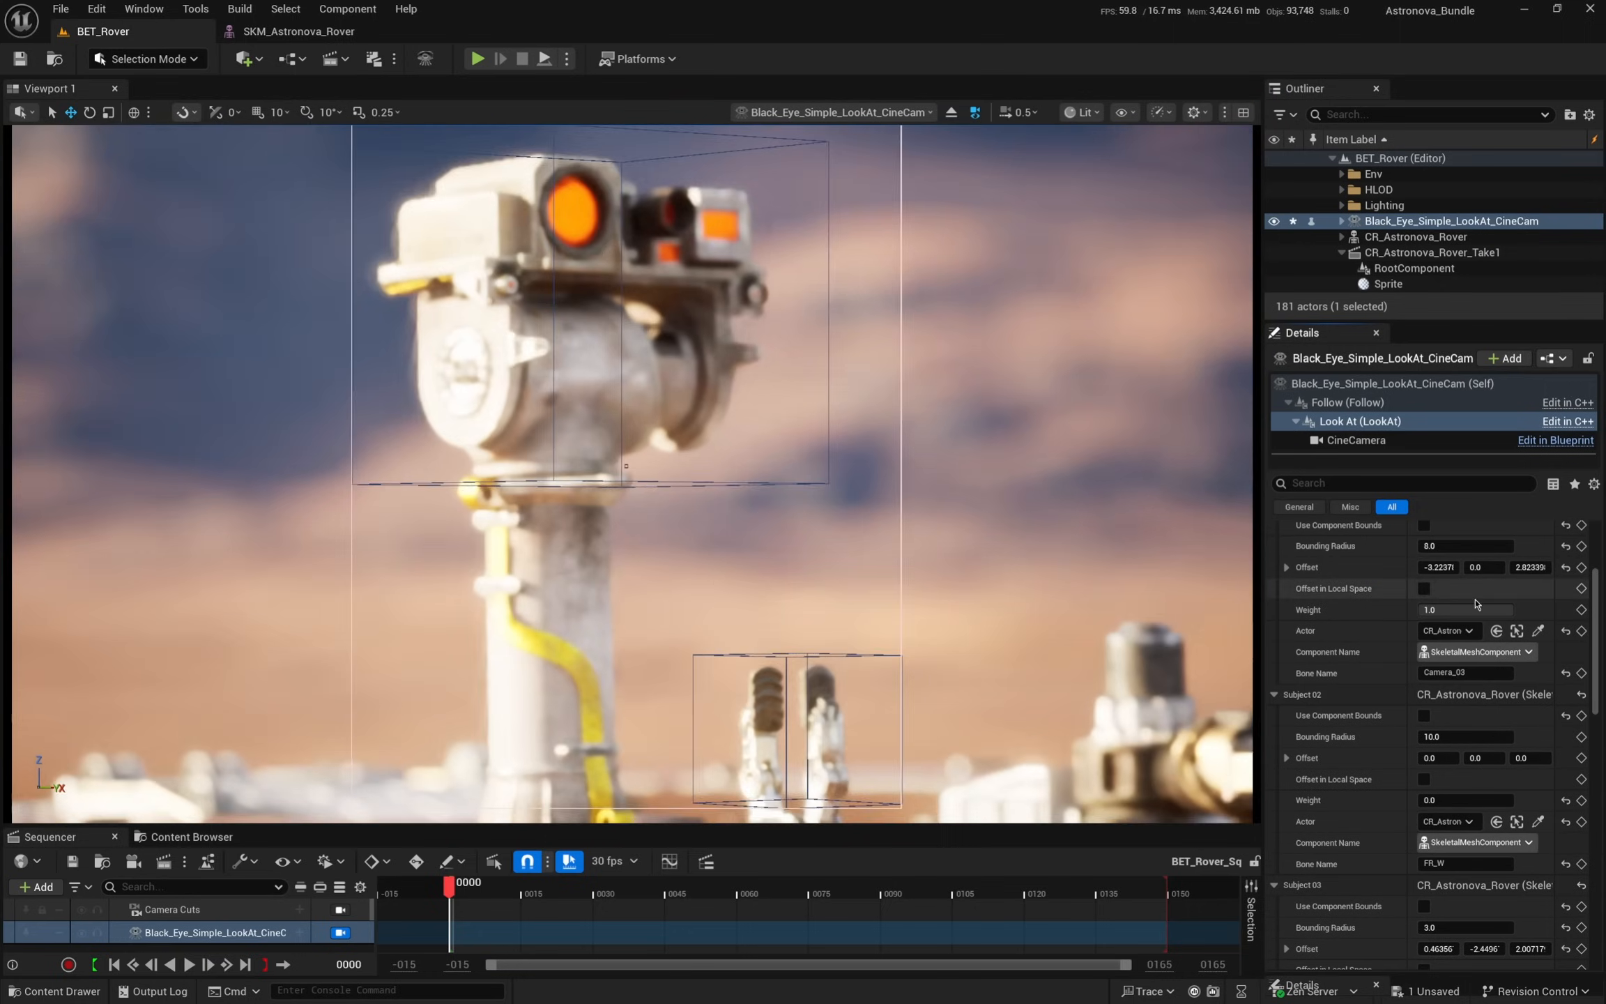
- Test the framing of the camera head and gripper by varying Subject 03's weight, ending at 1.0
{"action": "scroll", "coordinate": [1476, 607], "scroll_direction": "down", "scroll_amount": 5}
{"action": "left_click_drag", "start_coordinate": [1502, 740], "coordinate": [1419, 739]}
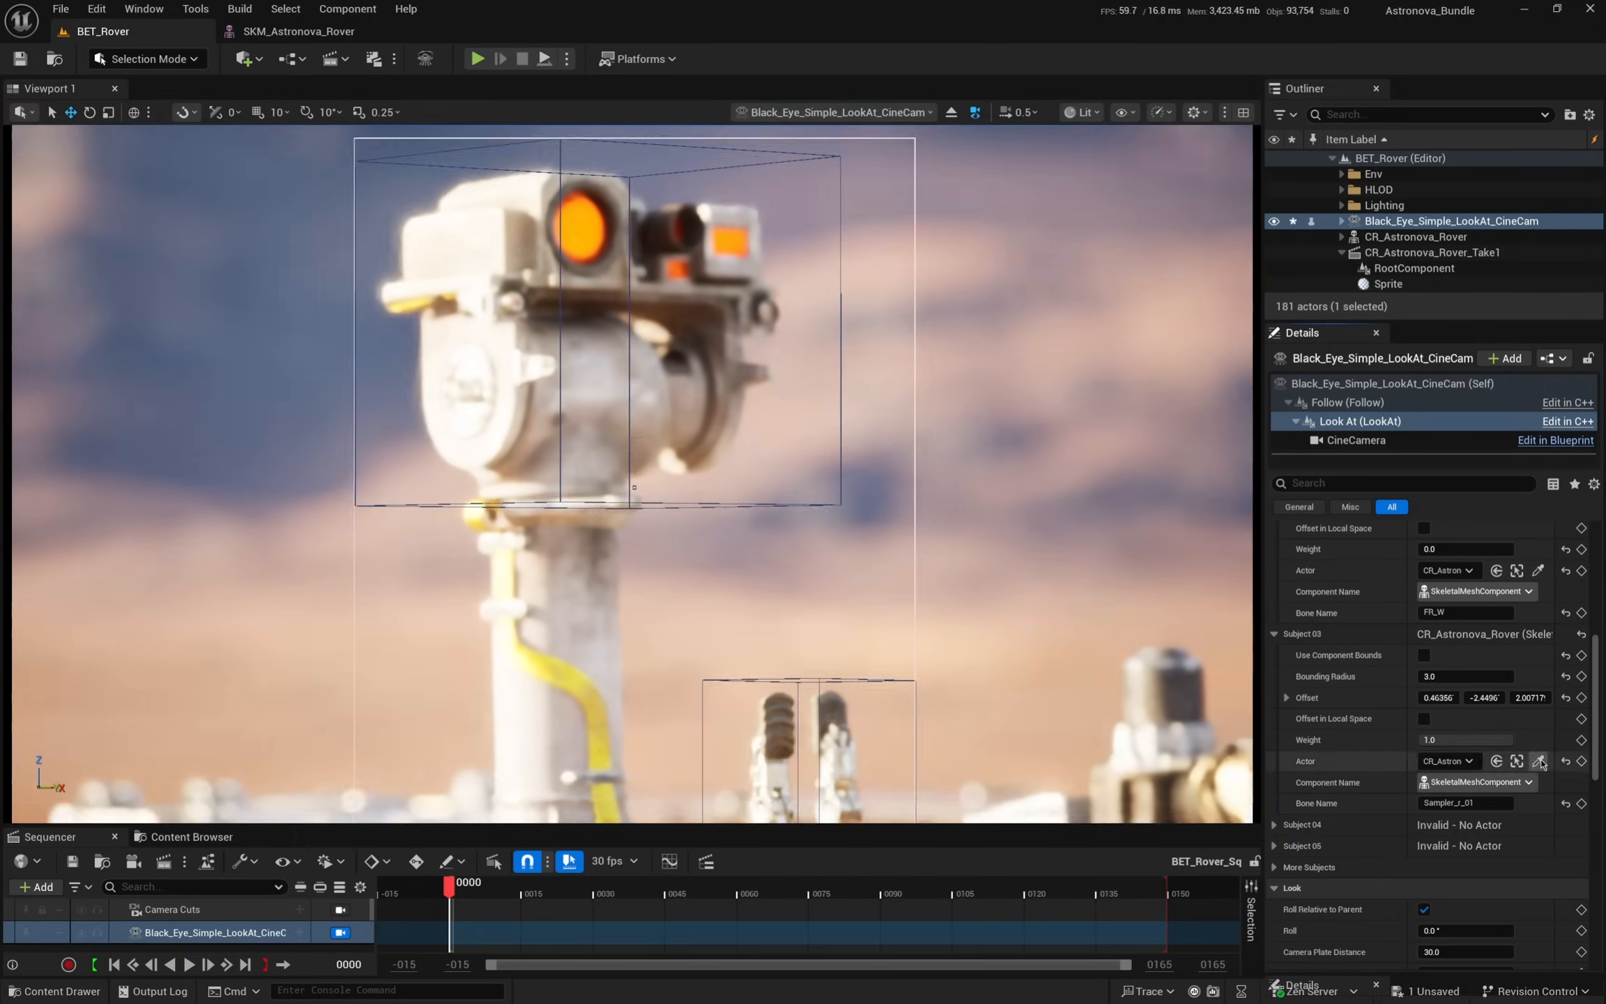
{"action": "scroll", "coordinate": [1466, 764], "scroll_direction": "up", "scroll_amount": 10}
{"action": "scroll", "coordinate": [1465, 765], "scroll_direction": "down", "scroll_amount": 4}
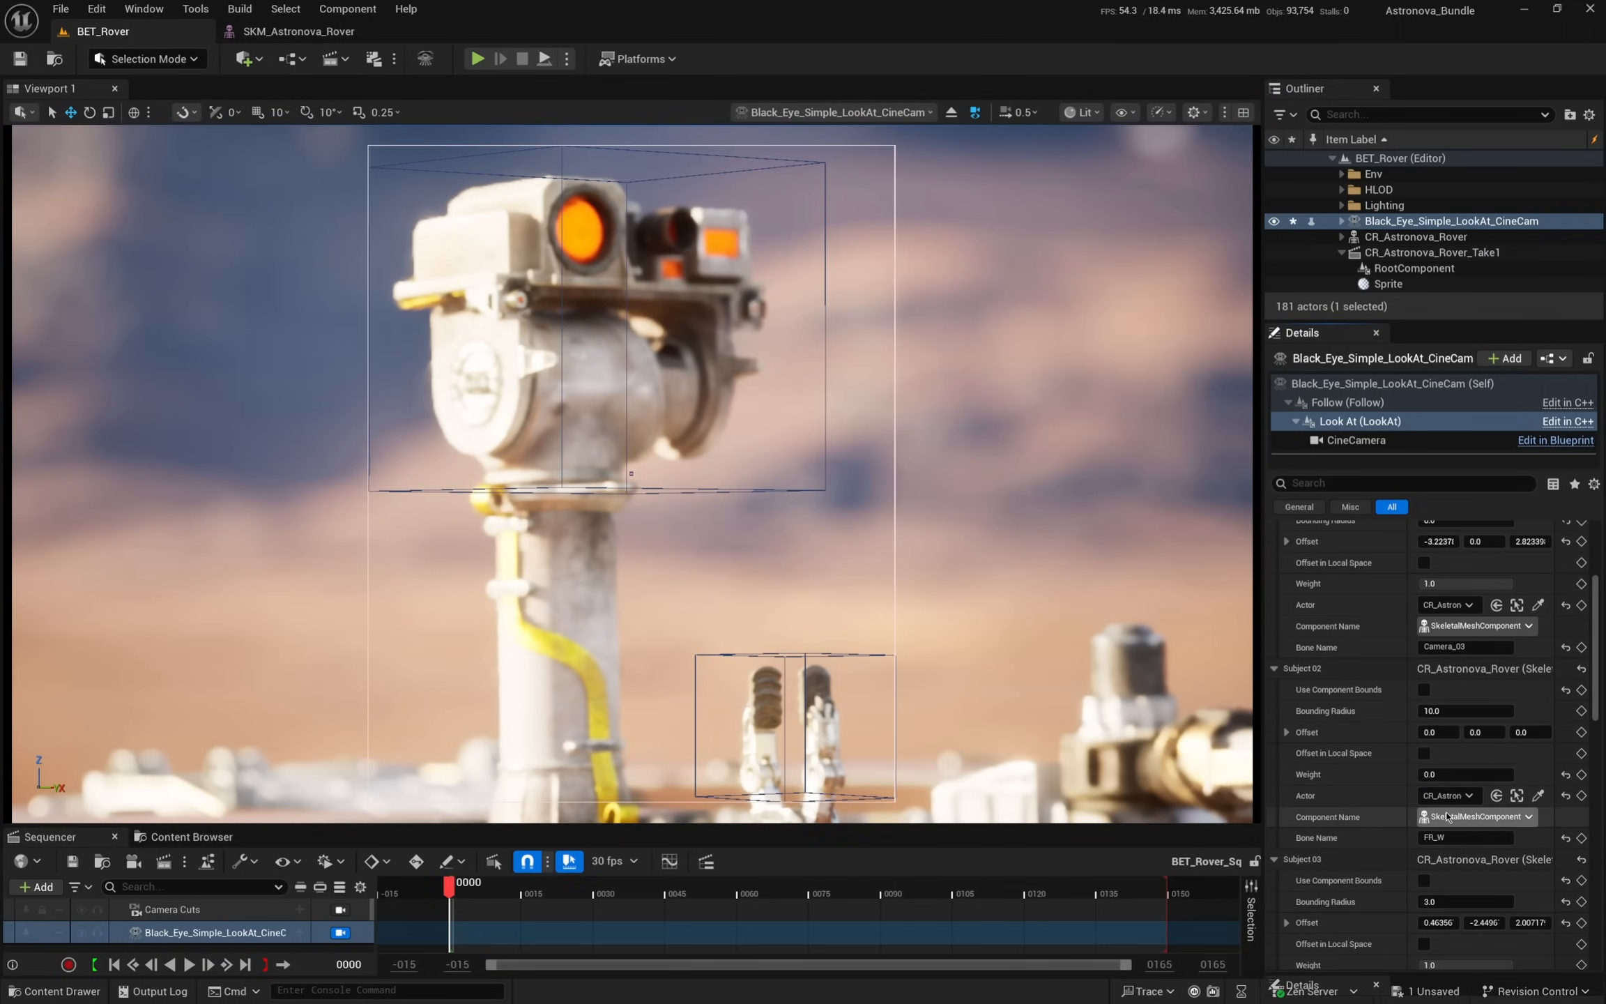
- Raise Subject 02's weight to 1.0 and set the Subject Screen Position Y to about 0.458
{"action": "left_click_drag", "start_coordinate": [1428, 774], "coordinate": [1511, 774]}
{"action": "scroll", "coordinate": [1451, 769], "scroll_direction": "down", "scroll_amount": 8}
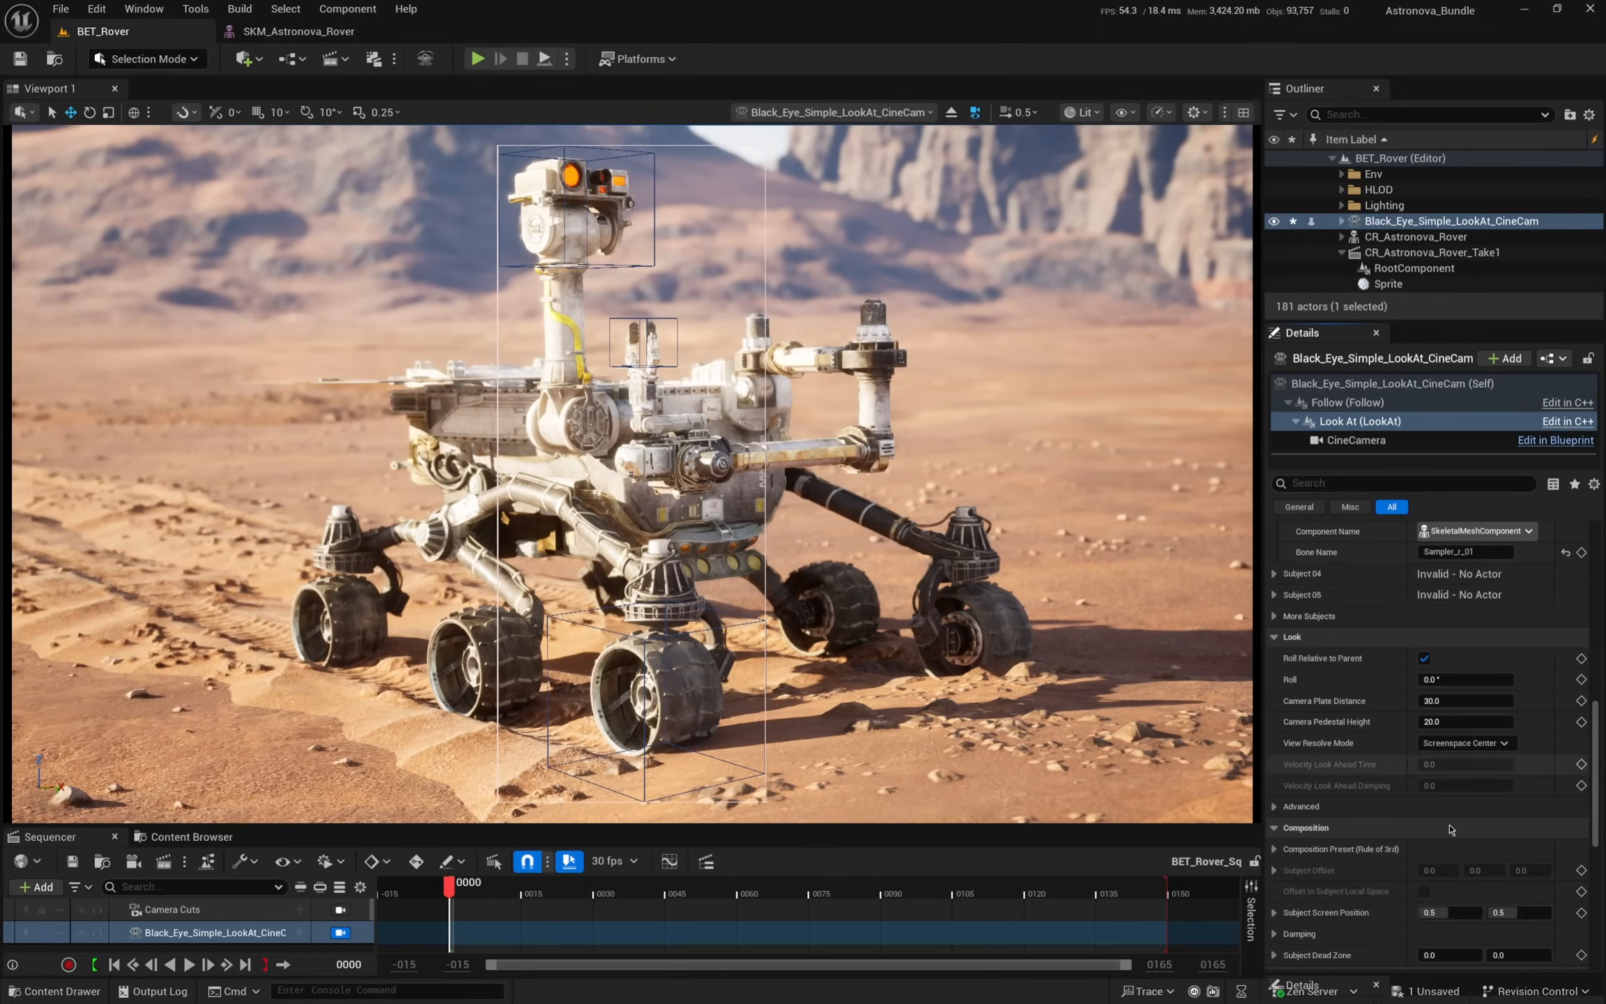
{"action": "left_click_drag", "start_coordinate": [1498, 804], "coordinate": [1490, 803]}
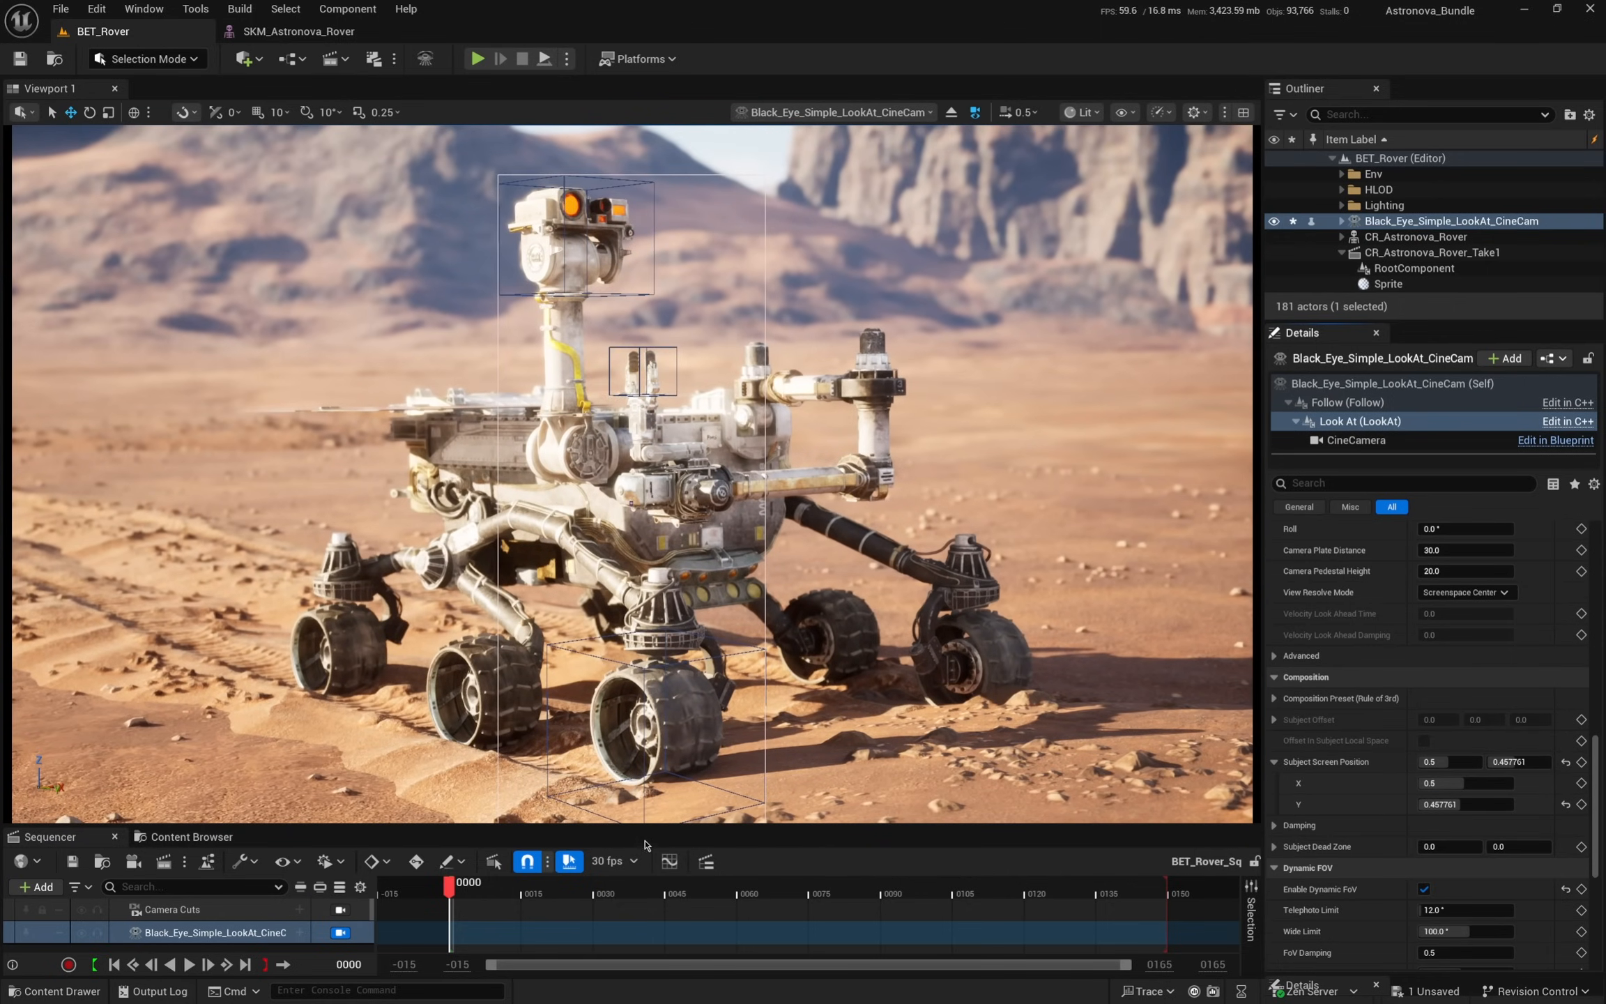
{"action": "left_click_drag", "start_coordinate": [646, 827], "coordinate": [645, 794]}
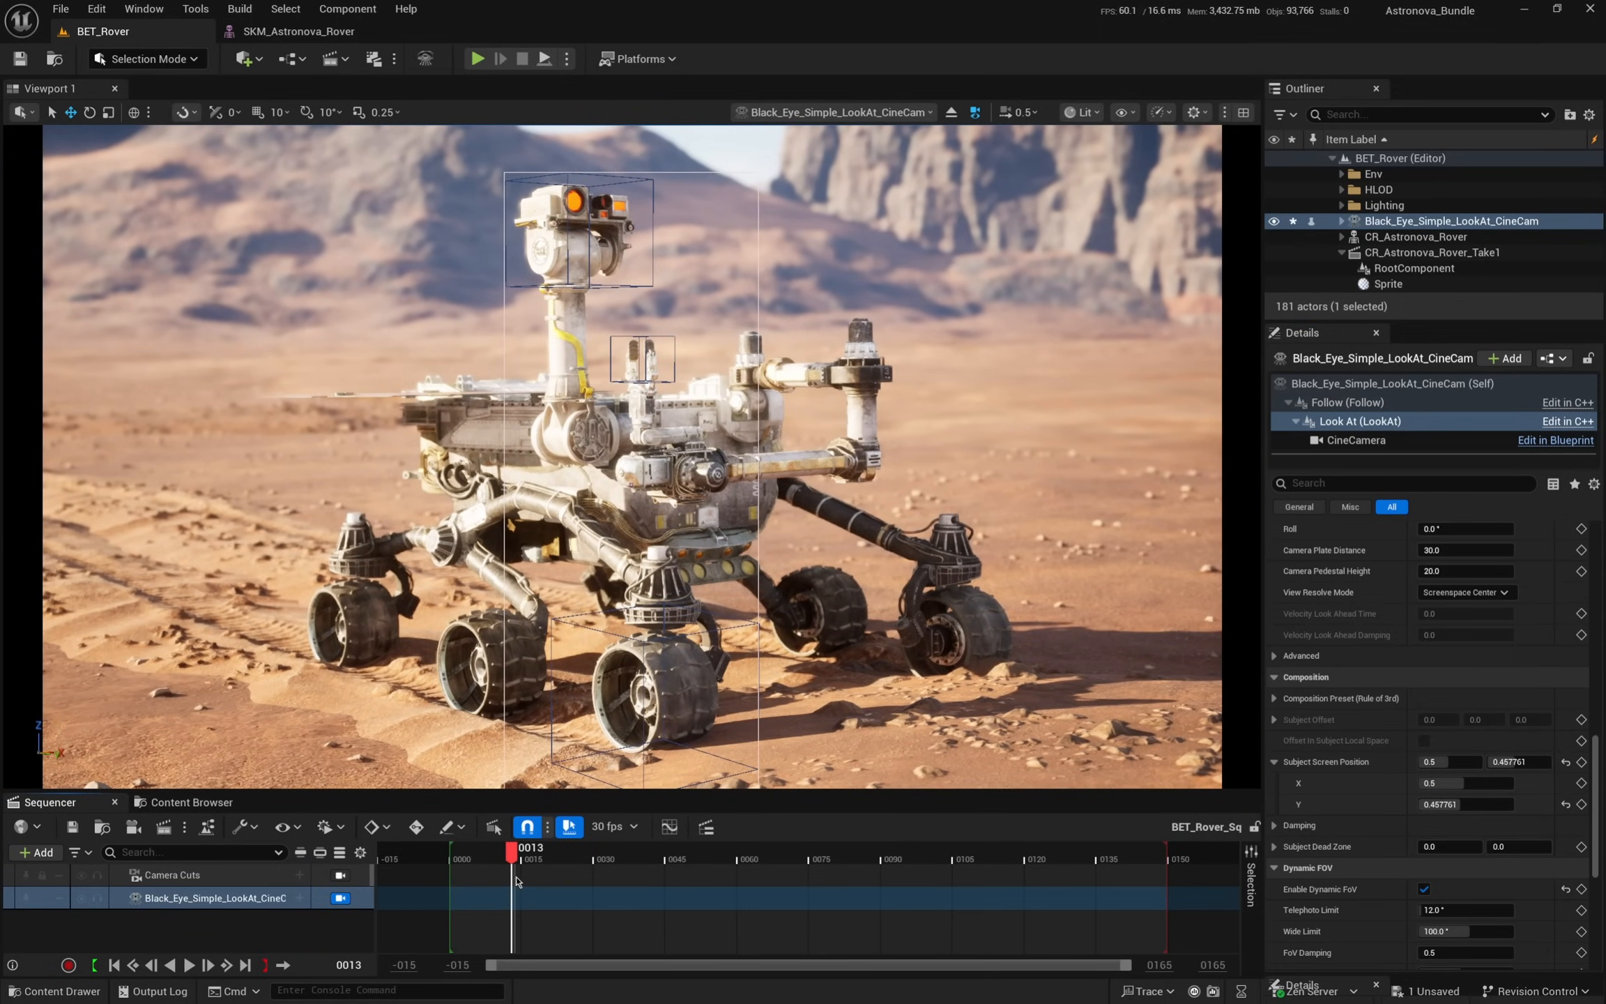
- Add the Black Eye look-at camera to the level sequence's camera cuts and add a track for its LookAt component
{"action": "left_click_drag", "start_coordinate": [1391, 225], "coordinate": [476, 885]}
{"action": "left_click_drag", "start_coordinate": [520, 791], "coordinate": [520, 705]}
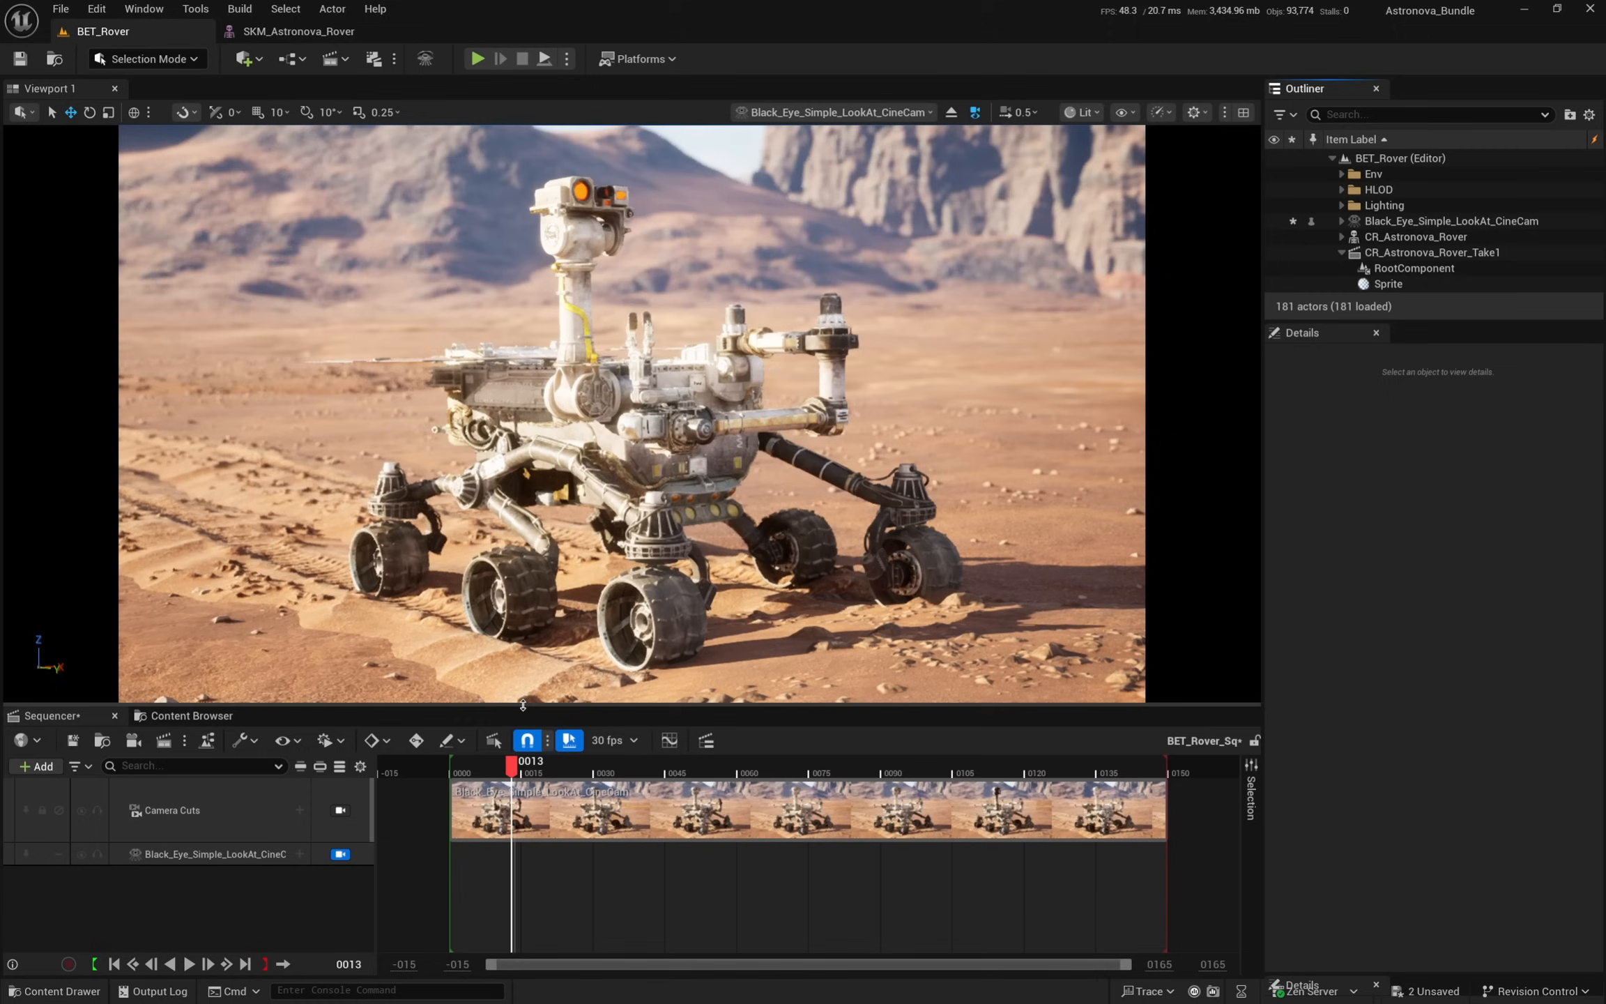
{"action": "left_click", "coordinate": [299, 853]}
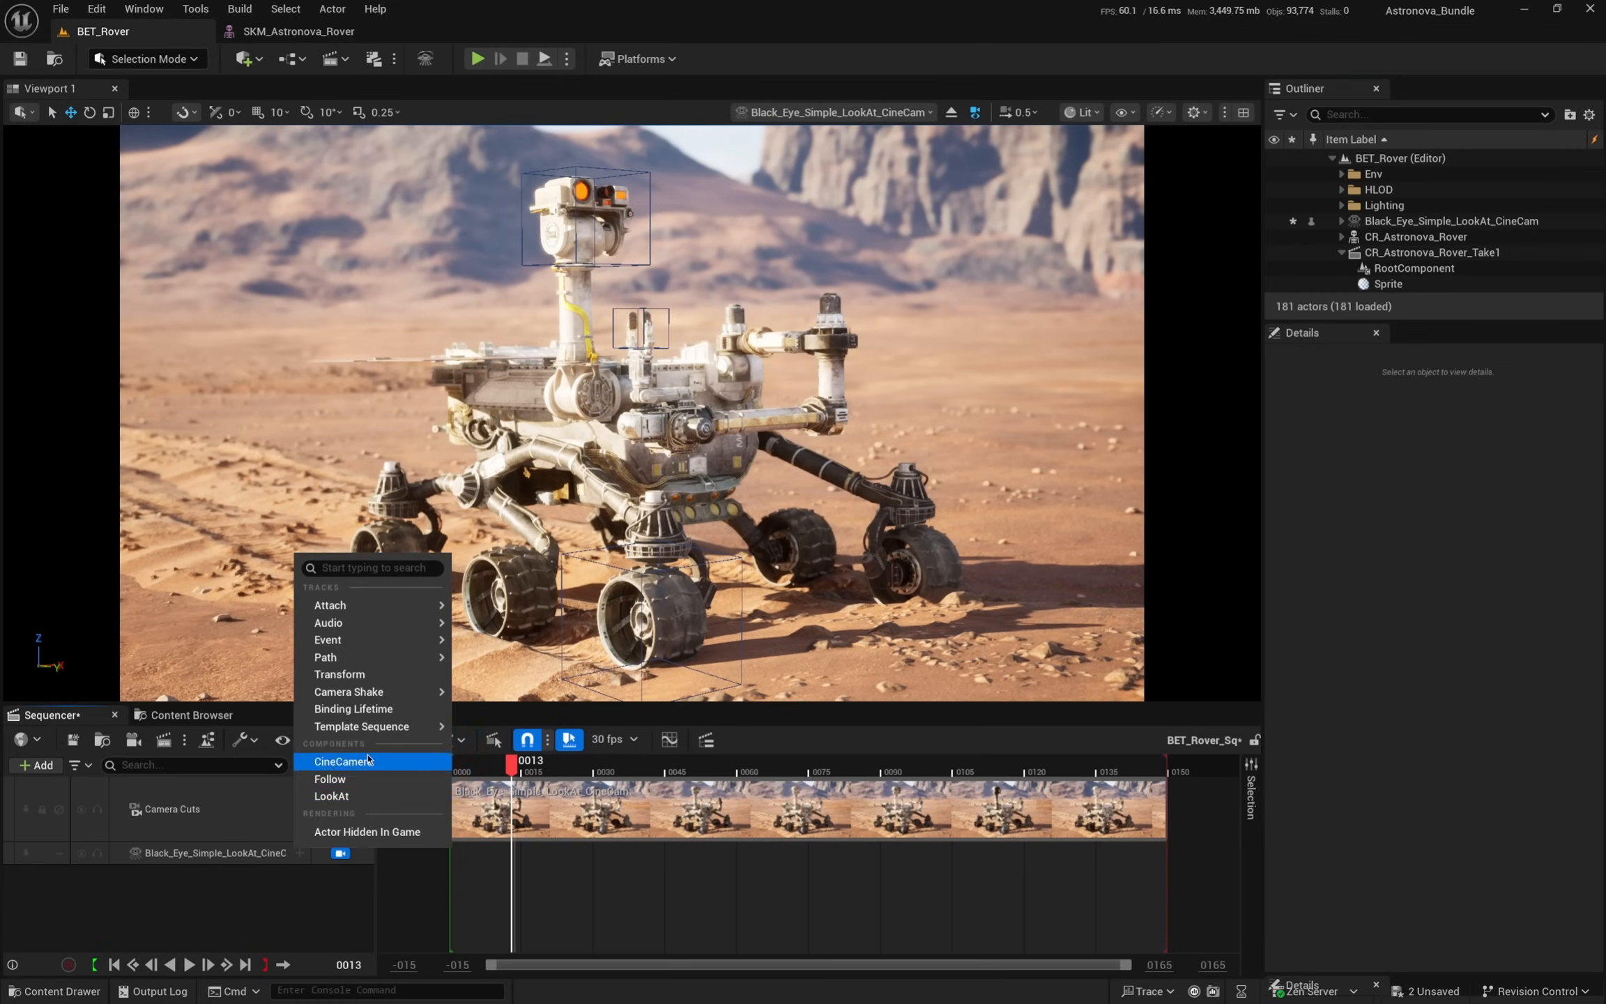
{"action": "left_click", "coordinate": [382, 798]}
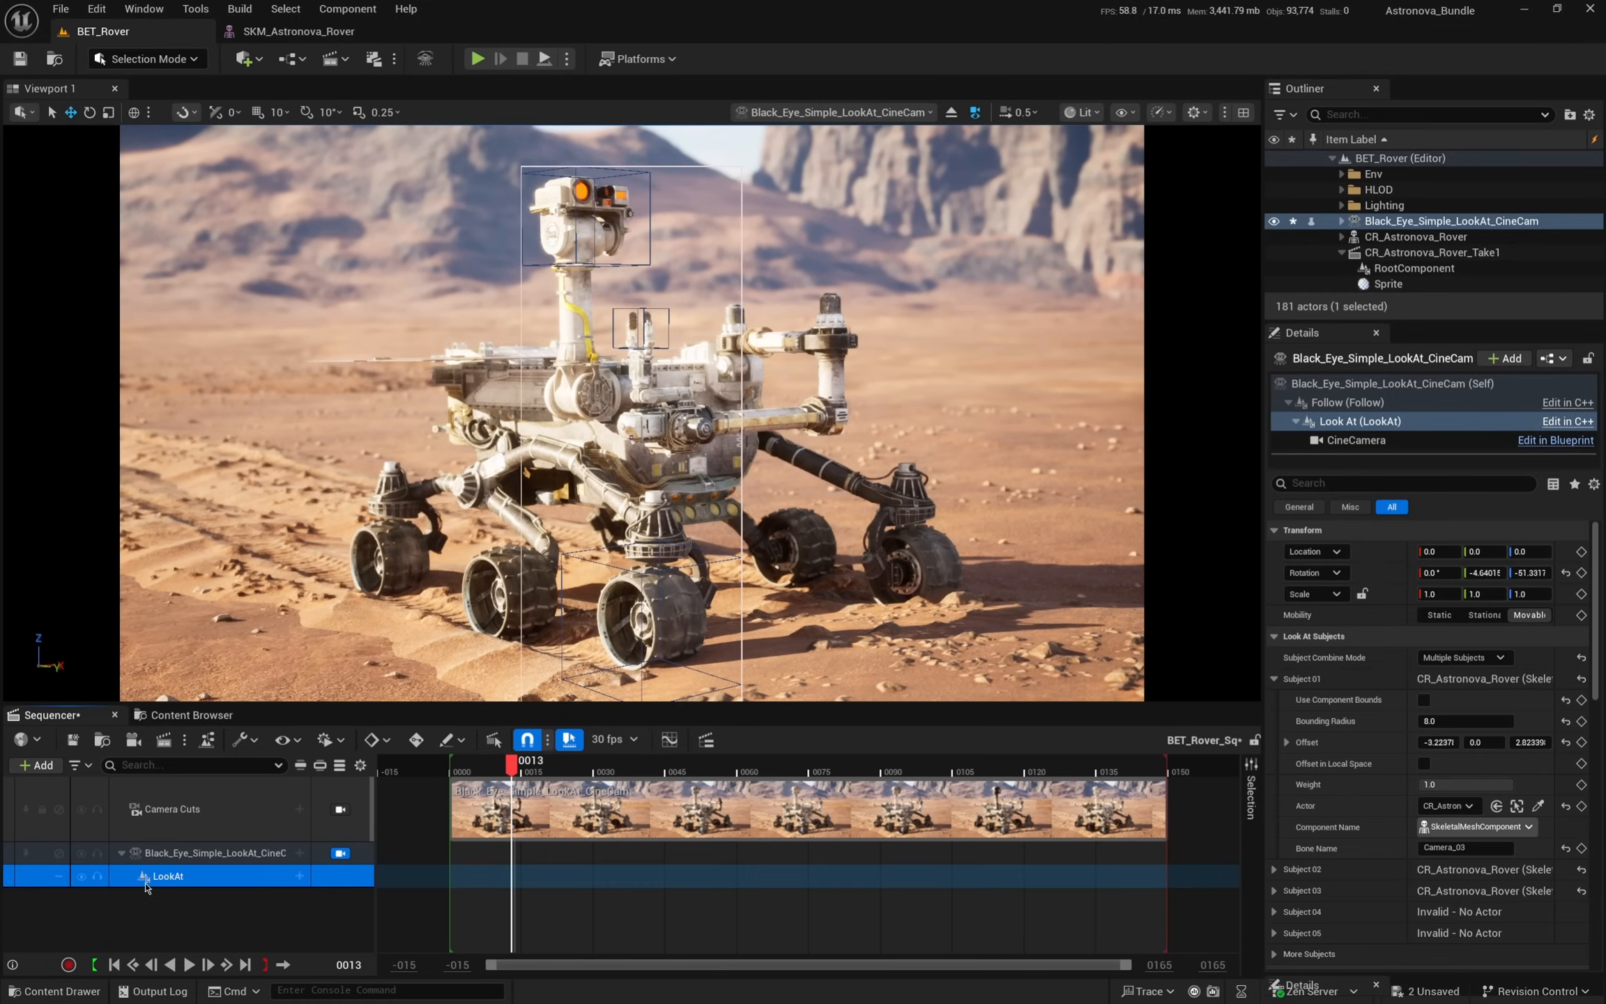
- Add Weight tracks for Subject 01, Subject 02 and Subject 03 under the sequence's LookAt component
{"action": "left_click_drag", "start_coordinate": [305, 704], "coordinate": [305, 600]}
{"action": "left_click", "coordinate": [299, 771]}
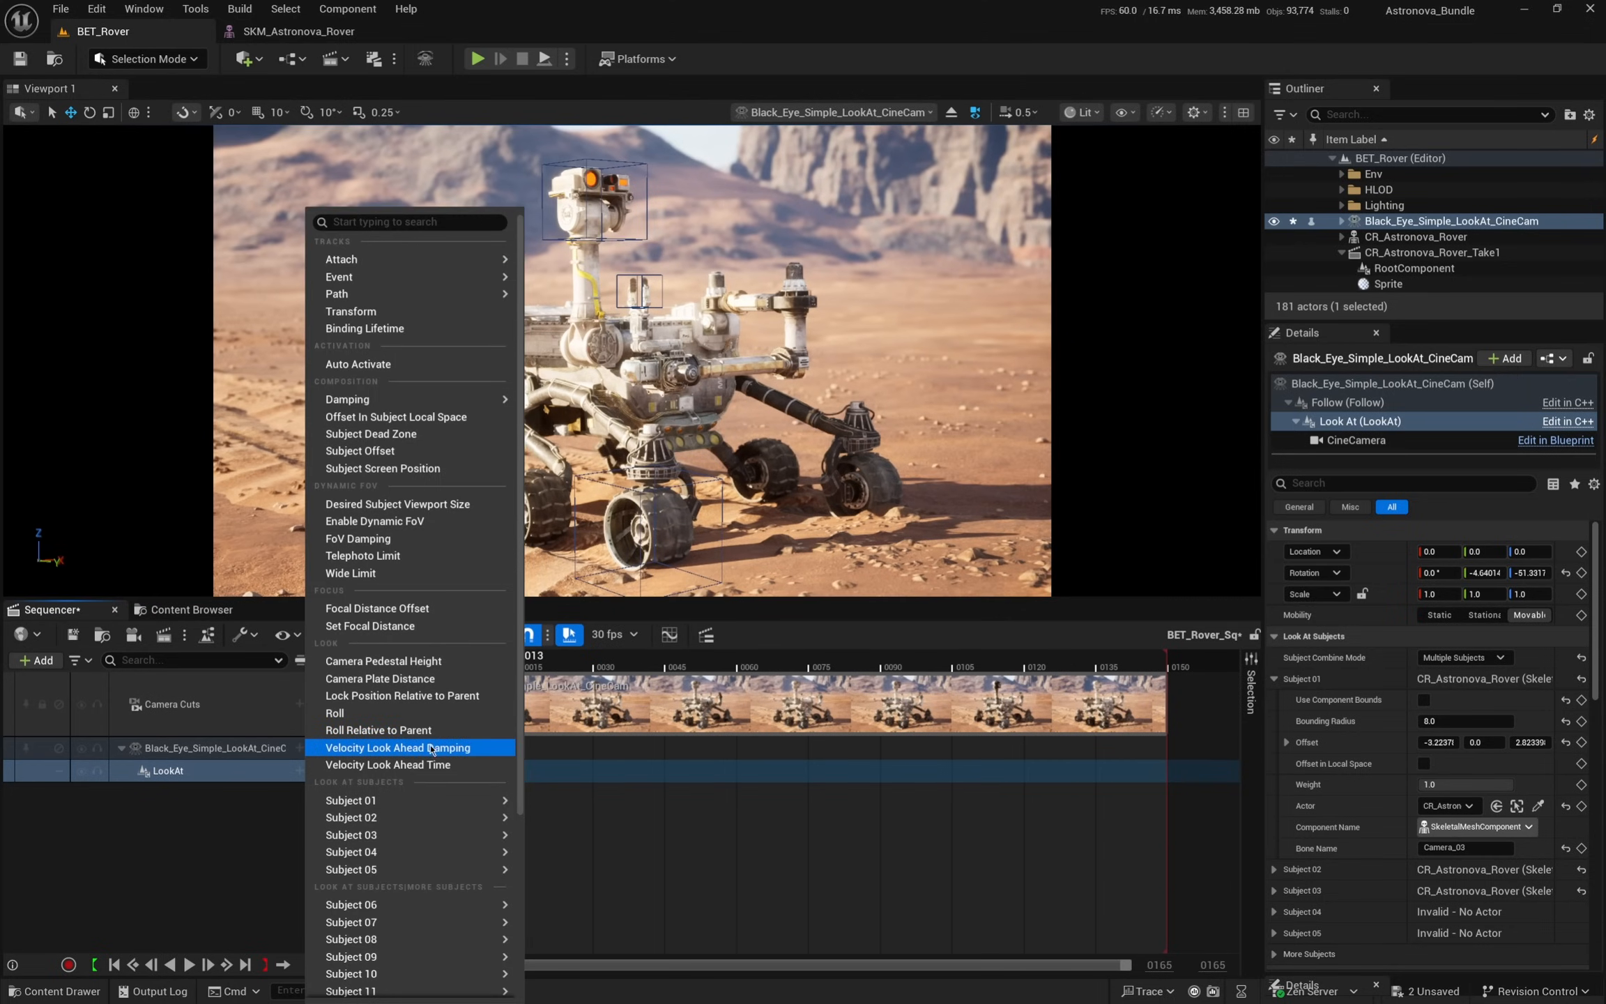
{"action": "mouse_move", "coordinate": [447, 807]}
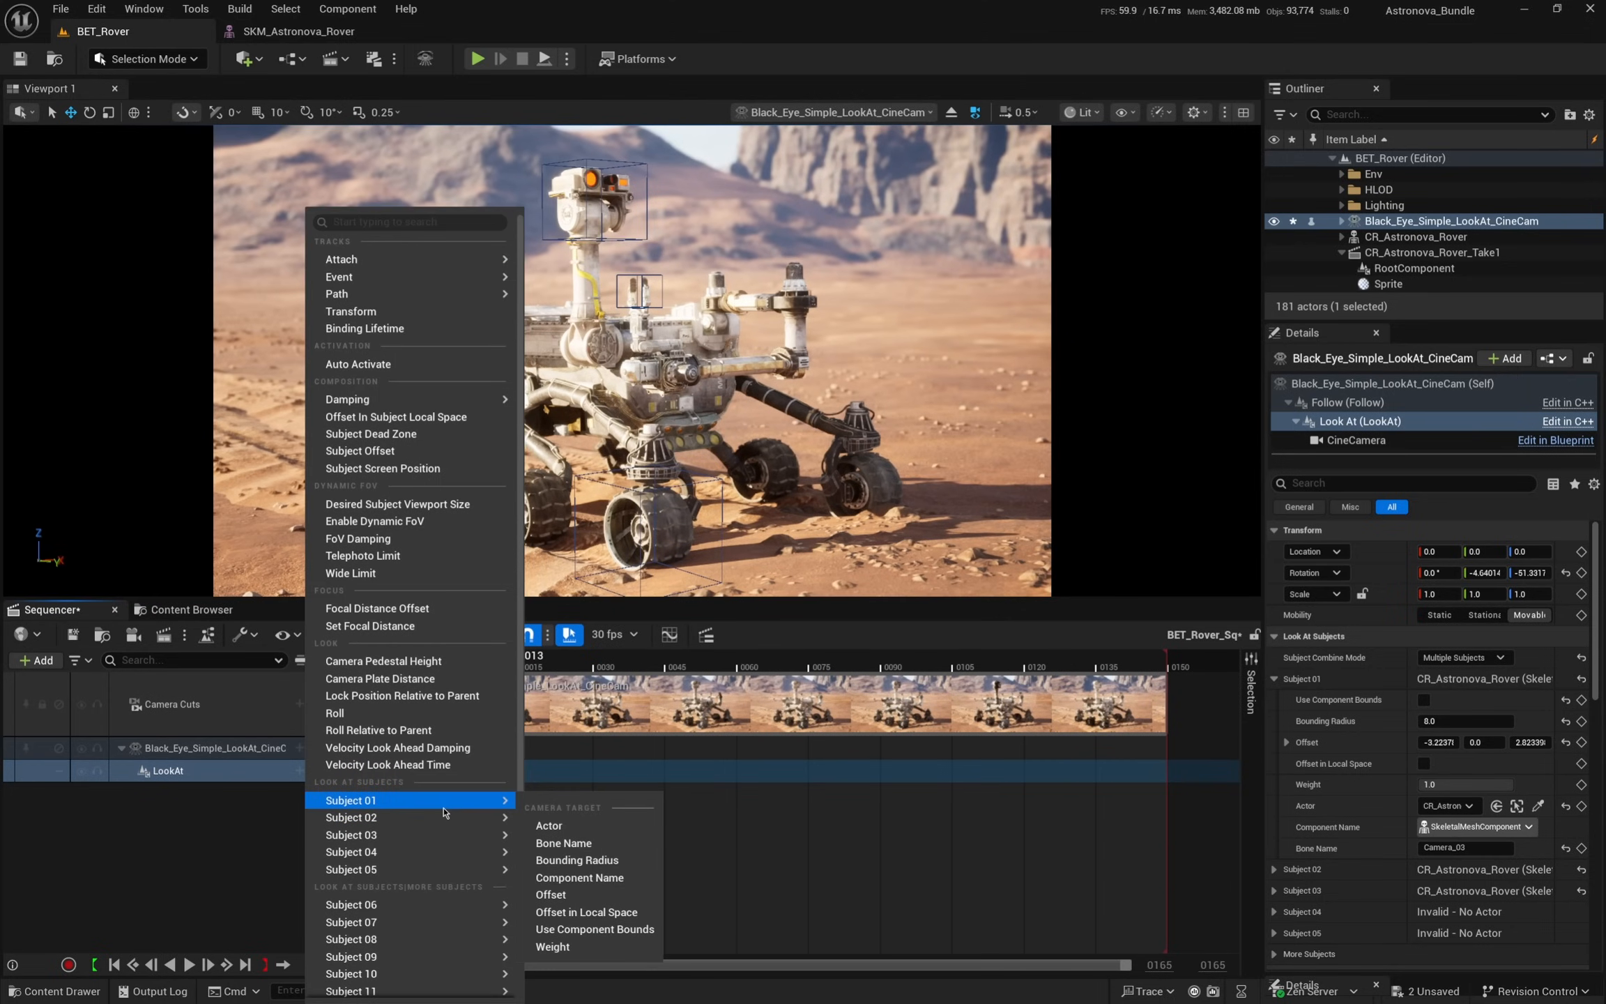
{"action": "left_click", "coordinate": [587, 948]}
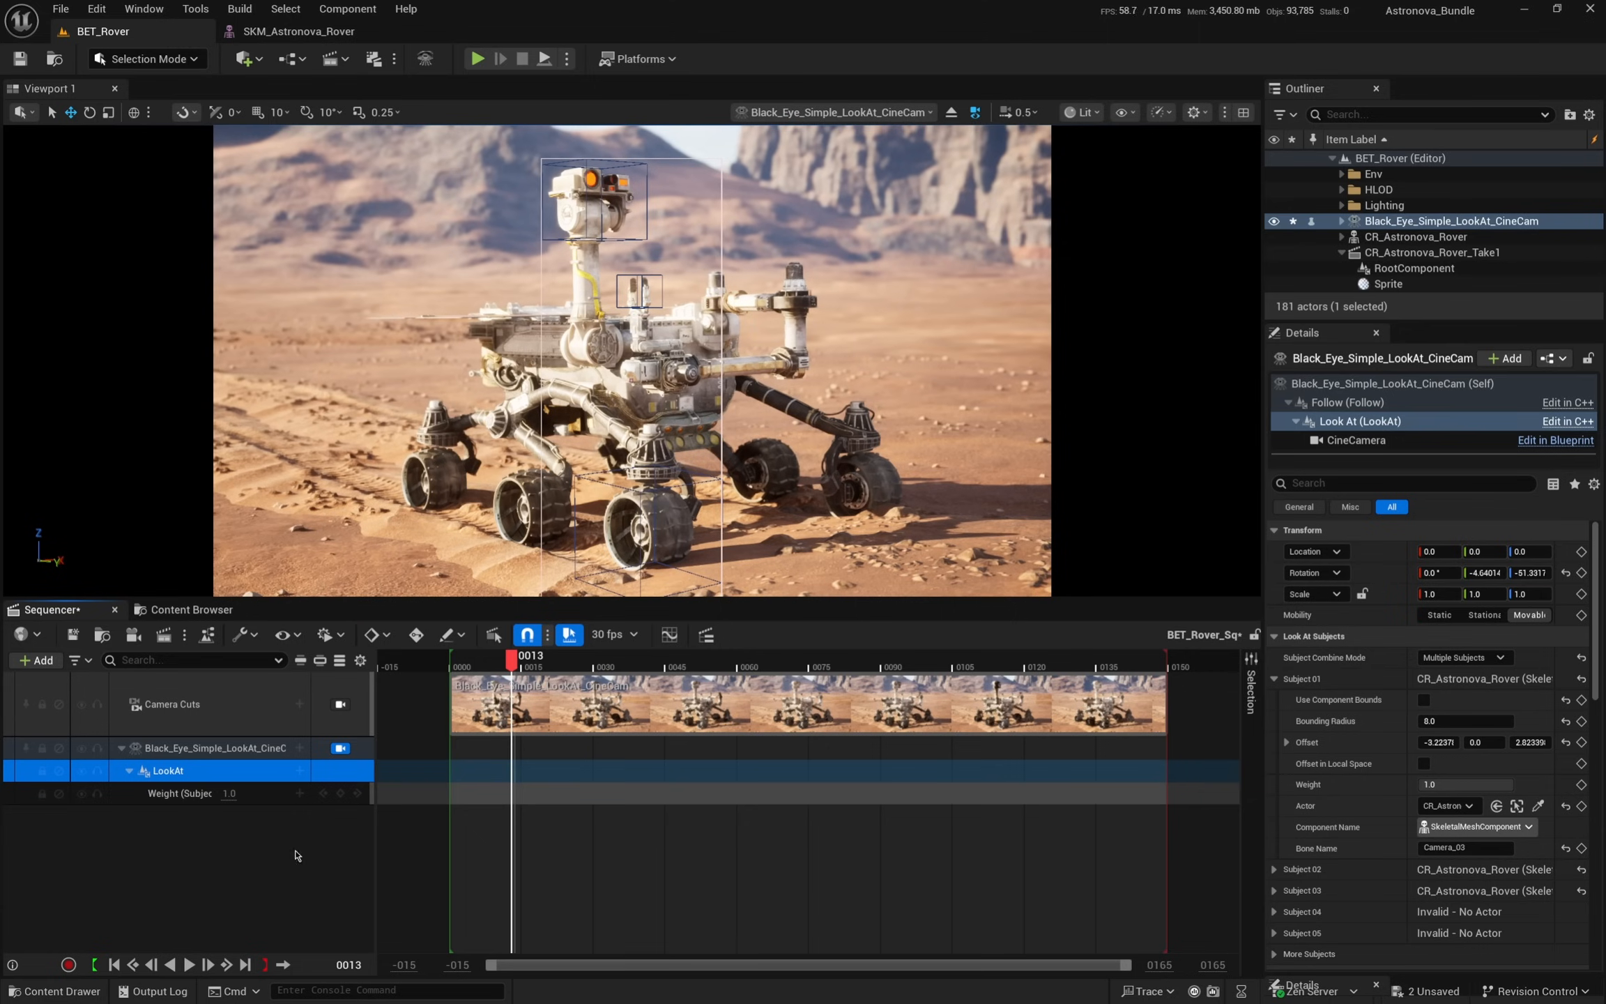
{"action": "left_click", "coordinate": [299, 770]}
{"action": "mouse_move", "coordinate": [439, 817]}
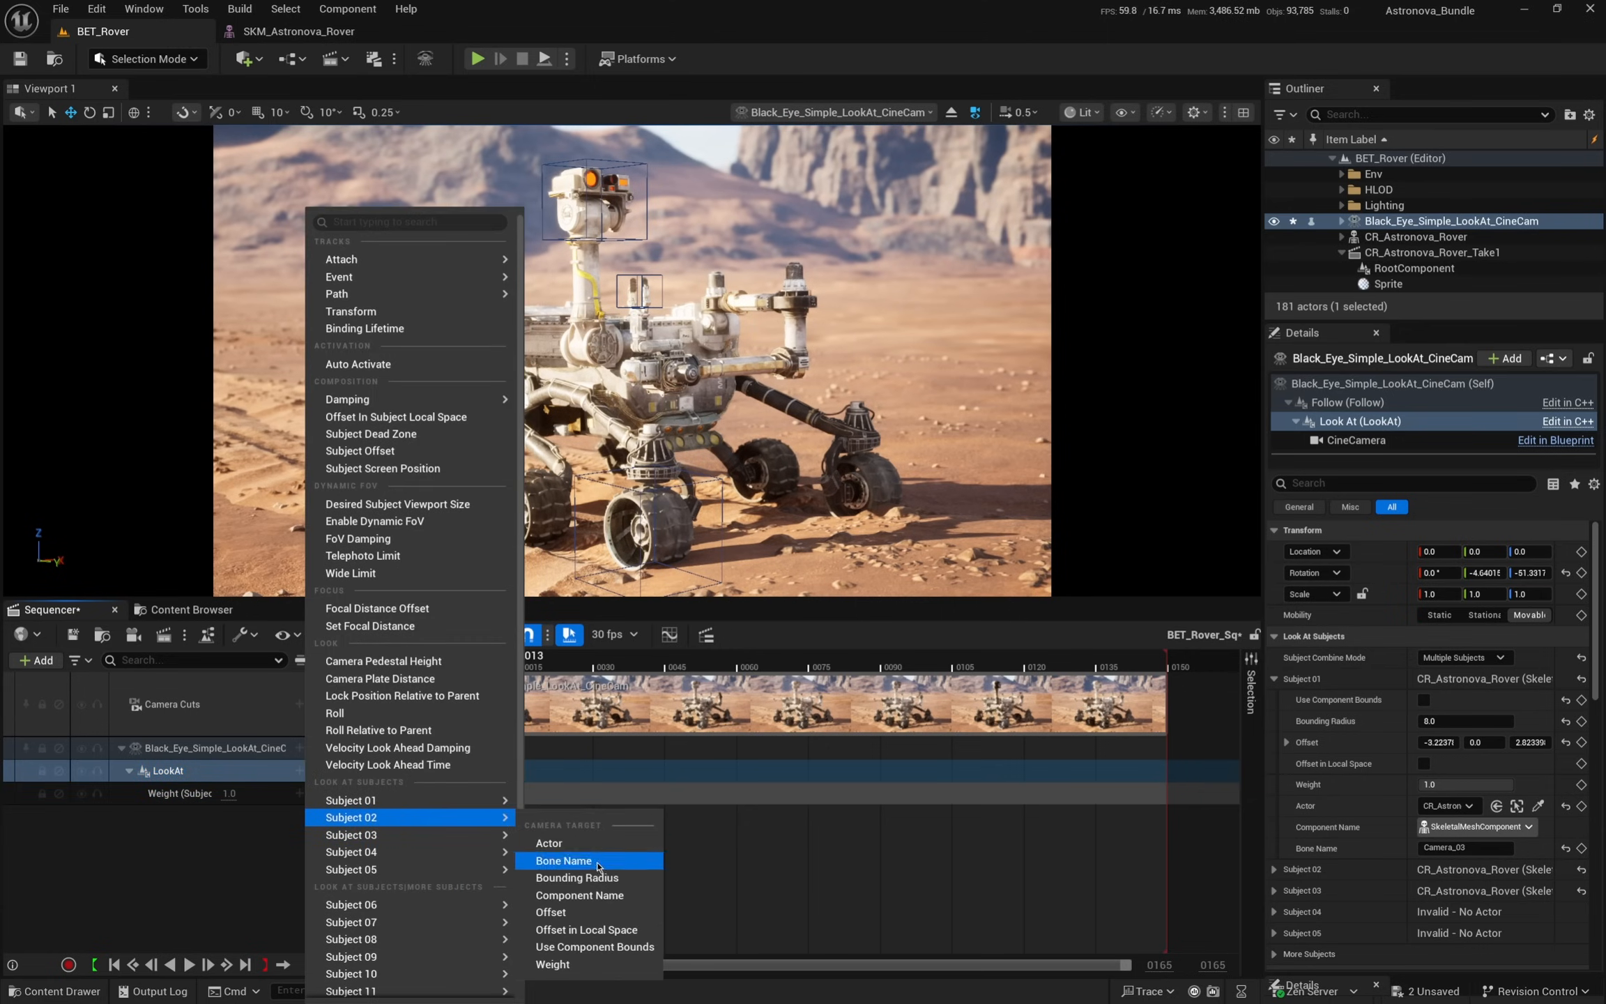
{"action": "left_click", "coordinate": [576, 969]}
{"action": "left_click", "coordinate": [299, 771]}
{"action": "mouse_move", "coordinate": [395, 851]}
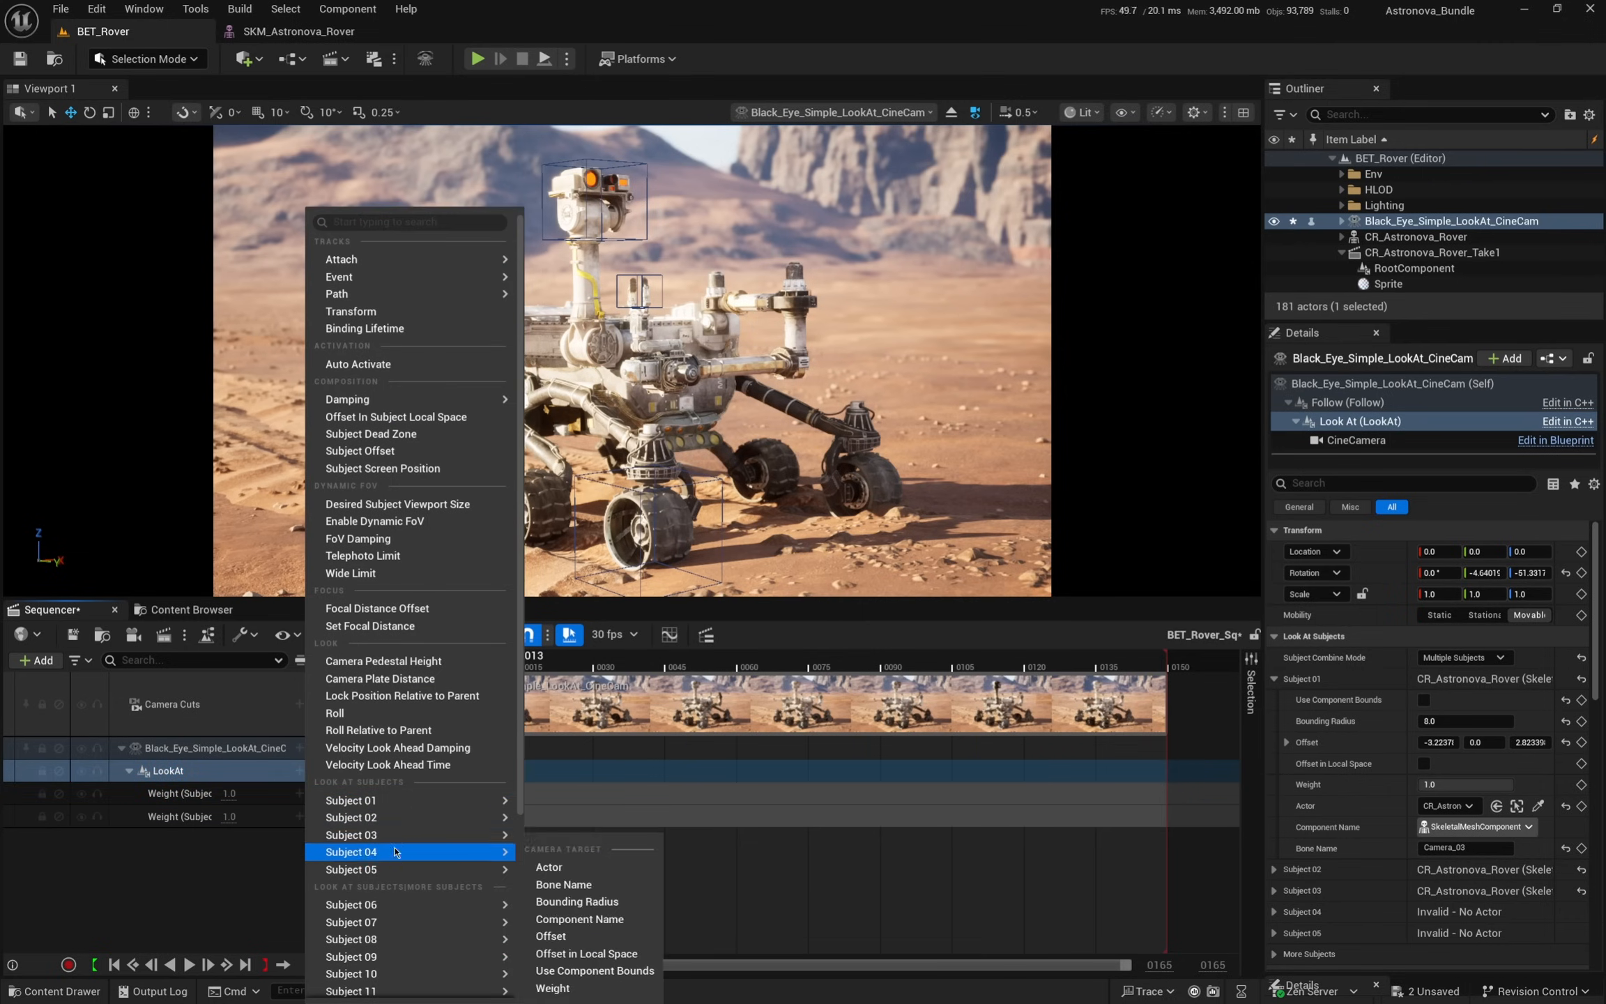
{"action": "left_click", "coordinate": [578, 981]}
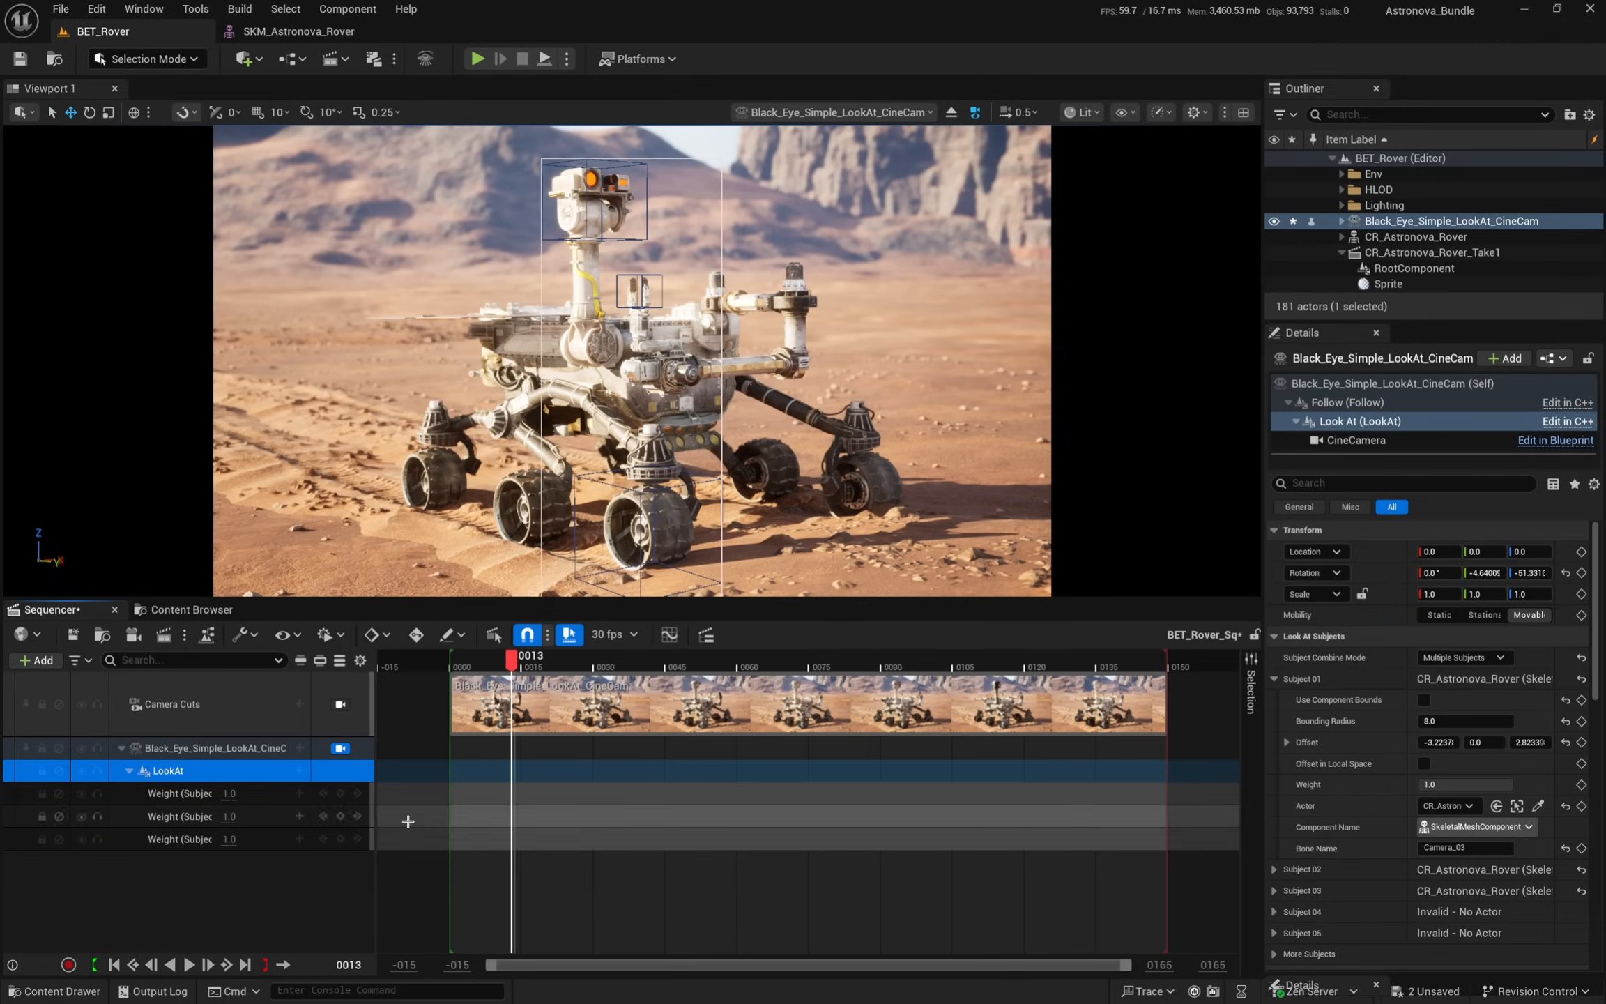
- Set the Subject 02 and Subject 03 weights to 0 and key all three subject weights at frame 2
{"action": "left_click", "coordinate": [229, 816]}
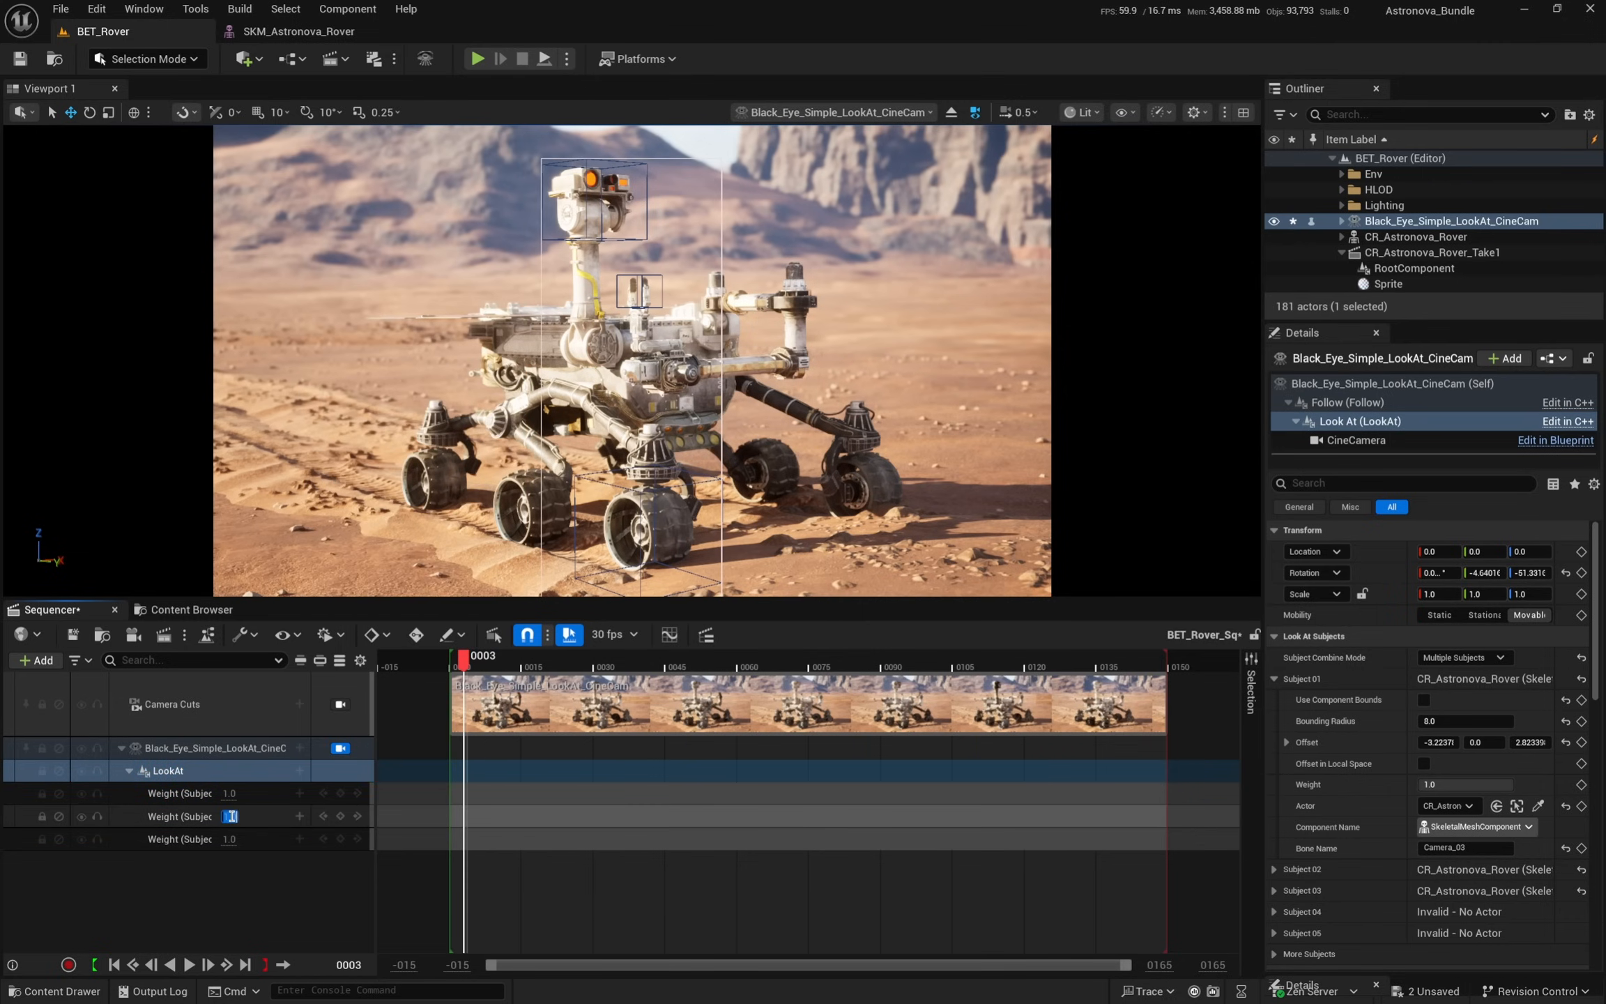
{"action": "type", "text": "0"}
{"action": "key", "text": "Return"}
{"action": "left_click", "coordinate": [236, 840]}
{"action": "type", "text": "0"}
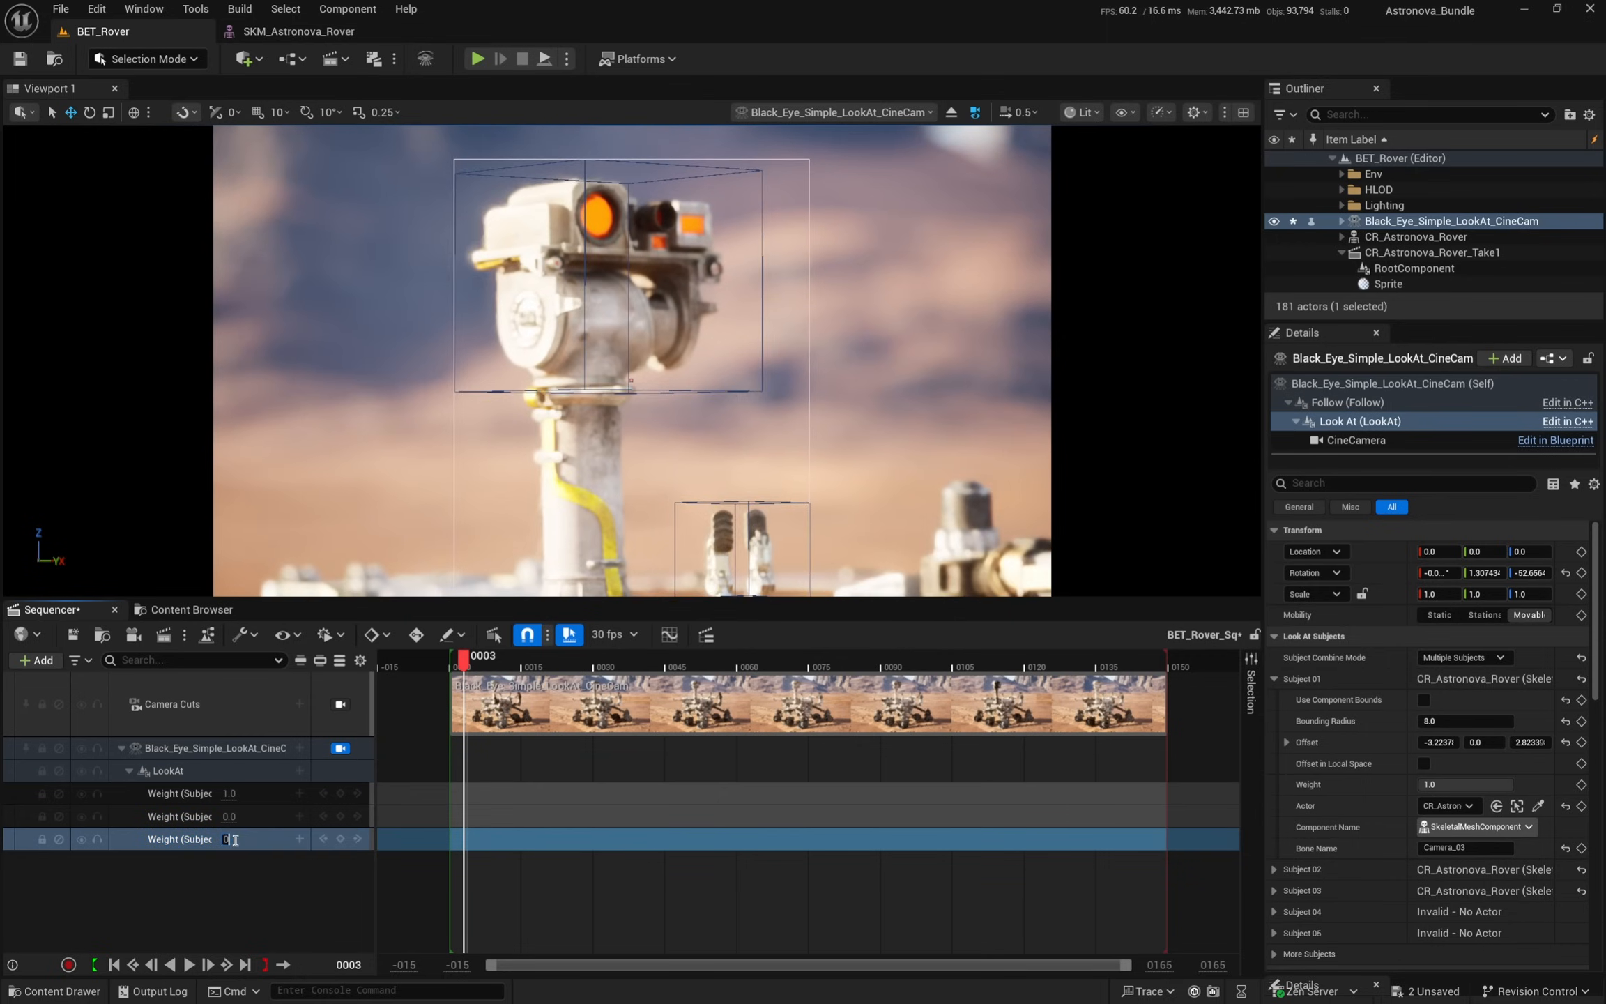
{"action": "key", "text": "Return"}
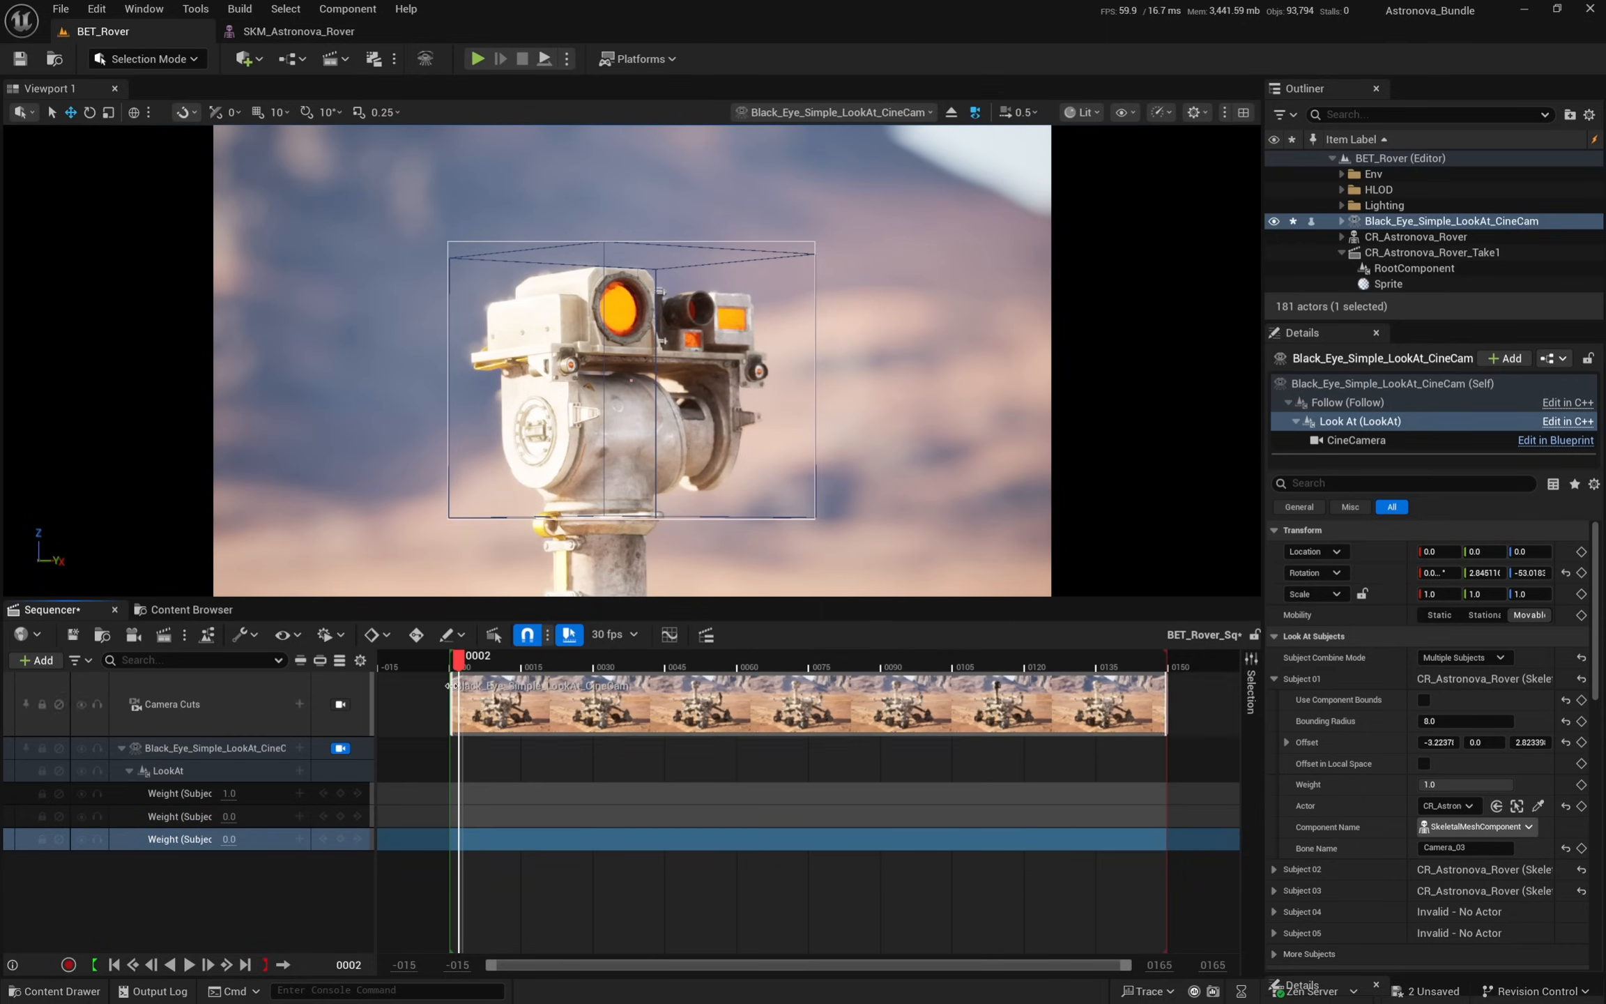
{"action": "left_click", "coordinate": [340, 838]}
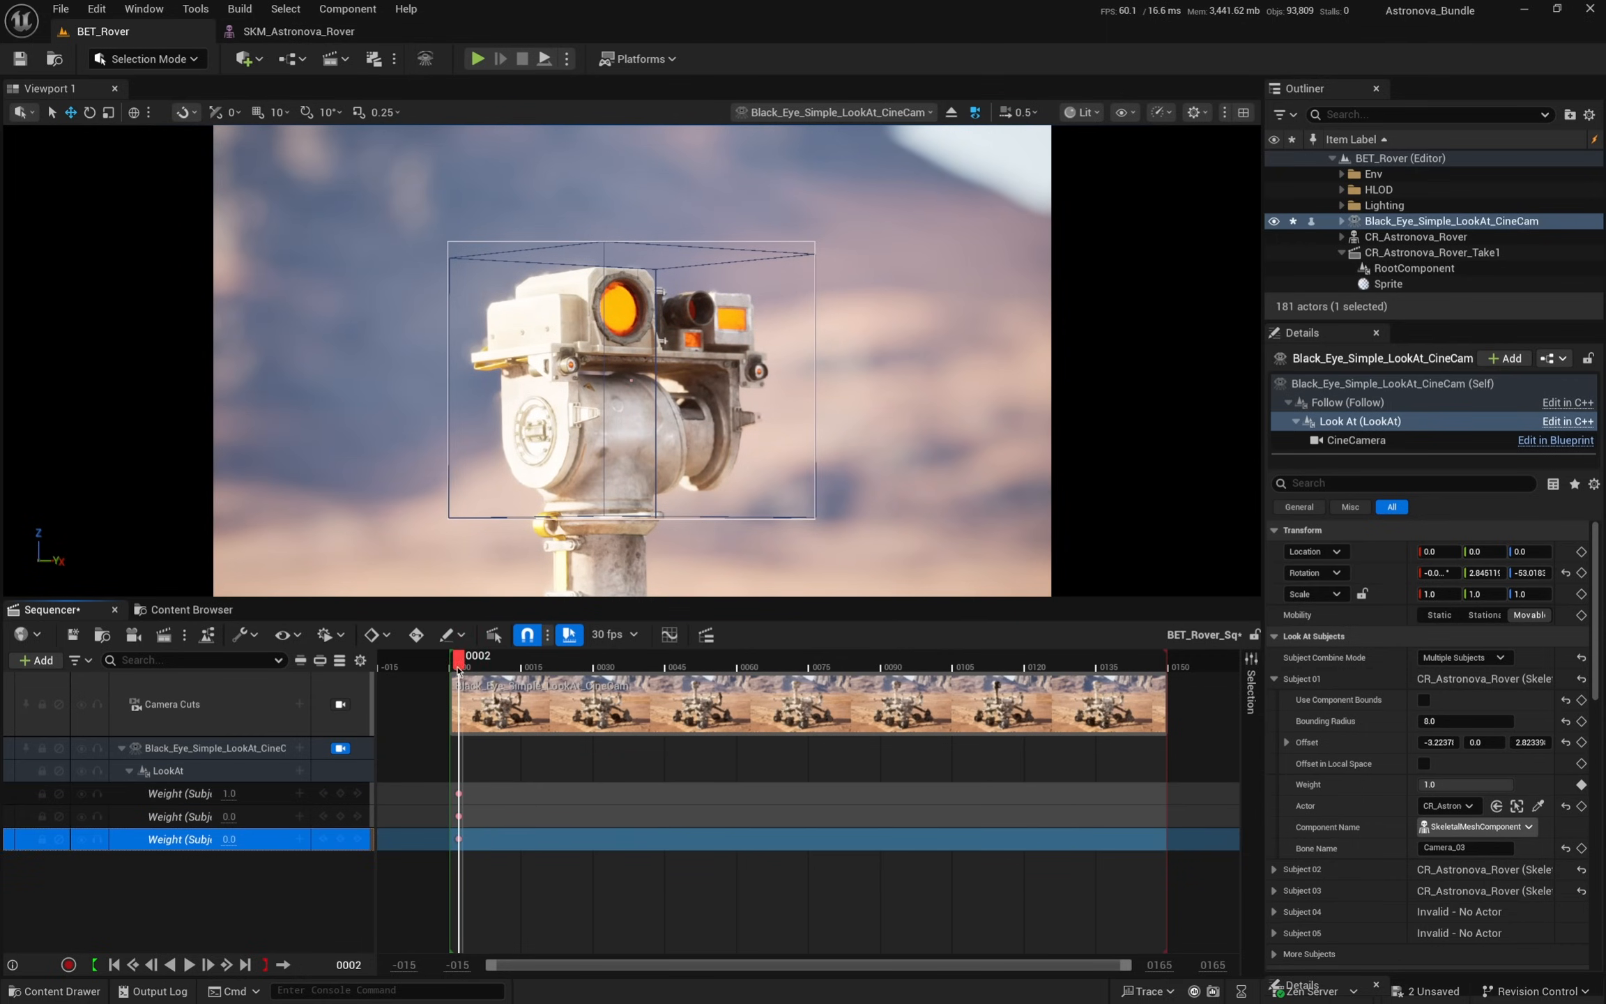
- At frame 31, key Subject 01's weight at 0, Subject 02's at 1 and Subject 03's at 0
{"action": "left_click_drag", "start_coordinate": [458, 671], "coordinate": [597, 665]}
{"action": "left_click", "coordinate": [231, 794]}
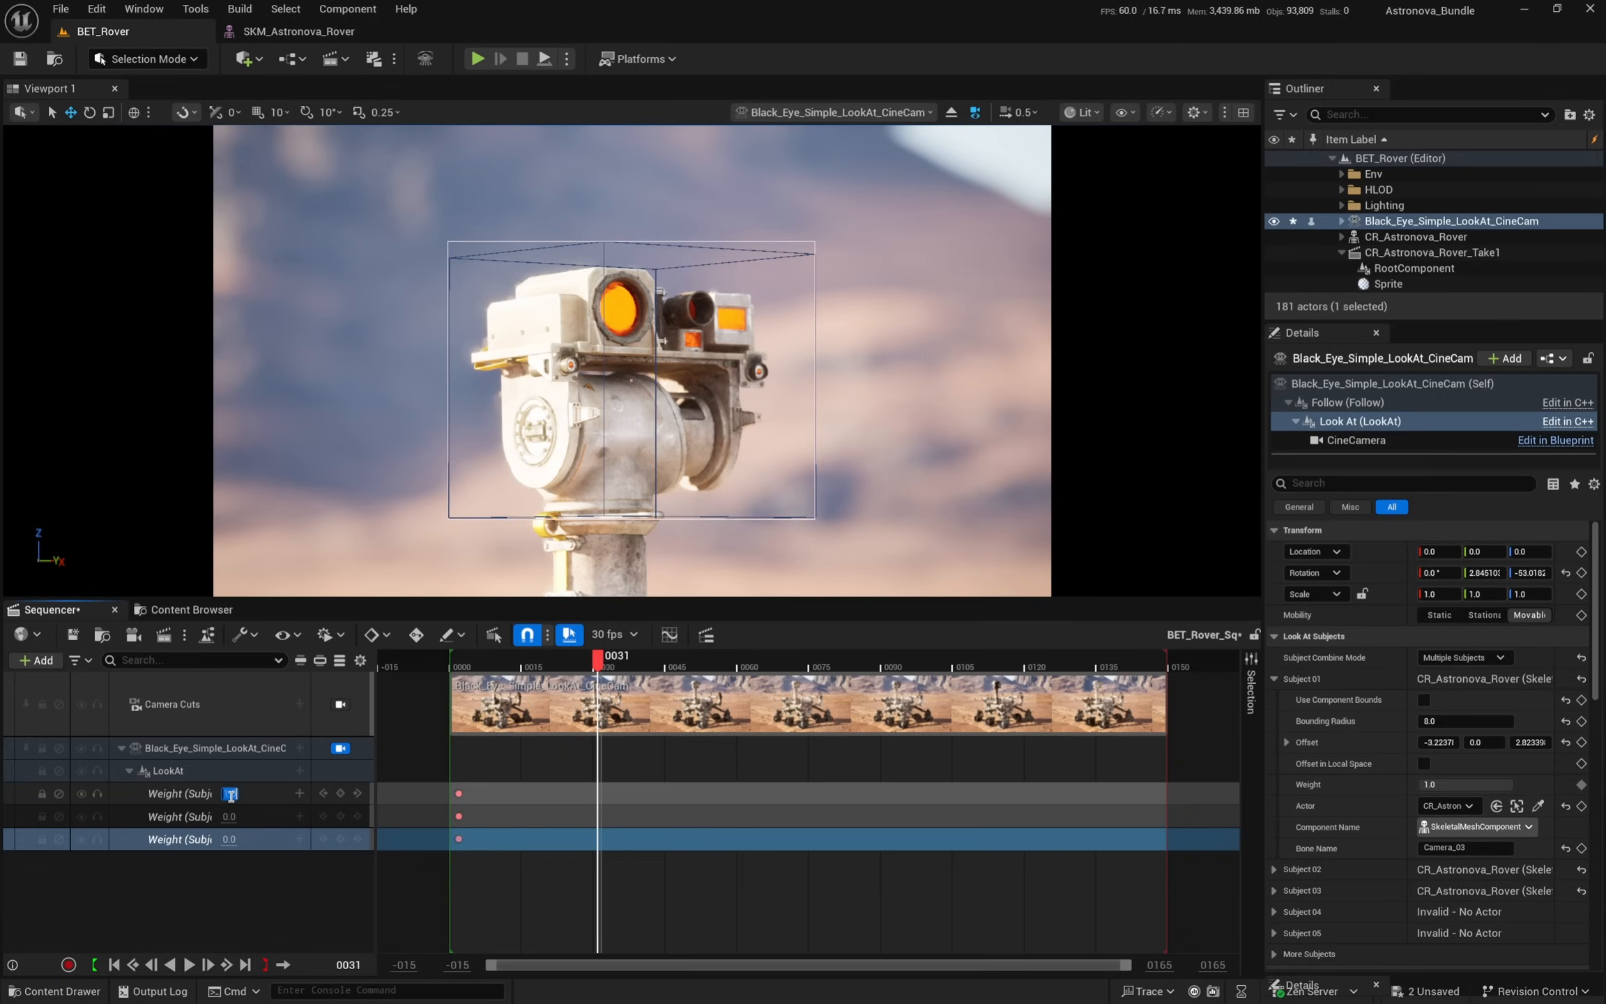
{"action": "type", "text": "0"}
{"action": "key", "text": "Return"}
{"action": "left_click", "coordinate": [232, 817]}
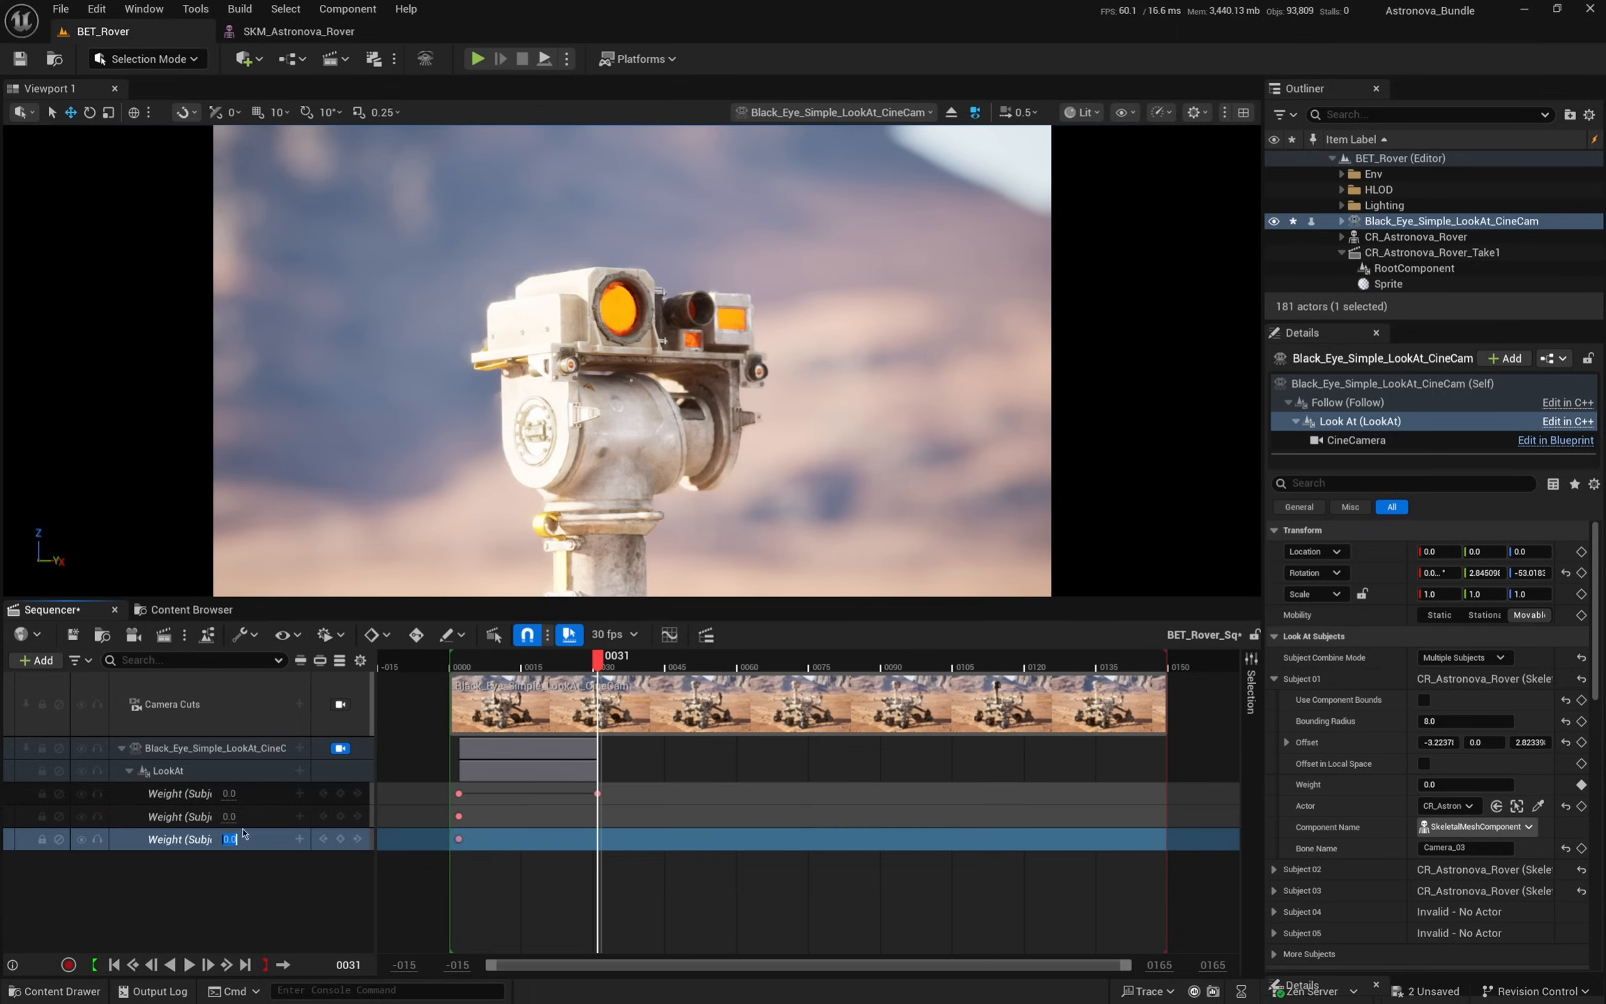
{"action": "type", "text": "1"}
{"action": "key", "text": "Caps_Lock"}
{"action": "key", "text": "Tab"}
{"action": "left_click", "coordinate": [232, 817]}
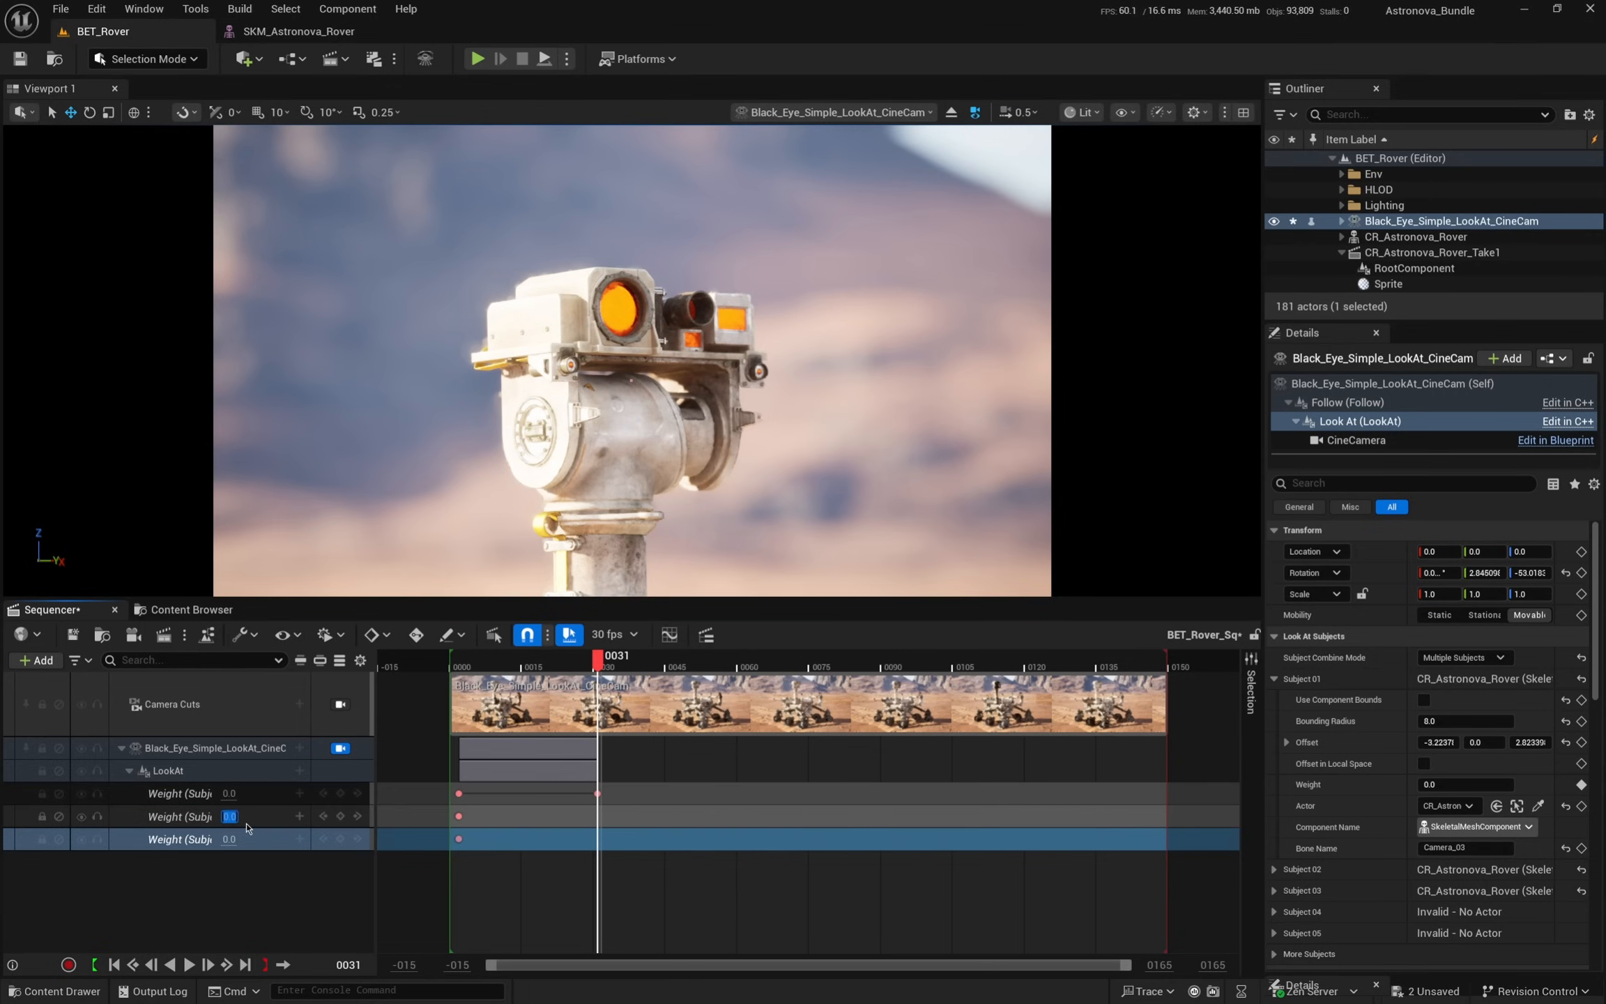
{"action": "type", "text": "1"}
{"action": "key", "text": "Return"}
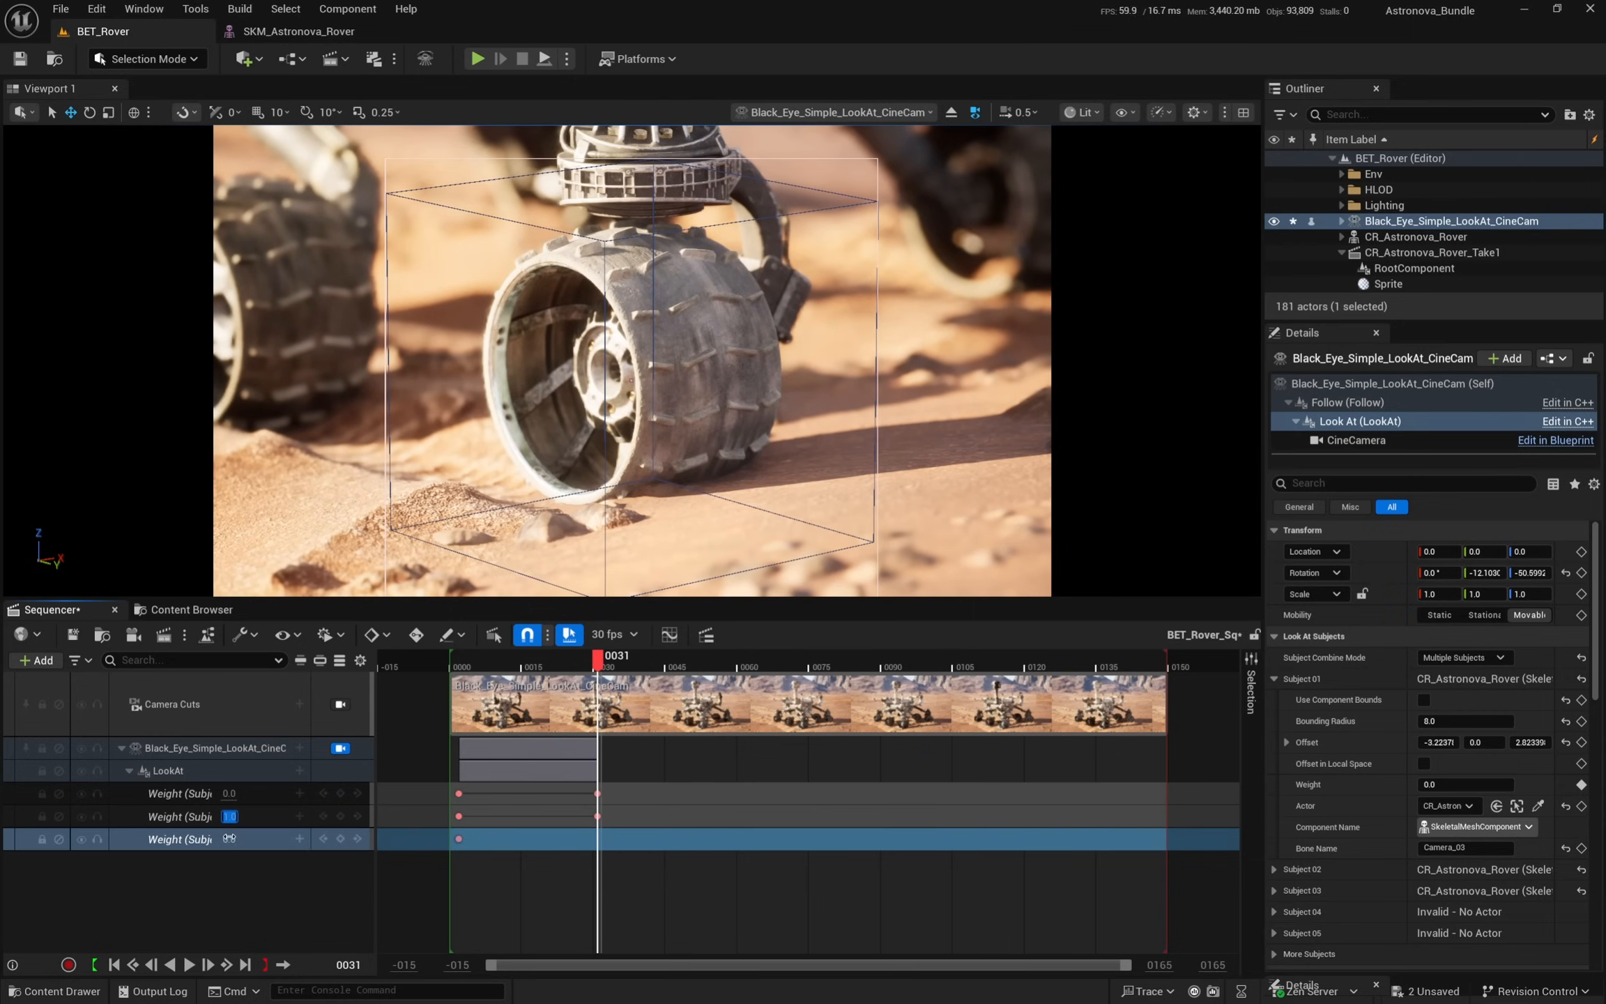
{"action": "key", "text": "Return"}
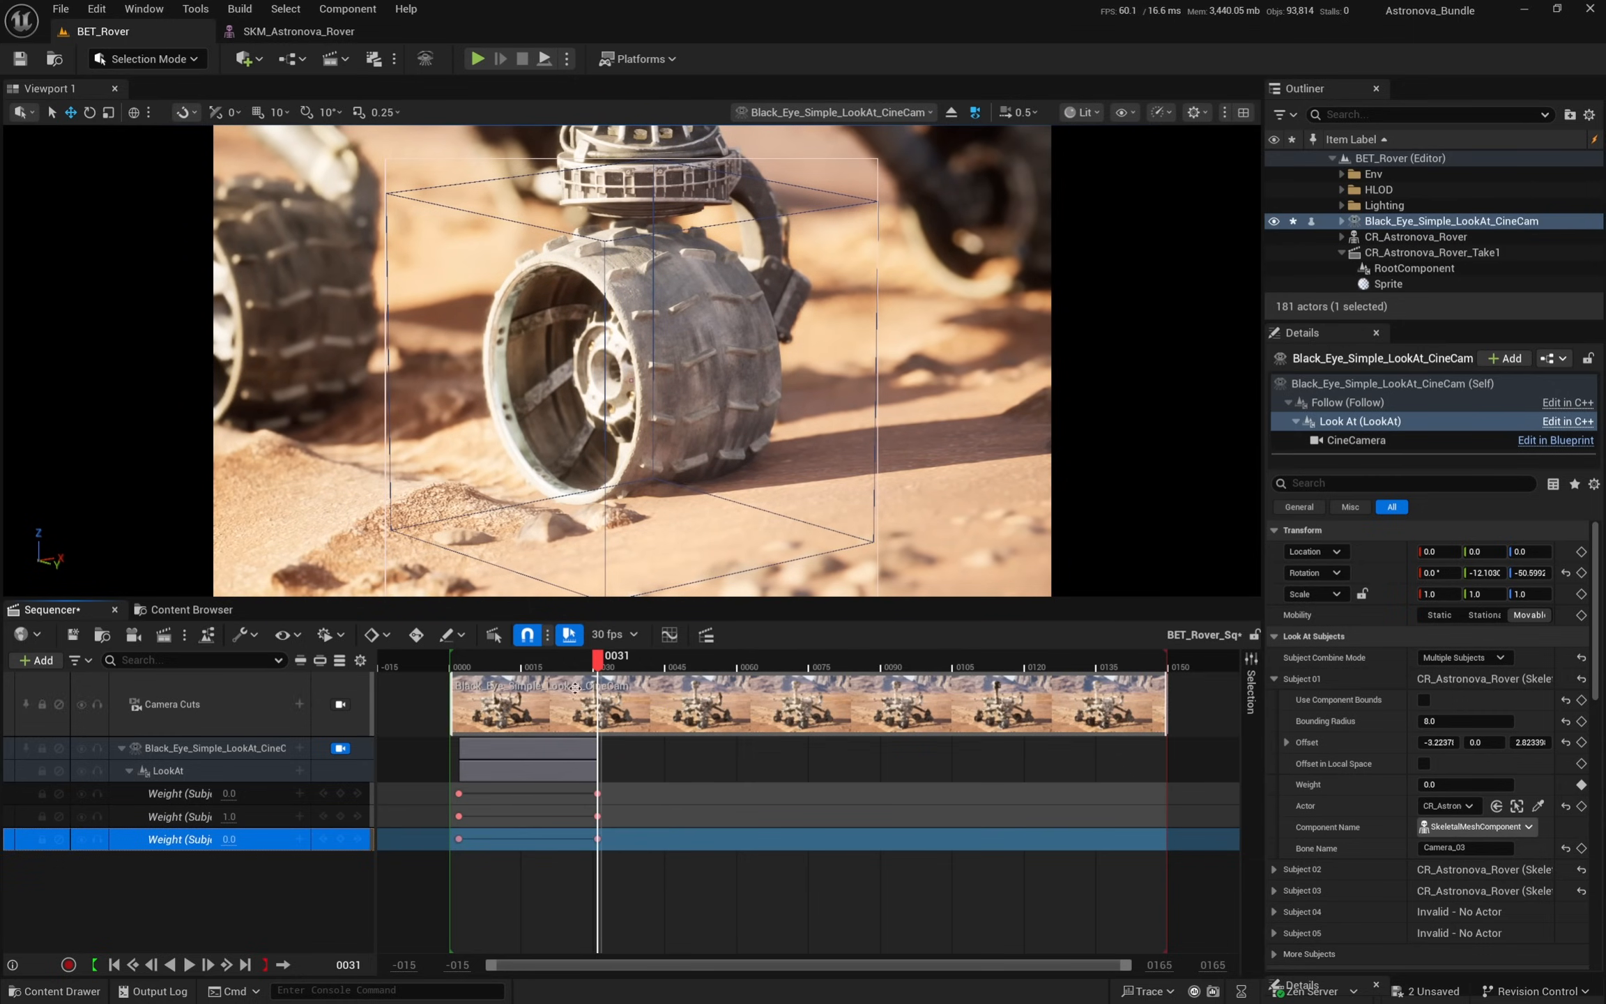
- At frame 52, key Subject 03's weight at 1.0 and the Subject 01 and Subject 02 weights at 0.0
{"action": "left_click_drag", "start_coordinate": [598, 658], "coordinate": [645, 658]}
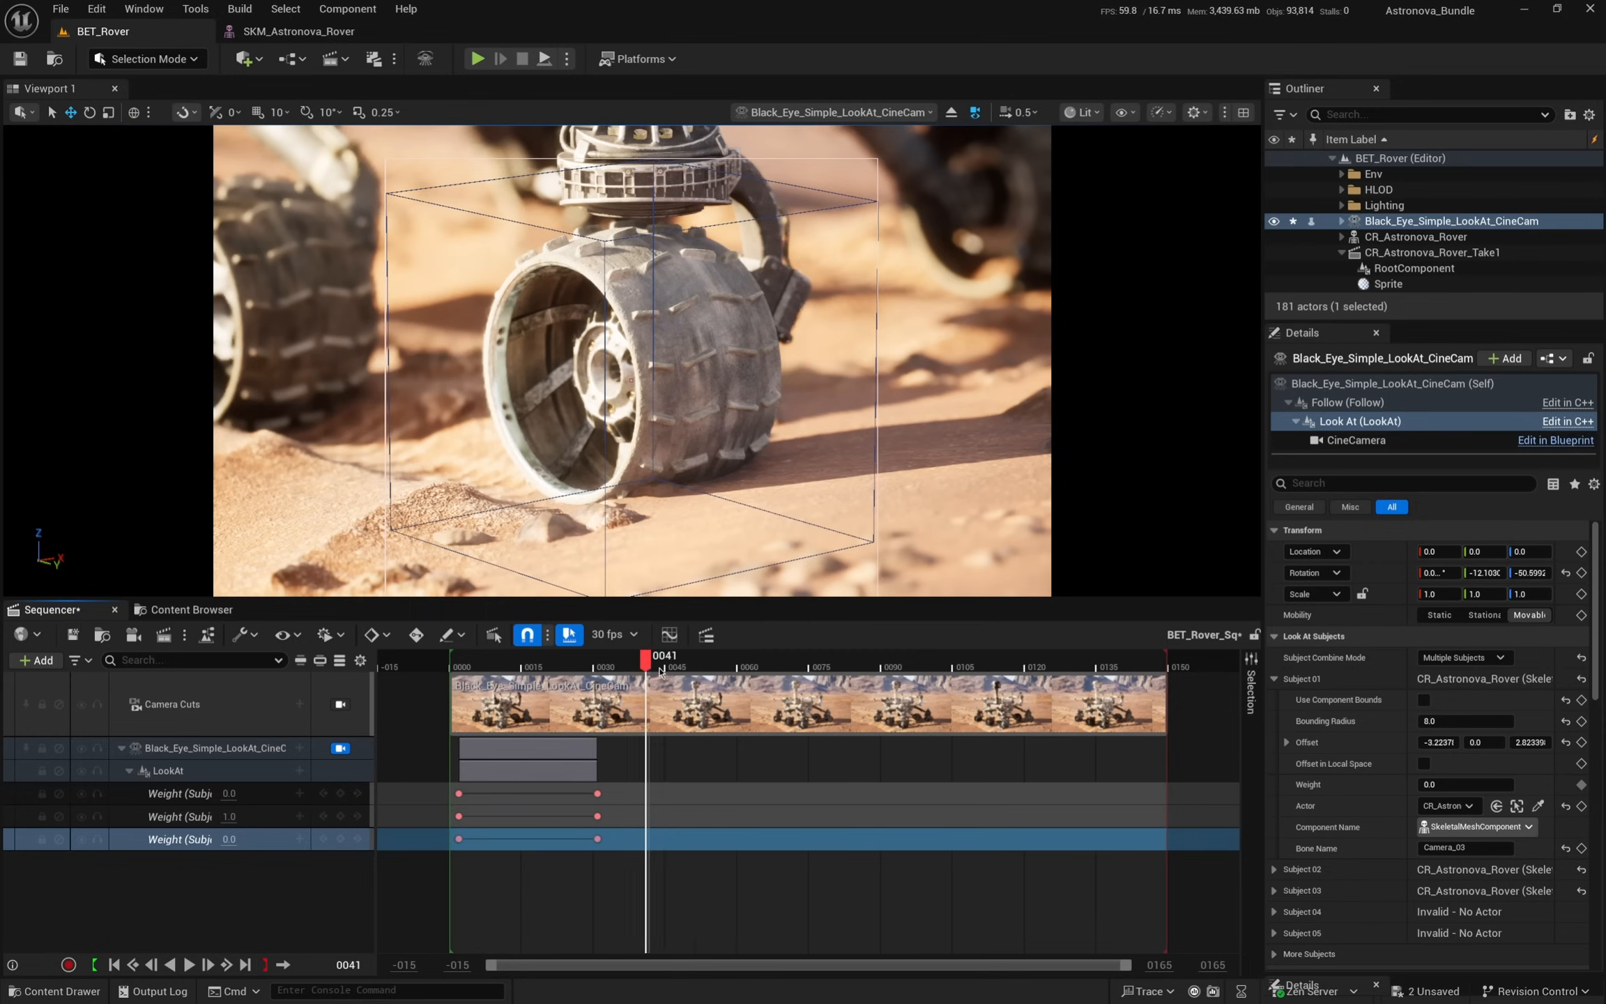
{"action": "key", "text": "Escape"}
{"action": "left_click", "coordinate": [233, 839]}
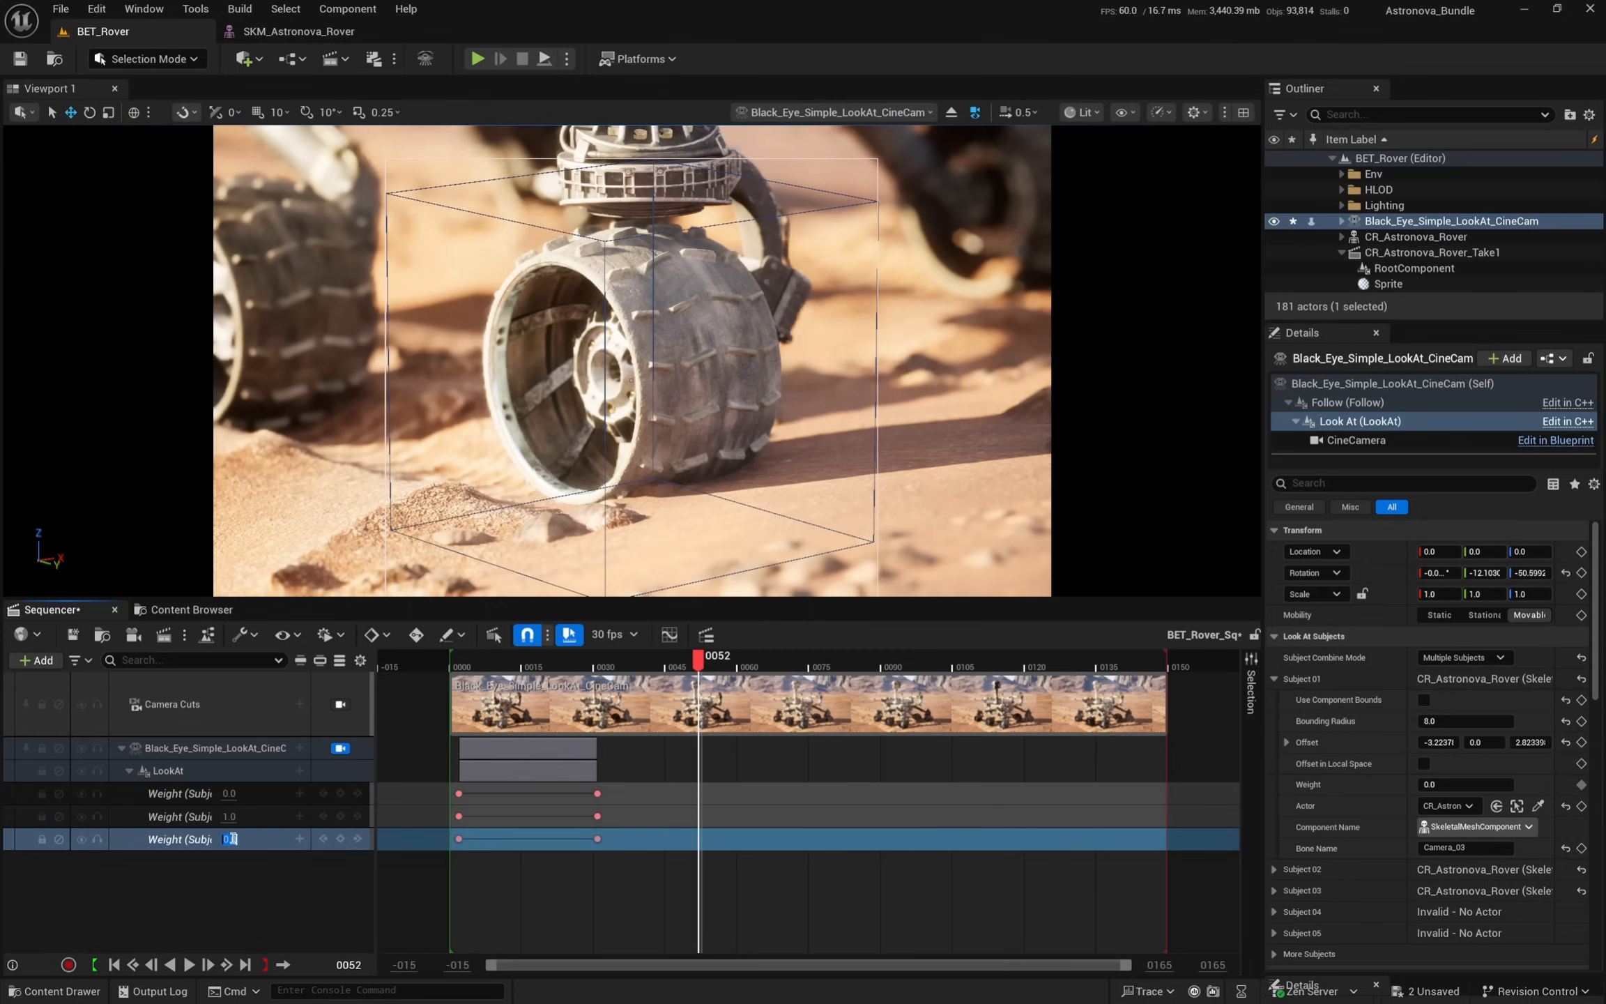
{"action": "key", "text": "Return"}
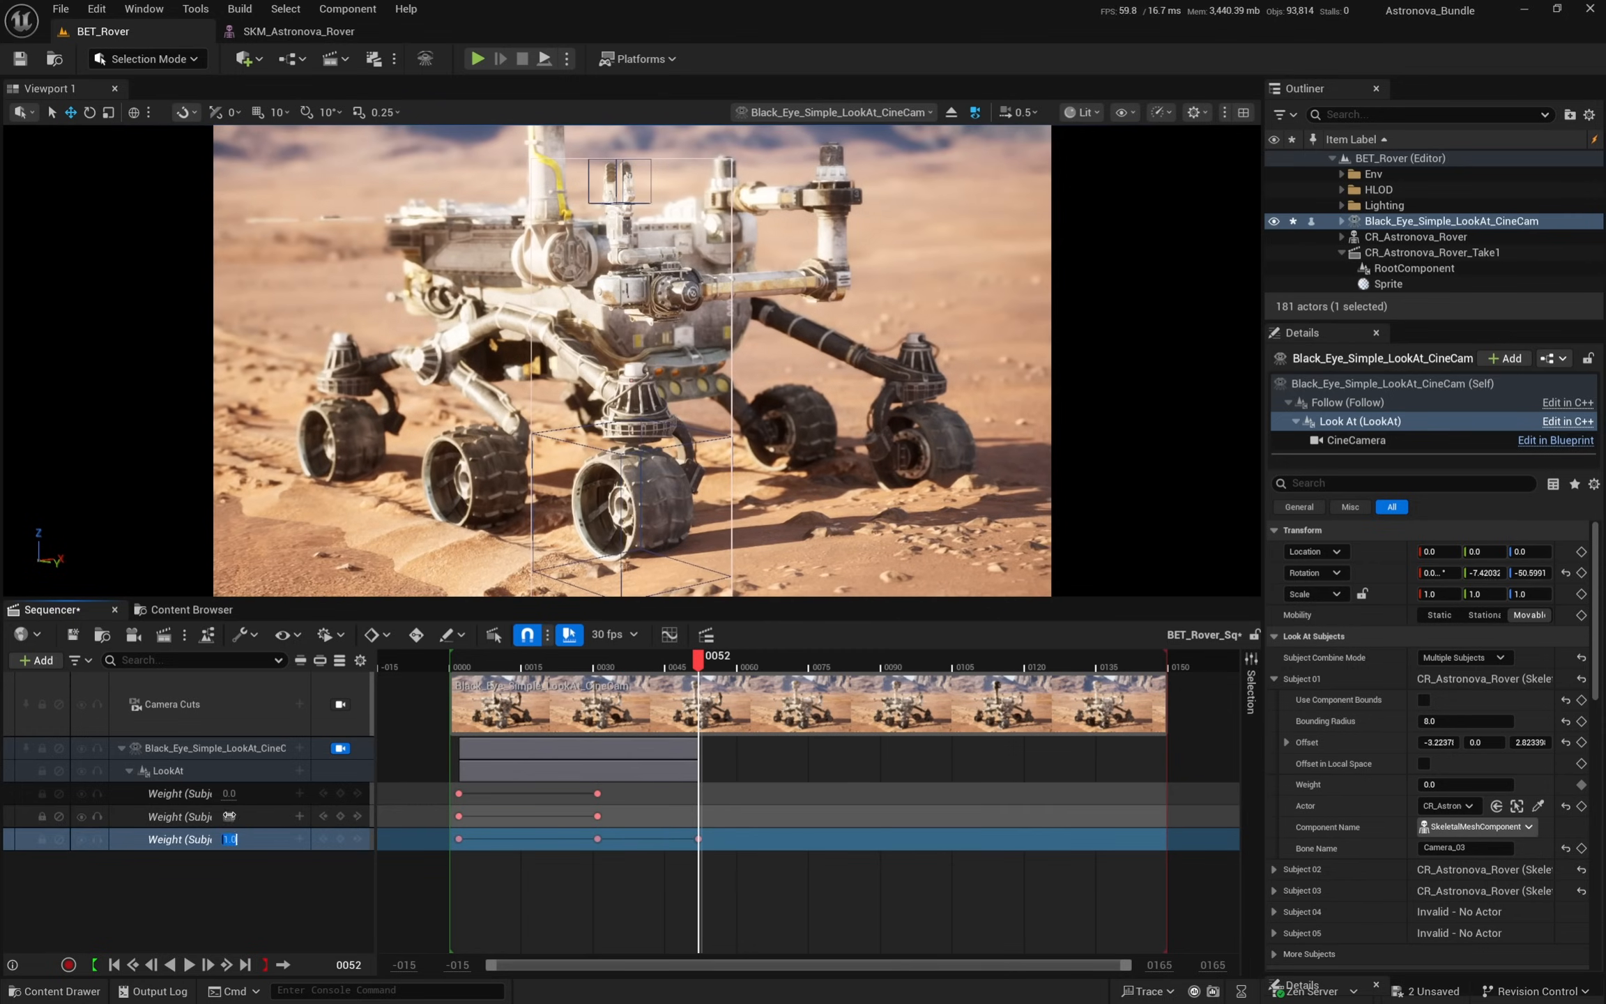
{"action": "key", "text": "Return"}
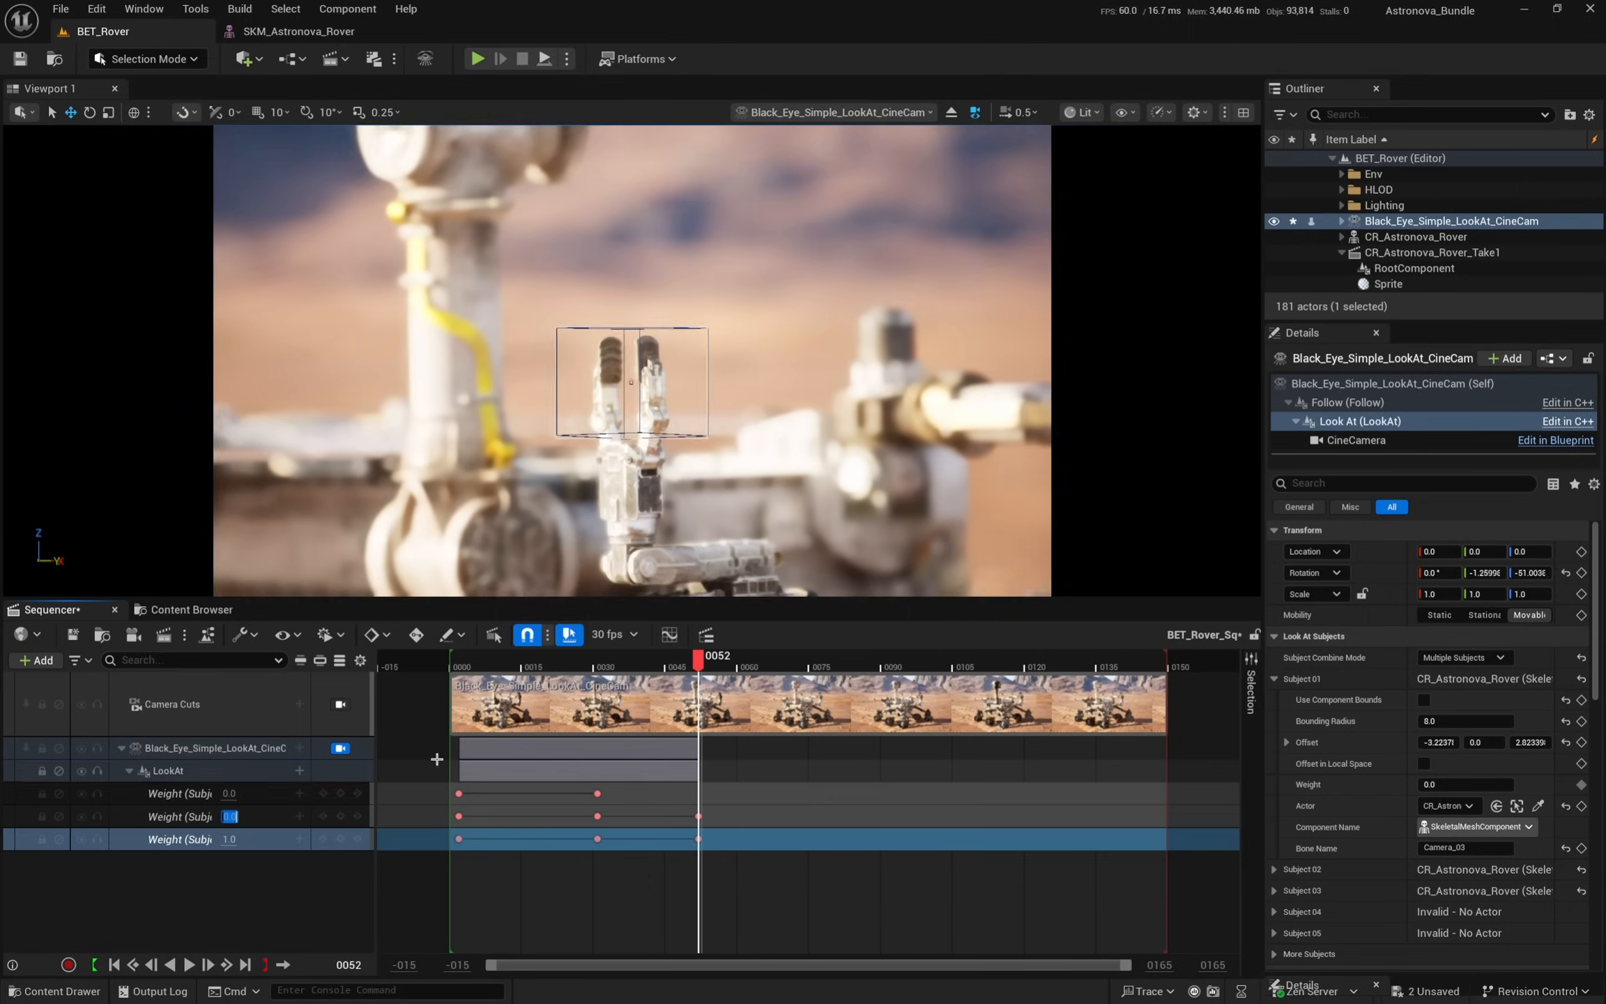
{"action": "left_click", "coordinate": [228, 793]}
{"action": "key", "text": "Return"}
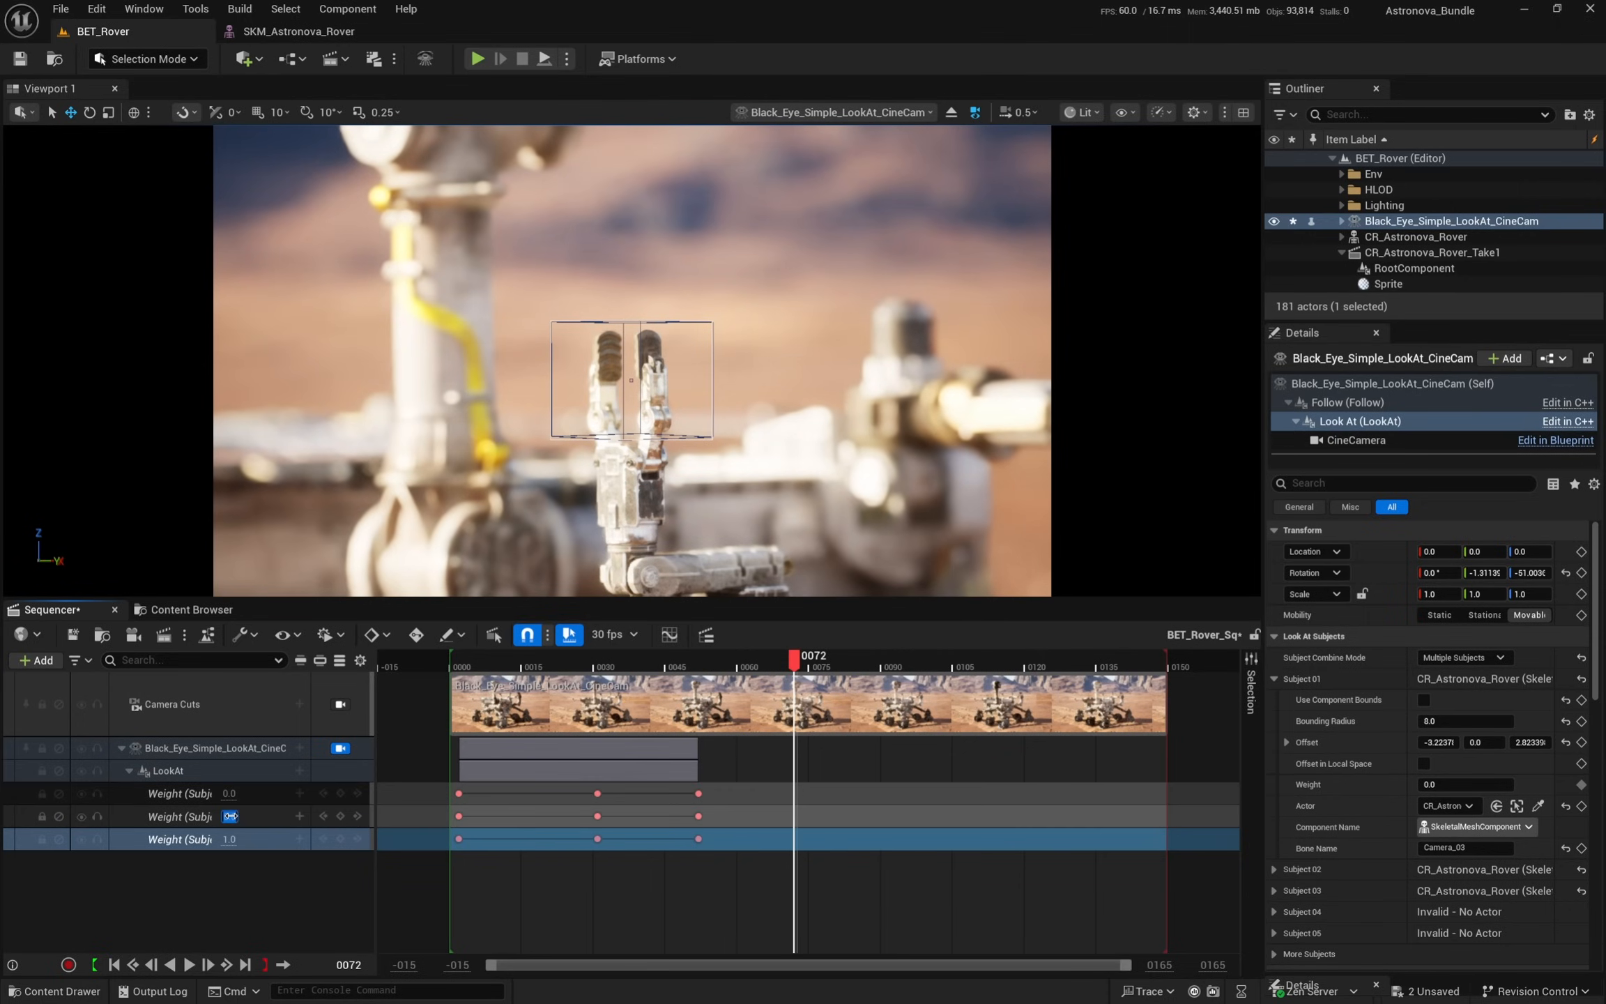
- Key the Subject 01 and Subject 02 weights at 1.0 on frame 72 and preview the animated framing
{"action": "left_click", "coordinate": [229, 793]}
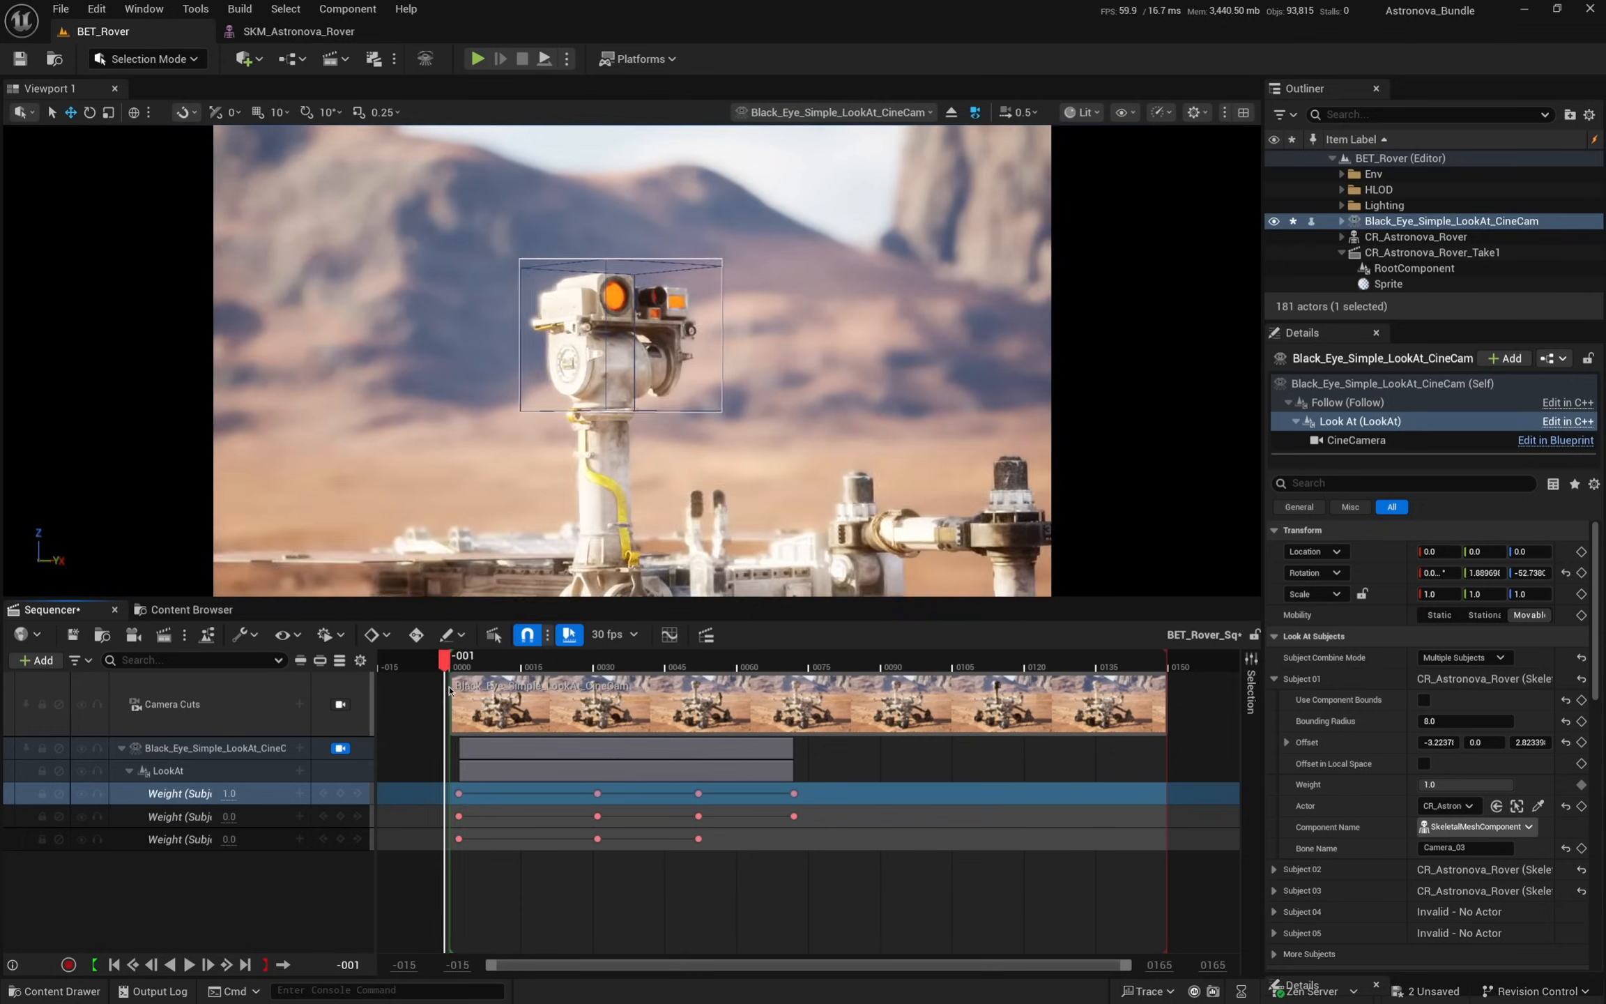
{"action": "key", "text": "space"}
{"action": "left_click", "coordinate": [844, 658]}
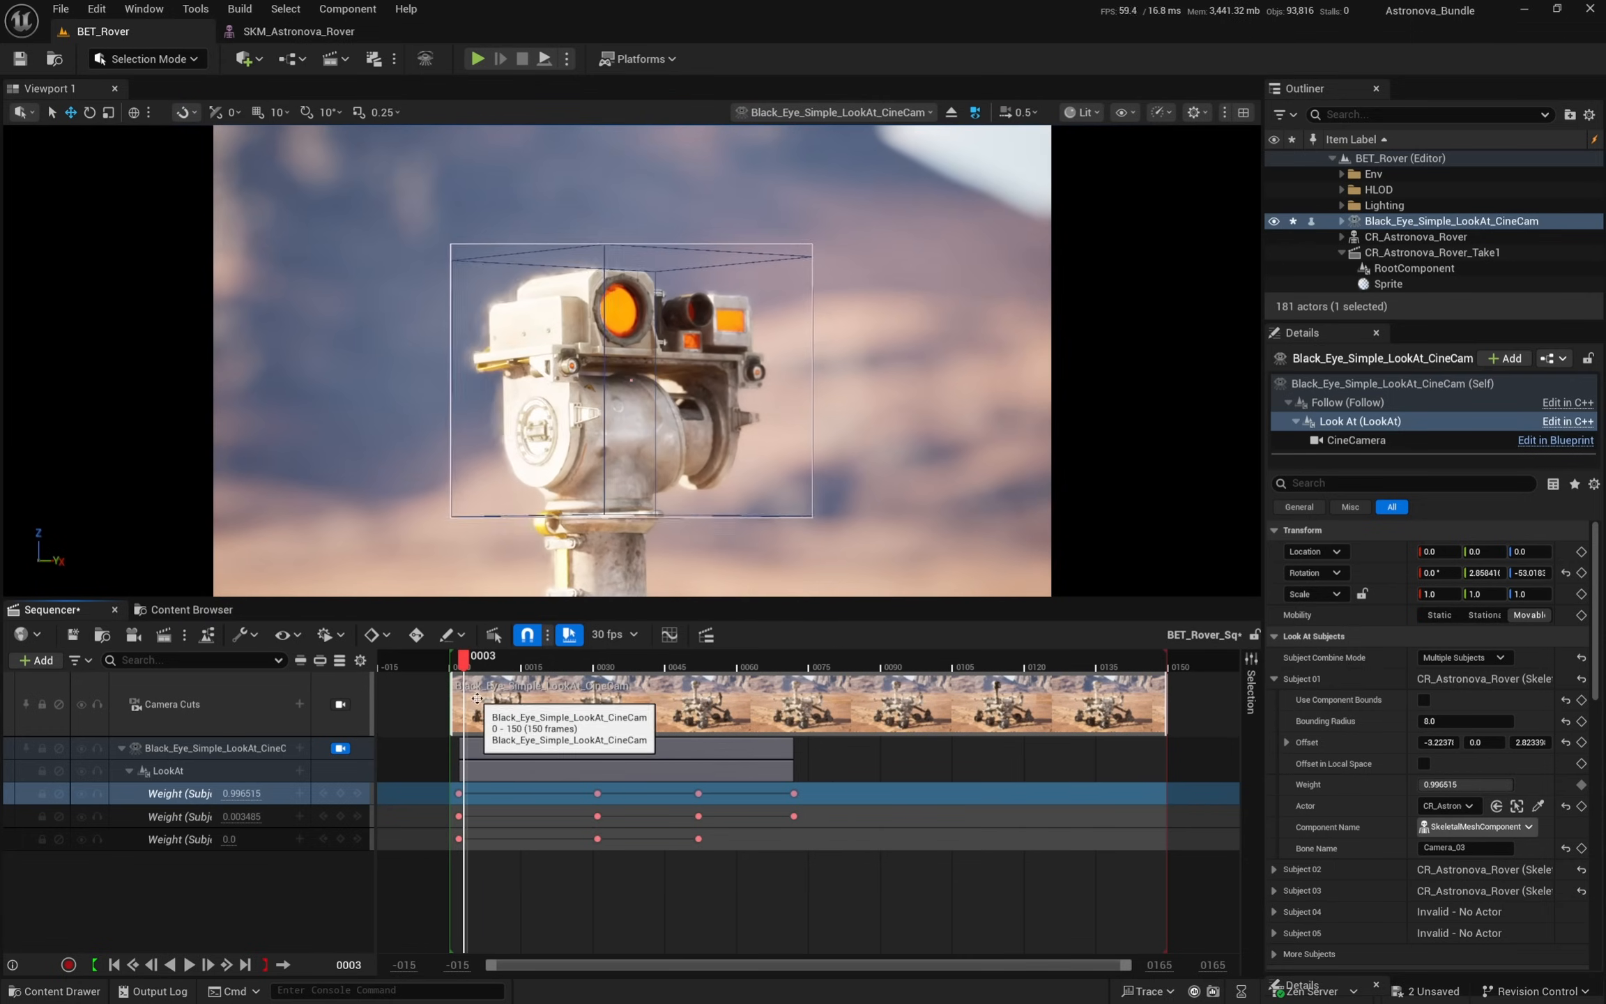
{"action": "left_click", "coordinate": [563, 668]}
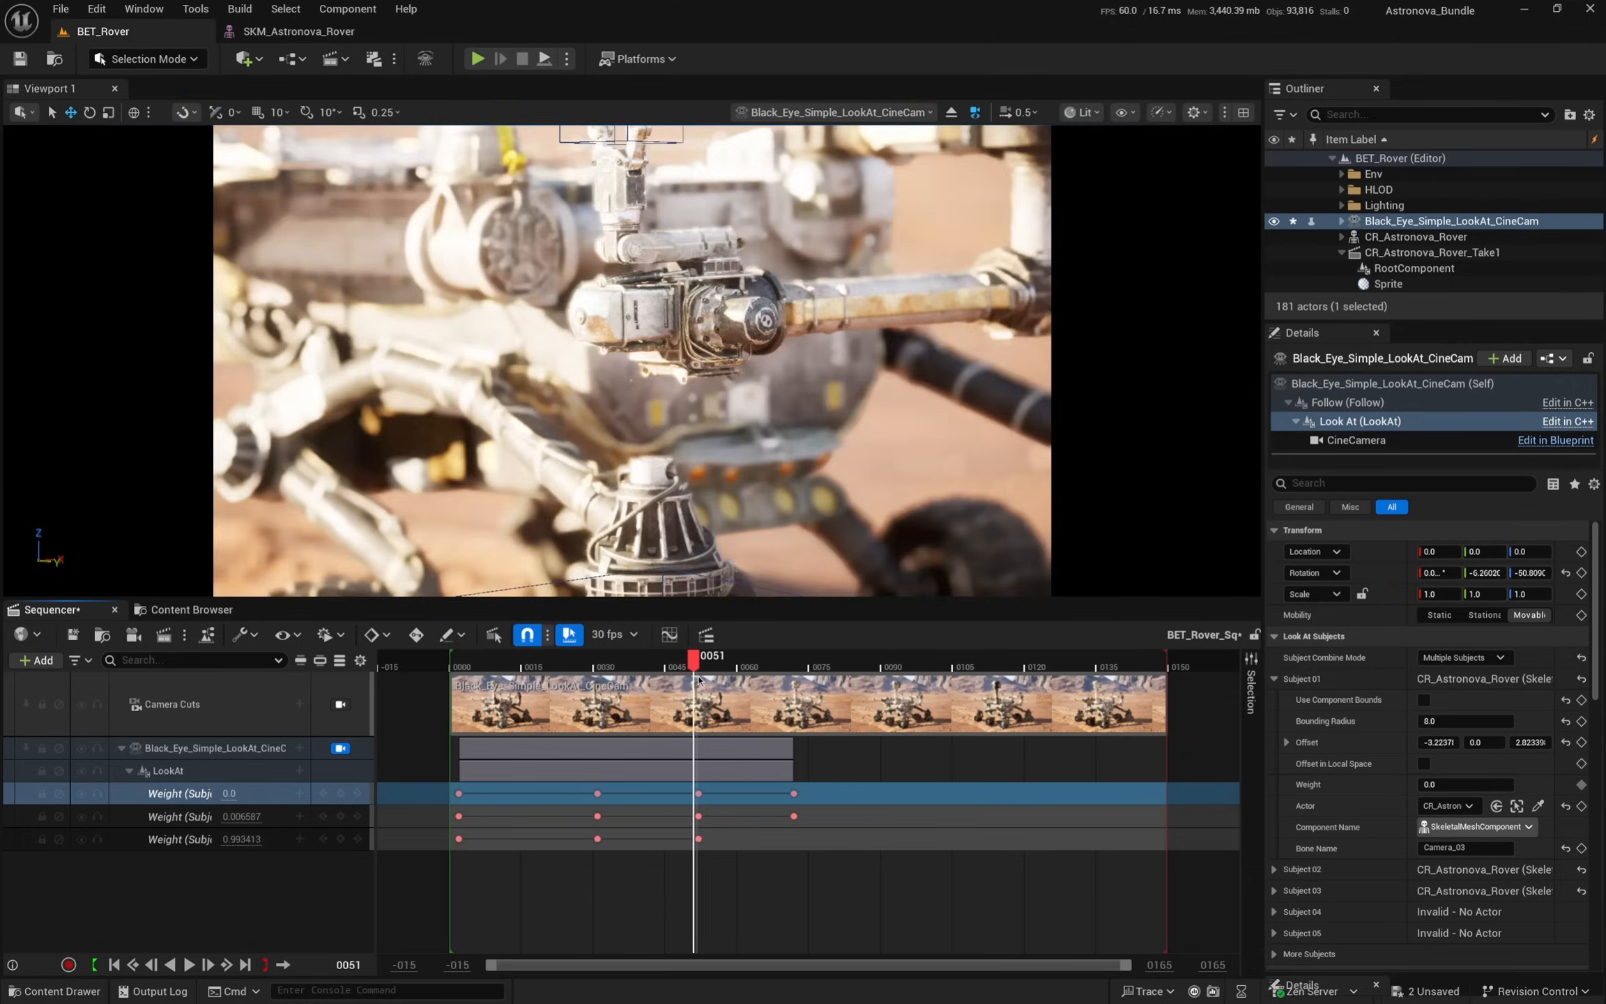
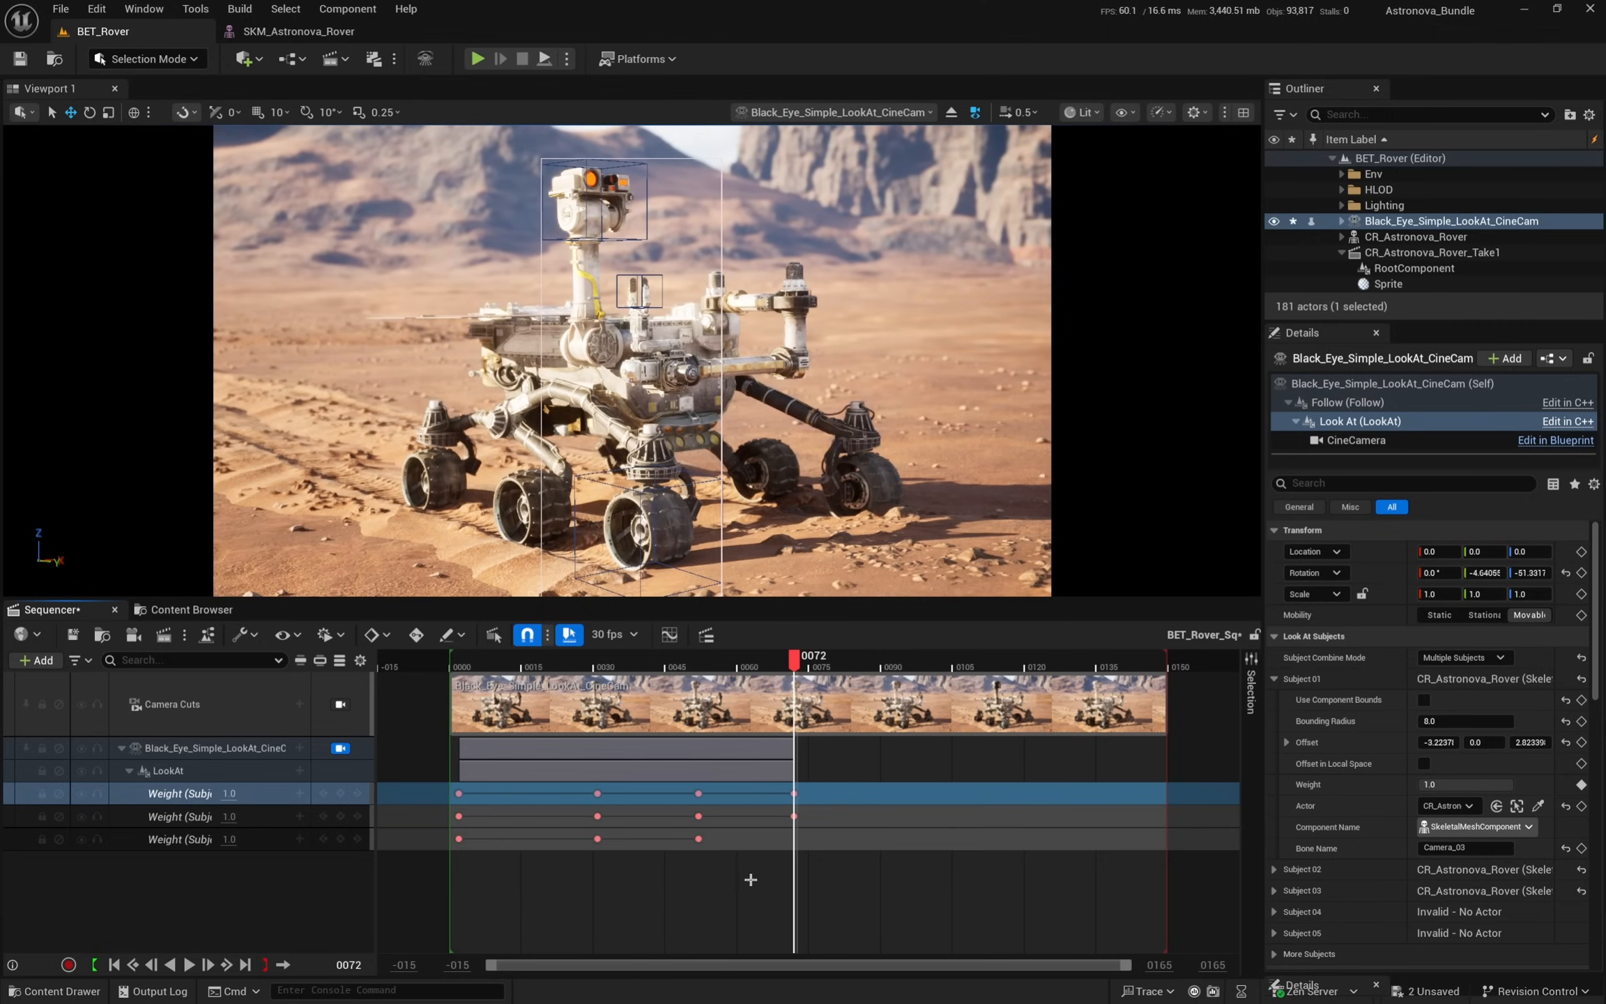
- Delete the weight keys at frames 52 and 72 and shift the remaining keys to start at frame 0
{"action": "left_click_drag", "start_coordinate": [921, 924], "coordinate": [665, 780]}
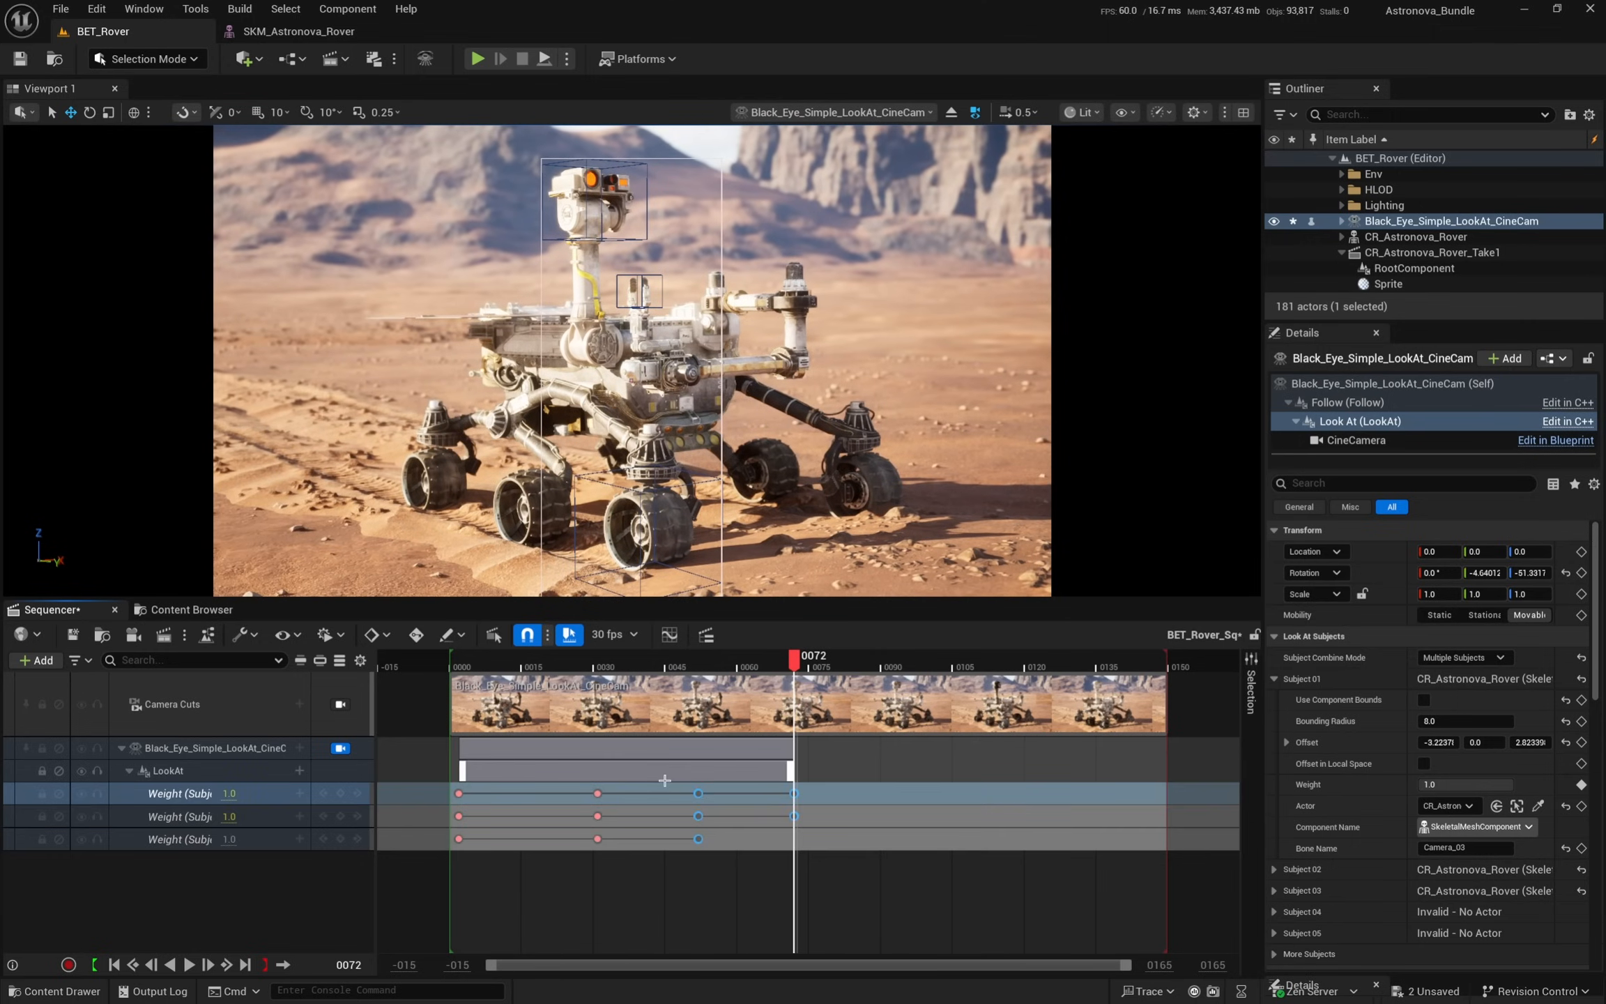
{"action": "key", "text": "Delete"}
{"action": "mouse_move", "coordinate": [515, 770]}
{"action": "left_mouse_down"}
{"action": "mouse_move", "coordinate": [749, 769]}
{"action": "mouse_move", "coordinate": [495, 792]}
{"action": "mouse_move", "coordinate": [510, 791]}
{"action": "left_mouse_up"}
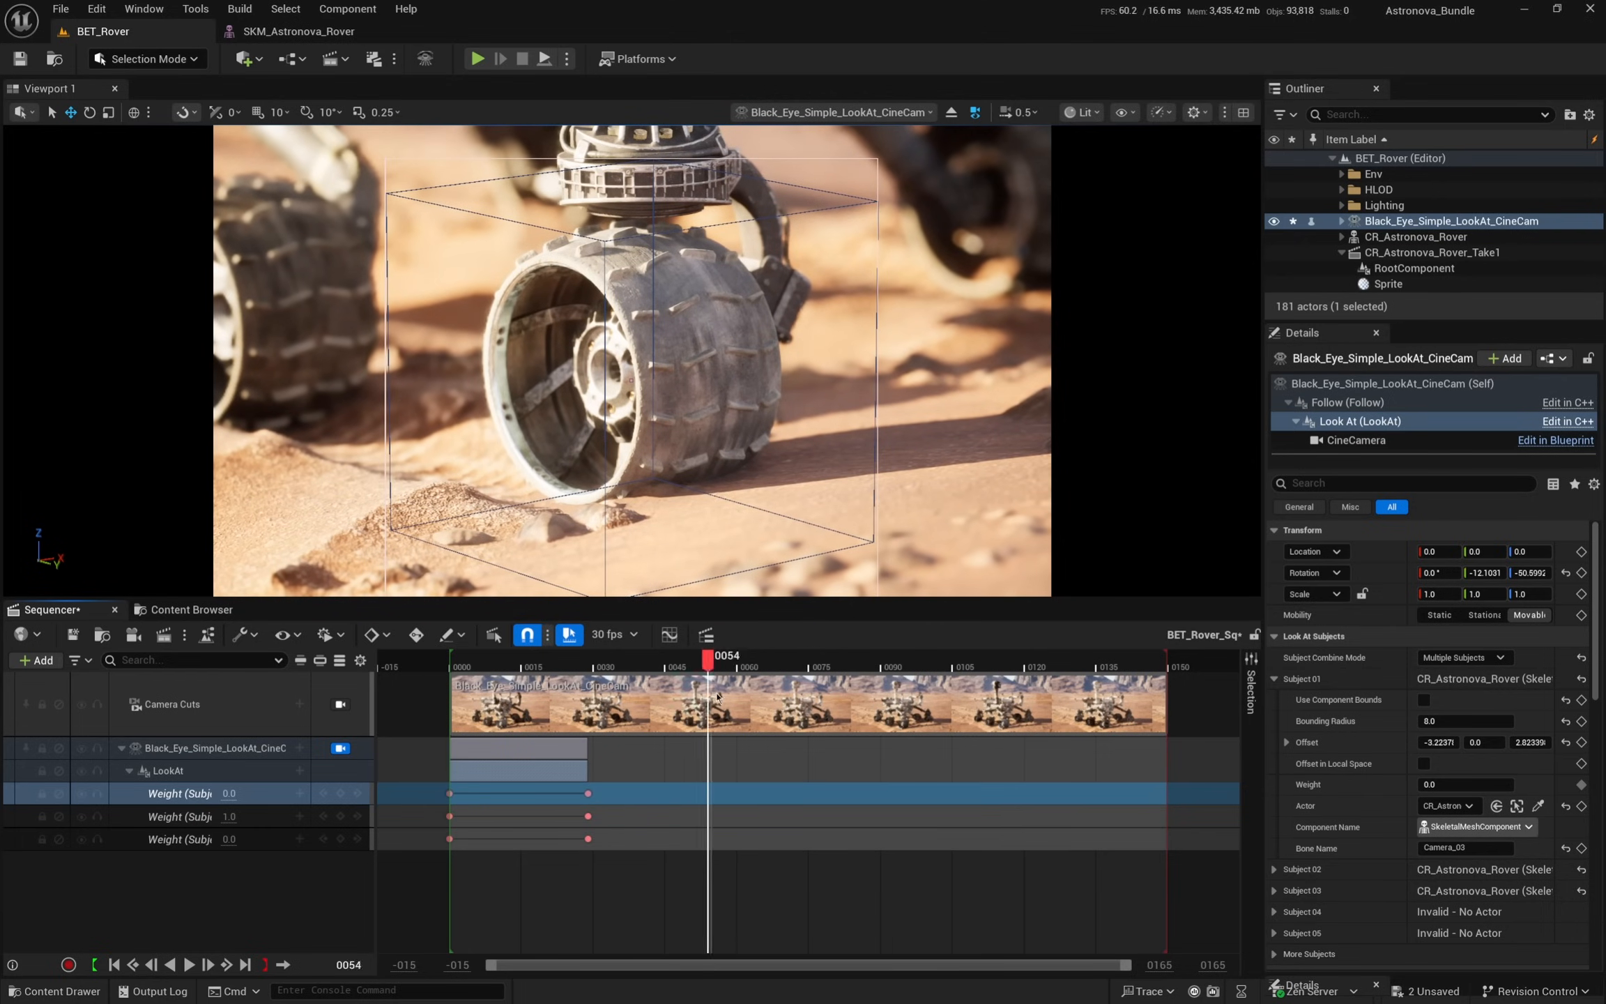
- Key all three subject weights at frame 62 to hold the camera on the wheel
{"action": "left_click", "coordinate": [340, 793]}
{"action": "left_click", "coordinate": [340, 816]}
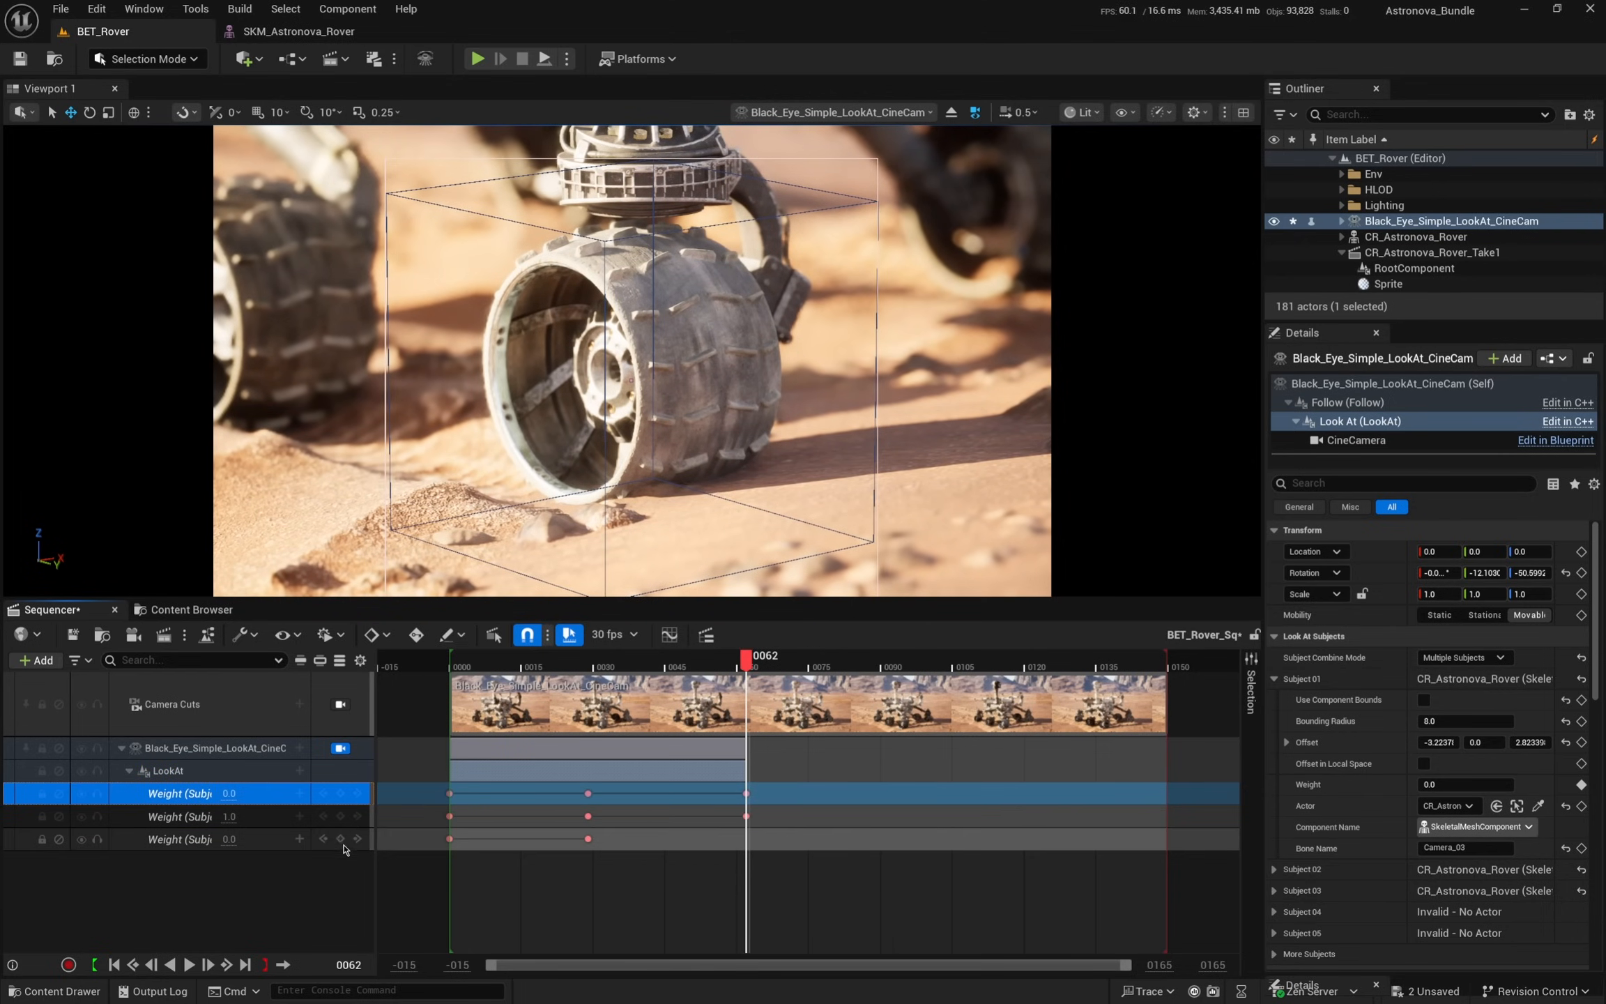
{"action": "left_click", "coordinate": [340, 839]}
- At frame 83, key Subject 03's weight at 1.0 and the other two subject weights at 0.0, and preview from the start
{"action": "left_click", "coordinate": [835, 662]}
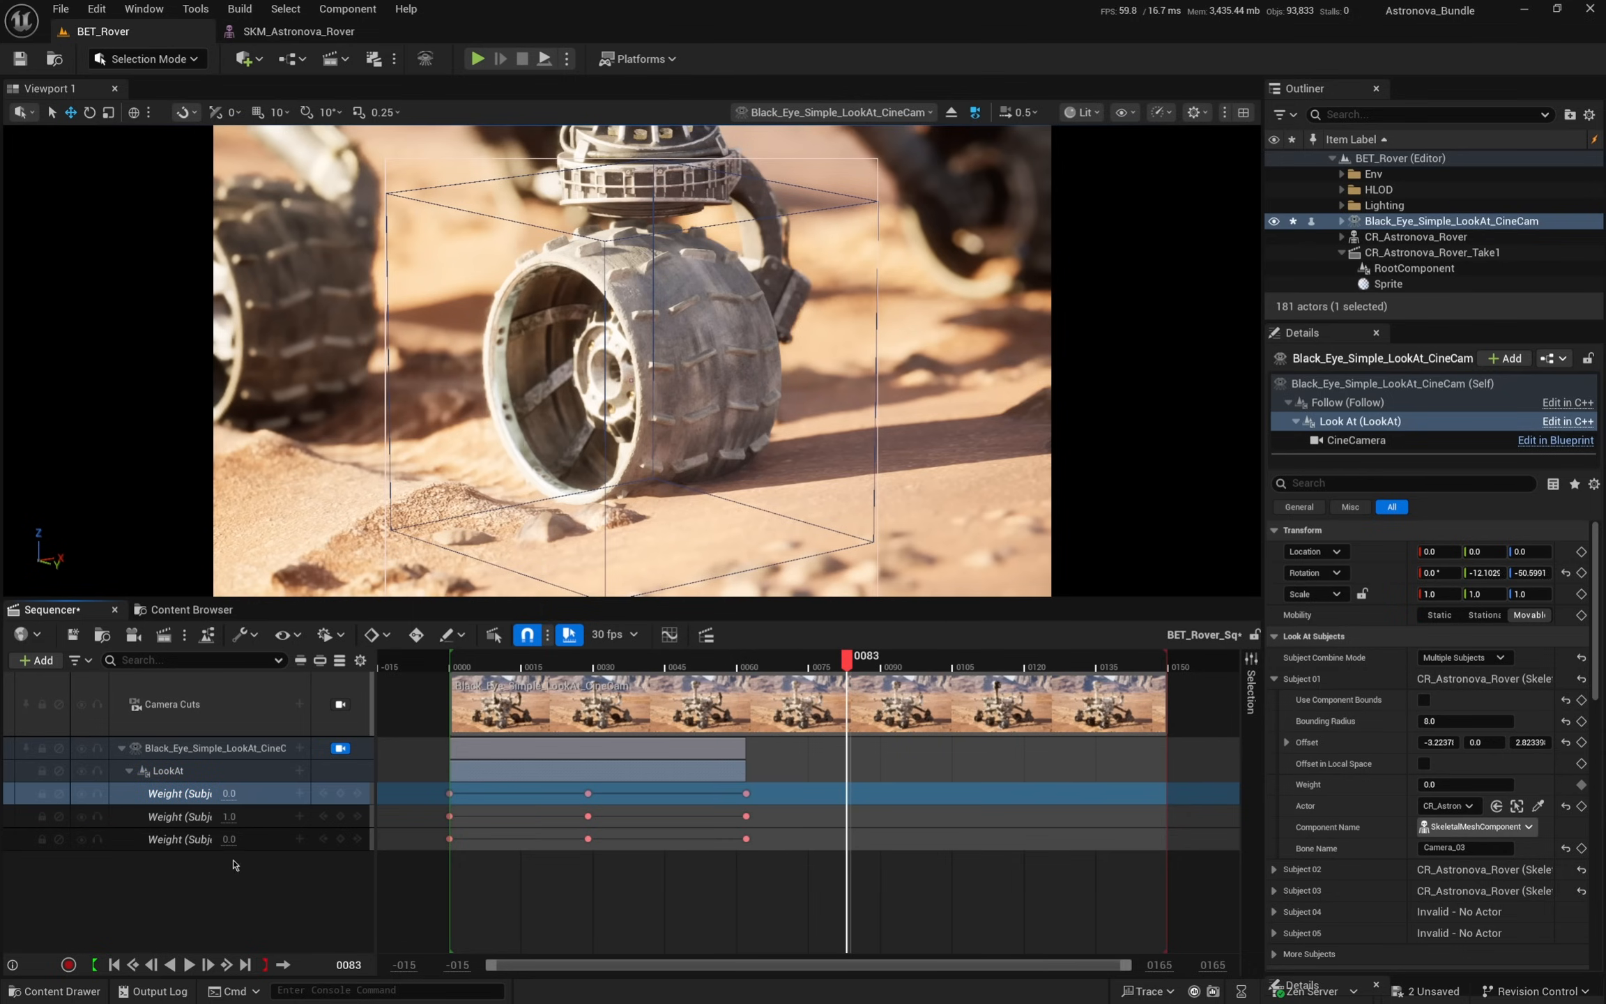
{"action": "left_click", "coordinate": [227, 817]}
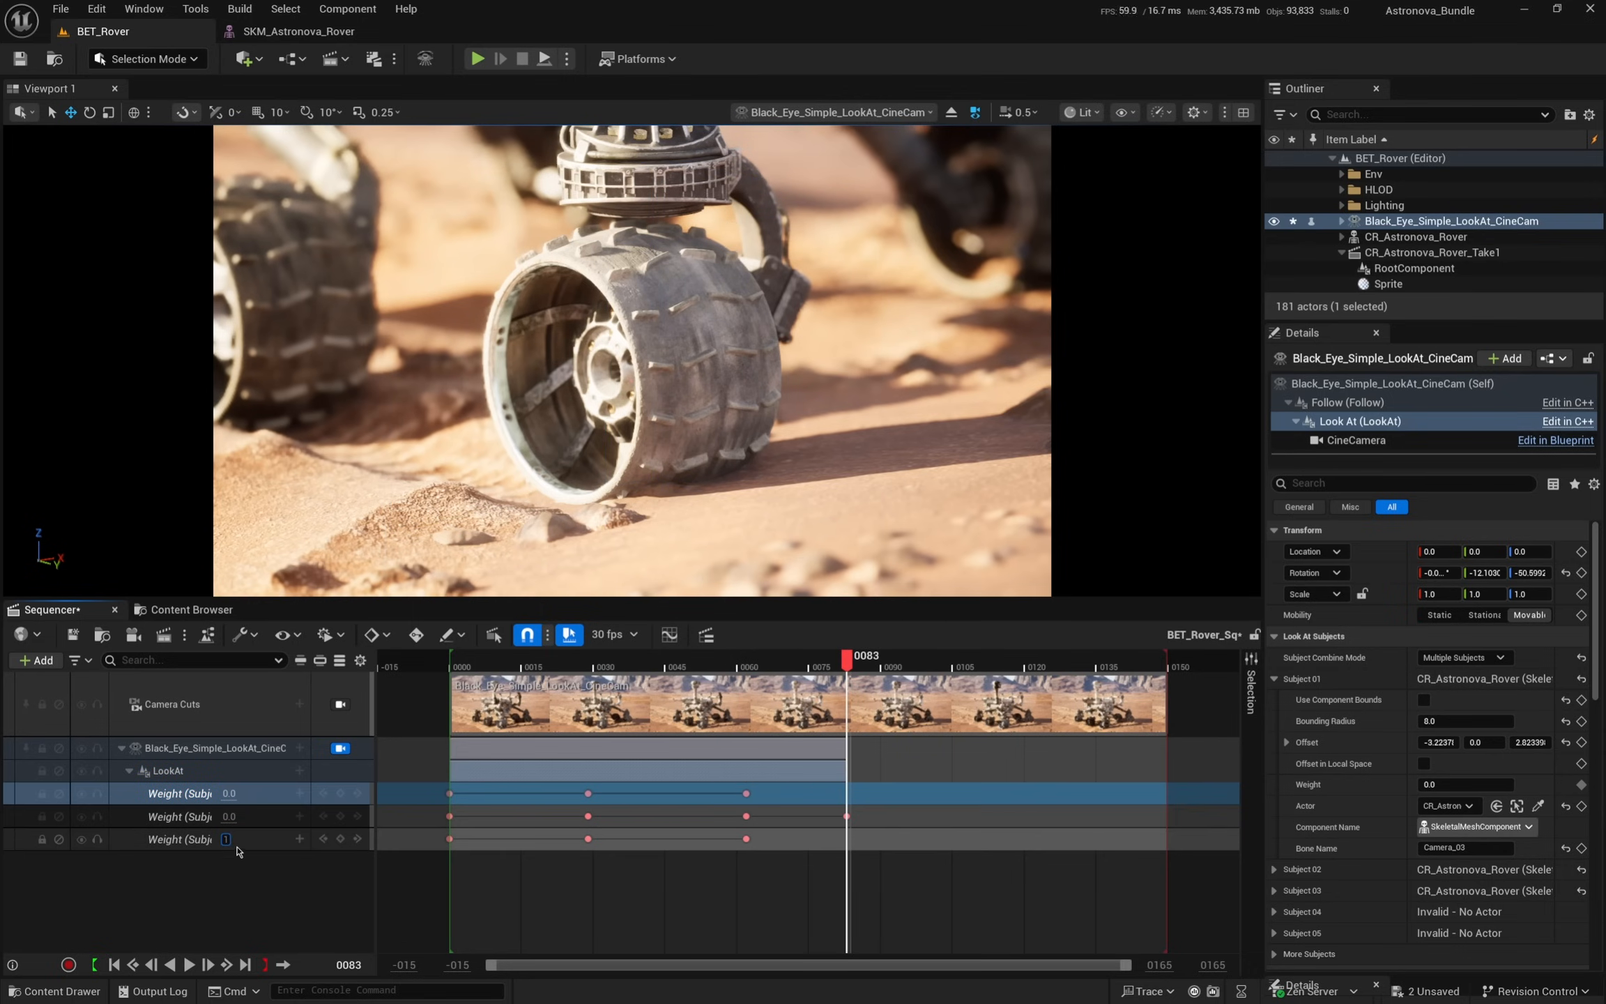
{"action": "key", "text": "Return"}
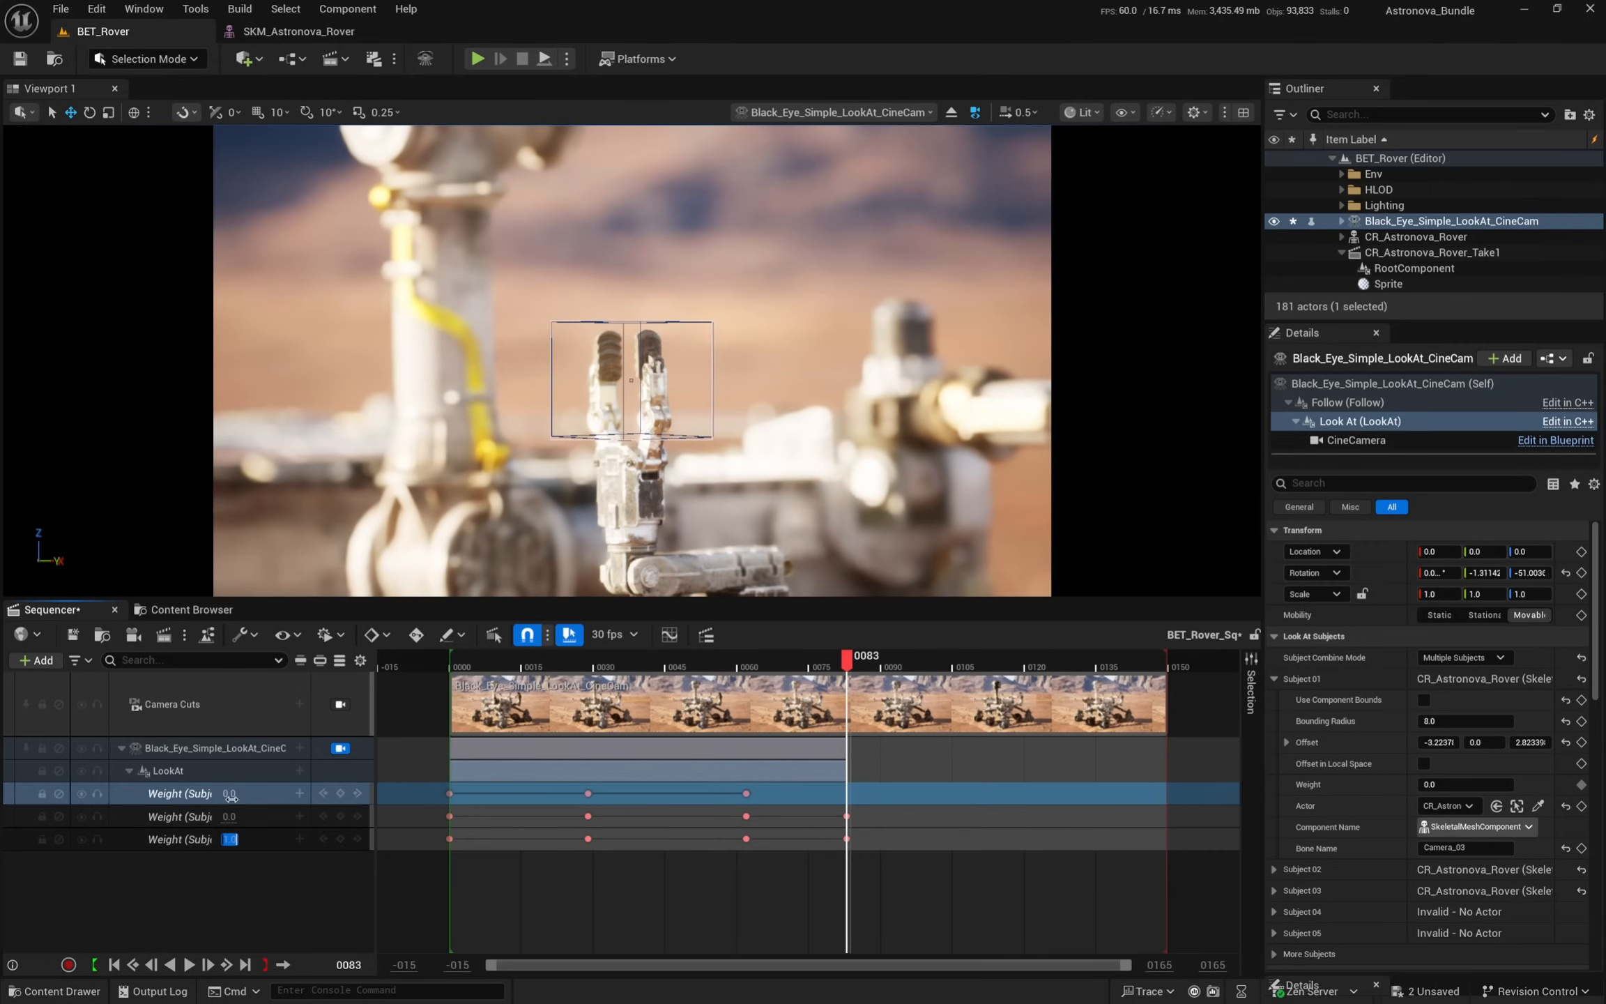
{"action": "left_click", "coordinate": [333, 800]}
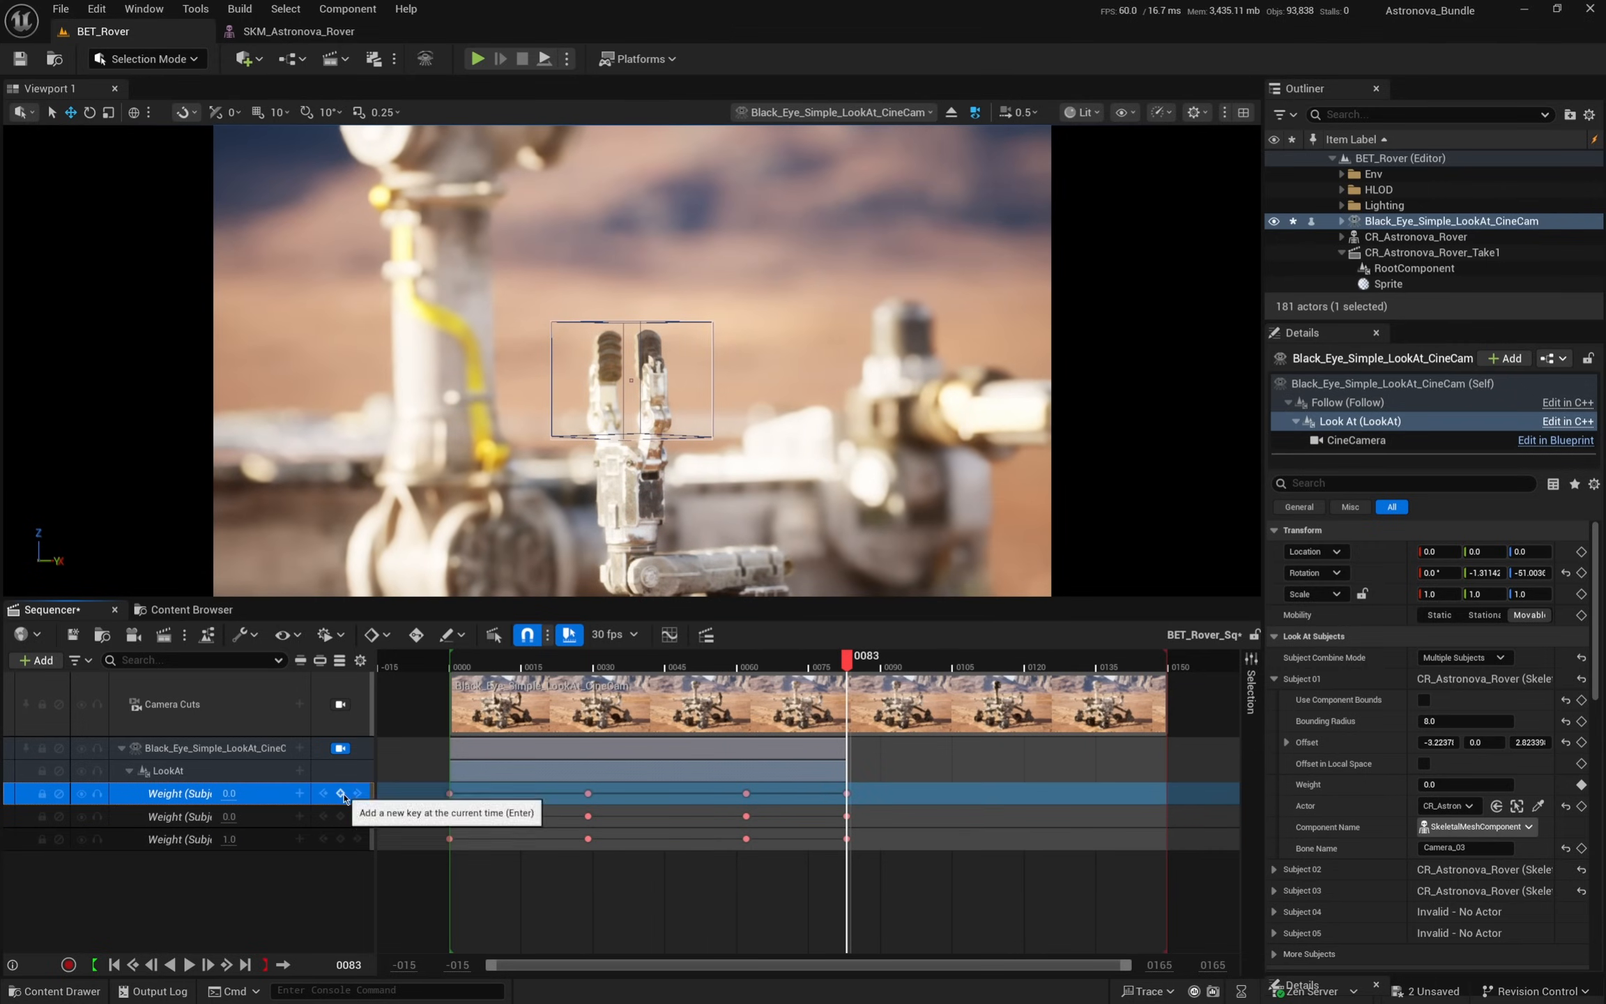
{"action": "left_click_drag", "start_coordinate": [846, 657], "coordinate": [458, 719]}
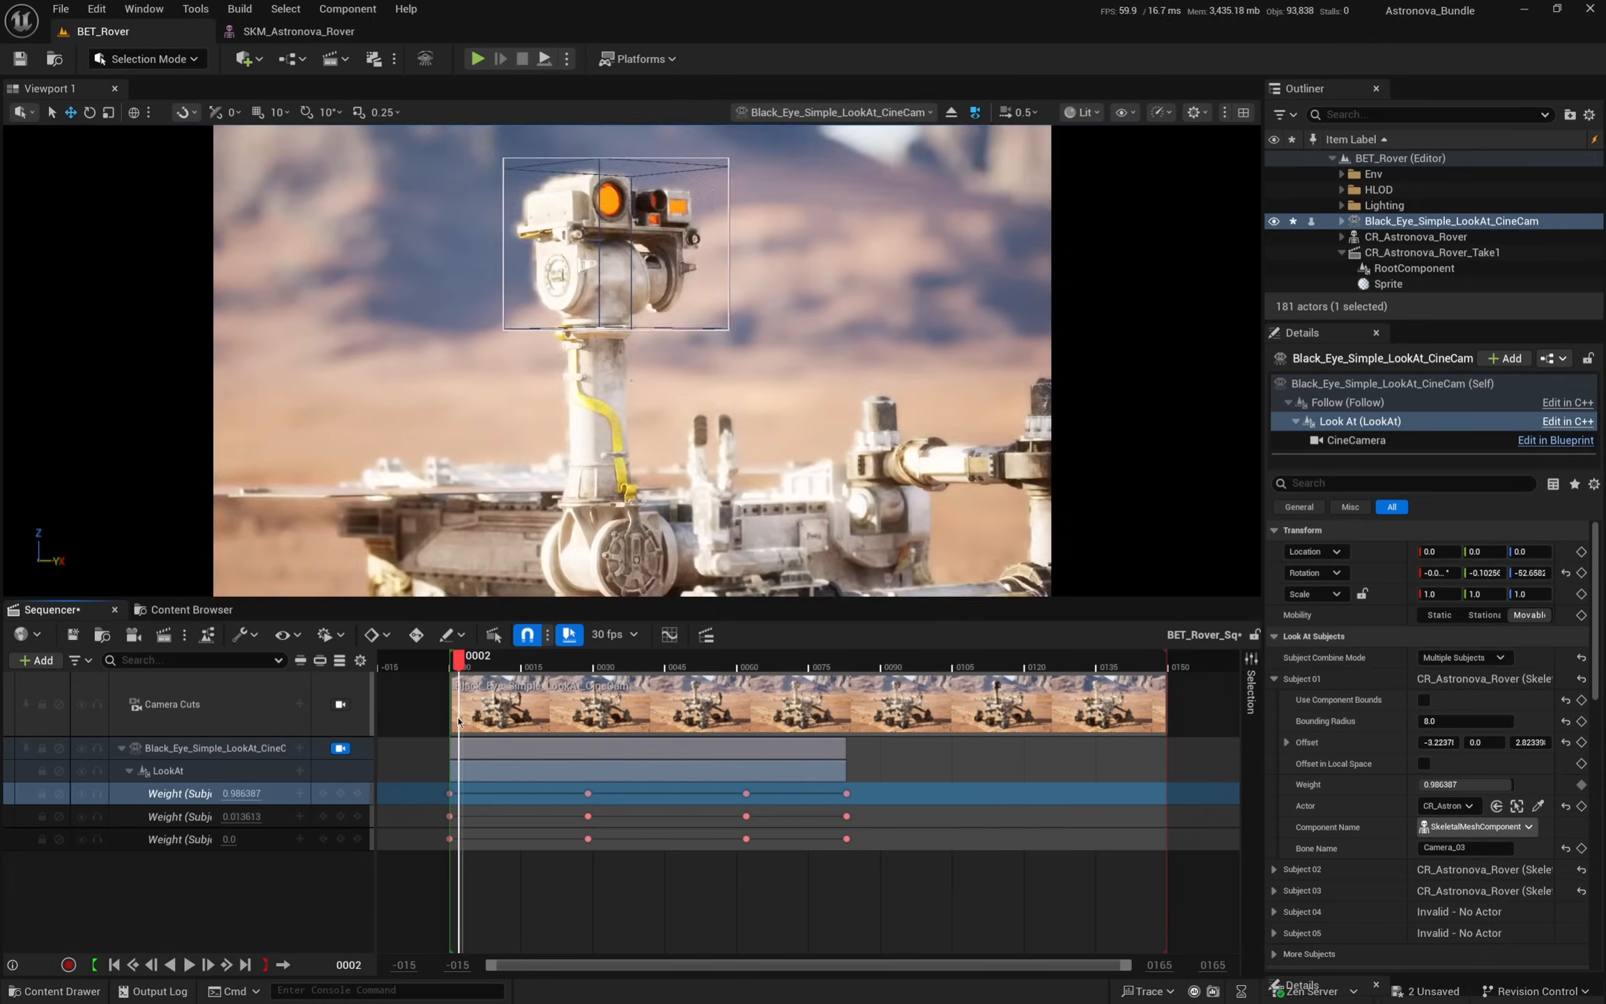
{"action": "key", "text": "space"}
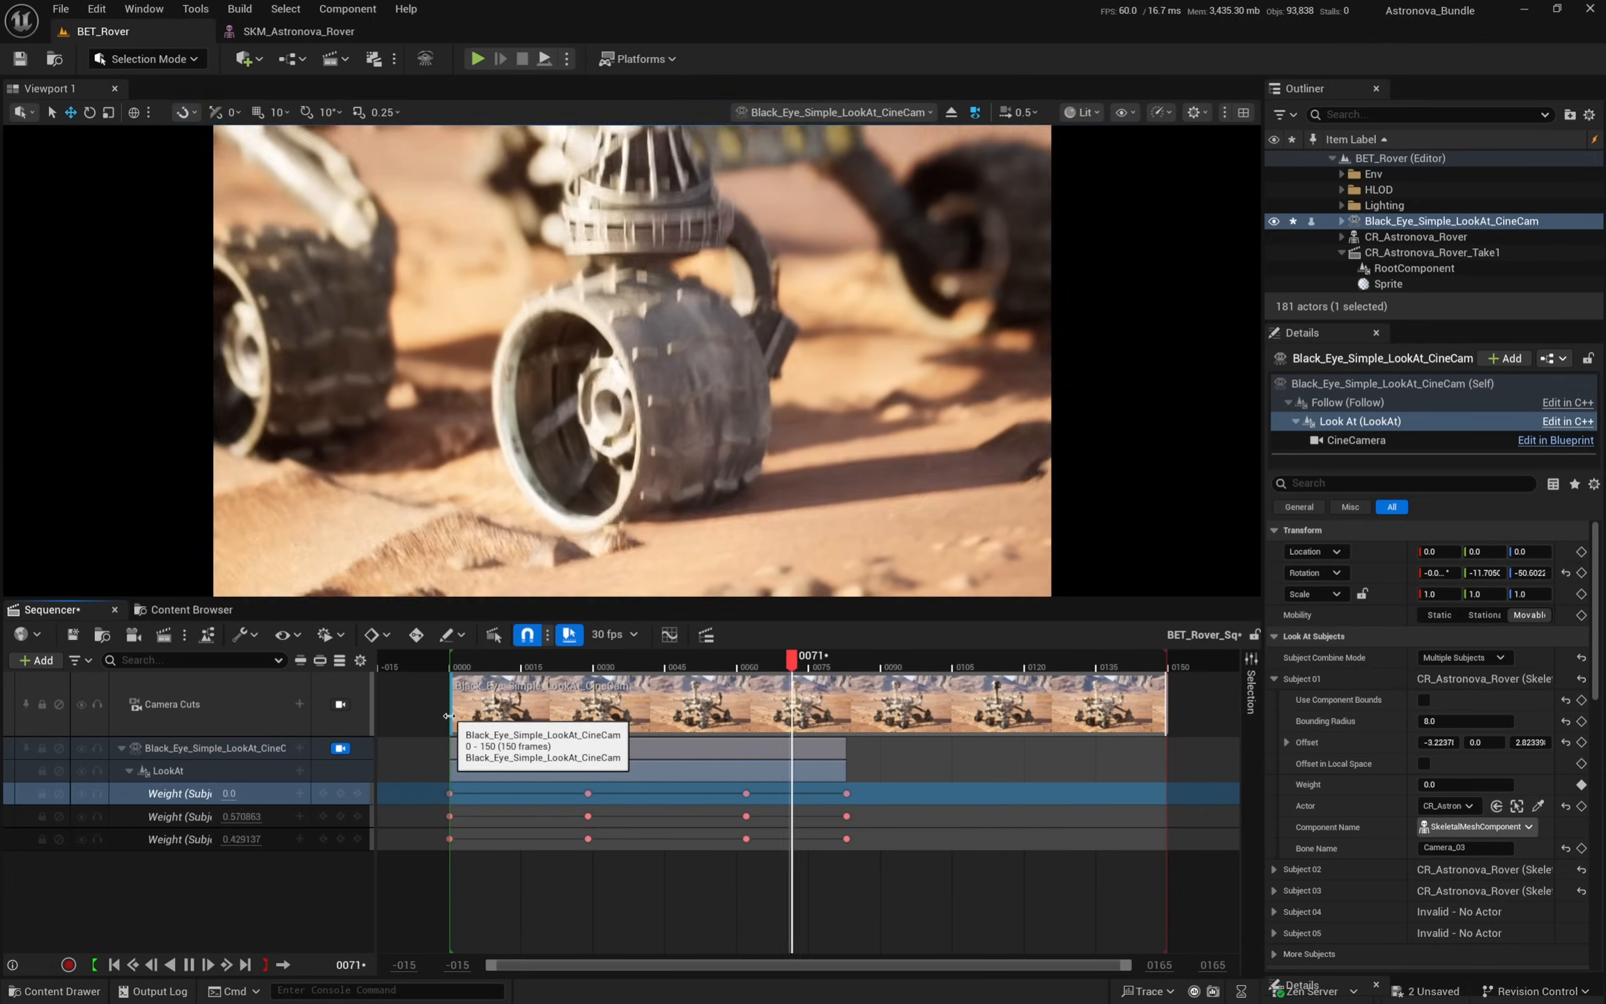
- Add the Subject Screen Position track to LookAt at frame 0 and enable automatic keying of changes
{"action": "left_click_drag", "start_coordinate": [794, 661], "coordinate": [451, 685]}
{"action": "left_click", "coordinate": [299, 770]}
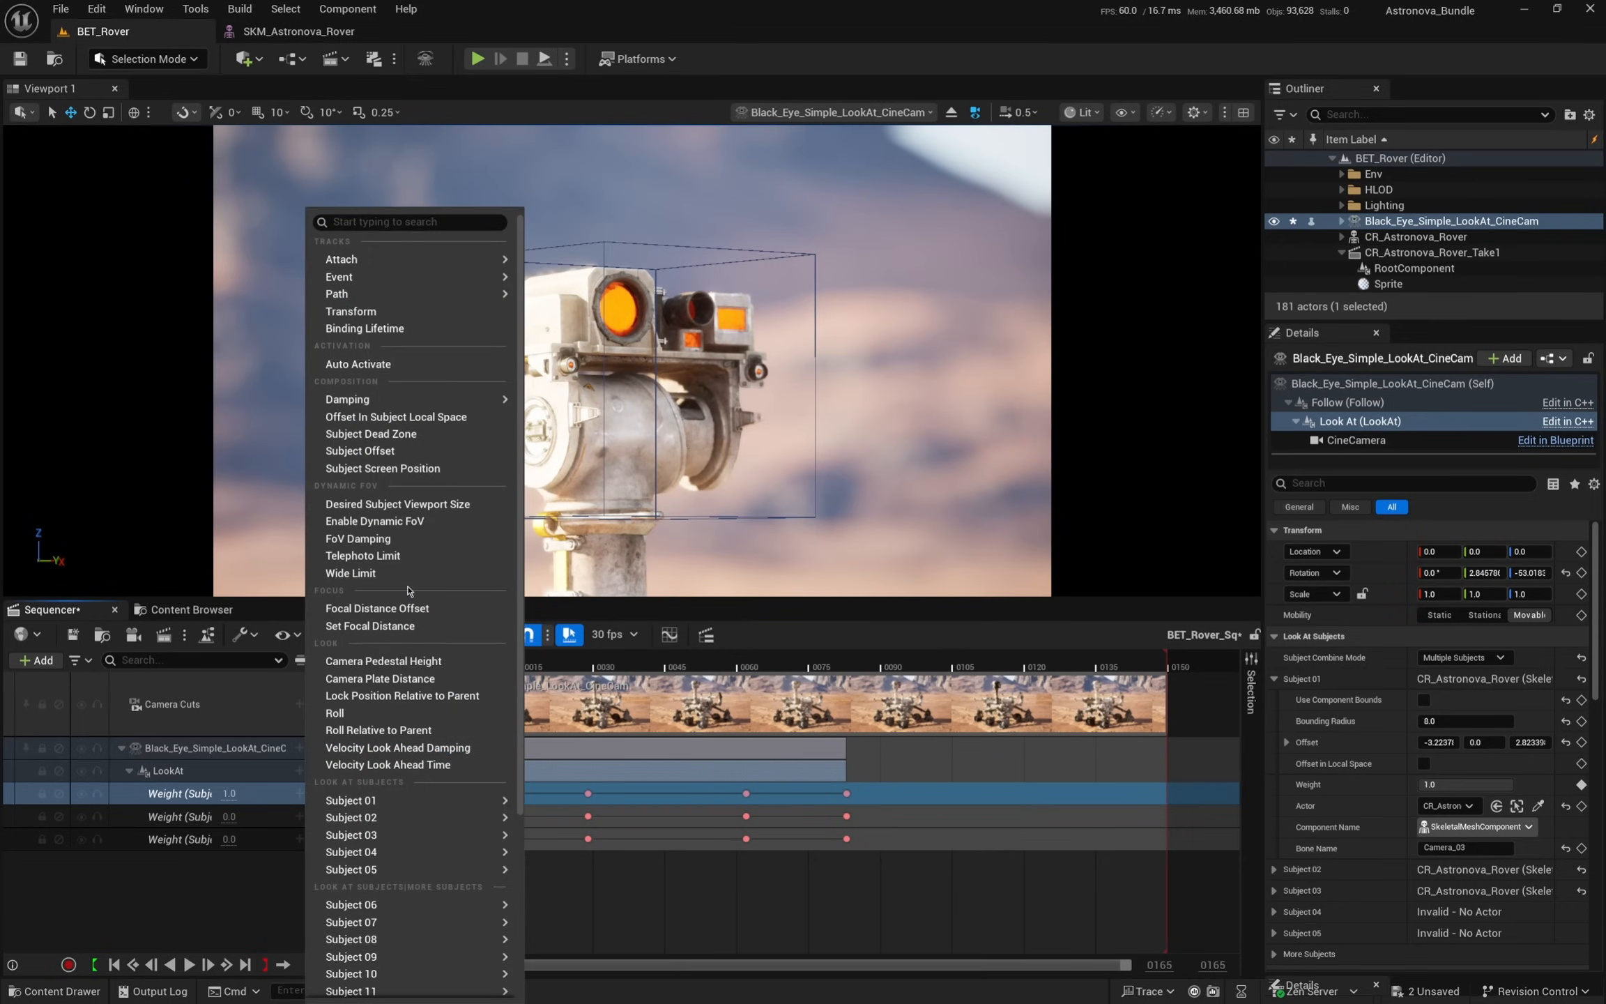
{"action": "left_click", "coordinate": [430, 471]}
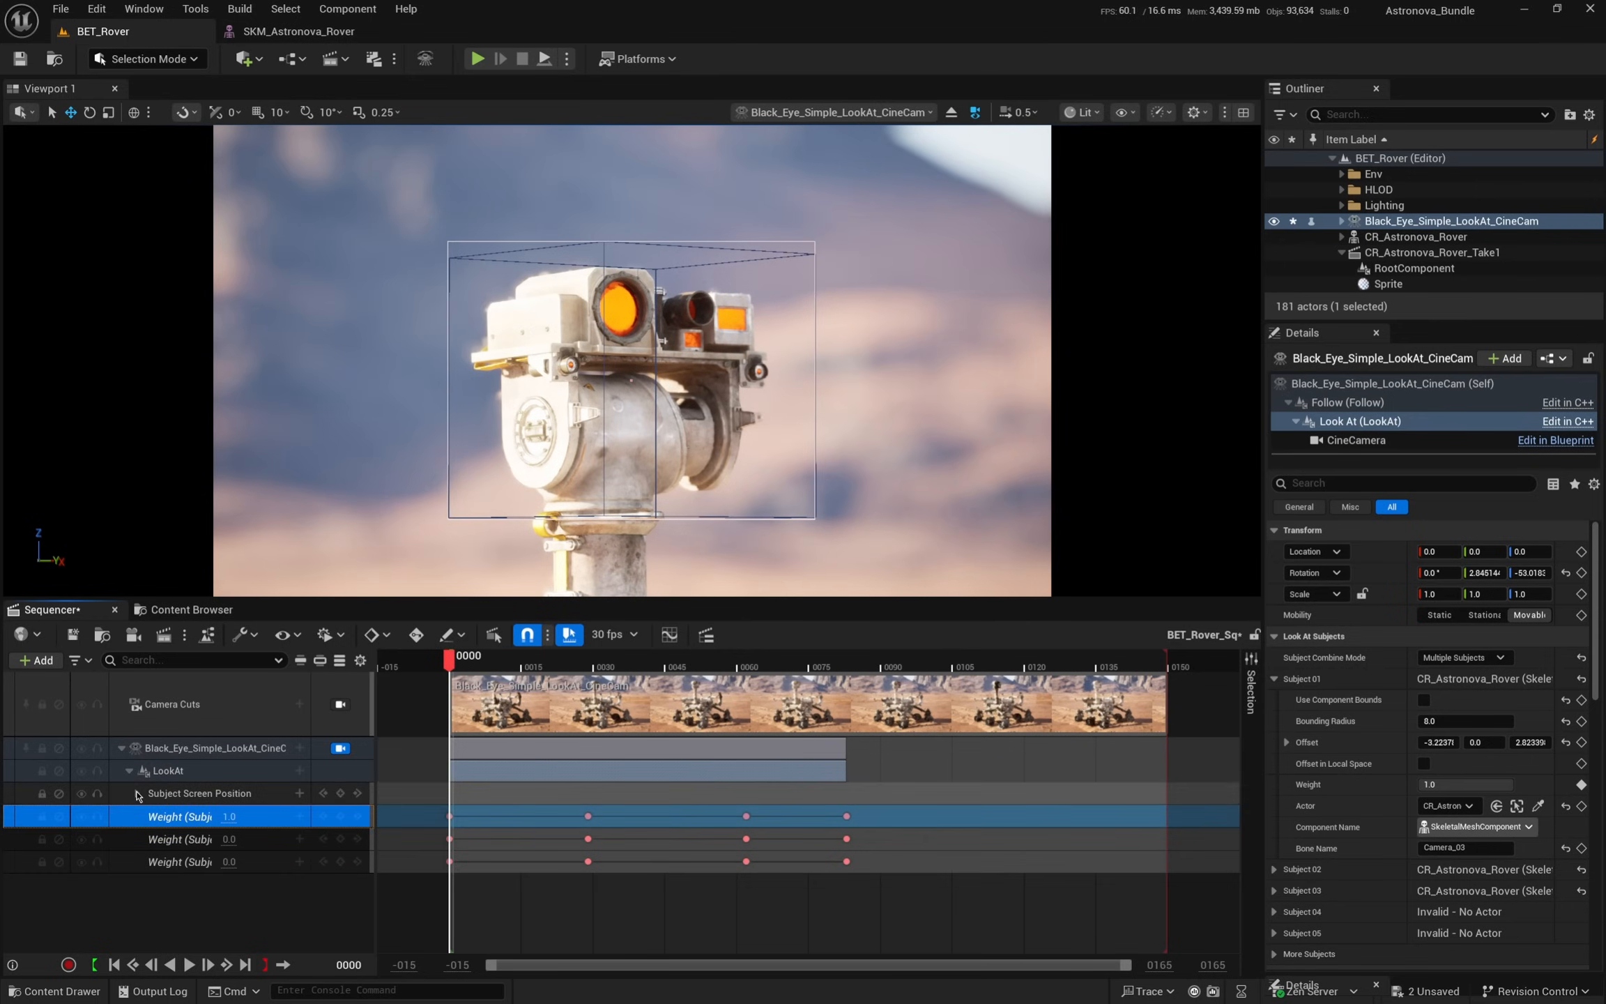
{"action": "left_click", "coordinate": [386, 635]}
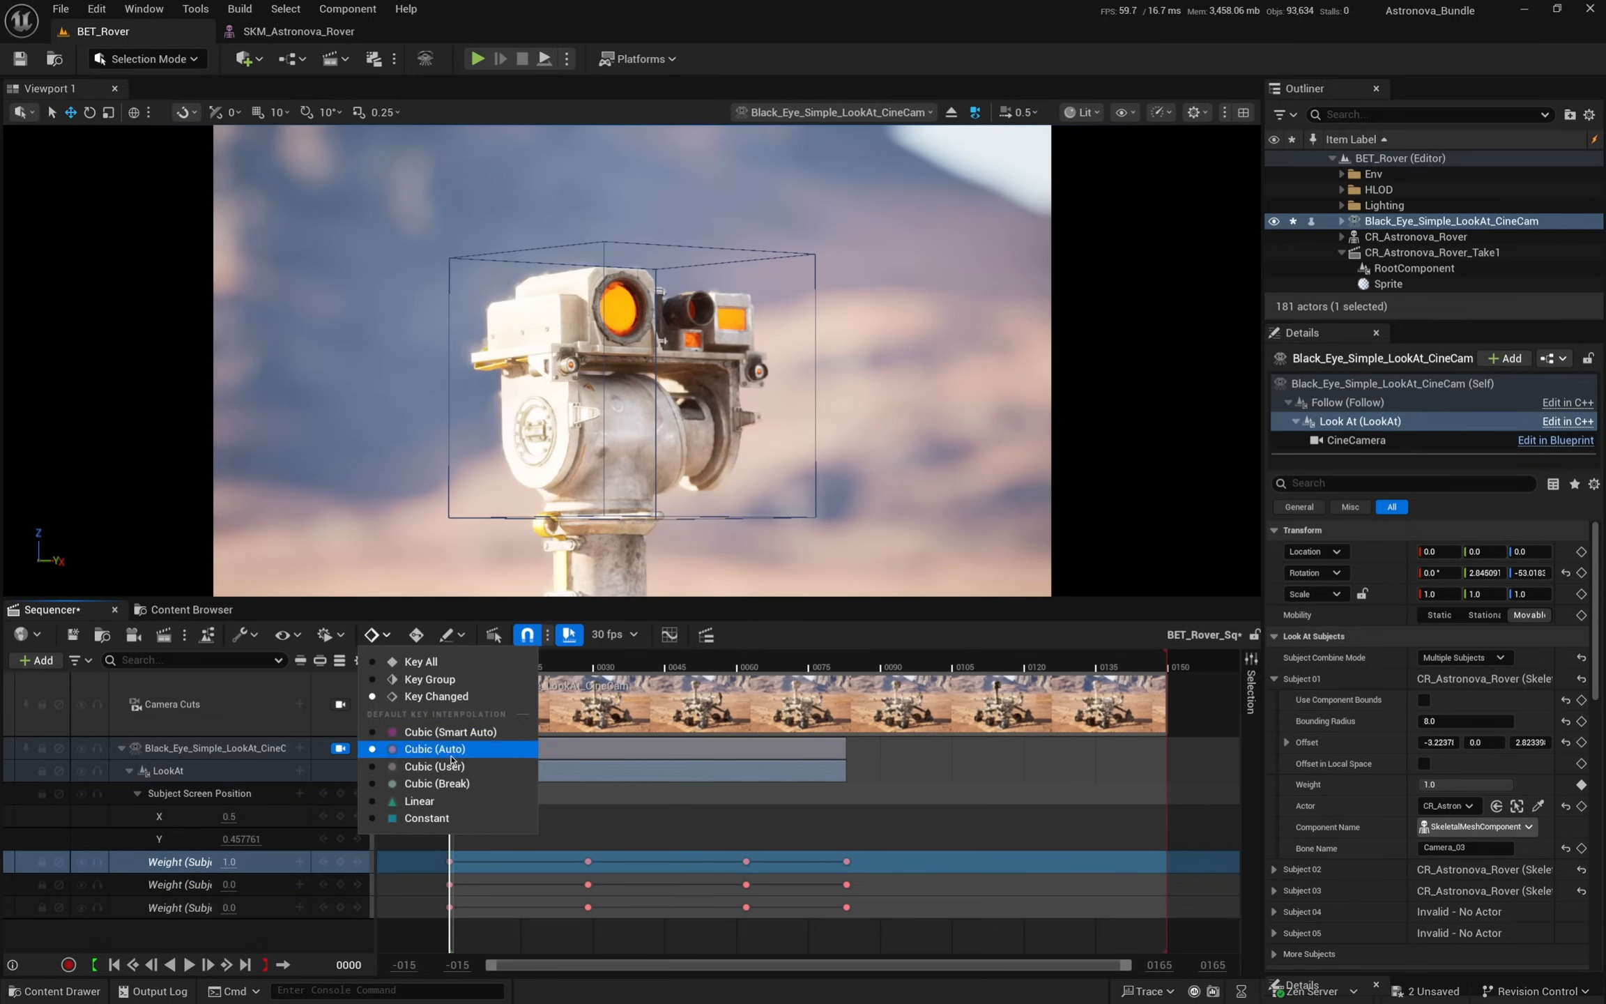
{"action": "left_click", "coordinate": [341, 582]}
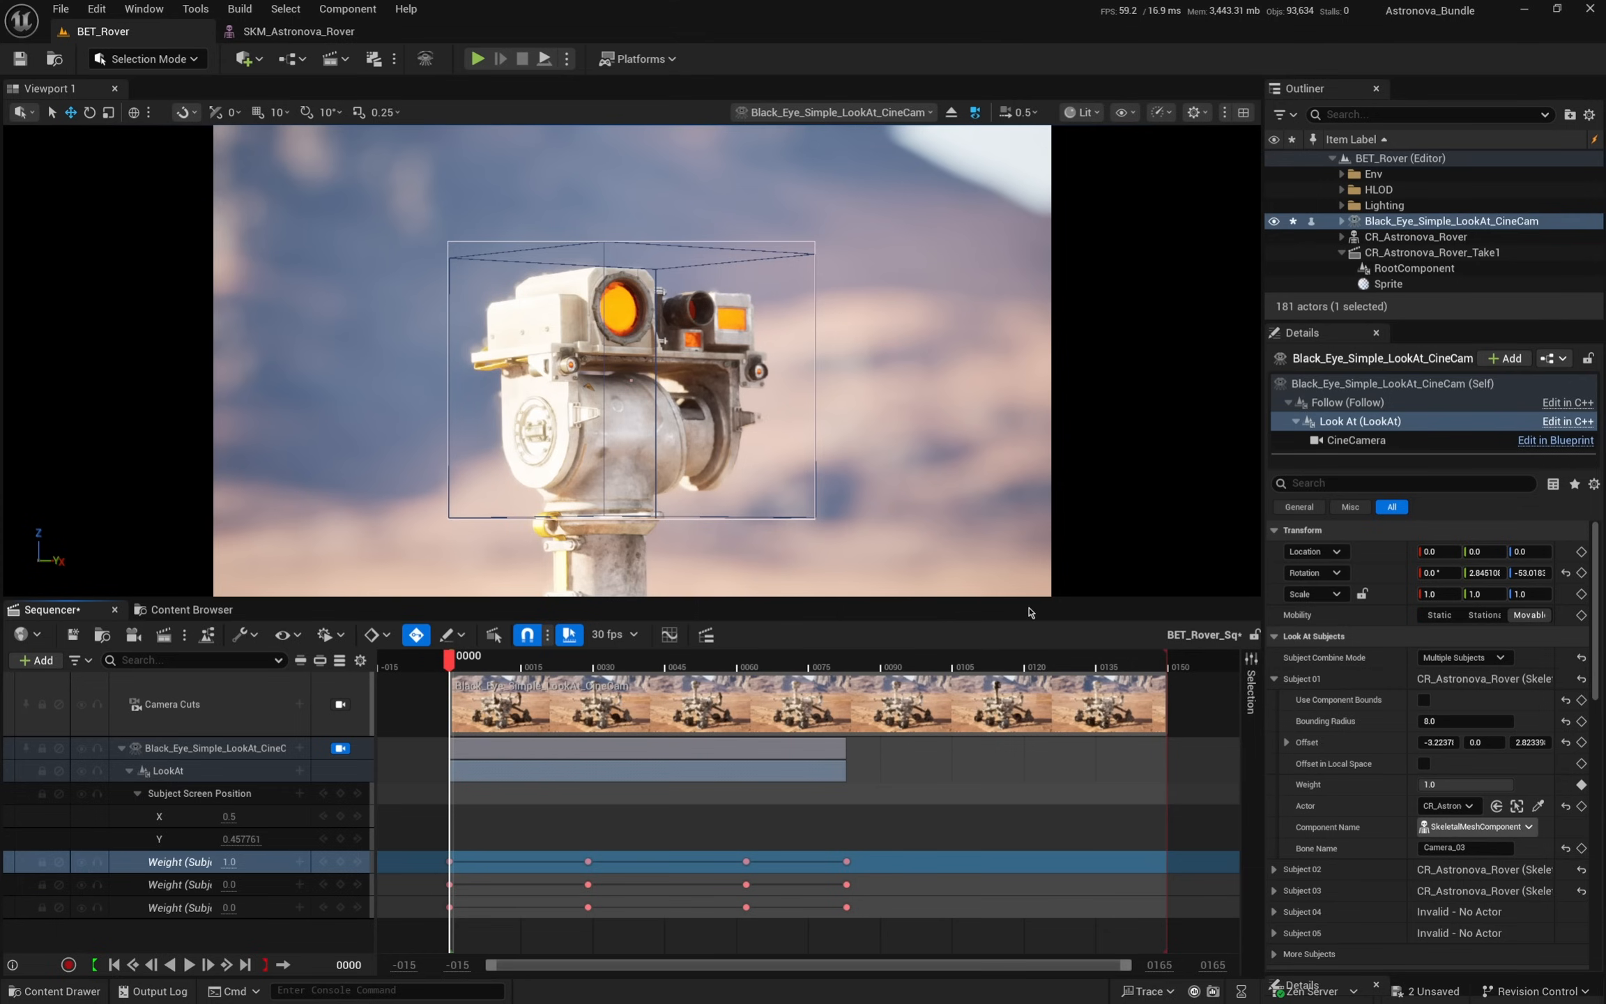
- Key the Subject Screen Position at X 0.373, Y 0.628 on frame 0 and X 0.652, Y 0.363 on frame 29
{"action": "left_click_drag", "start_coordinate": [229, 816], "coordinate": [287, 839]}
{"action": "left_click", "coordinate": [340, 839]}
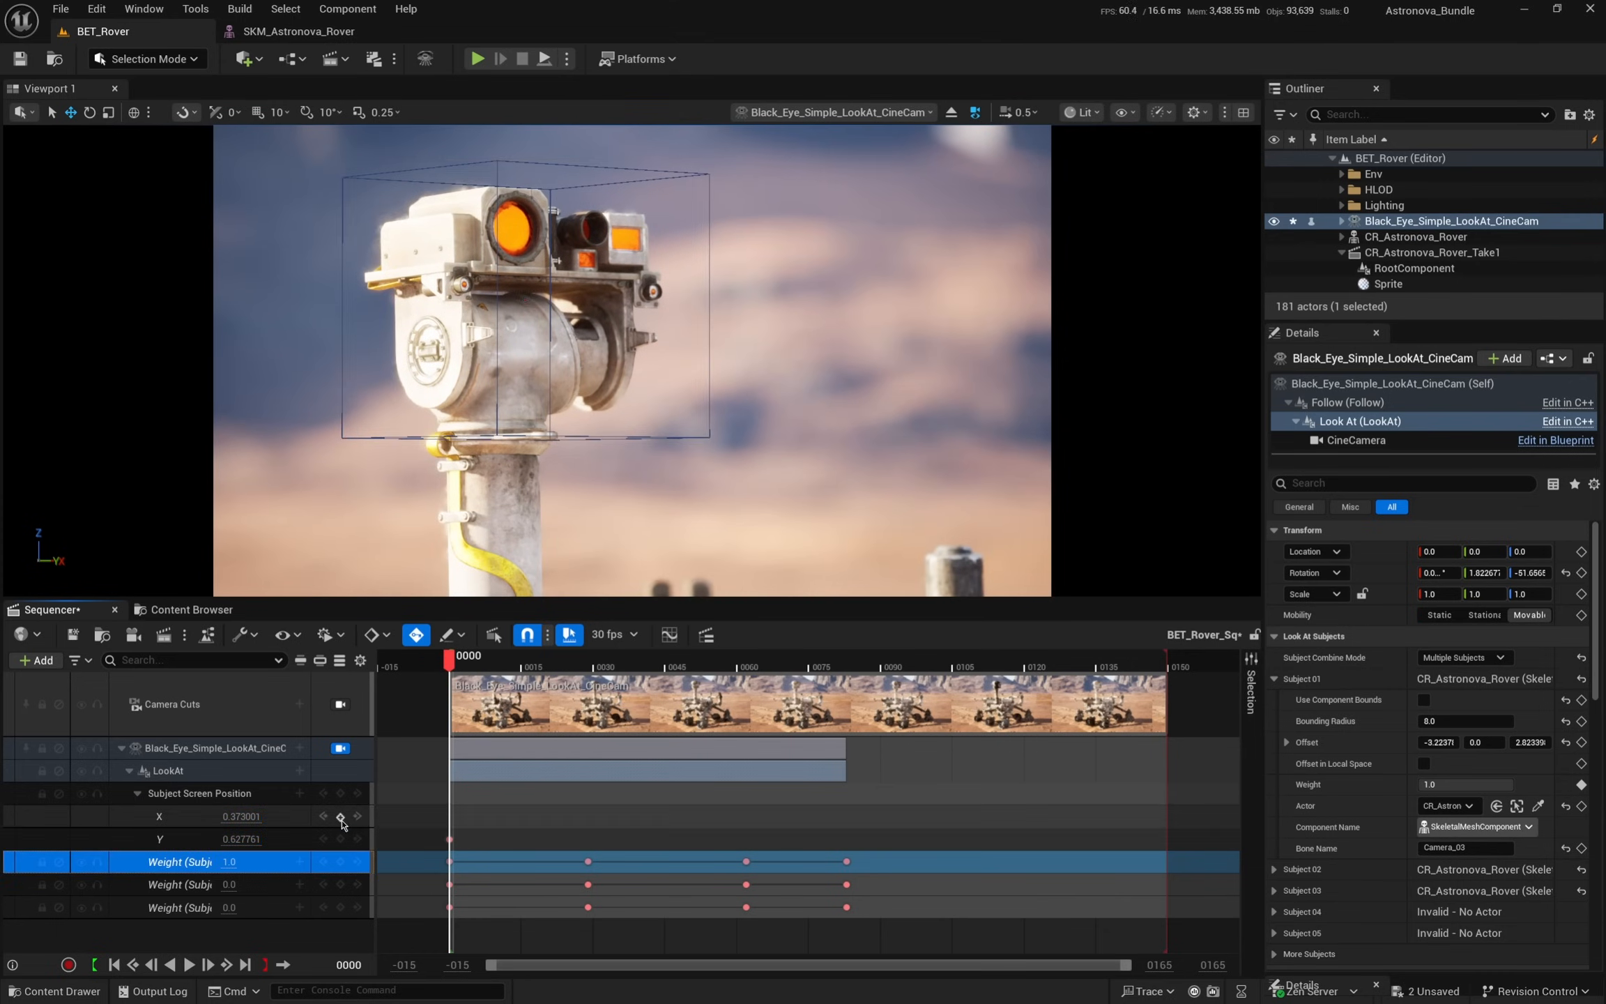
{"action": "left_click", "coordinate": [340, 817]}
{"action": "left_click_drag", "start_coordinate": [451, 661], "coordinate": [588, 661]}
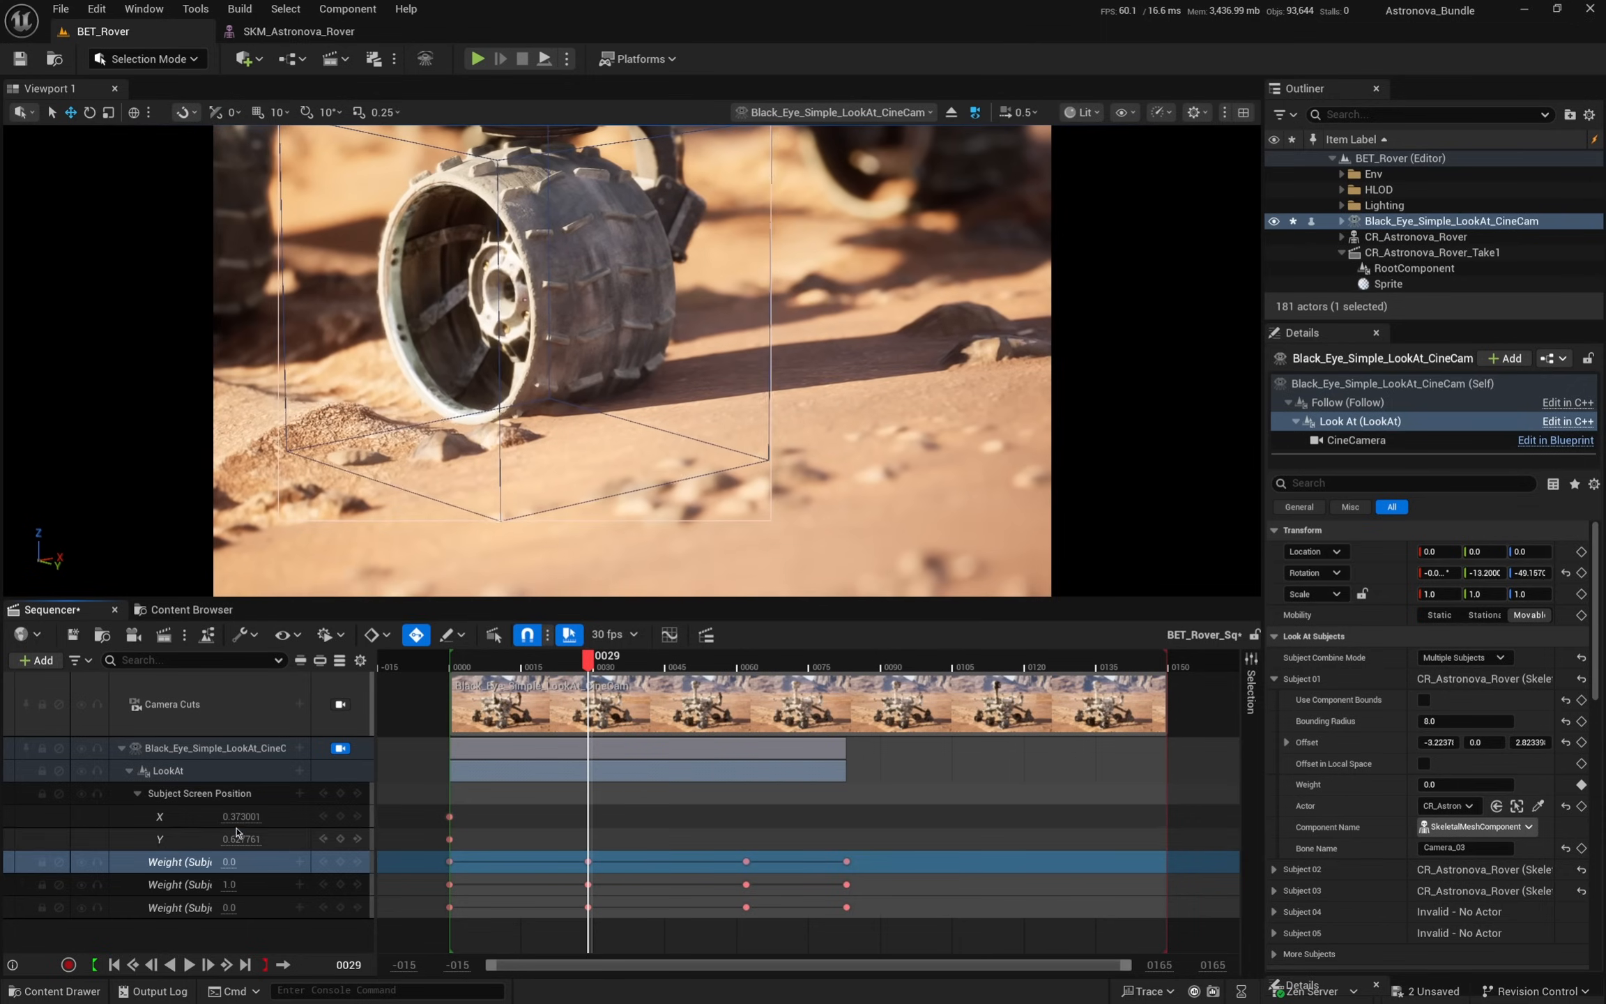
{"action": "mouse_move", "coordinate": [240, 816]}
{"action": "left_mouse_down"}
{"action": "mouse_move", "coordinate": [269, 816]}
{"action": "mouse_move", "coordinate": [158, 839]}
{"action": "mouse_move", "coordinate": [286, 816]}
{"action": "mouse_move", "coordinate": [238, 839]}
{"action": "left_mouse_up"}
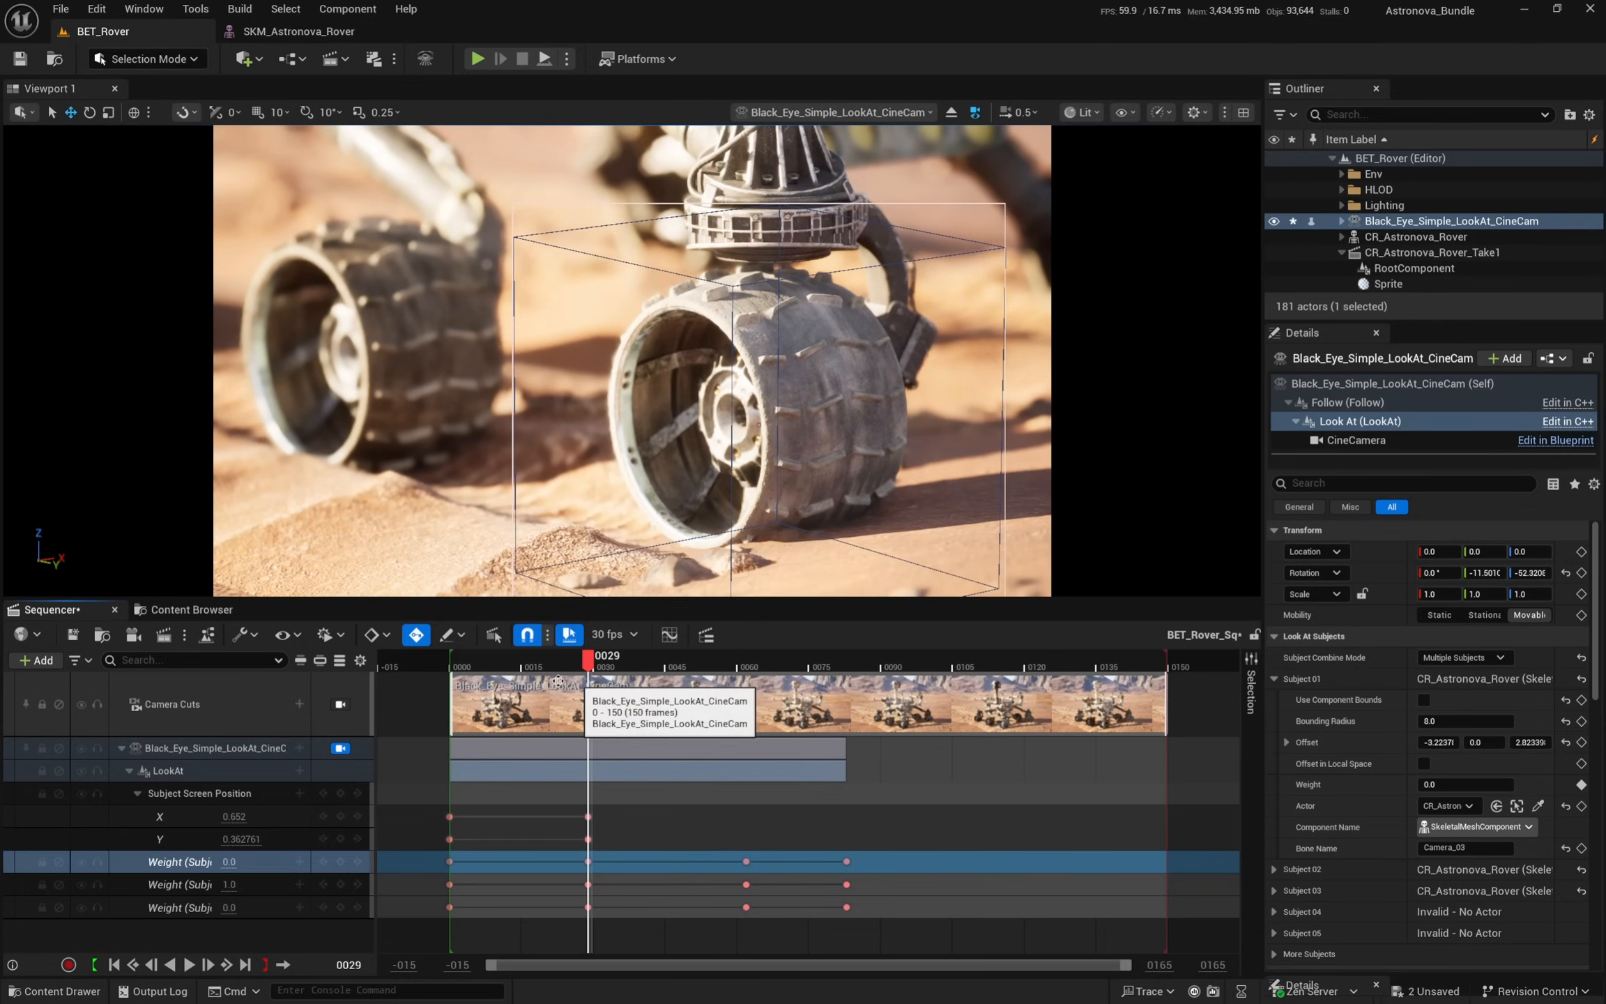
- Hold the Subject Screen Position with keys at frame 62 and set it to X 0.336, Y about 0.786 at frame 83
{"action": "left_click_drag", "start_coordinate": [588, 662], "coordinate": [851, 683]}
{"action": "left_click", "coordinate": [340, 839]}
{"action": "left_click", "coordinate": [340, 816]}
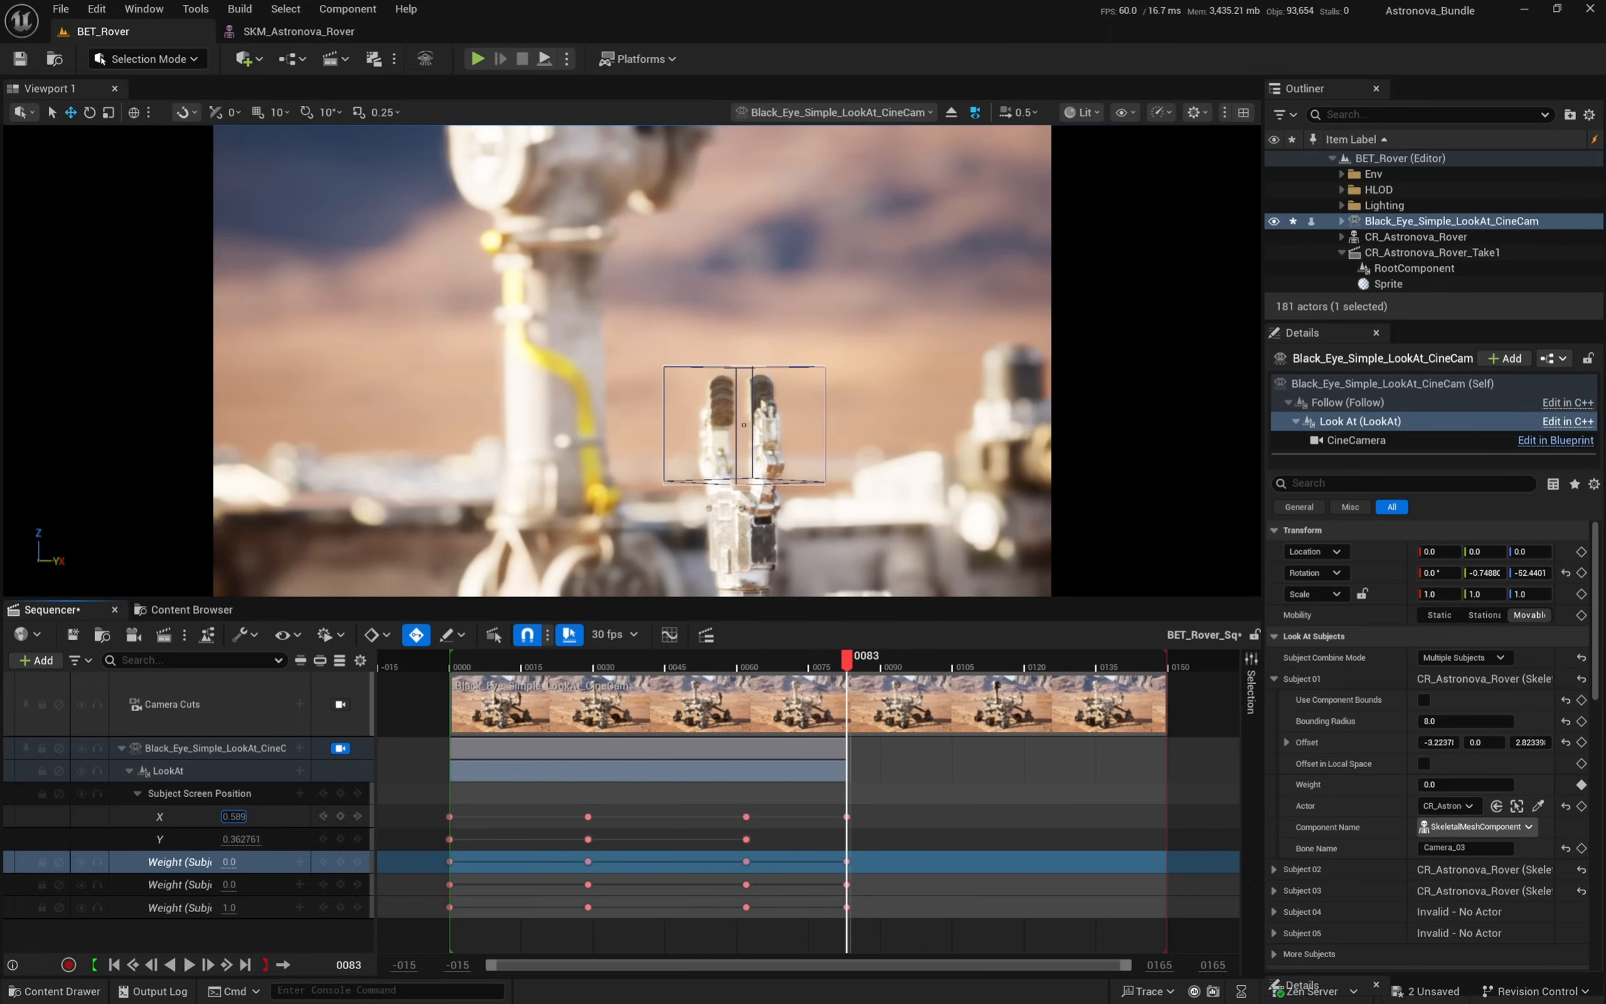
{"action": "left_click_drag", "start_coordinate": [233, 816], "coordinate": [393, 839]}
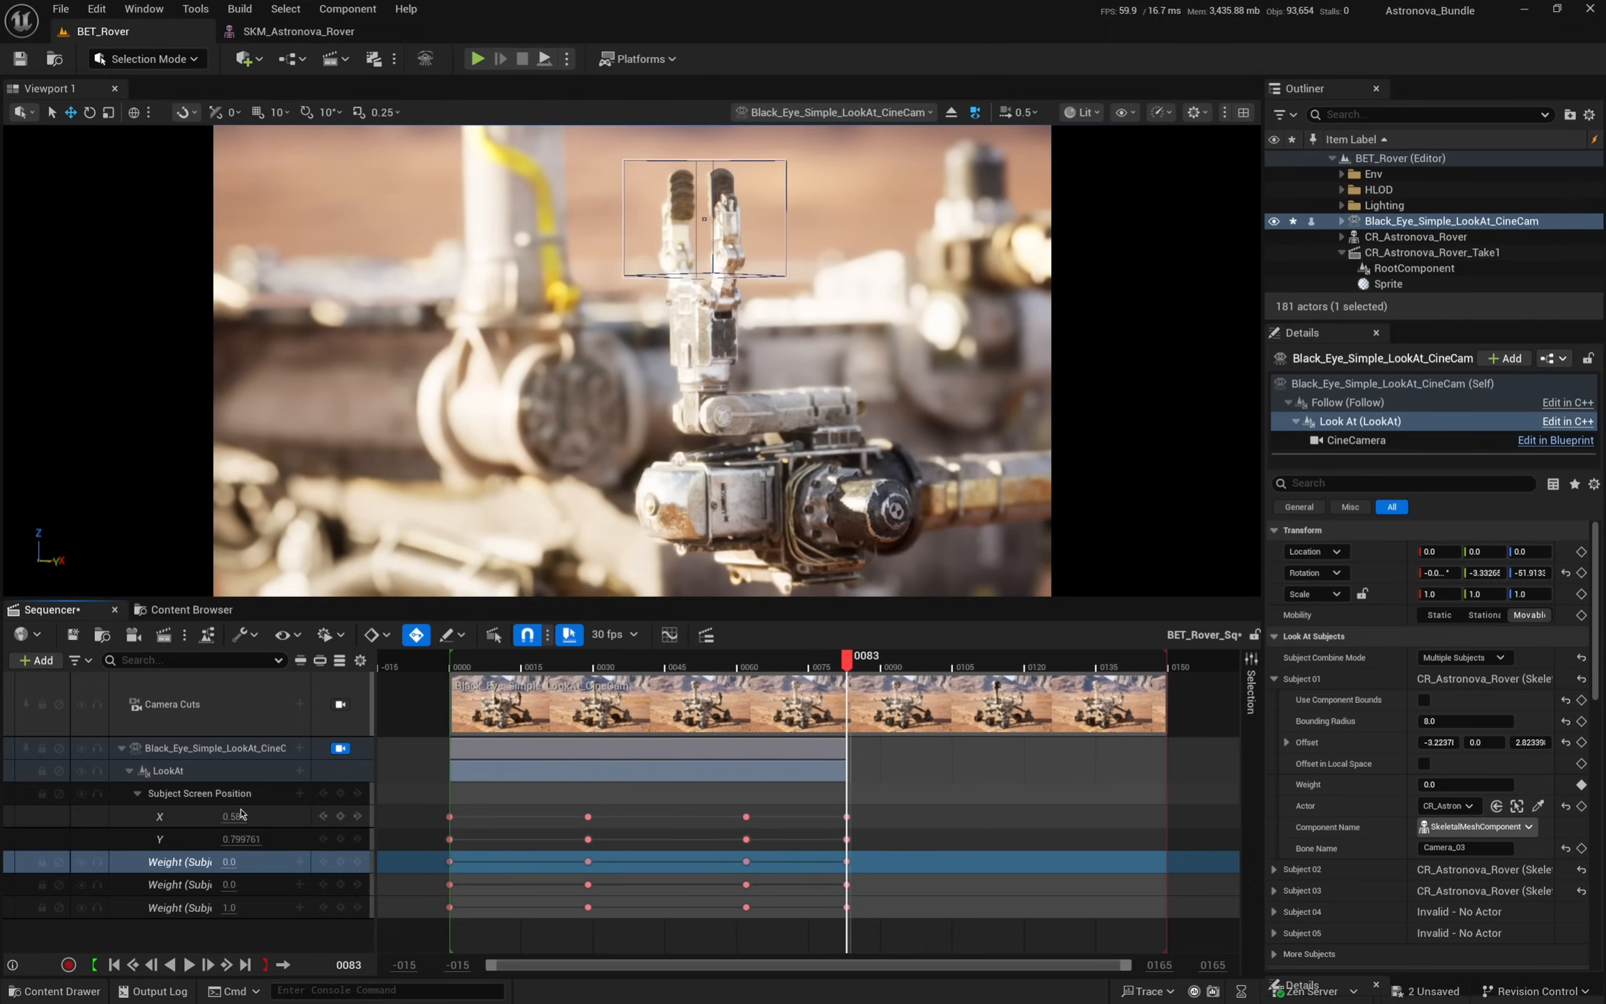
{"action": "left_click_drag", "start_coordinate": [234, 816], "coordinate": [237, 816]}
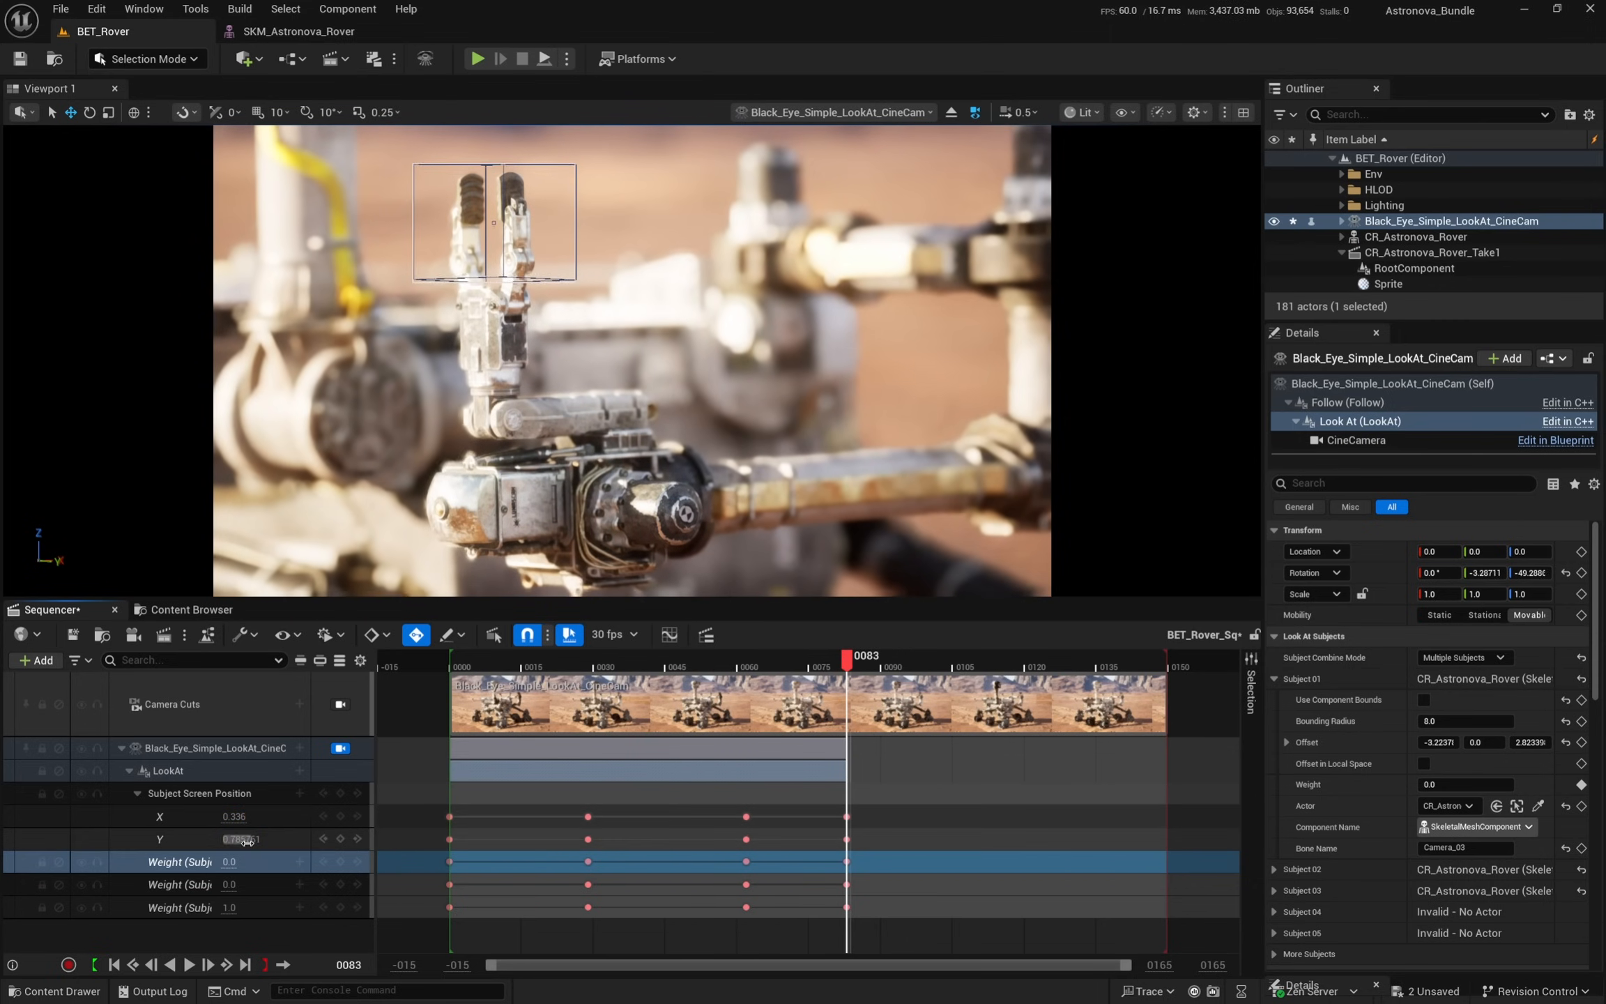
- Play the sequence from the start to preview the framing offsets
{"action": "left_click_drag", "start_coordinate": [846, 704], "coordinate": [457, 719]}
{"action": "key", "text": "space"}
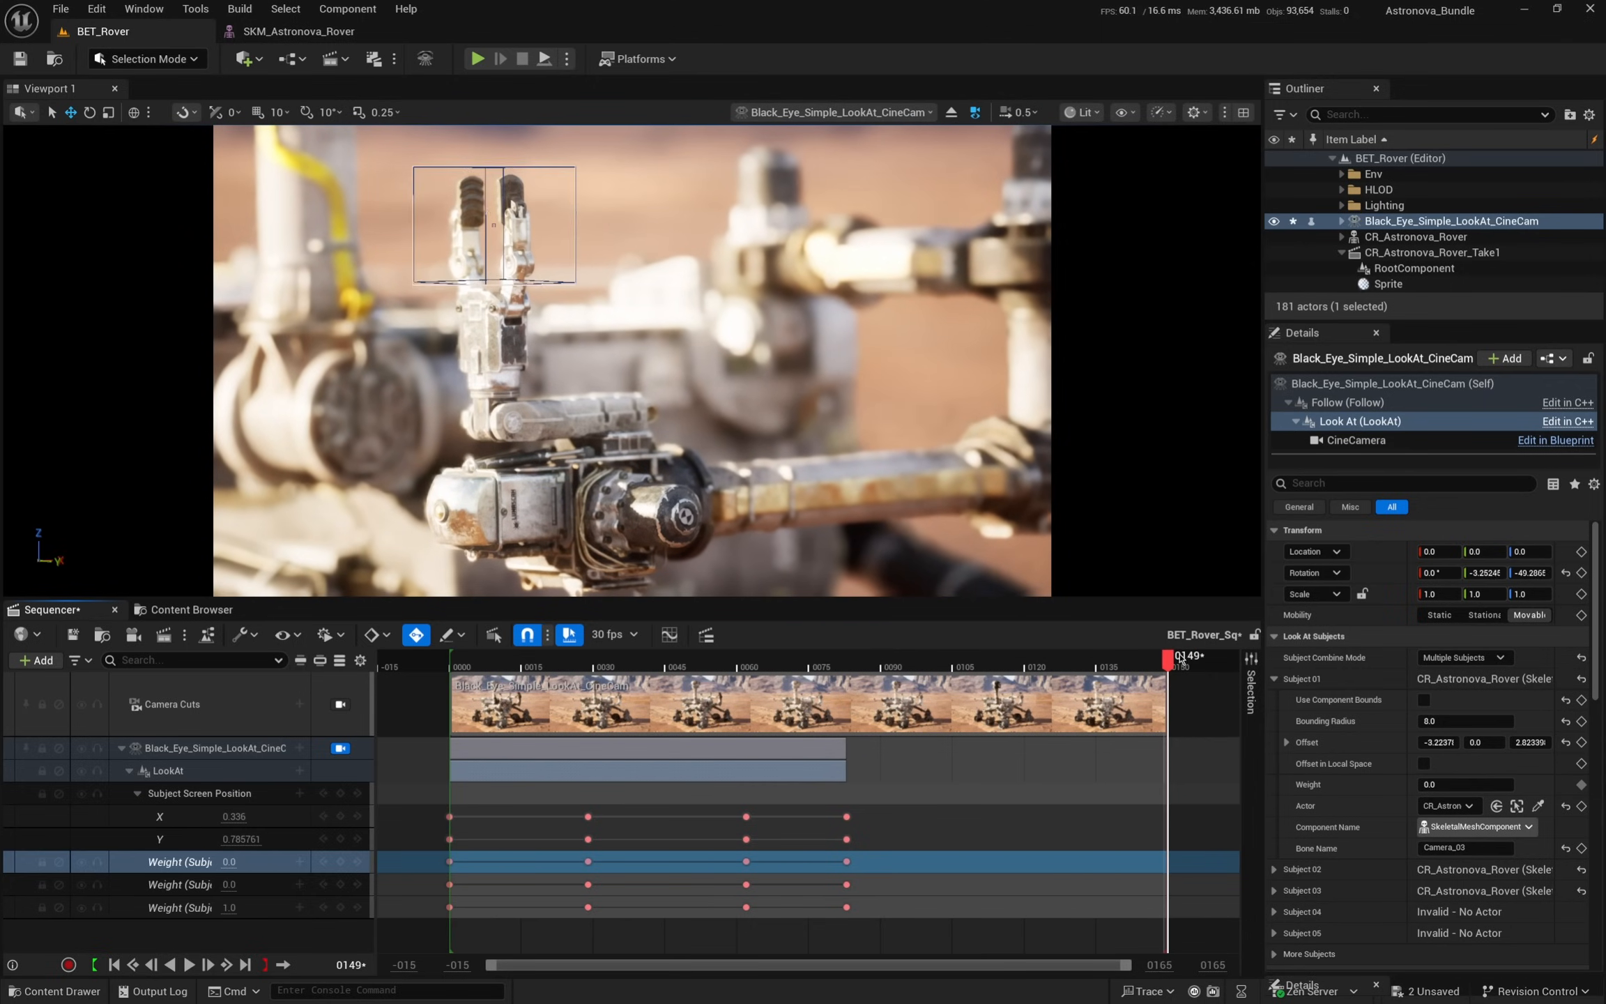
{"action": "left_click_drag", "start_coordinate": [1157, 661], "coordinate": [452, 767]}
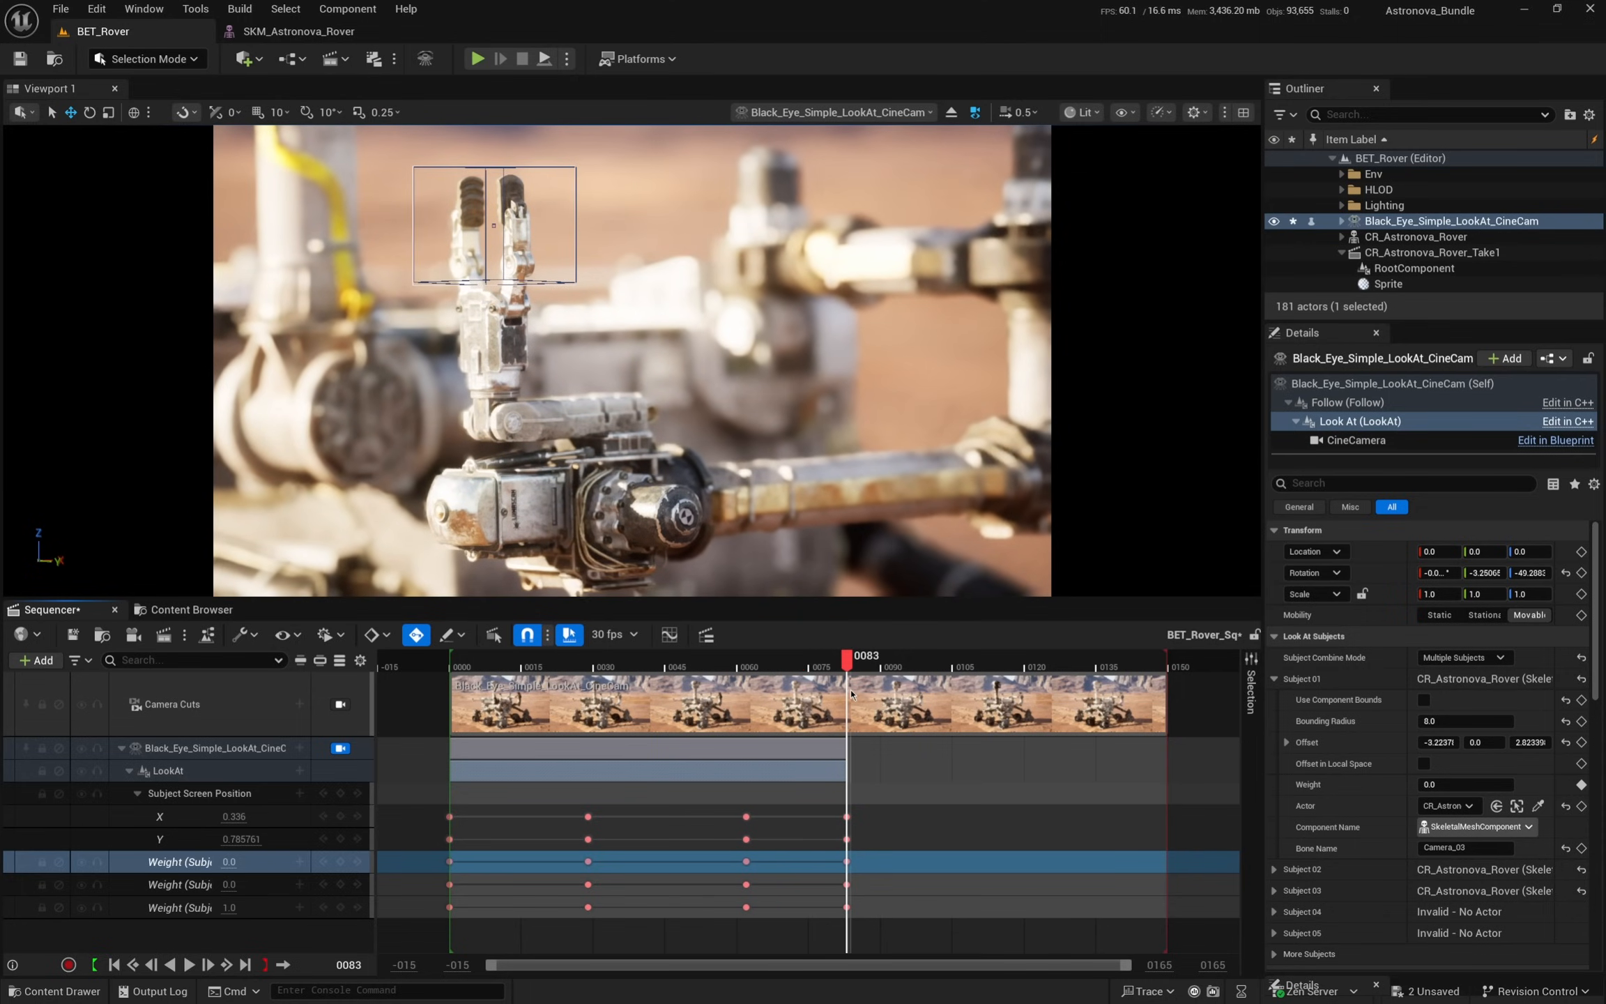
- Hold the weights and screen position with keys around frame 106, and set all three subject weights to 1.0 at frame 119
{"action": "left_click", "coordinate": [340, 861]}
{"action": "left_click_drag", "start_coordinate": [959, 664], "coordinate": [1020, 662]}
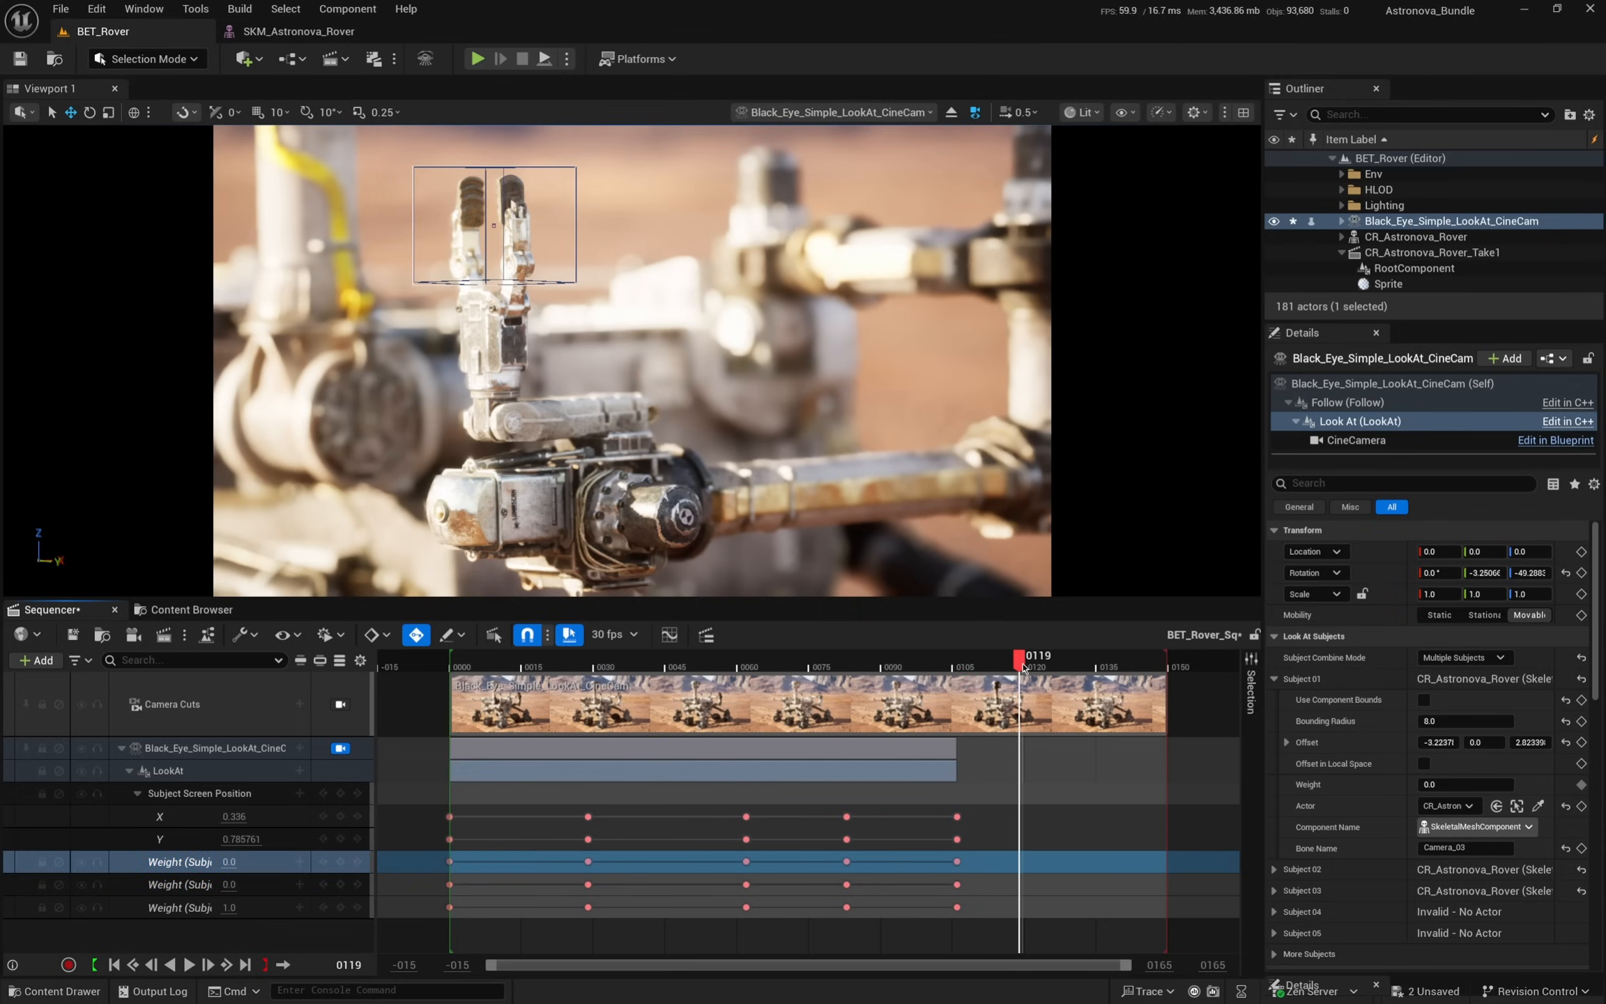
{"action": "type", "text": "1"}
{"action": "key", "text": "Return"}
{"action": "left_click", "coordinate": [230, 862]}
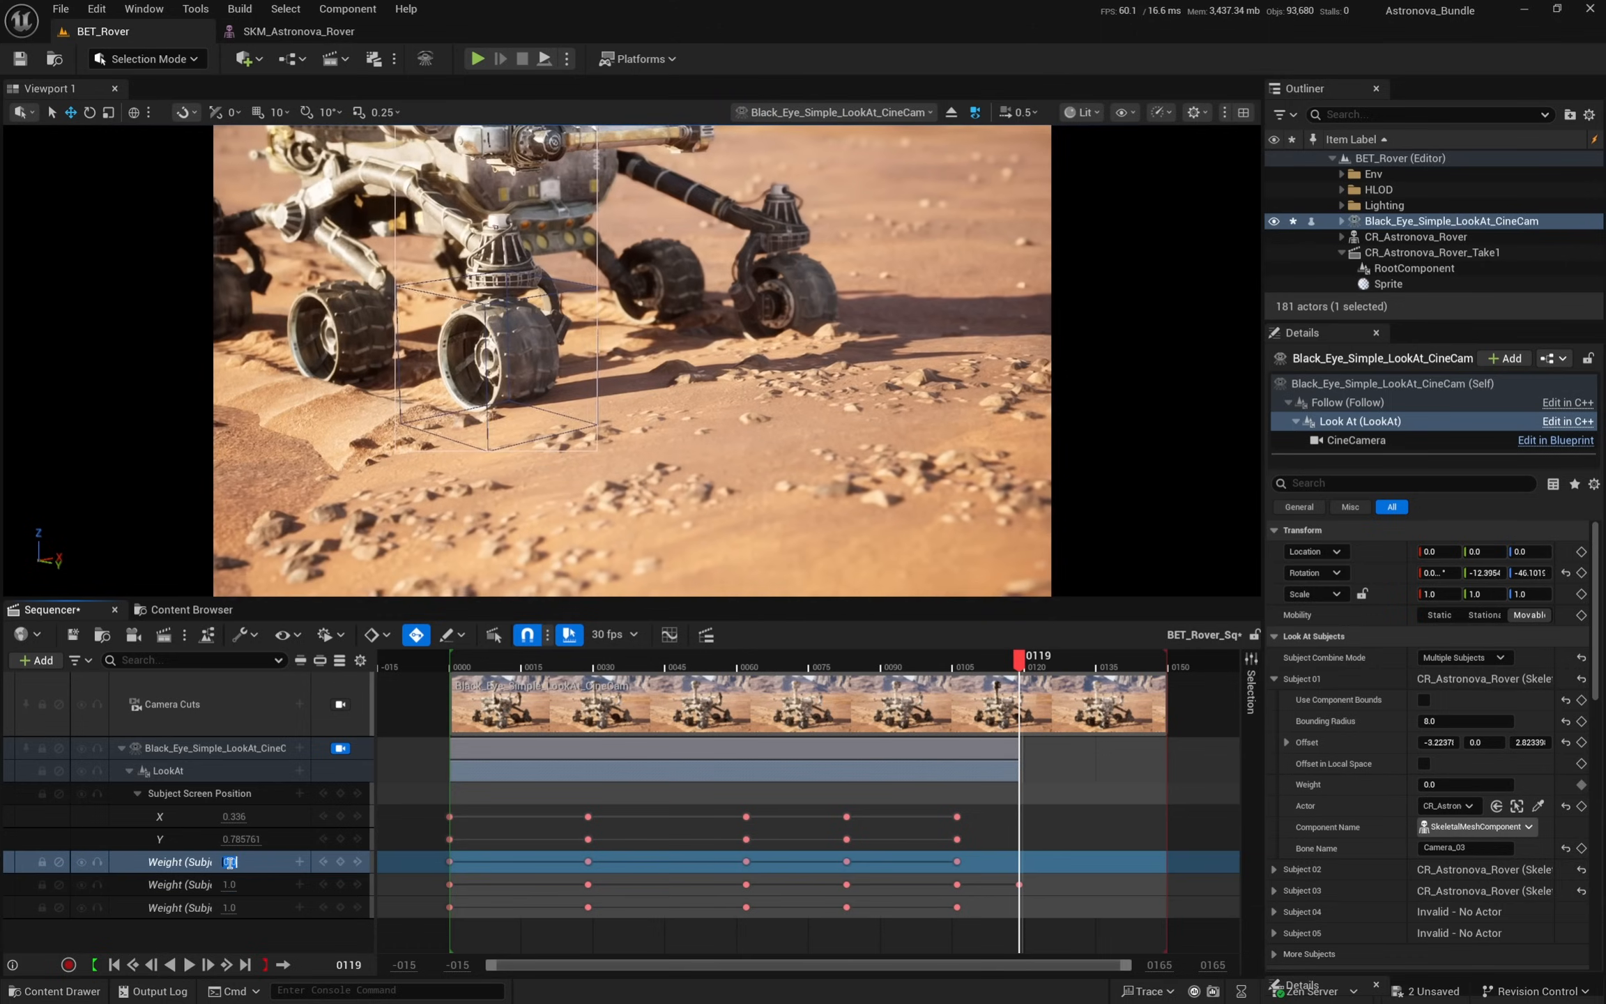
{"action": "type", "text": "1"}
{"action": "key", "text": "Return"}
- At frame 119, set the Subject Screen Position to X 0.415, Y 0.424 and key Subject 03's weight
{"action": "left_click_drag", "start_coordinate": [255, 837], "coordinate": [383, 817]}
{"action": "left_click_drag", "start_coordinate": [239, 839], "coordinate": [132, 817]}
{"action": "left_click", "coordinate": [340, 906]}
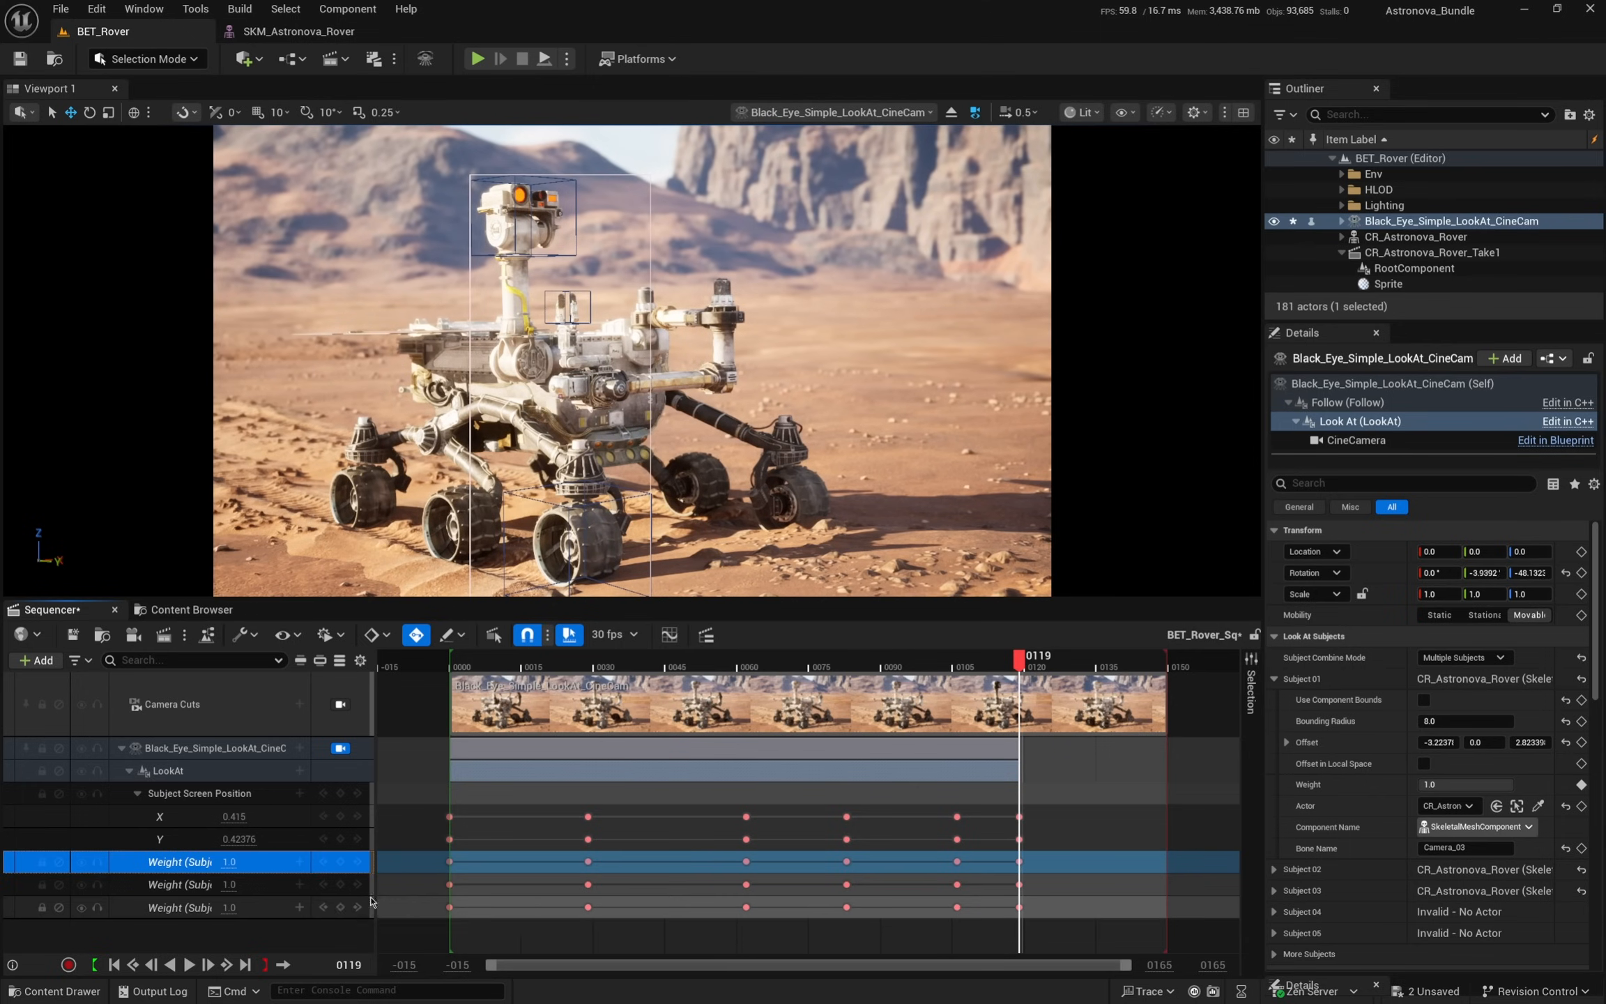
- Add further keys on the three subject weights and the Subject Screen Position to hold the closing framing, and play the sequence
{"action": "left_click_drag", "start_coordinate": [1028, 669], "coordinate": [450, 676]}
{"action": "left_click", "coordinate": [340, 907]}
{"action": "left_click", "coordinate": [340, 884]}
{"action": "left_click", "coordinate": [340, 862]}
{"action": "left_click", "coordinate": [340, 839]}
{"action": "key", "text": "space"}
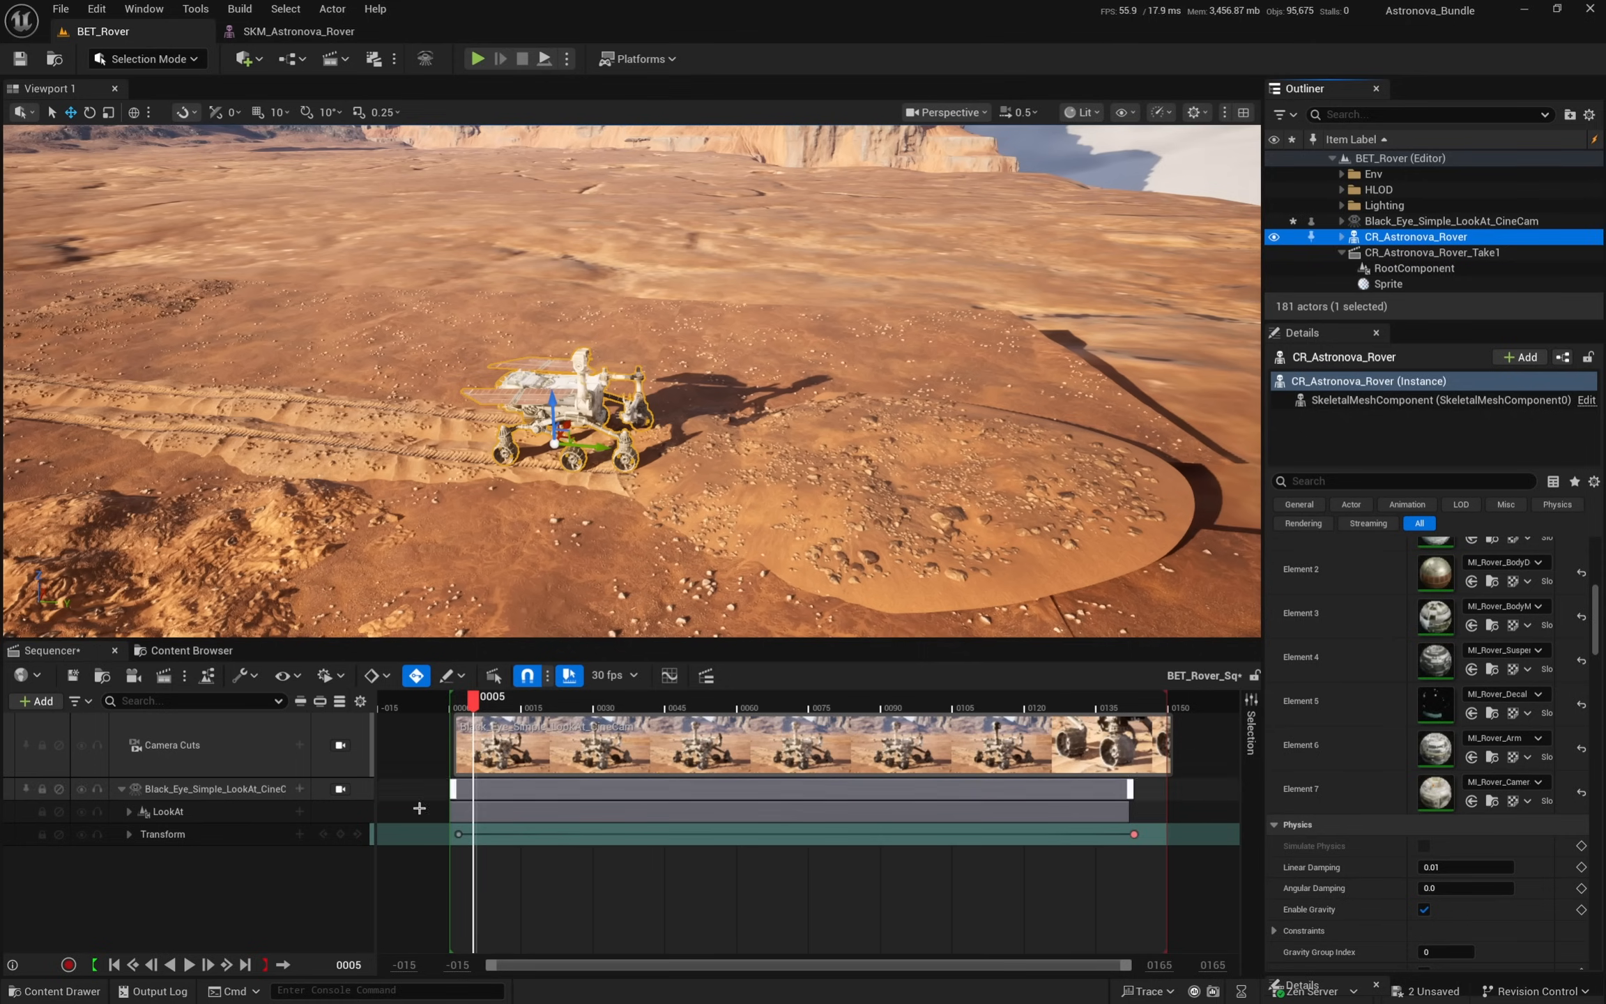
- Animate CR_Astronova_Rover in the sequence, keying its transform around frame 145 and moving it far back along its tracks at frame 1
{"action": "left_click_drag", "start_coordinate": [1415, 236], "coordinate": [467, 788]}
{"action": "left_click", "coordinate": [342, 903]}
{"action": "left_click_drag", "start_coordinate": [1145, 701], "coordinate": [800, 745]}
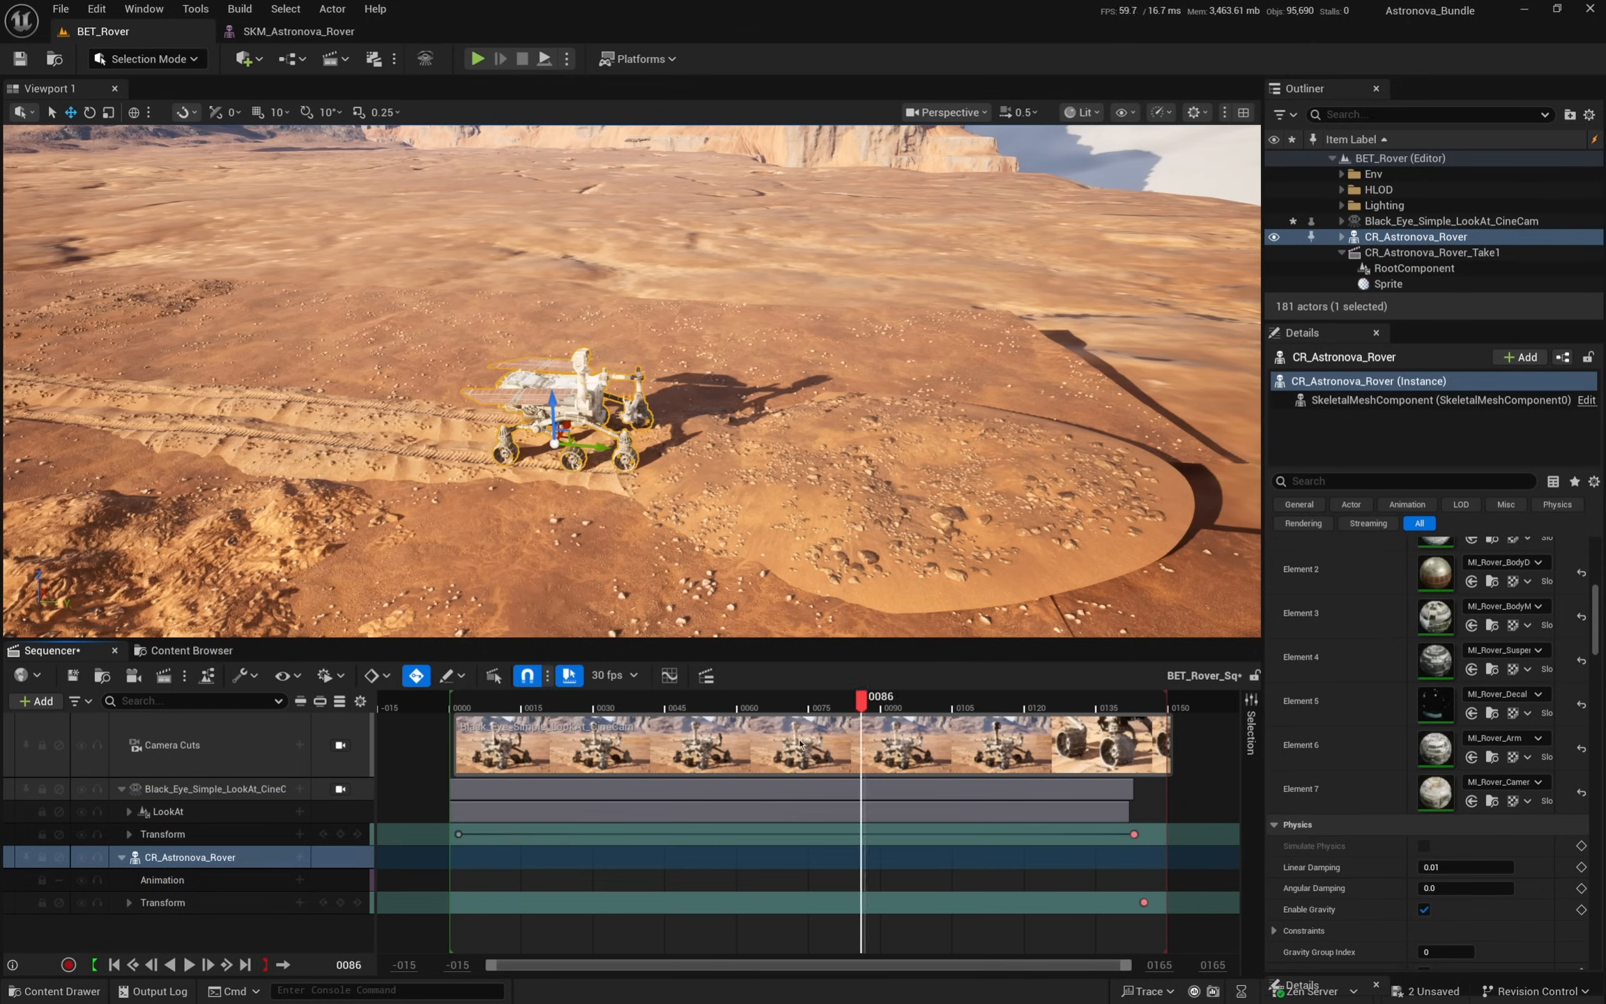
{"action": "left_click_drag", "start_coordinate": [461, 789], "coordinate": [455, 787]}
{"action": "left_click_drag", "start_coordinate": [570, 438], "coordinate": [89, 390]}
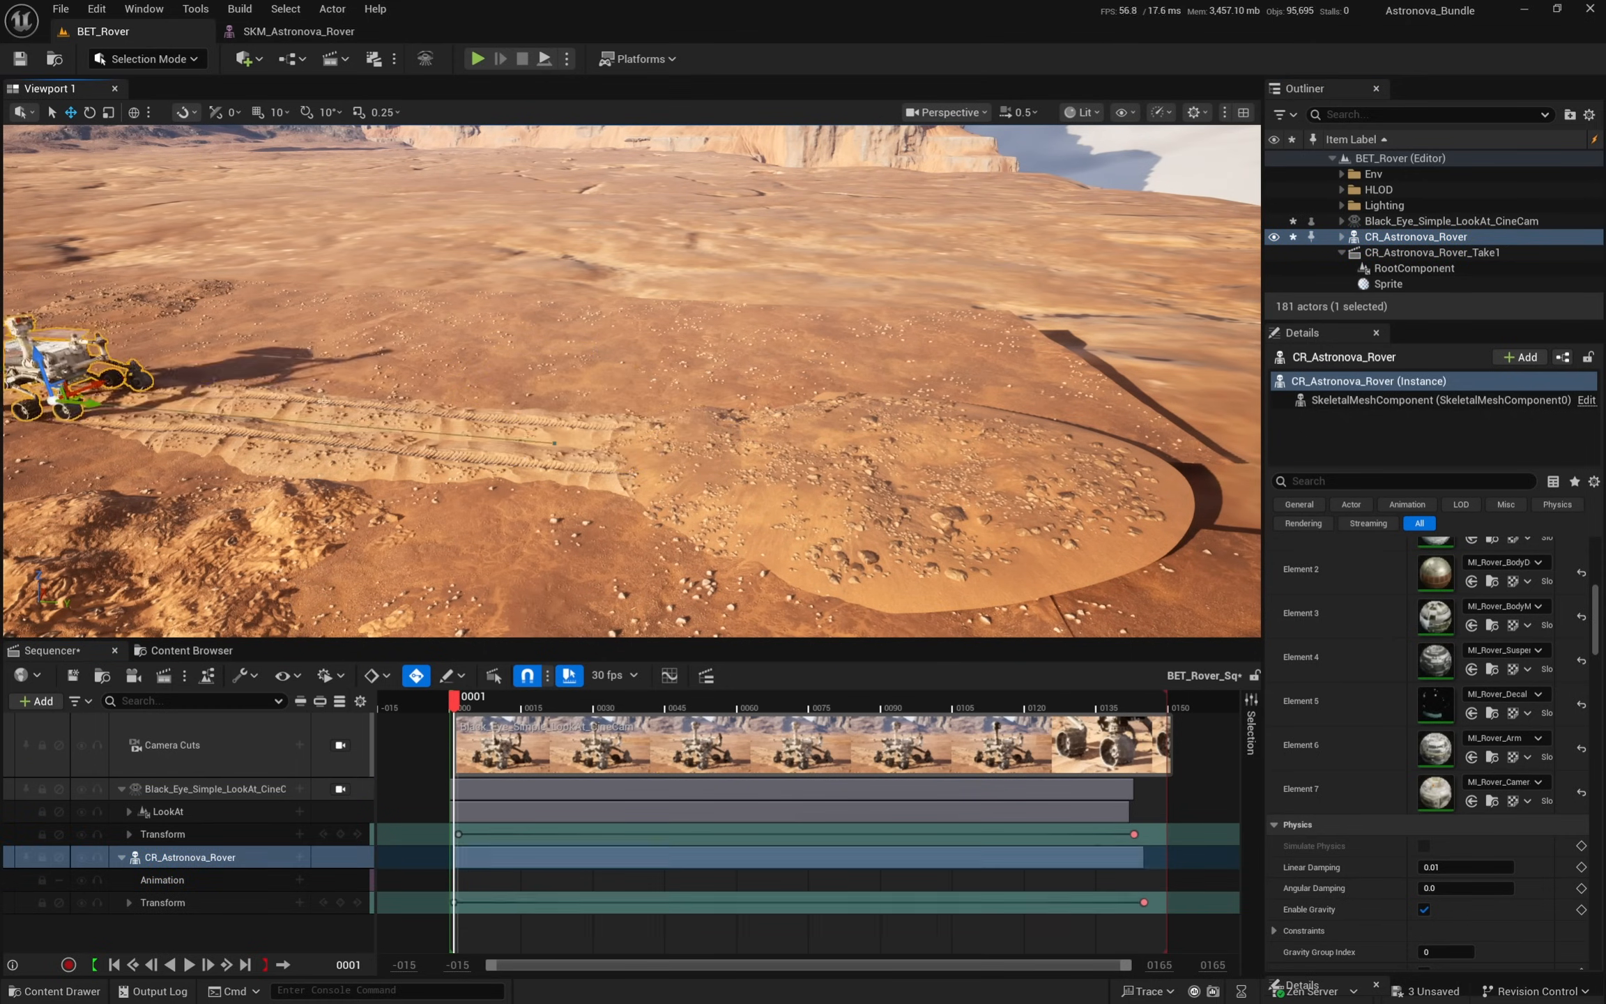
{"action": "right_click_drag", "start_coordinate": [279, 369], "coordinate": [139, 362]}
{"action": "left_click_drag", "start_coordinate": [367, 350], "coordinate": [179, 305]}
- Steepen the starting tangent of the rover's Location Y curve so it drives off without easing in, and play the motion
{"action": "left_click", "coordinate": [68, 813]}
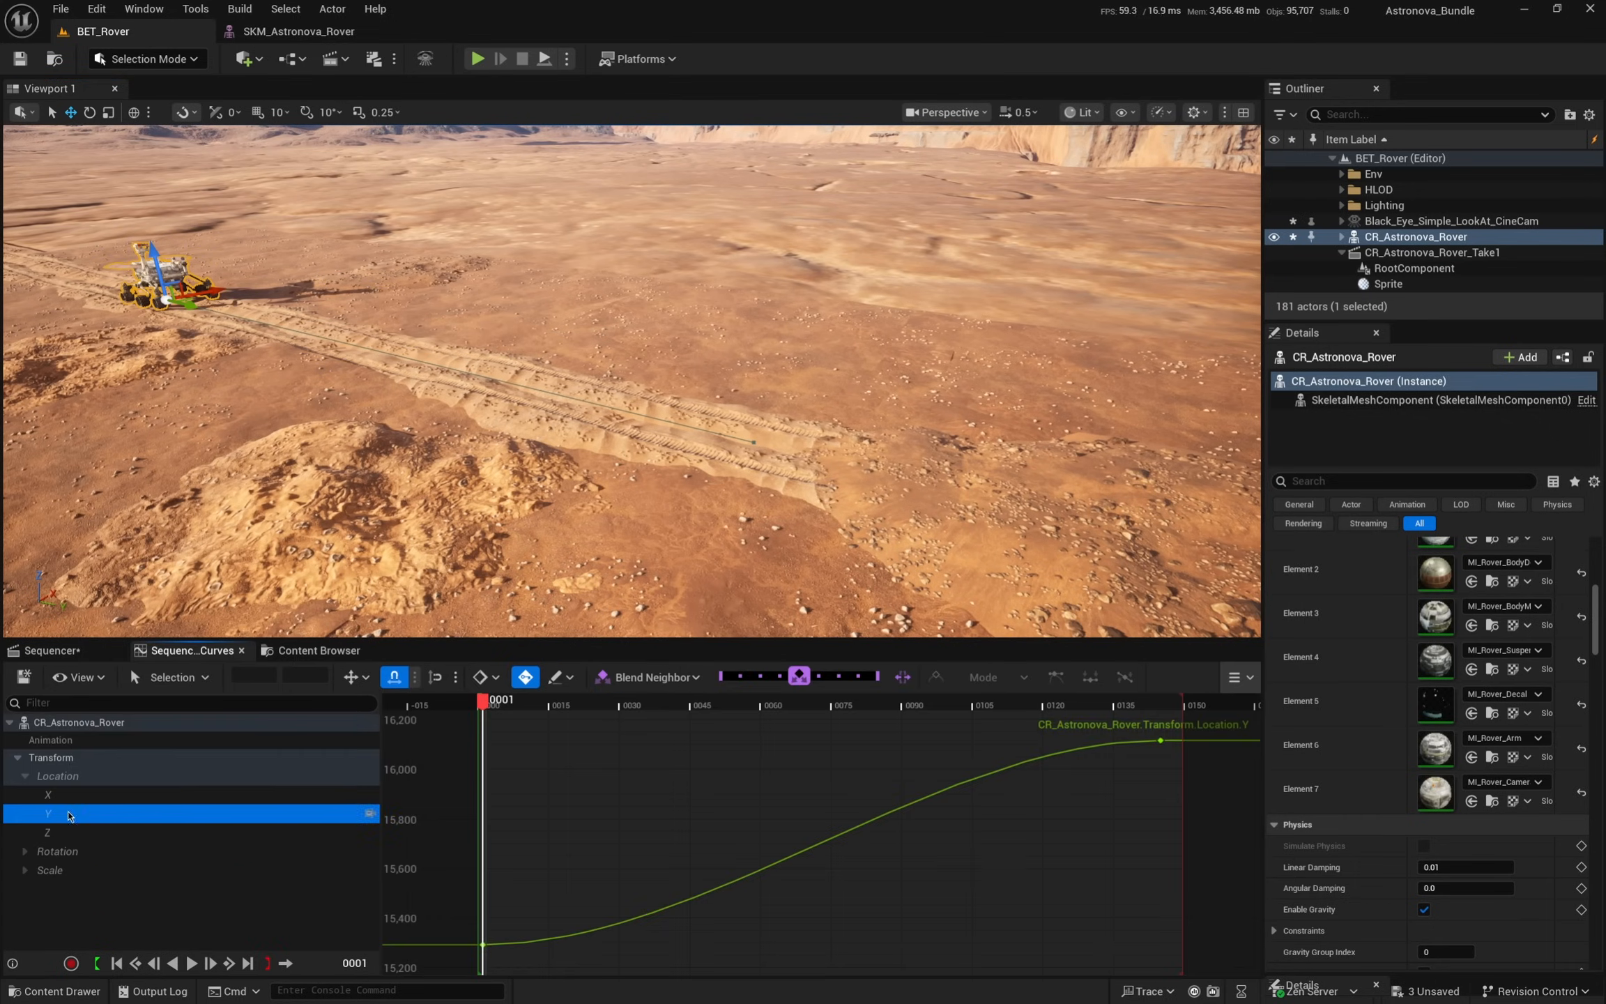
{"action": "left_click", "coordinate": [483, 945]}
{"action": "left_click_drag", "start_coordinate": [528, 945], "coordinate": [605, 908]}
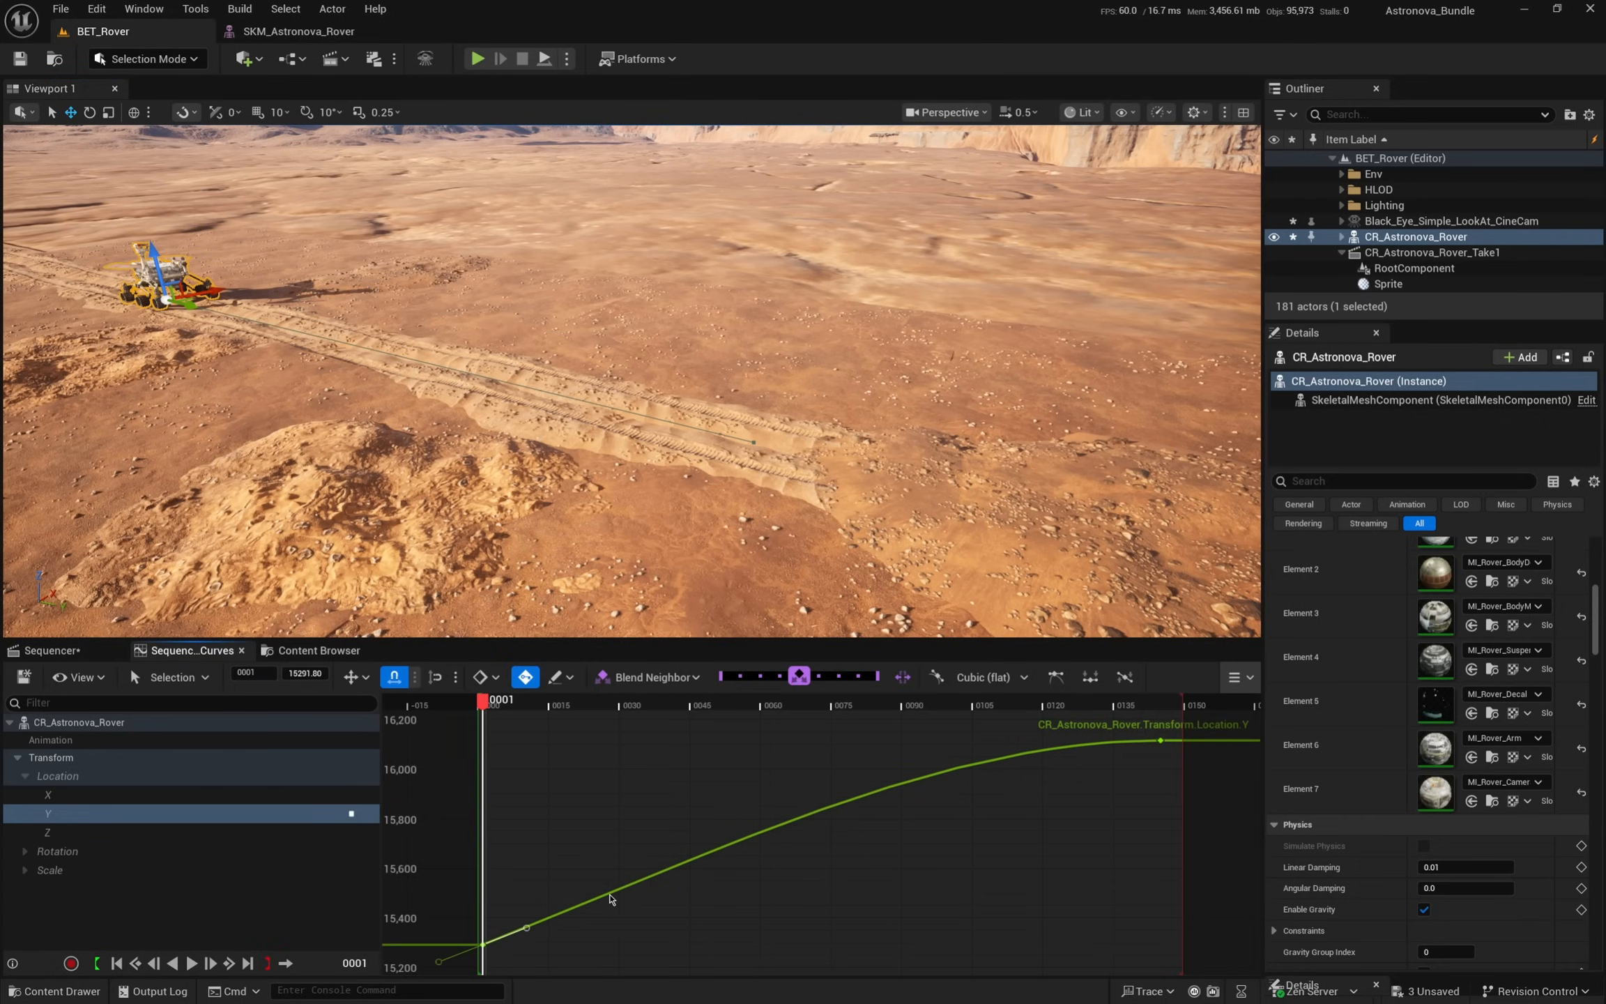
{"action": "key", "text": "space"}
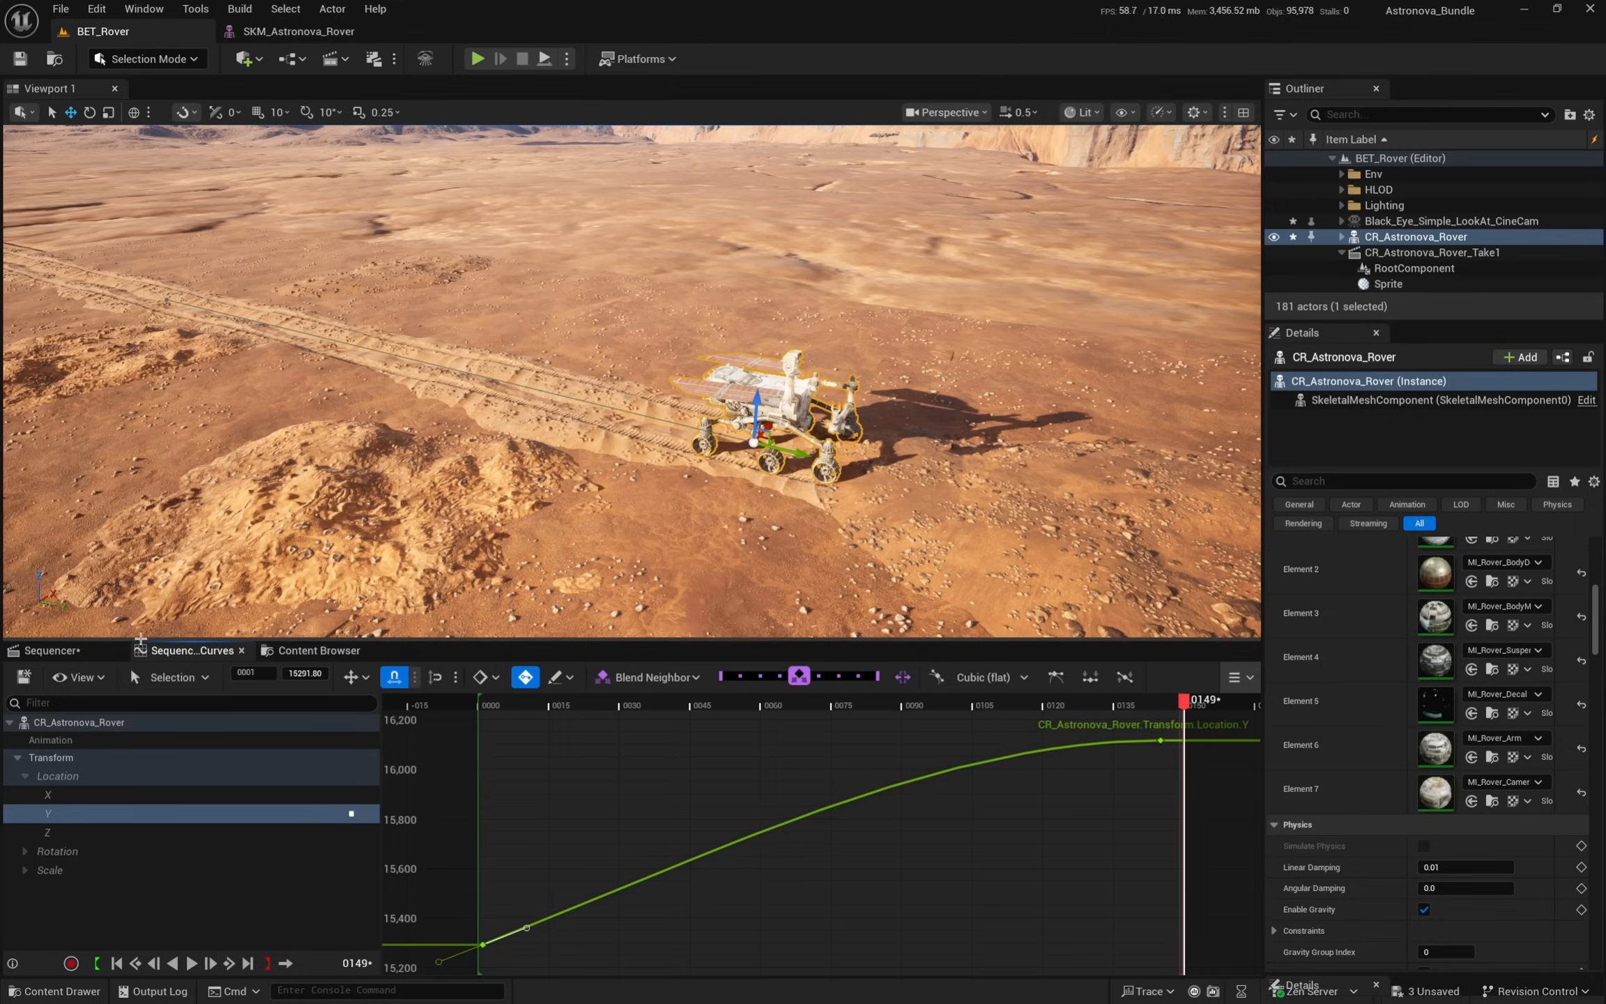
- Preview the moving rover from frame 1 through Black_Eye_Simple_LookAt_CineCam
{"action": "left_click", "coordinate": [52, 650]}
{"action": "left_click_drag", "start_coordinate": [1182, 699], "coordinate": [455, 699]}
{"action": "left_click", "coordinate": [340, 789]}
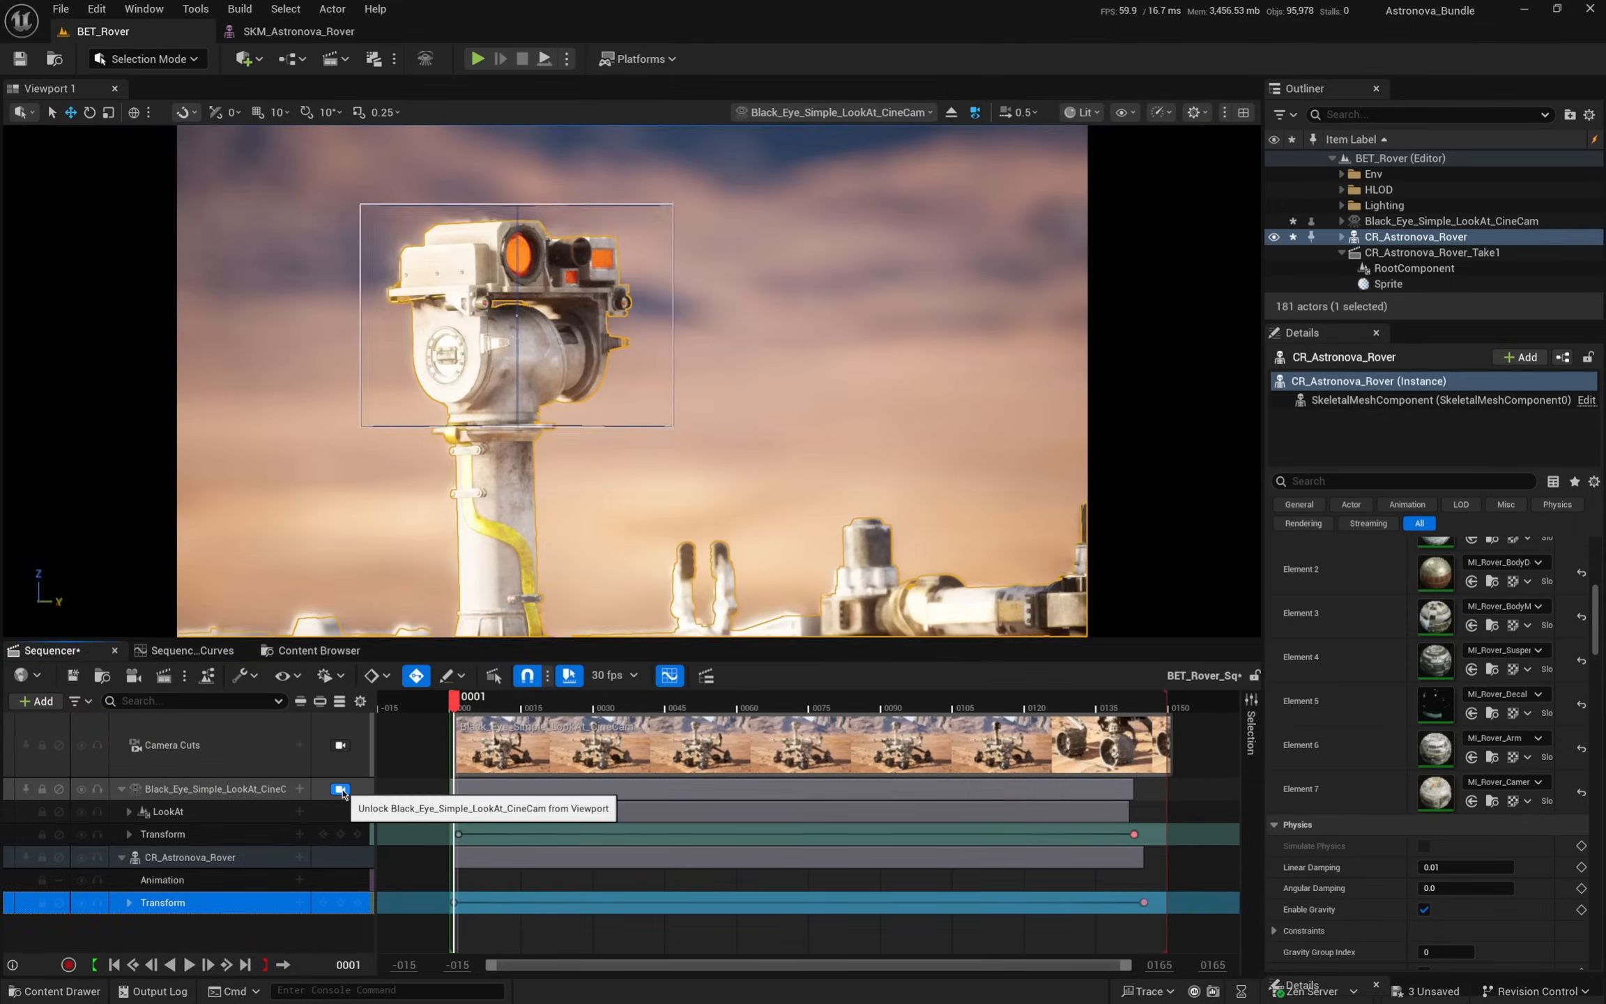
{"action": "key", "text": "space"}
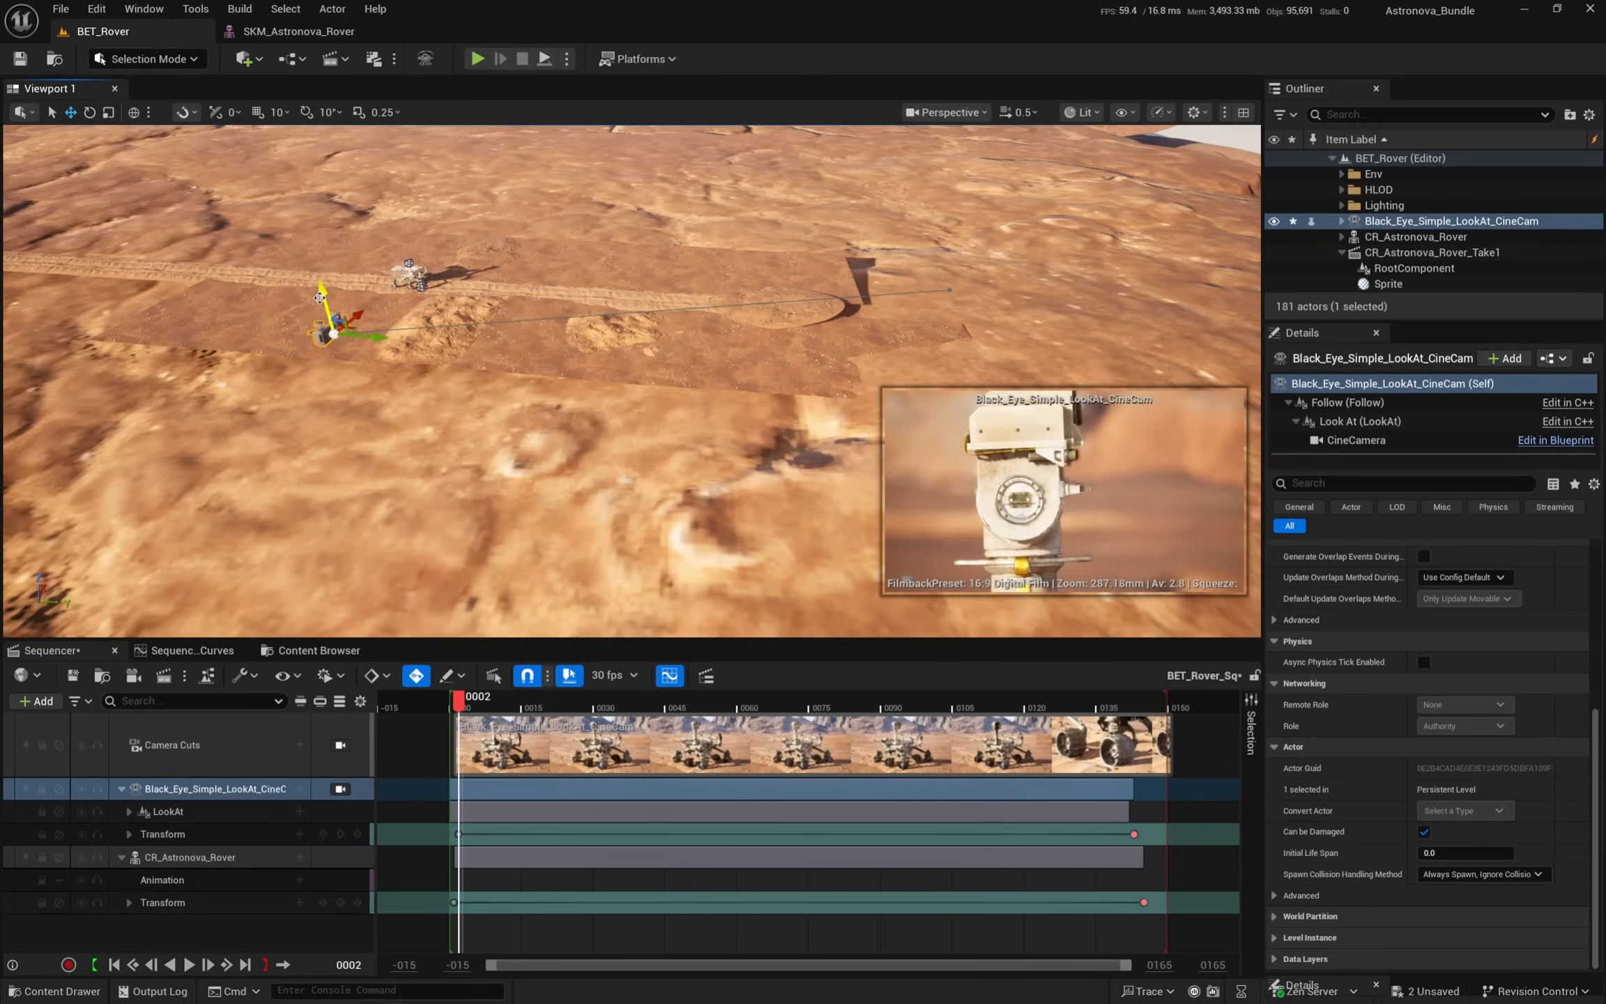
- Reposition the look-at camera near the rover at frame 2 and again at frame 143, and play the shot through the camera
{"action": "left_click_drag", "start_coordinate": [328, 306], "coordinate": [375, 307]}
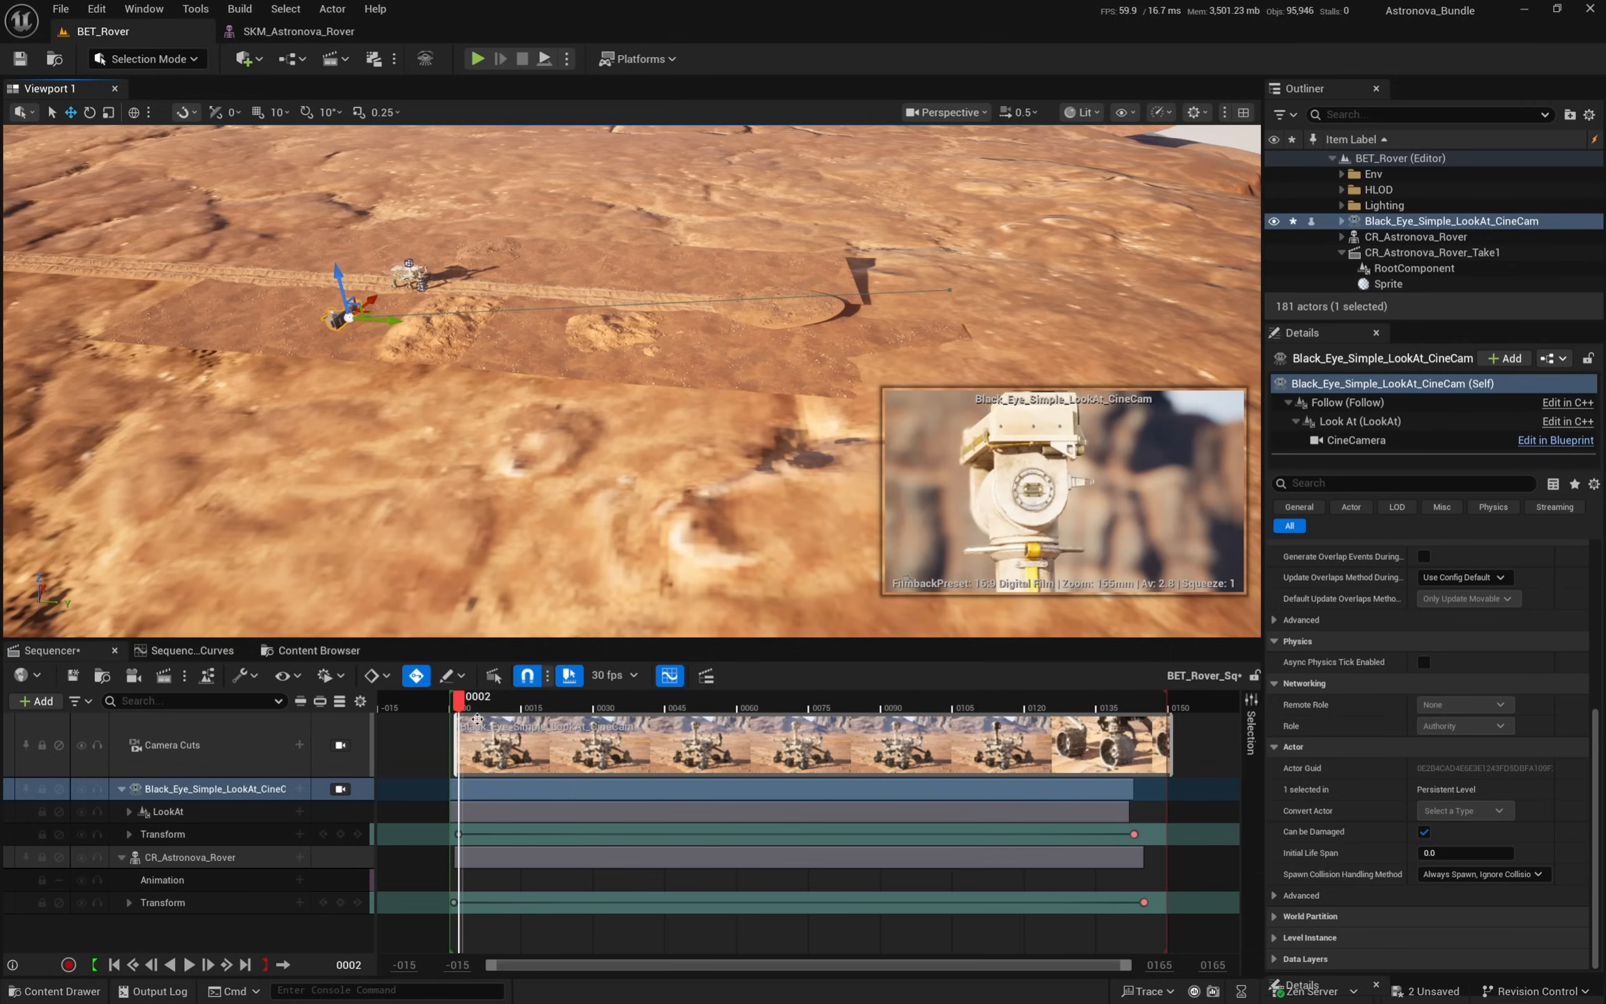
{"action": "left_click", "coordinate": [358, 833]}
{"action": "left_click_drag", "start_coordinate": [940, 274], "coordinate": [780, 296]}
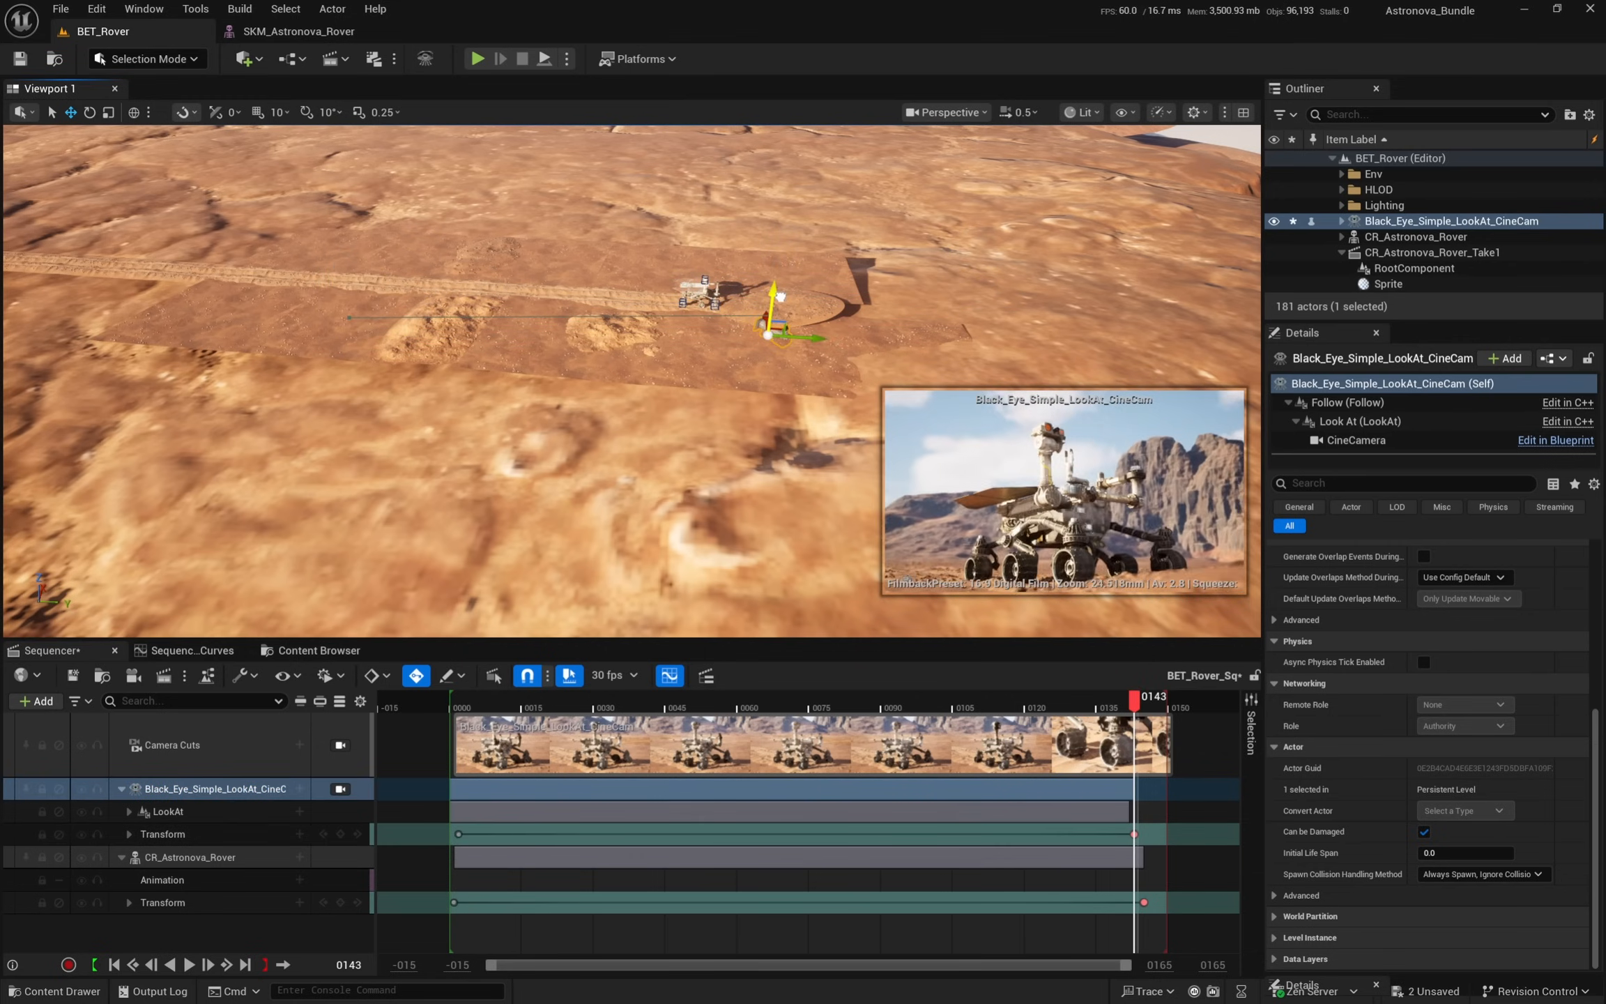
{"action": "key", "text": "space"}
{"action": "left_click", "coordinate": [340, 788]}
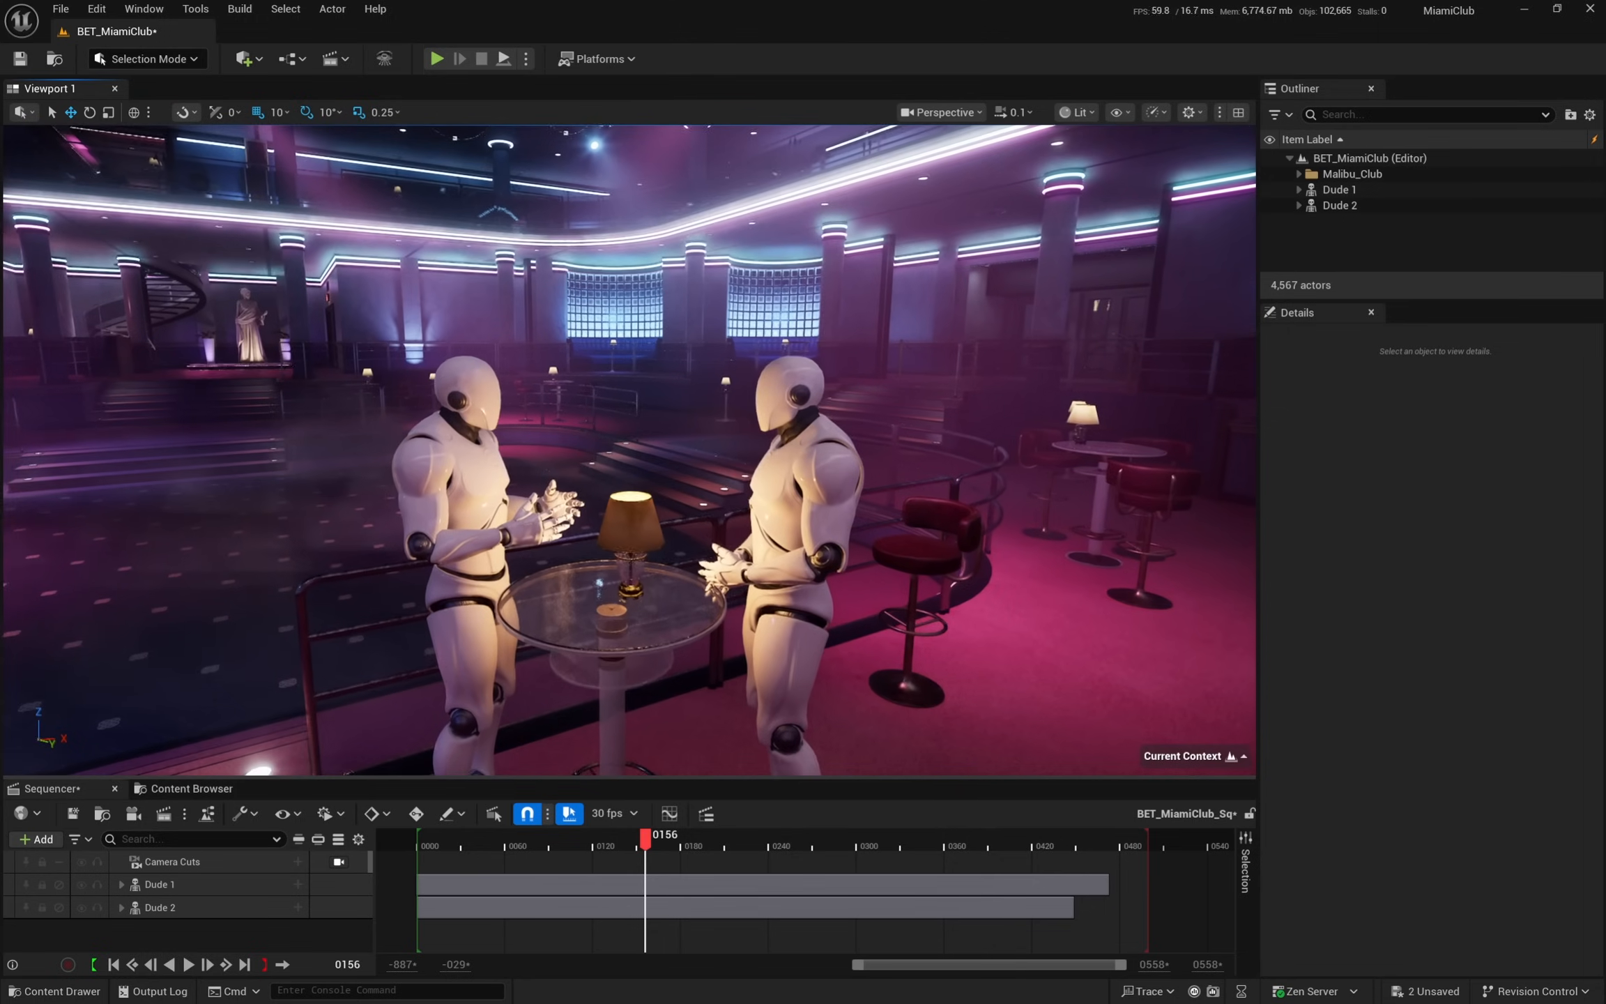
- Scrub the BET_MiamiClub sequence to review the conversation between Dude 1 and Dude 2
{"action": "right_click_drag", "start_coordinate": [627, 453], "coordinate": [596, 439]}
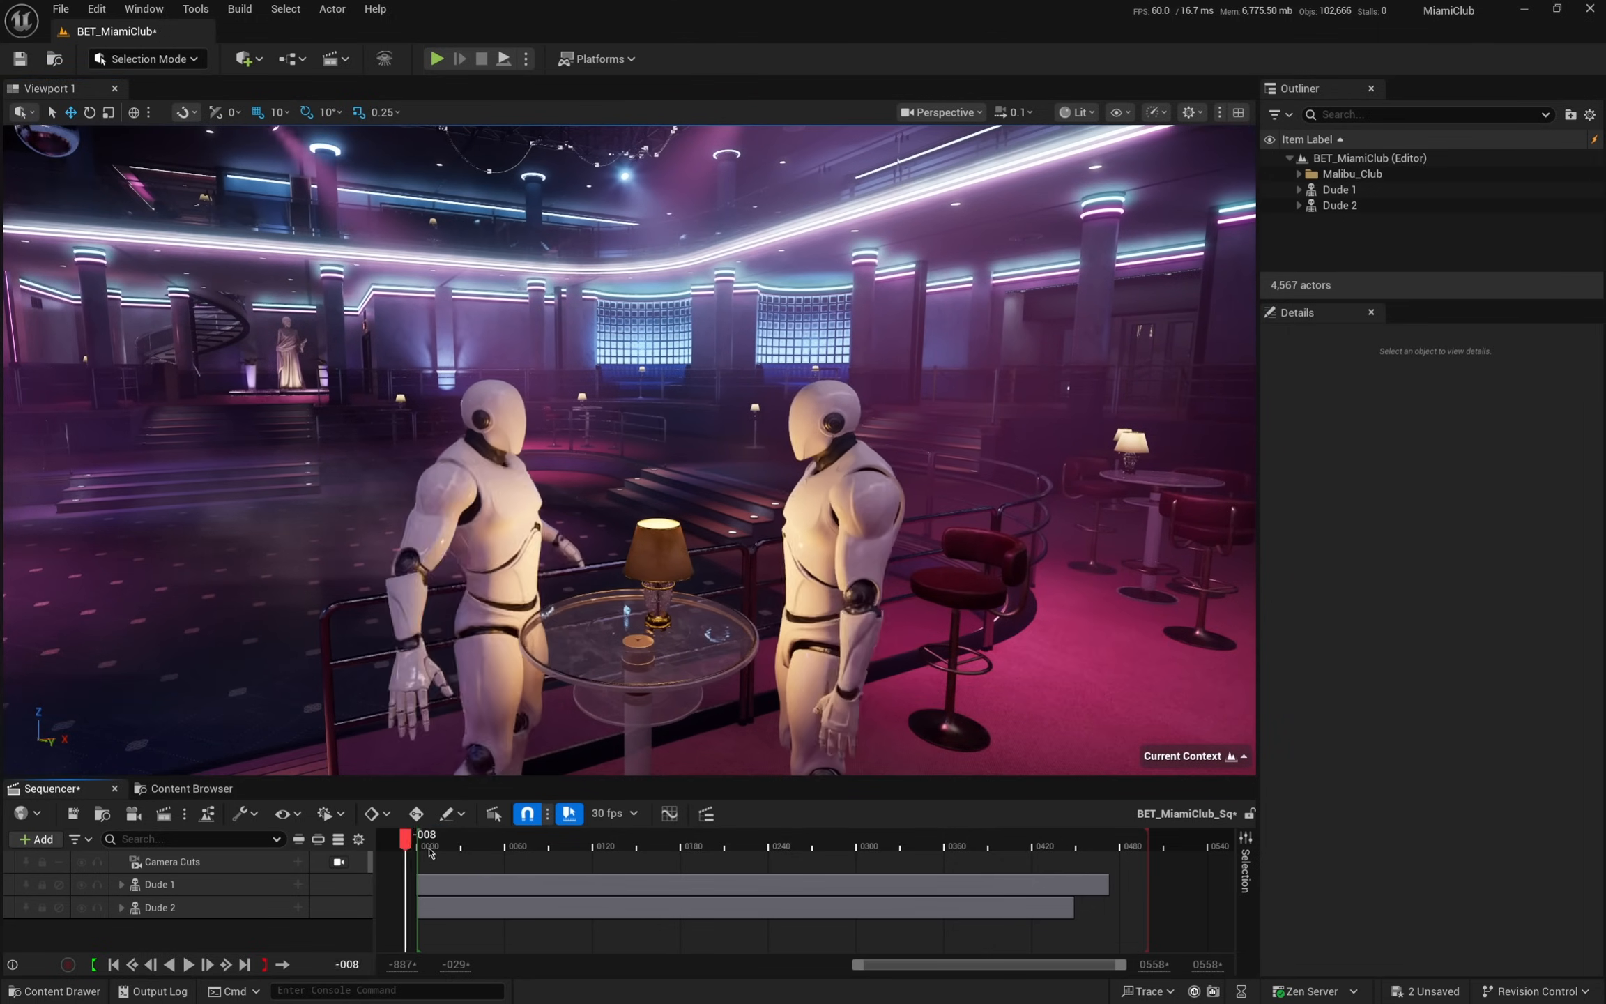
{"action": "left_click_drag", "start_coordinate": [430, 851], "coordinate": [583, 857]}
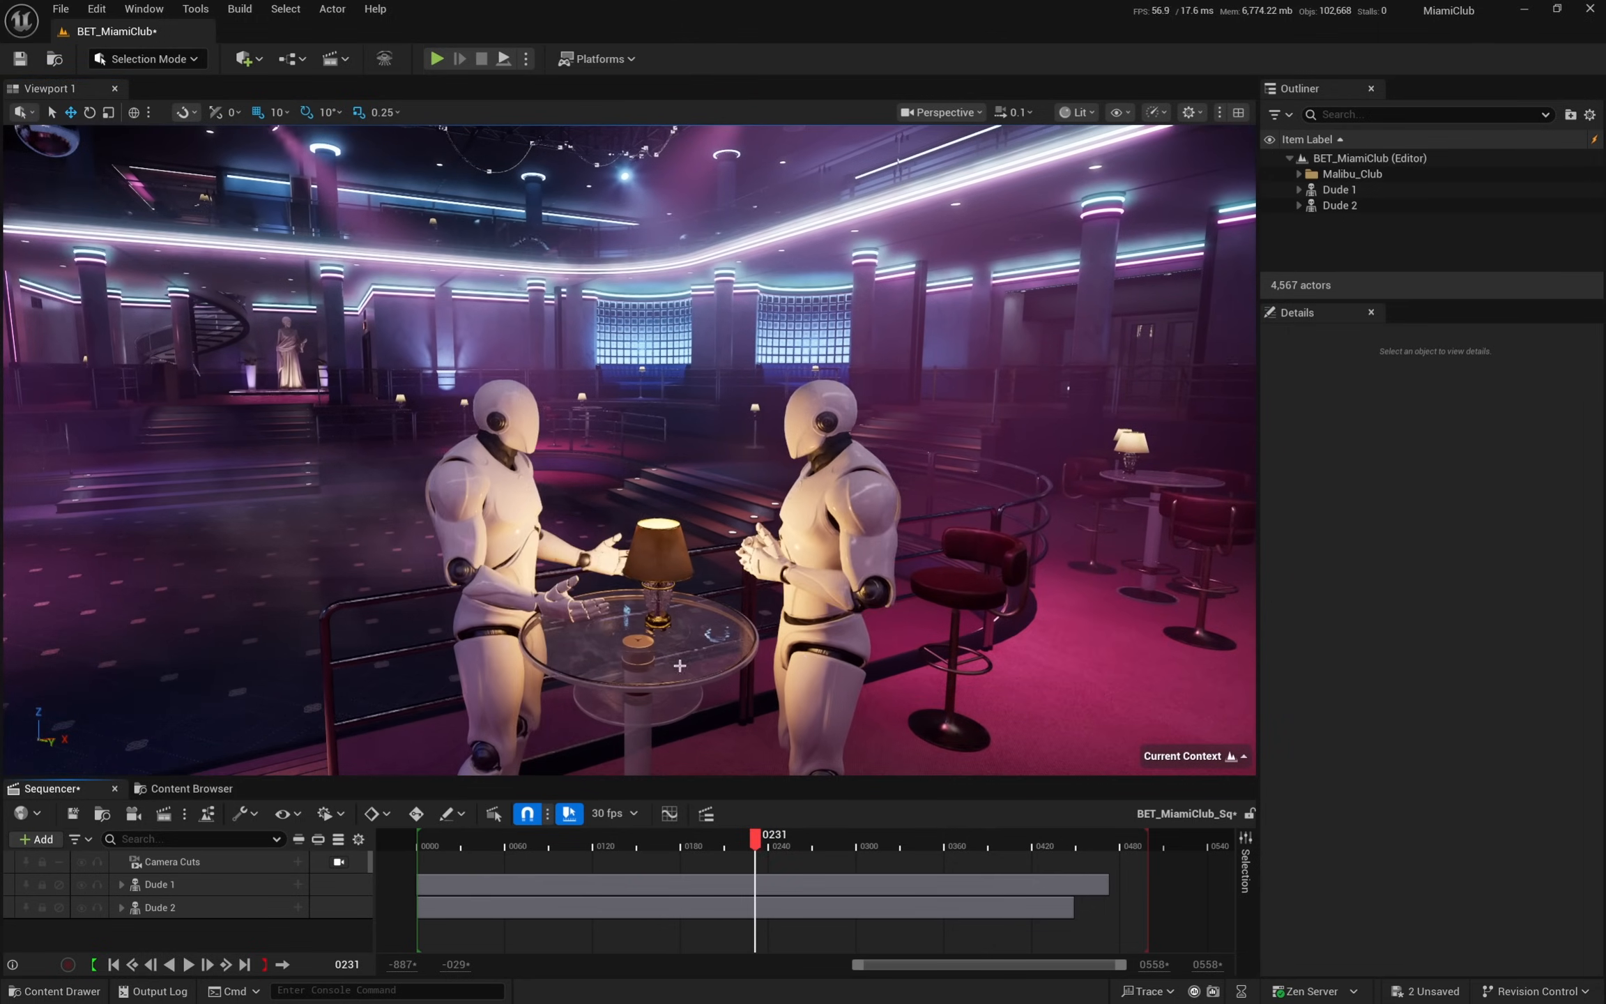
{"action": "right_click_drag", "start_coordinate": [680, 666], "coordinate": [607, 657]}
- Place a Black_Eye_Cross_Camera_CineCam in the club away from the two talking dudes
{"action": "left_click", "coordinate": [244, 58]}
{"action": "mouse_move", "coordinate": [349, 227]}
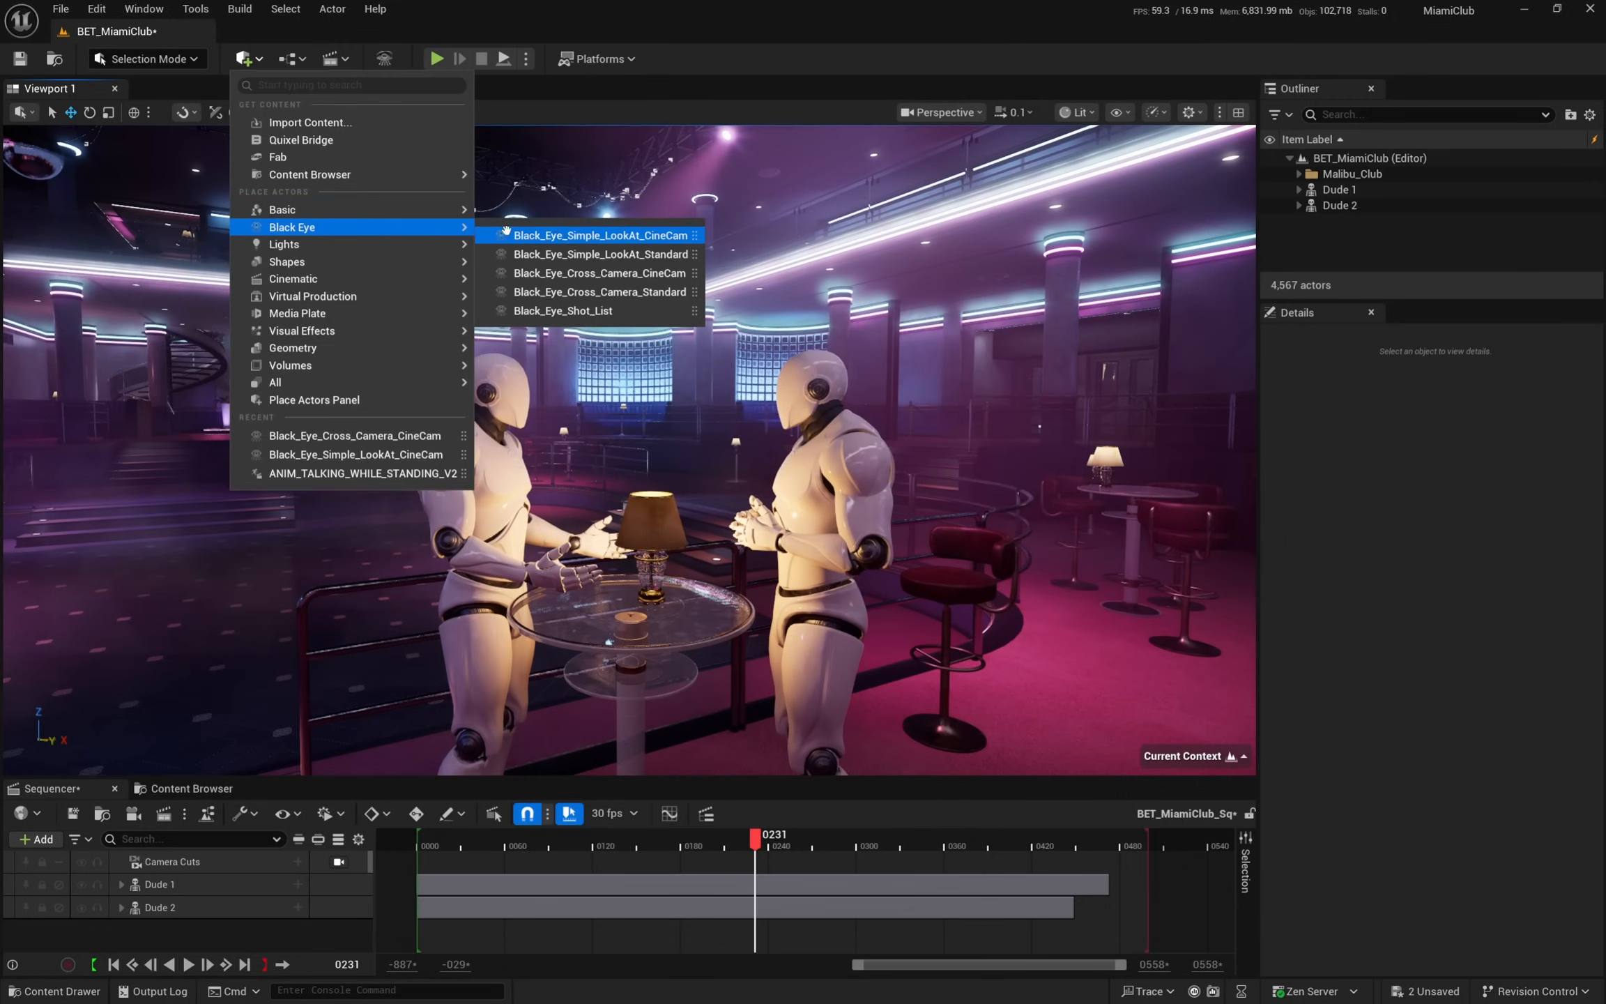
{"action": "left_click", "coordinate": [659, 273]}
{"action": "left_click_drag", "start_coordinate": [667, 450], "coordinate": [303, 471]}
{"action": "right_click_drag", "start_coordinate": [303, 481], "coordinate": [324, 498]}
{"action": "right_click_drag", "start_coordinate": [512, 376], "coordinate": [527, 372]}
{"action": "key", "text": "s"}
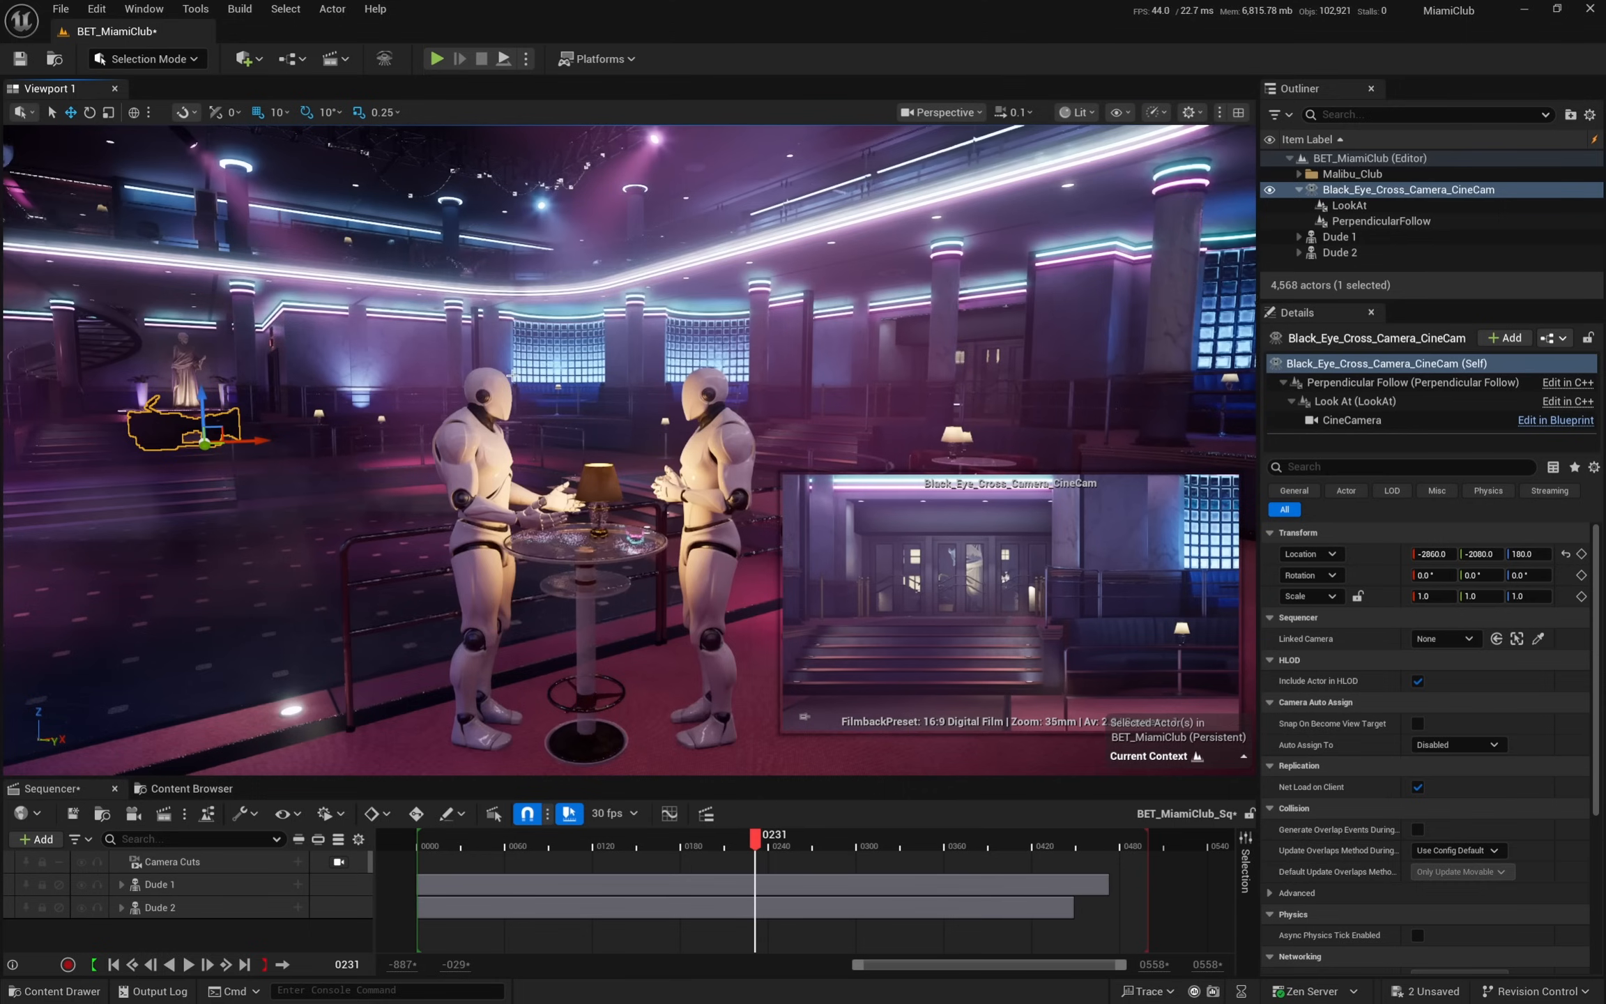
- Assign Dude 2 as Subject 1 of Group A and Dude 1 as Subject 1 of Group B in the Perpendicular Follow component
{"action": "left_click", "coordinate": [1335, 381]}
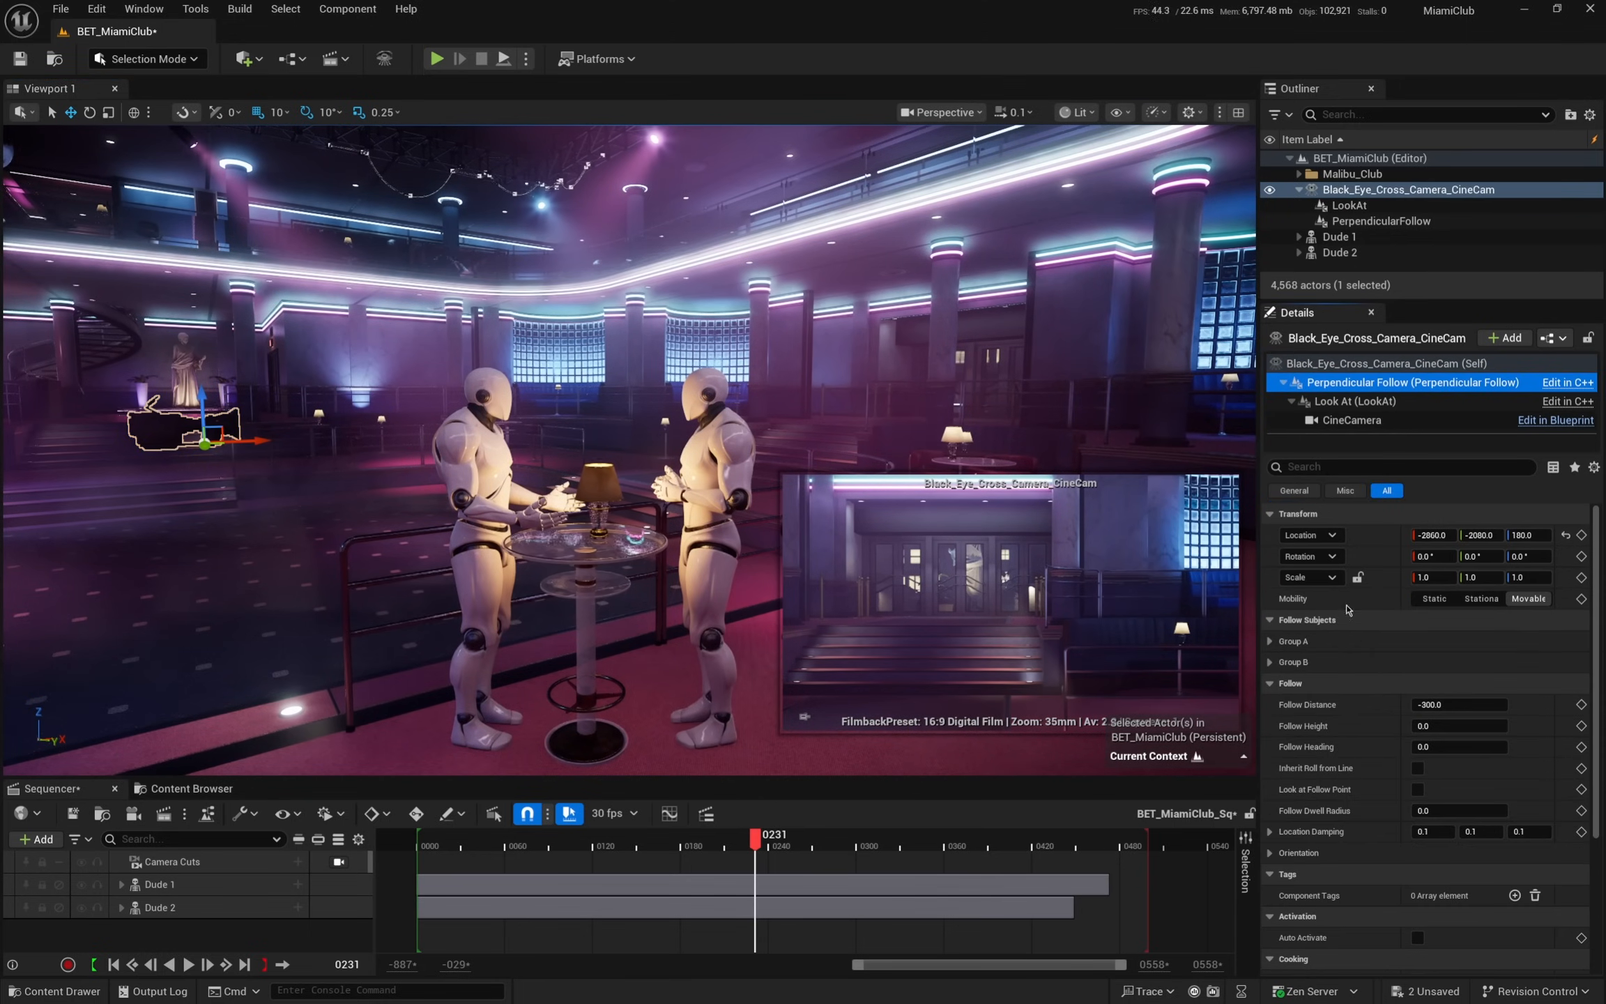
{"action": "left_click", "coordinate": [1270, 662]}
{"action": "left_click", "coordinate": [1269, 641]}
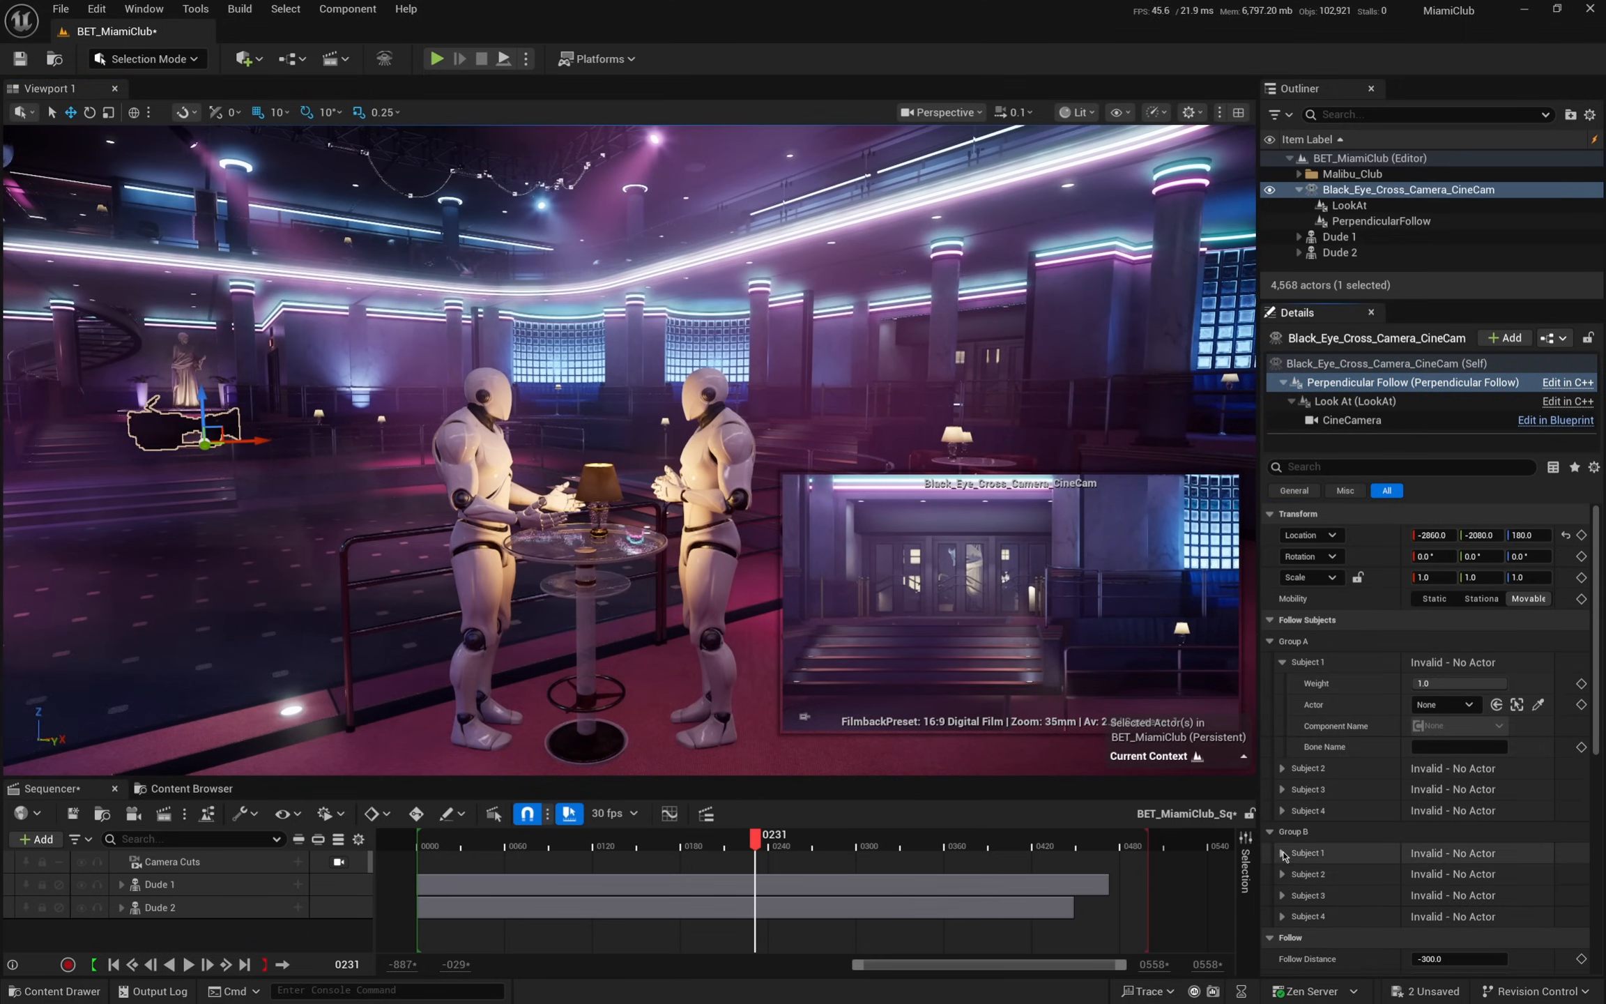
{"action": "left_click_drag", "start_coordinate": [1395, 300], "coordinate": [1389, 245]}
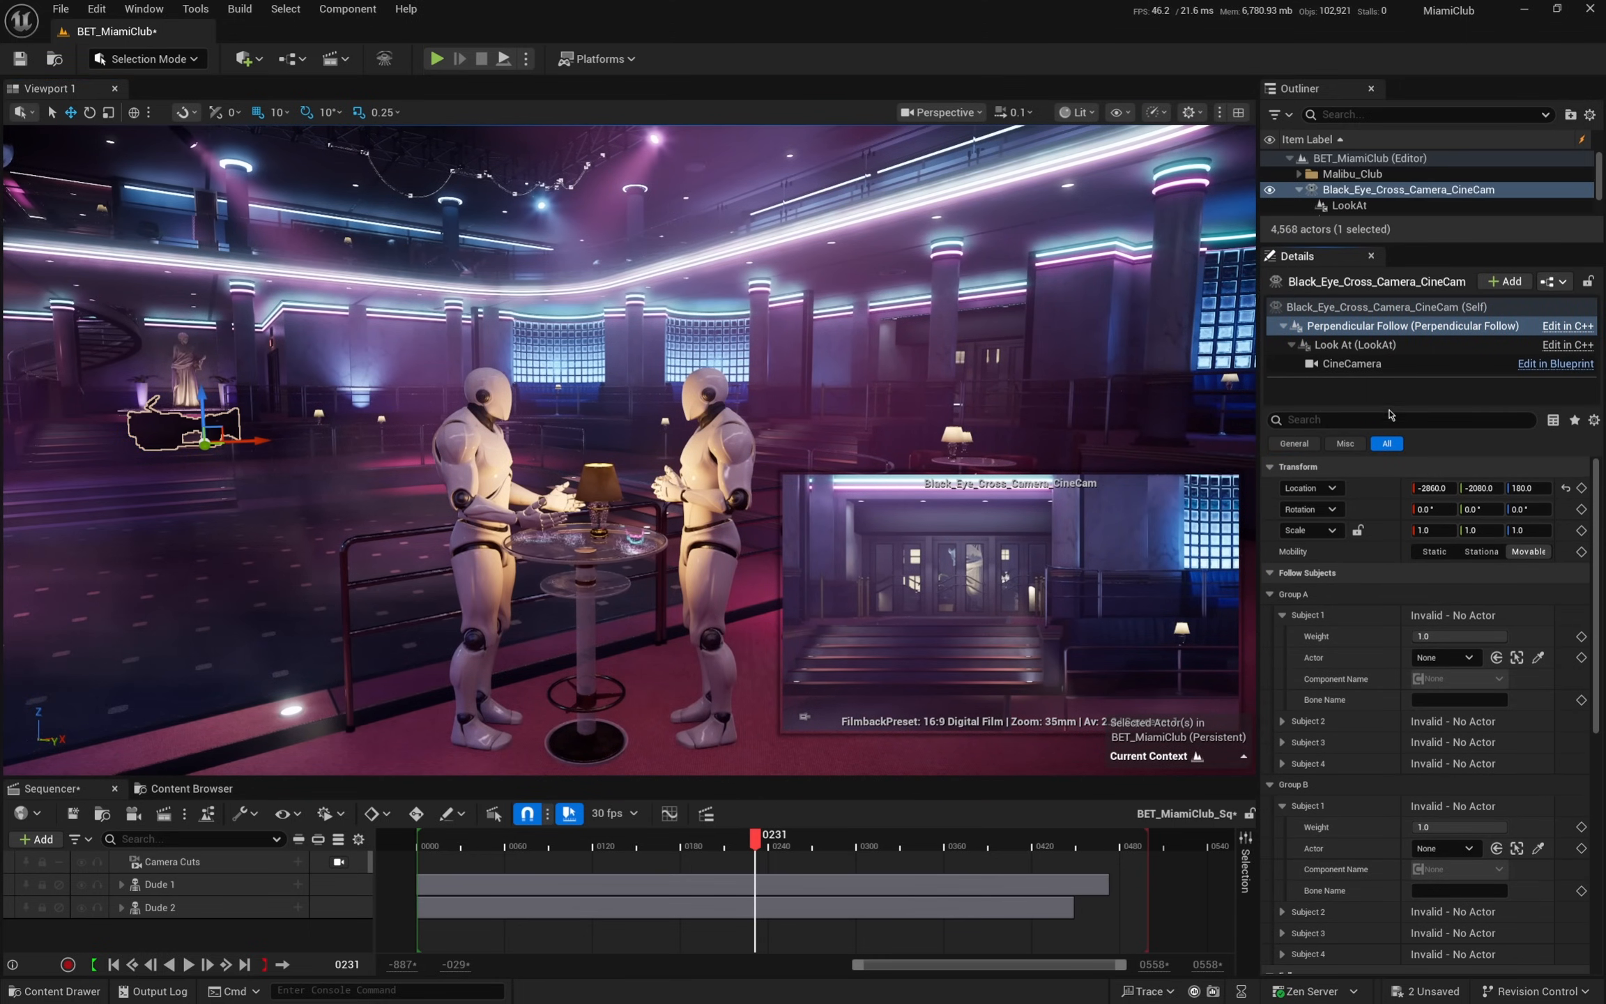
{"action": "left_click_drag", "start_coordinate": [1390, 407], "coordinate": [1390, 378]}
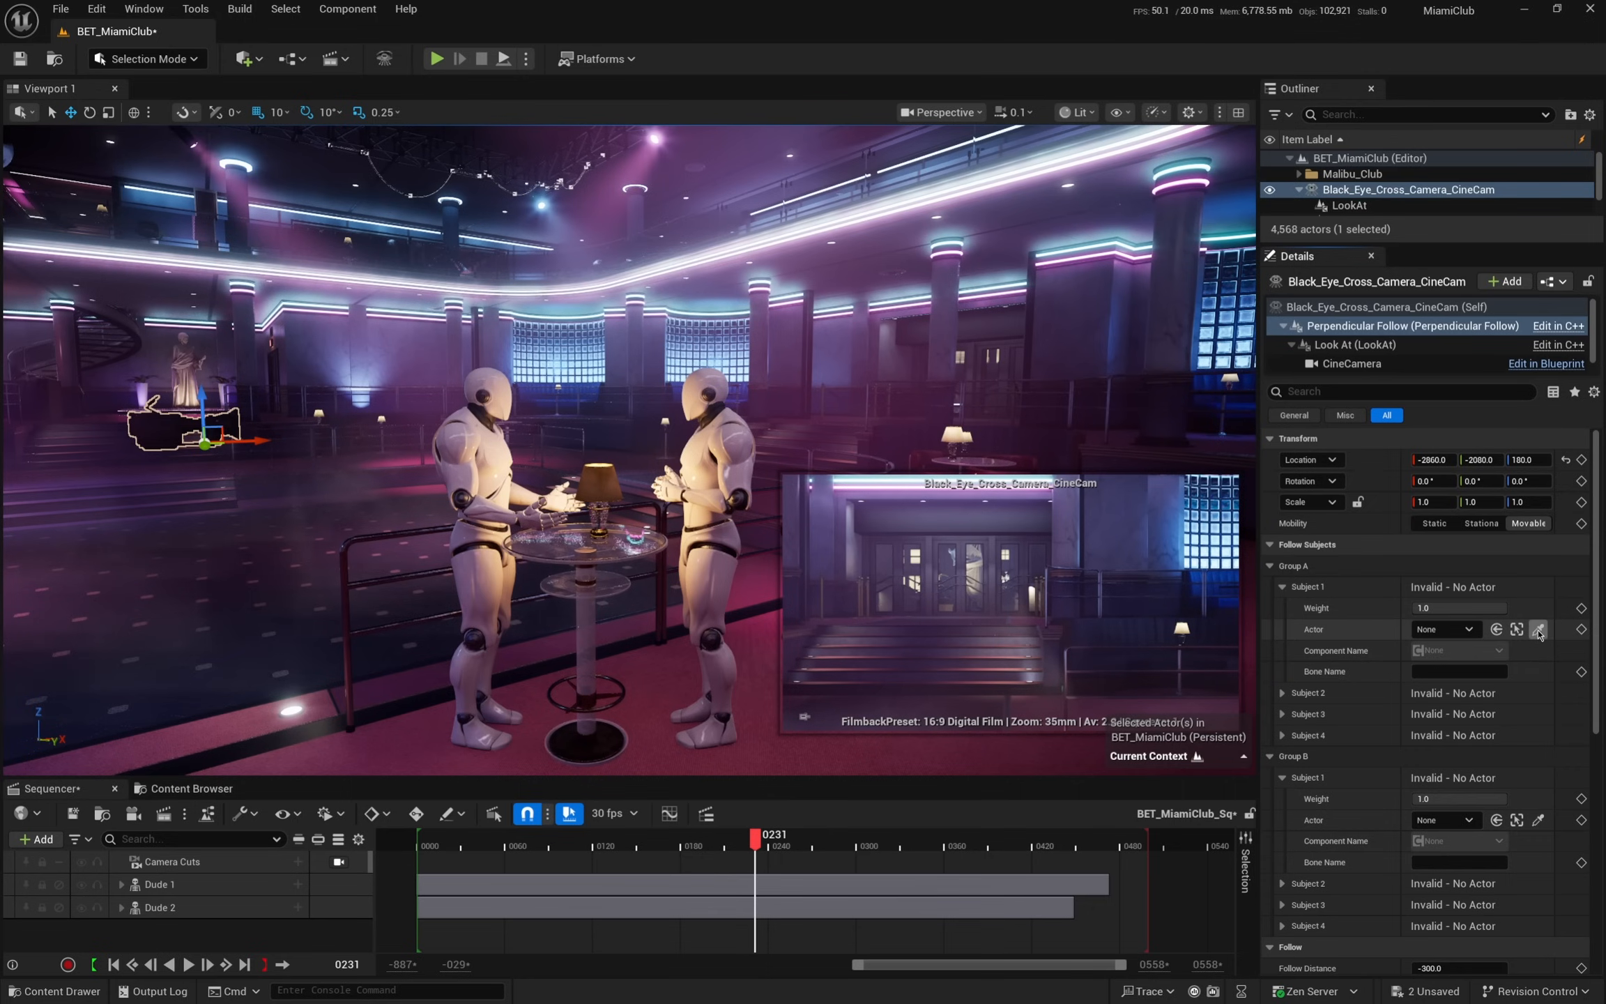
{"action": "left_click", "coordinate": [720, 465]}
- Set the bone name of both follow subjects to root and collapse their settings
{"action": "left_click", "coordinate": [1482, 671]}
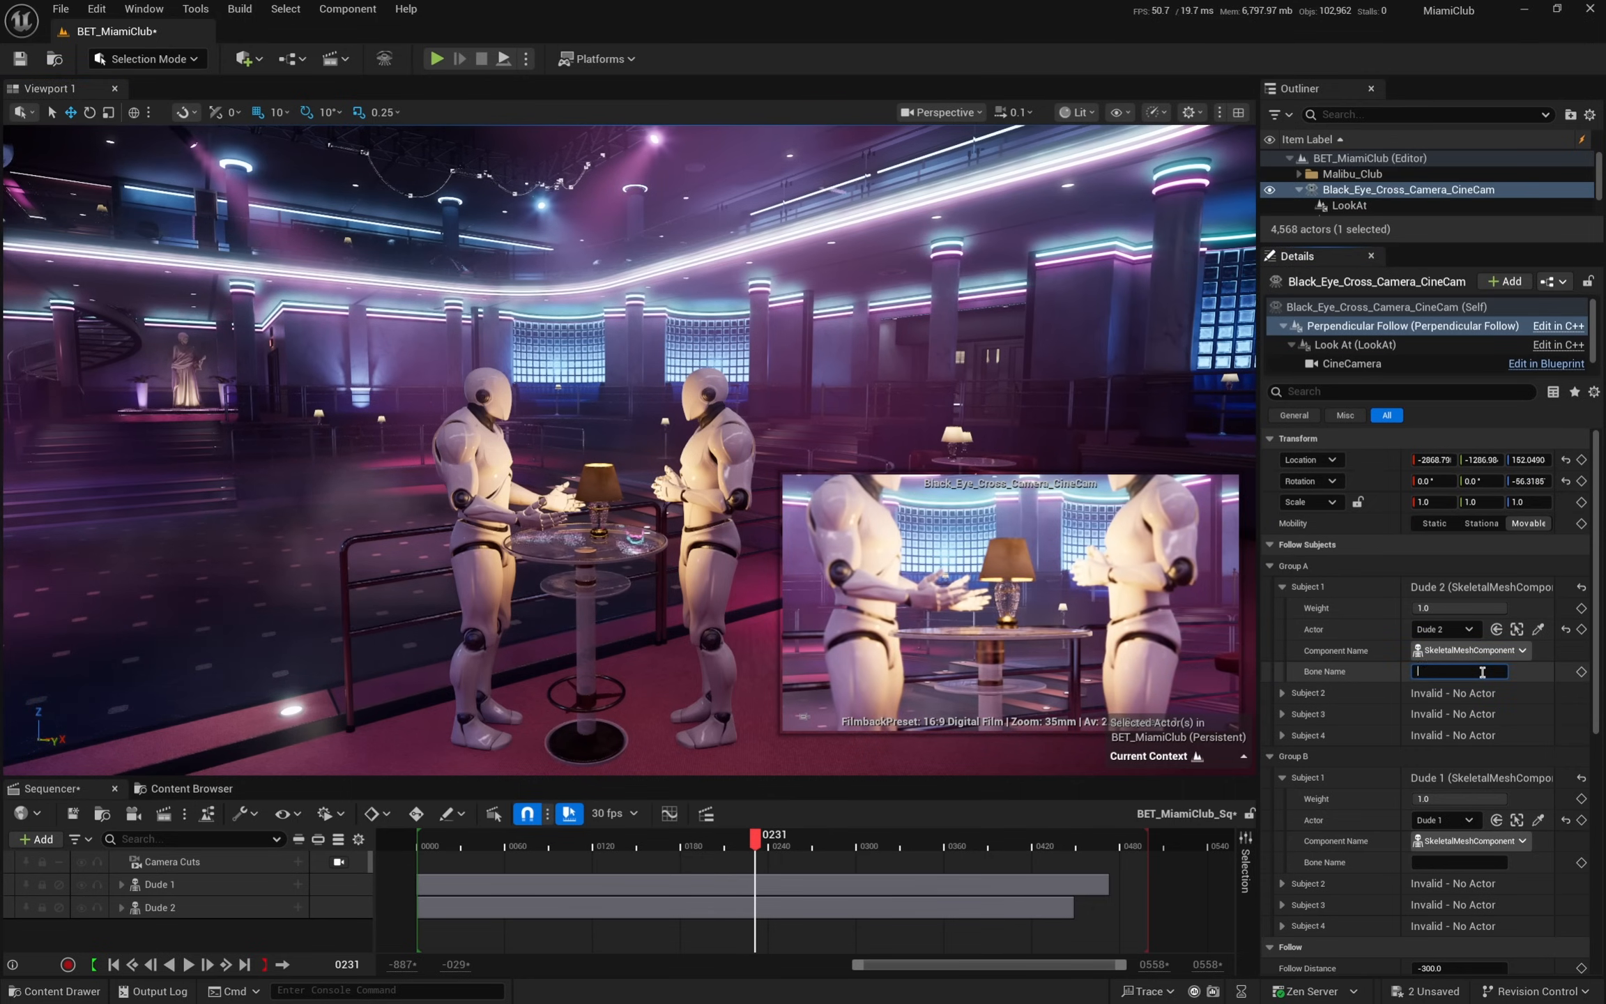
{"action": "left_click", "coordinate": [1432, 862]}
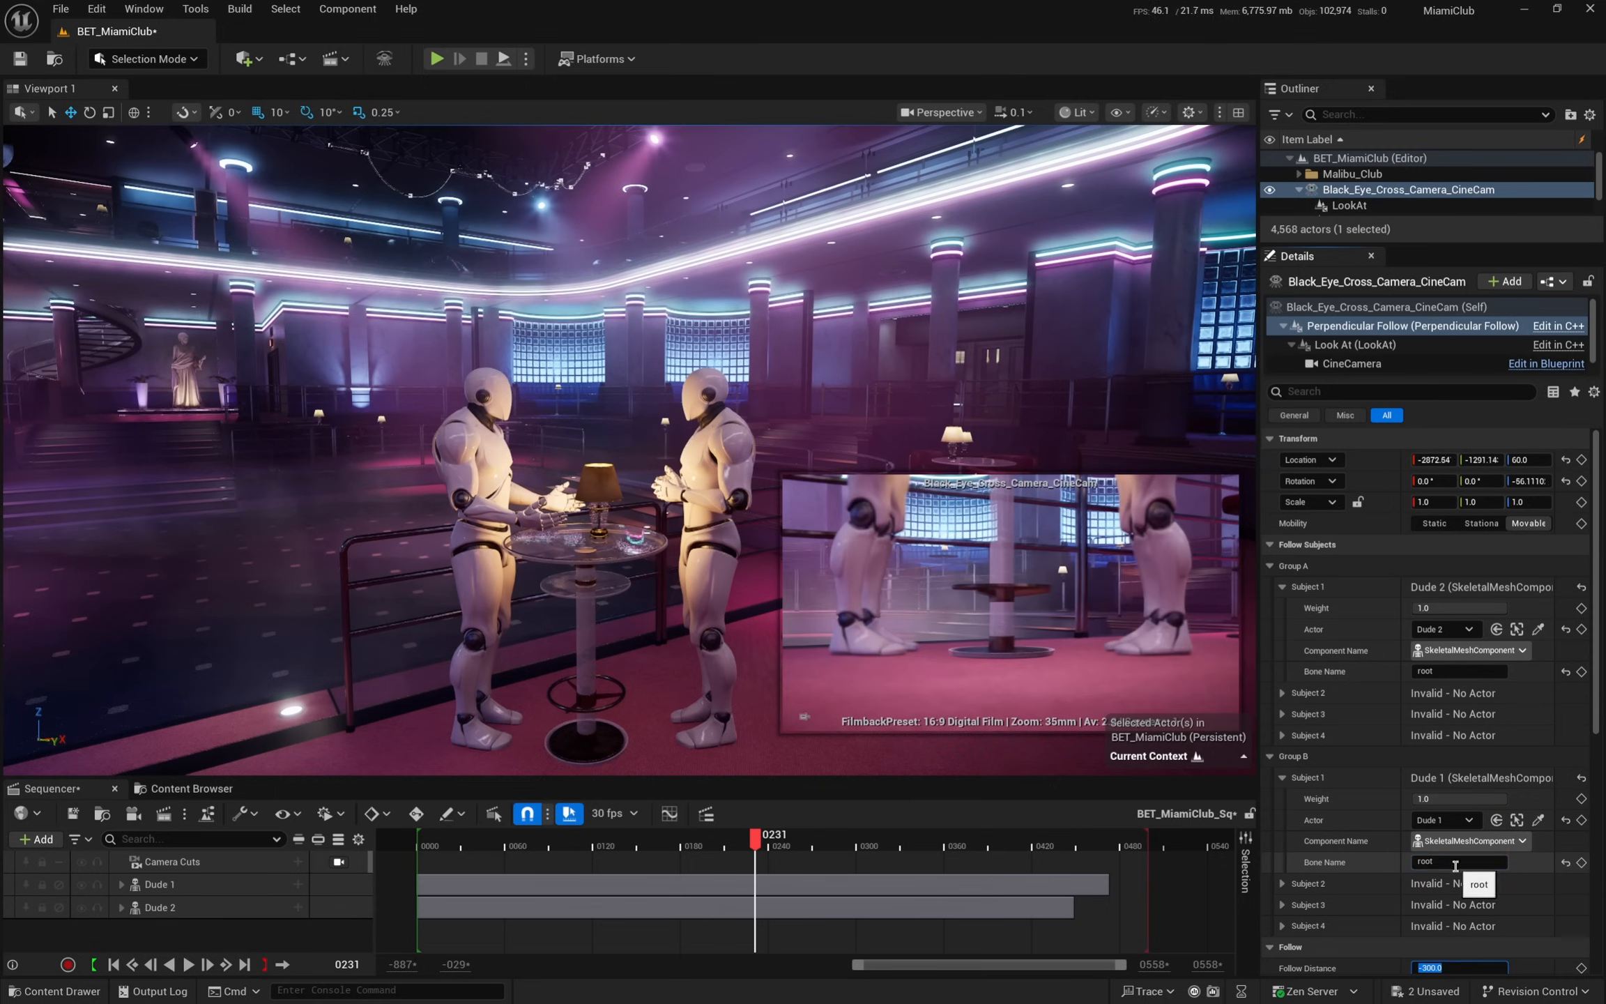
{"action": "key", "text": "Tab"}
{"action": "left_click", "coordinate": [1285, 590]}
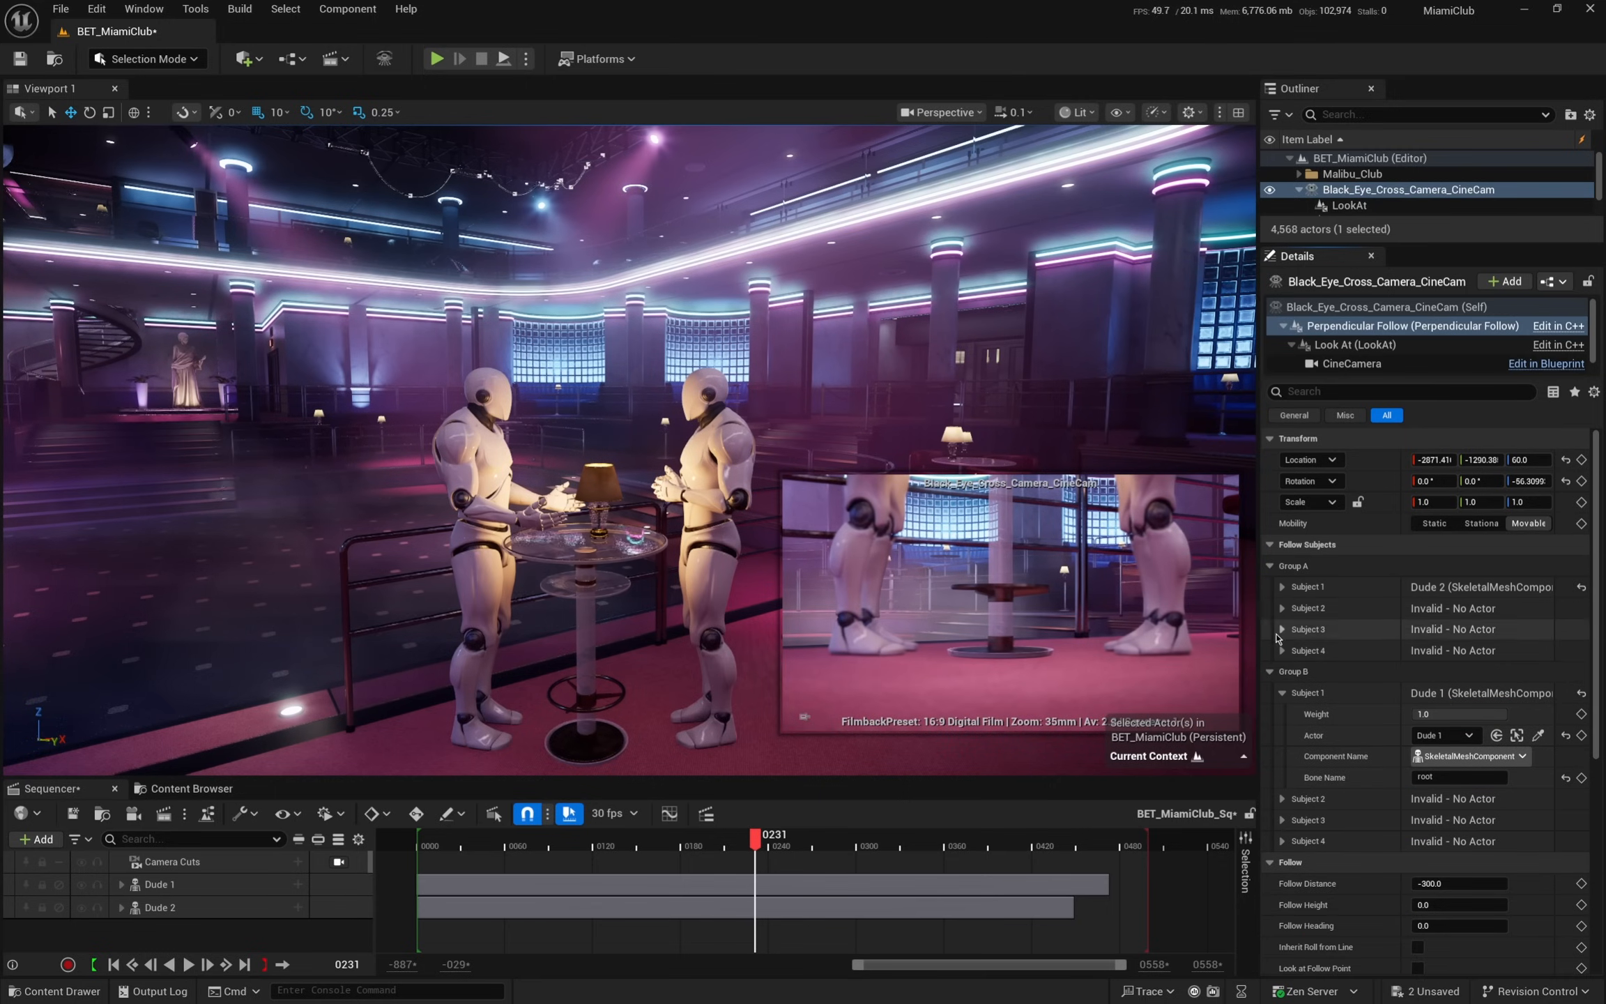
{"action": "left_click", "coordinate": [1281, 692]}
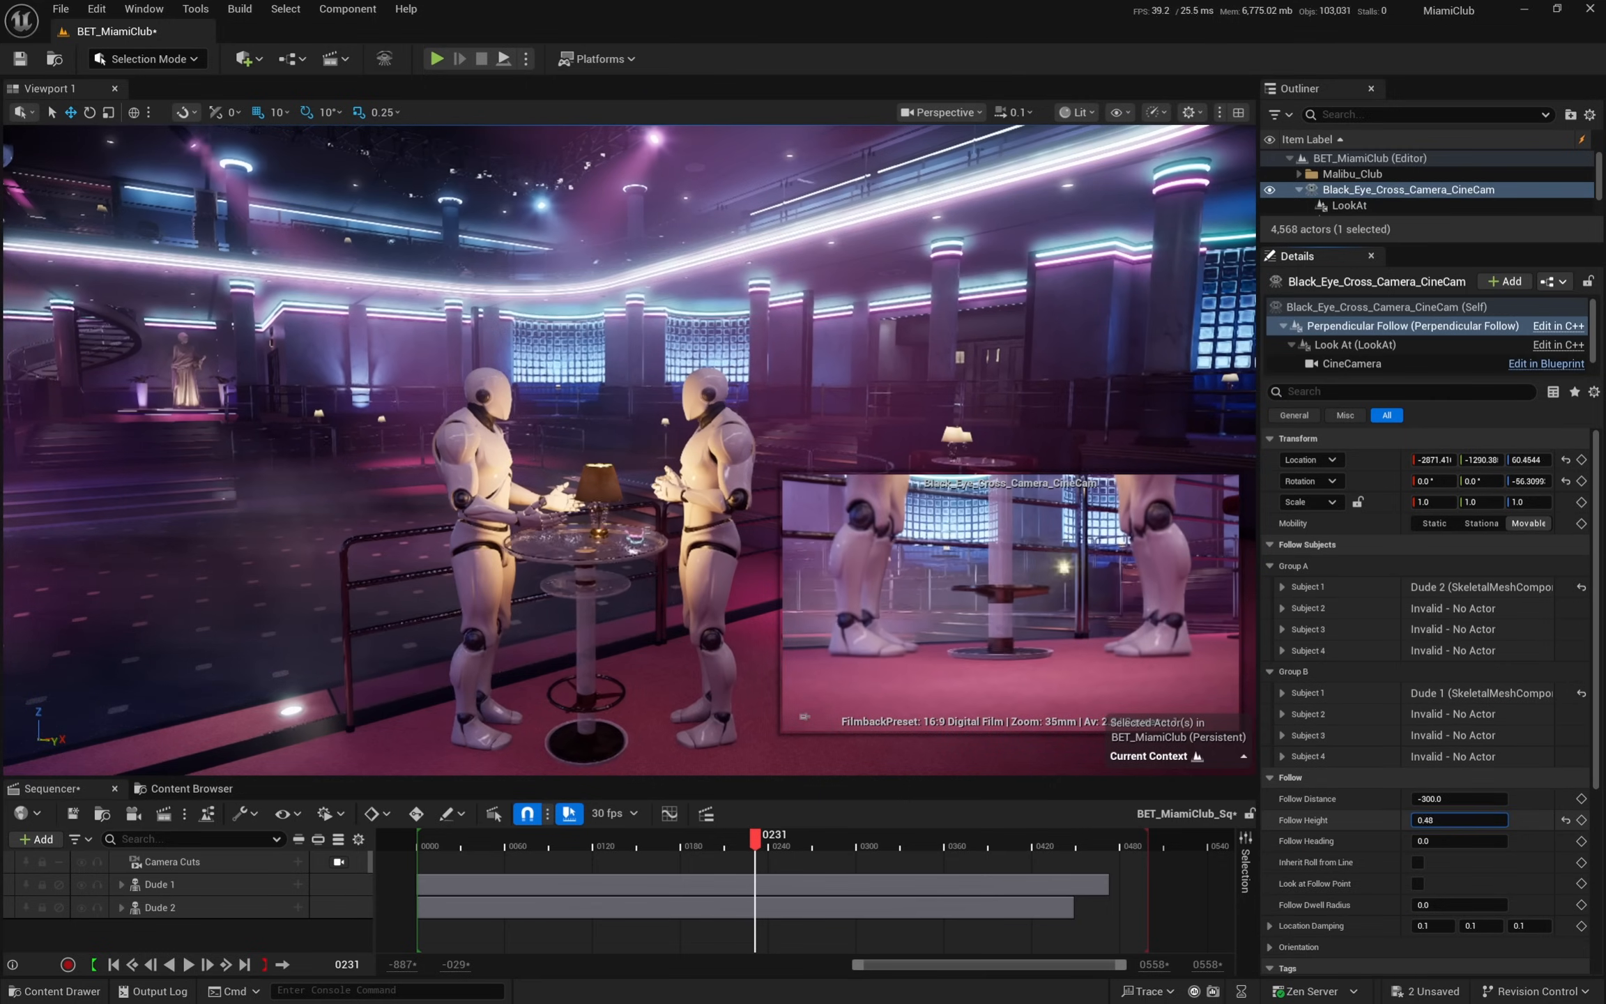
- Raise the cross camera's Follow Height to about 125.96 and scrub the conversation to frame 250
{"action": "left_click_drag", "start_coordinate": [1436, 821], "coordinate": [1477, 819]}
{"action": "right_click_drag", "start_coordinate": [509, 453], "coordinate": [688, 553]}
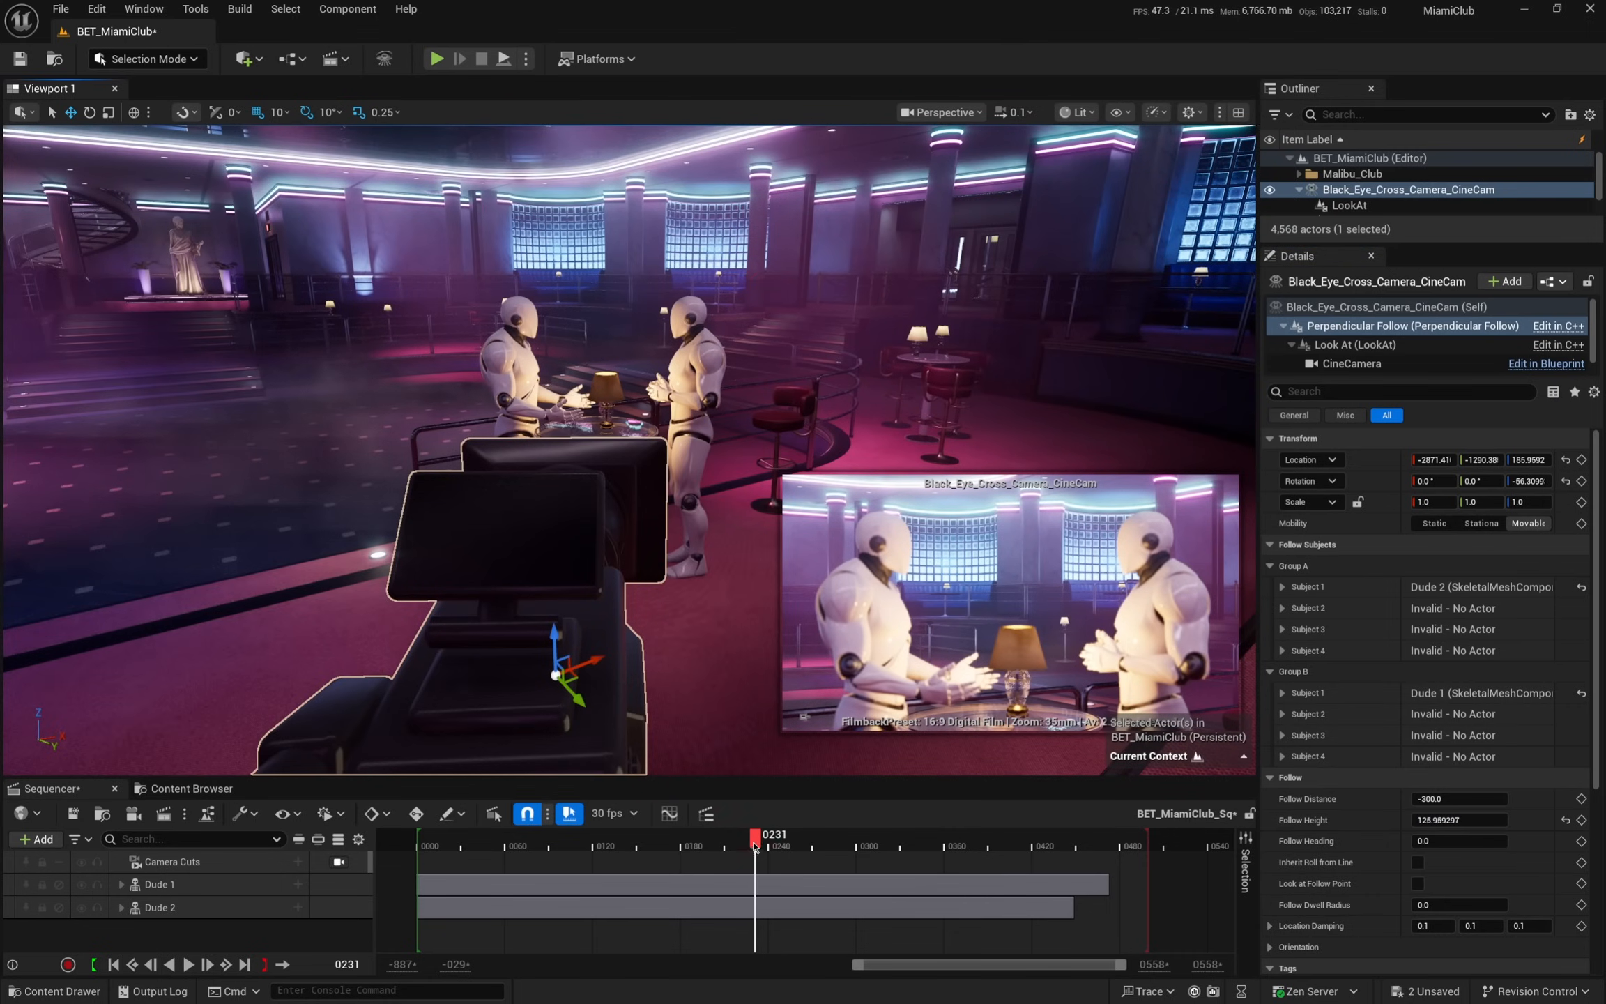
{"action": "mouse_move", "coordinate": [755, 845]}
{"action": "left_mouse_down"}
{"action": "mouse_move", "coordinate": [652, 845]}
{"action": "mouse_move", "coordinate": [782, 846]}
{"action": "left_mouse_up"}
- Make the Look At component target only Dude 2's head bone, with Use Component Bounds disabled
{"action": "left_click", "coordinate": [1363, 347]}
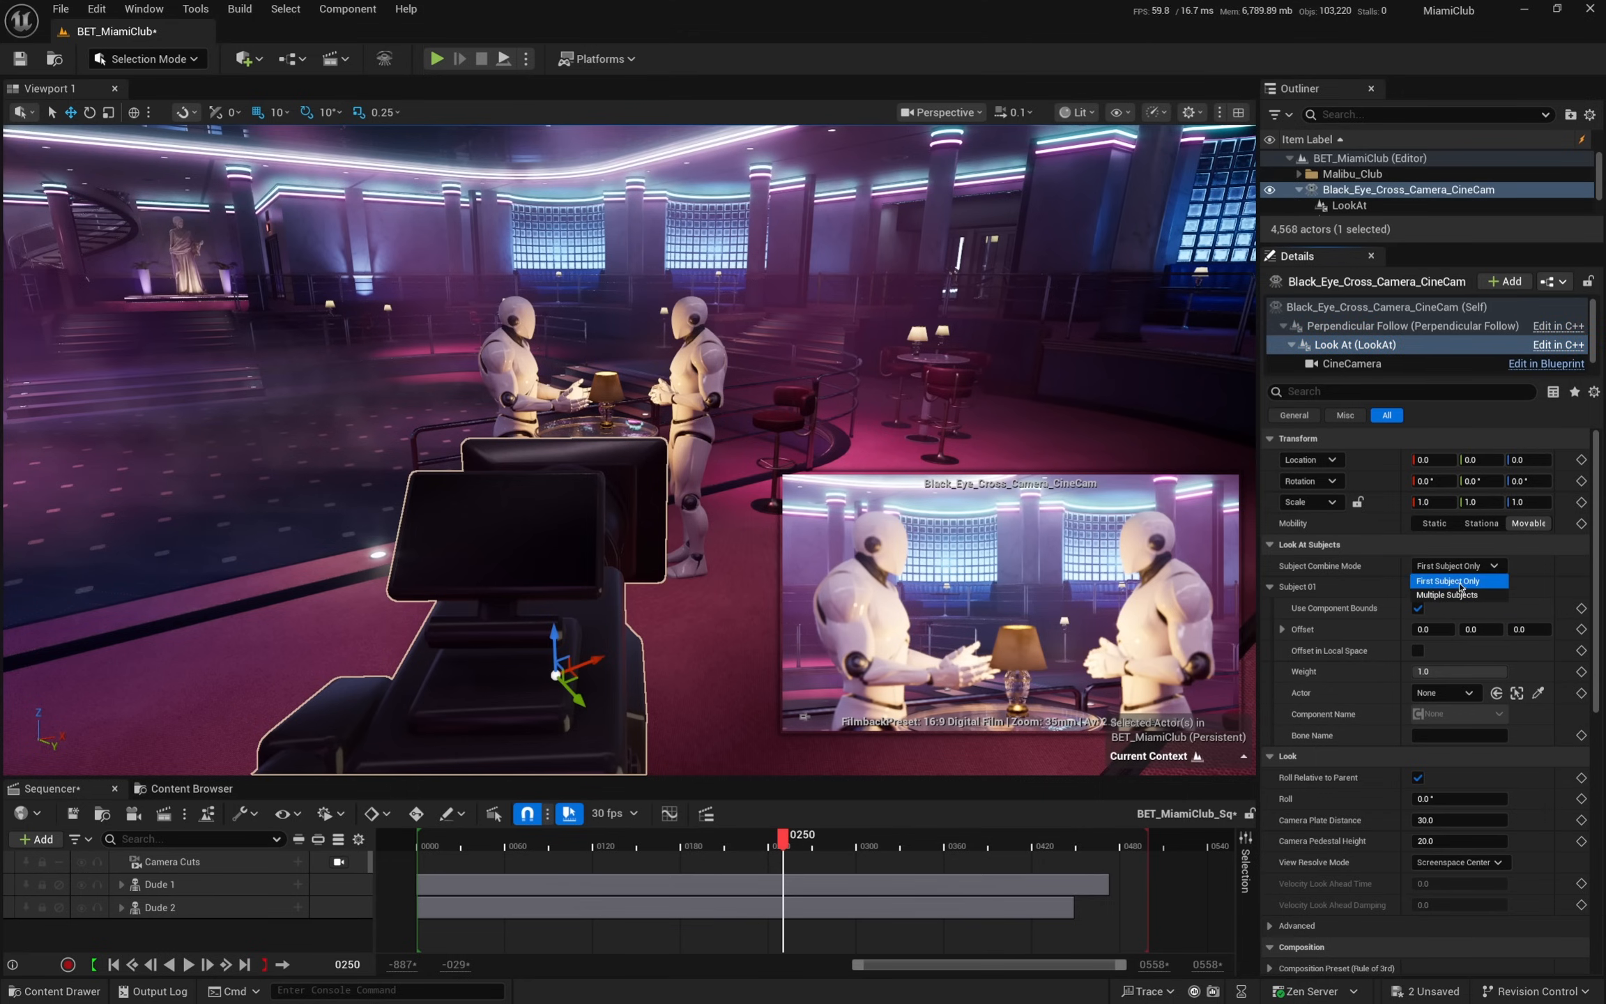
{"action": "left_click", "coordinate": [1459, 581]}
{"action": "left_click", "coordinate": [1537, 692]}
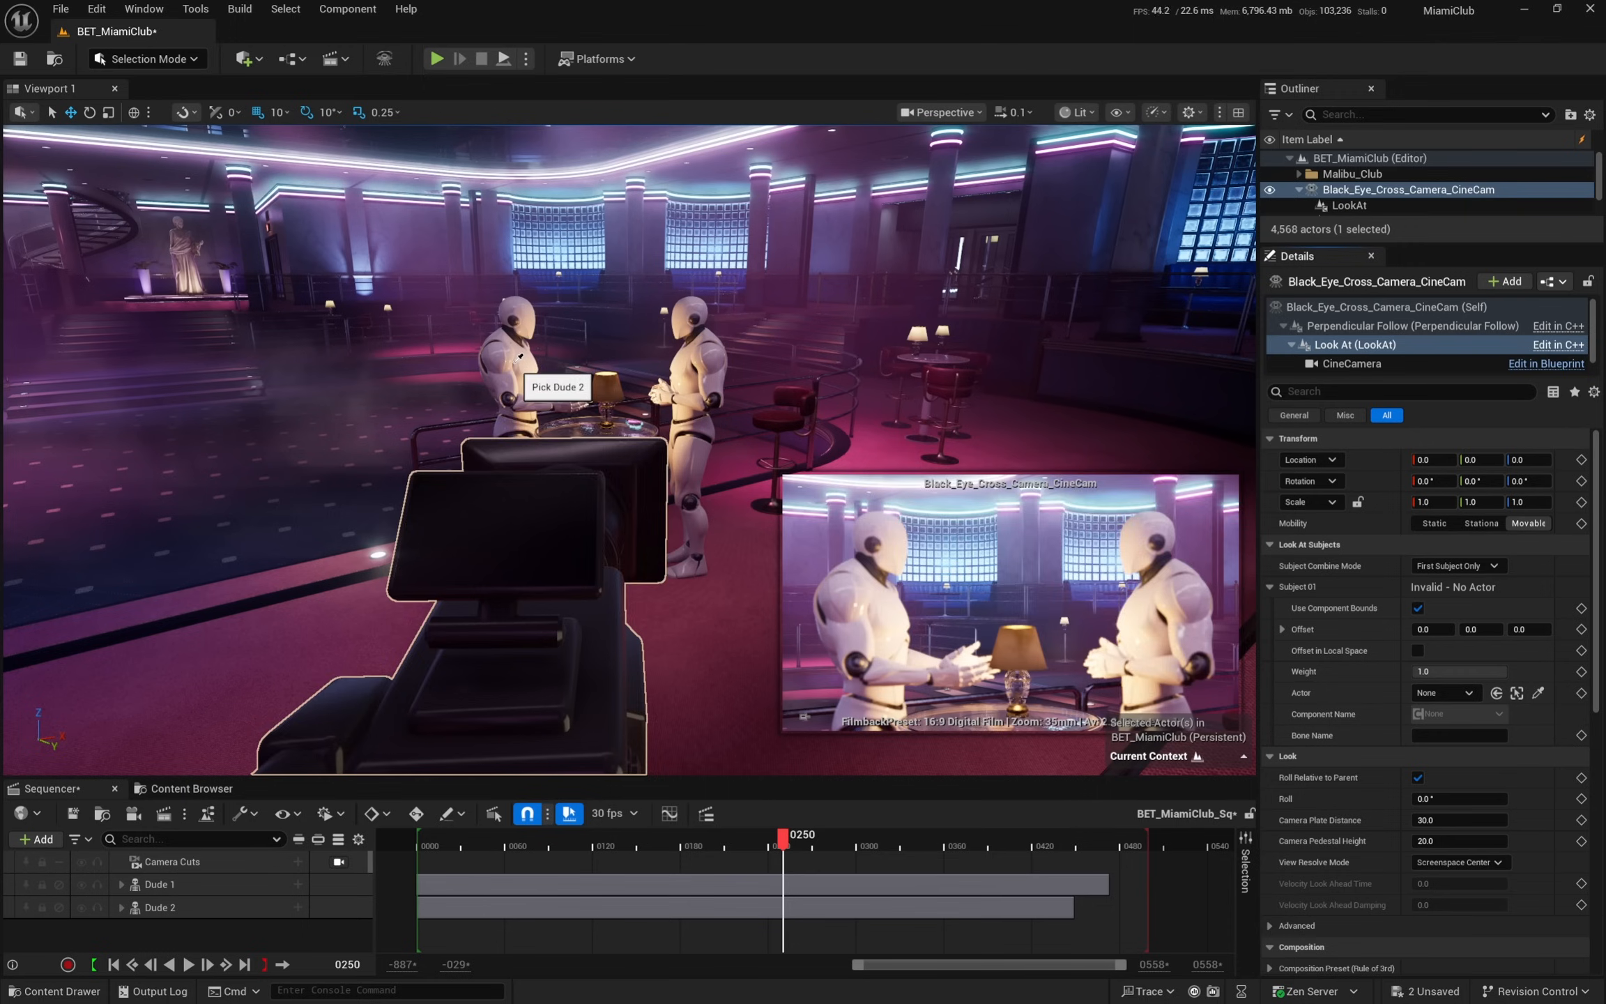
{"action": "left_click", "coordinate": [520, 357]}
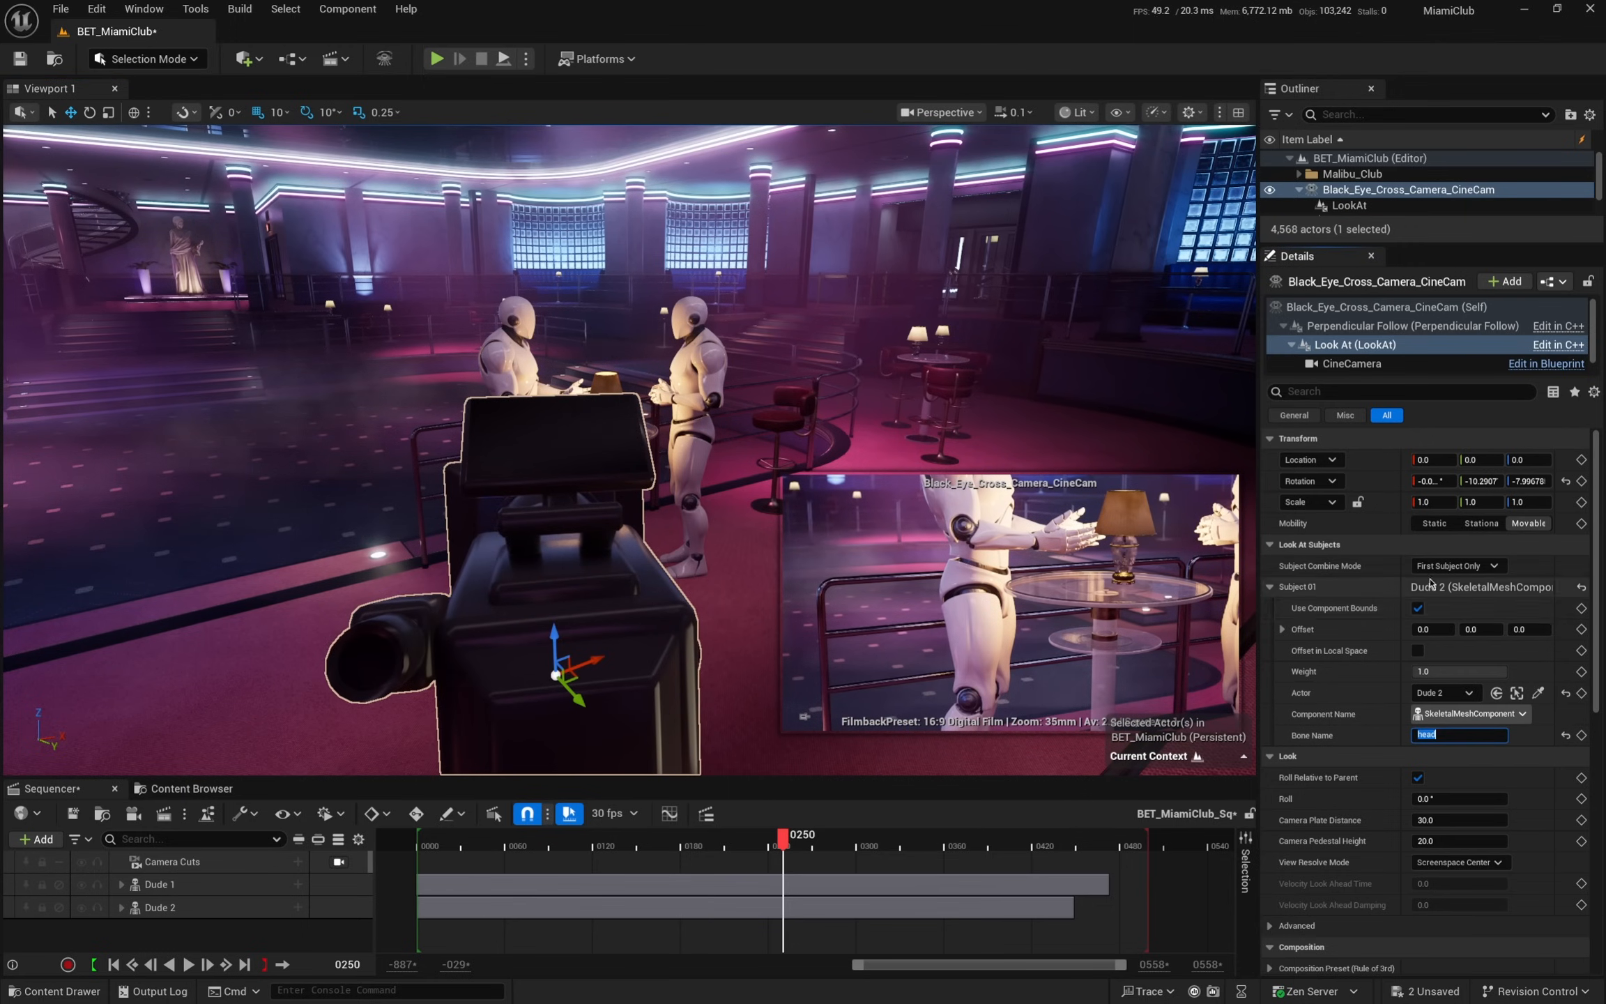
{"action": "left_click", "coordinate": [1417, 609]}
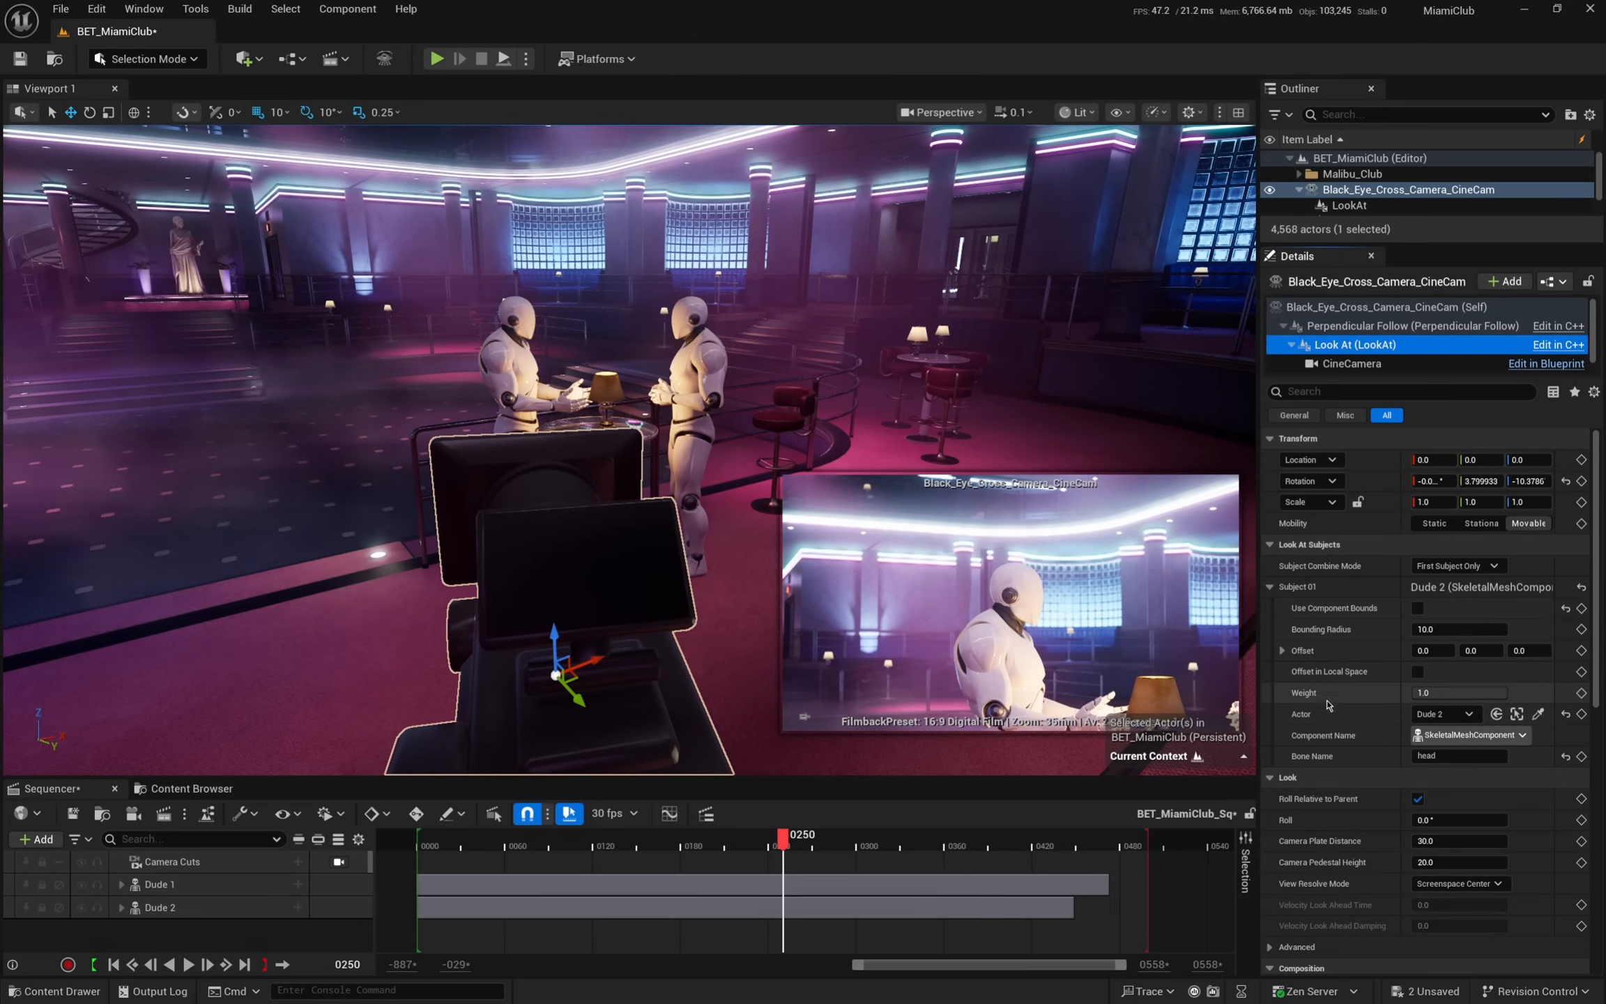
- Swing the camera behind Dude 1 with a Follow Heading of about -77.42 and a Follow Height of about 145.78
{"action": "left_click", "coordinate": [1362, 327]}
{"action": "scroll", "coordinate": [1365, 723], "scroll_direction": "down", "scroll_amount": 3}
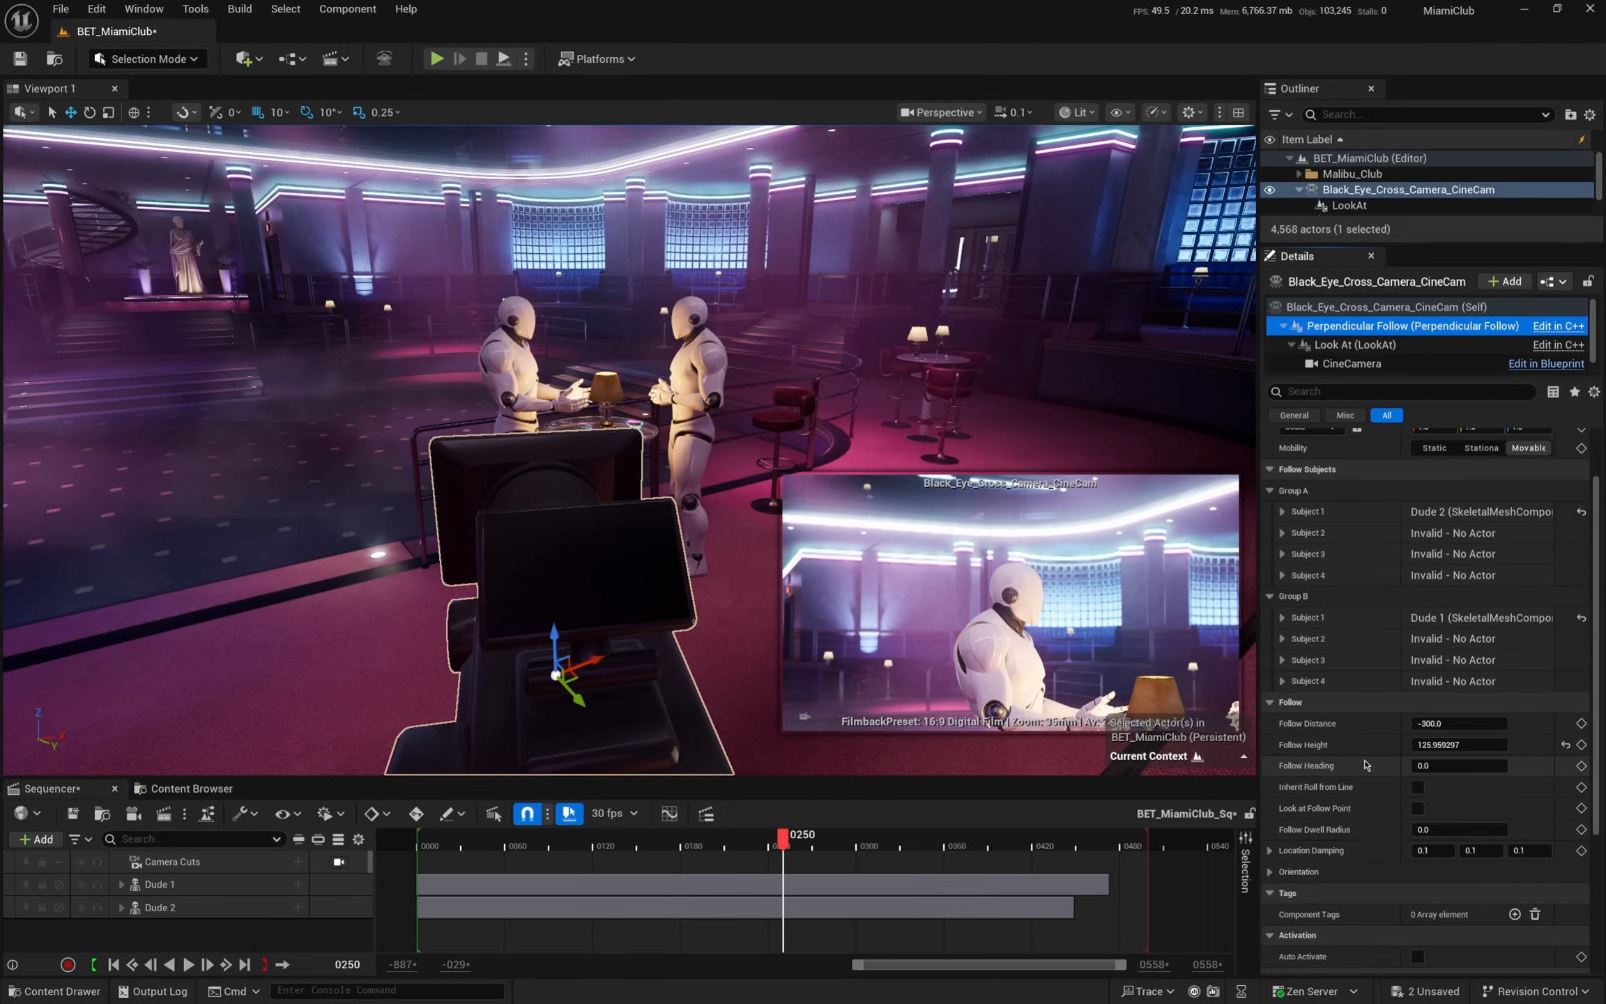
{"action": "left_click_drag", "start_coordinate": [1412, 767], "coordinate": [1439, 744]}
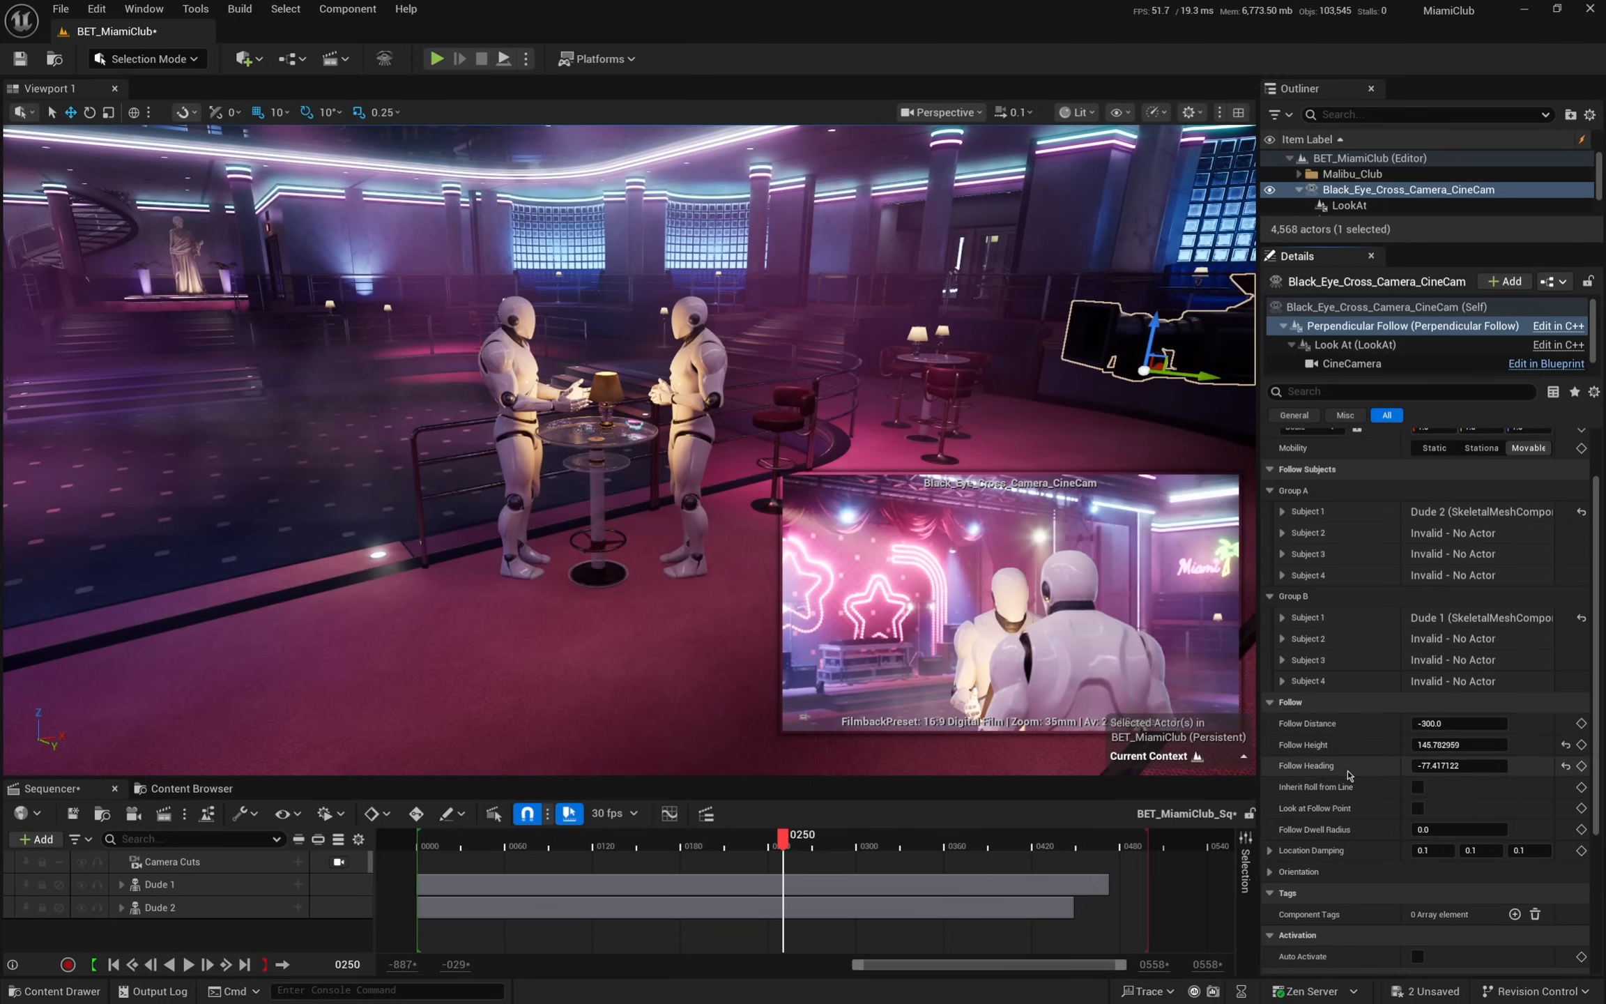
- Set the CineCamera's current focal length to about 90.57 mm
{"action": "left_click", "coordinate": [1351, 363]}
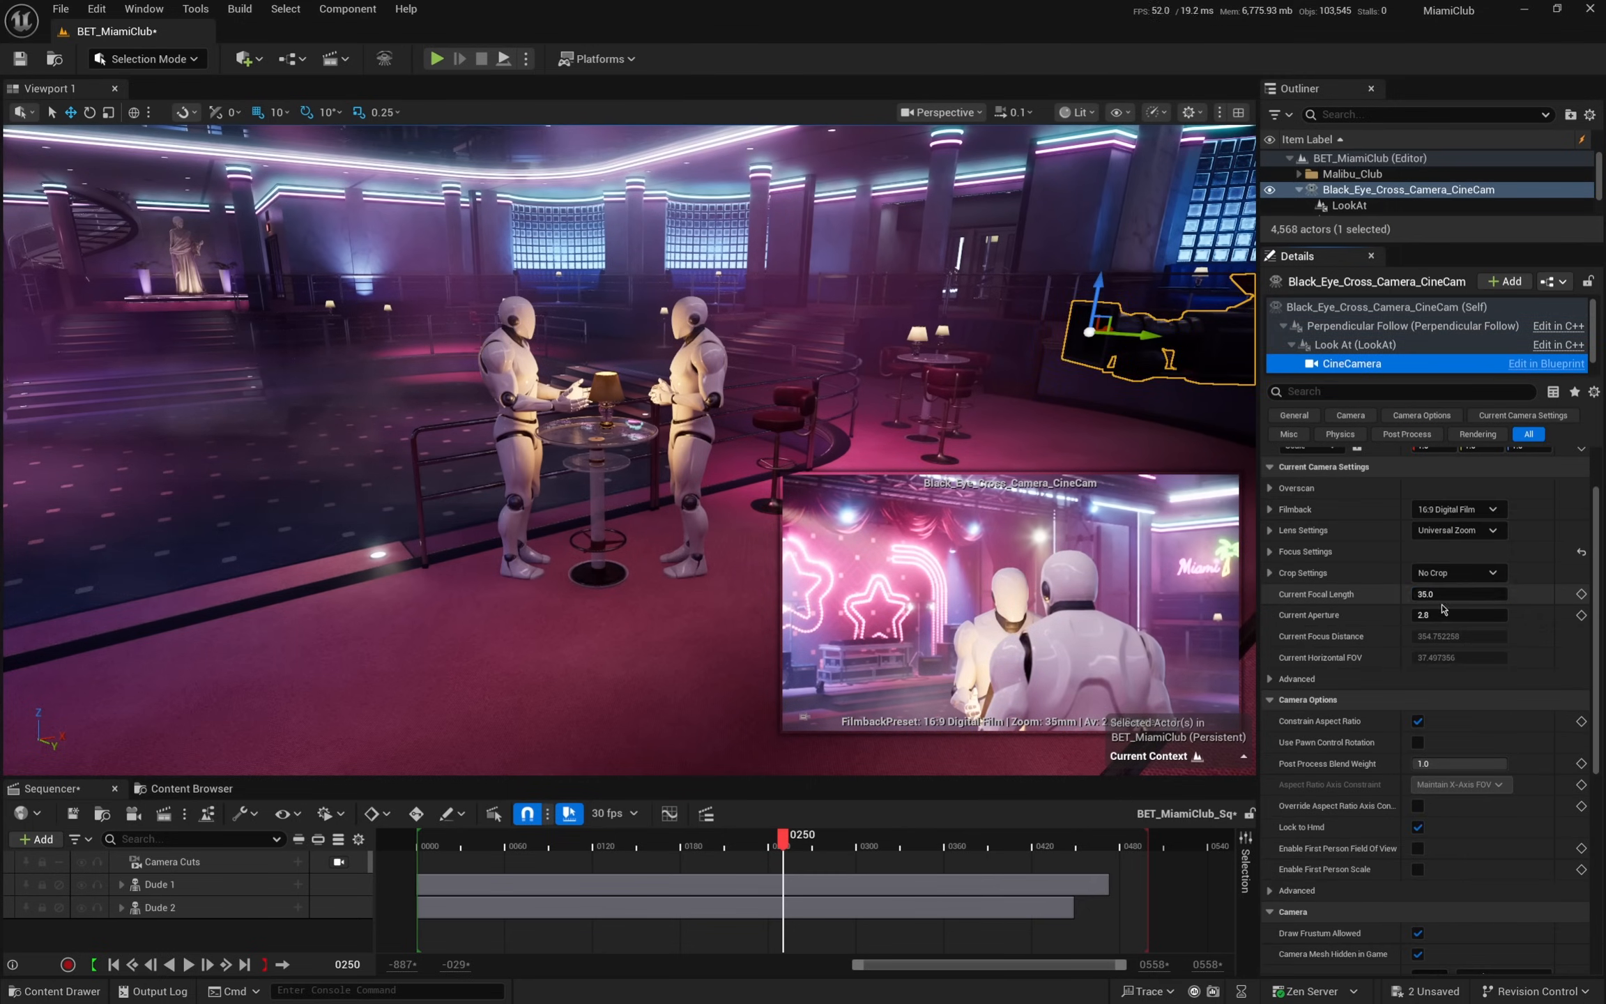
{"action": "left_click_drag", "start_coordinate": [1441, 594], "coordinate": [1442, 594]}
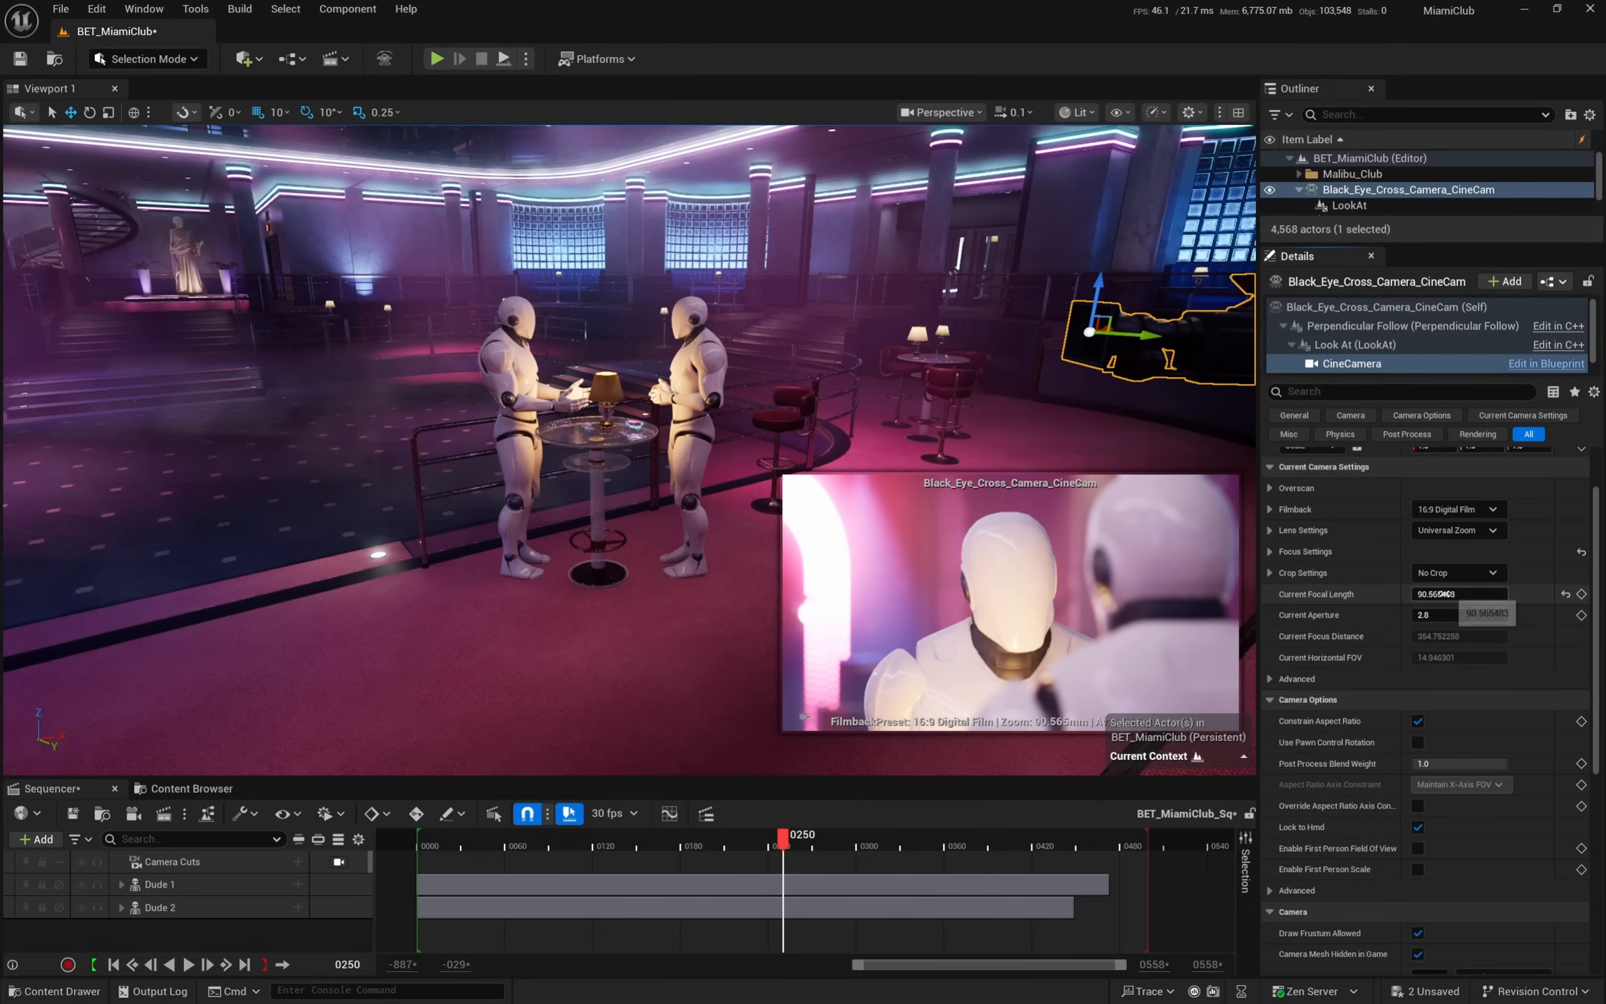
{"action": "scroll", "coordinate": [1356, 676], "scroll_direction": "down", "scroll_amount": 3}
- Enable Dynamic FOV on the Look At component and increase the Desired Subject Viewport Size for a tighter shot of Dude 2
{"action": "left_click", "coordinate": [1359, 345]}
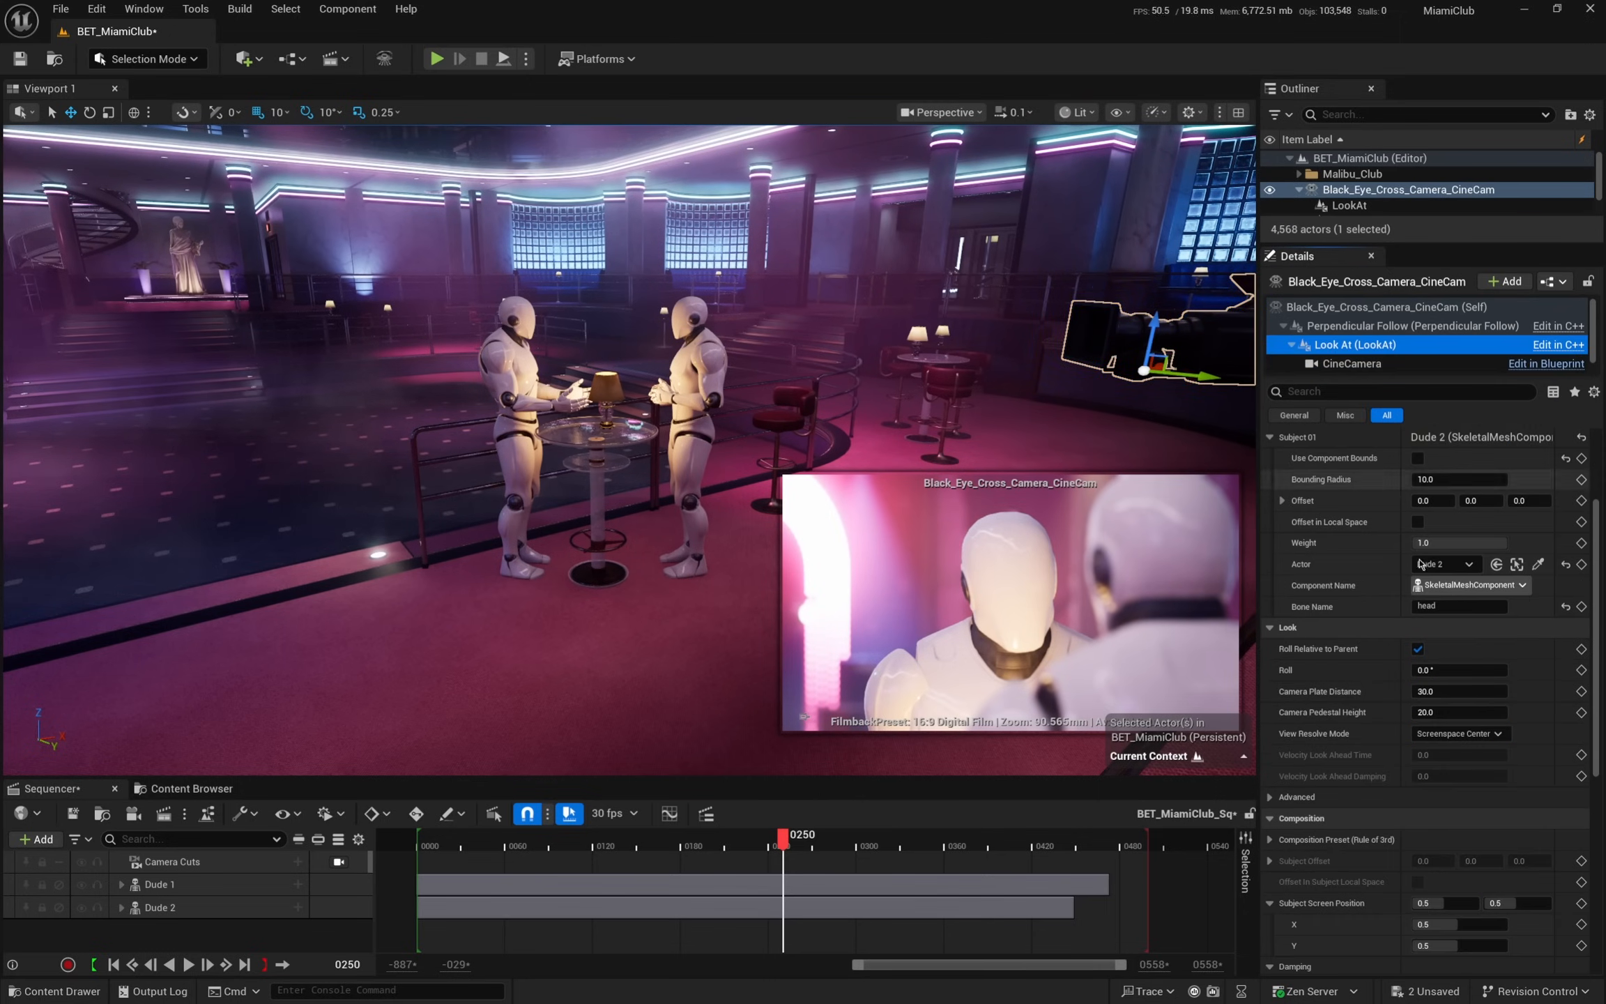
{"action": "scroll", "coordinate": [1396, 723], "scroll_direction": "down", "scroll_amount": 10}
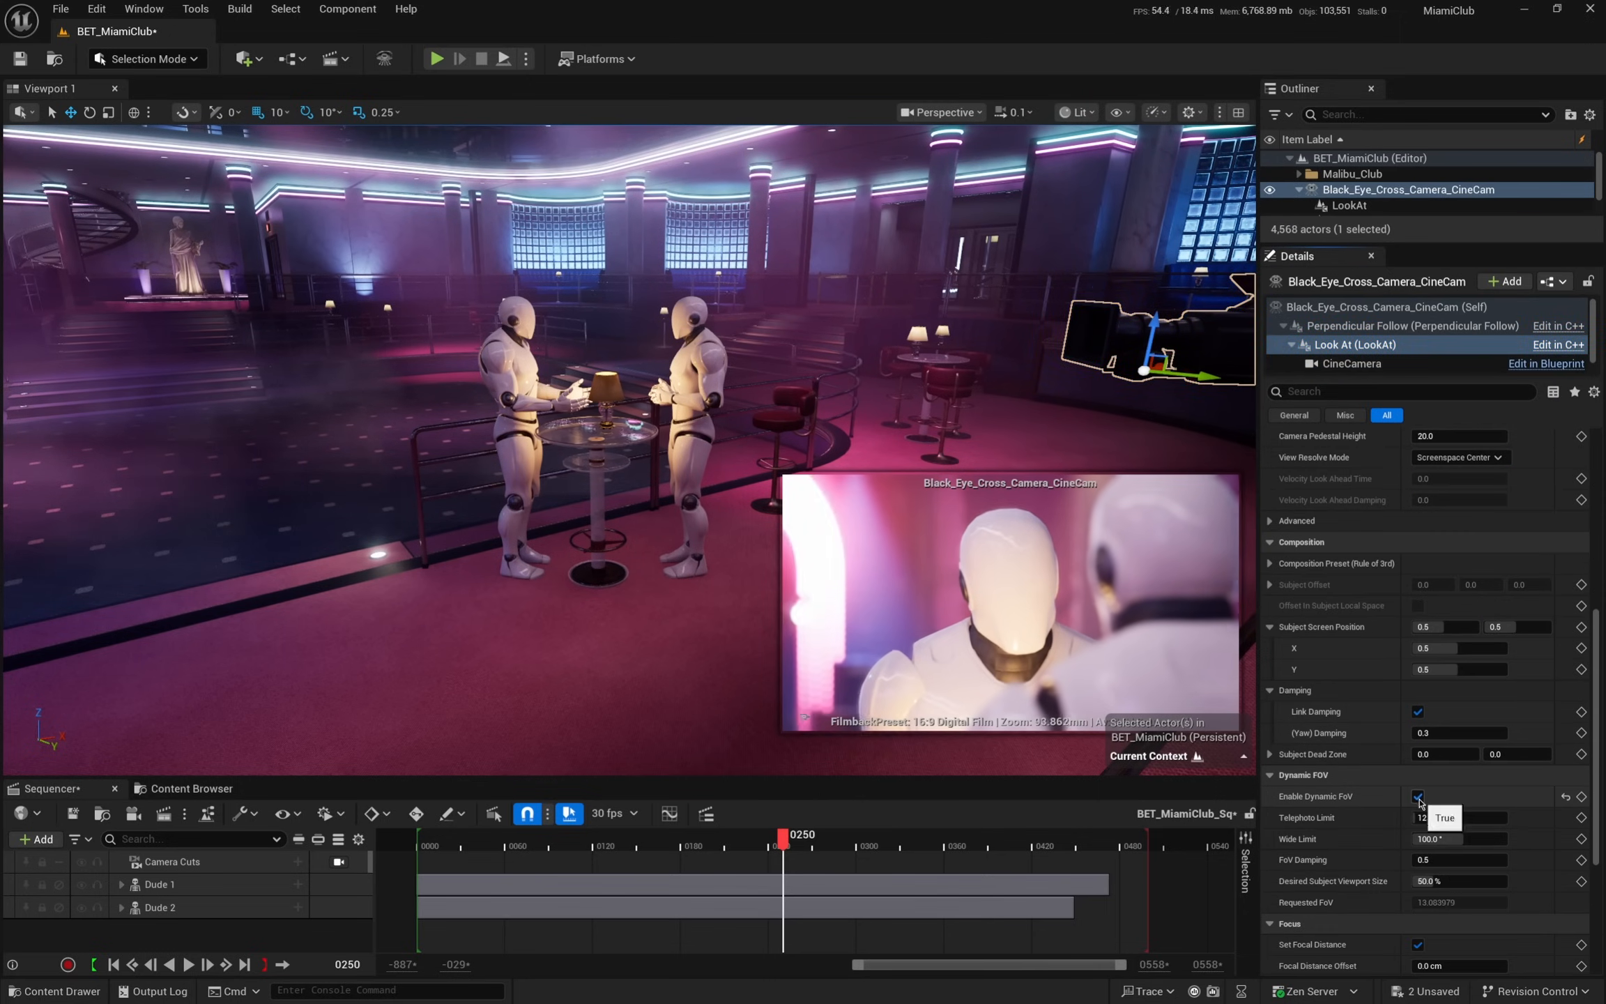
{"action": "left_click_drag", "start_coordinate": [1425, 882], "coordinate": [1454, 882]}
- Try a Bounding Radius of about 27.88 for the look-at subject, and return it to 10
{"action": "scroll", "coordinate": [1377, 563], "scroll_direction": "up", "scroll_amount": 15}
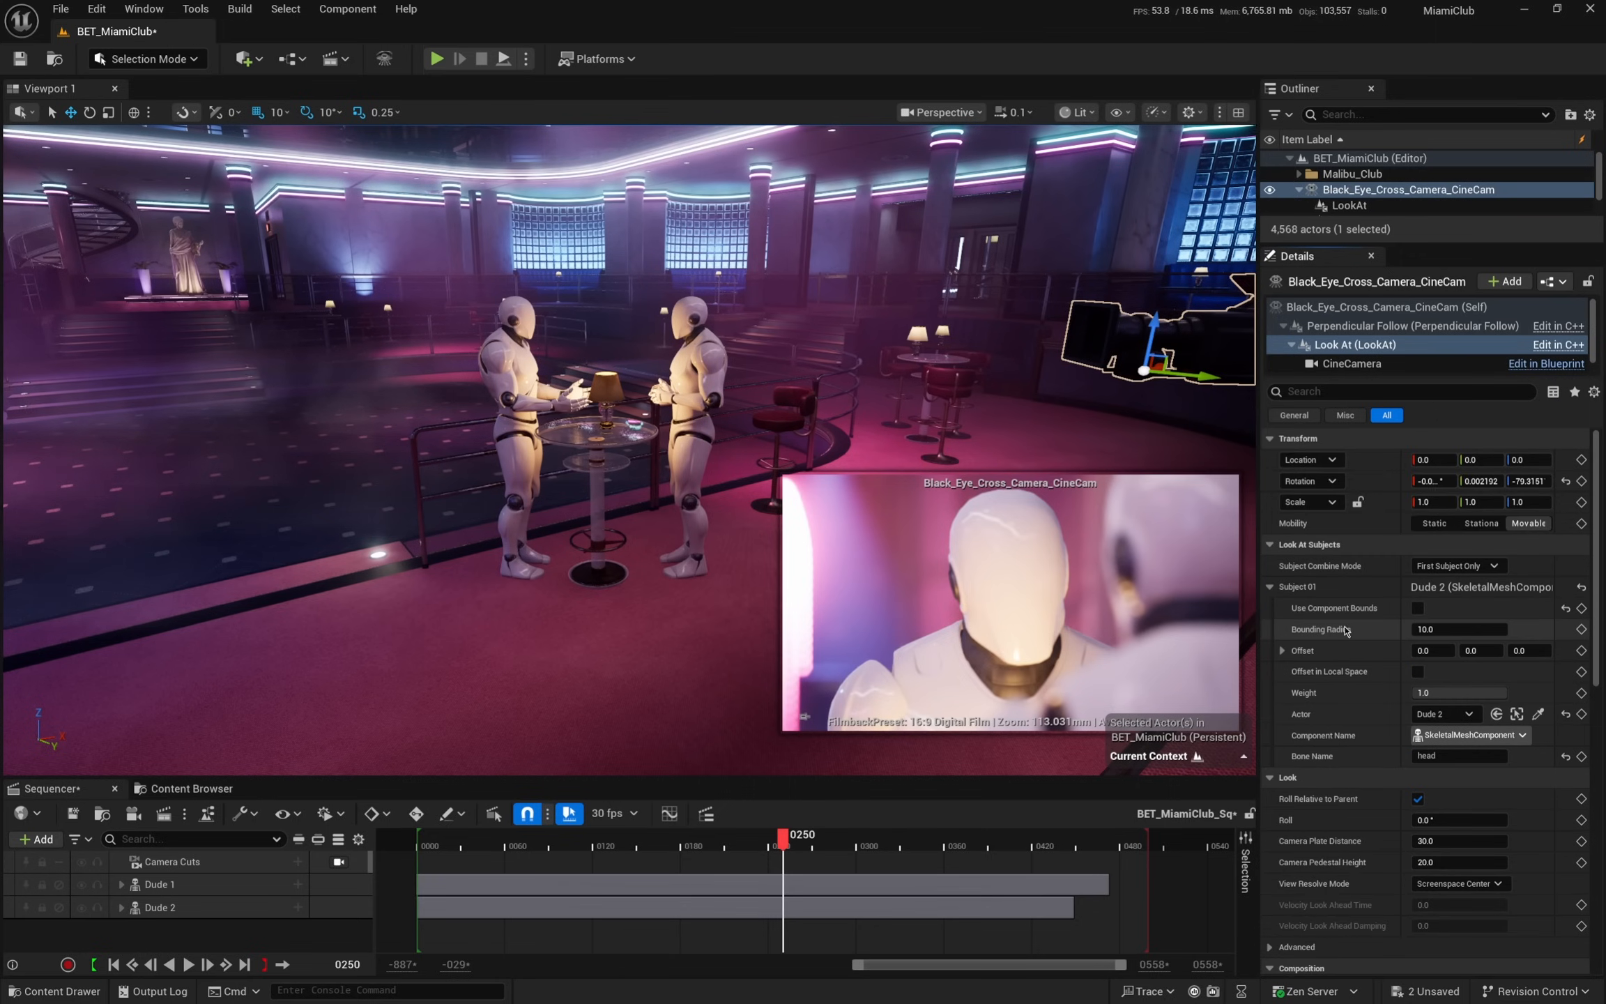
{"action": "left_click_drag", "start_coordinate": [1415, 629], "coordinate": [1458, 629]}
{"action": "left_click", "coordinate": [1460, 629]}
{"action": "type", "text": "10"}
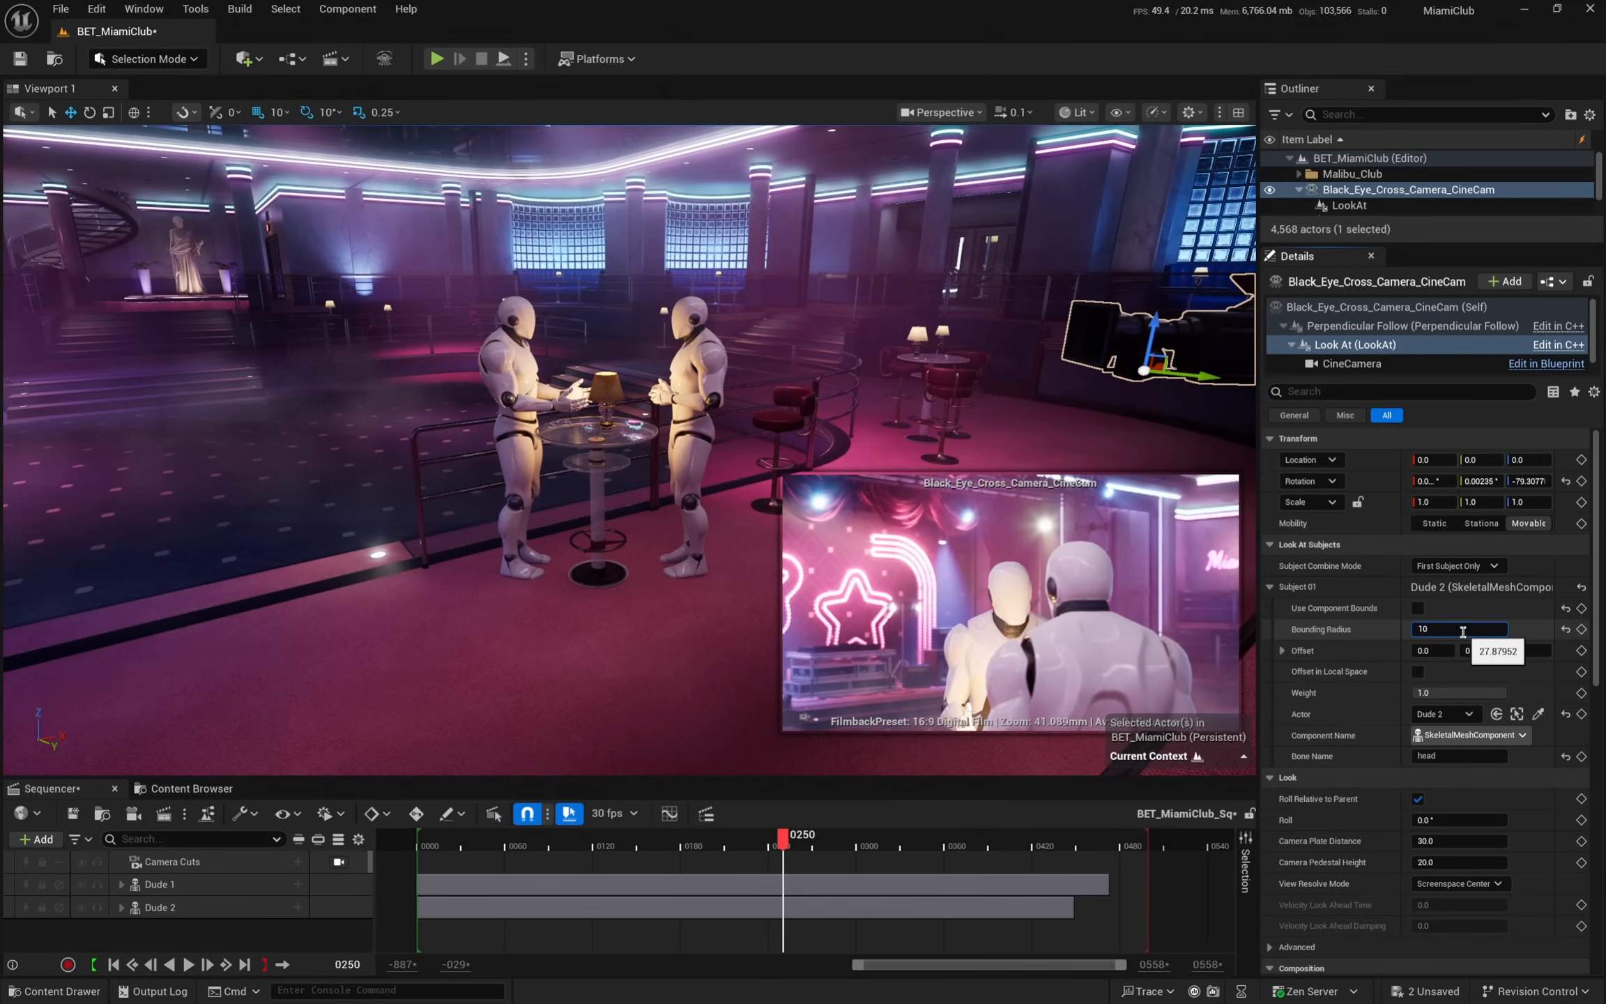
{"action": "key", "text": "Return"}
- Turn on the Black Eye camera guides with the console command ShowFlag.BlackEyeCameras 1
{"action": "left_click", "coordinate": [427, 990]}
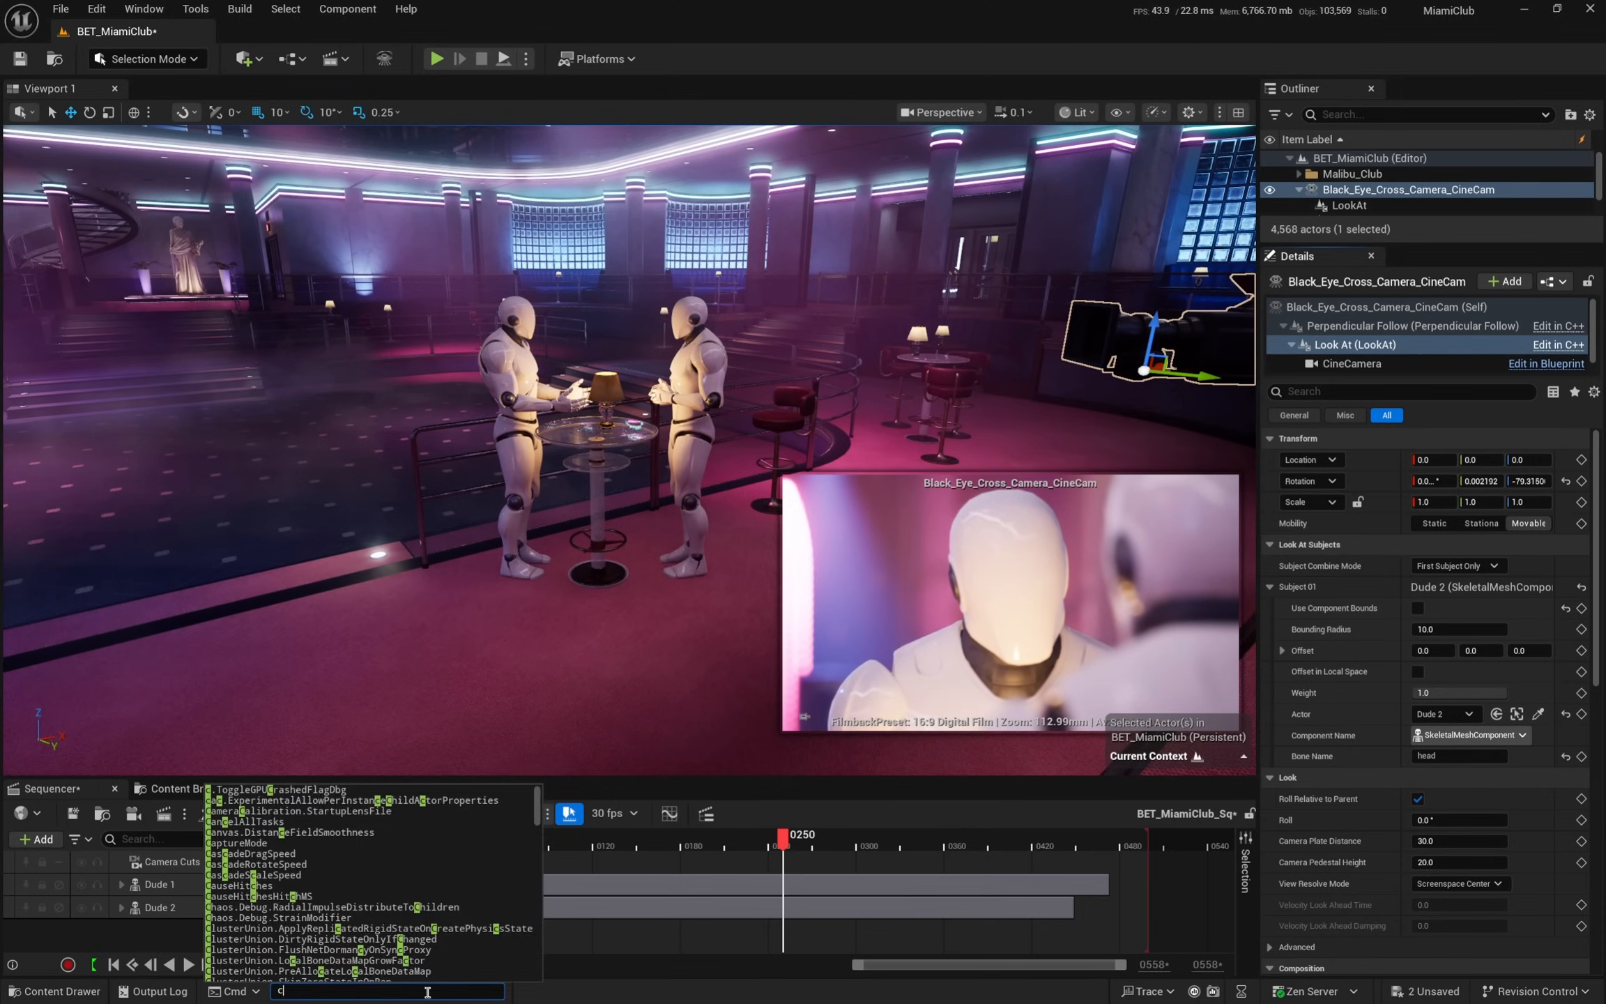
{"action": "type", "text": "black"}
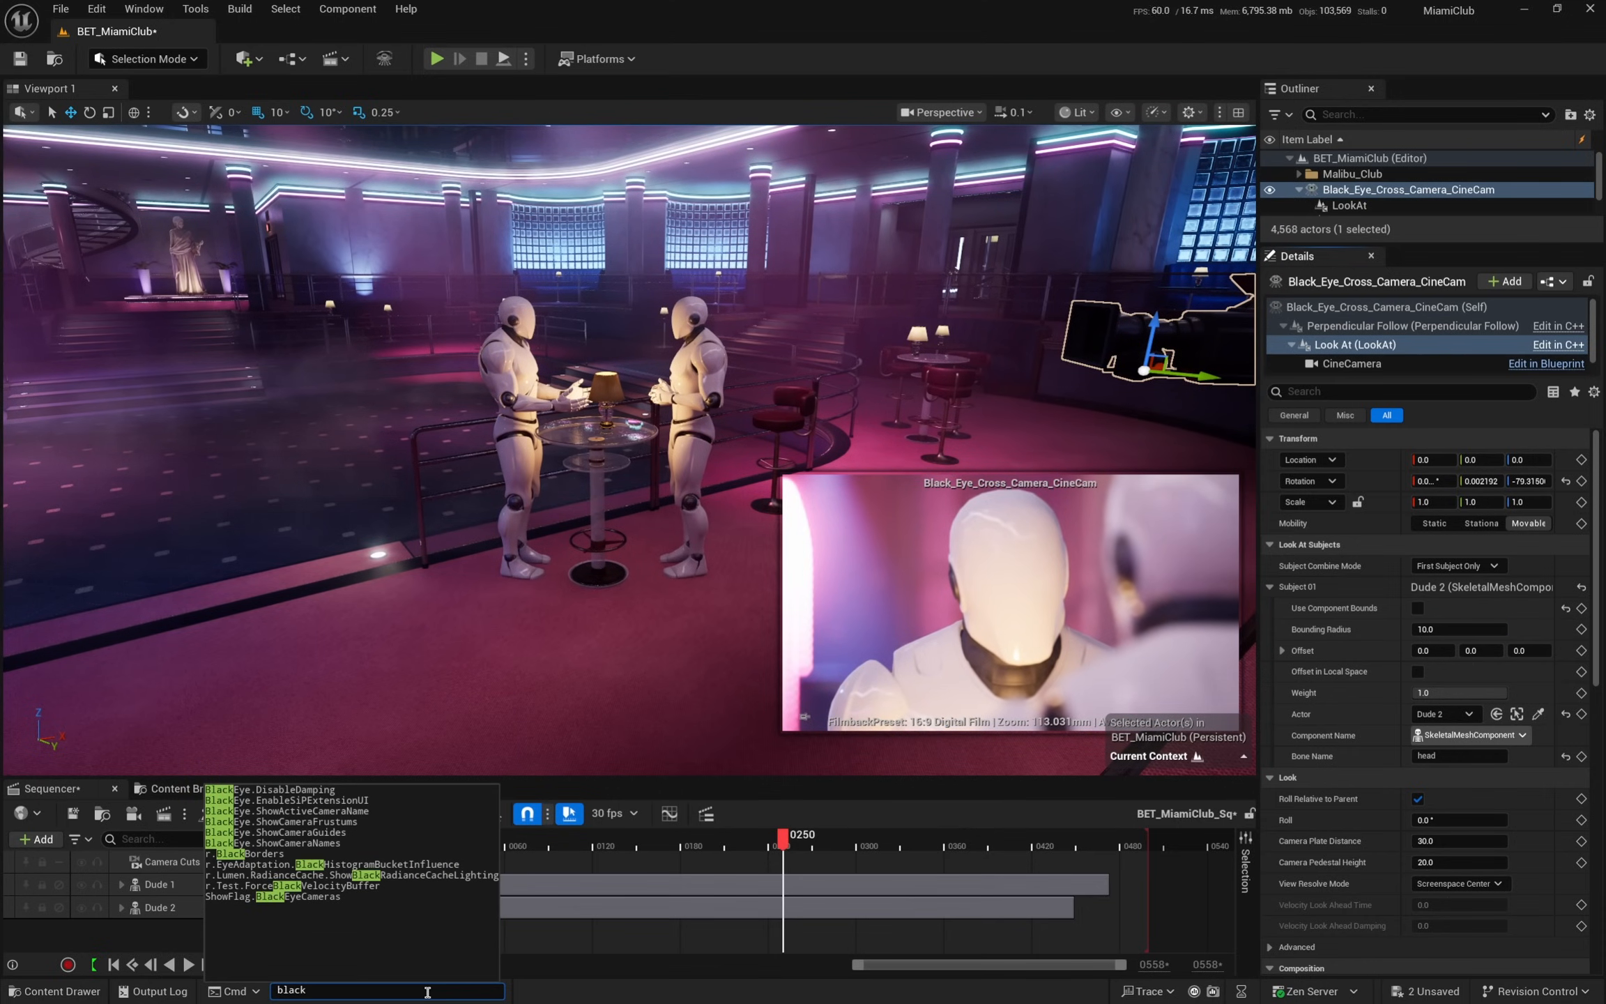
{"action": "left_click", "coordinate": [292, 885]}
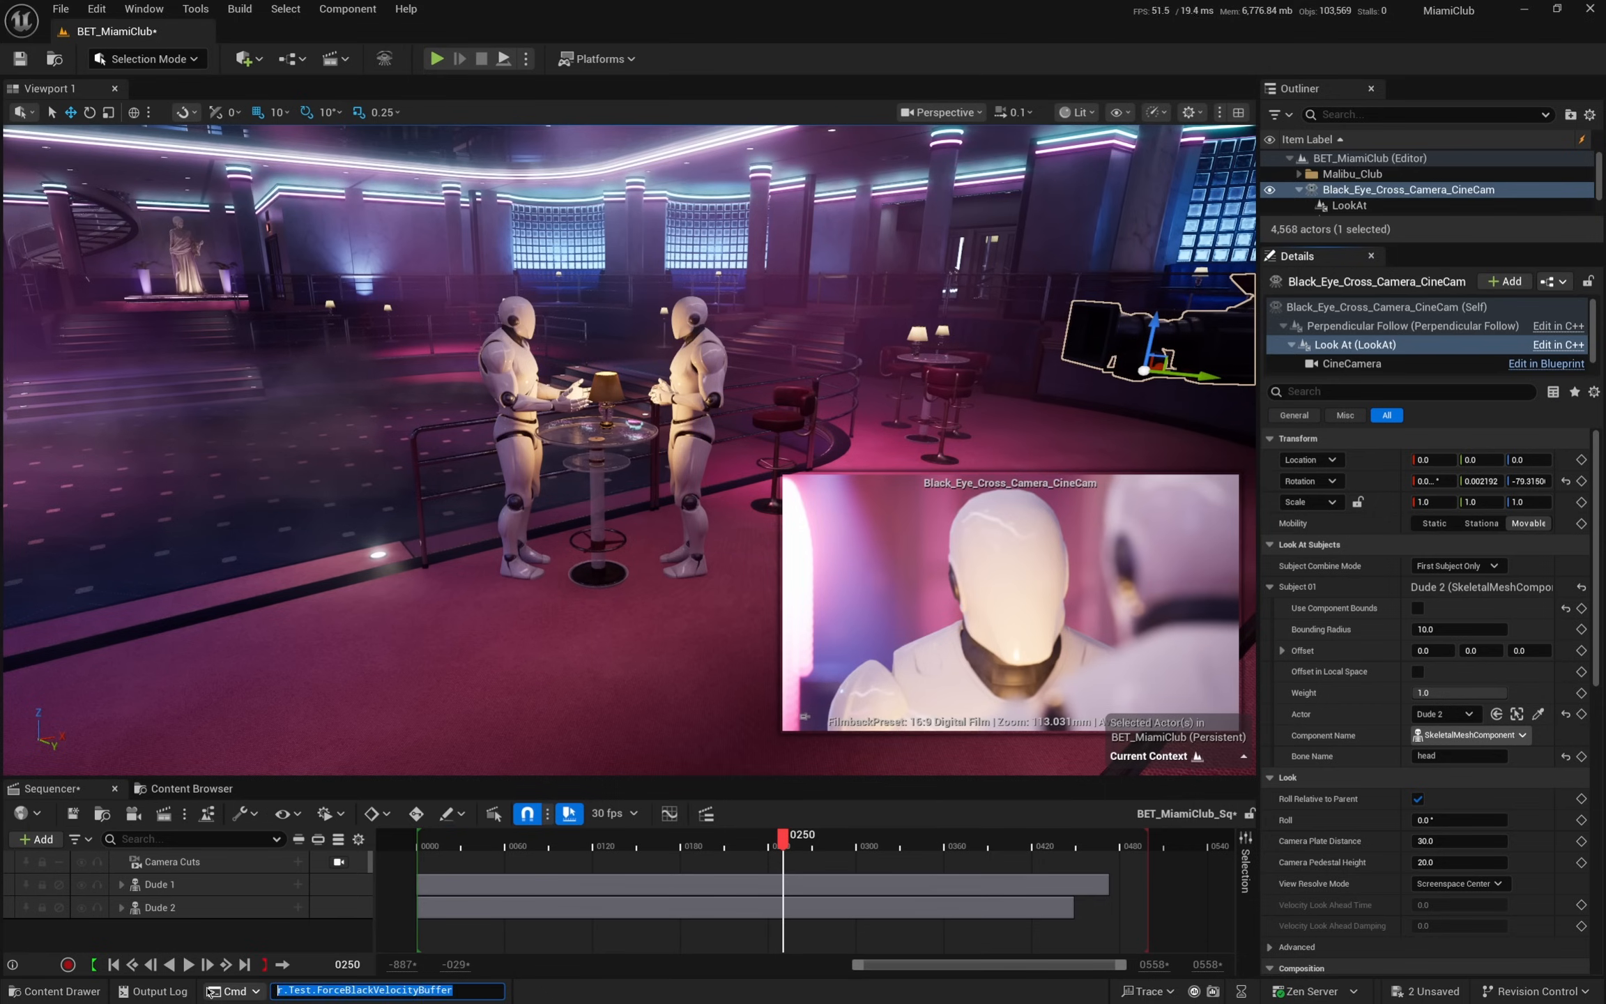
{"action": "type", "text": "black"}
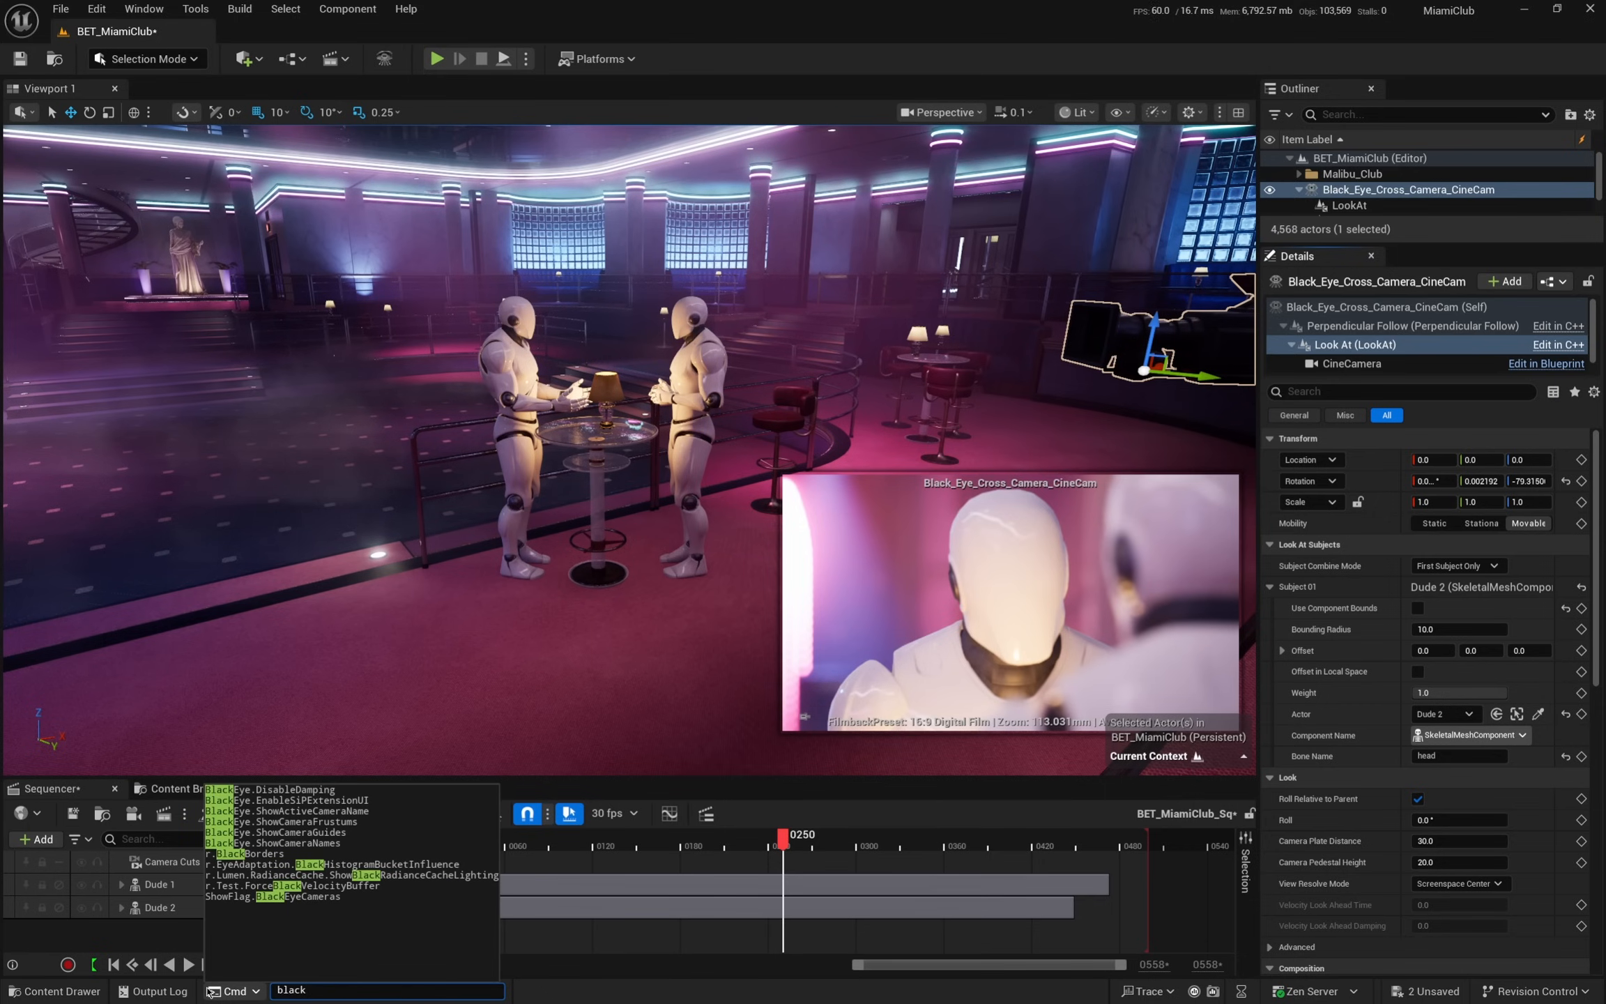
{"action": "left_click", "coordinate": [310, 896]}
{"action": "type", "text": "1"}
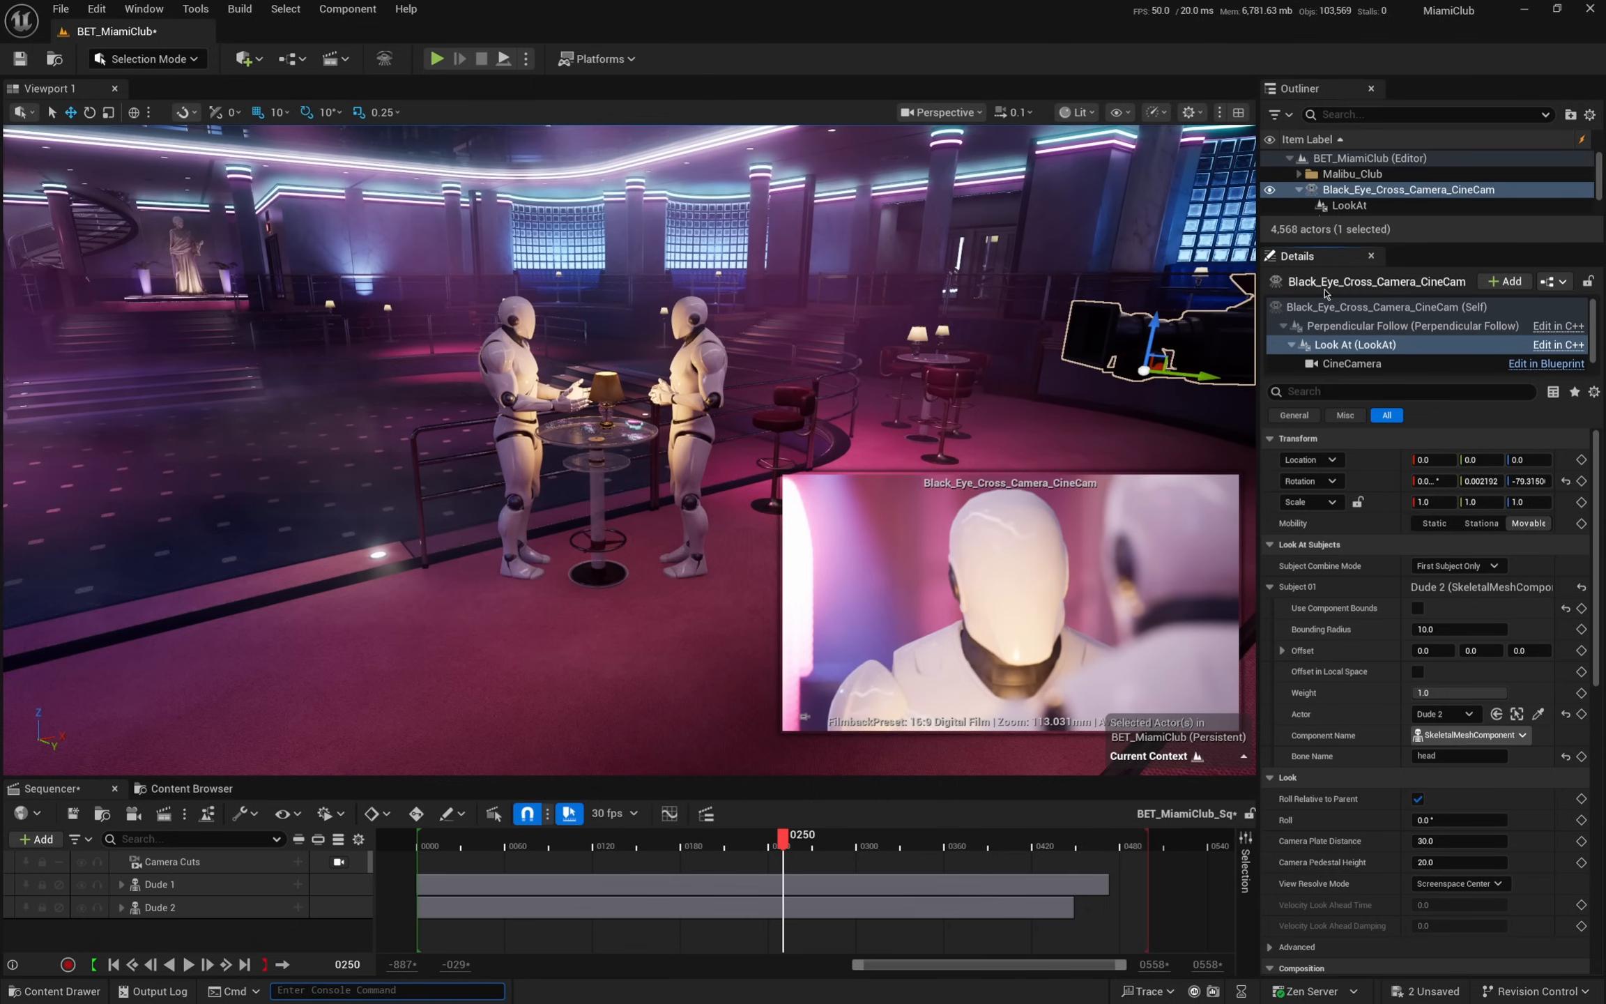
- Add Black_Eye_Cross_Camera_CineCam to the sequence as its camera cut and view the scene through it
{"action": "left_click_drag", "start_coordinate": [1355, 190], "coordinate": [652, 418]}
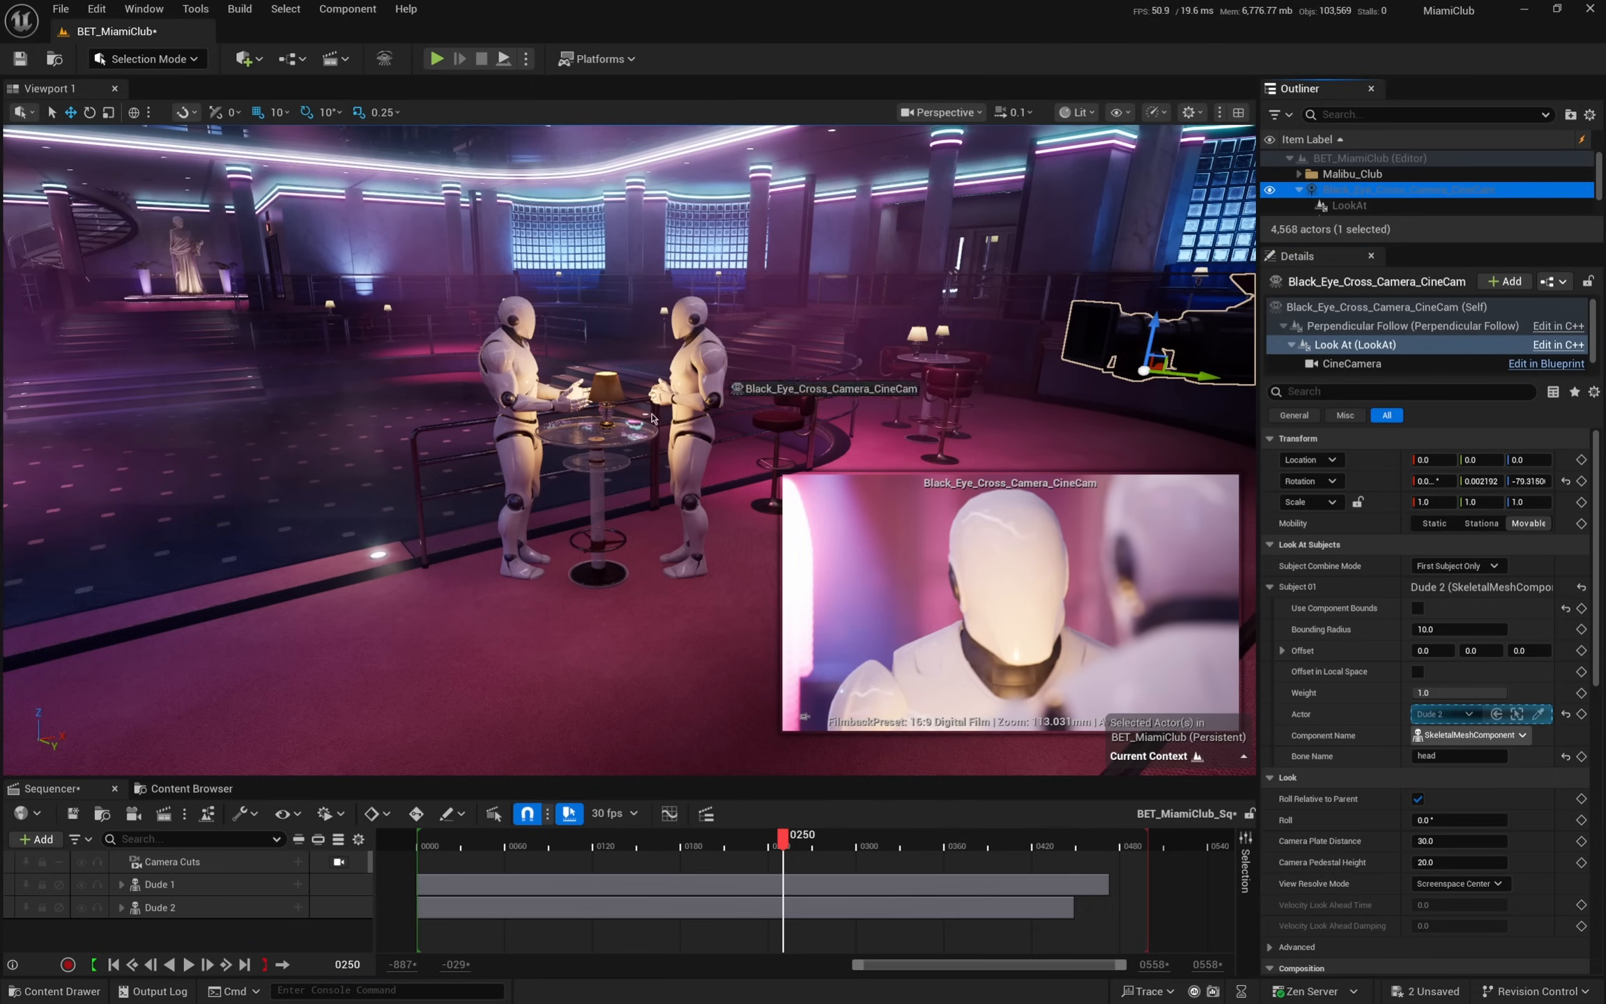
{"action": "left_click_drag", "start_coordinate": [426, 863], "coordinate": [431, 864]}
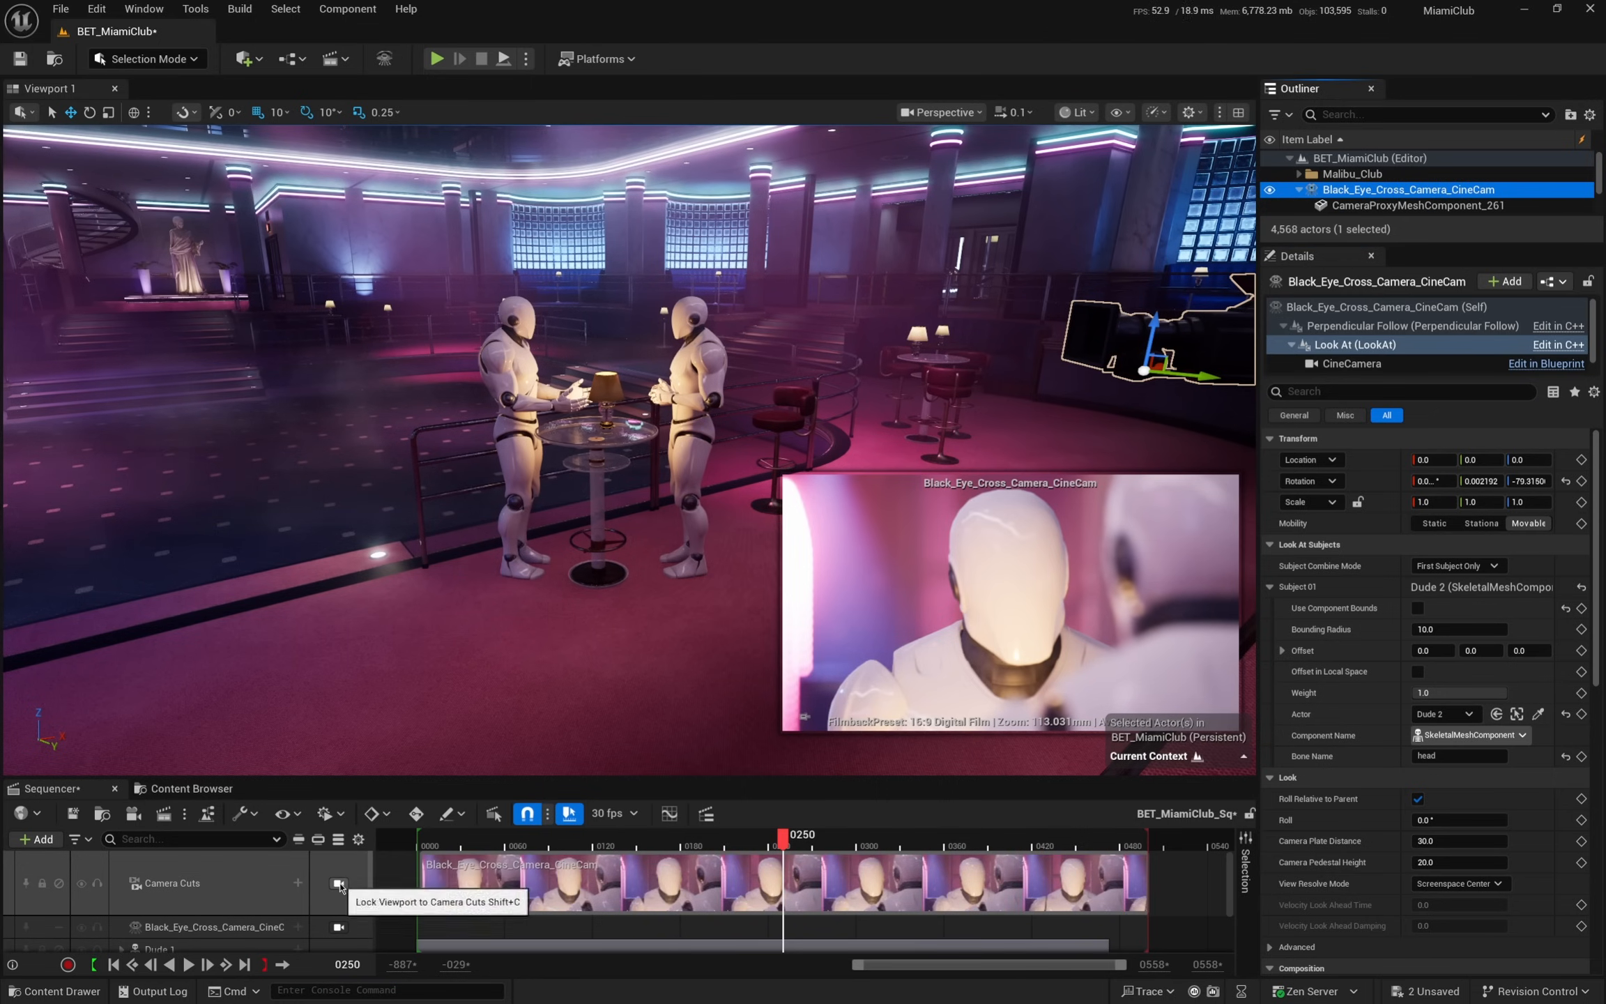
{"action": "left_click", "coordinate": [338, 883]}
{"action": "left_click", "coordinate": [339, 926]}
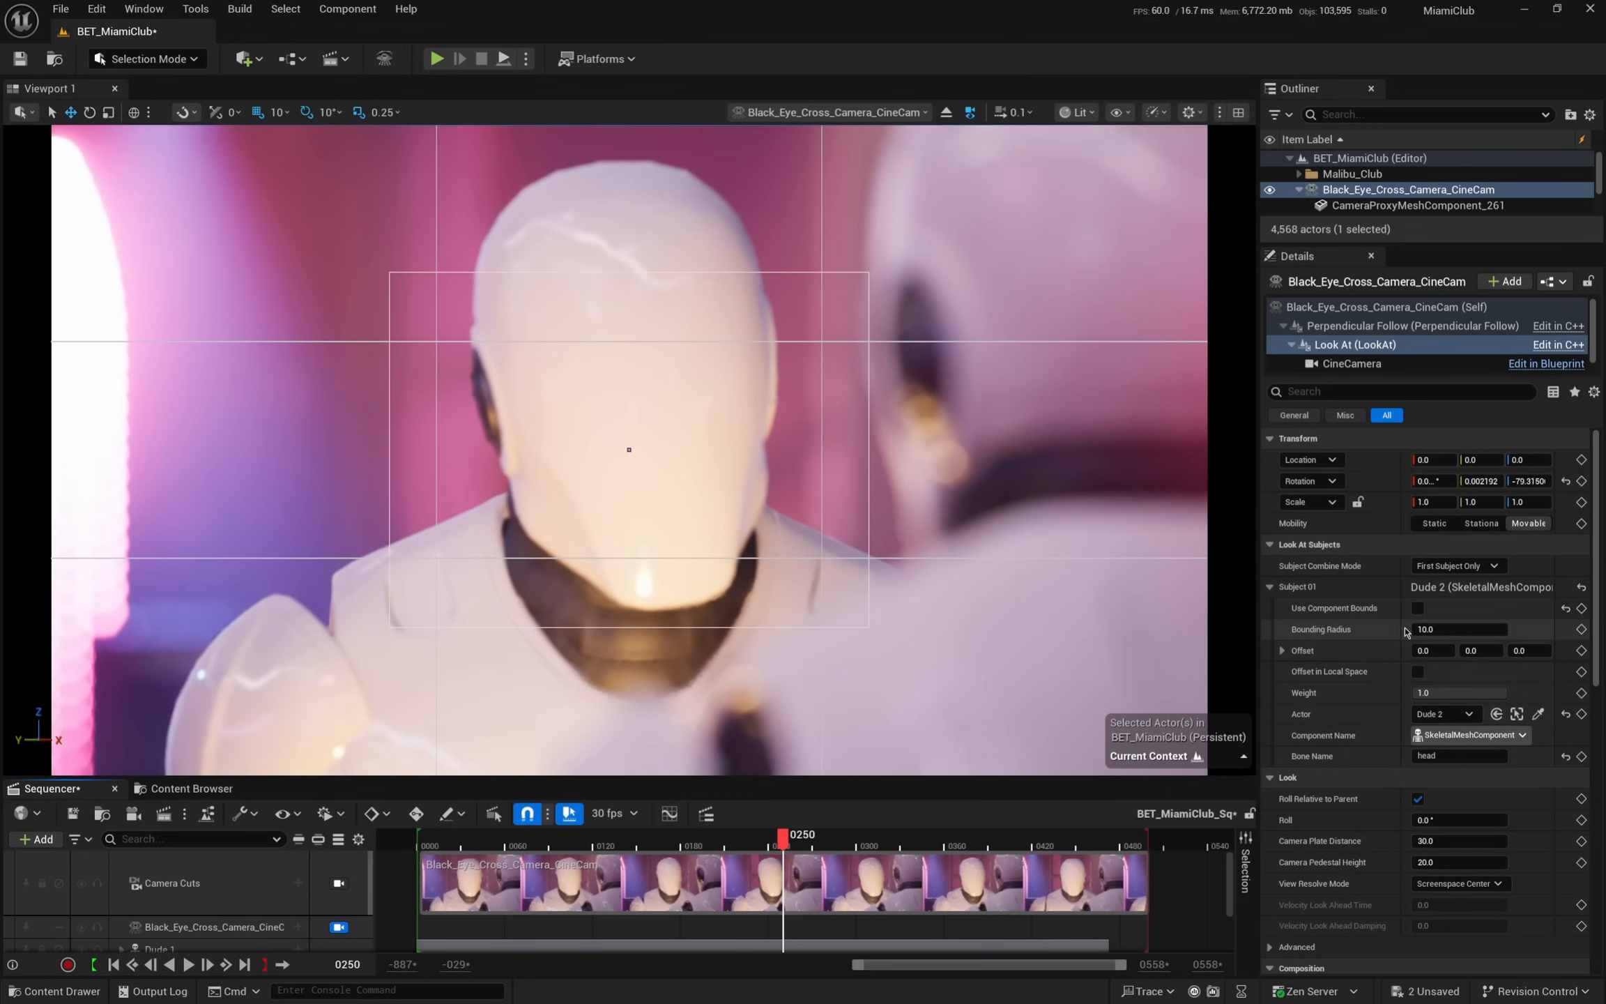
- Adjust the subject's Bounding Radius to about 9.8, scrub to frame 186, and leave the camera view
{"action": "left_click_drag", "start_coordinate": [1405, 631], "coordinate": [1448, 629]}
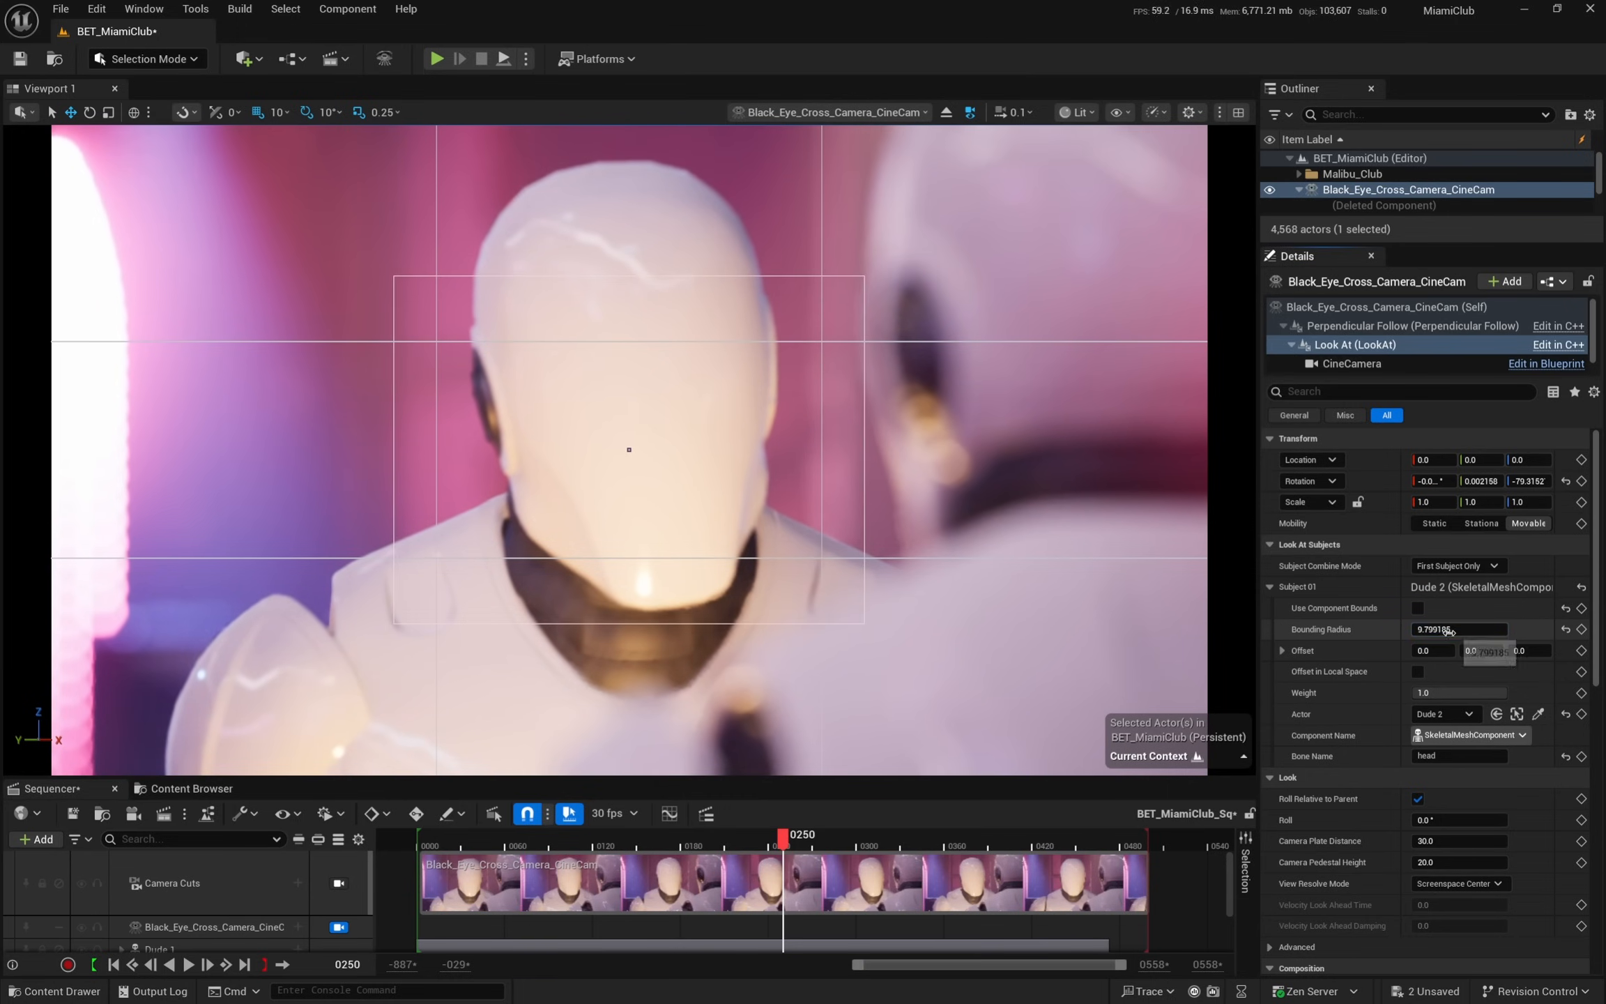
{"action": "left_click_drag", "start_coordinate": [782, 834], "coordinate": [689, 837]}
{"action": "left_click", "coordinate": [338, 926]}
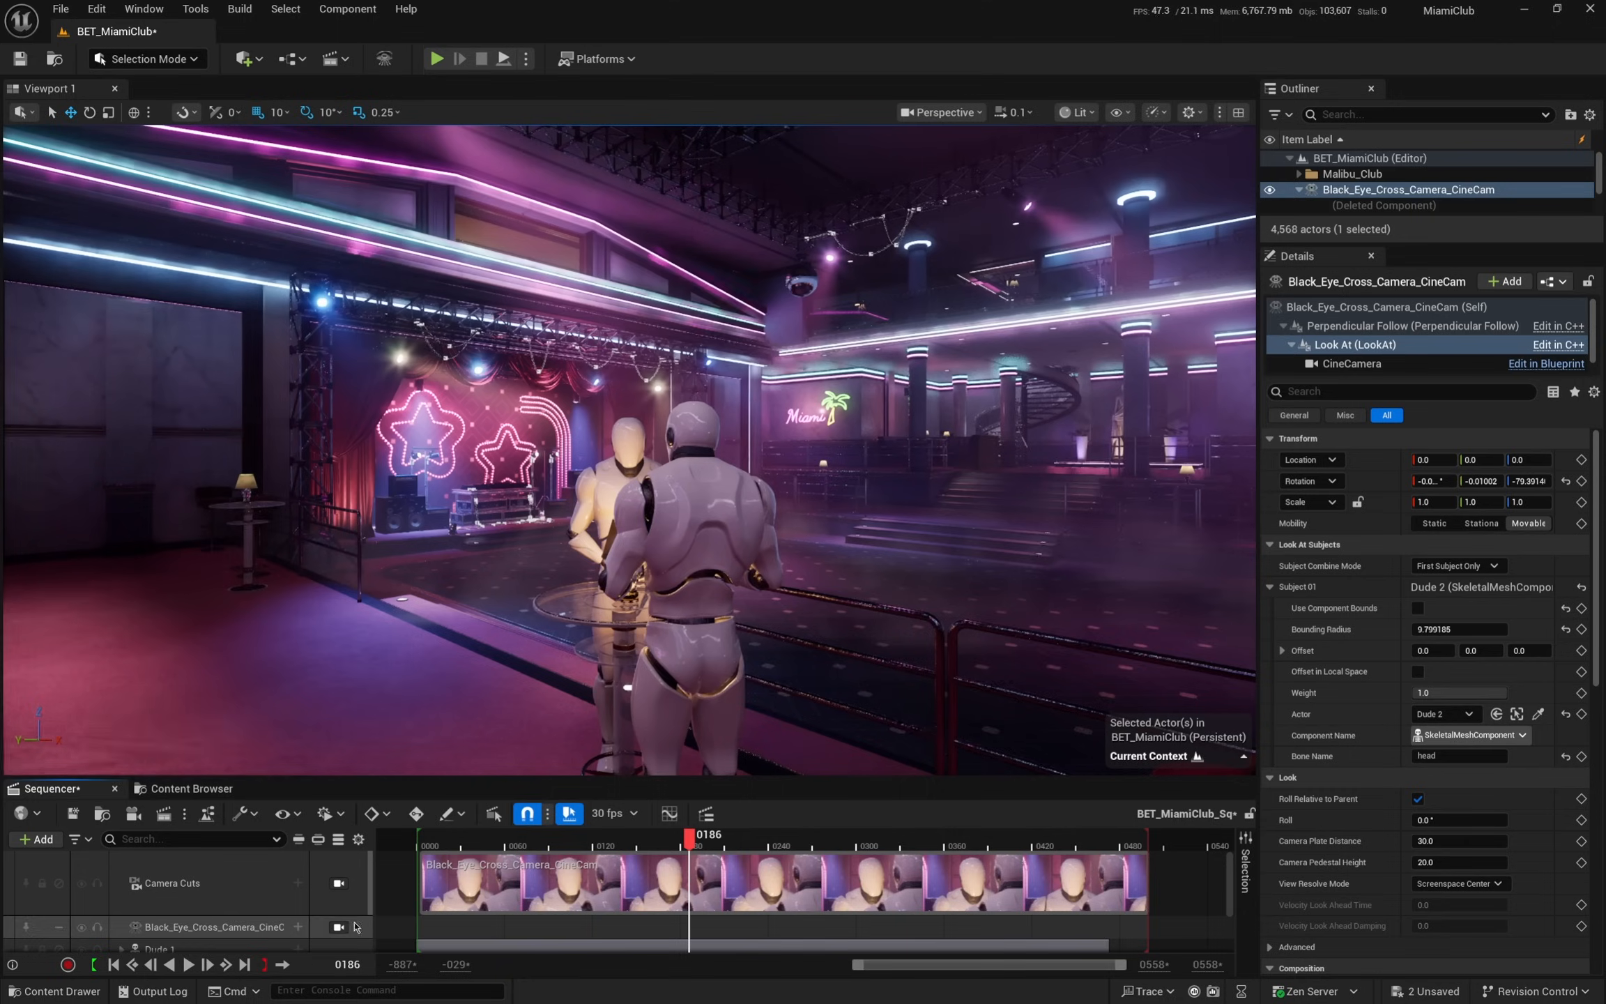
- Adjust Black_Eye_Cross_Camera_CineCam's Perpendicular Follow to a Follow Height of about 144.82 and a Follow Heading of about -78.38
{"action": "right_click_drag", "start_coordinate": [801, 474], "coordinate": [1003, 530]}
{"action": "key", "text": "a"}
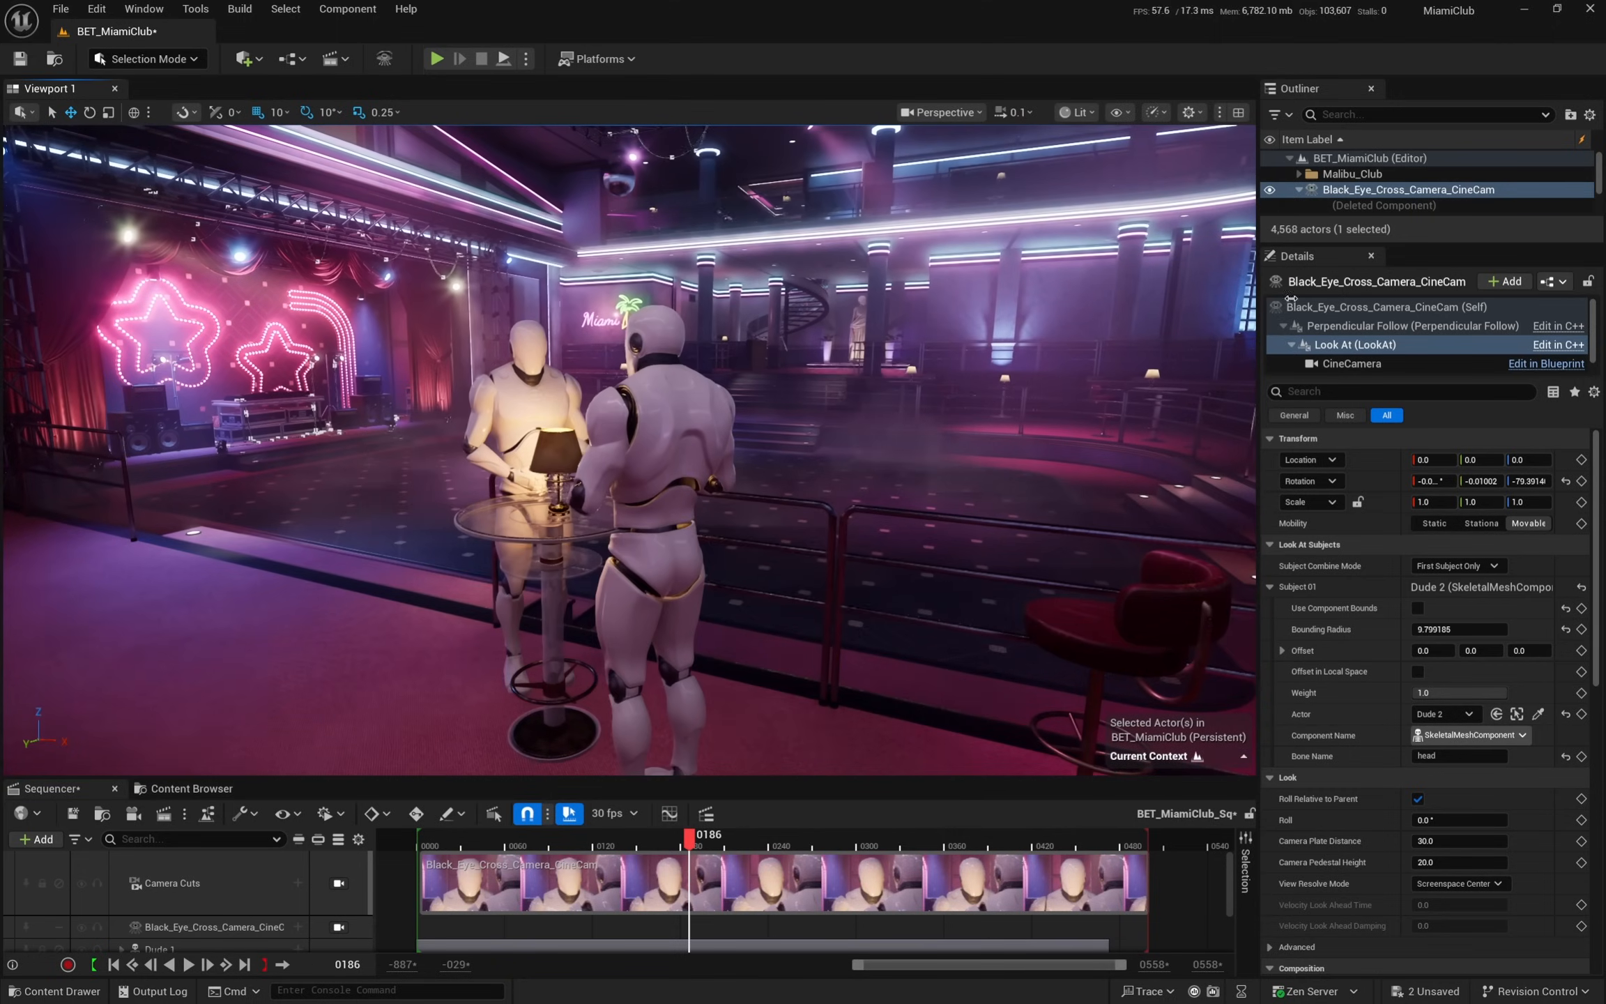
{"action": "left_click", "coordinate": [1396, 189]}
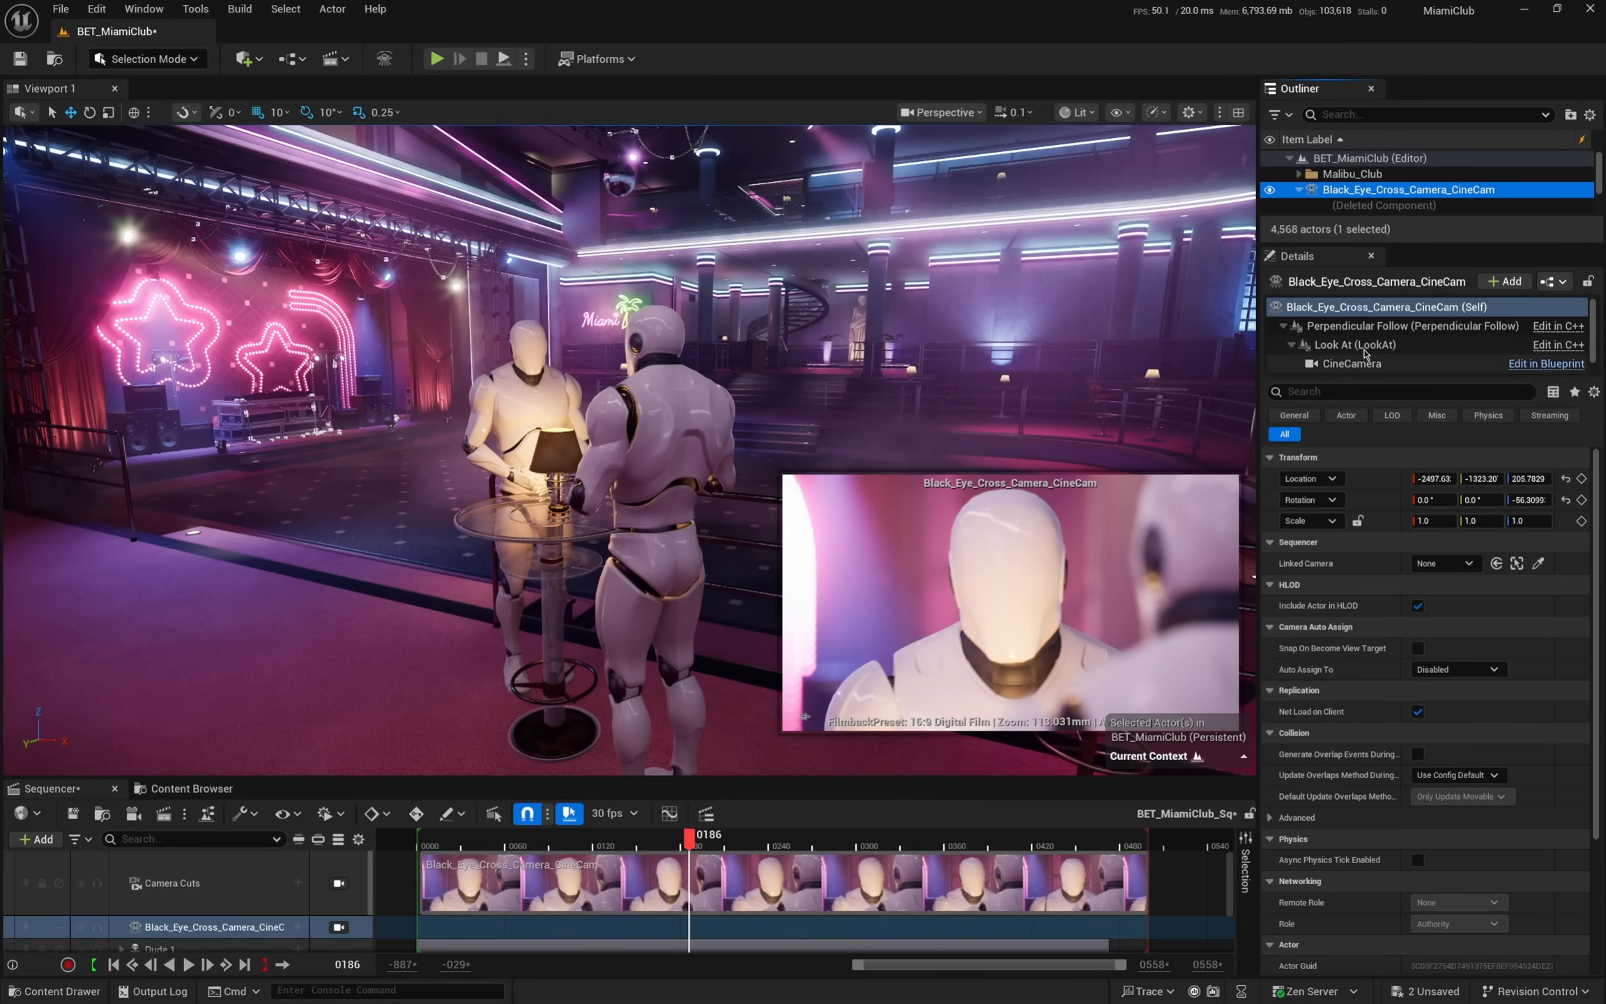
{"action": "left_click", "coordinate": [1411, 326]}
{"action": "mouse_move", "coordinate": [1458, 650]}
{"action": "left_mouse_down"}
{"action": "mouse_move", "coordinate": [1499, 649]}
{"action": "mouse_move", "coordinate": [1447, 672]}
{"action": "left_mouse_up"}
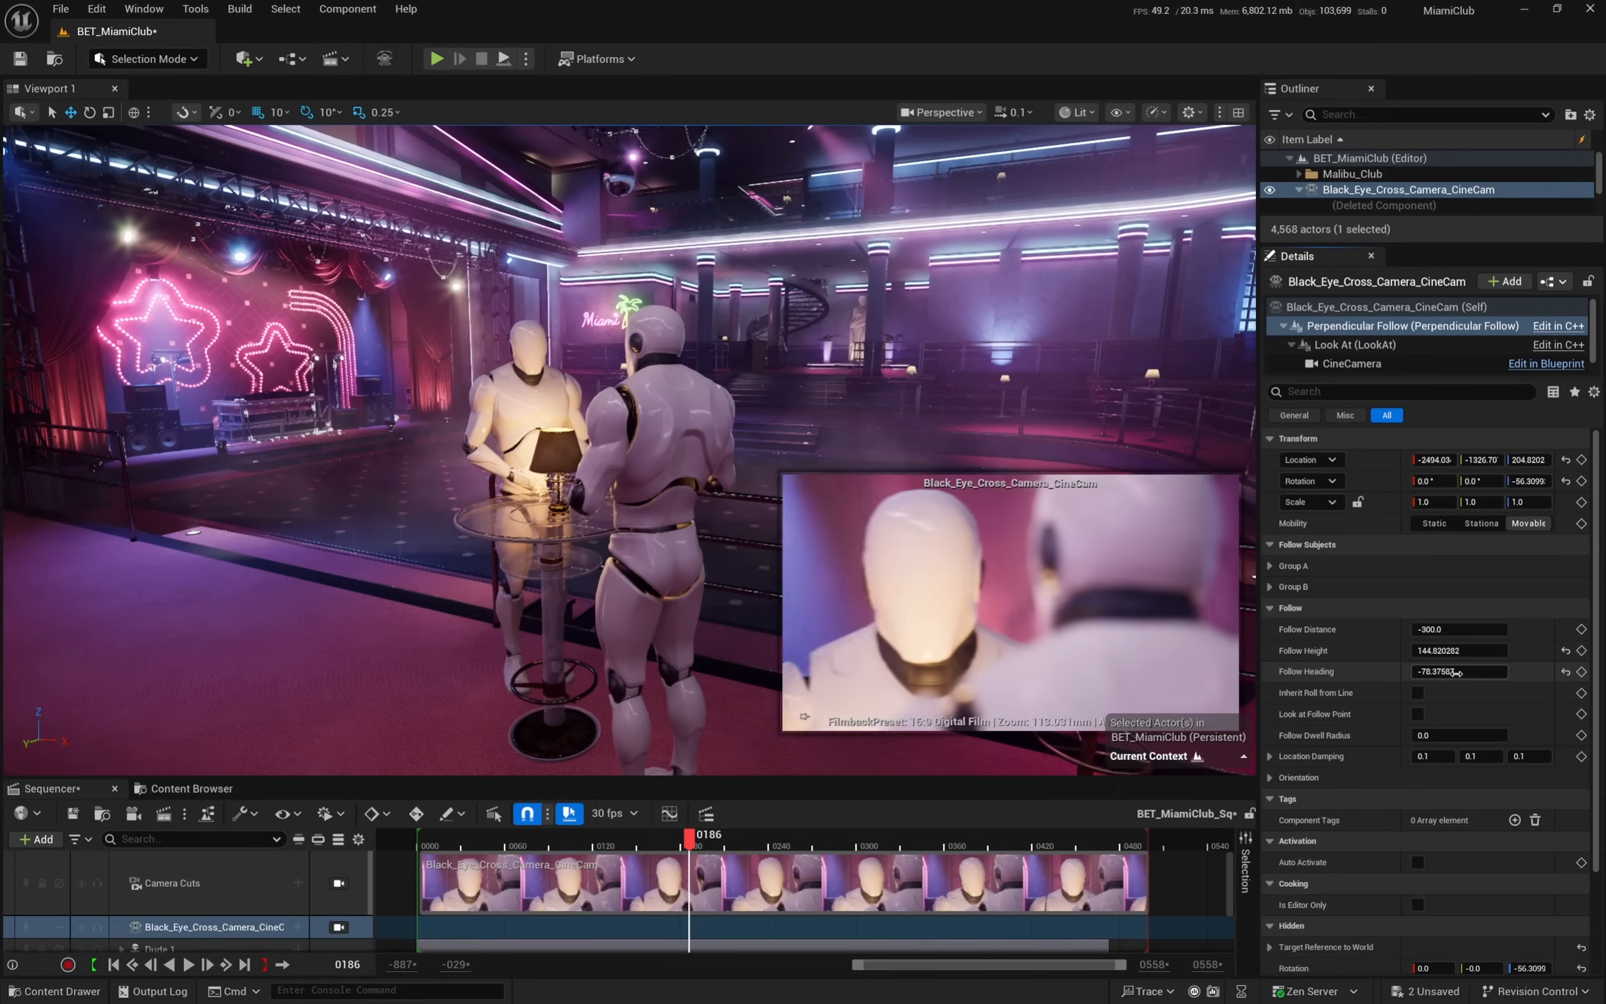
{"action": "left_click", "coordinate": [1456, 673]}
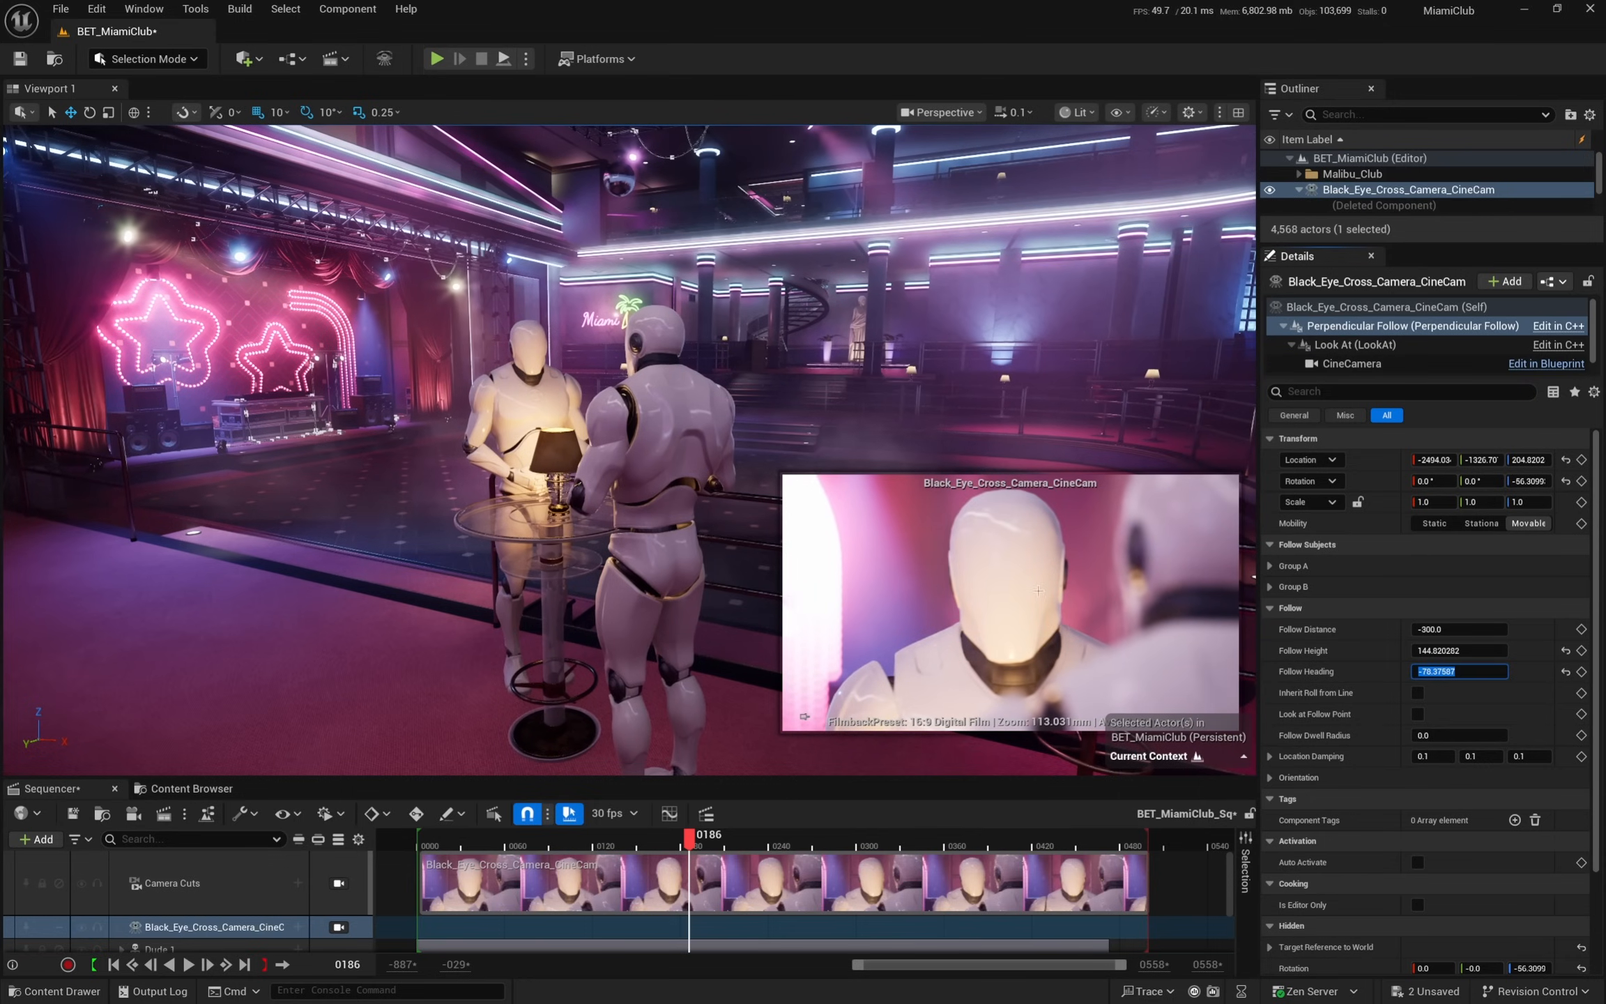
- Shift the subject in the frame by setting the Look At component's Subject Screen Position X to about 0.41
{"action": "right_click_drag", "start_coordinate": [1039, 591], "coordinate": [1073, 594]}
{"action": "left_click", "coordinate": [1354, 344]}
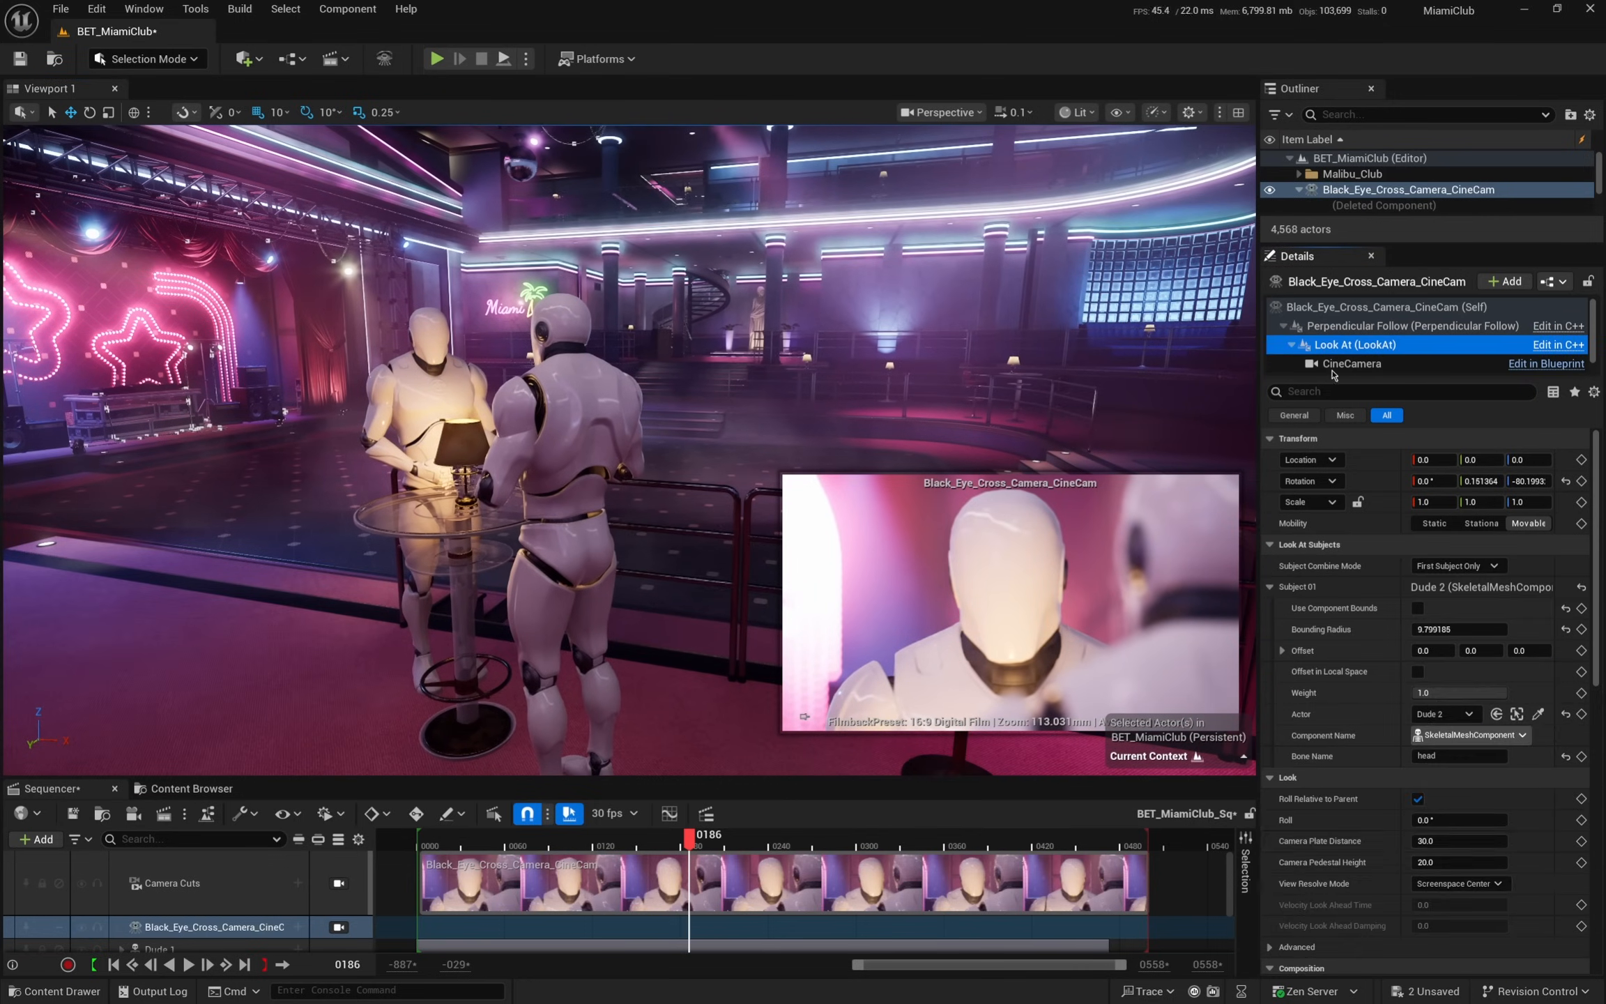
{"action": "scroll", "coordinate": [1456, 801], "scroll_direction": "down", "scroll_amount": 10}
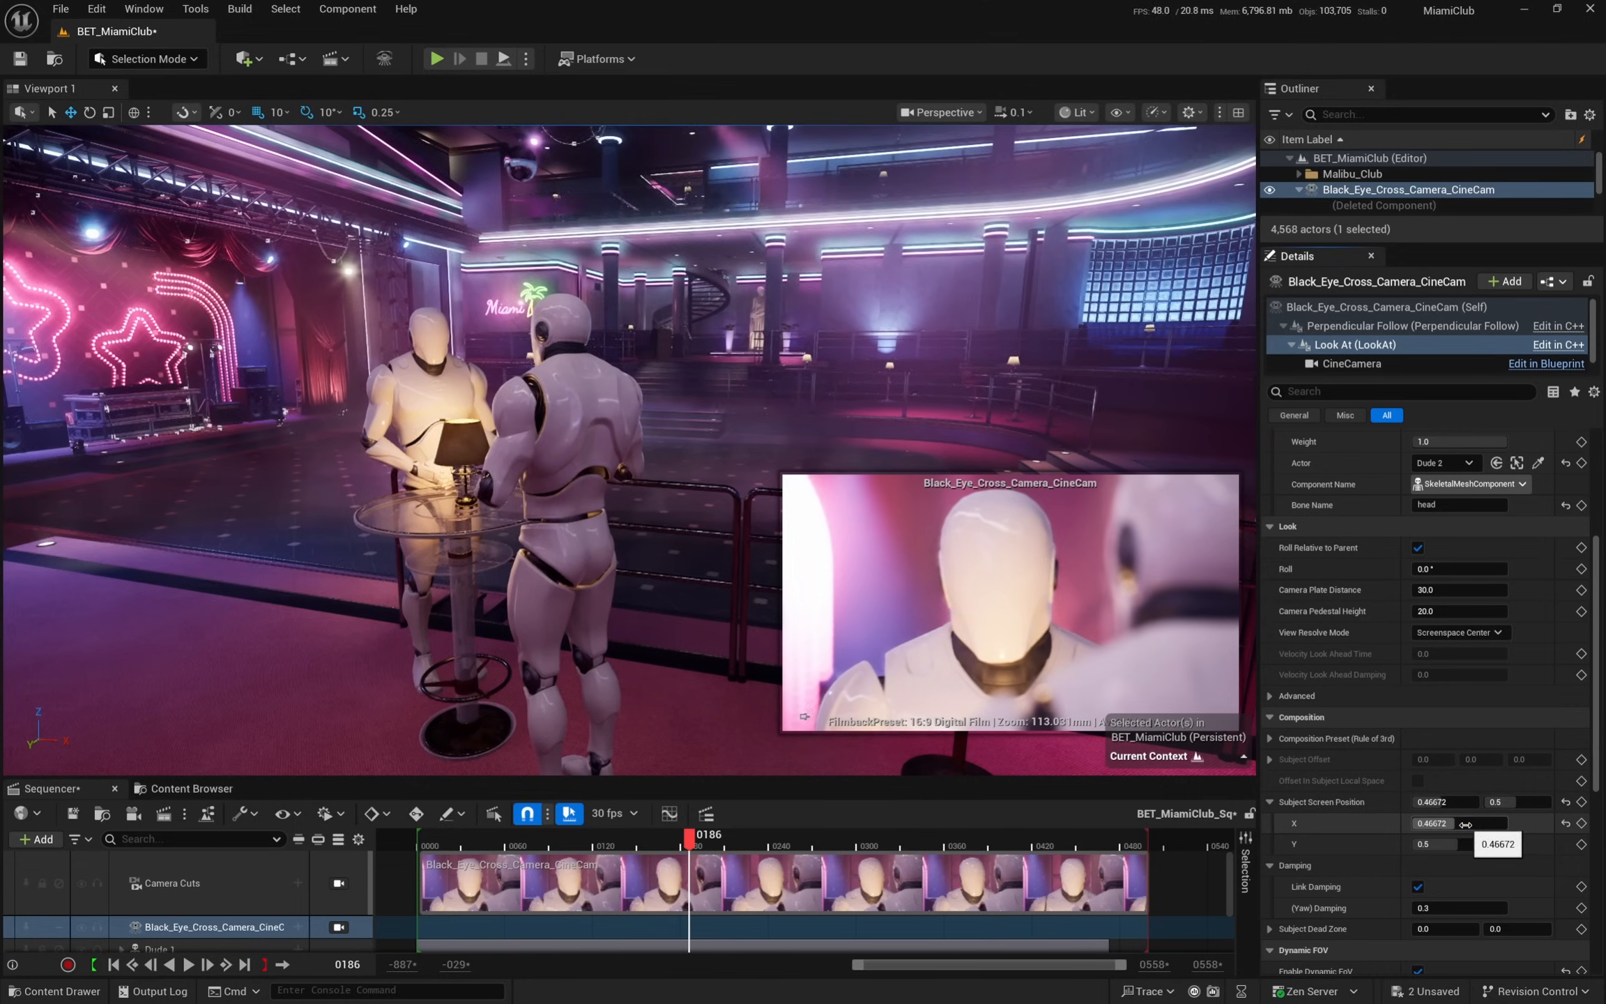
{"action": "left_click_drag", "start_coordinate": [1463, 825], "coordinate": [1459, 825]}
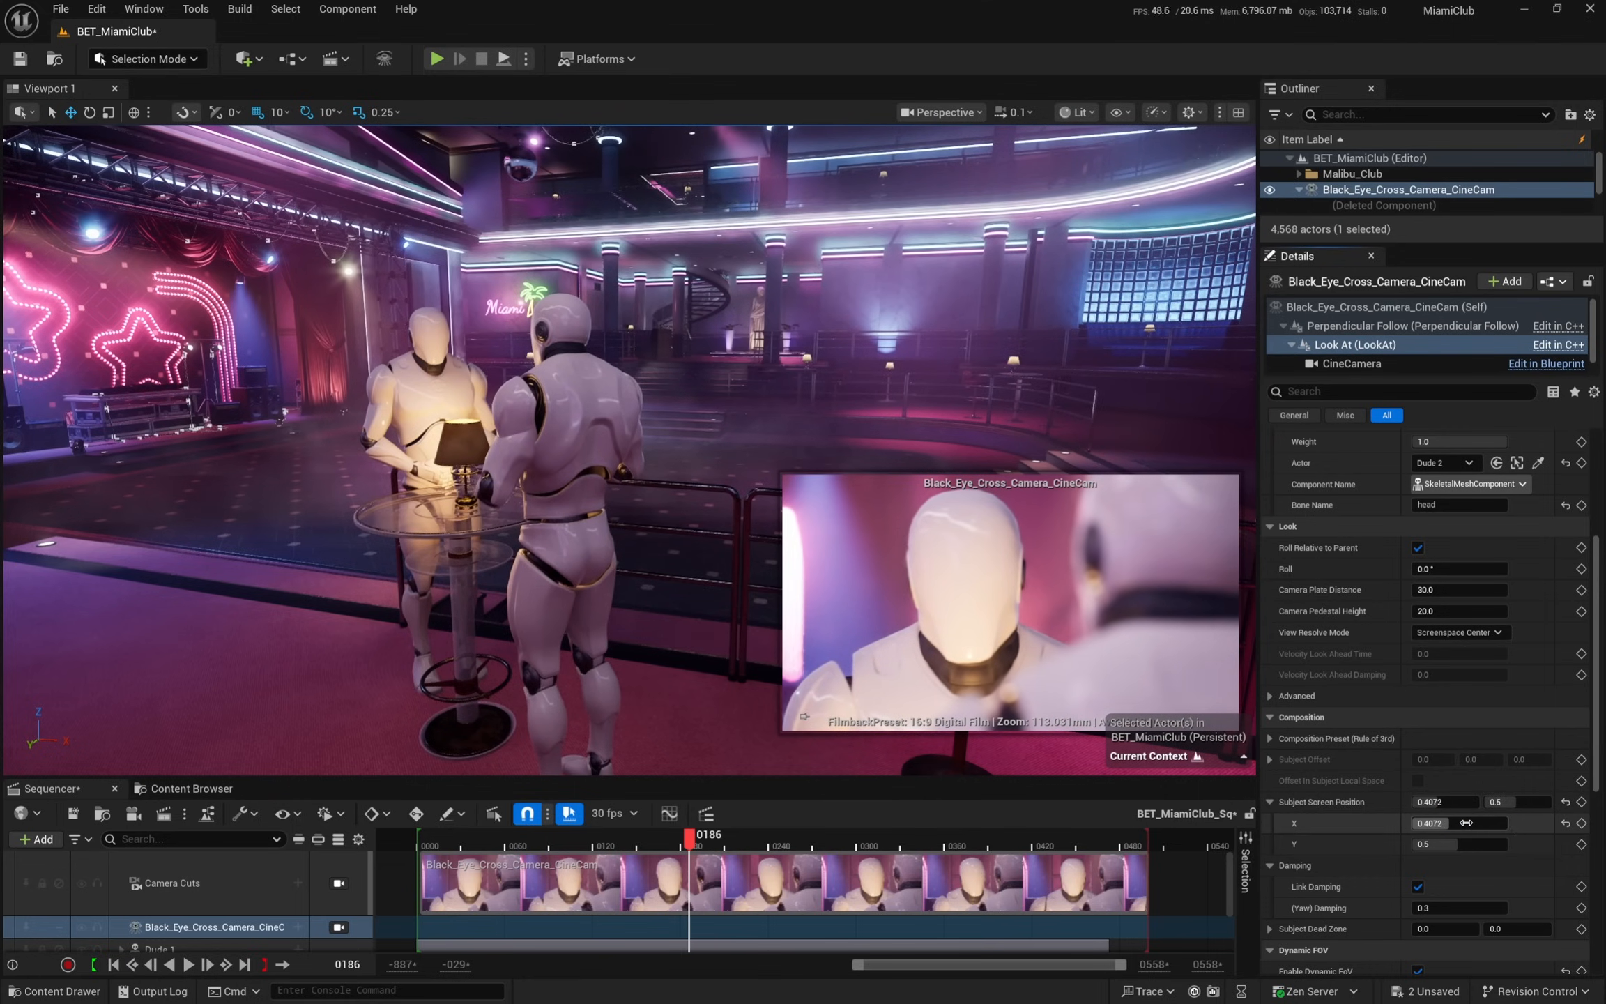
- Set the Perpendicular Follow's Location Damping to 0.4 on all three axes and scrub the sequence to frame 110
{"action": "left_click_drag", "start_coordinate": [688, 841], "coordinate": [552, 865]}
{"action": "left_click", "coordinate": [1359, 331]}
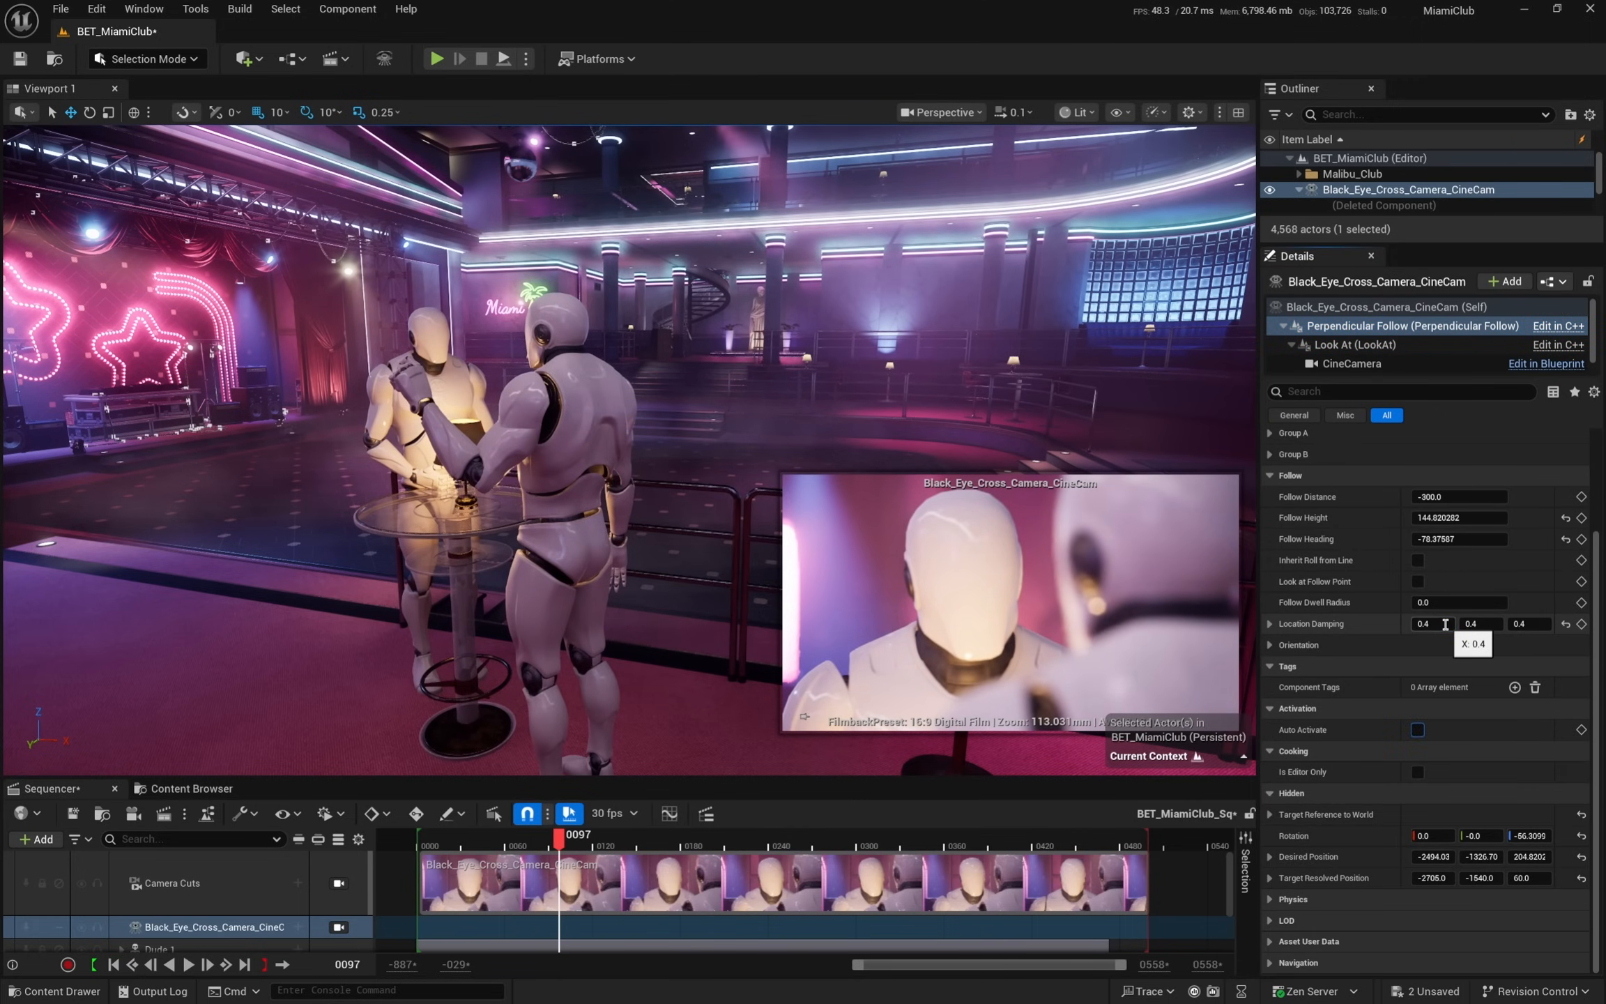
{"action": "left_click_drag", "start_coordinate": [543, 847], "coordinate": [578, 846]}
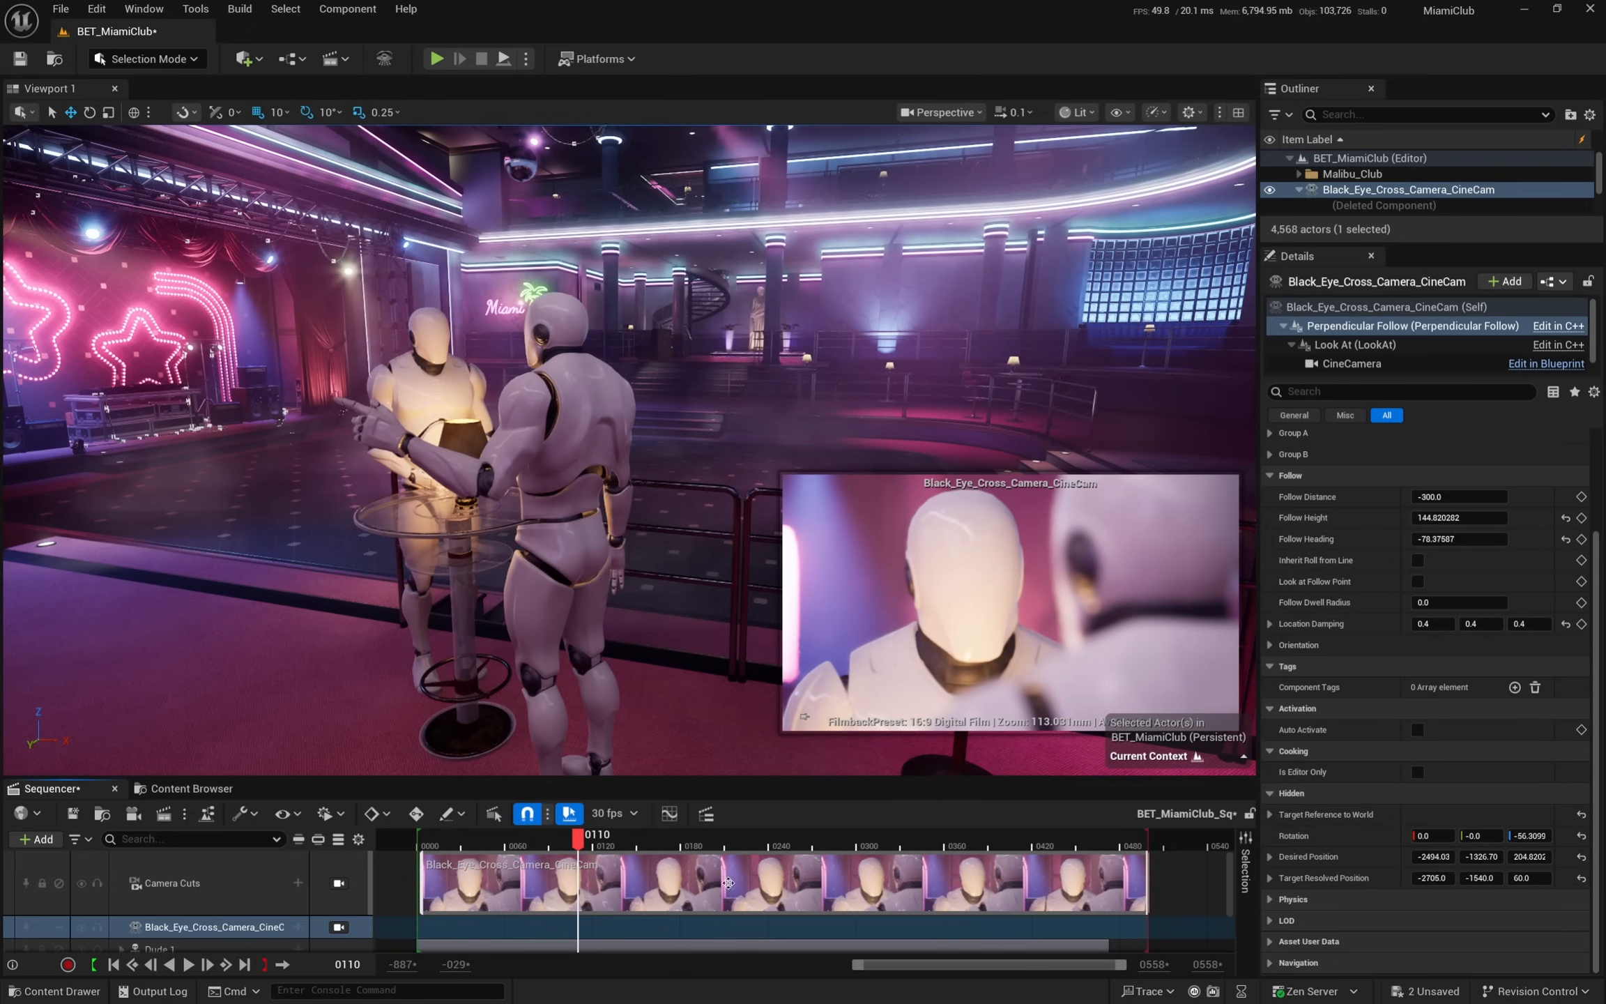
- Rename the camera Black_Eye_Cross_Camera_Left and duplicate it as Black_Eye_Cross_Camera_Right
{"action": "left_click", "coordinate": [1487, 191]}
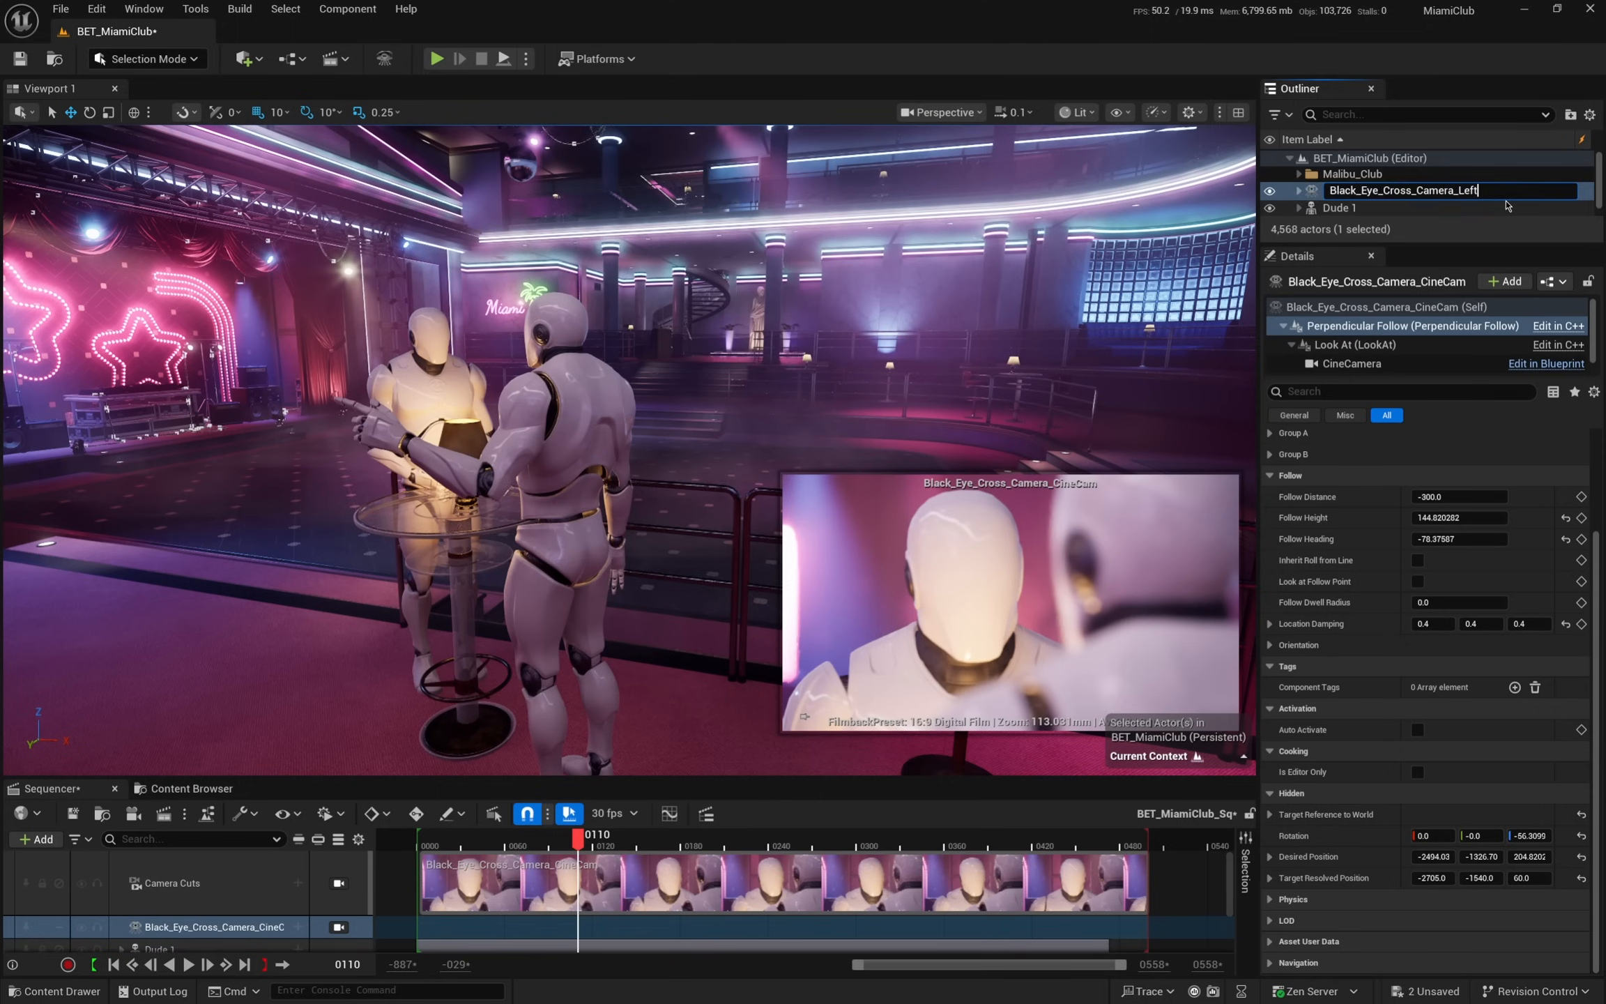
{"action": "key", "text": "Return"}
{"action": "left_click", "coordinate": [1430, 175]}
{"action": "left_click", "coordinate": [1427, 193]}
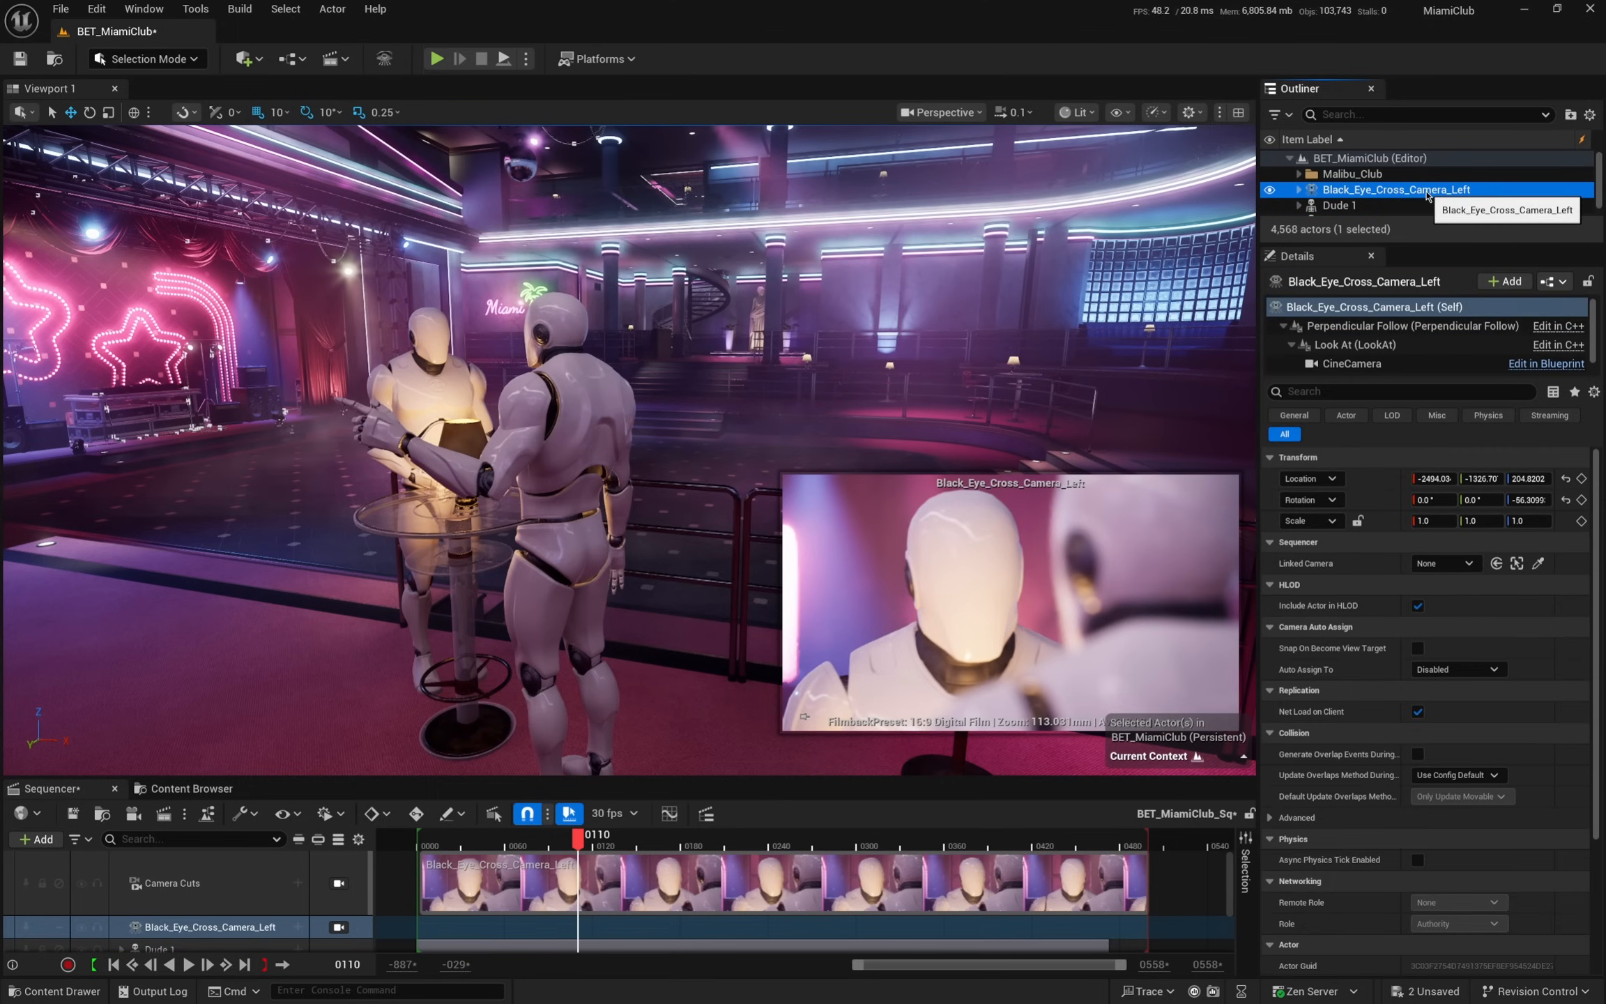
{"action": "key", "text": "ctrl+d"}
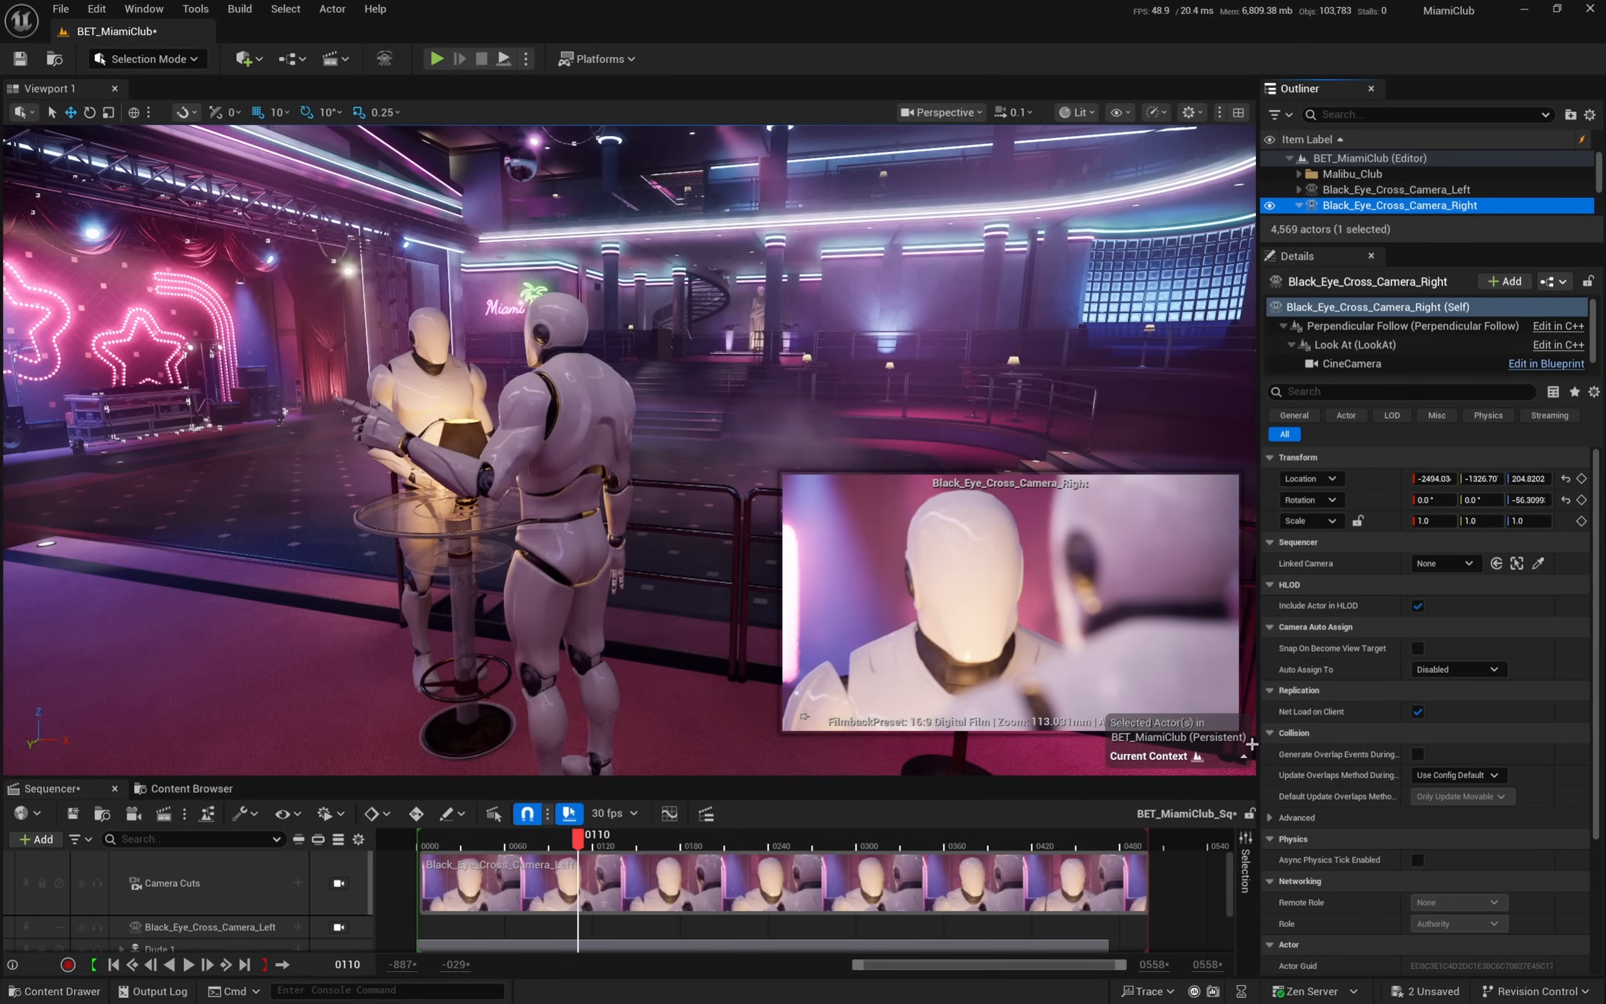
- Shorten the left camera's cut, add Black_Eye_Cross_Camera_Right as the following camera cut, and scrub to frame 181
{"action": "left_click_drag", "start_coordinate": [1148, 879], "coordinate": [666, 866]}
{"action": "left_click_drag", "start_coordinate": [1428, 205], "coordinate": [637, 890]}
{"action": "left_click_drag", "start_coordinate": [578, 838], "coordinate": [683, 845]}
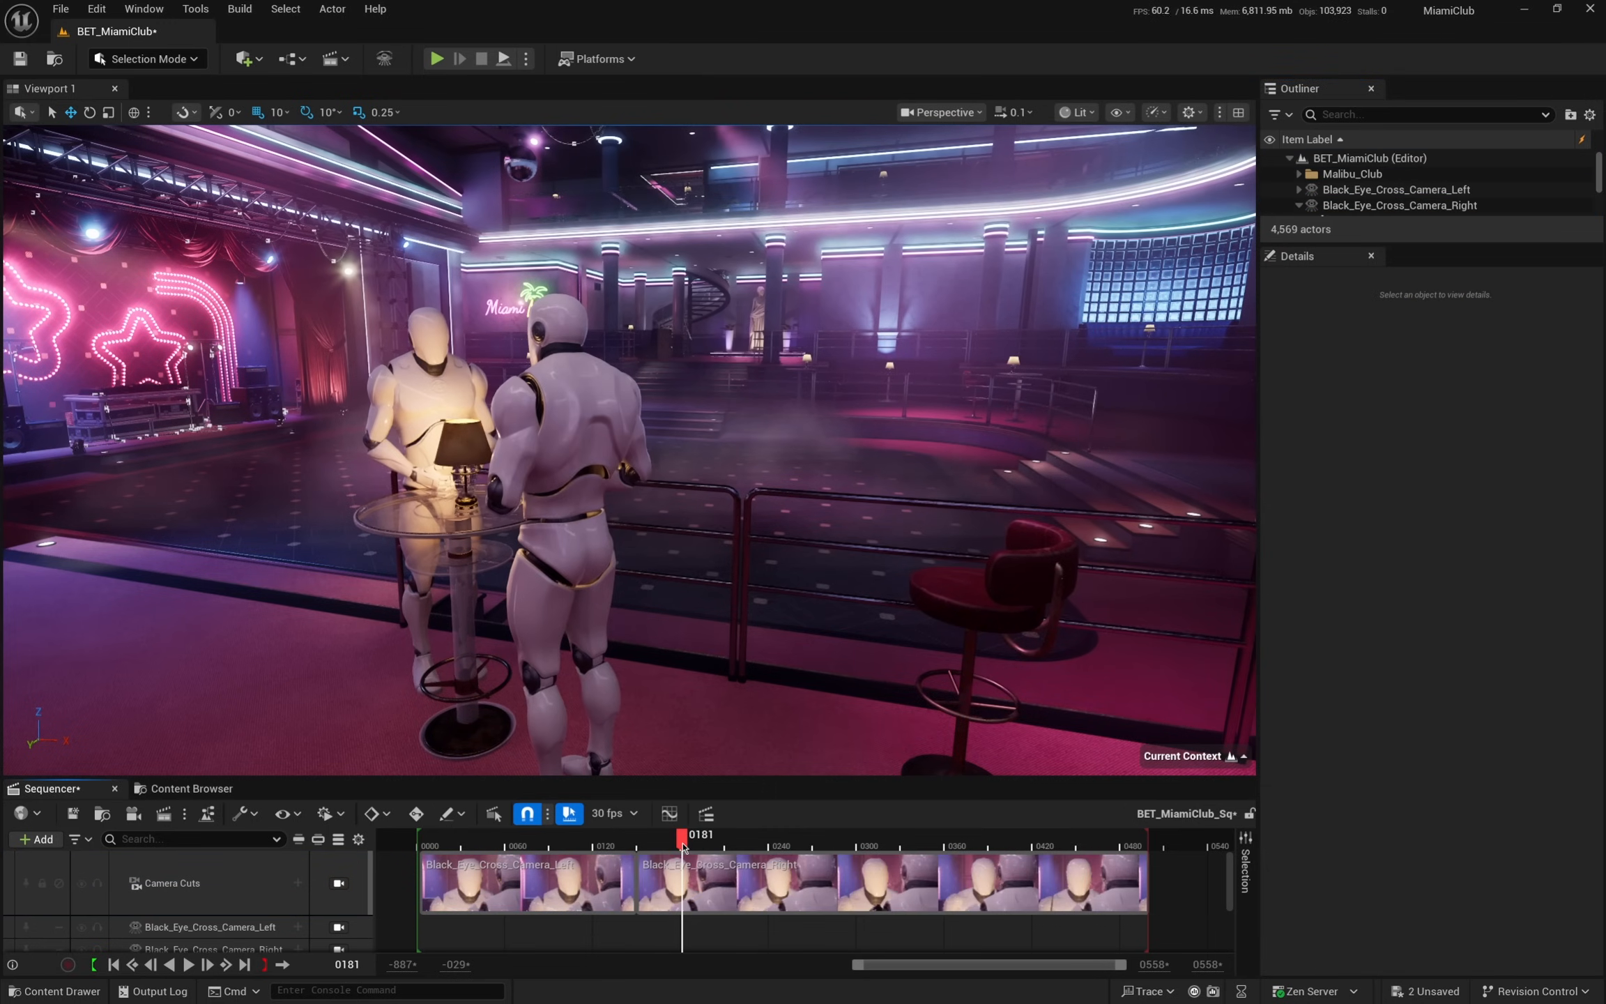
- Set Dude 1 as the look-at subject actor of Black_Eye_Cross_Camera_Right
{"action": "left_click", "coordinate": [1394, 205]}
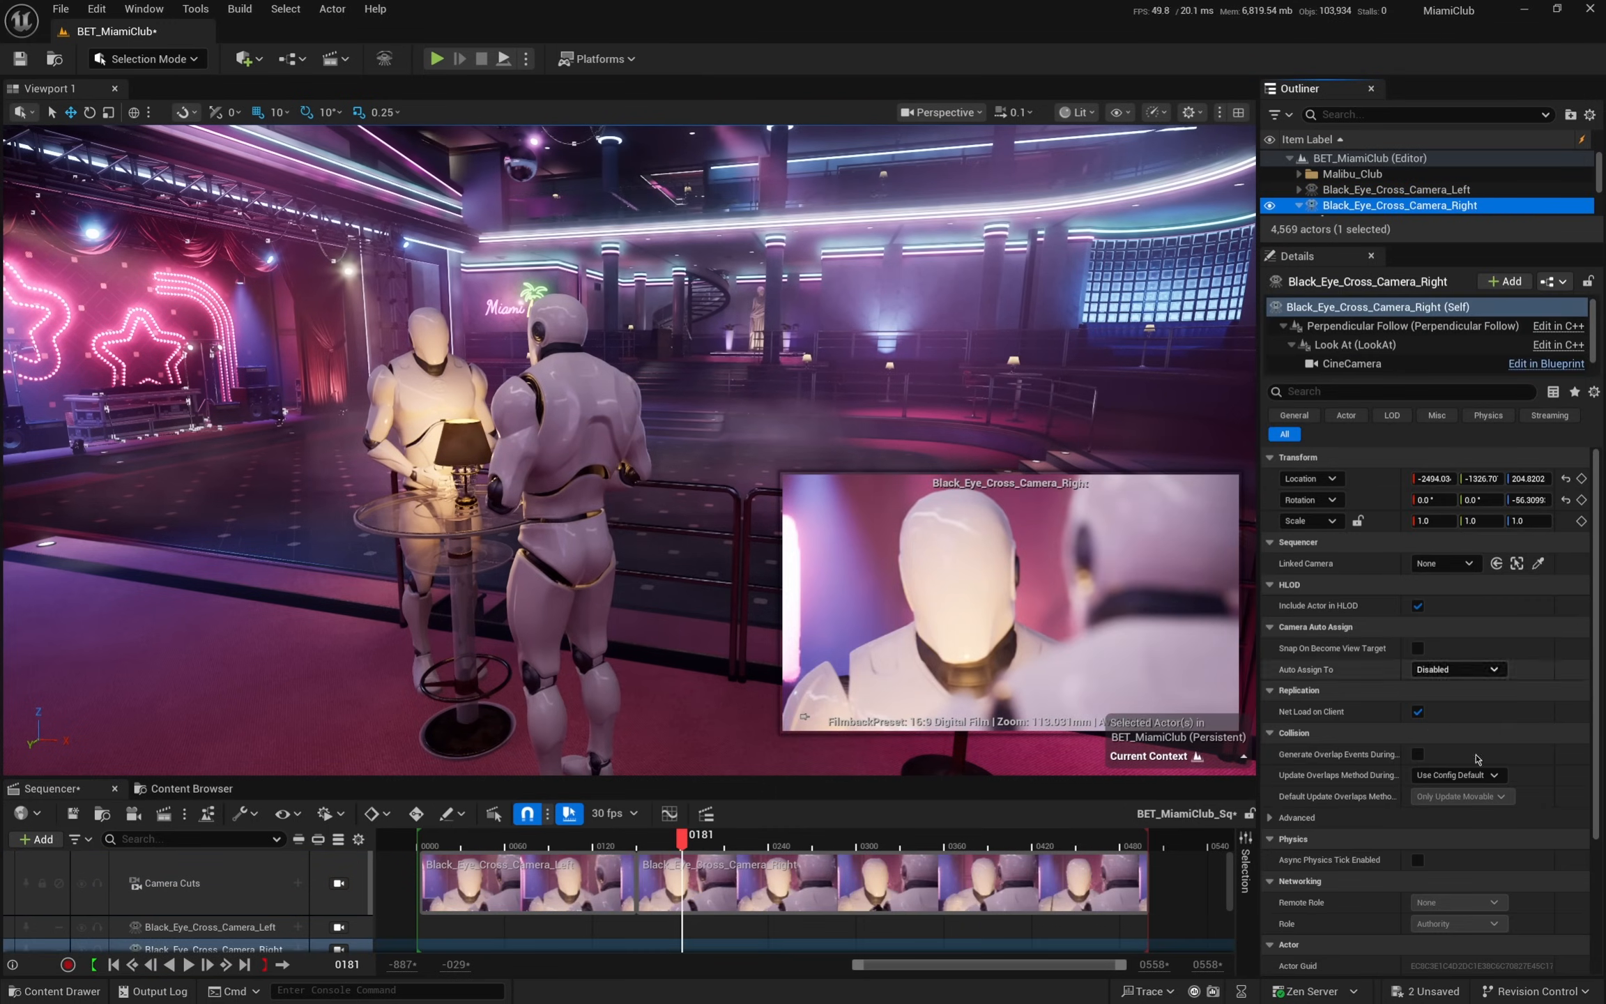
{"action": "left_click", "coordinate": [1352, 345]}
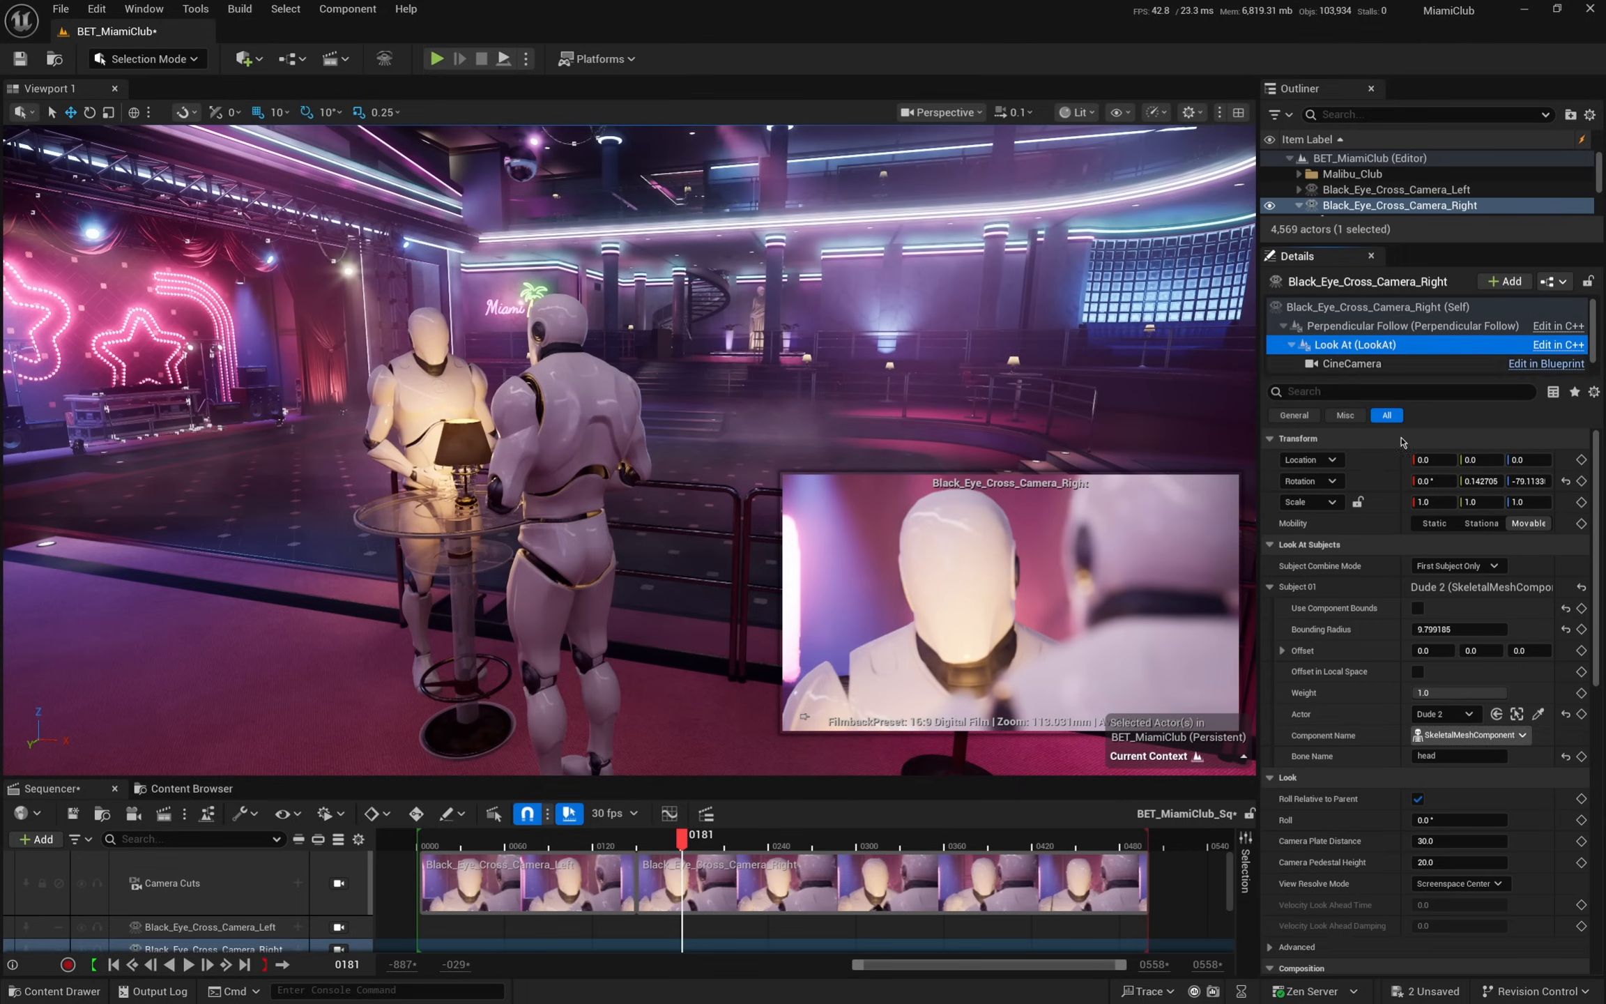
{"action": "left_click", "coordinate": [1538, 712]}
{"action": "left_click", "coordinate": [584, 396]}
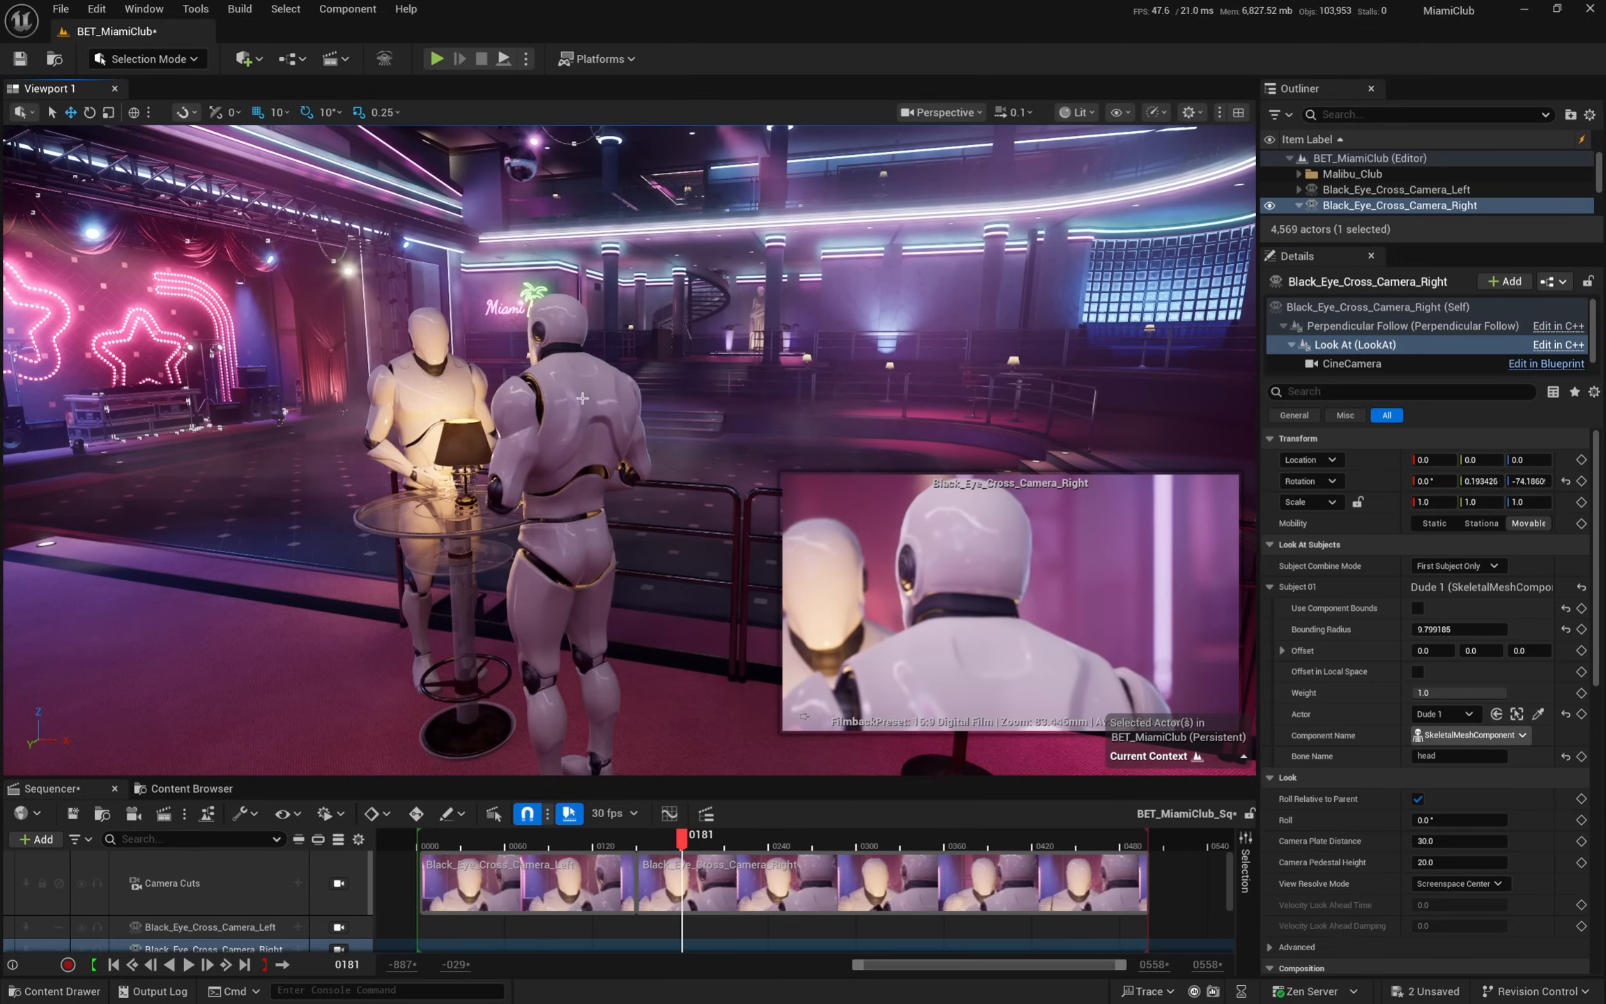
- Set the right camera's Perpendicular Follow Heading to 78
{"action": "left_click", "coordinate": [1387, 325]}
{"action": "left_click", "coordinate": [1467, 670]}
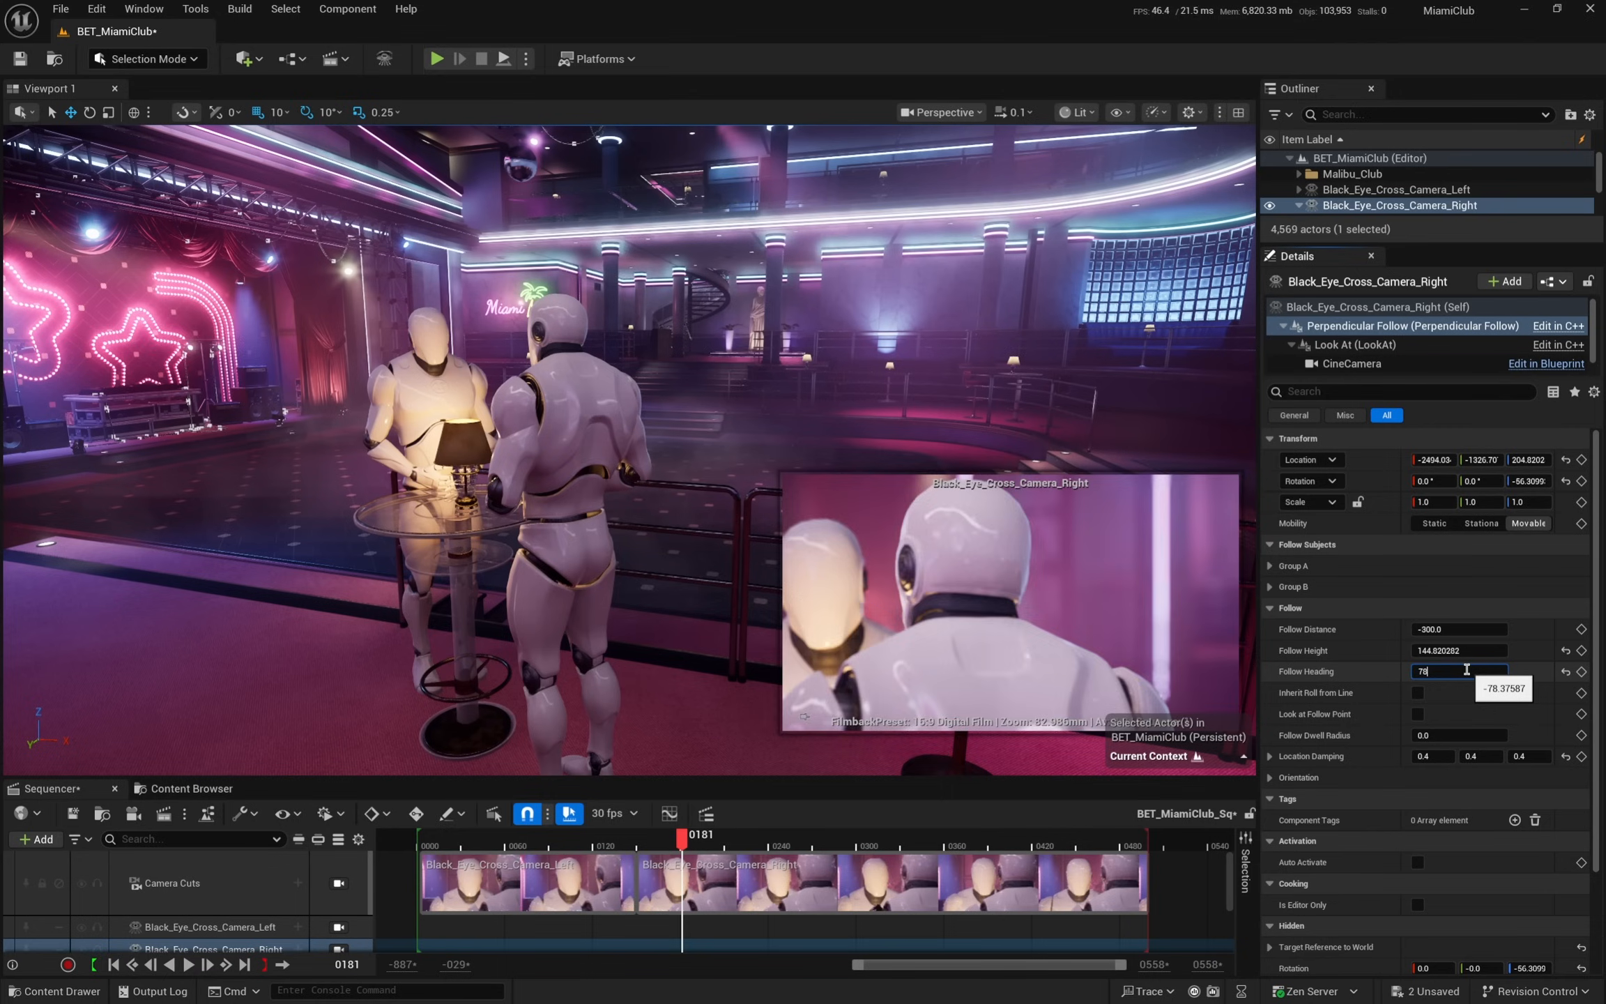
{"action": "type", "text": "78"}
{"action": "key", "text": "Return"}
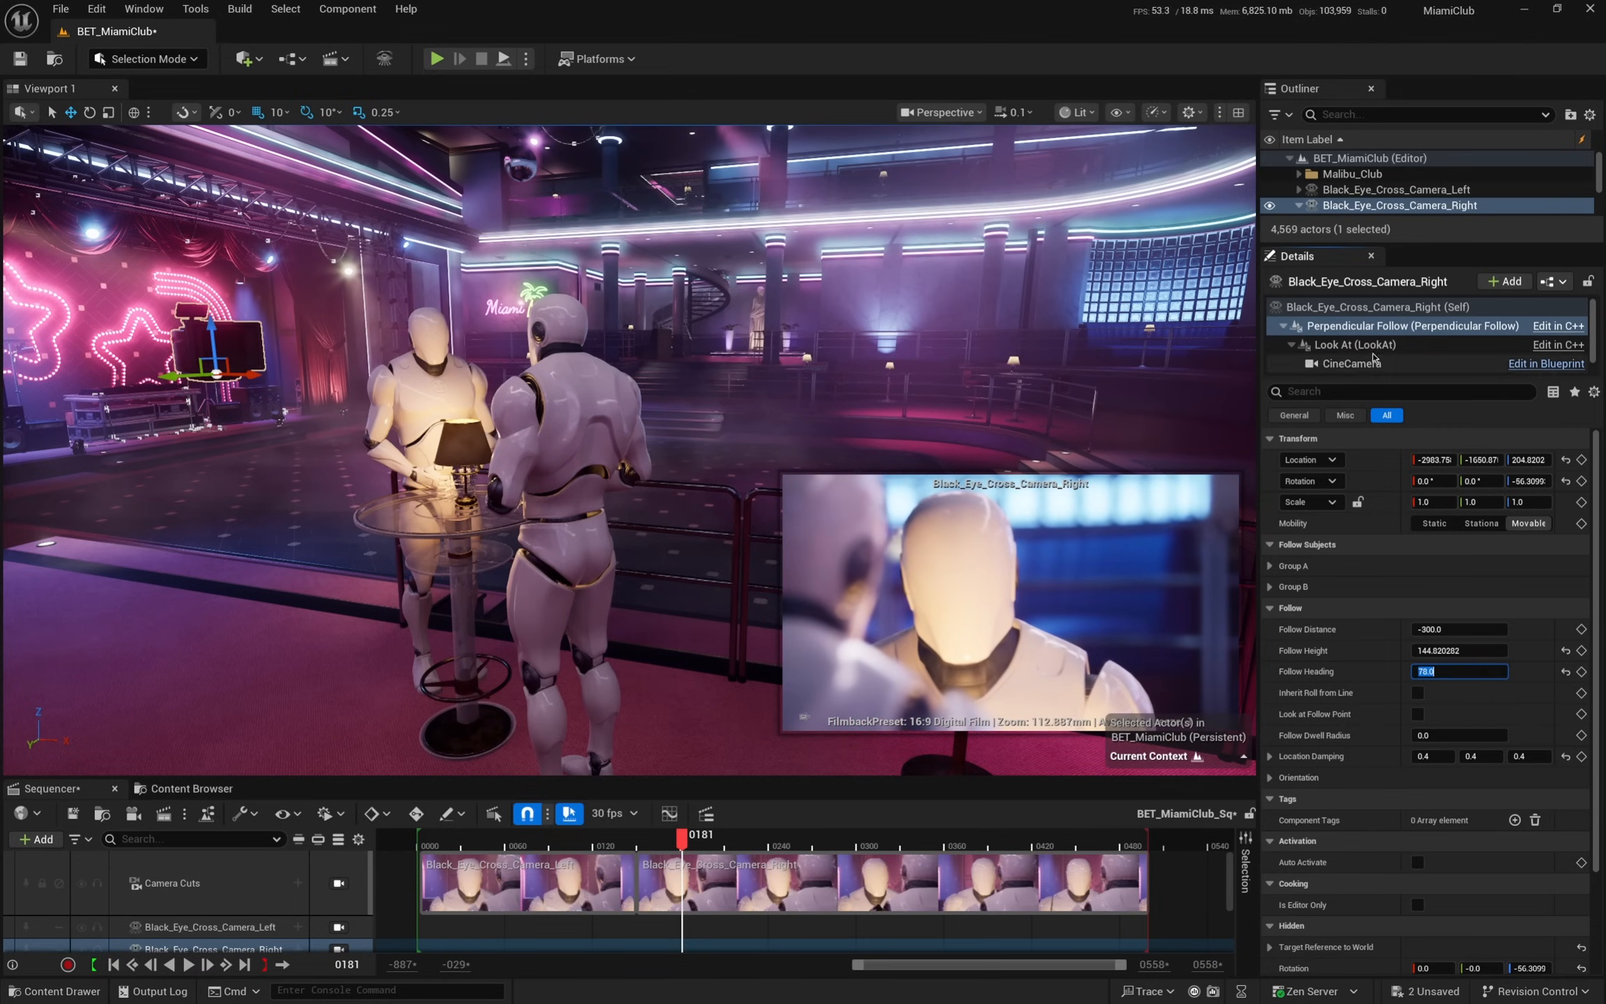
- Set the right camera's Look At Subject Screen Position X to about 0.61
{"action": "left_click", "coordinate": [1371, 347]}
{"action": "scroll", "coordinate": [1472, 822], "scroll_direction": "down", "scroll_amount": 5}
{"action": "left_click_drag", "start_coordinate": [1434, 749], "coordinate": [1477, 748]}
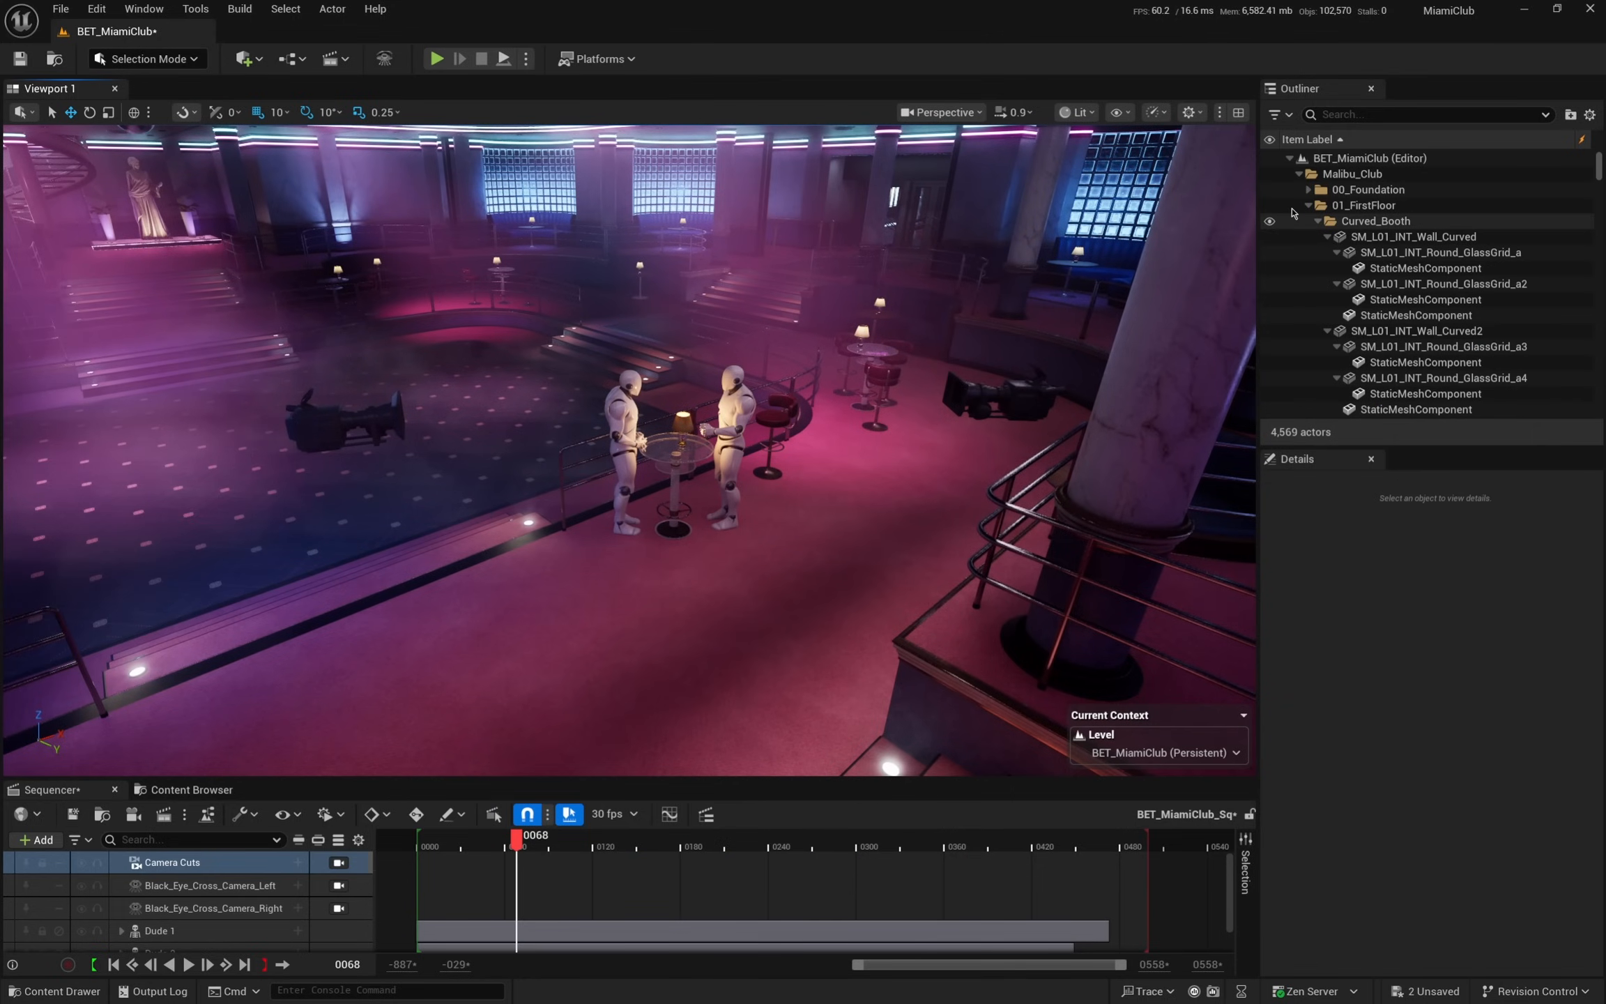
- Rebuild the Camera Cuts track with the left camera followed by the right one from about frame 200, viewed through the cuts
{"action": "left_click", "coordinate": [1298, 175]}
{"action": "left_click_drag", "start_coordinate": [1394, 193], "coordinate": [426, 866]}
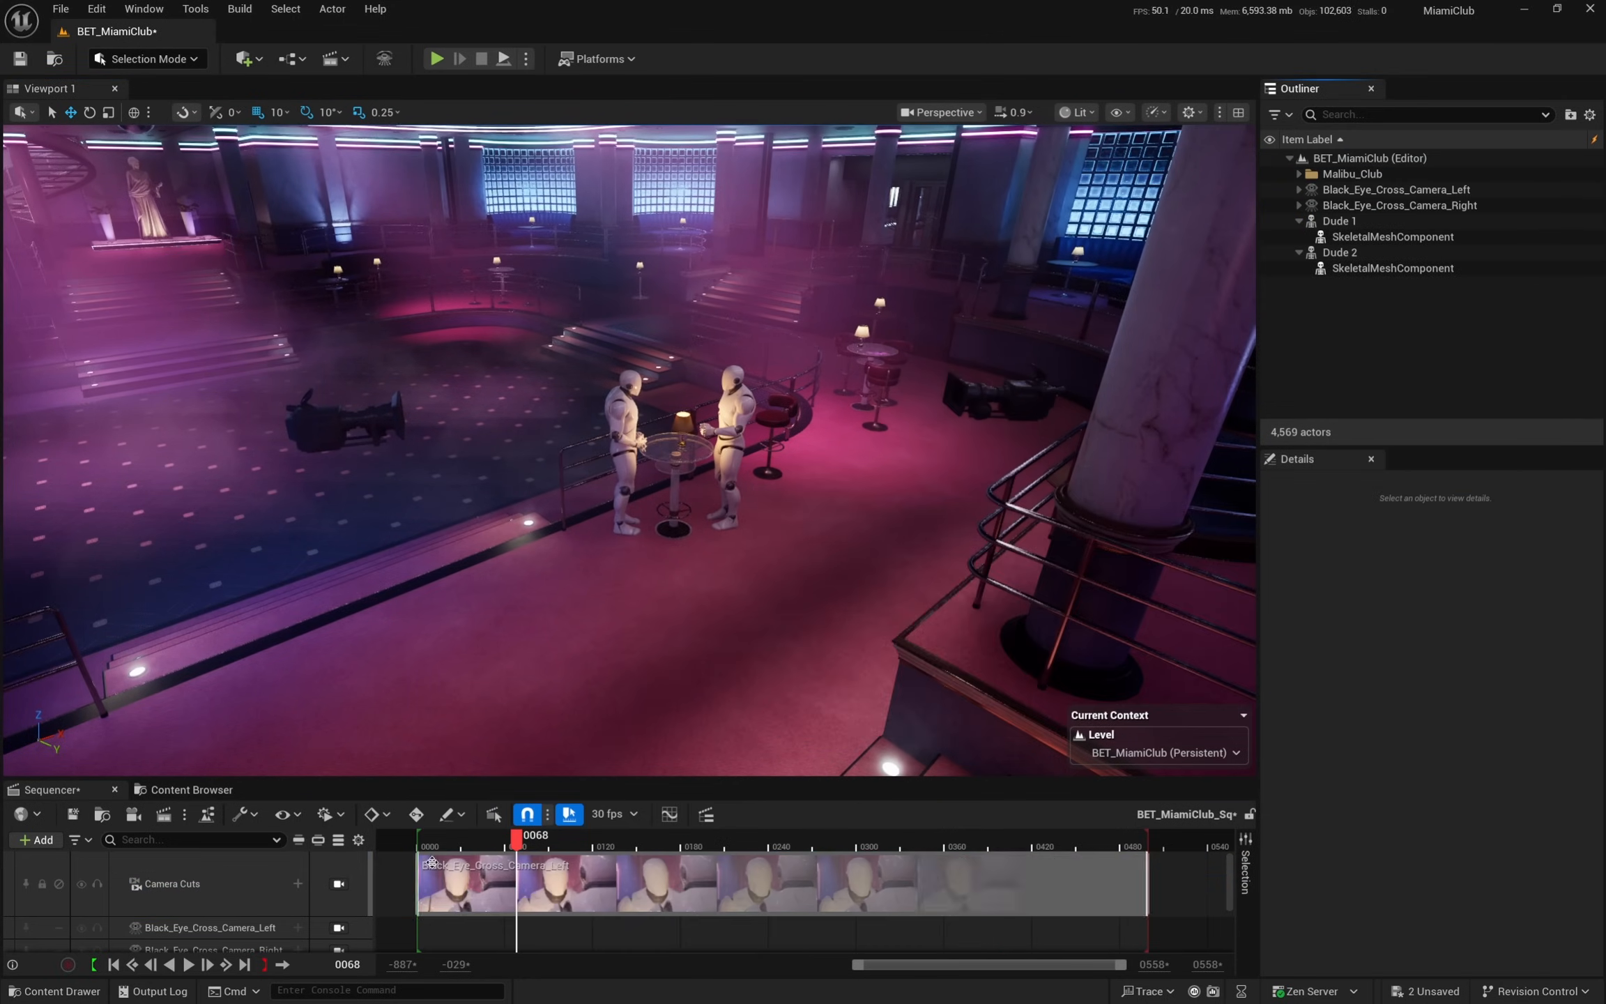
{"action": "left_click", "coordinate": [339, 884]}
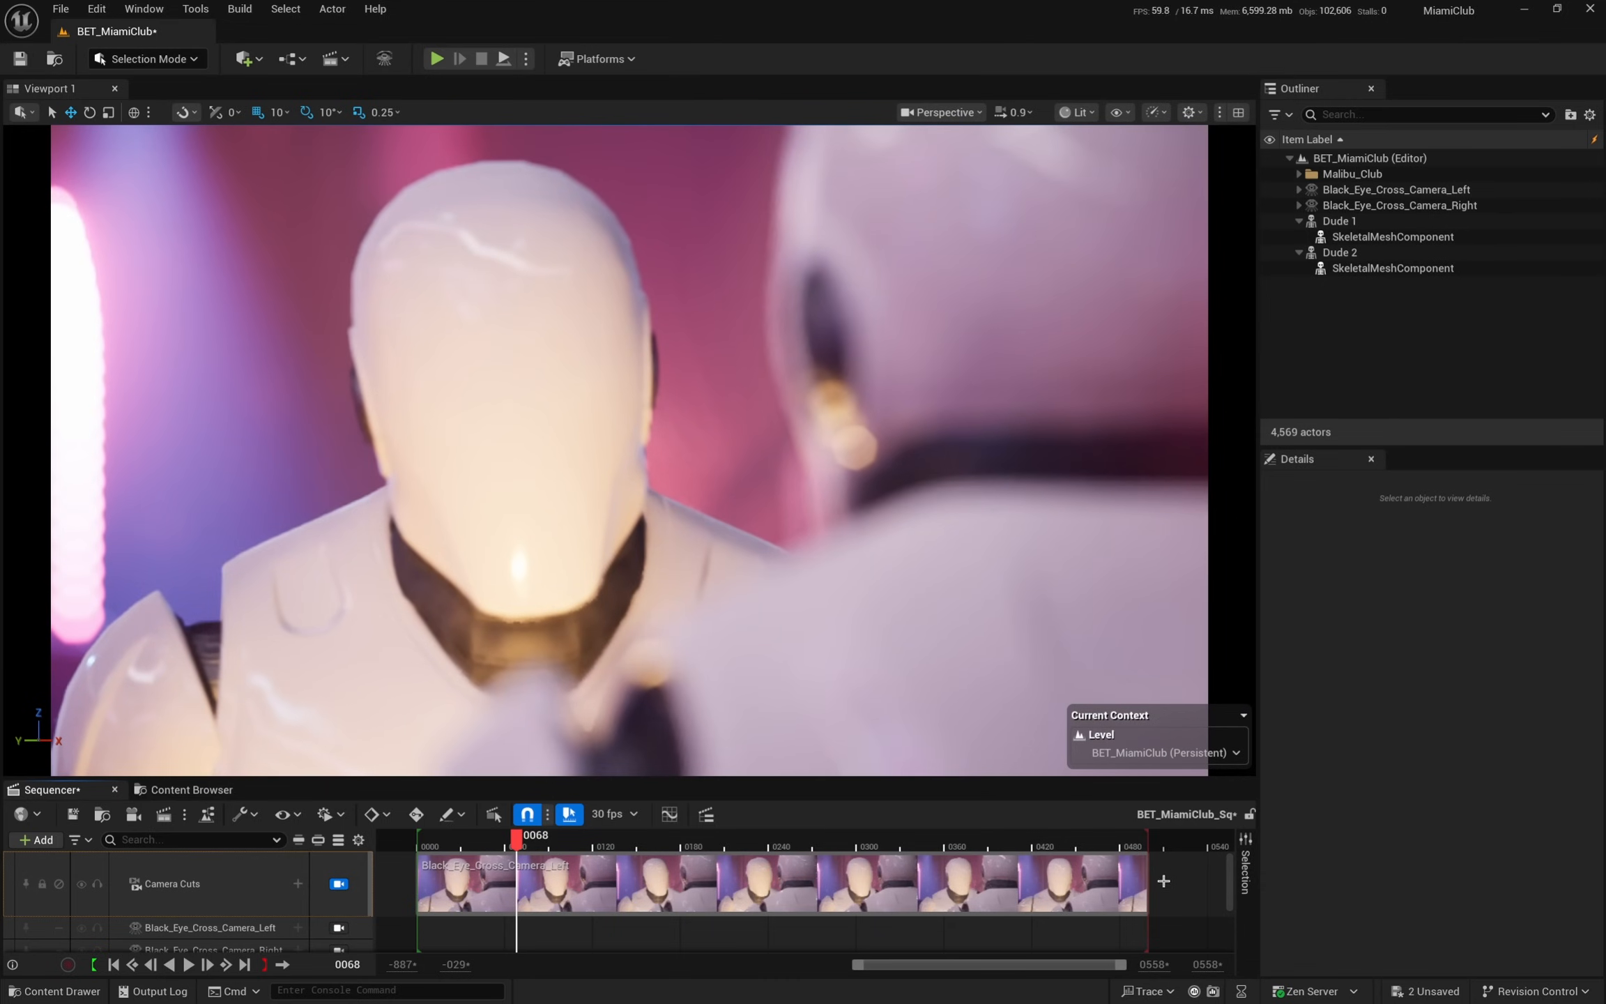
{"action": "left_click_drag", "start_coordinate": [1144, 881], "coordinate": [670, 881]}
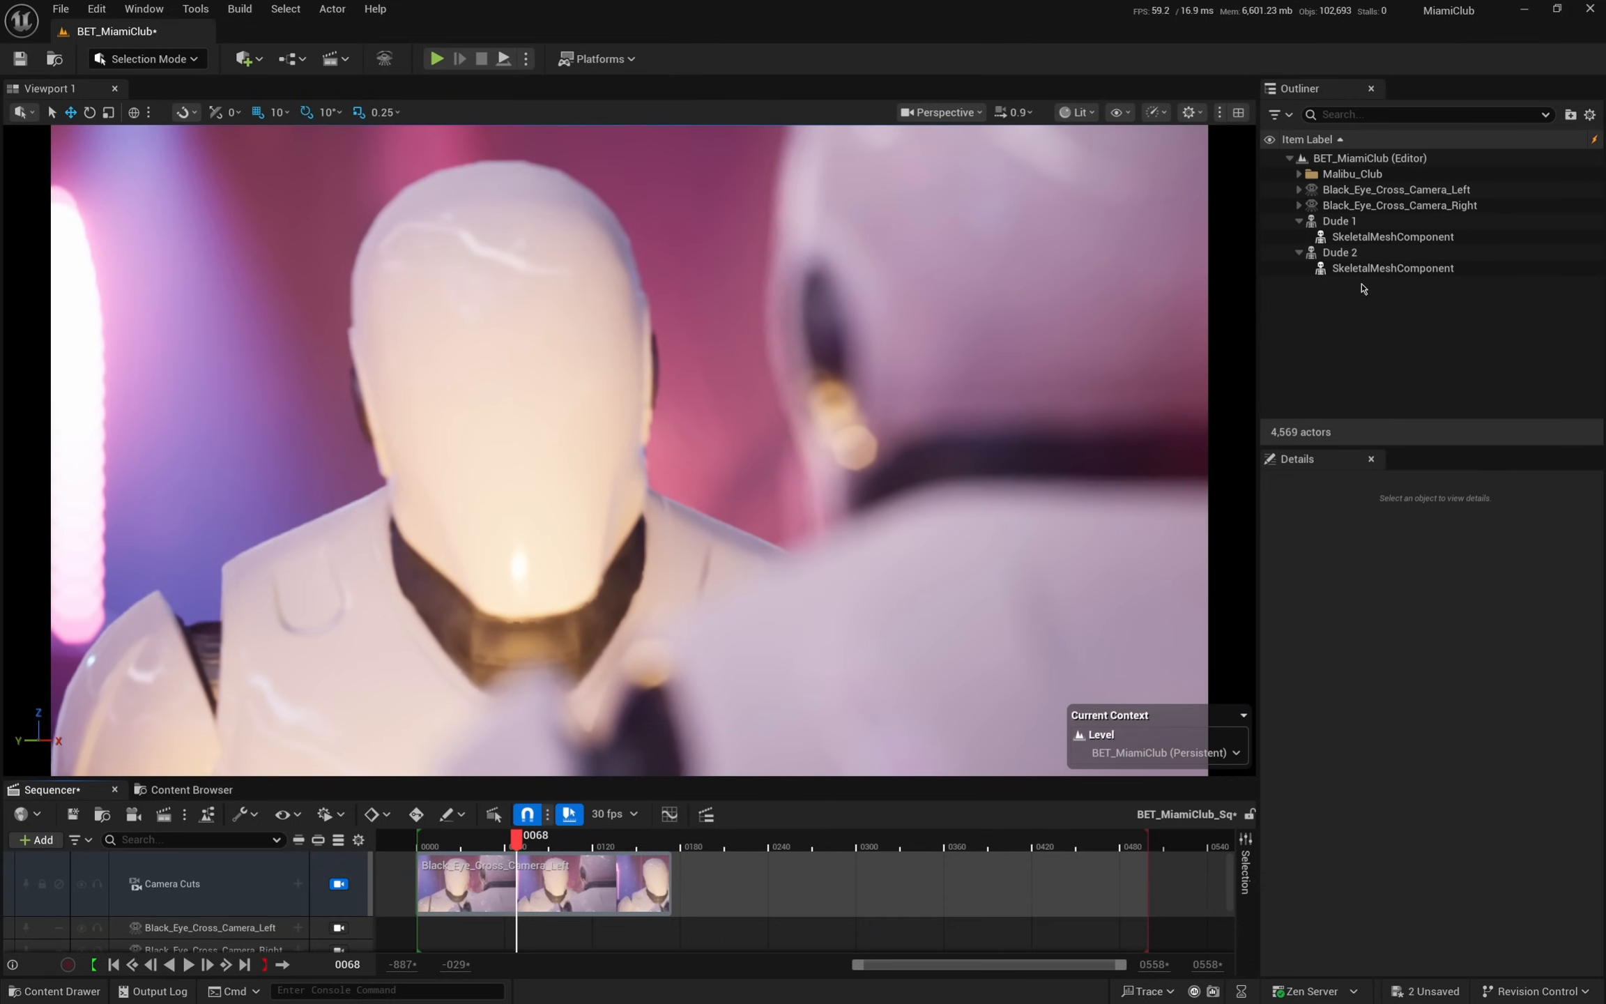
{"action": "left_click_drag", "start_coordinate": [1430, 208], "coordinate": [940, 638]}
{"action": "left_click_drag", "start_coordinate": [753, 881], "coordinate": [712, 881]}
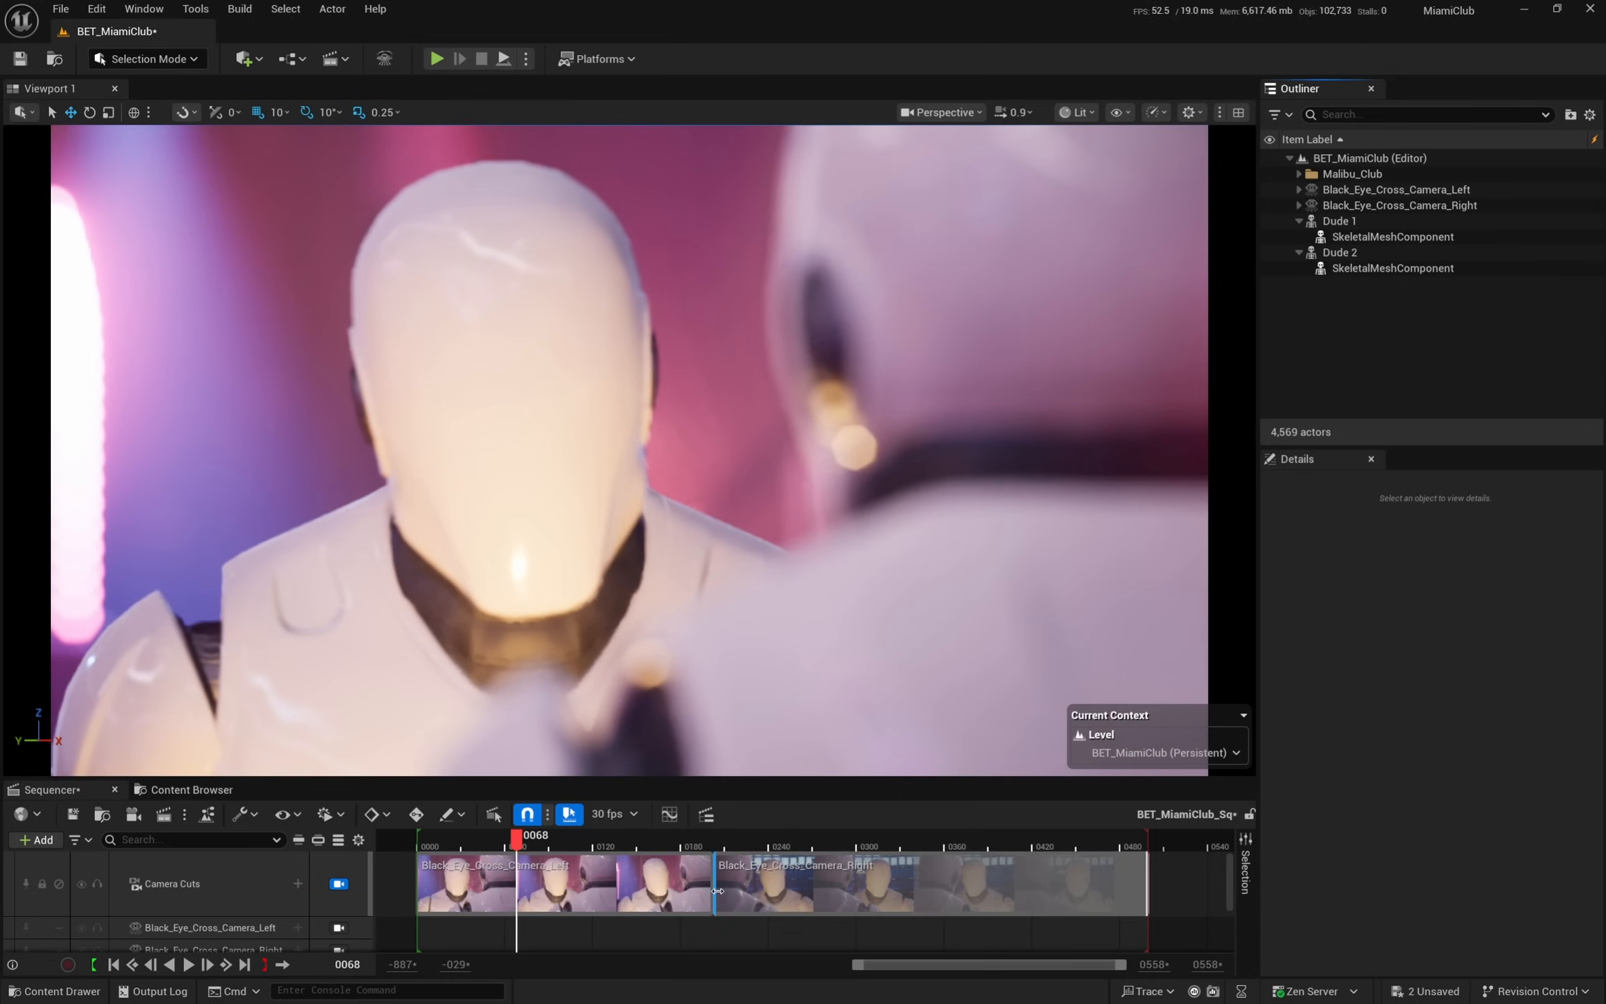
{"action": "left_click_drag", "start_coordinate": [529, 840], "coordinate": [799, 853]}
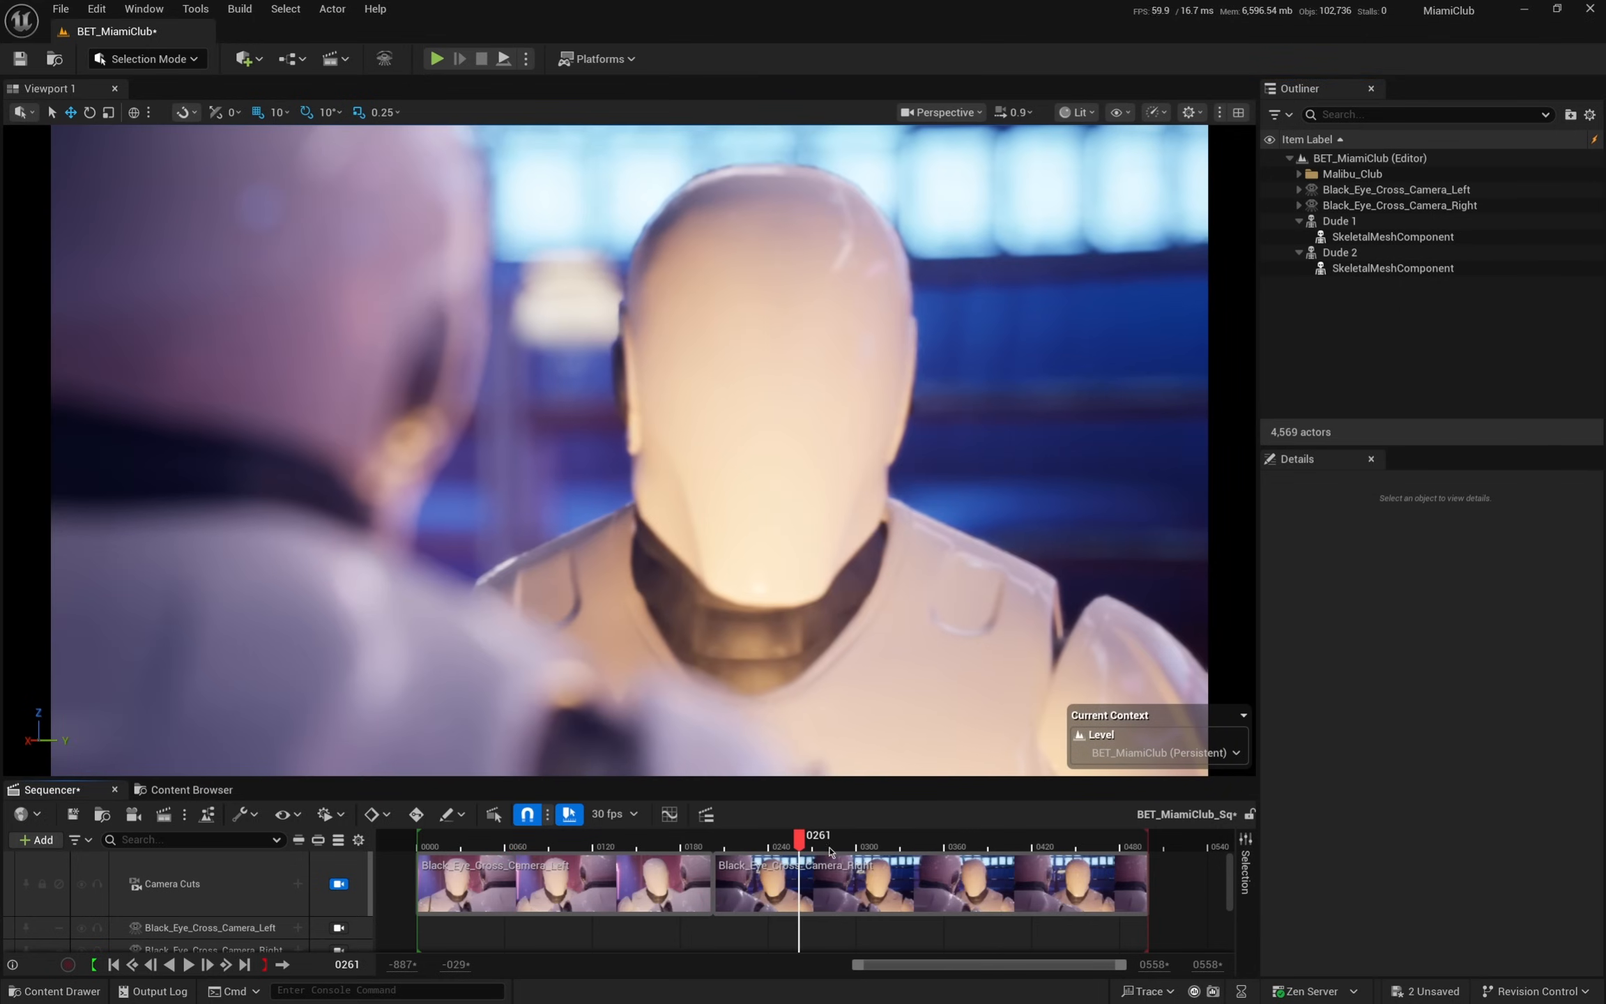
- Set the Look At Focal Distance Offset of Black_Eye_Cross_Camera_Left to -25 cm
{"action": "left_click", "coordinate": [1453, 188]}
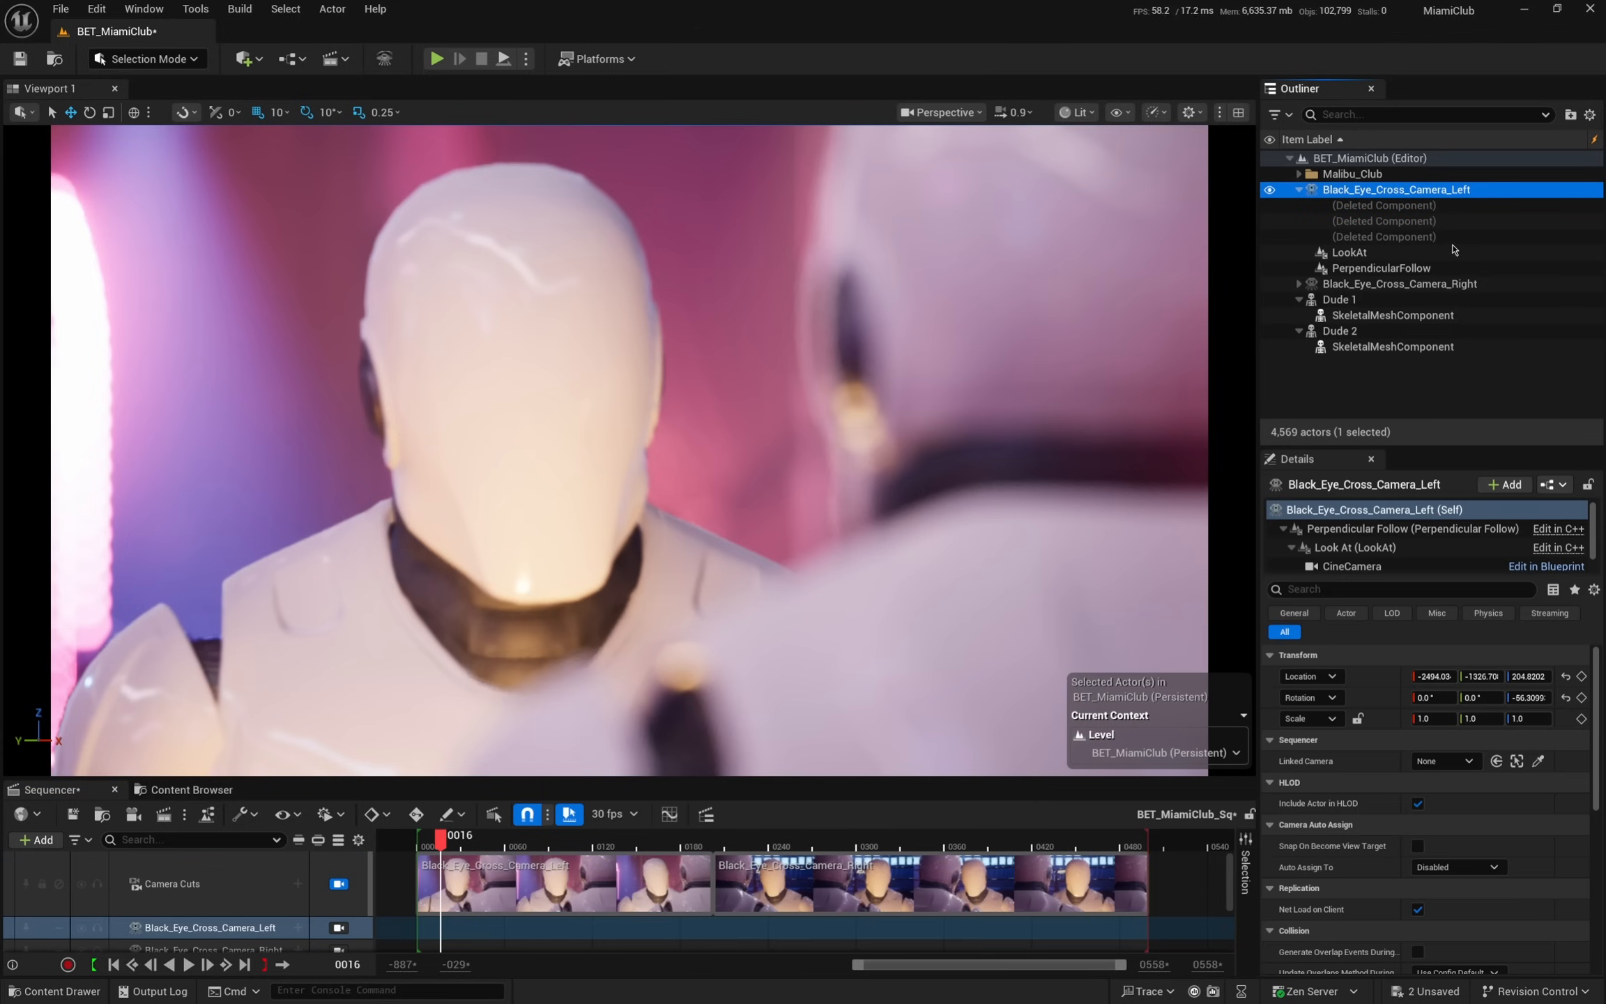
{"action": "left_click", "coordinate": [1354, 547]}
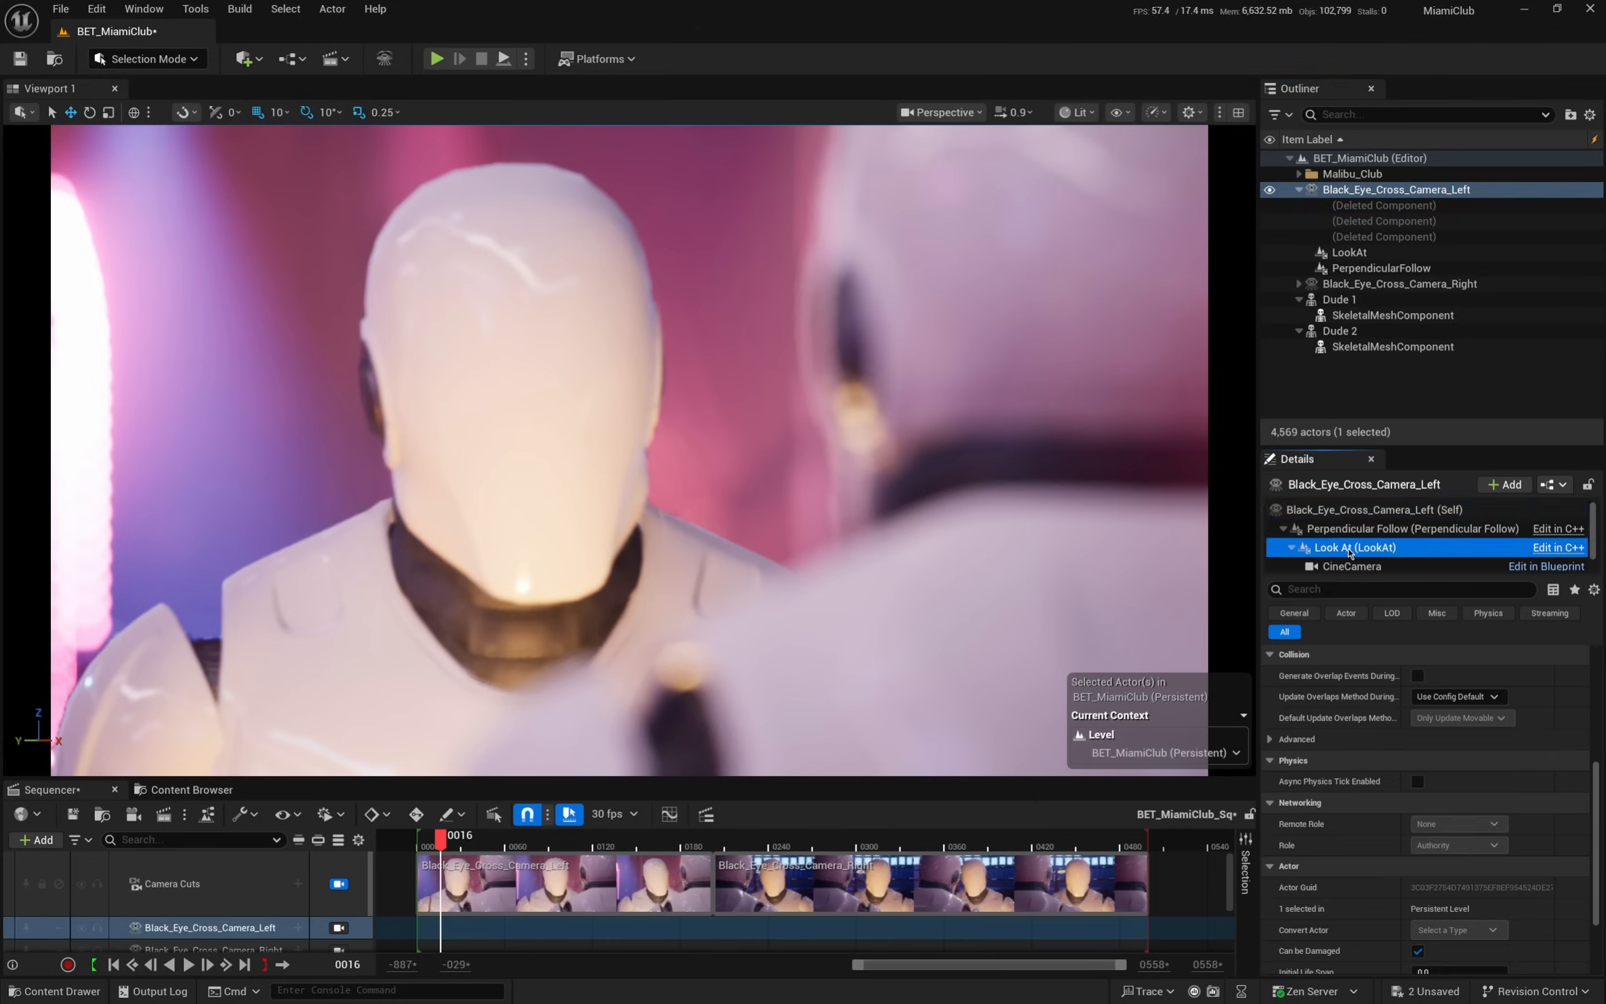
{"action": "scroll", "coordinate": [1393, 826], "scroll_direction": "down", "scroll_amount": 5}
{"action": "scroll", "coordinate": [1357, 796], "scroll_direction": "down", "scroll_amount": 3}
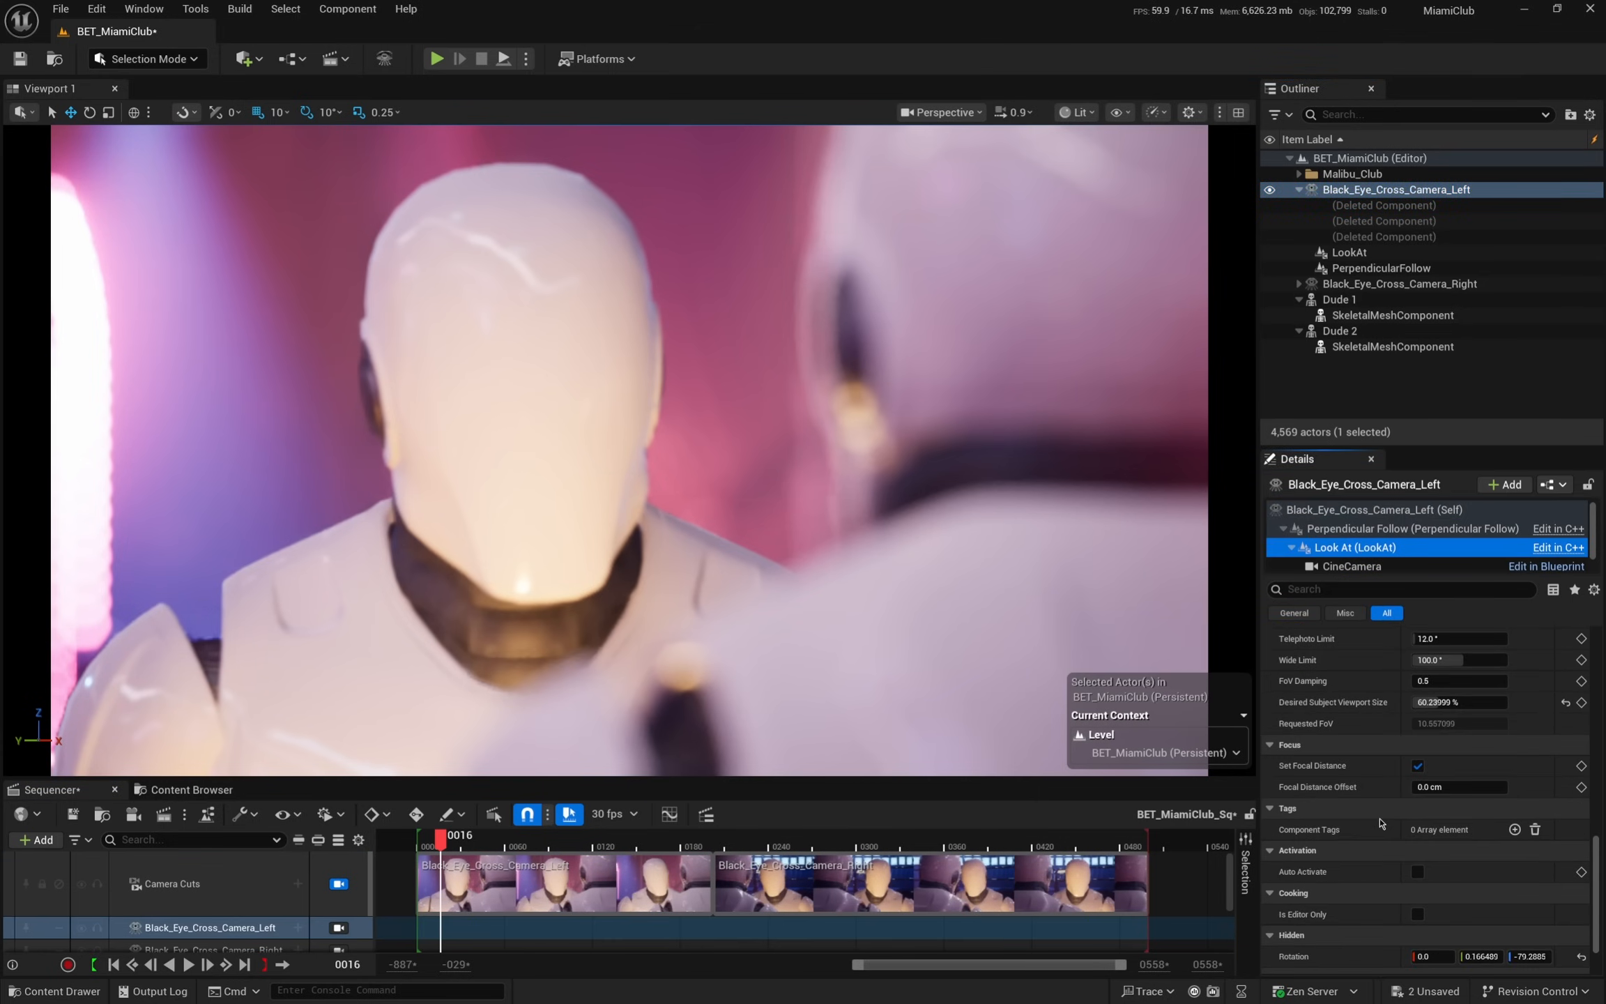
{"action": "mouse_move", "coordinate": [1449, 787]}
{"action": "left_mouse_down"}
{"action": "mouse_move", "coordinate": [1488, 788]}
{"action": "mouse_move", "coordinate": [1457, 787]}
{"action": "left_mouse_up"}
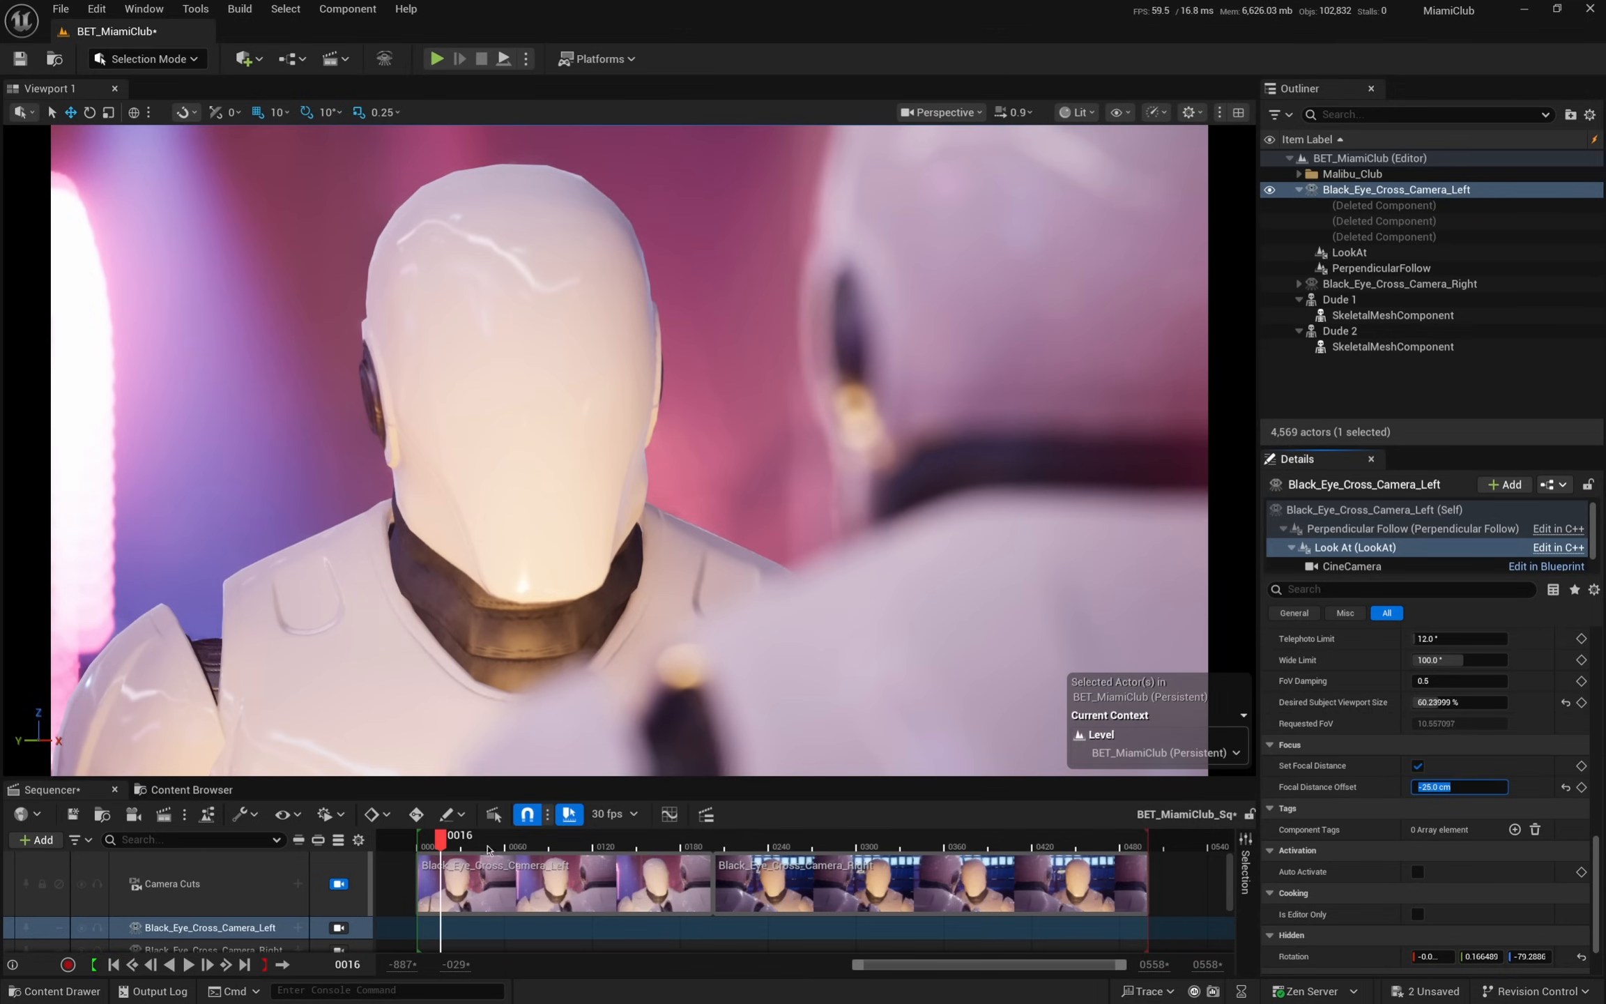
- Set the Look At Focal Distance Offset of Black_Eye_Cross_Camera_Right to -25 cm and scrub back through its shot
{"action": "left_click", "coordinate": [764, 841]}
{"action": "left_click", "coordinate": [1453, 284]}
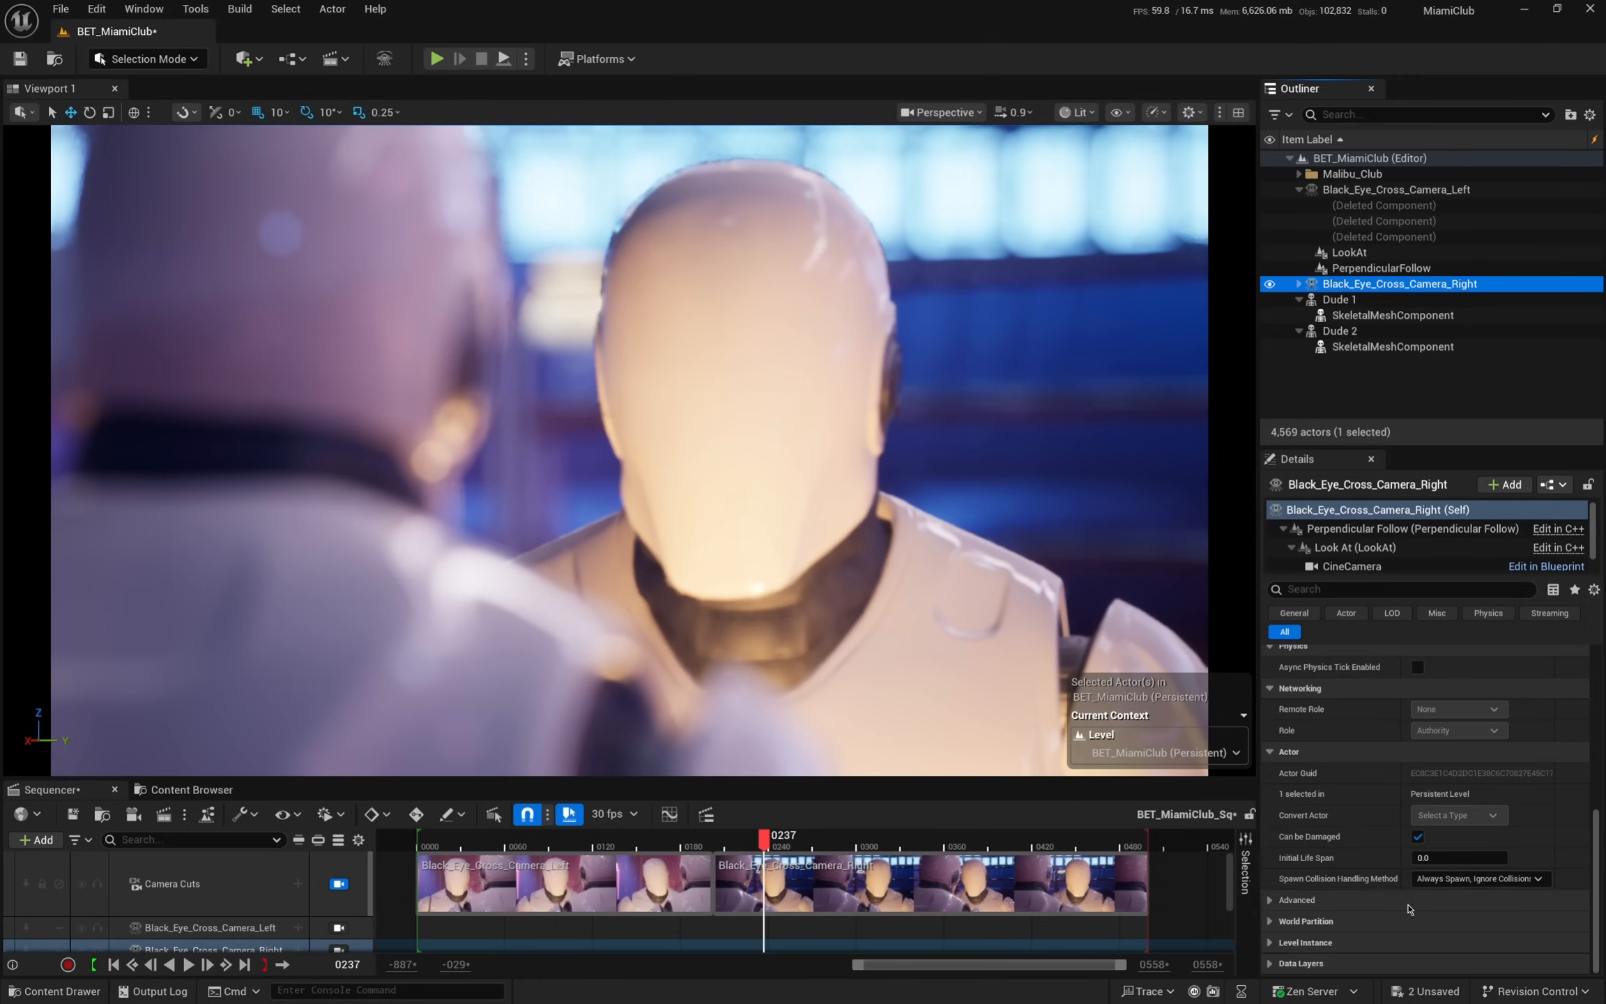
{"action": "left_click", "coordinate": [1366, 549]}
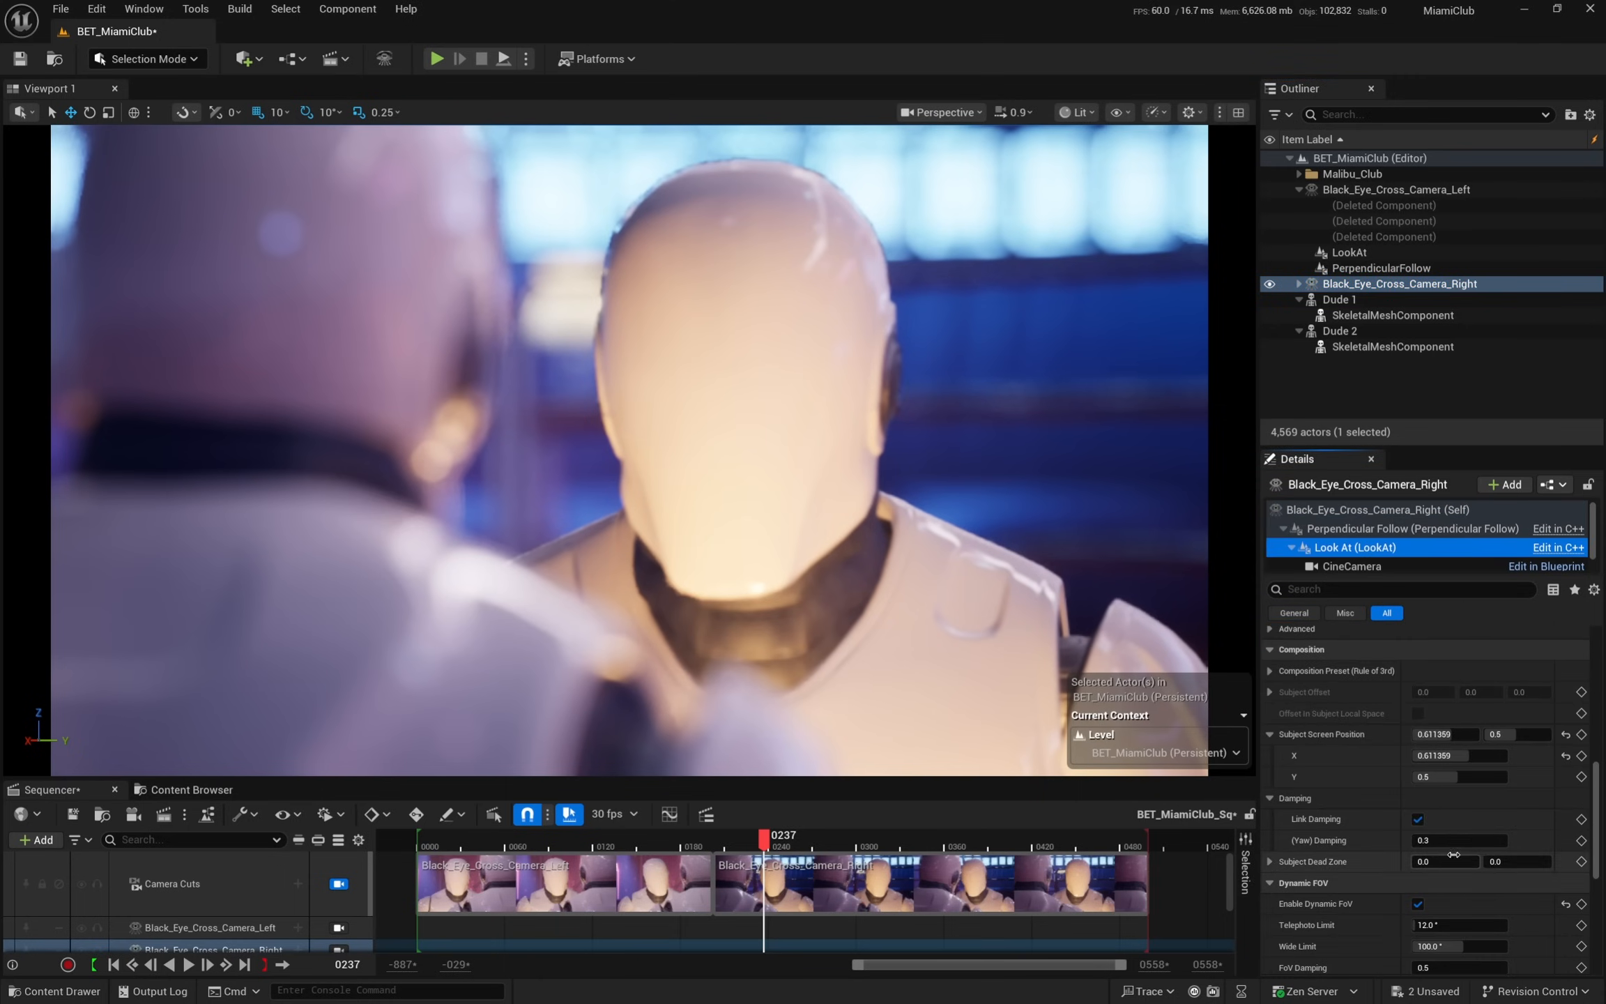
{"action": "scroll", "coordinate": [1366, 850], "scroll_direction": "down", "scroll_amount": 10}
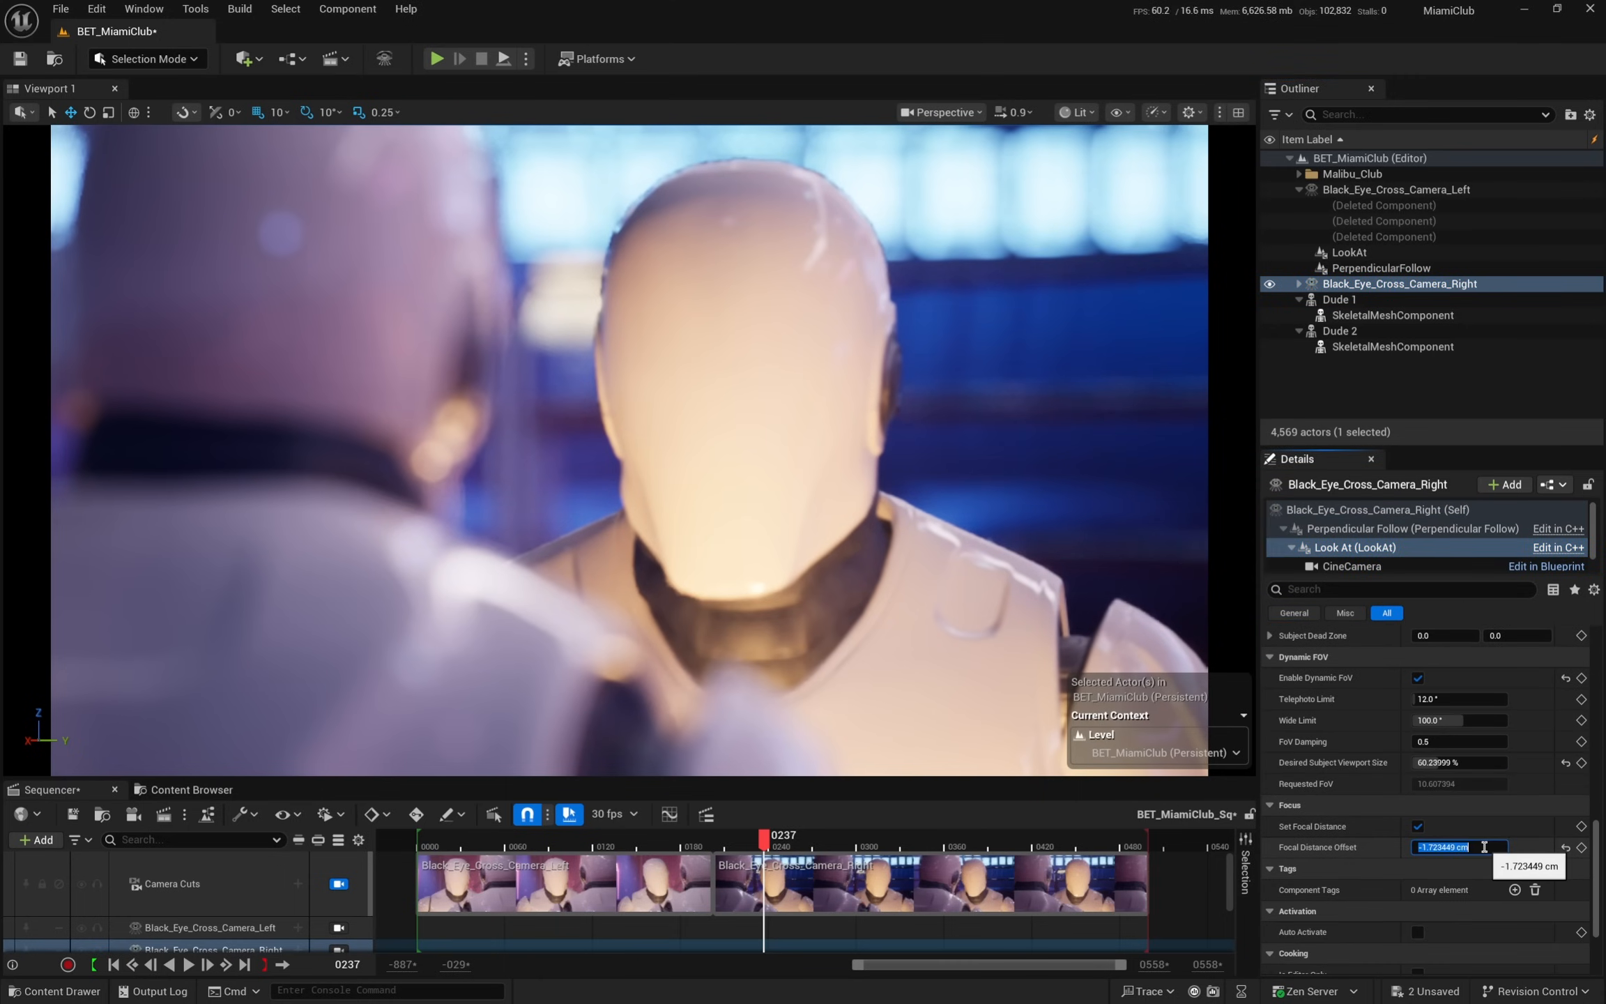
{"action": "left_click", "coordinate": [1483, 847]}
{"action": "type", "text": "-25"}
{"action": "key", "text": "Return"}
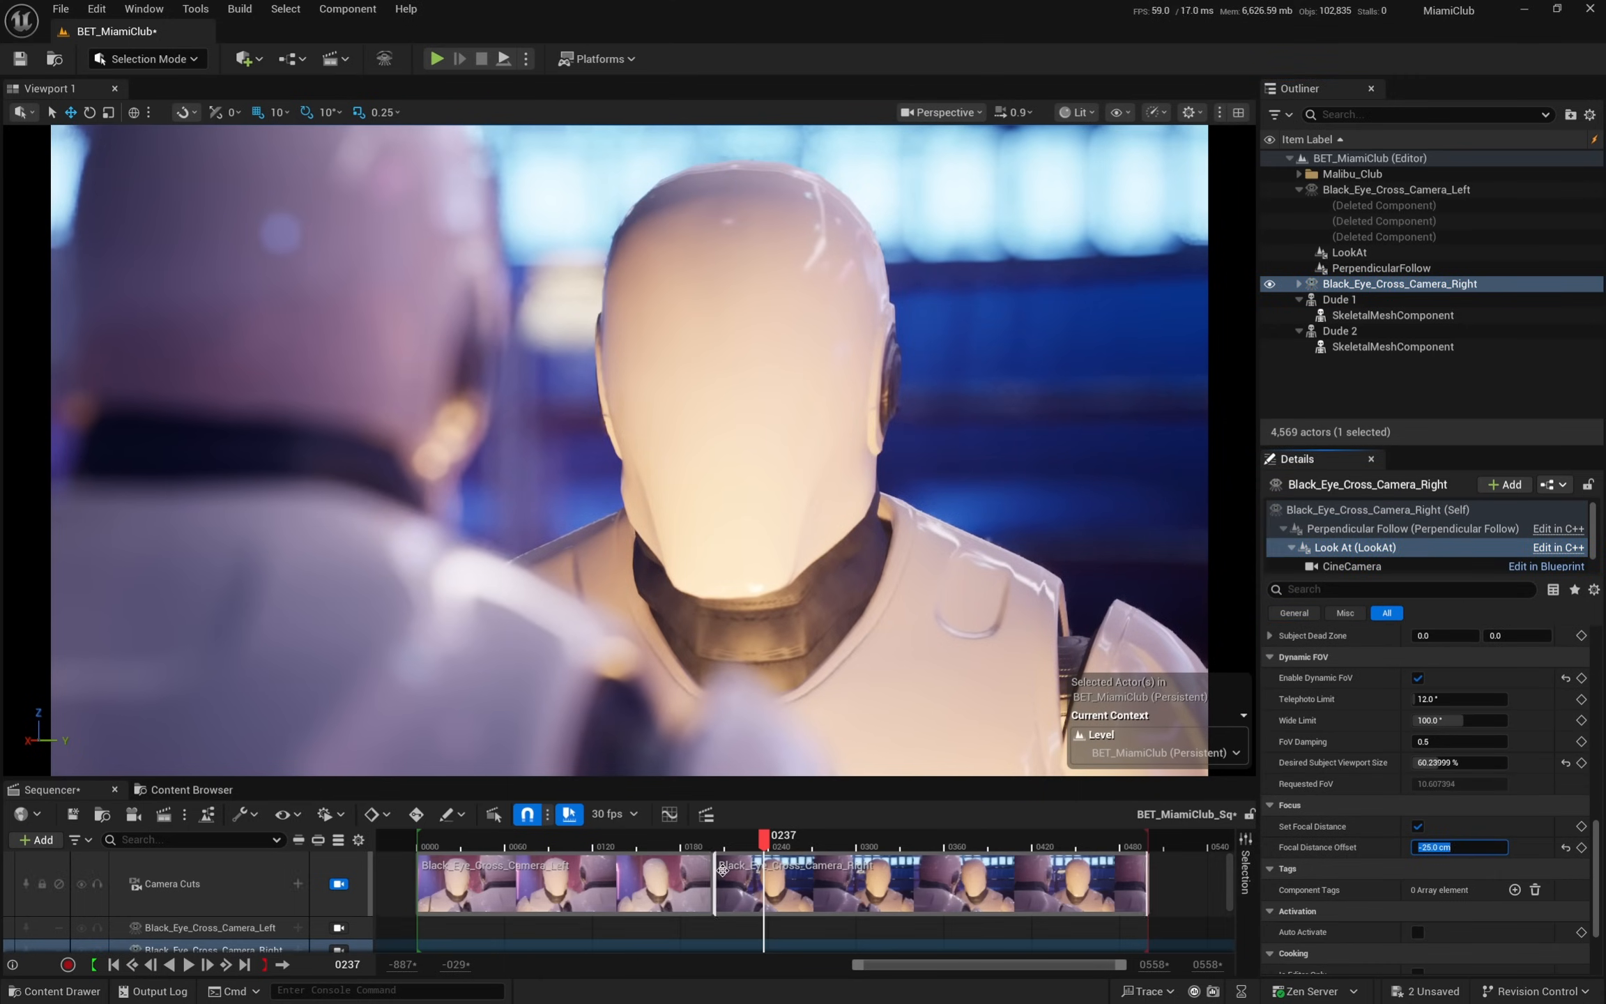
{"action": "mouse_move", "coordinate": [760, 846]}
{"action": "left_mouse_down"}
{"action": "mouse_move", "coordinate": [681, 847]}
{"action": "mouse_move", "coordinate": [740, 843]}
{"action": "left_mouse_up"}
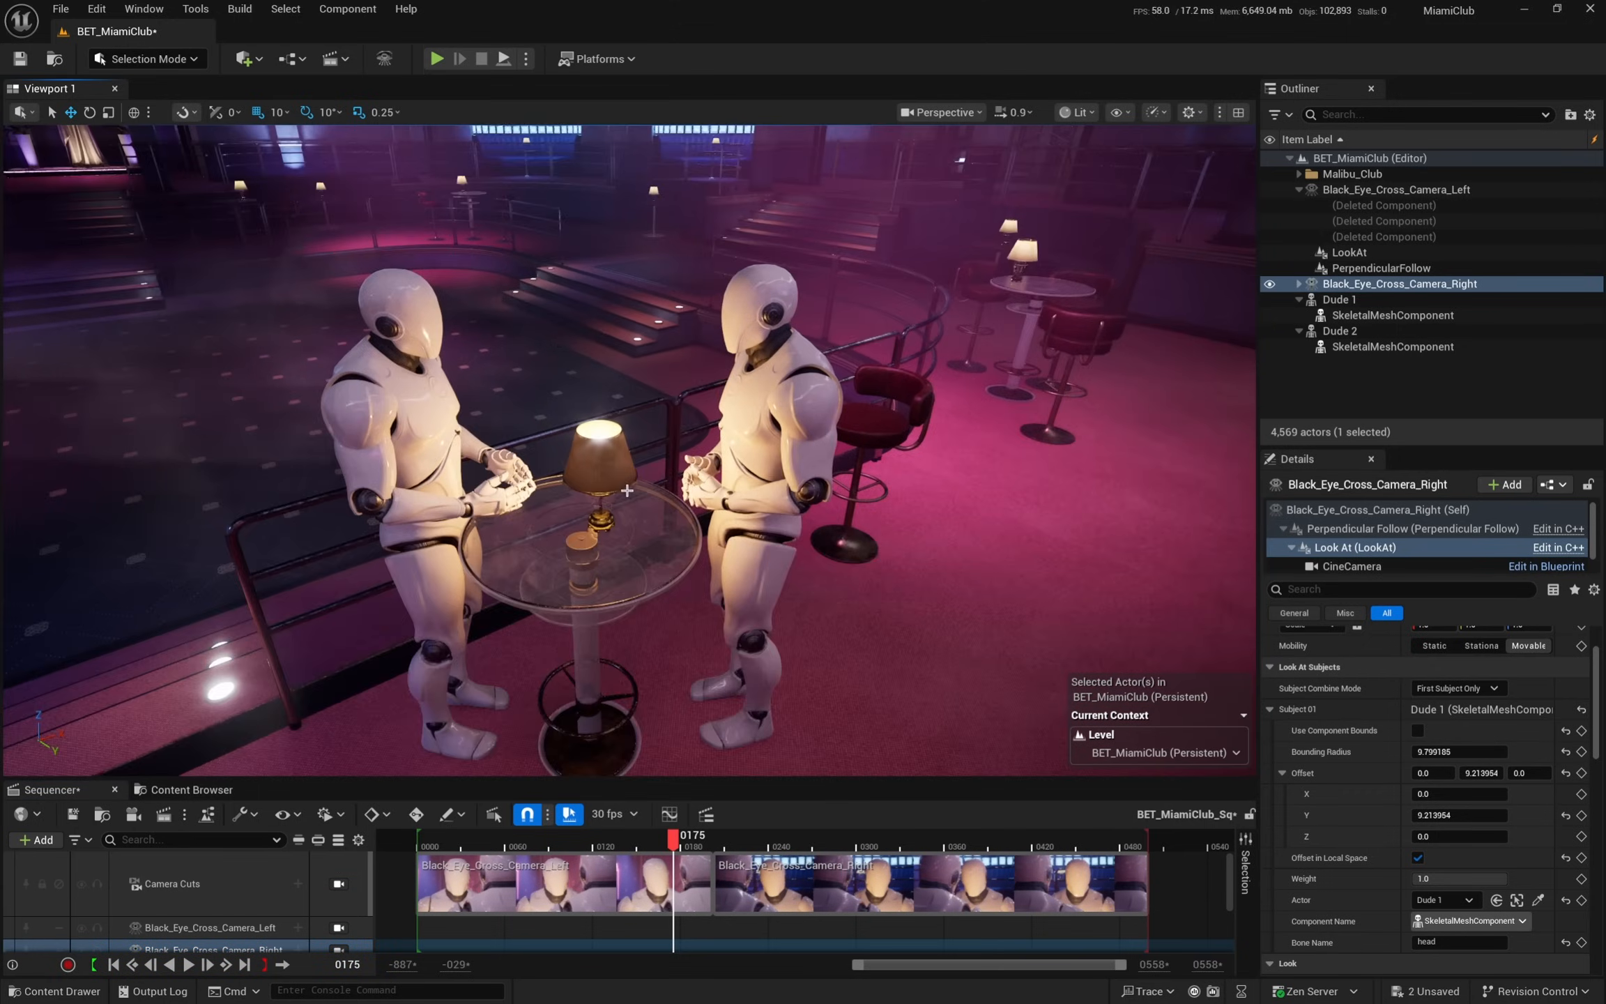
- Review the conversation and both cameras from a wide view while scrubbing the sequence, and select Black_Eye_Cross_Camera_Left
{"action": "right_click_drag", "start_coordinate": [626, 490], "coordinate": [606, 578]}
{"action": "left_click_drag", "start_coordinate": [695, 836], "coordinate": [645, 849]}
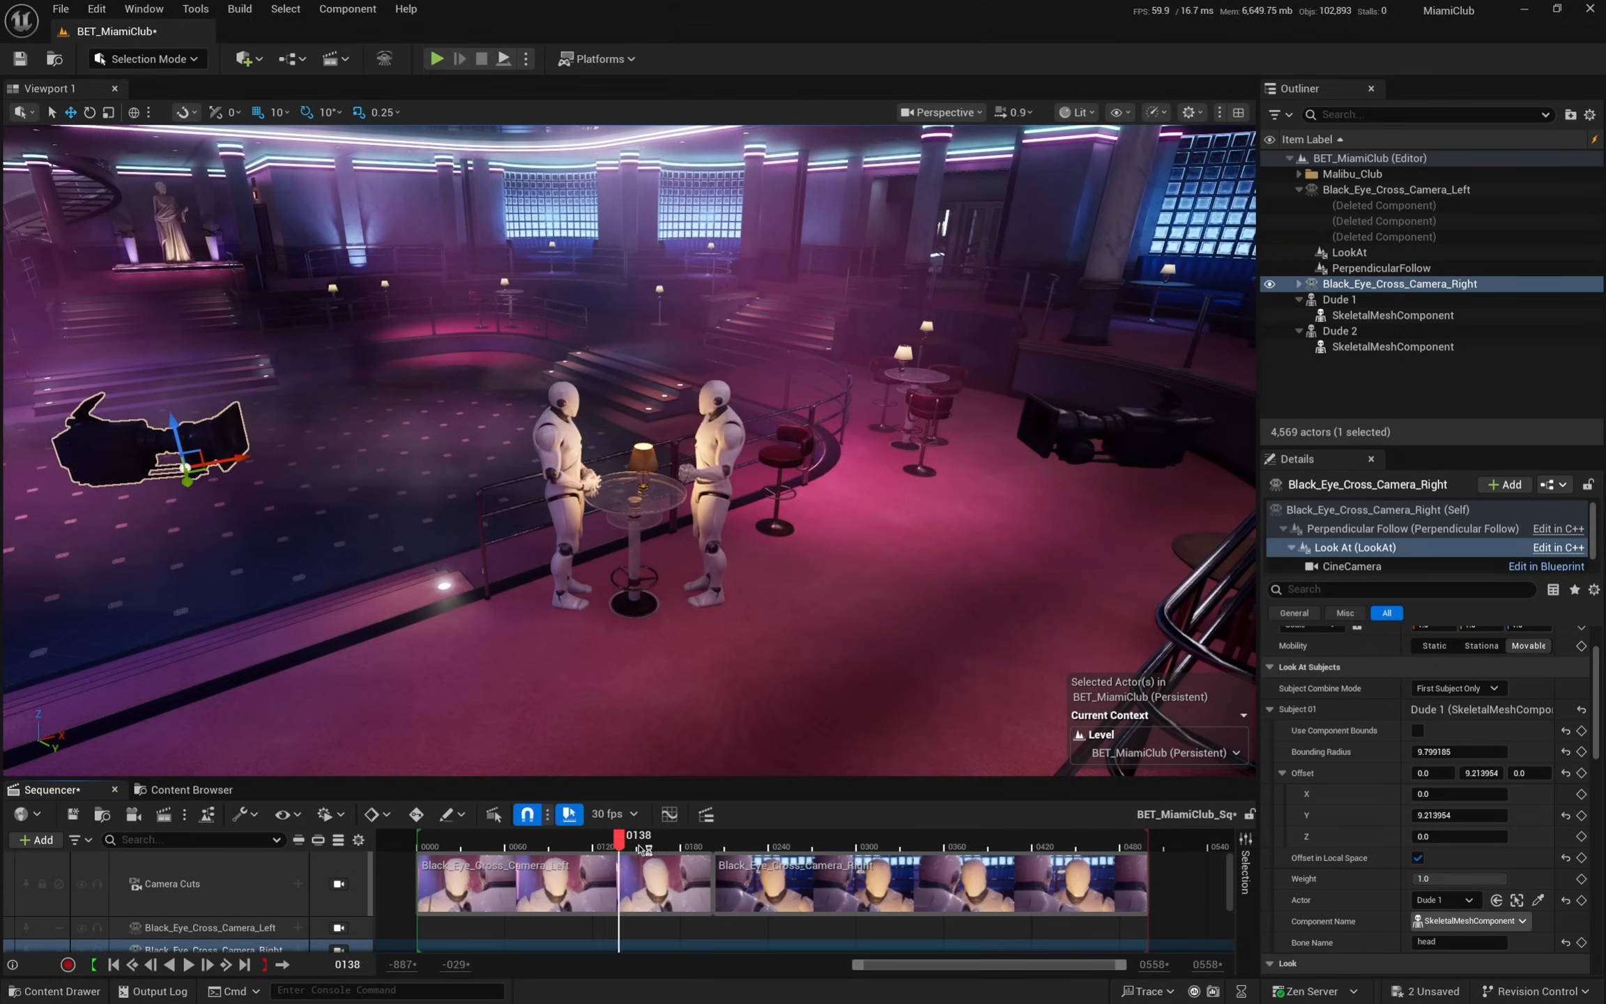
{"action": "left_click", "coordinate": [1298, 189]}
{"action": "left_click", "coordinate": [1423, 190]}
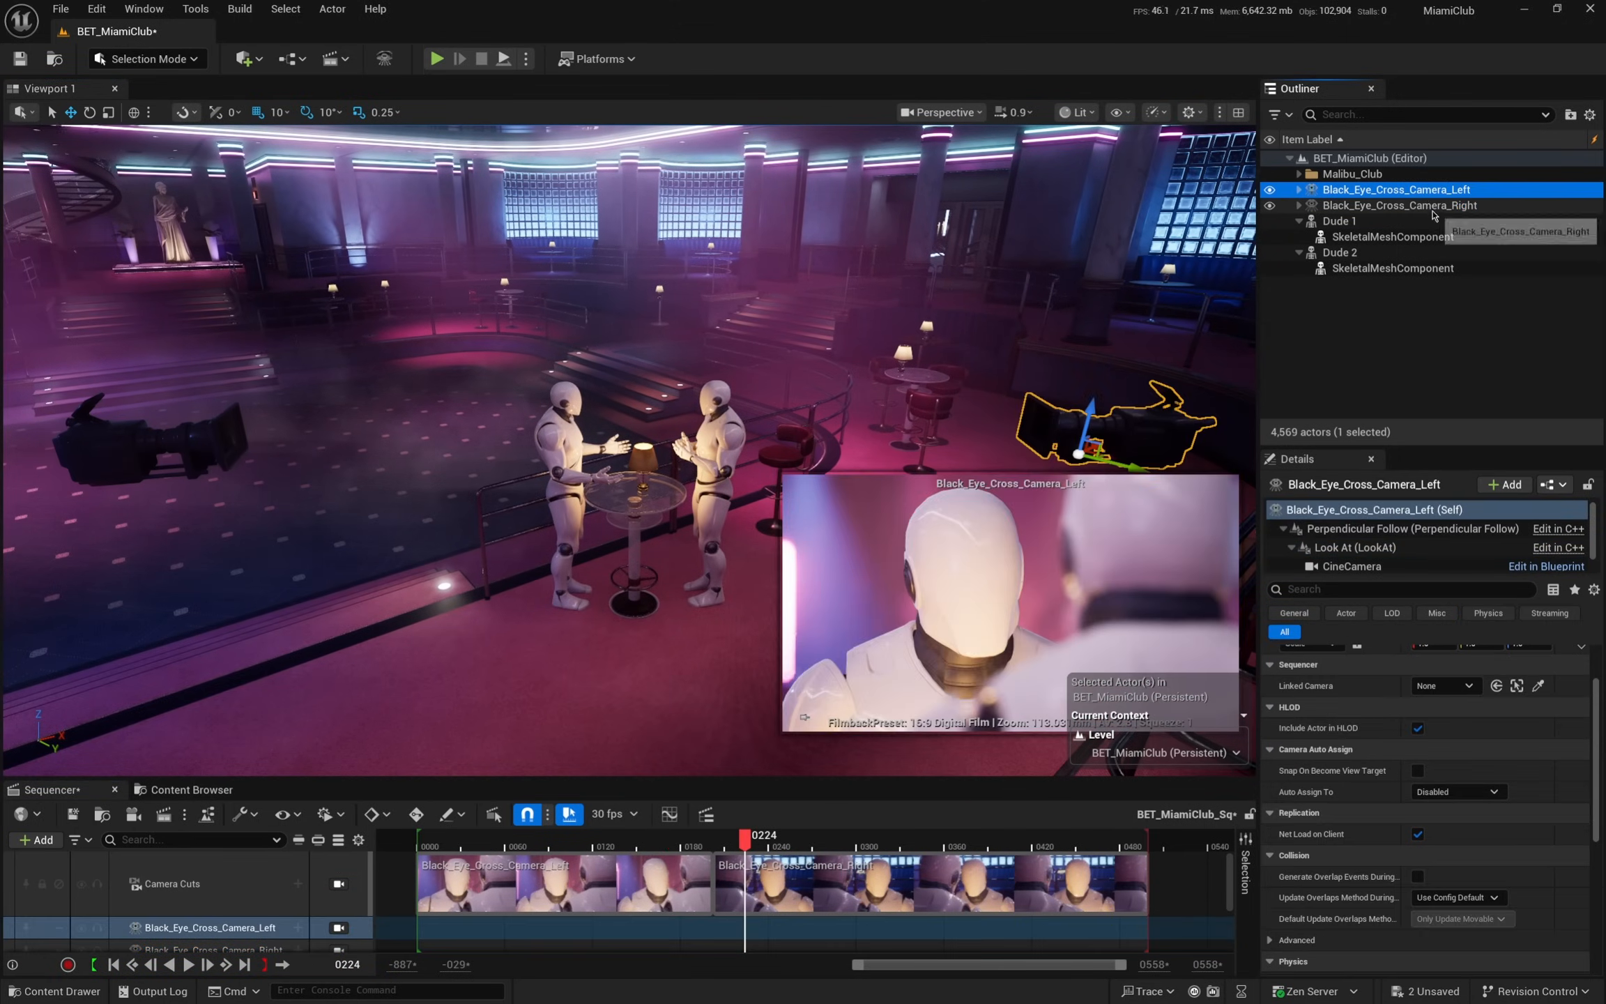
- Compare the previews of both Black Eye cross cameras together while scrubbing the sequence back to frame 184
{"action": "left_click", "coordinate": [1437, 207], "text": "shift"}
{"action": "middle_click_drag", "start_coordinate": [906, 335], "coordinate": [917, 390]}
{"action": "right_click_drag", "start_coordinate": [731, 331], "coordinate": [772, 331]}
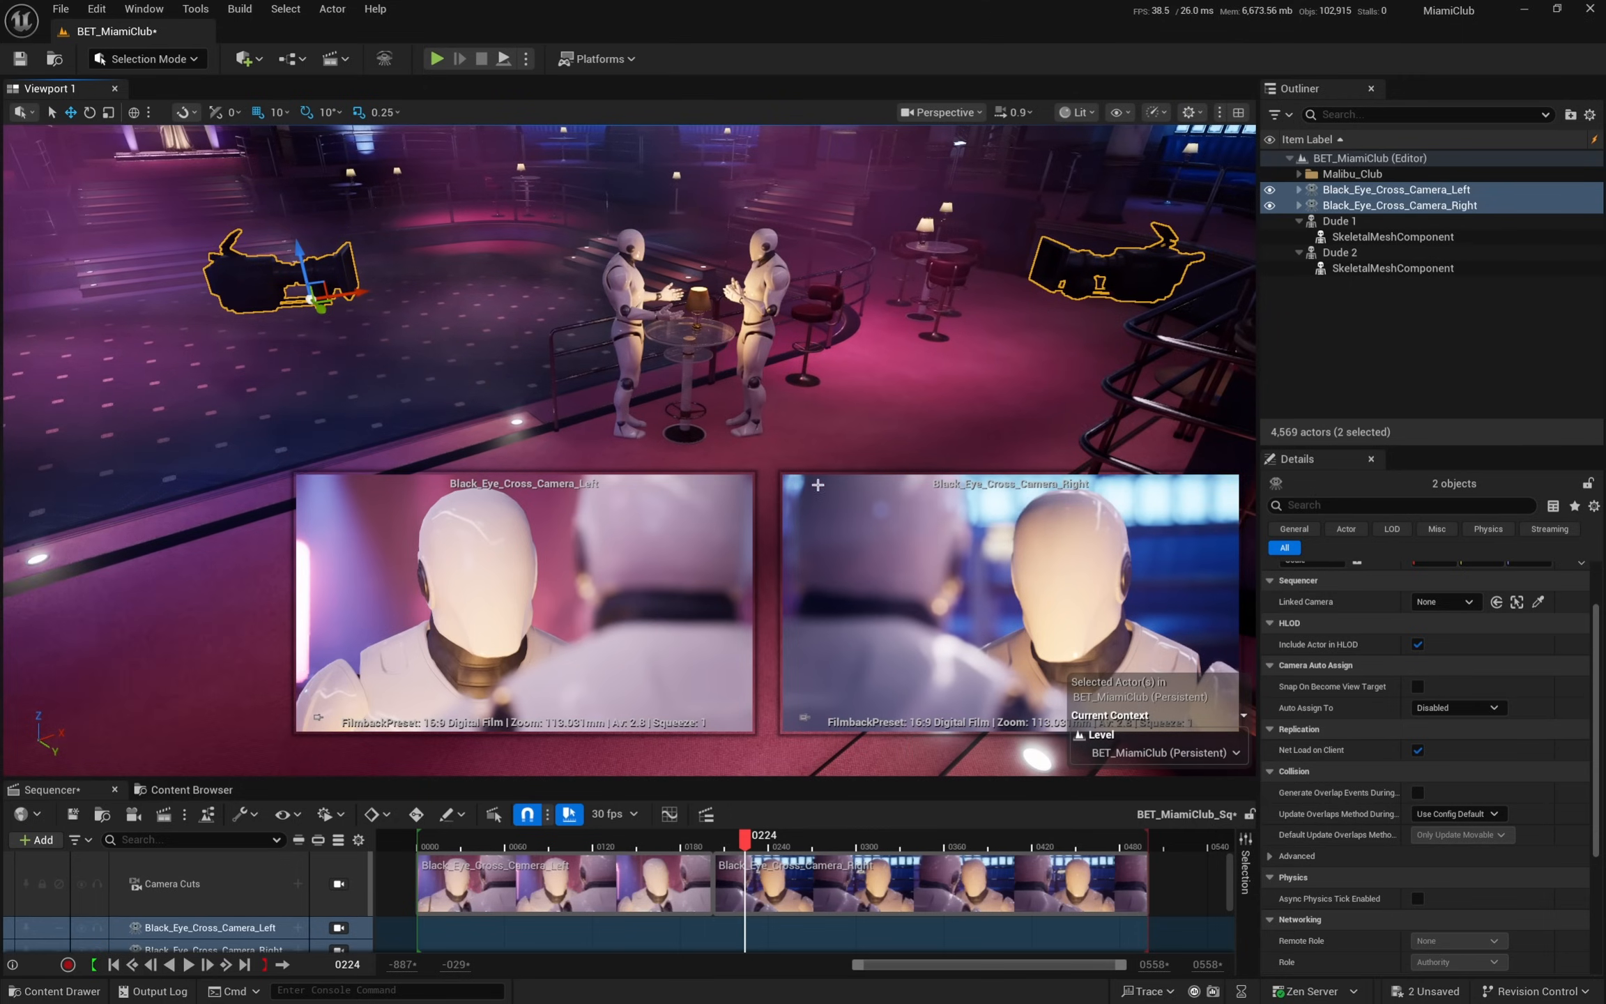
{"action": "left_click_drag", "start_coordinate": [739, 852], "coordinate": [686, 851]}
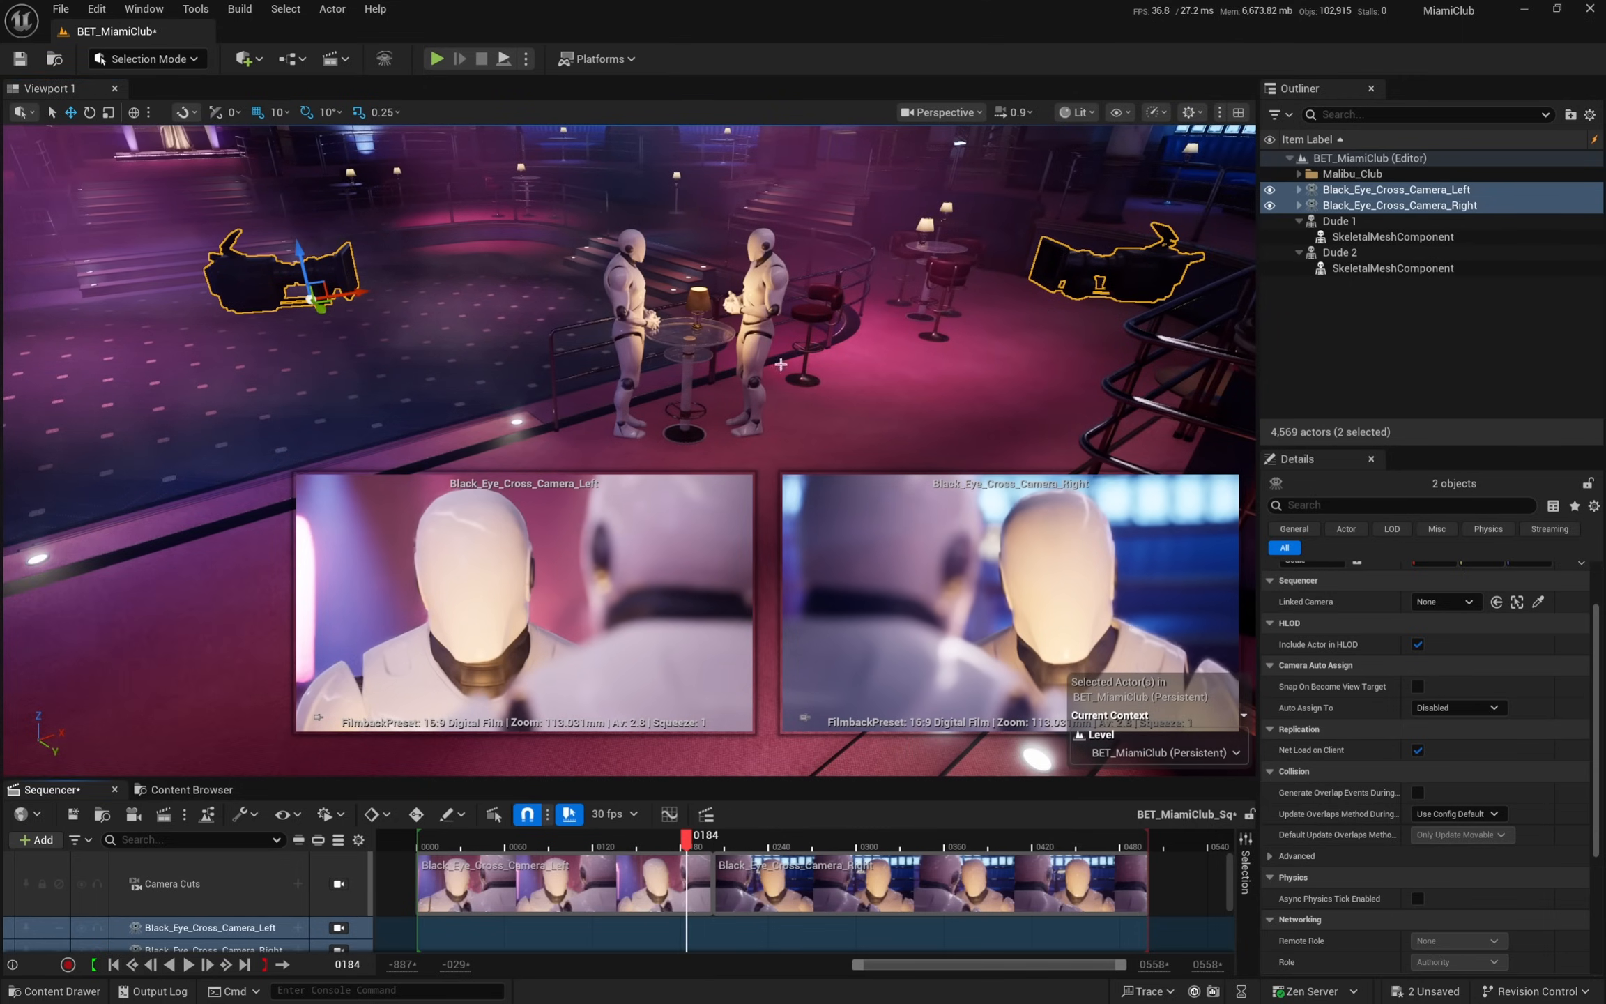
- Move Dude 1 farther away from Dude 2 and look through Black_Eye_Cross_Camera_Left to check the over-the-shoulder framing
{"action": "left_click", "coordinate": [758, 345]}
{"action": "right_click_drag", "start_coordinate": [779, 450], "coordinate": [920, 425]}
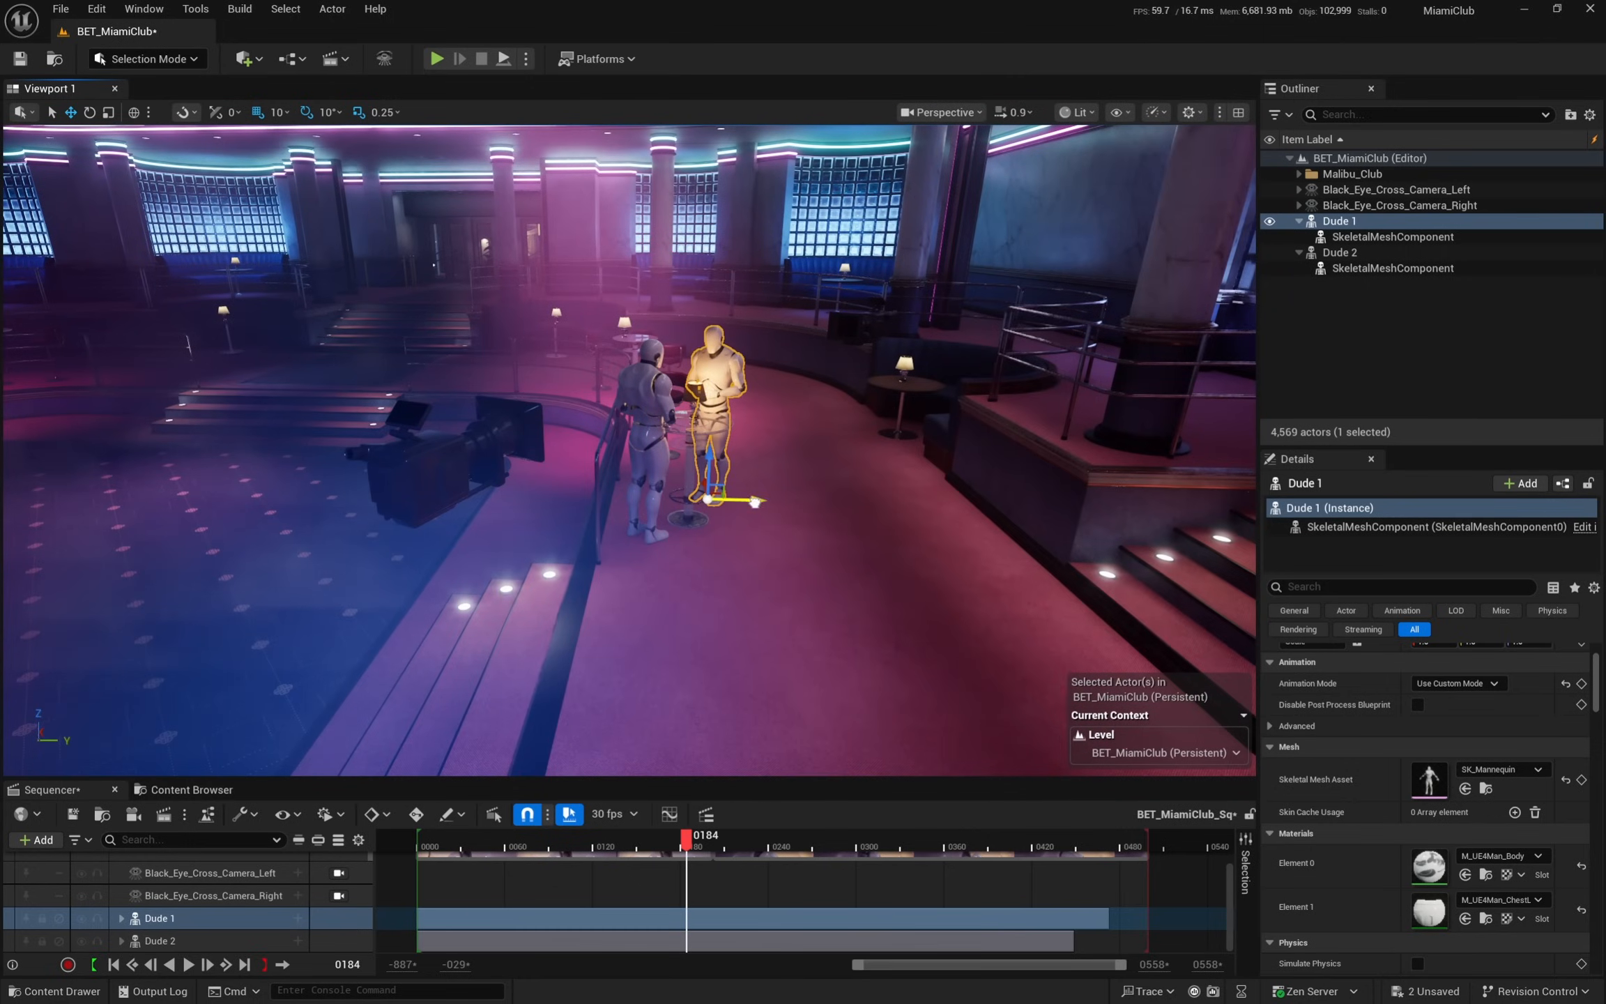
{"action": "left_click_drag", "start_coordinate": [763, 506], "coordinate": [800, 517]}
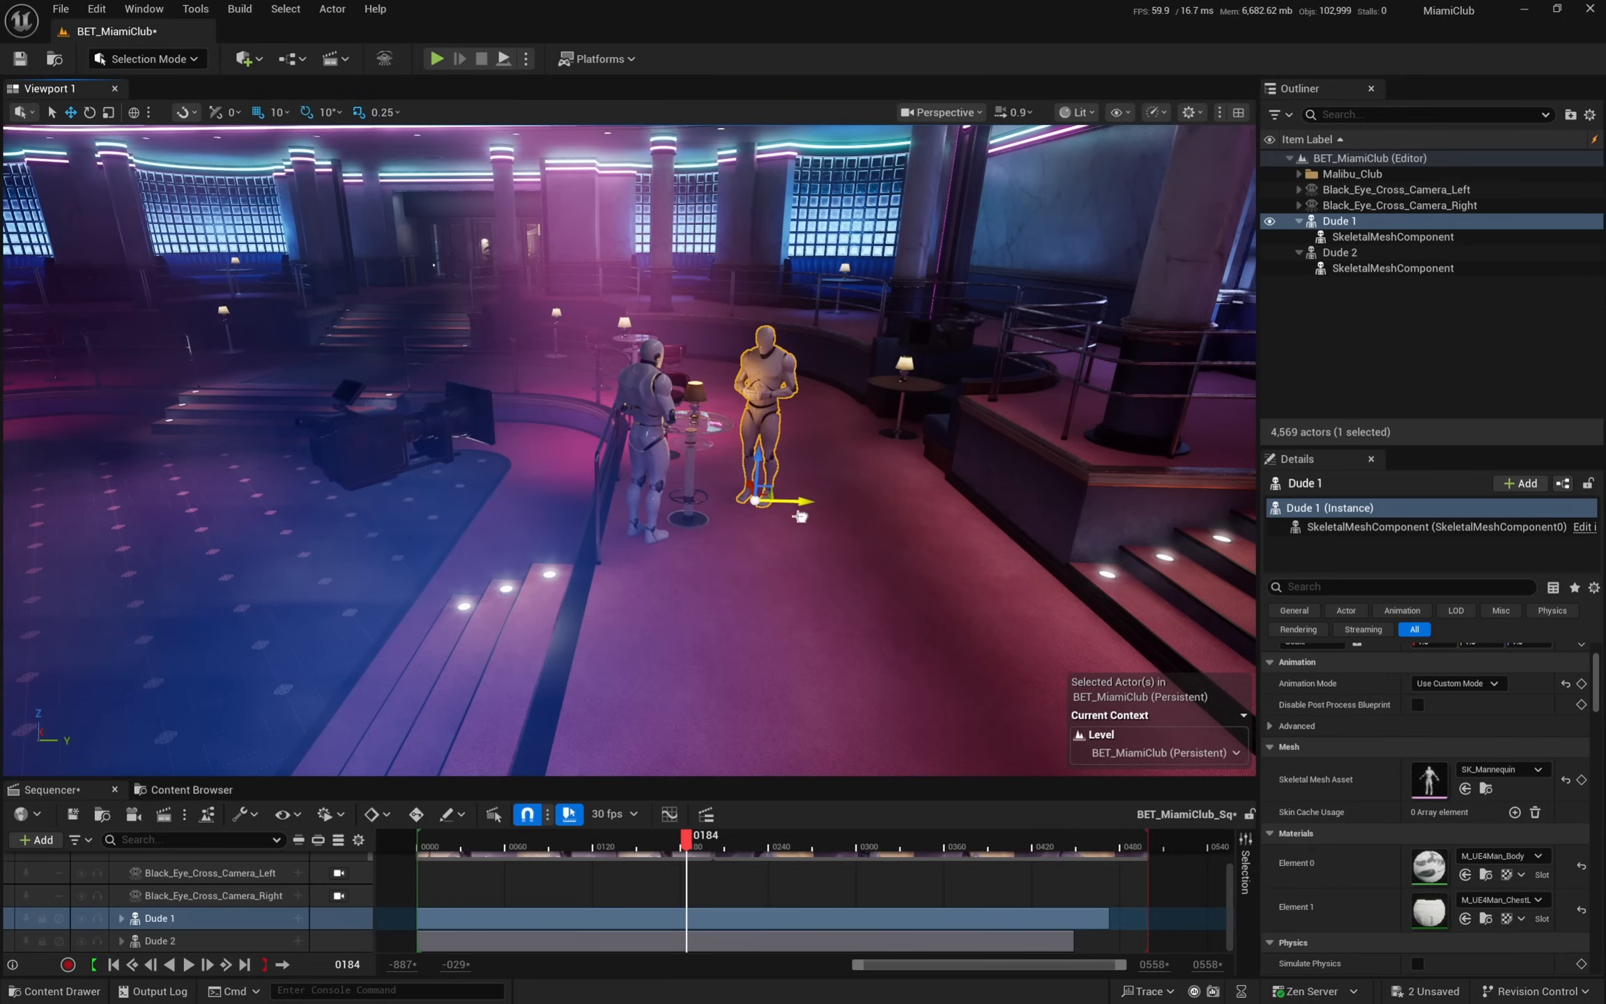
{"action": "left_click_drag", "start_coordinate": [755, 487], "coordinate": [760, 492]}
{"action": "left_click", "coordinate": [339, 873]}
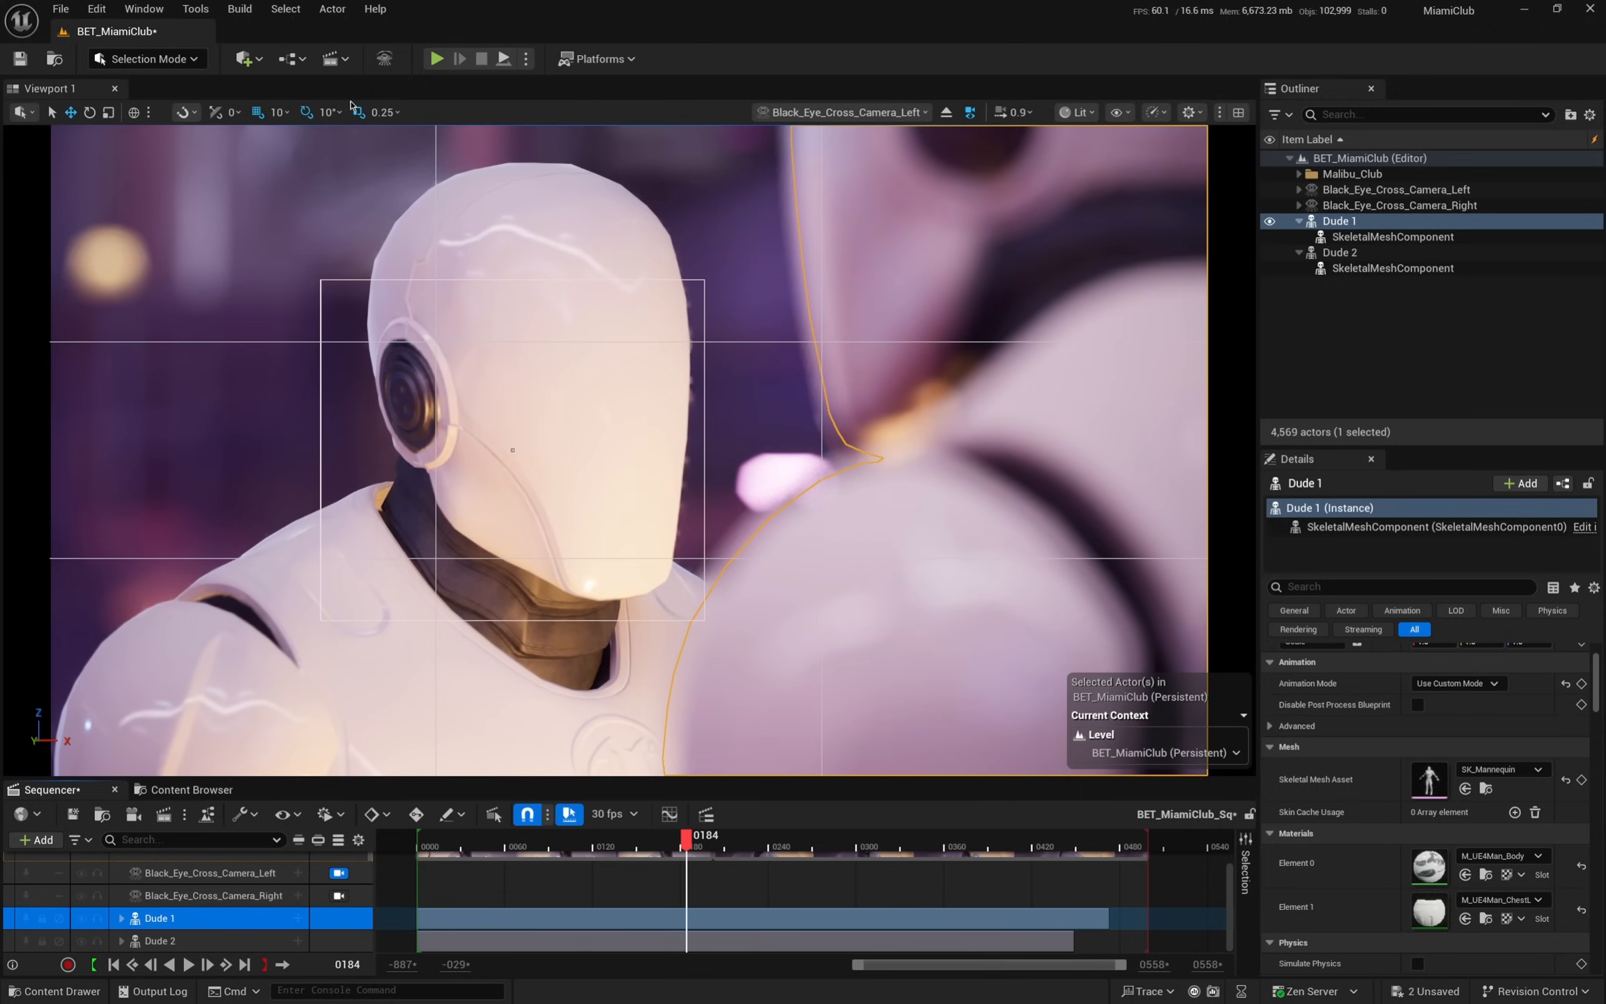
- Open a second perspective viewport and move Dude 1 around Dude 2 while watching how the left camera follows
{"action": "left_click", "coordinate": [146, 8]}
{"action": "mouse_move", "coordinate": [229, 167]}
{"action": "left_click", "coordinate": [415, 189]}
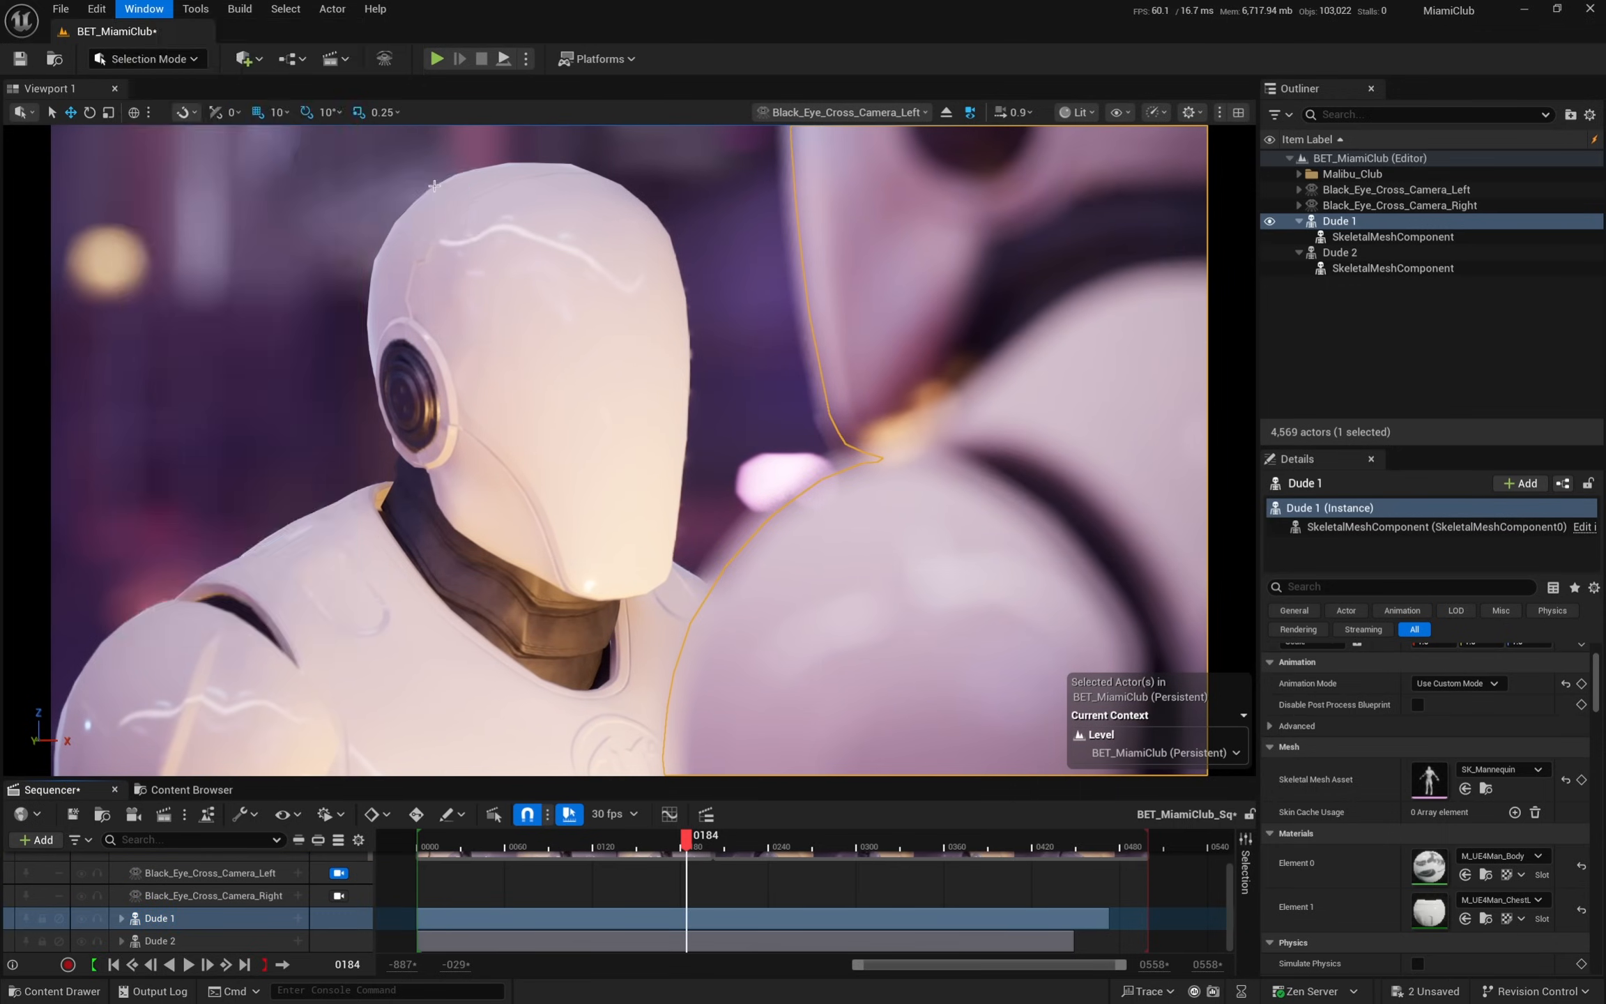
{"action": "left_click_drag", "start_coordinate": [375, 421], "coordinate": [585, 427]}
{"action": "right_click_drag", "start_coordinate": [390, 432], "coordinate": [269, 467]}
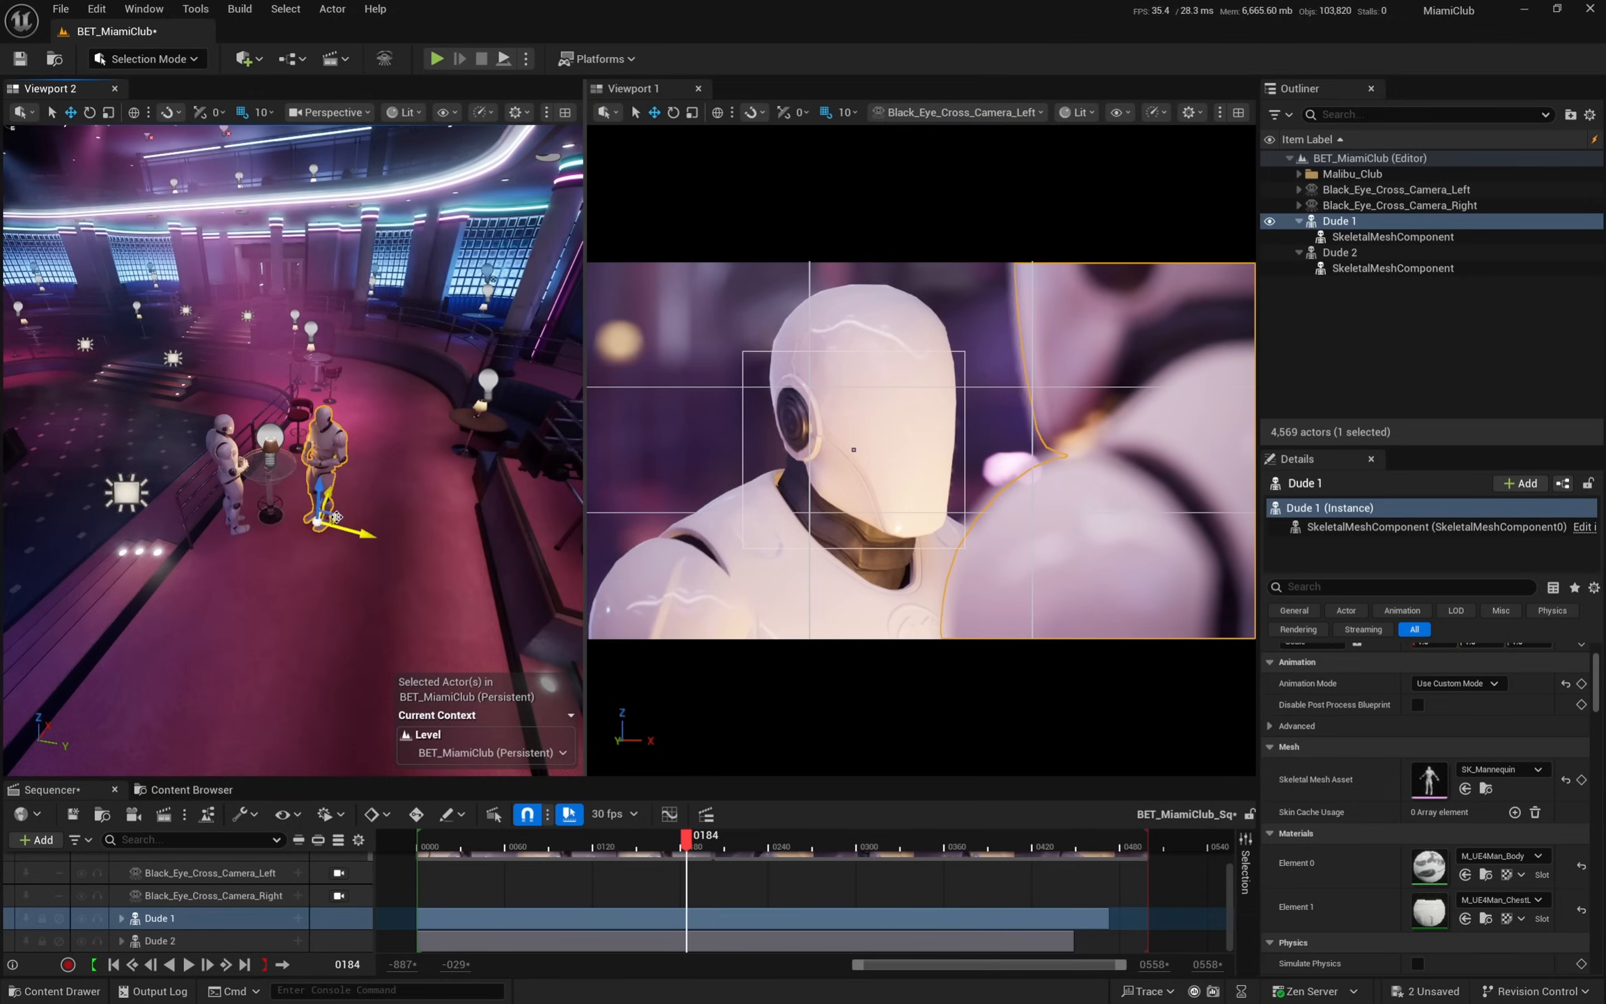
{"action": "left_click_drag", "start_coordinate": [337, 514], "coordinate": [338, 510]}
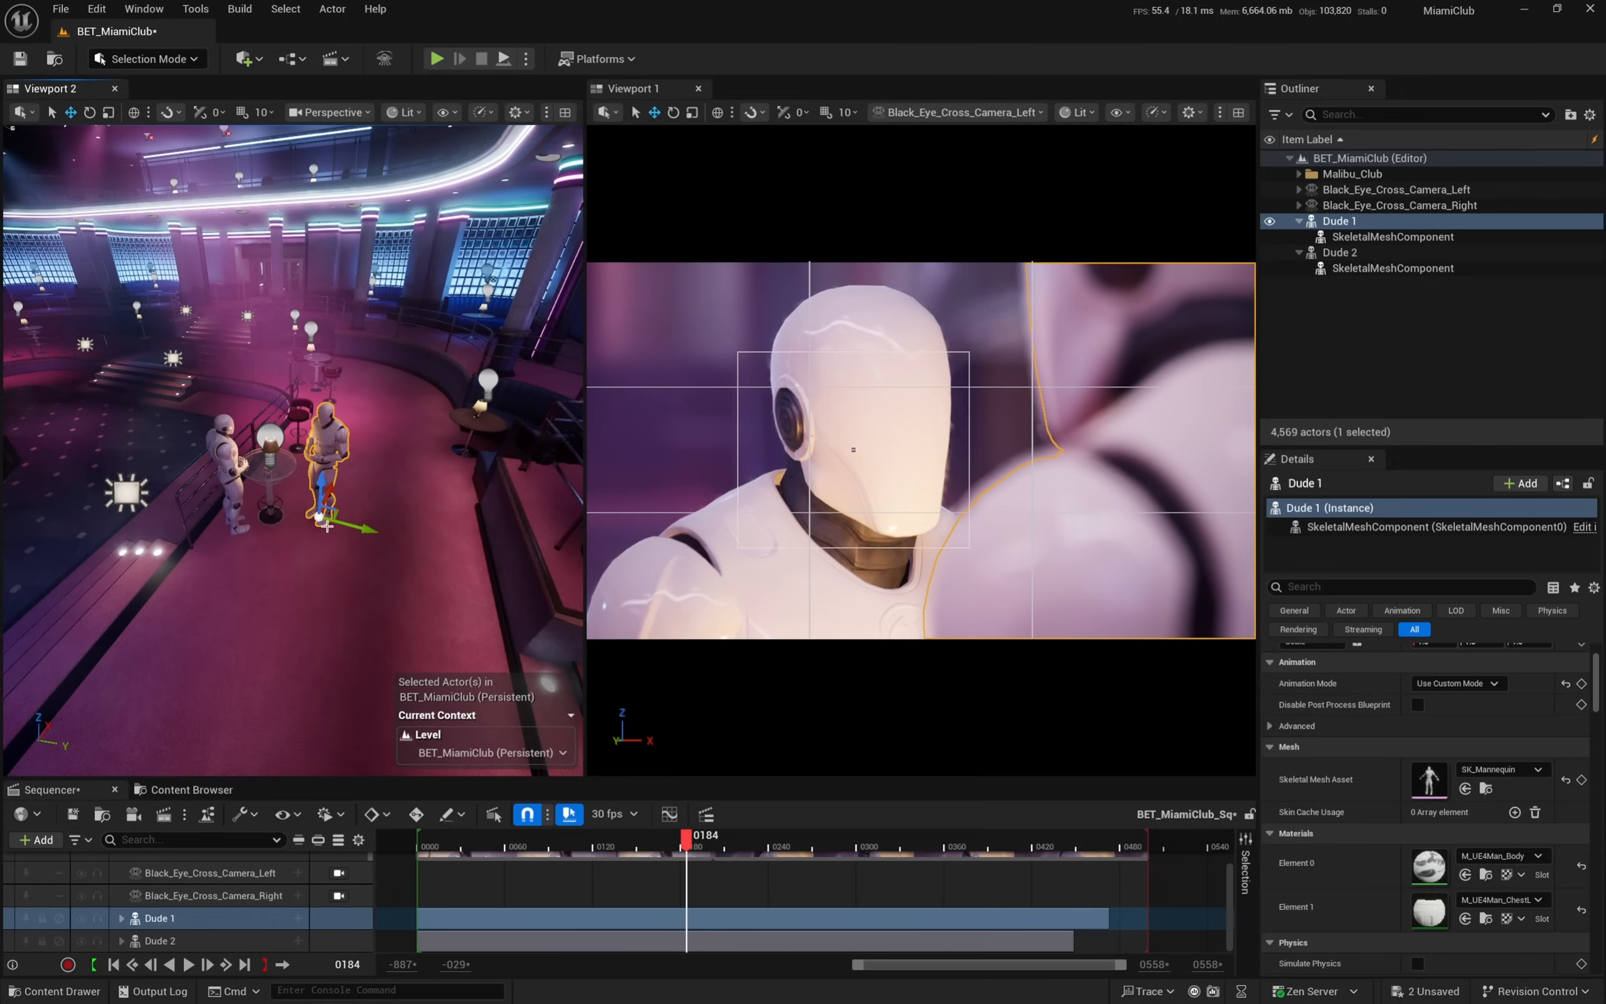
{"action": "left_click_drag", "start_coordinate": [337, 513], "coordinate": [333, 503]}
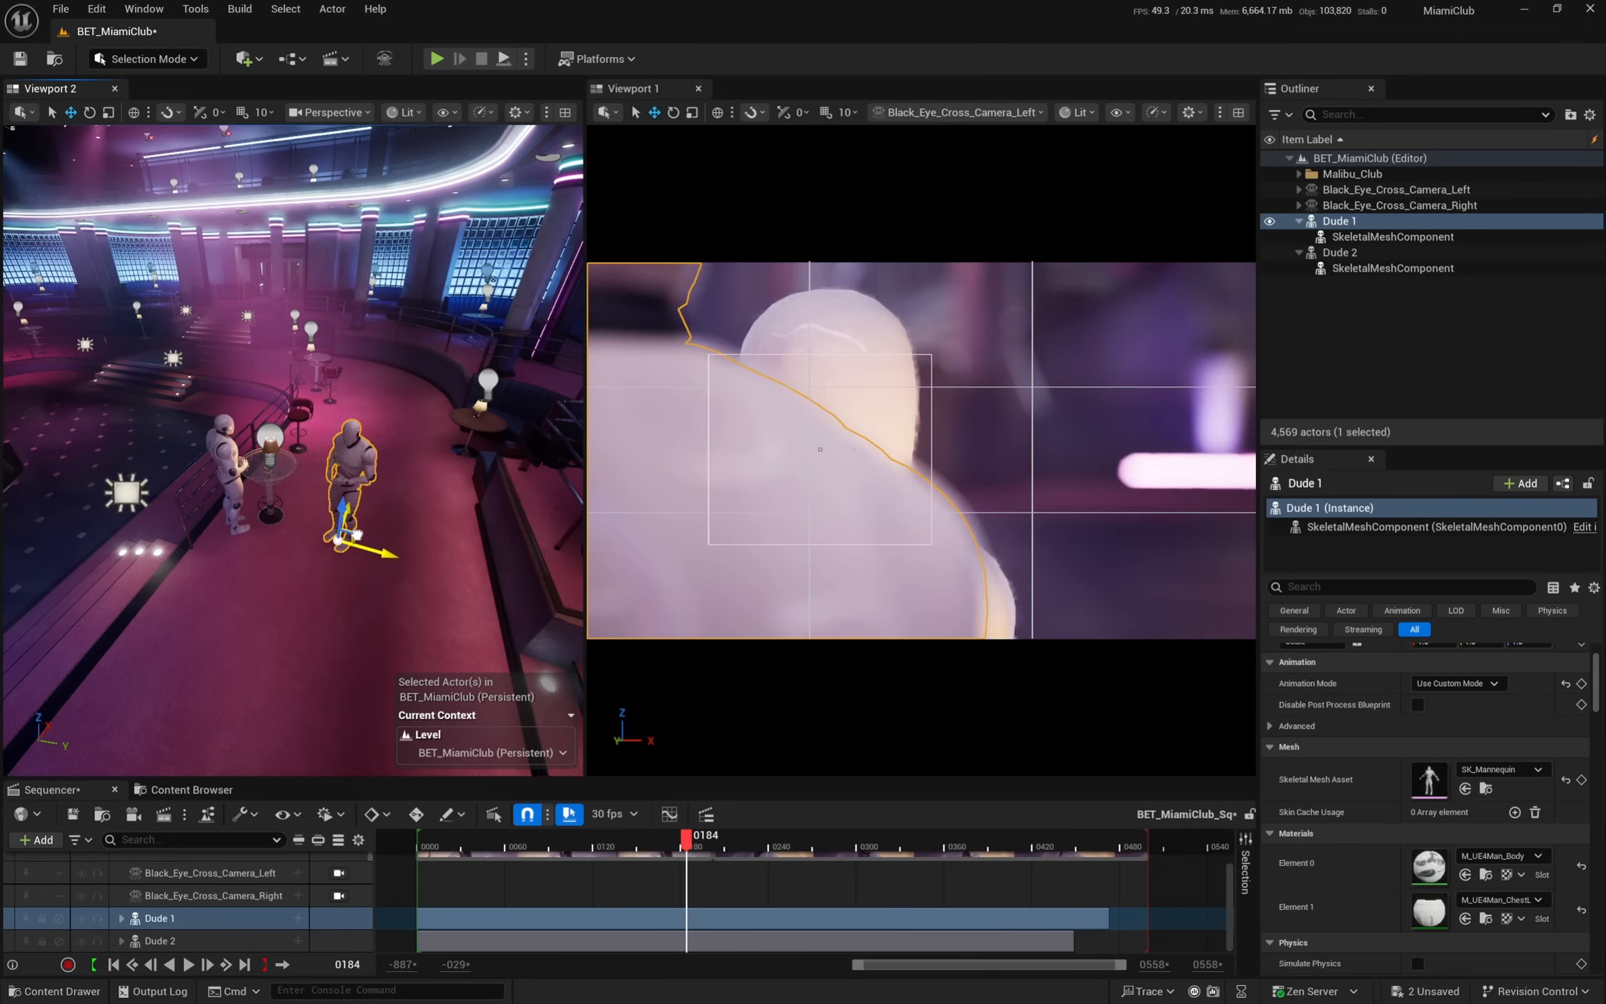
{"action": "right_click_drag", "start_coordinate": [307, 560], "coordinate": [376, 496]}
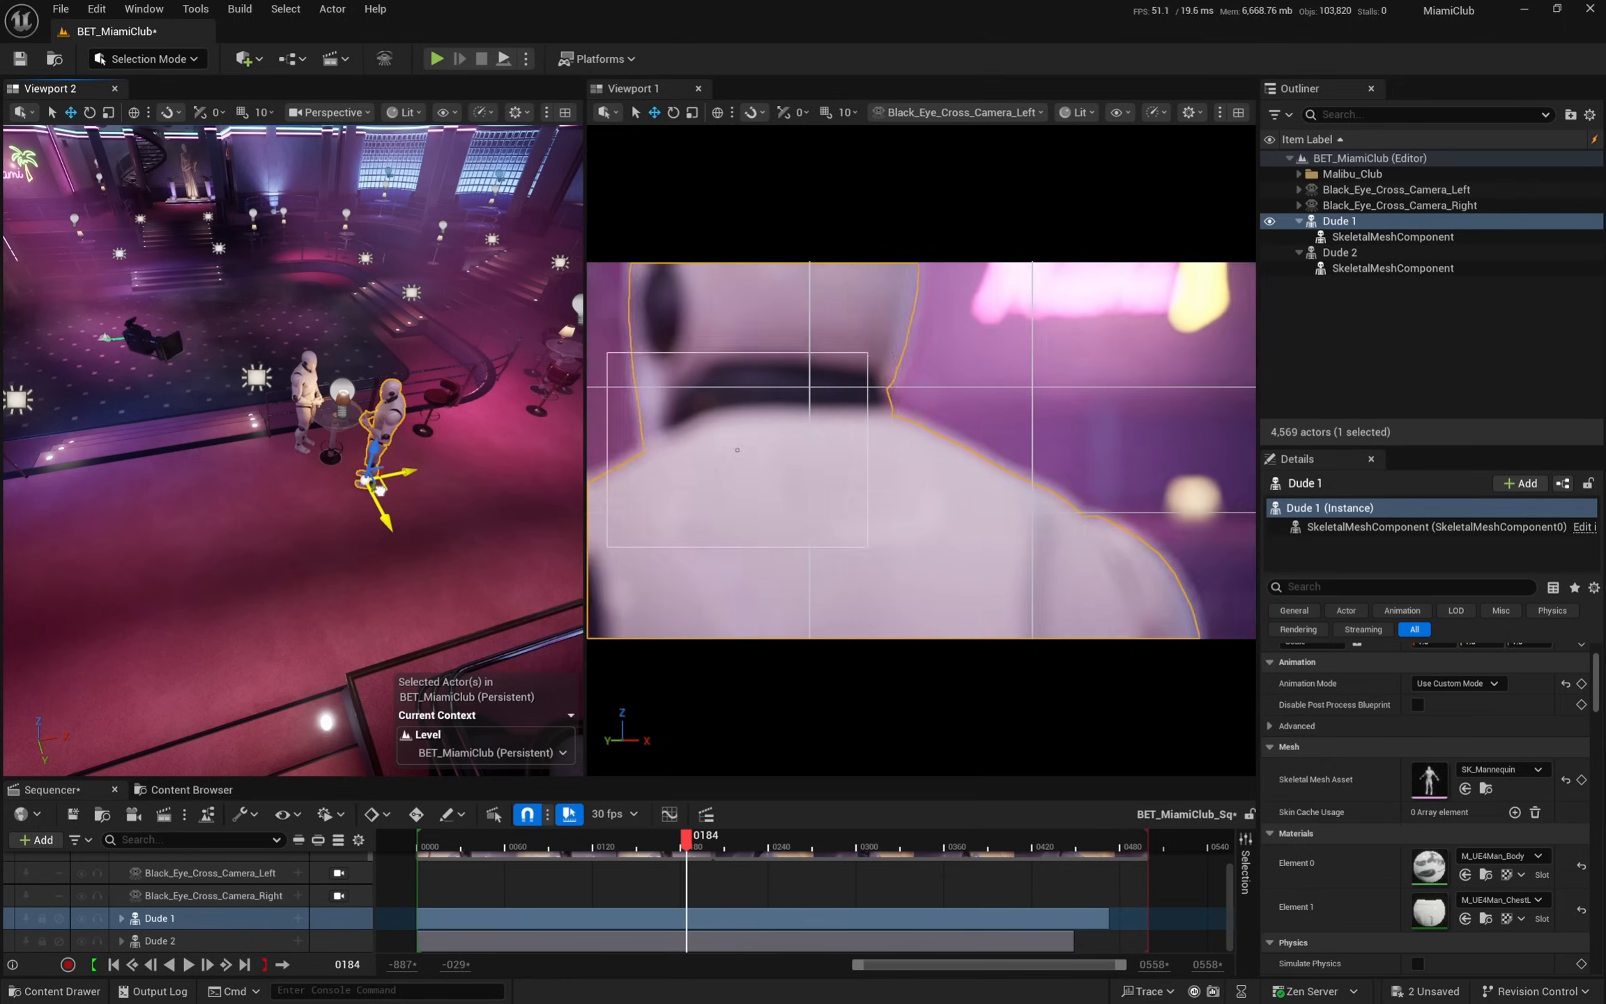
- Move Dude 1 away from the table toward the empty stool and scrub both shots through the camera cuts
{"action": "left_click", "coordinate": [682, 842]}
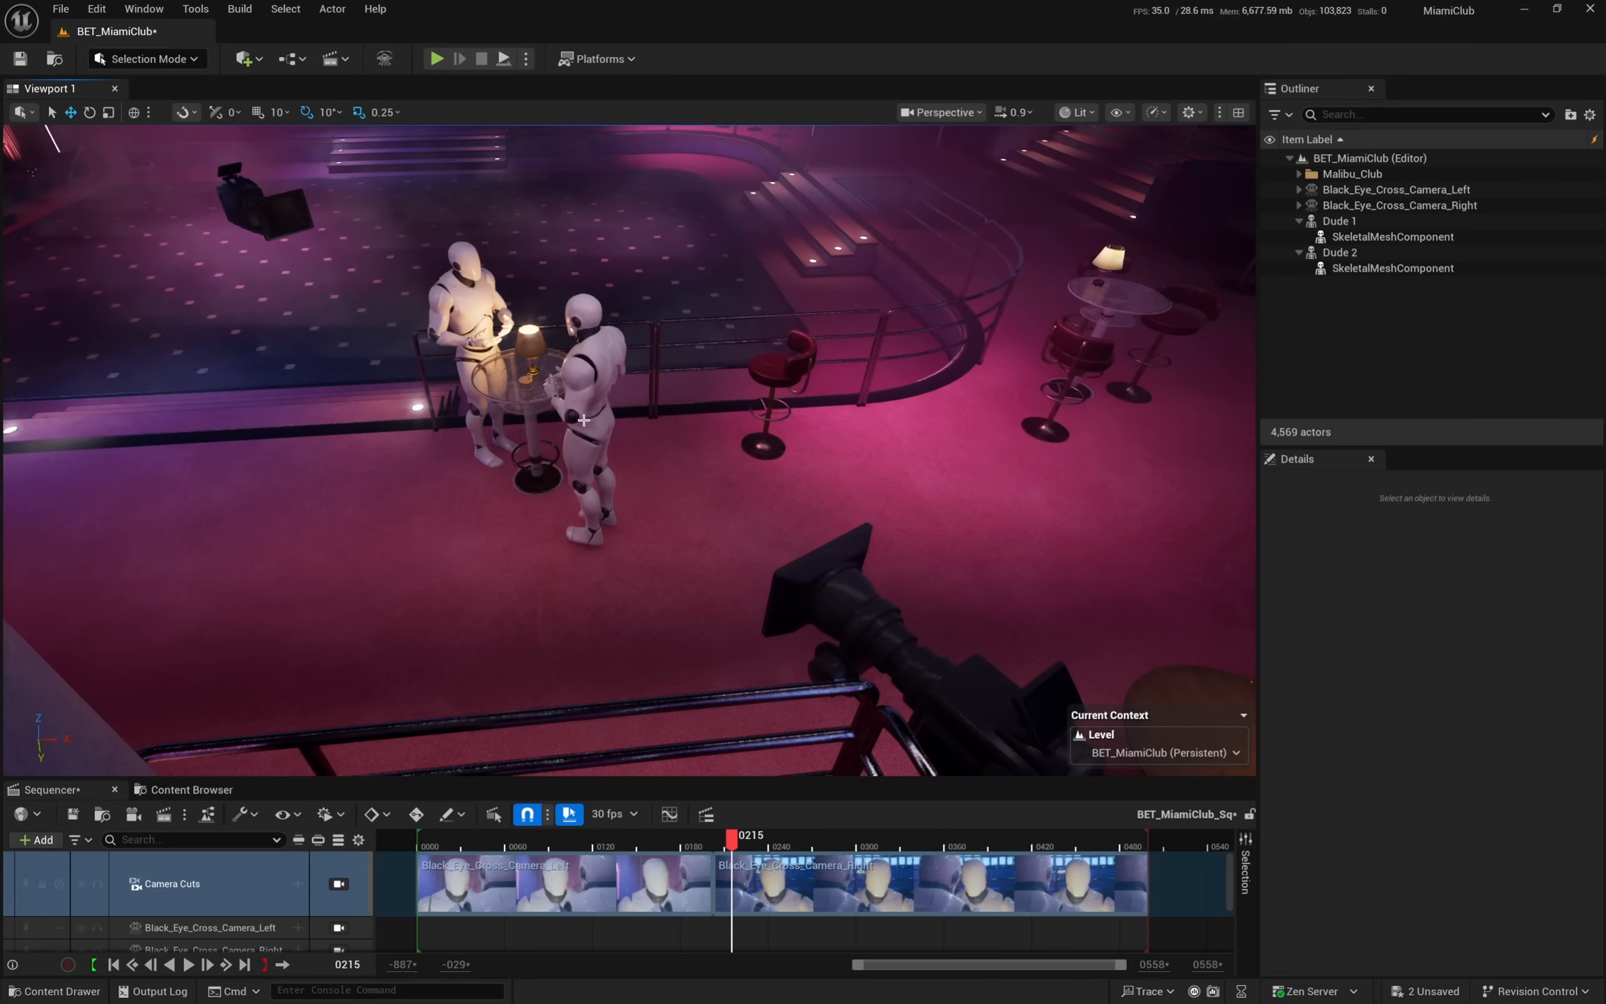
{"action": "left_click", "coordinate": [602, 481]}
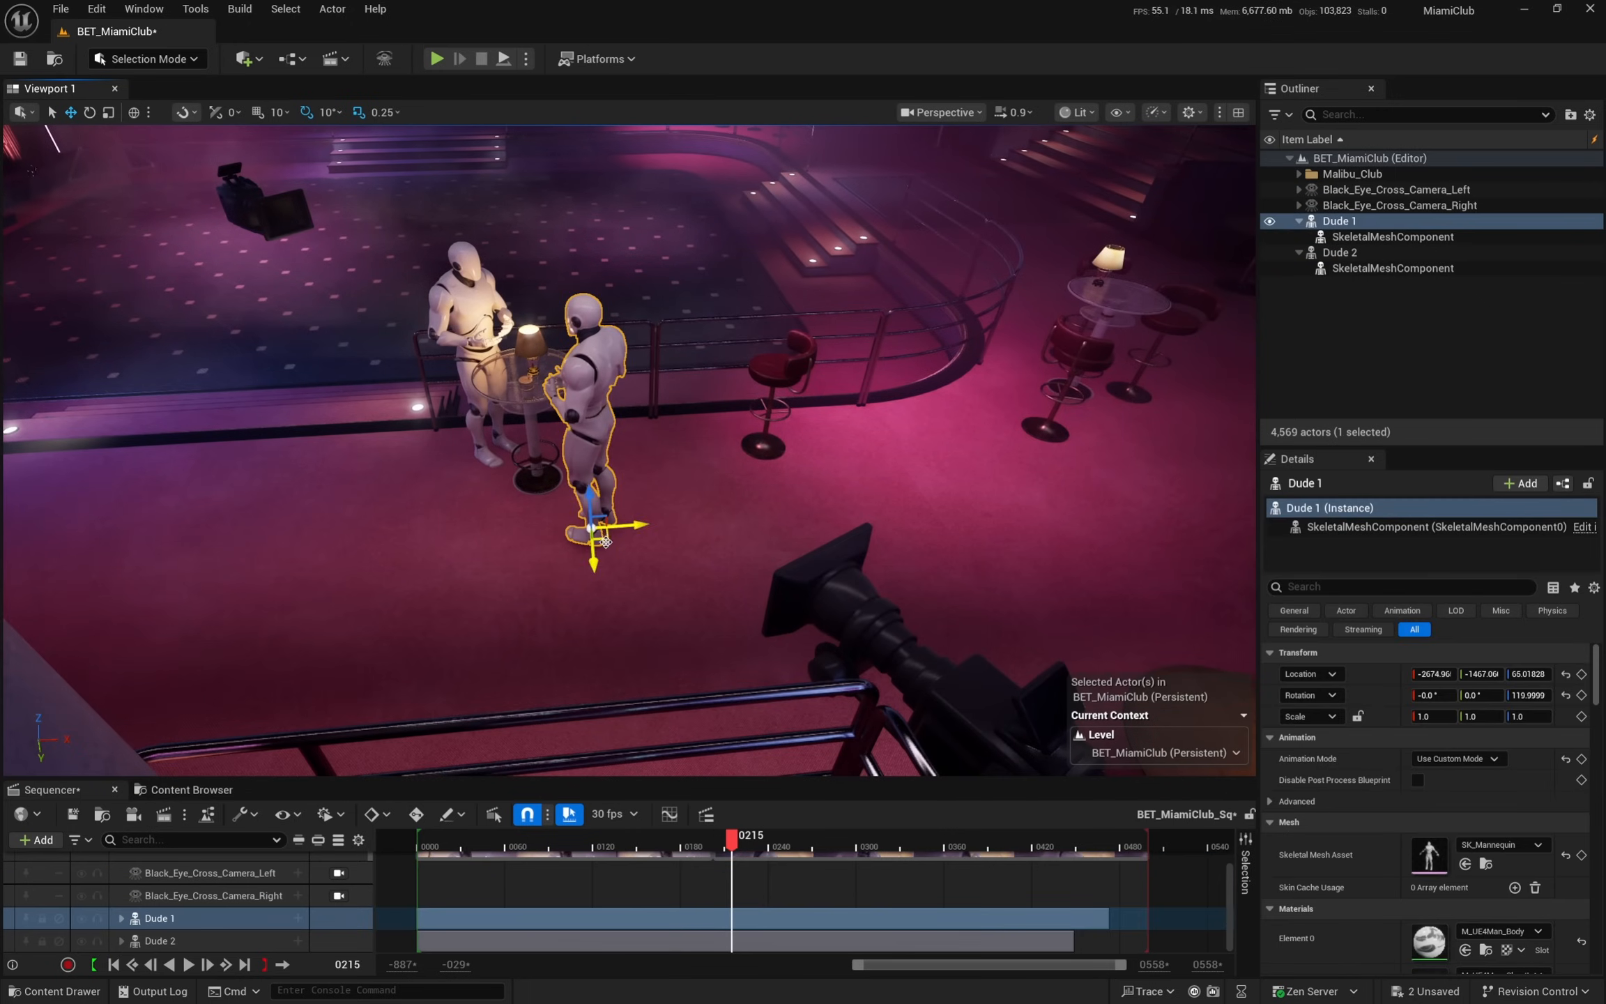
{"action": "left_click_drag", "start_coordinate": [605, 543], "coordinate": [679, 465]}
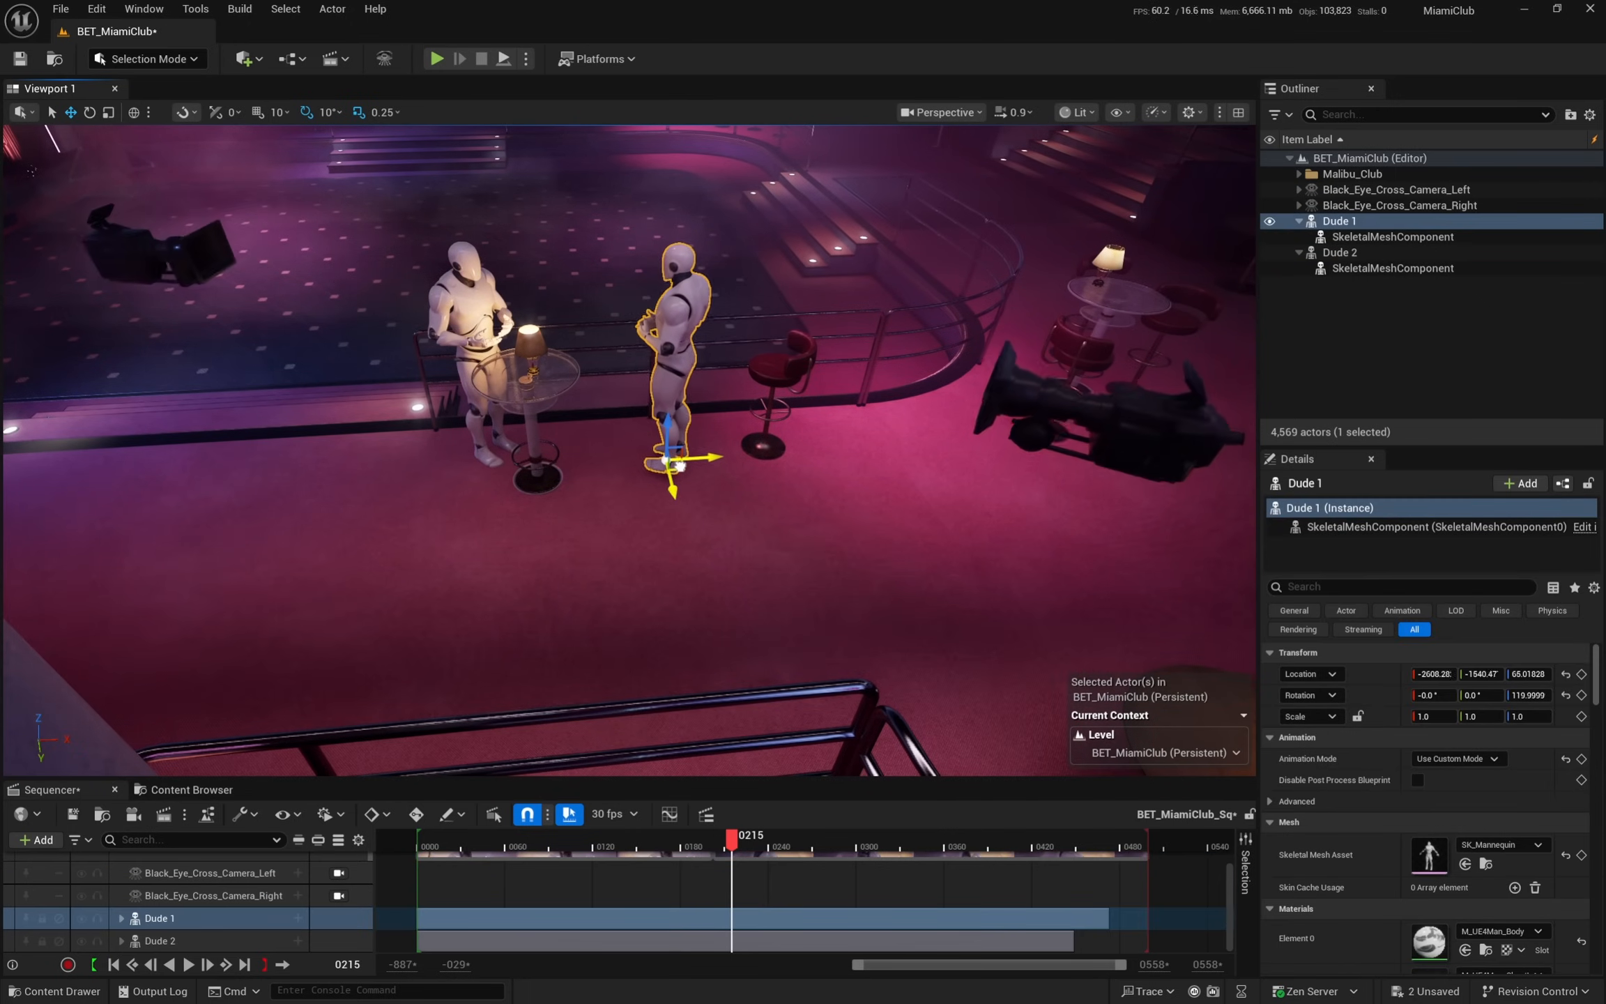
{"action": "scroll", "coordinate": [209, 899], "scroll_direction": "up", "scroll_amount": 2}
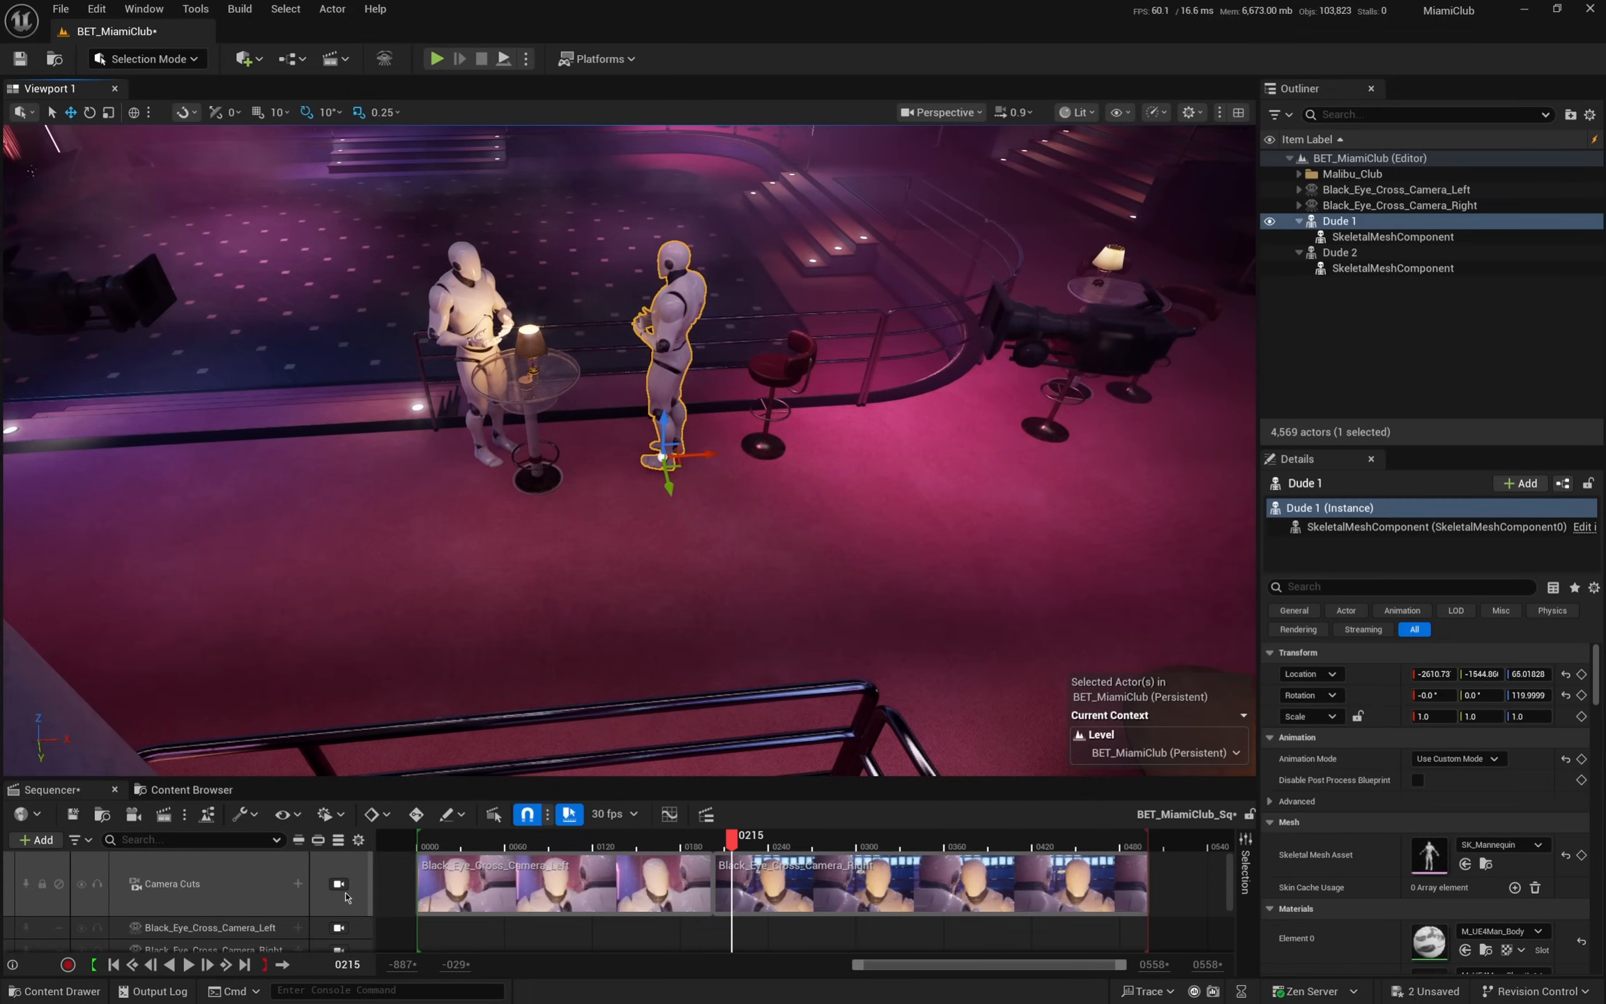
{"action": "left_click", "coordinate": [338, 883]}
{"action": "left_click_drag", "start_coordinate": [731, 834], "coordinate": [491, 852]}
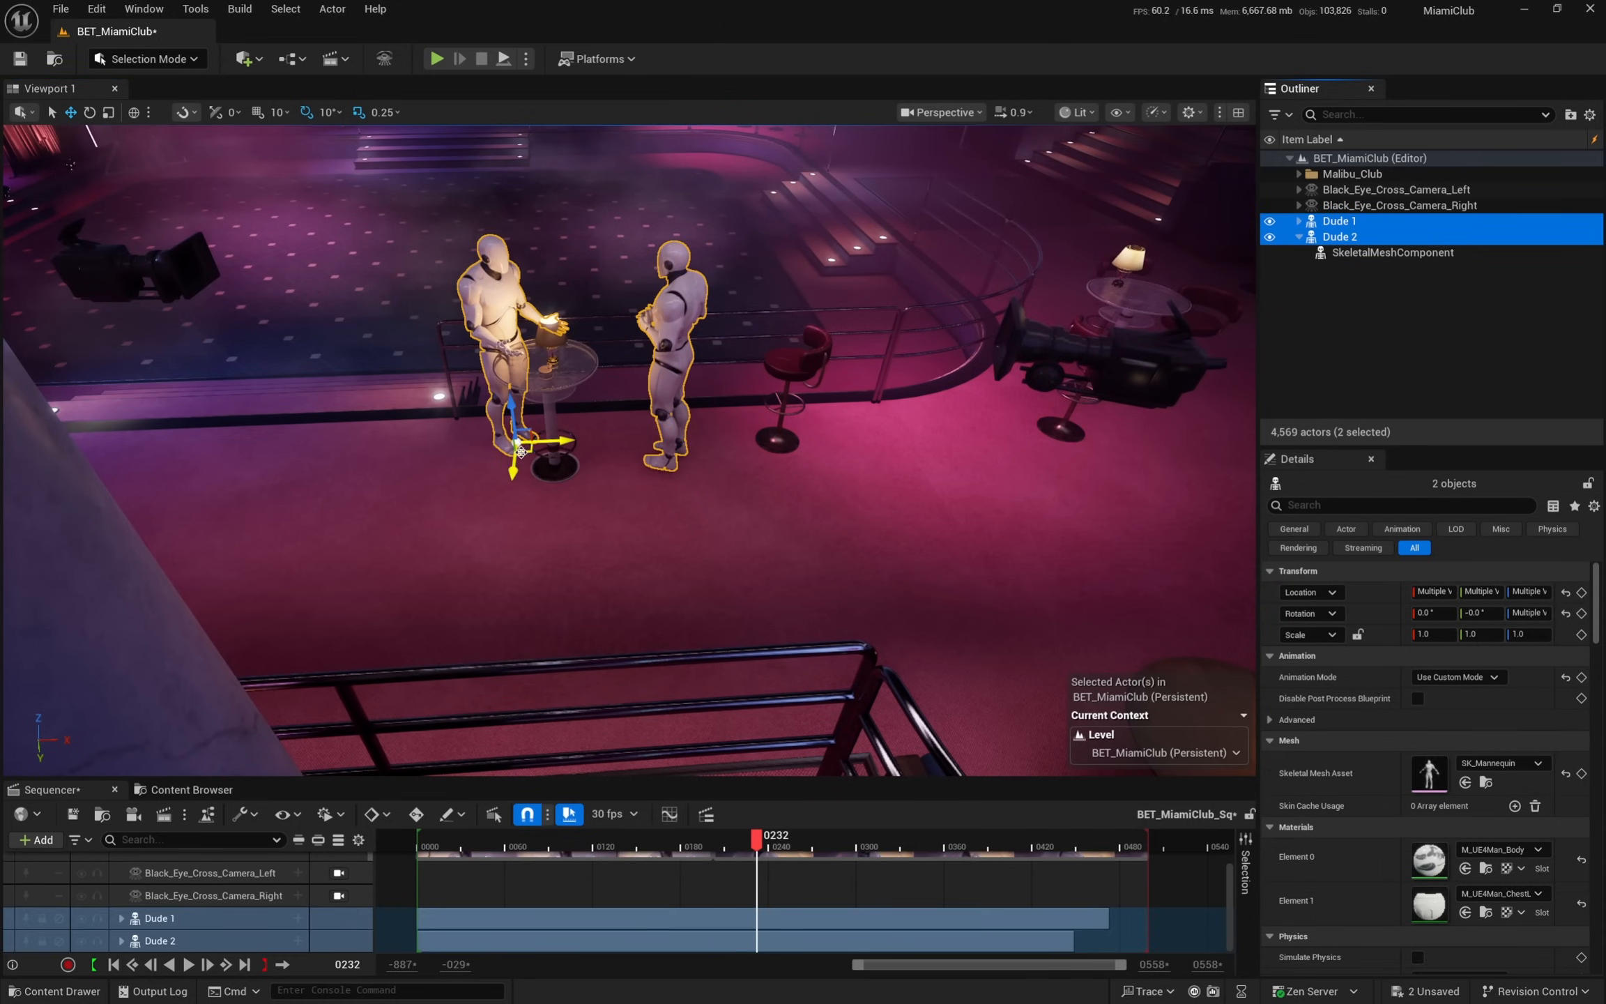
- Move Dude 1 and Dude 2 together onto the dance floor, adjust their rotation and scrub the shots through the camera cuts
{"action": "left_click_drag", "start_coordinate": [521, 452], "coordinate": [414, 265]}
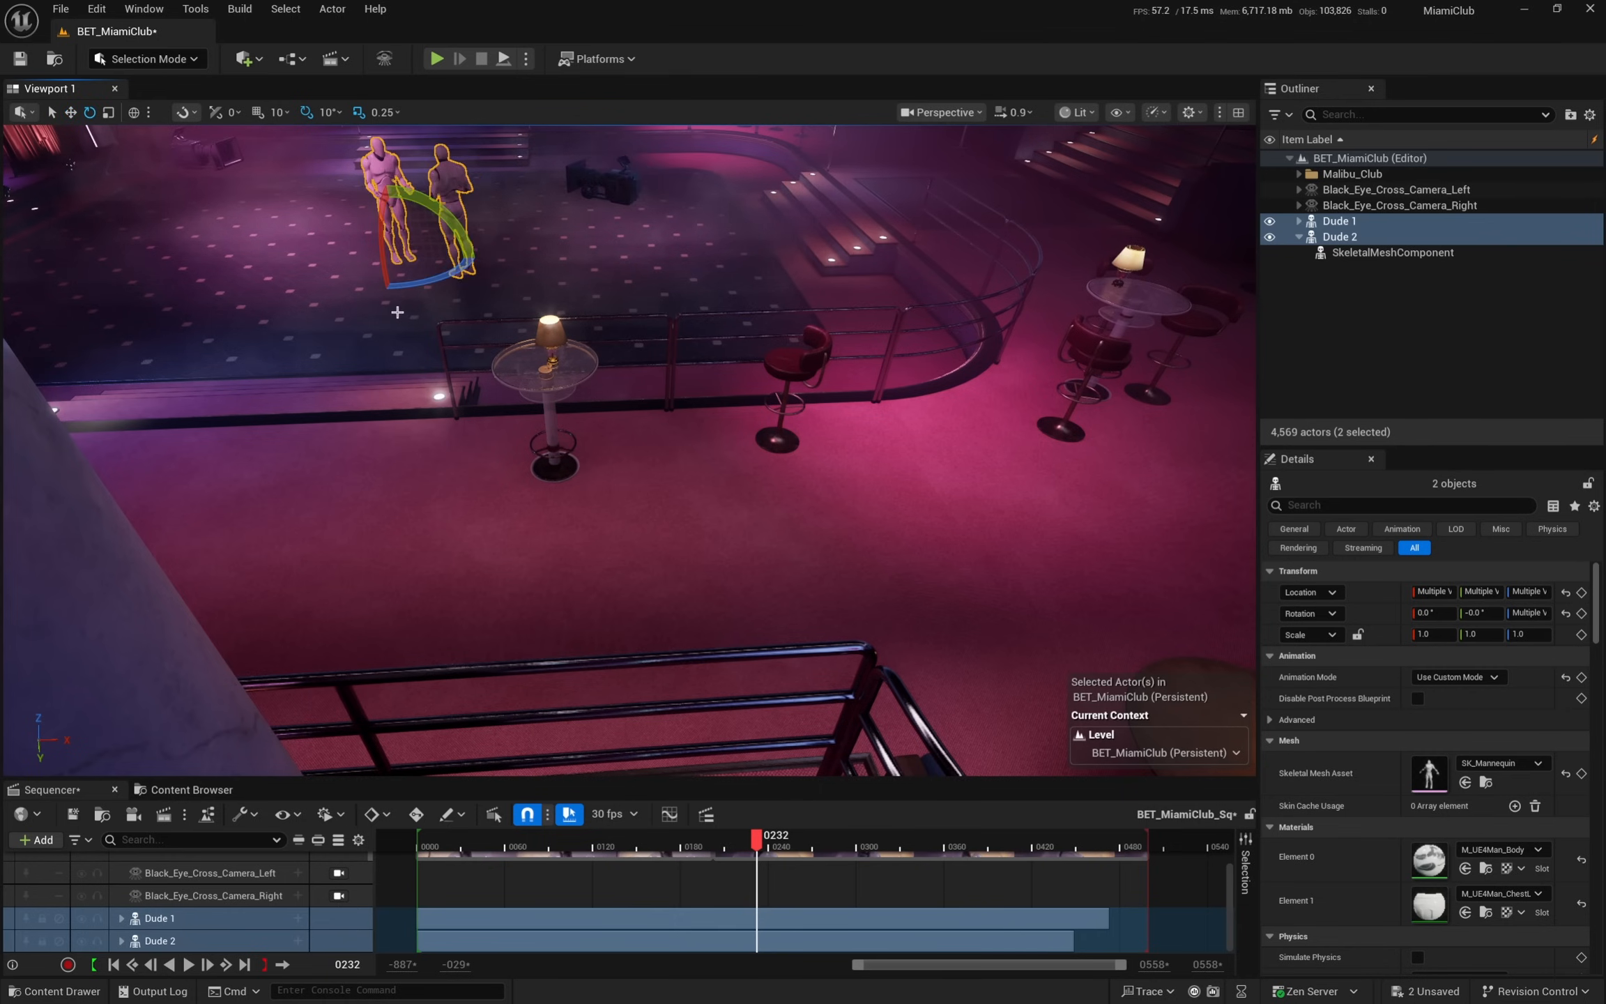
{"action": "key", "text": "w"}
{"action": "right_click_drag", "start_coordinate": [398, 313], "coordinate": [420, 393]}
{"action": "mouse_move", "coordinate": [491, 512]}
{"action": "left_mouse_down"}
{"action": "mouse_move", "coordinate": [512, 524]}
{"action": "mouse_move", "coordinate": [481, 537]}
{"action": "mouse_move", "coordinate": [524, 466]}
{"action": "mouse_move", "coordinate": [495, 540]}
{"action": "left_mouse_up"}
{"action": "scroll", "coordinate": [345, 901], "scroll_direction": "up", "scroll_amount": 2}
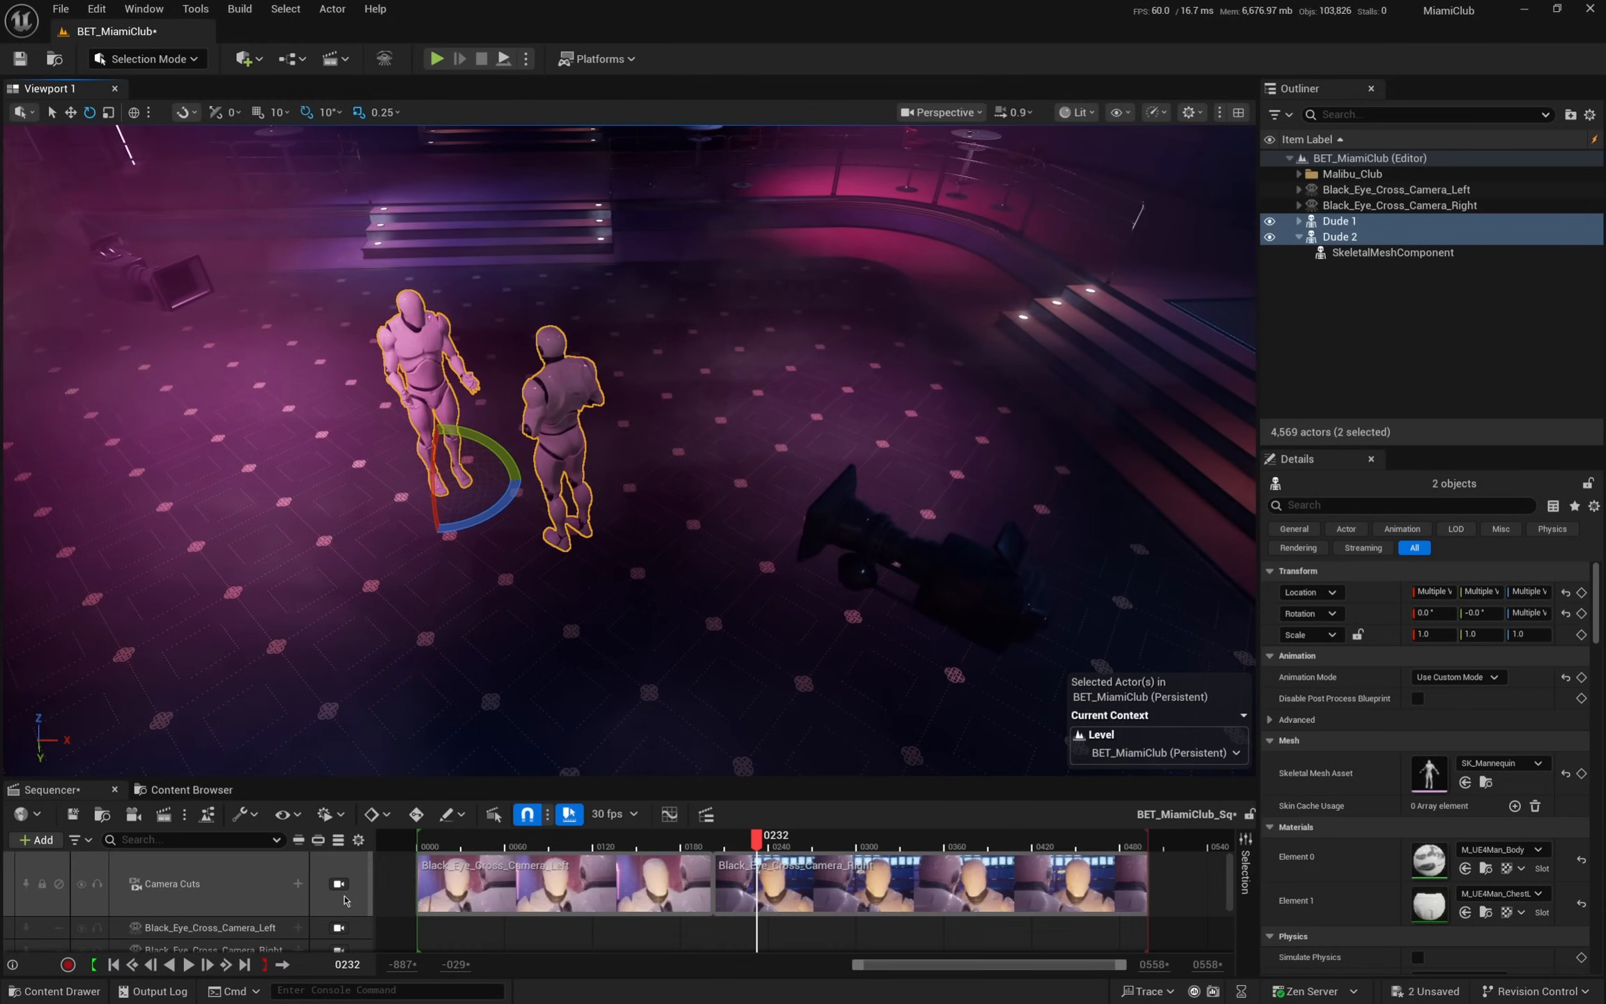
{"action": "left_click", "coordinate": [339, 883]}
{"action": "left_click_drag", "start_coordinate": [756, 845], "coordinate": [692, 855]}
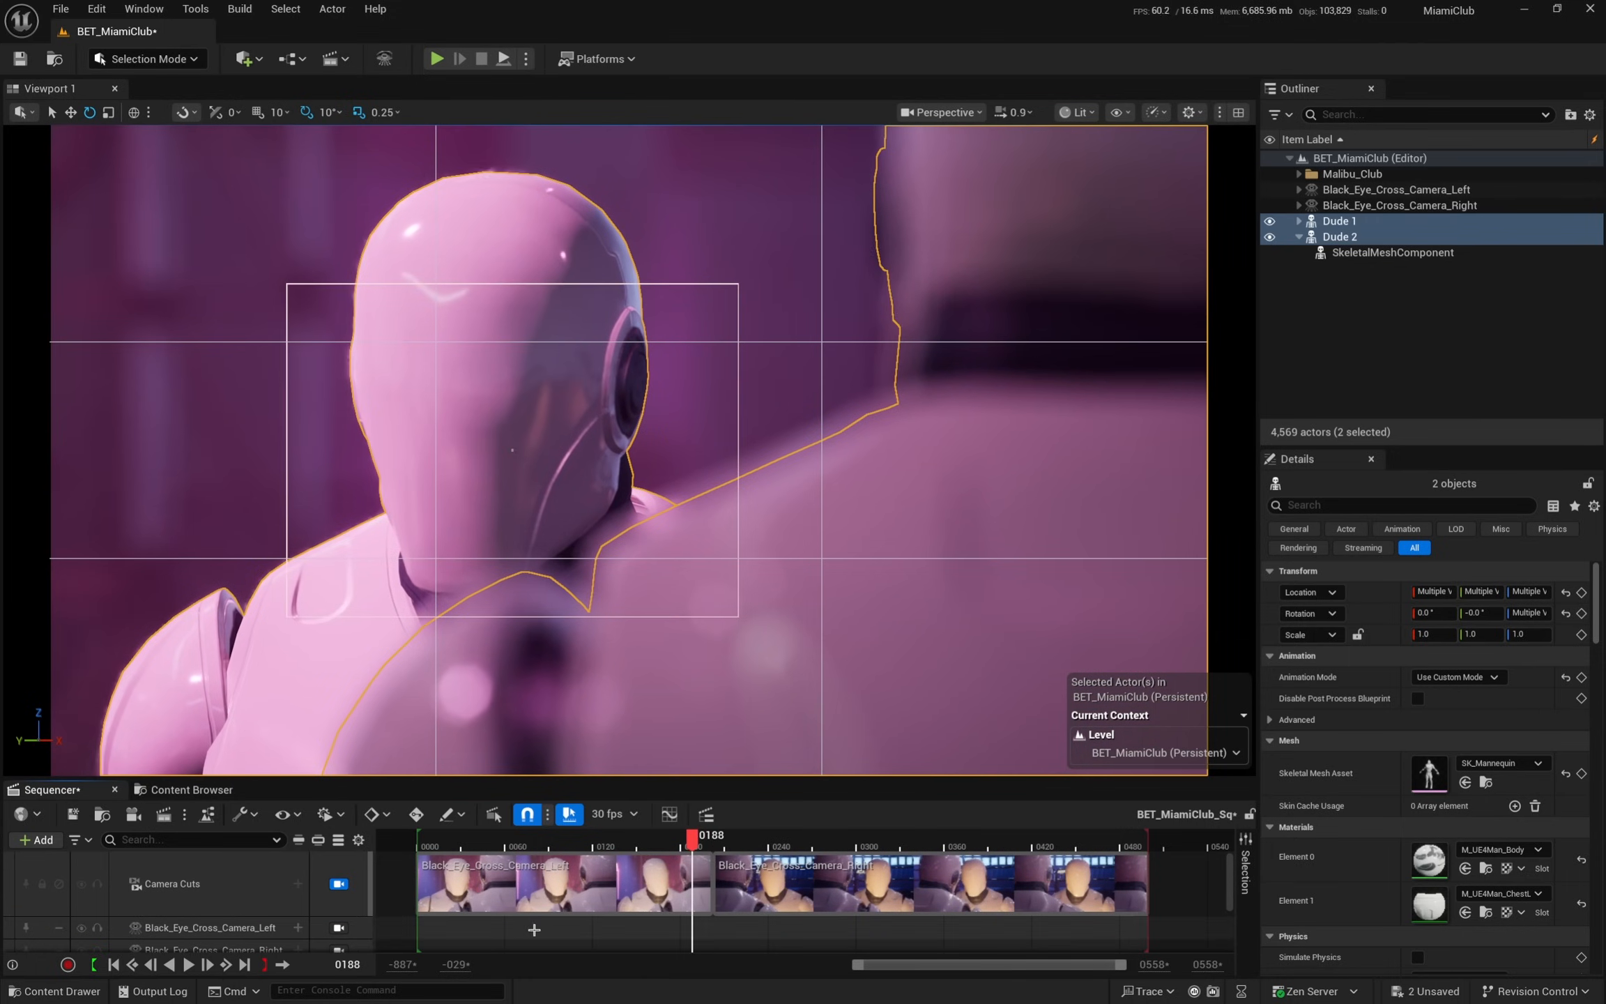
- Raise the Perpendicular Follow height of Black_Eye_Cross_Camera_Left to about 164.47 and compare both shots across the cut
{"action": "left_click", "coordinate": [560, 884]}
{"action": "left_click", "coordinate": [1428, 190]}
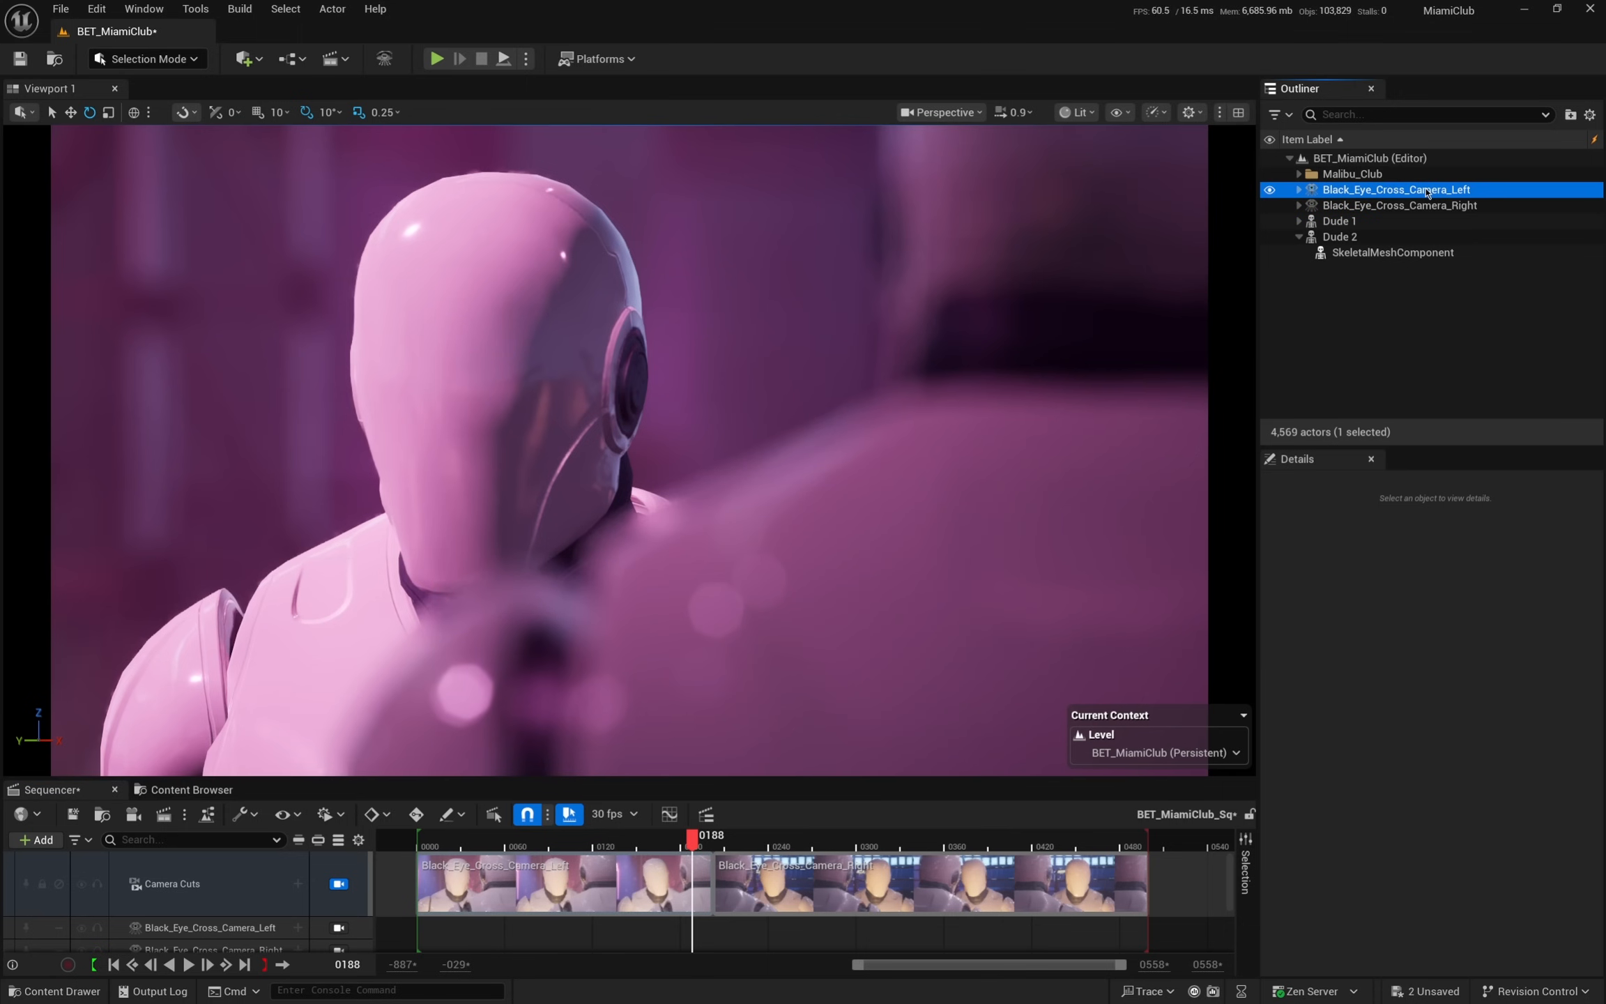
{"action": "scroll", "coordinate": [1512, 760], "scroll_direction": "down", "scroll_amount": 3}
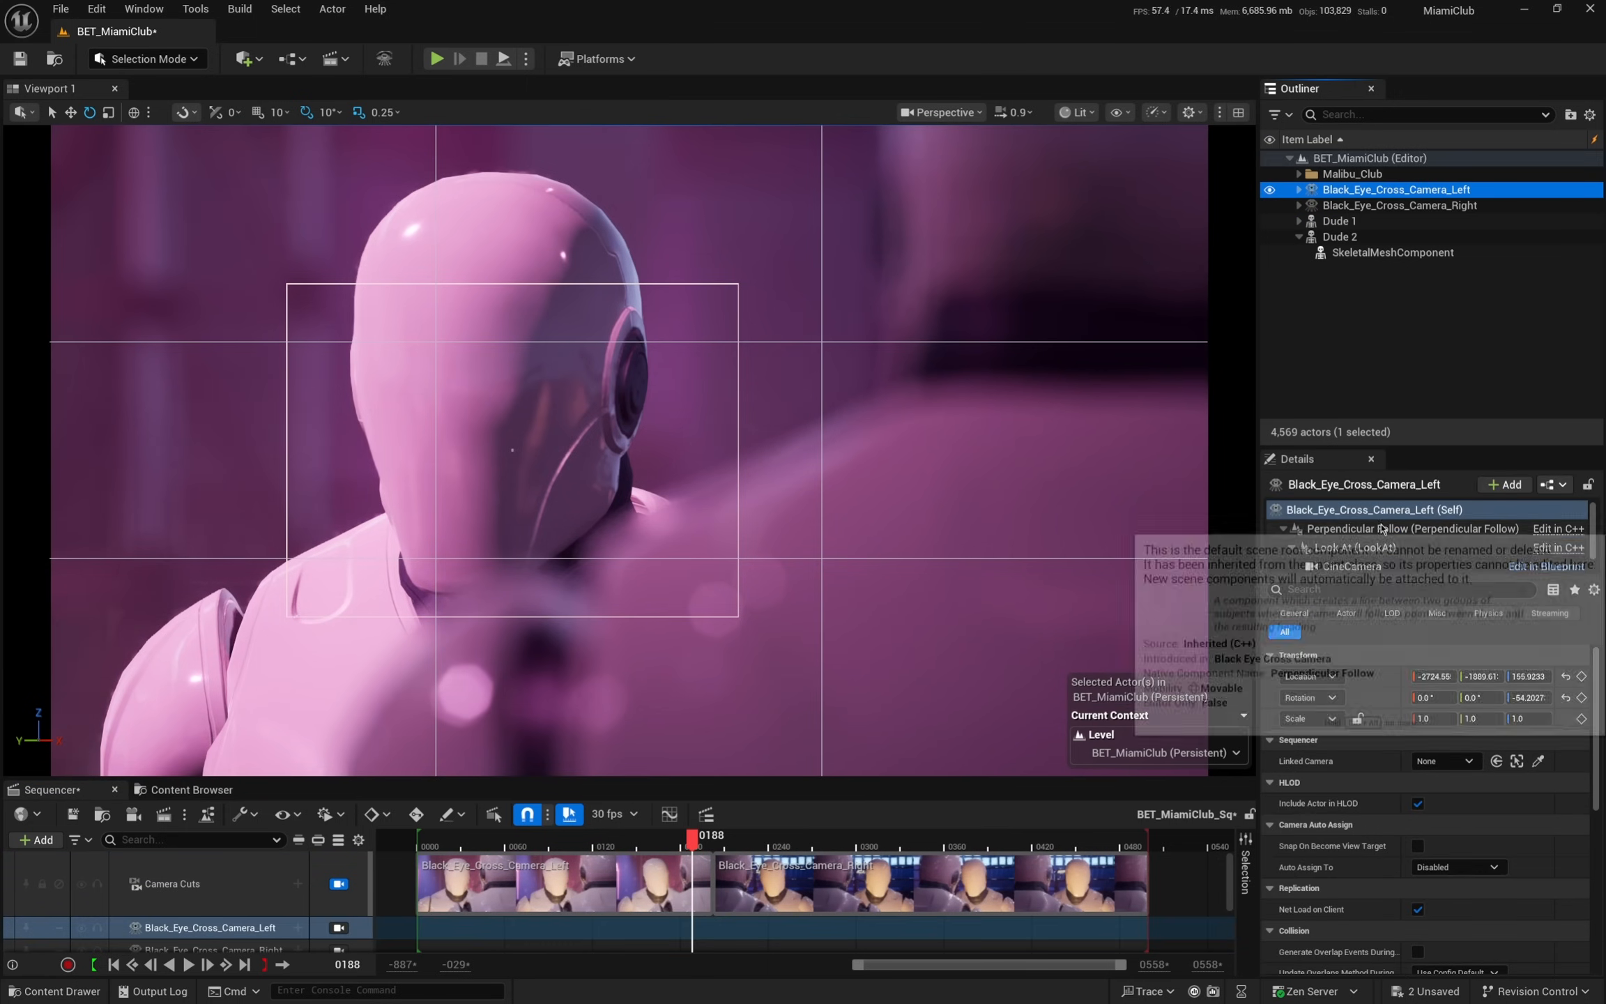
{"action": "left_click", "coordinate": [1401, 528]}
{"action": "scroll", "coordinate": [1399, 746], "scroll_direction": "down", "scroll_amount": 3}
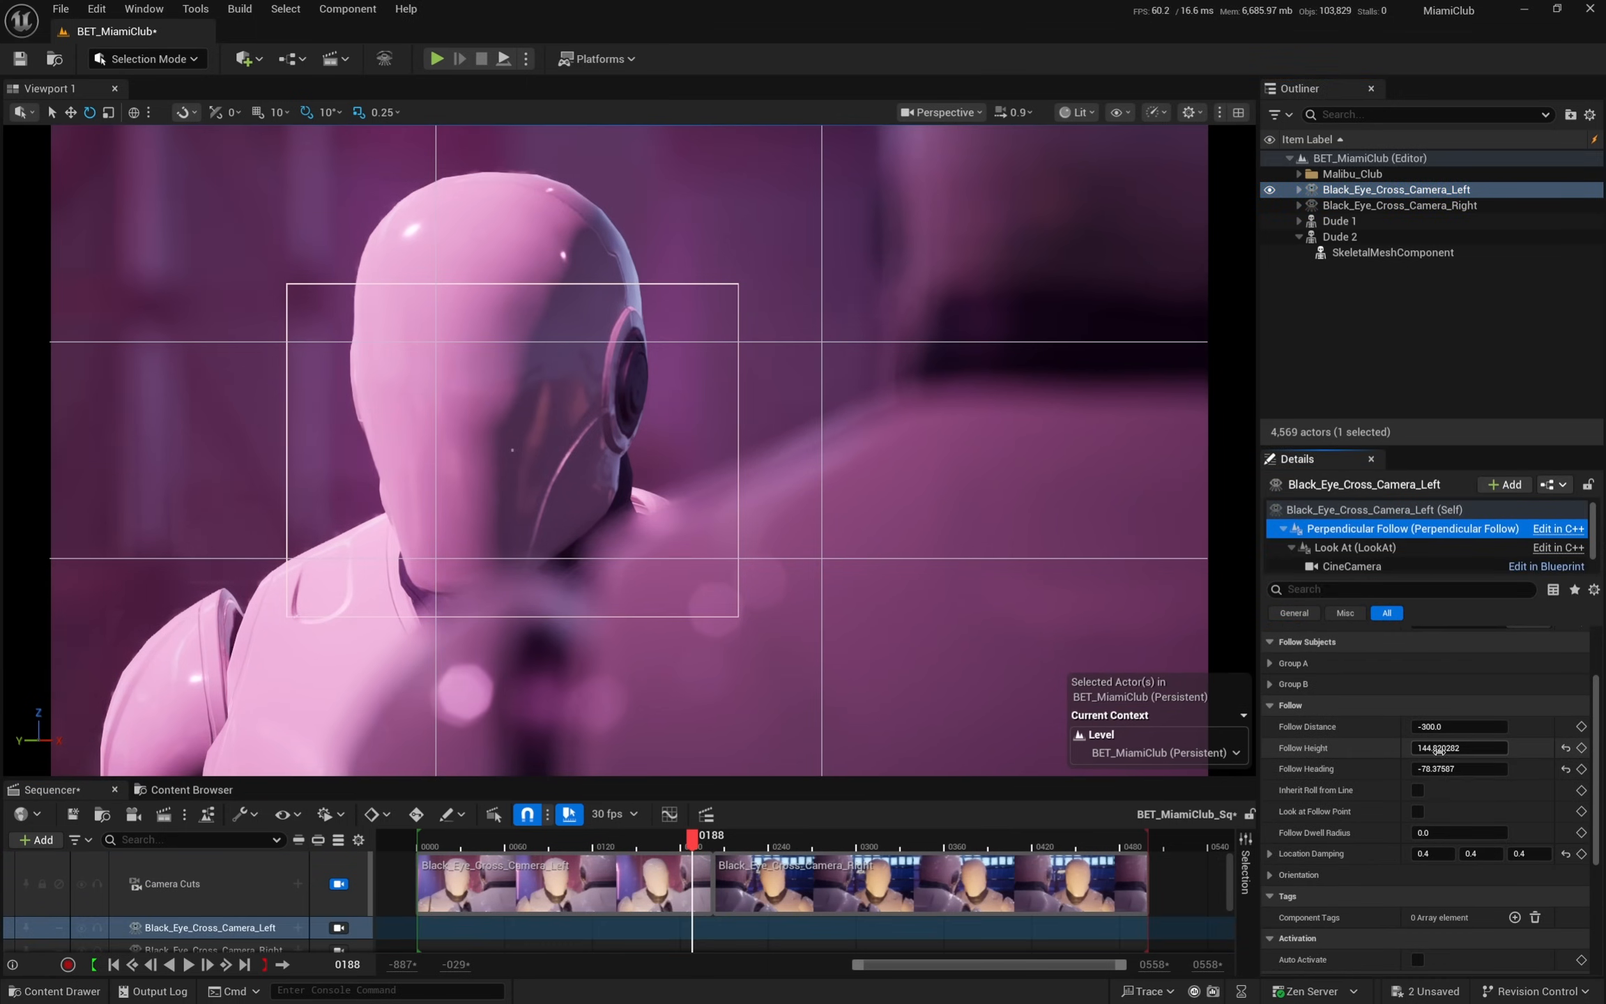
{"action": "left_click_drag", "start_coordinate": [1438, 749], "coordinate": [1441, 749]}
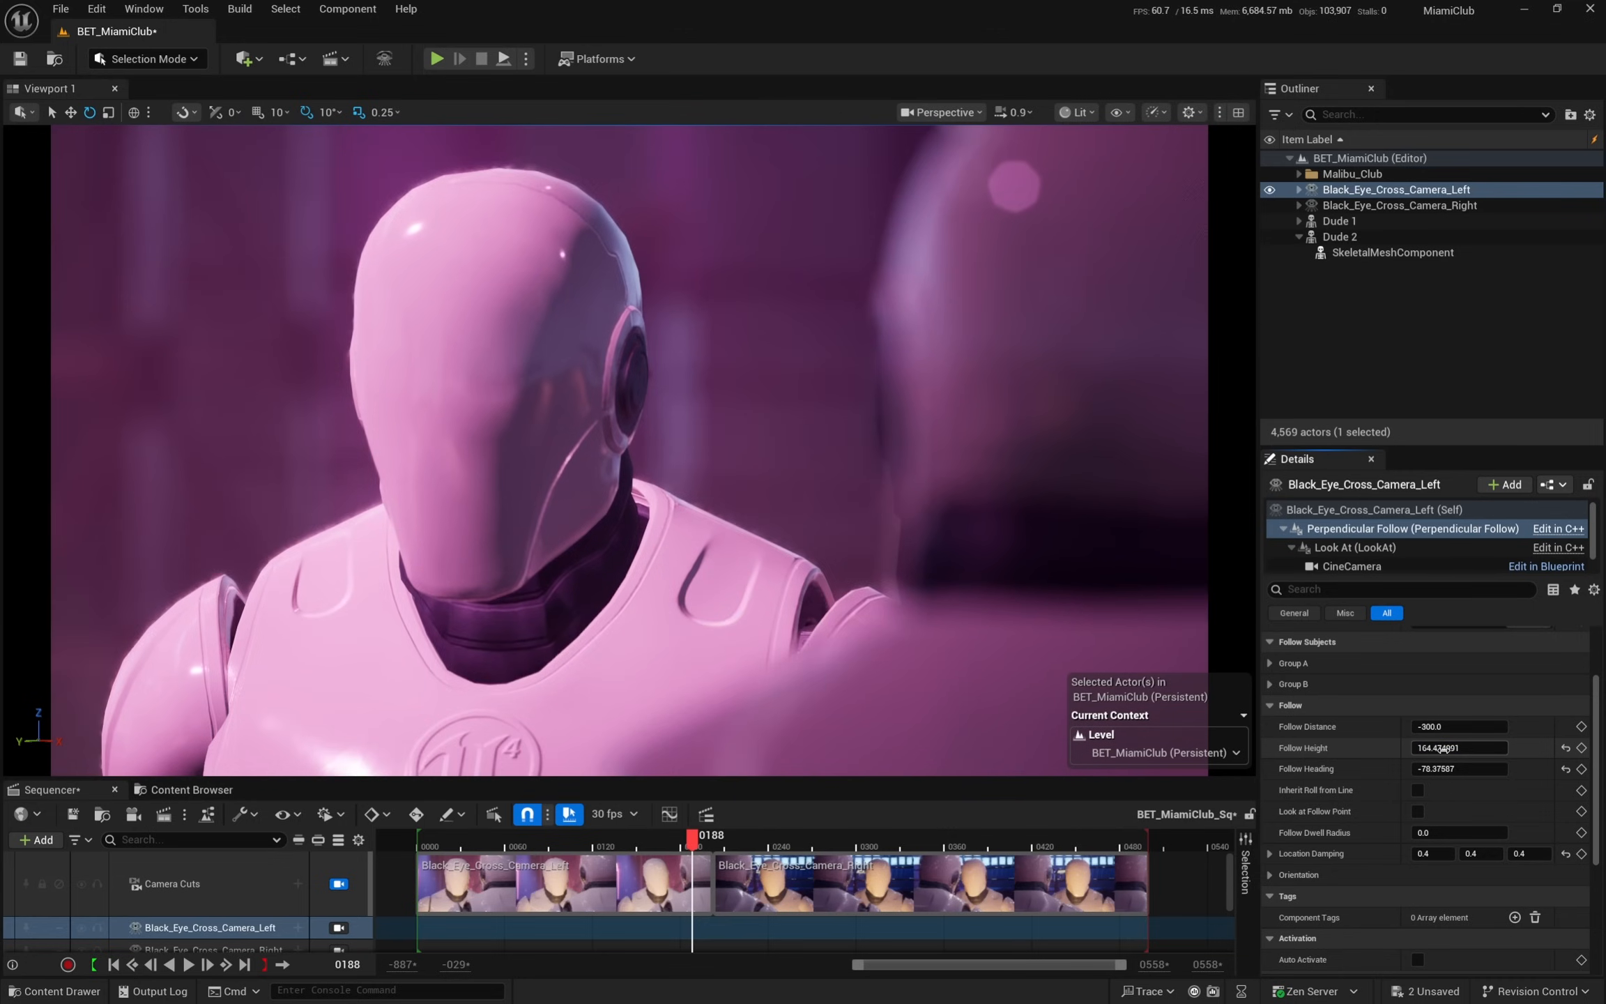
{"action": "left_click", "coordinate": [738, 840]}
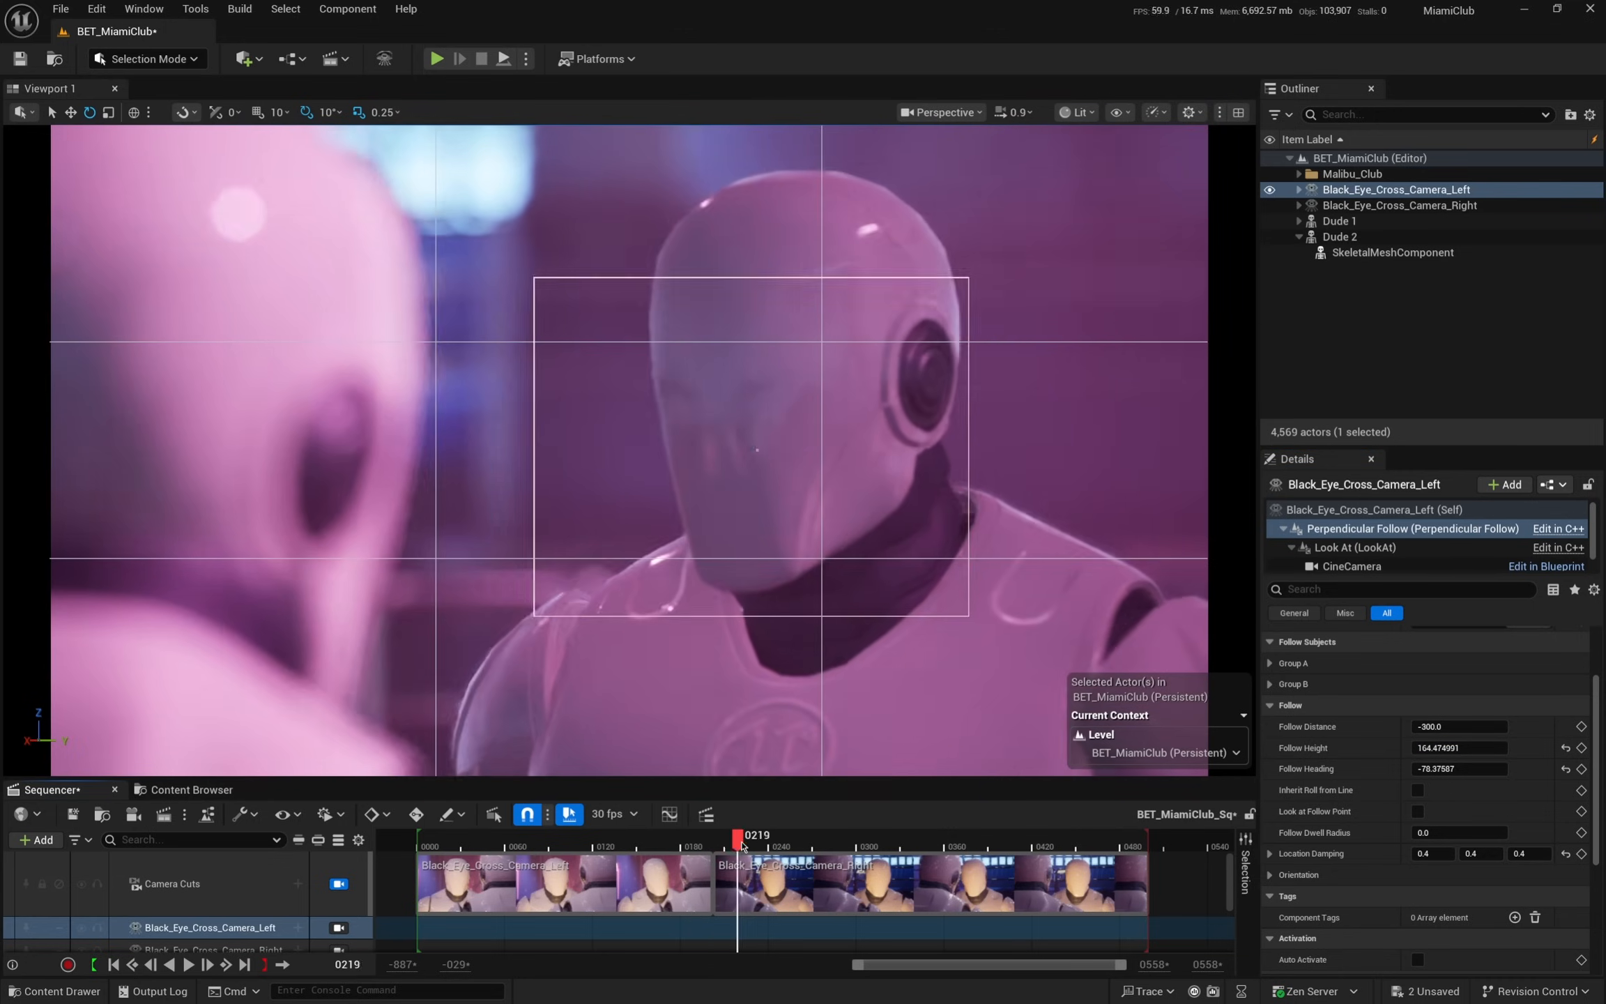
{"action": "left_click_drag", "start_coordinate": [742, 846], "coordinate": [690, 843]}
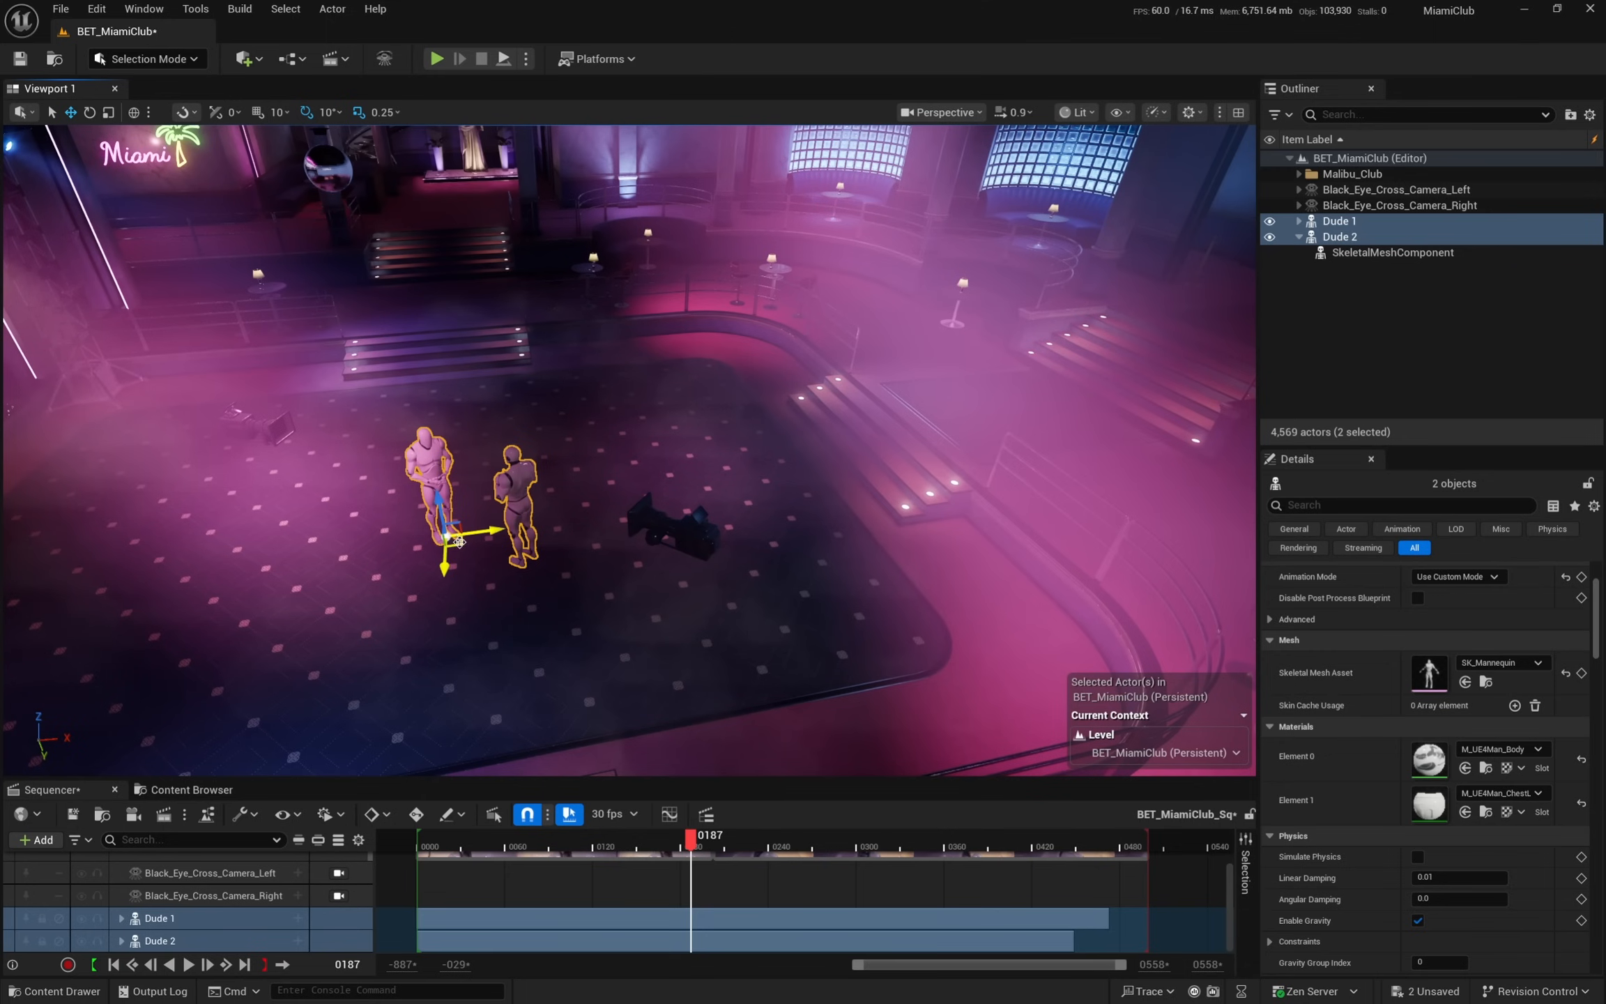
- Move Dude 1 and Dude 2 together from the dance floor to the open floor in front of the bar stools
{"action": "left_click_drag", "start_coordinate": [458, 543], "coordinate": [230, 498]}
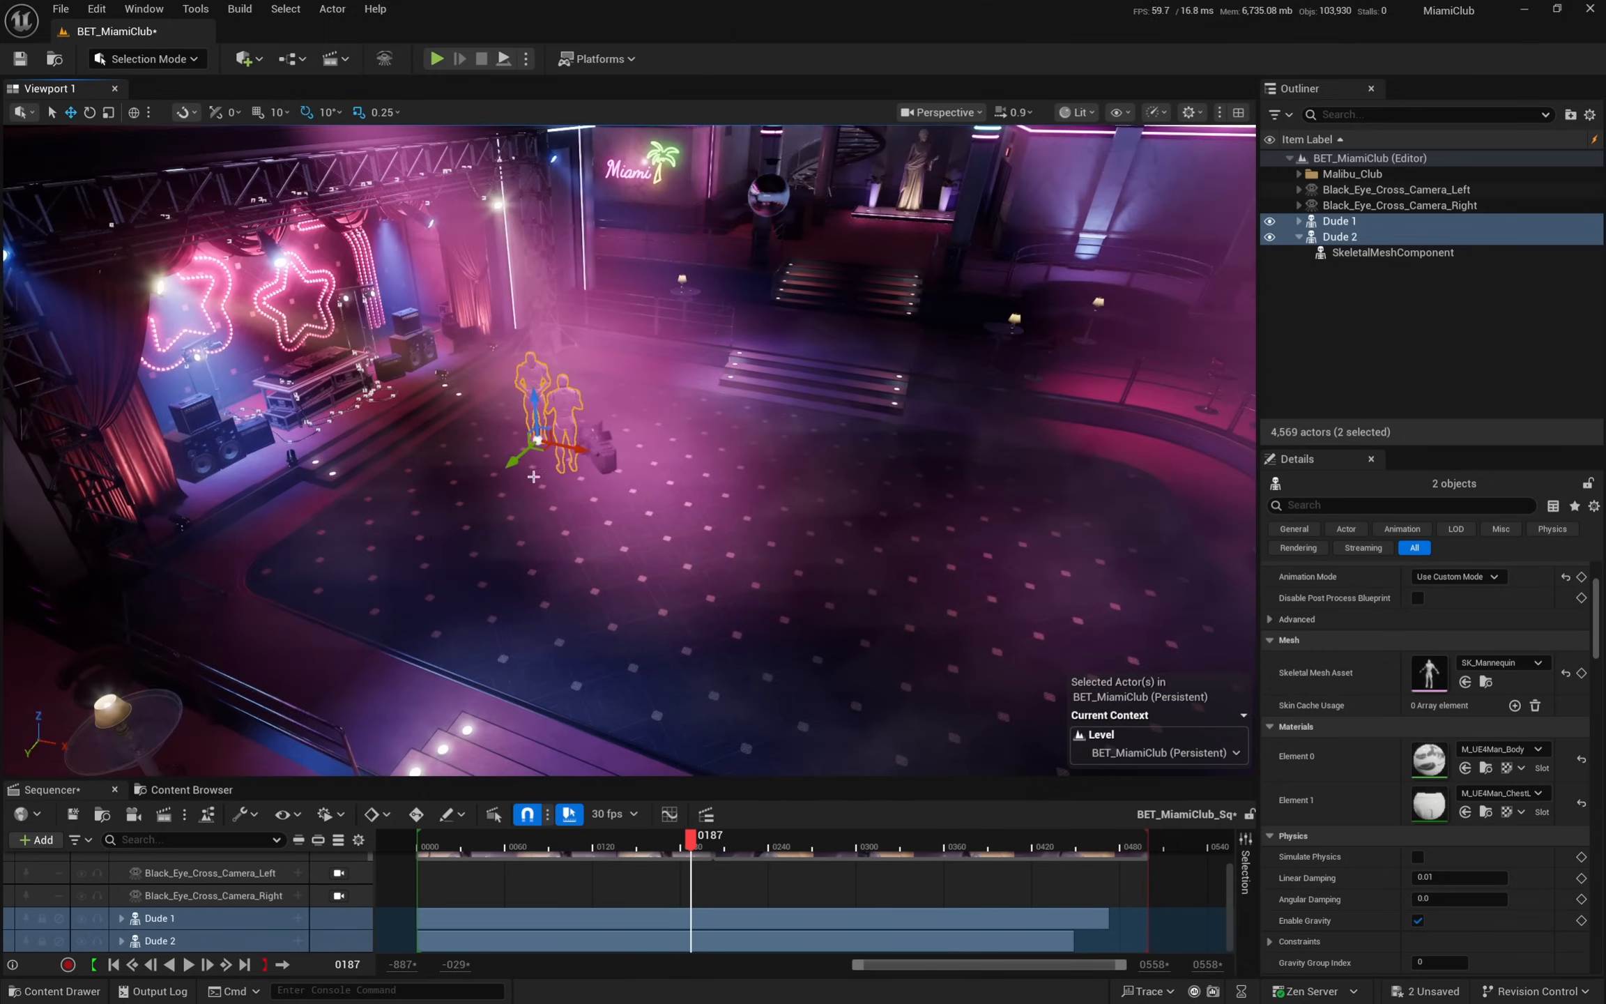
{"action": "right_click_drag", "start_coordinate": [533, 477], "coordinate": [1251, 529]}
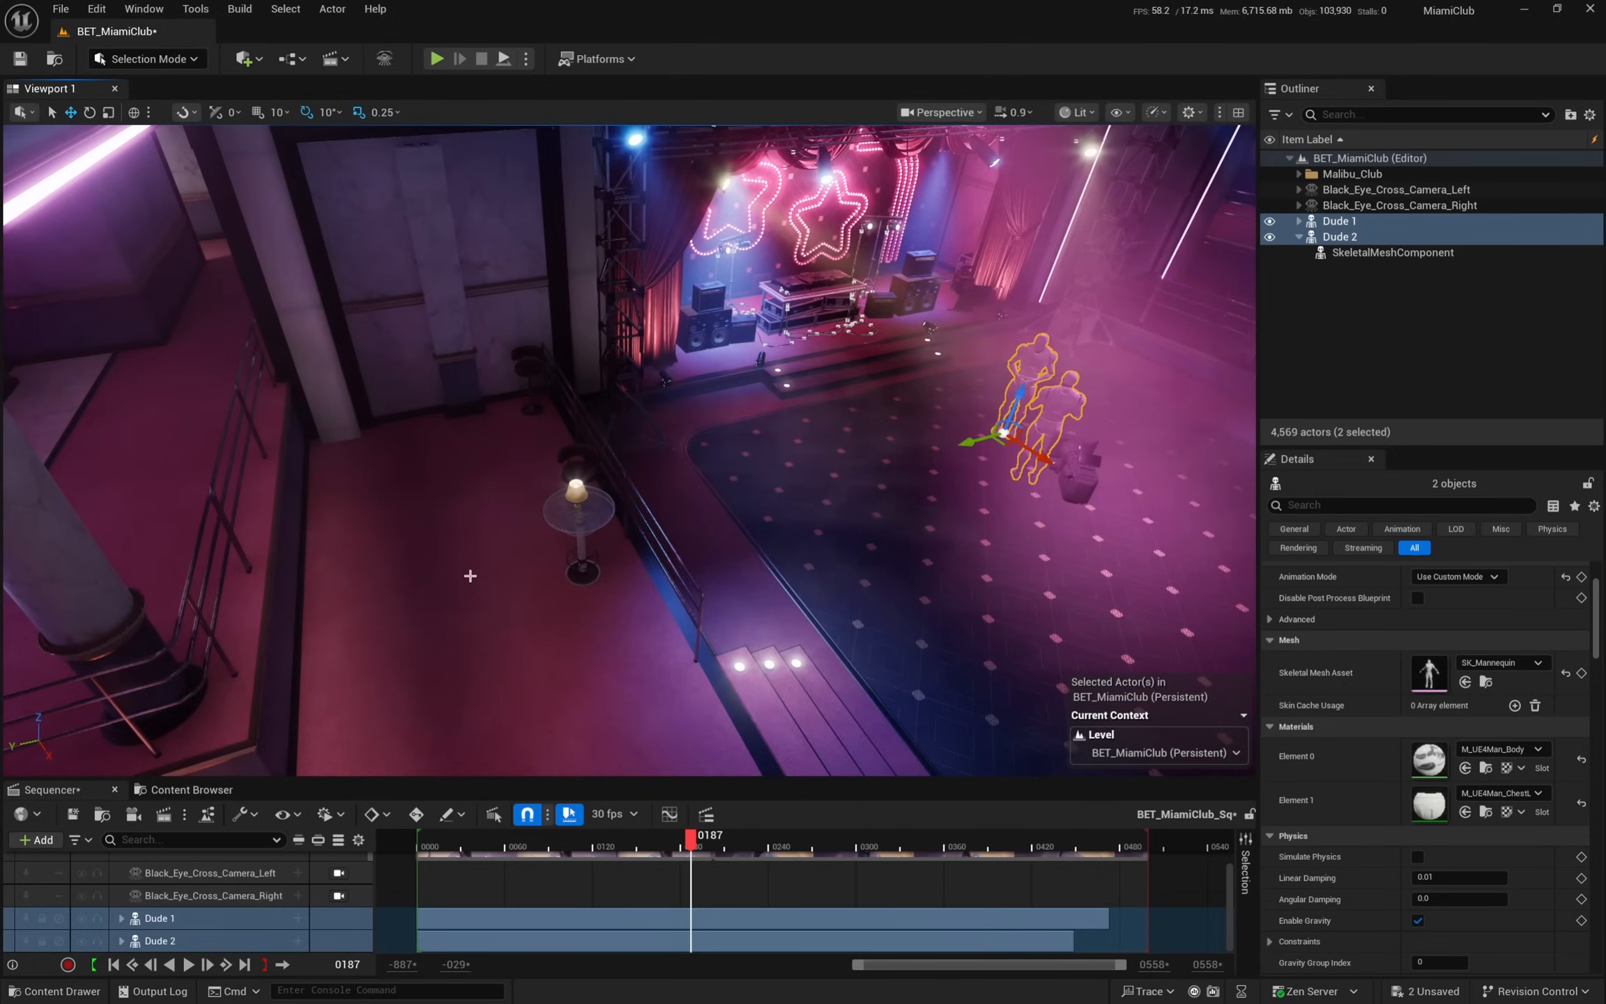
{"action": "left_click_drag", "start_coordinate": [1011, 442], "coordinate": [238, 631]}
{"action": "right_click_drag", "start_coordinate": [238, 631], "coordinate": [42, 613]}
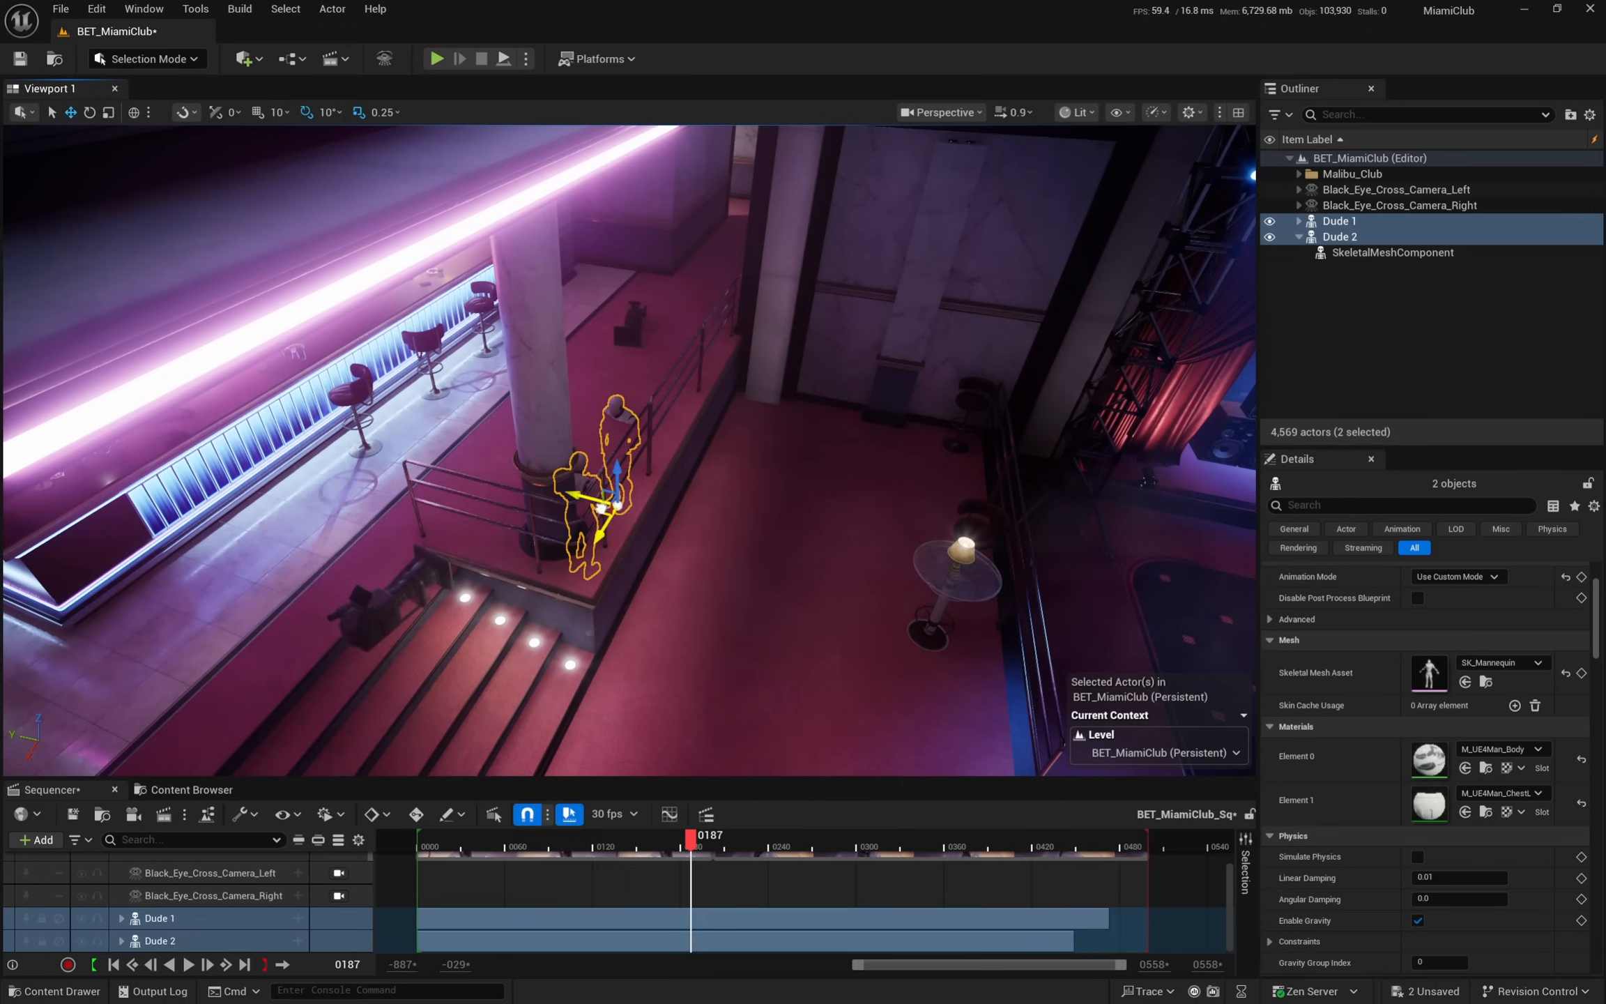
{"action": "left_click_drag", "start_coordinate": [616, 504], "coordinate": [411, 441]}
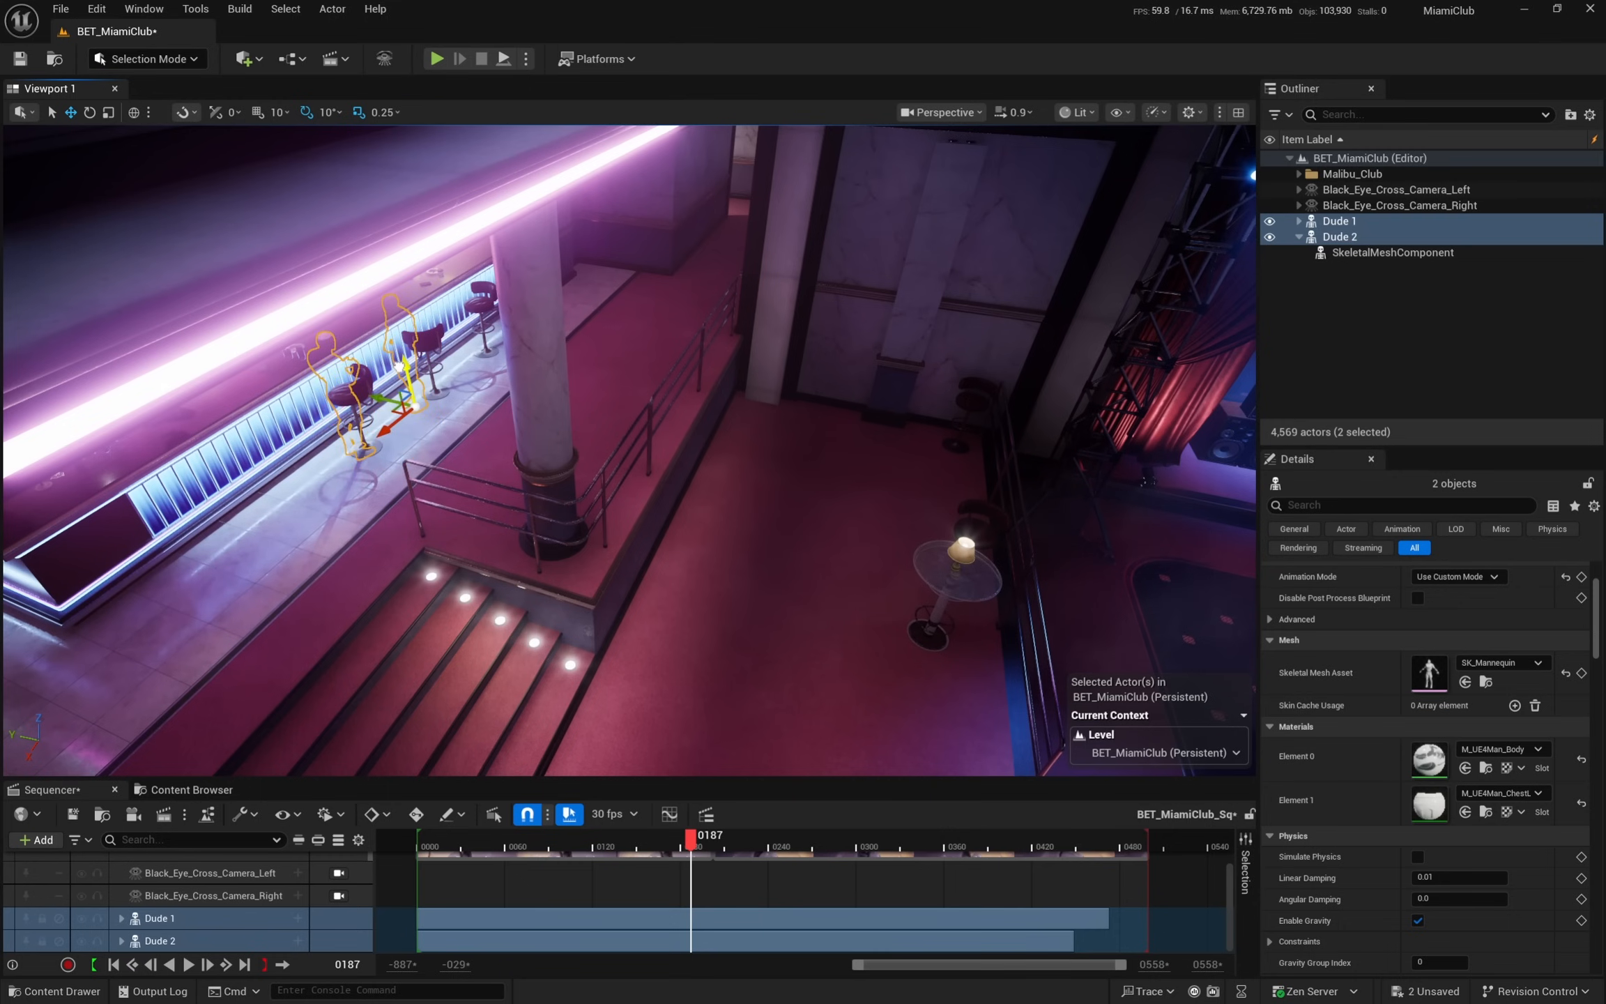
{"action": "key", "text": "w"}
{"action": "right_click_drag", "start_coordinate": [398, 420], "coordinate": [244, 404]}
{"action": "right_click_drag", "start_coordinate": [566, 646], "coordinate": [568, 622]}
{"action": "key", "text": "s"}
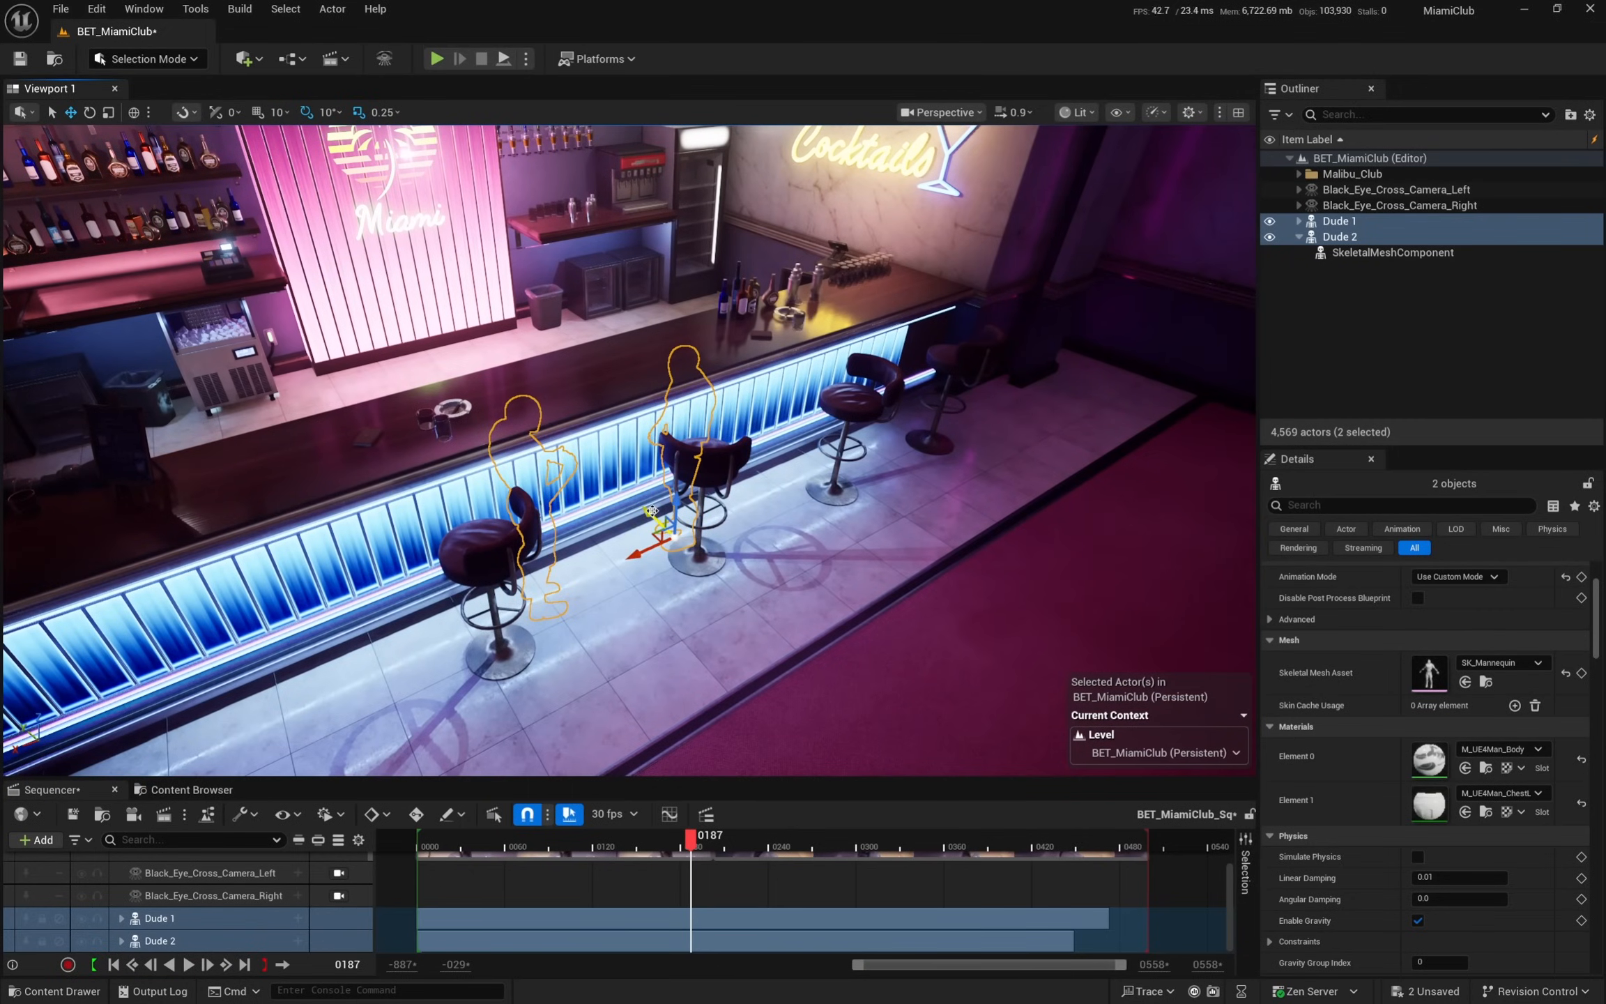
{"action": "left_click_drag", "start_coordinate": [650, 511], "coordinate": [730, 571]}
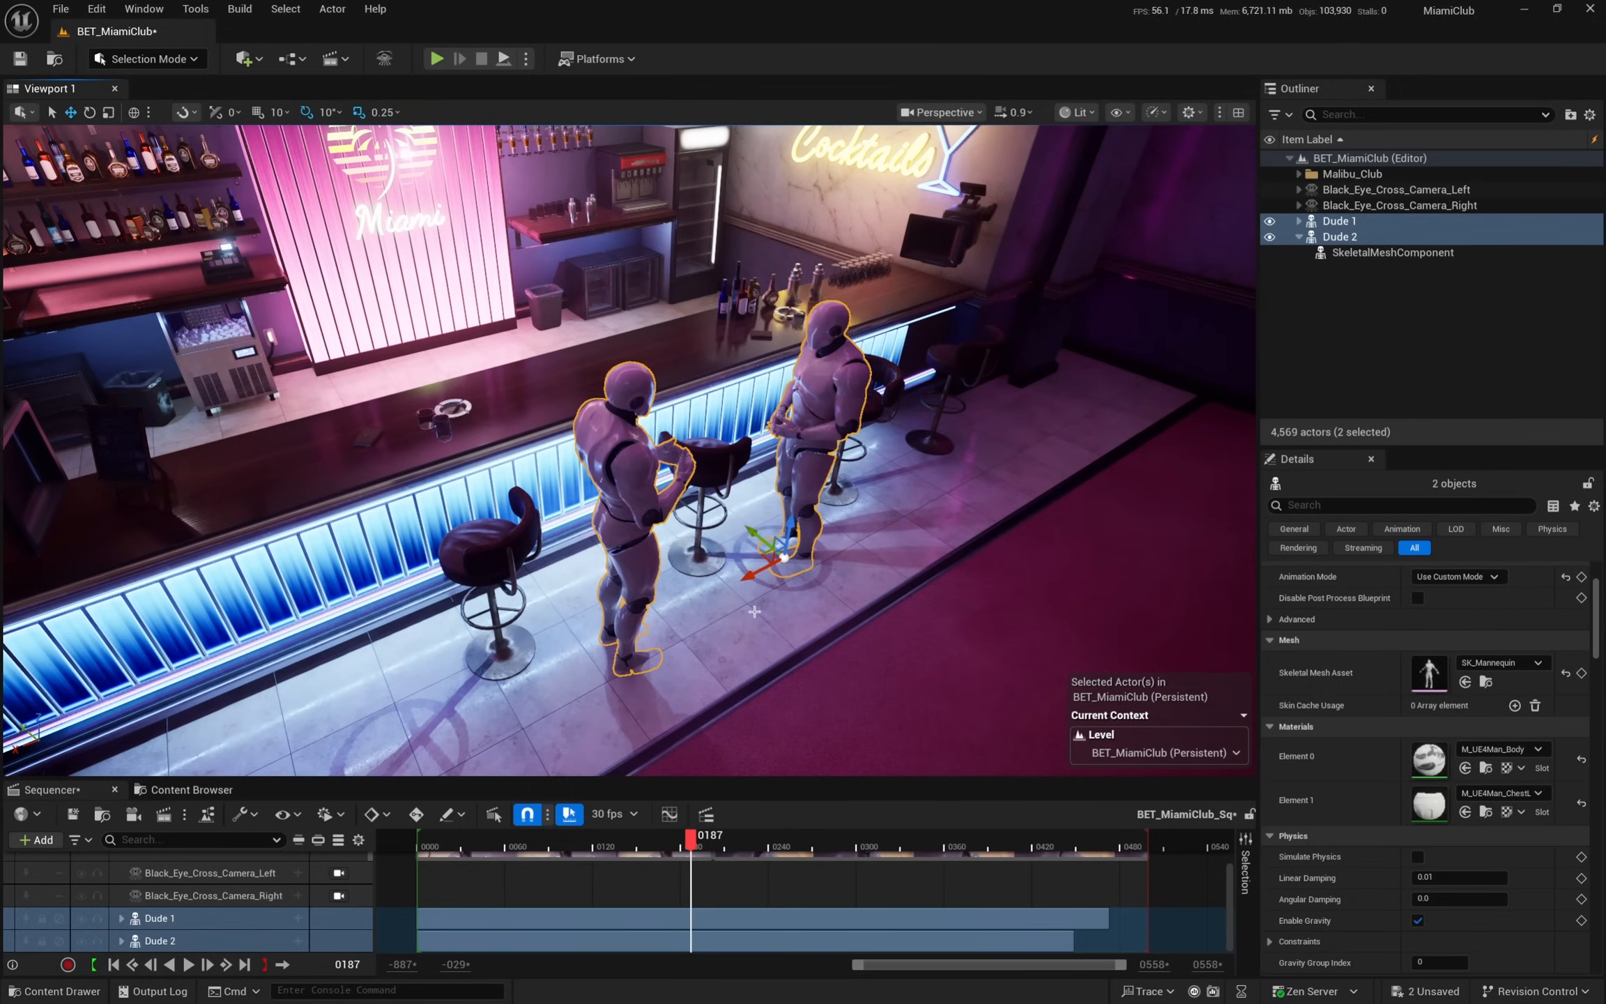
- Inspect the bar location and scrub through both over-the-shoulder shots in the camera cuts
{"action": "right_click_drag", "start_coordinate": [750, 573], "coordinate": [878, 516]}
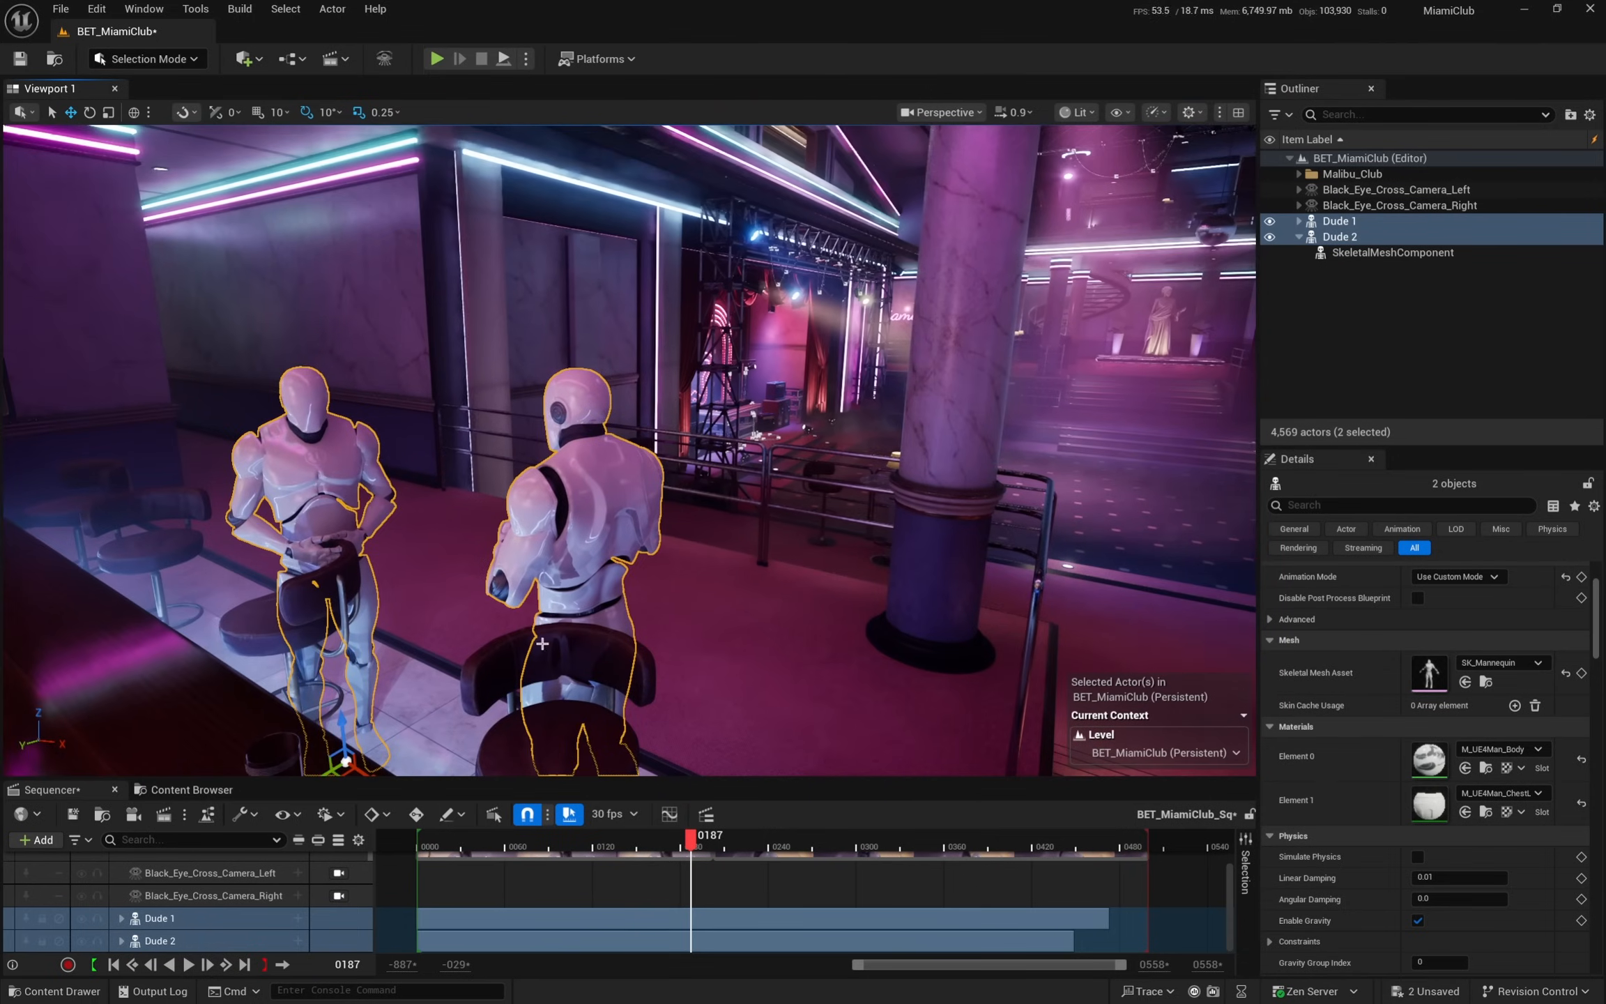
{"action": "scroll", "coordinate": [348, 915], "scroll_direction": "up", "scroll_amount": 2}
{"action": "left_click", "coordinate": [338, 883]}
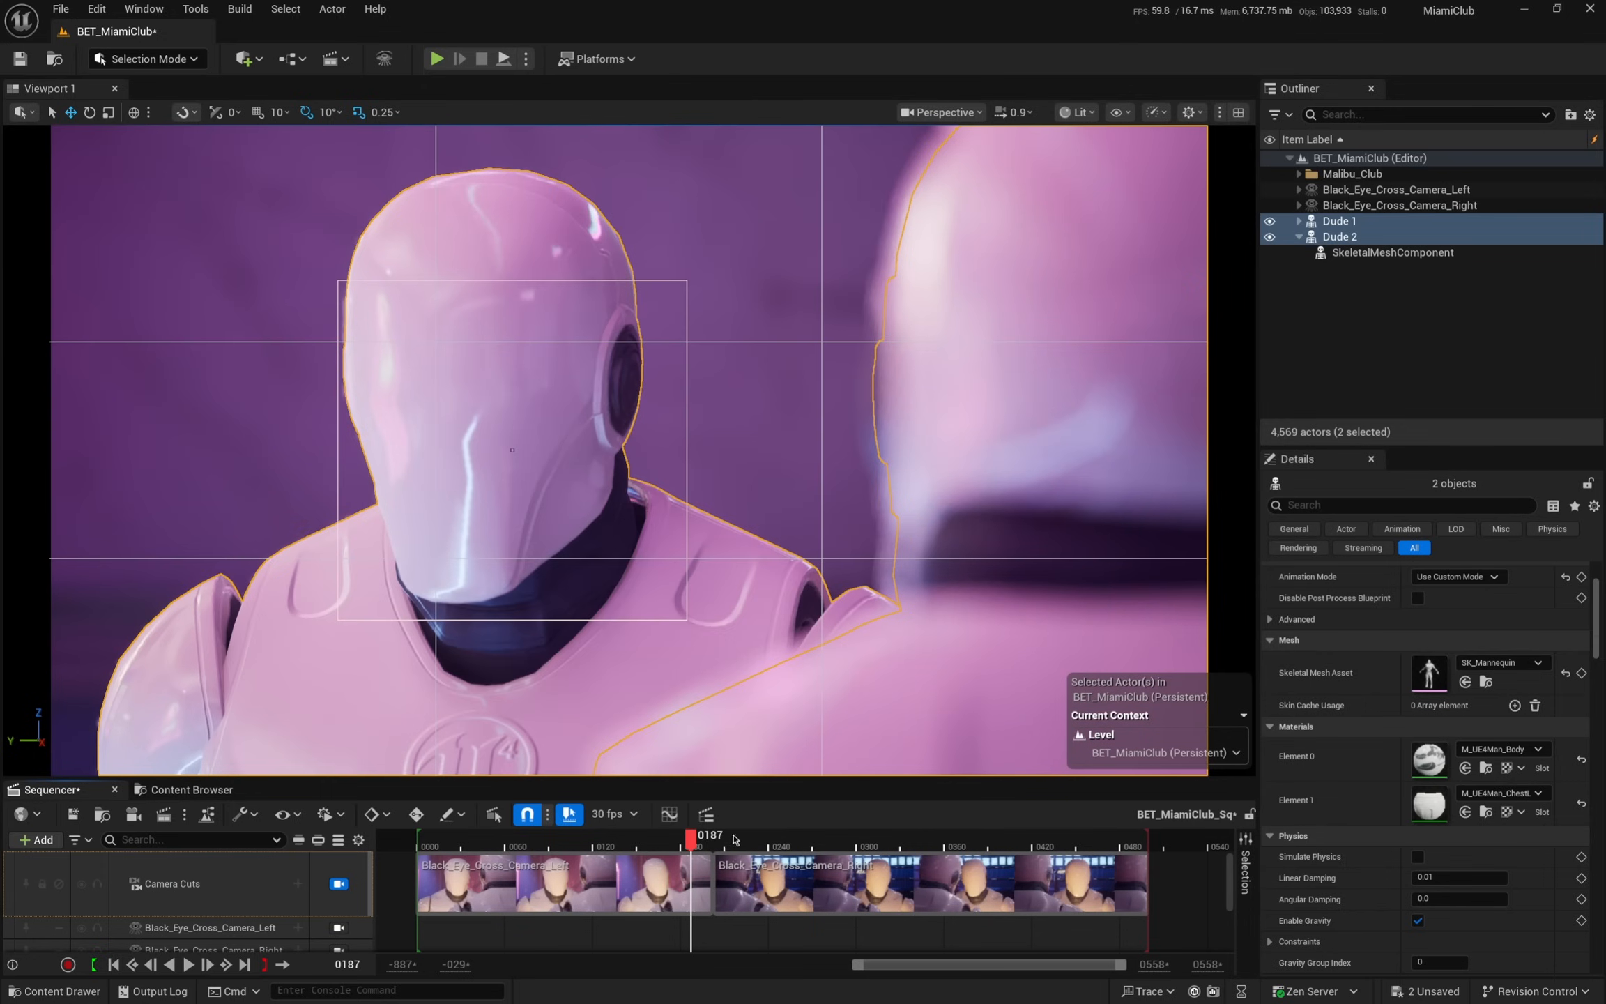
{"action": "mouse_move", "coordinate": [683, 843]}
{"action": "left_mouse_down"}
{"action": "mouse_move", "coordinate": [746, 843]}
{"action": "mouse_move", "coordinate": [681, 849]}
{"action": "left_mouse_up"}
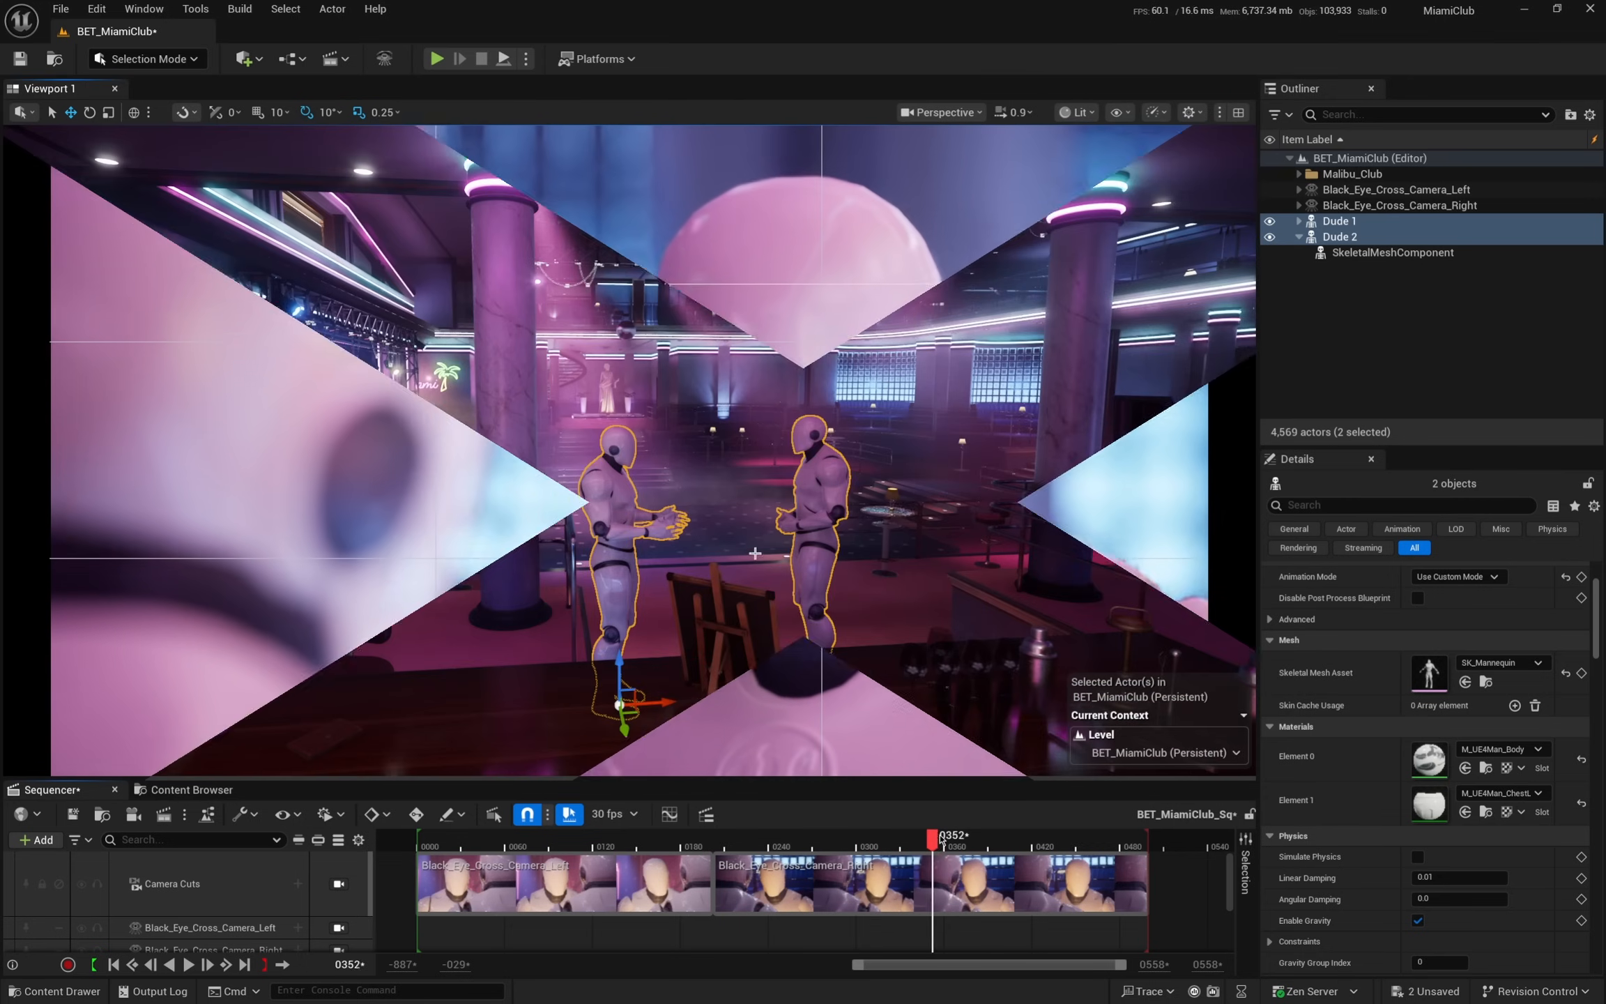
- Add a Black_Eye_Cross_Camera_CineCam actor to the level and name it Black_Eye_Cross_Camera_Master
{"action": "left_click", "coordinate": [257, 61]}
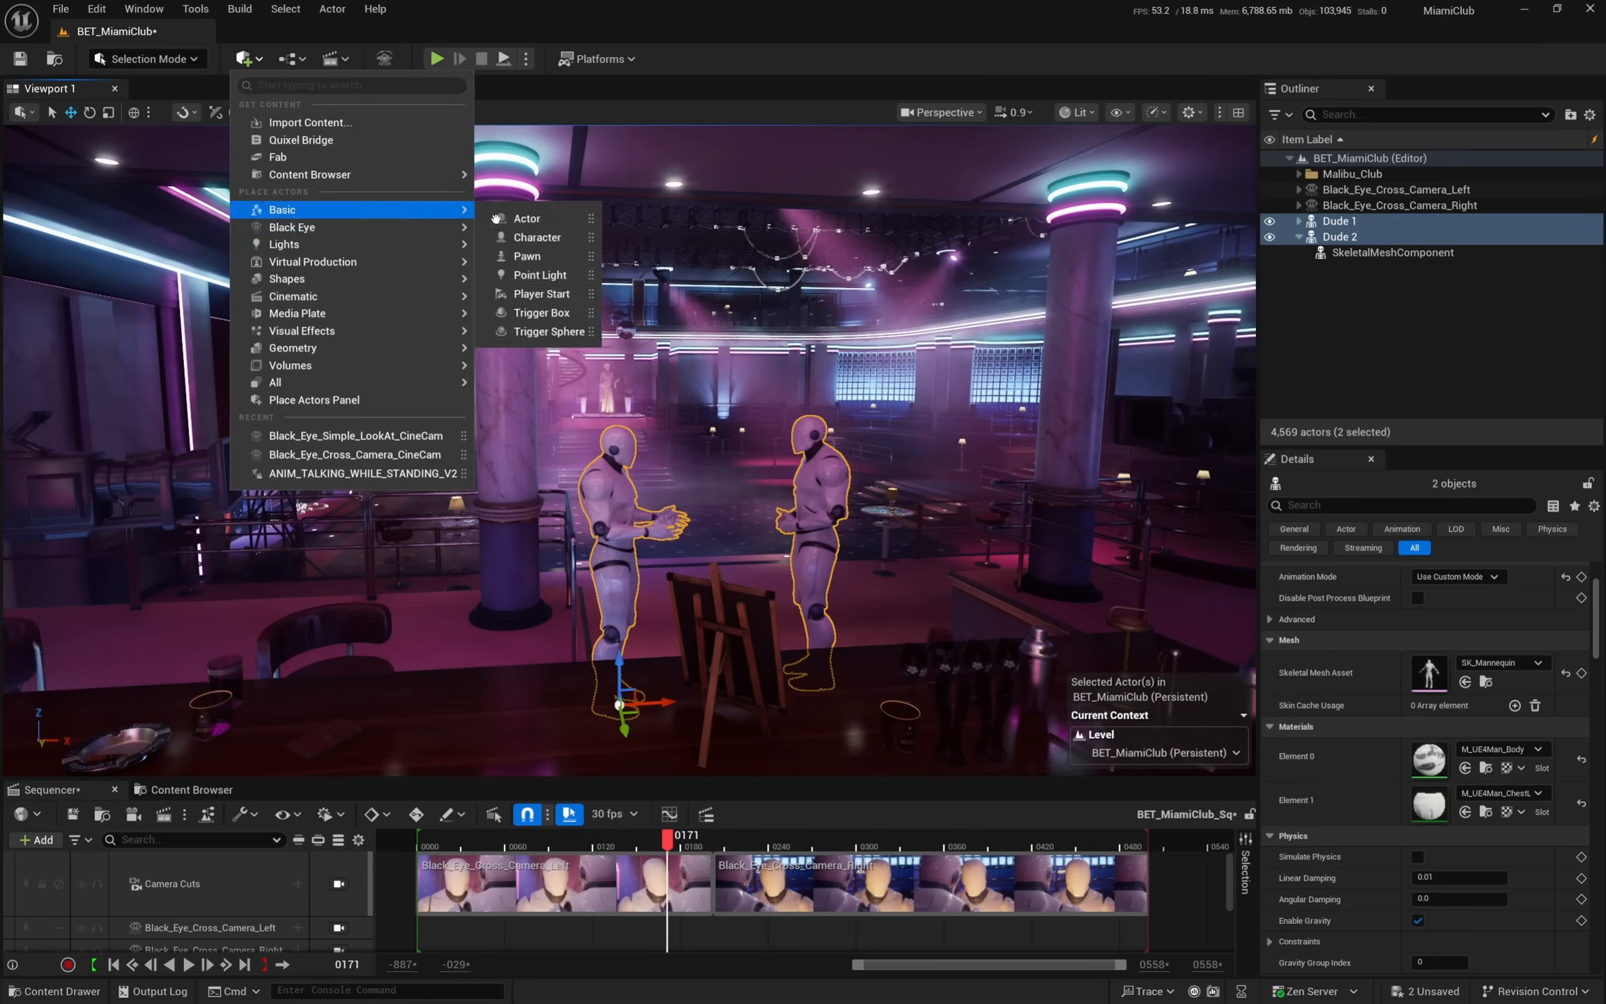
{"action": "mouse_move", "coordinate": [368, 230]}
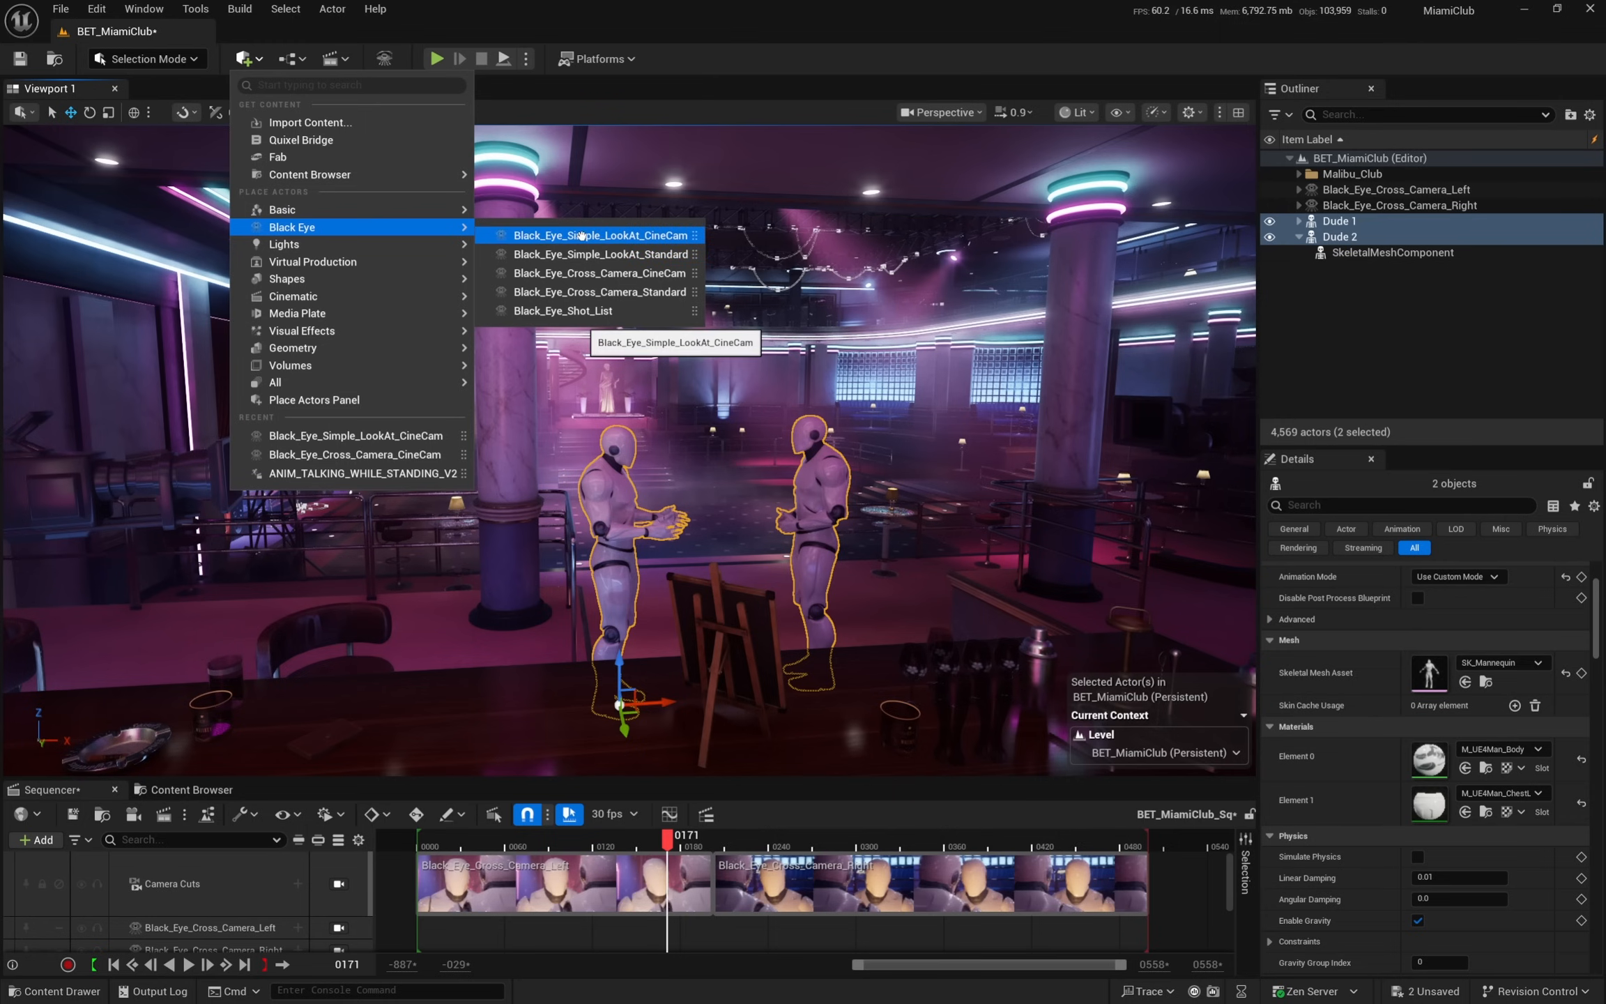
{"action": "left_click", "coordinate": [658, 274]}
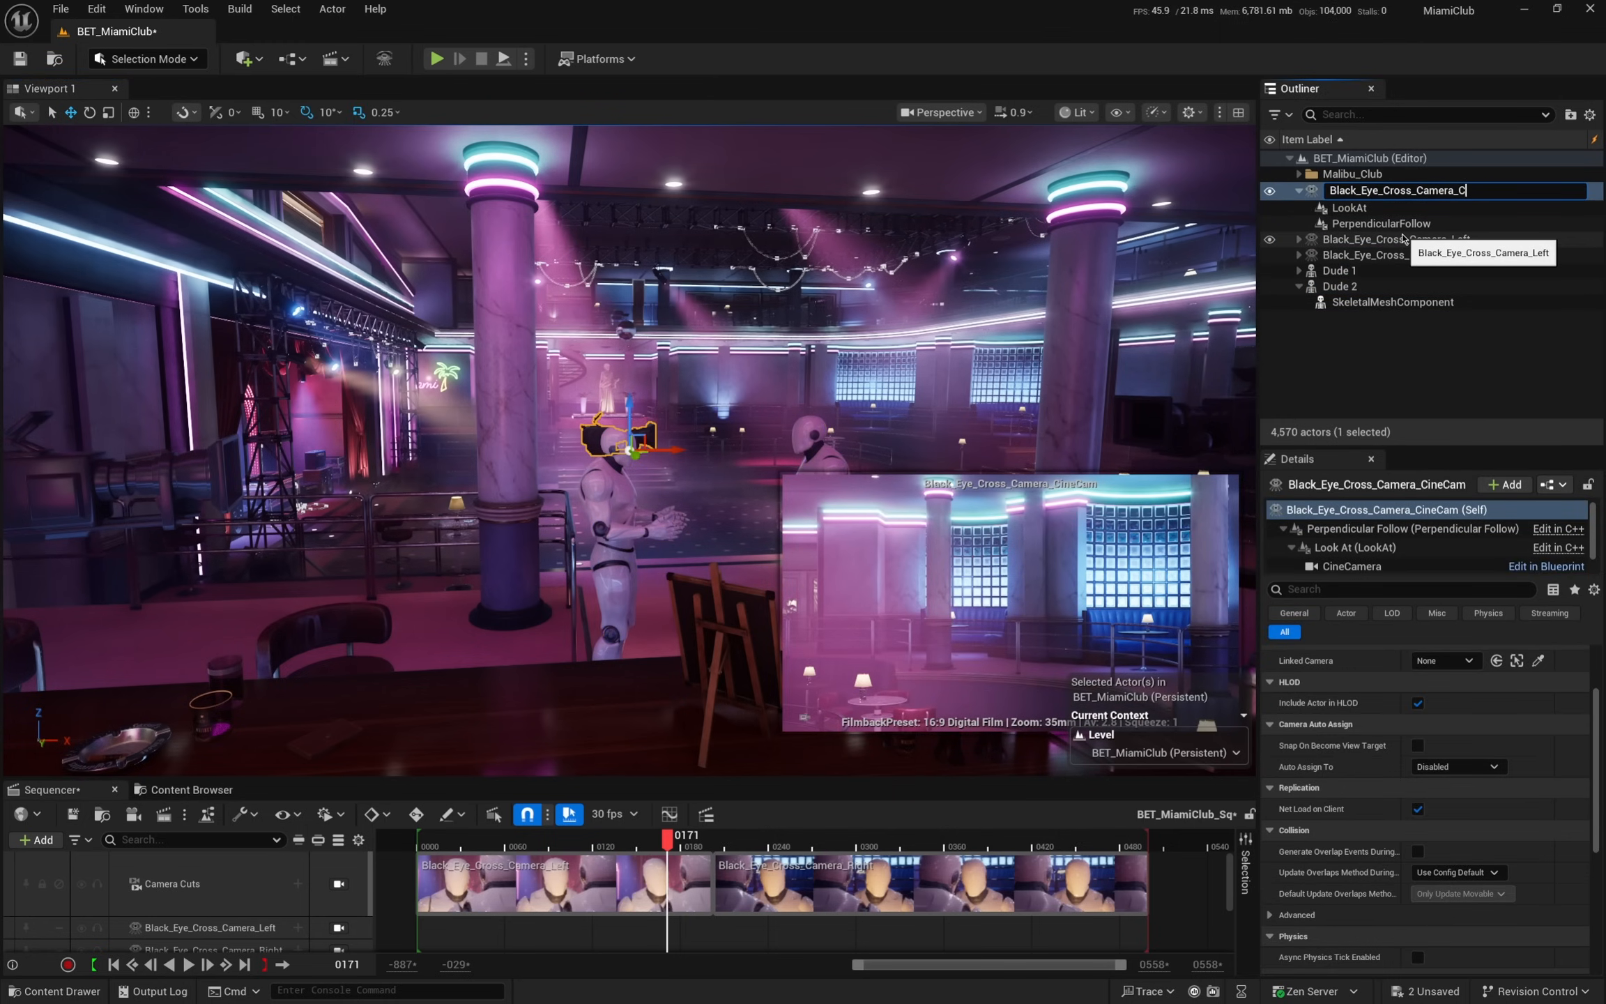
{"action": "type", "text": "Master"}
{"action": "key", "text": "Return"}
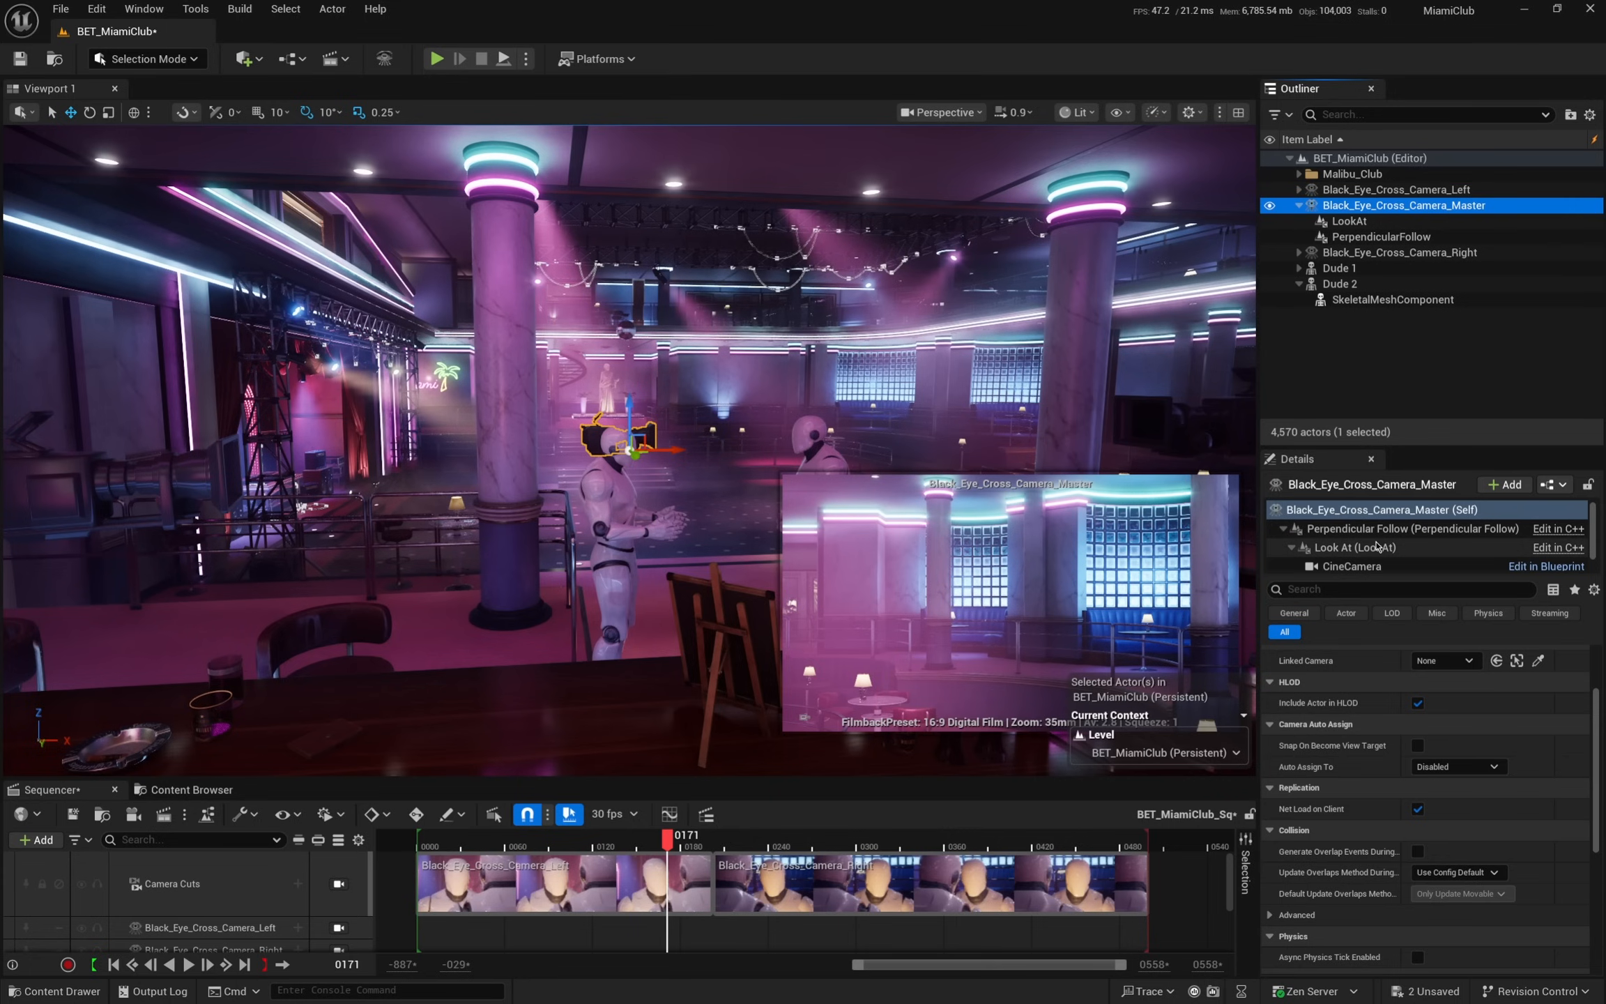
- Assign Dude 2 as Group A Subject 1 and Dude 1 as Group B Subject 1 in the Master camera's Perpendicular Follow
{"action": "left_click", "coordinate": [1329, 529]}
{"action": "left_click", "coordinate": [1269, 663]}
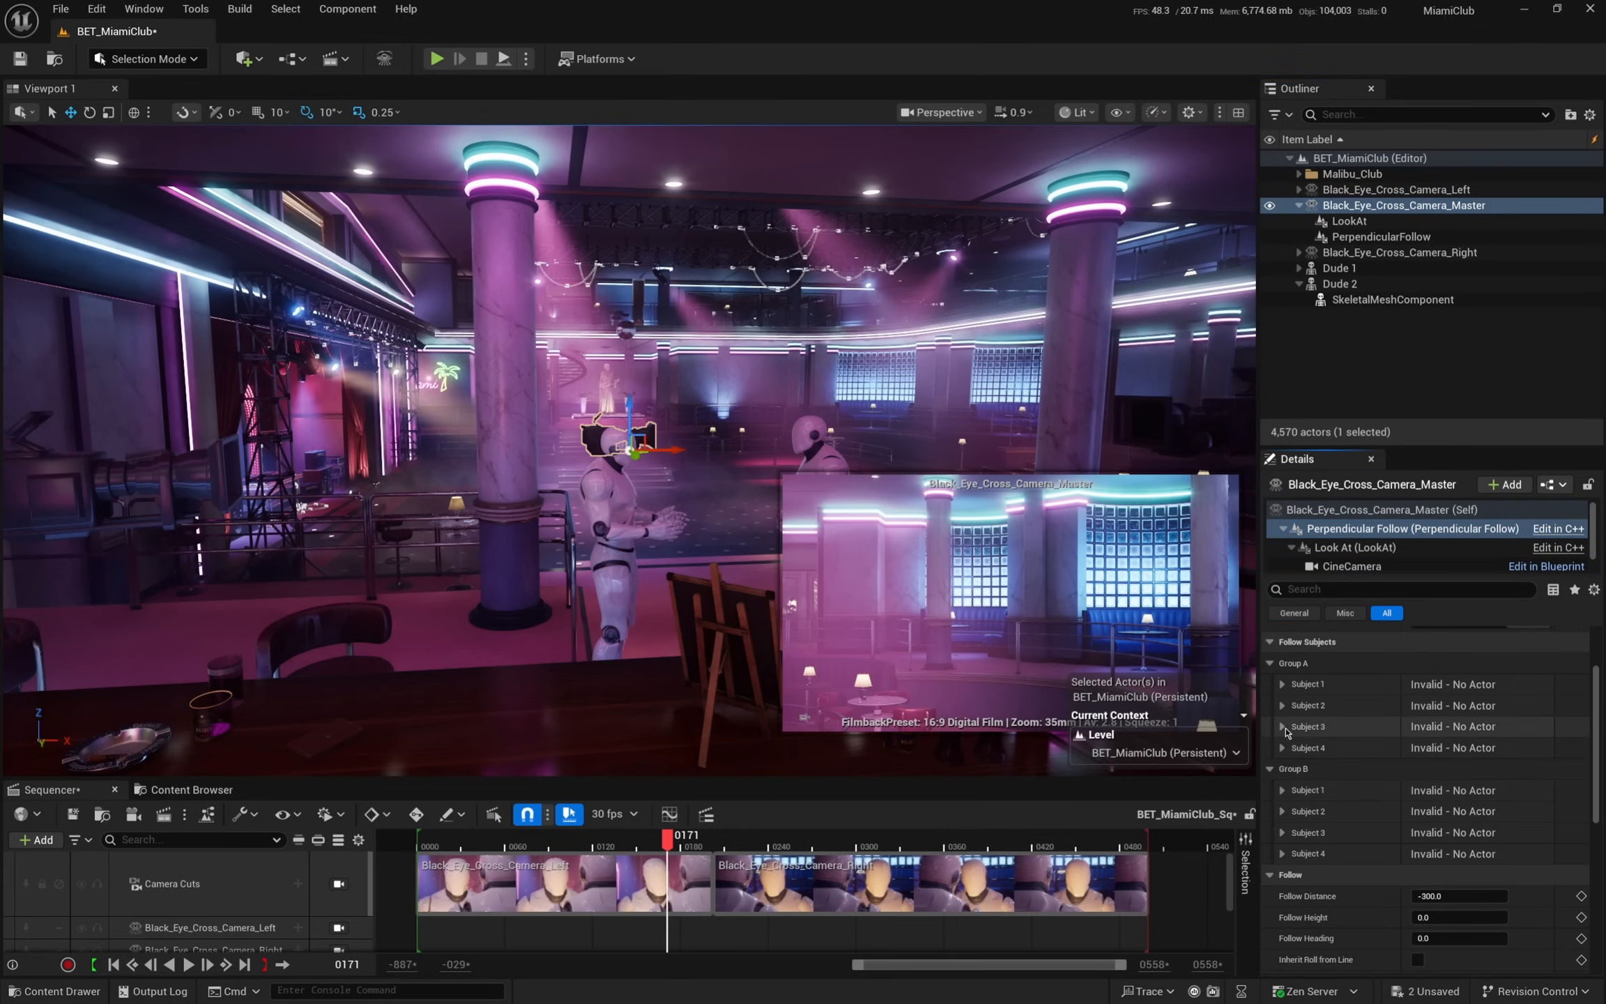
{"action": "left_click", "coordinate": [1282, 685]}
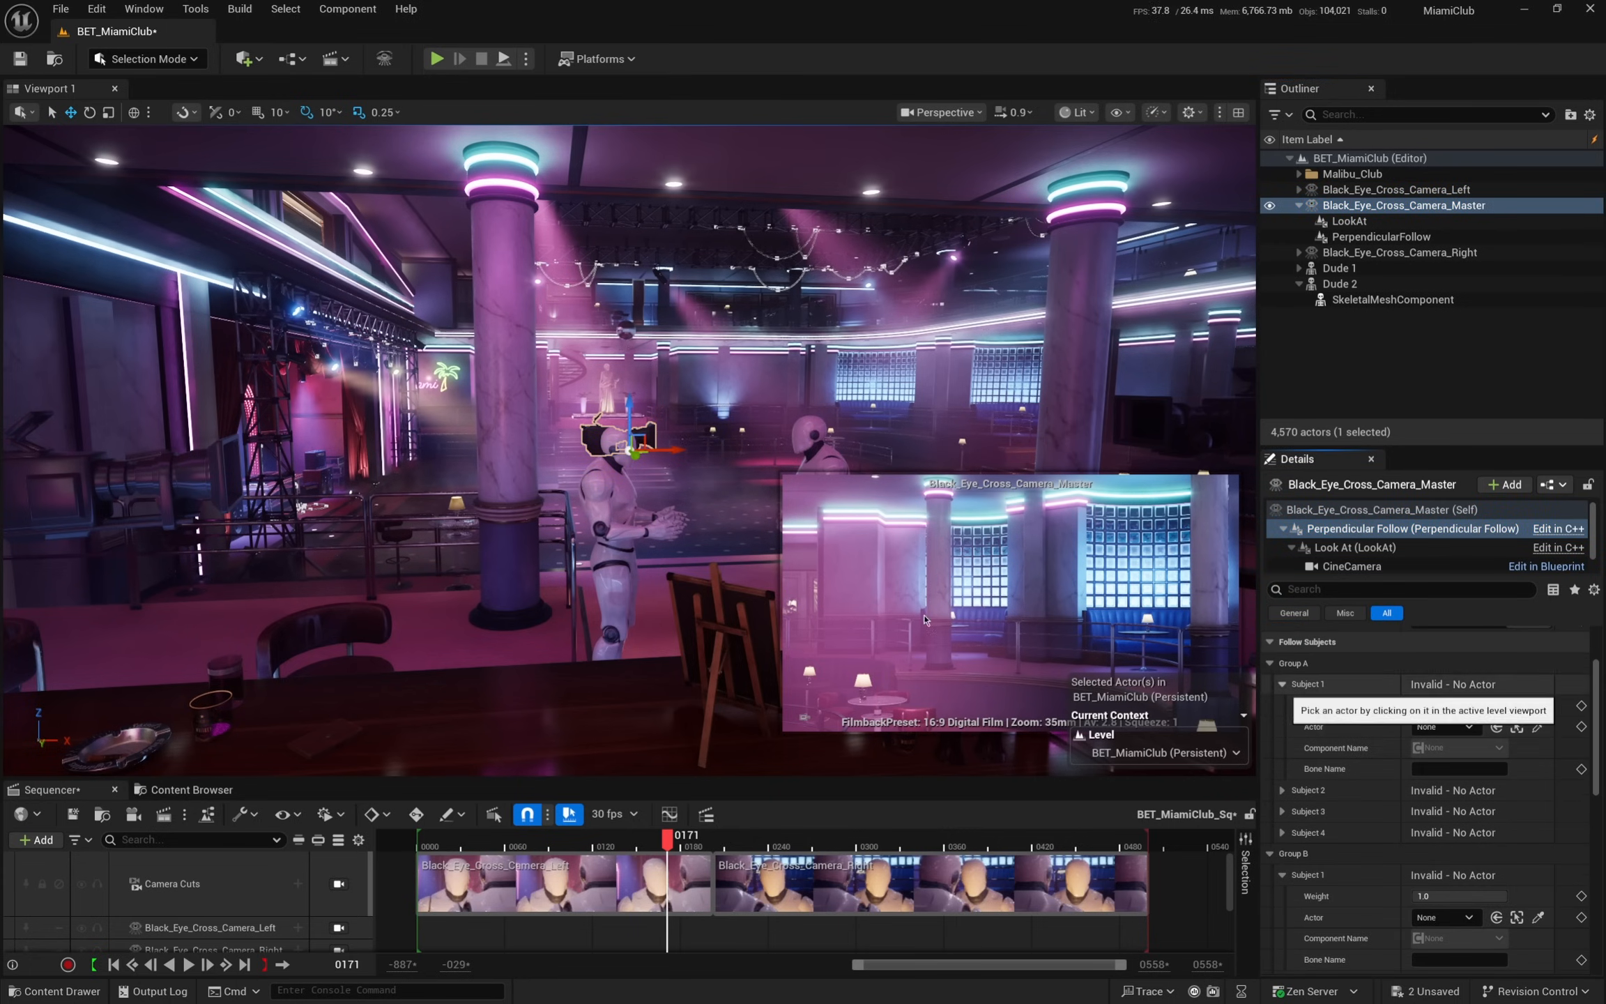
{"action": "right_click_drag", "start_coordinate": [619, 494], "coordinate": [701, 530]}
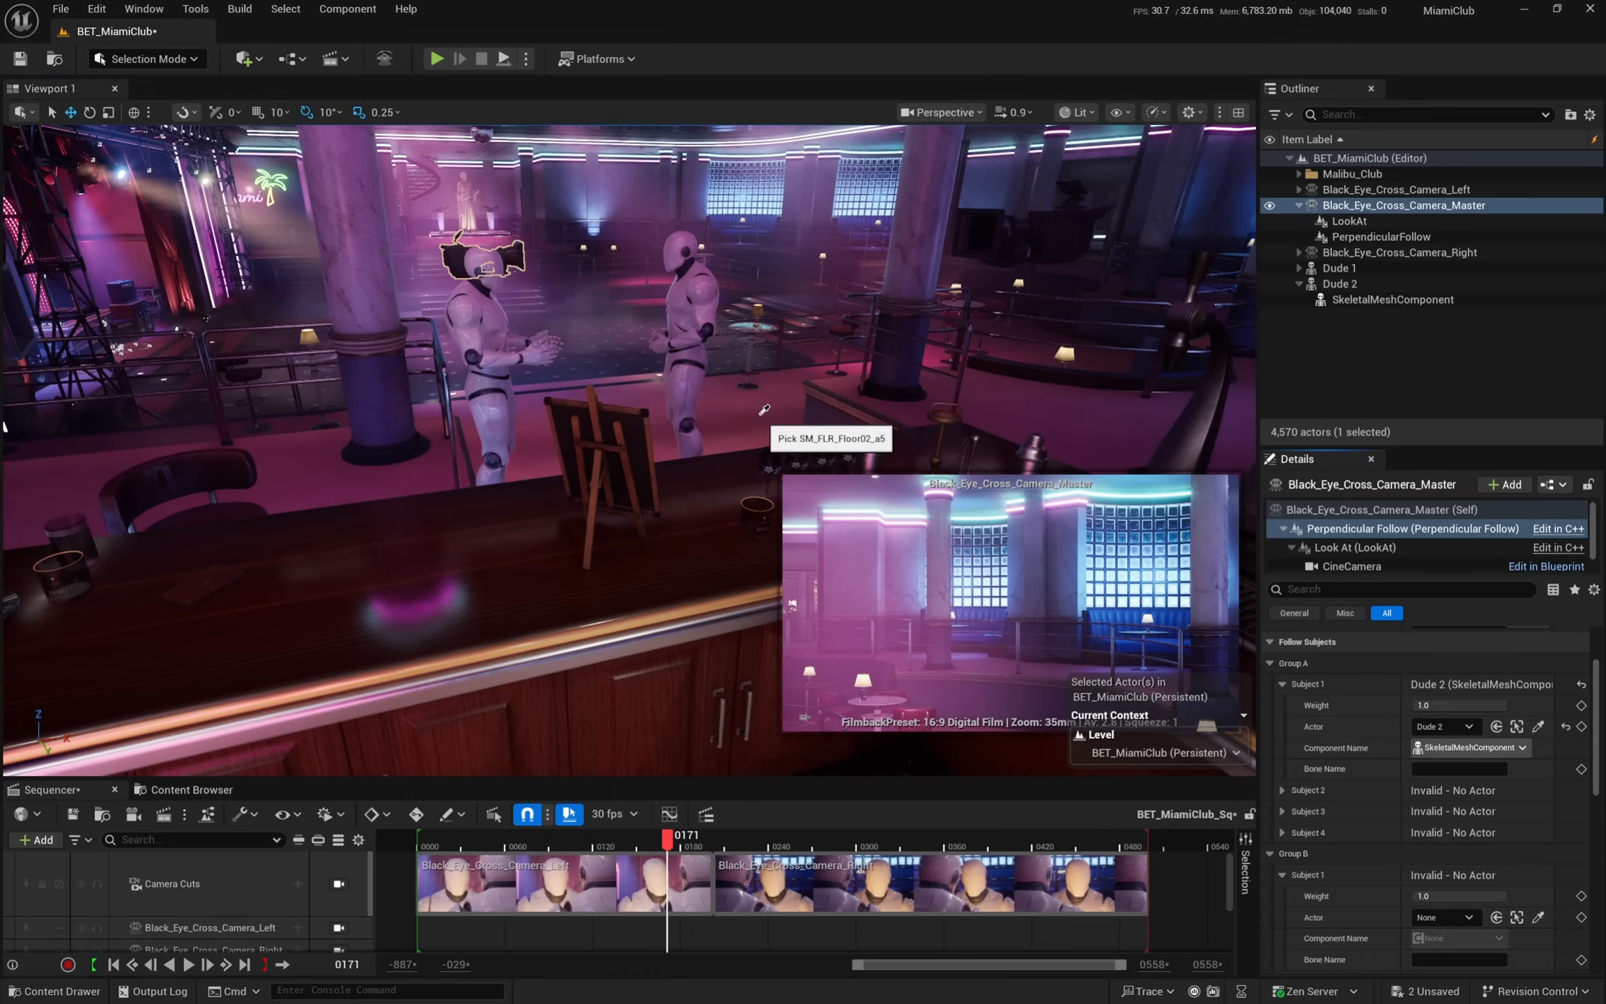
{"action": "left_click", "coordinate": [708, 340]}
- Set both Perpendicular Follow subjects' Bone Name to root and raise the Follow Height until both dudes' upper bodies are framed
{"action": "left_click", "coordinate": [1454, 769]}
{"action": "type", "text": "root"}
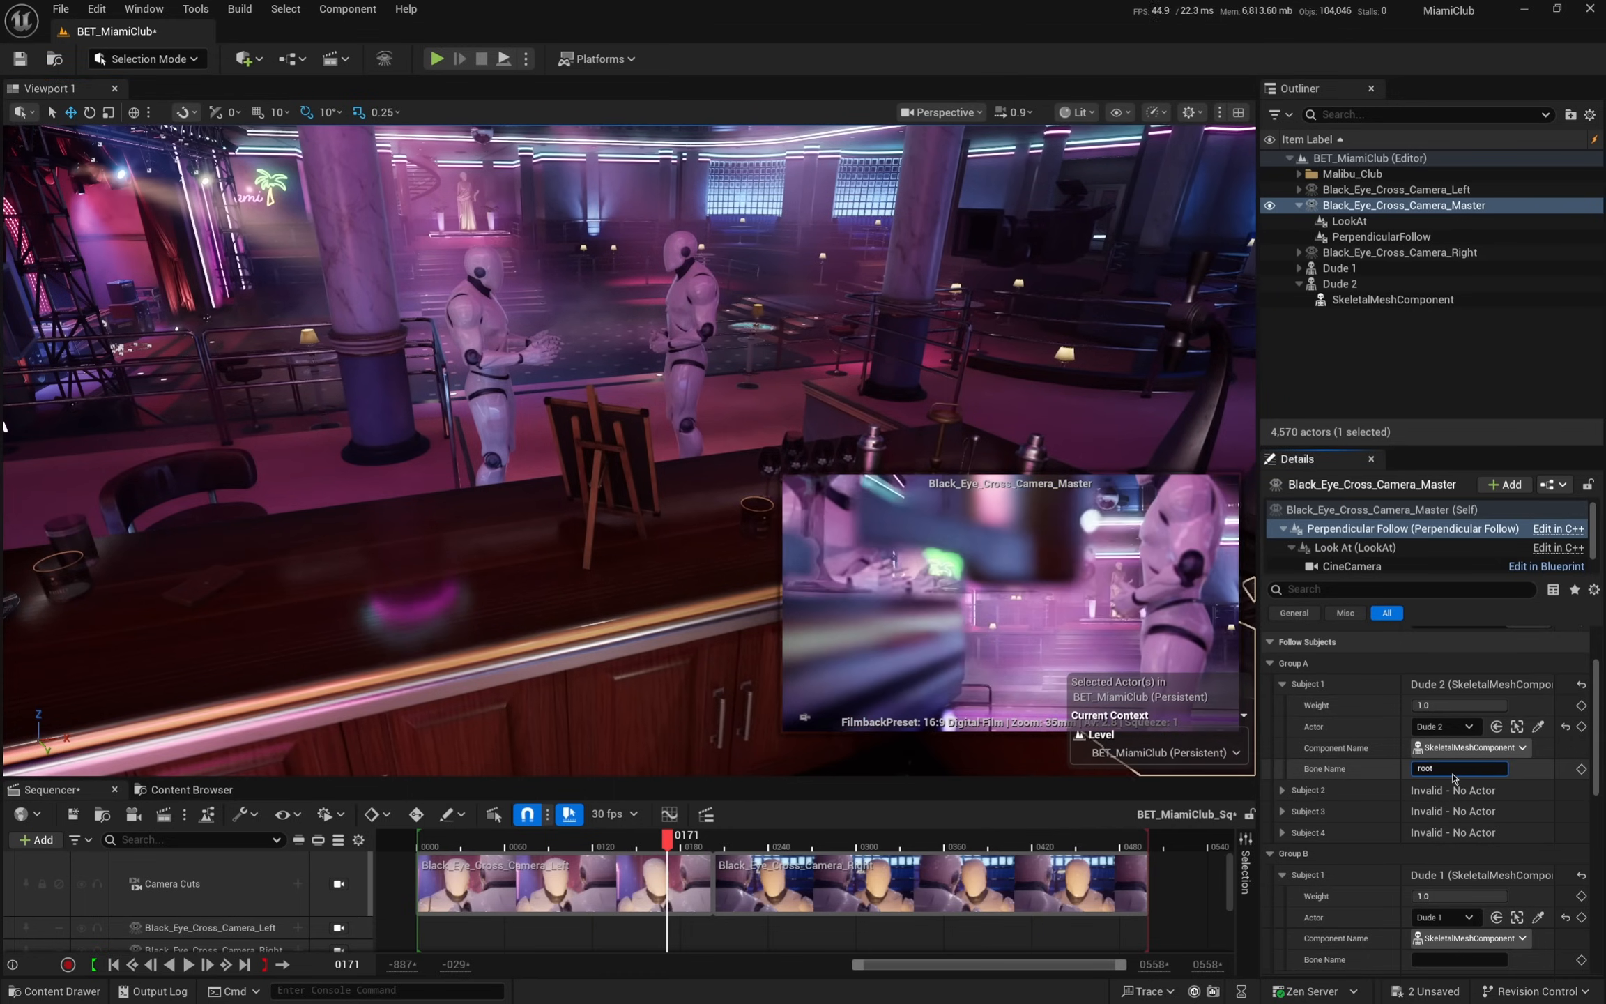
{"action": "key", "text": "Tab"}
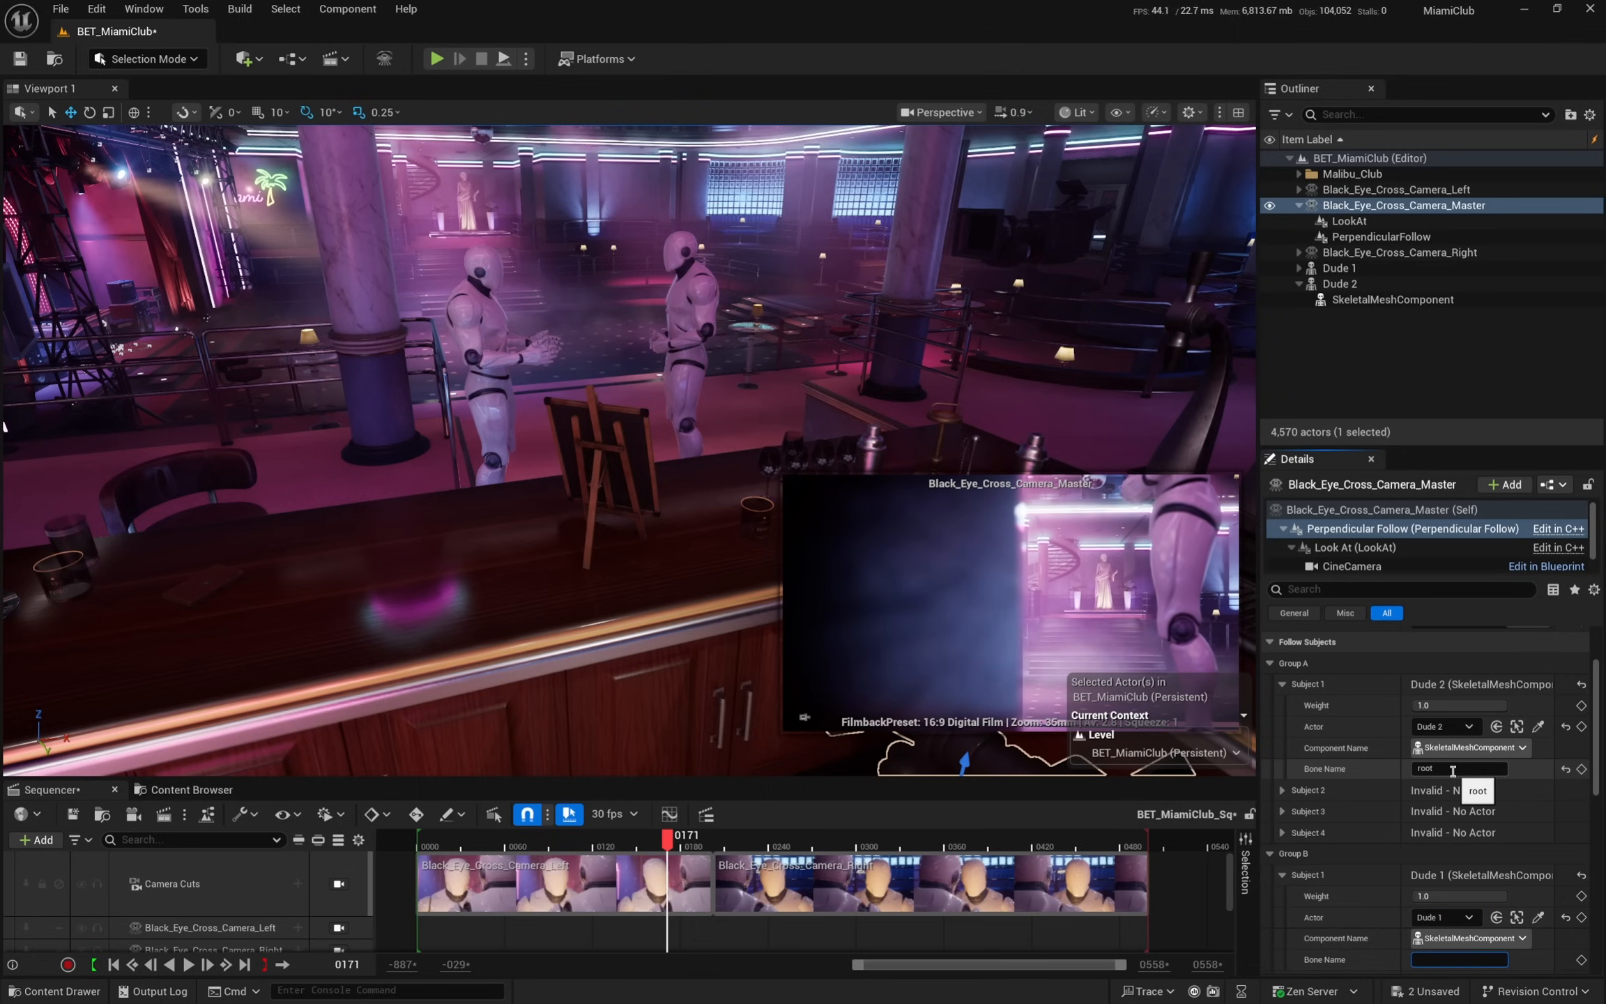
{"action": "type", "text": "root"}
{"action": "key", "text": "Tab"}
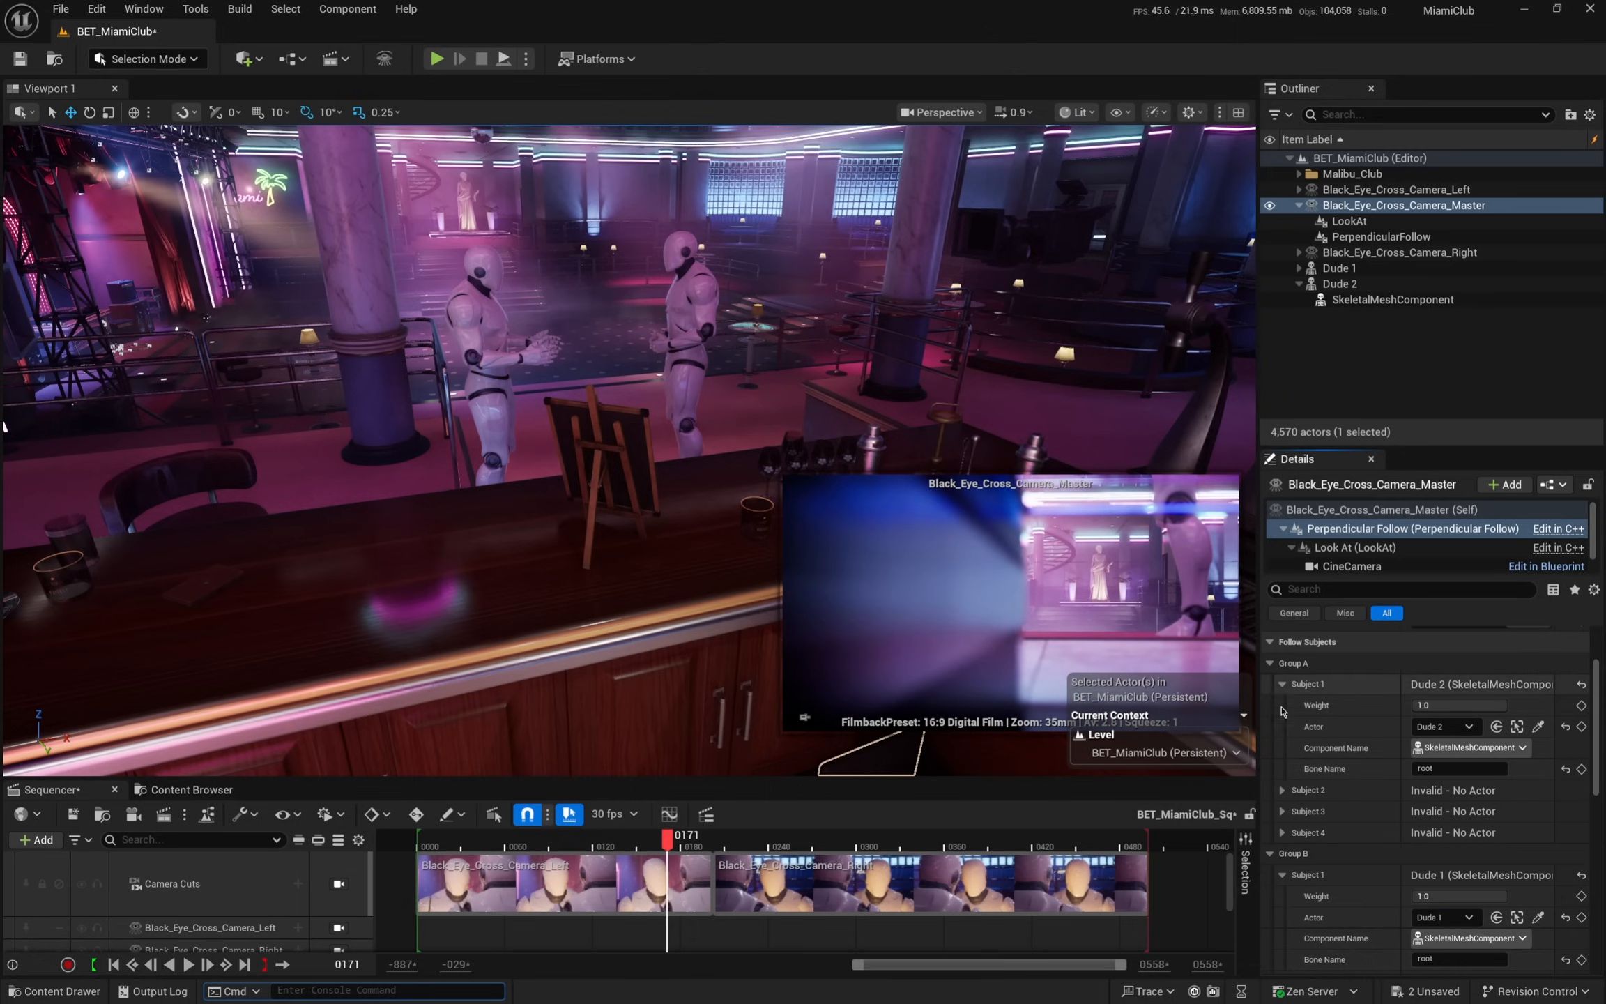
{"action": "left_click", "coordinate": [1282, 684]}
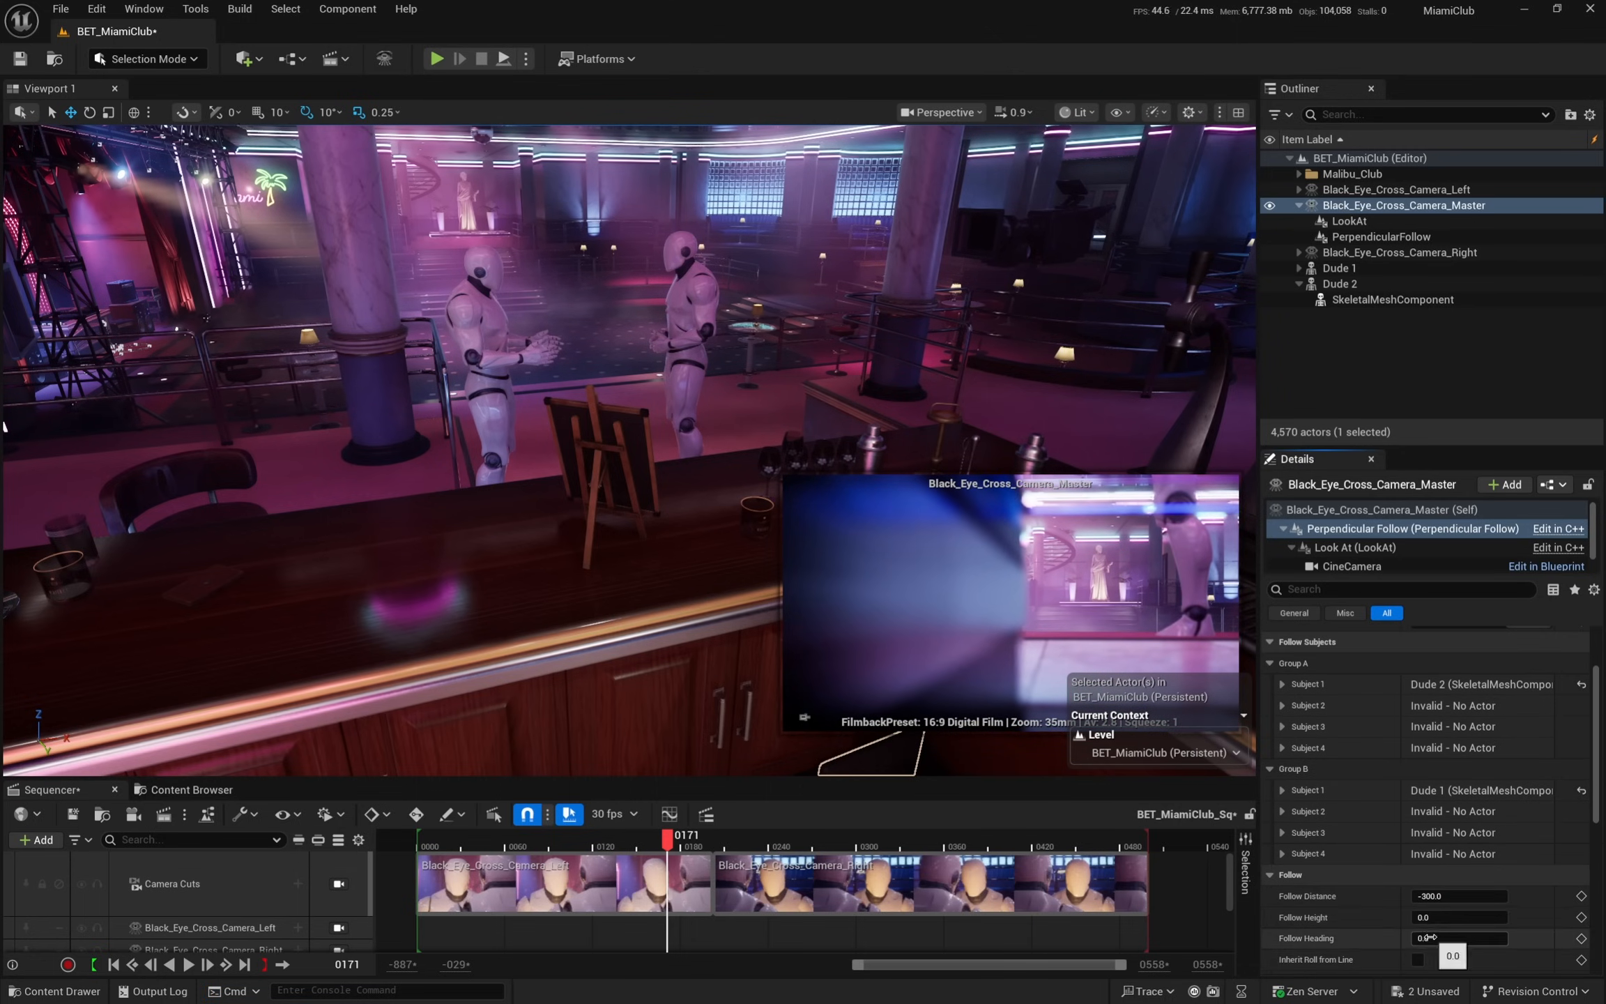
{"action": "left_click_drag", "start_coordinate": [1424, 917], "coordinate": [1491, 916]}
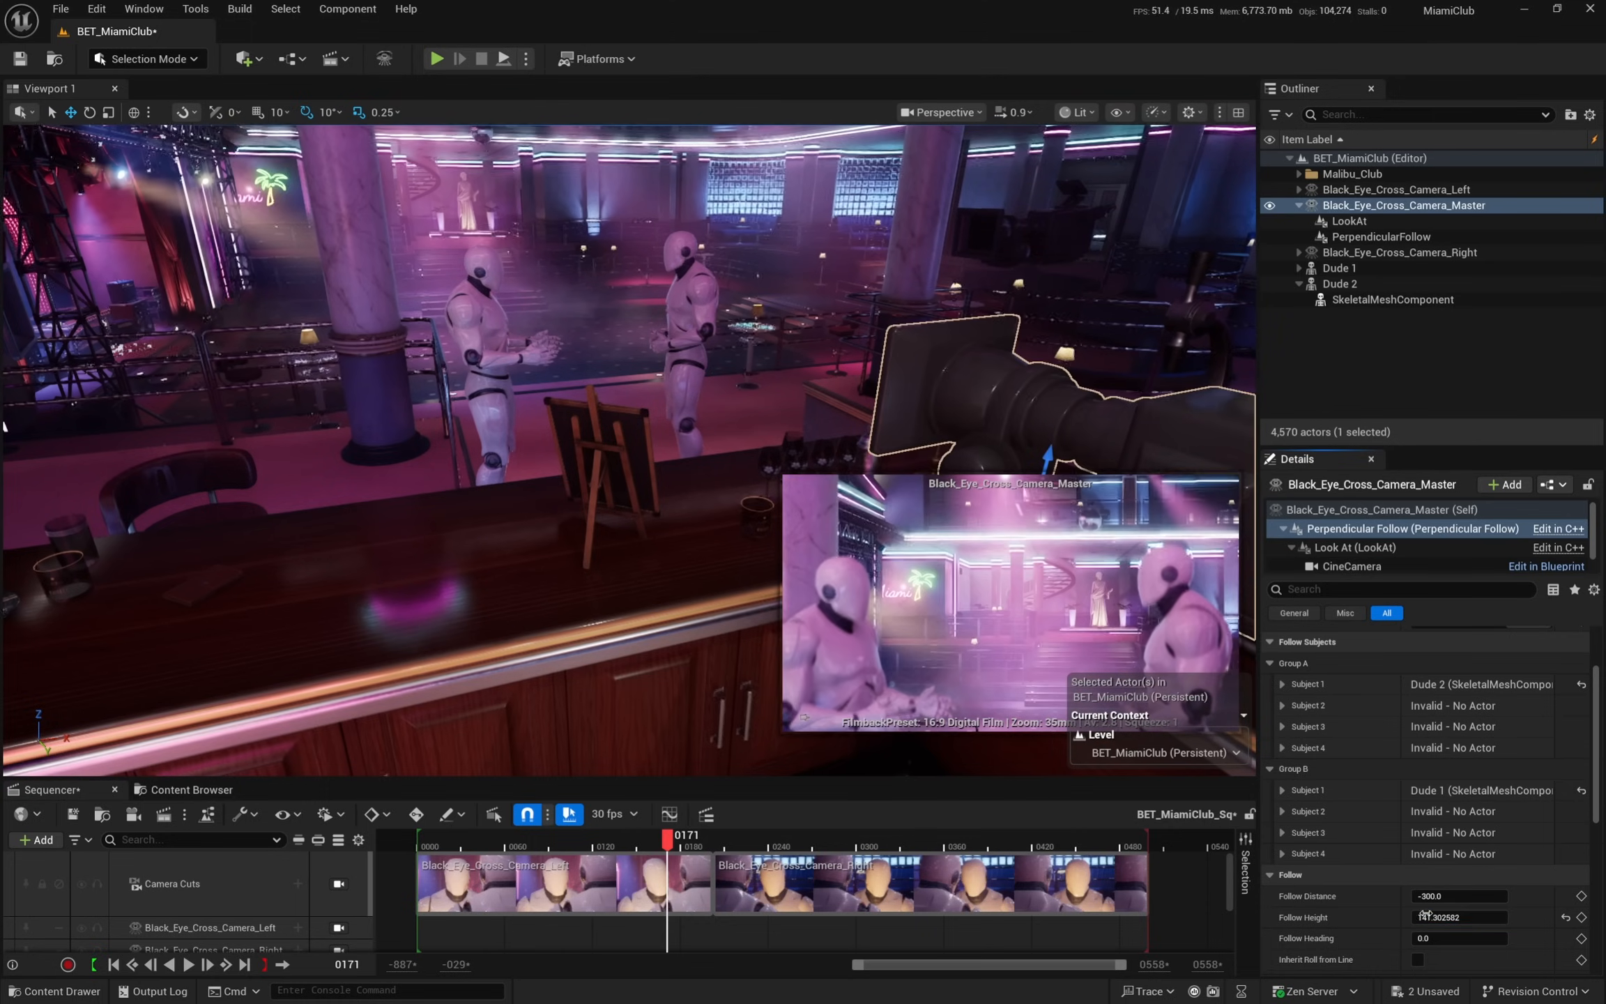
- Set the Master camera's Look At to Multiple Subjects, with Dude 2 as Subject 01 and Dude 1 as Subject 02
{"action": "left_click", "coordinate": [1352, 548]}
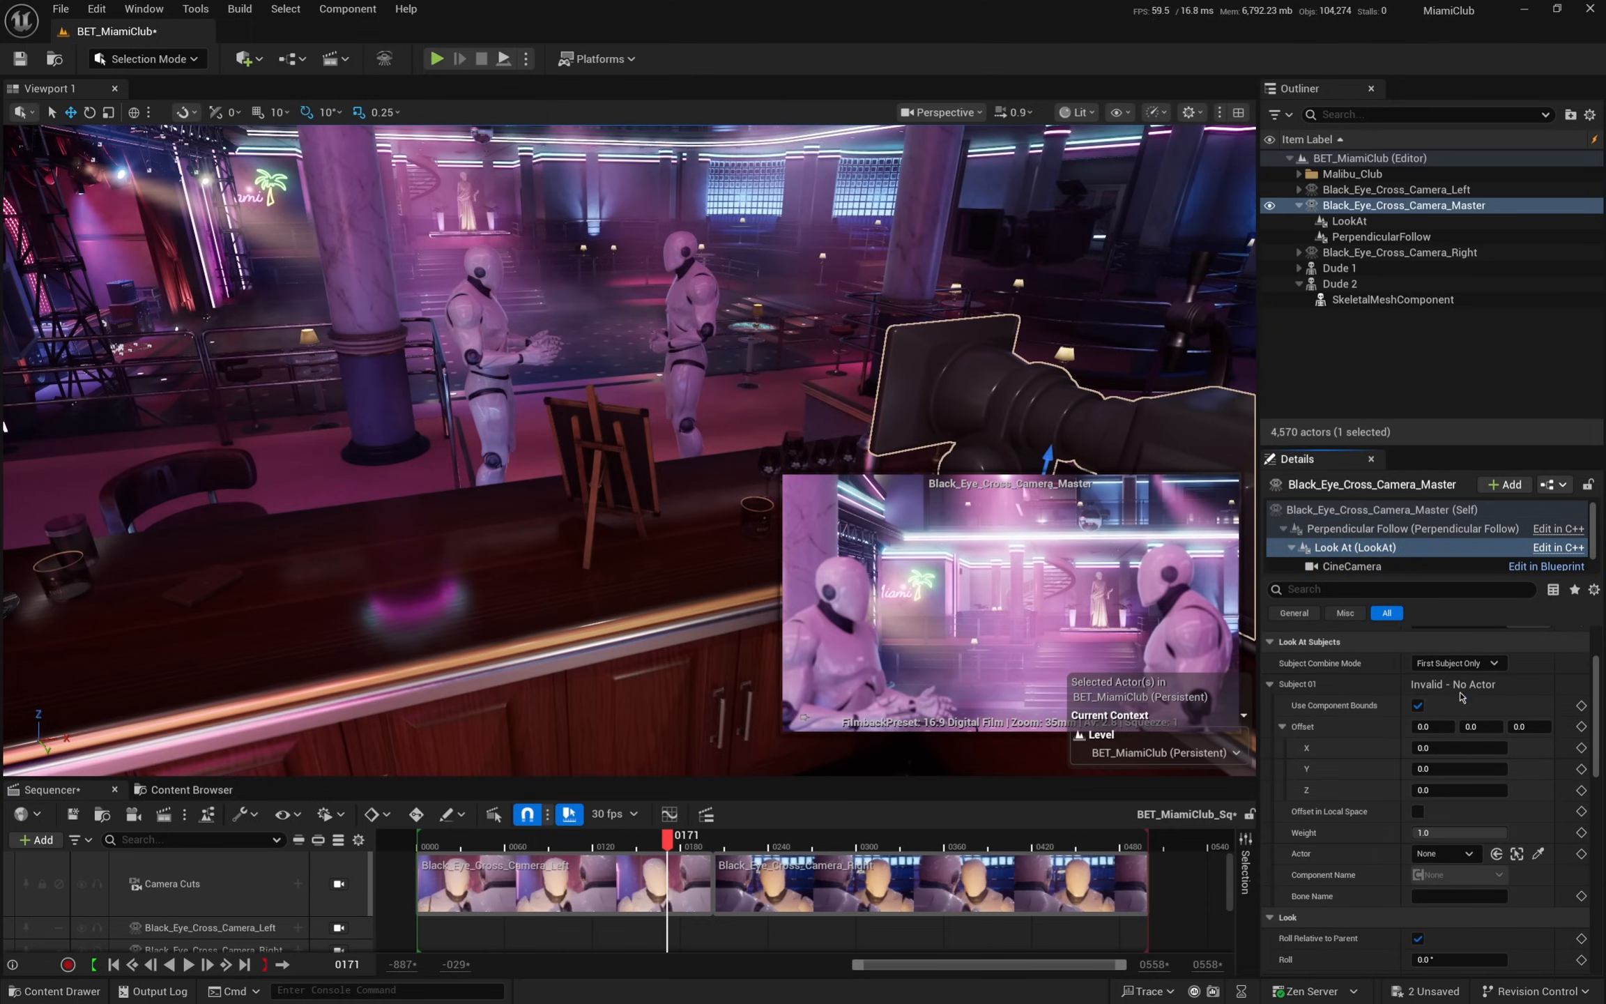
{"action": "scroll", "coordinate": [1525, 844], "scroll_direction": "down", "scroll_amount": 1}
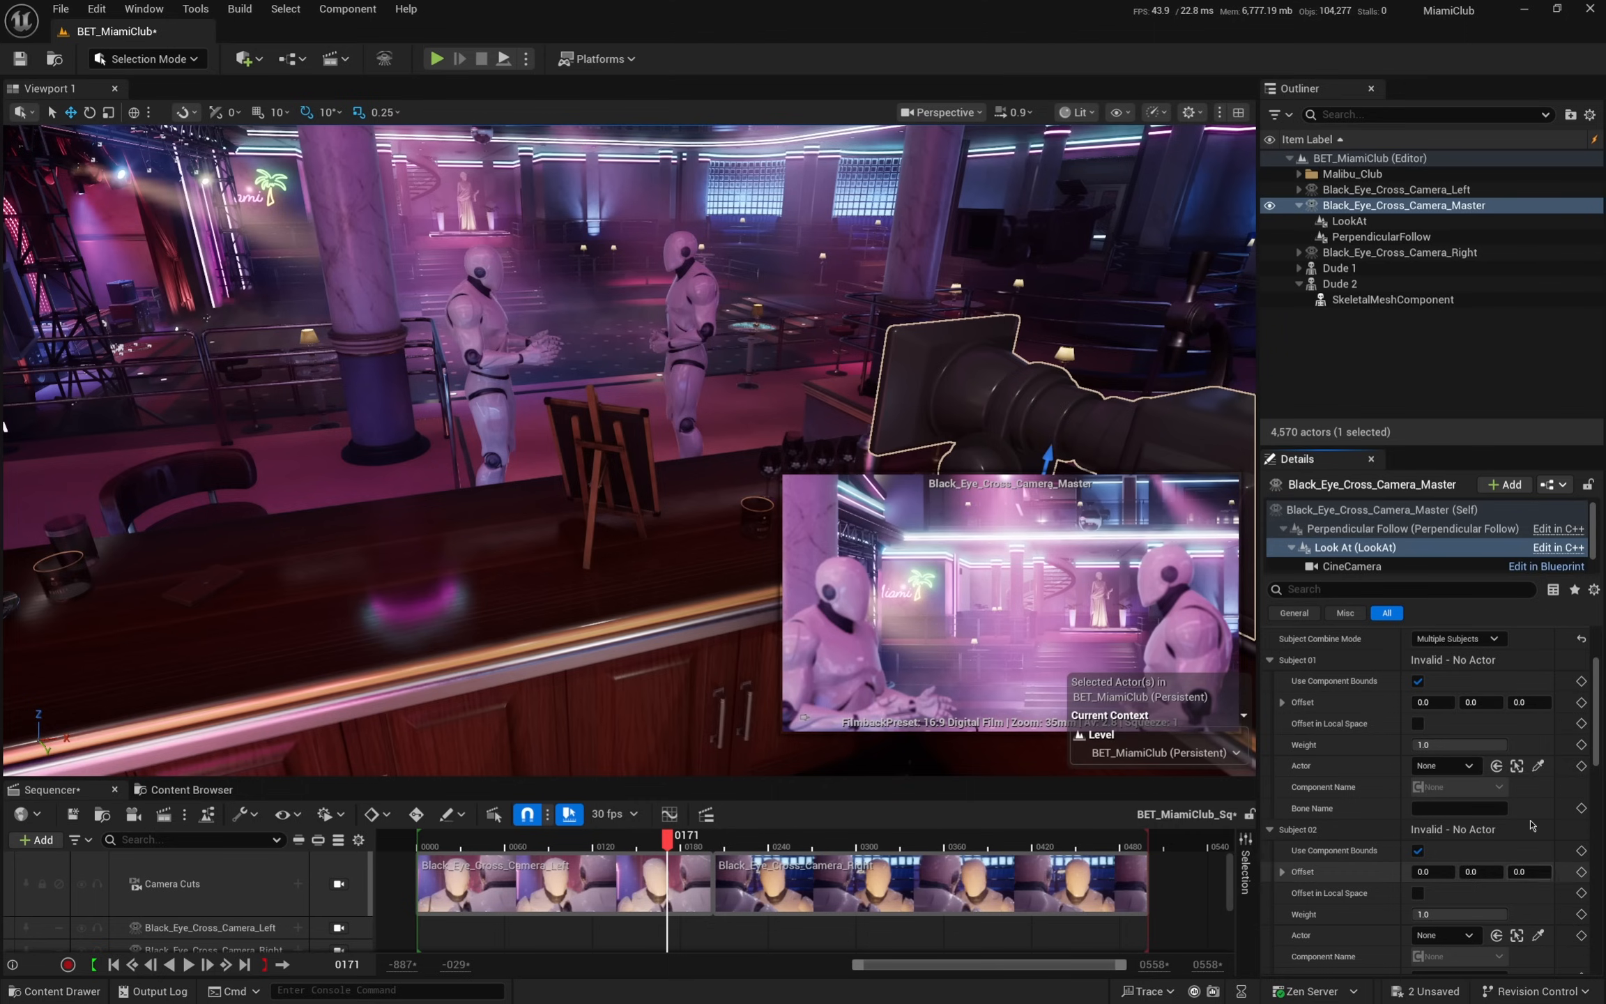
{"action": "left_click", "coordinate": [488, 350]}
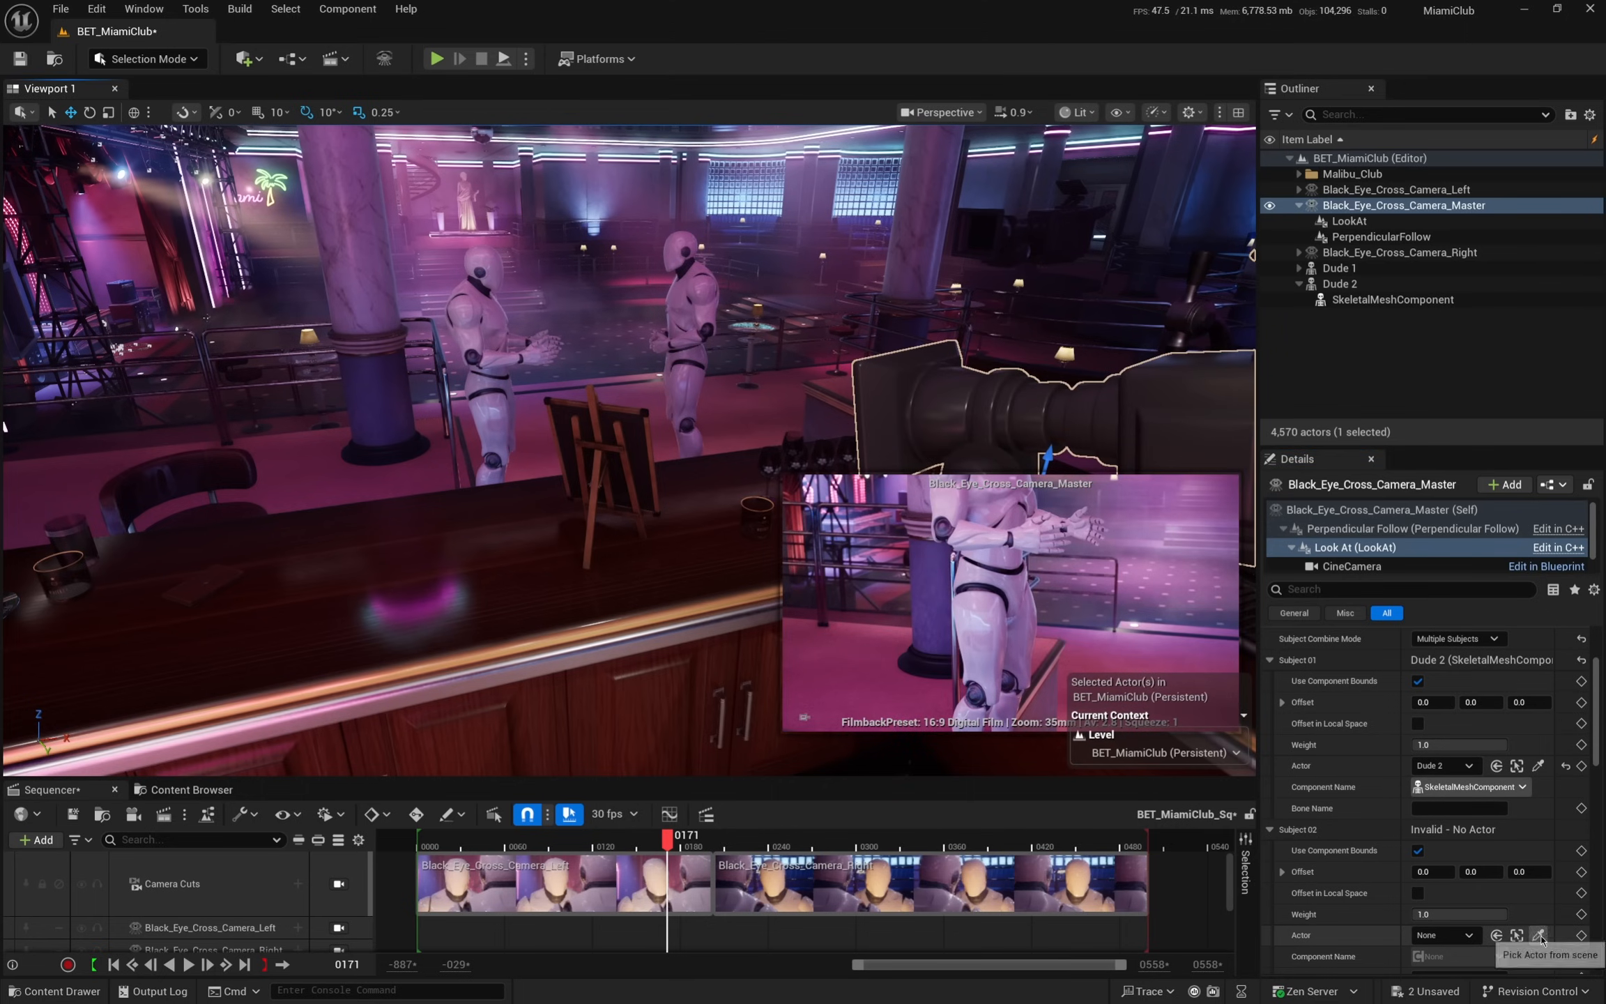
{"action": "left_click", "coordinate": [694, 298]}
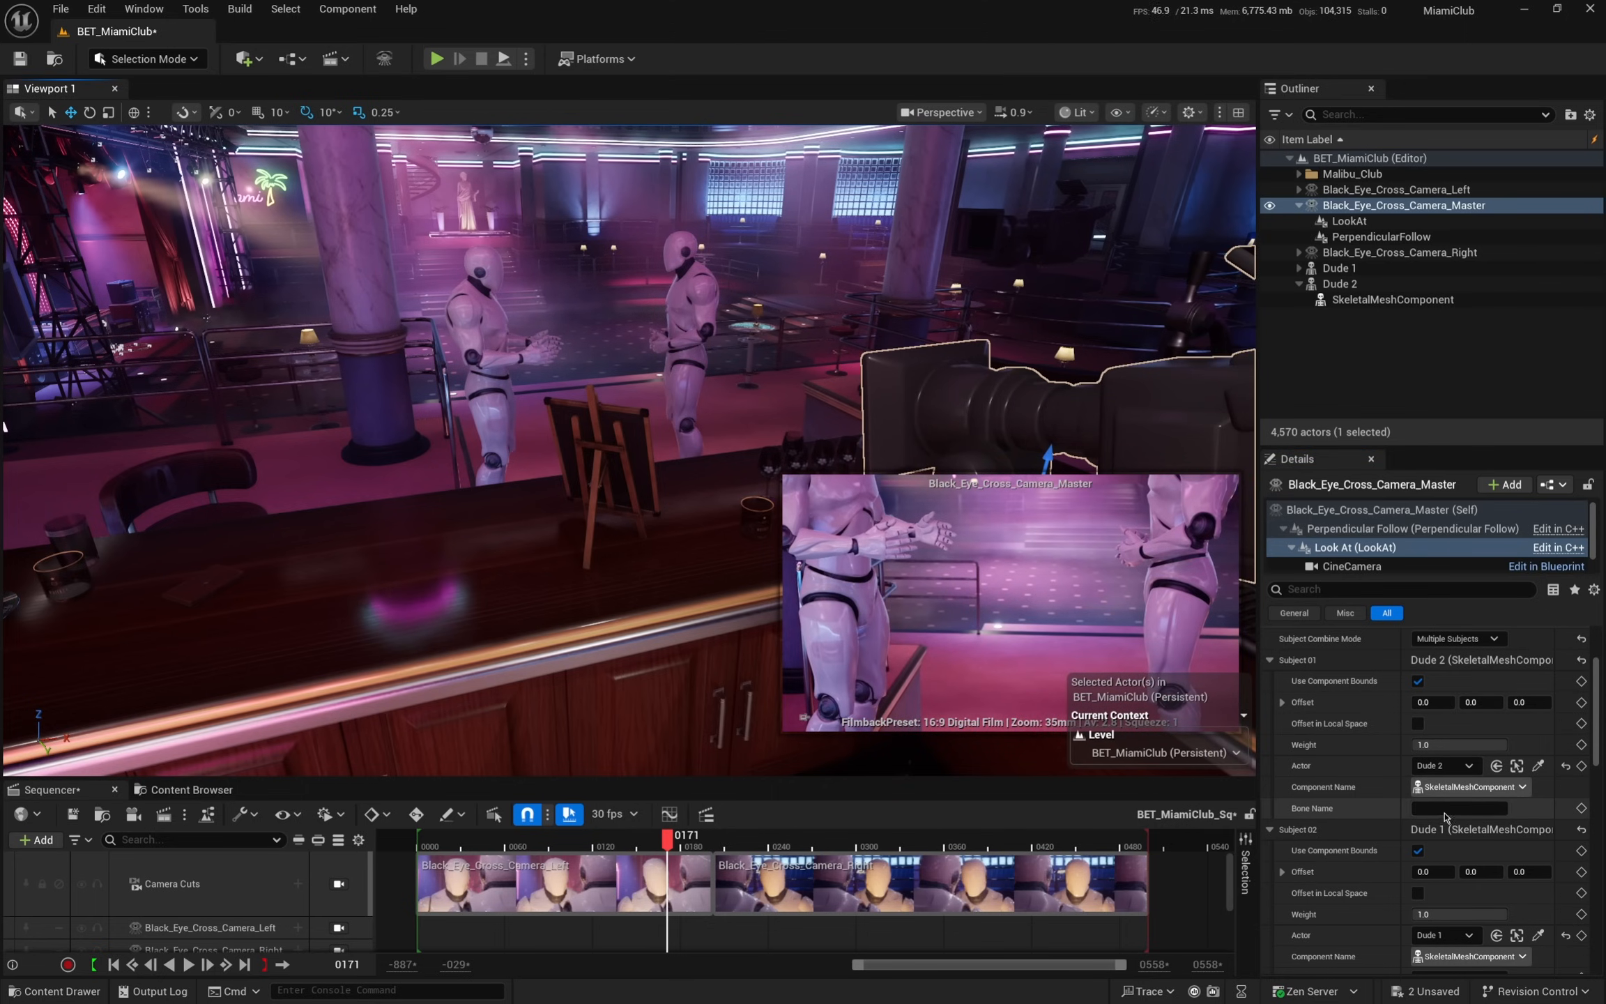
- Set Bone Name to head and disable Use Component Bounds for both Look At subjects
{"action": "left_click", "coordinate": [1421, 682]}
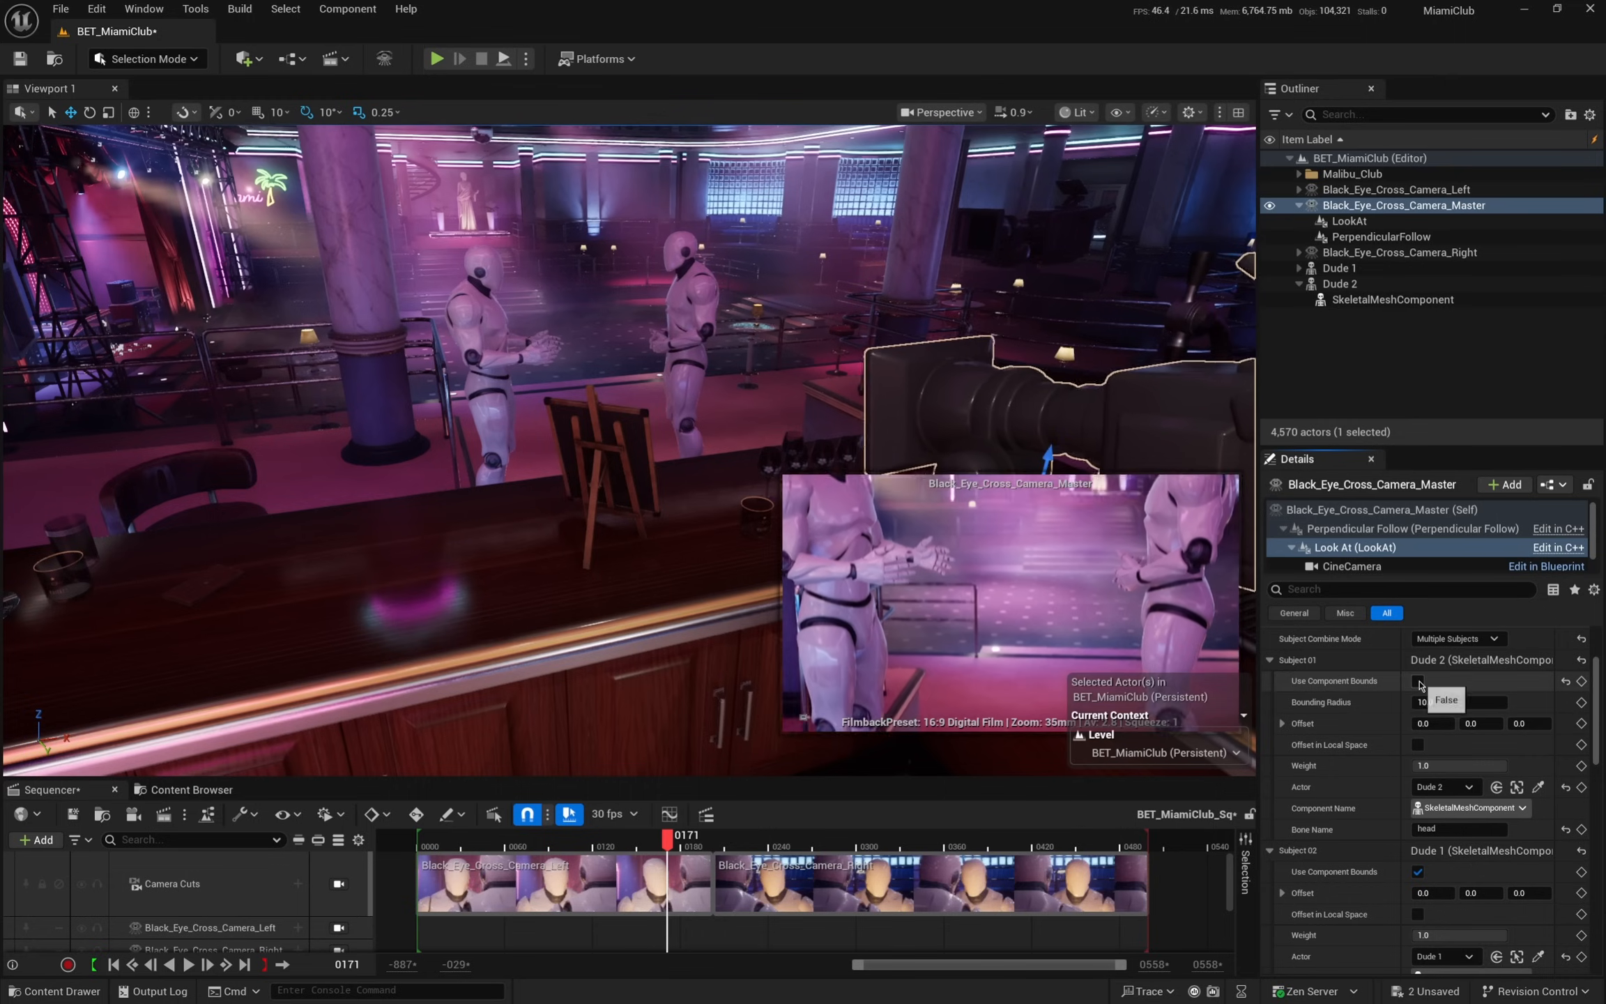
{"action": "scroll", "coordinate": [1440, 927], "scroll_direction": "down", "scroll_amount": 1}
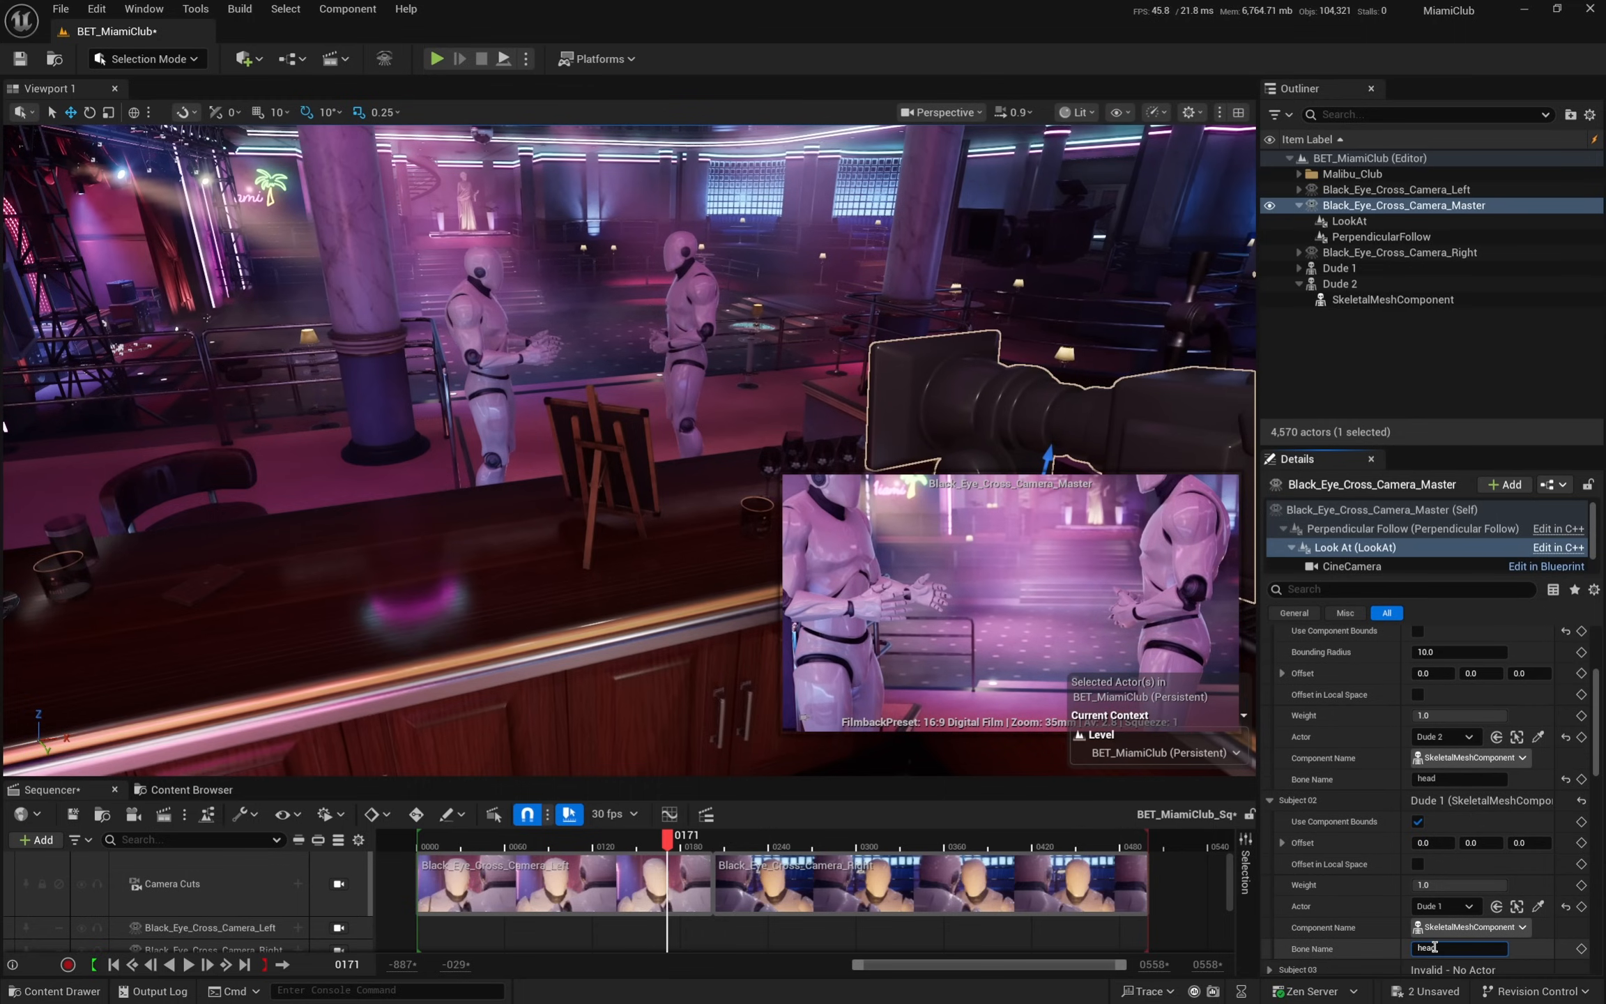
{"action": "left_click", "coordinate": [1419, 823]}
- Enable Dynamic FOV with a Desired Subject Viewport Size of about 80.72% and set the Subject Screen Position Y to 0.67344
{"action": "scroll", "coordinate": [1422, 836], "scroll_direction": "down", "scroll_amount": 5}
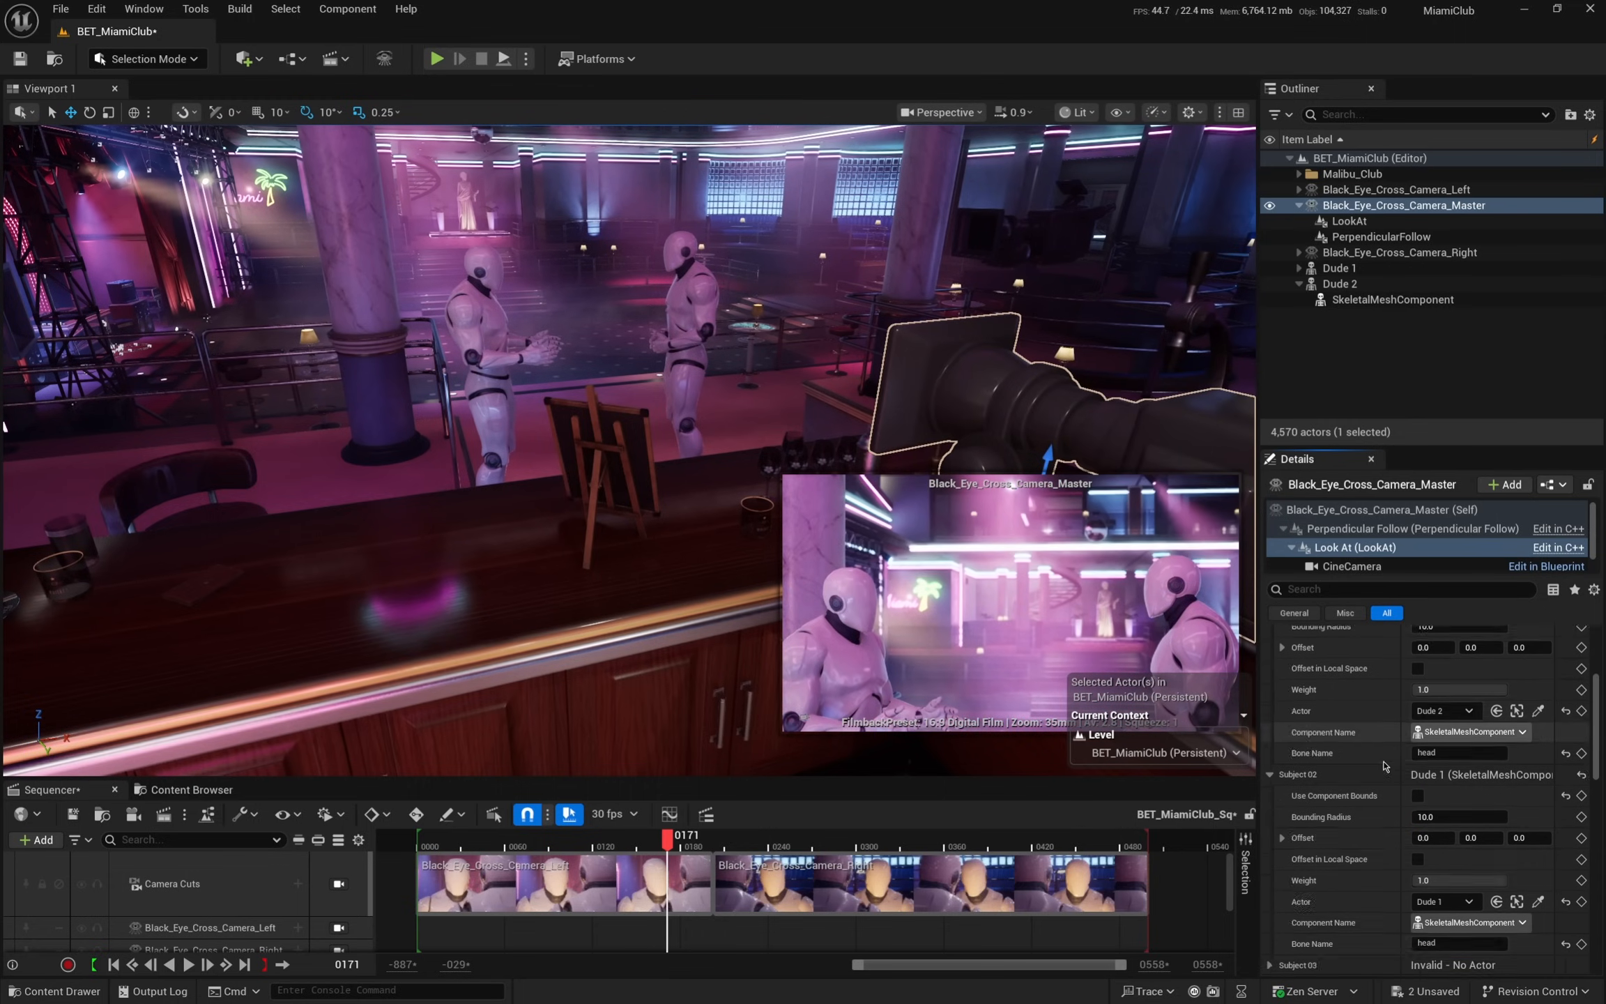
{"action": "left_click", "coordinate": [1418, 817]}
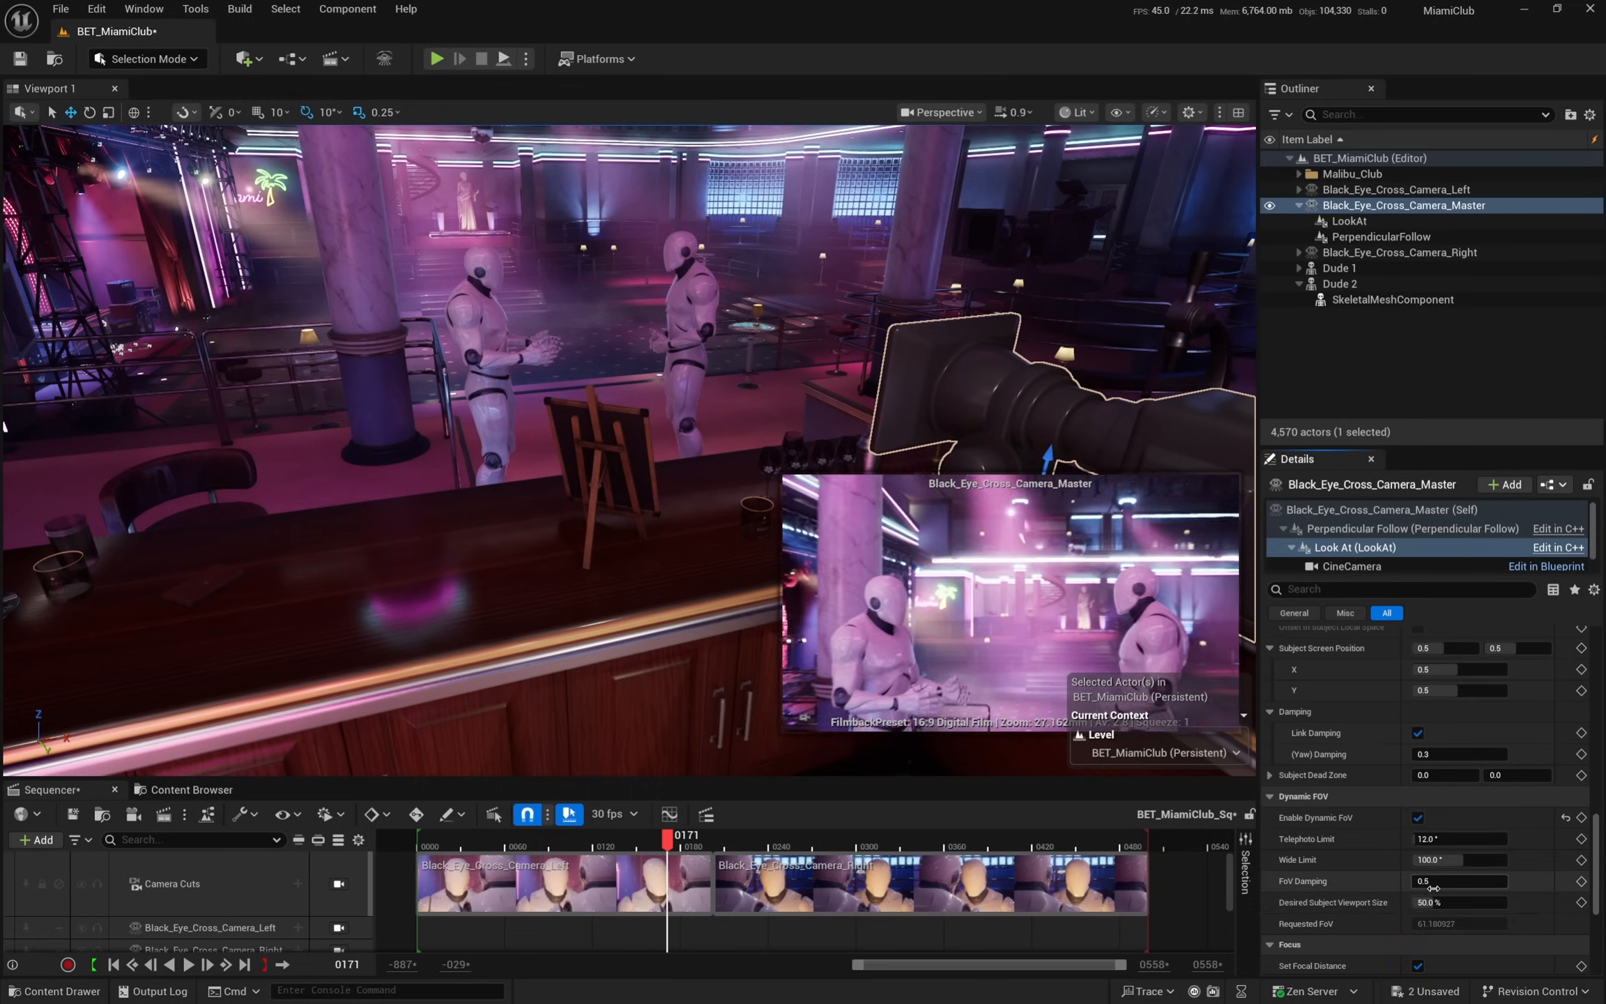
{"action": "left_click", "coordinate": [1446, 902]}
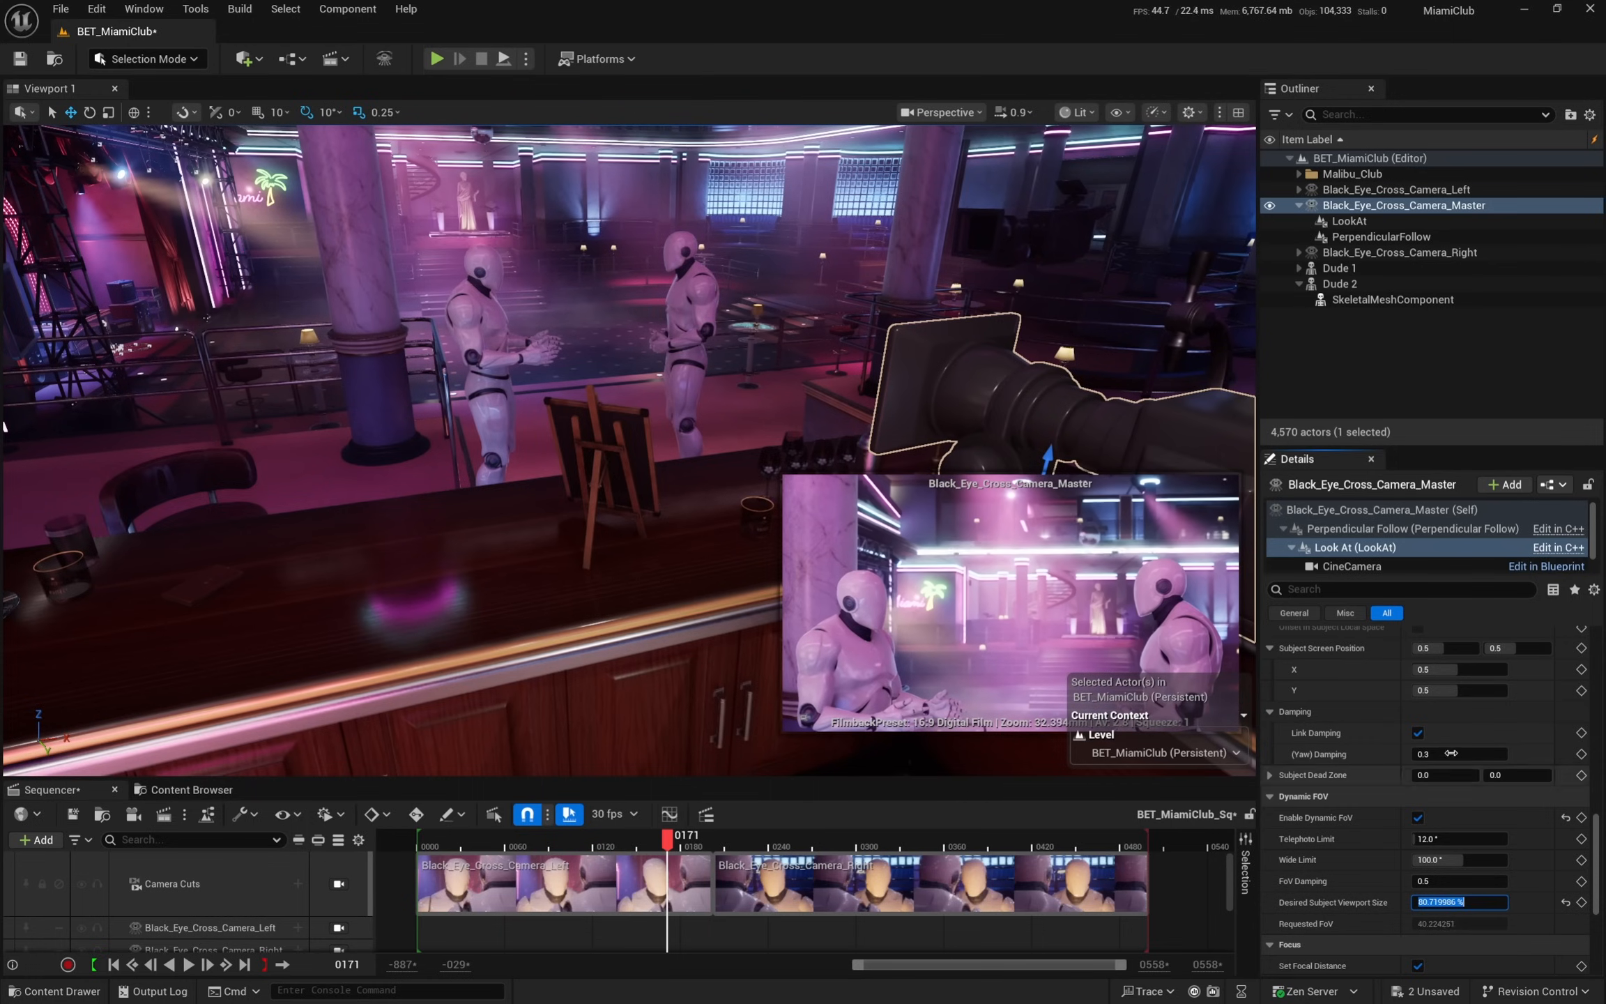
{"action": "left_click_drag", "start_coordinate": [1459, 690], "coordinate": [1470, 691]}
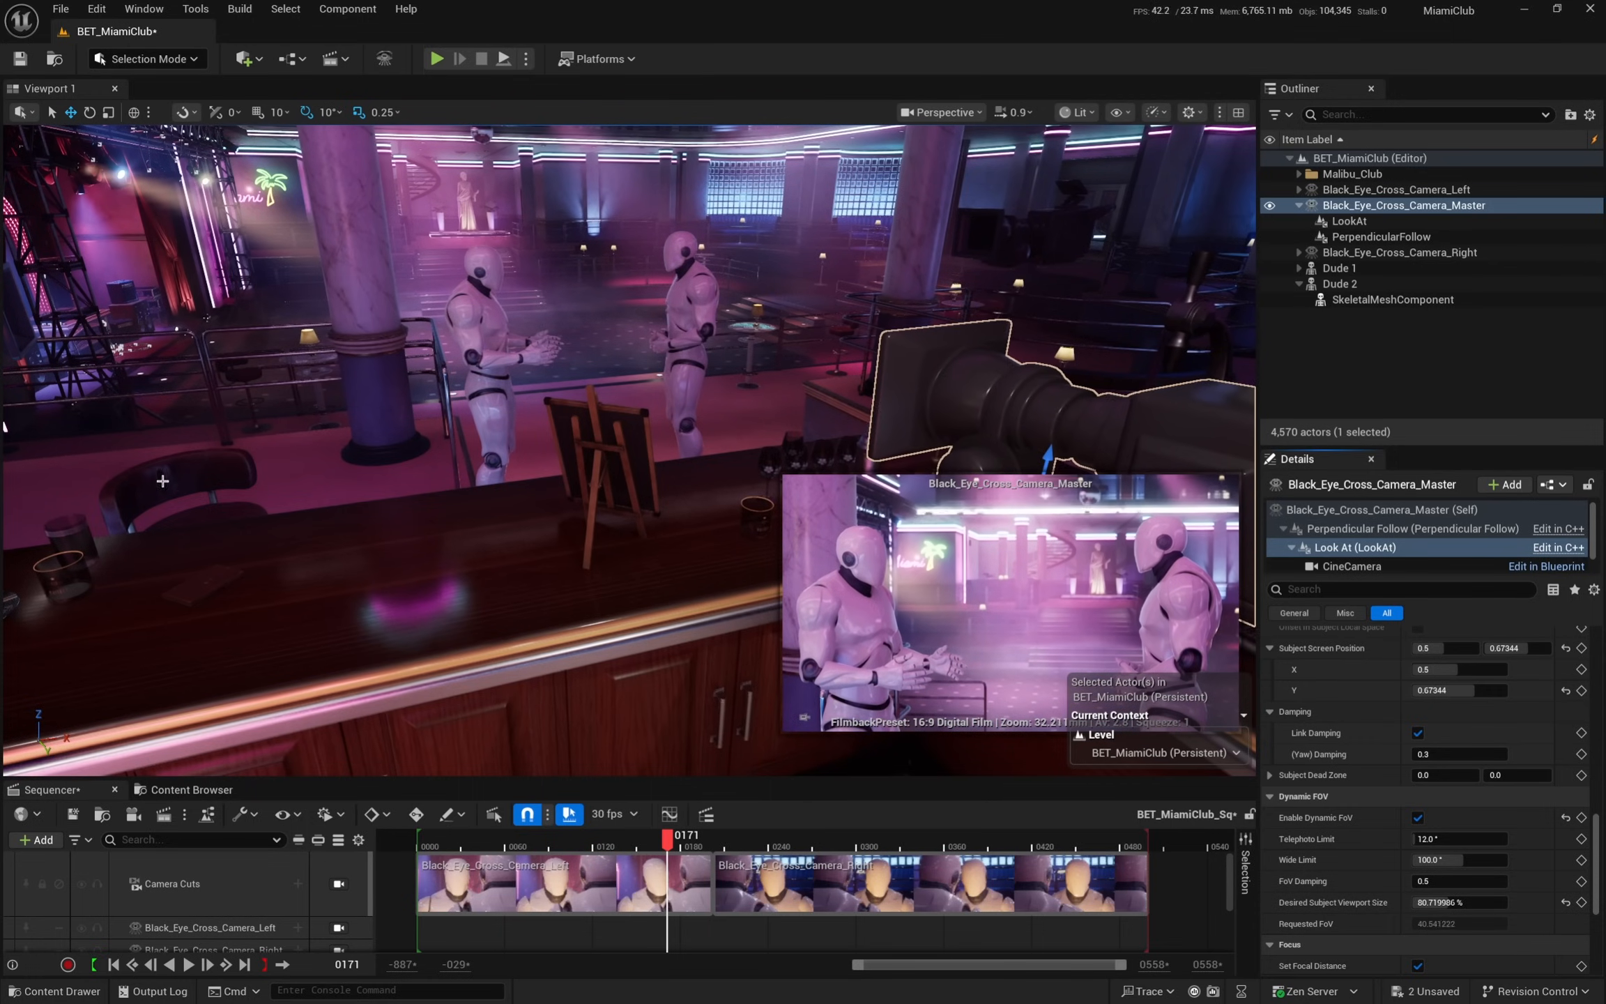
- Insert Black_Eye_Cross_Camera_Master into the Camera Cuts track between the Left and Right camera sections
{"action": "right_click_drag", "start_coordinate": [406, 332], "coordinate": [373, 361]}
{"action": "scroll", "coordinate": [533, 331], "scroll_direction": "up", "scroll_amount": 8}
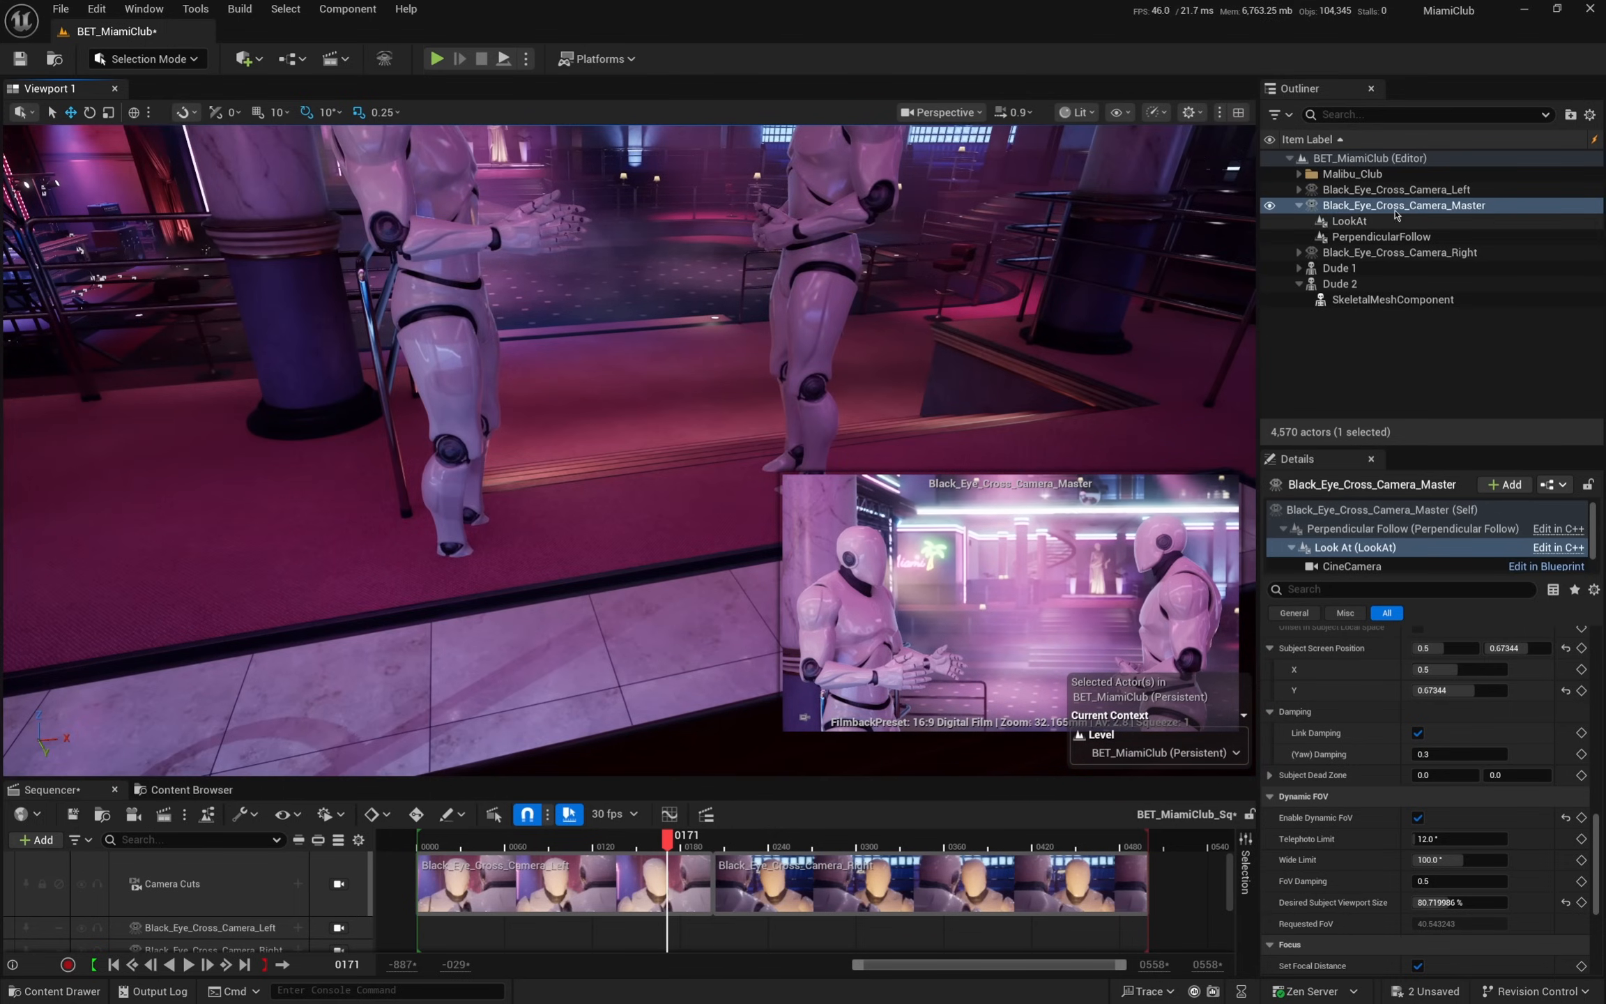
{"action": "left_click_drag", "start_coordinate": [693, 887], "coordinate": [799, 881]}
- Lock the viewport to the camera cuts, play through all three shots and scrub back to frame 224 in the Master shot
{"action": "left_click", "coordinate": [338, 884]}
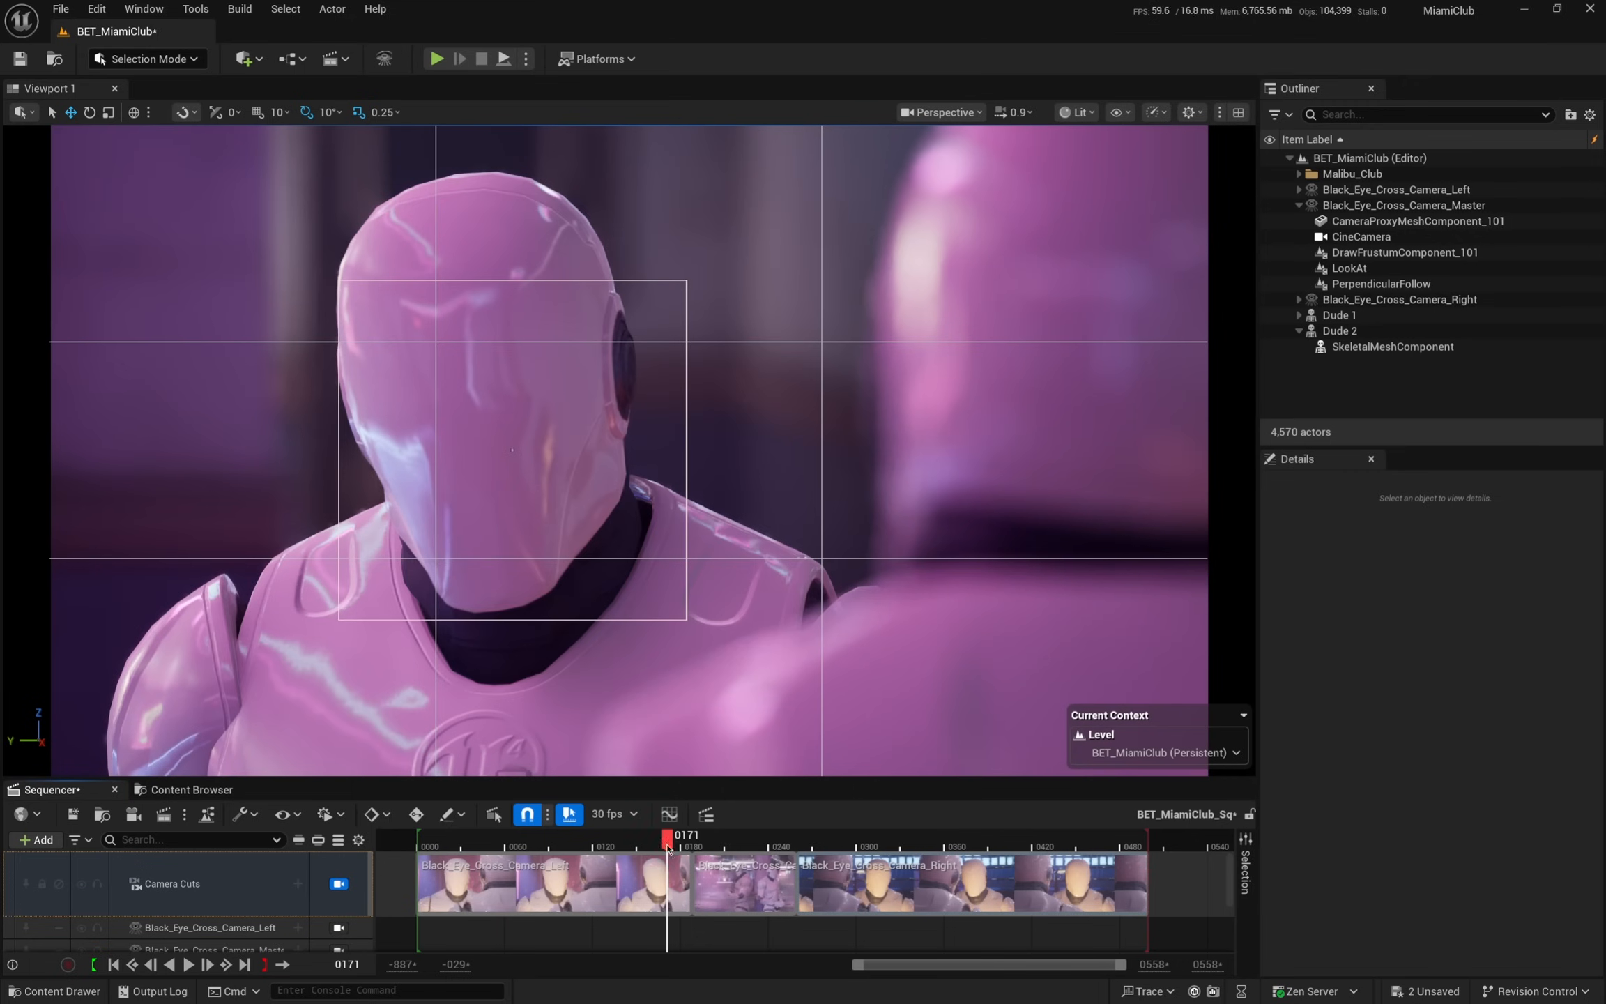
{"action": "key", "text": "space"}
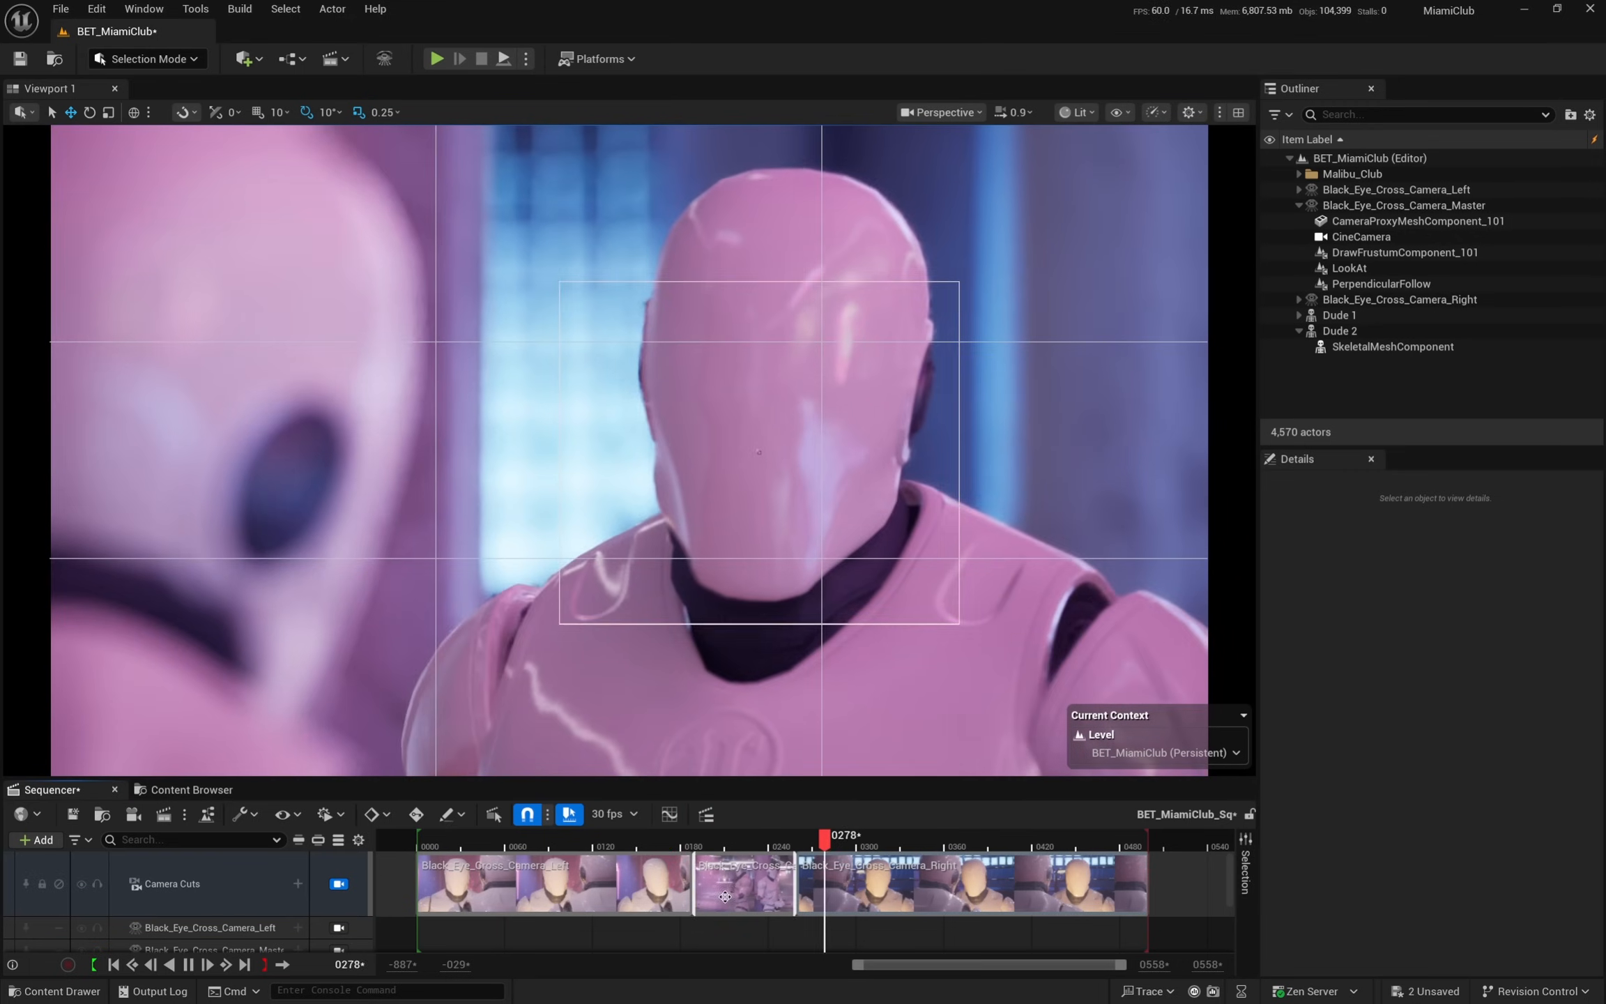
{"action": "left_click", "coordinate": [844, 845]}
{"action": "left_click_drag", "start_coordinate": [844, 846], "coordinate": [745, 846]}
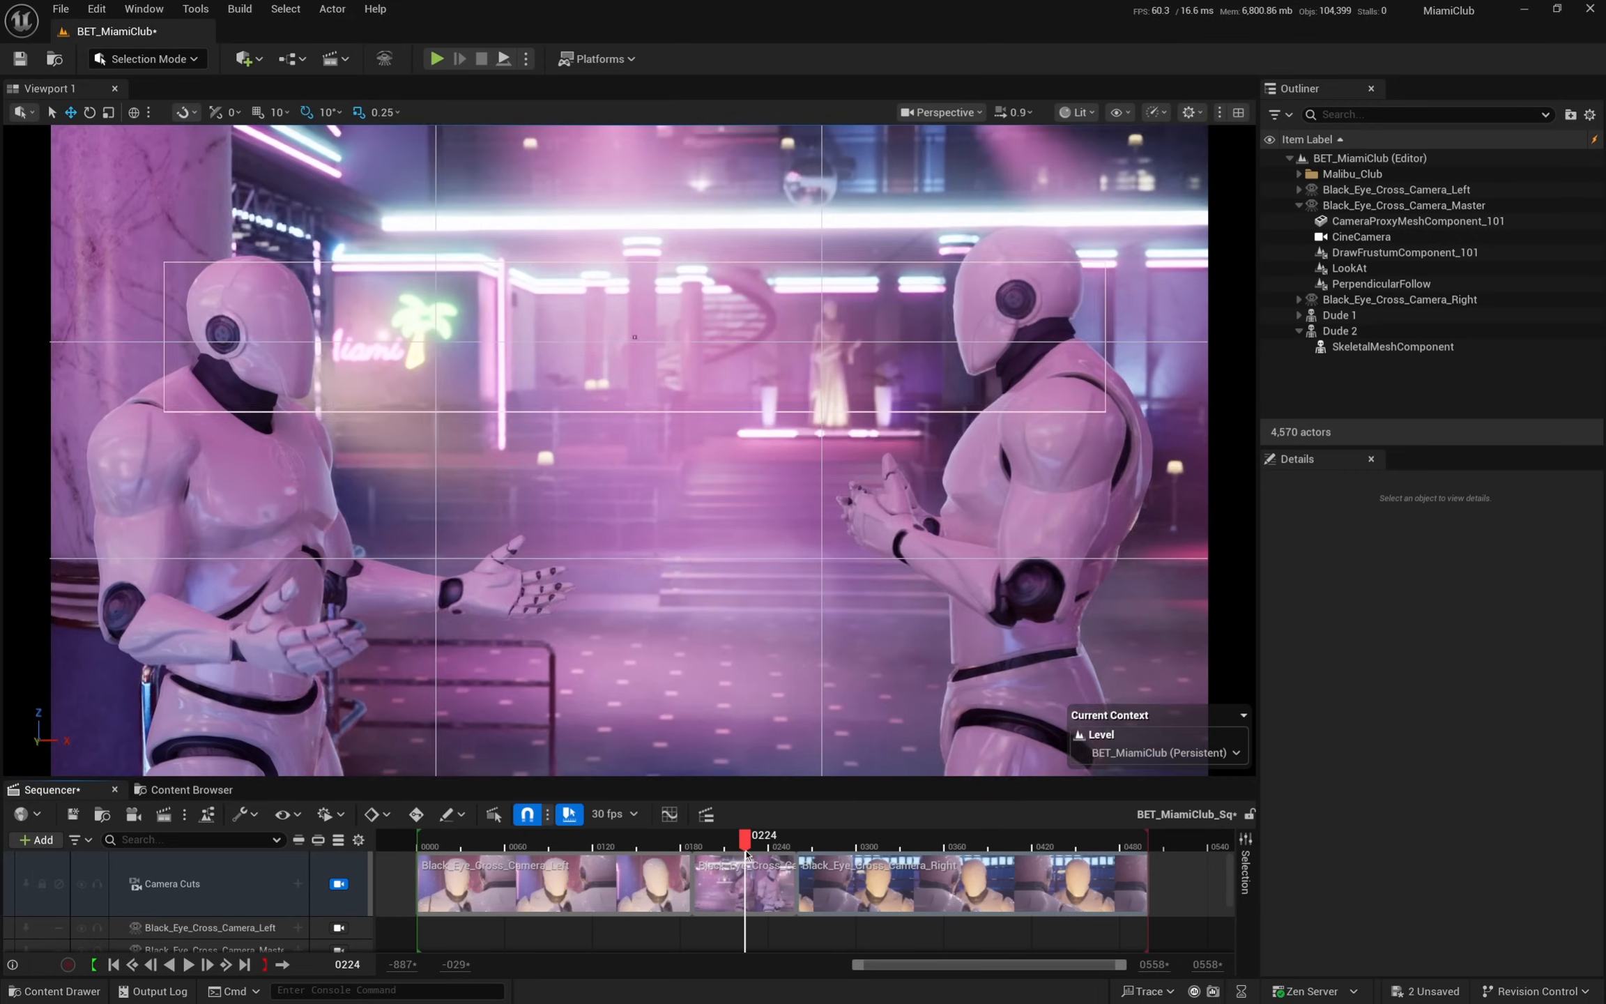
- Set the Master camera's Look At FoV Damping to 1.0 and check the shot at frame 199
{"action": "left_click", "coordinate": [1382, 206]}
{"action": "scroll", "coordinate": [1465, 792], "scroll_direction": "down", "scroll_amount": 8}
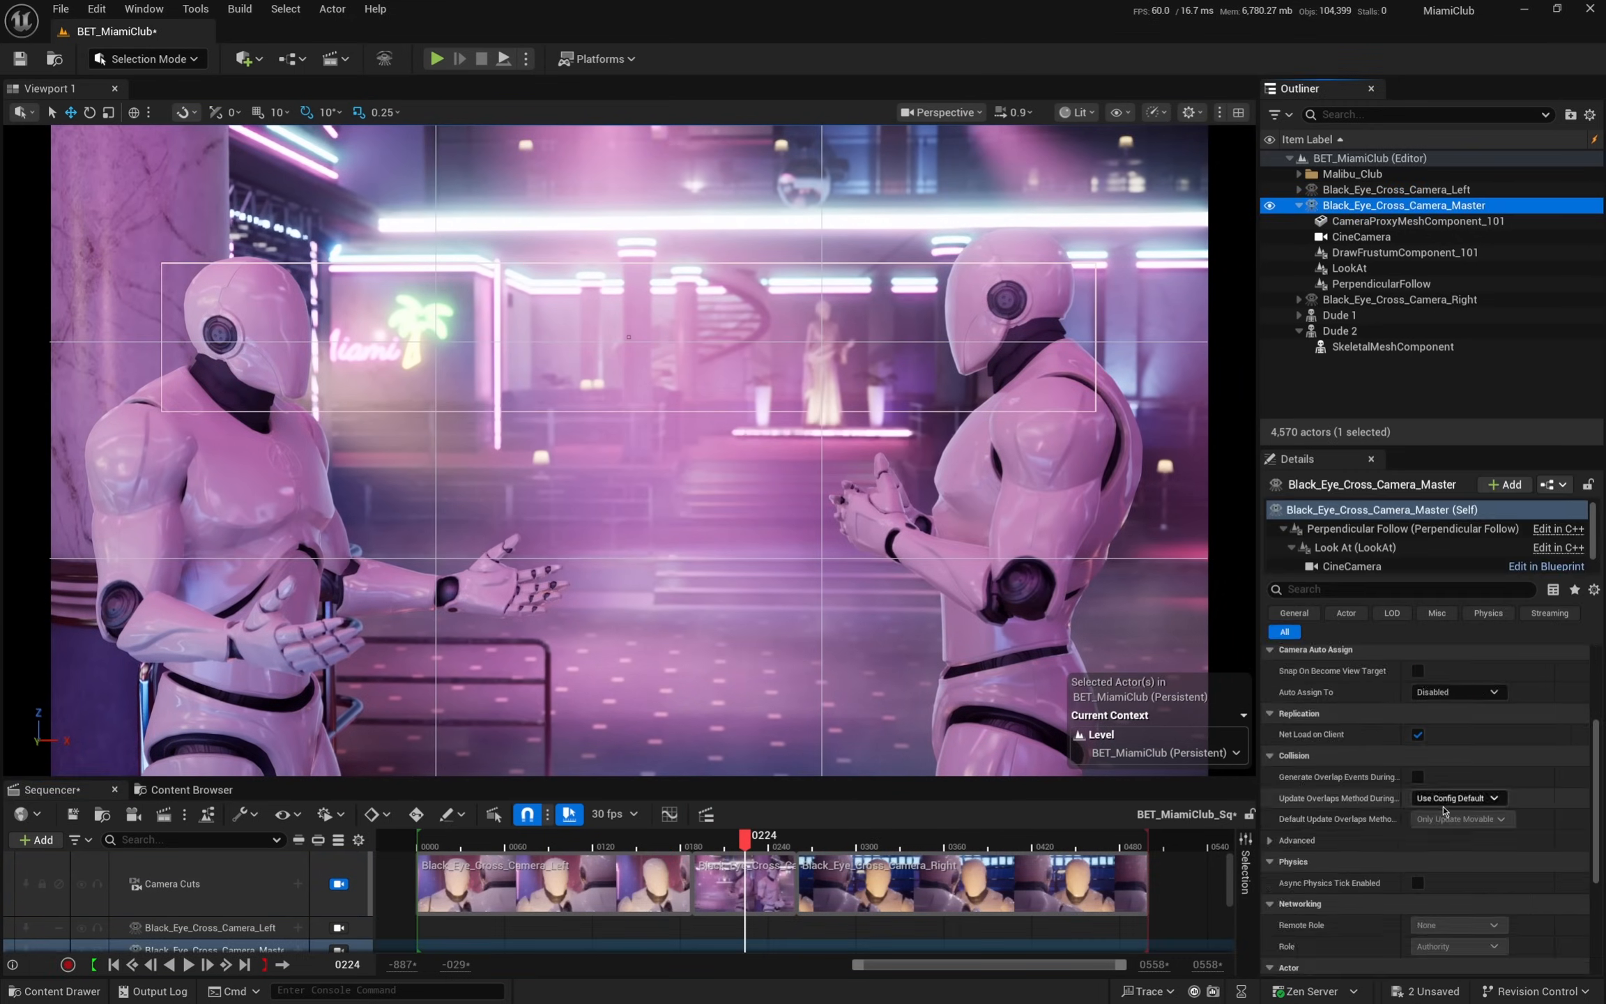
{"action": "left_click", "coordinate": [1372, 547]}
{"action": "scroll", "coordinate": [1463, 911], "scroll_direction": "down", "scroll_amount": 10}
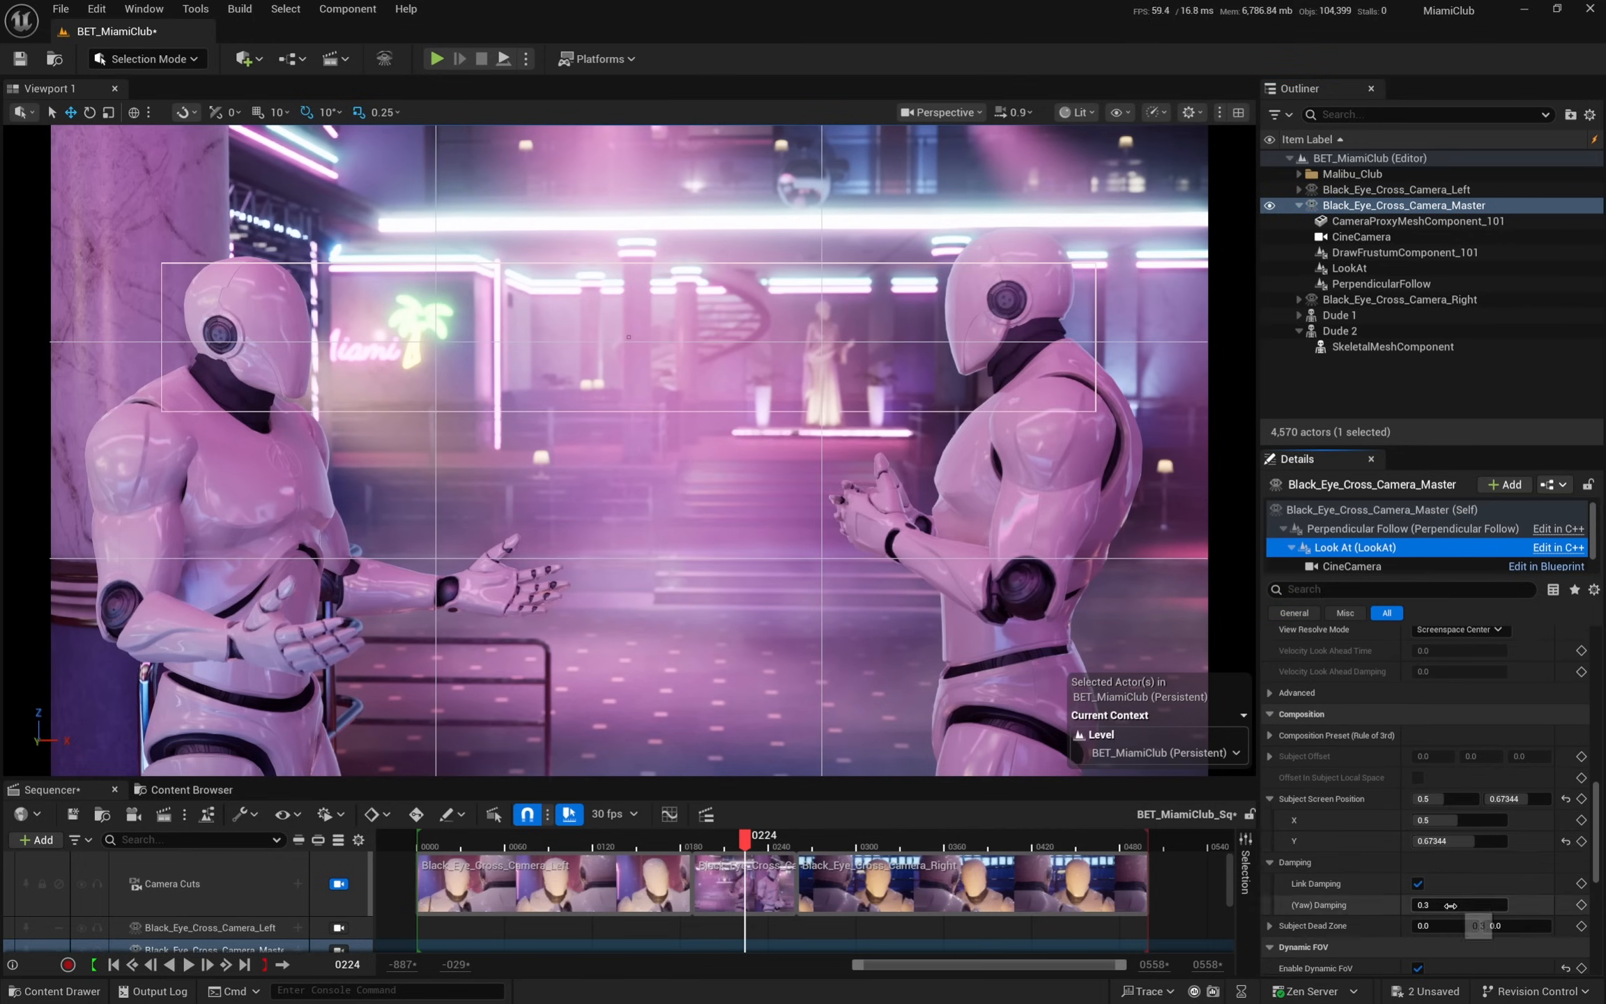
{"action": "scroll", "coordinate": [1471, 857], "scroll_direction": "down", "scroll_amount": 4}
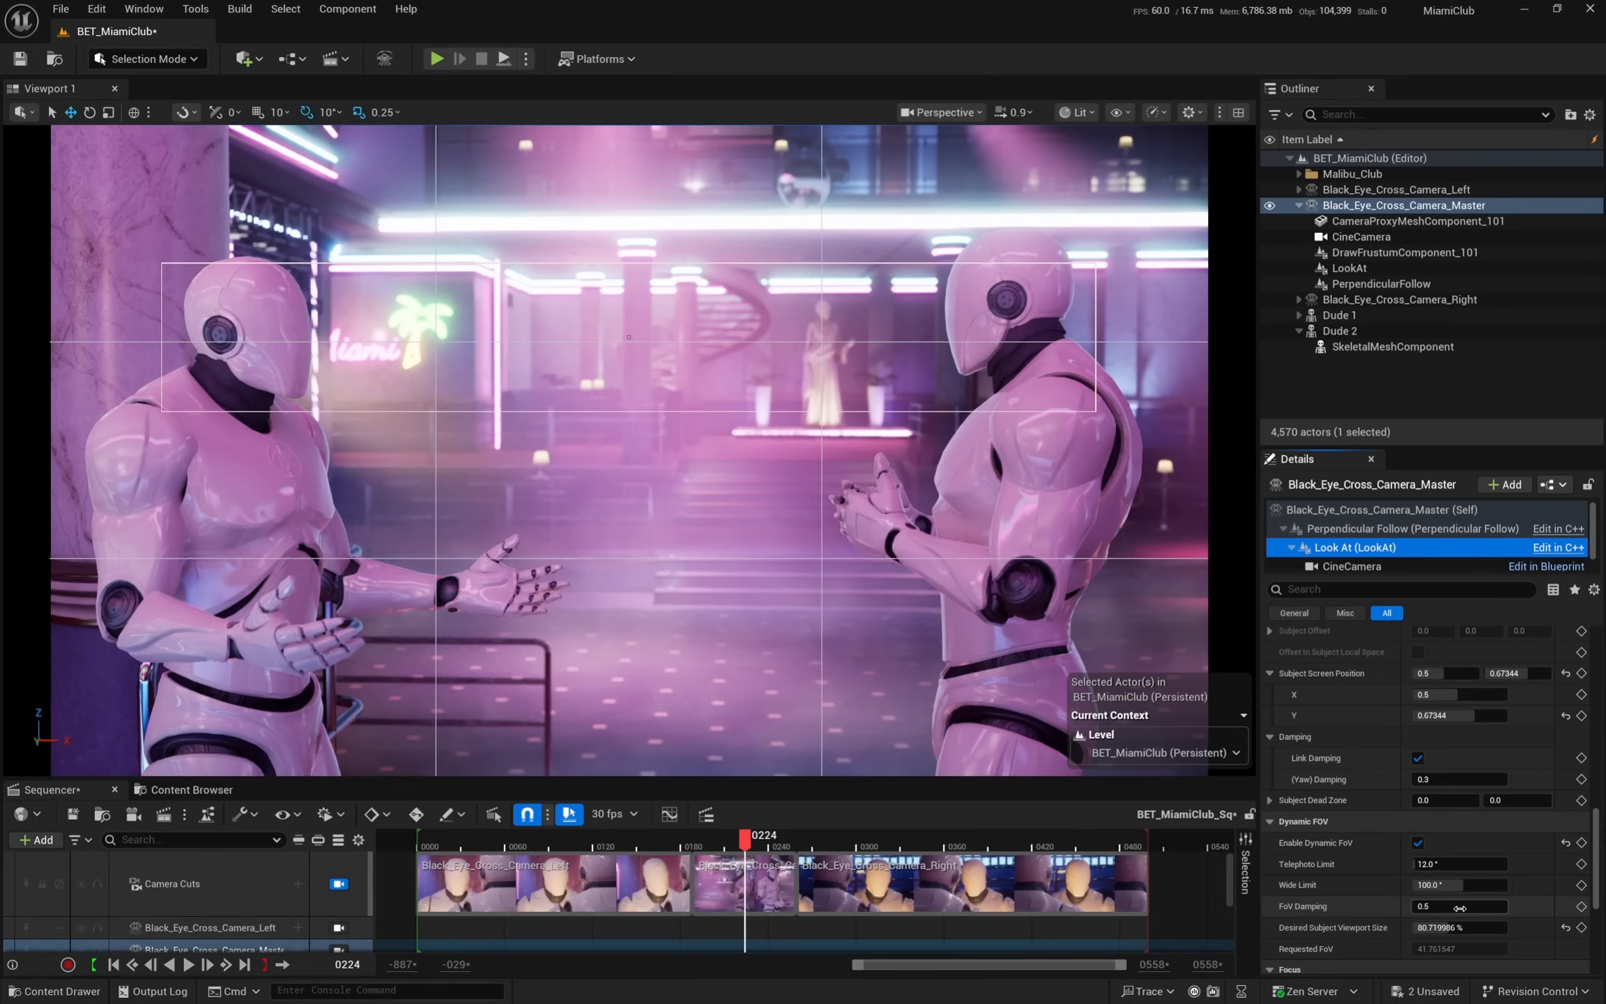
{"action": "left_click", "coordinate": [709, 846]}
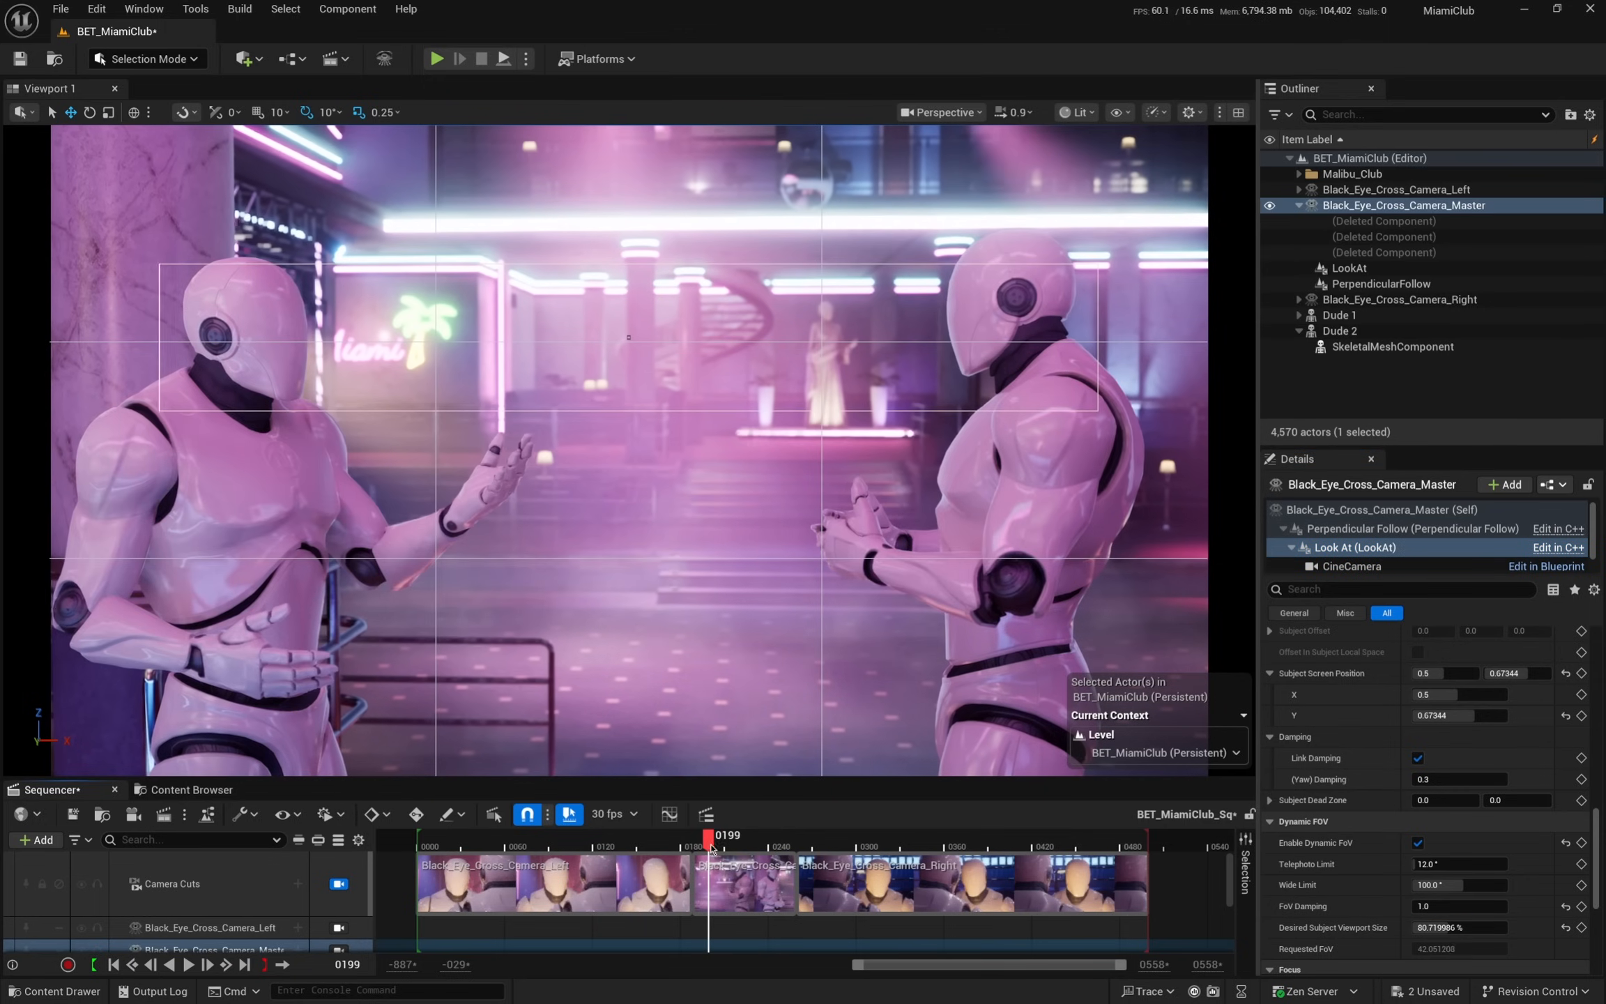
- Unlock the viewport from the camera cuts, move Black_Eye_Cross_Camera_Master farther back from the two dudes and scrub its shot
{"action": "left_click", "coordinate": [339, 883]}
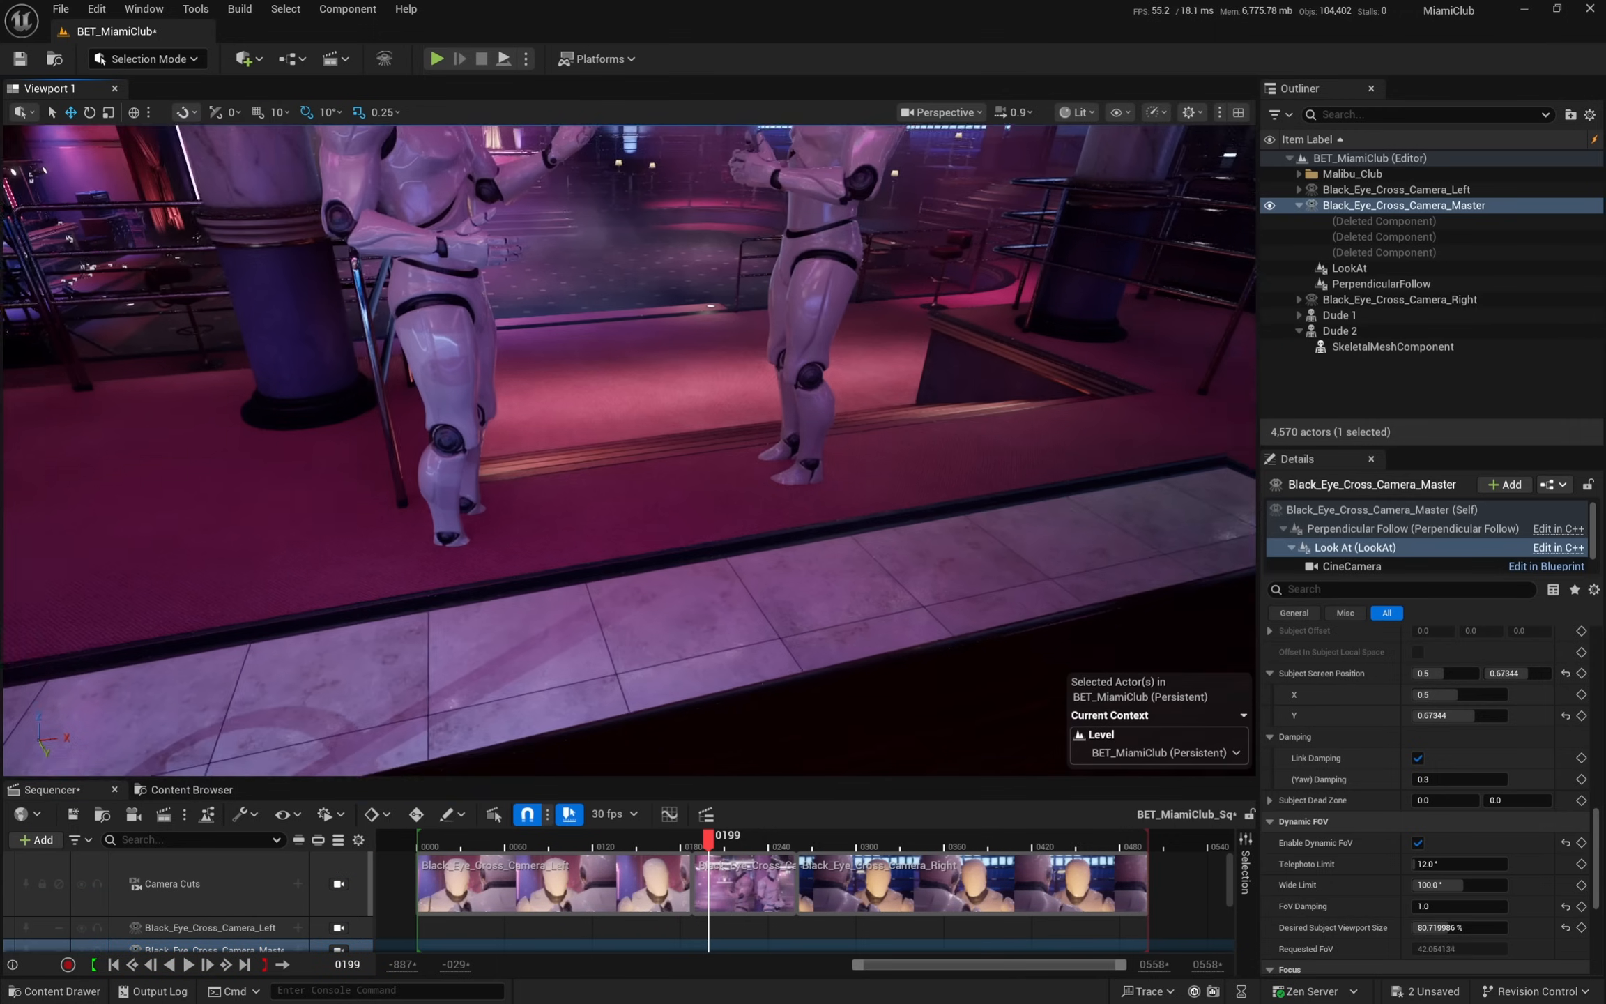
{"action": "double_click", "coordinate": [1455, 203]}
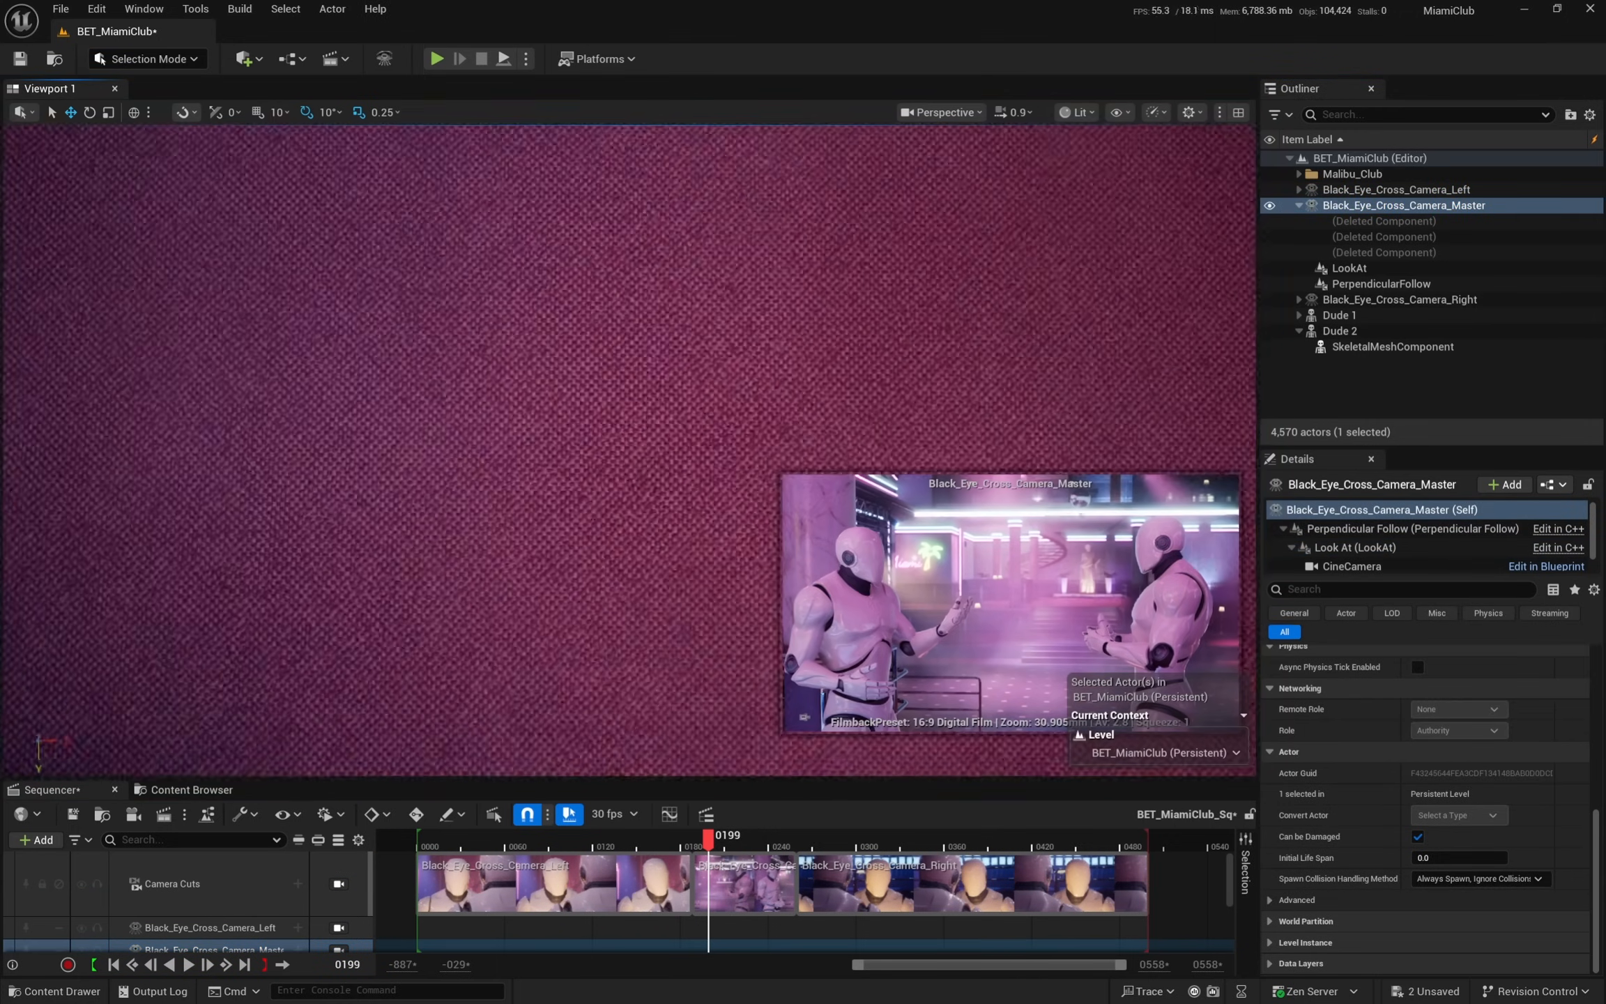
{"action": "right_click_drag", "start_coordinate": [515, 593], "coordinate": [322, 632]}
{"action": "right_click_drag", "start_coordinate": [393, 683], "coordinate": [401, 593]}
{"action": "right_click_drag", "start_coordinate": [891, 412], "coordinate": [884, 440]}
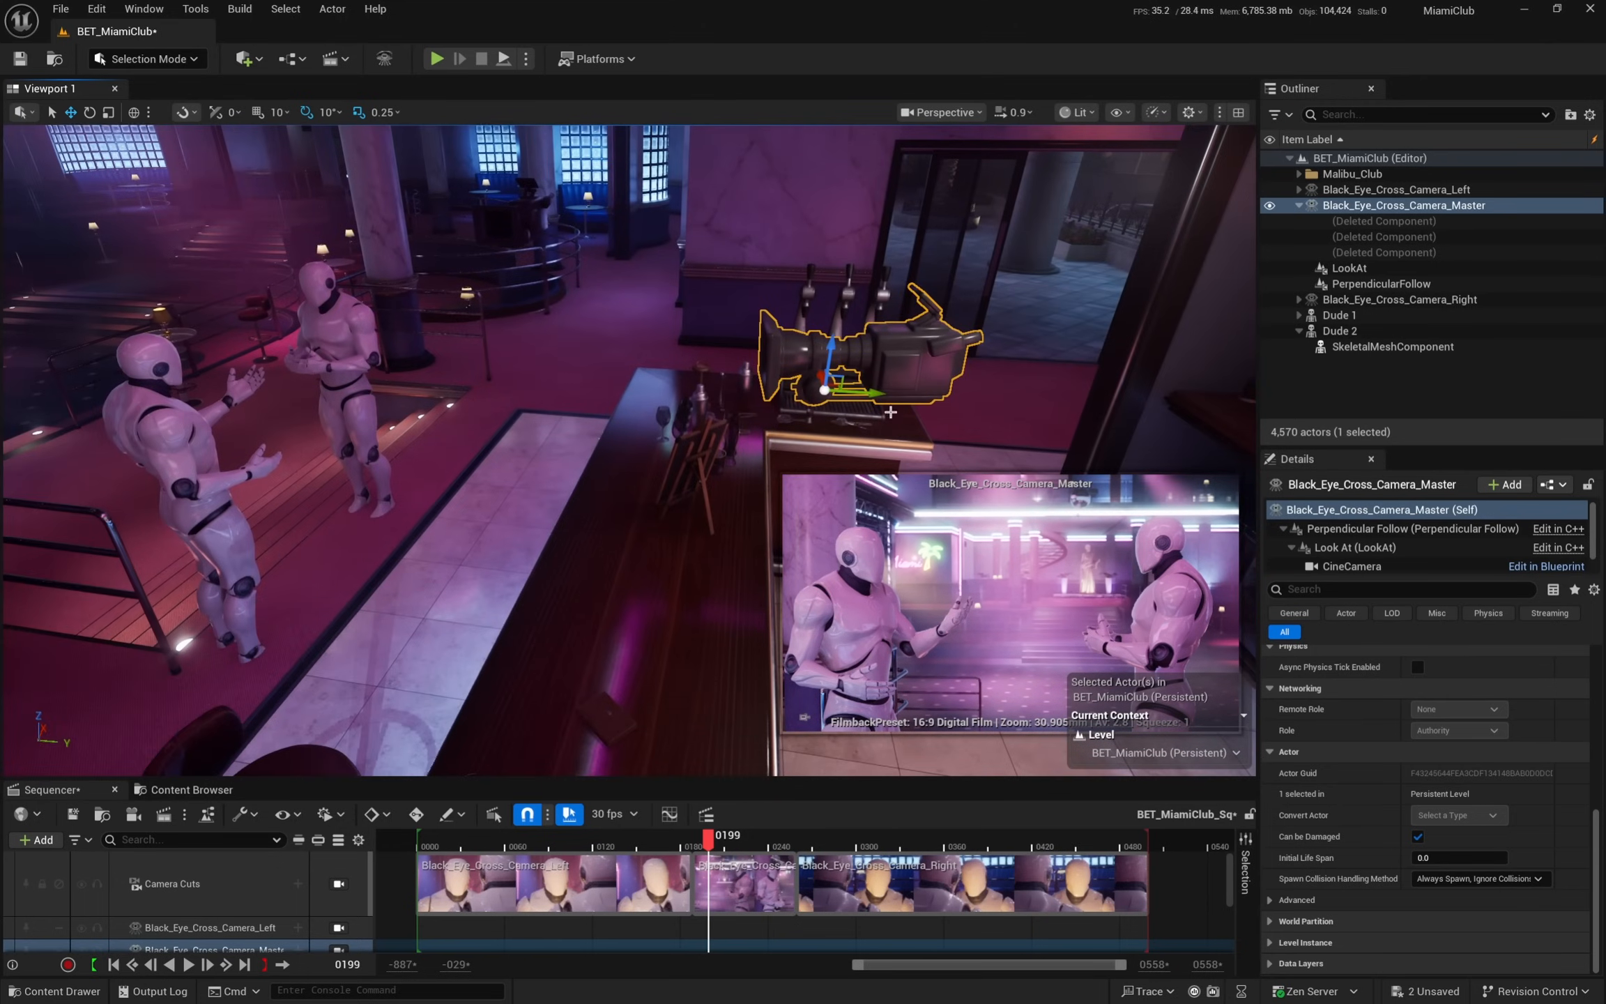
{"action": "left_click_drag", "start_coordinate": [876, 395], "coordinate": [1251, 416]}
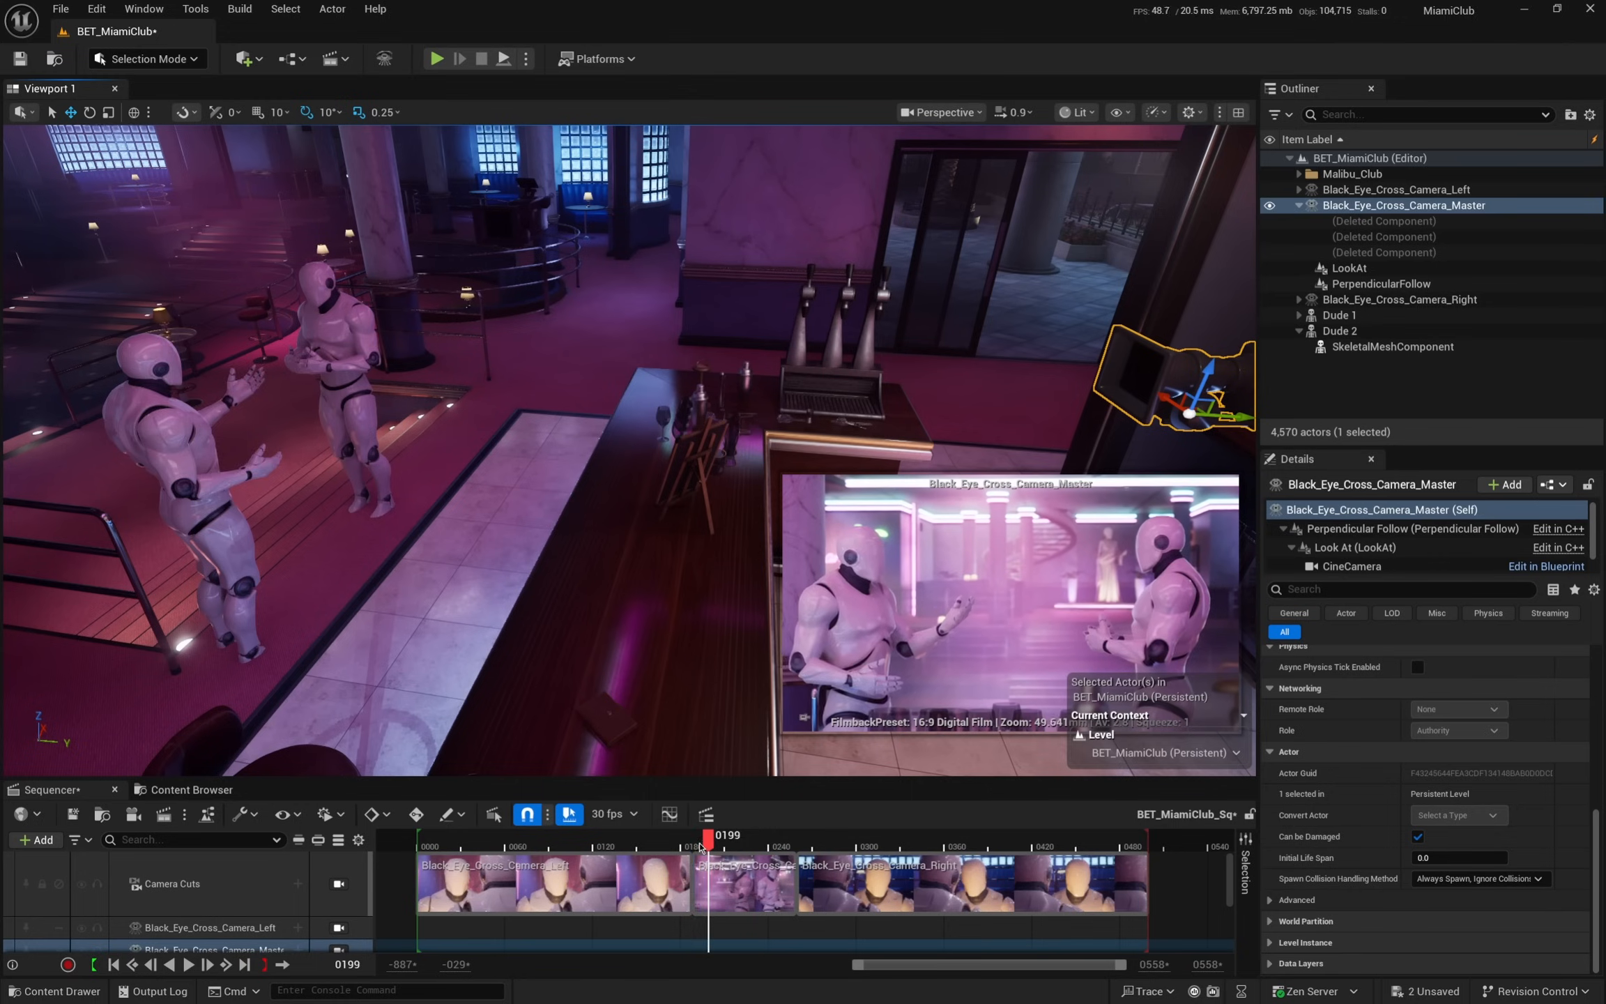
{"action": "left_click_drag", "start_coordinate": [711, 843], "coordinate": [778, 840]}
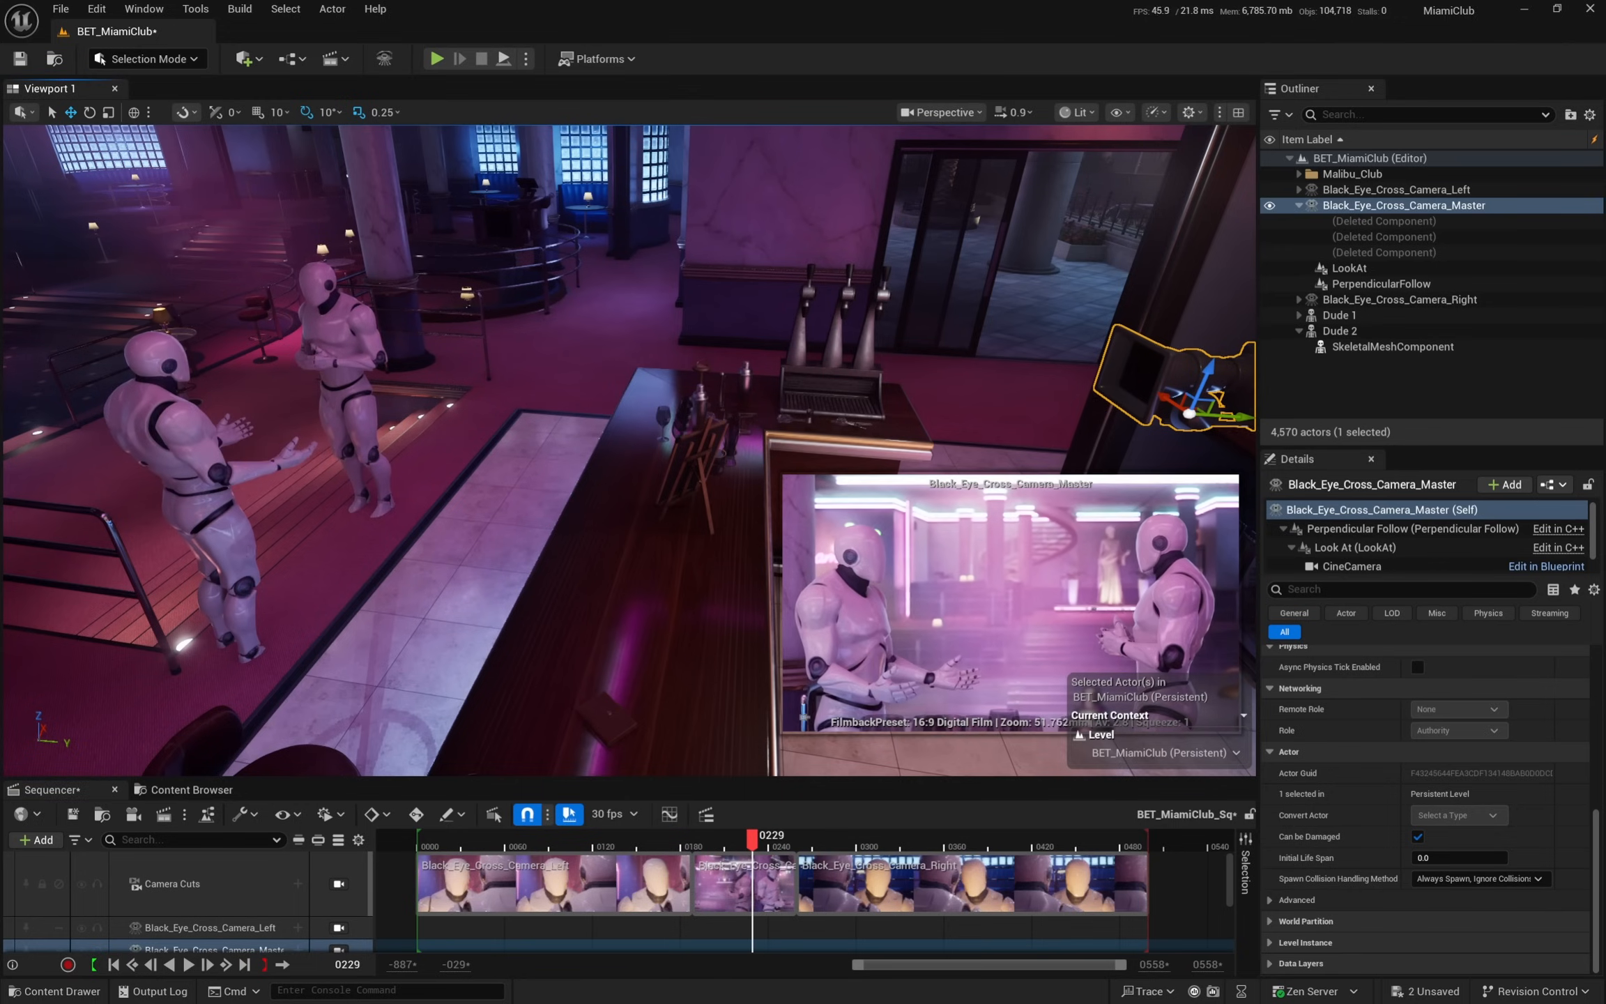
- Select Black_Eye_Cross_Camera_Master and lock the viewport to the camera cuts to view its shot at frame 229
{"action": "left_click", "coordinate": [287, 621]}
{"action": "scroll", "coordinate": [568, 912], "scroll_direction": "up", "scroll_amount": 3}
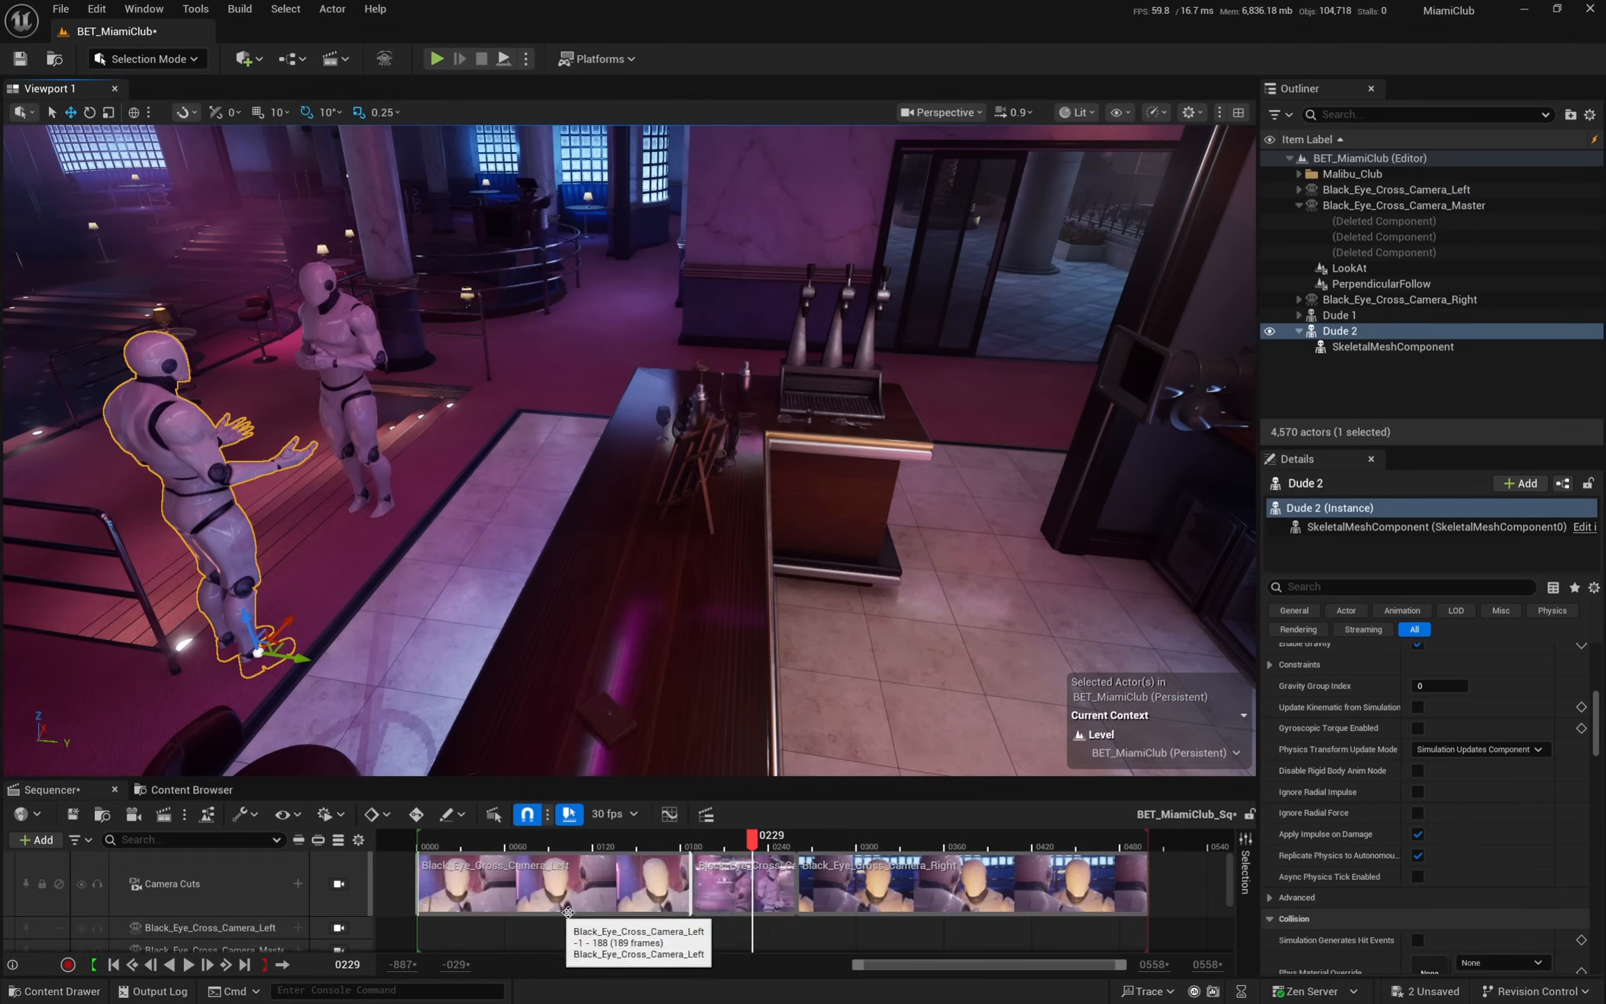
{"action": "left_click", "coordinate": [1463, 205]}
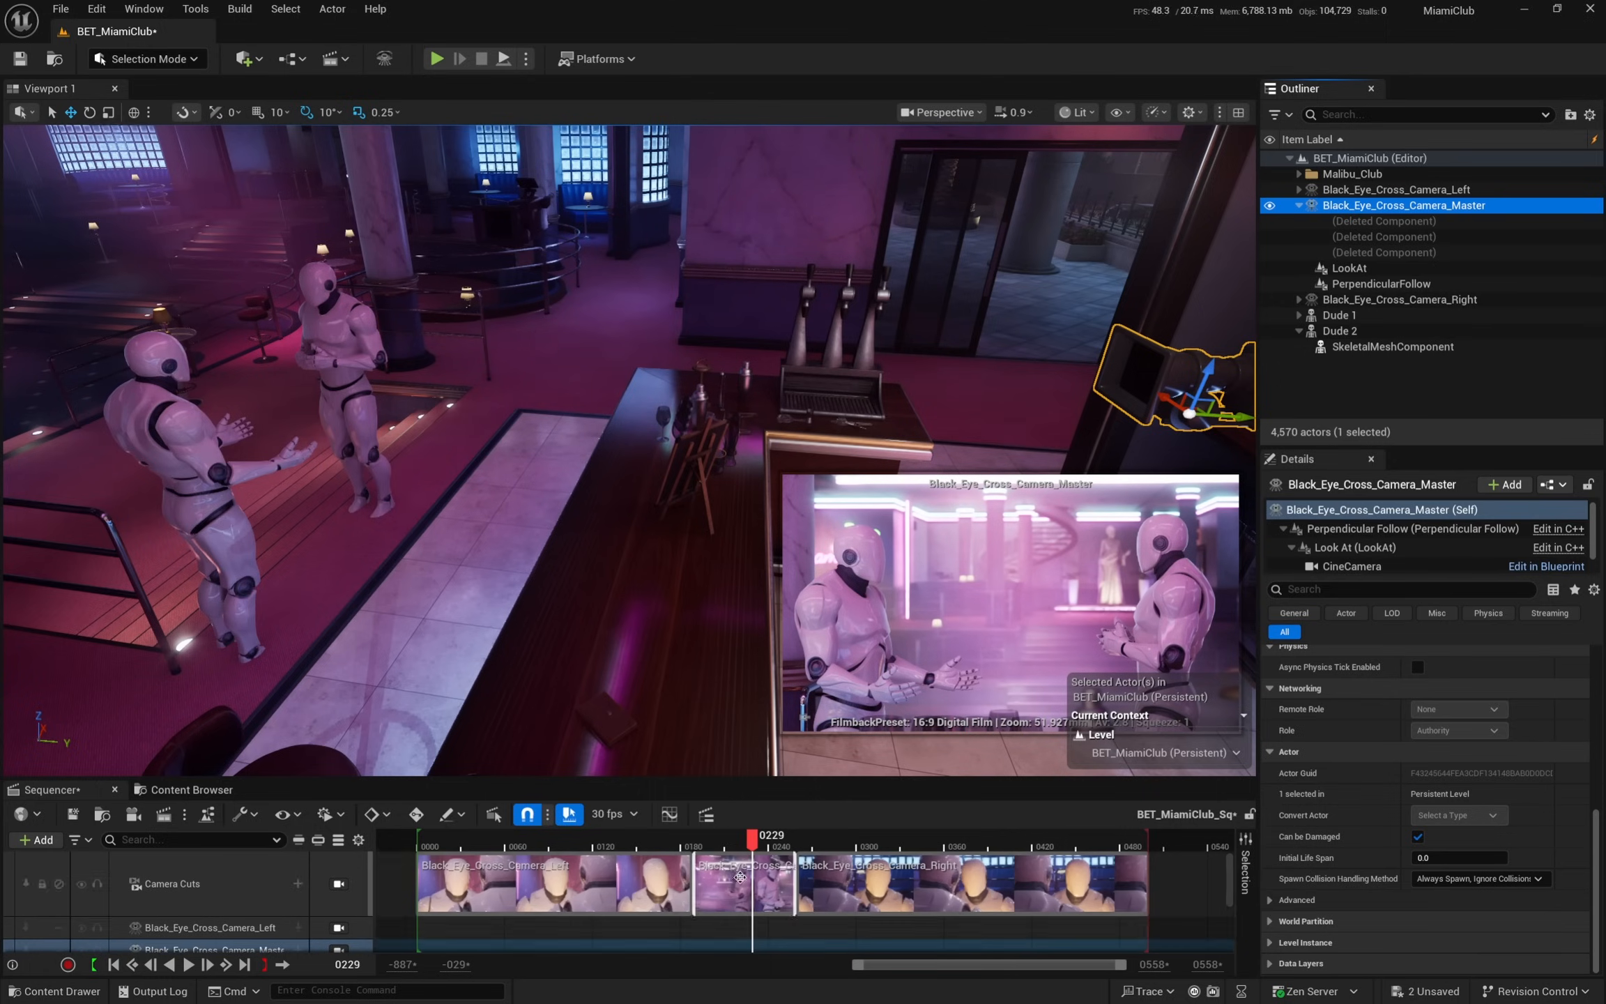
{"action": "left_click", "coordinate": [338, 883]}
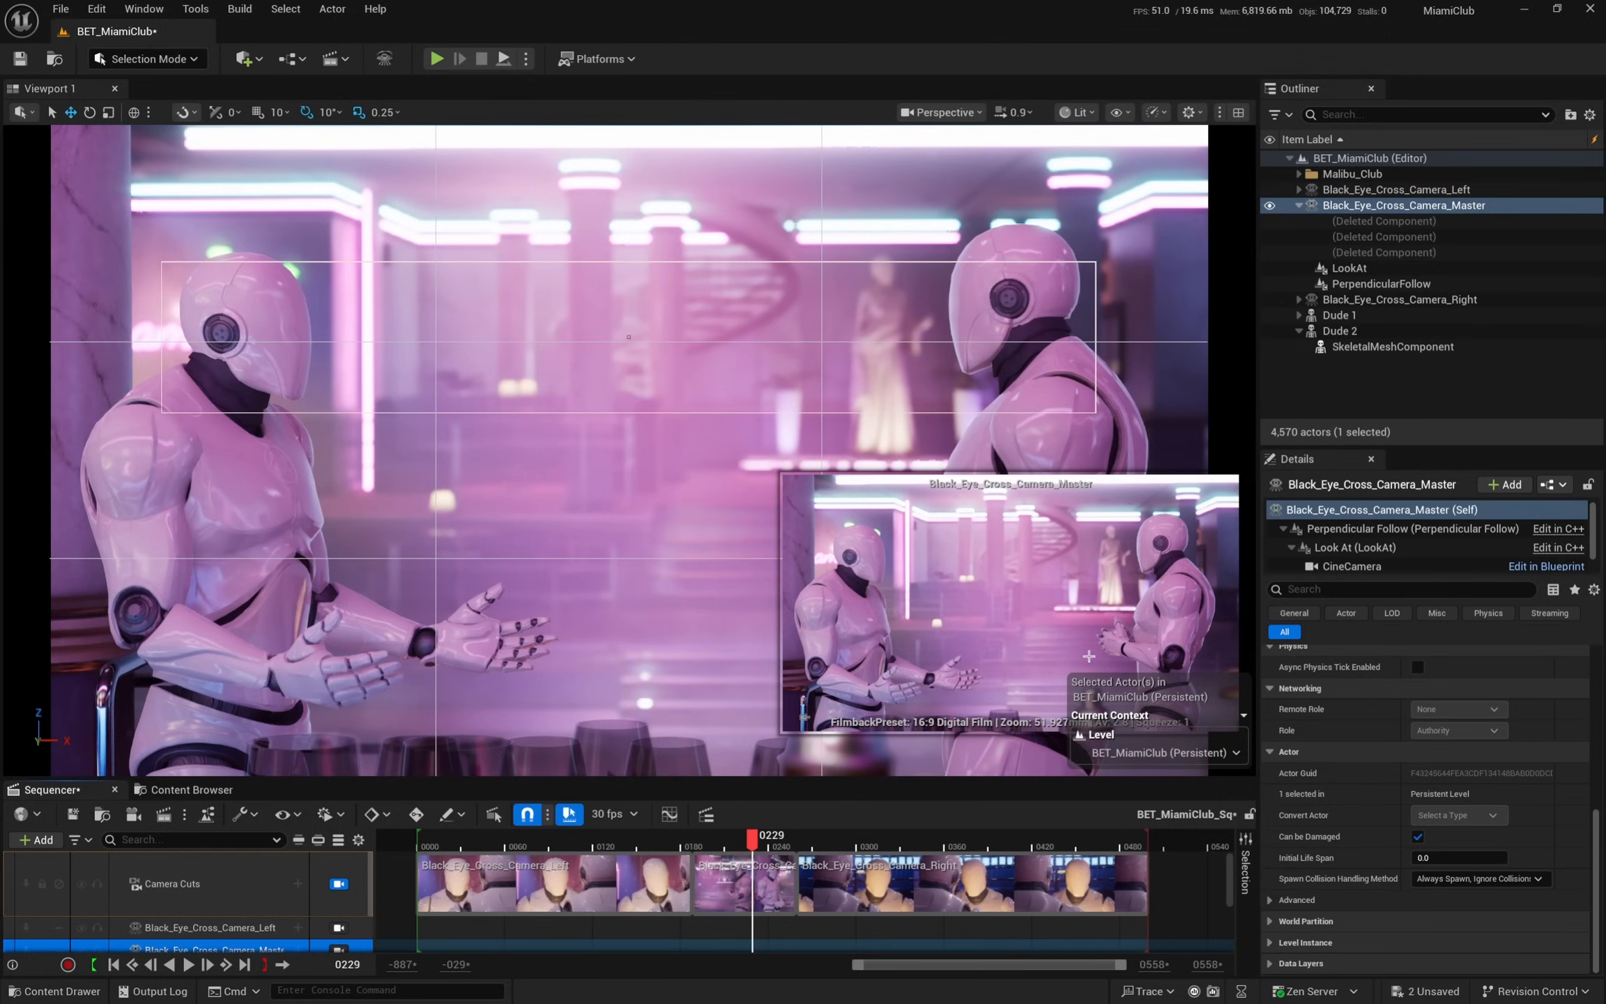
- Select Dude 1 and open Viewport 2 alongside the camera-cuts view
{"action": "left_click", "coordinate": [1364, 317]}
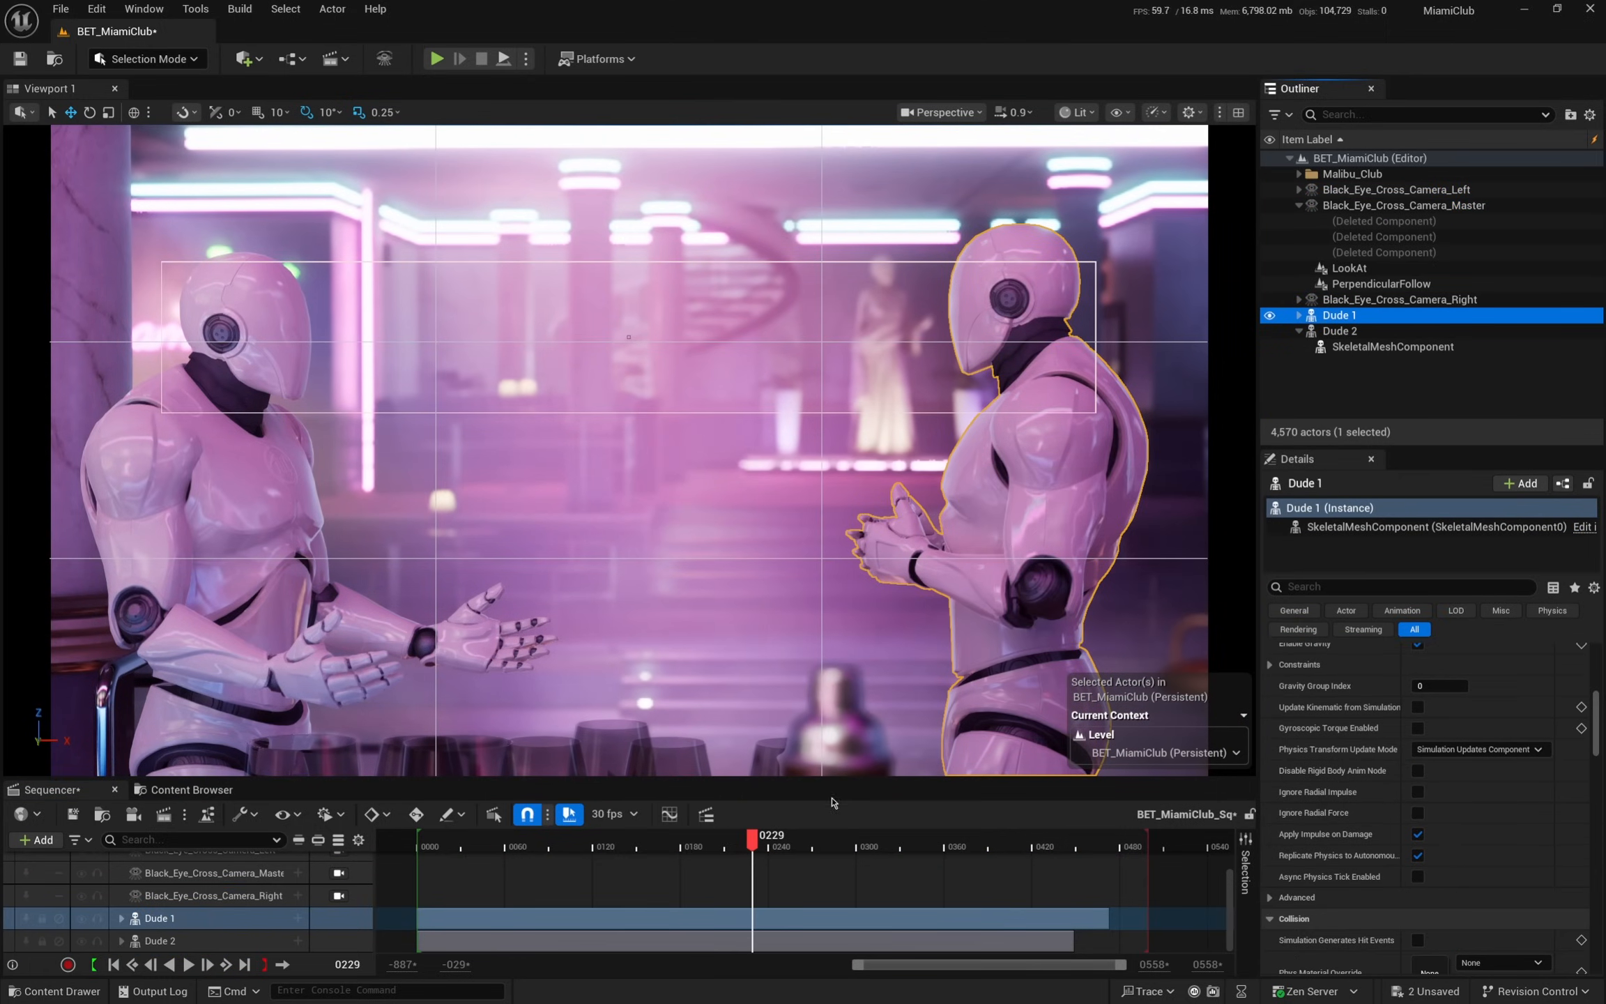
{"action": "mouse_move", "coordinate": [753, 845]}
{"action": "left_mouse_down"}
{"action": "mouse_move", "coordinate": [653, 857]}
{"action": "mouse_move", "coordinate": [754, 856]}
{"action": "left_mouse_up"}
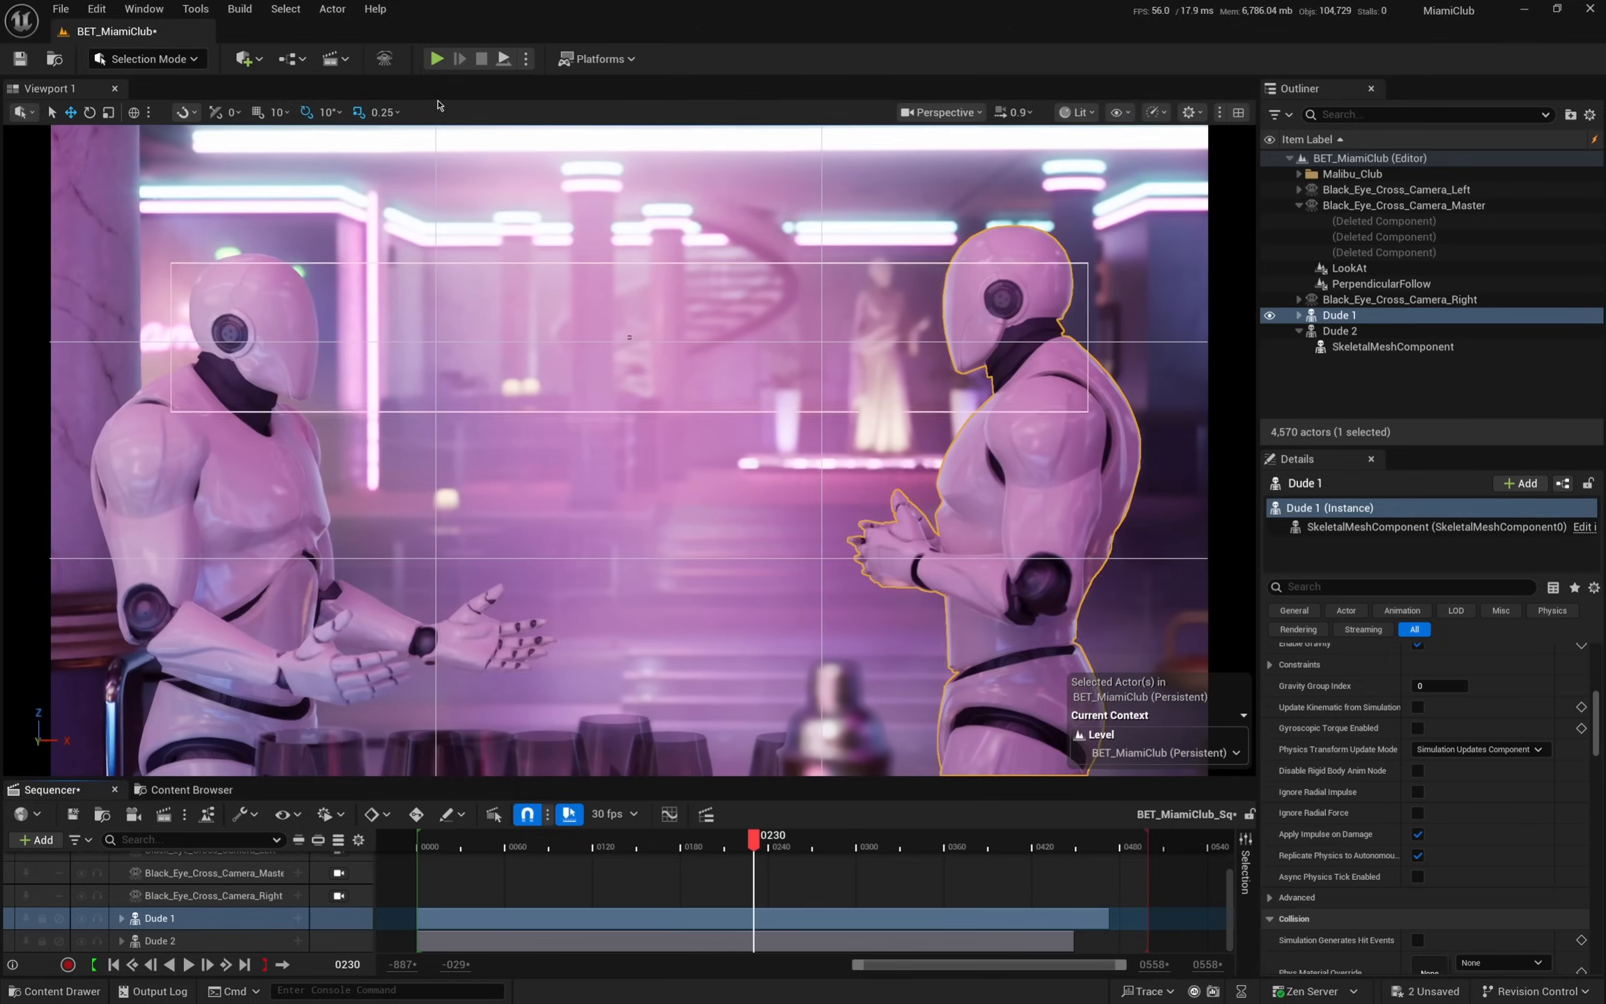
{"action": "left_click", "coordinate": [144, 8]}
{"action": "mouse_move", "coordinate": [234, 174]}
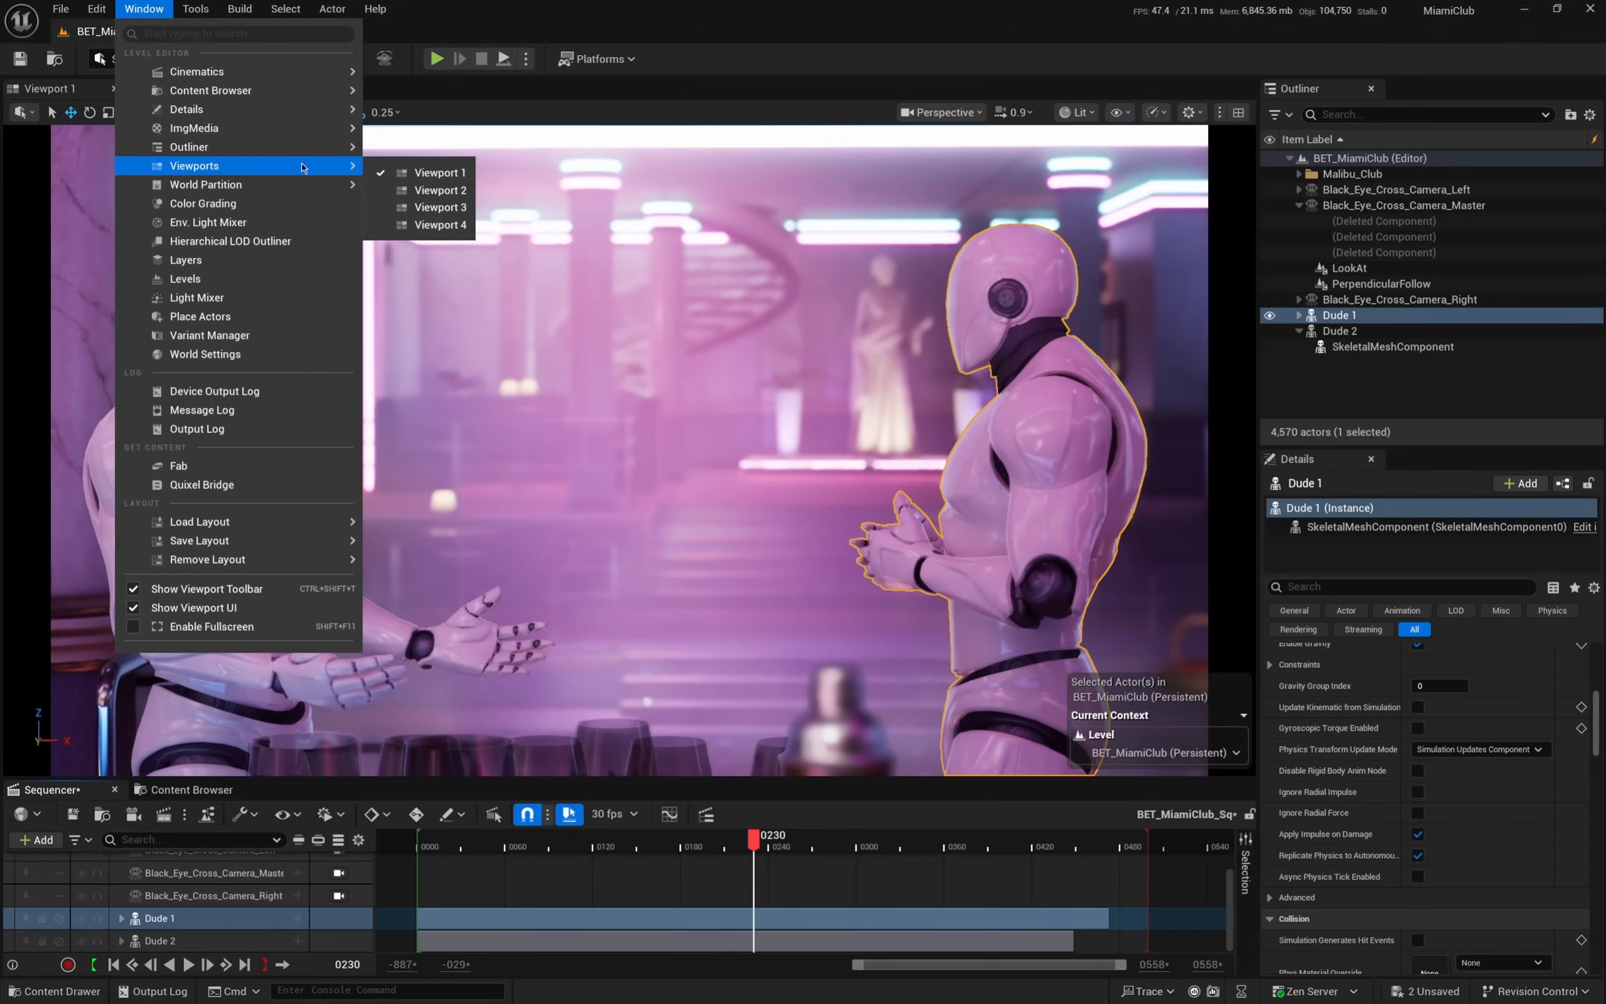
{"action": "left_click", "coordinate": [432, 190]}
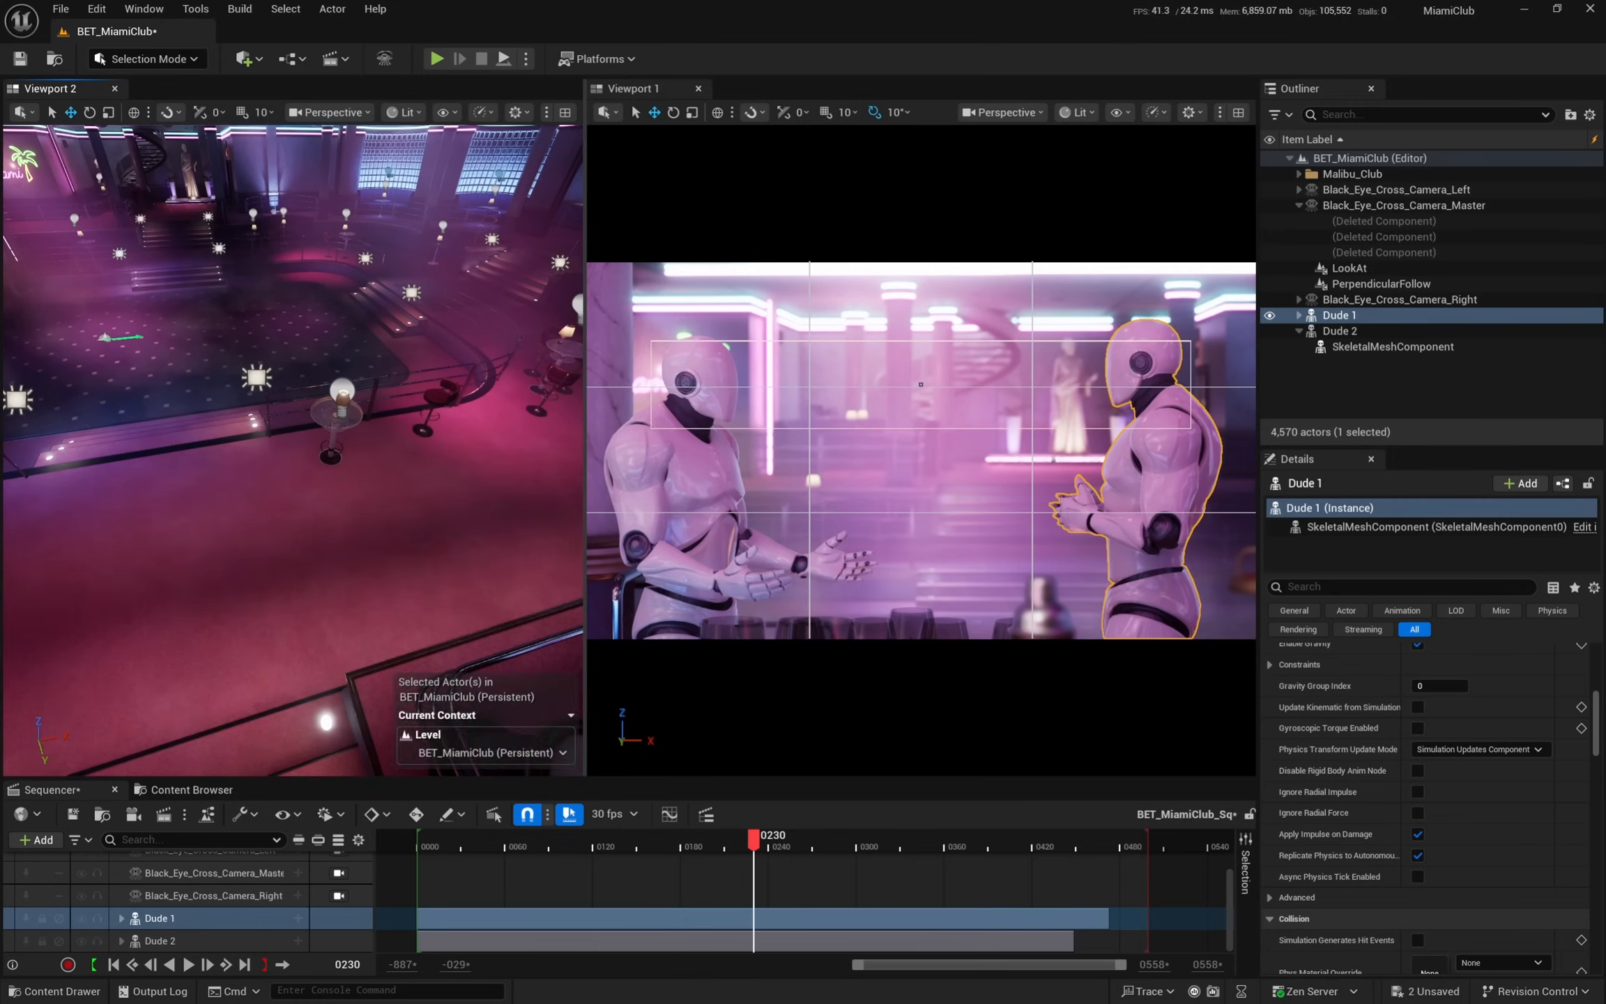
- Move Dude 1 away from Dude 2 from a free view in Viewport 2 while watching the Master shot reframe
{"action": "right_click_drag", "start_coordinate": [293, 450], "coordinate": [202, 425]}
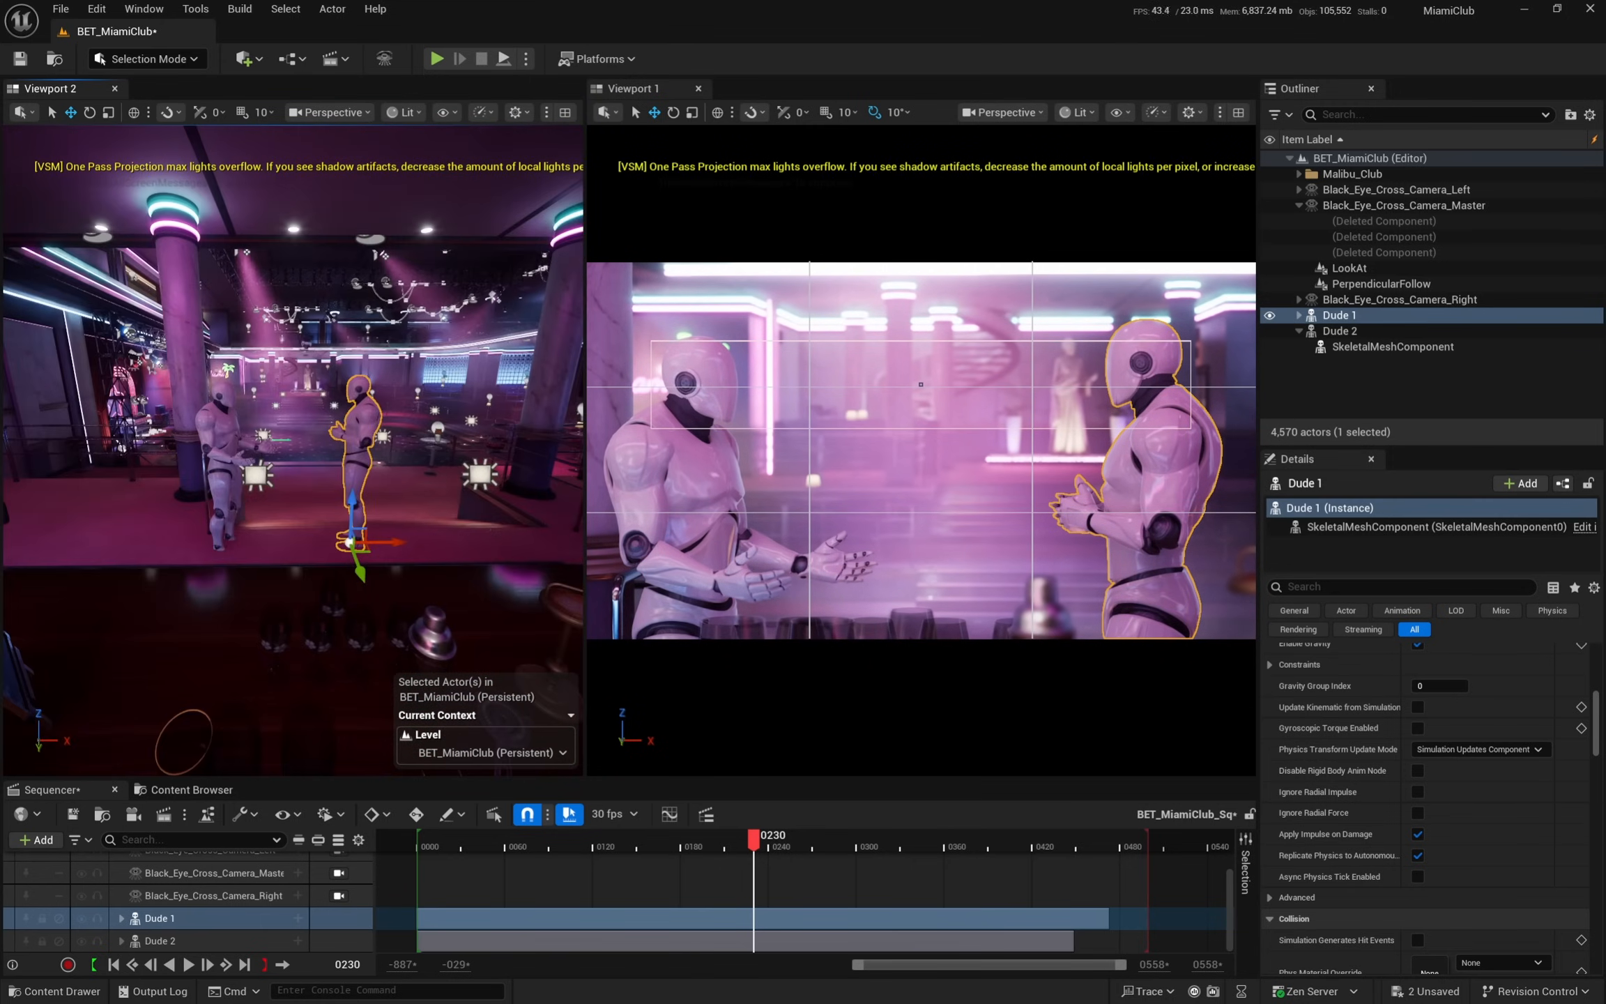
{"action": "left_click_drag", "start_coordinate": [398, 546], "coordinate": [522, 564]}
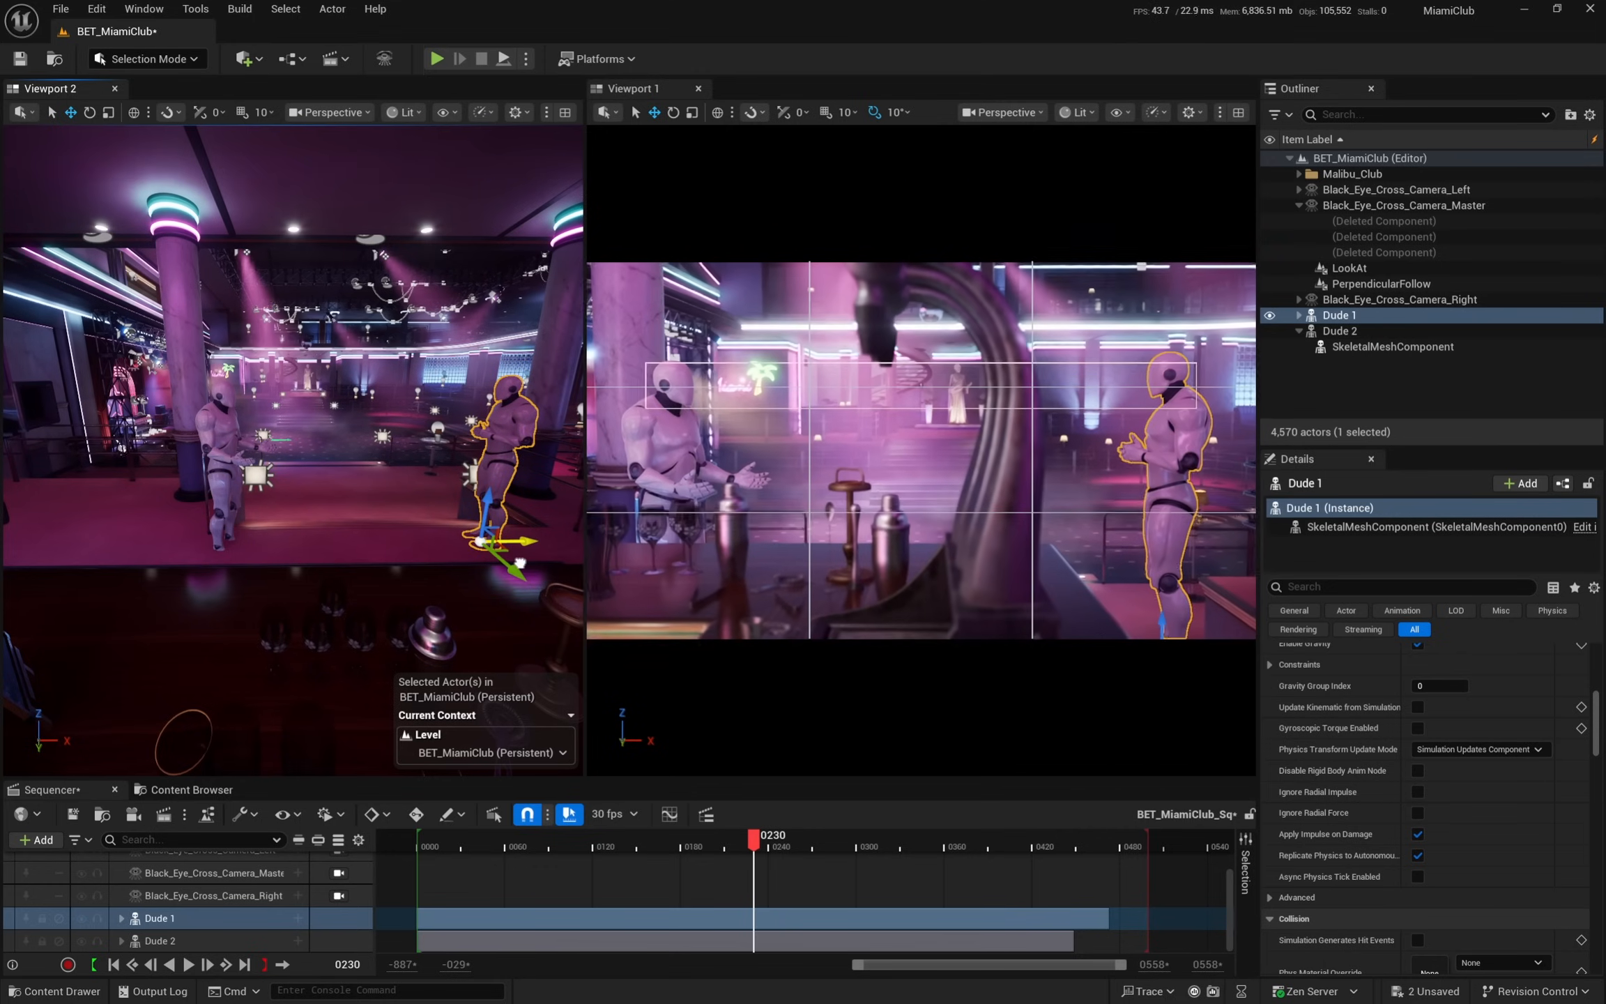
{"action": "scroll", "coordinate": [359, 911], "scroll_direction": "up", "scroll_amount": 3}
{"action": "mouse_move", "coordinate": [753, 836]}
{"action": "left_mouse_down"}
{"action": "mouse_move", "coordinate": [669, 840]}
{"action": "mouse_move", "coordinate": [886, 852]}
{"action": "mouse_move", "coordinate": [755, 848]}
{"action": "left_mouse_up"}
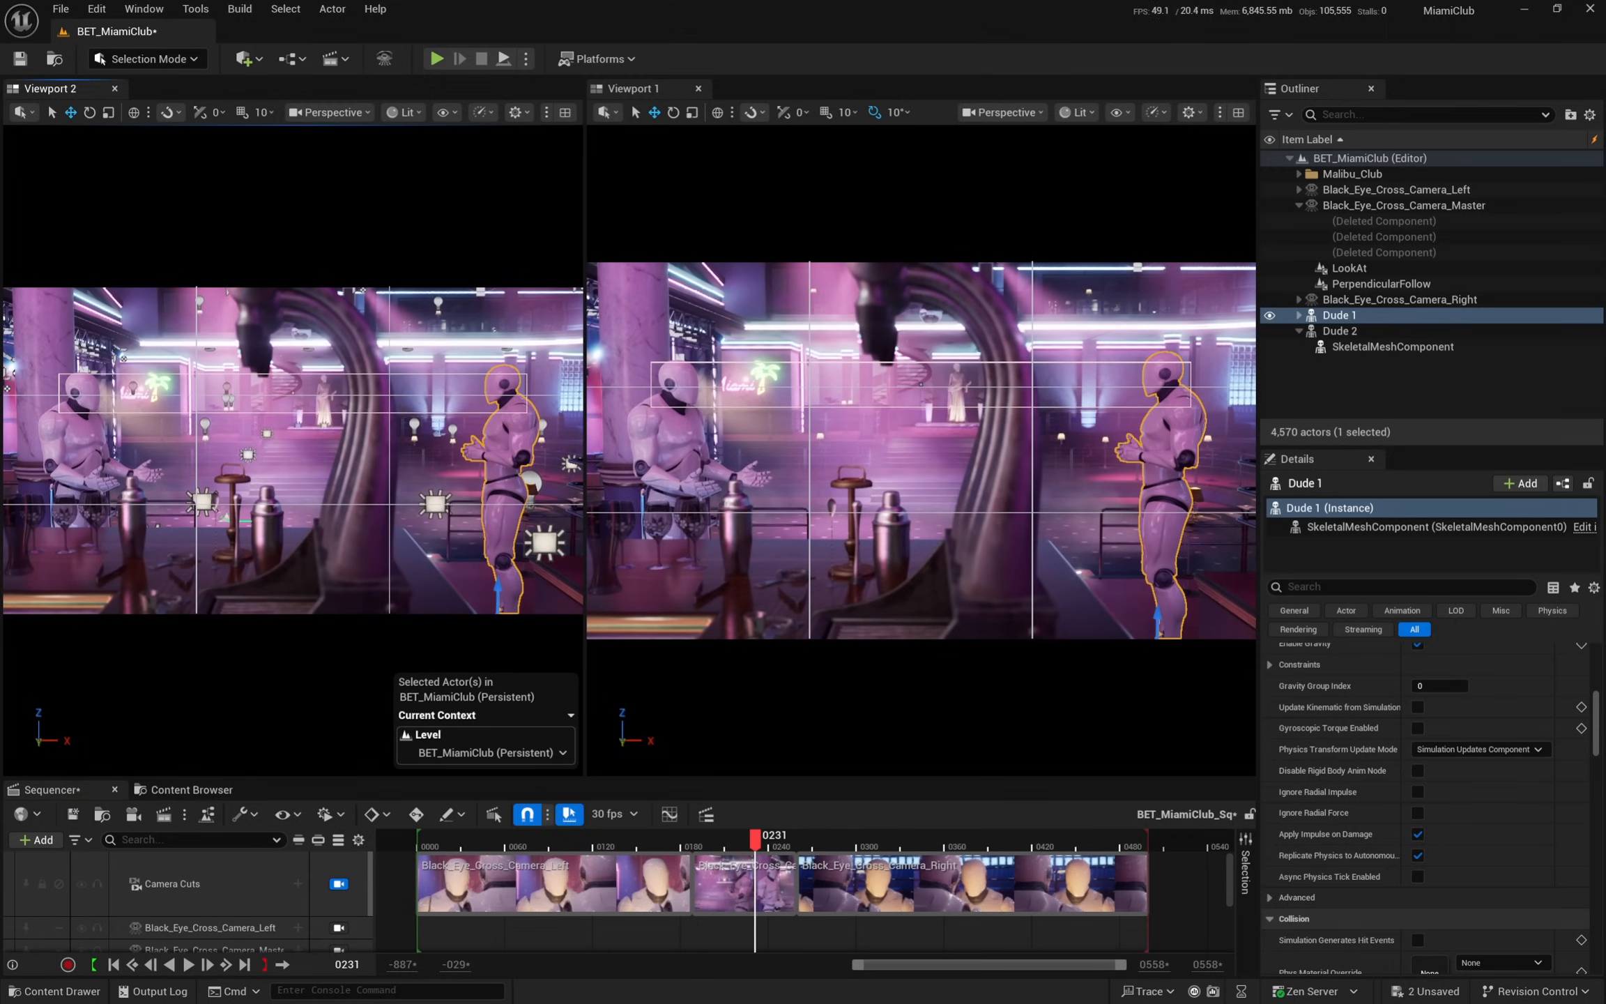
- Unlock the viewports from the camera cuts and move Dude 1 back close to Dude 2
{"action": "left_click", "coordinate": [284, 205]}
{"action": "left_click", "coordinate": [841, 147]}
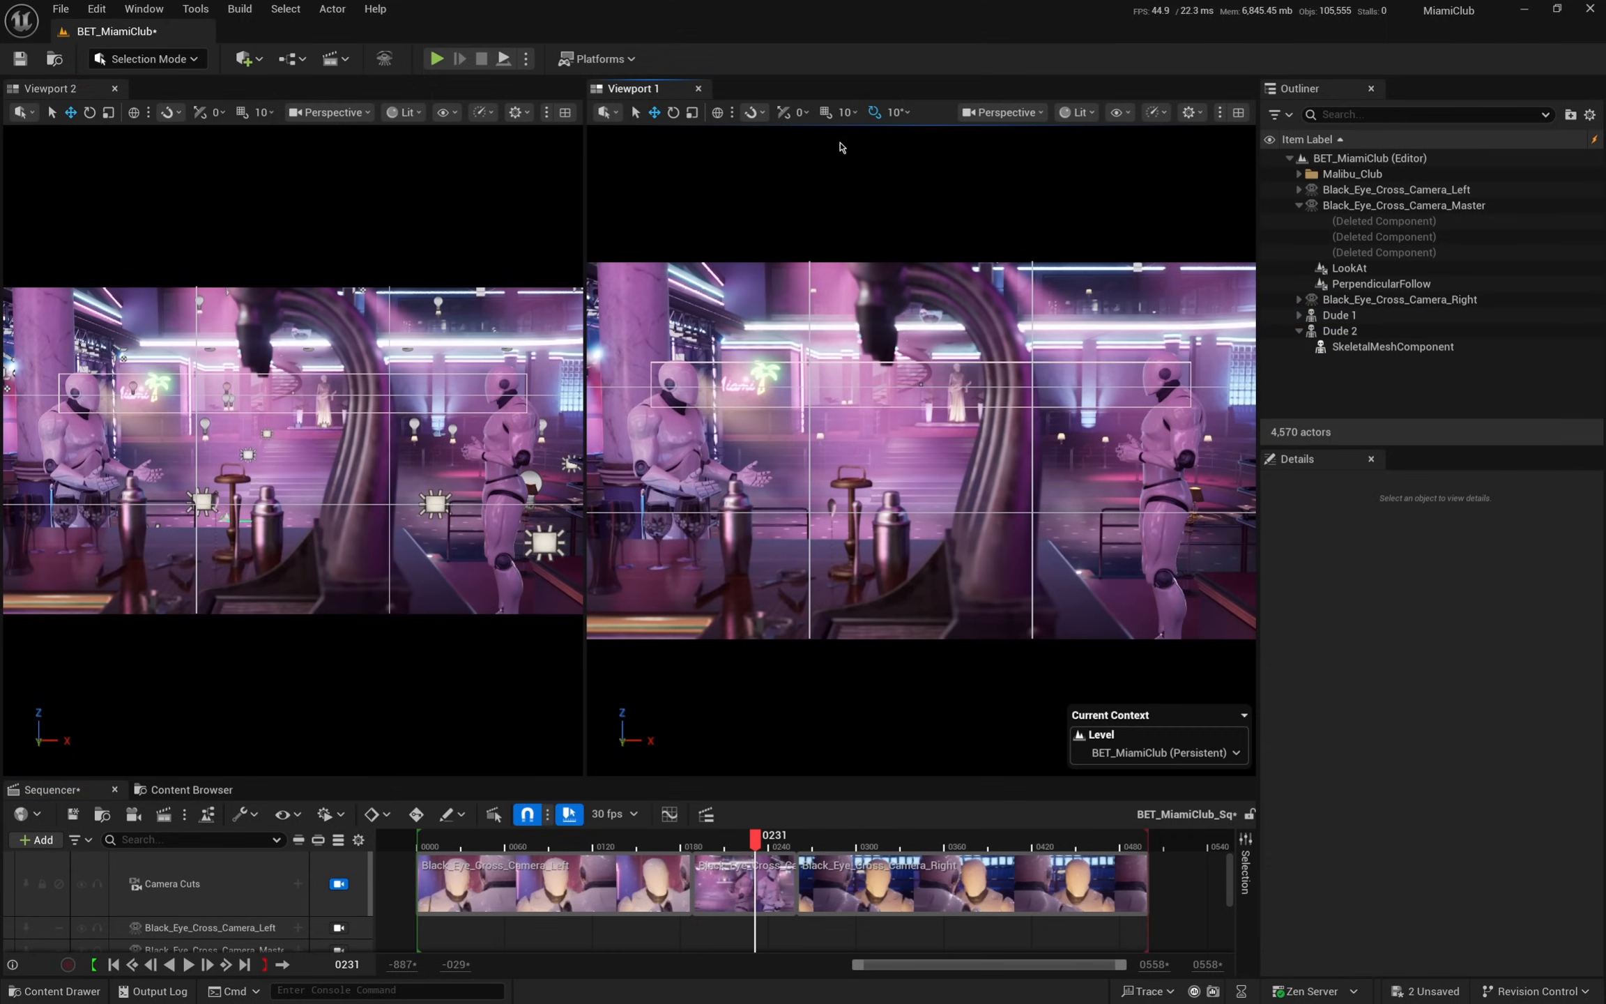
{"action": "left_click", "coordinate": [86, 171]}
{"action": "left_click", "coordinate": [339, 883]}
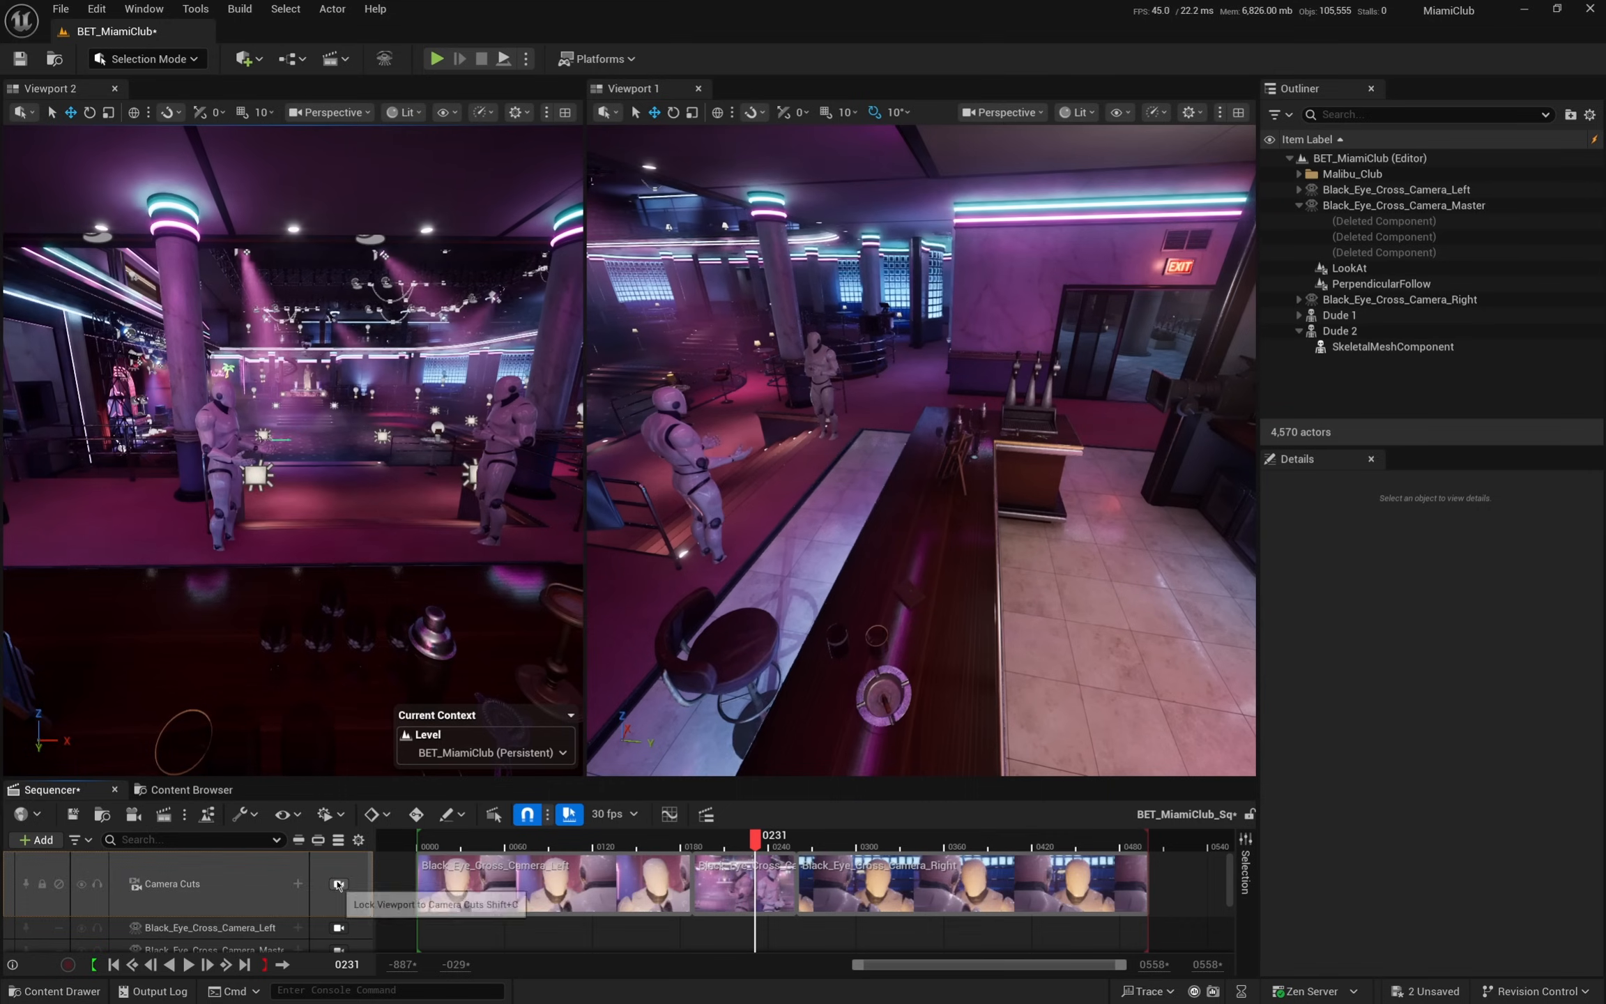
{"action": "left_click", "coordinate": [1472, 205]}
{"action": "left_click", "coordinate": [446, 457]}
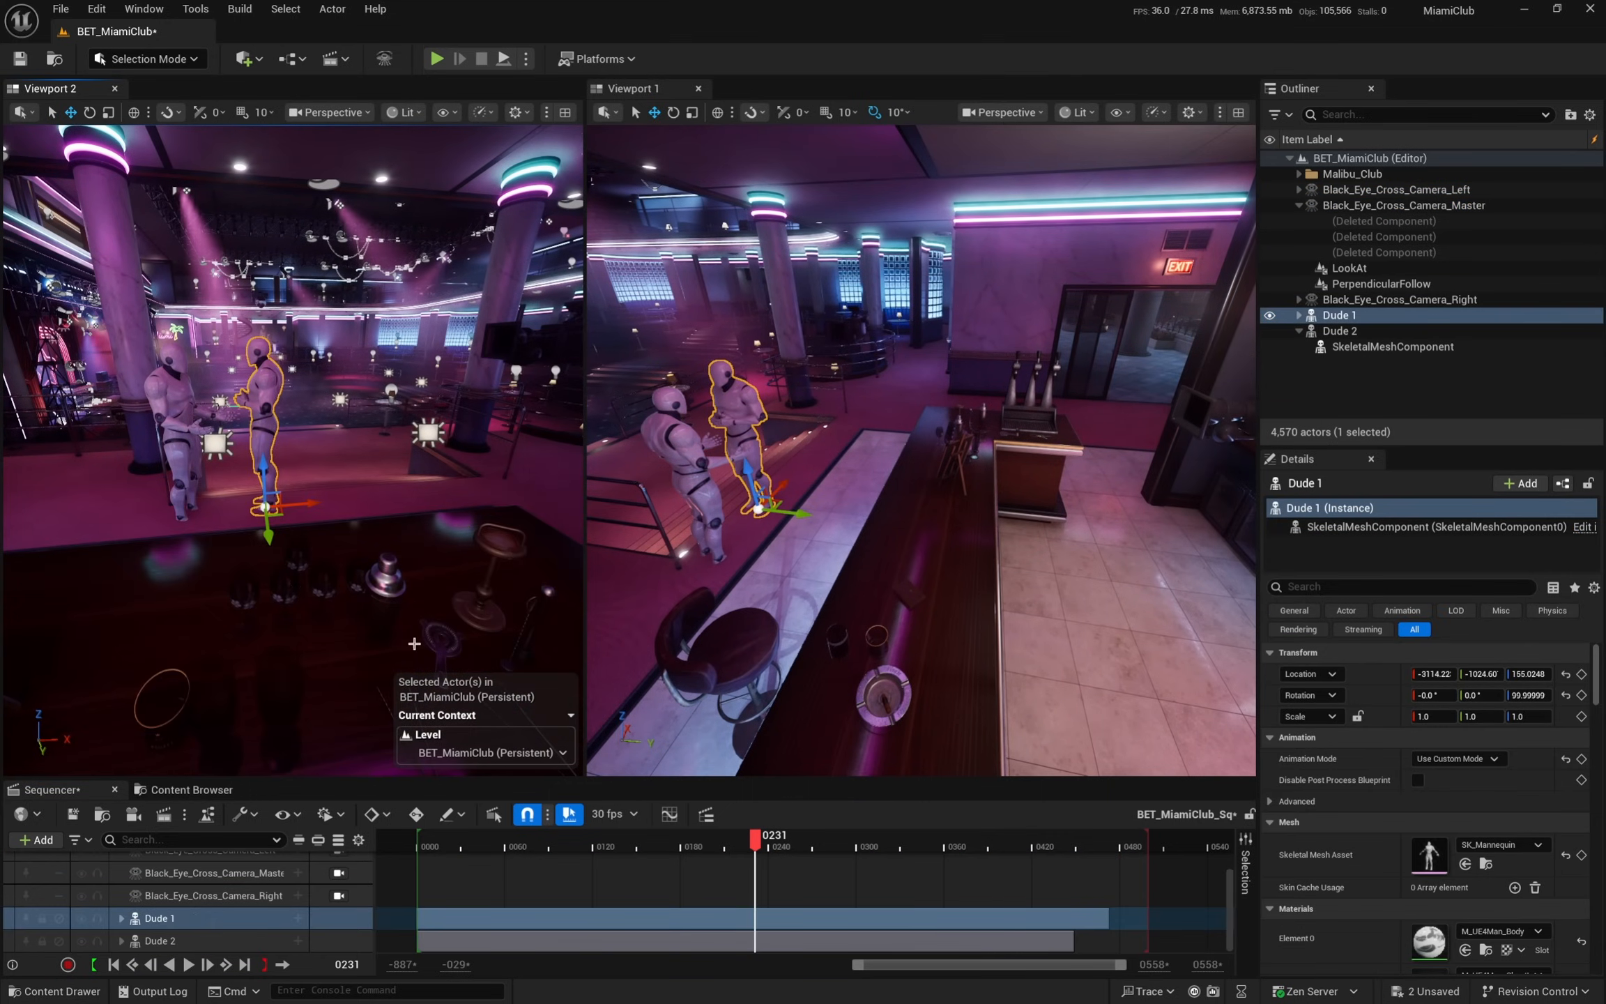
{"action": "scroll", "coordinate": [278, 899], "scroll_direction": "up", "scroll_amount": 3}
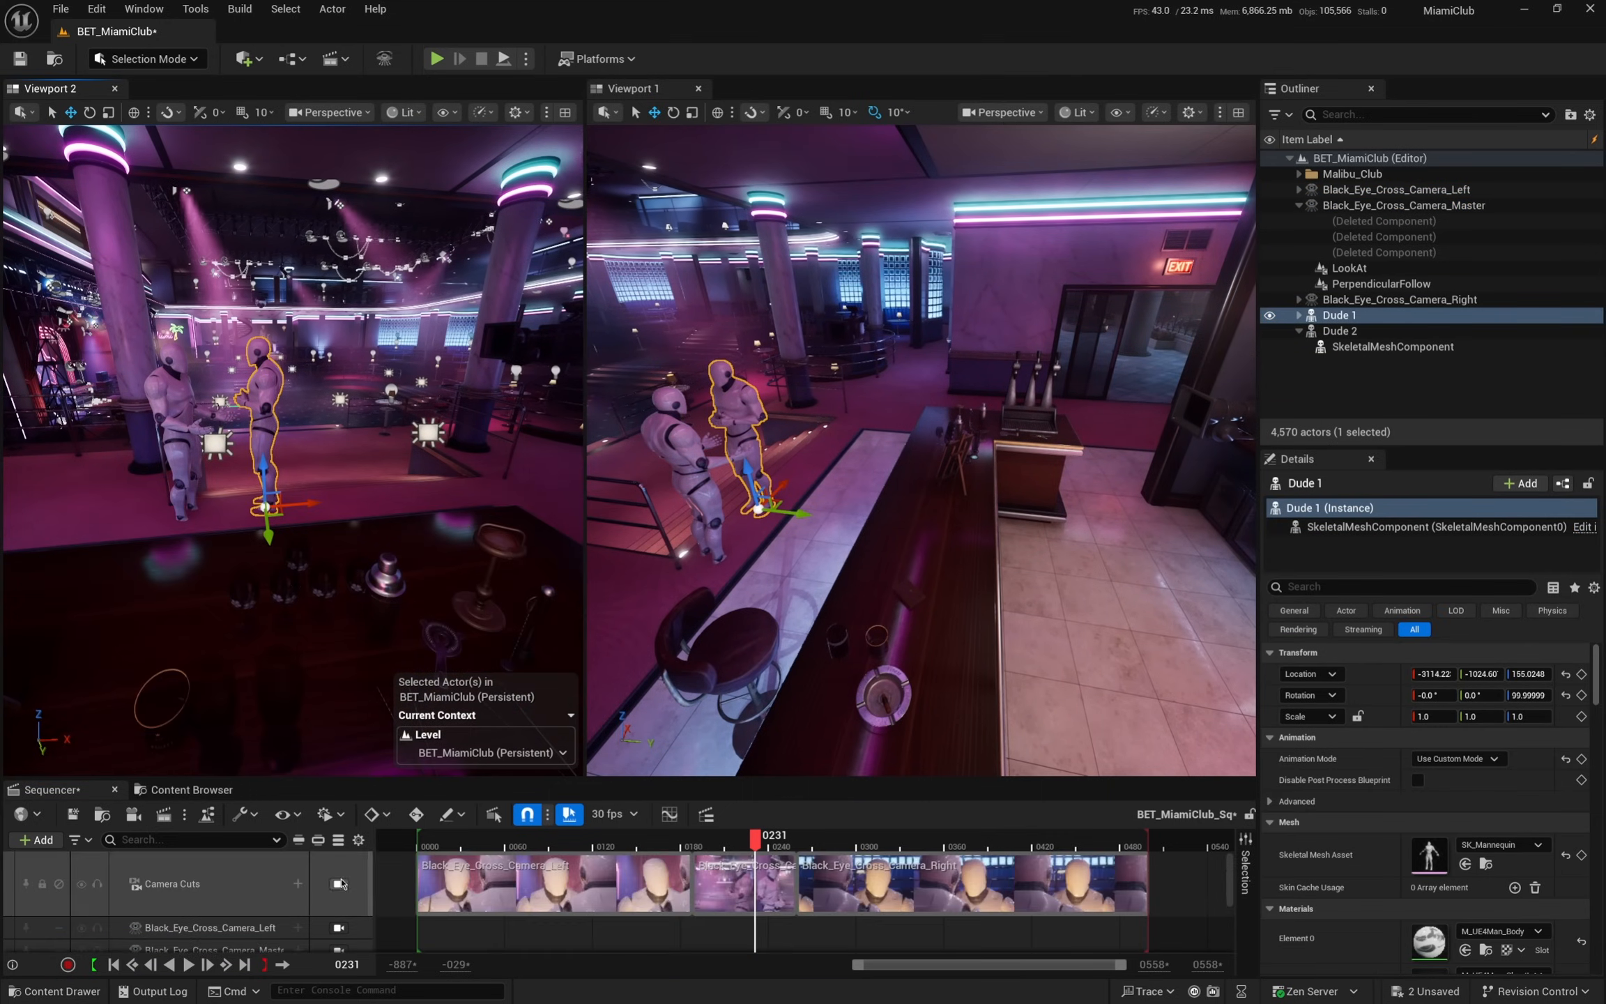
- Lock the viewports to the camera cuts, play the Right camera's over-the-shoulder shot and scrub back into the Master shot
{"action": "left_click", "coordinate": [339, 883]}
{"action": "left_click_drag", "start_coordinate": [755, 839], "coordinate": [808, 866]}
{"action": "key", "text": "space"}
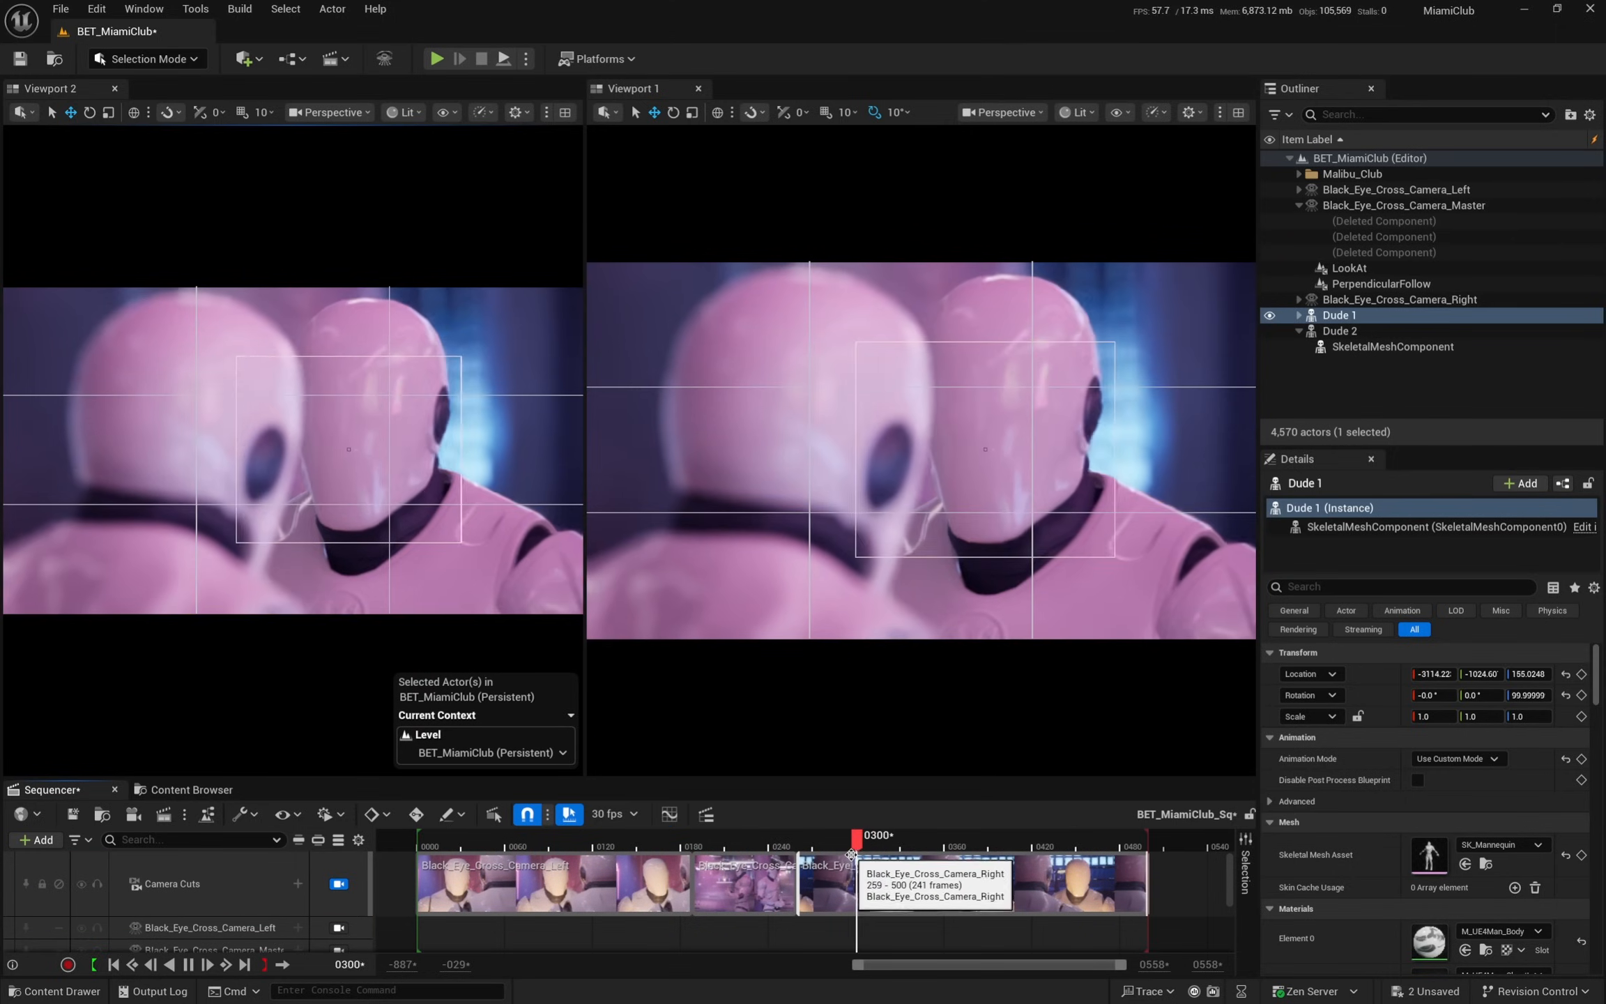
{"action": "key", "text": "space"}
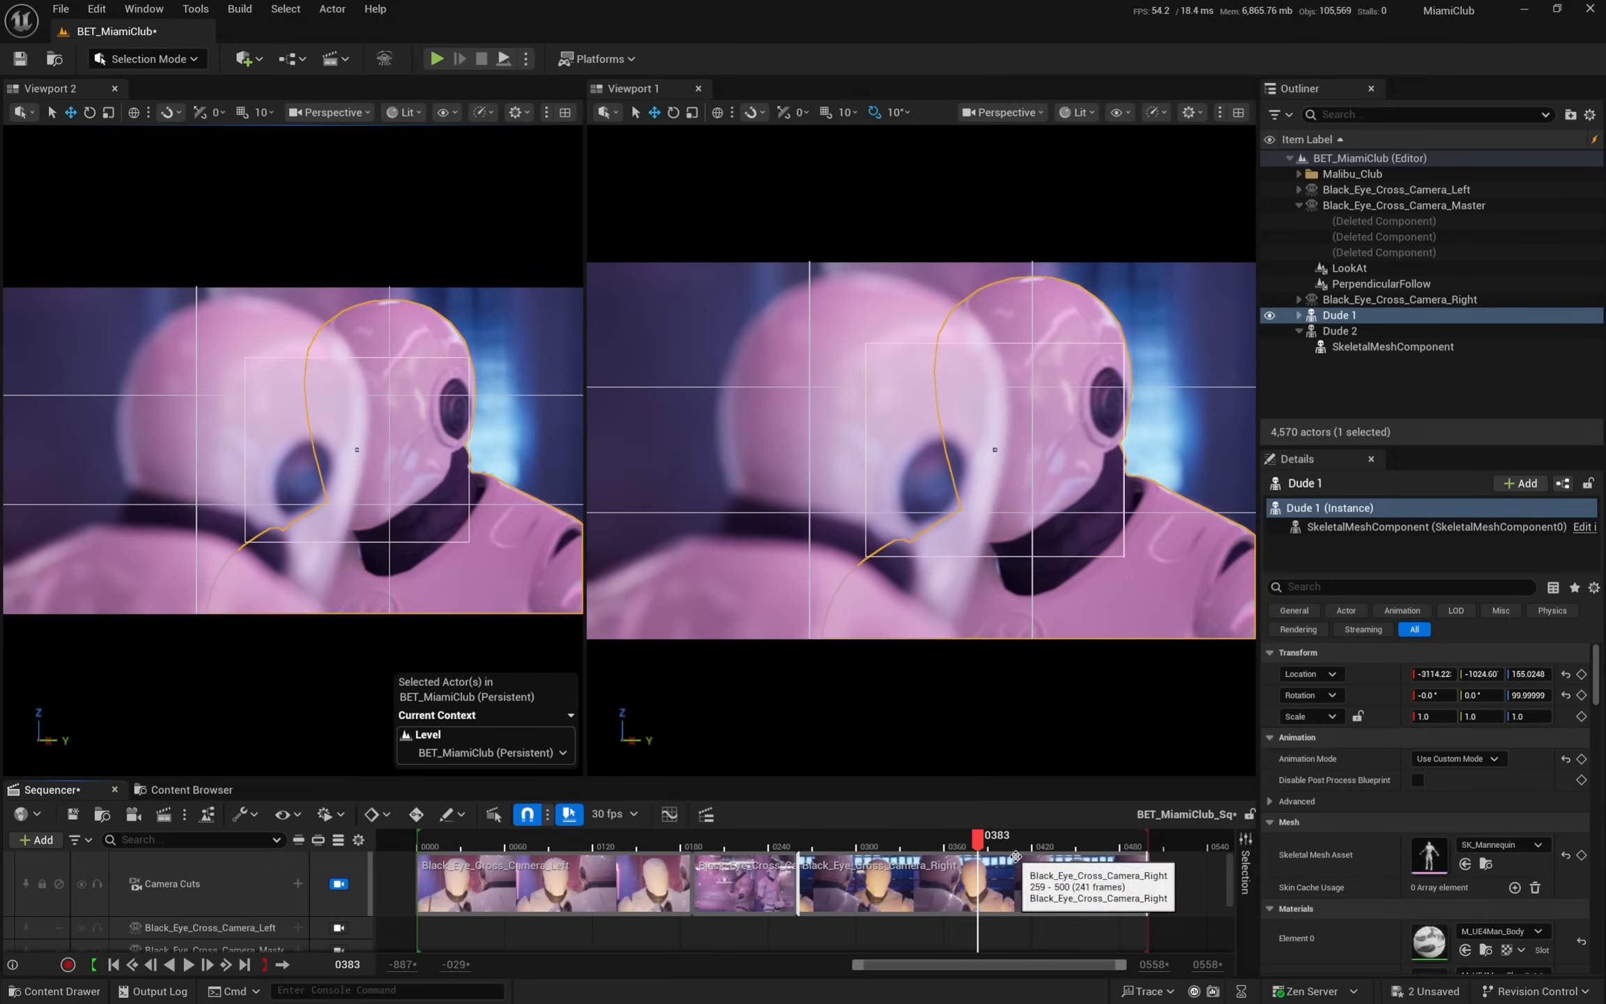
{"action": "left_click_drag", "start_coordinate": [975, 841], "coordinate": [730, 847]}
- Unlock the cuts, move Dude 1 slightly farther from Dude 2, and replay the locked camera cuts from frame 158
{"action": "left_click", "coordinate": [338, 883]}
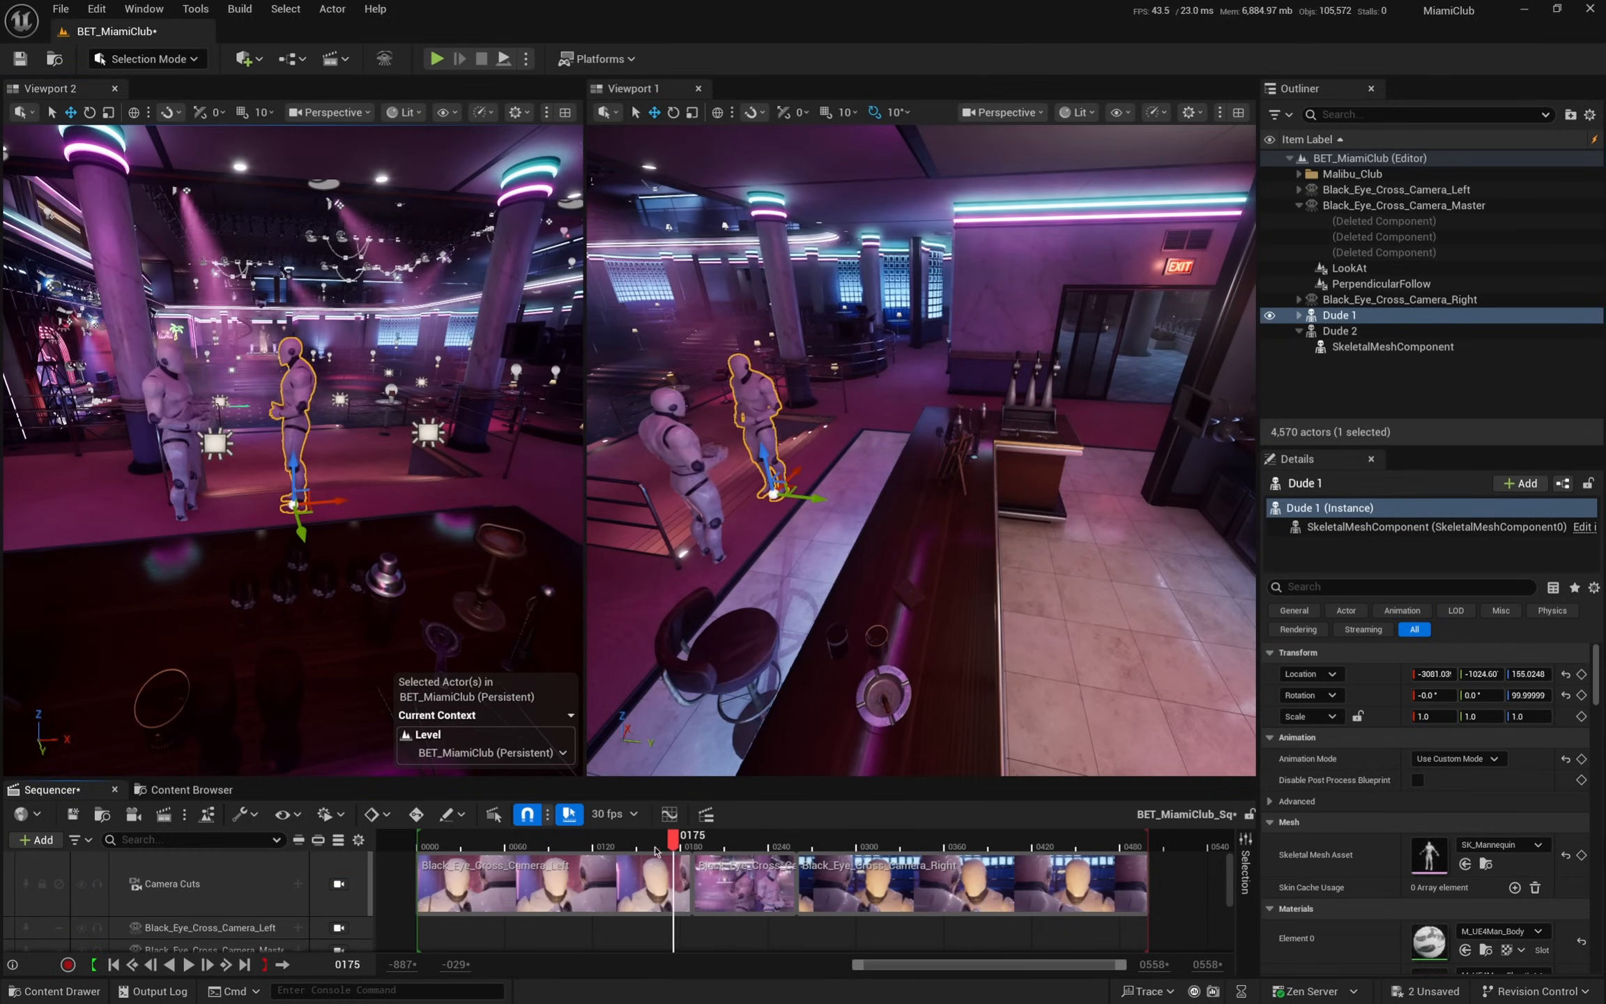
{"action": "left_click_drag", "start_coordinate": [655, 851], "coordinate": [648, 852]}
{"action": "left_click", "coordinate": [670, 878]}
{"action": "left_click", "coordinate": [338, 883]}
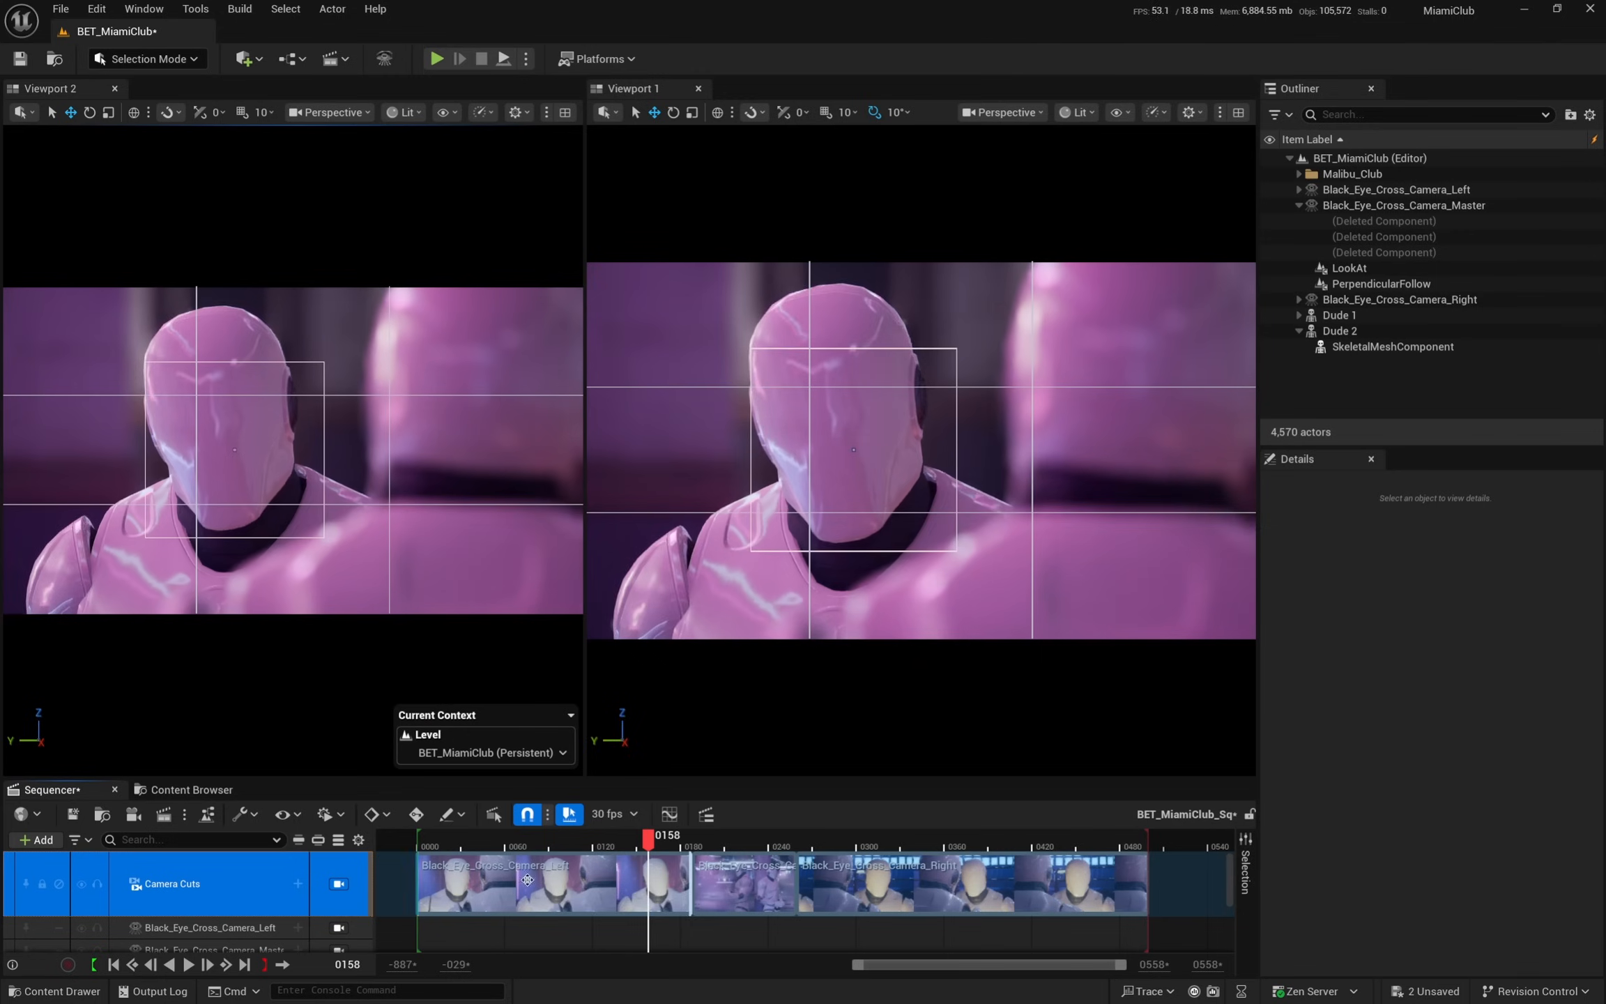
{"action": "key", "text": "space"}
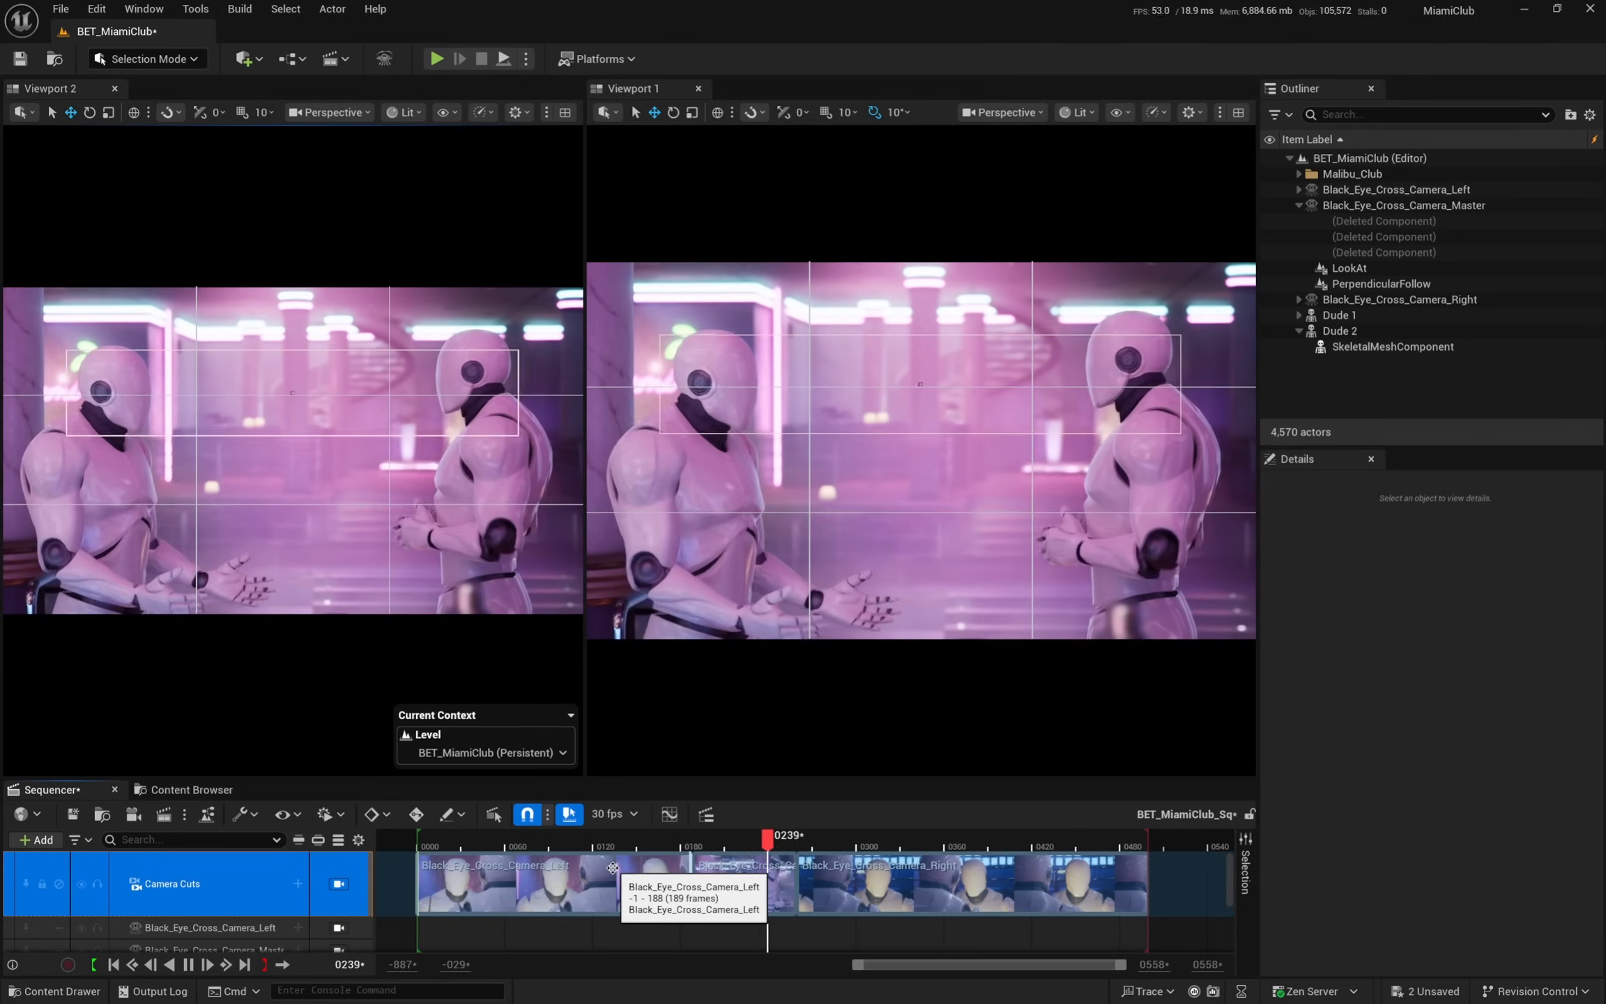
{"action": "left_click_drag", "start_coordinate": [869, 844], "coordinate": [635, 847]}
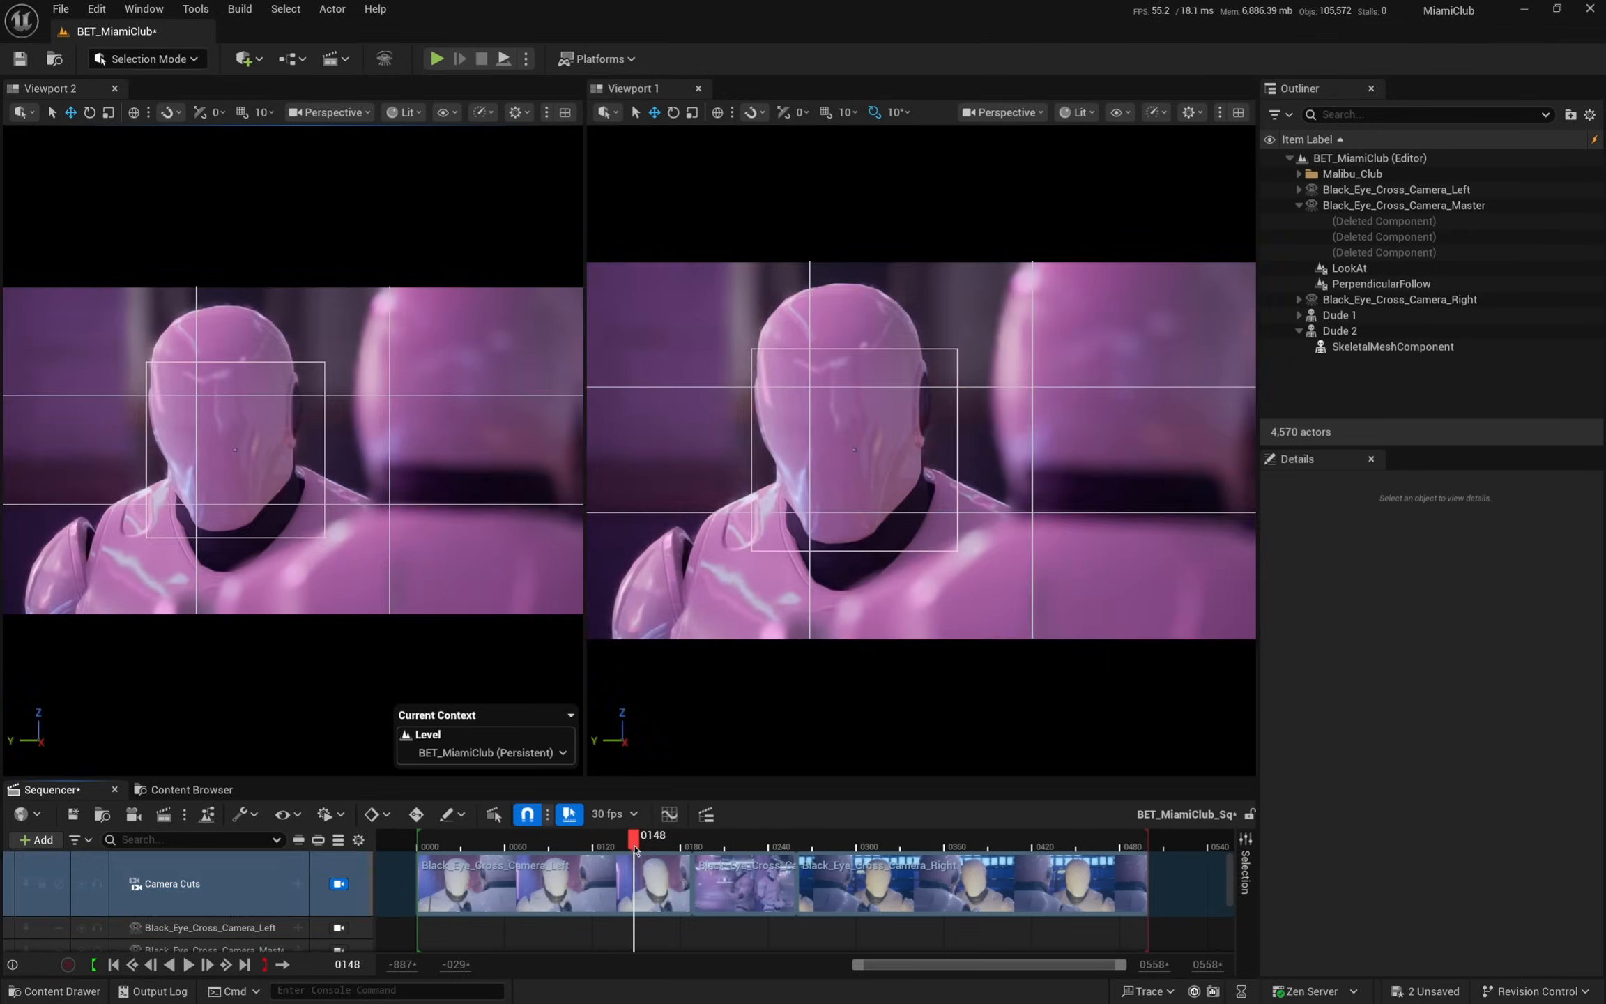
- Select Dude 1 and Dude 2 together, unlock the camera cuts and move both across the club away from the bar
{"action": "left_click", "coordinate": [1357, 237]}
{"action": "left_click", "coordinate": [1342, 255], "text": "shift"}
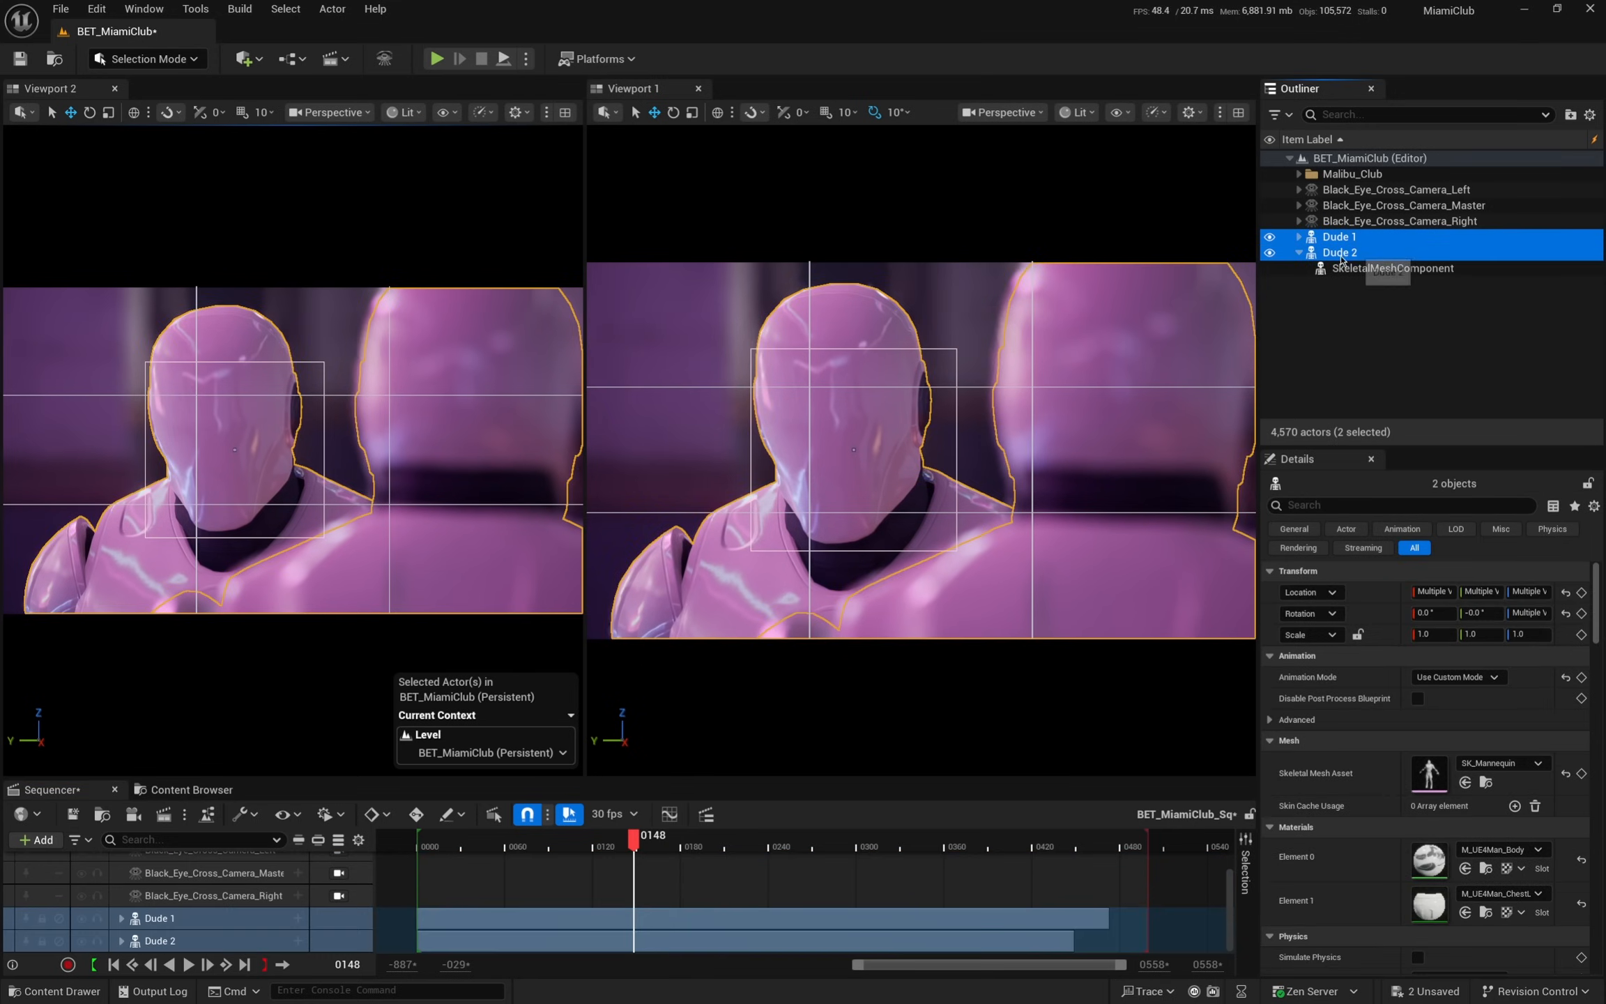
{"action": "scroll", "coordinate": [346, 892], "scroll_direction": "up", "scroll_amount": 2}
{"action": "left_click", "coordinate": [339, 883]}
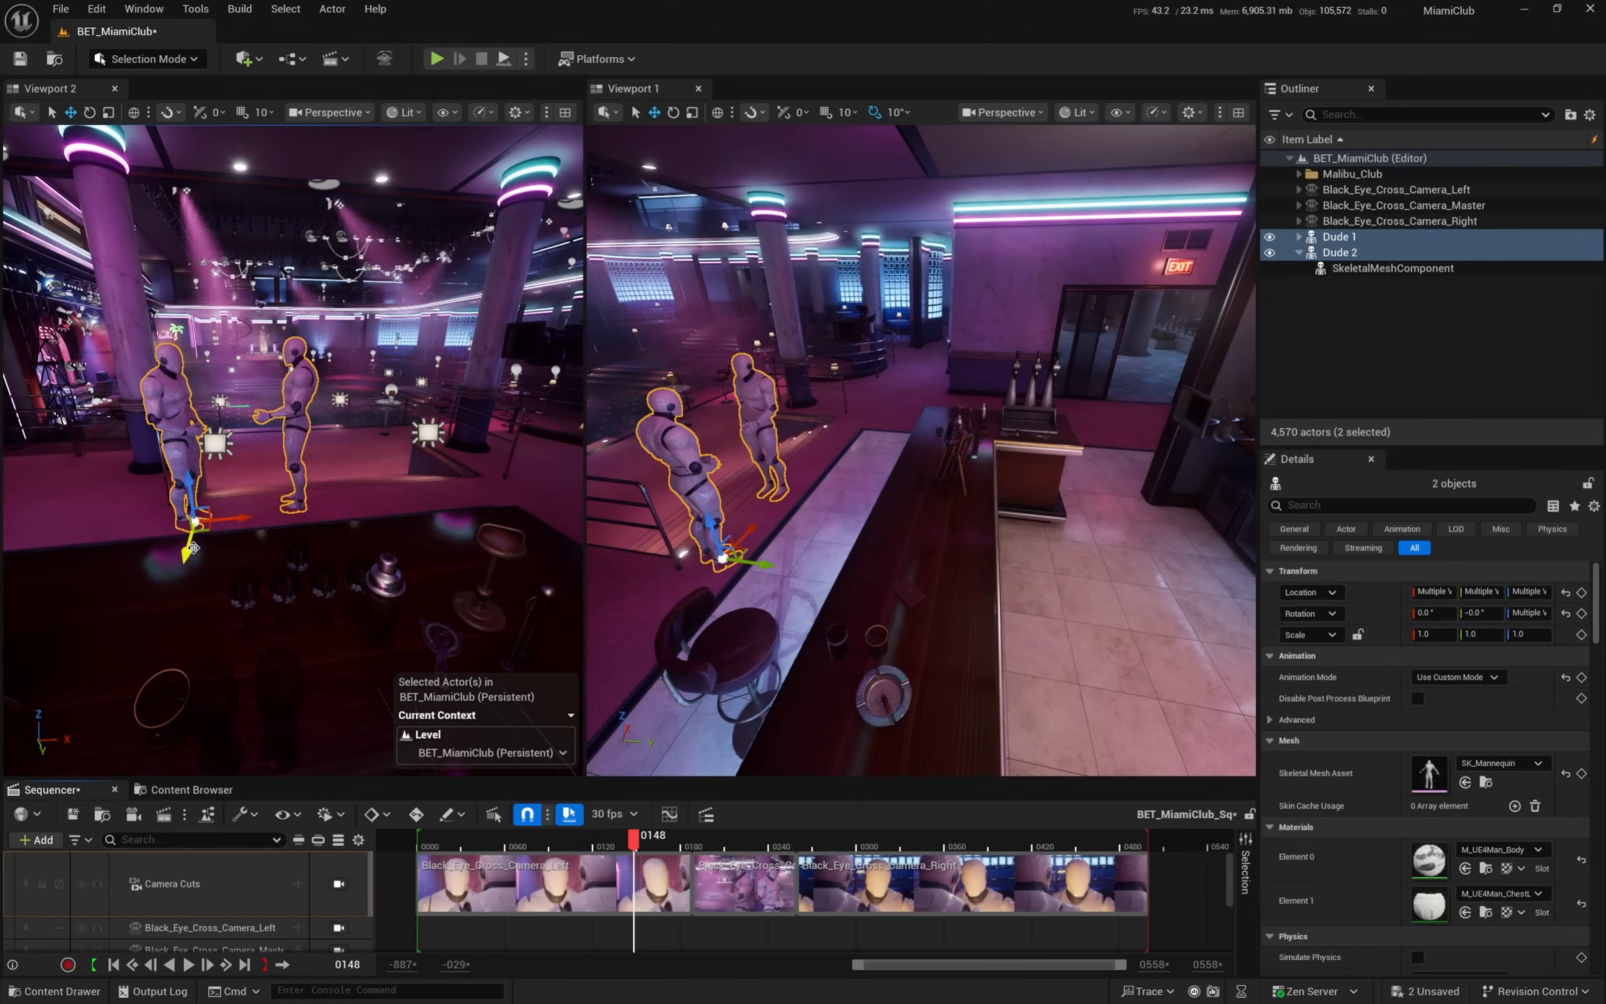
{"action": "key", "text": "w"}
{"action": "right_click_drag", "start_coordinate": [293, 446], "coordinate": [285, 418]}
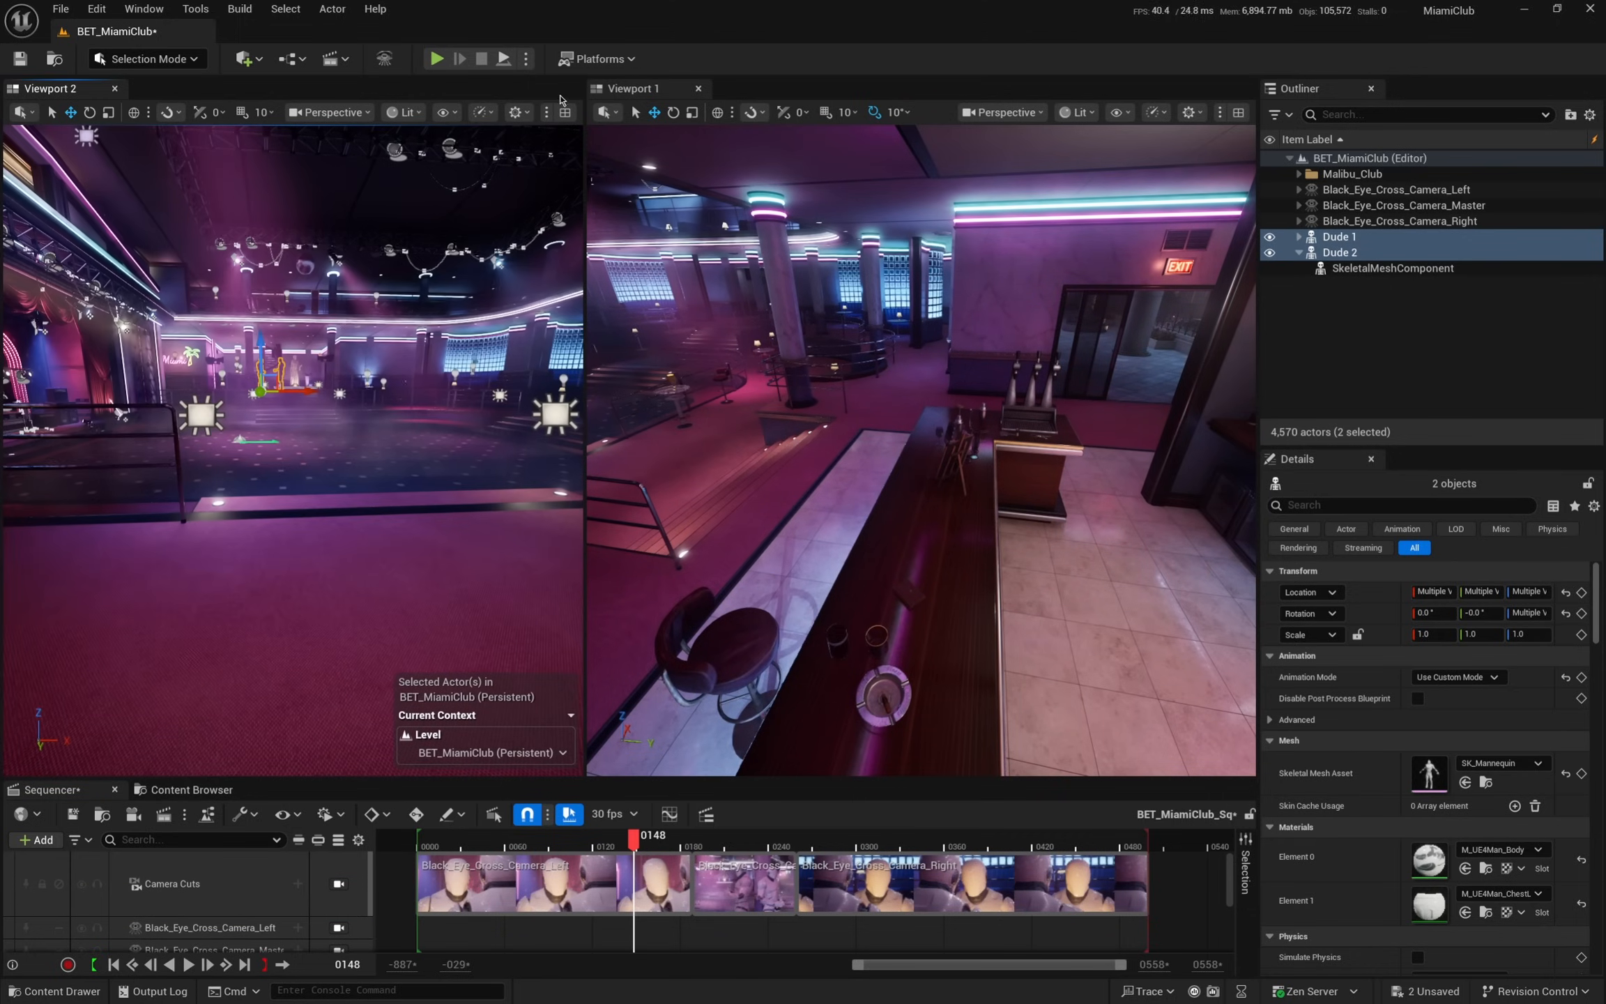
- Close Viewport 2 and move both dudes down the steps onto the dance floor
{"action": "left_click", "coordinate": [115, 91]}
{"action": "key", "text": "w"}
{"action": "mouse_move", "coordinate": [611, 462]}
{"action": "right_mouse_down"}
{"action": "mouse_move", "coordinate": [501, 446]}
{"action": "mouse_move", "coordinate": [611, 462]}
{"action": "mouse_move", "coordinate": [611, 376]}
{"action": "mouse_move", "coordinate": [611, 536]}
{"action": "mouse_move", "coordinate": [603, 439]}
{"action": "right_mouse_up"}
{"action": "key", "text": "w"}
{"action": "scroll", "coordinate": [583, 646], "scroll_direction": "down", "scroll_amount": 4}
{"action": "key", "text": "w"}
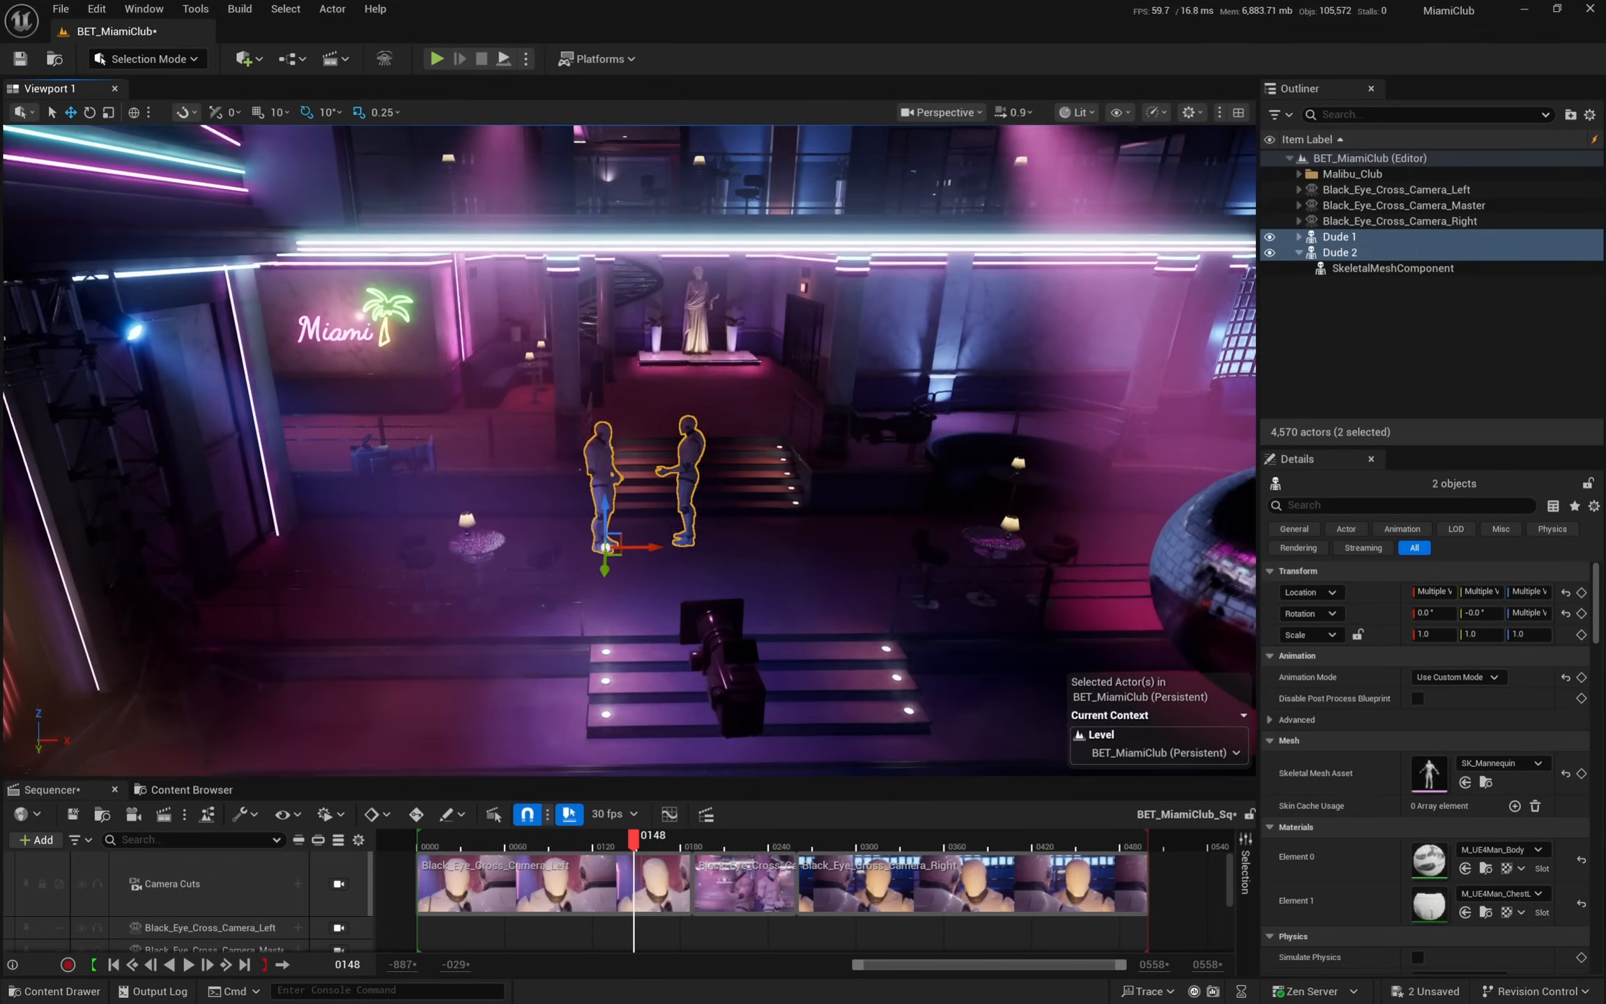
{"action": "right_click_drag", "start_coordinate": [655, 541], "coordinate": [565, 462]}
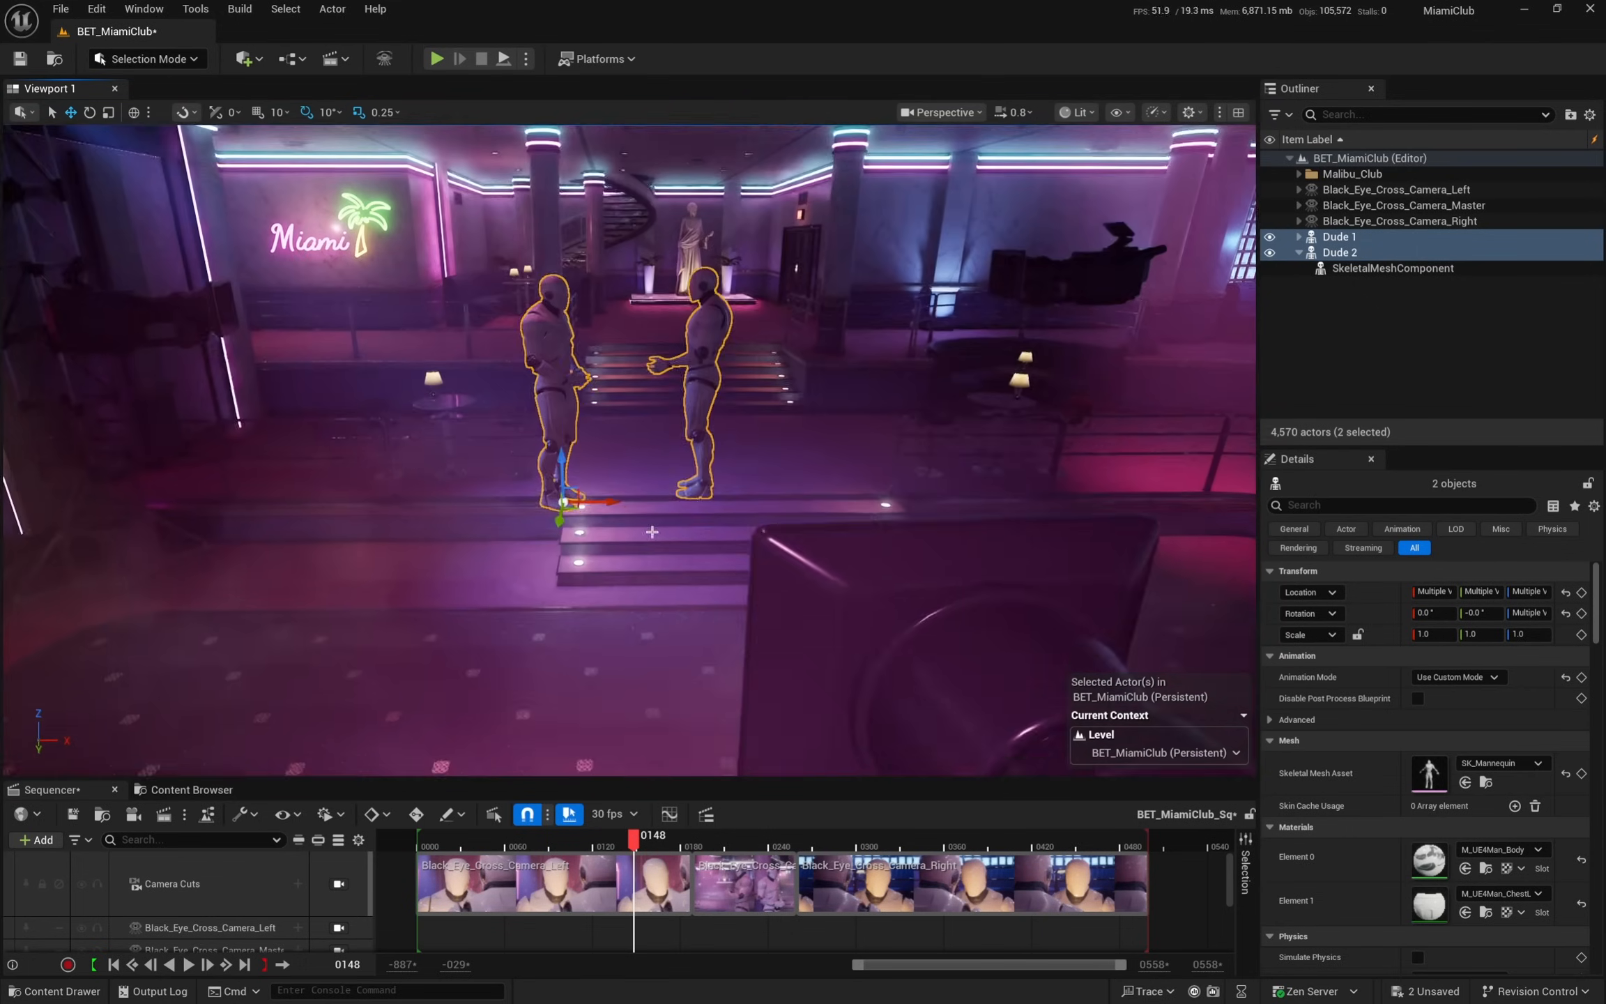
{"action": "scroll", "coordinate": [565, 462], "scroll_direction": "down", "scroll_amount": 2}
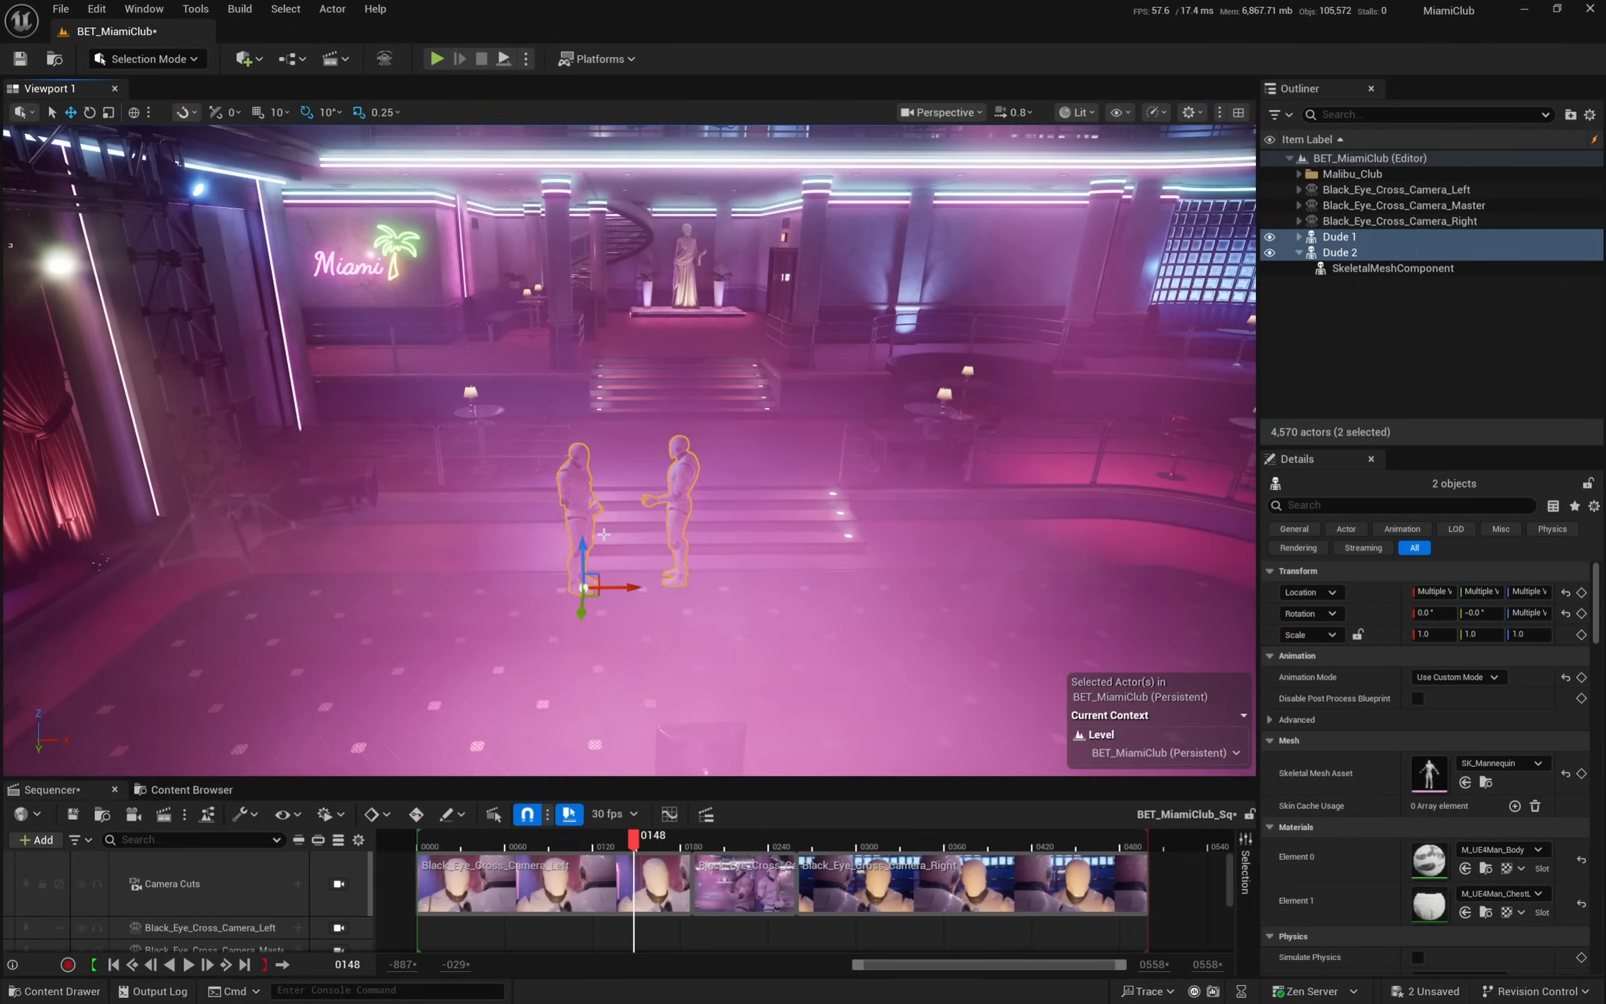
- Inspect both dudes on the dance floor with the stage behind them and play the locked camera cuts there
{"action": "scroll", "coordinate": [604, 534], "scroll_direction": "down", "scroll_amount": 2}
{"action": "right_click_drag", "start_coordinate": [492, 541], "coordinate": [247, 603]}
{"action": "key", "text": "w"}
{"action": "key", "text": "d"}
{"action": "right_click_drag", "start_coordinate": [669, 668], "coordinate": [669, 670]}
{"action": "key", "text": "q"}
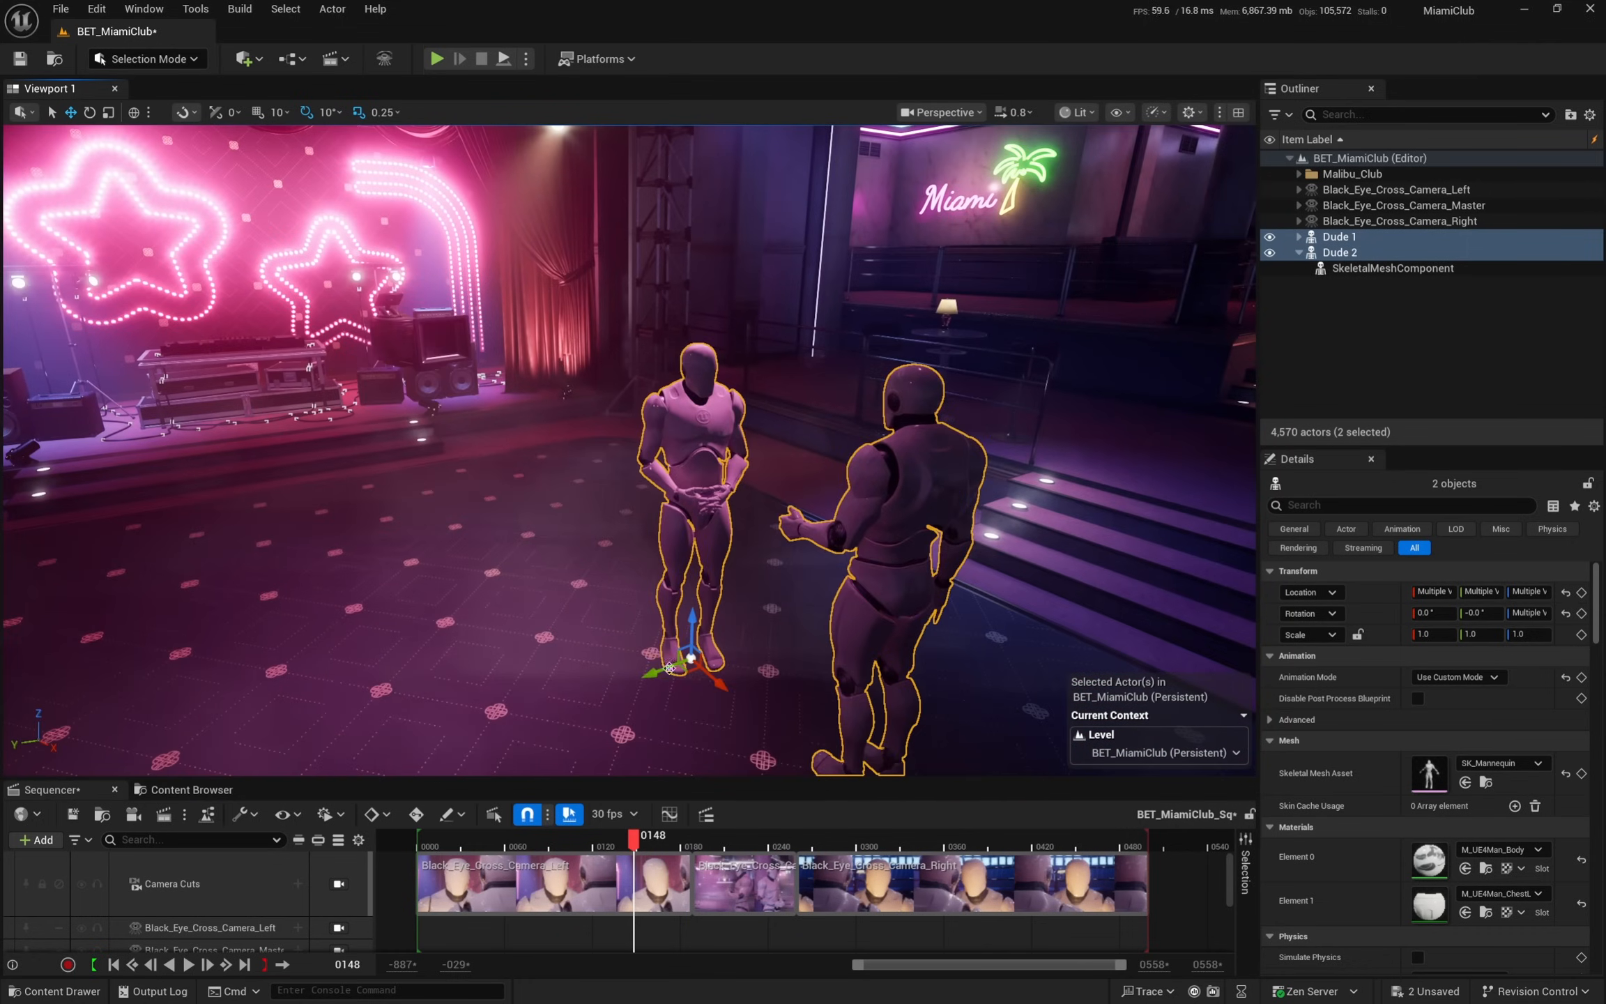
{"action": "scroll", "coordinate": [607, 541], "scroll_direction": "down", "scroll_amount": 5}
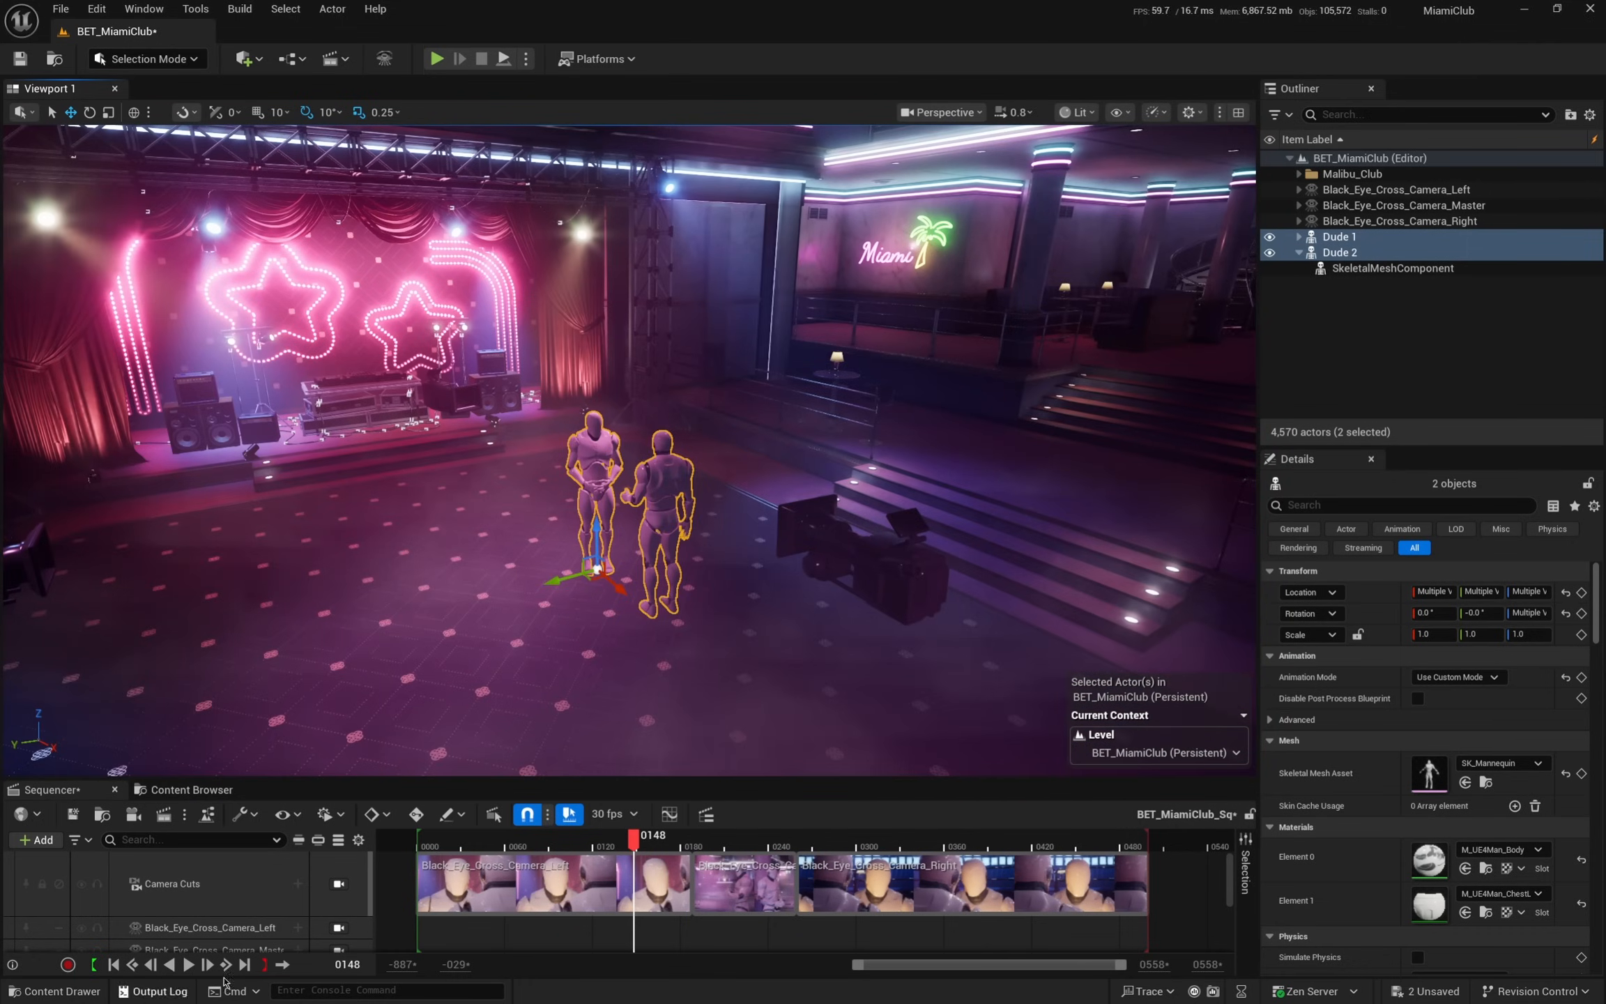
{"action": "left_click", "coordinate": [339, 883]}
{"action": "key", "text": "space"}
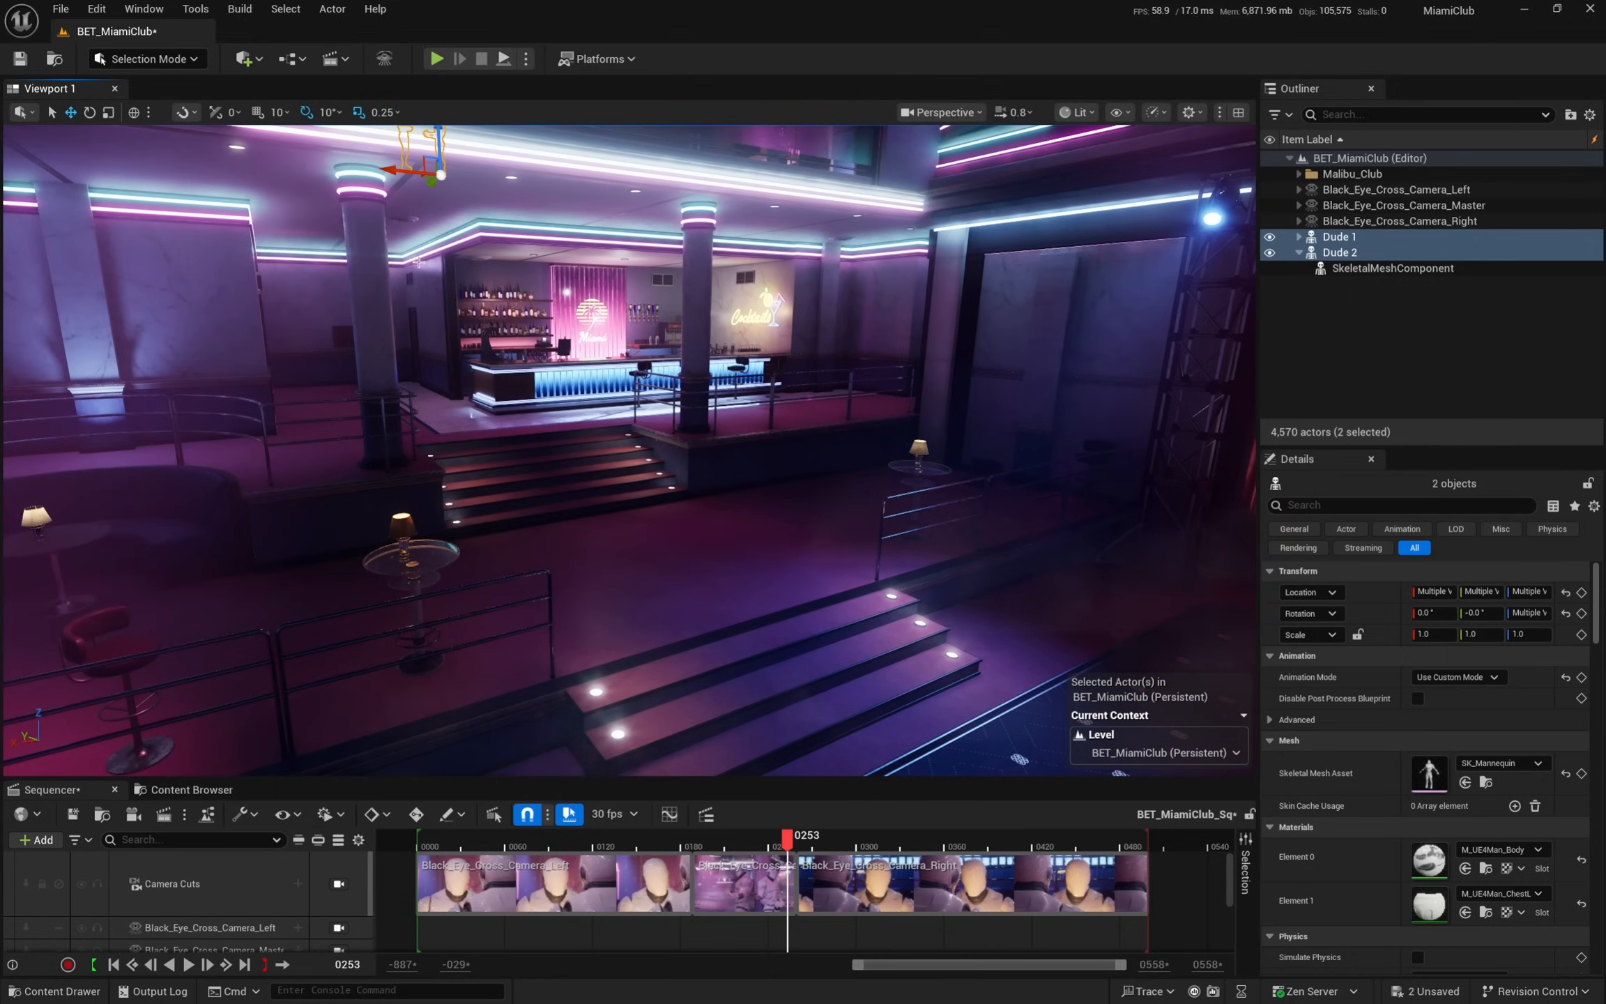
- Move both dudes to the round bar table on the second floor and shift the two bar chairs outward from it
{"action": "key", "text": "f"}
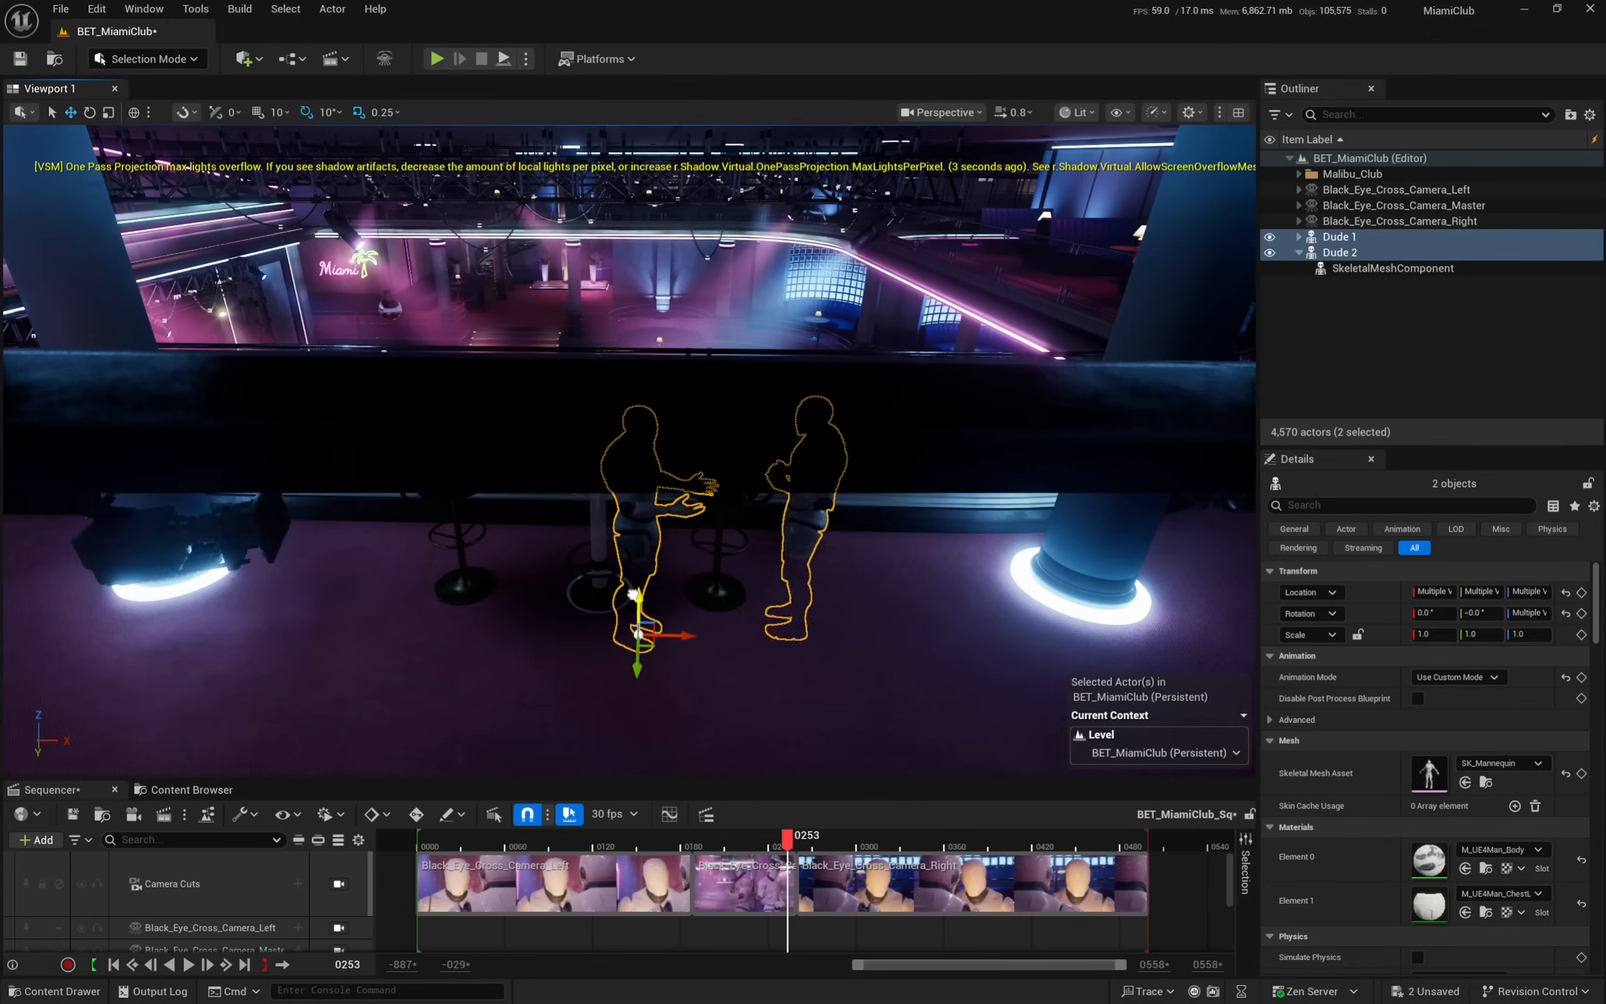
{"action": "right_click_drag", "start_coordinate": [531, 621], "coordinate": [531, 628]}
{"action": "key", "text": "w"}
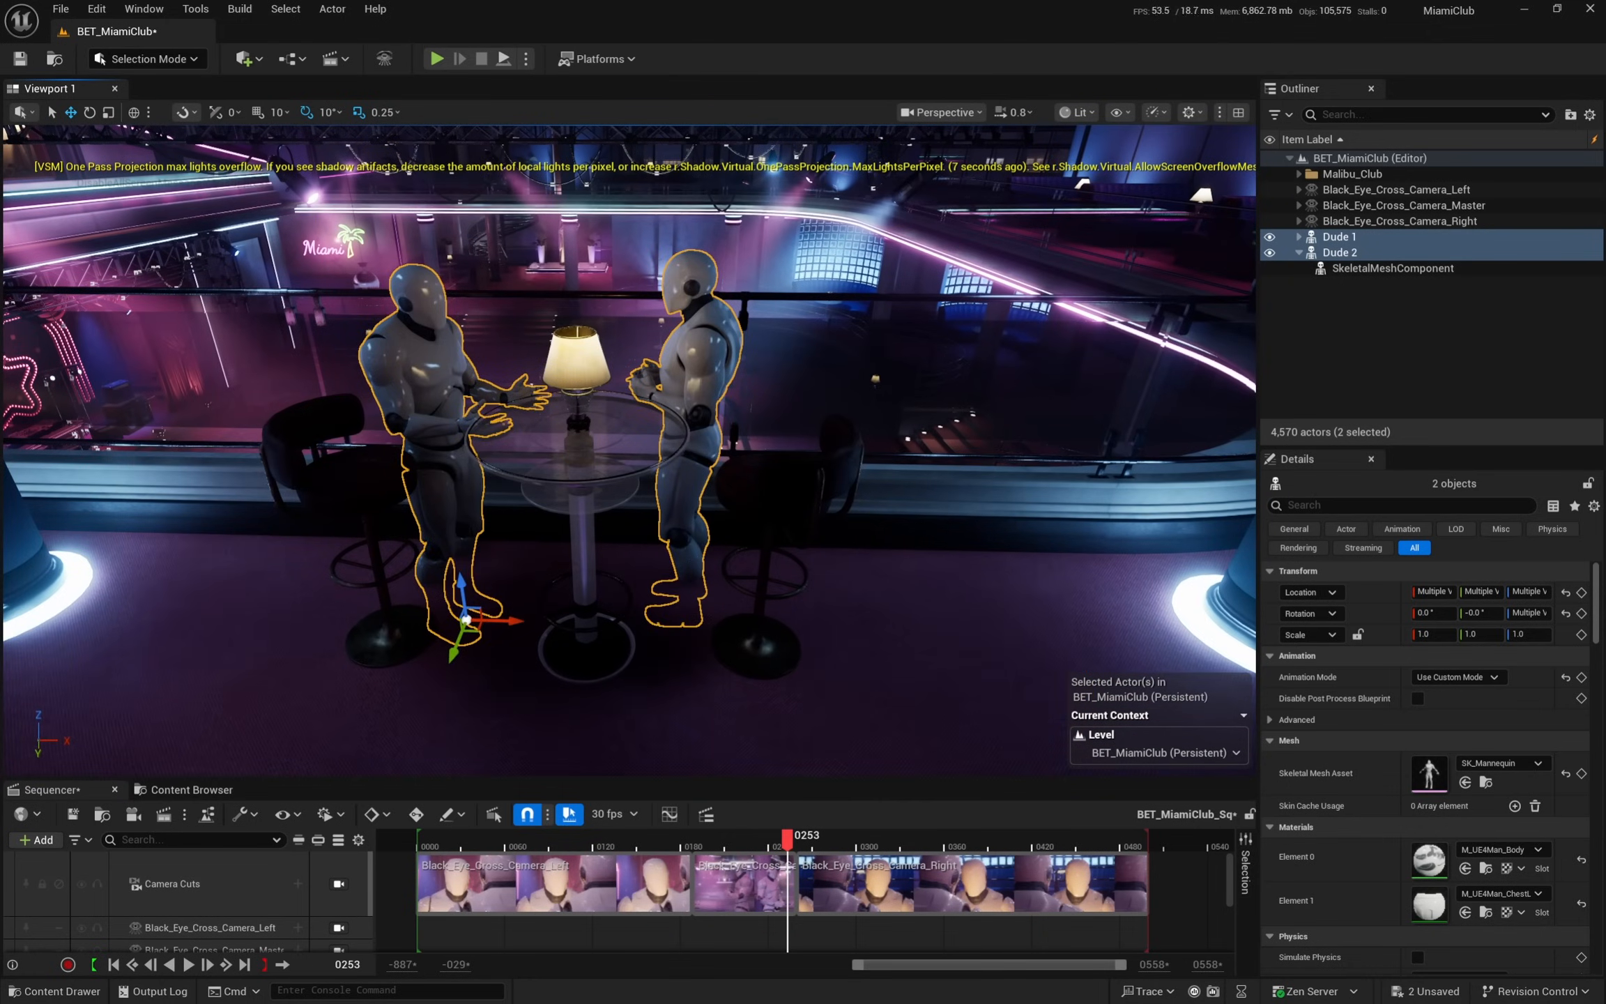
{"action": "left_click", "coordinate": [412, 634]}
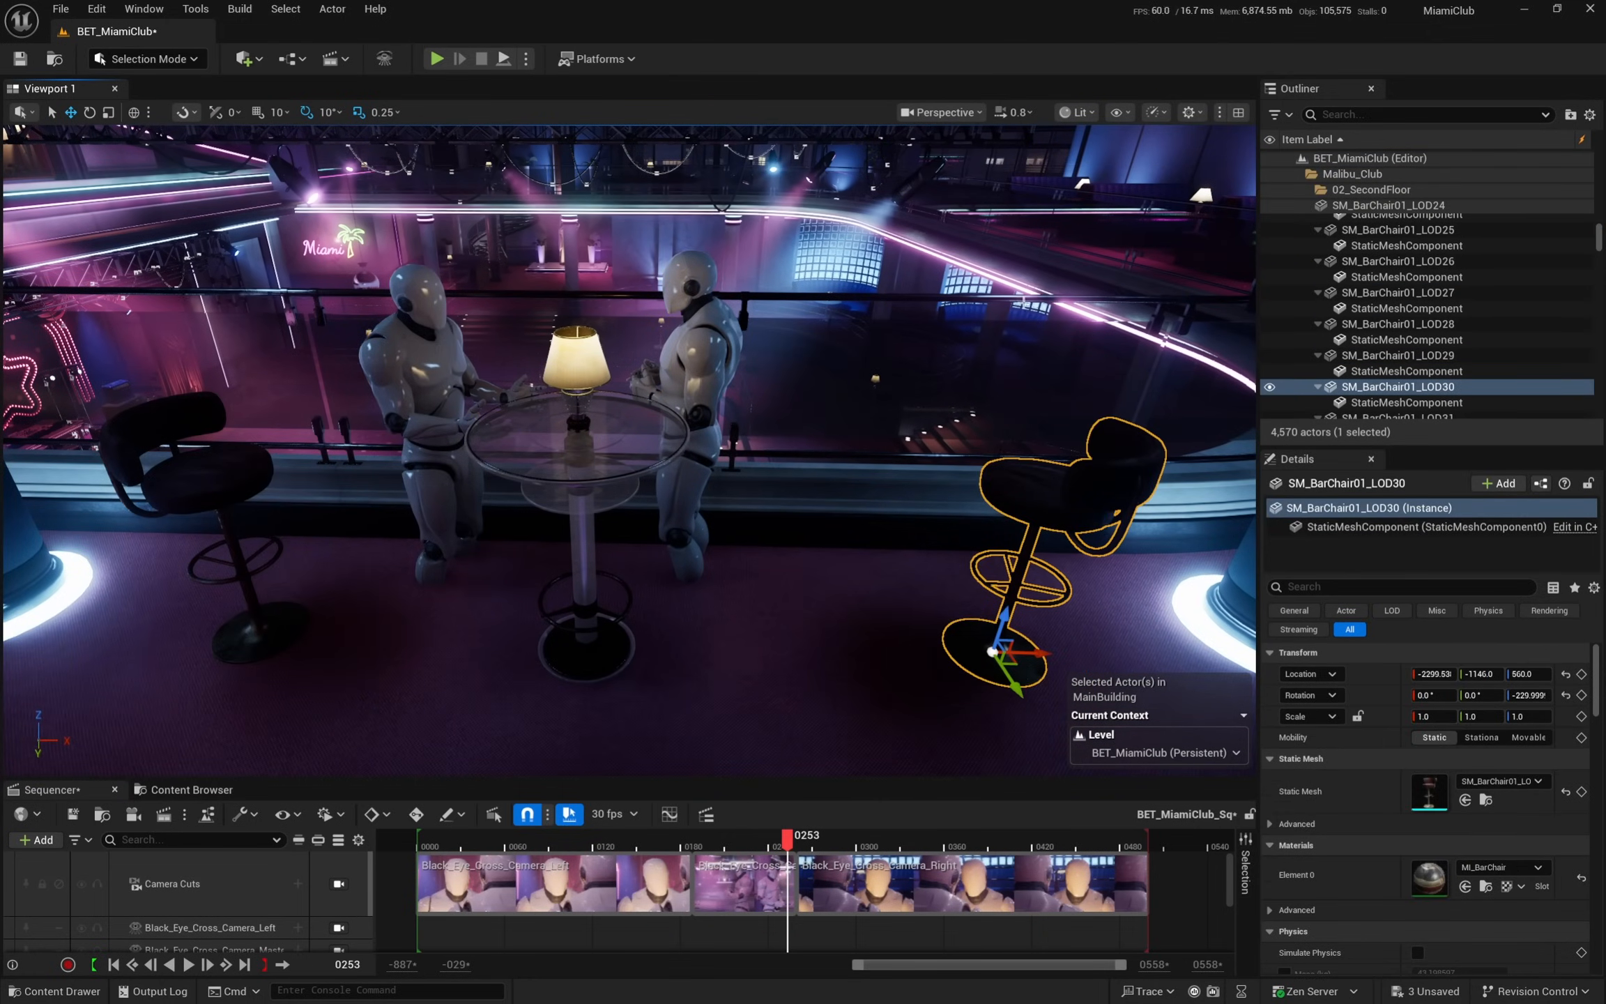
- Select both dudes at the second-floor table and play the camera cuts from the Left shot into the Master shot
{"action": "left_click", "coordinate": [705, 341]}
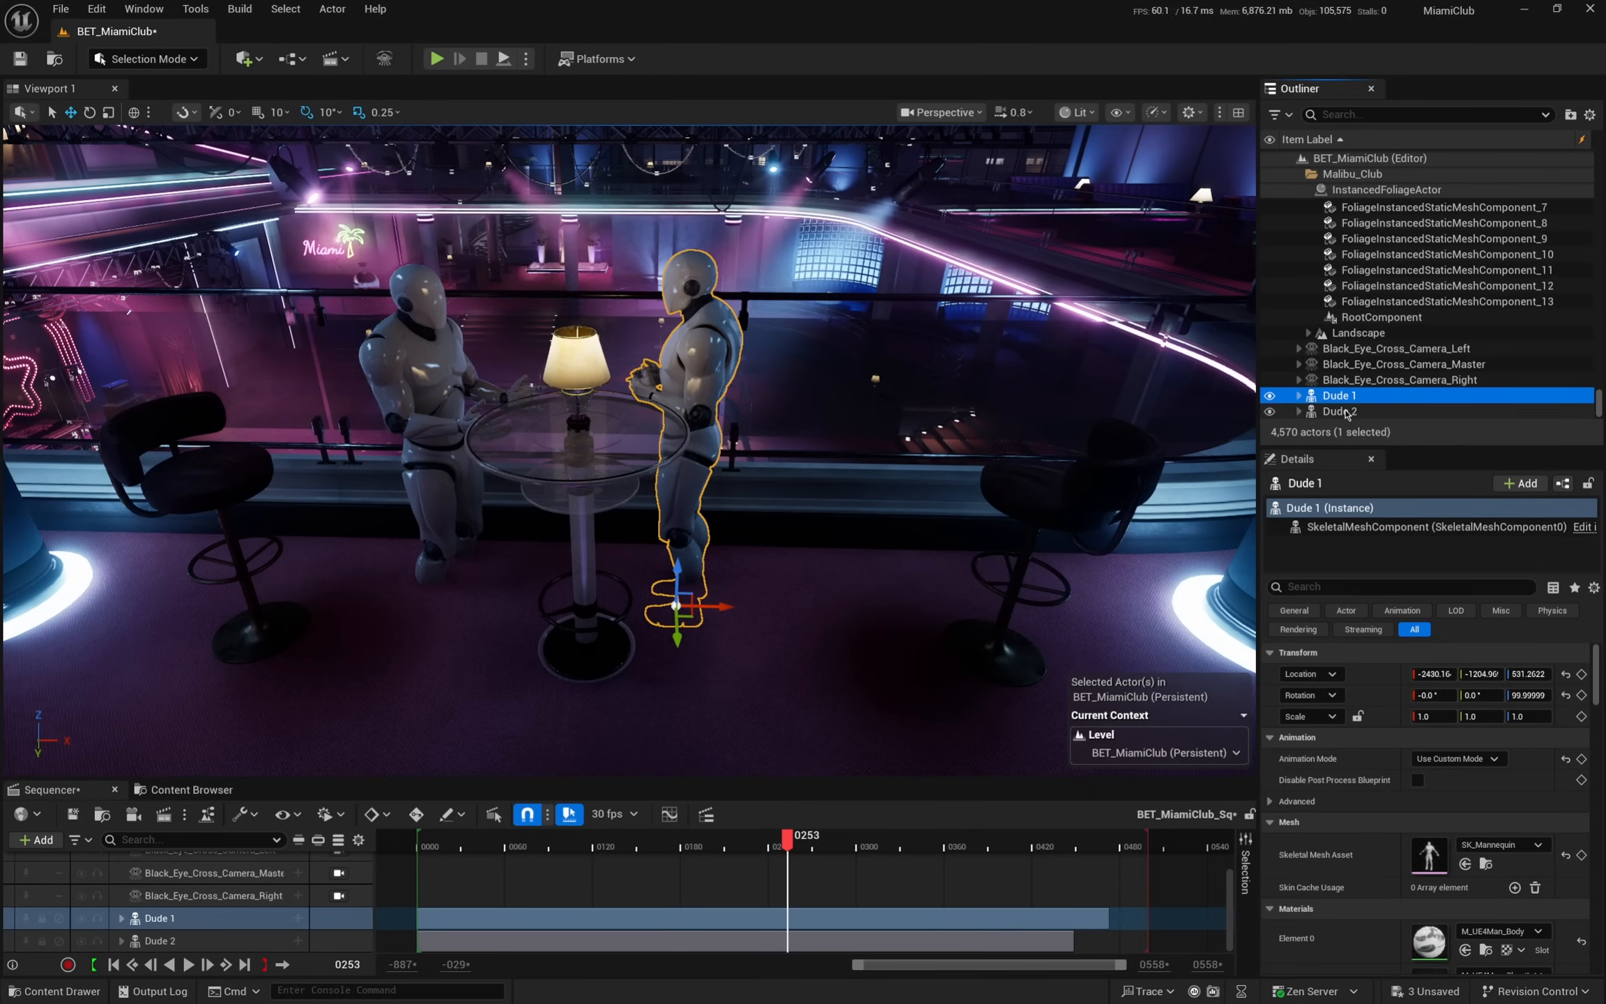
{"action": "left_click", "coordinate": [1340, 411], "text": "ctrl"}
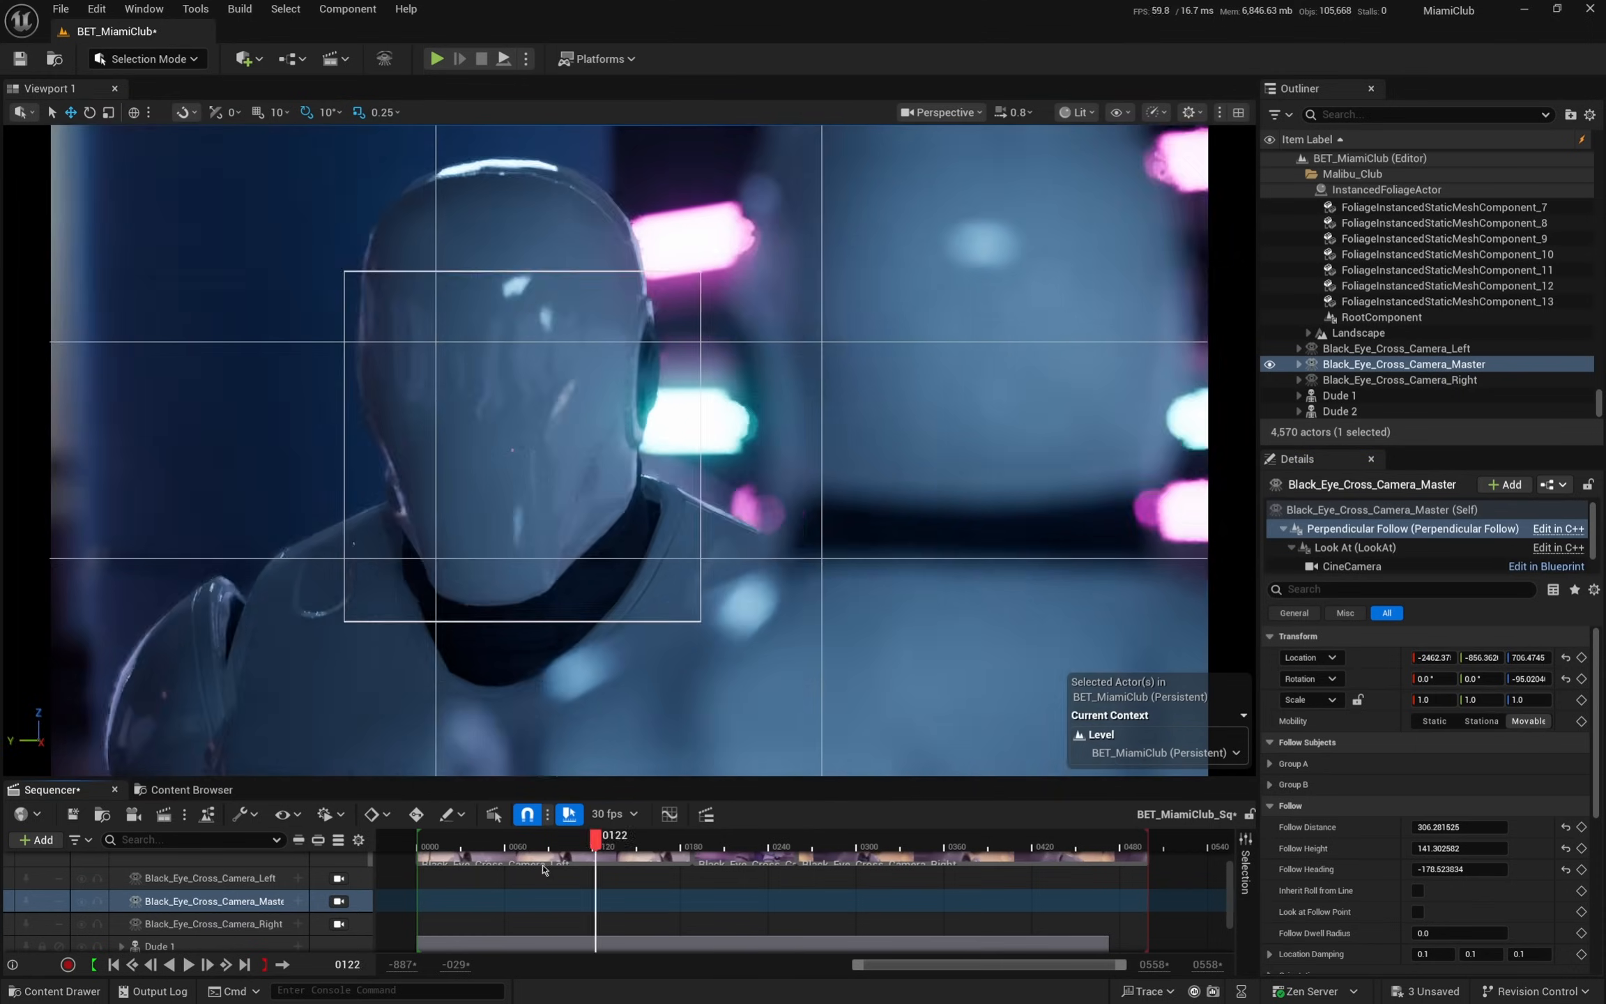
{"action": "left_click_drag", "start_coordinate": [547, 868], "coordinate": [477, 869]}
{"action": "key", "text": "space"}
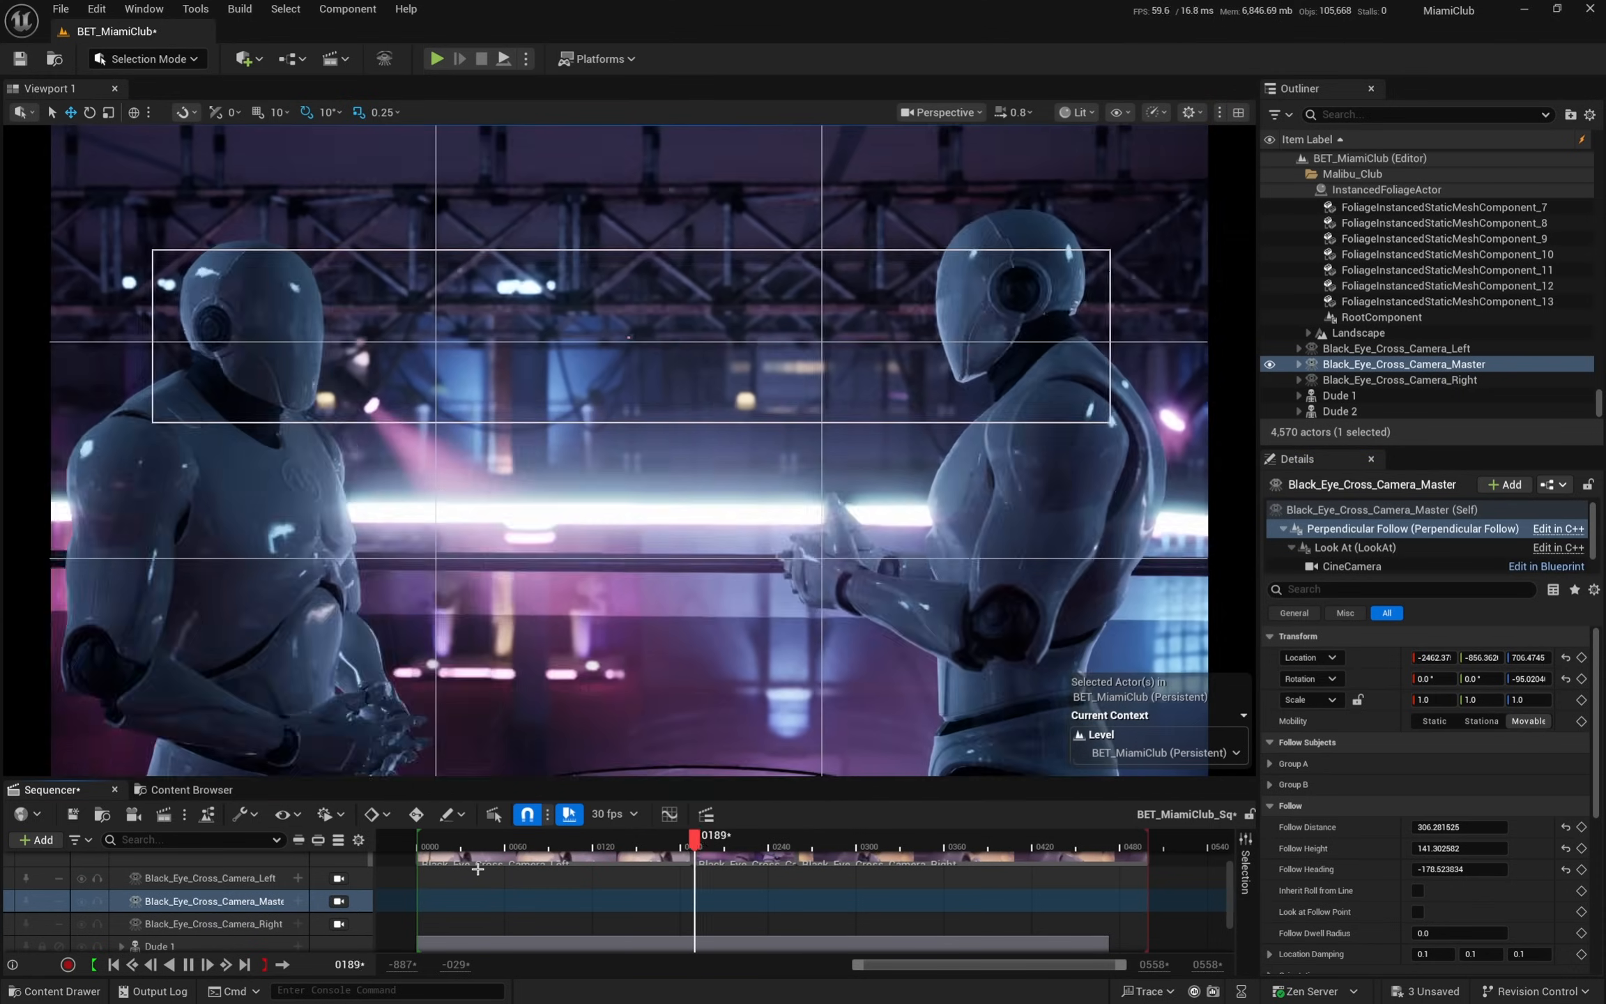
- Raise the Master camera's Follow Height to about 301 and replay the camera cuts through to the Right shot
{"action": "key", "text": "space"}
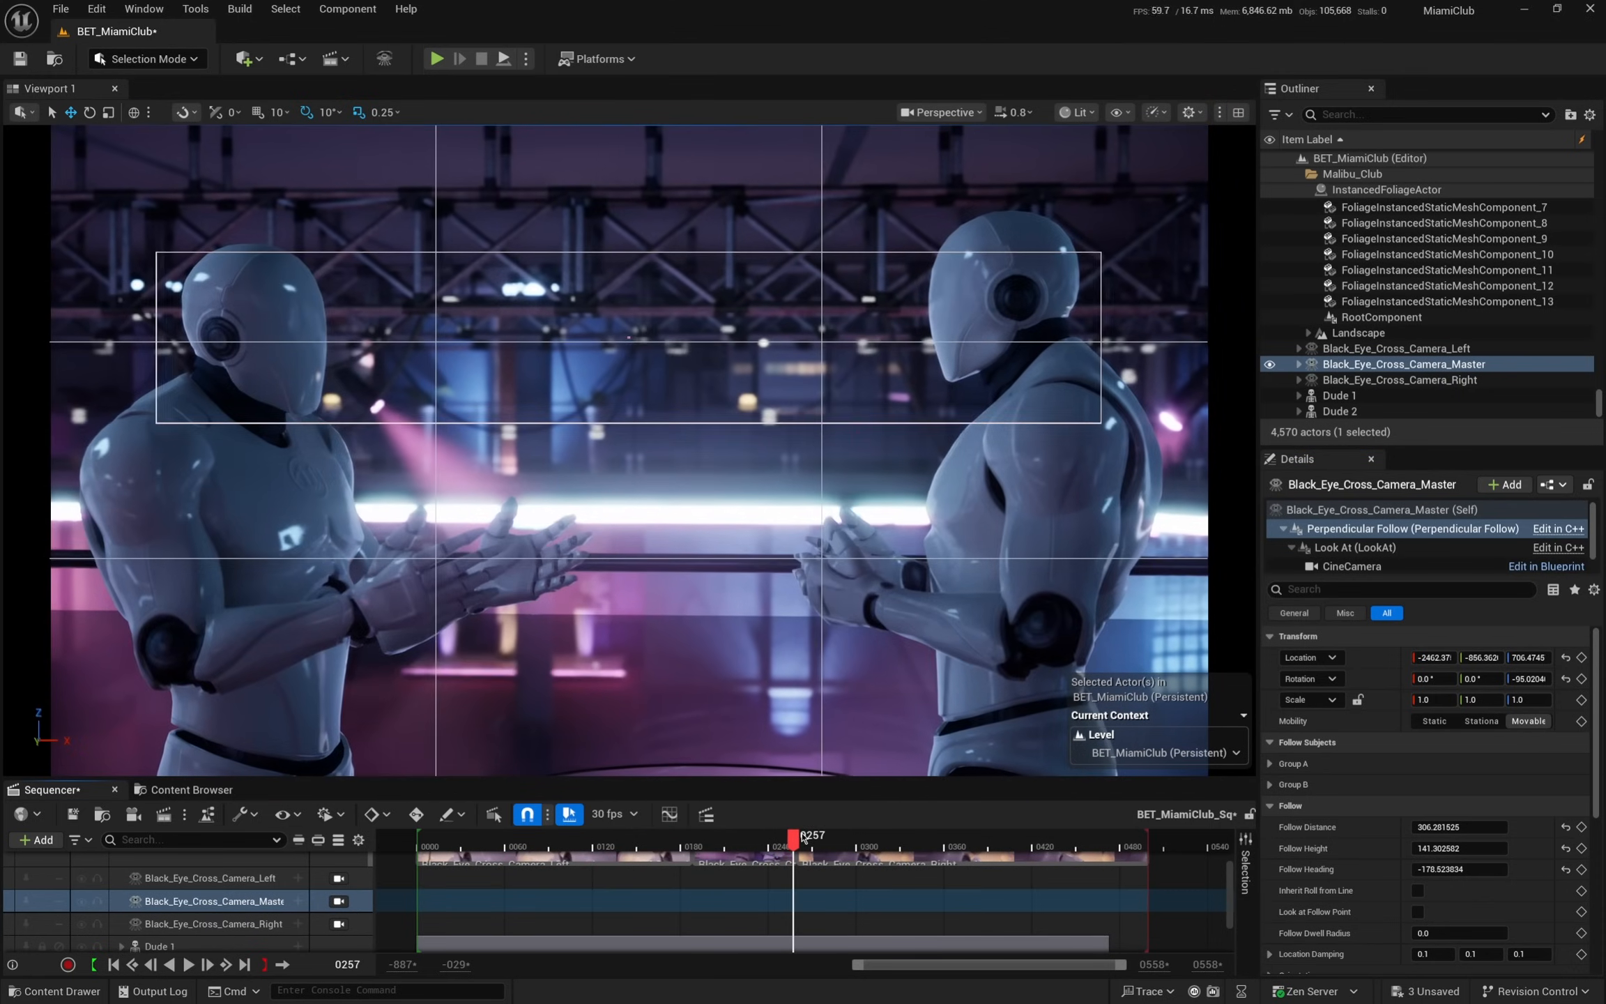
{"action": "left_click_drag", "start_coordinate": [1440, 849], "coordinate": [1441, 848]}
{"action": "left_click_drag", "start_coordinate": [791, 851], "coordinate": [630, 858]}
{"action": "key", "text": "space"}
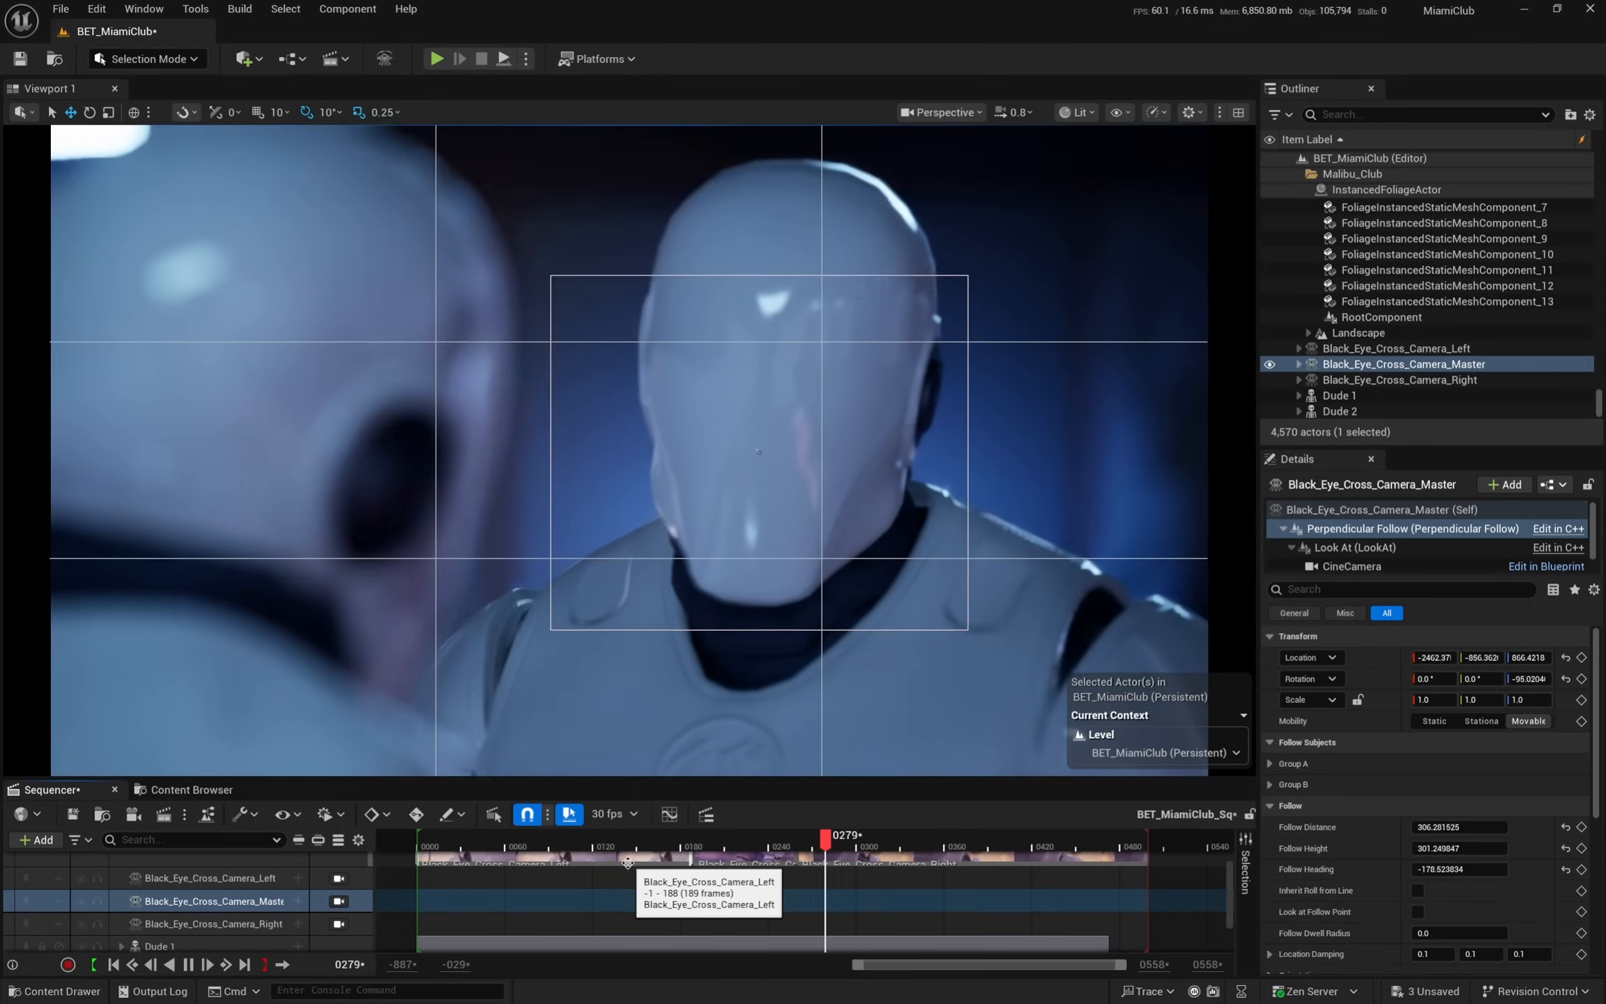
{"action": "left_click", "coordinate": [974, 840]}
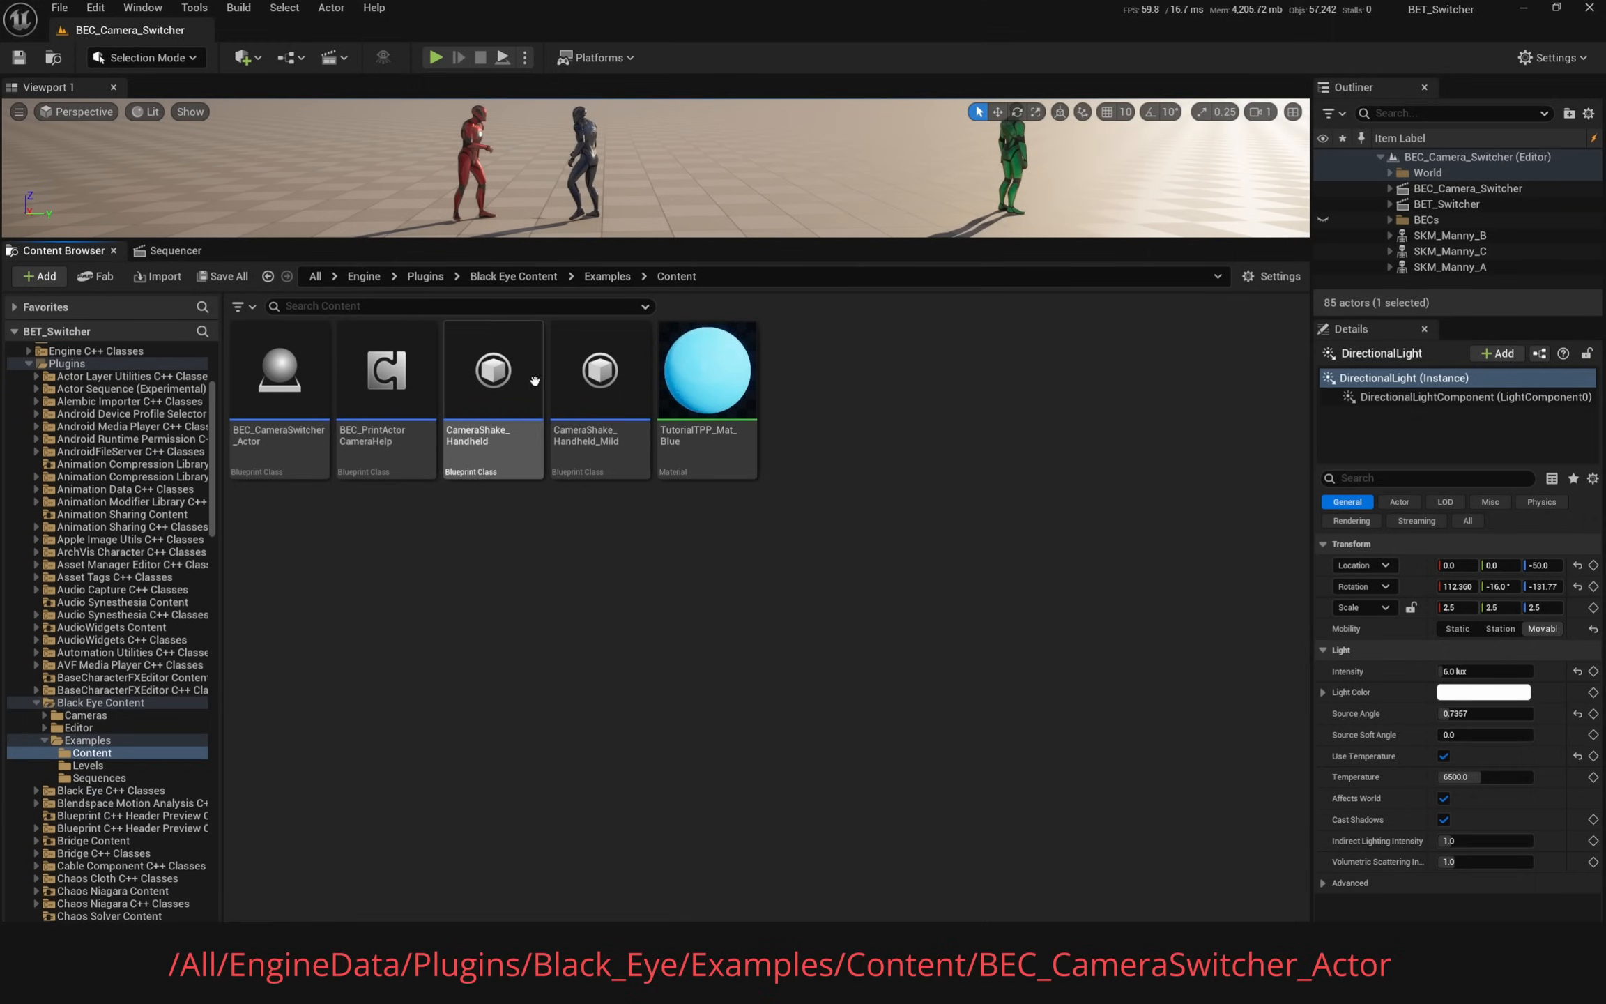
- Place a BEC_CameraSwitcher_Actor from the Black Eye example content in the BEC_Camera_Switcher level, beside the red mannequin
{"action": "left_click", "coordinate": [280, 421]}
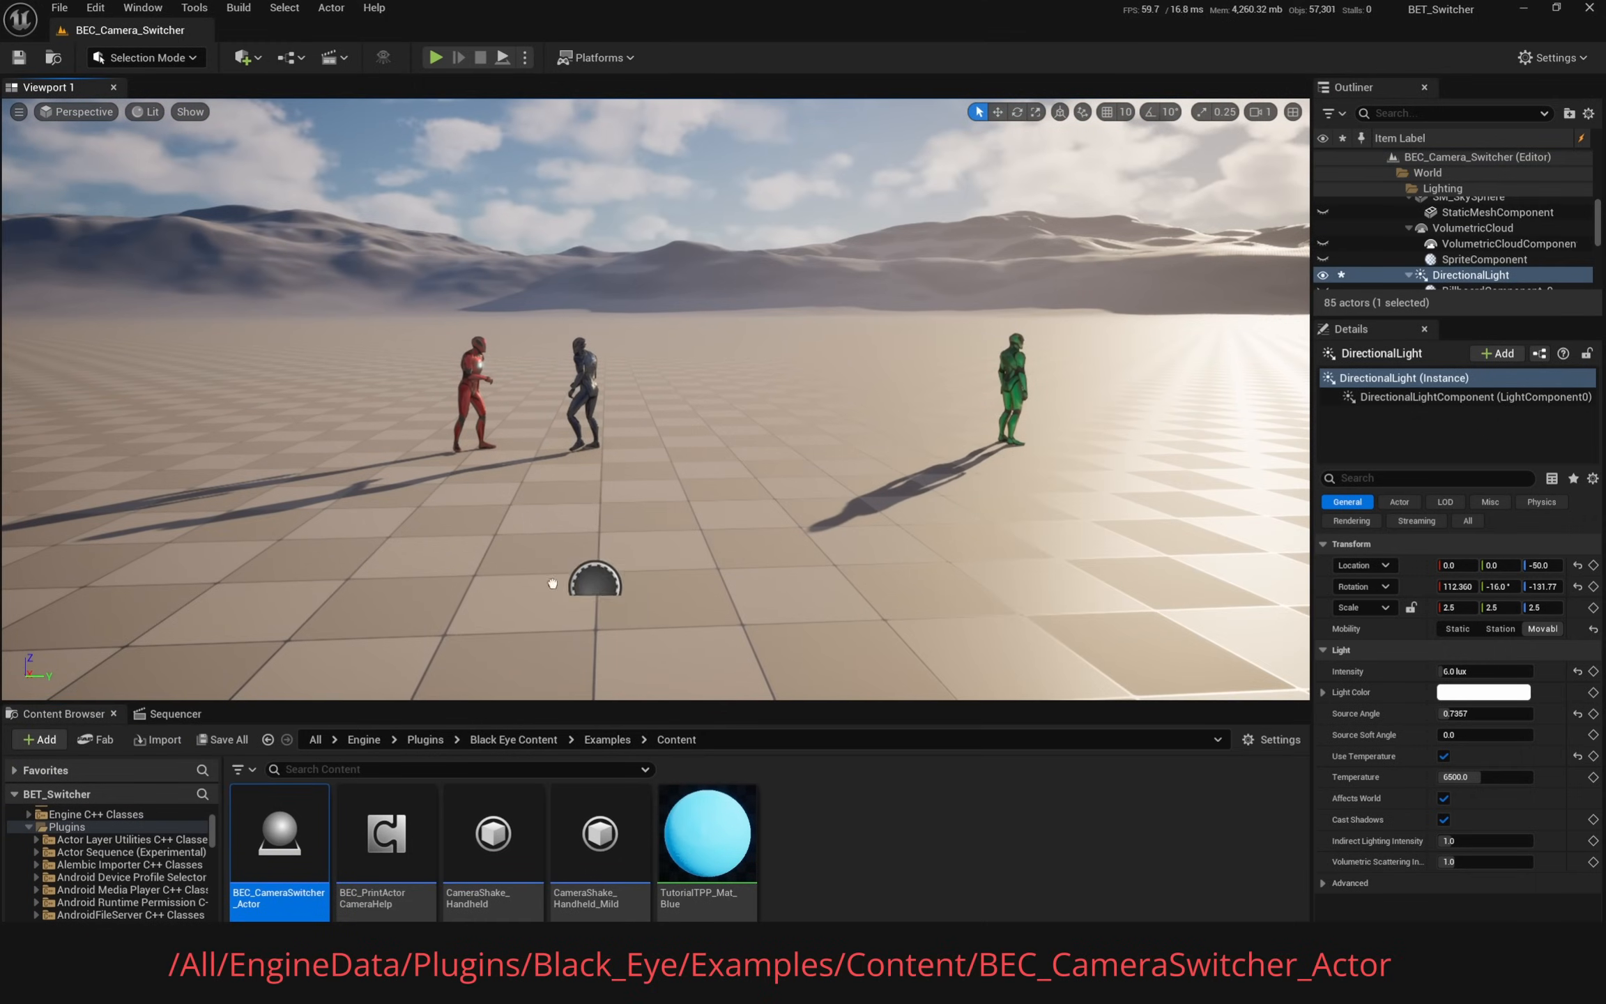
{"action": "left_click_drag", "start_coordinate": [552, 582], "coordinate": [157, 460]}
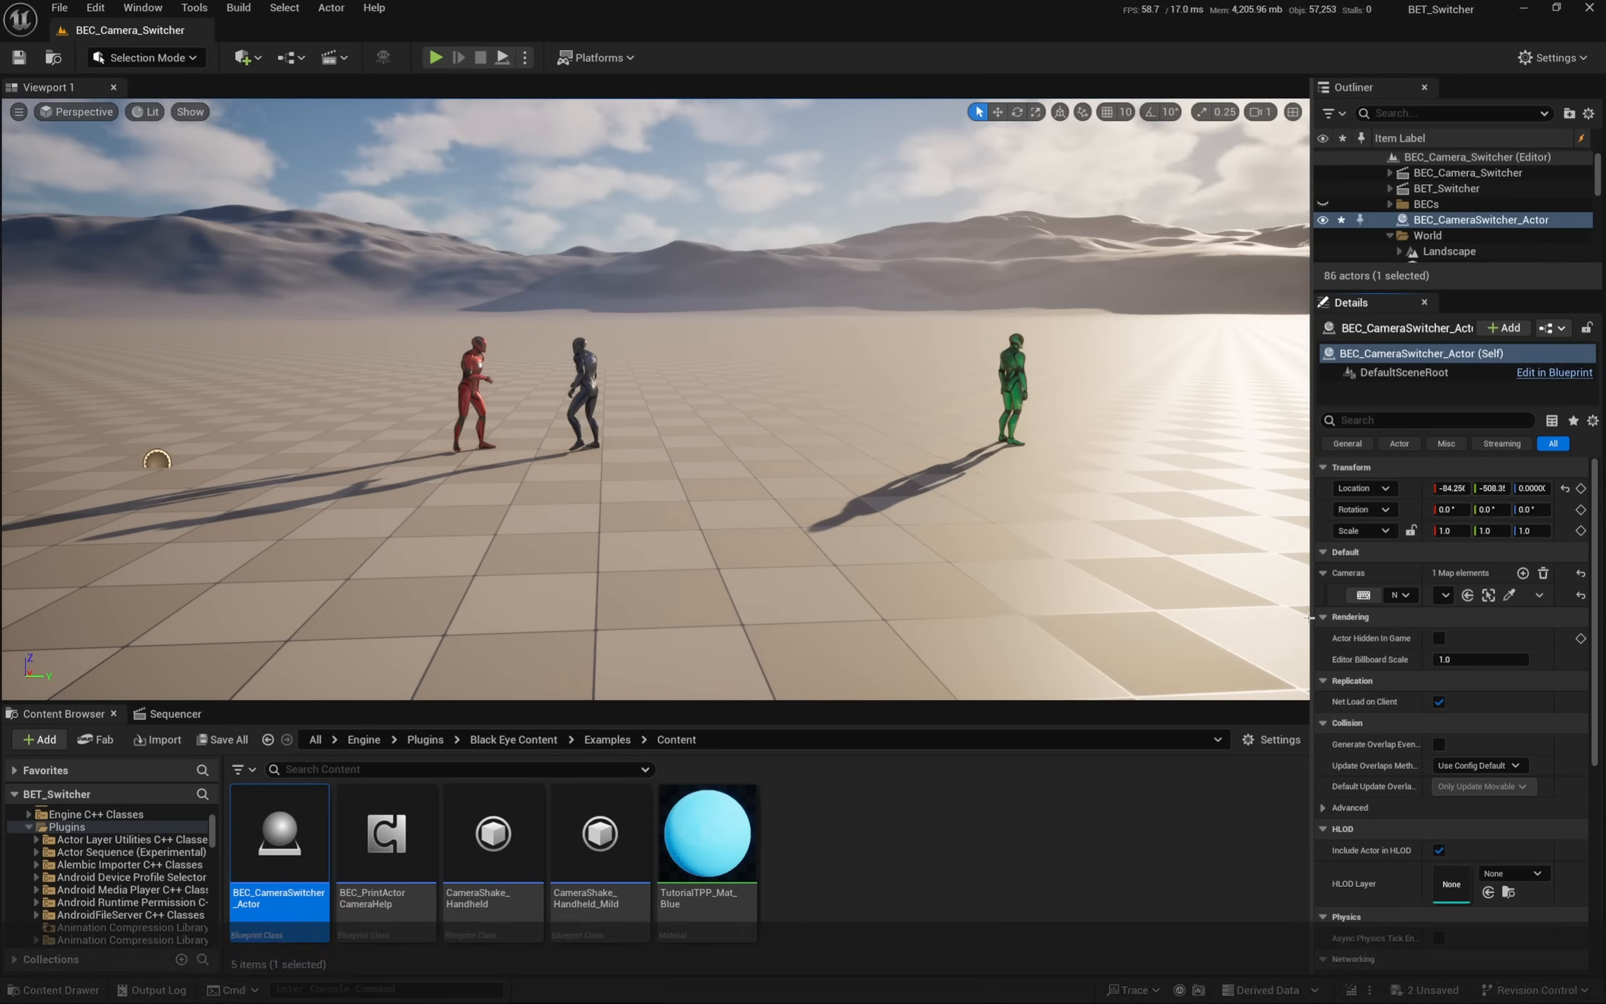
{"action": "left_click_drag", "start_coordinate": [1308, 616], "coordinate": [1212, 616]}
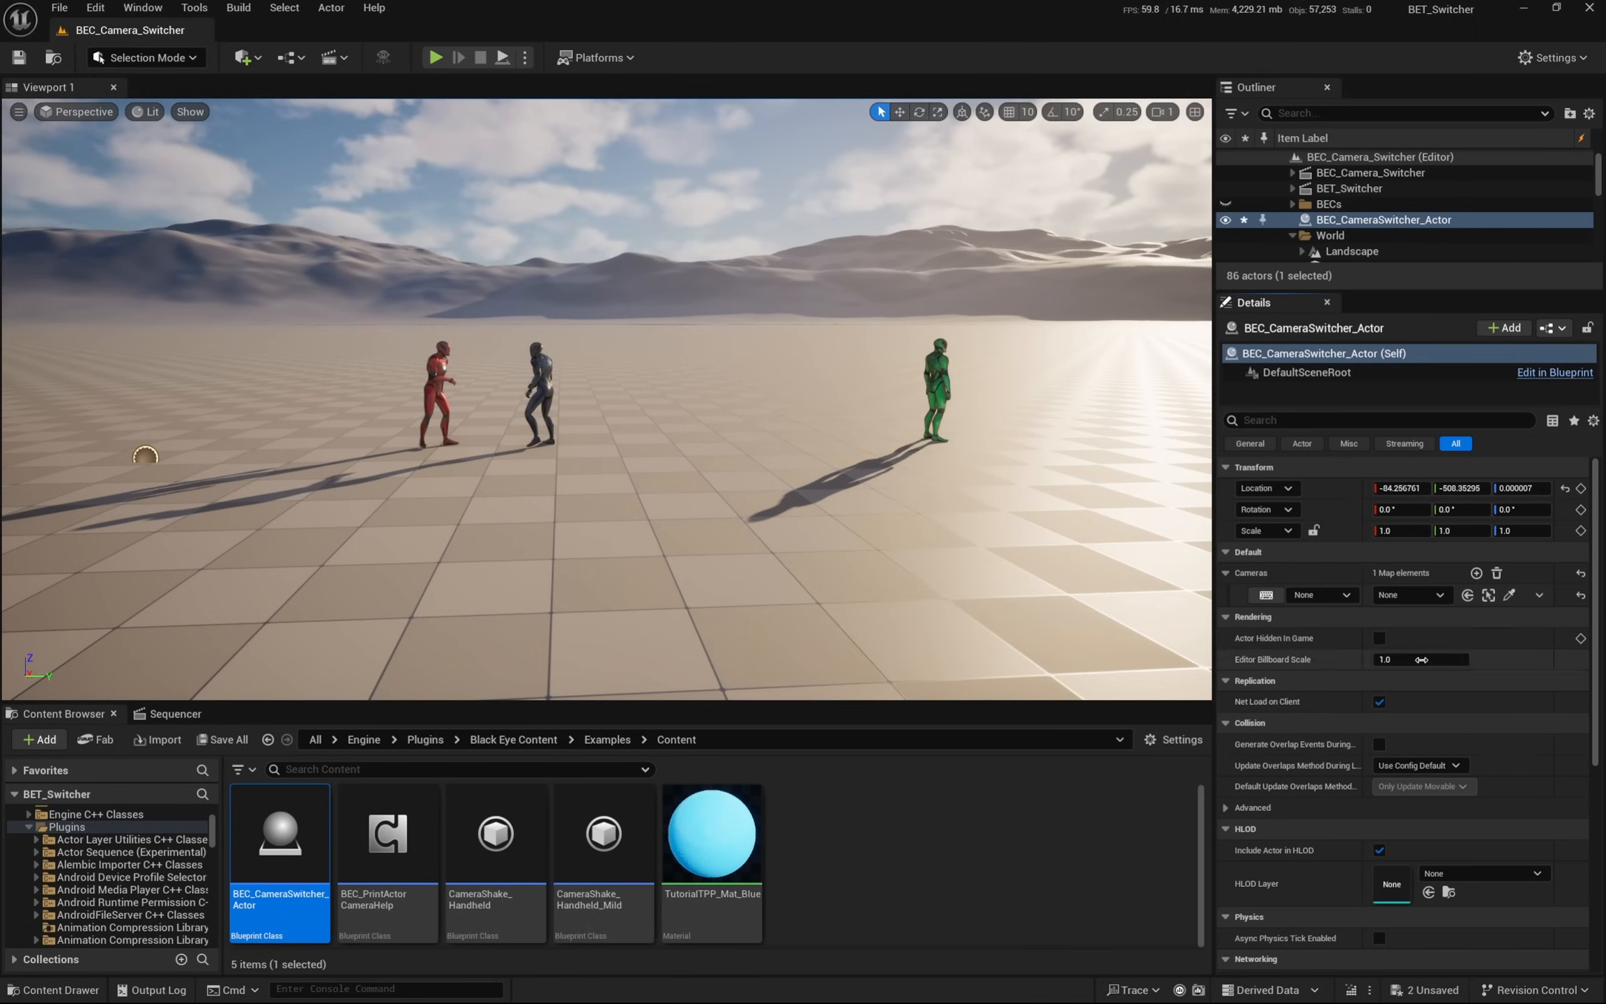
- In the switcher actor's Cameras map, assign key 1 to 1.BEC_Red_CU and key 2 to 2.BEC_Red_Opponent
{"action": "left_click", "coordinate": [1337, 596]}
{"action": "type", "text": "1"}
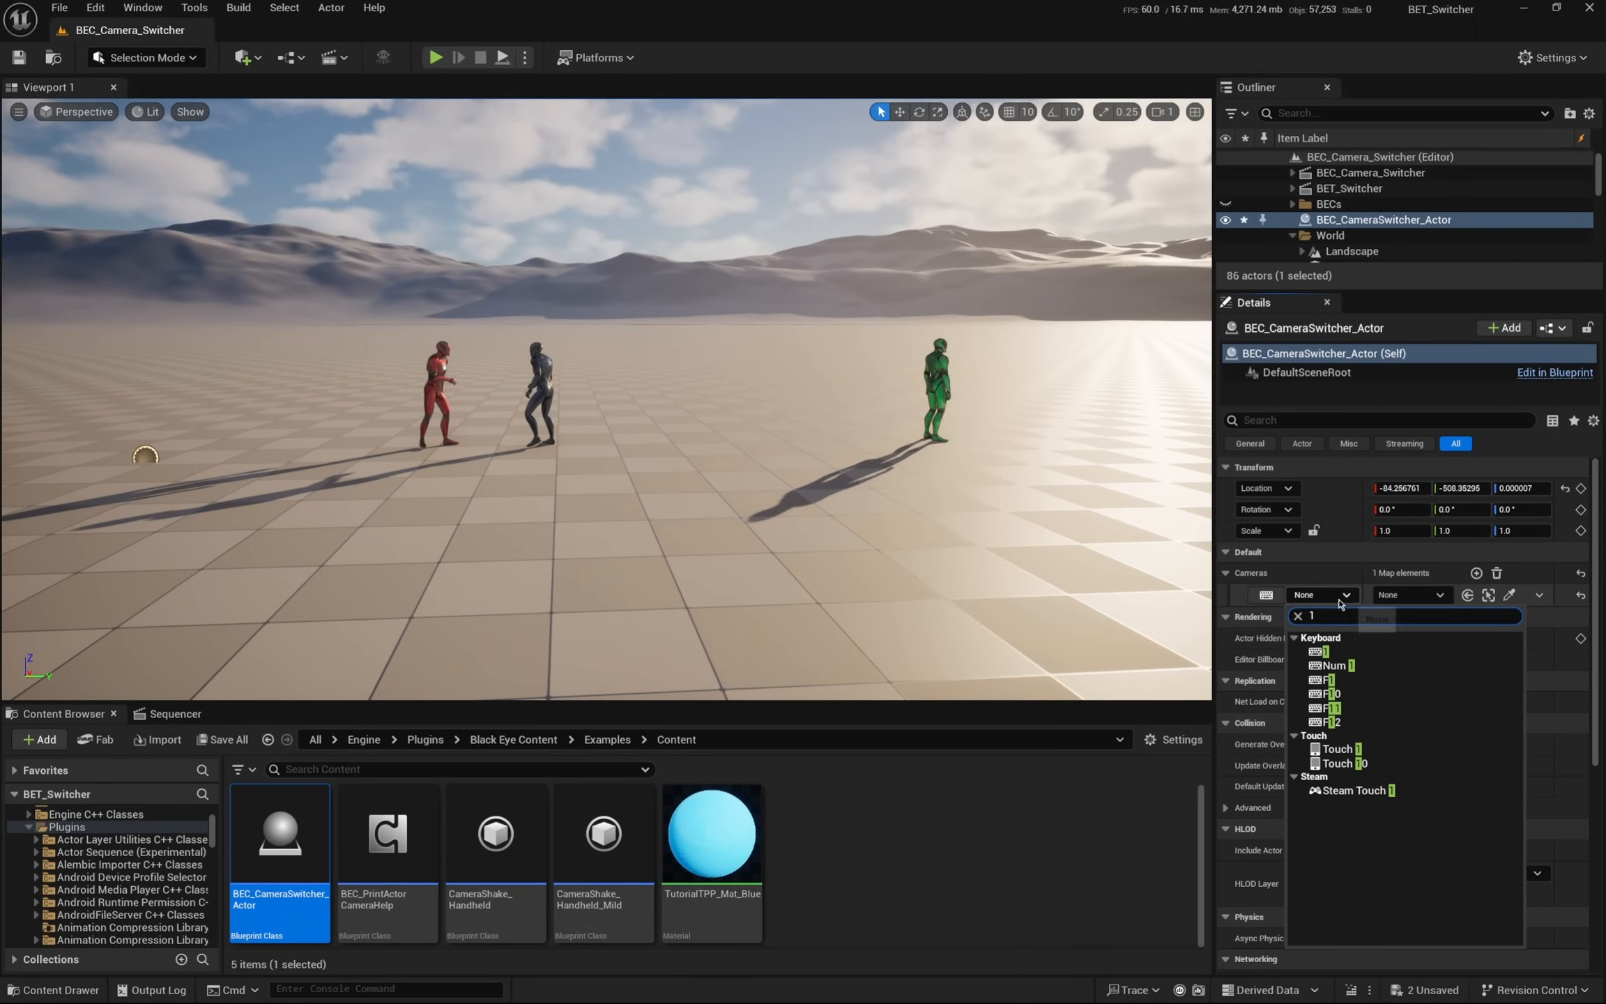
{"action": "left_click", "coordinate": [1322, 651]}
{"action": "left_click", "coordinate": [1438, 595]}
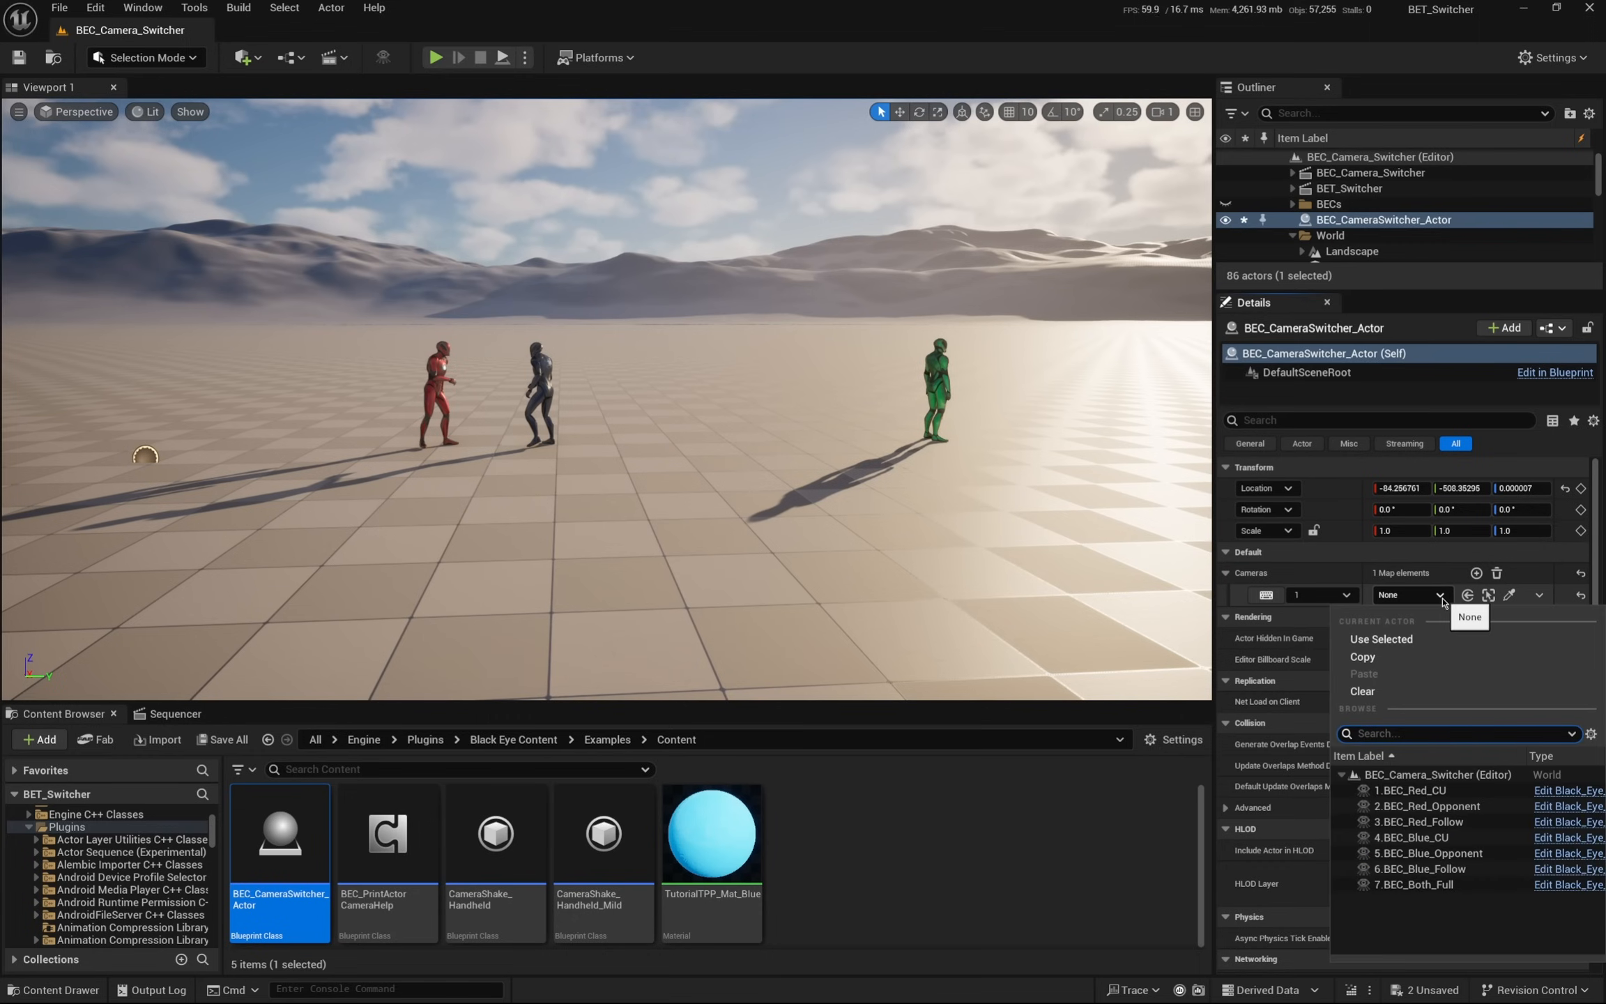
{"action": "left_click", "coordinate": [1441, 792]}
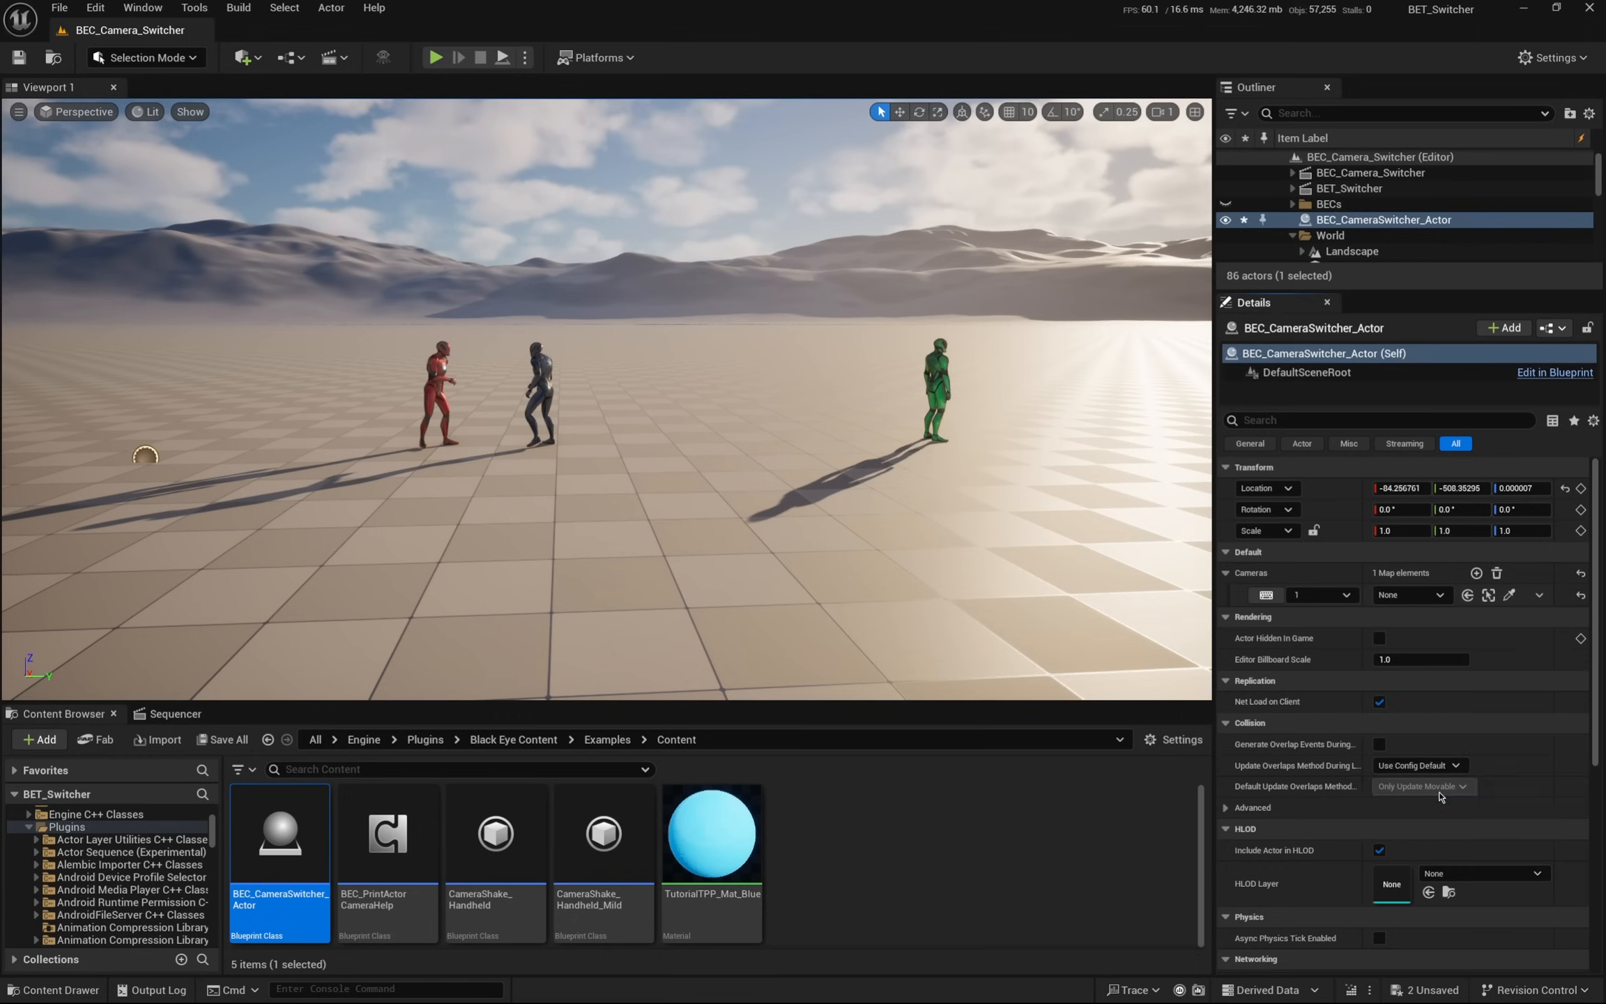
{"action": "left_click", "coordinate": [1475, 572]}
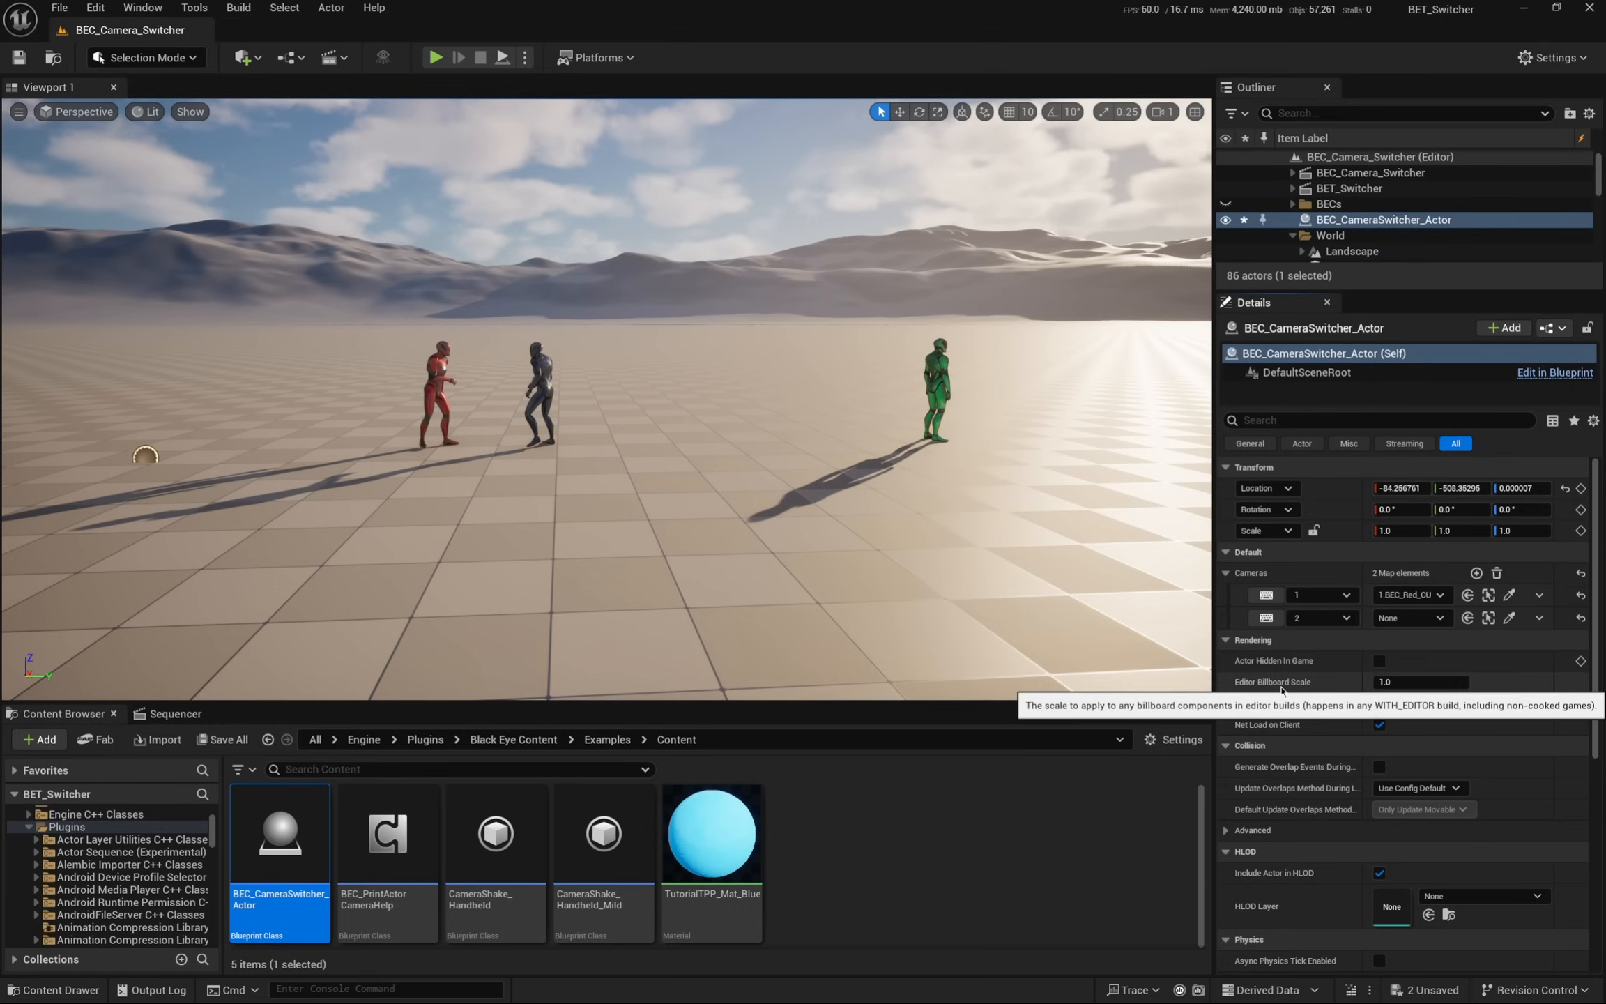
{"action": "left_click", "coordinate": [1410, 618]}
{"action": "left_click", "coordinate": [1414, 832]}
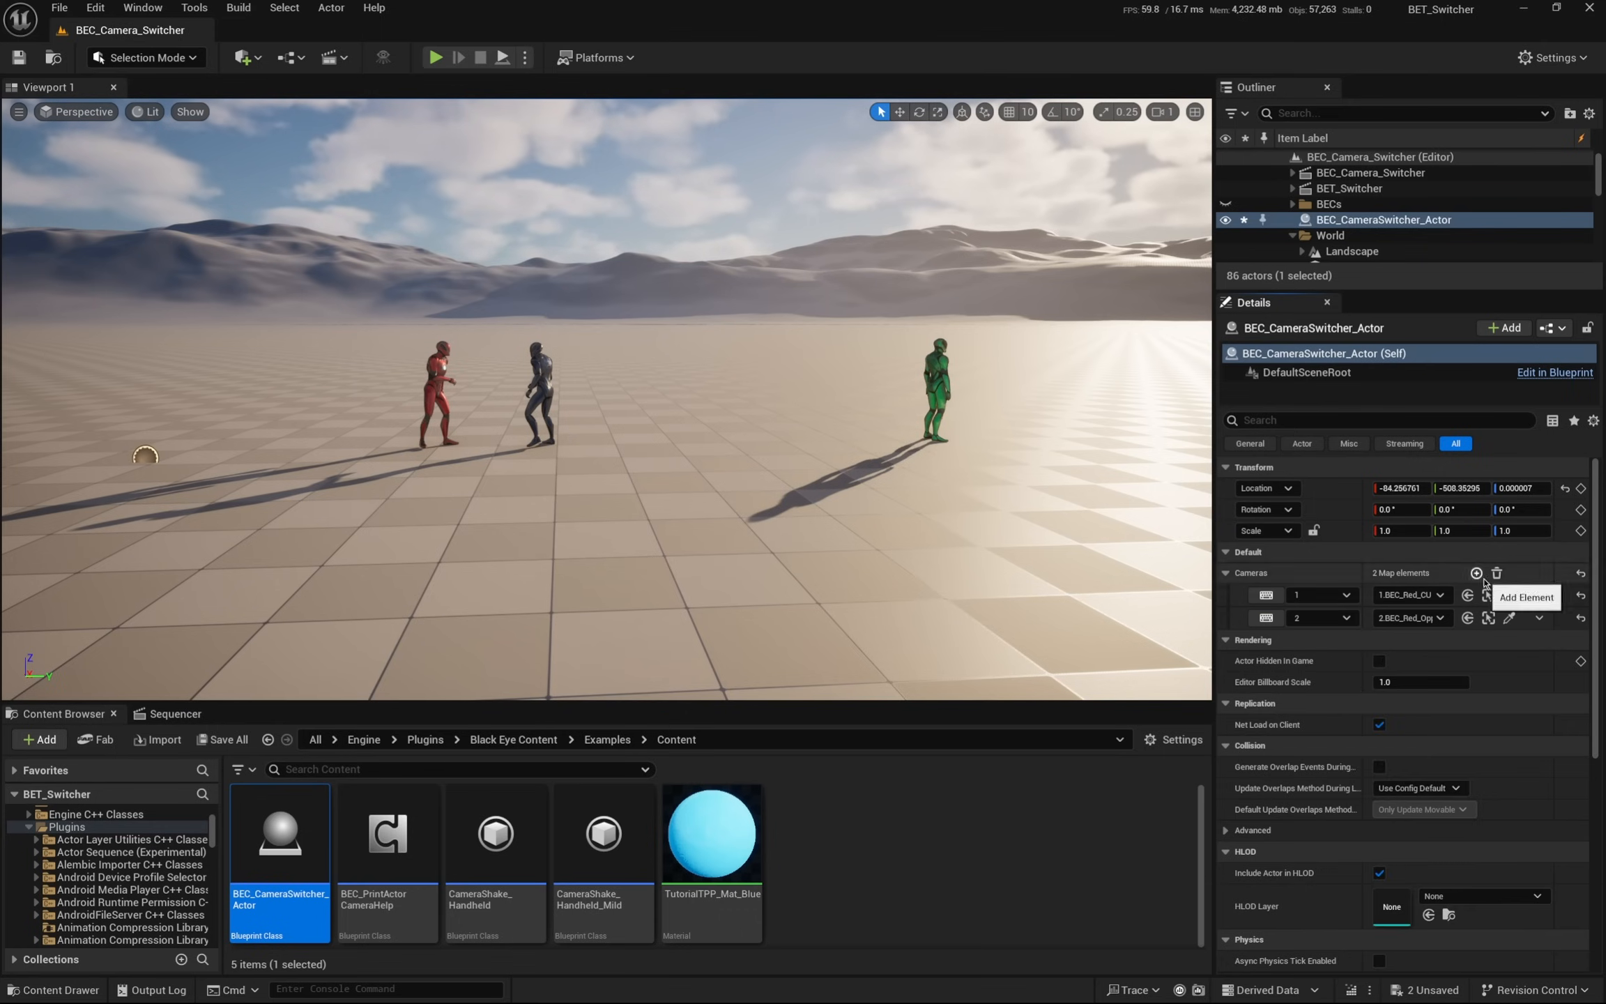
- Extend the Cameras map with key 3 for 3.BEC_Red_Follow and key 4 for 4.BEC_Blue_CU
{"action": "left_click", "coordinate": [1476, 573]}
{"action": "left_click", "coordinate": [1266, 641]}
{"action": "key", "text": "3"}
{"action": "left_click", "coordinate": [1411, 641]}
{"action": "left_click", "coordinate": [1422, 490]}
{"action": "left_click", "coordinate": [1476, 573]}
{"action": "left_click", "coordinate": [1266, 663]}
- Complete the Cameras map with key 5 for 5.BEC_Blue_Opponent, key 6 for 6.BEC_Blue_Follow and key 7 for 7.BEC_Both_Full
{"action": "left_click", "coordinate": [1476, 573]}
{"action": "left_click", "coordinate": [1266, 686]}
{"action": "key", "text": "5"}
{"action": "left_click", "coordinate": [1476, 573]}
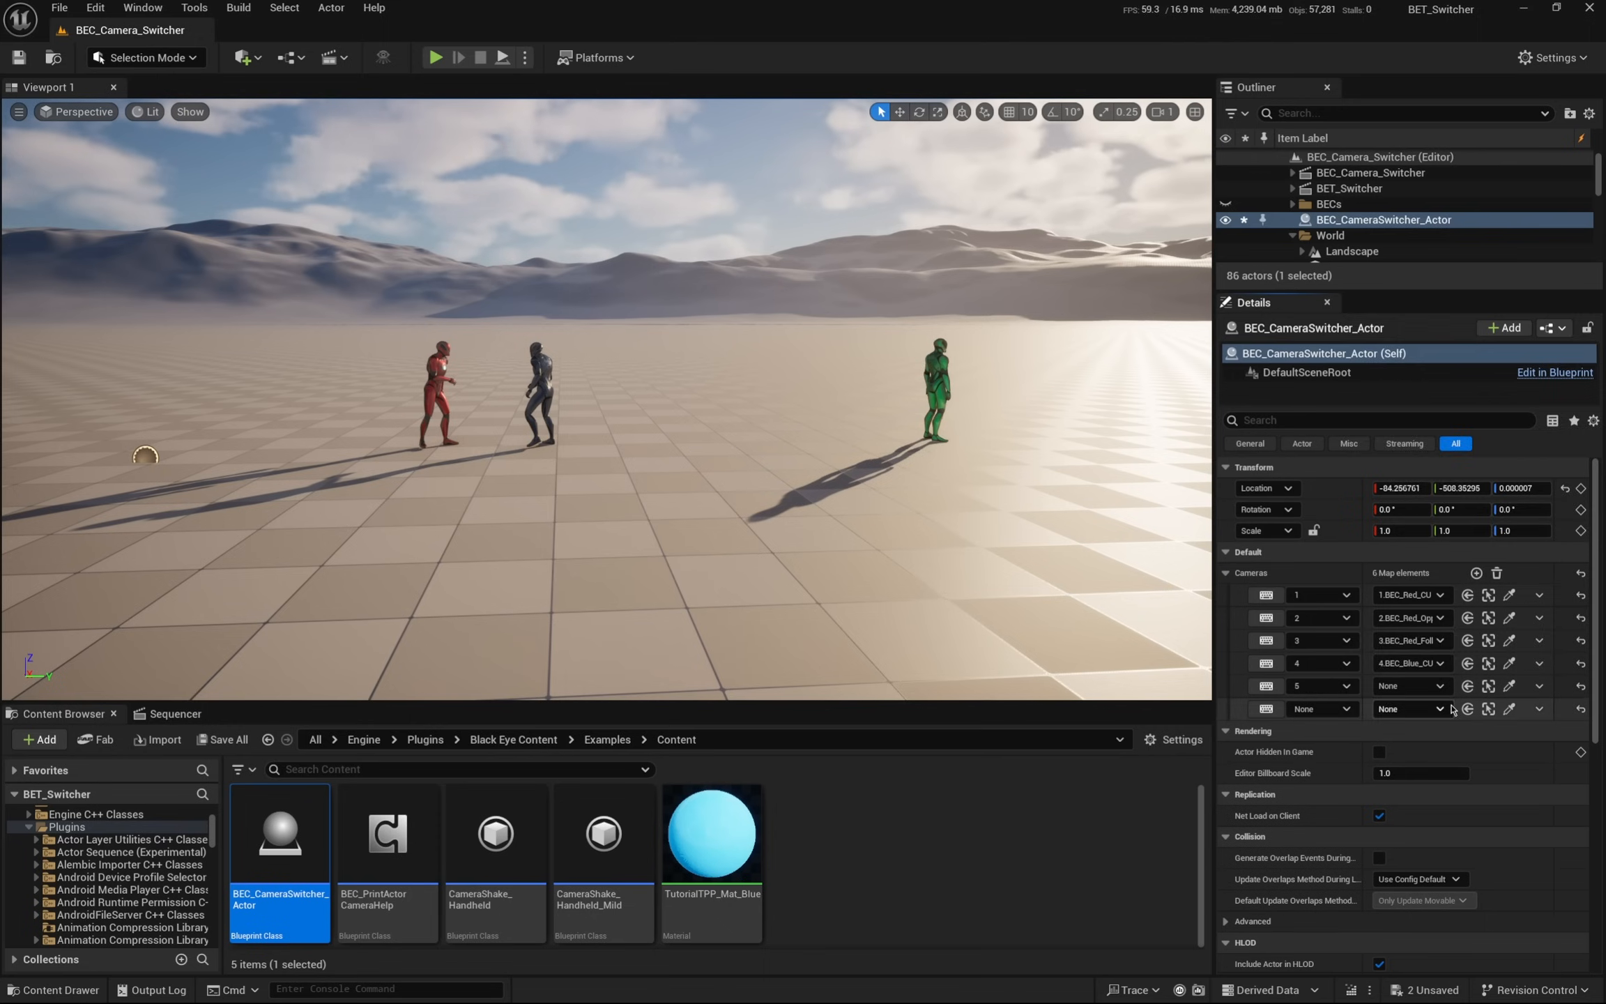
{"action": "left_click", "coordinate": [1348, 710]}
{"action": "left_click", "coordinate": [1421, 710]}
{"action": "left_click", "coordinate": [1421, 619]}
{"action": "left_click", "coordinate": [1476, 572]}
{"action": "key", "text": "7"}
{"action": "left_click", "coordinate": [1411, 731]}
{"action": "left_click", "coordinate": [1422, 661]}
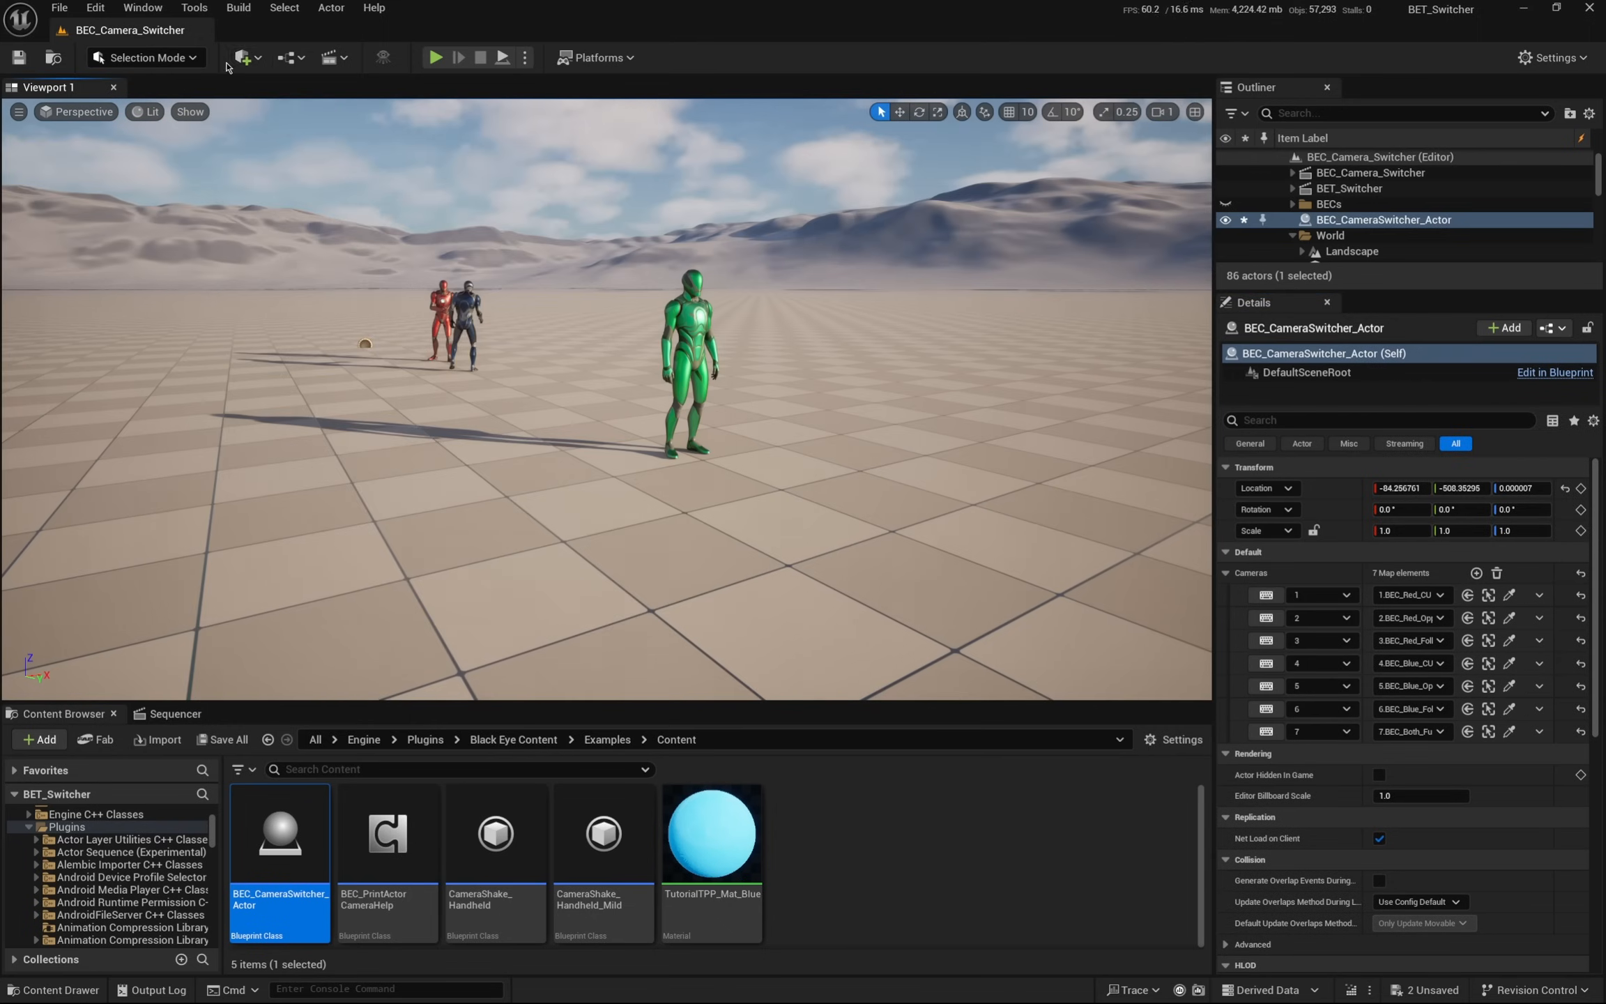
- Add a Black_Eye_Simple_LookAt_CineCam and set the green mannequin as its Look At Subject 01 actor
{"action": "left_click", "coordinate": [247, 60]}
{"action": "mouse_move", "coordinate": [328, 227]}
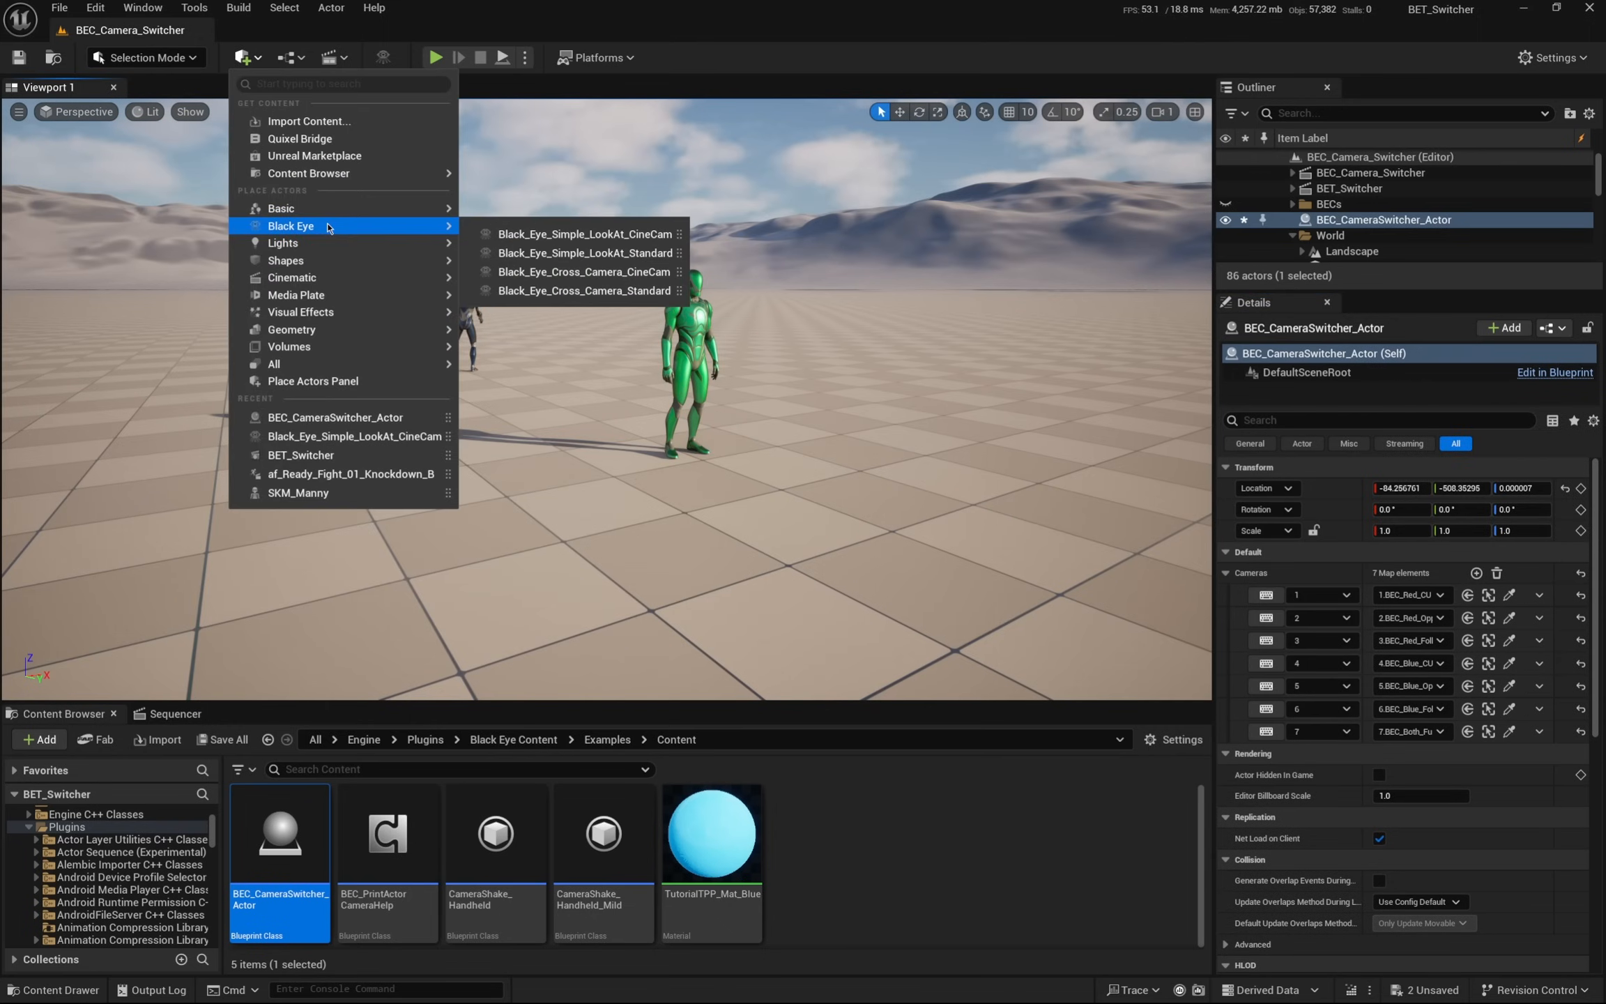
{"action": "left_click", "coordinate": [554, 234]}
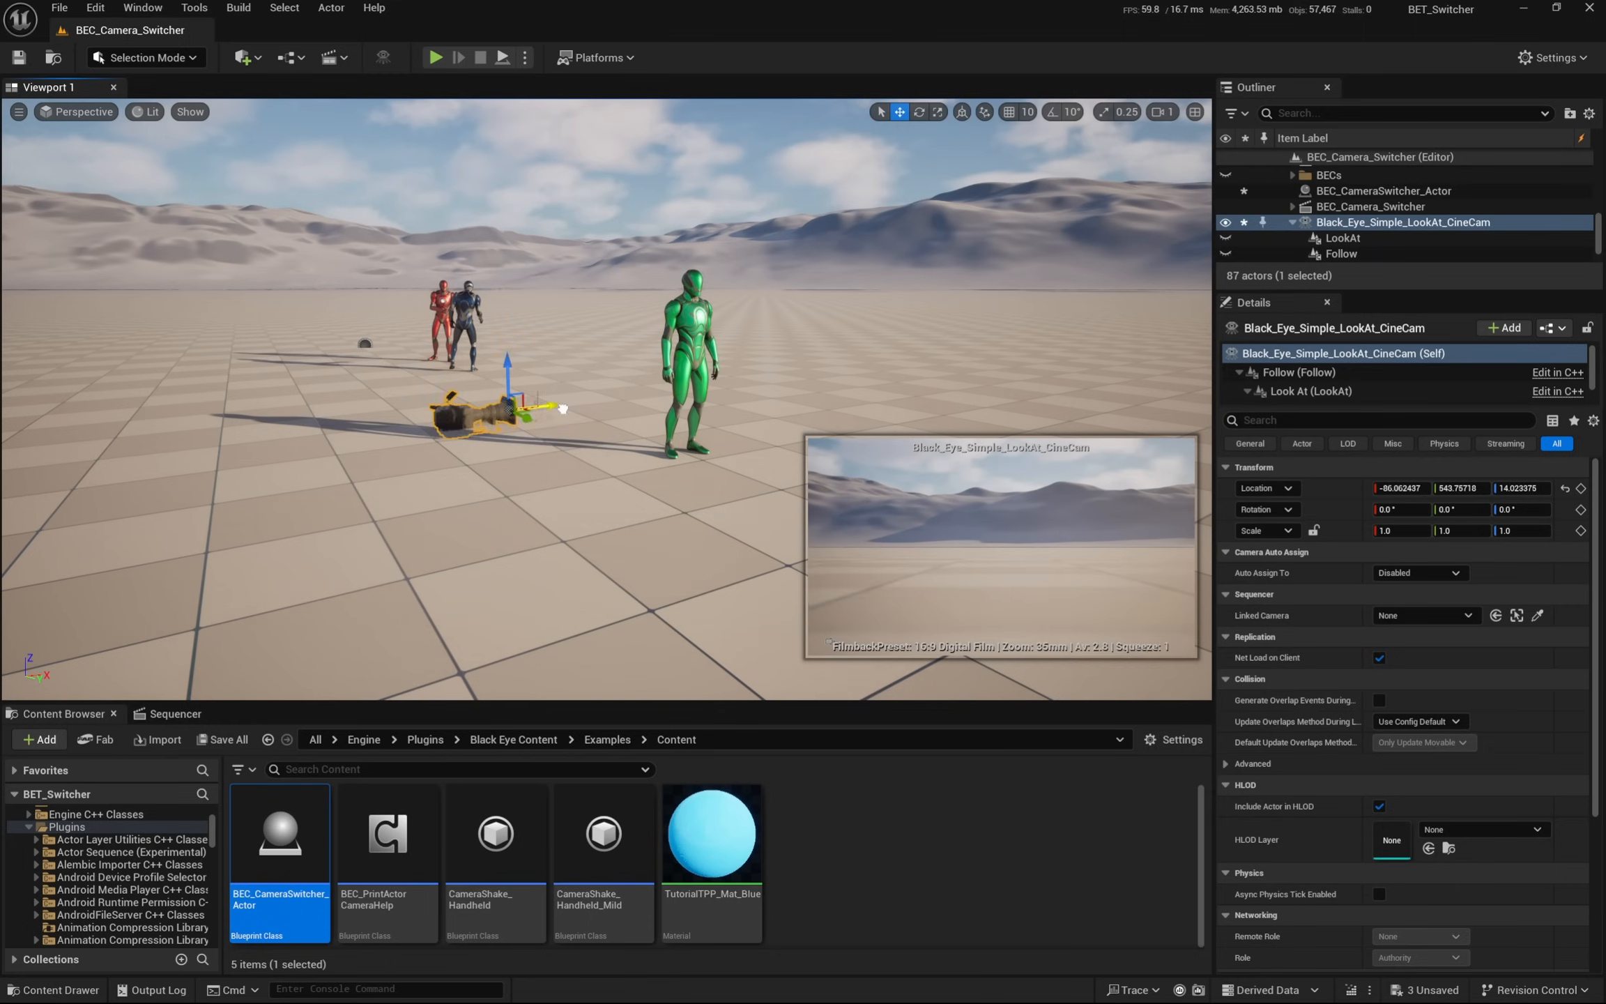
{"action": "left_click", "coordinate": [1310, 391]}
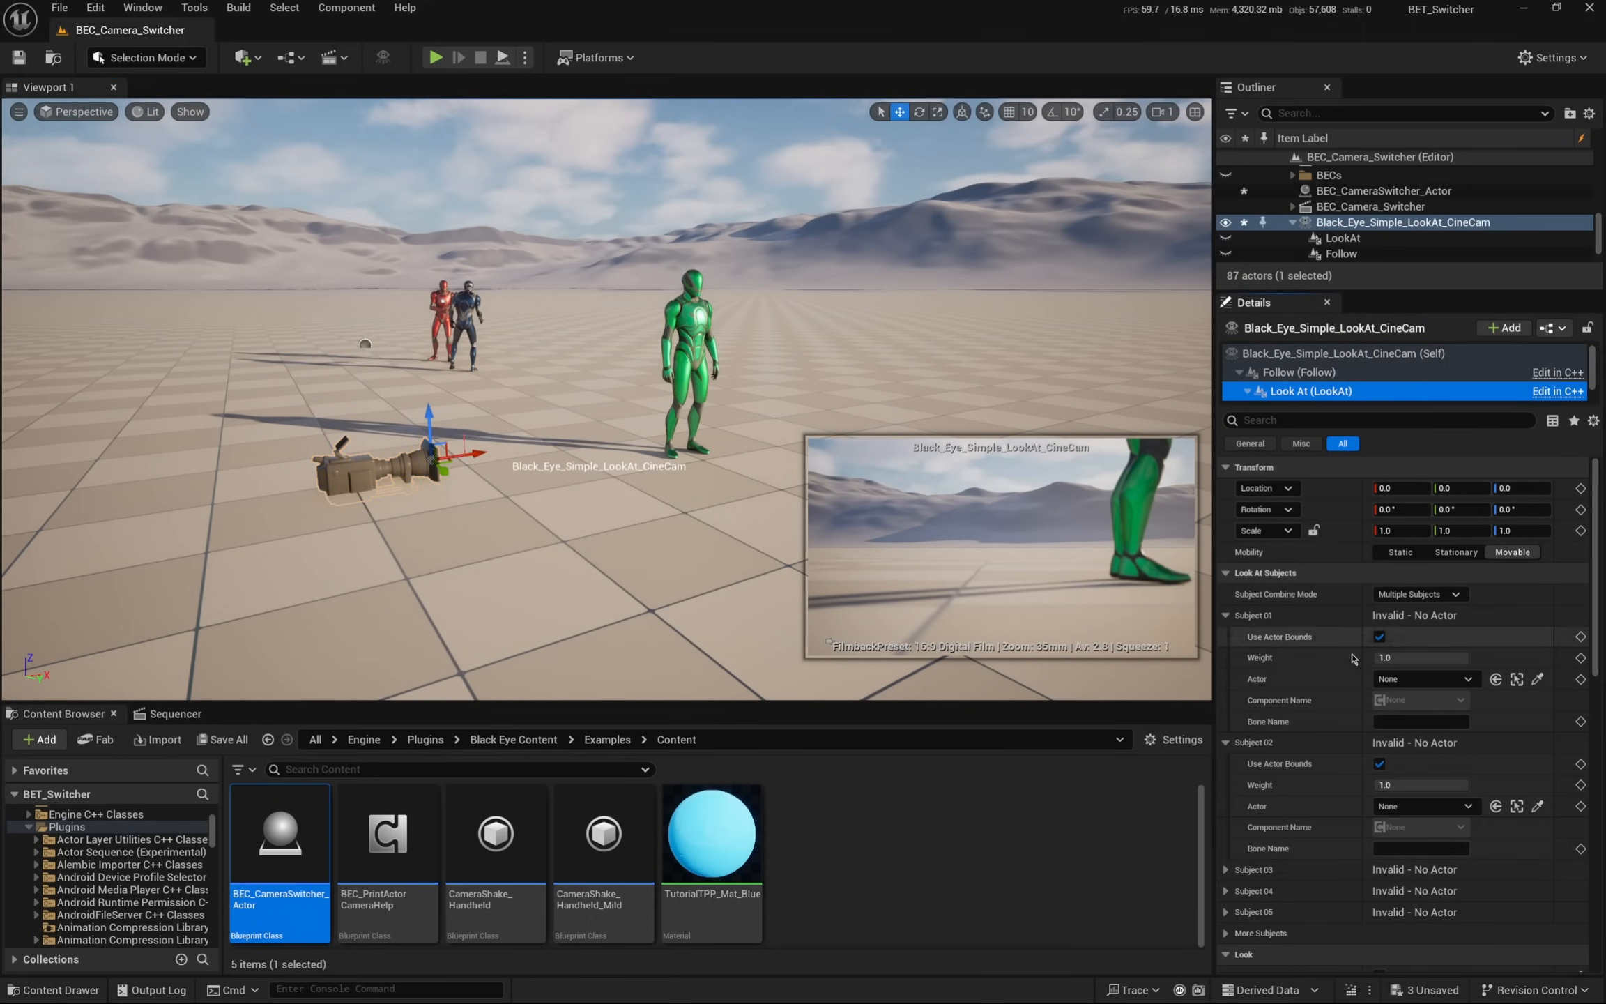
{"action": "left_click", "coordinate": [1537, 679]}
{"action": "left_click", "coordinate": [687, 329]}
- Move the new Look At camera across the floor to about X -236, Y 891, near the green mannequin
{"action": "right_click_drag", "start_coordinate": [686, 328], "coordinate": [802, 404]}
{"action": "key", "text": "s"}
{"action": "left_click", "coordinate": [1342, 353]}
{"action": "left_click_drag", "start_coordinate": [290, 333], "coordinate": [405, 388]}
{"action": "right_click_drag", "start_coordinate": [406, 395], "coordinate": [385, 359]}
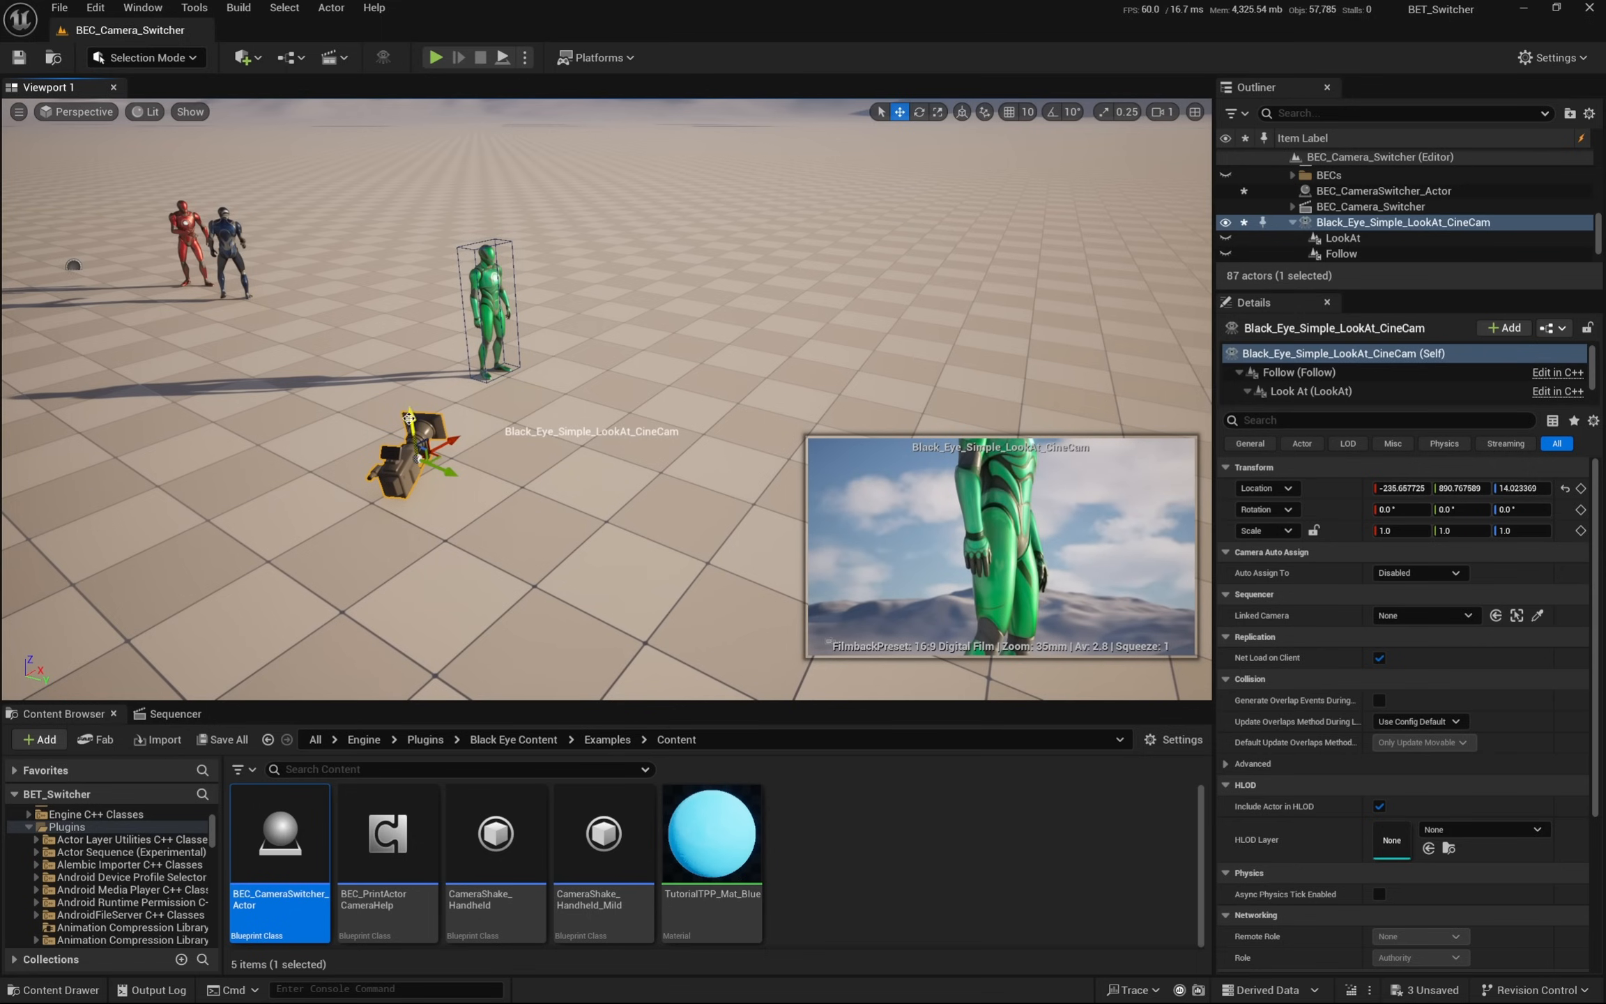
- Set the camera's Look At Subject 01 bone name to head and turn off Use Actor Bounds
{"action": "left_click", "coordinate": [1310, 390]}
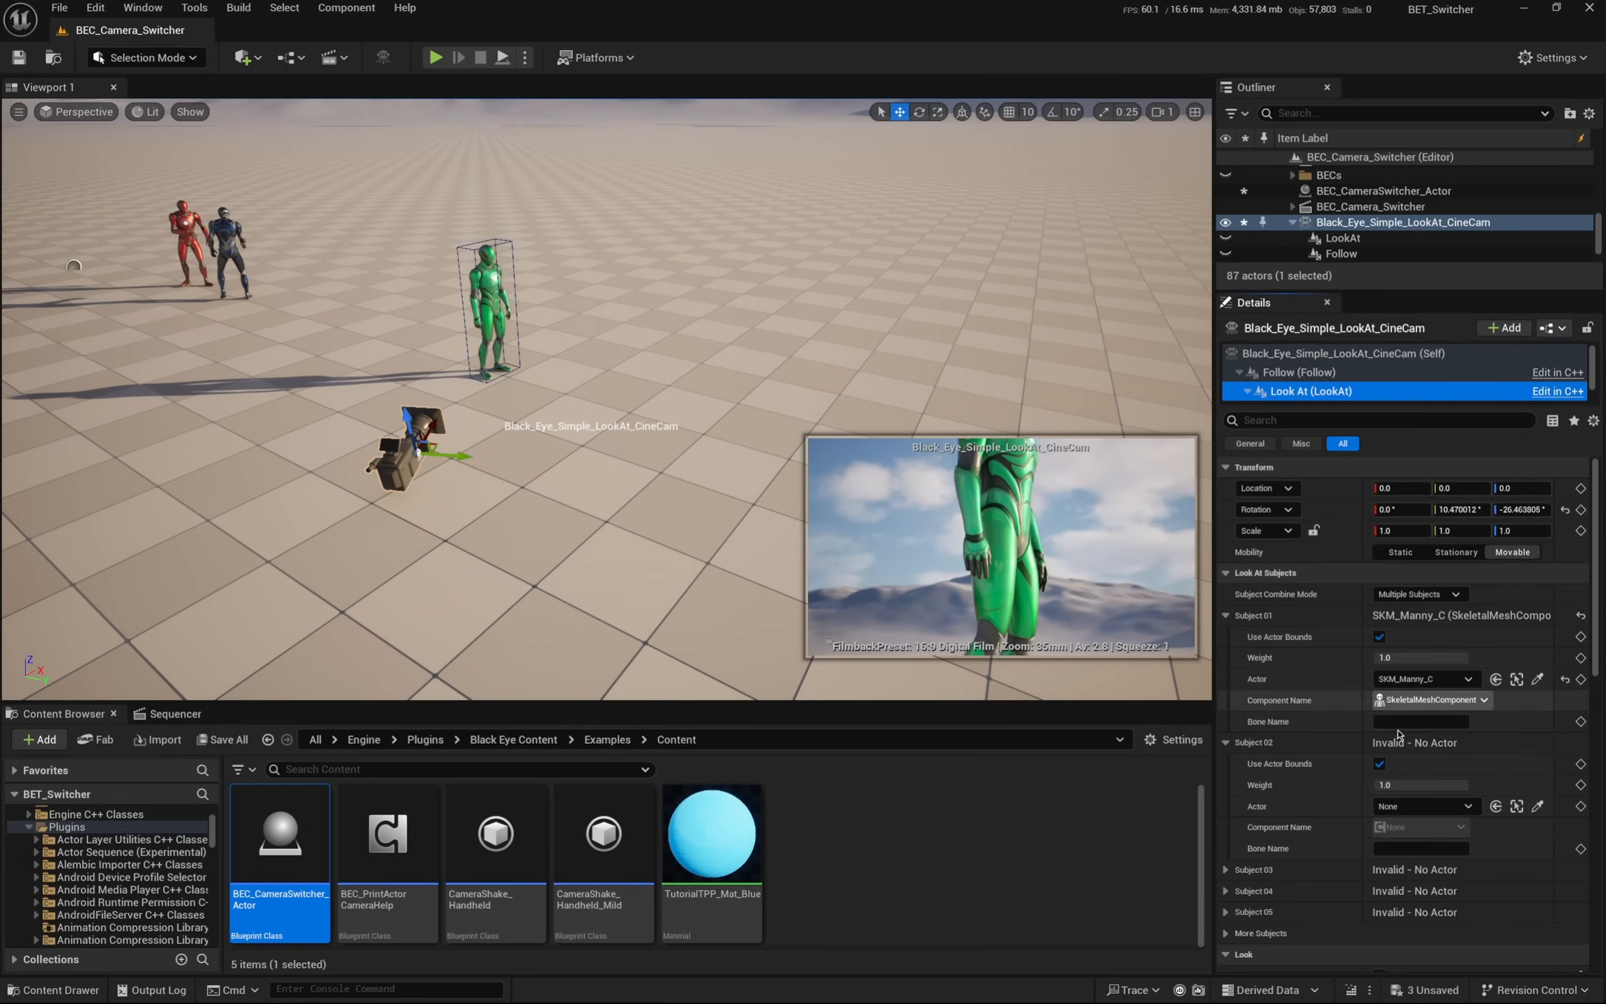
{"action": "left_click", "coordinate": [1397, 724]}
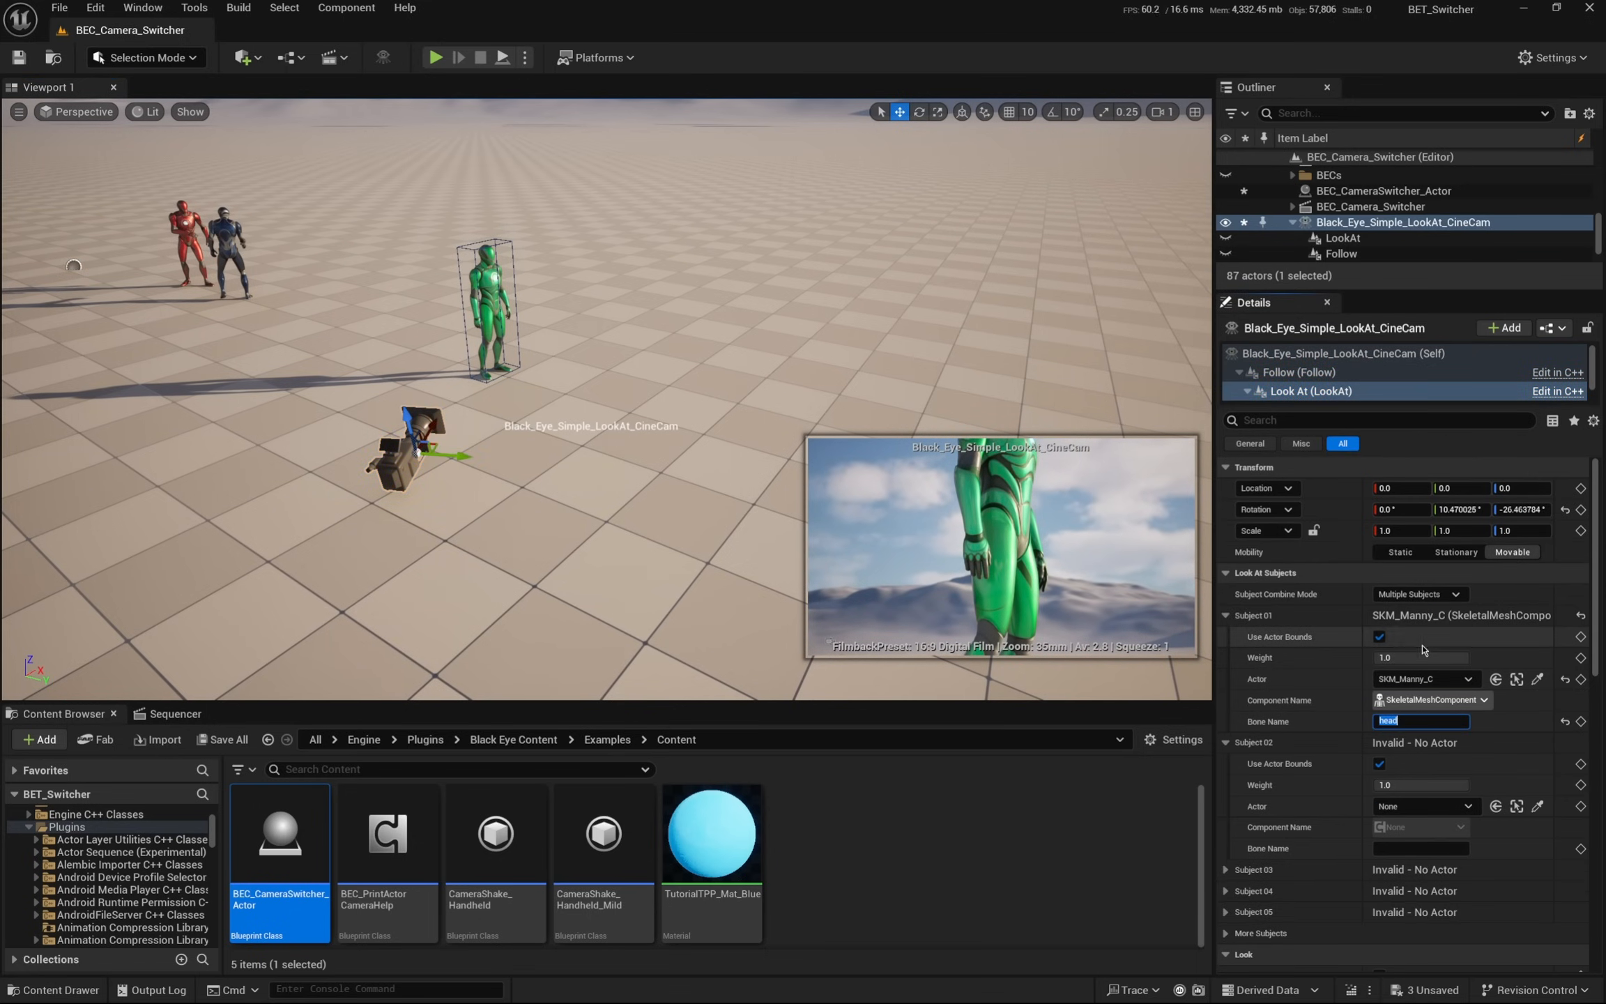
{"action": "left_click", "coordinate": [1379, 637]}
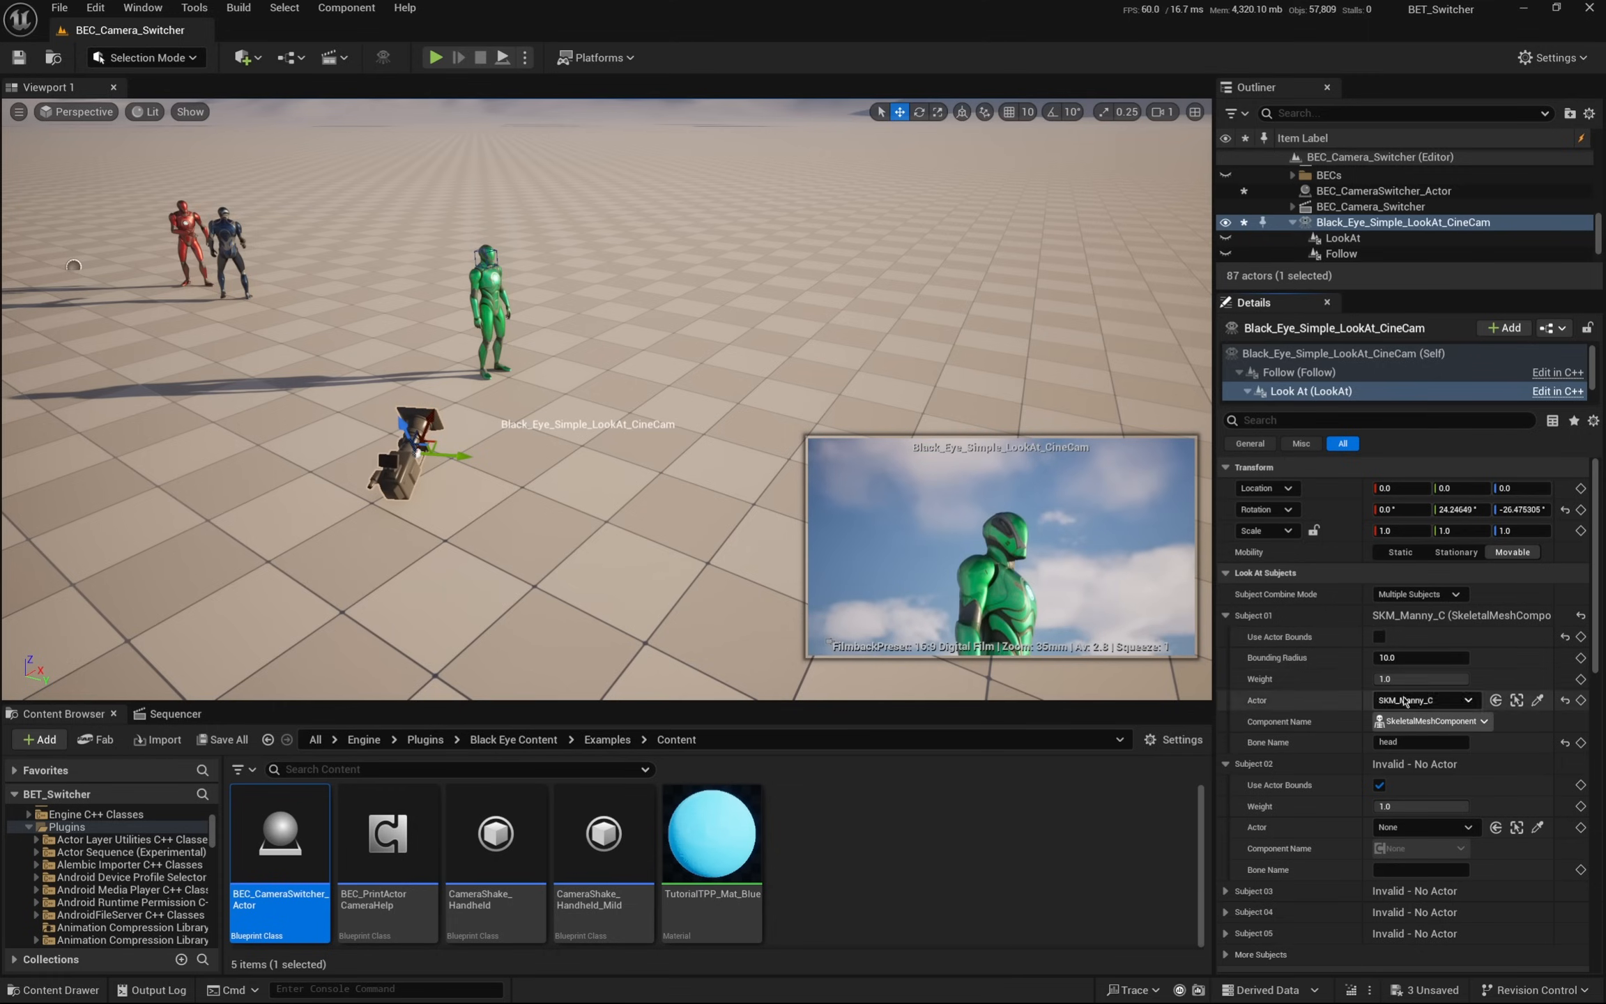
- Move the camera in front of the green mannequin at about 122 height and set the subject's screen position Y to about 0.69
{"action": "left_click", "coordinate": [1347, 192]}
{"action": "left_click", "coordinate": [1349, 222]}
{"action": "left_click_drag", "start_coordinate": [411, 413], "coordinate": [392, 287]}
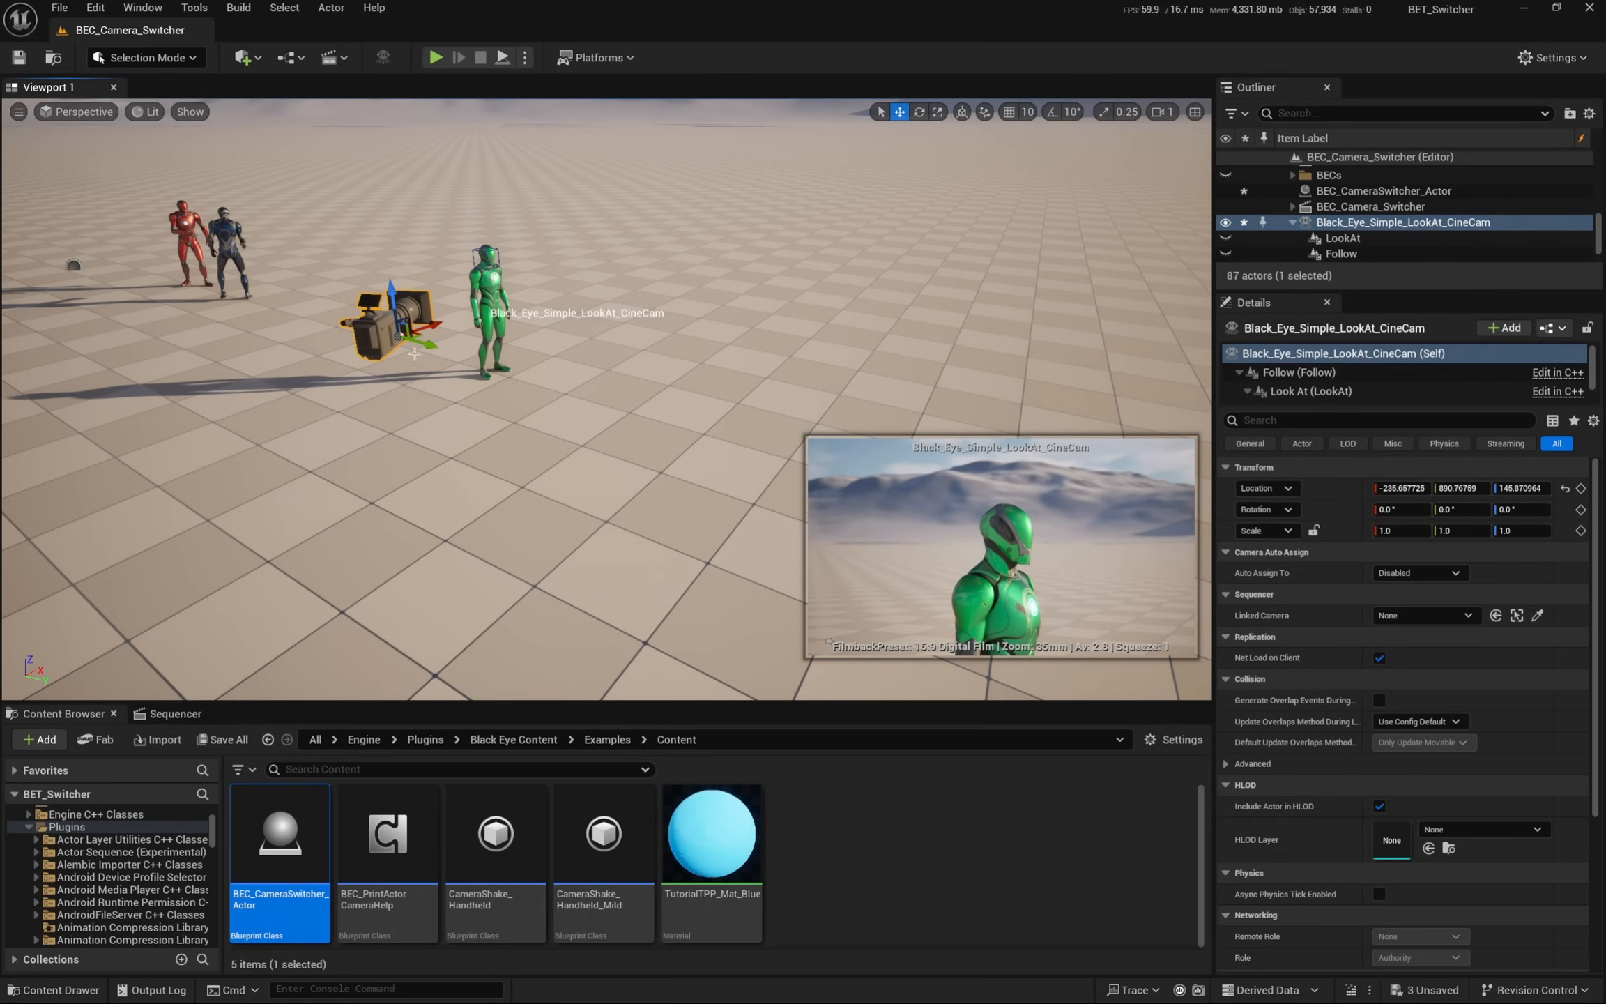
{"action": "left_click_drag", "start_coordinate": [414, 354], "coordinate": [689, 337]}
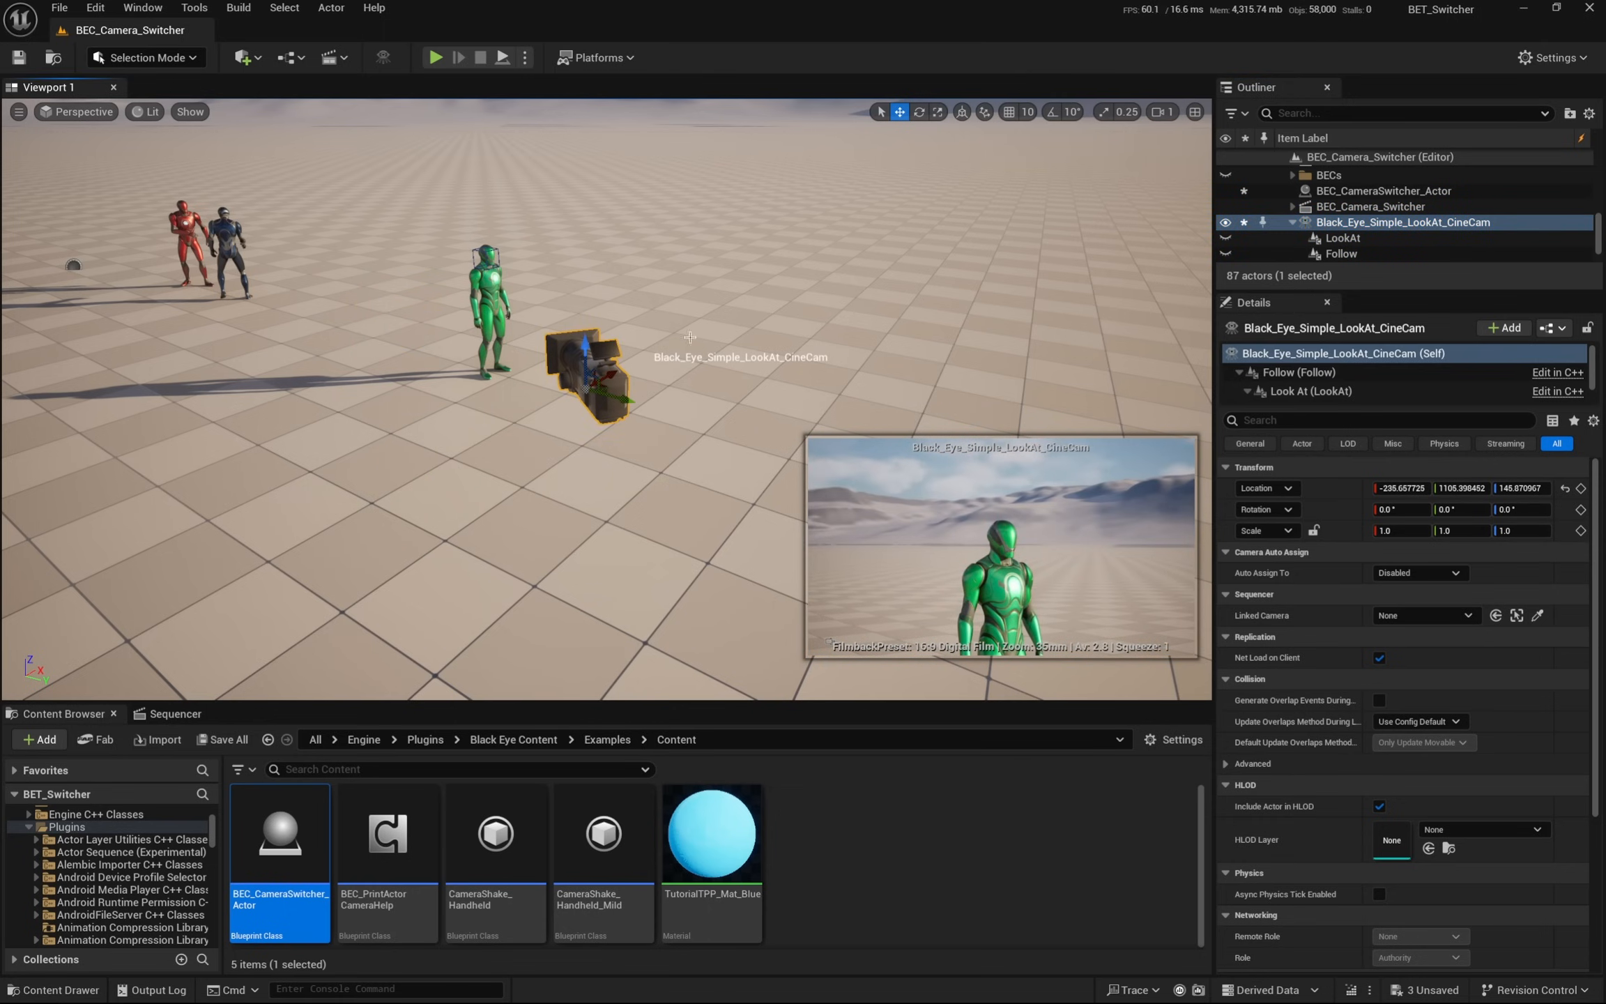
{"action": "left_click_drag", "start_coordinate": [584, 347], "coordinate": [586, 377]}
{"action": "left_click", "coordinate": [1310, 391]}
{"action": "left_click_drag", "start_coordinate": [1433, 869], "coordinate": [1461, 869]}
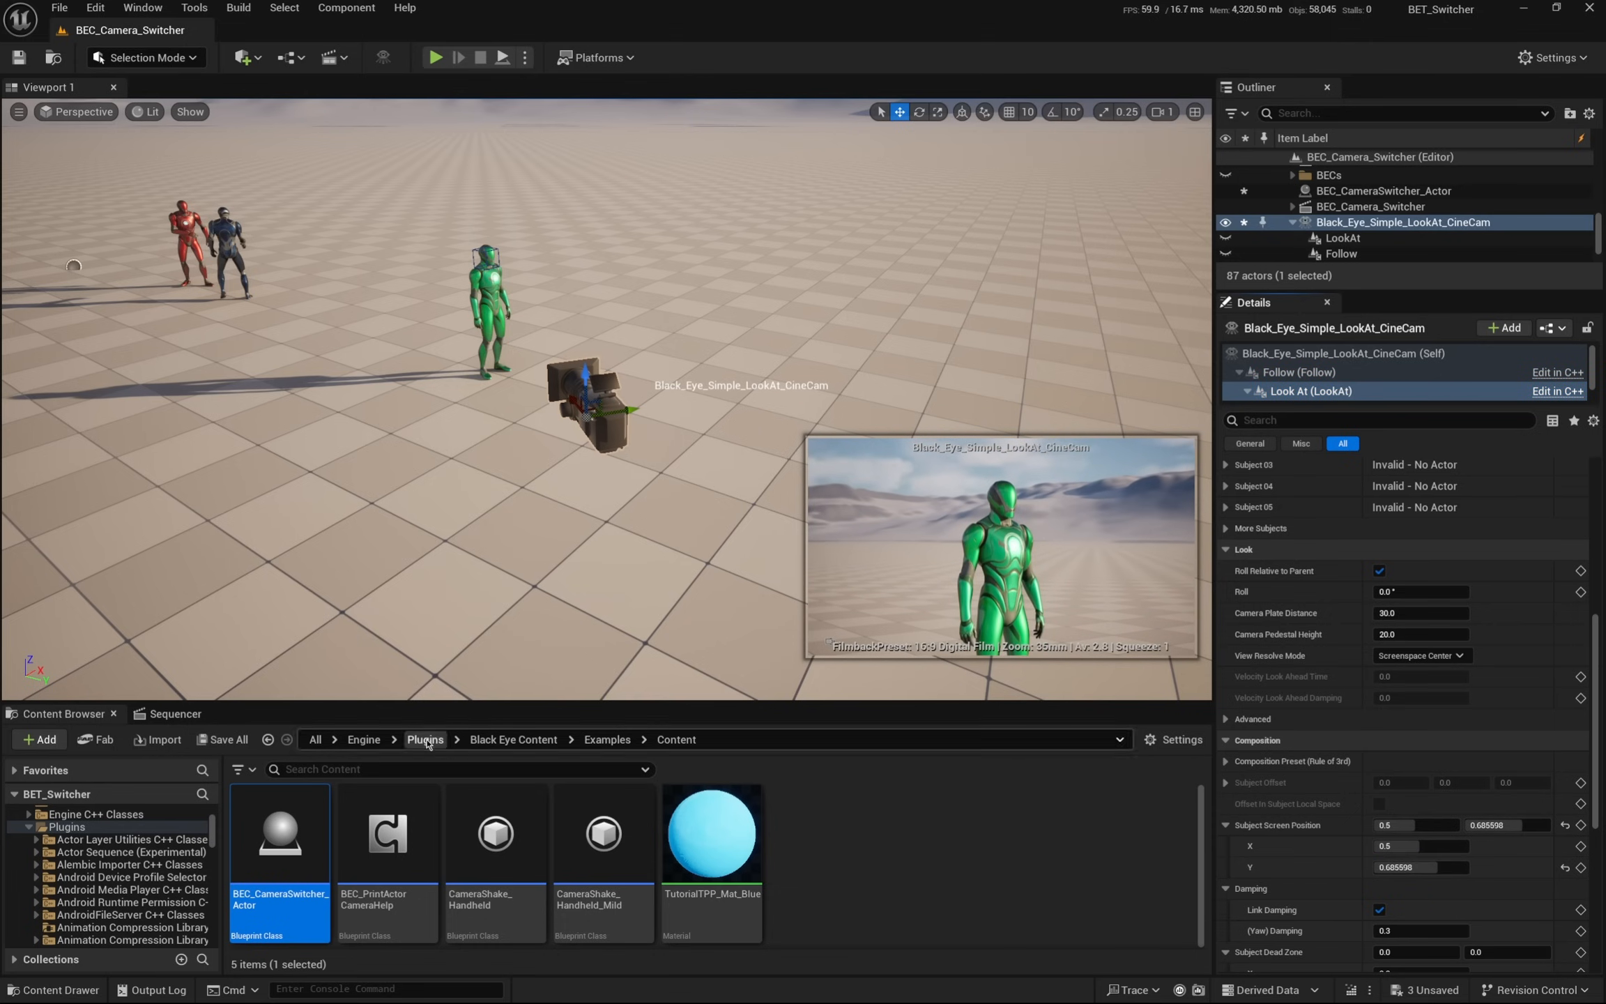
- Rename the Look At camera as Black_Eye_Green_head
{"action": "key", "text": "End"}
{"action": "key", "text": "BackSpace"}
{"action": "key", "text": "BackSpace"}
{"action": "key", "text": "BackSpace"}
{"action": "key", "text": "BackSpace"}
{"action": "key", "text": "BackSpace"}
{"action": "key", "text": "BackSpace"}
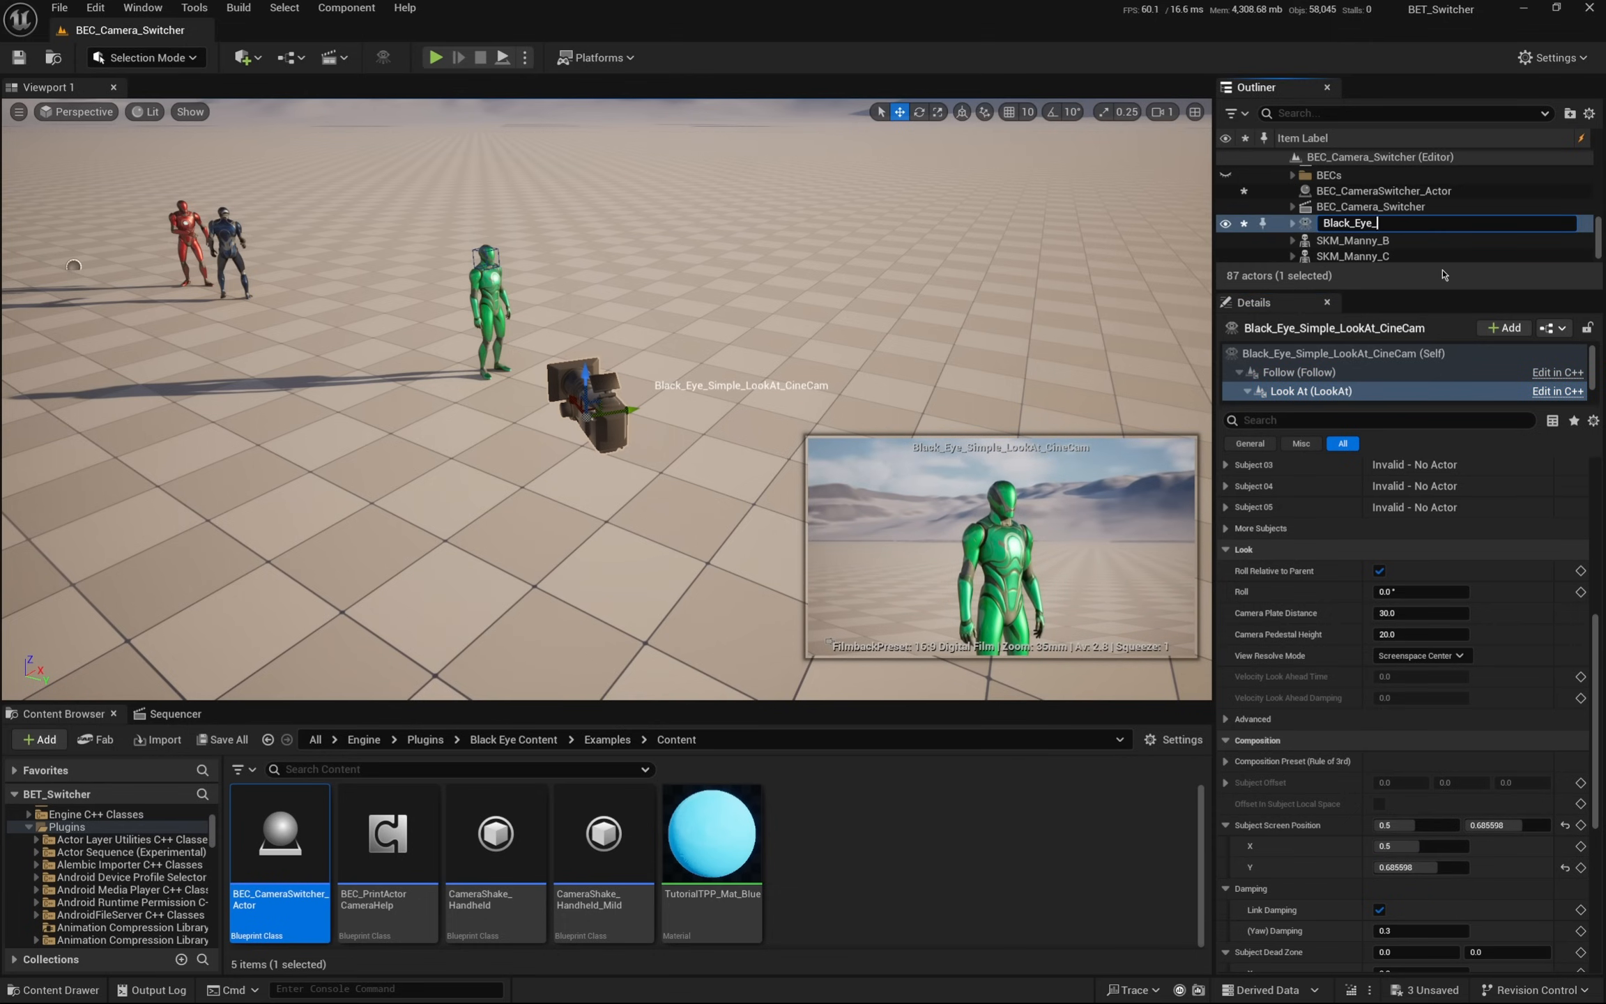
{"action": "type", "text": "Green_head"}
{"action": "key", "text": "Return"}
- Enlarge the Outliner, duplicate Black_Eye_Green_head and name the copy Black_Eye_Green_full
{"action": "left_click_drag", "start_coordinate": [1537, 289], "coordinate": [1526, 383]}
{"action": "left_click", "coordinate": [1383, 271]}
{"action": "left_click", "coordinate": [1396, 304]}
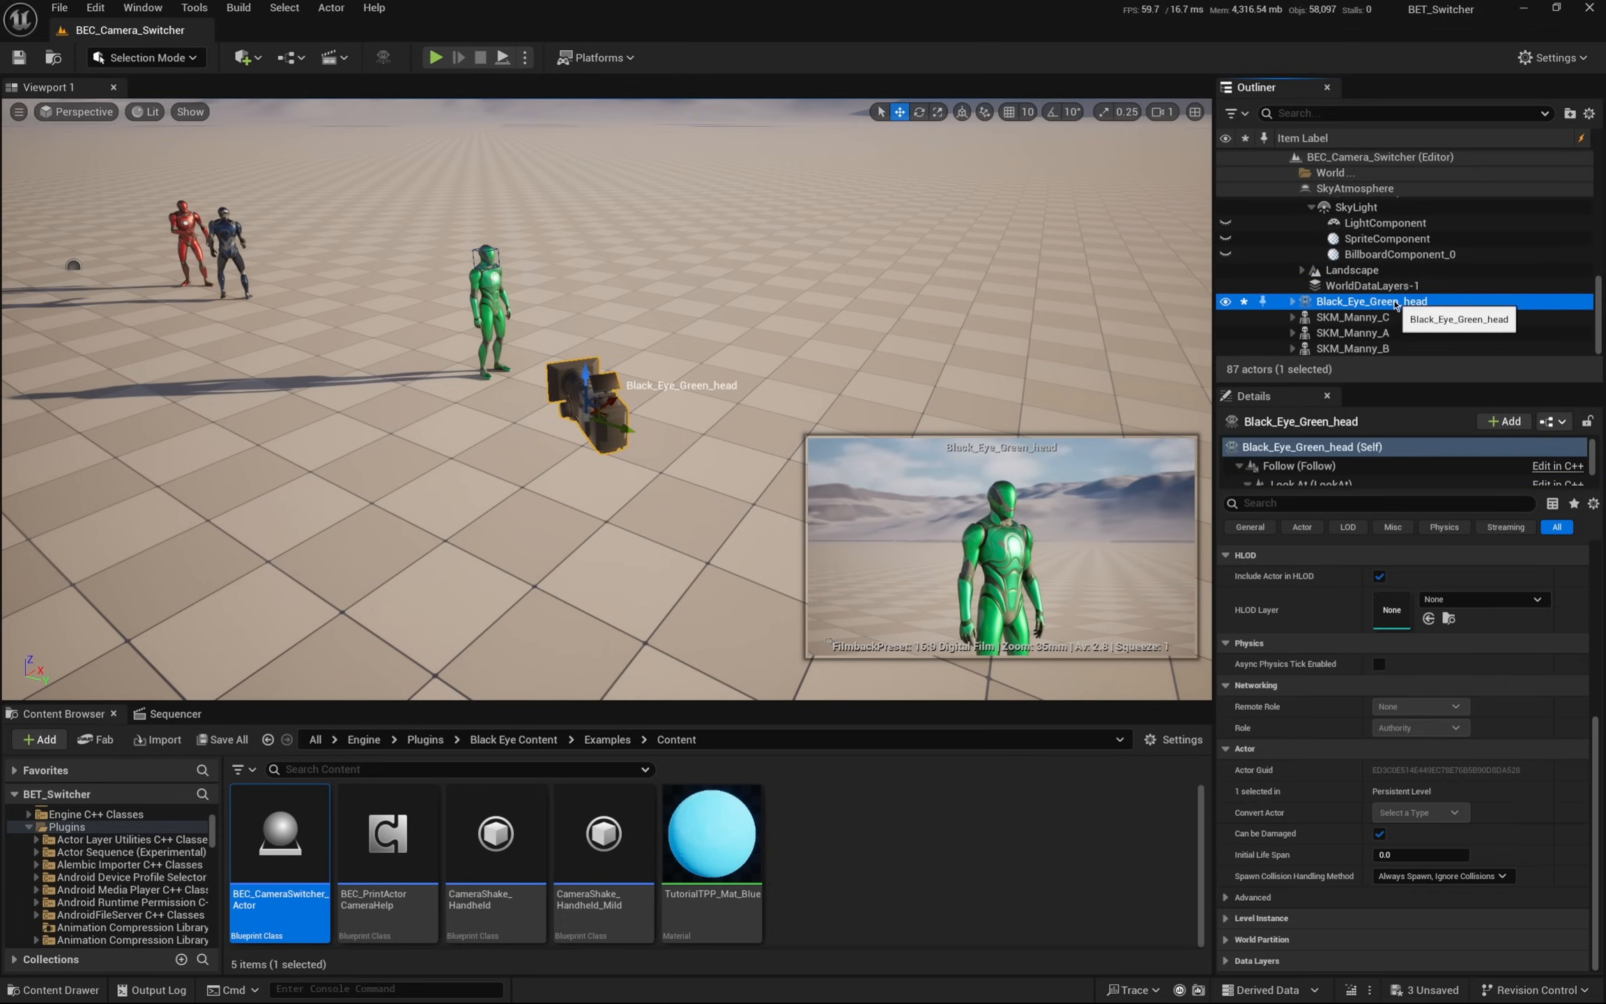
{"action": "key", "text": "ctrl+d"}
{"action": "type", "text": "full"}
{"action": "key", "text": "Return"}
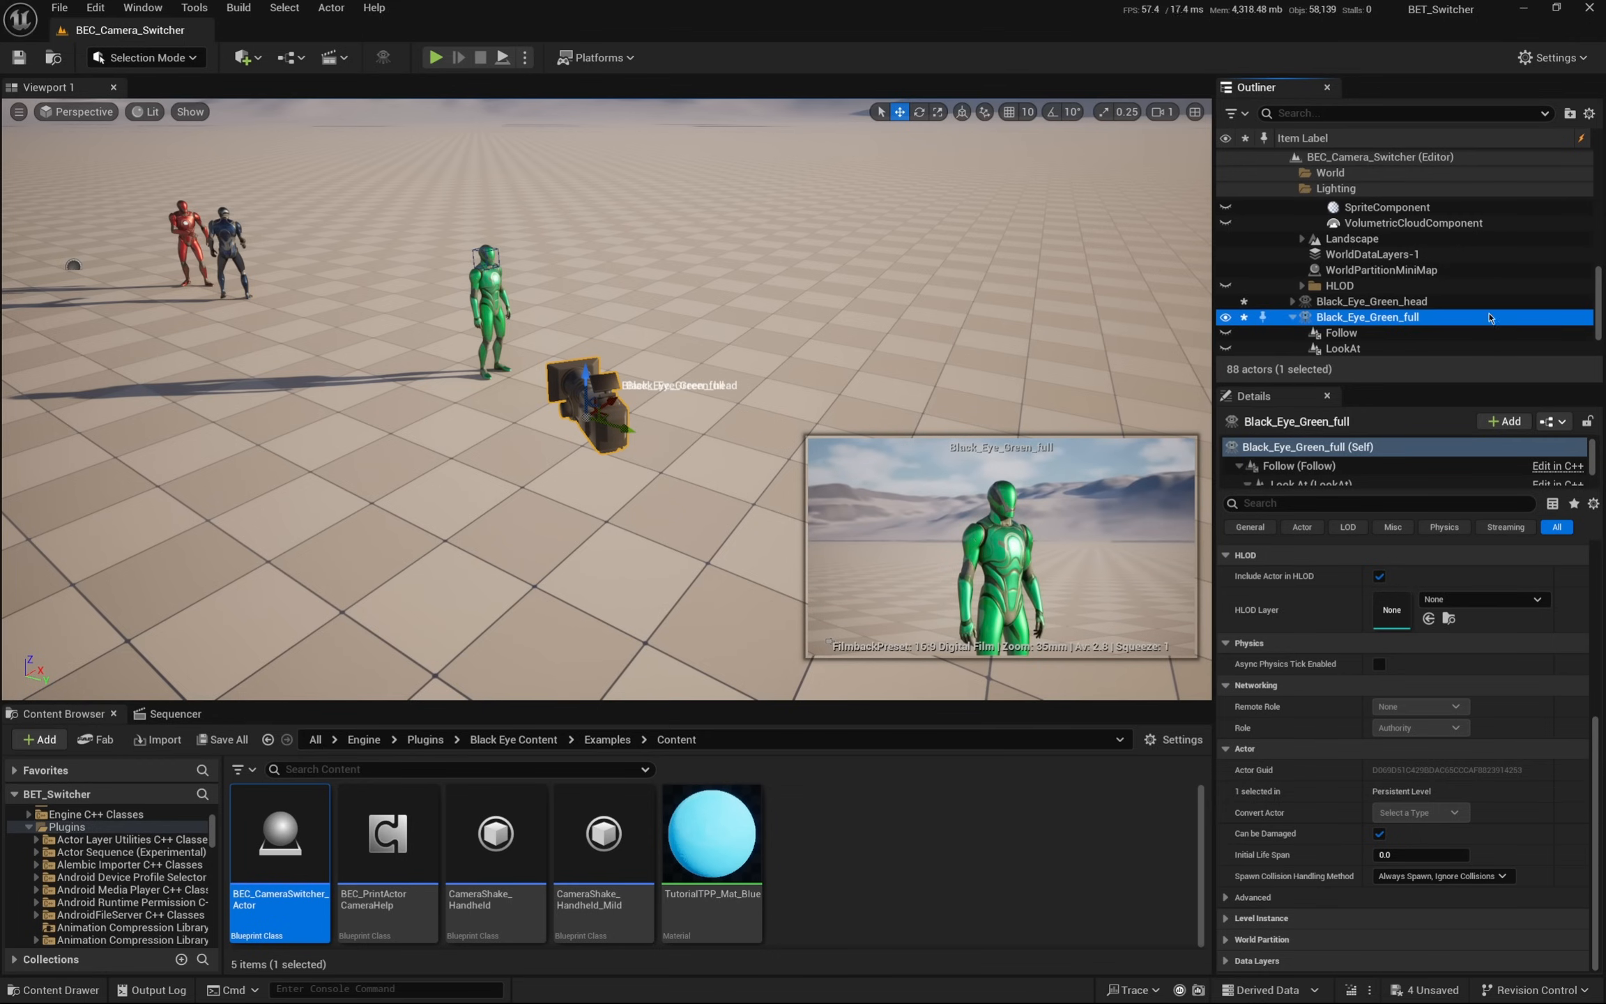
- Turn on Use Actor Bounds for Subject 01 in Black_Eye_Green_full's Look At component
{"action": "left_click_drag", "start_coordinate": [1320, 489], "coordinate": [1320, 591]}
{"action": "left_click", "coordinate": [1310, 485]}
{"action": "scroll", "coordinate": [1345, 903], "scroll_direction": "down", "scroll_amount": 5}
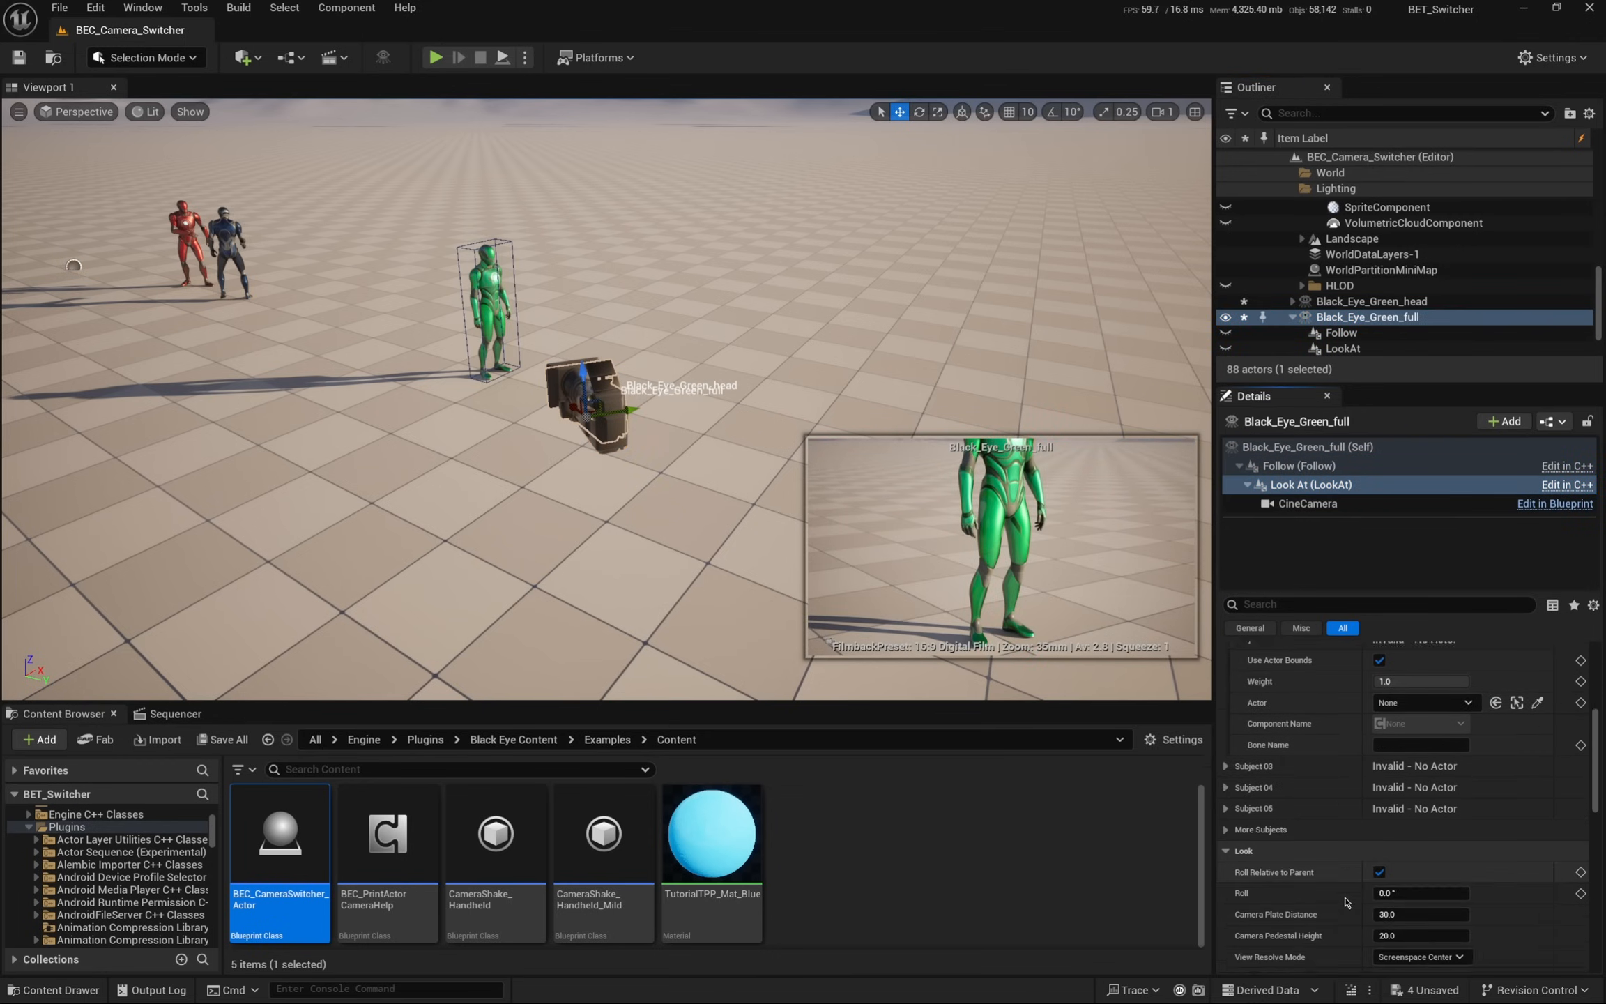
{"action": "scroll", "coordinate": [1346, 903], "scroll_direction": "down", "scroll_amount": 10}
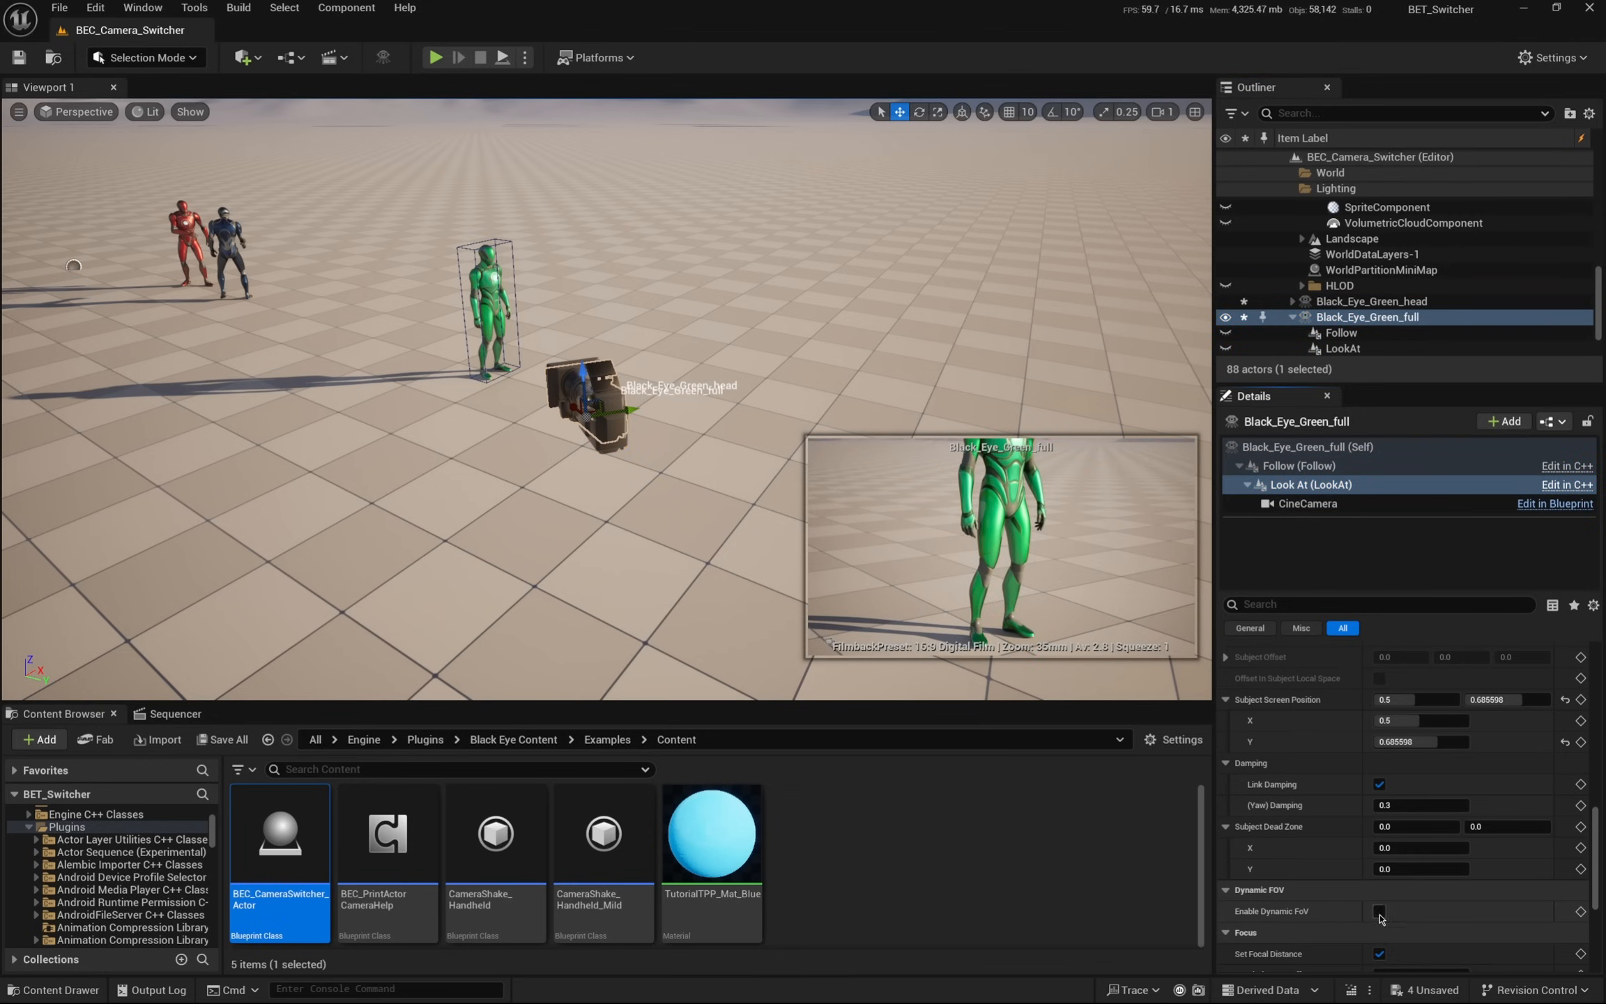
- Enable Dynamic FOV with a Desired Subject Viewport Size of about 92% and set the subject's screen position Y to about 0.5
{"action": "left_click", "coordinate": [1378, 911]}
{"action": "scroll", "coordinate": [1406, 943], "scroll_direction": "down", "scroll_amount": 2}
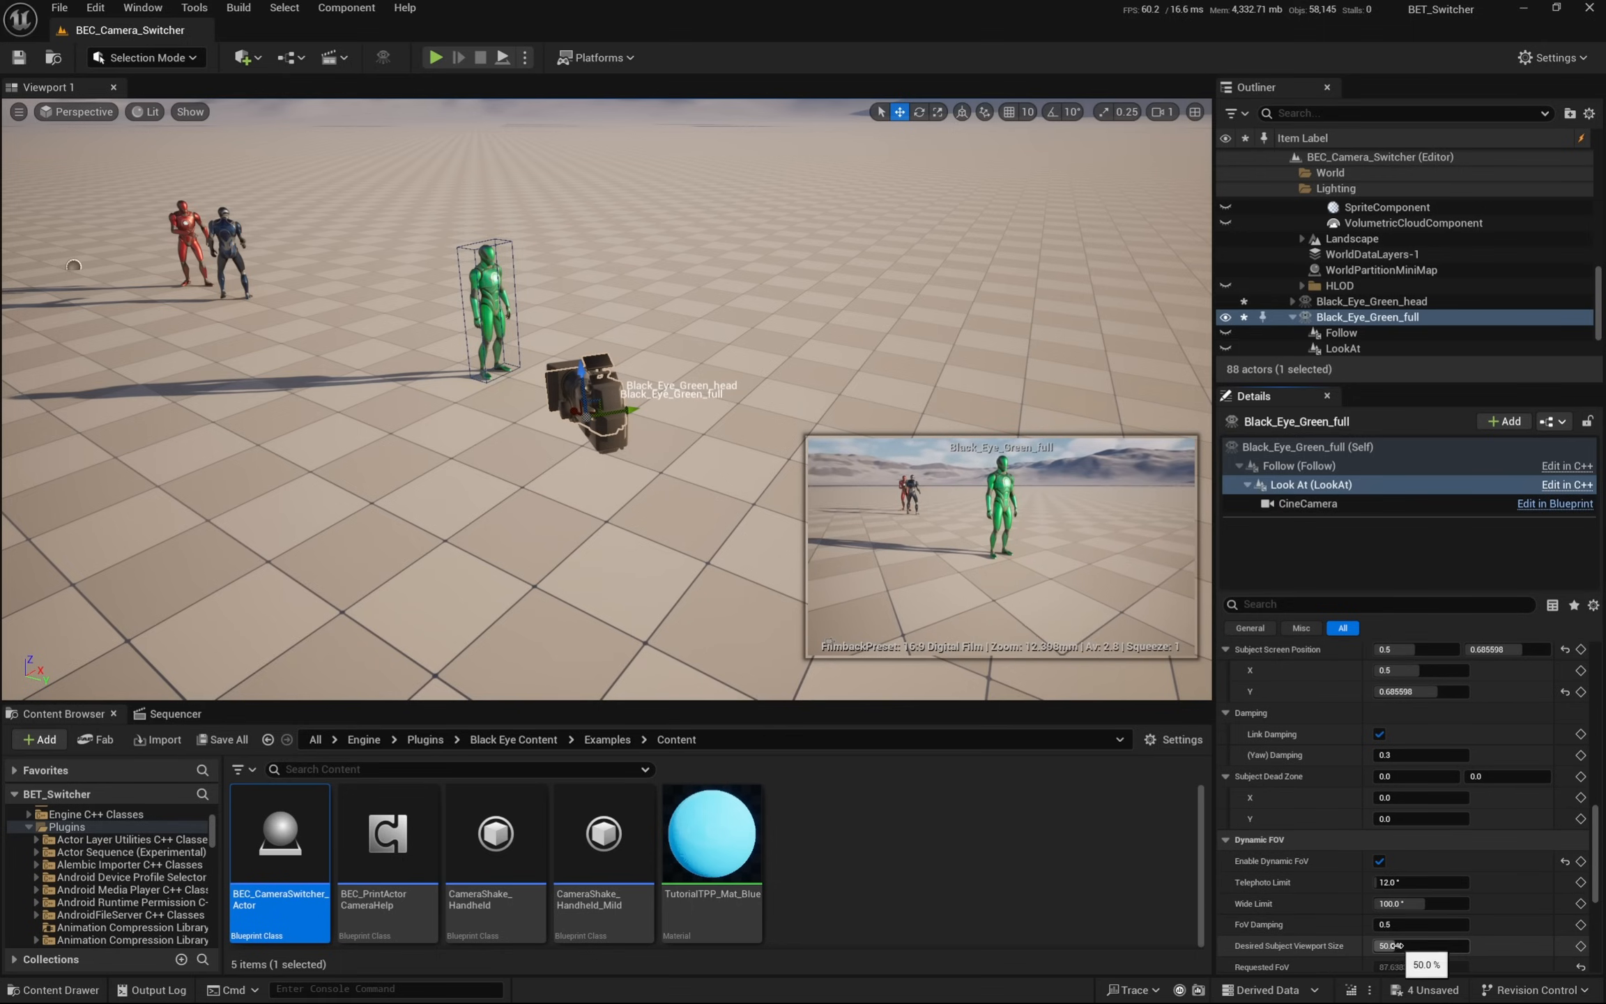
{"action": "left_click_drag", "start_coordinate": [1397, 945], "coordinate": [1418, 945]}
{"action": "left_click_drag", "start_coordinate": [1423, 691], "coordinate": [1397, 691]}
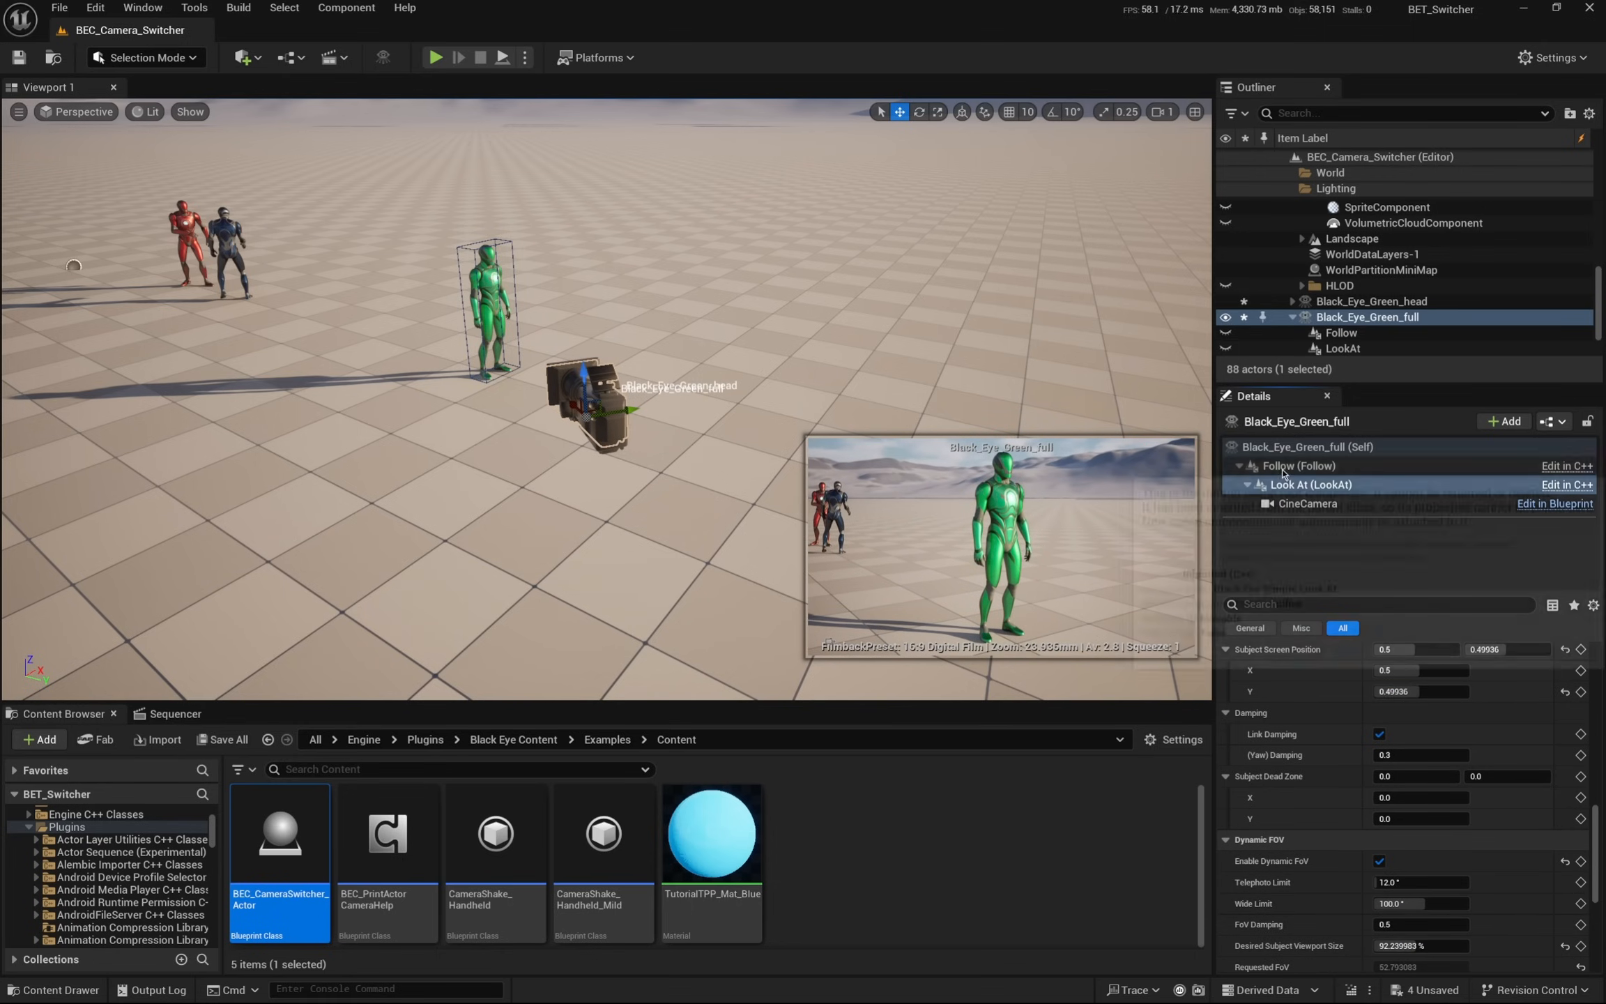
- Make Black_Eye_Green_full follow the green mannequin, with Orientation Reference Mode set to Subject Heading
{"action": "left_click", "coordinate": [1282, 472]}
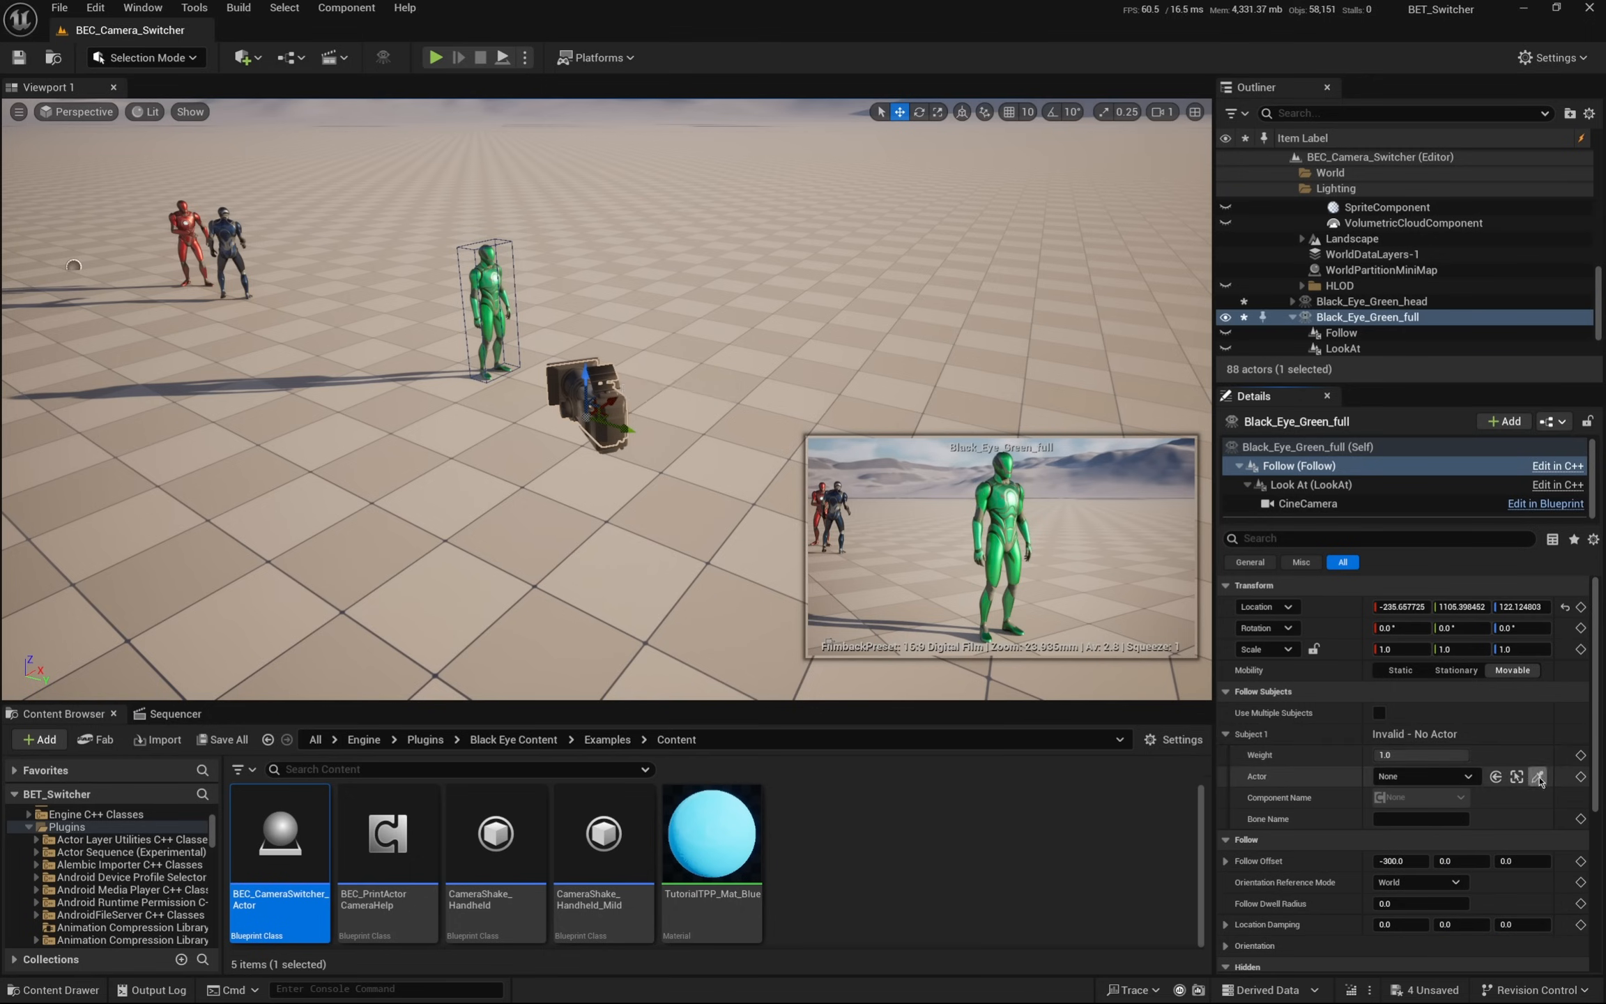
{"action": "left_click", "coordinate": [1538, 778]}
{"action": "left_click", "coordinate": [500, 296]}
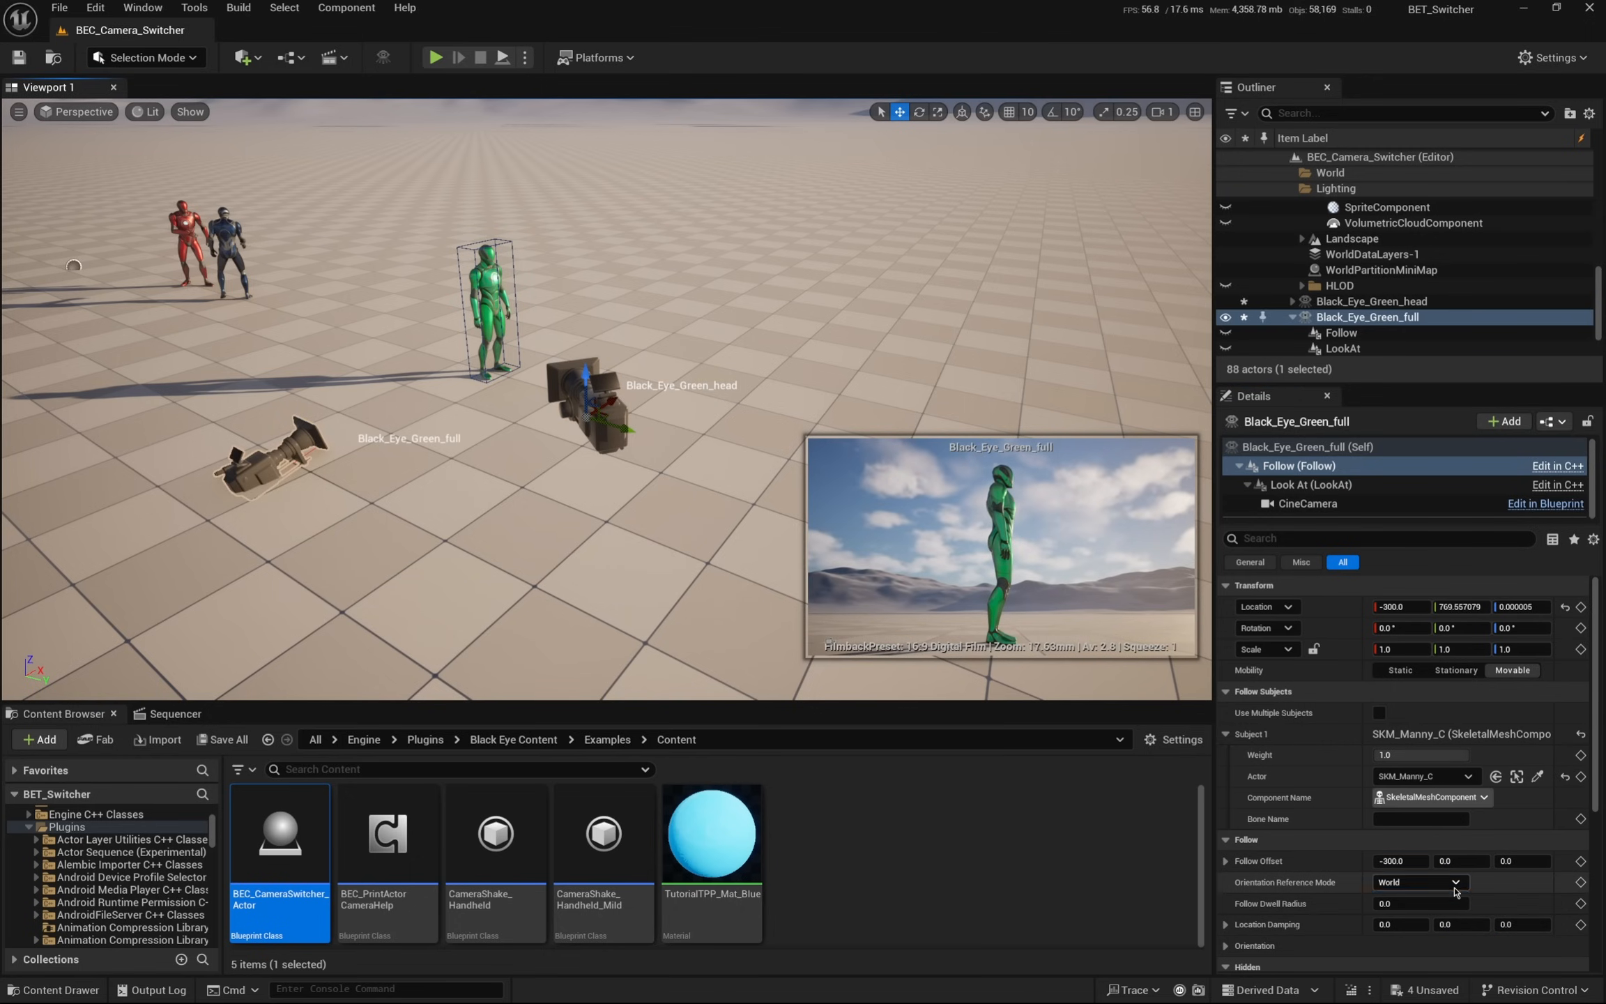
{"action": "left_click", "coordinate": [1454, 884]}
{"action": "left_click", "coordinate": [1439, 918]}
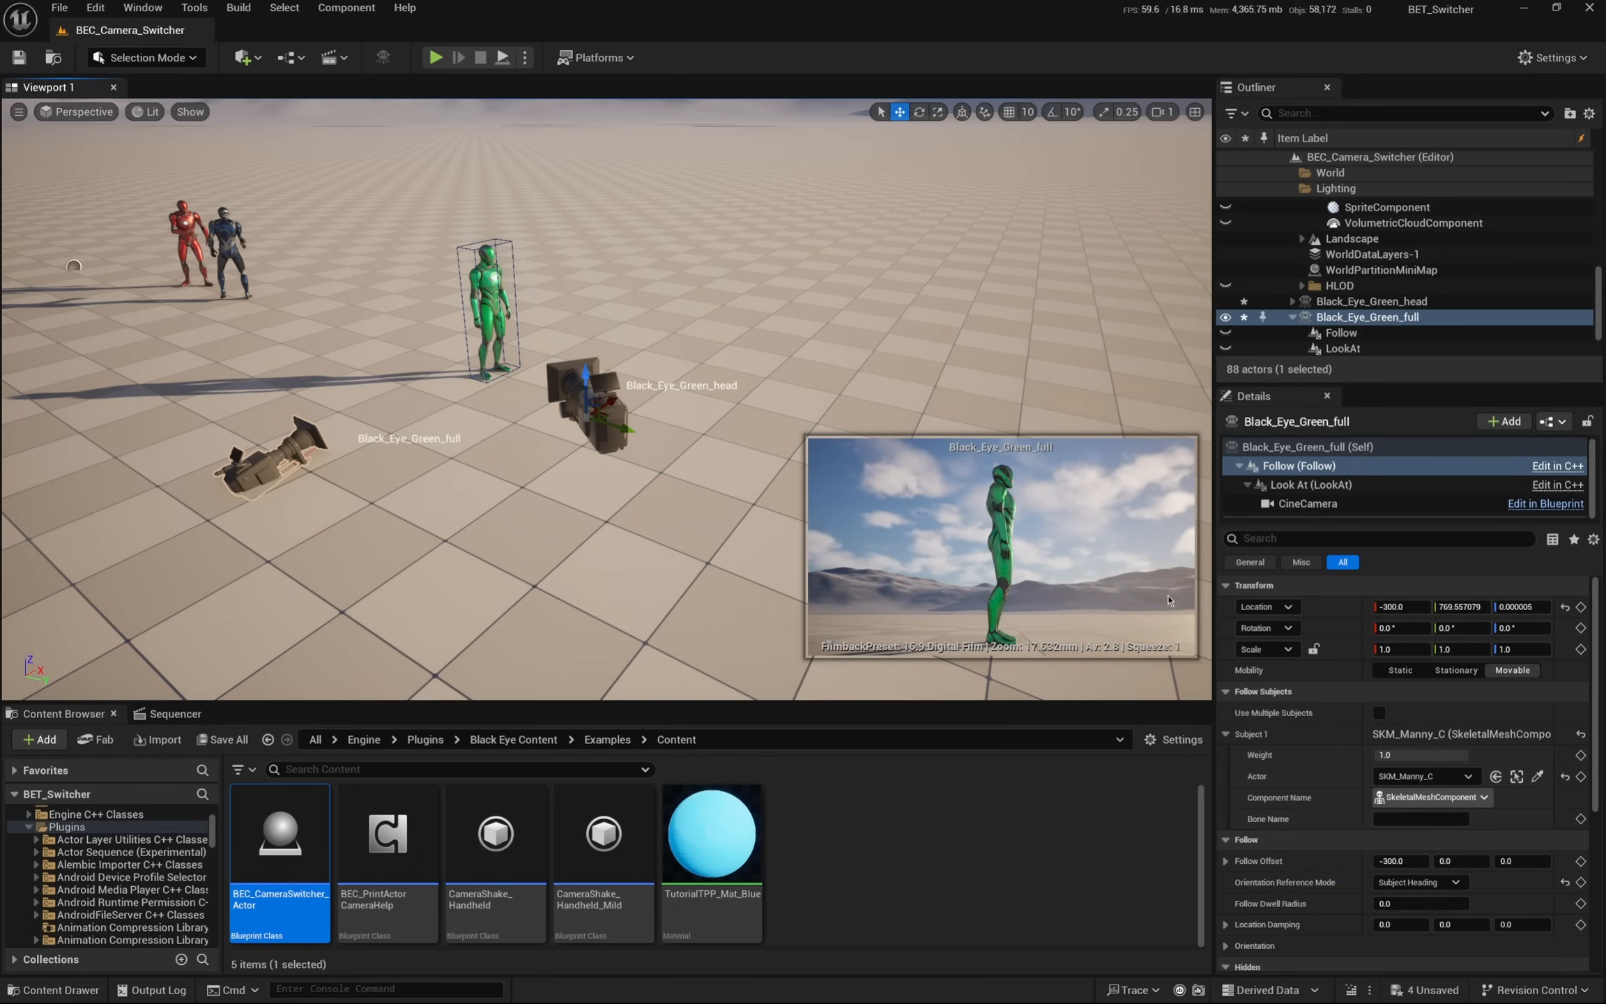
- Move Black_Eye_Green_full in front of the green mannequin to a follow offset of about 35, 300, 80 and set Location Damping to 0.1
{"action": "left_click", "coordinate": [1432, 450]}
{"action": "left_click", "coordinate": [1301, 470]}
{"action": "left_click_drag", "start_coordinate": [317, 465], "coordinate": [720, 361]}
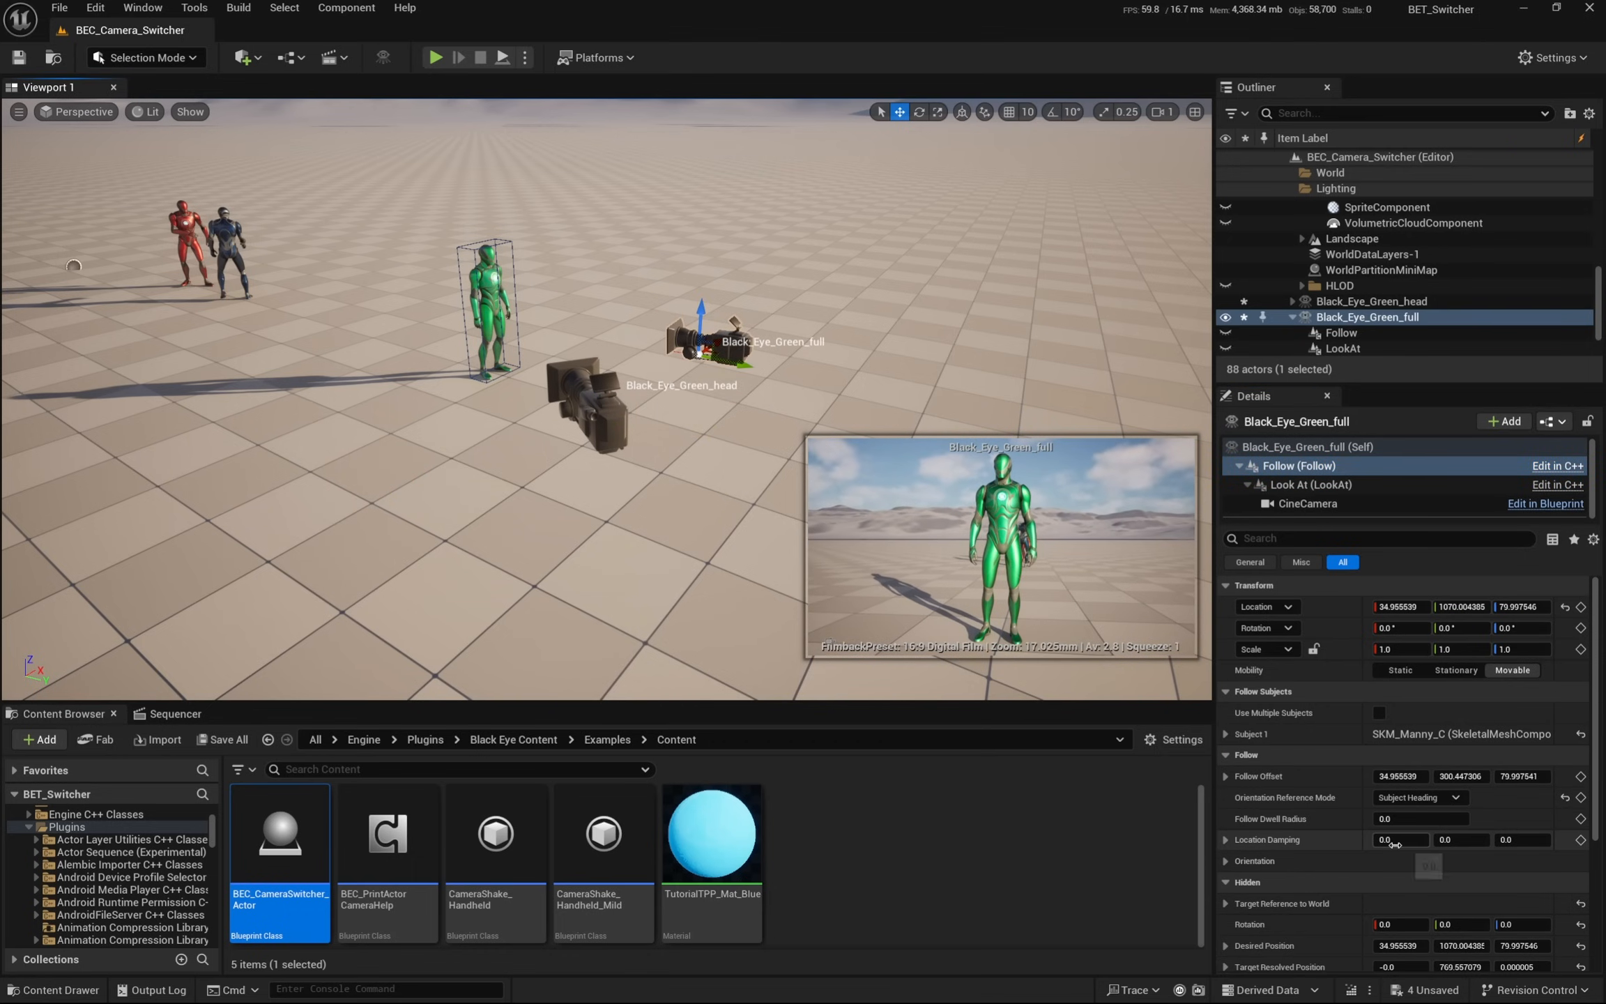
- Add Black_Eye_Green_full to the BET_Switcher sequence as its camera cut
{"action": "left_click", "coordinate": [151, 718]}
{"action": "left_click_drag", "start_coordinate": [1366, 316], "coordinate": [476, 801]}
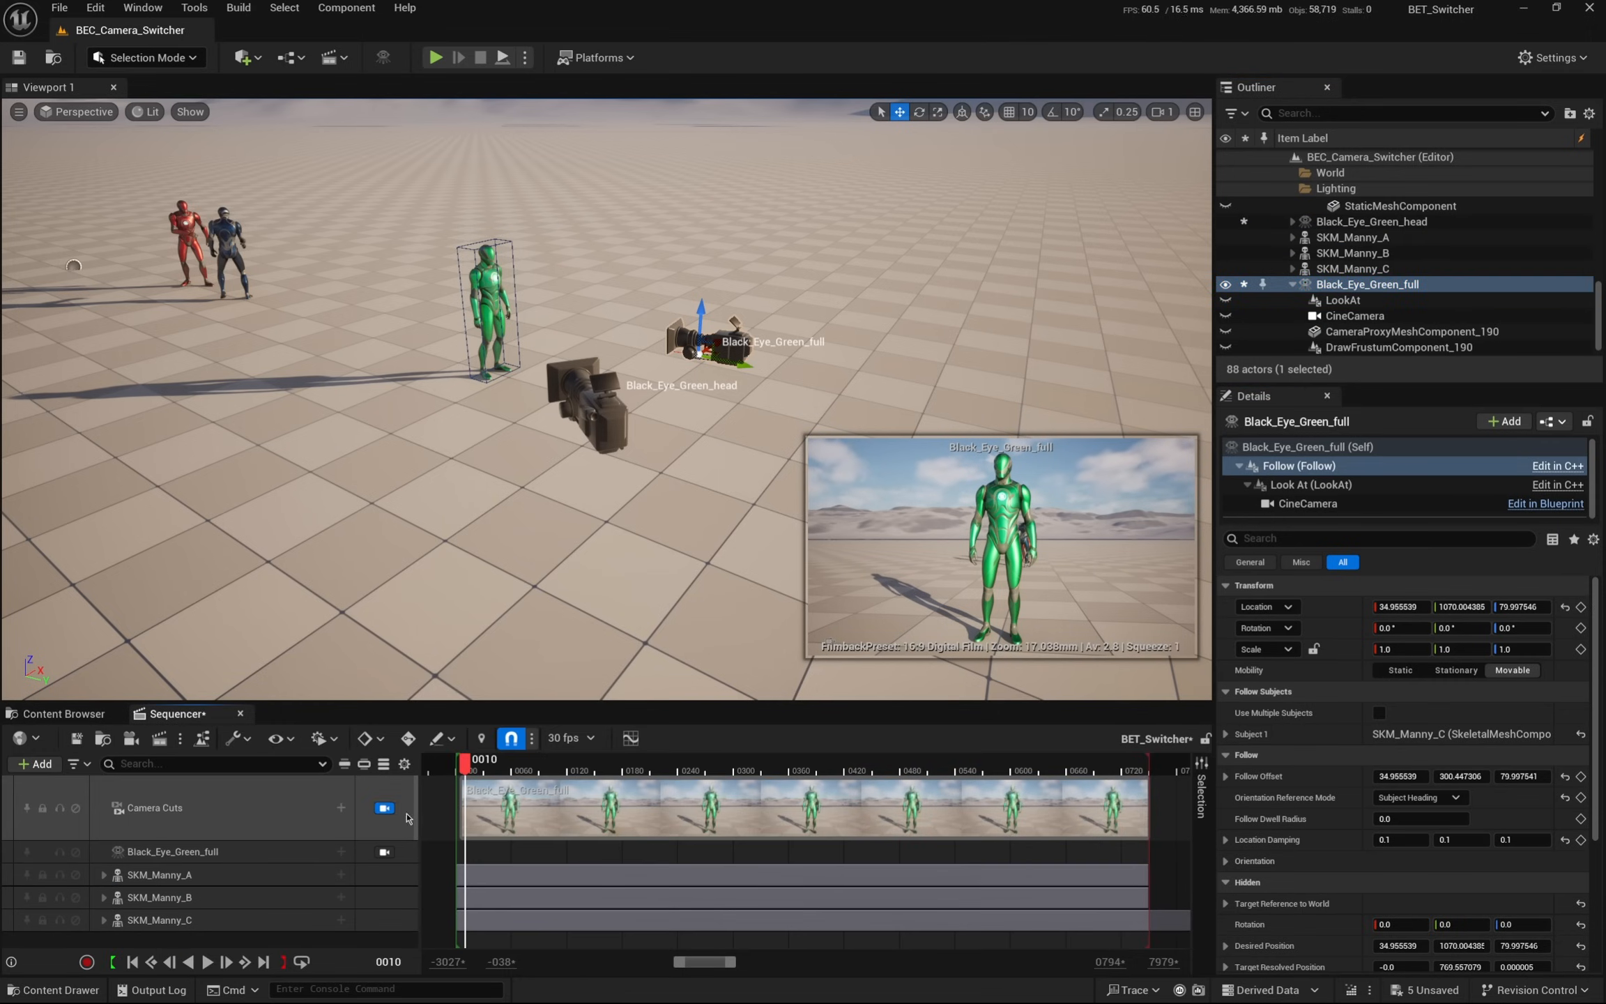
- Play the BET_Switcher sequence and preview it through Black_Eye_Green_full and Black_Eye_Green_head
{"action": "key", "text": "space"}
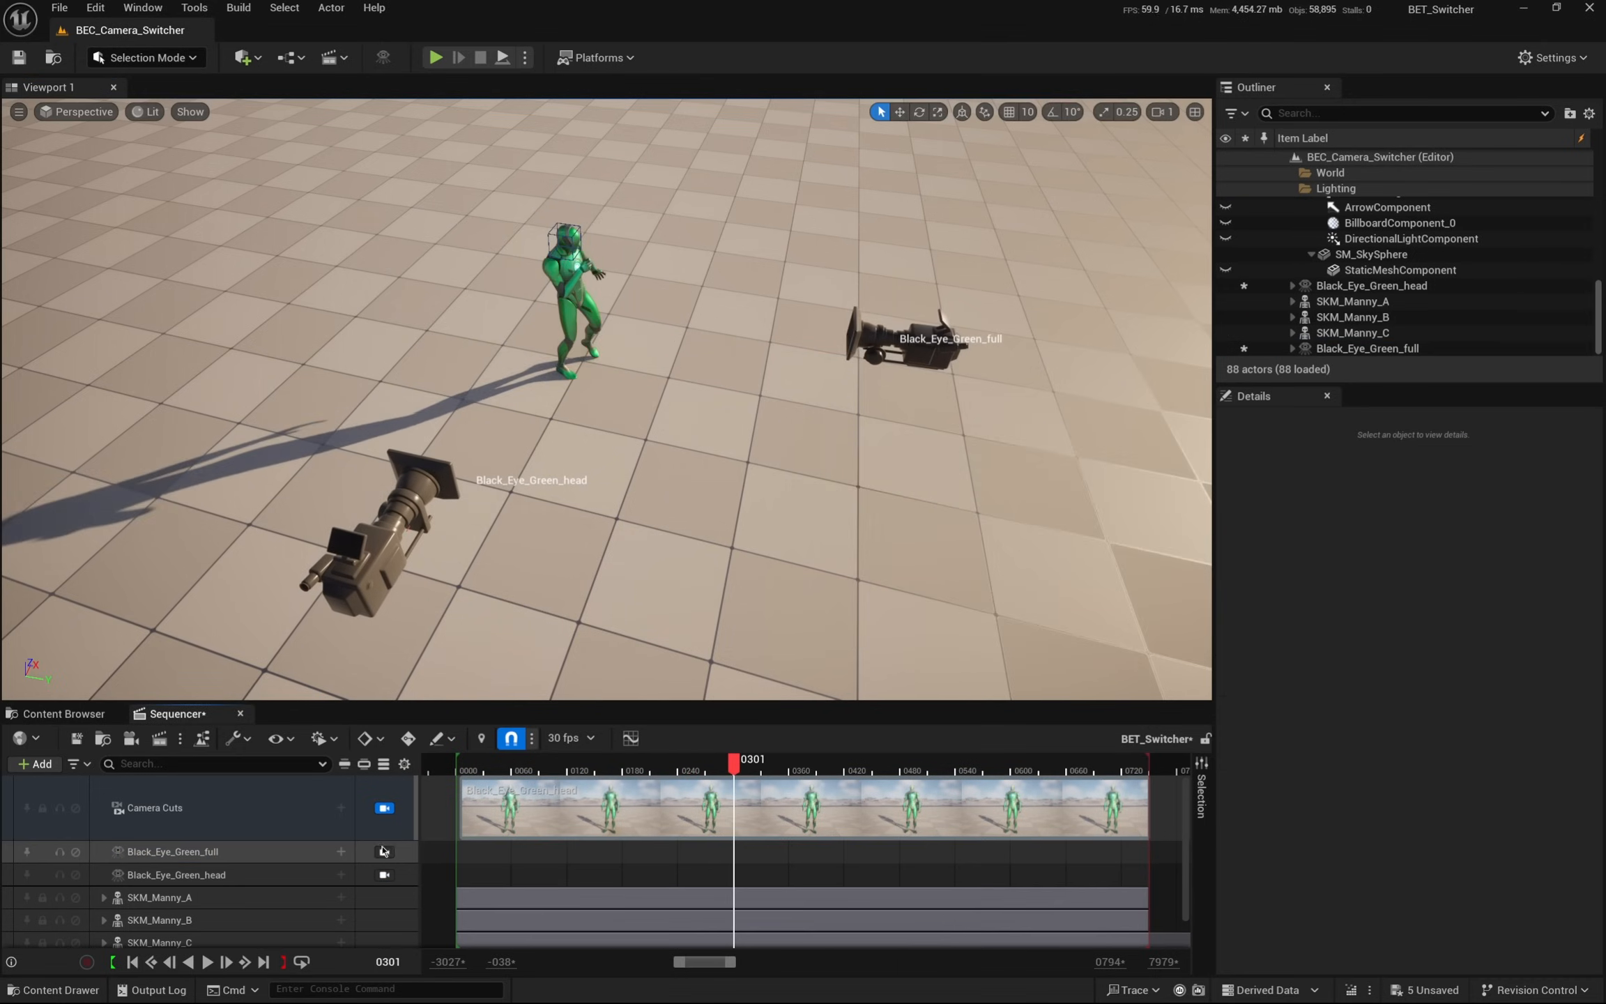
{"action": "left_click", "coordinate": [384, 852]}
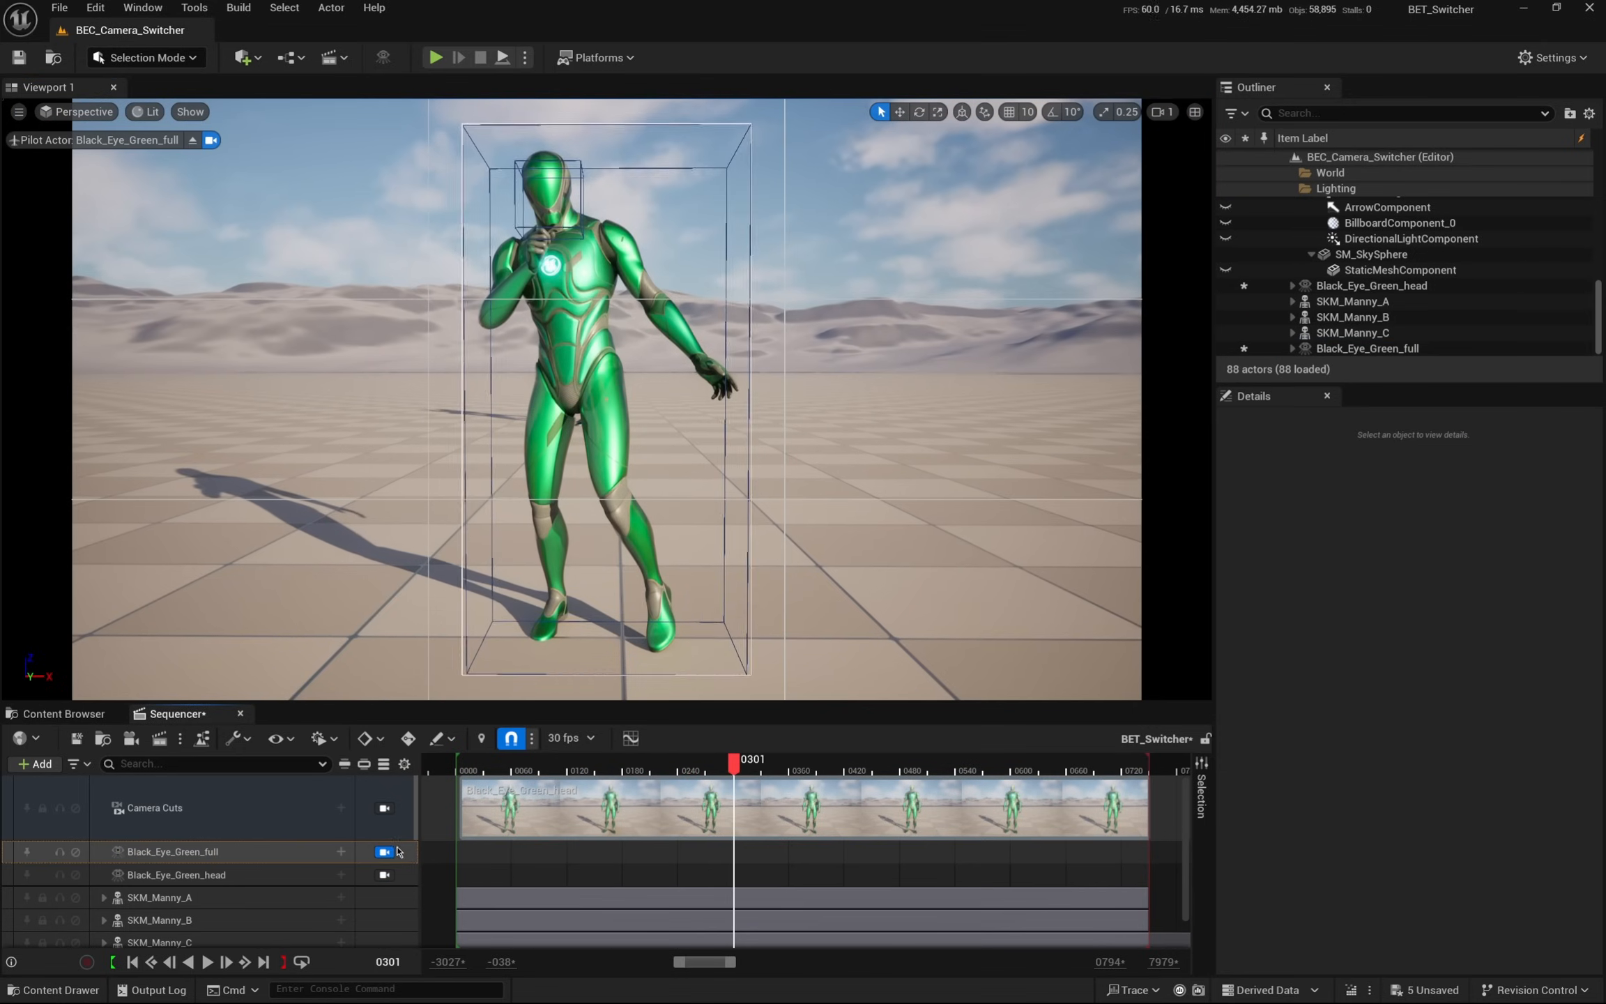
{"action": "left_click", "coordinate": [384, 874]}
{"action": "key", "text": "space"}
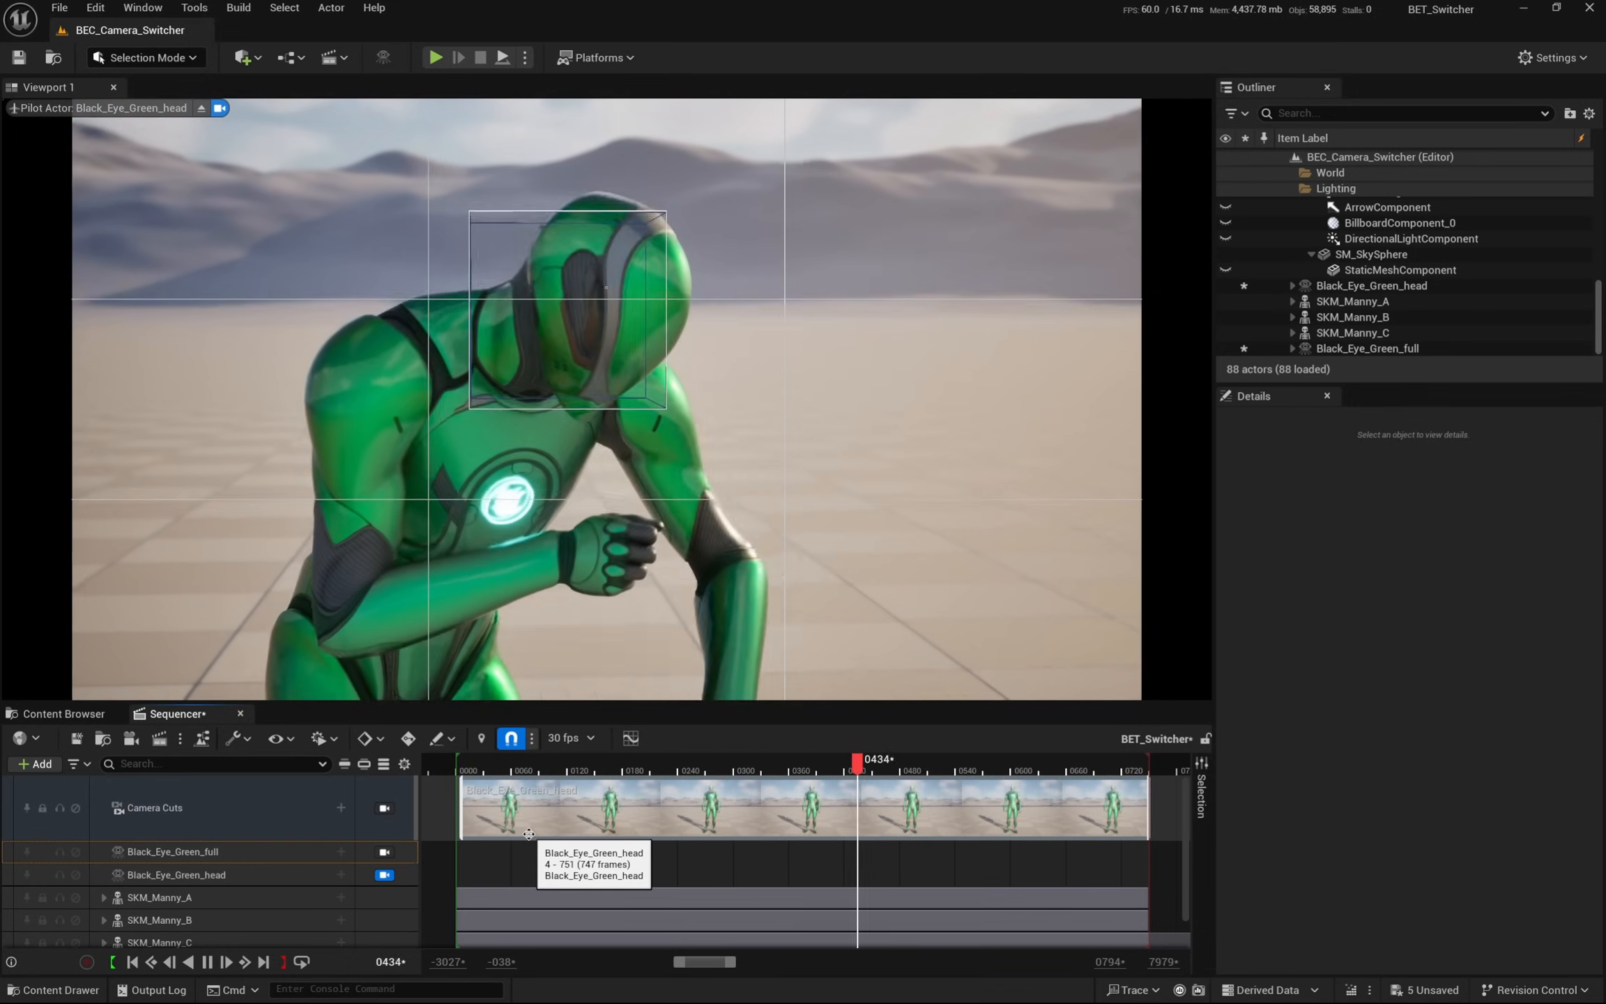
- In BEC_CameraSwitcher_Actor's Cameras map, assign Black_Eye_Green_full to key 8 and Black_Eye_Green_head to key 9, and save everything
{"action": "scroll", "coordinate": [1281, 831], "scroll_direction": "down", "scroll_amount": 2}
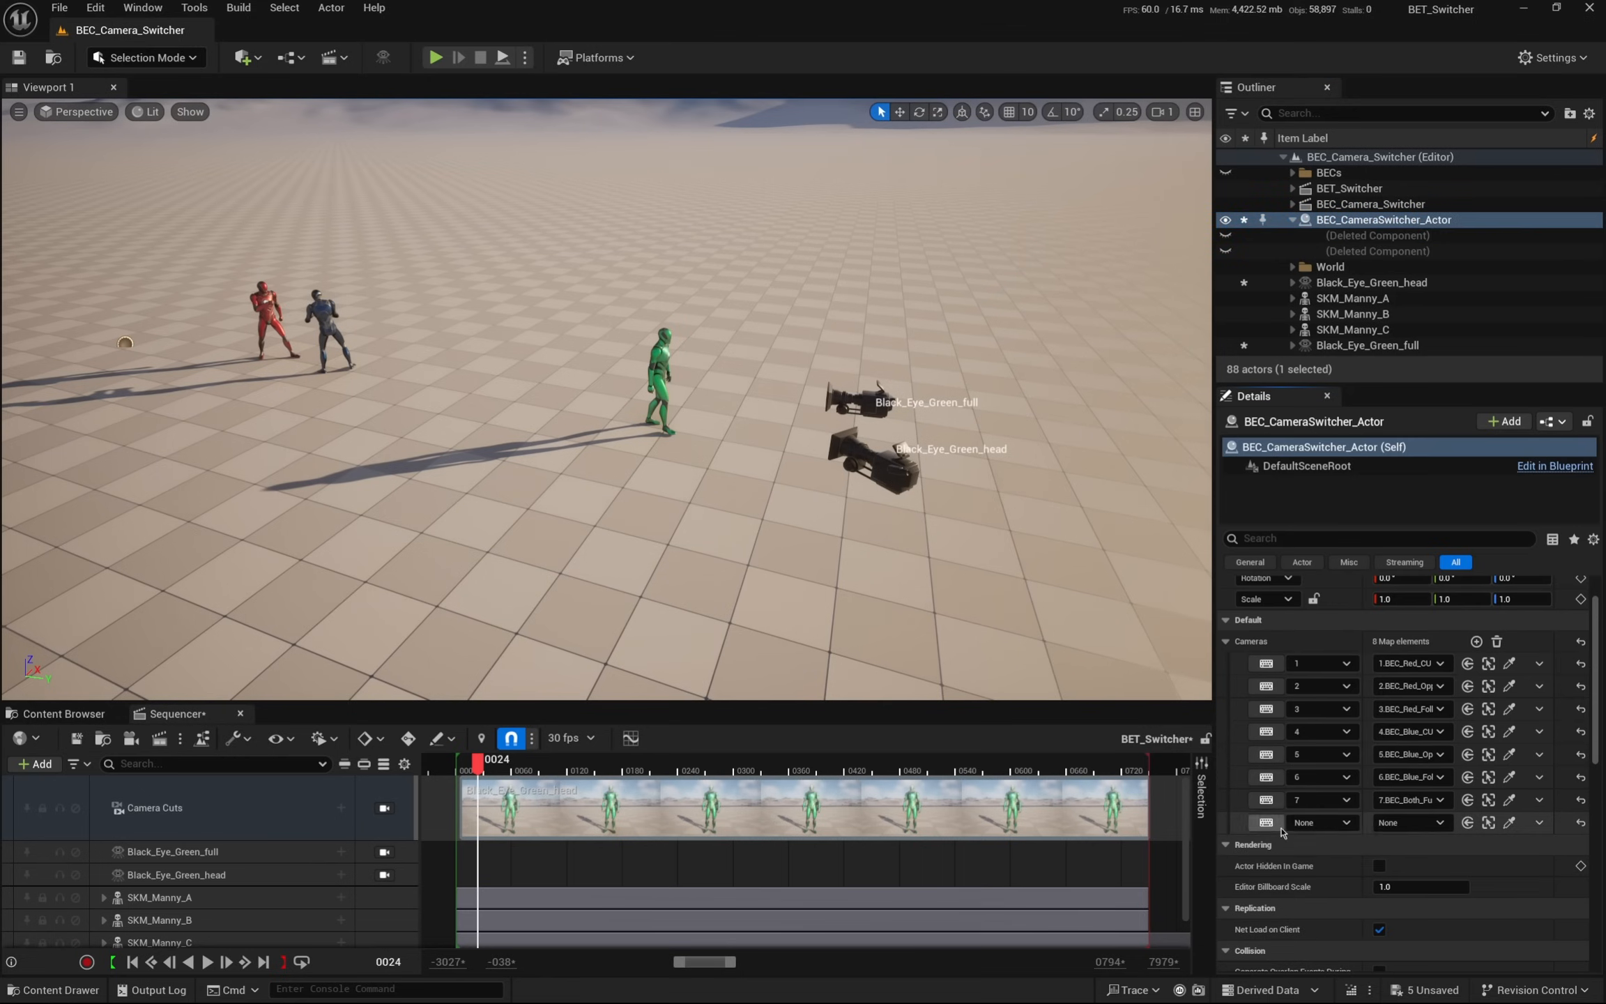
{"action": "left_click", "coordinate": [1446, 823]}
{"action": "left_click", "coordinate": [1446, 758]}
{"action": "left_click", "coordinate": [1476, 642]}
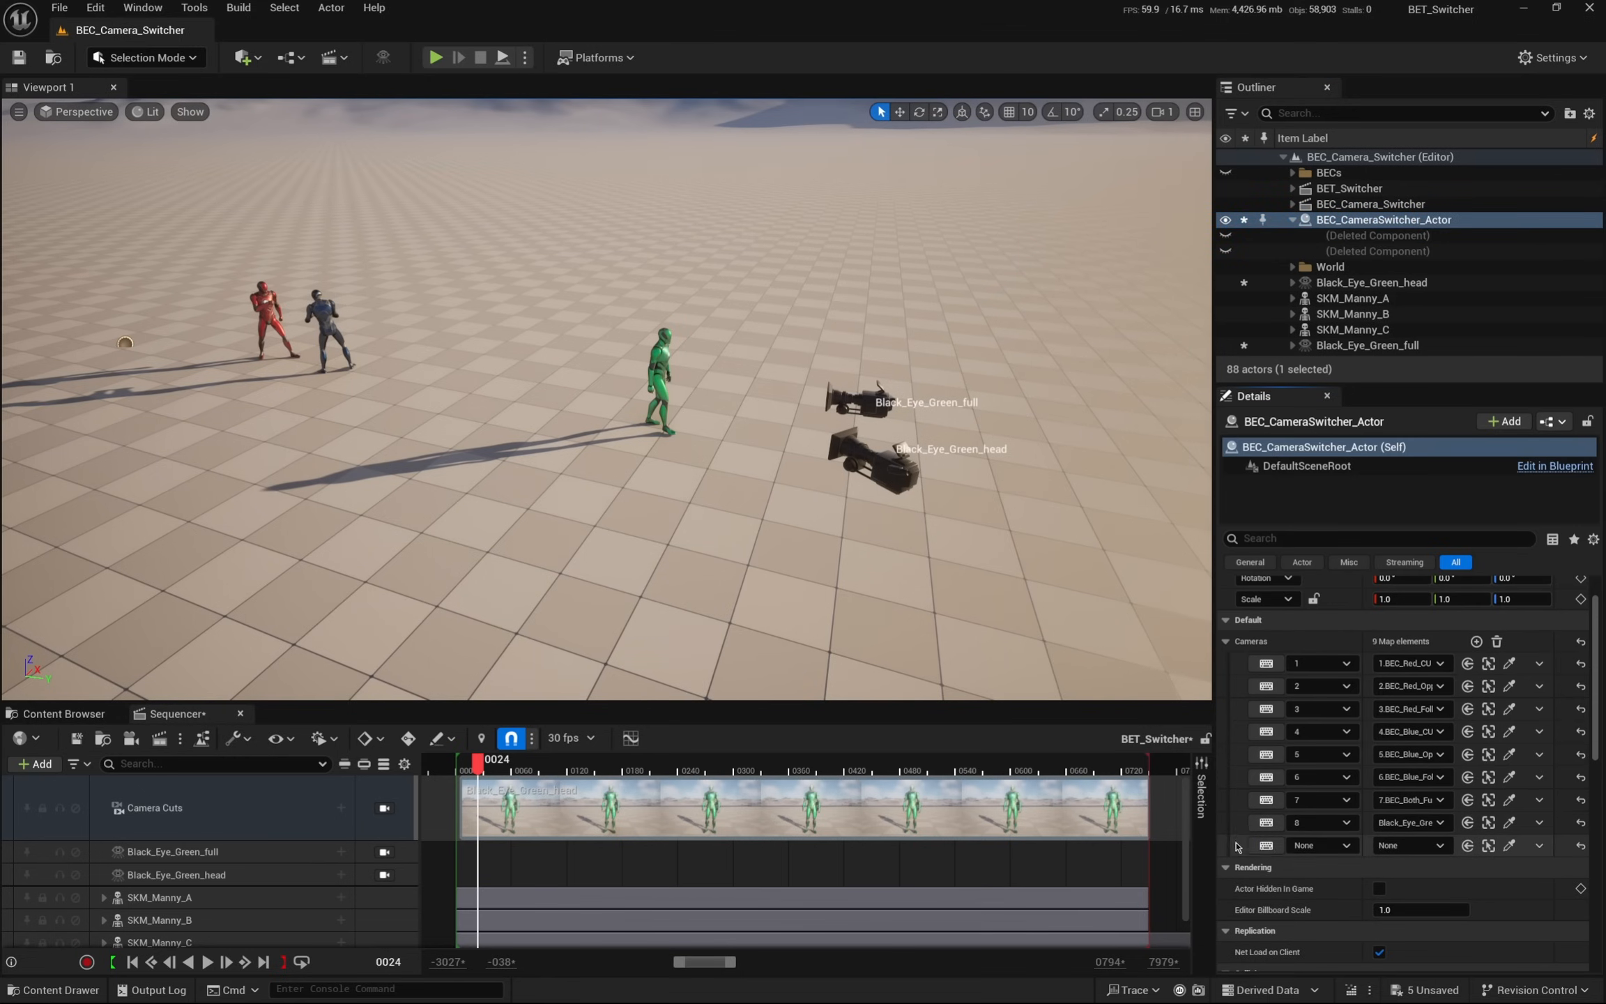
{"action": "left_click", "coordinate": [1429, 844]}
{"action": "left_click", "coordinate": [1429, 937]}
{"action": "left_click", "coordinate": [59, 7]}
{"action": "left_click", "coordinate": [145, 242]}
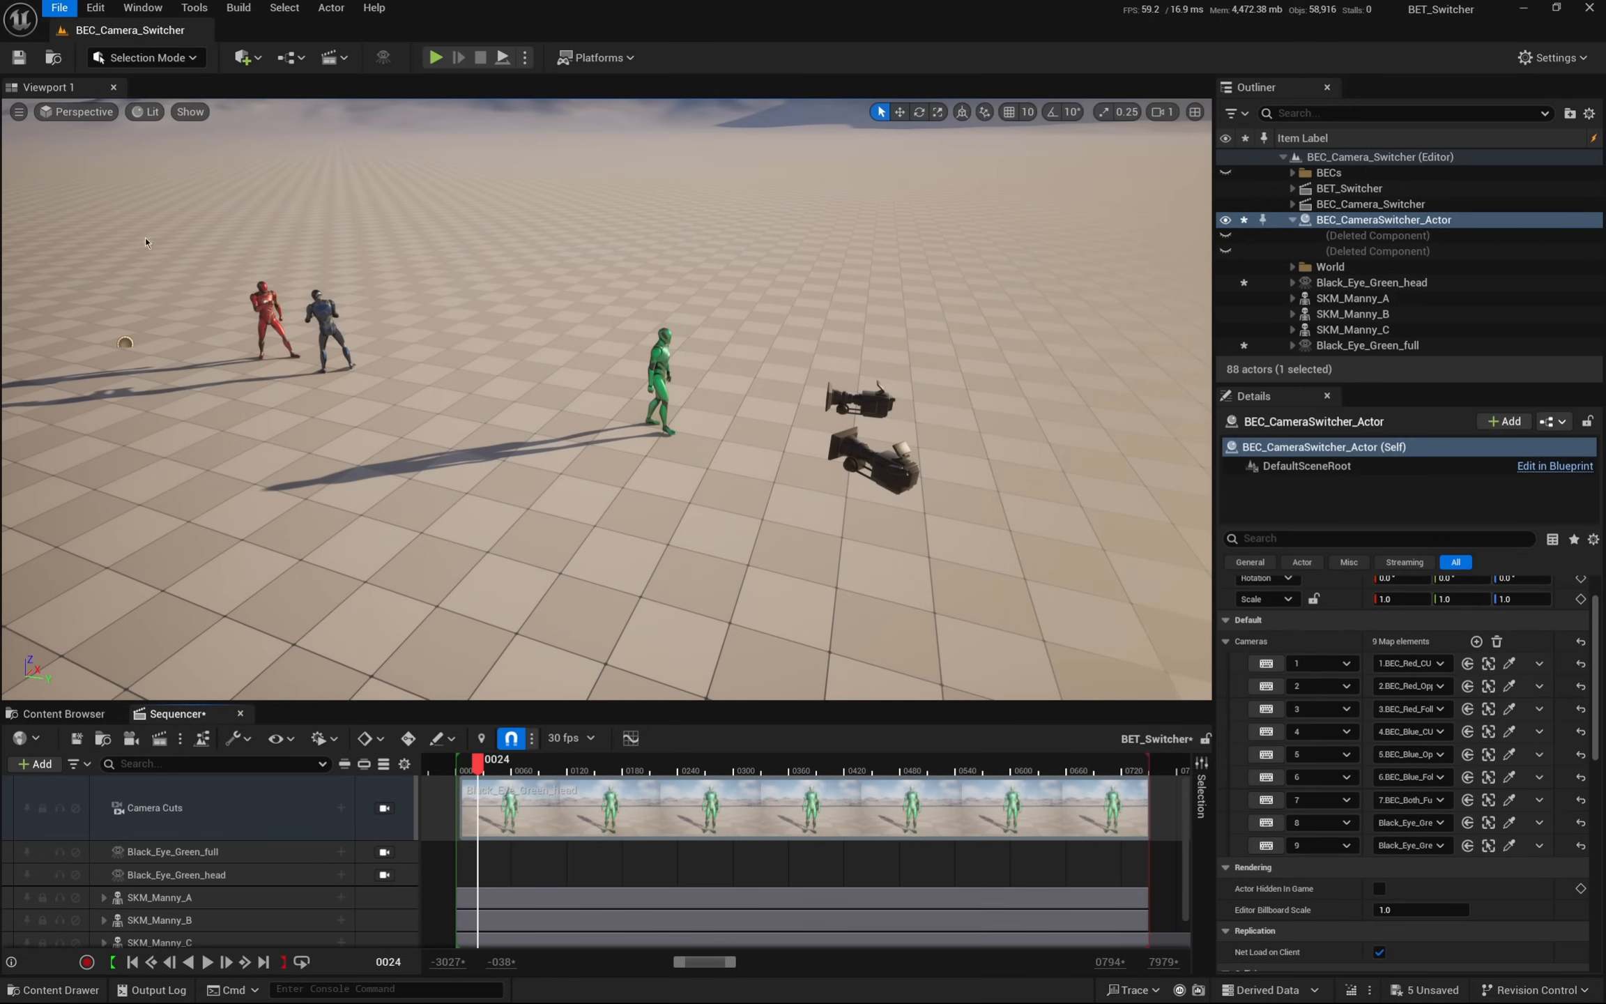
- Play the level, try switching to cameras 1 and 9, and stop the playback
{"action": "left_click", "coordinate": [435, 57]}
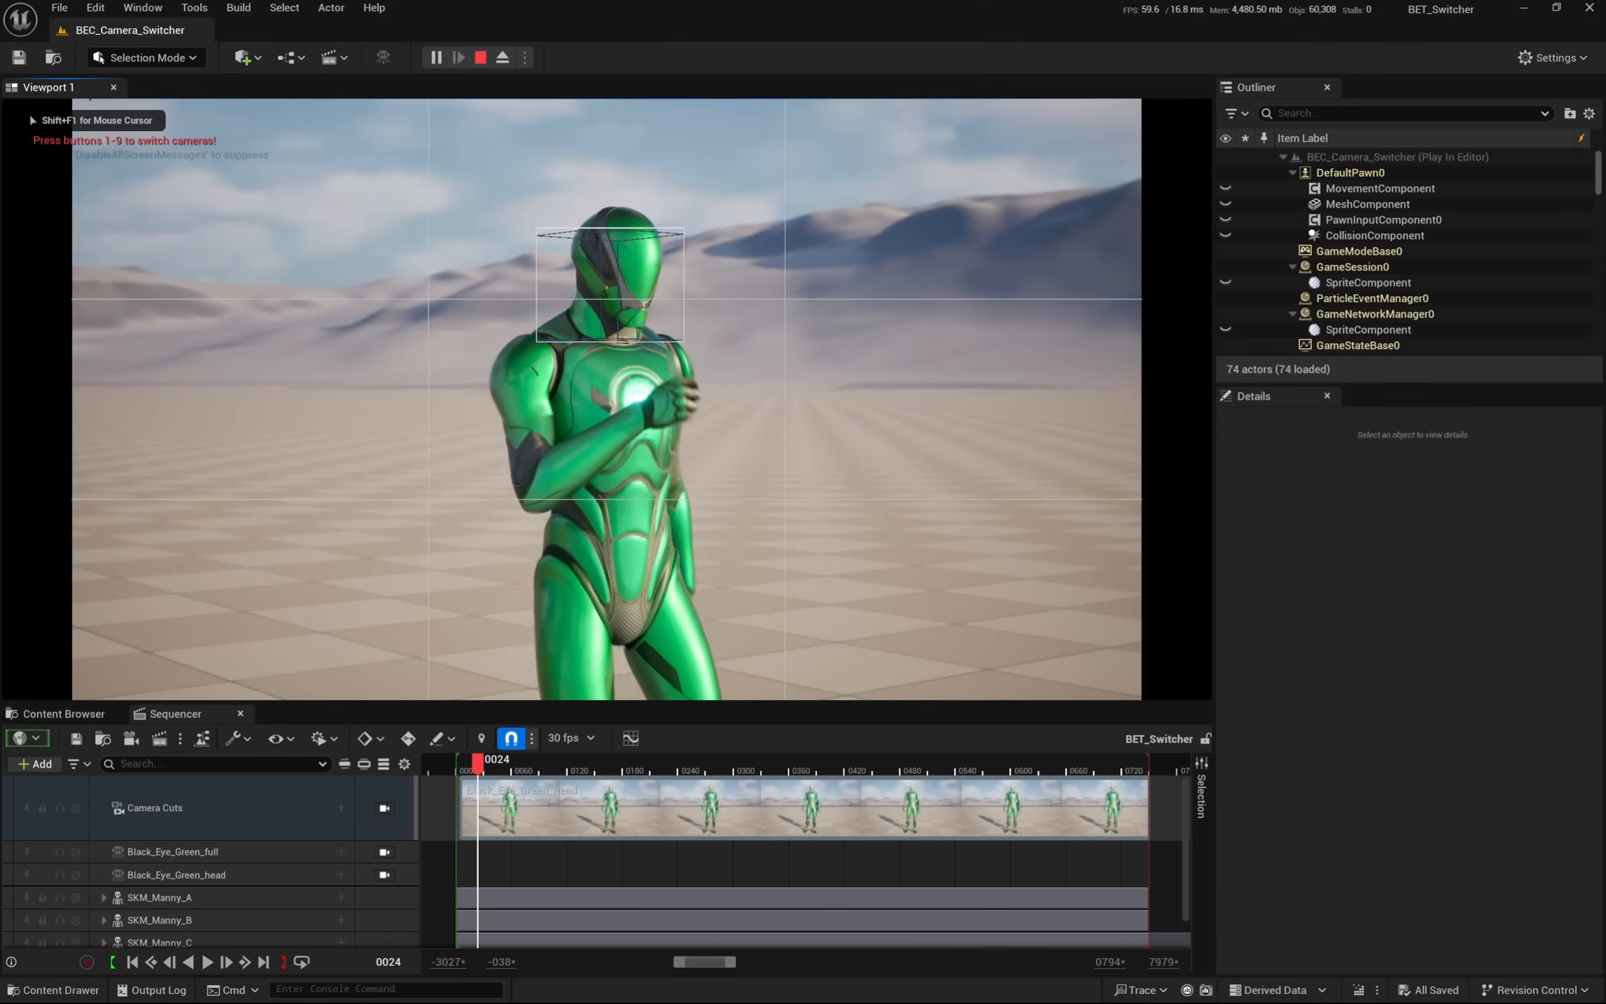
{"action": "key", "text": "1"}
{"action": "key", "text": "9"}
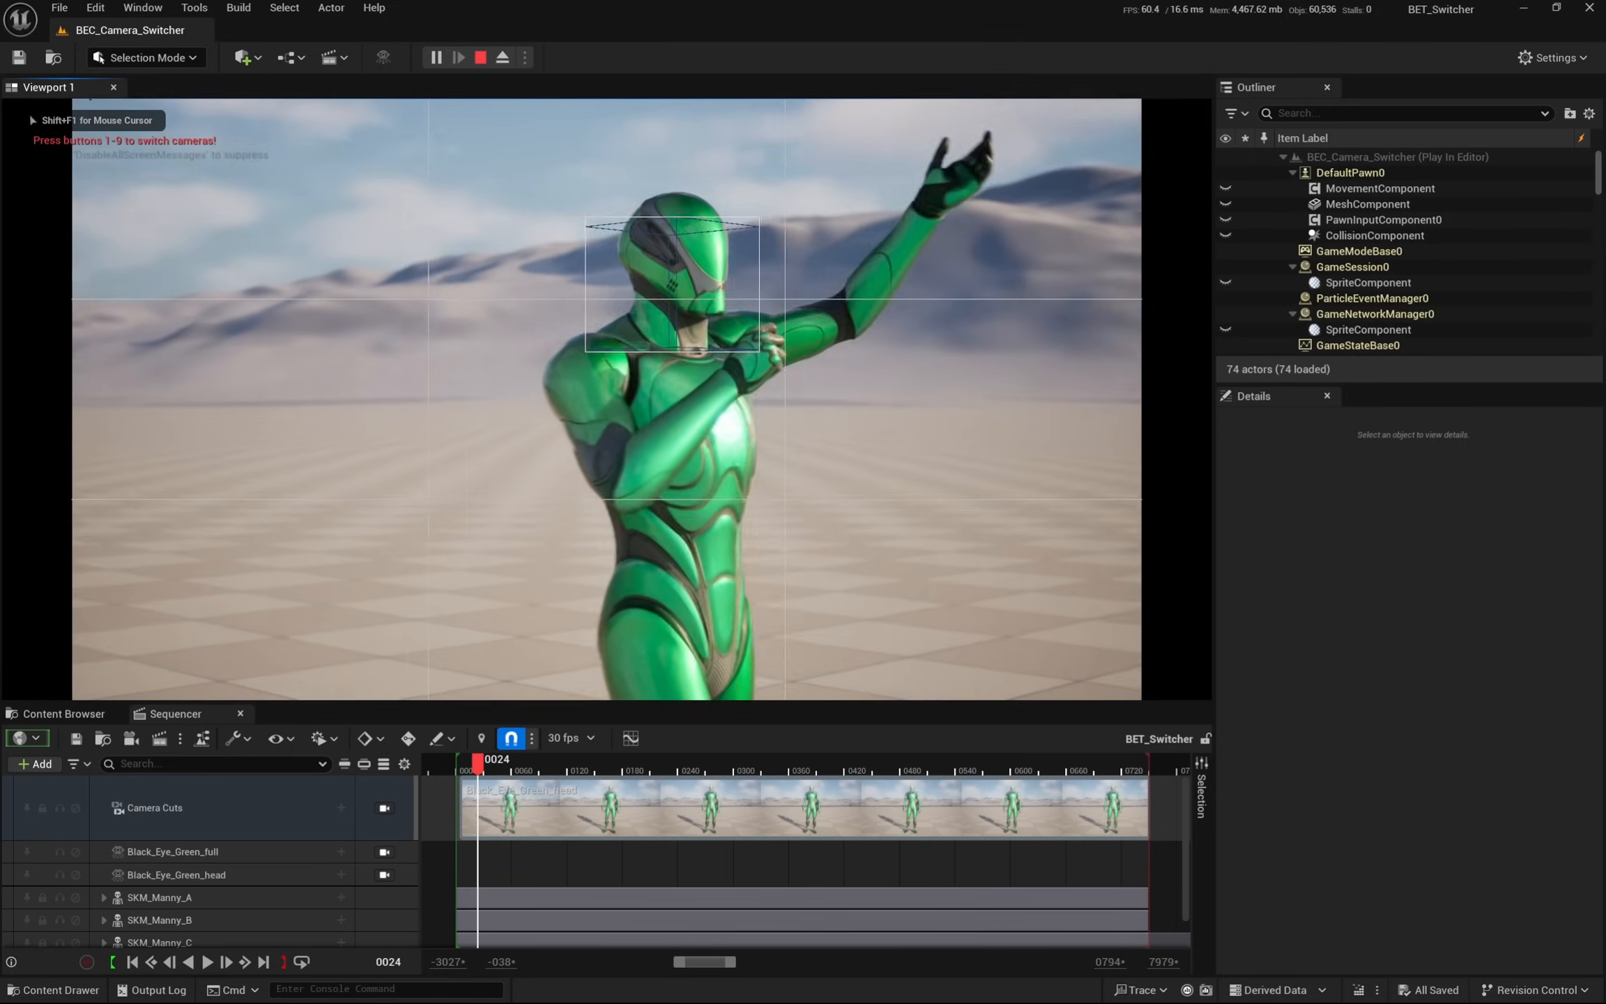
{"action": "key", "text": "Escape"}
- Preview Black_Eye_Green_head, return to the free view, and delete its camera cut section from the BET_Switcher sequence
{"action": "left_click", "coordinate": [384, 863]}
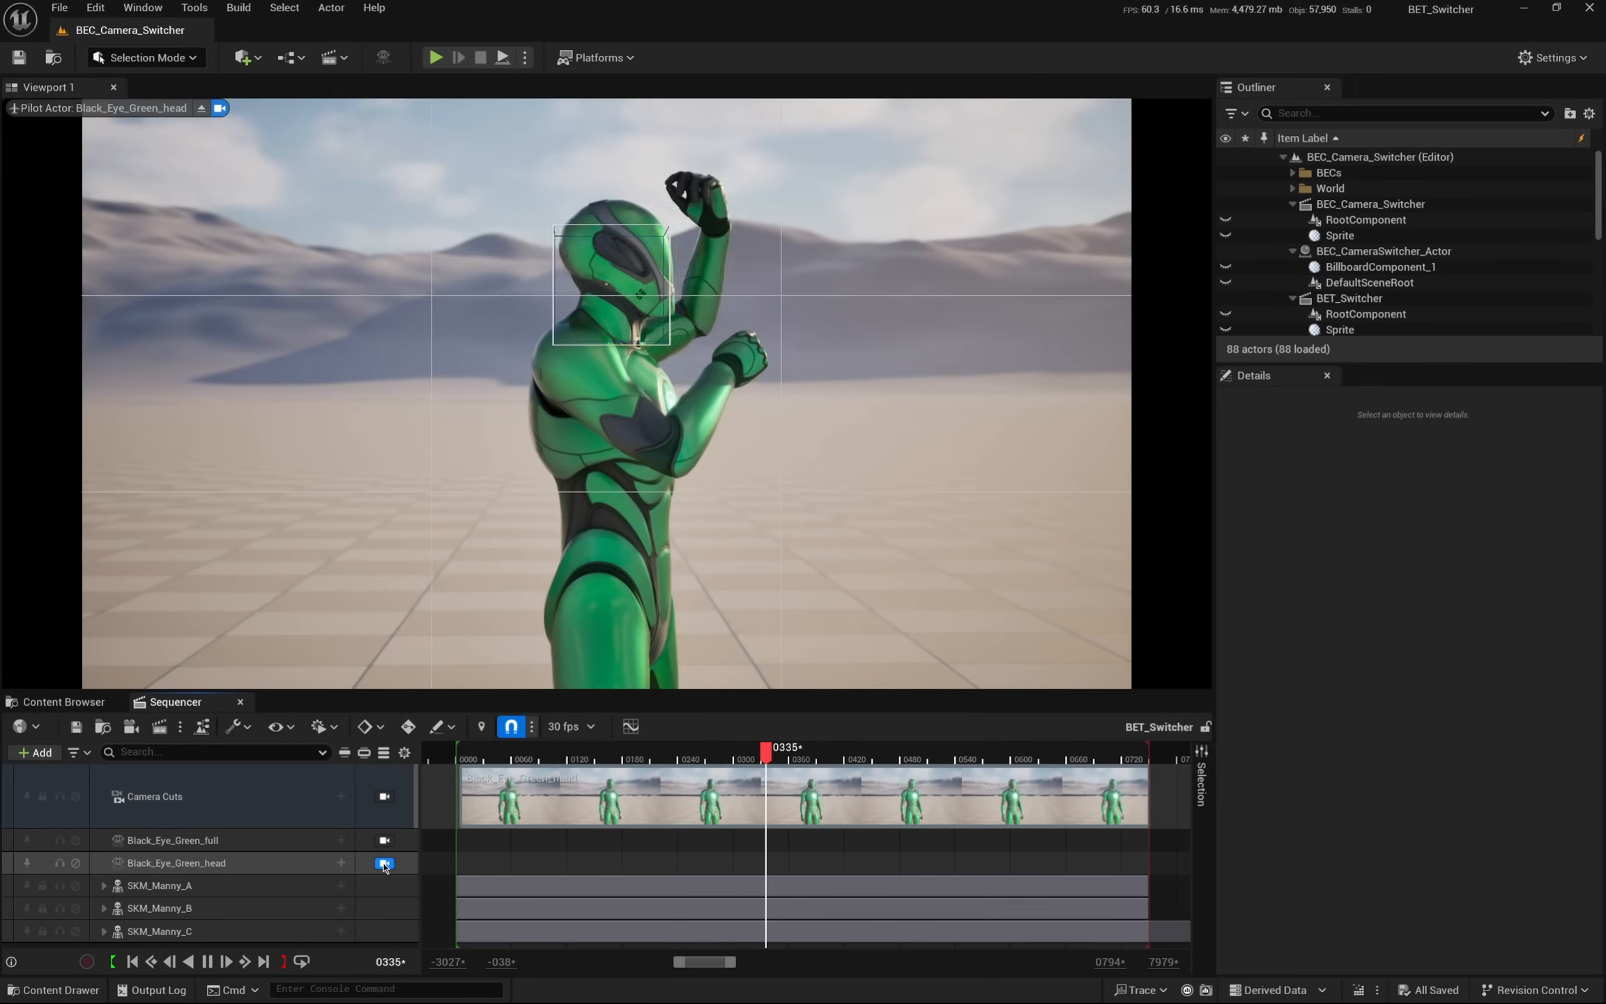
{"action": "left_click", "coordinate": [384, 862]}
{"action": "right_click", "coordinate": [561, 801]}
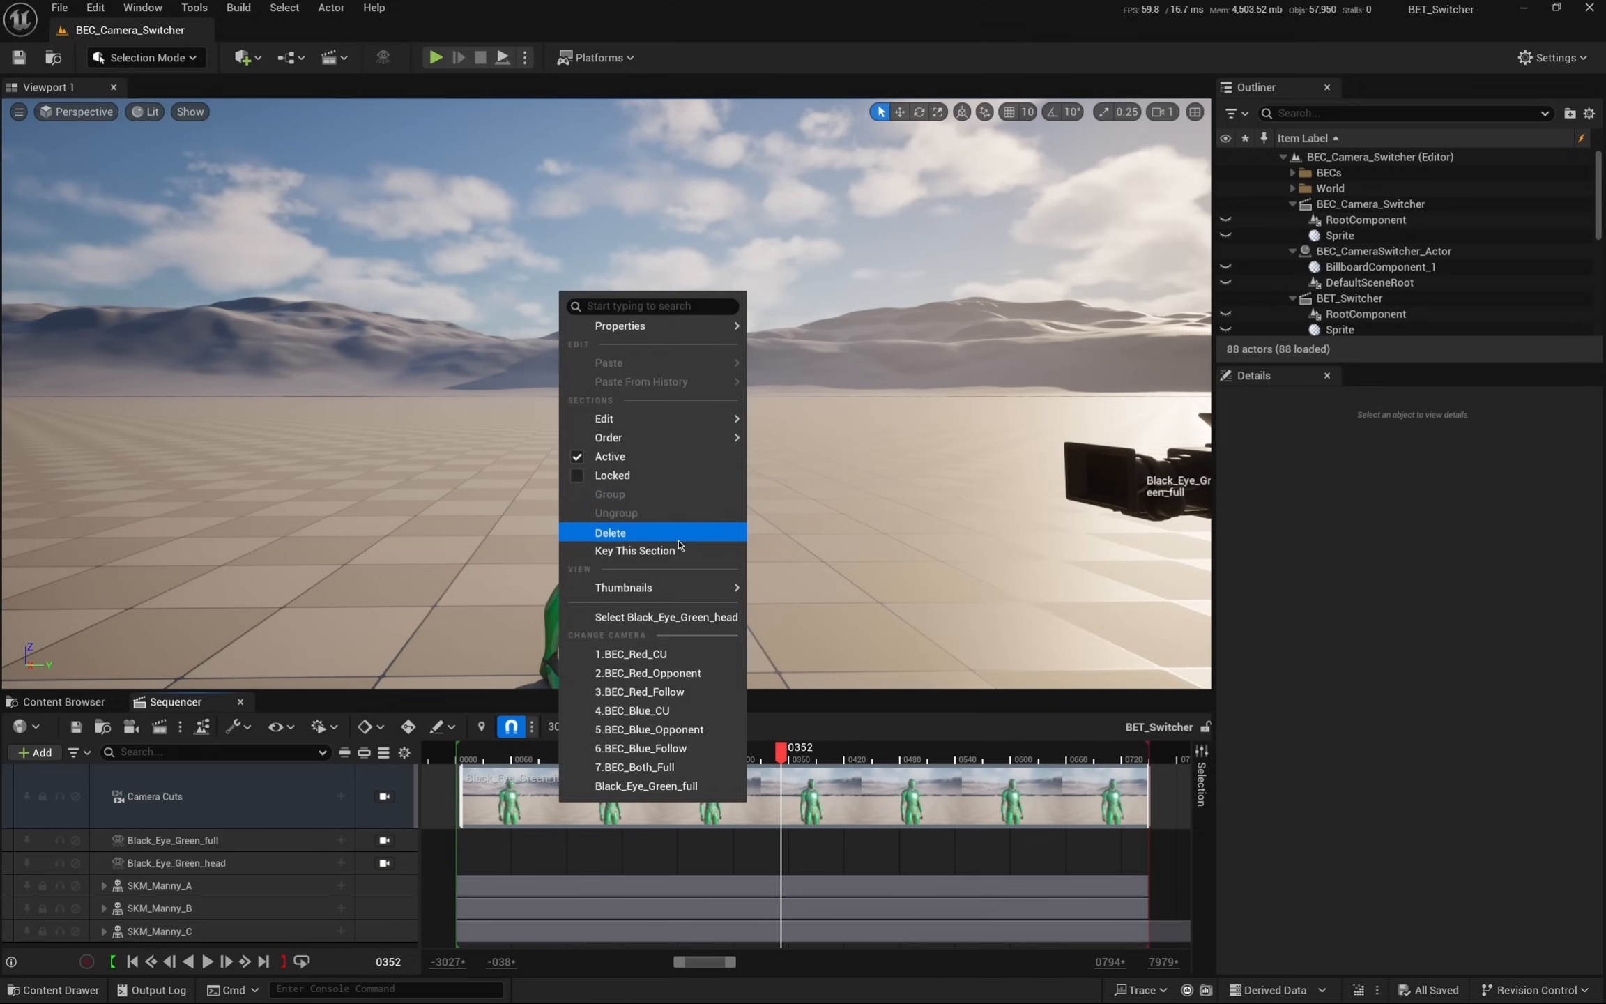
{"action": "left_click", "coordinate": [676, 533]}
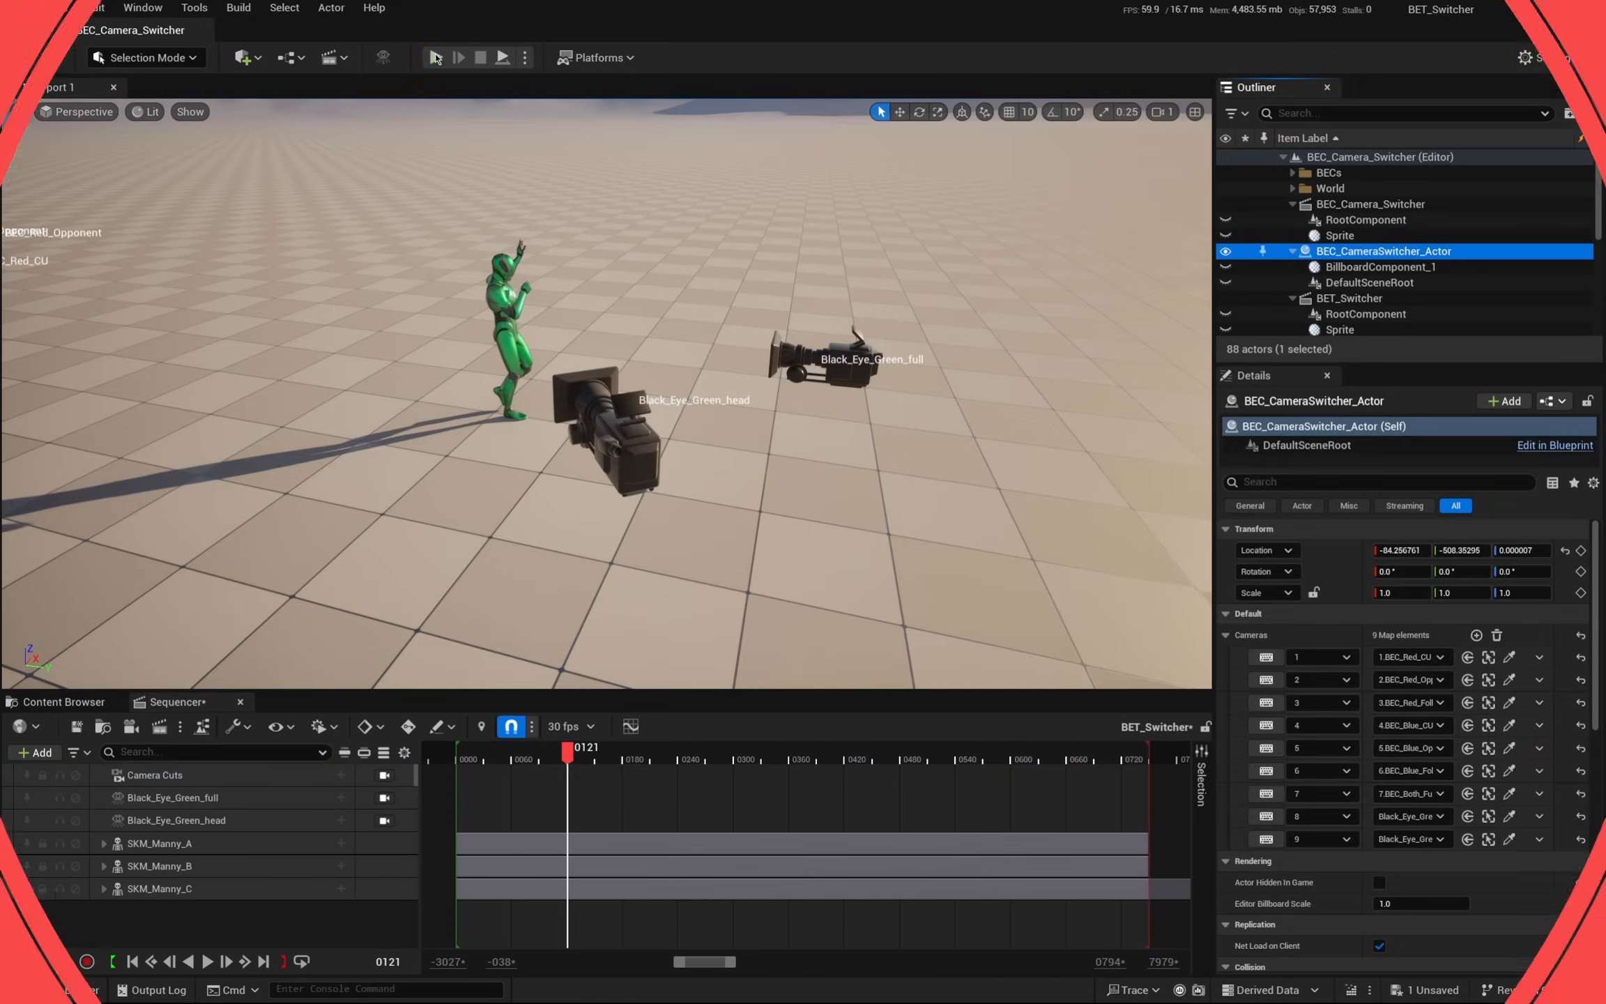
- Play the level and cycle through the red, blue and green mannequin cameras, including cameras 8 and 9
{"action": "left_click", "coordinate": [435, 57]}
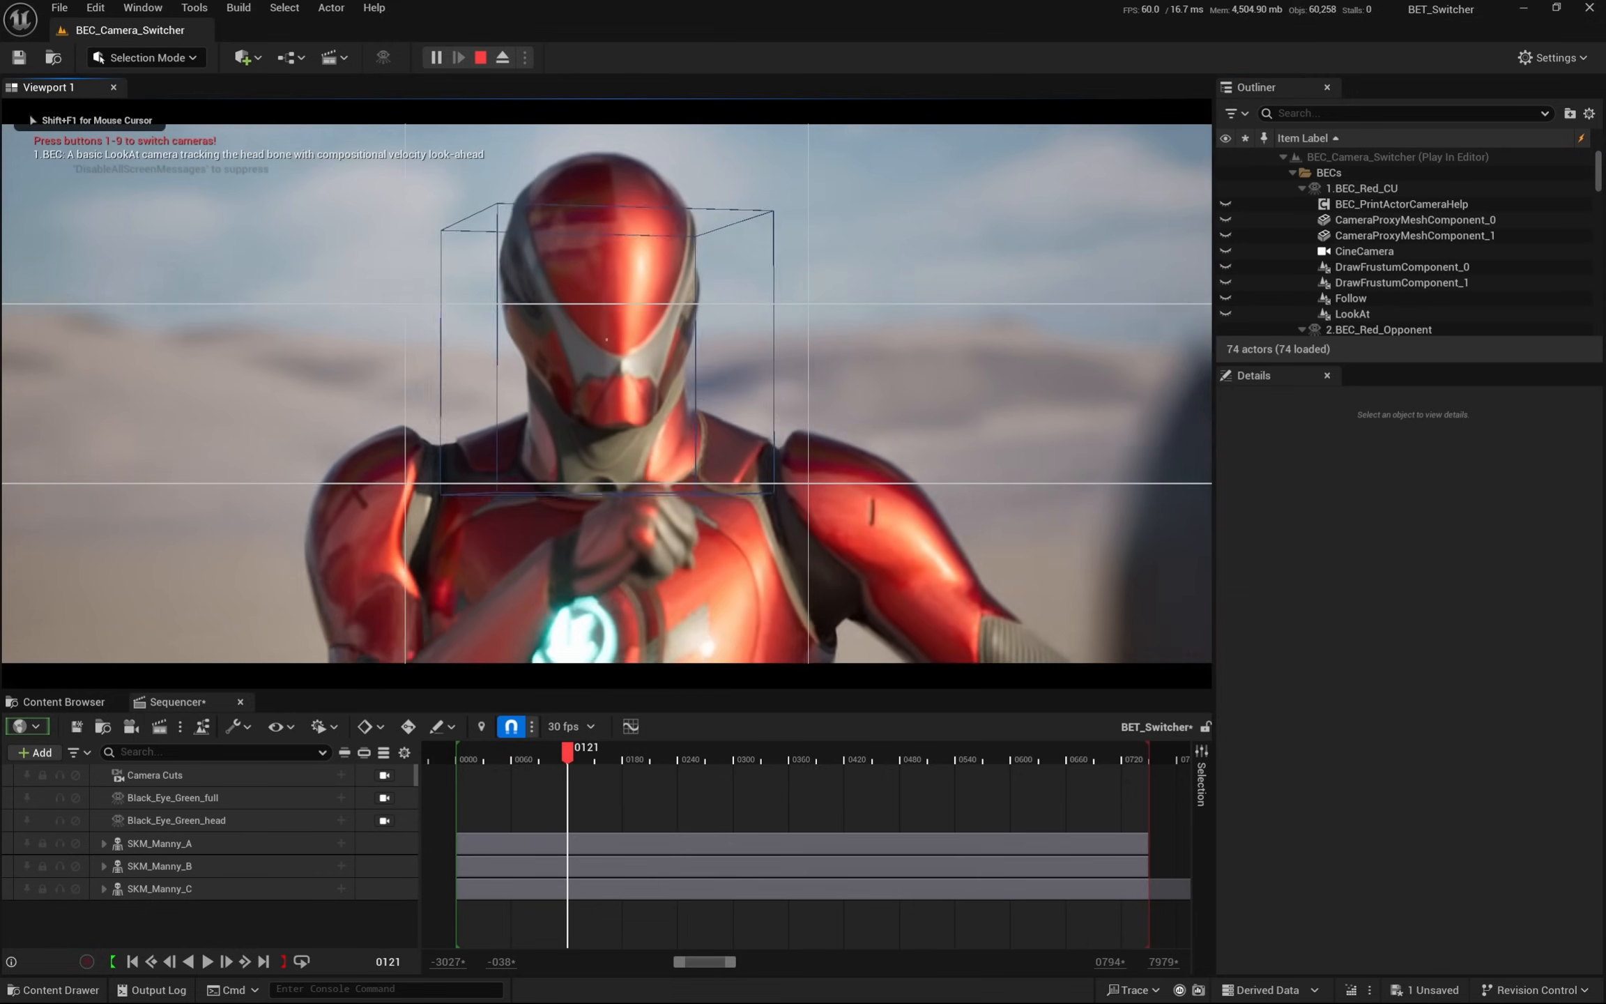
{"action": "key", "text": "3"}
{"action": "key", "text": "4"}
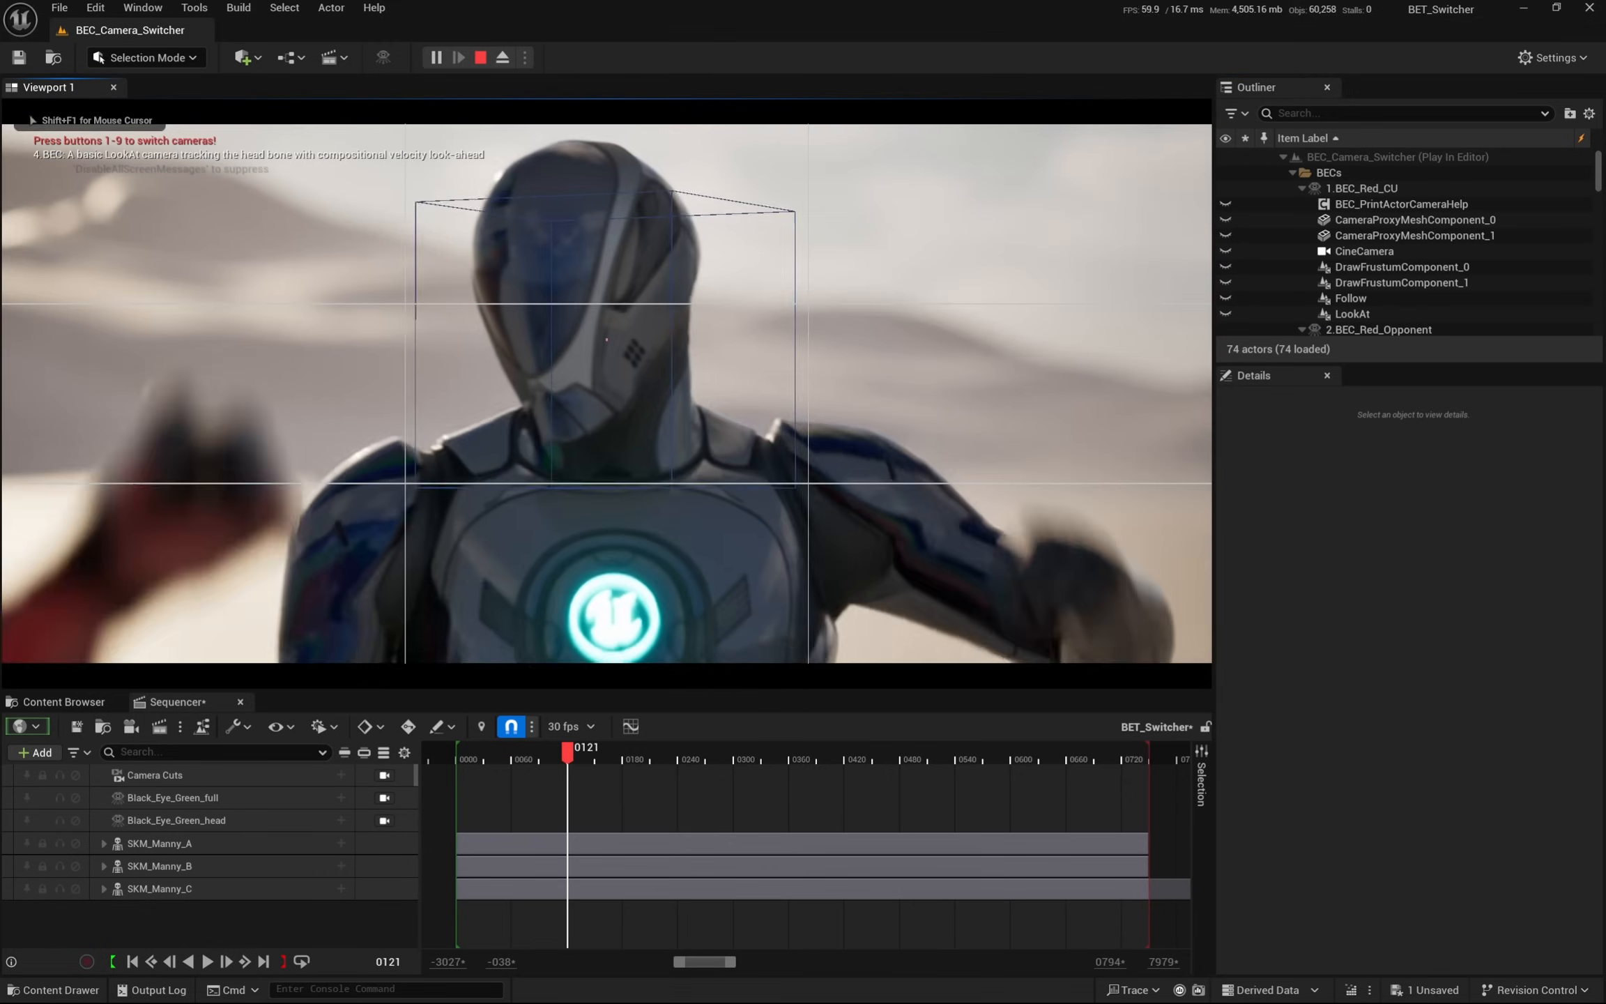
{"action": "key", "text": "5"}
{"action": "key", "text": "6"}
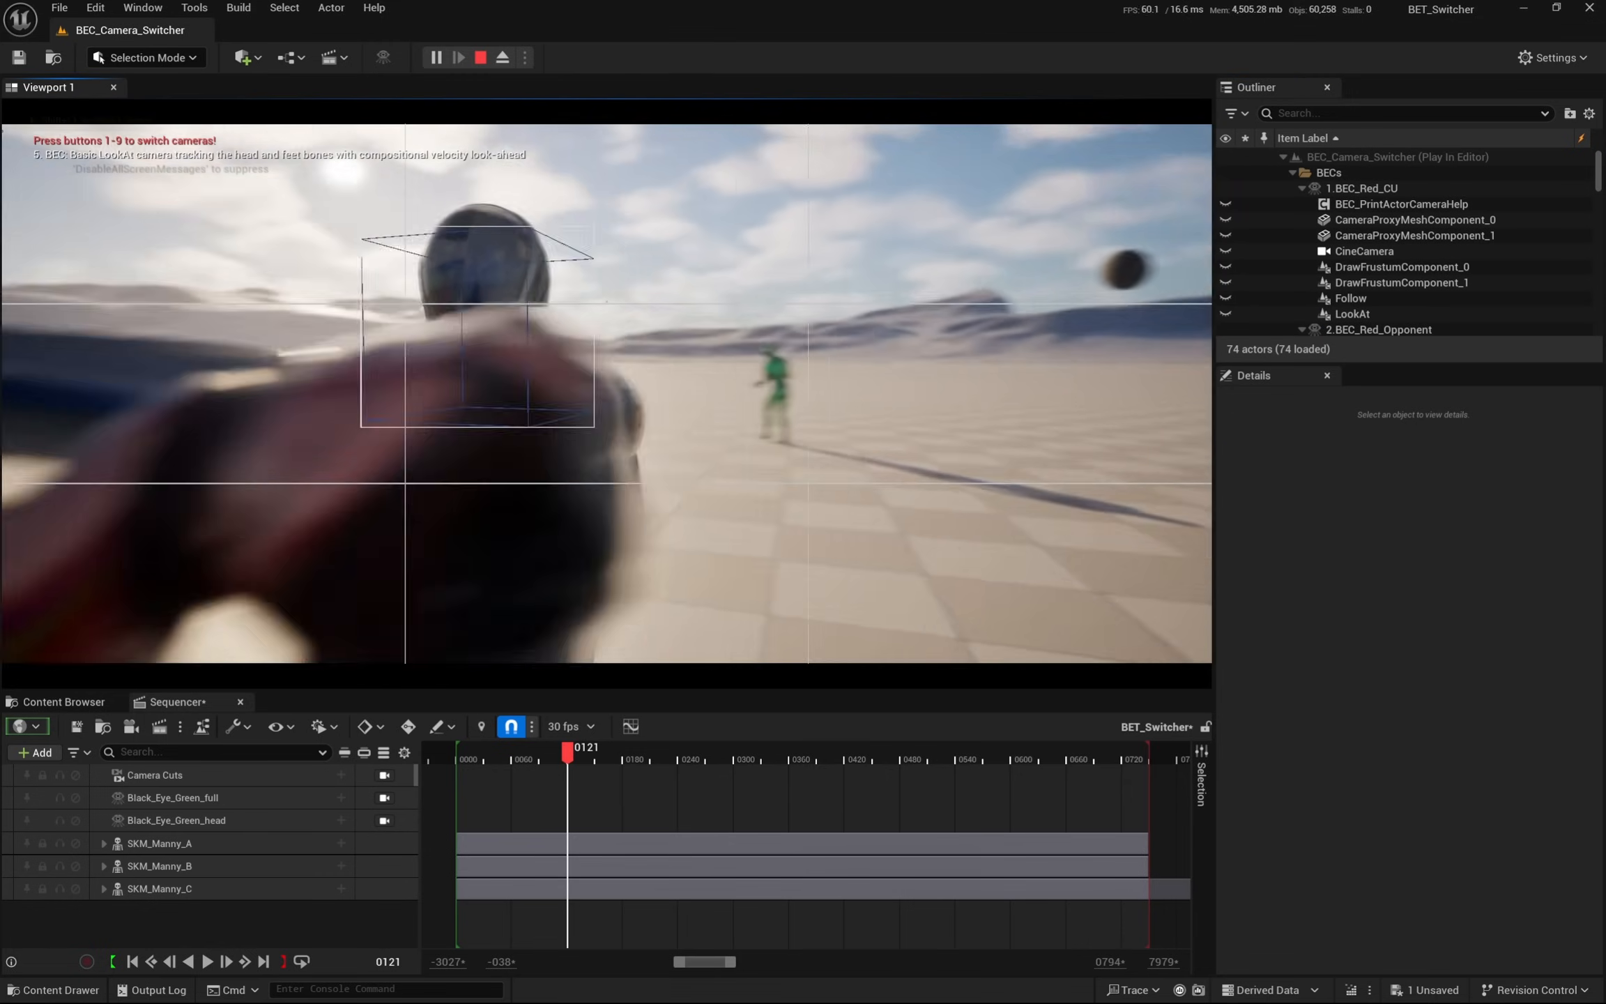
{"action": "key", "text": "8"}
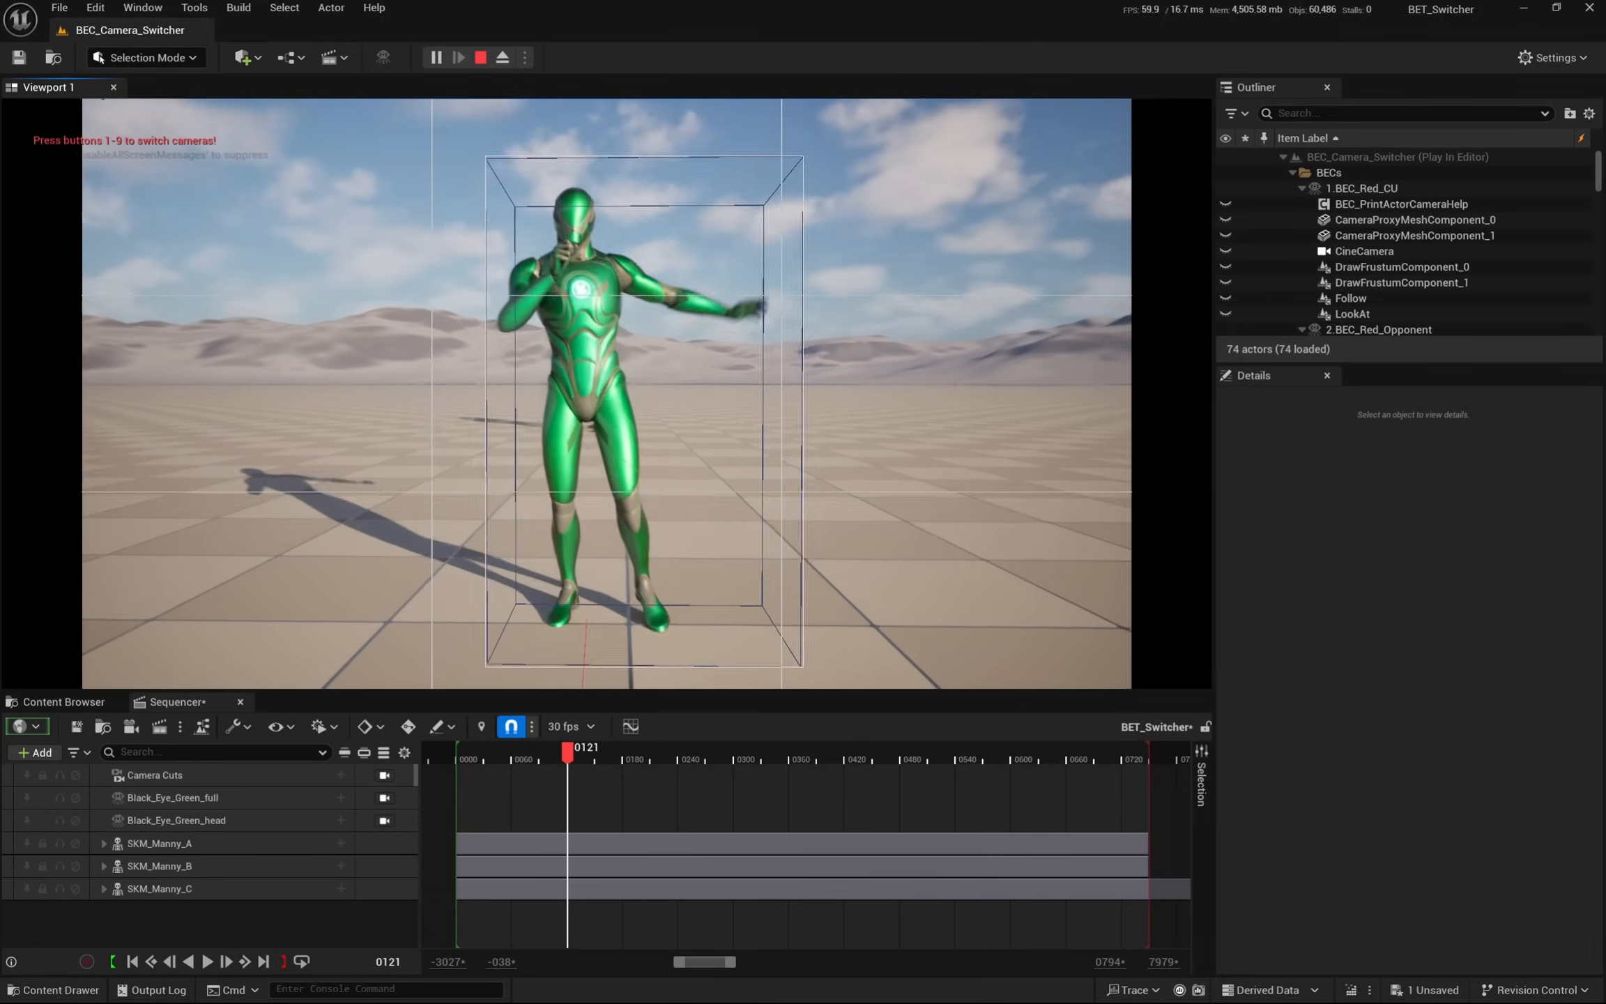
{"action": "key", "text": "9"}
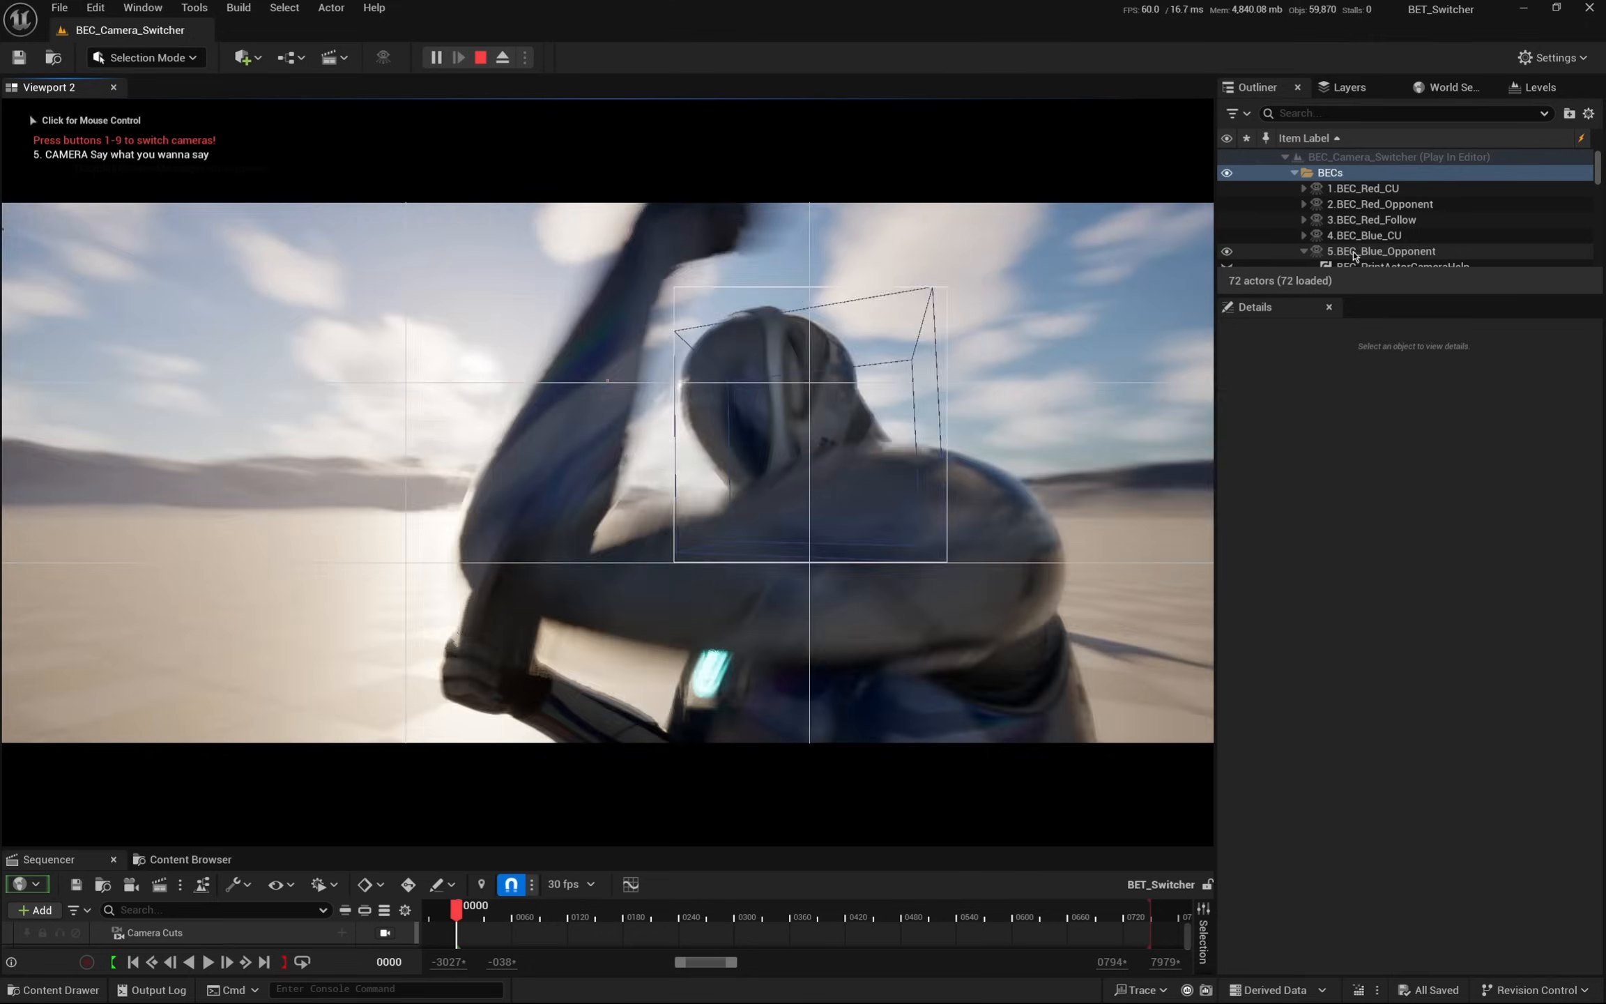
- Set the Help Text of 5.BEC_Blue_Opponent's BEC_PrintActorCameraHelp component to "5. CAMERA TYPE THIS"
{"action": "left_click", "coordinate": [1380, 251]}
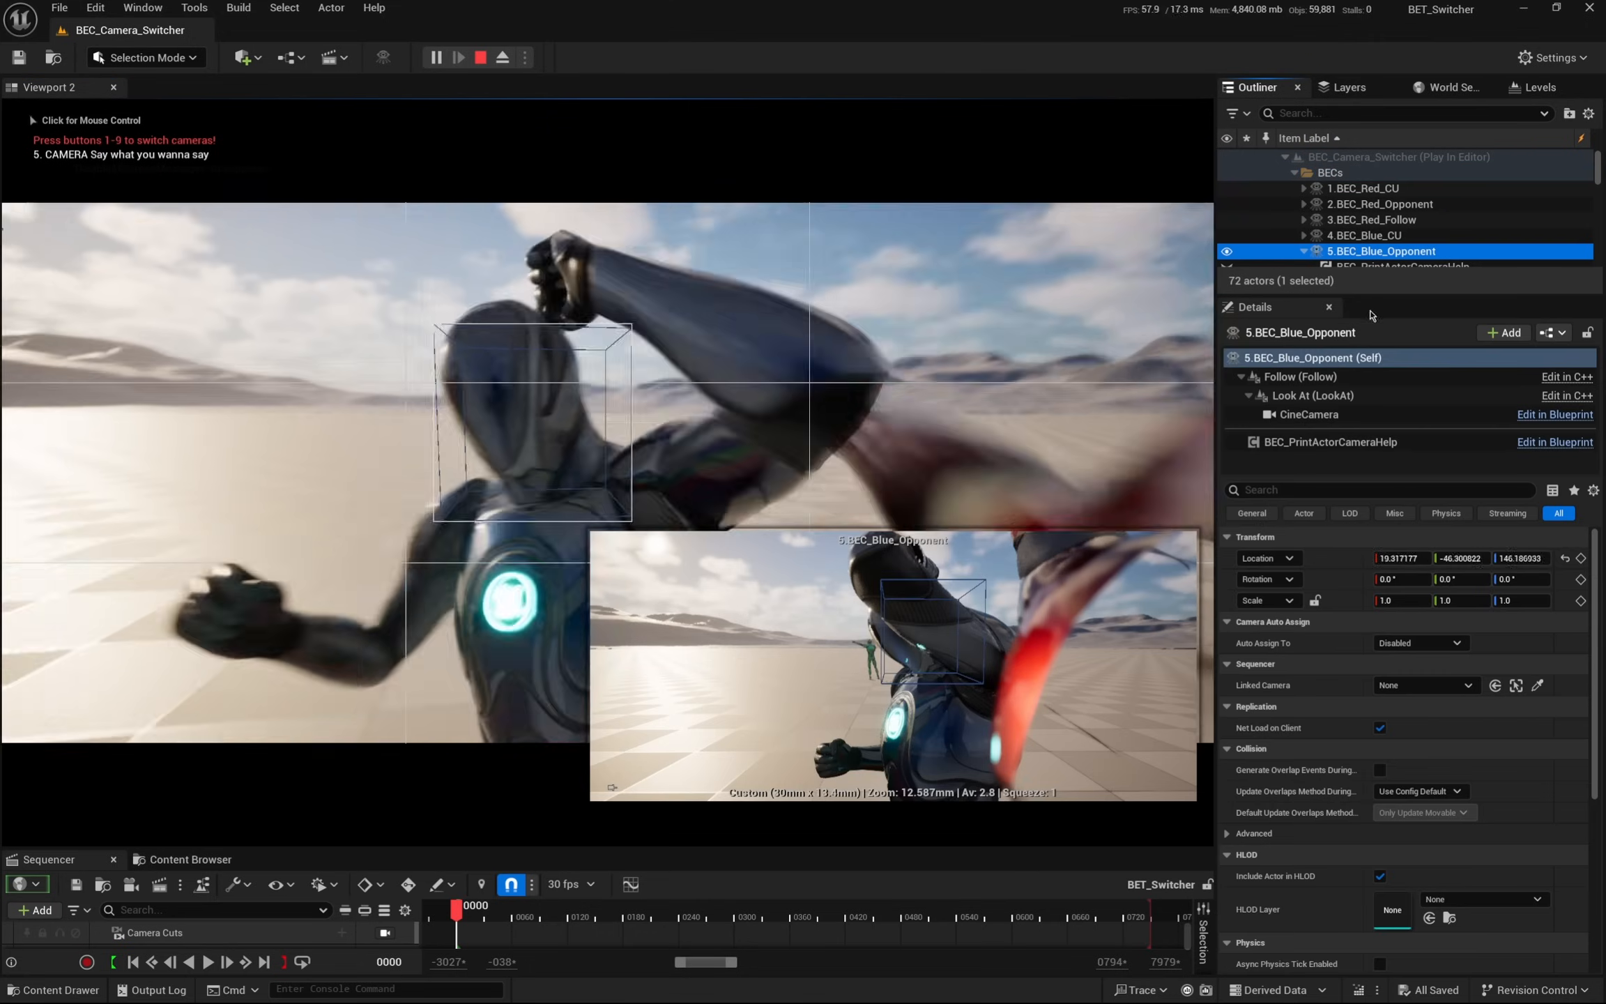
{"action": "left_click", "coordinate": [1330, 442]}
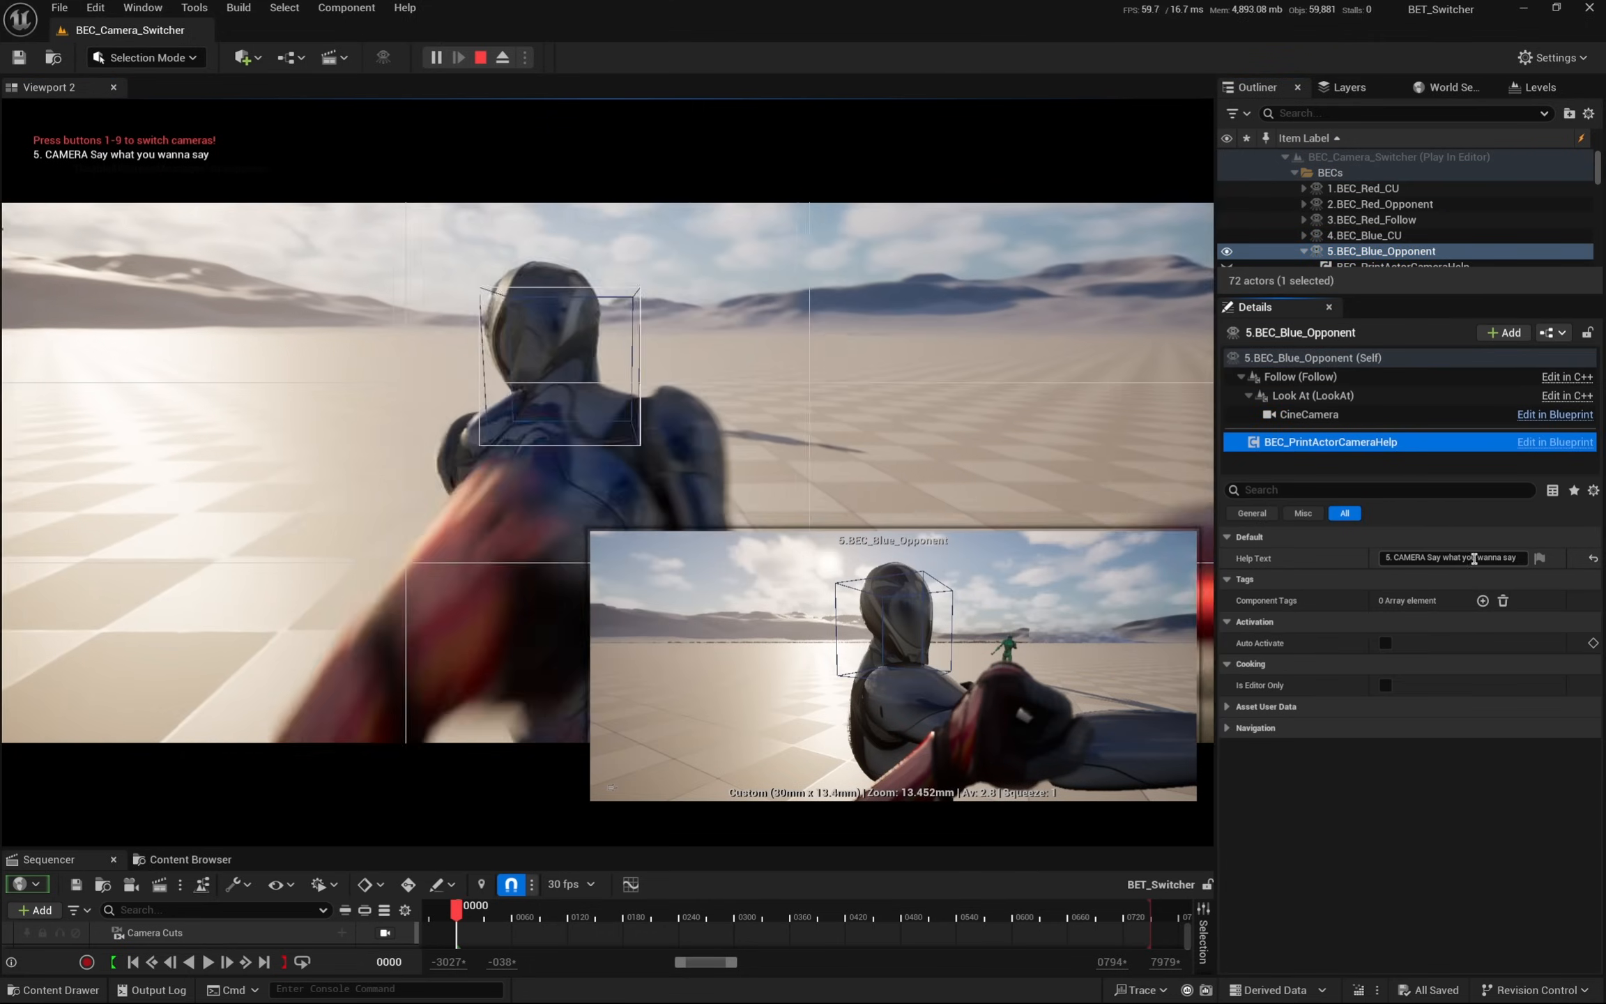
{"action": "left_click", "coordinate": [1511, 558]}
{"action": "left_click", "coordinate": [1521, 559]}
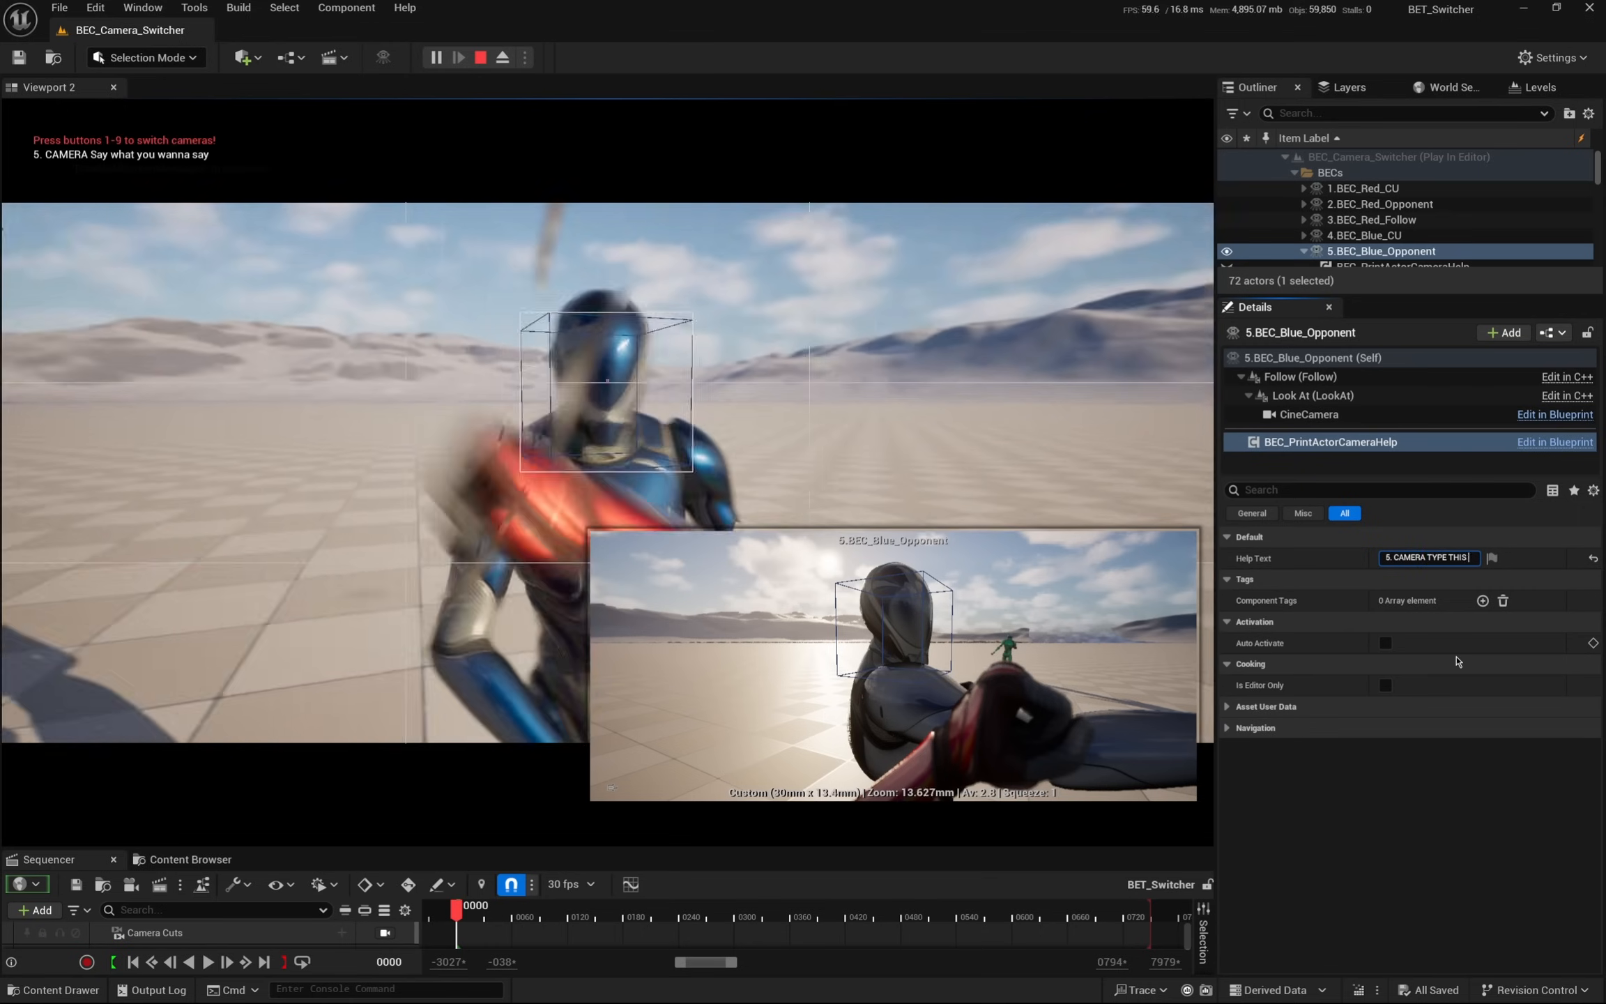
{"action": "key", "text": "Return"}
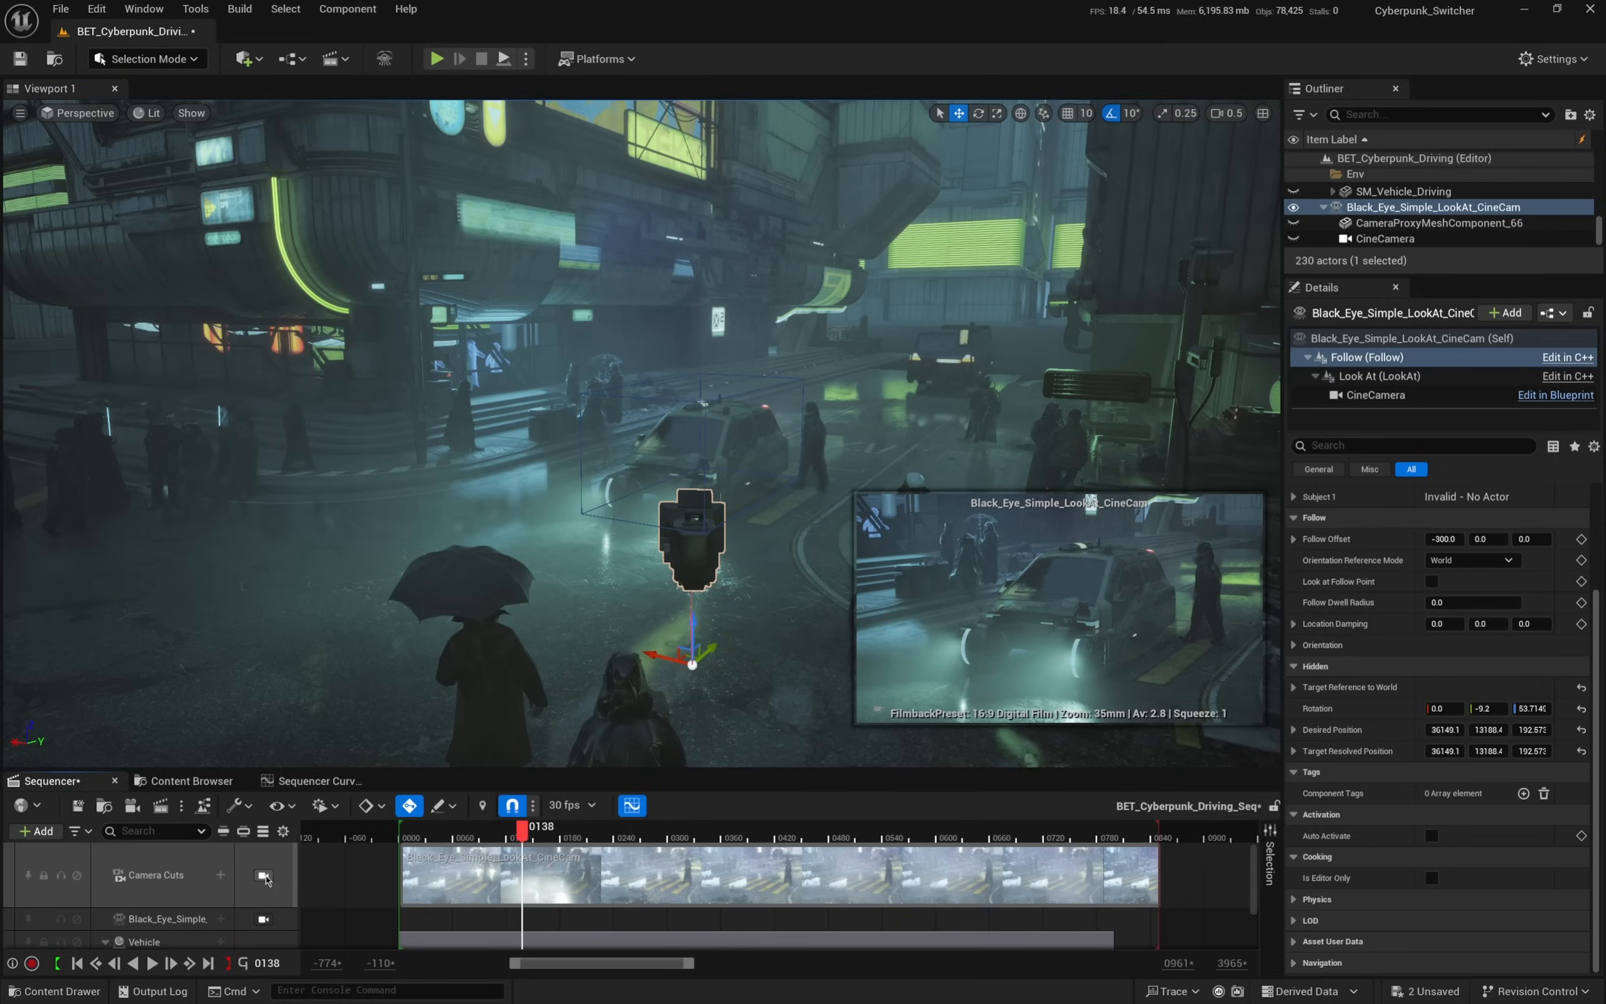
- In BET_Cyberpunk_Driving, view through the camera cuts, collapse the Env folder, and lower Black_Eye_Simple_LookAt_CineCam
{"action": "left_click", "coordinate": [264, 875]}
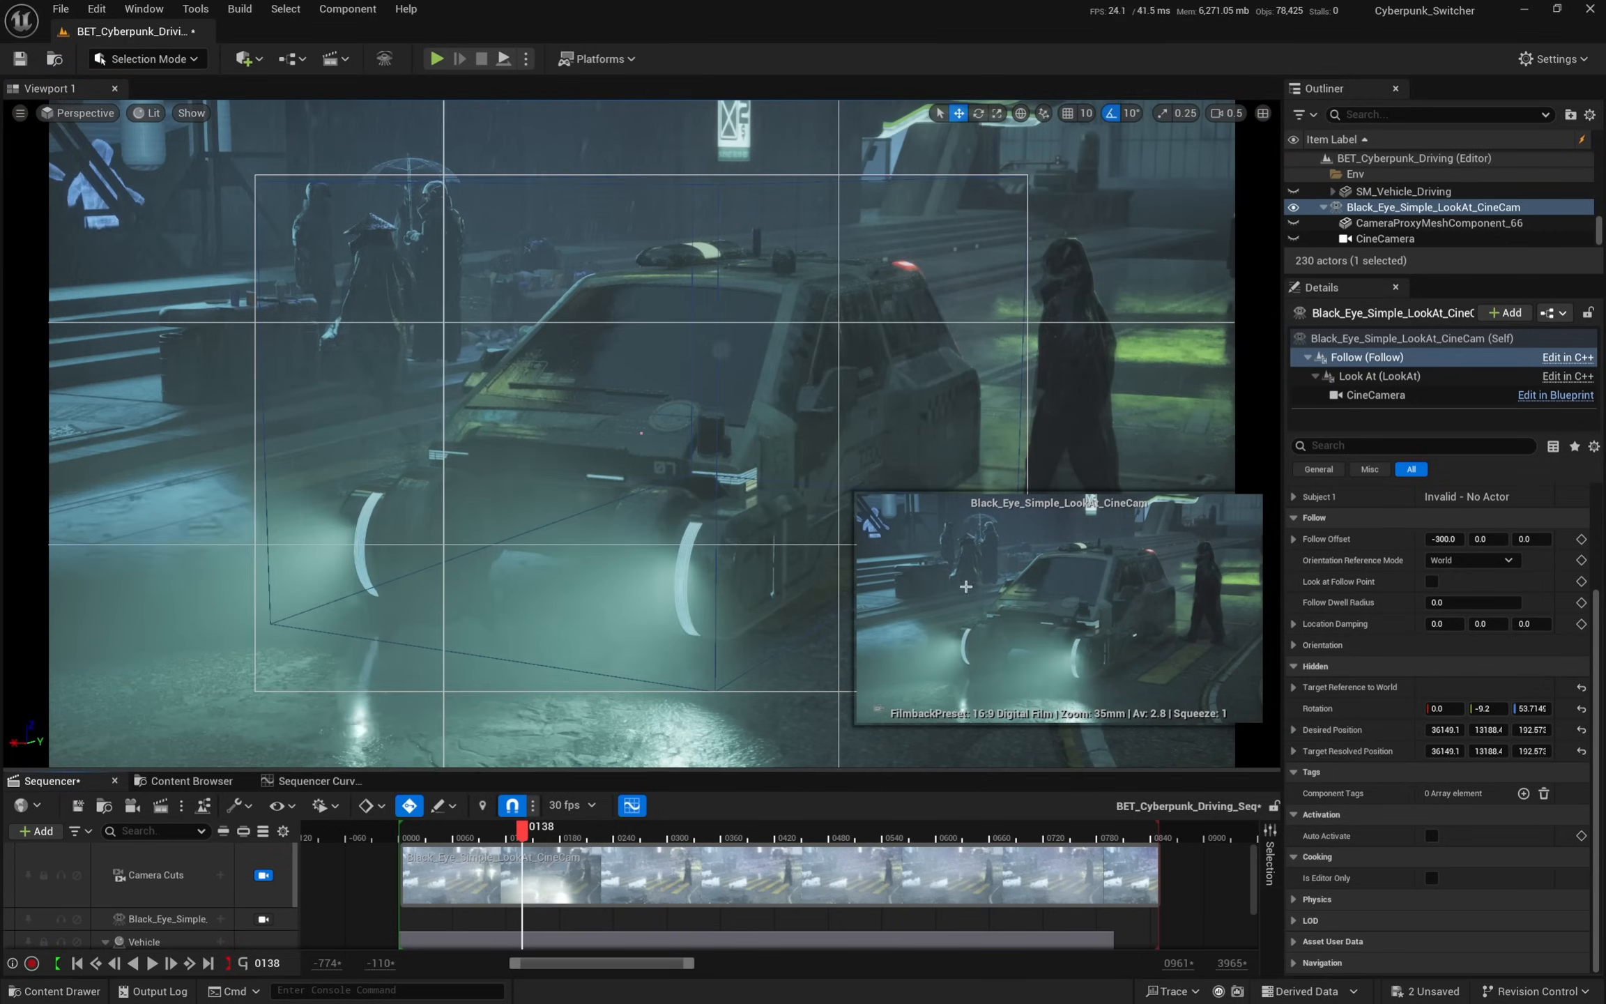
{"action": "double_click", "coordinate": [1363, 175]}
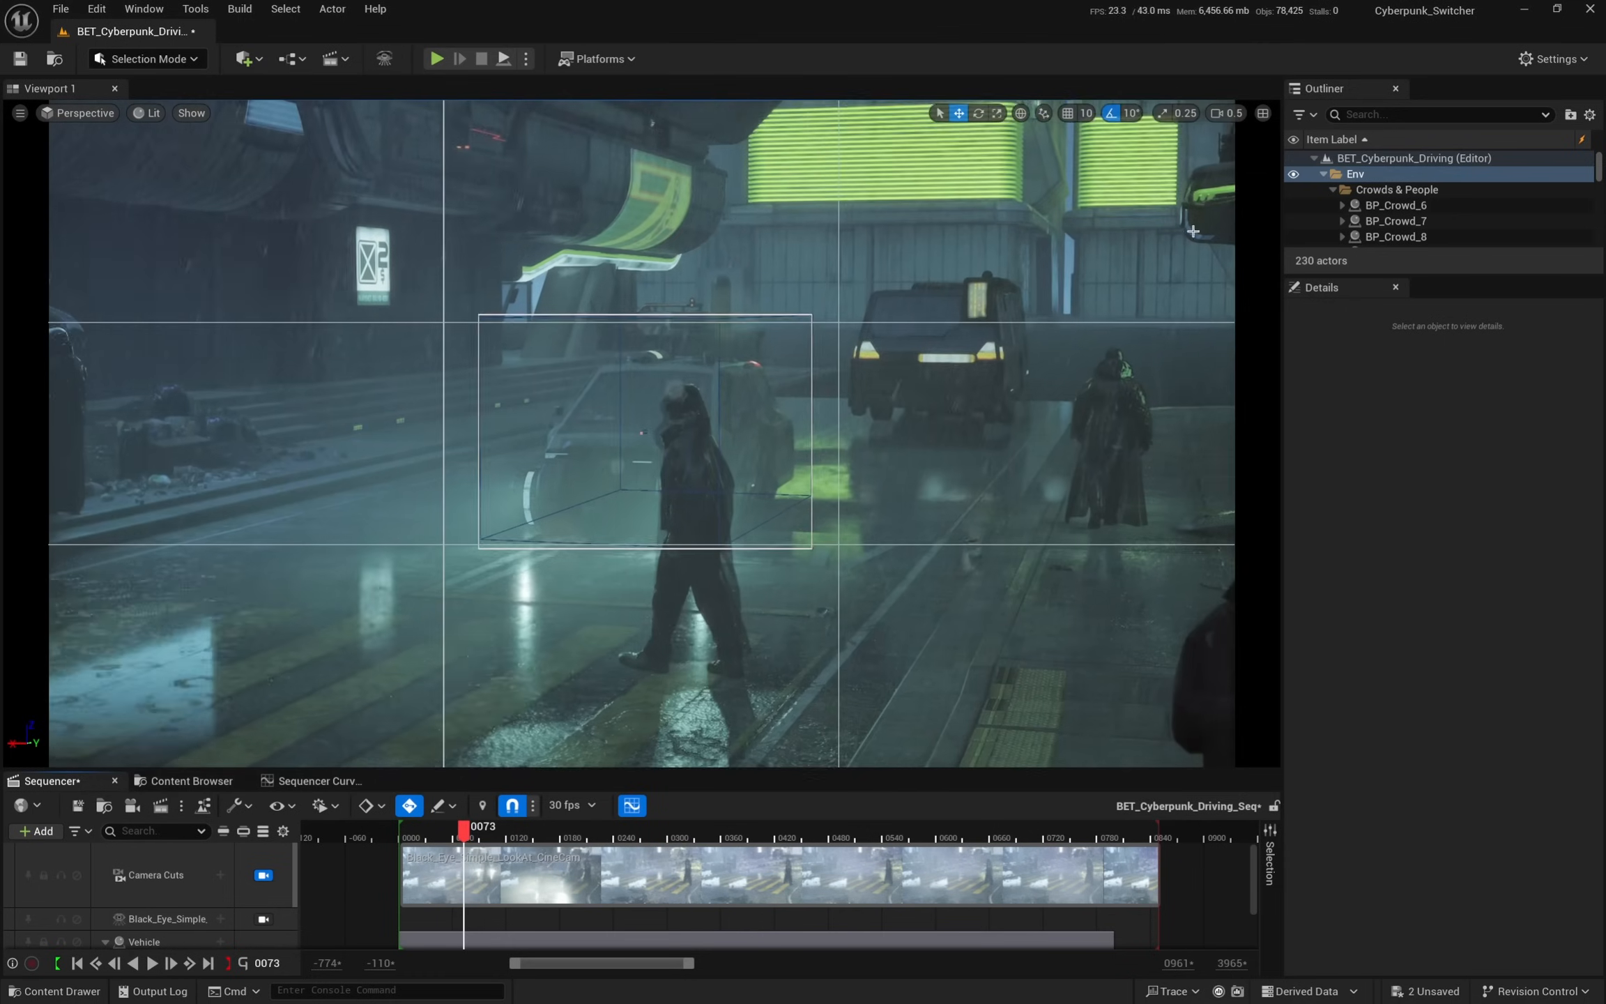
{"action": "left_click", "coordinate": [1323, 174]}
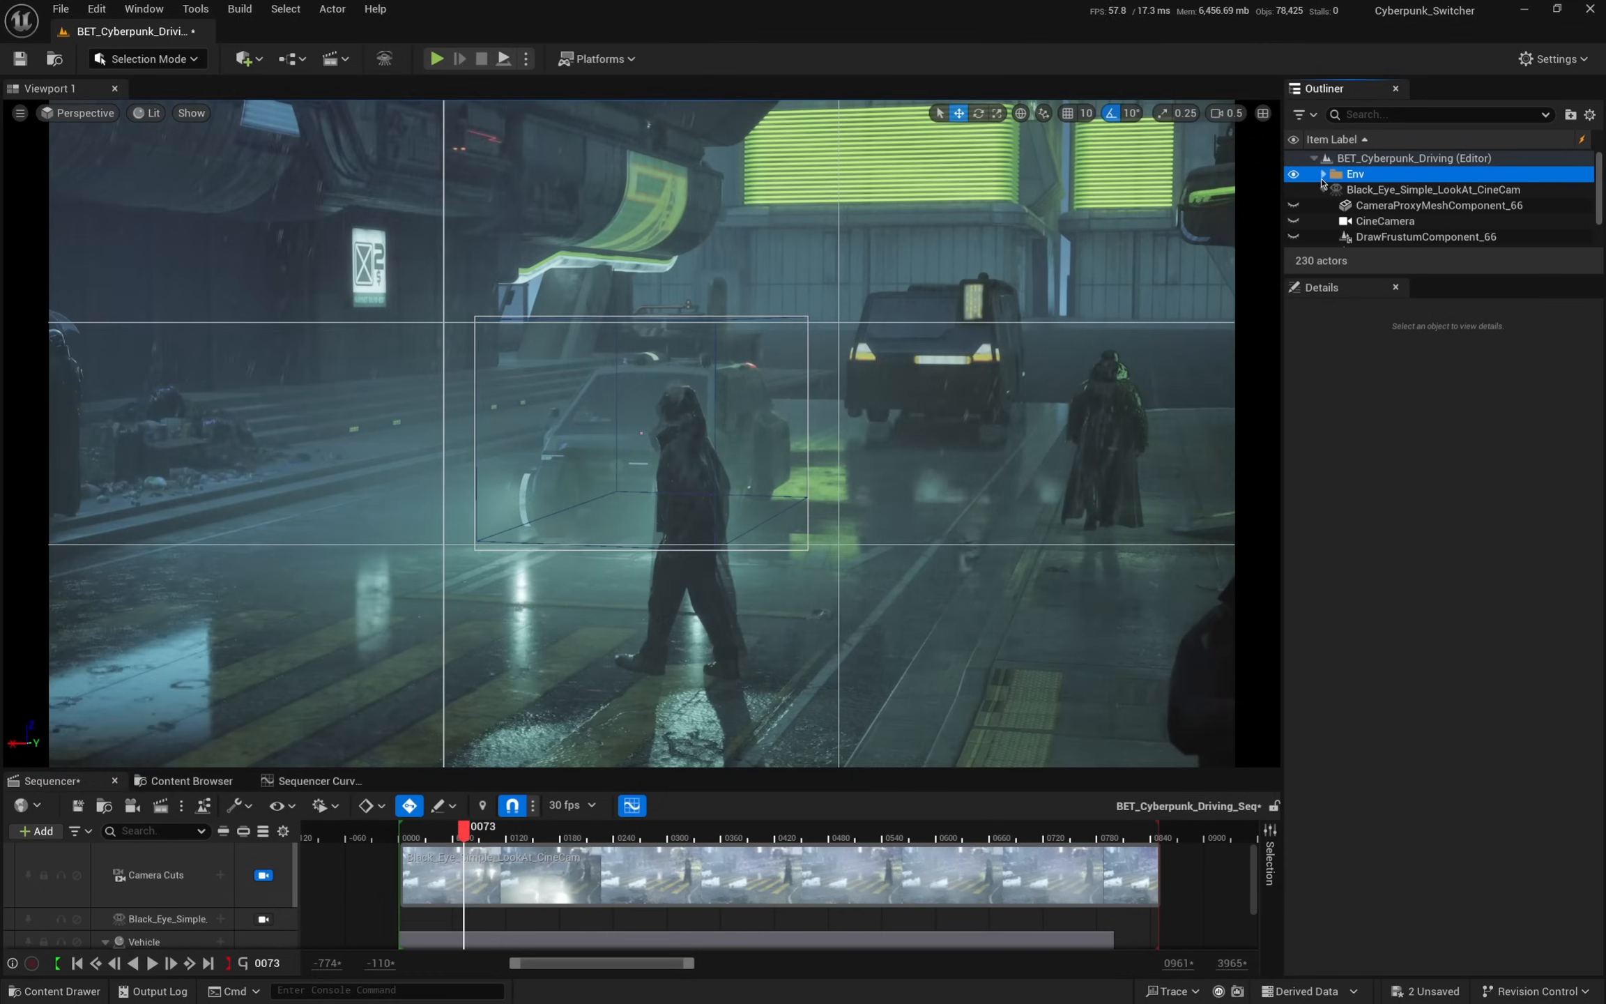
{"action": "left_click", "coordinate": [165, 918]}
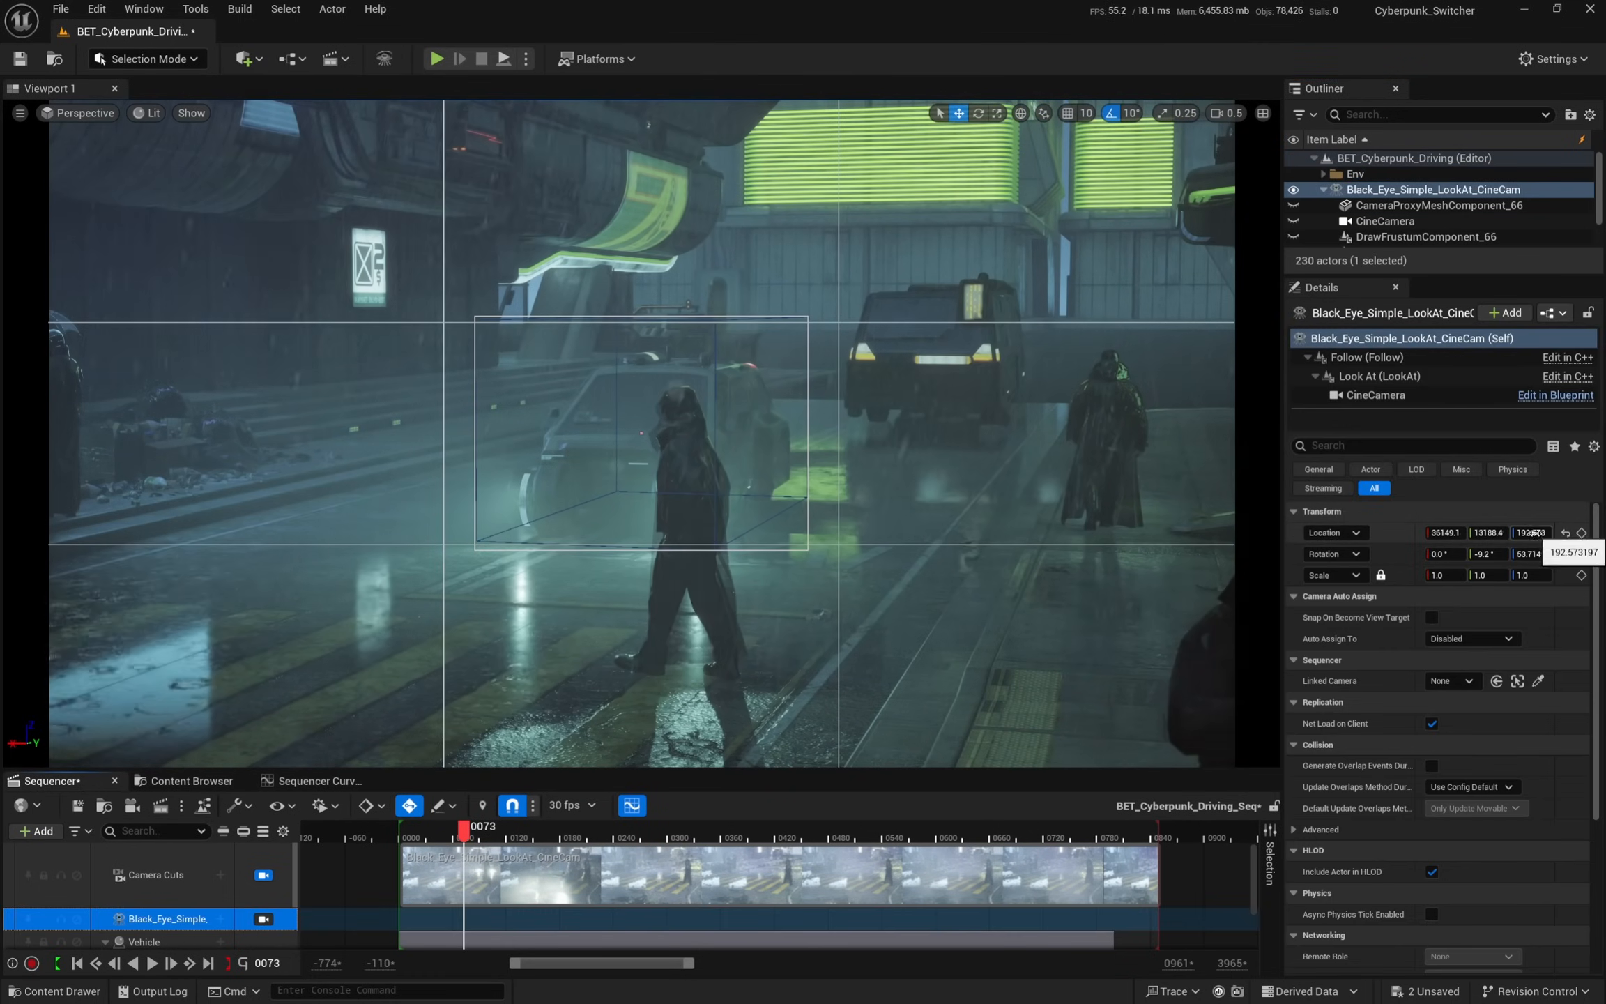
{"action": "left_click_drag", "start_coordinate": [1530, 532], "coordinate": [1513, 532]}
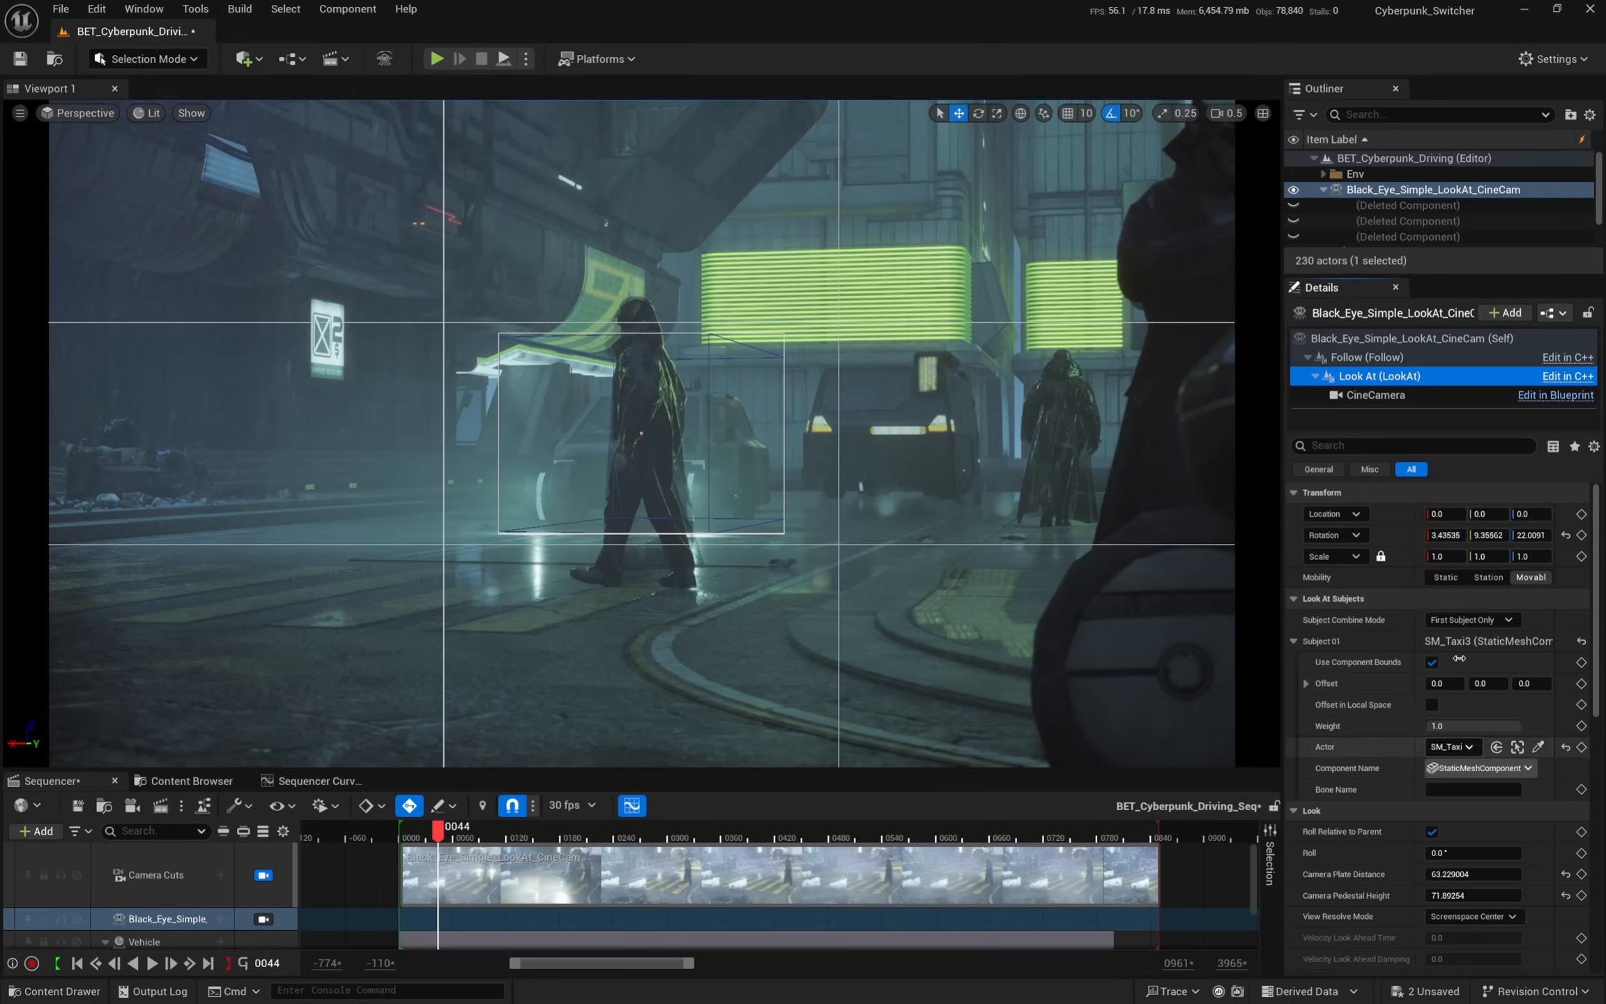
- Set the X value of the Look At component's Subject Screen Position to about 0.674
{"action": "scroll", "coordinate": [1459, 658], "scroll_direction": "down", "scroll_amount": 10}
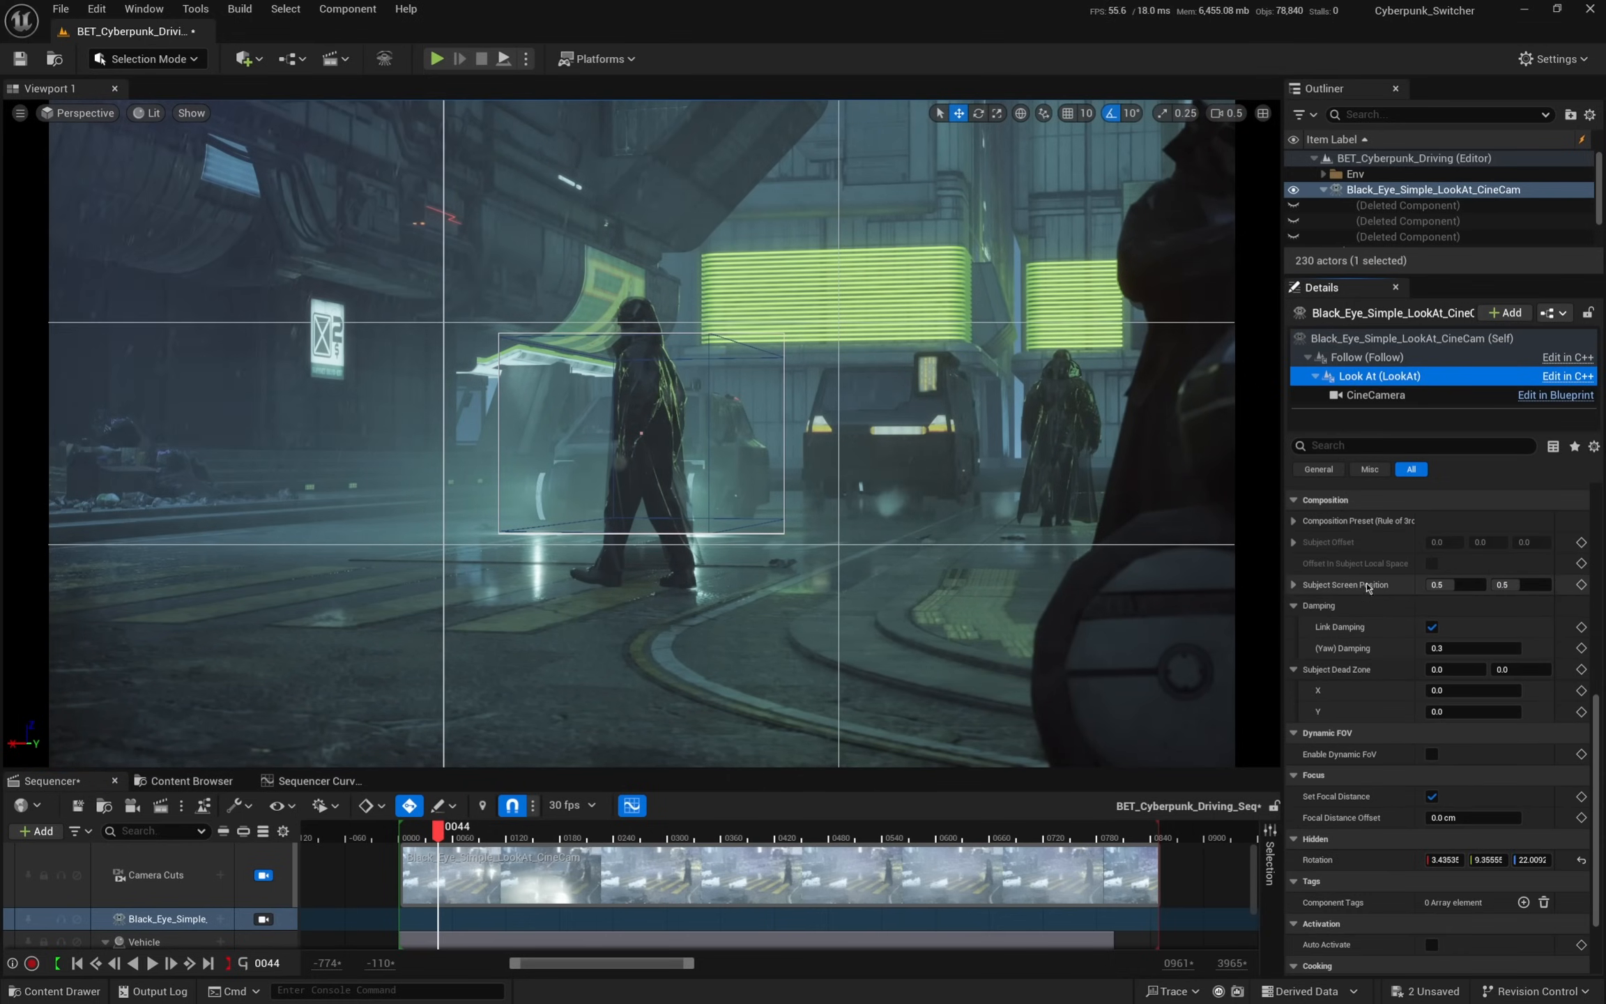
{"action": "left_click", "coordinate": [1368, 587]}
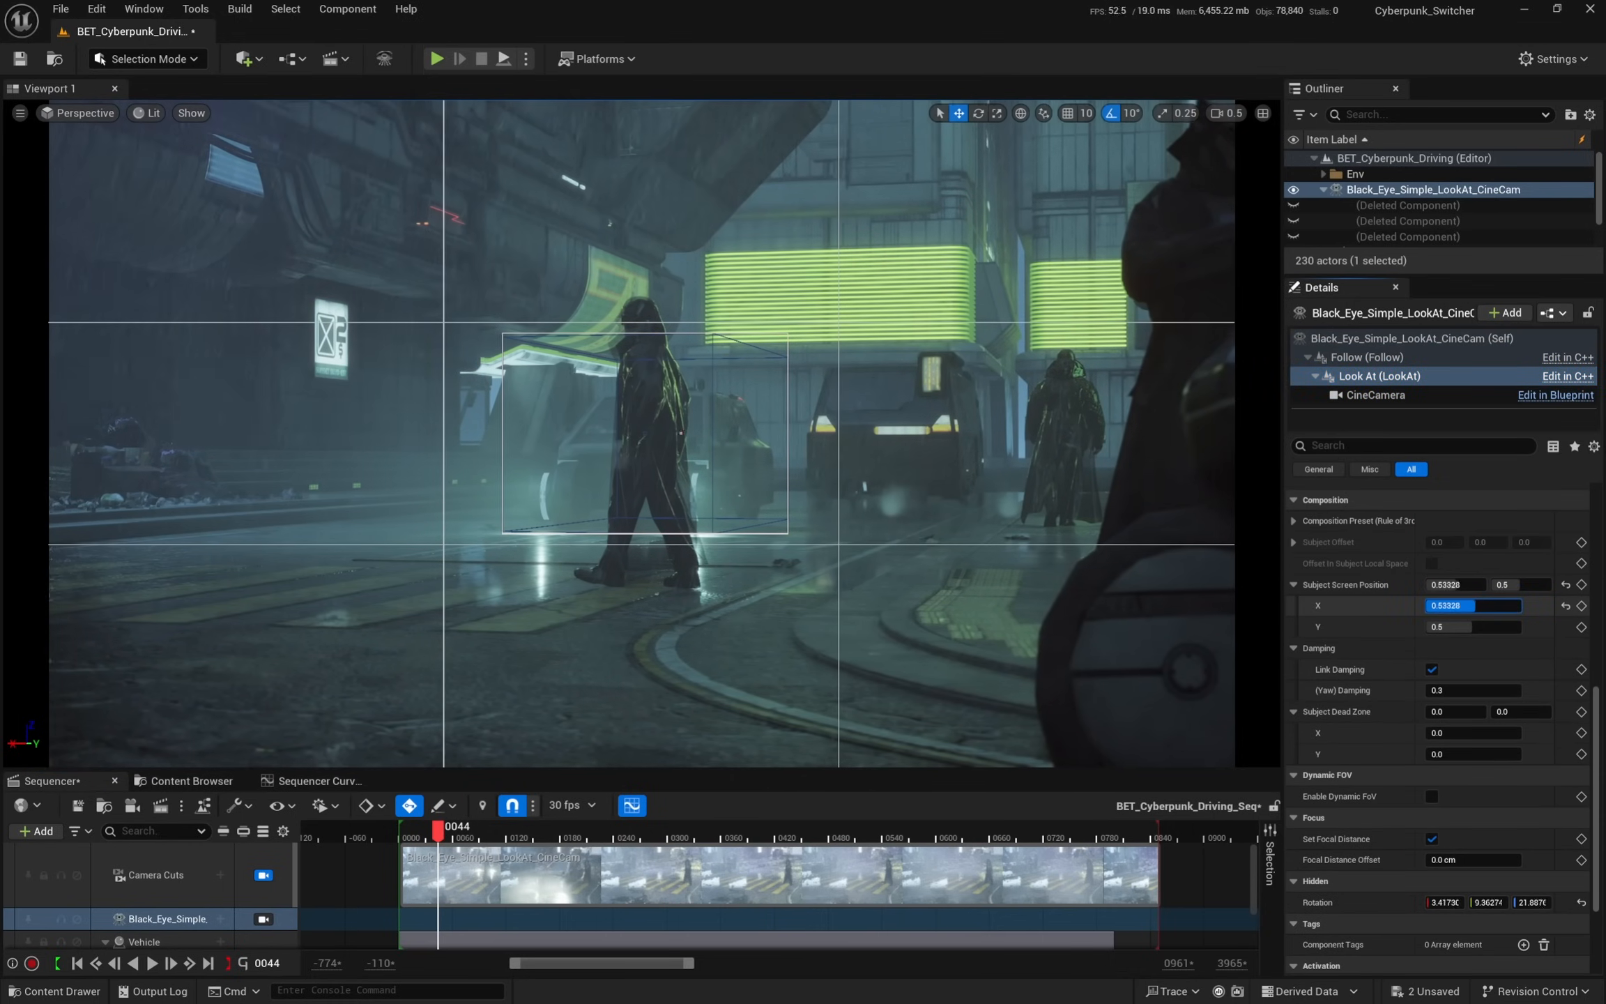
{"action": "left_click_drag", "start_coordinate": [1480, 605], "coordinate": [1490, 605]}
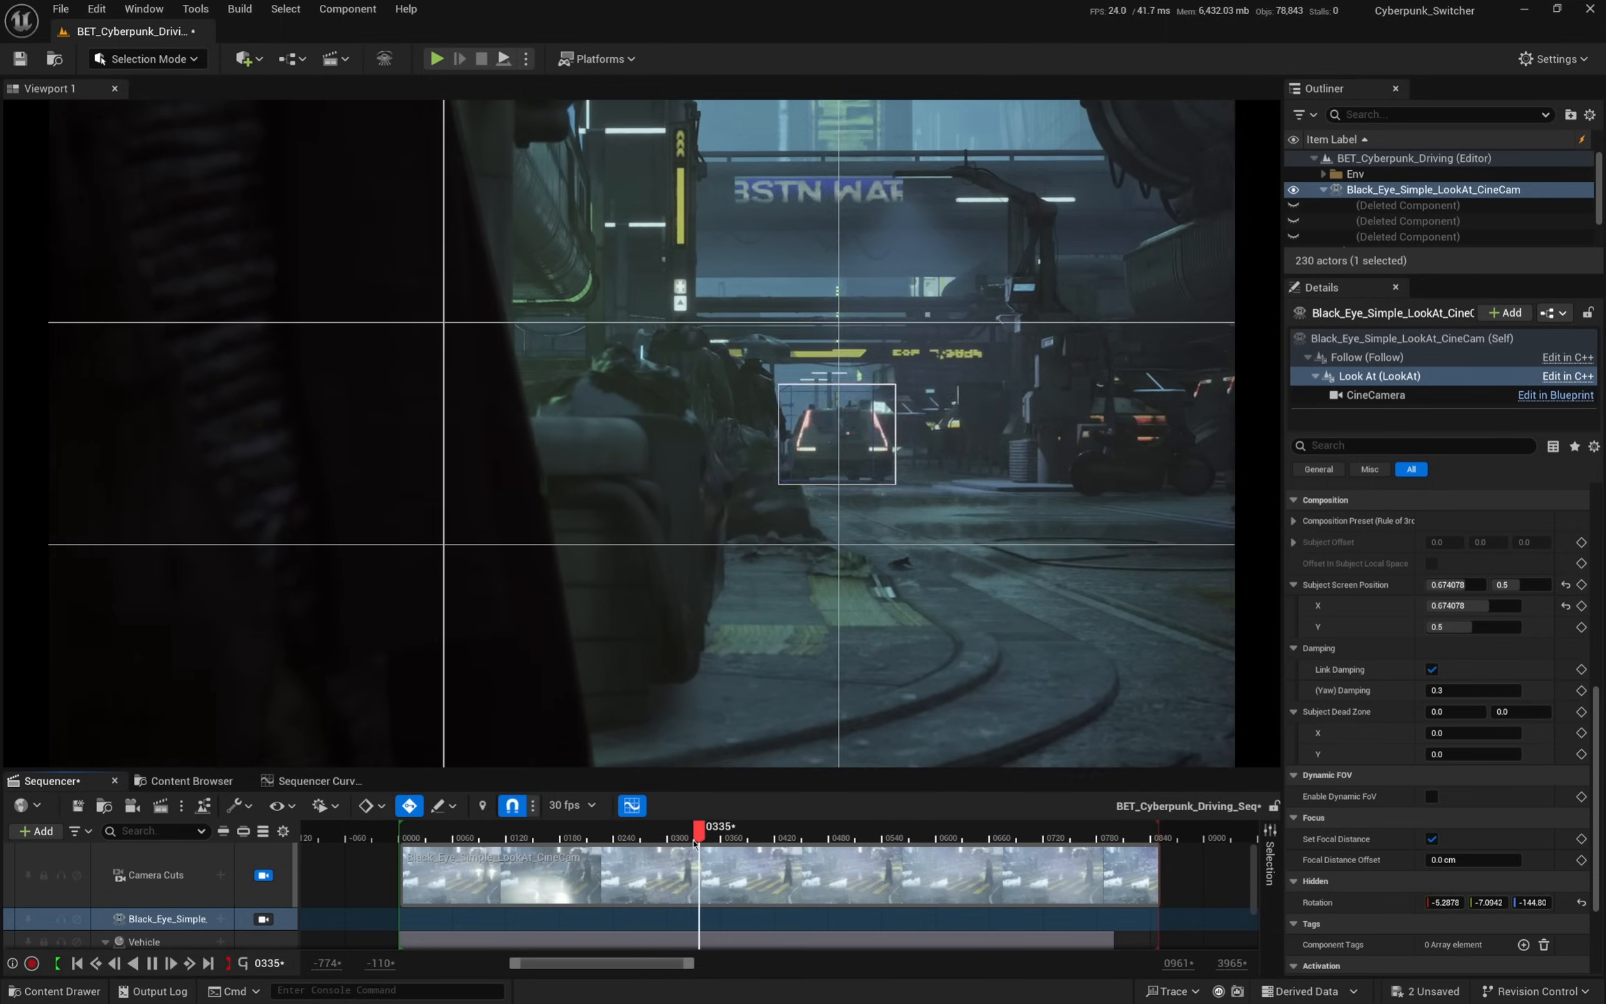
- Go back to frame 10, enlarge the sequence's track area, and add the LookAt component track under Black_Eye_Simple_LookAt_CineCam
{"action": "left_click", "coordinate": [411, 830]}
{"action": "left_click_drag", "start_coordinate": [446, 771], "coordinate": [447, 681]}
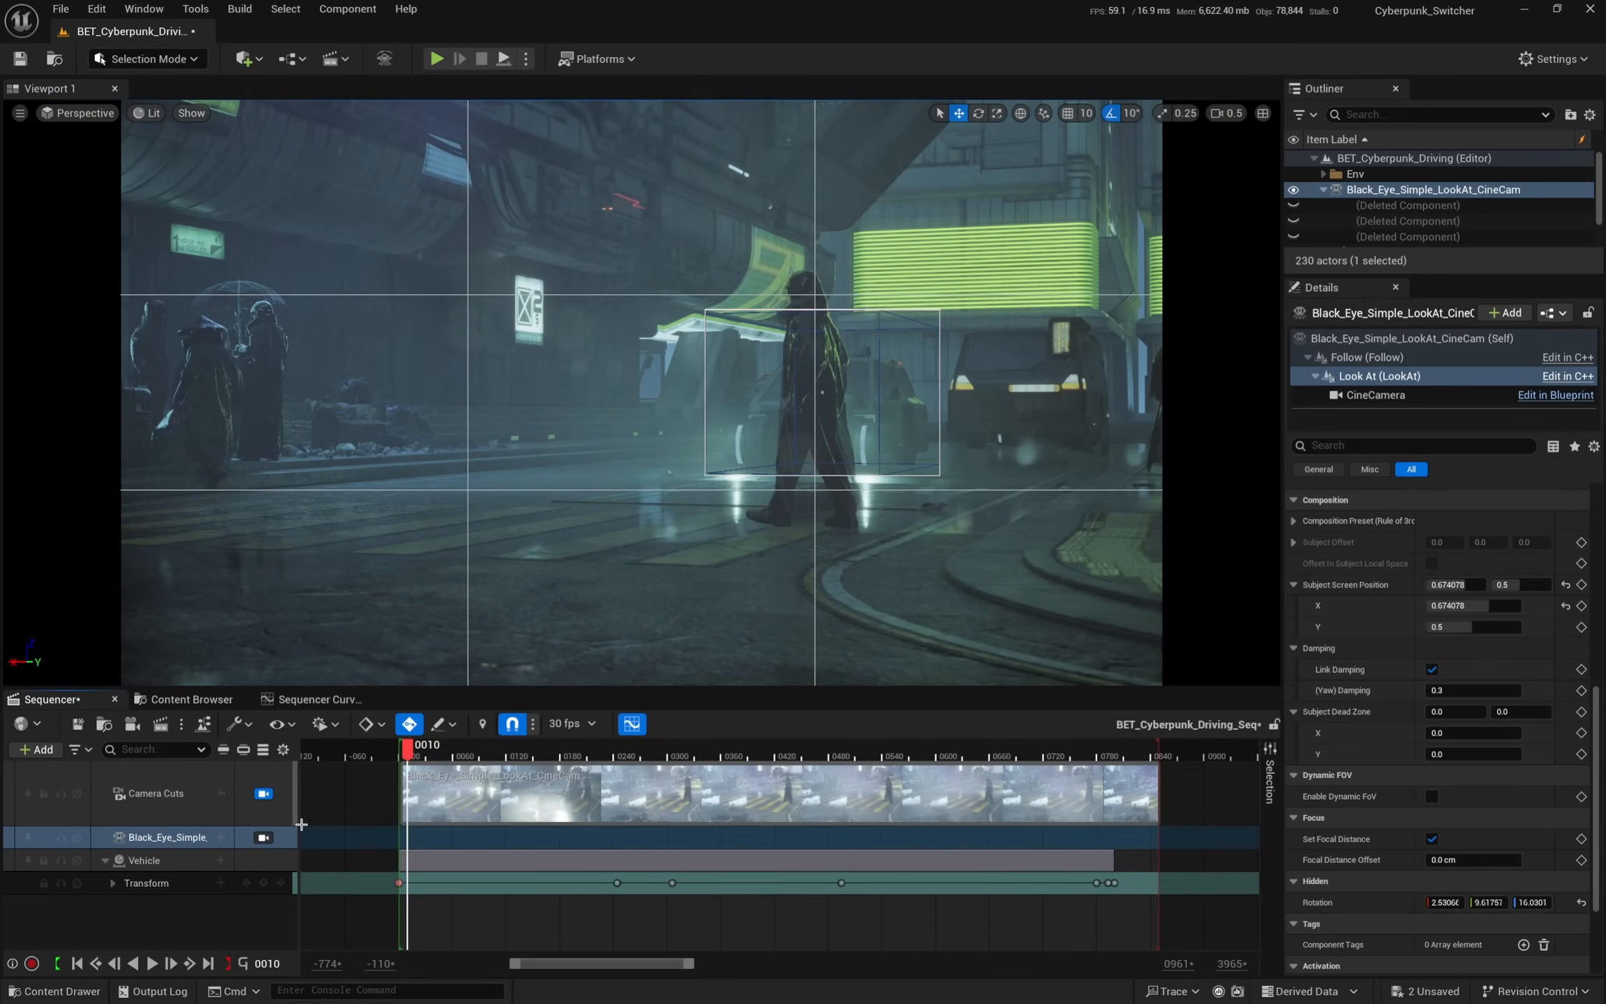
{"action": "left_click_drag", "start_coordinate": [300, 822], "coordinate": [387, 819]}
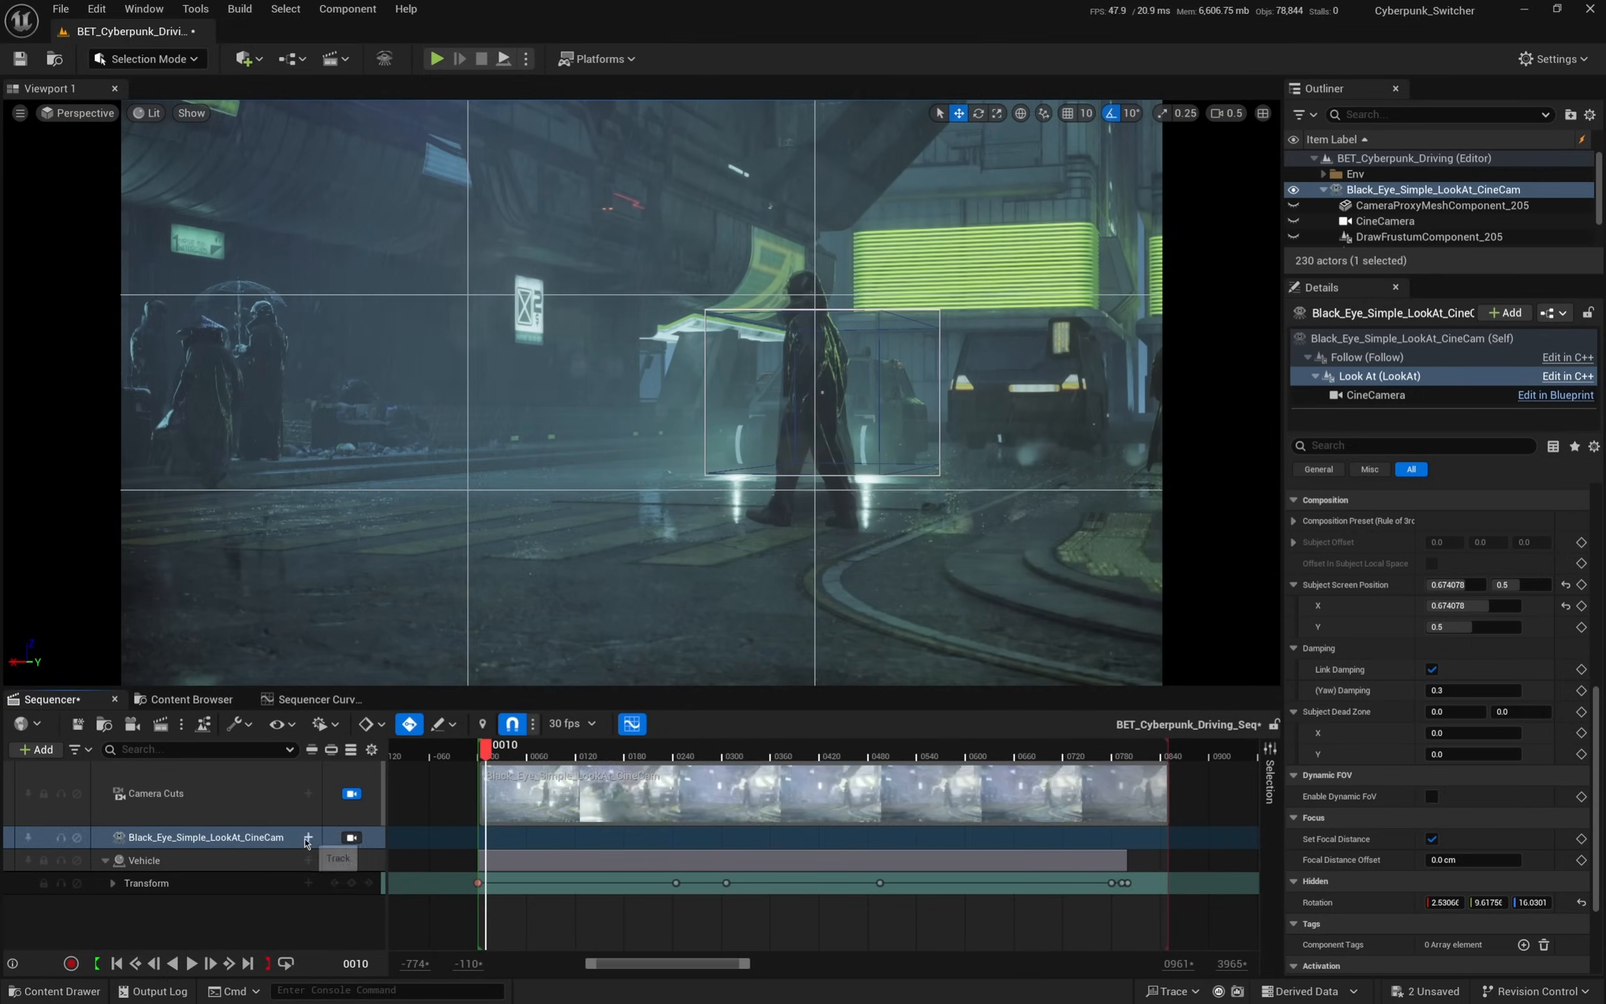
{"action": "left_click", "coordinate": [308, 836]}
{"action": "left_click", "coordinate": [367, 781]}
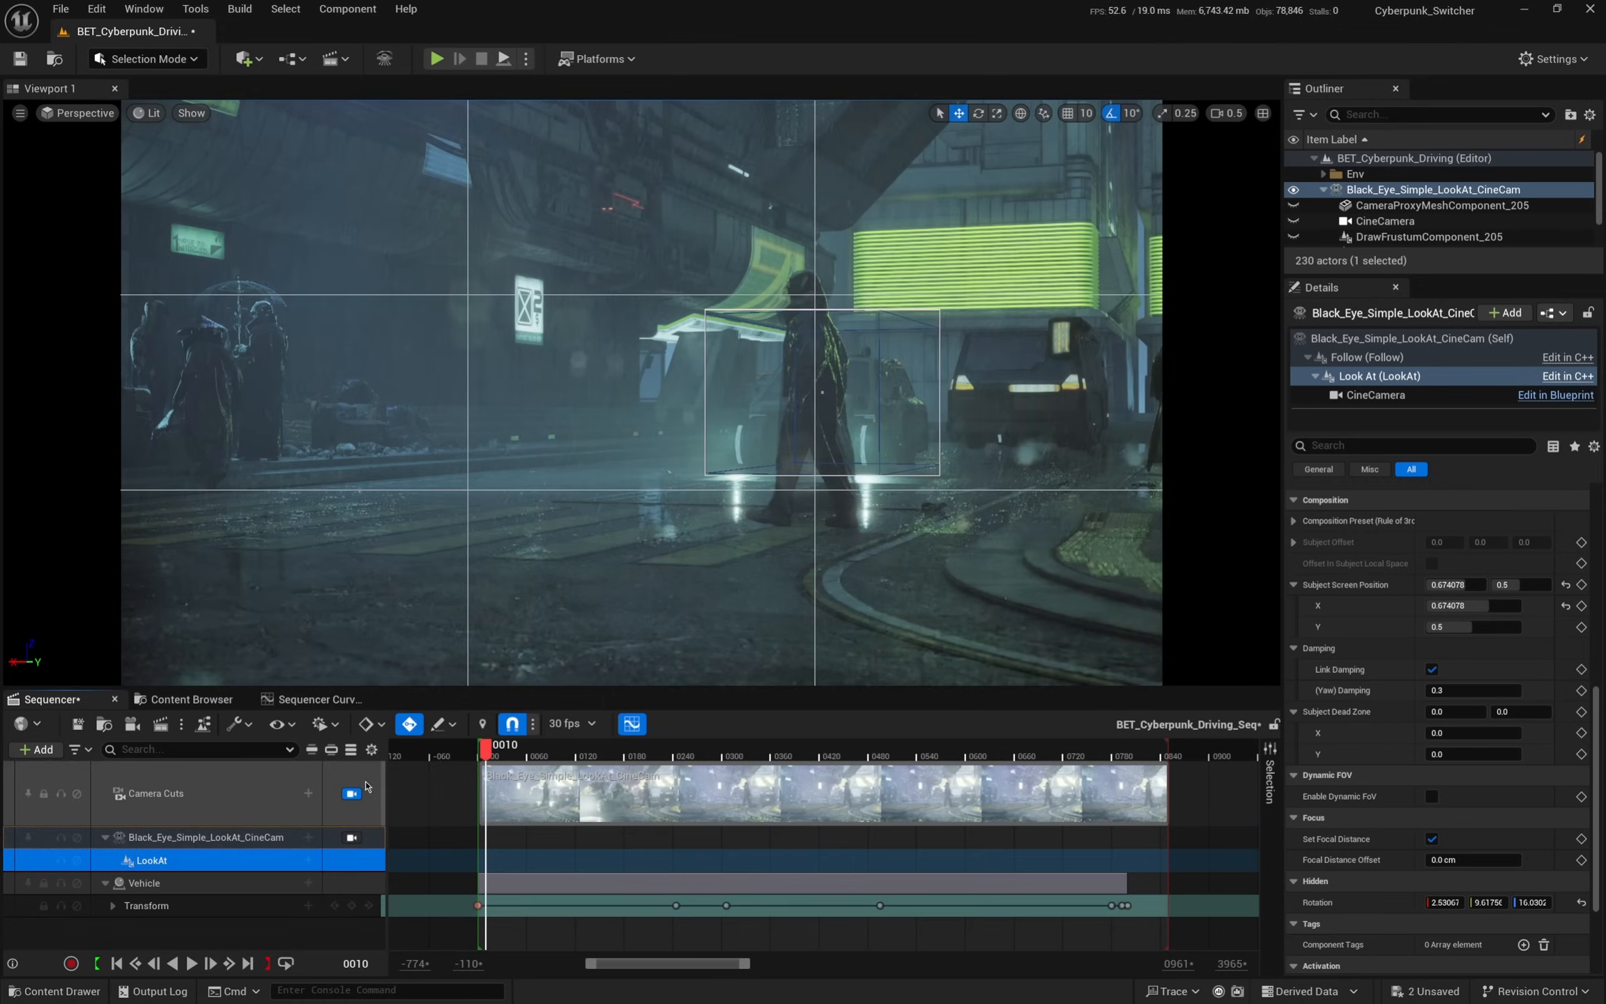
- Add a Subject Screen Position track to LookAt and expand it to expose its X and Y channels
{"action": "left_click", "coordinate": [308, 860]}
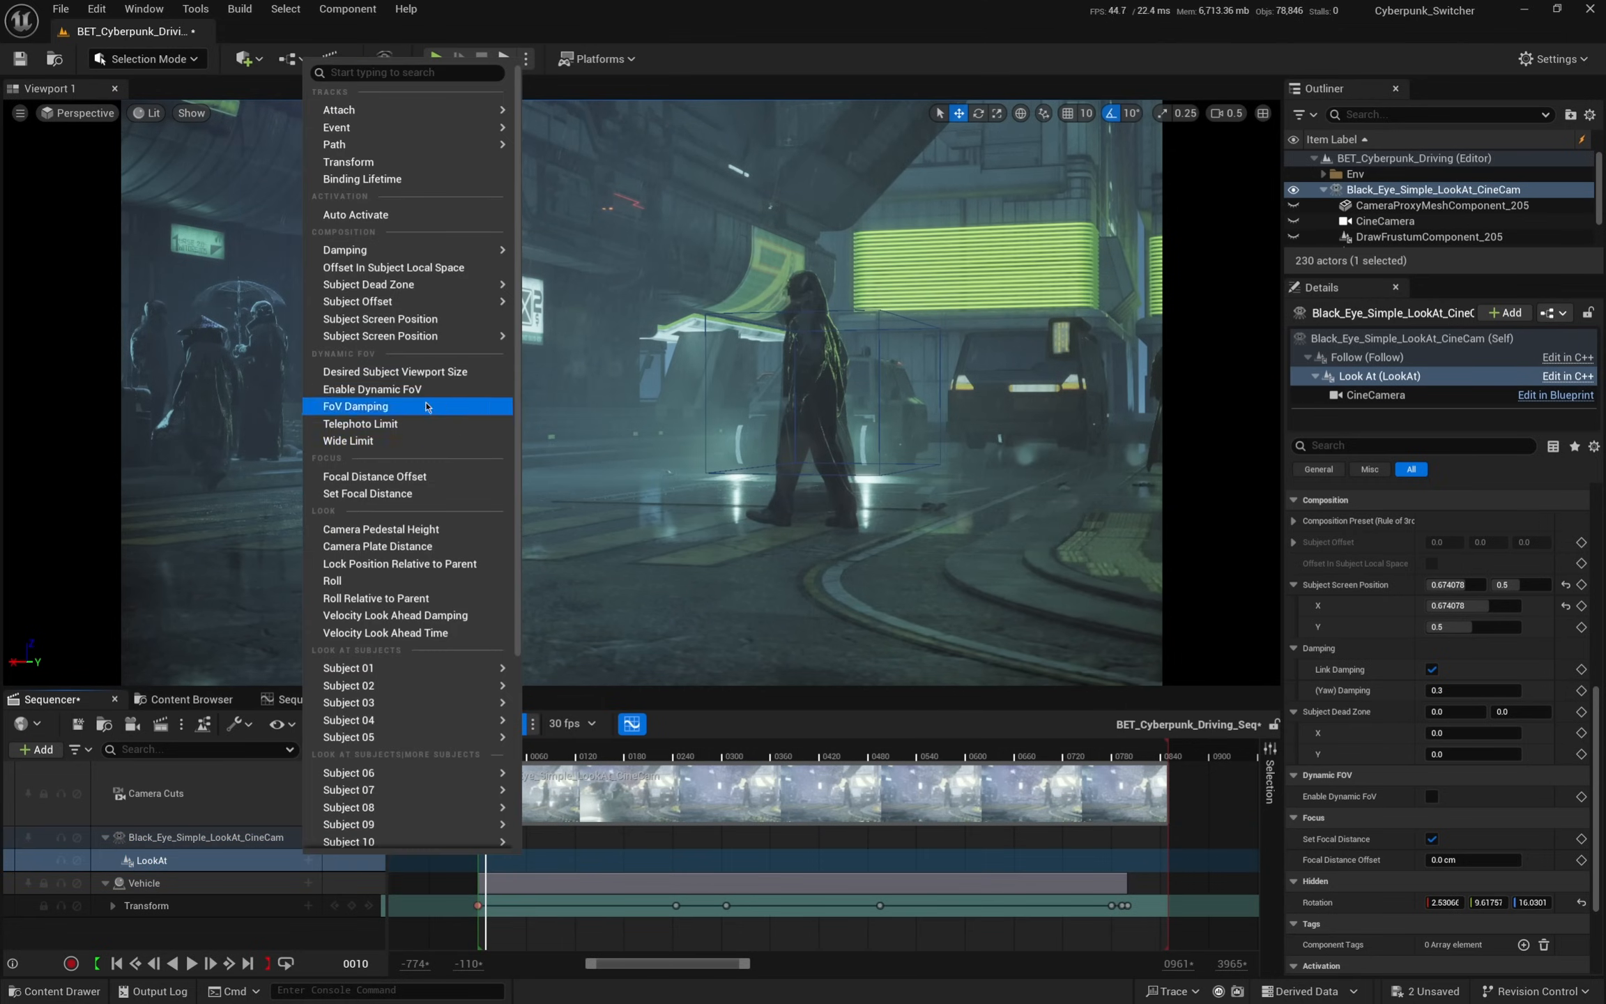
{"action": "left_click", "coordinate": [421, 322]}
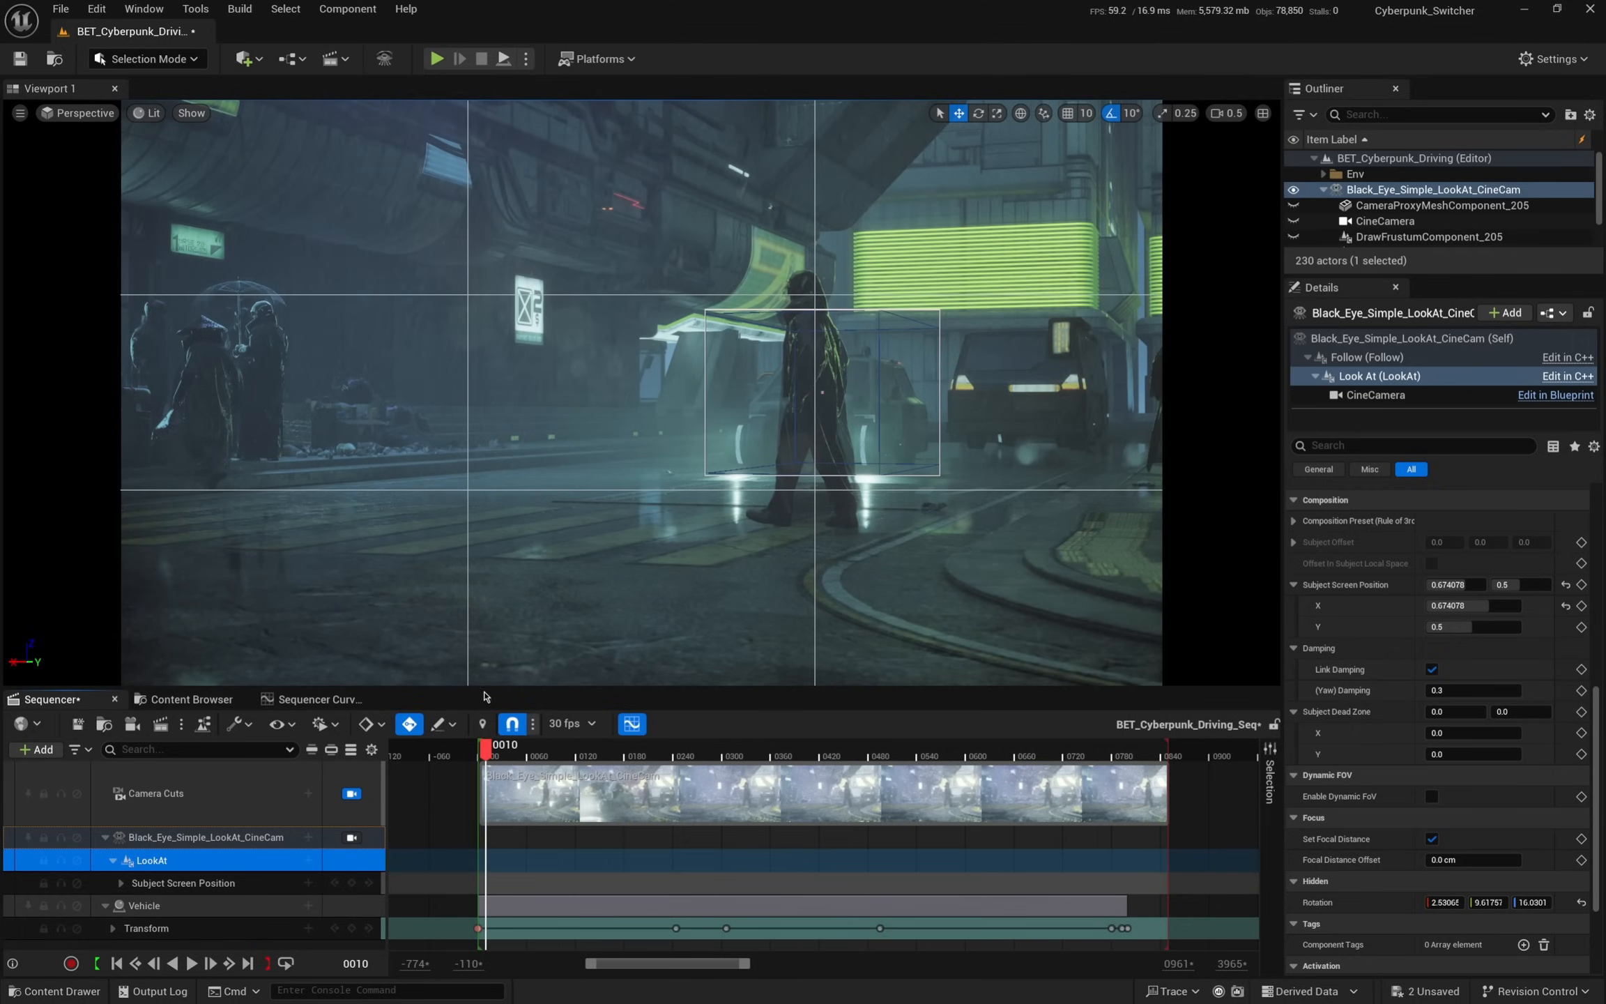
{"action": "left_click_drag", "start_coordinate": [486, 696], "coordinate": [478, 683]}
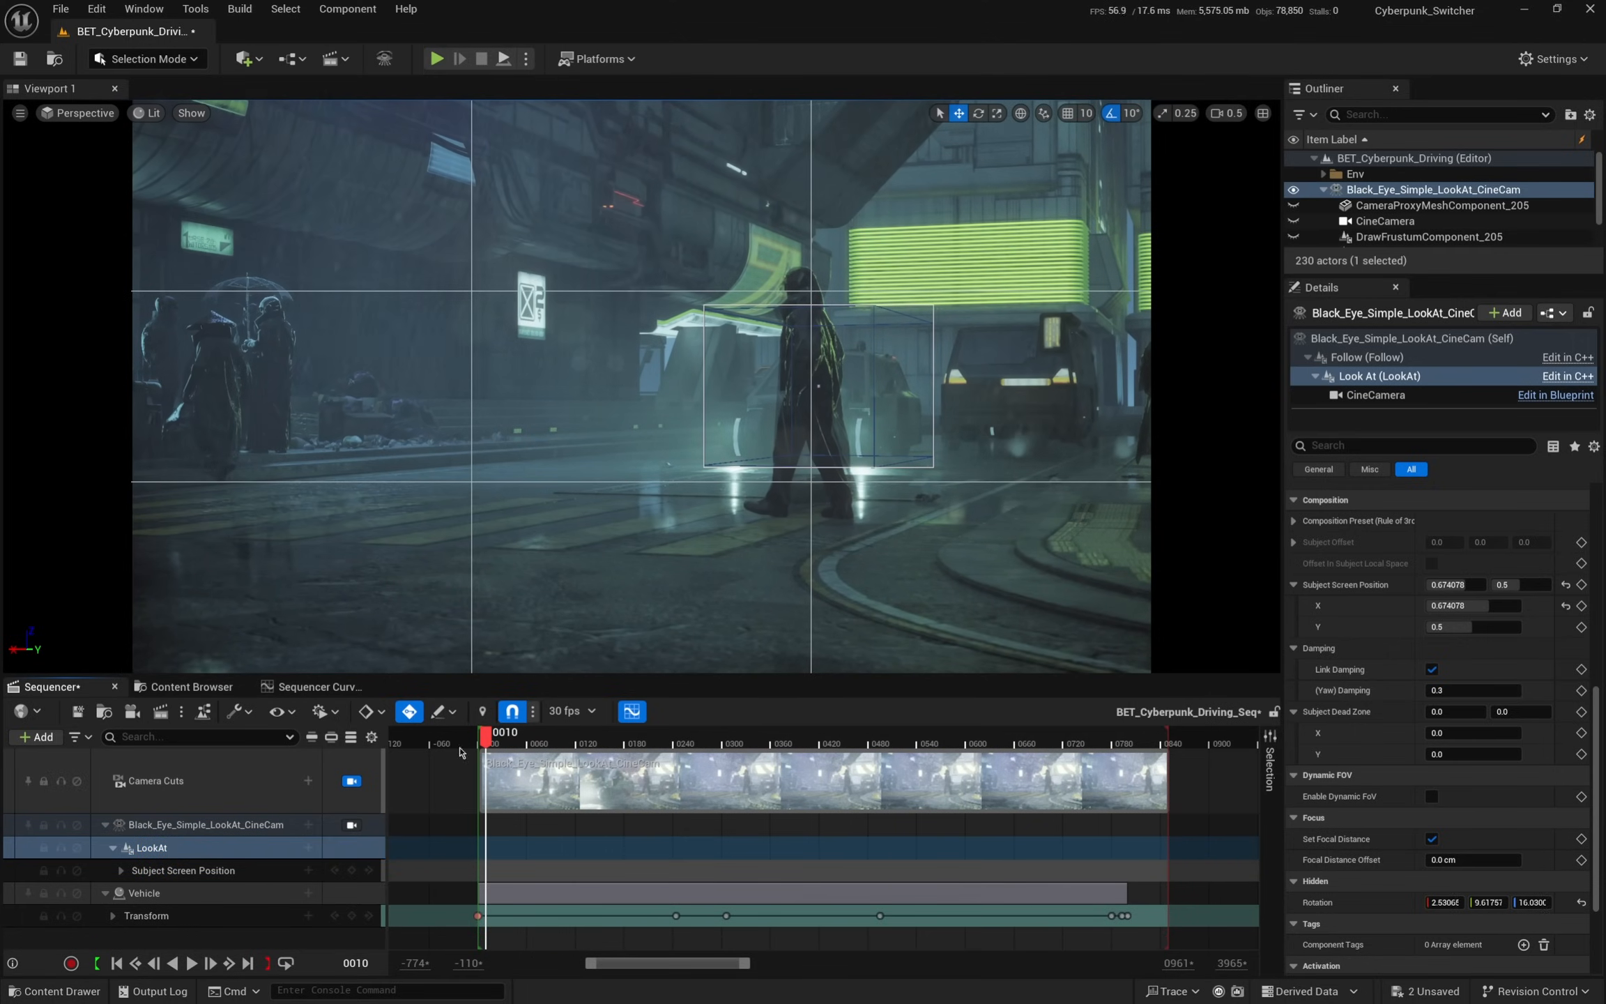
{"action": "left_click", "coordinate": [121, 870]}
{"action": "left_click_drag", "start_coordinate": [382, 675], "coordinate": [382, 643]}
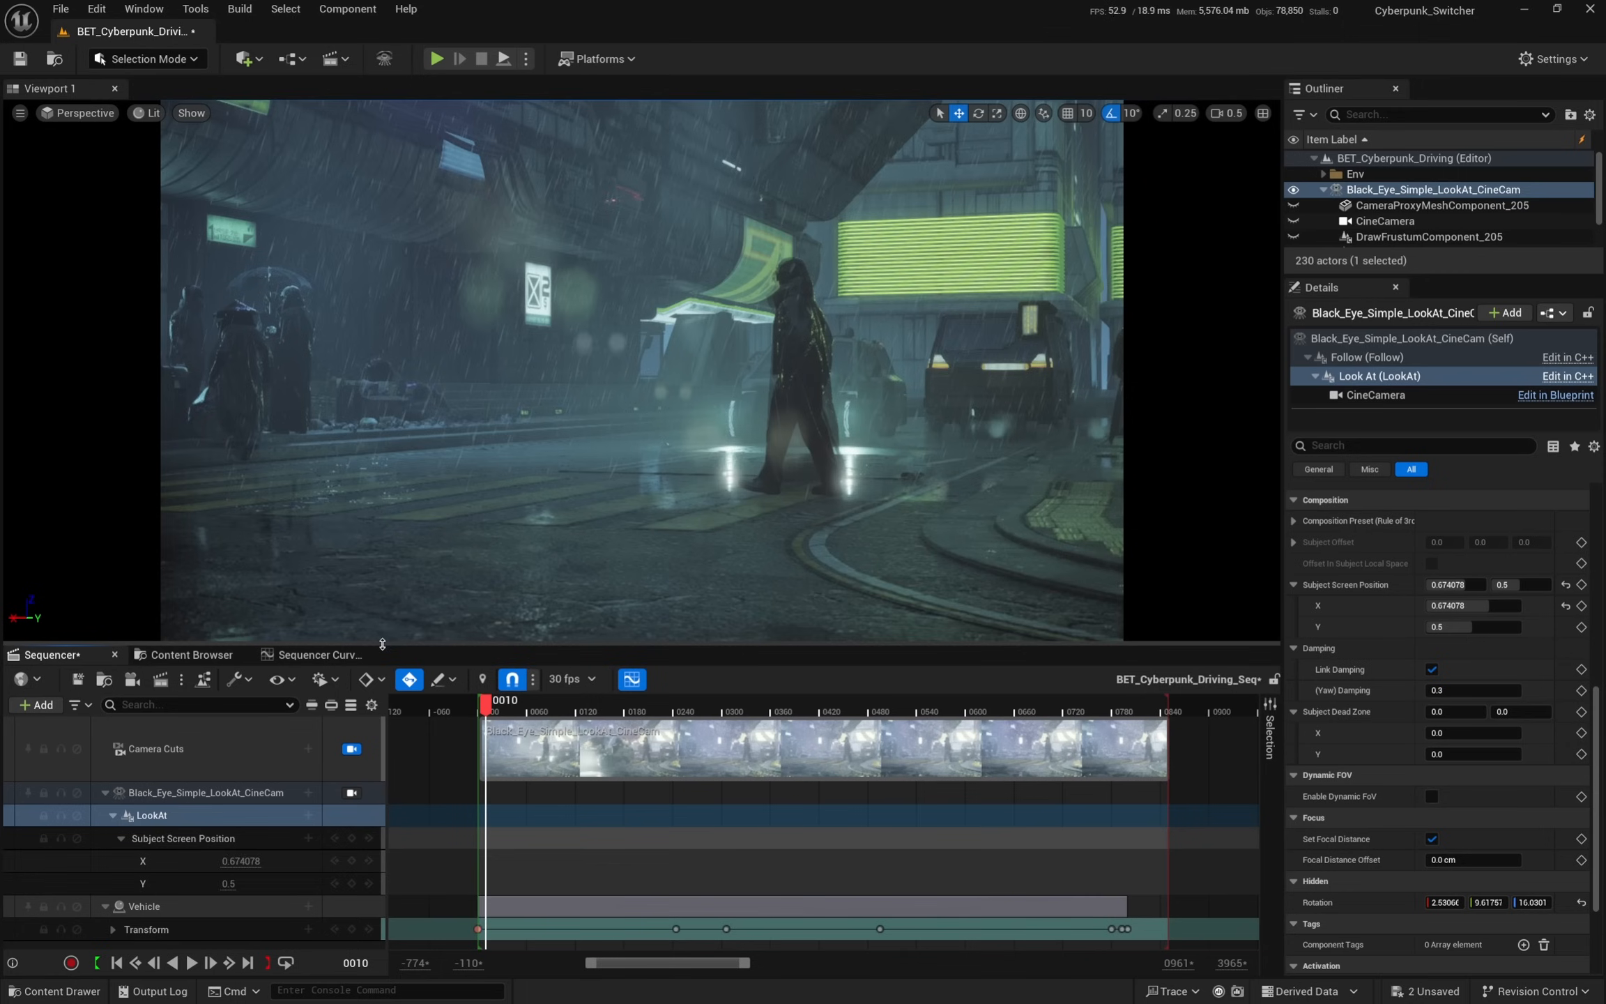
- Set the LookAt Subject Screen Position to about X 0.682 and Y 0.373, and key both channels at frame 10
{"action": "left_click_drag", "start_coordinate": [241, 861], "coordinate": [208, 883]}
{"action": "left_click_drag", "start_coordinate": [527, 652], "coordinate": [524, 616]}
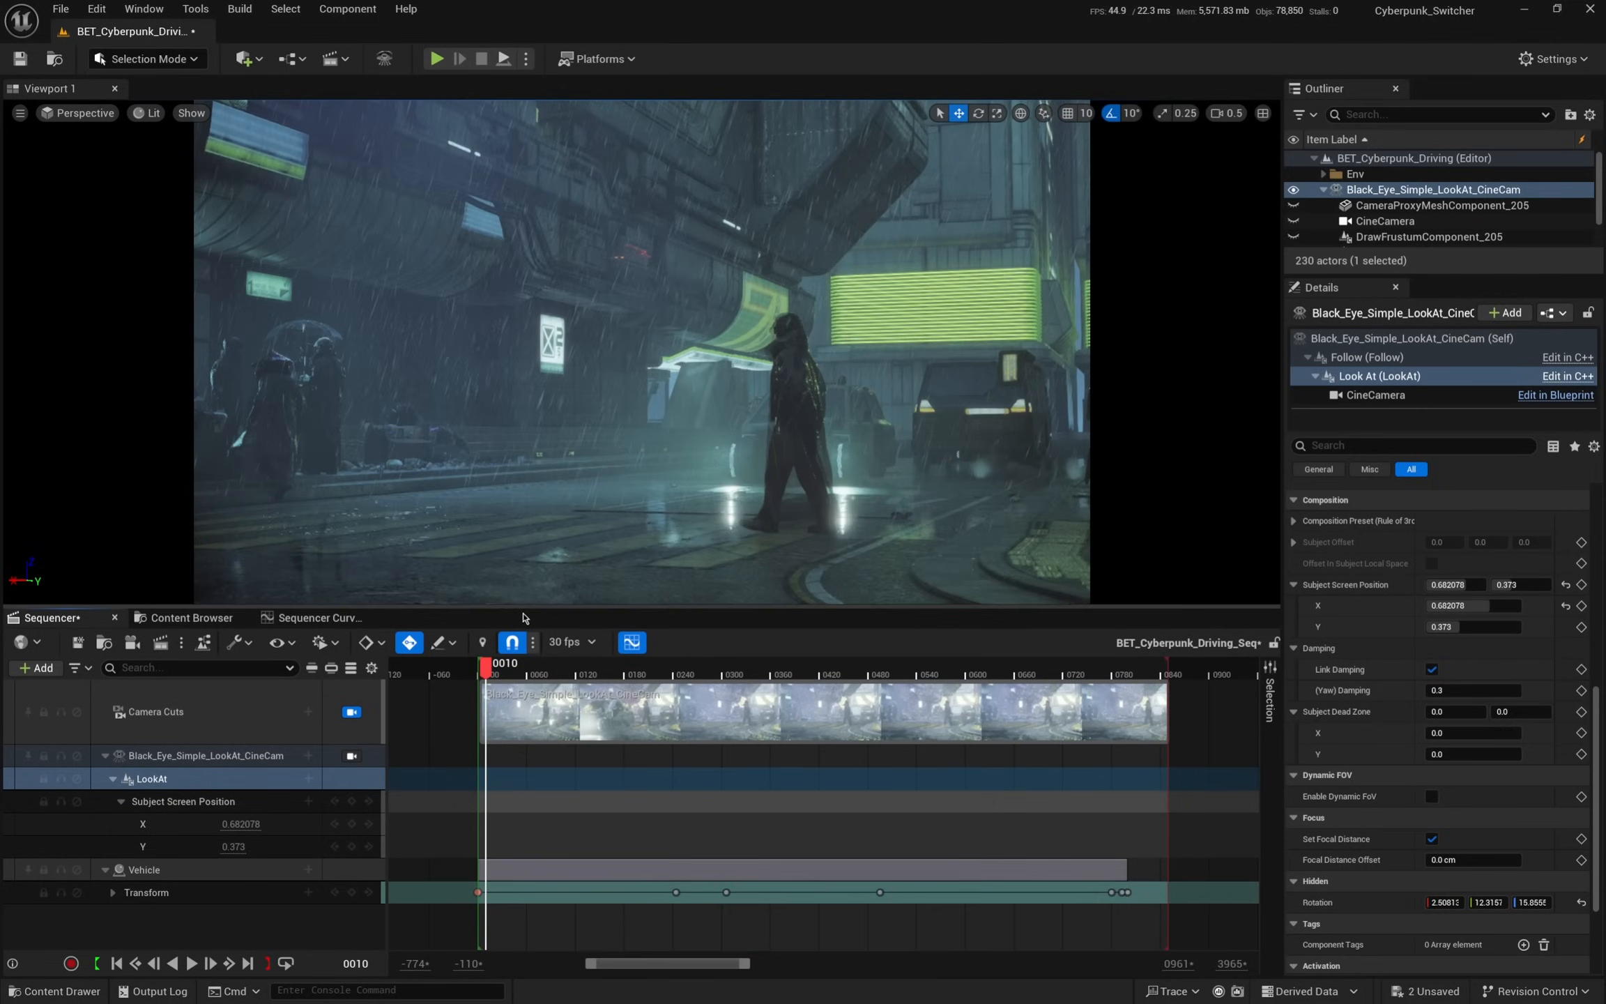
{"action": "left_click", "coordinate": [351, 824]}
{"action": "left_click", "coordinate": [351, 847]}
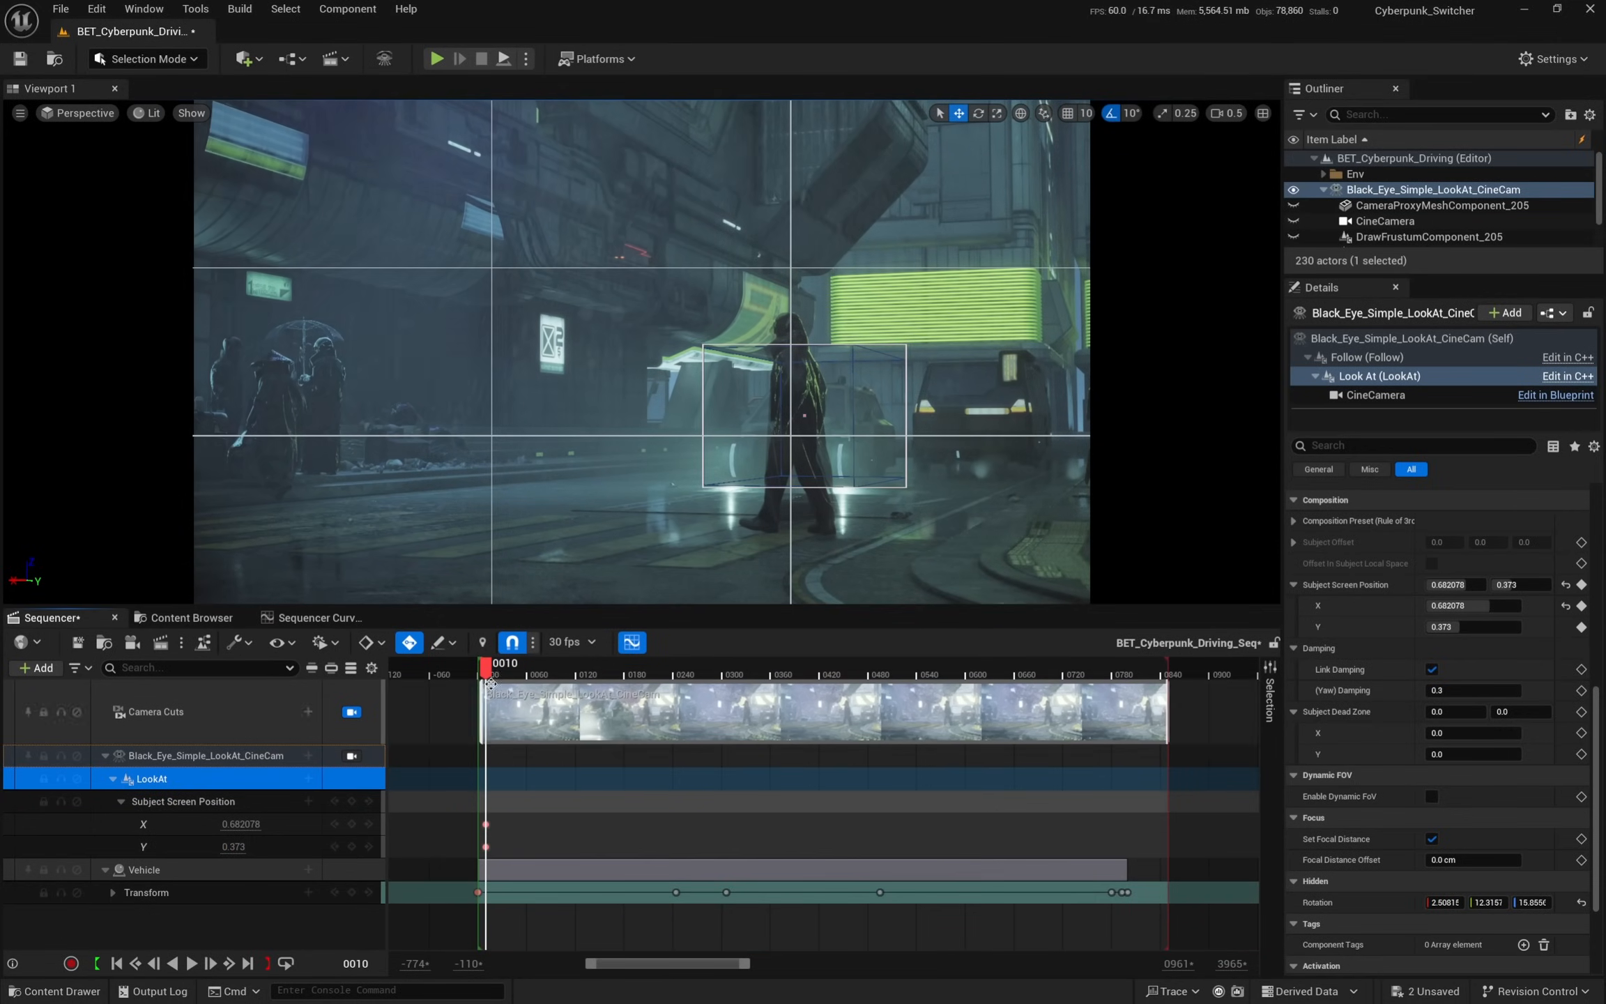
- At frame 302, key Subject Screen Position X at about 0.344 and Y at about 0.31, and scrub back to review the move
{"action": "left_click_drag", "start_coordinate": [491, 683], "coordinate": [723, 696]}
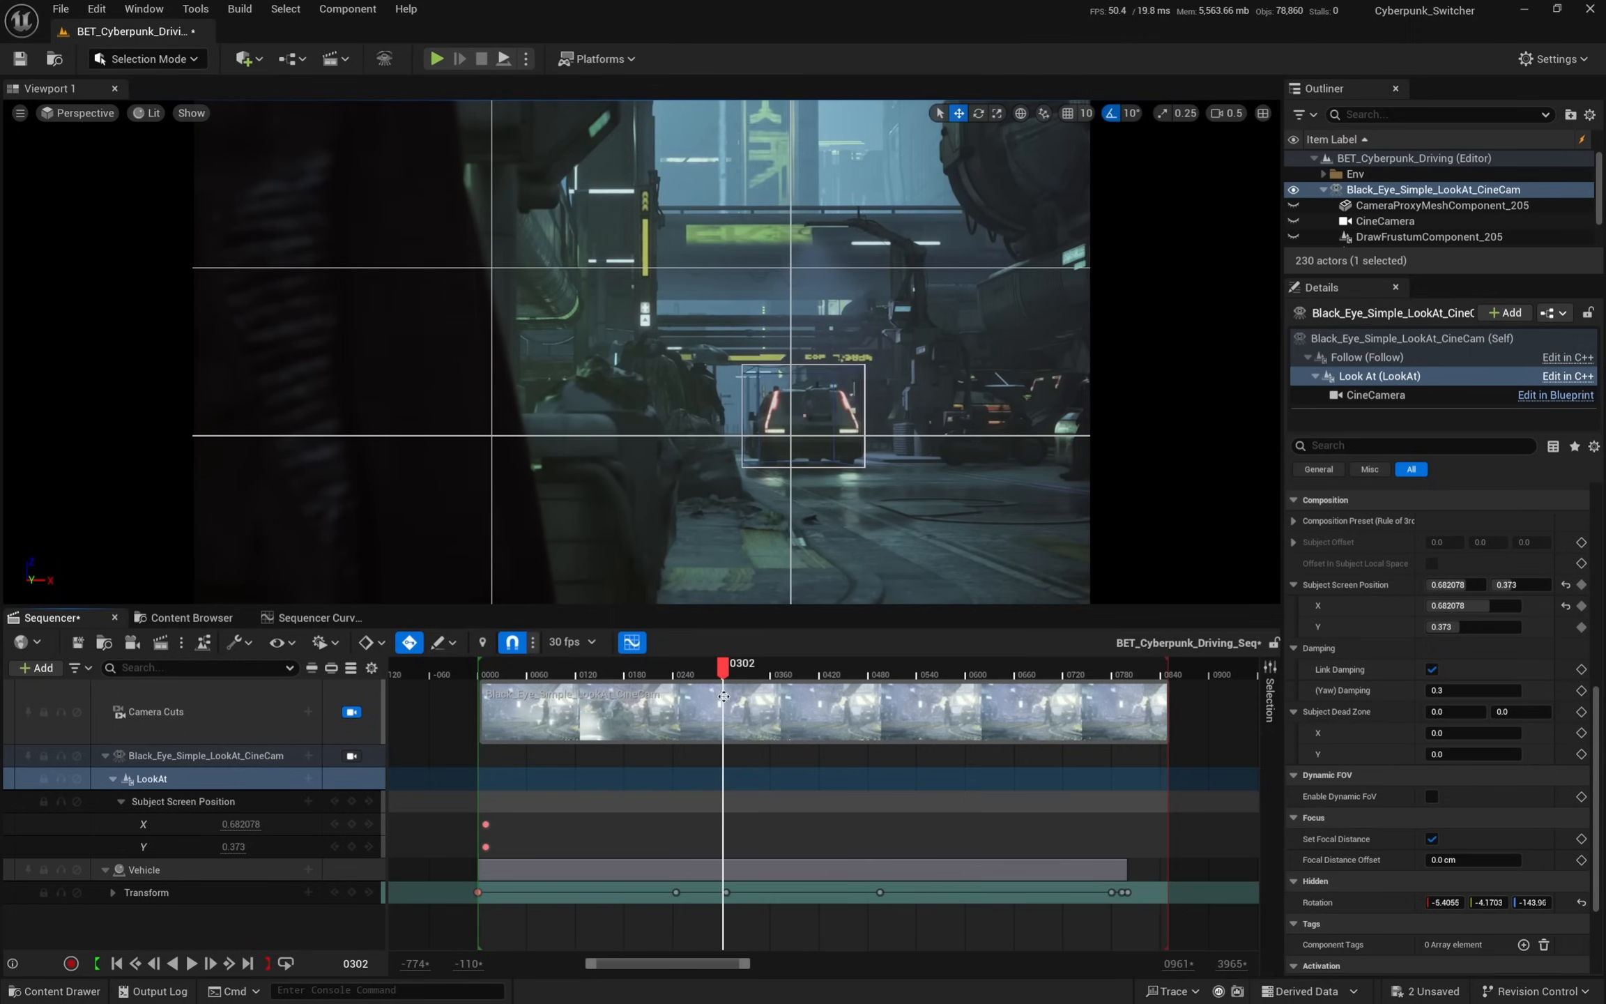
{"action": "mouse_move", "coordinate": [241, 824]}
{"action": "left_mouse_down"}
{"action": "mouse_move", "coordinate": [198, 823]}
{"action": "mouse_move", "coordinate": [240, 846]}
{"action": "left_mouse_up"}
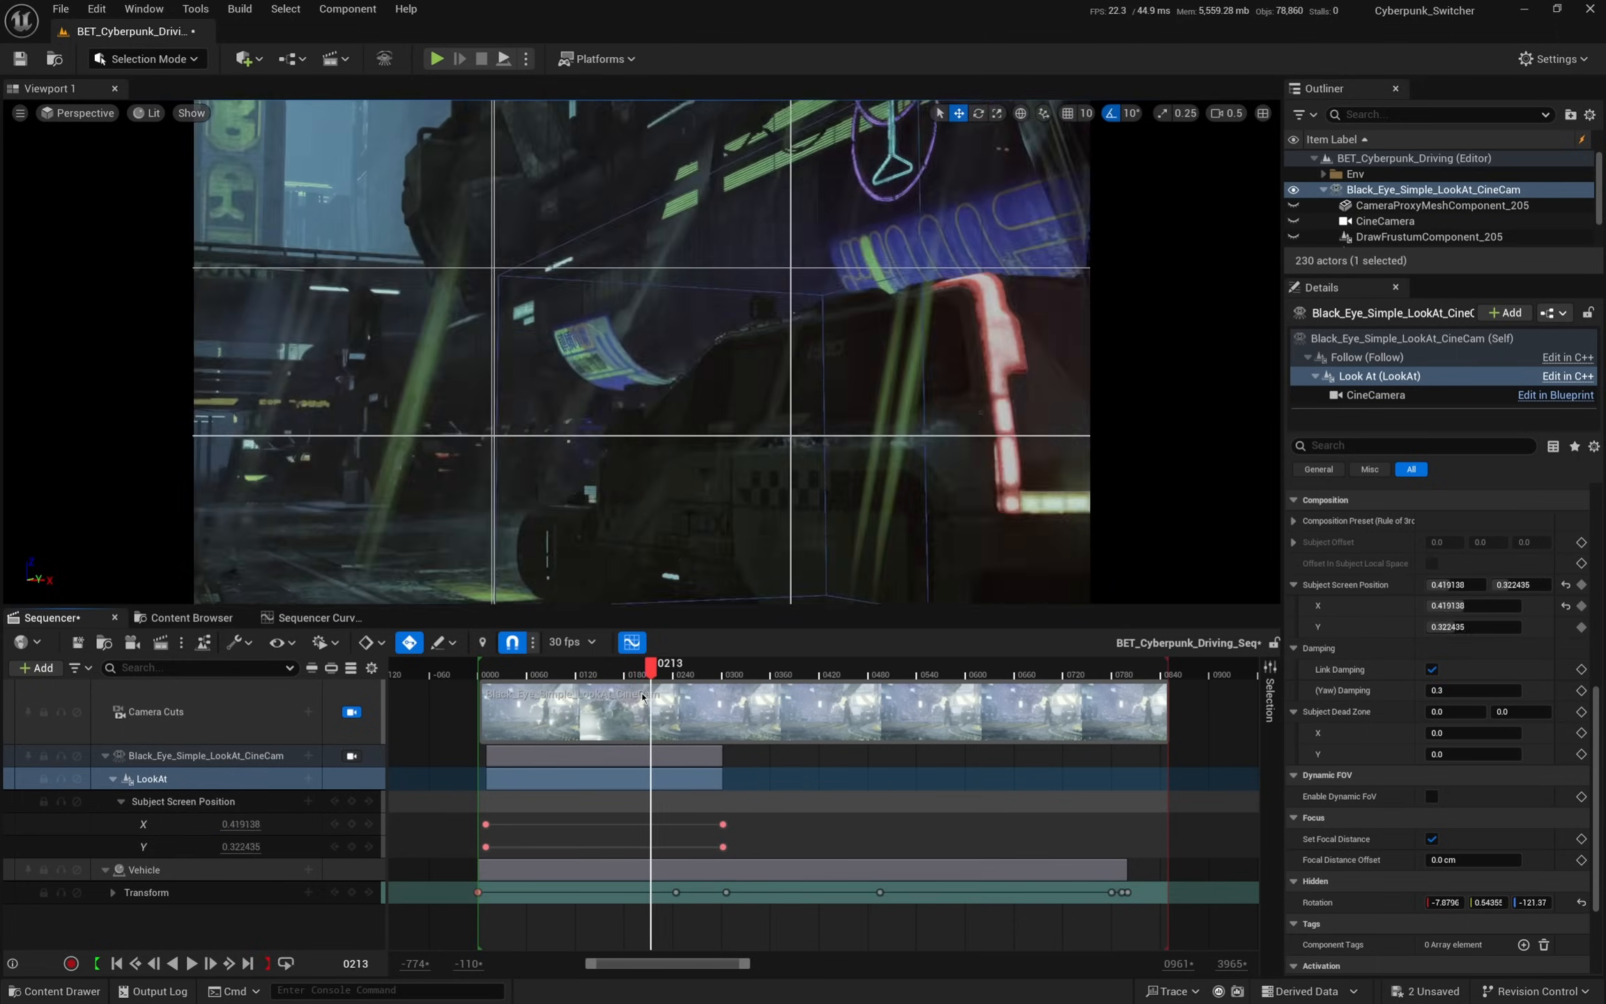
{"action": "left_click_drag", "start_coordinate": [643, 696], "coordinate": [494, 719]}
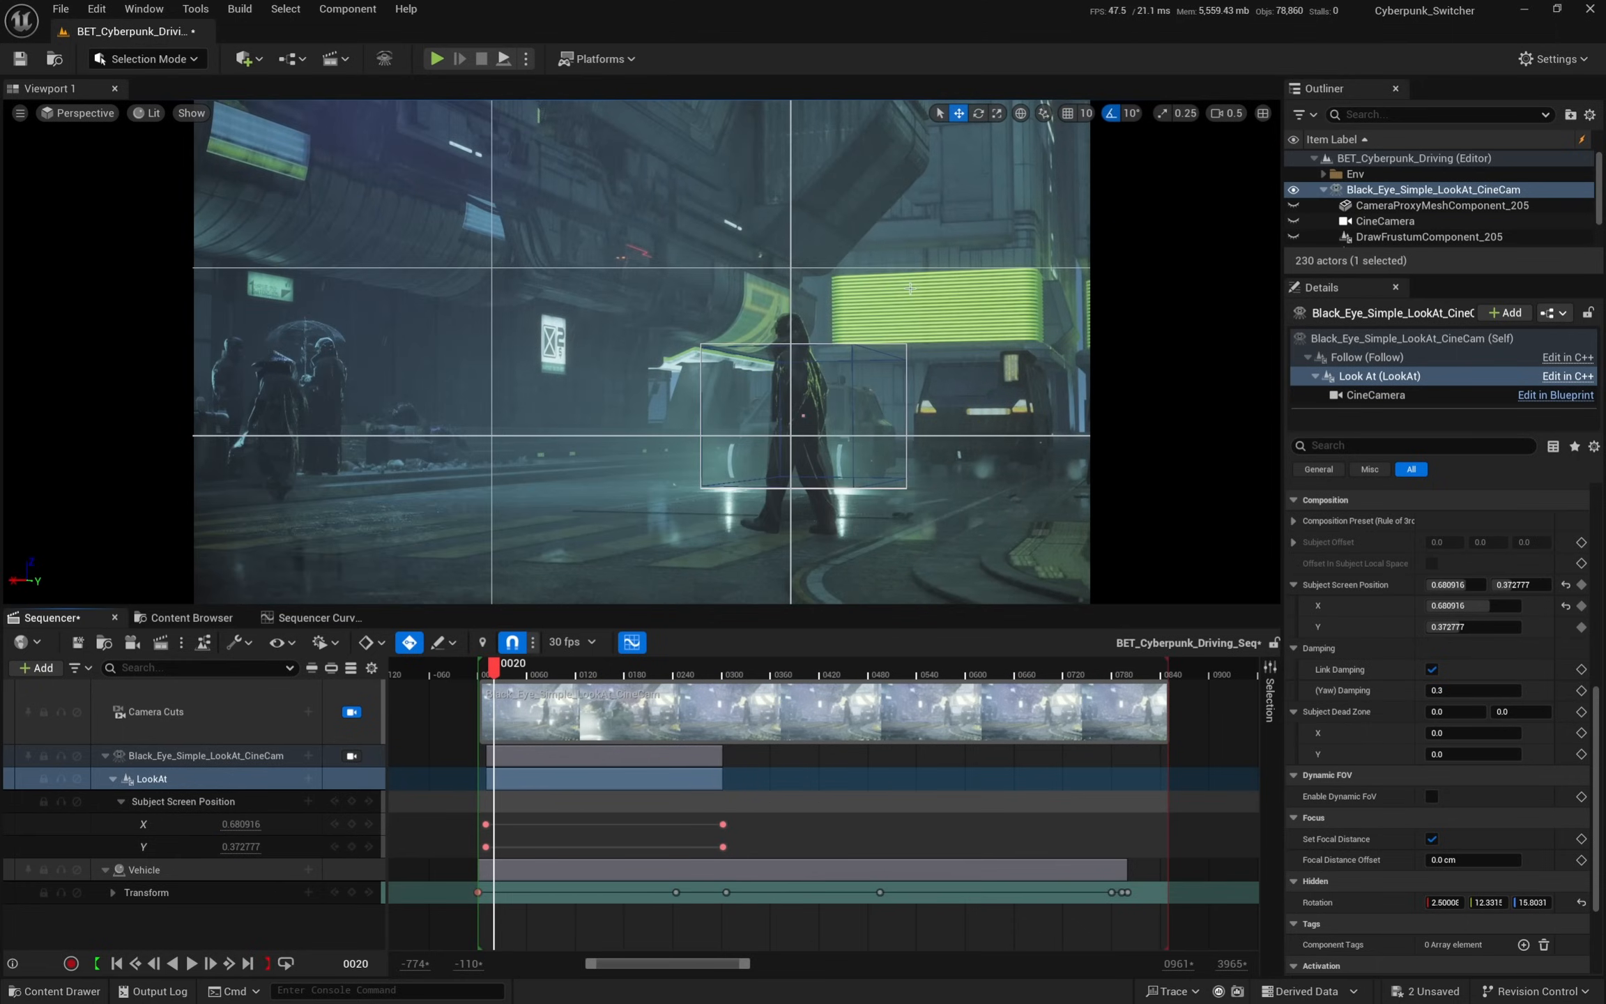
- Inspect the crowd around the camera from a free view, selecting BP_Crowd_021, and return to the camera cuts view
{"action": "left_click", "coordinate": [352, 712]}
{"action": "key", "text": "f"}
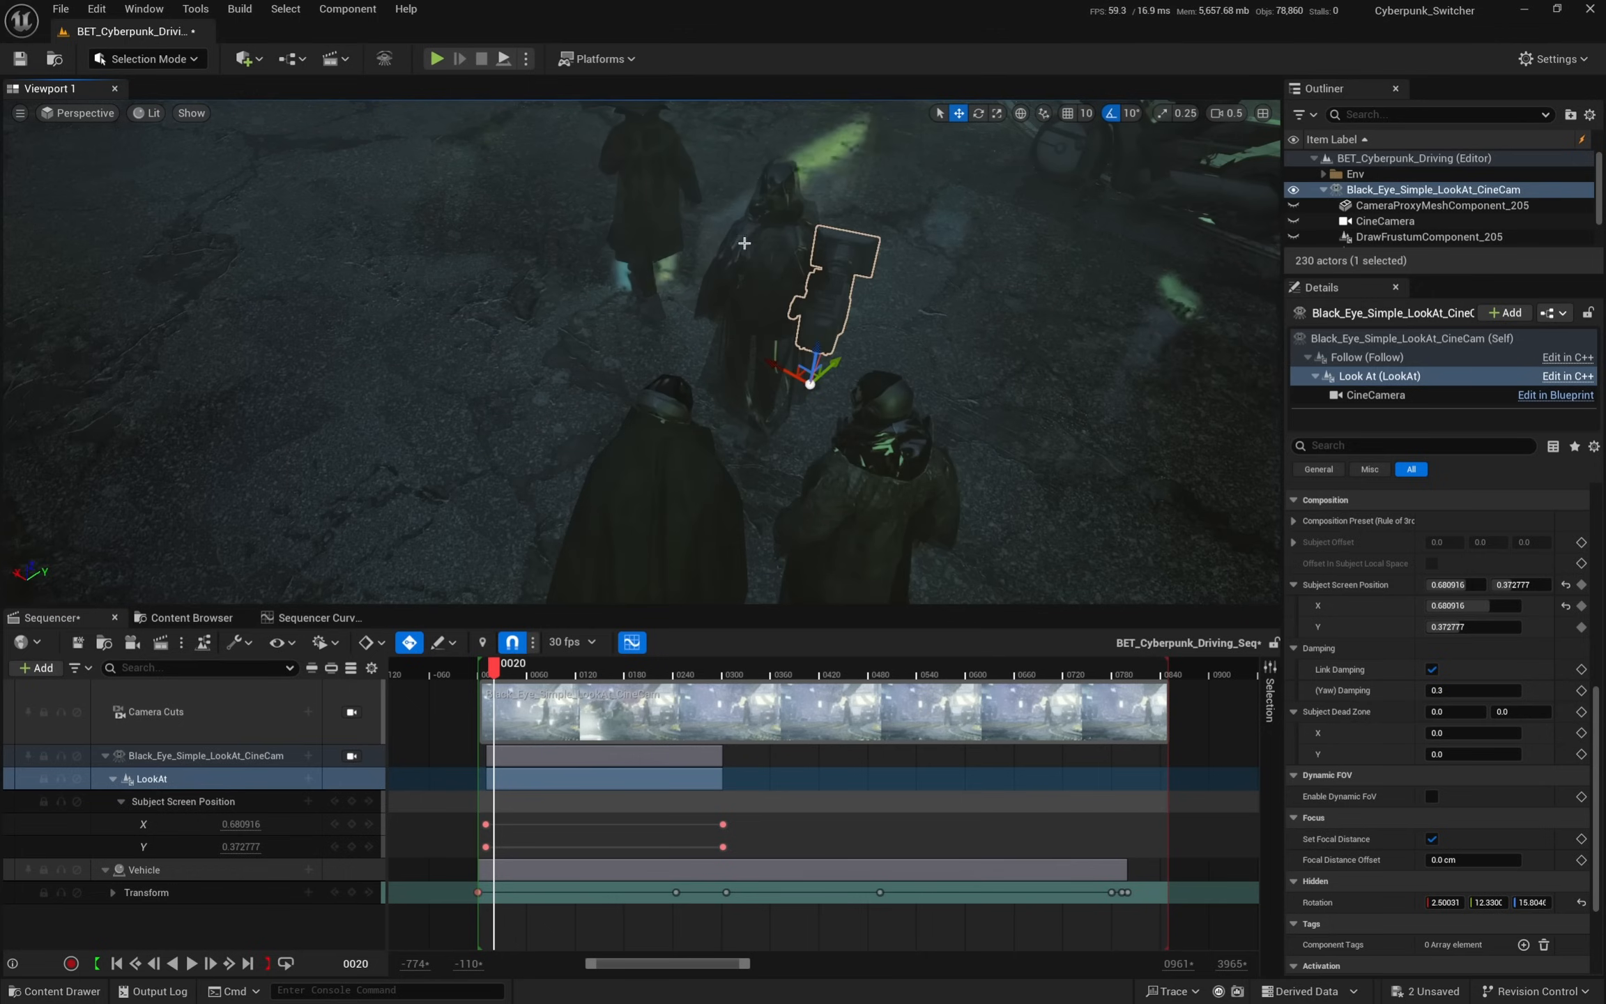
{"action": "left_click", "coordinate": [787, 391]}
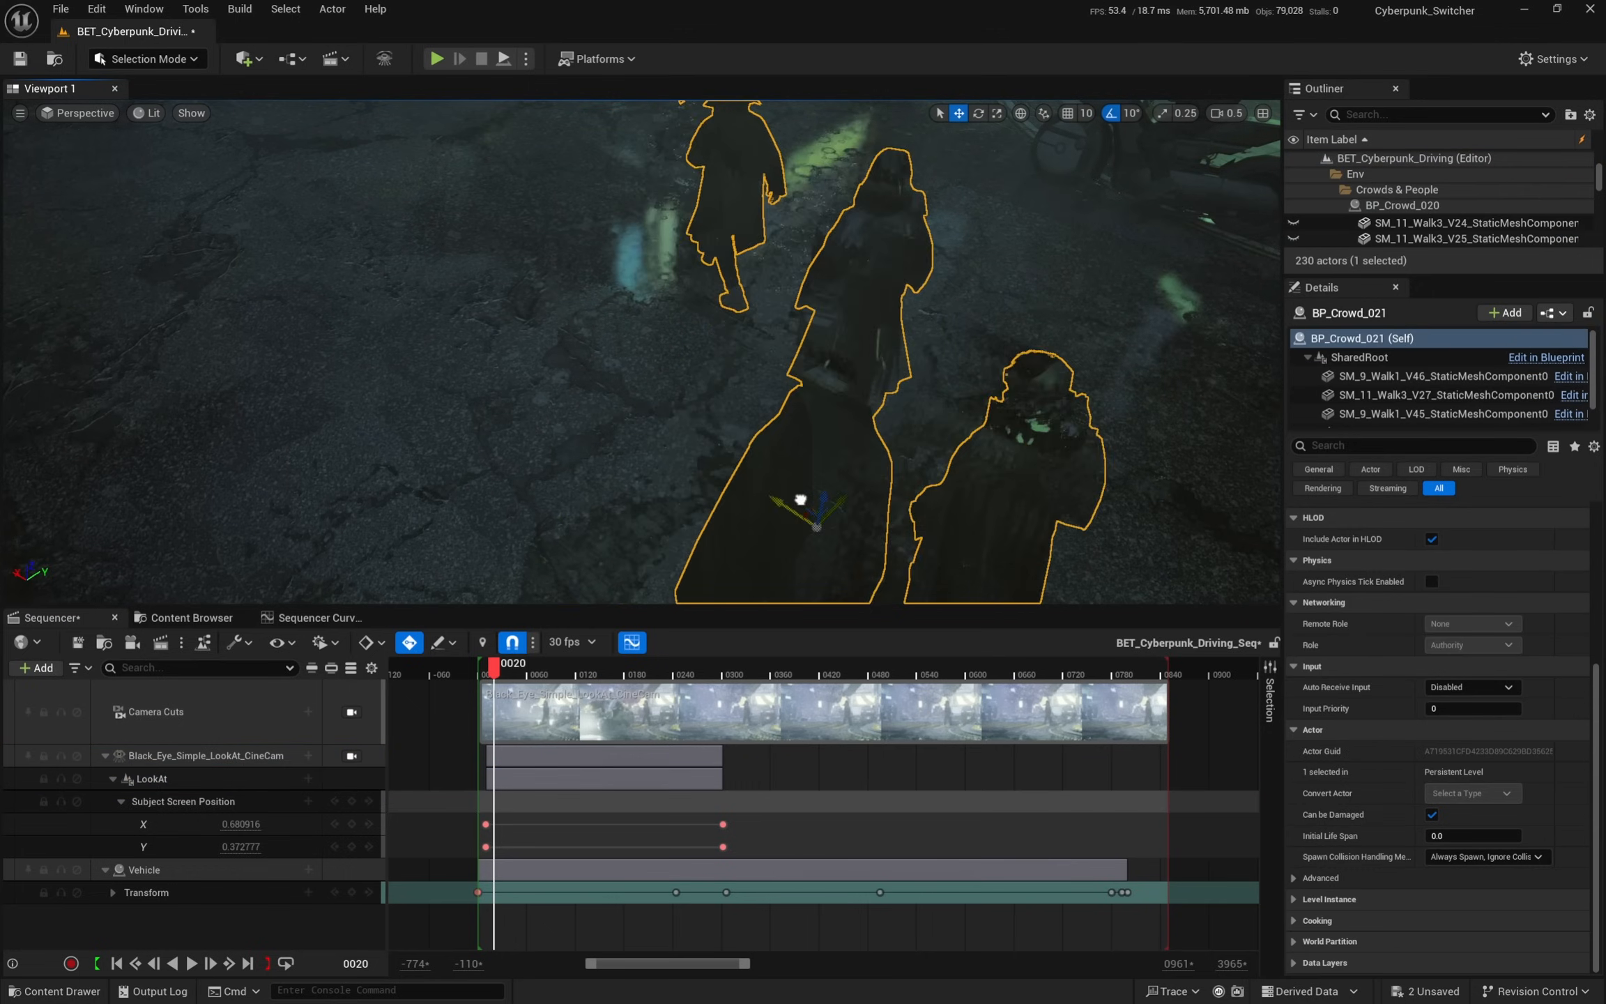
{"action": "left_click", "coordinate": [352, 711]}
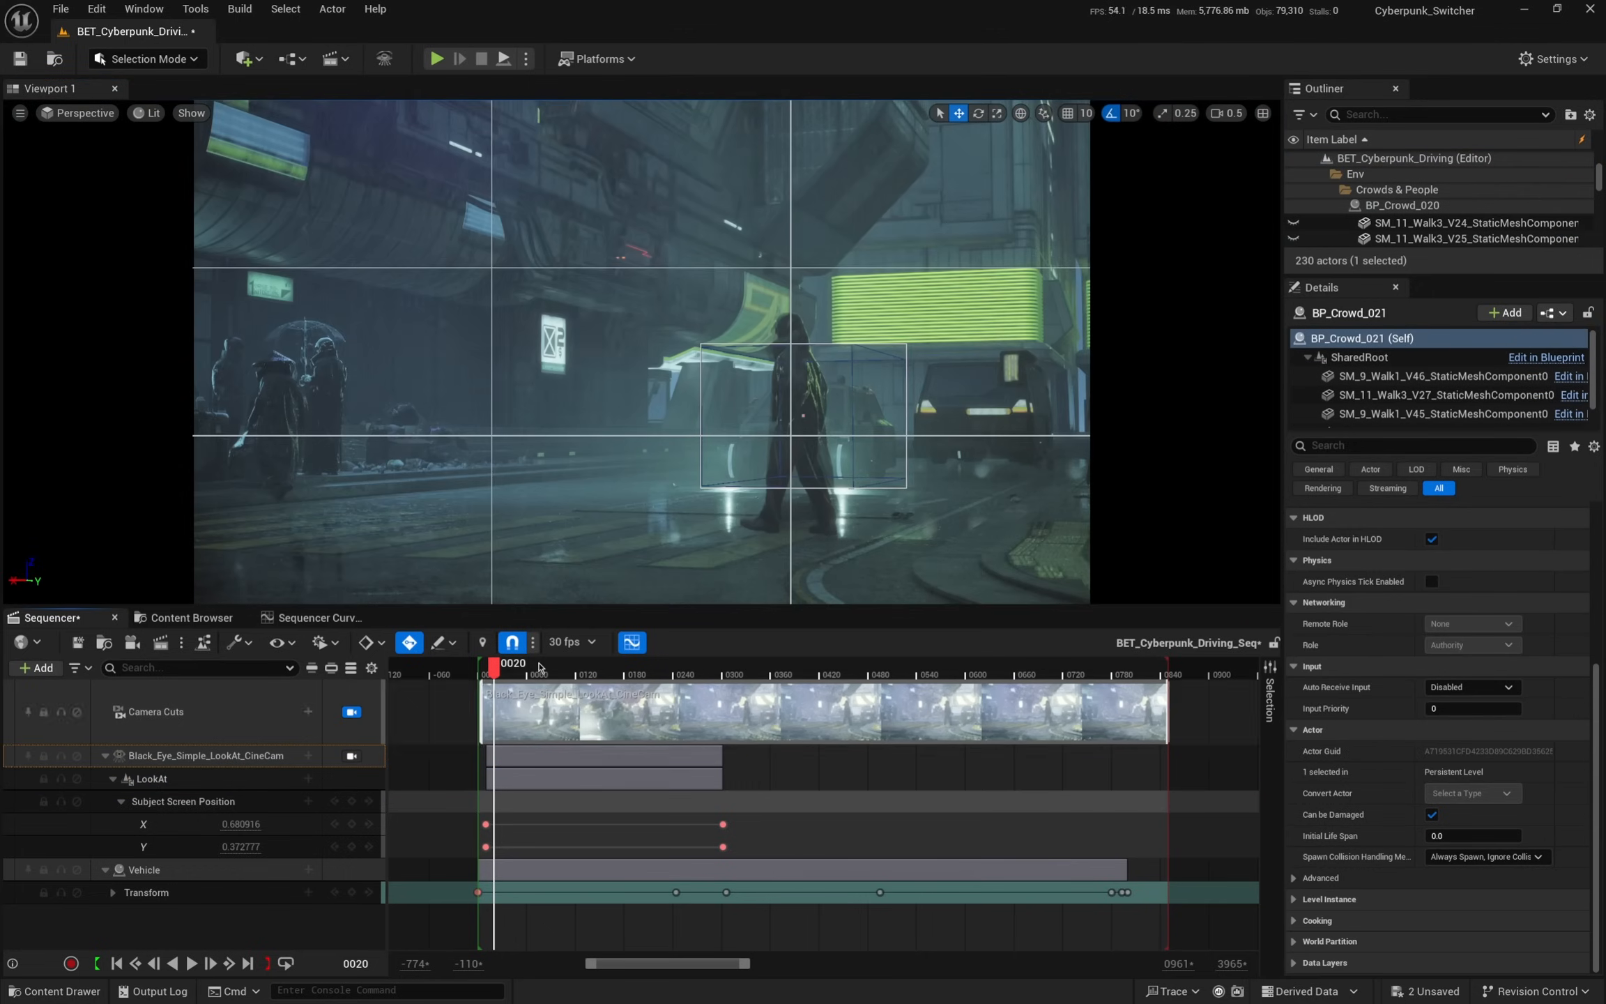
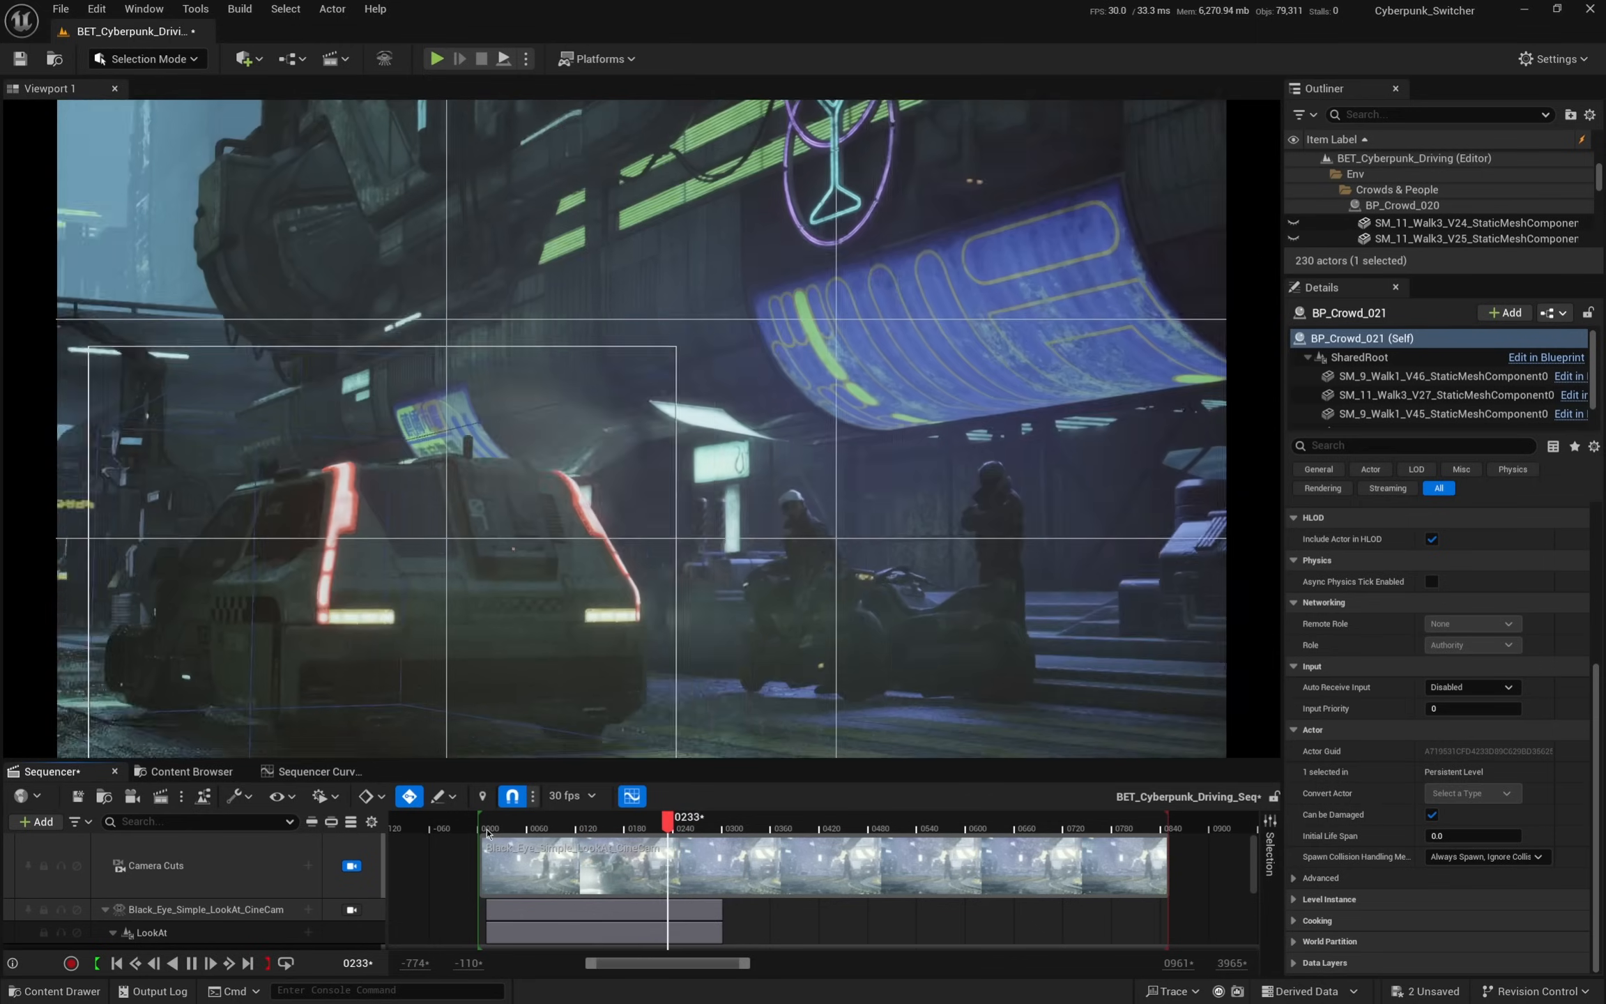
- At frame 151, key the Subject Screen Position Y channel at about 0.527
{"action": "left_click_drag", "start_coordinate": [703, 828], "coordinate": [612, 828]}
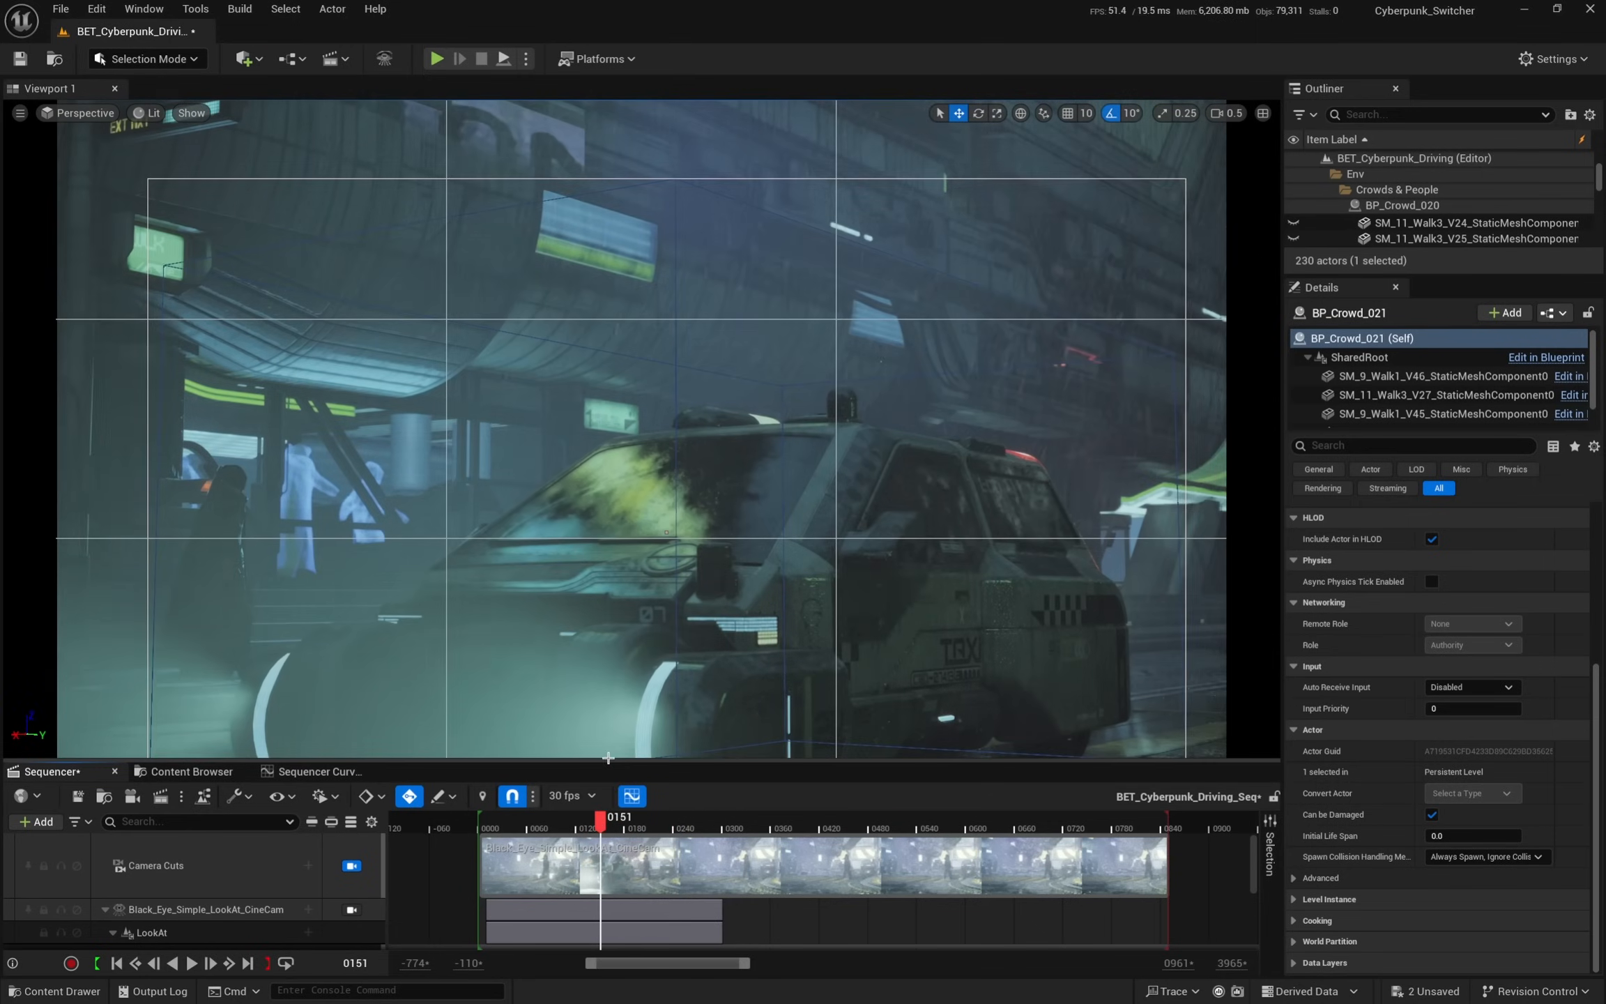
{"action": "left_click_drag", "start_coordinate": [607, 759], "coordinate": [608, 628]}
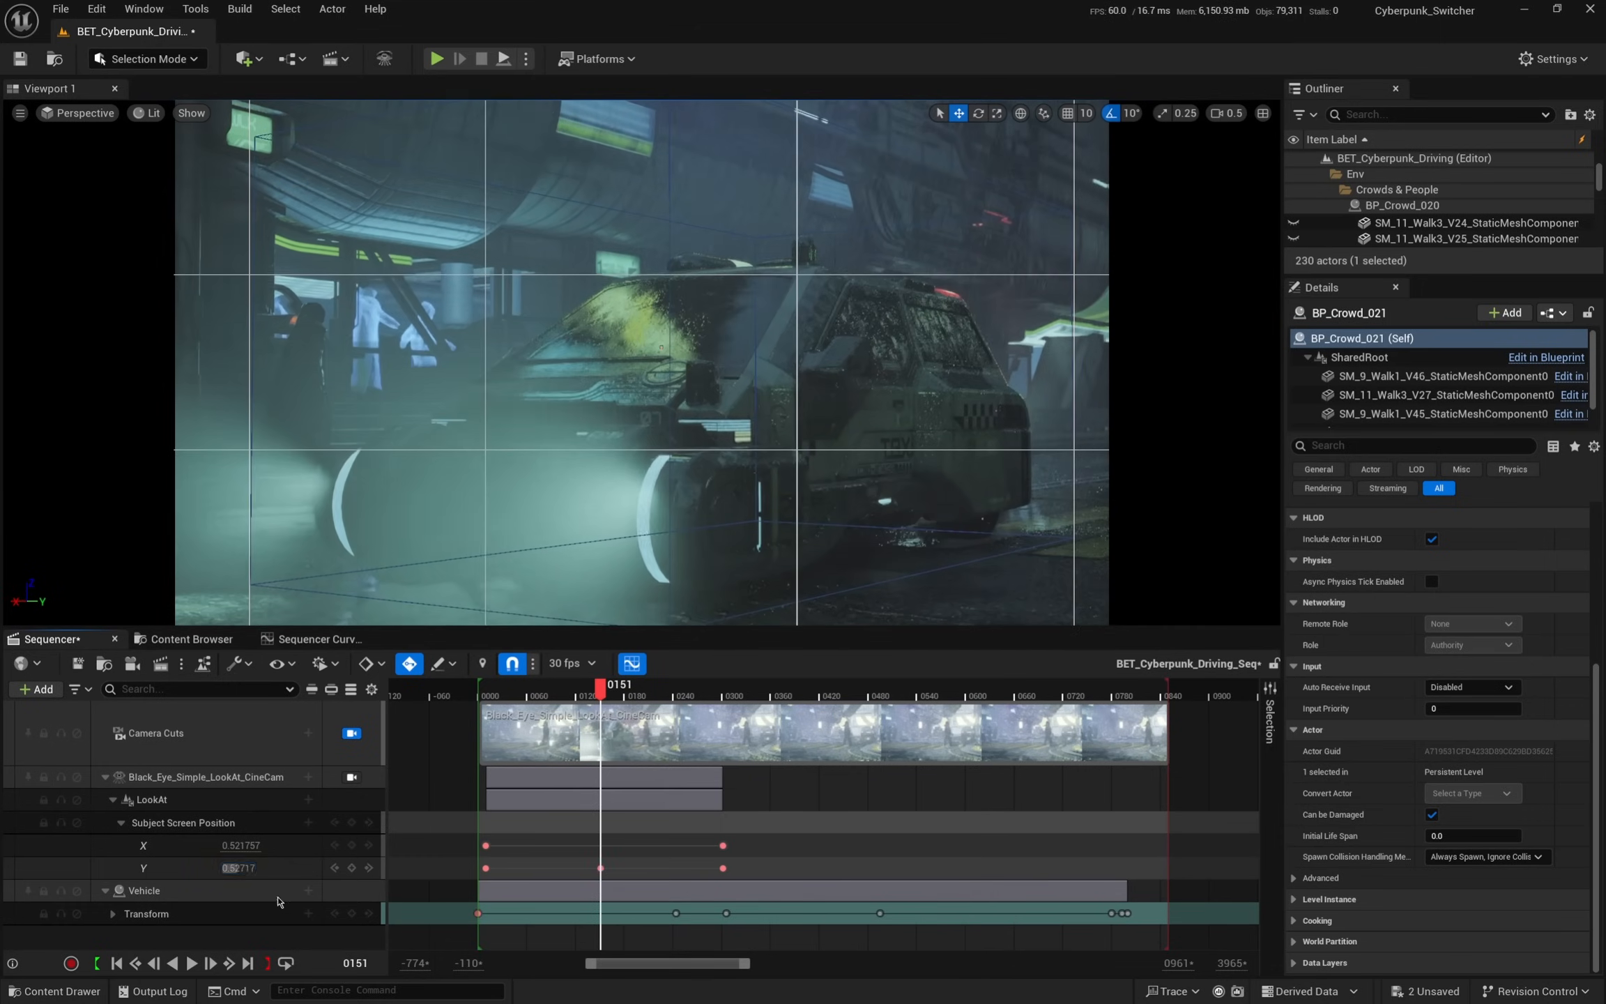
- Enlarge the viewport and play the sequence from its start to review the vehicle's framing
{"action": "left_click_drag", "start_coordinate": [687, 628], "coordinate": [687, 789]}
{"action": "left_click", "coordinate": [488, 854]}
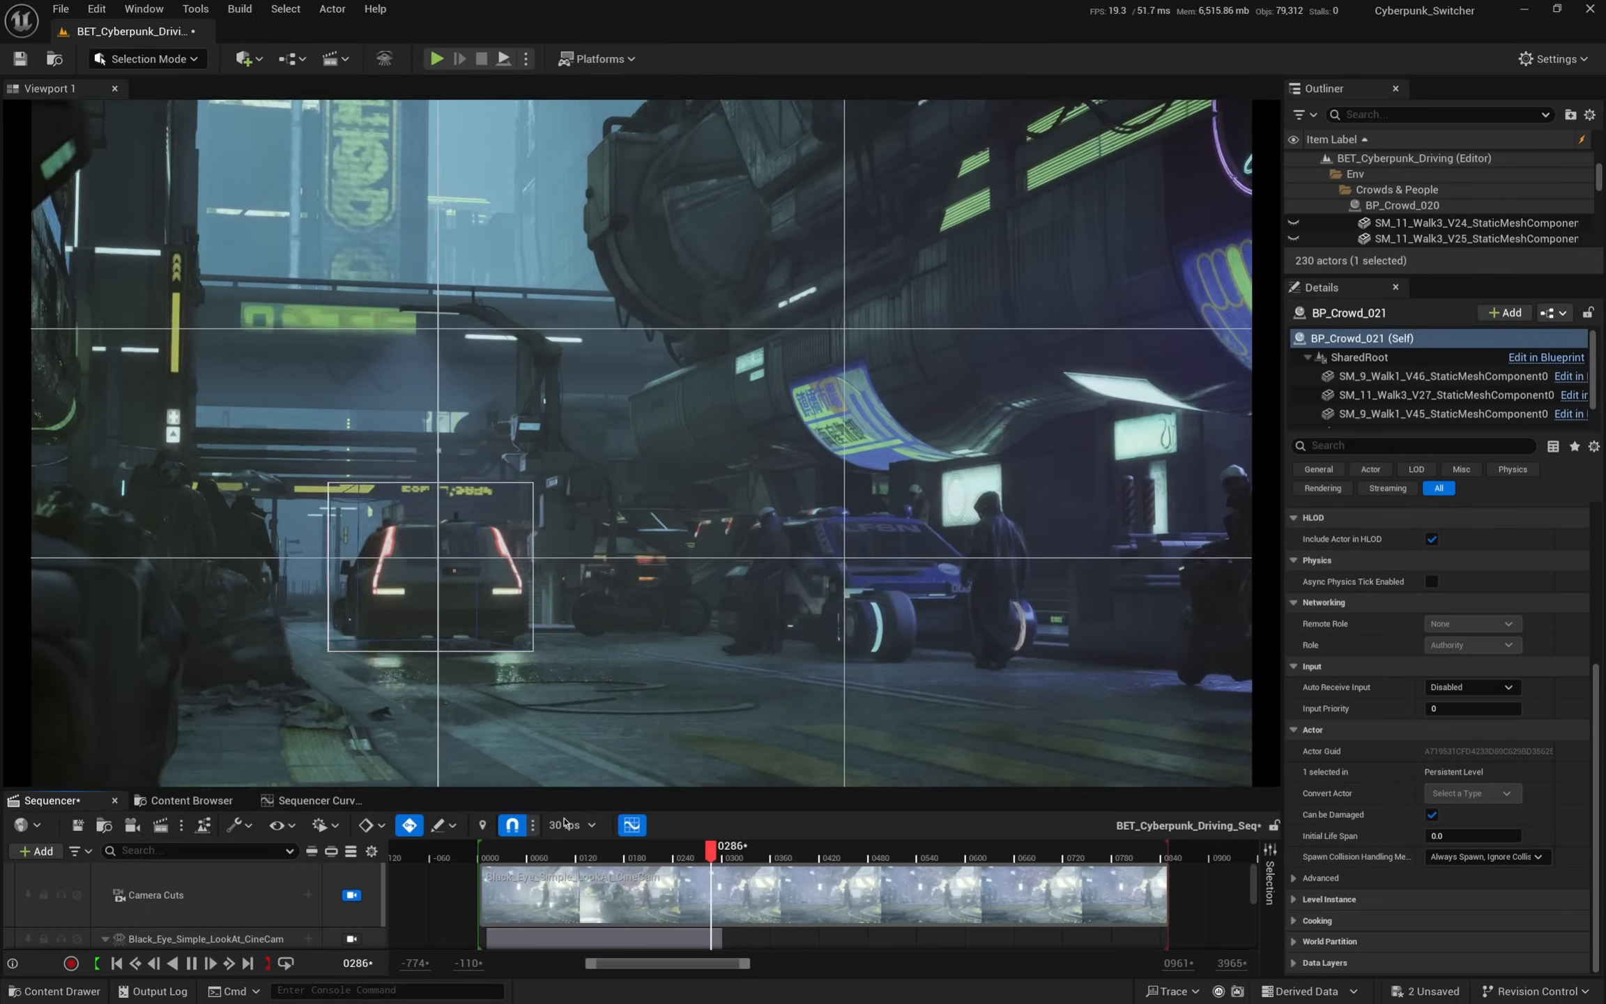
{"action": "left_click", "coordinate": [486, 854]}
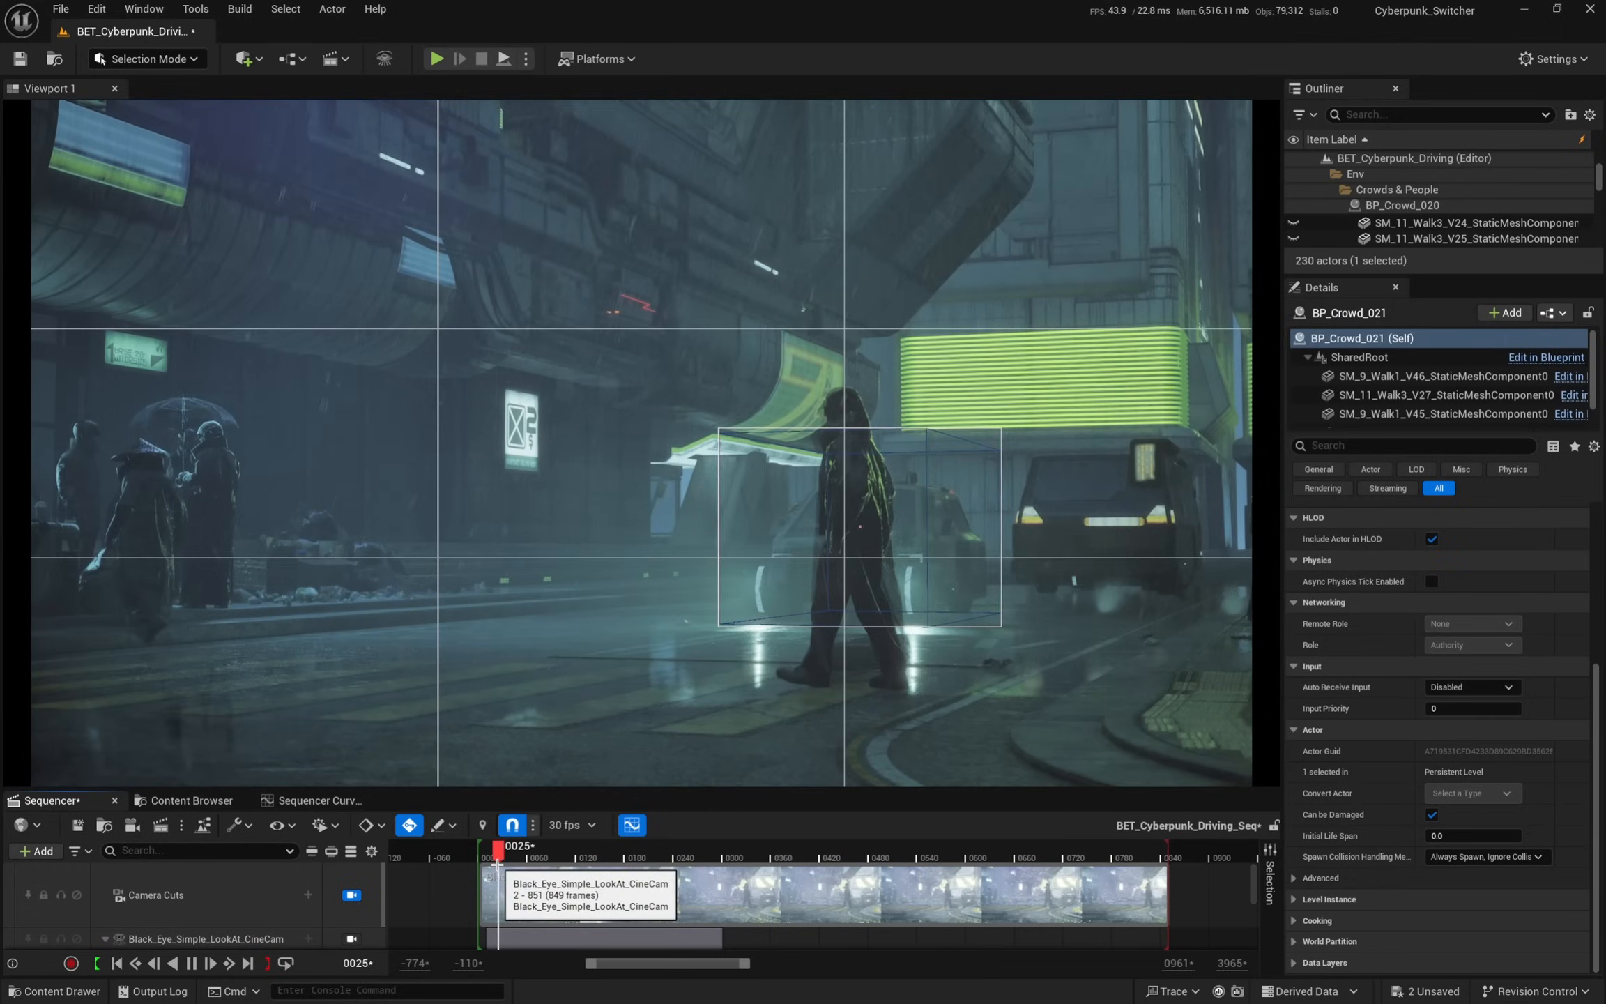
{"action": "key", "text": "space"}
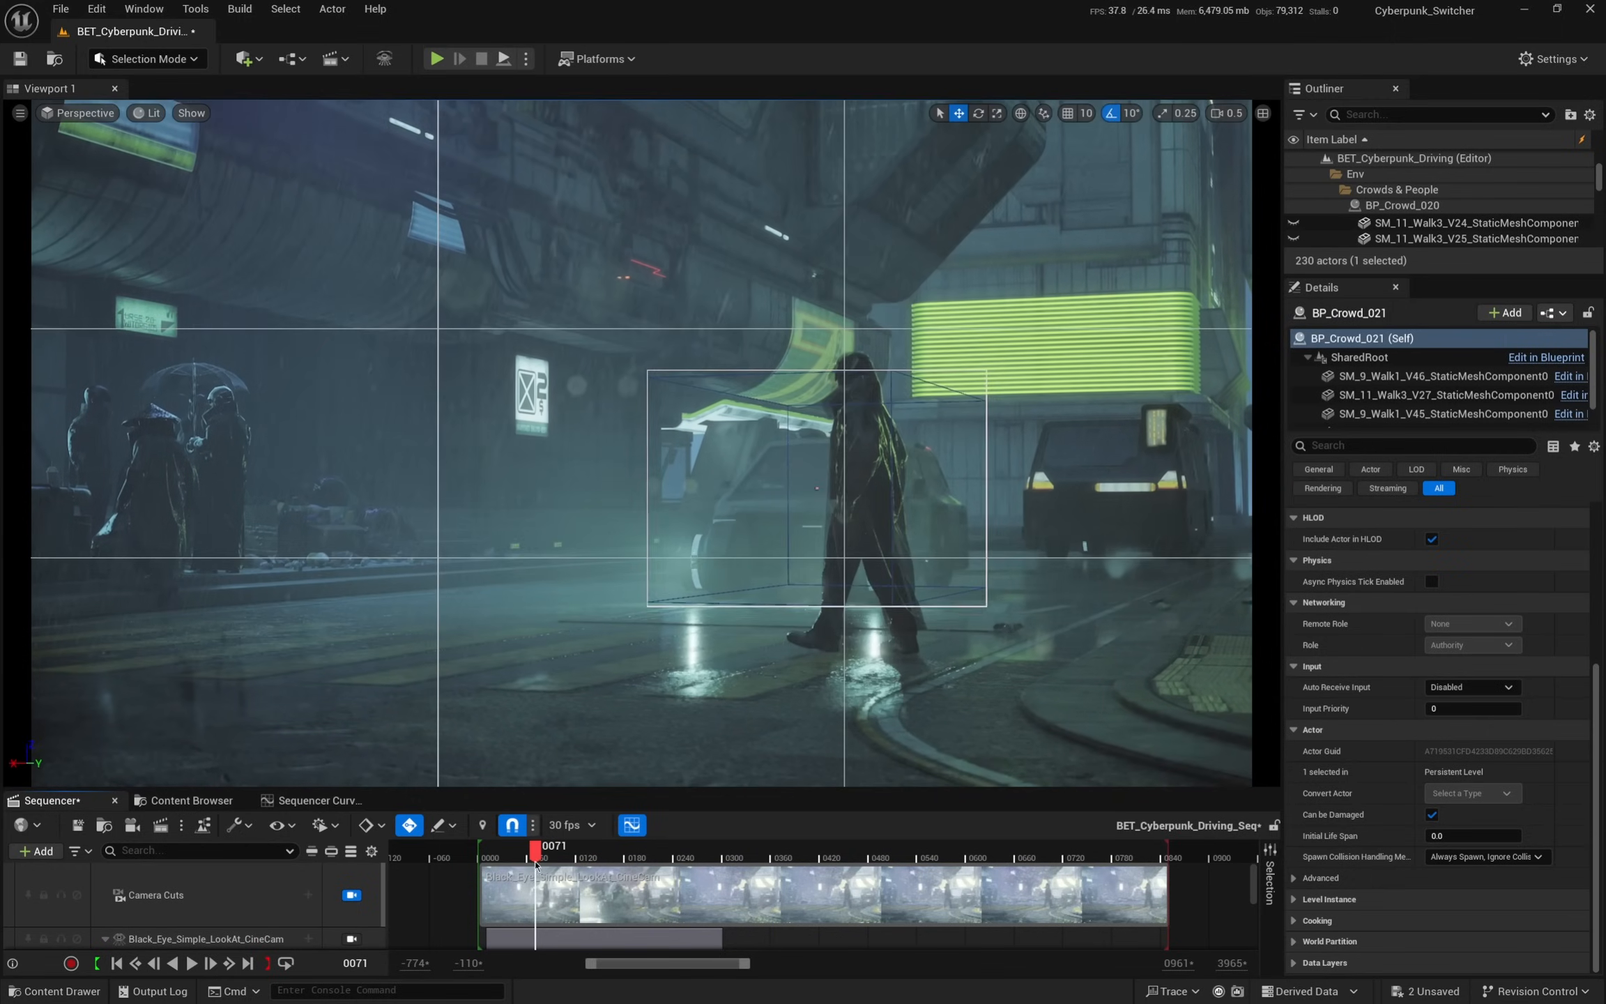
- Show the Subject Screen Position Y channel in the Sequencer Curves editor and go to frame 87
{"action": "left_click_drag", "start_coordinate": [560, 789], "coordinate": [559, 636]}
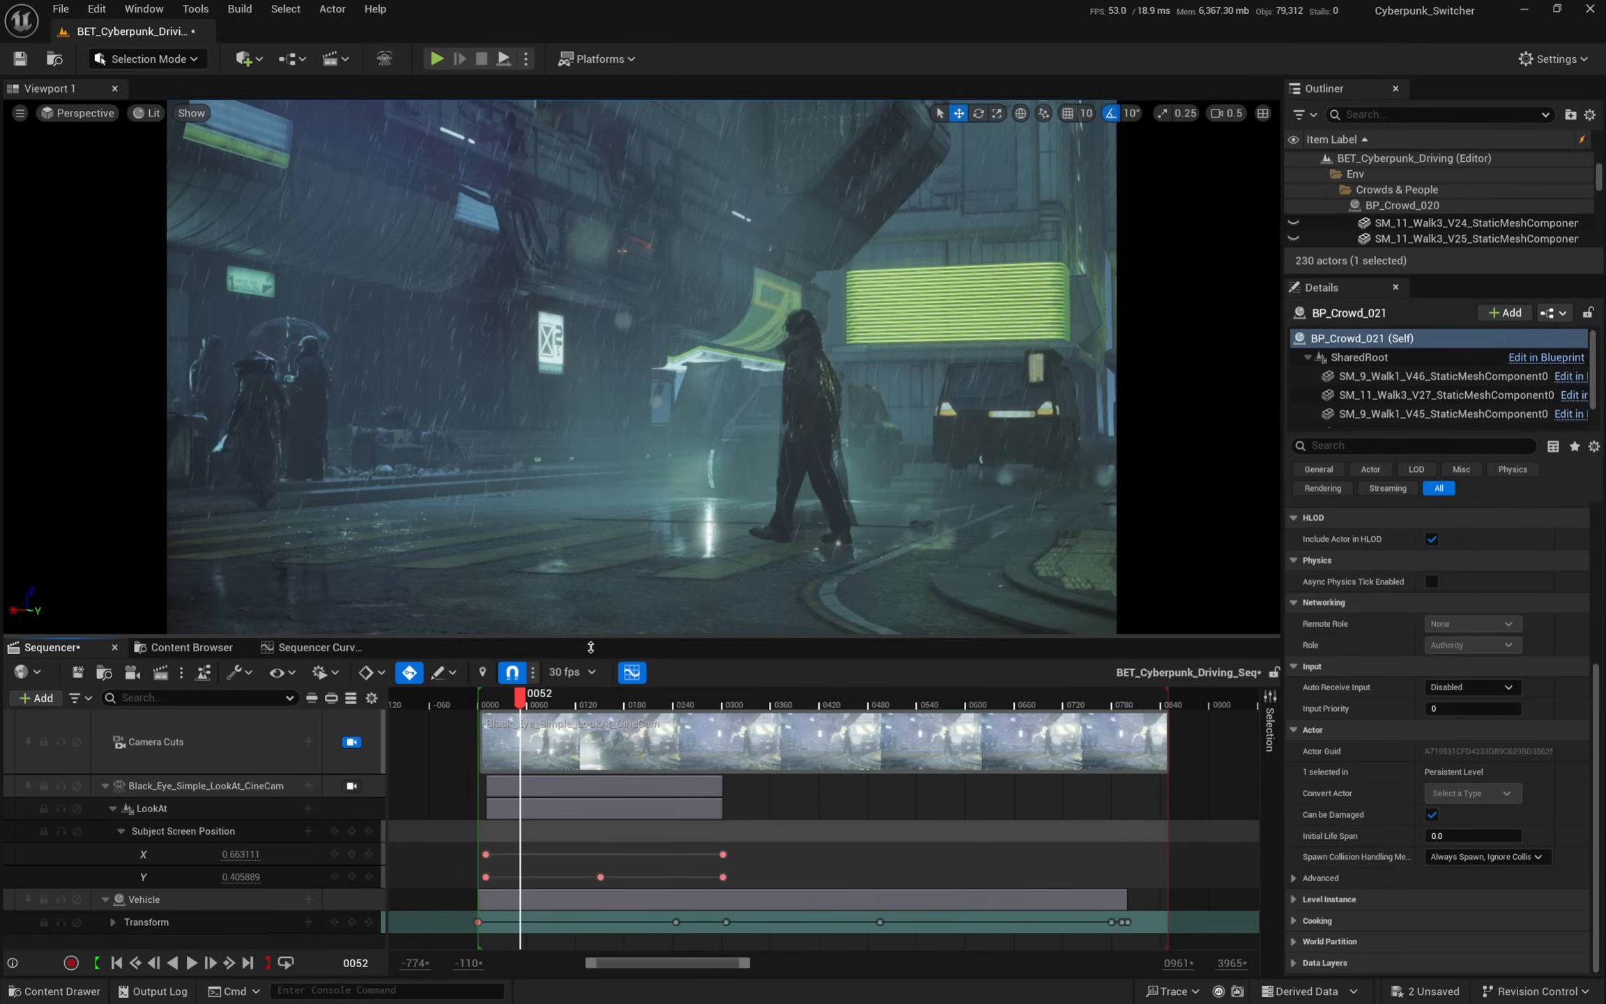
{"action": "left_click", "coordinate": [152, 878]}
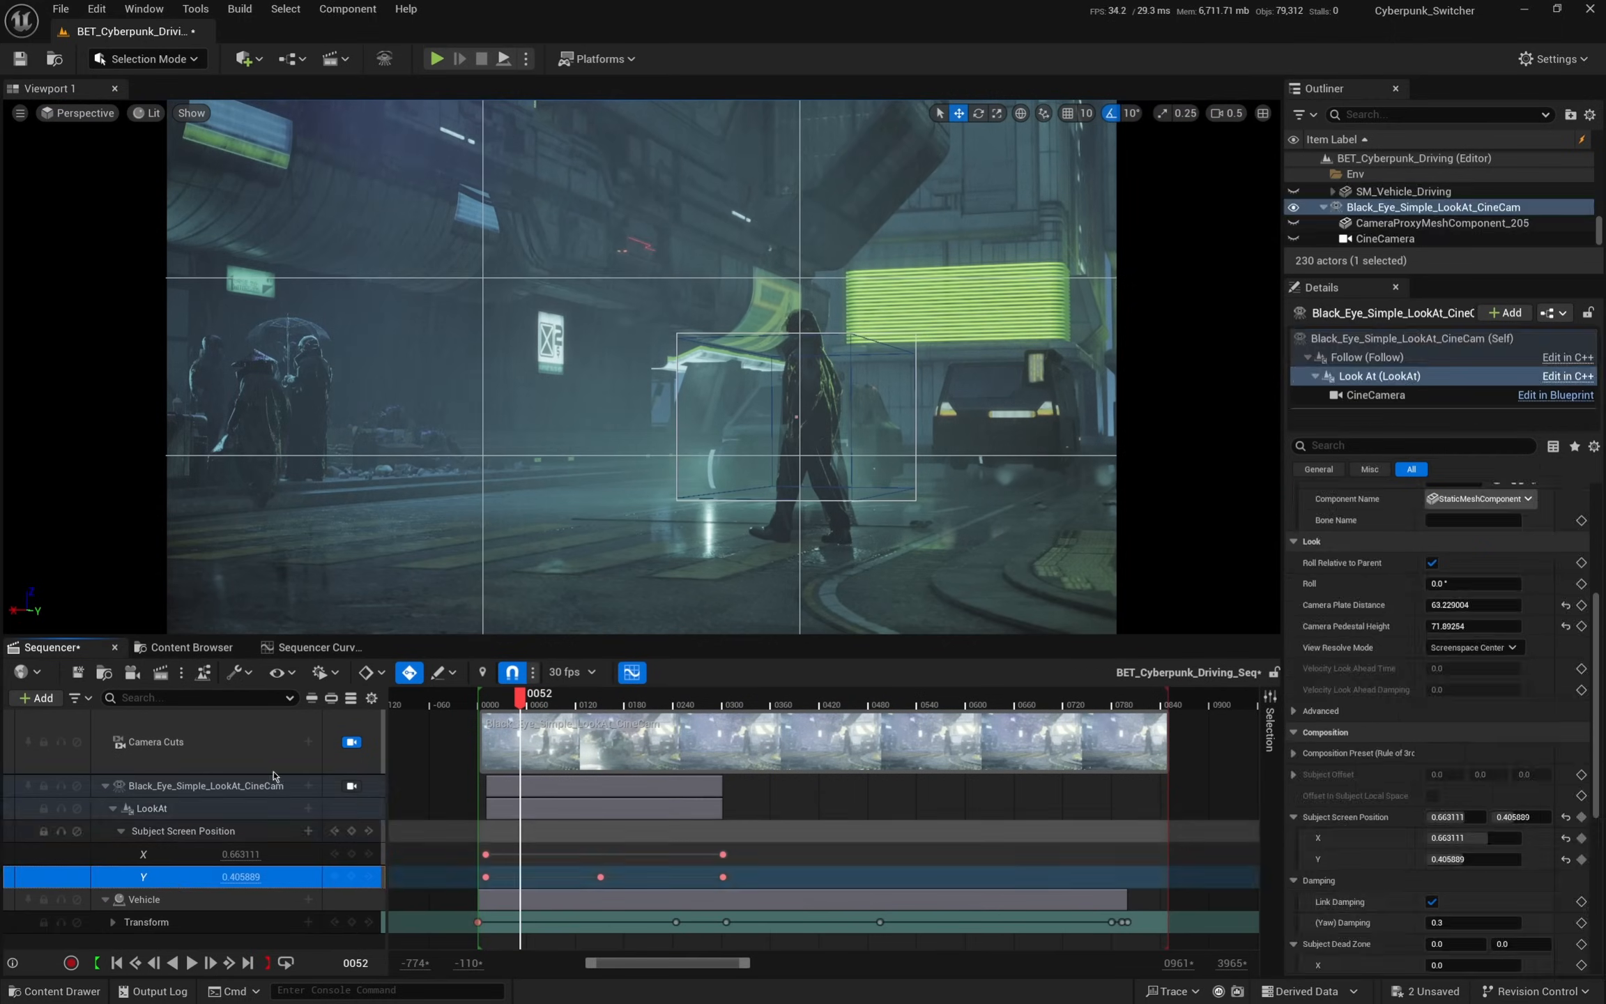
{"action": "left_click", "coordinate": [334, 647]}
{"action": "left_click_drag", "start_coordinate": [735, 700], "coordinate": [843, 697]}
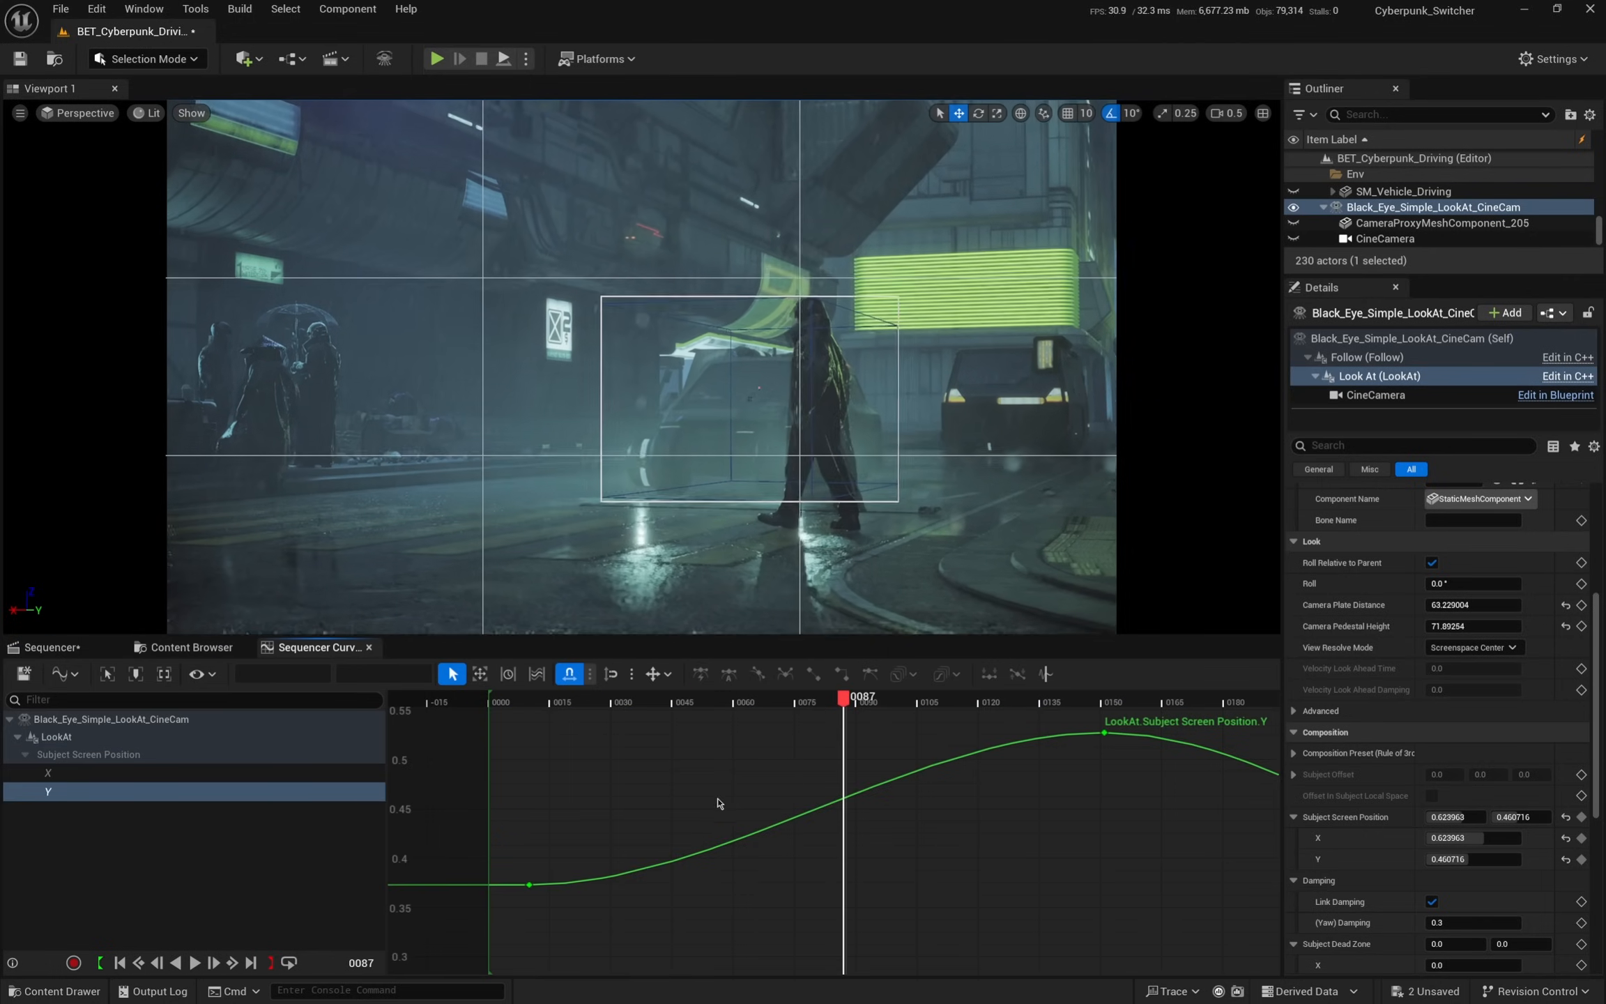
- Give the frame 10 key of the Y curve weighted tangents and lengthen its outgoing tangent
{"action": "left_click", "coordinate": [530, 884]}
{"action": "left_click", "coordinate": [868, 676]}
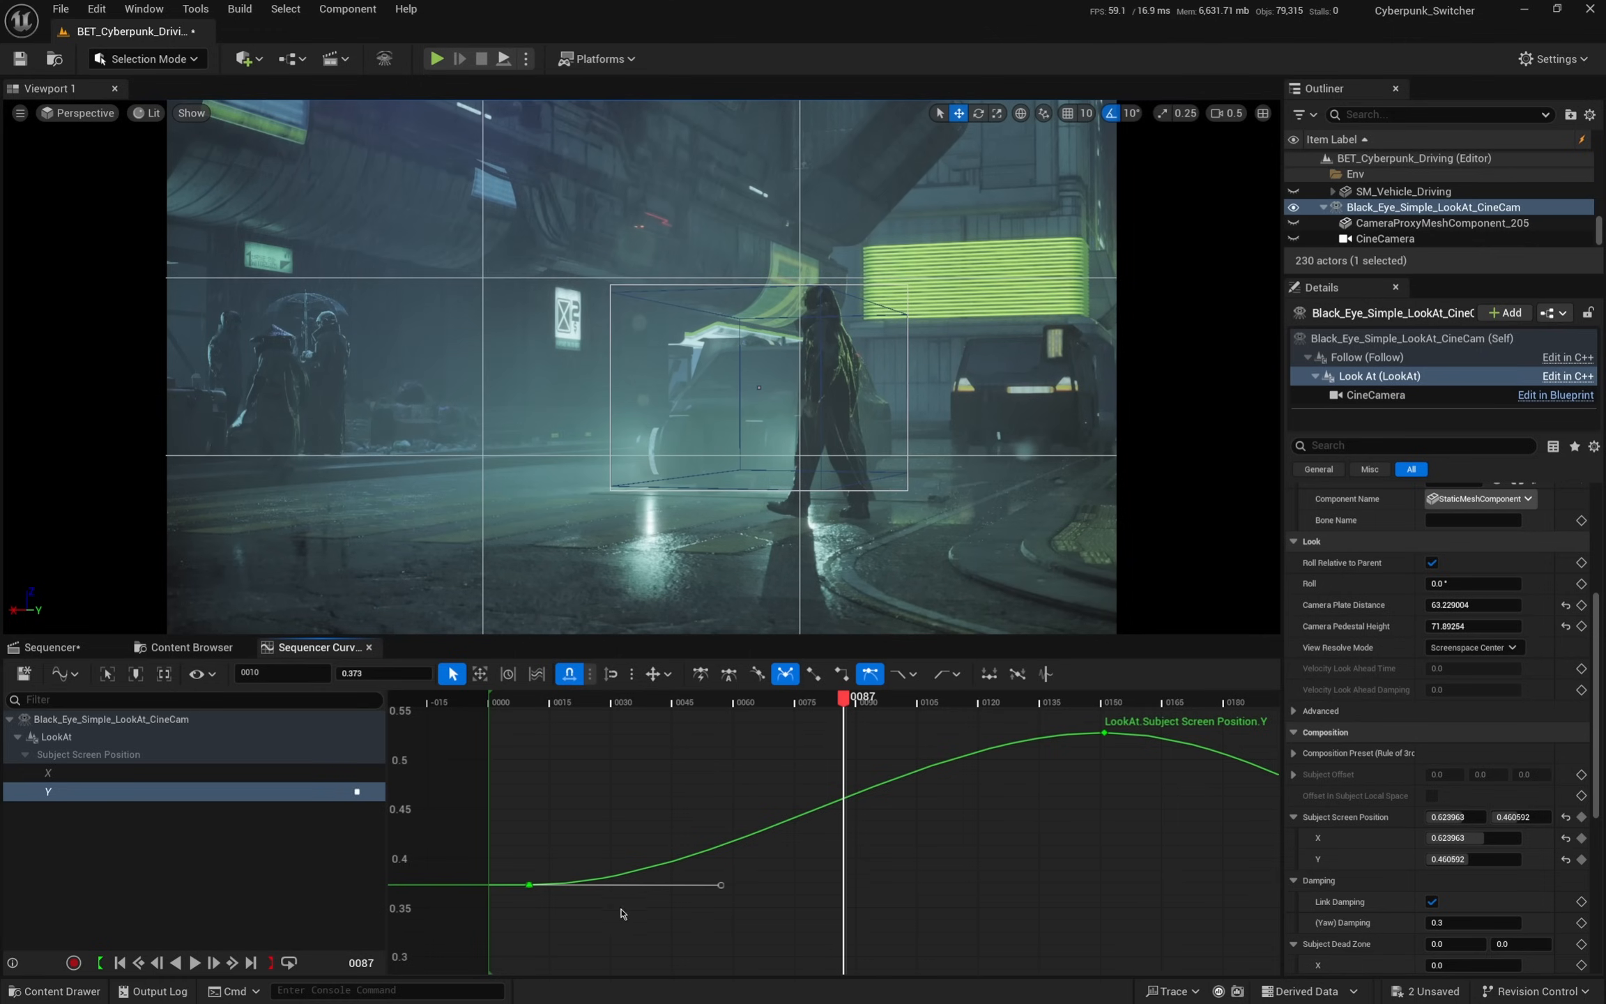
{"action": "left_click", "coordinate": [721, 893]}
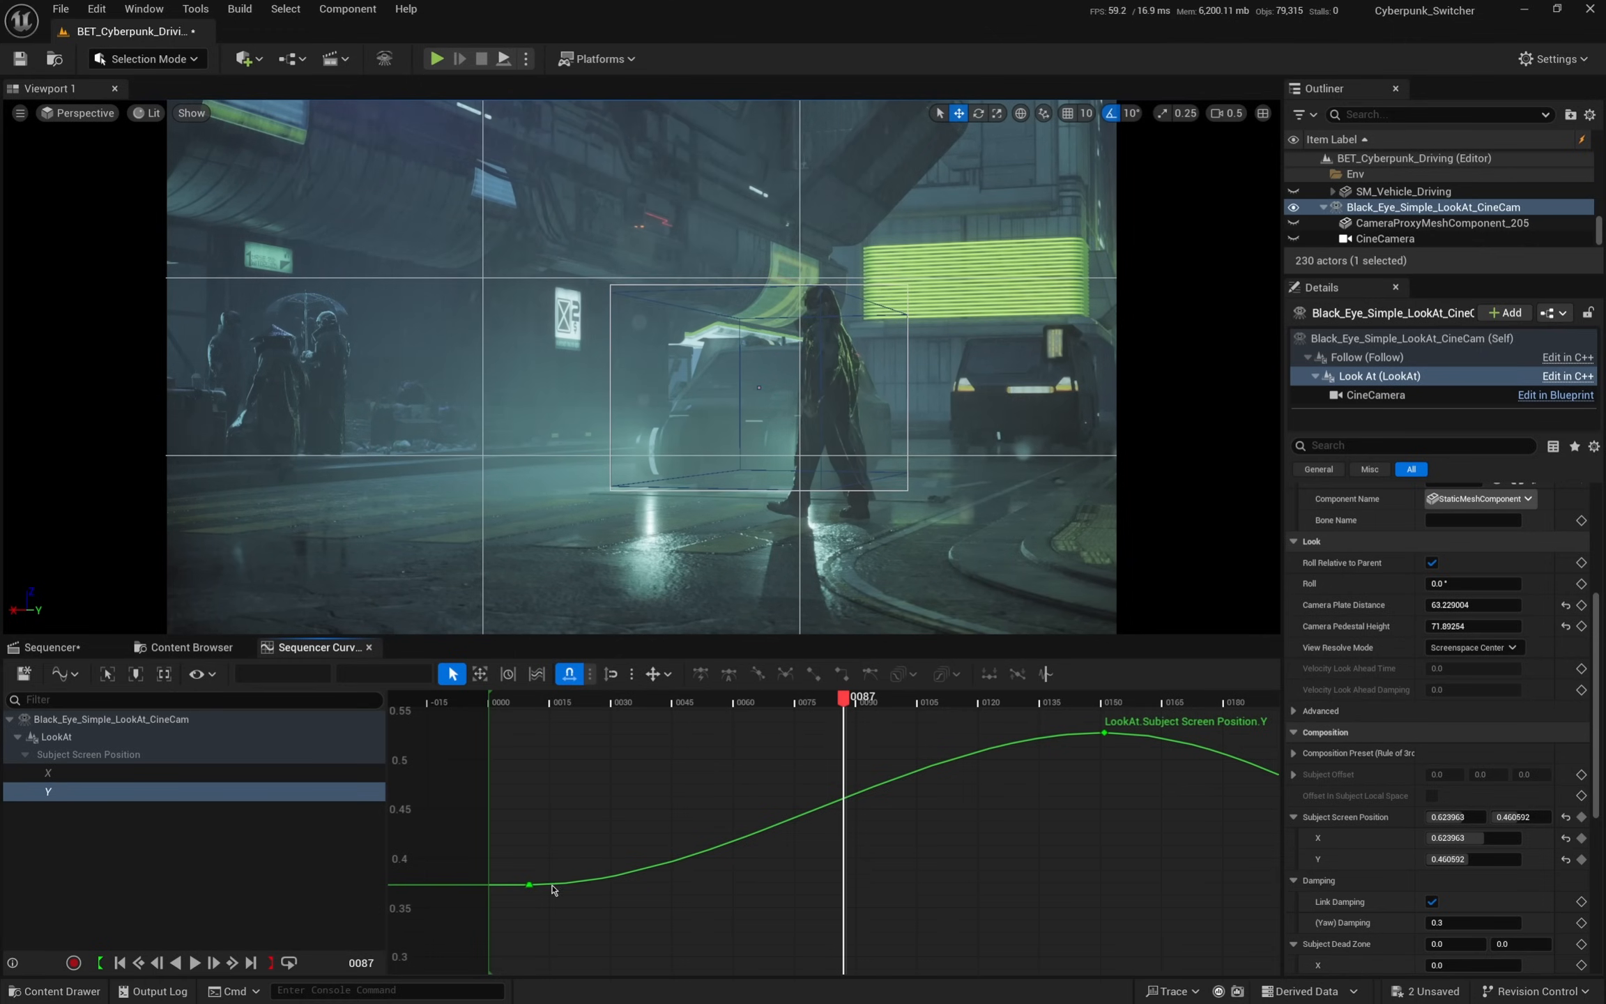
{"action": "left_click", "coordinate": [529, 884]}
{"action": "left_click_drag", "start_coordinate": [721, 885], "coordinate": [853, 875]}
- Give the frame 151 key of the Y curve weighted tangents and adjust its incoming tangent for a smoother ease
{"action": "left_click", "coordinate": [1104, 732]}
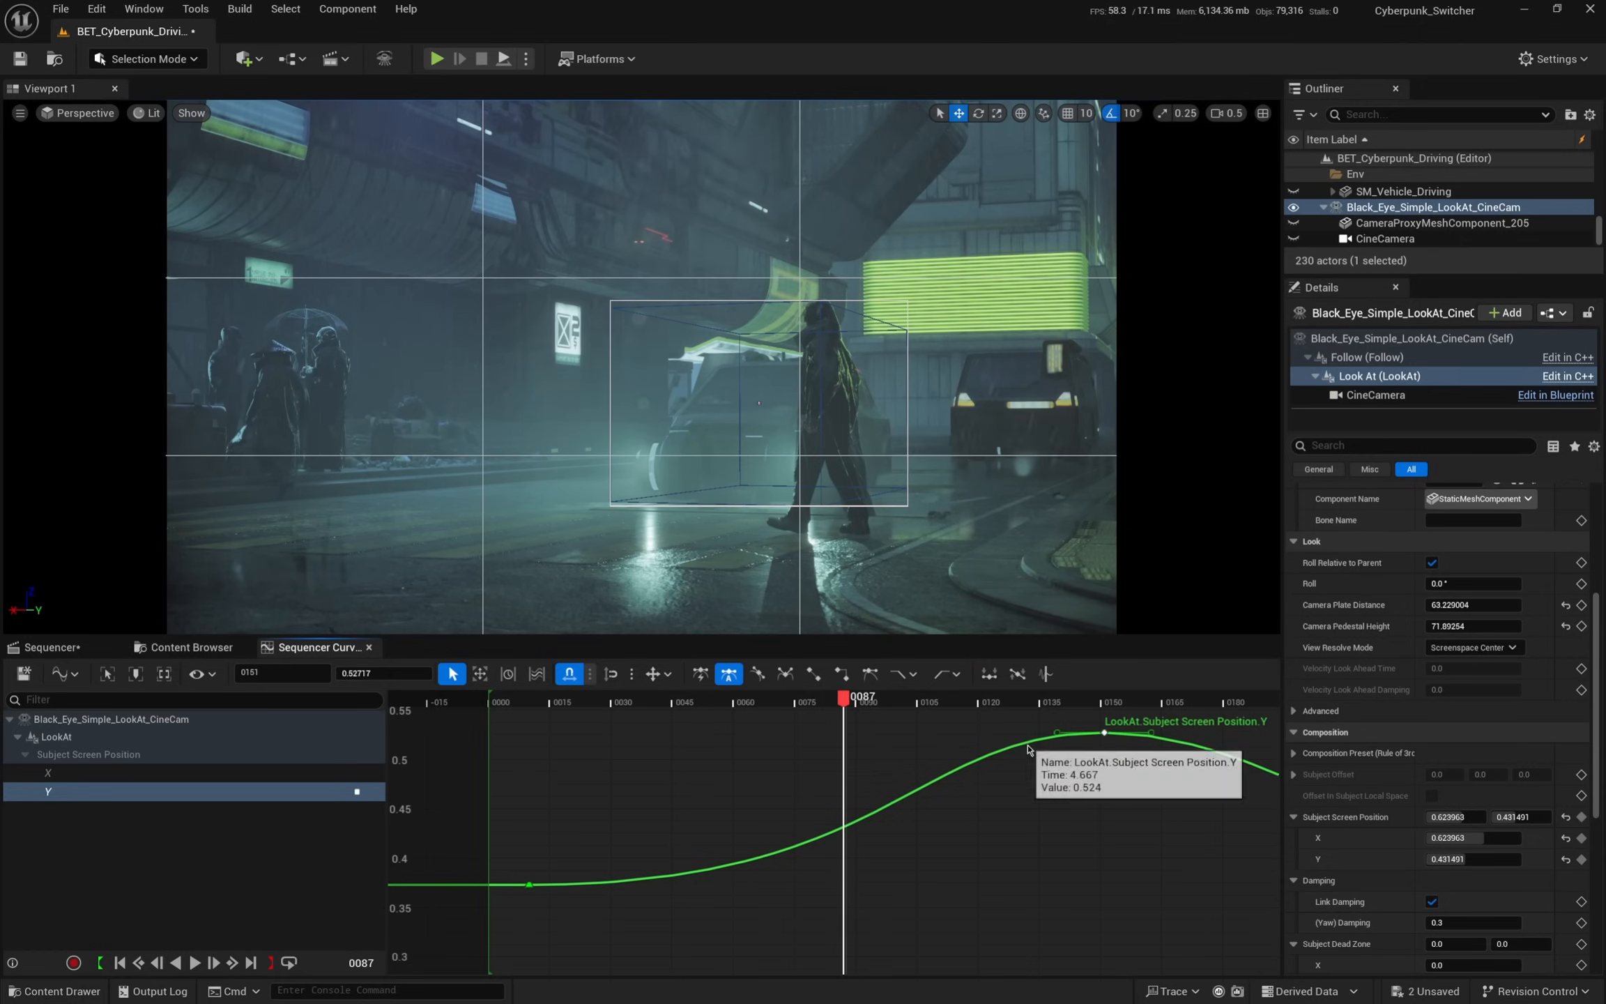
{"action": "left_click_drag", "start_coordinate": [1056, 733], "coordinate": [1057, 735]}
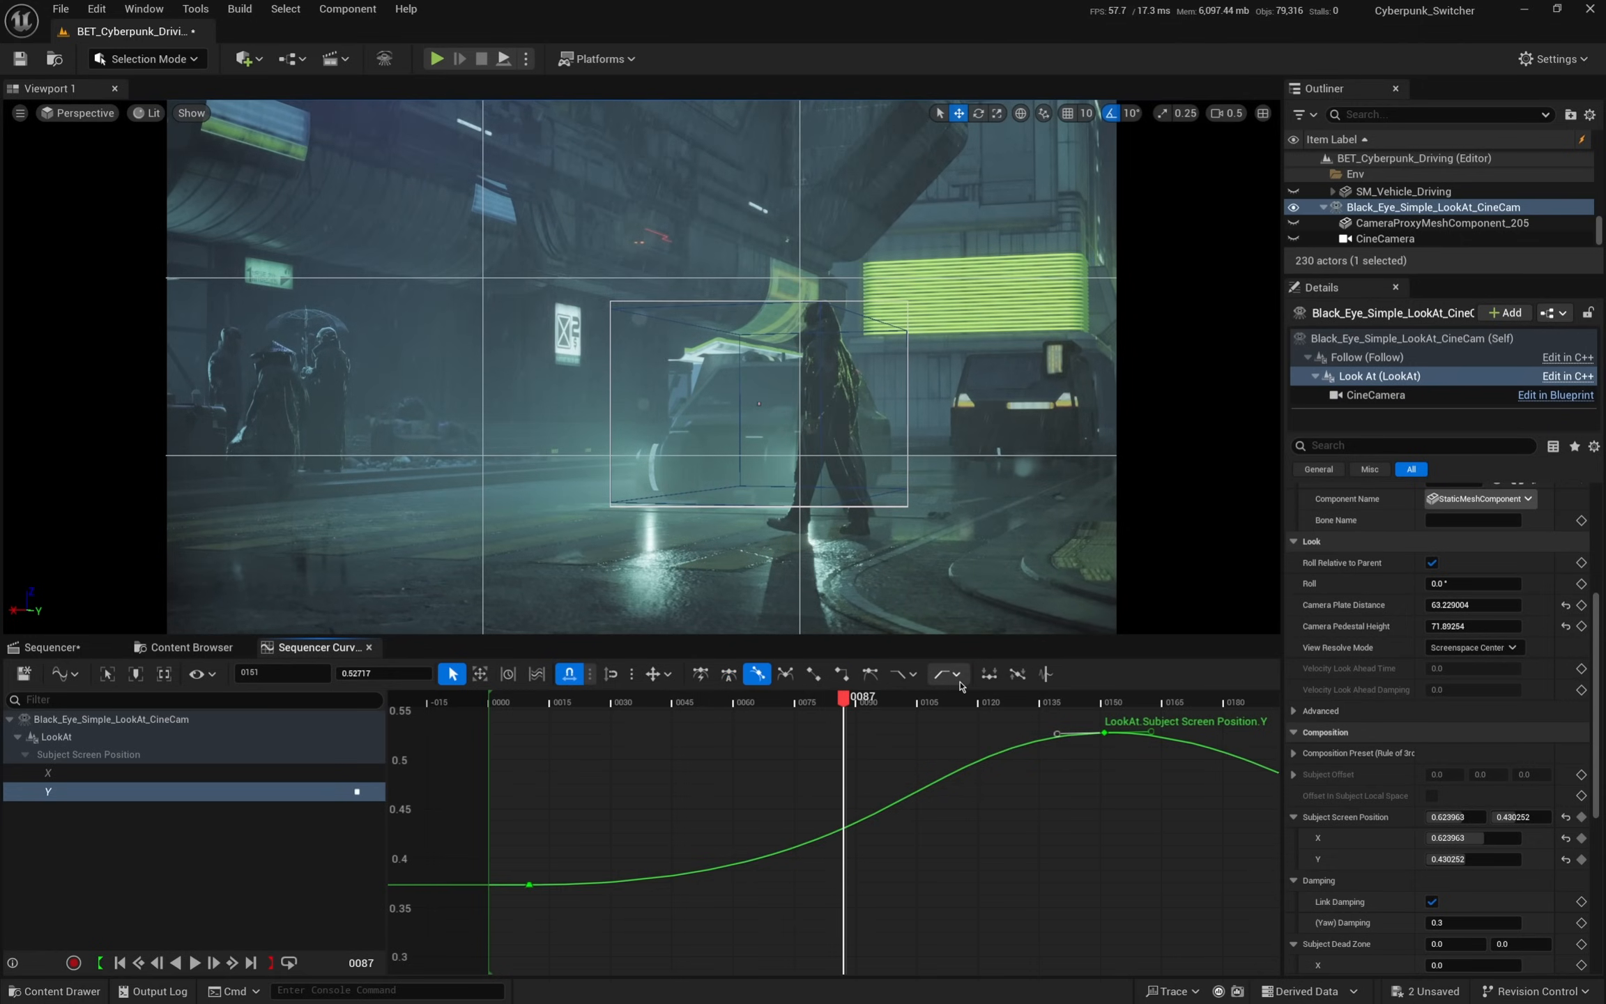
{"action": "left_click", "coordinate": [870, 673]}
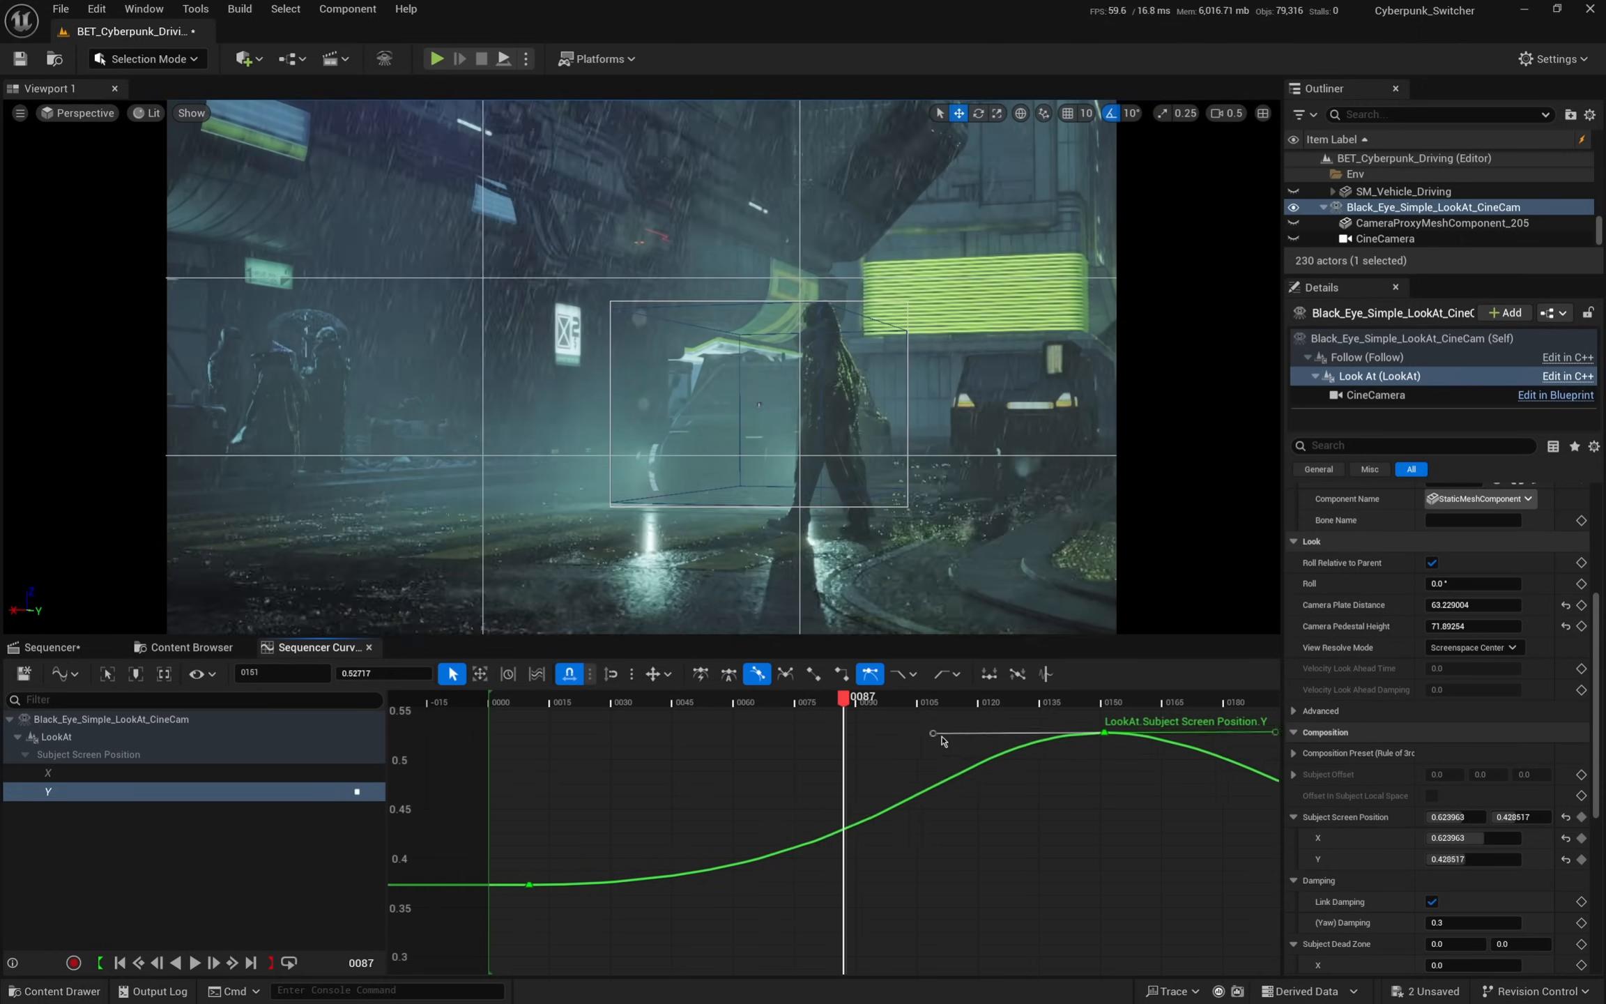
{"action": "left_click_drag", "start_coordinate": [938, 736], "coordinate": [990, 737]}
- Move the first Y key to frame 51 at about 0.379 and shorten its outgoing tangent
{"action": "left_click_drag", "start_coordinate": [759, 712], "coordinate": [667, 720]}
{"action": "left_click_drag", "start_coordinate": [530, 883], "coordinate": [696, 878]}
{"action": "left_click_drag", "start_coordinate": [1012, 881], "coordinate": [943, 881]}
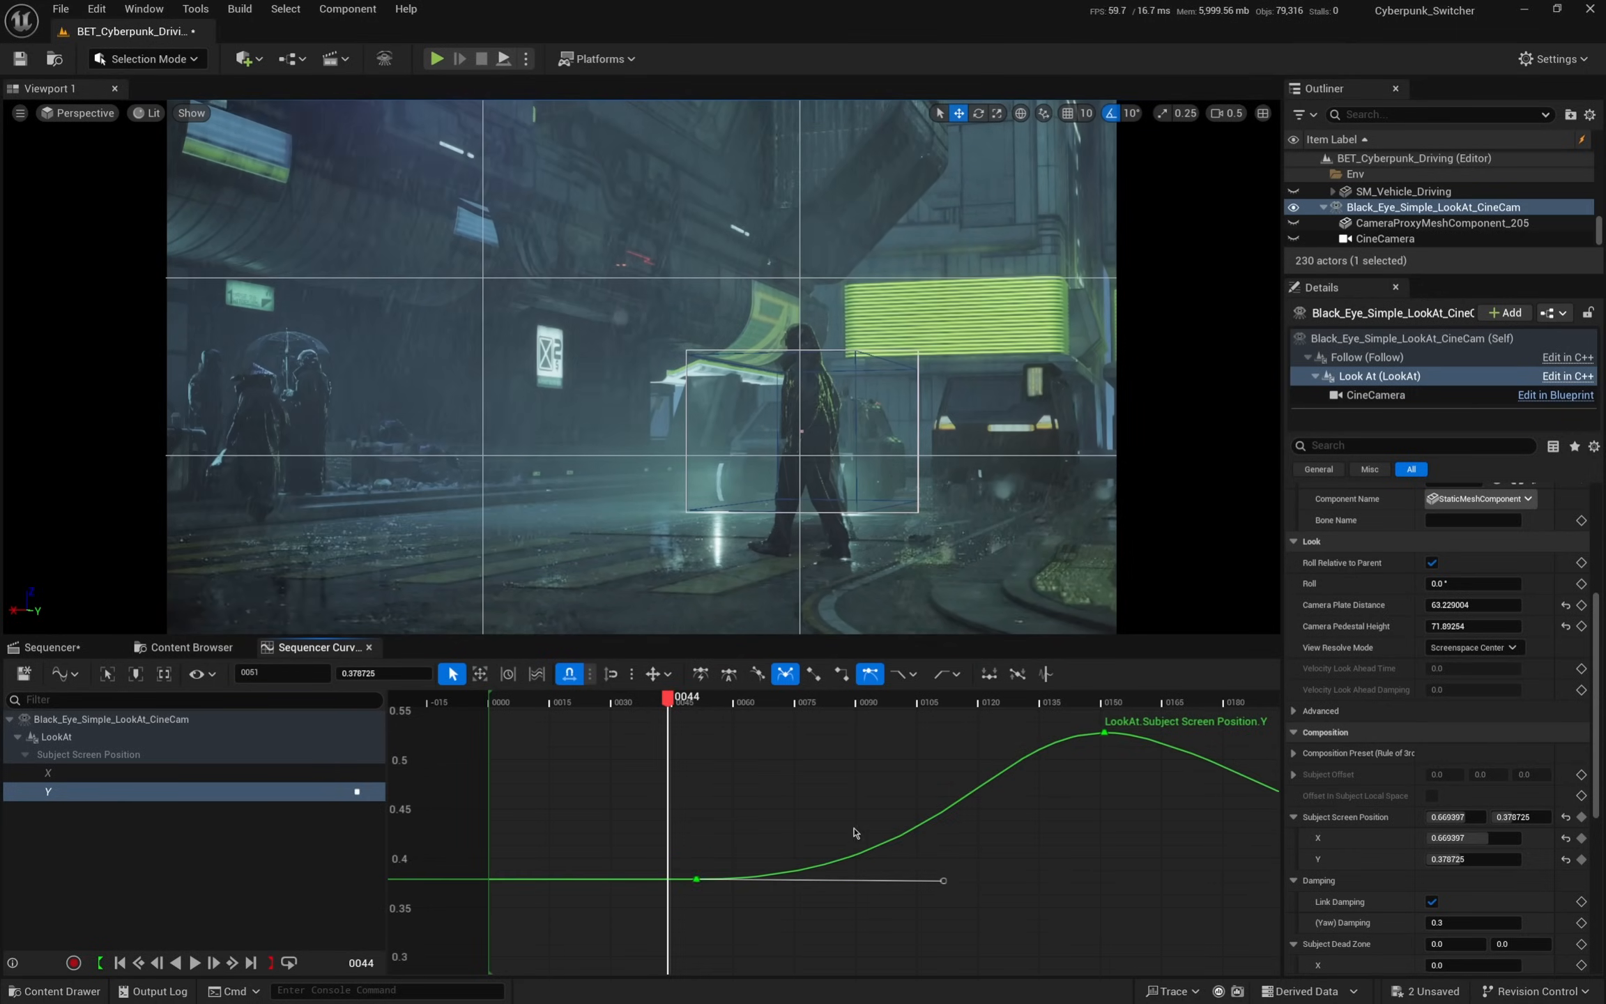
- Check the framing up to frame 159 and move the Y curve's peak key to frame 174 at about 0.653
{"action": "left_click_drag", "start_coordinate": [805, 707], "coordinate": [918, 710]}
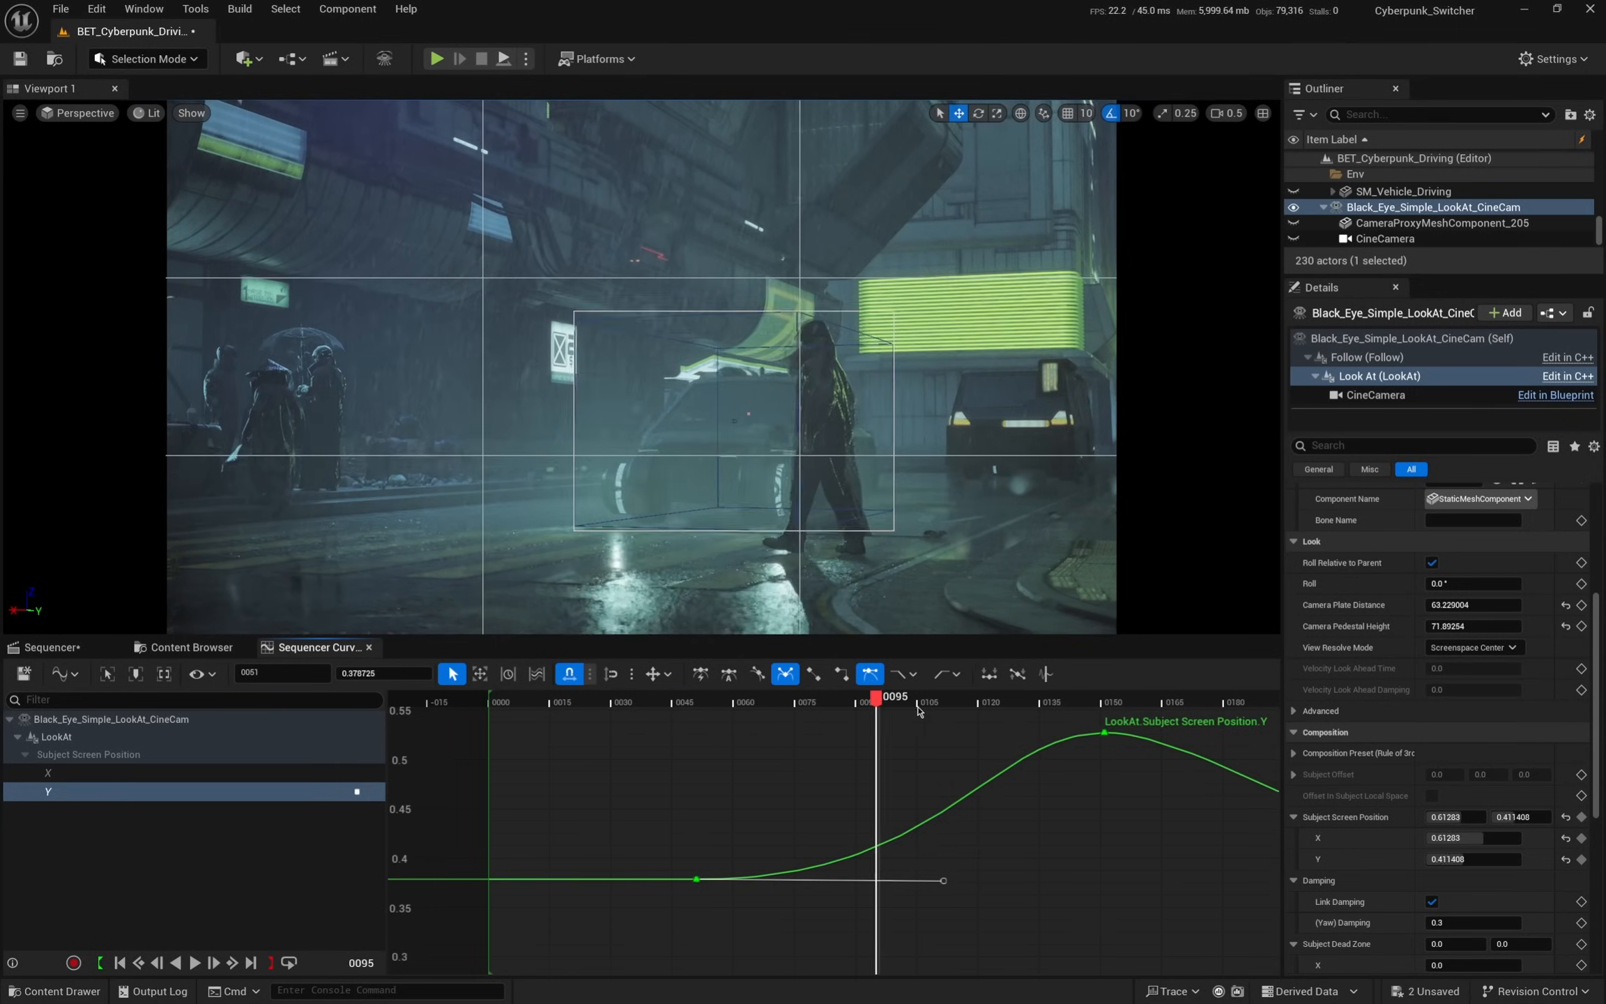
{"action": "left_click_drag", "start_coordinate": [1074, 719], "coordinate": [1168, 629]}
{"action": "left_click", "coordinate": [1104, 734]}
{"action": "scroll", "coordinate": [1147, 795], "scroll_direction": "down", "scroll_amount": 5}
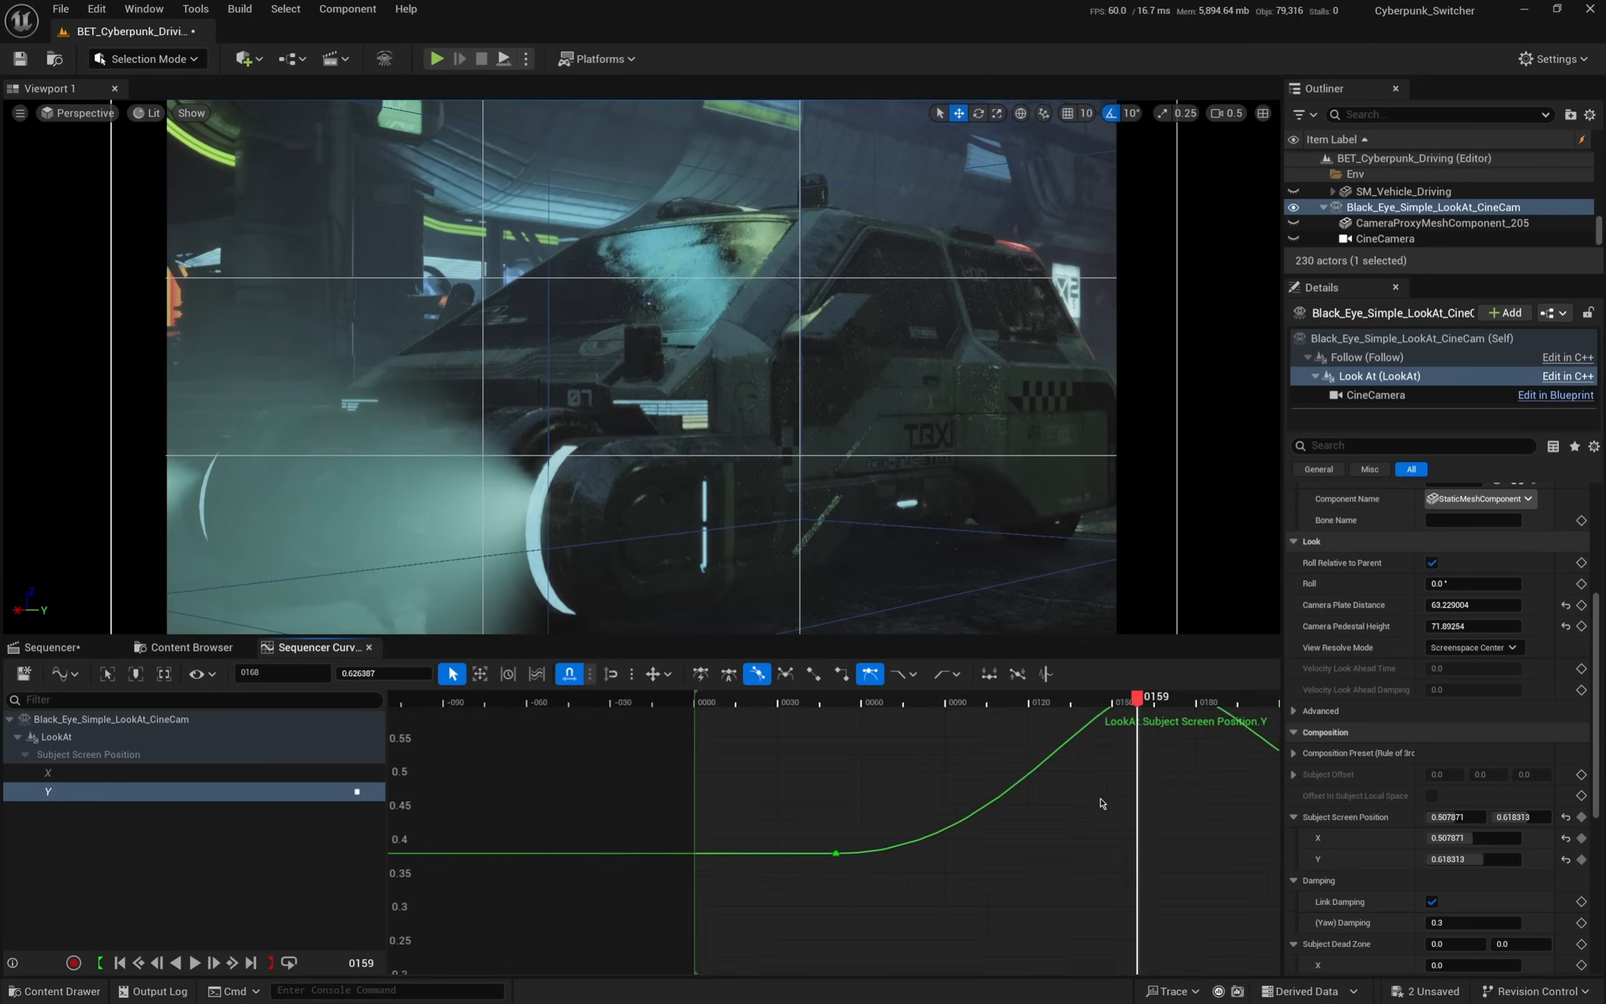
{"action": "middle_click_drag", "start_coordinate": [1120, 838], "coordinate": [1133, 830]}
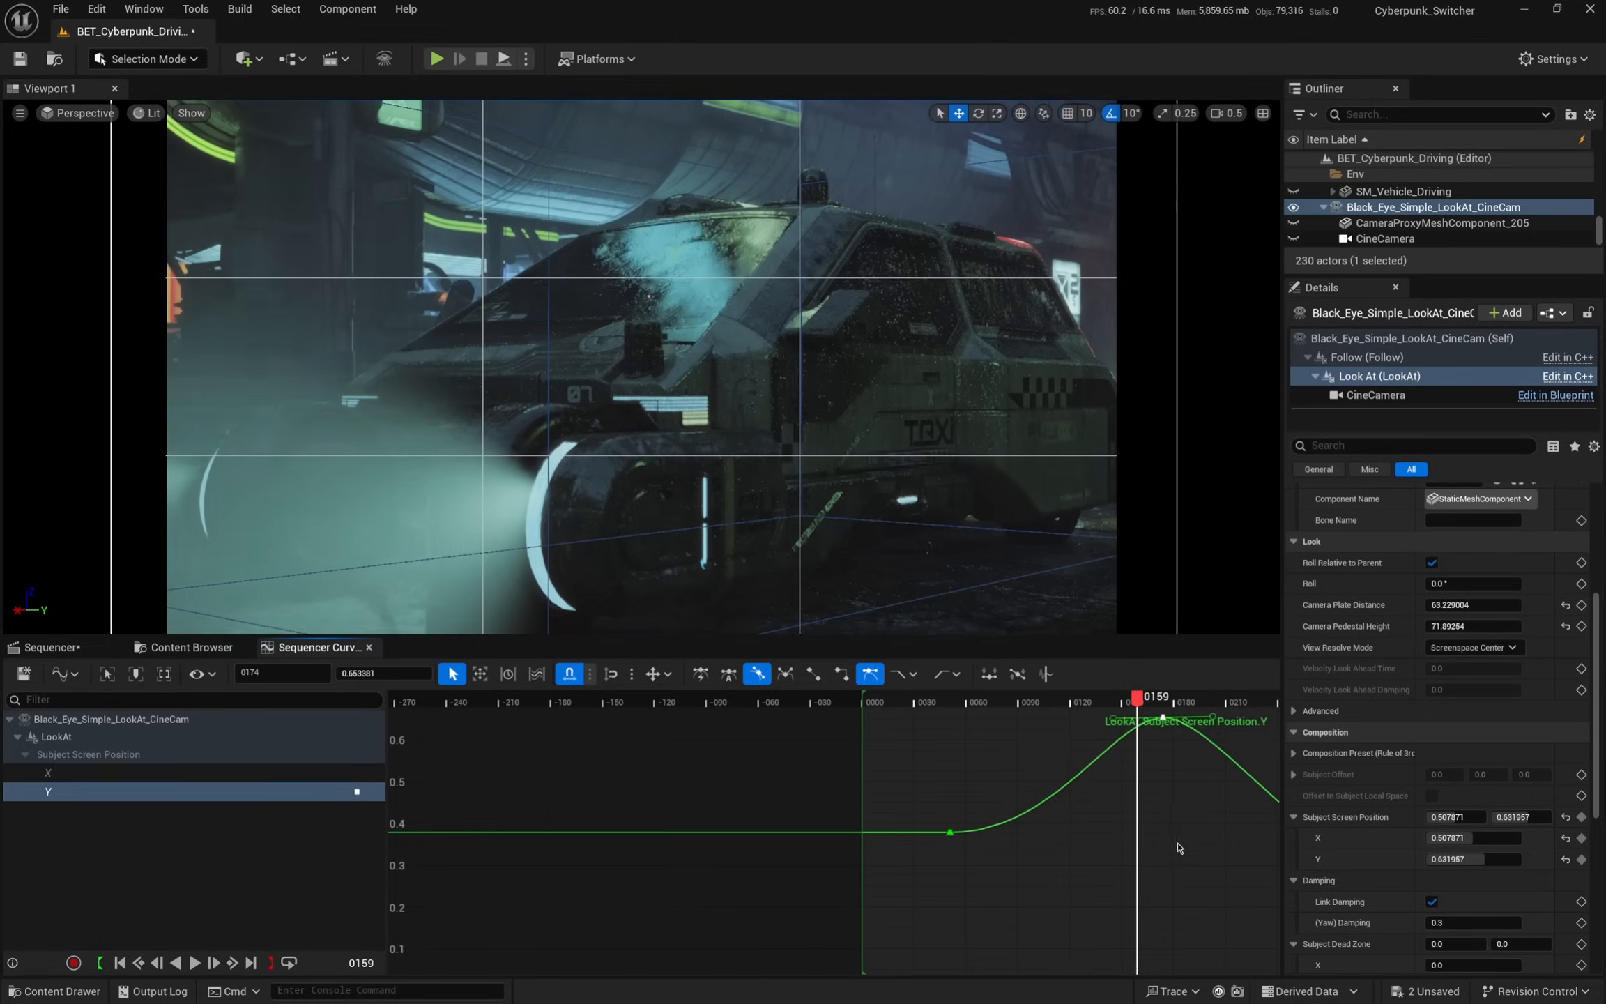
{"action": "right_click_drag", "start_coordinate": [1179, 848], "coordinate": [936, 876]}
- Scrub the shot to frame 287 and move the last Y key to frame 336 at about 0.142
{"action": "left_click_drag", "start_coordinate": [870, 706], "coordinate": [725, 718]}
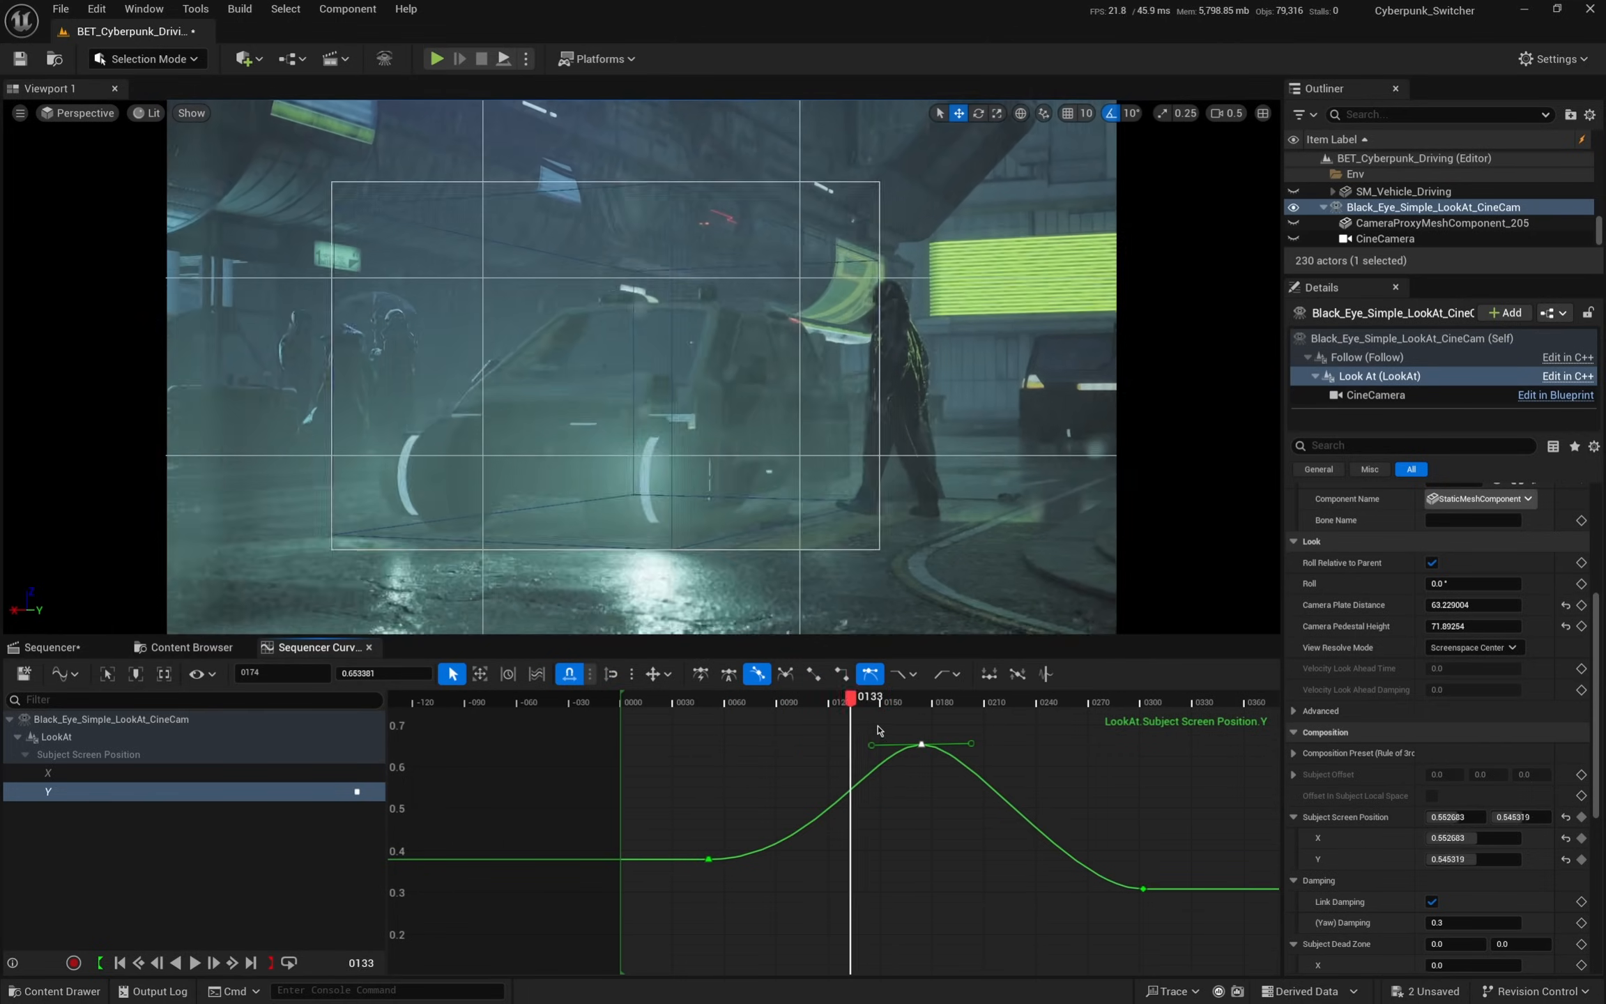
{"action": "left_click_drag", "start_coordinate": [878, 730], "coordinate": [905, 731]}
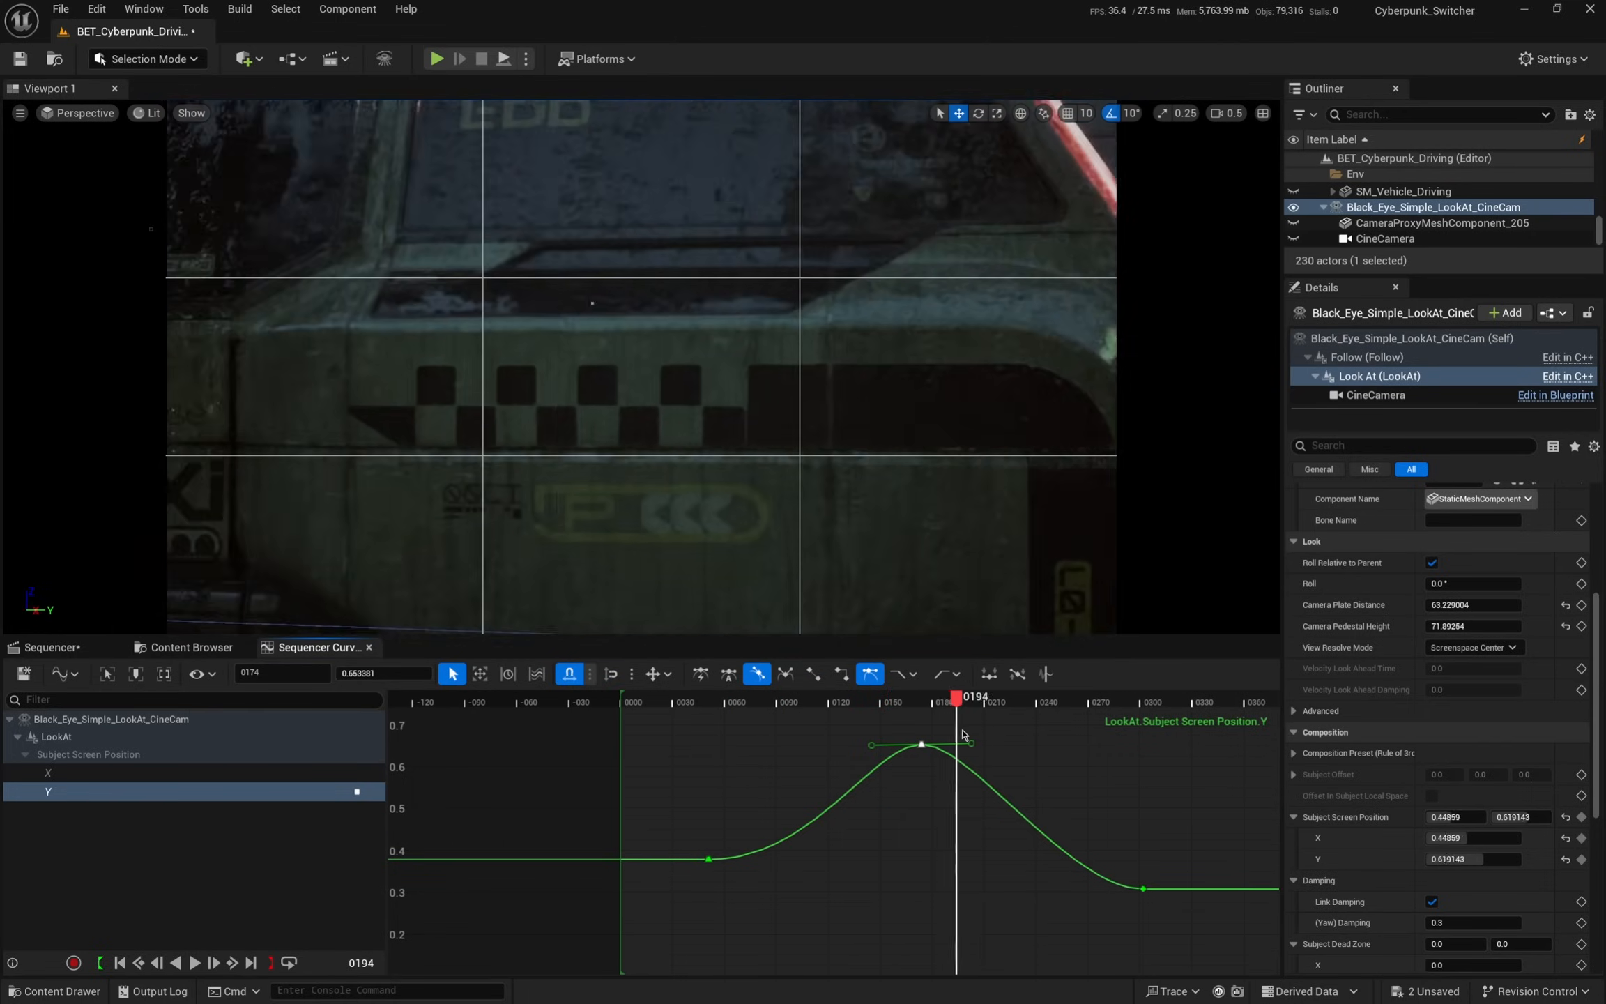
{"action": "left_click_drag", "start_coordinate": [1001, 739], "coordinate": [1030, 741]}
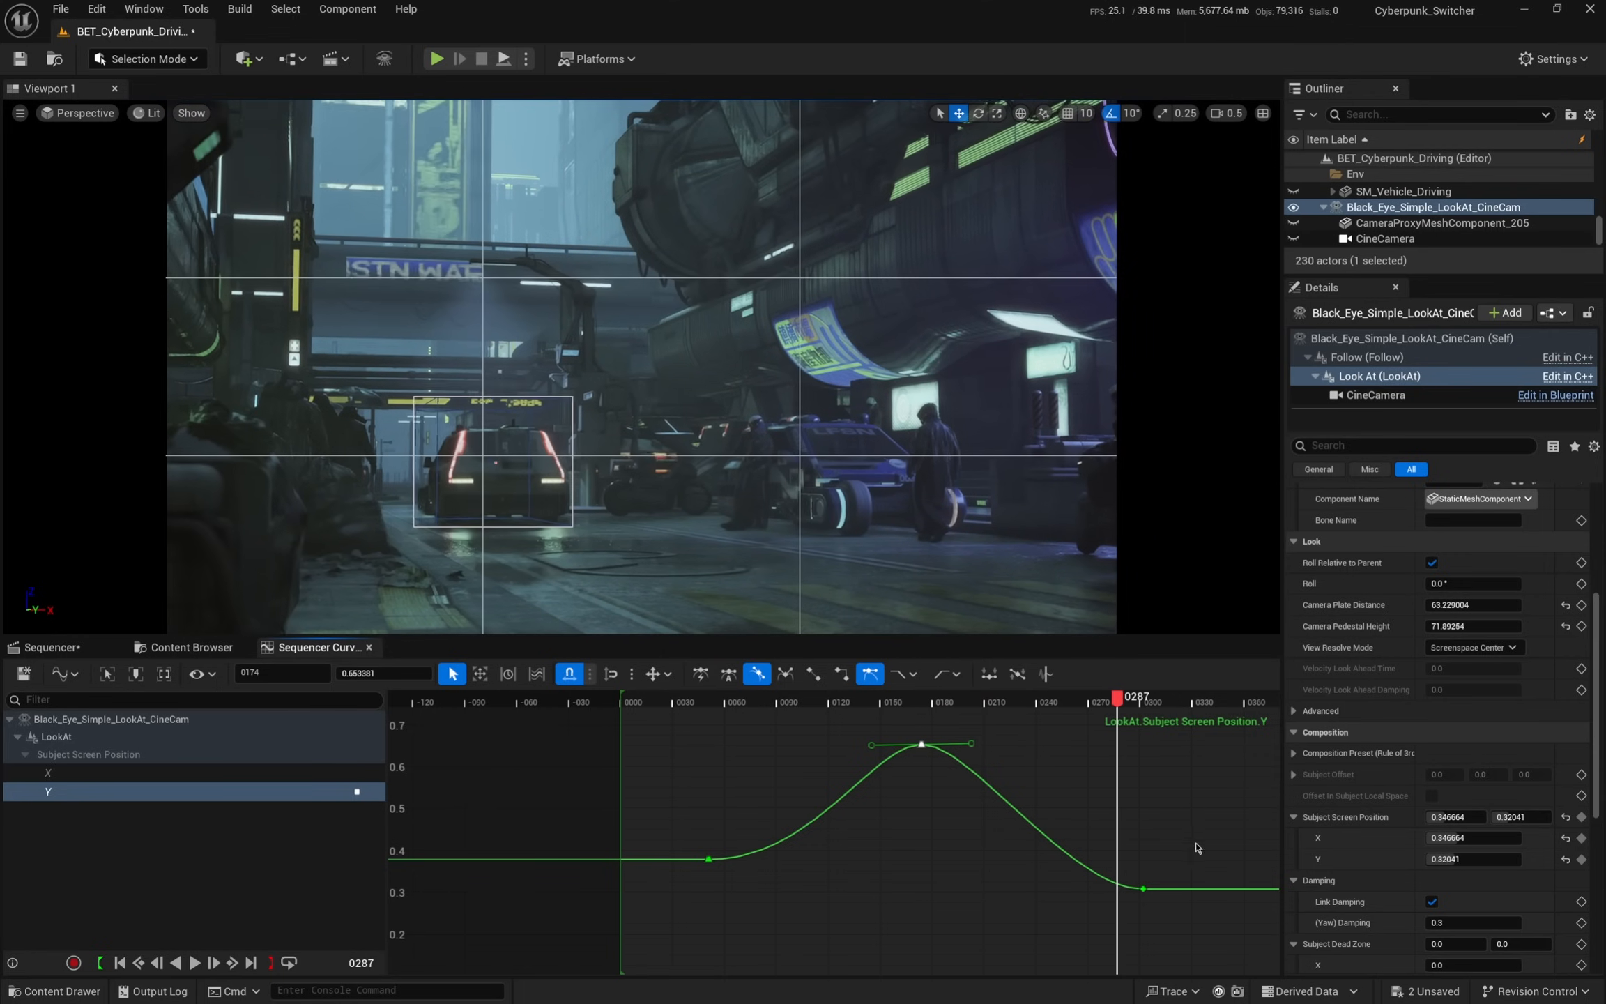
{"action": "left_click_drag", "start_coordinate": [1143, 889], "coordinate": [1200, 964]}
{"action": "scroll", "coordinate": [1018, 826], "scroll_direction": "down", "scroll_amount": 5}
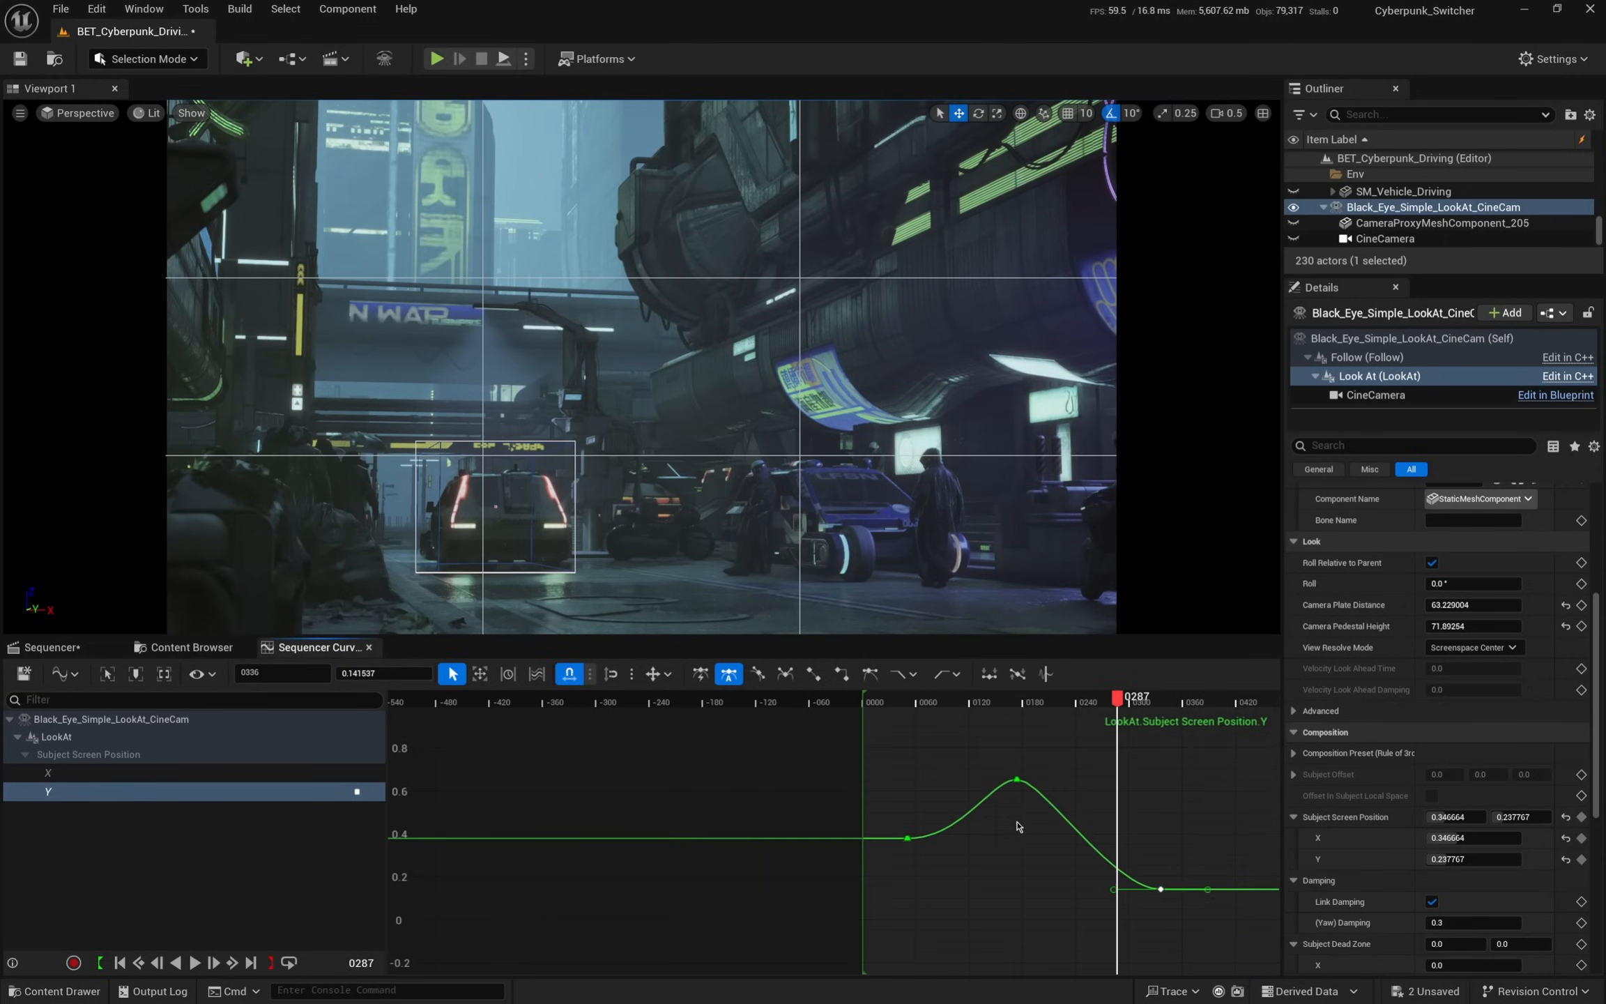
- Move the last Y key further along and lower on the curve, and scrub back to near the start
{"action": "right_click_drag", "start_coordinate": [891, 899], "coordinate": [655, 888]}
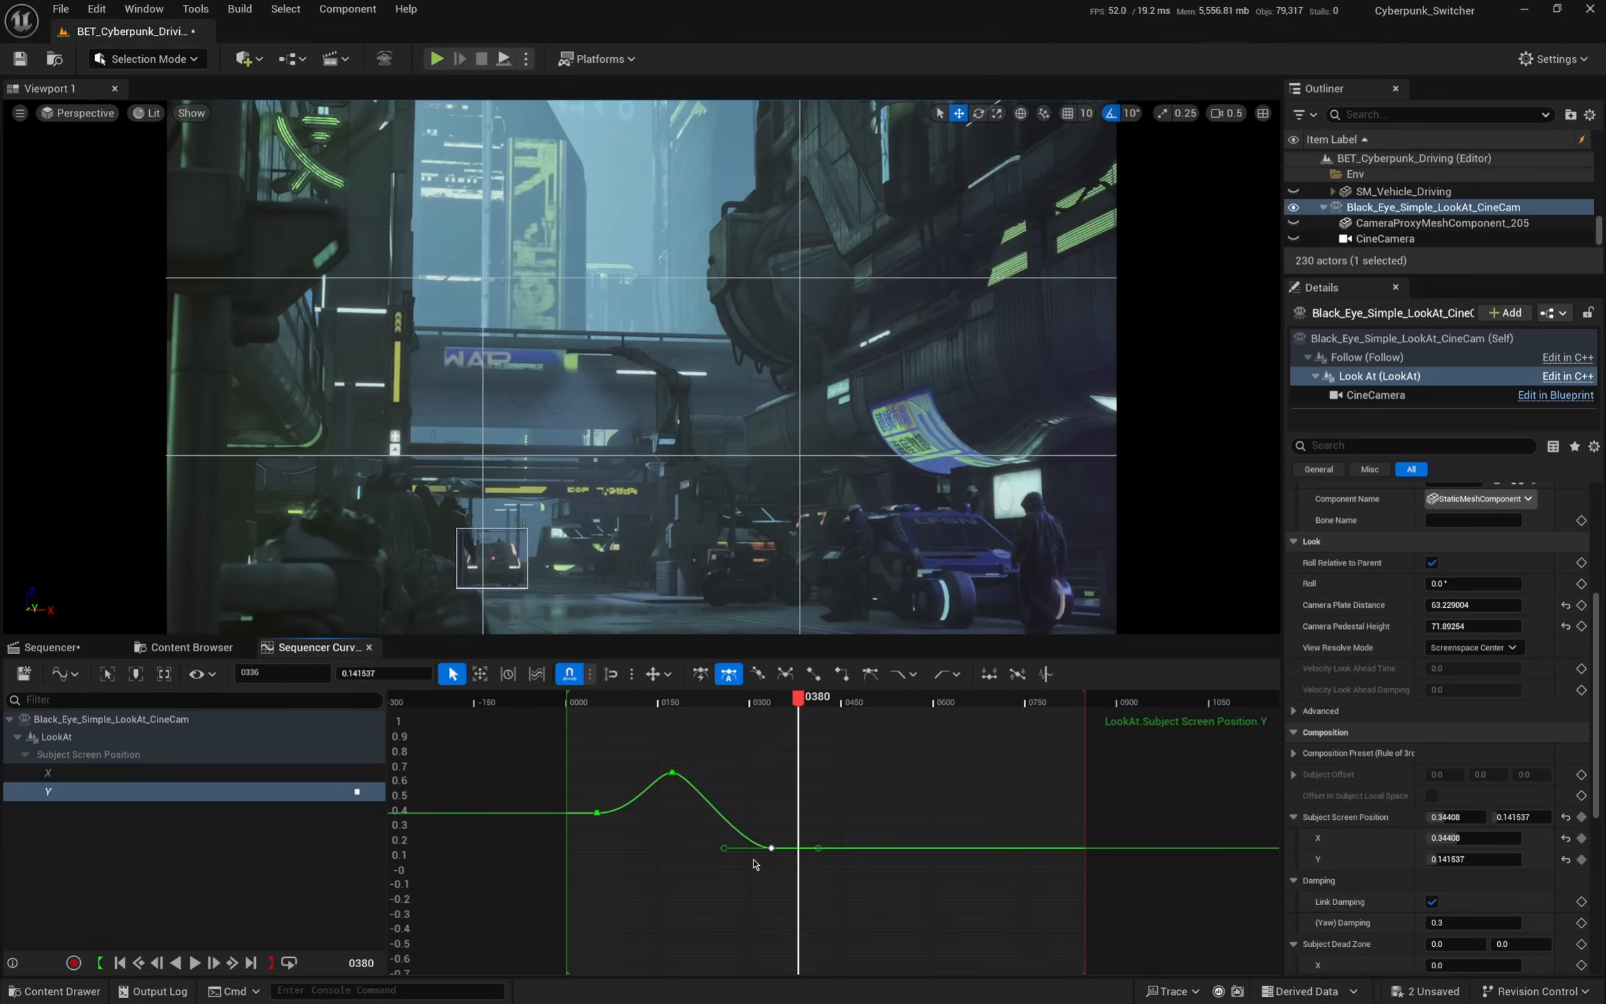
{"action": "left_click_drag", "start_coordinate": [771, 848], "coordinate": [853, 918]}
{"action": "left_click_drag", "start_coordinate": [798, 696], "coordinate": [584, 706]}
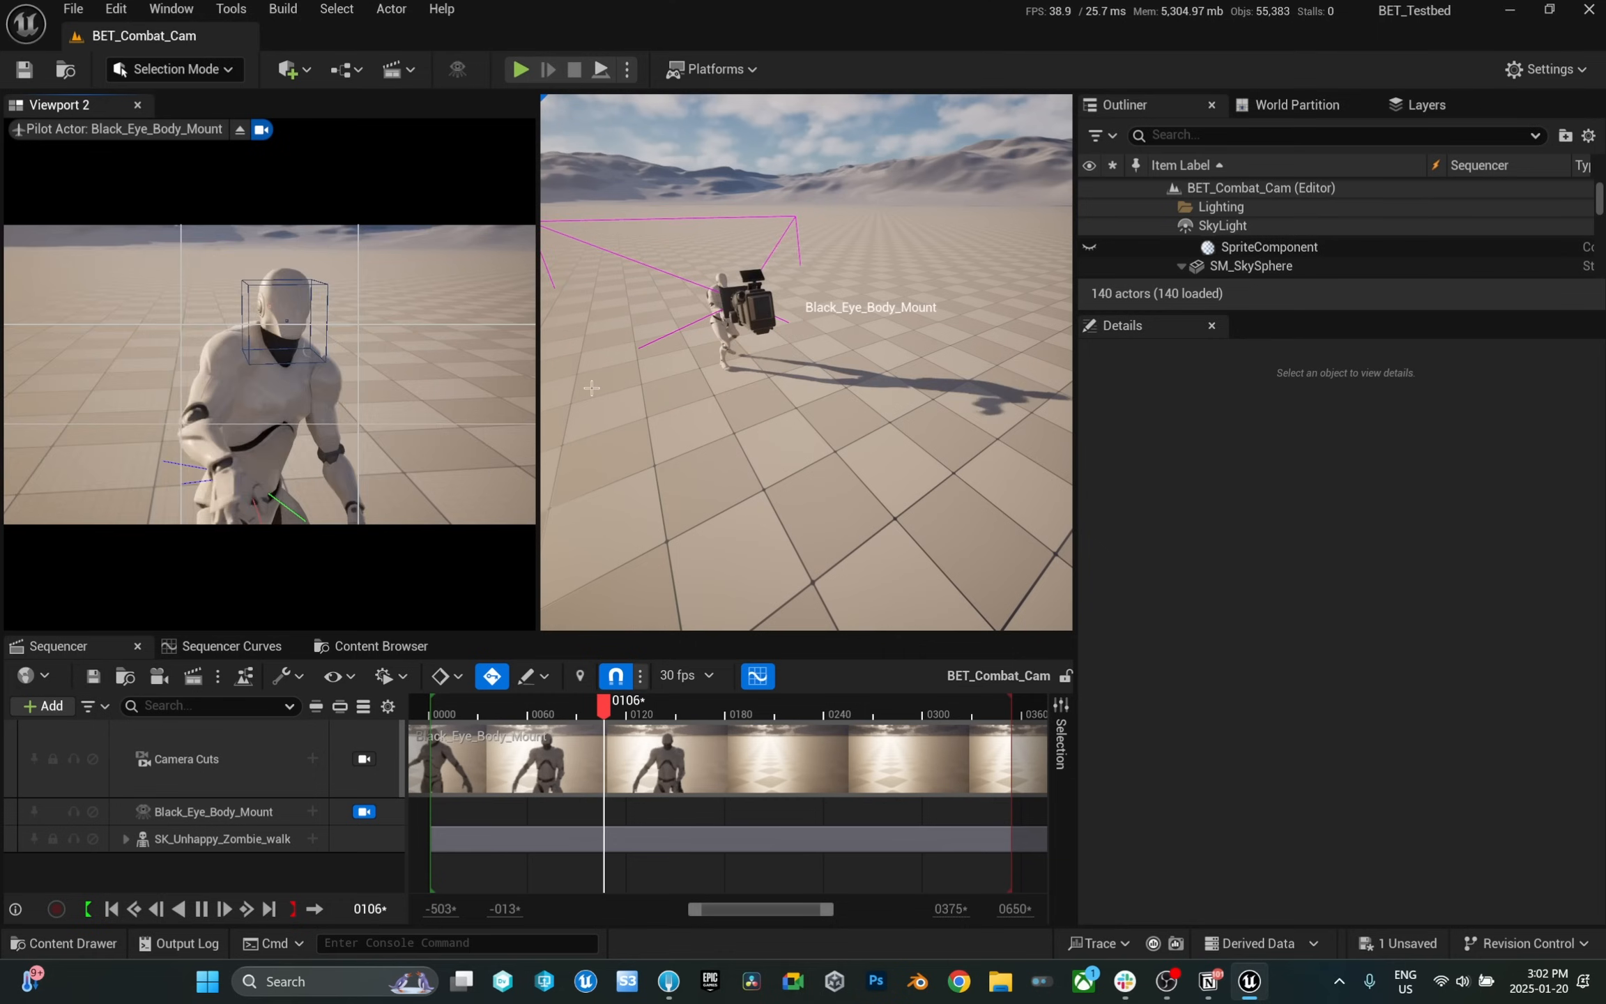
- In the BET_Combat_Cam level, place a Cine Camera Actor in the scene near the Black_Eye_Body_Mount camera
{"action": "left_click", "coordinate": [802, 163]}
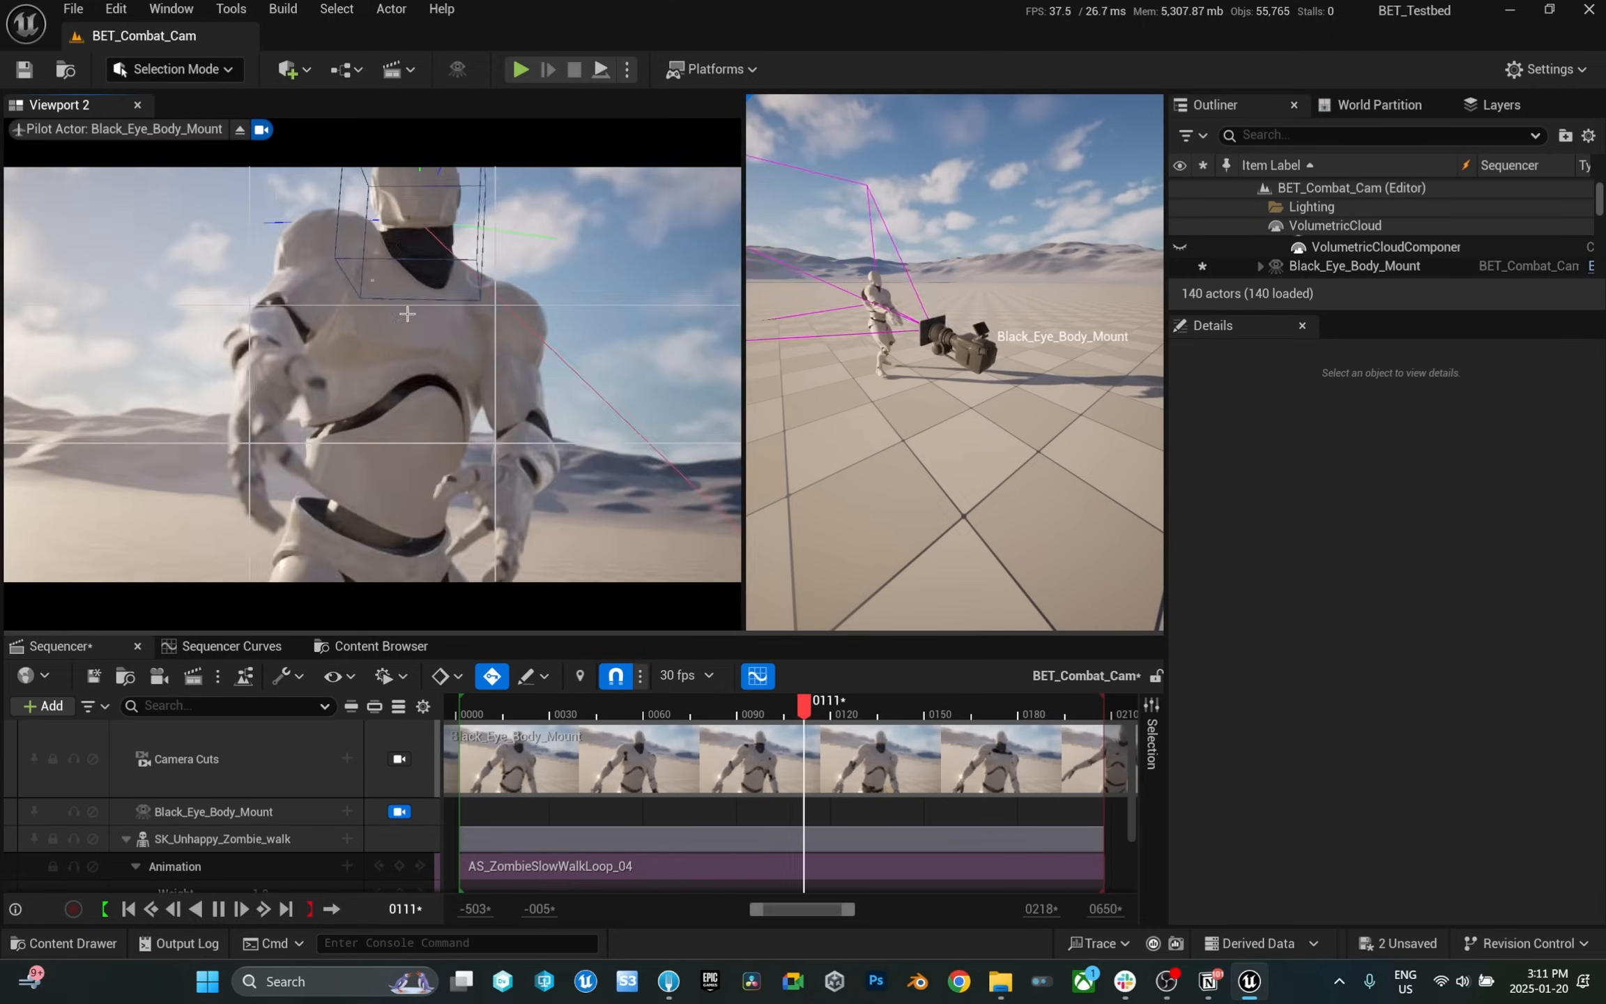
{"action": "left_click", "coordinate": [400, 760]}
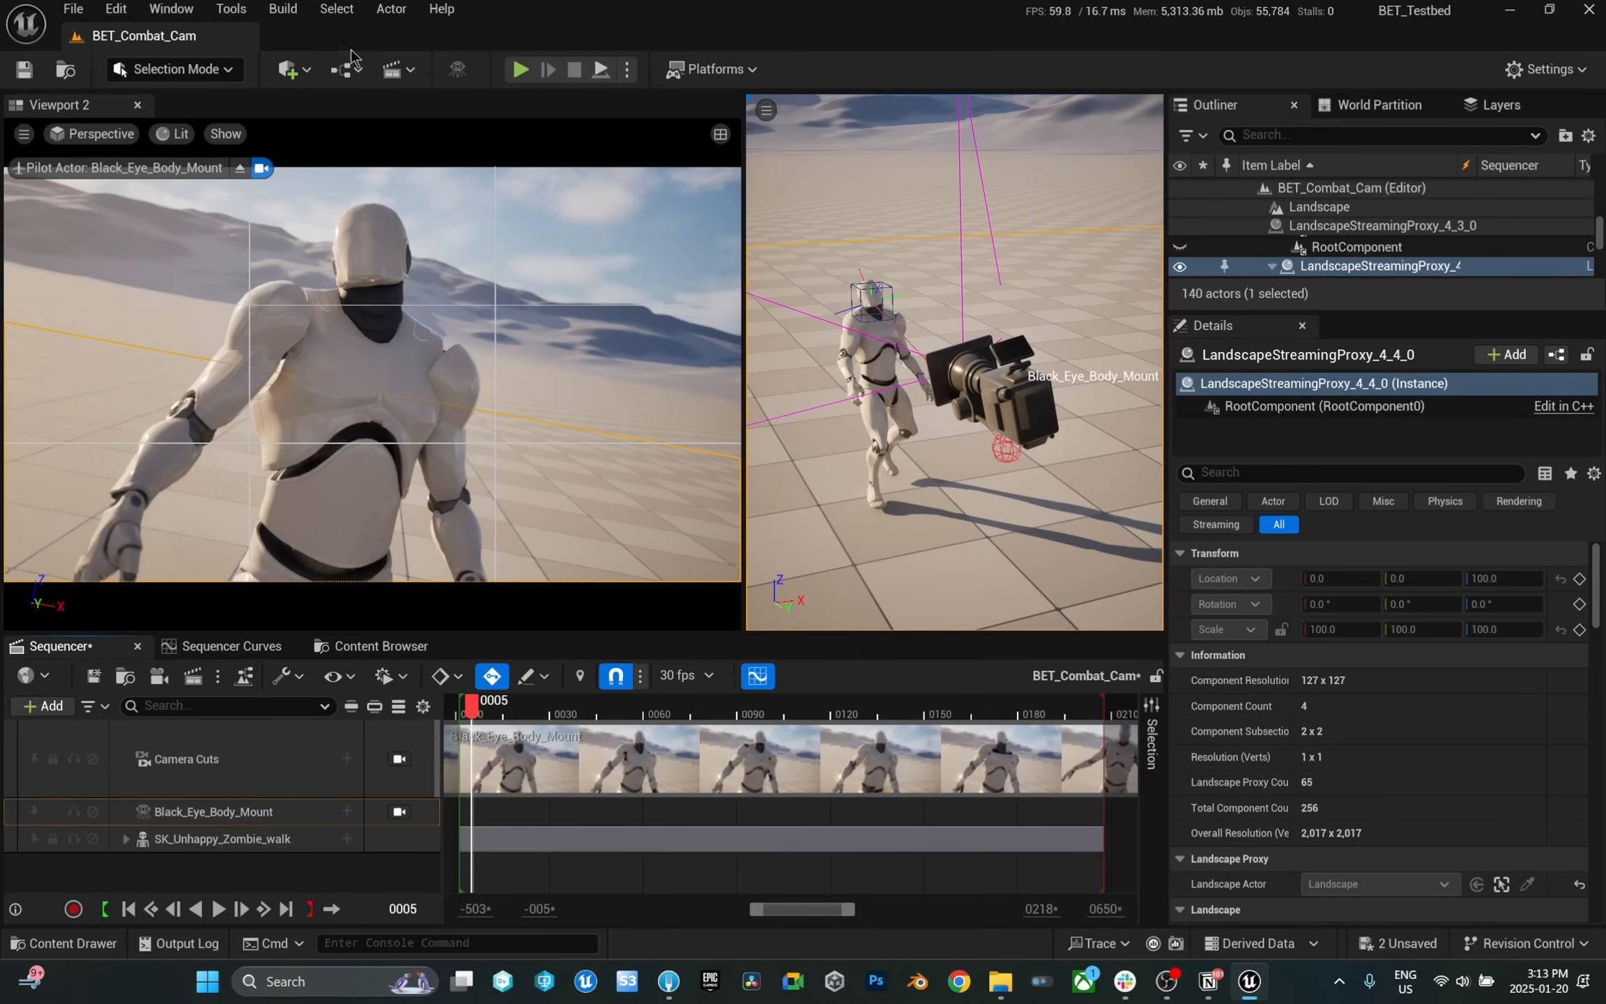
{"action": "left_click", "coordinate": [290, 69]}
{"action": "mouse_move", "coordinate": [346, 309]}
{"action": "left_click", "coordinate": [646, 341]}
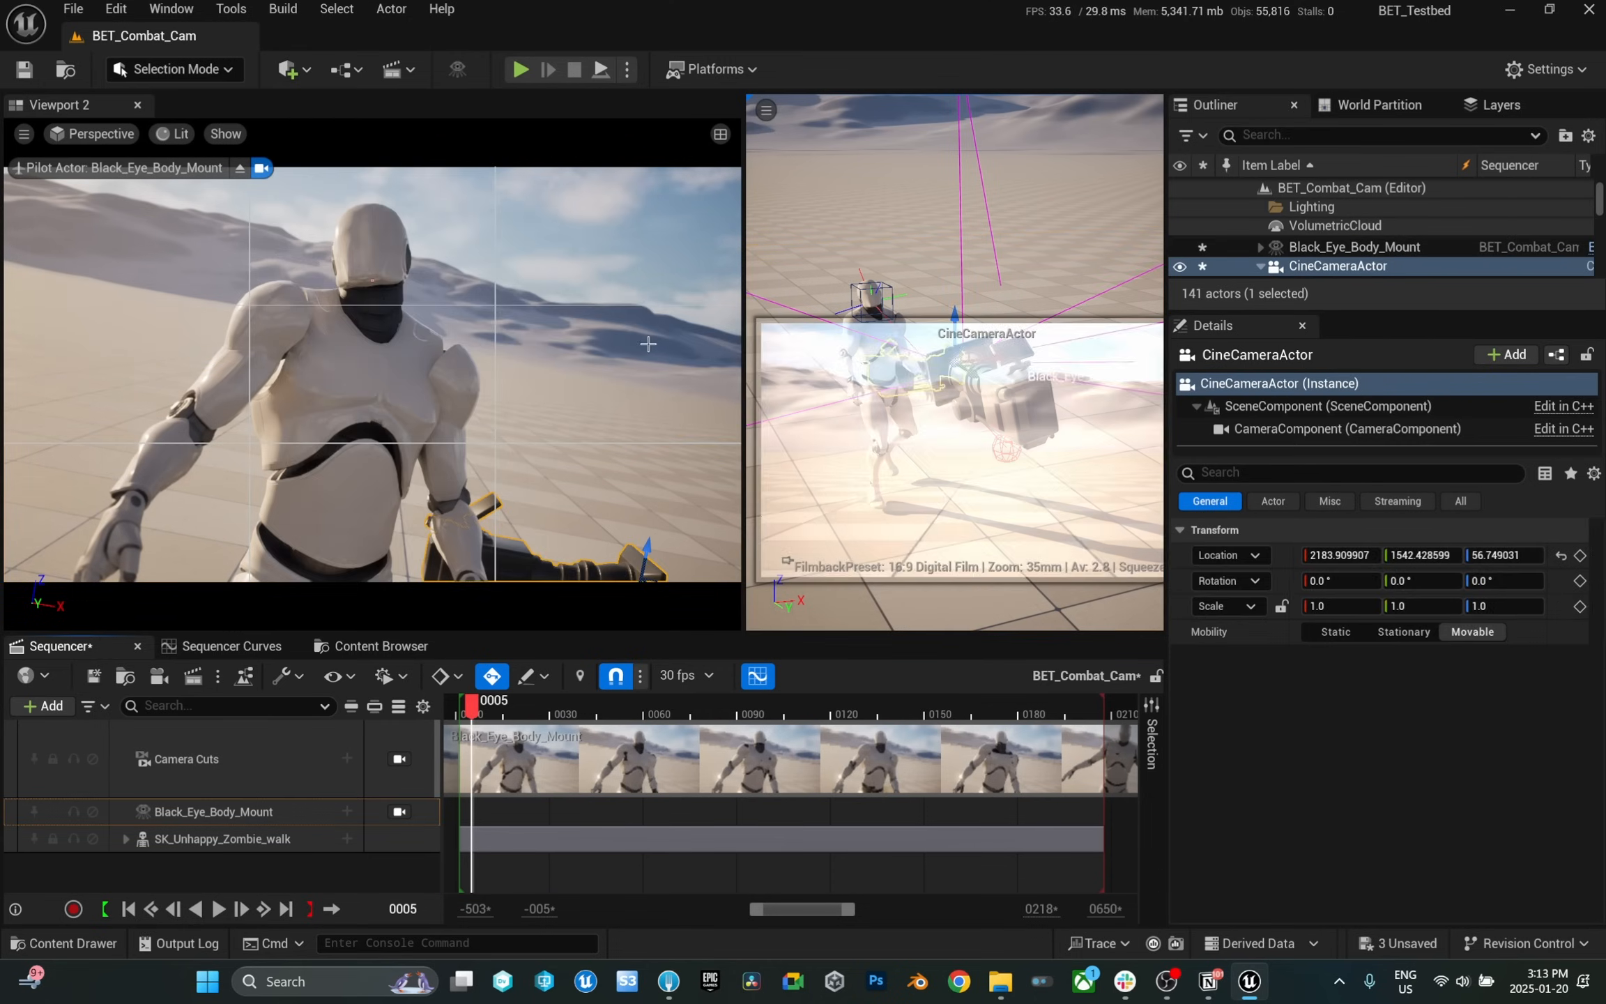
- Rename the new cine camera CineCameraBakeDown and add it to the BET_Combat_Cam sequence
{"action": "left_click", "coordinate": [1386, 268]}
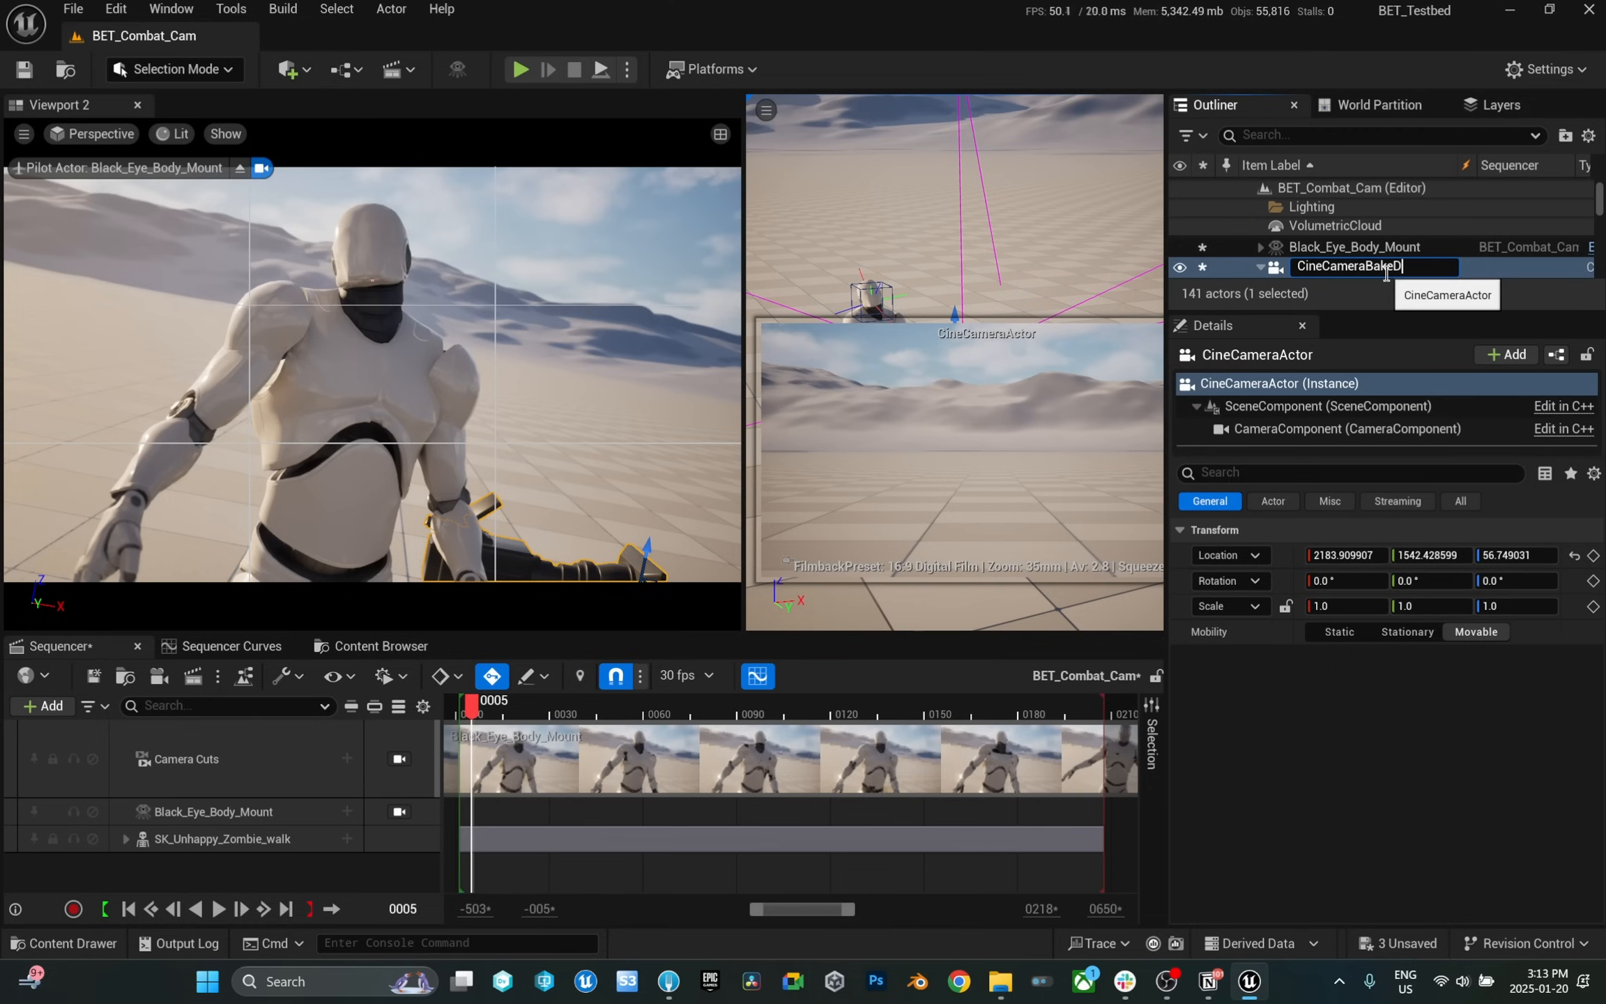
{"action": "type", "text": "BakeDown"}
{"action": "key", "text": "Return"}
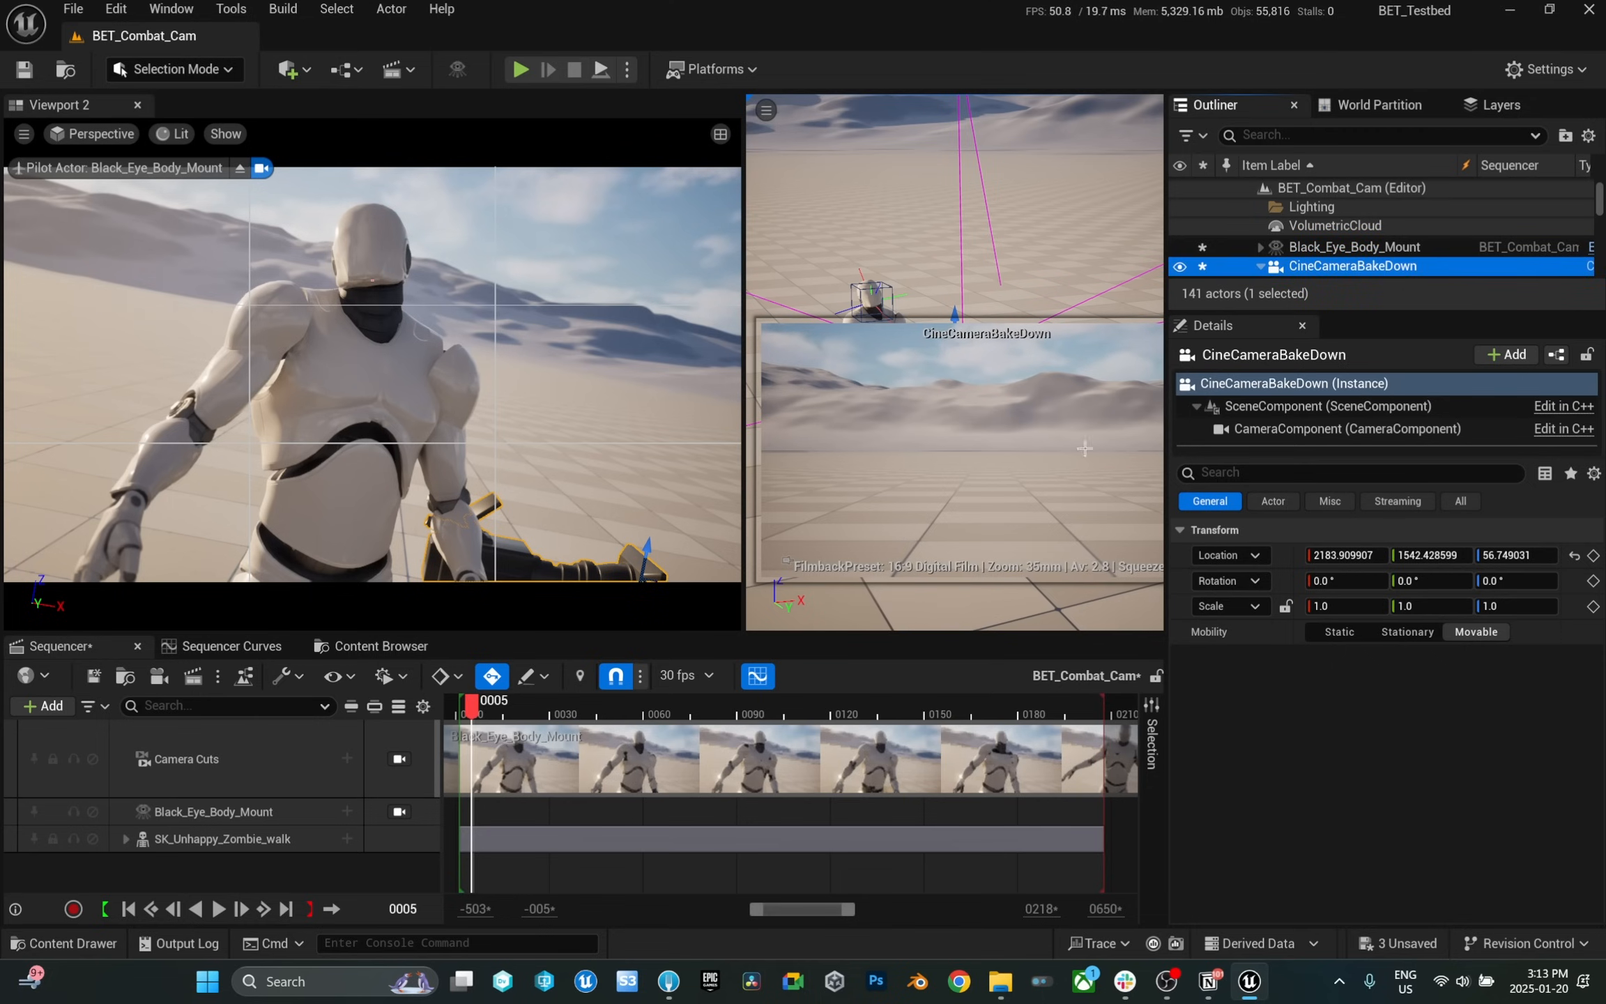
{"action": "left_click_drag", "start_coordinate": [1299, 268], "coordinate": [121, 842]}
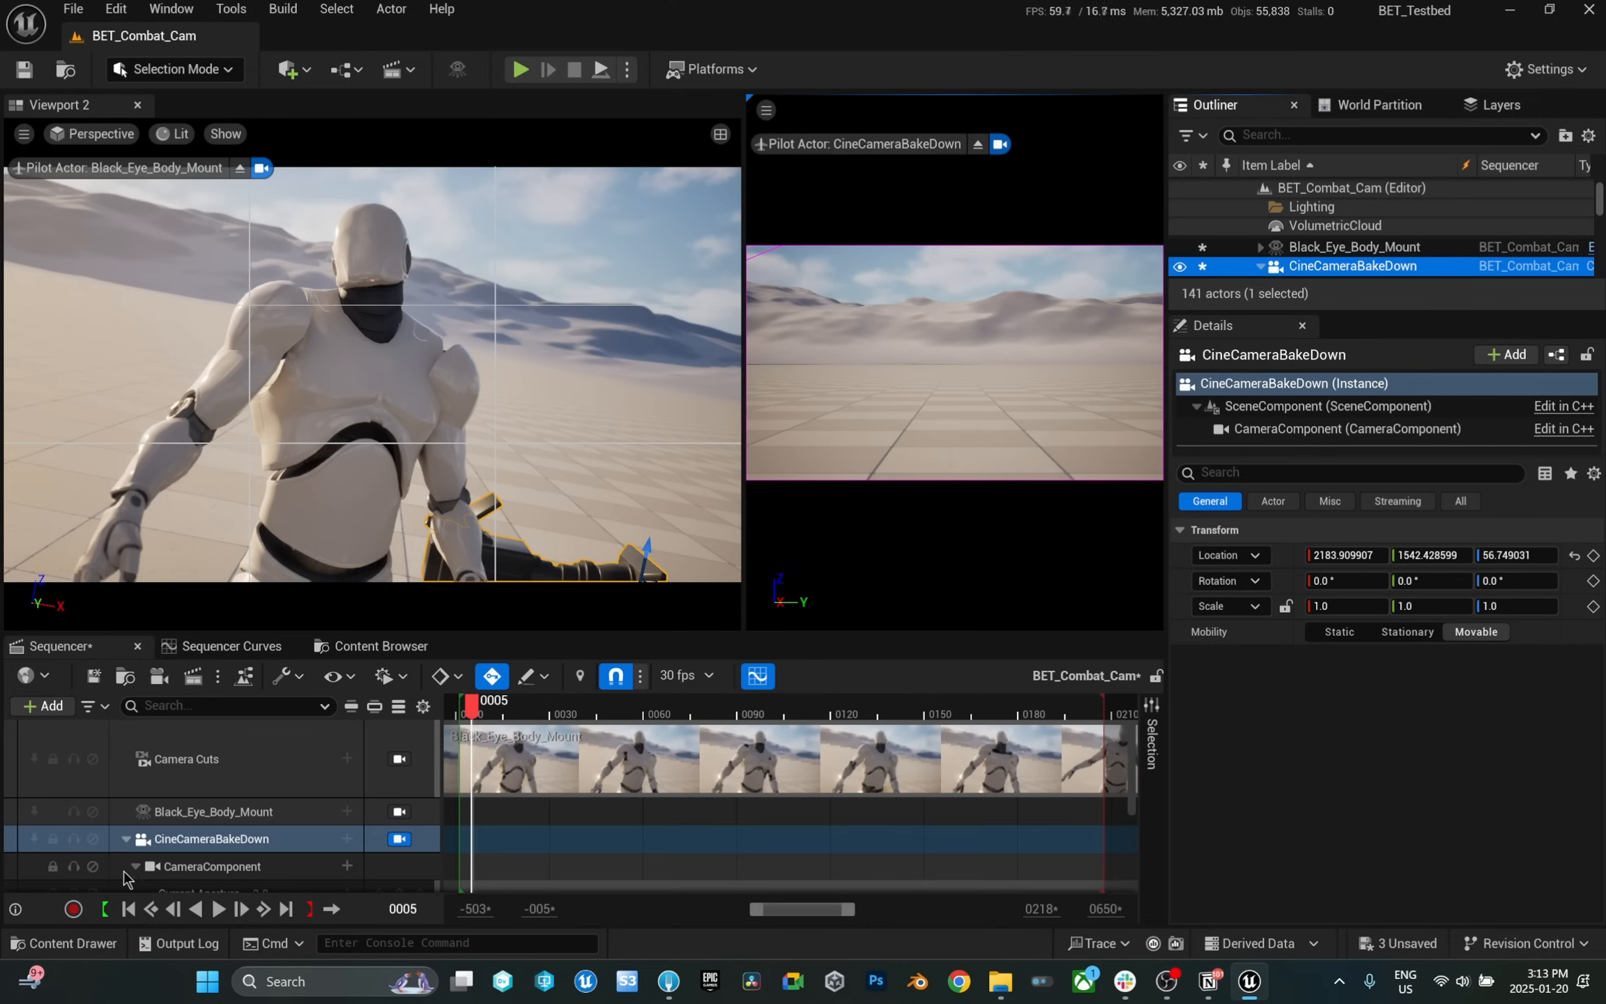
- Set the Linked Camera of Black_Eye_Body_Mount to CineCameraBakeDown
{"action": "left_click", "coordinate": [209, 811]}
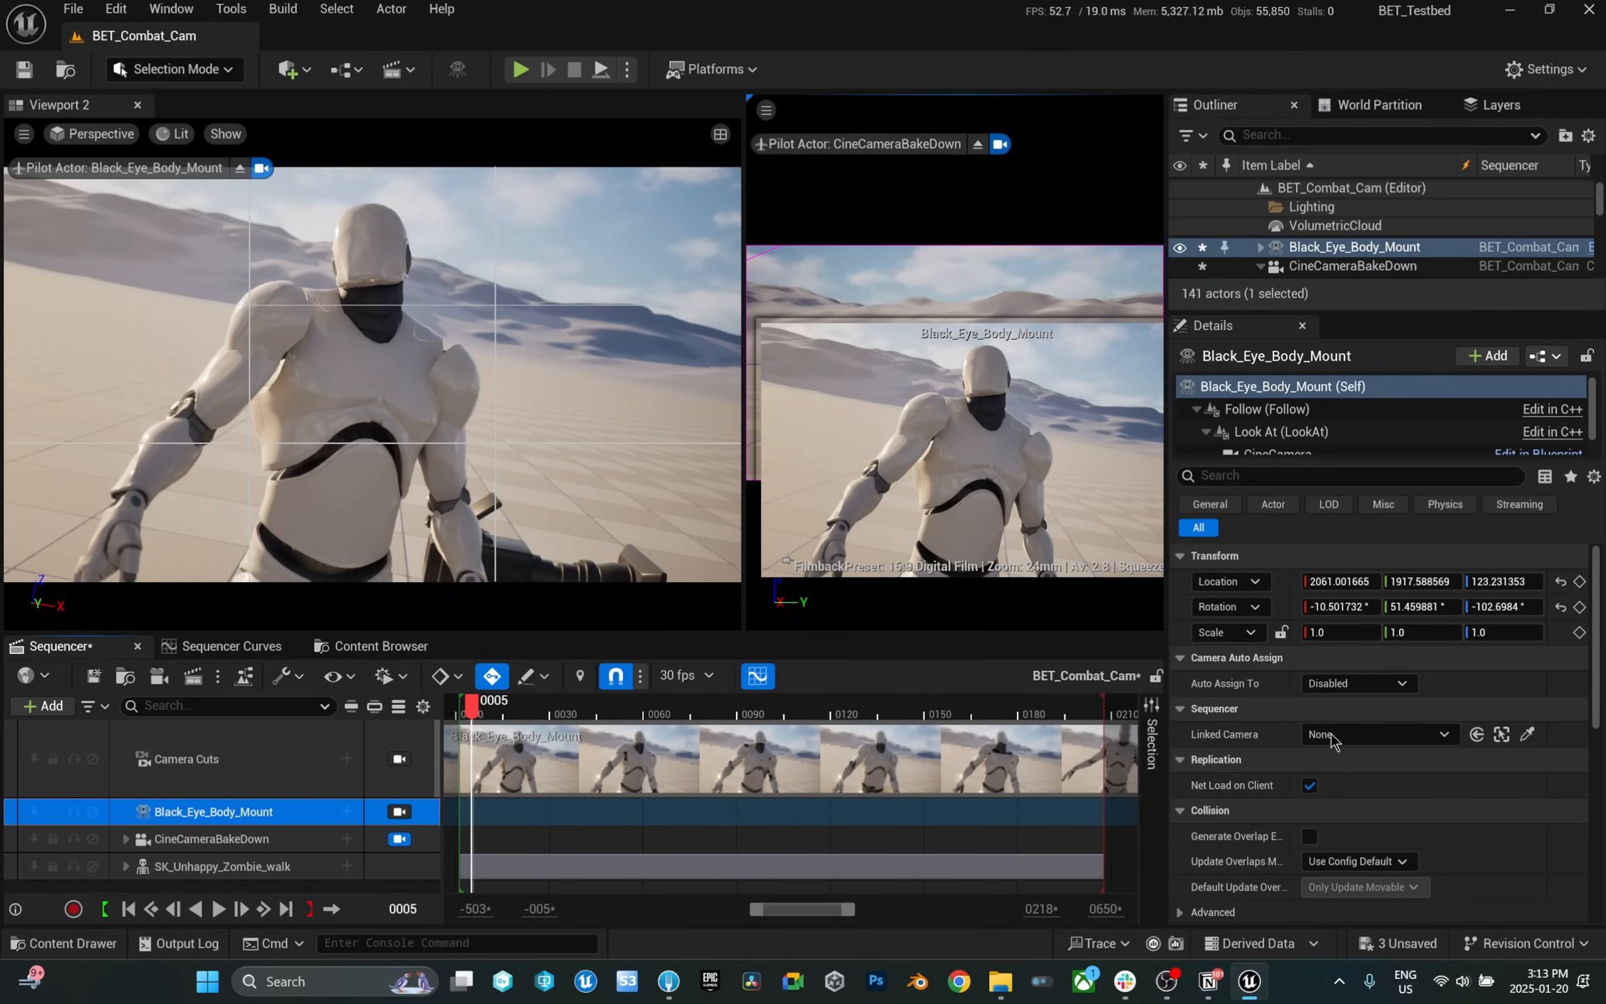
{"action": "left_click", "coordinate": [1443, 734]}
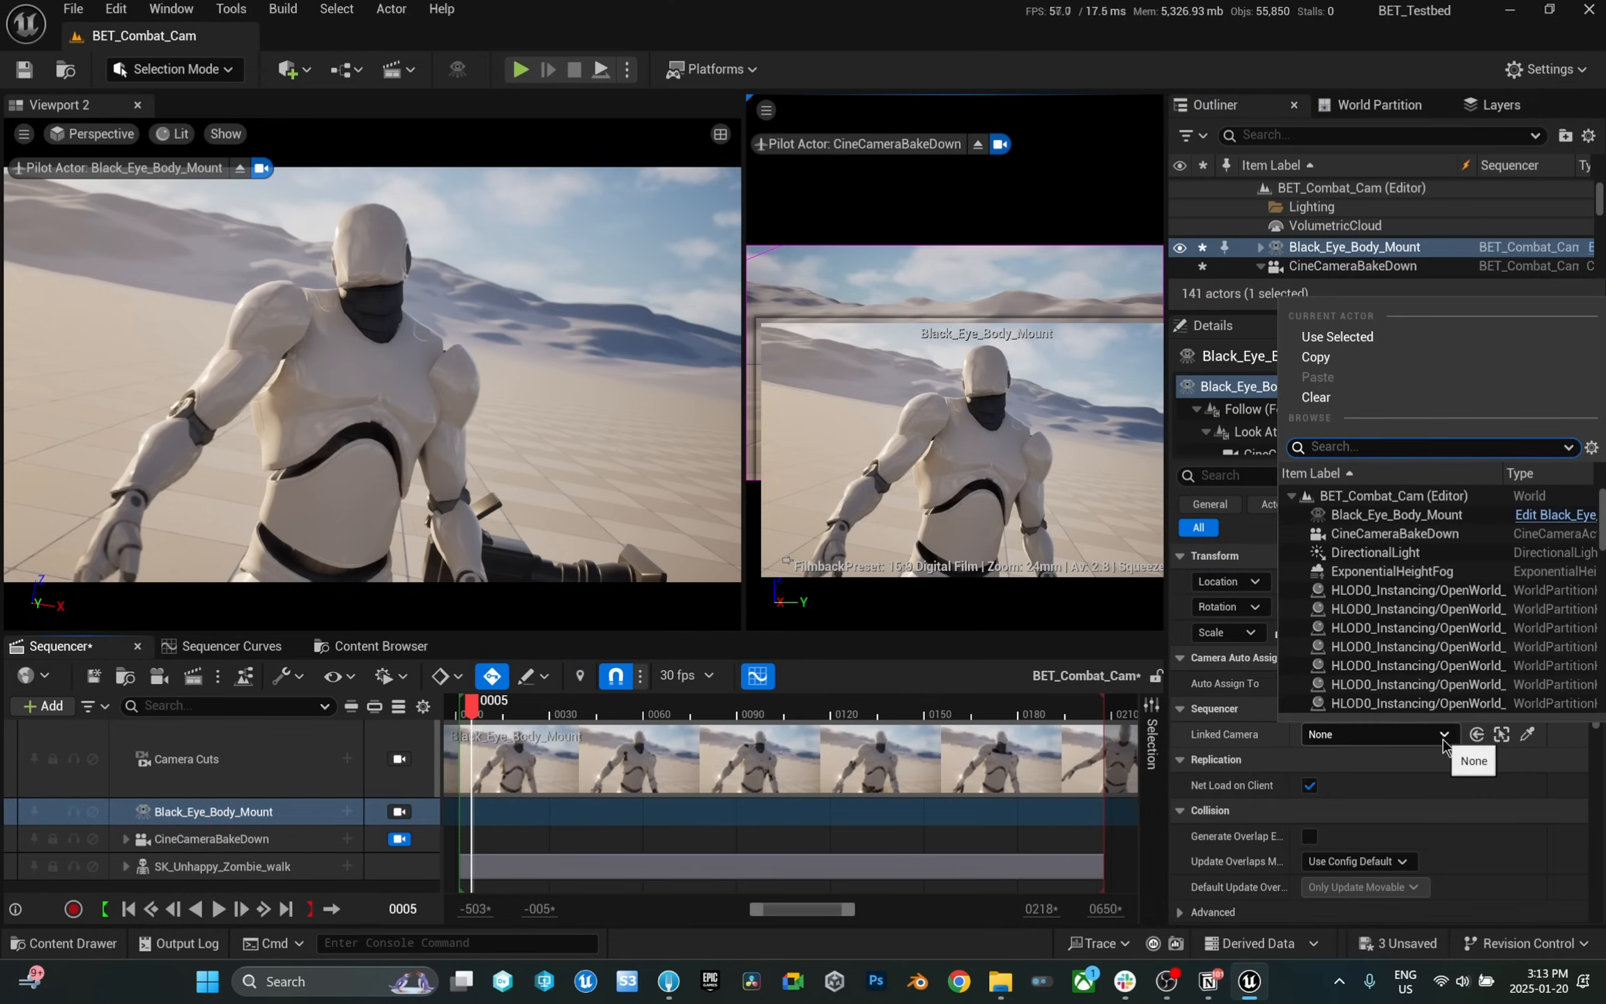
{"action": "left_click", "coordinate": [1411, 535]}
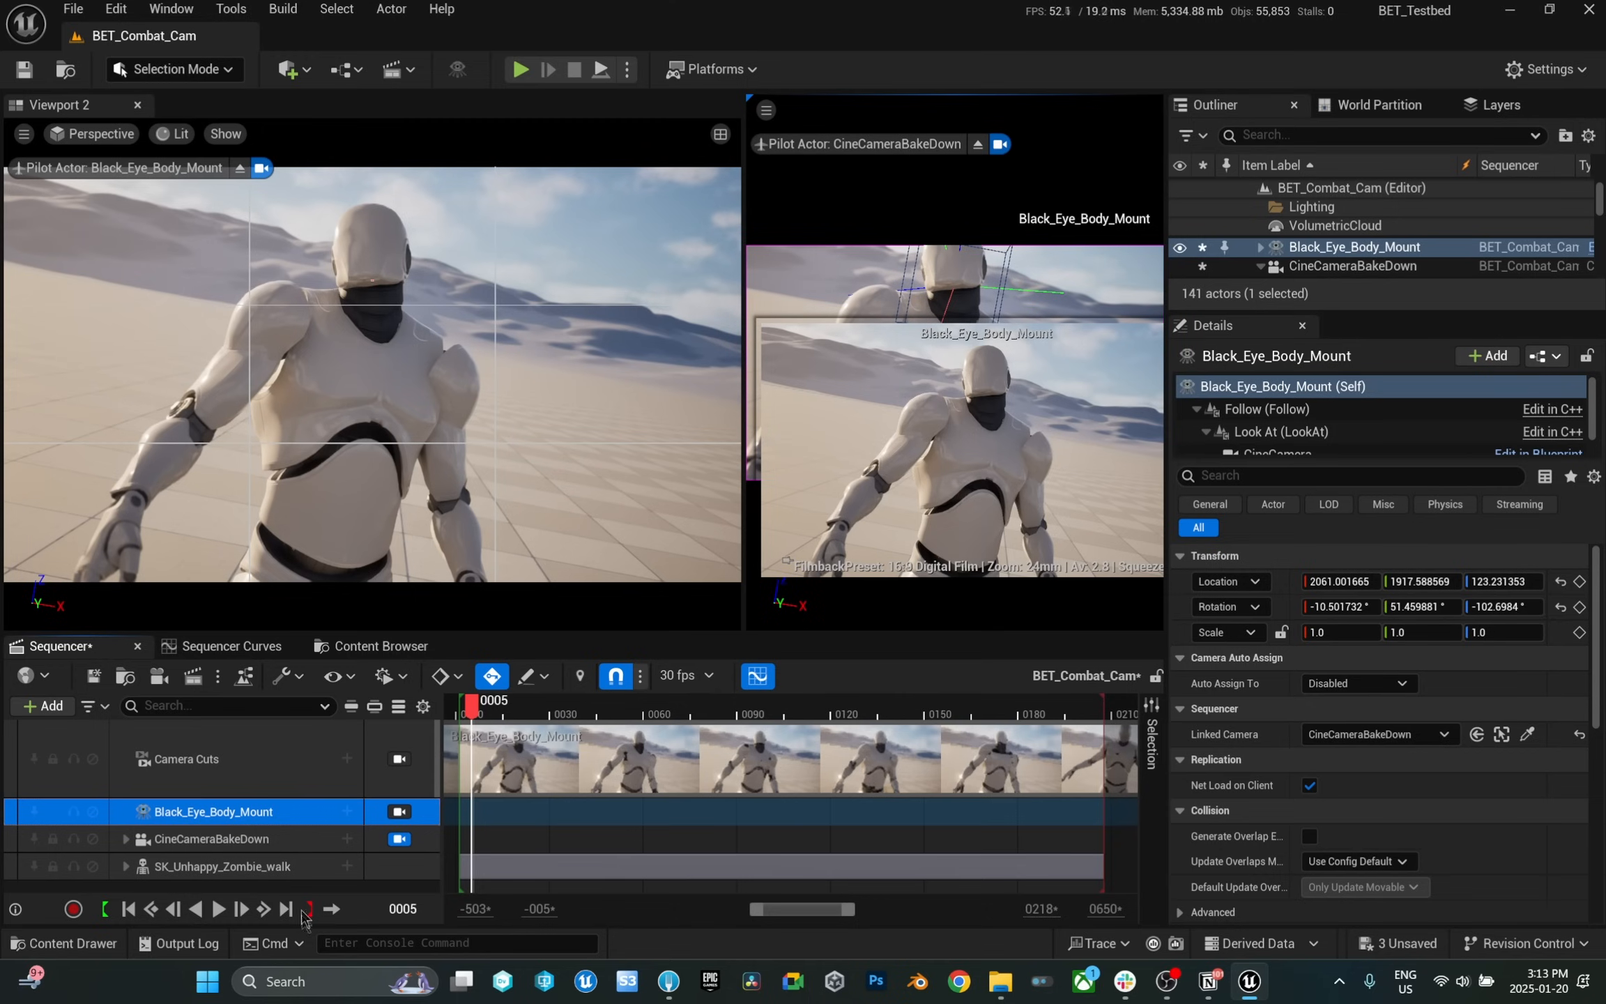
- Record the CineCameraBakeDown track as a new take, starting from frame 1 of the sequence
{"action": "left_click", "coordinate": [209, 839]}
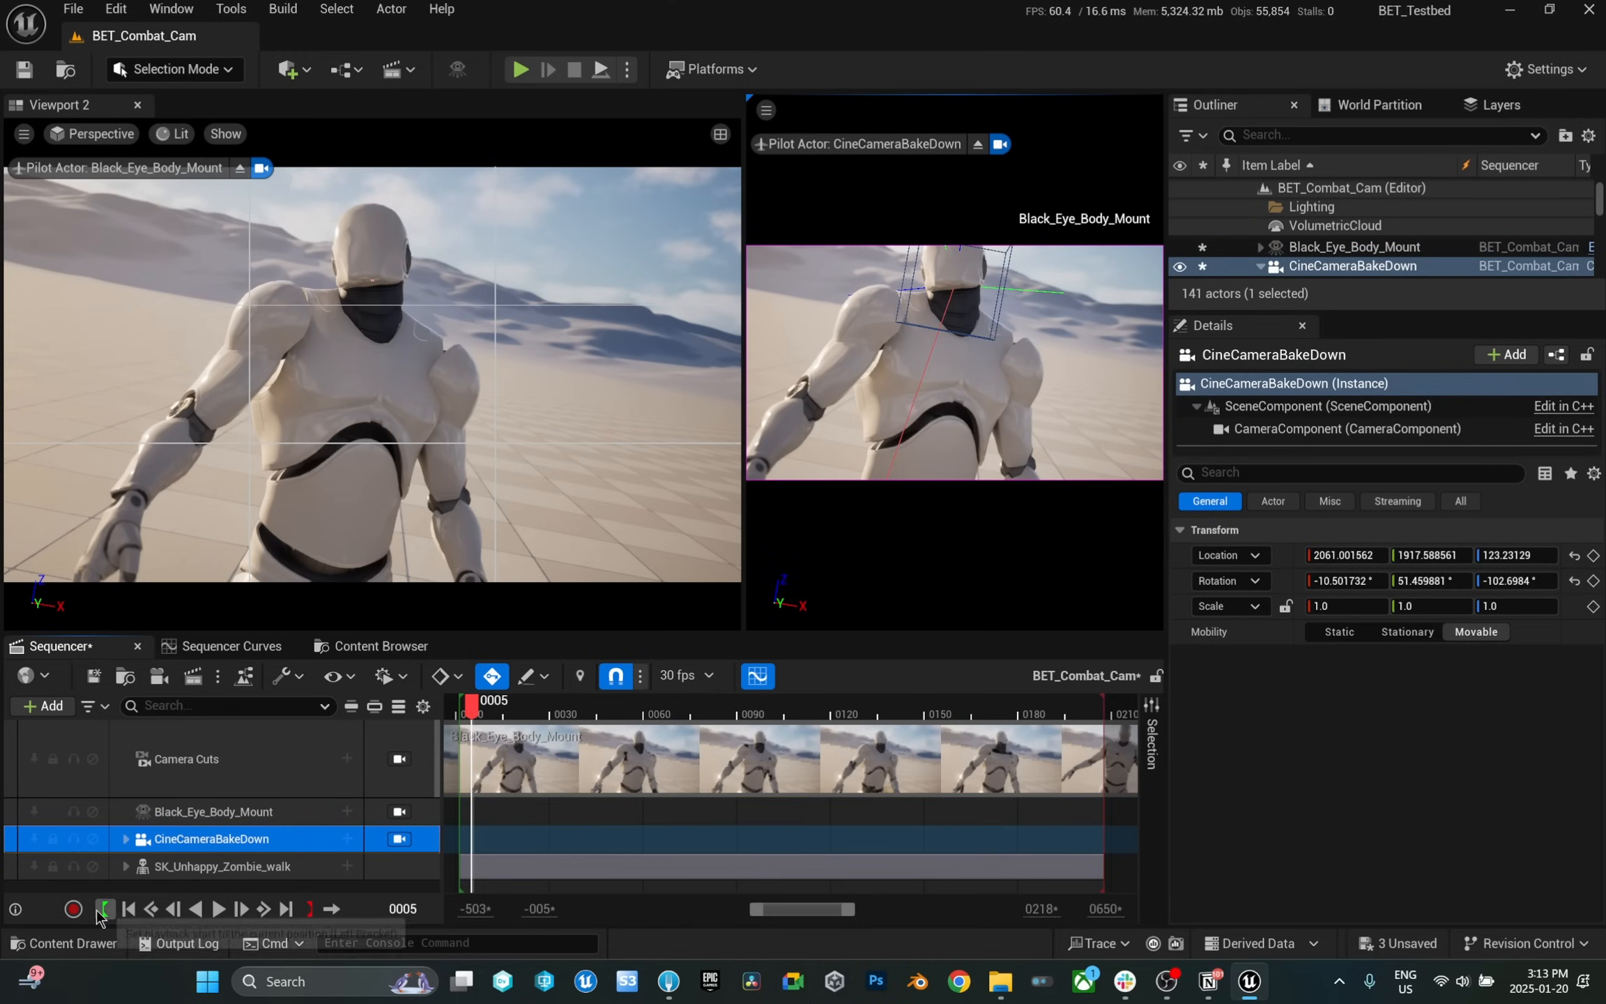
{"action": "left_click_drag", "start_coordinate": [471, 704], "coordinate": [459, 704]}
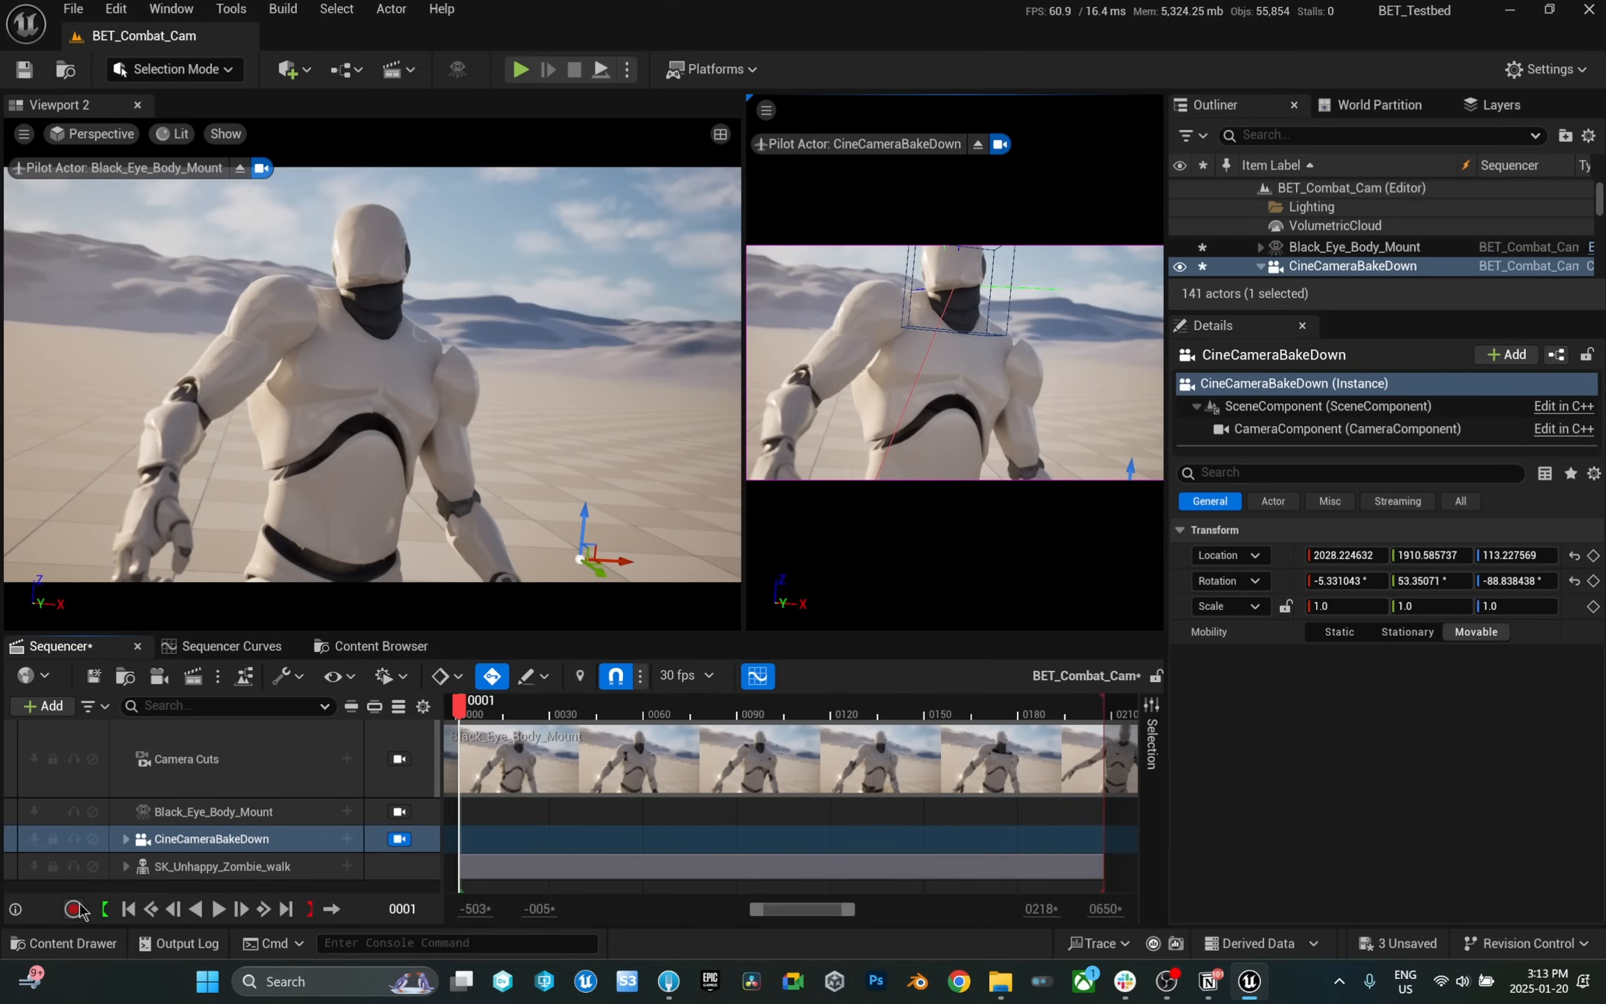
{"action": "left_click", "coordinate": [73, 909]}
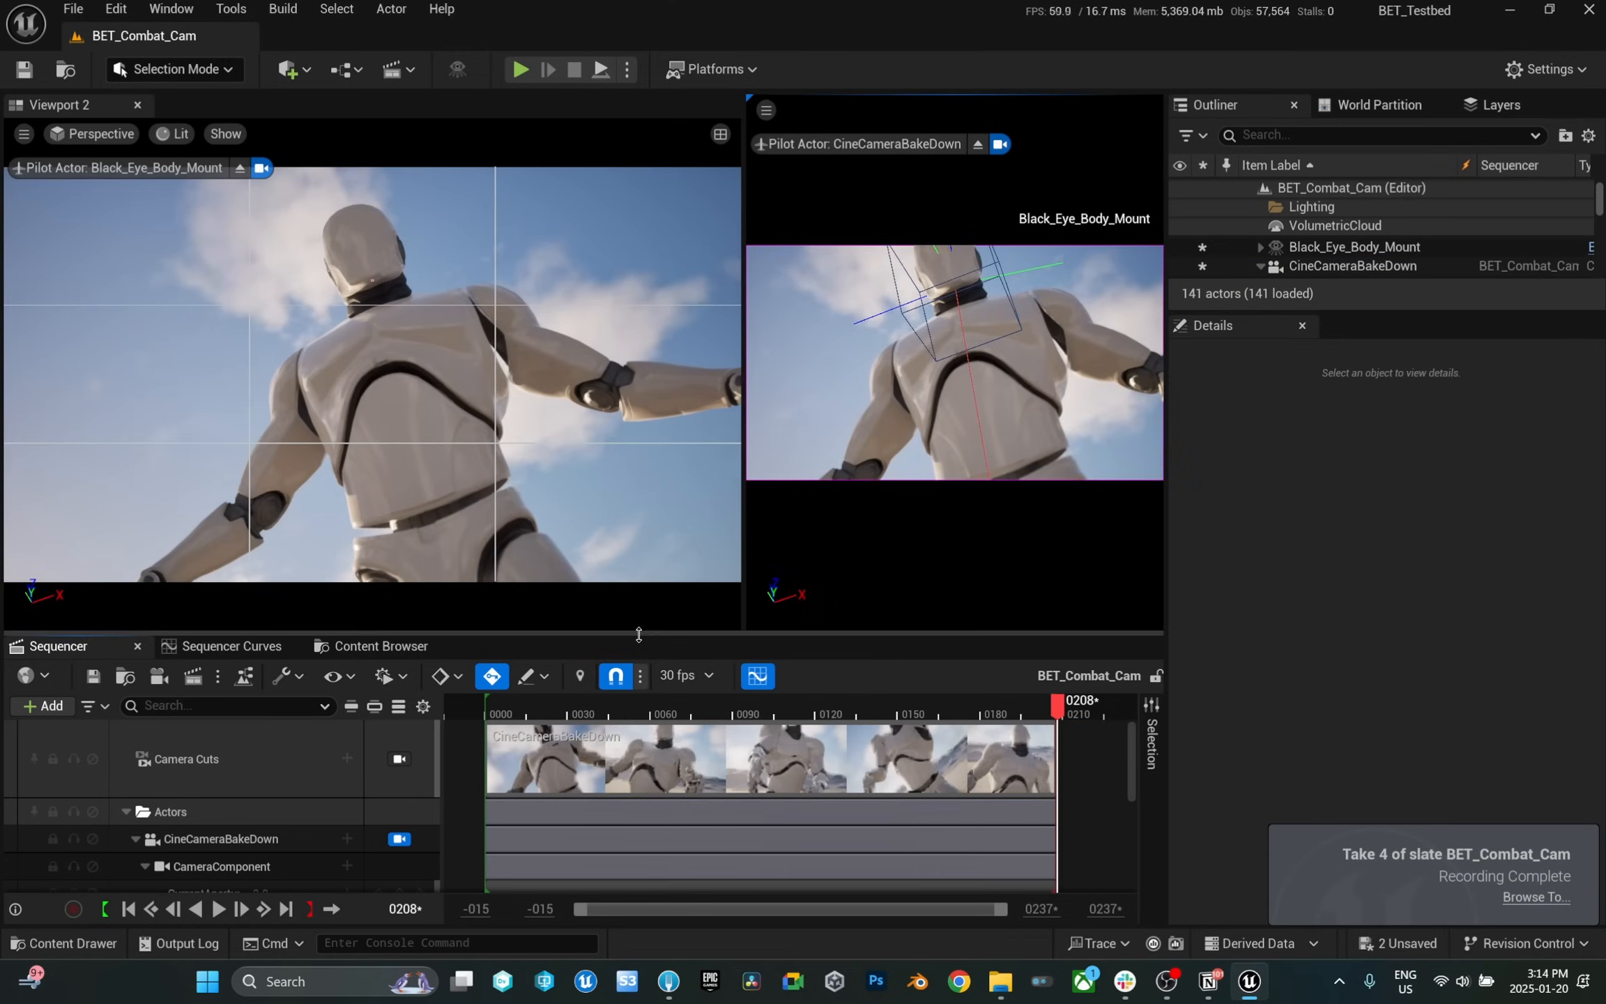
- Enlarge the Sequencer and play the recorded take while viewing the Location curves of CineCameraBakeDown's camera component in the curve editor
{"action": "left_click_drag", "start_coordinate": [802, 634], "coordinate": [802, 361]}
{"action": "left_click", "coordinate": [209, 593]}
{"action": "left_click", "coordinate": [147, 786]}
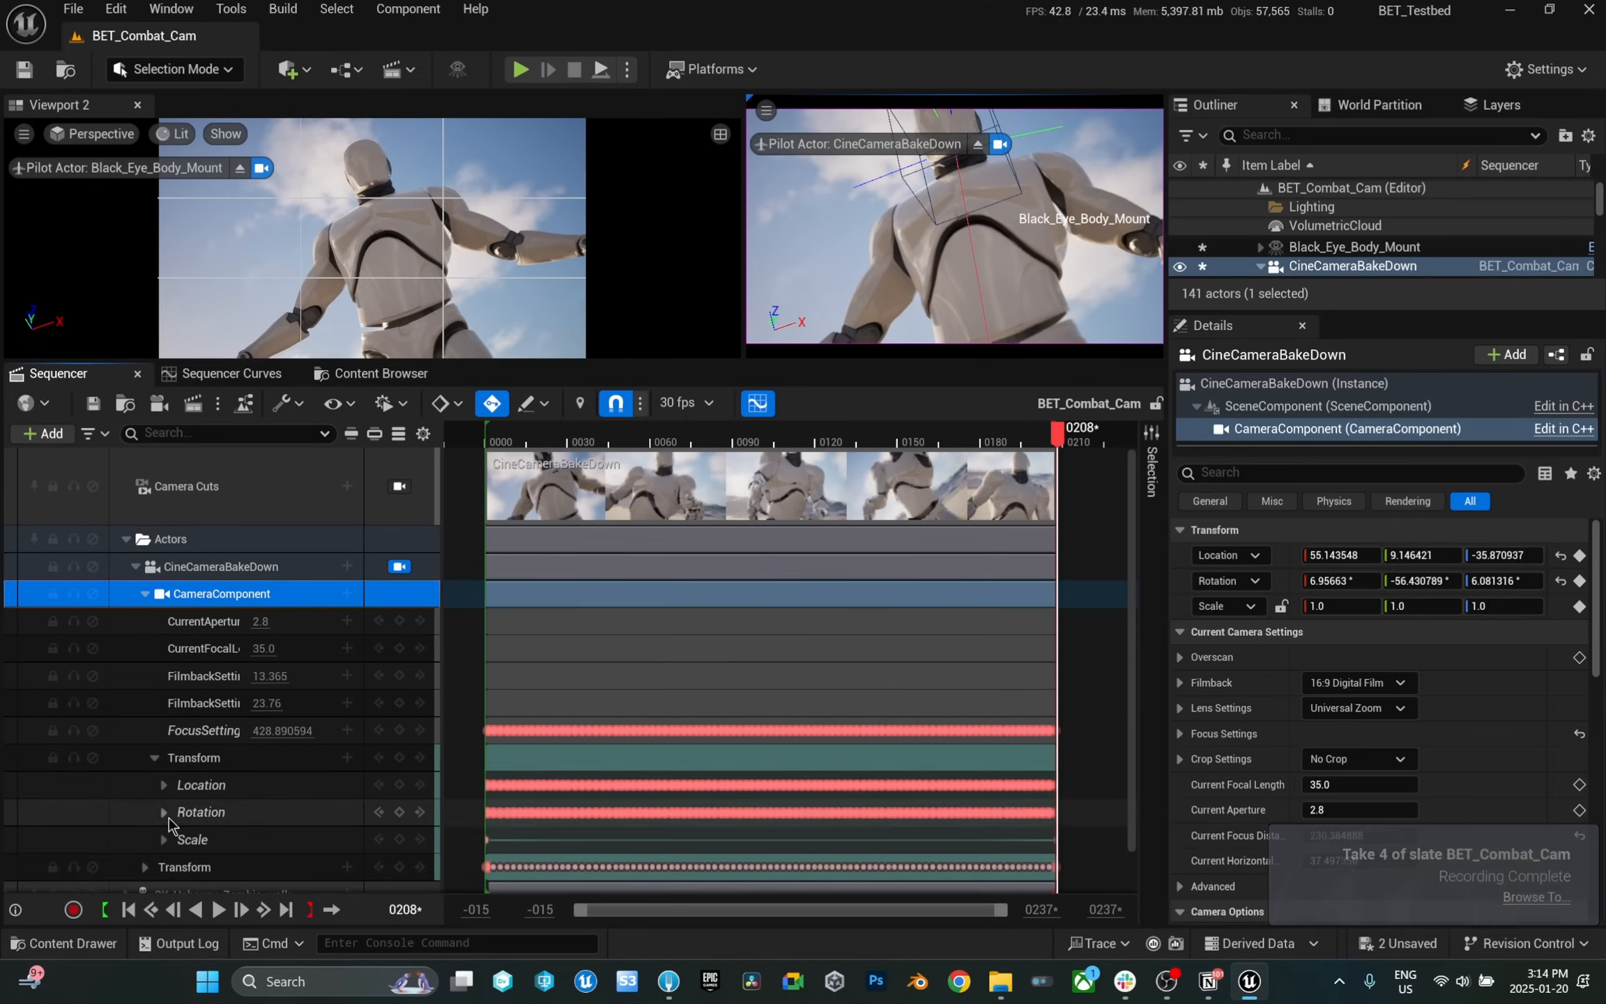
{"action": "left_click", "coordinate": [757, 403]}
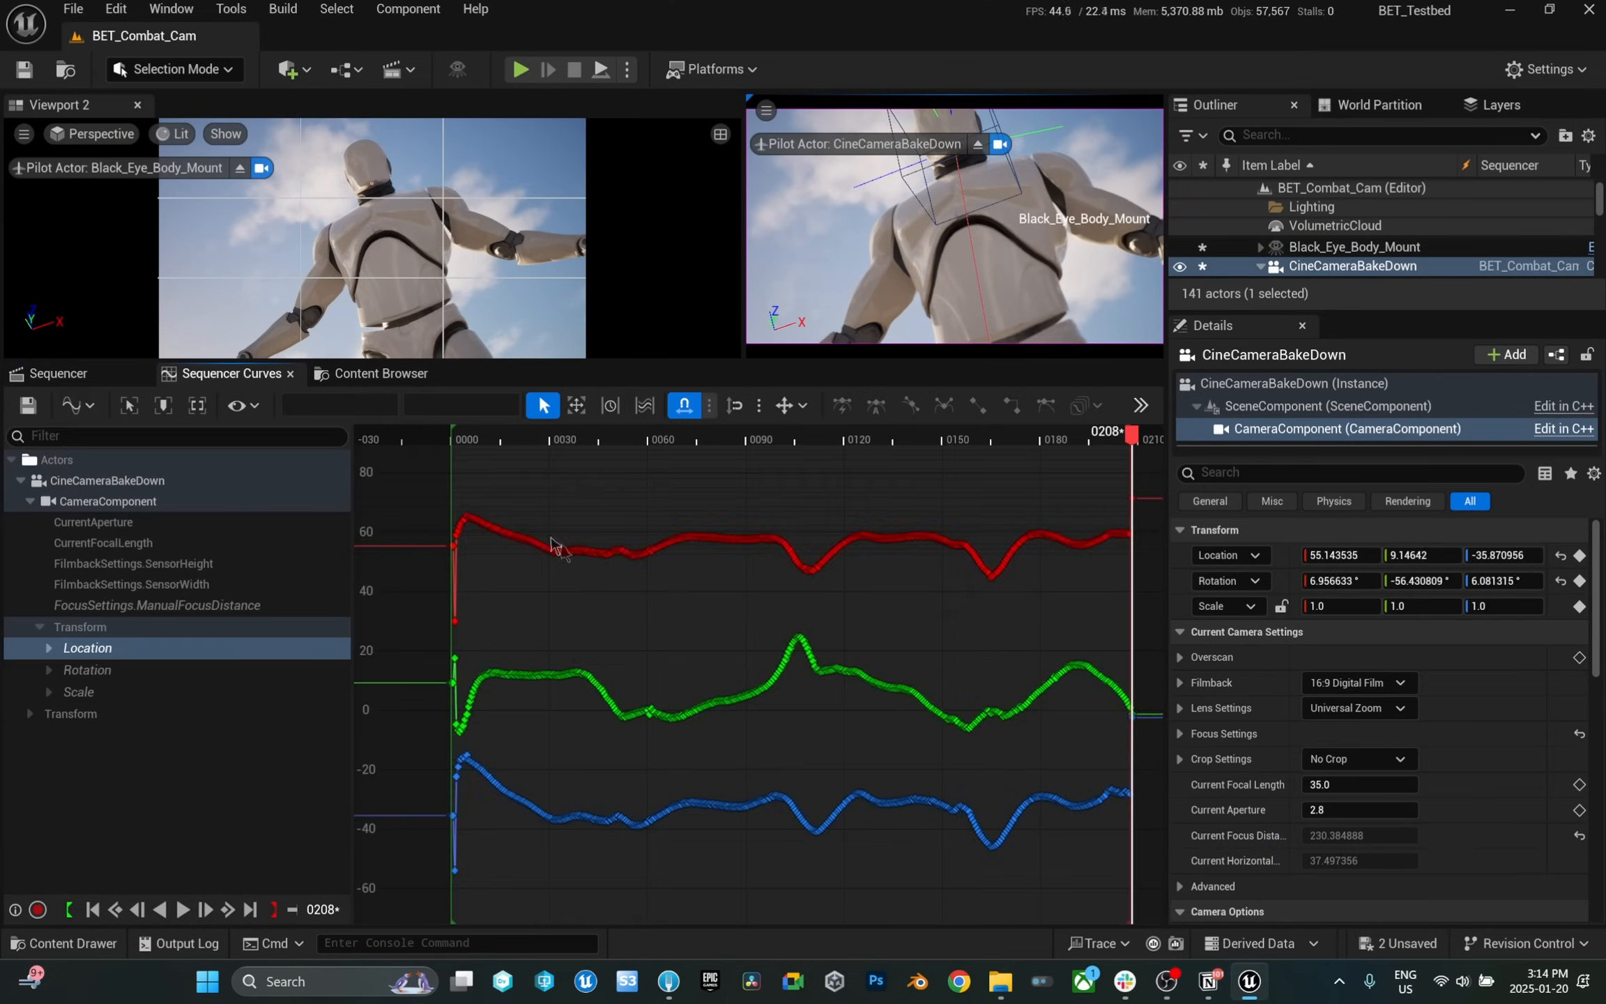
{"action": "scroll", "coordinate": [699, 566], "scroll_direction": "down", "scroll_amount": 5}
{"action": "left_click", "coordinate": [688, 437]}
{"action": "key", "text": "space"}
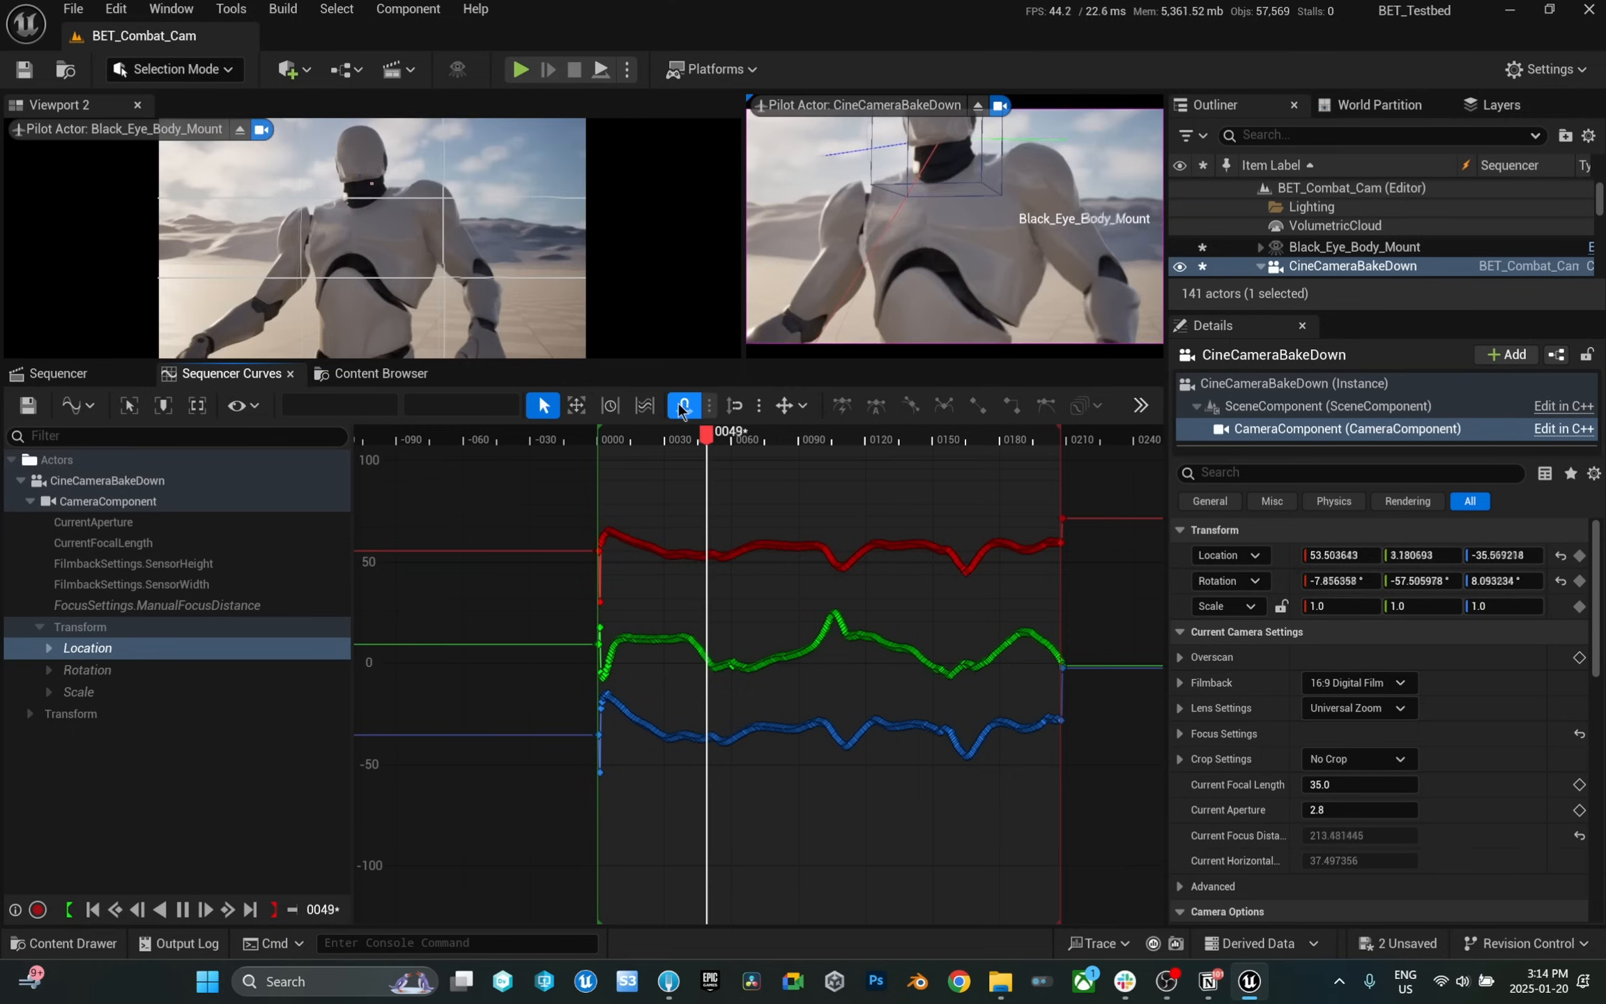
- Display the baked camera component's Rotation curves and examine them around frame 51 during playback
{"action": "left_click", "coordinate": [47, 670]}
{"action": "left_click", "coordinate": [84, 672]}
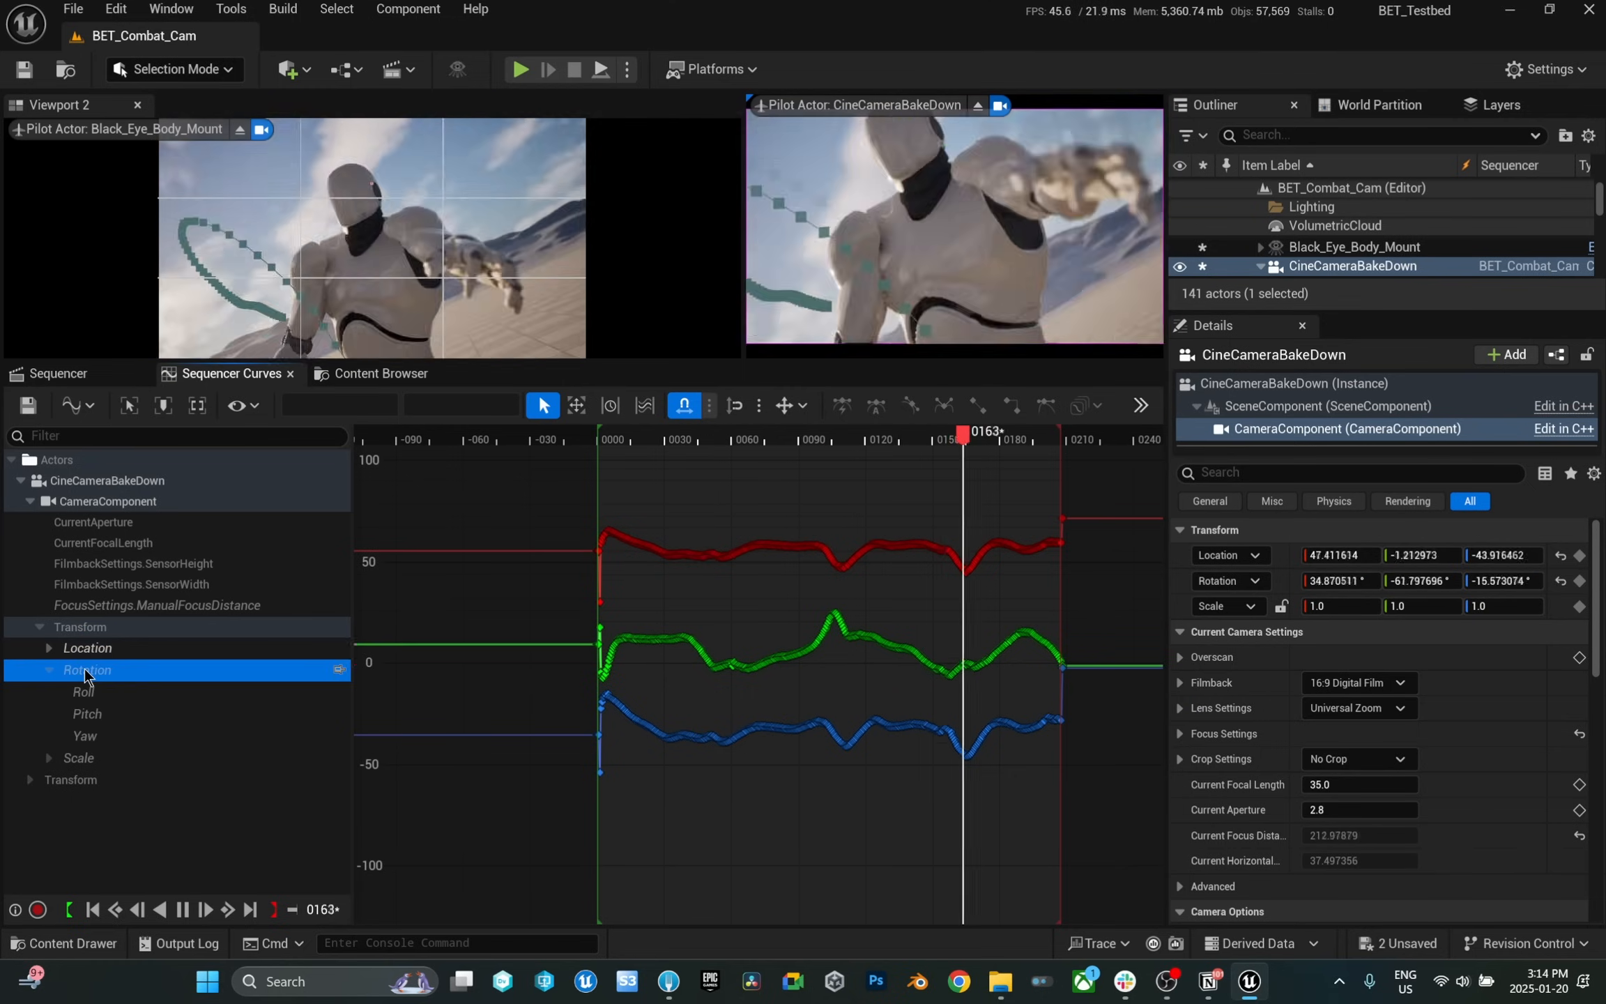
{"action": "left_click_drag", "start_coordinate": [802, 440], "coordinate": [596, 558]}
{"action": "scroll", "coordinate": [597, 616], "scroll_direction": "up", "scroll_amount": 6}
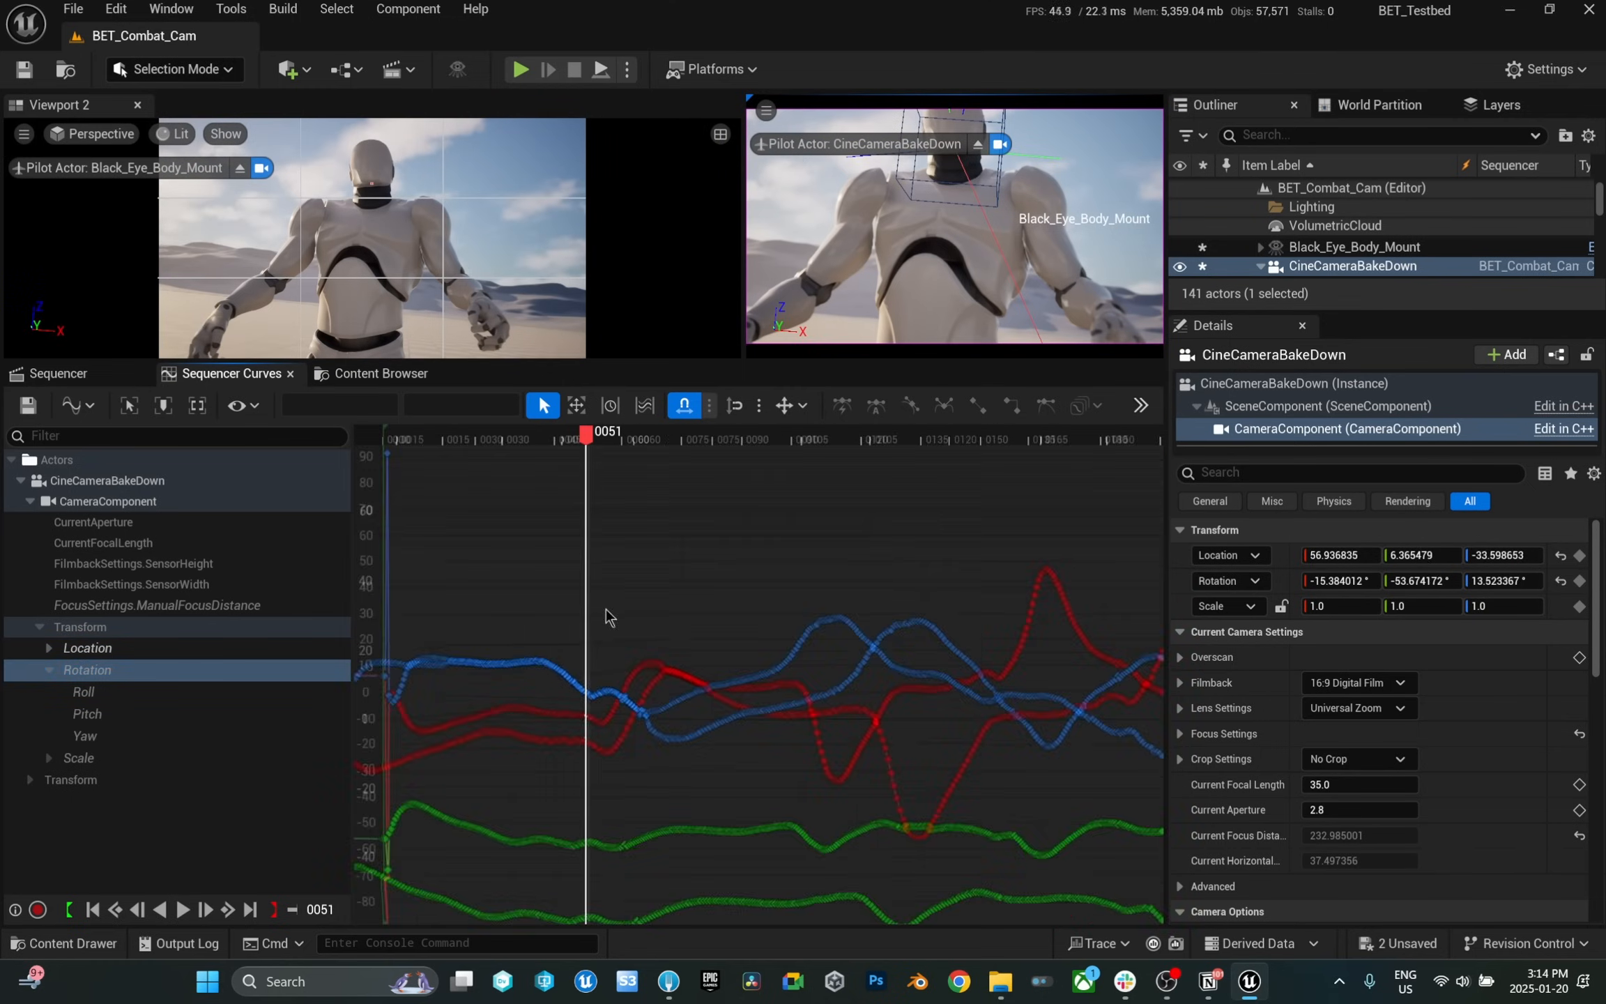
{"action": "key", "text": "space"}
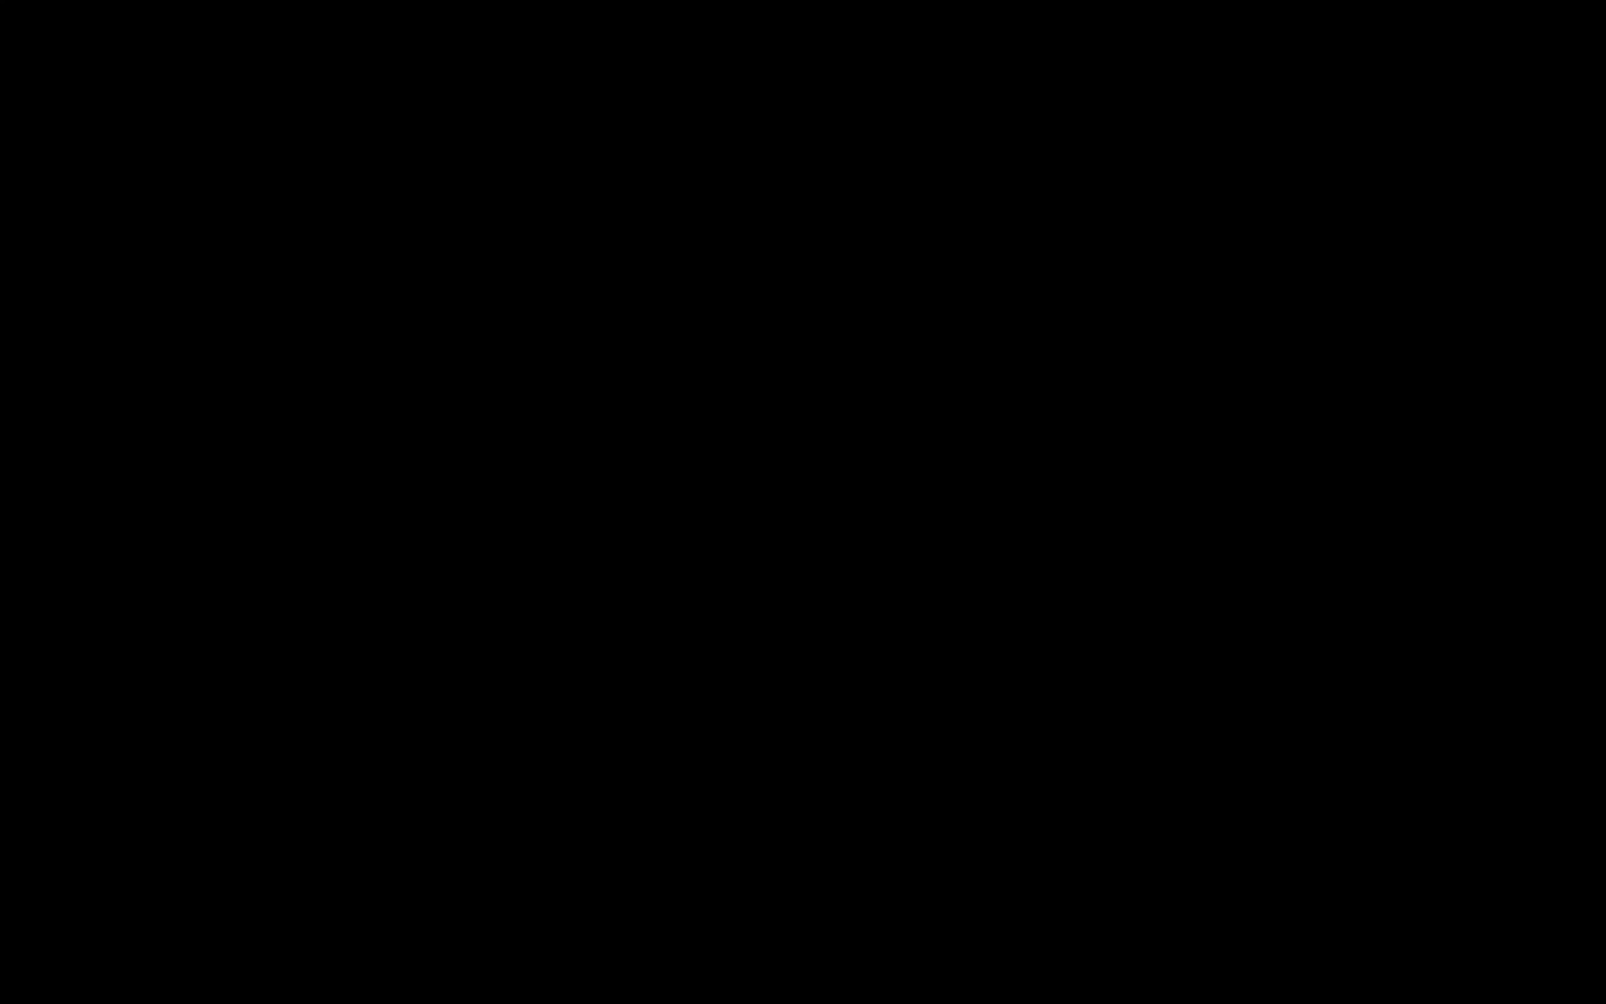